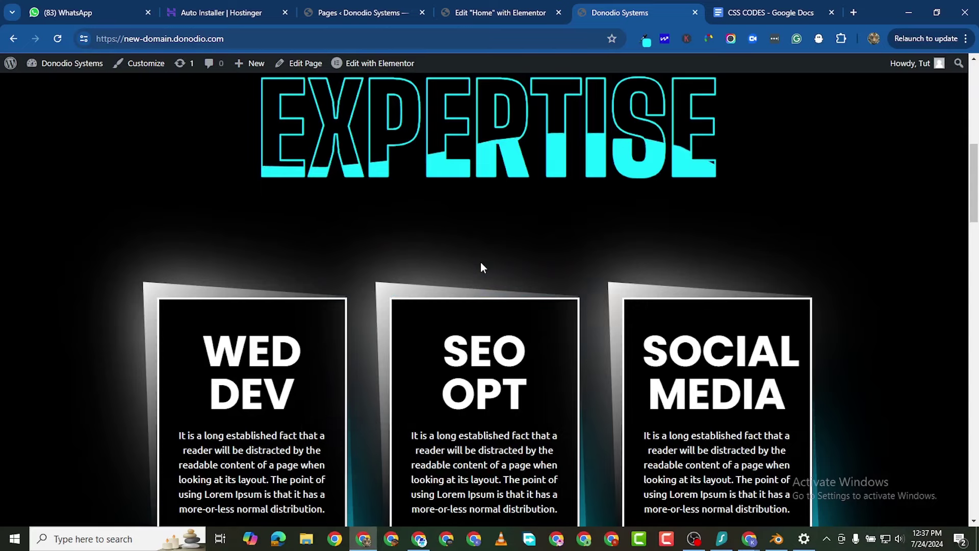
Review the home page's hero section and the animated EXPERTISE heading on the Donodio Systems site.
scroll(480, 262, up, 9)
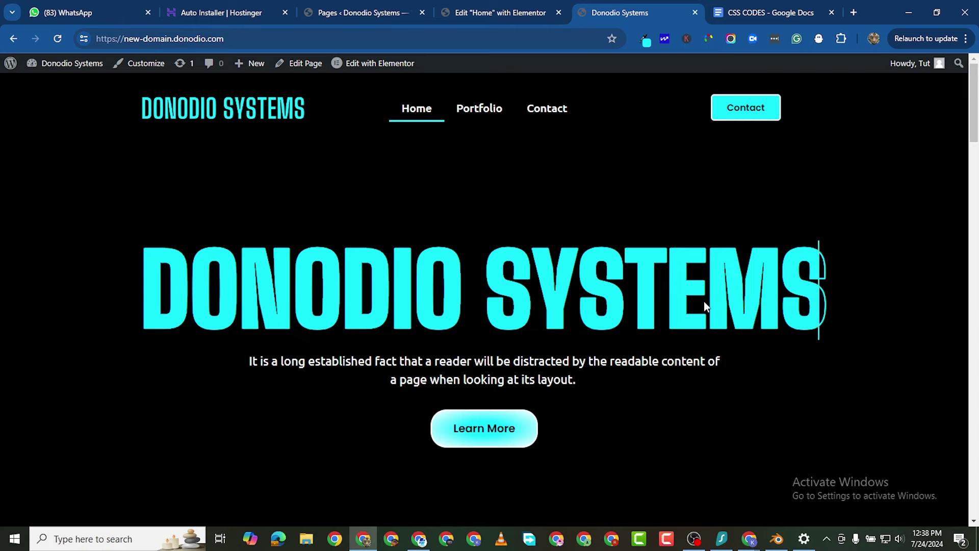
scroll(459, 327, down, 1)
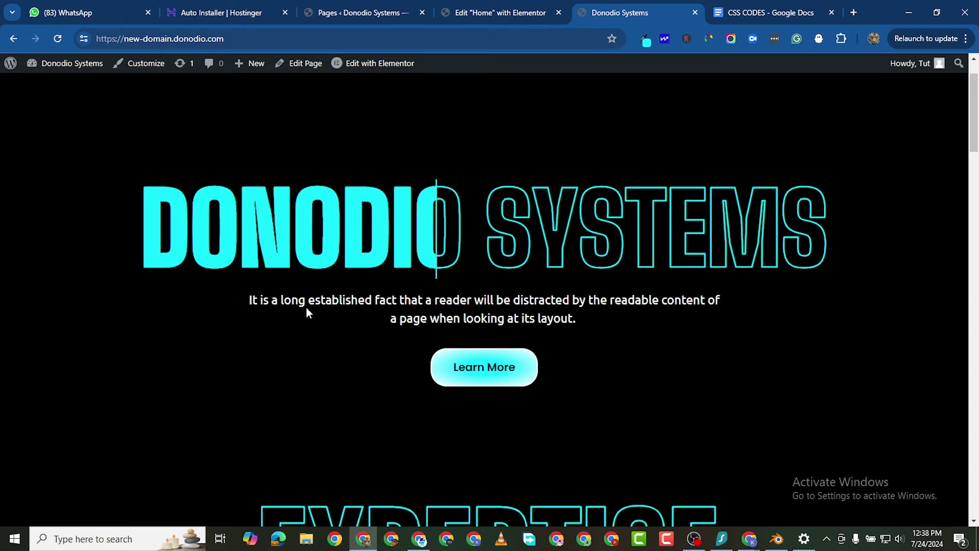
scroll(470, 303, down, 1)
scroll(457, 326, down, 2)
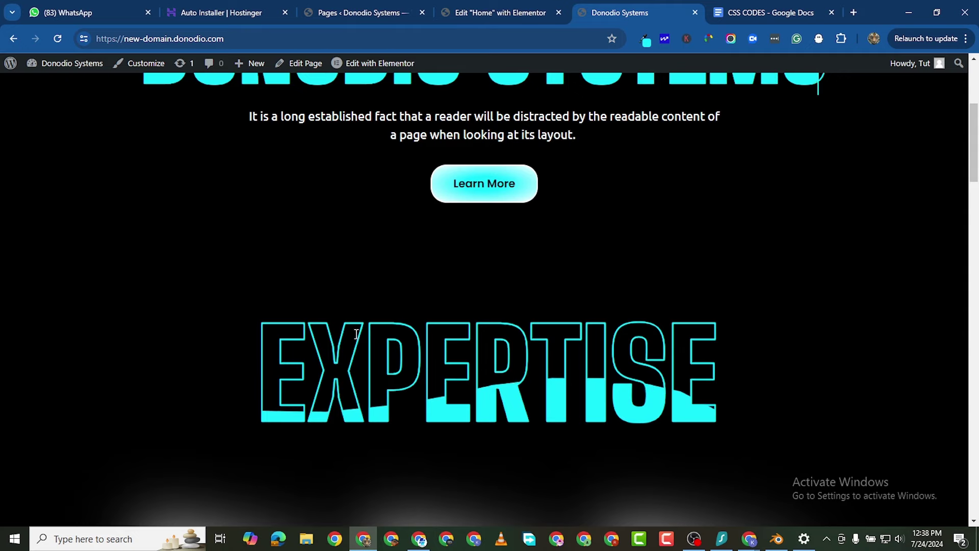
scroll(396, 321, up, 1)
scroll(490, 306, down, 2)
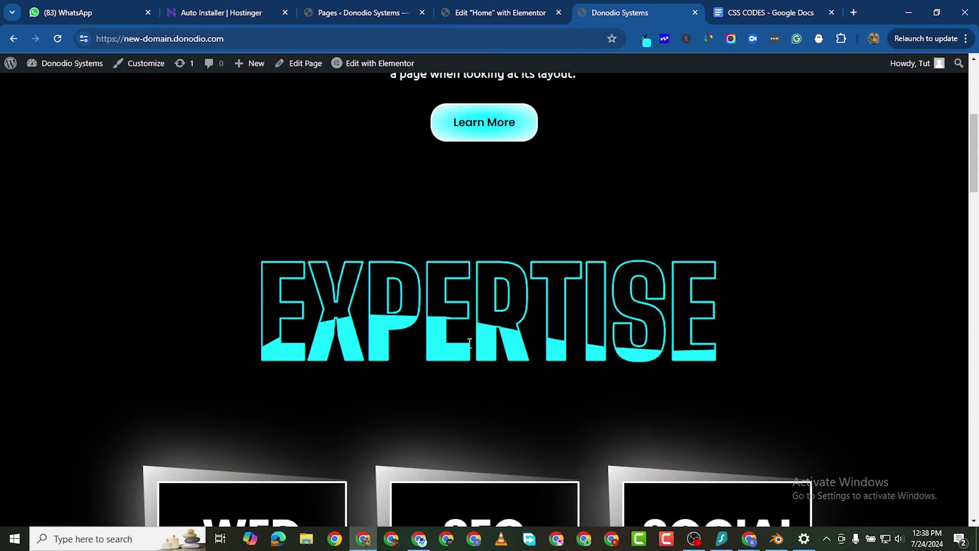
scroll(470, 343, down, 2)
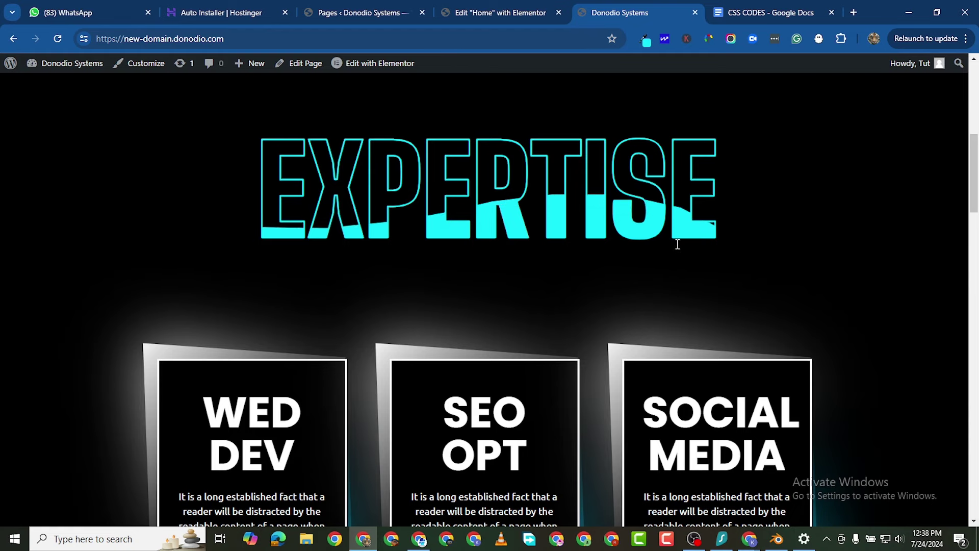
scroll(500, 207, down, 1)
scroll(459, 189, up, 2)
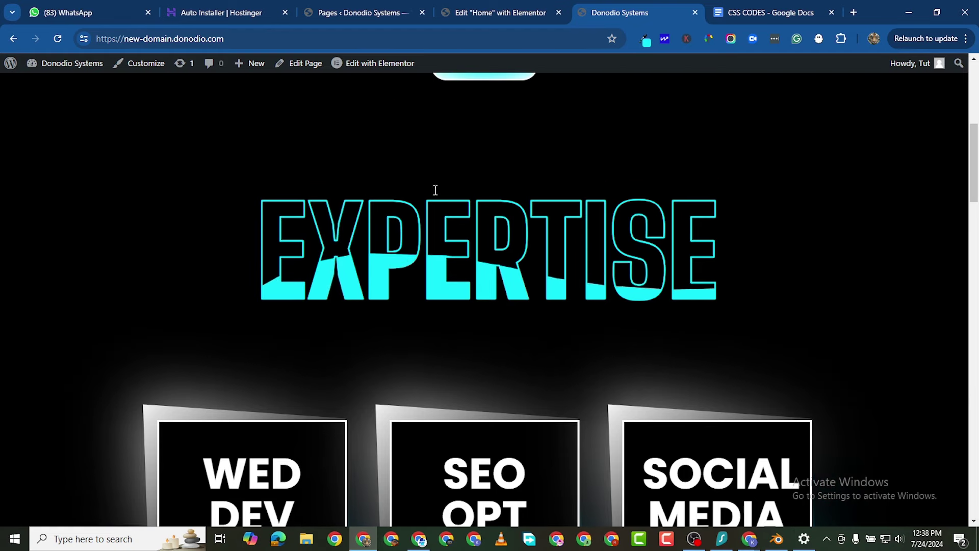
scroll(443, 239, down, 1)
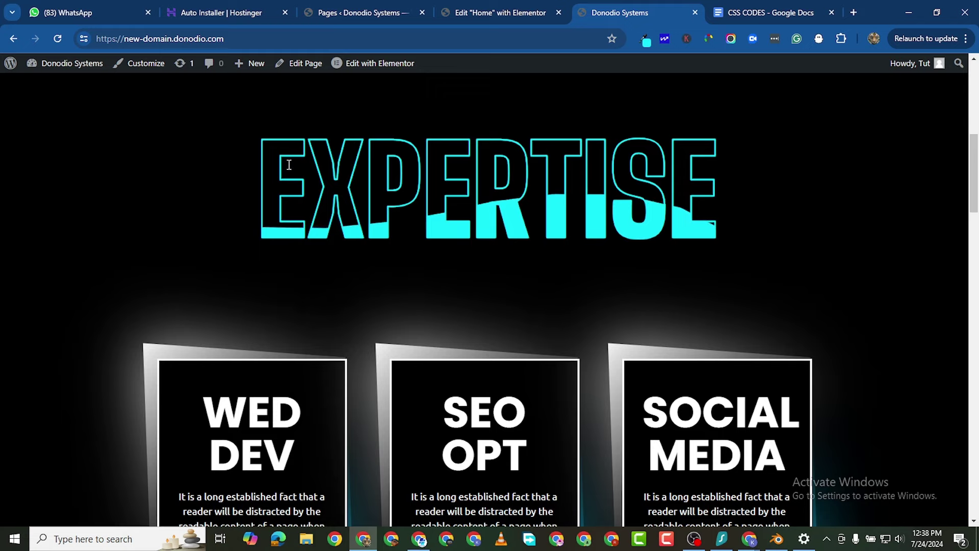
Examine the three service cards and their glowing borders under the EXPERTISE heading.
scroll(288, 255, down, 4)
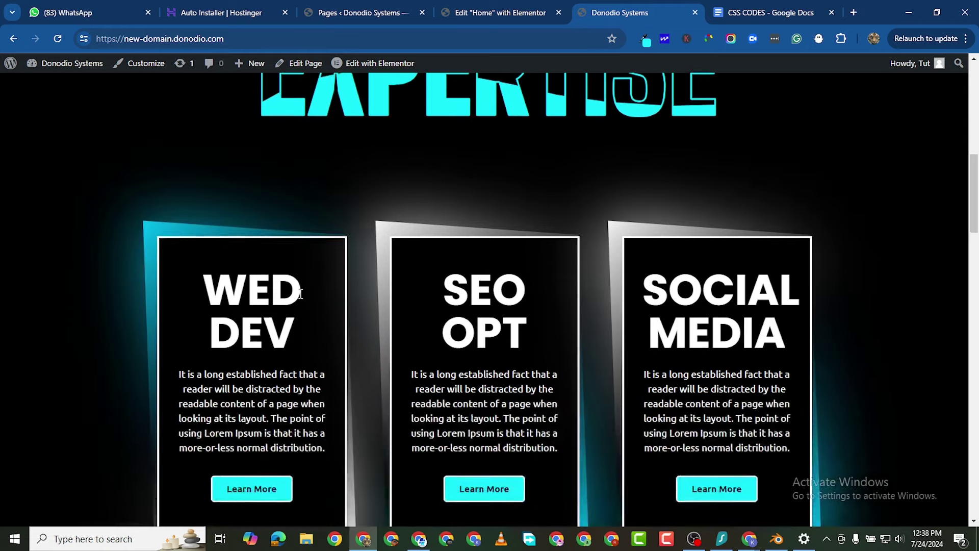
scroll(267, 285, up, 1)
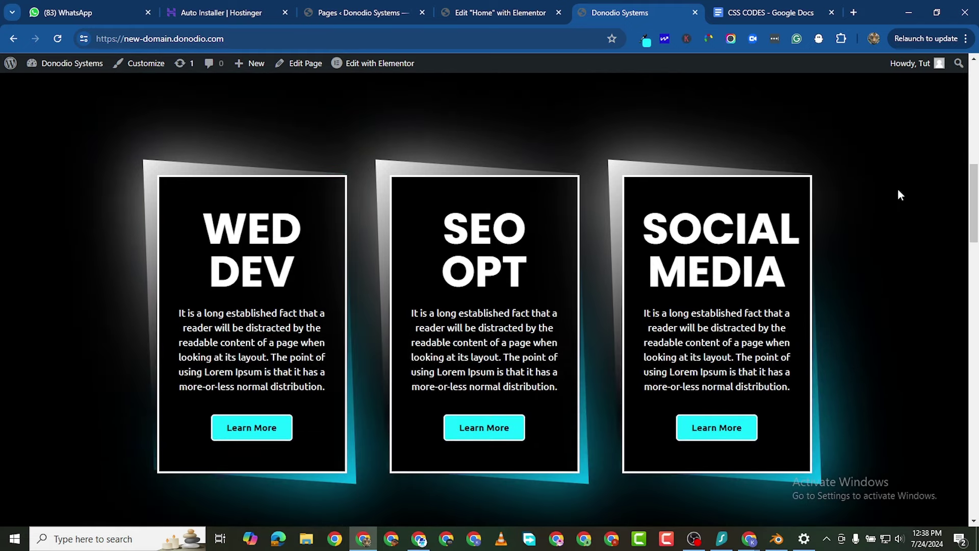
scroll(325, 255, down, 4)
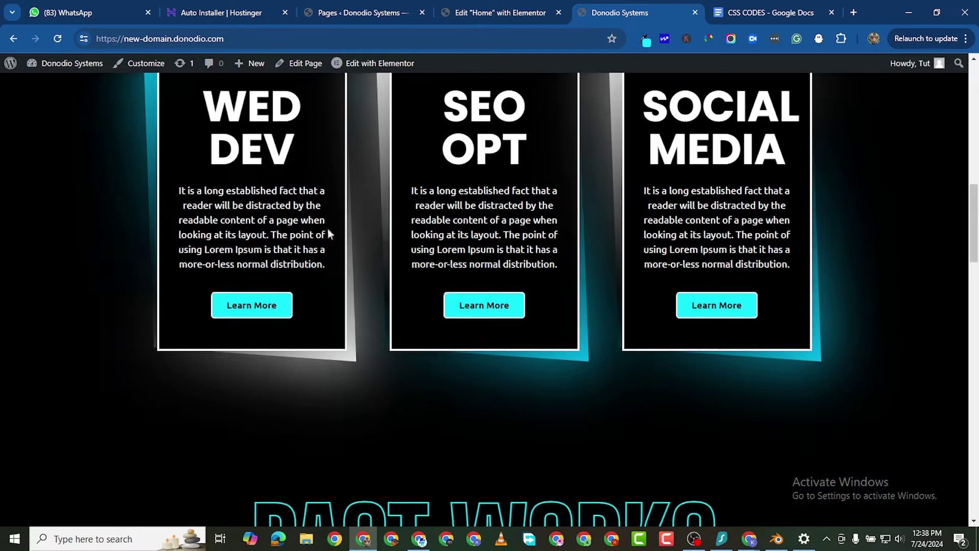
scroll(174, 247, up, 3)
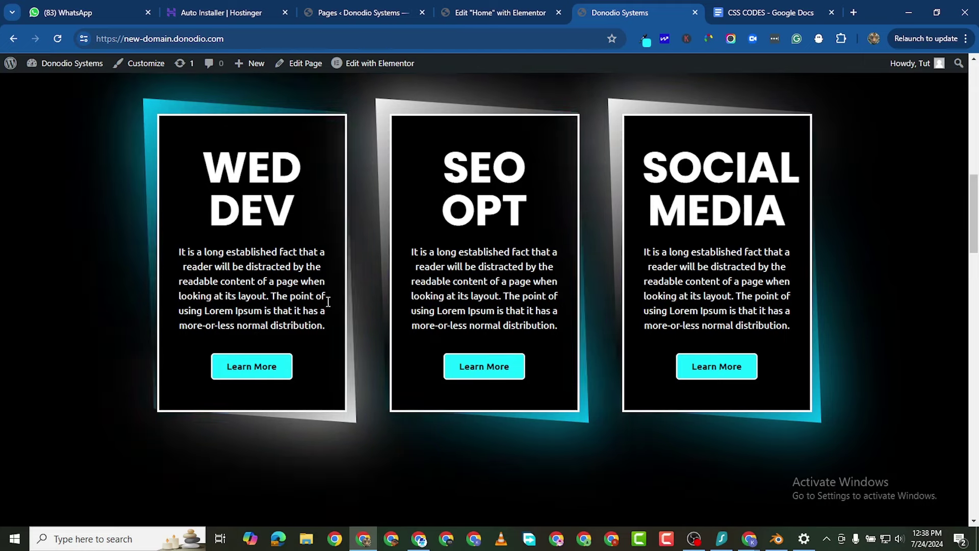
scroll(255, 329, down, 1)
scroll(255, 301, up, 3)
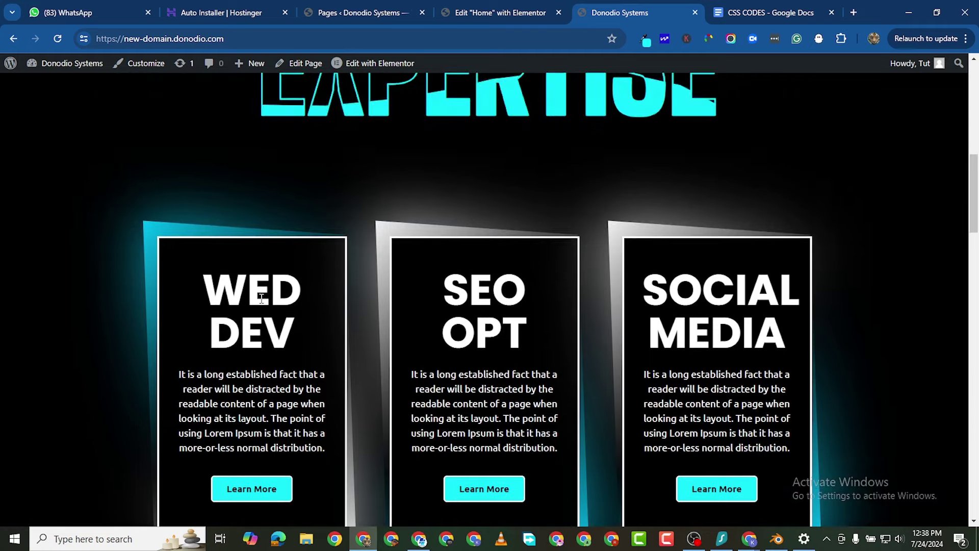
Look through the PAST WORKS section of the home page, including its heading, project descriptions and images.
scroll(272, 291, down, 8)
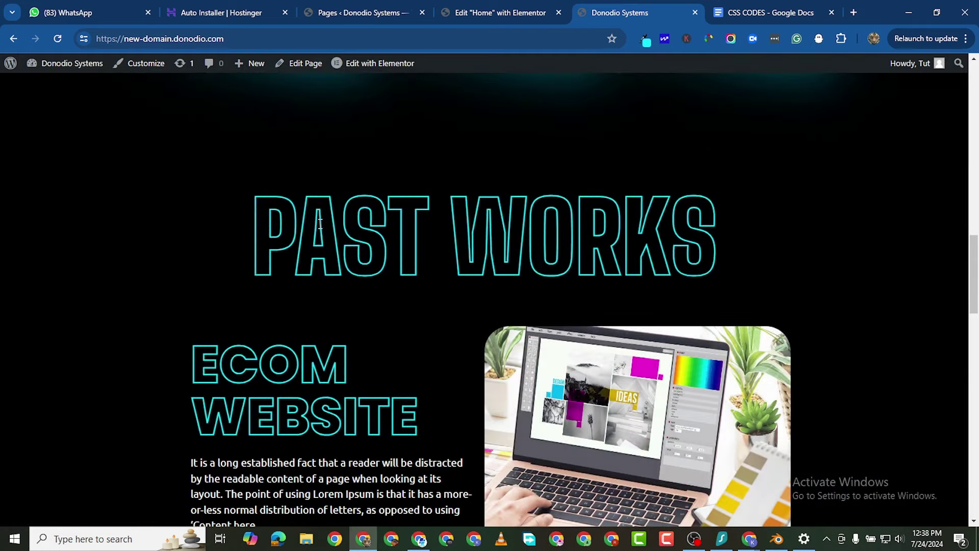
drag(253, 229, 43, 212)
click(767, 241)
click(29, 214)
scroll(290, 112, down, 2)
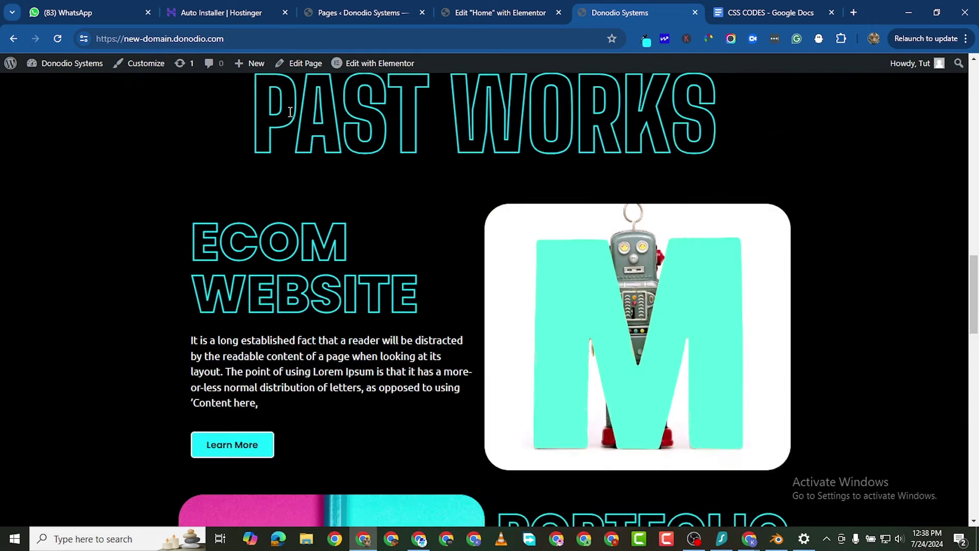
scroll(370, 251, down, 8)
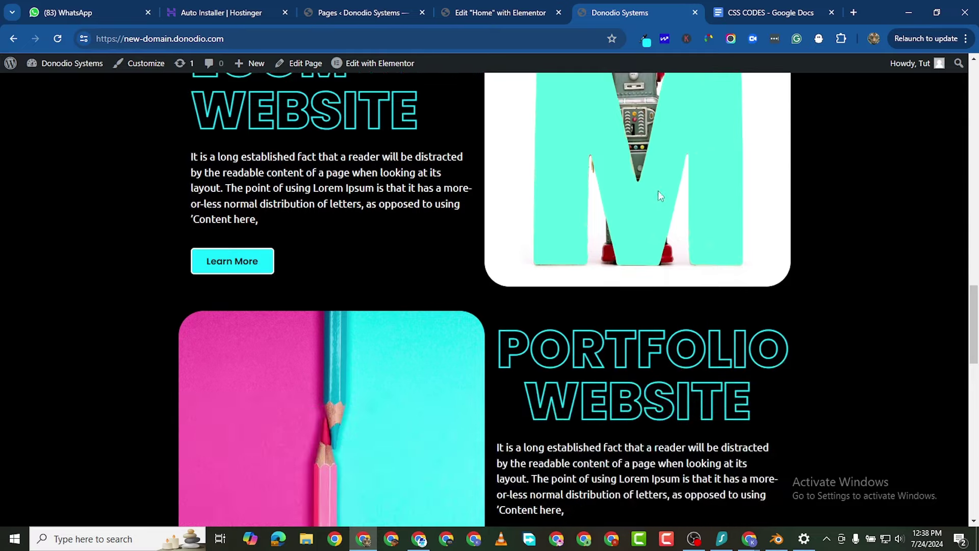
Browse the home page's testimonials carousel through its slides and view the consultation and footer area beneath it.
scroll(588, 236, down, 5)
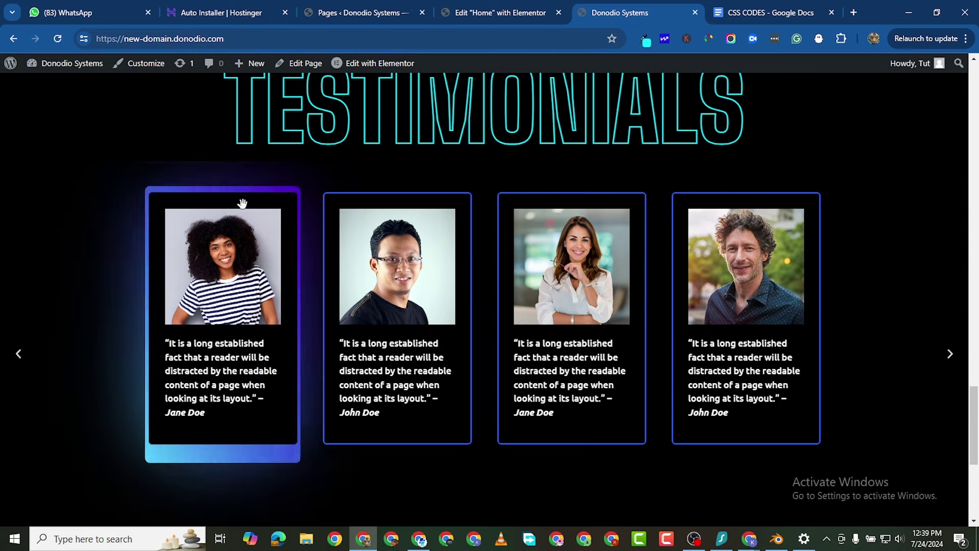
click(951, 356)
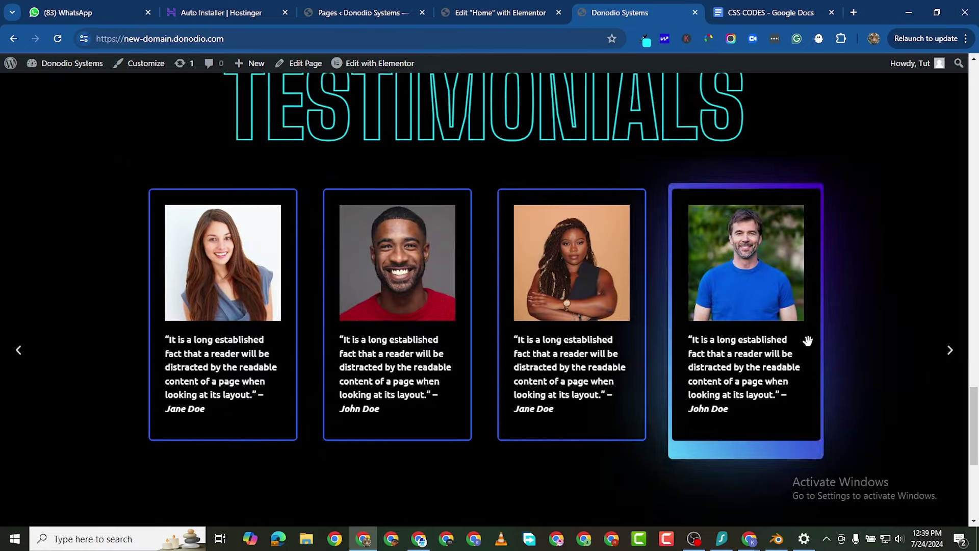
scroll(623, 342, down, 5)
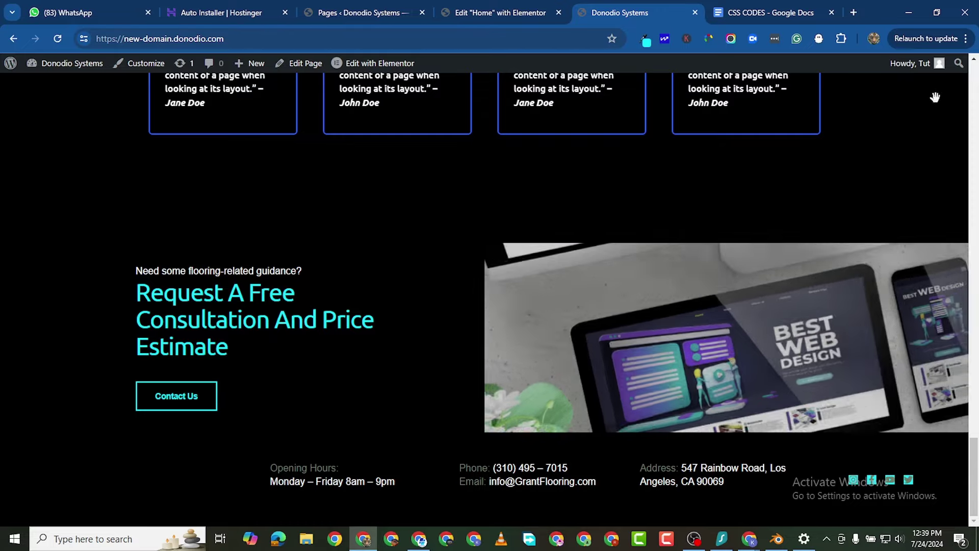
scroll(777, 321, up, 8)
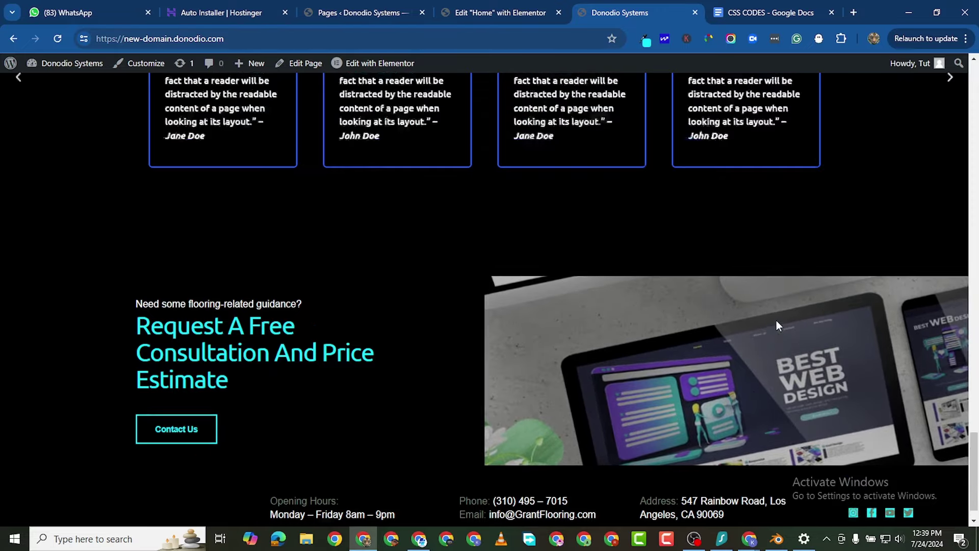
scroll(627, 408, down, 2)
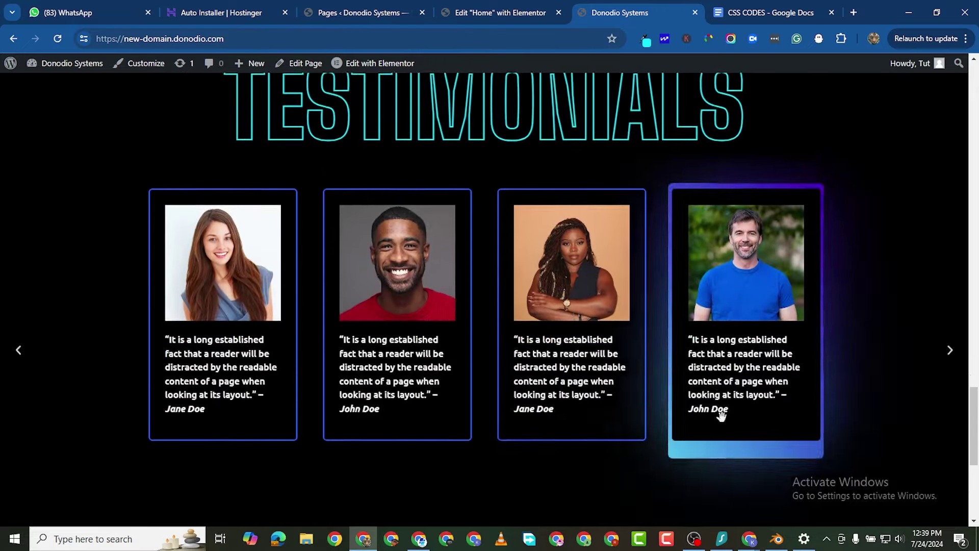
scroll(485, 357, up, 4)
scroll(563, 370, down, 3)
scroll(561, 376, down, 3)
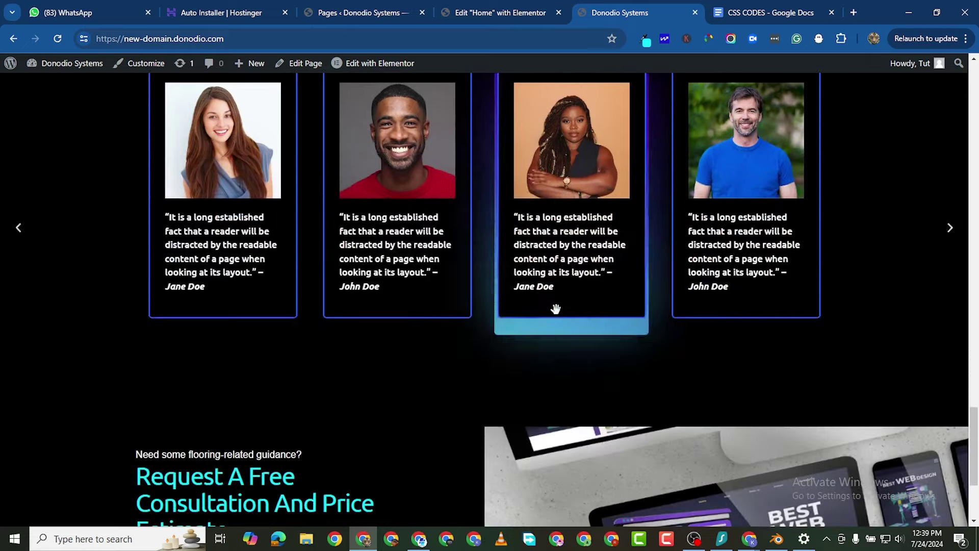
scroll(801, 307, up, 2)
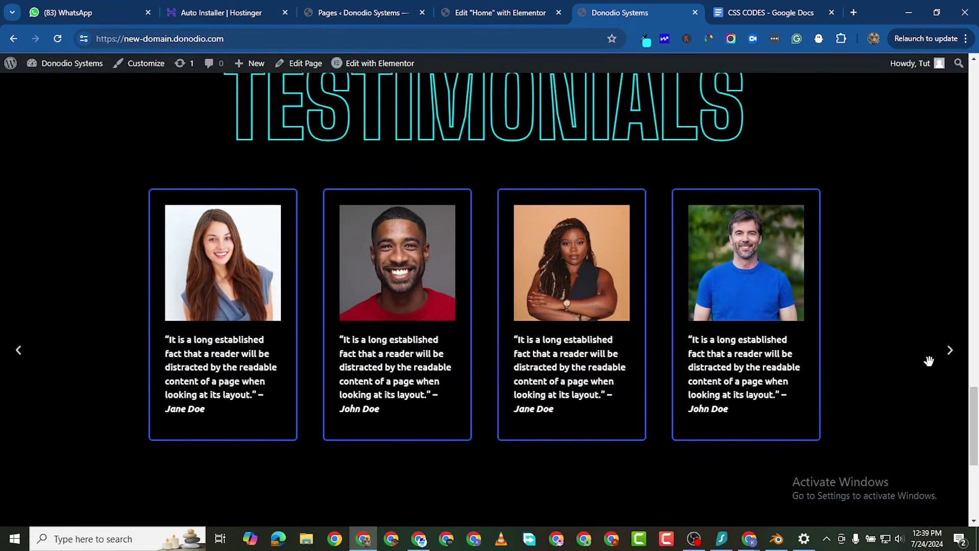
click(950, 352)
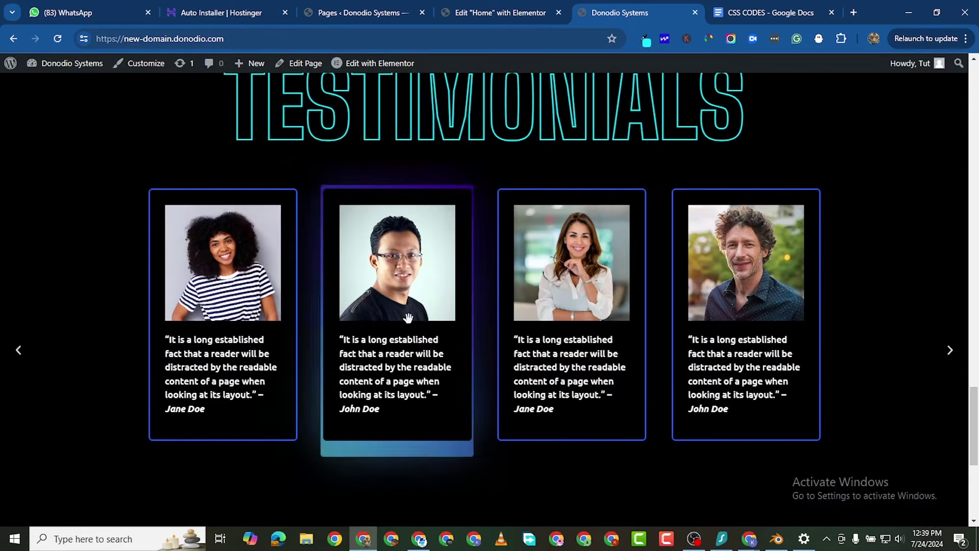
Open the site's Portfolio page from the home page header and look through its project listings.
scroll(599, 352, up, 10)
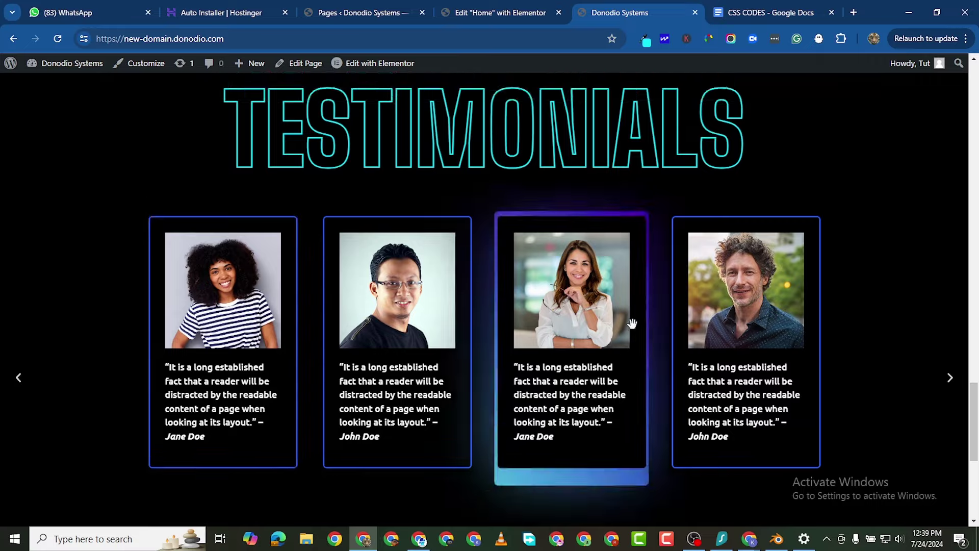
scroll(587, 357, up, 10)
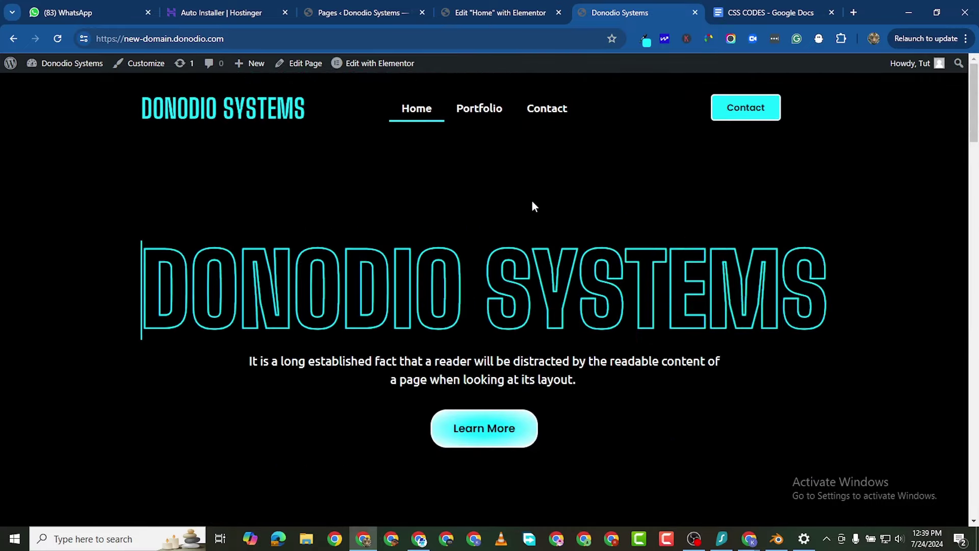
click(477, 109)
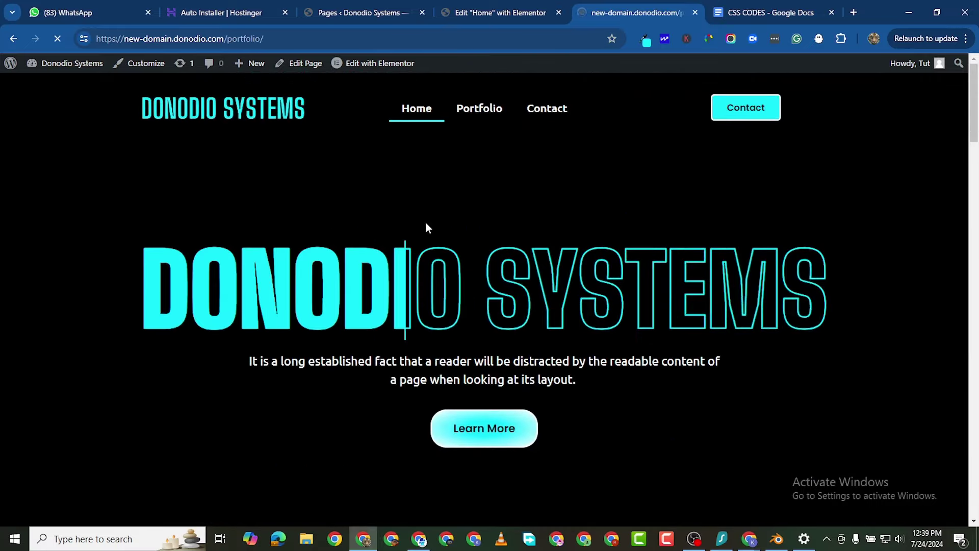
scroll(424, 301, down, 8)
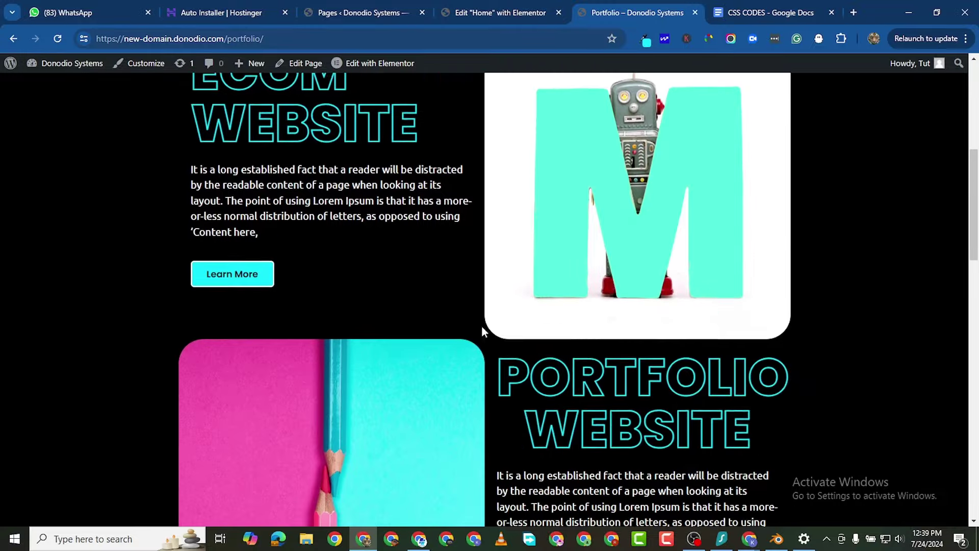
scroll(506, 320, down, 15)
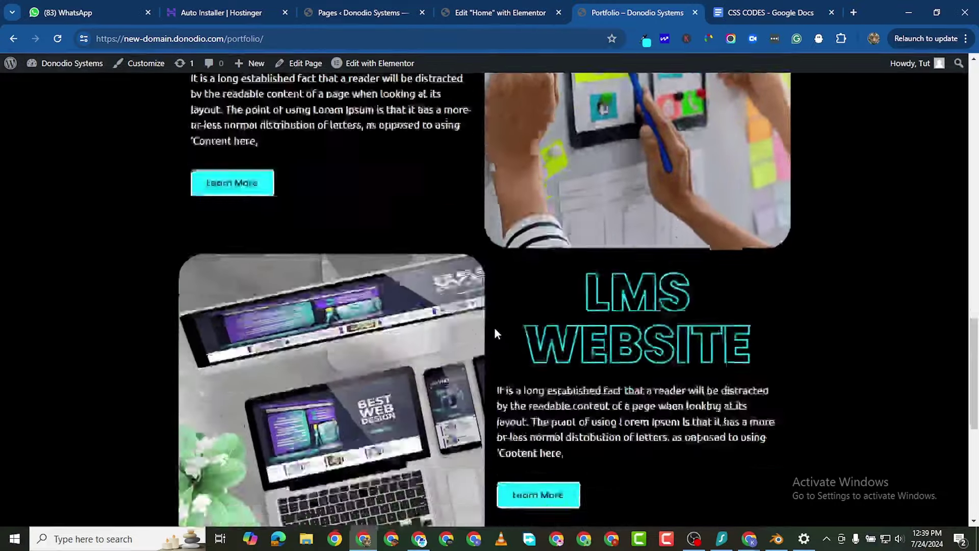
scroll(553, 352, up, 20)
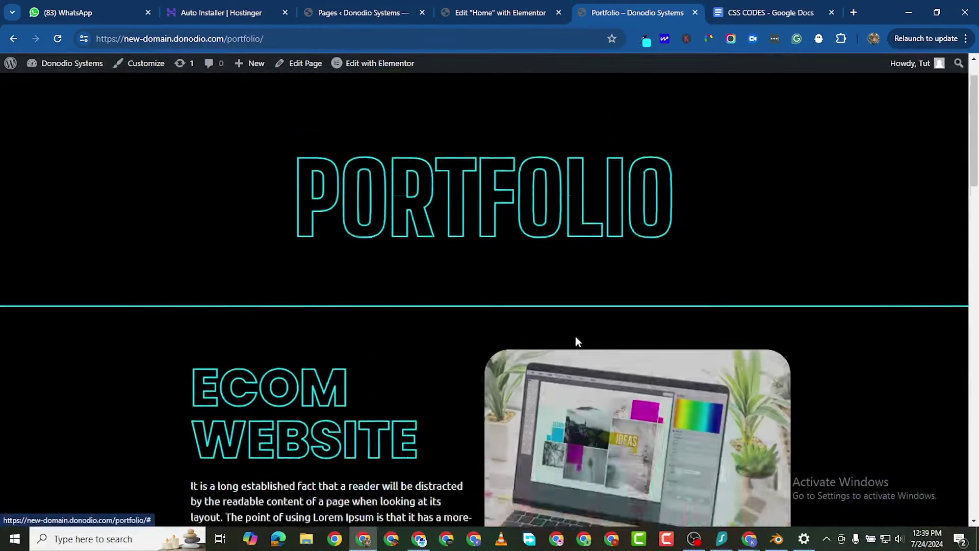
Open the Contact page, view its form and map, and browse its testimonials carousel.
click(545, 114)
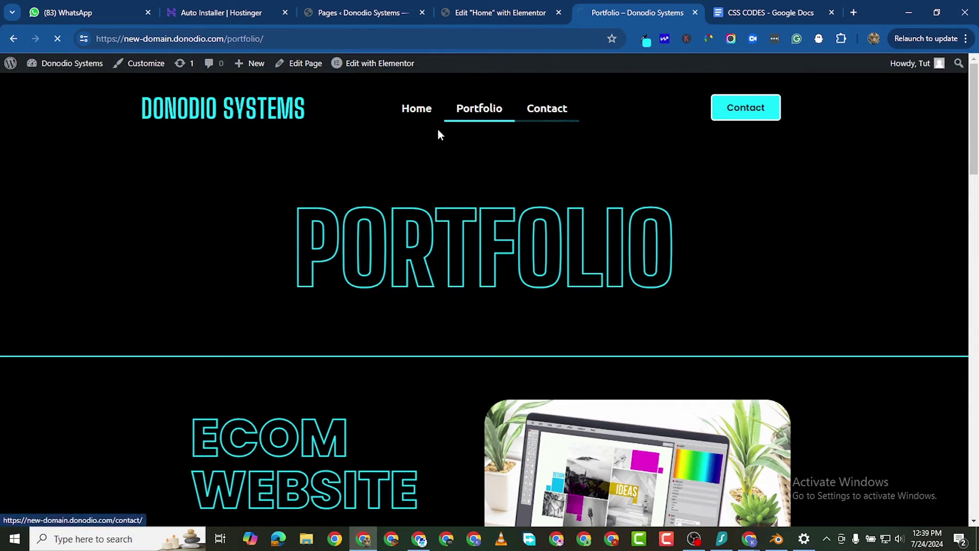
scroll(459, 284, down, 5)
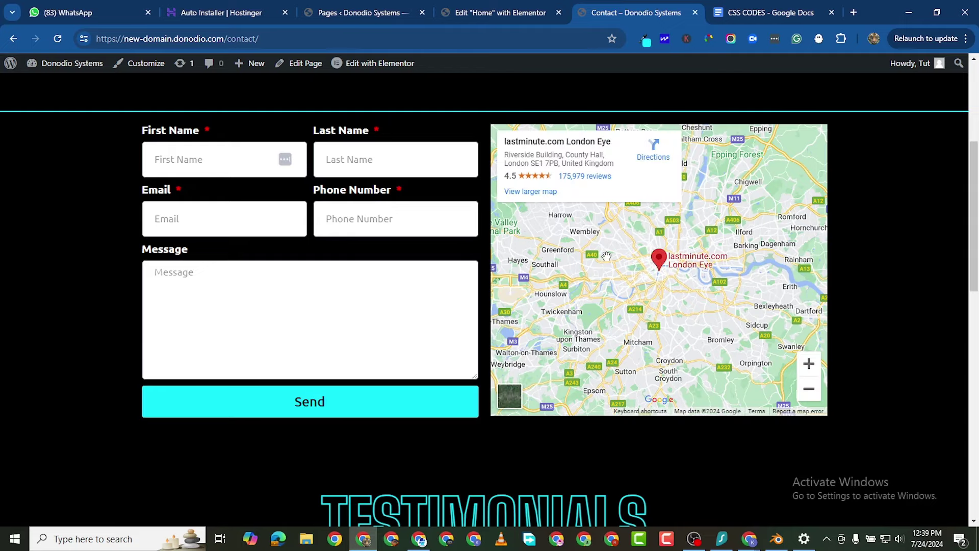
scroll(423, 367, down, 8)
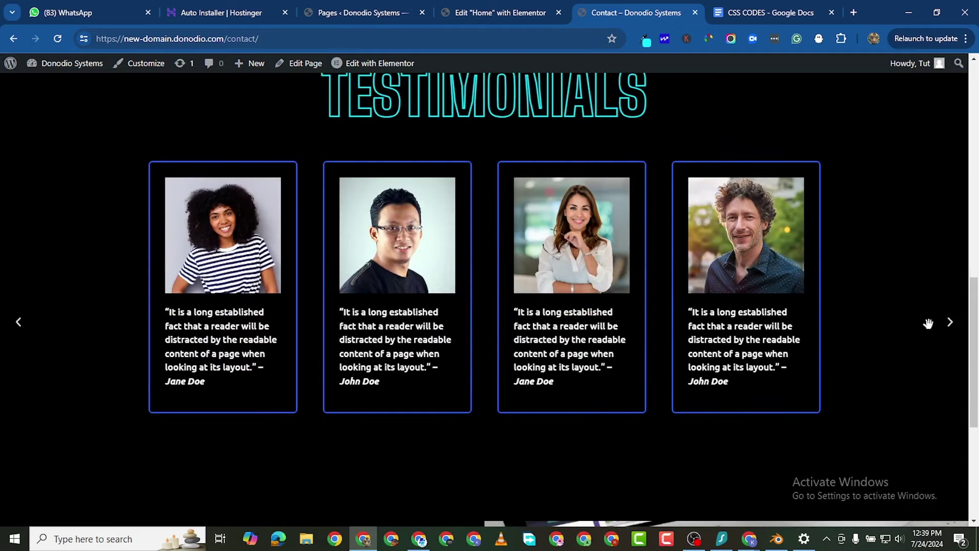
click(952, 324)
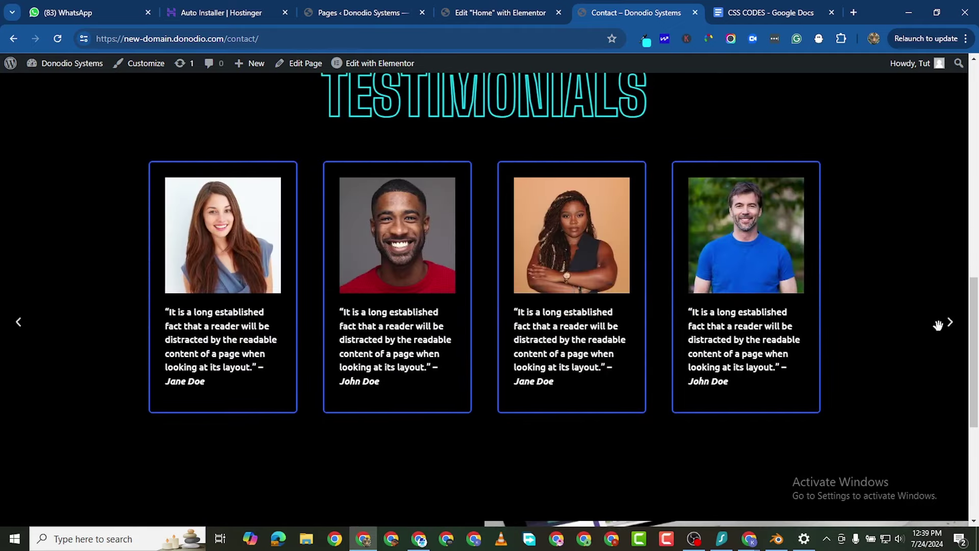
click(949, 326)
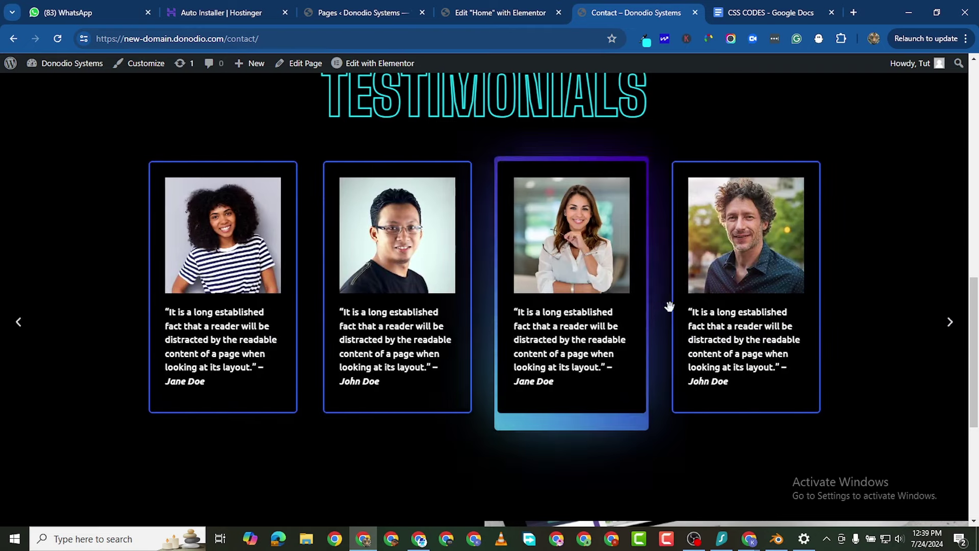
scroll(193, 332, up, 10)
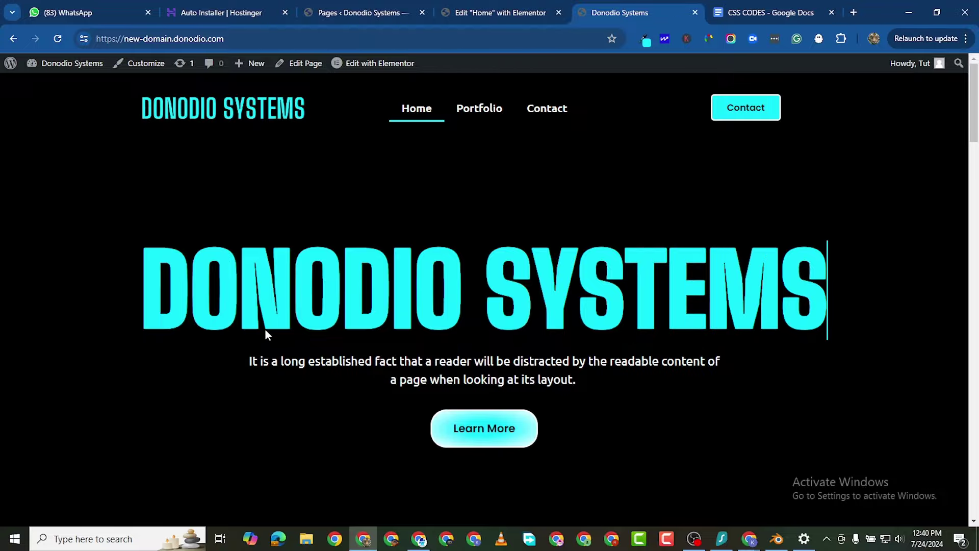
Look through the Donodio Systems home page from its hero heading past the portfolio projects to the testimonials.
scroll(265, 330, down, 20)
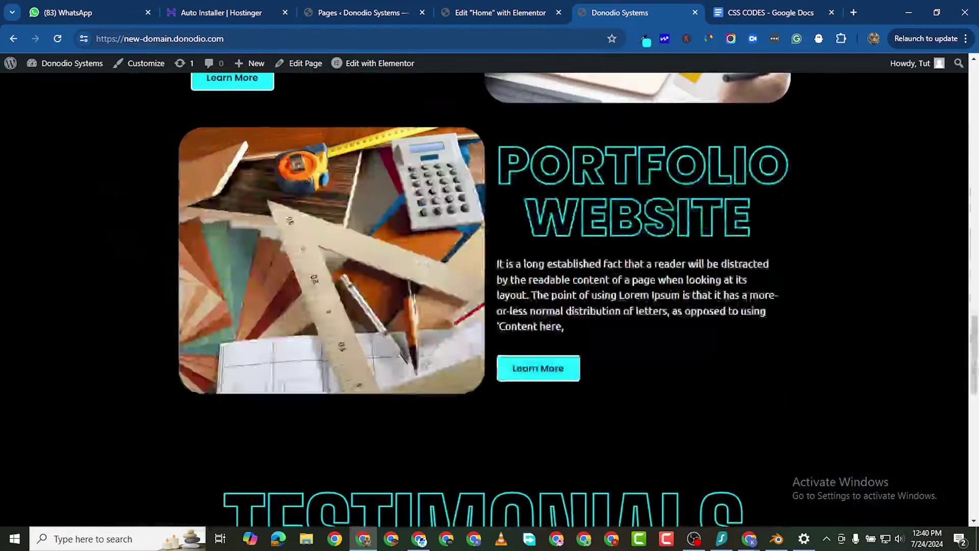
scroll(424, 274, down, 14)
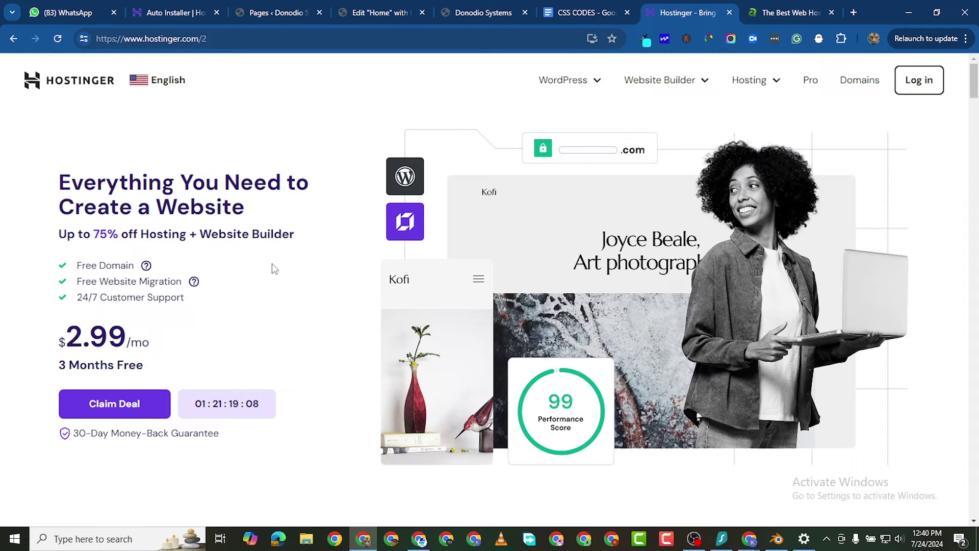
Look over Hostinger's home page offer and review ratings, with a brief look at the A2 Hosting home page.
scroll(271, 265, down, 6)
scroll(623, 171, up, 4)
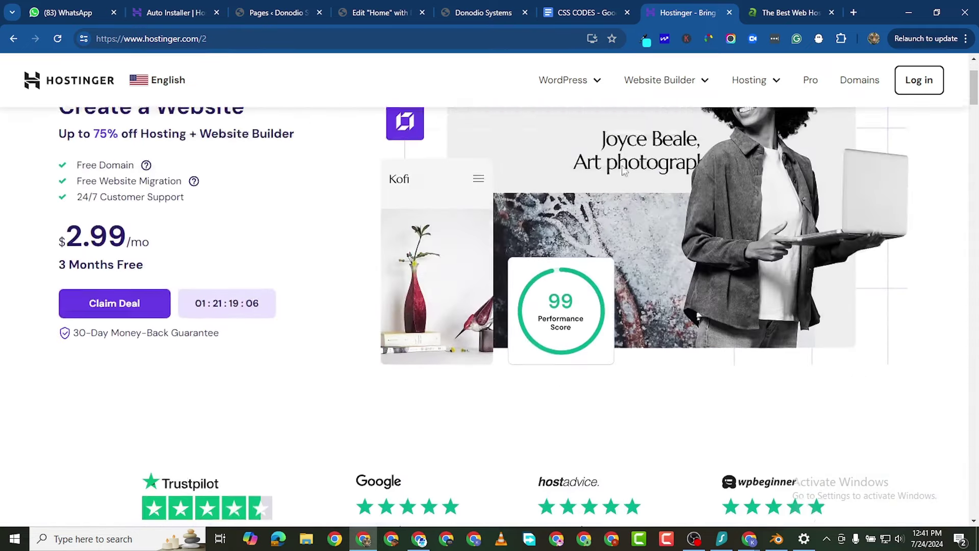
click(786, 12)
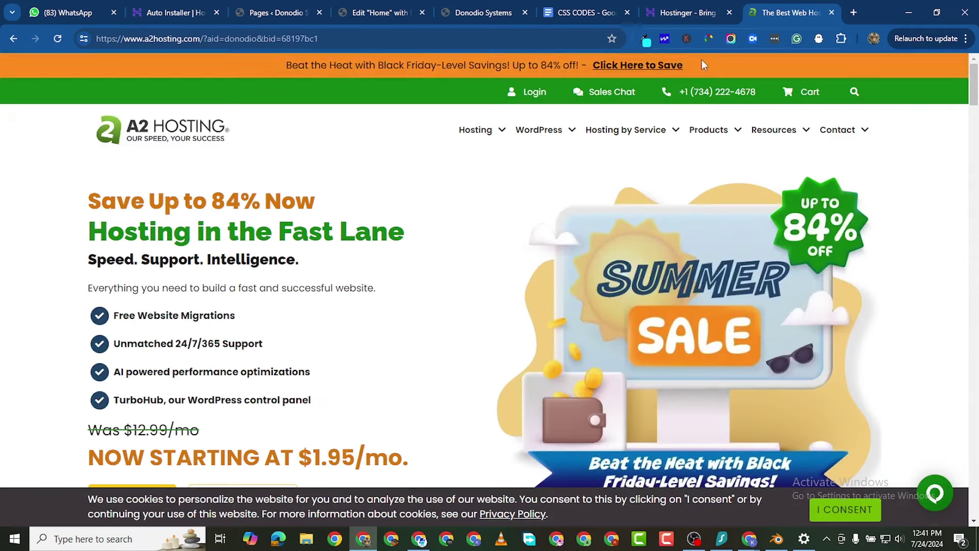
click(677, 12)
scroll(752, 229, up, 1)
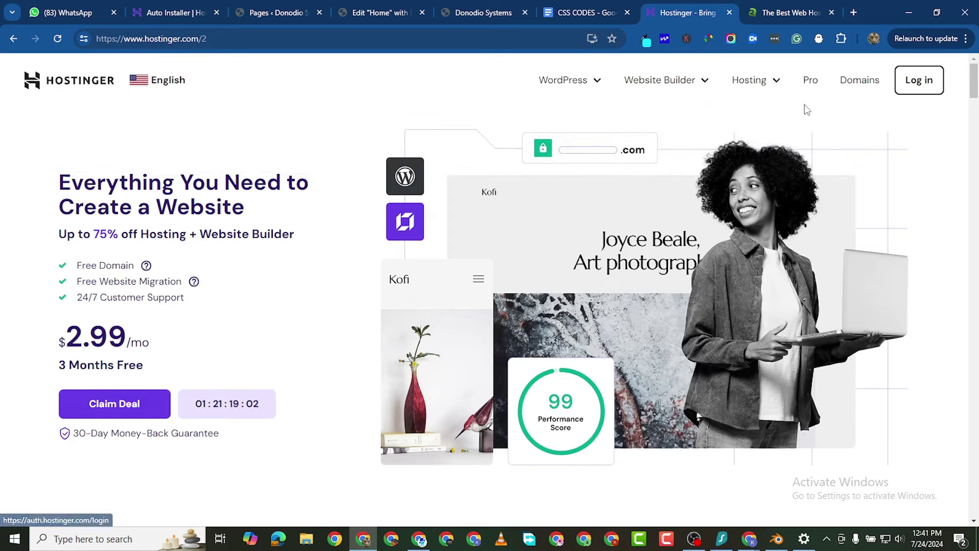
scroll(549, 289, down, 7)
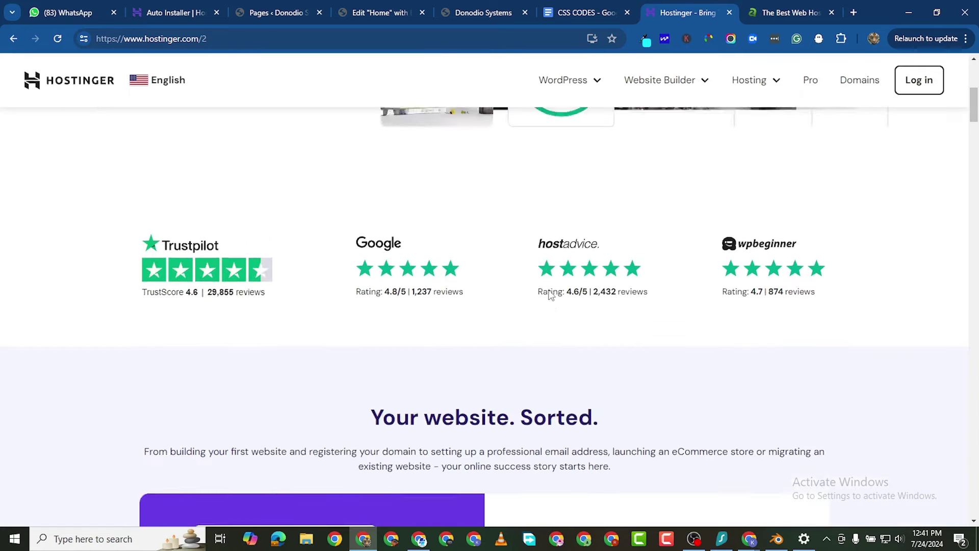
scroll(548, 291, up, 7)
Examine A2 Hosting's home page offer and its hosting plan comparison, then return to the Hostinger page.
click(812, 14)
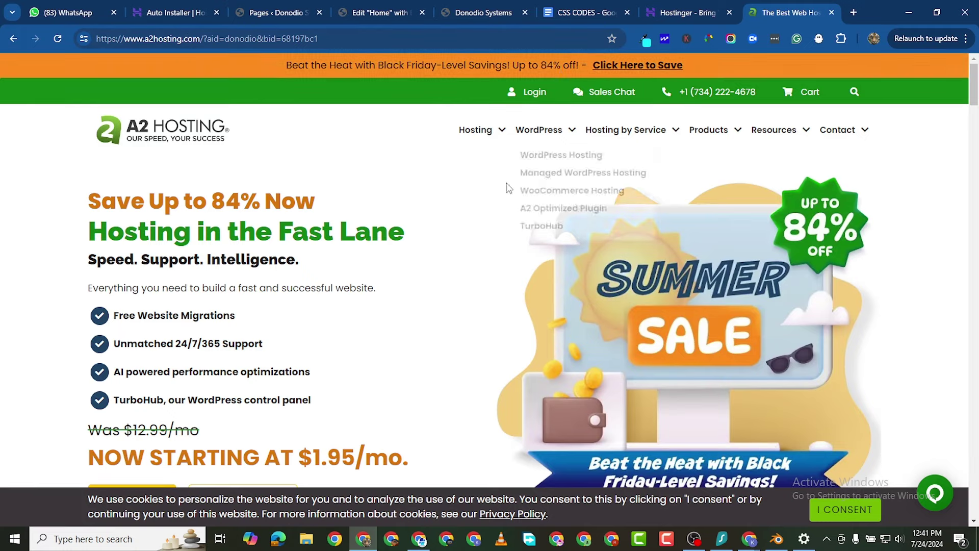
scroll(387, 318, down, 10)
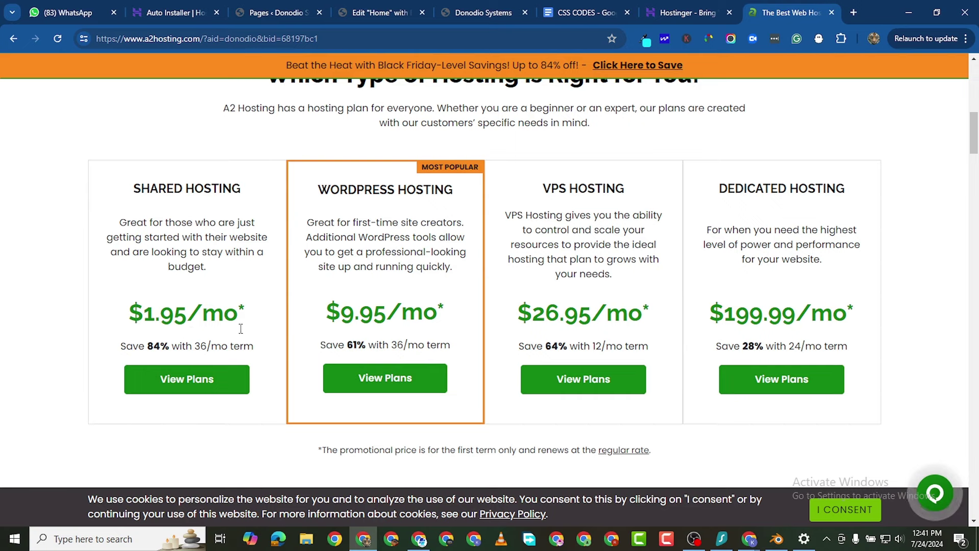
scroll(500, 394, up, 10)
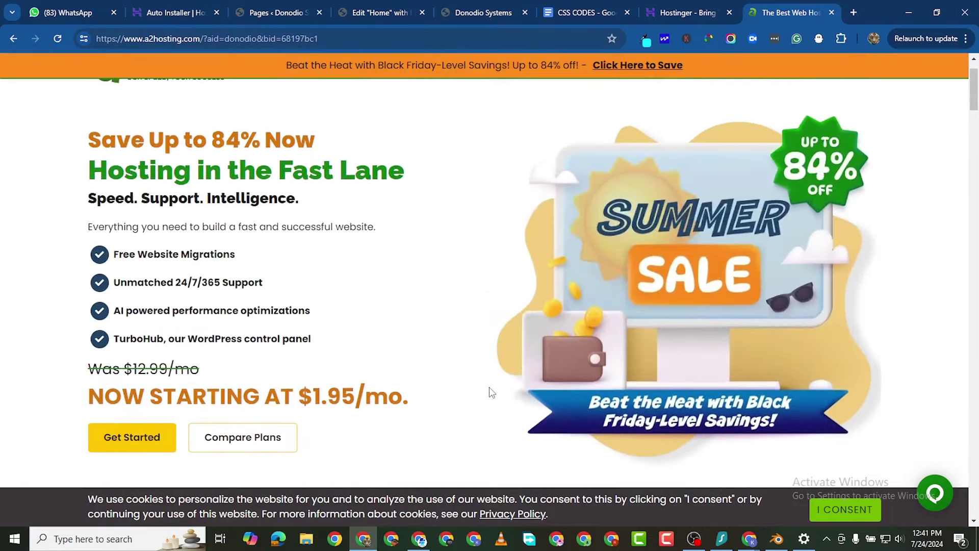
scroll(375, 385, up, 2)
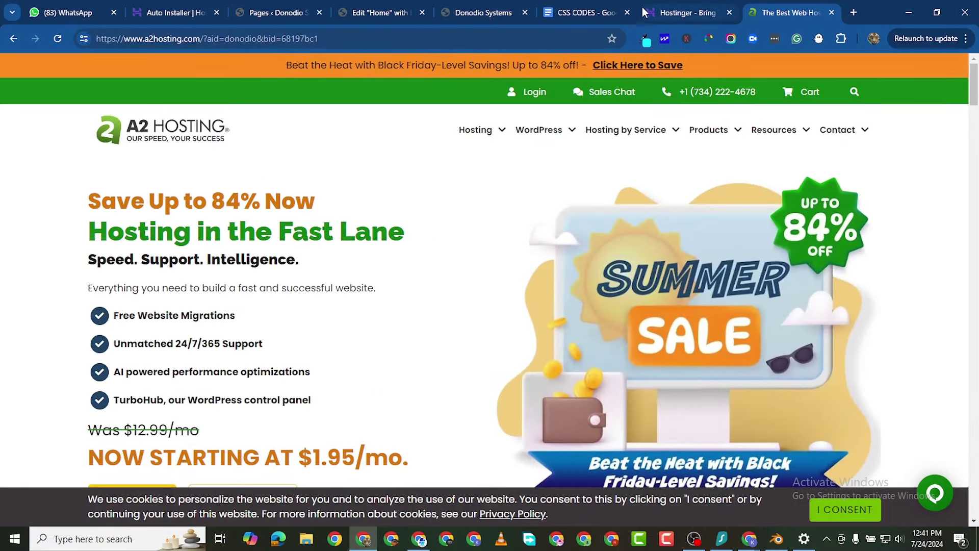
mouse_move(673, 15)
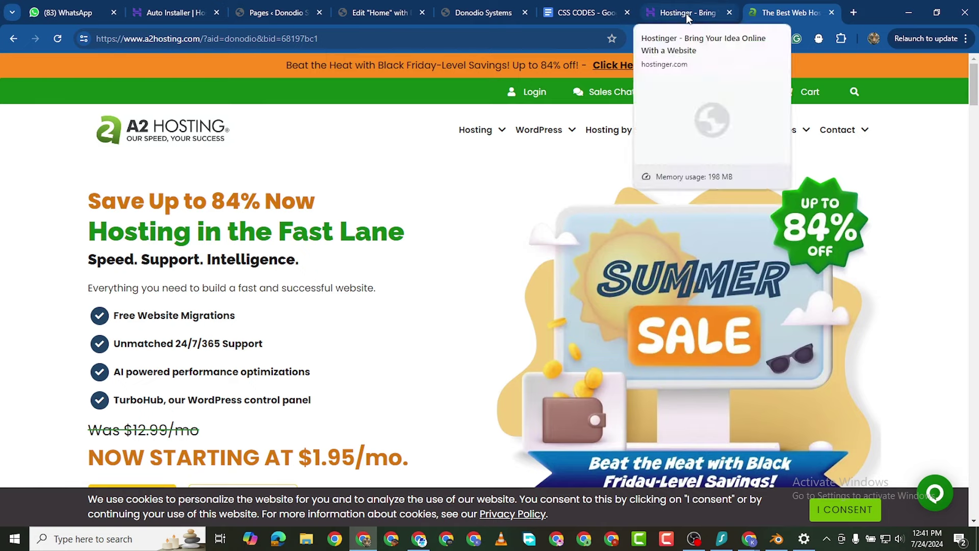
click(687, 14)
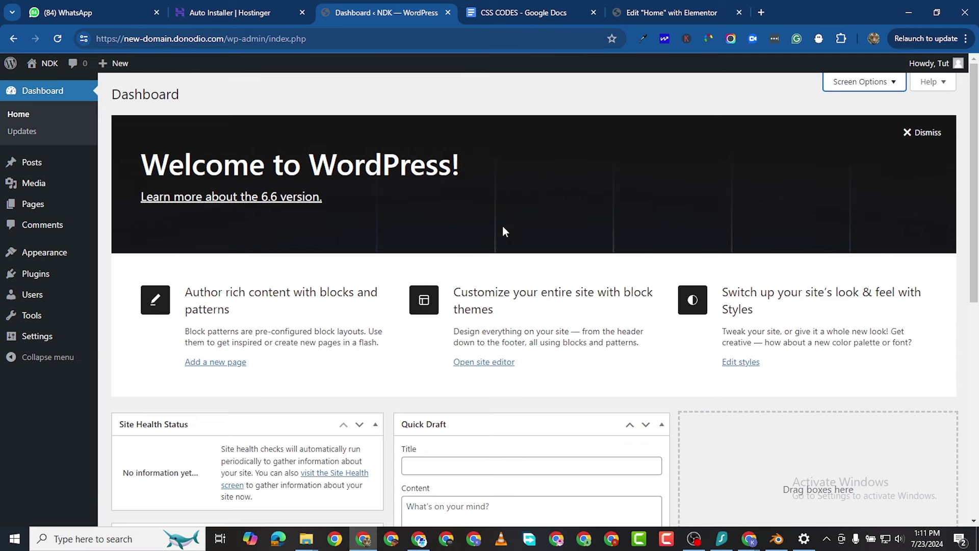
Hide the Welcome, Quick Draft, Activity and At a Glance elements on the WordPress dashboard.
scroll(503, 230, down, 1)
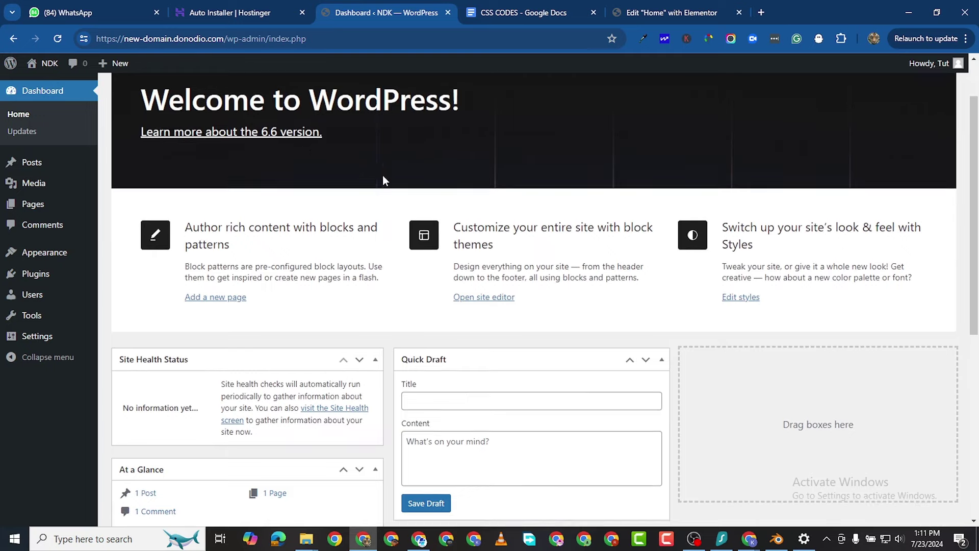
scroll(382, 175, down, 2)
scroll(394, 176, up, 3)
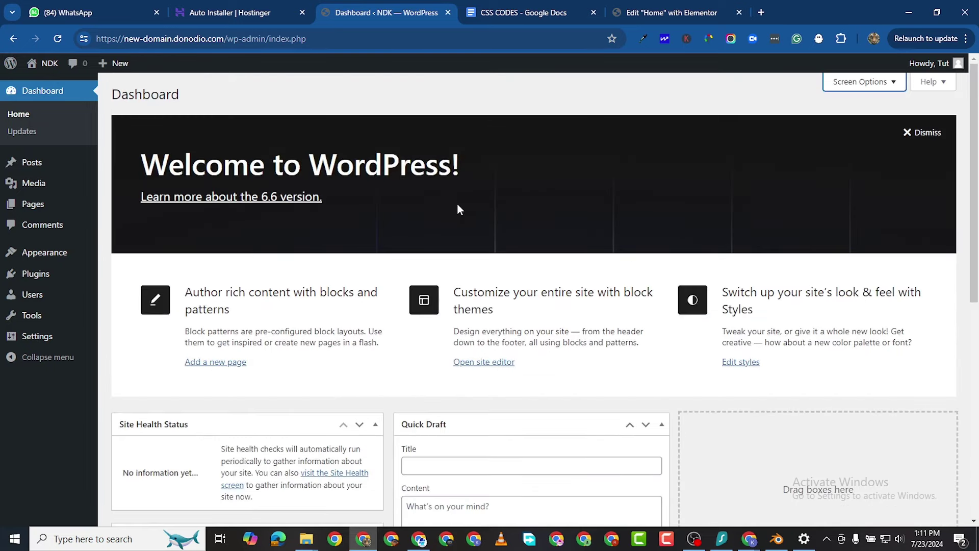
scroll(559, 184, down, 1)
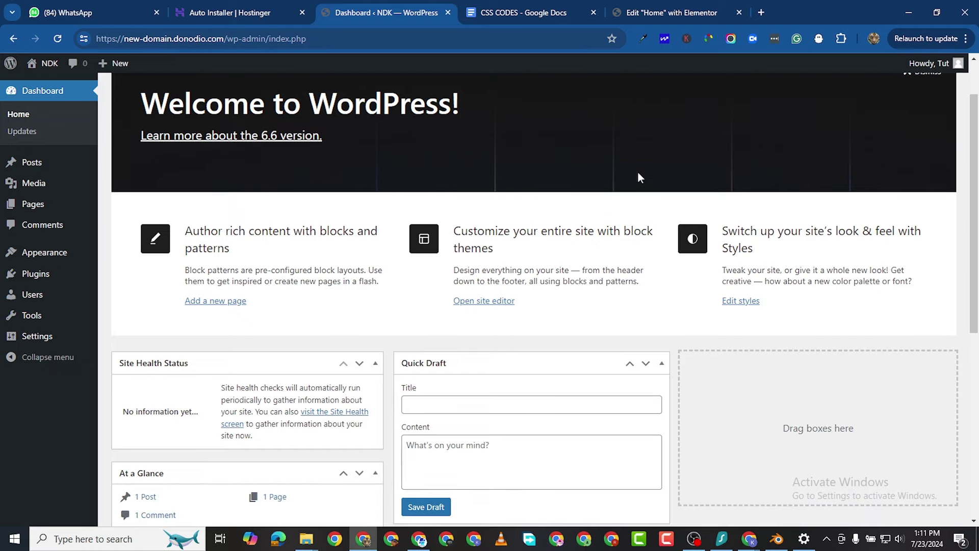
scroll(815, 109, up, 1)
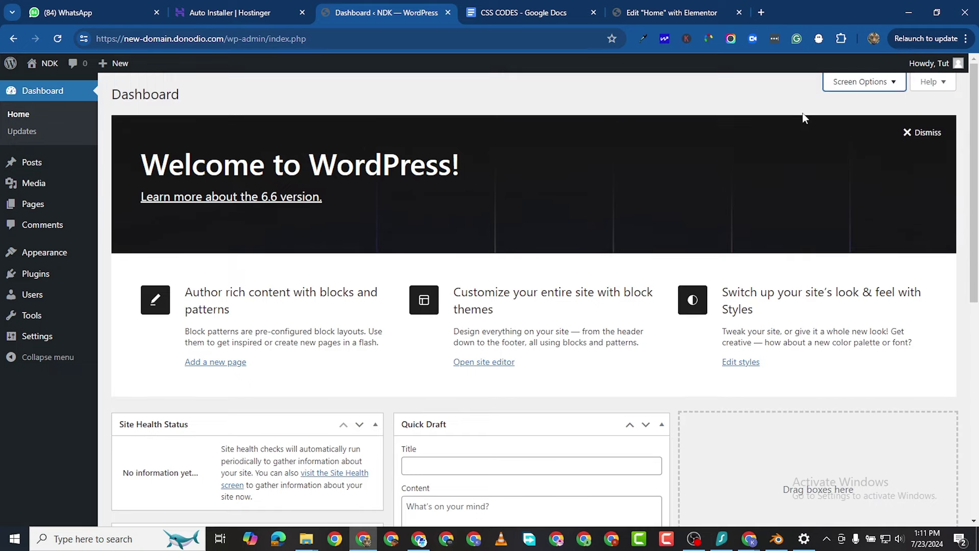
click(880, 83)
click(504, 135)
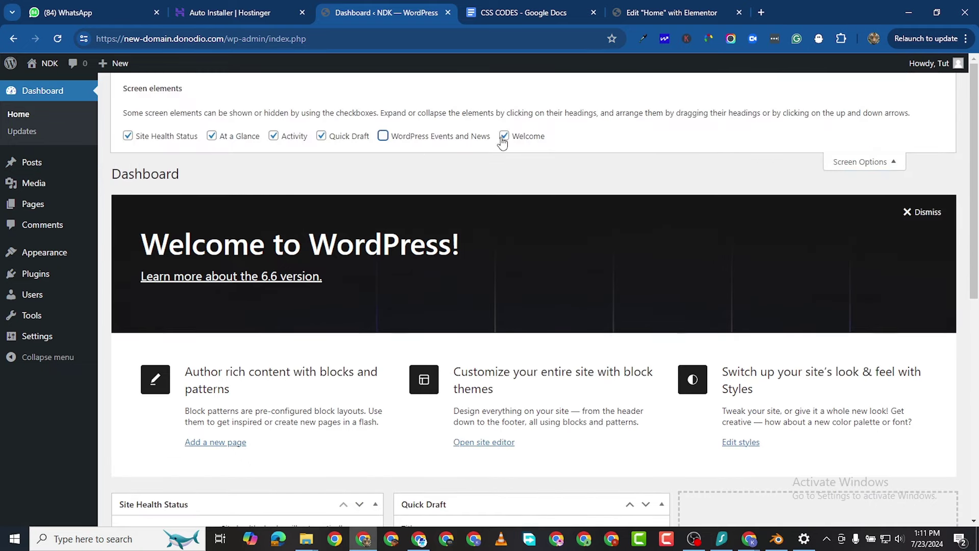
click(383, 136)
click(321, 136)
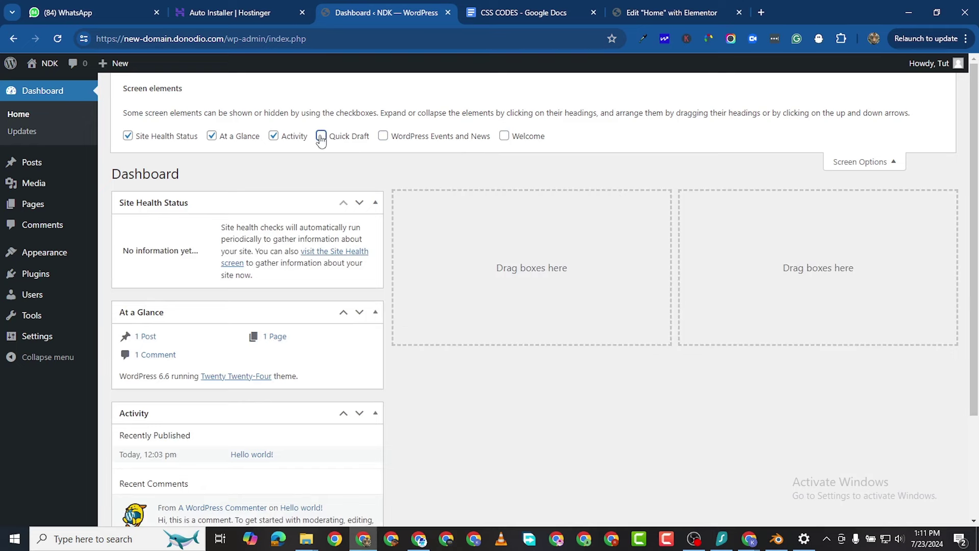
click(274, 136)
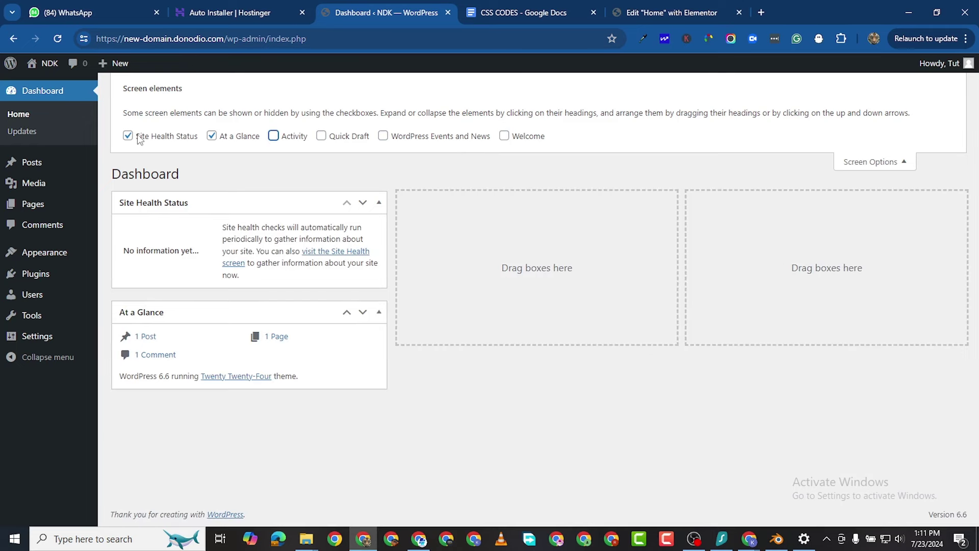
click(210, 136)
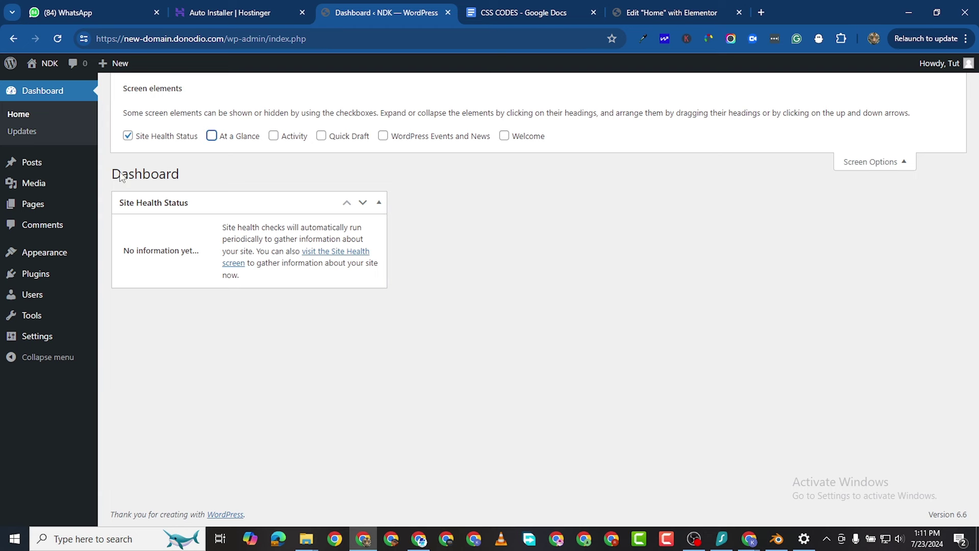
View the WordPress site's list of posts and its list of pages.
click(55, 171)
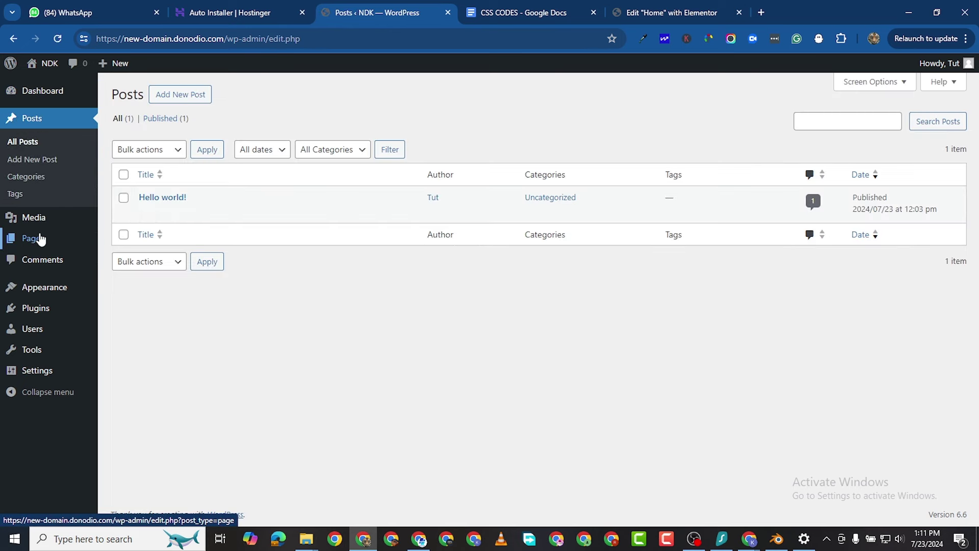
click(37, 239)
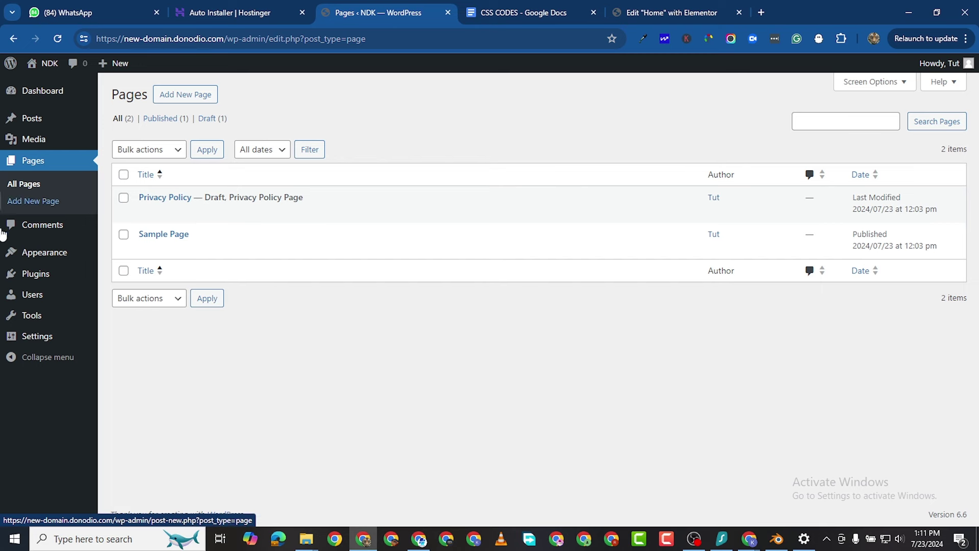
Add the Hello Elementor theme from the popular themes, installing and activating it on the site.
click(51, 252)
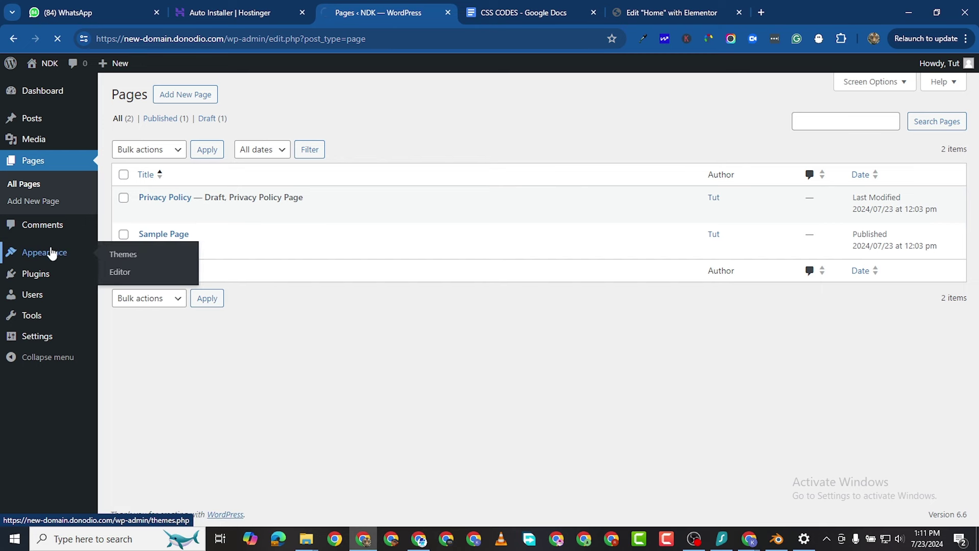
scroll(418, 270, down, 1)
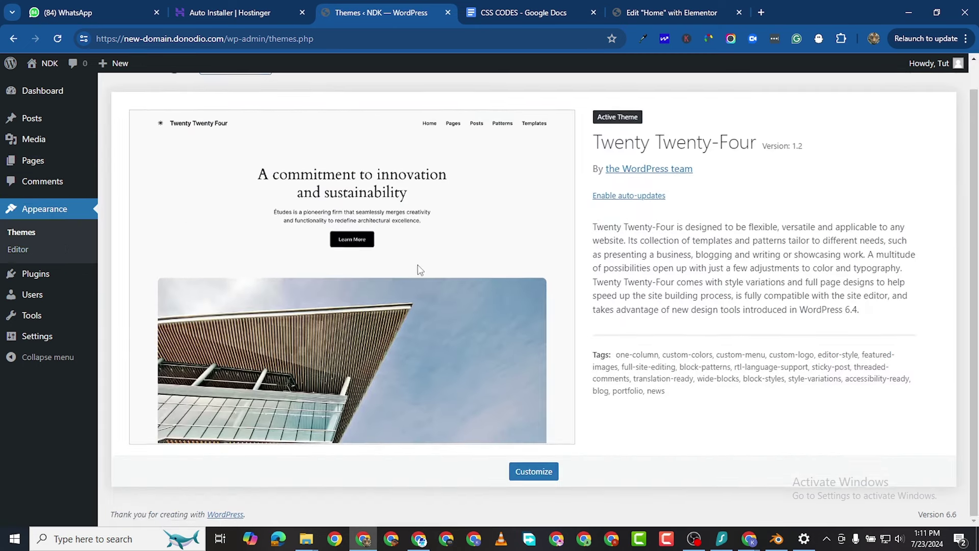
scroll(420, 270, up, 1)
scroll(418, 269, down, 1)
scroll(418, 271, up, 1)
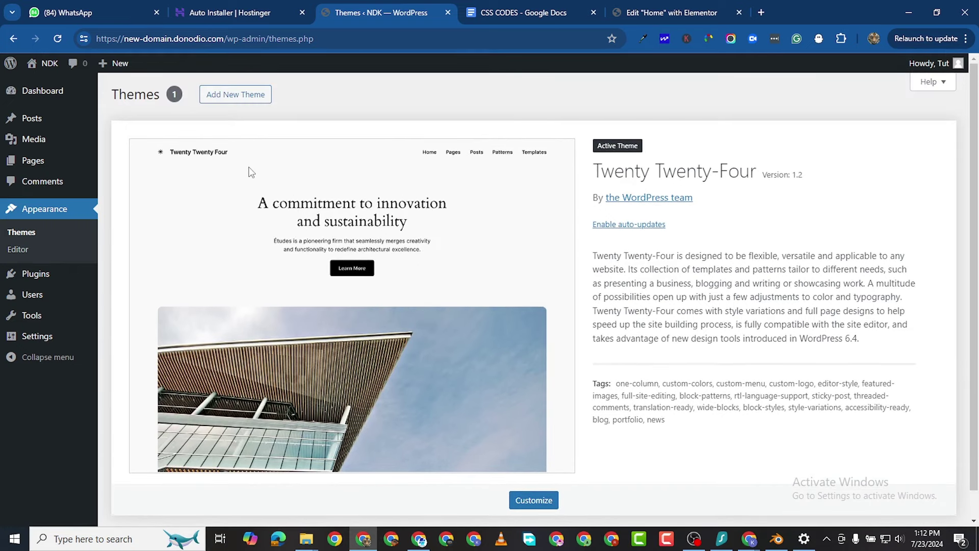
click(240, 104)
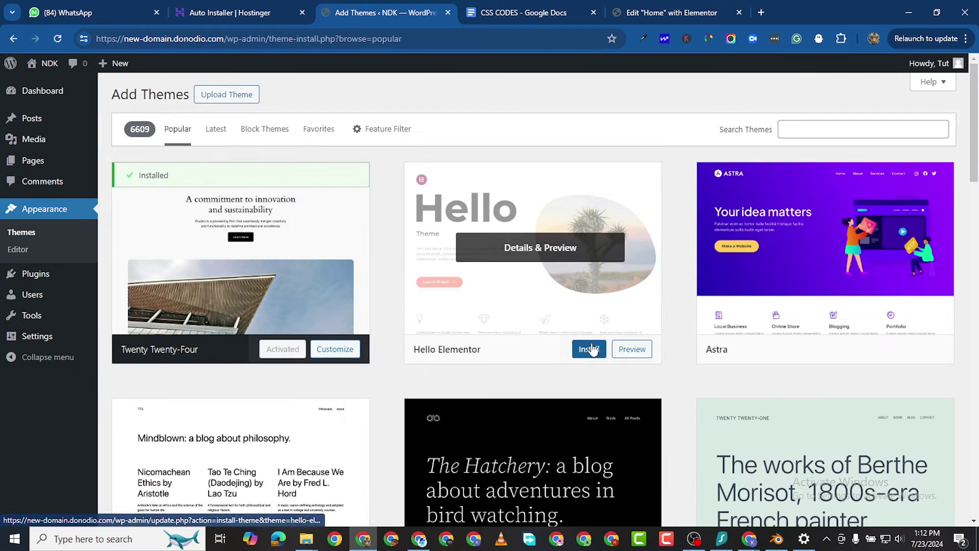
click(589, 347)
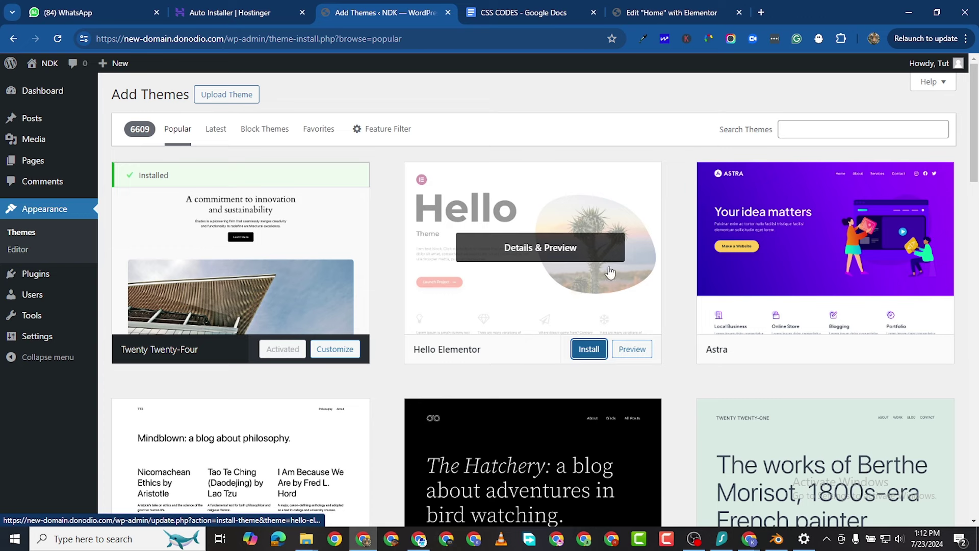
click(589, 349)
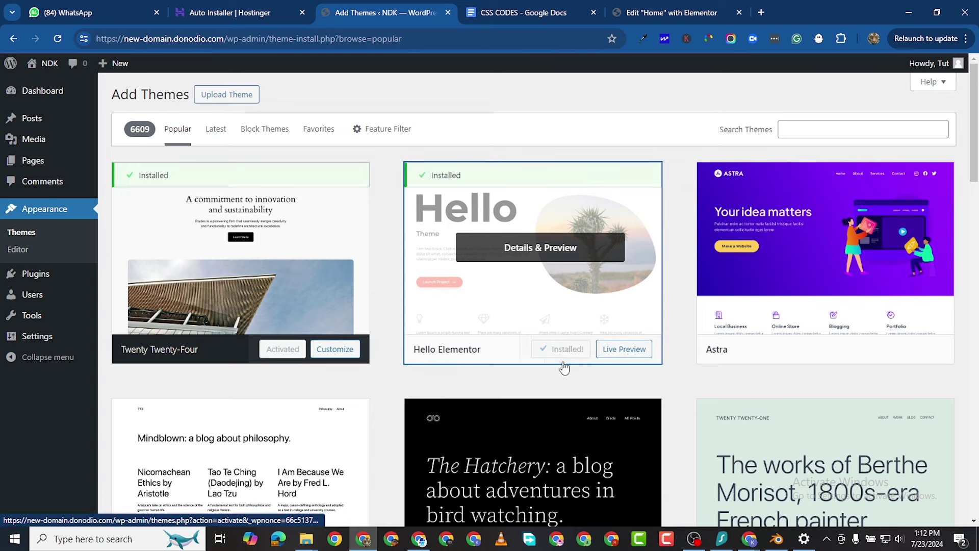
click(571, 354)
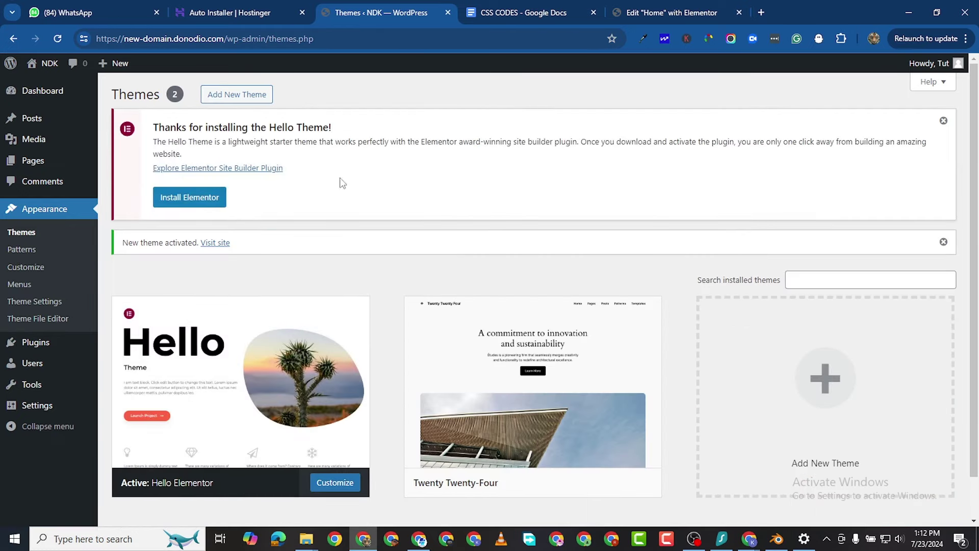
Search the plugin directory for elementor and install the Elementor Website Builder plugin.
click(59, 319)
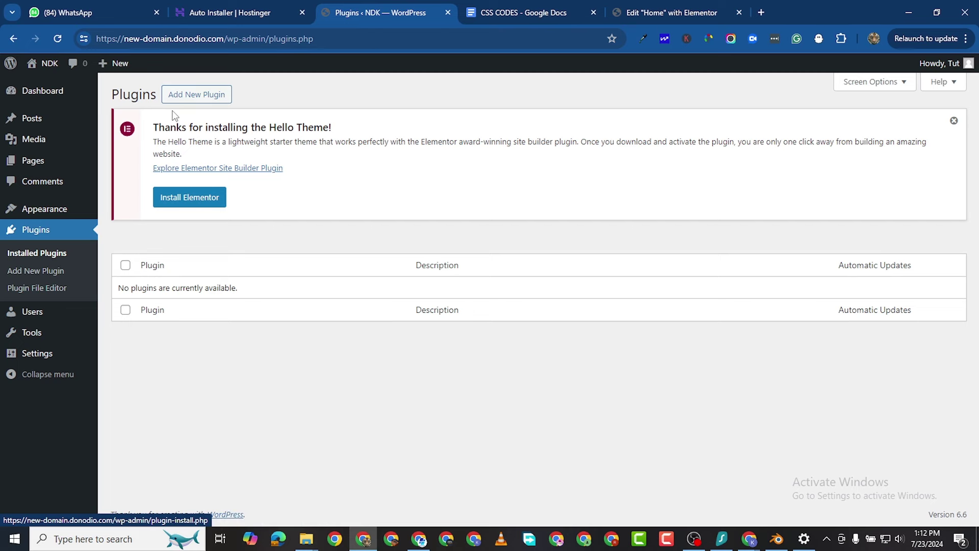
click(197, 96)
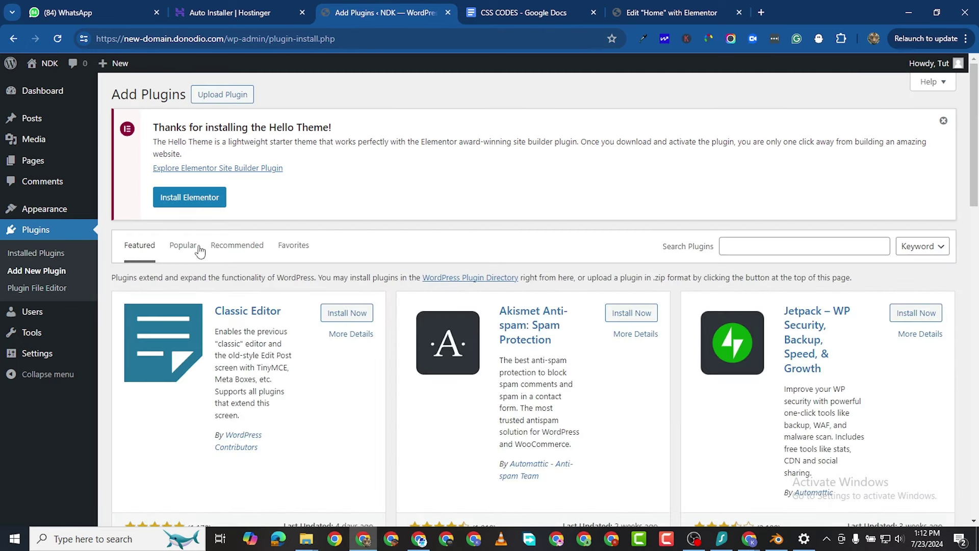
click(792, 245)
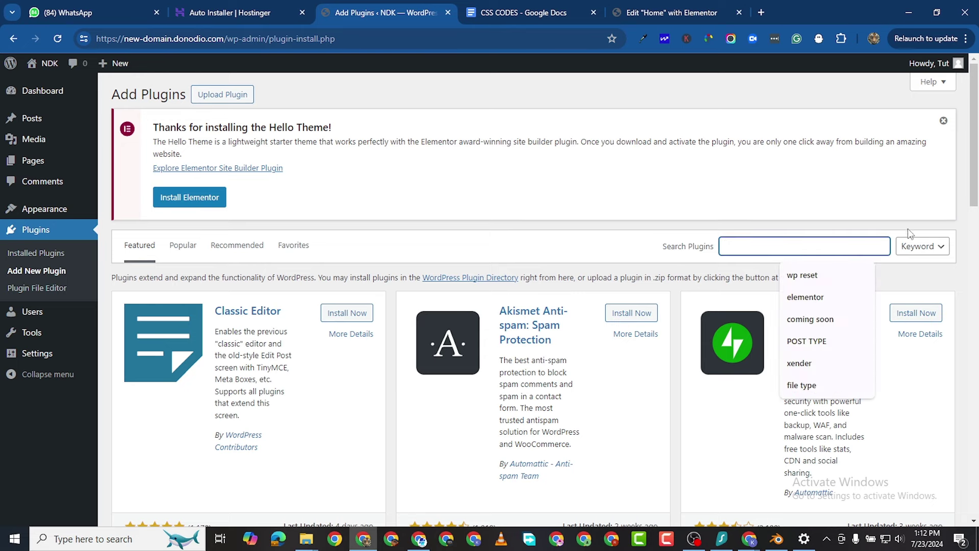
click(805, 297)
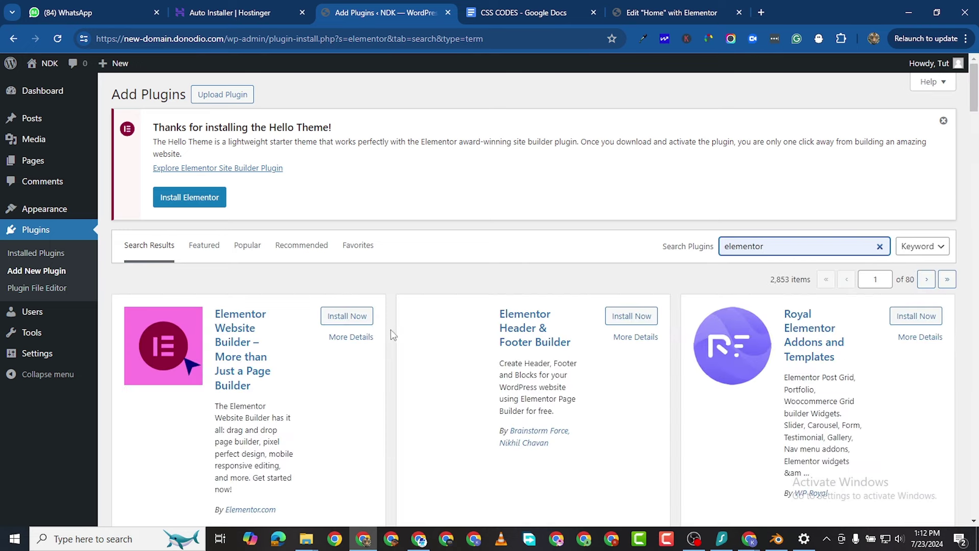
scroll(342, 337, down, 3)
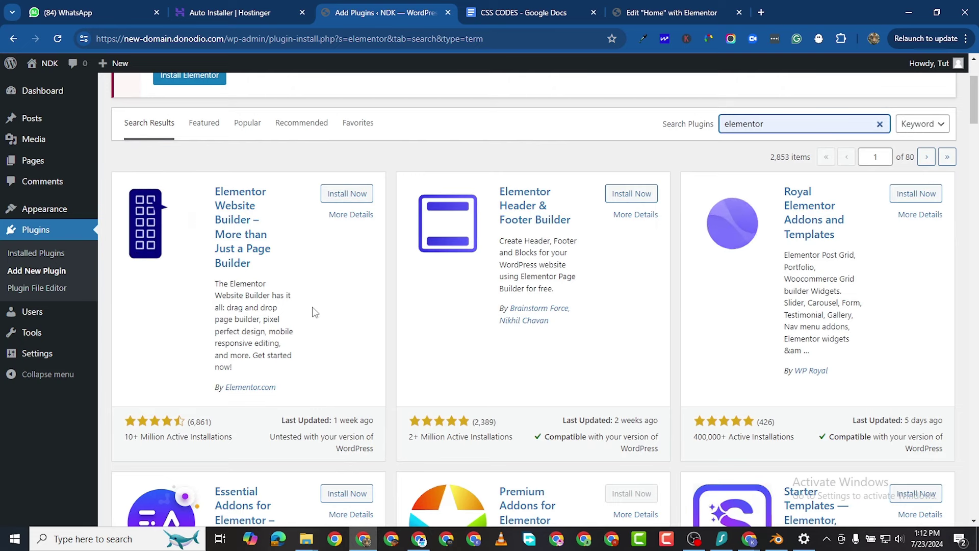
click(347, 196)
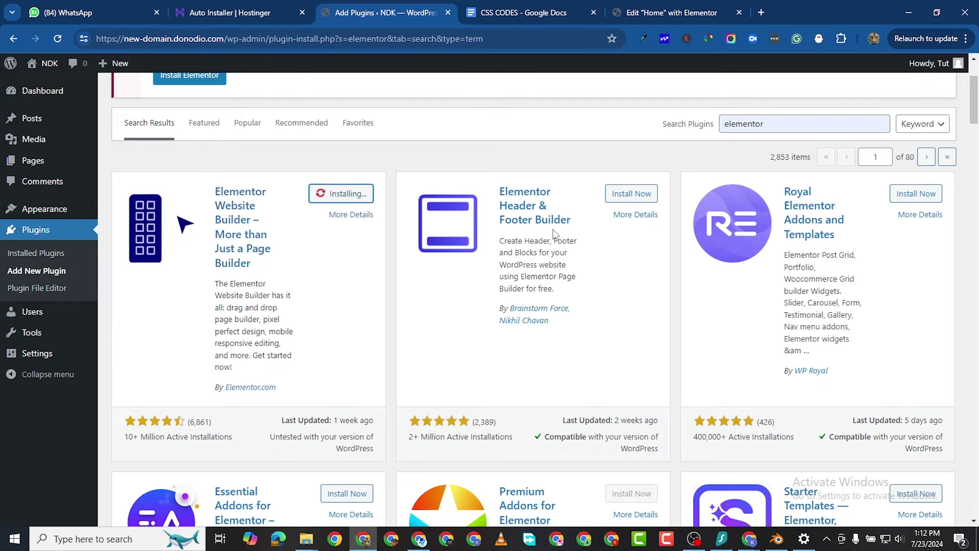
Install the Essential Addons for Elementor plugin from the elementor search results.
scroll(403, 331, down, 3)
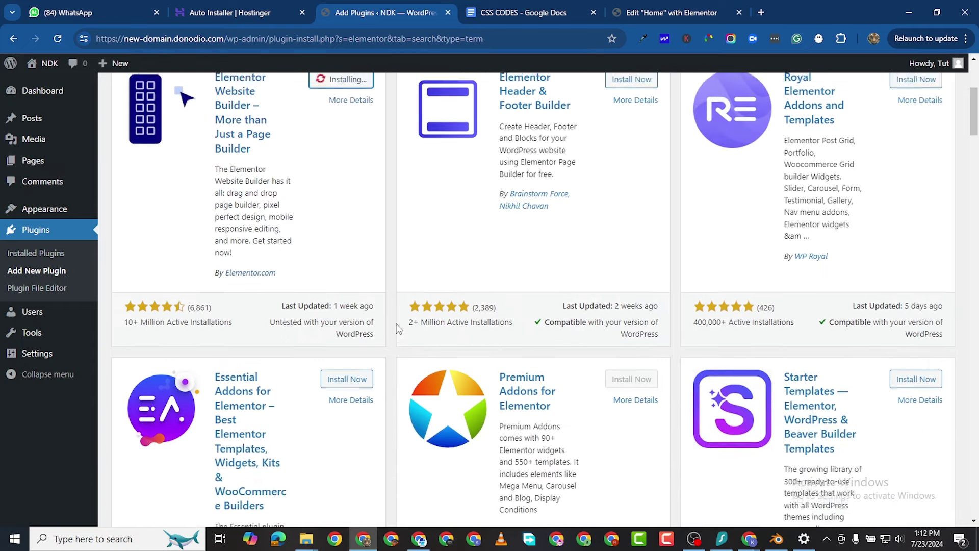
scroll(399, 329, up, 3)
scroll(339, 318, down, 2)
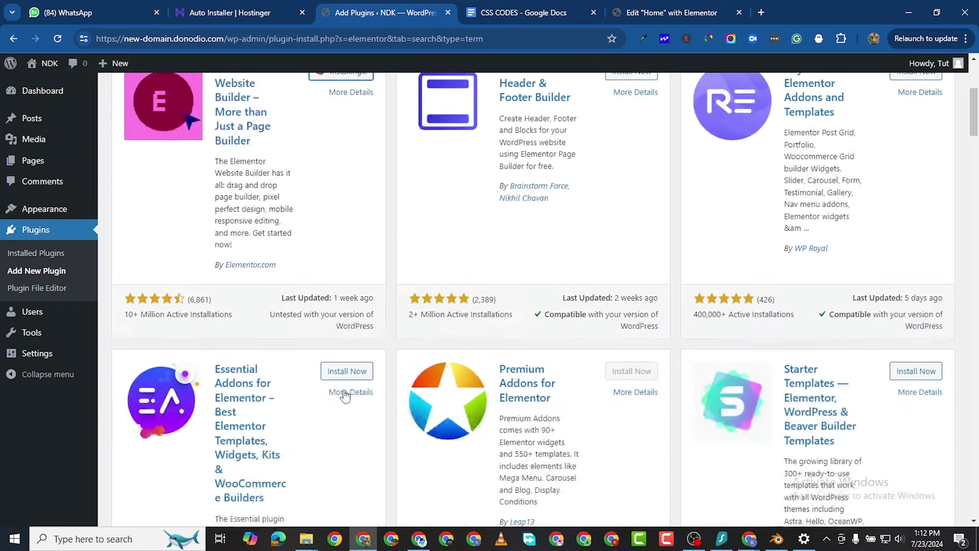
click(347, 371)
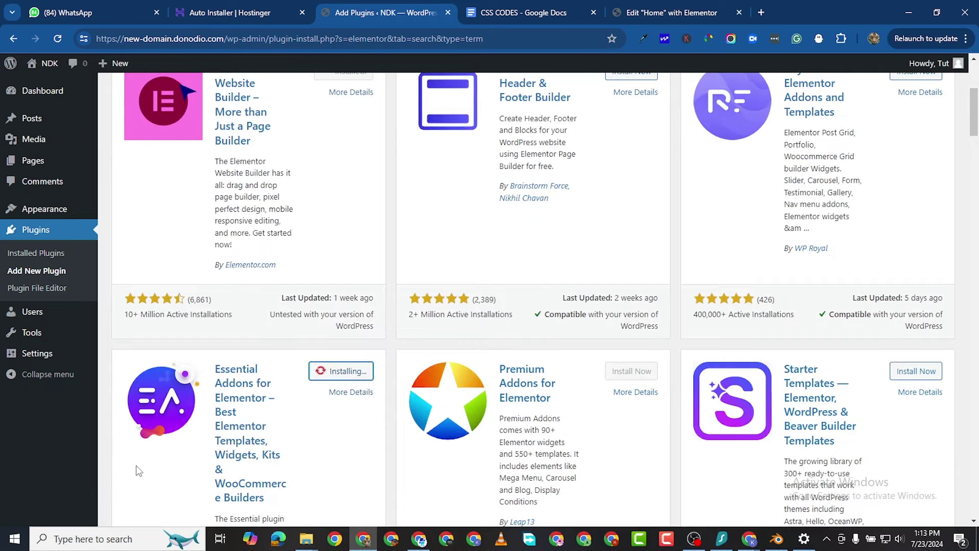
scroll(385, 412, down, 1)
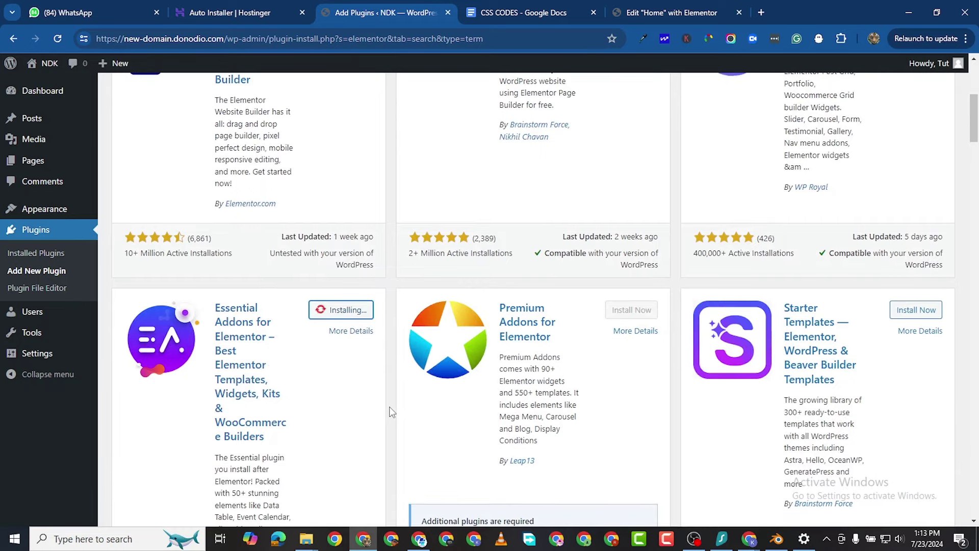
scroll(406, 357, down, 3)
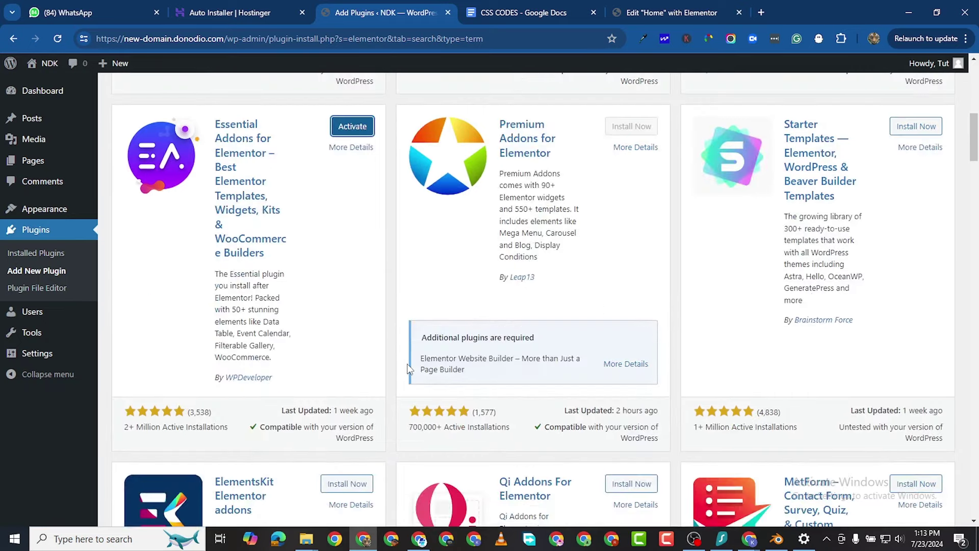
scroll(407, 363, up, 6)
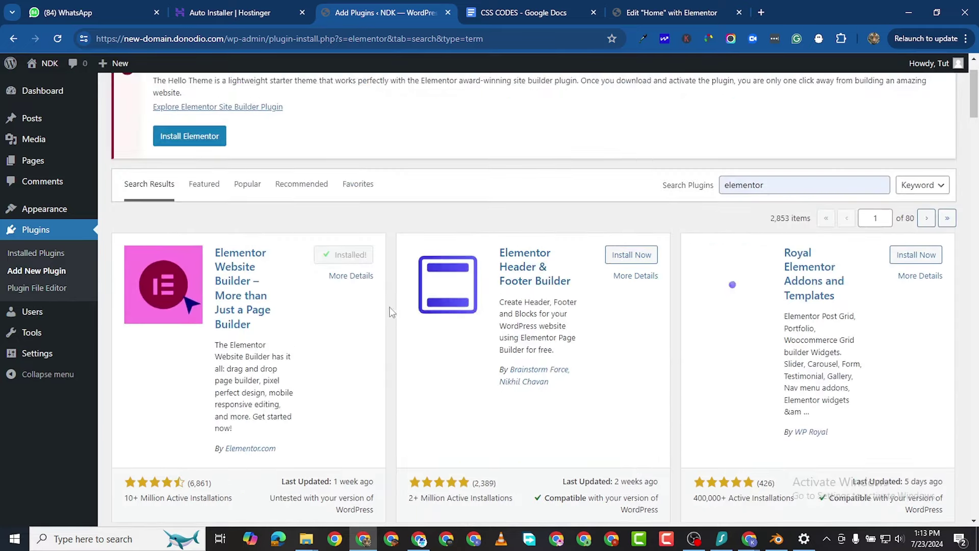
scroll(262, 386, down, 3)
scroll(306, 372, up, 2)
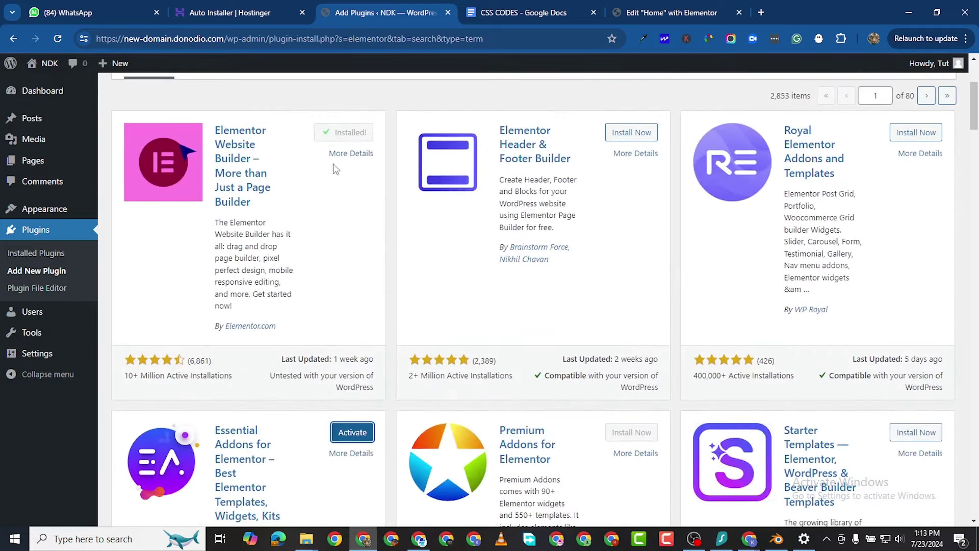
Activate both installed plugins, Elementor and Essential Addons for Elementor, with one bulk action.
click(44, 269)
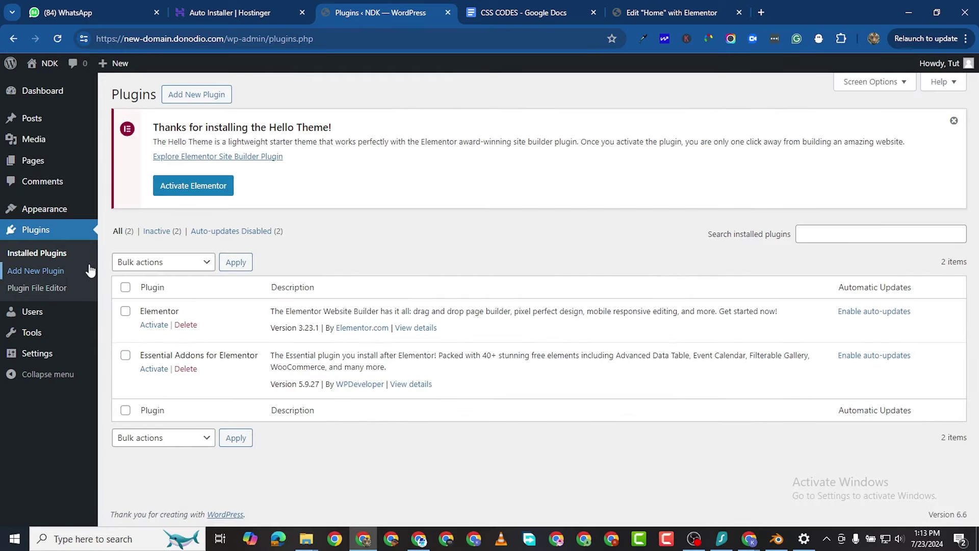
click(125, 287)
click(166, 264)
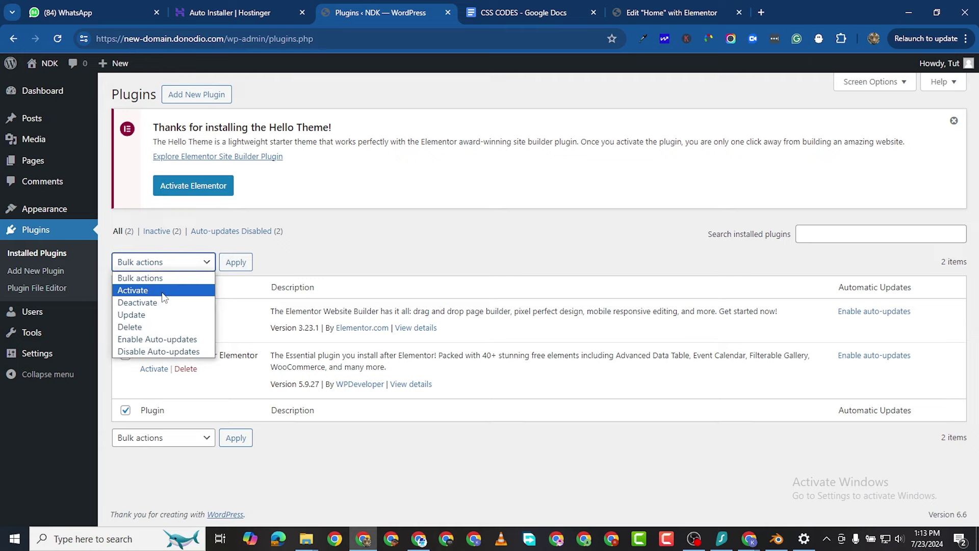
click(134, 290)
click(236, 262)
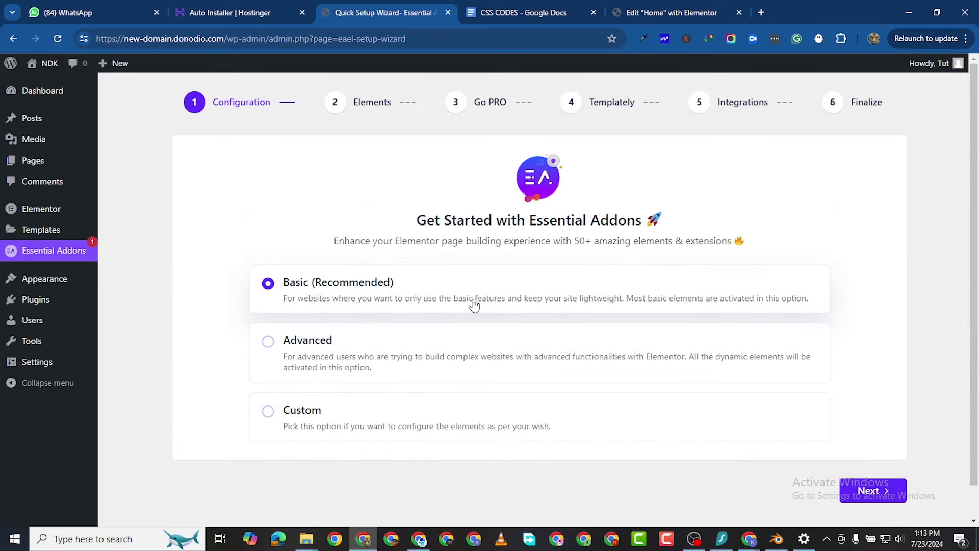
Accept the Basic (Recommended) configuration in the Essential Addons setup wizard and review the full list of elements.
click(901, 491)
scroll(419, 372, down, 2)
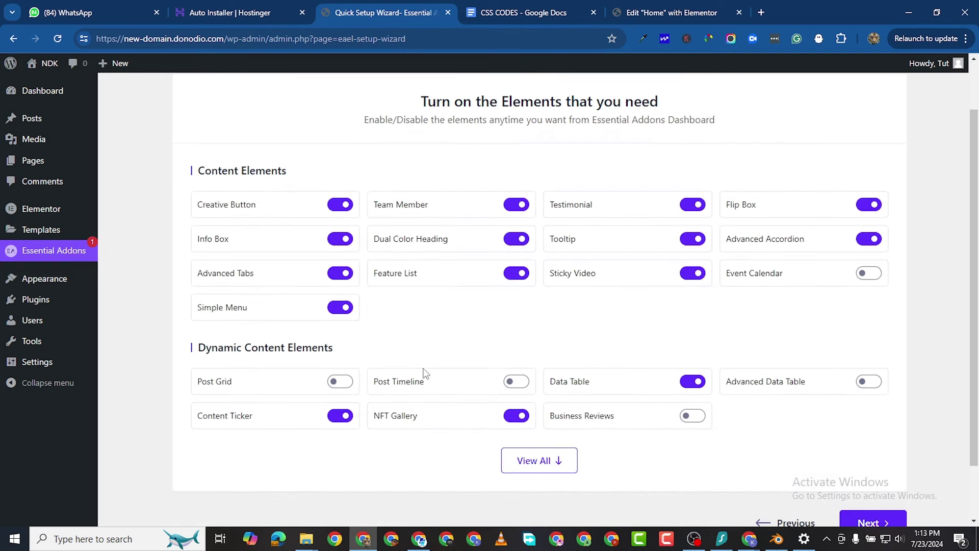
click(570, 461)
scroll(449, 365, down, 10)
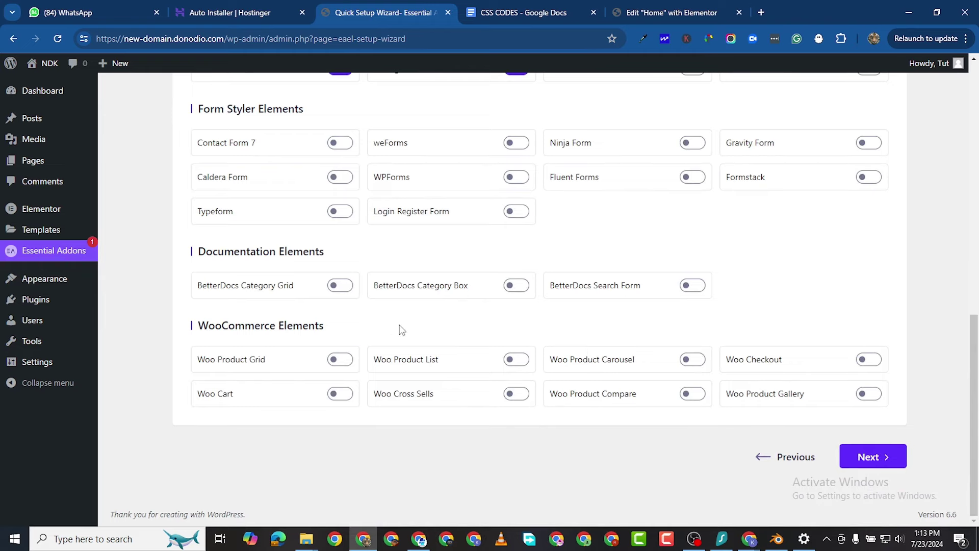
scroll(402, 330, up, 15)
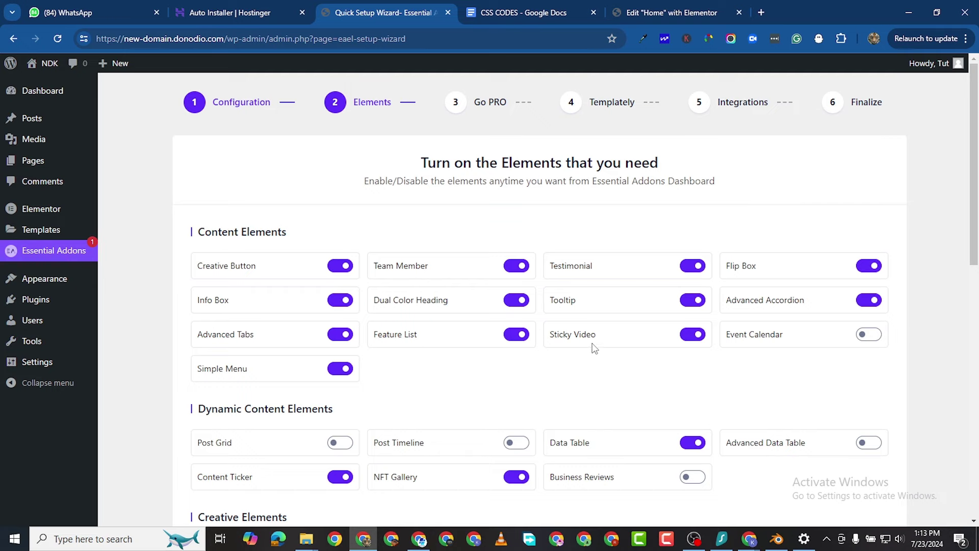
Turn off the Sticky Video, Flip Box, Simple Menu and Data Table elements, and turn on Post Grid.
scroll(448, 370, down, 2)
click(683, 218)
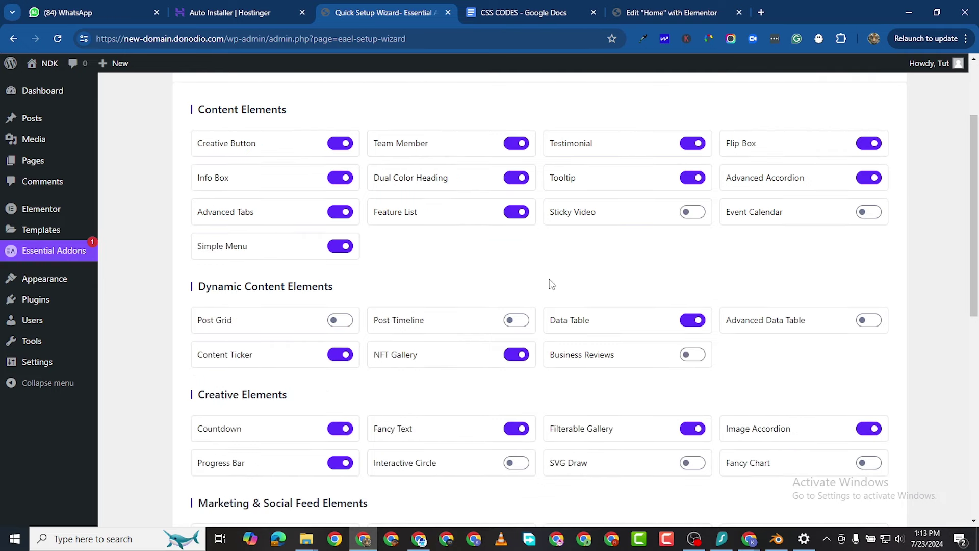
click(863, 147)
click(343, 250)
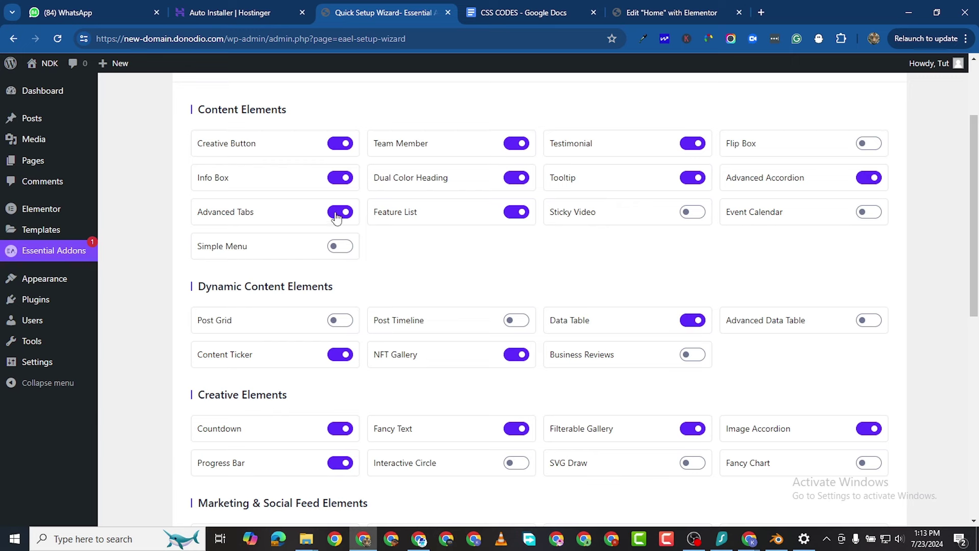
click(343, 324)
click(693, 320)
Turn off the Countdown and Progress Bar creative elements and the Call To Action marketing element.
scroll(835, 377, down, 2)
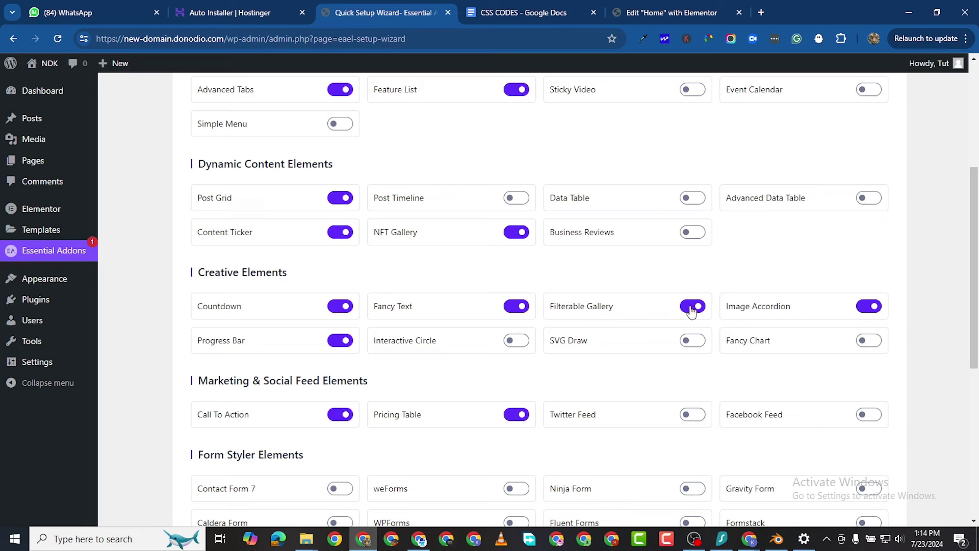
click(338, 308)
click(341, 345)
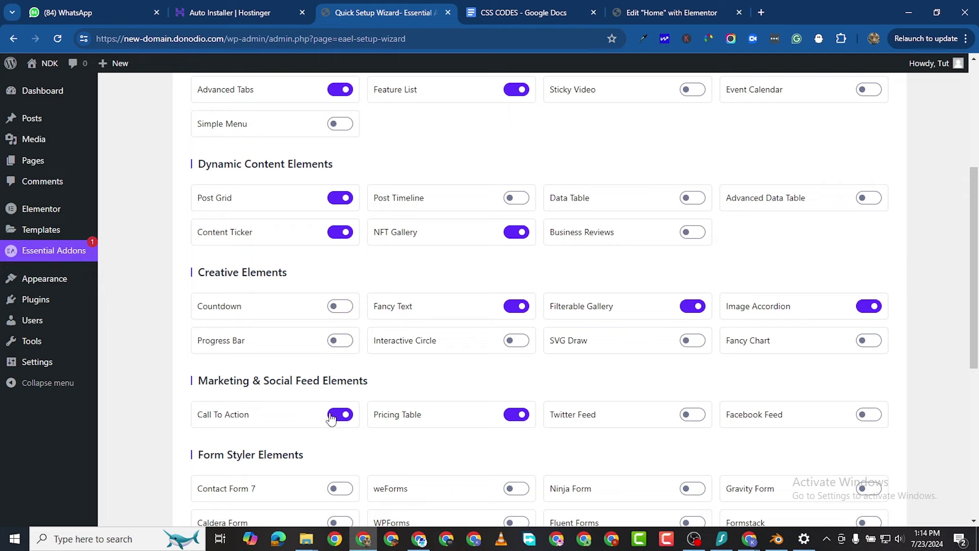
click(341, 416)
Proceed through the Essential Addons wizard without upgrading to PRO, and skip enabling the Templately templates.
scroll(561, 418, down, 7)
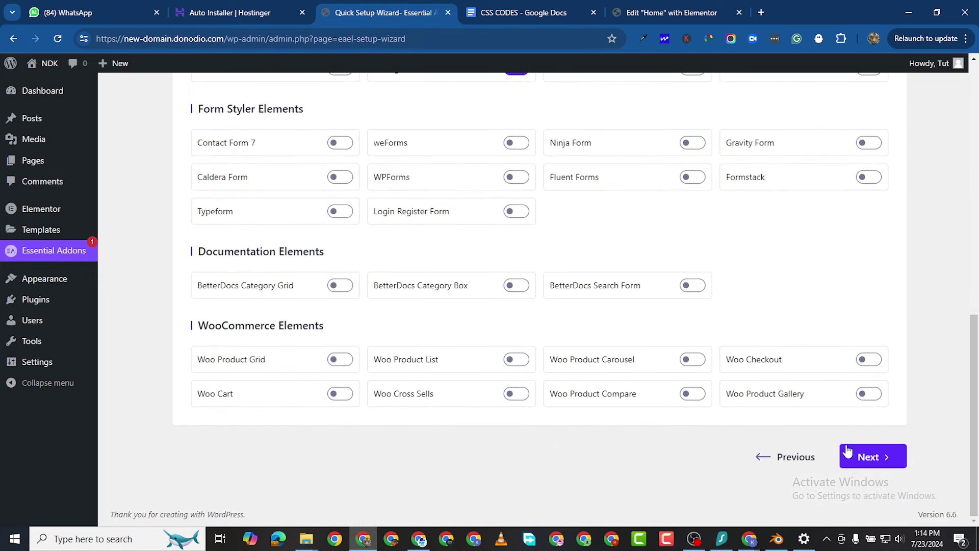
click(850, 458)
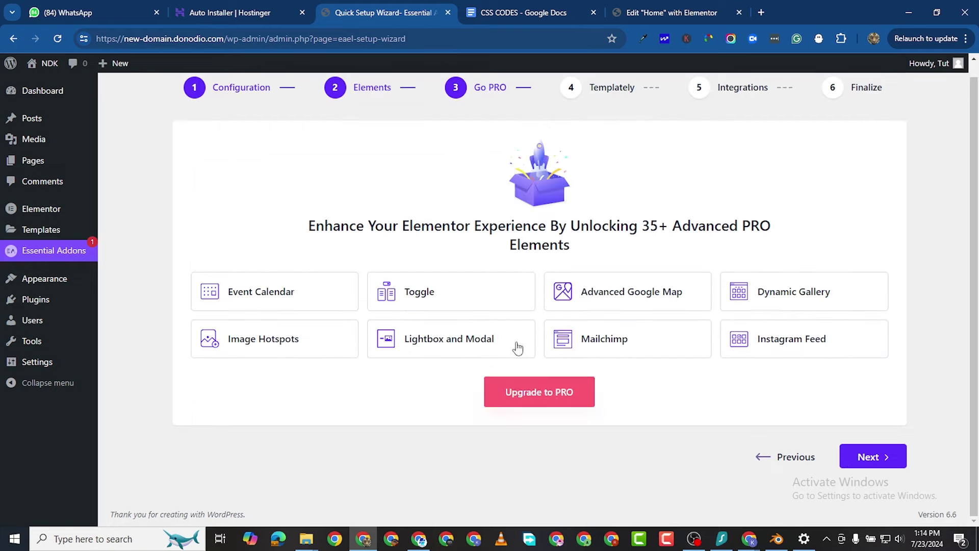
click(888, 455)
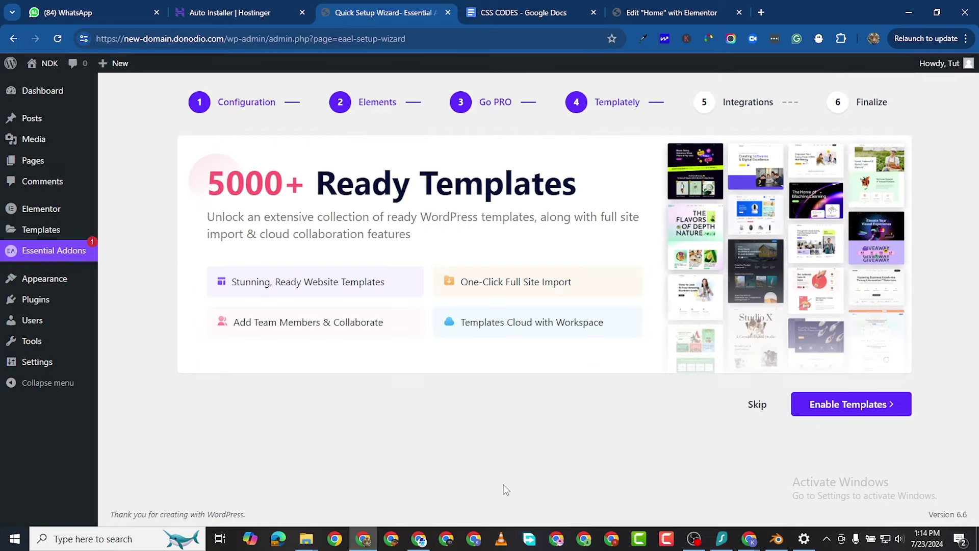
click(754, 406)
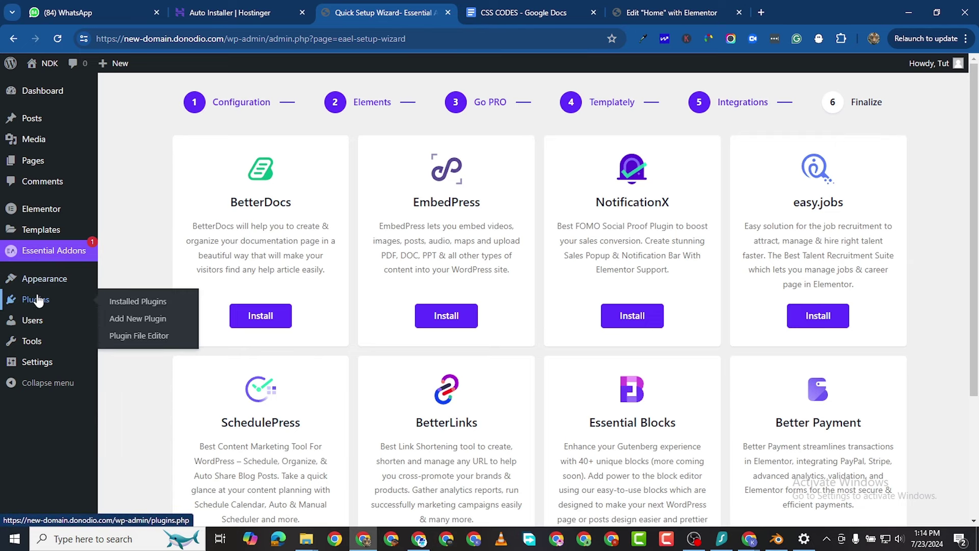
Open the administrator's profile from the list of all users and look at its available language options.
mouse_move(37, 321)
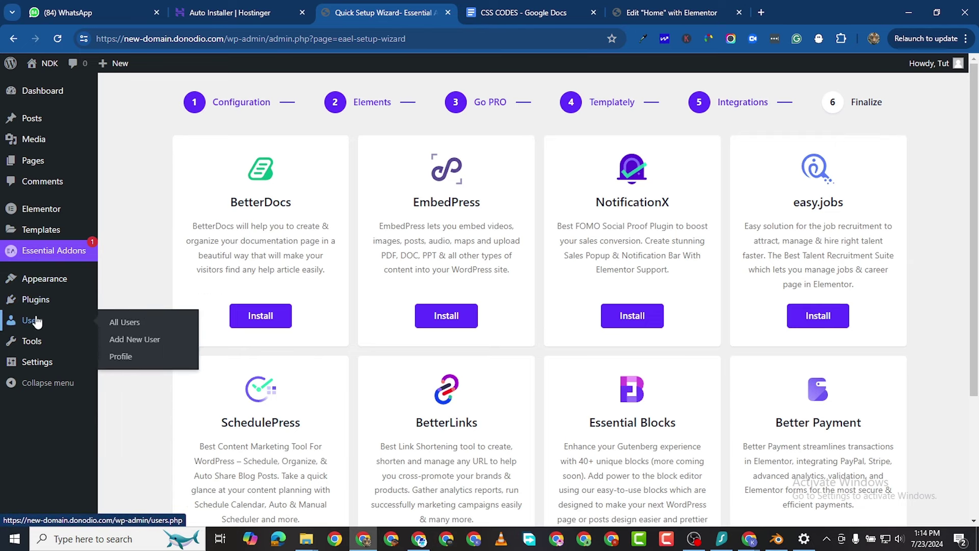
click(118, 322)
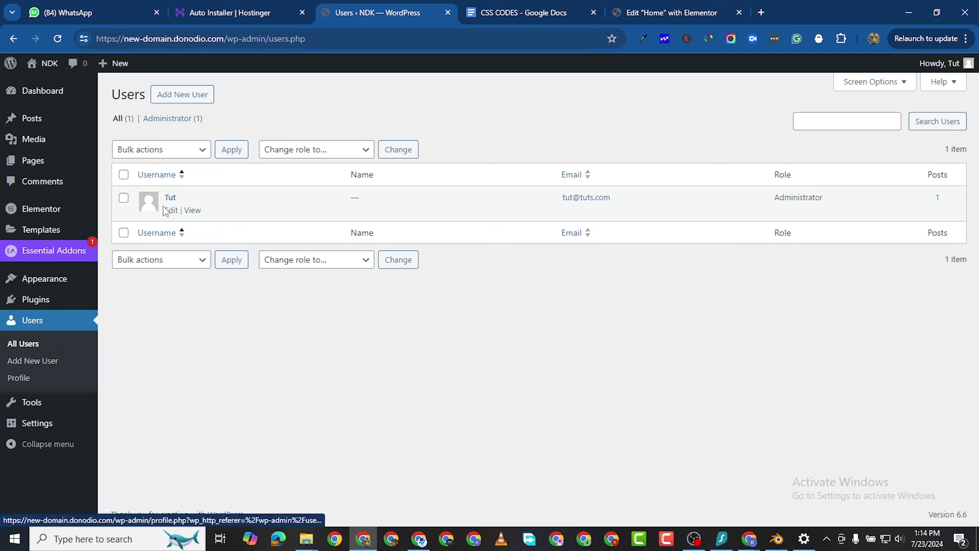
click(170, 212)
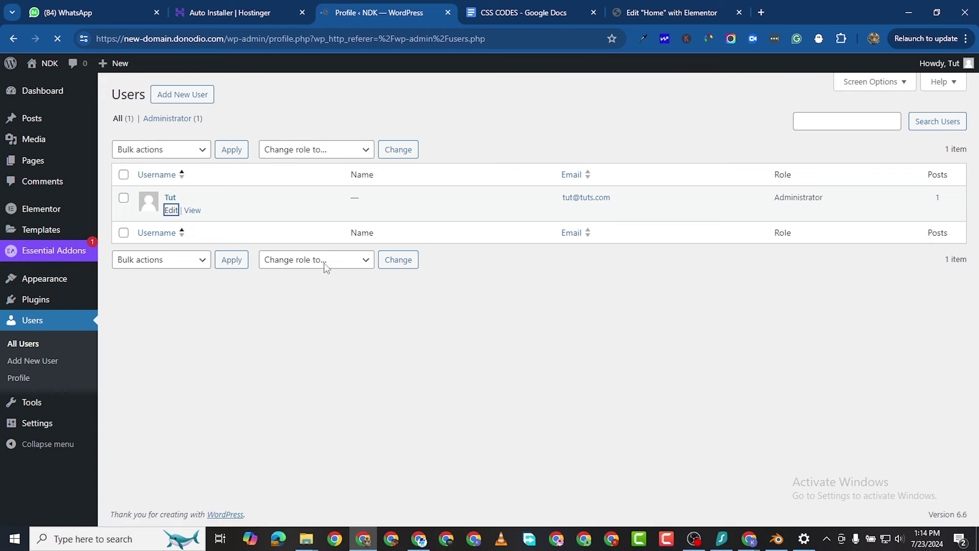
scroll(287, 381, down, 2)
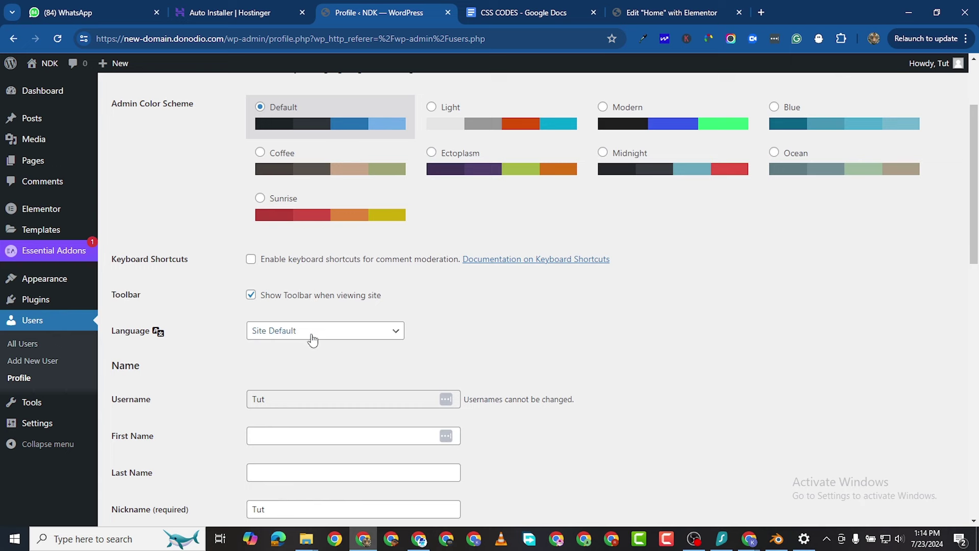
click(313, 335)
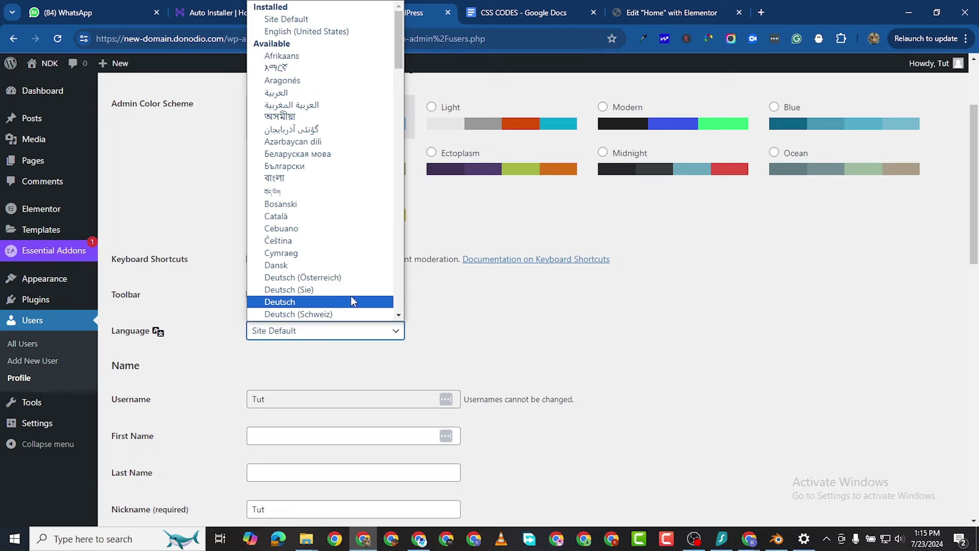
click(594, 292)
scroll(258, 402, down, 1)
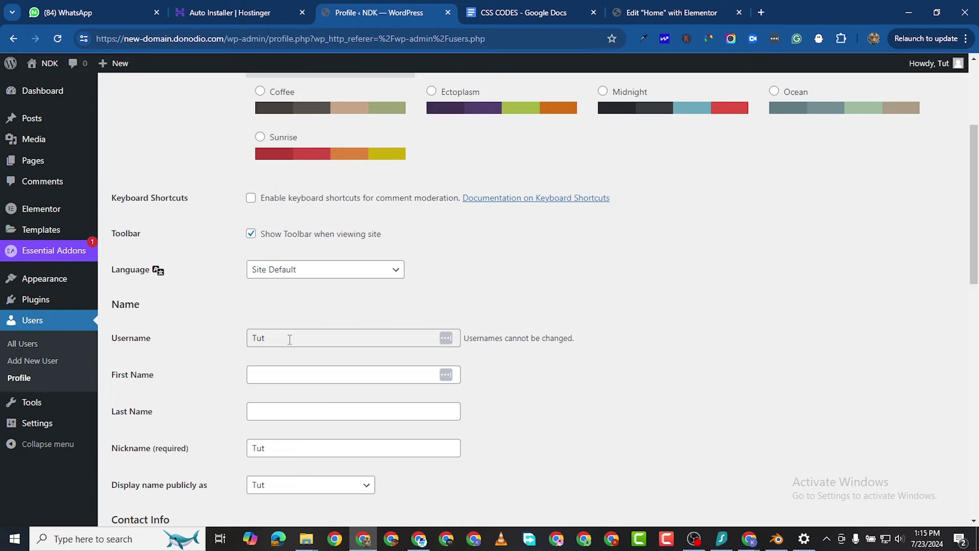
Examine the profile's name, display name, email, website, biography and account management fields without editing them.
click(309, 343)
scroll(339, 404, down, 2)
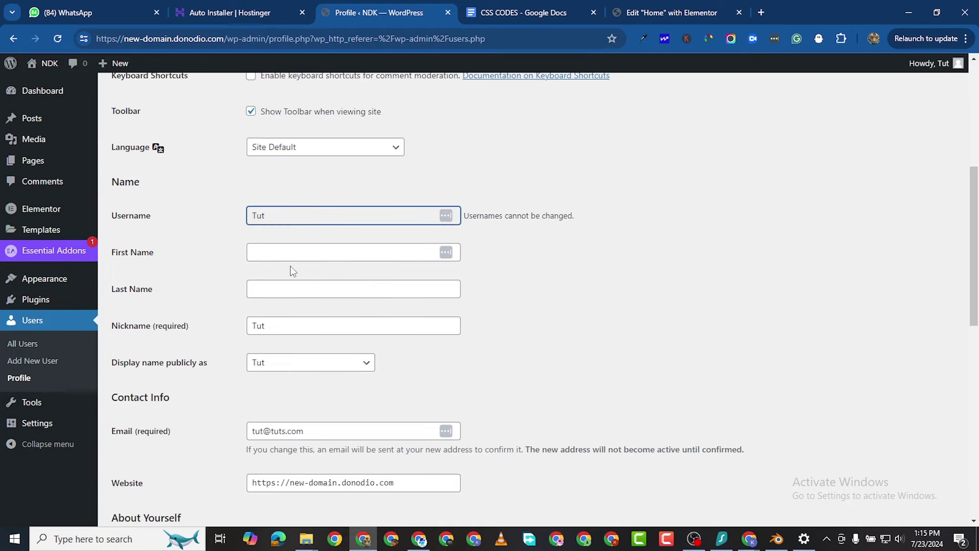
click(295, 258)
click(268, 293)
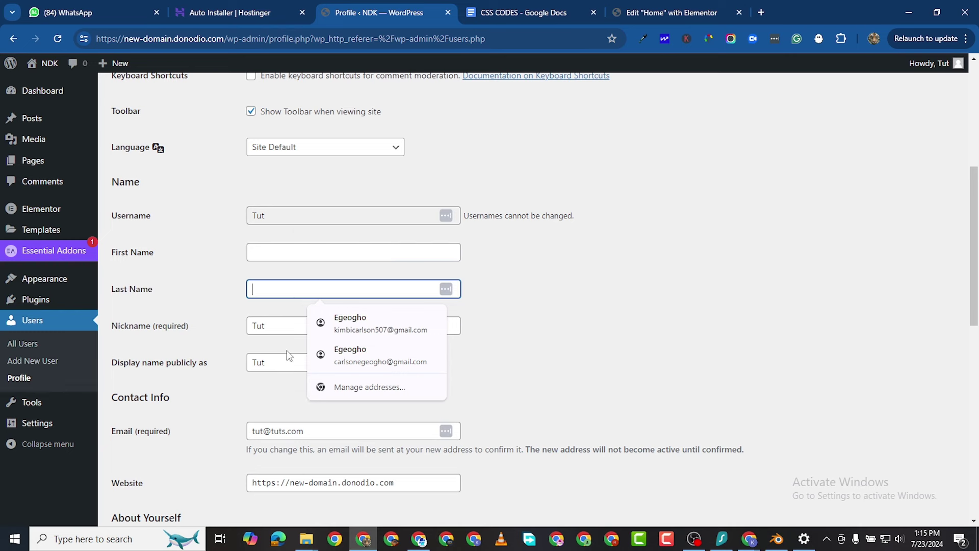
click(276, 327)
scroll(275, 357, down, 1)
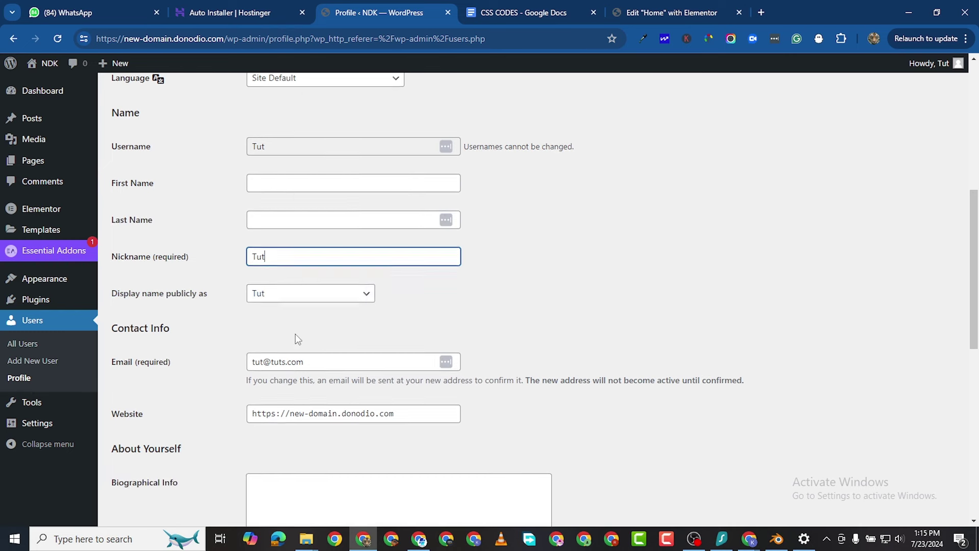
scroll(298, 339, down, 2)
click(286, 181)
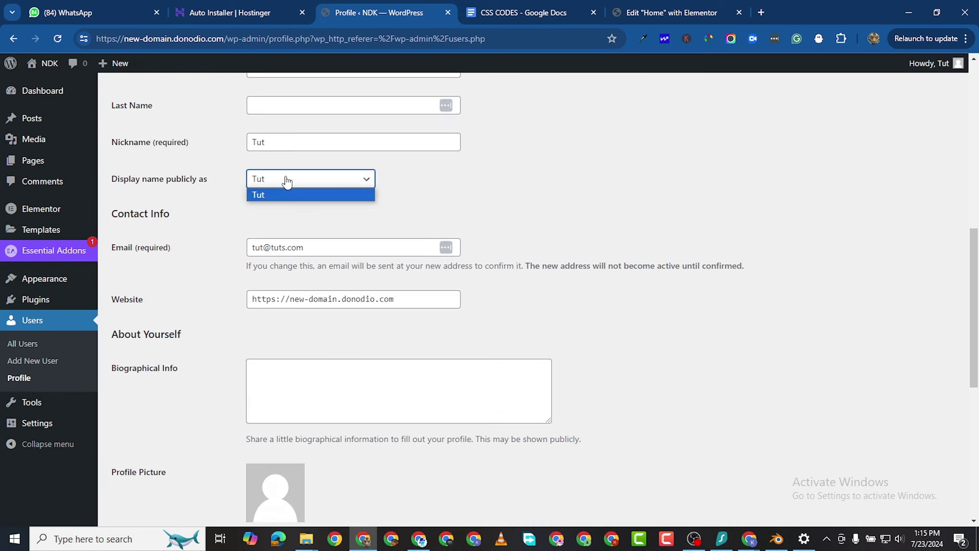
click(269, 193)
click(307, 249)
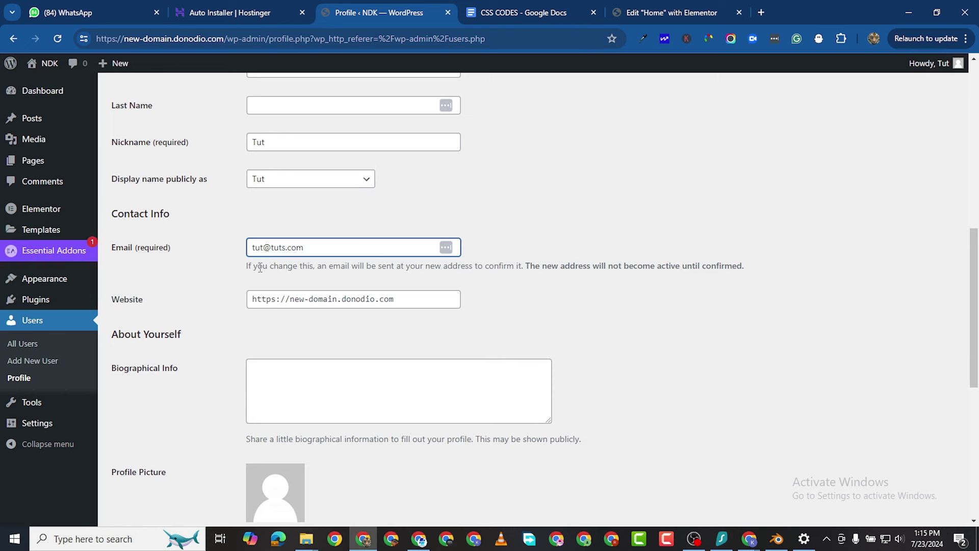
scroll(284, 329, down, 1)
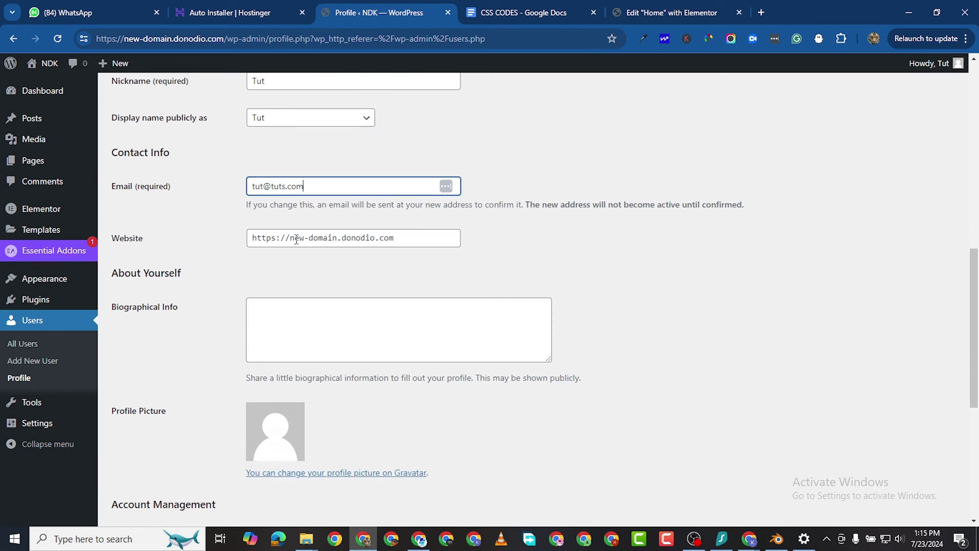
click(296, 240)
scroll(269, 215, down, 4)
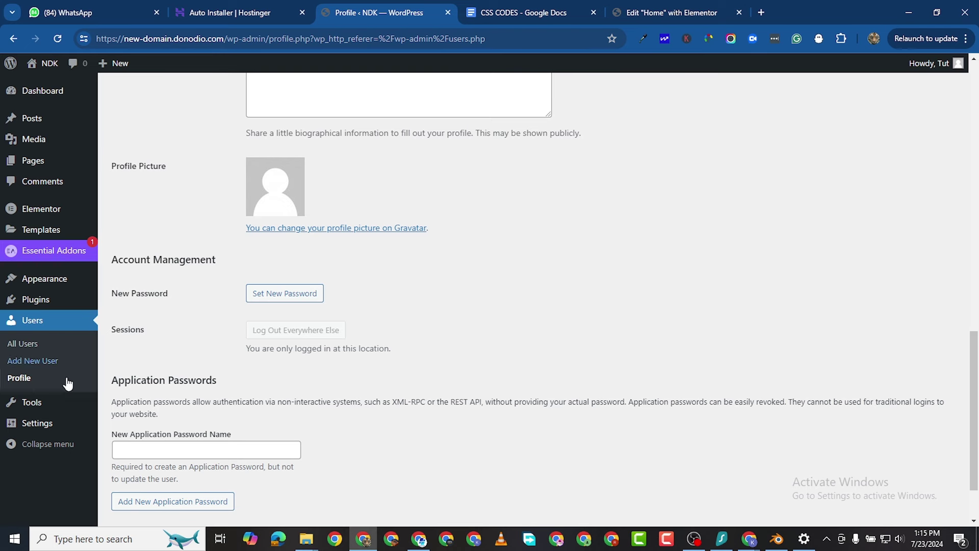
mouse_move(57, 409)
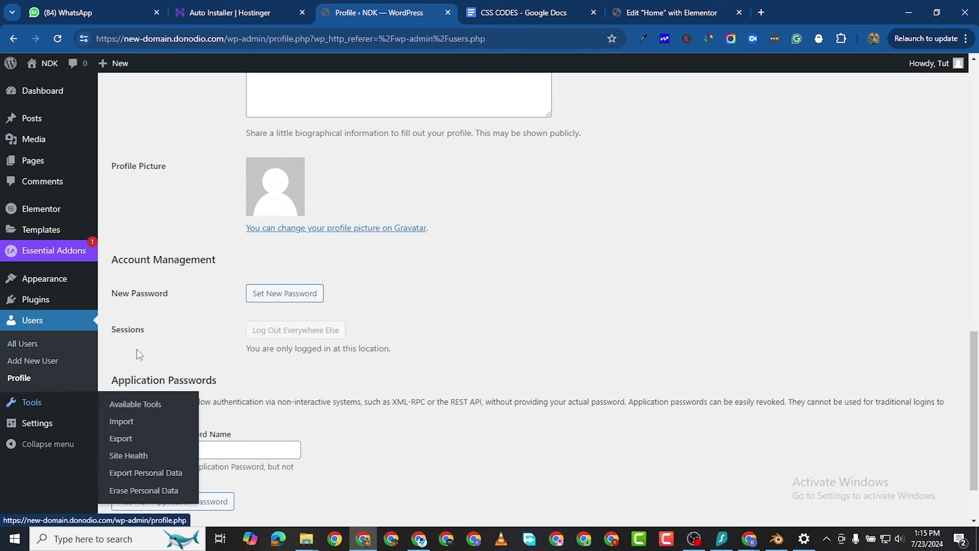
Generate a new account password in the administrator's profile and update the profile.
scroll(225, 400, down, 2)
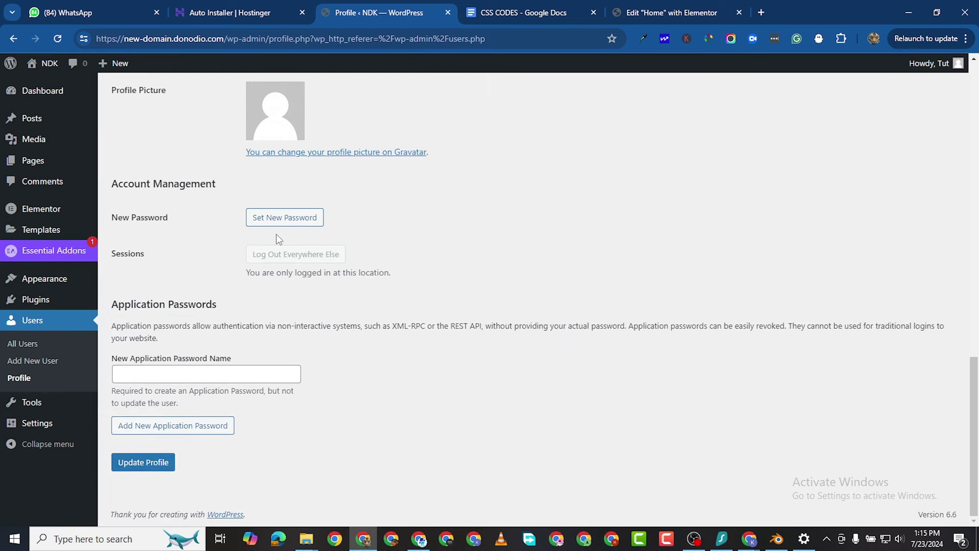
click(287, 218)
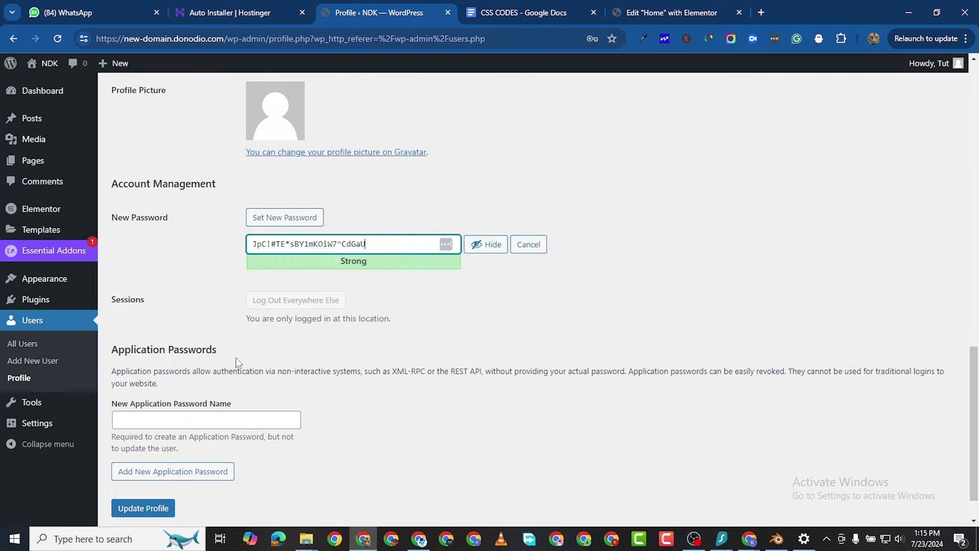
scroll(236, 357, down, 1)
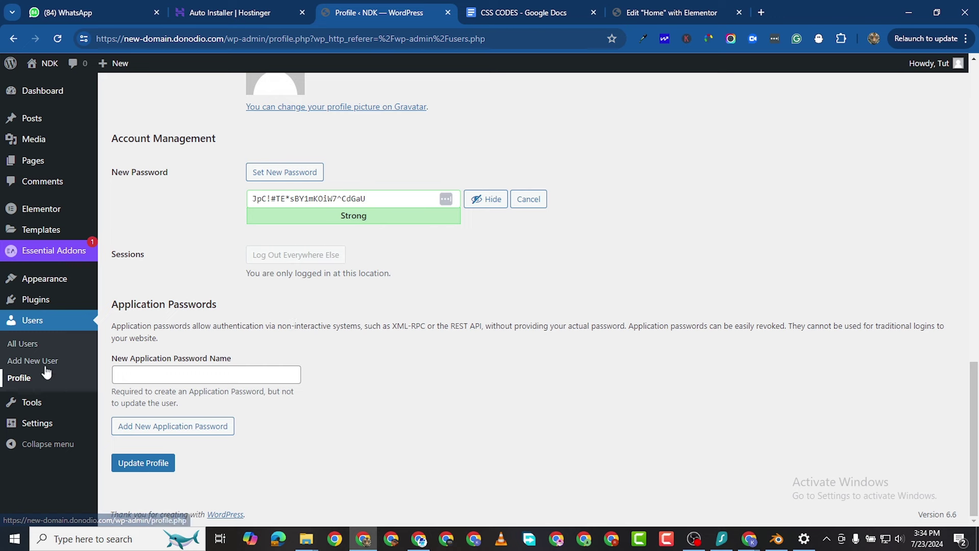
click(37, 426)
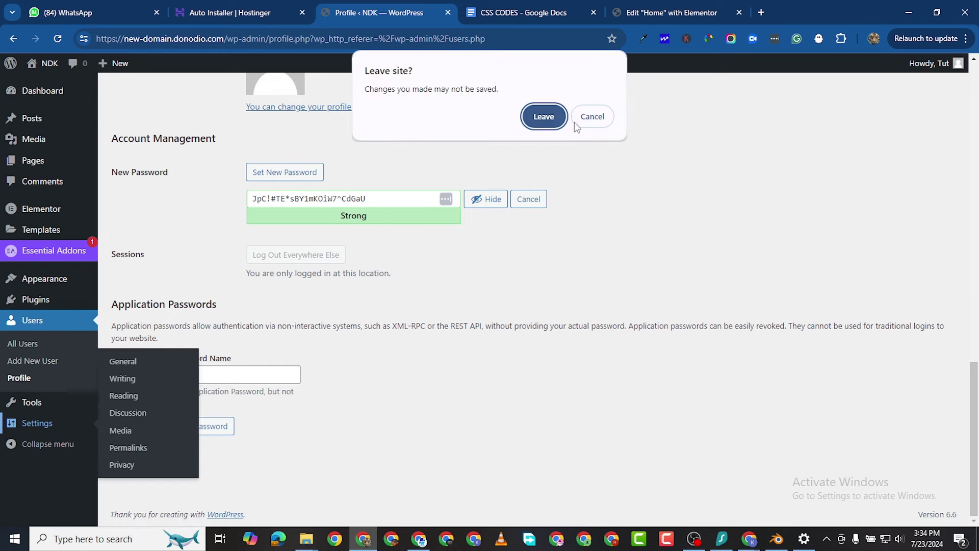
click(589, 120)
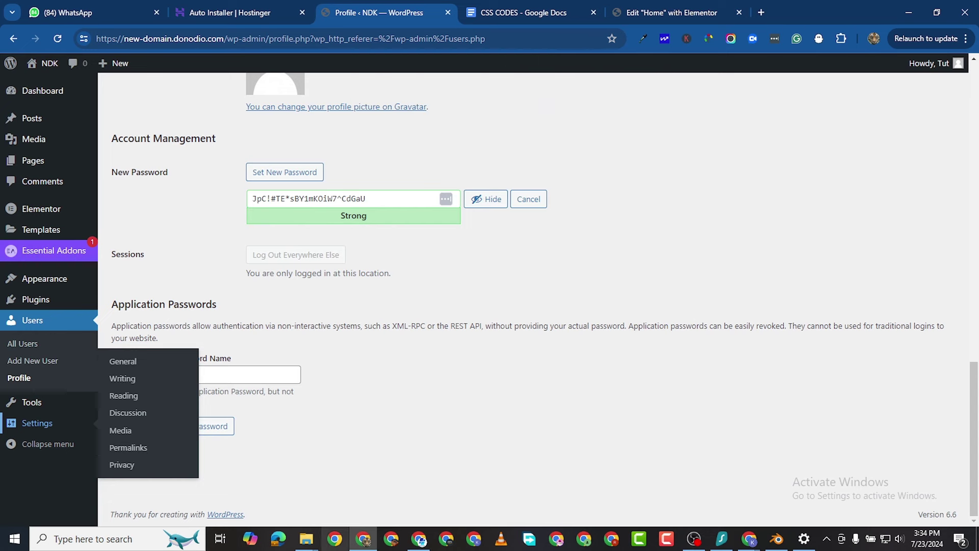
click(146, 464)
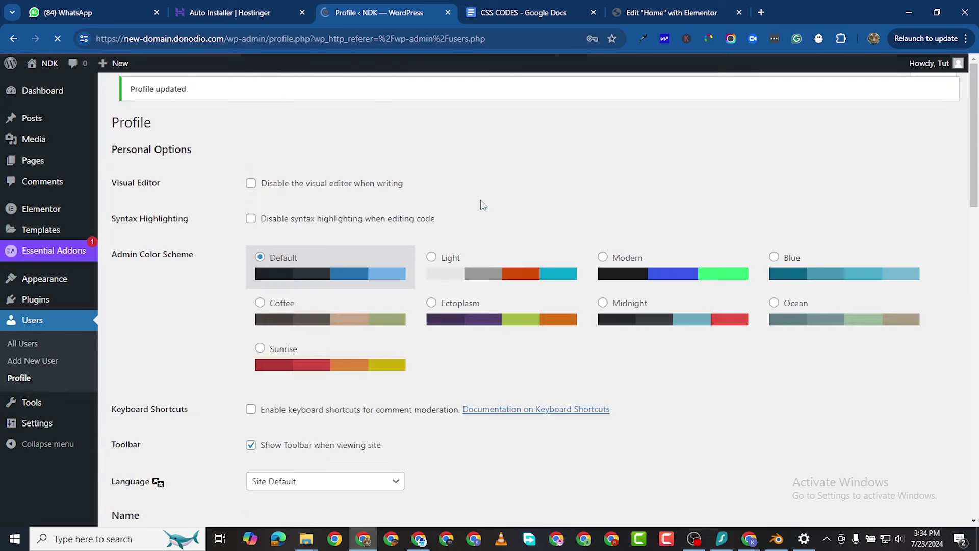
scroll(339, 285, down, 15)
scroll(327, 342, up, 8)
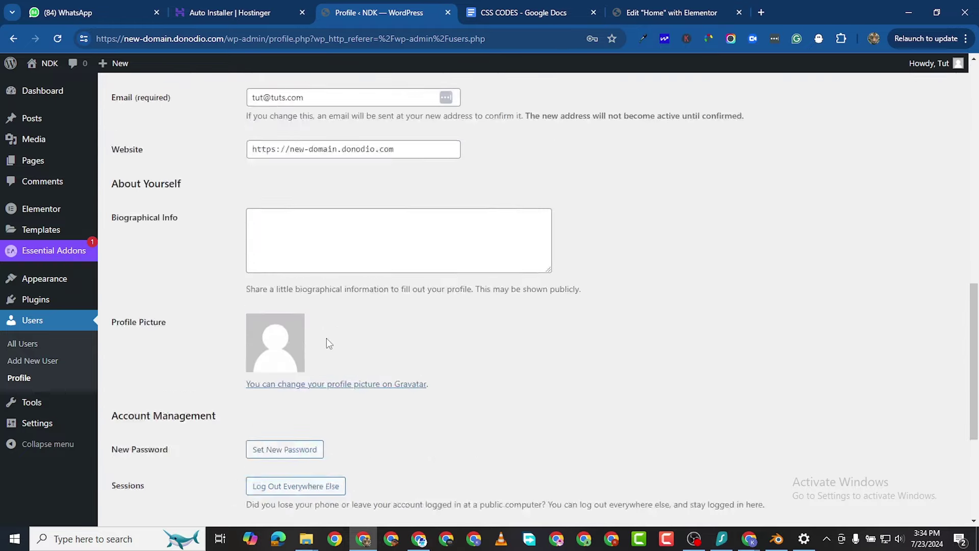
scroll(316, 322, down, 5)
scroll(289, 277, down, 3)
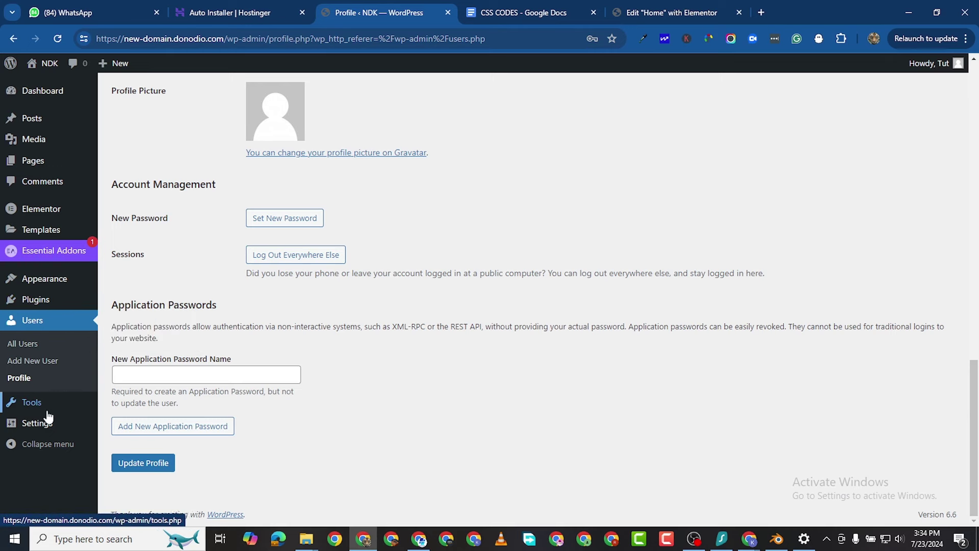
Change the site title to Donodio Systems in the general settings and save the changes.
mouse_move(49, 418)
click(126, 365)
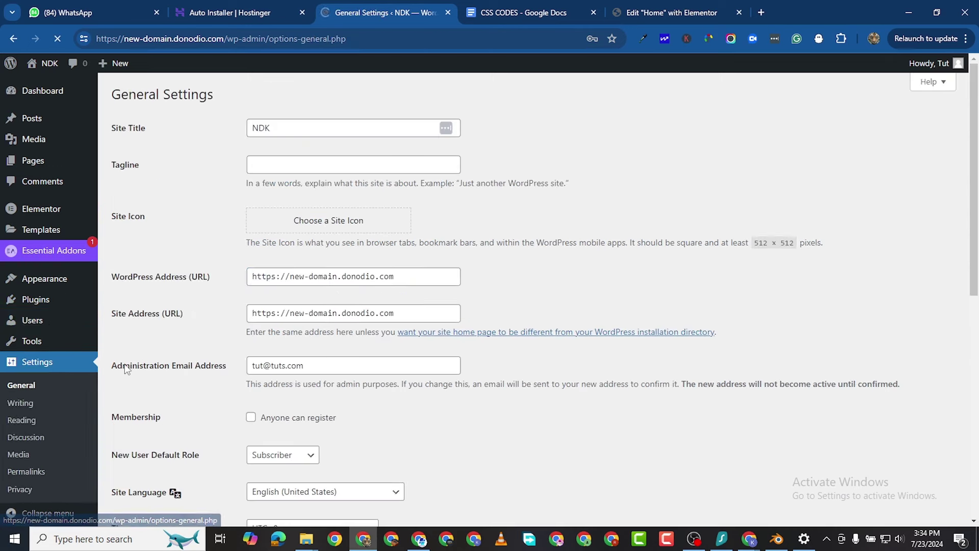
scroll(303, 257, down, 2)
scroll(316, 153, up, 2)
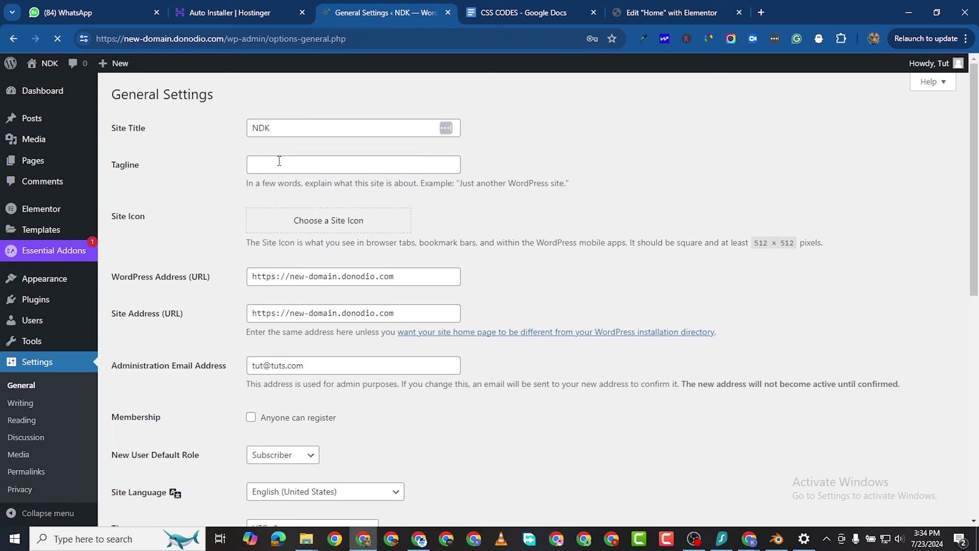
double_click(265, 131)
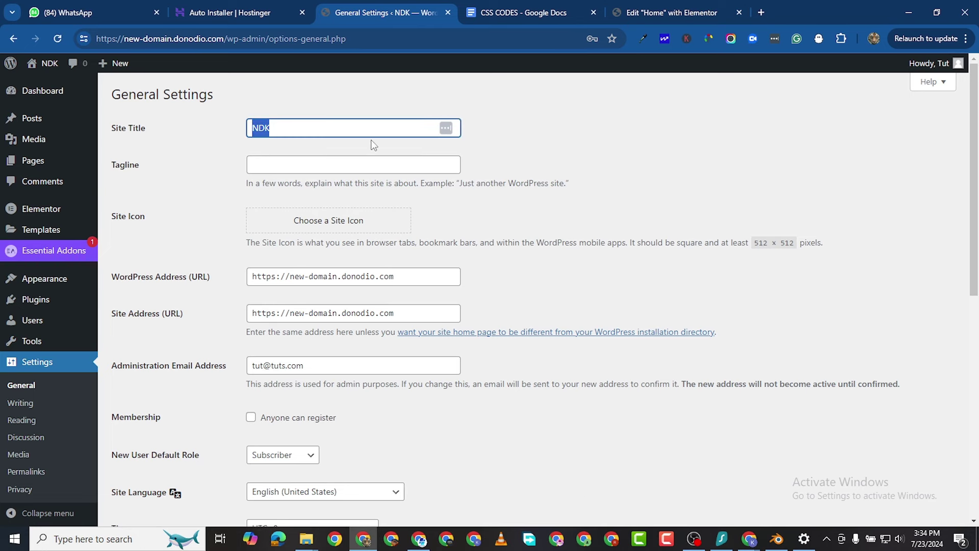
text(Diono)
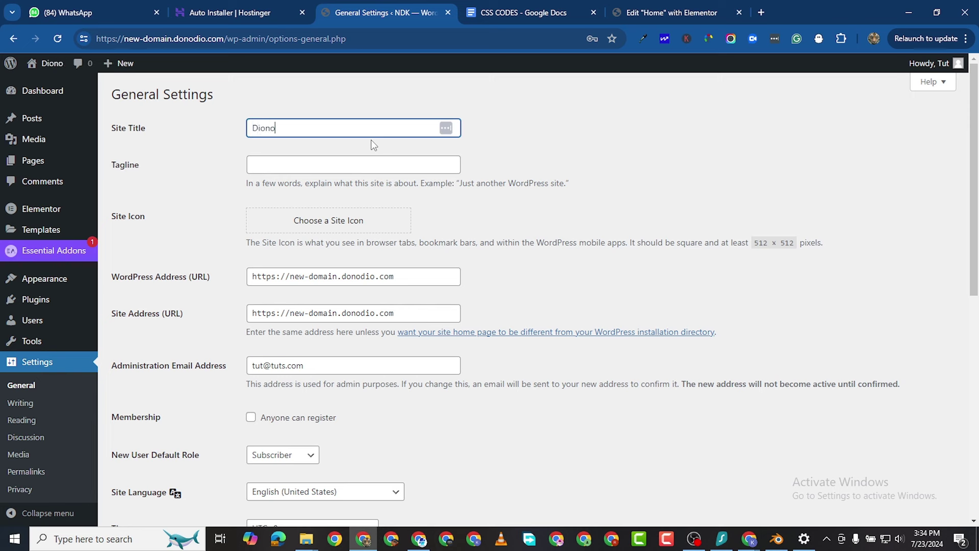
key(BackSpace)
key(BackSpace)
key(BackSpace)
key(BackSpace)
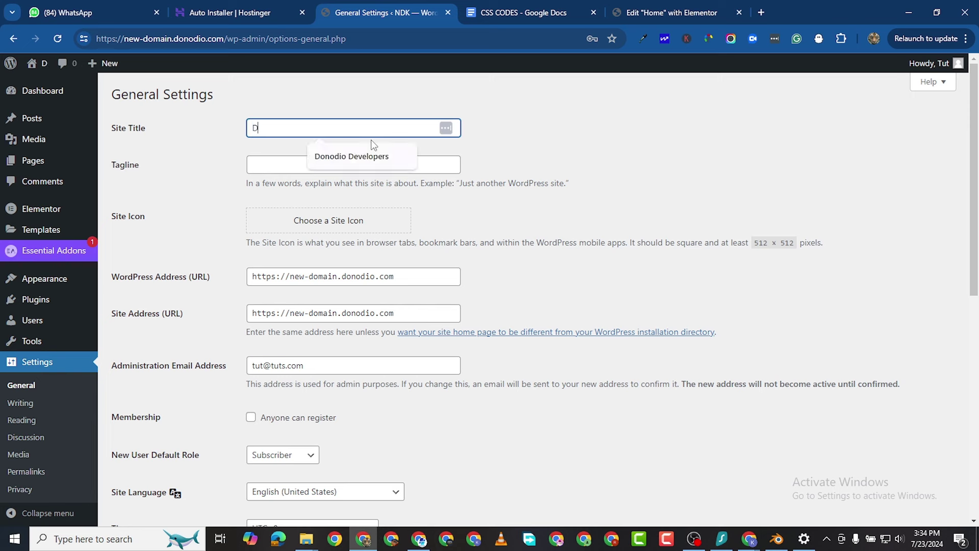
text(onodio )
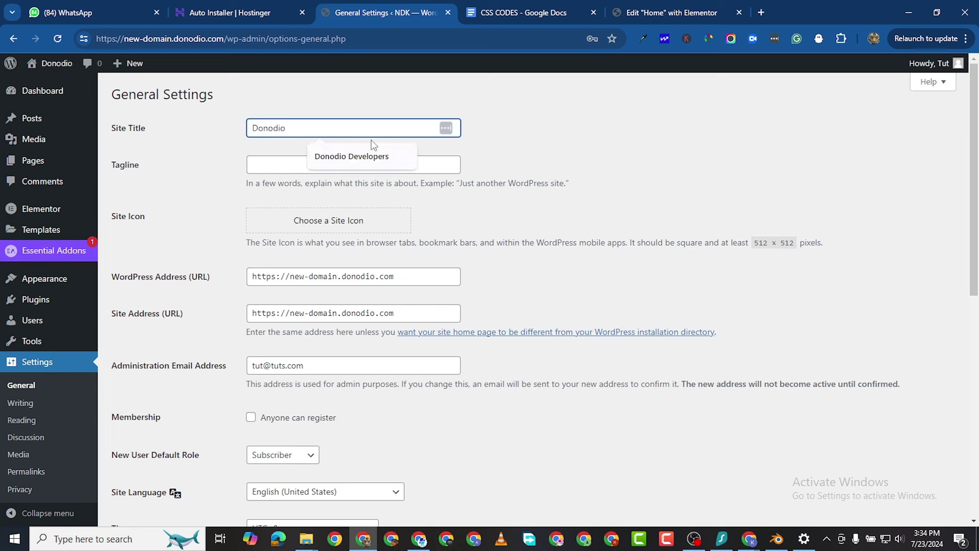
text(S)
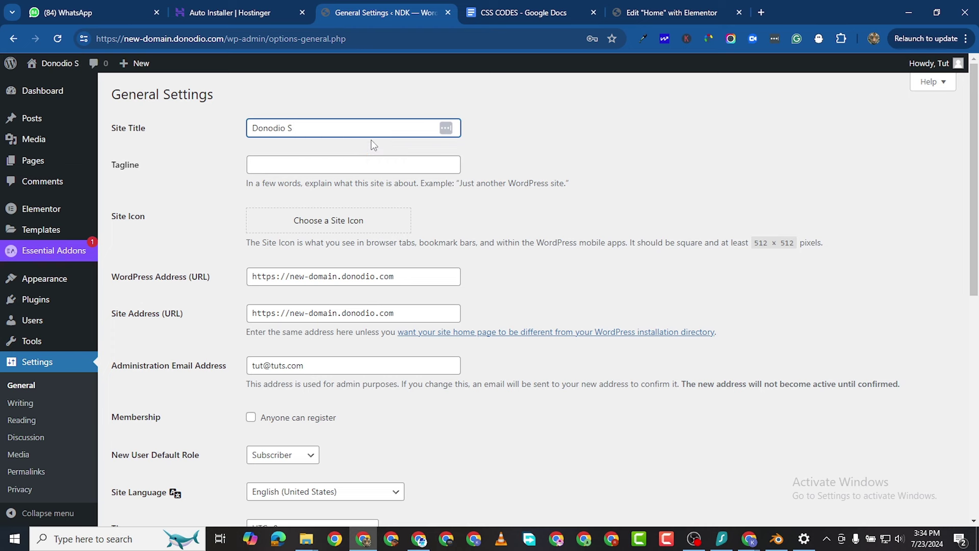
text(ystems)
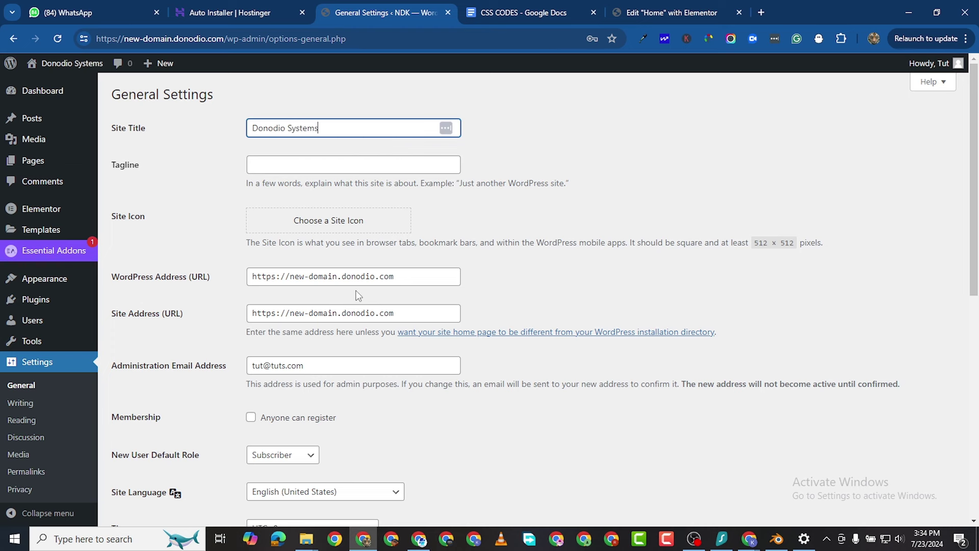
scroll(358, 296, down, 4)
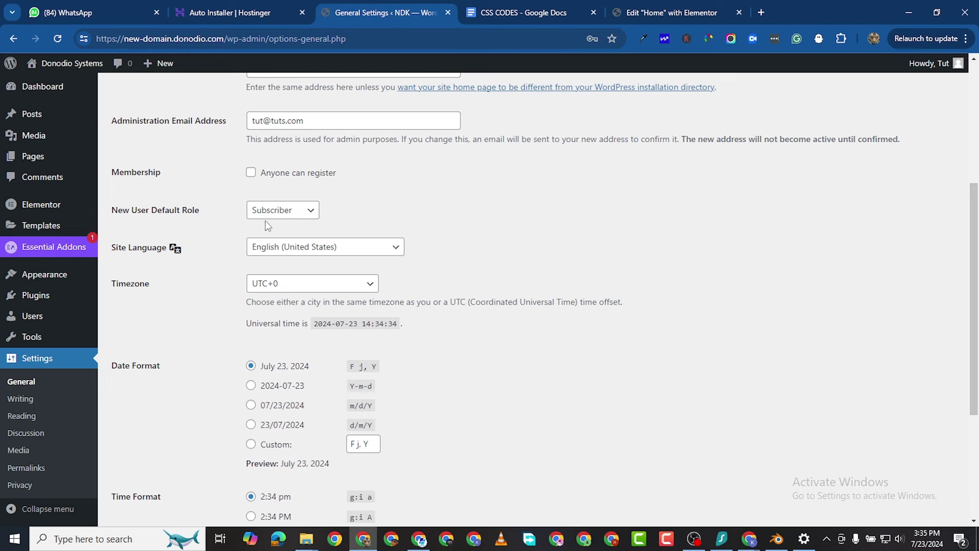
scroll(314, 307, down, 4)
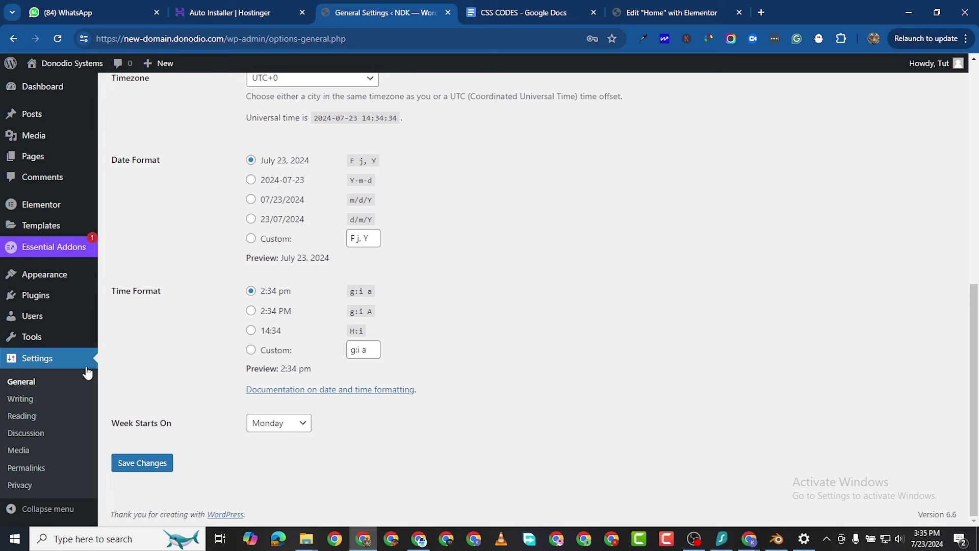
click(136, 463)
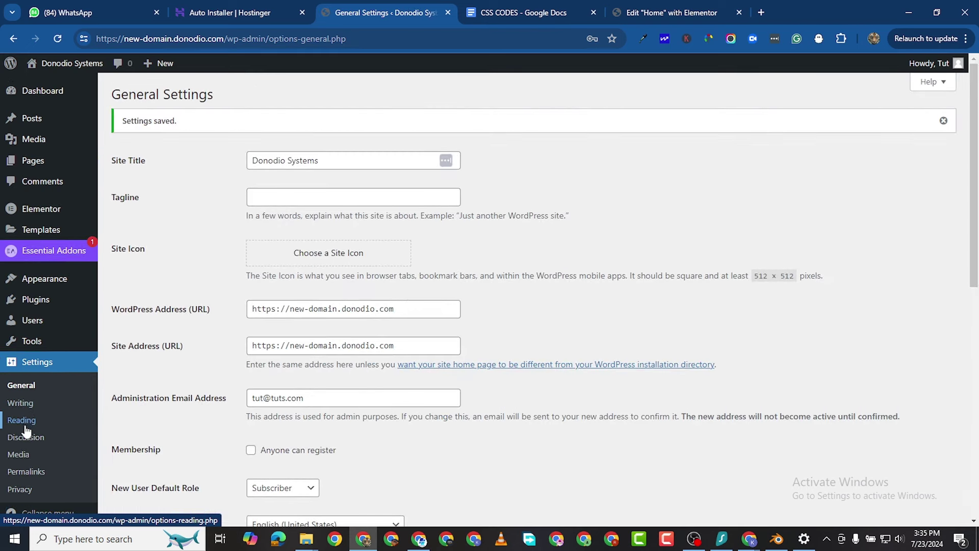
Try switching the homepage display to a static page in the reading settings and check the homepage choices.
click(24, 424)
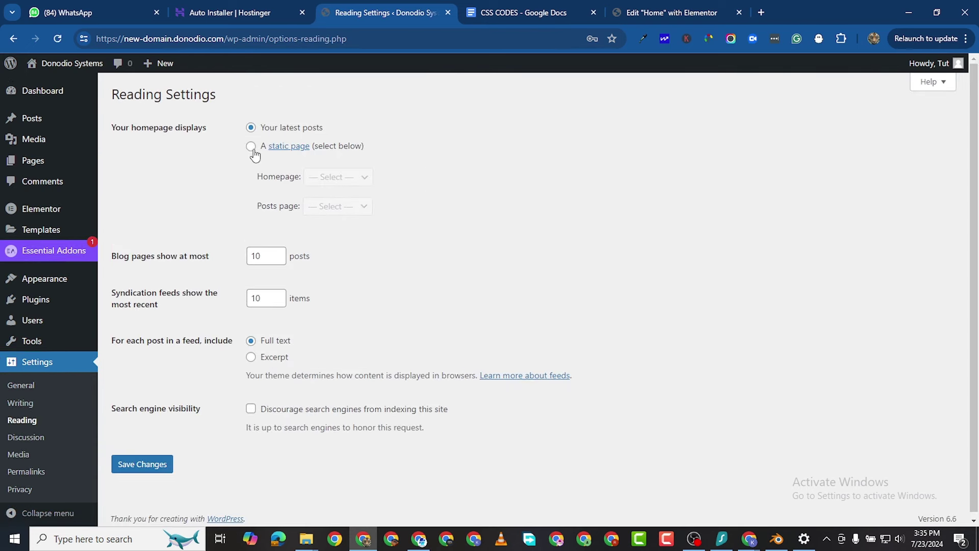
click(252, 147)
click(338, 176)
click(462, 190)
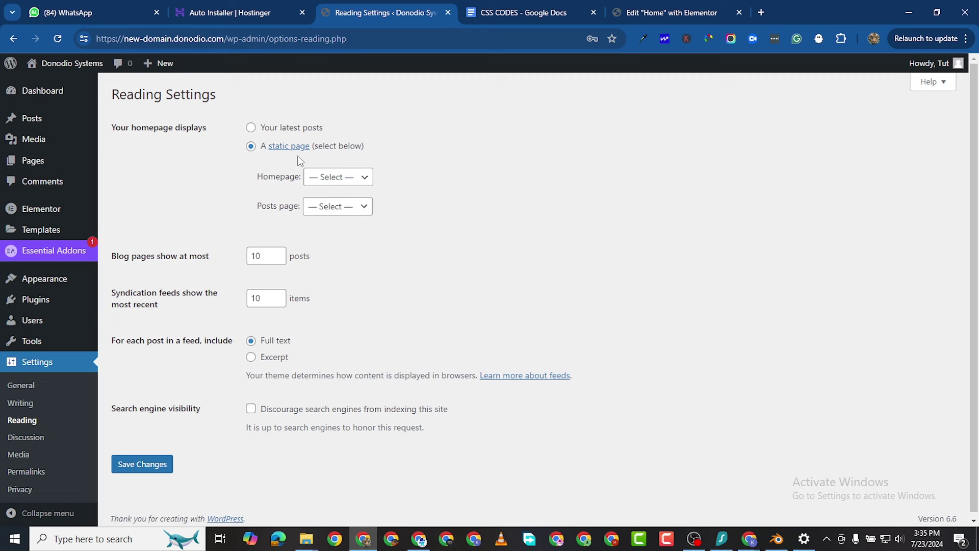
scroll(180, 424, down, 1)
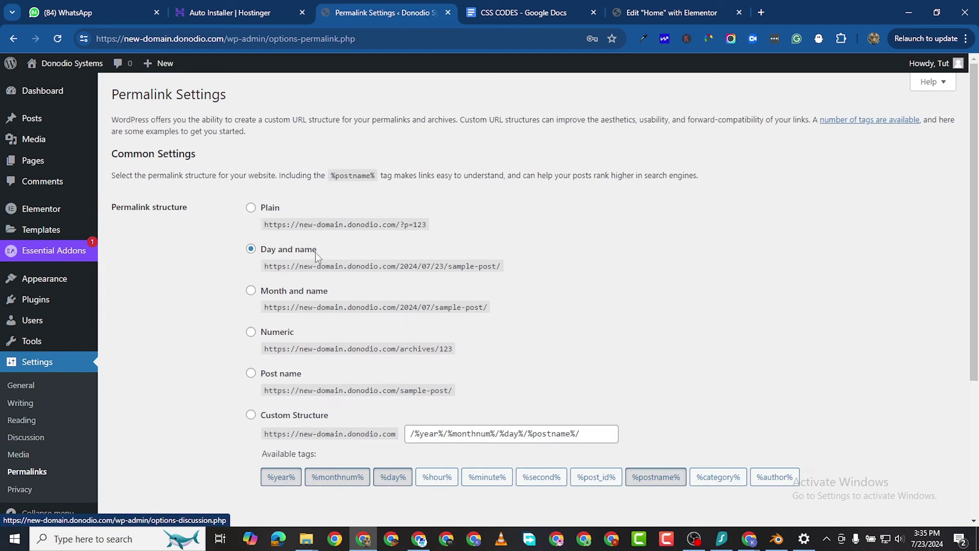
Set the permalink structure to Post name in the permalink settings and save the changes.
click(250, 374)
scroll(239, 393, down, 4)
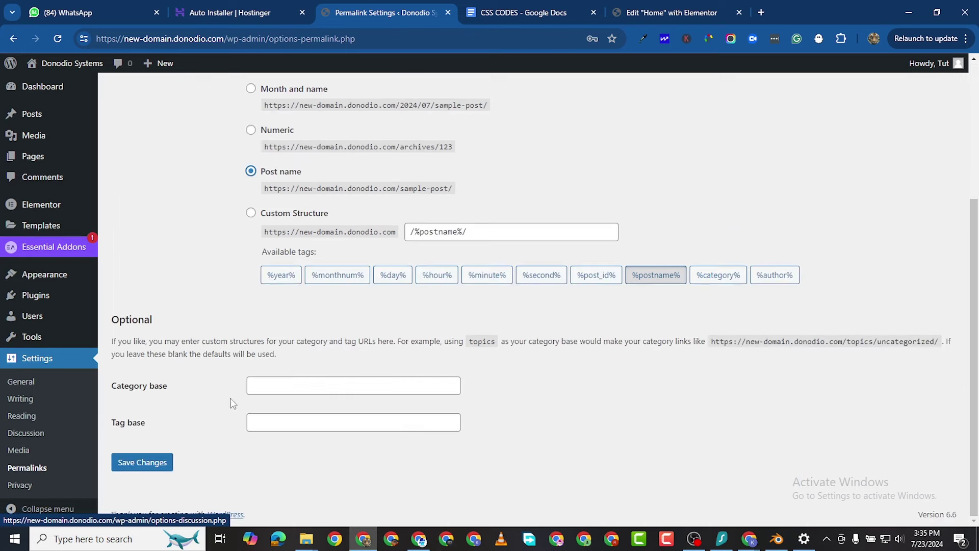
click(150, 461)
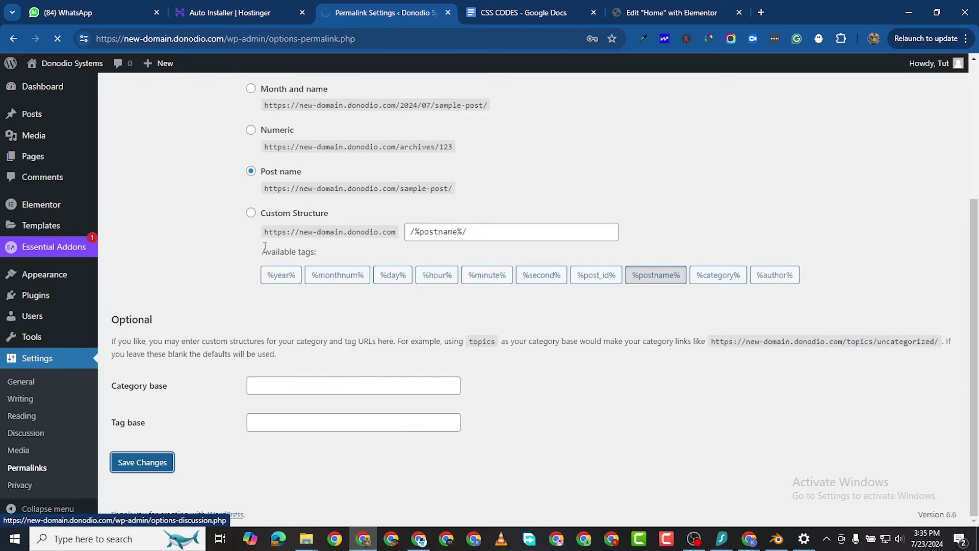
scroll(153, 205, down, 1)
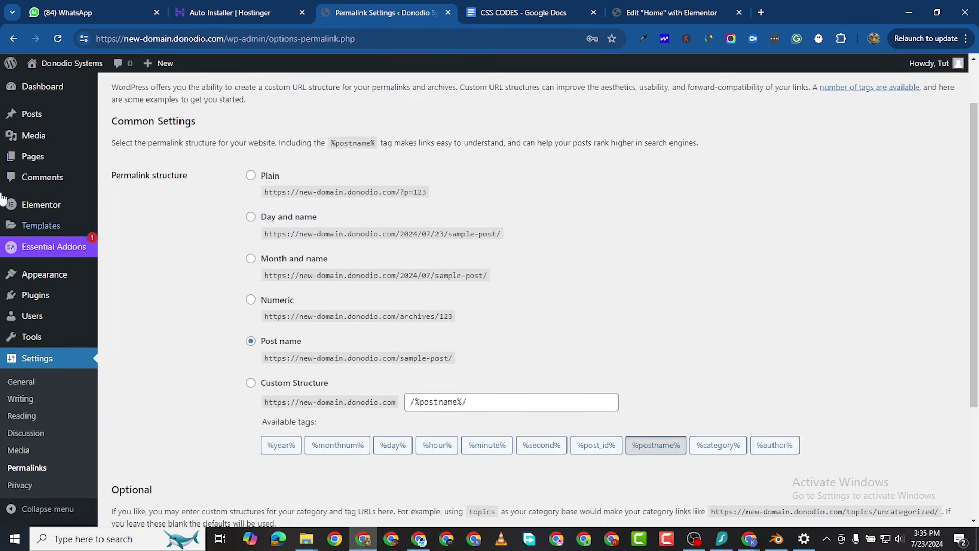
Dismiss the Essential Blocks notice in the pages list and move the Privacy Policy and Sample Page pages to the trash.
click(34, 162)
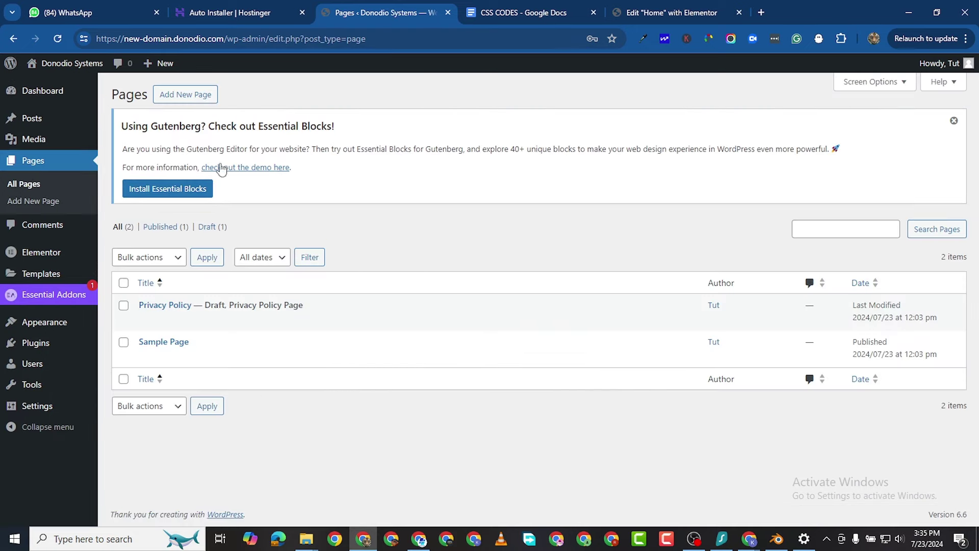
click(954, 120)
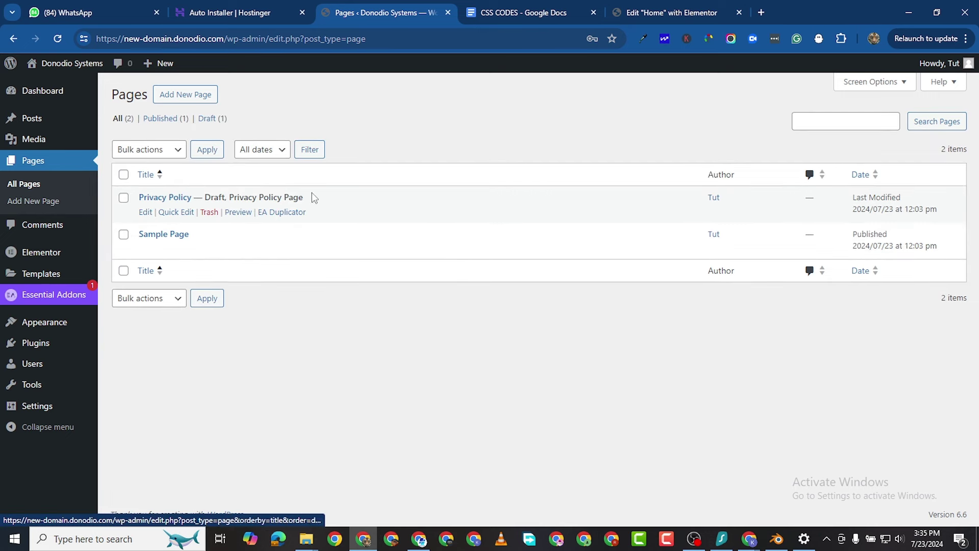
click(124, 174)
click(147, 149)
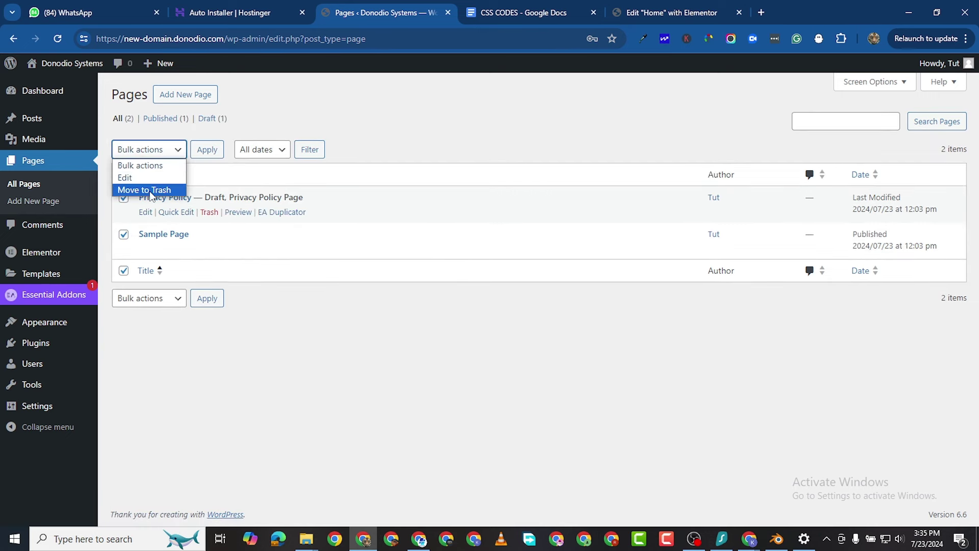
click(152, 190)
click(207, 149)
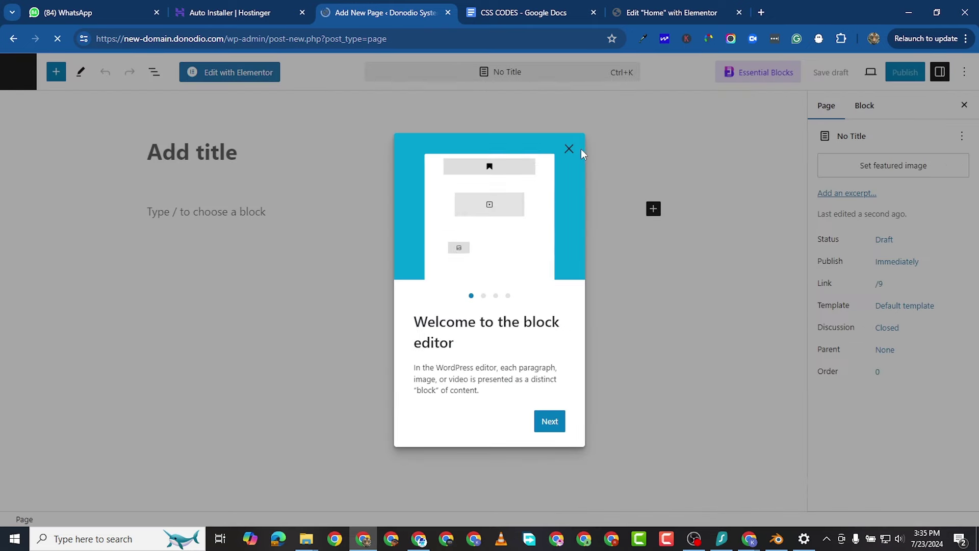
Add a new page titled Home, dismissing the block editor welcome guide, and publish it.
click(570, 151)
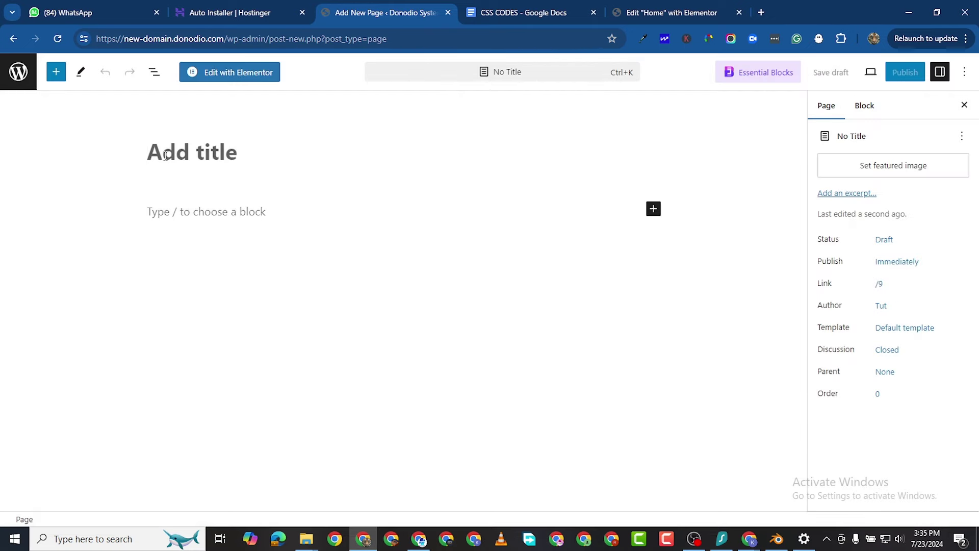
text(Home)
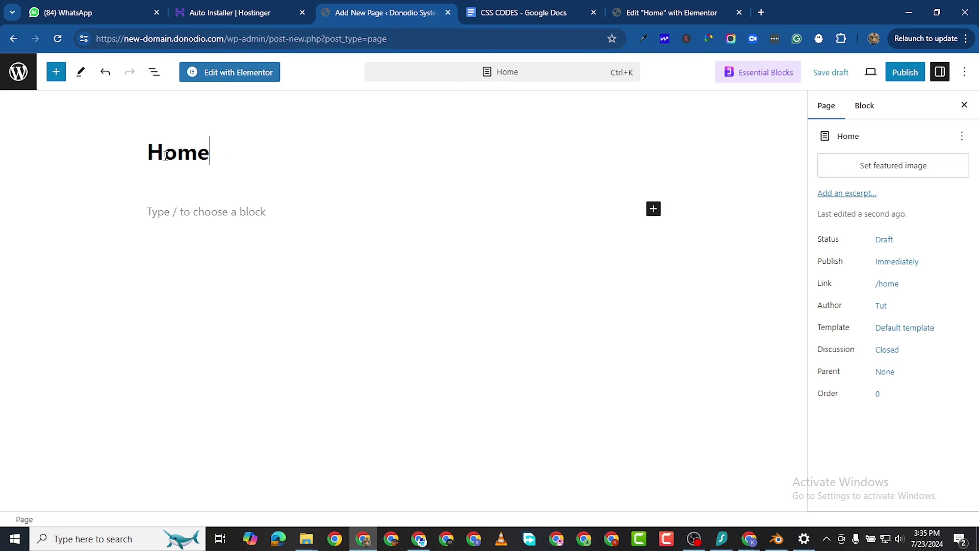
click(911, 72)
click(850, 81)
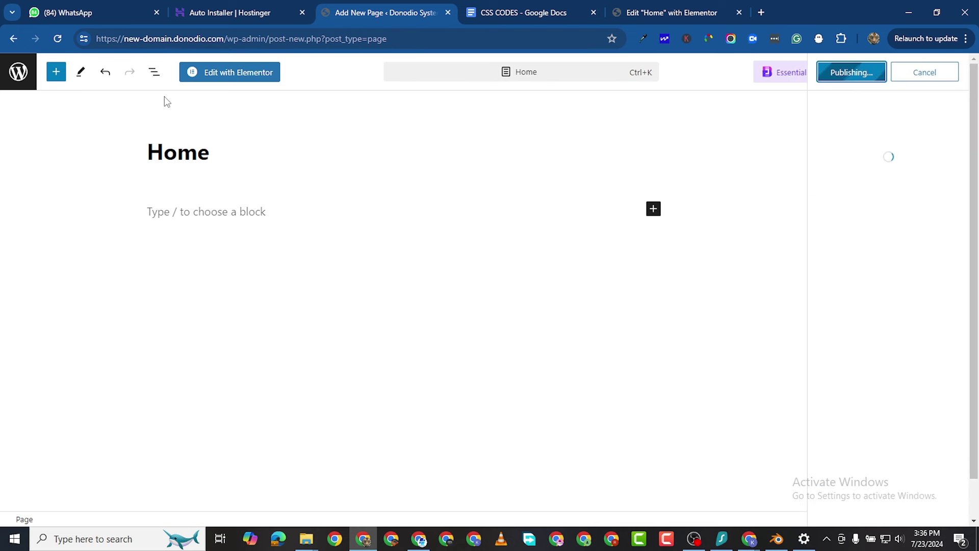
Open the published Home page in a new browser tab and look at it.
right_click(200, 77)
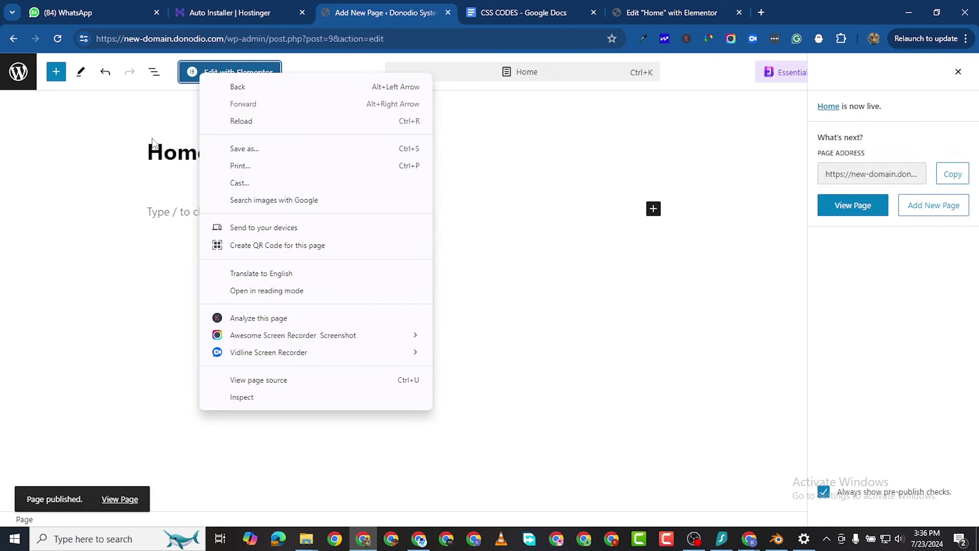
click(122, 136)
right_click(114, 499)
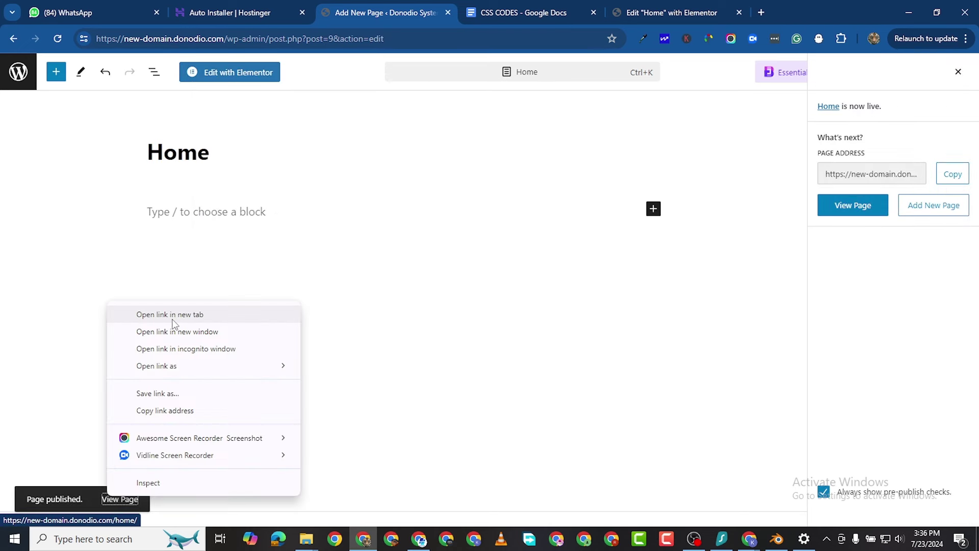
click(182, 315)
click(498, 20)
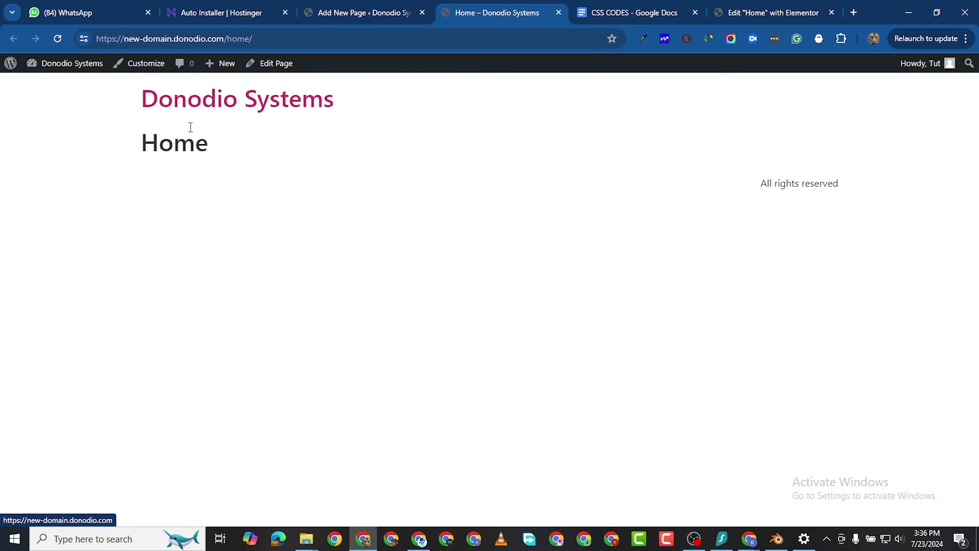
Open the Home page in the Elementor editor and close the AI introduction.
click(365, 11)
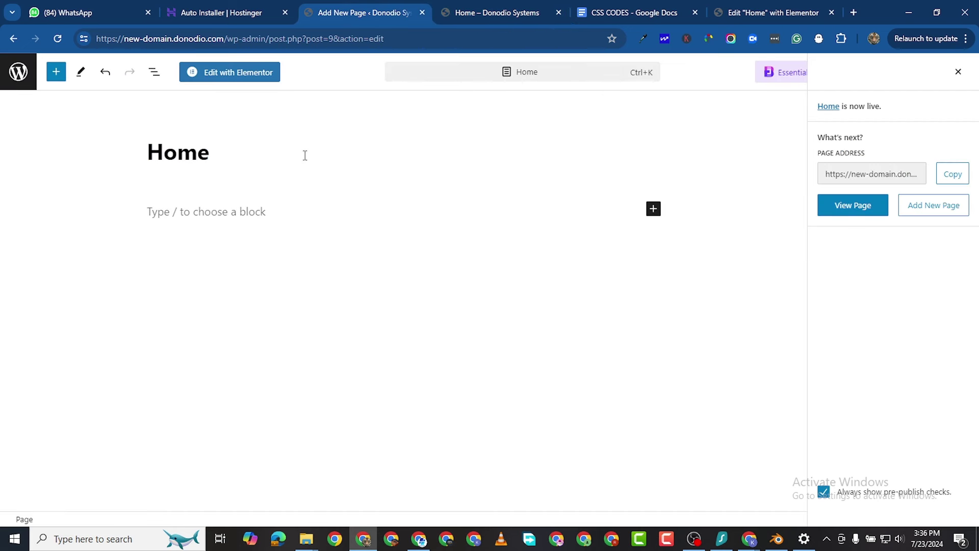
click(259, 81)
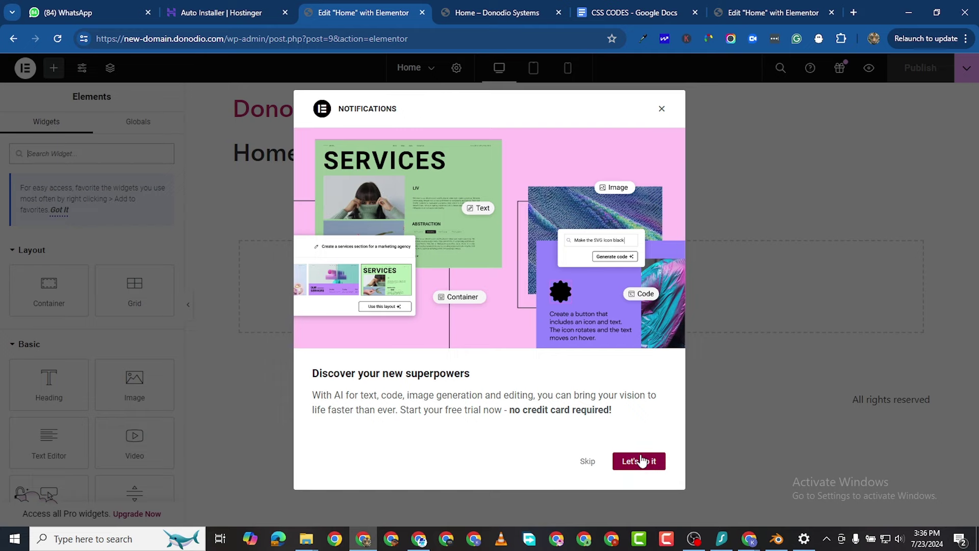
click(641, 461)
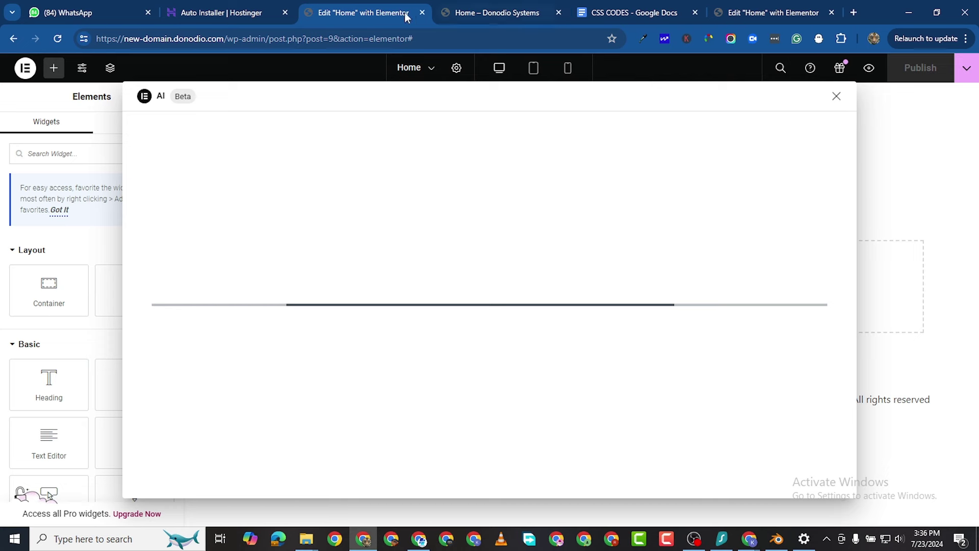
click(837, 96)
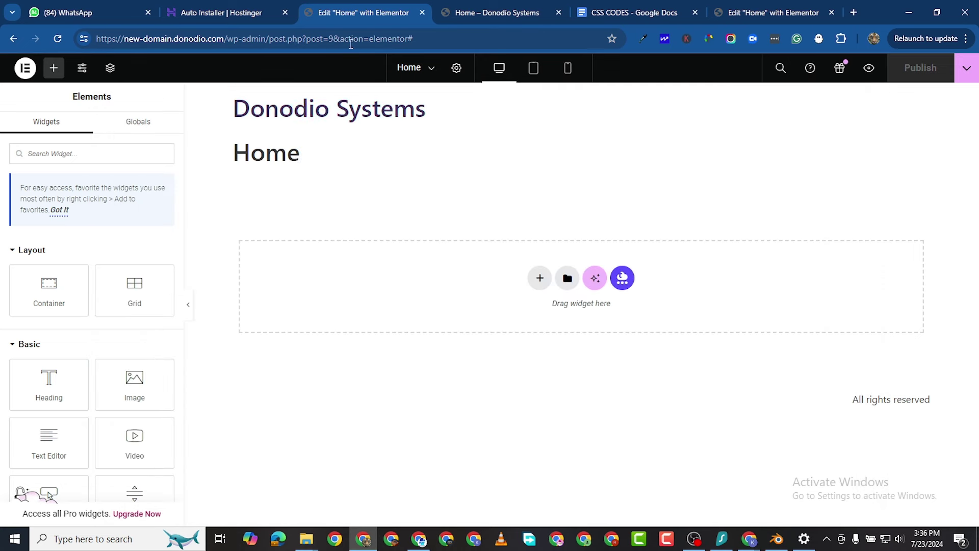
Open the WordPress dashboard in the tab showing the live Home page.
click(483, 15)
mouse_move(71, 63)
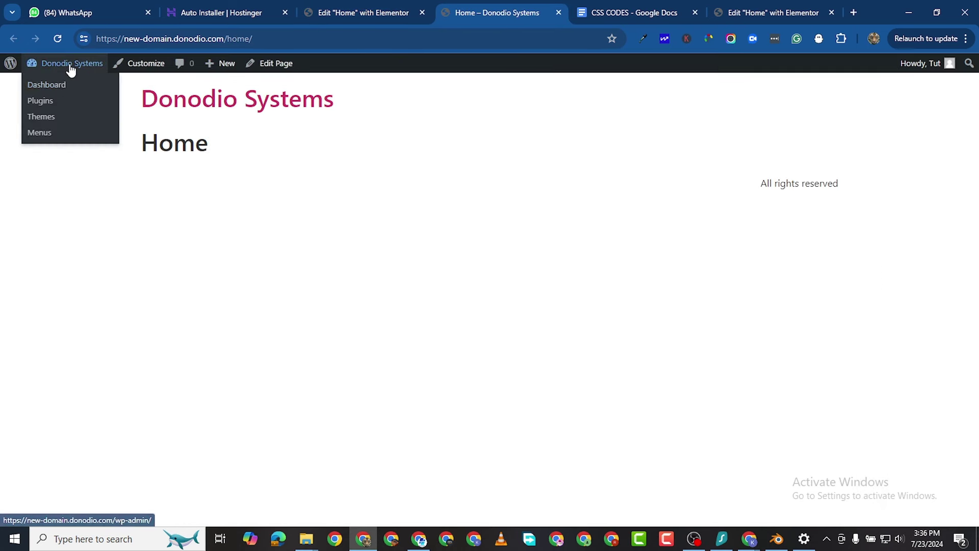
click(62, 83)
click(384, 20)
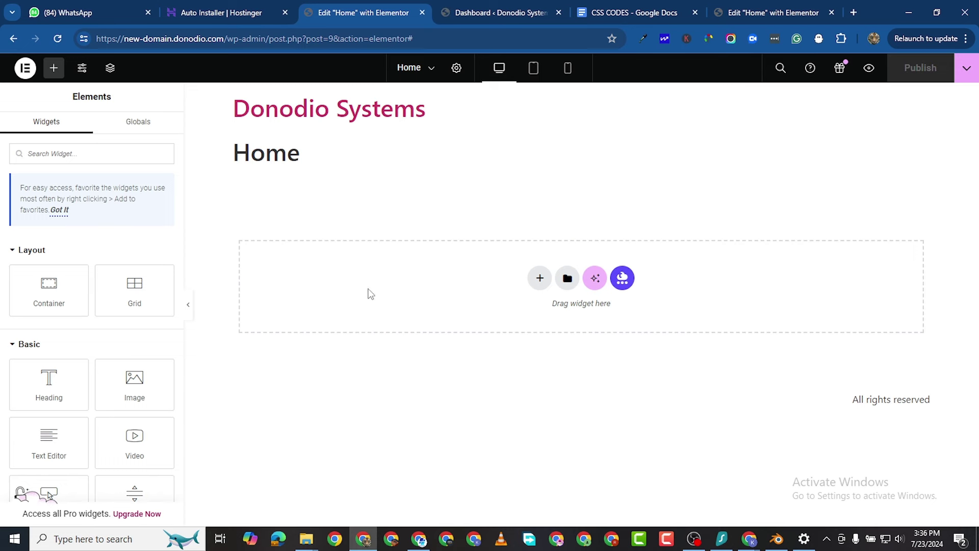
scroll(137, 327, down, 3)
scroll(144, 445, up, 1)
scroll(145, 445, up, 3)
click(485, 12)
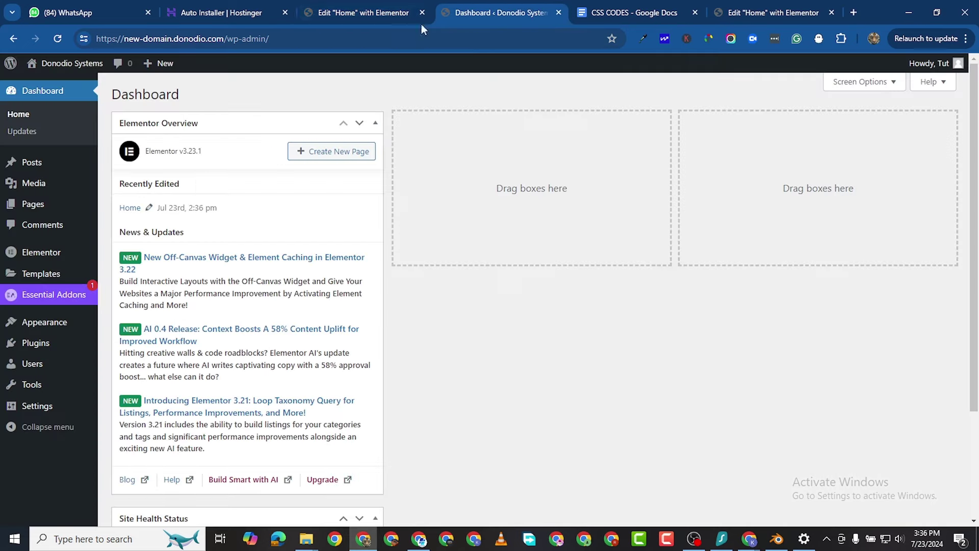
click(327, 15)
click(461, 19)
Activate all experiments and features in the Elementor settings and save the changes.
mouse_move(47, 274)
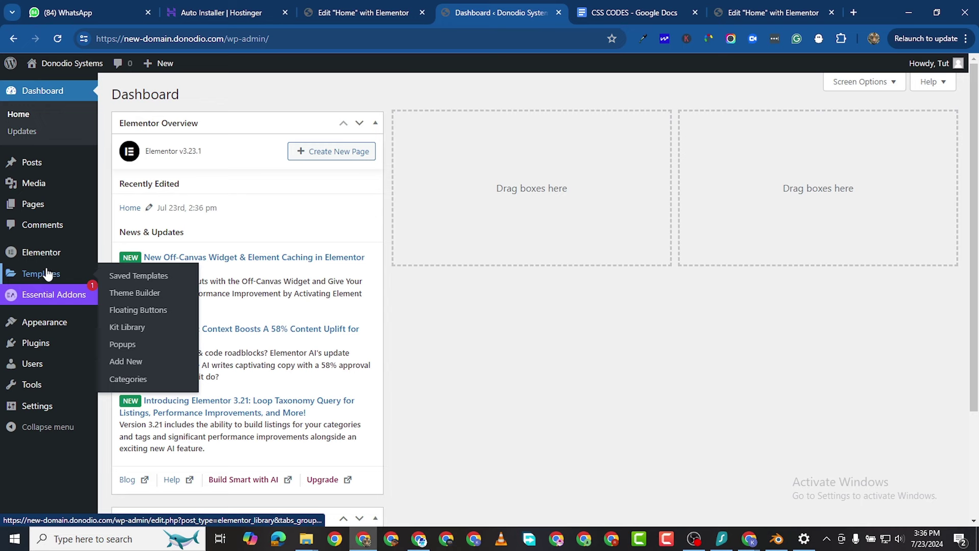
mouse_move(47, 323)
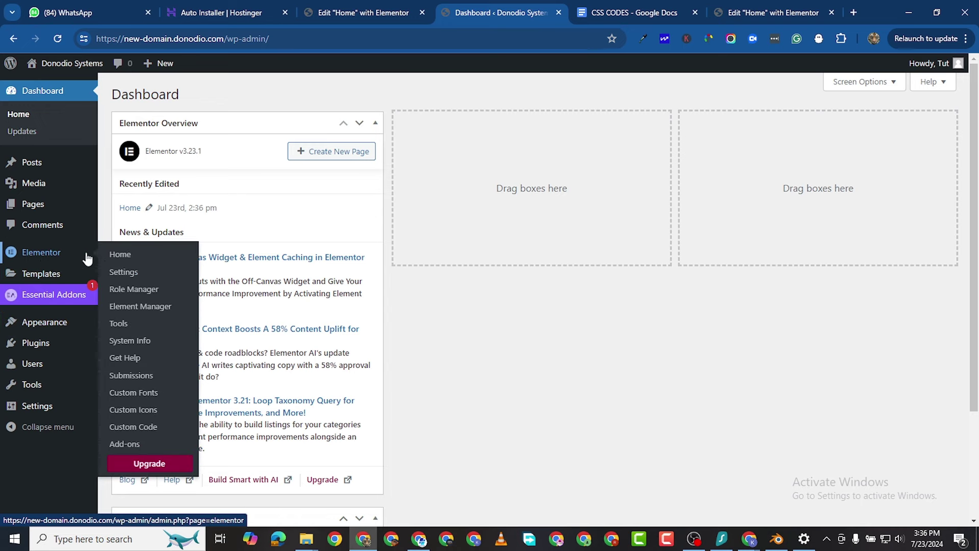
click(114, 276)
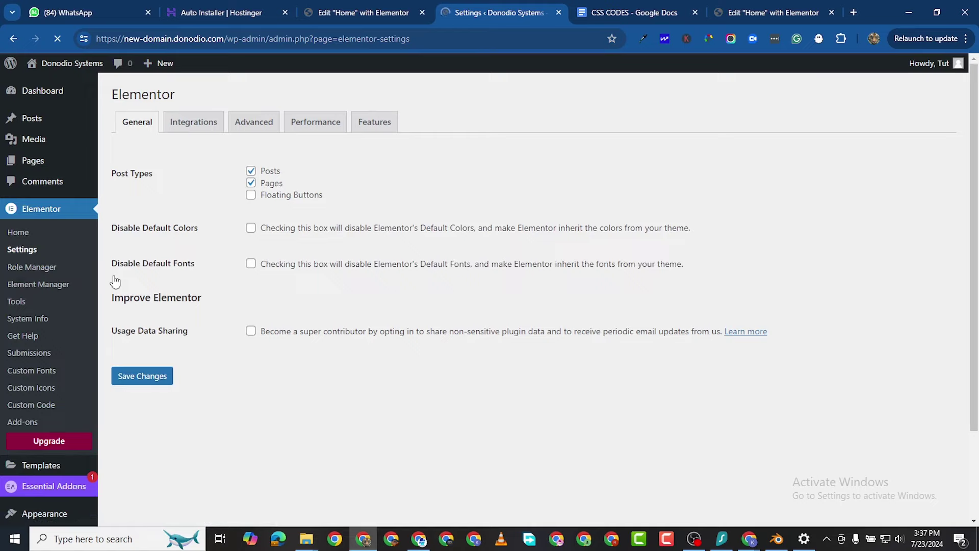
click(384, 138)
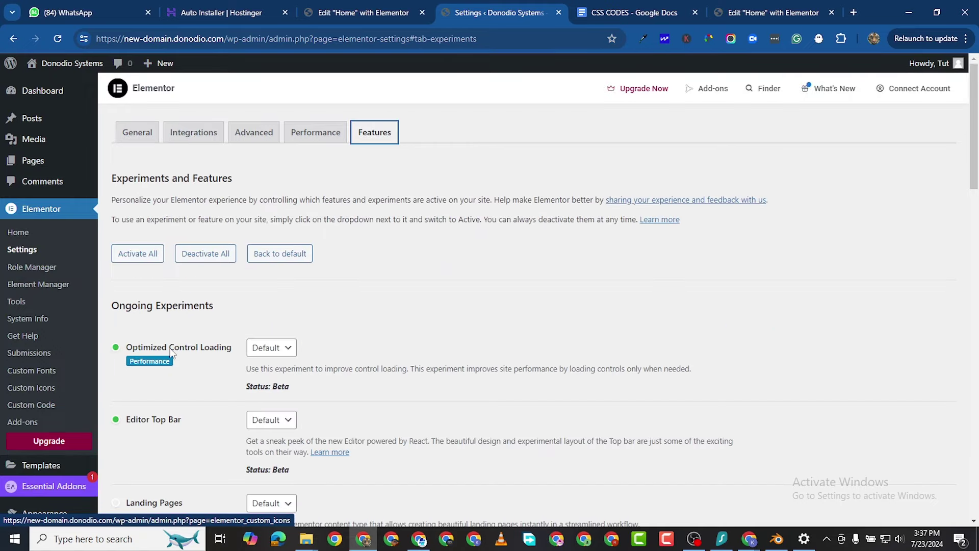
click(140, 258)
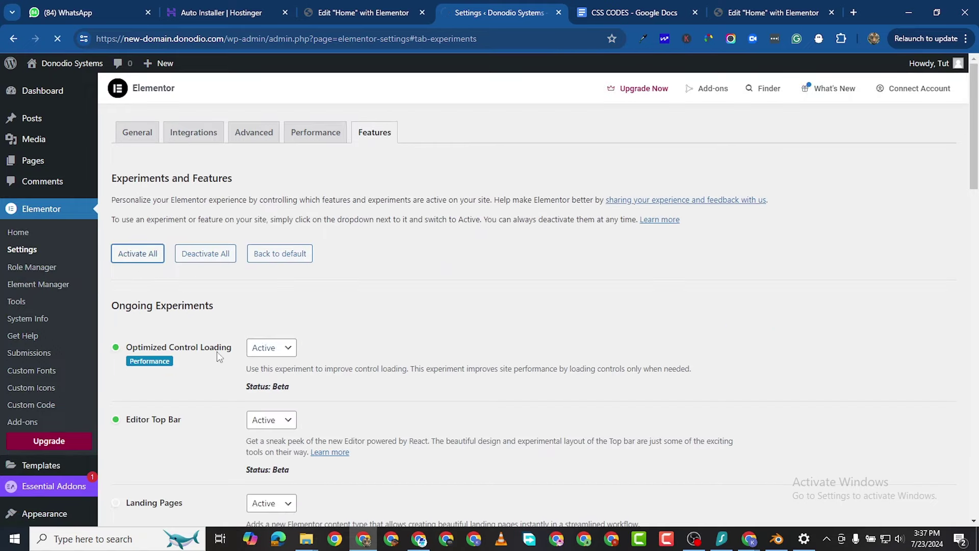
scroll(204, 377, down, 3)
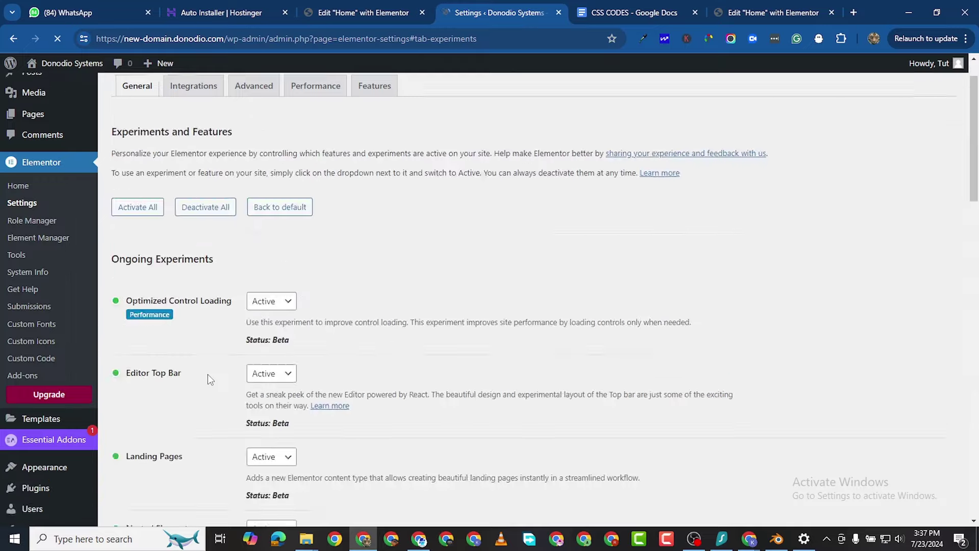
scroll(253, 411, down, 20)
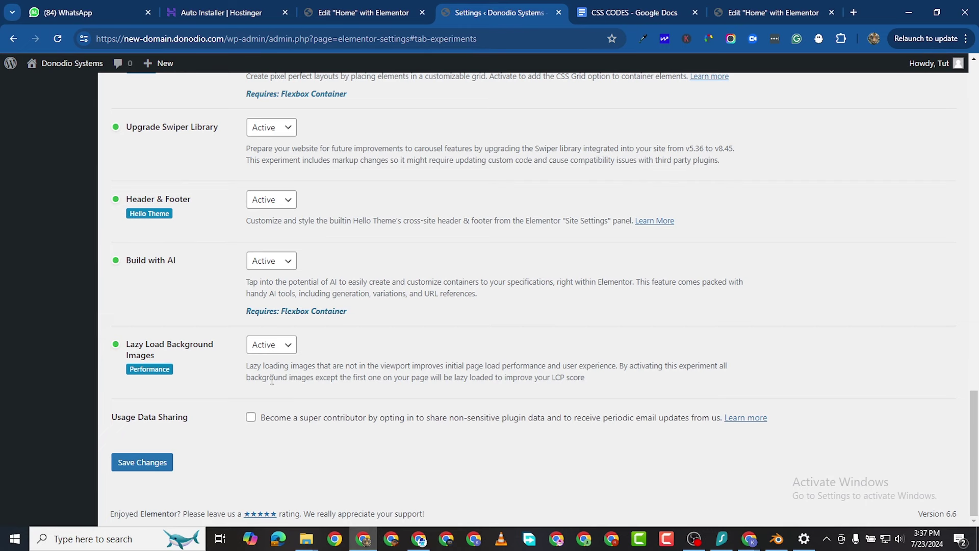
click(148, 465)
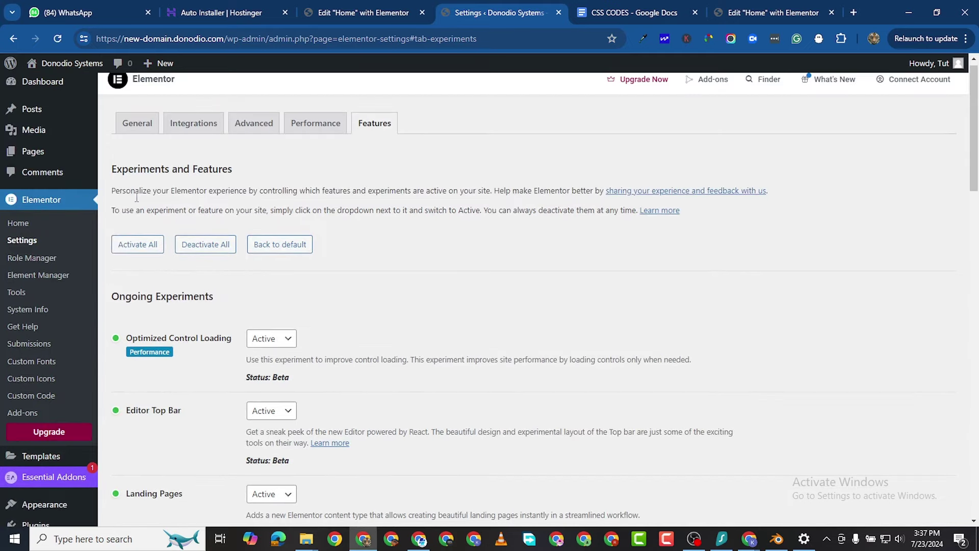
Enable the Landing Pages and Floating Buttons post types in Elementor's general settings and save the changes.
click(137, 123)
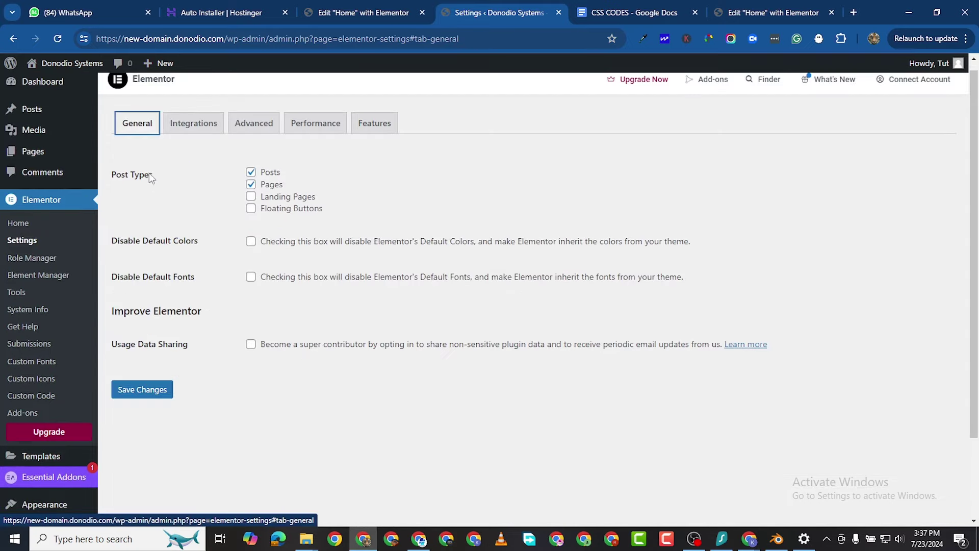
click(251, 197)
click(251, 208)
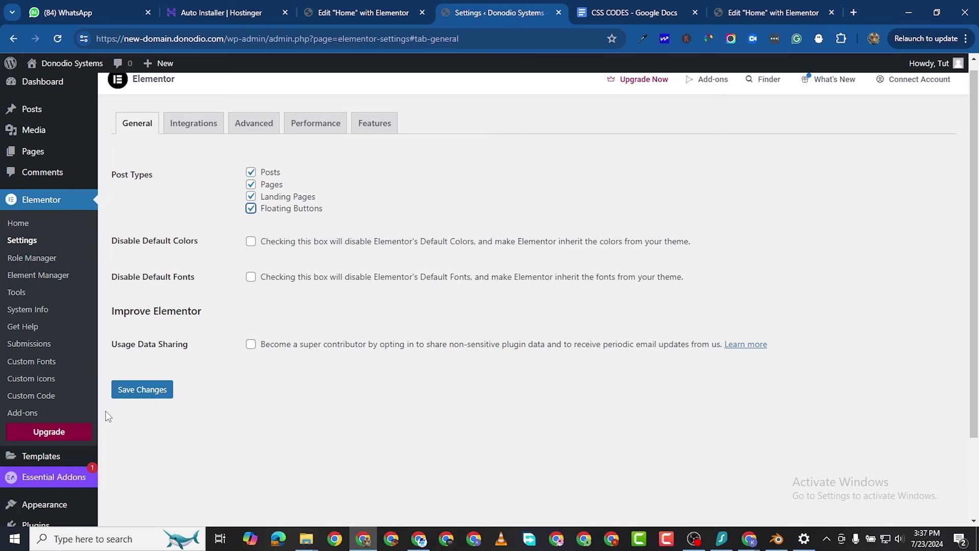
click(140, 389)
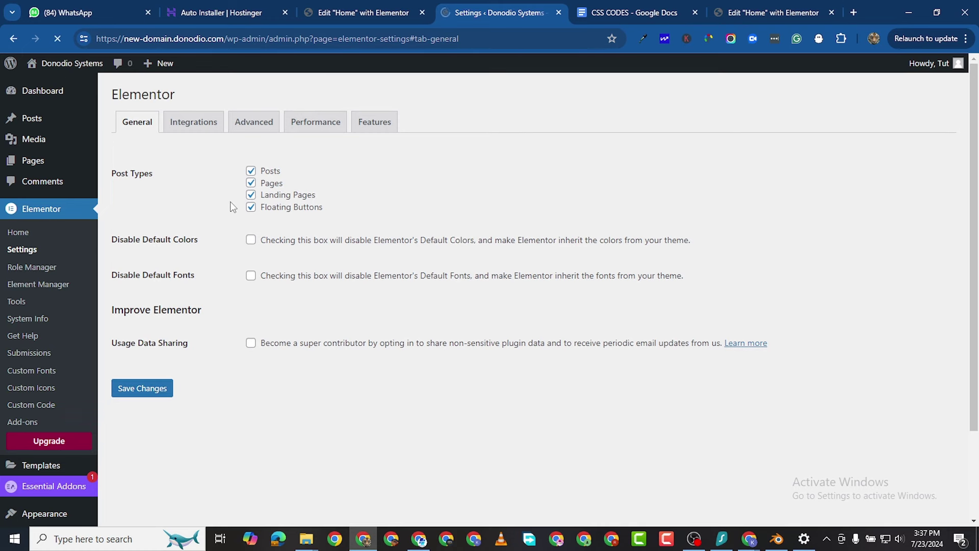
scroll(231, 206, down, 1)
Reload the Home page's Elementor editor, hide the page title and set the page layout to Elementor Full Width.
click(412, 20)
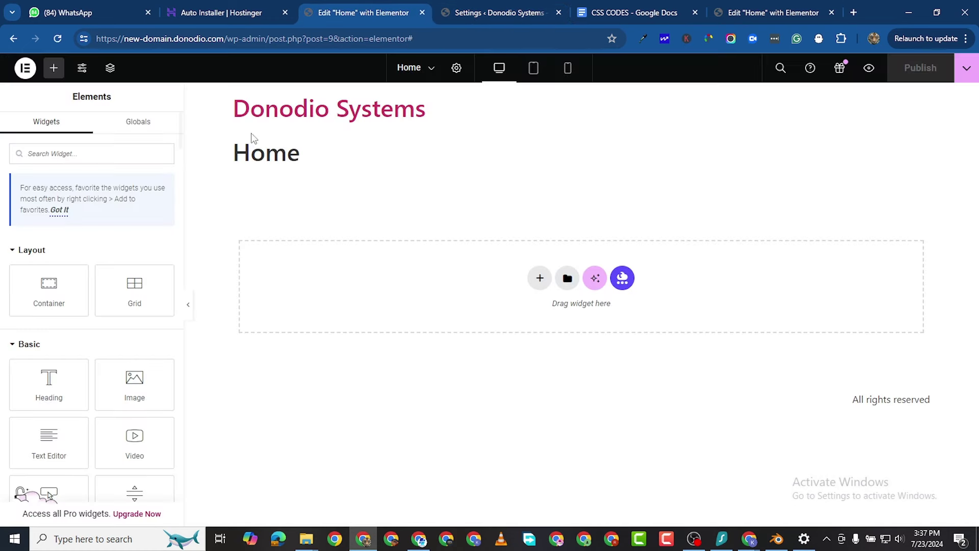
click(56, 38)
click(458, 69)
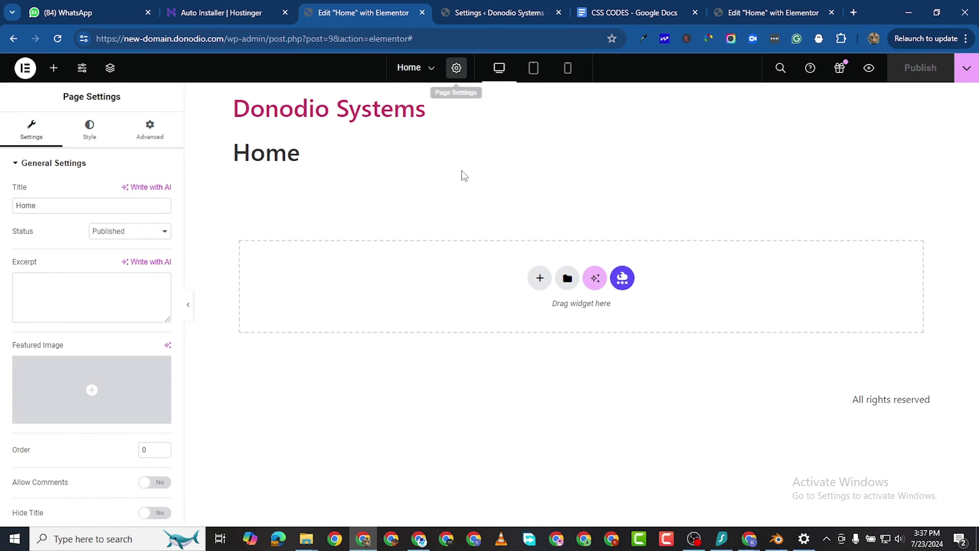
scroll(138, 357, down, 3)
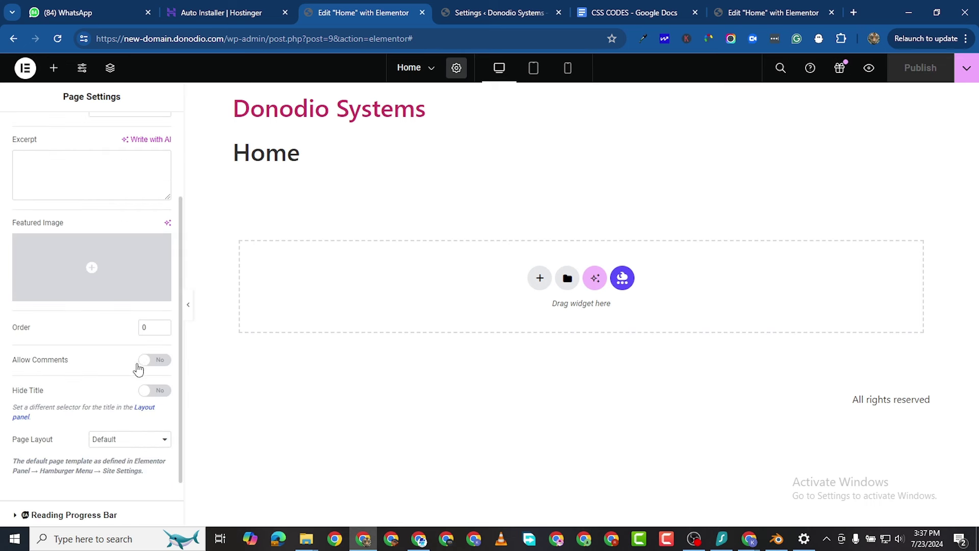
click(158, 391)
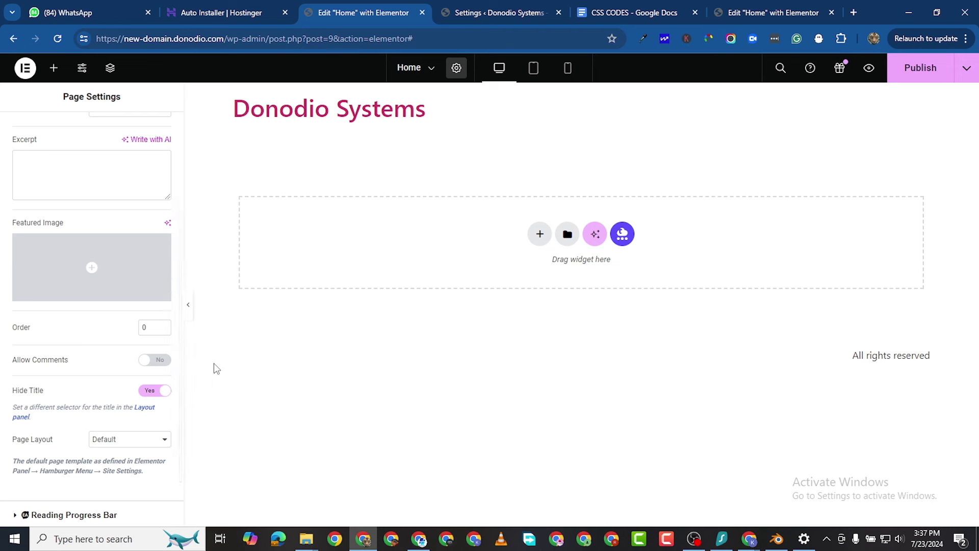
click(142, 445)
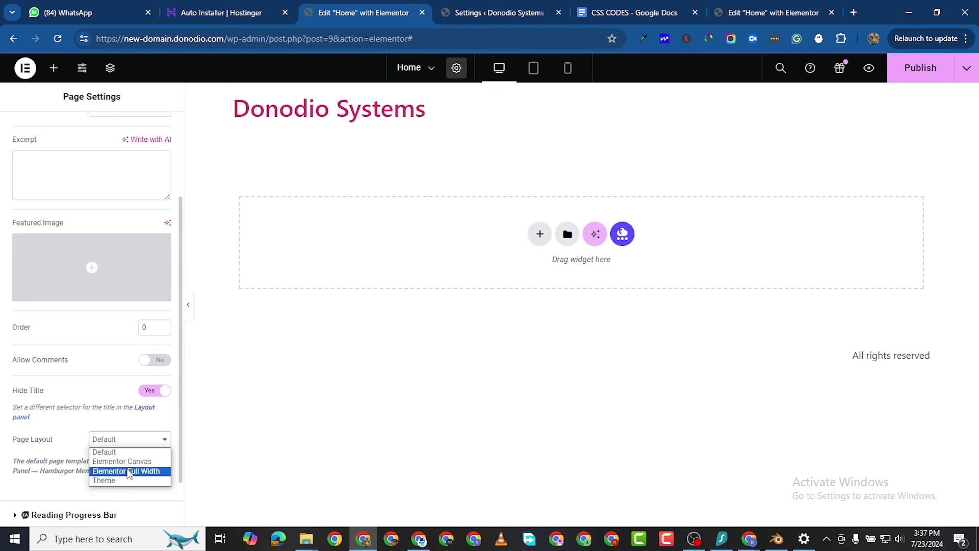
click(129, 471)
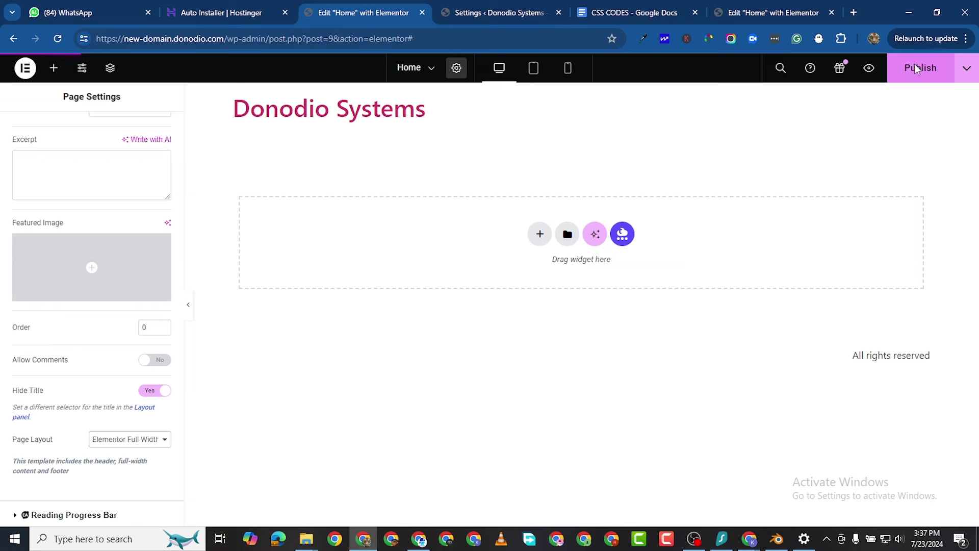
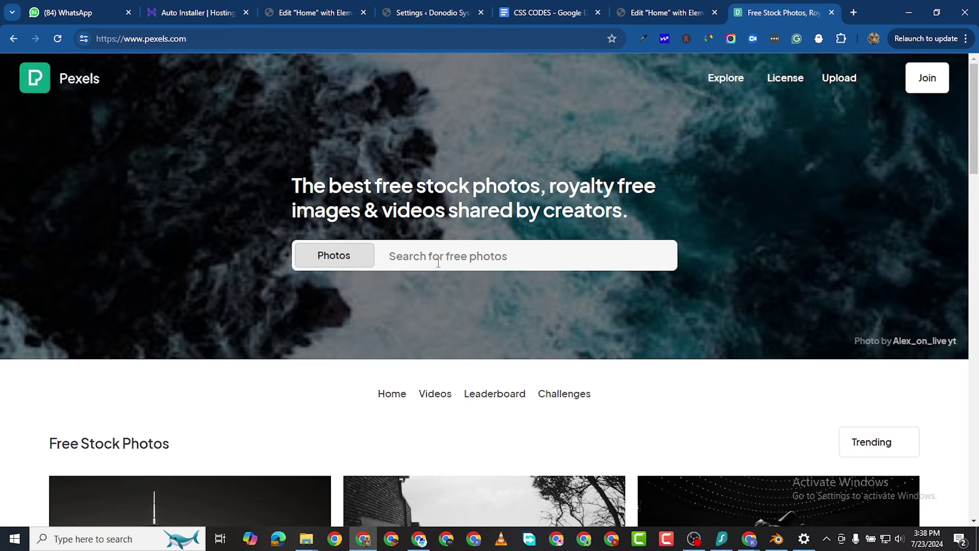
Search Pexels for photos of "animals" and browse the page of photos.
text(animals)
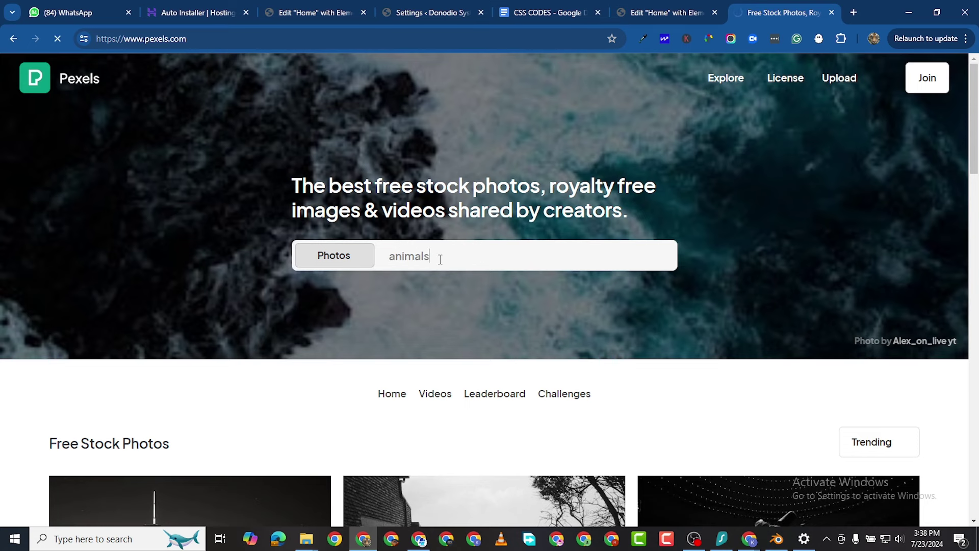
key(Return)
scroll(405, 361, down, 5)
scroll(402, 367, down, 3)
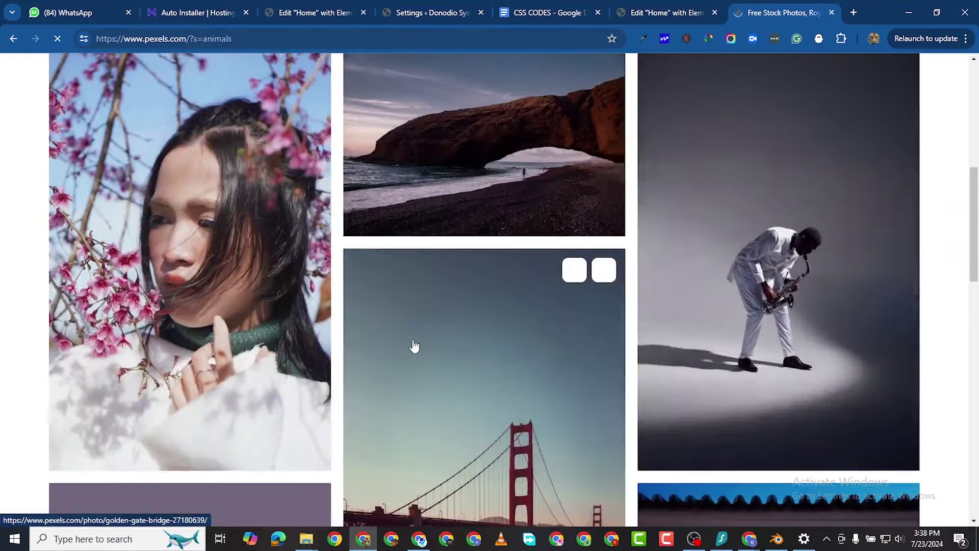
scroll(464, 334, down, 6)
scroll(367, 353, down, 7)
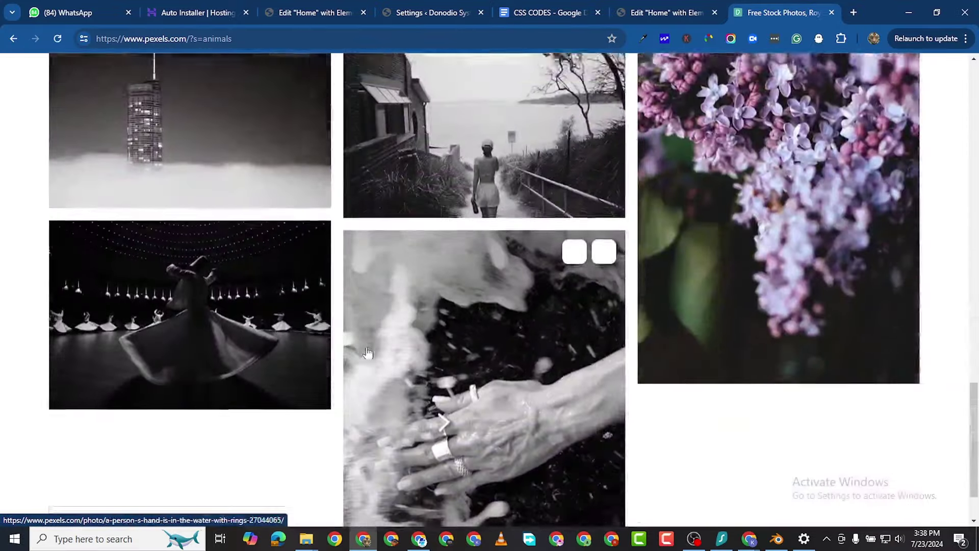
scroll(360, 337, up, 15)
scroll(359, 317, up, 8)
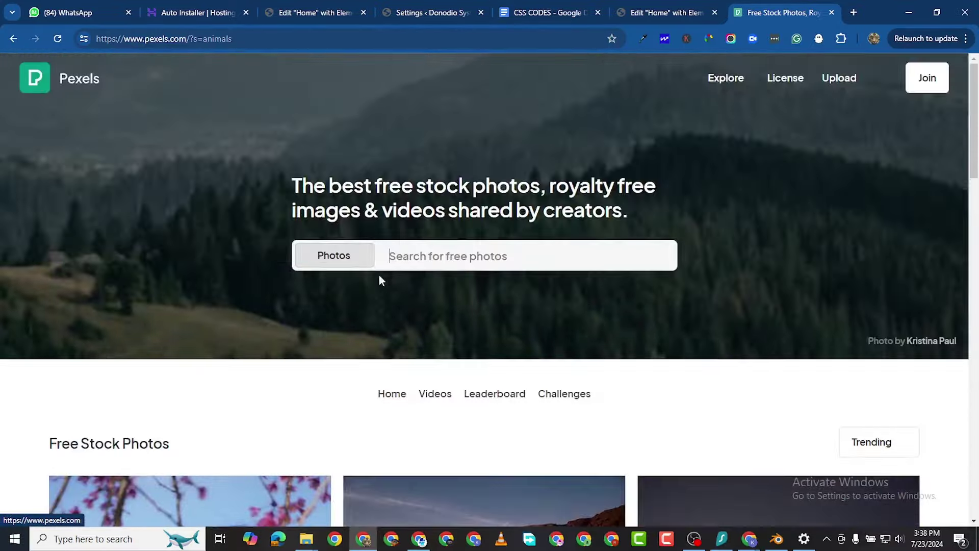
click(465, 247)
text(animal)
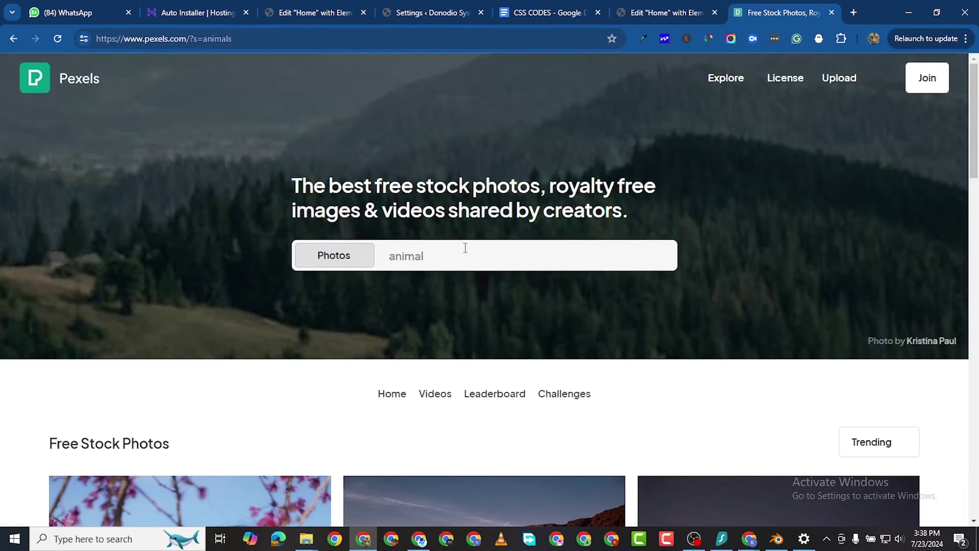
key(BackSpace)
key(BackSpace)
key(BackSpace)
key(BackSpace)
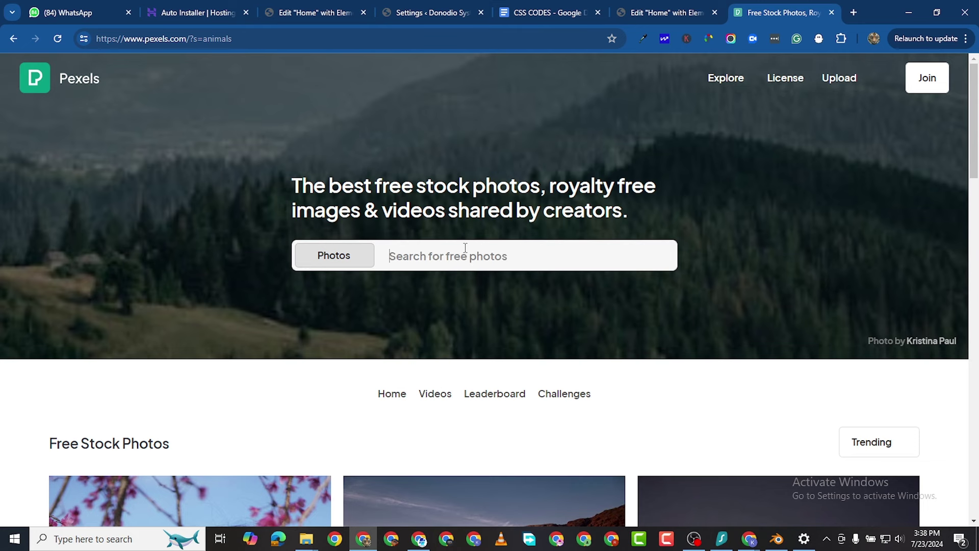
Search Pexels for "goat" photos and look through the images on the page.
text(goat)
key(Return)
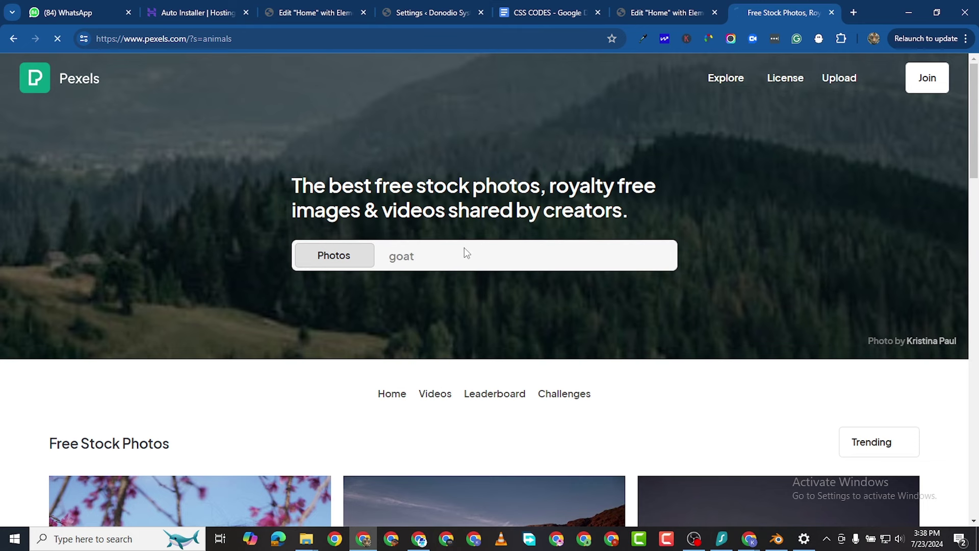
scroll(472, 431, down, 20)
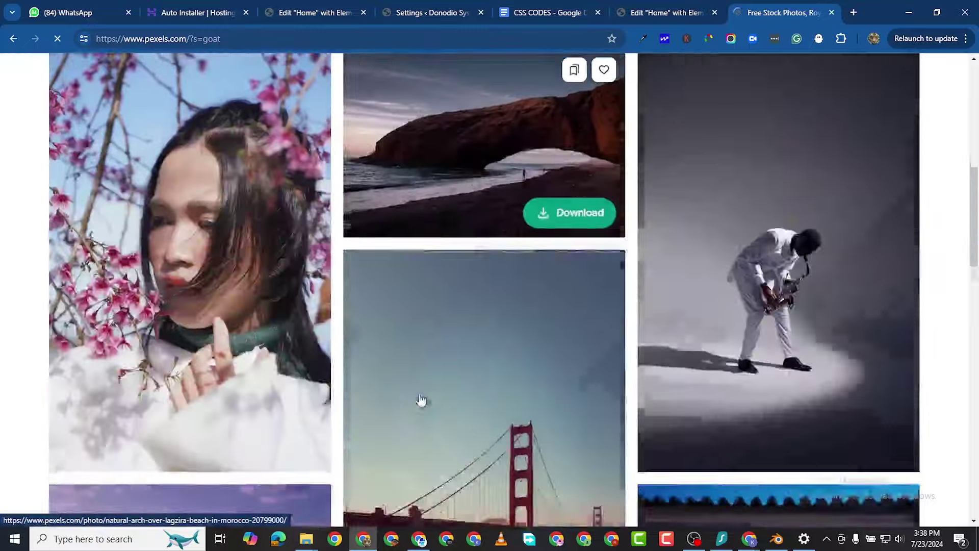
scroll(432, 365, down, 20)
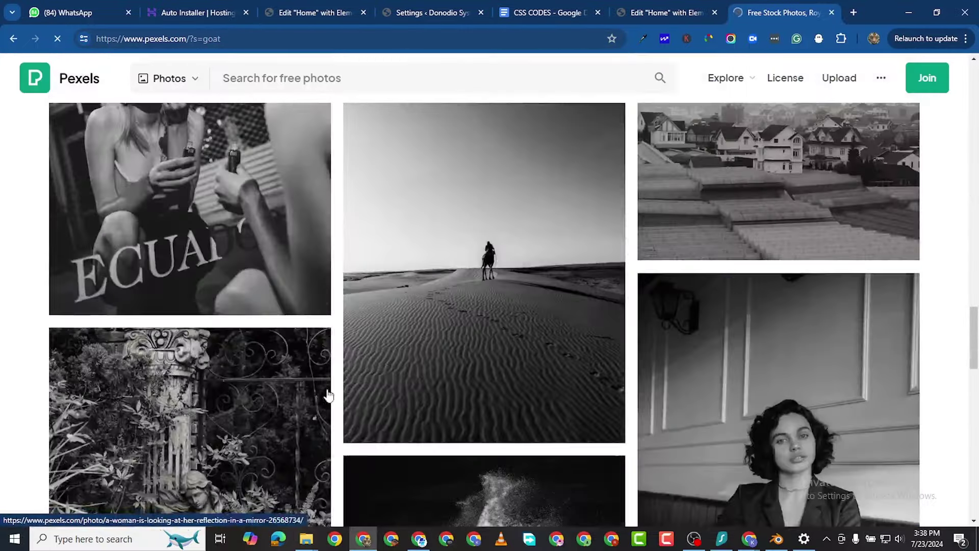
scroll(458, 307, up, 20)
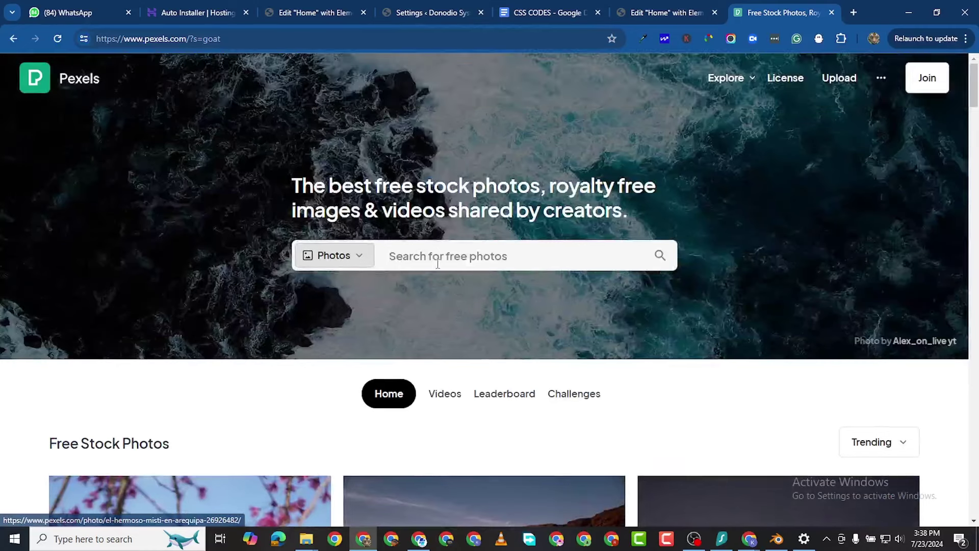
Return to the Pexels home page, rerun the recent "Lawyer" photo search and look through the images.
click(75, 88)
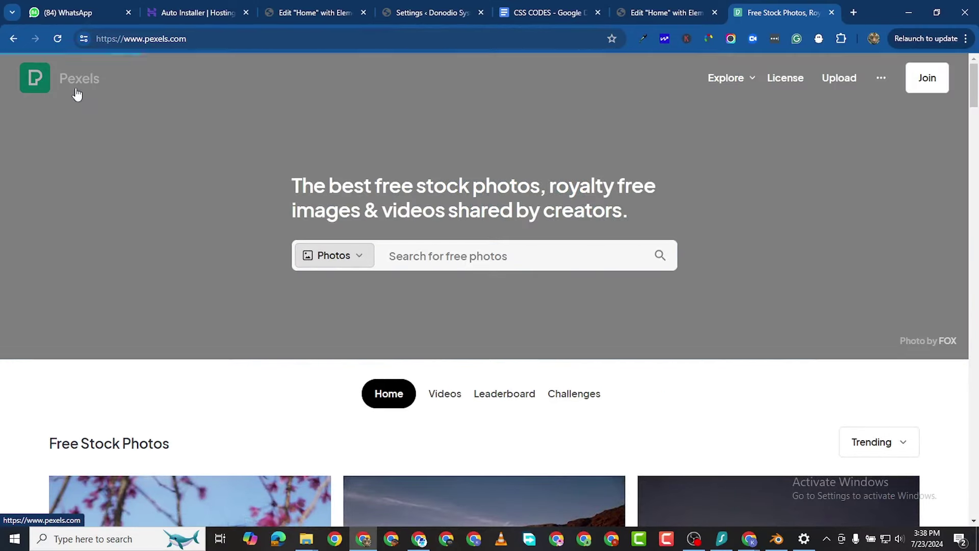
click(448, 255)
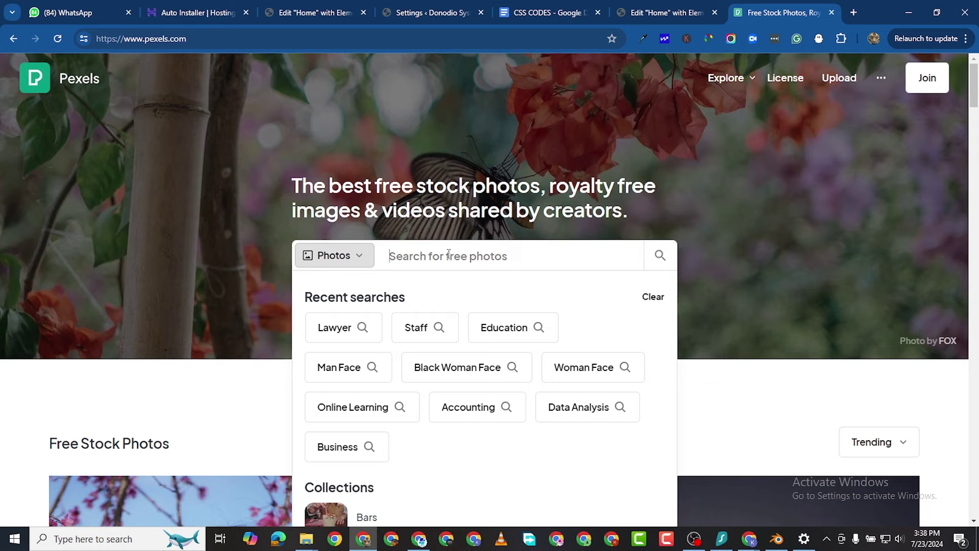
click(376, 337)
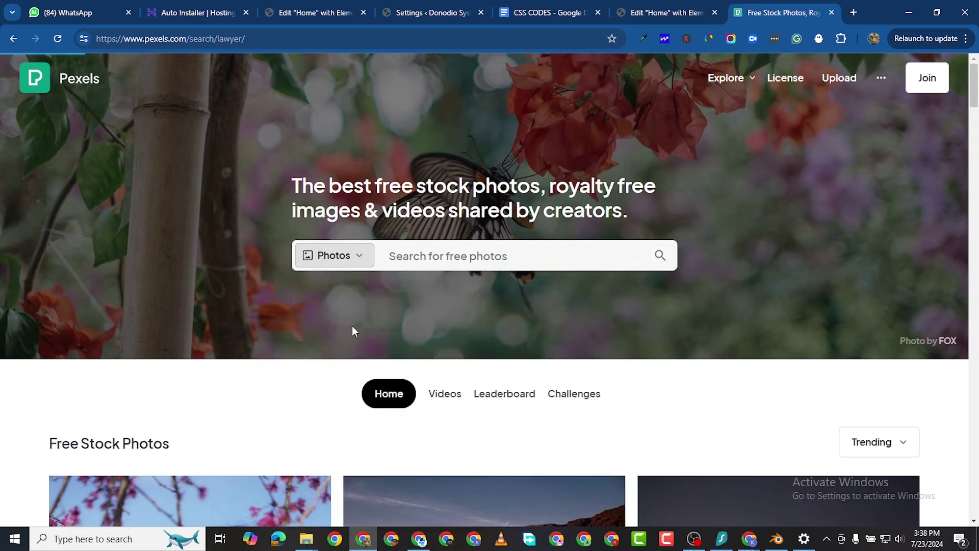
scroll(382, 323, down, 6)
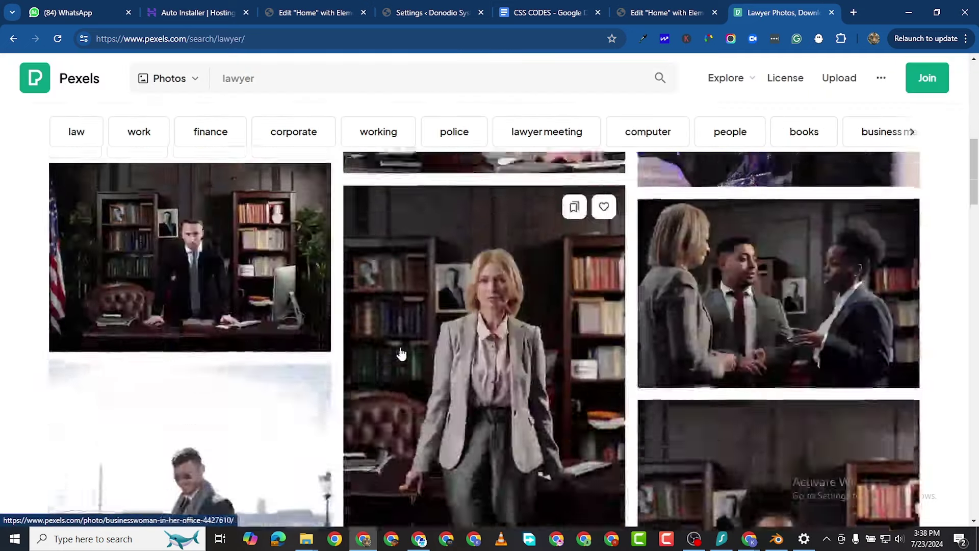
scroll(402, 353, up, 6)
Replace the lawyer search on Pexels with "goat" and browse through the goat photos.
click(290, 83)
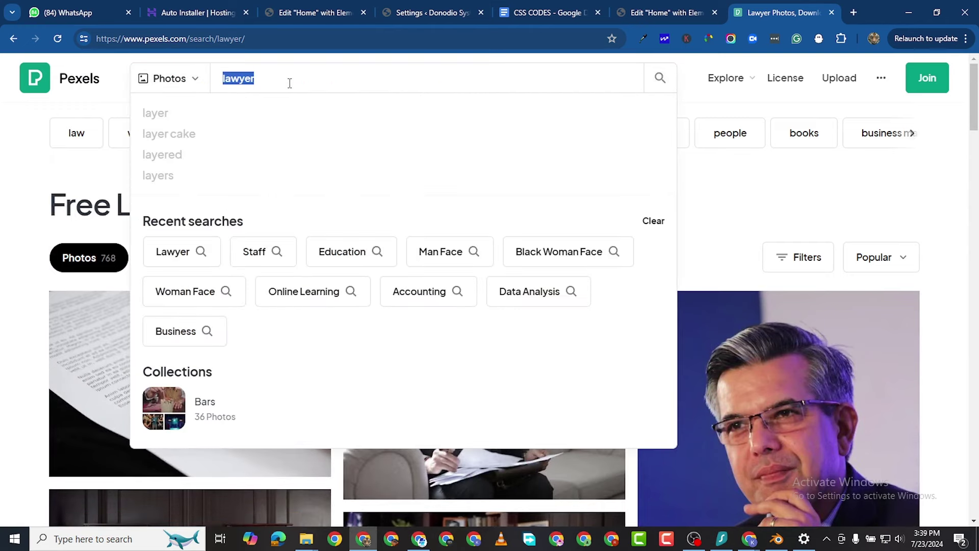
text(goat)
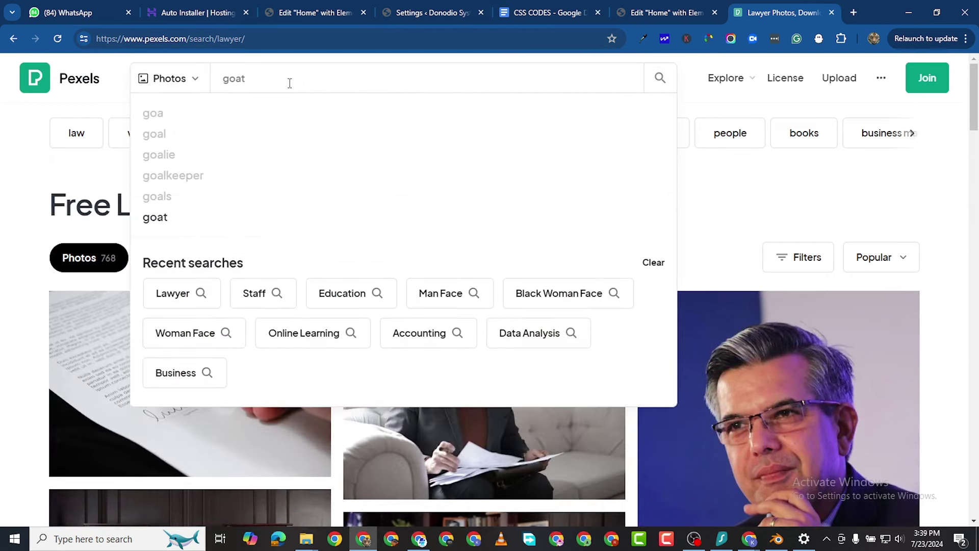
click(659, 82)
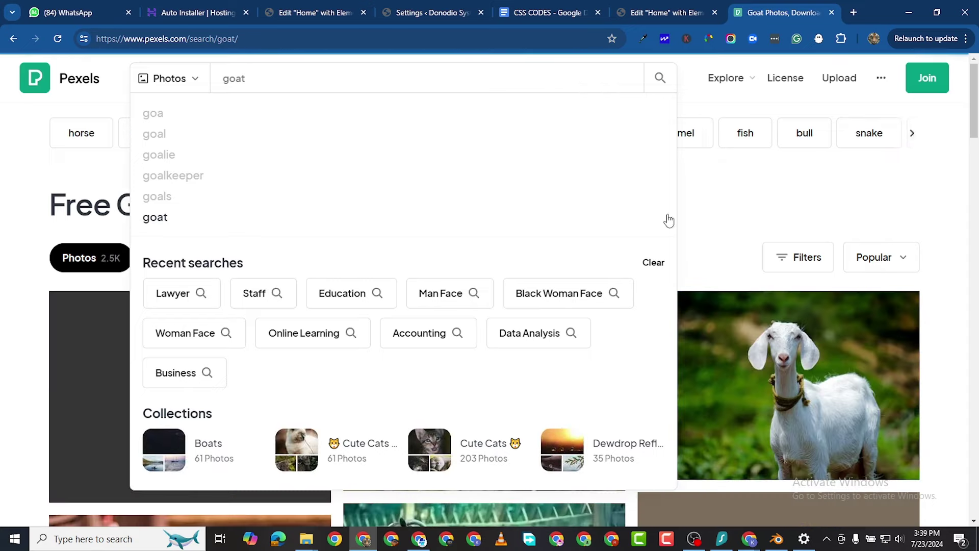
scroll(669, 219, down, 1)
click(28, 264)
scroll(269, 364, down, 5)
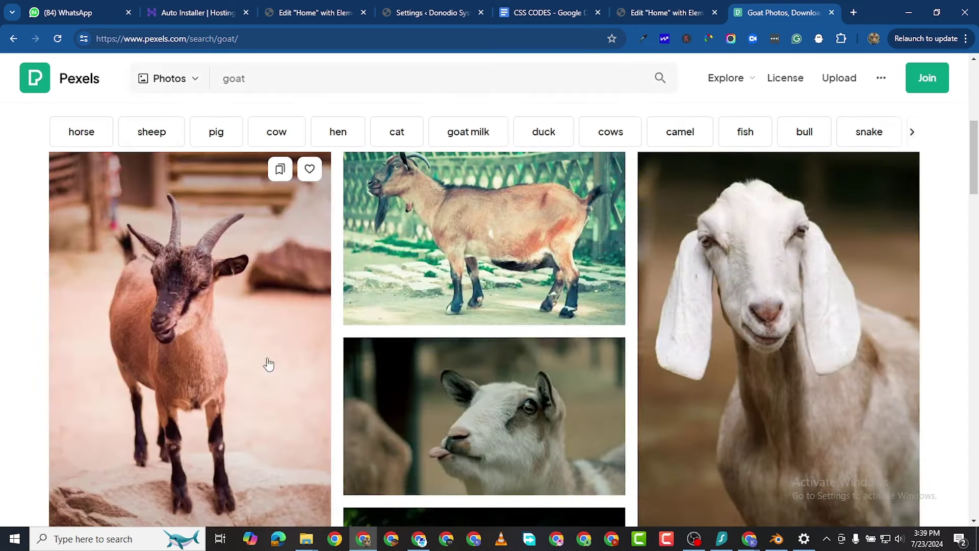
scroll(271, 361, down, 20)
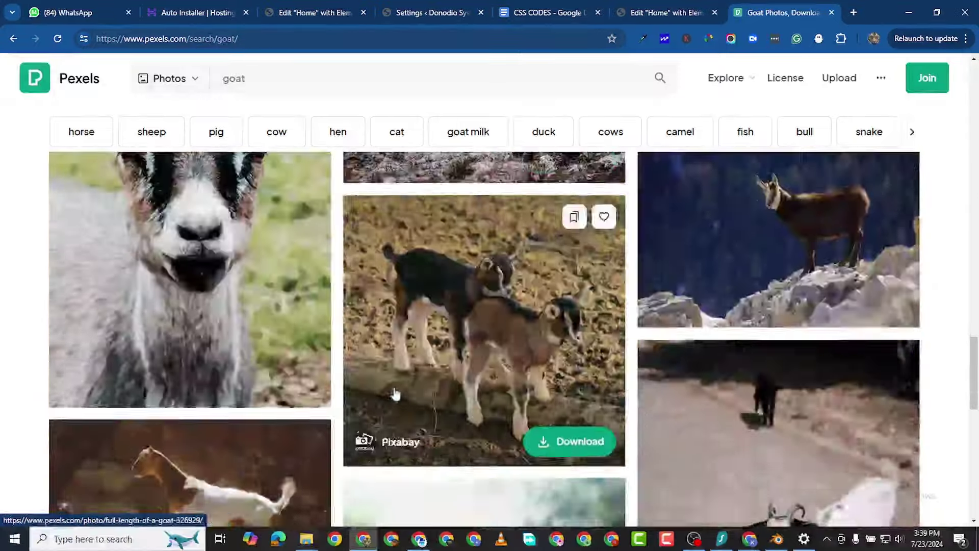
scroll(399, 385, down, 15)
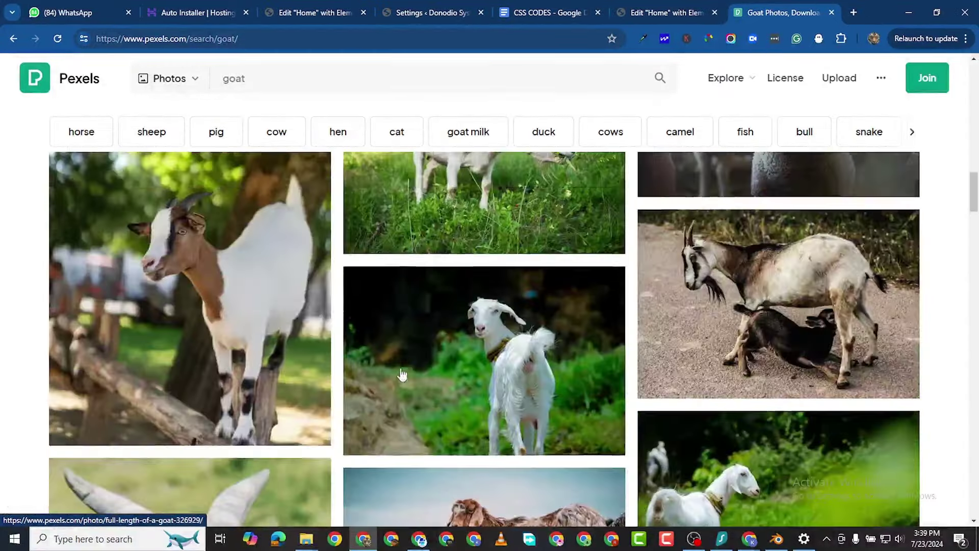
scroll(405, 386, up, 20)
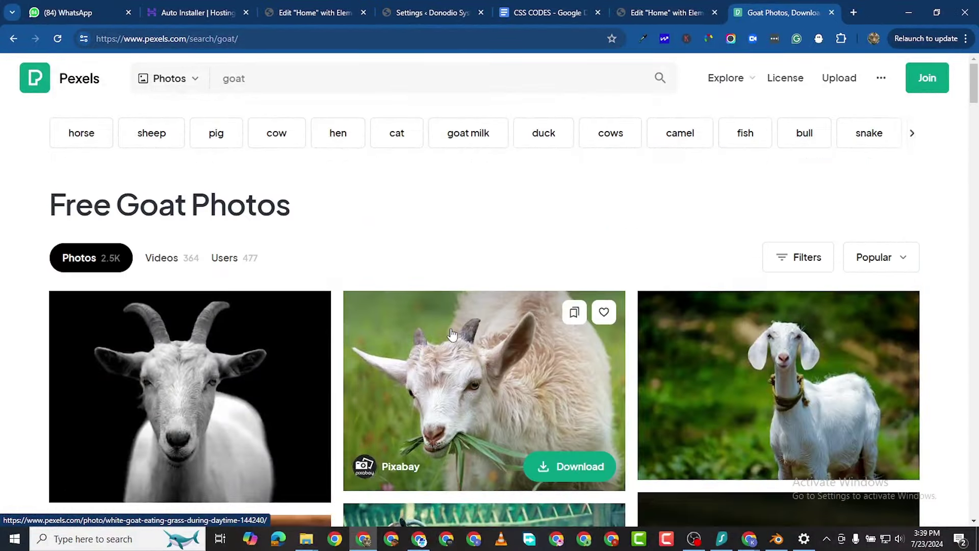
scroll(458, 329, down, 2)
scroll(458, 329, down, 2)
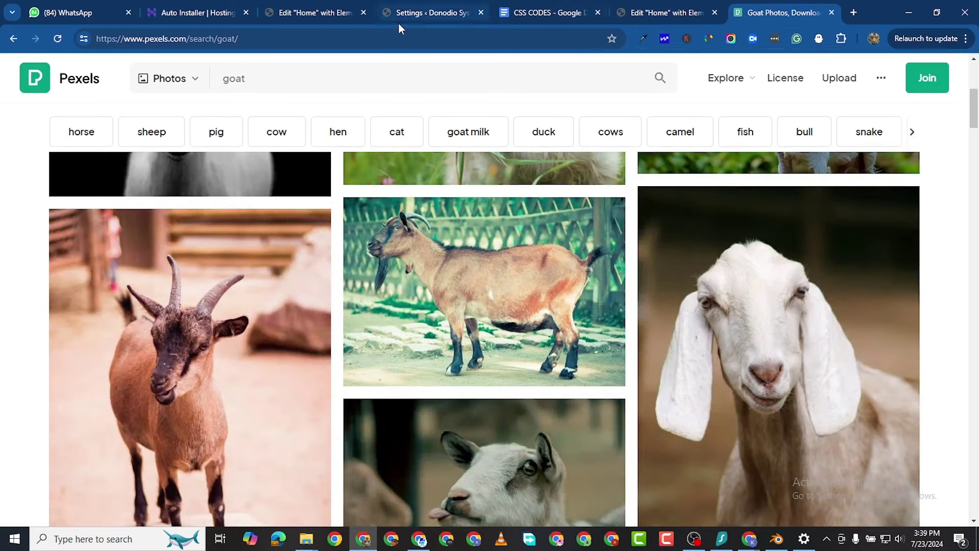
Check the reference Home page design on tutorial-domain, then return to the new-domain Home page editor.
click(318, 20)
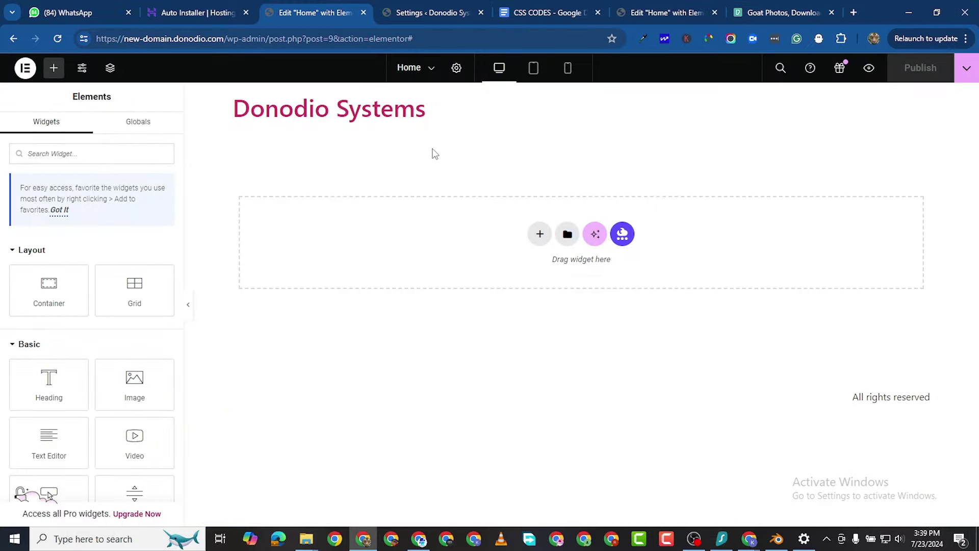
click(661, 20)
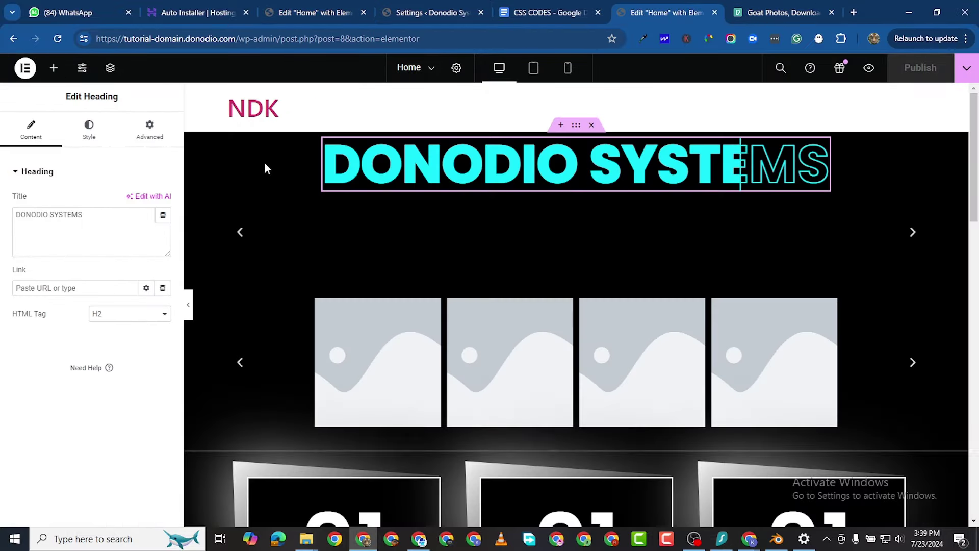
click(332, 19)
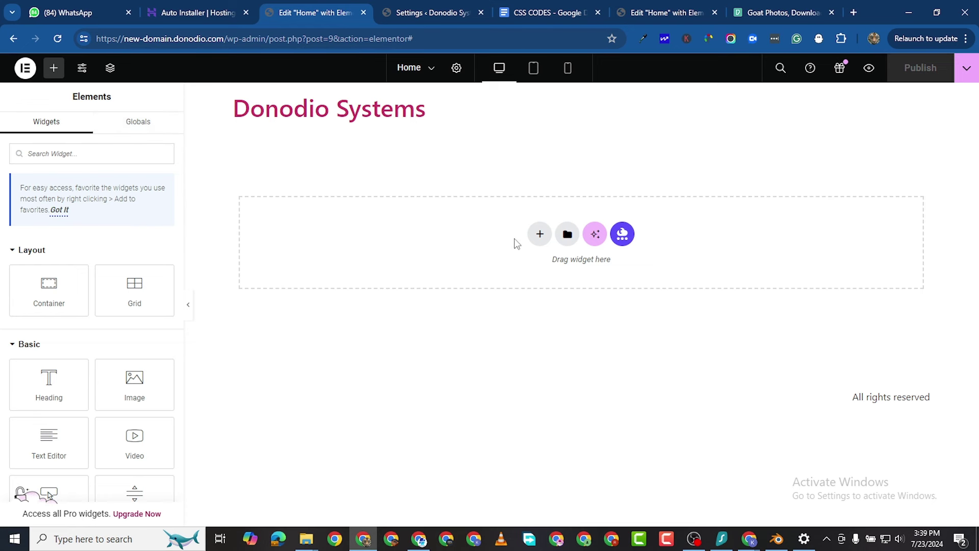
Add a single-column Flexbox container to the Home page and give it a classic #000000 background color.
click(539, 233)
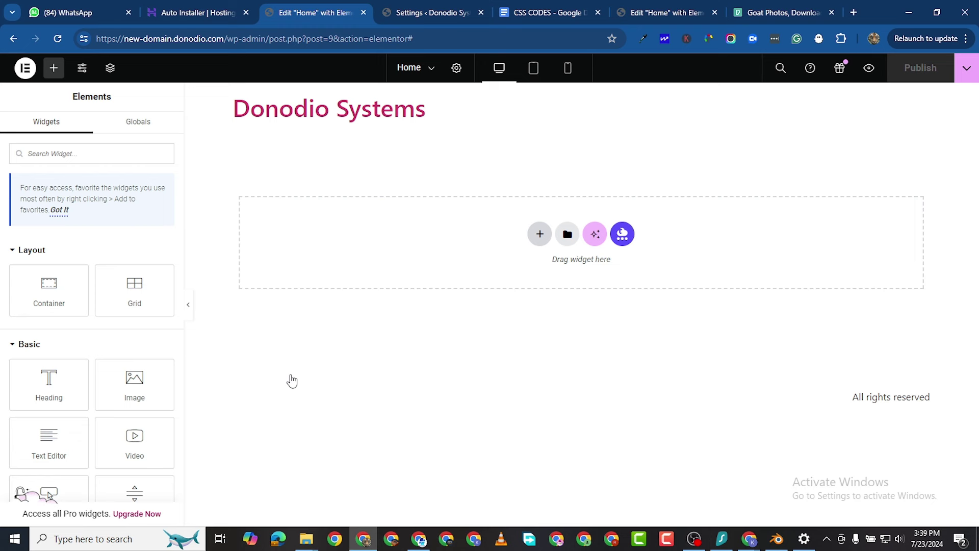
click(522, 284)
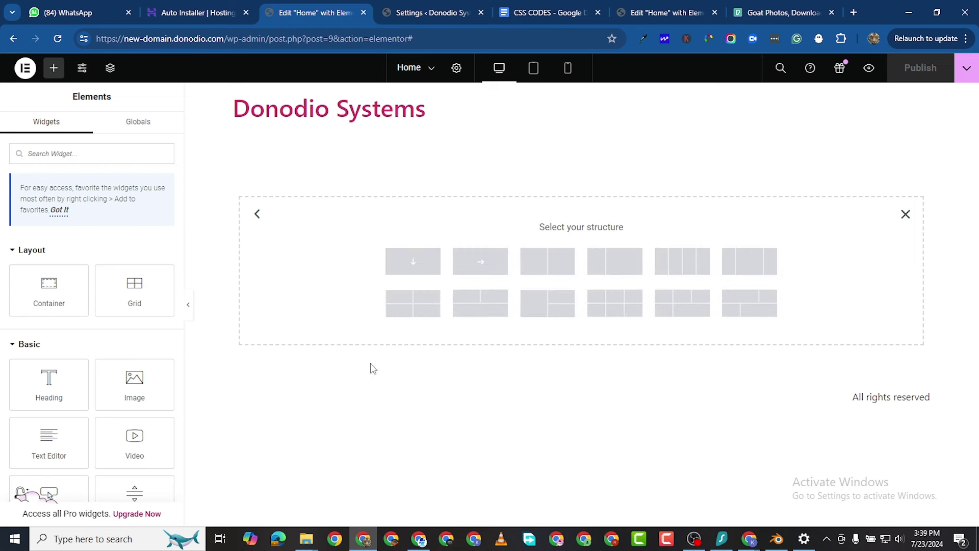
click(394, 264)
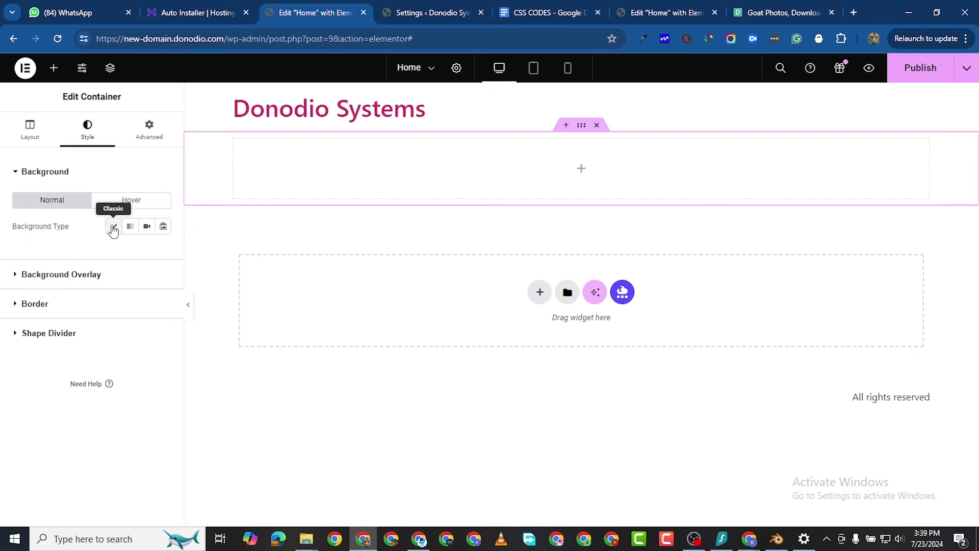
click(113, 227)
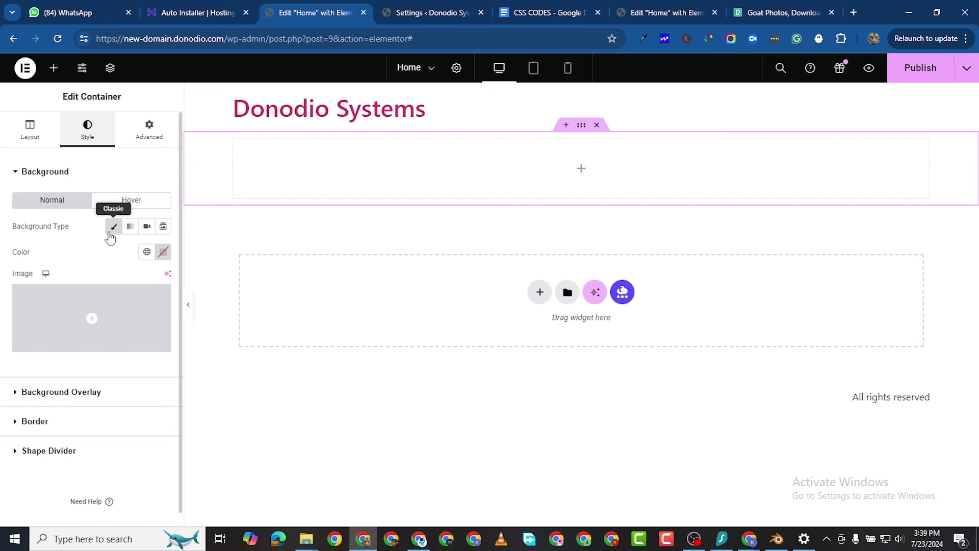
click(164, 253)
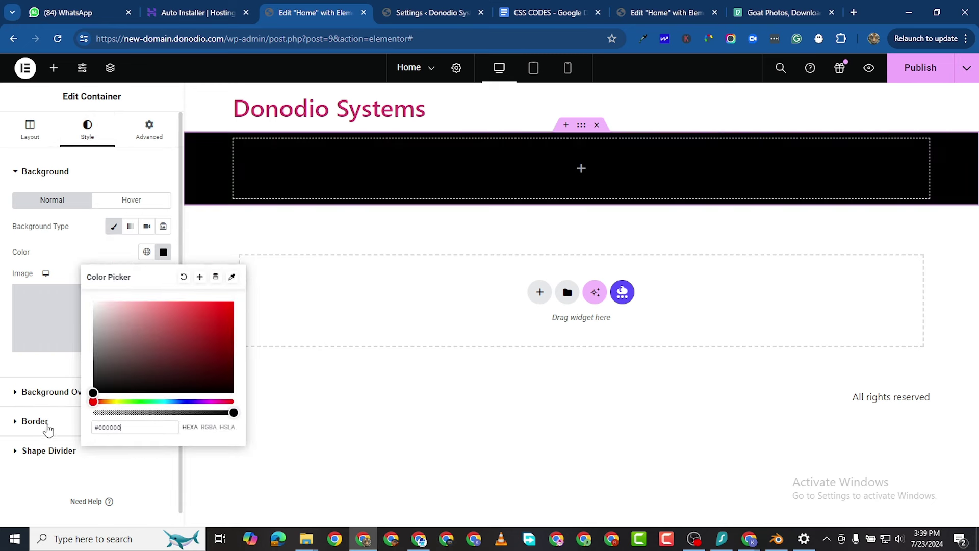
click(5, 501)
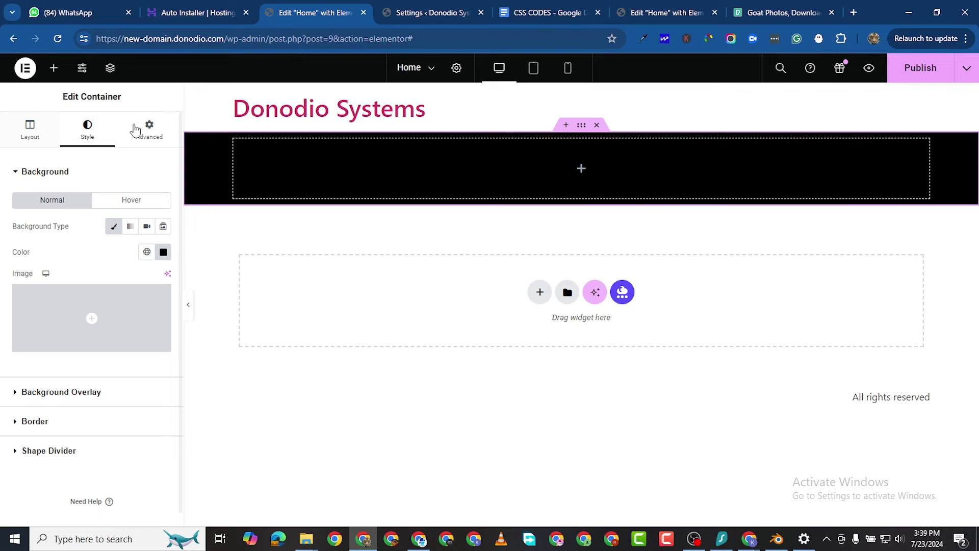
Add a Heading widget inside the black container and set its title to "DONODIO SYSTEMS".
click(53, 68)
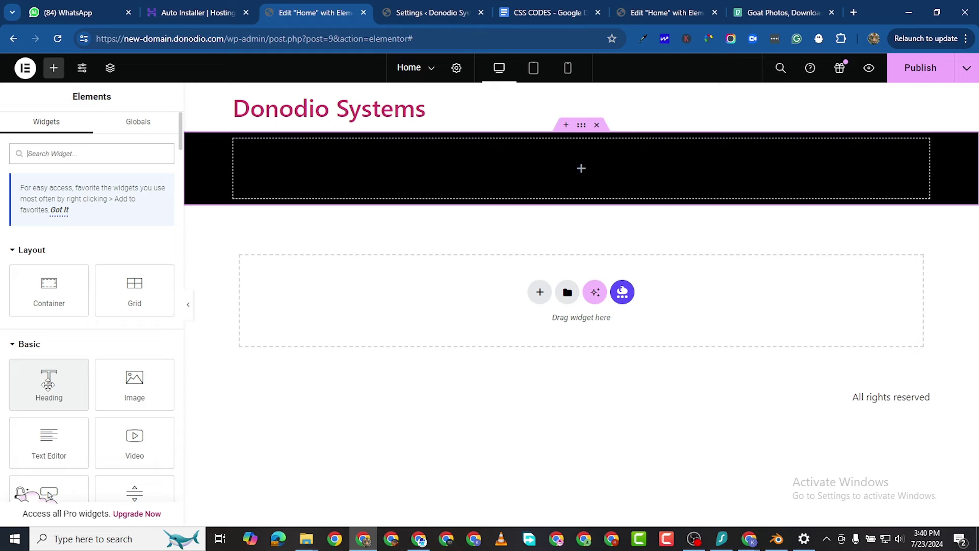
drag(48, 384, 571, 201)
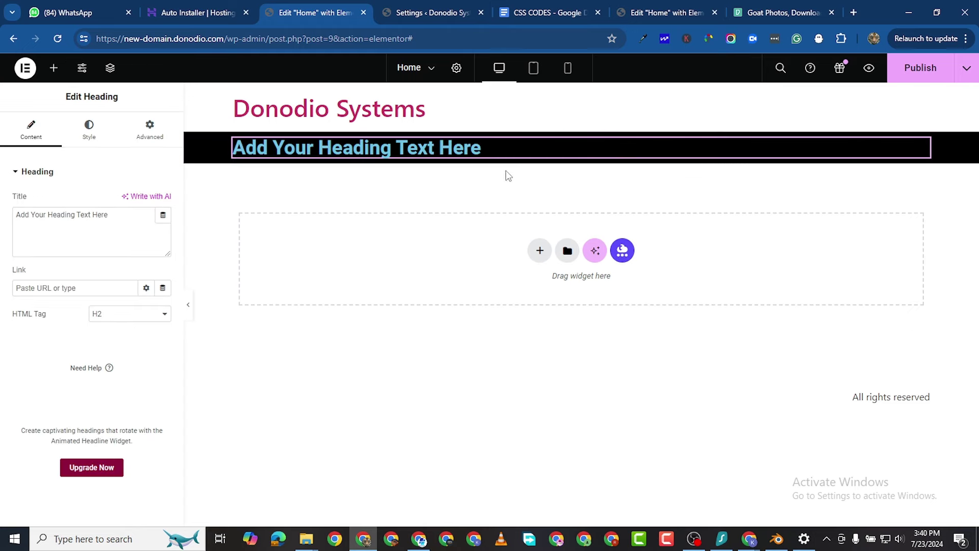
triple_click(48, 222)
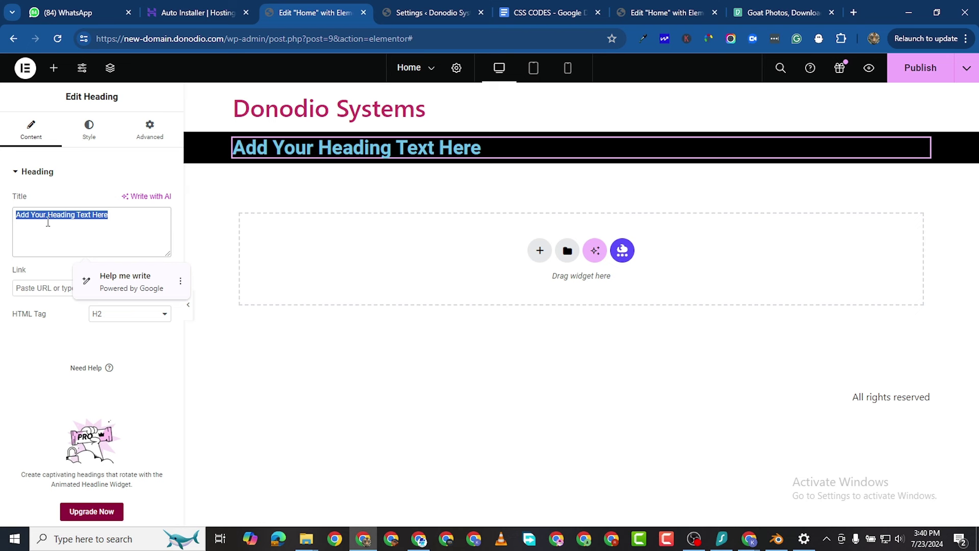
text(DON)
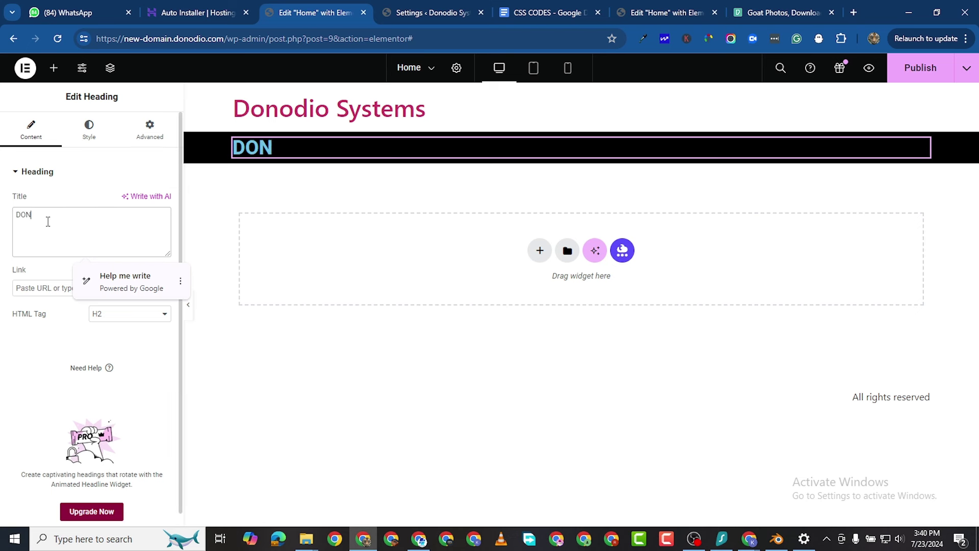
text(ODIO SYSTE,S)
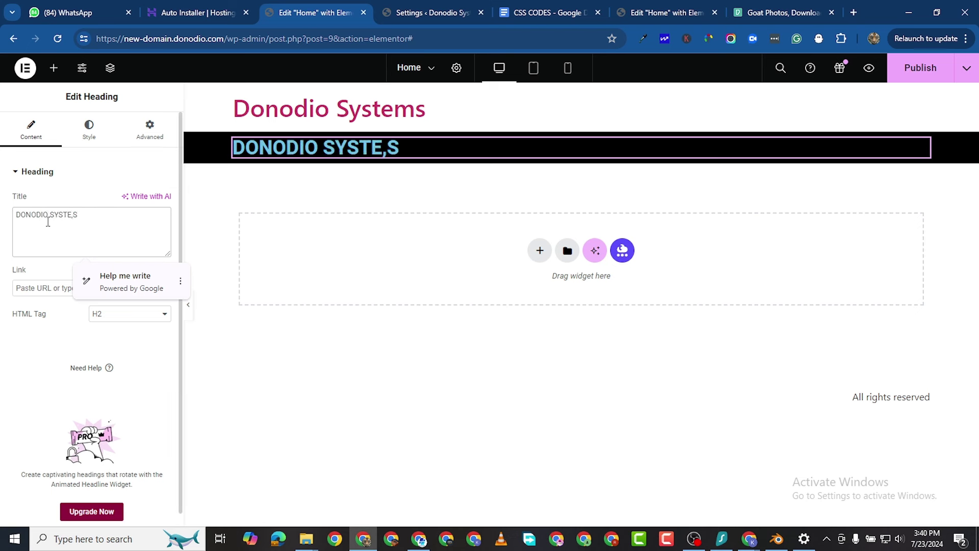
key(BackSpace)
text(S)
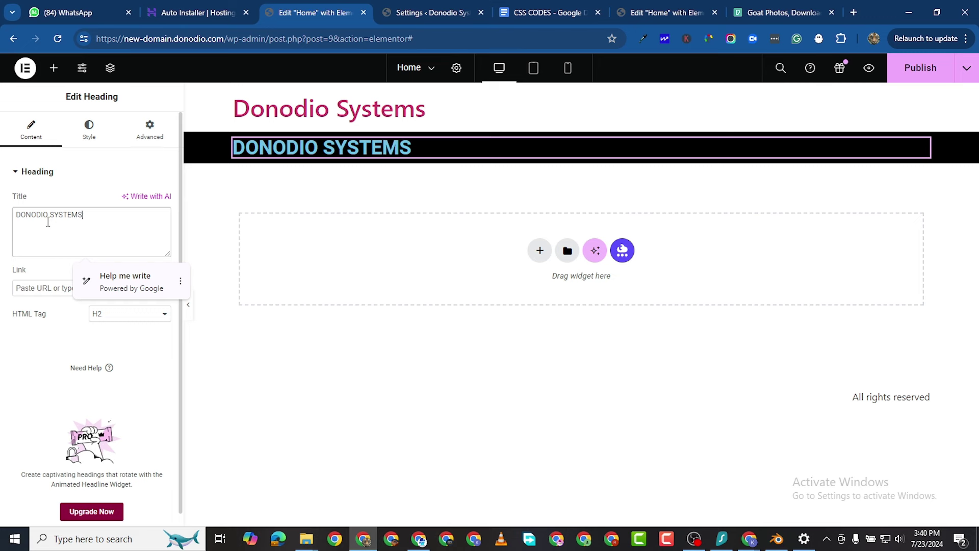
Center the "DONODIO SYSTEMS" heading and choose the global Primary color for its text.
click(89, 129)
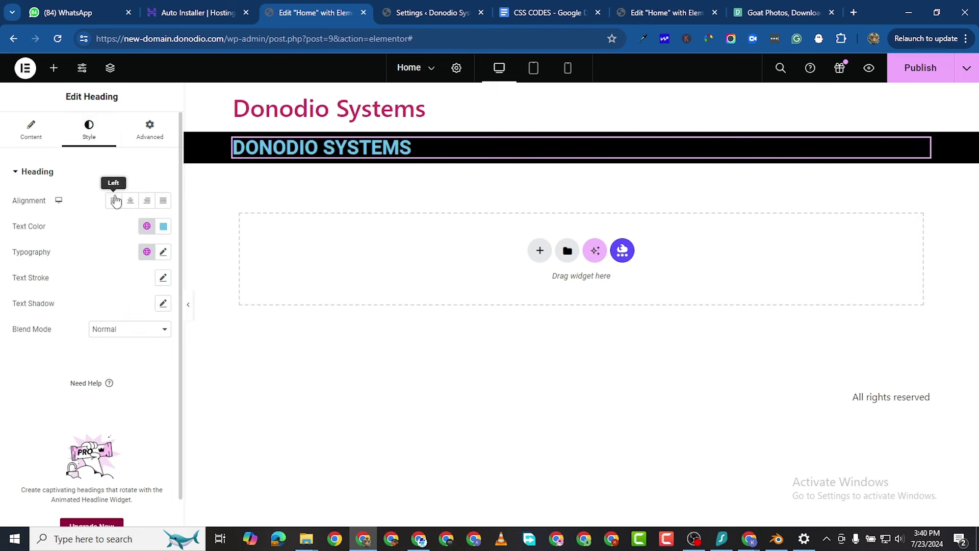
click(130, 200)
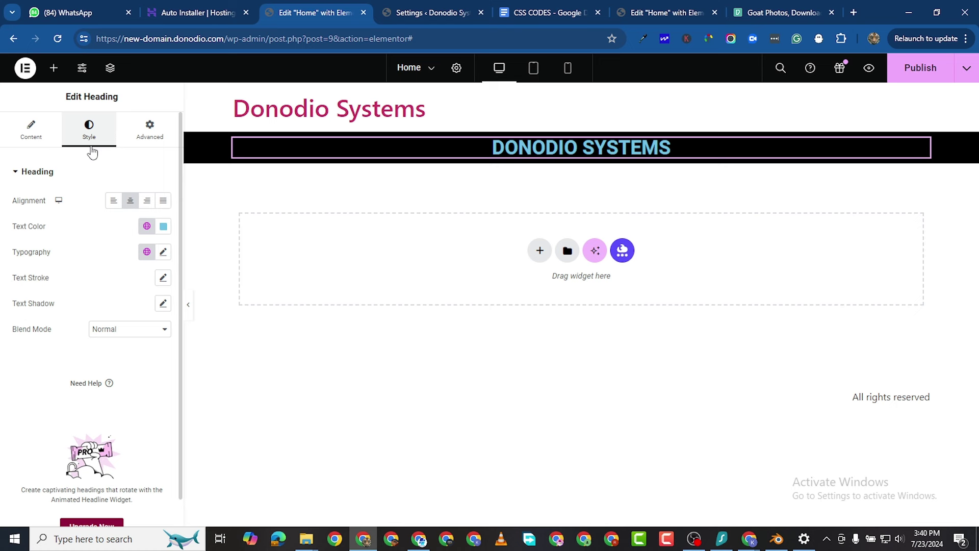
click(148, 227)
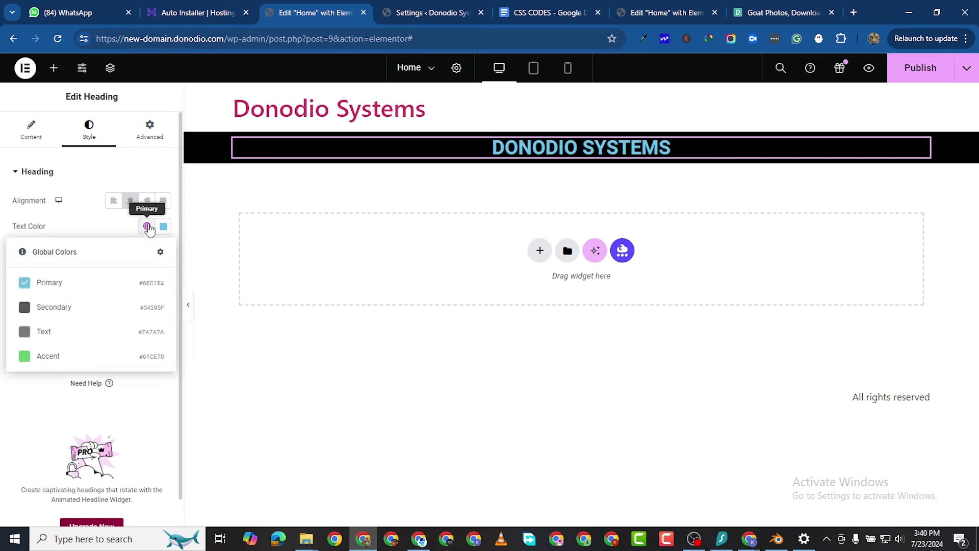
click(77, 284)
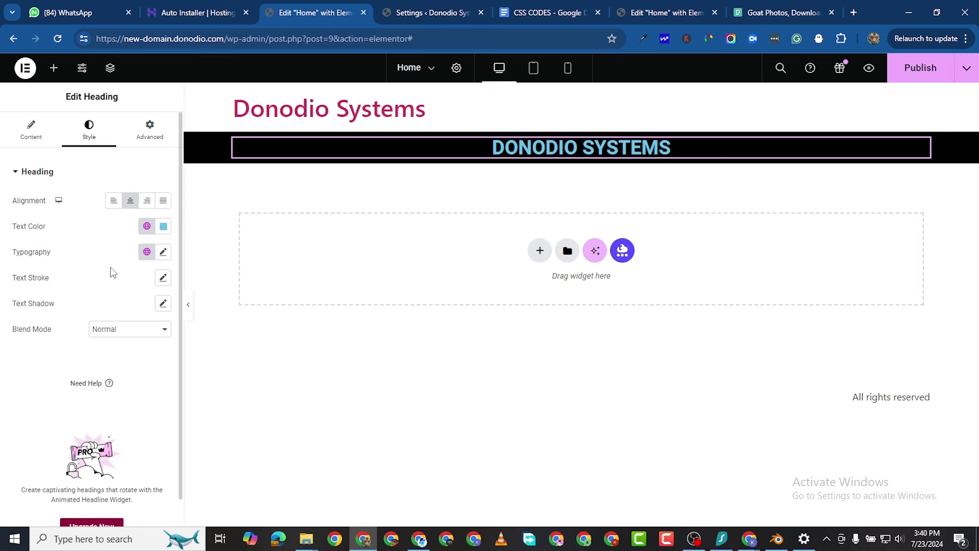
Open the global color settings from the heading's text color and set the Primary system color to #FFFFFF.
click(147, 226)
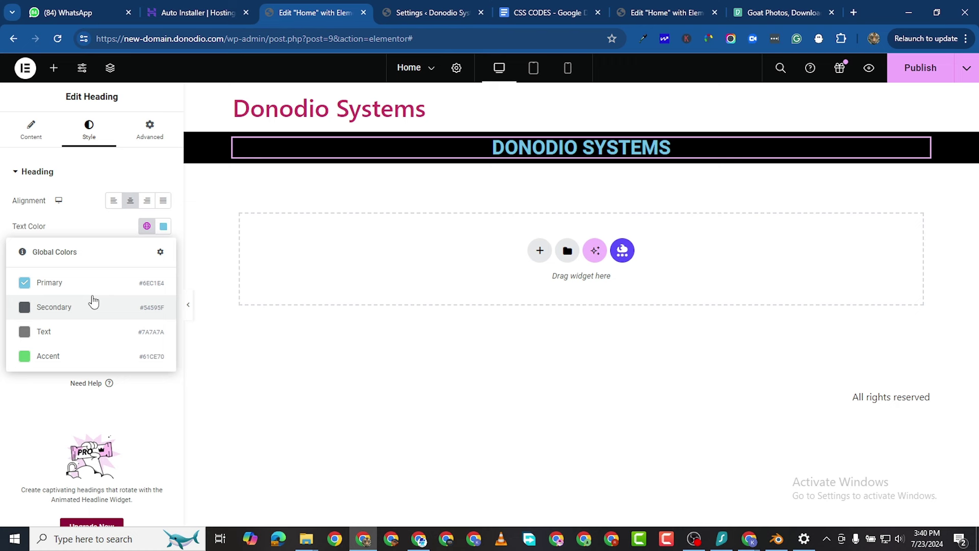
click(160, 253)
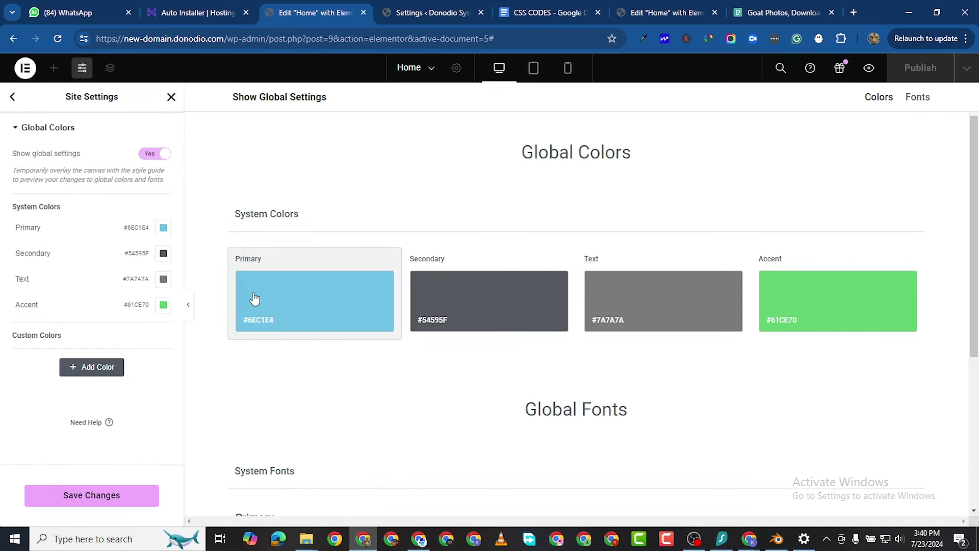
click(270, 301)
text(#FFFFFF)
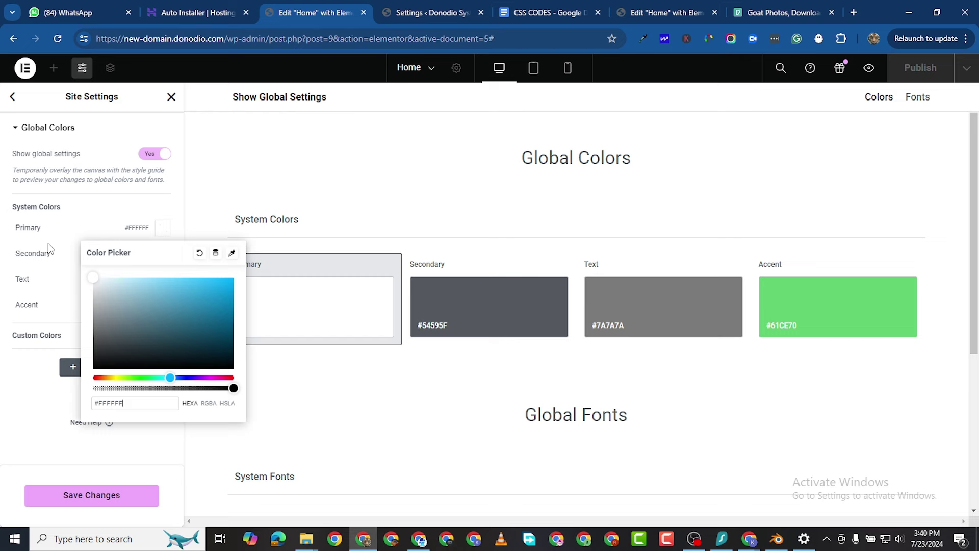
click(2, 406)
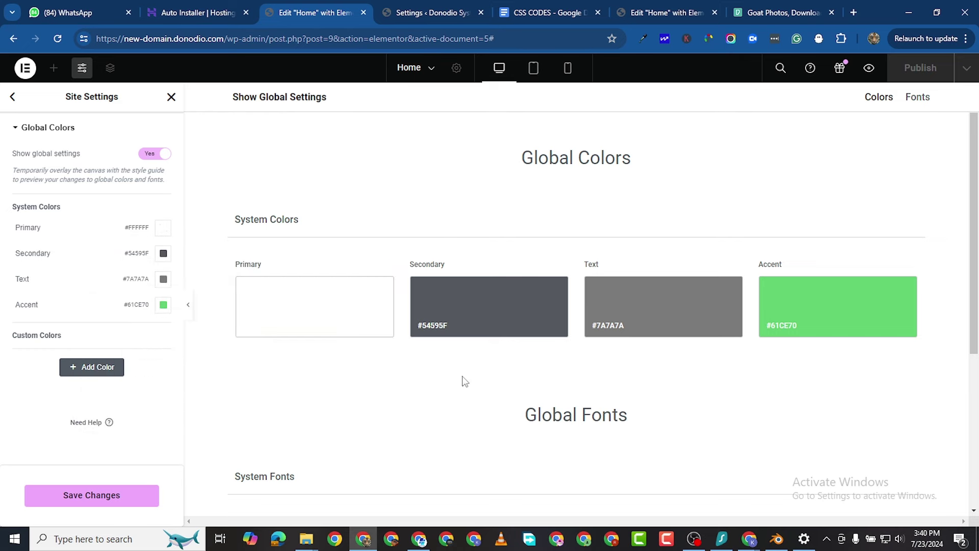
Set the Secondary system color to #383838 and the Text system color to #444444.
click(495, 317)
drag(109, 360, 89, 375)
click(17, 401)
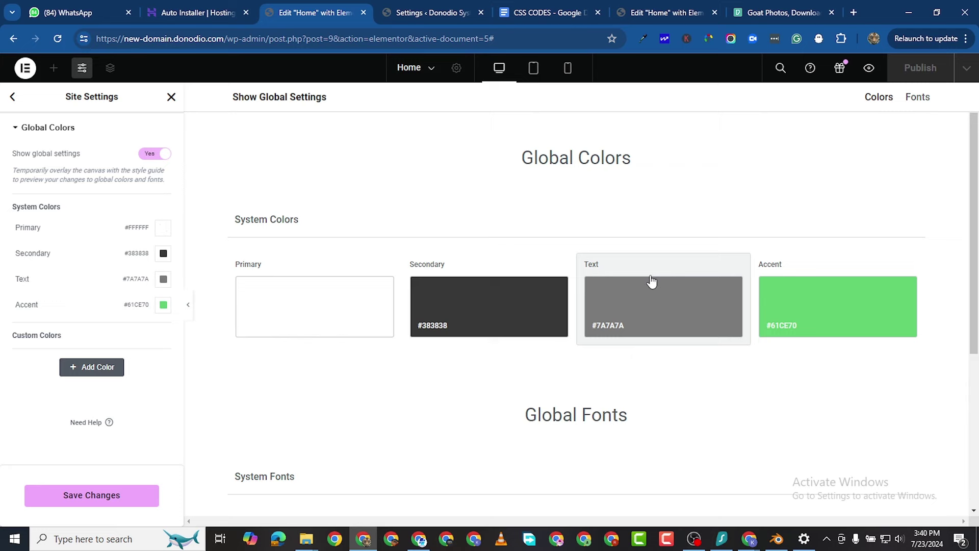
click(656, 297)
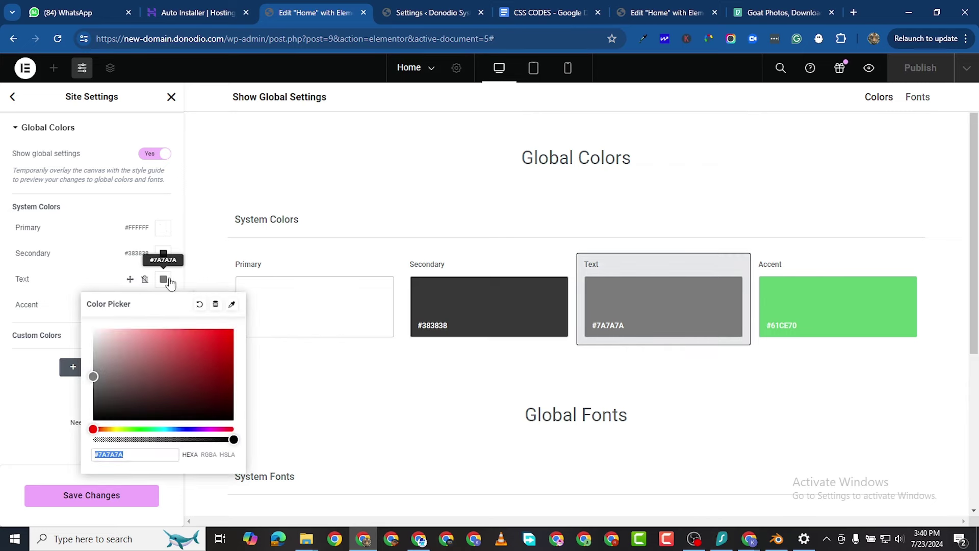
drag(109, 376, 92, 398)
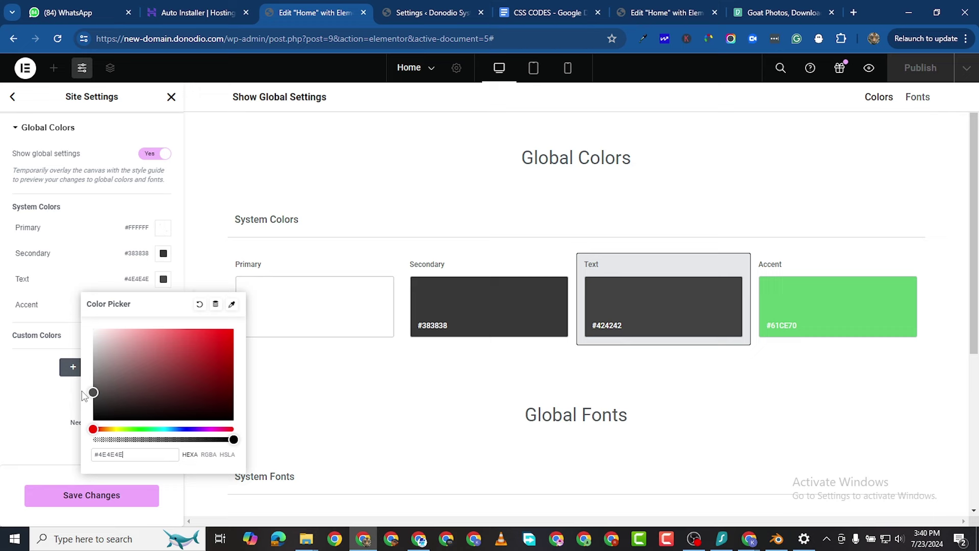
drag(81, 391, 77, 396)
click(5, 395)
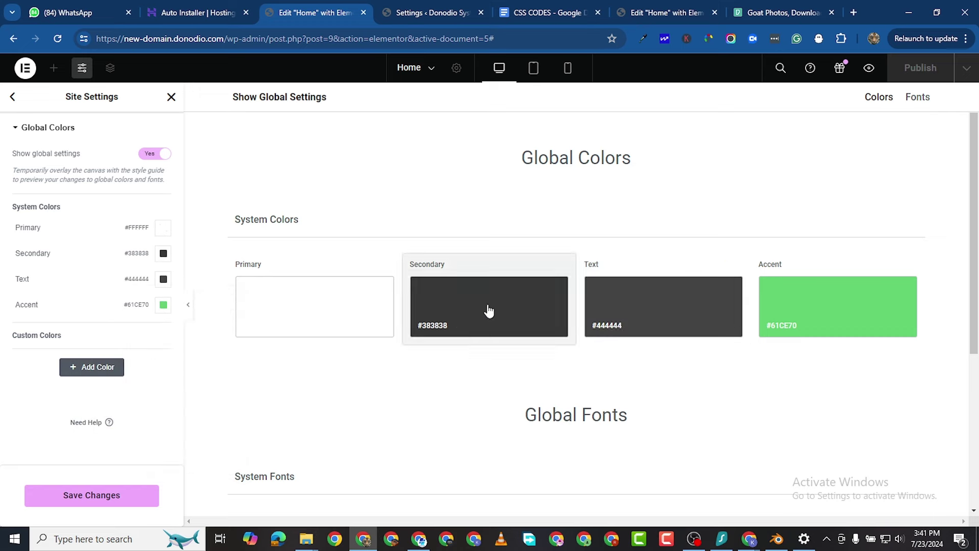
Open the color setting for Accent and bring up dev.donodio.com in a new browser tab as the color reference.
click(852, 301)
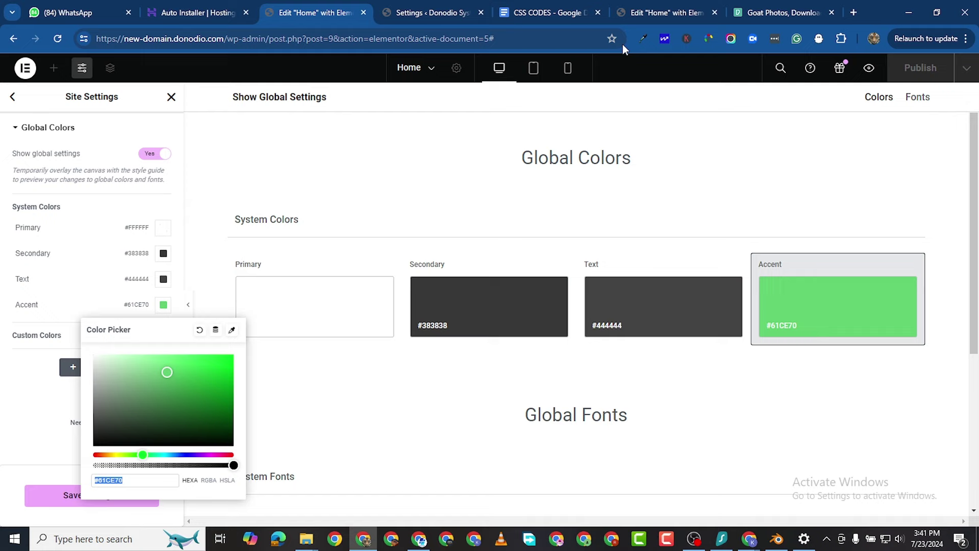
click(853, 12)
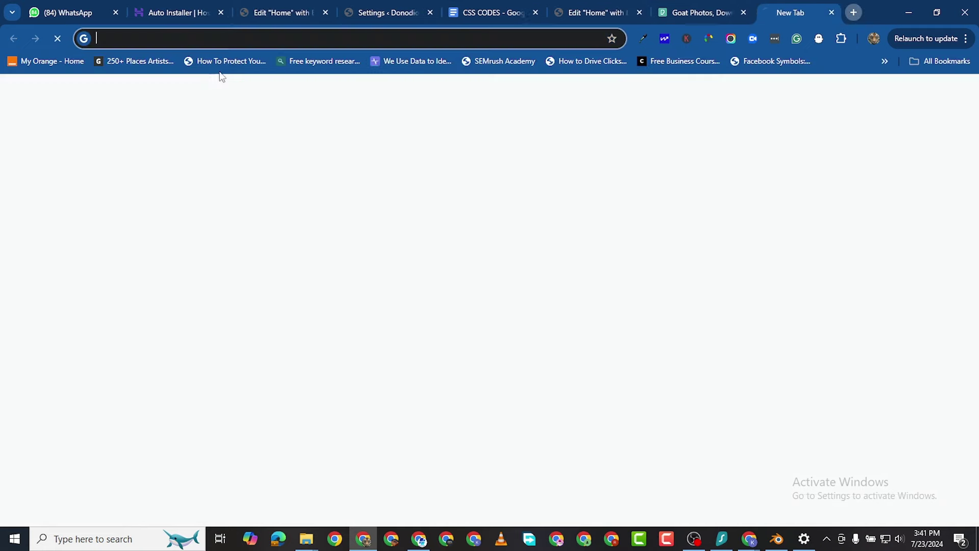
text(DEV)
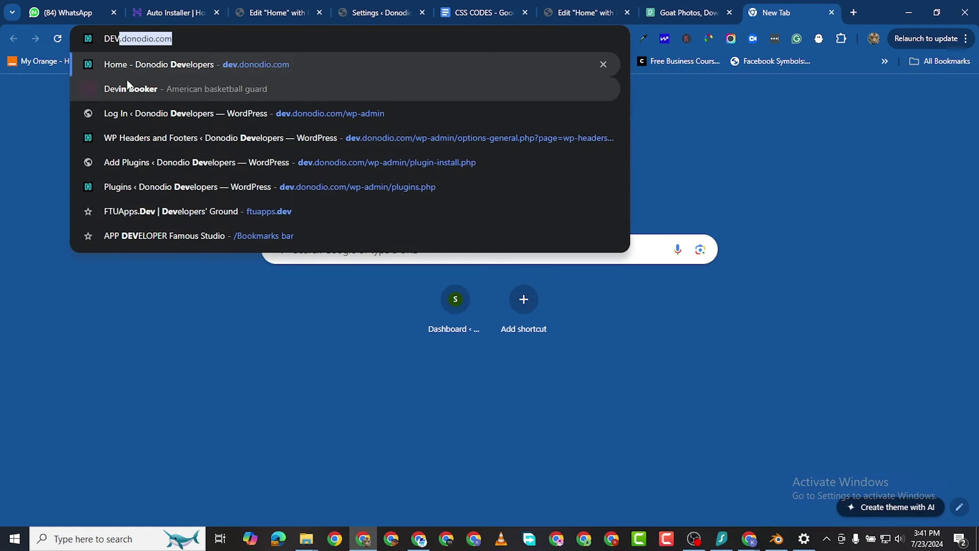
key(Return)
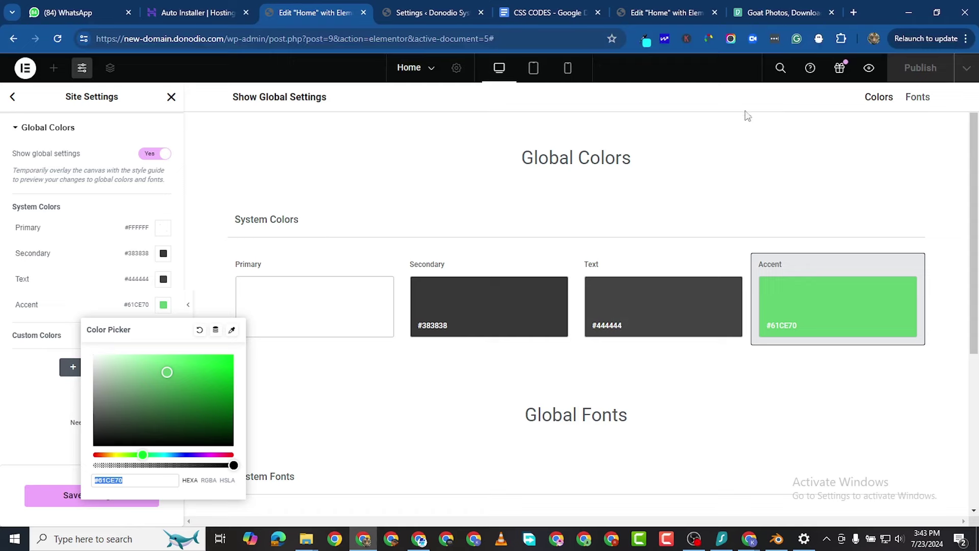
Paste #15E8FD as the Accent system color and save the global color changes.
right_click(110, 477)
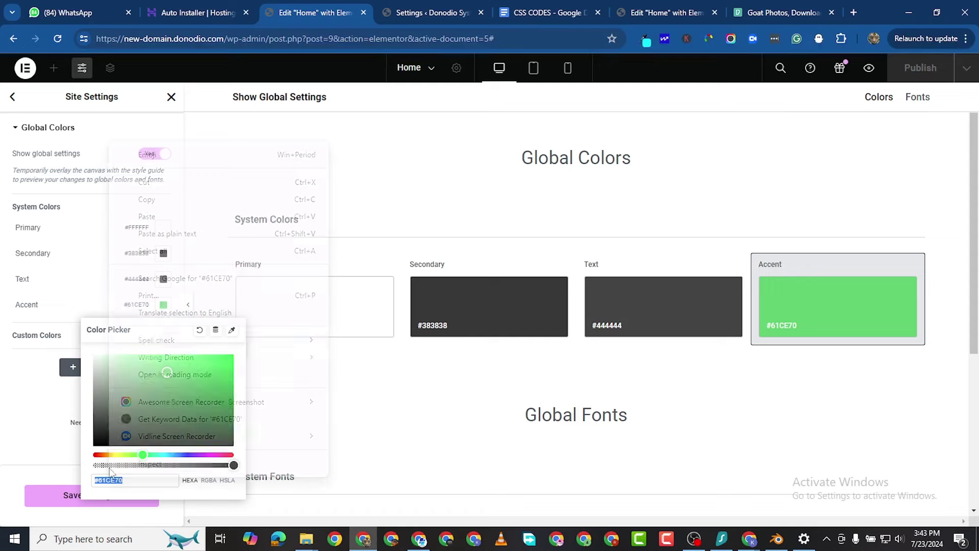
click(152, 216)
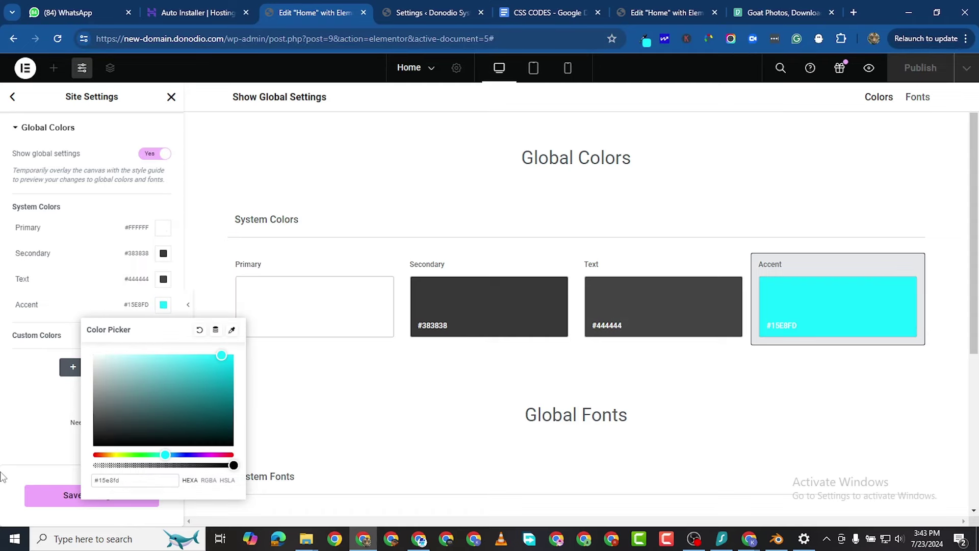
click(28, 429)
click(98, 497)
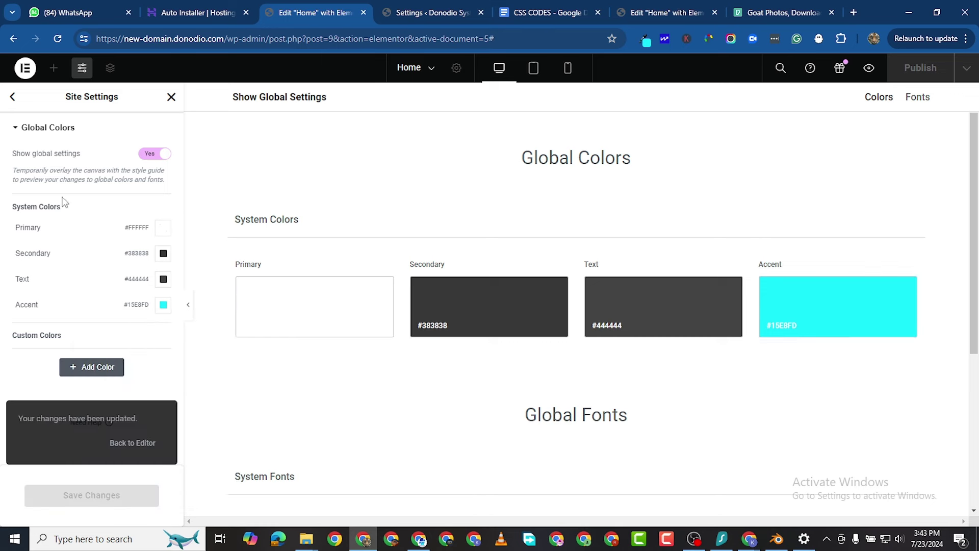
Open the global font settings and set the Primary system font to Poppins, 40 px, weight 700 (Bold).
click(12, 97)
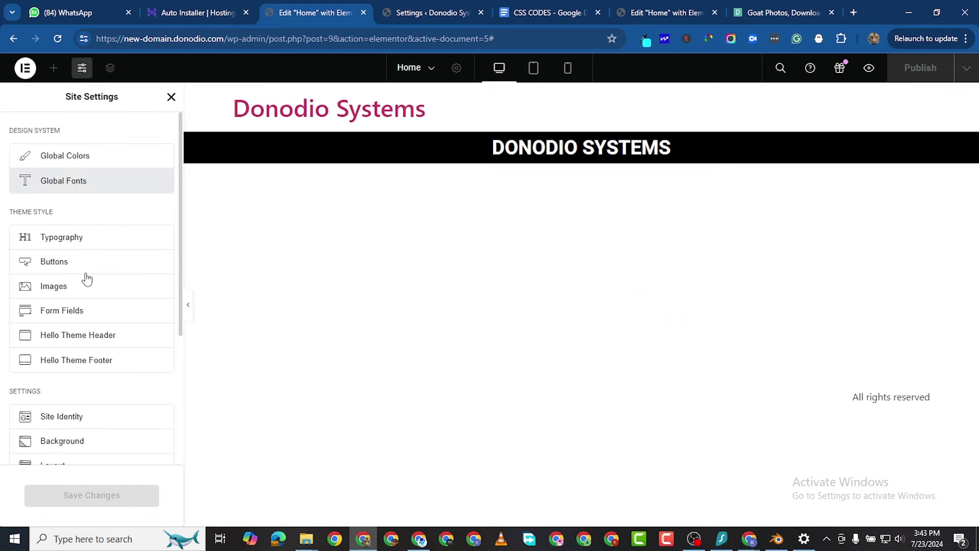
click(94, 180)
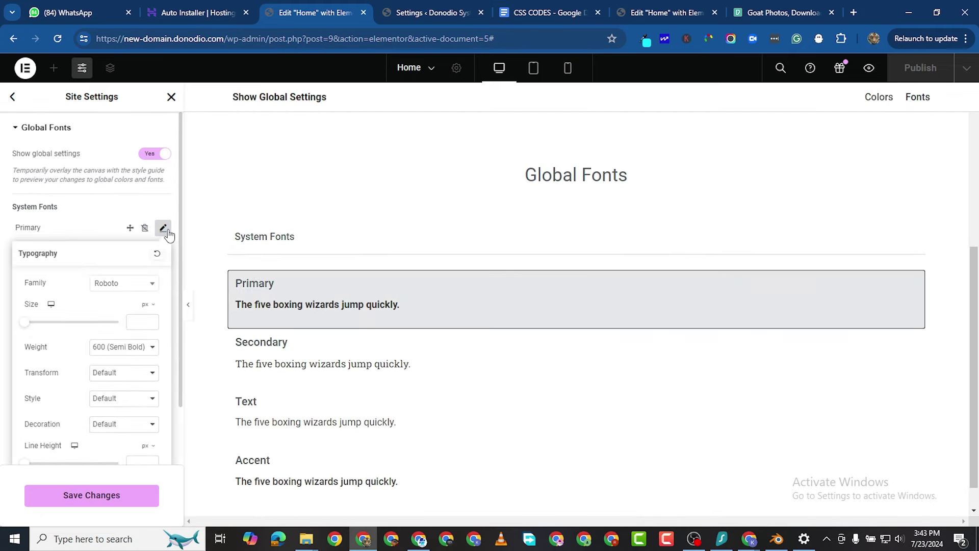
click(131, 281)
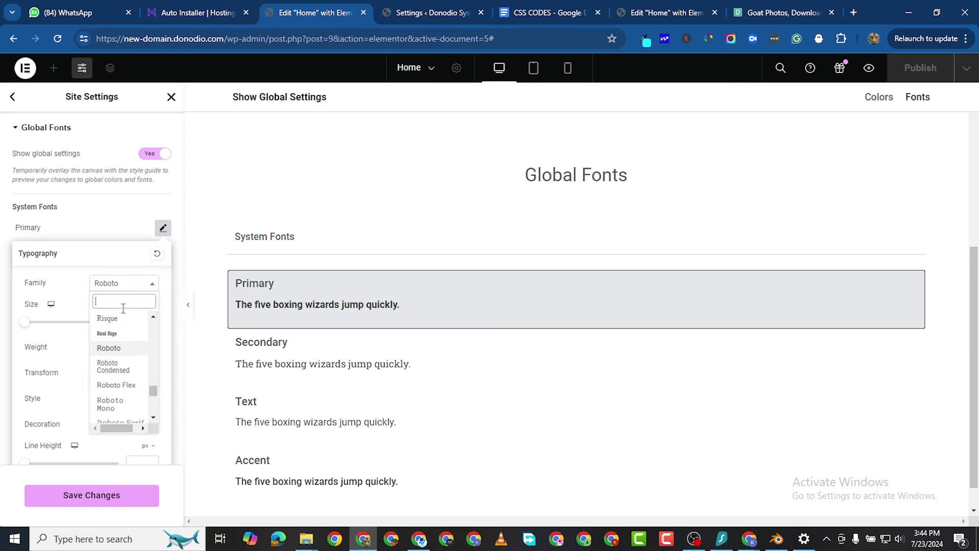
text(POPP)
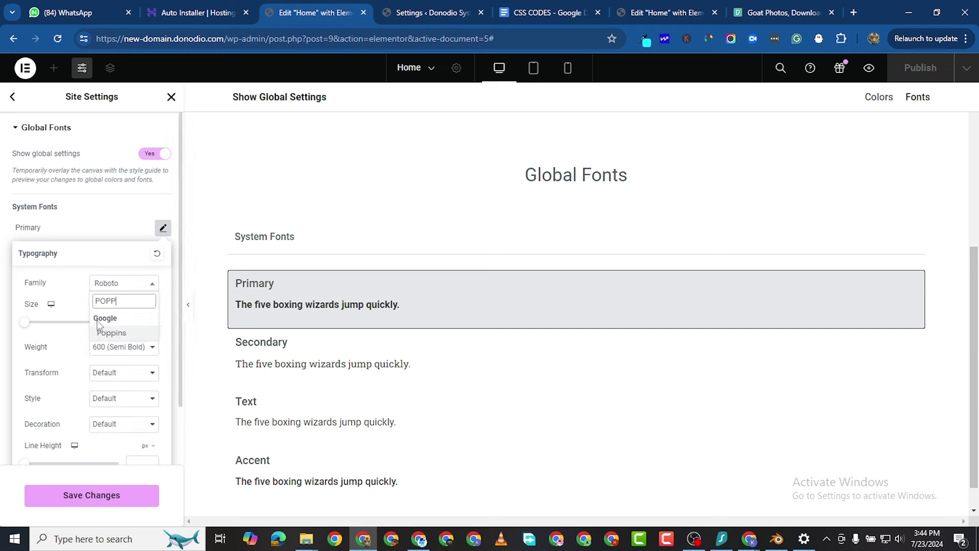
click(108, 332)
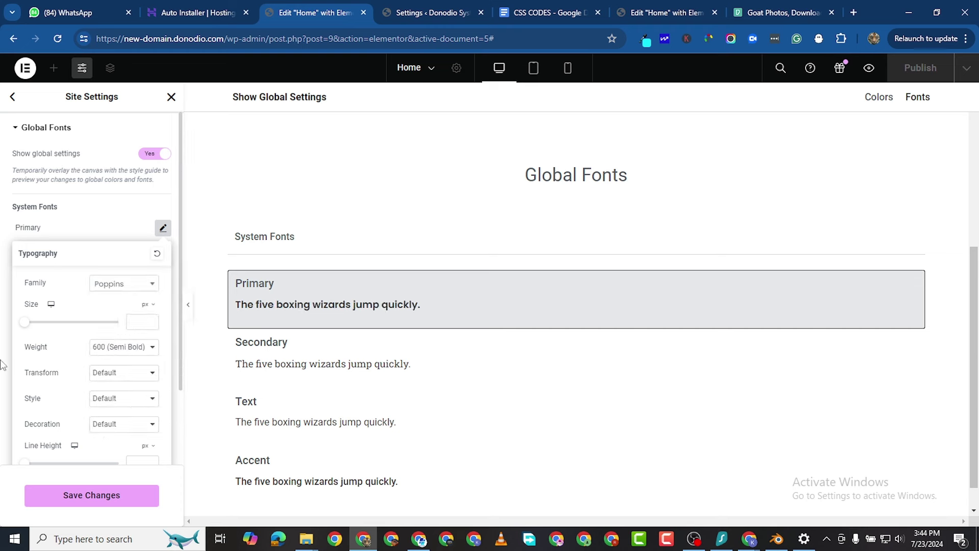
click(117, 347)
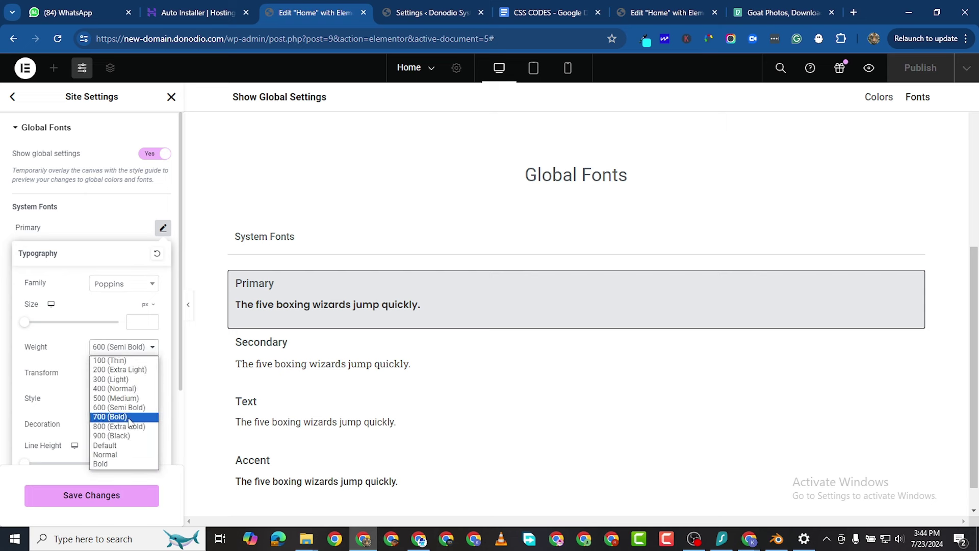
click(122, 417)
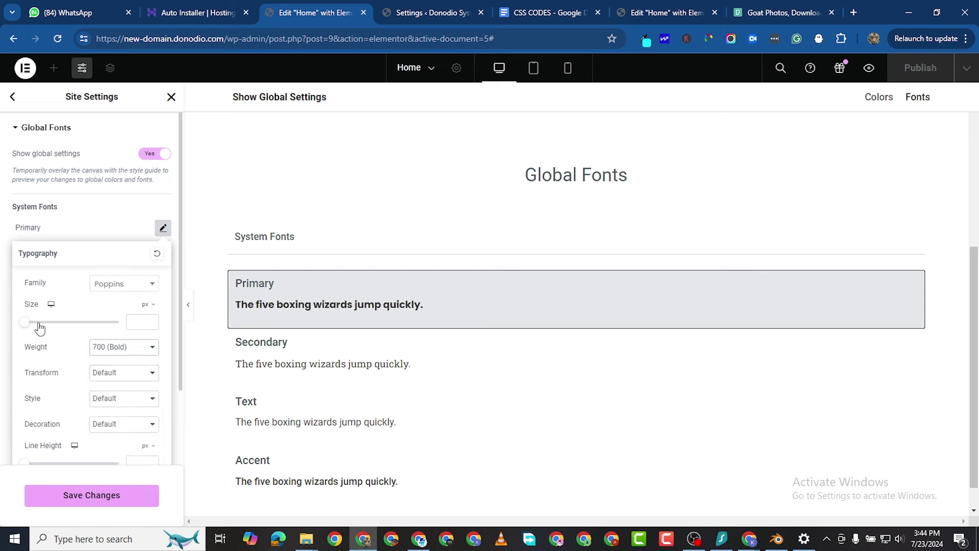
click(132, 326)
text(40)
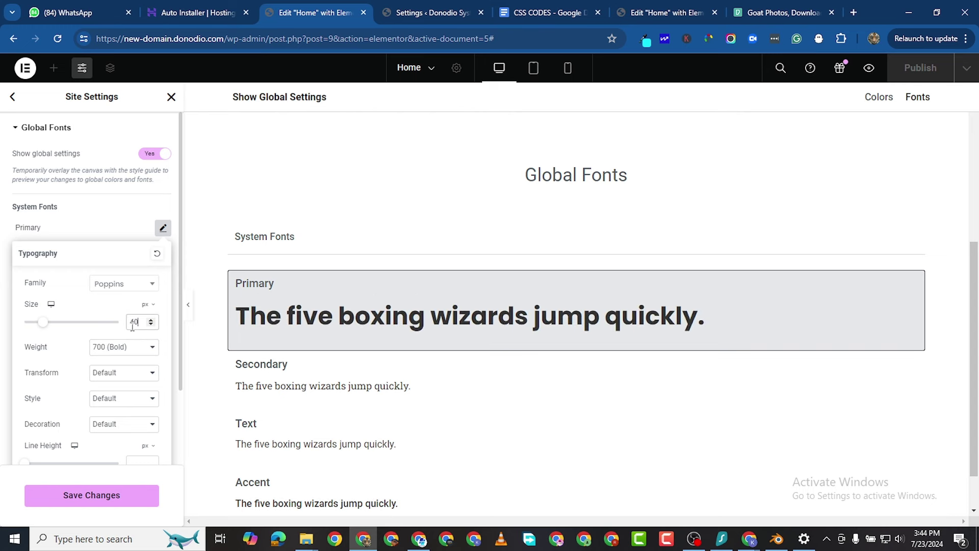
click(3, 382)
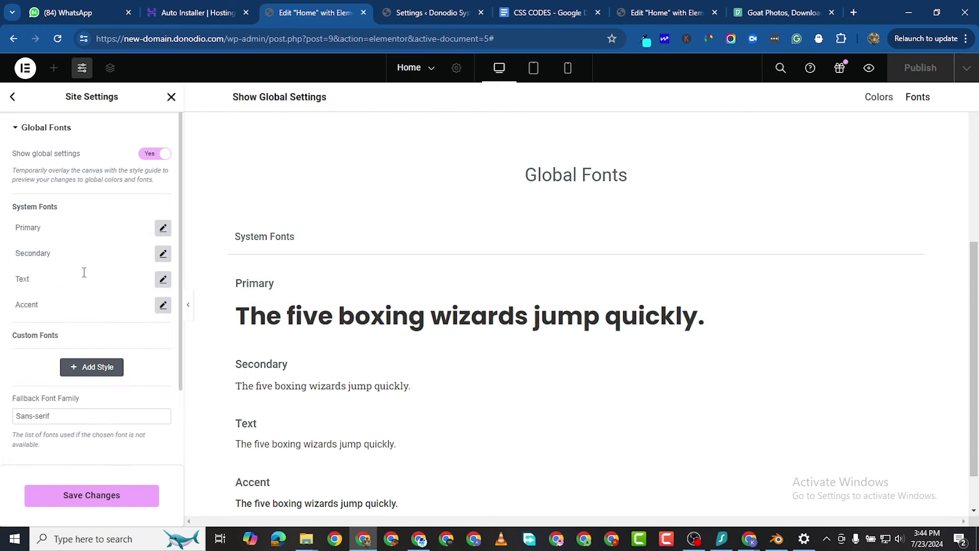
Change the font family of the Text system font to Ubuntu.
click(163, 253)
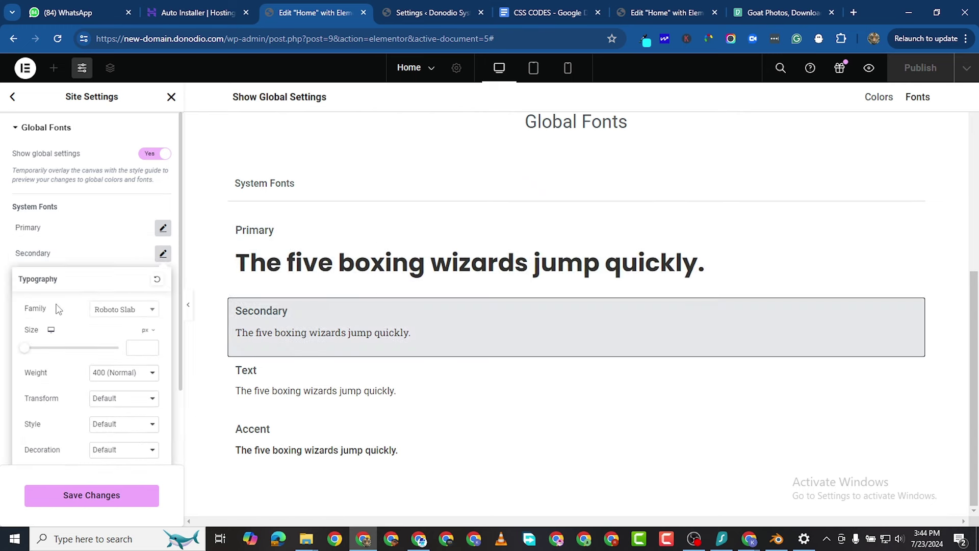
click(2, 314)
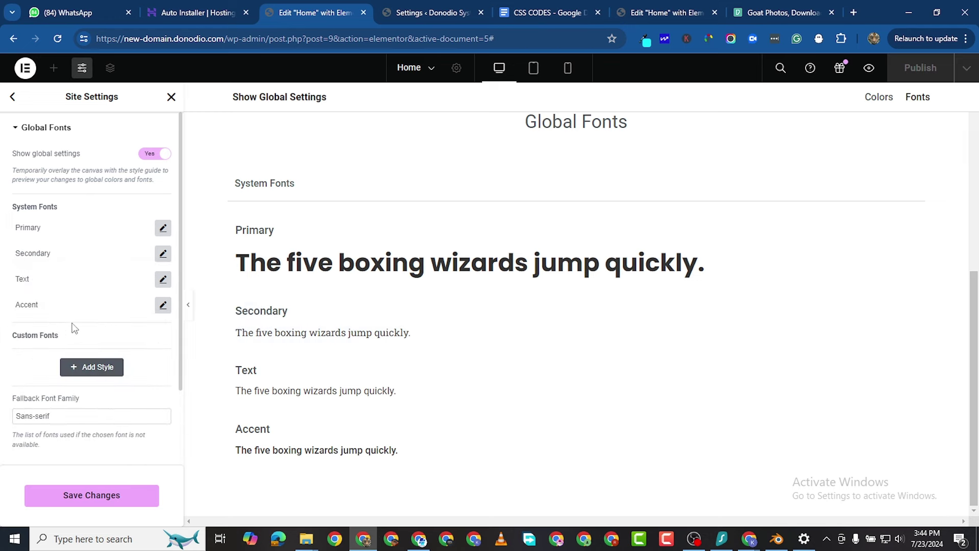
click(162, 279)
click(123, 341)
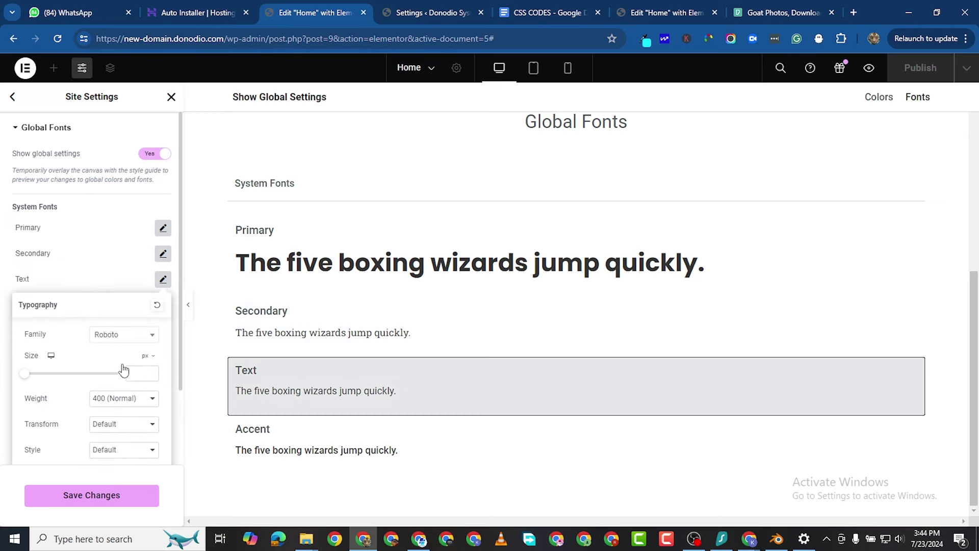
text(UBU)
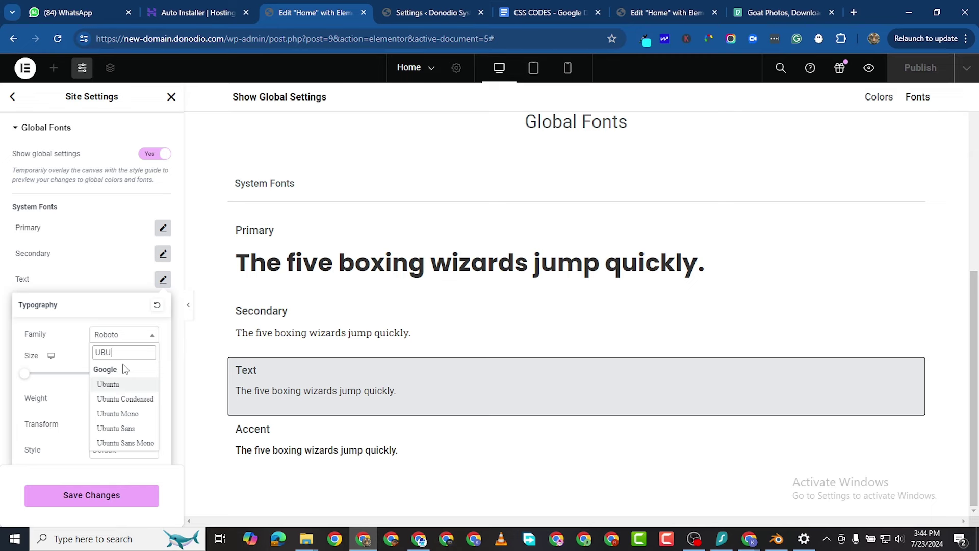
text(NTU)
click(132, 384)
click(127, 326)
click(164, 255)
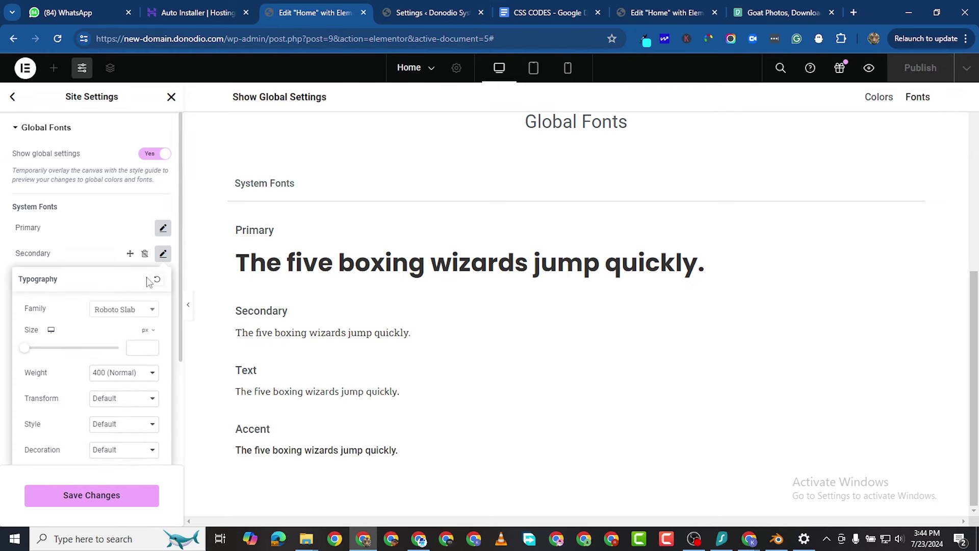
click(2, 229)
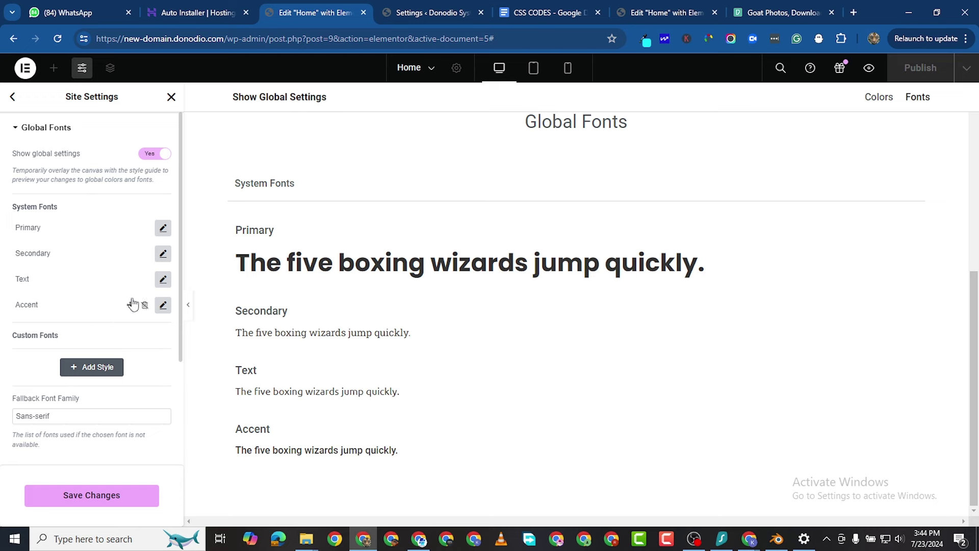
Set the Text system font's size to 16 px and save the site settings.
click(163, 281)
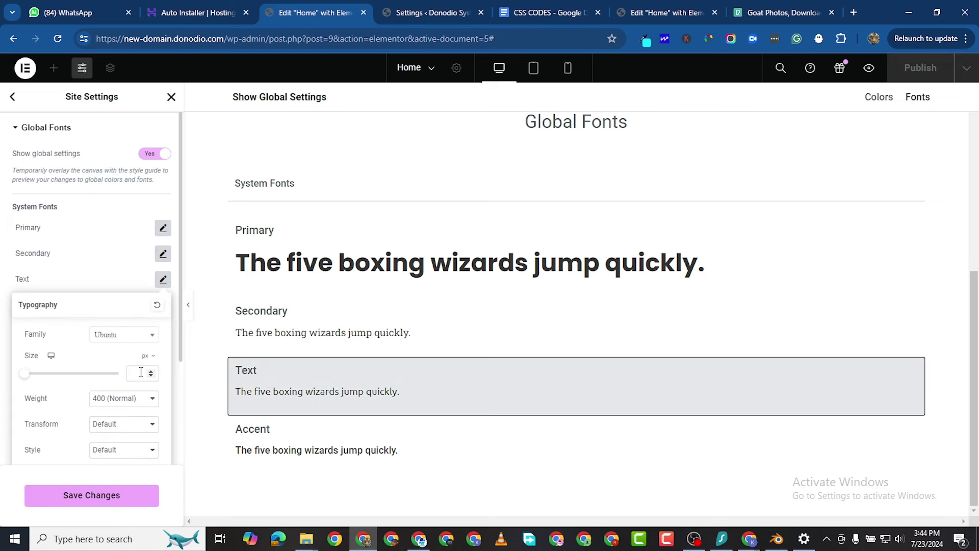
text(16)
click(71, 495)
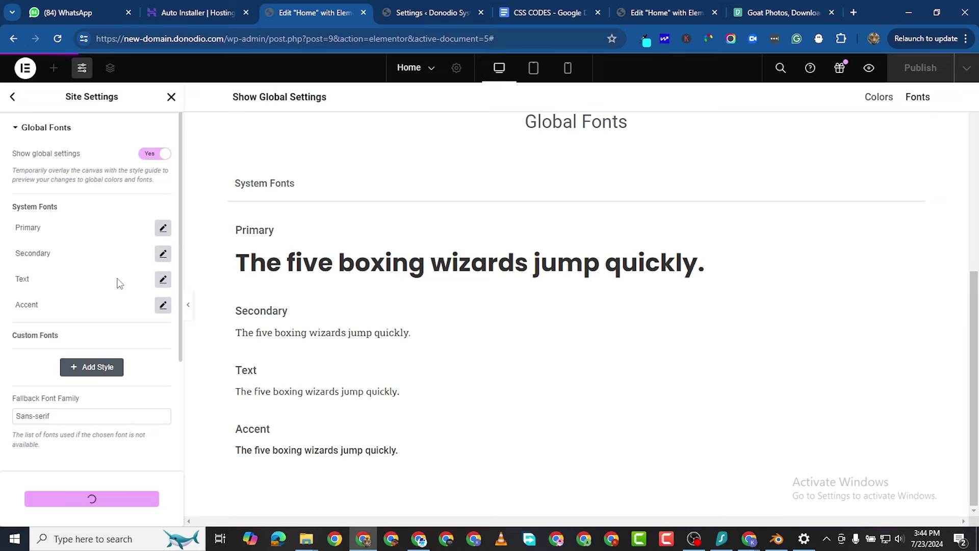
Set the Secondary system font to Poppins, 30 px, weight 600 (Semi Bold).
click(163, 254)
click(124, 309)
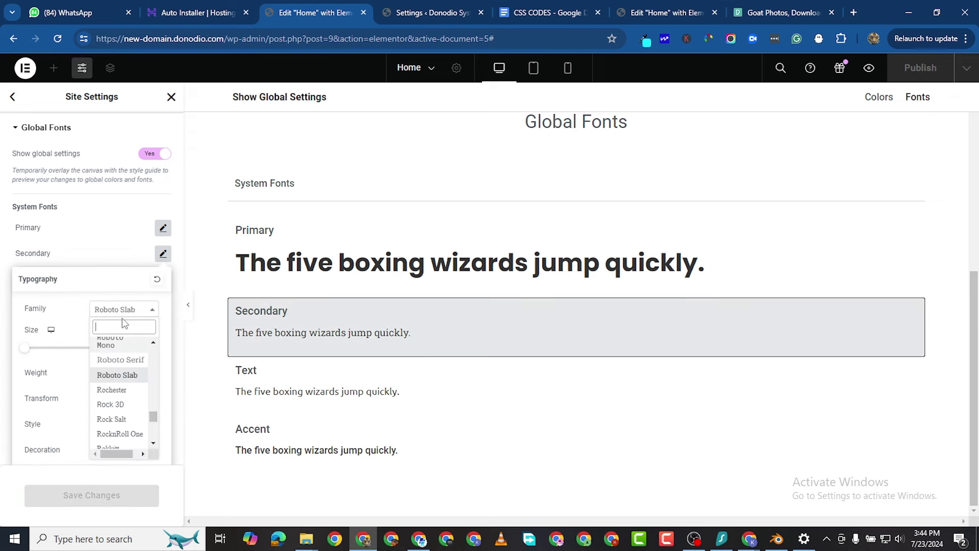
text(POPP)
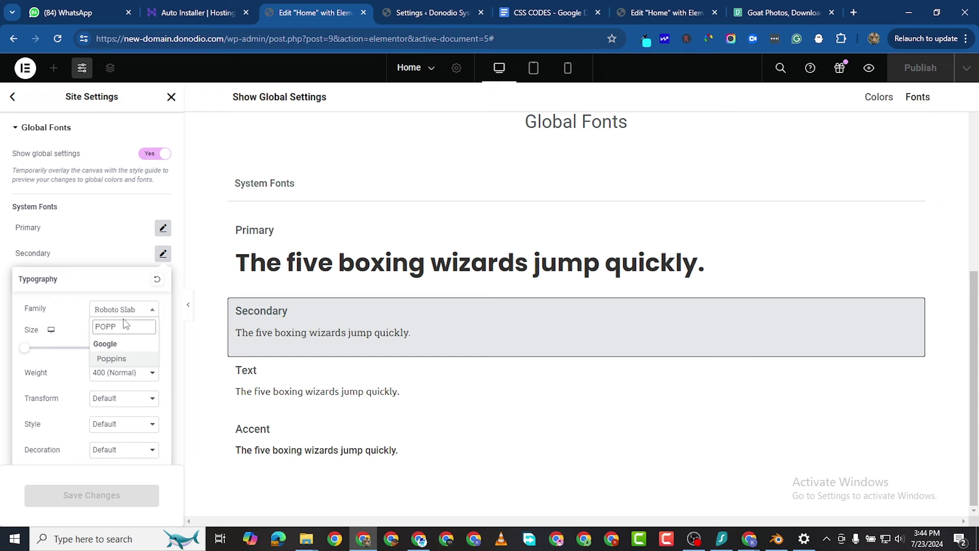
click(128, 363)
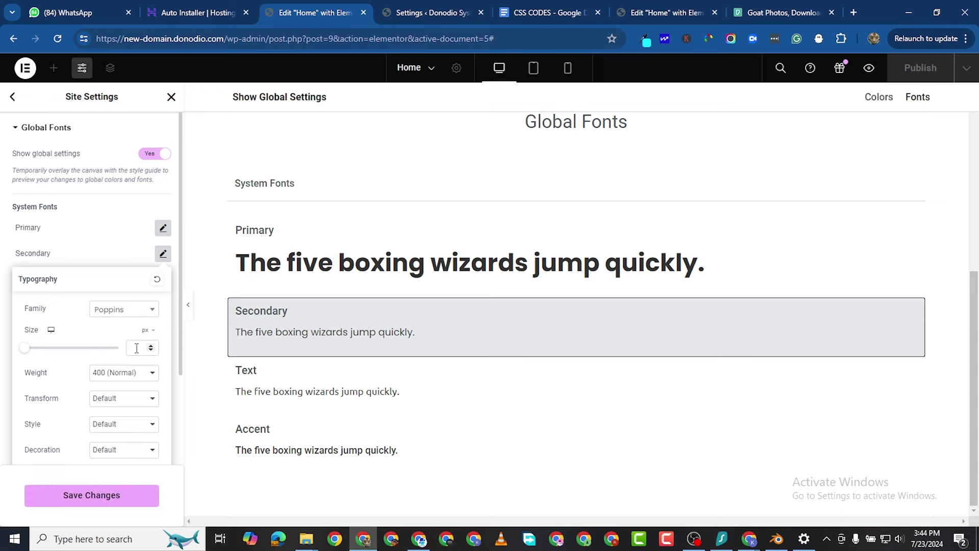
click(134, 349)
text(35)
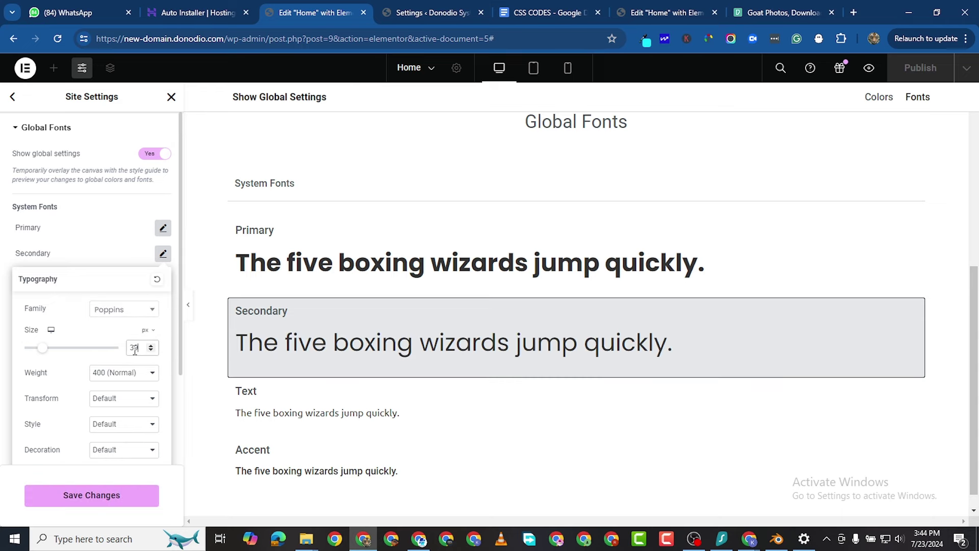
key(BackSpace)
text(0)
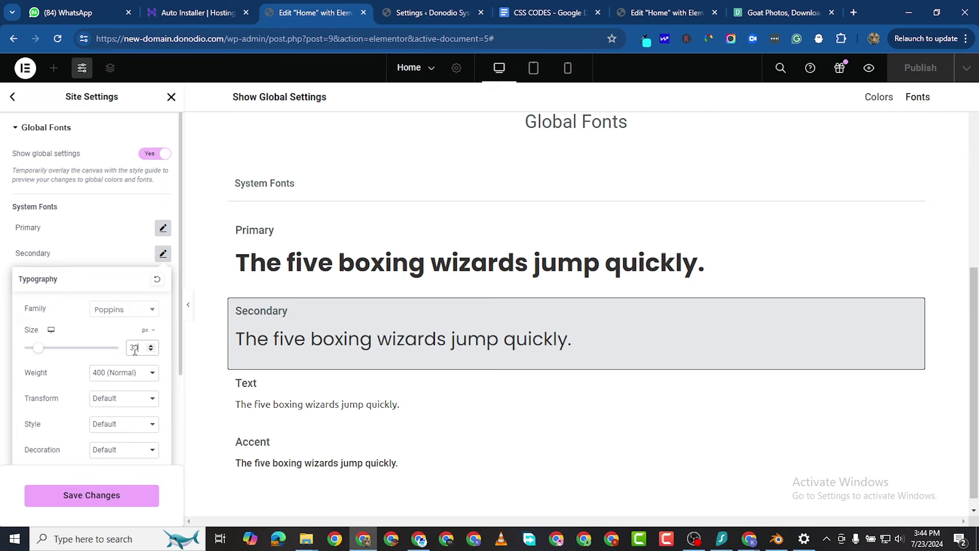
click(113, 372)
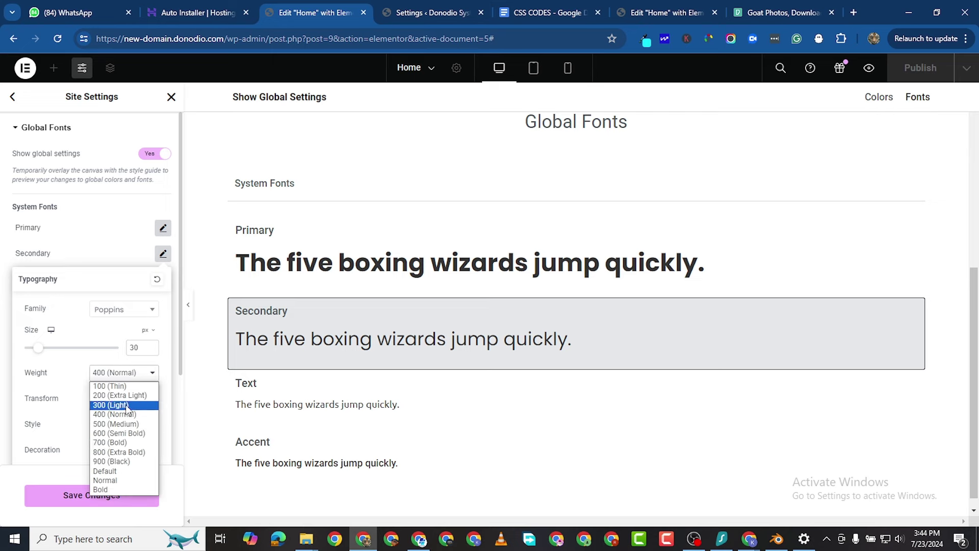
click(129, 434)
click(3, 414)
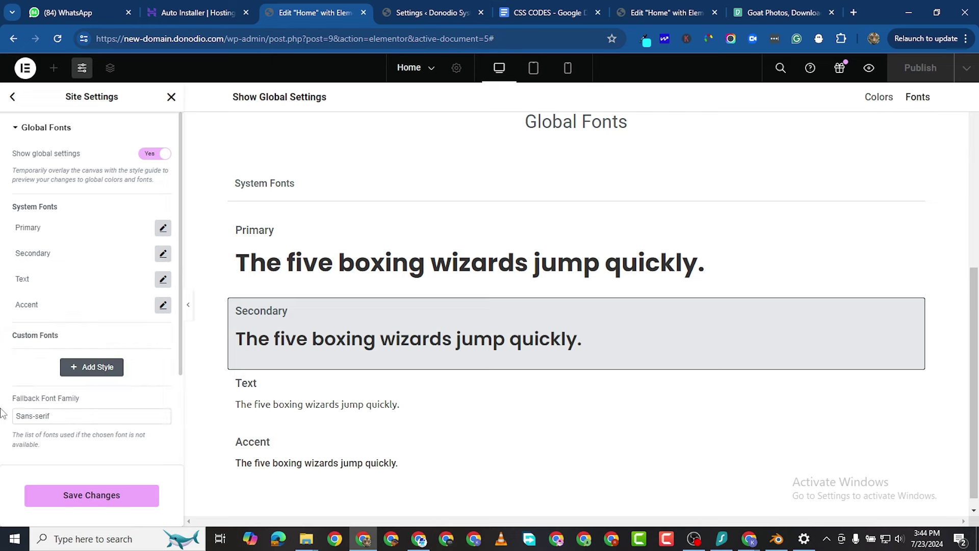
Save the global font changes, then check the theme's Typography settings and exit Site Settings.
click(116, 498)
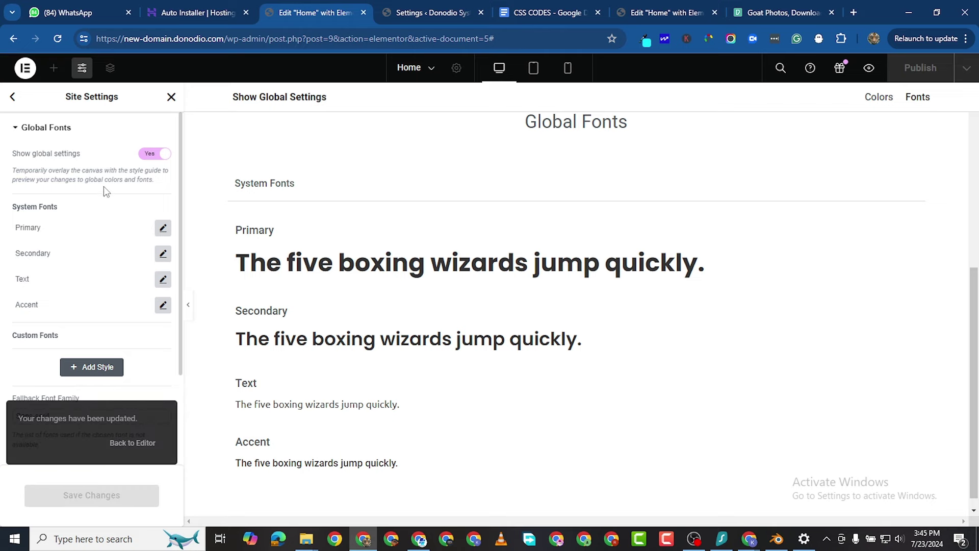
click(12, 98)
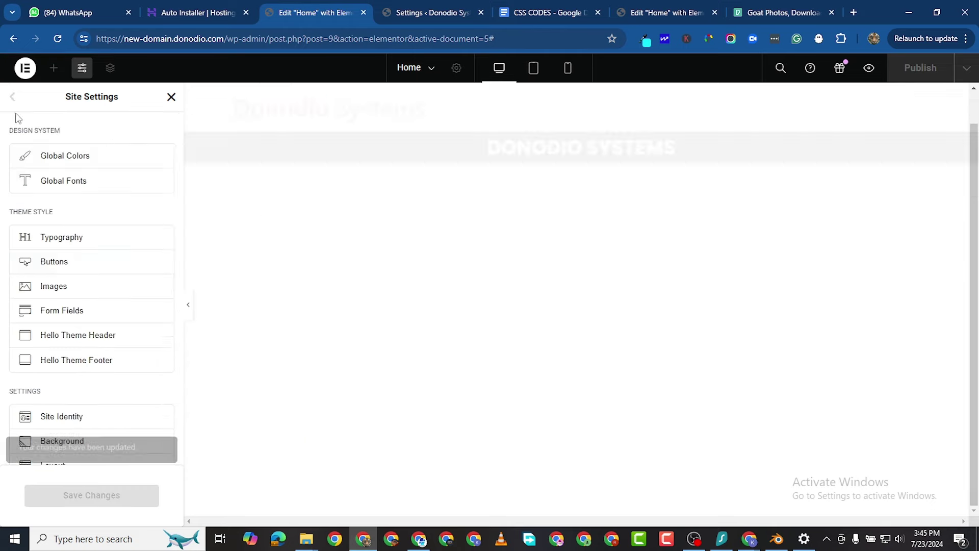
click(77, 238)
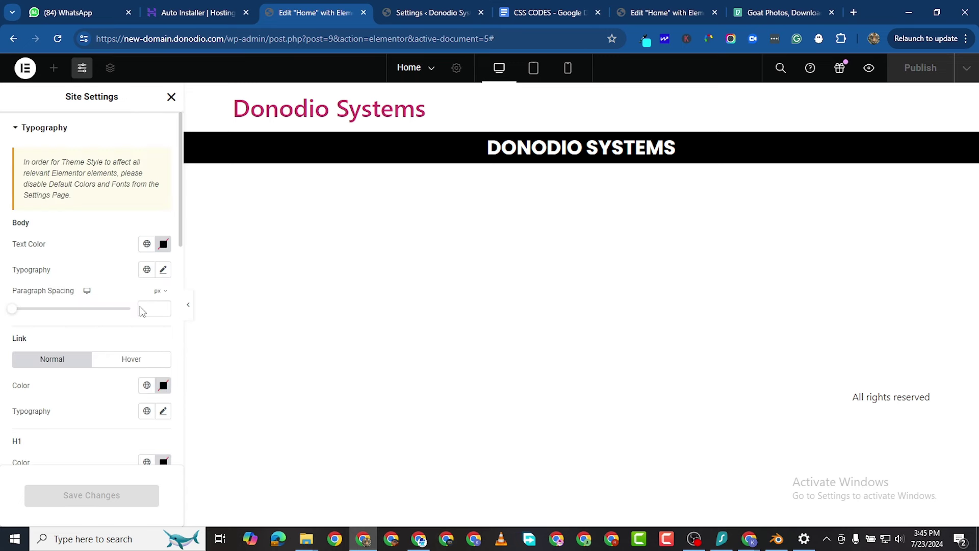
scroll(143, 306, down, 10)
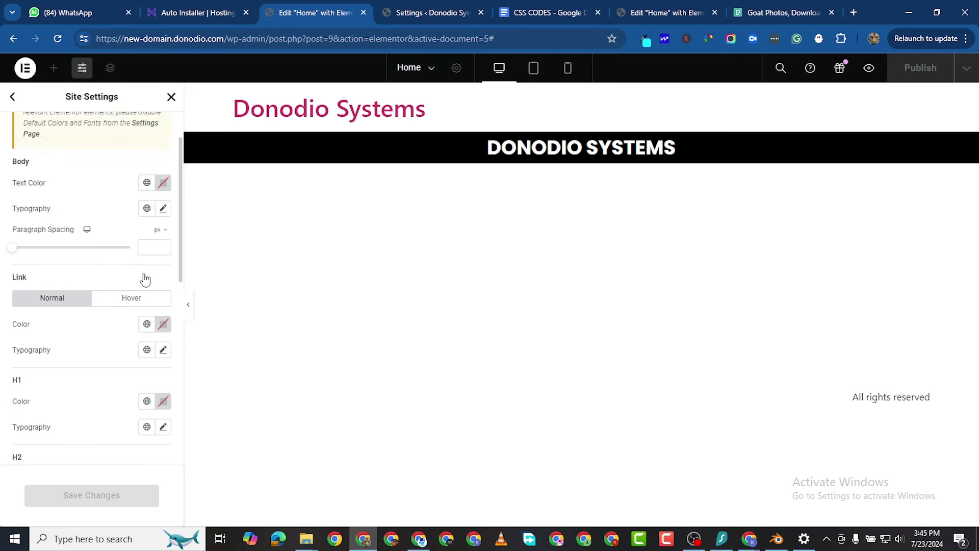
click(12, 96)
click(171, 97)
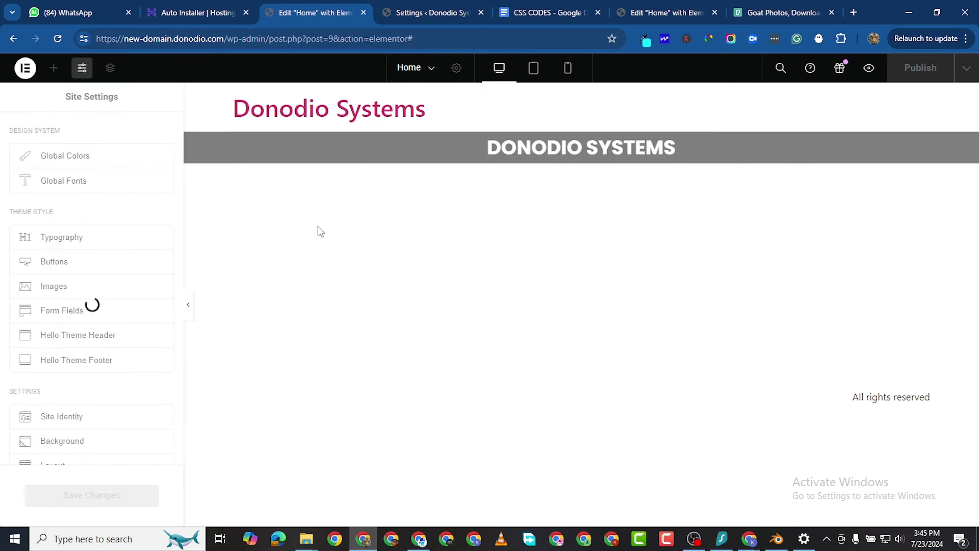
Set the DONODIO SYSTEMS heading's font size to 110 px, save the page, and preview it at full width.
click(544, 153)
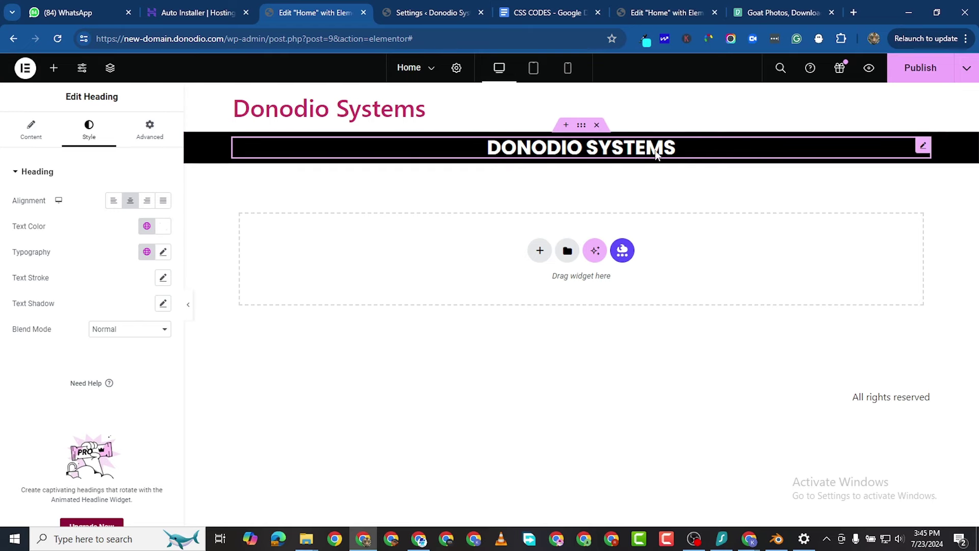
click(162, 252)
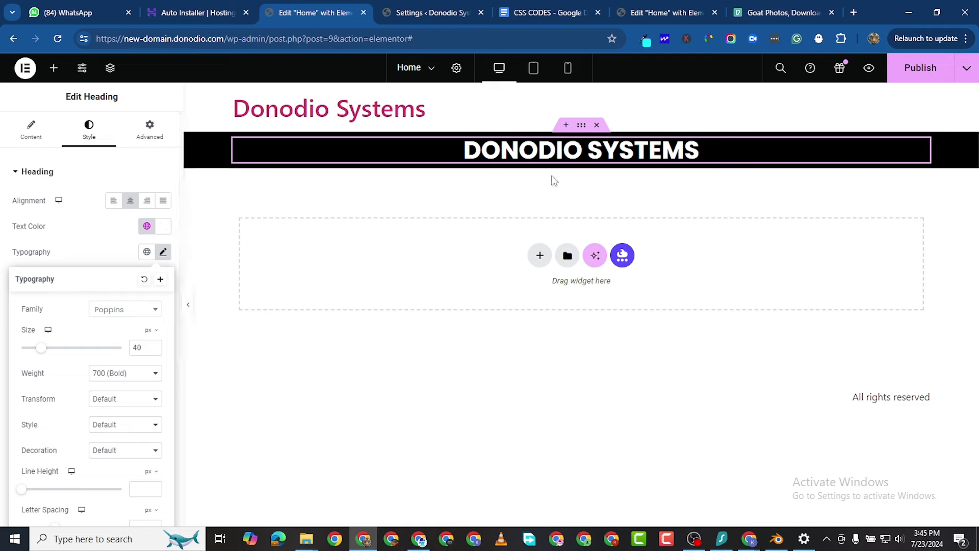
drag(41, 349, 73, 360)
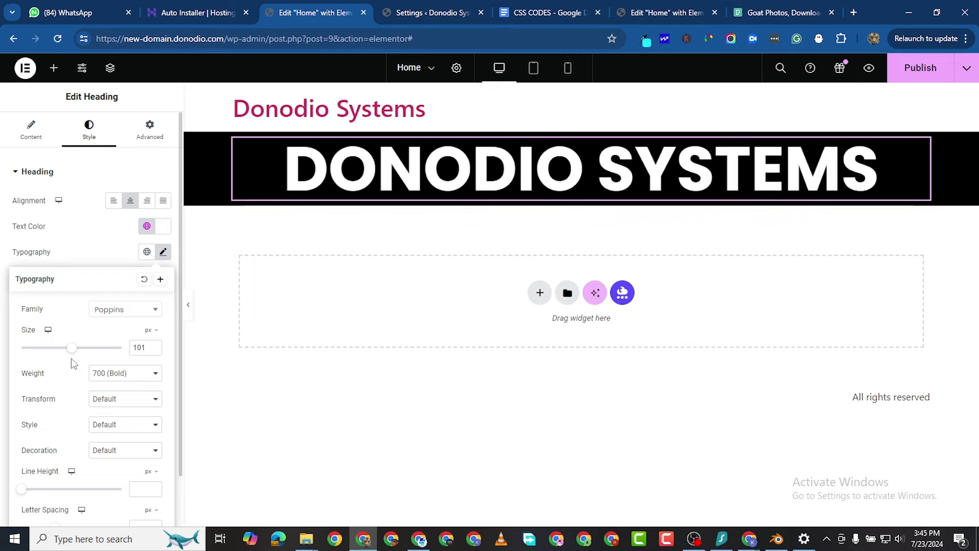
drag(154, 347, 153, 347)
click(153, 345)
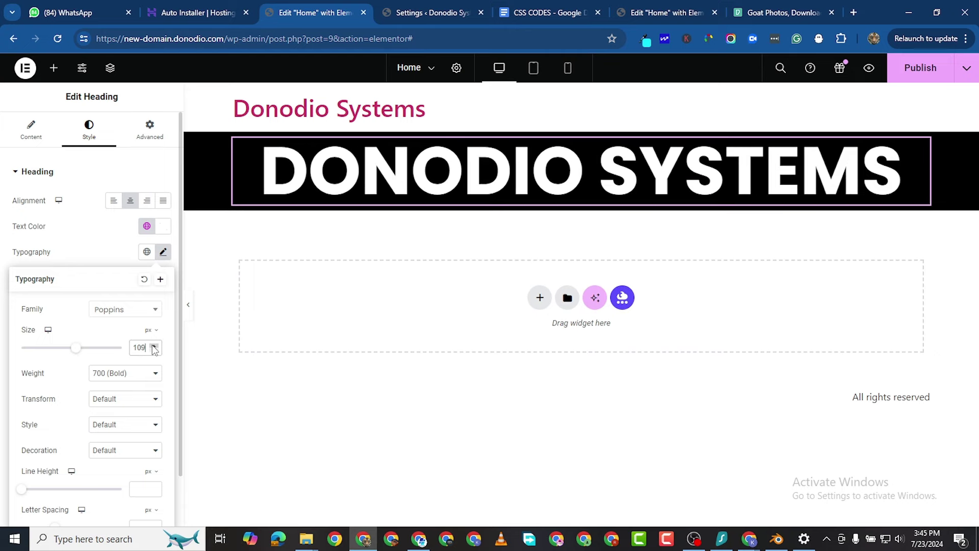
click(154, 346)
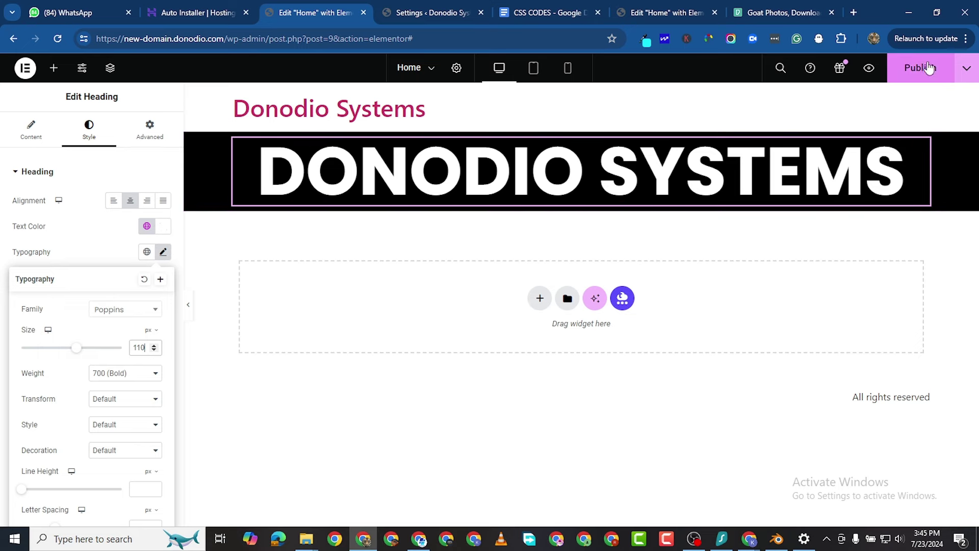
key(ctrl+s)
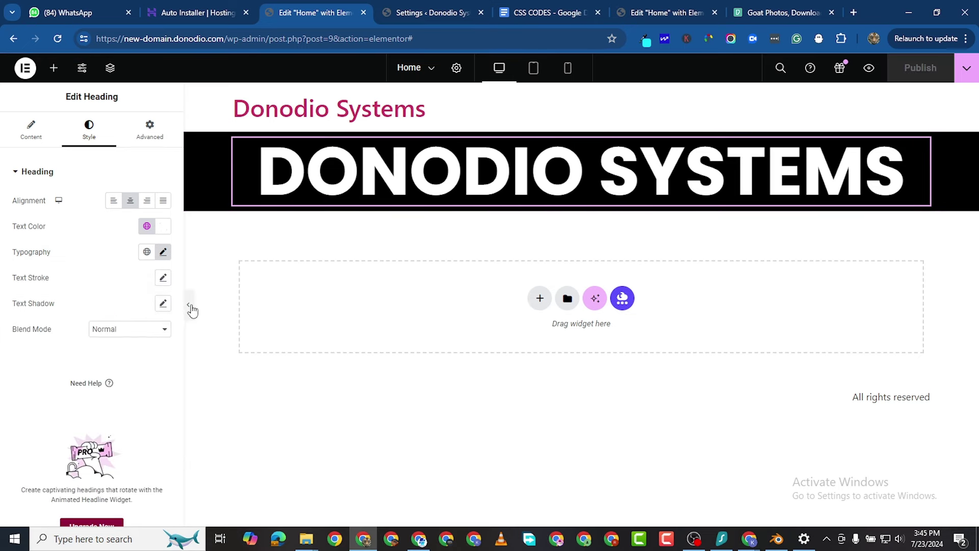
click(189, 308)
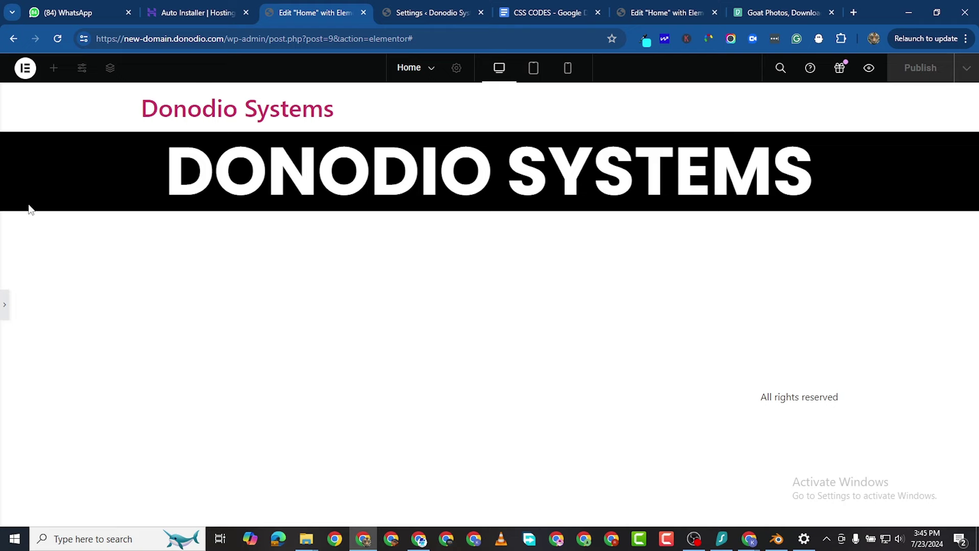
click(6, 309)
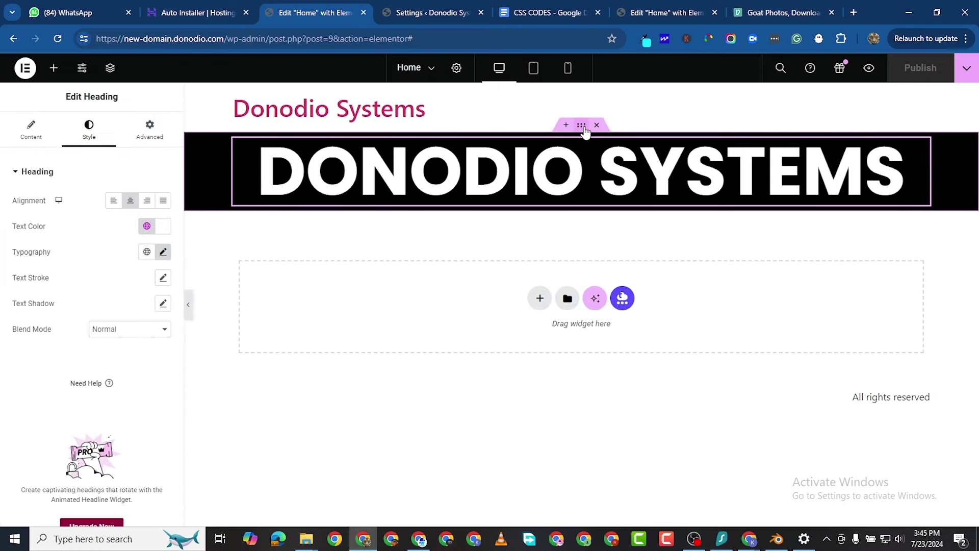
Set the black container's padding to 0 px on all four sides.
click(583, 126)
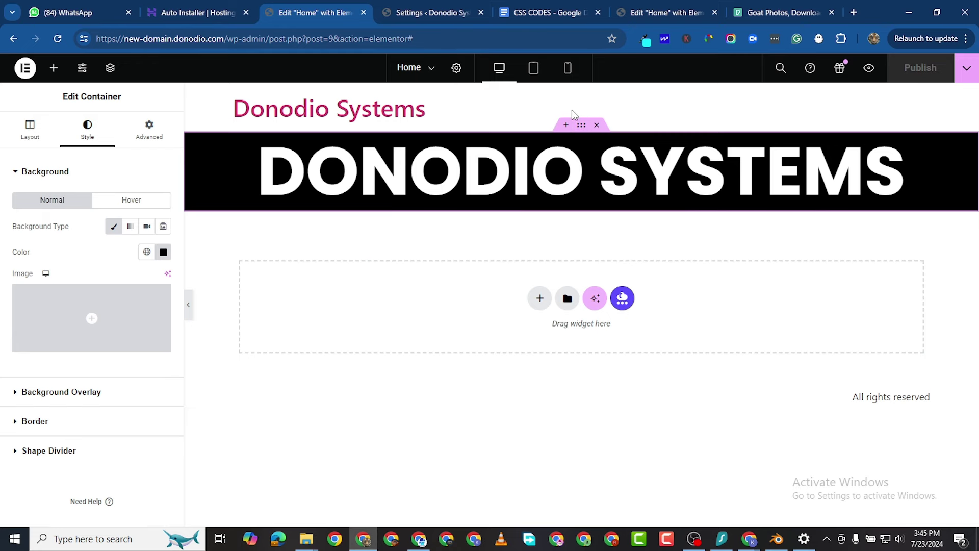
click(148, 130)
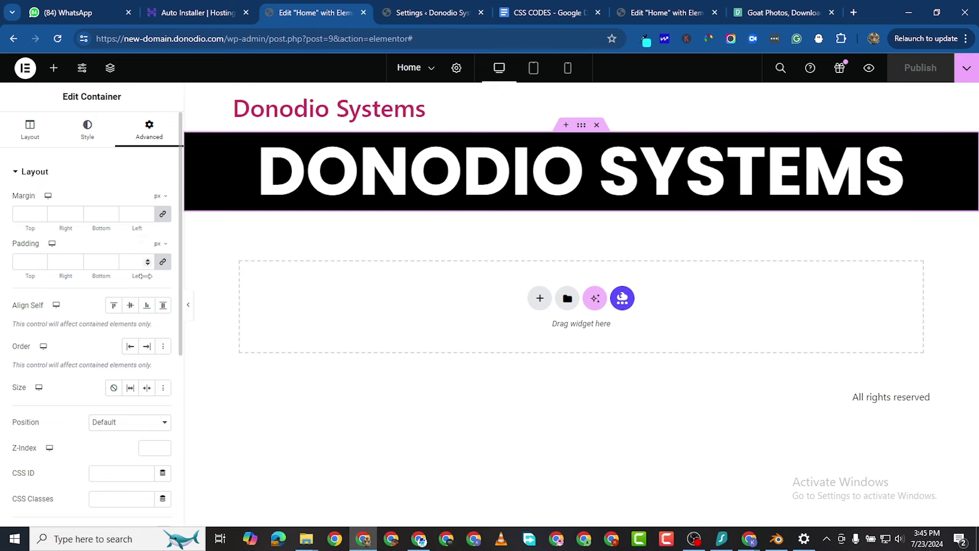
click(31, 263)
text(0)
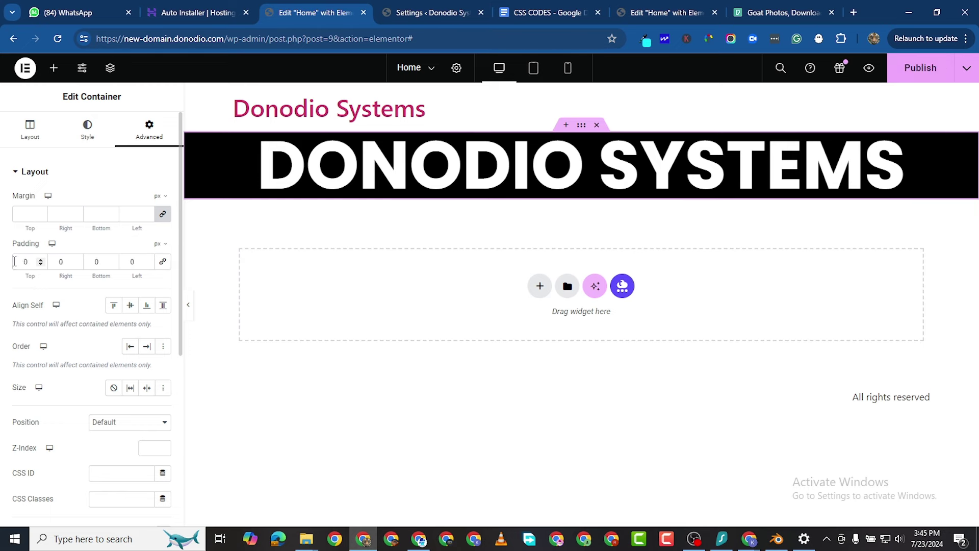
click(163, 262)
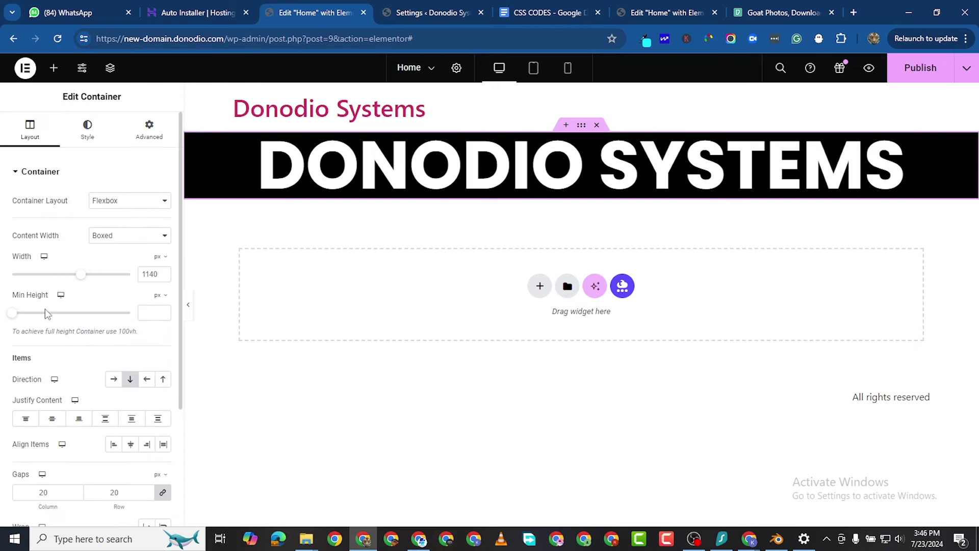
Set the black container's minimum height to 400 px and justify its content to the center.
drag(15, 315, 40, 314)
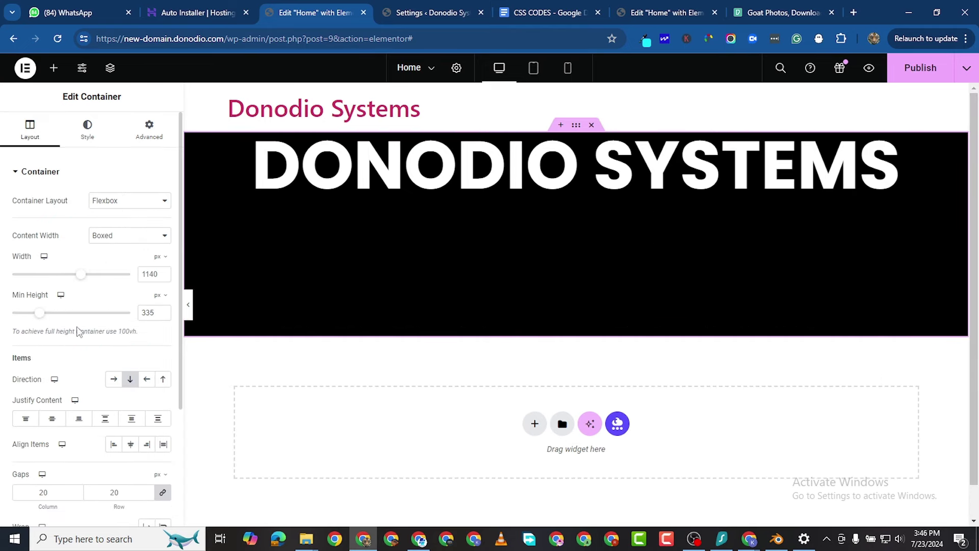
click(162, 310)
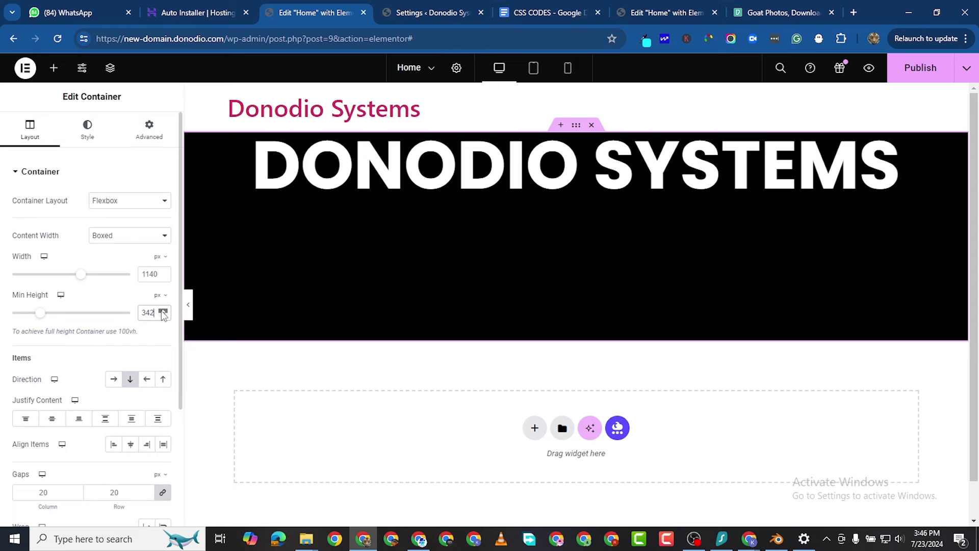
drag(162, 312, 163, 315)
click(163, 316)
click(164, 315)
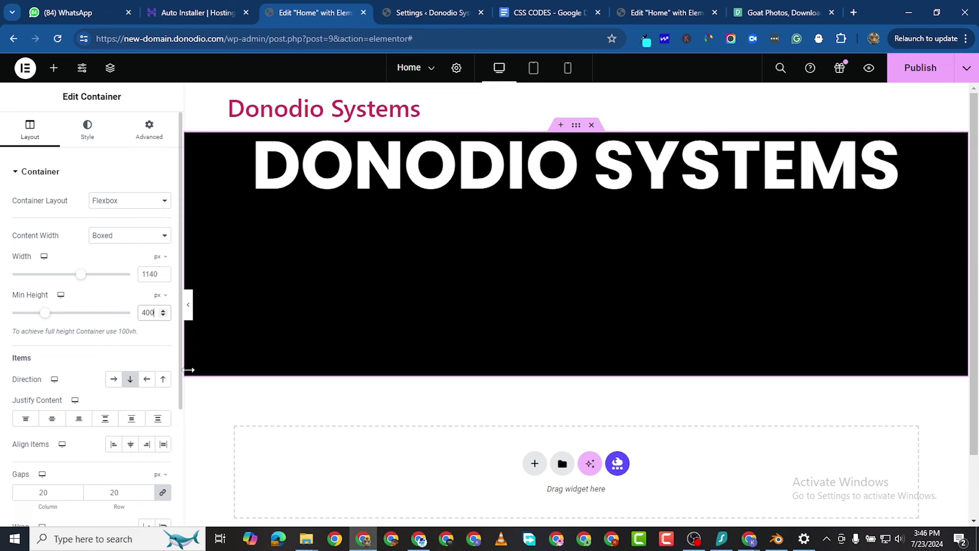
click(51, 424)
scroll(117, 443, down, 1)
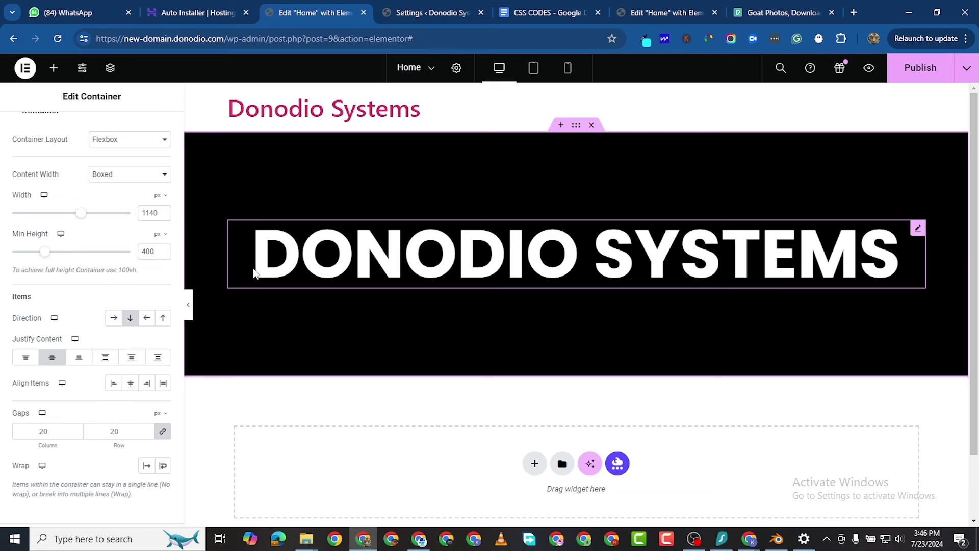
scroll(112, 280, up, 2)
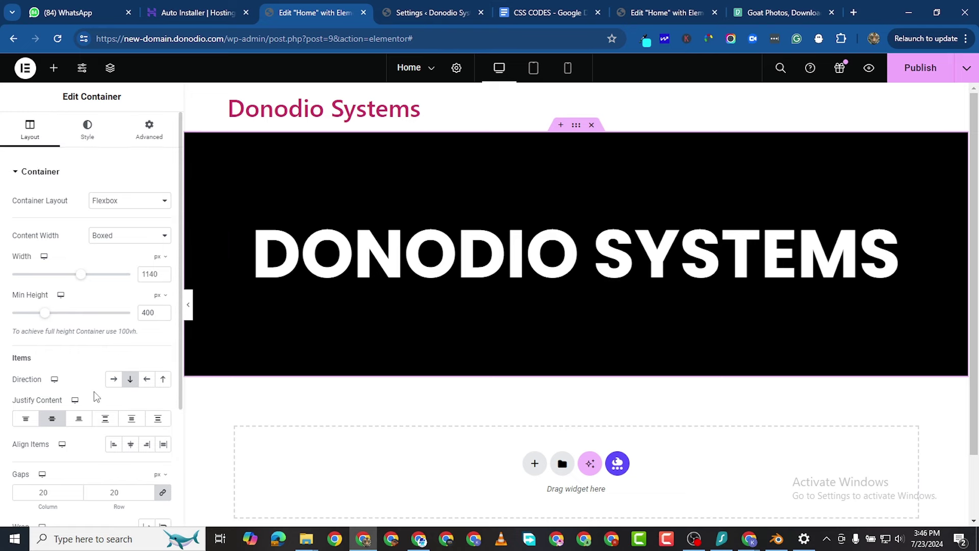
Check the Custom CSS option in the black container's advanced settings.
click(147, 139)
scroll(87, 449, down, 10)
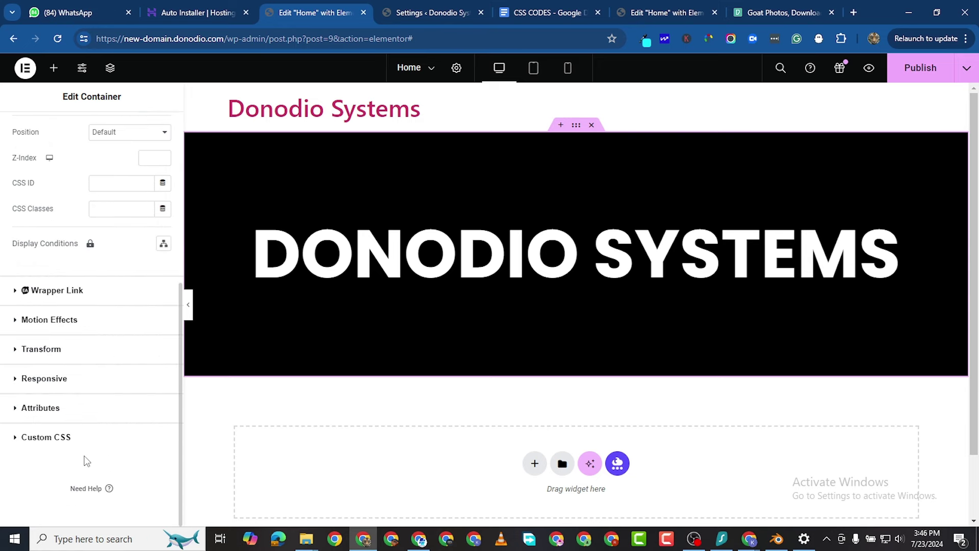
click(21, 438)
scroll(120, 477, down, 2)
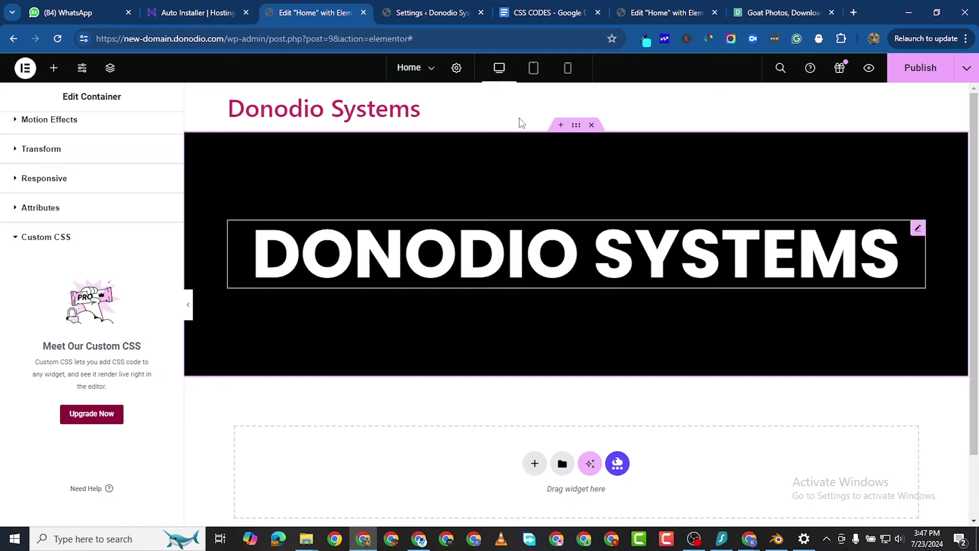
Switch to the WordPress dashboard, upload the elementor-pro zip as a new plugin, install it and activate it.
click(431, 22)
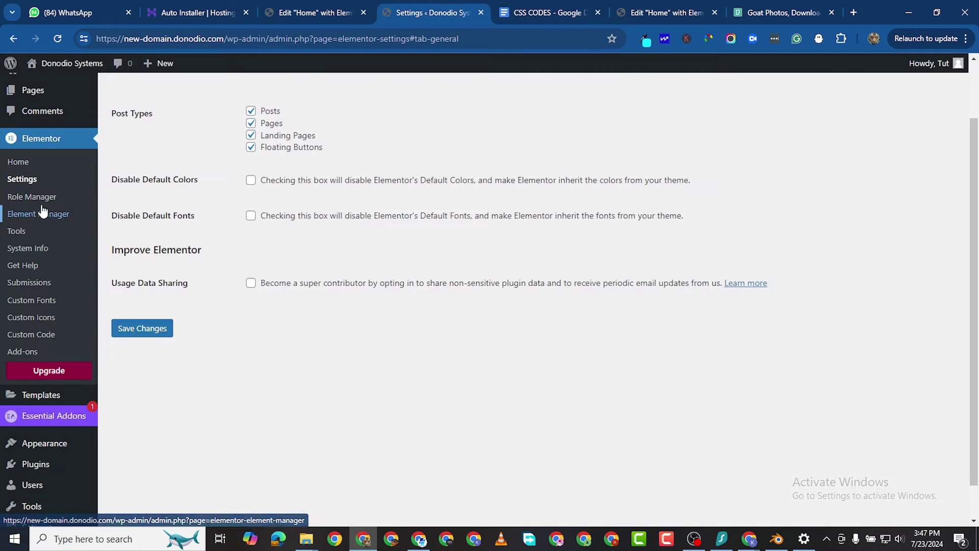
scroll(26, 125, up, 2)
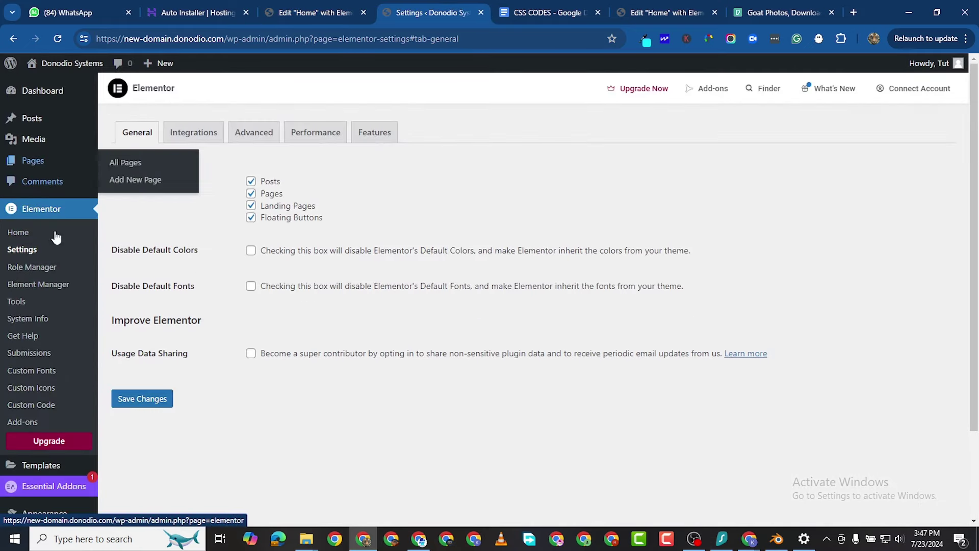
scroll(51, 349, down, 2)
mouse_move(38, 429)
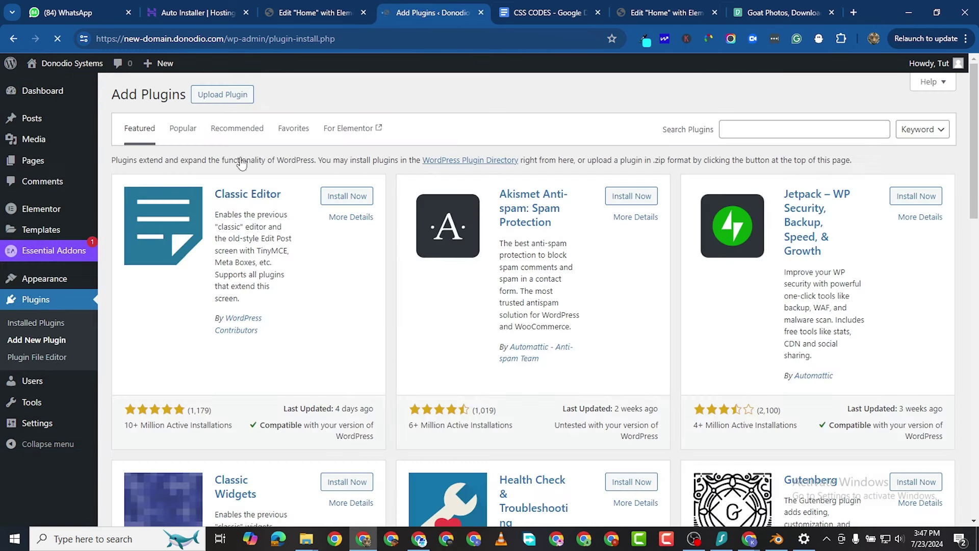
click(226, 94)
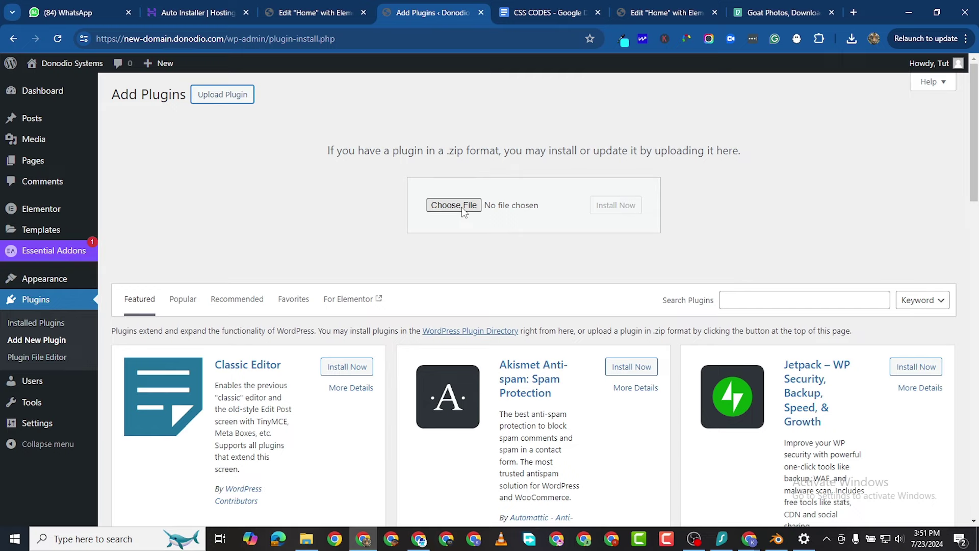
click(461, 207)
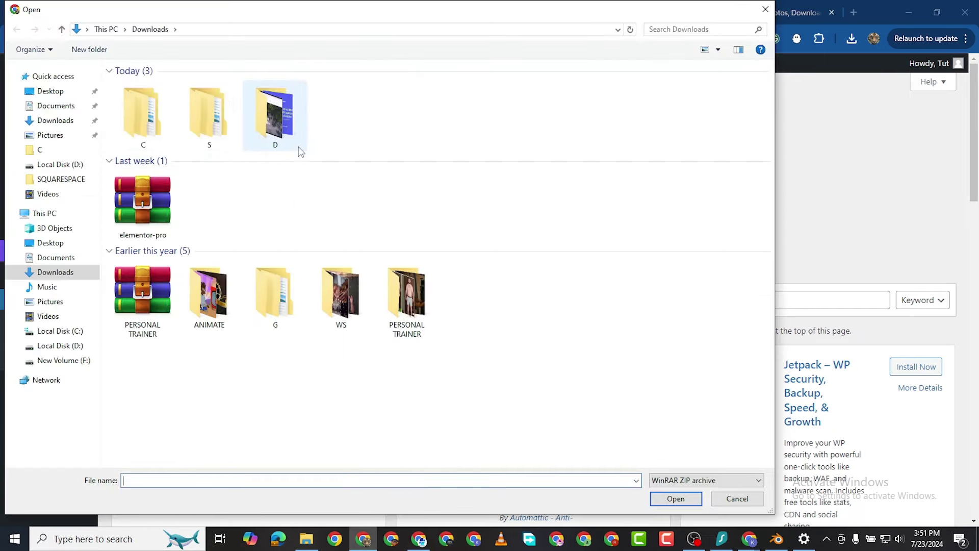
double_click(142, 204)
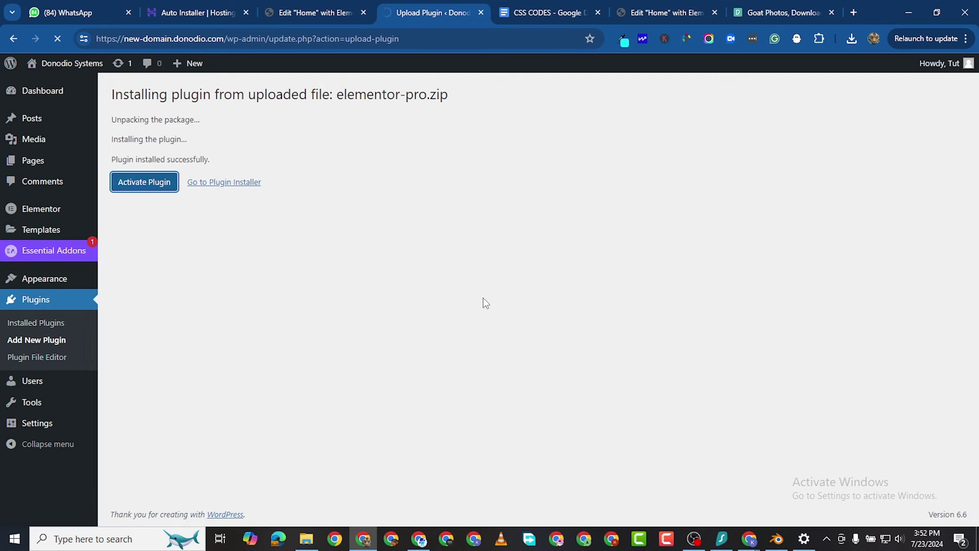
Return to the Home page editor, reload it, and open the Custom CSS editor of the DONODIO SYSTEMS heading.
click(313, 14)
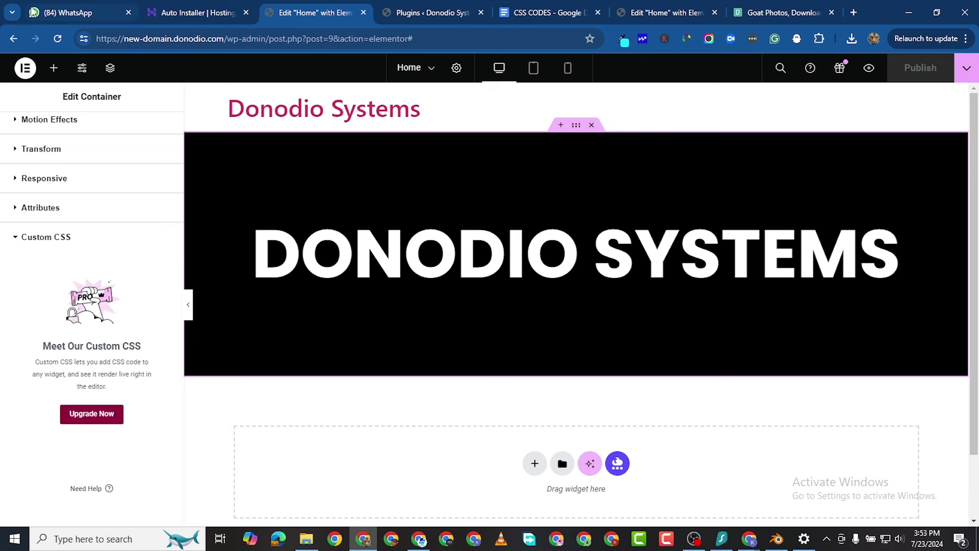
click(57, 39)
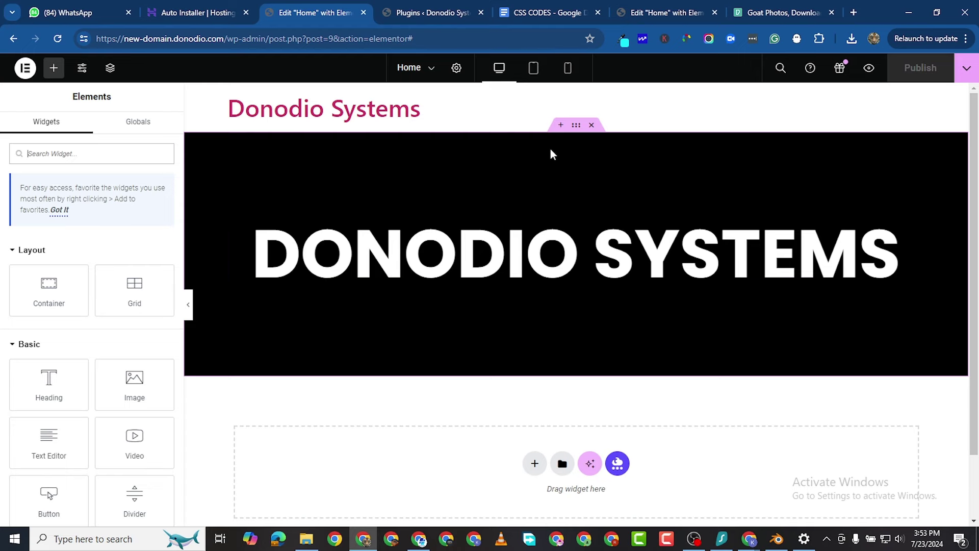
click(917, 230)
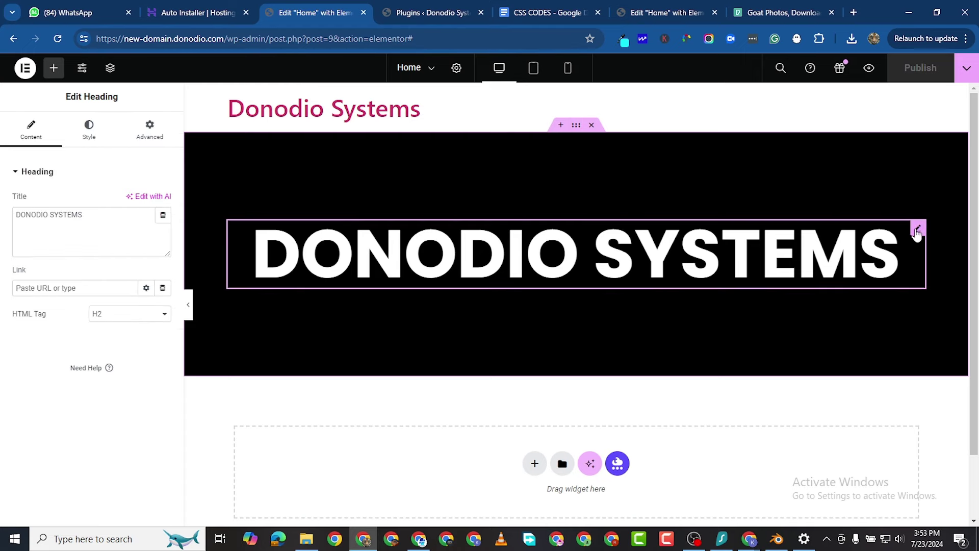
click(160, 136)
scroll(55, 442, down, 10)
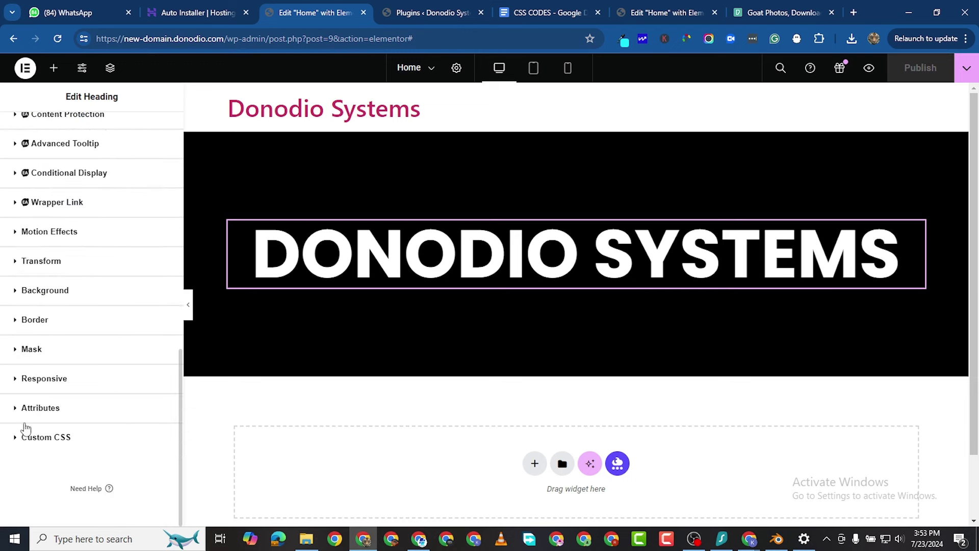
click(18, 439)
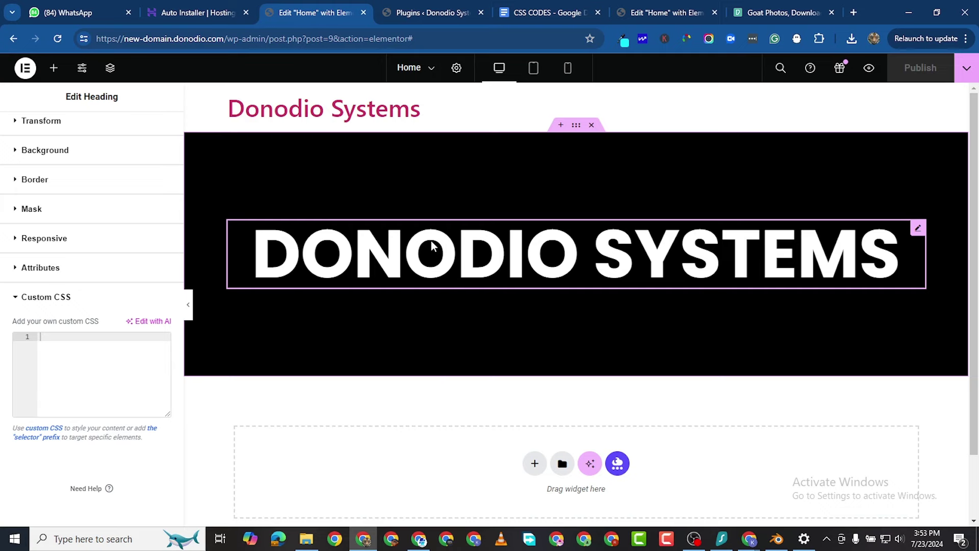
Paste the copied text-stroke animation CSS into the DONODIO SYSTEMS heading's custom CSS and publish the page.
right_click(48, 340)
click(103, 168)
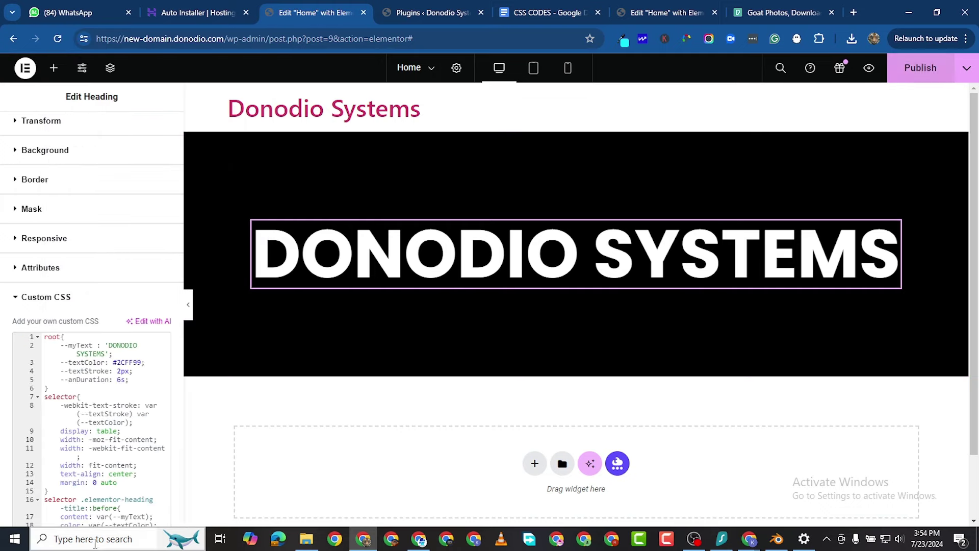
scroll(124, 402, down, 10)
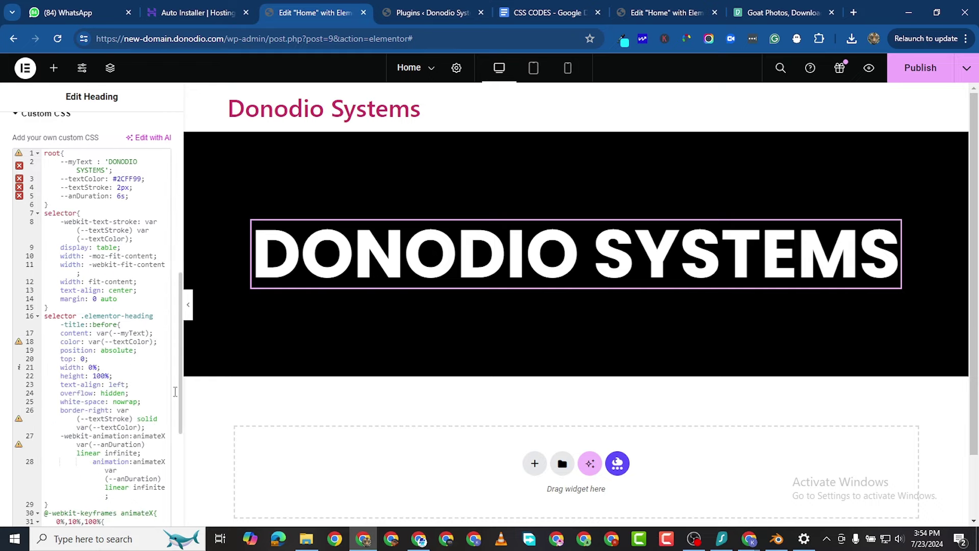
scroll(510, 332, down, 2)
scroll(141, 339, up, 8)
scroll(141, 339, up, 10)
scroll(346, 291, up, 1)
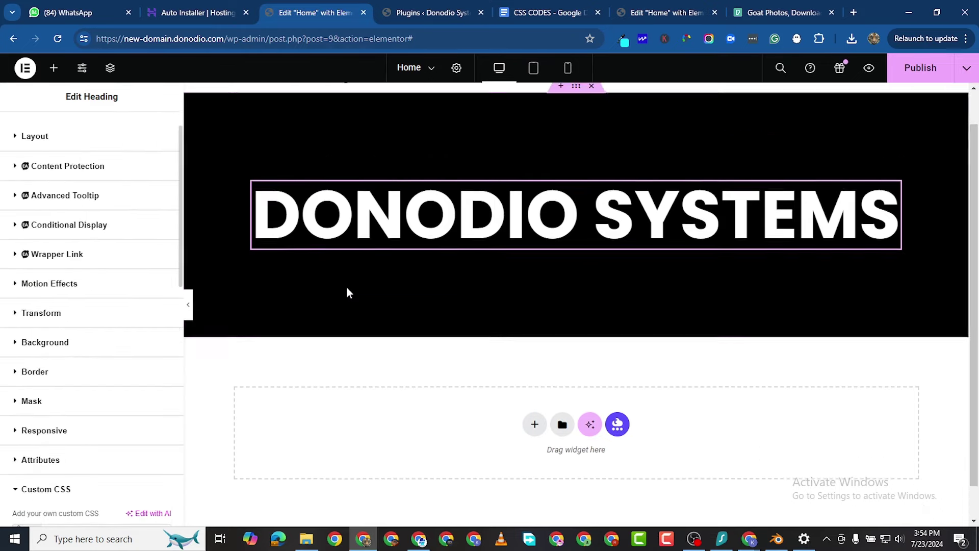
scroll(323, 319, up, 2)
scroll(323, 319, down, 3)
scroll(103, 377, down, 15)
scroll(103, 377, up, 10)
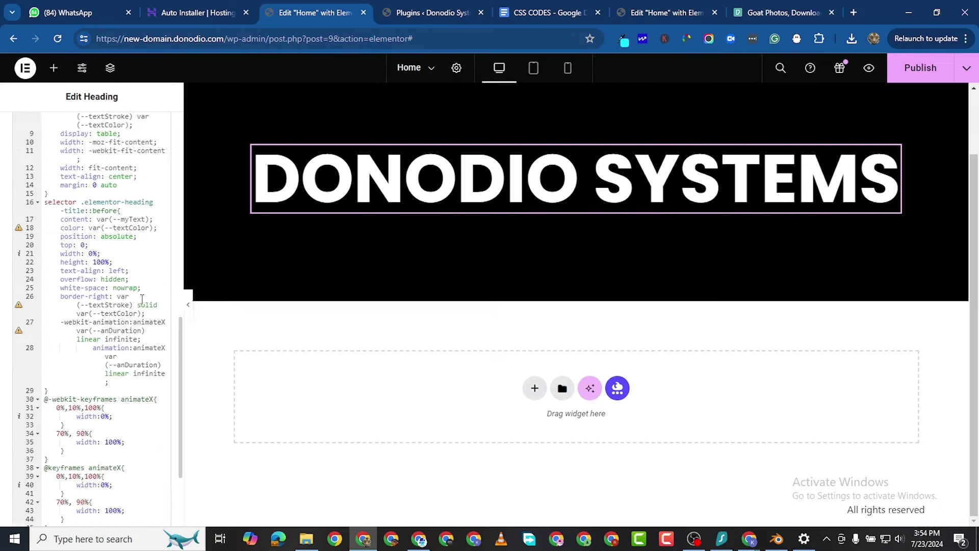
scroll(590, 190, up, 2)
click(916, 75)
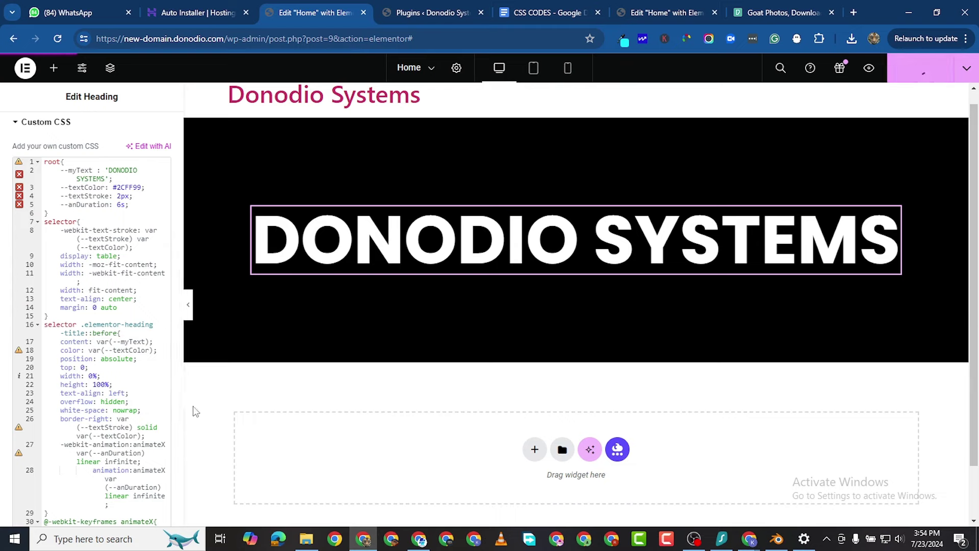
Examine the heading's custom CSS, from its root variables to the animateX keyframes.
scroll(118, 340, up, 1)
scroll(118, 346, down, 6)
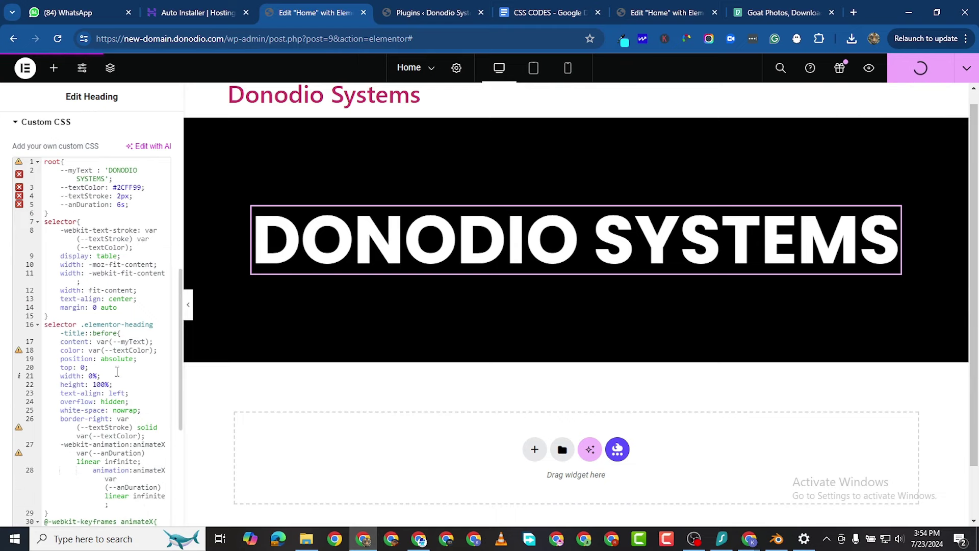
scroll(108, 409, up, 5)
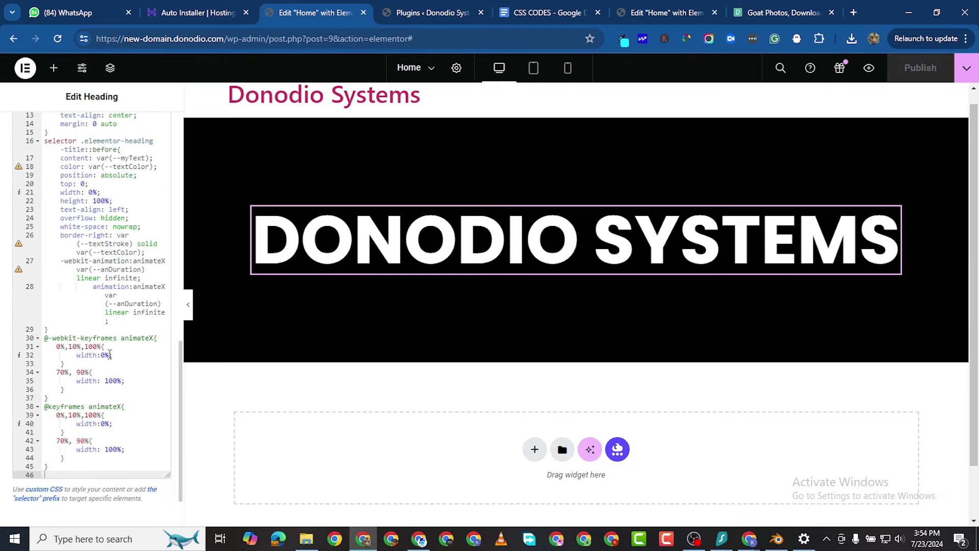
scroll(111, 321, down, 1)
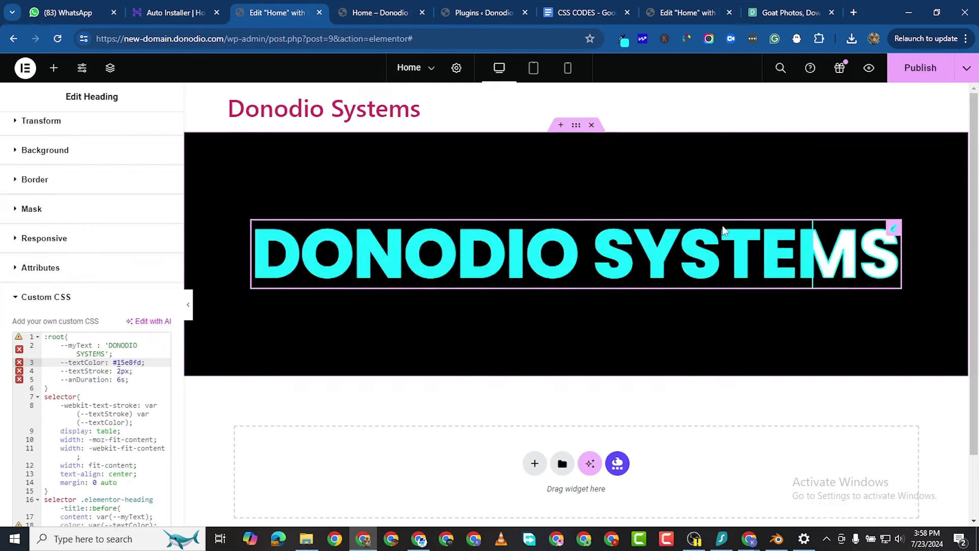
scroll(63, 426, down, 5)
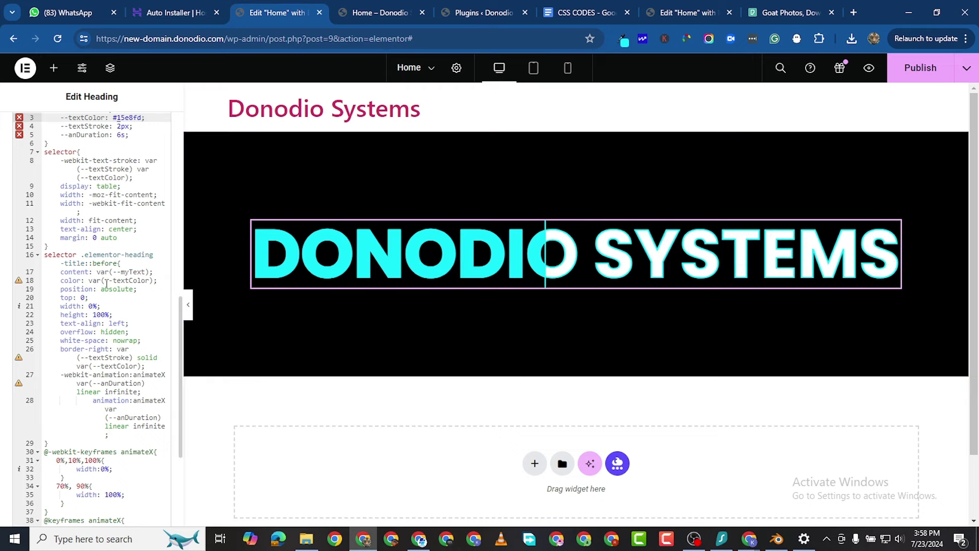
scroll(123, 261, down, 3)
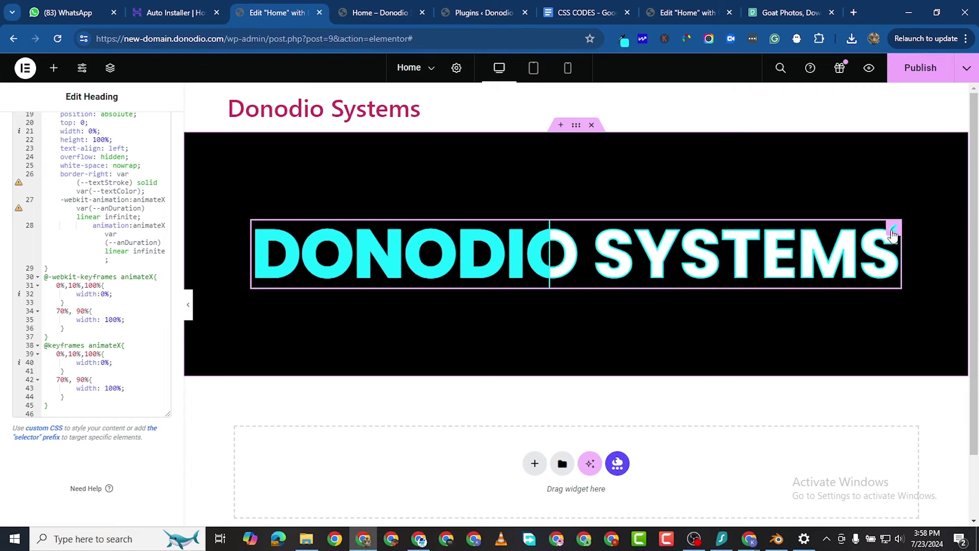
scroll(168, 178, up, 3)
scroll(61, 201, up, 10)
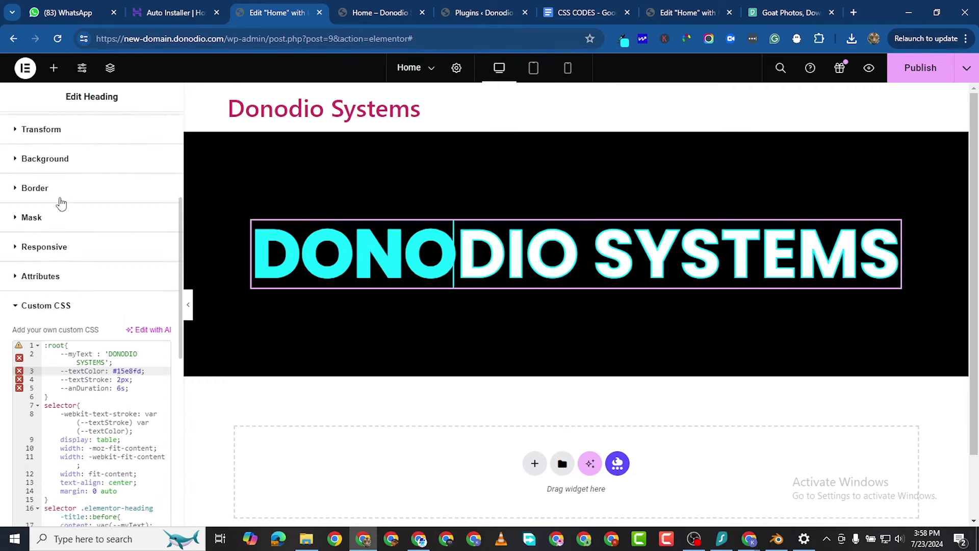
Set the DONODIO SYSTEMS heading's text color to black.
click(61, 141)
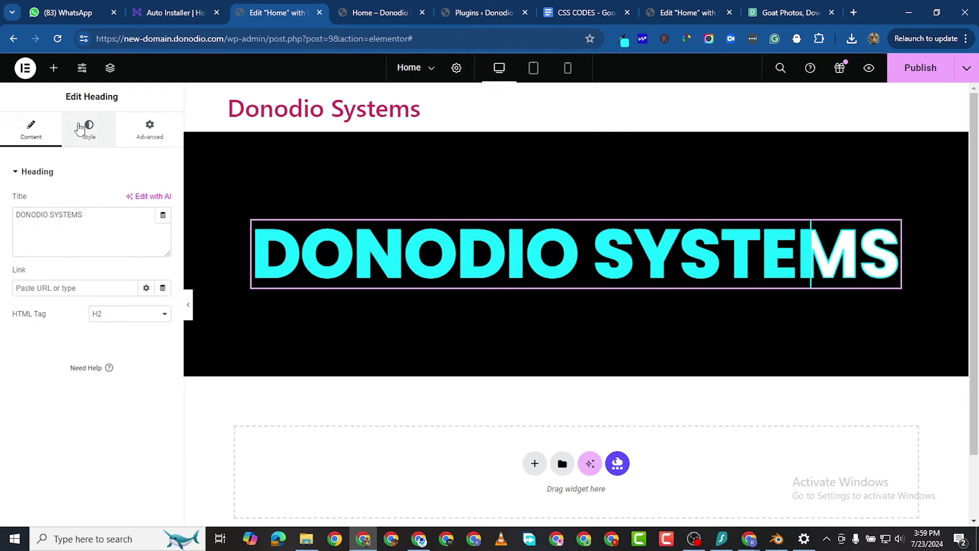
click(82, 130)
click(165, 227)
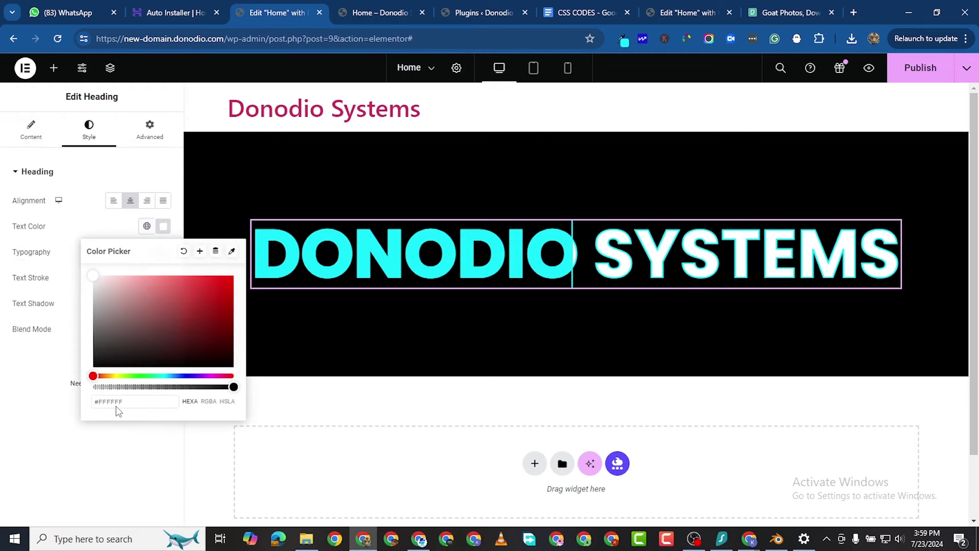
click(8, 453)
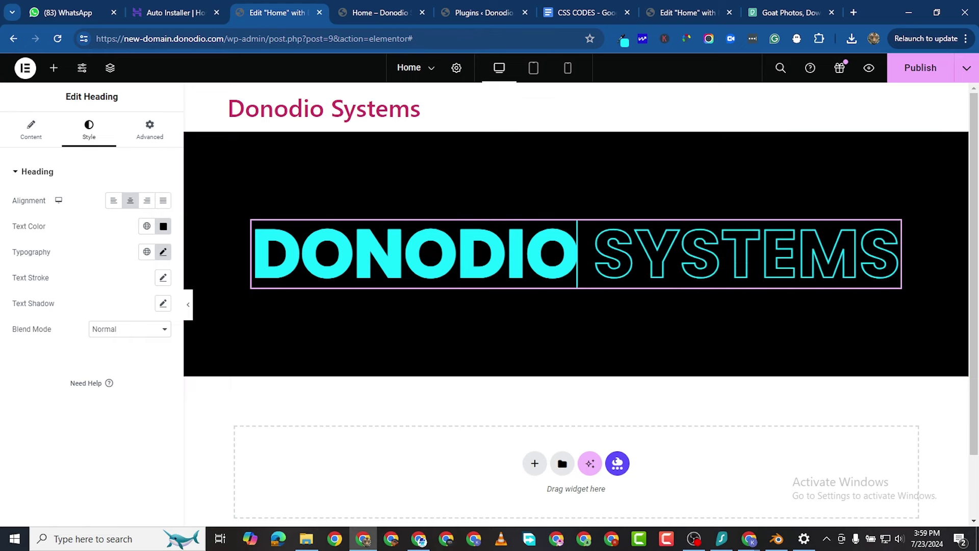
Try --textStroke values of 5px and 1px in the heading's custom CSS and return it to 2px.
click(149, 137)
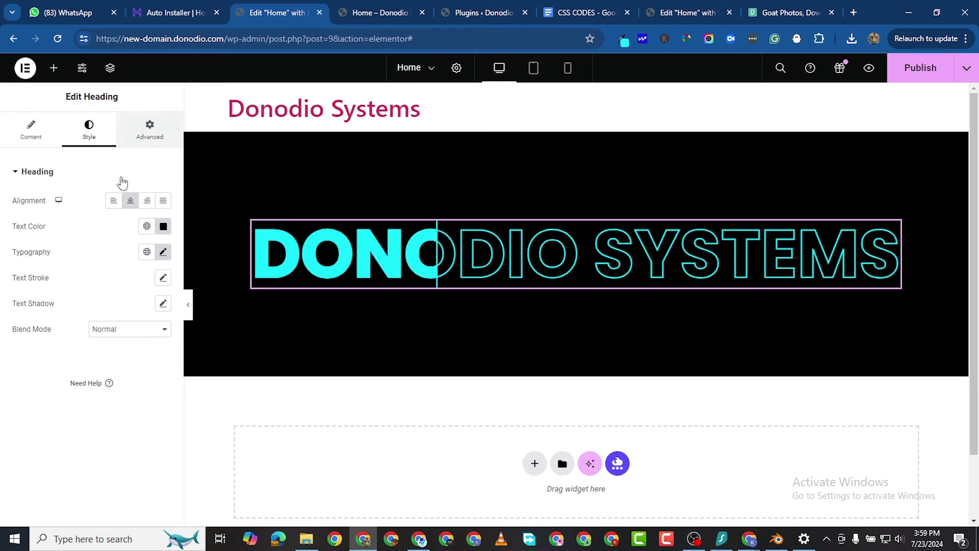
scroll(17, 390, down, 10)
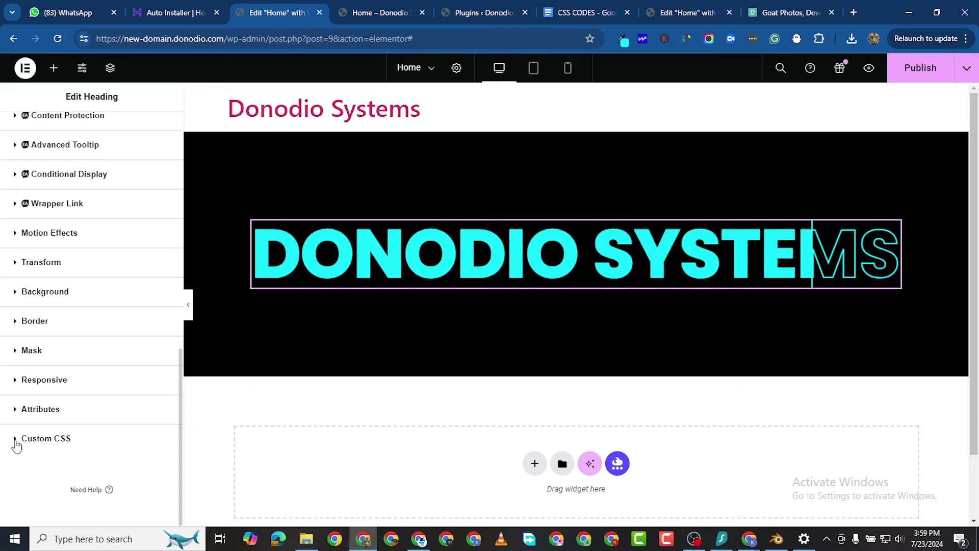
click(21, 440)
scroll(44, 369, down, 10)
scroll(45, 368, up, 3)
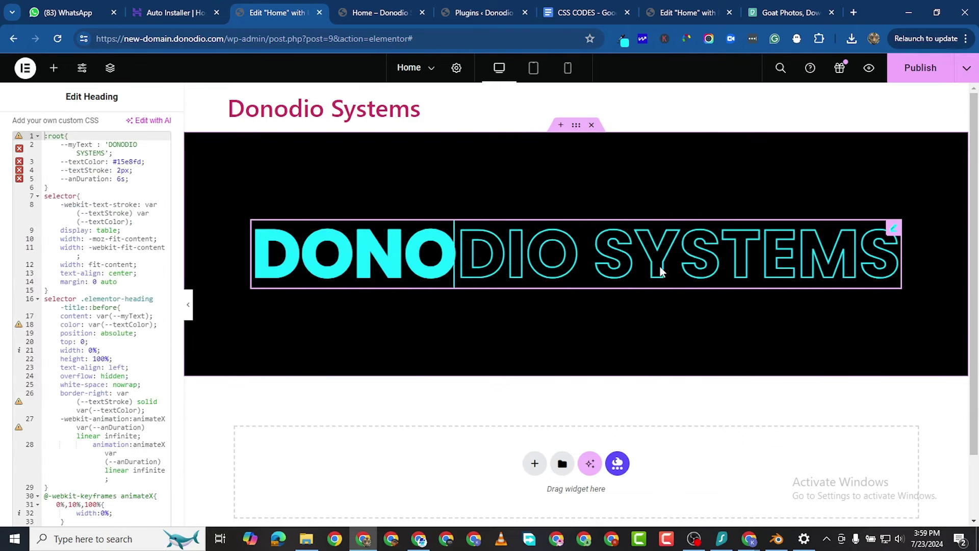
scroll(122, 354, up, 3)
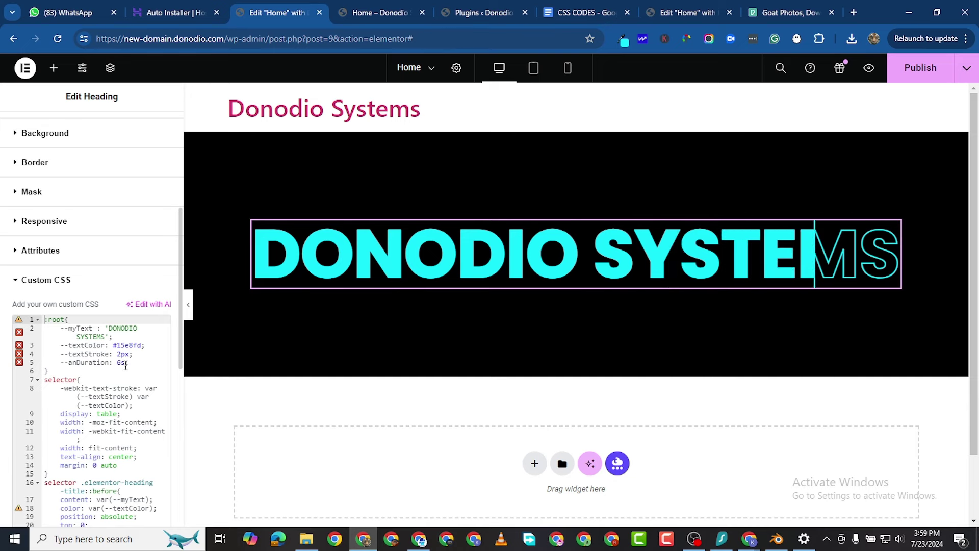
click(121, 354)
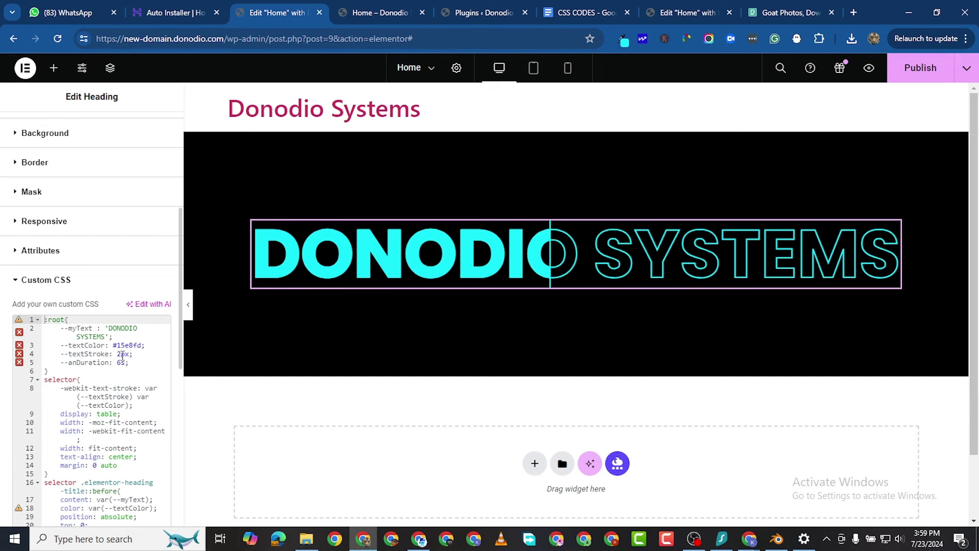
key(BackSpace)
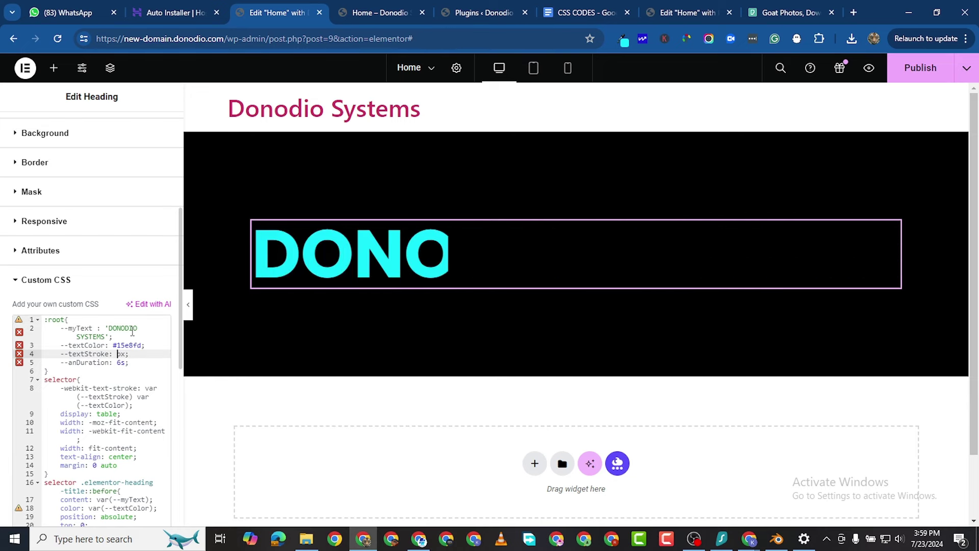
text(5)
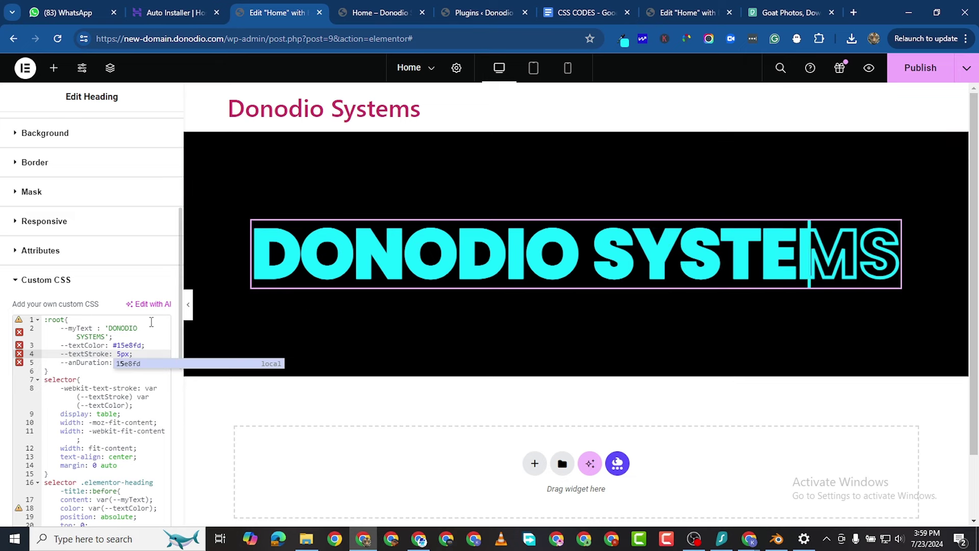
key(BackSpace)
text(1)
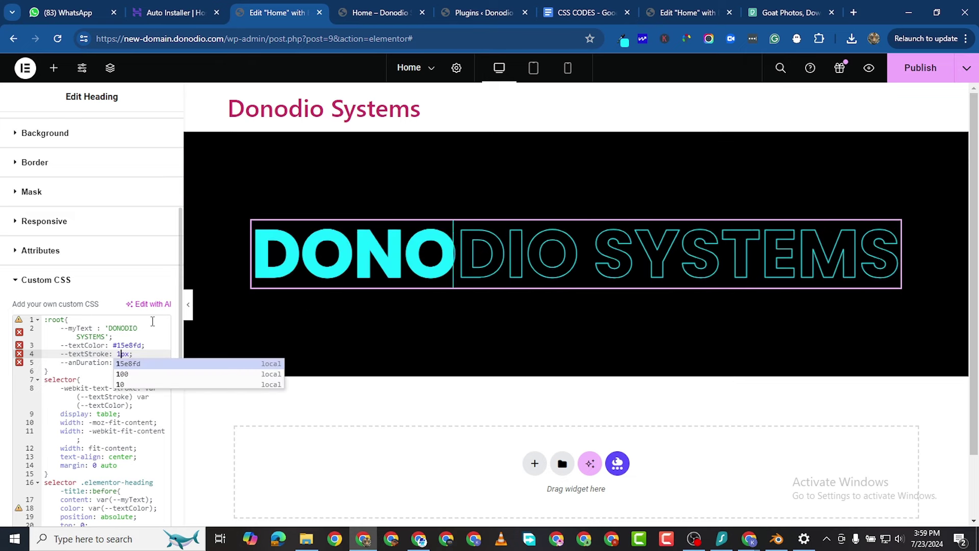
key(BackSpace)
text(2)
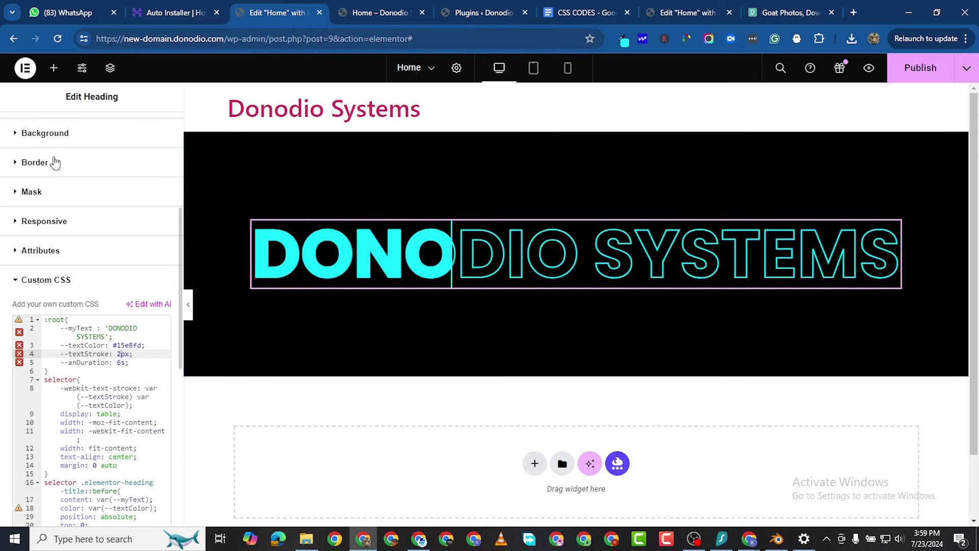
Set the heading's font size to 119 px and its font family to Big Shoulders Display.
scroll(24, 149, up, 5)
click(26, 143)
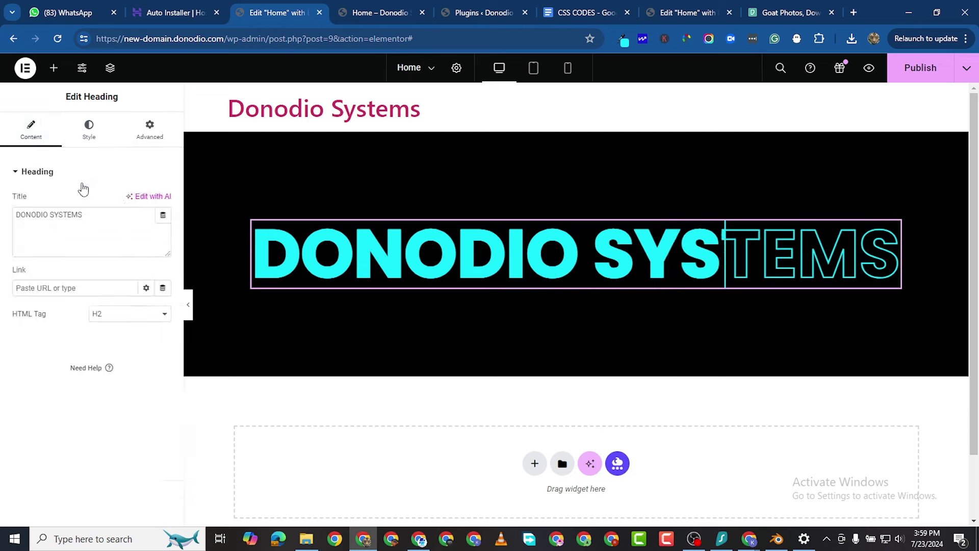
click(85, 128)
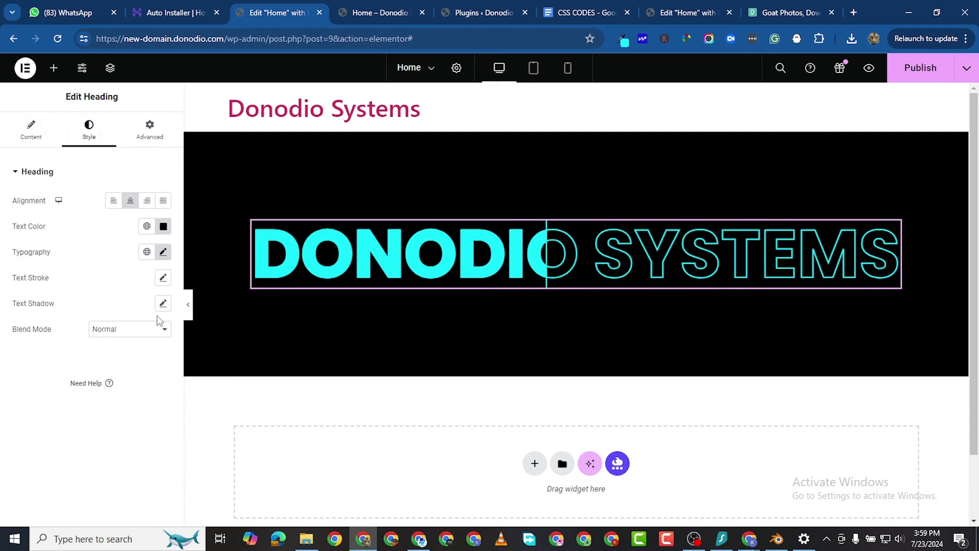
click(163, 251)
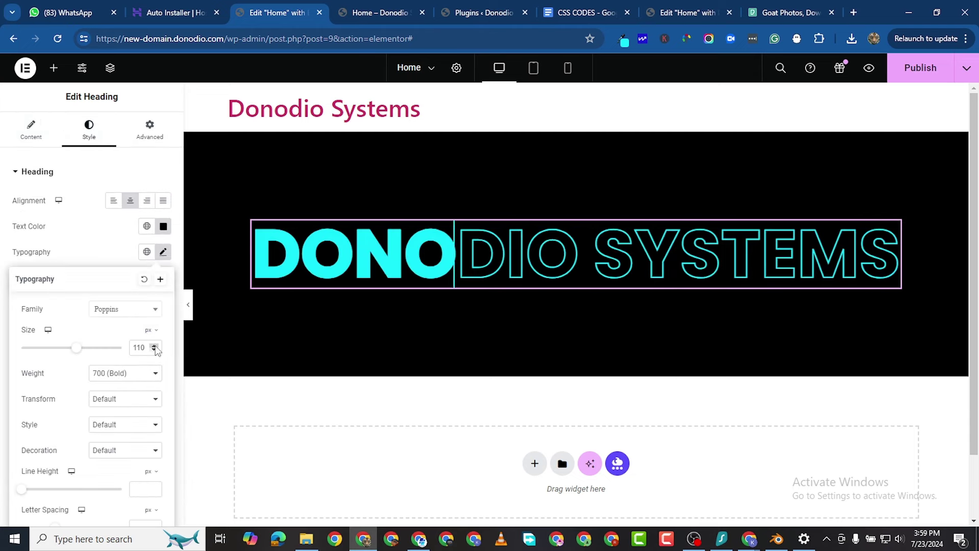
drag(154, 346, 154, 347)
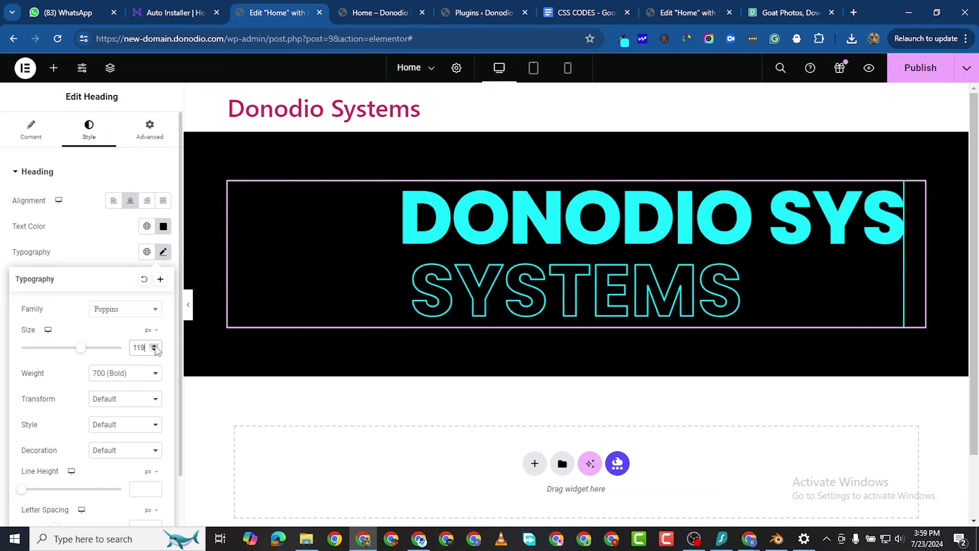
click(123, 309)
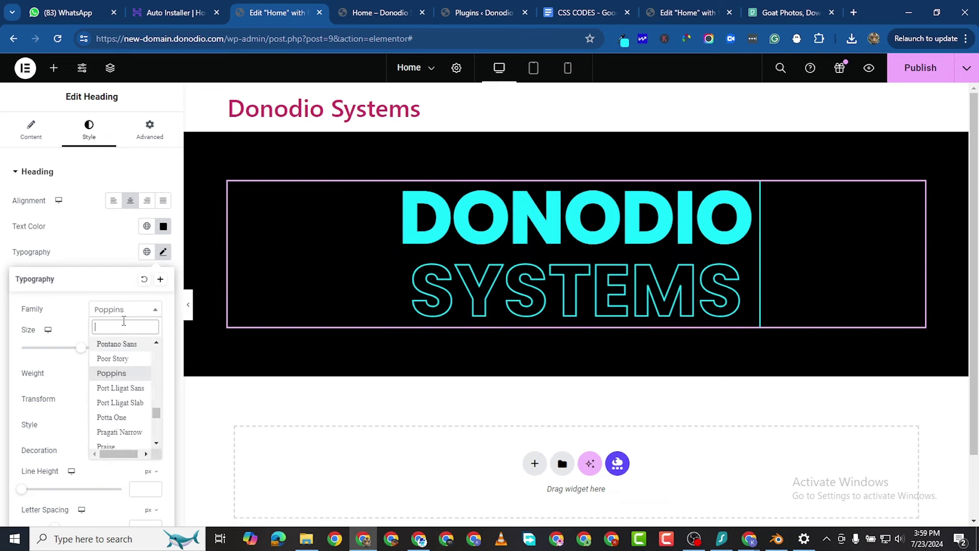
text(SH)
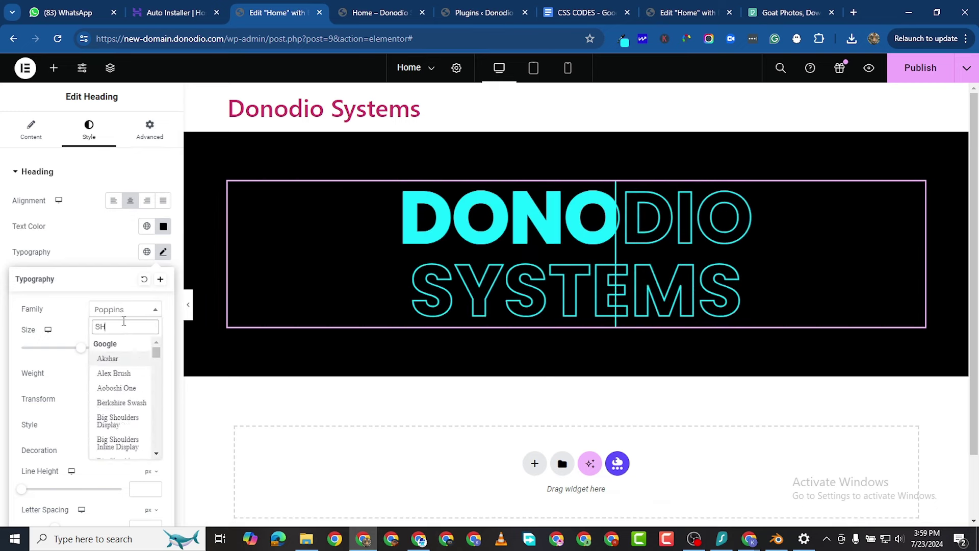
text(OULD)
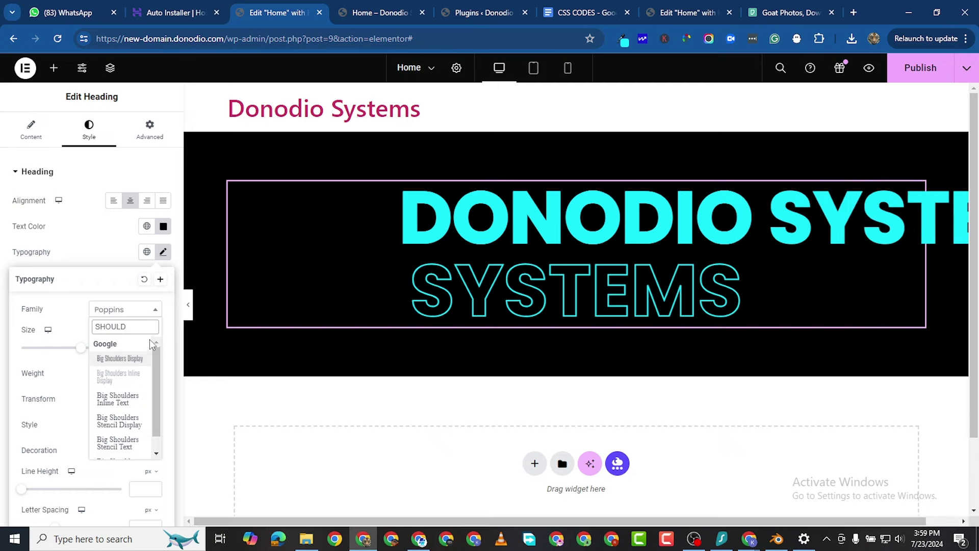
click(136, 359)
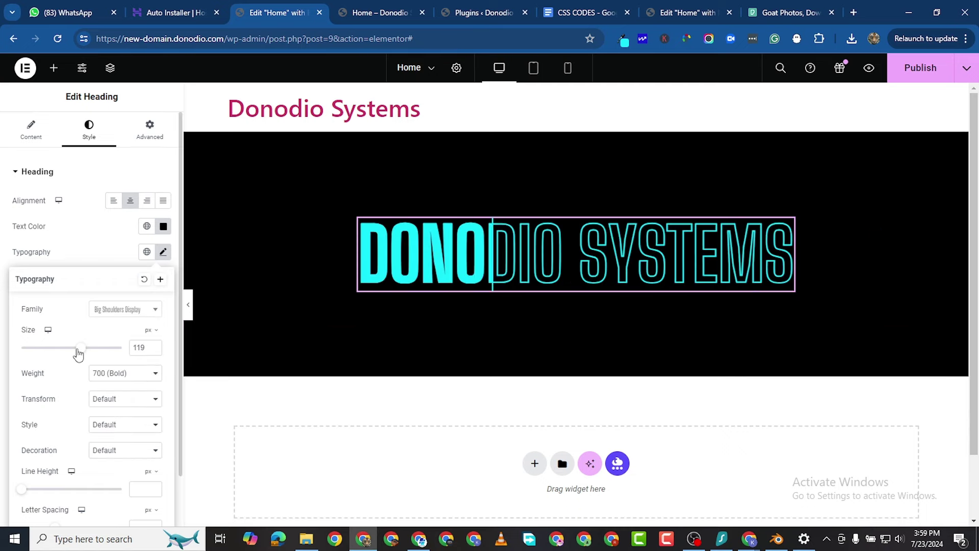
Enlarge the DONODIO SYSTEMS heading's font size to 190 px, keeping the text on one line.
drag(78, 354, 116, 362)
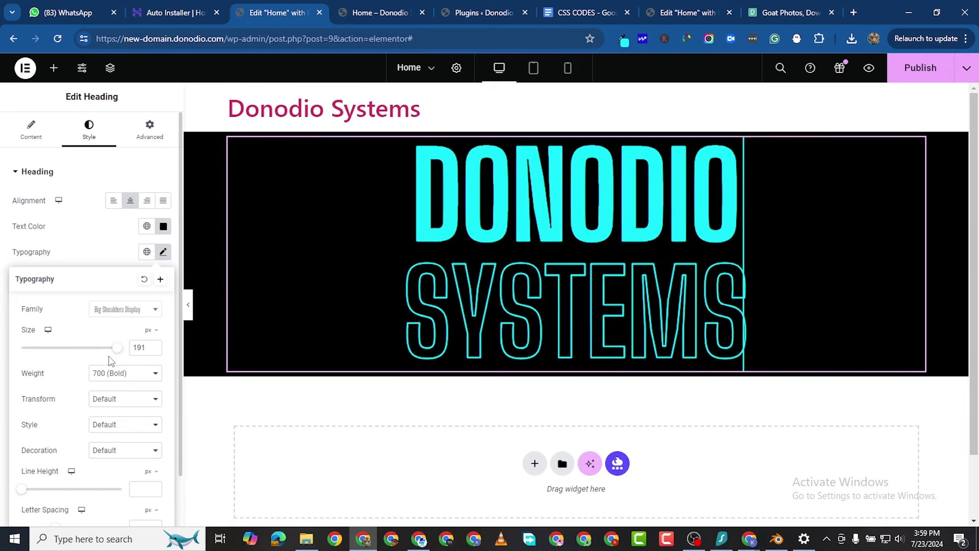
click(154, 351)
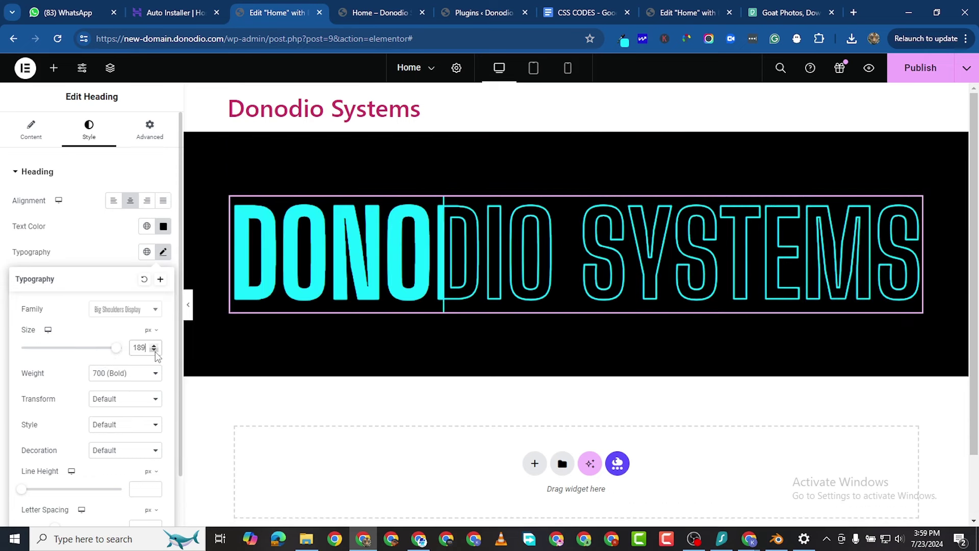
click(154, 346)
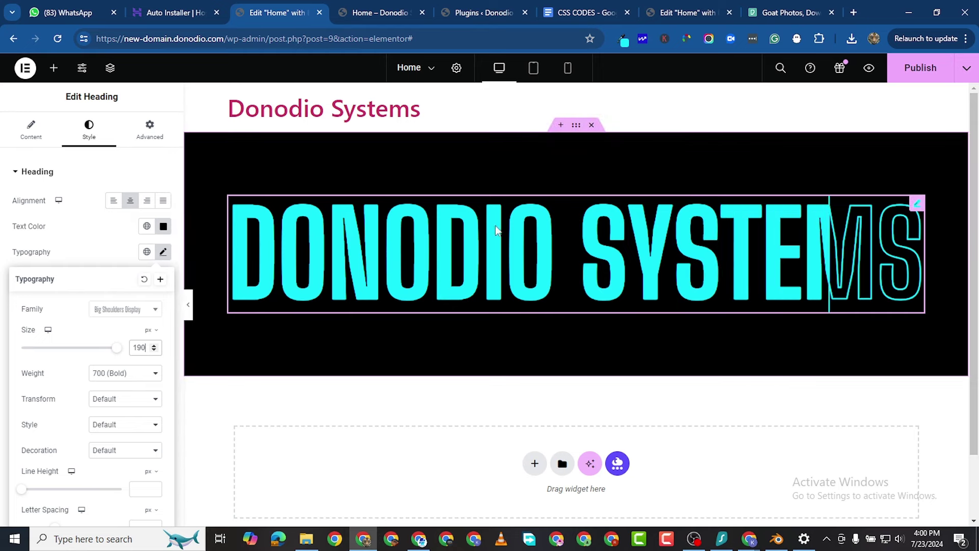
Set the DONODIO SYSTEMS heading's font weight to 900 (Black), save the page, and preview it without the editing panel.
click(124, 373)
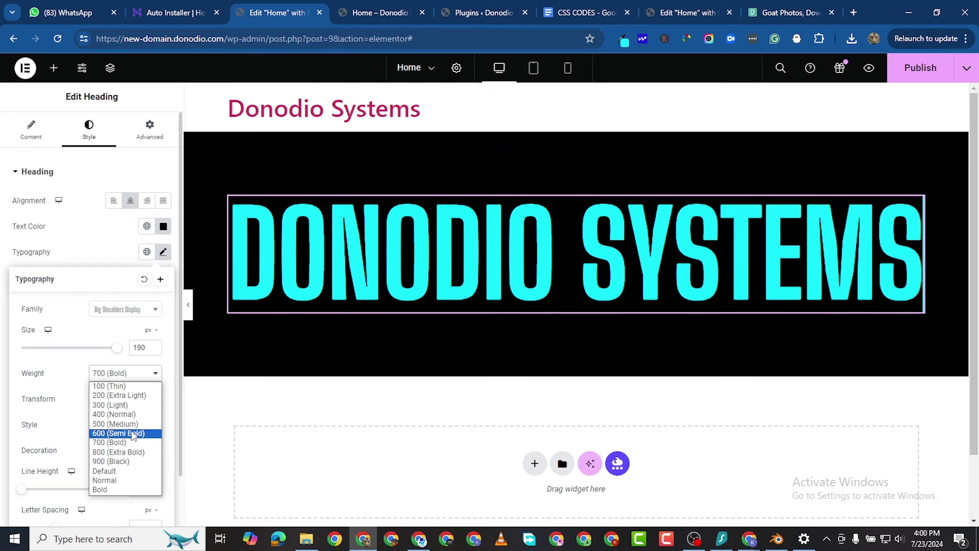
click(117, 462)
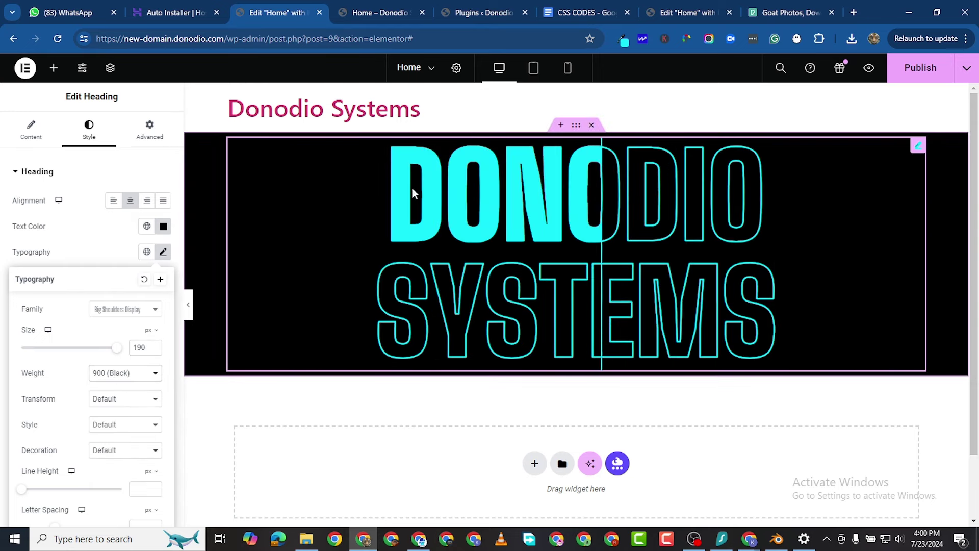
click(449, 161)
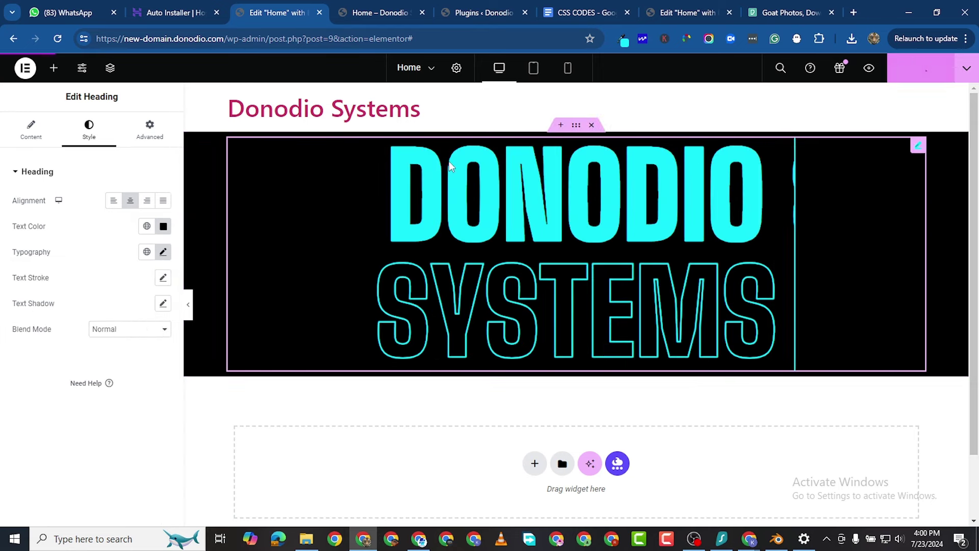
click(188, 305)
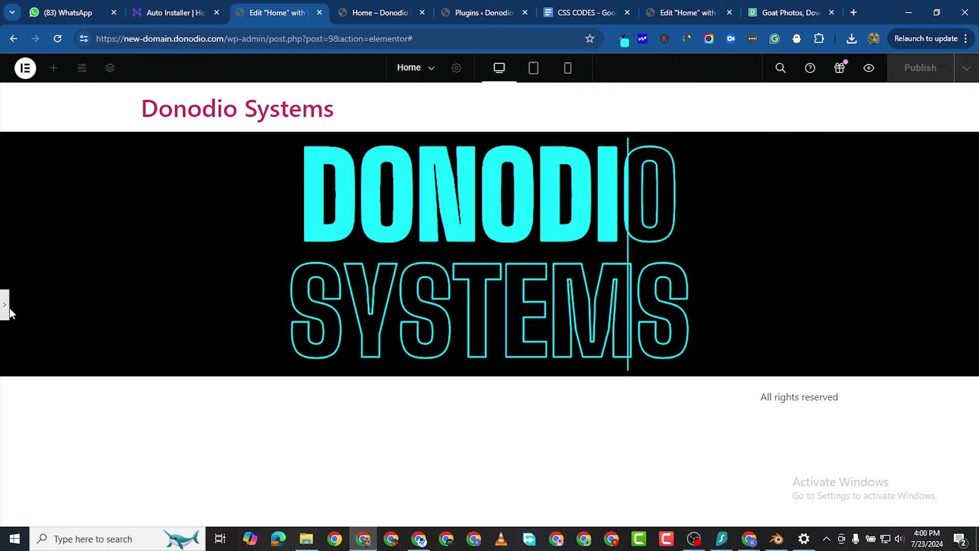
click(77, 352)
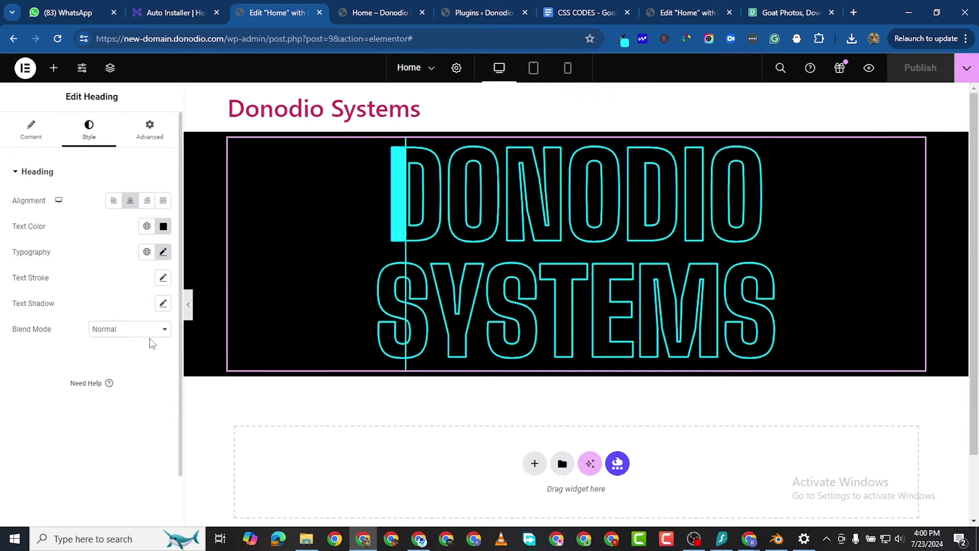
Reduce the heading's font size to 162 px to fit it on one line, and preview the page at full width.
click(163, 252)
scroll(154, 352, down, 12)
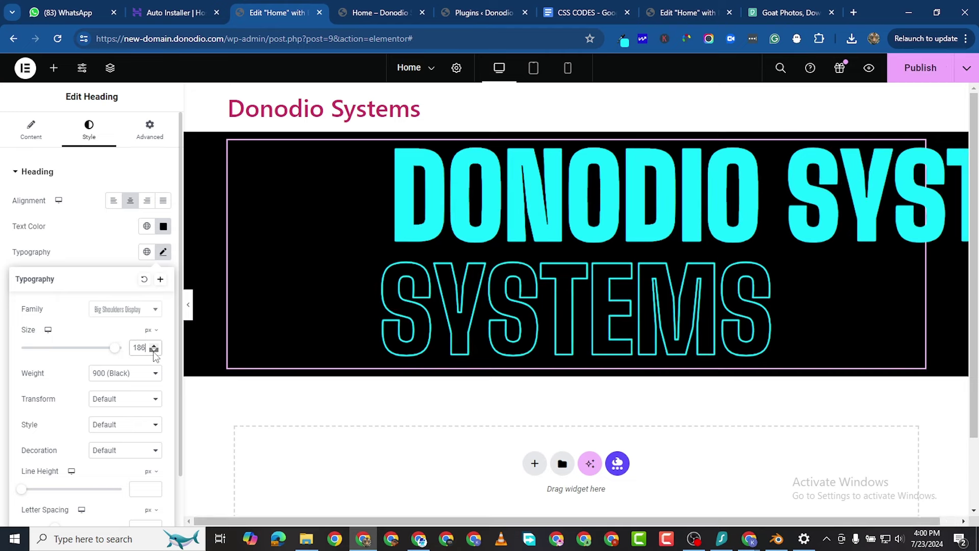
scroll(156, 356, down, 4)
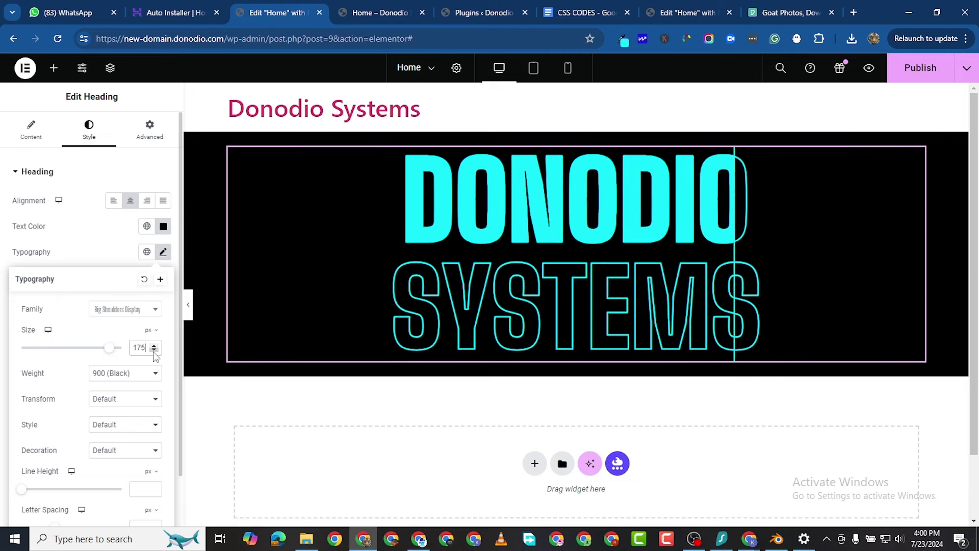
scroll(155, 356, down, 3)
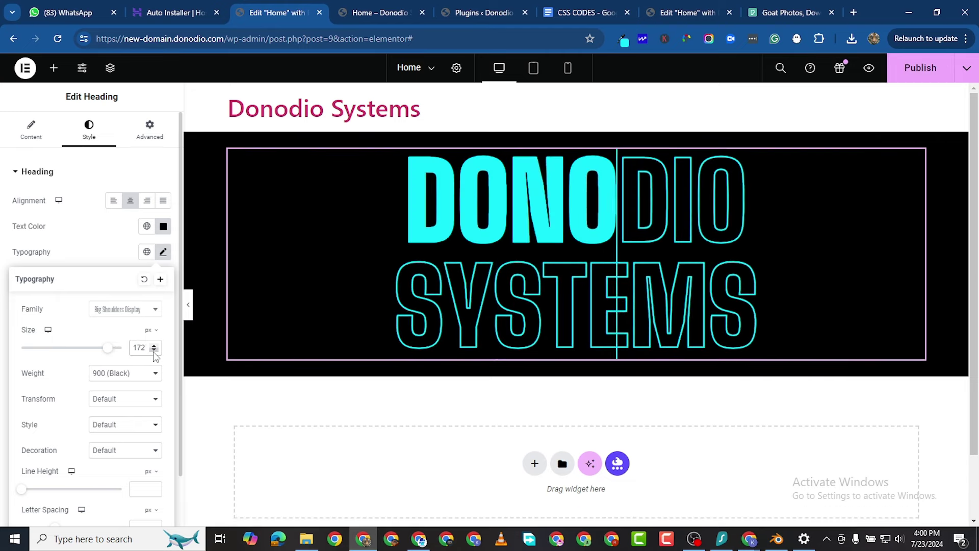
scroll(155, 356, down, 8)
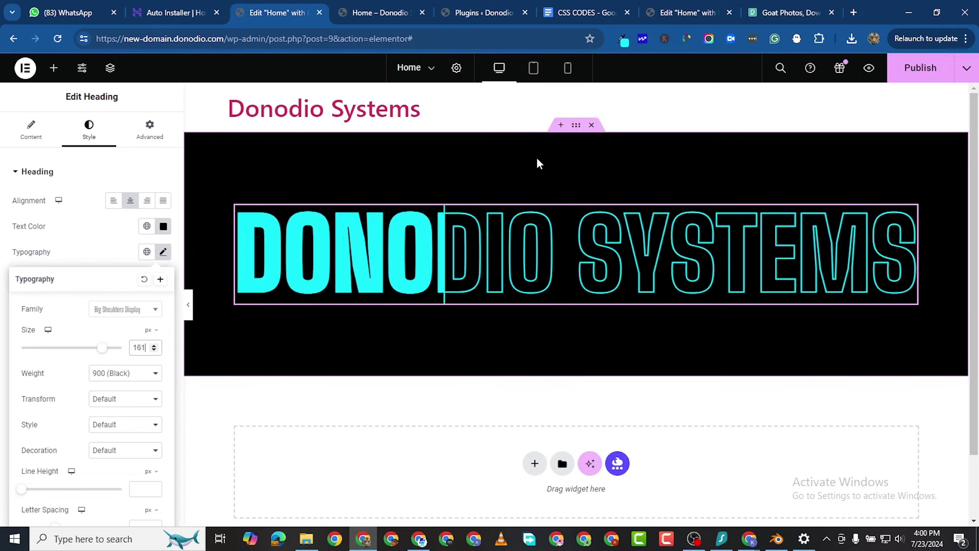
click(155, 346)
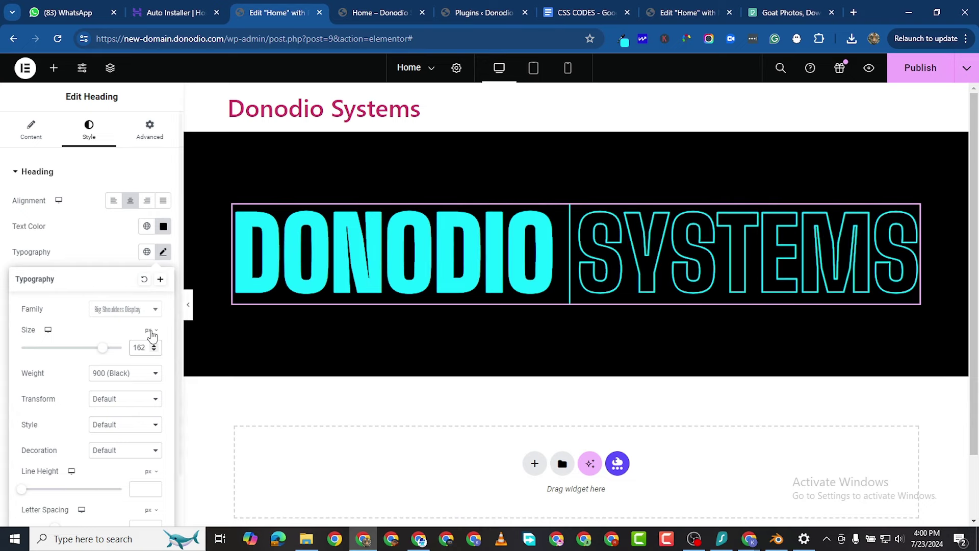
click(188, 304)
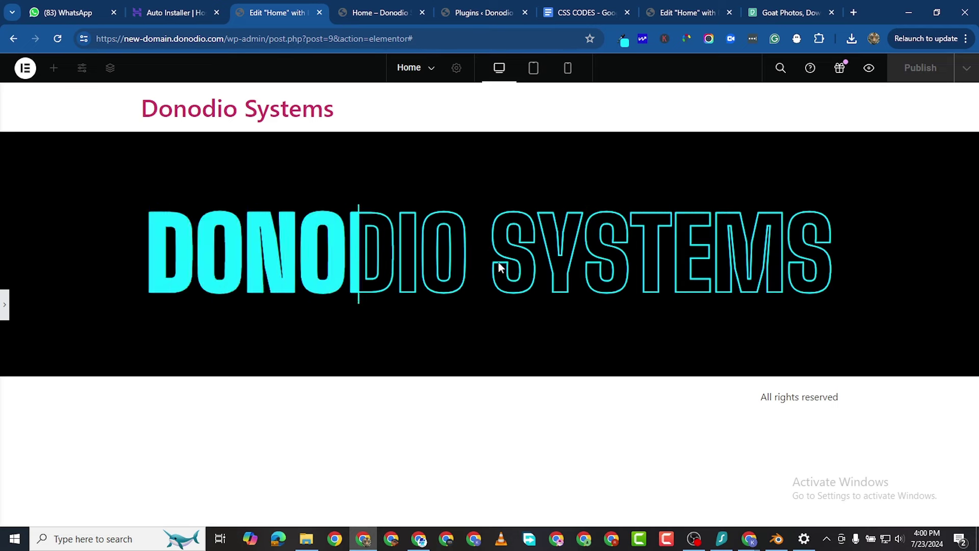
click(4, 305)
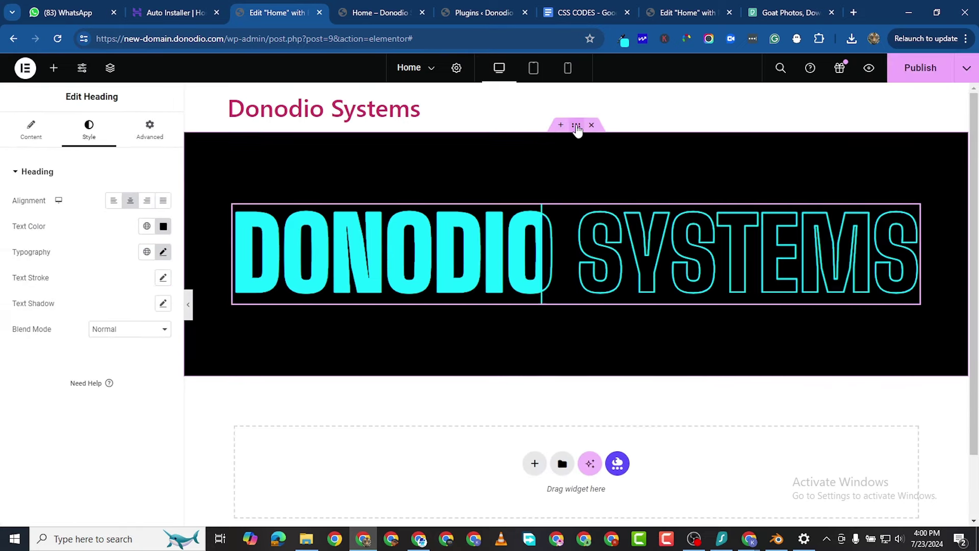
Set the minimum height of the black container around the heading to 450 px.
click(367, 265)
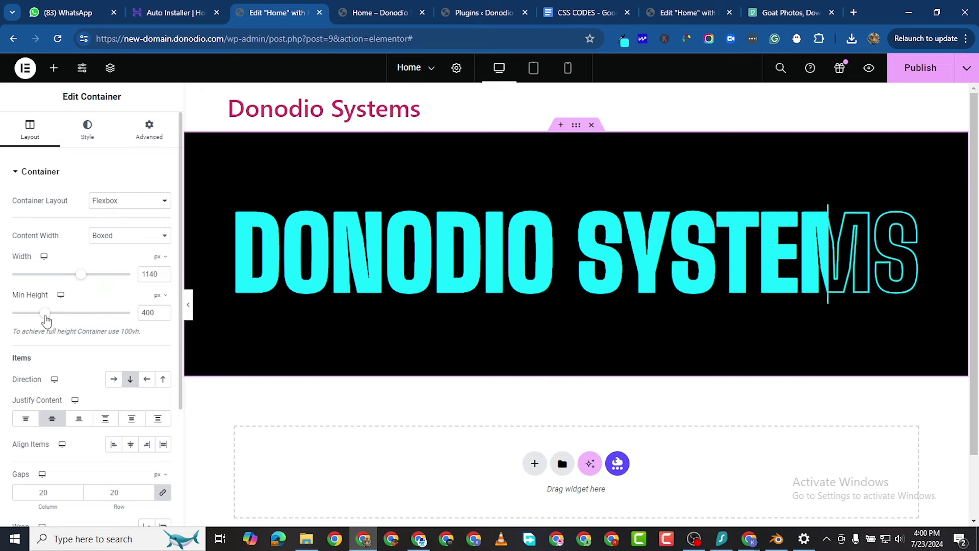
drag(46, 316, 49, 320)
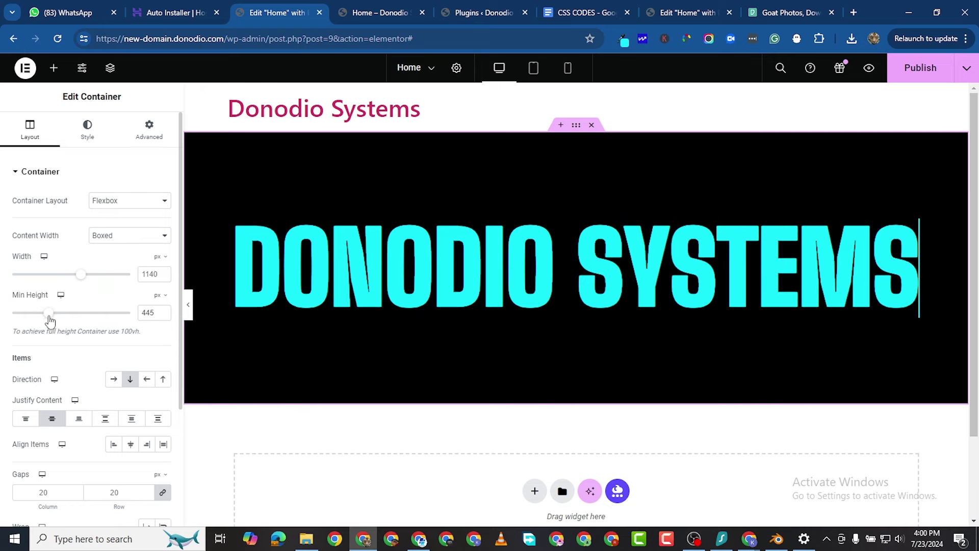
click(163, 315)
click(163, 314)
scroll(163, 315, up, 8)
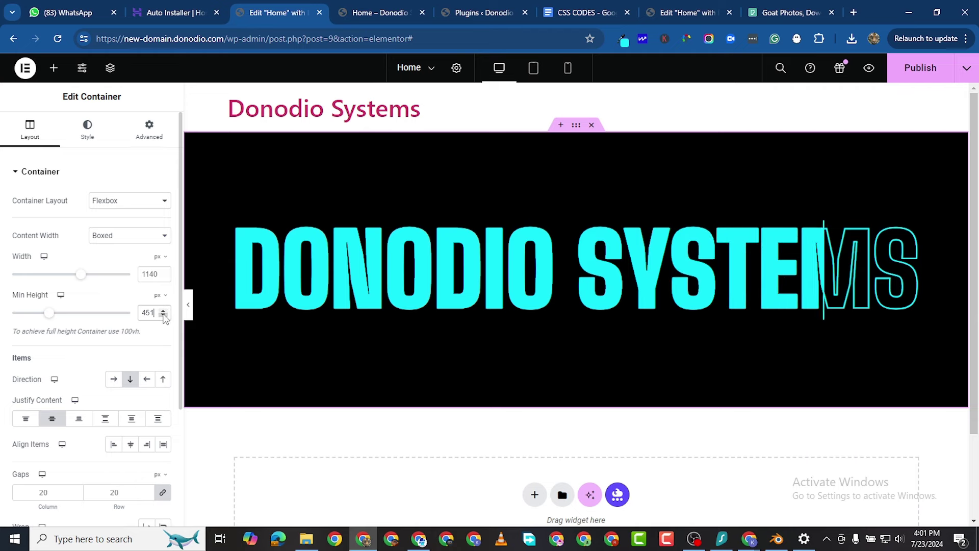
click(165, 315)
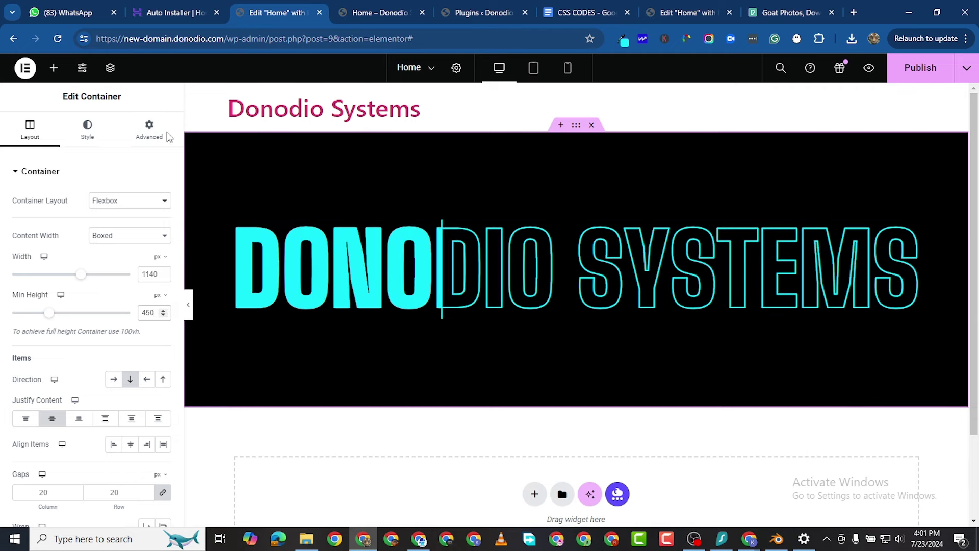
Try top padding values of 20 and 40 px on the container and settle on 60 px.
click(148, 129)
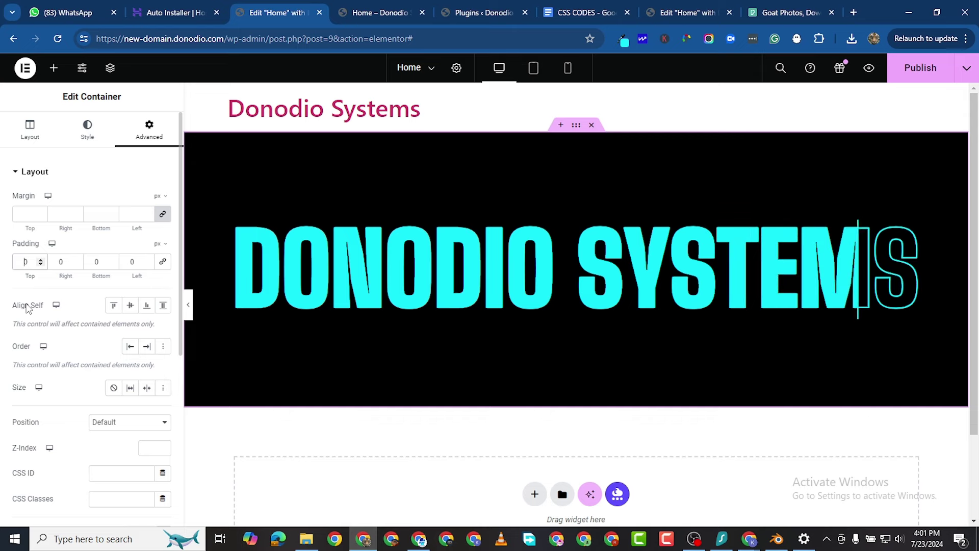
text(2)
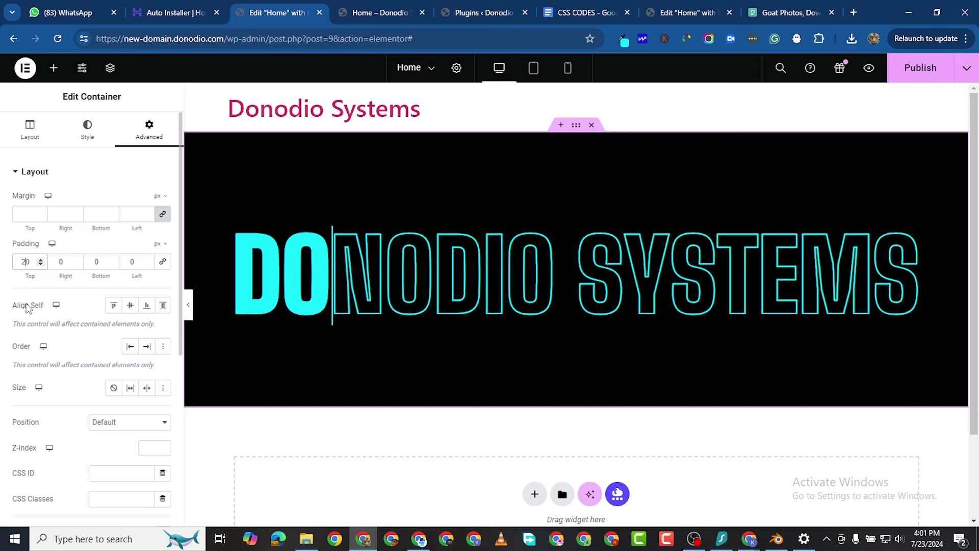
key(BackSpace)
text(4)
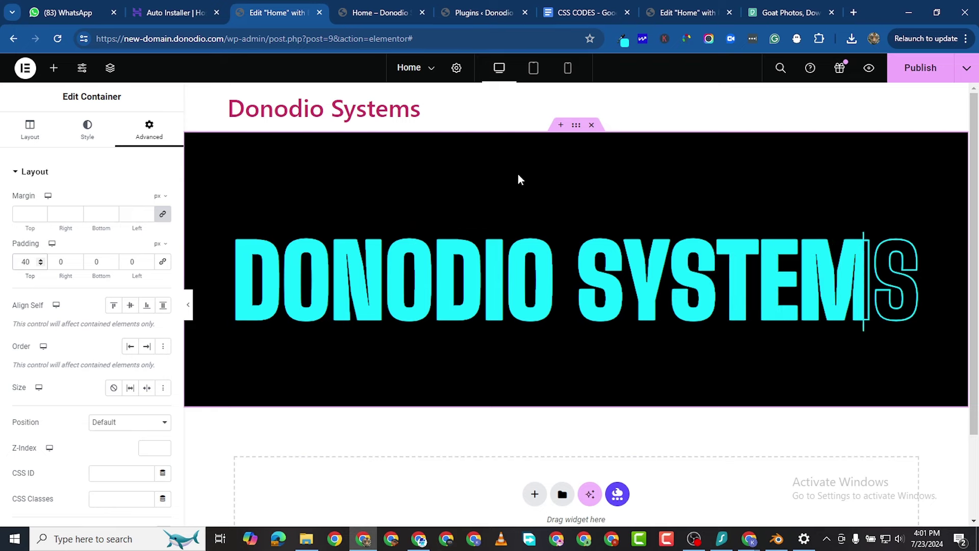
key(BackSpace)
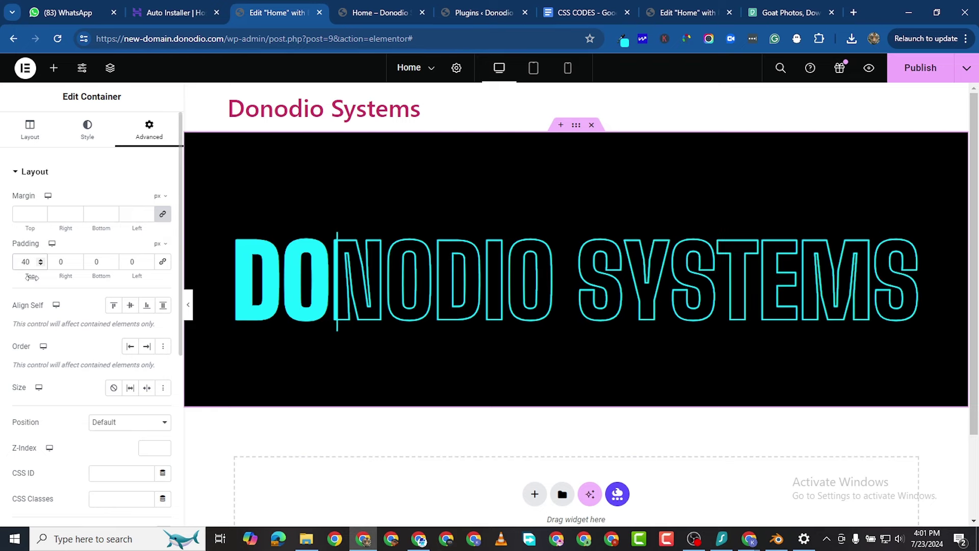
text(6)
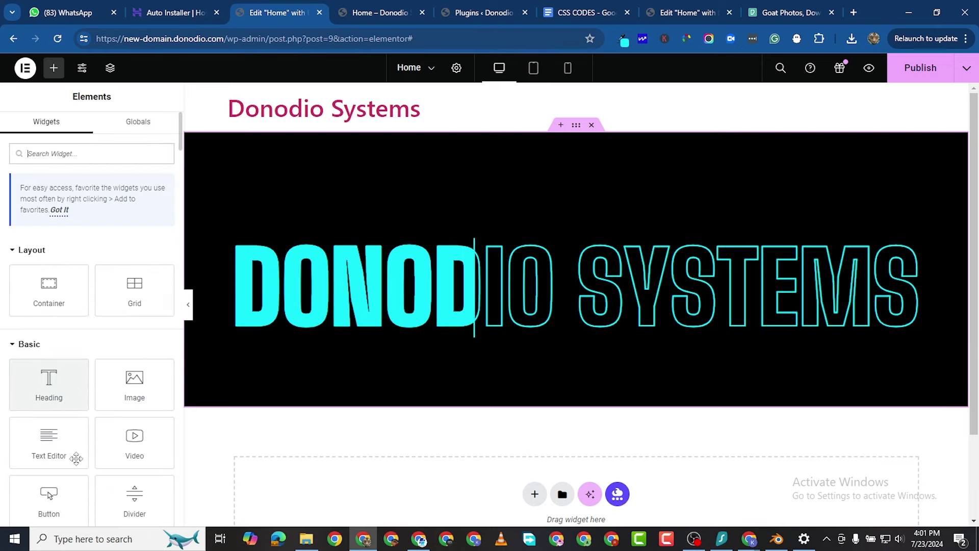
Add a Text Editor widget below the DONODIO SYSTEMS heading and select all its placeholder text.
drag(49, 445, 505, 336)
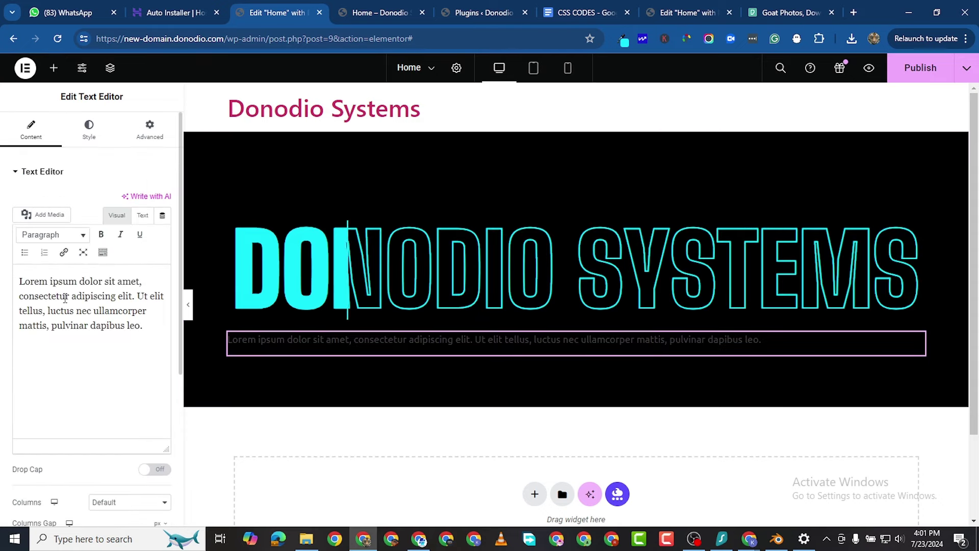
triple_click(38, 296)
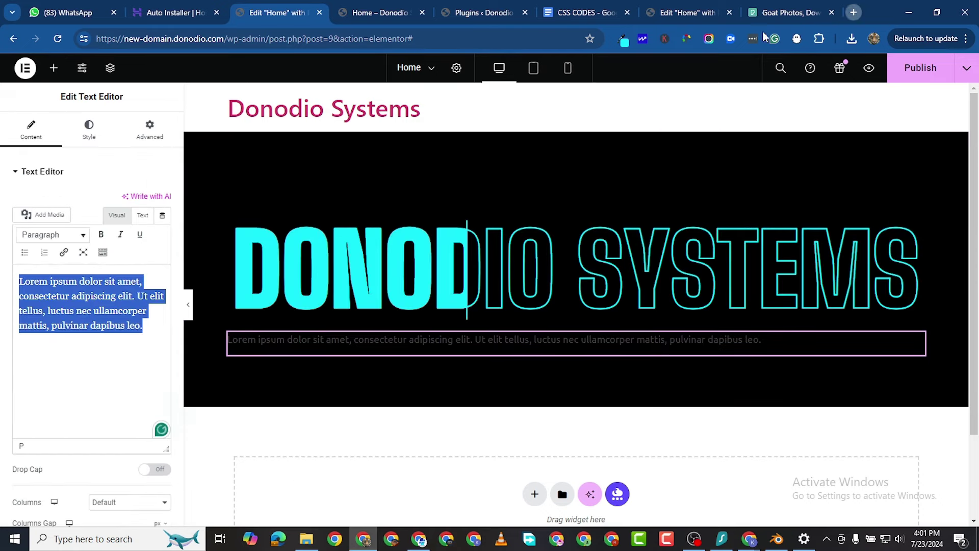
Search the web for "lorem ipsum generator" in a new tab and open the loremipsum.io result.
key(ctrl+t)
text(LOREM)
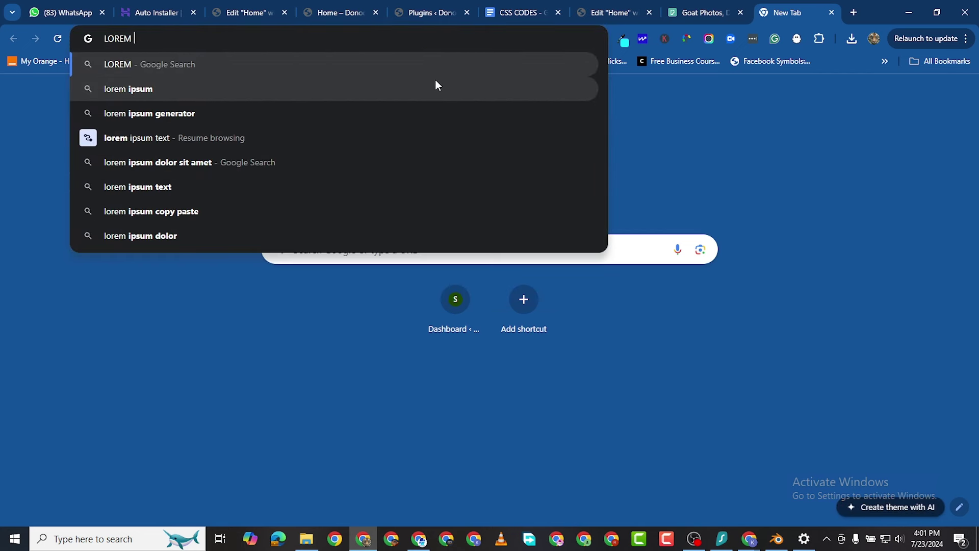
click(285, 115)
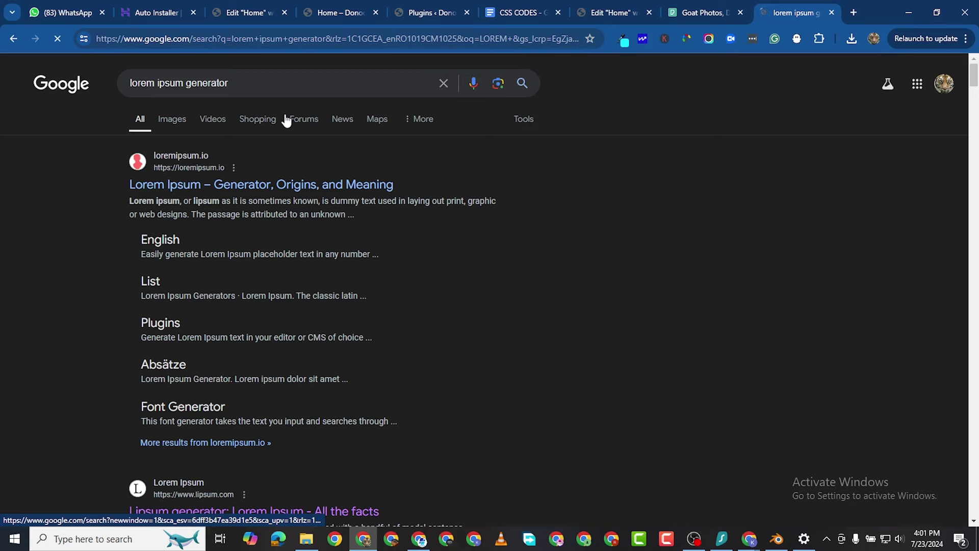
click(280, 194)
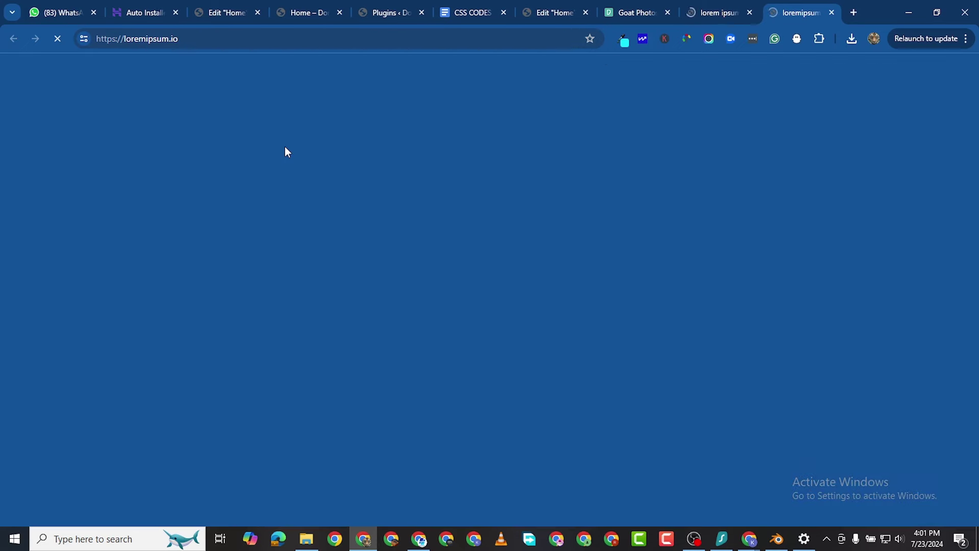
Refine the search to "lorem ipsum generator ENGLISH" and open the lipsum.com result.
click(726, 14)
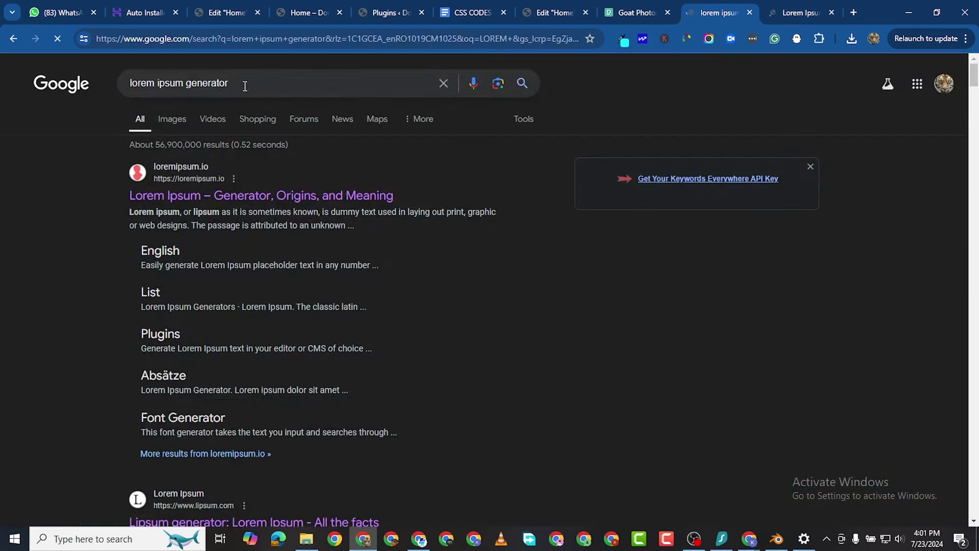
click(257, 82)
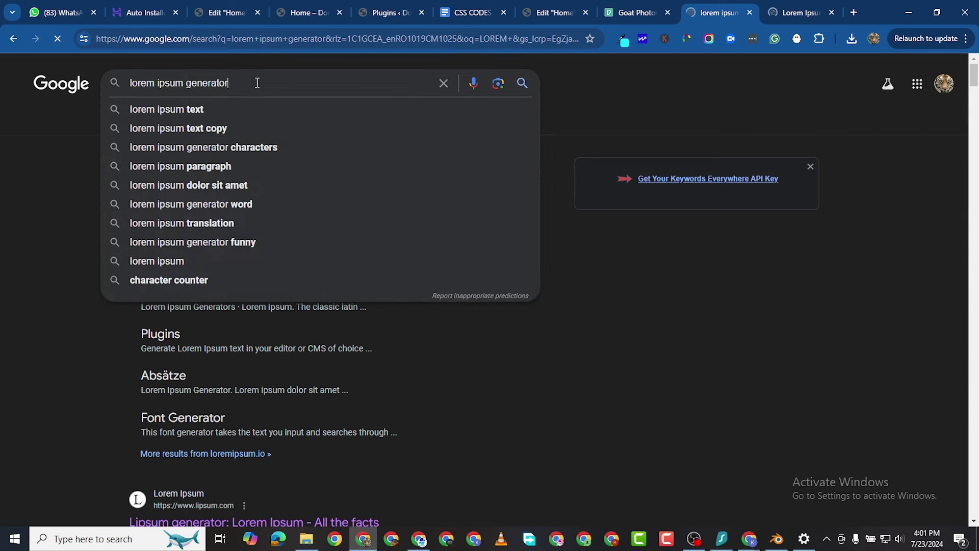
text(ENGLISH)
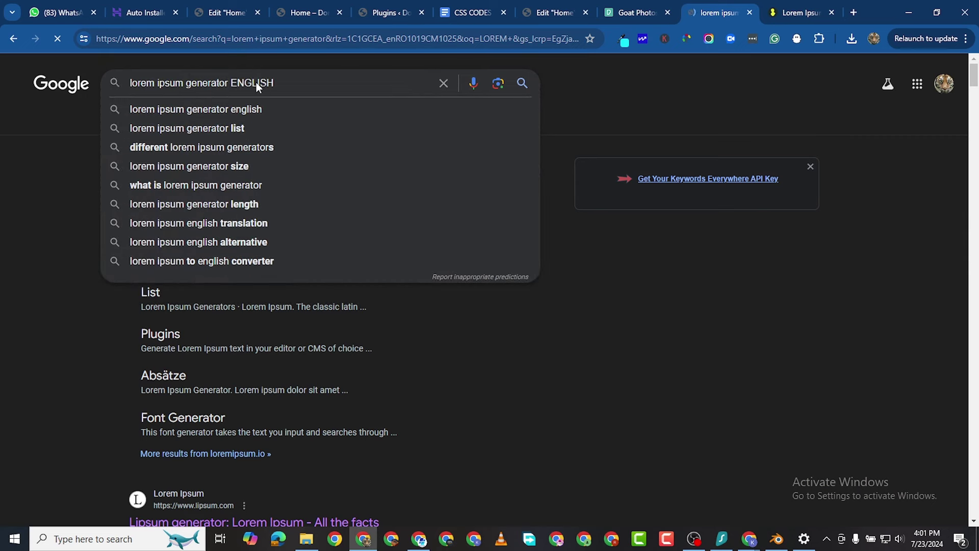
key(Return)
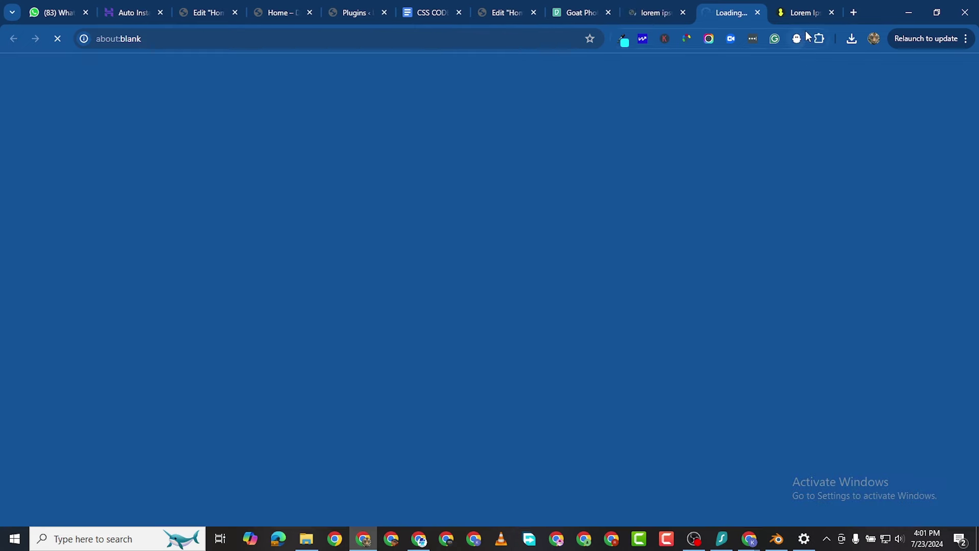
Close the loremipsum.io and search results tabs, keeping lipsum.com open.
click(831, 18)
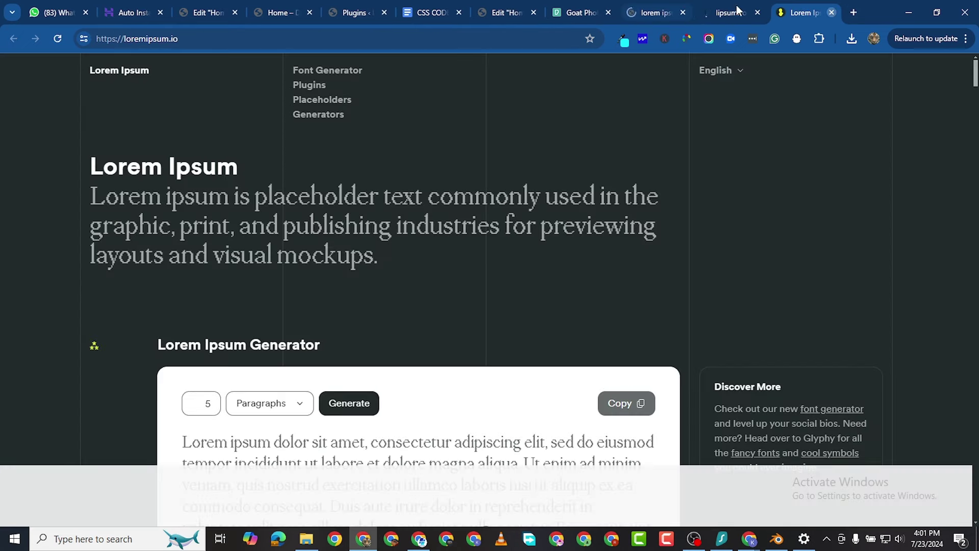
key(ctrl+w)
click(733, 14)
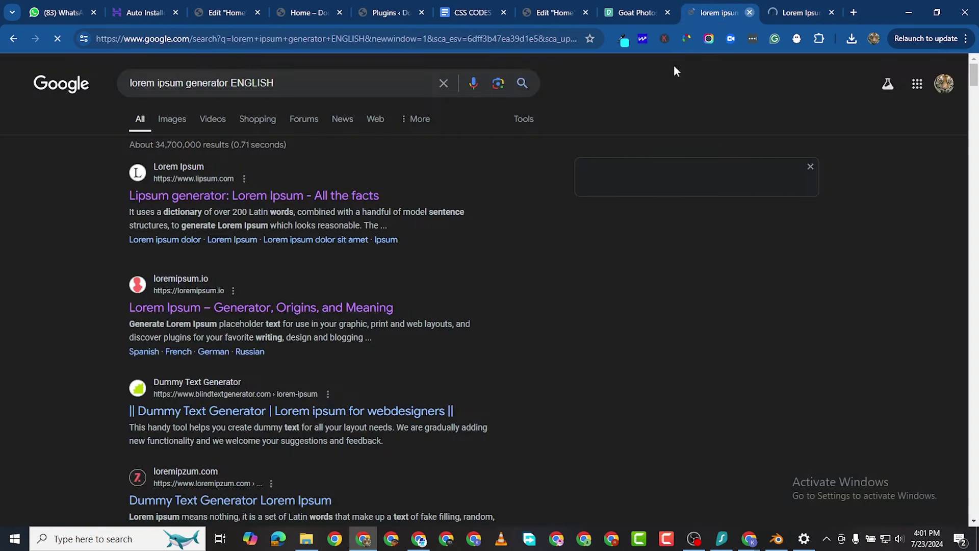
key(ctrl+w)
Copy the "Why do we use it?" passage from "It is a long established fact" through "readable English" on lipsum.com.
scroll(410, 354, down, 3)
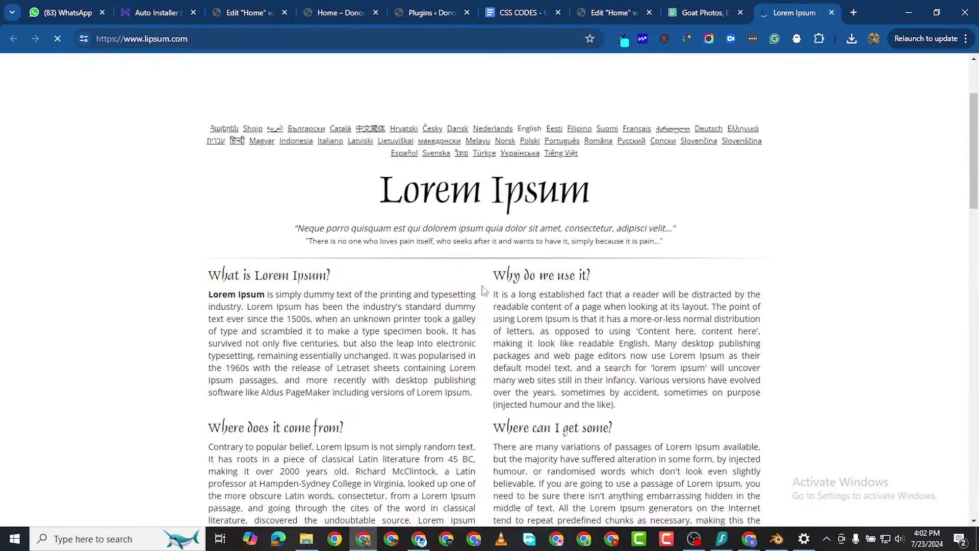
drag(493, 298, 612, 522)
click(535, 290)
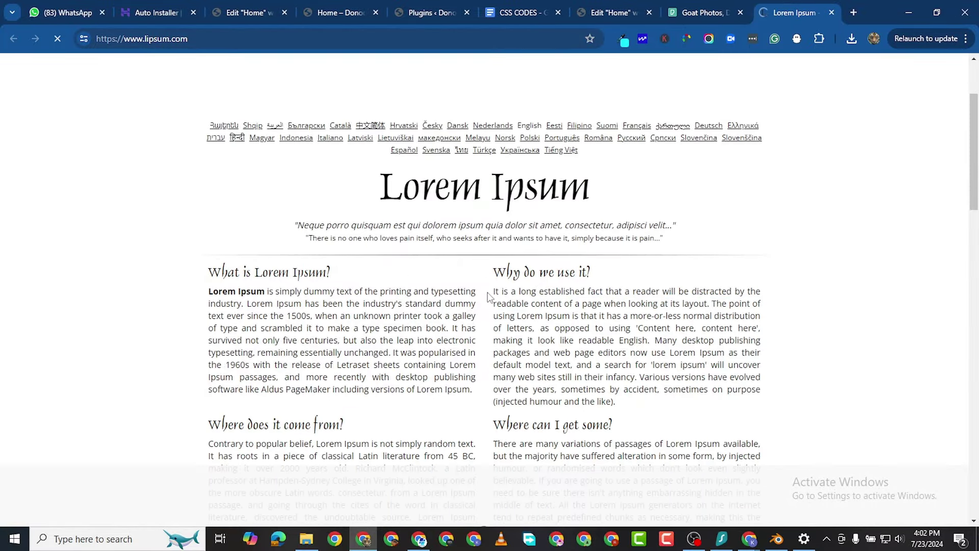
drag(509, 301, 611, 343)
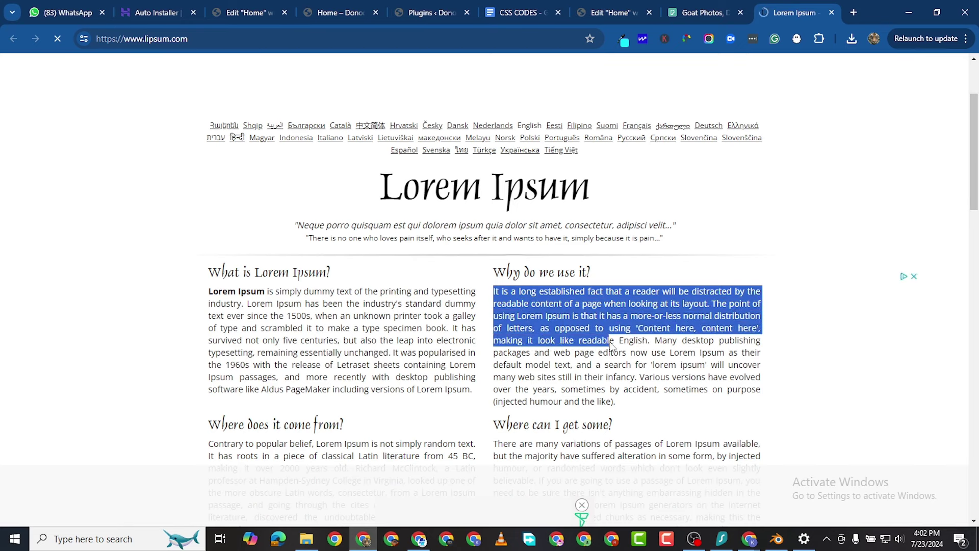
right_click(617, 310)
click(650, 102)
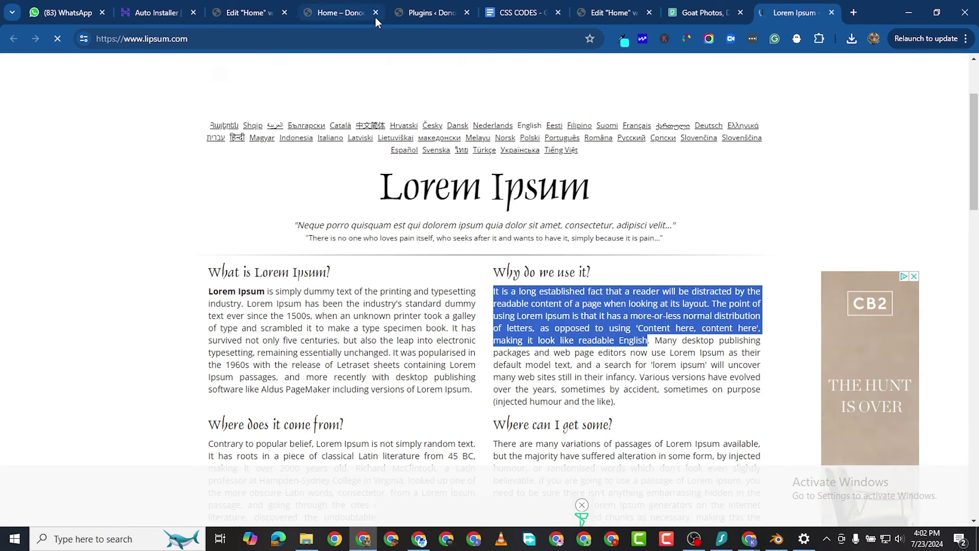
Reload the Home page preview, return to its Elementor editor tab, and publish the current changes.
click(431, 12)
click(337, 13)
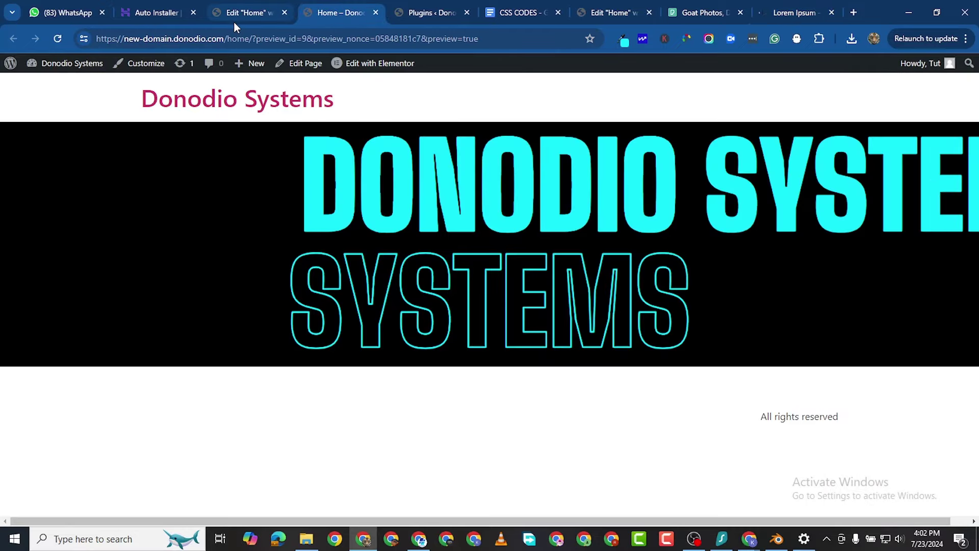
click(58, 38)
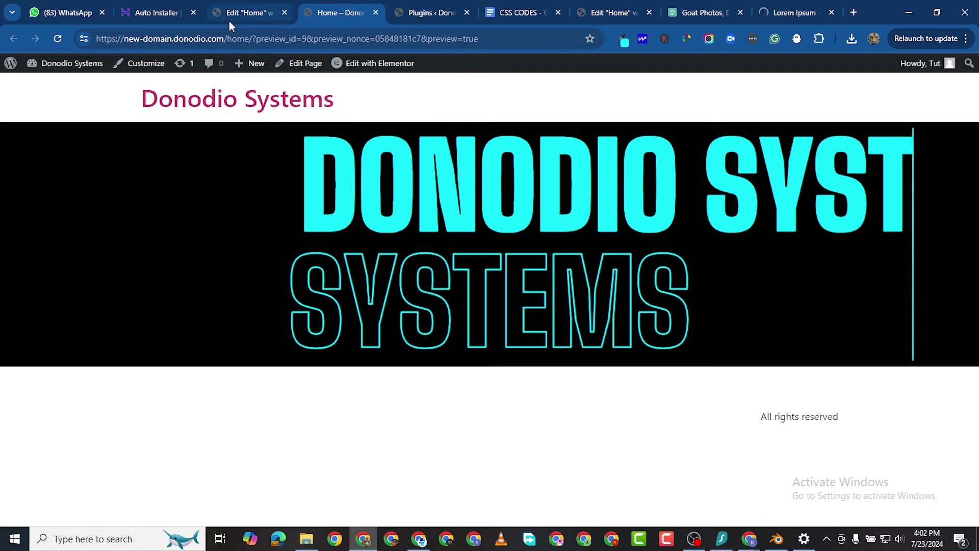
click(244, 13)
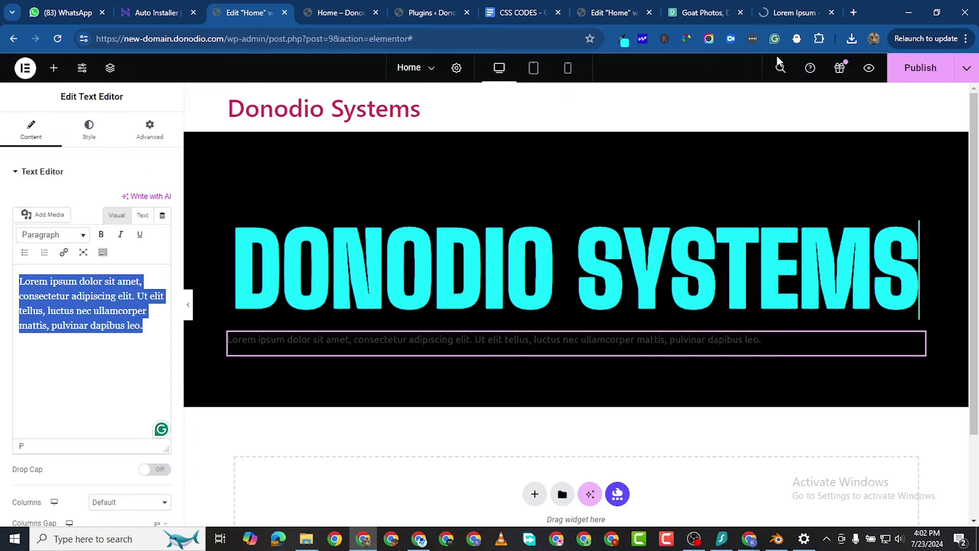
click(924, 69)
Replace the Text Editor placeholder with the copied passage and delete everything after "looking at its layout.".
right_click(46, 292)
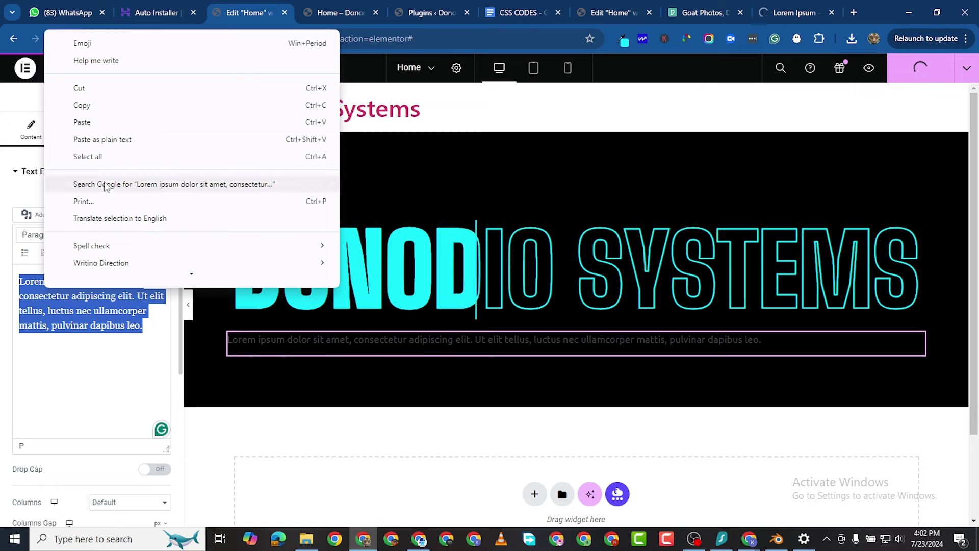
click(102, 122)
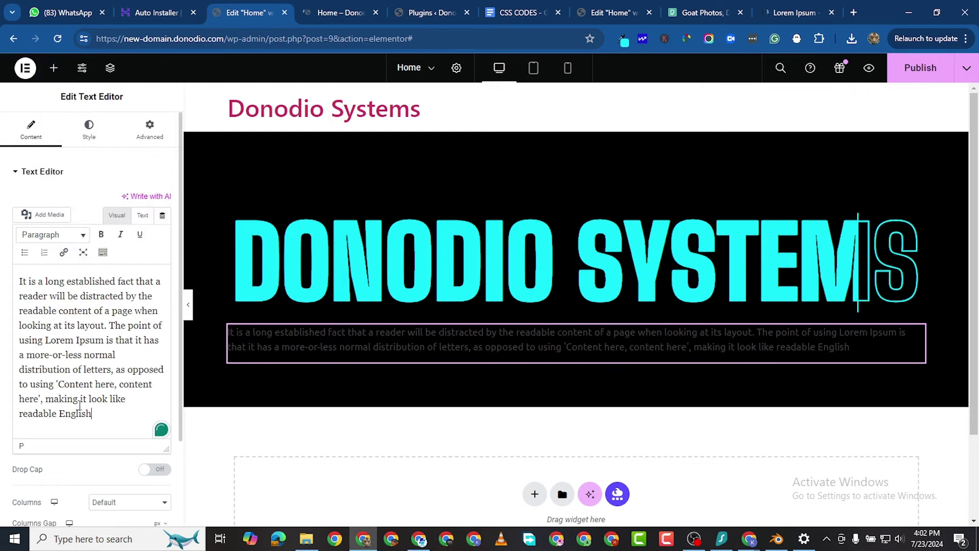
drag(111, 325, 142, 407)
key(BackSpace)
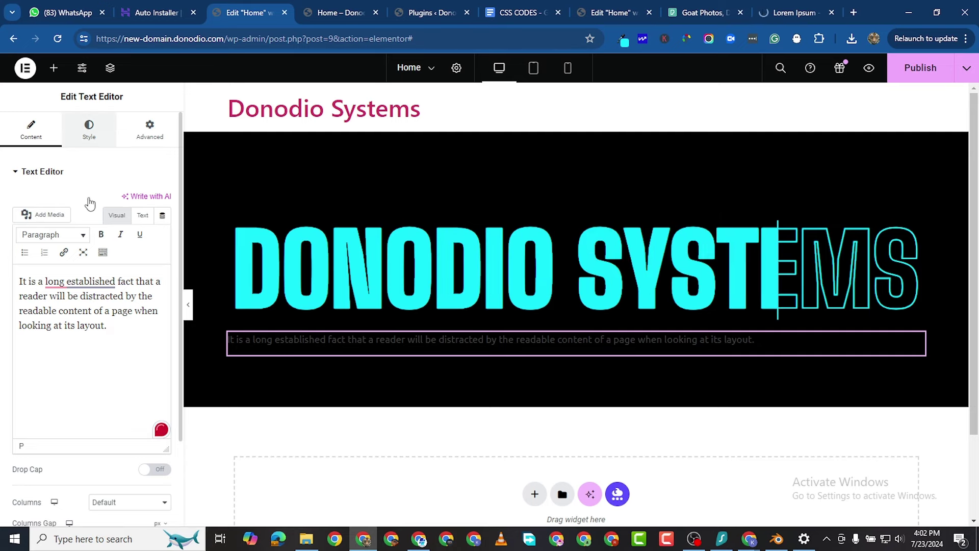
Change the text color of the paragraph under the DONODIO SYSTEMS heading to white.
click(89, 130)
click(163, 226)
click(94, 276)
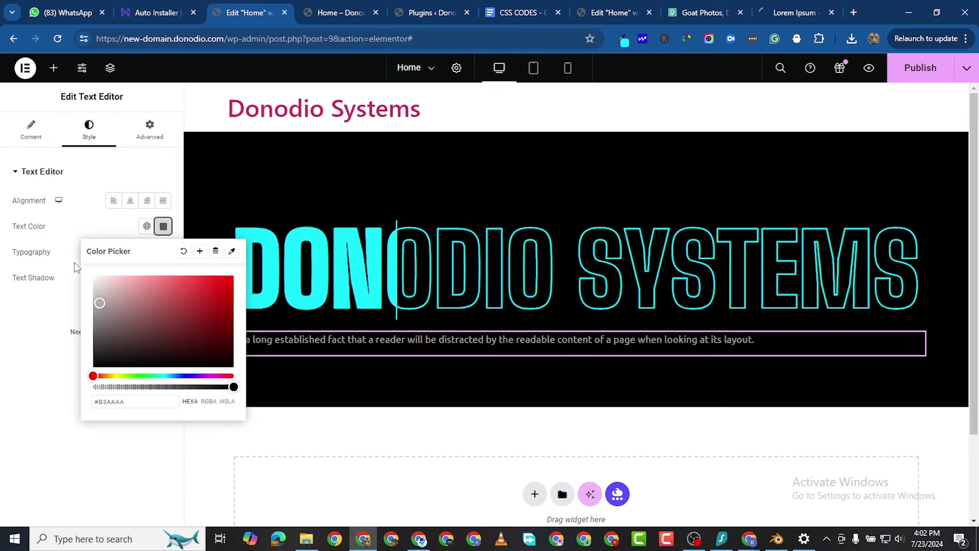
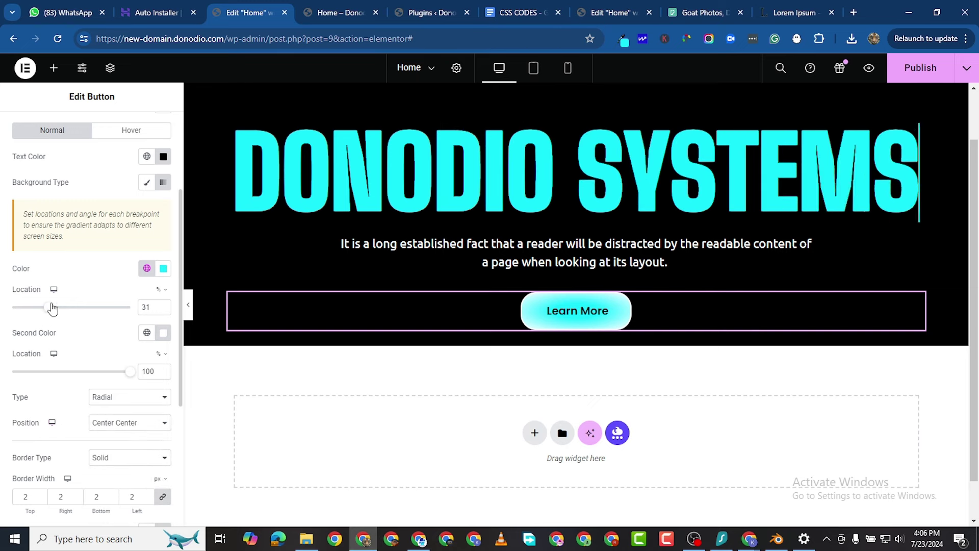
Set the first color's location in the Learn More button's radial gradient to 30%.
drag(67, 315, 4, 326)
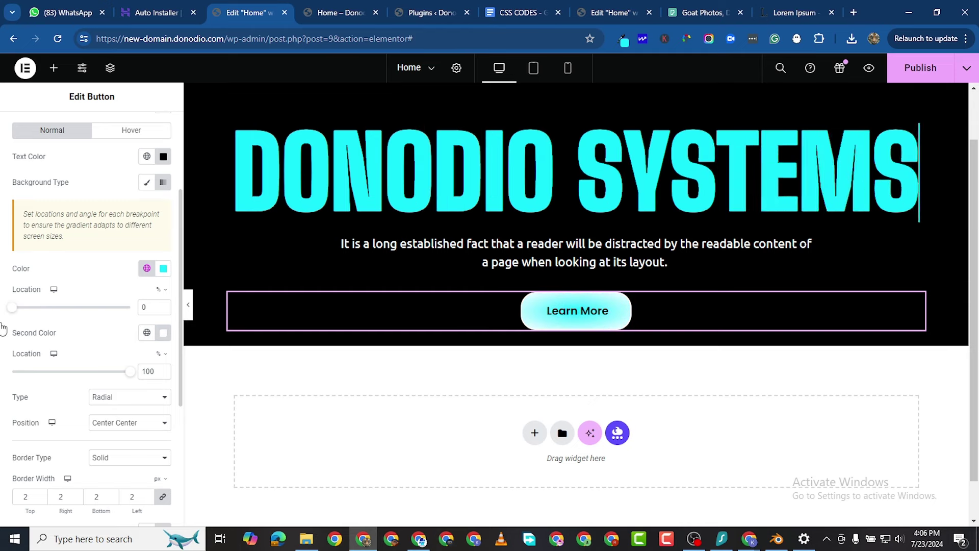
drag(34, 321, 50, 321)
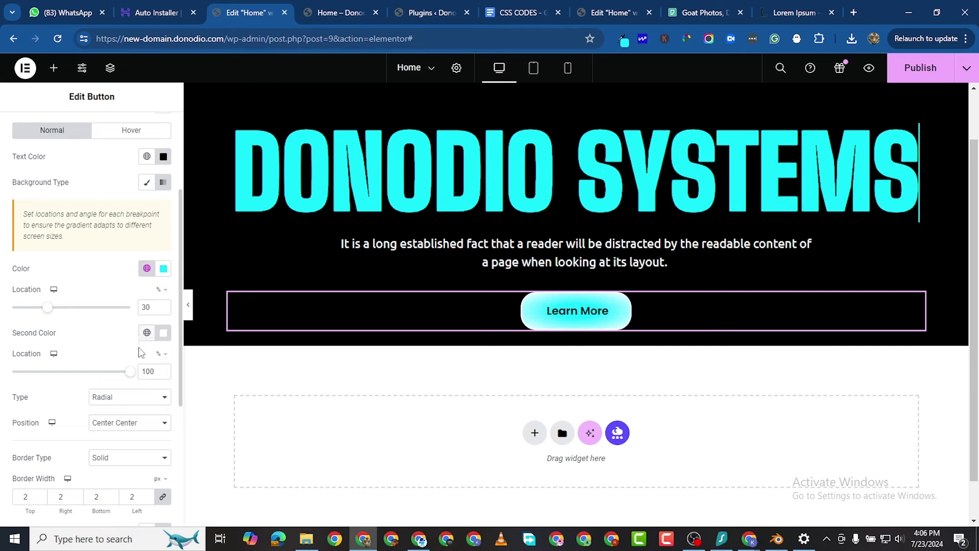
Try the Center Right position for the Learn More button's gradient and set it back to Center Center.
scroll(117, 449, down, 1)
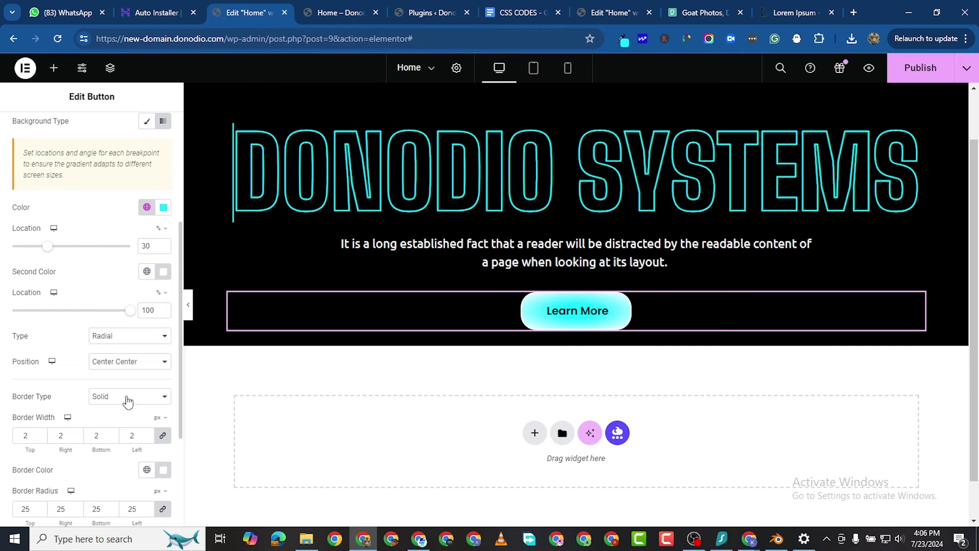
click(108, 363)
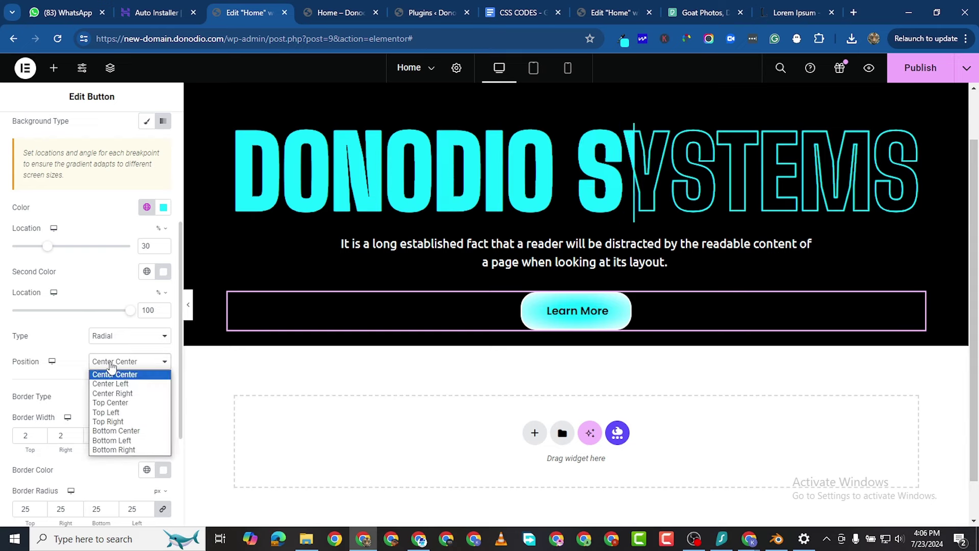
click(137, 393)
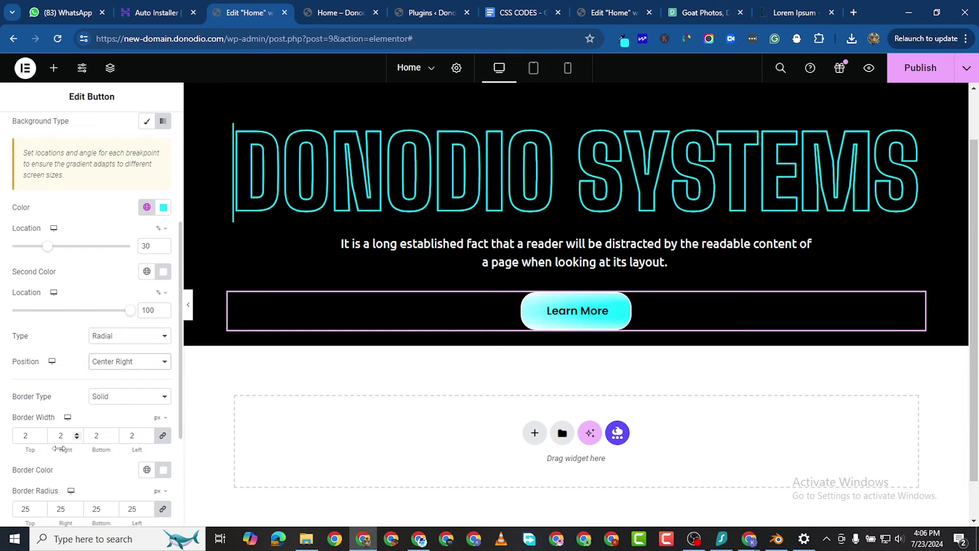
click(105, 362)
click(105, 364)
click(105, 363)
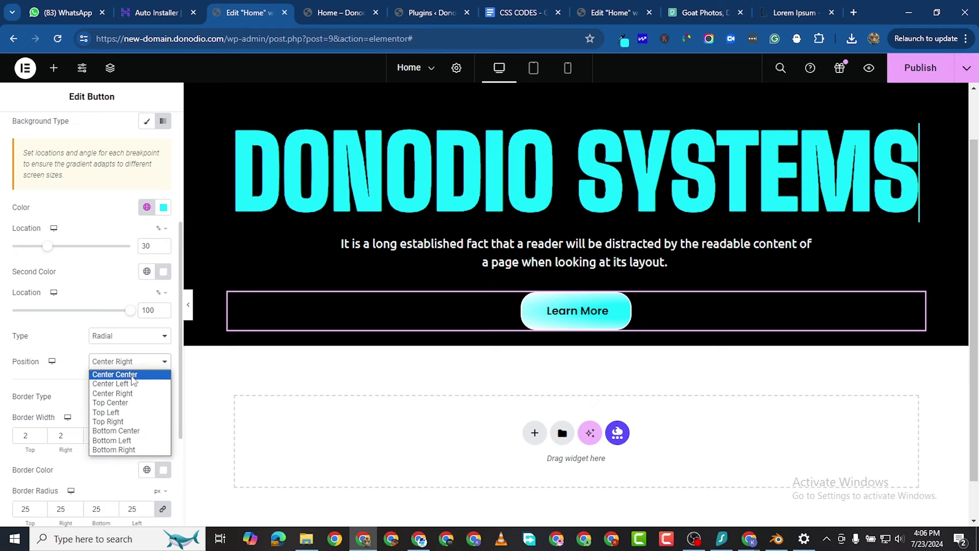
click(114, 374)
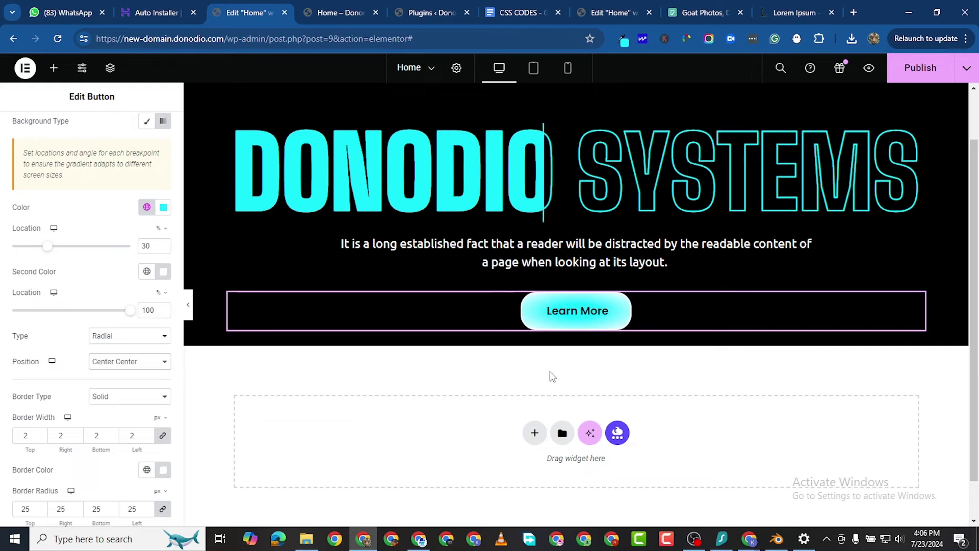
Set the hero container's padding to 160 px at the top and 80 px at the bottom.
scroll(536, 378, up, 1)
scroll(552, 396, down, 1)
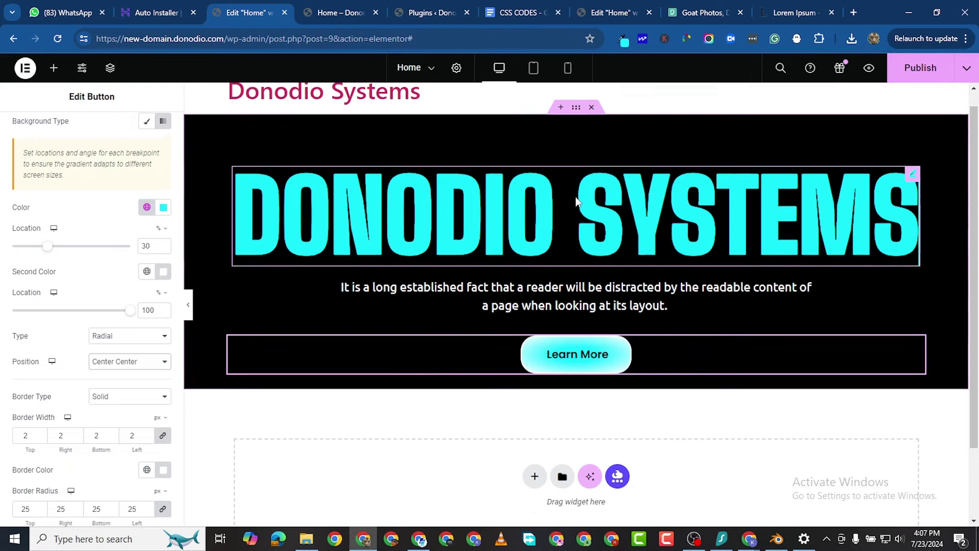
scroll(573, 136, up, 1)
click(185, 189)
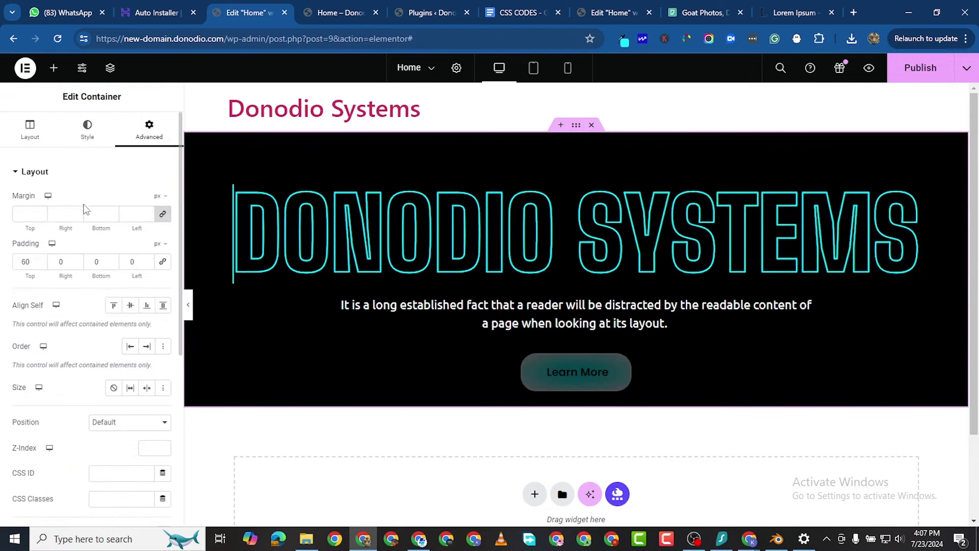
click(22, 261)
text(1)
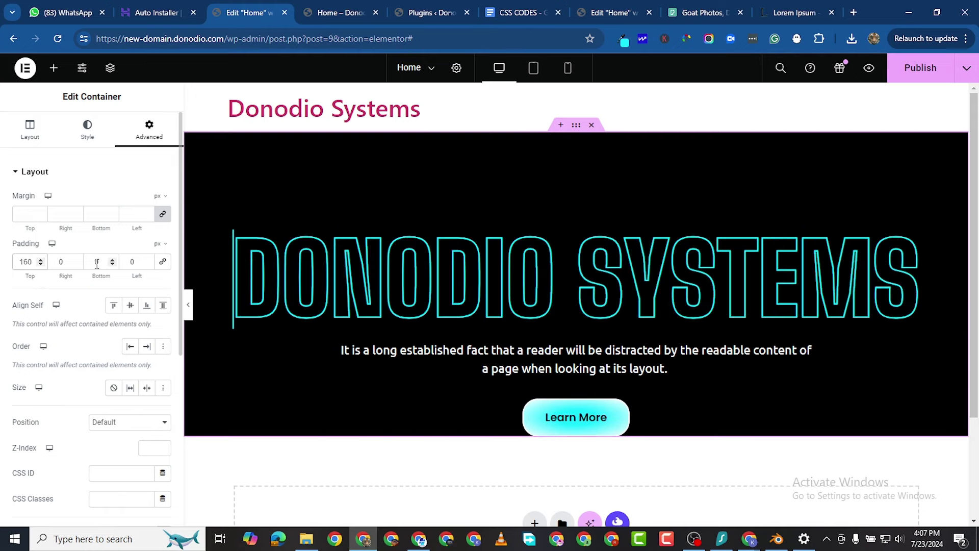
click(98, 262)
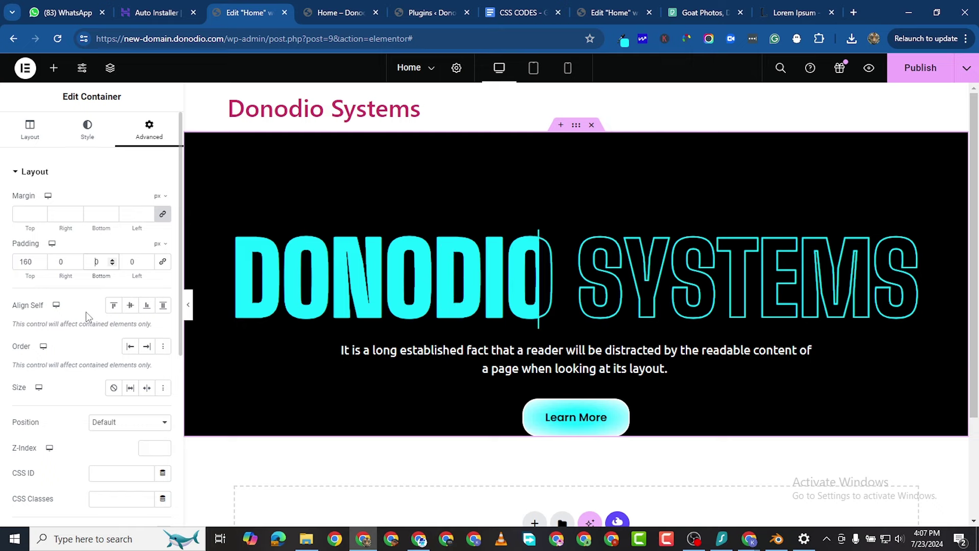
text(8)
Publish the page with the updated hero section and switch to the Home page preview.
scroll(396, 326, down, 1)
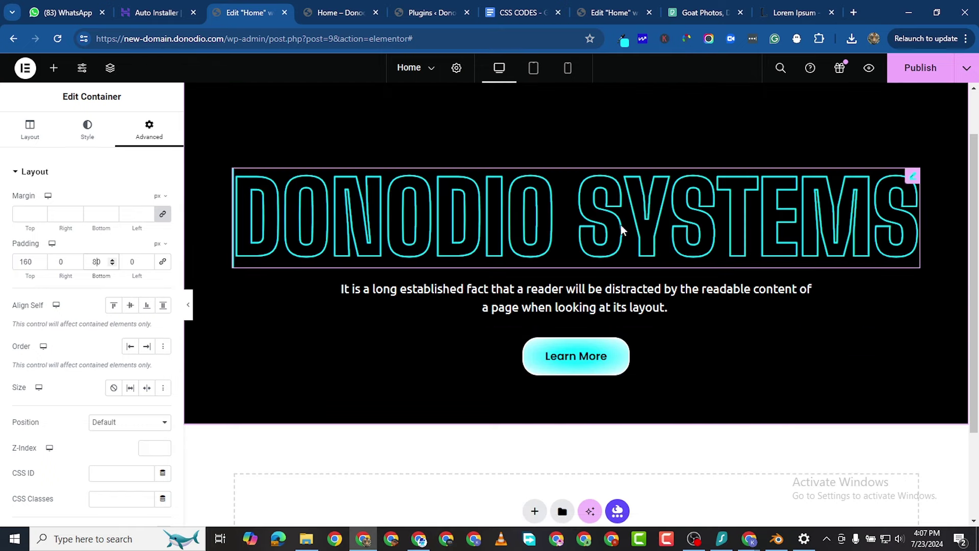
click(963, 70)
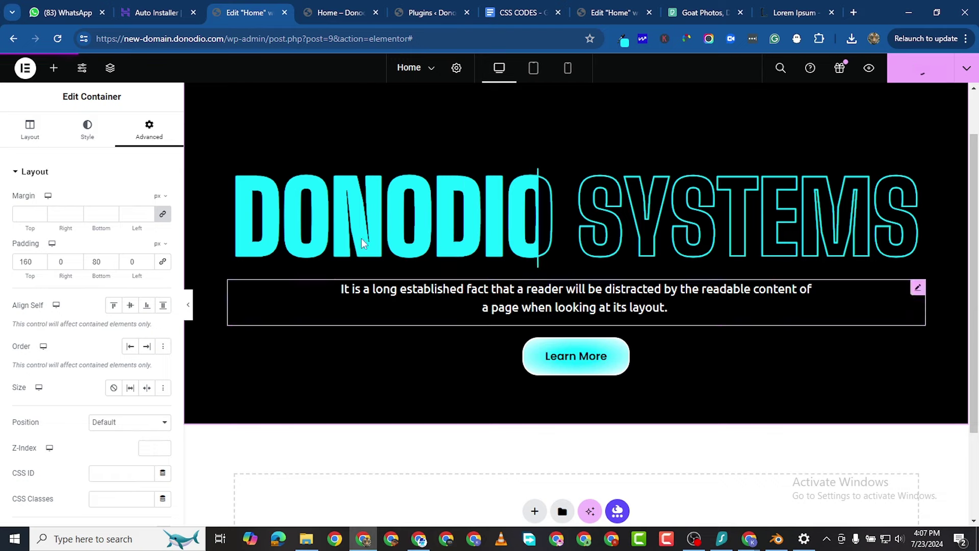
click(320, 14)
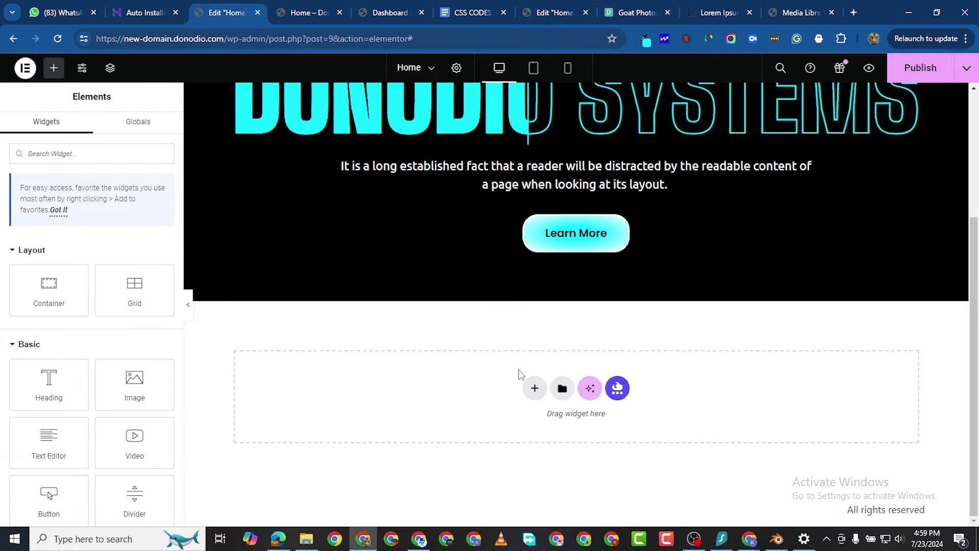
Add a Flexbox container with two equal columns below the hero section.
click(535, 389)
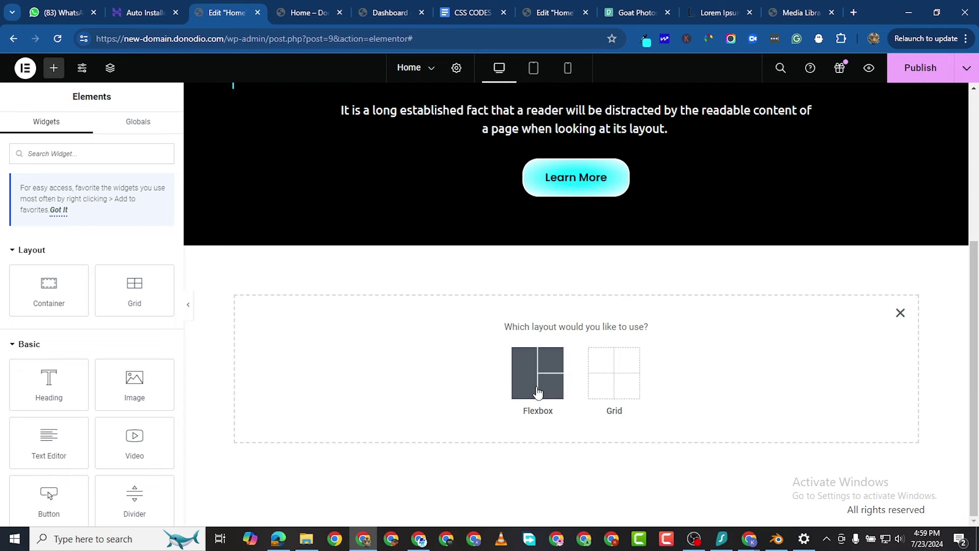
click(530, 380)
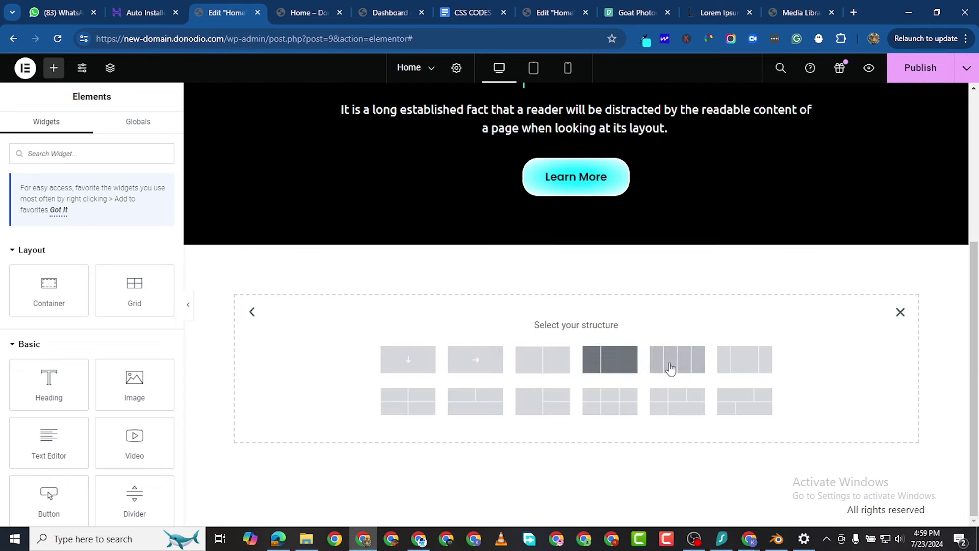
click(542, 360)
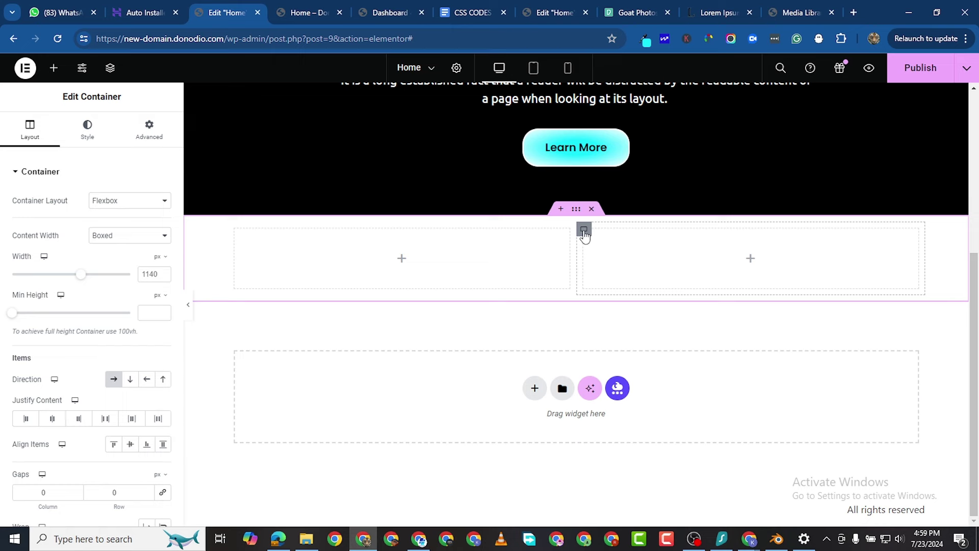
Set the background type of the new section's right column container to Slideshow.
click(584, 231)
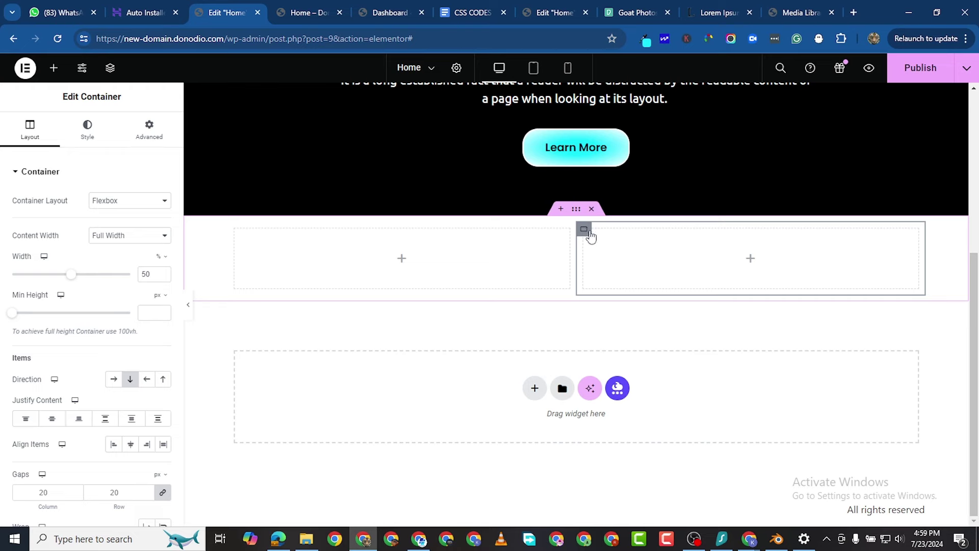
click(87, 130)
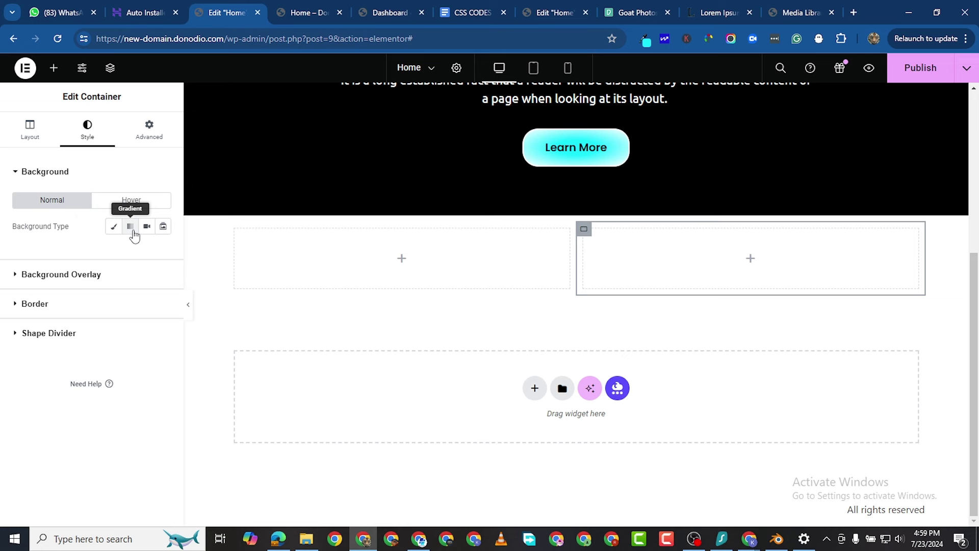
click(163, 227)
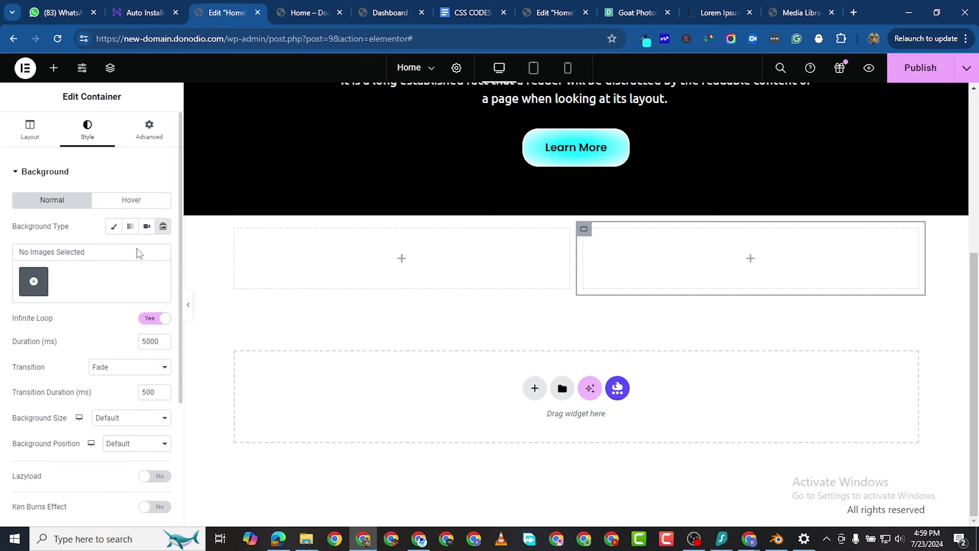
Upload images 1 and 2 from the compressor folder and create a new gallery from them for the slideshow background.
click(33, 281)
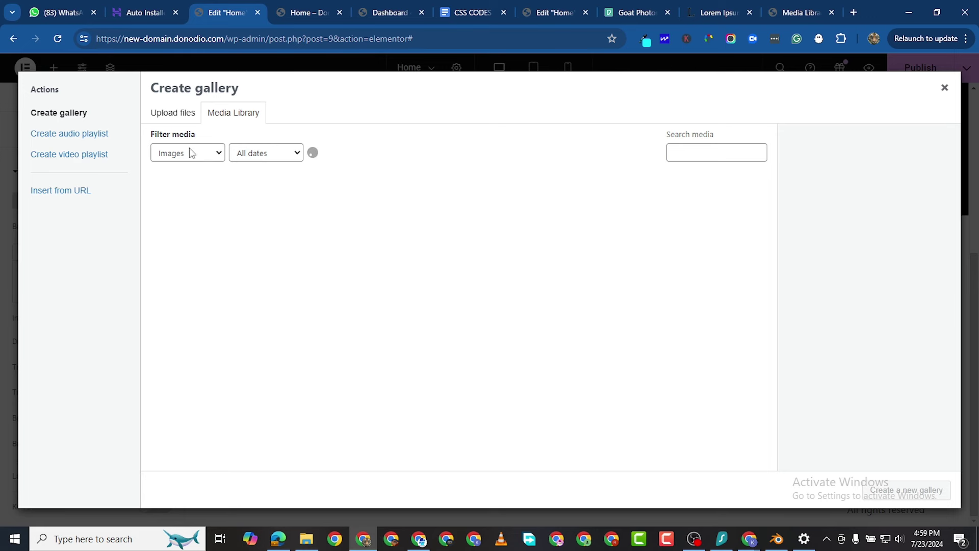
click(467, 316)
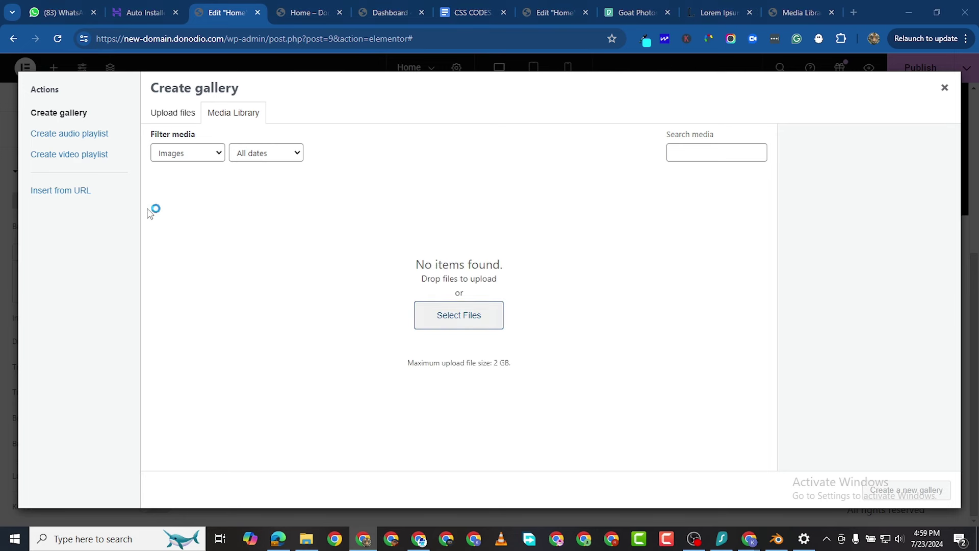
drag(139, 160, 240, 66)
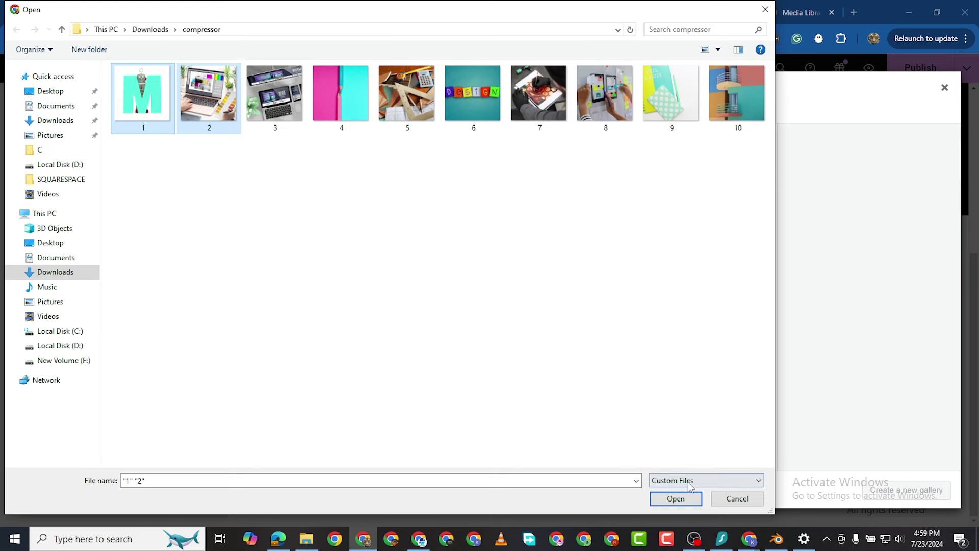
click(675, 498)
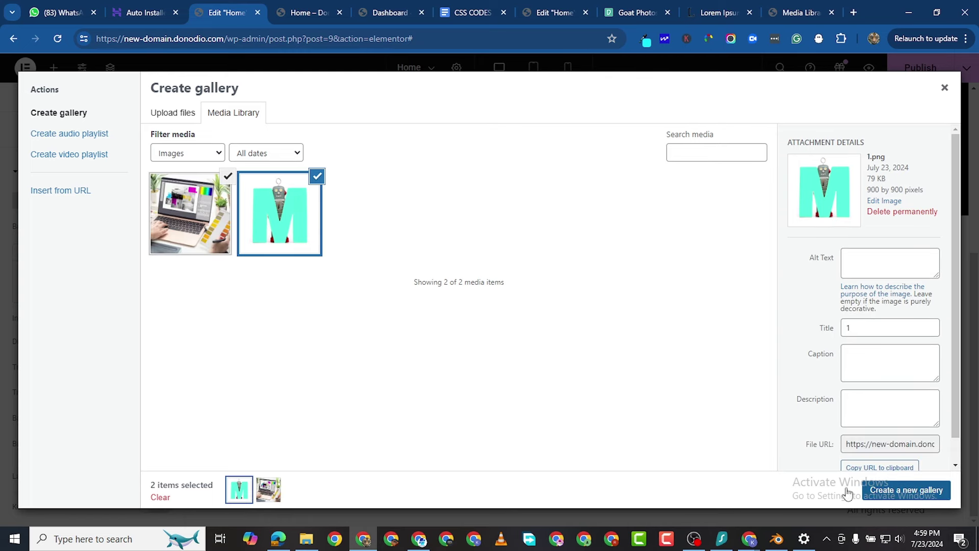
click(898, 491)
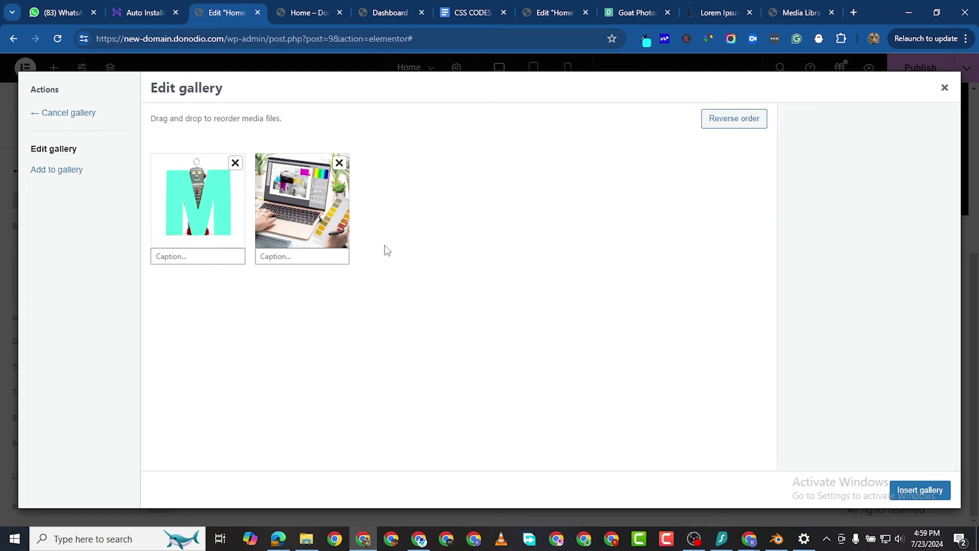
Insert the two-image gallery as the background slideshow of the right-hand inner container.
click(920, 491)
scroll(59, 376, down, 1)
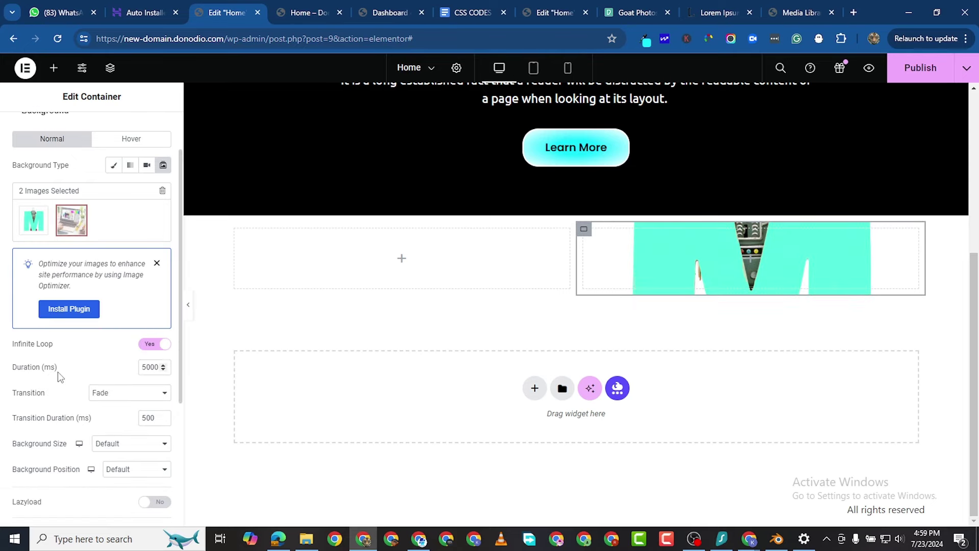
scroll(41, 147, up, 1)
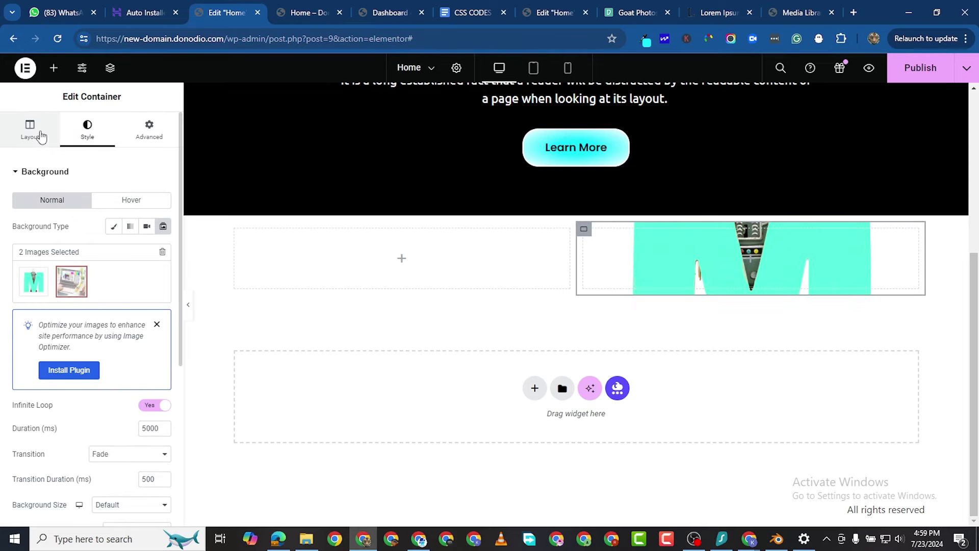
Set the minimum height of the slideshow container to 500 px.
click(31, 130)
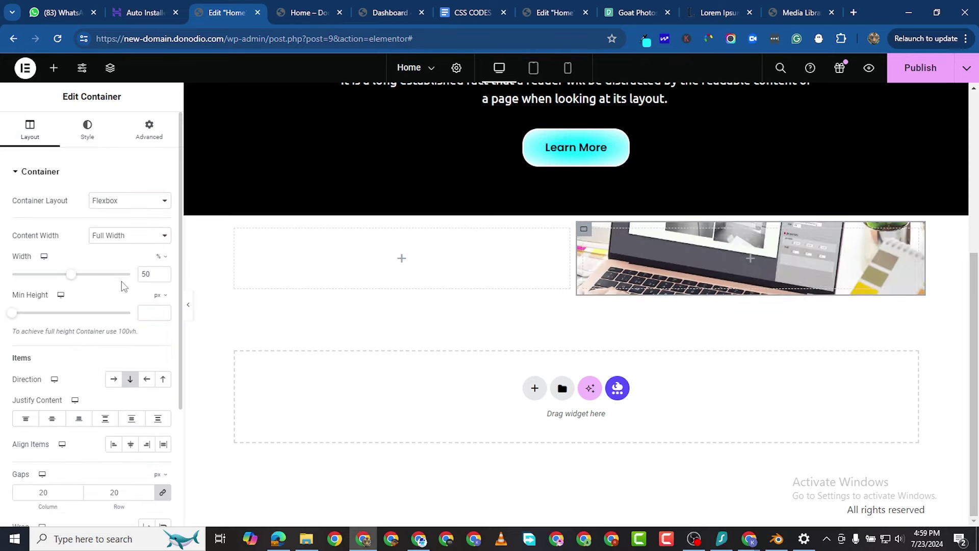
drag(14, 320, 56, 320)
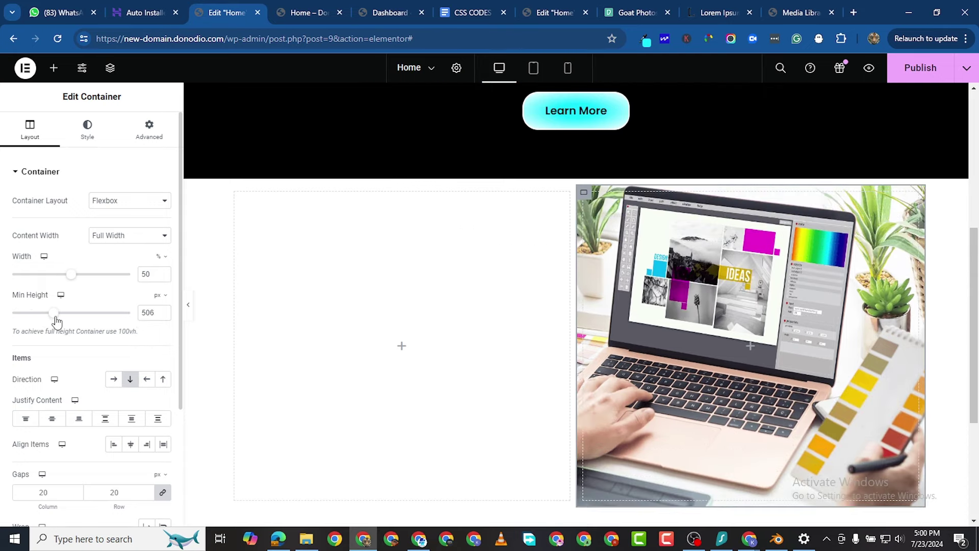
double_click(163, 317)
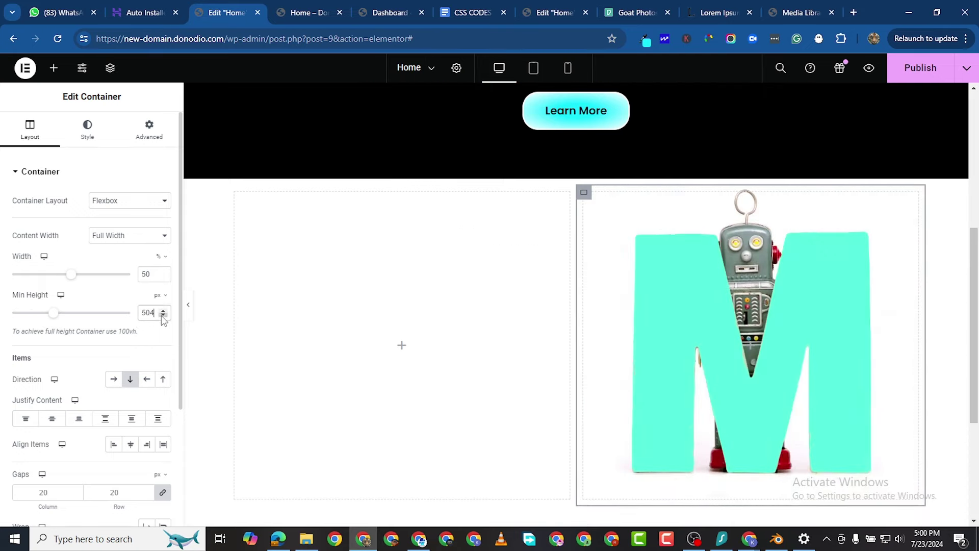
double_click(162, 316)
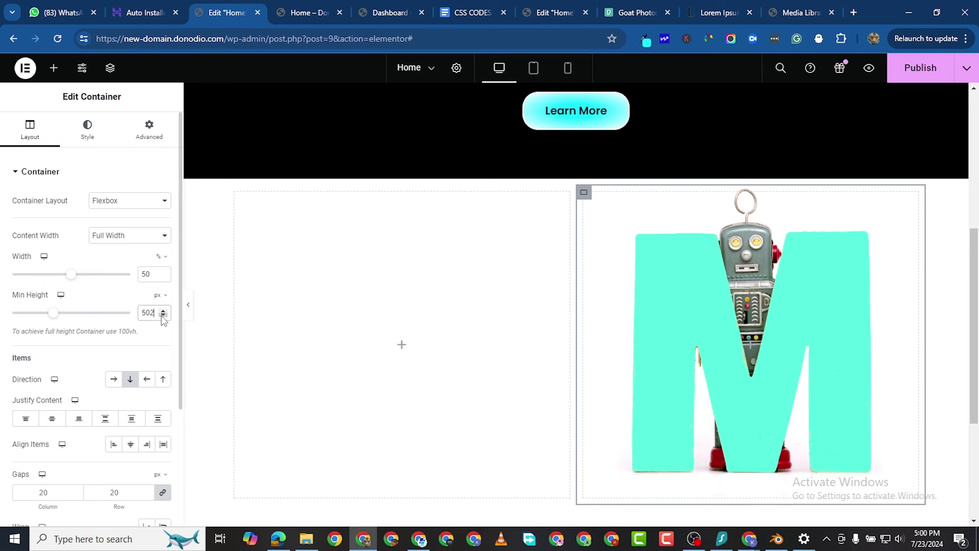
double_click(163, 317)
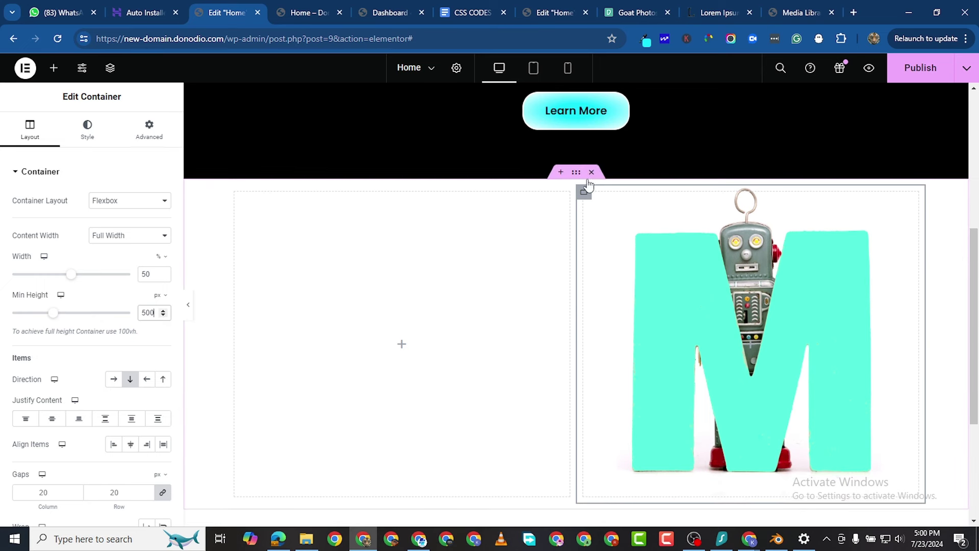
Set the boxed content width of the parent container holding both columns to 1000 px.
click(577, 173)
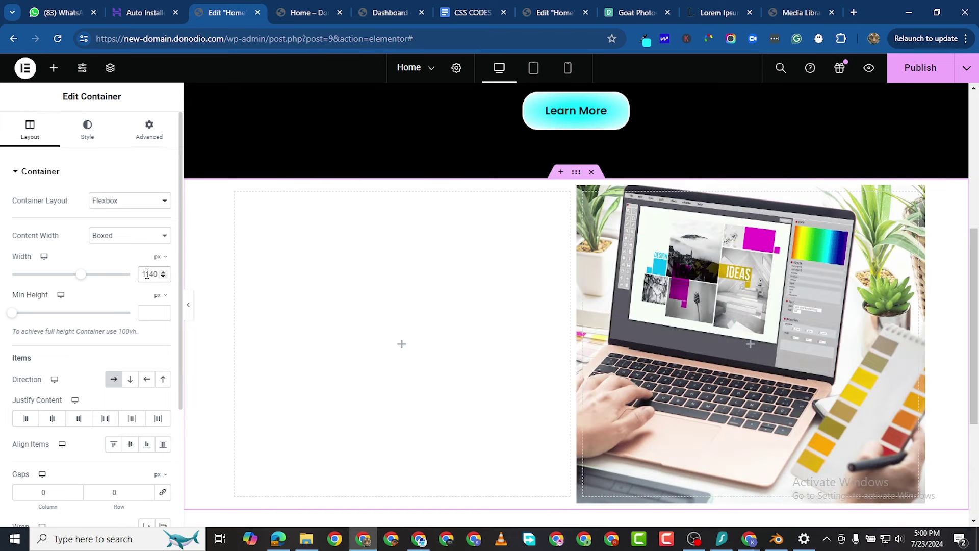
double_click(147, 274)
text(100)
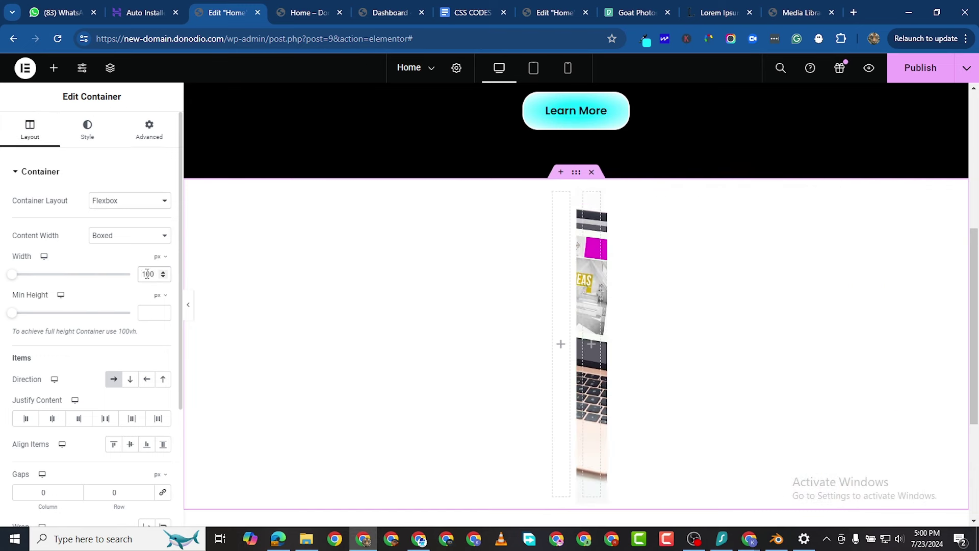
text(0)
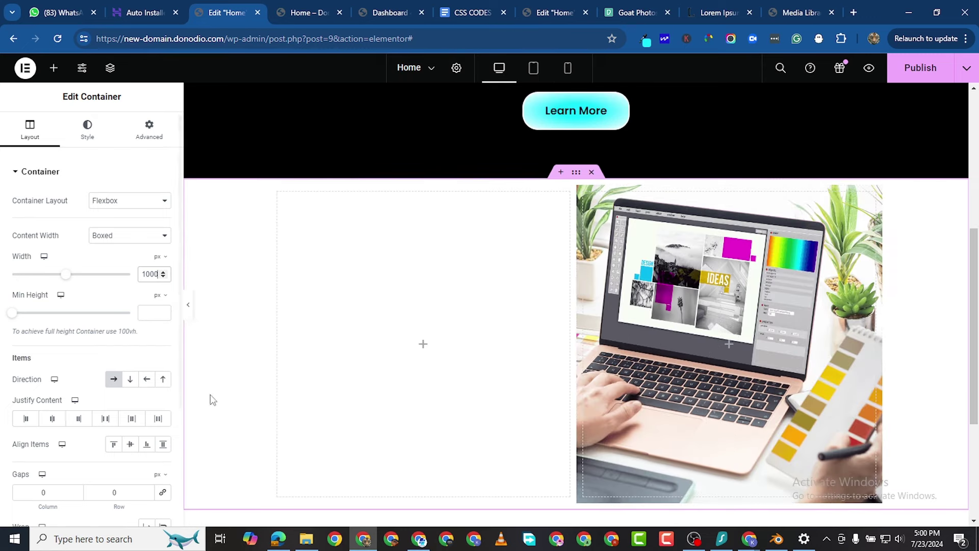
Give the parent container a classic background in solid black, #000000, and check it against the hero section above.
scroll(695, 390, down, 1)
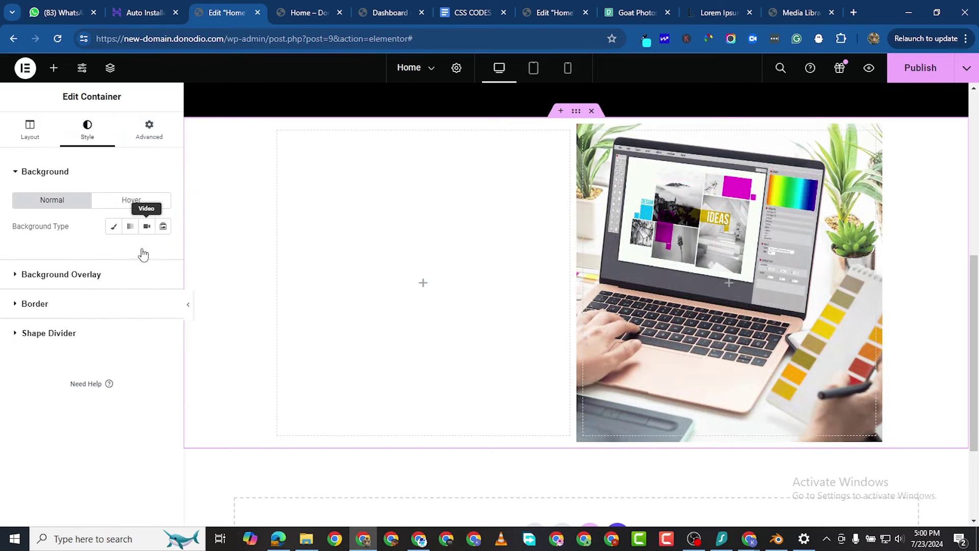
click(113, 227)
click(163, 251)
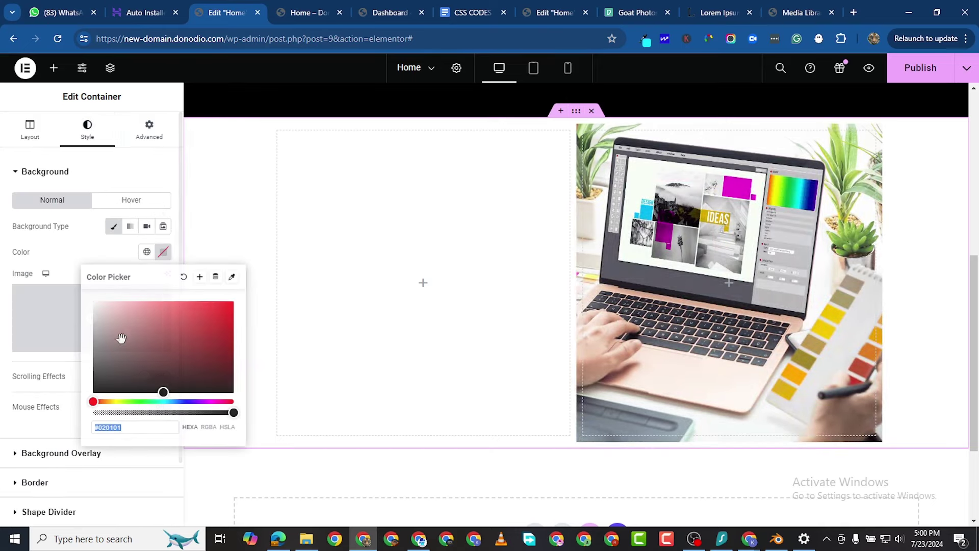
click(112, 370)
drag(107, 383, 72, 413)
click(438, 212)
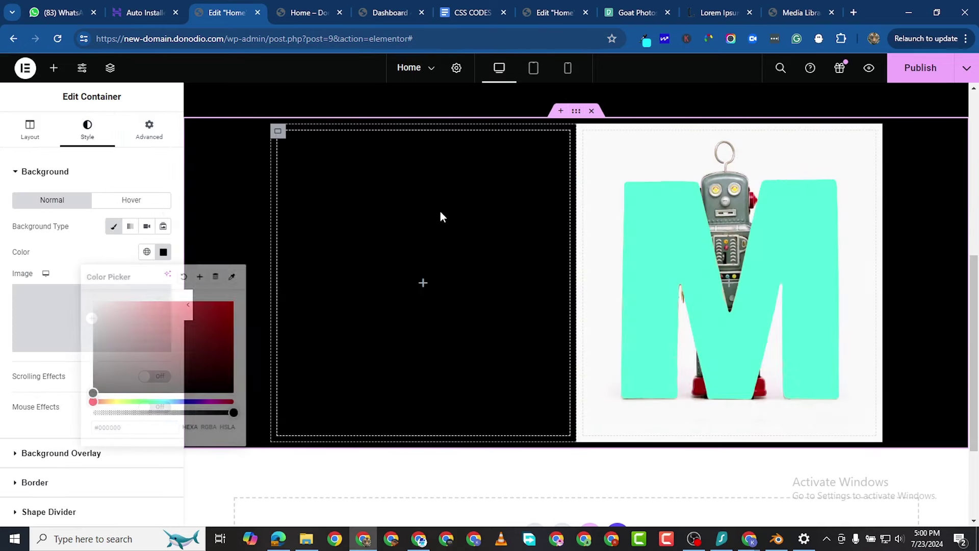
scroll(507, 224, up, 3)
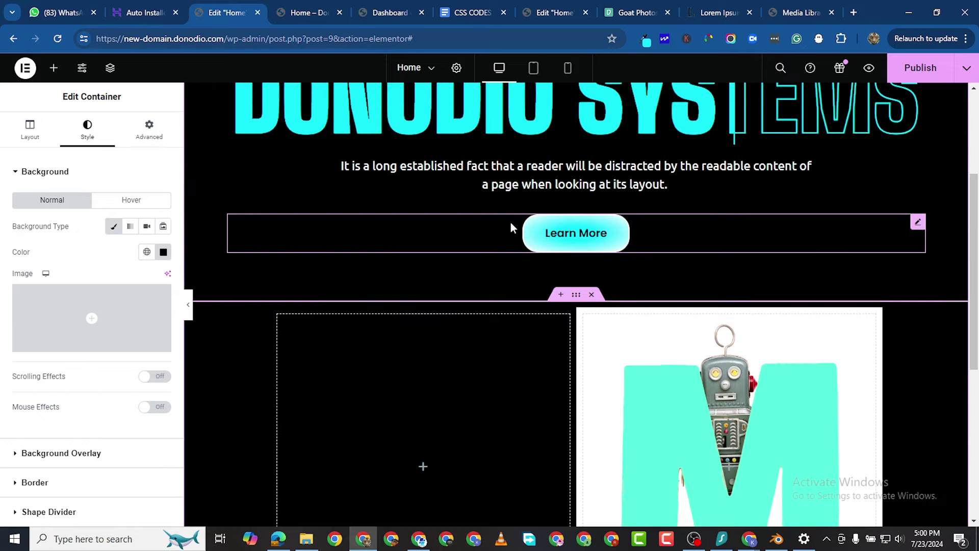
scroll(511, 226, down, 3)
scroll(373, 288, up, 1)
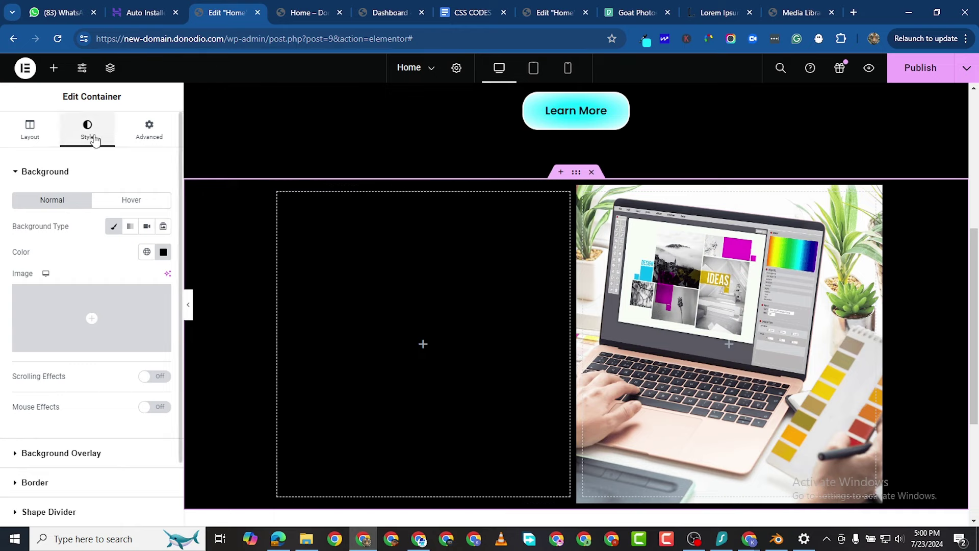
Add a Heading, a Text Editor and a Button widget, stacked in that order, to the empty left column.
click(54, 68)
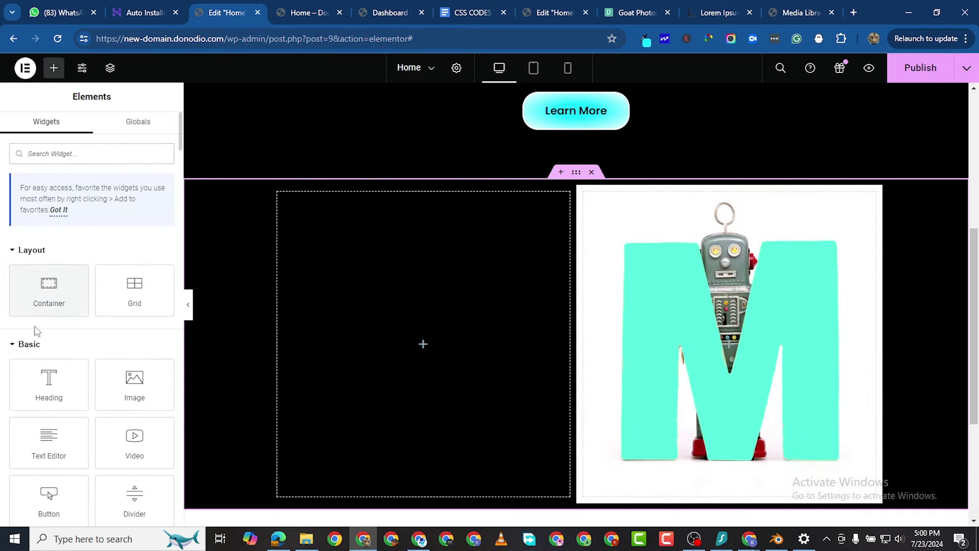
drag(58, 403, 421, 311)
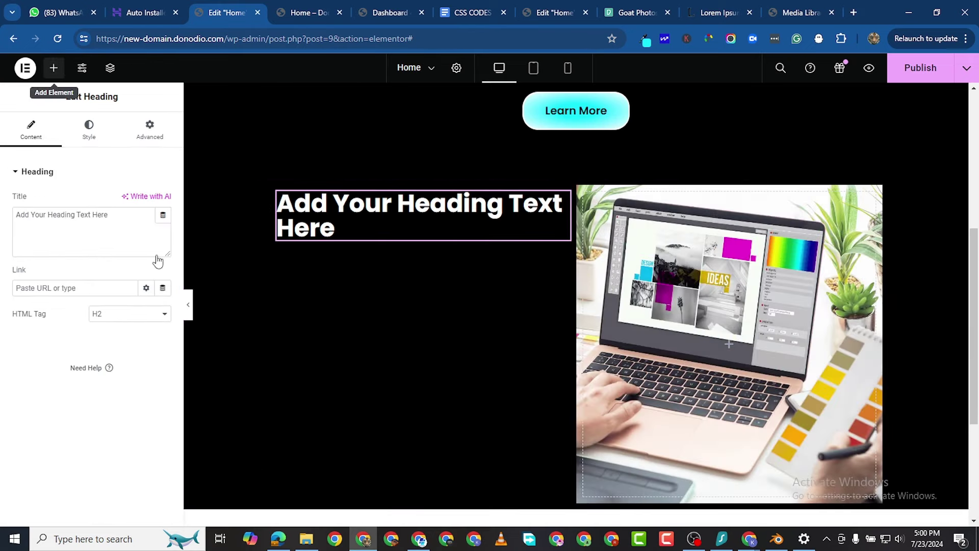
drag(49, 440, 419, 234)
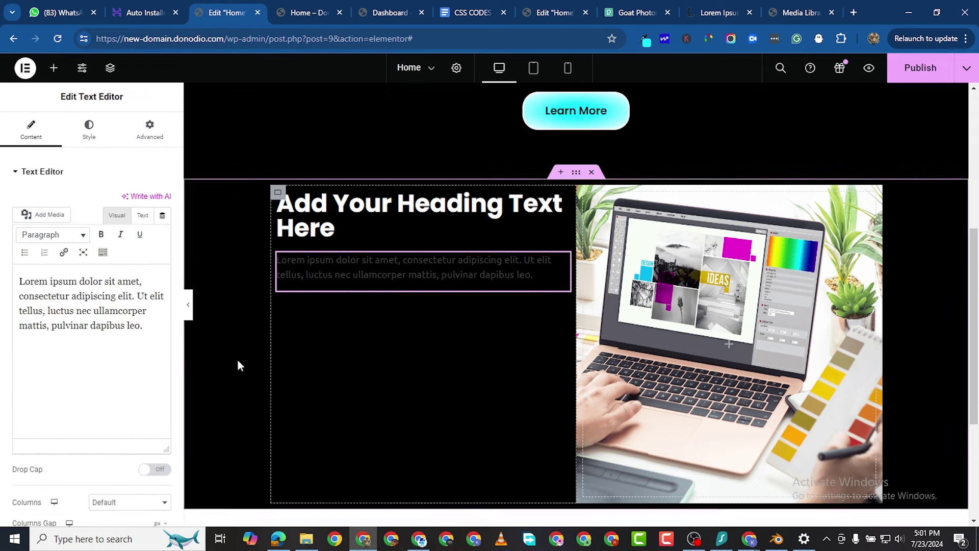
click(55, 70)
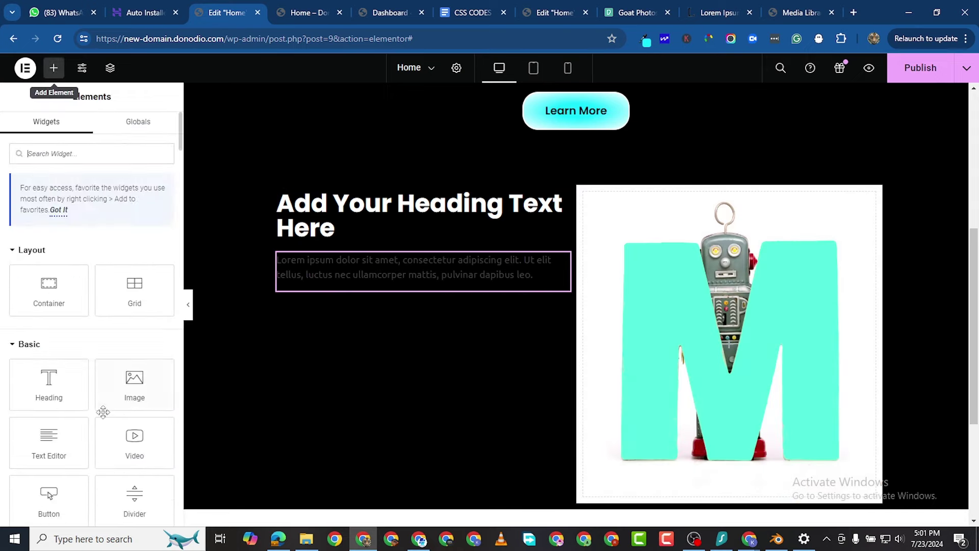
scroll(82, 375, down, 1)
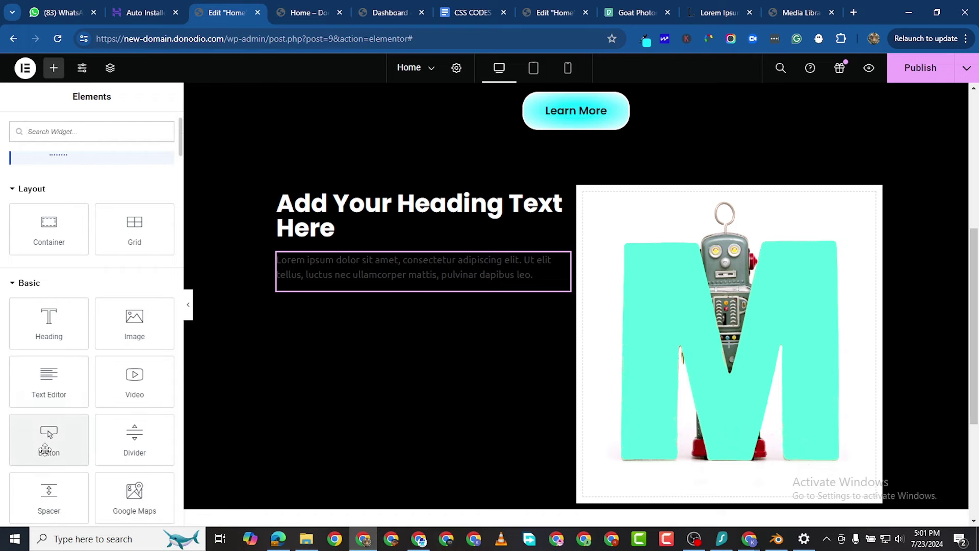
drag(48, 435, 496, 447)
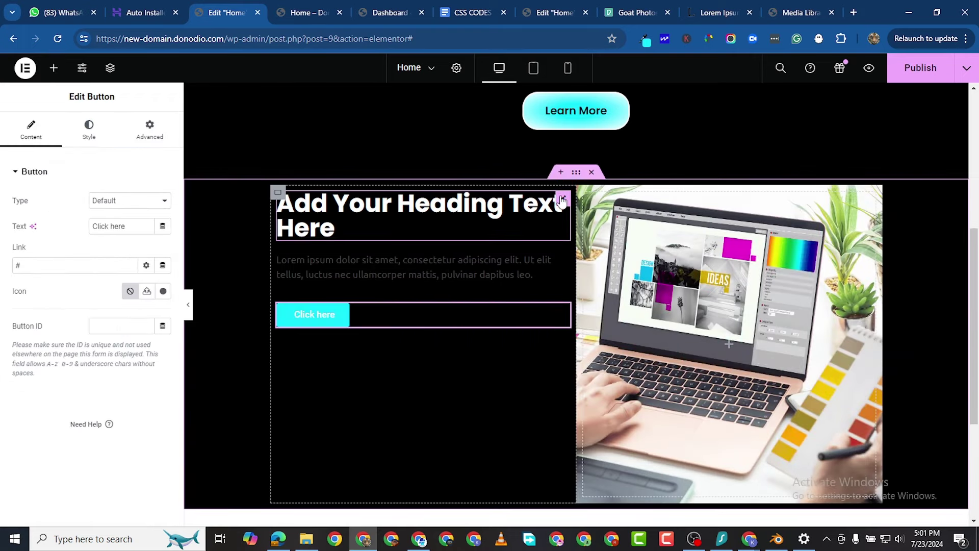
Replace the new heading's placeholder title with "ECOM WEBSITE".
click(562, 200)
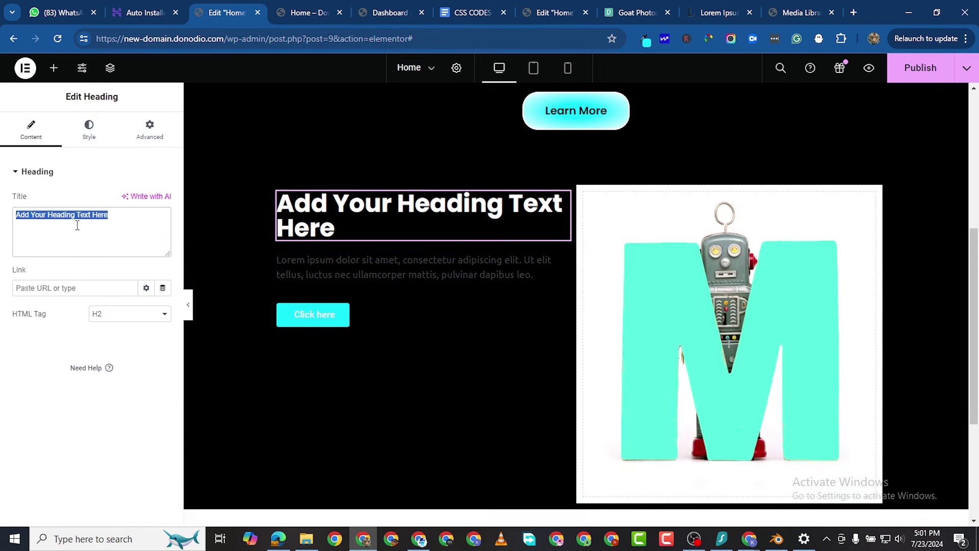
text(ec)
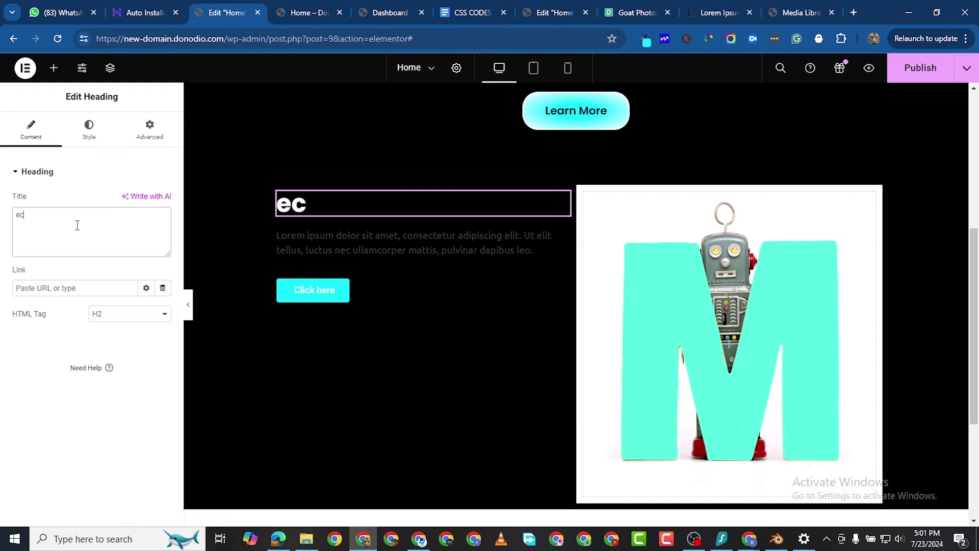
key(BackSpace)
key(BackSpace)
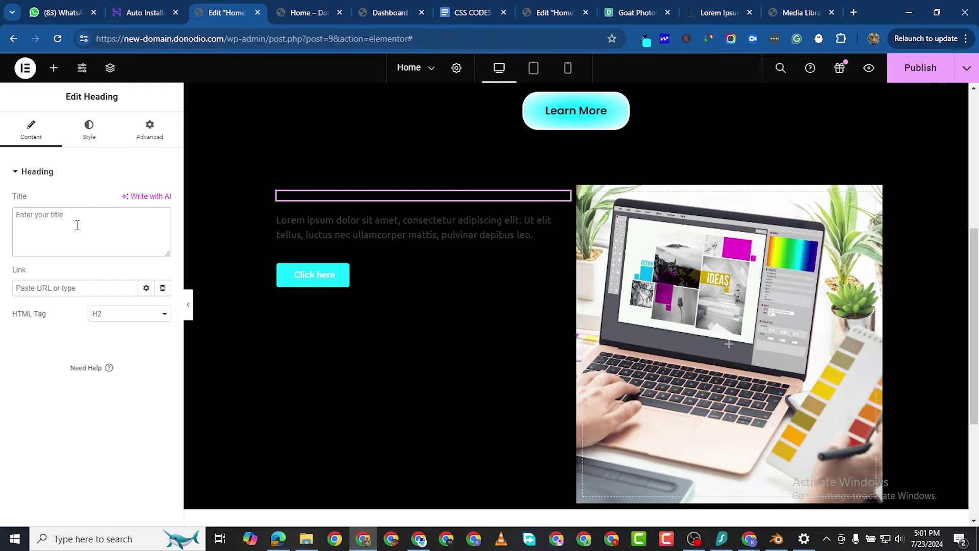
text(ECOM)
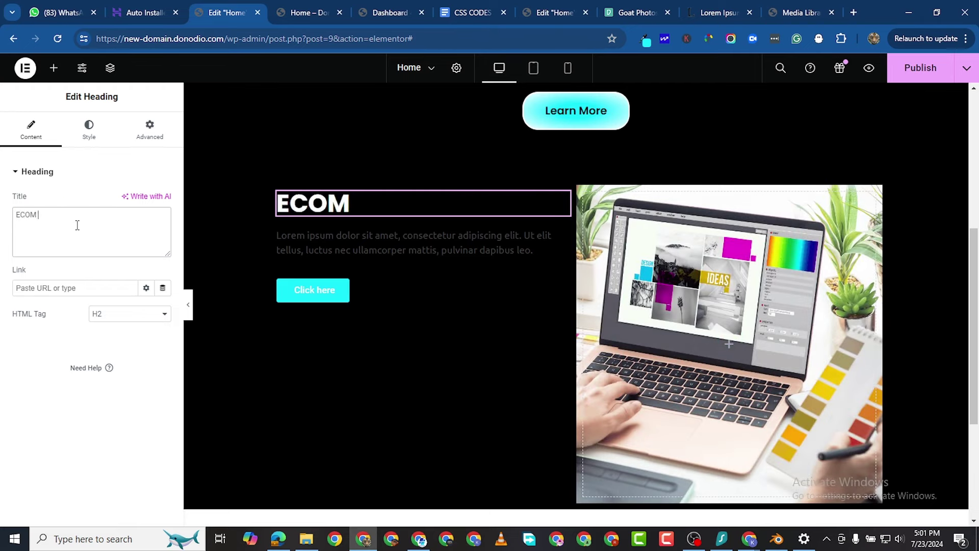
text( WEBSIT)
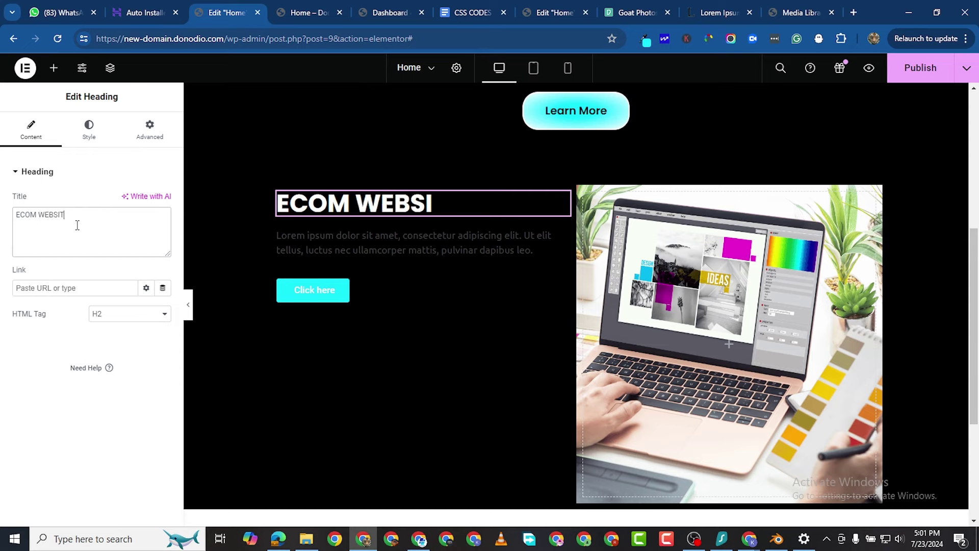
text(E)
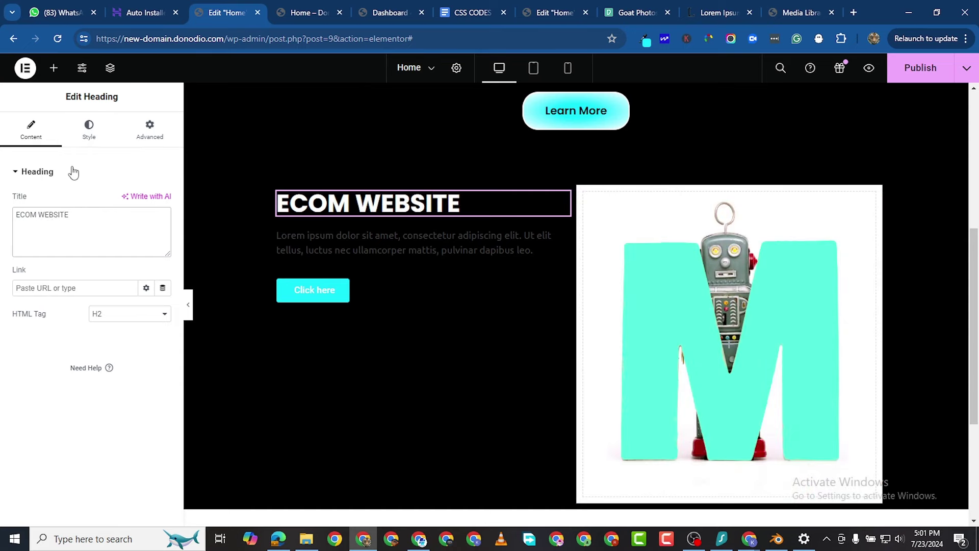
text(,/)
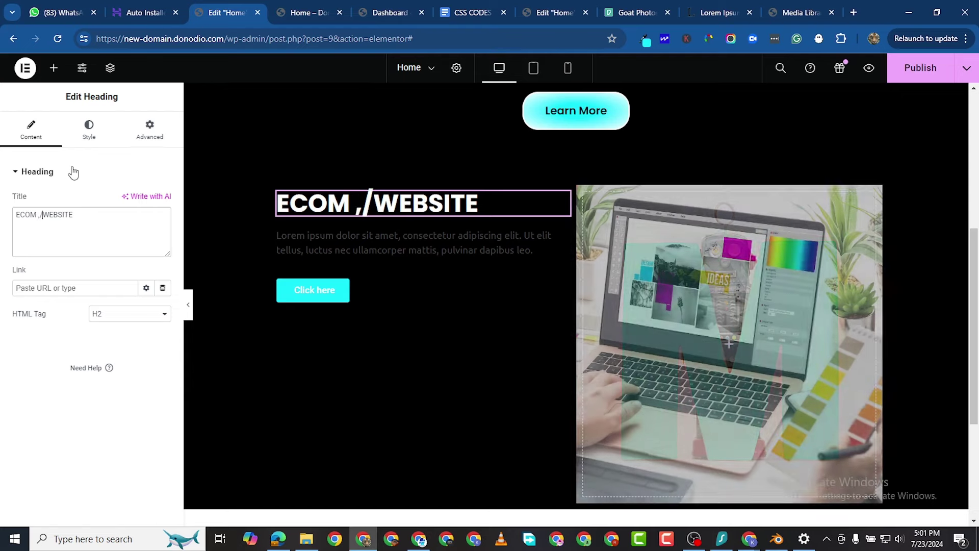
key(BackSpace)
key(BackSpace)
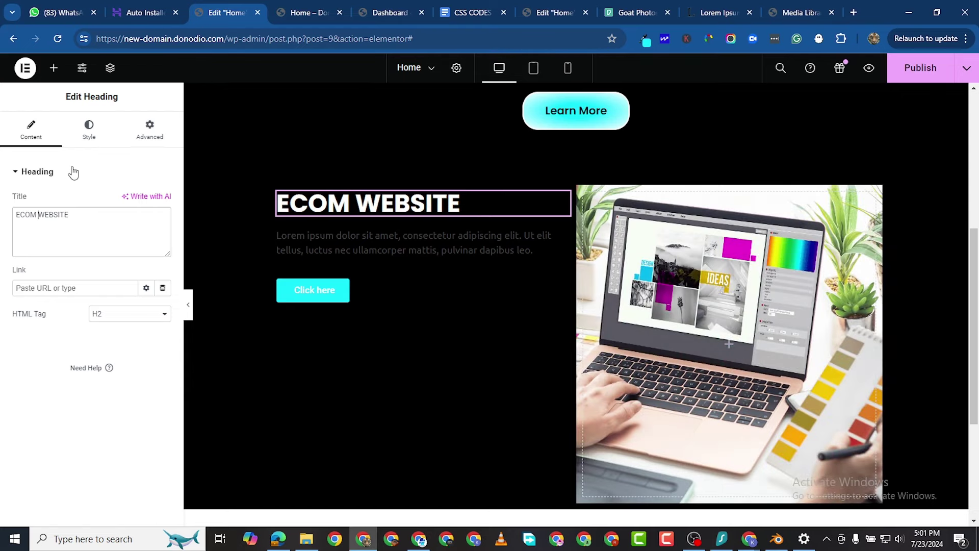
text(<)
key(BackSpace)
text(.)
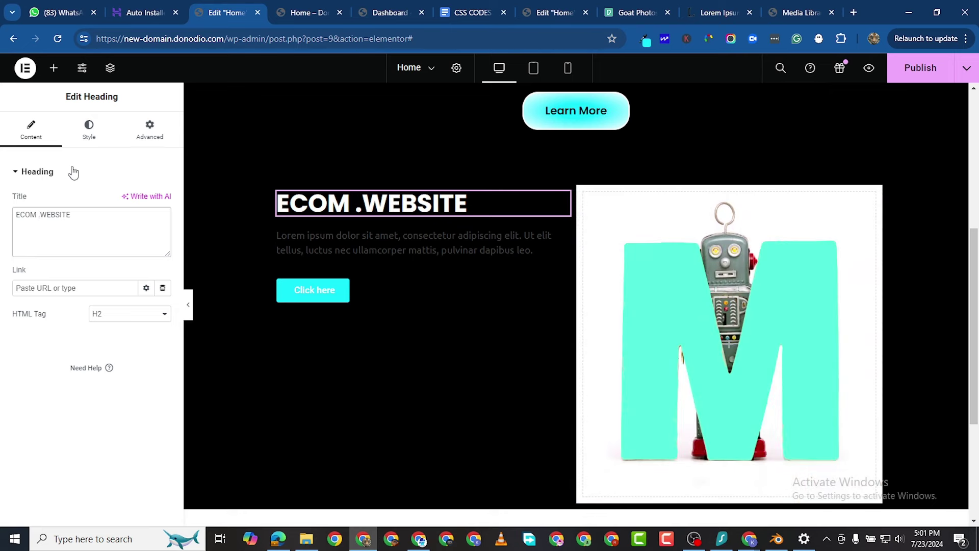
text(</)
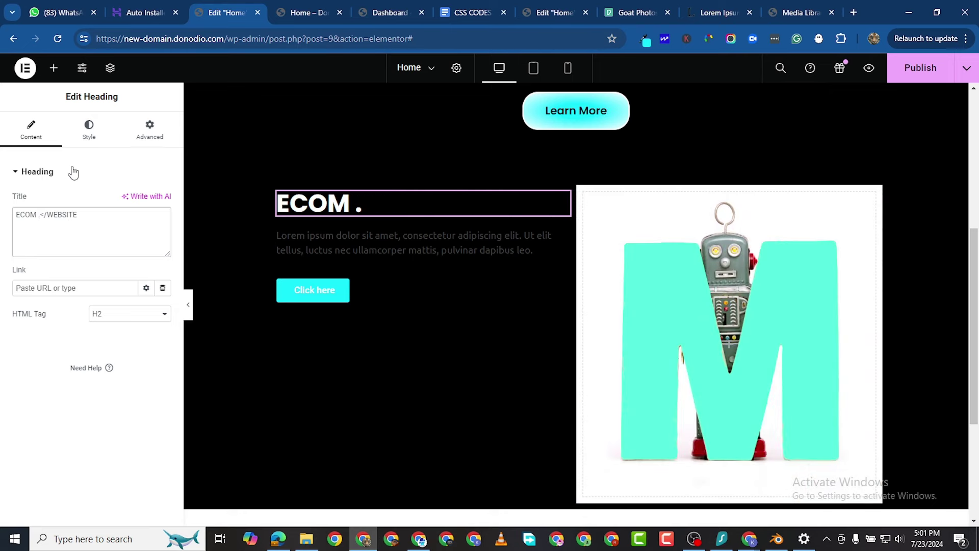
key(BackSpace)
key(BackSpace)
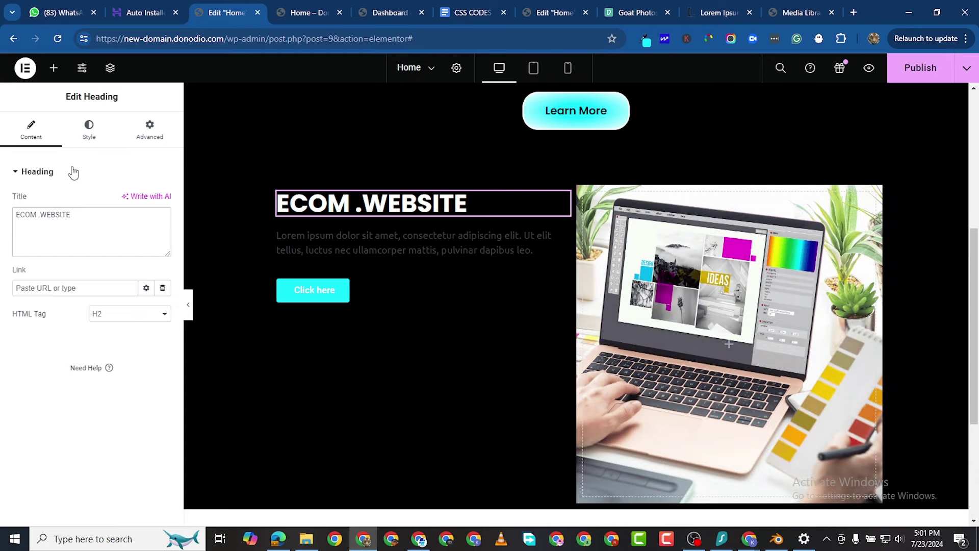
Insert a </br> line break between ECOM and WEBSITE in the heading's title and remove the stray punctuation around it.
text(.)
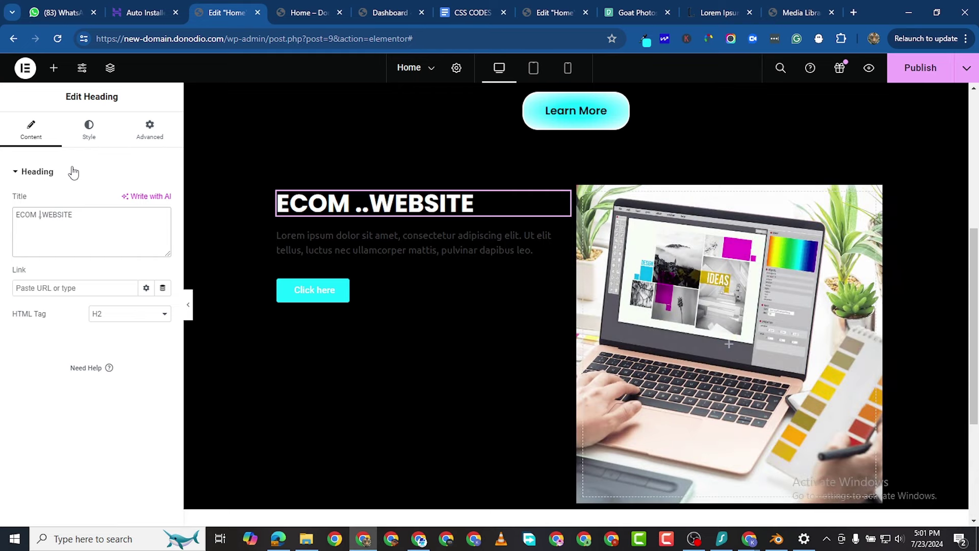
text(,)
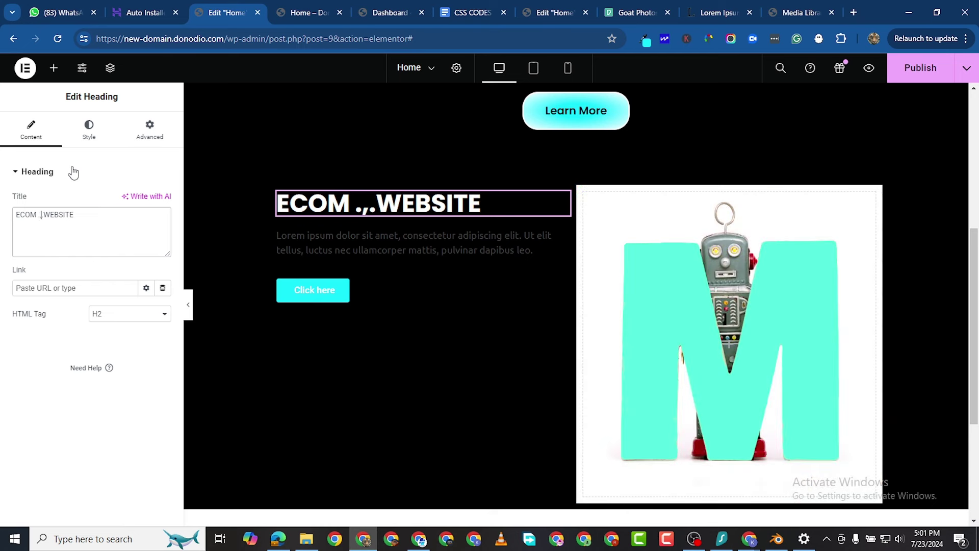
text(<)
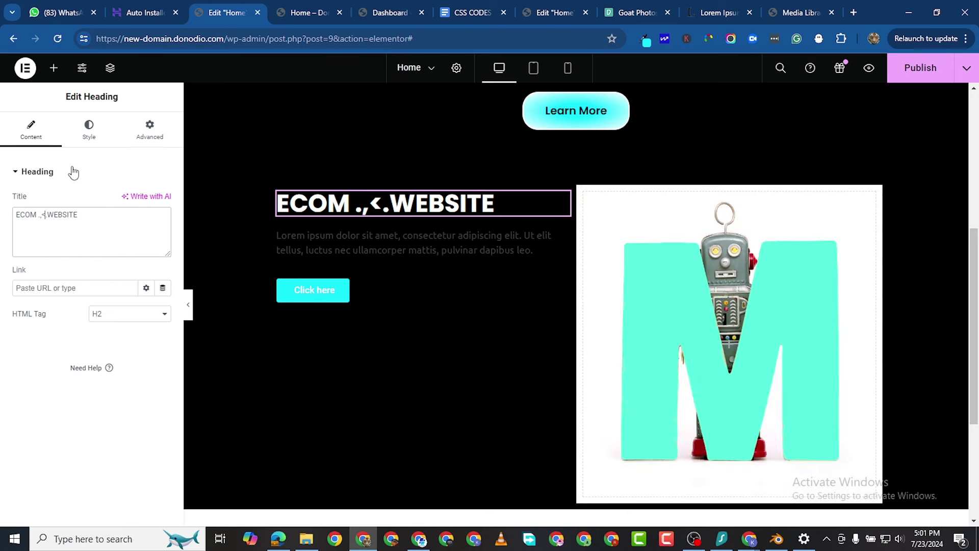
text(/)
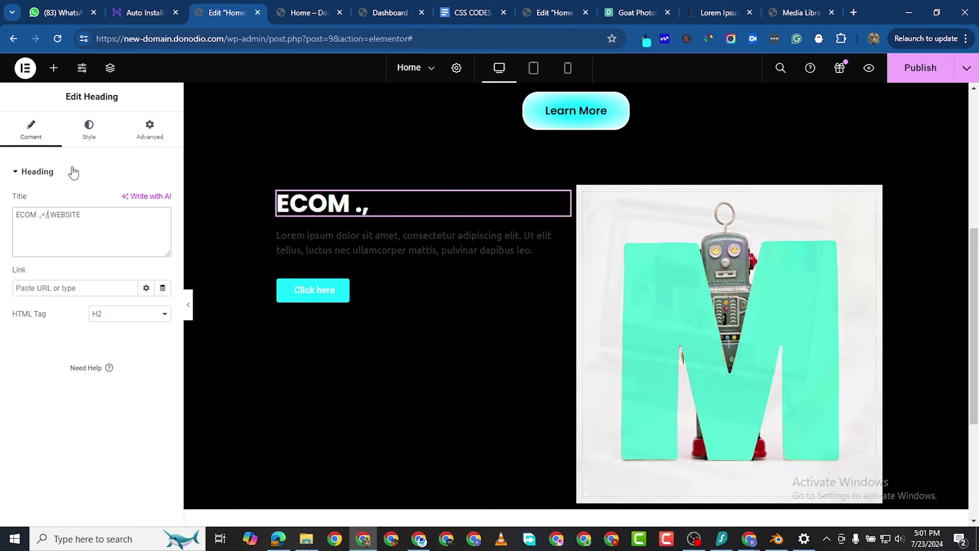
text(br)
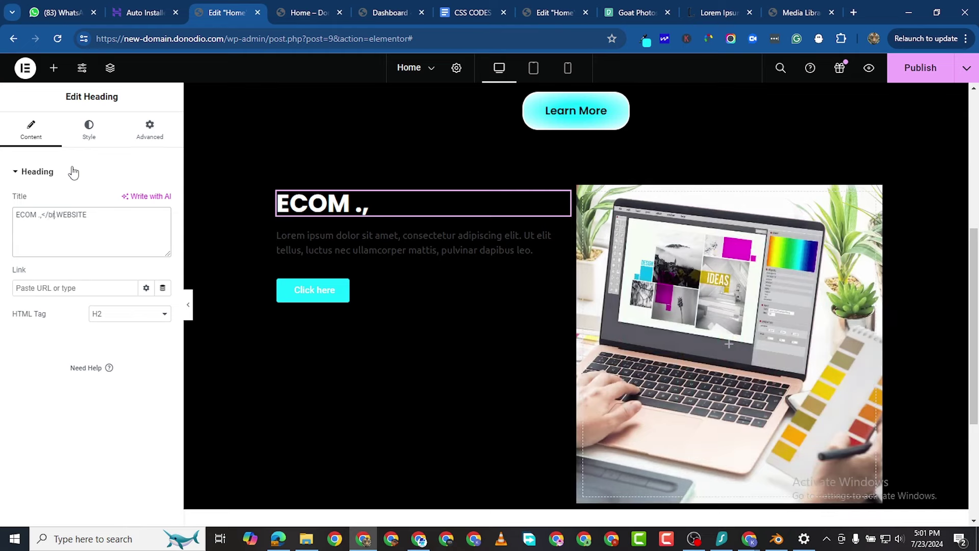
text(>)
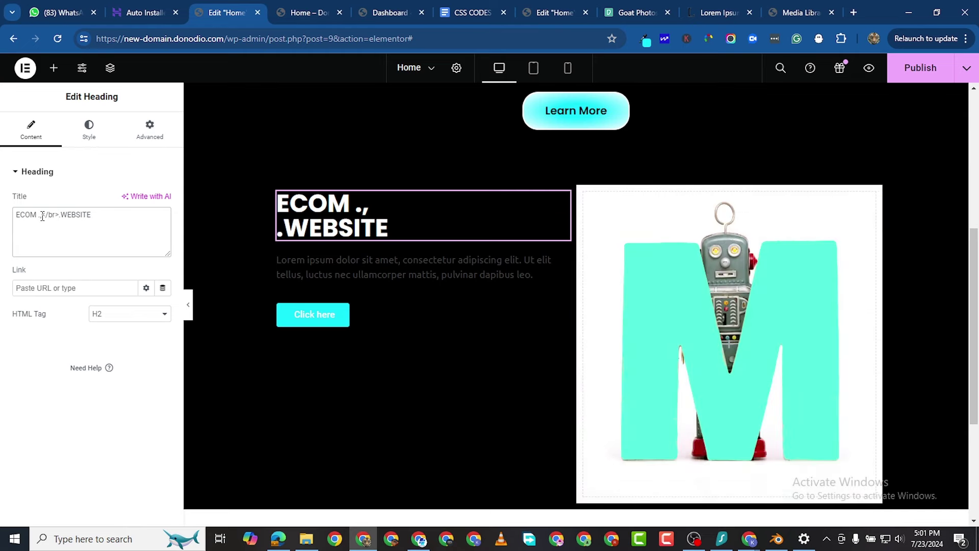
key(BackSpace)
key(BackSpace)
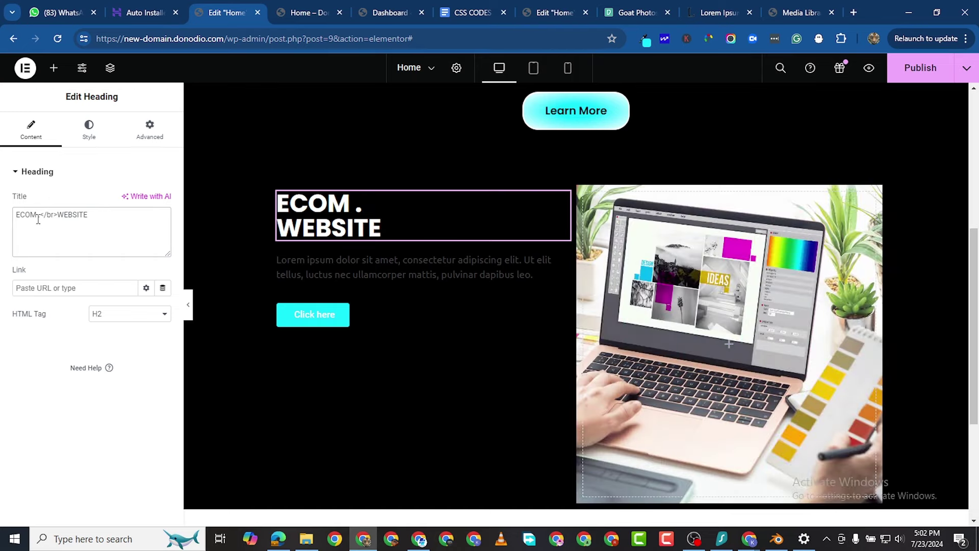
key(BackSpace)
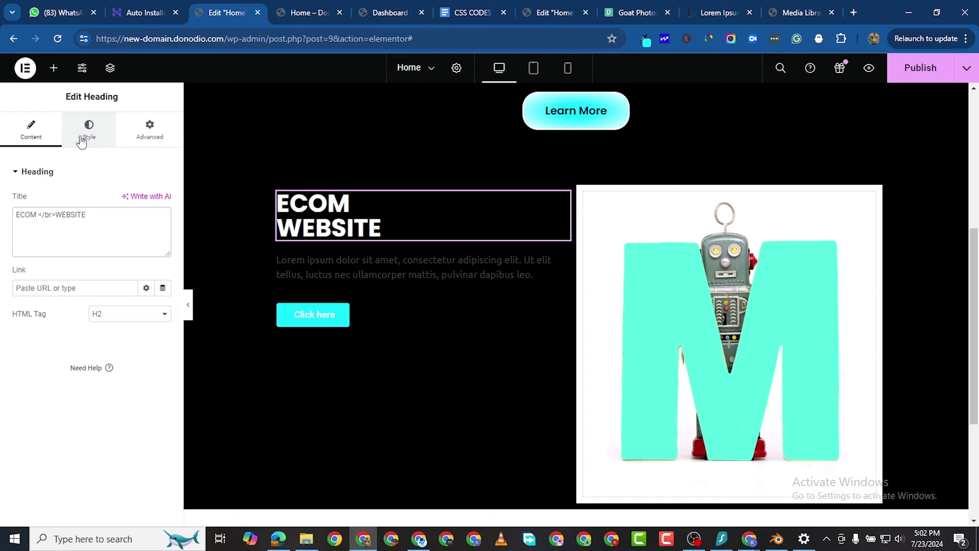
Change the heading's font family to Big Shoulders Display.
click(88, 136)
click(163, 252)
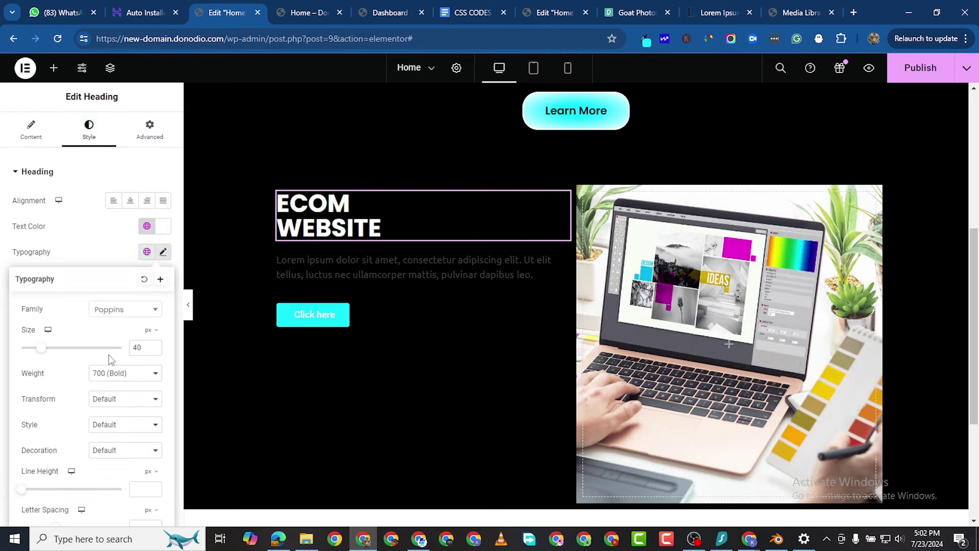
click(125, 309)
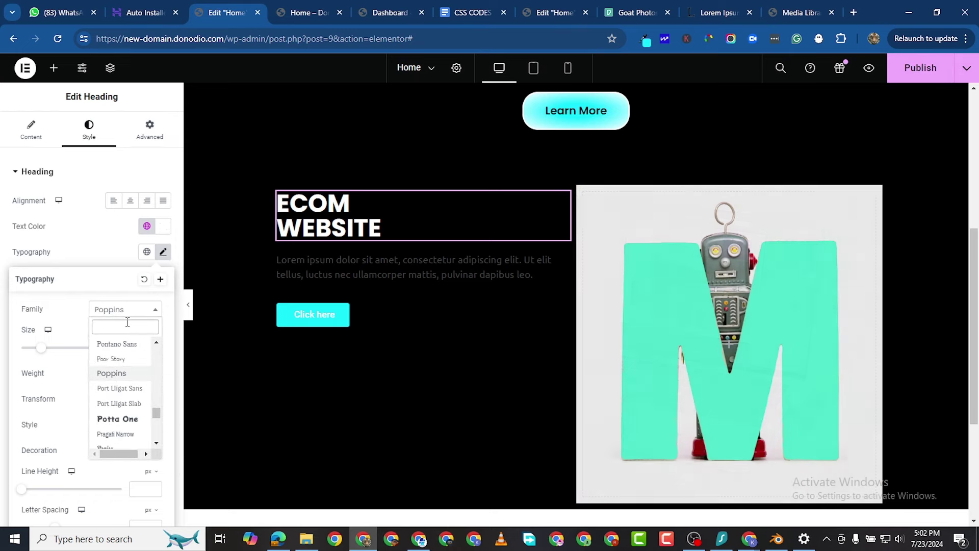
text(shoul)
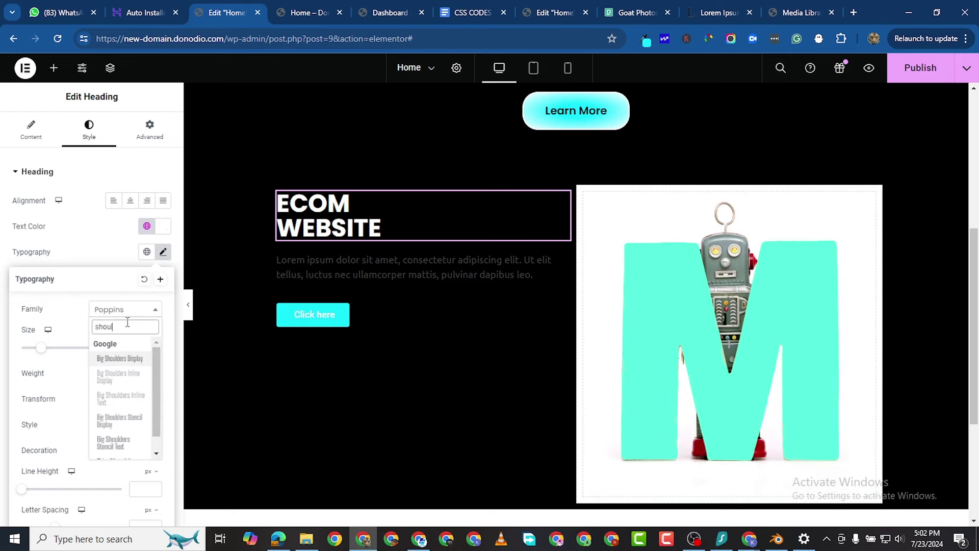
click(120, 358)
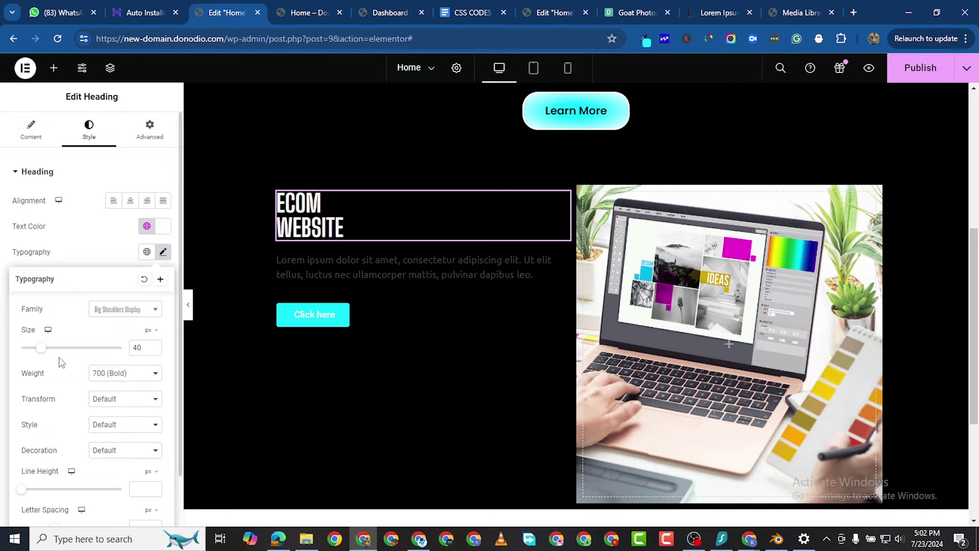
Enlarge the ECOM WEBSITE heading's font size to 100 px.
drag(45, 352, 69, 353)
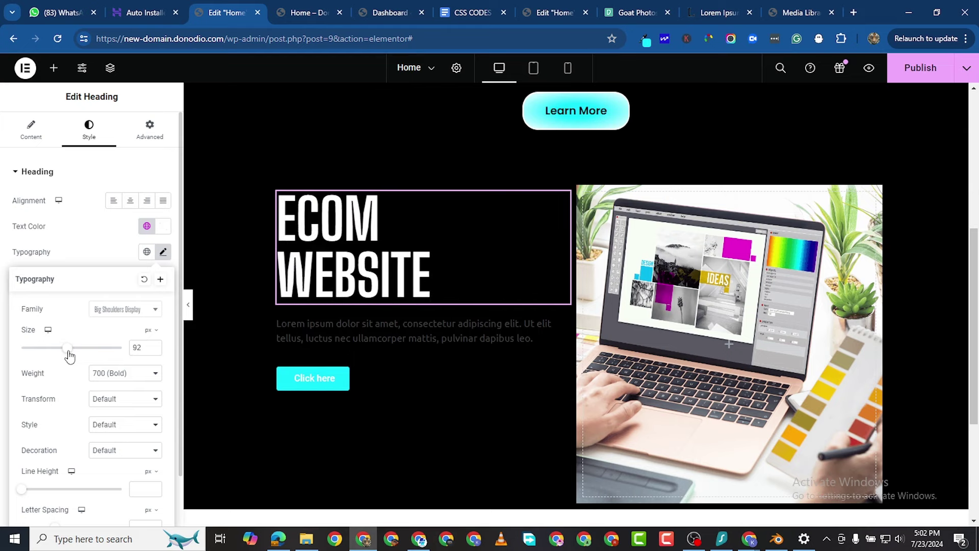
click(156, 345)
scroll(344, 390, down, 2)
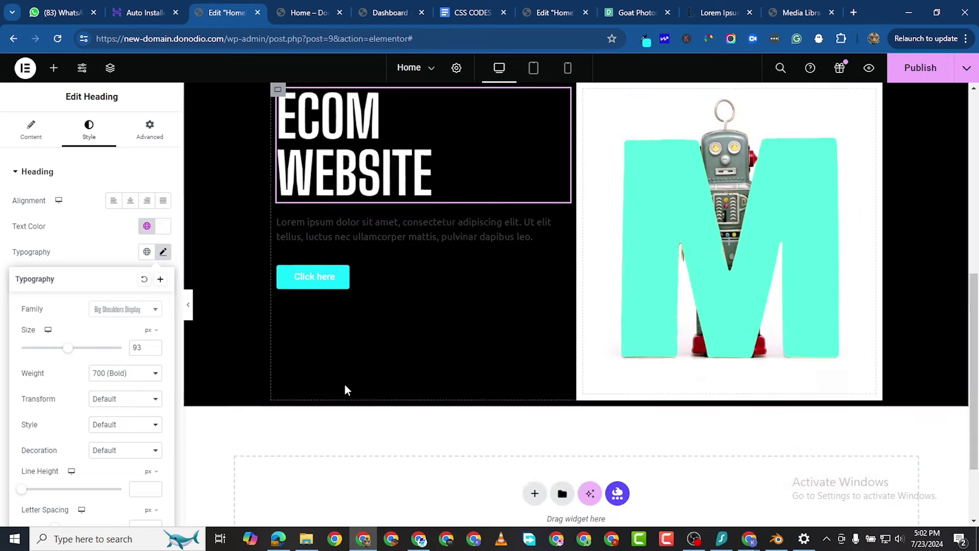
scroll(363, 281, up, 2)
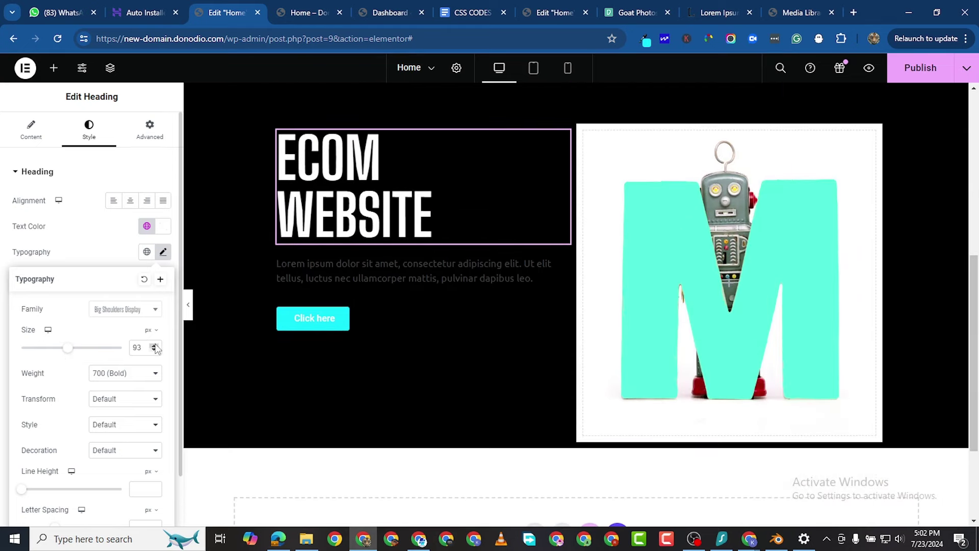
click(154, 346)
click(154, 346)
click(154, 345)
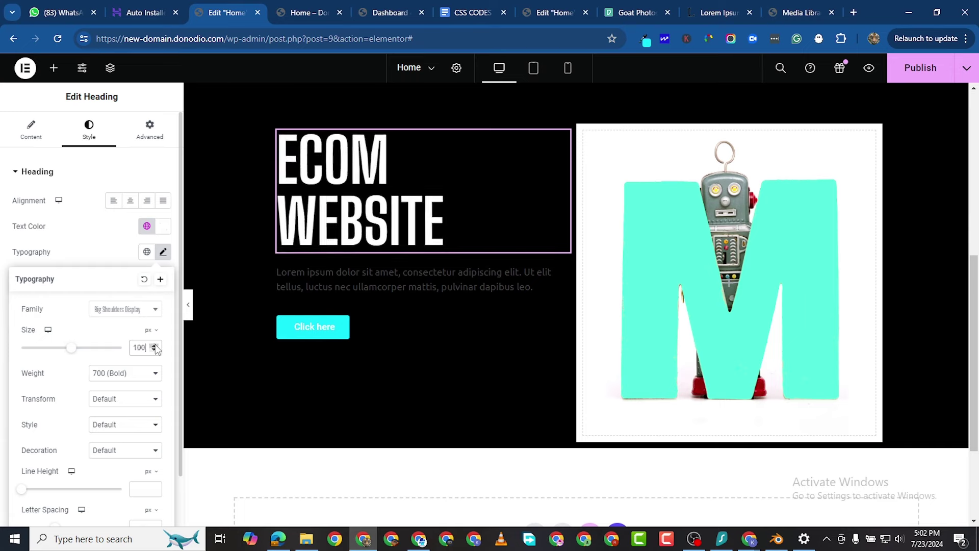
Set the heading's font weight to 800 (Extra Bold).
click(128, 375)
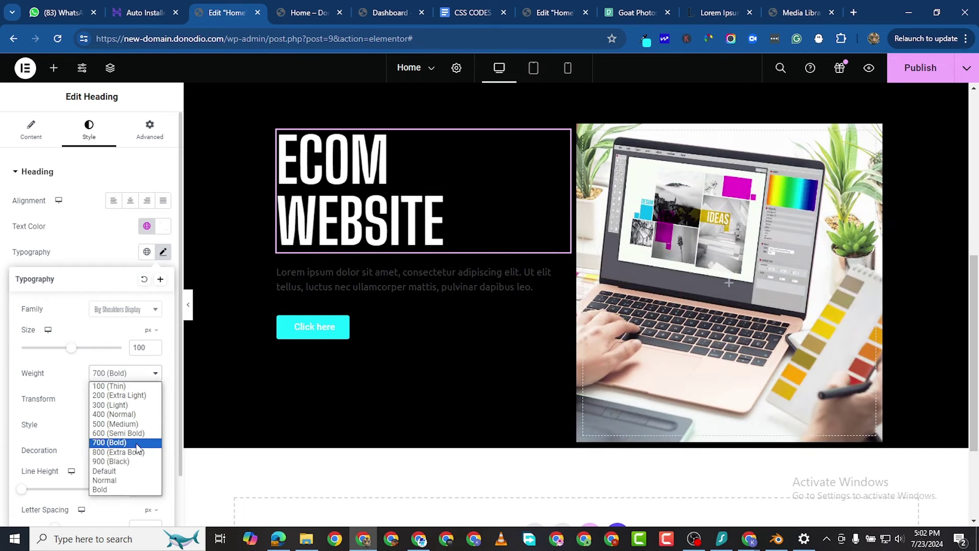
click(57, 470)
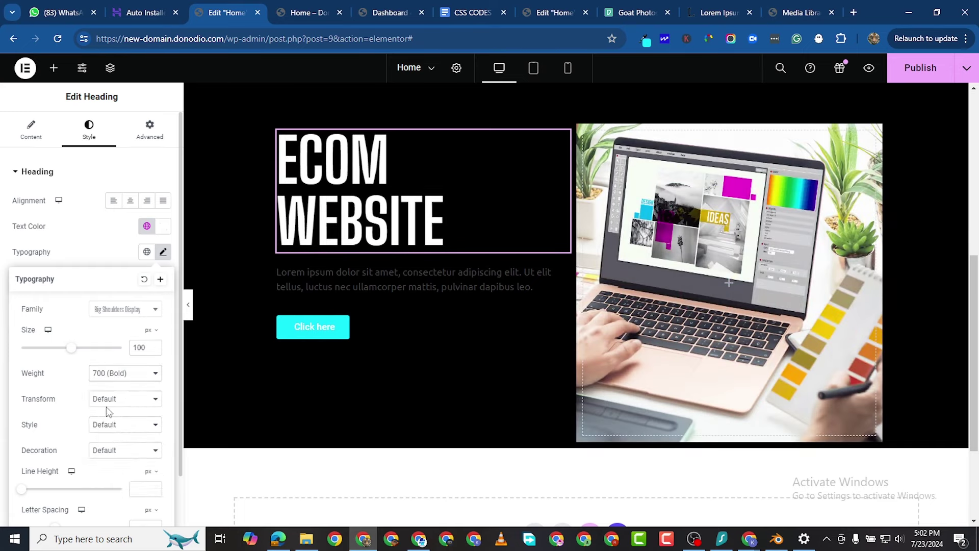
click(117, 372)
click(121, 453)
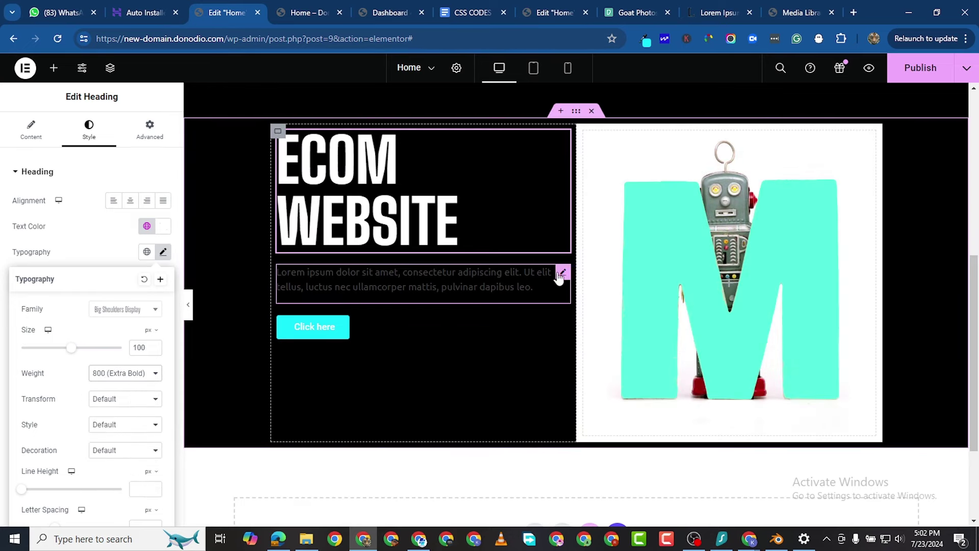
Color the paragraph text below the heading white, #FFFFFF, and set its font size to 17 px.
click(561, 273)
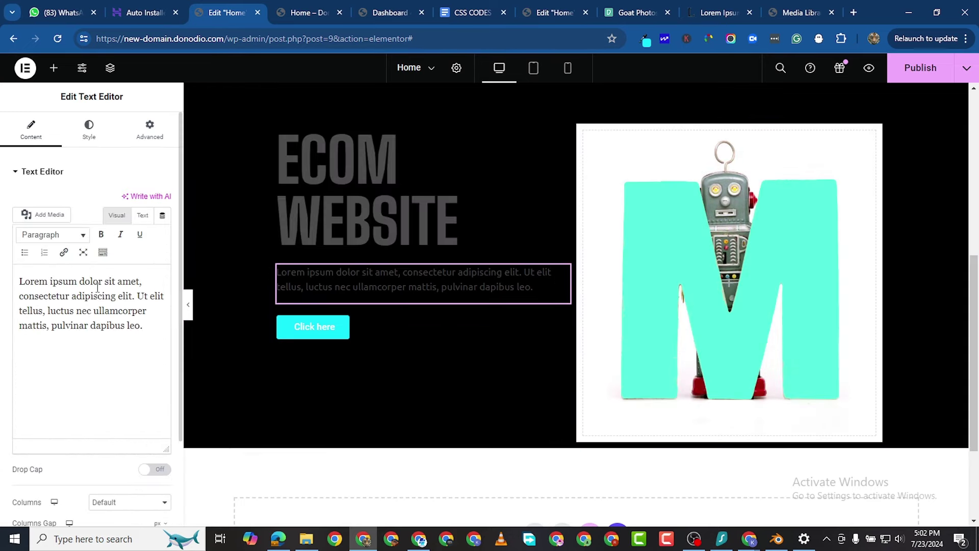
click(89, 130)
click(163, 226)
click(120, 286)
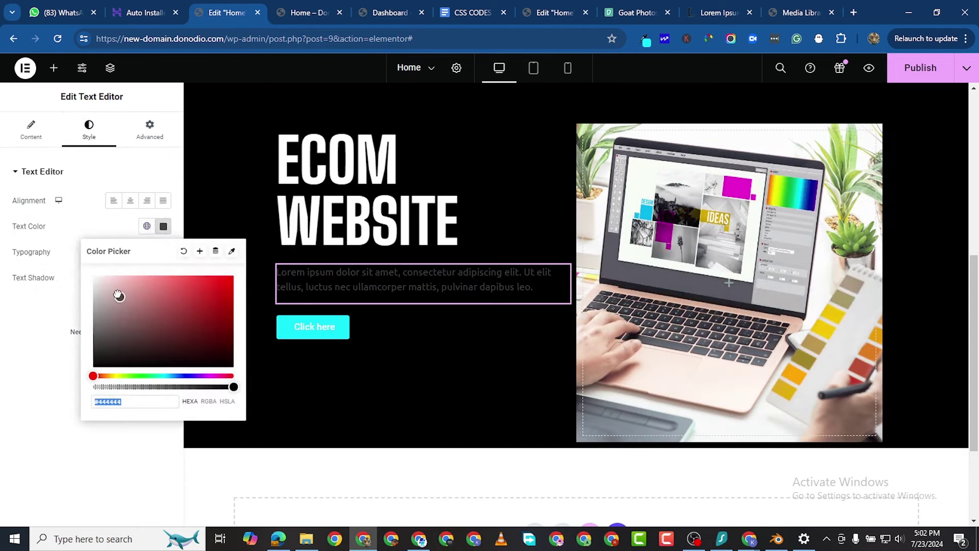
click(3, 337)
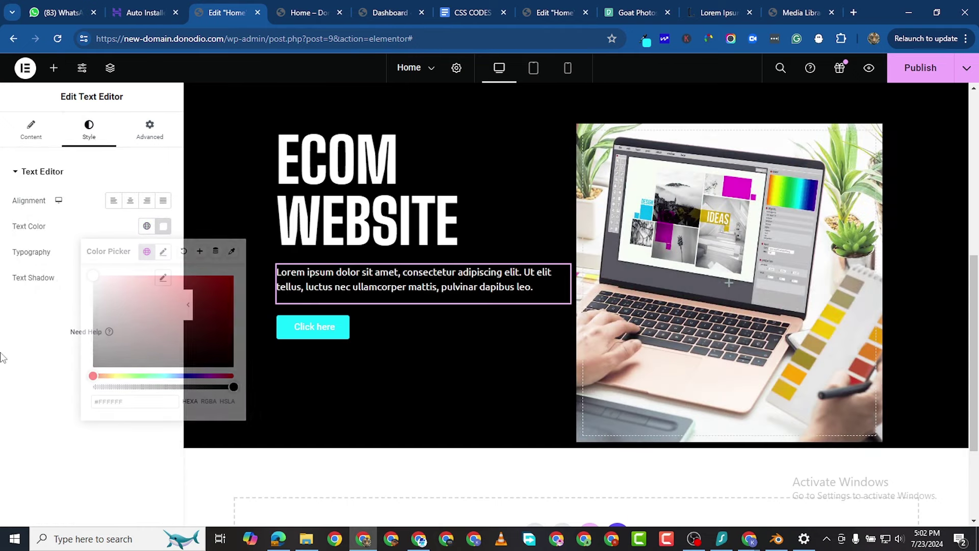
click(164, 252)
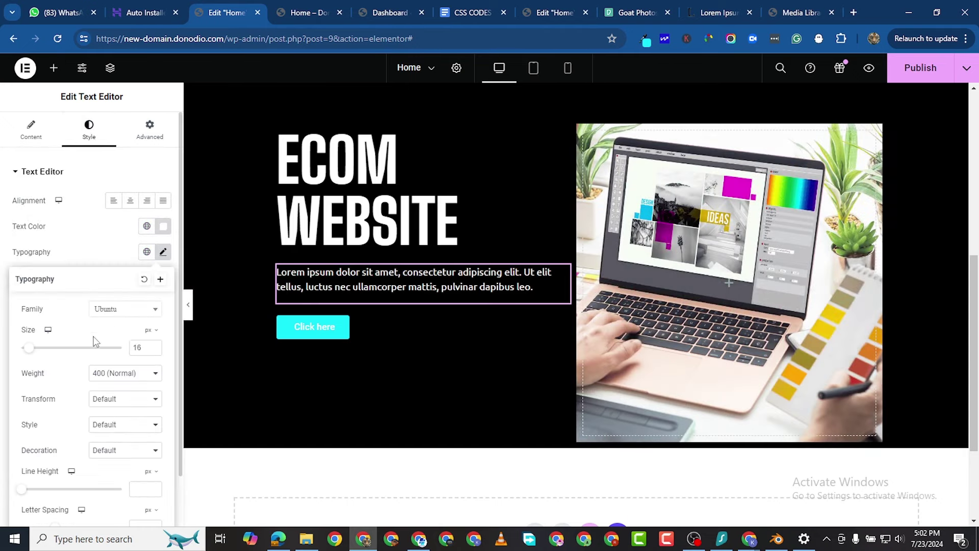
click(153, 346)
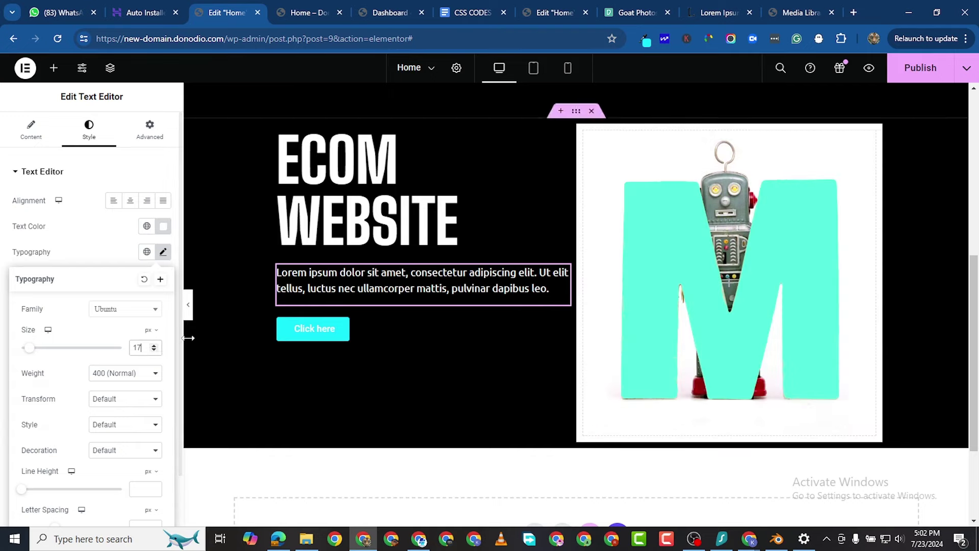
Switch to the lipsum.com page and copy the "Why do we use it?" passage from "It is a long" through "'Content here,".
click(788, 15)
click(724, 14)
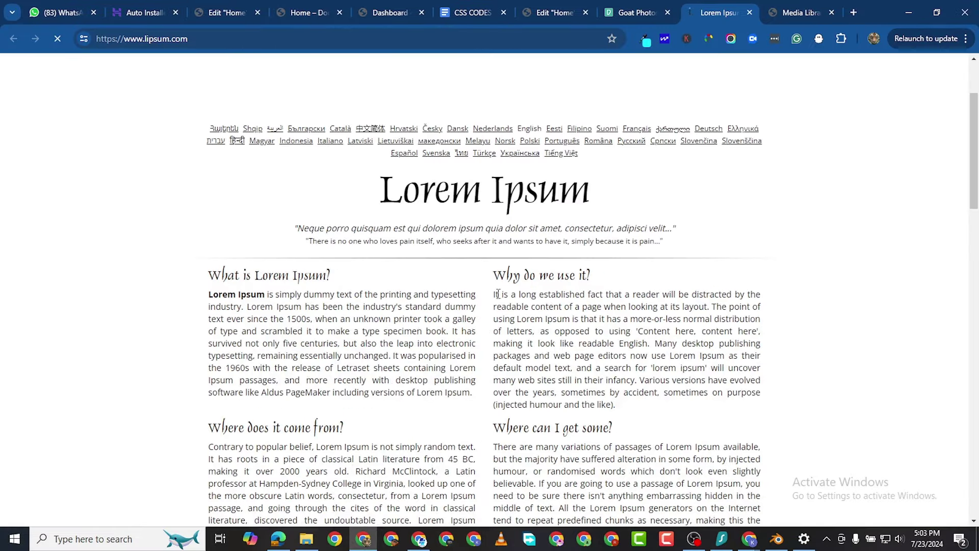
drag(494, 295, 698, 334)
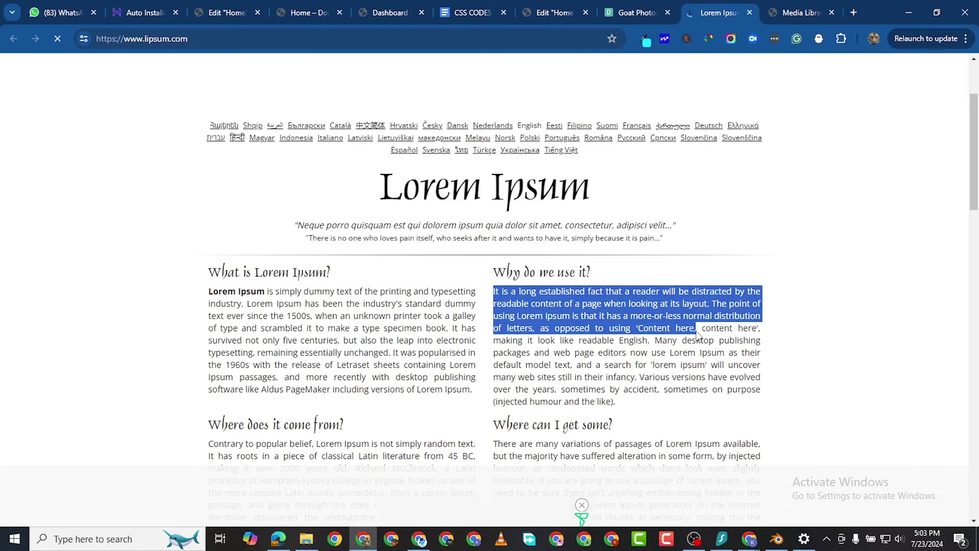
right_click(652, 310)
click(679, 107)
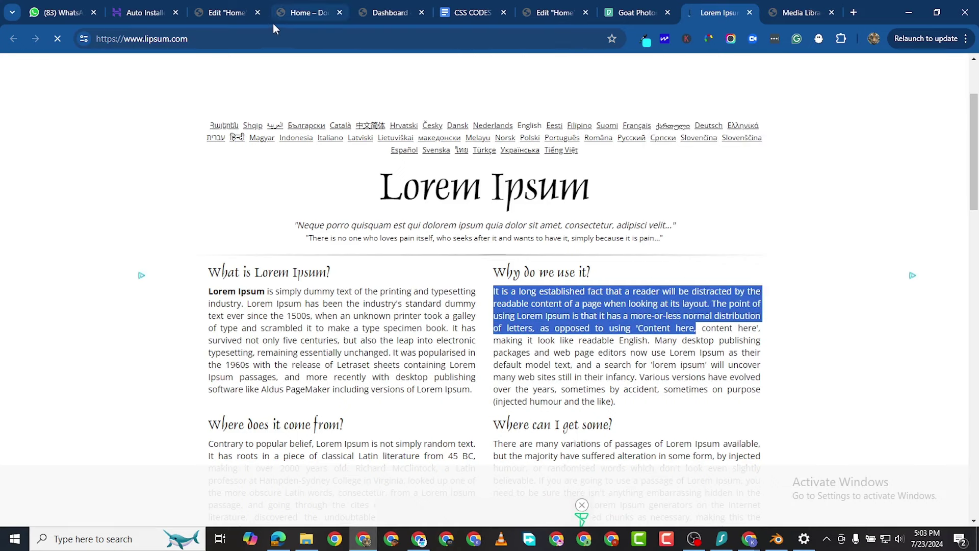
Return to the Home page editor and replace the text widget's placeholder paragraph with the copied lipsum passage.
click(234, 15)
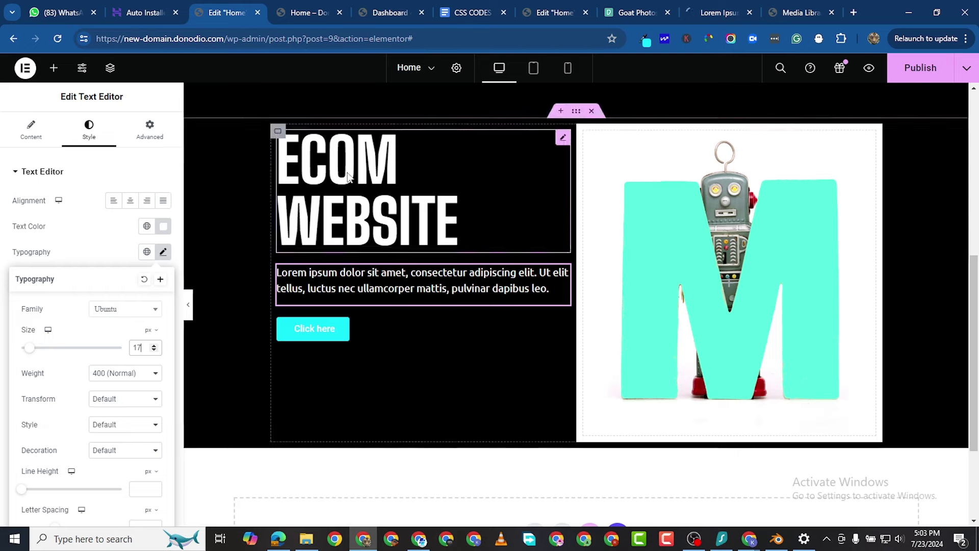
click(351, 289)
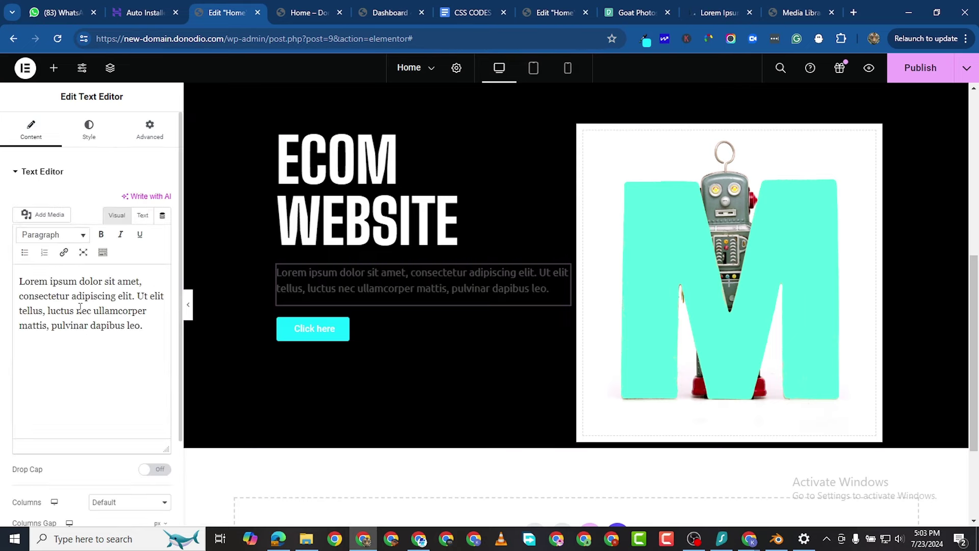
key(ctrl+a)
right_click(80, 308)
click(108, 339)
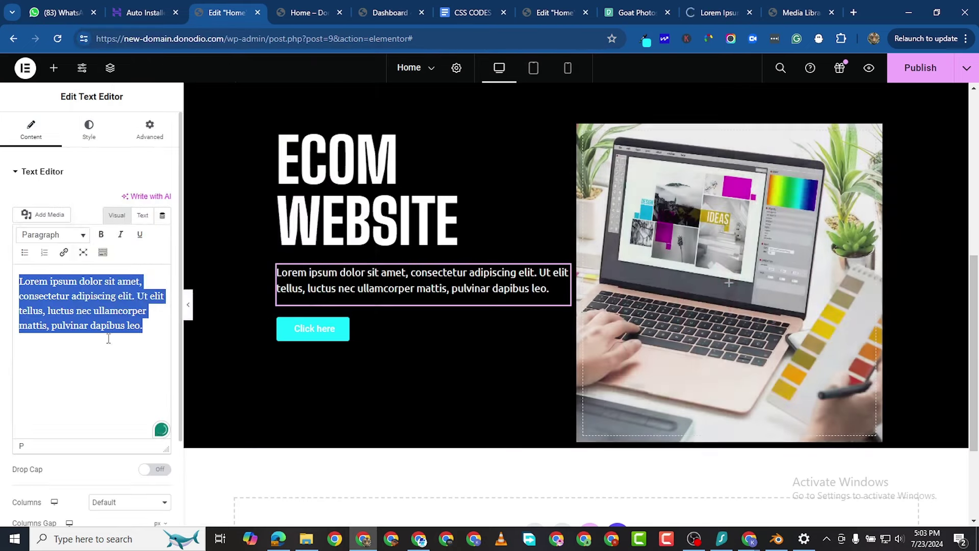
key(ctrl+v)
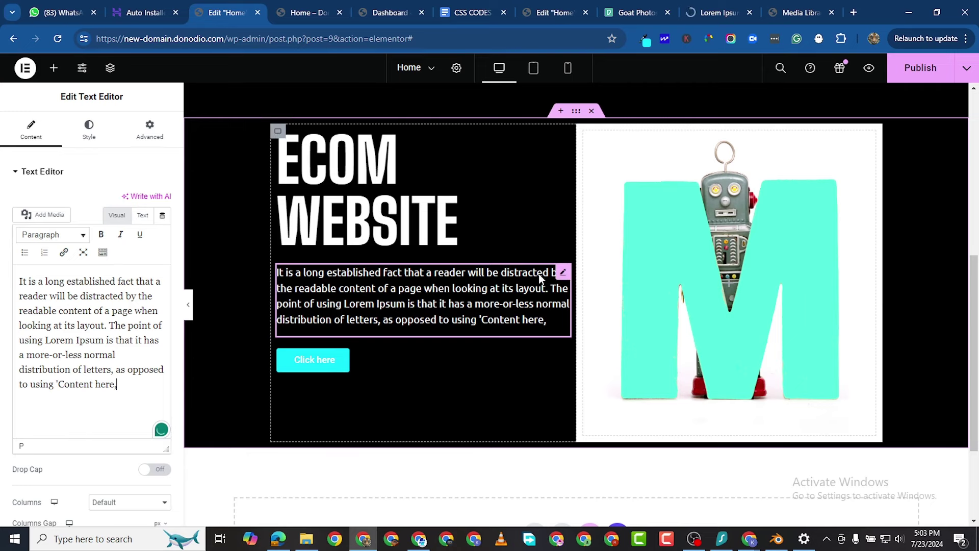
Set the padding of the container holding the ECOM WEBSITE heading to 20 px on all sides.
click(279, 136)
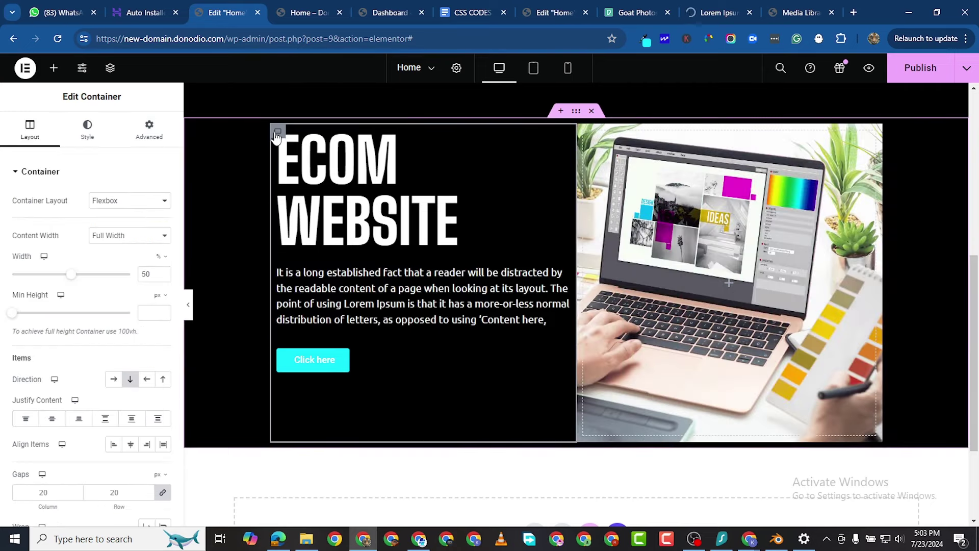
click(146, 133)
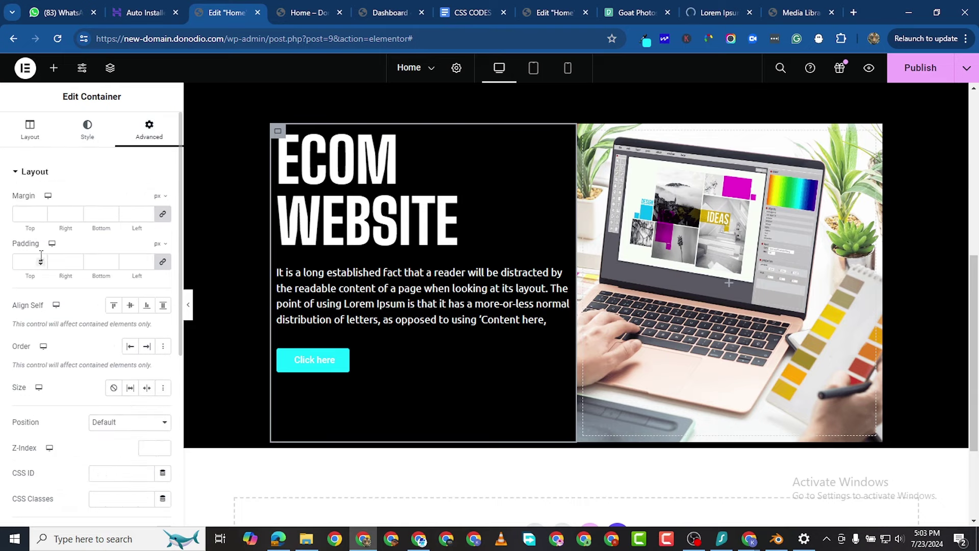
click(41, 263)
text(8)
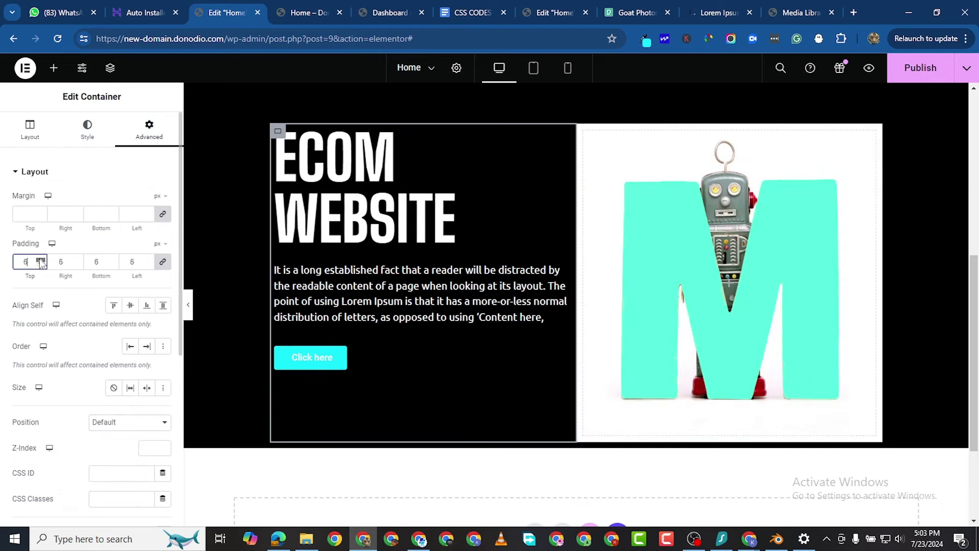
click(41, 260)
click(40, 259)
click(40, 260)
click(40, 260)
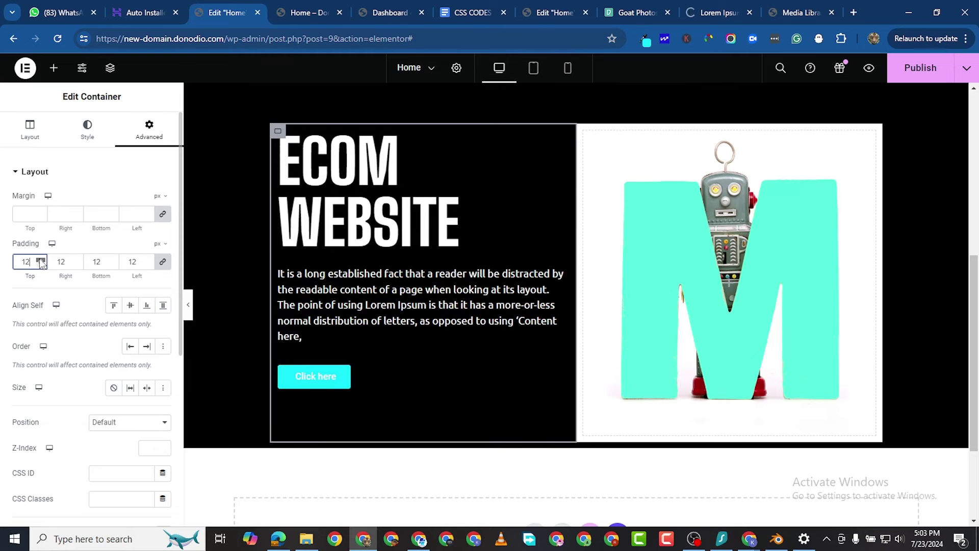
click(41, 260)
click(41, 260)
click(41, 260)
click(41, 260)
click(40, 260)
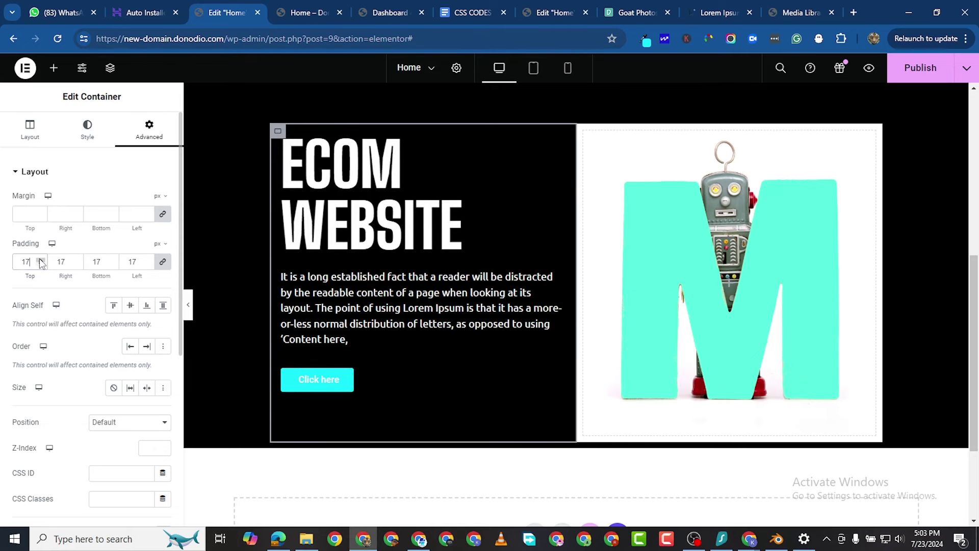
click(41, 261)
click(41, 260)
click(41, 261)
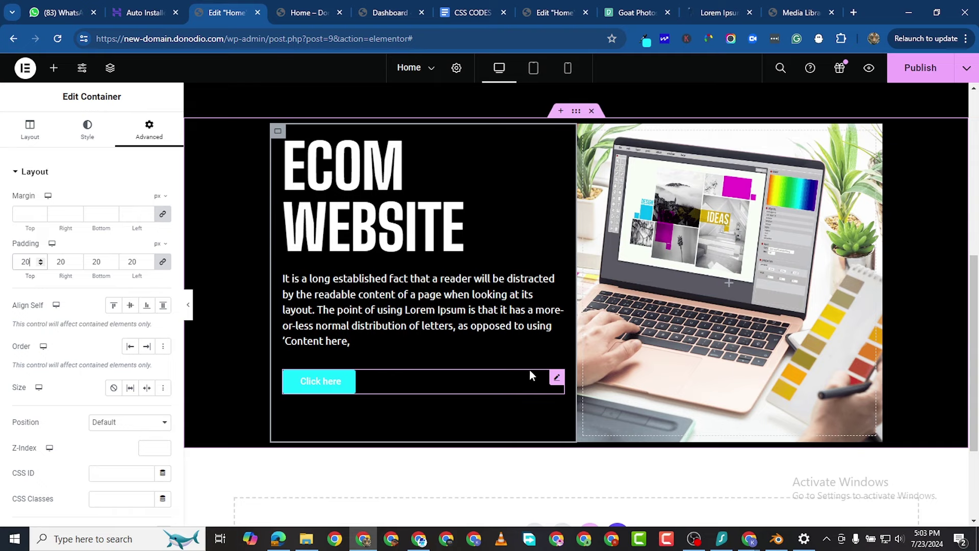
Change the text of the button below the lipsum paragraph to "Learn More".
click(559, 382)
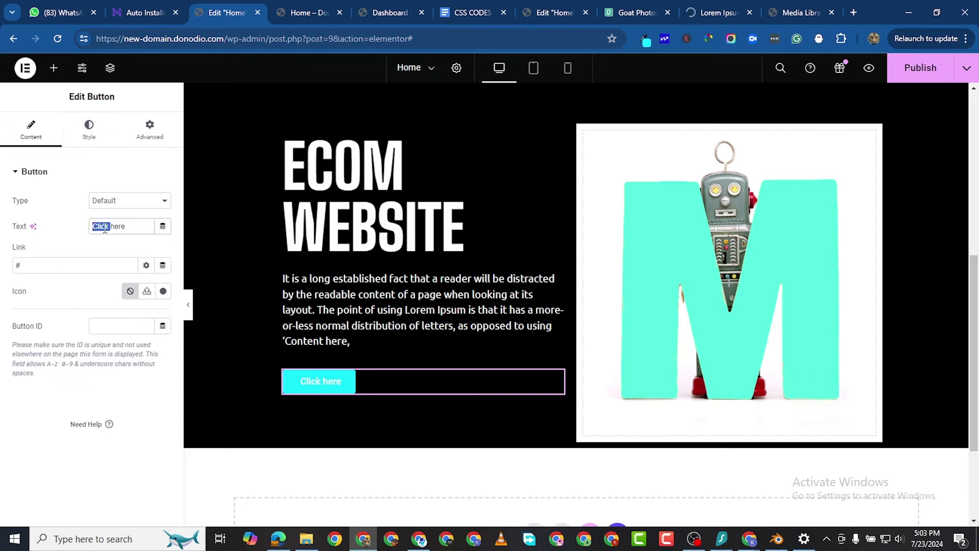
text(Lear)
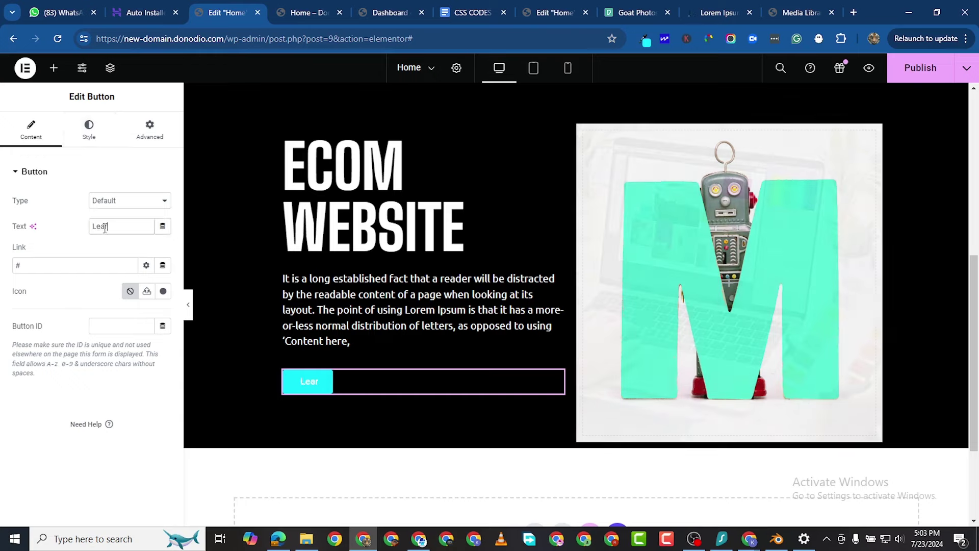
text(n More)
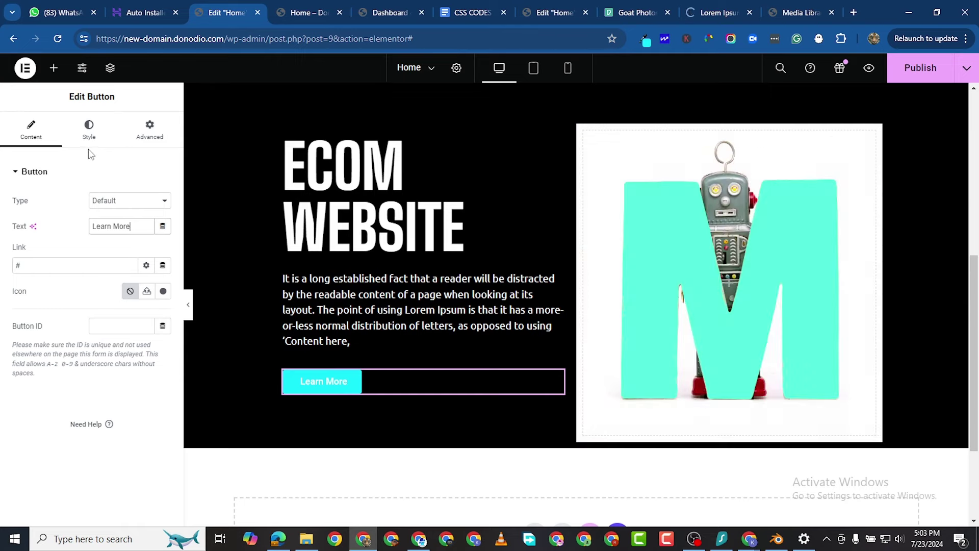
Color the Learn More button's text black in its normal state.
click(89, 131)
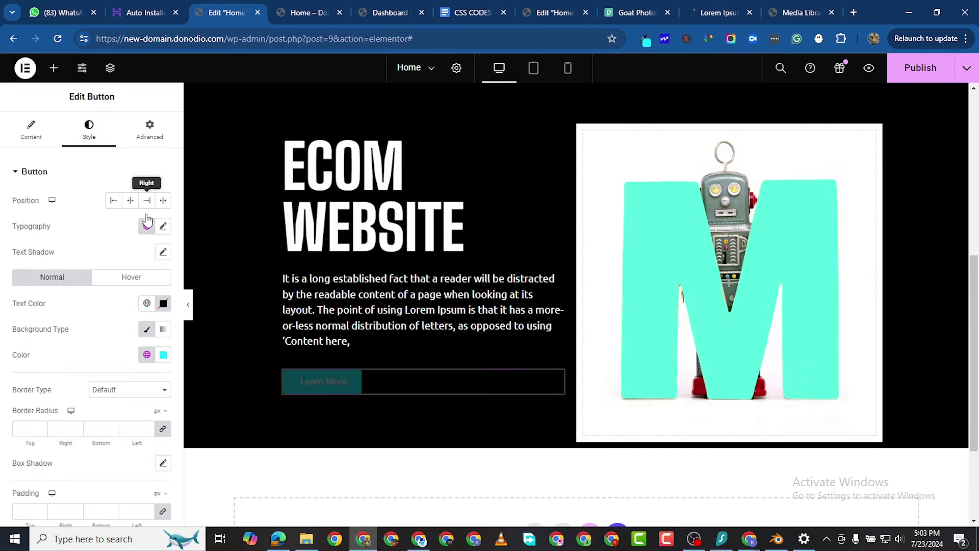
click(163, 304)
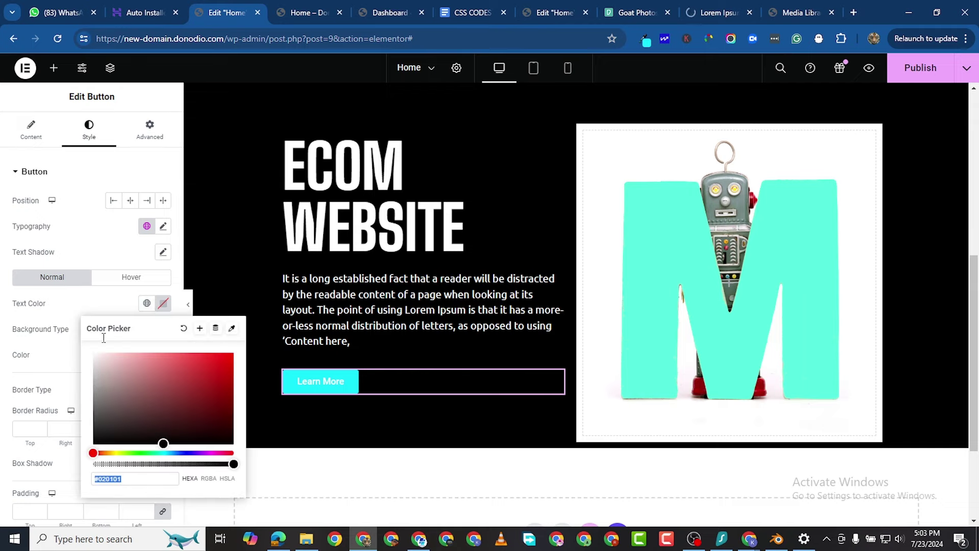
drag(103, 403, 93, 445)
click(3, 412)
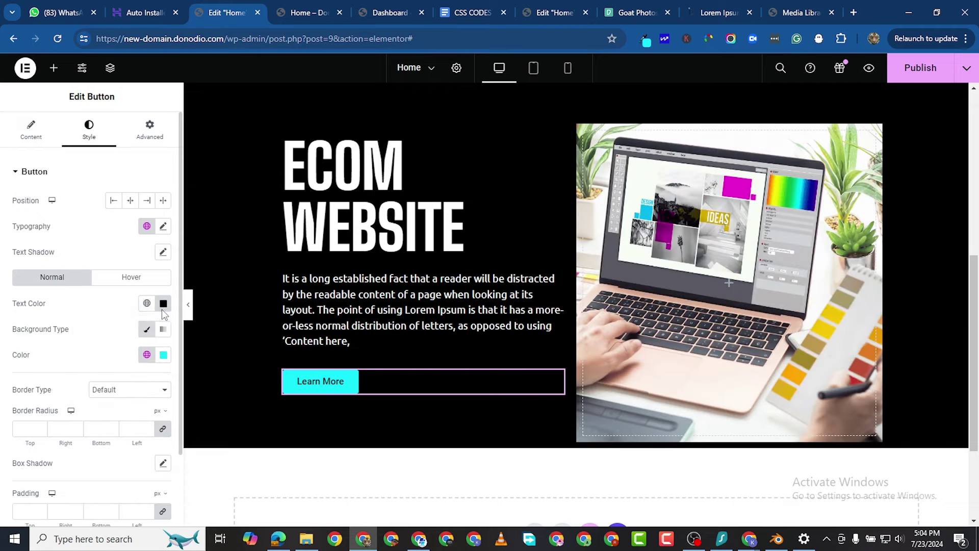
Set the Learn More button's font family to Poppins and its weight to 600 (Semi Bold).
click(163, 226)
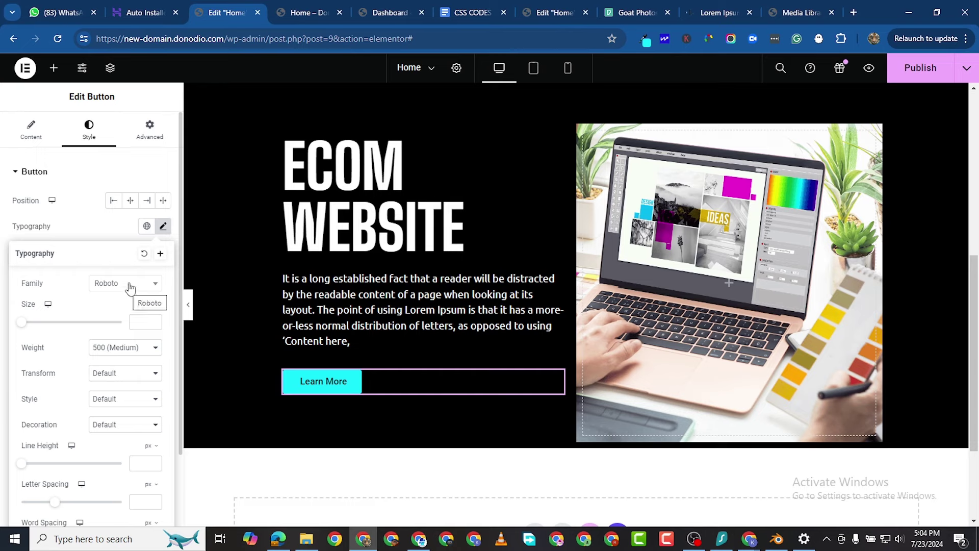
click(131, 289)
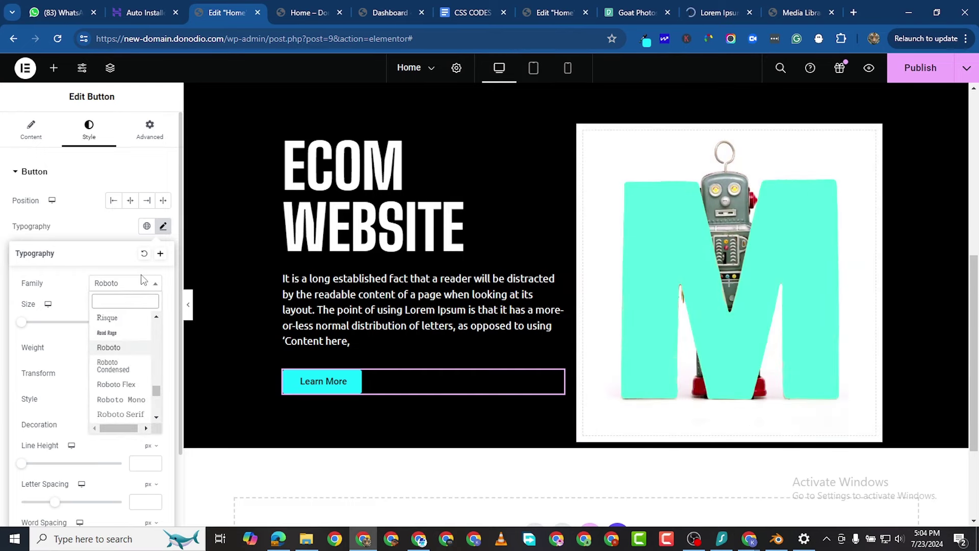
text(popp)
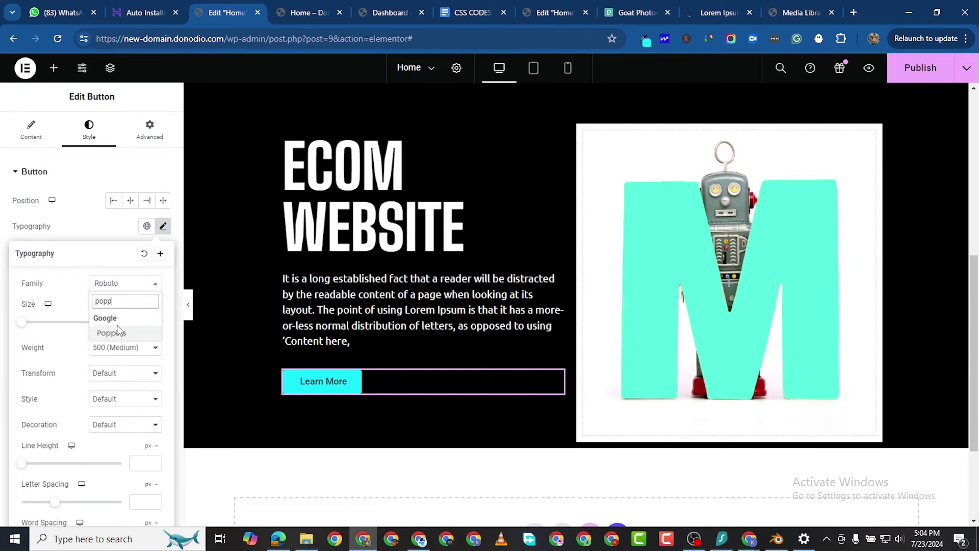
click(112, 333)
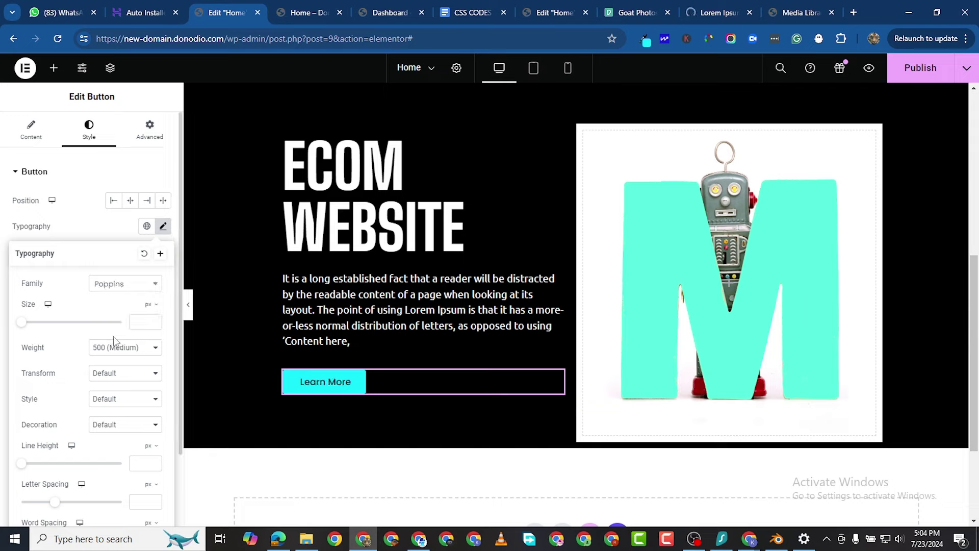
click(103, 352)
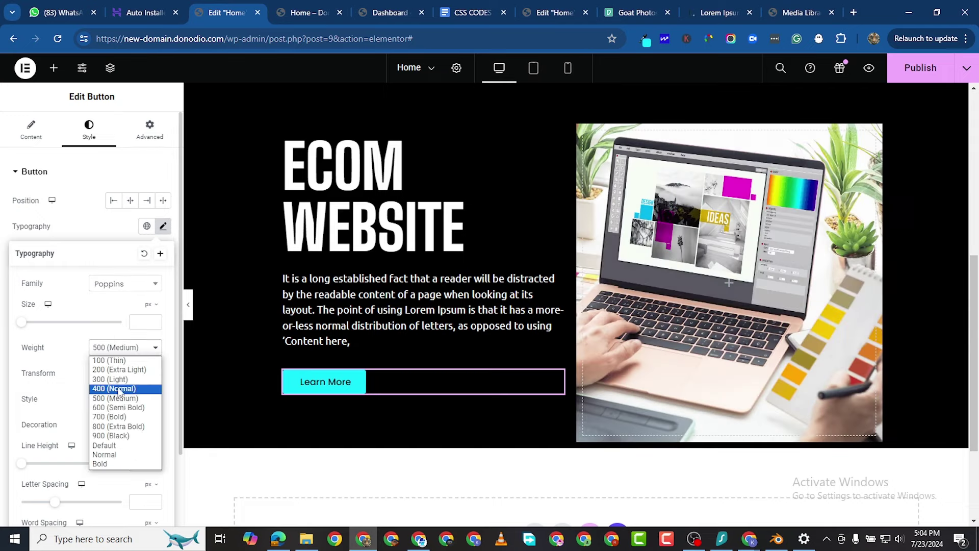
click(120, 407)
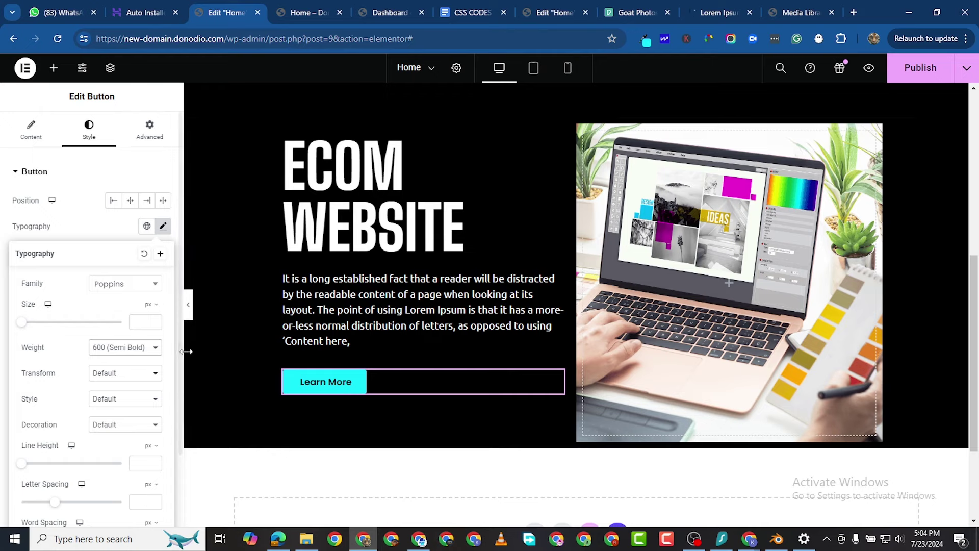
click(8, 239)
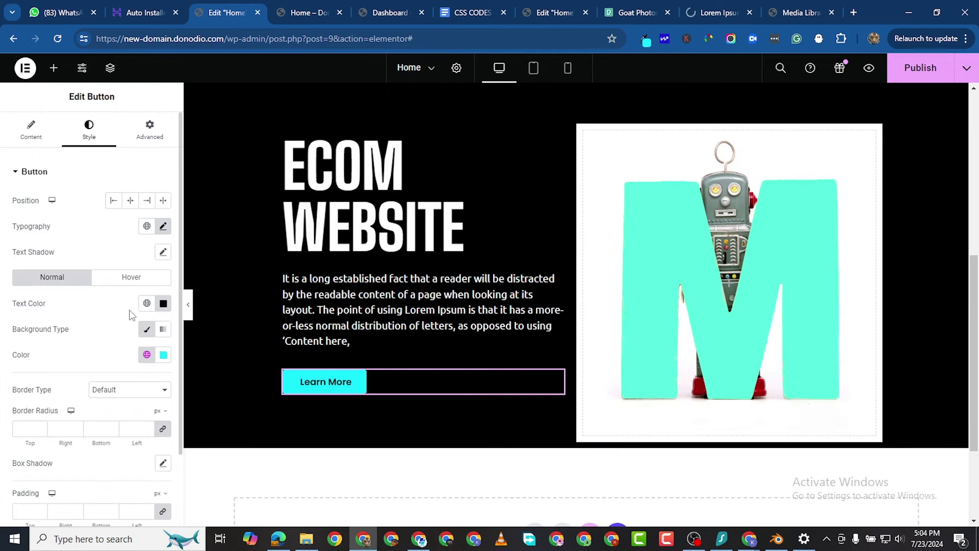
Give the Learn More button a solid 2 px border in white, #FFFFFF, with a 5 px border radius.
click(138, 392)
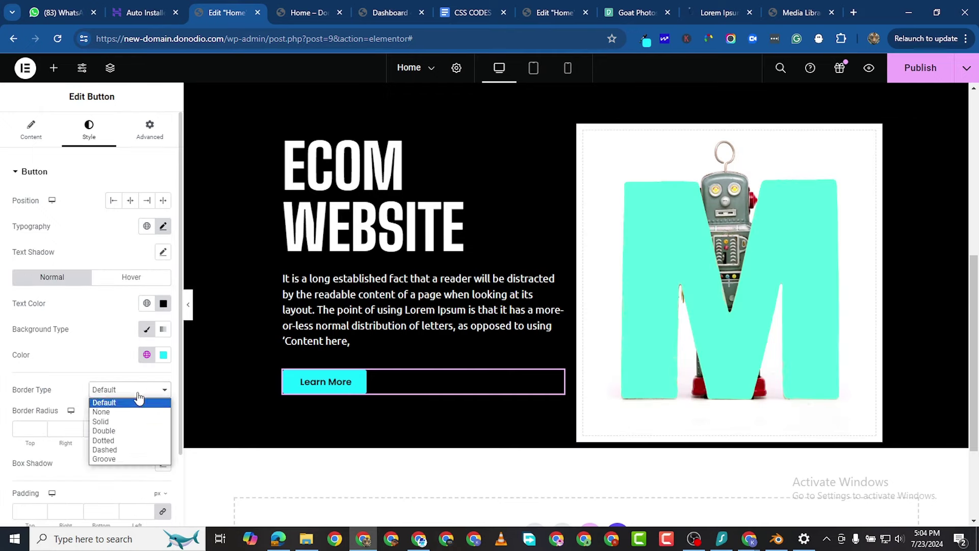
click(144, 421)
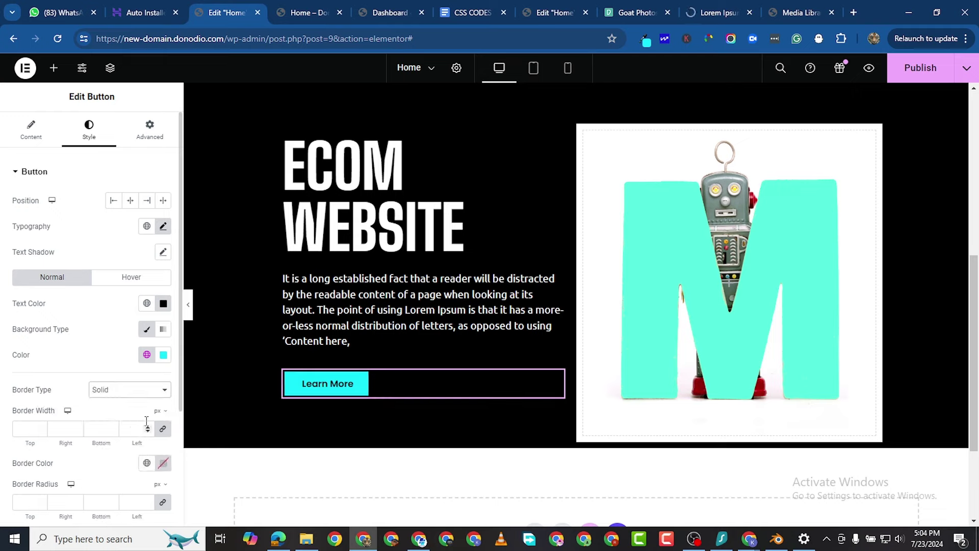
double_click(149, 429)
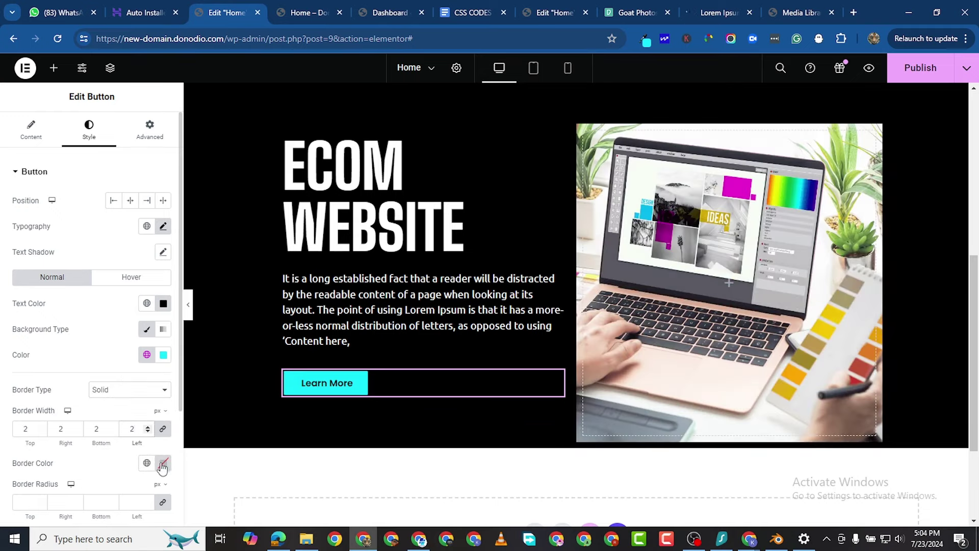
click(163, 462)
click(109, 344)
text(#FFFFFF)
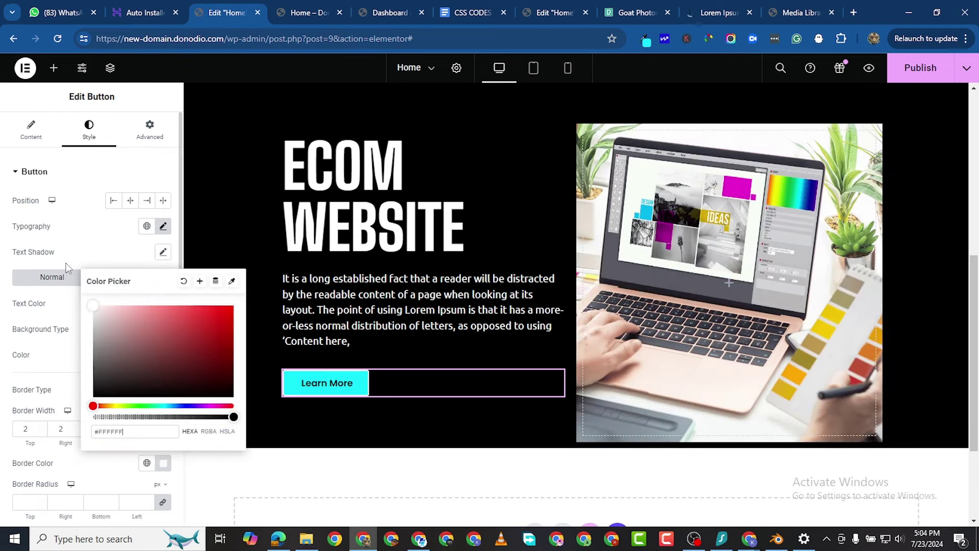
click(3, 283)
scroll(132, 457, down, 1)
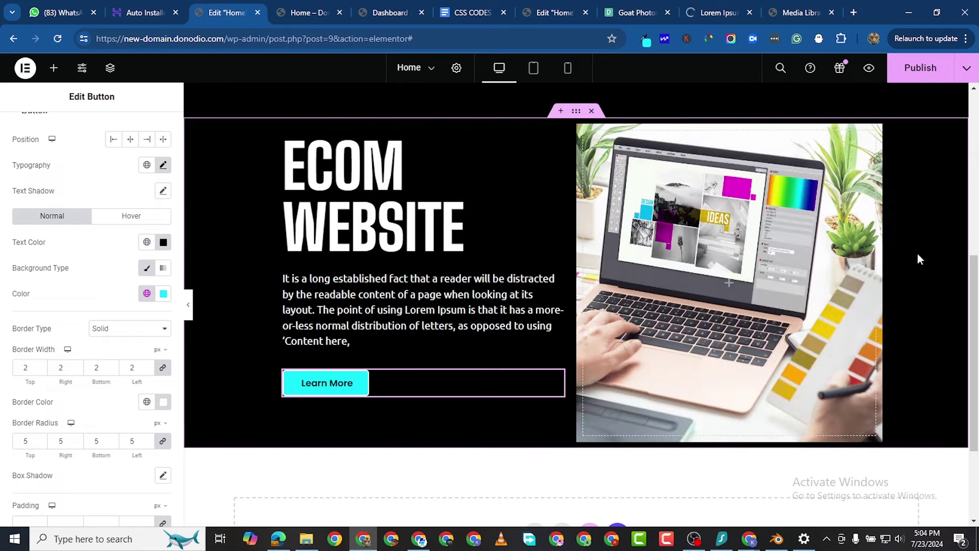
Round the slideshow container's corners with a 40 px border radius on all sides.
scroll(918, 259, down, 3)
scroll(914, 321, up, 5)
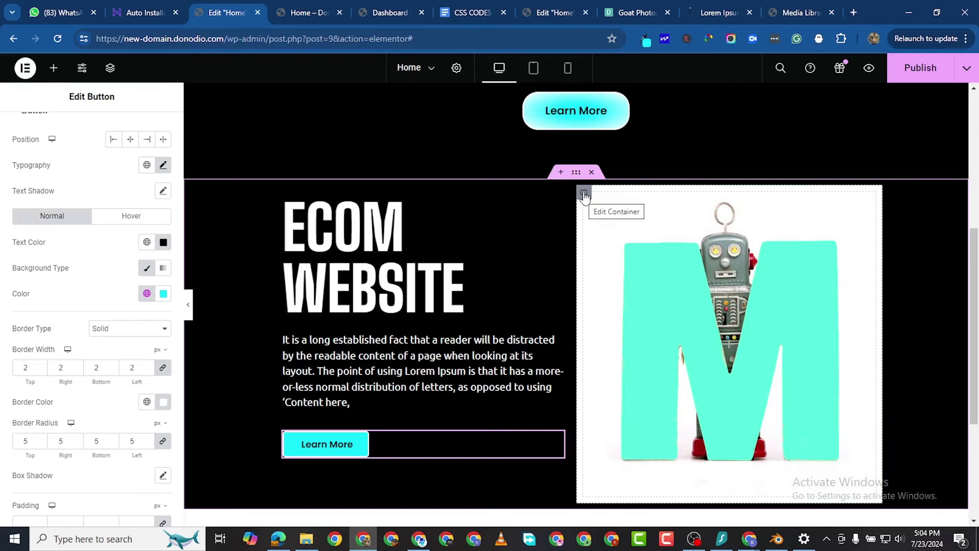
click(584, 196)
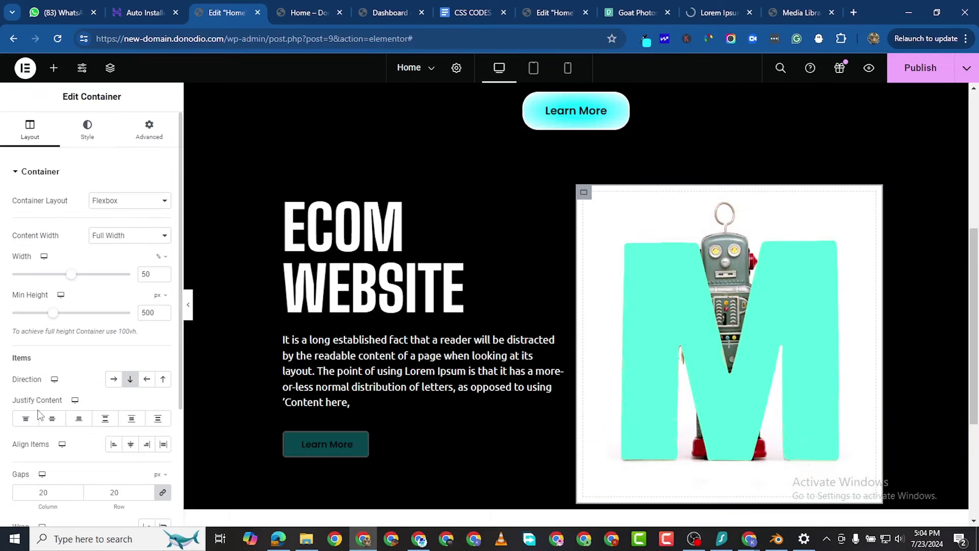
scroll(87, 171, down, 3)
scroll(85, 164, up, 3)
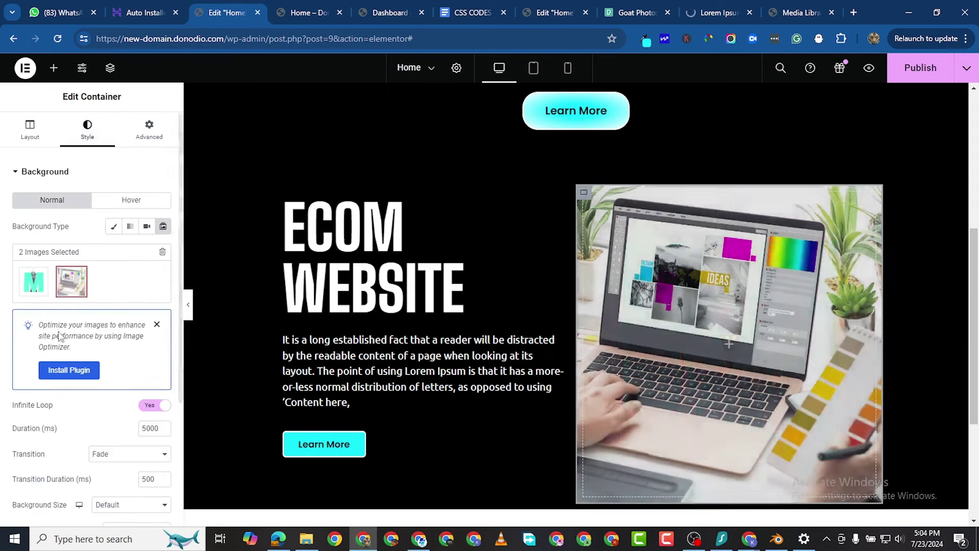
scroll(51, 468, down, 5)
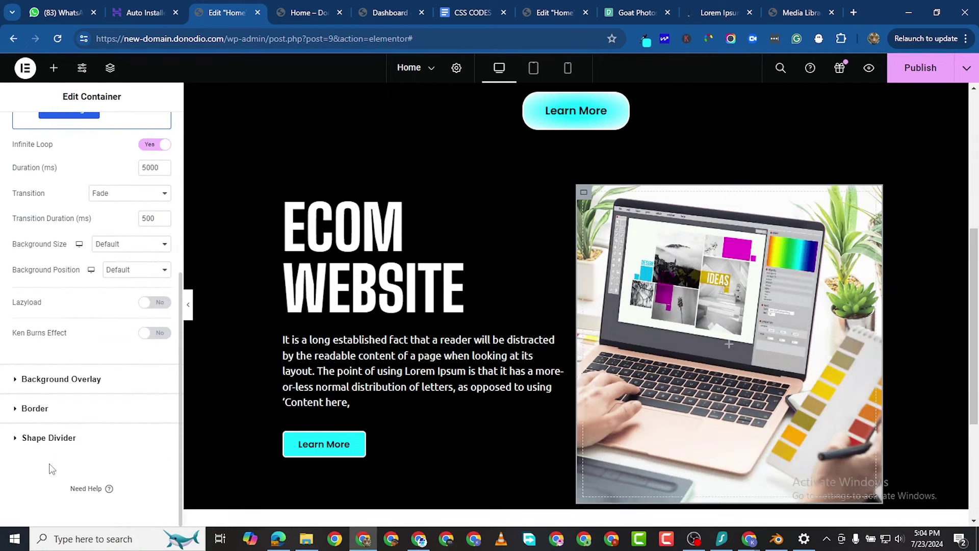
click(11, 408)
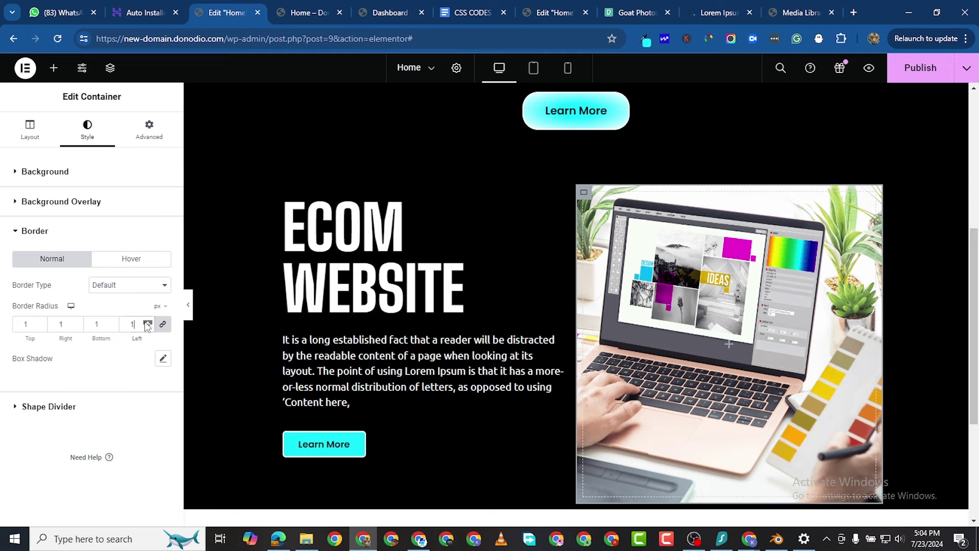
key(BackSpace)
text(8)
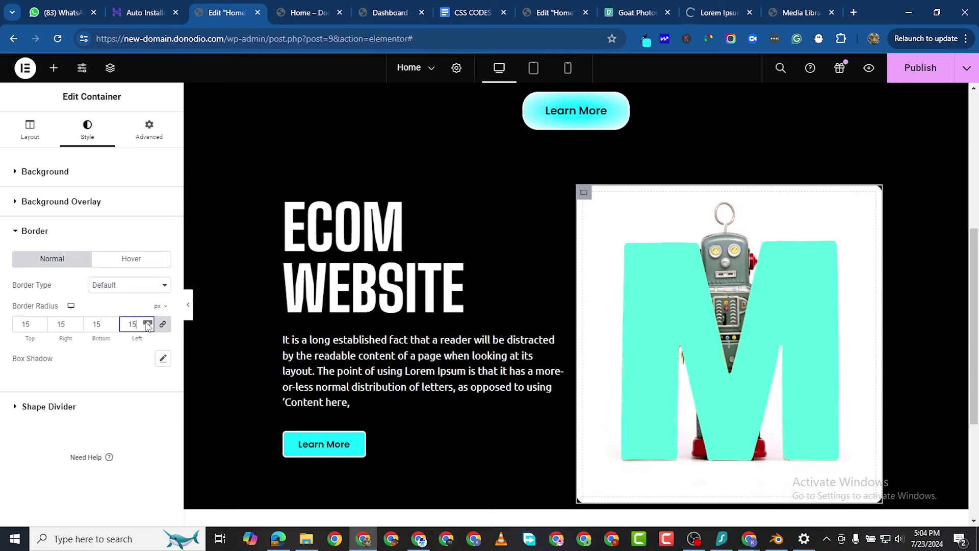
double_click(146, 322)
double_click(147, 322)
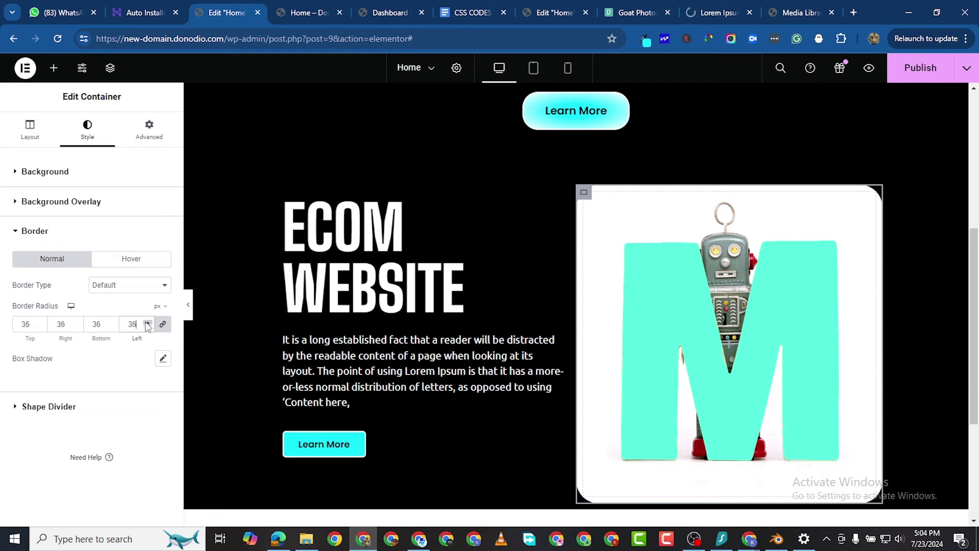
click(147, 322)
click(147, 322)
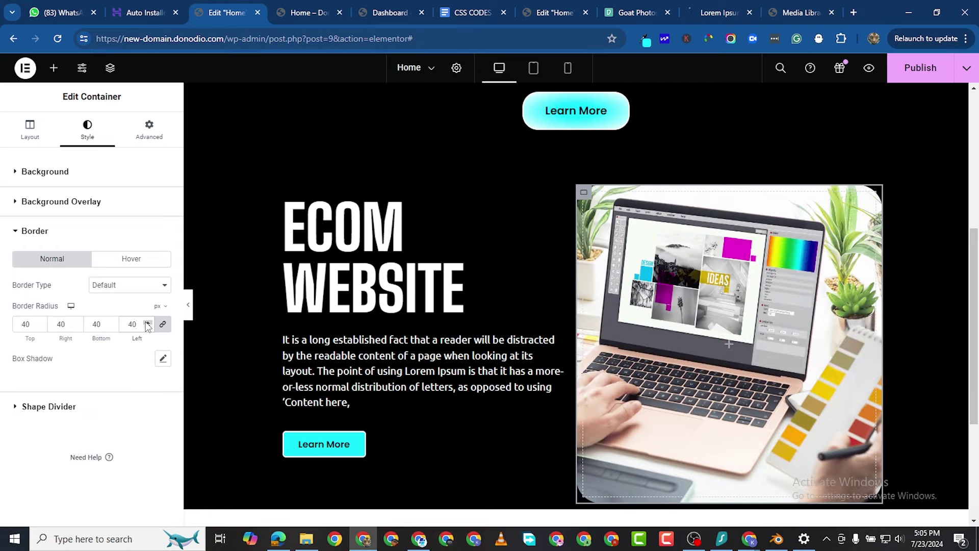
click(163, 324)
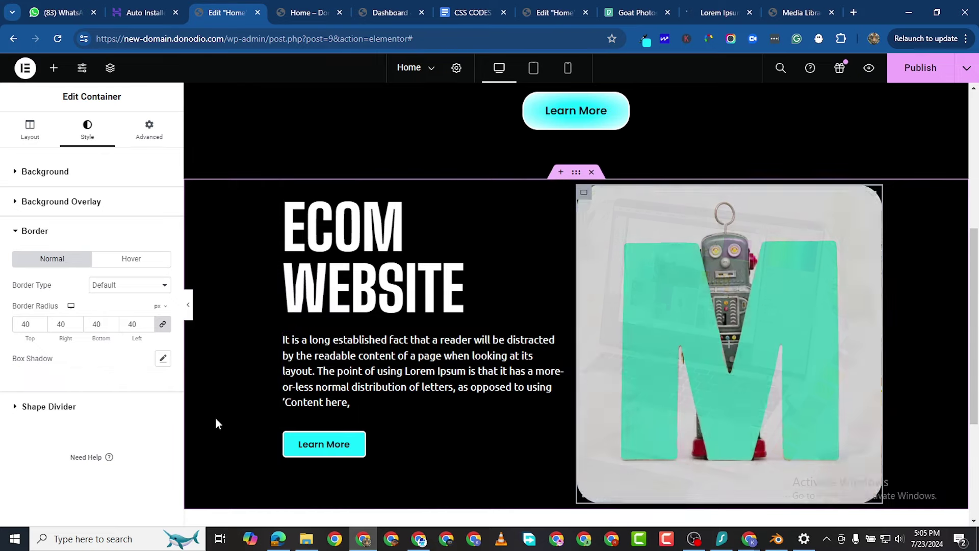
Duplicate the whole ECOM WEBSITE section, including its text column and image slideshow.
scroll(784, 264, down, 1)
scroll(591, 251, up, 2)
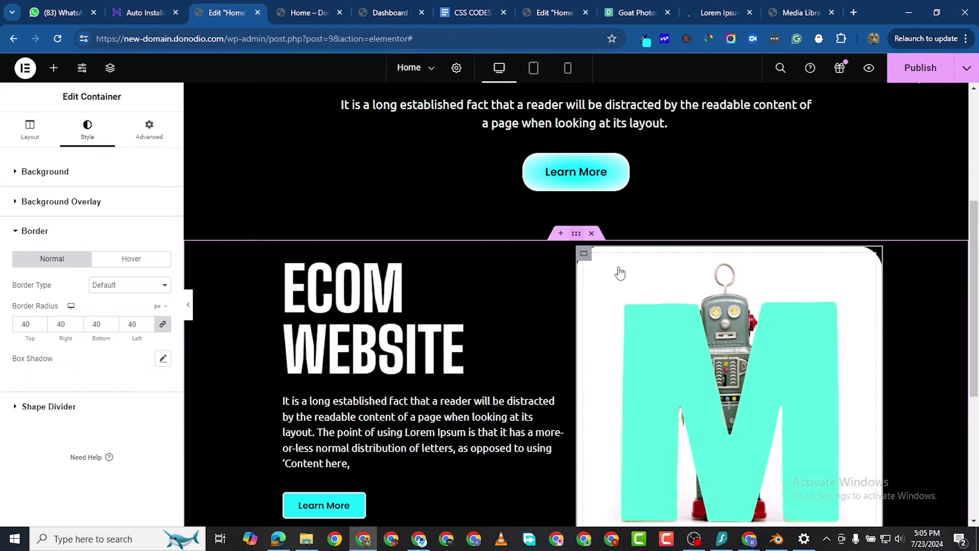
right_click(579, 271)
scroll(533, 347, down, 4)
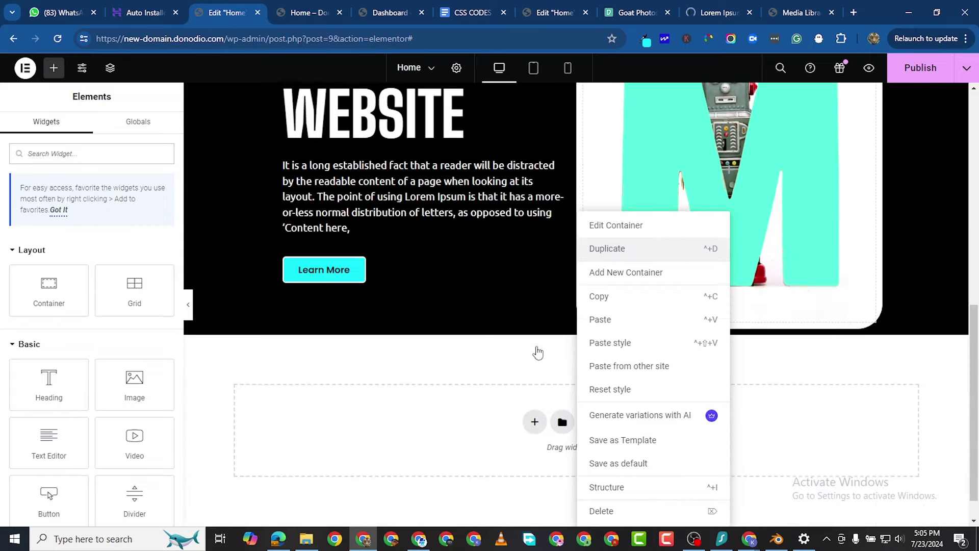
key(ctrl+d)
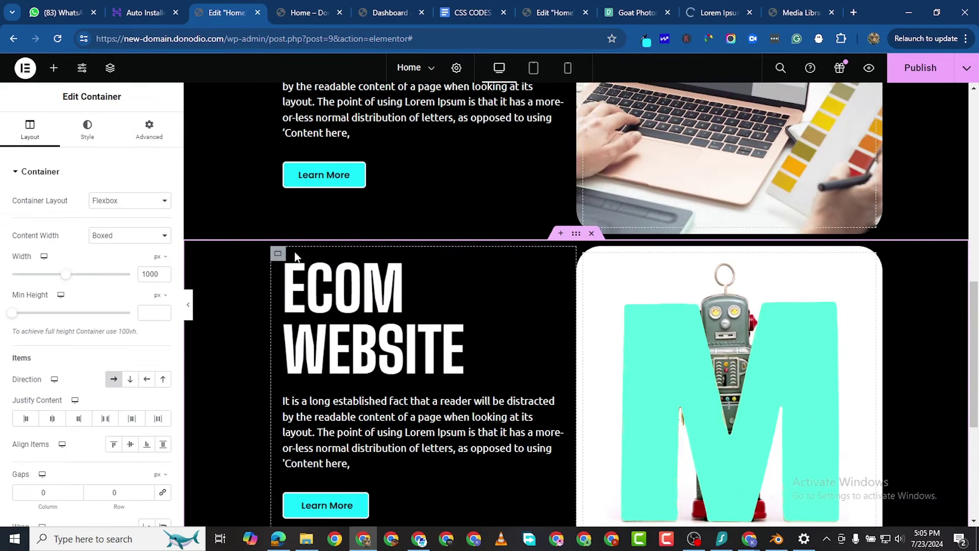
Swap the columns of the duplicated section so the slideshow sits left of the text column.
drag(278, 253, 481, 297)
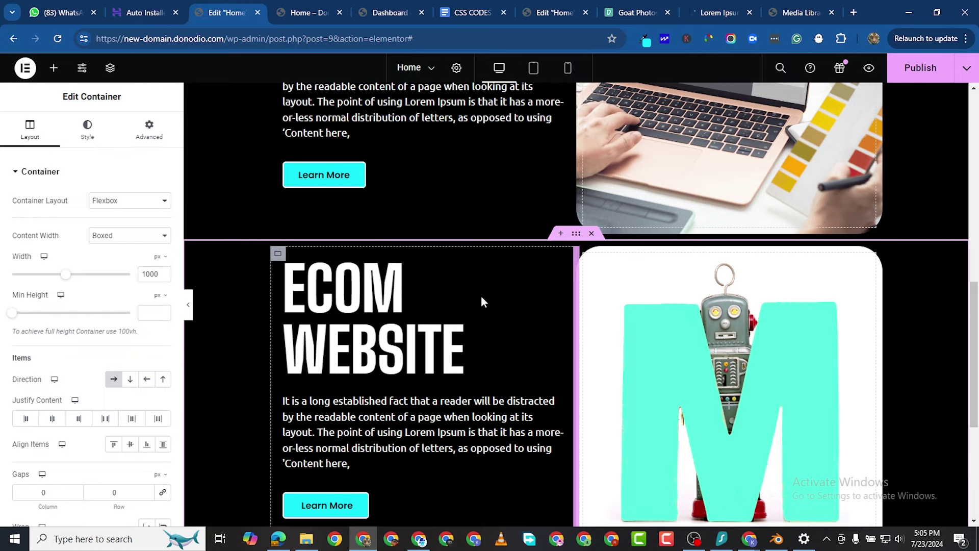
drag(512, 366, 520, 354)
key(ctrl+z)
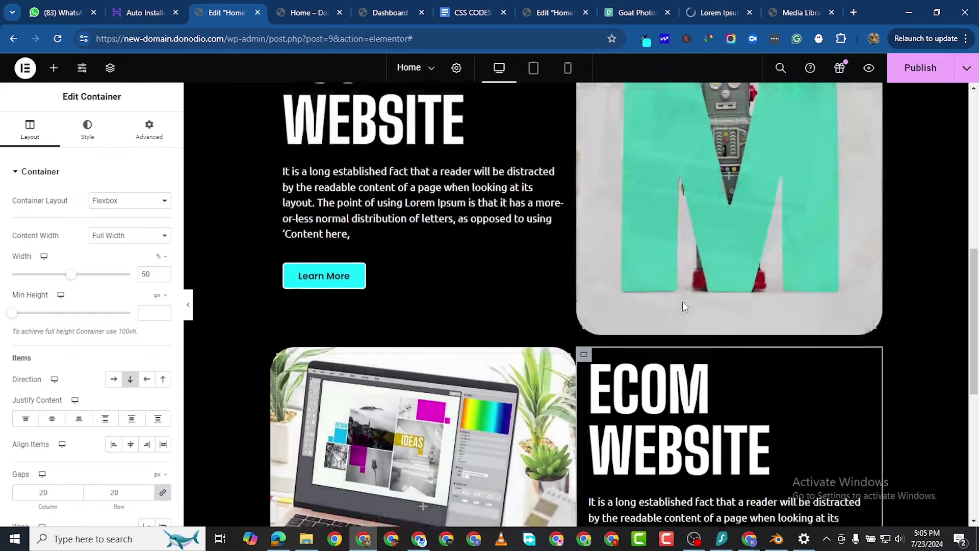
scroll(706, 336, down, 3)
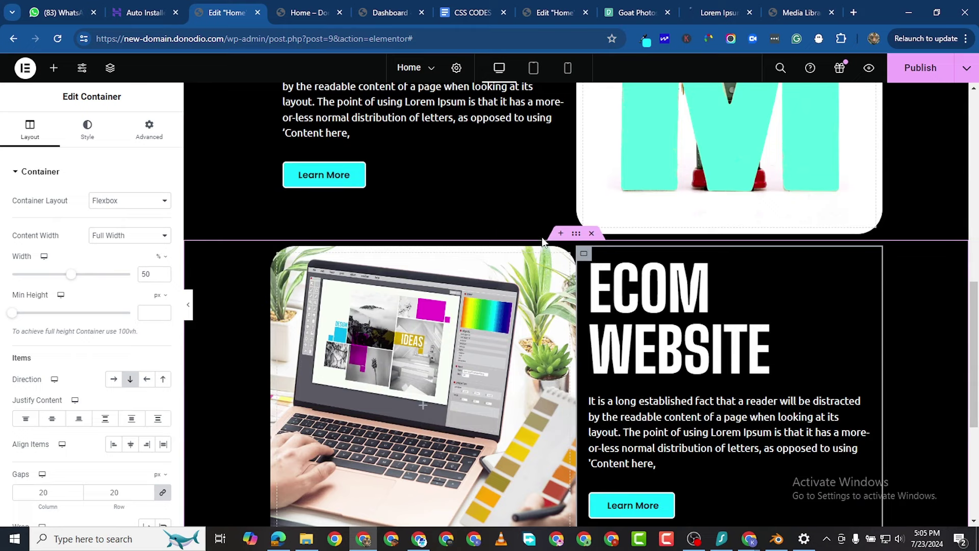
Try a 5 px margin on all sides of the duplicated section.
click(575, 233)
click(148, 129)
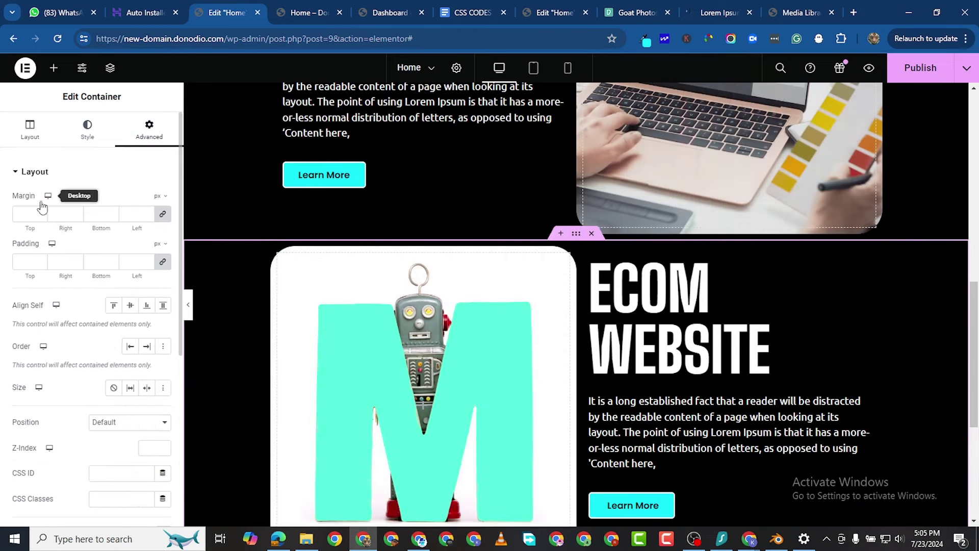
click(31, 213)
text(5)
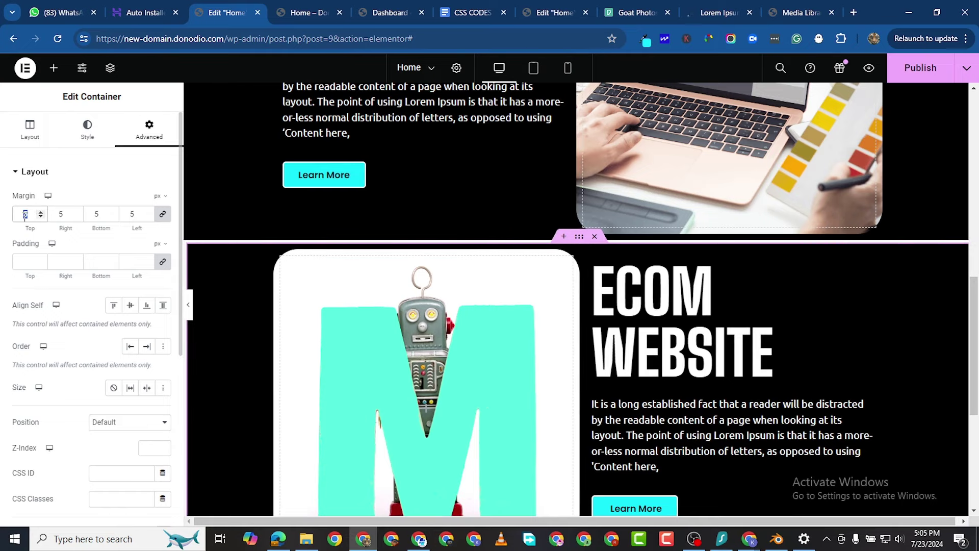
key(BackSpace)
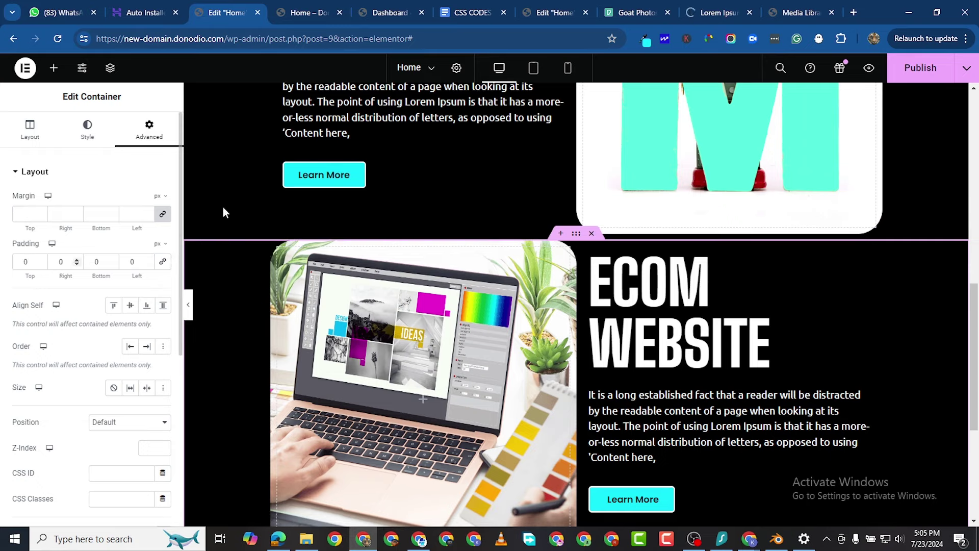
Insert a Spacer widget in a new container between the original section and its duplicate.
click(561, 233)
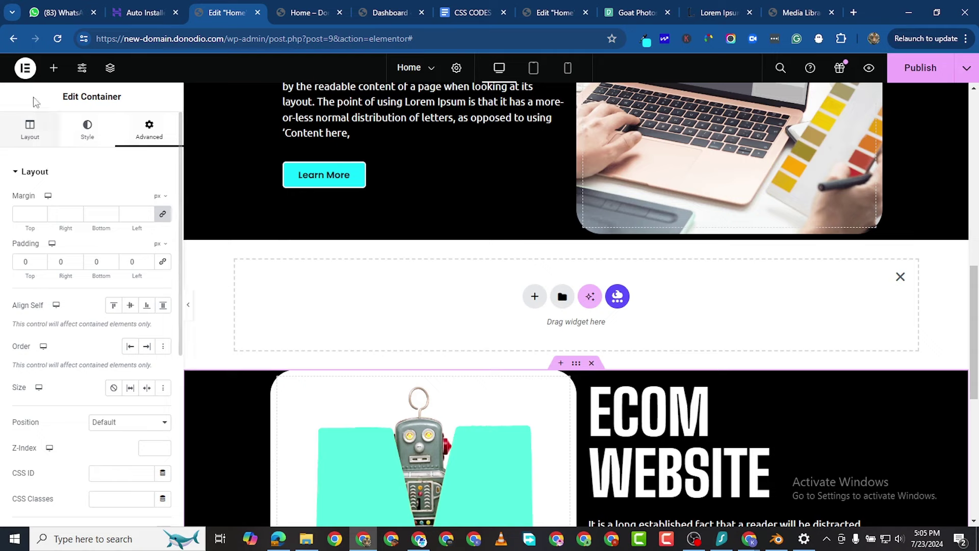
click(54, 68)
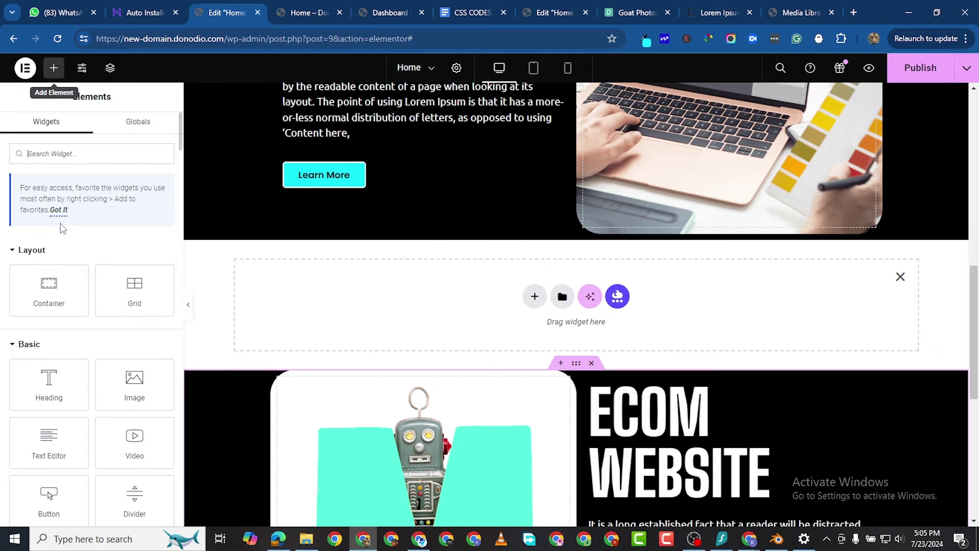
text(sd)
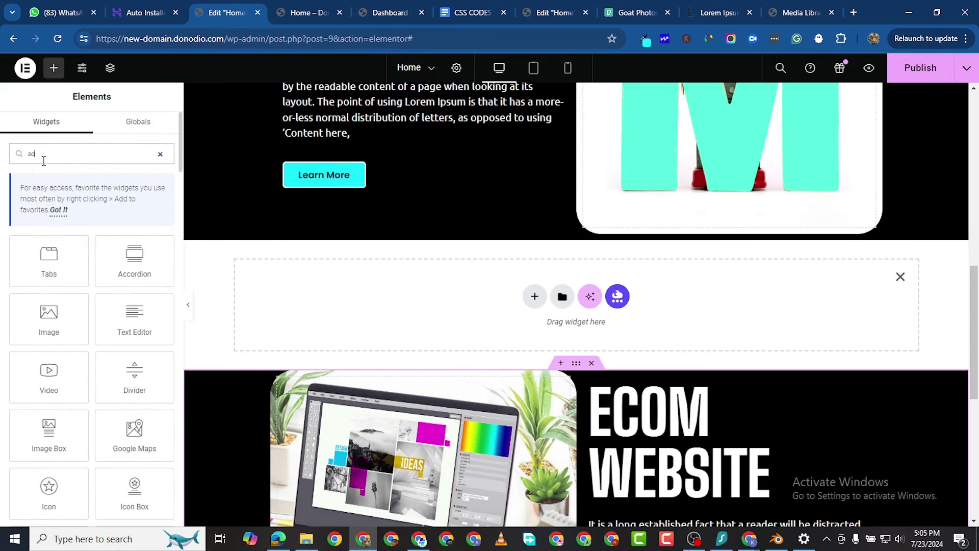
key(BackSpace)
text(pace)
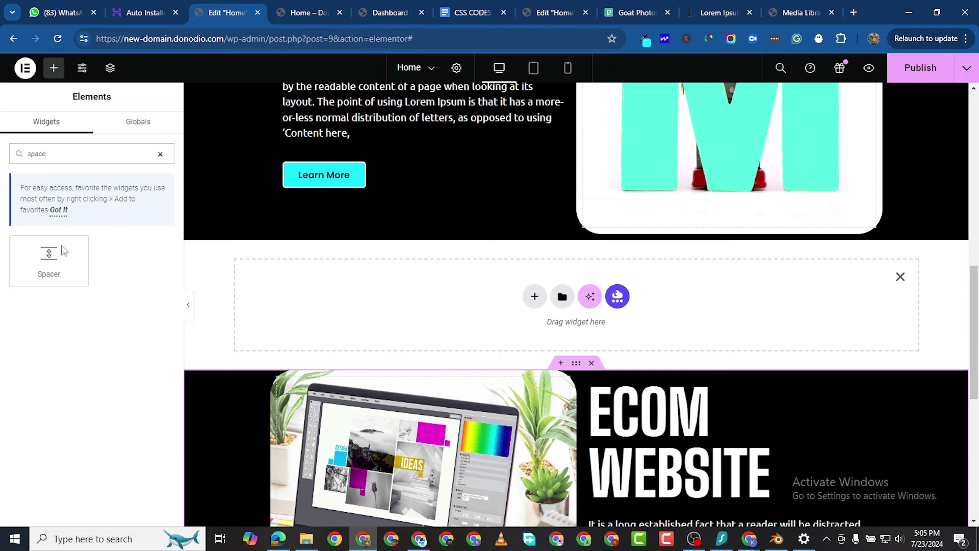
drag(63, 250, 504, 293)
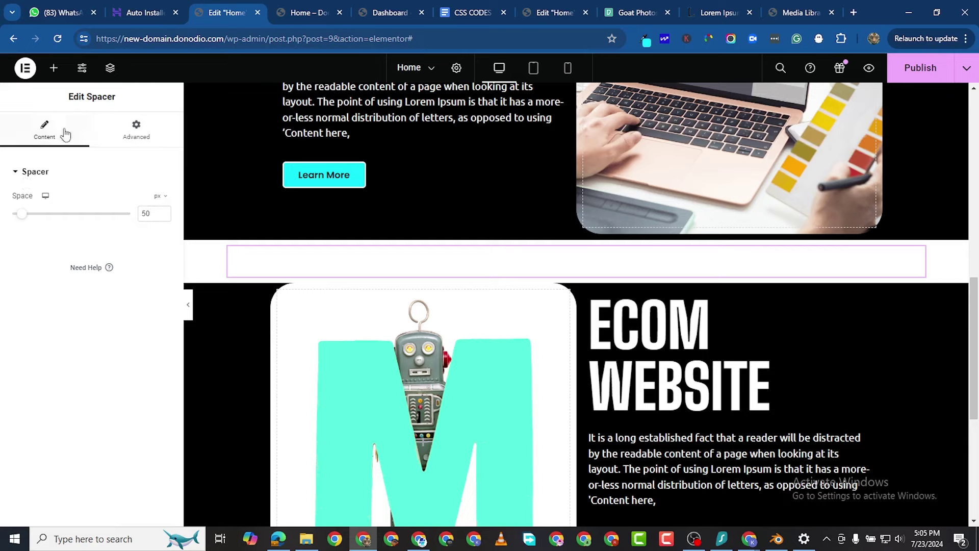
Give the spacer a classic background in black, #000000.
click(136, 129)
scroll(99, 400, down, 15)
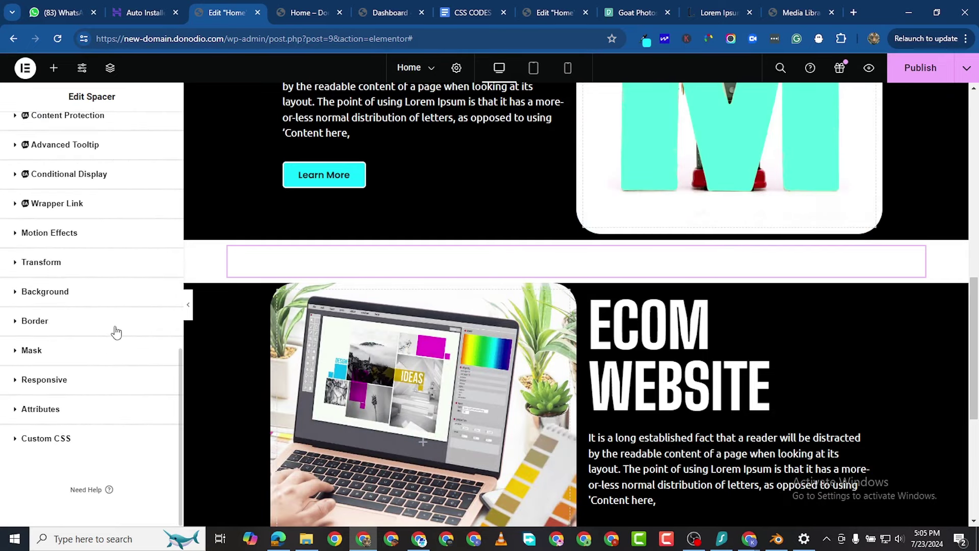
scroll(117, 332, up, 3)
click(102, 376)
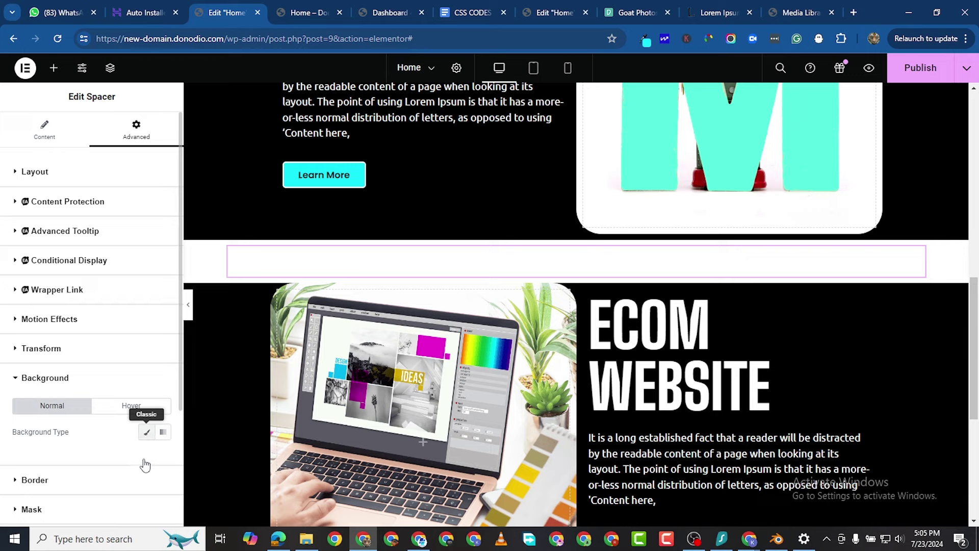
click(147, 433)
click(163, 458)
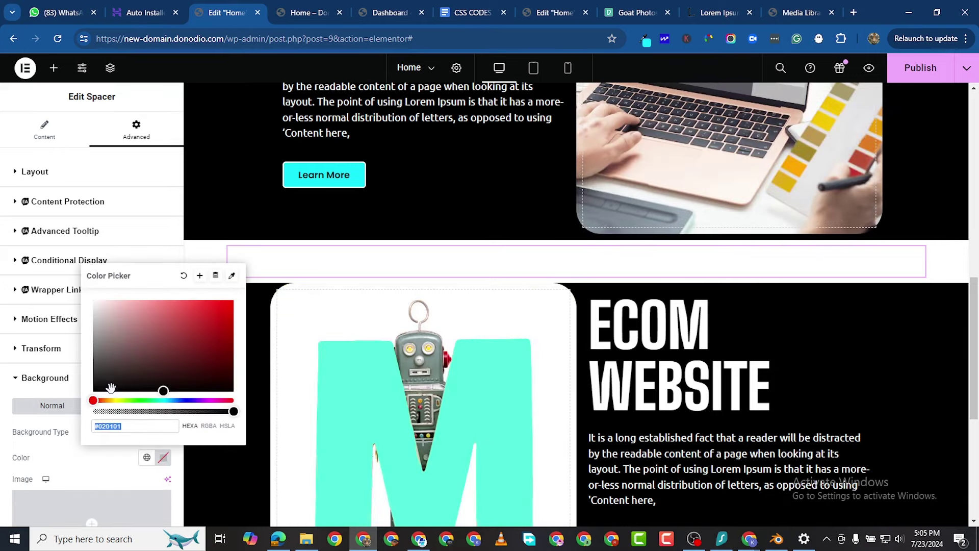
drag(153, 390, 93, 393)
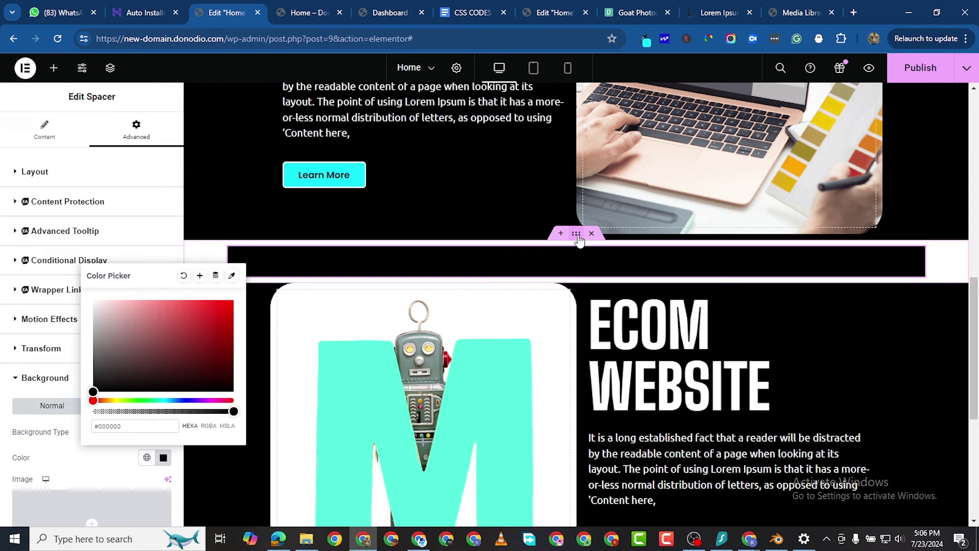
Set the background color of the container around the spacer to black, #000000.
click(577, 235)
click(577, 236)
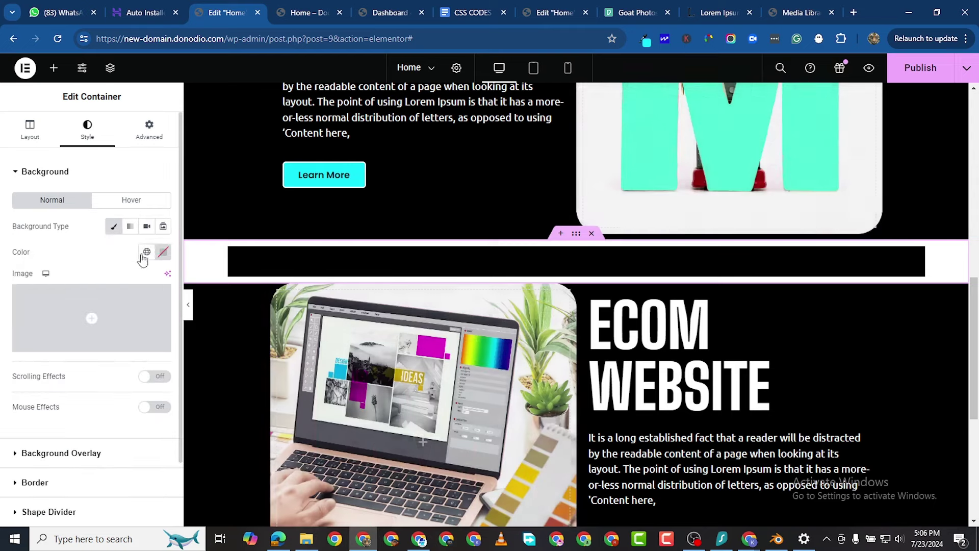
click(164, 252)
drag(121, 334, 42, 418)
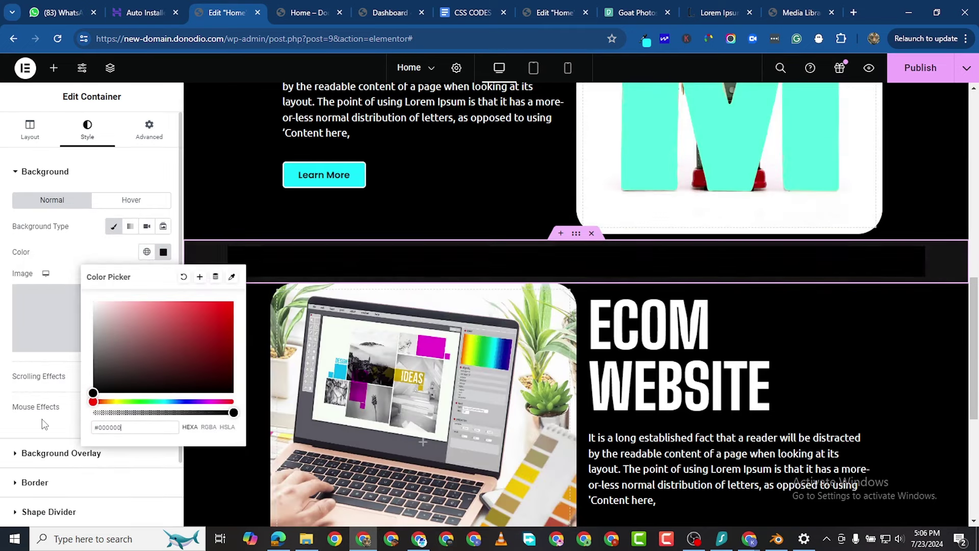
Reduce the spacer's height to 20 px.
click(591, 253)
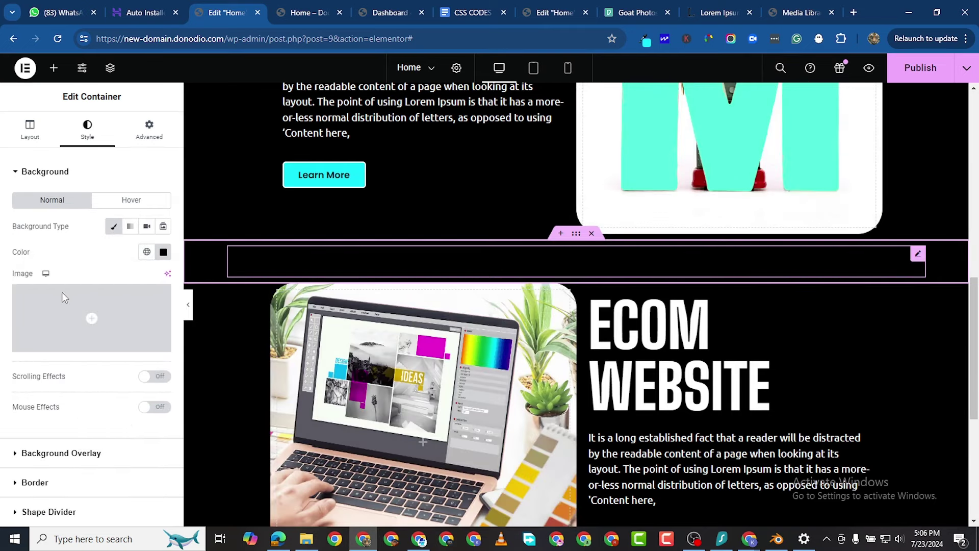
click(44, 130)
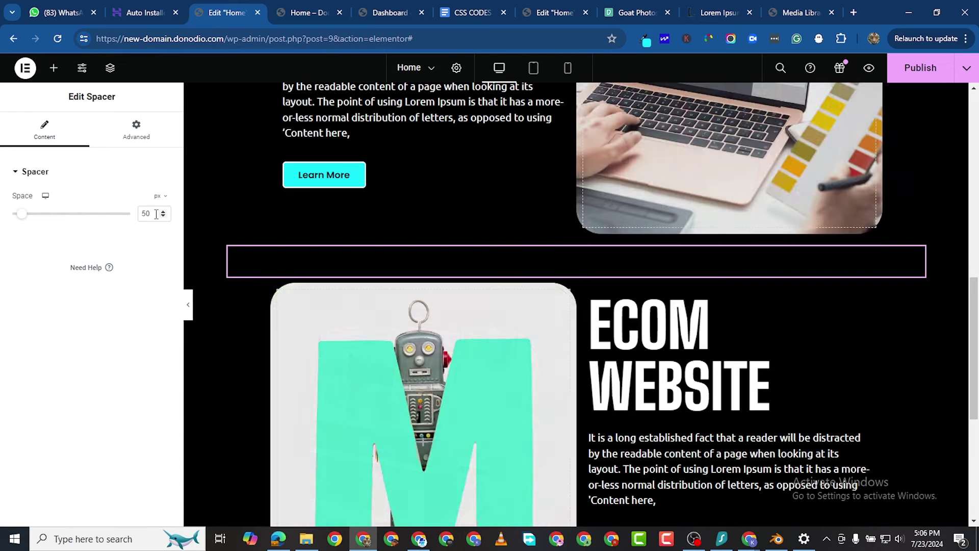
click(163, 216)
click(162, 216)
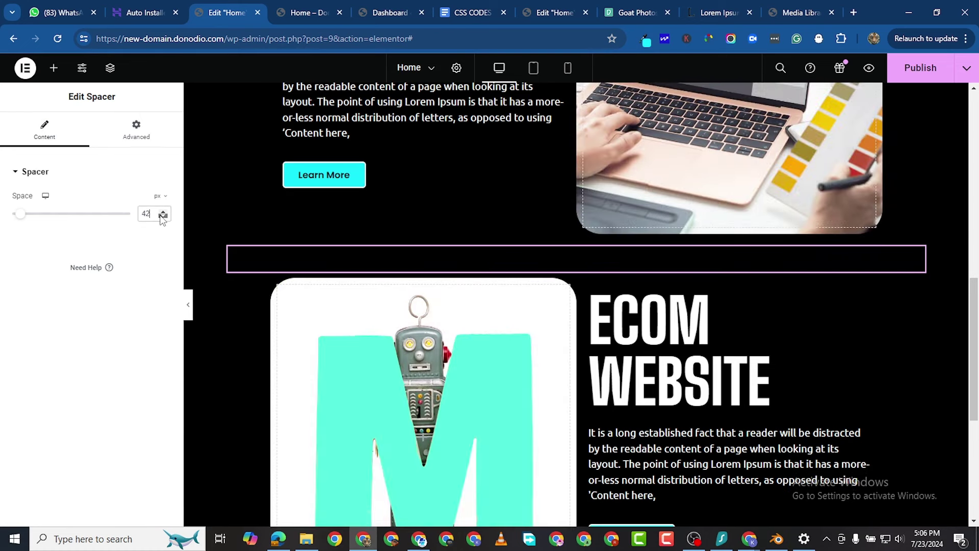
click(162, 216)
click(163, 216)
click(162, 216)
click(163, 216)
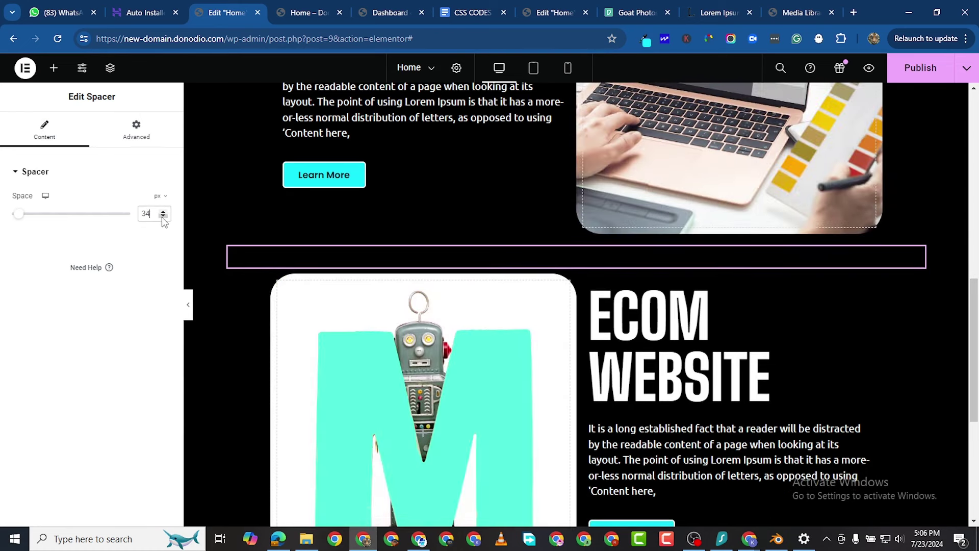
click(163, 216)
click(163, 216)
click(162, 217)
click(163, 217)
click(162, 216)
click(163, 217)
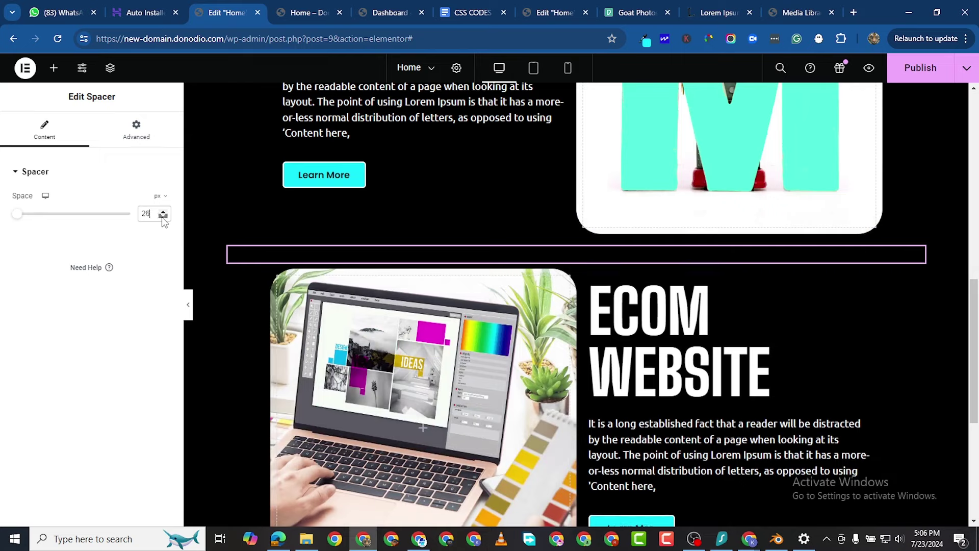
click(162, 216)
click(163, 216)
click(163, 216)
click(163, 216)
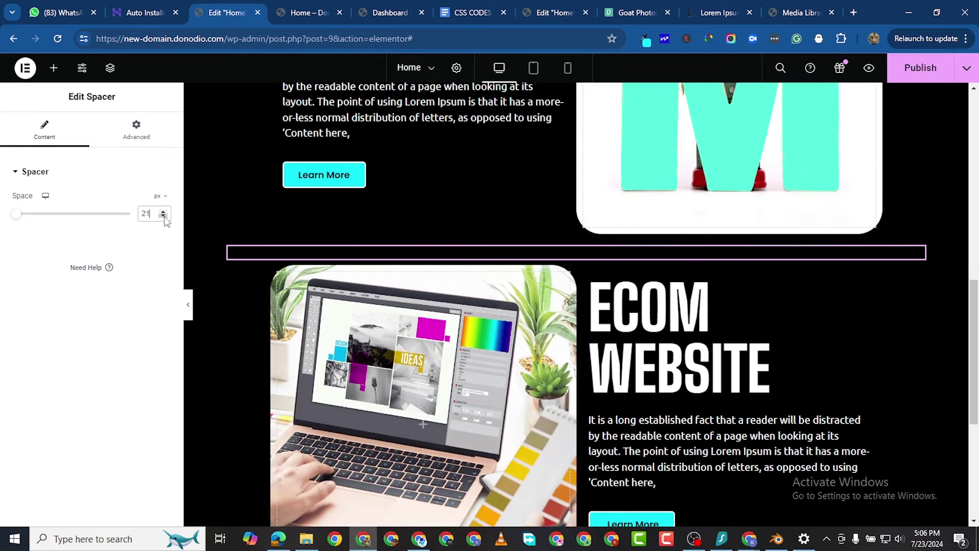
click(164, 217)
Replace ECOM with PORTFOLIO in the duplicated section's heading, keeping the line break before WEBSITE.
scroll(807, 300, down, 3)
scroll(813, 245, up, 1)
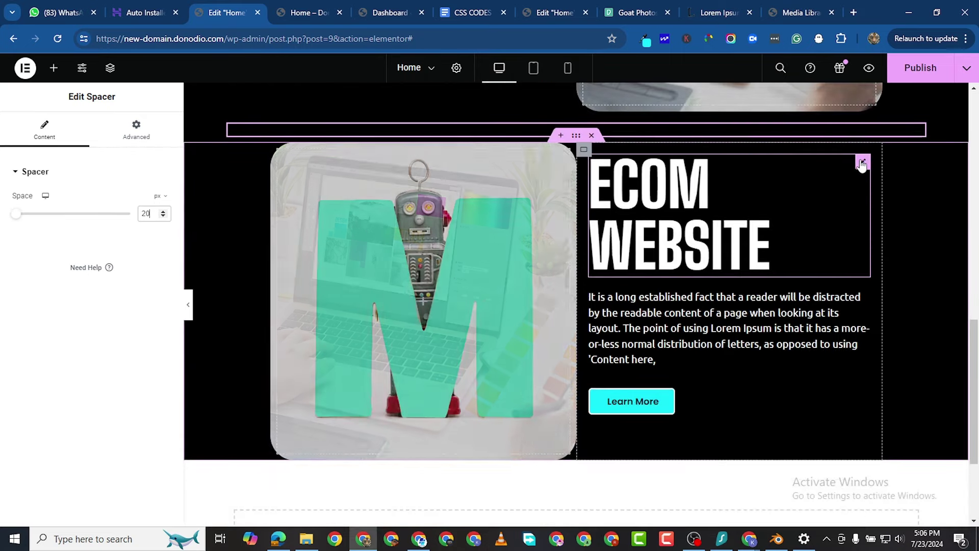
click(862, 163)
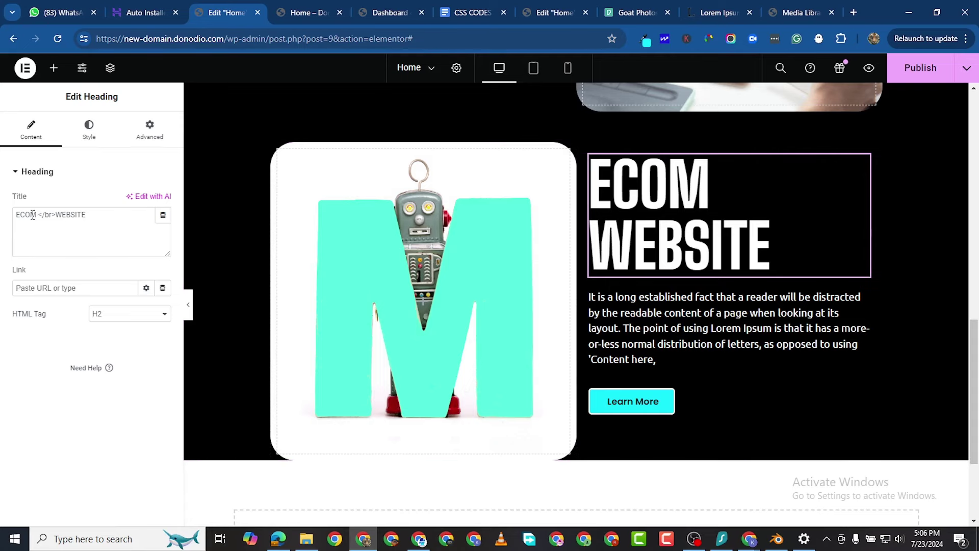
click(32, 215)
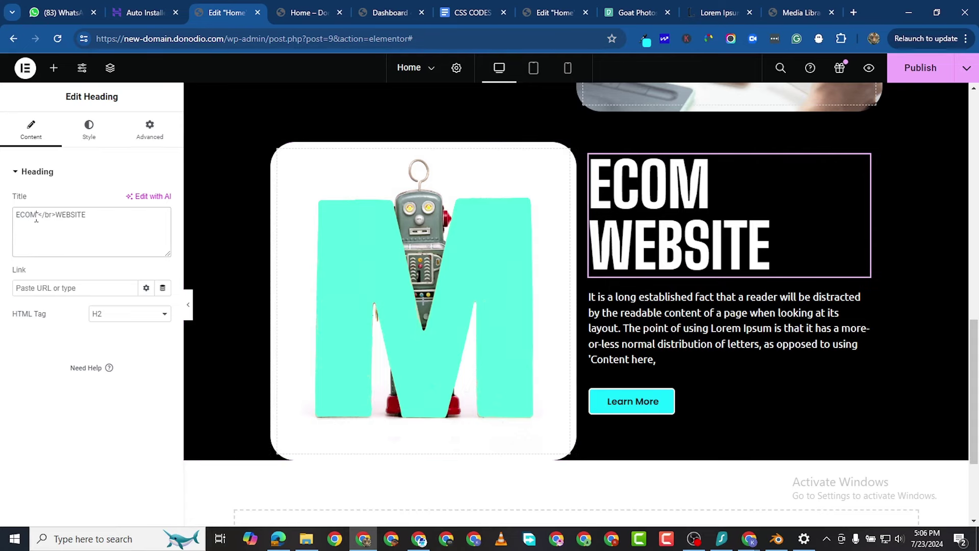
key(BackSpace)
key(BackSpace)
key(BackSpace)
key(BackSpace)
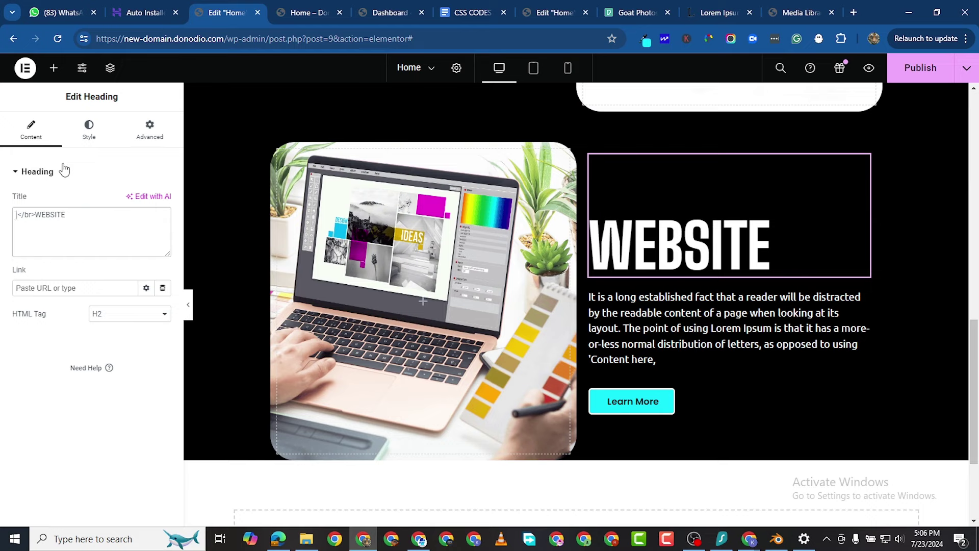
text(PORTF)
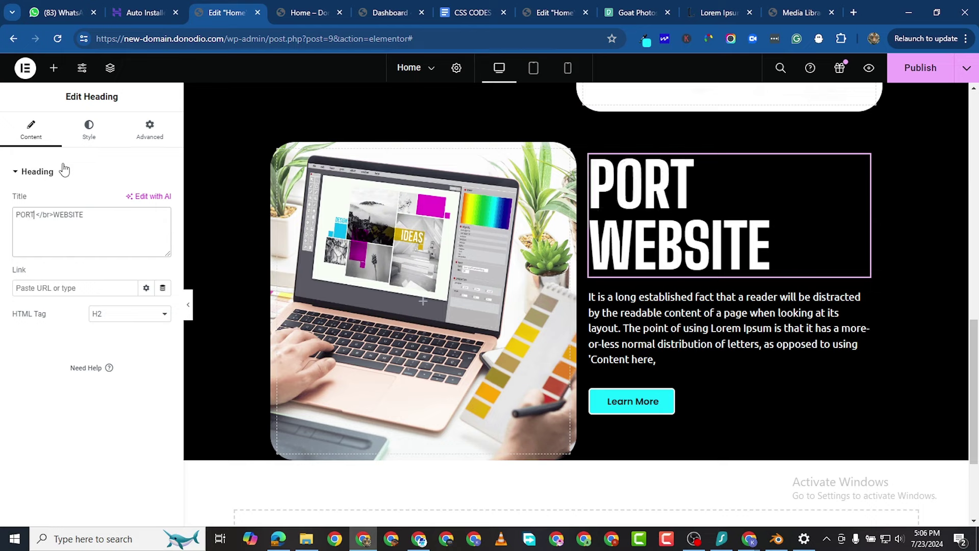
text(OLIO)
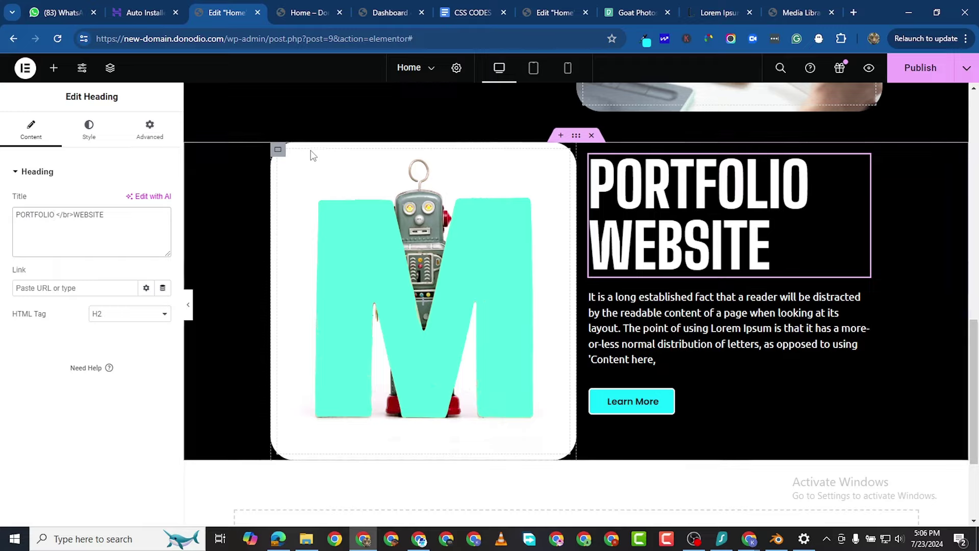
Open the background slideshow gallery of the image container in the Portfolio Website section for editing.
click(278, 149)
scroll(398, 252, up, 2)
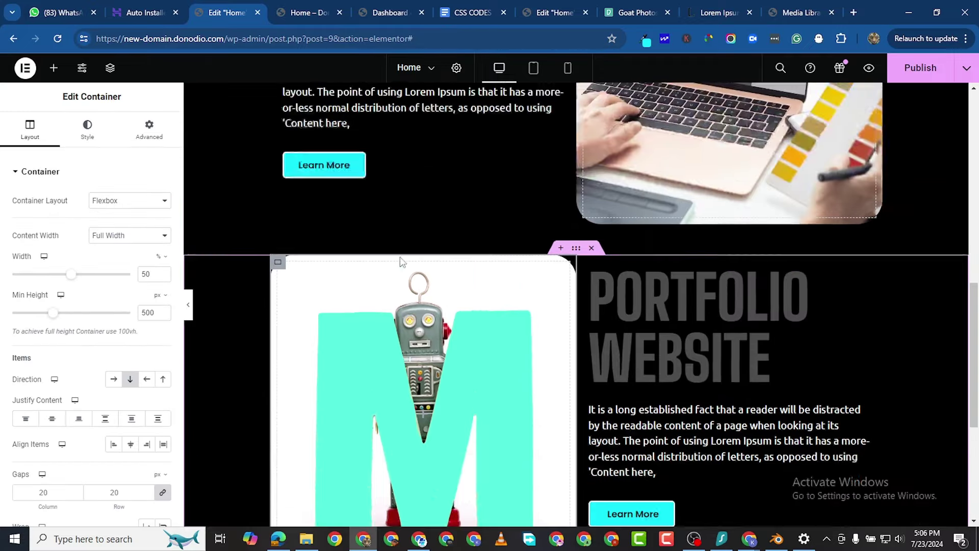
scroll(401, 261, up, 5)
scroll(415, 268, down, 5)
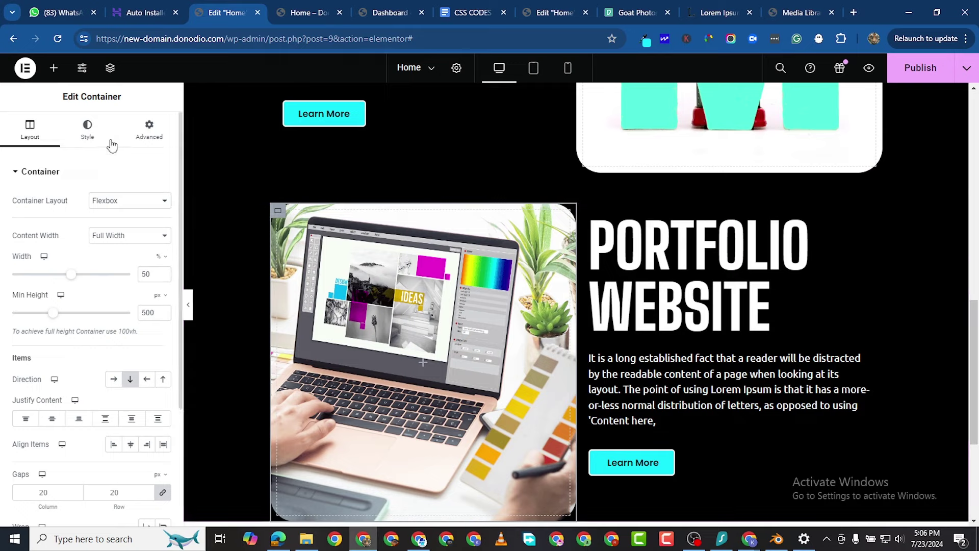
click(267, 216)
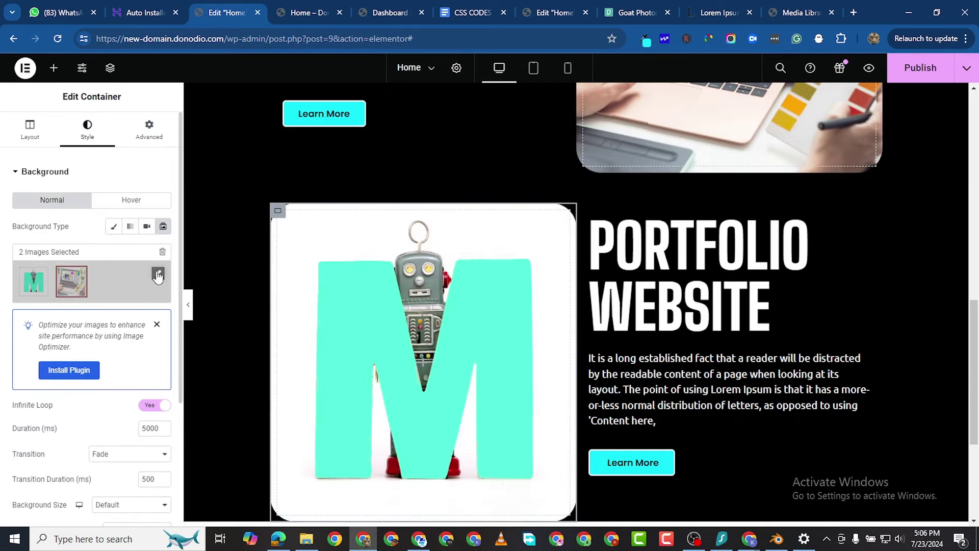
click(154, 277)
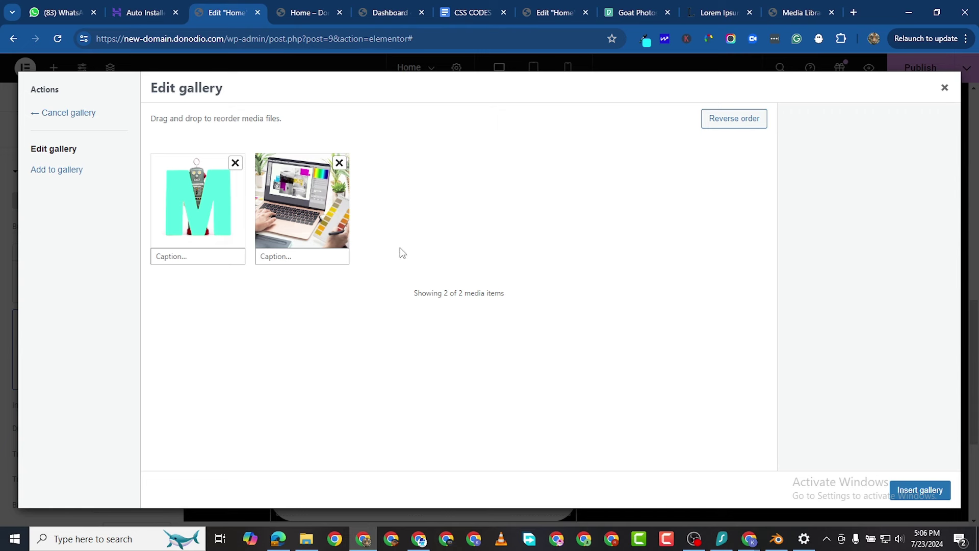
Upload images 4 and 5 from the compressor folder and add them to the slideshow gallery.
click(58, 171)
click(162, 118)
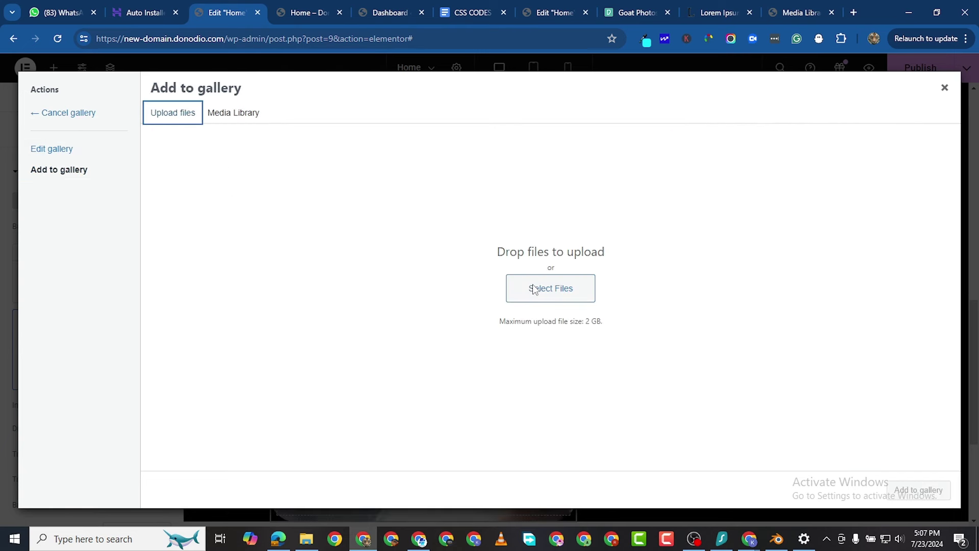
click(514, 287)
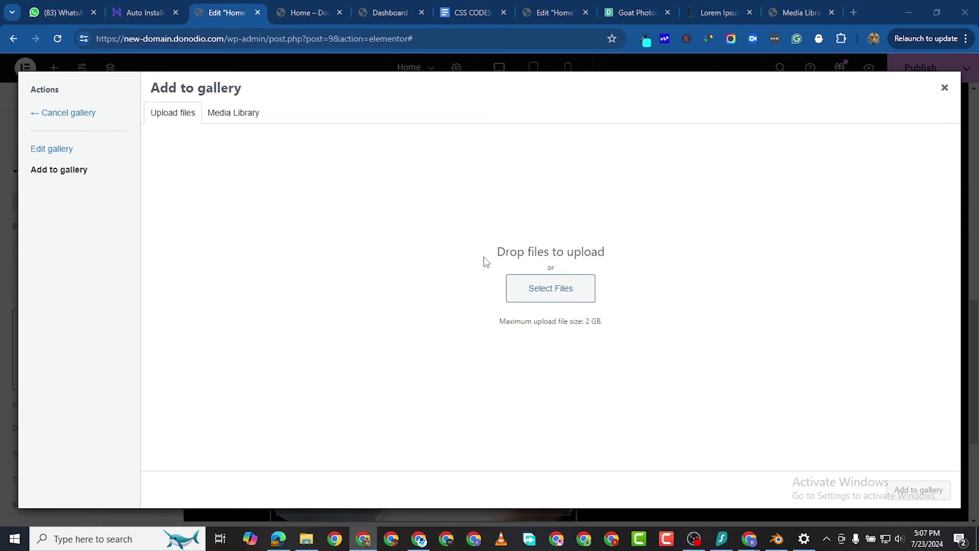
click(556, 287)
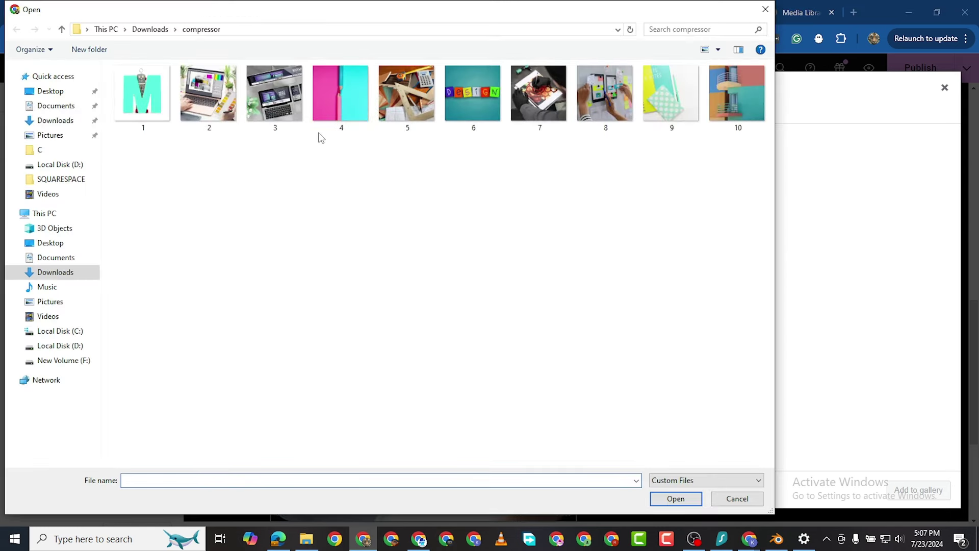
click(323, 108)
ctrl+click(398, 112)
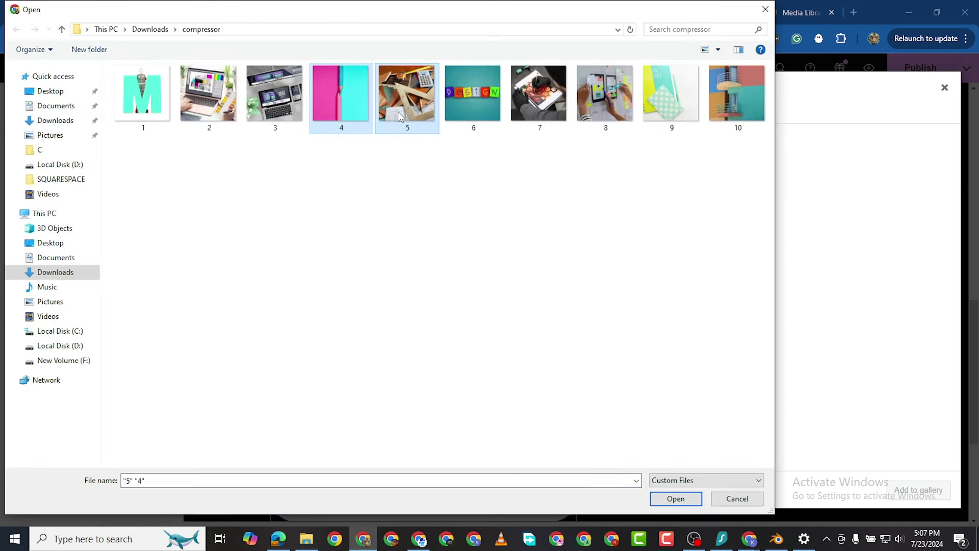
click(681, 498)
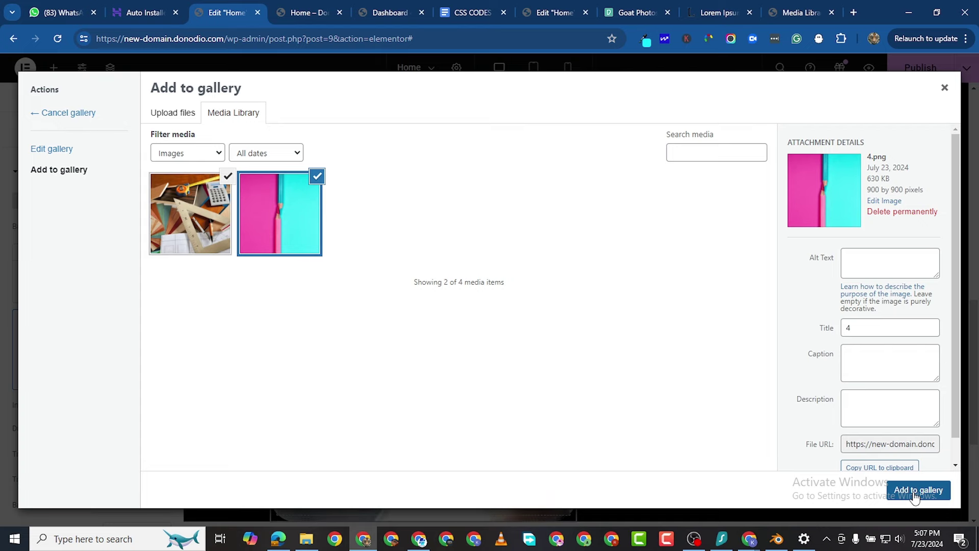
click(915, 495)
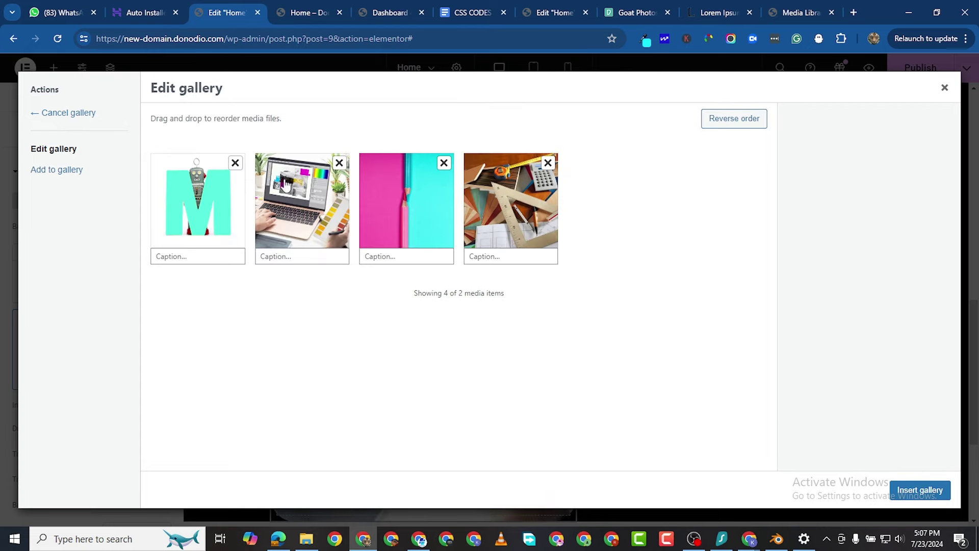
Remove the robot M and laptop images from the gallery and insert the updated gallery into the slideshow.
click(235, 162)
click(236, 163)
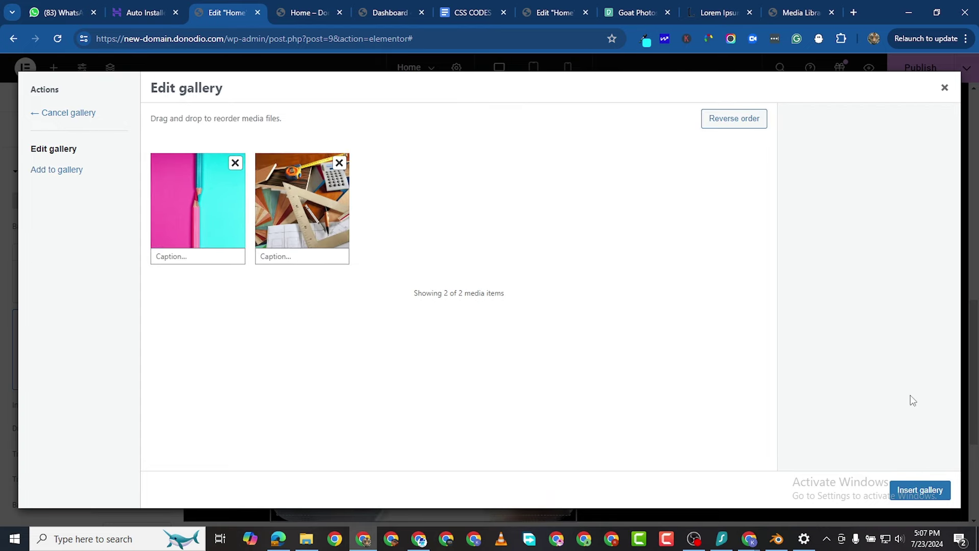
click(949, 491)
Set the bottom padding of the Portfolio Website section's outer container to 50 px.
scroll(377, 356, up, 3)
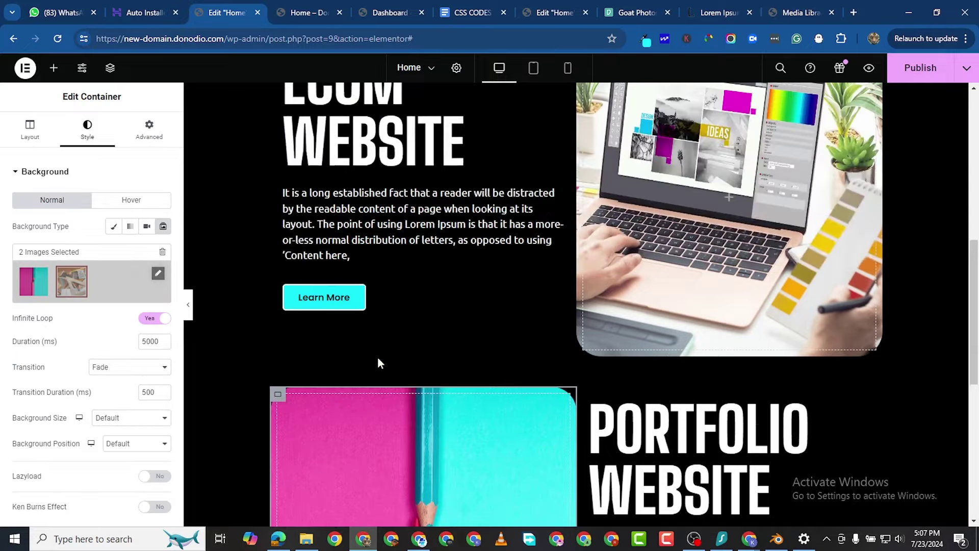
scroll(378, 356, up, 6)
scroll(377, 356, down, 12)
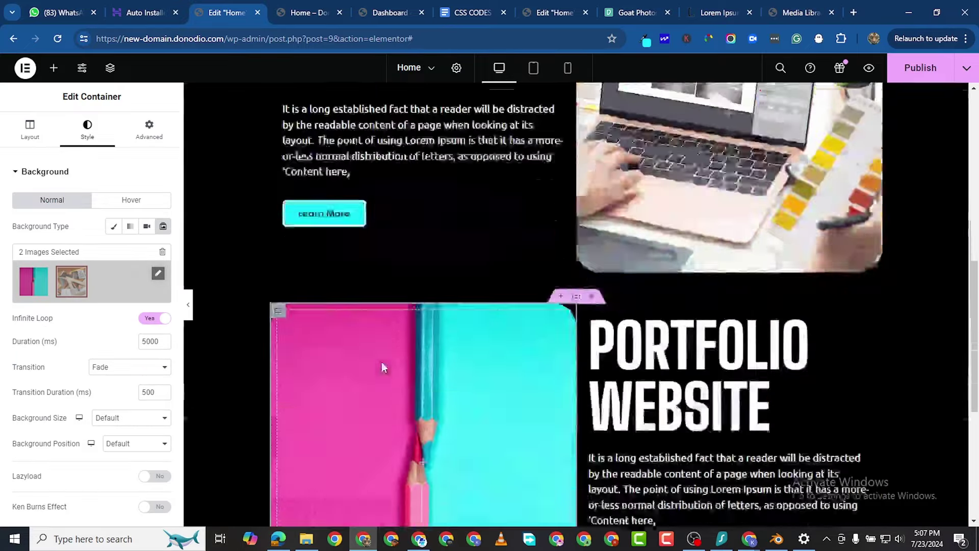
scroll(384, 367, up, 3)
scroll(533, 234, down, 2)
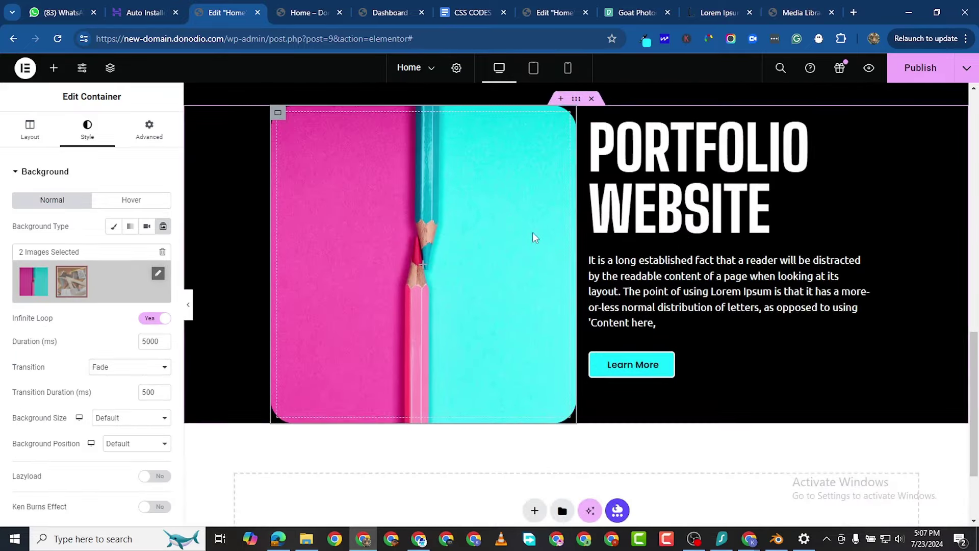
scroll(527, 361, down, 1)
scroll(535, 314, up, 3)
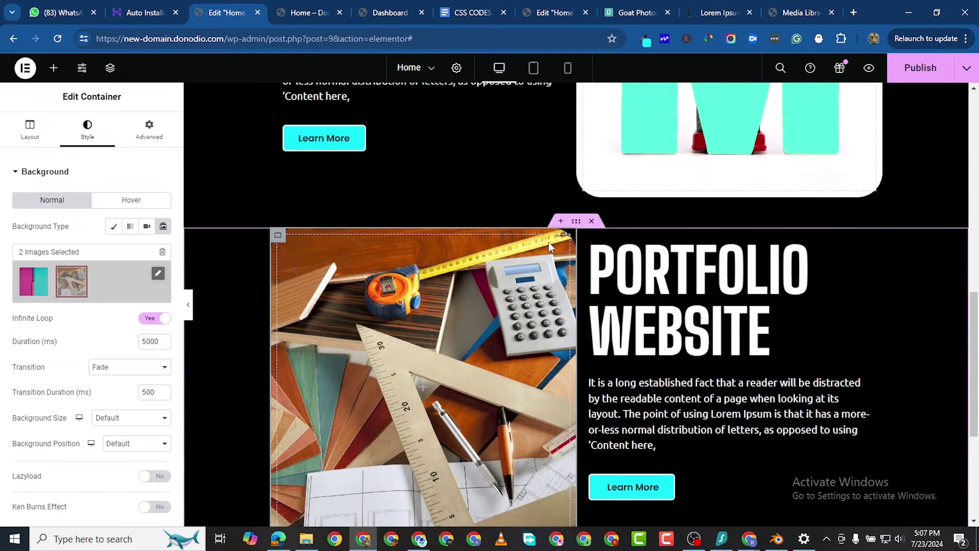
click(576, 223)
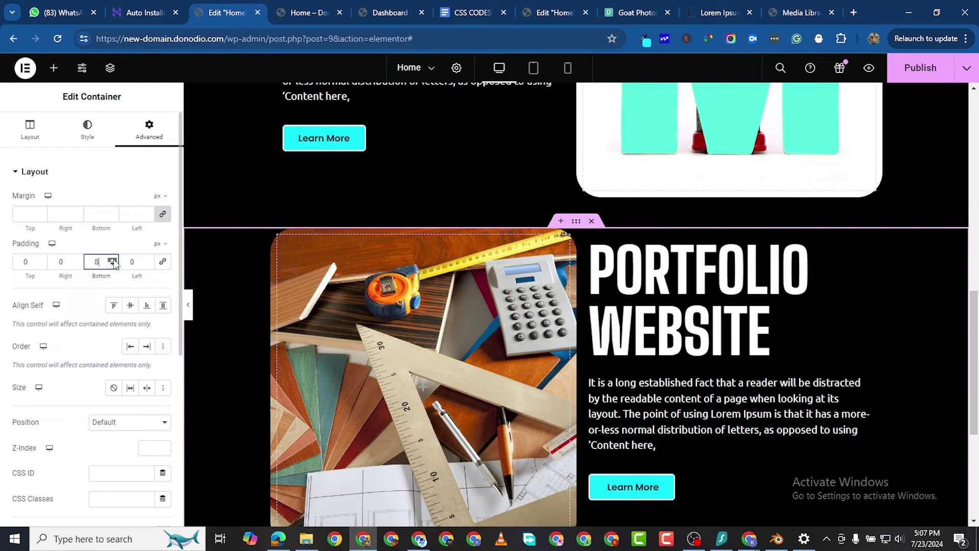
click(113, 260)
scroll(388, 295, down, 5)
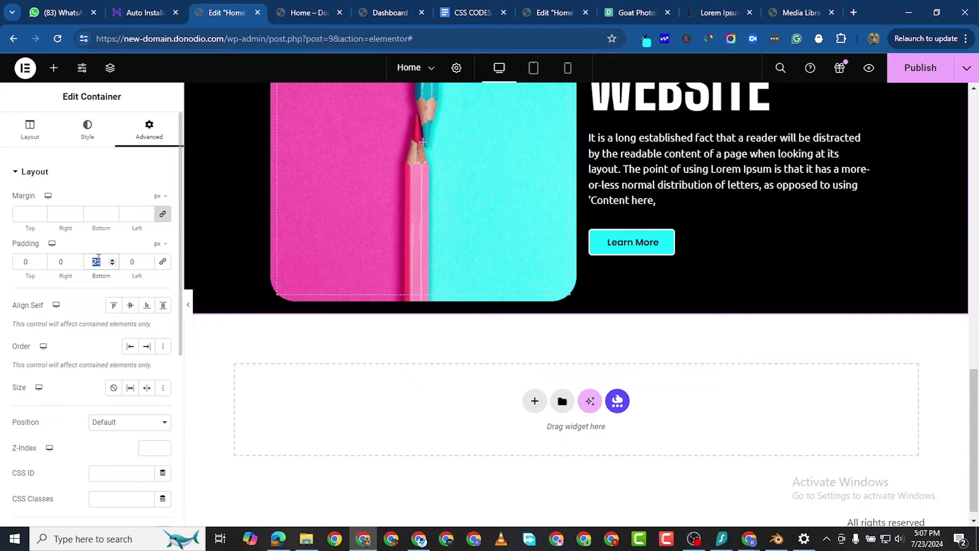
text(50)
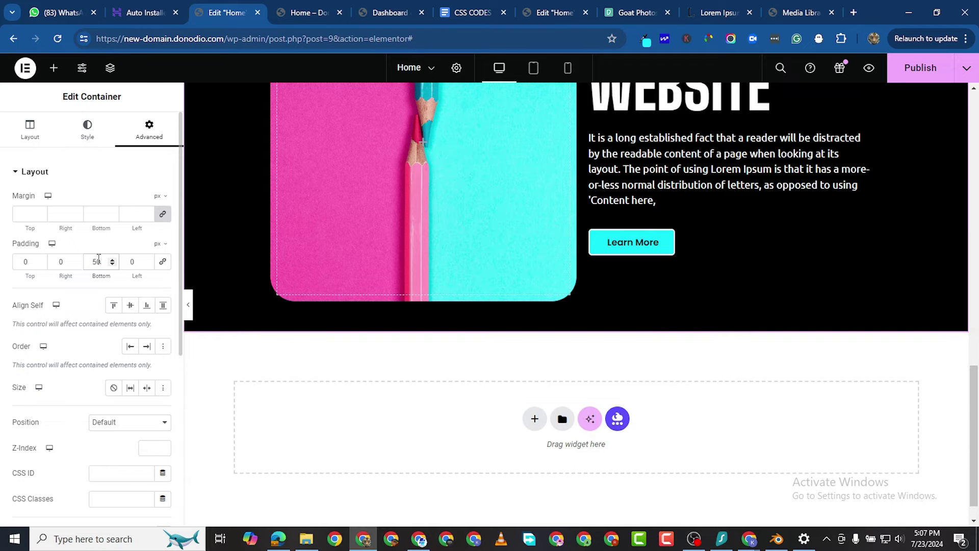
Publish the Home page with the updated sections.
scroll(320, 287, up, 8)
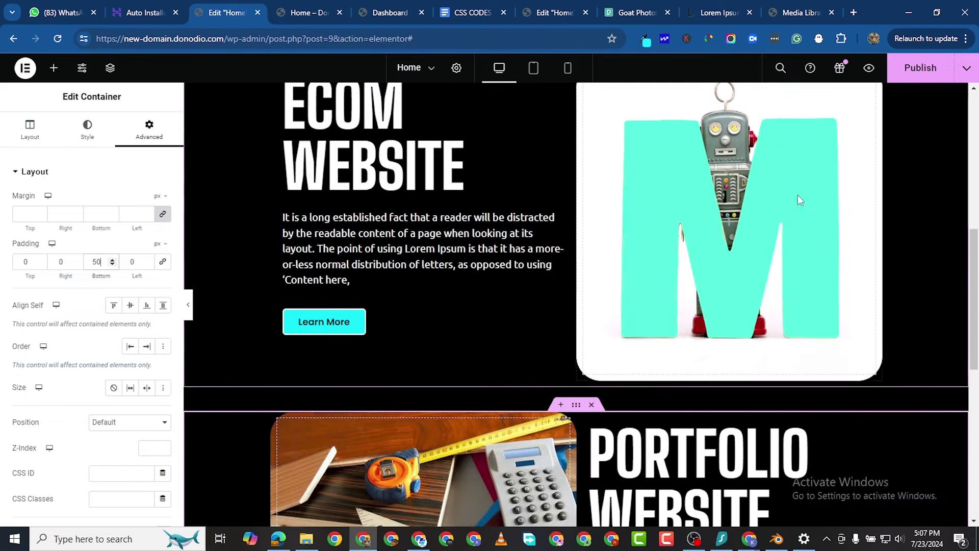
scroll(799, 199, up, 4)
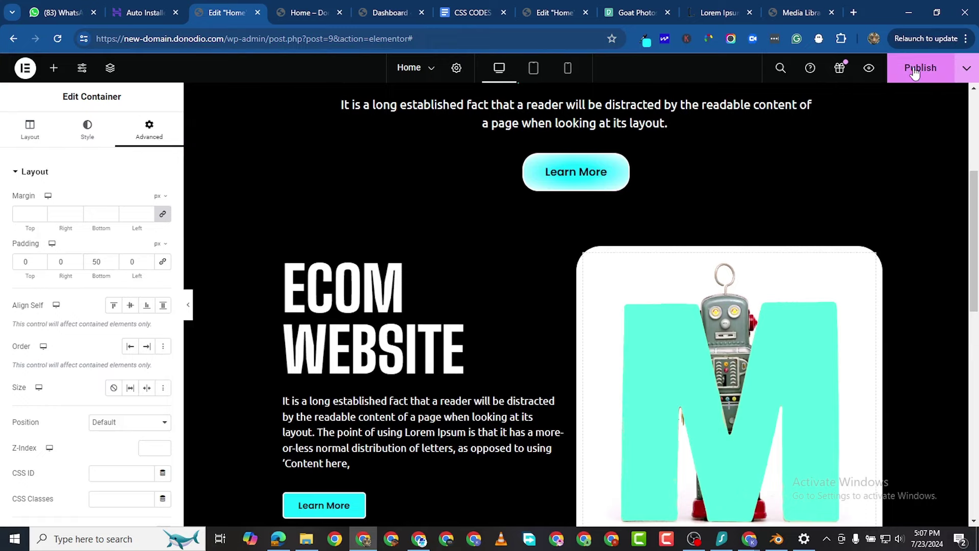
scroll(643, 209, down, 3)
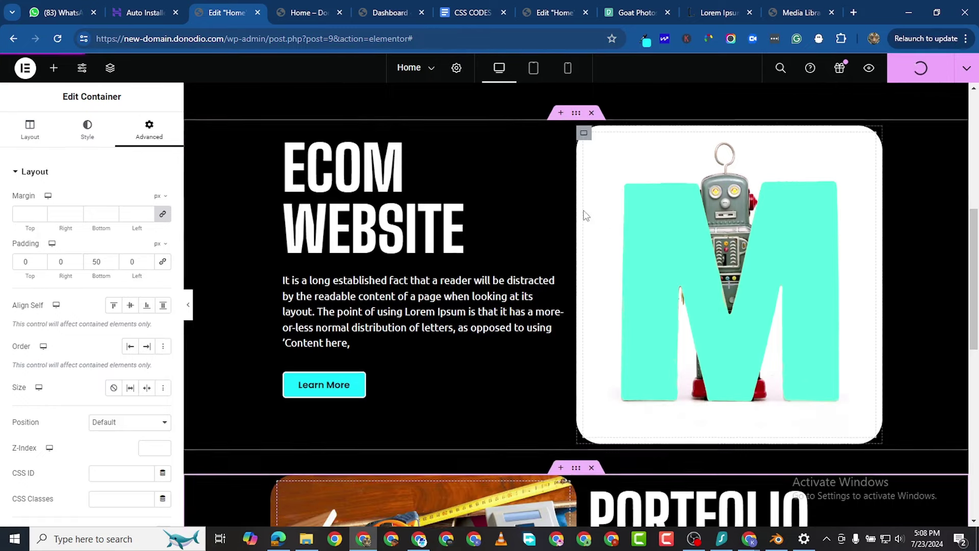
Review the hero, Ecom Website and Portfolio Website sections in the Home page preview.
click(295, 17)
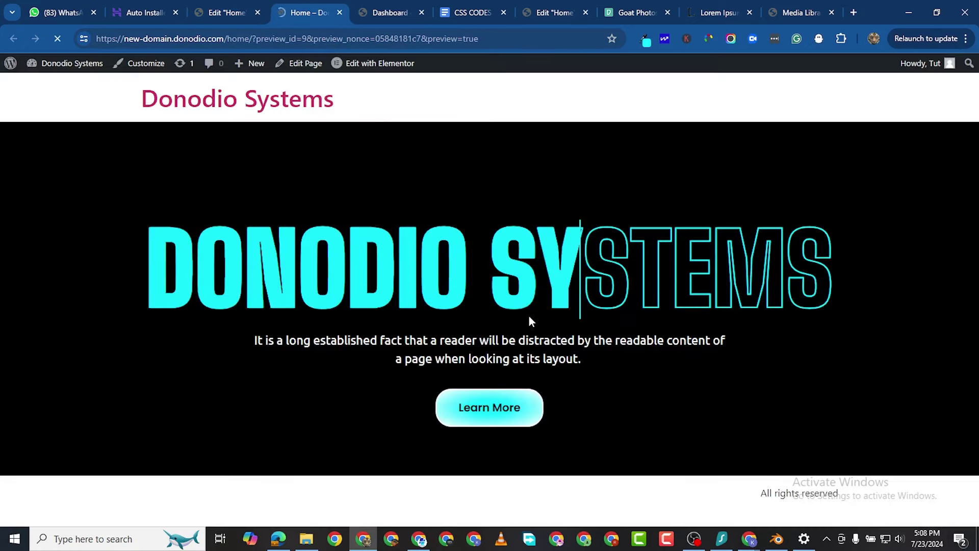
scroll(529, 316, down, 10)
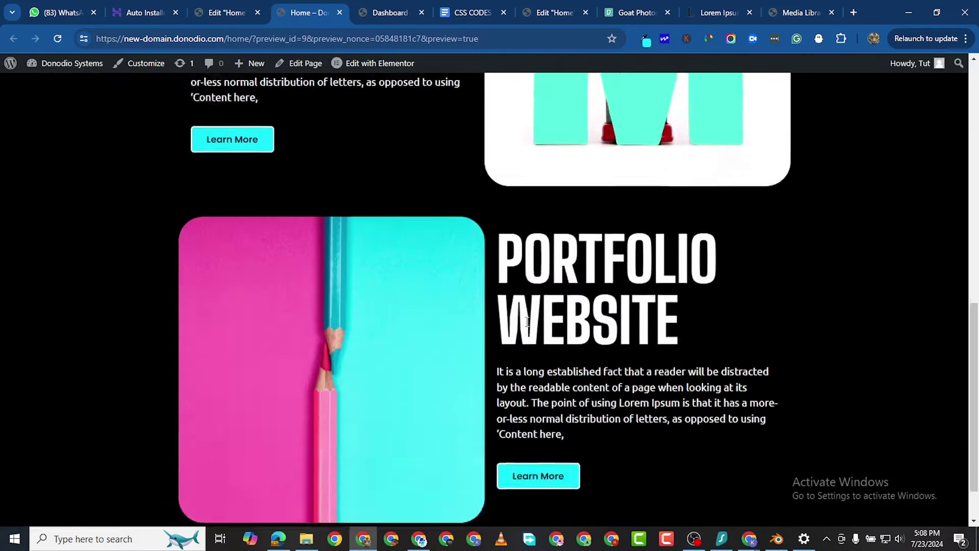
scroll(527, 321, up, 4)
scroll(527, 321, down, 5)
scroll(527, 321, up, 6)
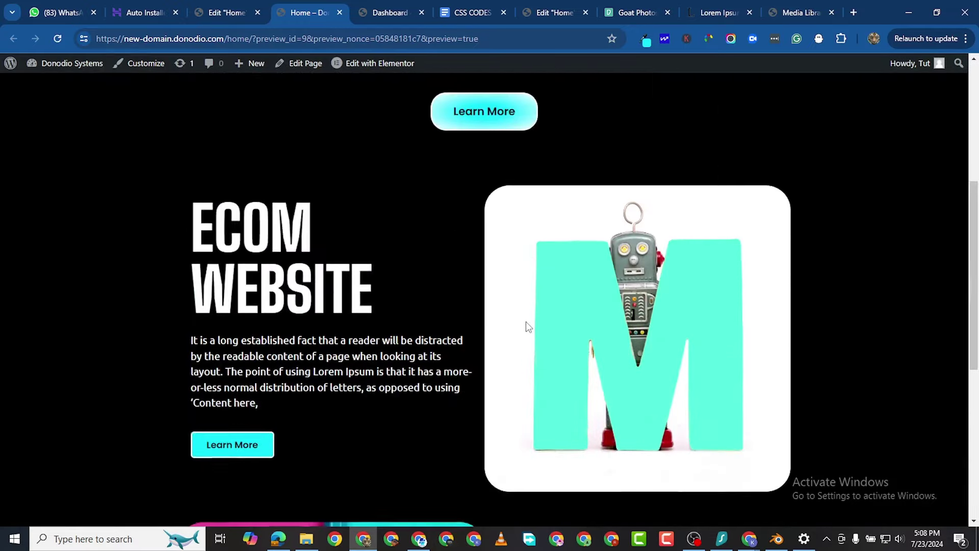
scroll(527, 327, up, 1)
scroll(527, 326, down, 4)
scroll(525, 321, up, 15)
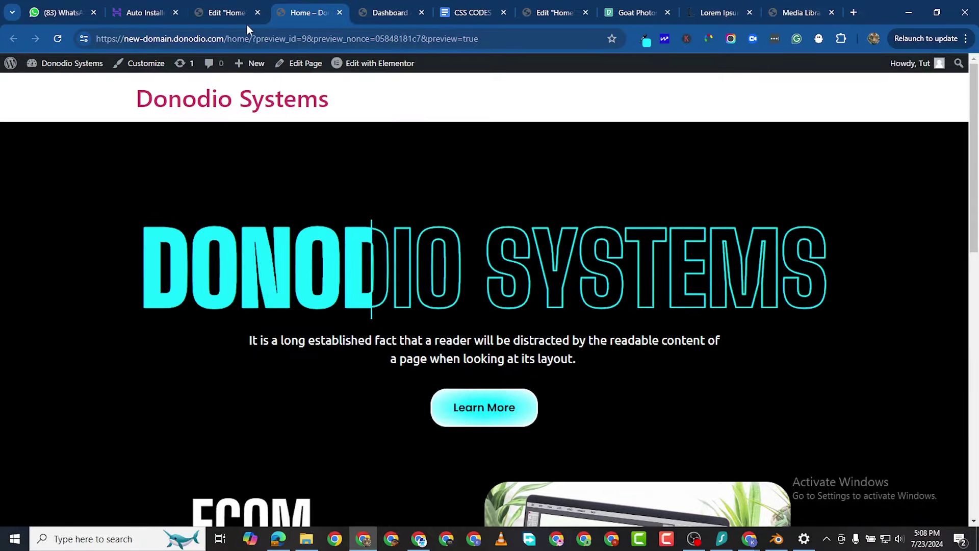
Return to the Home page editor and look over the Ecom Website and Portfolio Website sections.
click(222, 12)
scroll(346, 236, down, 3)
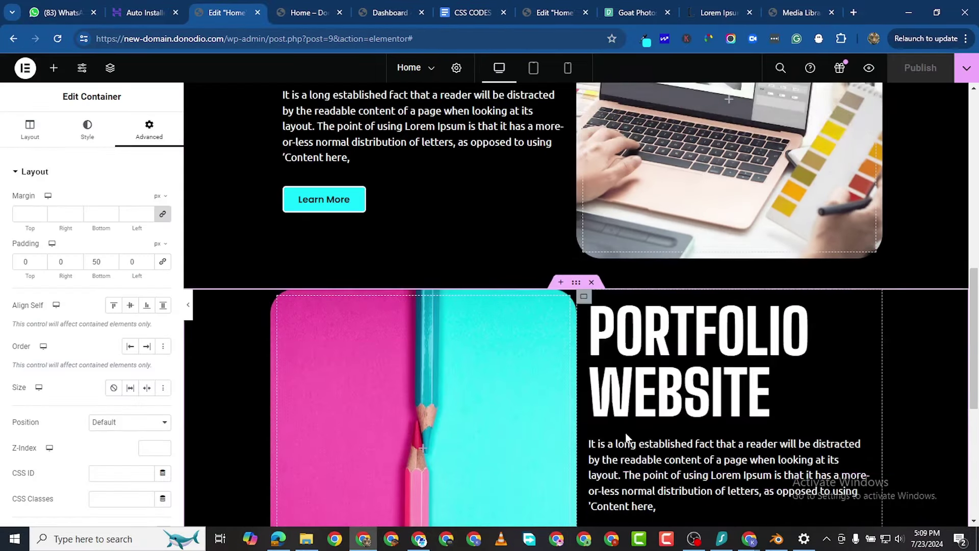
scroll(387, 274, up, 3)
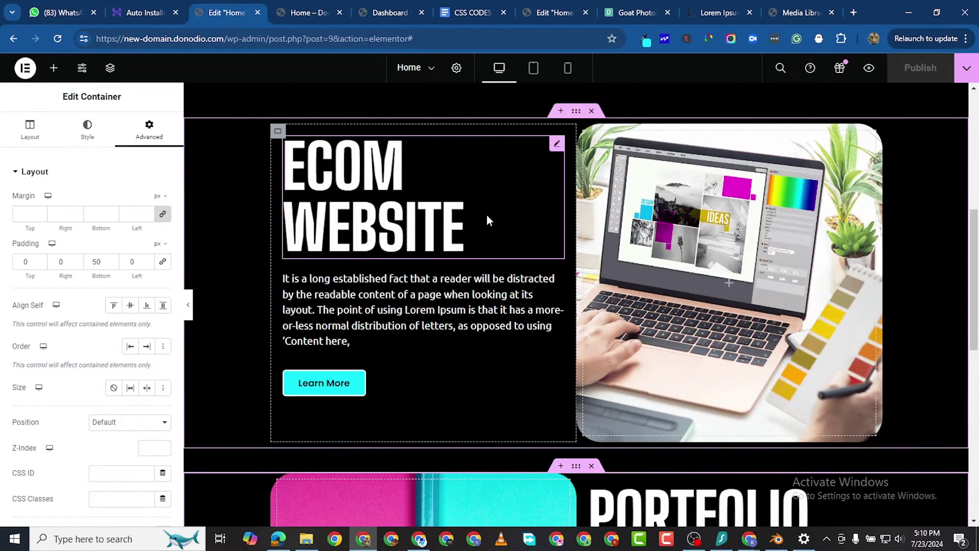
scroll(496, 304, down, 2)
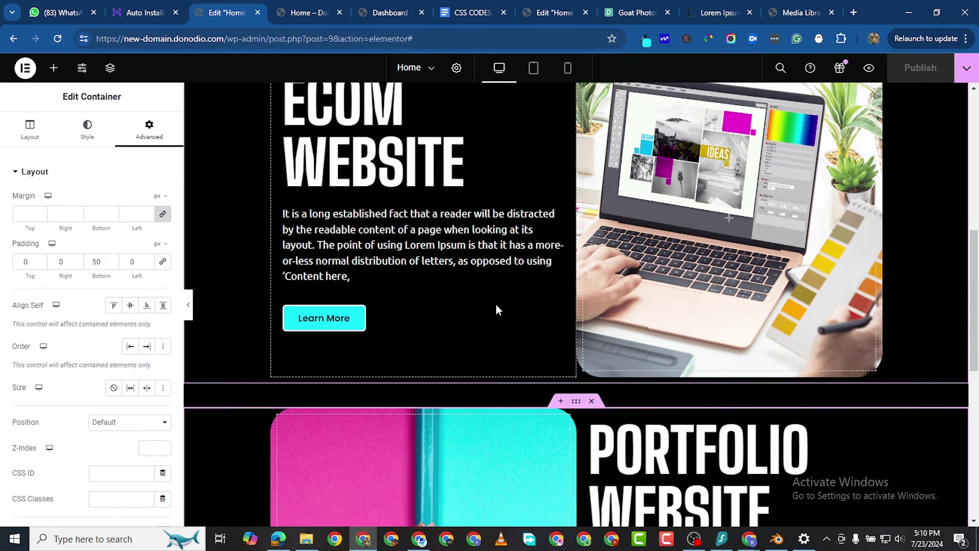
scroll(496, 310, up, 1)
scroll(496, 304, up, 1)
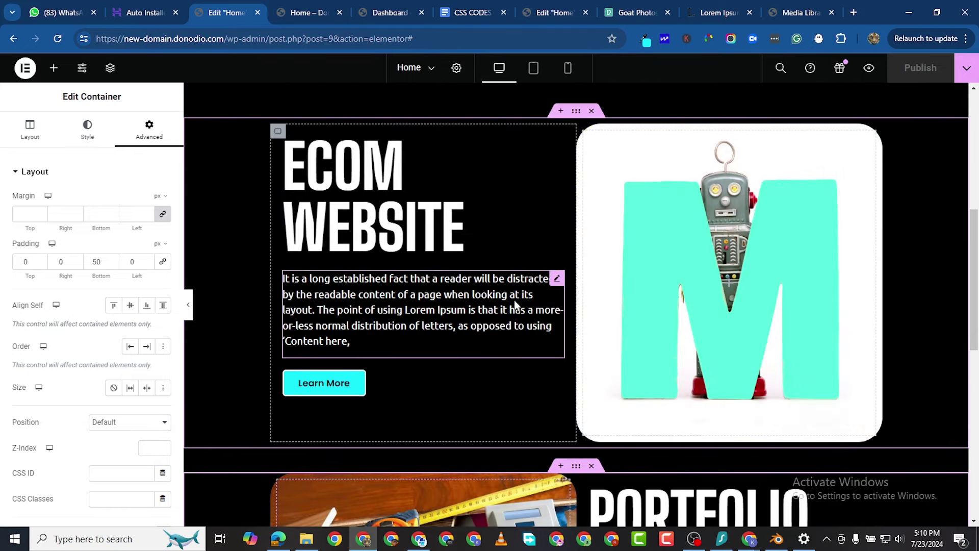
scroll(457, 278, up, 2)
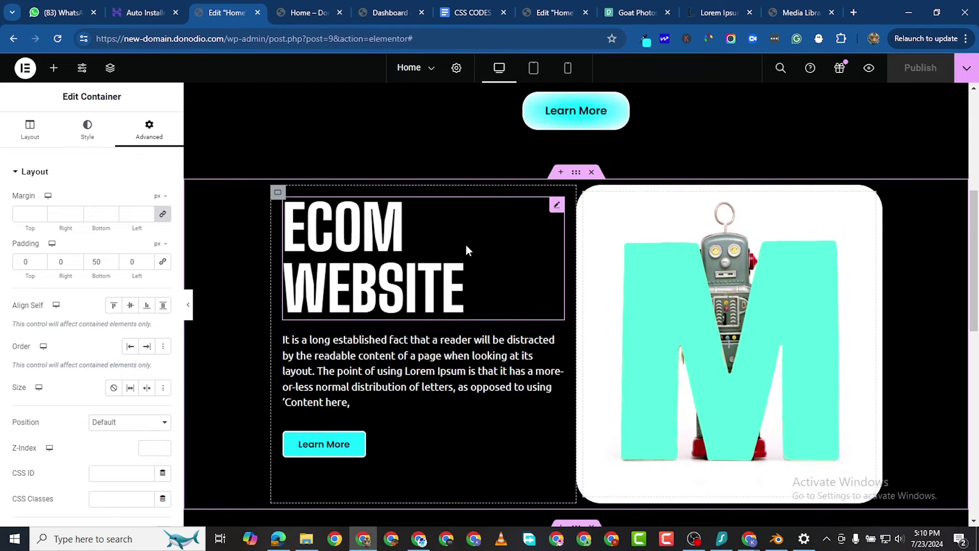
scroll(473, 236, up, 3)
scroll(464, 378, down, 3)
scroll(491, 268, down, 10)
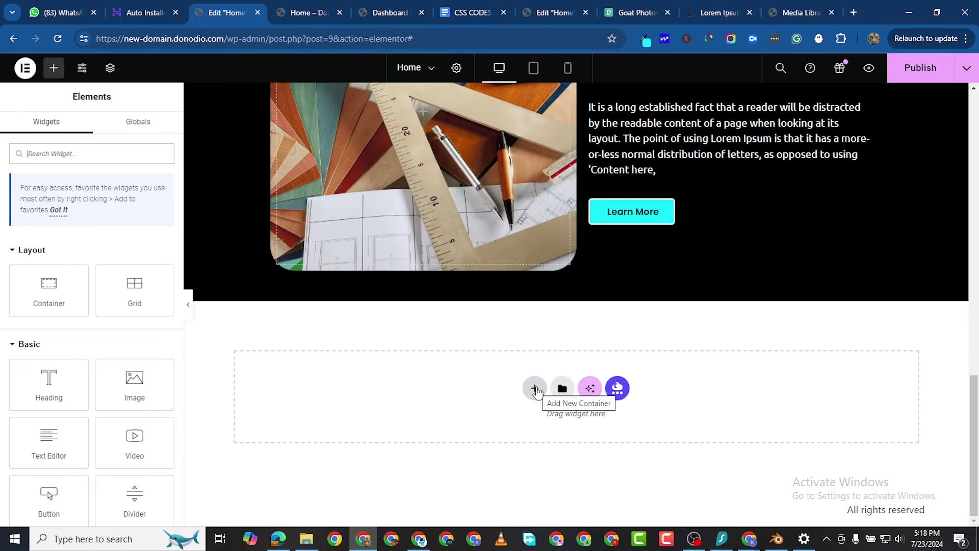
Add a new single-column Flexbox container below the Portfolio Website section.
click(536, 390)
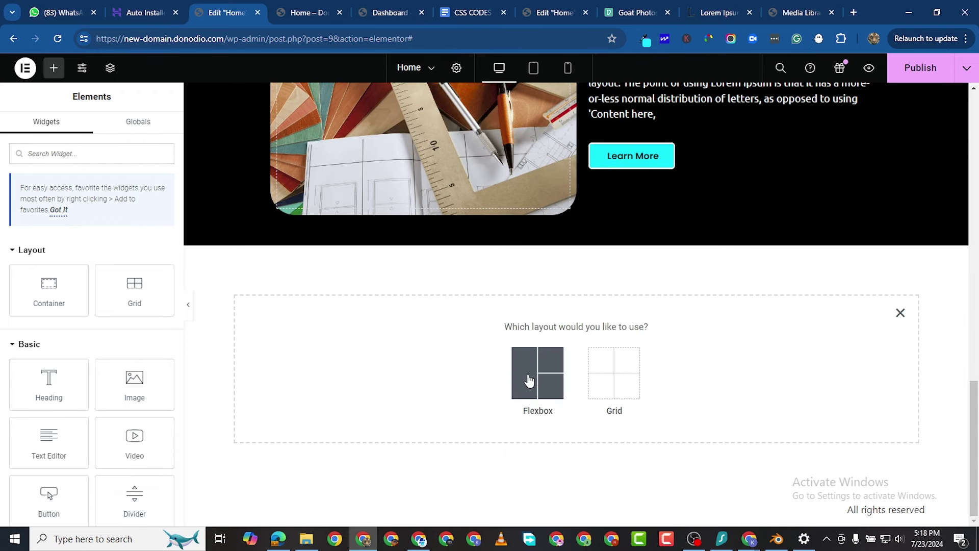
click(527, 378)
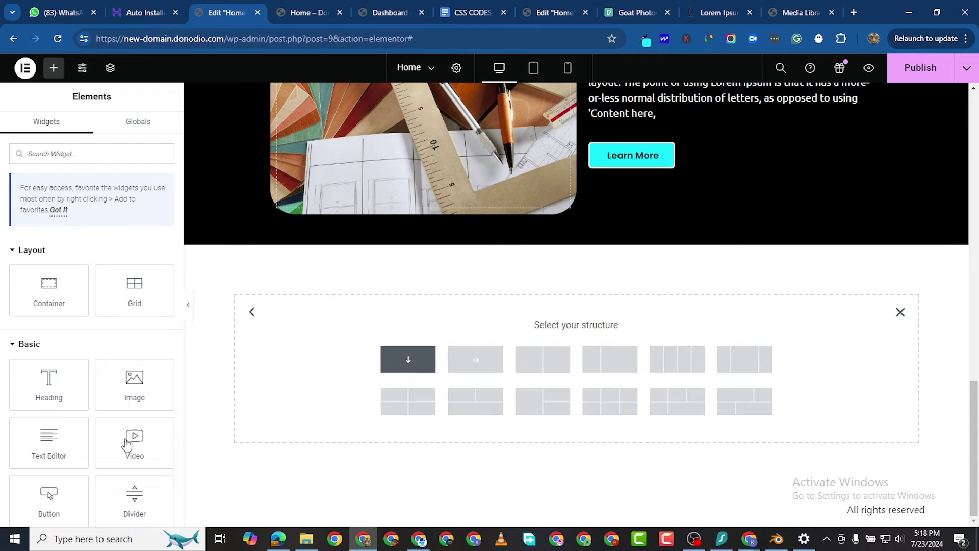
click(408, 359)
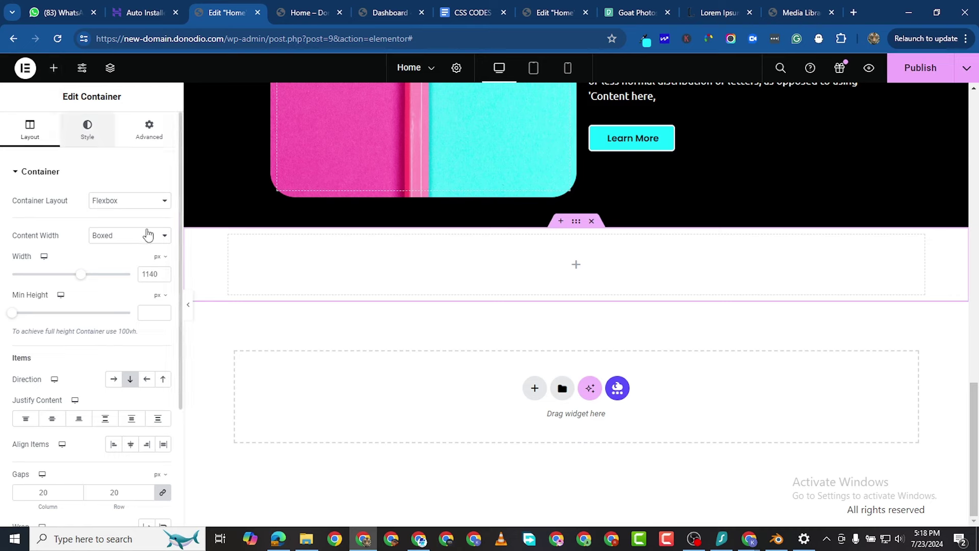
Give the new container below the Portfolio Website section a solid black background, #000000.
click(114, 226)
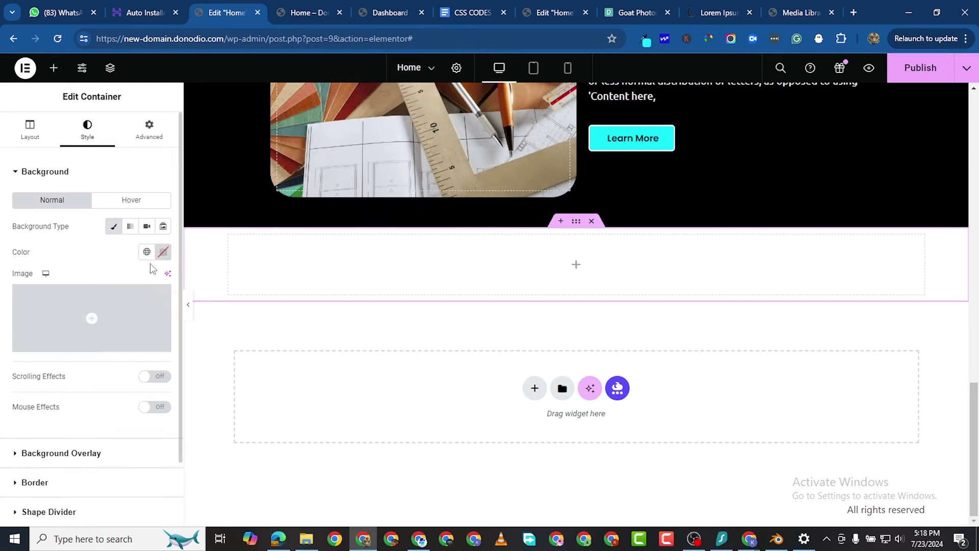
click(163, 252)
drag(162, 393, 92, 393)
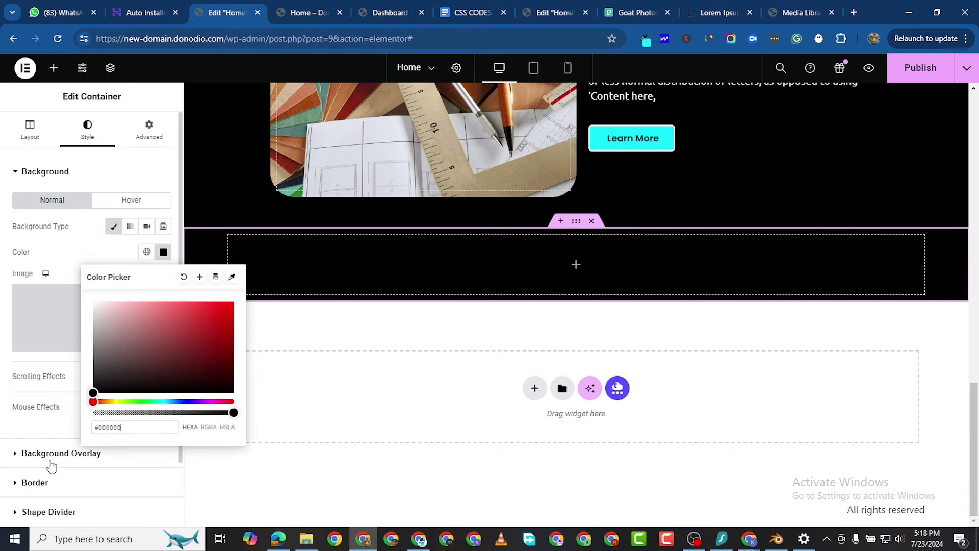
Add a Heading widget to the black container and set its title to EXPERTISE.
click(53, 67)
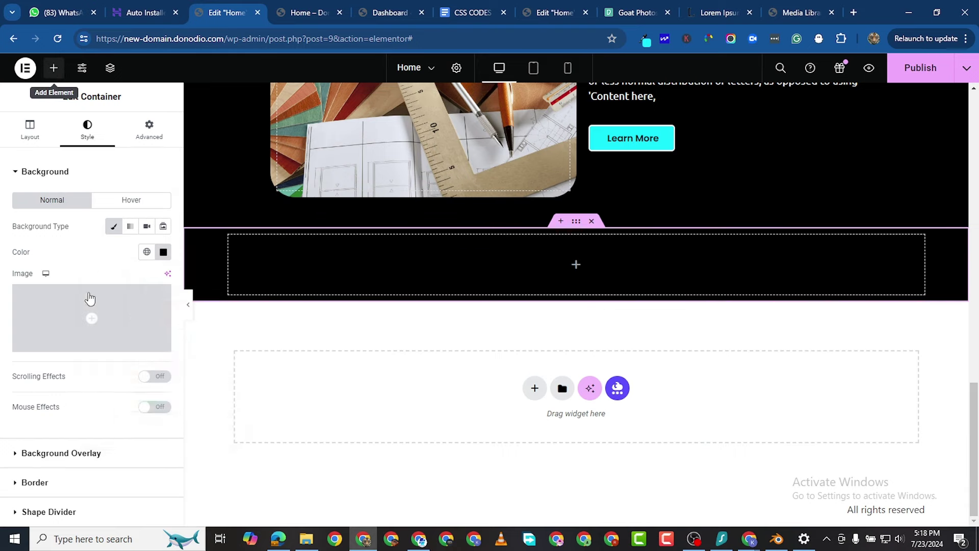
drag(49, 380, 592, 258)
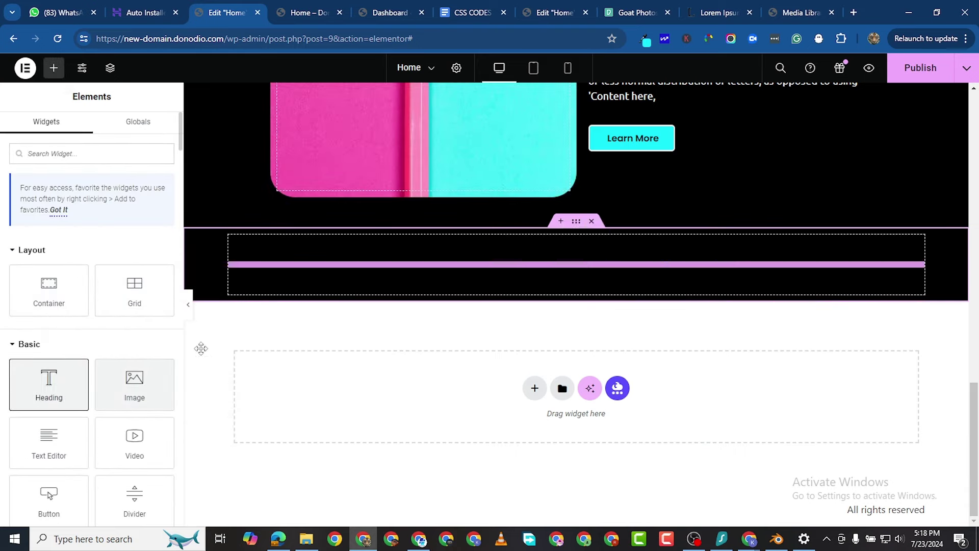
triple_click(62, 215)
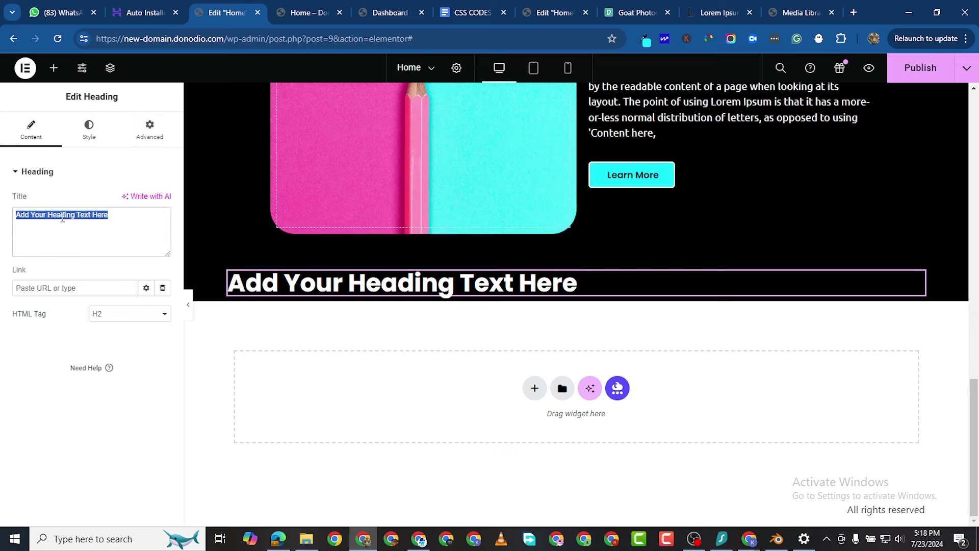
text(EXPE)
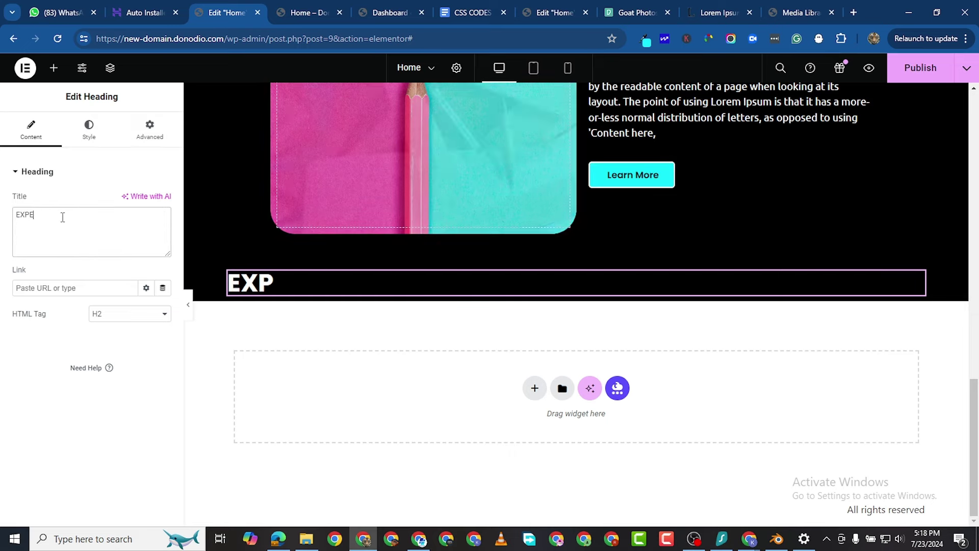
text(RTISE)
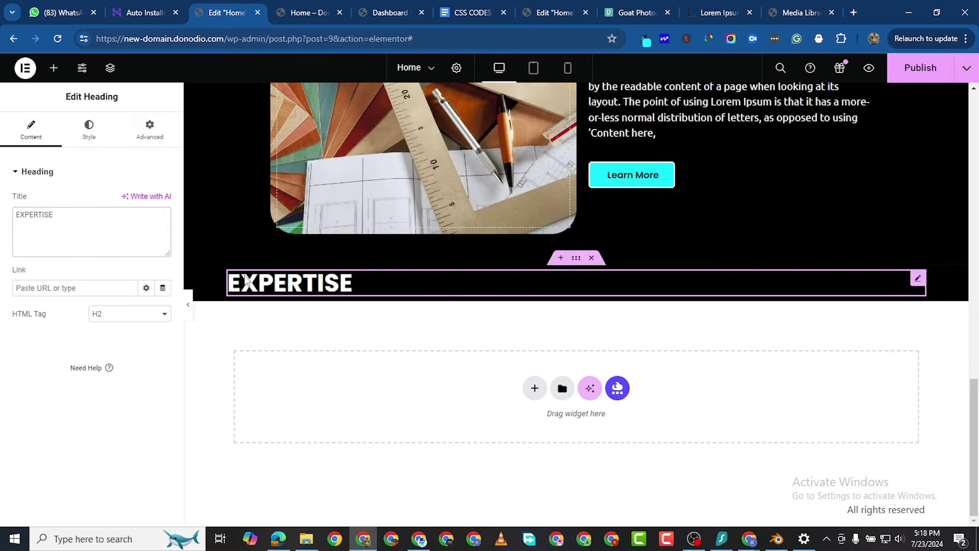
Center the EXPERTISE heading and set its font family to Big Shoulders Display.
click(94, 139)
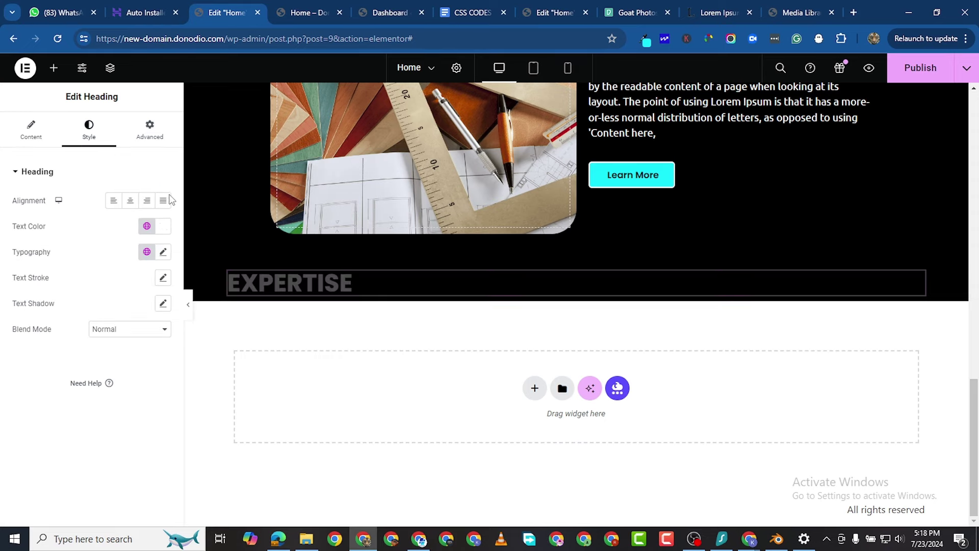
click(132, 203)
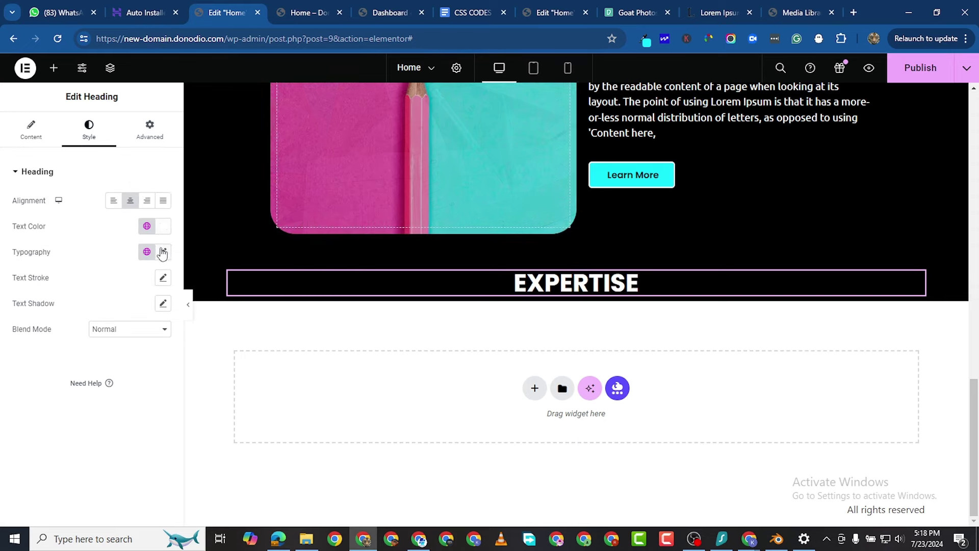
click(163, 252)
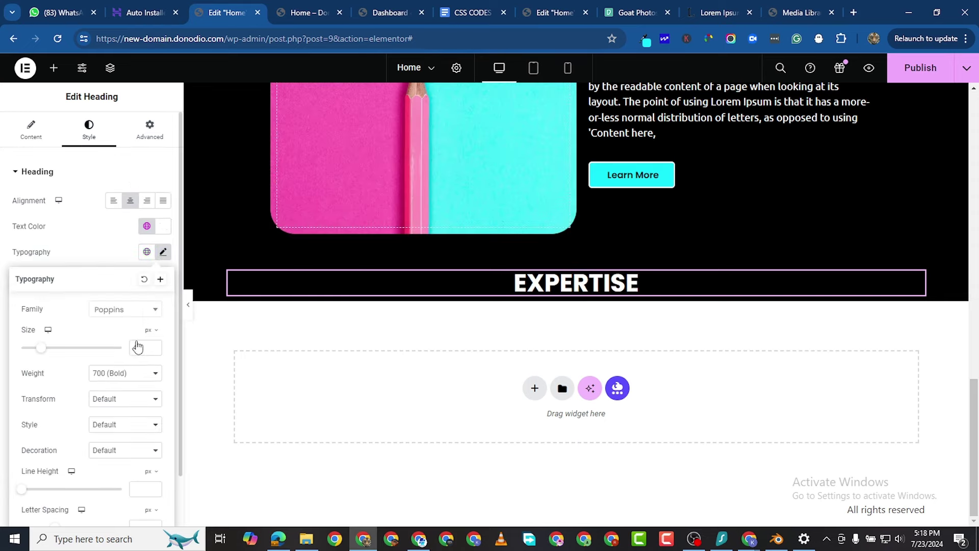
click(122, 310)
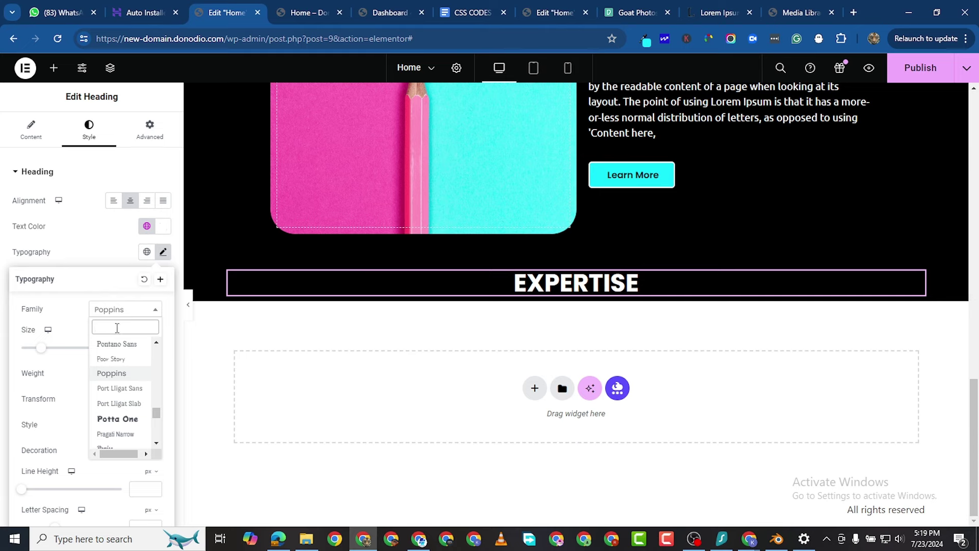
text(SHOUL)
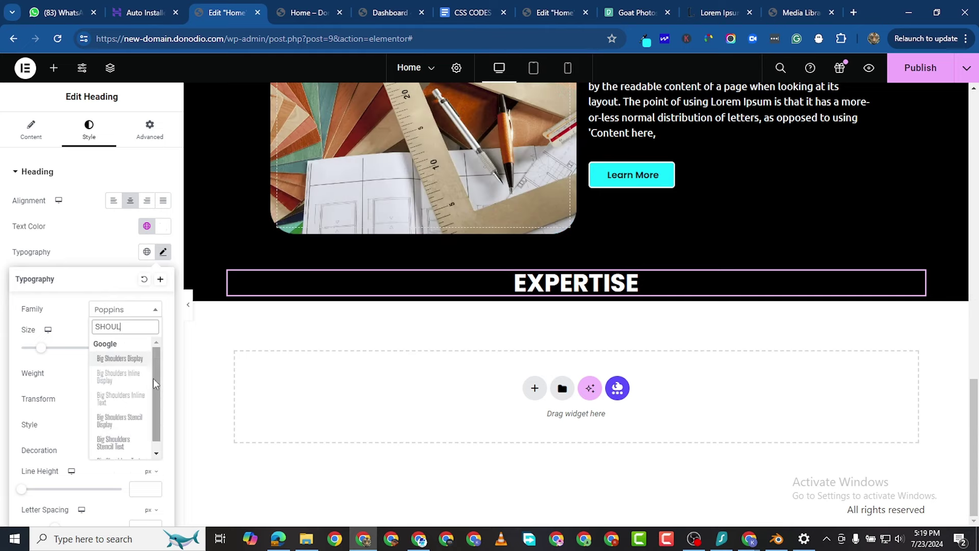
click(133, 359)
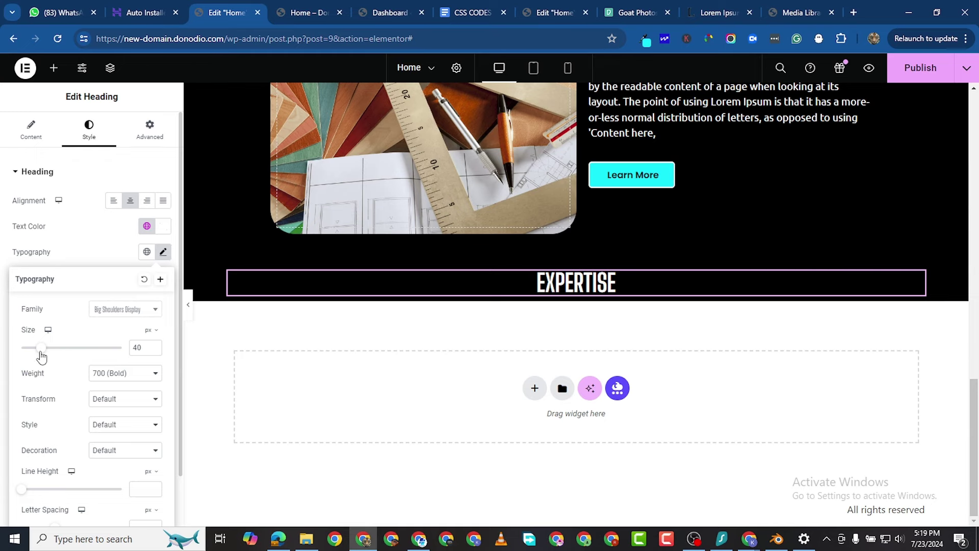
Set the EXPERTISE heading's font size to 200 px and its weight to 900 (Black).
drag(41, 349, 160, 348)
click(128, 374)
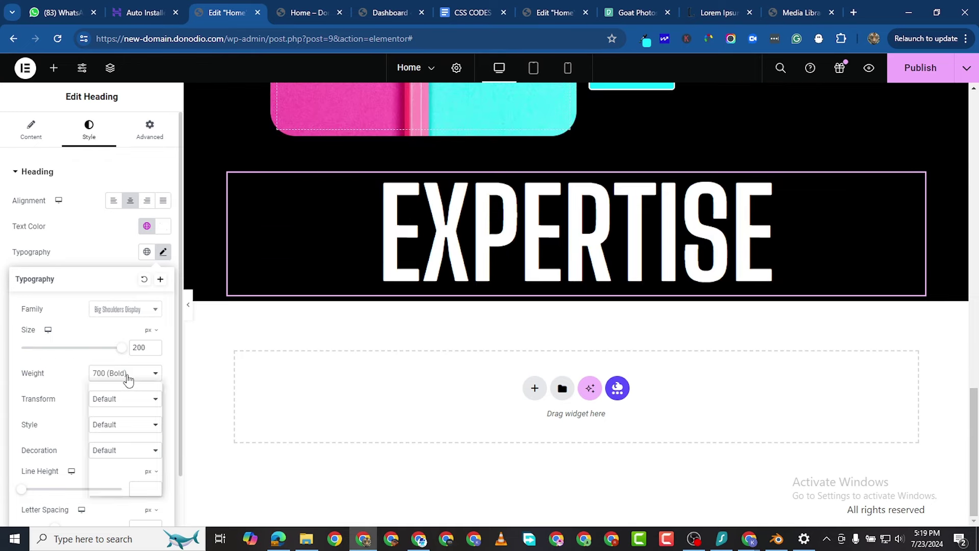
click(111, 462)
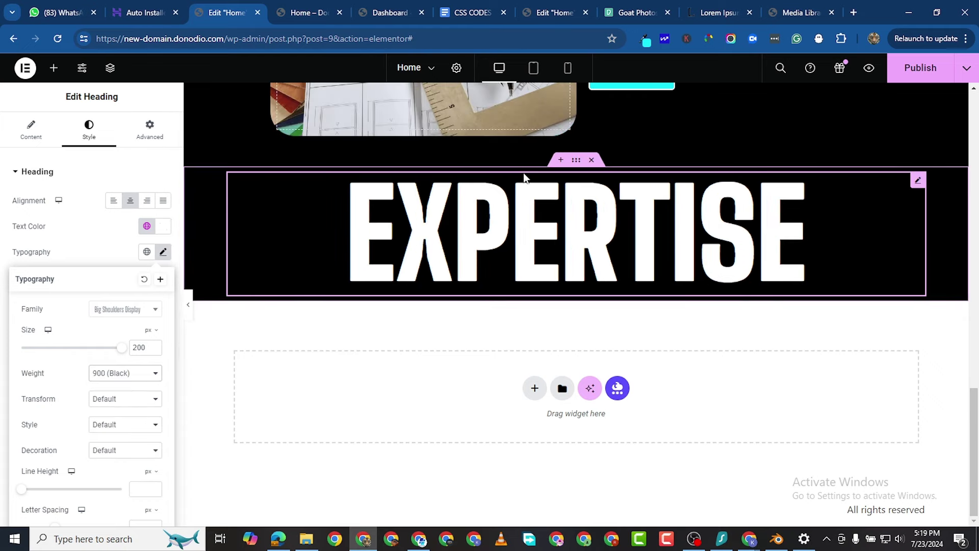
Set the EXPERTISE container's padding to 80 px at the top and 0 on the other sides.
click(145, 134)
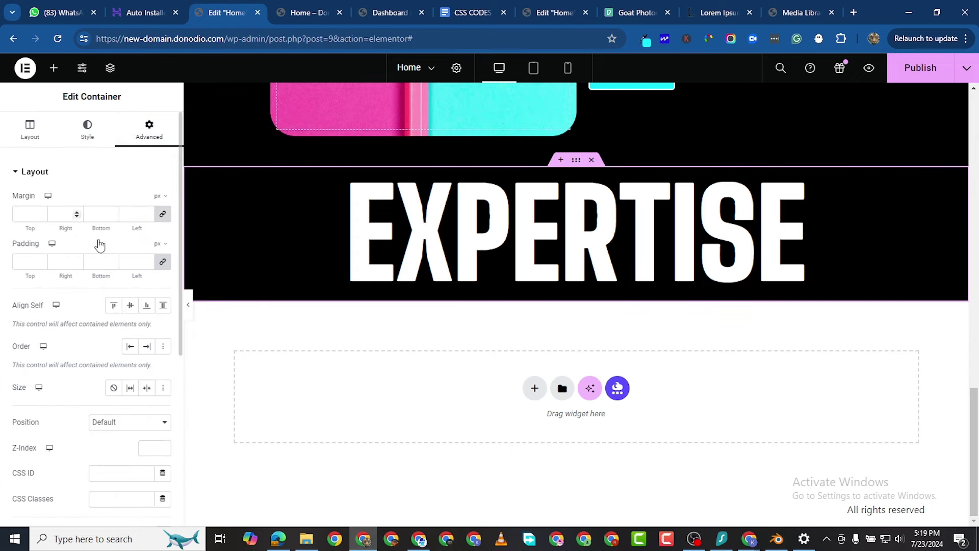
click(16, 260)
text(0)
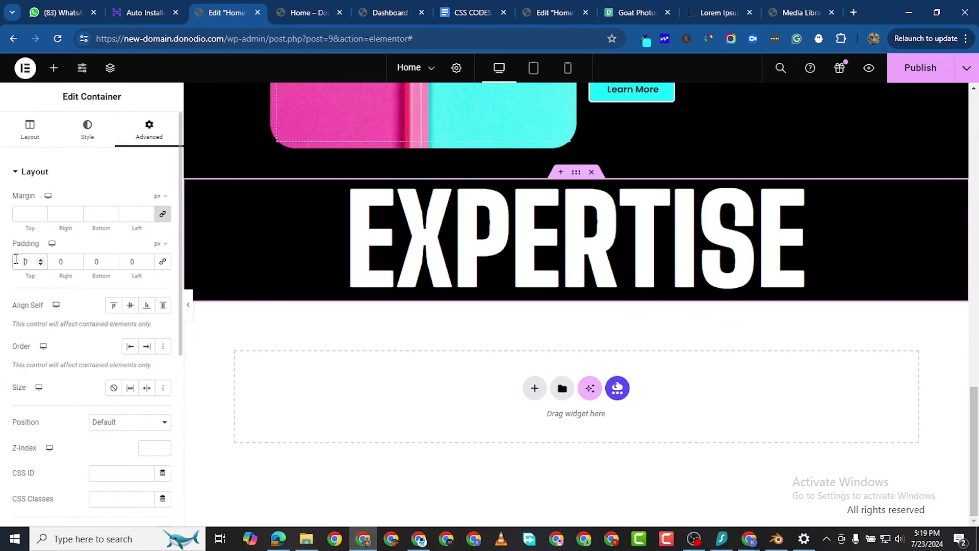
text(6)
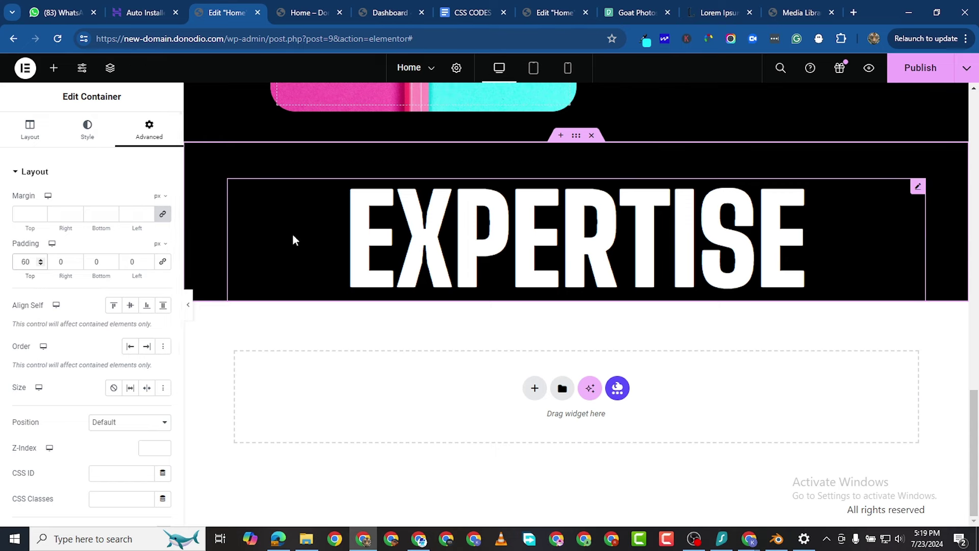
click(40, 259)
click(40, 260)
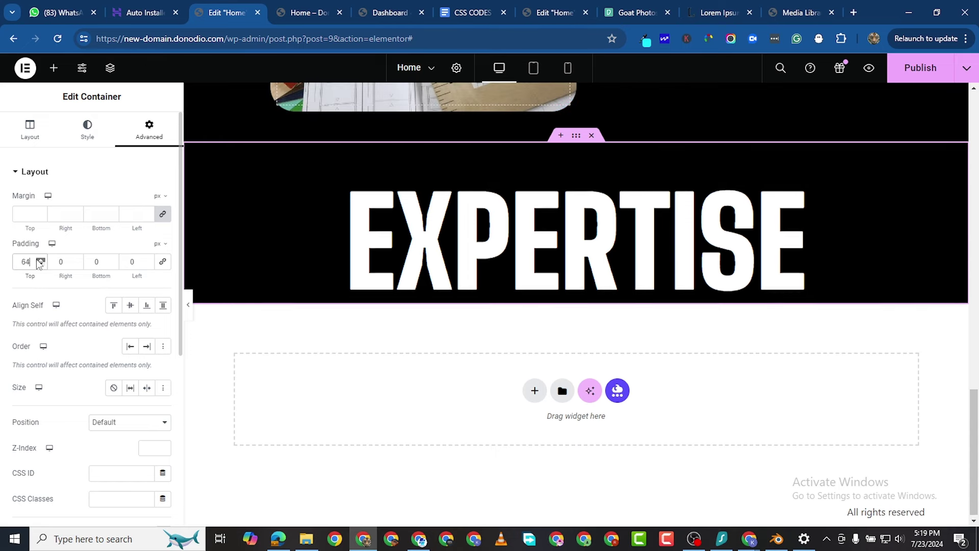
click(41, 260)
click(40, 259)
click(40, 260)
click(40, 260)
click(40, 260)
click(40, 260)
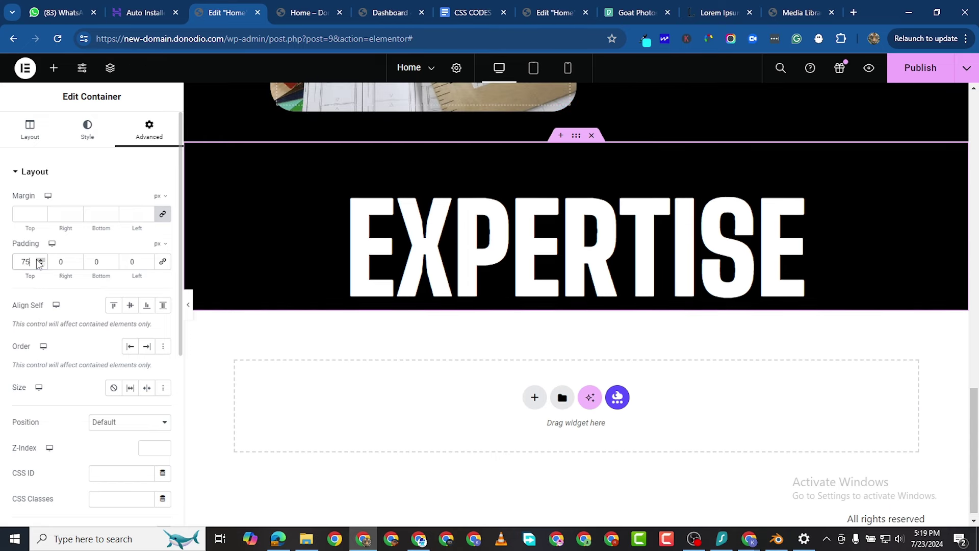
click(40, 260)
click(40, 260)
click(40, 259)
click(40, 259)
click(41, 260)
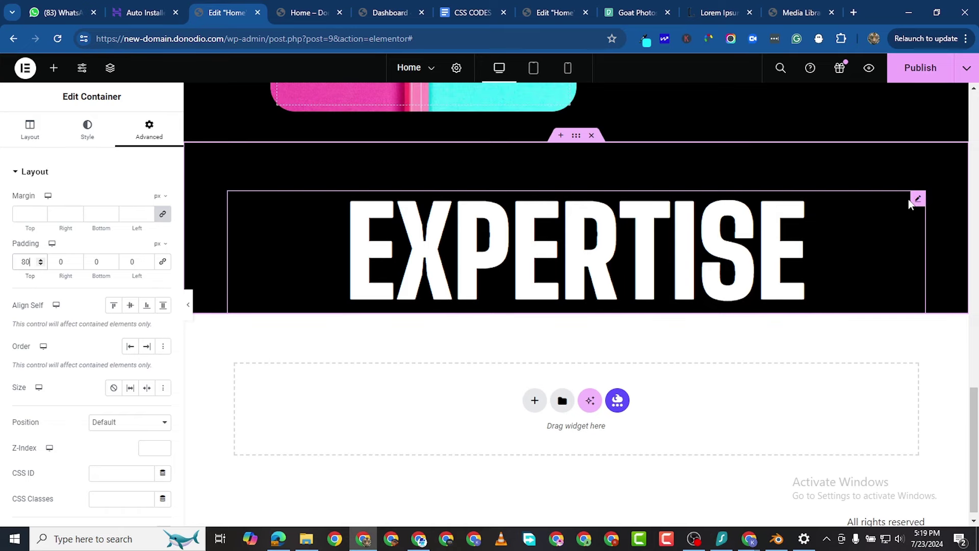
Duplicate the EXPERTISE heading within its container.
right_click(921, 228)
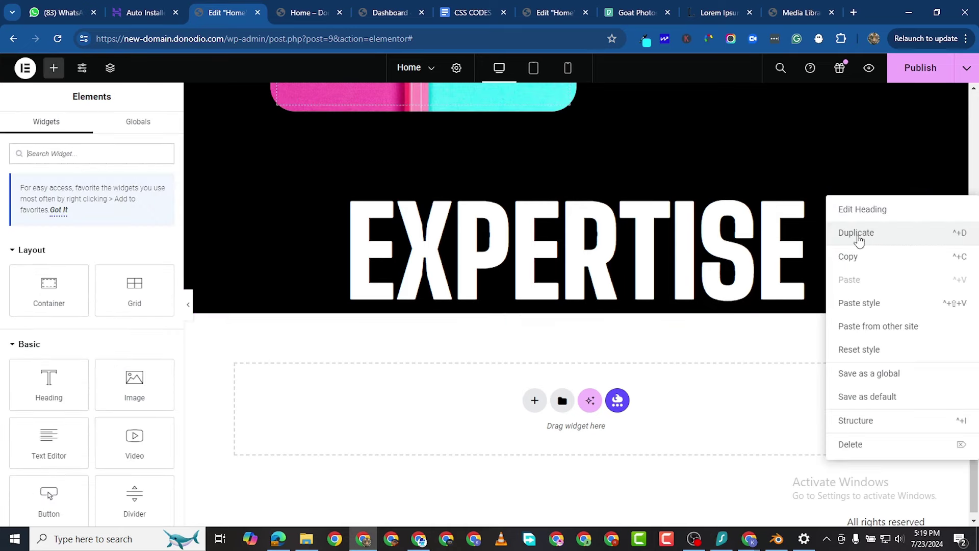
click(856, 233)
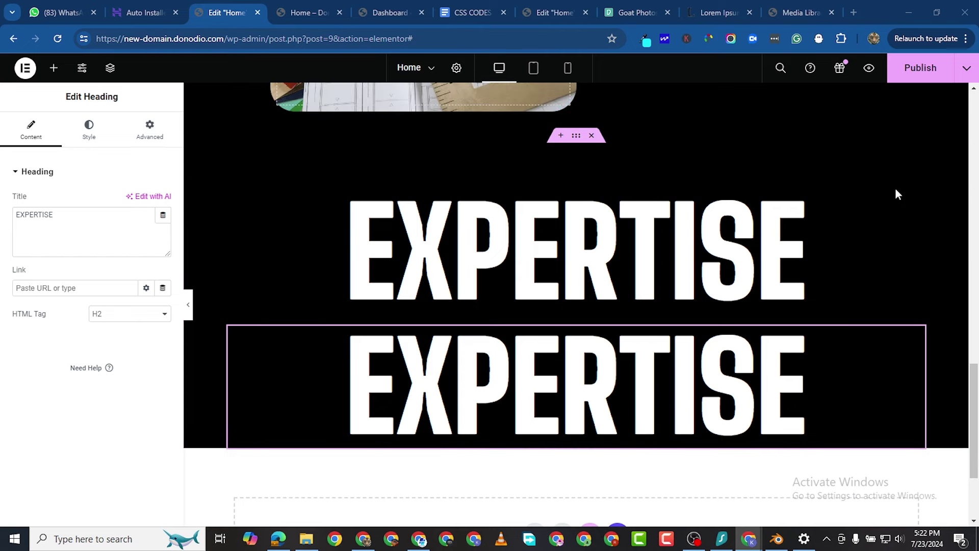
Paste custom CSS into the upper EXPERTISE heading that applies a -webkit-text-stroke of 2px #15e8fd to the selector.
click(149, 130)
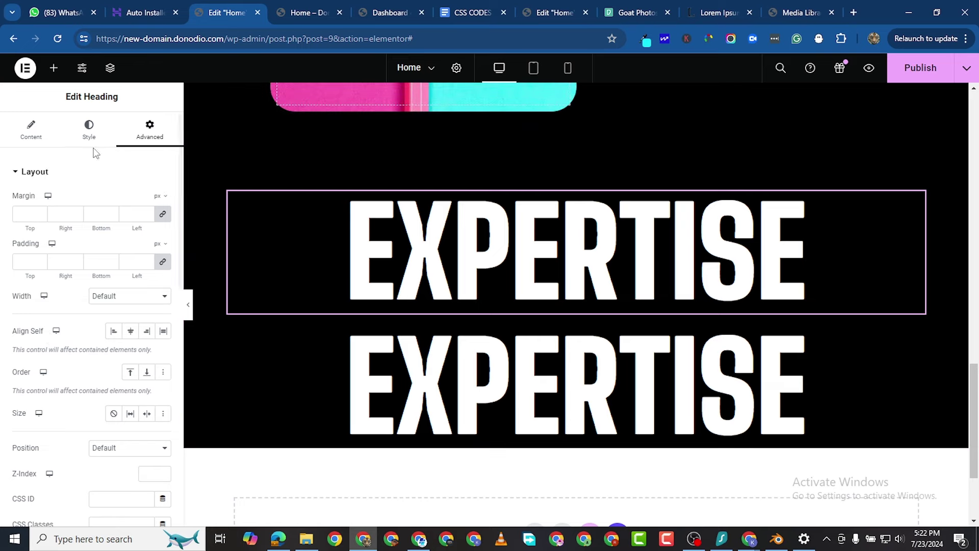
scroll(72, 435, down, 9)
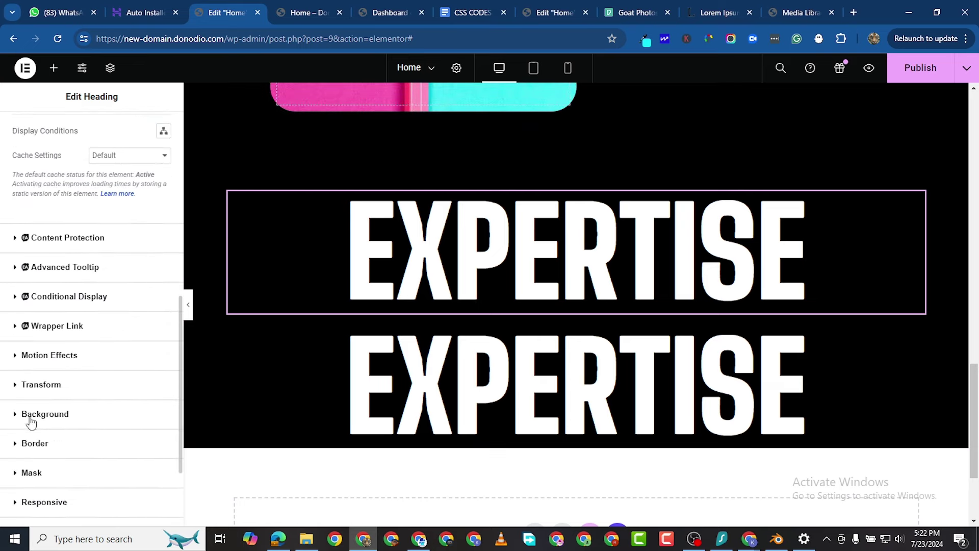
scroll(31, 421, down, 3)
click(18, 440)
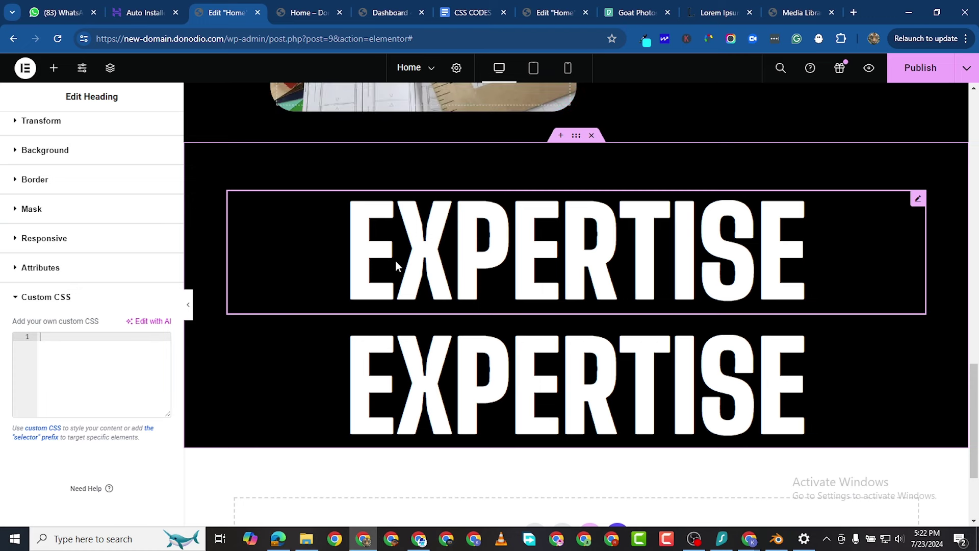
right_click(69, 338)
click(129, 167)
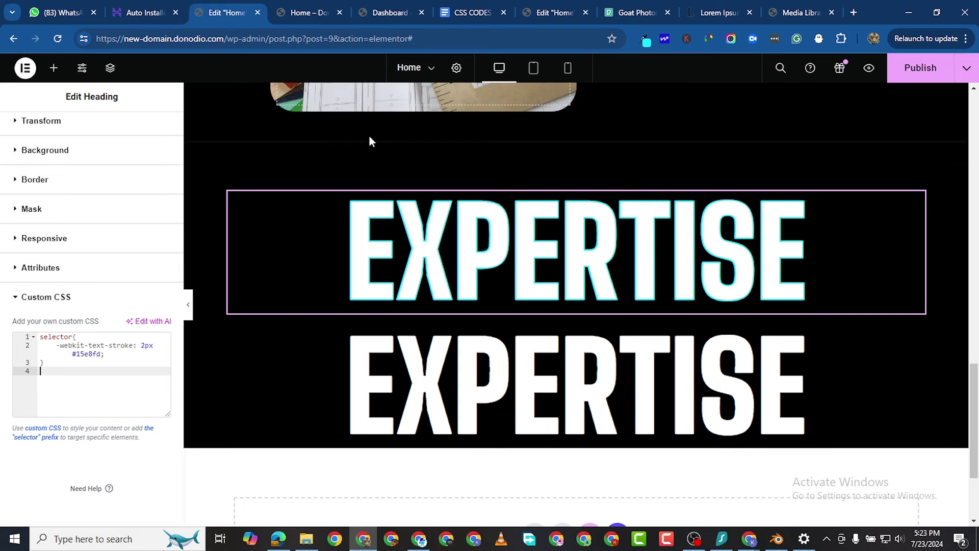
scroll(393, 159, up, 8)
scroll(632, 356, down, 3)
scroll(631, 356, down, 6)
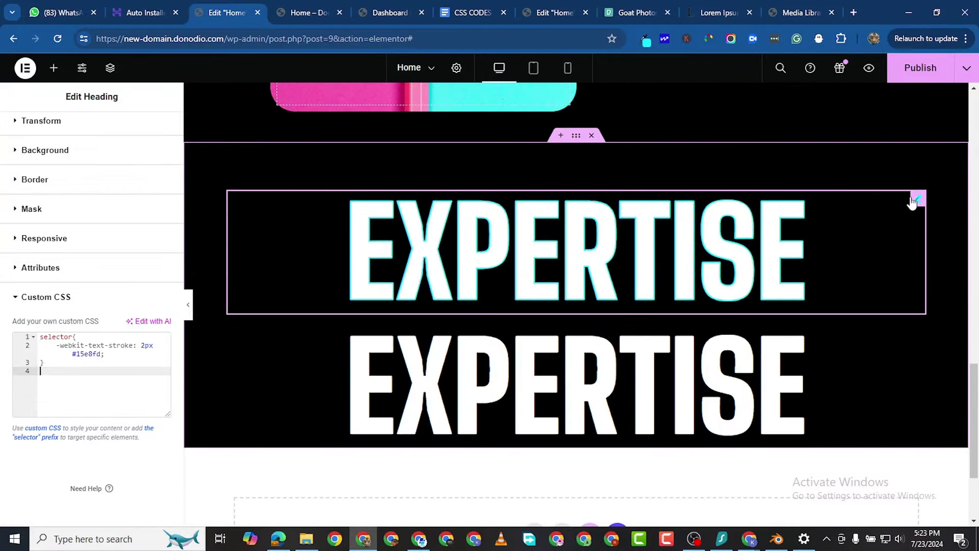
Change the upper EXPERTISE heading's text color to black.
click(917, 199)
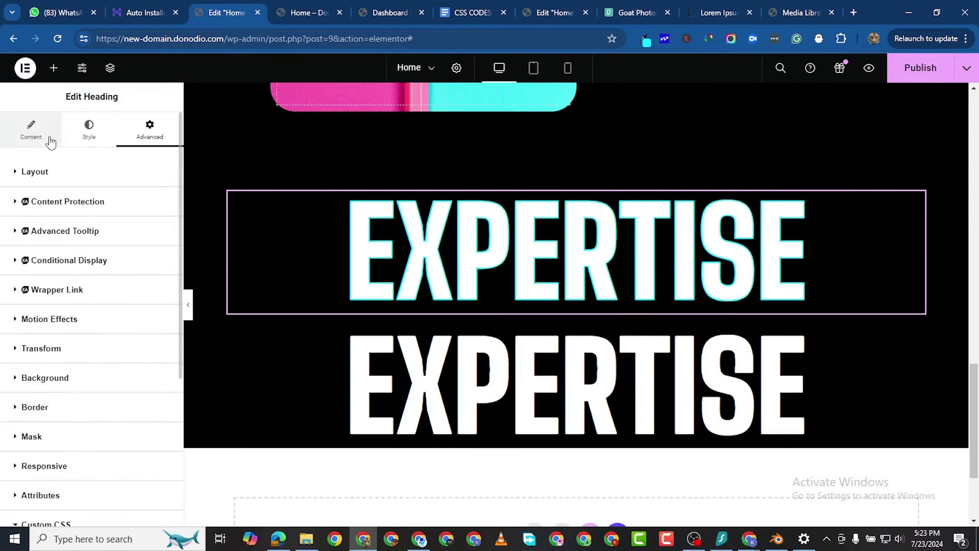
click(89, 131)
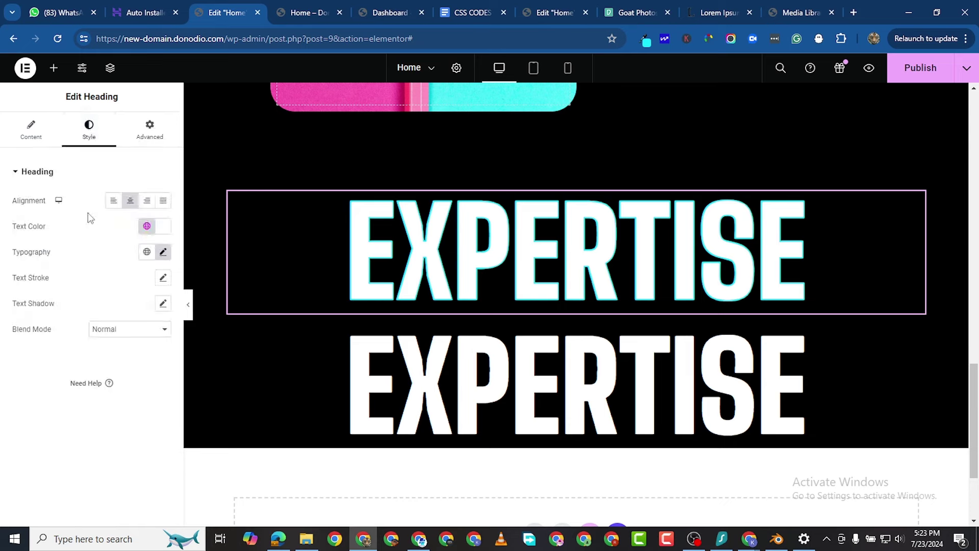
click(163, 226)
drag(73, 414, 76, 377)
click(22, 447)
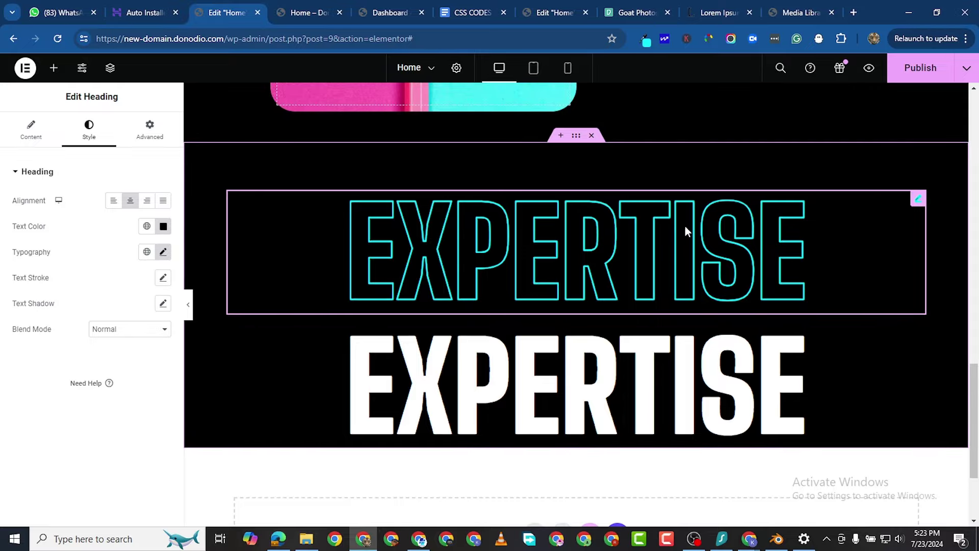
Paste the copied -webkit-text-stroke rule of 2px #15e8fd into the ECOM WEBSITE heading's custom CSS.
scroll(684, 229, up, 15)
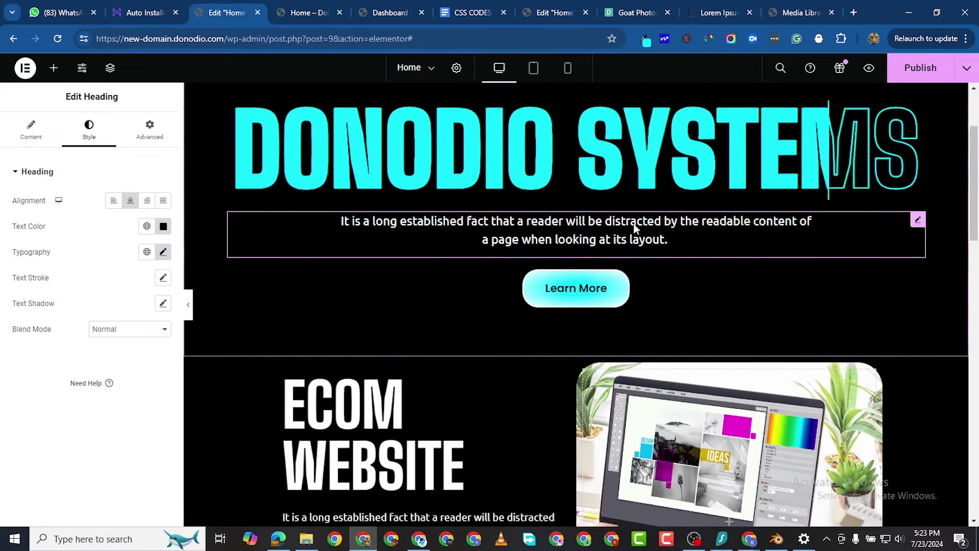
scroll(498, 346, down, 5)
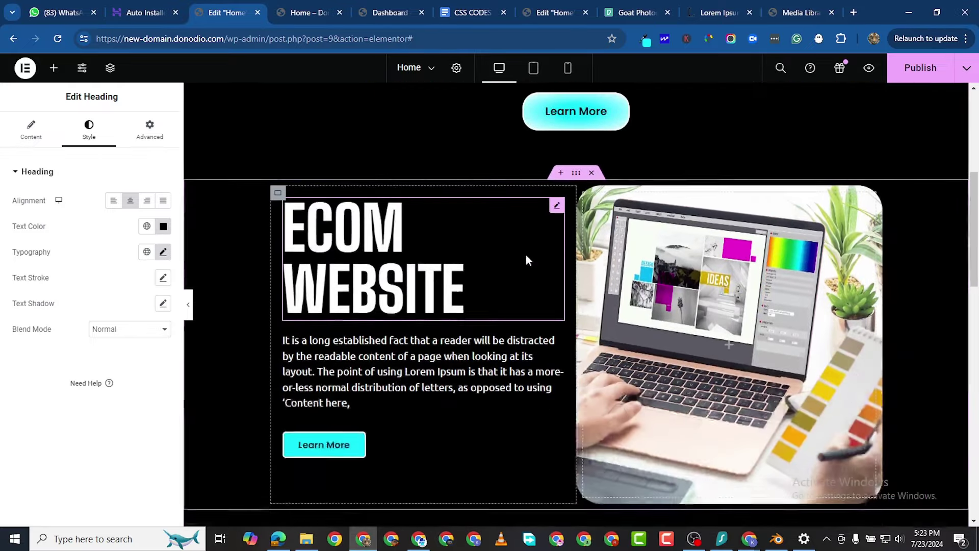
click(555, 206)
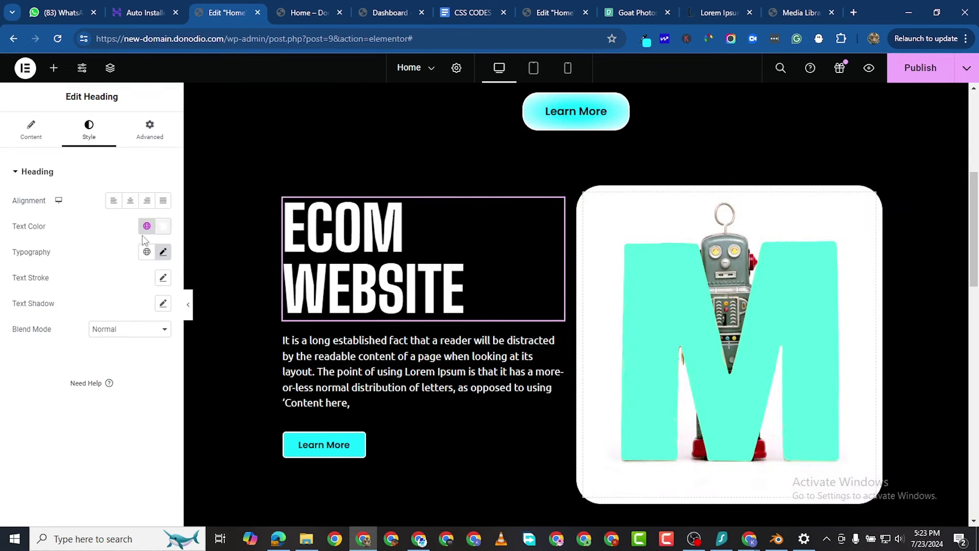
scroll(95, 364, down, 10)
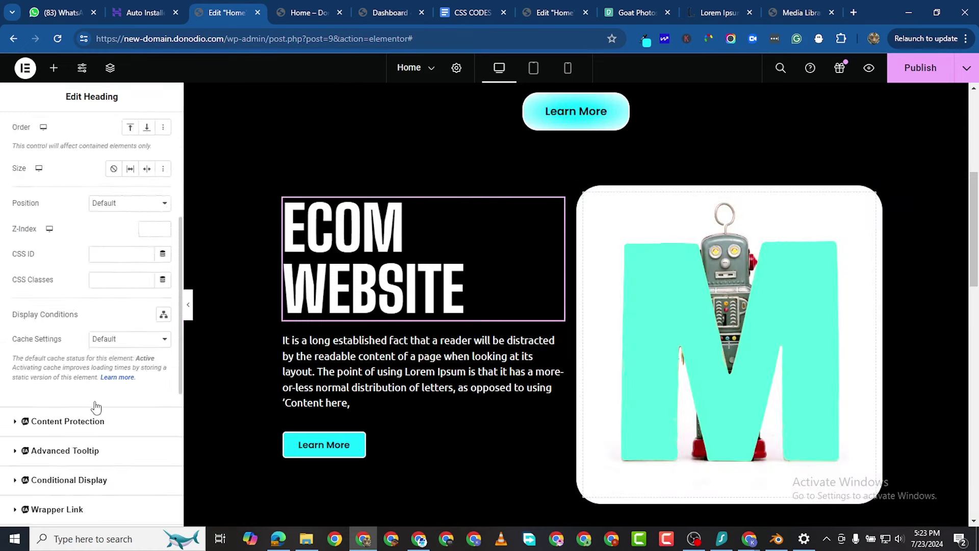
click(13, 440)
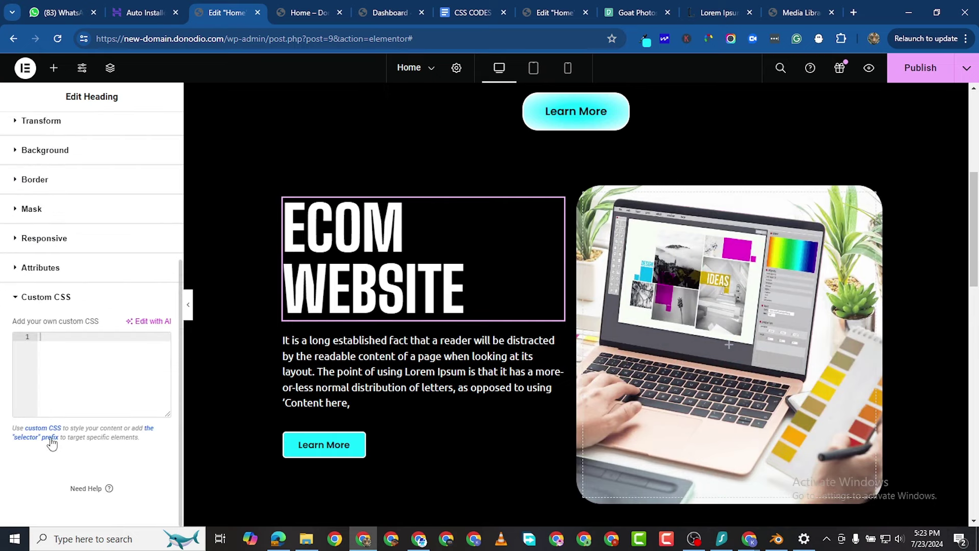
right_click(51, 344)
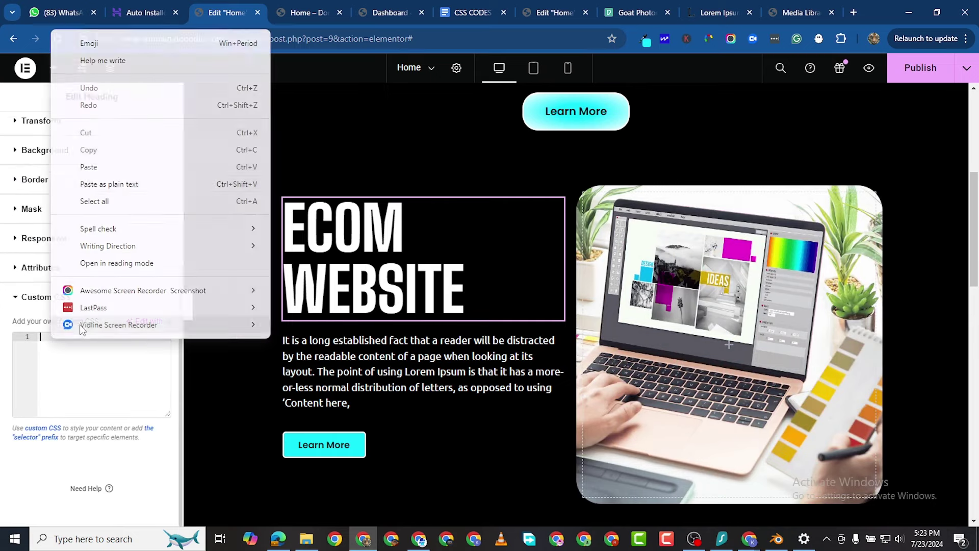
click(95, 168)
Change the ECOM WEBSITE heading's text color to black.
scroll(76, 312, up, 5)
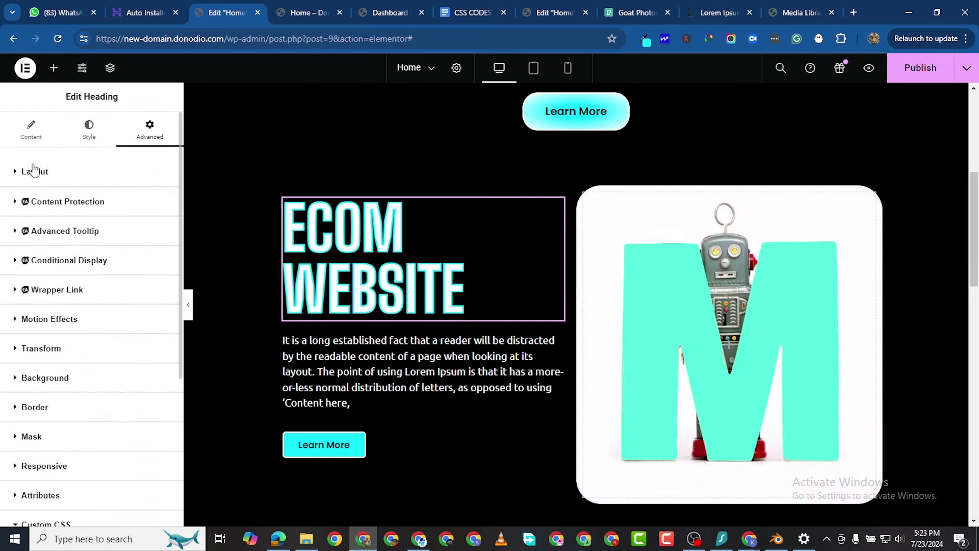
click(89, 130)
click(164, 226)
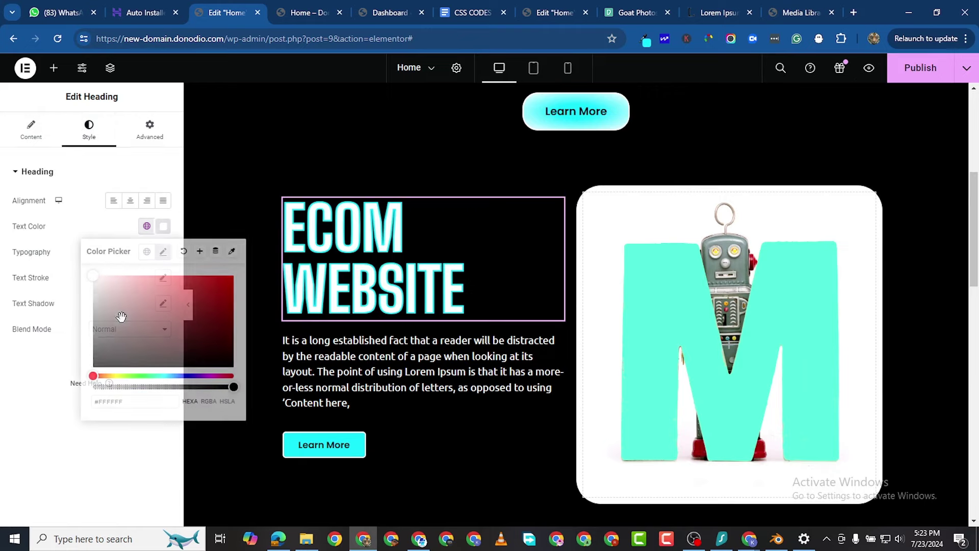
drag(120, 320, 84, 376)
click(351, 236)
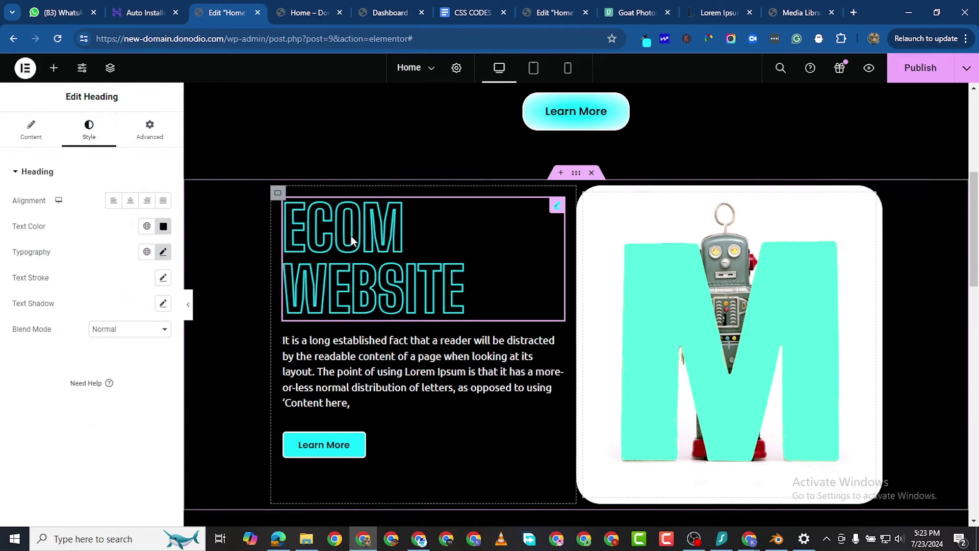
Paste the same text-stroke rule of 2px #15e8fd into the PORTFOLIO WEBSITE heading's custom CSS.
scroll(443, 309, down, 1)
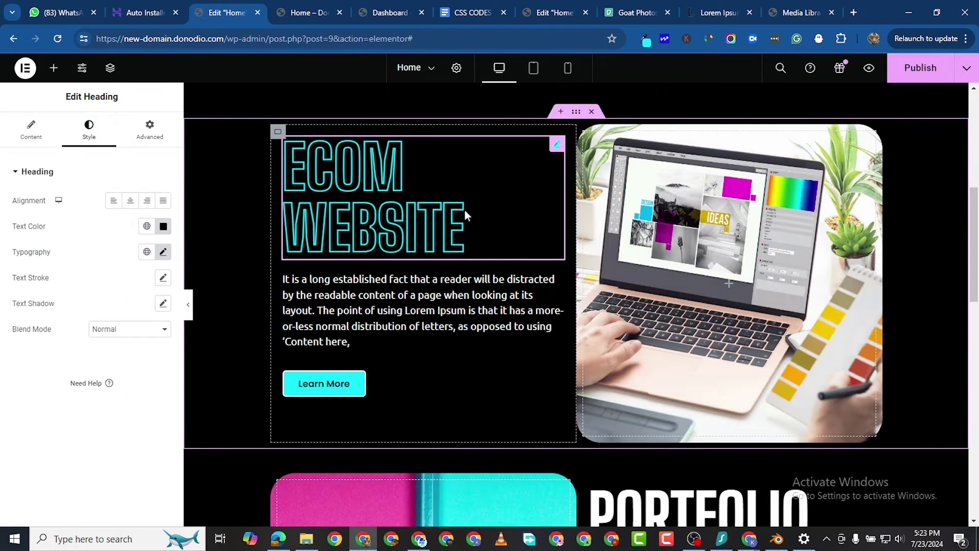
scroll(453, 288, down, 4)
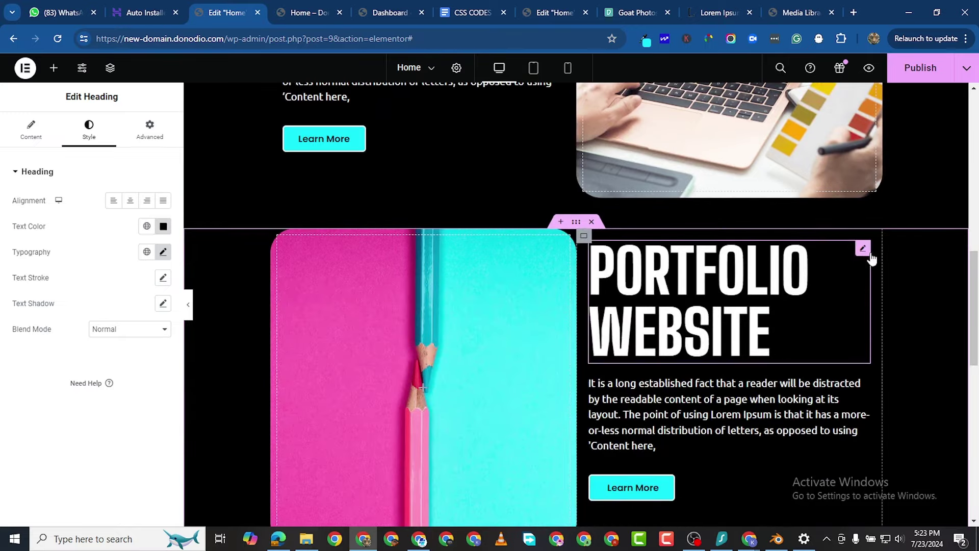
click(863, 247)
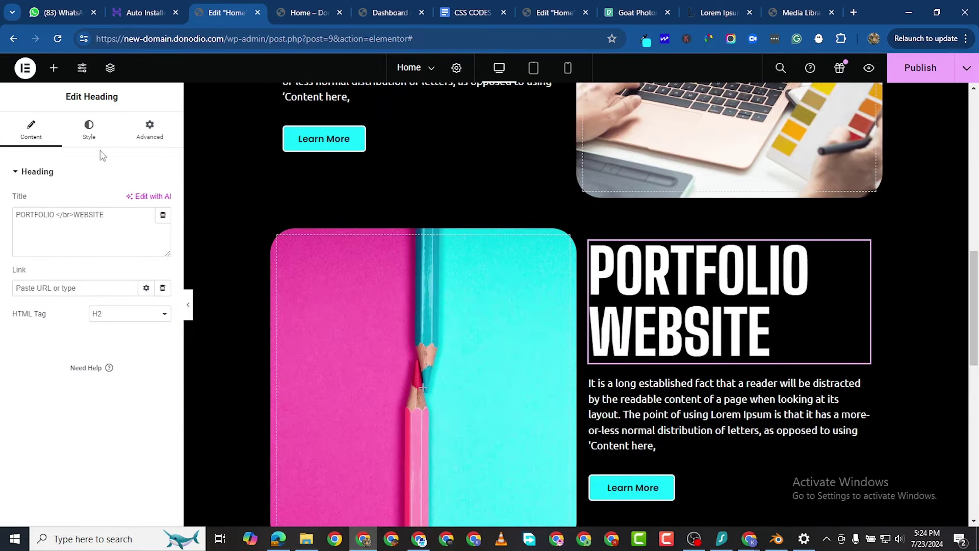
click(149, 134)
scroll(20, 468, down, 6)
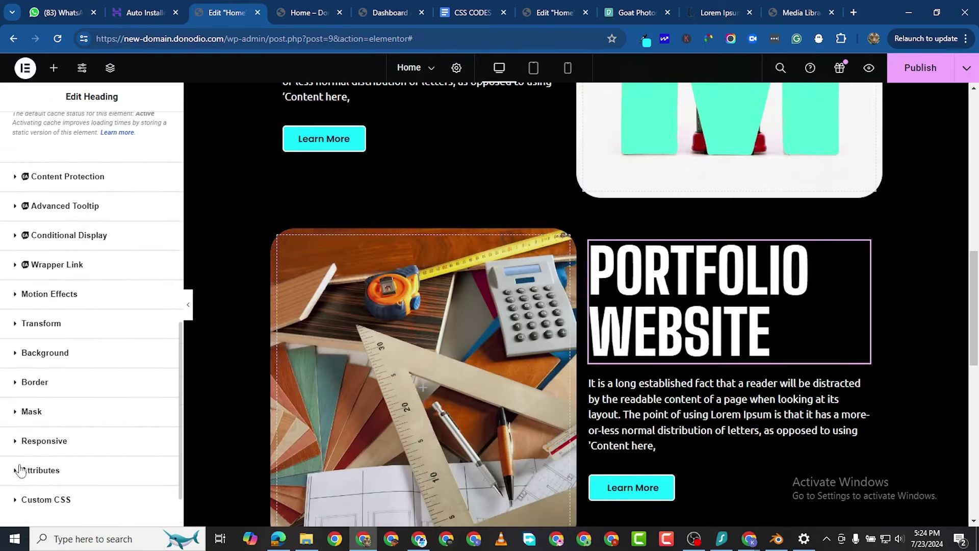
click(20, 498)
right_click(50, 386)
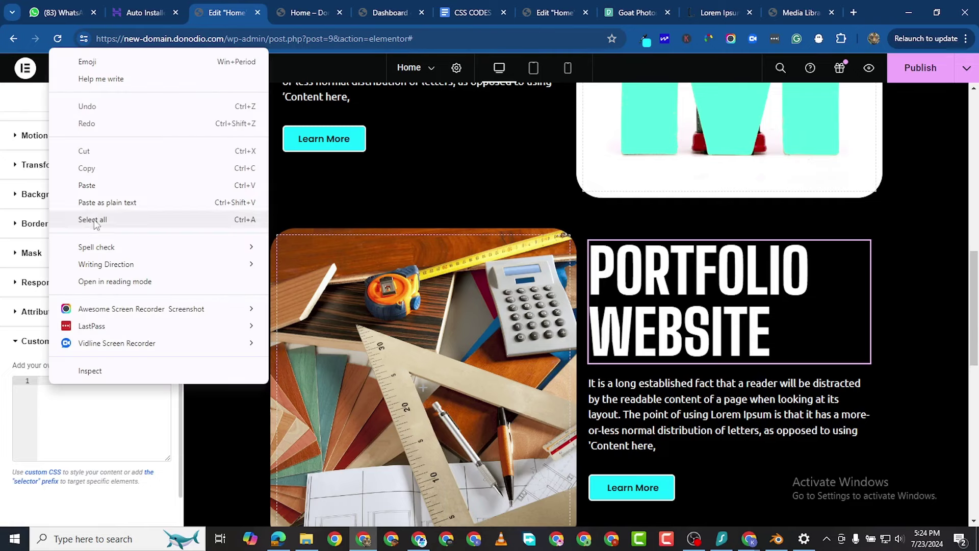
click(128, 184)
Change the PORTFOLIO WEBSITE heading's text color to black.
scroll(36, 151, up, 6)
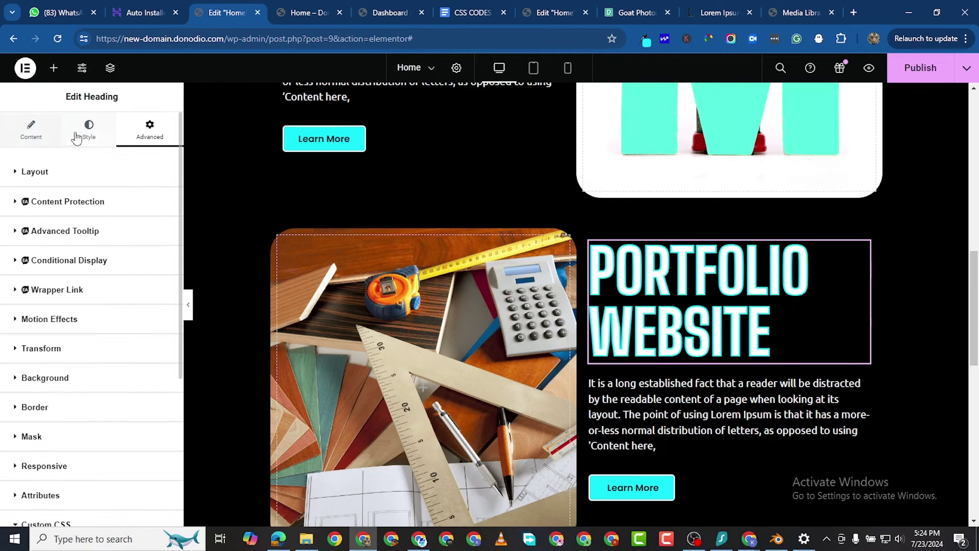
click(88, 129)
click(158, 226)
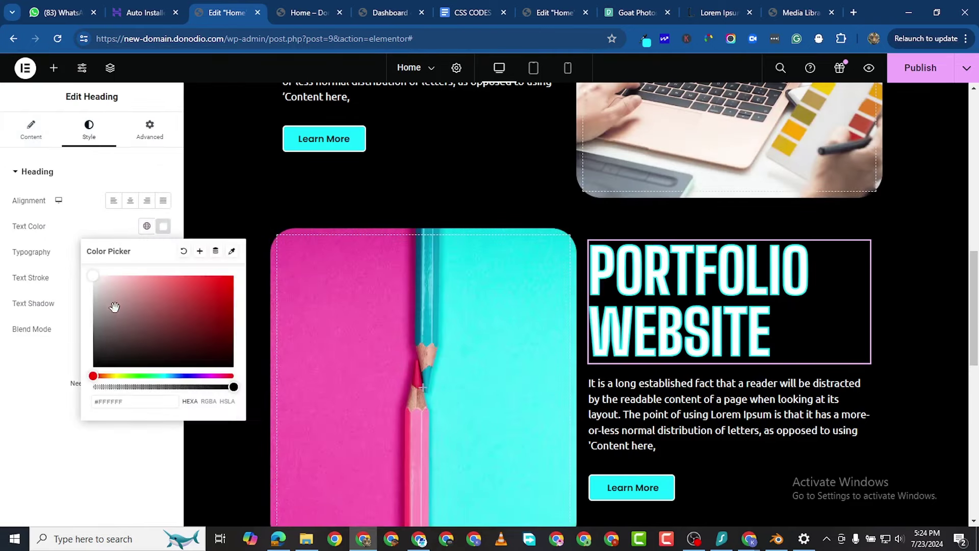
drag(113, 308, 85, 393)
click(4, 449)
Make the upper EXPERTISE heading's text color fully transparent by reducing its opacity to zero (#00000000).
scroll(612, 322, down, 2)
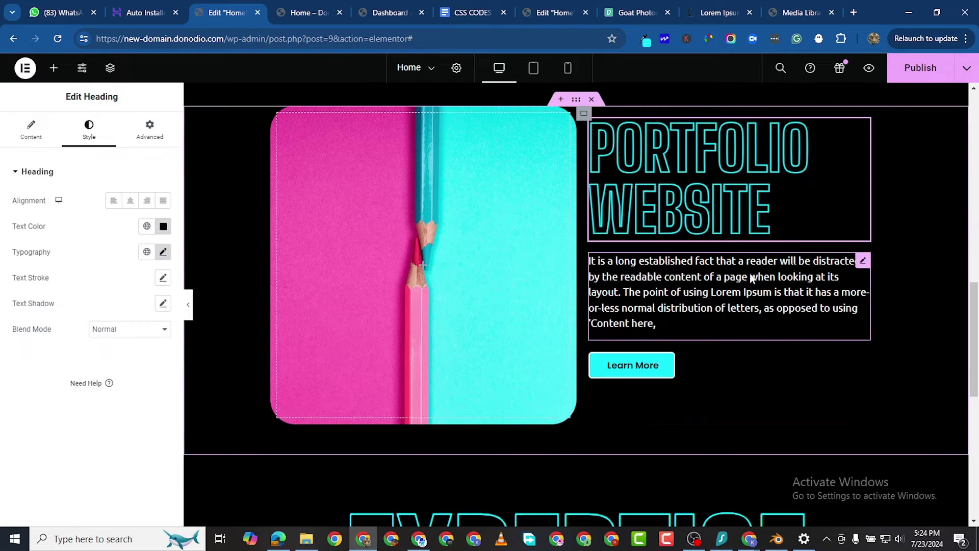
scroll(765, 270, up, 8)
scroll(511, 321, down, 3)
scroll(561, 357, down, 10)
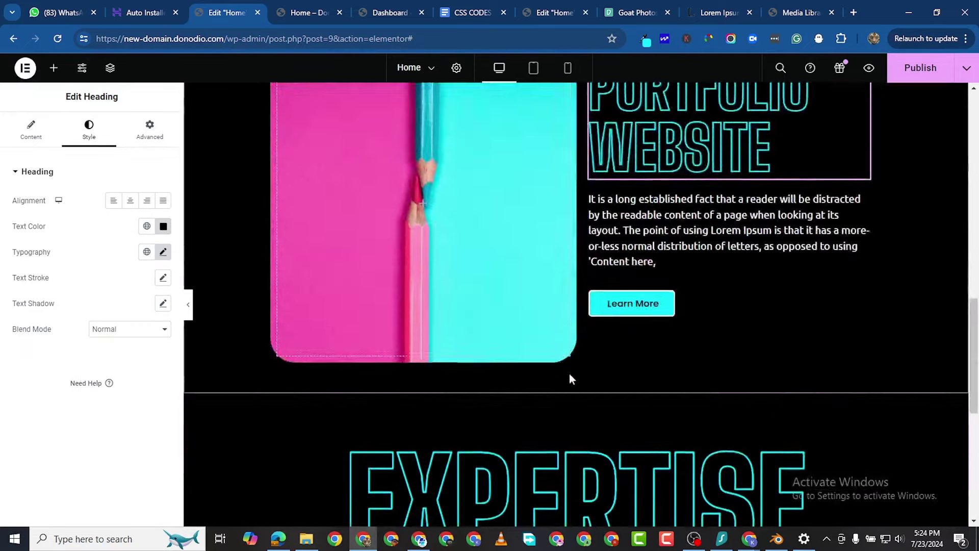
scroll(714, 306, up, 1)
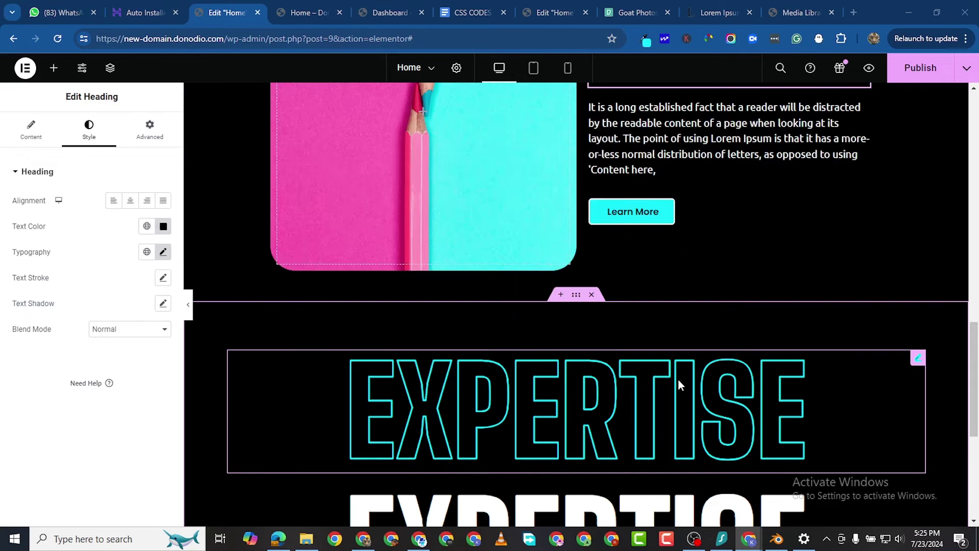
scroll(678, 380, down, 2)
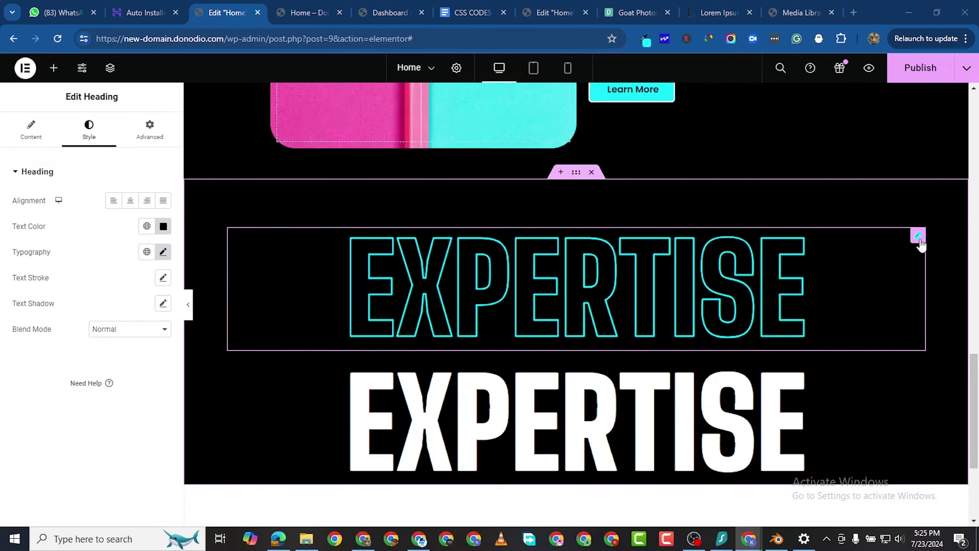
click(919, 237)
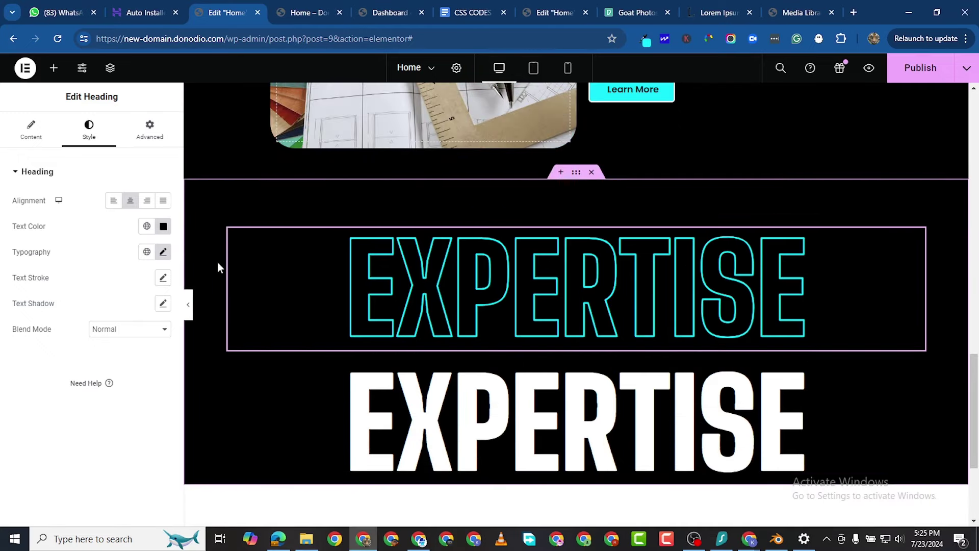
click(164, 226)
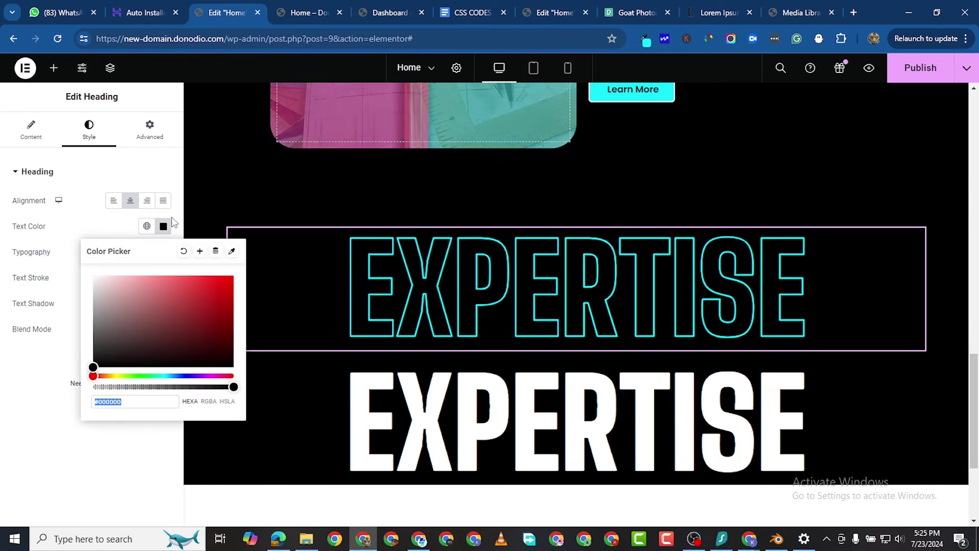
drag(234, 387, 103, 398)
drag(42, 399, 3, 390)
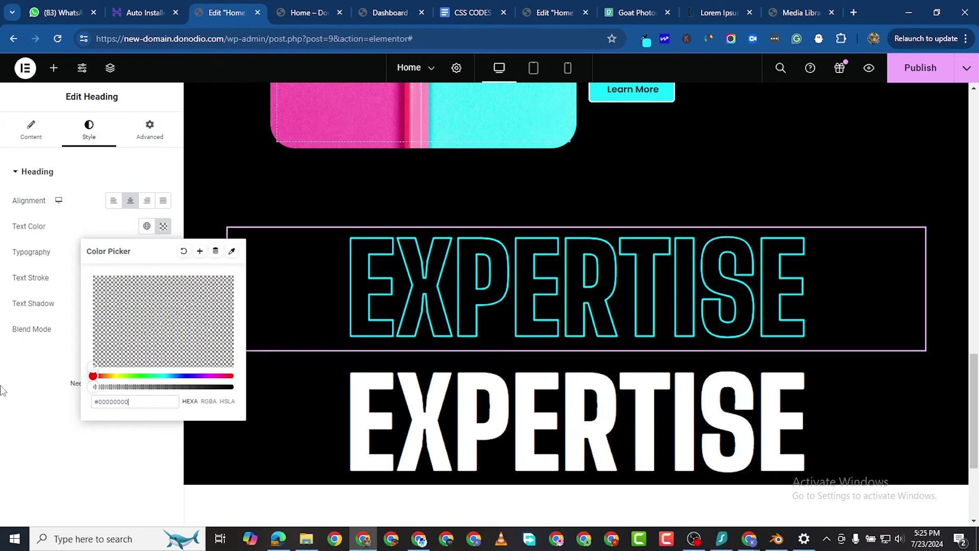
click(2, 390)
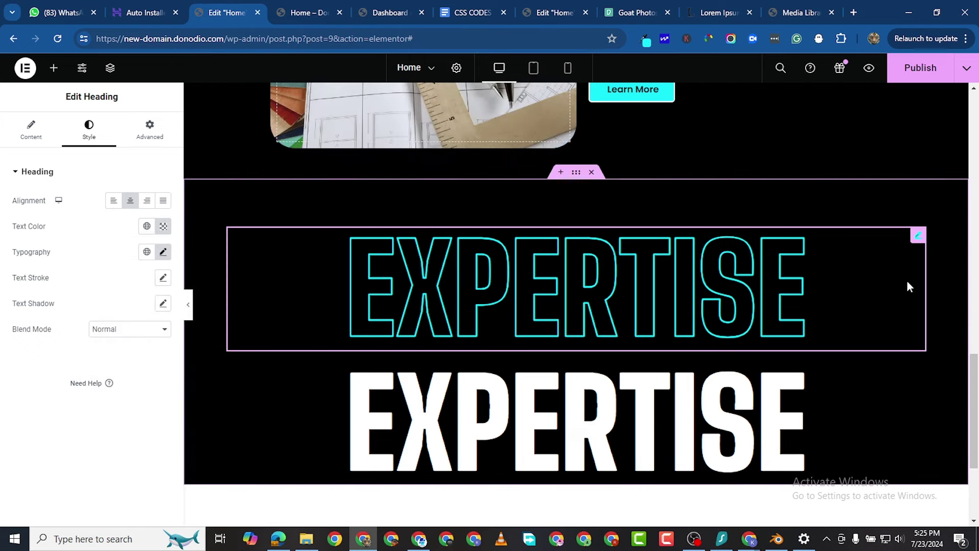
Copy #15e8fd from the browser's color picker extension and apply it as the lower EXPERTISE heading's text color.
scroll(879, 387, down, 3)
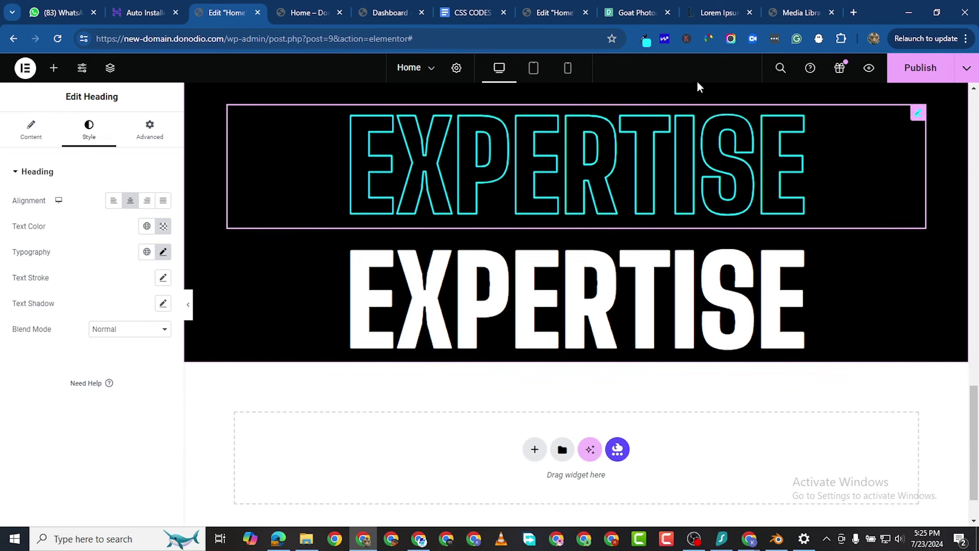
click(644, 40)
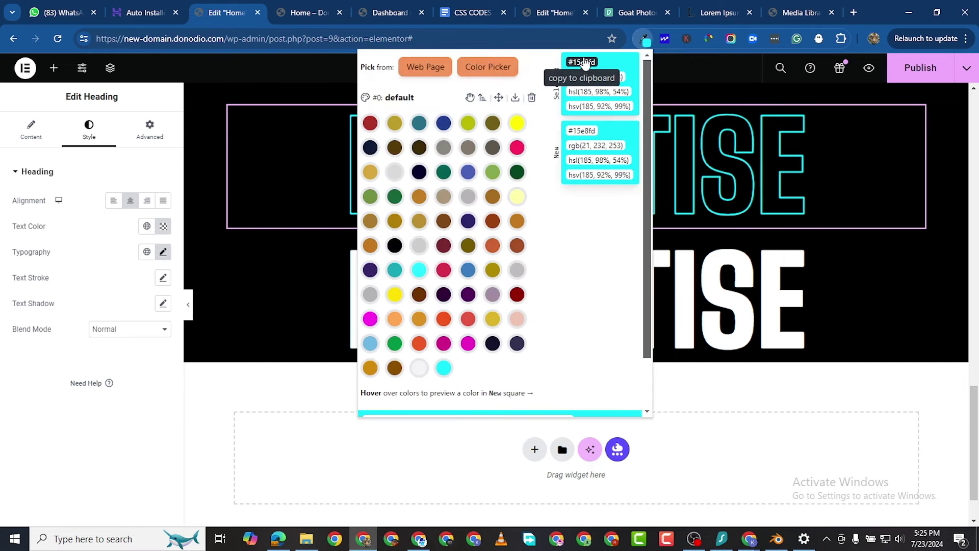
click(780, 255)
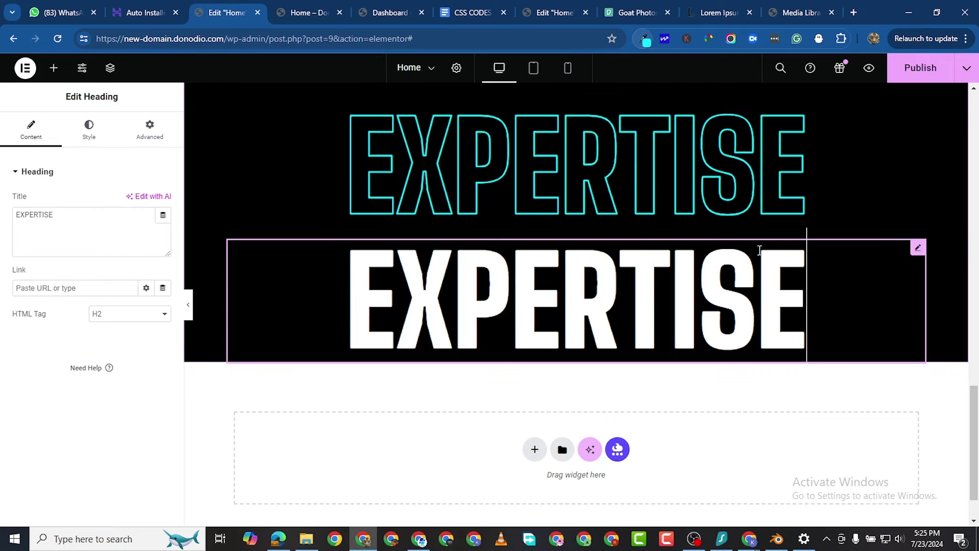
click(89, 128)
click(159, 226)
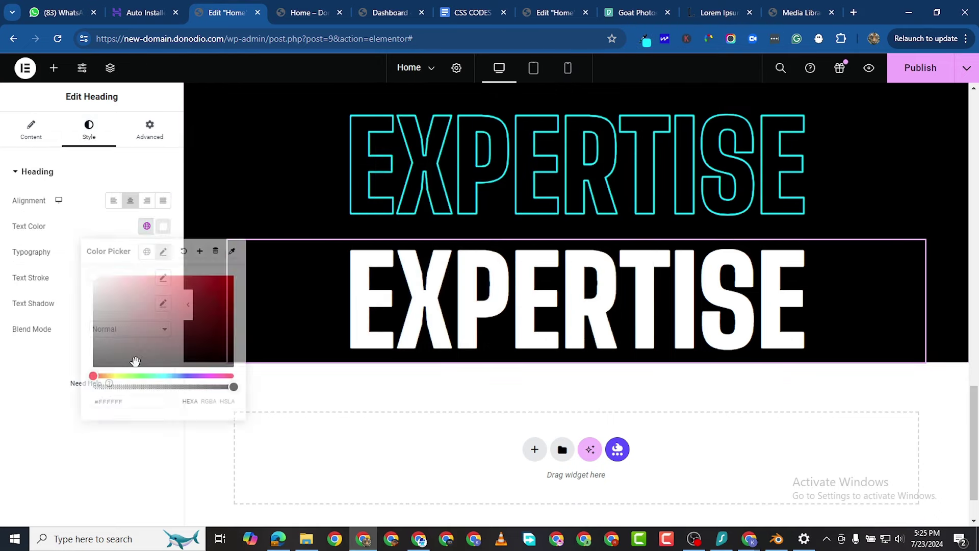
triple_click(120, 401)
right_click(120, 400)
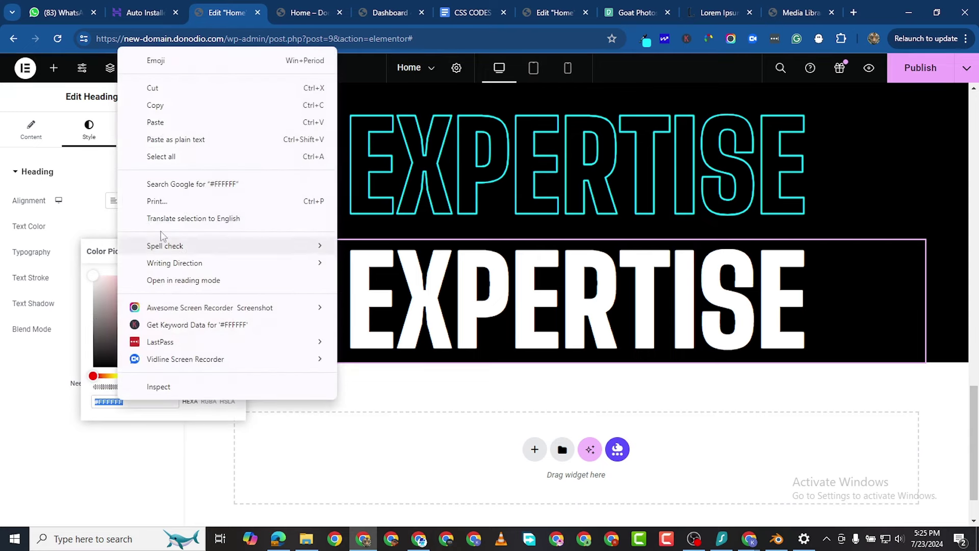
click(134, 163)
key(ctrl+v)
click(21, 416)
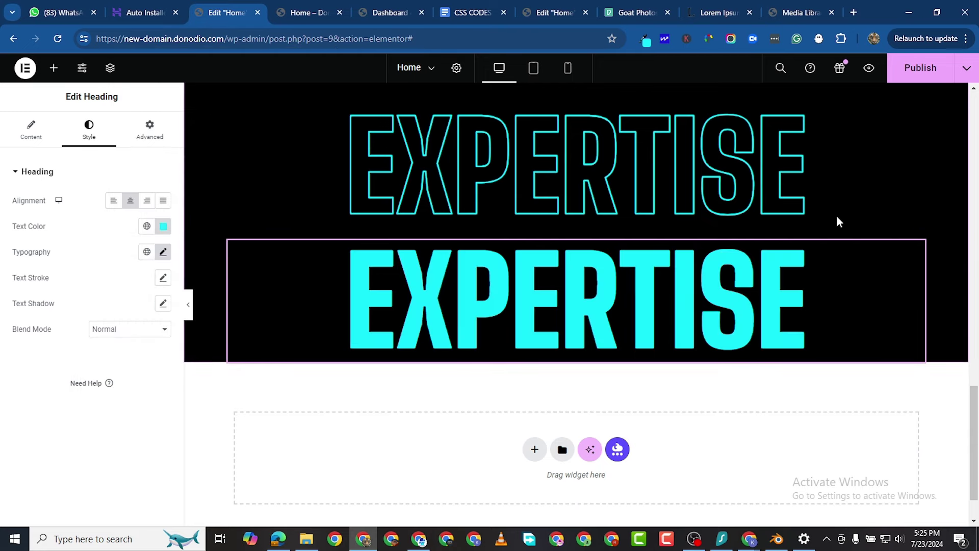
Set the EXPERTISE container's bottom padding to 80 px.
scroll(744, 157, down, 1)
scroll(774, 244, up, 2)
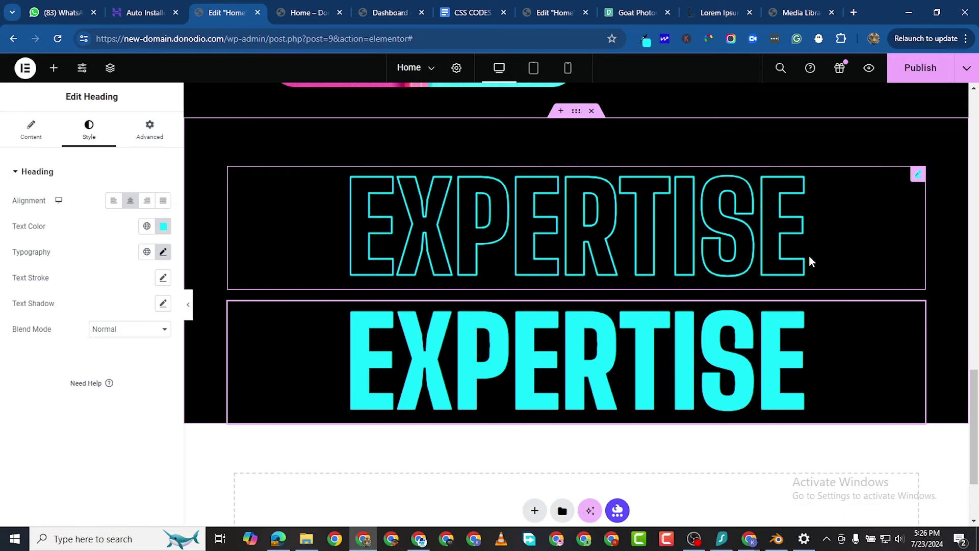
click(576, 111)
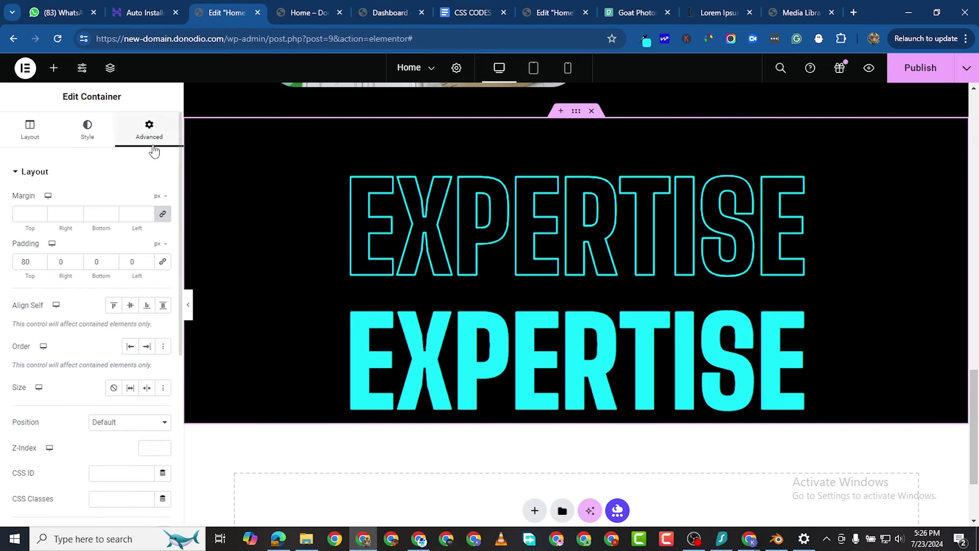
click(92, 262)
text(8)
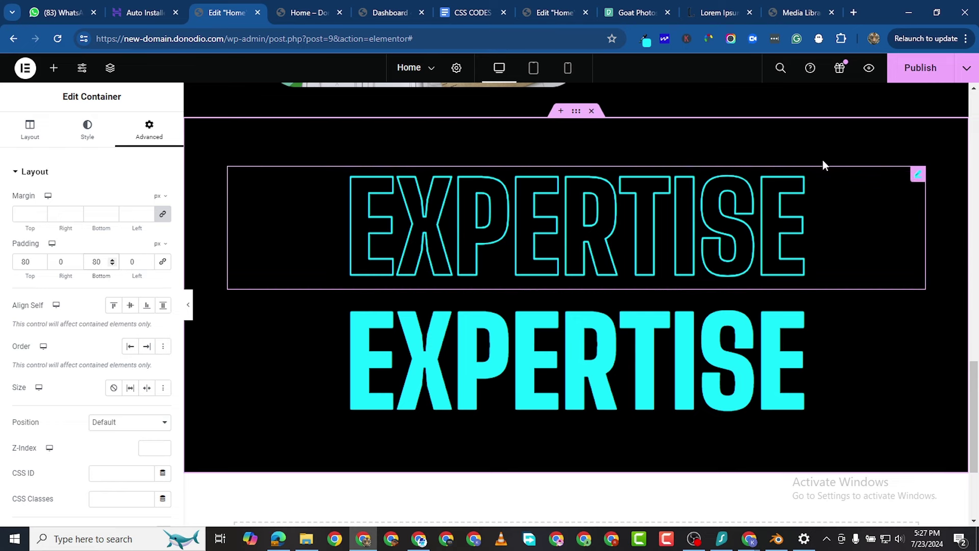
Set the outlined EXPERTISE heading's position to Absolute.
click(109, 67)
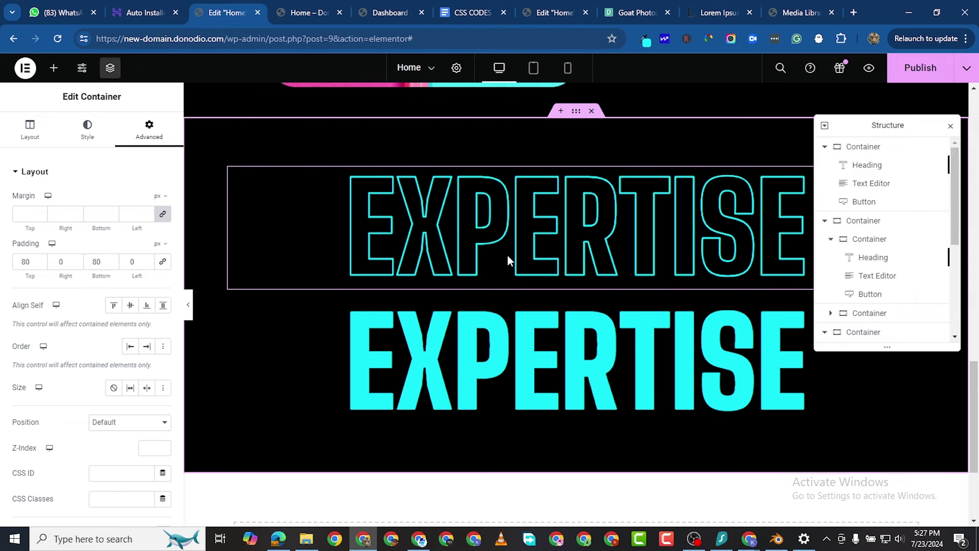
scroll(894, 286, down, 3)
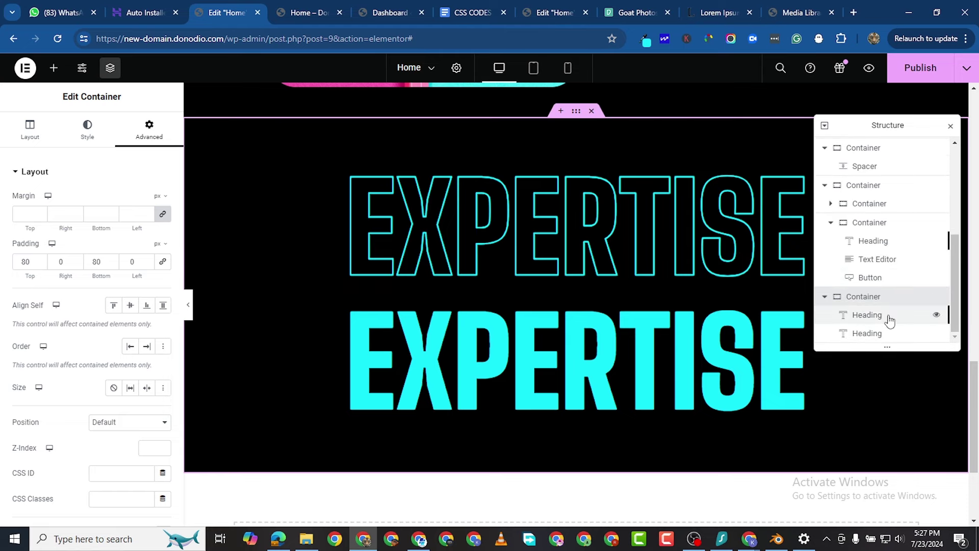
click(889, 320)
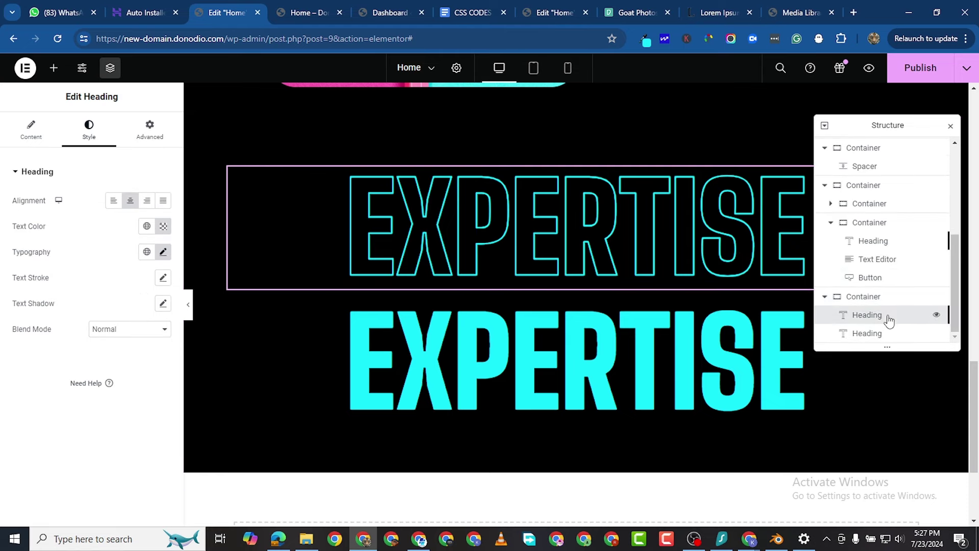
click(149, 132)
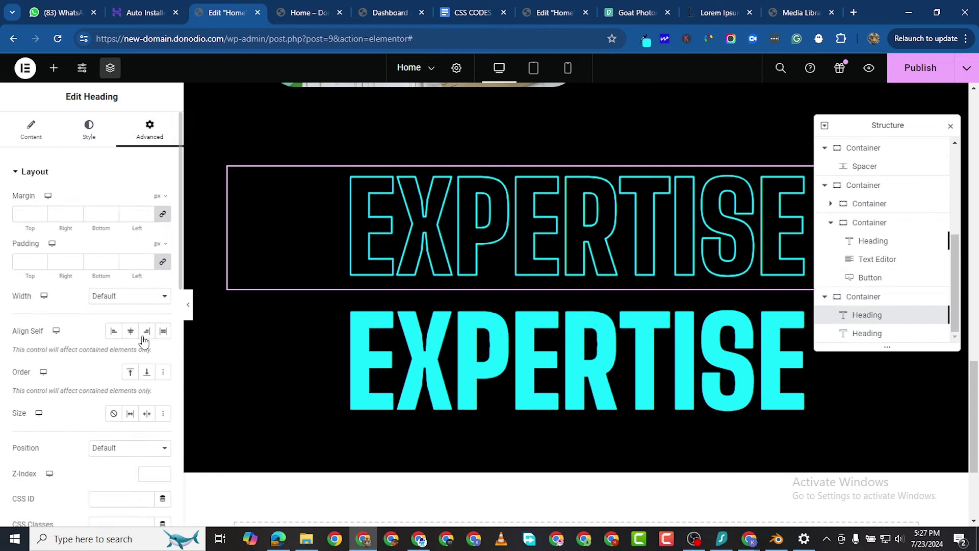
scroll(144, 342, down, 10)
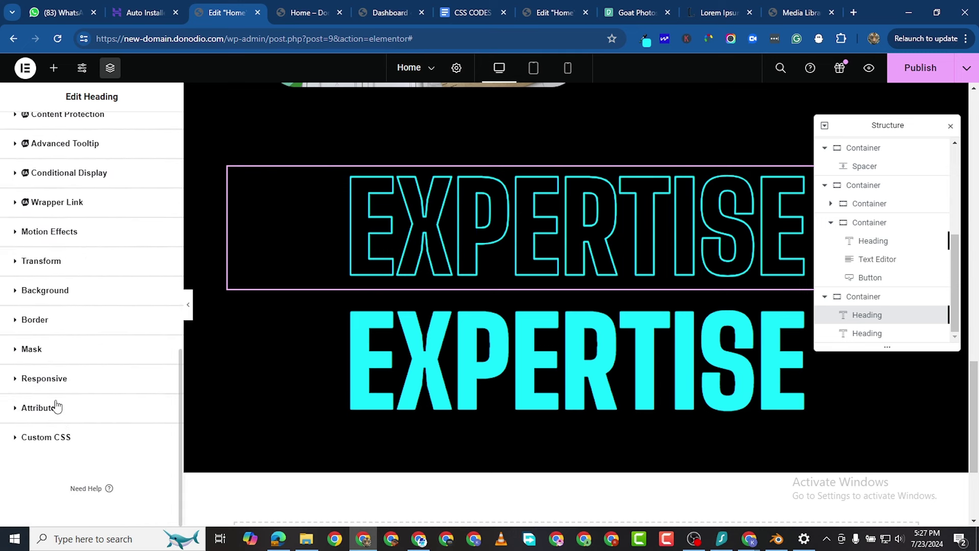
scroll(19, 301, up, 6)
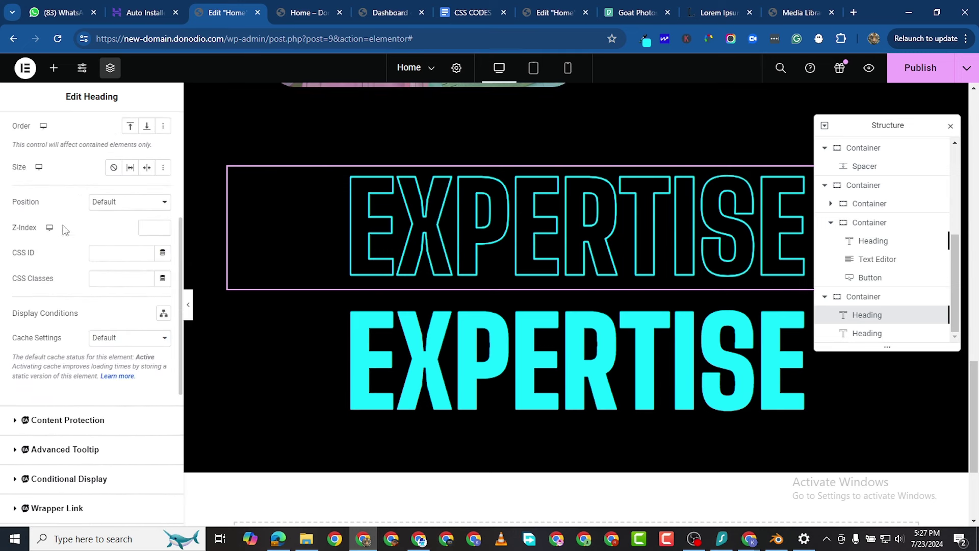
click(132, 204)
click(127, 224)
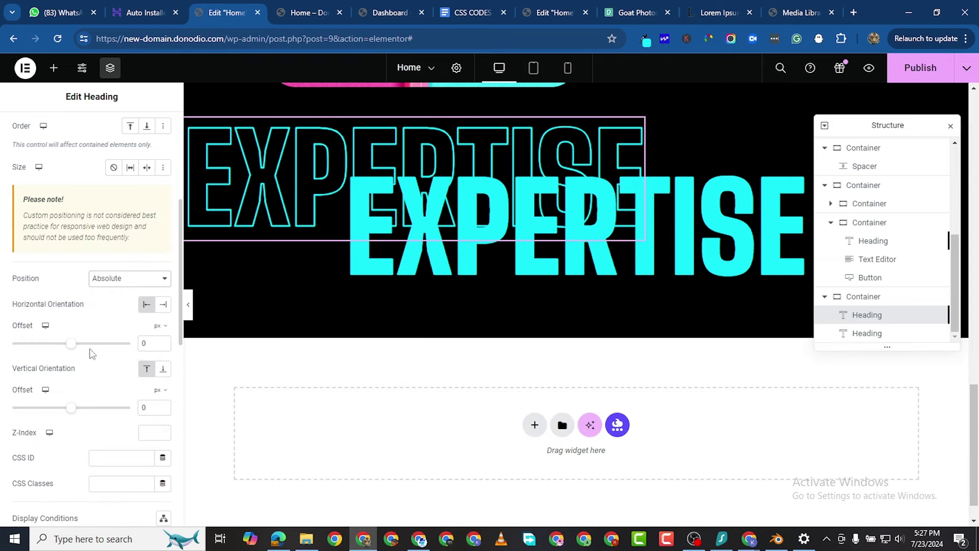
Set the solid cyan EXPERTISE heading's position to Absolute.
click(867, 334)
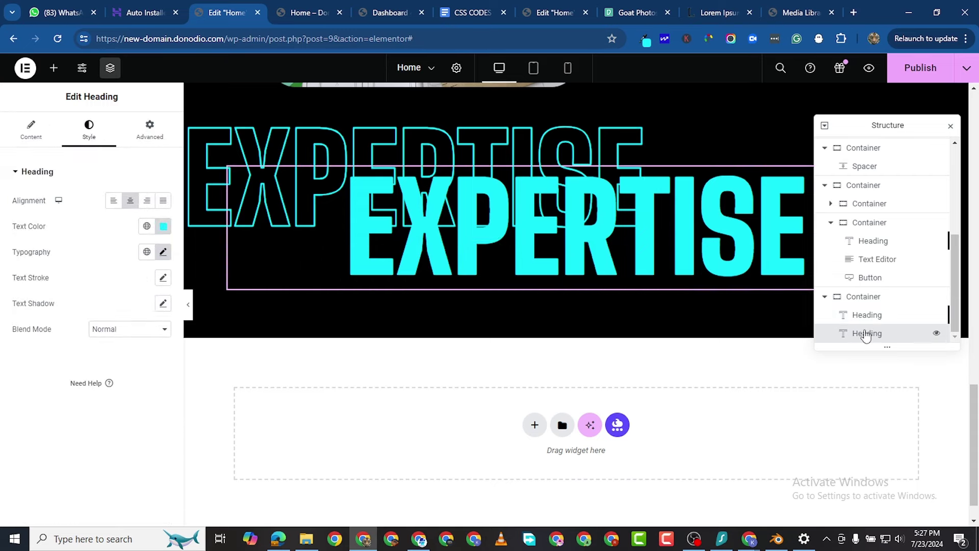
click(149, 129)
scroll(92, 358, down, 1)
scroll(108, 378, down, 3)
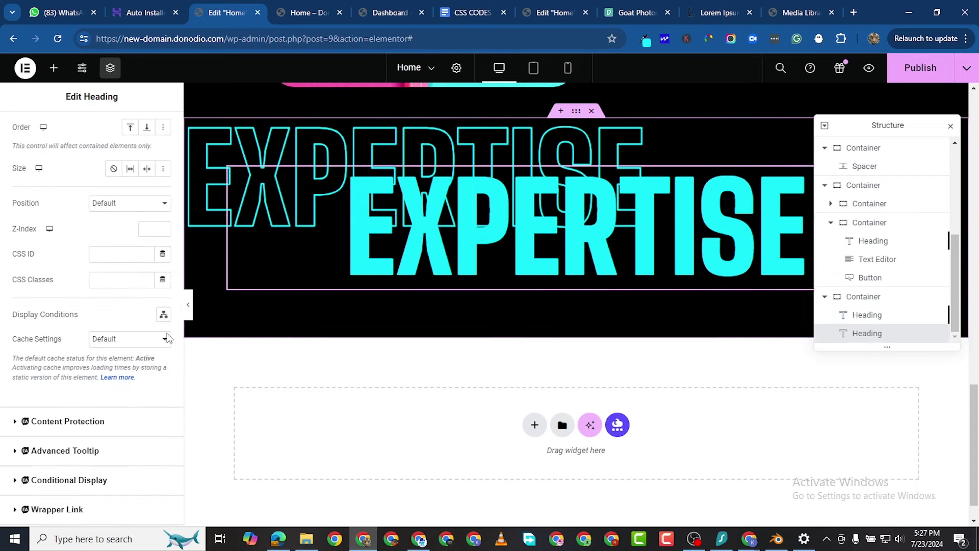
scroll(136, 420, down, 2)
scroll(98, 209, up, 1)
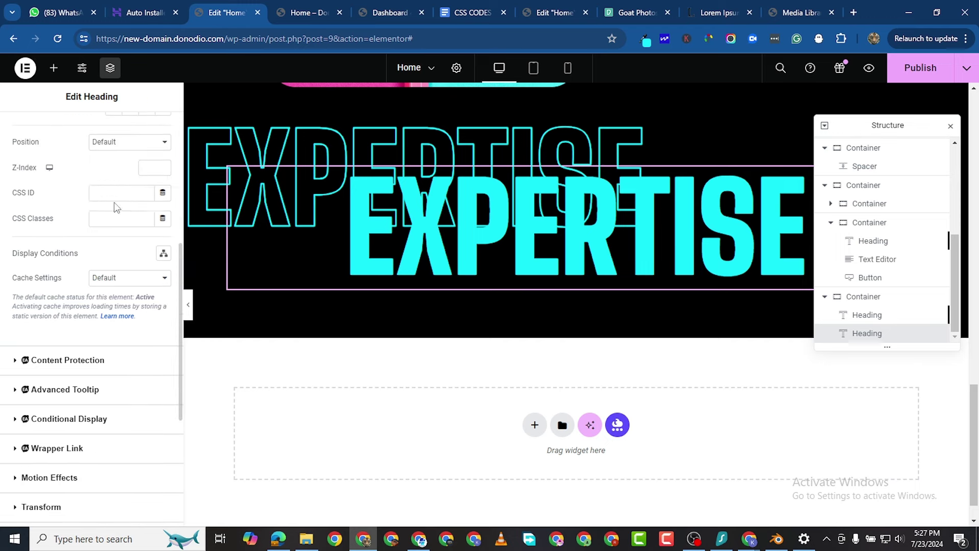
scroll(127, 197, up, 2)
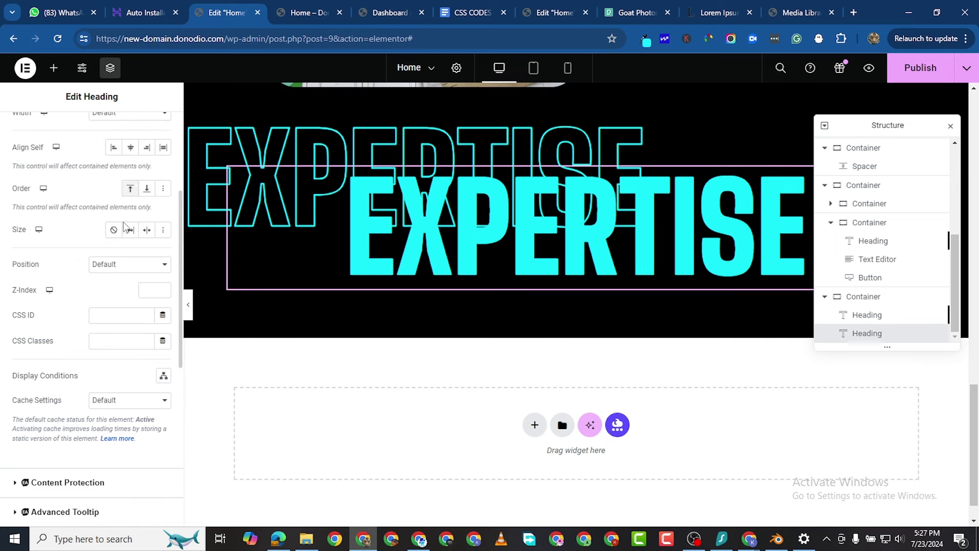
click(125, 264)
click(130, 287)
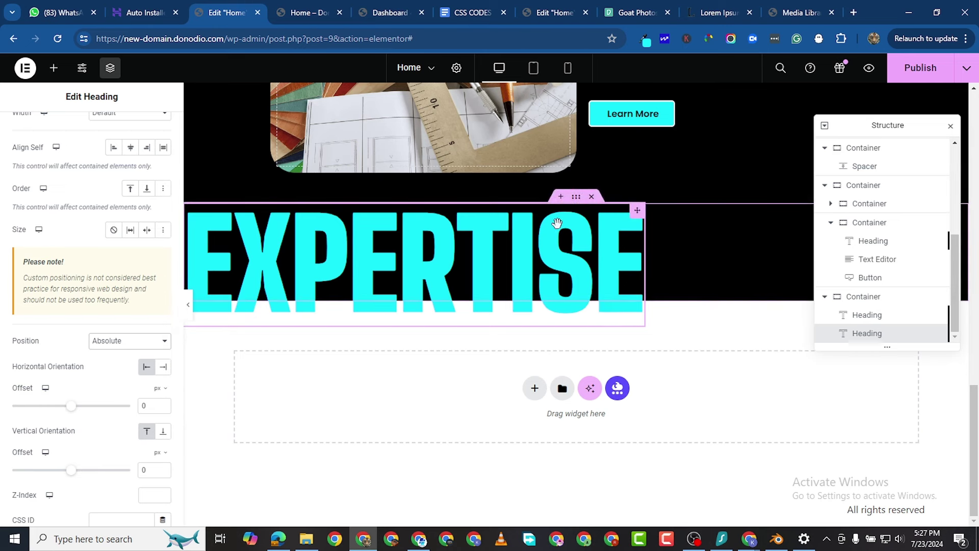
Set the EXPERTISE container's top and bottom padding to 180 px.
mouse_move(573, 197)
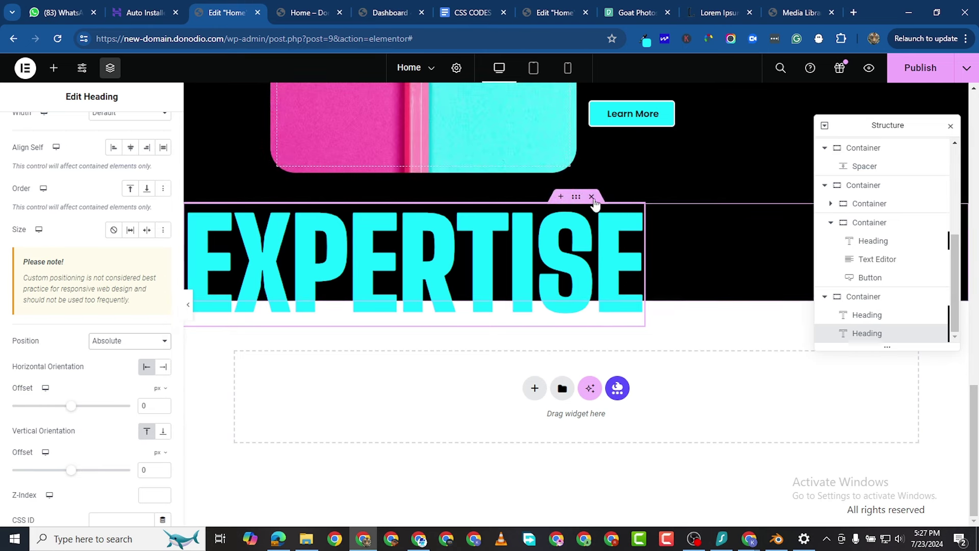
click(575, 197)
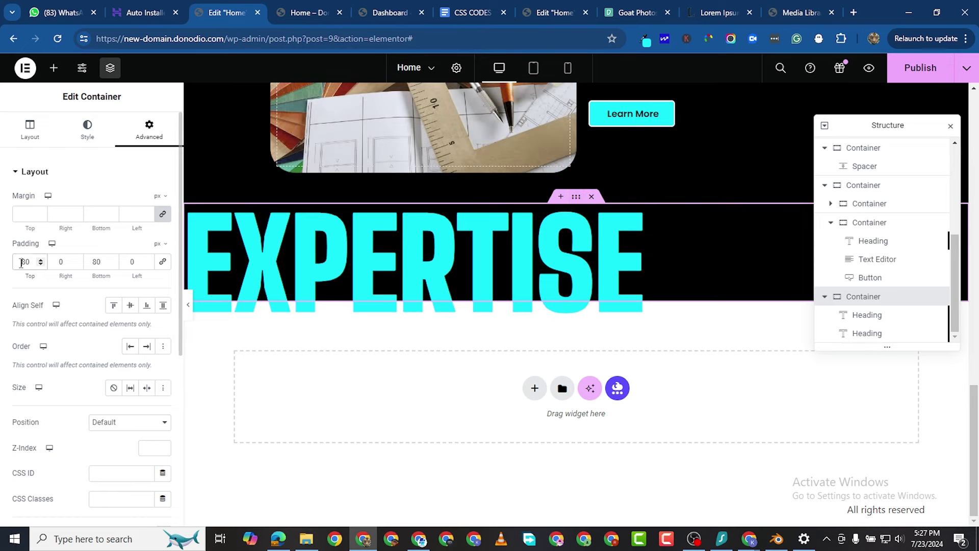
text(1)
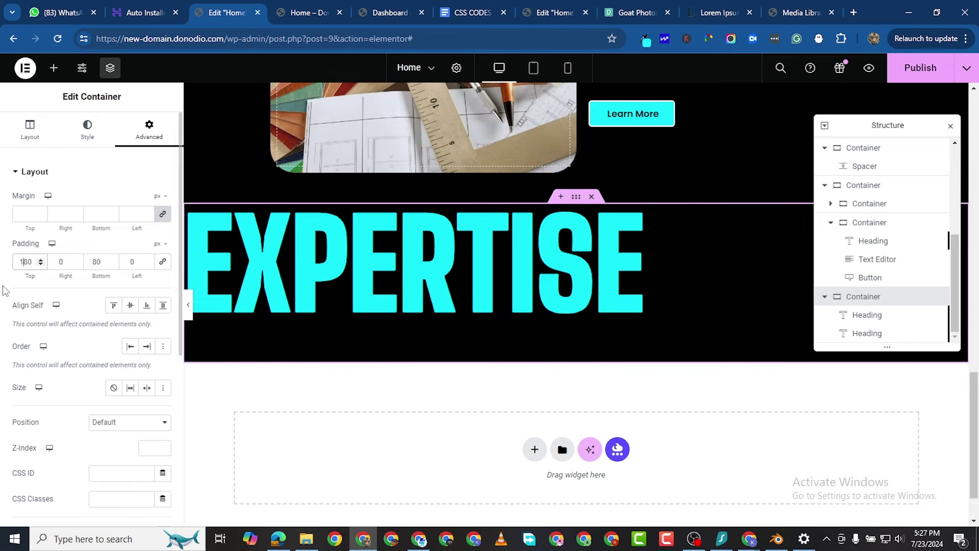
click(92, 262)
text(1)
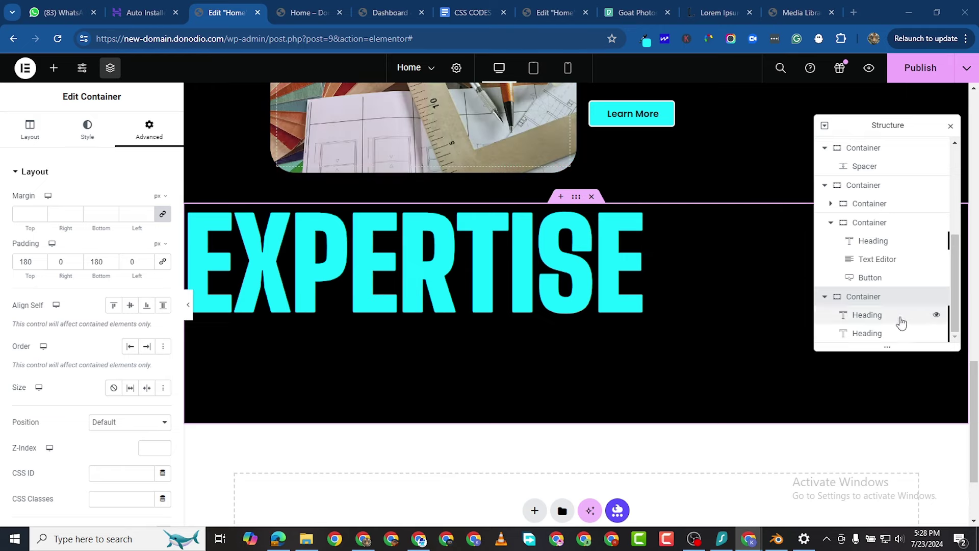
Try to shift the outlined EXPERTISE heading upward with a vertical offset of about -124 px, and clear that offset.
click(203, 276)
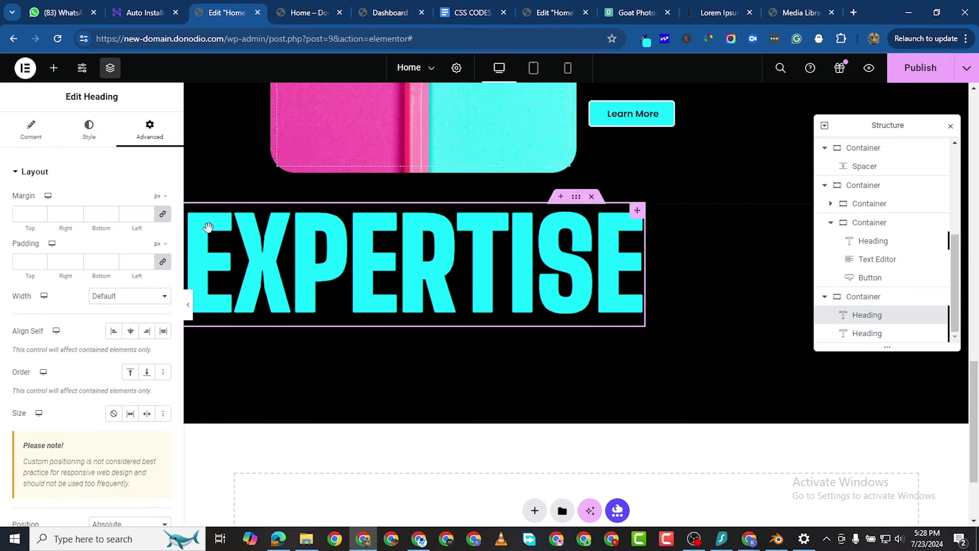
scroll(123, 201, down, 6)
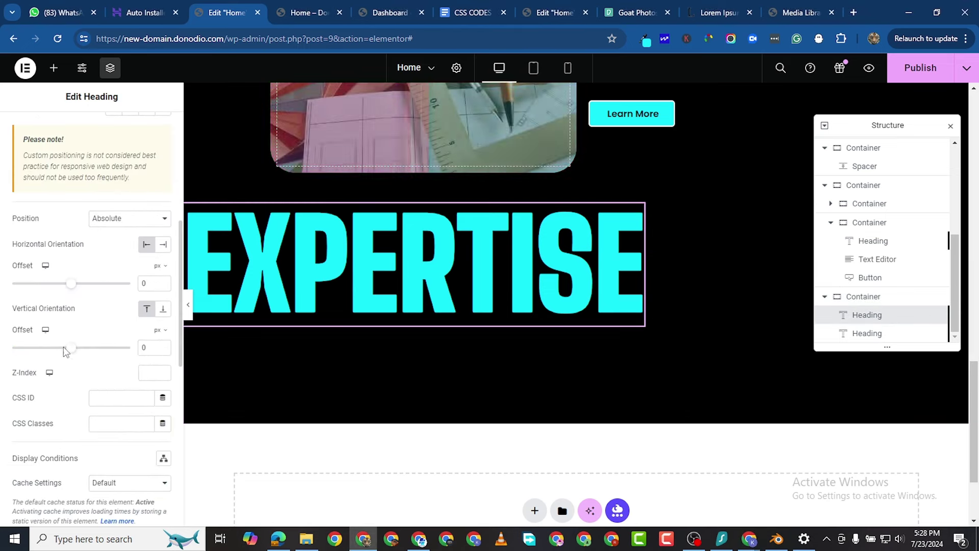
mouse_move(74, 350)
mouse_down()
mouse_move(108, 351)
mouse_move(63, 349)
mouse_up()
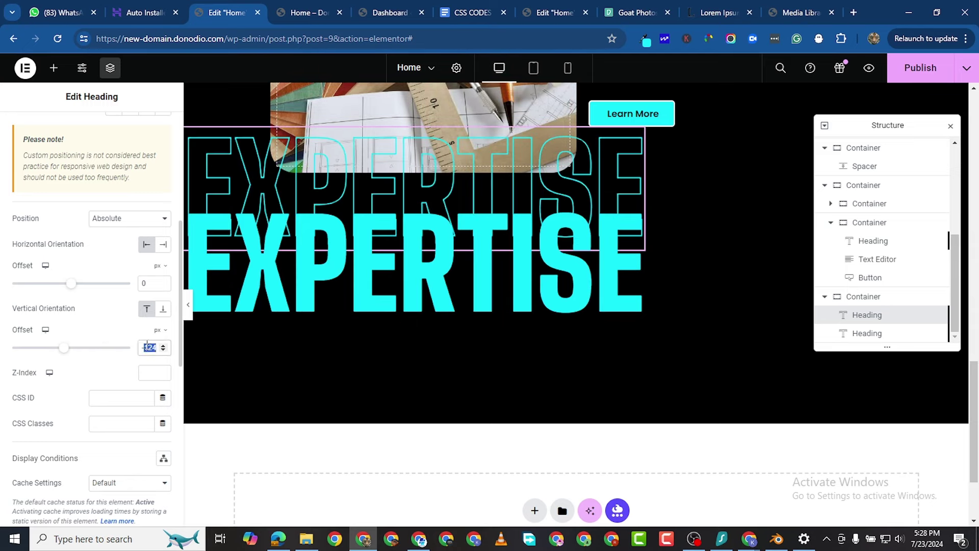
key(BackSpace)
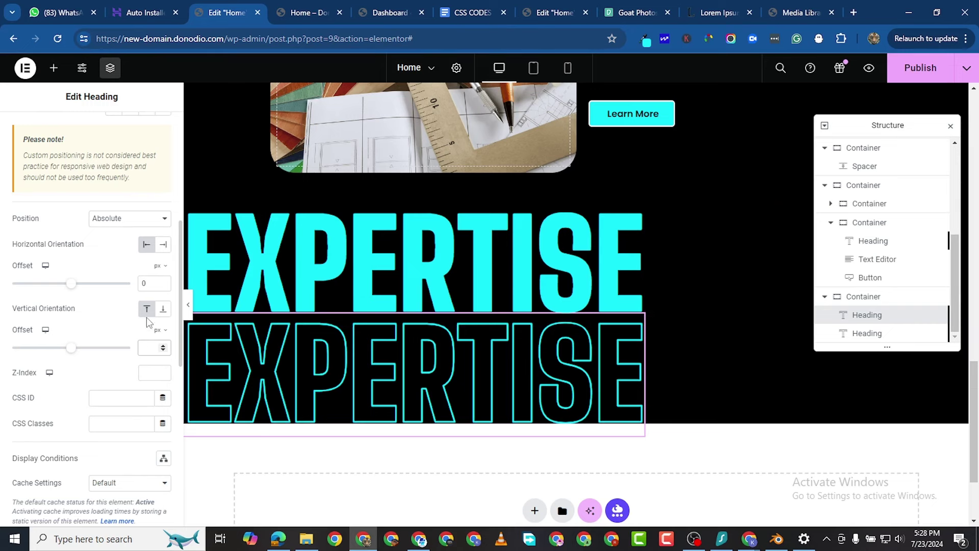
click(123, 218)
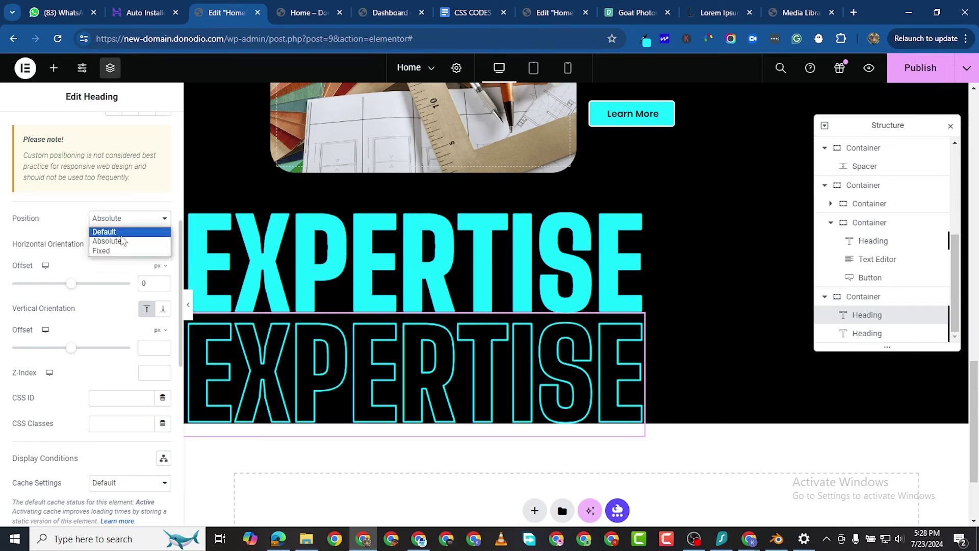
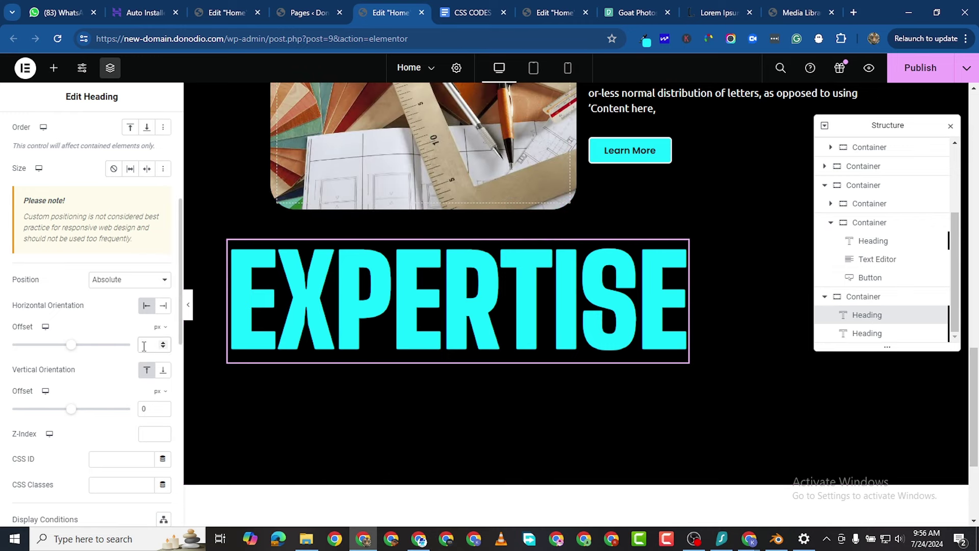
Set the outlined EXPERTISE heading's horizontal offset to 360 px.
click(145, 346)
text(1)
text(60)
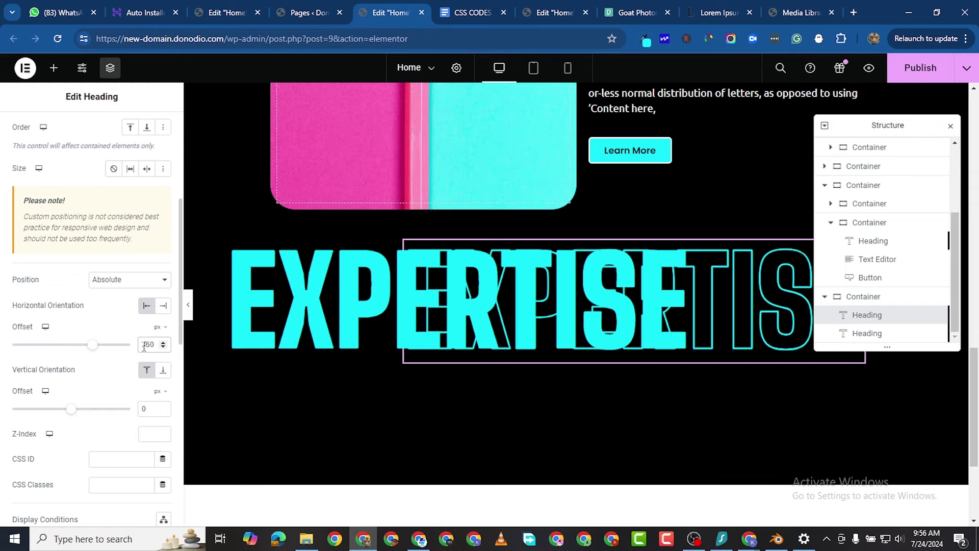
Set the solid EXPERTISE heading's horizontal offset to 360 px.
click(874, 337)
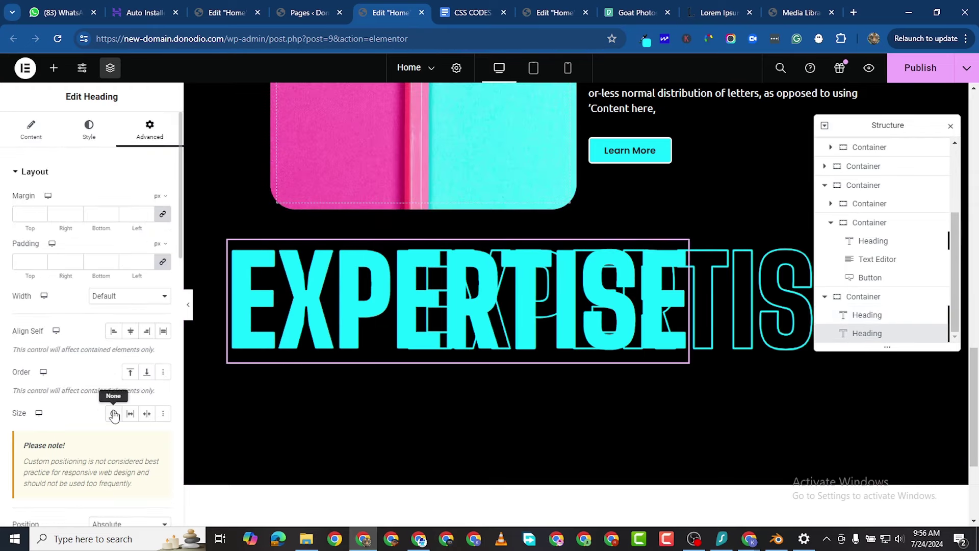
scroll(110, 405, down, 1)
scroll(109, 400, up, 1)
scroll(113, 345, down, 4)
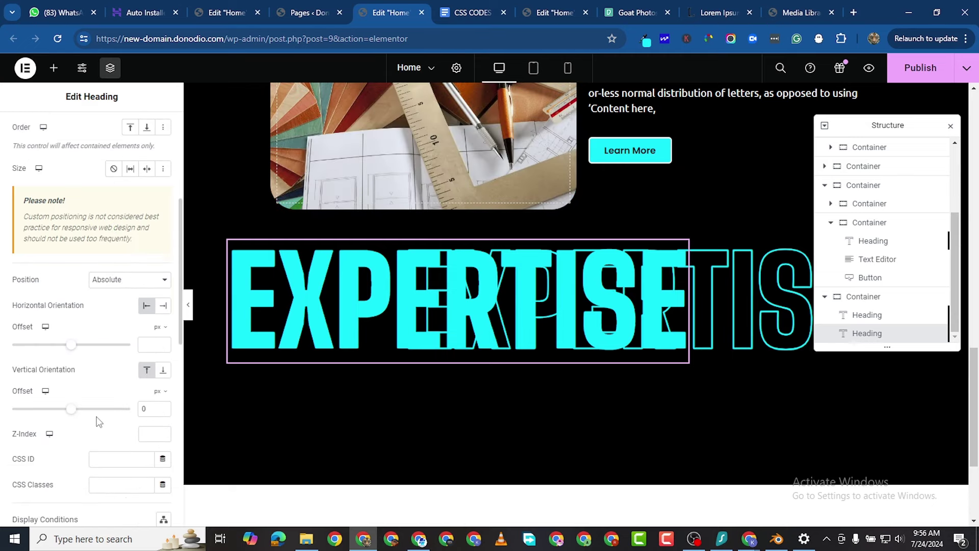
click(150, 345)
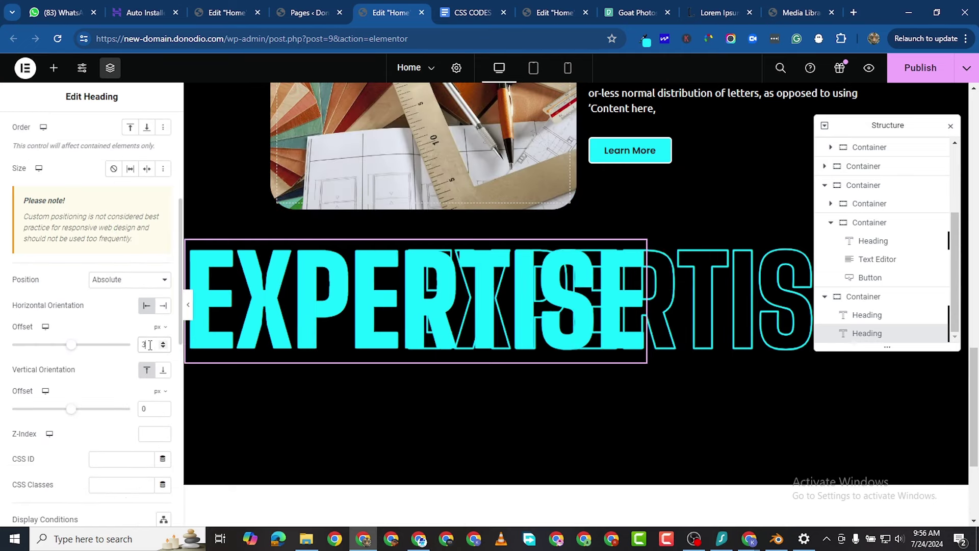
text(360)
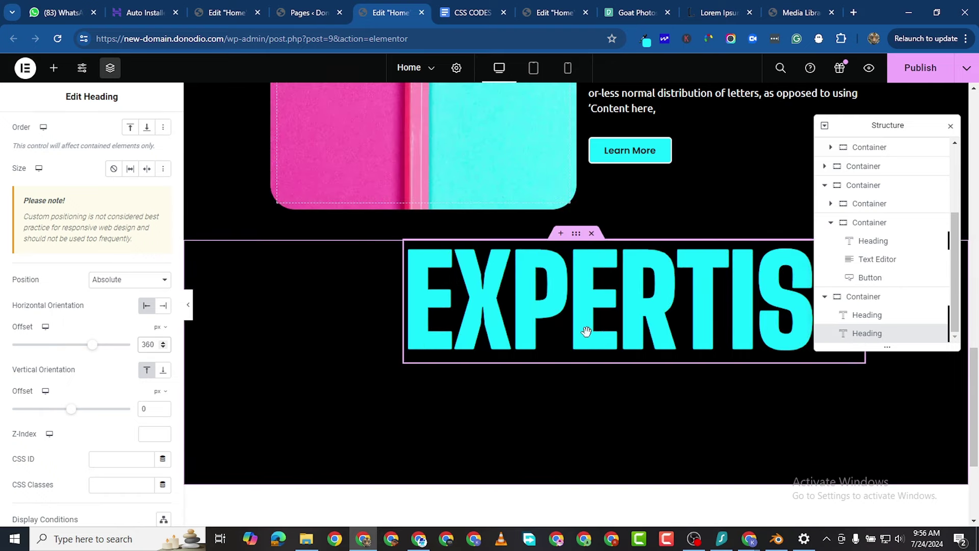
Paste the copied water animation code with its 4s ease-in-out infinite keyframes into the solid EXPERTISE heading's custom CSS.
click(587, 331)
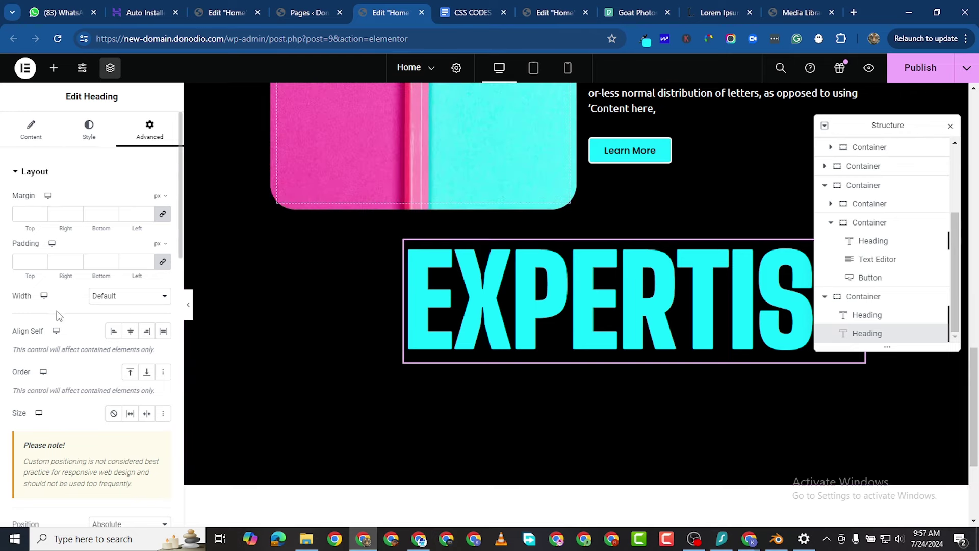
scroll(58, 315, down, 15)
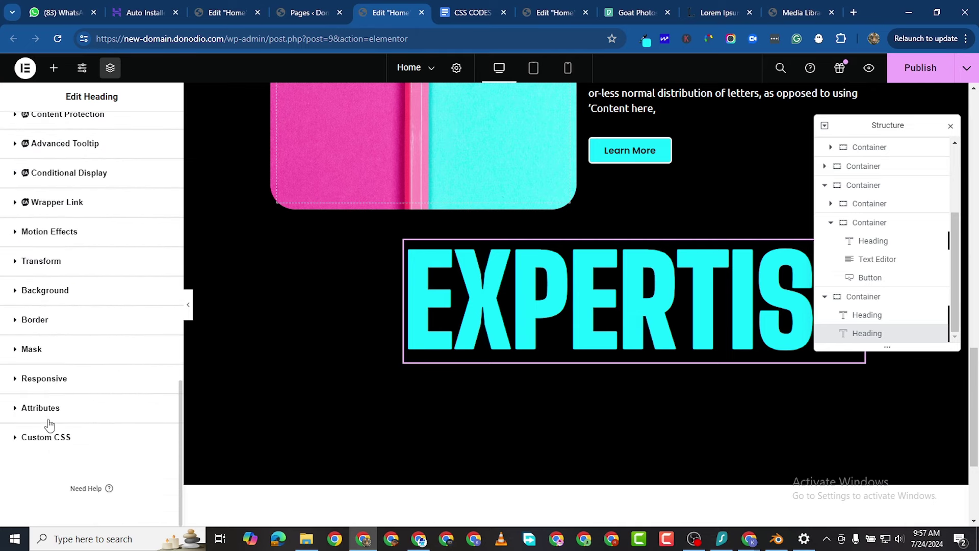
click(14, 437)
scroll(64, 451, down, 2)
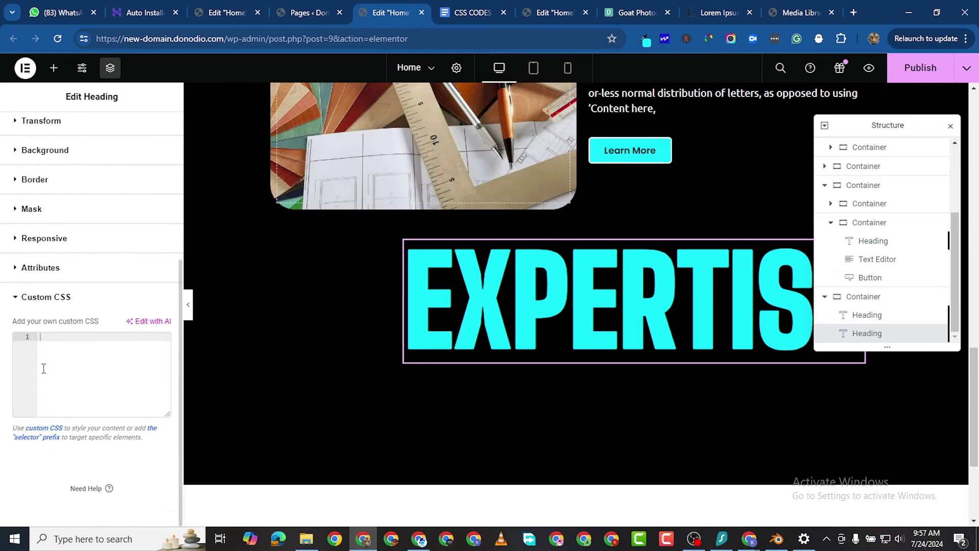
right_click(47, 337)
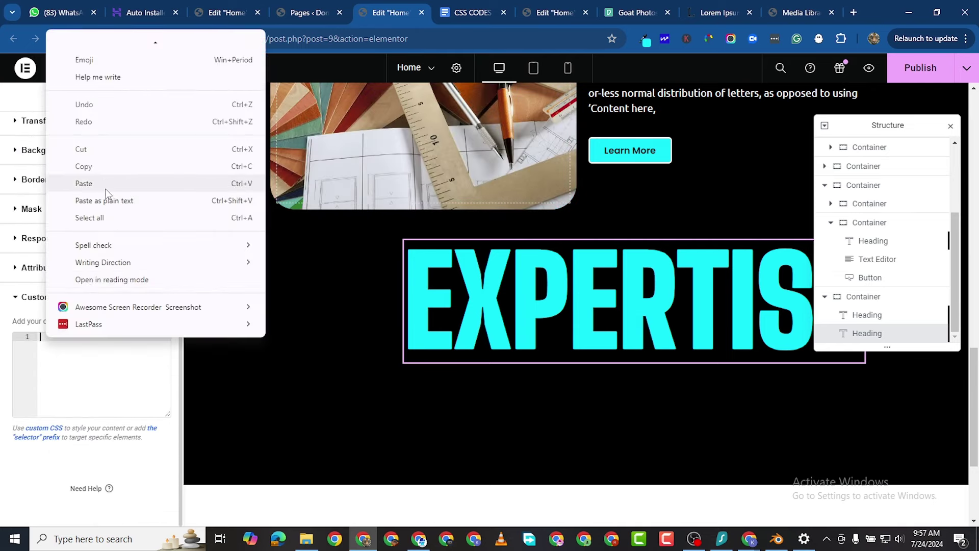
click(105, 386)
key(ctrl+v)
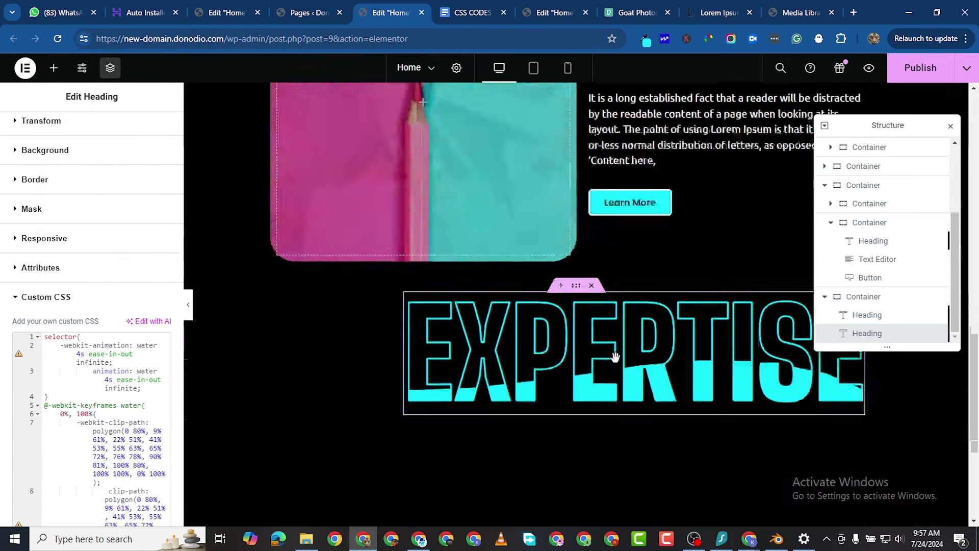
Set the EXPERTISE container's top padding to 0 px.
scroll(699, 335, up, 2)
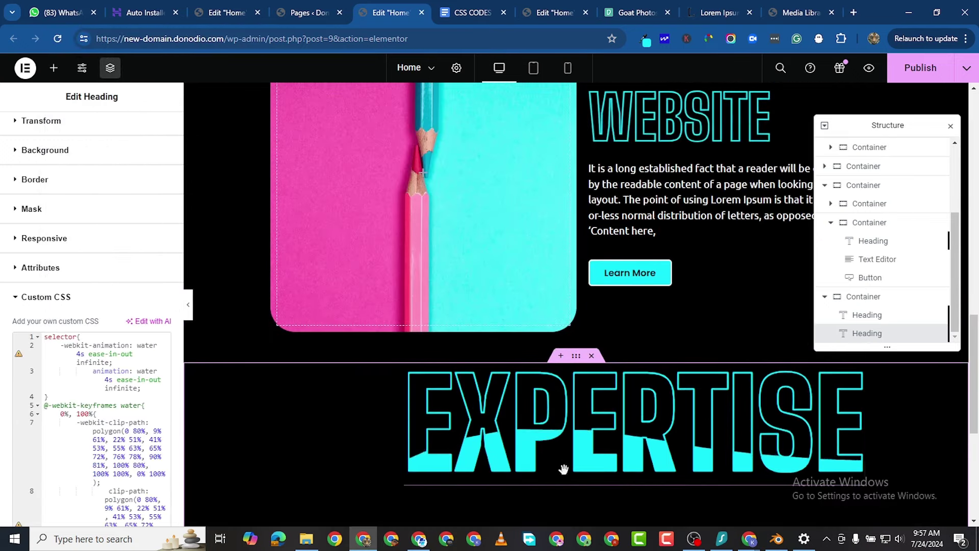
click(576, 357)
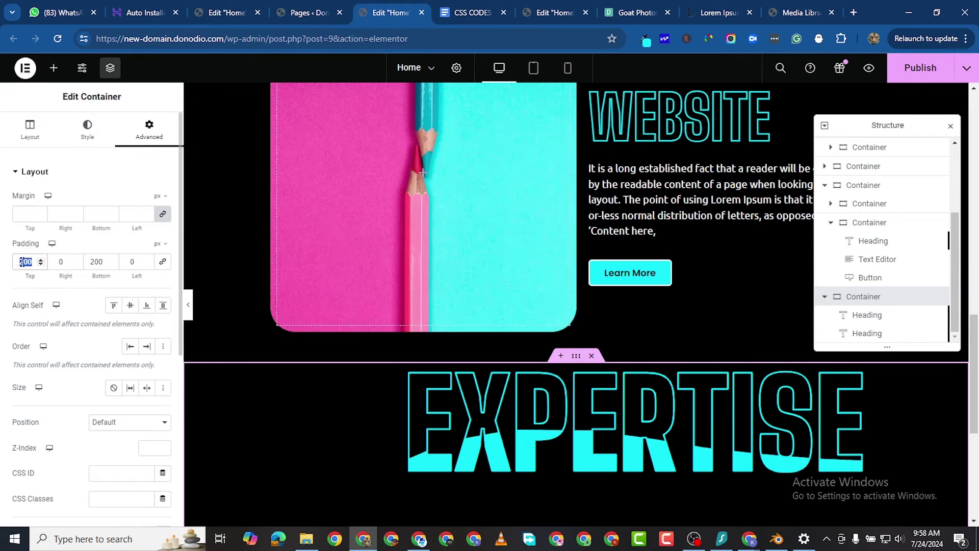
text(0)
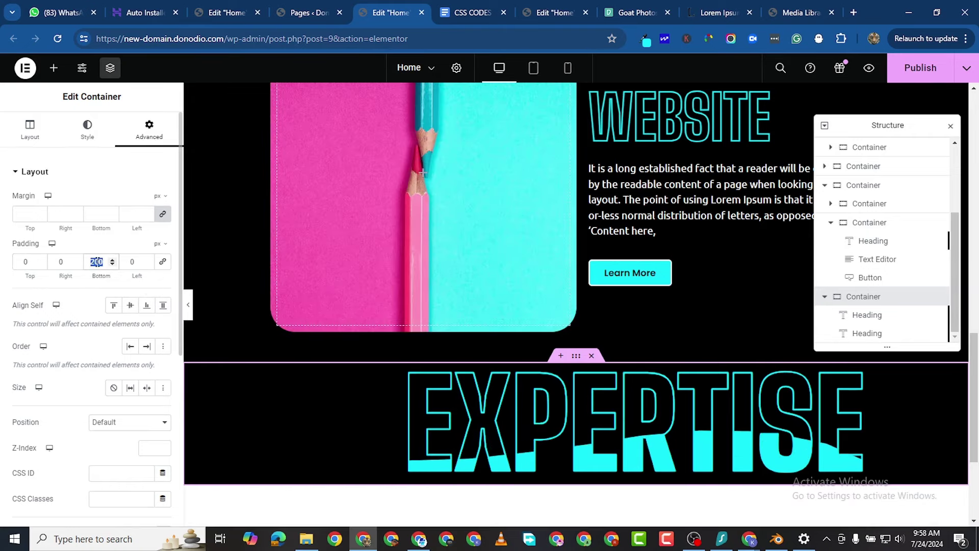
Set the EXPERTISE container's bottom padding to 0 px and its top padding to 300 px.
text(0)
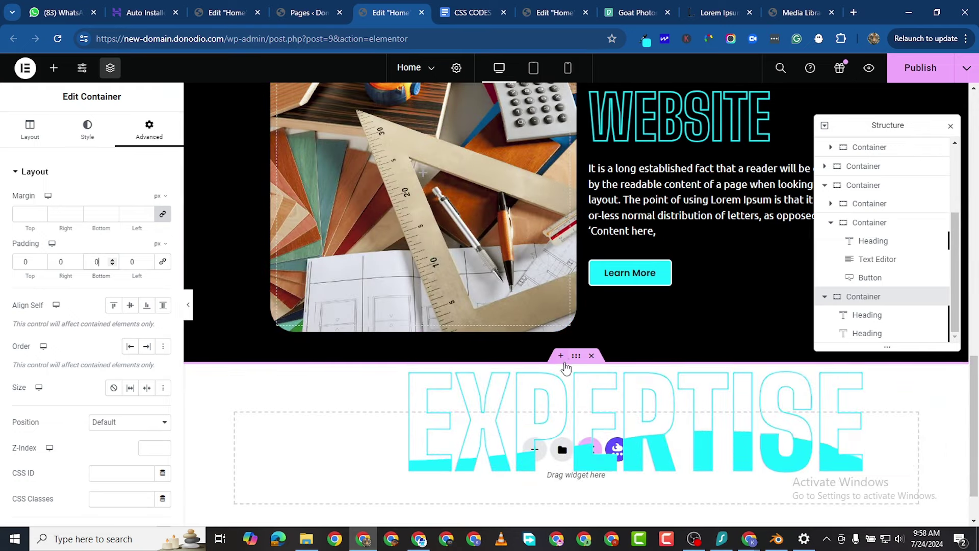
click(88, 130)
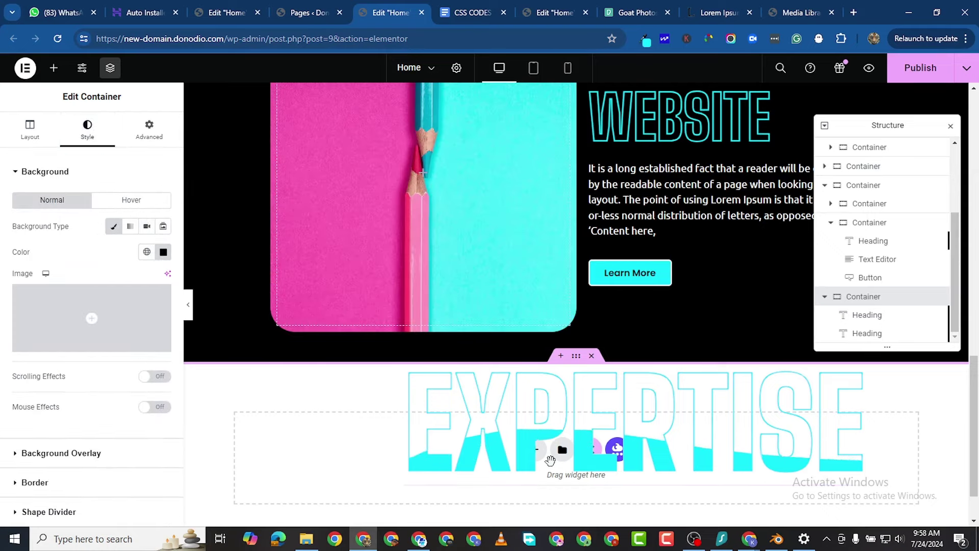
scroll(550, 460, down, 1)
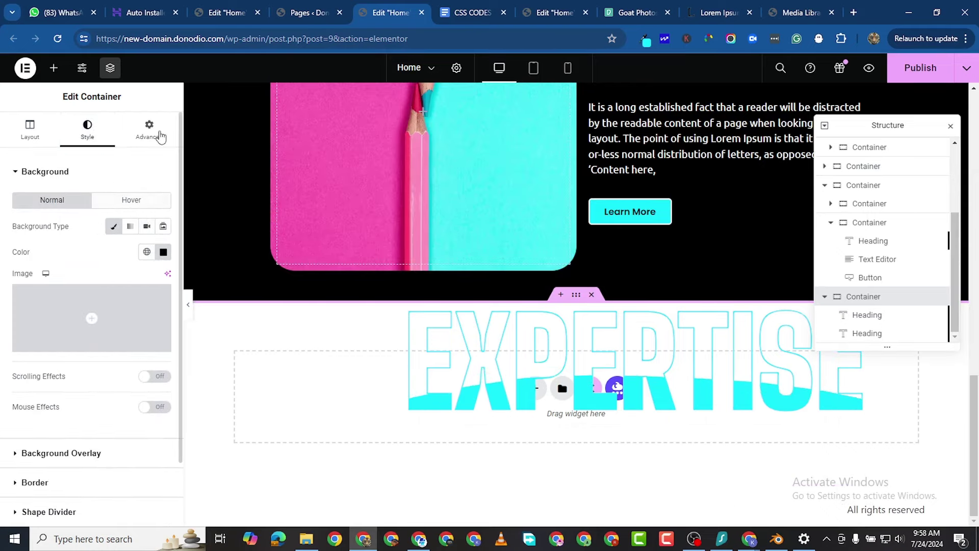
click(149, 130)
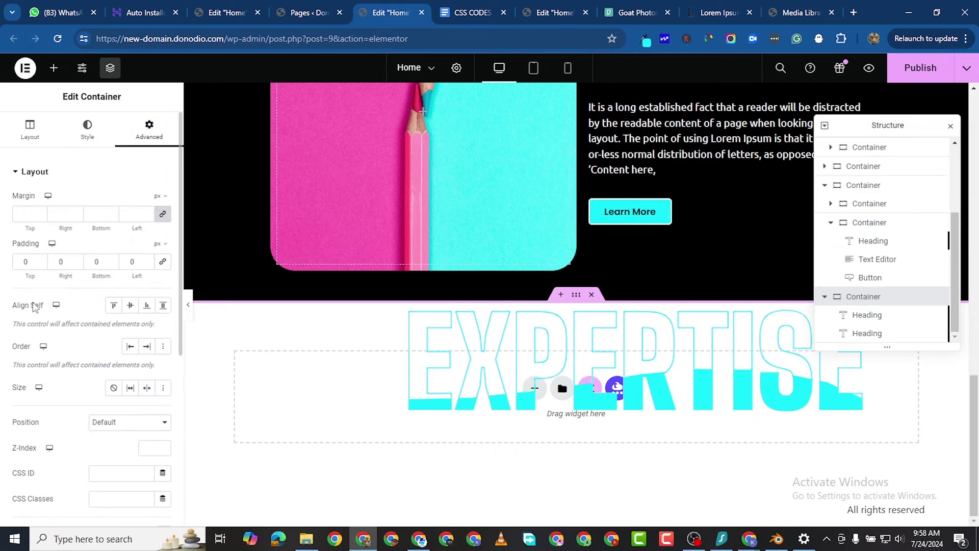
click(21, 261)
text(200)
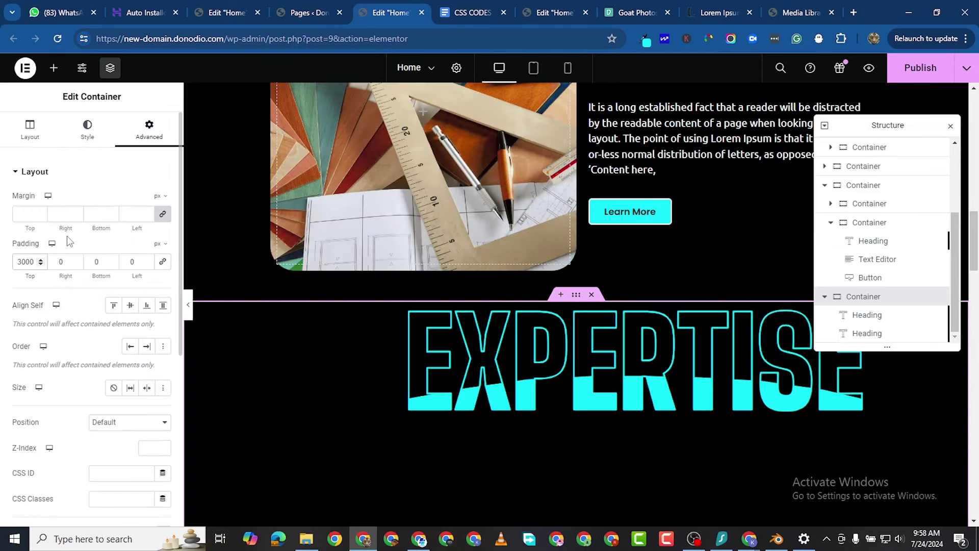
key(BackSpace)
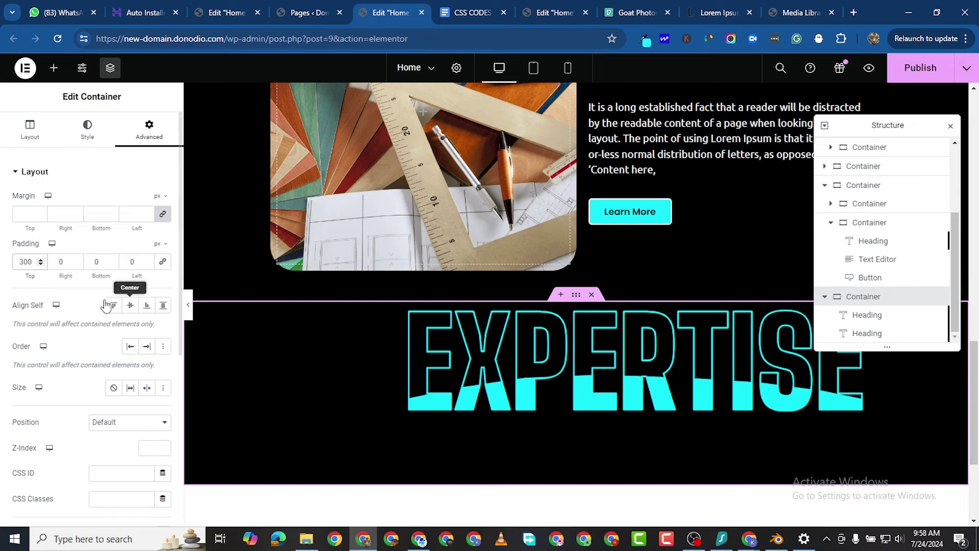
Try a 100 px top margin on the EXPERTISE container and a new section above it.
click(84, 262)
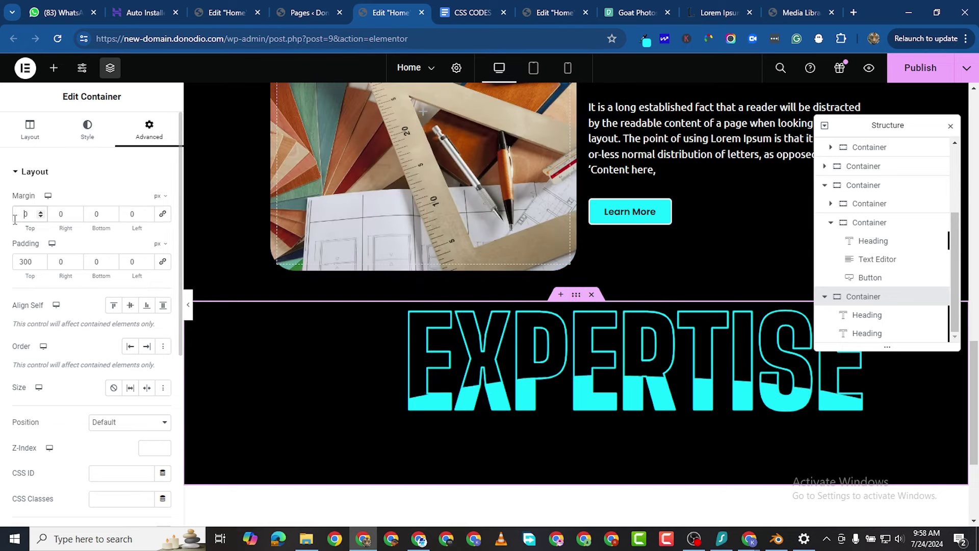
text(100)
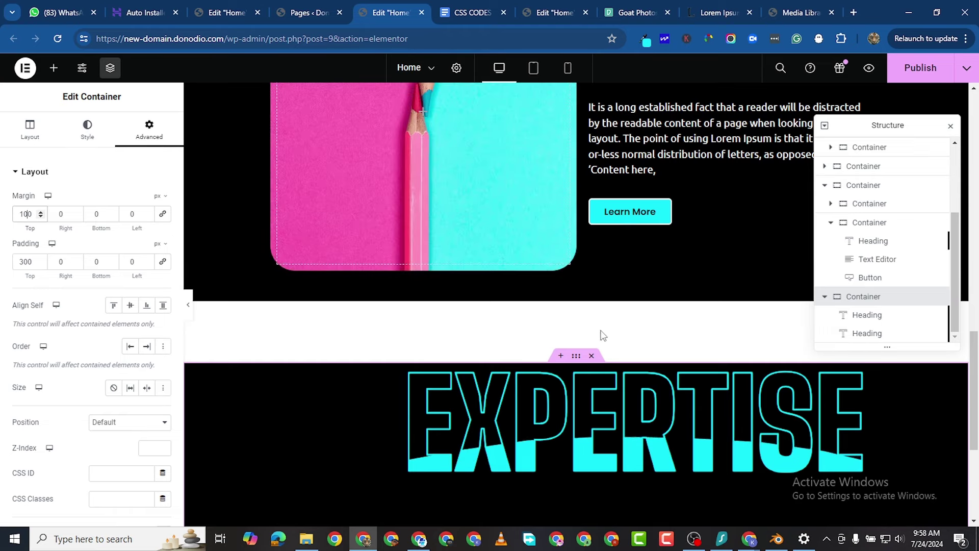
click(560, 356)
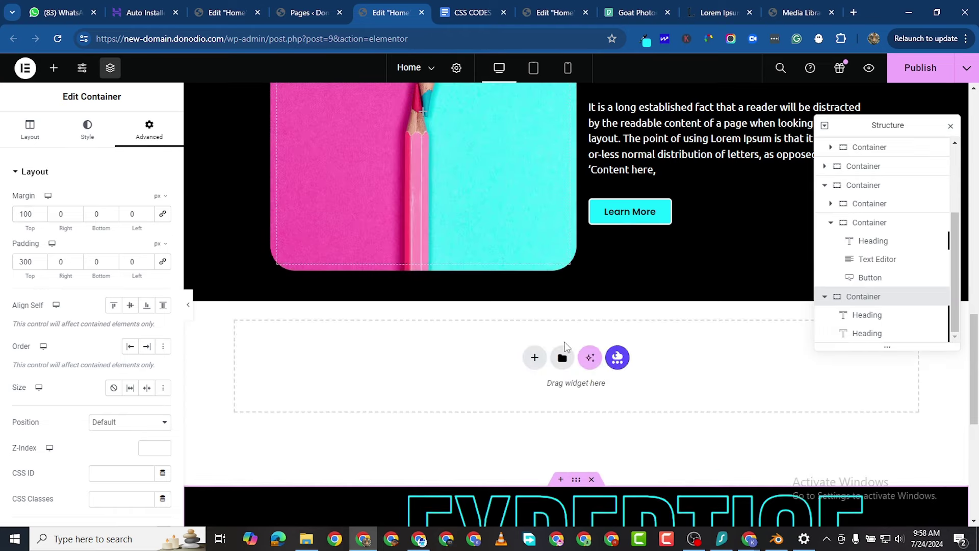
double_click(25, 214)
text(0)
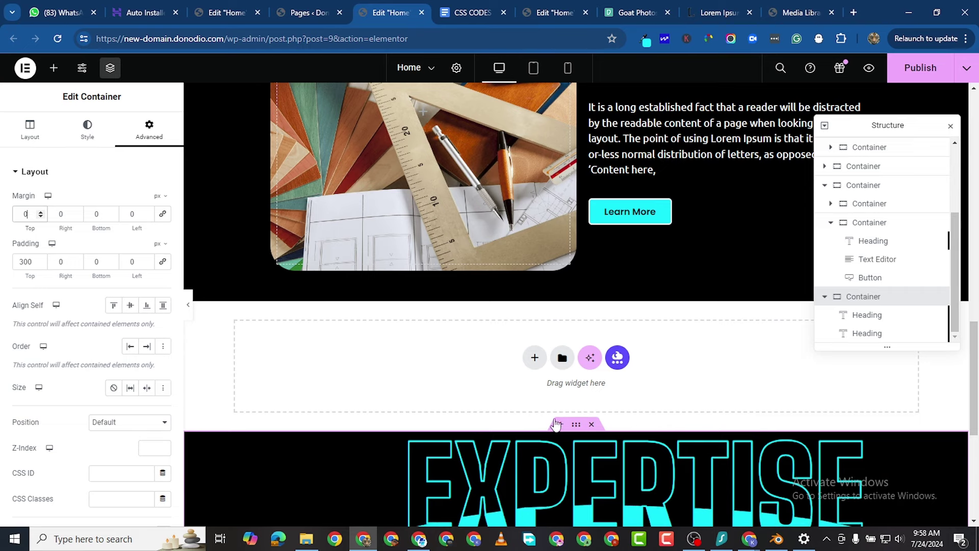
Hide the page structure and dismiss the empty section placeholder above the EXPERTISE container.
drag(568, 424, 563, 306)
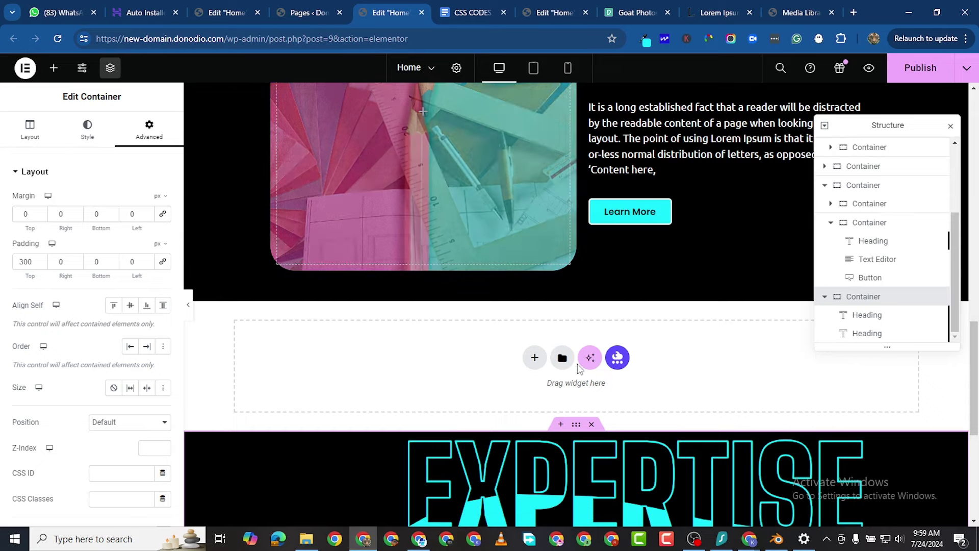
click(950, 125)
scroll(902, 217, down, 2)
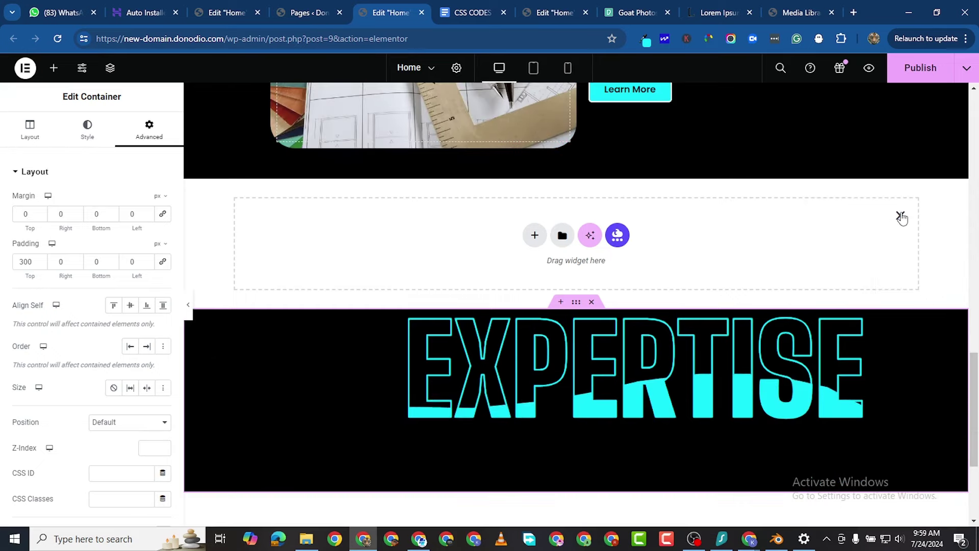
click(901, 216)
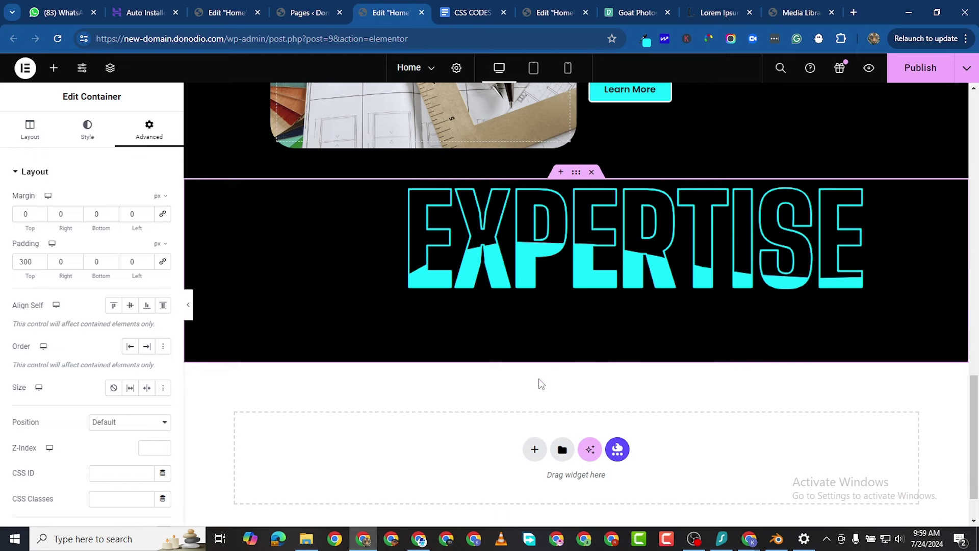
Duplicate the EXPERTISE container and delete the outlined and solid headings from the copy.
right_click(580, 172)
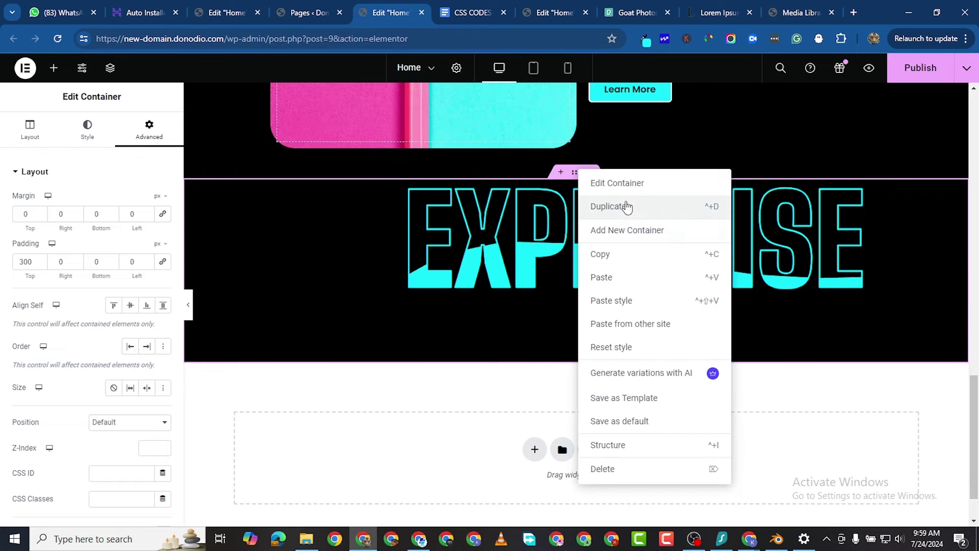
key(ctrl+d)
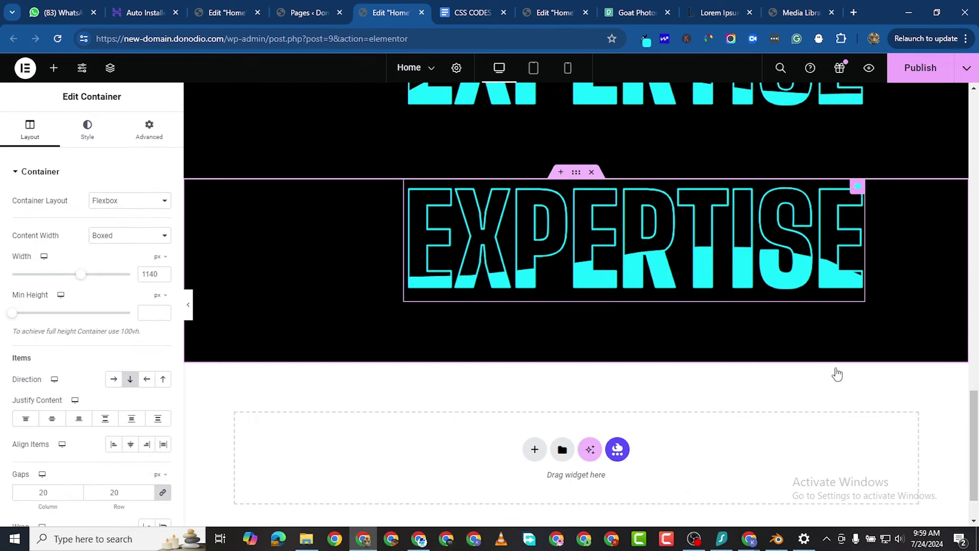
right_click(834, 190)
click(841, 439)
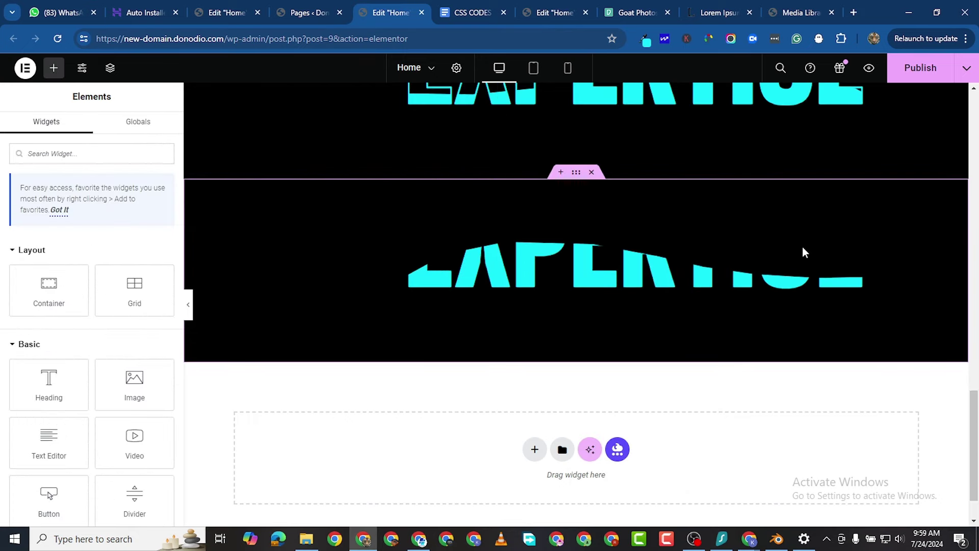
right_click(611, 257)
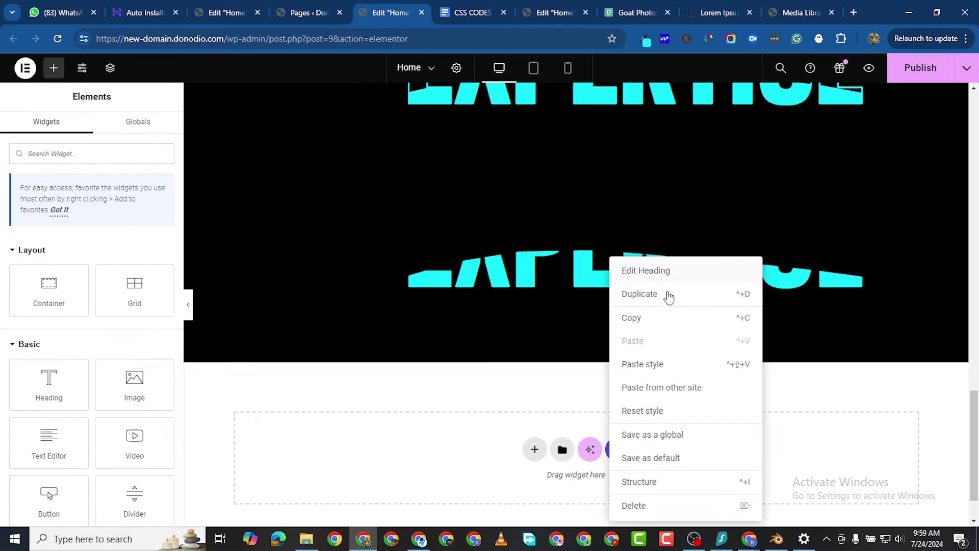
click(641, 505)
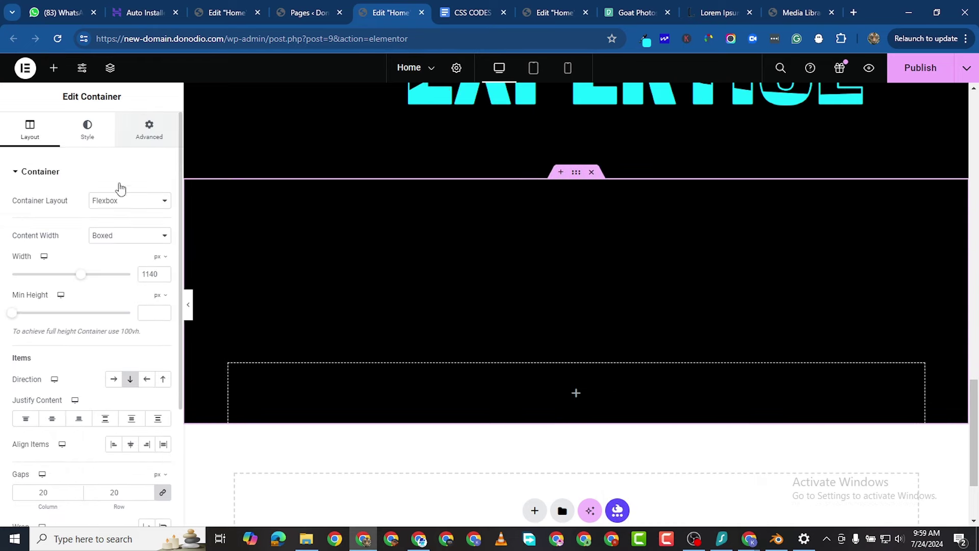
Set the emptied container's top padding to 0 px and move it above the EXPERTISE container as a spacer.
click(148, 130)
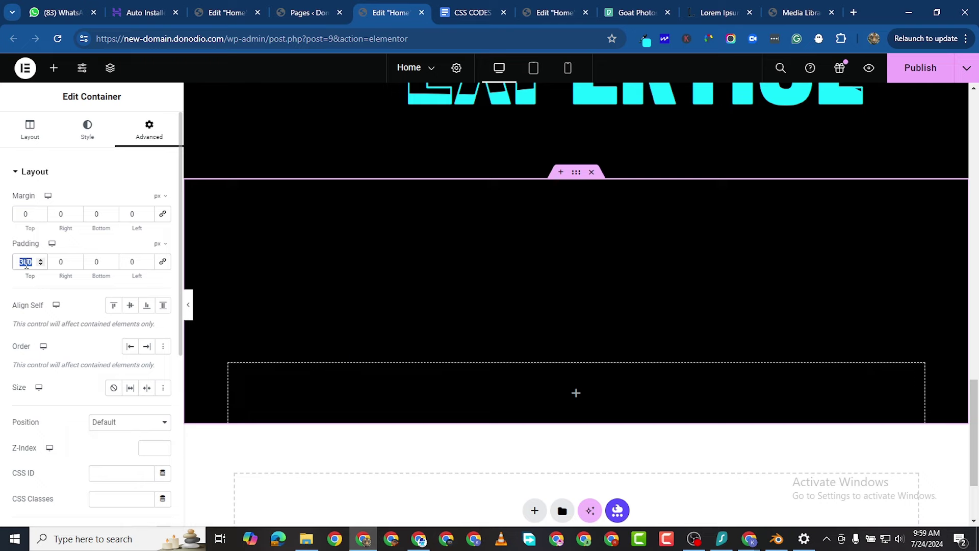
text(0)
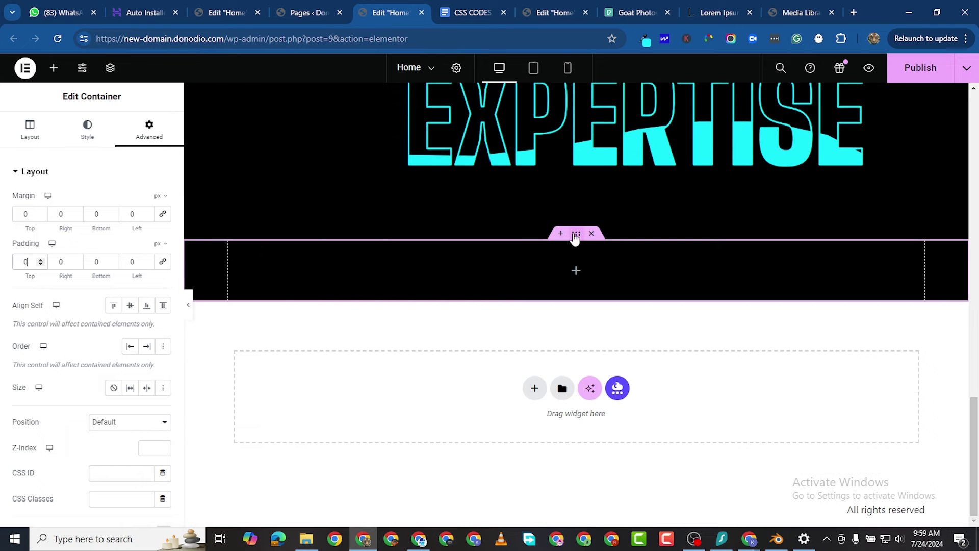
drag(575, 233, 591, 116)
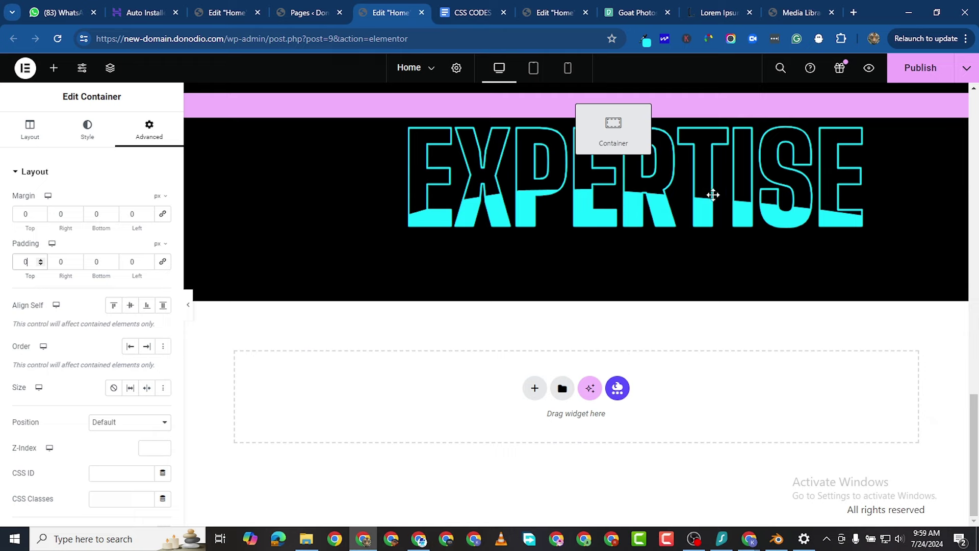
drag(713, 194, 691, 191)
scroll(700, 197, up, 4)
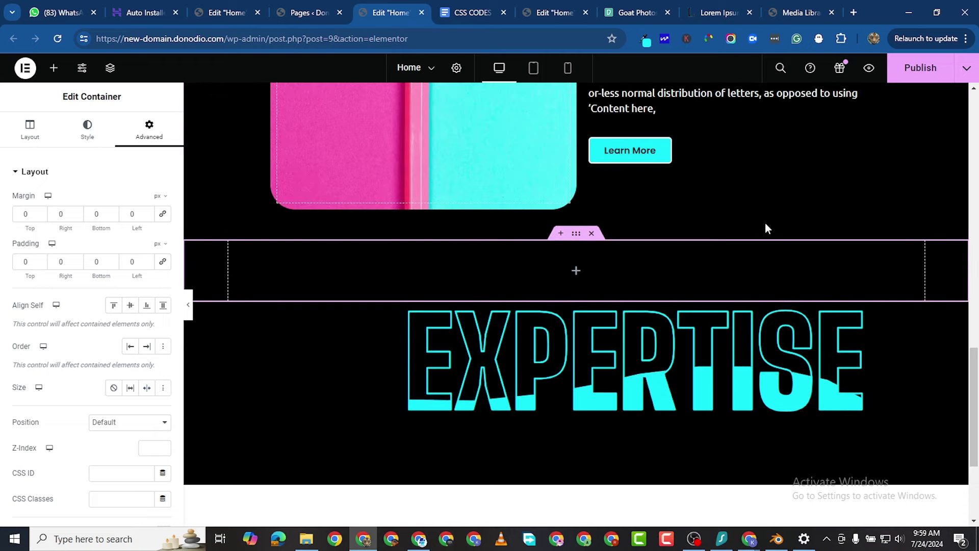
Publish the Home page, review its sections down to EXPERTISE in the preview, and return to the editor.
click(921, 68)
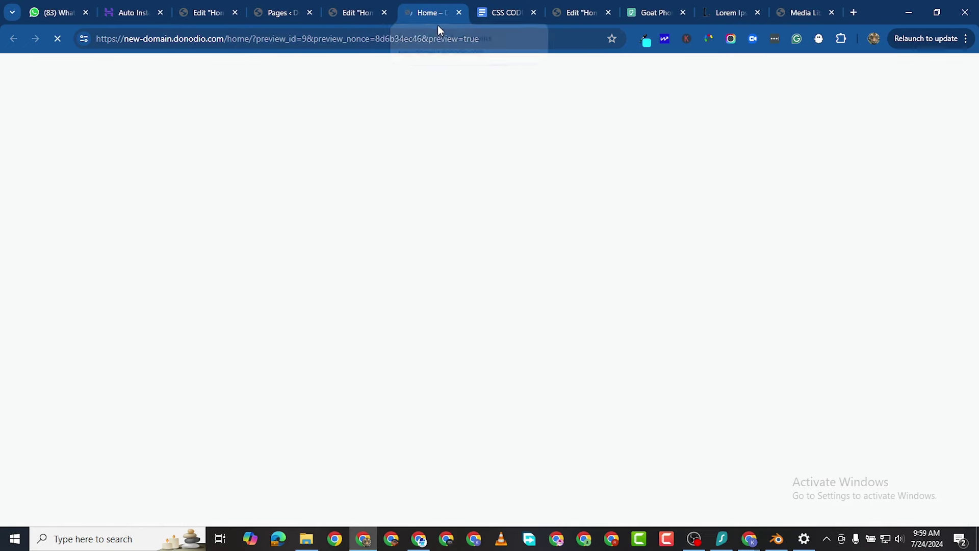
scroll(494, 284, down, 4)
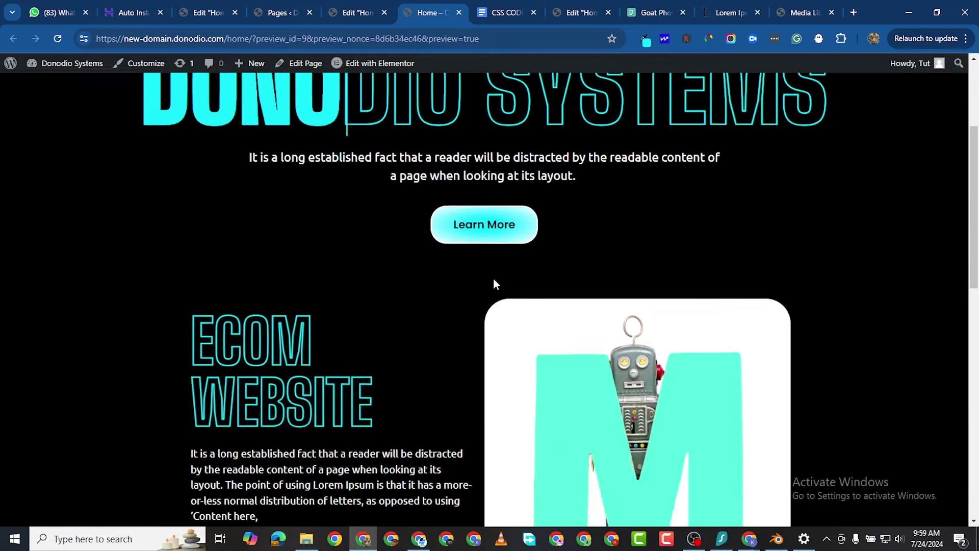
scroll(494, 284, up, 4)
scroll(500, 284, down, 3)
scroll(505, 284, down, 6)
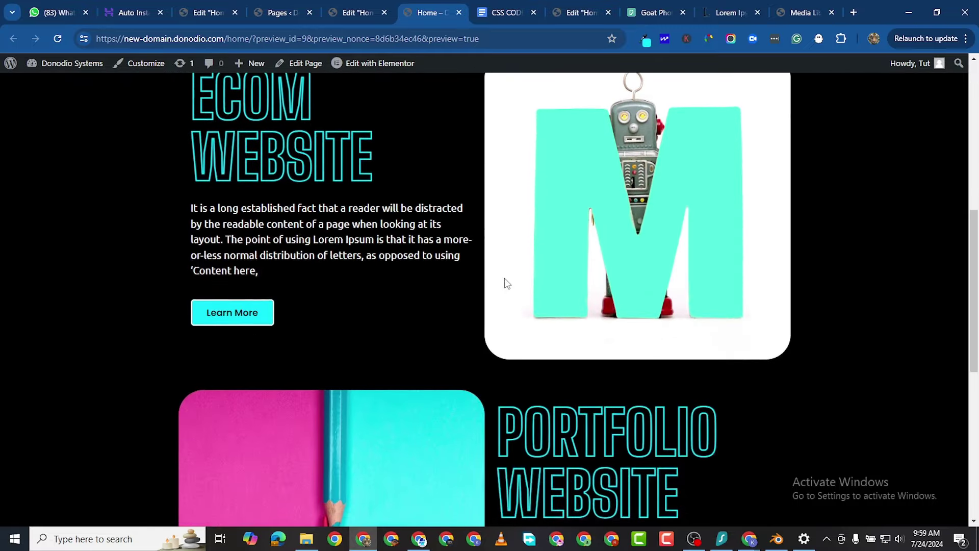
scroll(505, 284, up, 5)
scroll(505, 284, down, 5)
scroll(505, 283, down, 8)
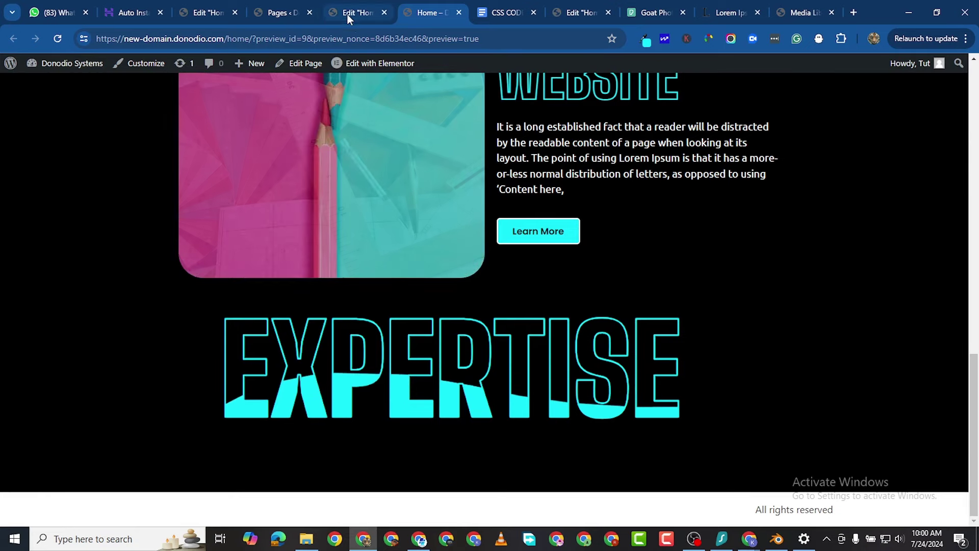
click(352, 12)
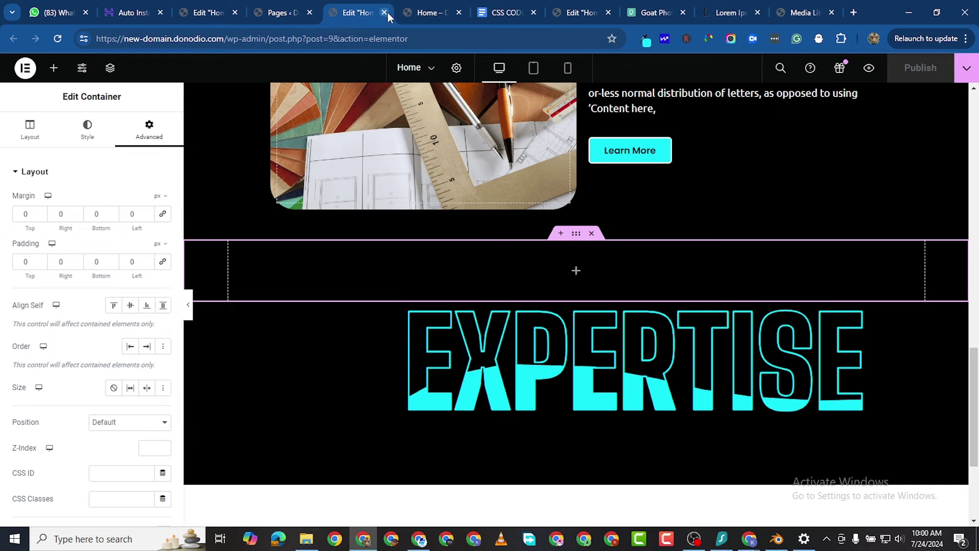
click(429, 13)
click(339, 16)
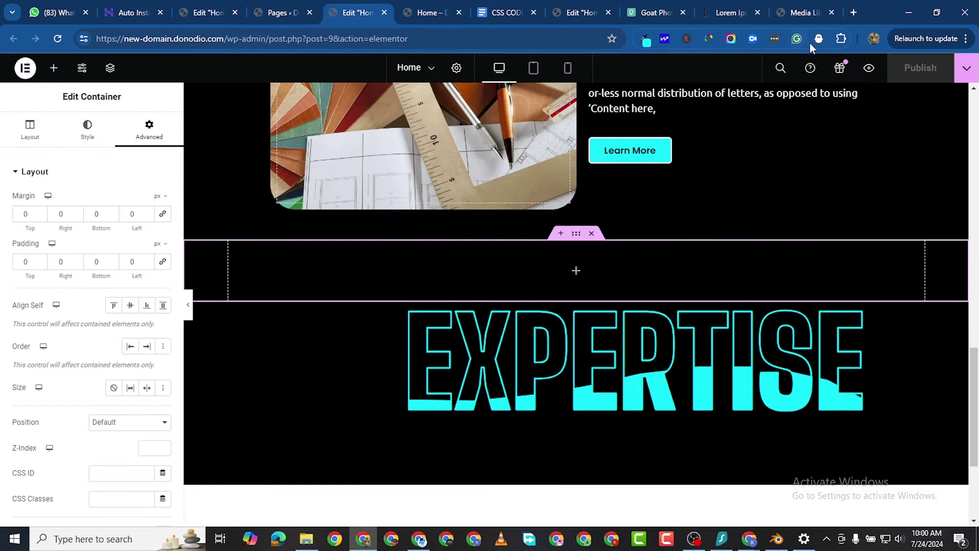
Examine the Home page's mobile layout from the EXPERTISE section up through the portfolio slideshow, and return to the desktop layout.
click(568, 67)
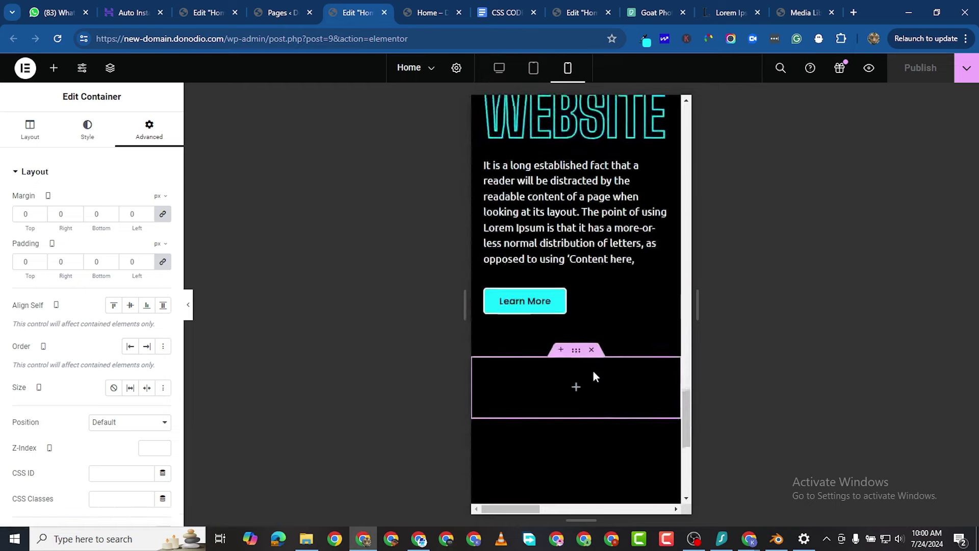
scroll(594, 376, up, 10)
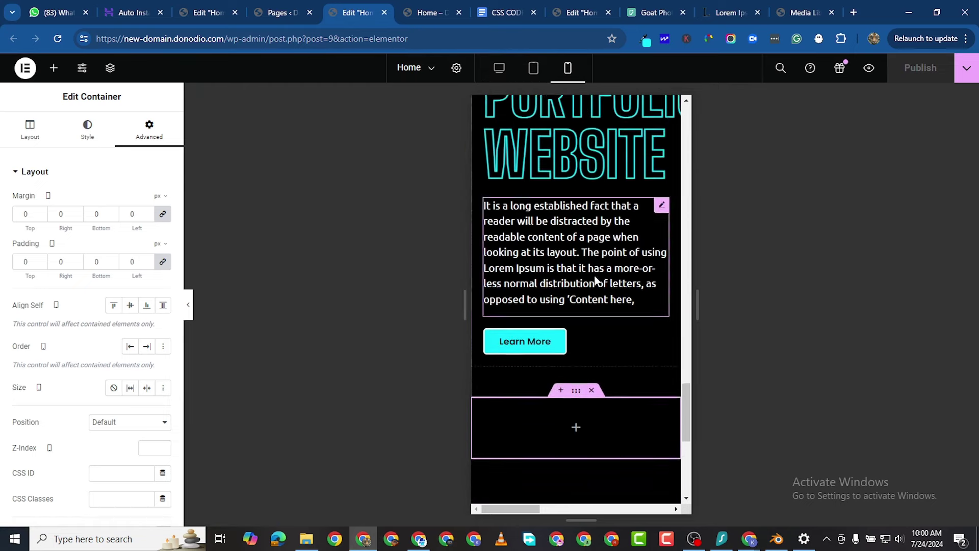
scroll(595, 276, down, 6)
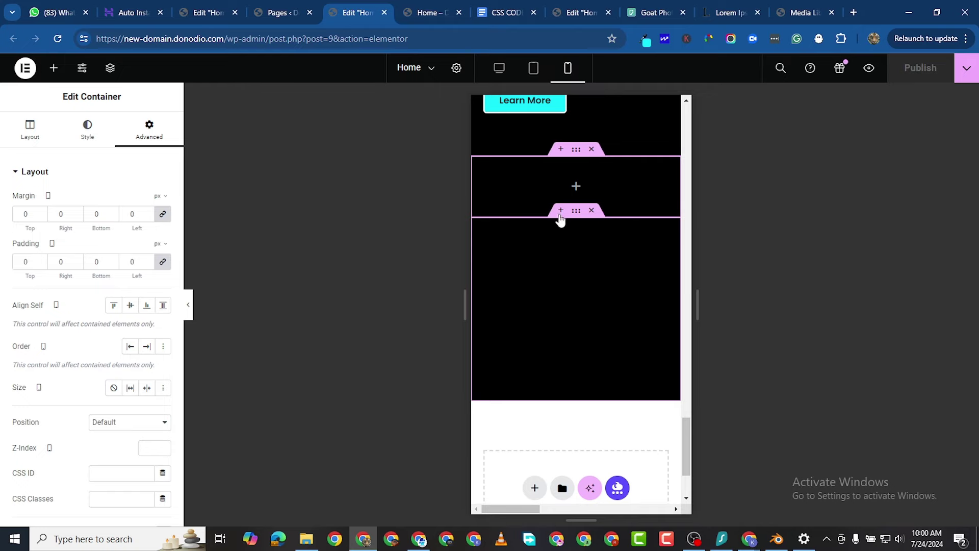
scroll(612, 316, up, 4)
scroll(614, 314, up, 15)
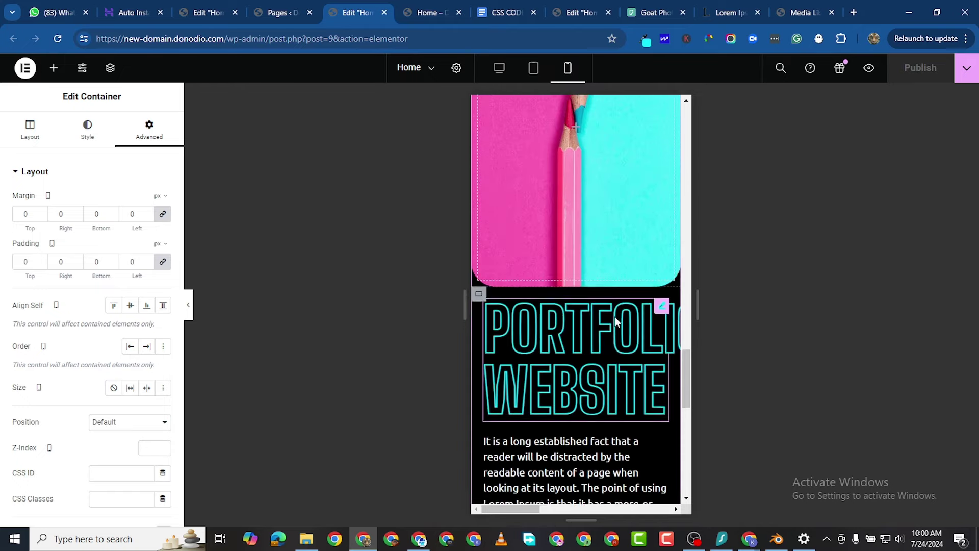
click(498, 69)
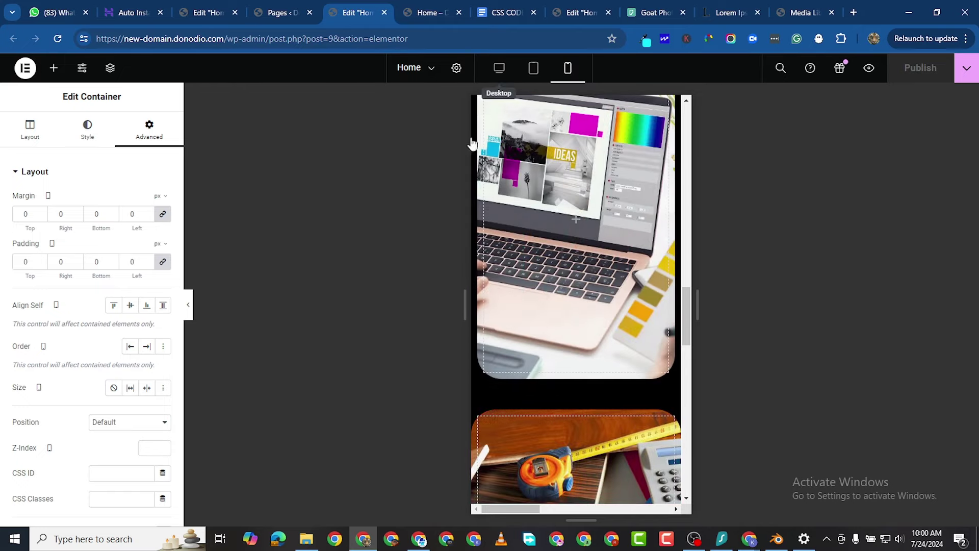
Set the outlined EXPERTISE heading's horizontal offset to 420 px in the desktop layout.
scroll(646, 343, down, 3)
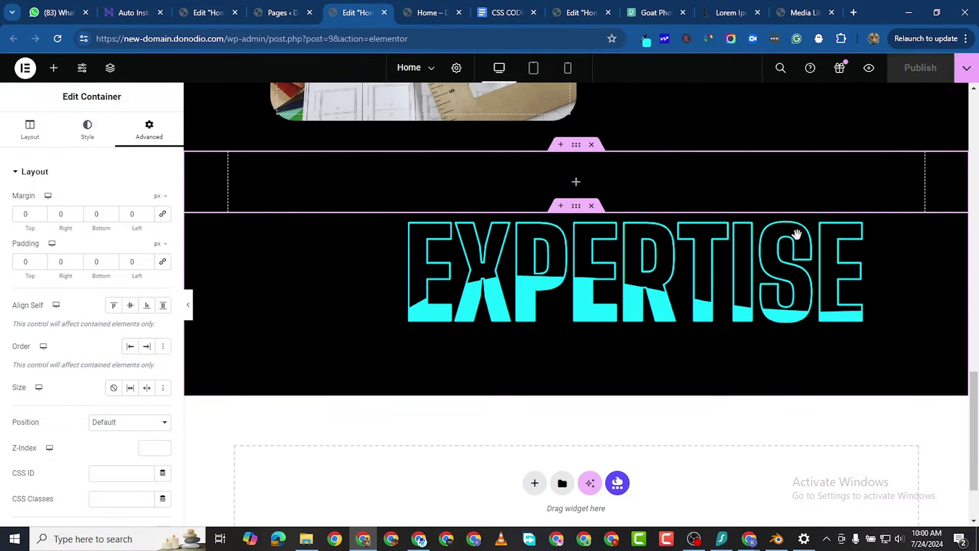
click(839, 239)
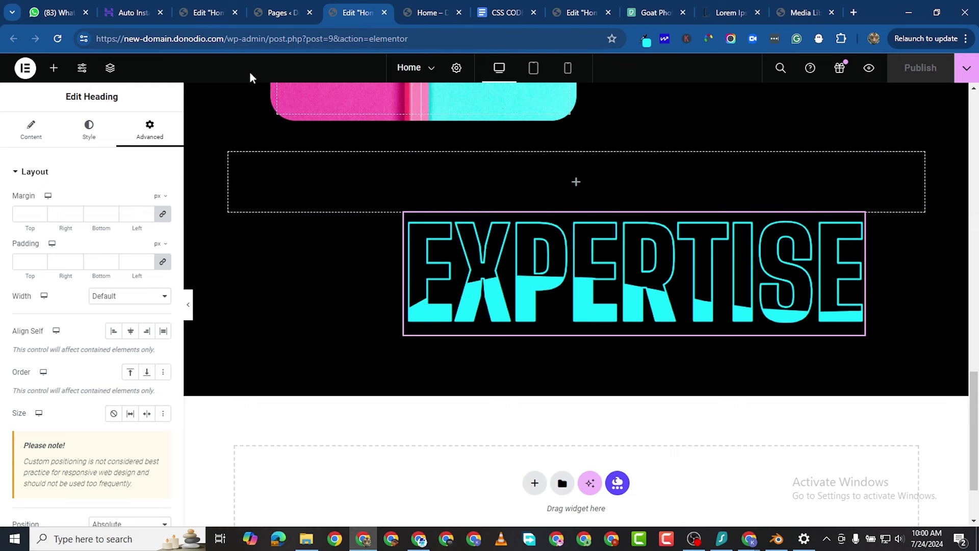
click(111, 77)
scroll(883, 318, down, 1)
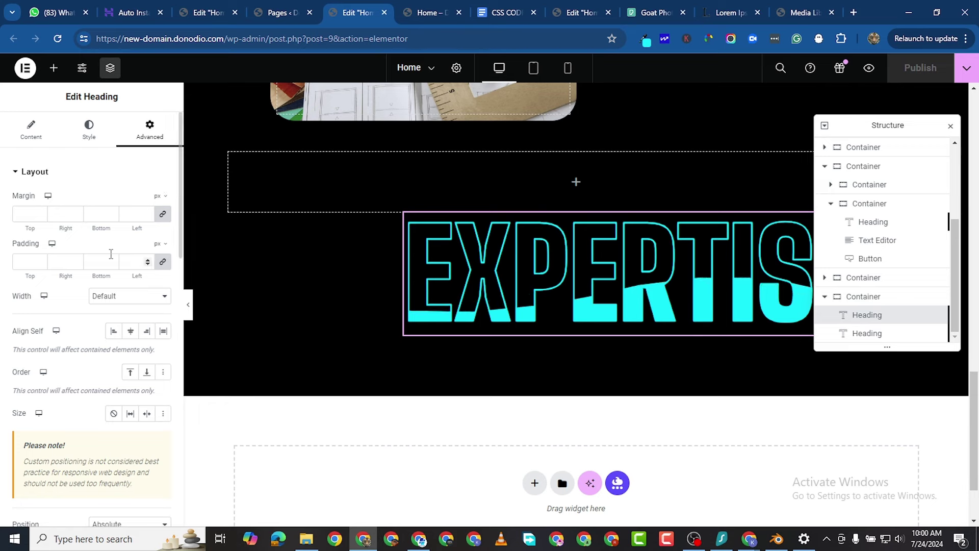
scroll(76, 280, down, 1)
scroll(103, 443, down, 2)
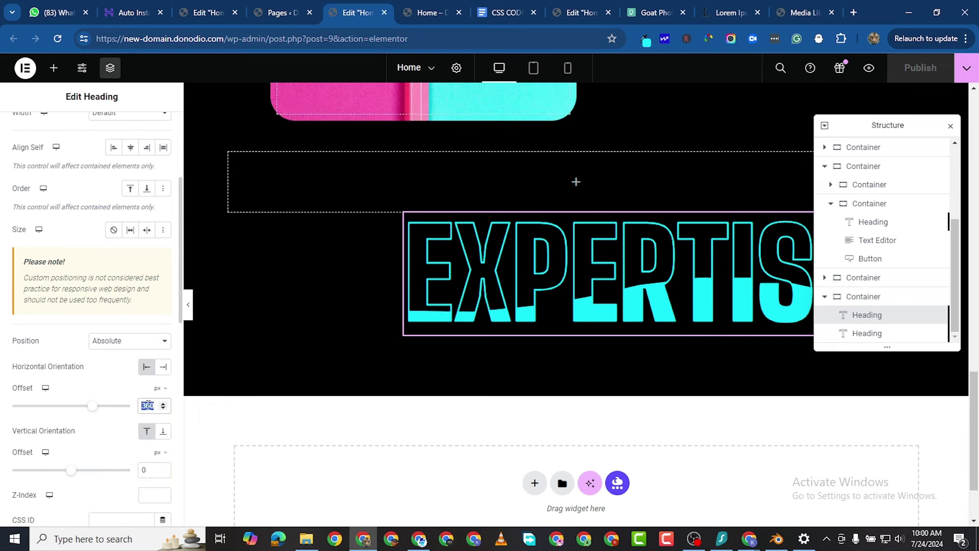
text(420)
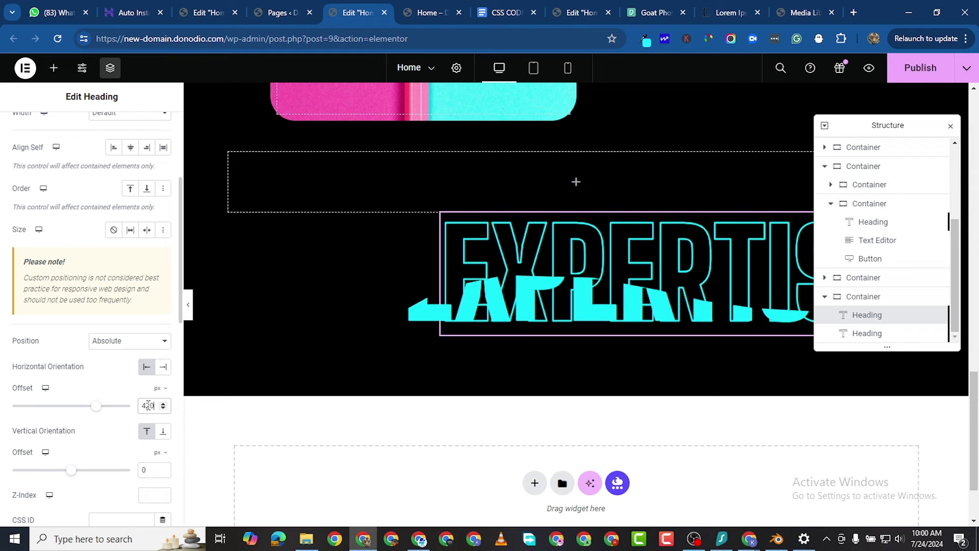
Set the solid water-filled EXPERTISE heading's horizontal offset to 420 px to match the outlined one.
click(866, 333)
scroll(88, 369, down, 10)
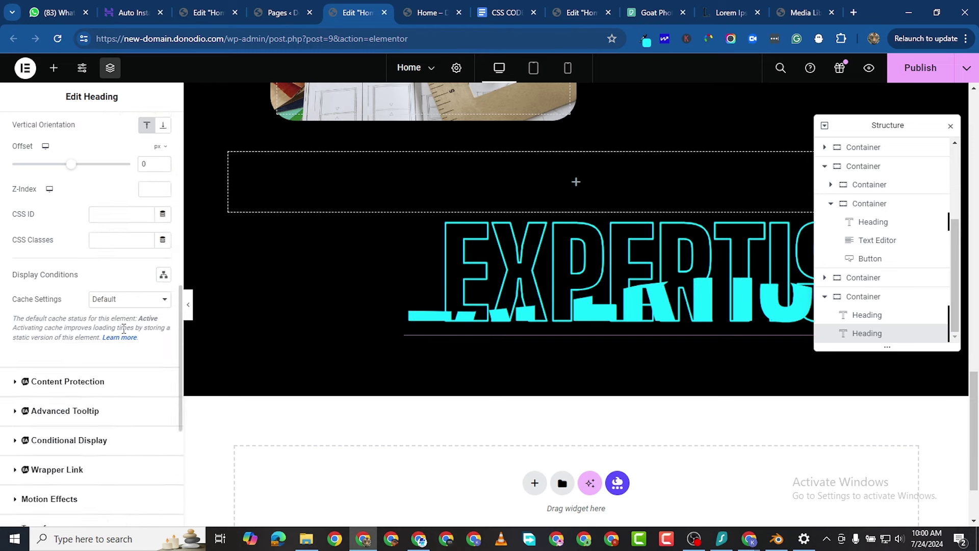
scroll(124, 329, up, 8)
scroll(98, 400, down, 2)
scroll(102, 376, up, 3)
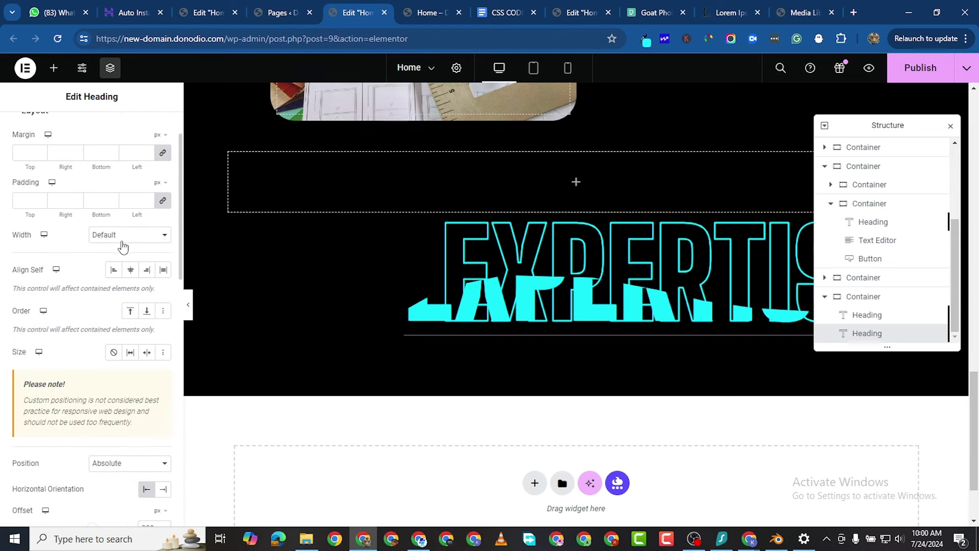
scroll(122, 308, up, 2)
scroll(102, 347, down, 4)
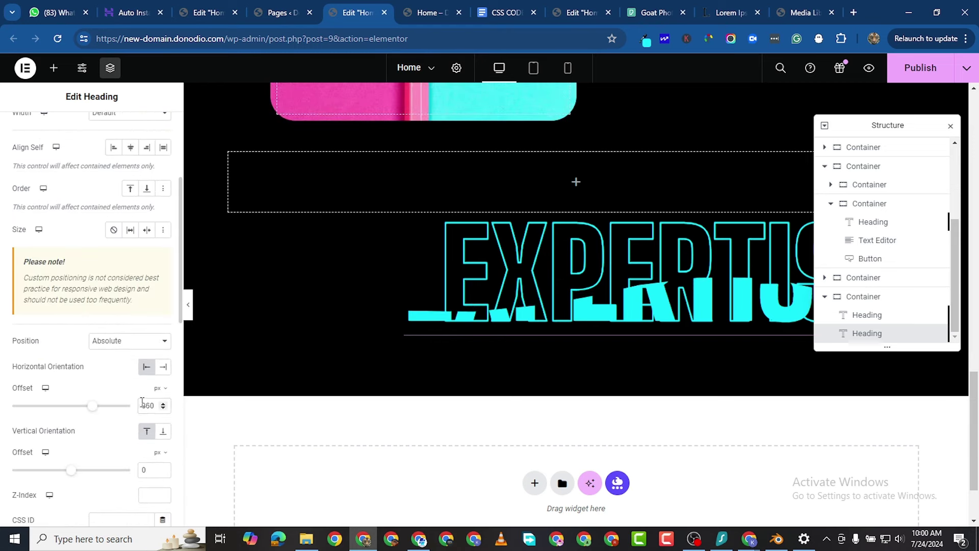
text(420)
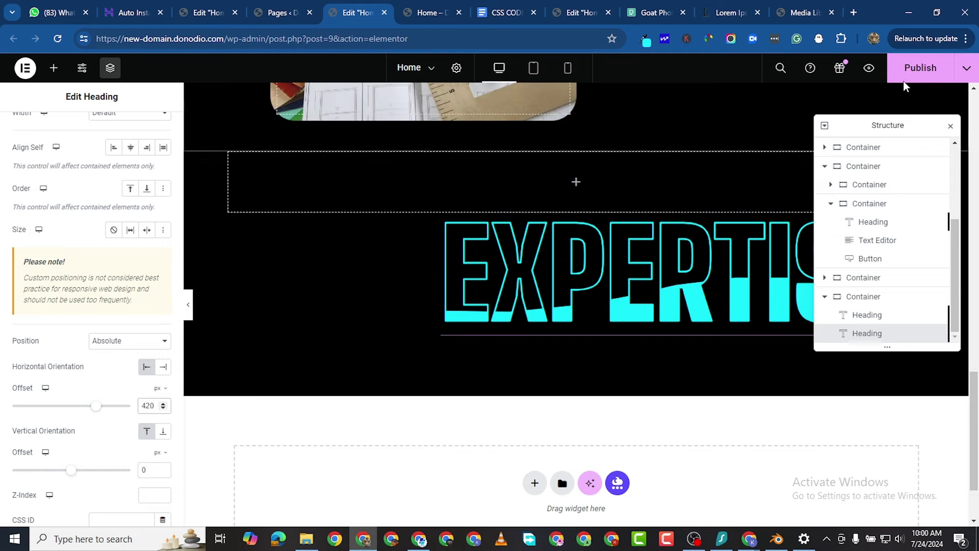
Publish the Home page and check the EXPERTISE heading's alignment in the preview.
key(ctrl+s)
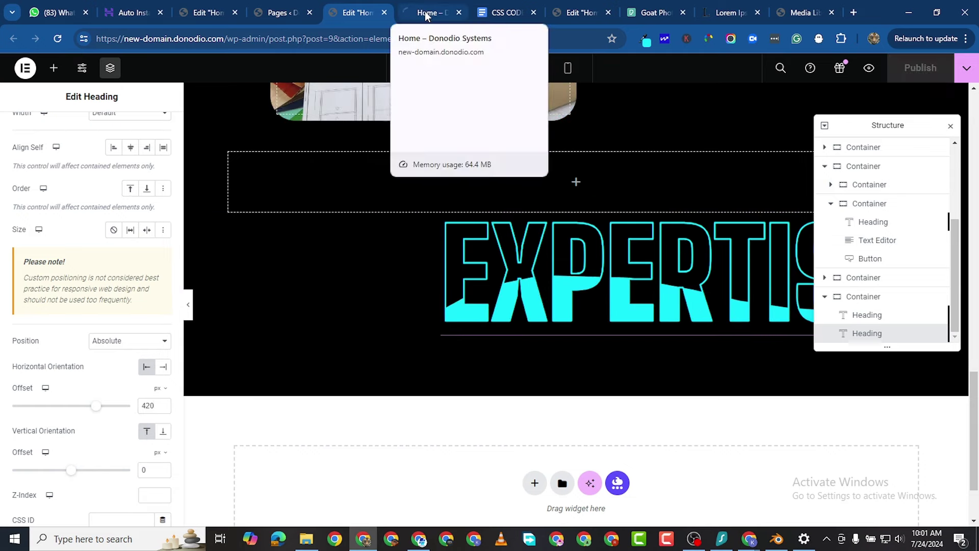
click(428, 13)
scroll(413, 257, down, 15)
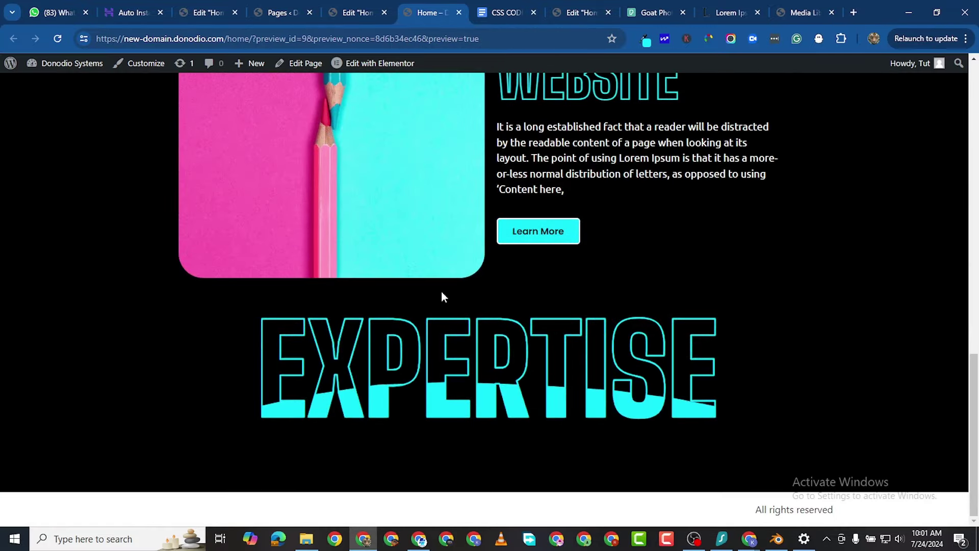
scroll(459, 339, up, 5)
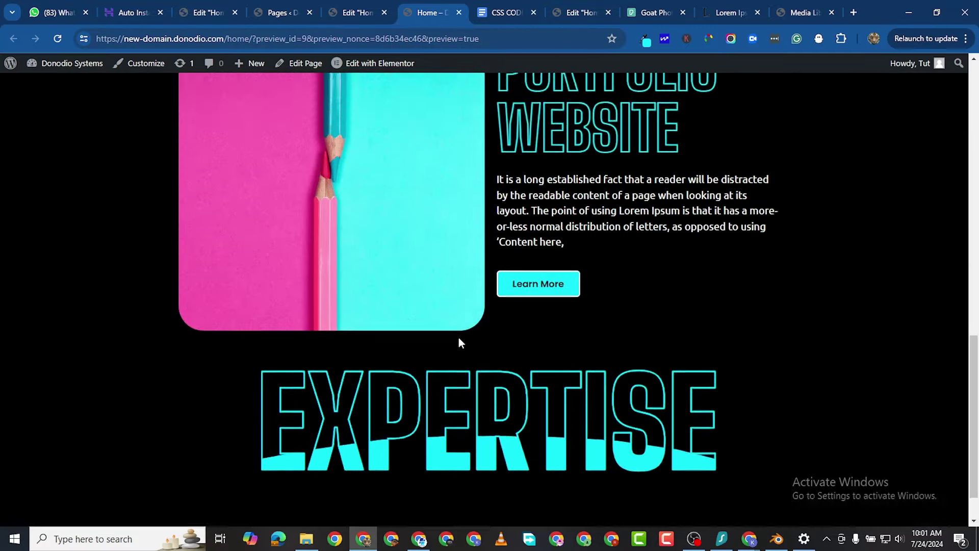
scroll(482, 275, down, 4)
scroll(482, 275, down, 1)
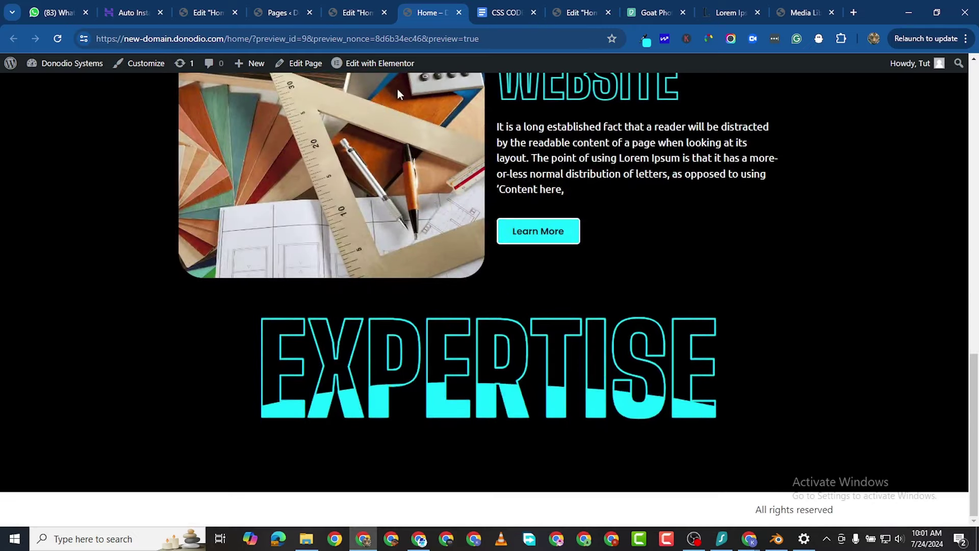
Set the top padding of the spacer container above EXPERTISE to 100 px, publish the page and check the spacing in the preview.
click(357, 13)
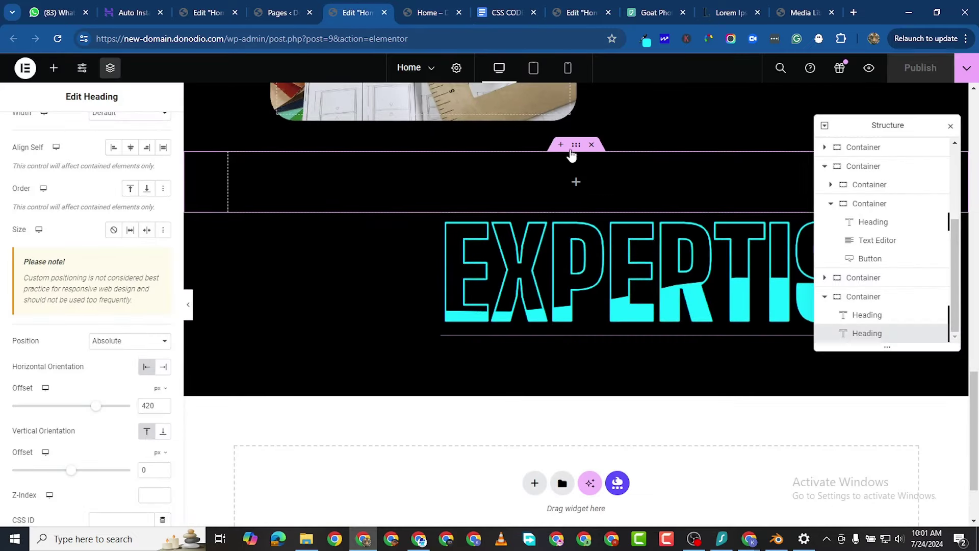
click(577, 170)
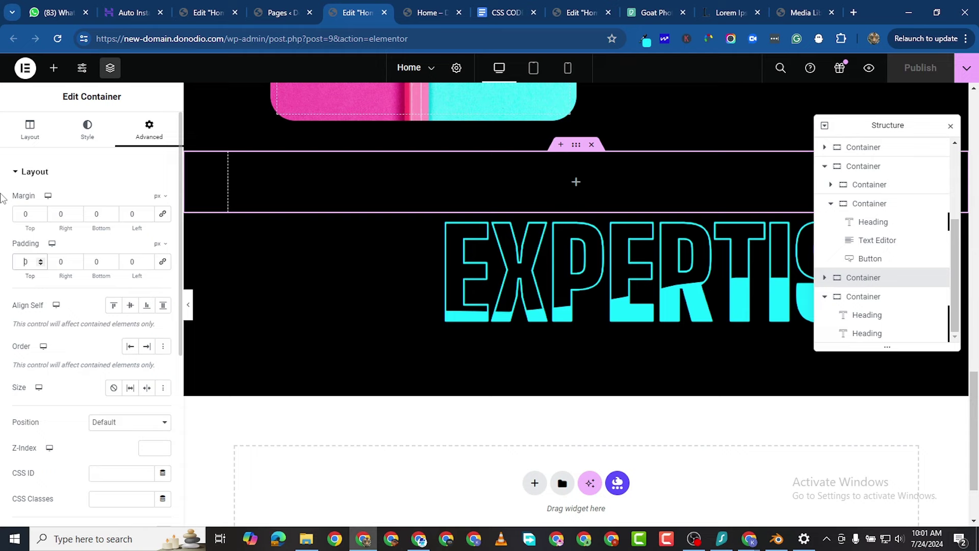
text(100)
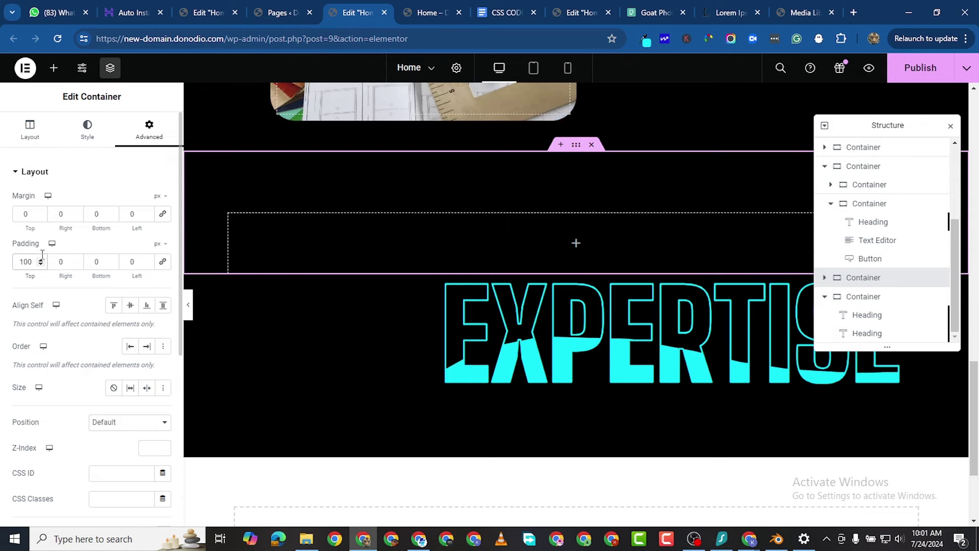
key(ctrl+s)
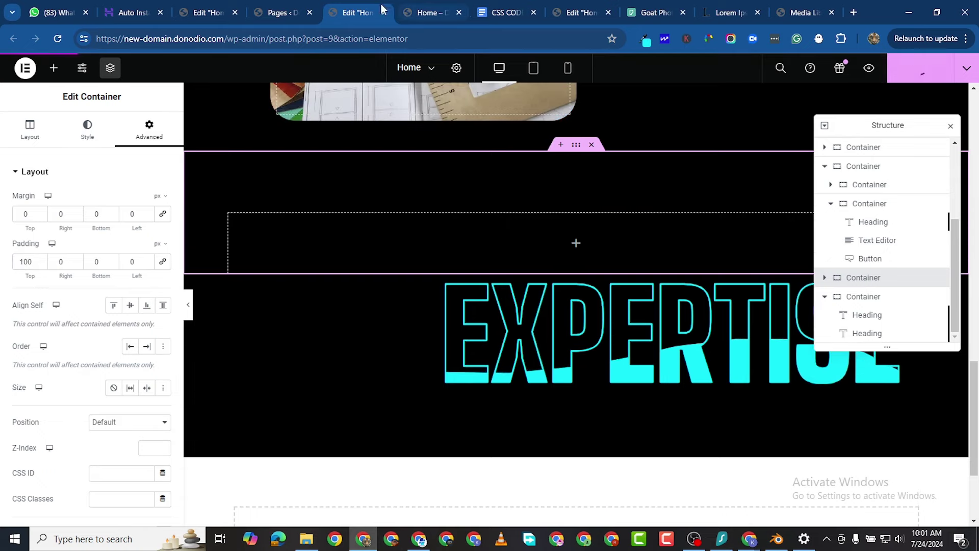
click(426, 14)
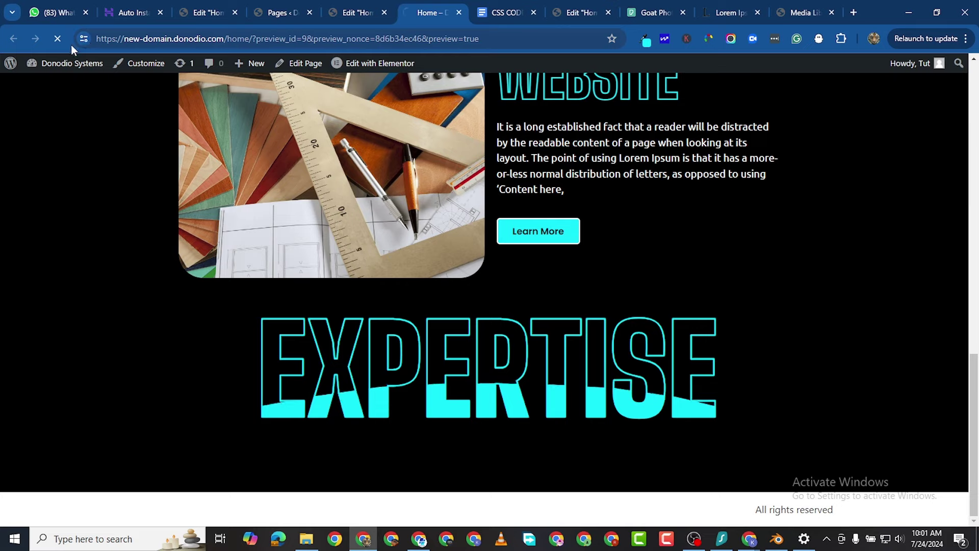
scroll(397, 331, down, 10)
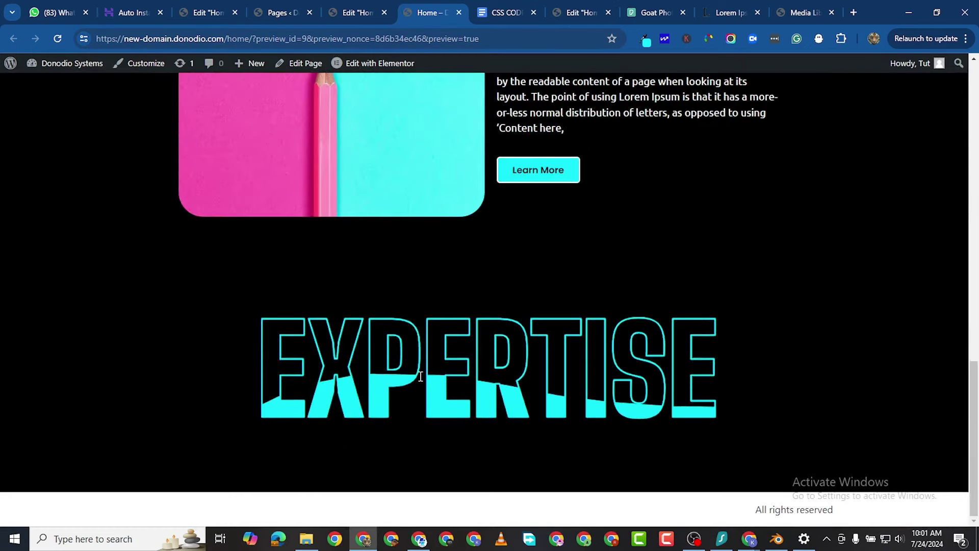
Return to the editor and add a single-column flexbox container below the EXPERTISE section.
click(346, 22)
scroll(353, 237, down, 2)
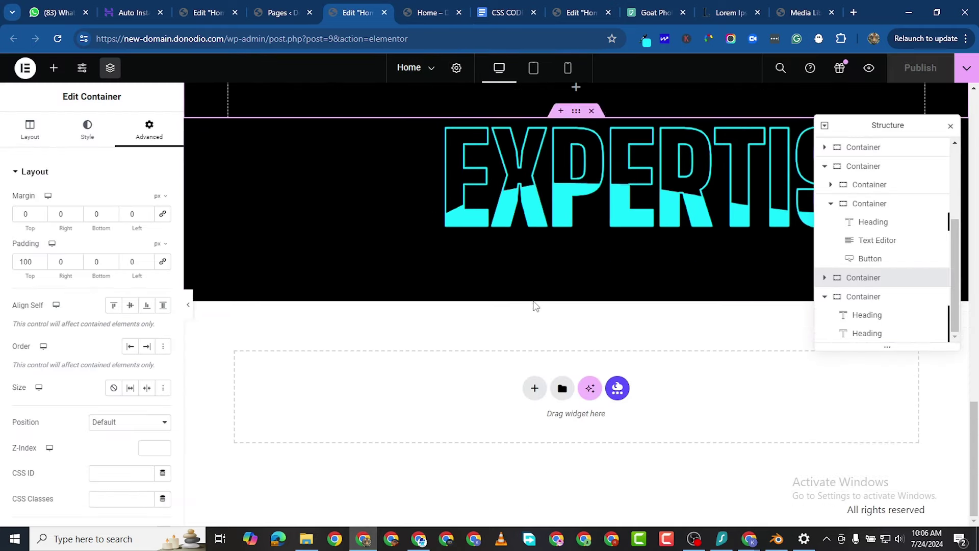
scroll(520, 295, up, 15)
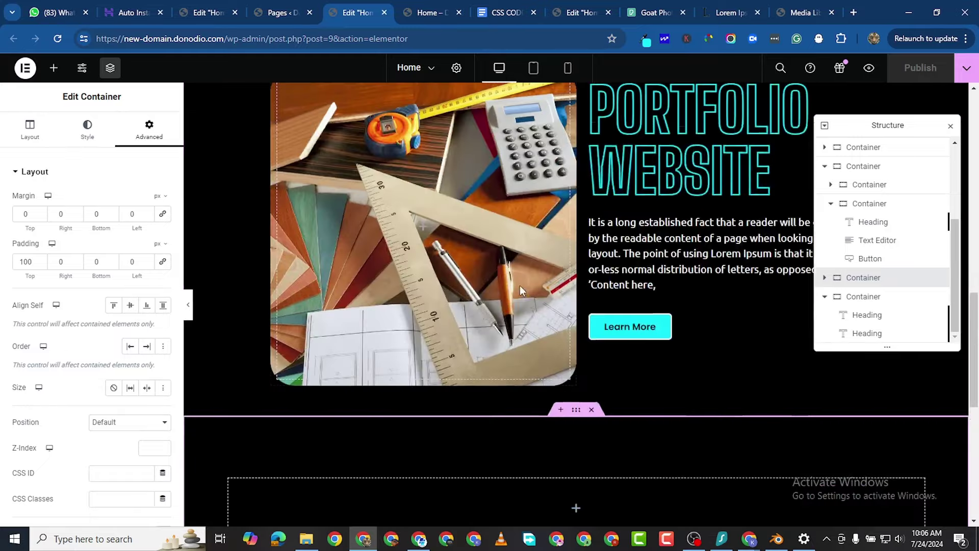
scroll(519, 294, up, 5)
scroll(522, 328, down, 5)
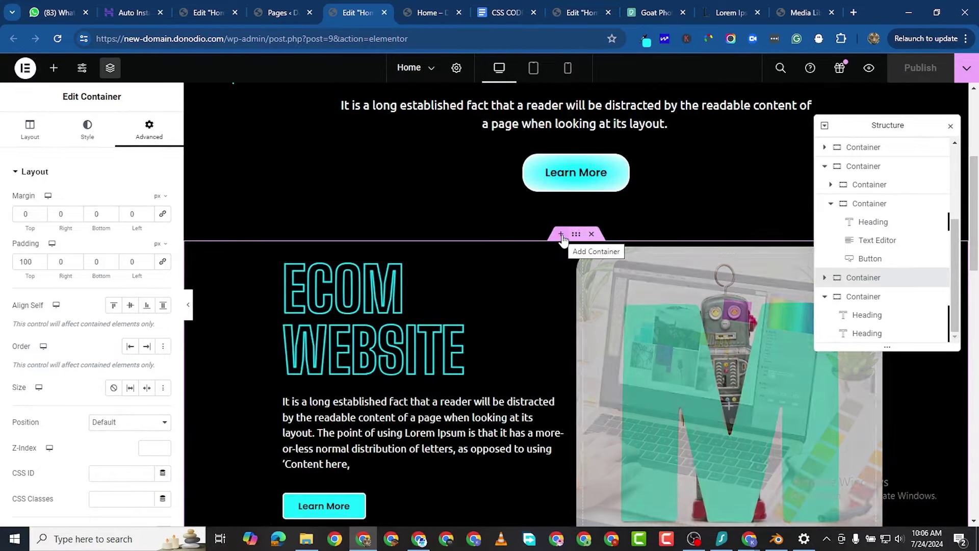
scroll(577, 392, down, 10)
scroll(578, 392, down, 6)
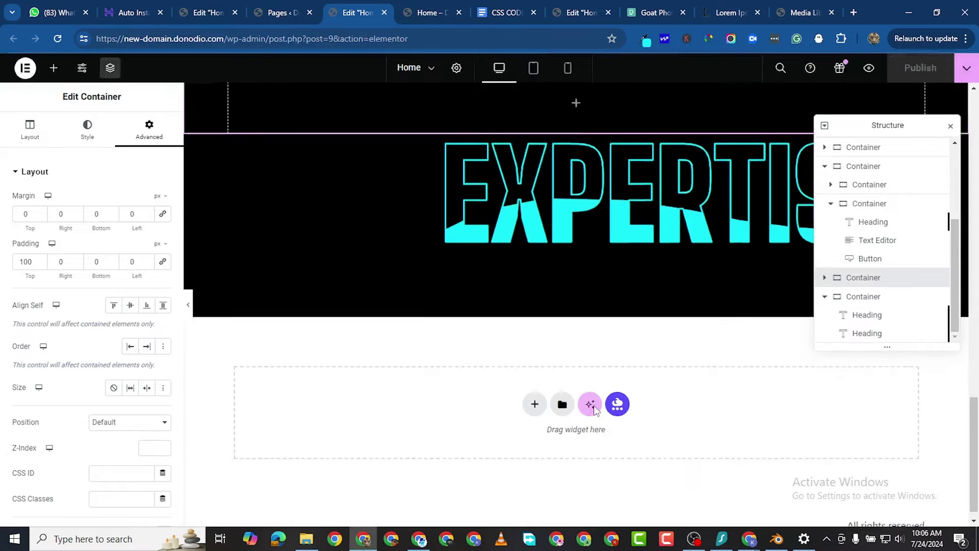
click(532, 389)
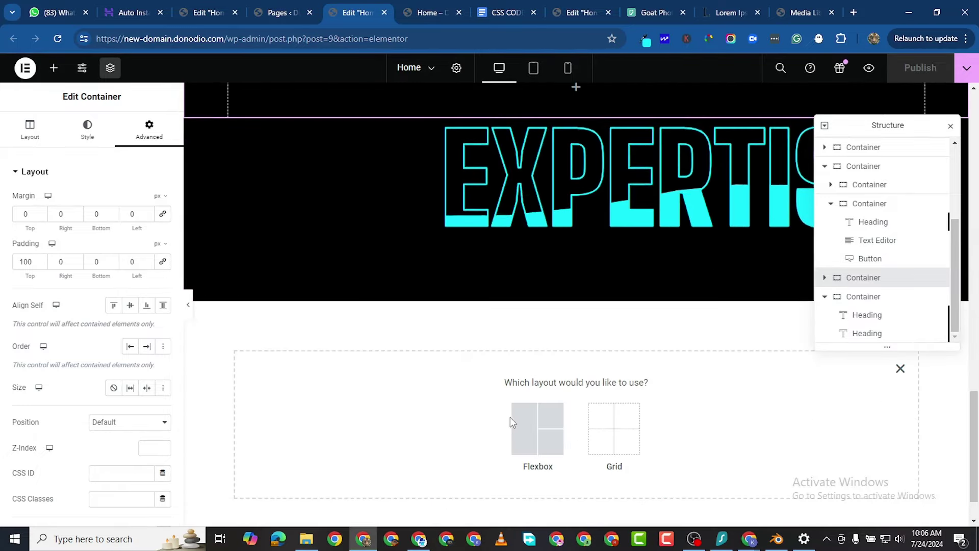
click(518, 436)
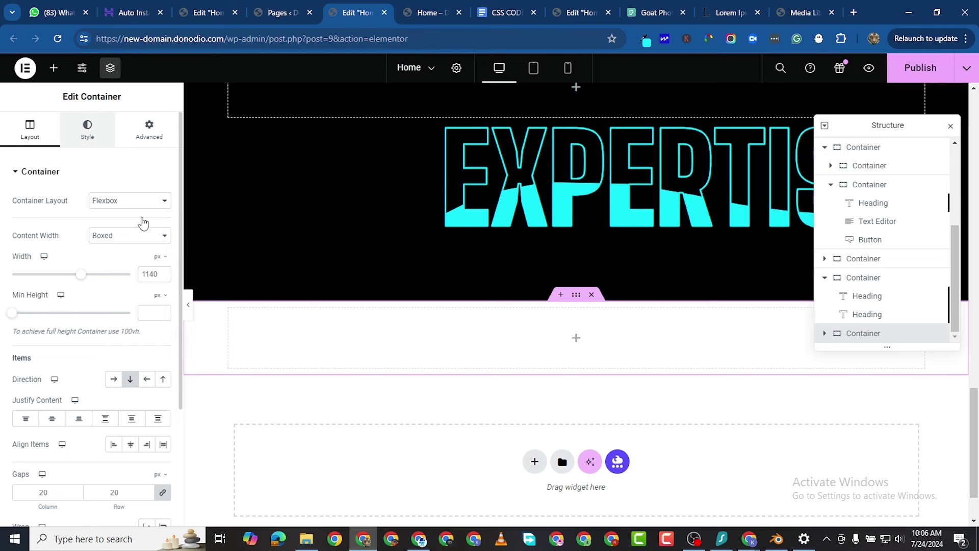
Give the new container a classic background in solid black (#000000).
click(115, 227)
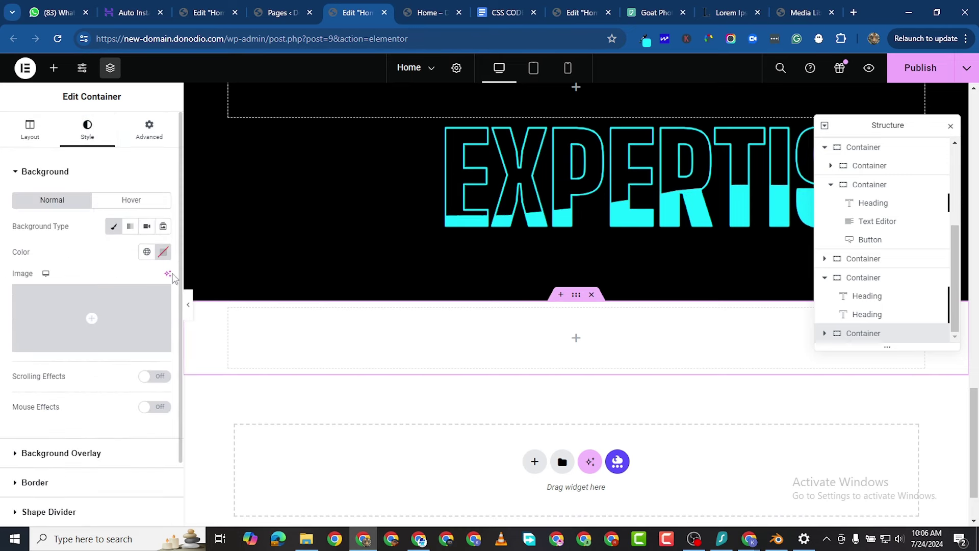
click(162, 252)
drag(127, 339, 93, 393)
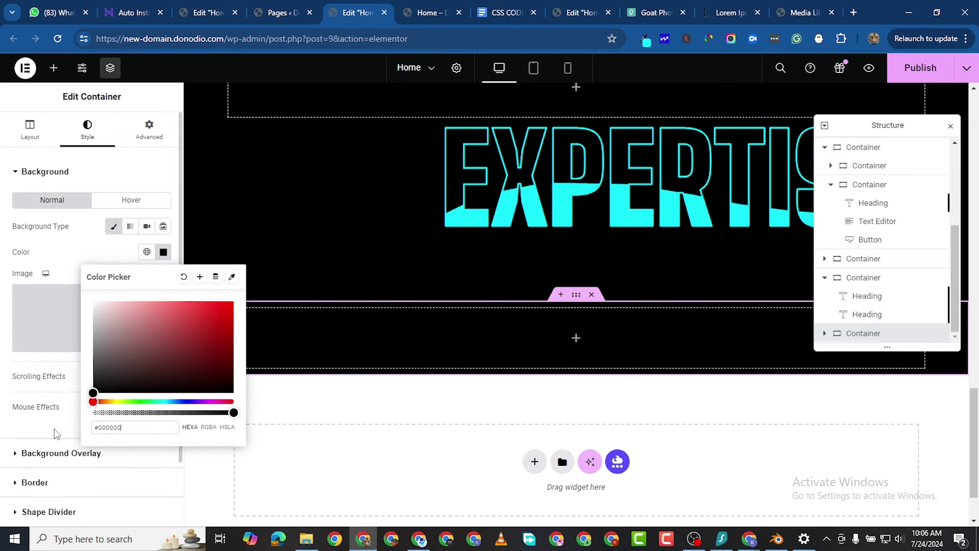
click(359, 448)
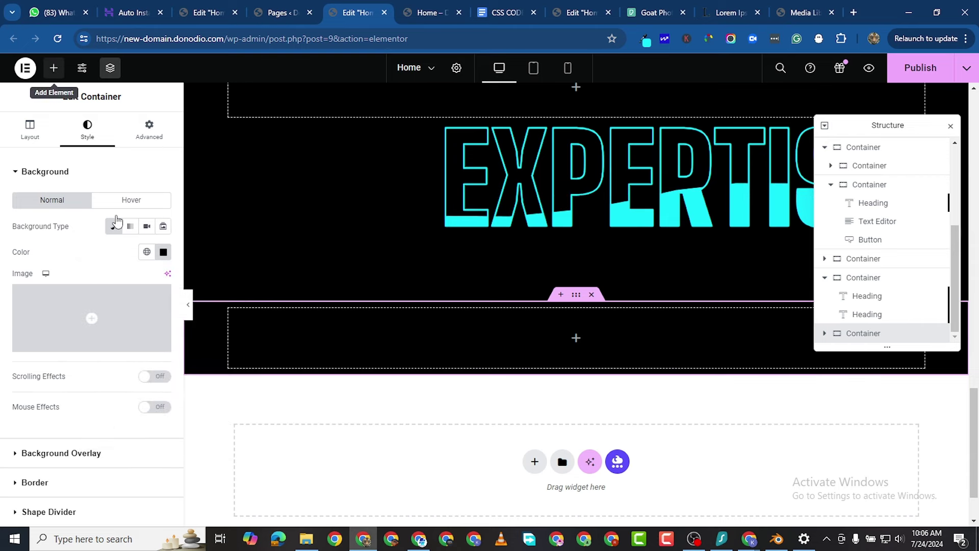
Add a Heading widget to the new black container and set its title to PAST WORKS.
click(54, 68)
drag(48, 383, 518, 333)
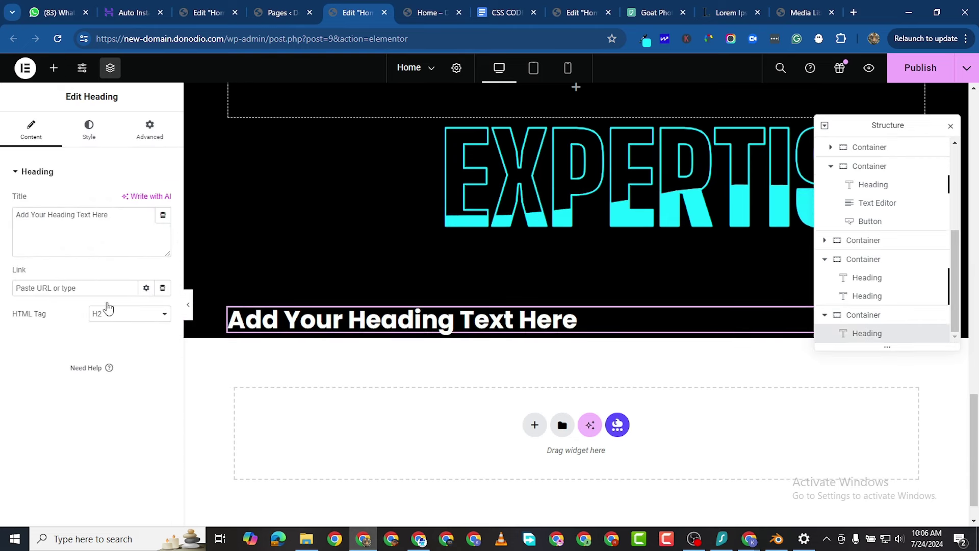
scroll(540, 234, up, 10)
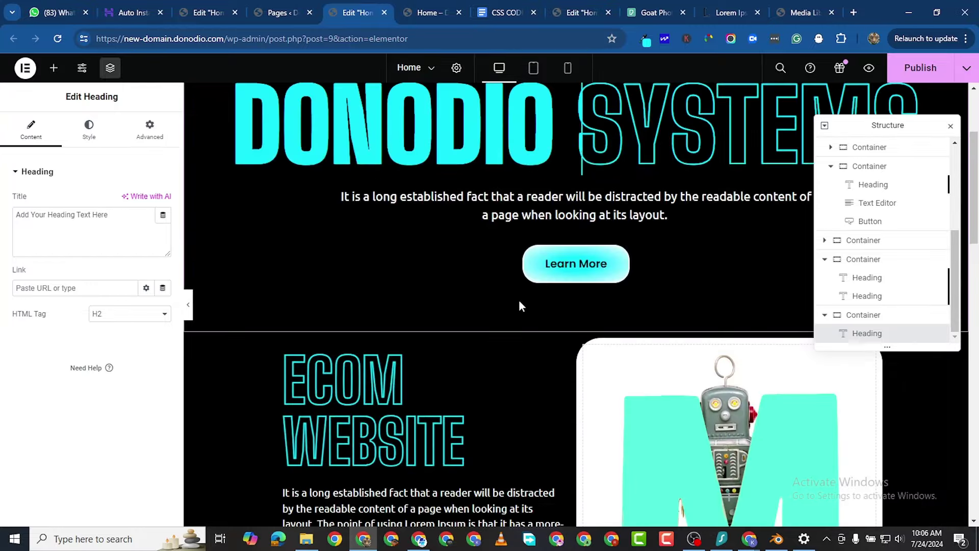
scroll(519, 305, down, 10)
scroll(519, 353, up, 15)
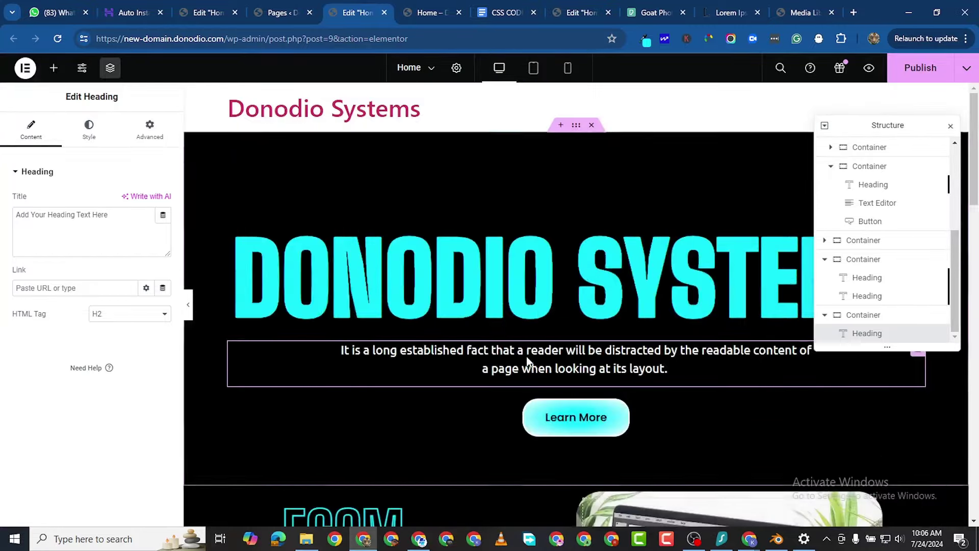
scroll(527, 356, down, 20)
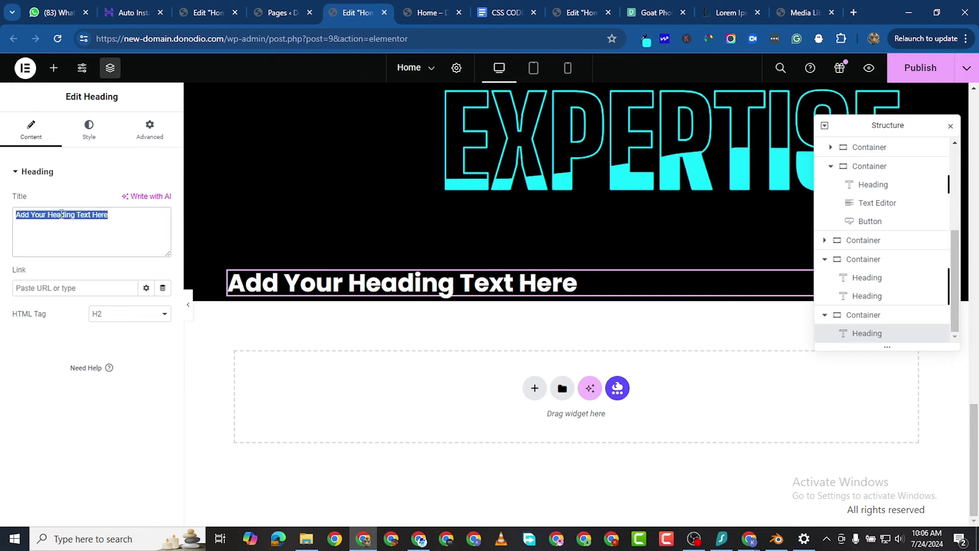
text(P[AST WORDS)
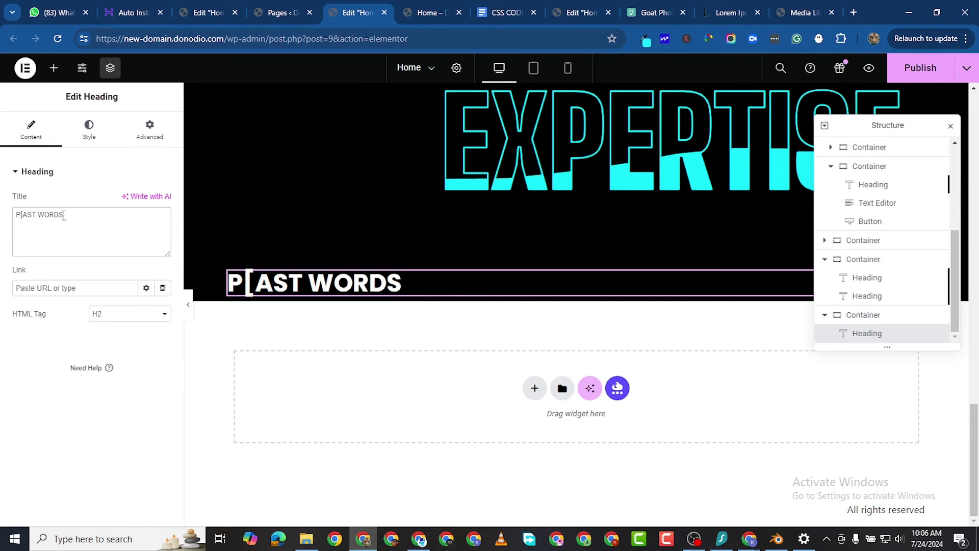
key(BackSpace)
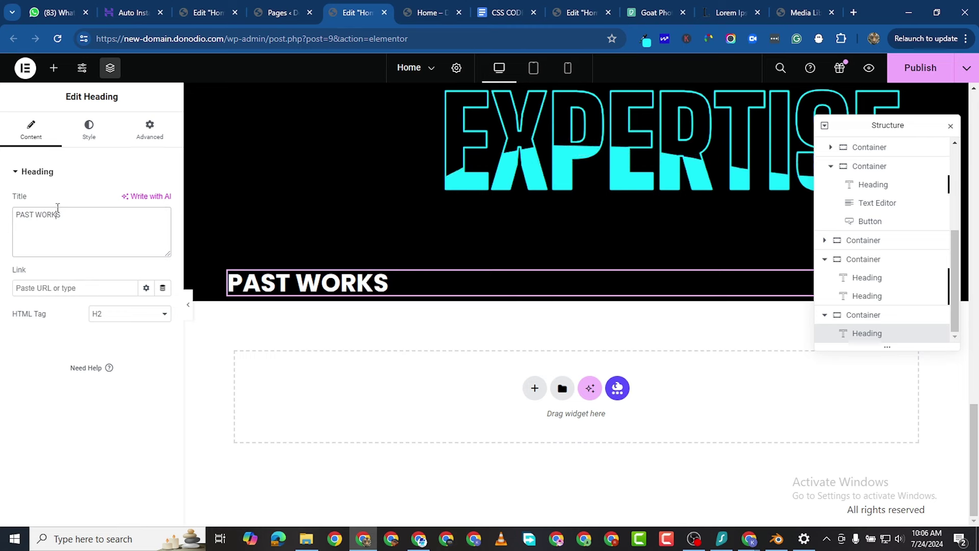
Center the PAST WORKS heading and change its font family to Big Shoulders Display.
click(88, 130)
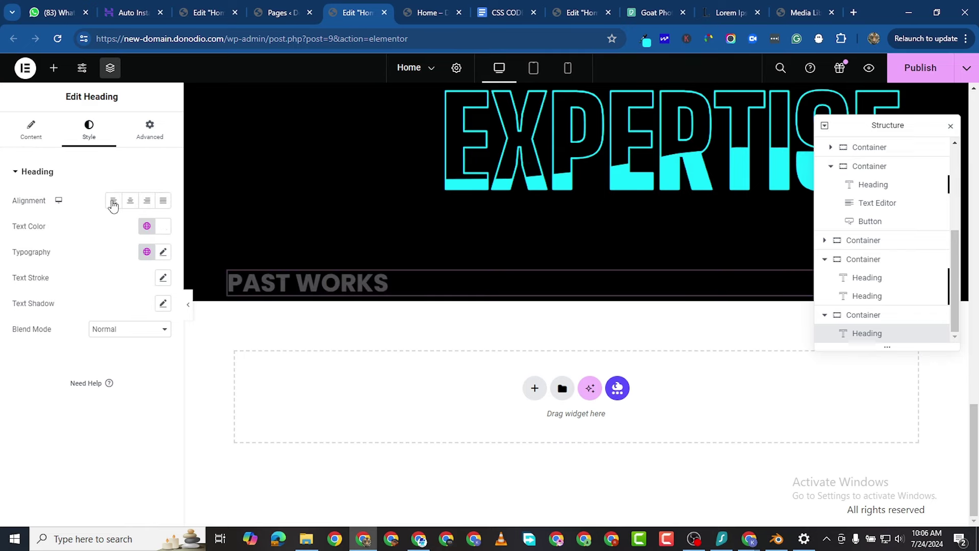
click(130, 201)
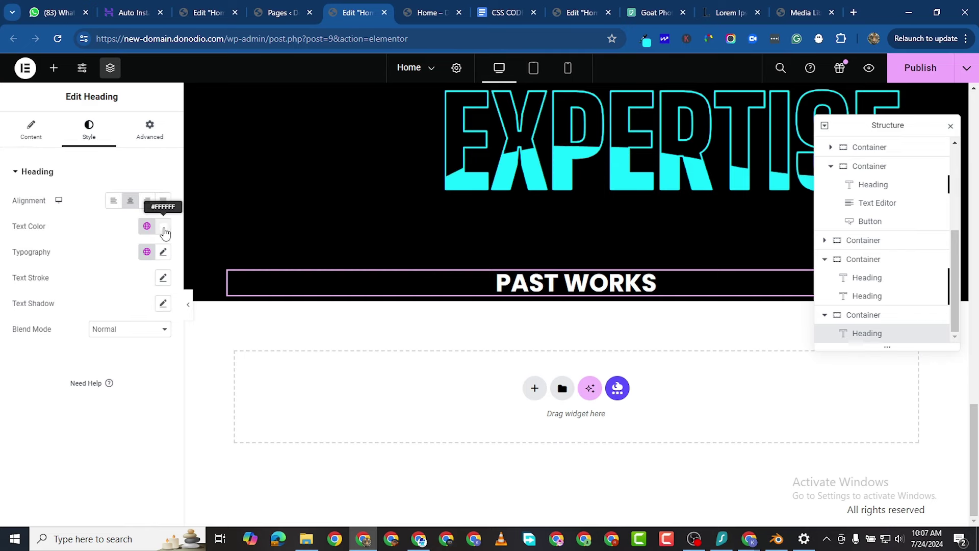
click(163, 251)
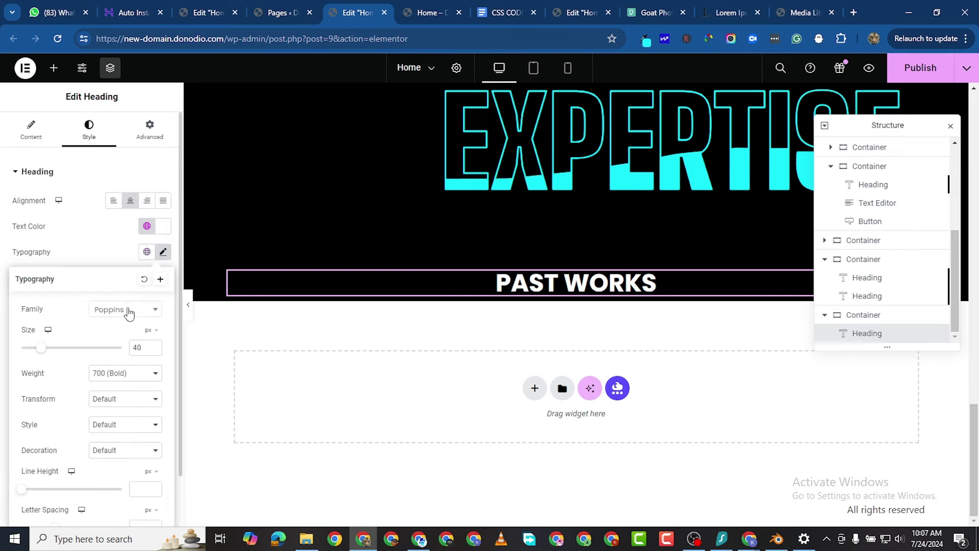
click(128, 312)
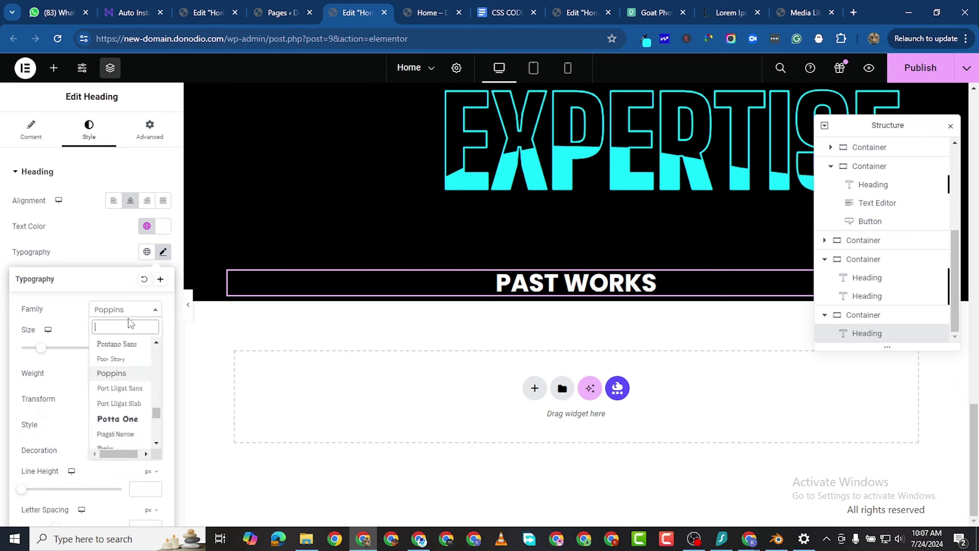
text(SHOUL)
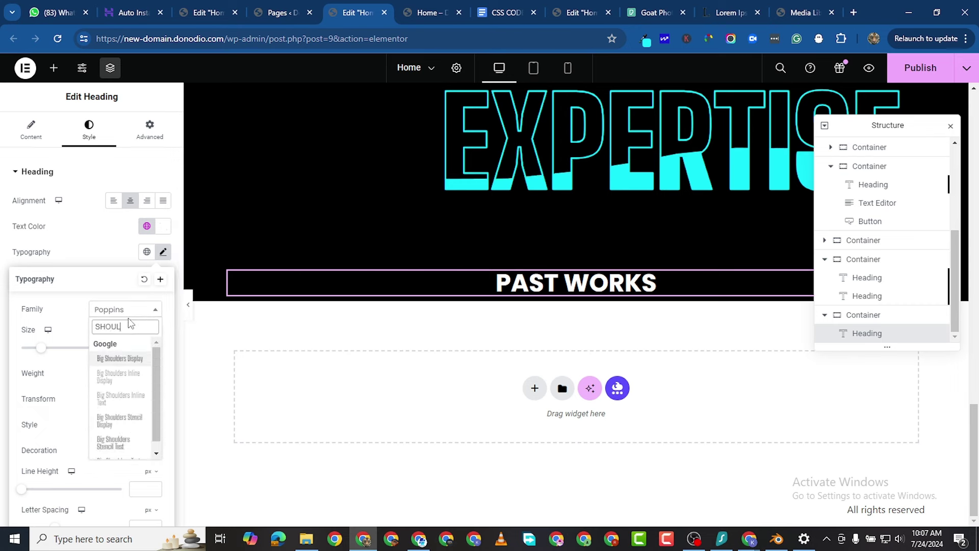
click(136, 357)
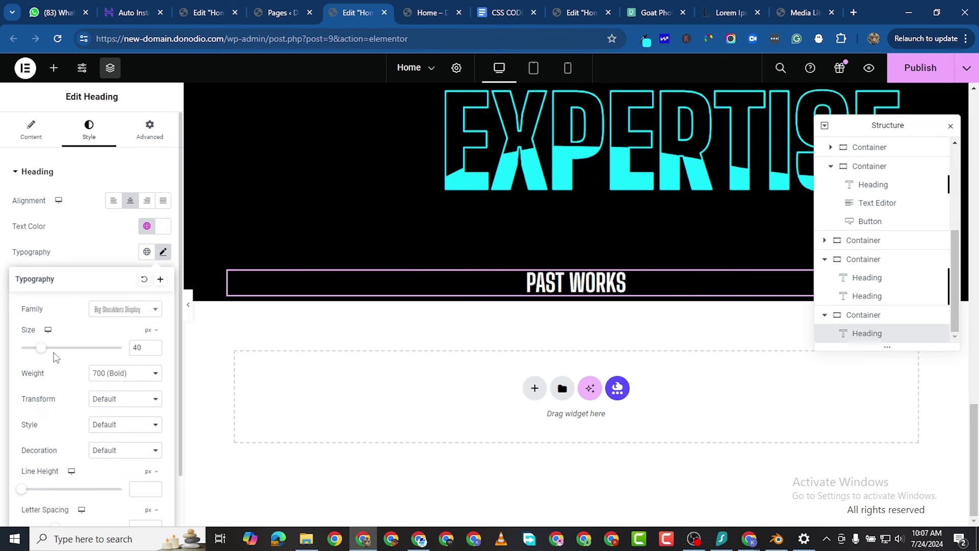
Set the PAST WORKS heading's font size to 160 px and its weight to 900 (Black).
drag(38, 351, 103, 357)
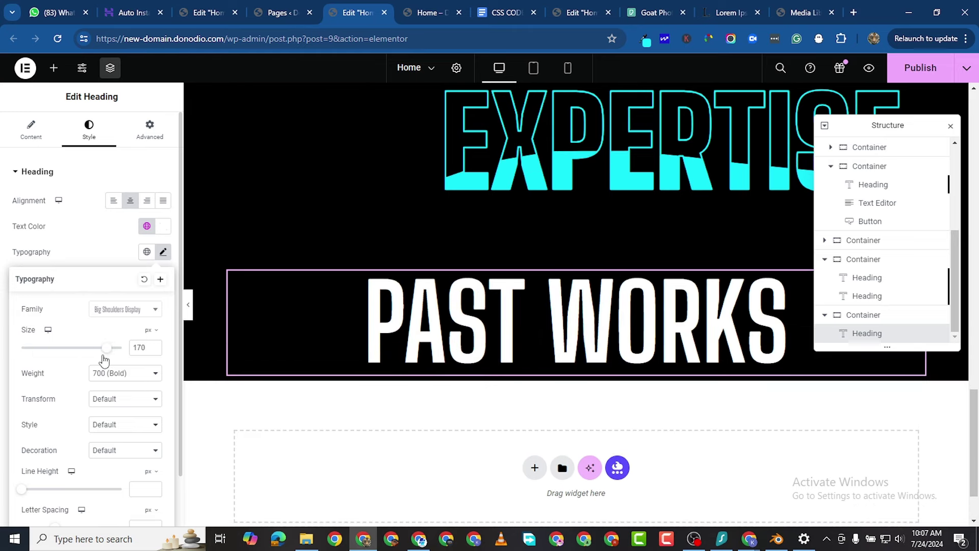
click(154, 351)
click(154, 350)
click(154, 350)
click(154, 351)
click(154, 350)
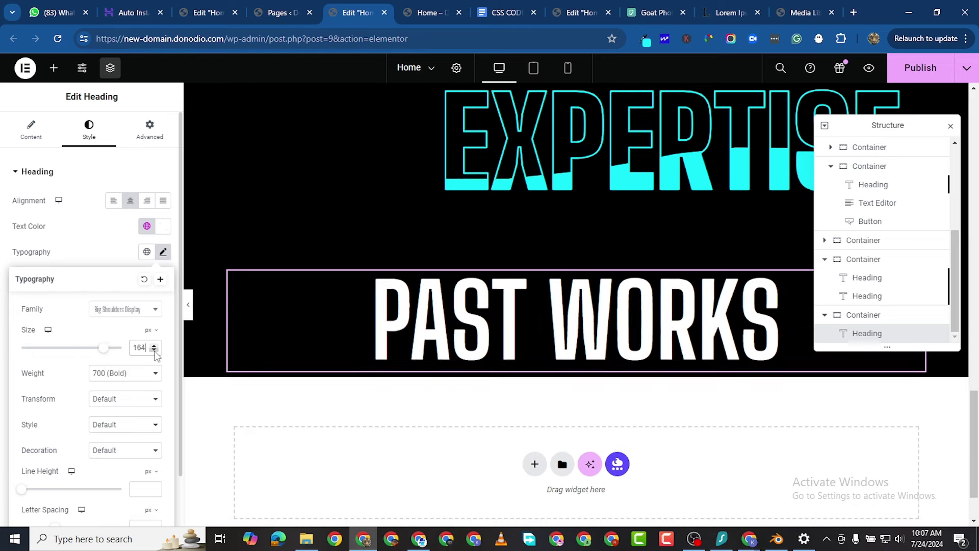
click(154, 350)
click(154, 350)
click(154, 351)
click(155, 351)
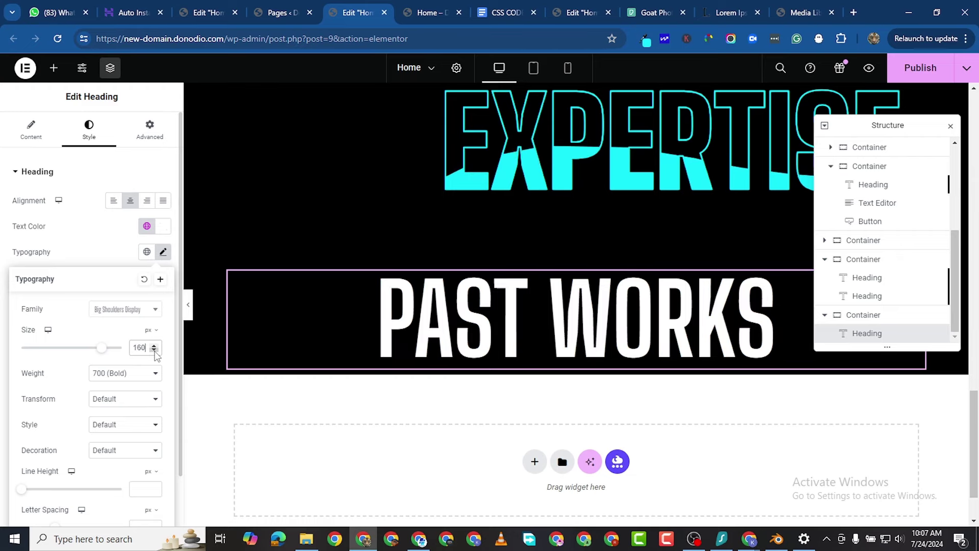
click(134, 374)
click(140, 463)
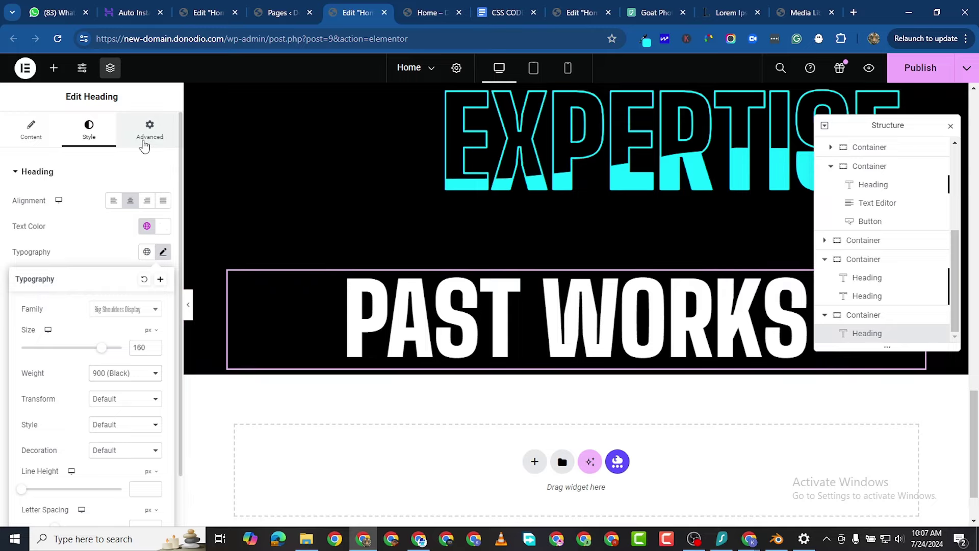
Move the PAST WORKS container between the DONODIO SYSTEMS and ECOM WEBSITE sections and set only its top padding to 100 px.
drag(575, 262, 585, 369)
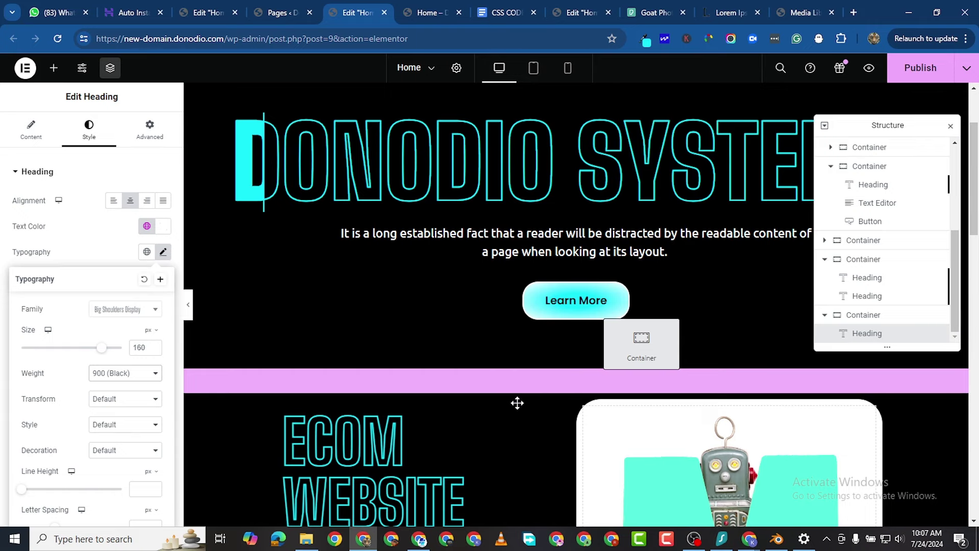
drag(517, 403, 512, 400)
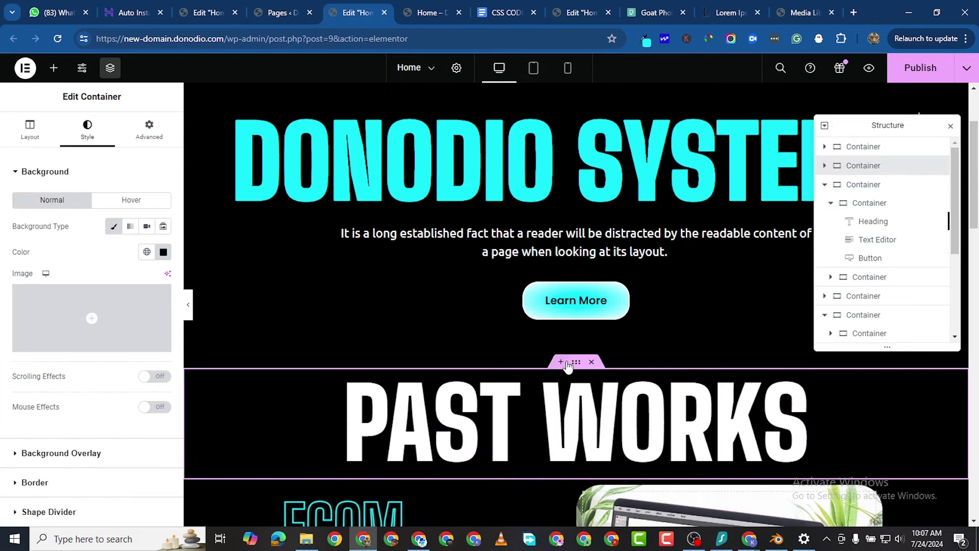
click(146, 129)
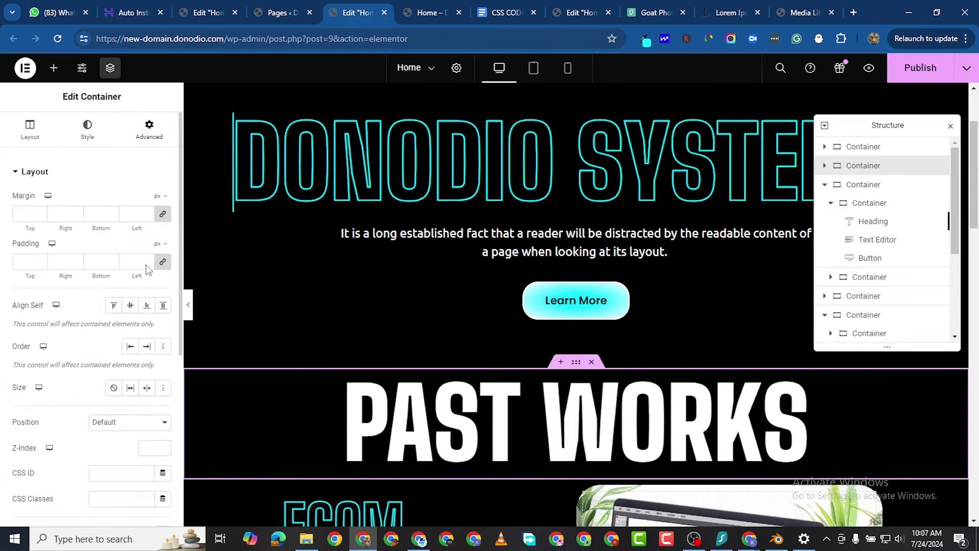
click(162, 255)
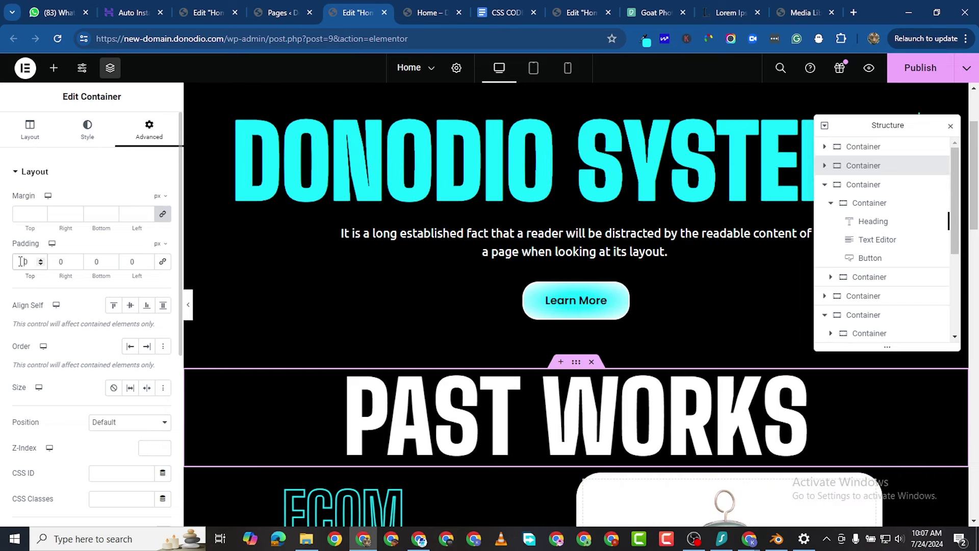
text(8)
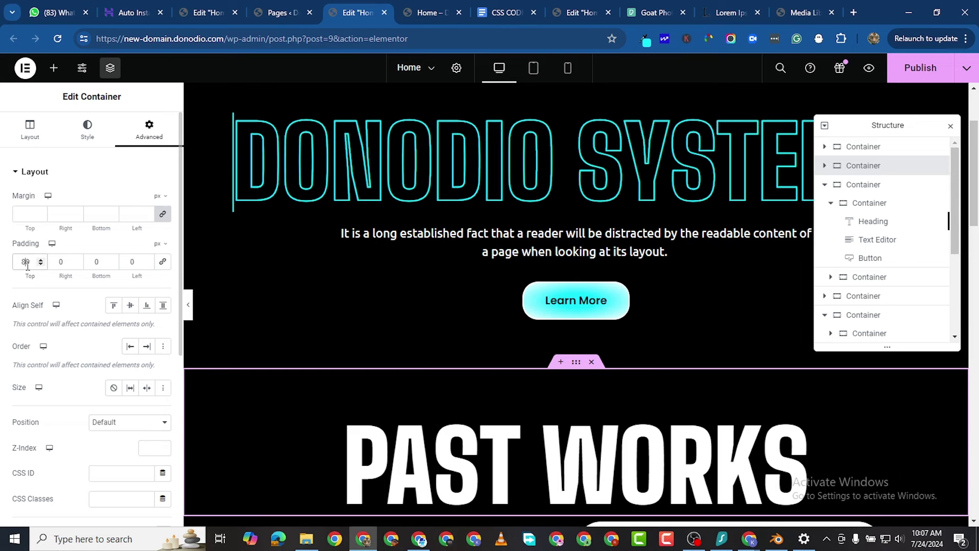
click(41, 262)
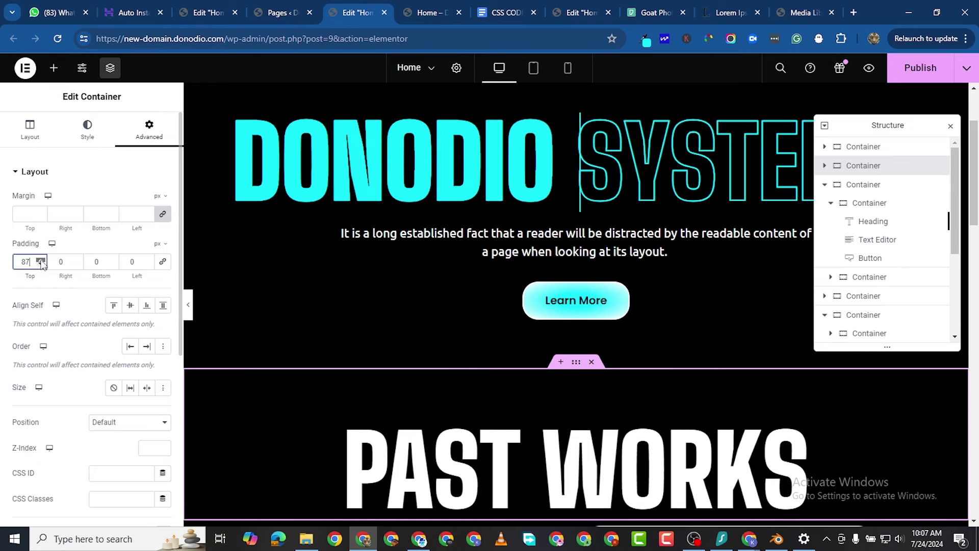
click(41, 262)
click(41, 262)
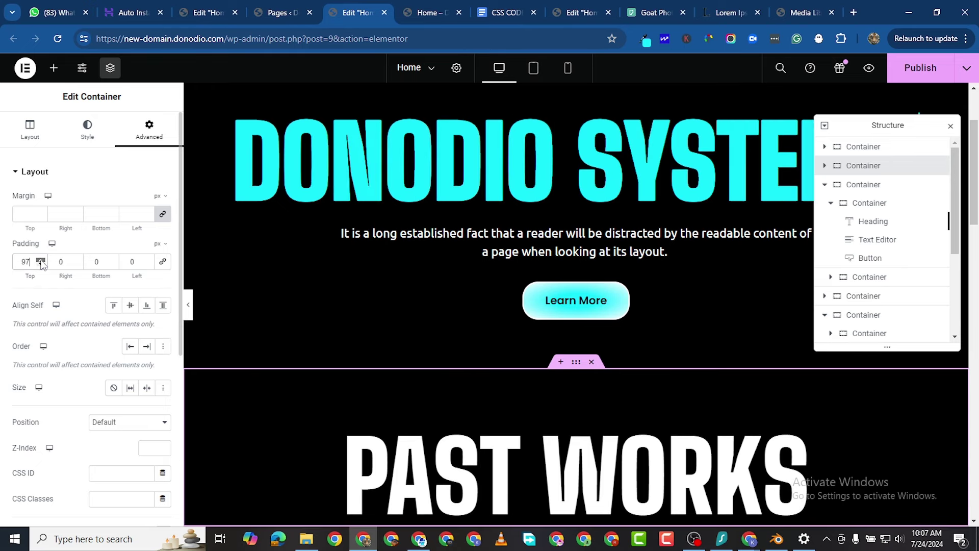
click(41, 262)
click(41, 261)
click(40, 264)
click(40, 264)
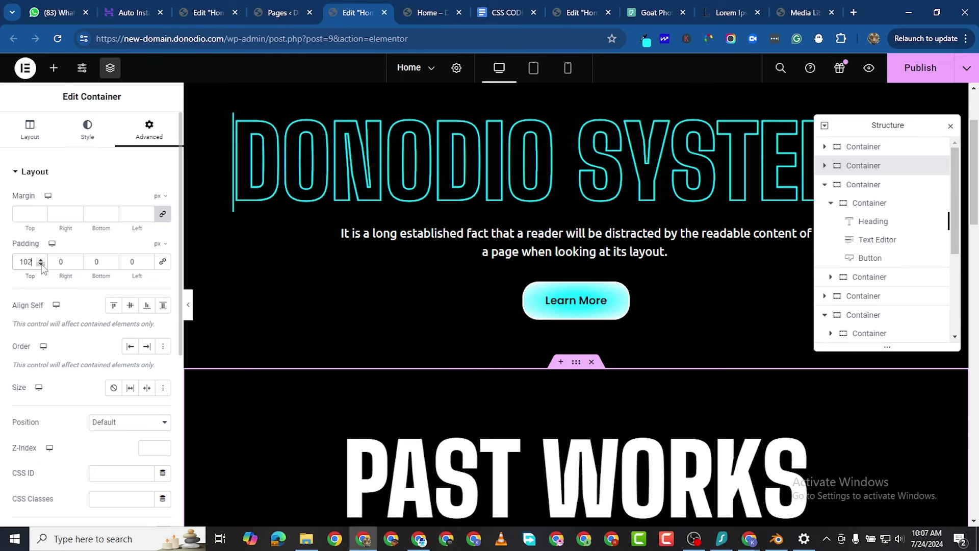
Copy the custom CSS text-stroke rule (2px #15e8fd) from the ECOM WEBSITE heading.
scroll(497, 391, down, 5)
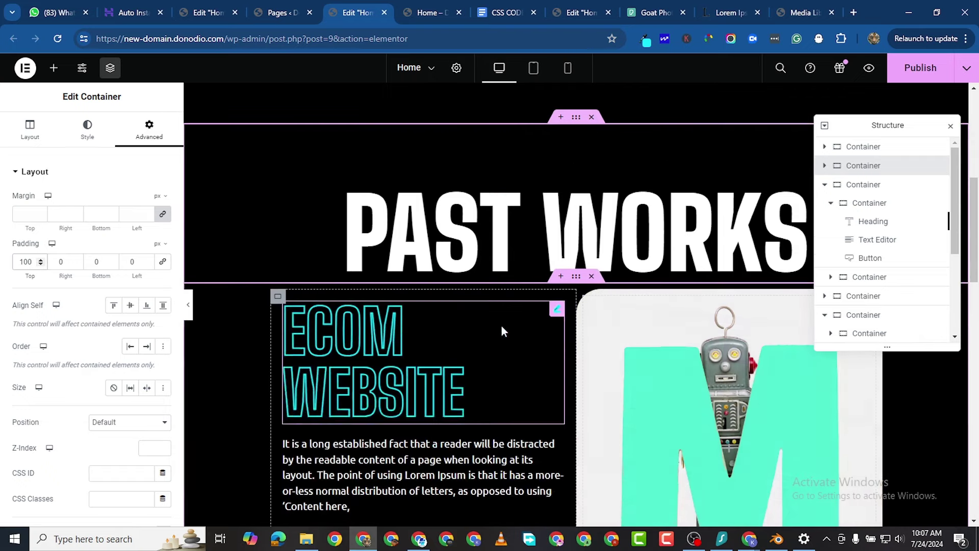
click(557, 311)
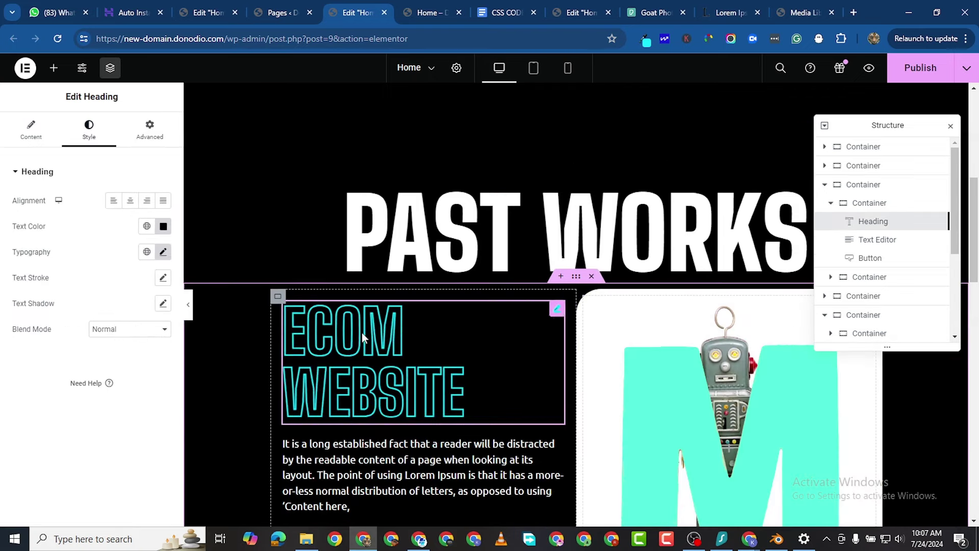
click(150, 129)
scroll(88, 388, down, 10)
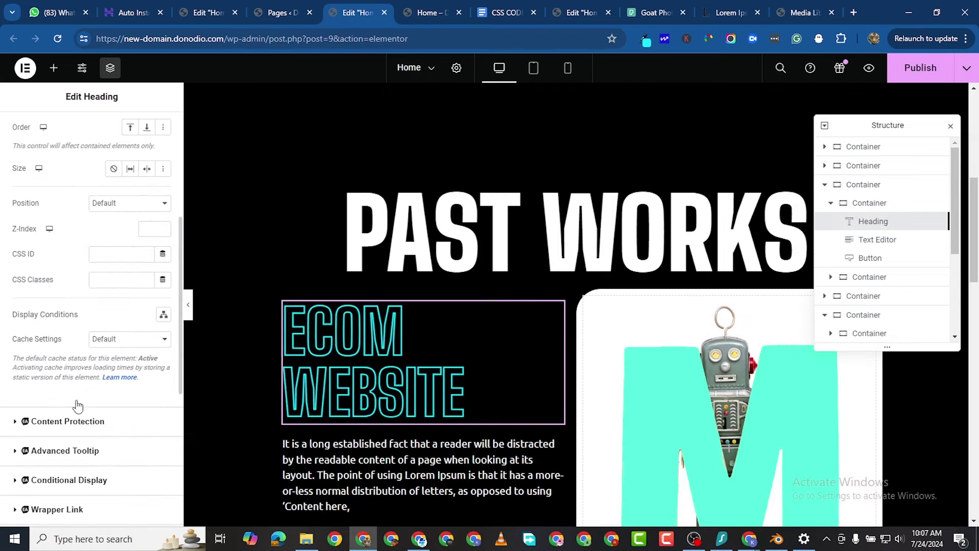
click(26, 439)
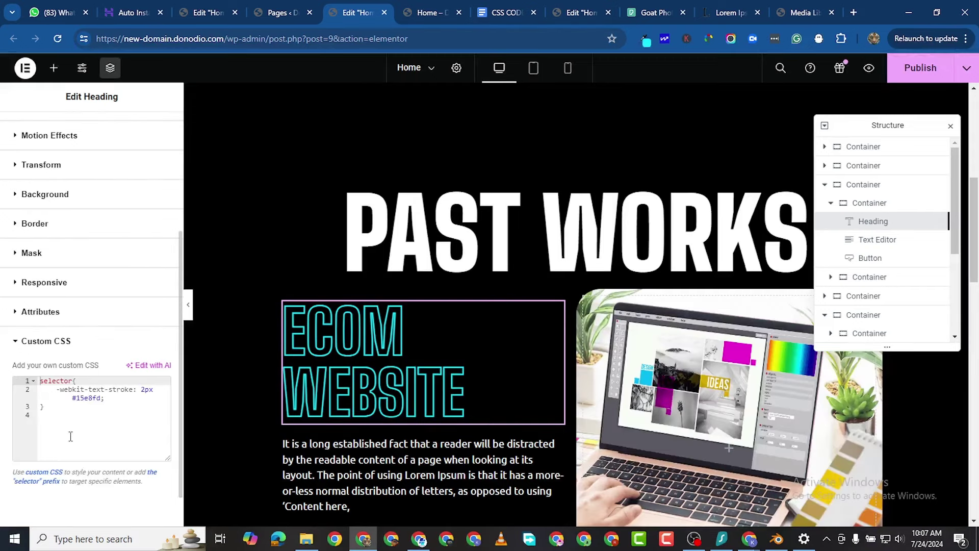
click(68, 370)
drag(68, 370, 39, 330)
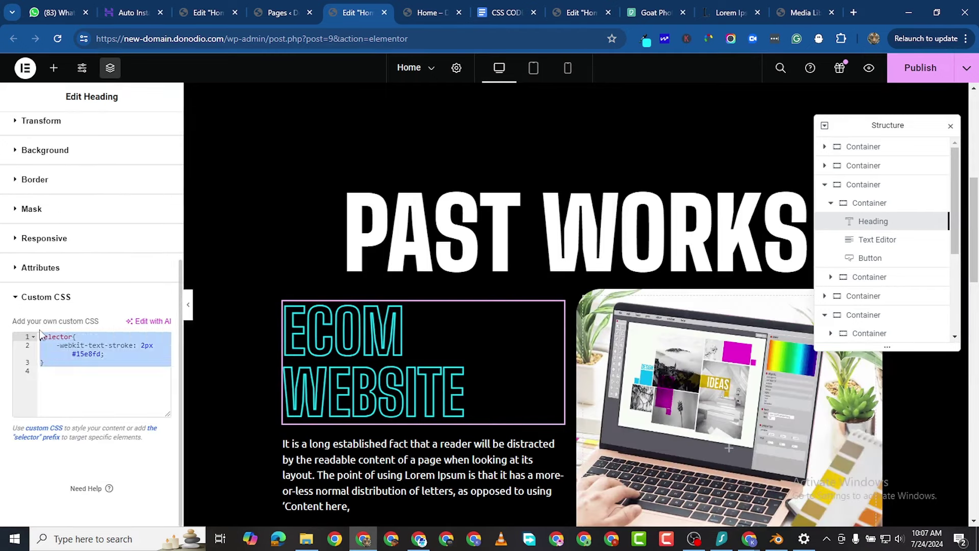
right_click(57, 338)
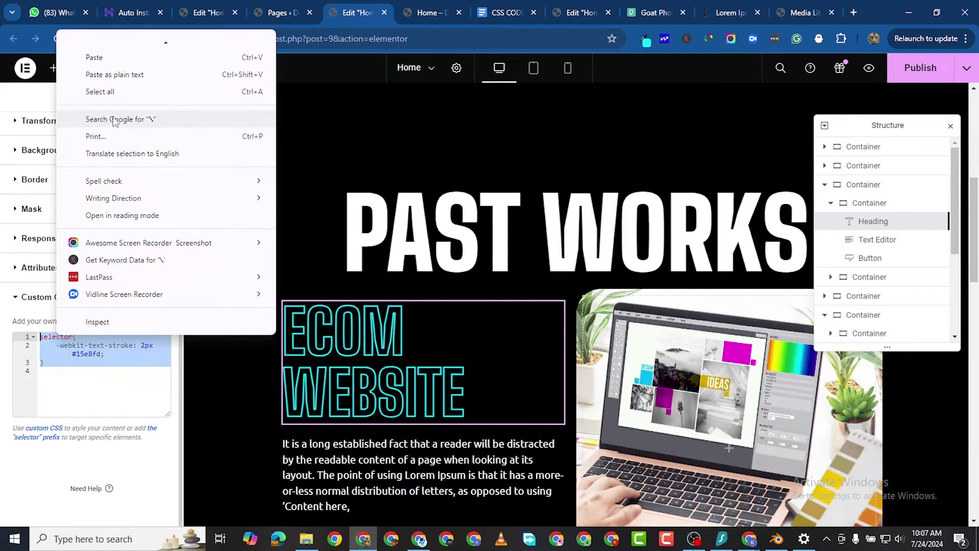
scroll(123, 153, up, 3)
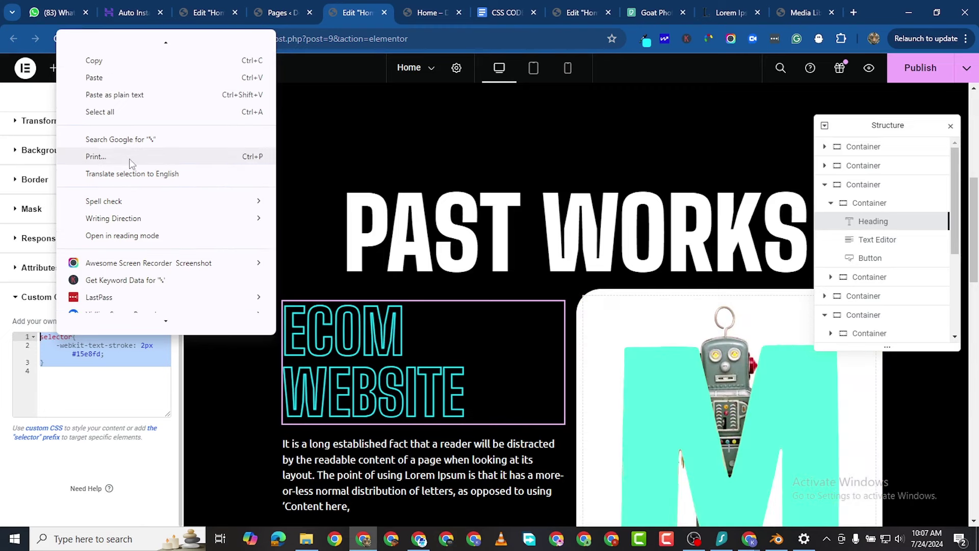
click(112, 105)
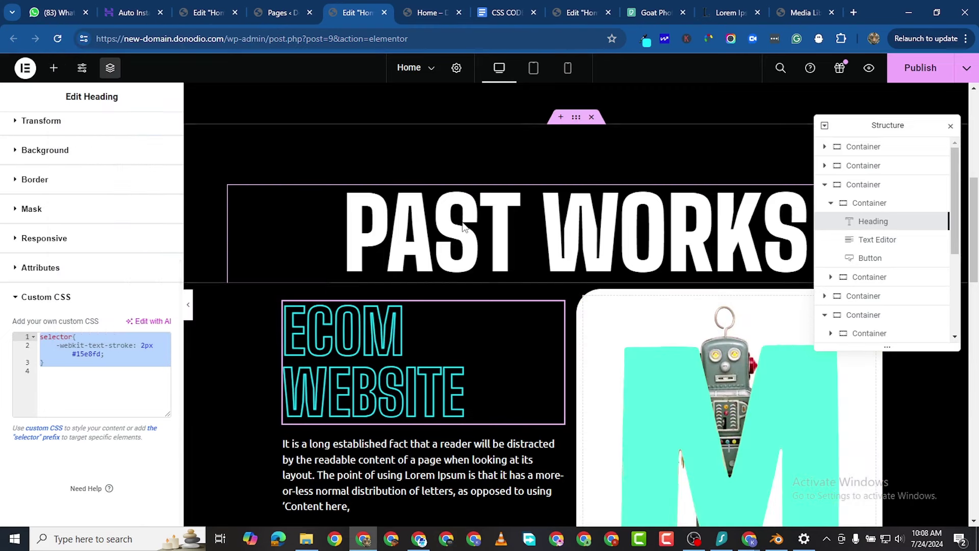
Paste the copied text-stroke rule into the custom CSS of the PAST WORKS heading.
click(498, 231)
click(149, 131)
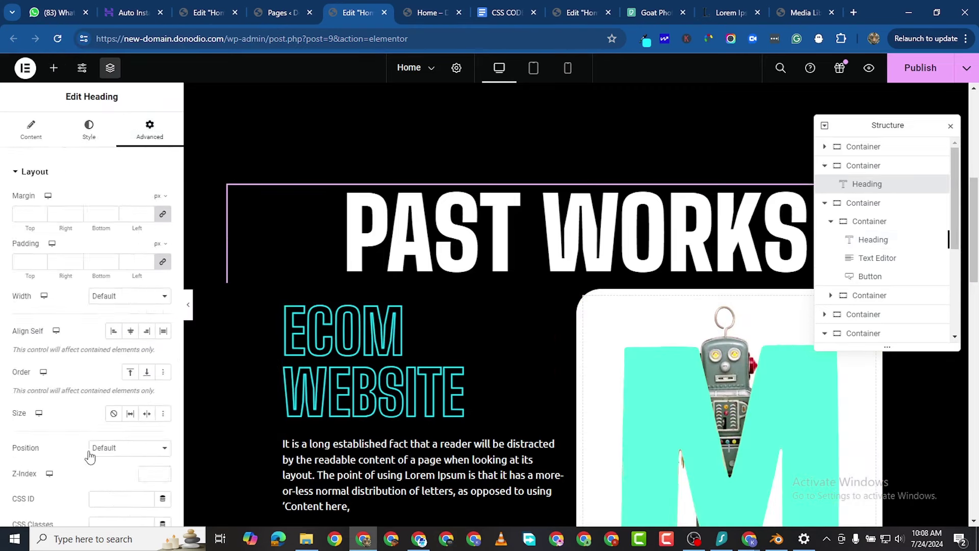
scroll(90, 449, down, 10)
click(26, 440)
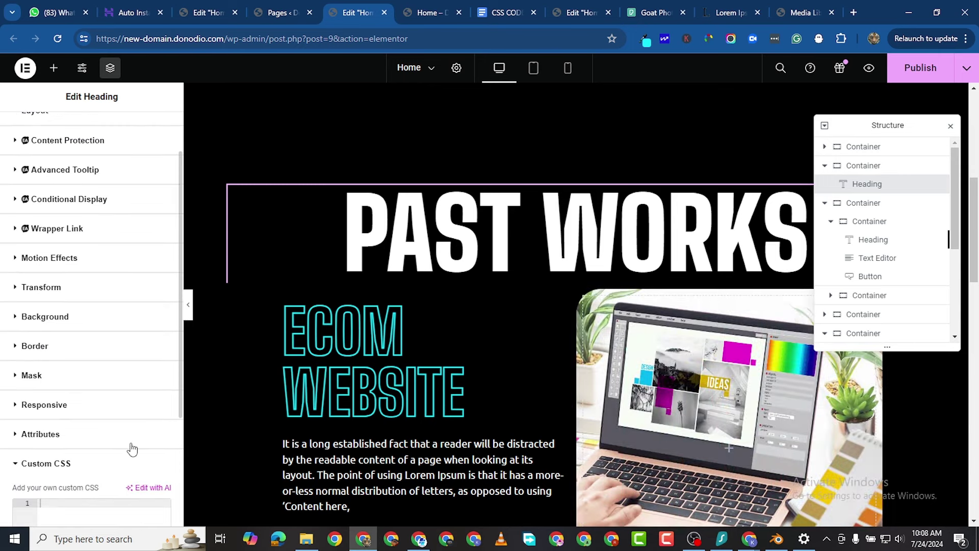
right_click(58, 341)
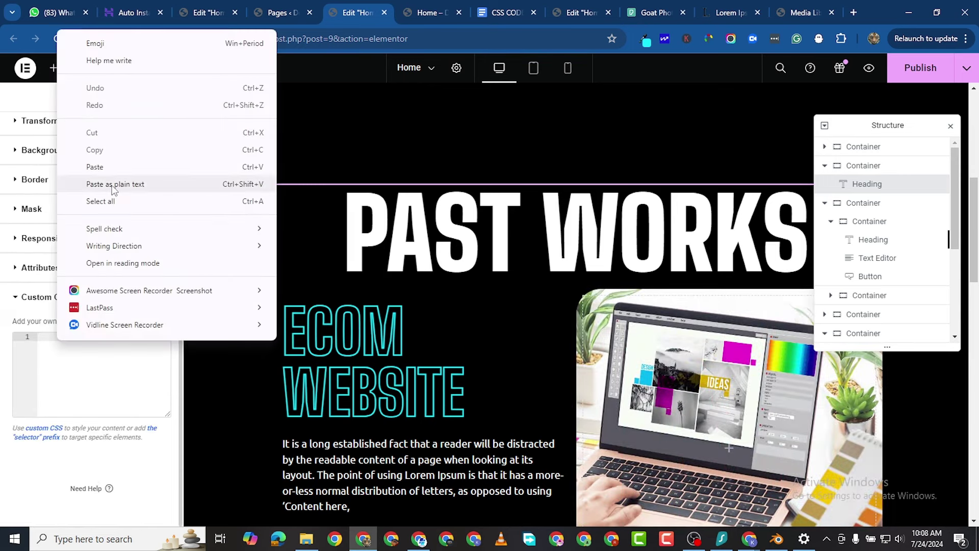
click(113, 170)
scroll(170, 186, up, 5)
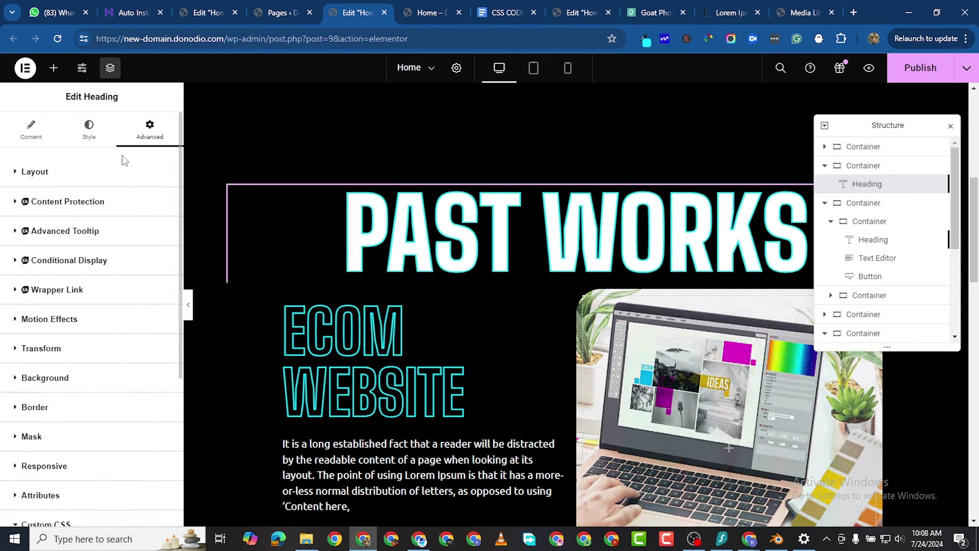
Set the PAST WORKS heading's text color to black (#000000) and compare it with the neighbouring sections.
click(88, 133)
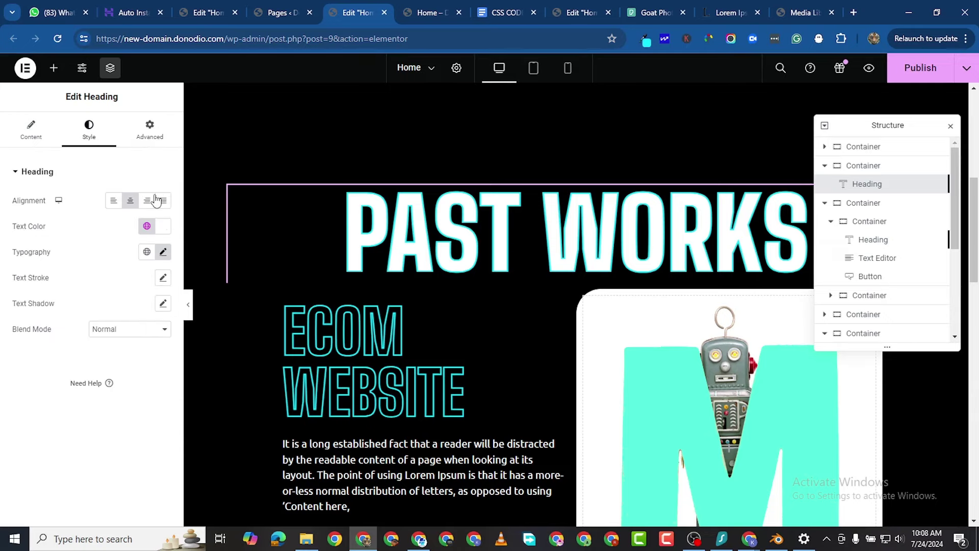
click(163, 226)
drag(116, 345, 59, 389)
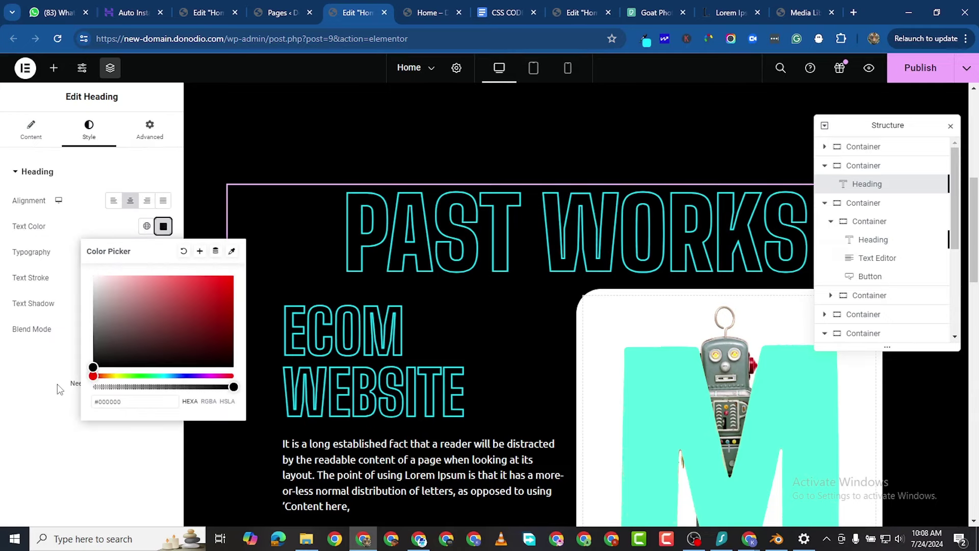
click(2, 428)
scroll(912, 459, up, 4)
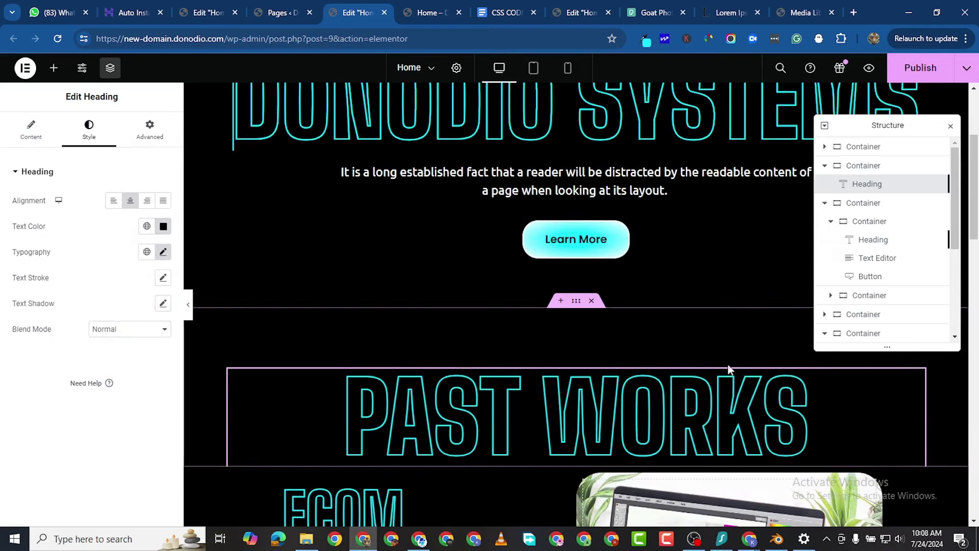
scroll(932, 434, down, 3)
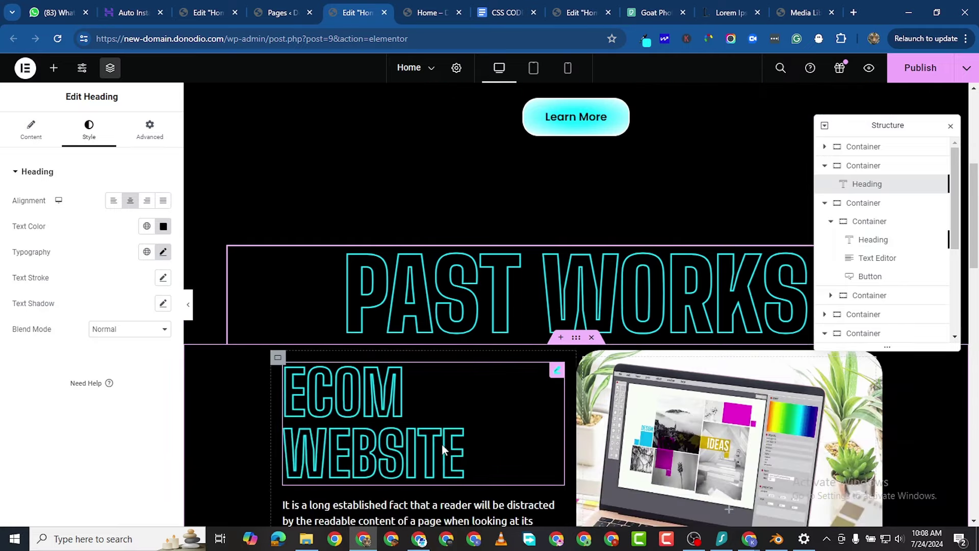
scroll(541, 408, down, 5)
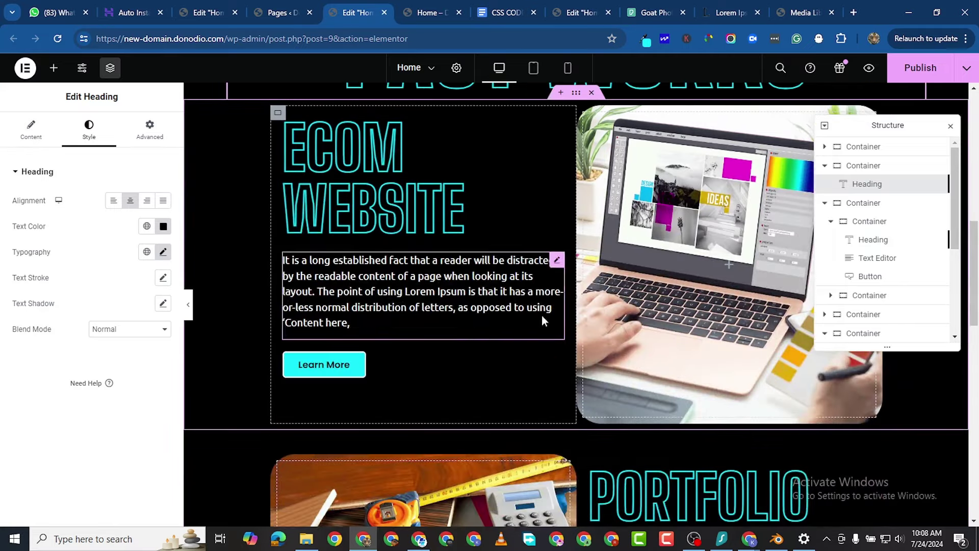
Set the bottom padding of the PAST WORKS container to 15 px.
scroll(542, 315, up, 8)
scroll(566, 495, down, 3)
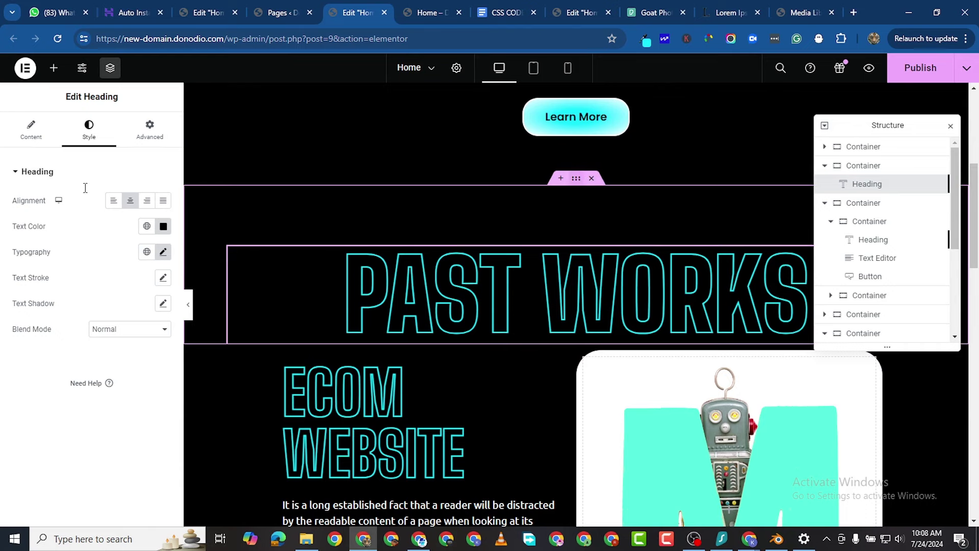
click(153, 134)
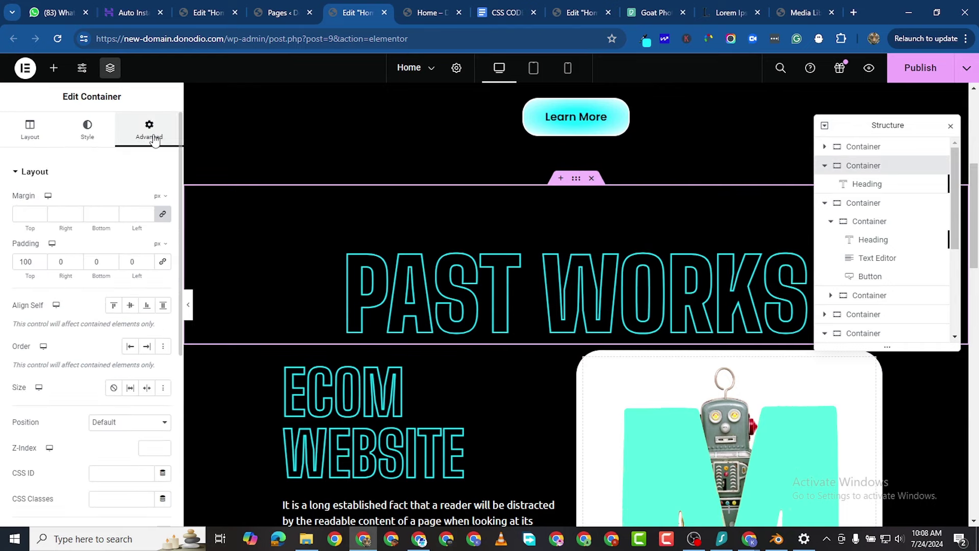
click(113, 259)
click(113, 259)
click(112, 259)
click(113, 259)
click(113, 260)
click(113, 259)
click(113, 259)
click(113, 259)
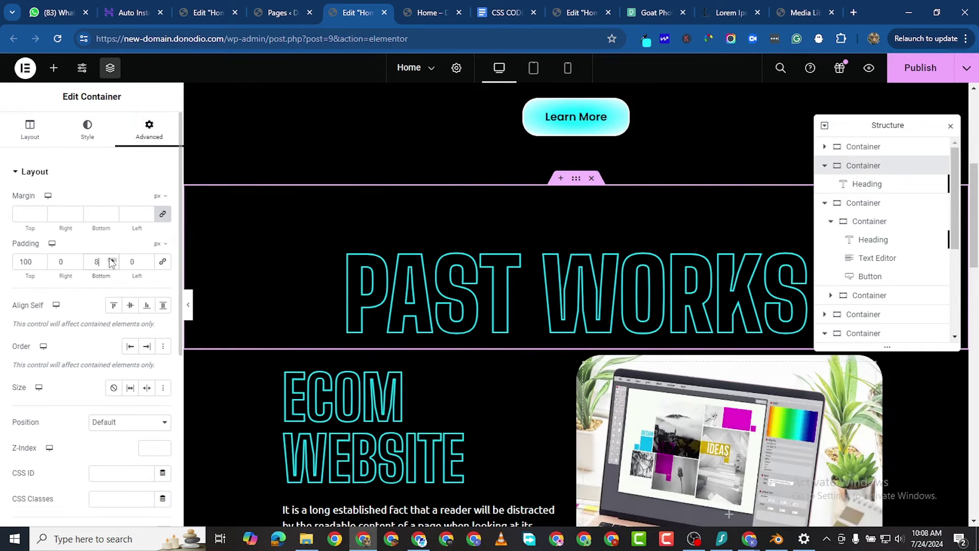
click(109, 259)
click(110, 259)
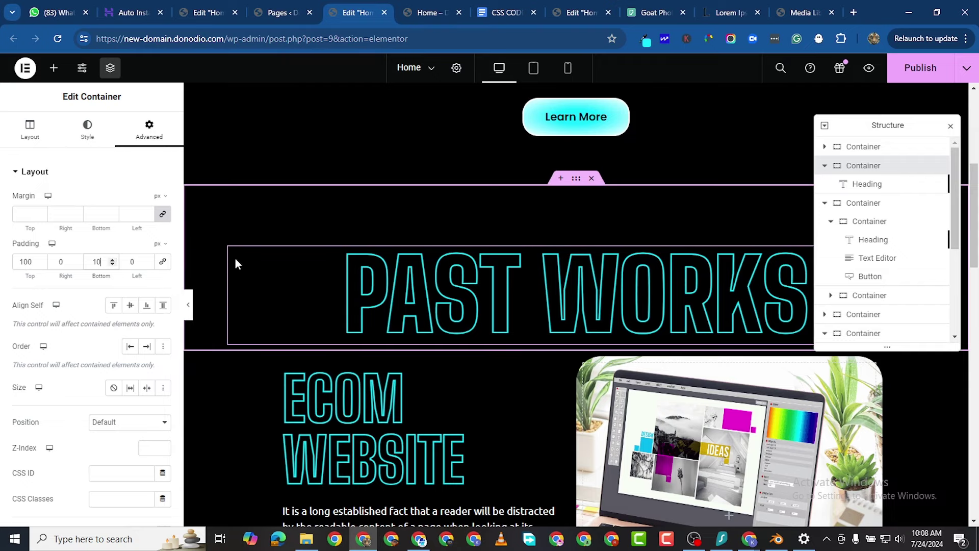
click(112, 259)
click(113, 259)
click(112, 259)
click(113, 259)
click(113, 259)
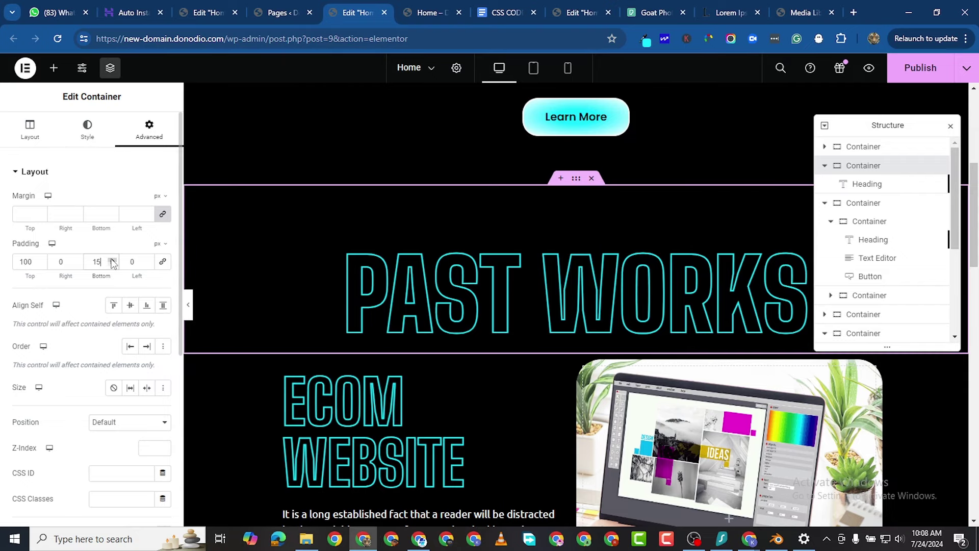
Check the spacing around the PAST WORKS heading and publish the Home page.
scroll(607, 341, down, 2)
scroll(607, 341, up, 3)
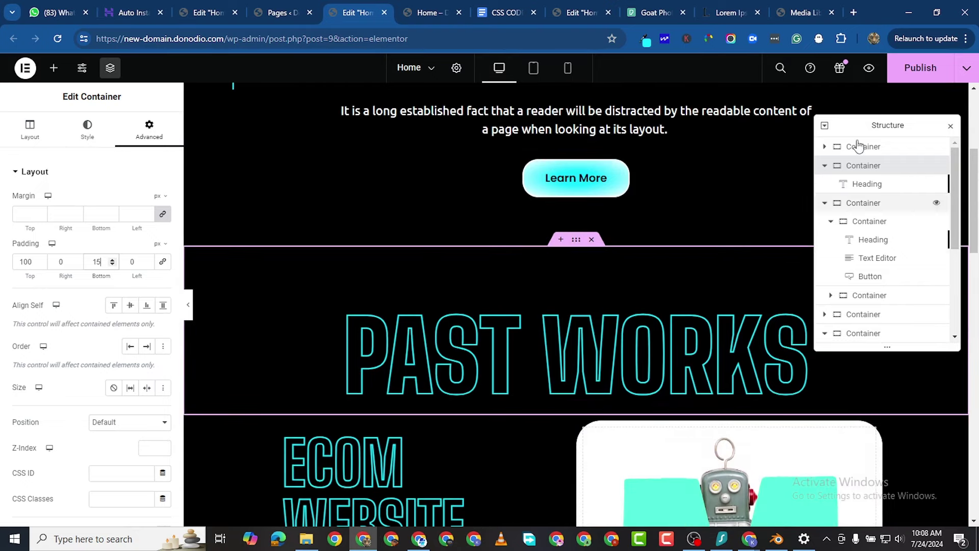
click(918, 68)
Add a two-column flexbox container below the EXPERTISE section and duplicate one column to make three equal columns.
scroll(531, 328, down, 12)
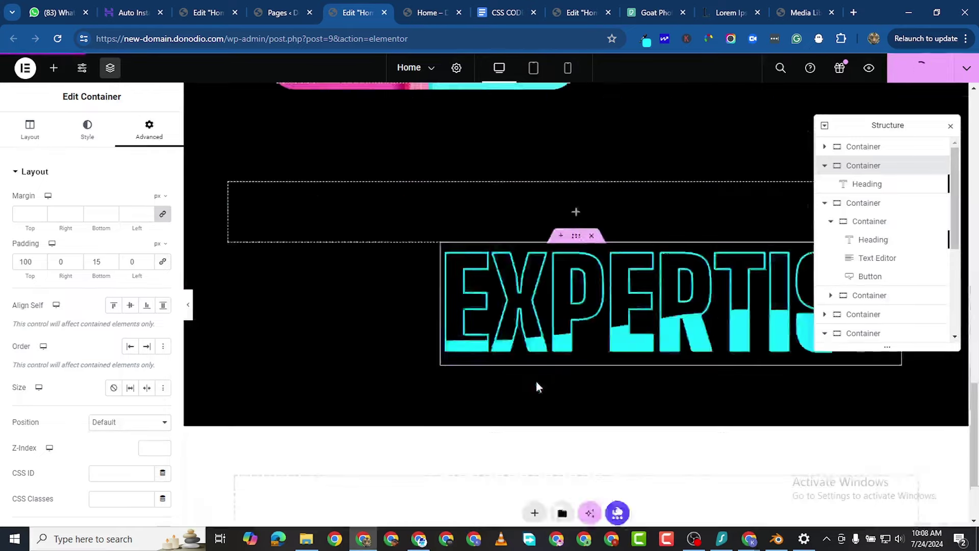
scroll(566, 376, up, 3)
scroll(566, 376, down, 3)
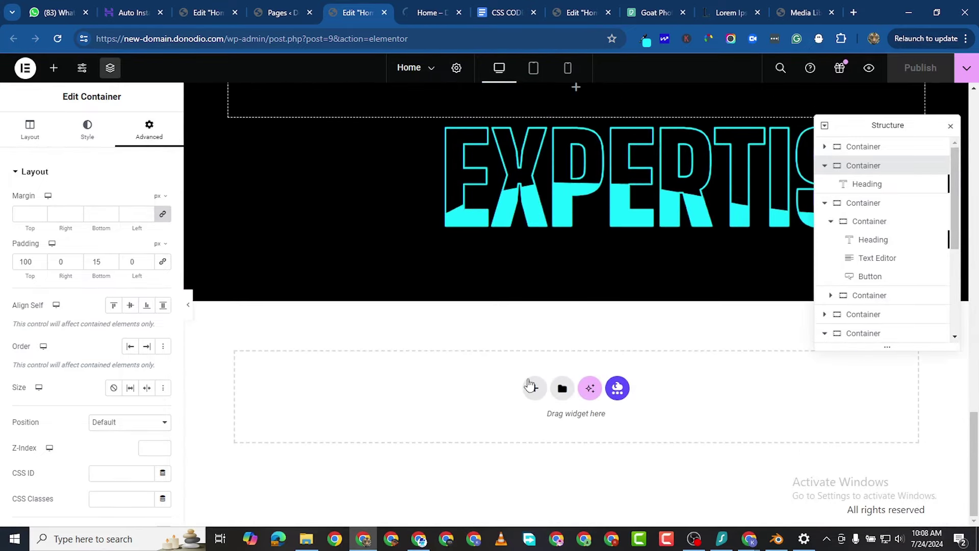
click(533, 389)
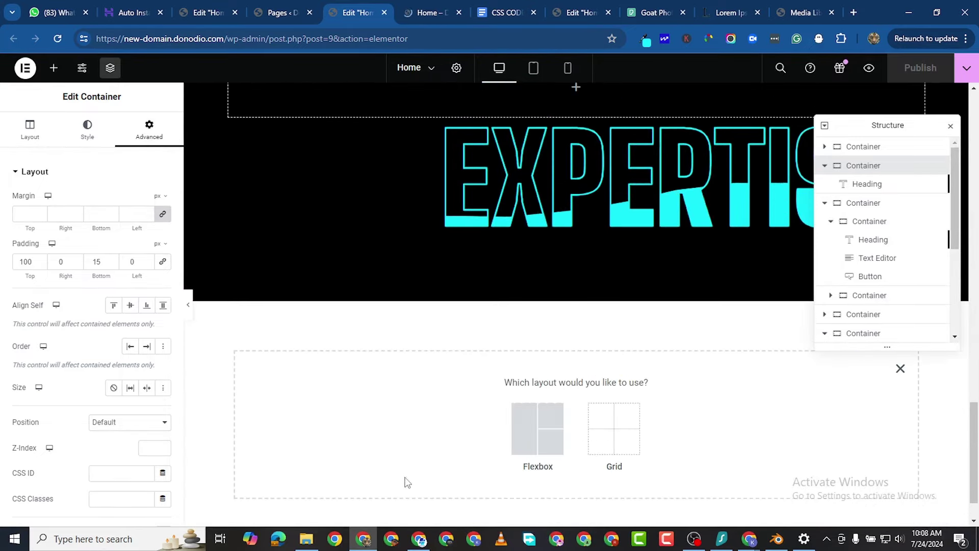
click(529, 439)
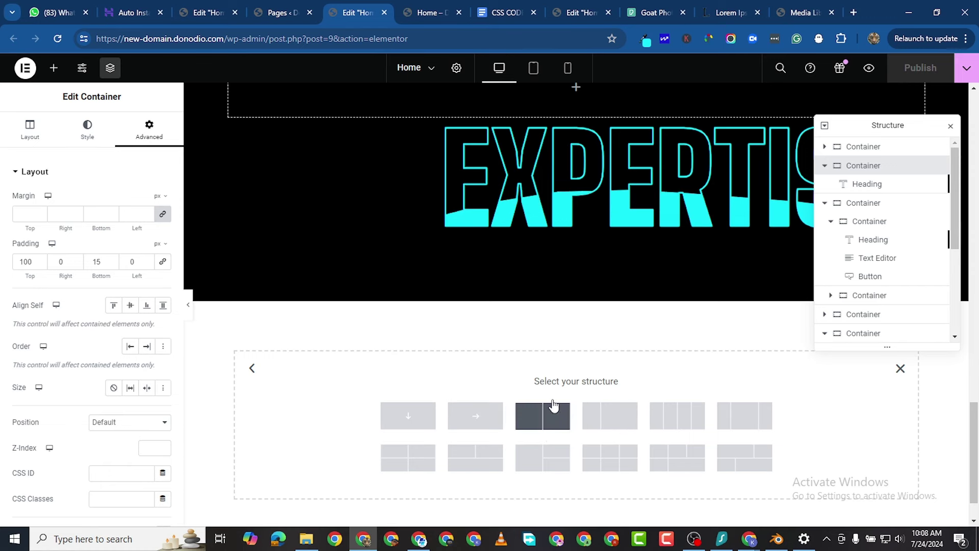
click(557, 426)
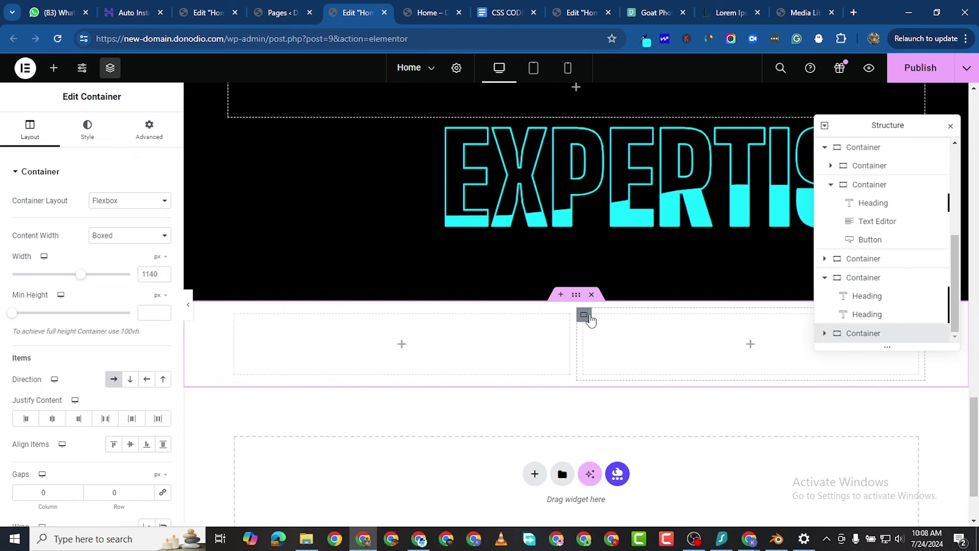
right_click(587, 317)
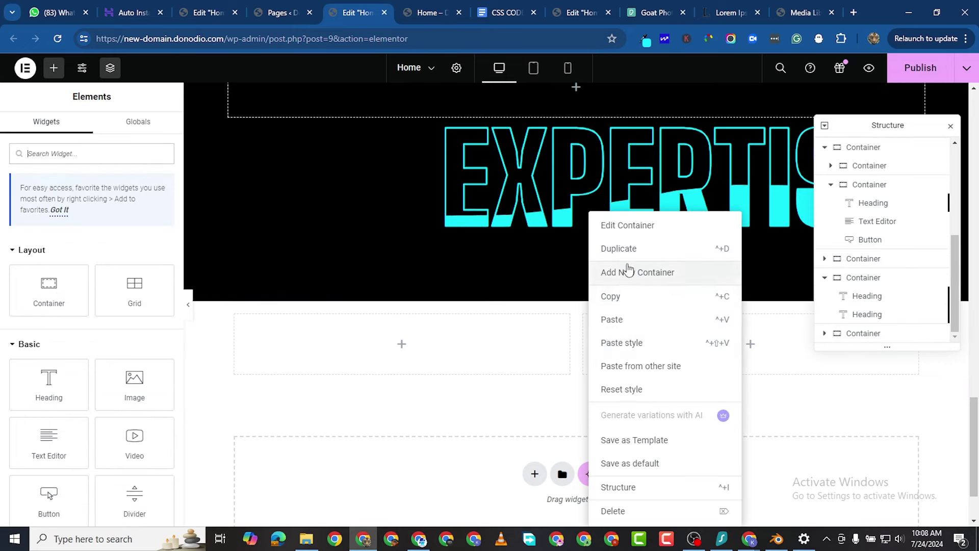
key(ctrl+d)
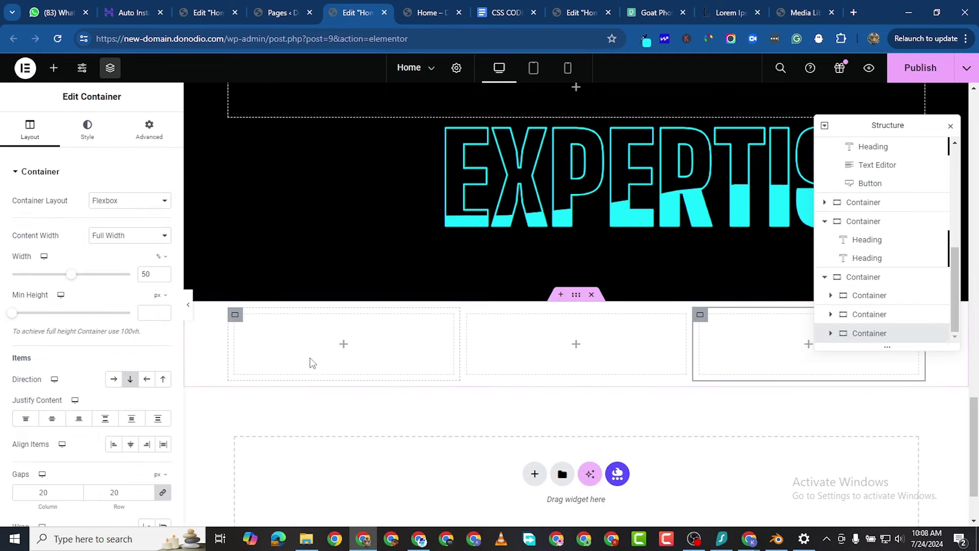
Insert a nested container into the first column of the new section and place a Heading widget inside it.
click(53, 72)
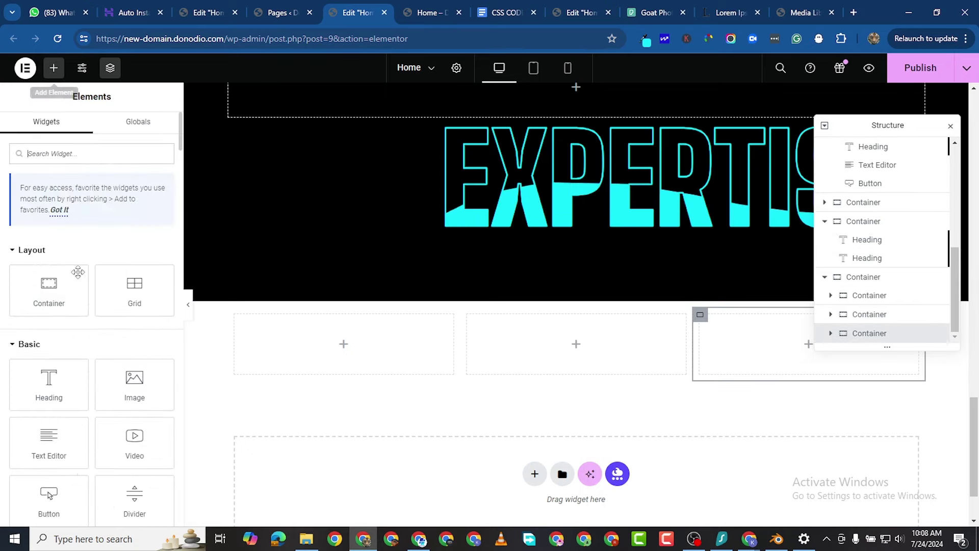
drag(32, 298, 311, 426)
drag(294, 547, 306, 507)
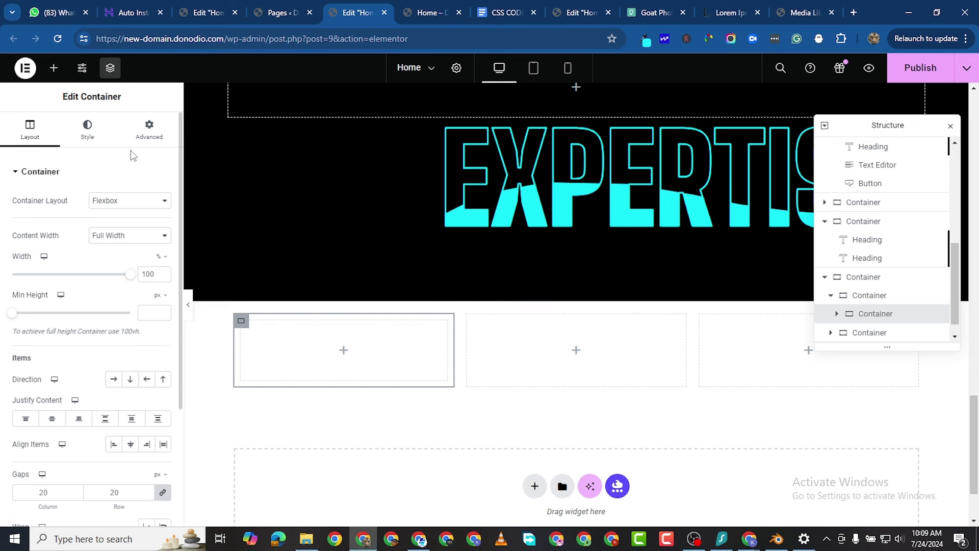
click(55, 70)
drag(53, 384, 280, 376)
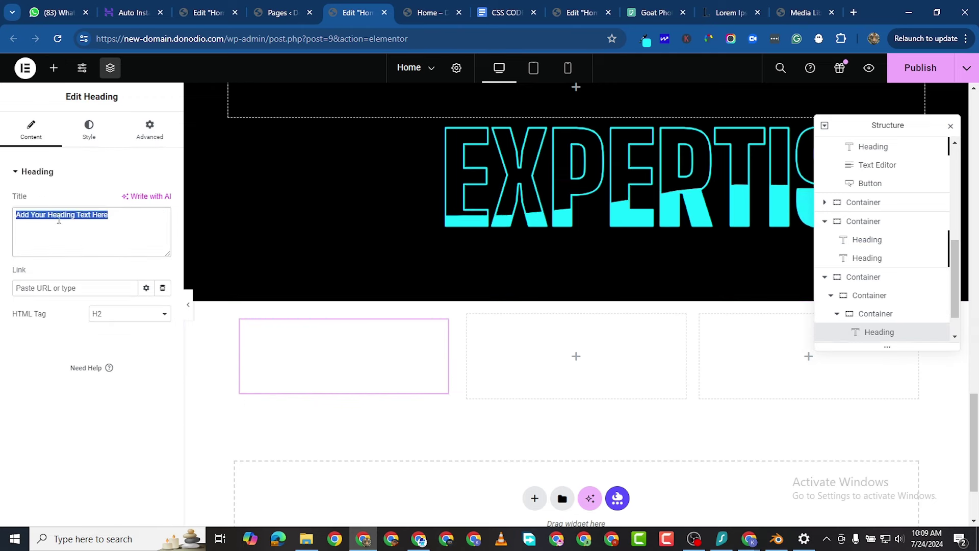
Check the text color setting of the new heading in the first column.
click(89, 130)
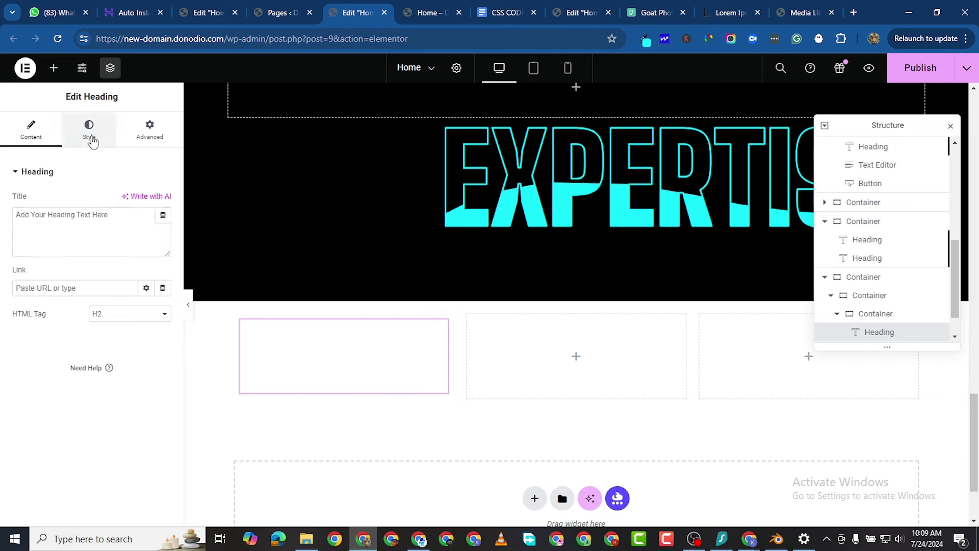
click(164, 227)
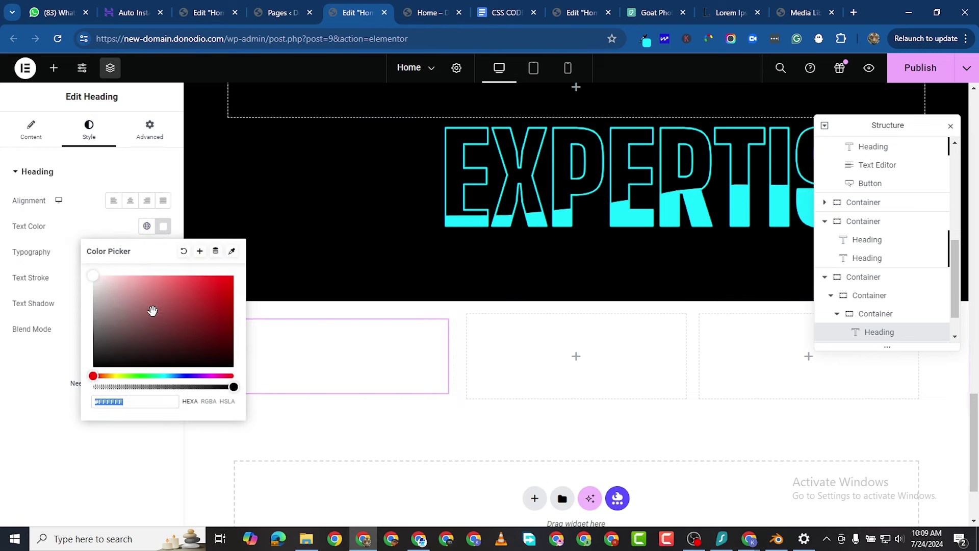
click(58, 405)
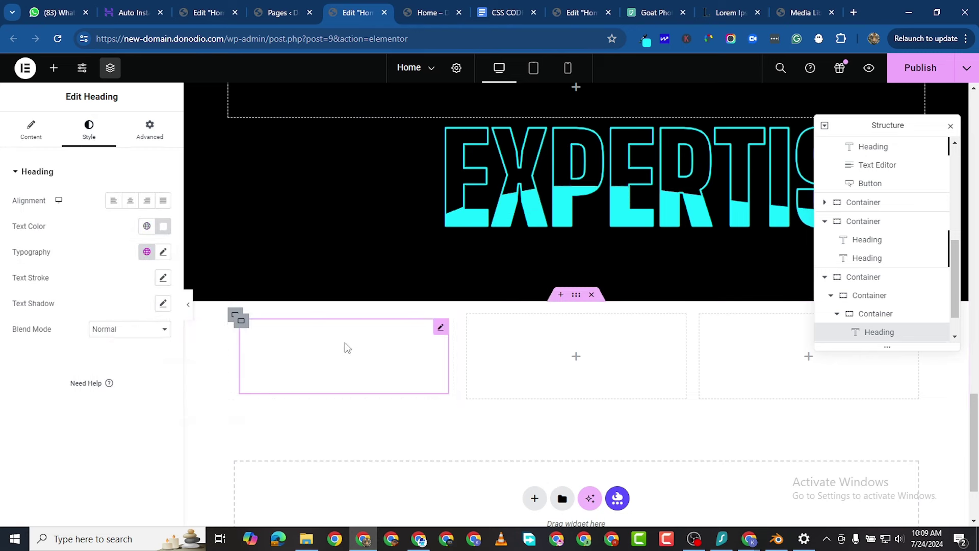
Set the background colour of the inner container in the first column below EXPERTISE to black (#000000).
click(242, 322)
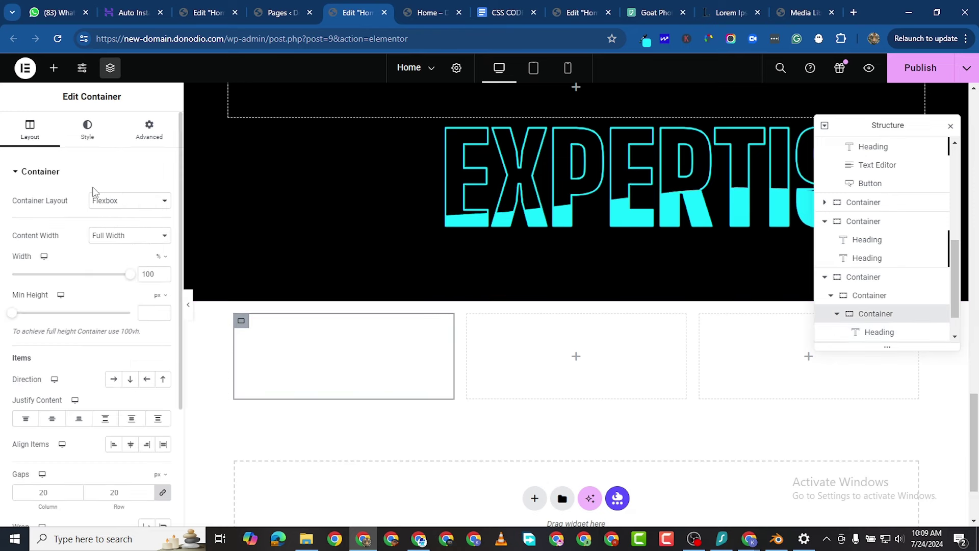
click(113, 226)
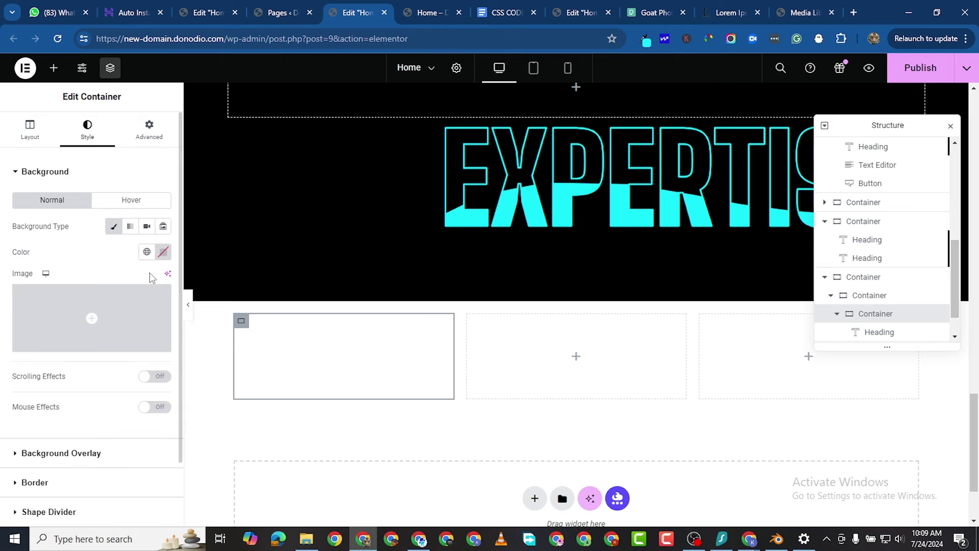
click(162, 252)
click(93, 393)
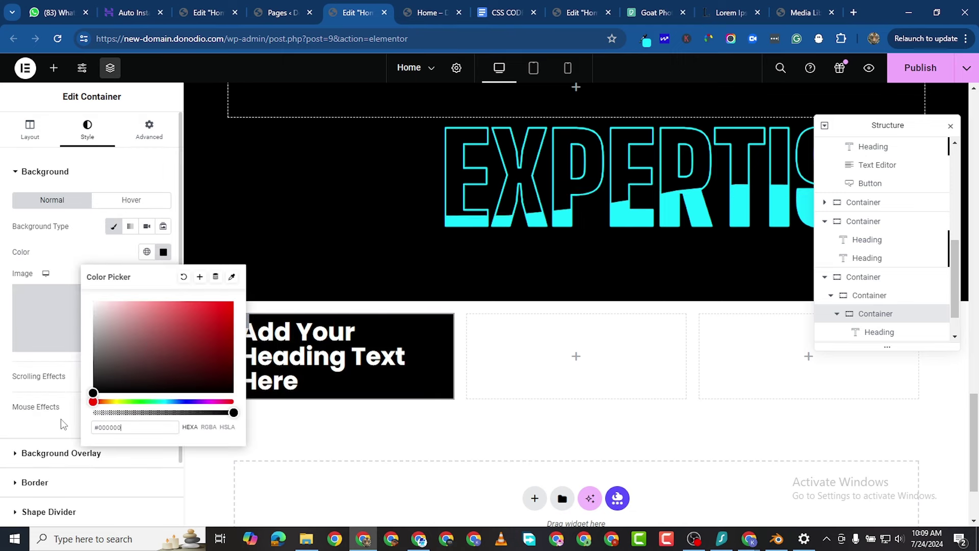
click(351, 455)
Replace the placeholder heading text in the black container with "WED </BR> DEV".
click(321, 364)
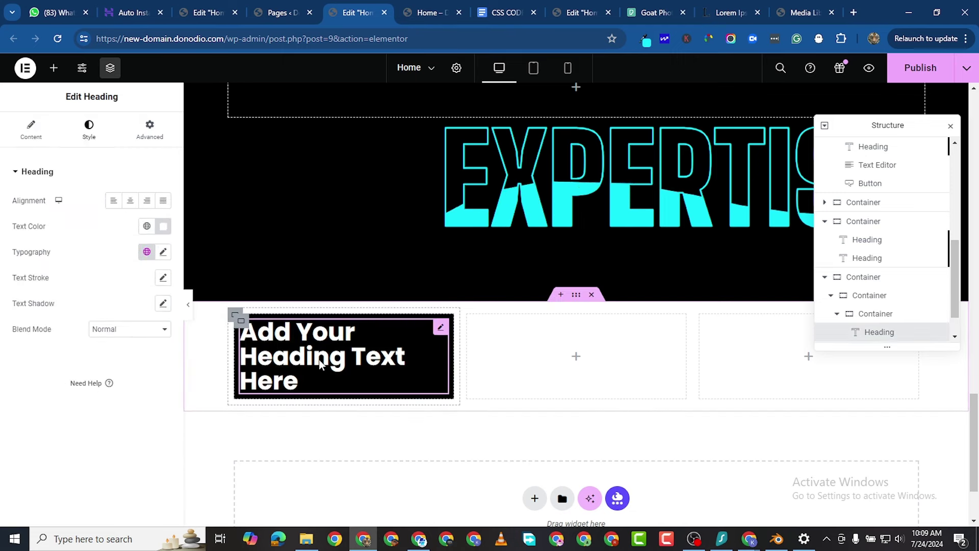
triple_click(298, 374)
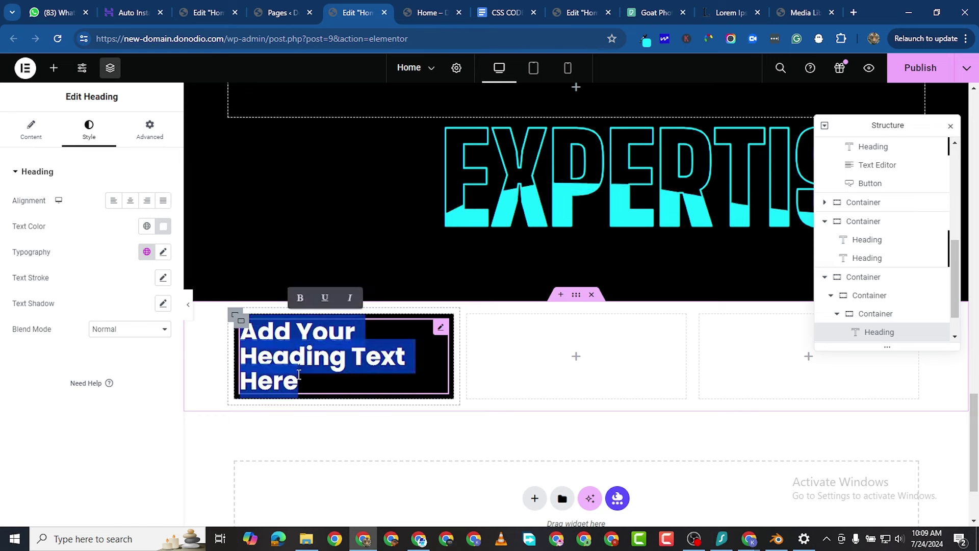
text(W)
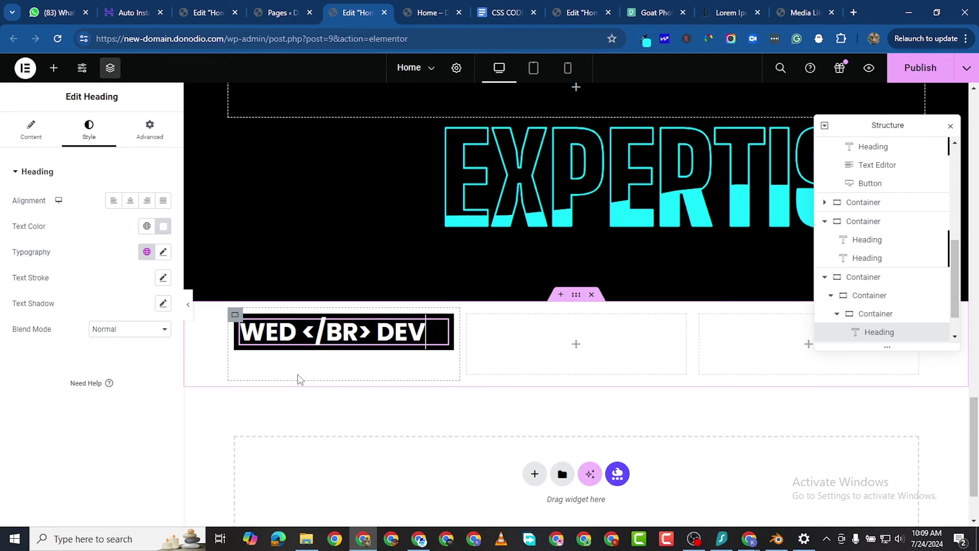
Replace the escaped break code in the heading's title with a real tag so it reads "WED </BR>DEV".
click(49, 139)
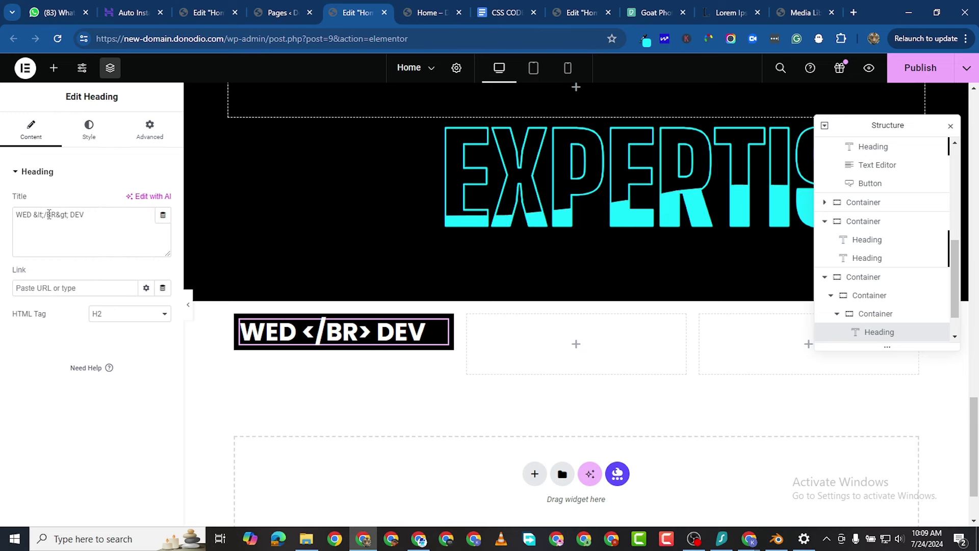
drag(42, 214, 41, 214)
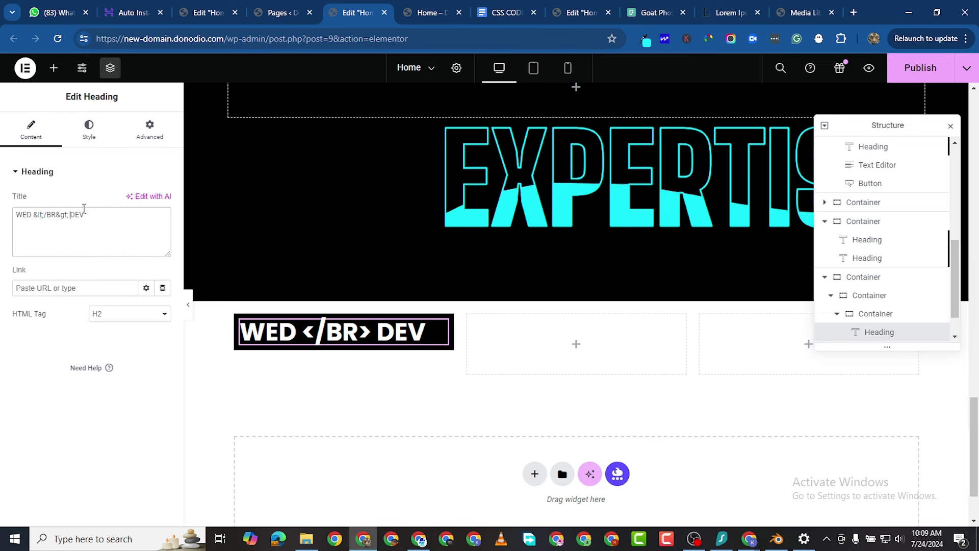
key(BackSpace)
key(BackSpace)
key(BackSpace)
key(BackSpace)
key(BackSpace)
key(BackSpace)
key(BackSpace)
key(BackSpace)
key(BackSpace)
key(BackSpace)
key(BackSpace)
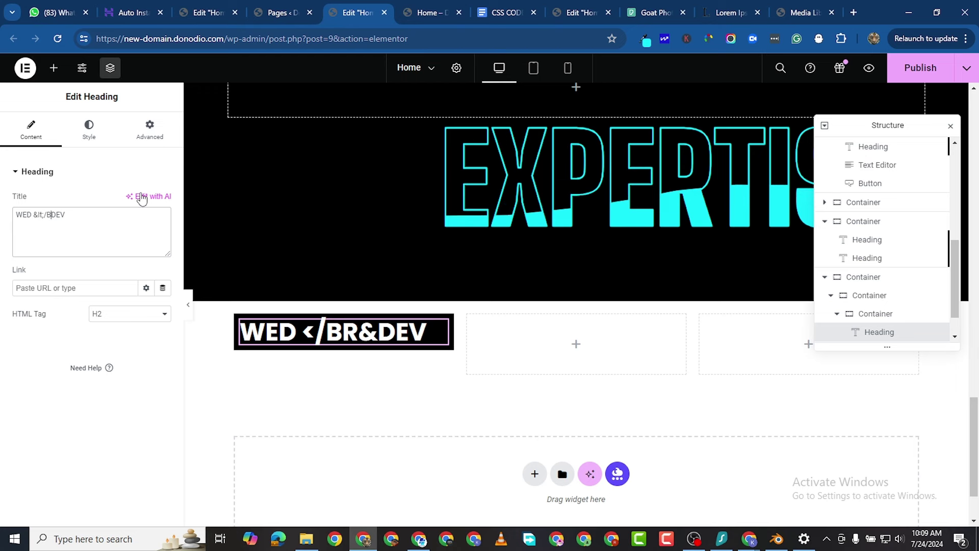
key(BackSpace)
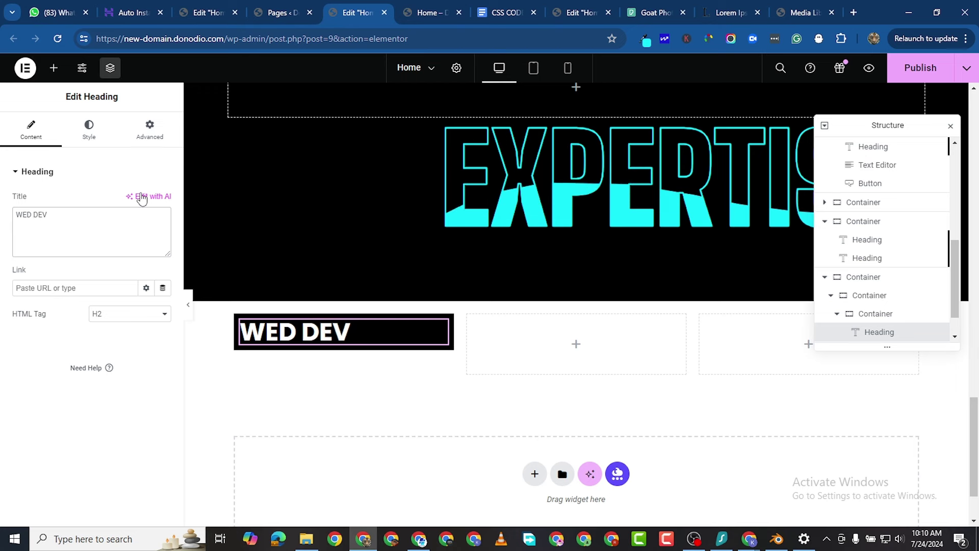
text(</BR)
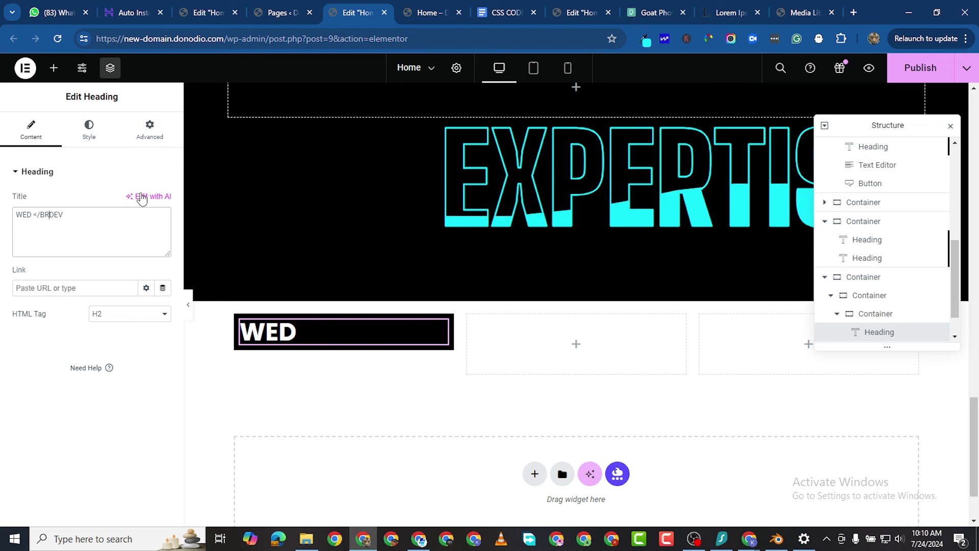
text(>)
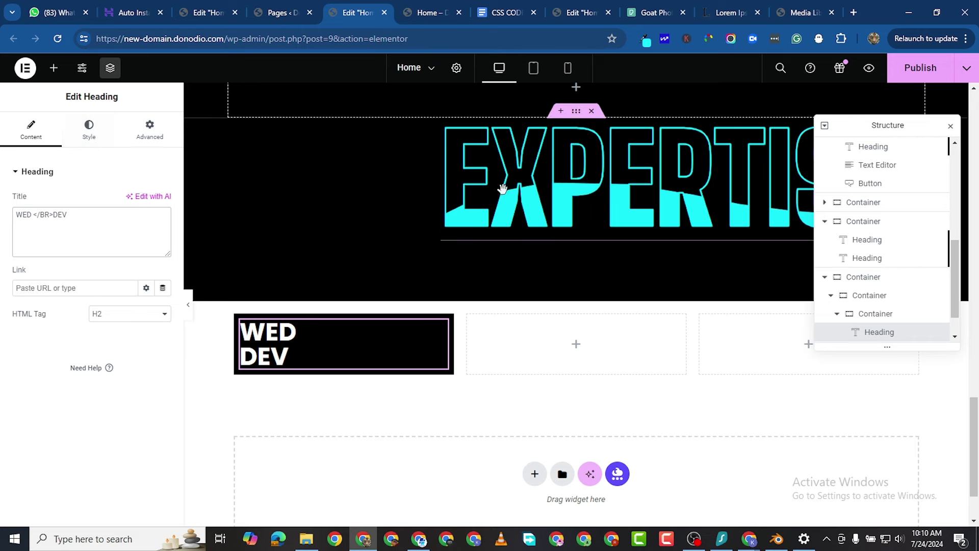
Change the font family of the ECOM WEBSITE heading in the Past Works section to Poppins.
scroll(502, 189, up, 20)
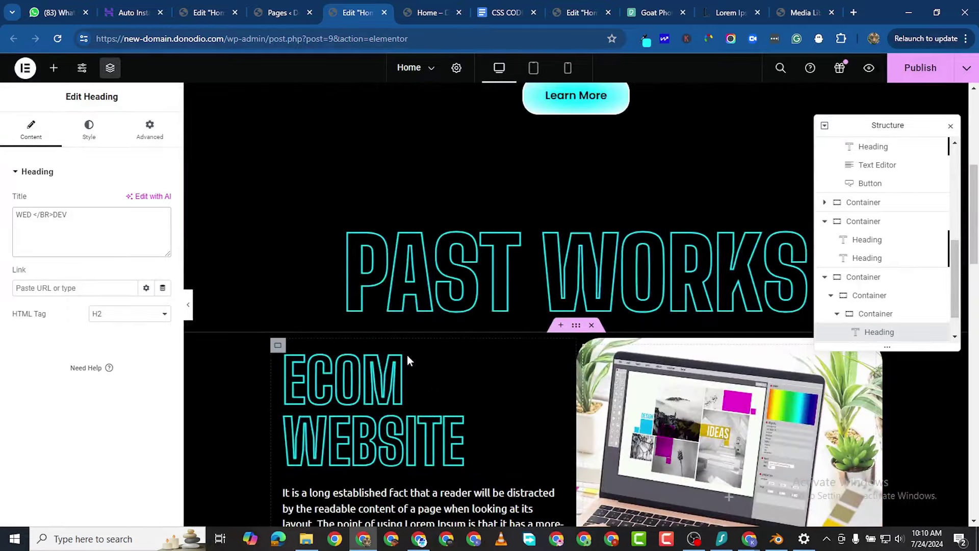
scroll(418, 391, down, 4)
scroll(537, 323, up, 2)
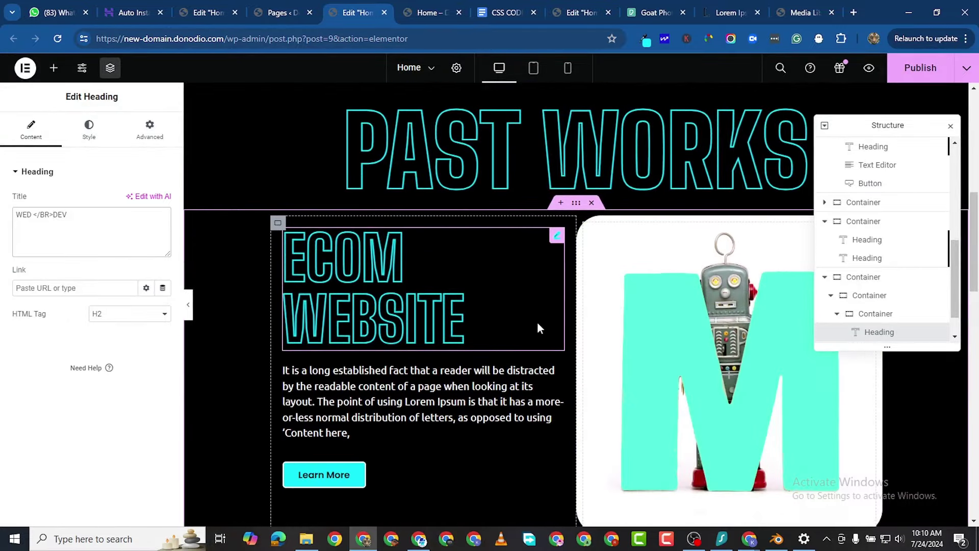
click(444, 268)
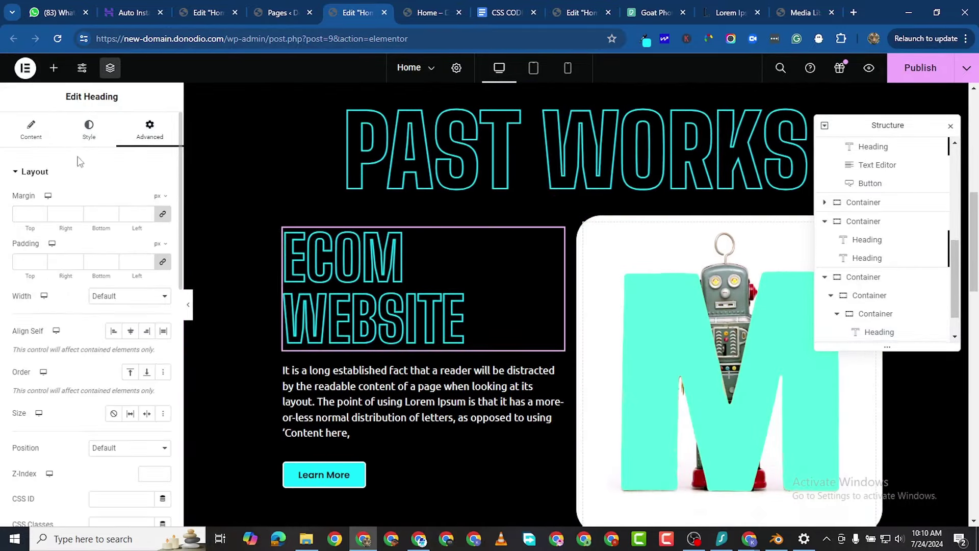
click(87, 131)
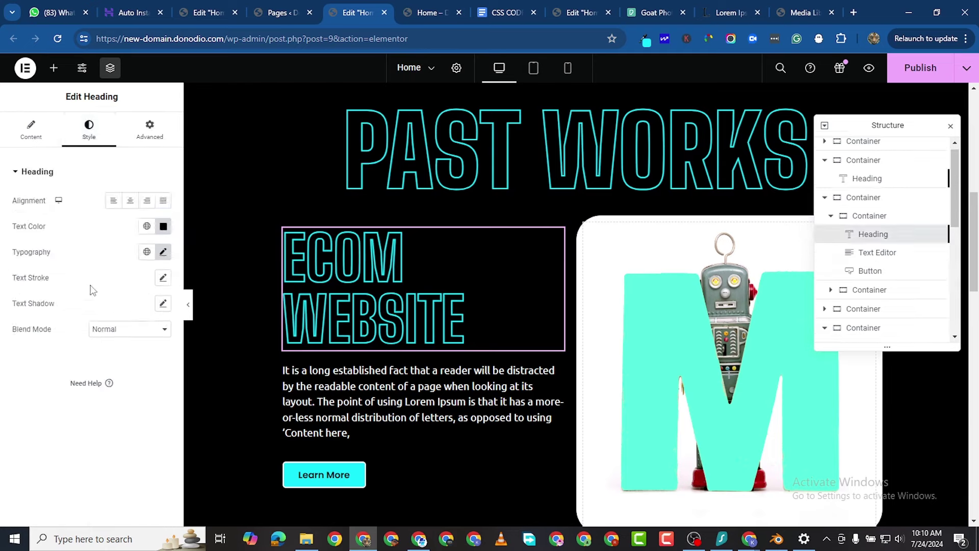
click(164, 252)
click(124, 310)
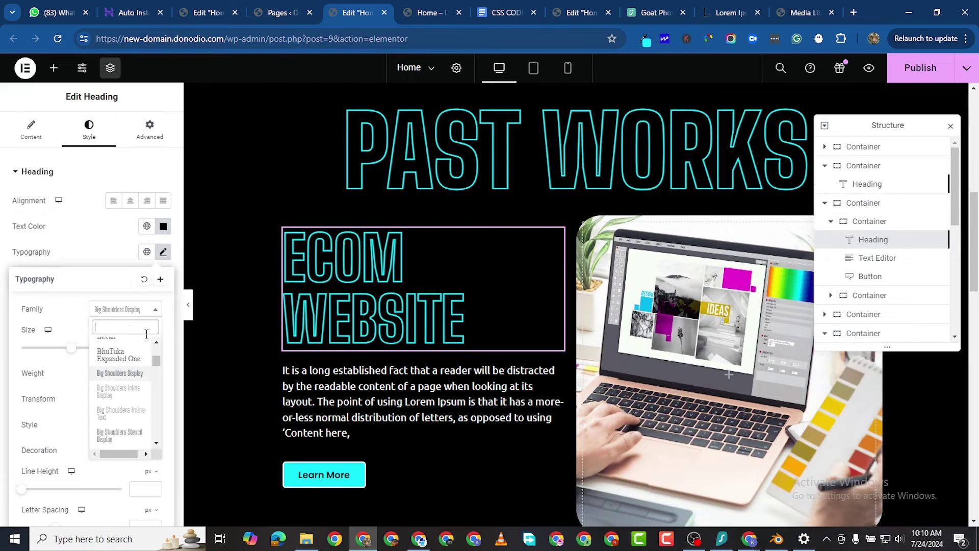
text(POPP)
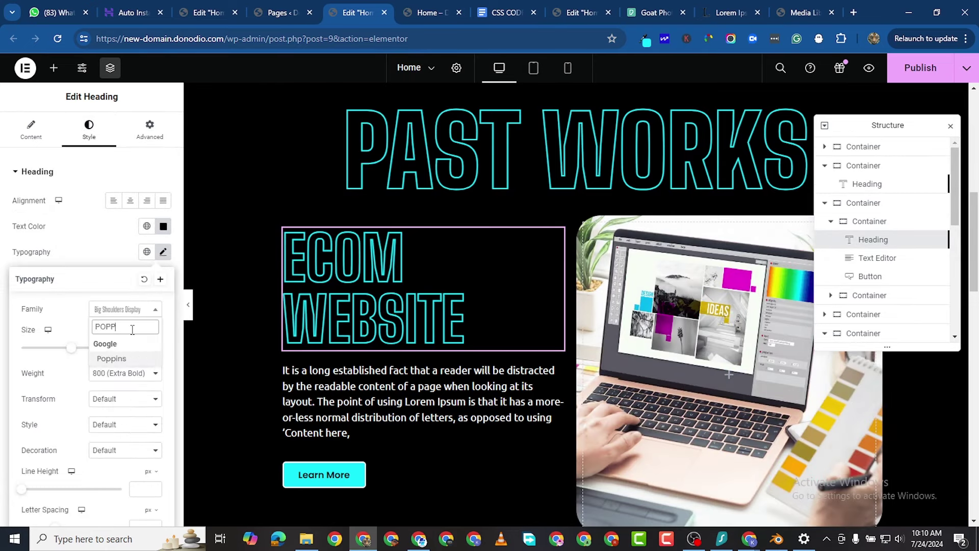
click(131, 361)
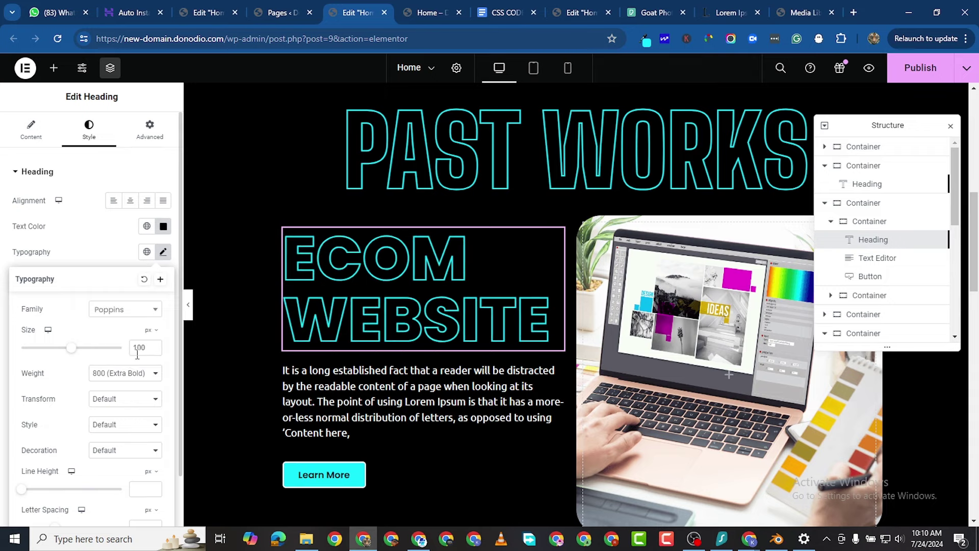
Reduce the ECOM WEBSITE heading's font size to 93 px.
scroll(448, 454, down, 2)
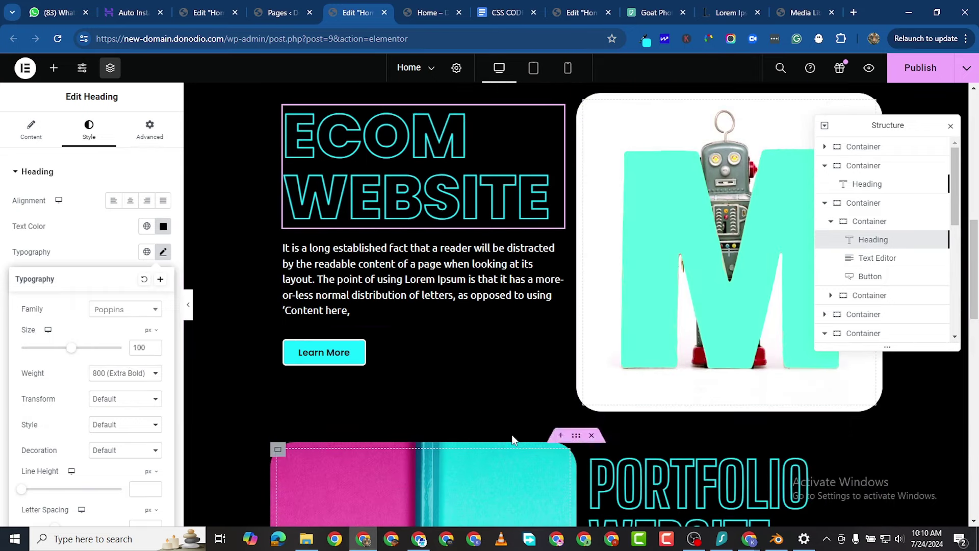
click(154, 350)
click(153, 351)
click(154, 350)
click(154, 350)
click(153, 351)
click(154, 350)
click(154, 350)
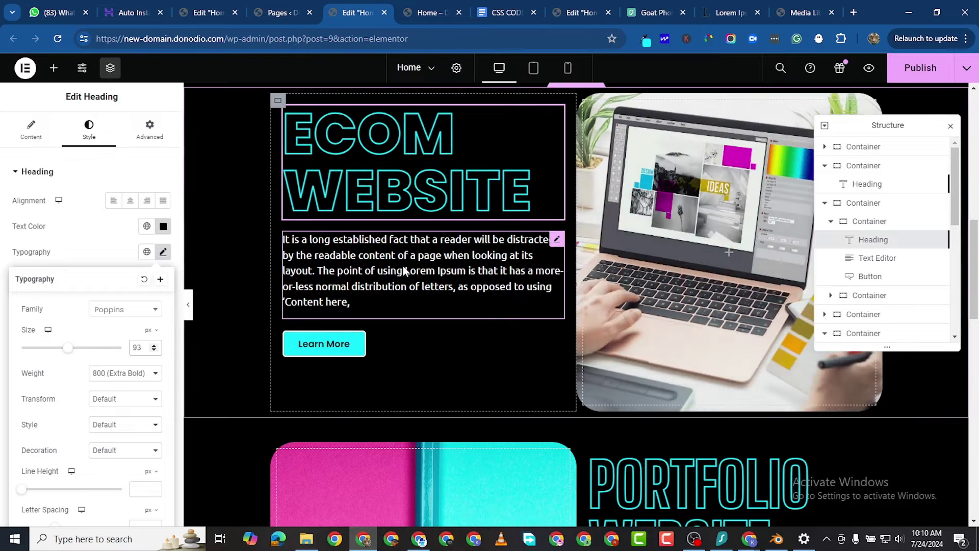
Compare the ECOM WEBSITE heading with the rest of the page, set its font size to 90 px and preview the page.
scroll(404, 276, down, 5)
scroll(404, 284, up, 6)
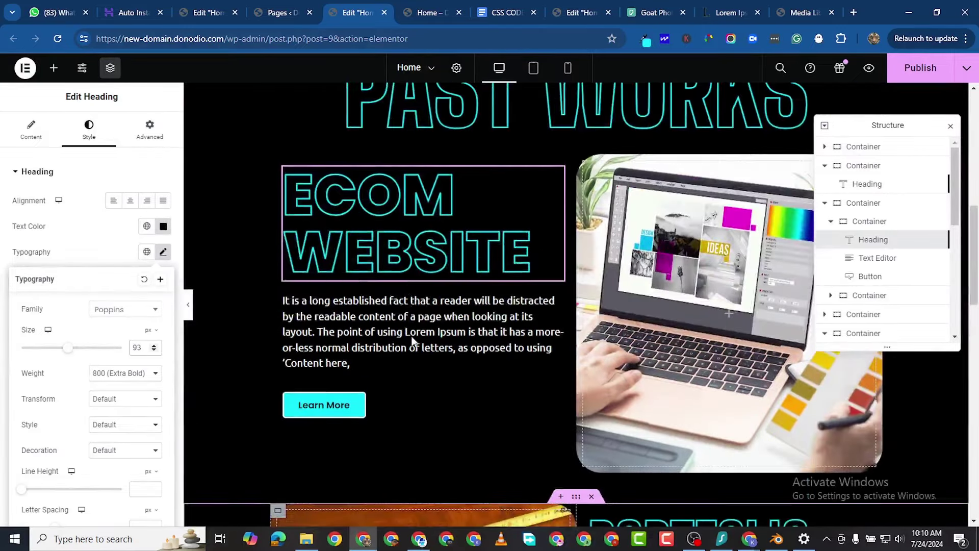
scroll(398, 372, up, 3)
scroll(482, 327, up, 5)
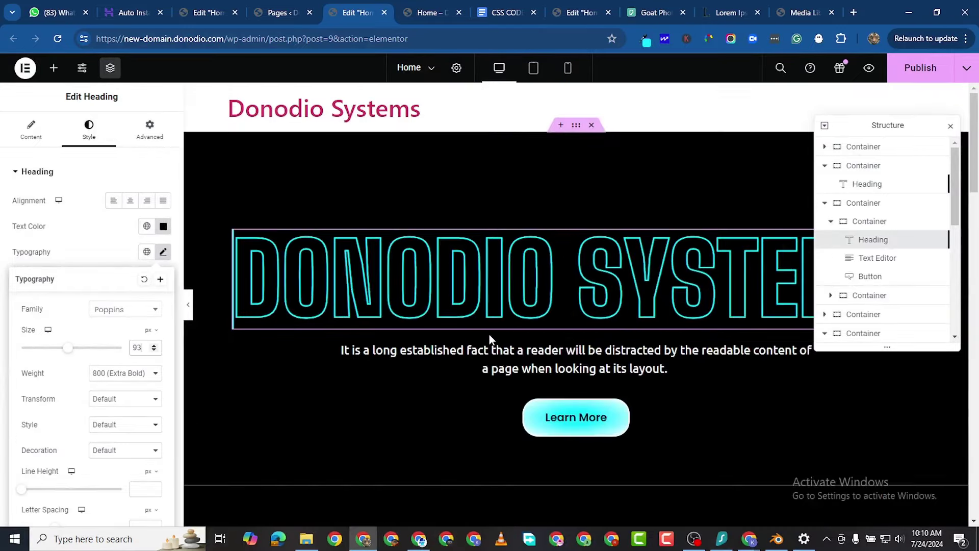
scroll(488, 334, down, 5)
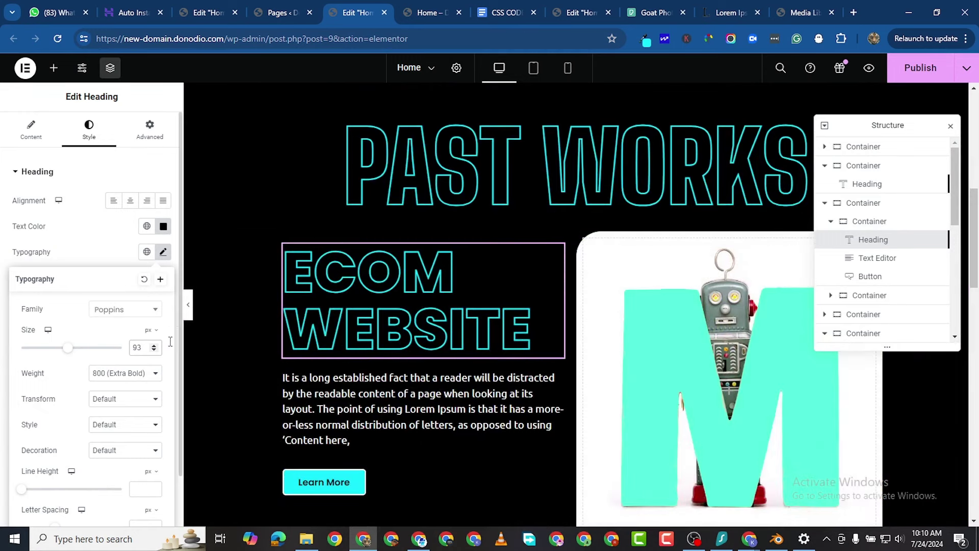
scroll(357, 382, down, 2)
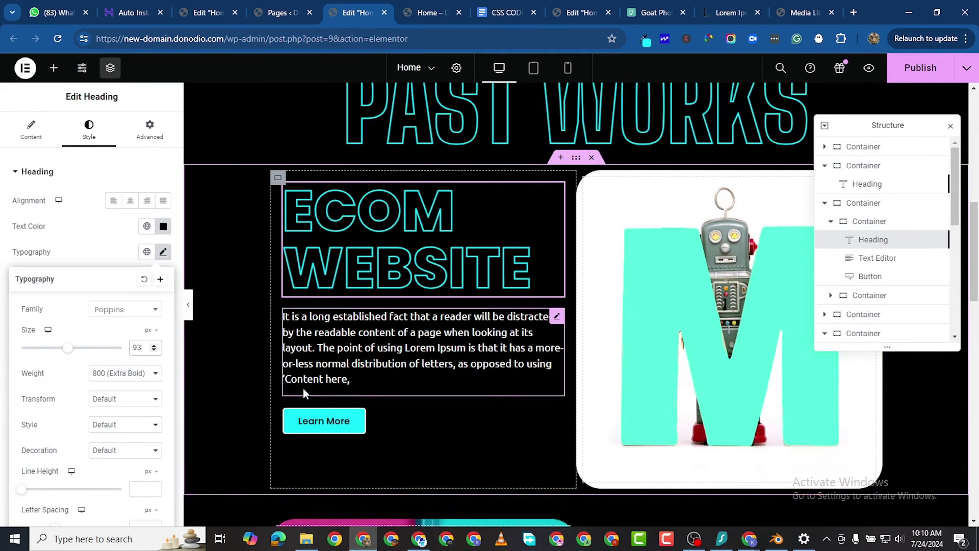
click(155, 351)
click(154, 351)
click(155, 351)
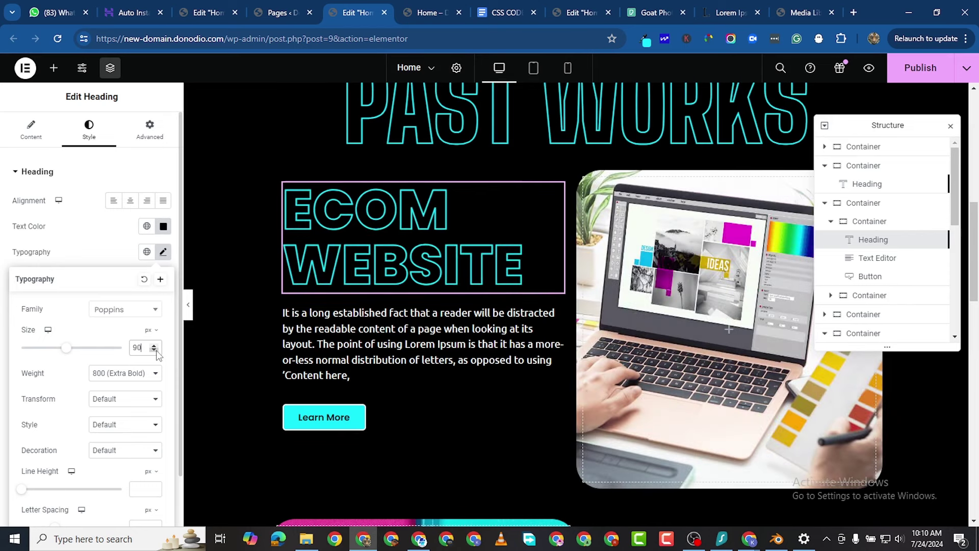
click(155, 351)
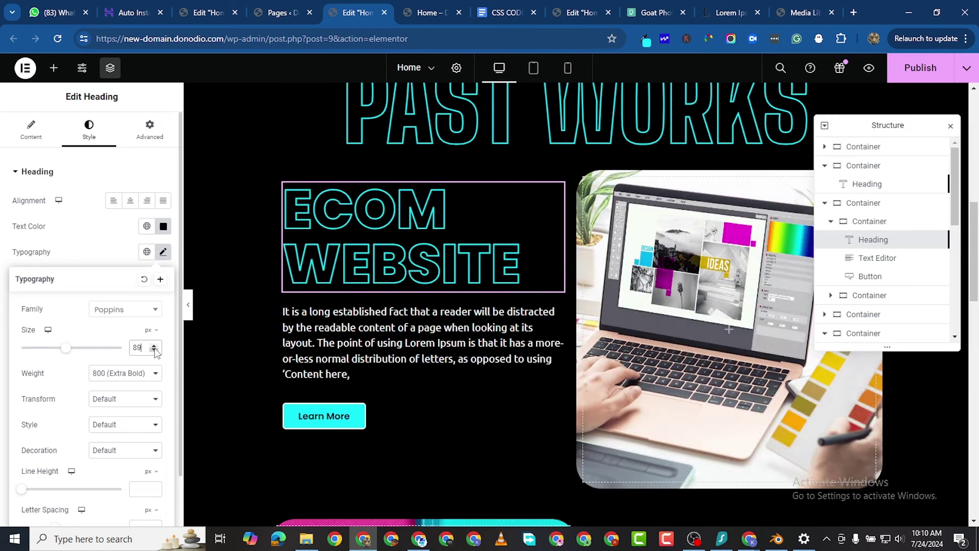
click(189, 307)
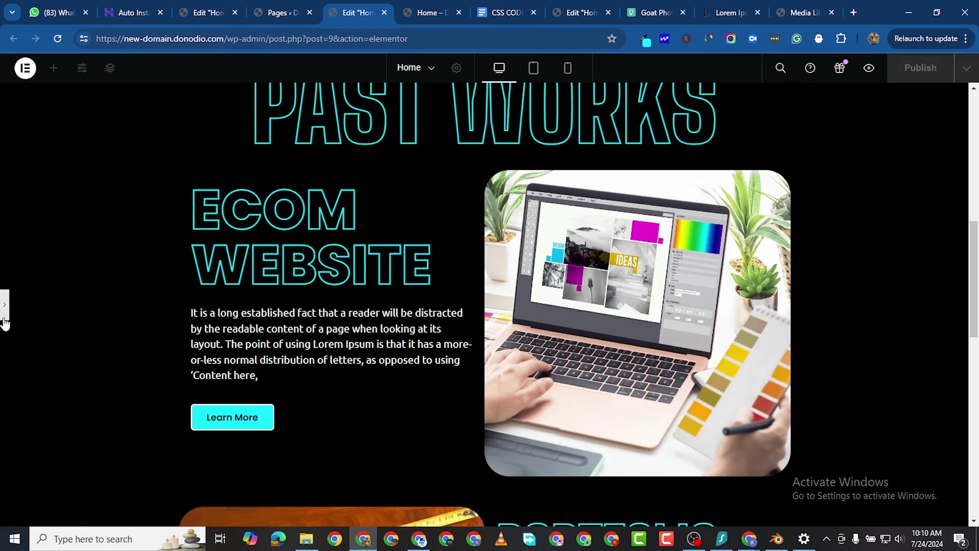
click(3, 304)
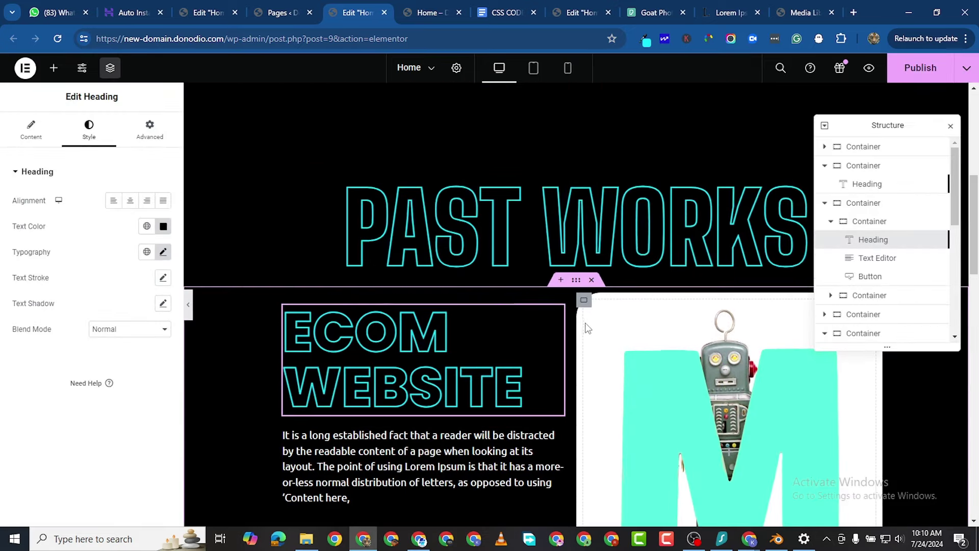
Set the font size of the PORTFOLIO WEBSITE heading to 90 px.
scroll(546, 314, down, 7)
scroll(741, 370, up, 2)
click(863, 417)
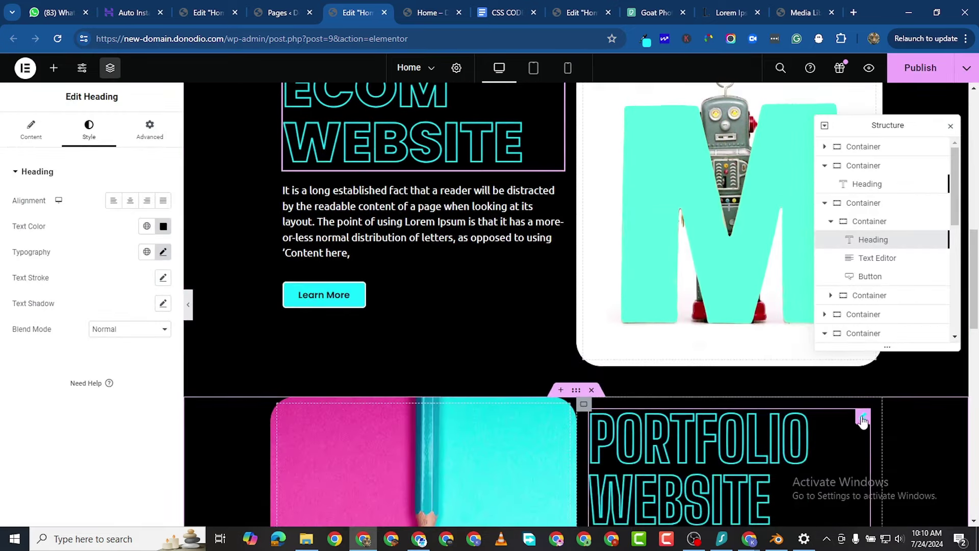
click(163, 252)
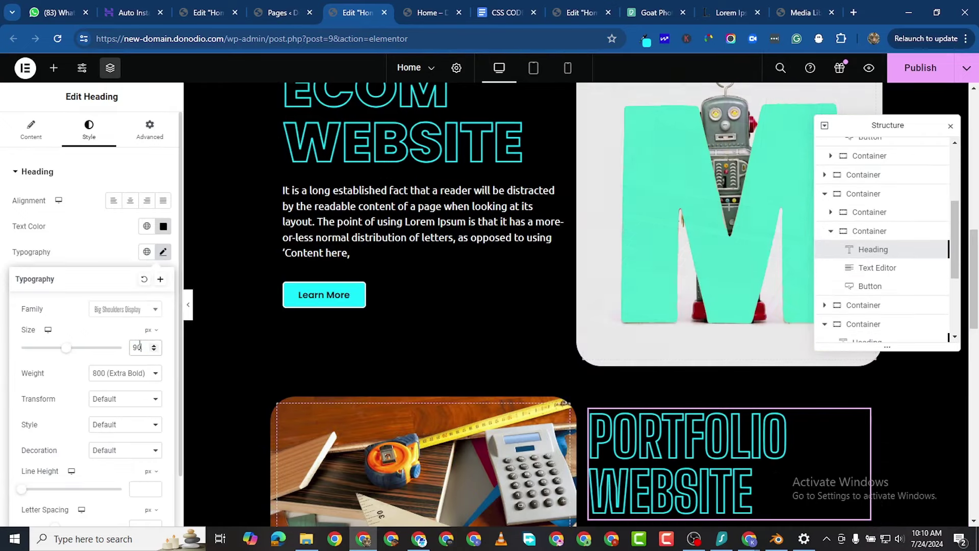
text(90)
Change the PORTFOLIO WEBSITE heading's font family to Poppins.
click(144, 312)
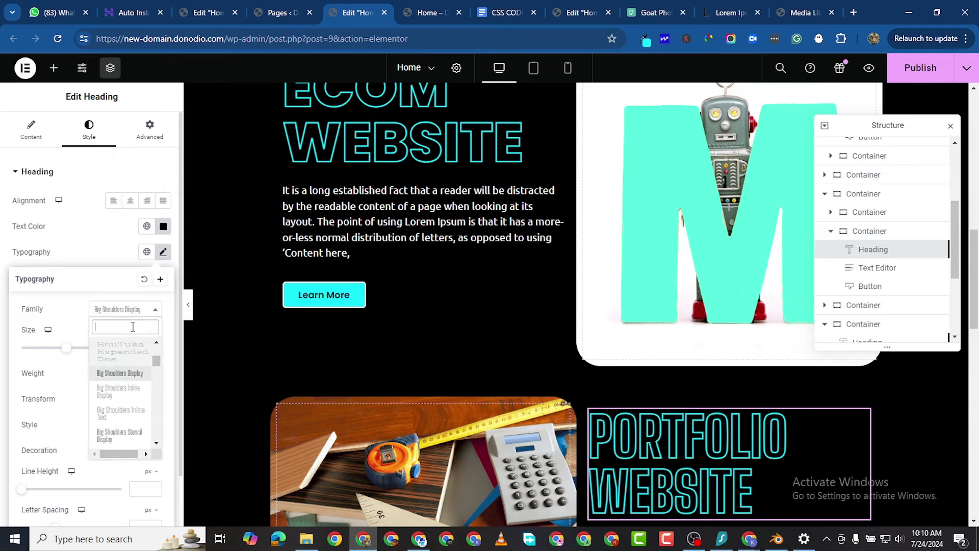
text(Pl)
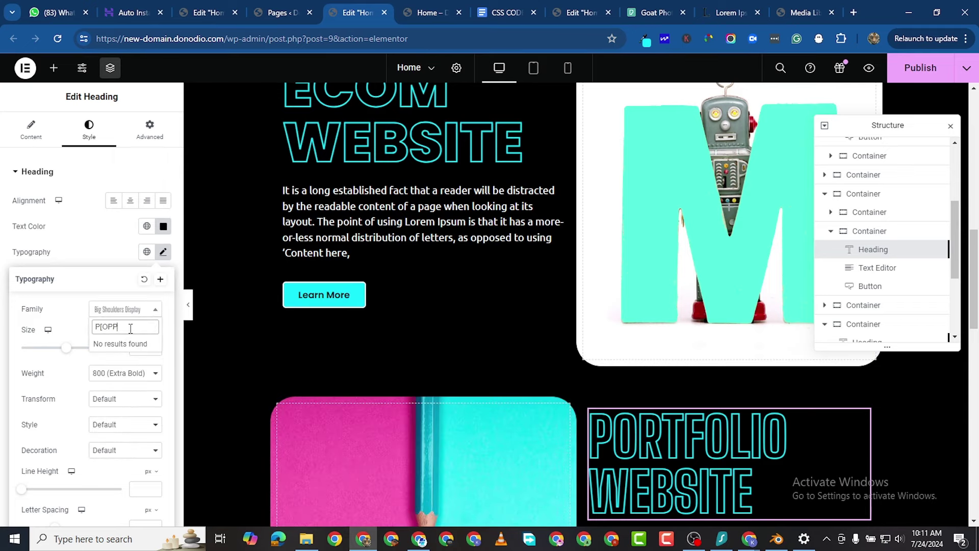
key(BackSpace)
key(BackSpace)
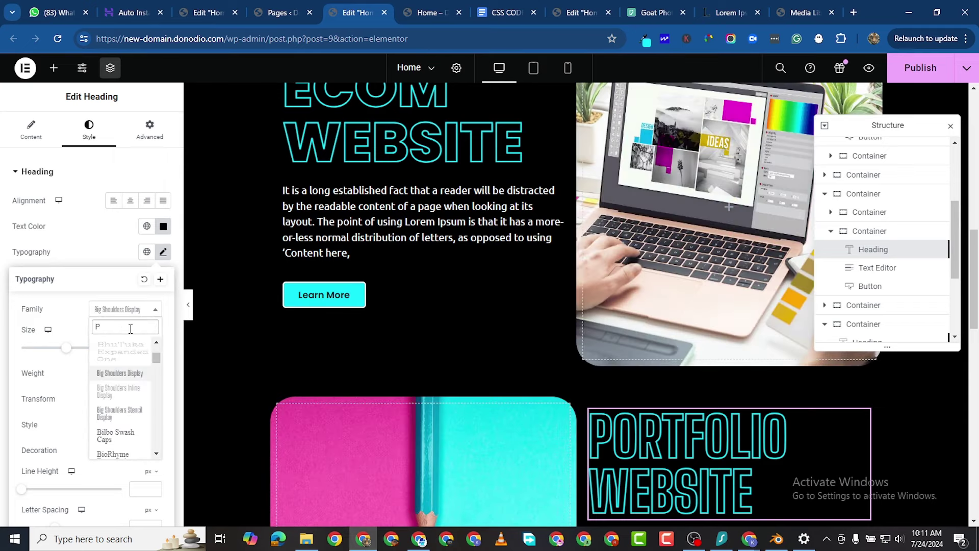
text(OPP)
click(127, 359)
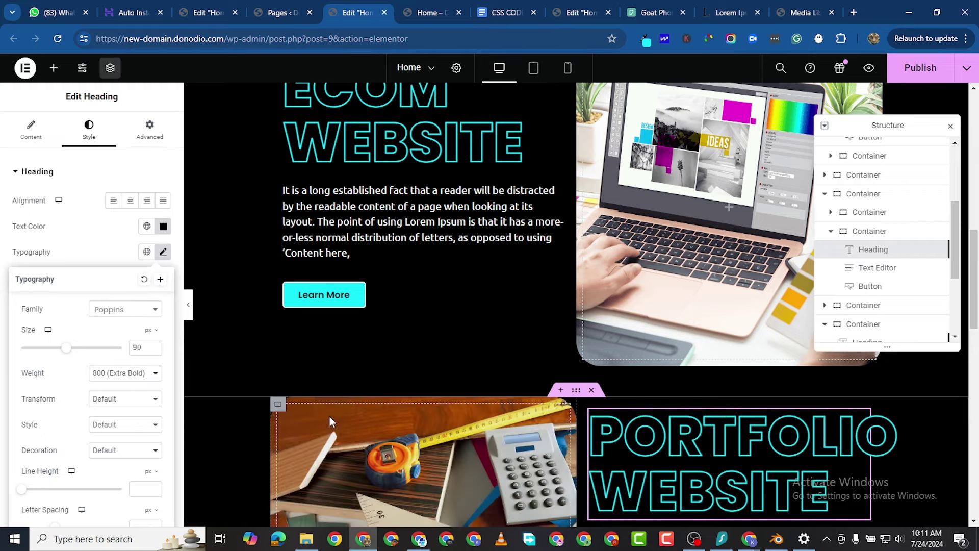
Compare the ECOM WEBSITE and PORTFOLIO WEBSITE headings across the Past Works section with the editing panel hidden.
scroll(745, 418, down, 1)
scroll(745, 418, down, 3)
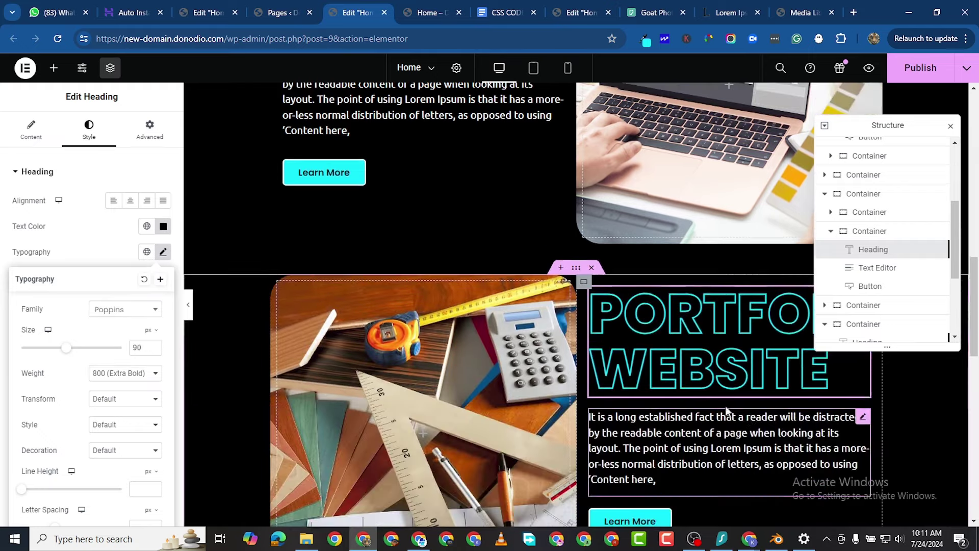
scroll(485, 404, up, 6)
scroll(367, 432, down, 1)
scroll(367, 432, down, 2)
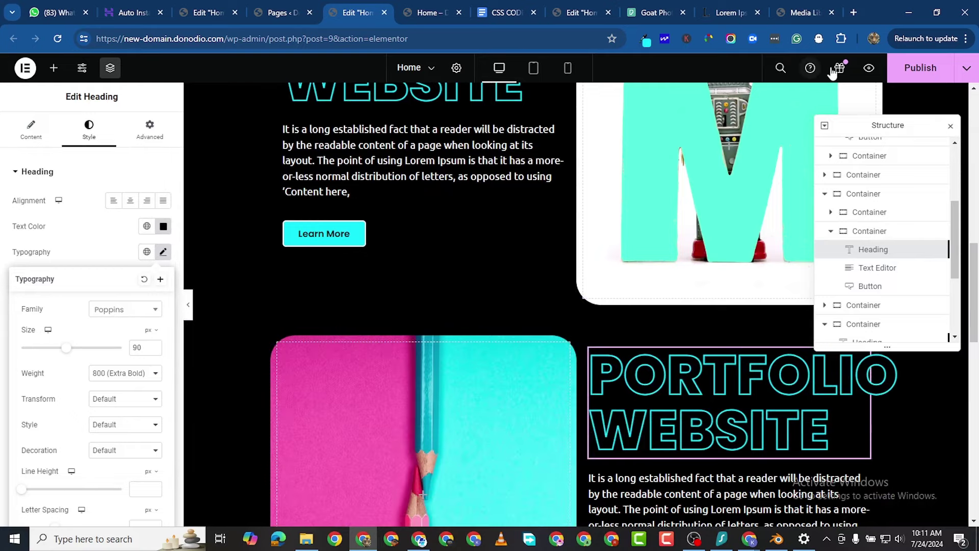
click(200, 306)
click(188, 306)
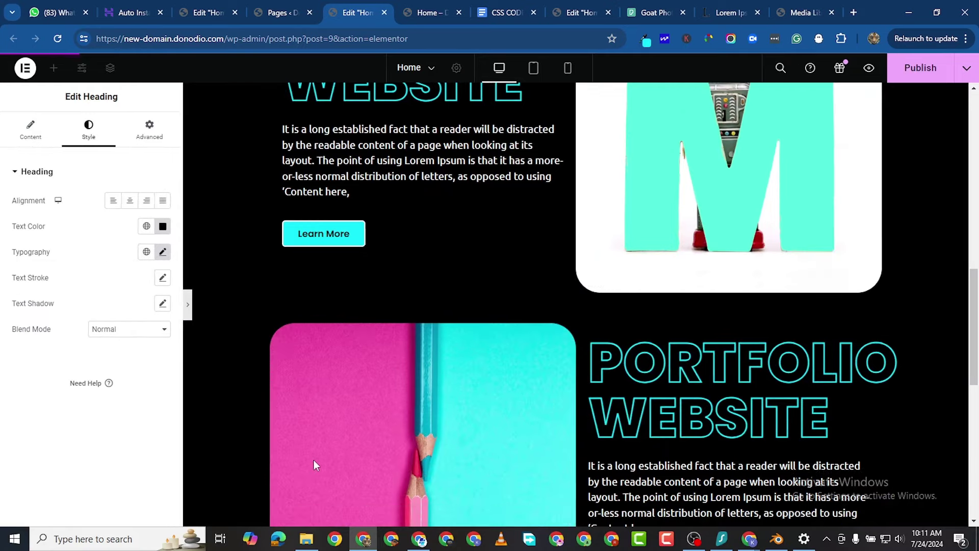
scroll(453, 307, down, 3)
scroll(453, 309, up, 5)
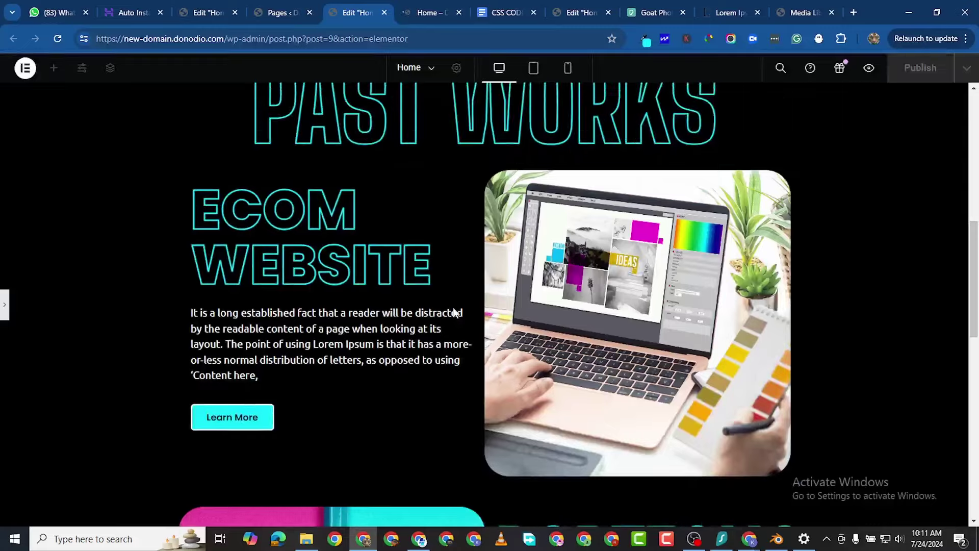
scroll(384, 372, down, 6)
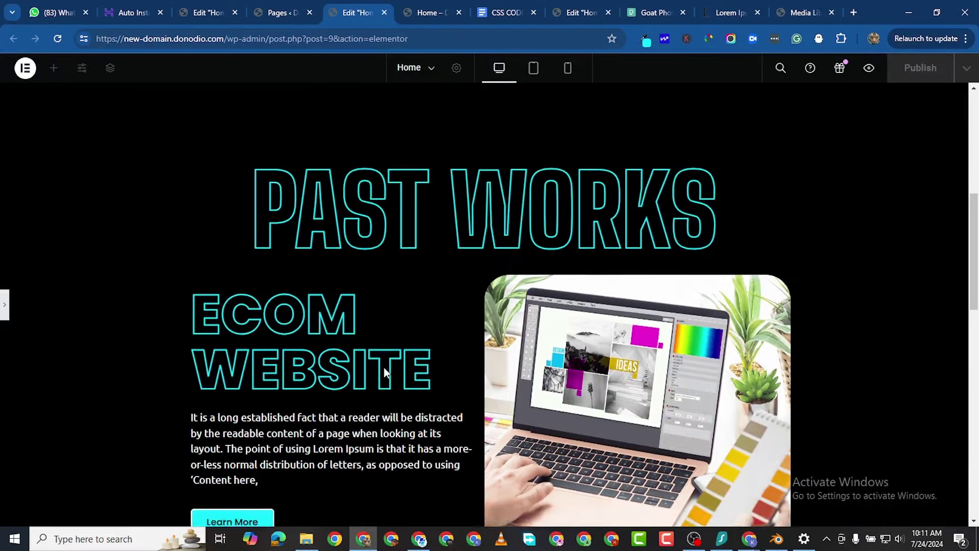
scroll(556, 343, up, 3)
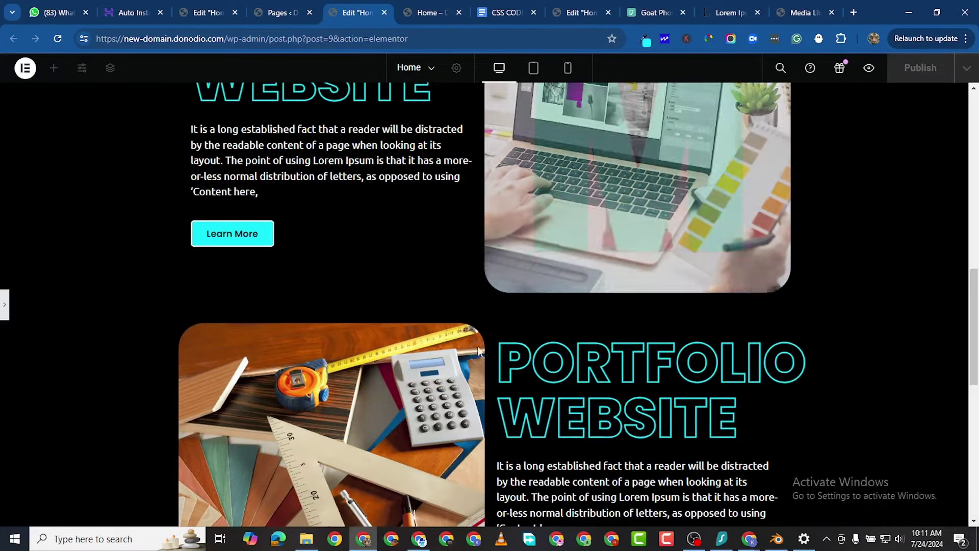
scroll(168, 316, down, 3)
scroll(163, 280, up, 1)
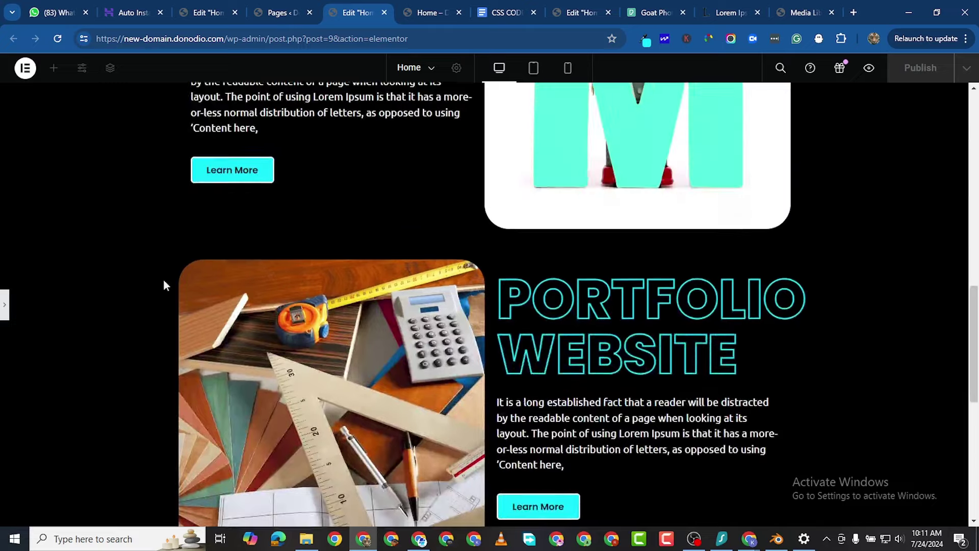
click(530, 306)
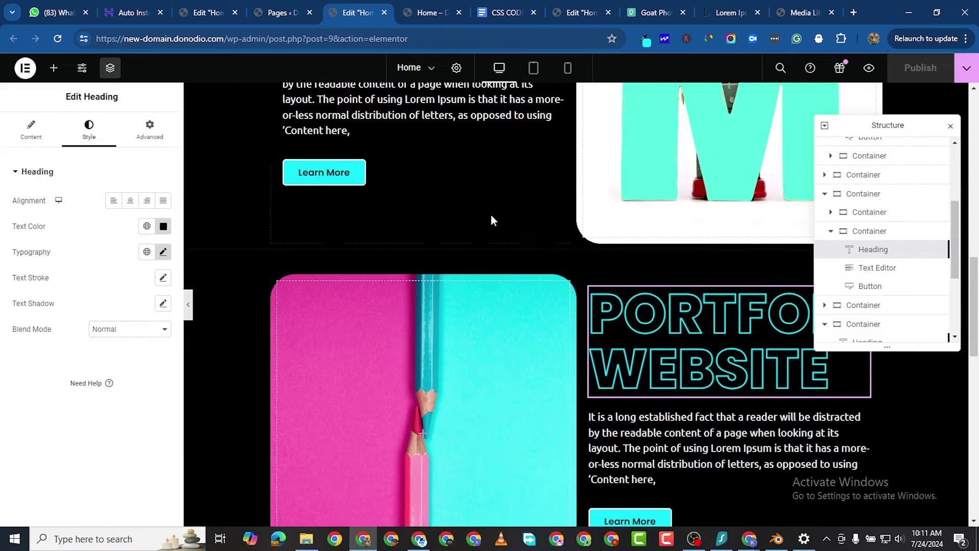
Set the font size of the ECOM WEBSITE heading to 85 px.
scroll(505, 173, up, 3)
scroll(535, 107, up, 3)
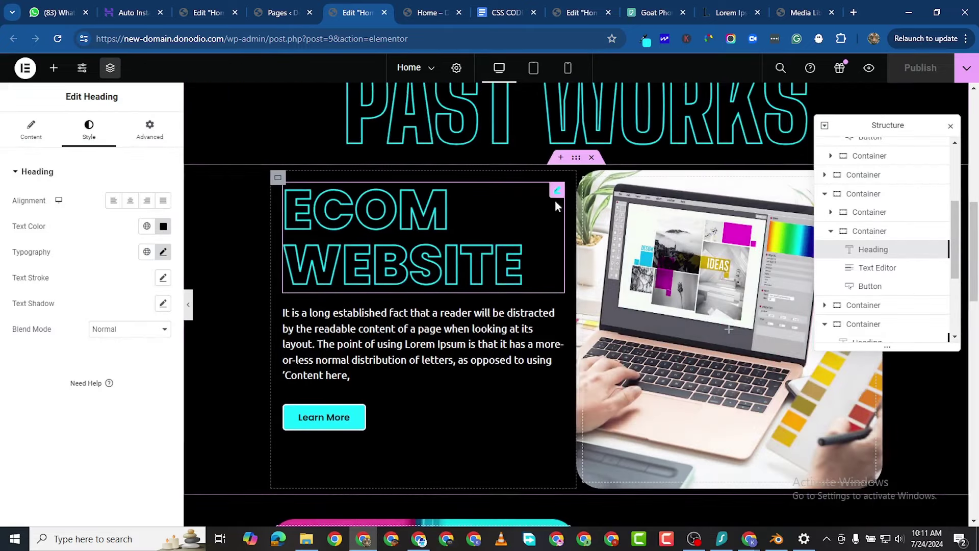
click(163, 252)
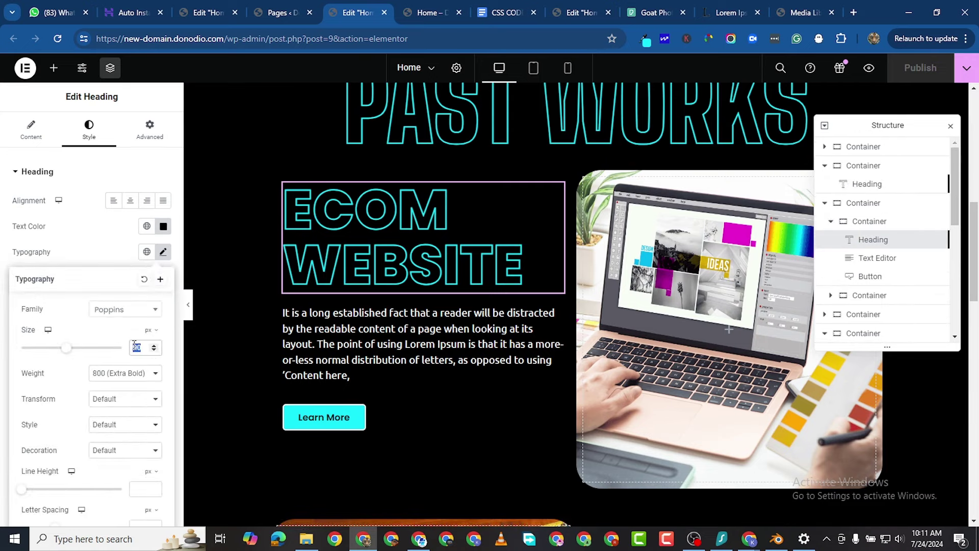
text(85)
Set the font size of the PORTFOLIO WEBSITE heading to 85 px and publish the page.
scroll(657, 446, down, 5)
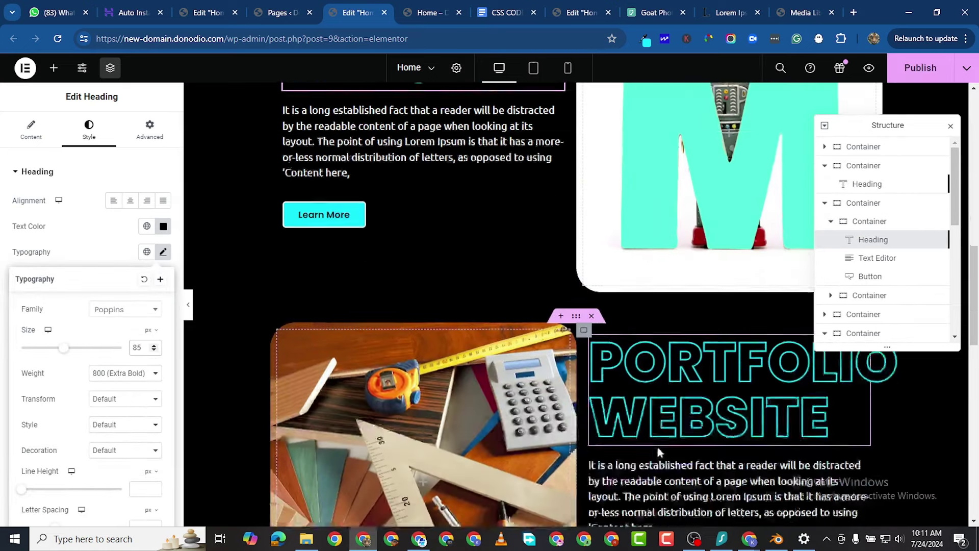
click(162, 252)
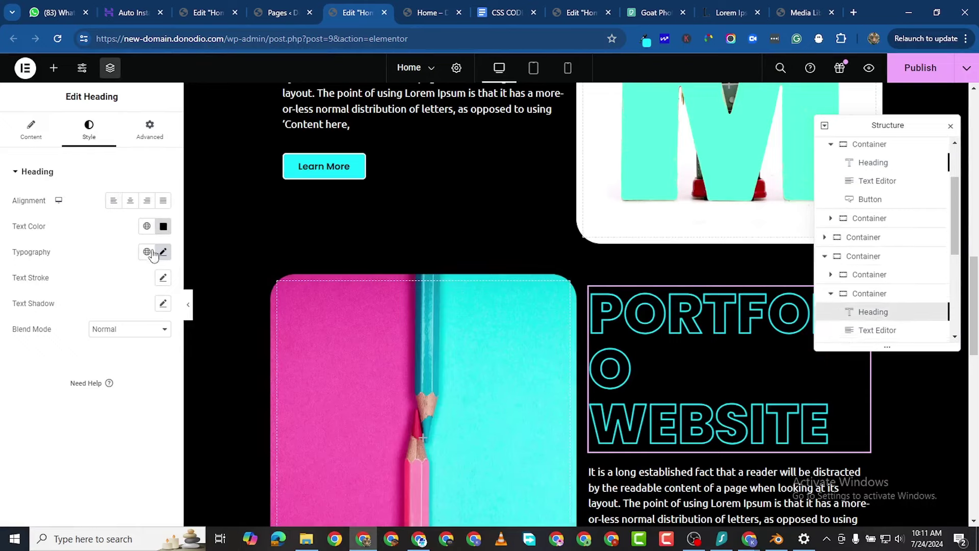
click(162, 252)
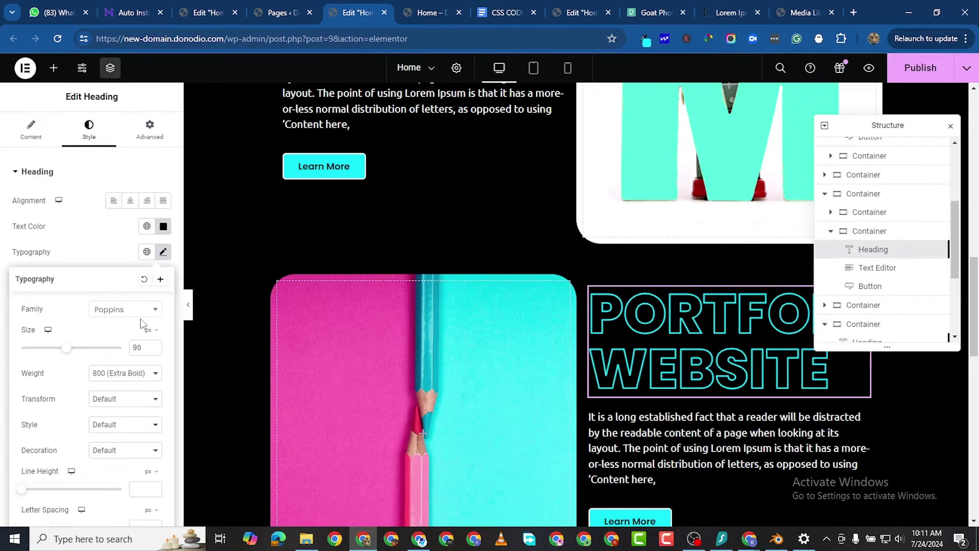
click(153, 351)
click(153, 351)
click(153, 351)
click(153, 351)
click(153, 351)
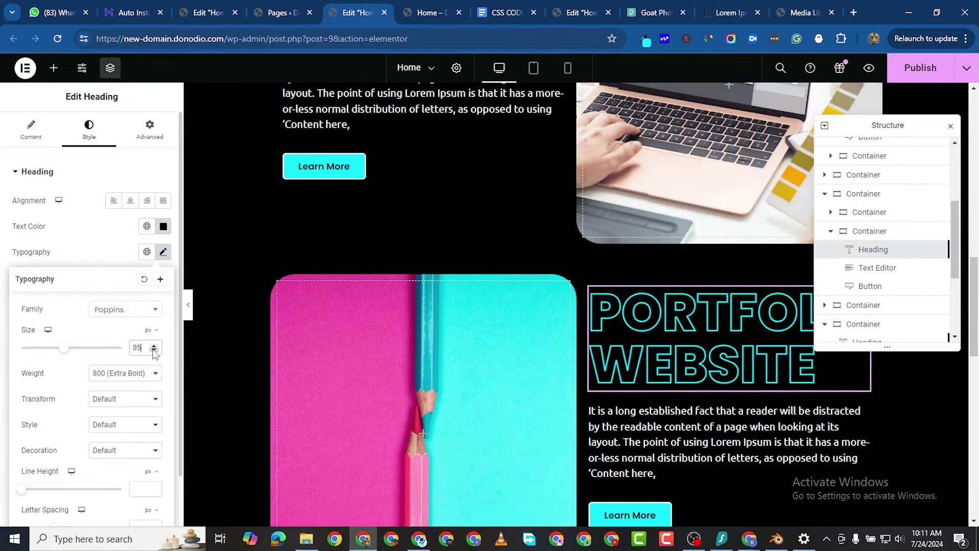
scroll(587, 357, down, 3)
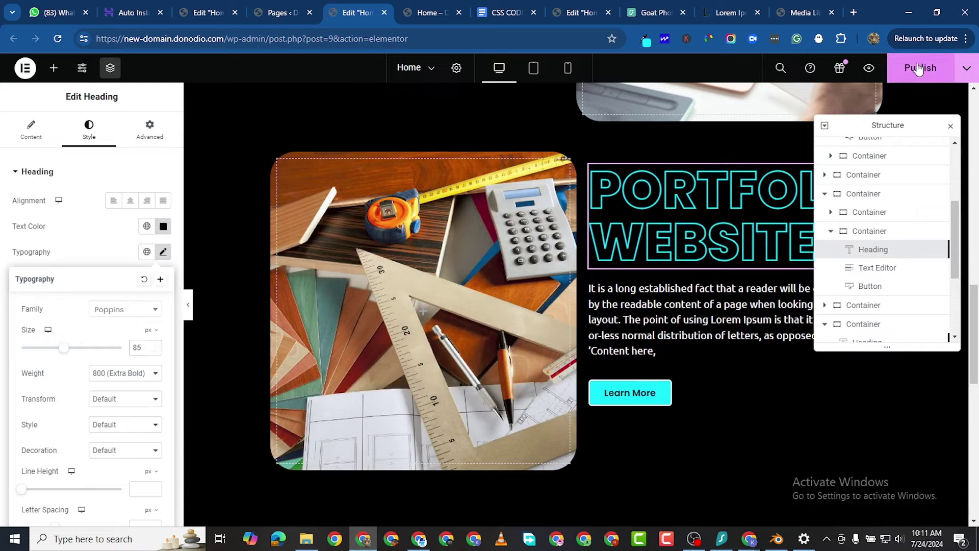
click(918, 68)
Centre the WED DEV heading in the first card below EXPERTISE and set its font size to 70 px.
scroll(544, 350, down, 4)
scroll(544, 350, down, 6)
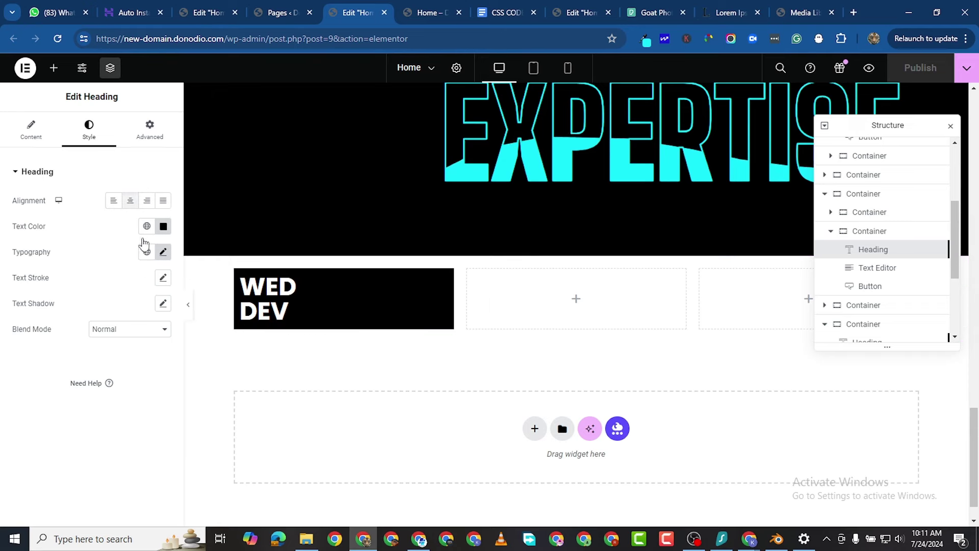
key(ctrl+z)
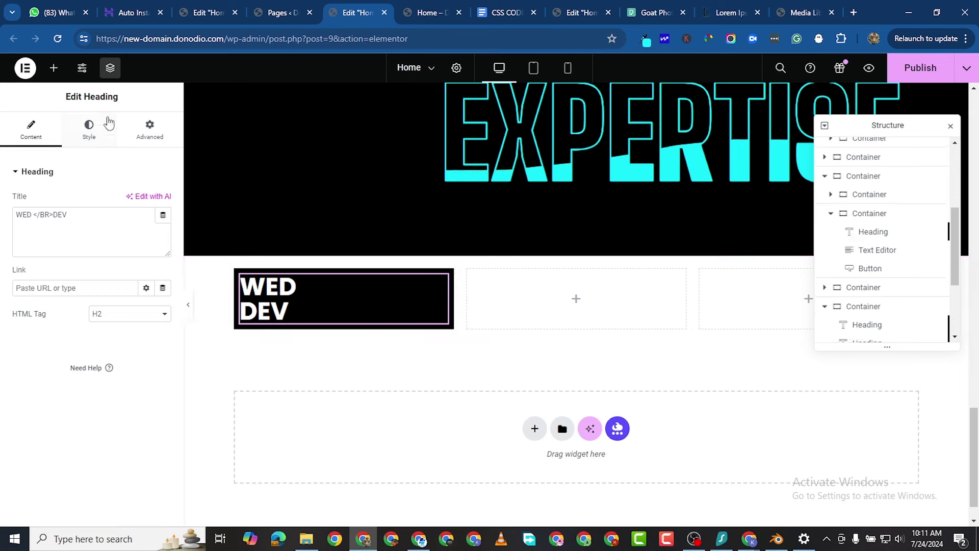
click(107, 125)
click(128, 203)
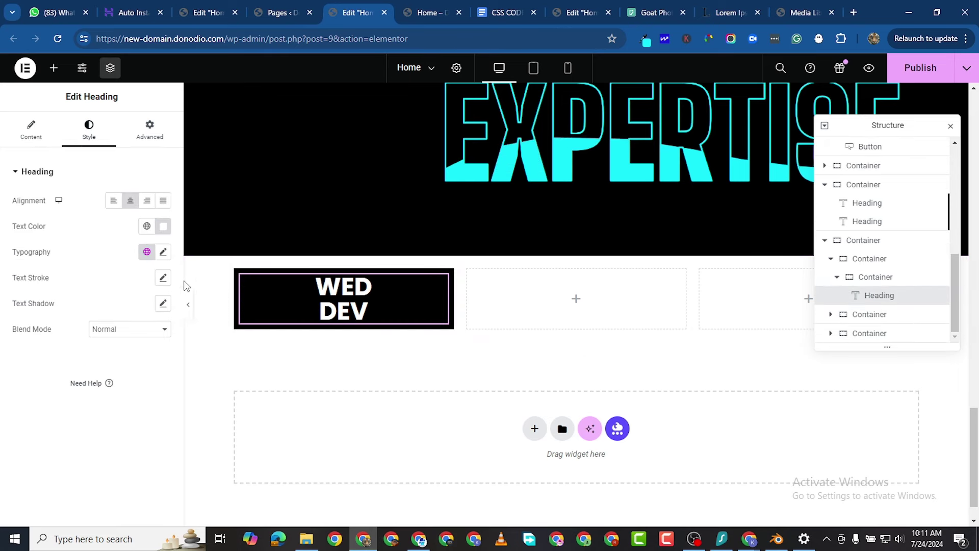
click(163, 254)
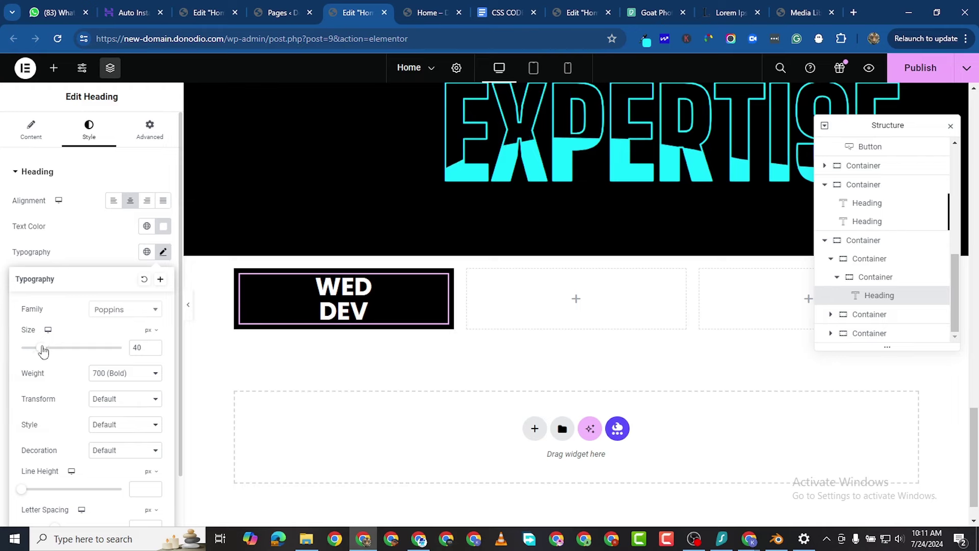
drag(43, 351, 59, 352)
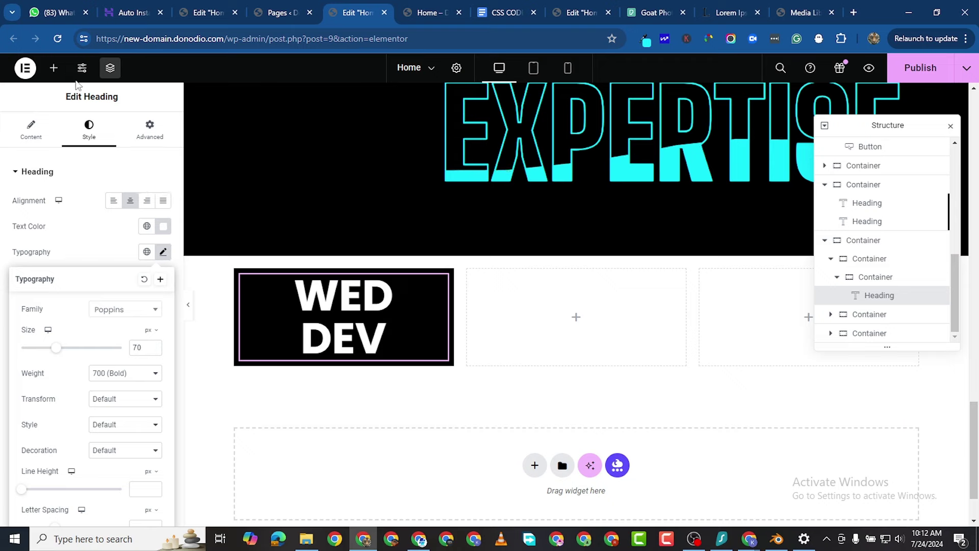
Add a text editor below the WED DEV heading and copy the "Why do we use it?" passage through "readable English." from lipsum.com.
click(54, 68)
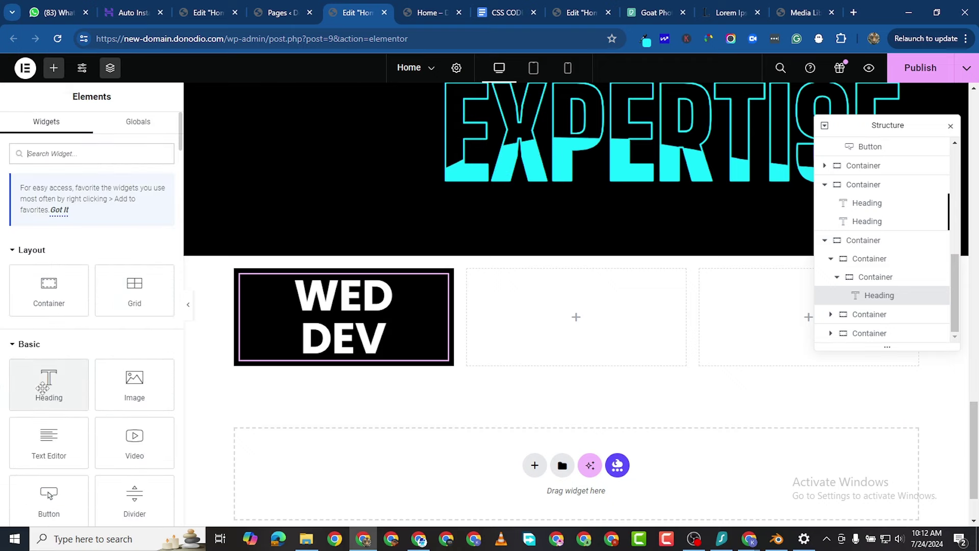
drag(49, 443, 404, 442)
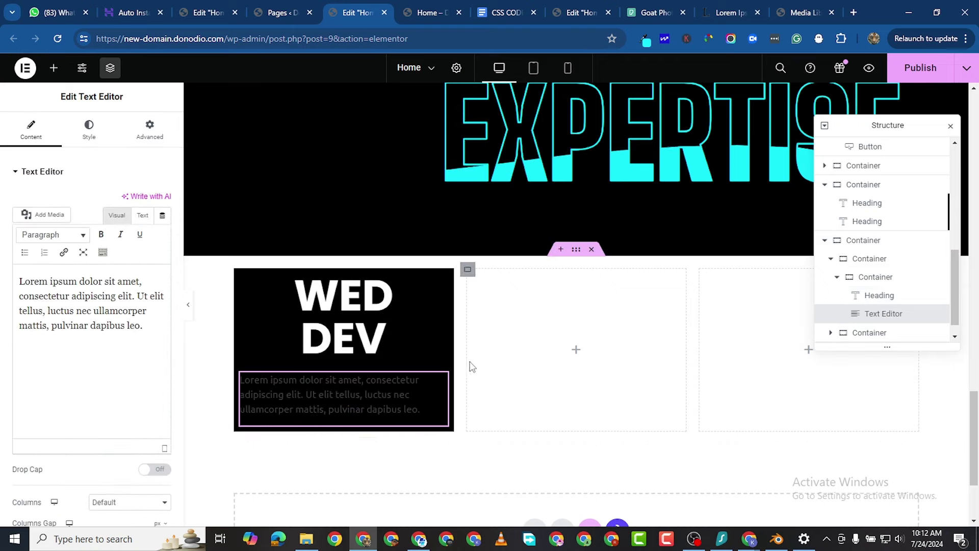
click(726, 12)
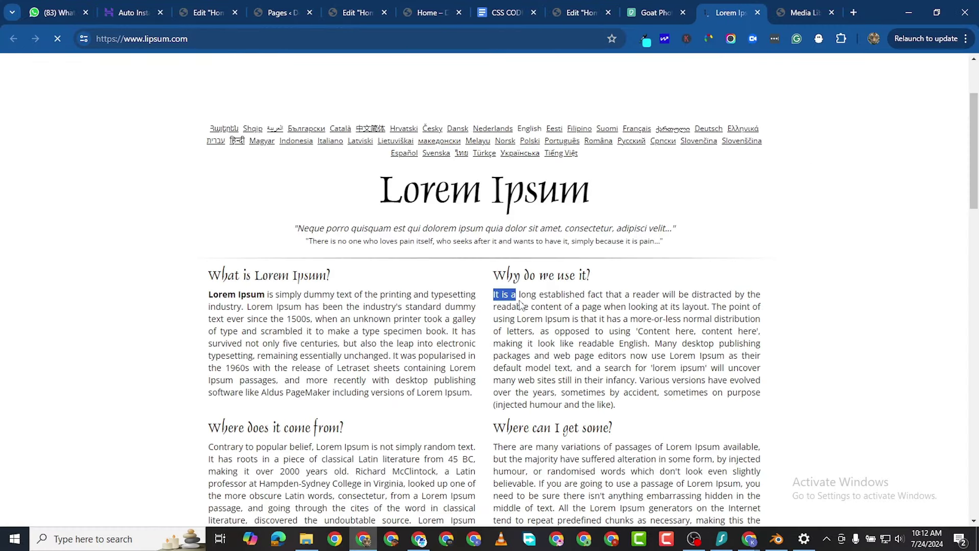
drag(521, 305, 648, 329)
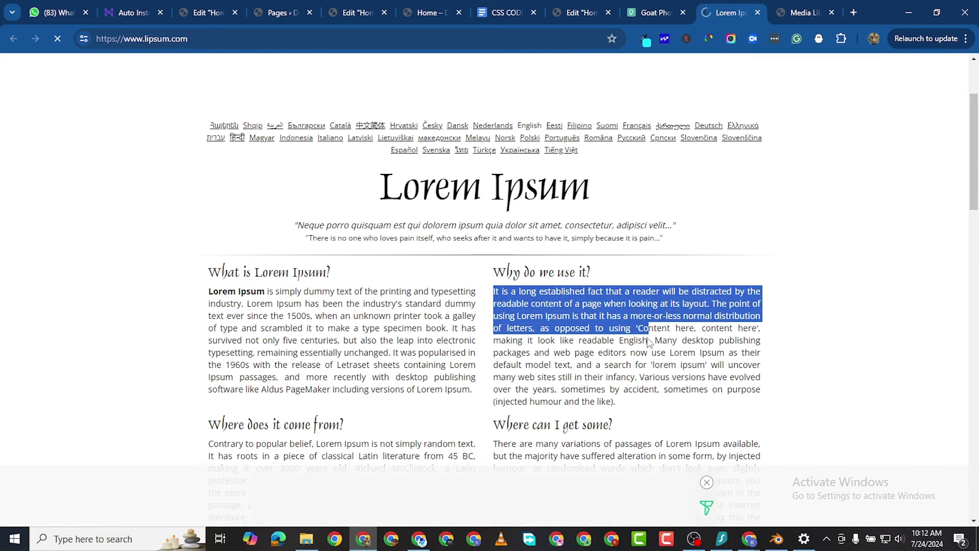
drag(650, 348, 644, 343)
key(ctrl+c)
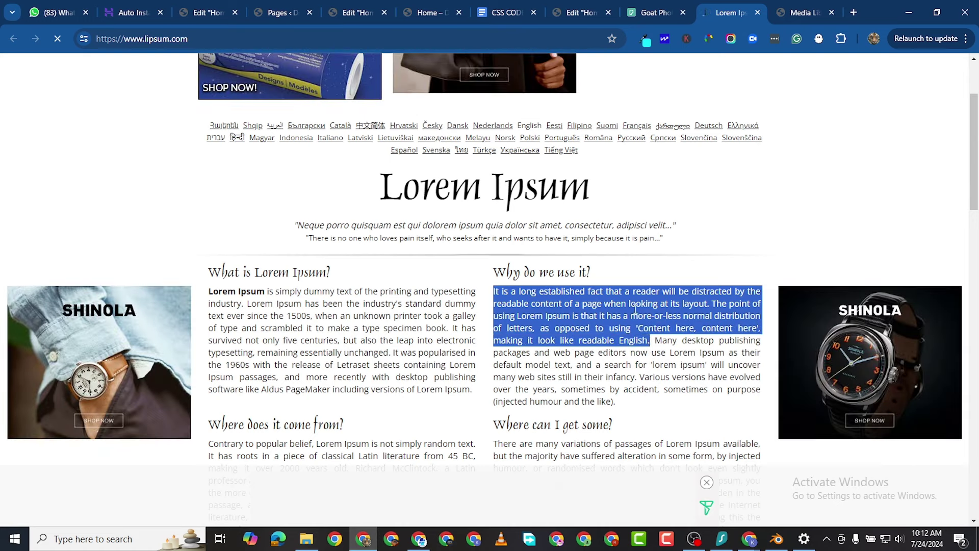
right_click(668, 298)
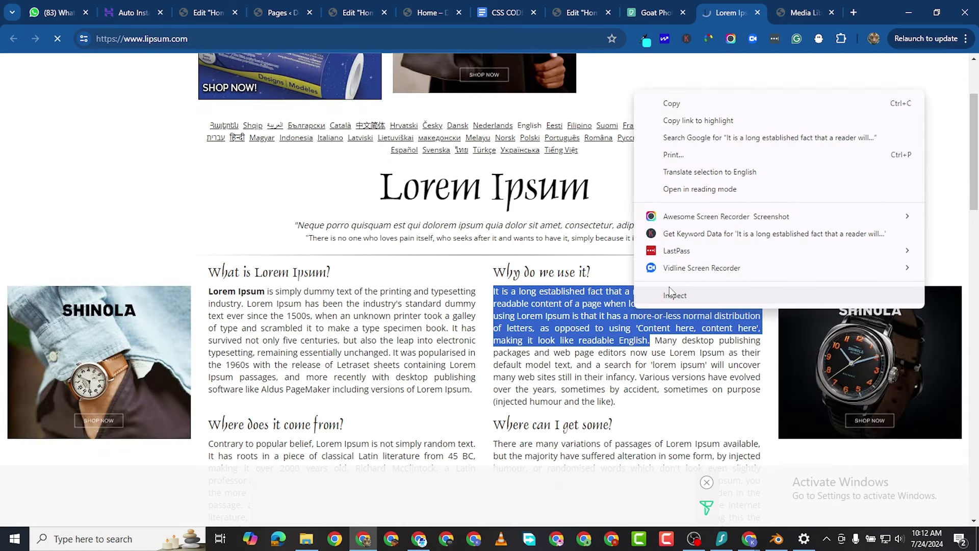
click(683, 105)
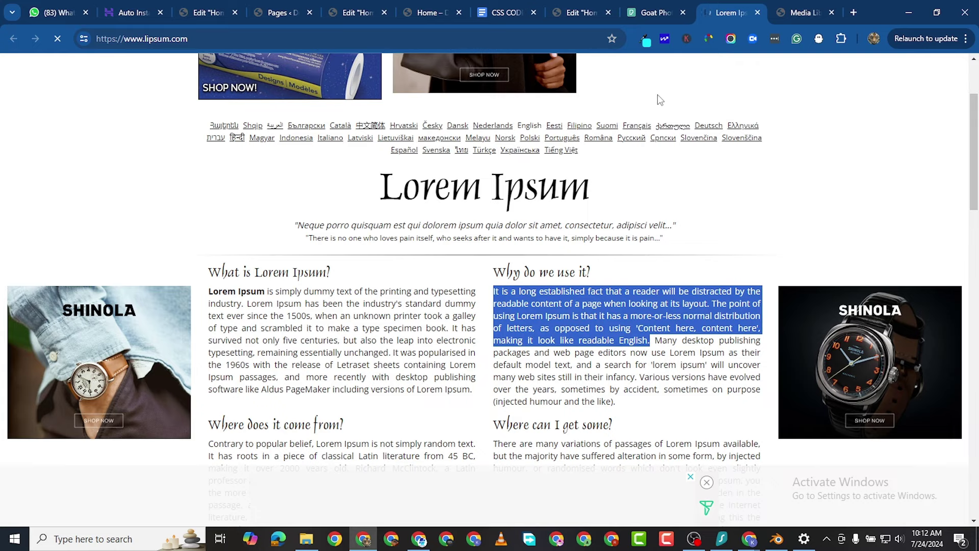
Back in the Elementor page, replace the WED DEV card's placeholder paragraph with the copied Lorem Ipsum passage.
click(208, 12)
click(265, 12)
click(335, 12)
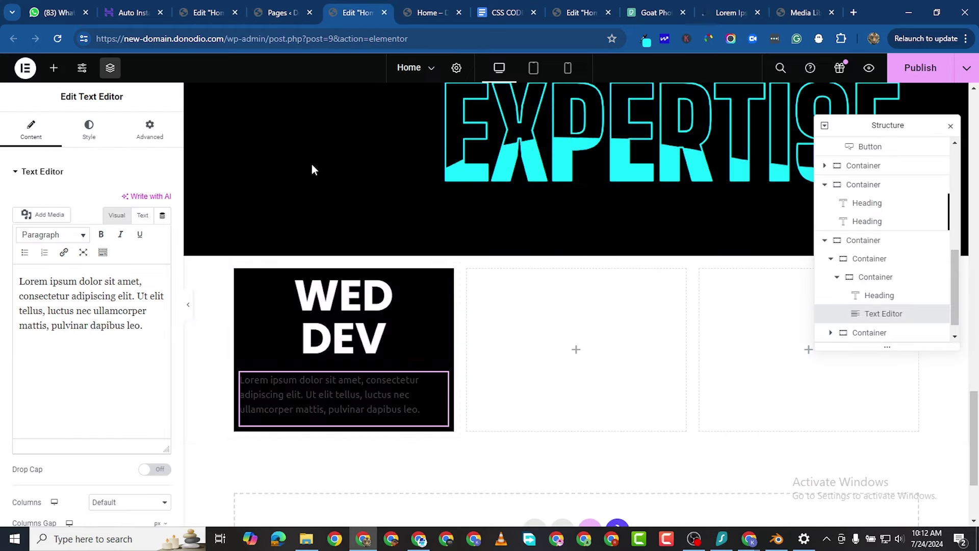
click(75, 310)
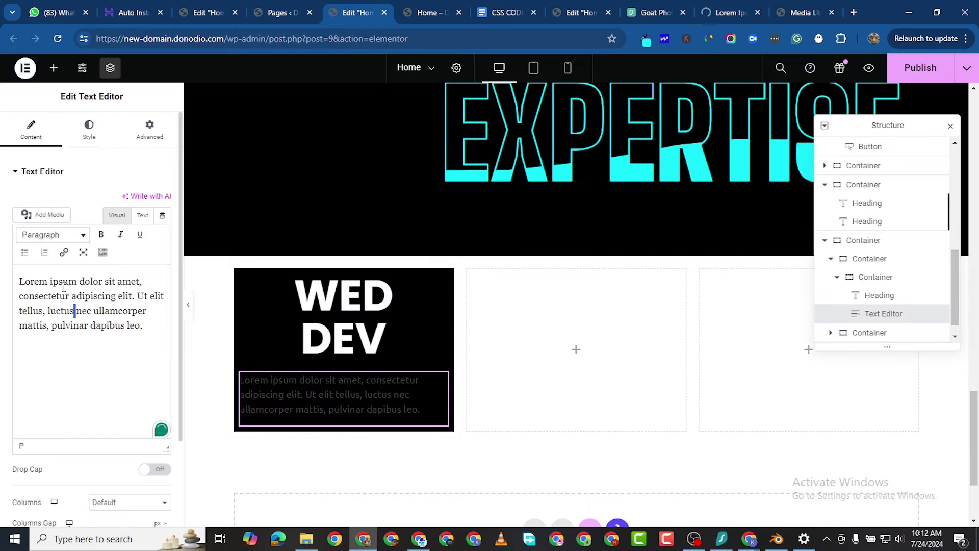
drag(139, 325, 20, 280)
drag(156, 332, 18, 271)
right_click(40, 280)
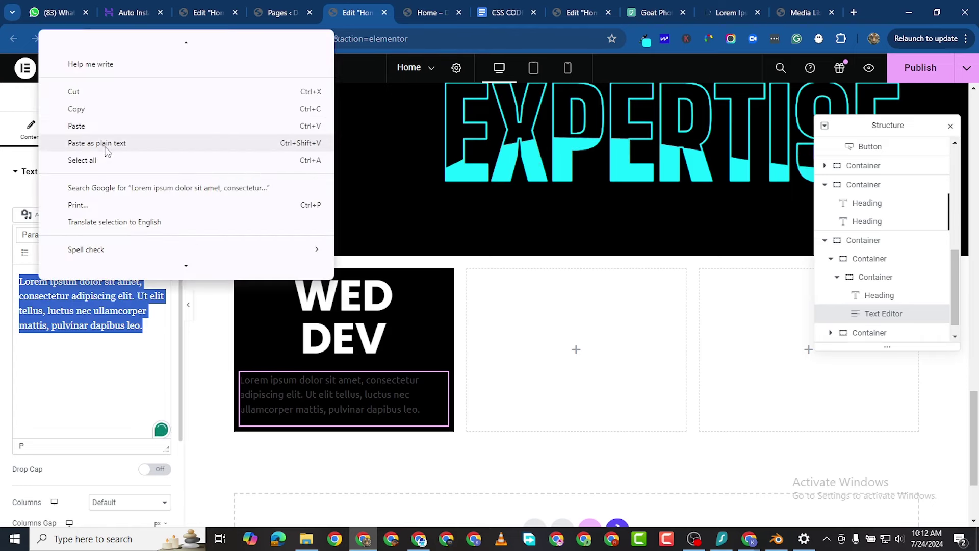
click(100, 128)
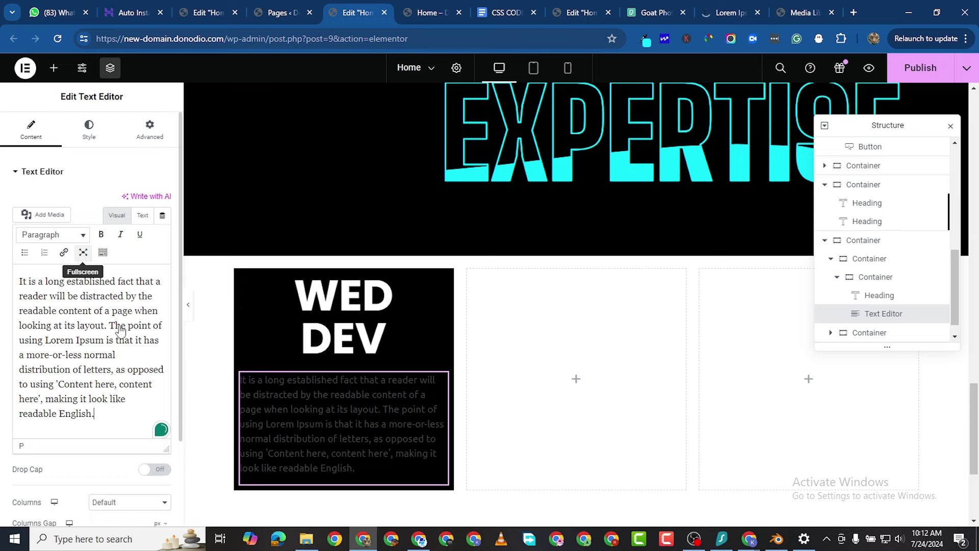
Make the WED DEV card's paragraph text white and centre-aligned.
click(89, 130)
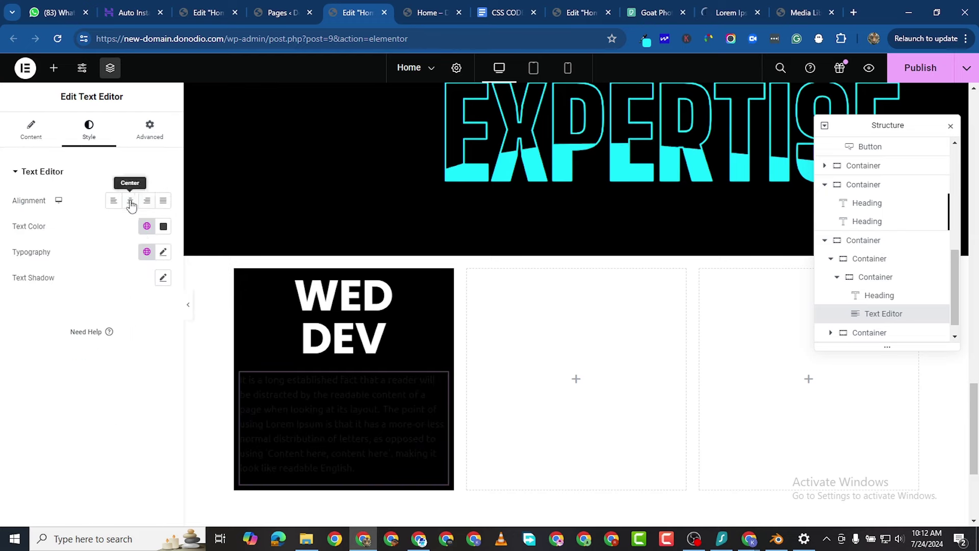
click(163, 225)
drag(127, 350, 66, 244)
click(4, 389)
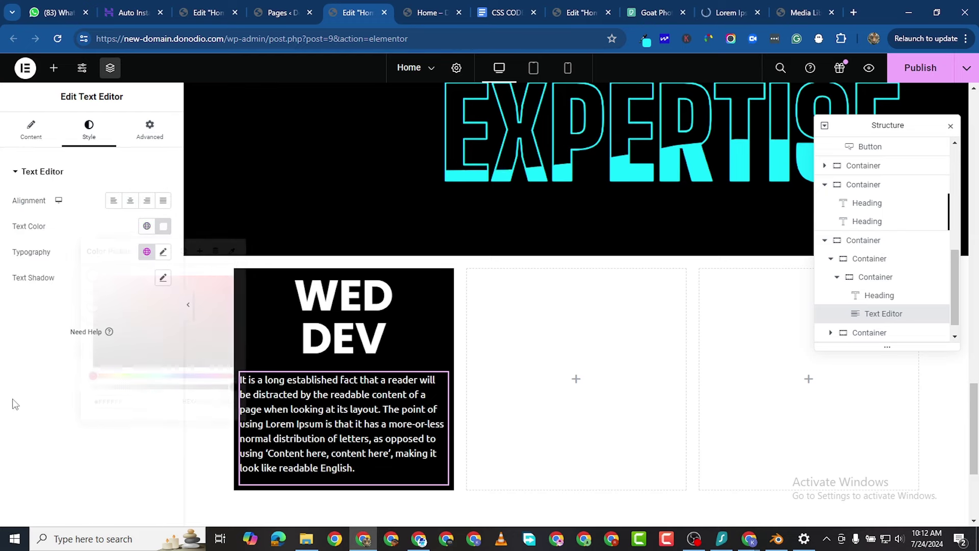
click(130, 201)
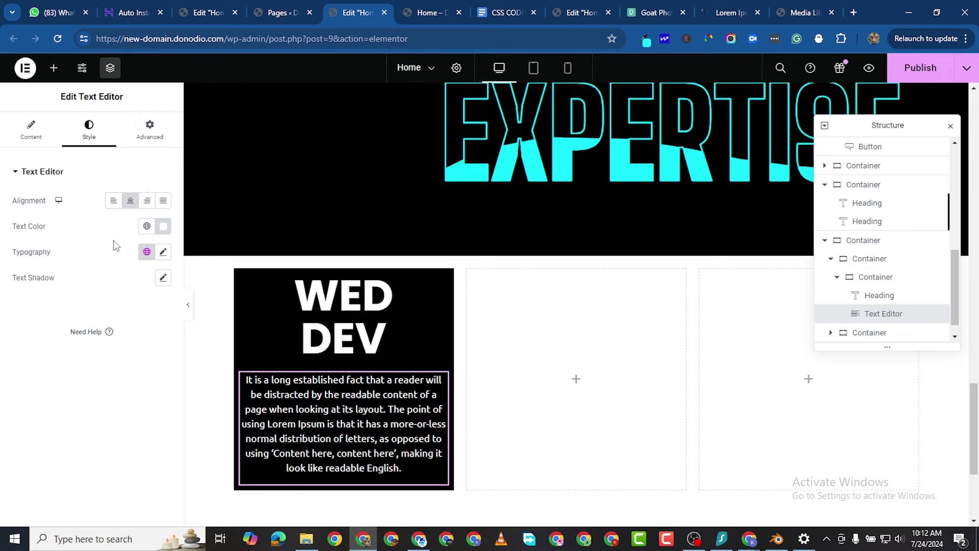
scroll(190, 417, down, 1)
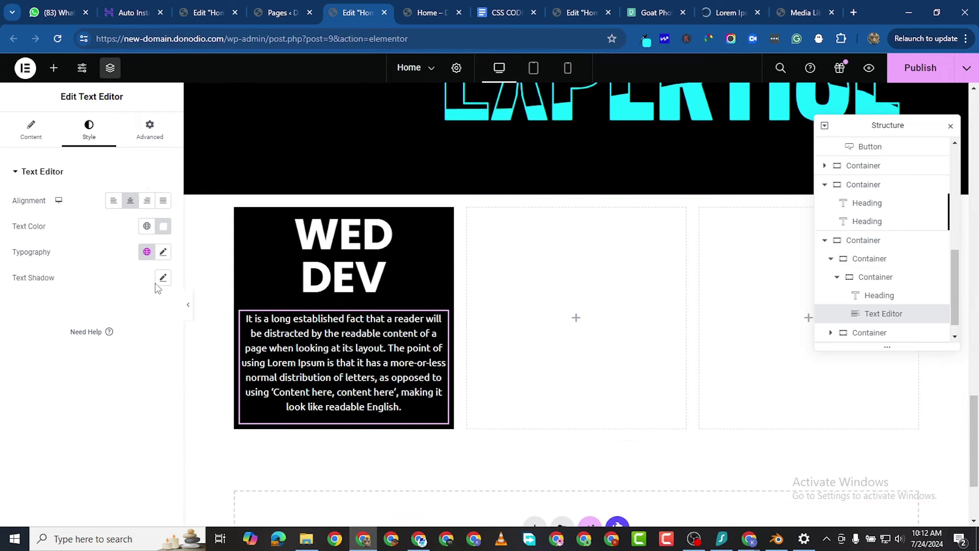
Add a button below the WED DEV card's paragraph and set its text to "Learn More".
scroll(369, 353, down, 1)
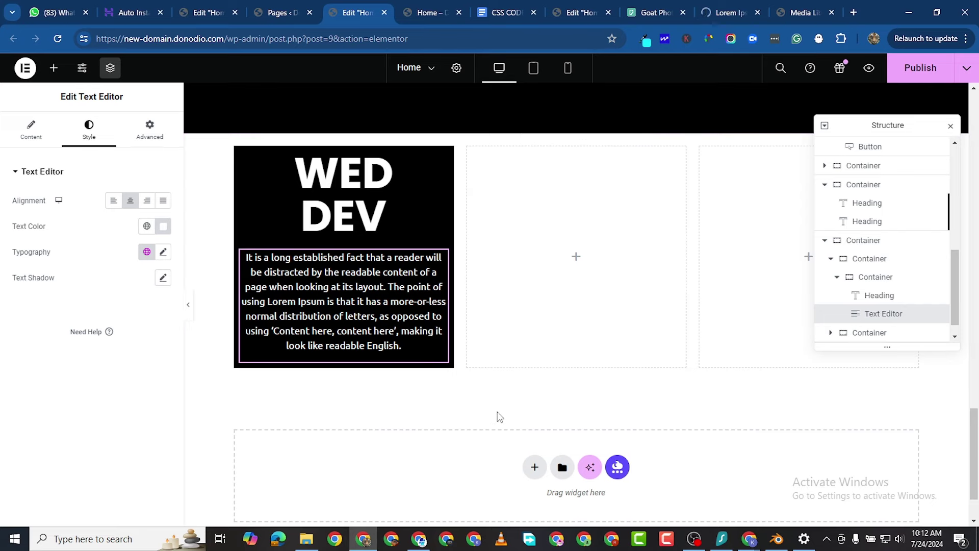
click(53, 68)
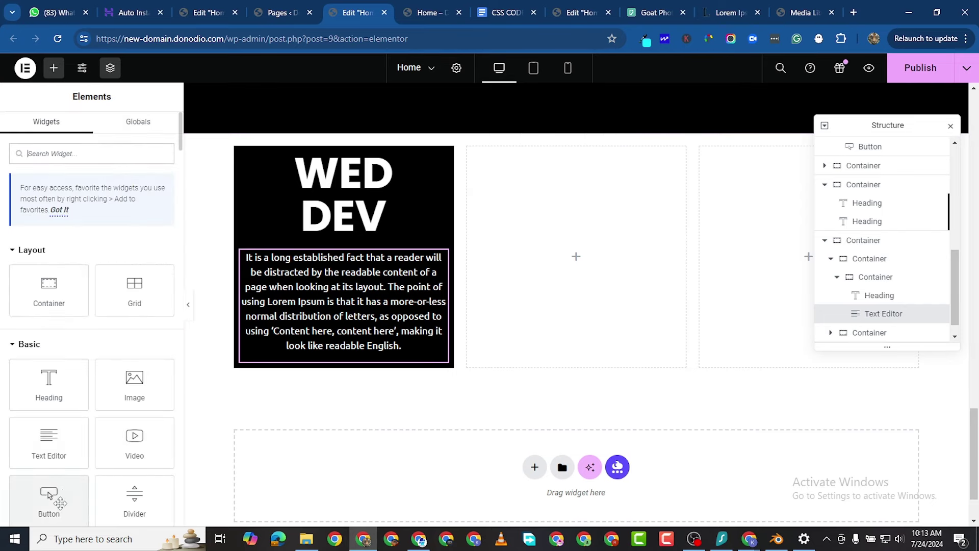
drag(51, 497, 327, 357)
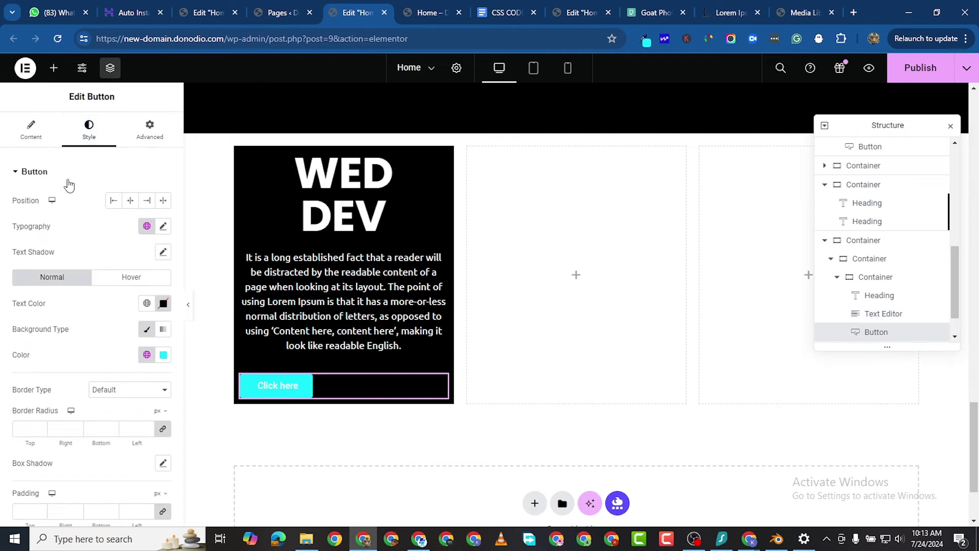
click(26, 122)
triple_click(112, 230)
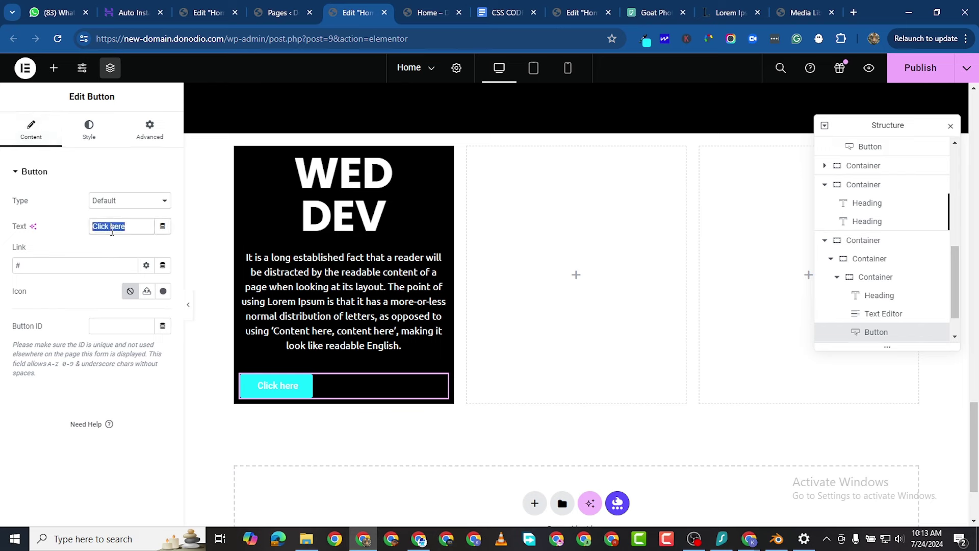
text(Learn)
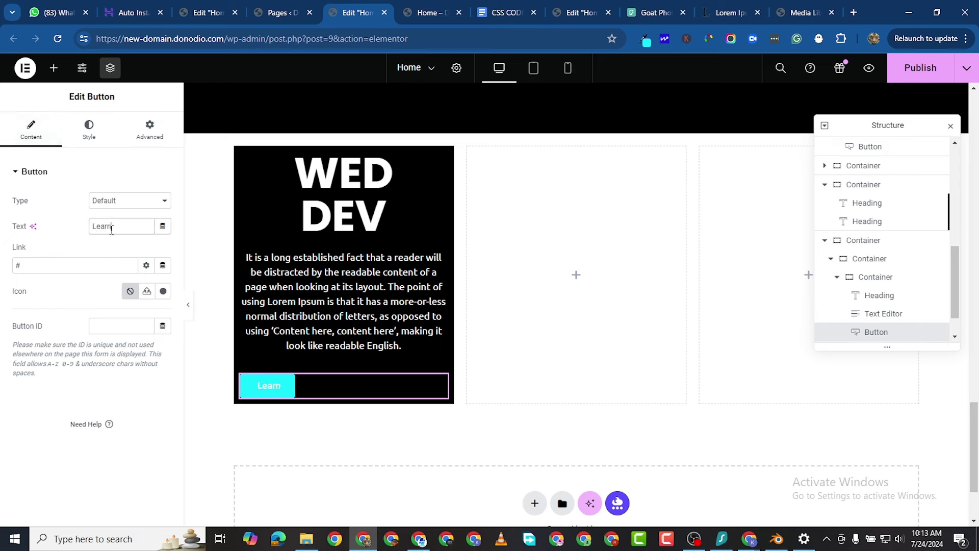
text( More)
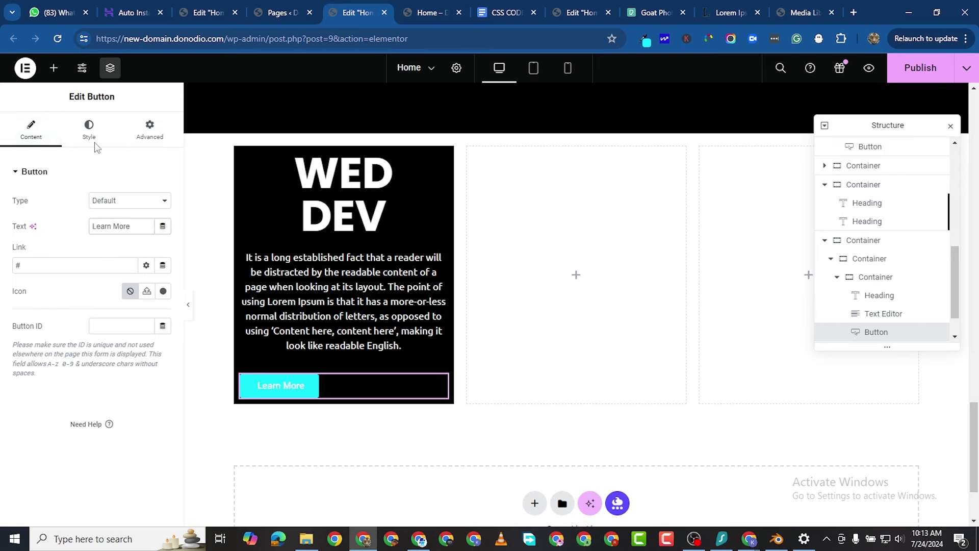
Centre the Learn More button in the card and make its text black.
click(88, 130)
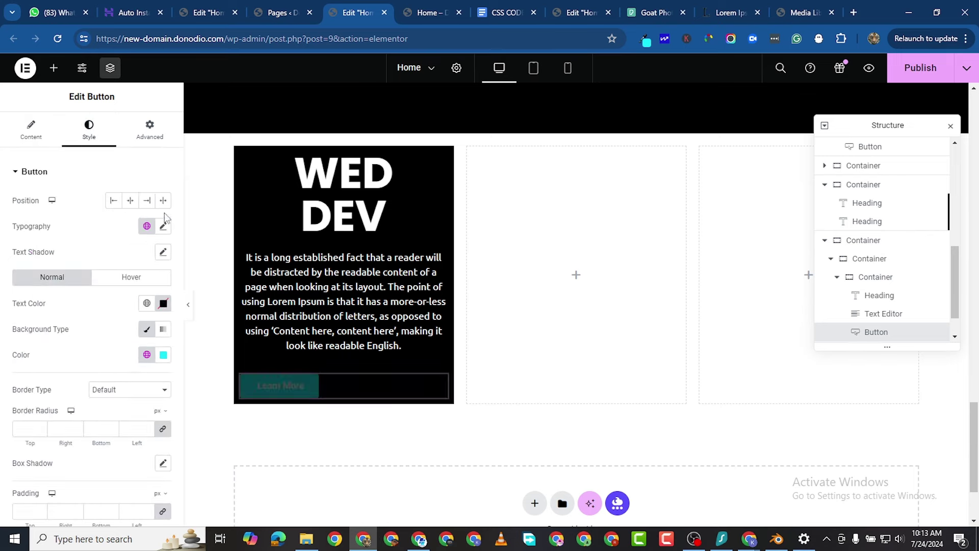
click(130, 201)
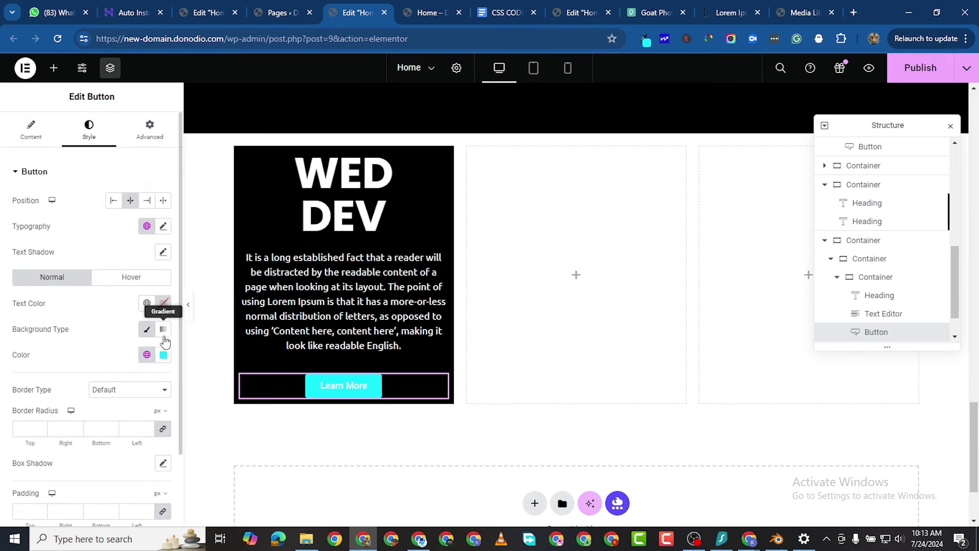
click(163, 303)
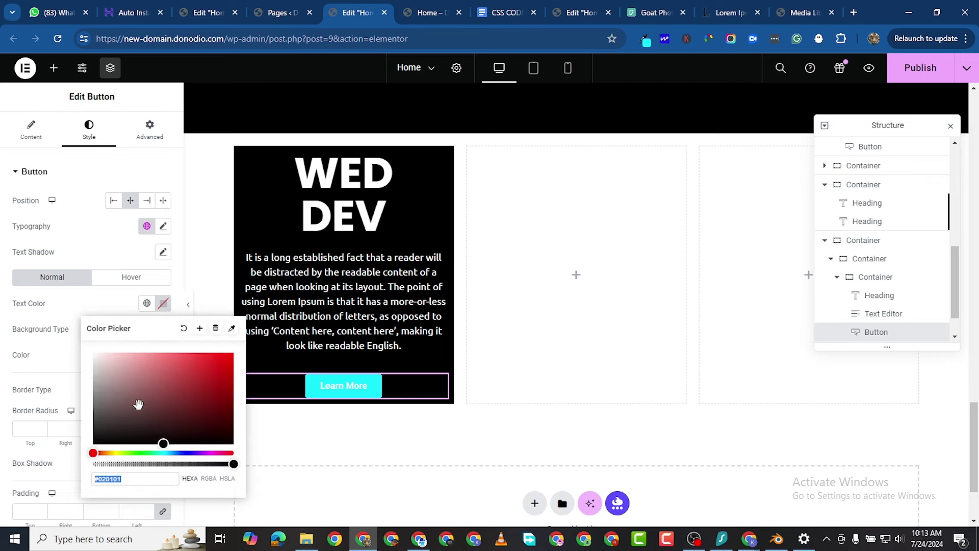
mouse_move(136, 405)
mouse_down()
mouse_move(127, 421)
mouse_move(45, 474)
mouse_up()
click(164, 303)
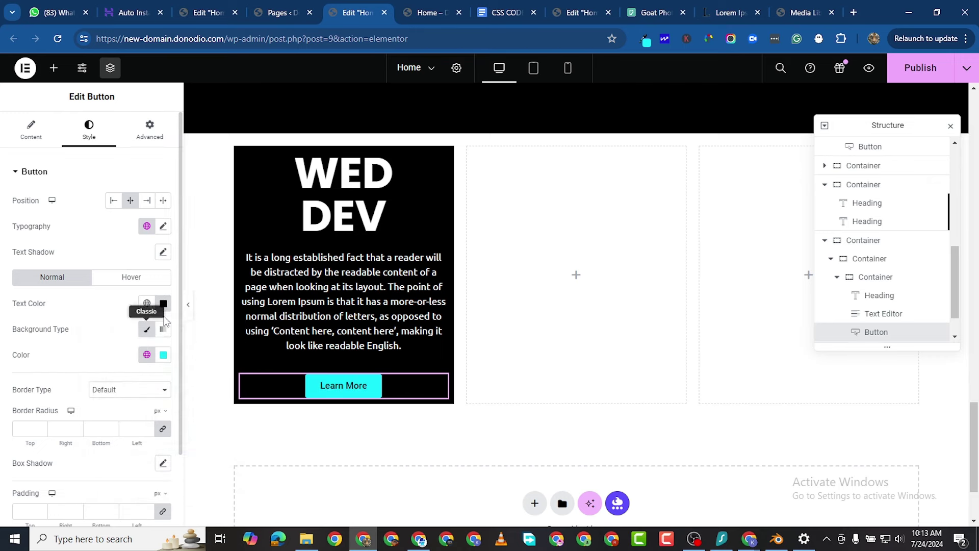
Set the Learn More button's font family to Ubuntu with weight 600 (Semi Bold).
click(164, 226)
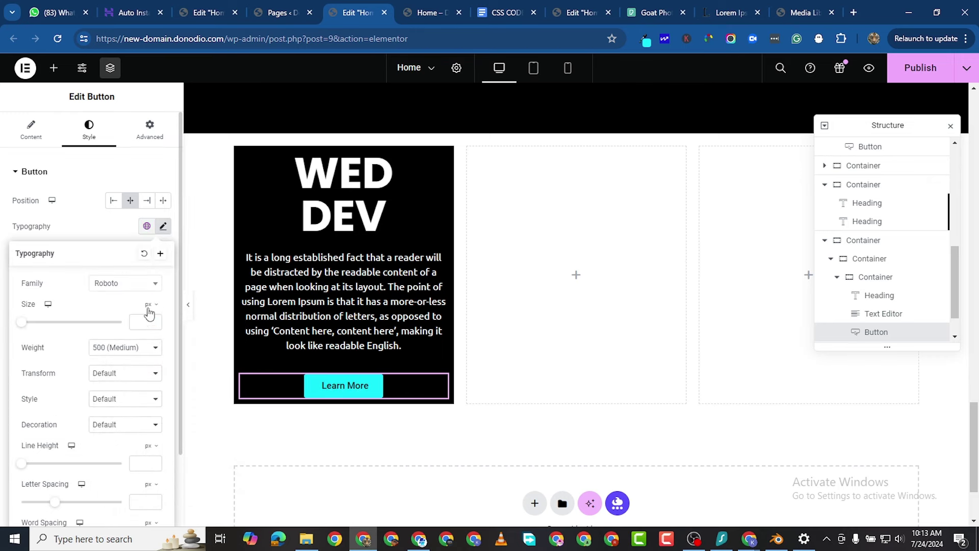
click(125, 283)
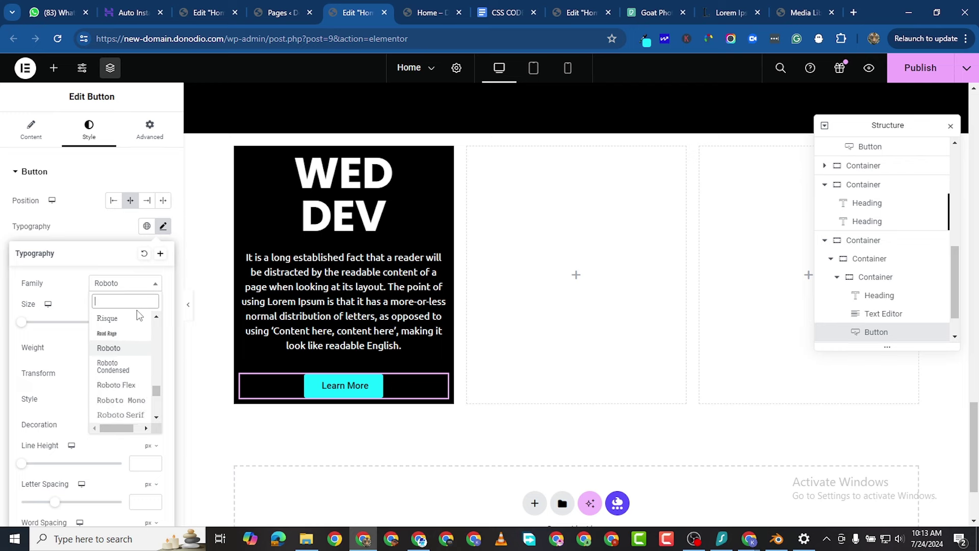
text(ubuntu)
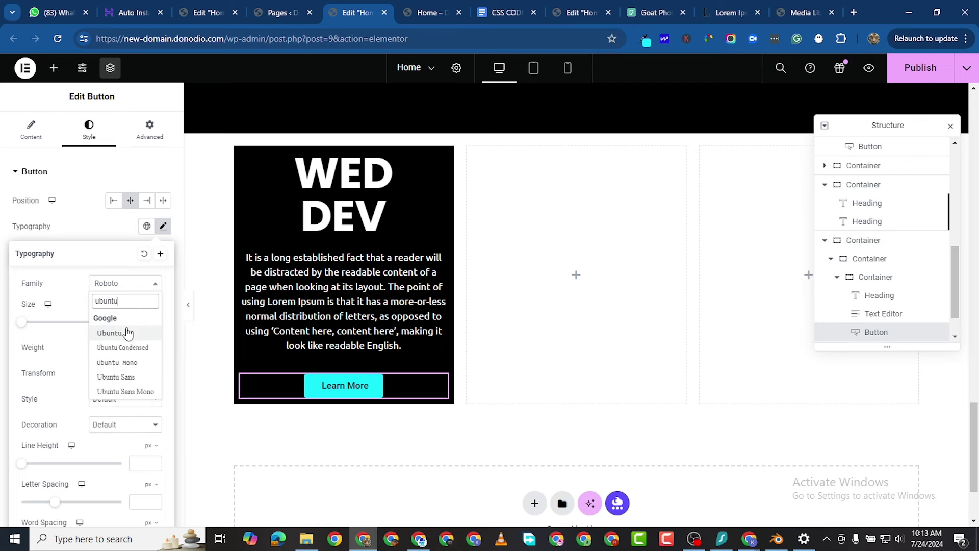
click(126, 332)
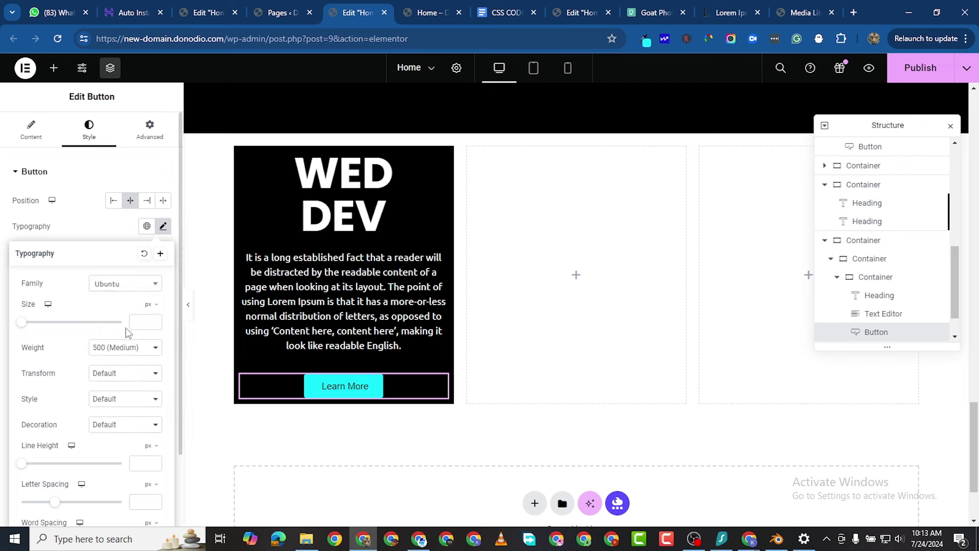
click(112, 352)
click(118, 407)
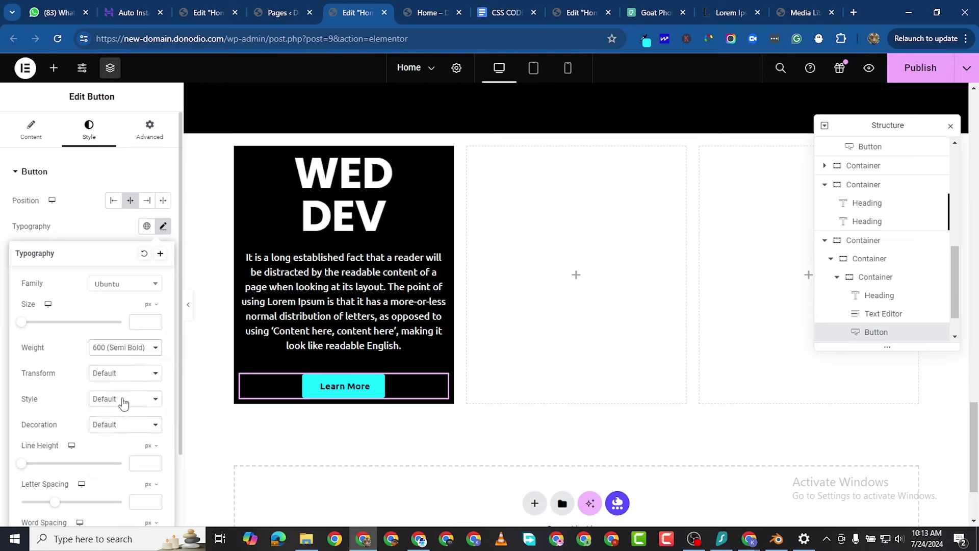
scroll(136, 459, down, 1)
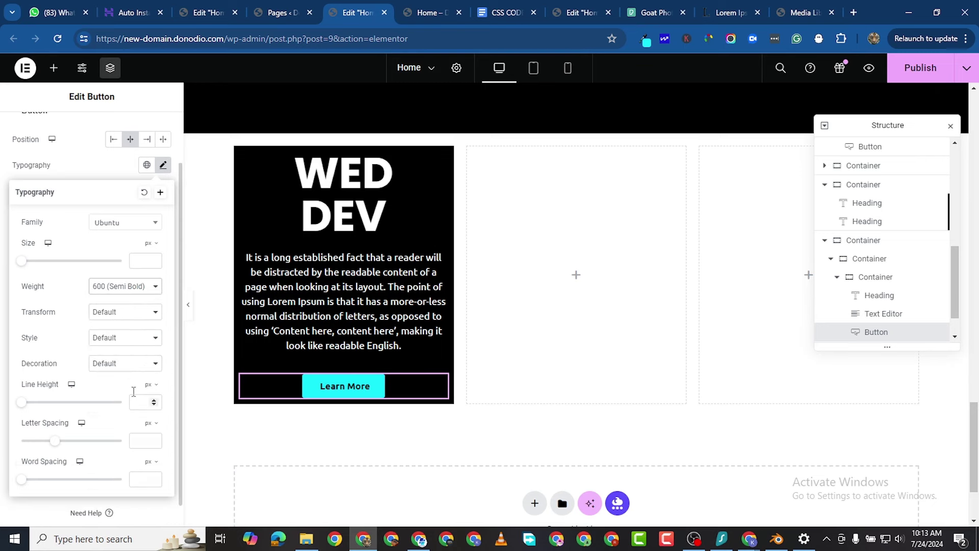
click(4, 390)
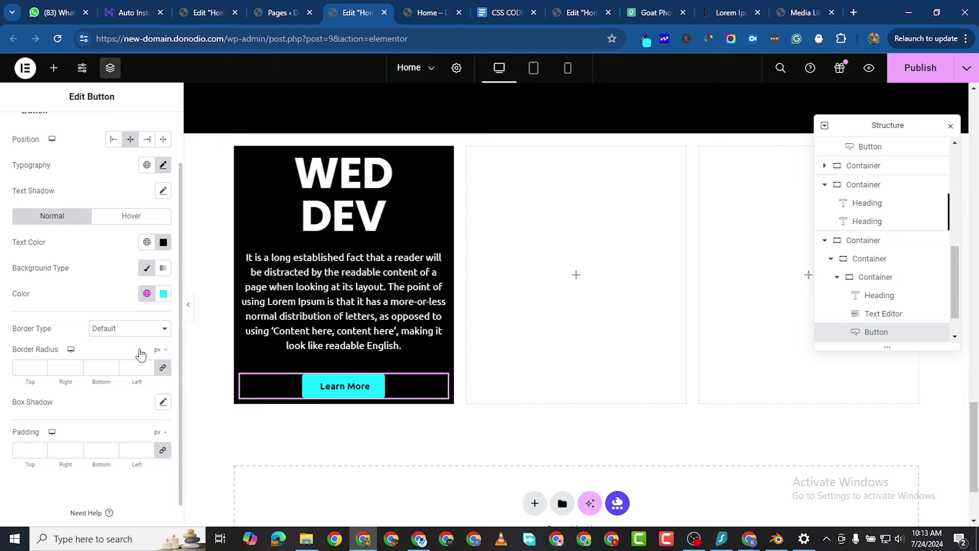
Give the Learn More button a solid 2 px white (#FFFFFF) border with a 5 px border radius.
click(130, 328)
key(Escape)
key(s)
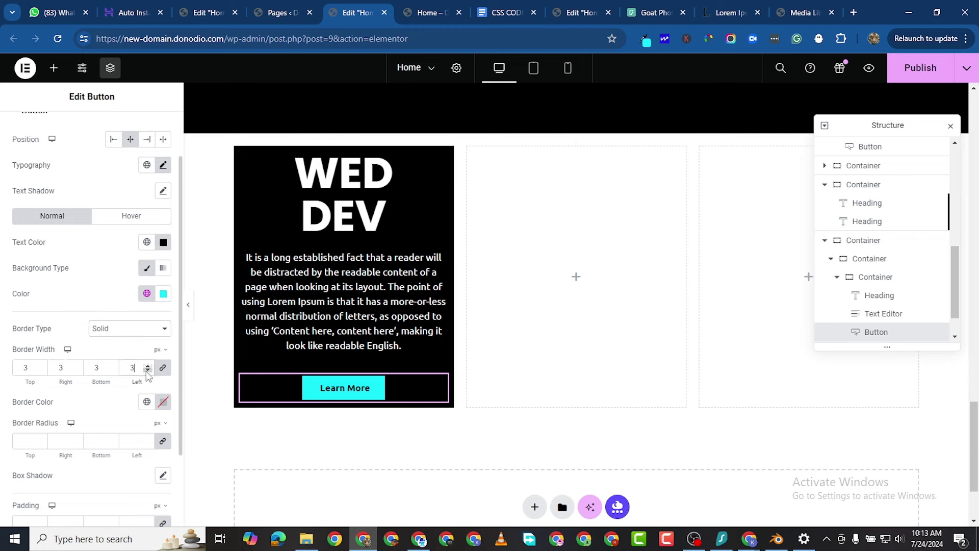
click(164, 407)
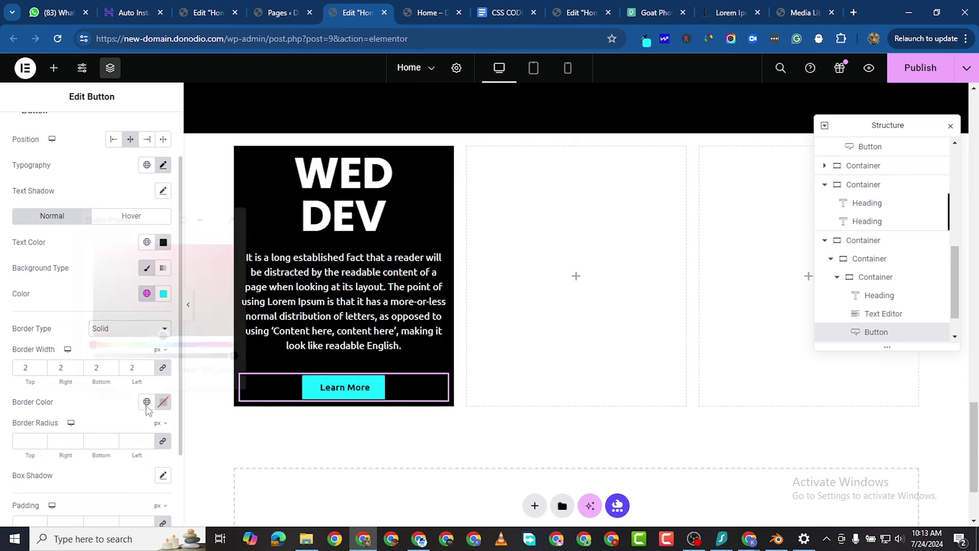
drag(120, 289, 64, 228)
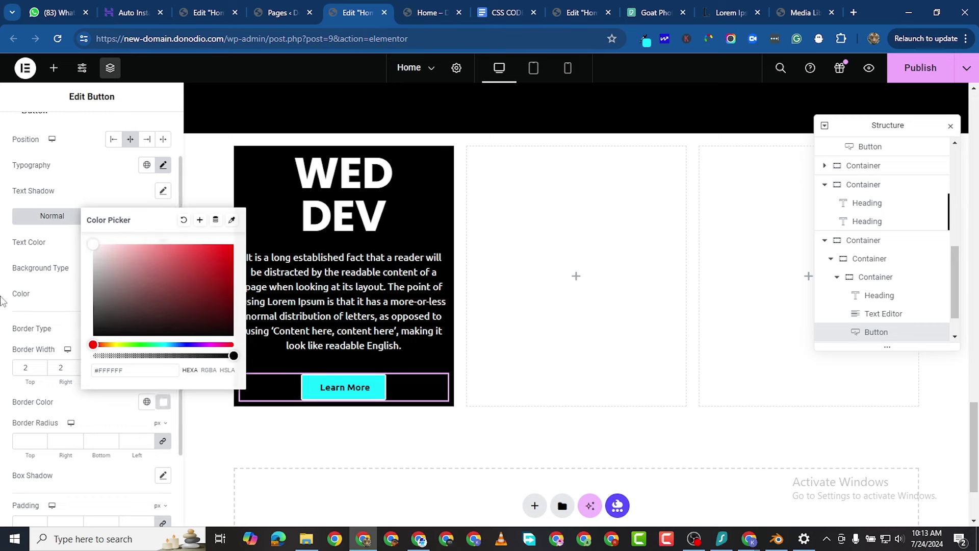
click(17, 388)
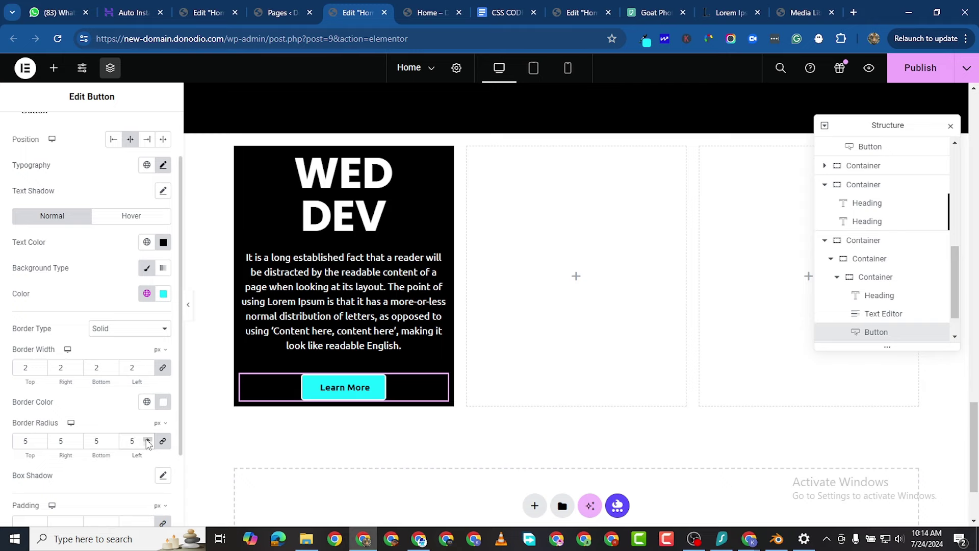
Set the padding of the WED DEV card's inner container to 20 px on all sides.
scroll(317, 364, up, 1)
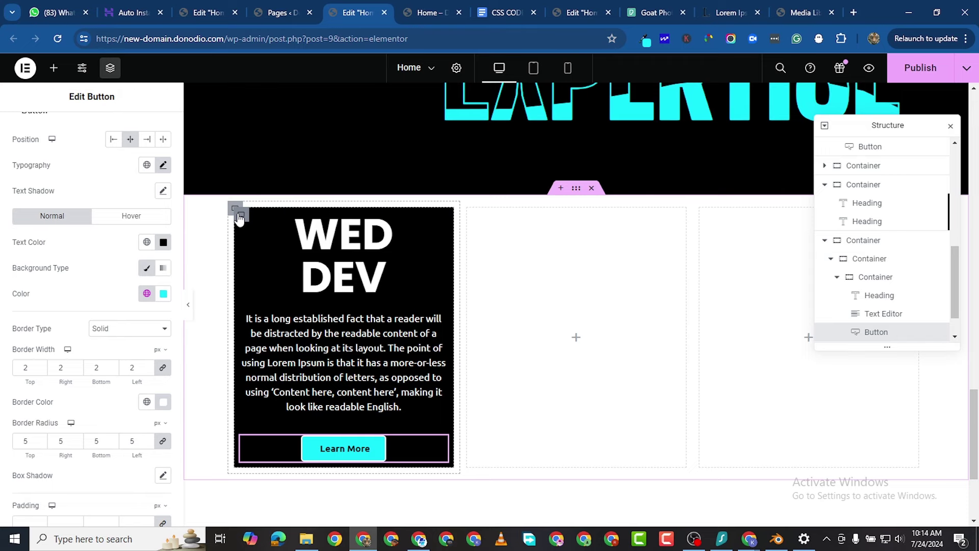
click(241, 214)
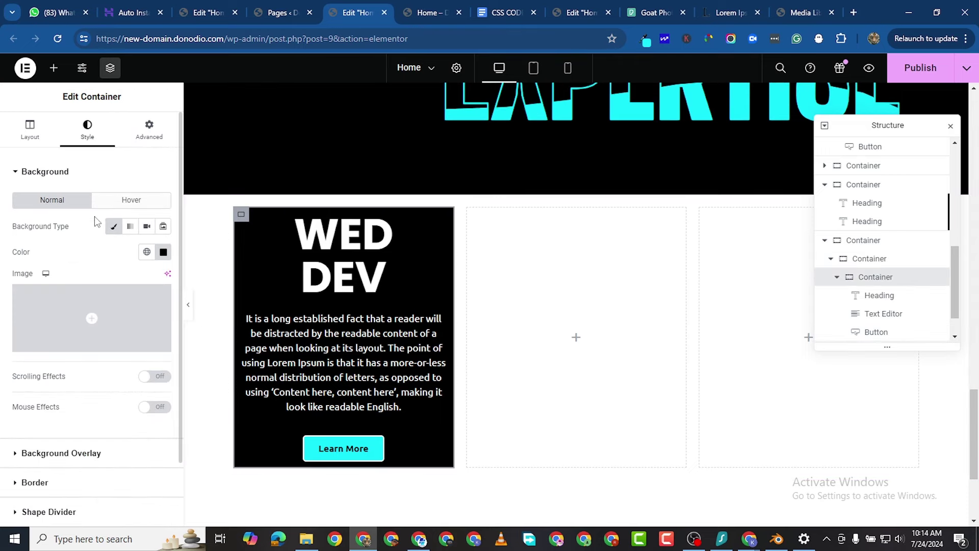
click(144, 137)
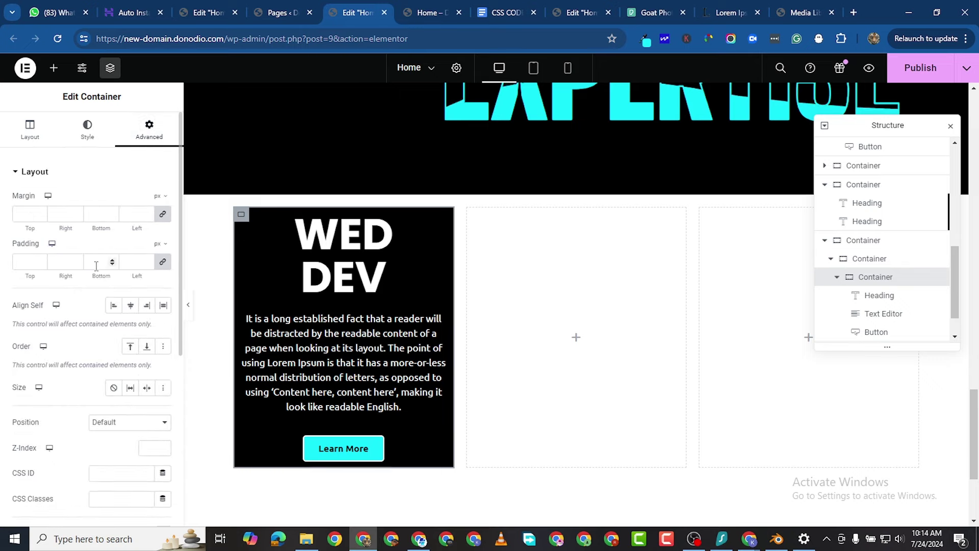
click(41, 260)
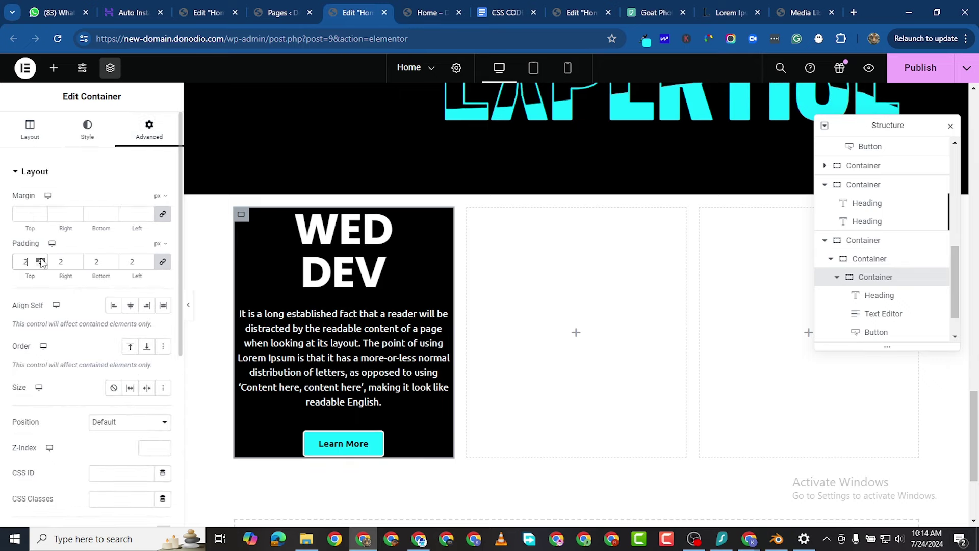
click(41, 260)
click(41, 260)
click(41, 259)
click(41, 259)
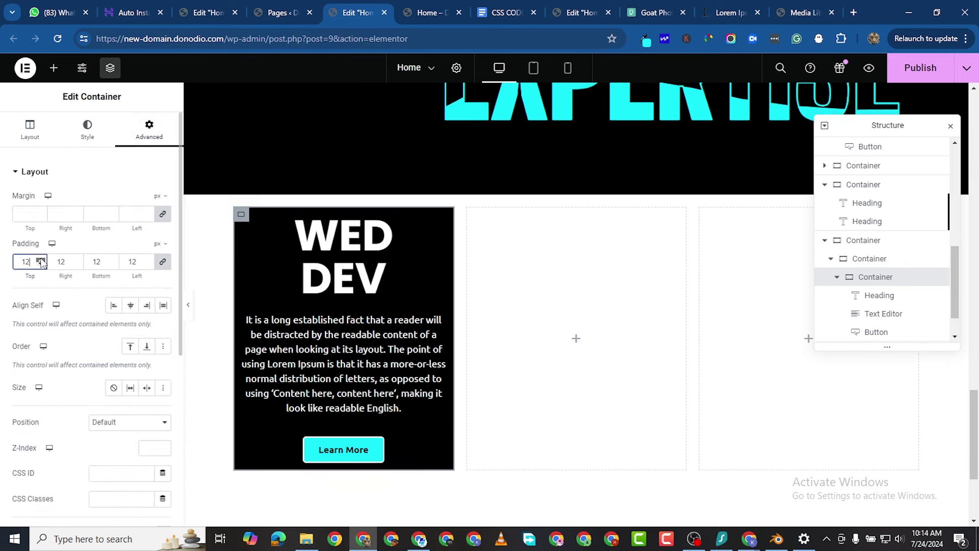
click(40, 260)
click(41, 260)
click(41, 260)
click(41, 260)
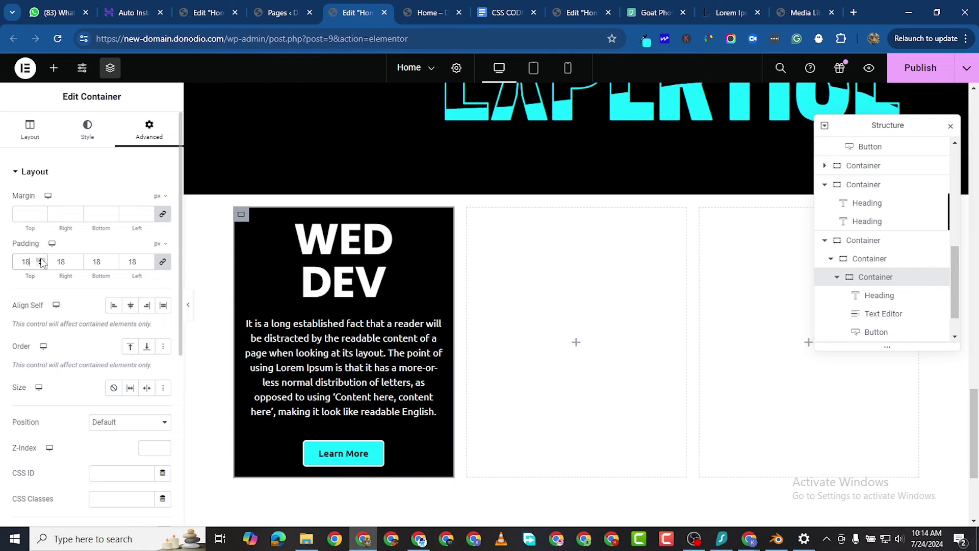
click(41, 259)
click(41, 260)
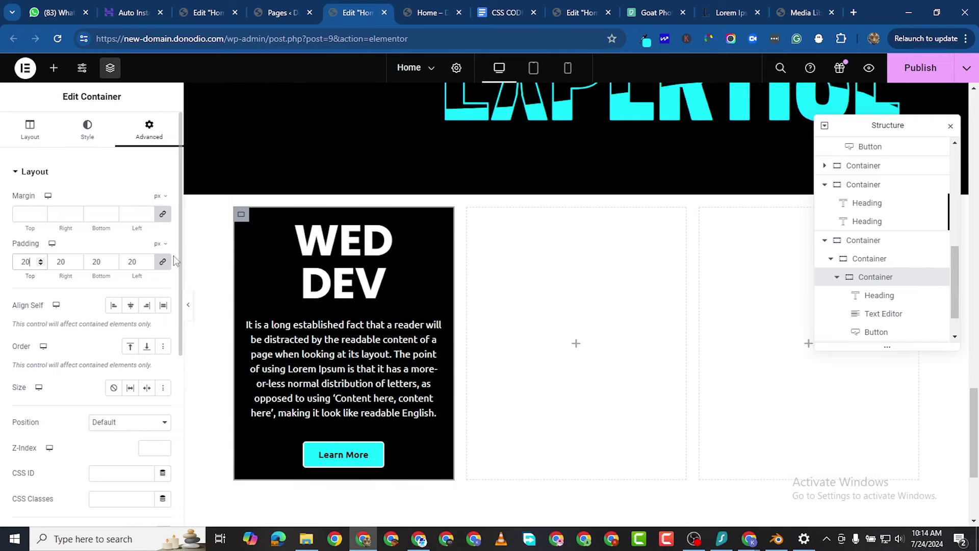
Unlink the WED DEV card's padding values and set its top and bottom padding to 40 px.
double_click(25, 260)
text(40)
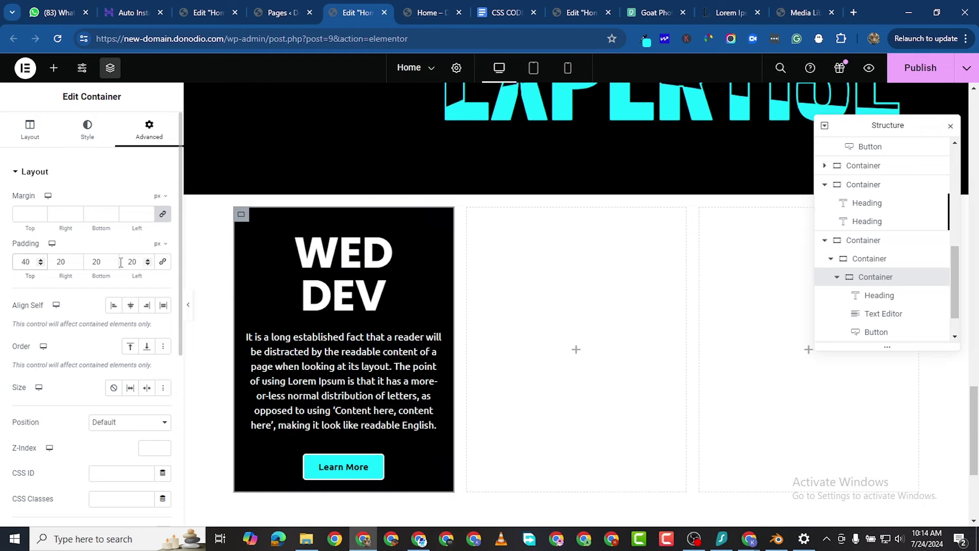
double_click(97, 261)
text(40)
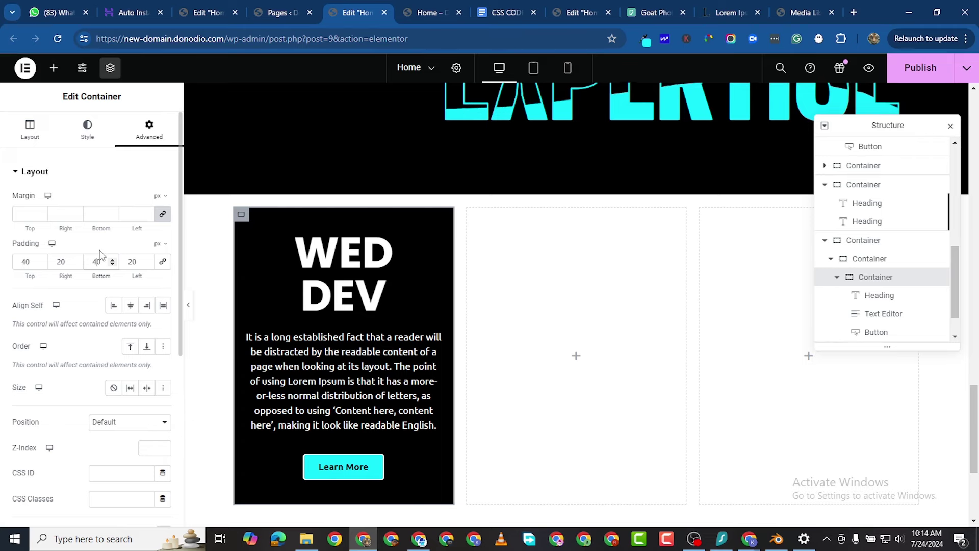
scroll(69, 277, down, 2)
scroll(158, 202, up, 2)
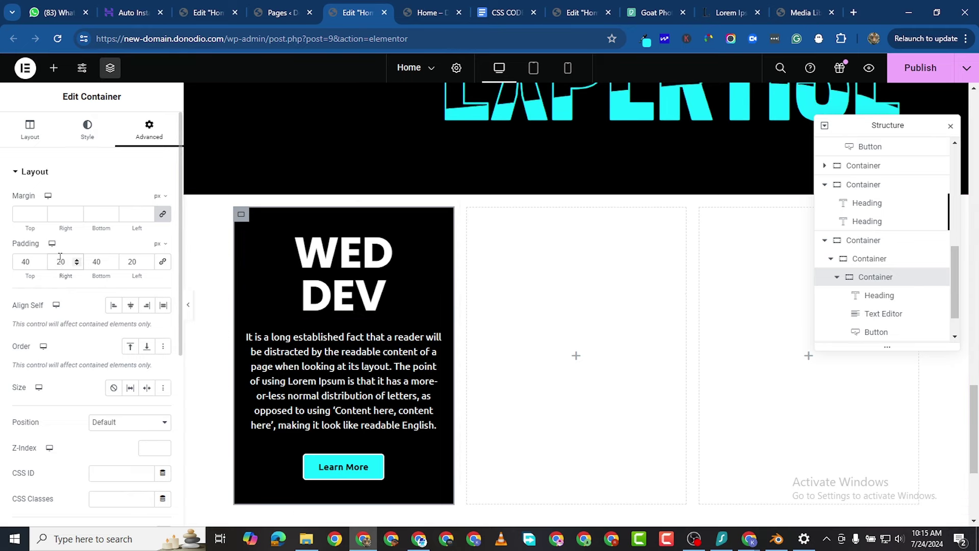
Set the WED DEV card's right and left padding to 30 px.
key(BackSpace)
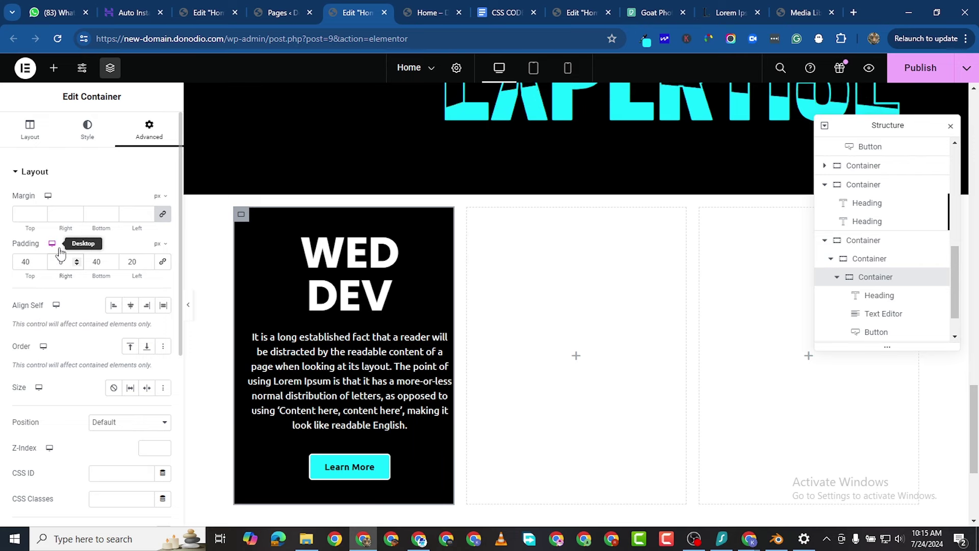
text(3)
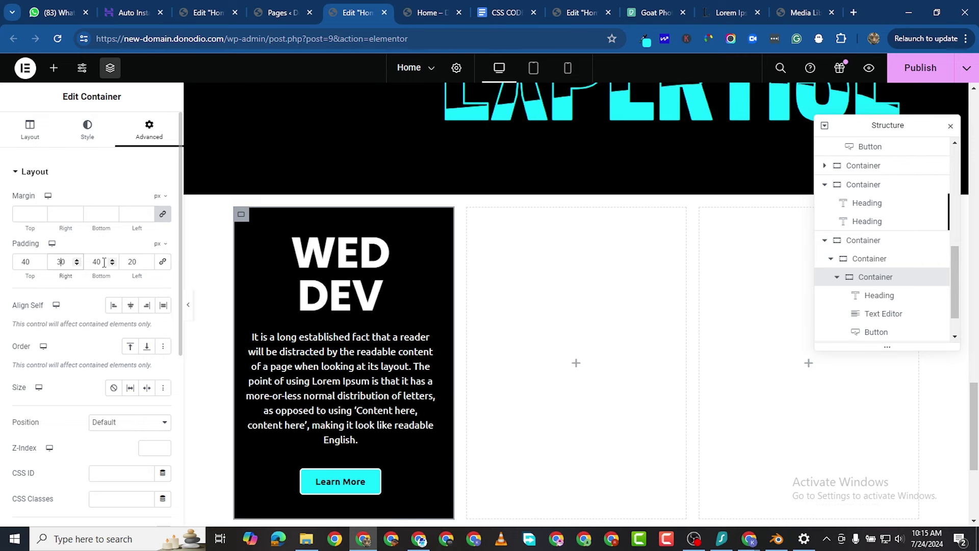
double_click(131, 262)
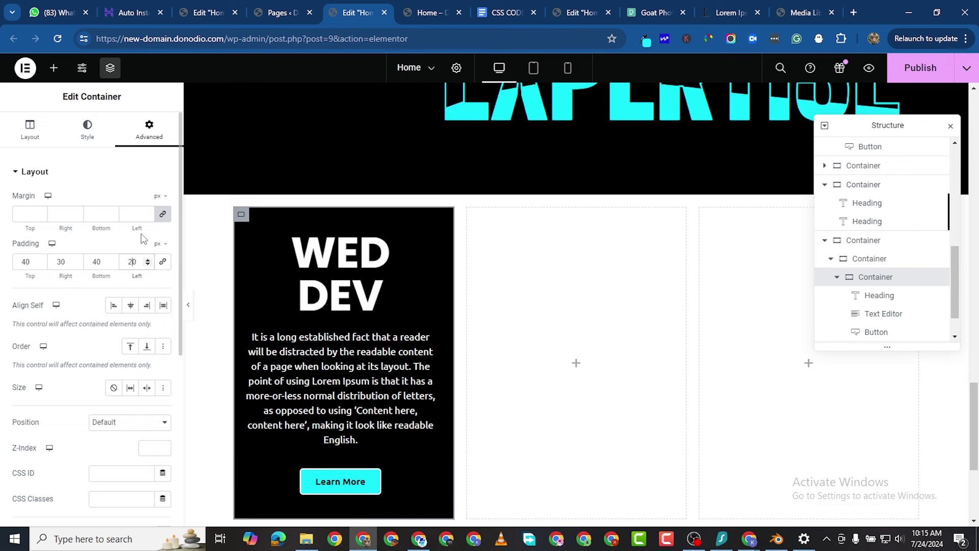
text(30)
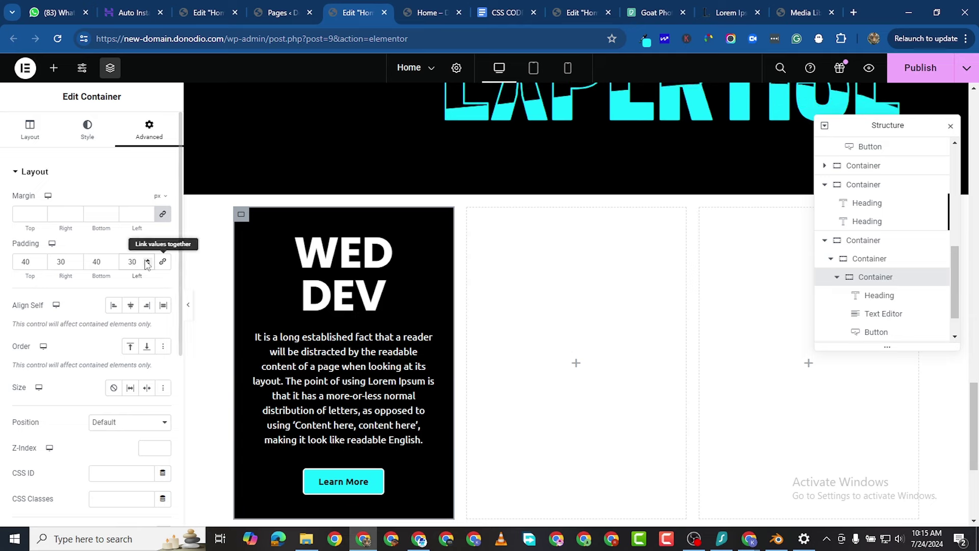
Increase the WED DEV card's bottom and top padding to 50 px.
double_click(97, 262)
text(50)
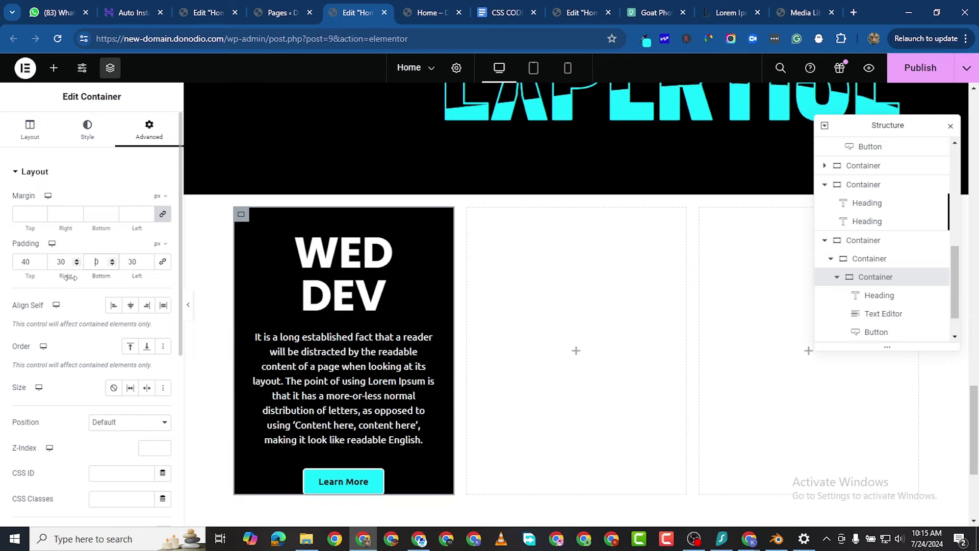
double_click(25, 262)
text(0)
click(23, 263)
text(5)
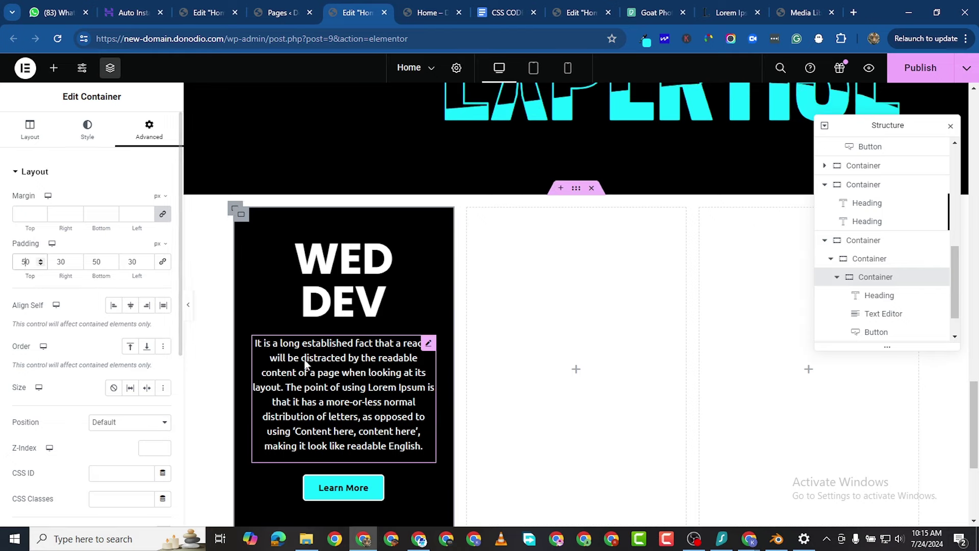
scroll(324, 381, down, 3)
scroll(363, 353, up, 2)
scroll(363, 354, up, 1)
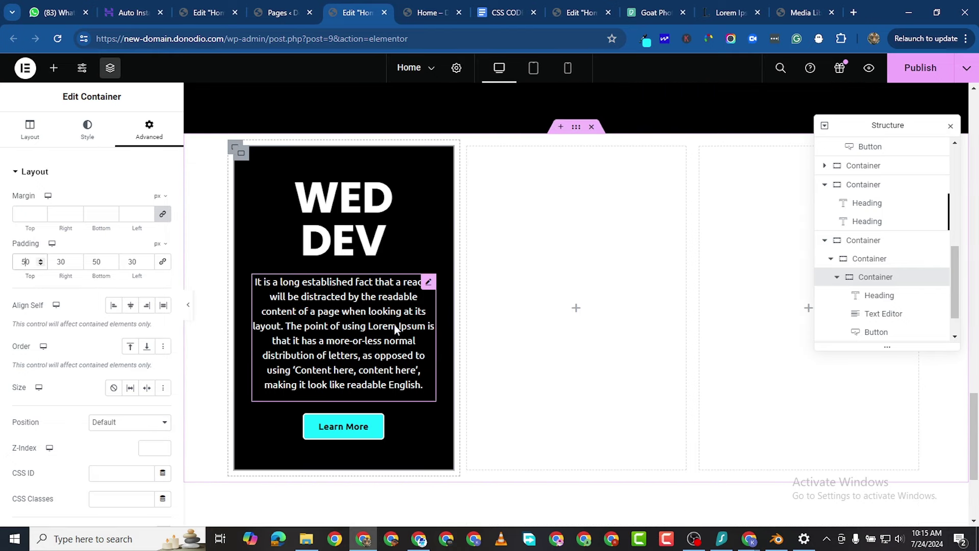
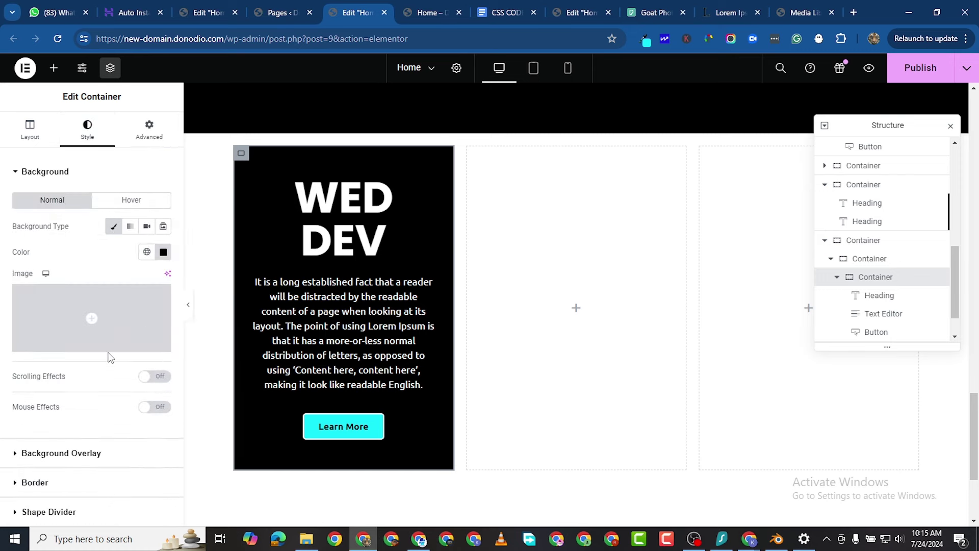
Give the WED DEV card's inner container a solid 2 px border in white (#FFFFFF).
scroll(110, 359, down, 2)
click(12, 409)
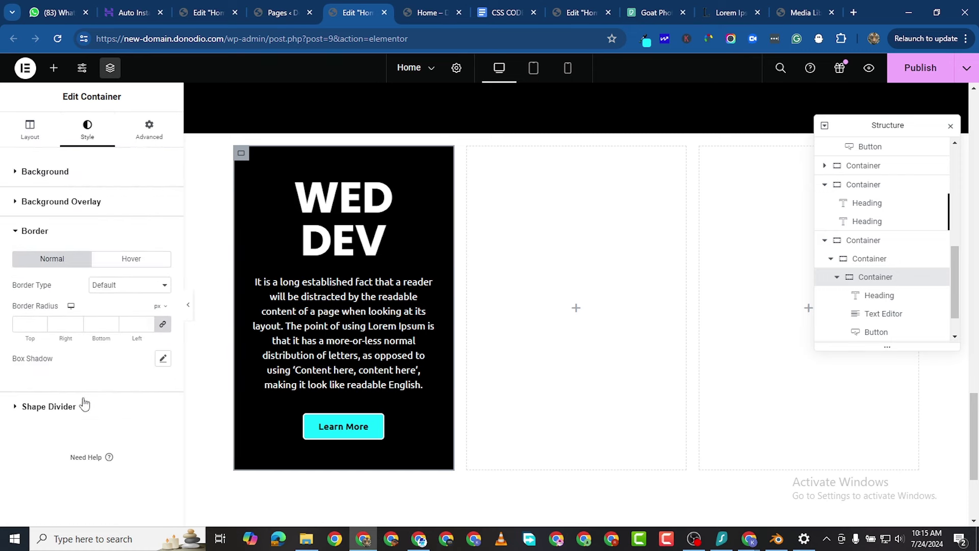
click(126, 285)
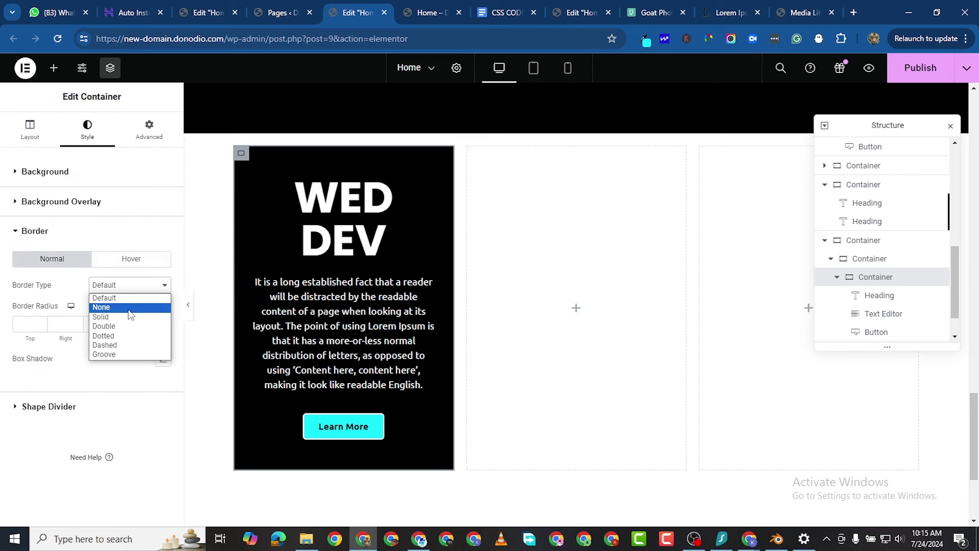
click(131, 315)
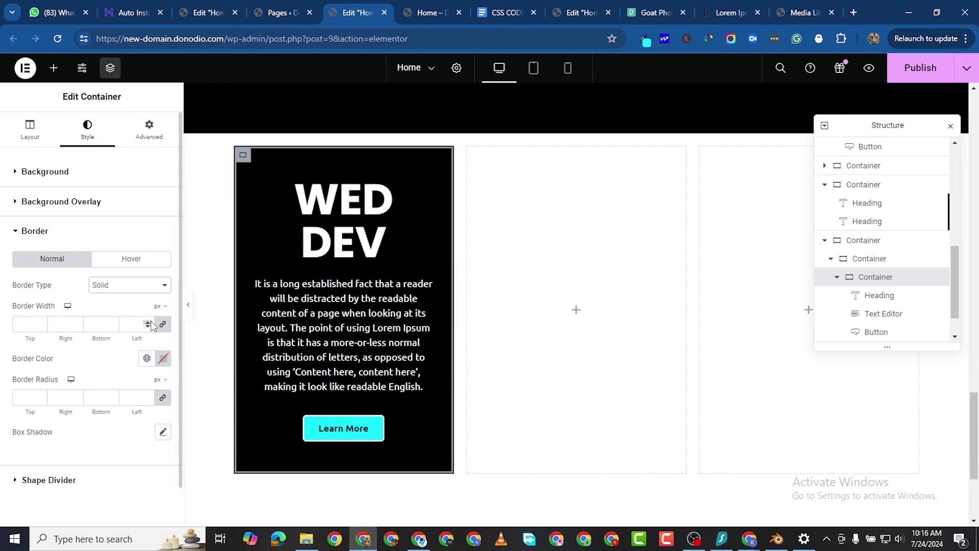
click(147, 323)
click(148, 323)
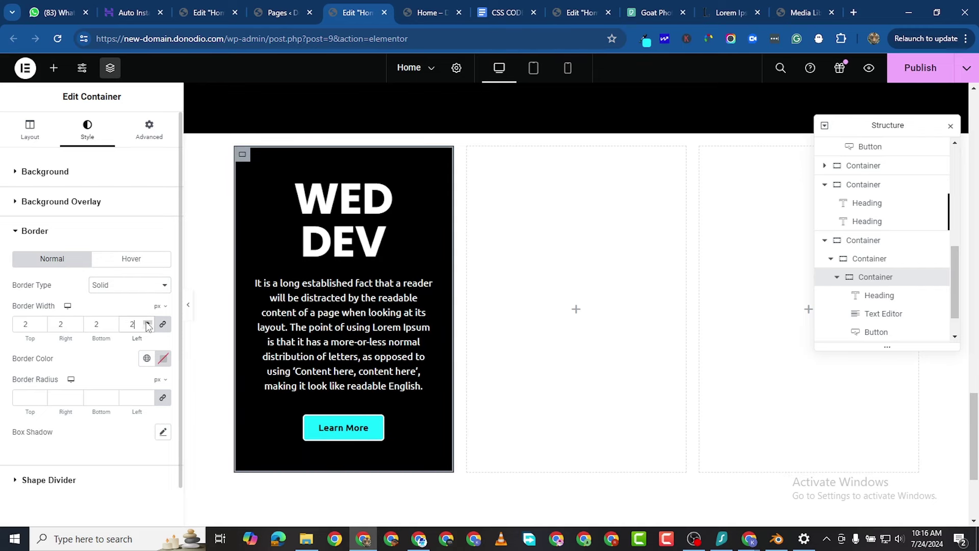
click(163, 363)
text(#FFFFFF)
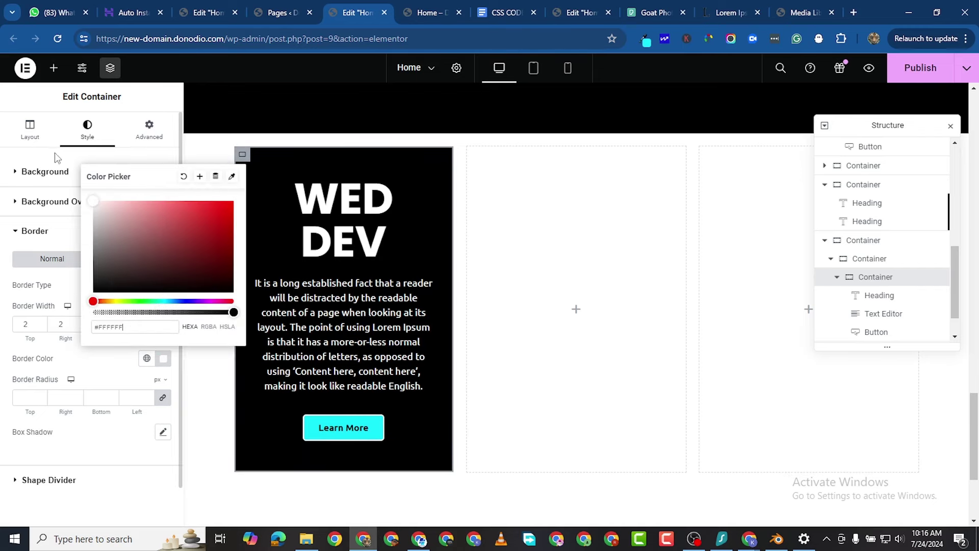
click(3, 232)
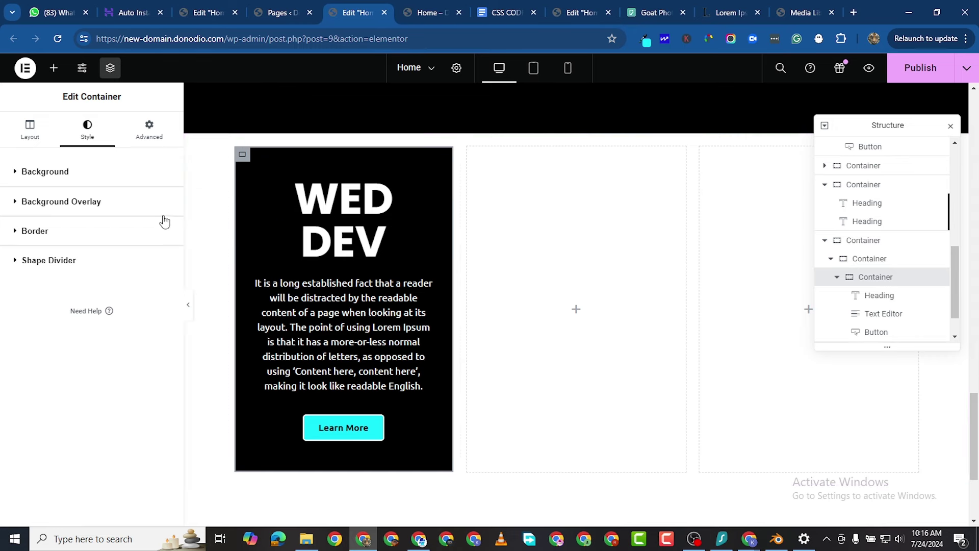
Set the WED DEV card's border width to 3 px on all sides and publish the page.
click(17, 235)
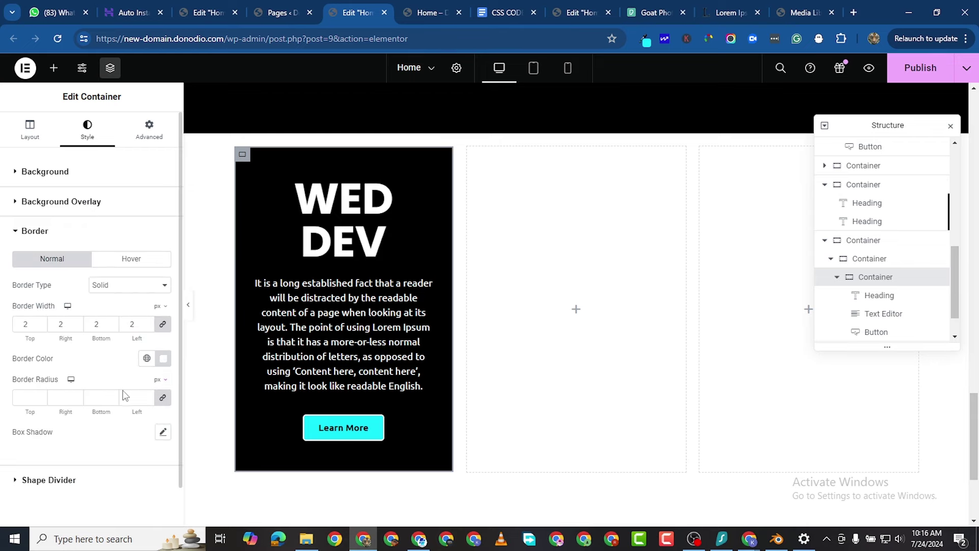
click(147, 322)
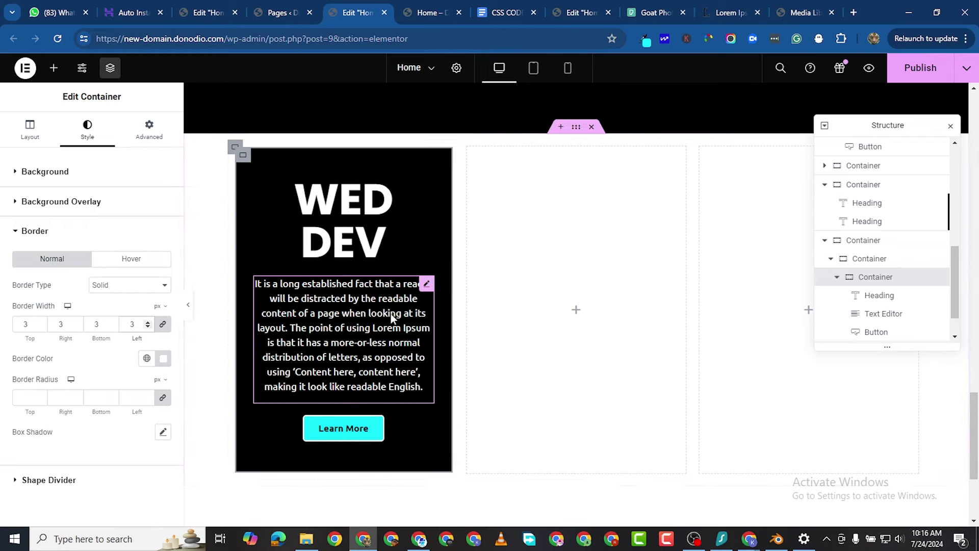
click(887, 81)
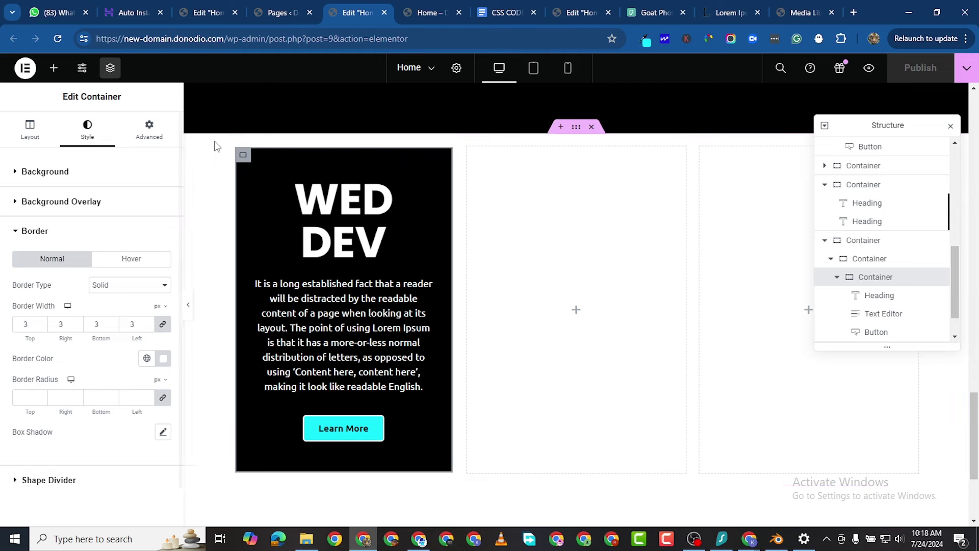
Set the margin of the WED DEV card's outer container to 25 px on all sides.
click(235, 149)
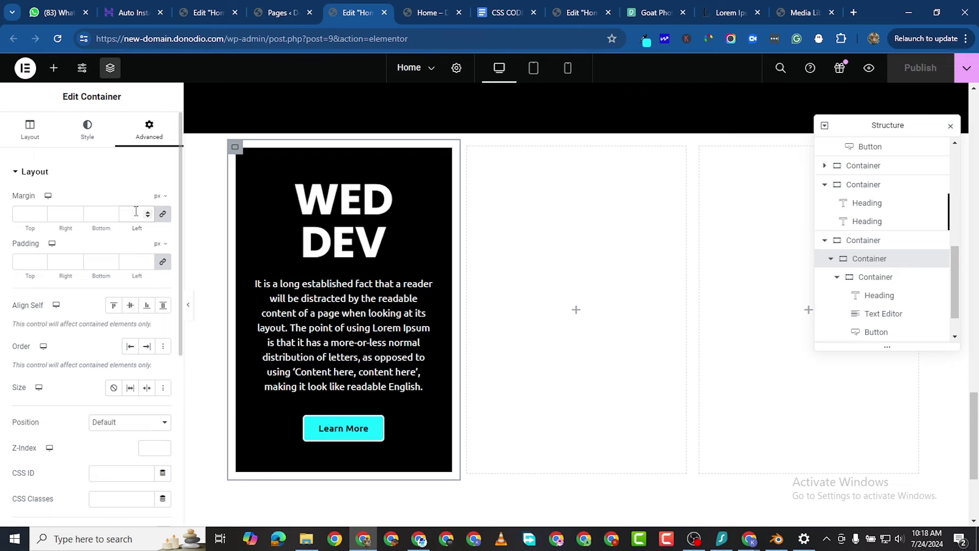
text(25)
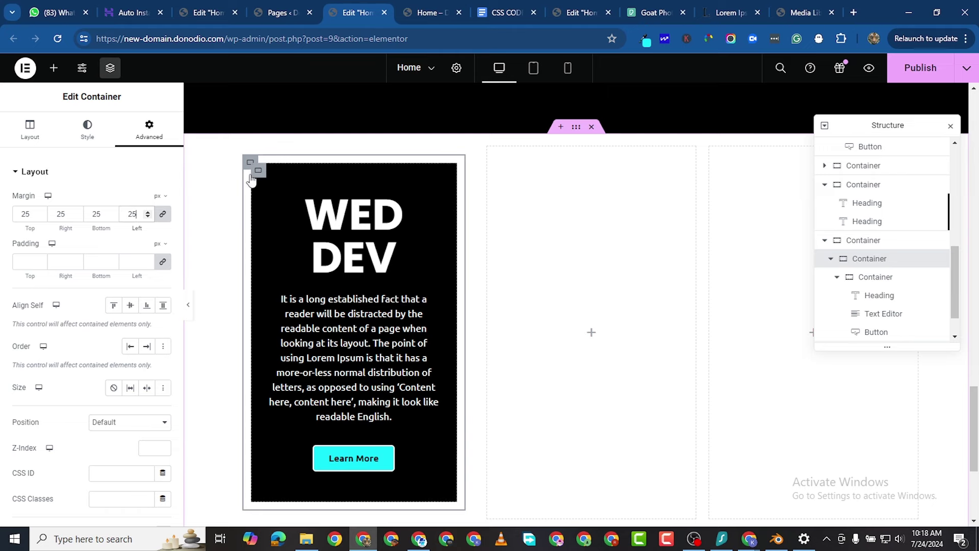
Paste the skewed gradient effect code, using #00ccff, #000000 and #ffffff, into the outer card container's custom CSS.
scroll(66, 284, down, 3)
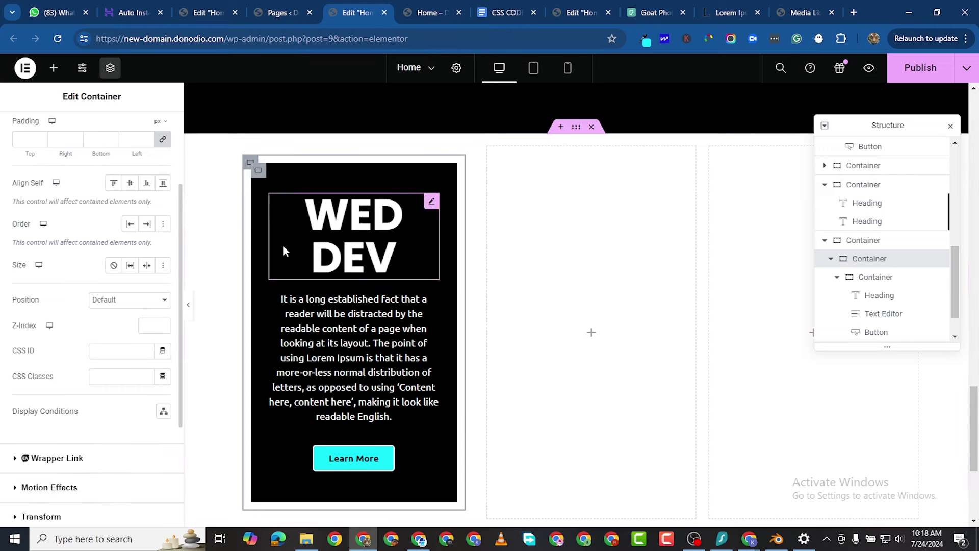
scroll(70, 433, down, 3)
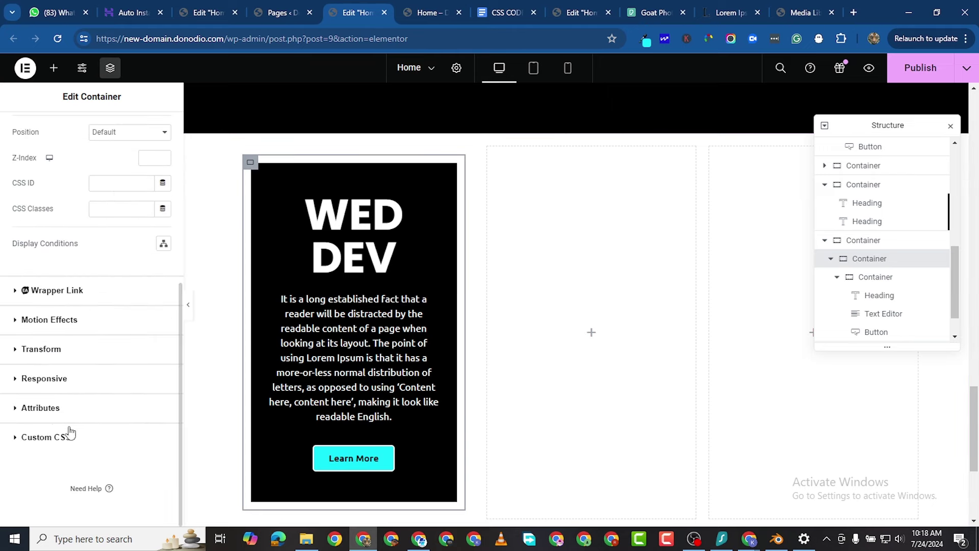
click(18, 437)
right_click(43, 390)
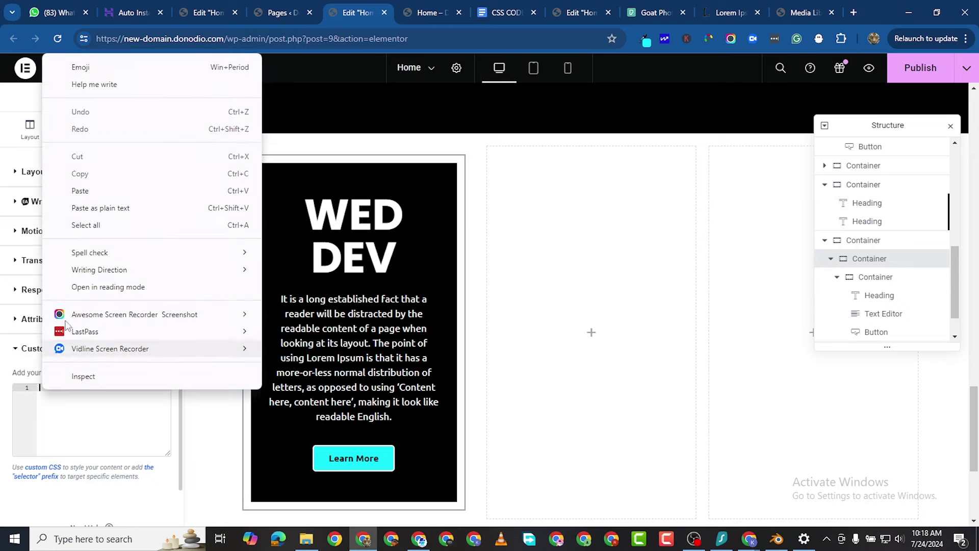
click(87, 193)
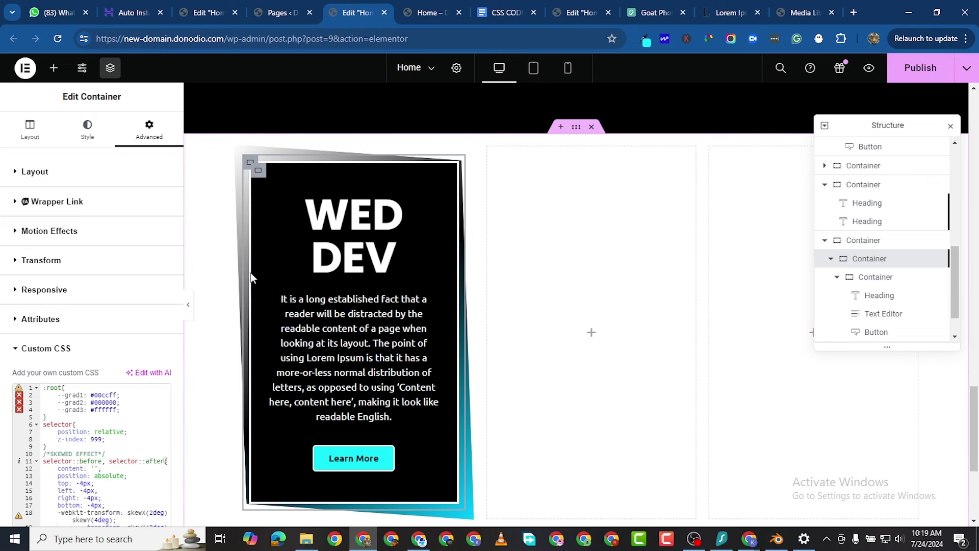
Add three new lines after the closing brace of the outer card container's custom CSS.
scroll(101, 397, down, 3)
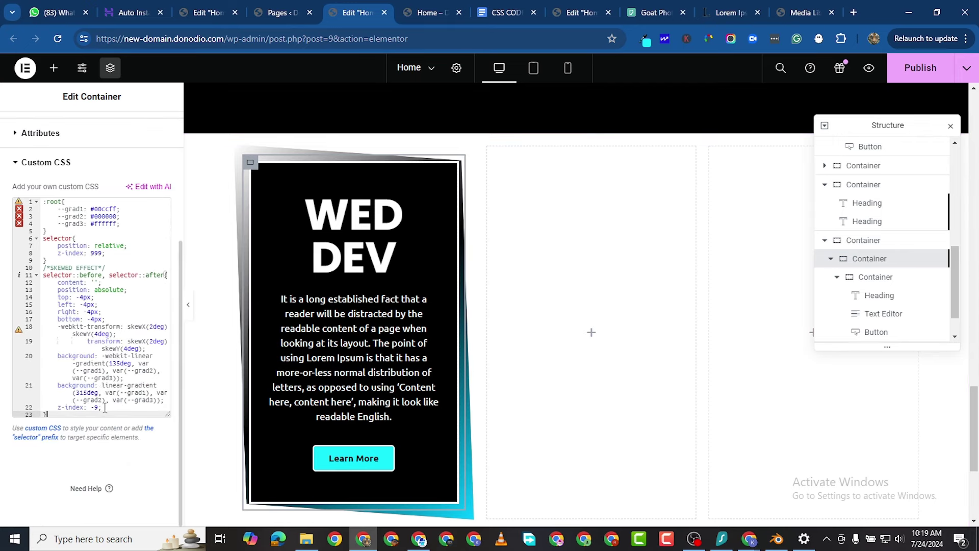
key(Return)
key(Return)
key(Return)
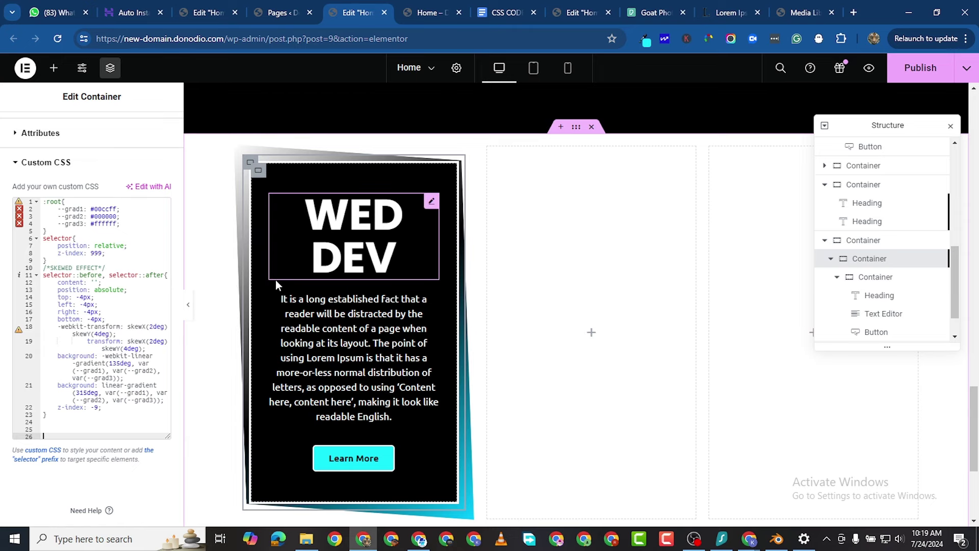
scroll(484, 369, down, 2)
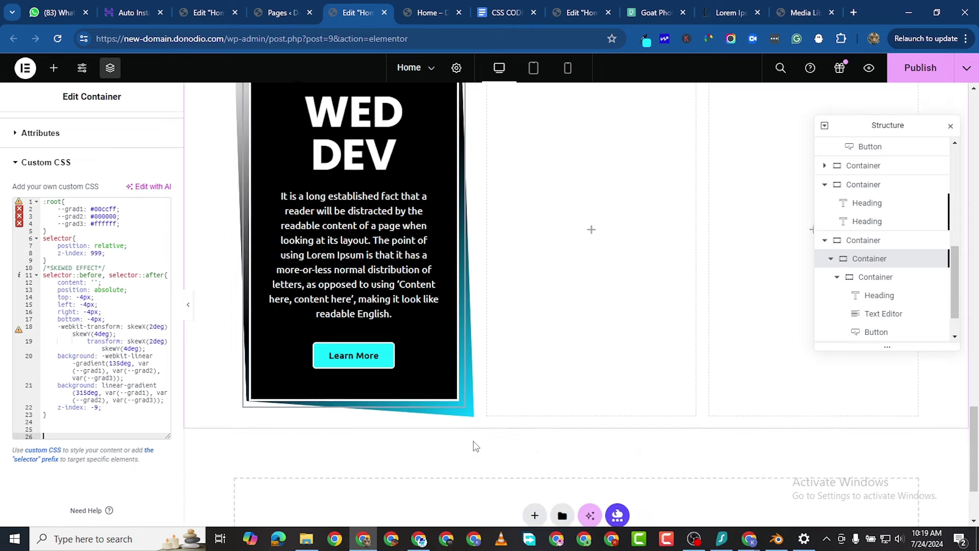
scroll(240, 245, up, 2)
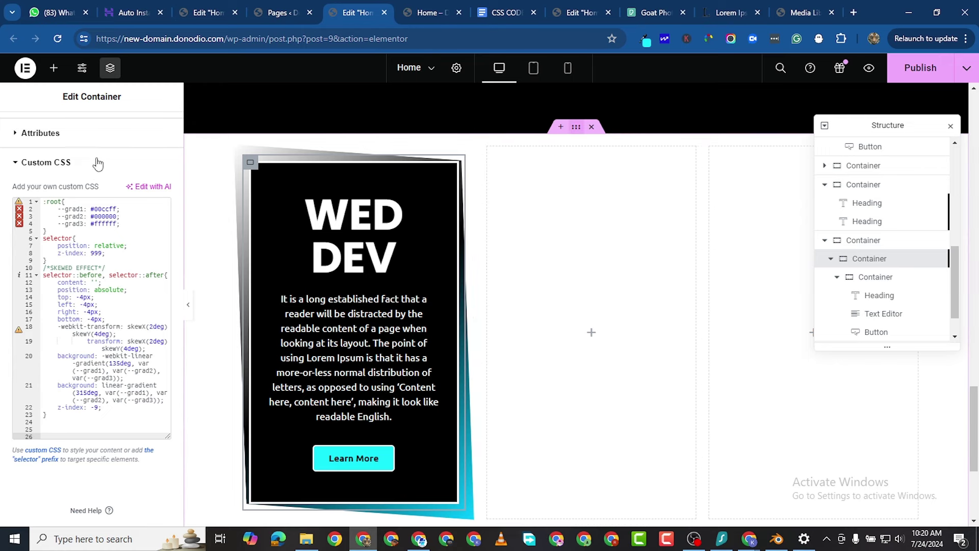
Give the parent container holding the three Expertise columns a classic black (#000000) background.
click(186, 276)
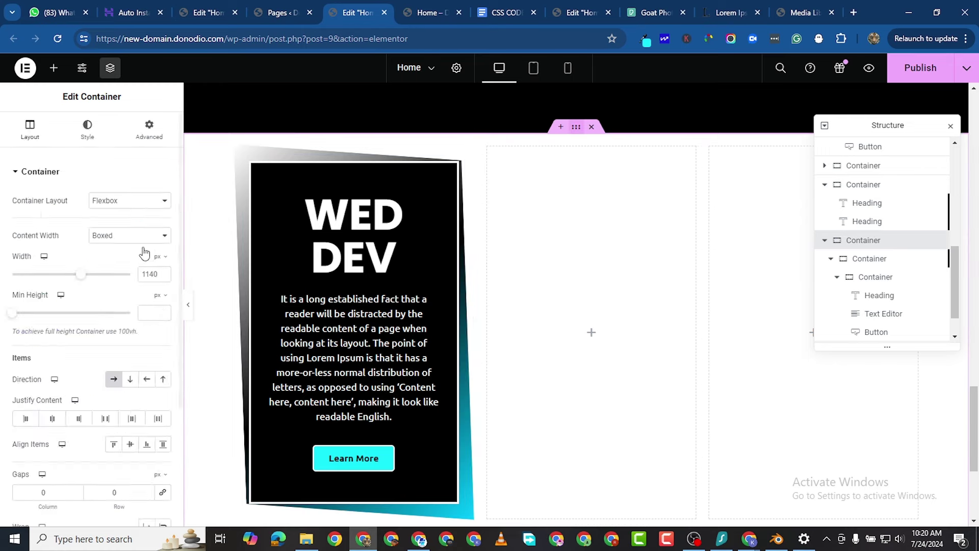
scroll(550, 419, up, 5)
scroll(551, 417, down, 4)
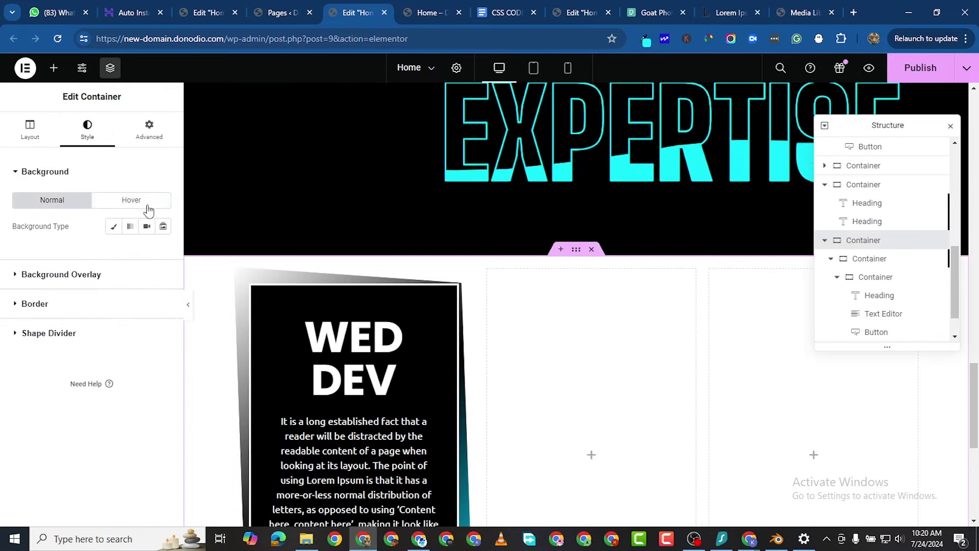
click(114, 227)
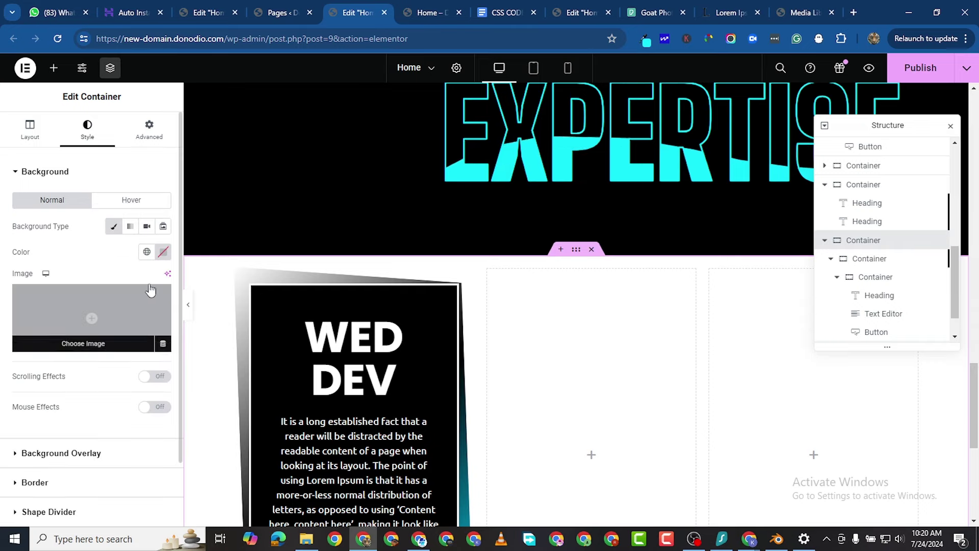
click(163, 252)
drag(113, 334, 74, 448)
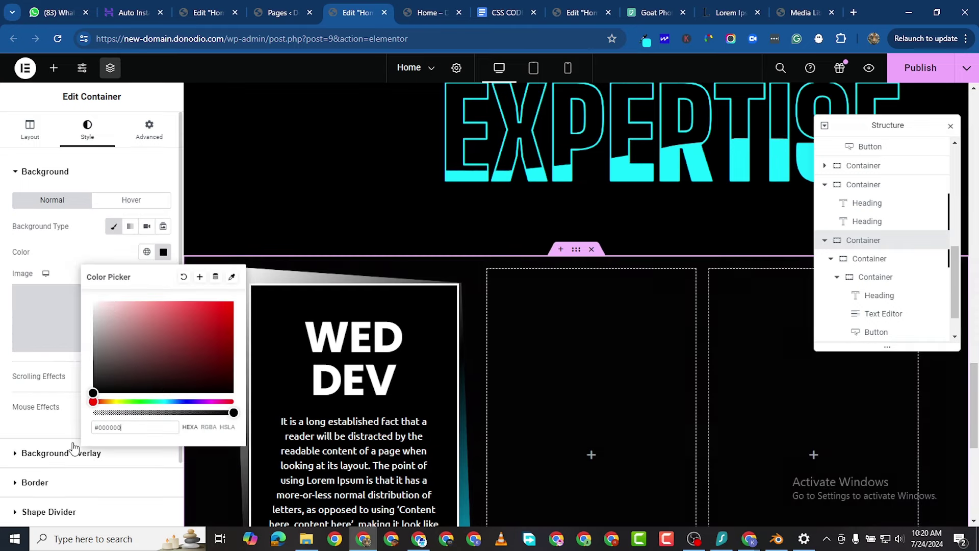
click(551, 319)
scroll(459, 357, down, 2)
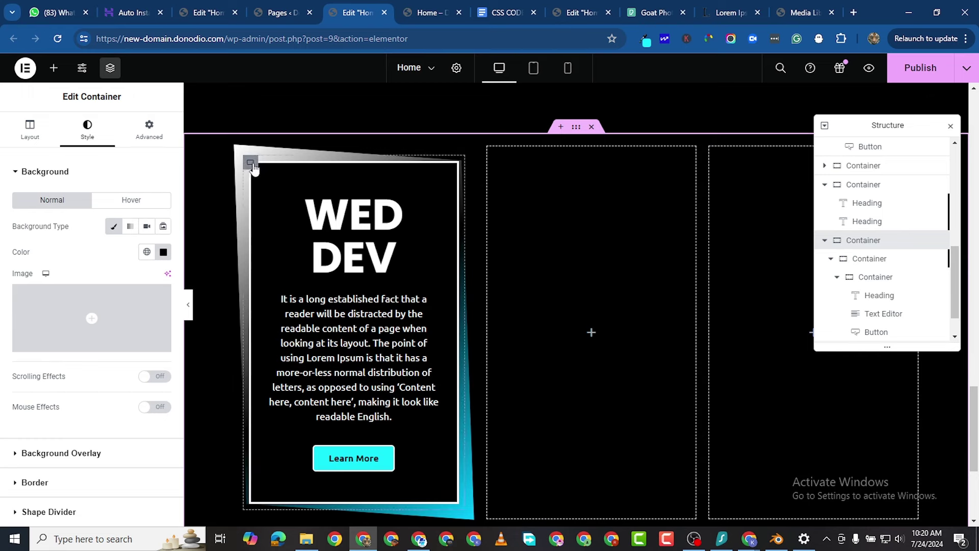
Reopen the outer card container's custom CSS and examine its three gradient colour variables and the skewed effect rules.
click(147, 128)
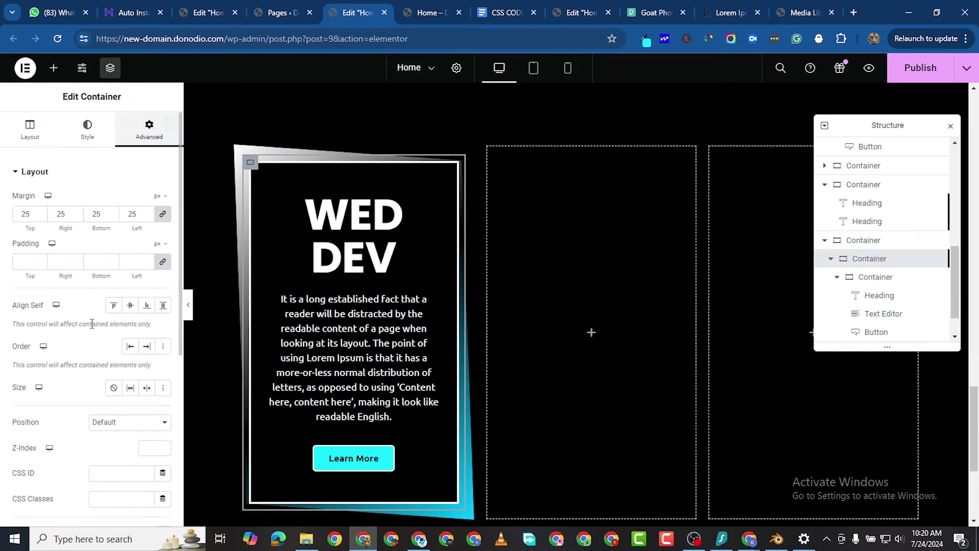
scroll(63, 433, down, 5)
click(19, 447)
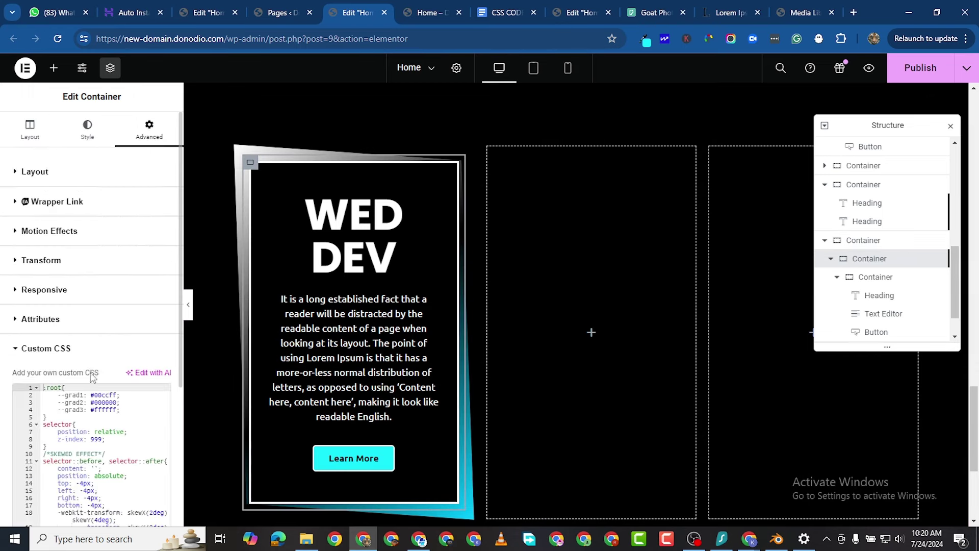
scroll(102, 364, down, 3)
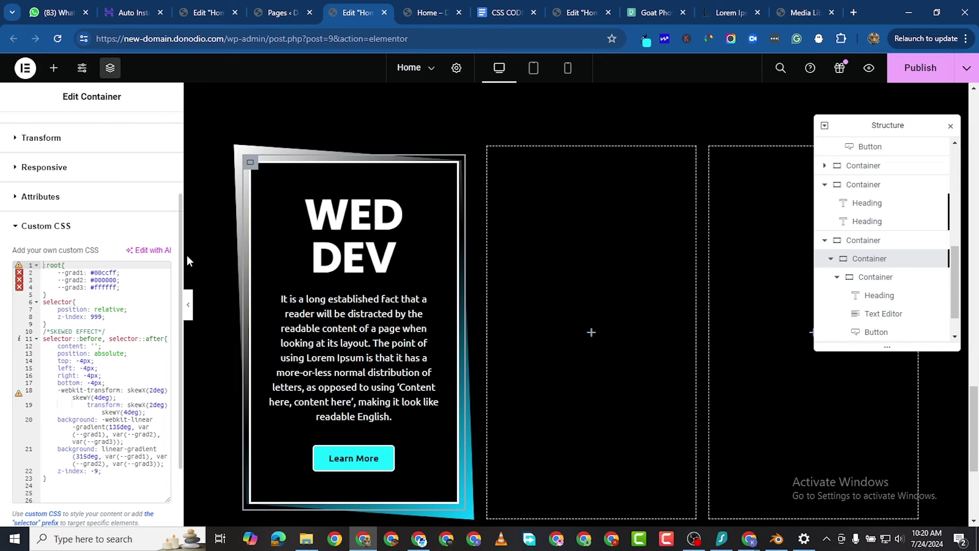
click(105, 280)
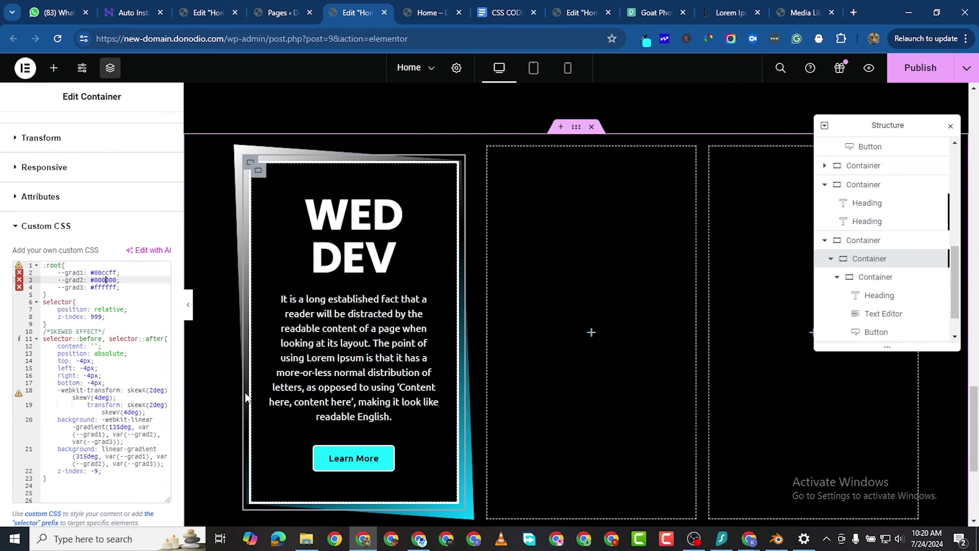
click(106, 288)
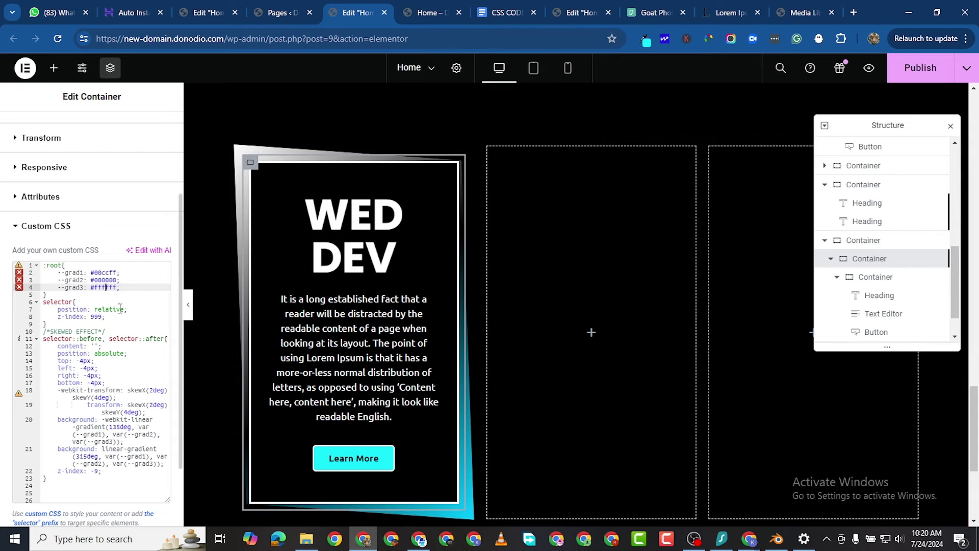
click(107, 273)
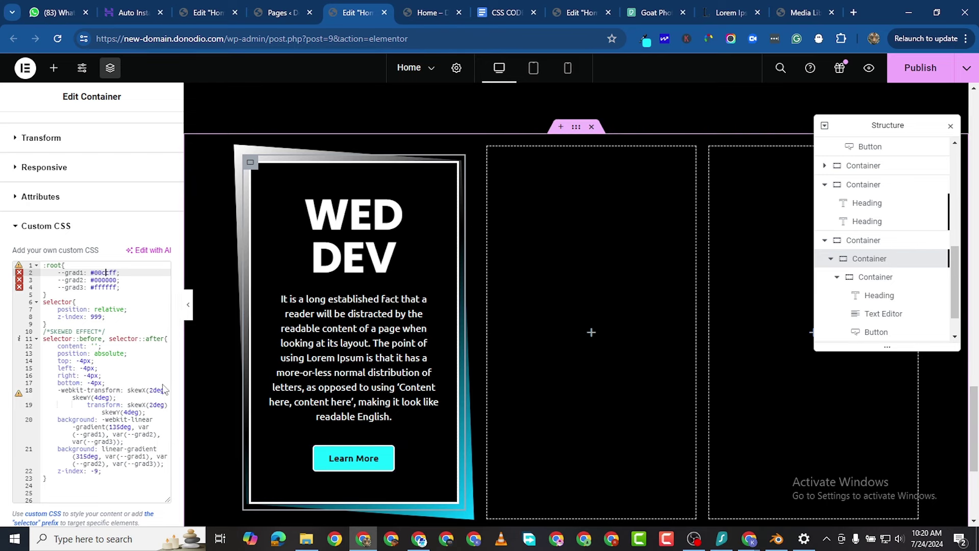
scroll(108, 423, up, 3)
scroll(96, 438, down, 5)
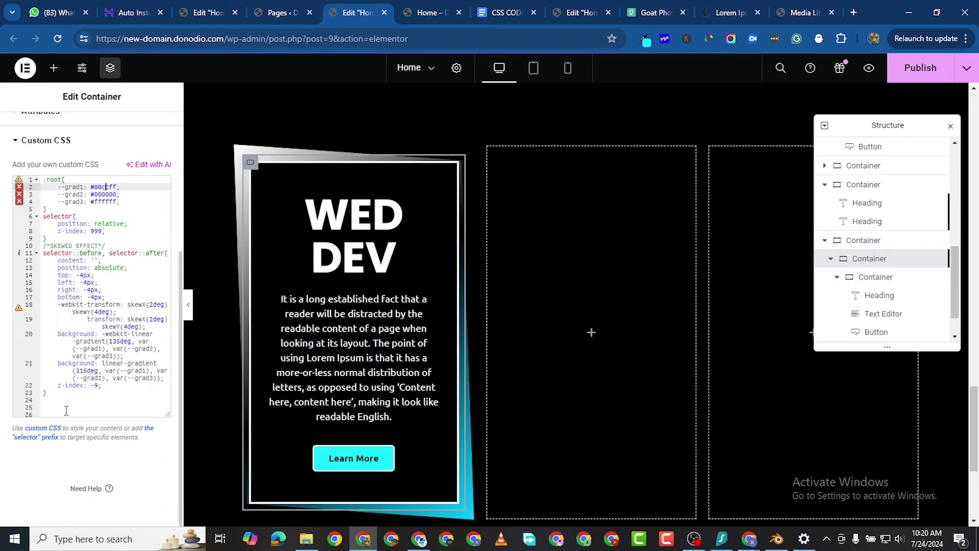
Add a BLUR EFFECT rule for selector::after with a 50px blur filter, including the -webkit- version, below the skewed effect code.
click(65, 411)
key(Return)
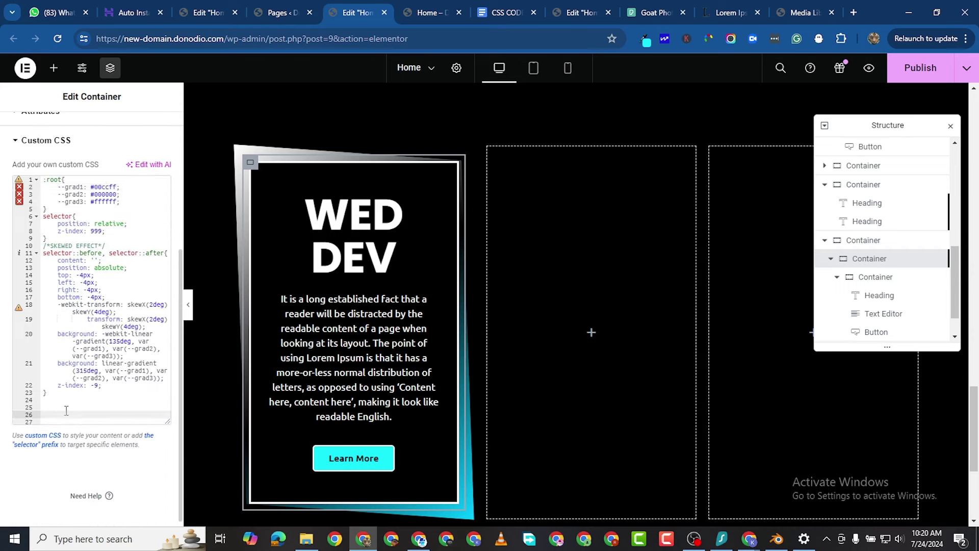
text(/*BLUR EFFECT*/ selector::after{     -webkit-filter: blur(50px);             filter: blur(50px); })
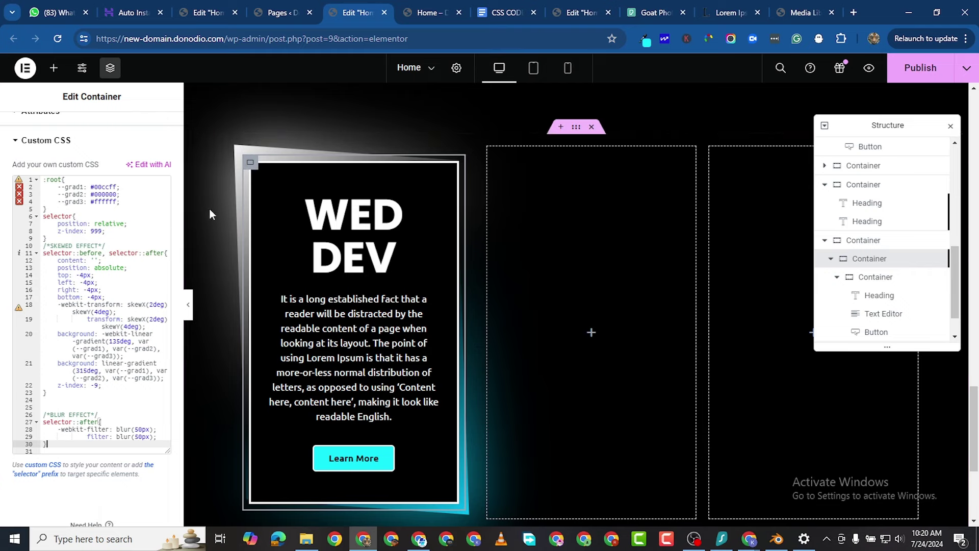
scroll(444, 424, down, 2)
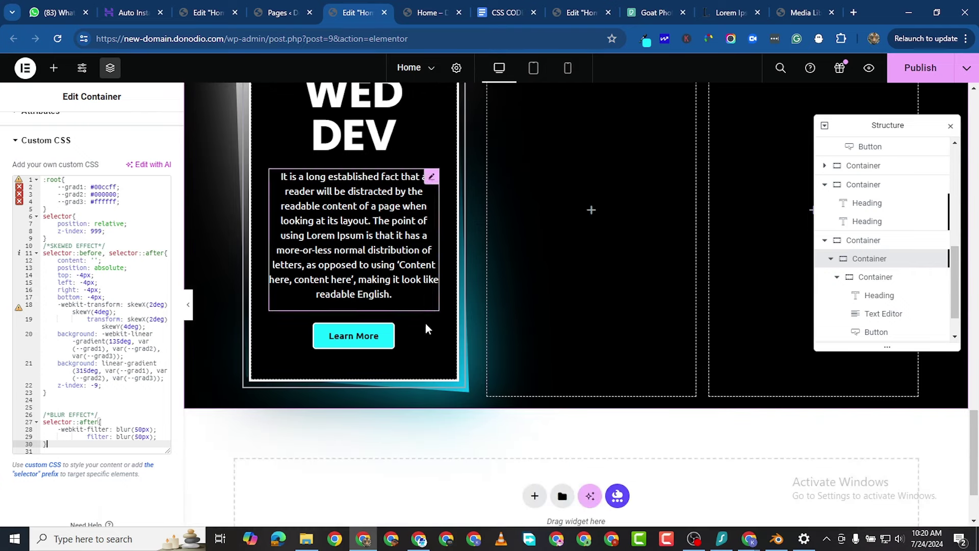
Add the HOVER EFFECT code for selector:hover::before and ::after, with a 315deg -webkit- gradient and a 135deg linear gradient, and check it on the card.
key(Return)
key(Return)
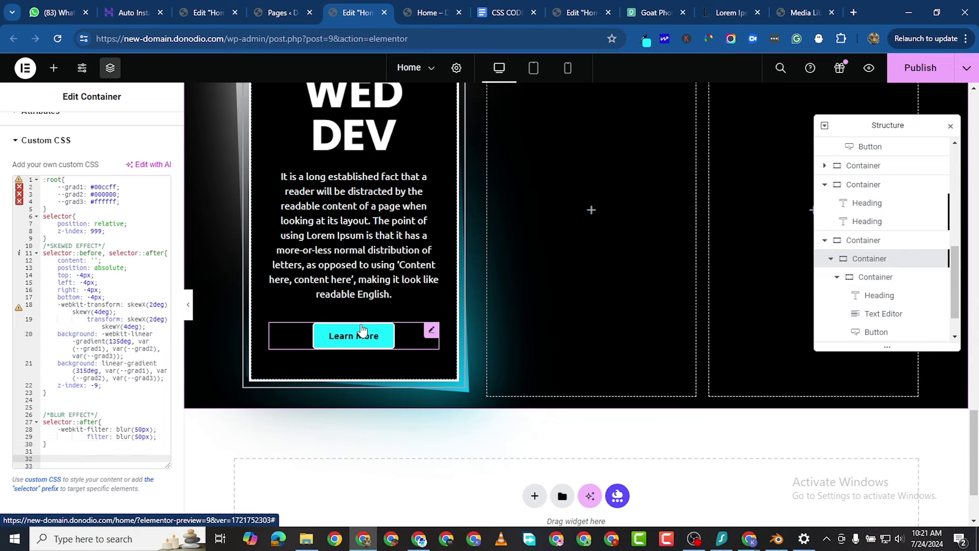
key(Return)
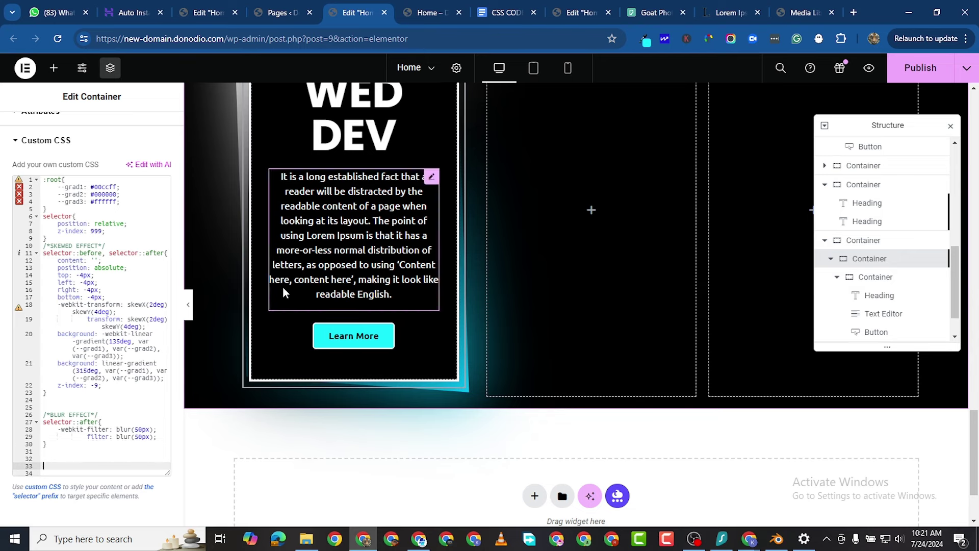
scroll(53, 409, down, 1)
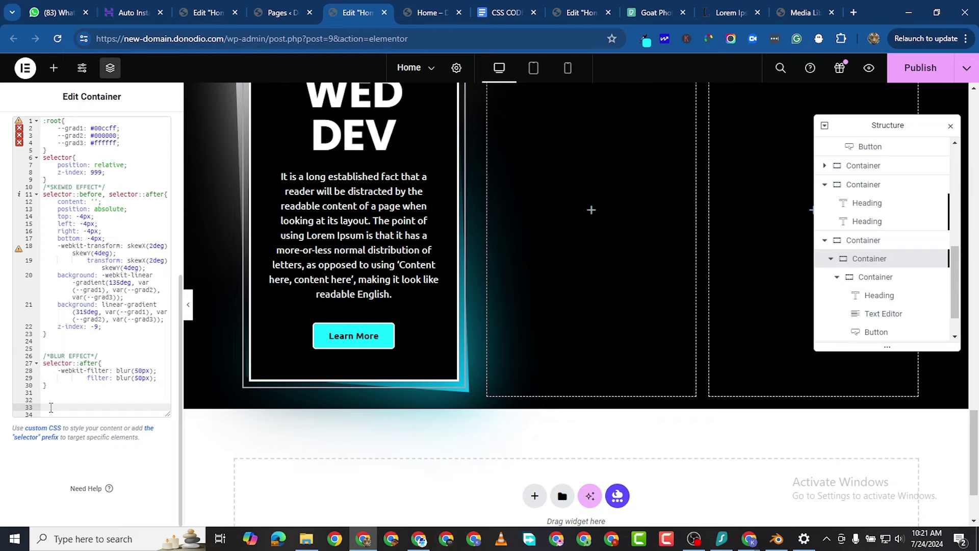
right_click(51, 408)
click(138, 233)
text(/*HOVER EFFECT*/ selector:hover::before, selector:hover::after{     background: -webkit-linear-gradient(315deg, var(--grad1), var(--grad2), var(--grad3));     background: linear-gradient(135deg, var(--grad1), var(--grad2), var(--grad3)); })
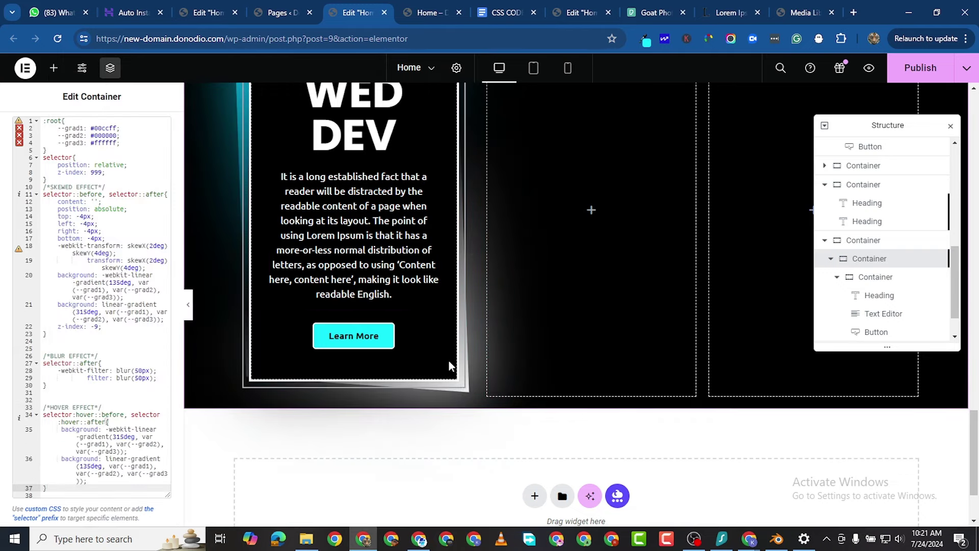
scroll(307, 204, up, 3)
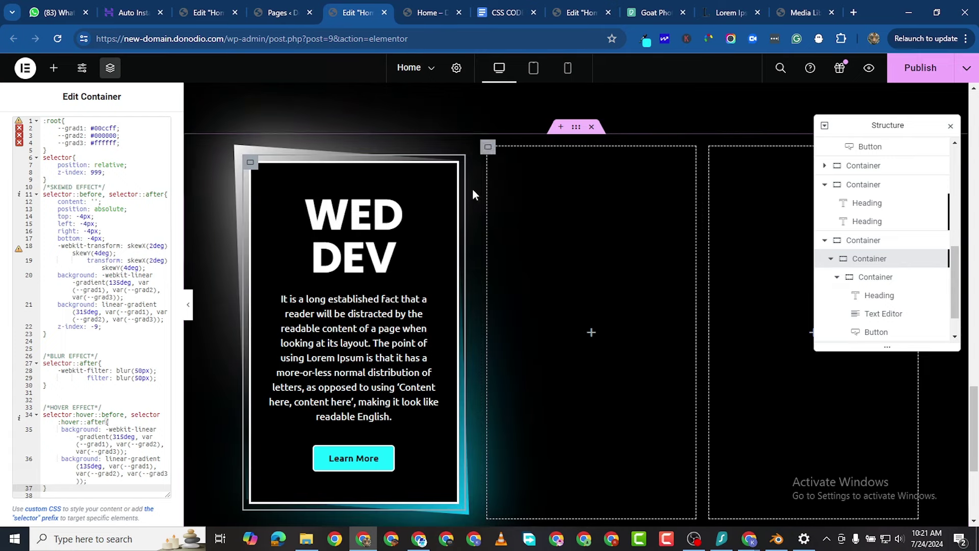
scroll(447, 441, down, 1)
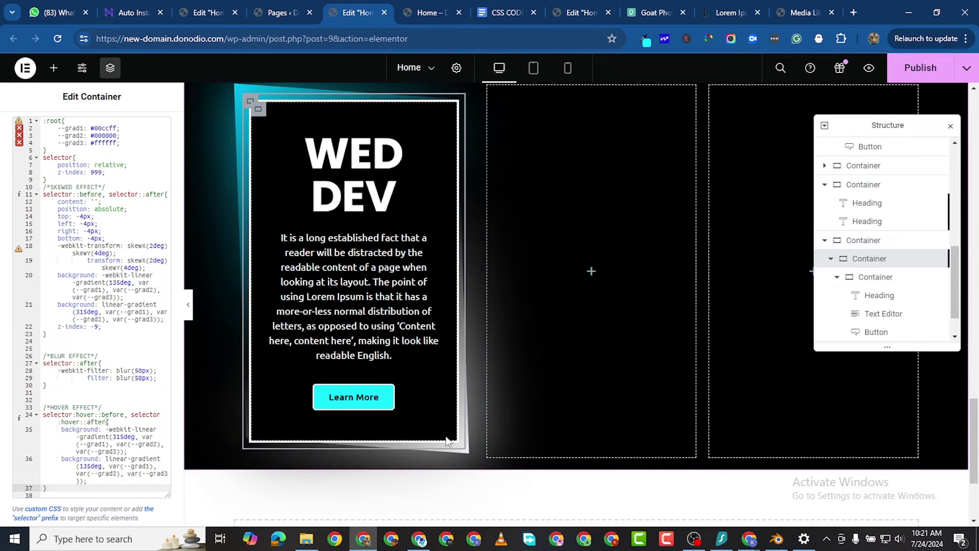
scroll(367, 367, down, 1)
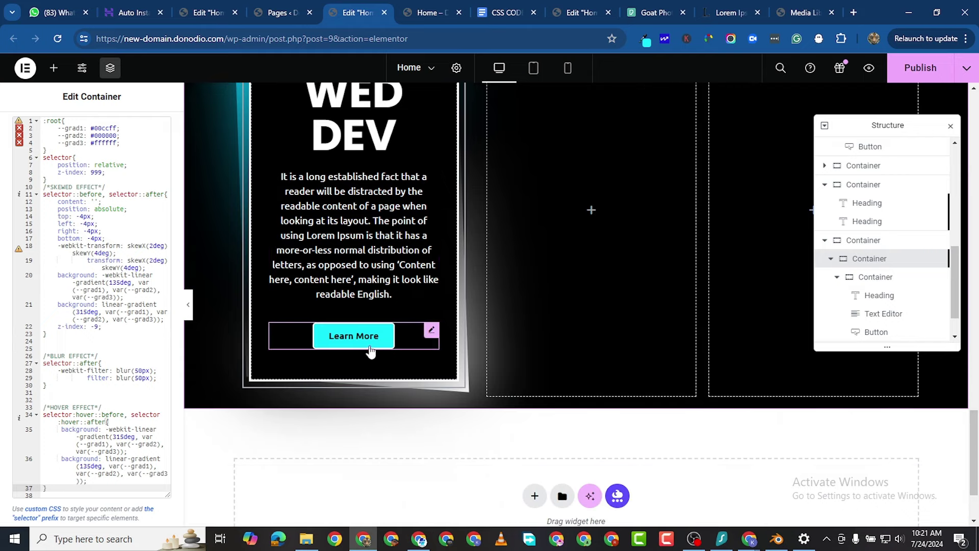
scroll(375, 317, down, 2)
Duplicate the finished WED DEV card container twice so the Expertise row holds three identical cards.
scroll(381, 313, up, 5)
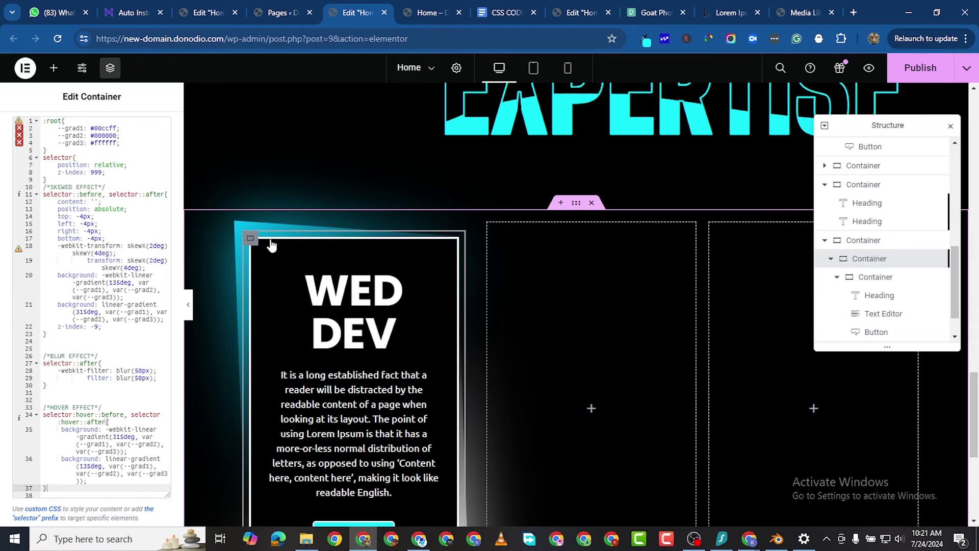
right_click(252, 239)
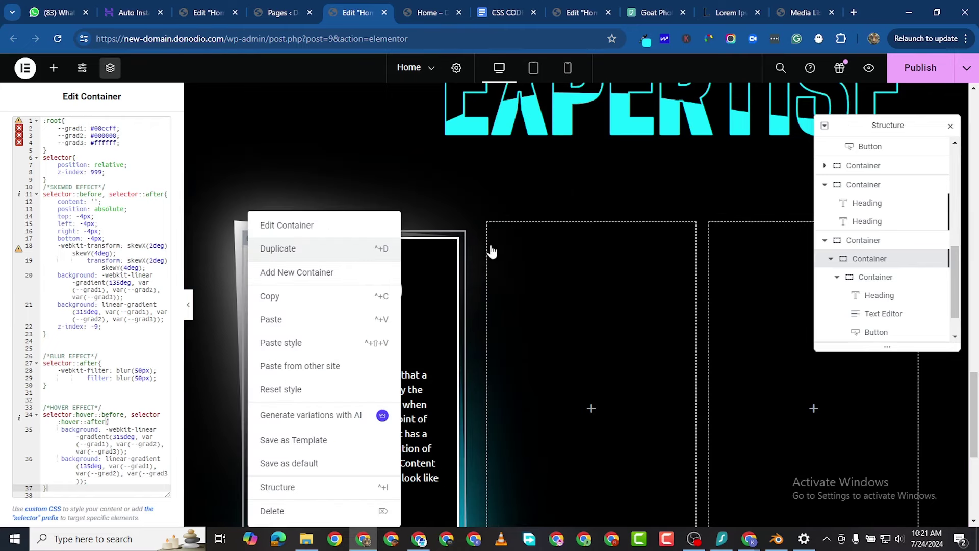
key(ctrl+d)
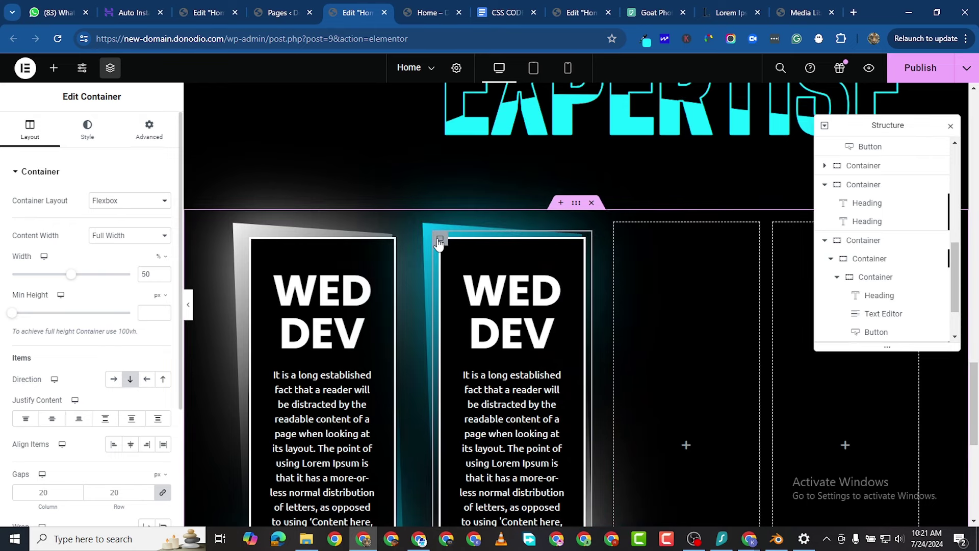
right_click(440, 241)
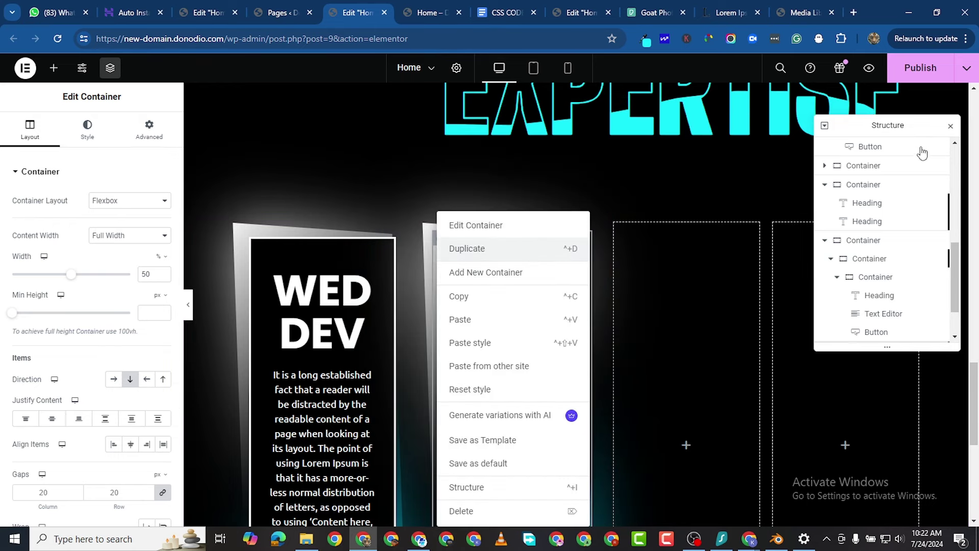
key(ctrl+d)
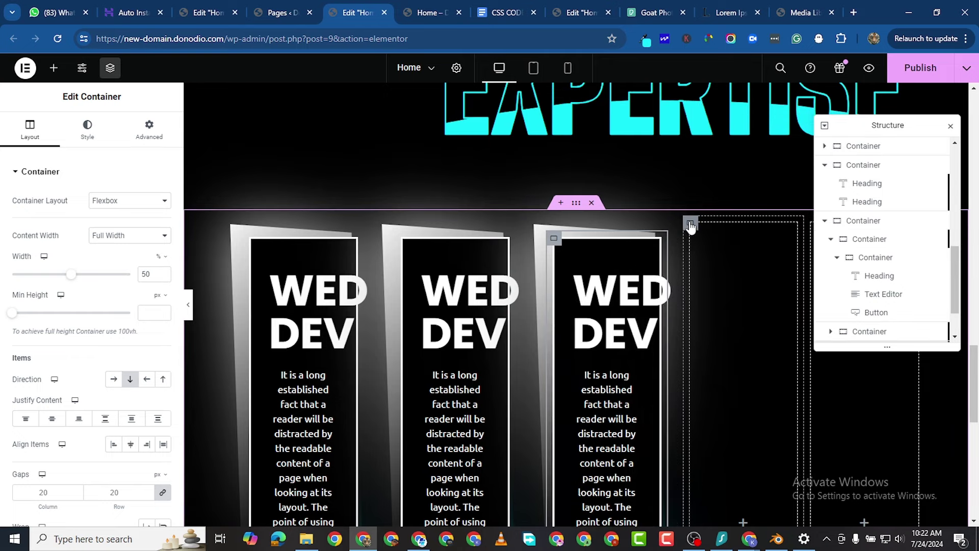
Delete the two empty column containers beside the three Expertise cards.
right_click(694, 418)
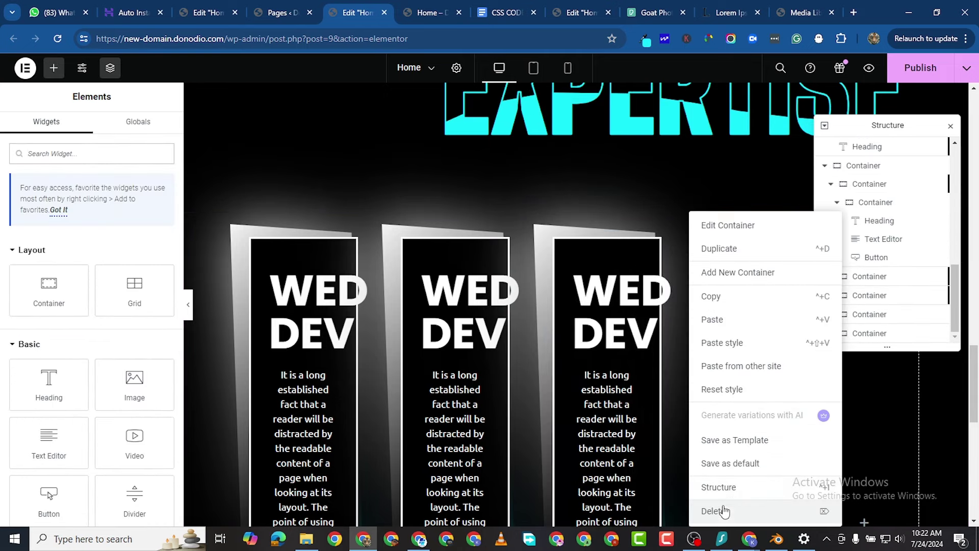
click(724, 510)
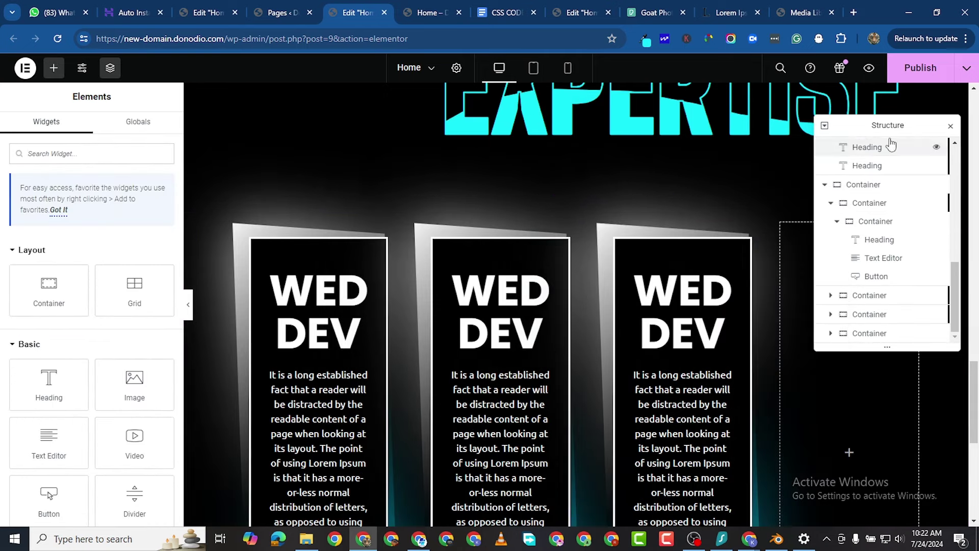
right_click(783, 227)
click(822, 510)
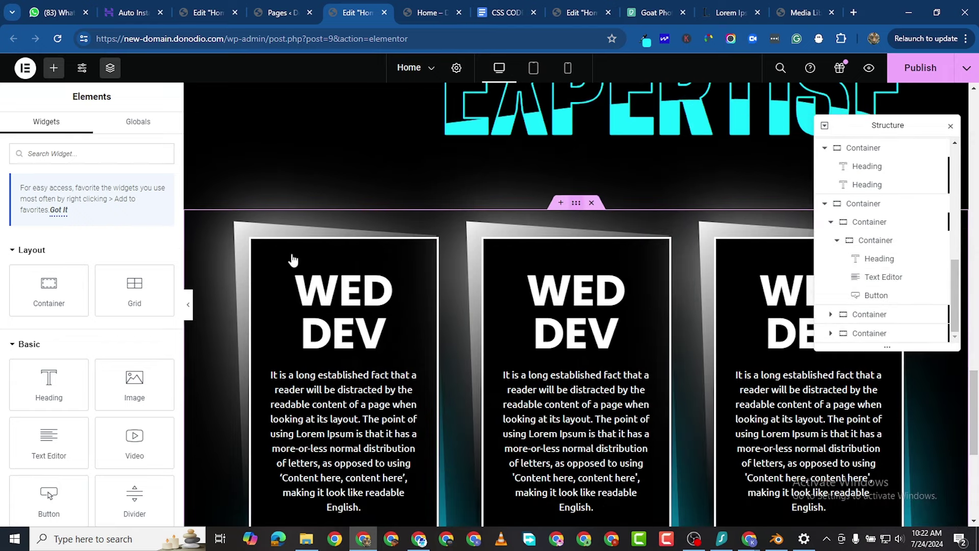
Unlink the Expertise cards' parent container padding, set it to 40 top, 0 right, 100 bottom and 0 left px, and publish the page.
scroll(149, 168, down, 1)
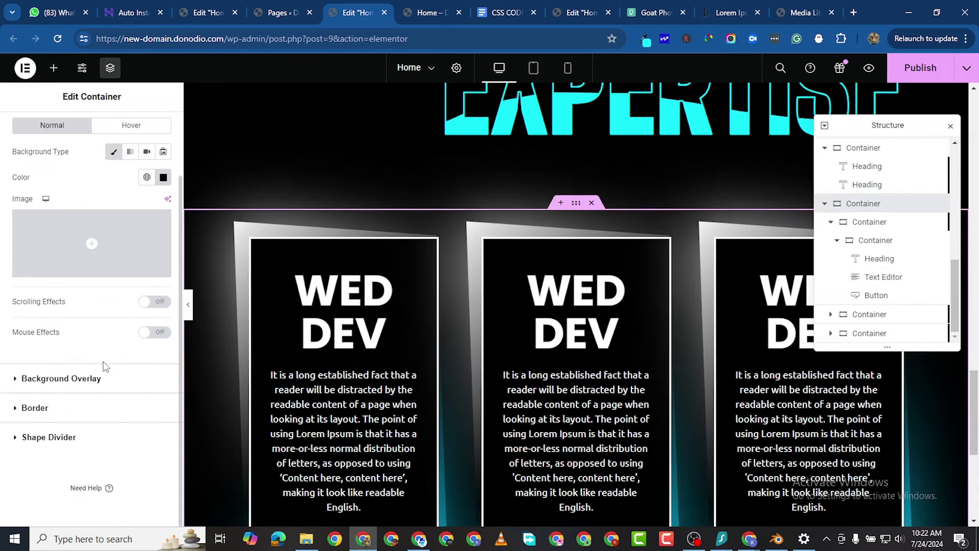
scroll(149, 165, up, 1)
click(149, 130)
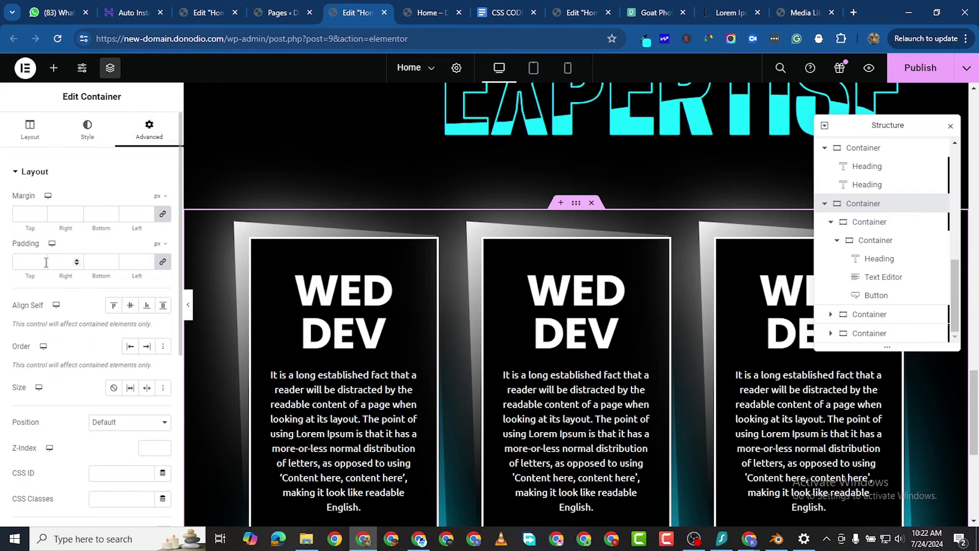
scroll(525, 308, down, 1)
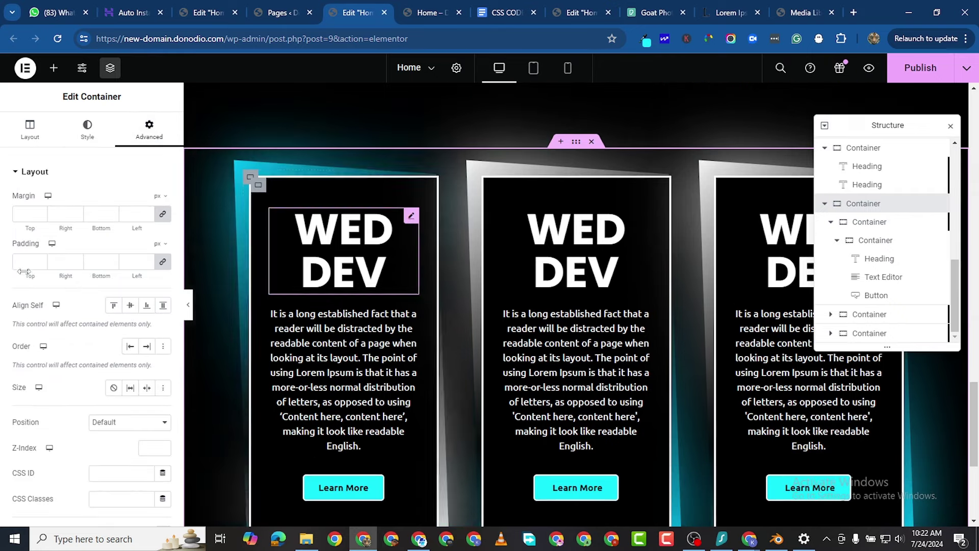
click(163, 263)
click(25, 261)
text(0)
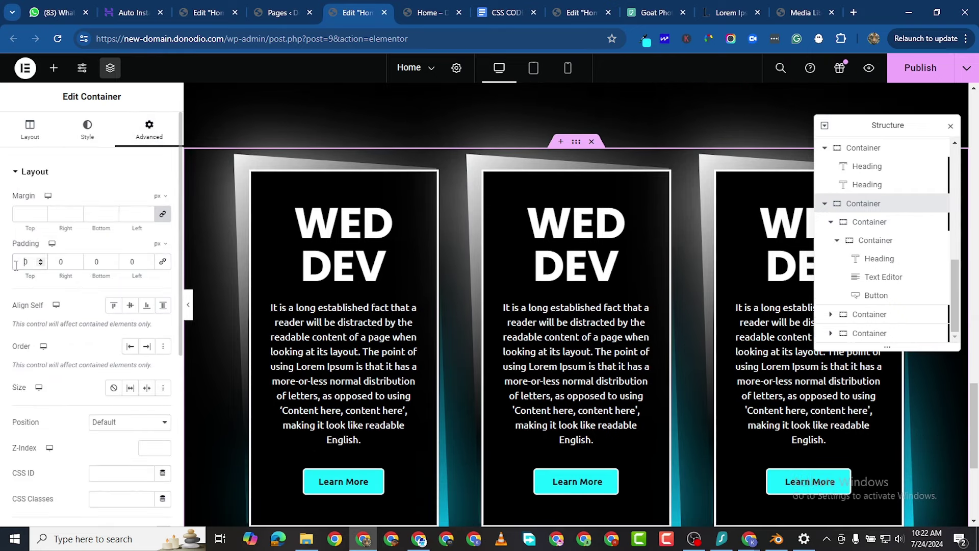
text(4)
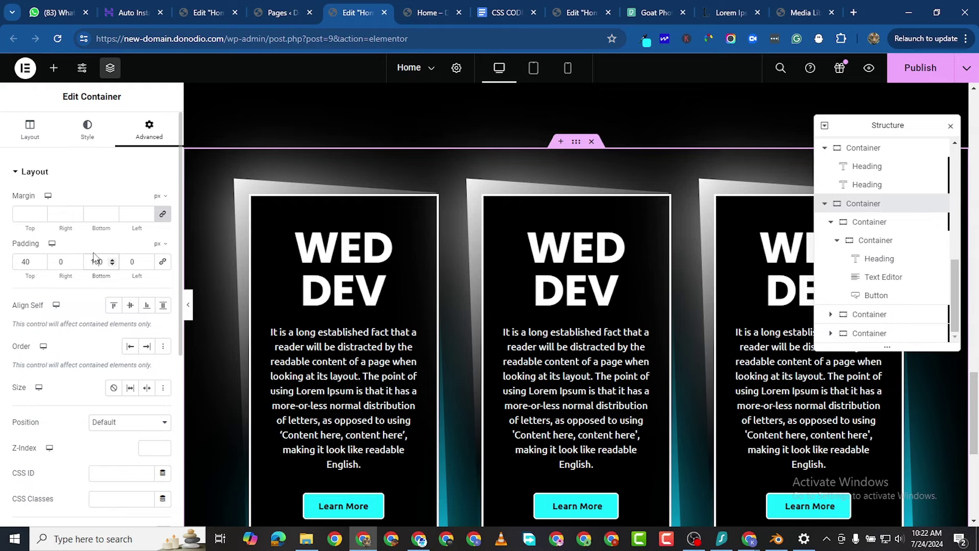
scroll(447, 262, down, 5)
scroll(663, 204, up, 3)
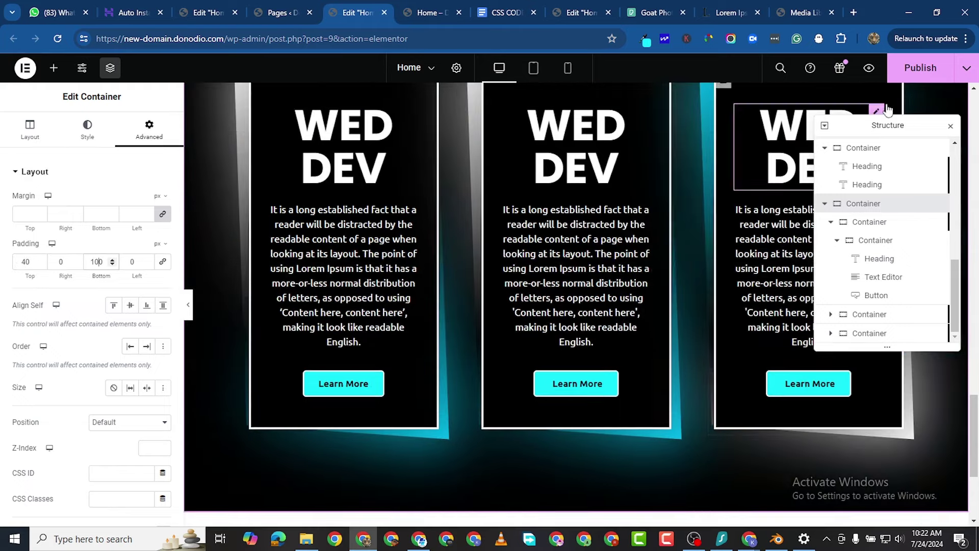
scroll(526, 251, up, 1)
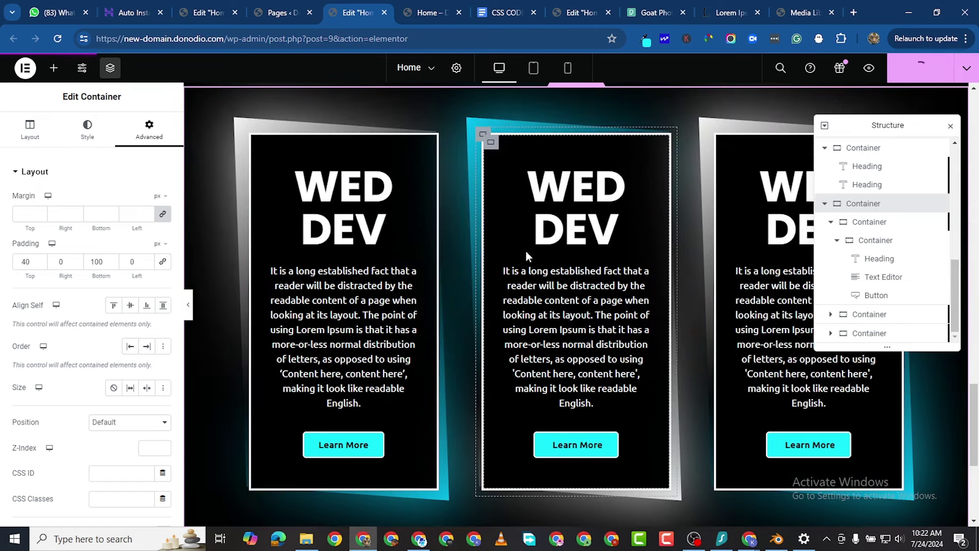
Change the second card's heading title to "SEO </BR>OPT".
click(618, 179)
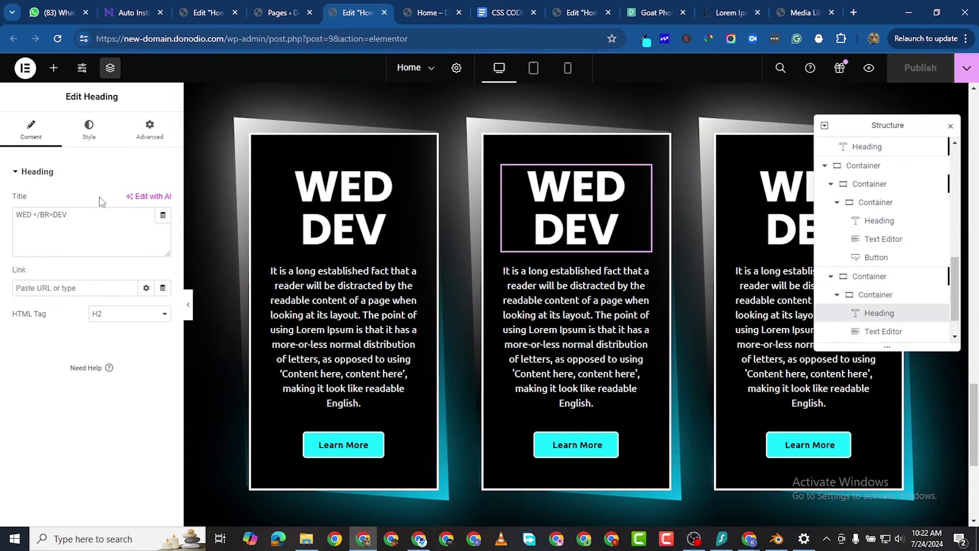
click(32, 216)
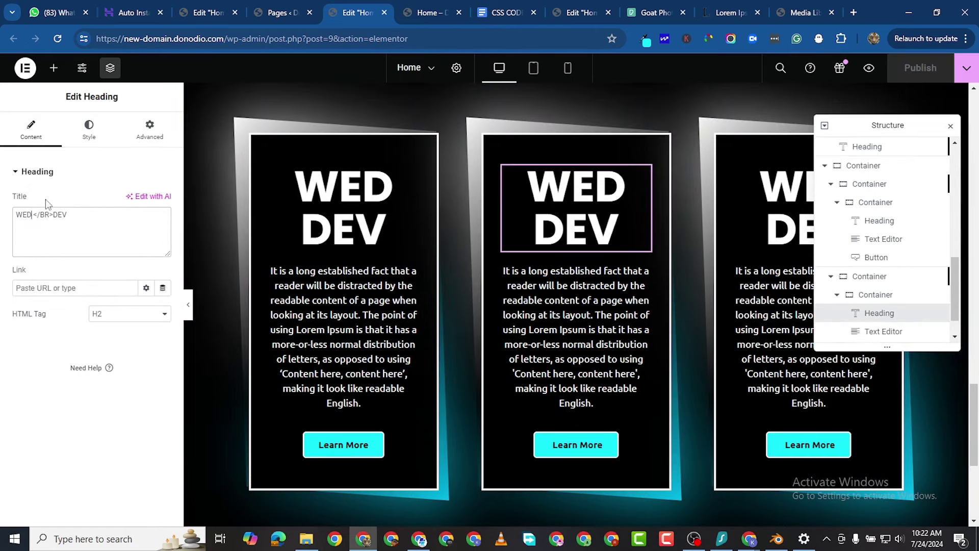
key(BackSpace)
key(BackSpace)
key(BackSpace)
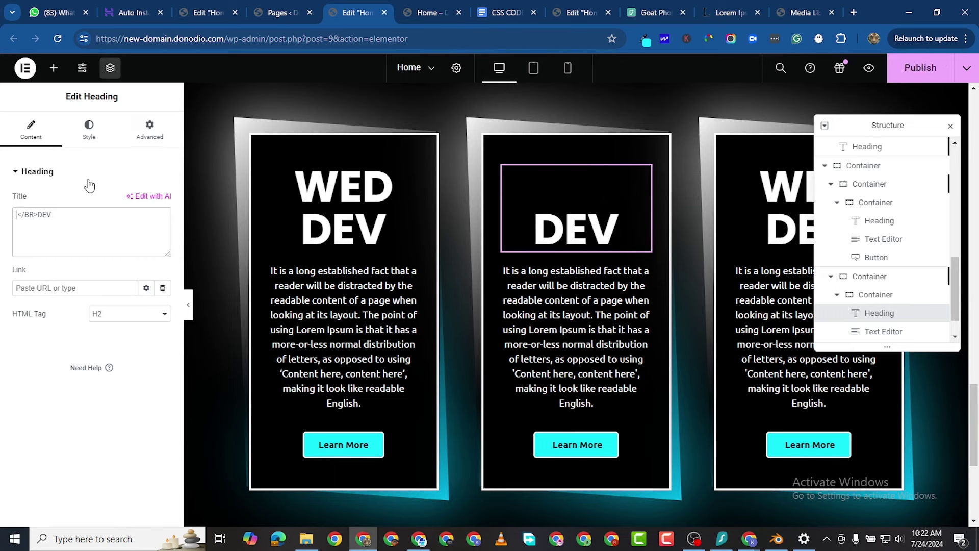
text(SEOP)
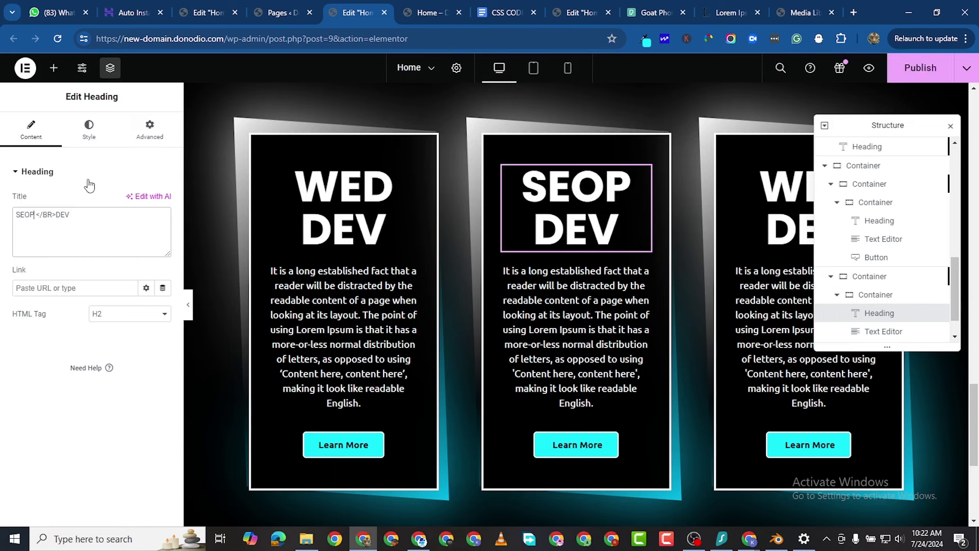
key(BackSpace)
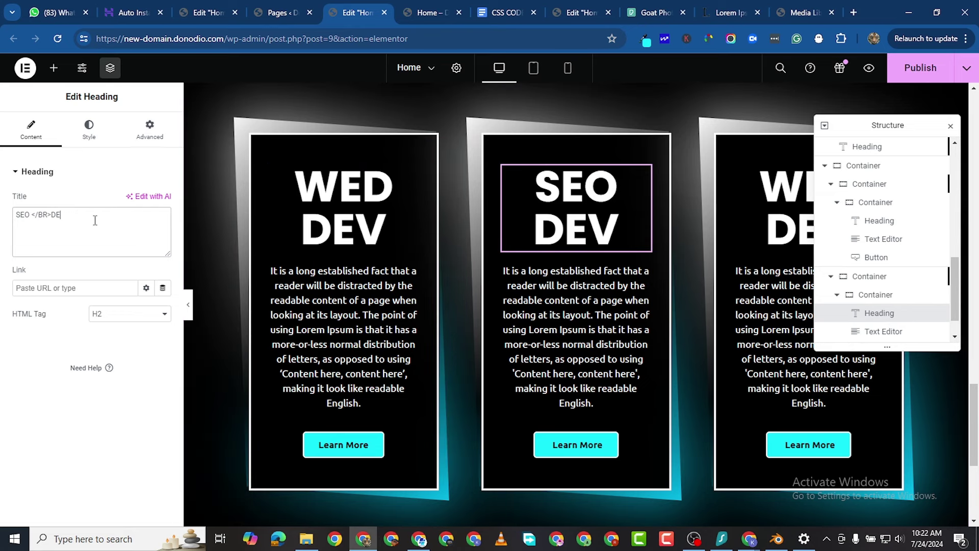
key(BackSpace)
key(BackSpace)
text(OPT)
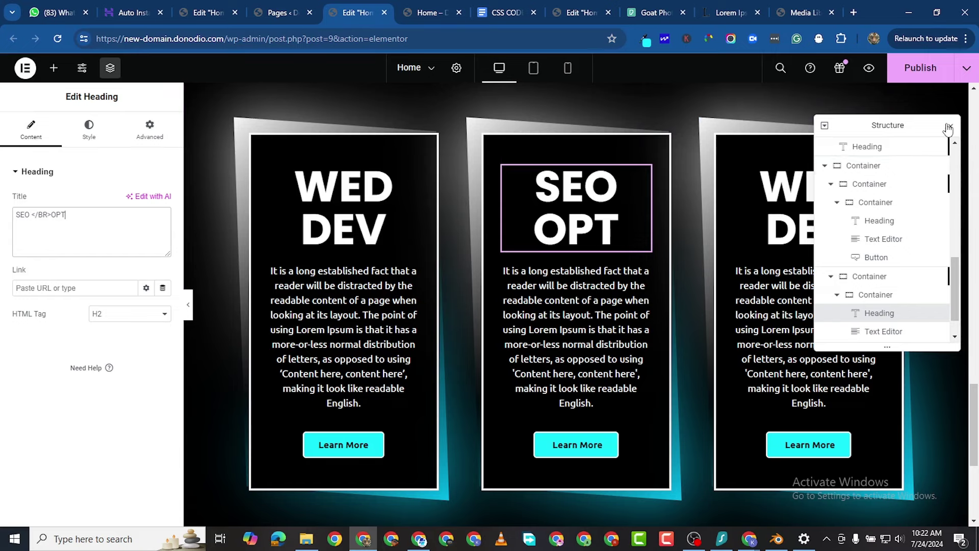
Change the third Expertise card's heading title to "SOCIAL </BR>MEDIA".
click(952, 124)
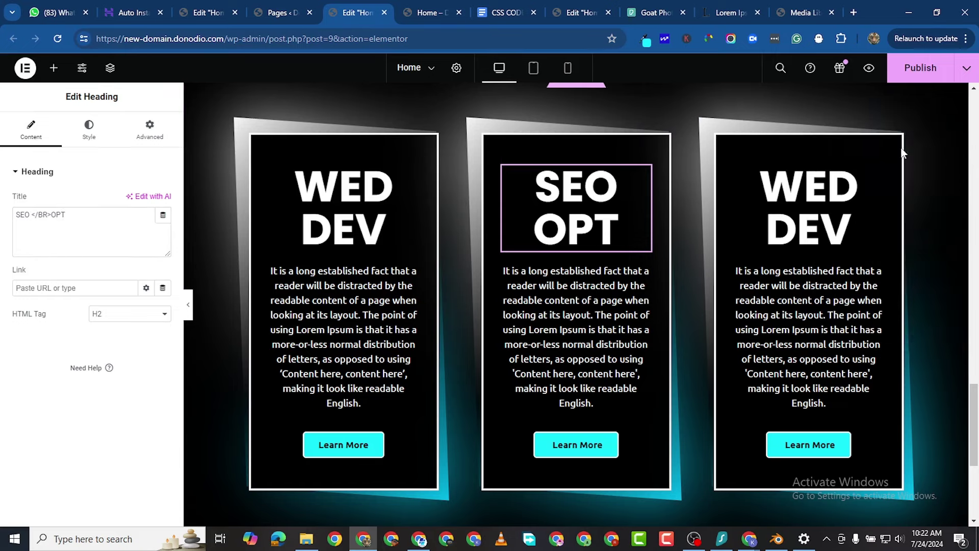
click(878, 174)
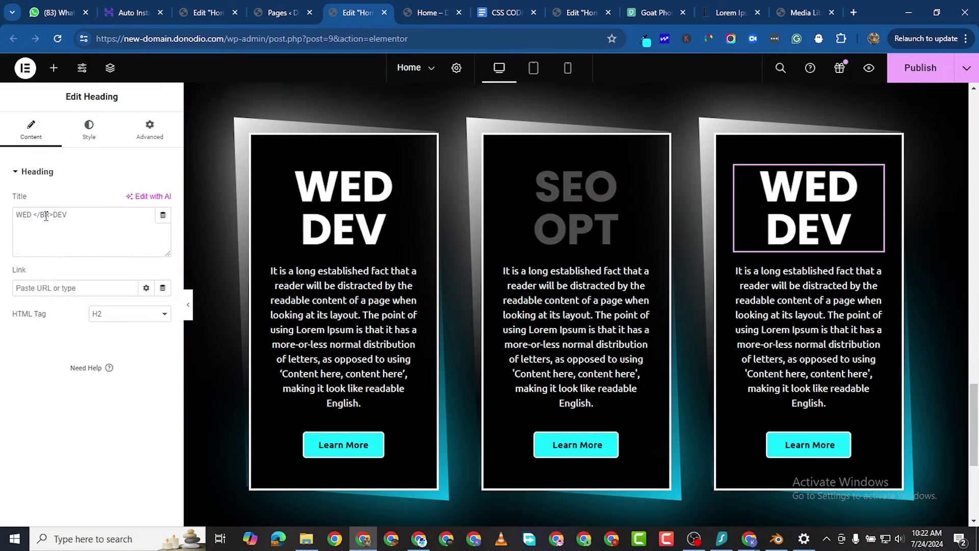
click(25, 213)
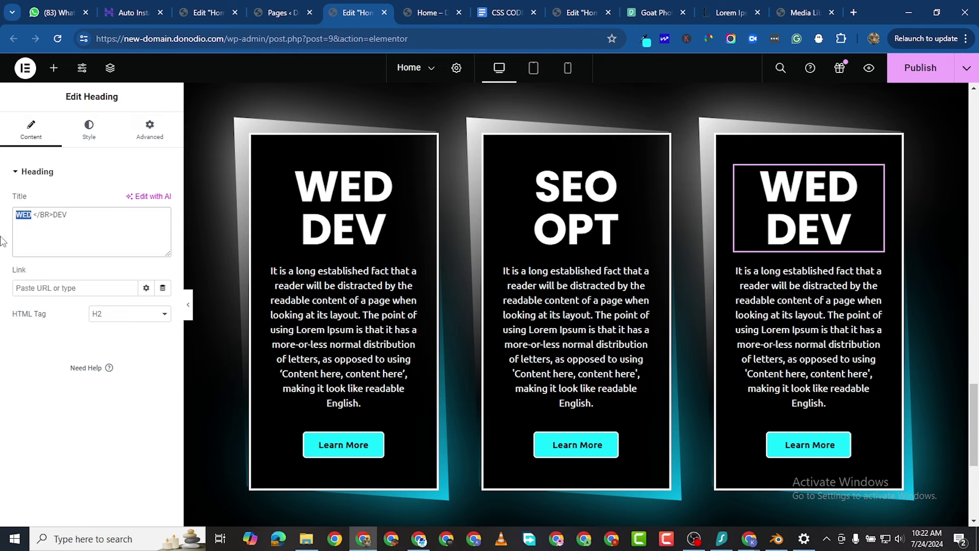
text(GGT)
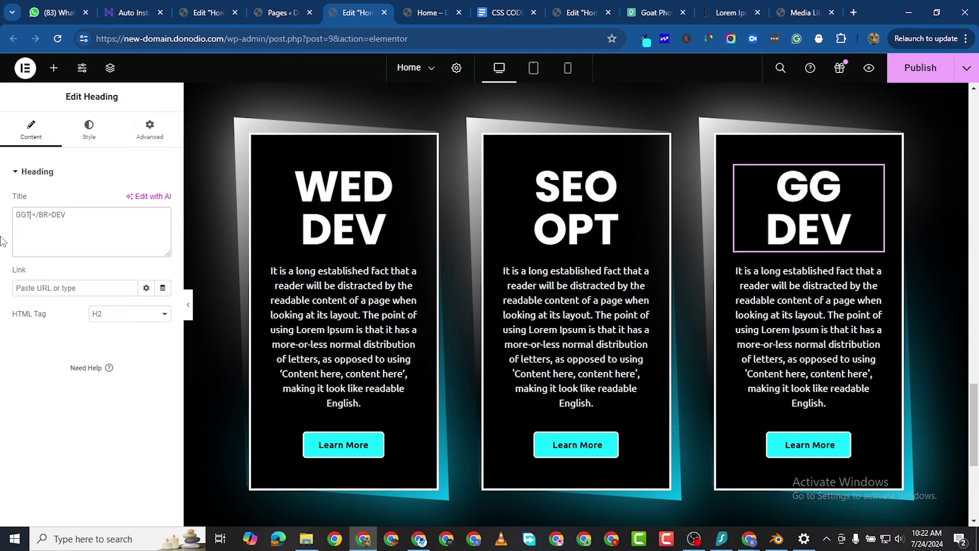
key(BackSpace)
key(BackSpace)
key(BackSpace)
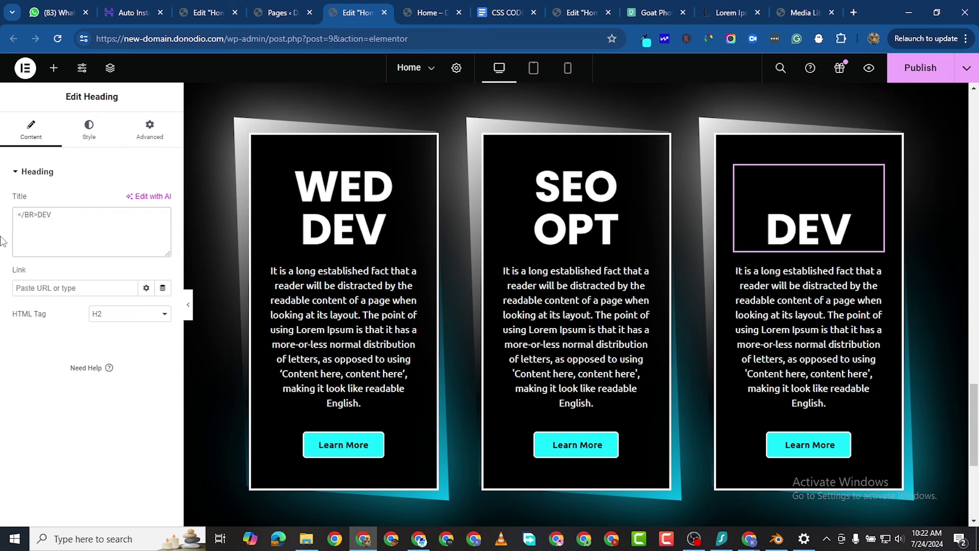
text(DGT)
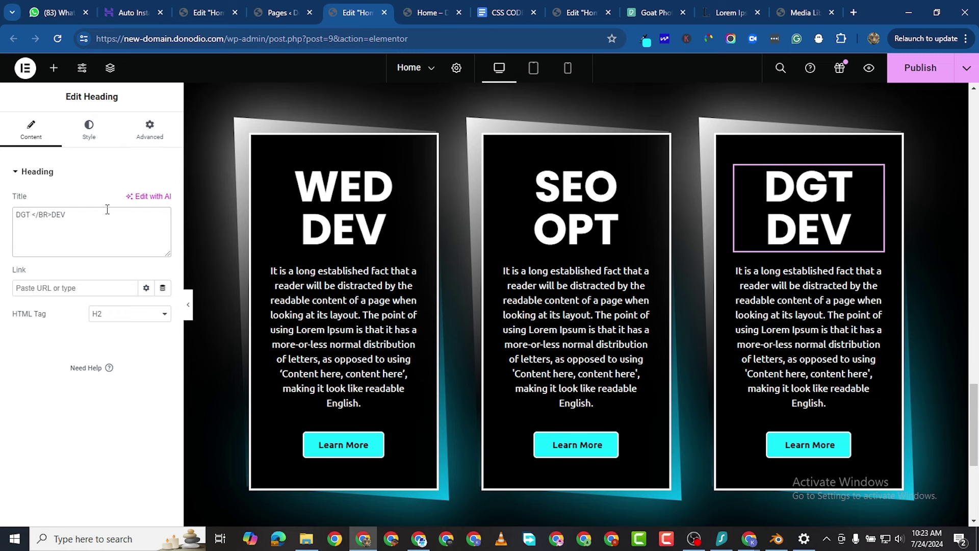
key(BackSpace)
key(BackSpace)
key(BackSpace)
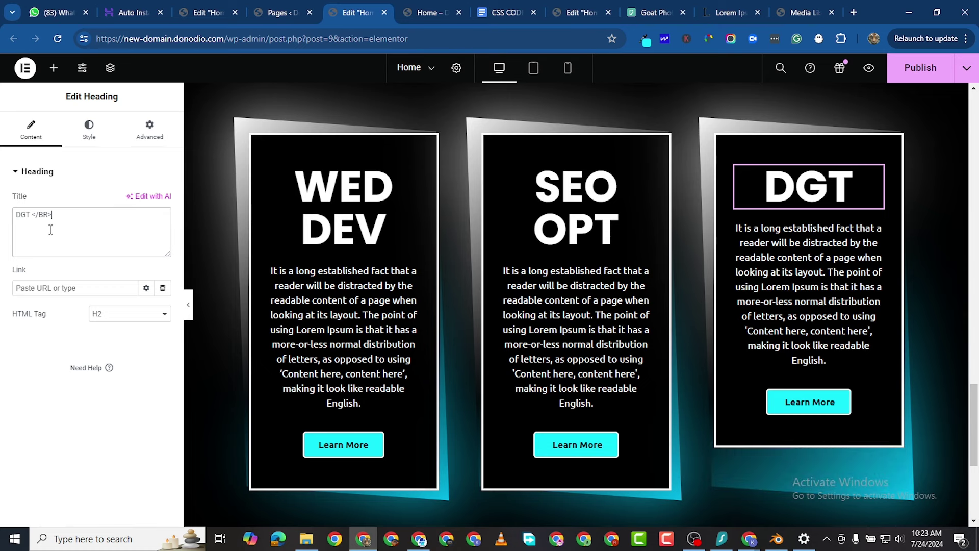
key(BackSpace)
key(BackSpace)
key(BackSpace)
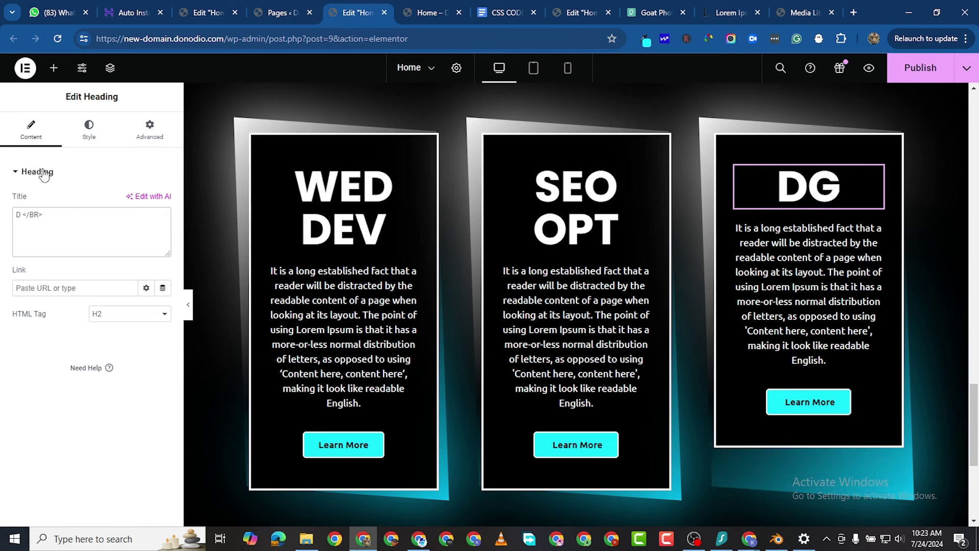
text(SOCIAL)
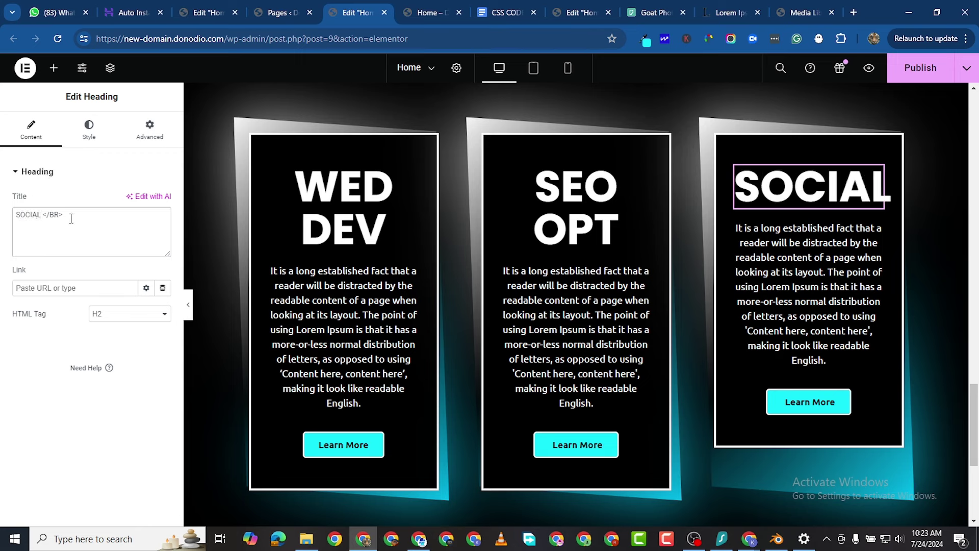
text( </BR>MEDIA)
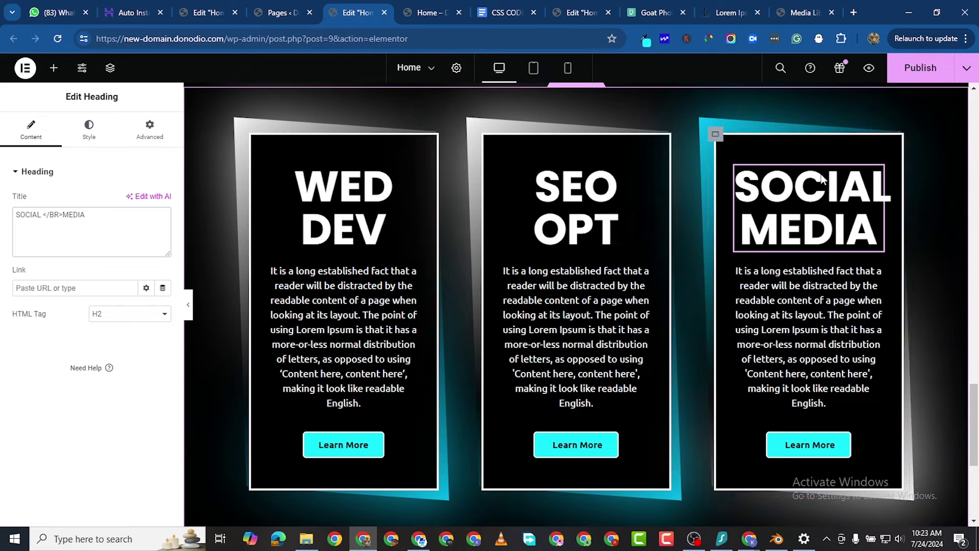
Review the three Expertise card headings and publish the page.
scroll(562, 317, up, 3)
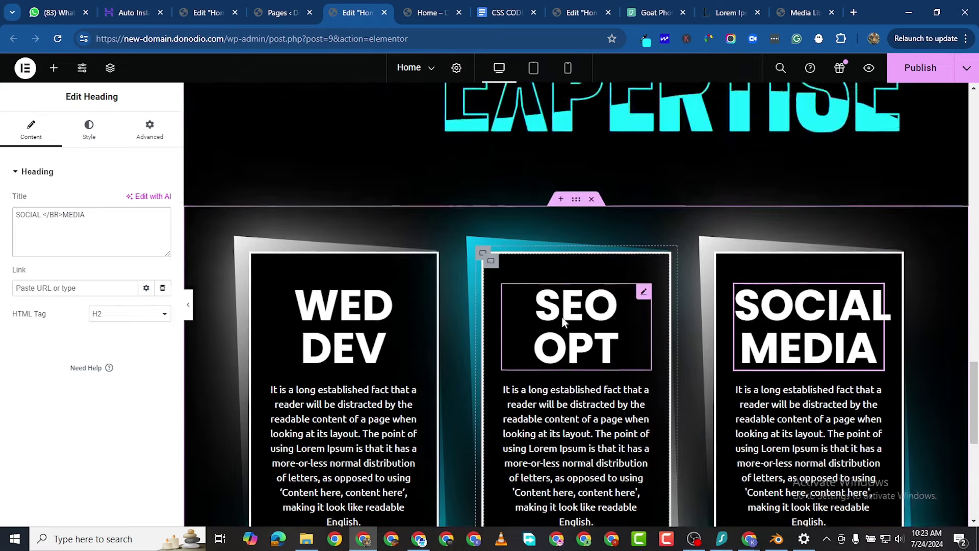
scroll(562, 317, down, 4)
scroll(659, 233, up, 2)
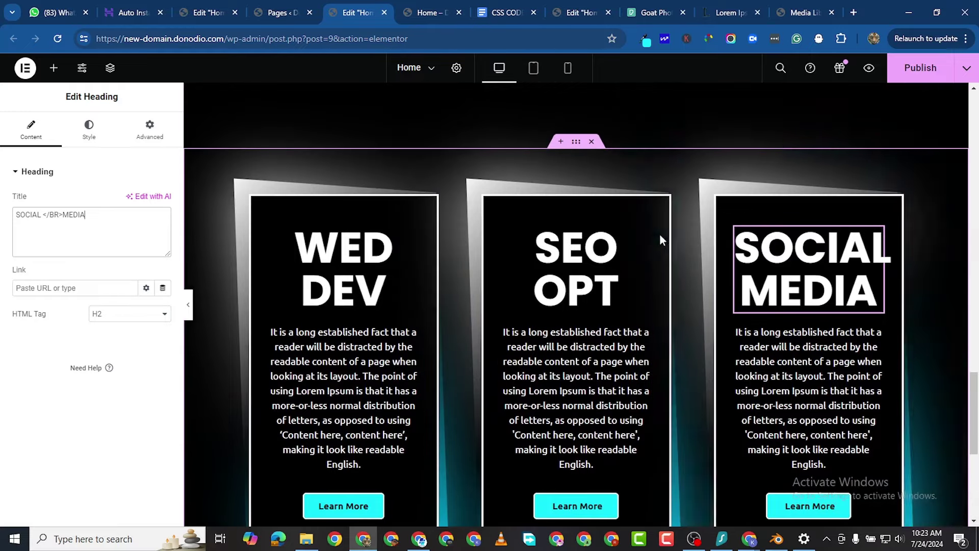
click(921, 68)
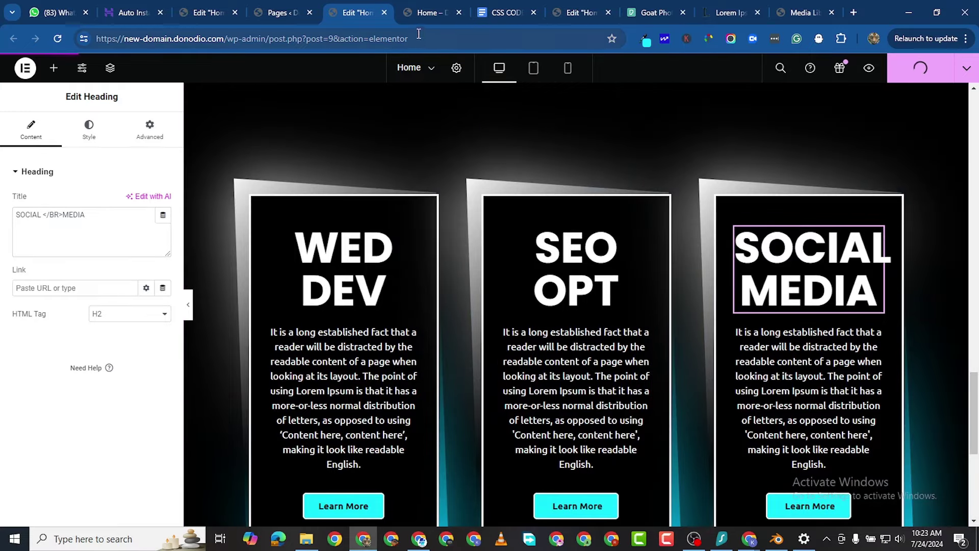
Examine the published home page in the preview tab, checking the Expertise heading, the three cards and their hover effects.
click(428, 12)
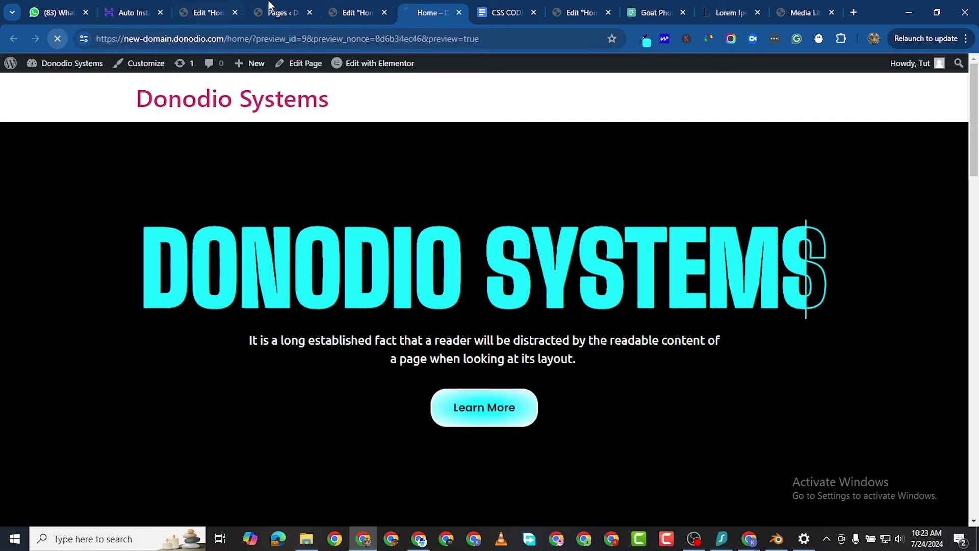
click(350, 13)
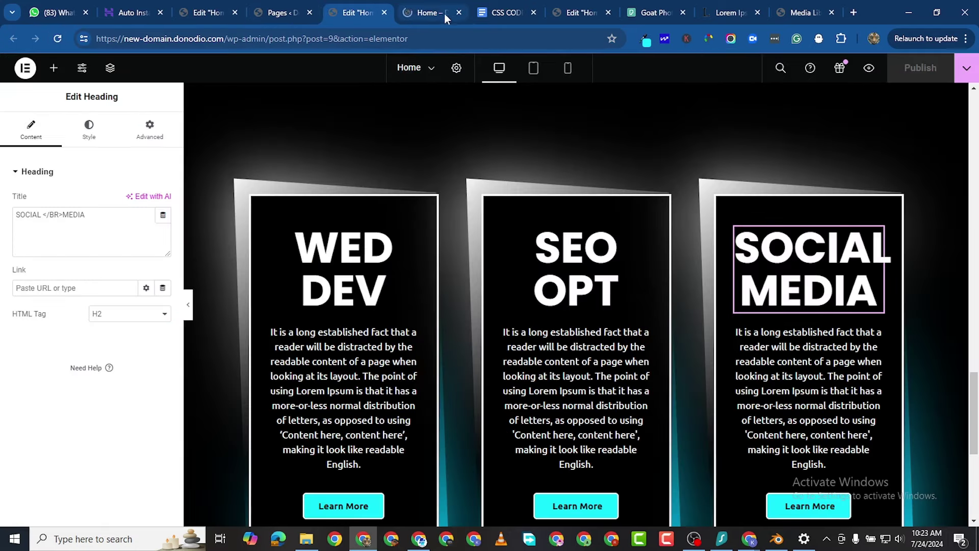
scroll(530, 214, down, 6)
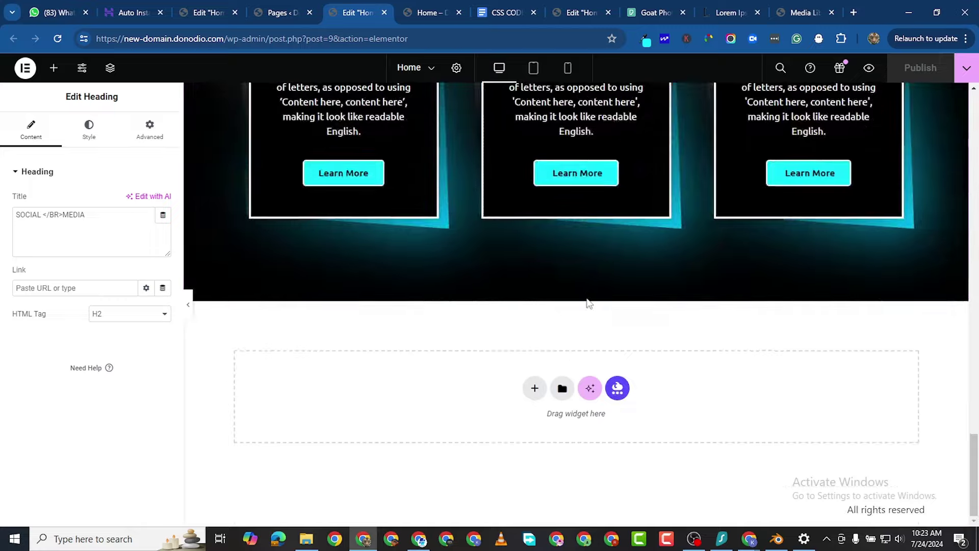
scroll(598, 285, up, 7)
scroll(597, 285, up, 5)
click(423, 12)
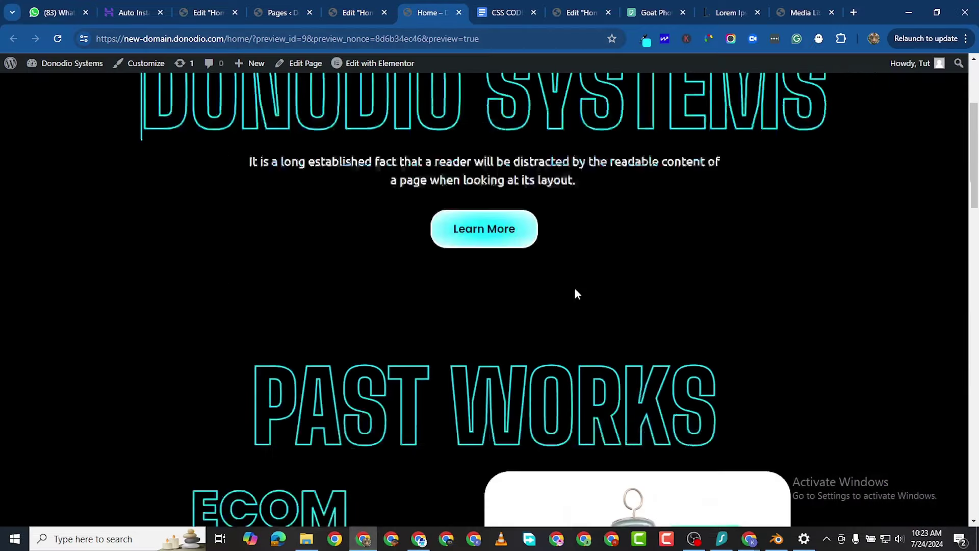
scroll(575, 293, down, 3)
scroll(581, 305, down, 20)
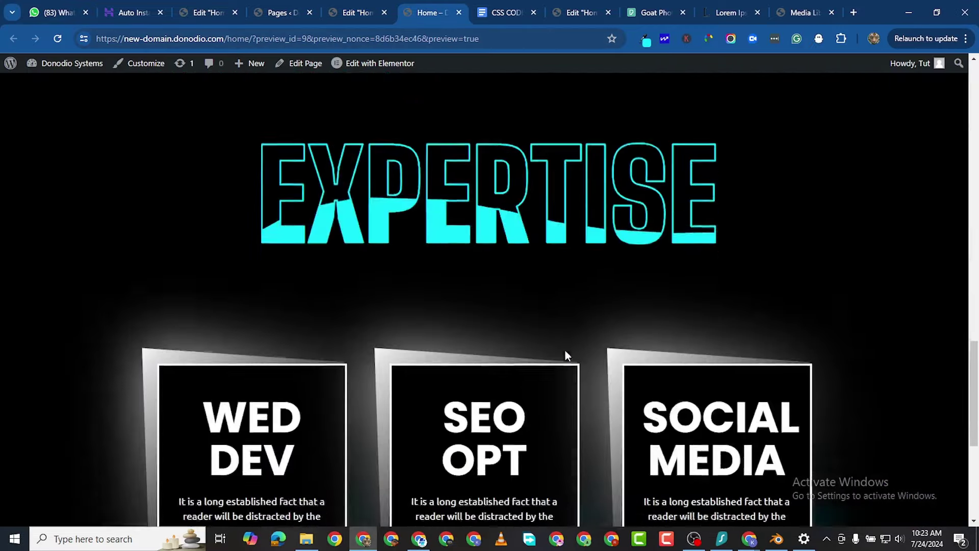
scroll(616, 384, up, 10)
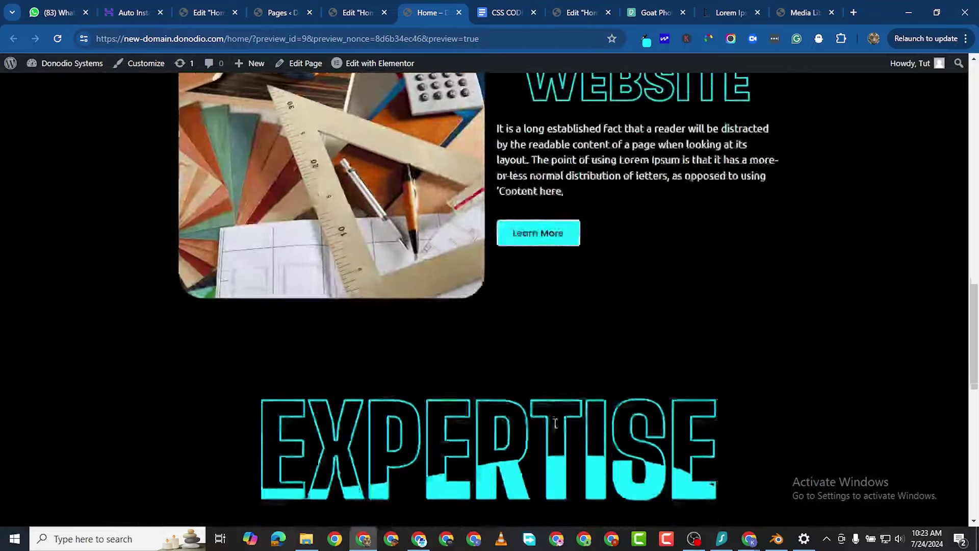
scroll(385, 253, down, 8)
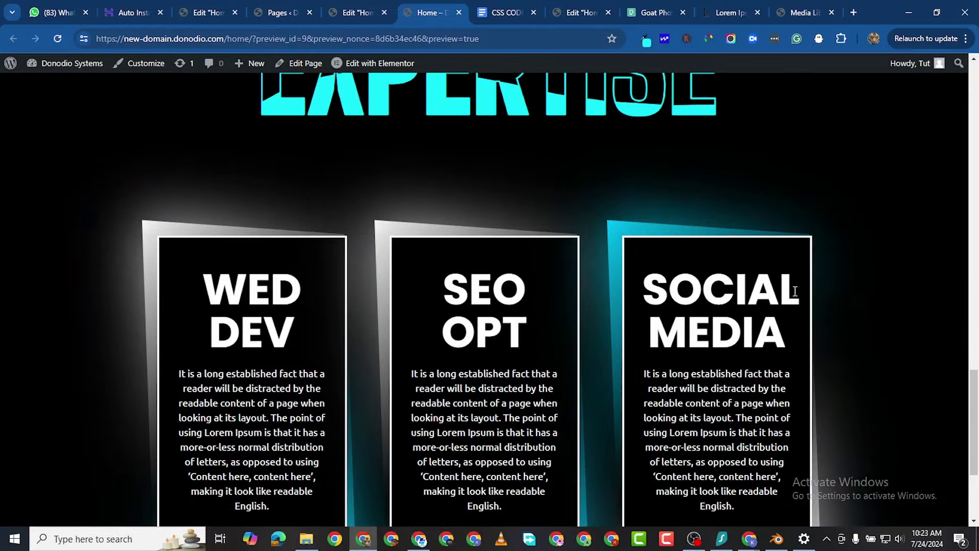
scroll(442, 246, down, 3)
scroll(442, 246, up, 5)
scroll(454, 229, down, 5)
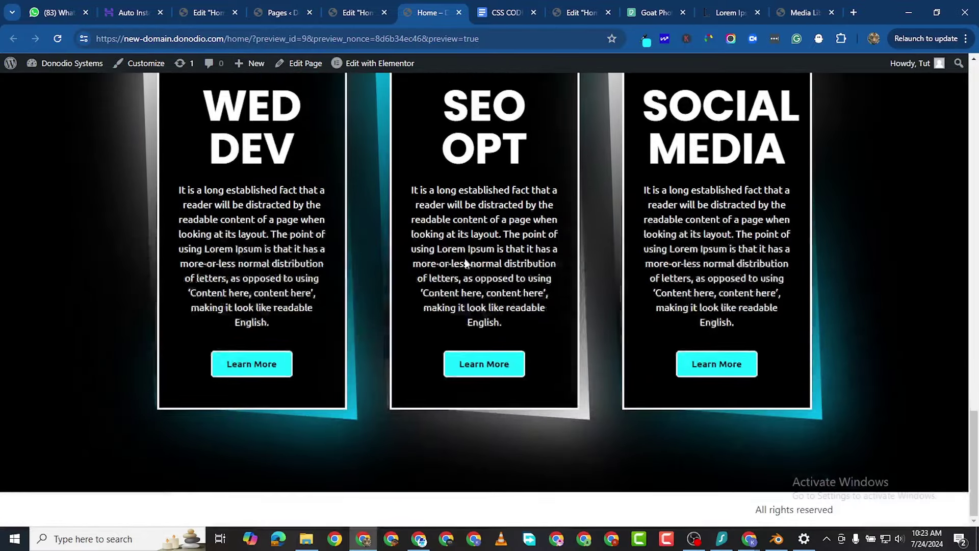
scroll(464, 247, up, 12)
scroll(456, 186, up, 3)
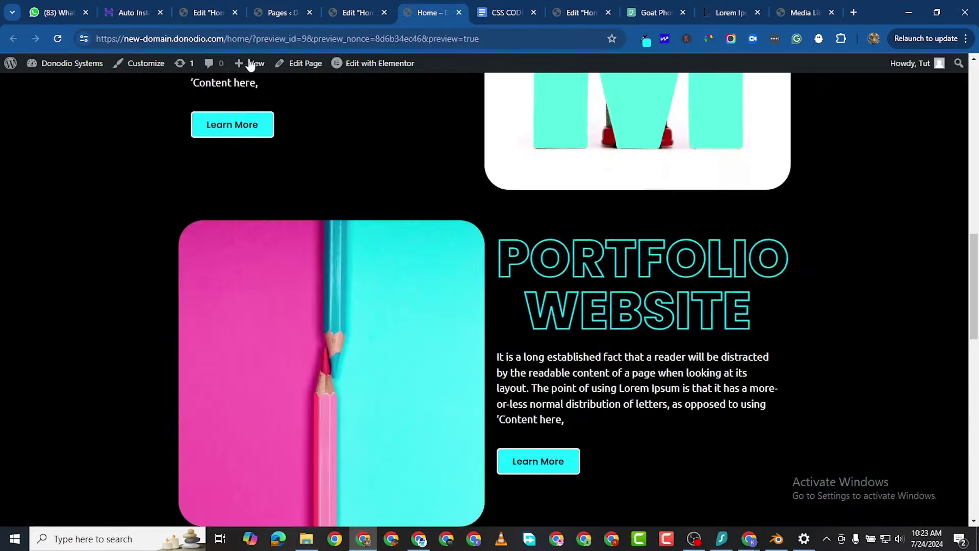
Check the Expertise cards in the editor's mobile portrait view and return to the desktop view.
click(352, 13)
scroll(512, 240, up, 15)
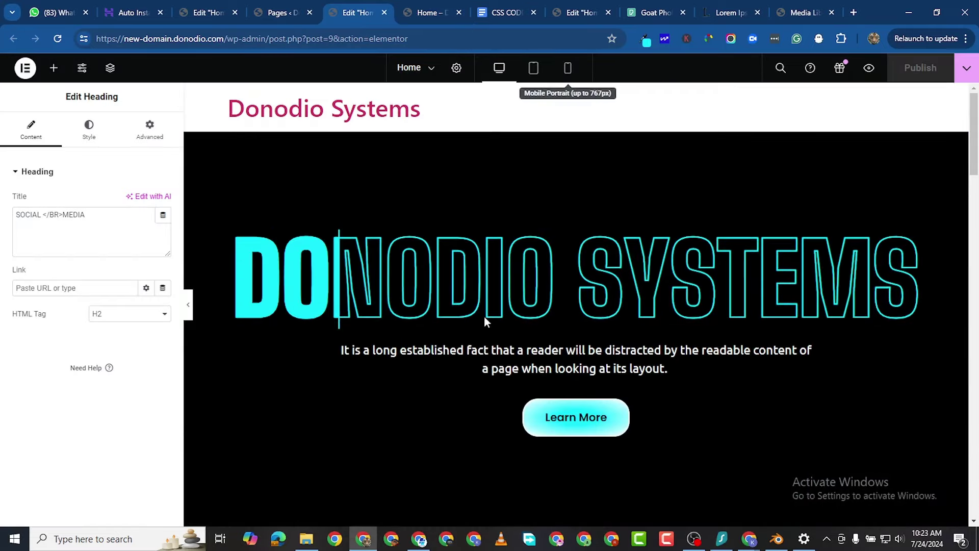
click(568, 68)
scroll(564, 313, down, 5)
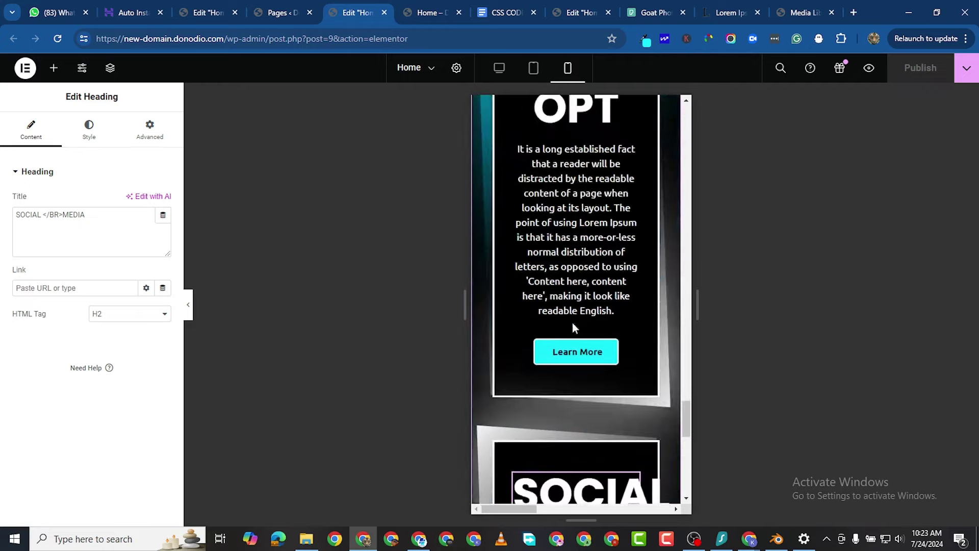
scroll(575, 326, up, 3)
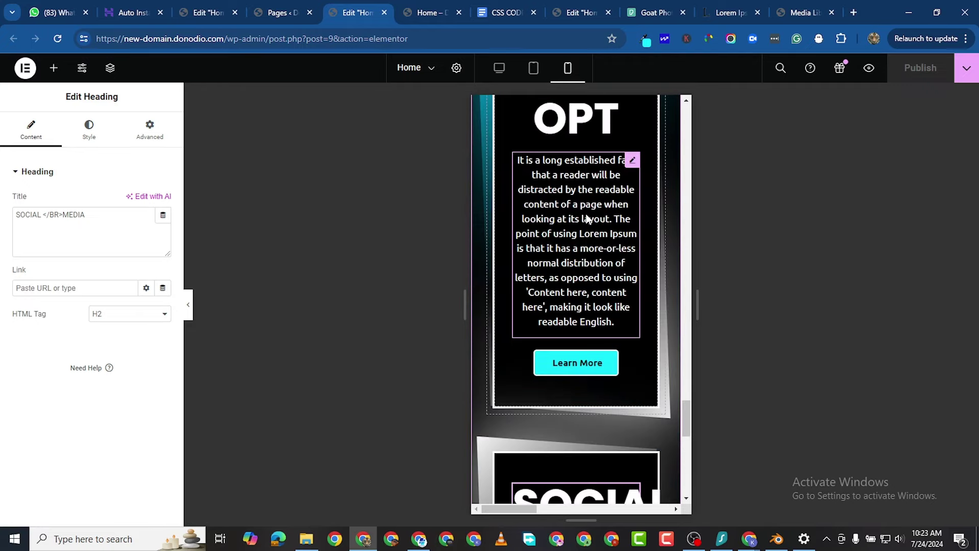
scroll(591, 222, up, 2)
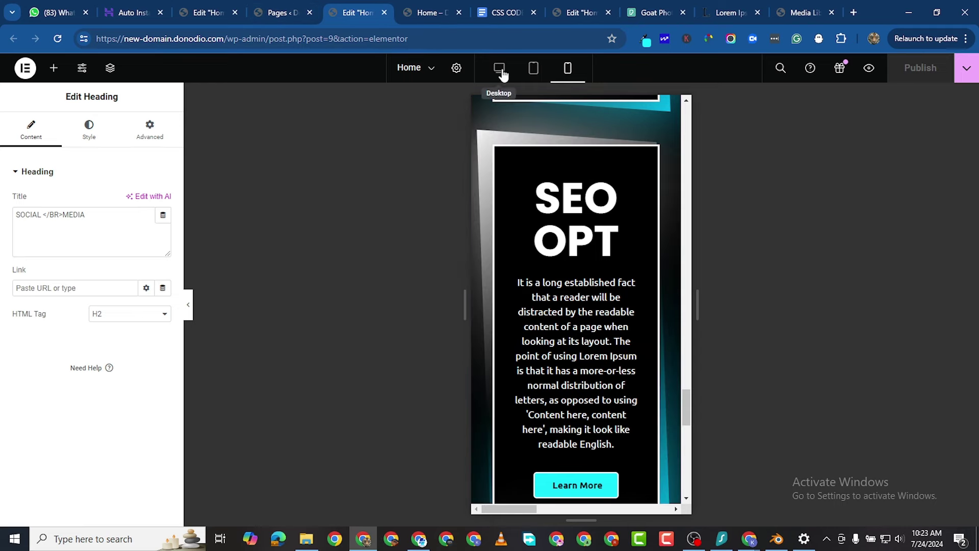
scroll(393, 327, up, 8)
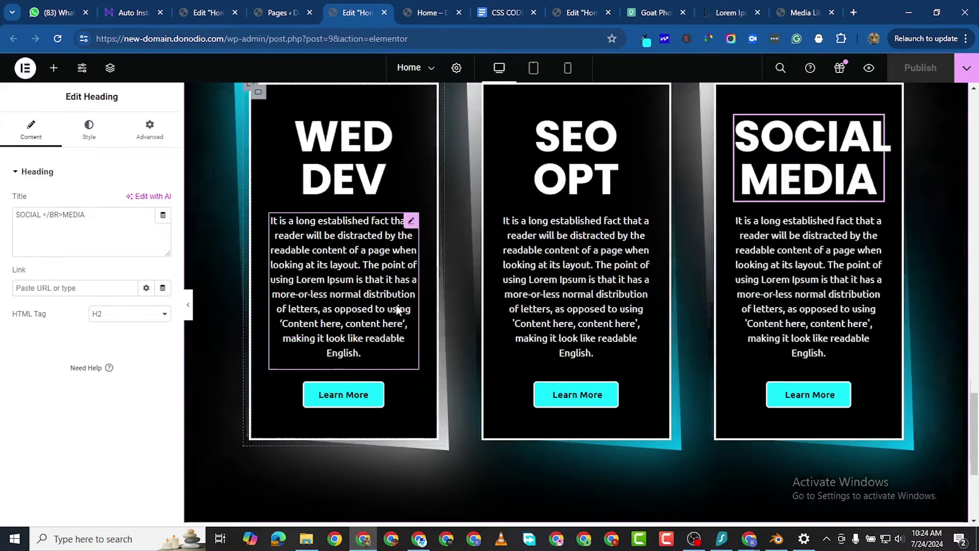
Shorten the WED DEV card's paragraph so it ends with "a more-or-less normal distribution.".
scroll(383, 424, down, 2)
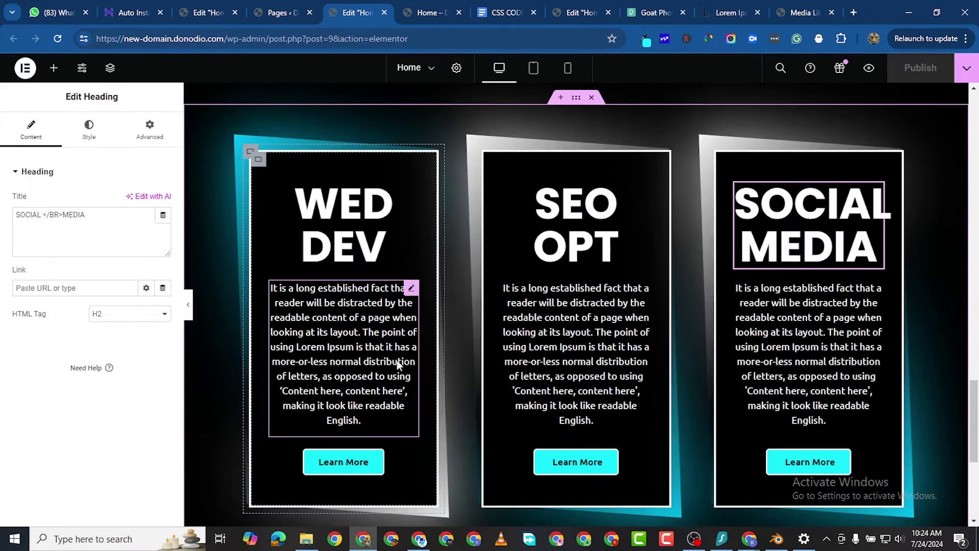
click(412, 289)
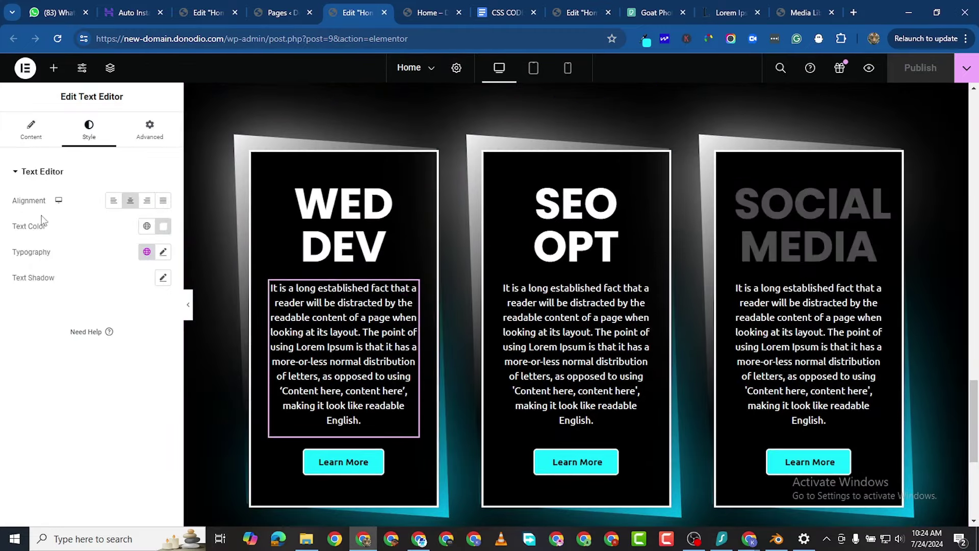
click(31, 130)
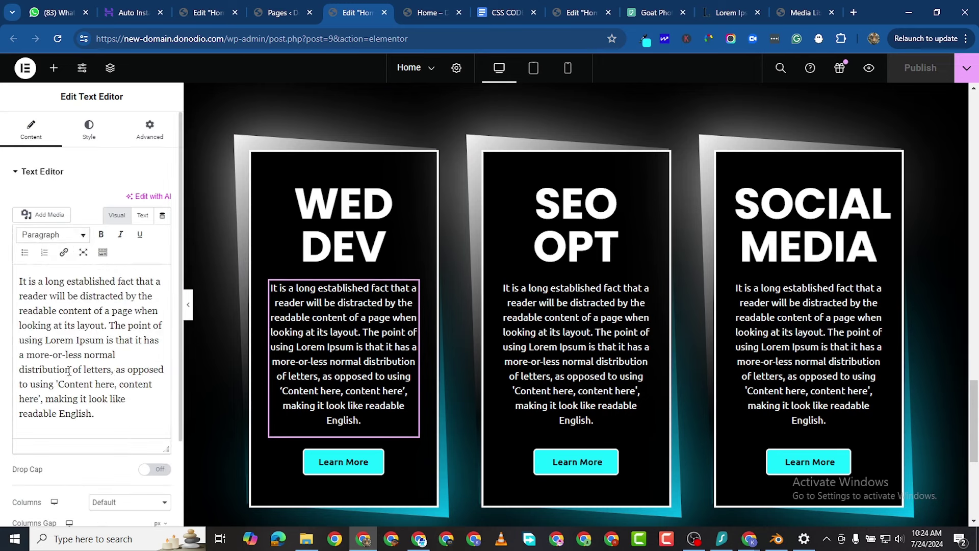
drag(71, 369, 118, 401)
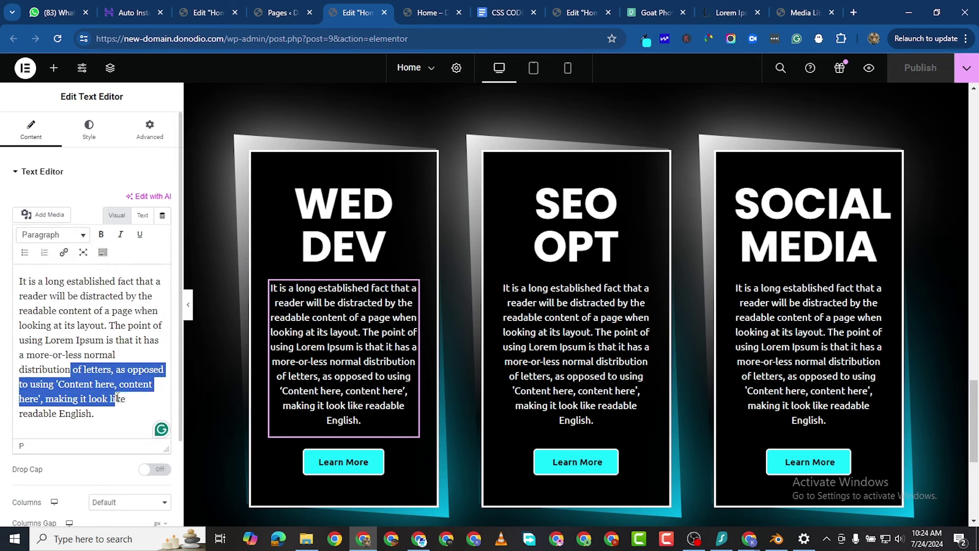
click(73, 376)
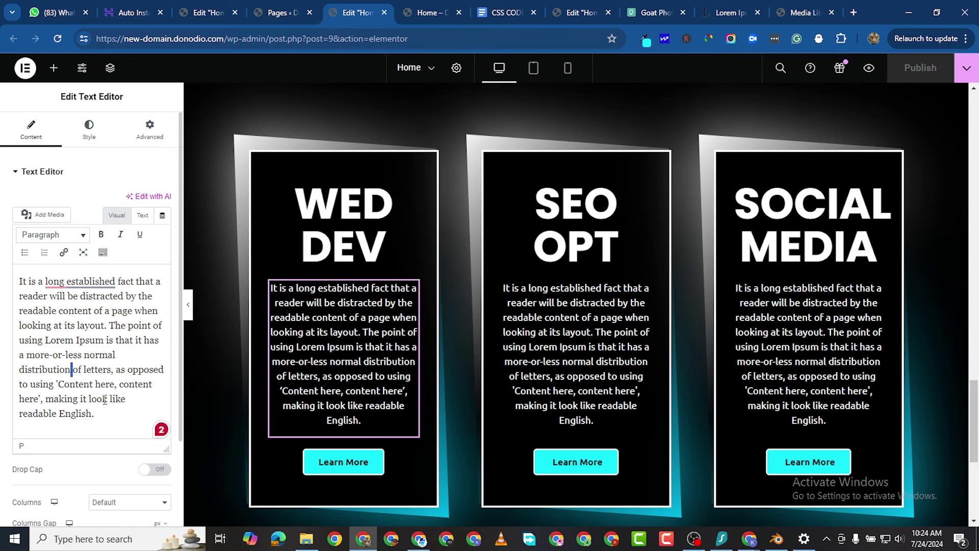
shift+click(117, 411)
key(BackSpace)
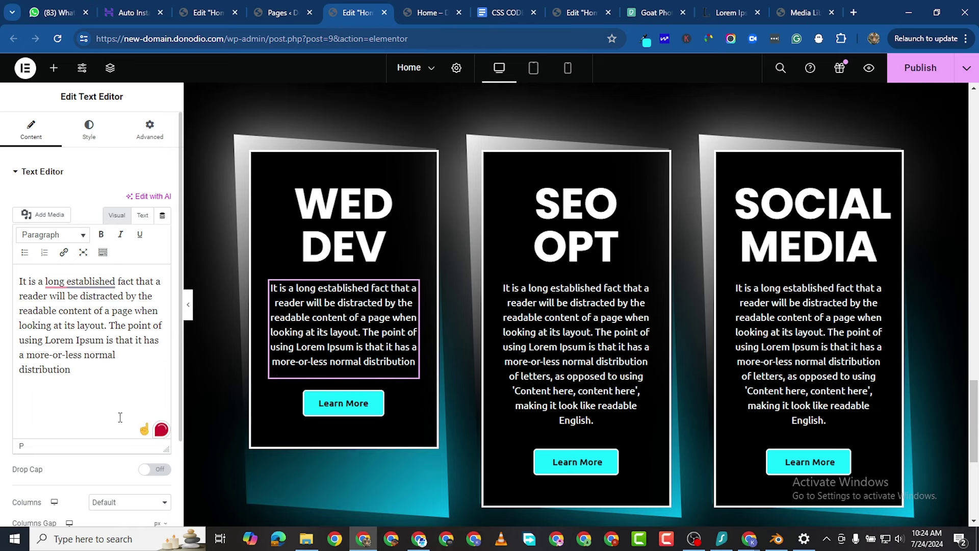
text(.)
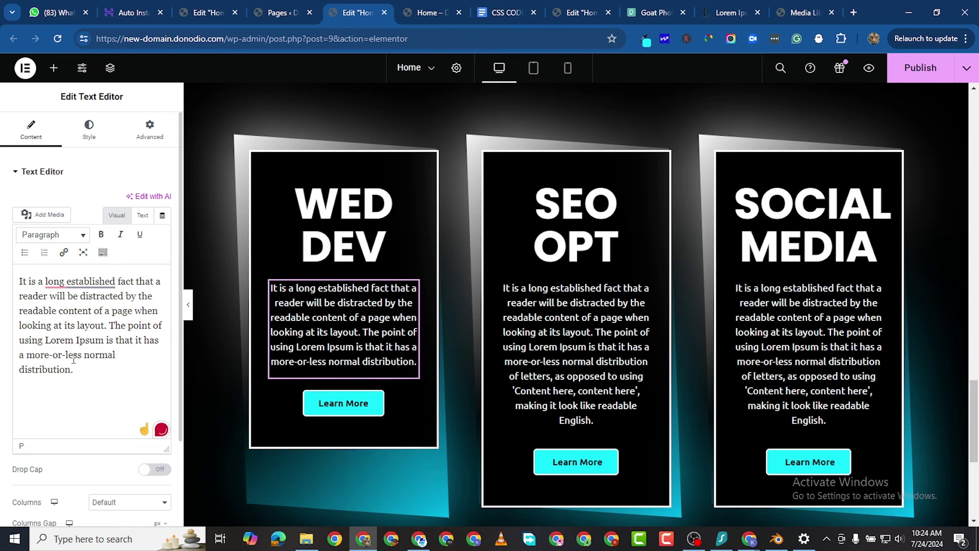
Copy the WED DEV card's shortened paragraph and replace the SEO OPT card's paragraph with it.
drag(74, 371, 7, 282)
right_click(46, 287)
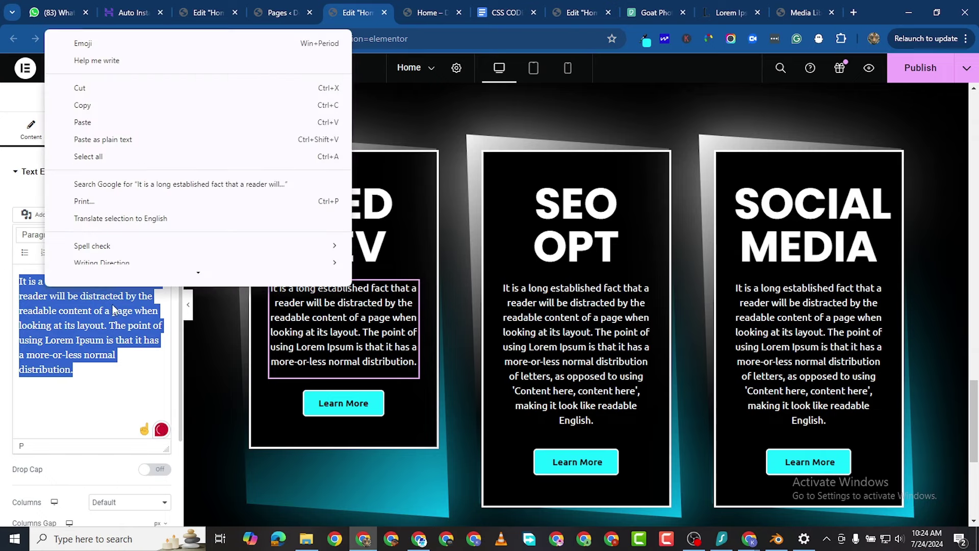
click(110, 116)
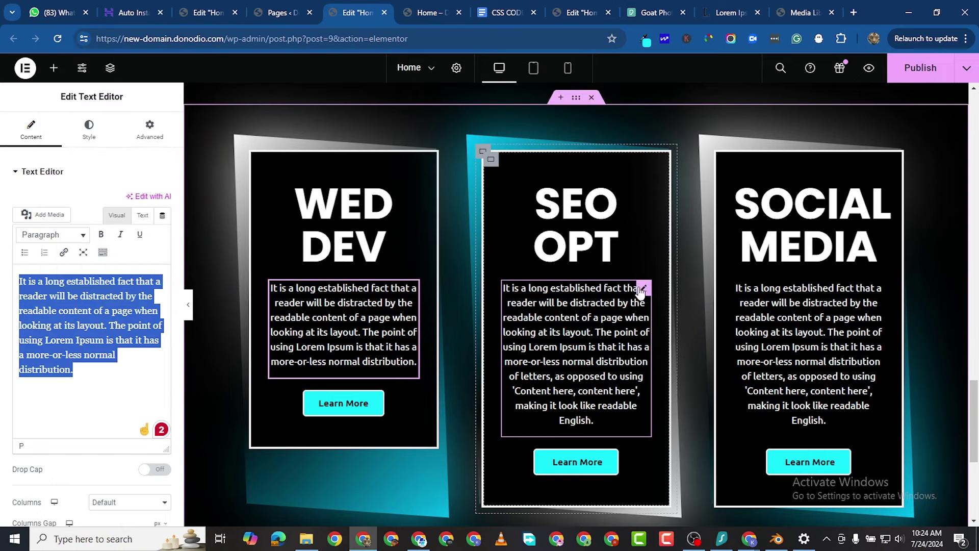
click(644, 288)
drag(105, 410, 6, 265)
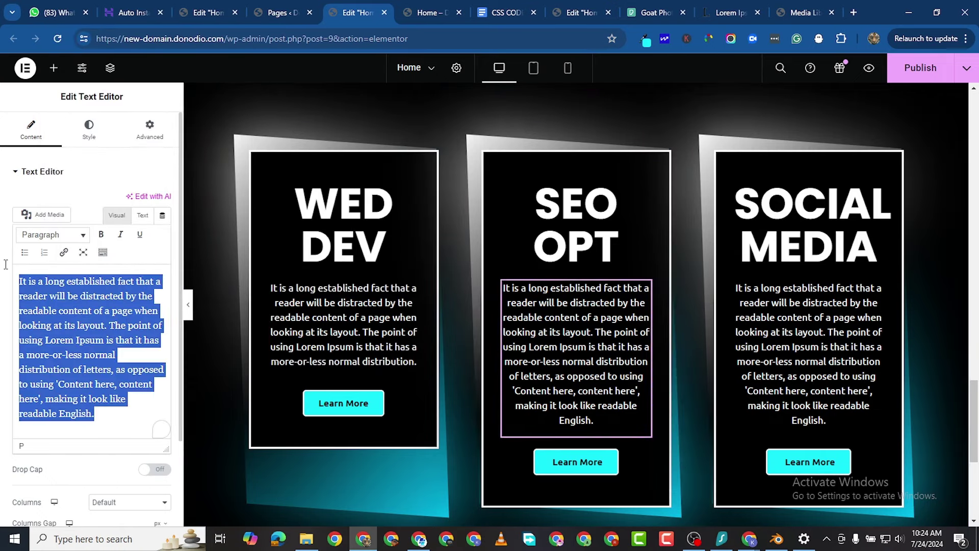
right_click(45, 289)
click(110, 151)
Replace the SOCIAL MEDIA card's paragraph with the copied shortened text.
click(878, 288)
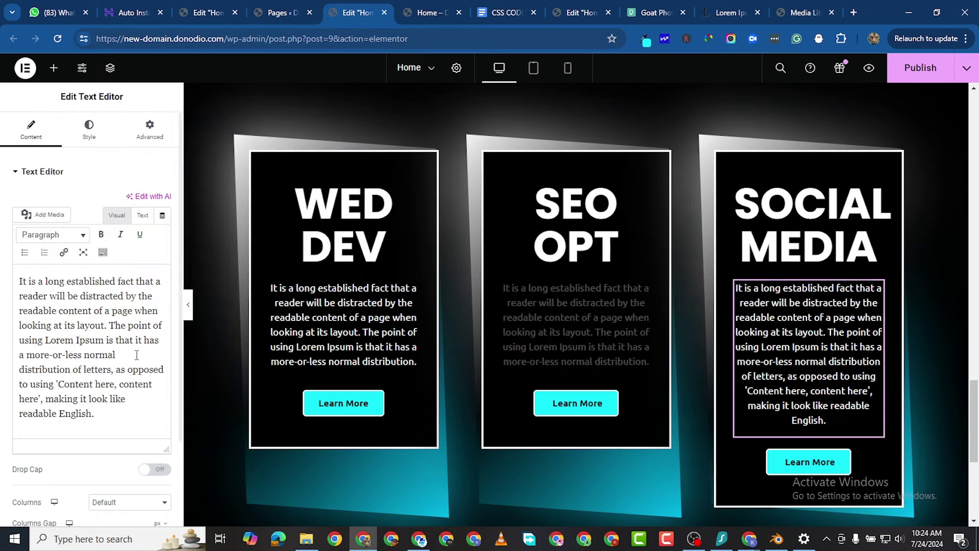
drag(120, 421, 2, 271)
right_click(60, 296)
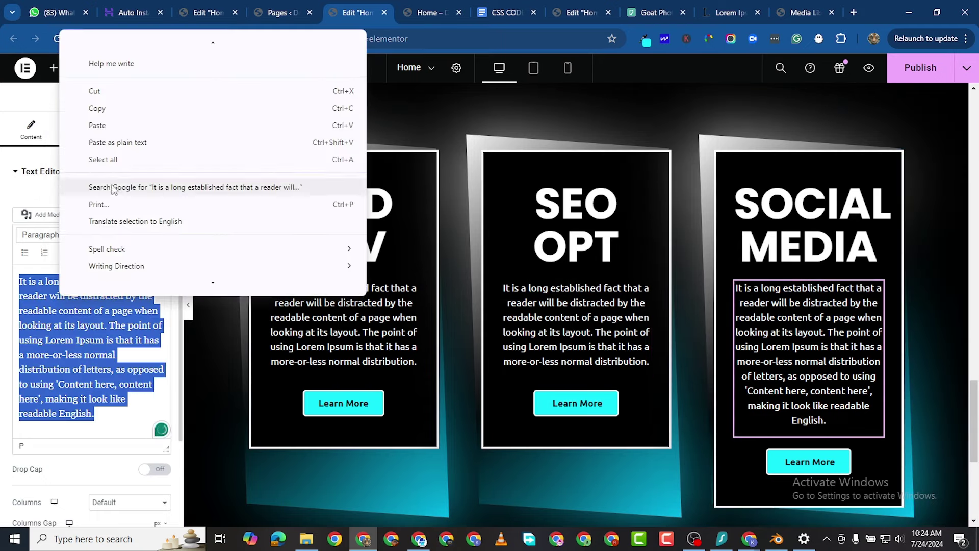
click(106, 126)
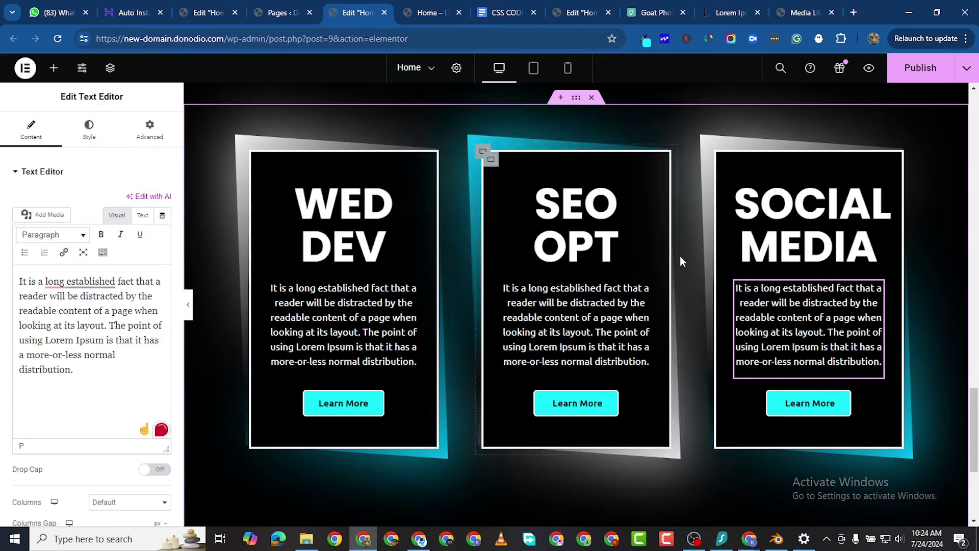
Publish the page and check the three Expertise cards at full editor width and the empty area below them.
click(921, 67)
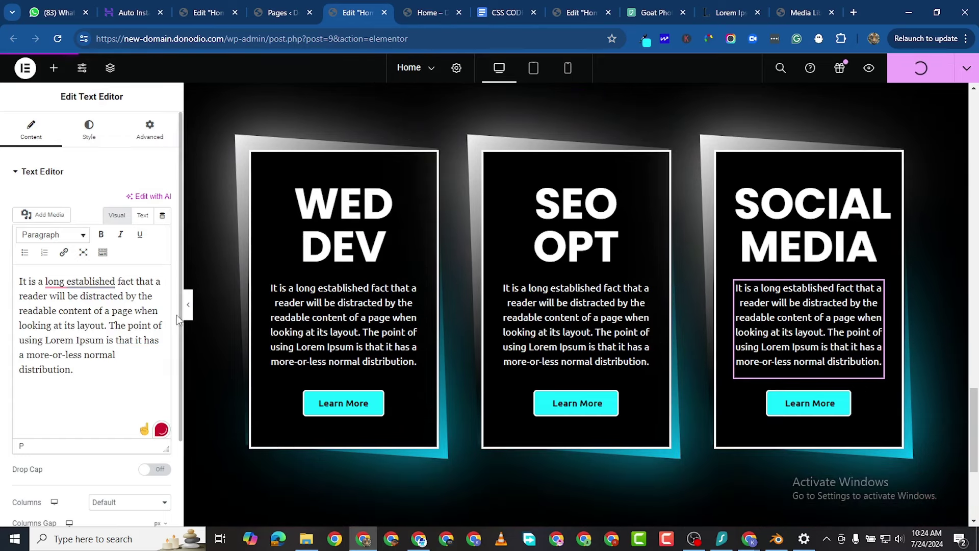
click(188, 304)
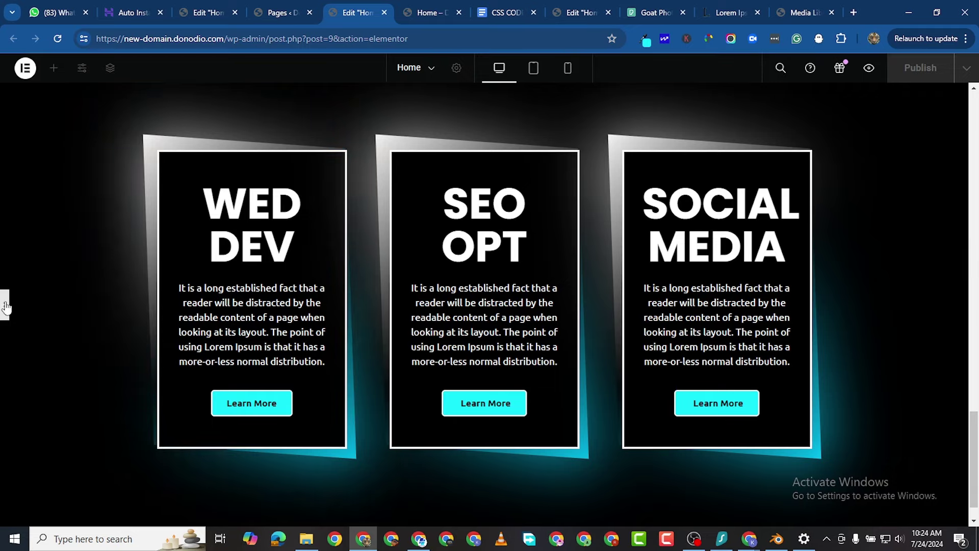
click(6, 307)
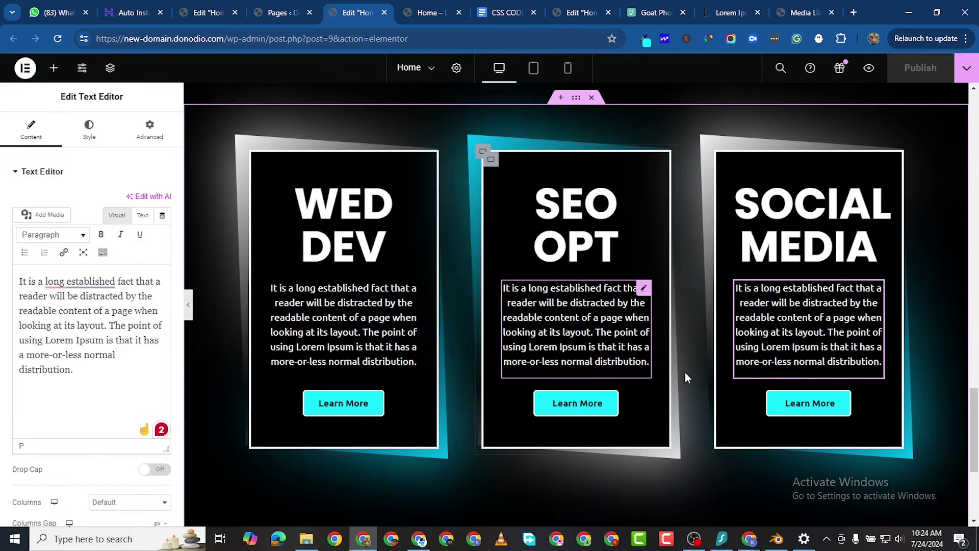
scroll(681, 370, down, 3)
scroll(675, 366, down, 1)
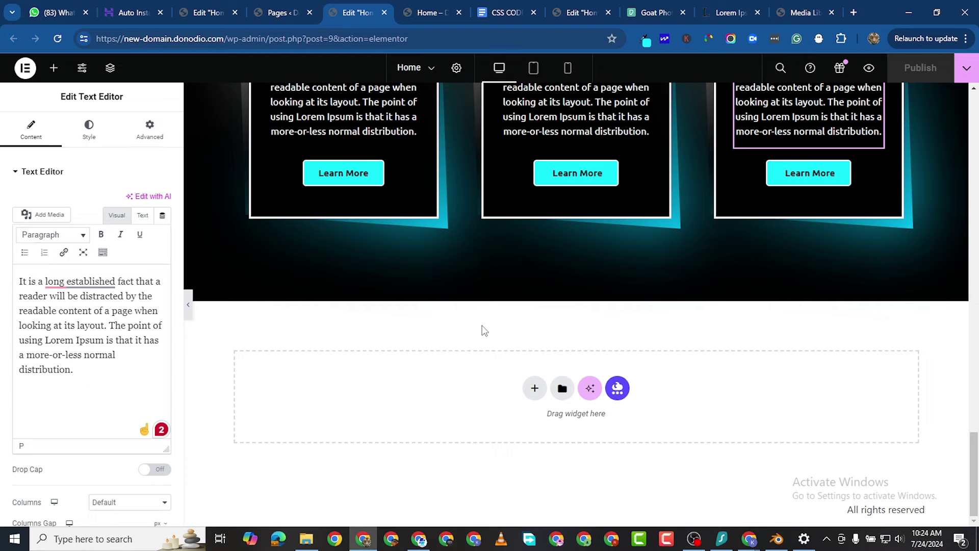
Create a new Elementor template of type Page named T1 from the site's saved templates.
click(281, 12)
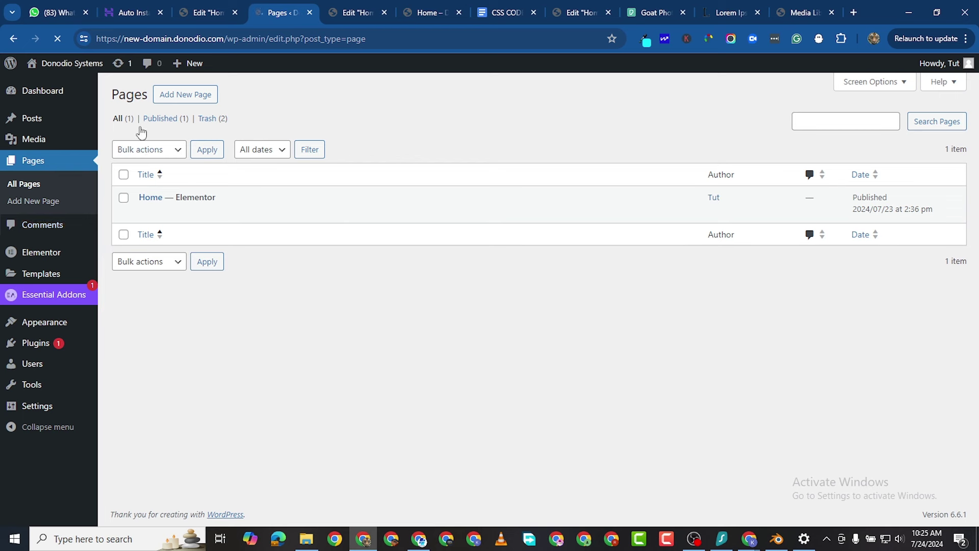
mouse_move(57, 262)
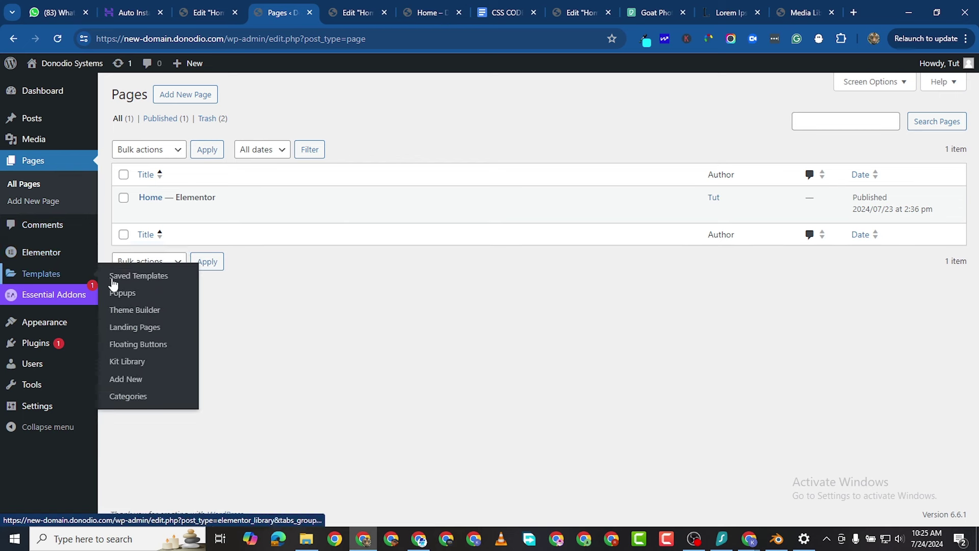
click(123, 274)
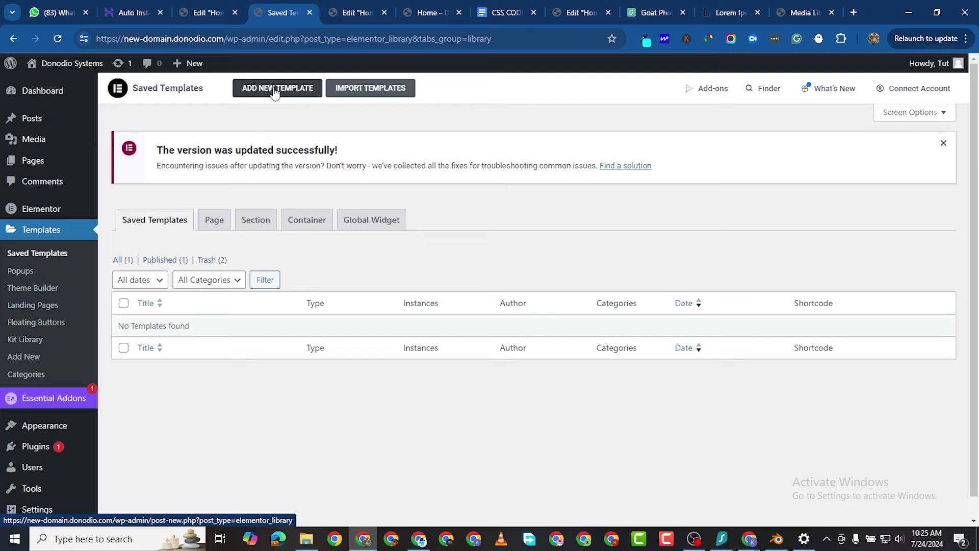
click(275, 90)
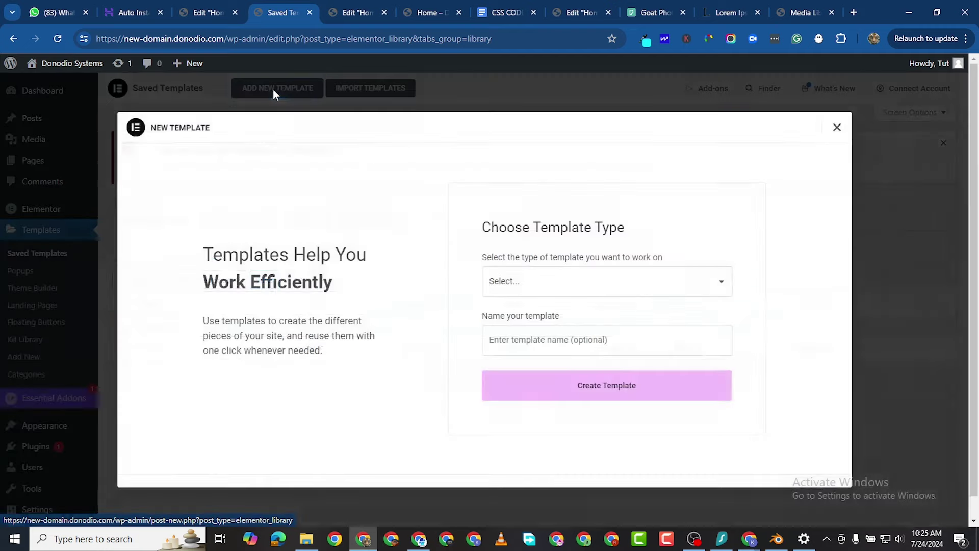
click(583, 288)
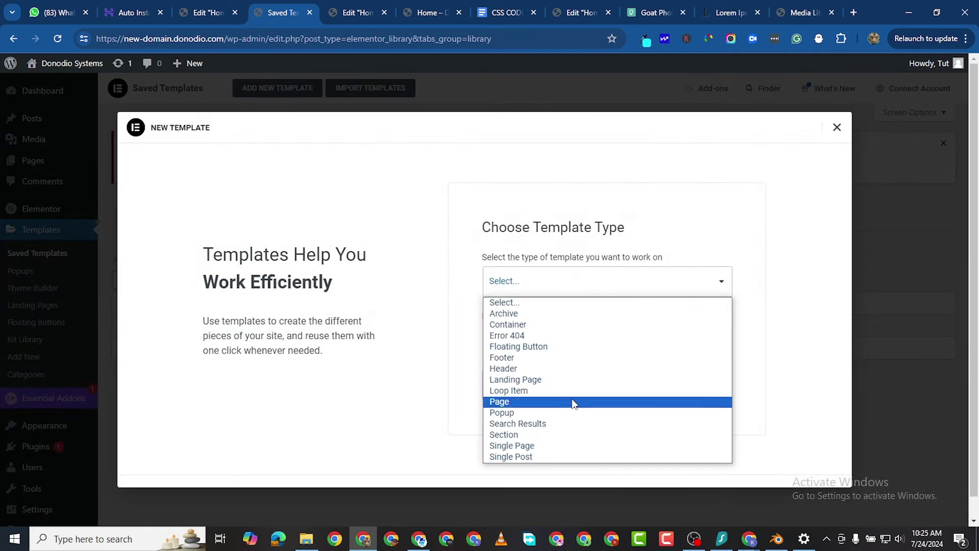
click(572, 401)
click(551, 347)
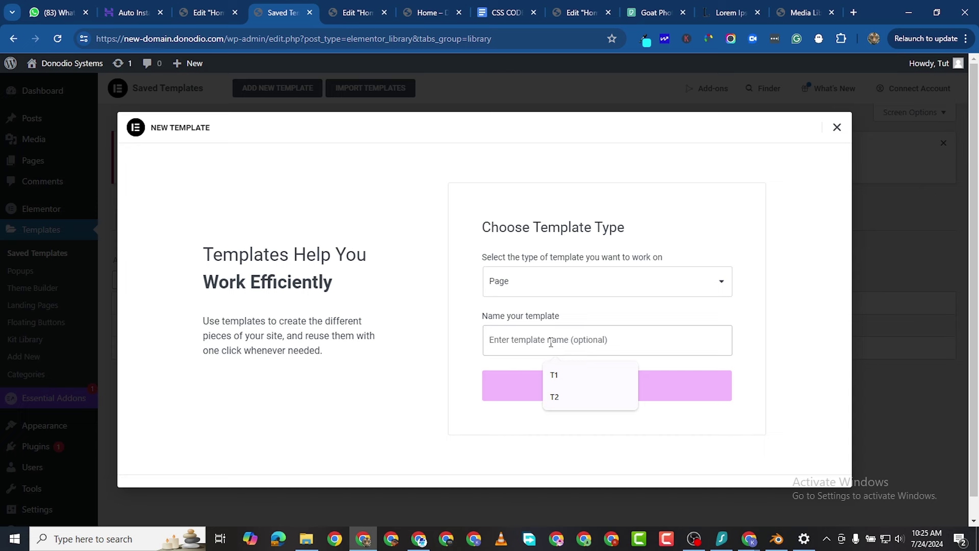
click(610, 376)
click(573, 385)
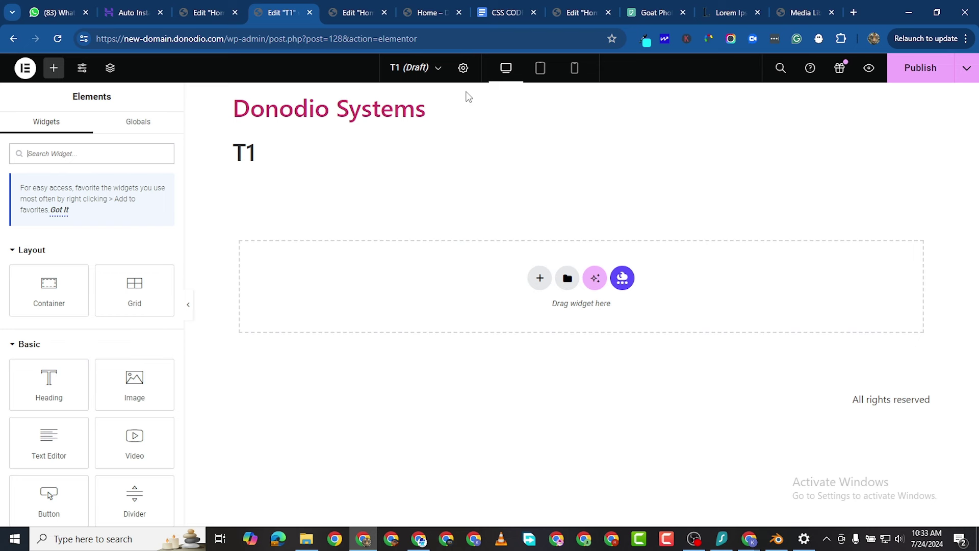
Hide the T1 template's title and change its page layout, publishing the template.
click(463, 67)
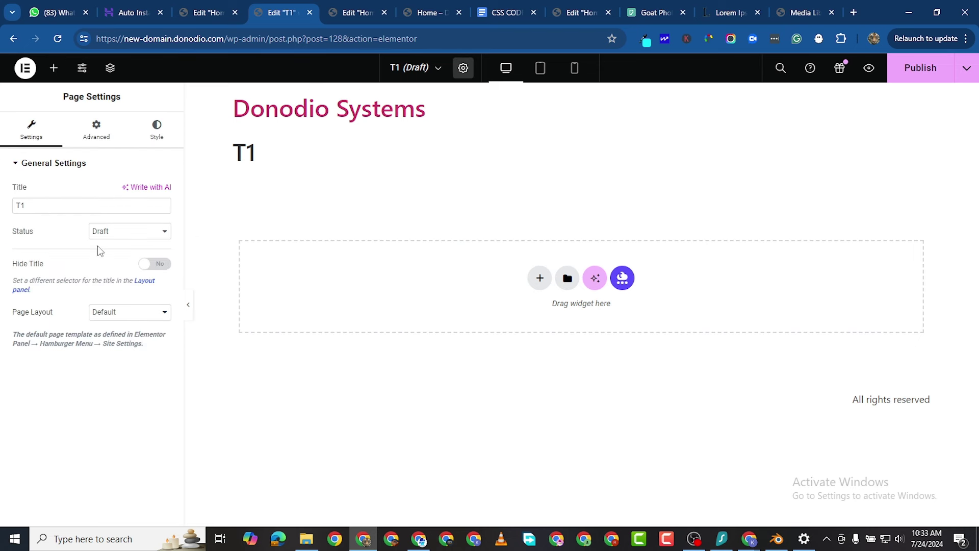
click(155, 265)
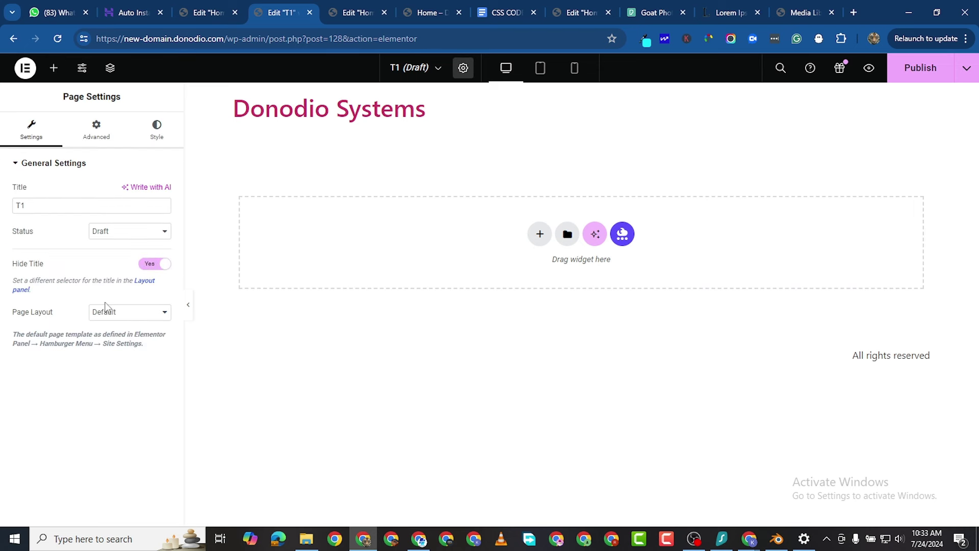
click(107, 307)
click(125, 345)
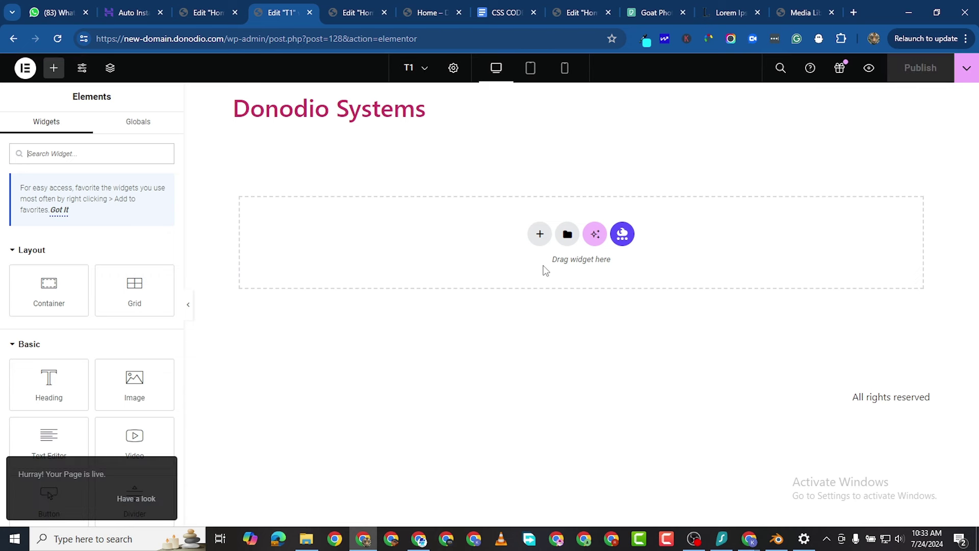
Add a flexbox container with the four-equal-column structure to the T1 template.
click(540, 234)
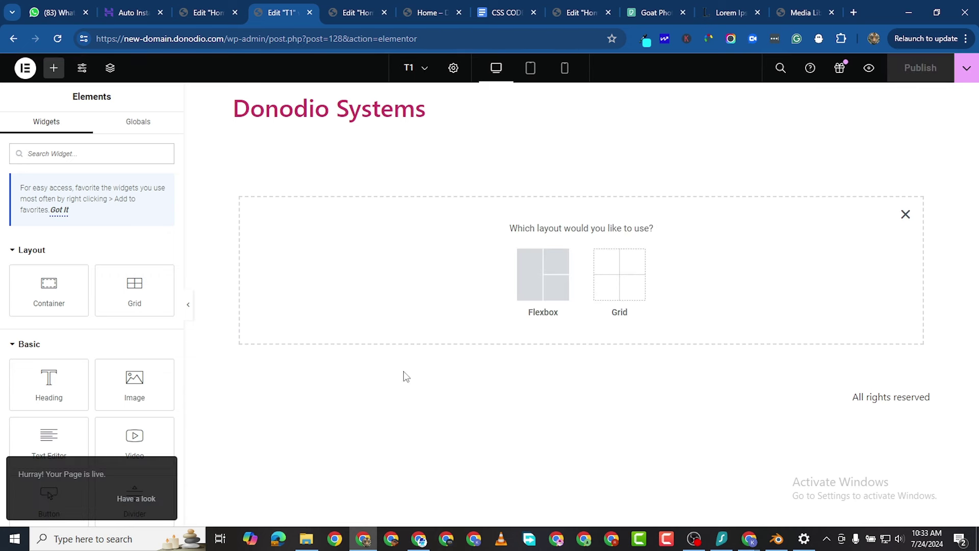
click(539, 292)
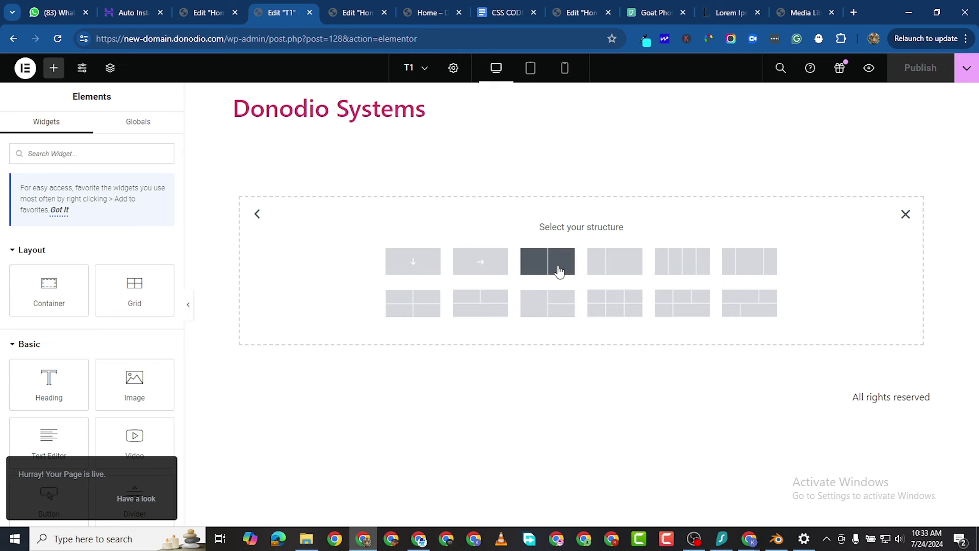
click(682, 261)
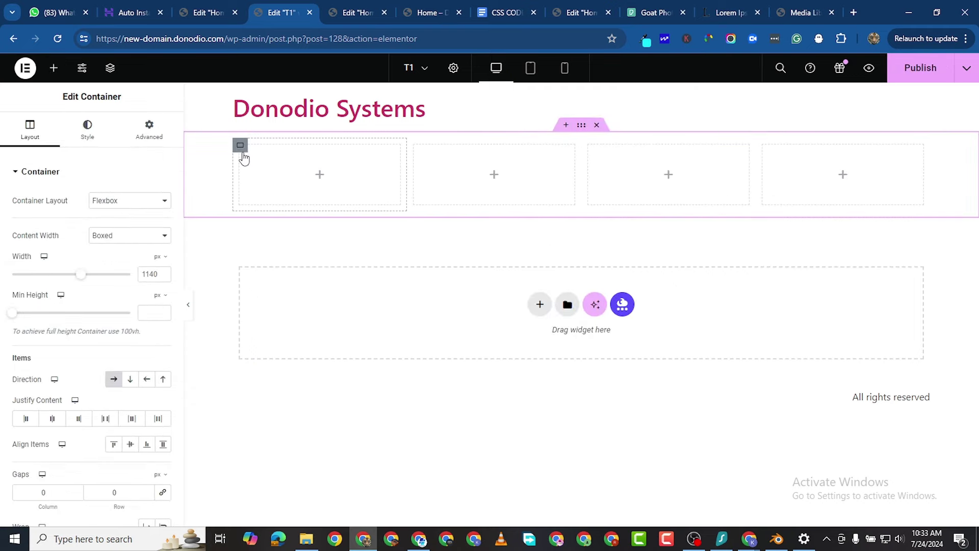
Place an Image widget in the first of the four columns.
click(53, 68)
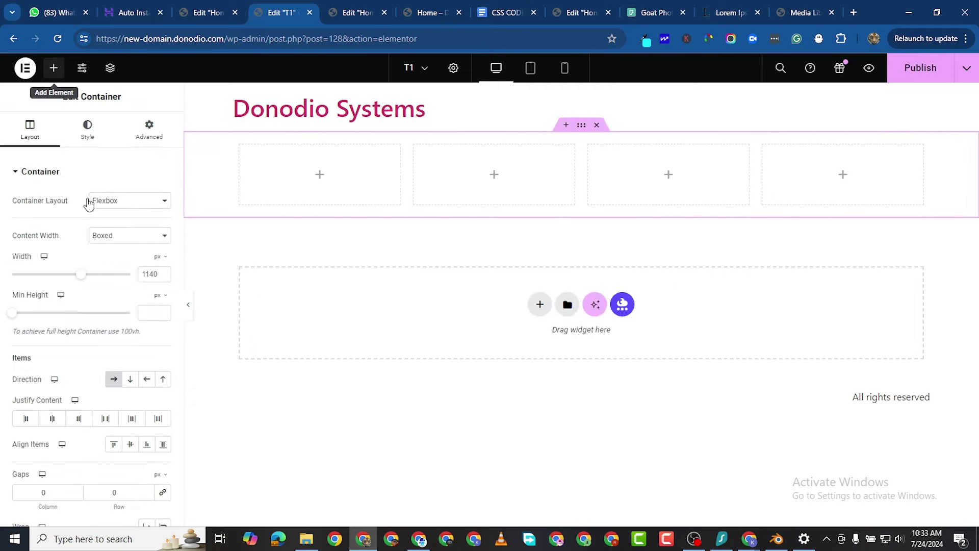
drag(301, 190, 229, 167)
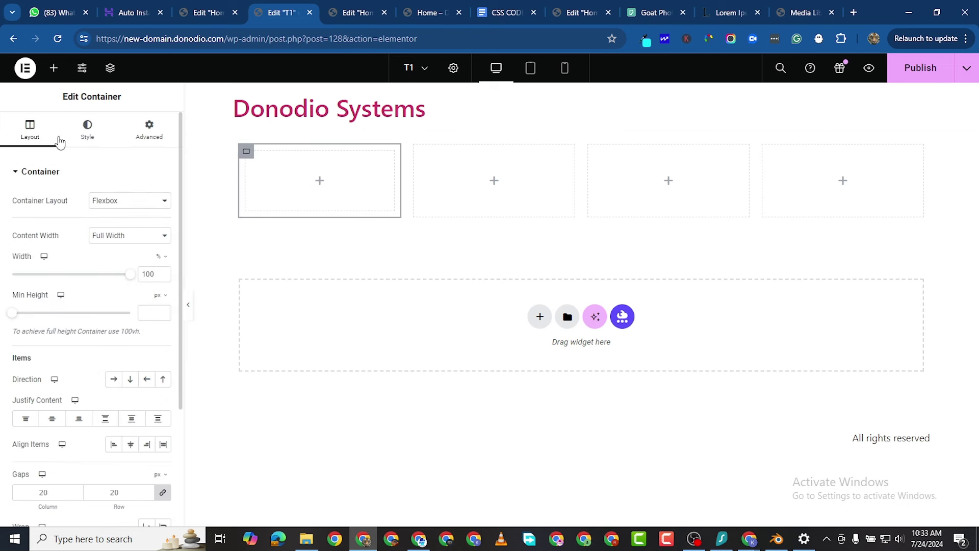
click(55, 69)
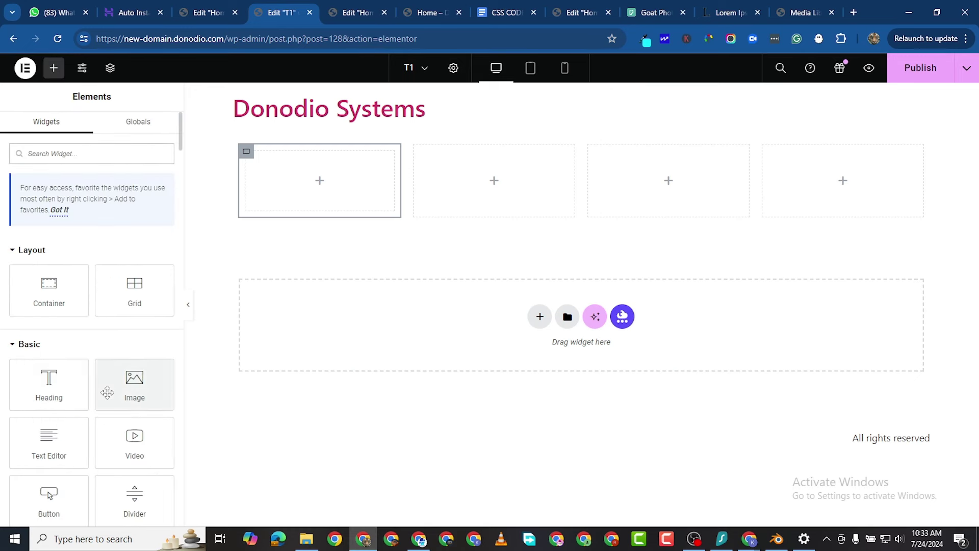
drag(107, 392, 319, 184)
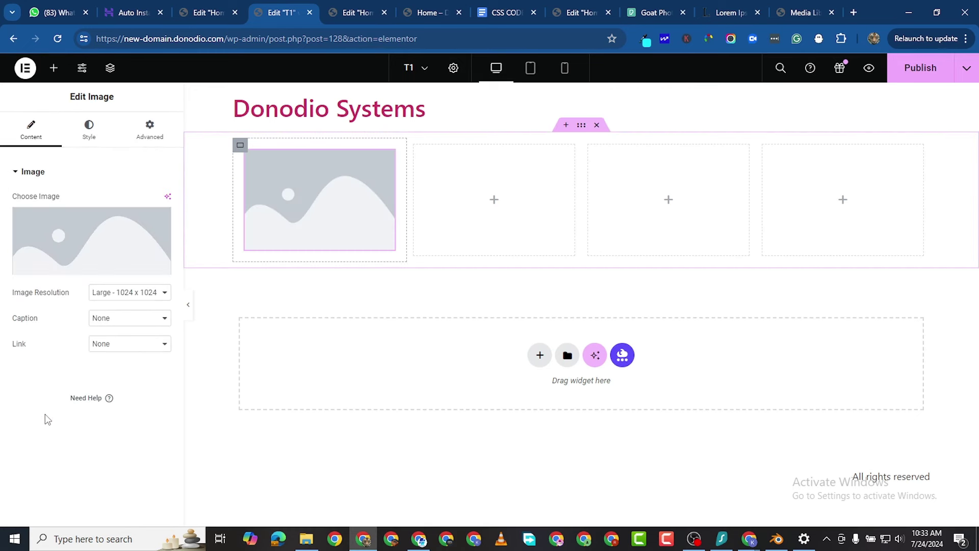
Upload images 1 to 8 from the Testimonials folder in Downloads to the media library for the Image widget.
click(88, 239)
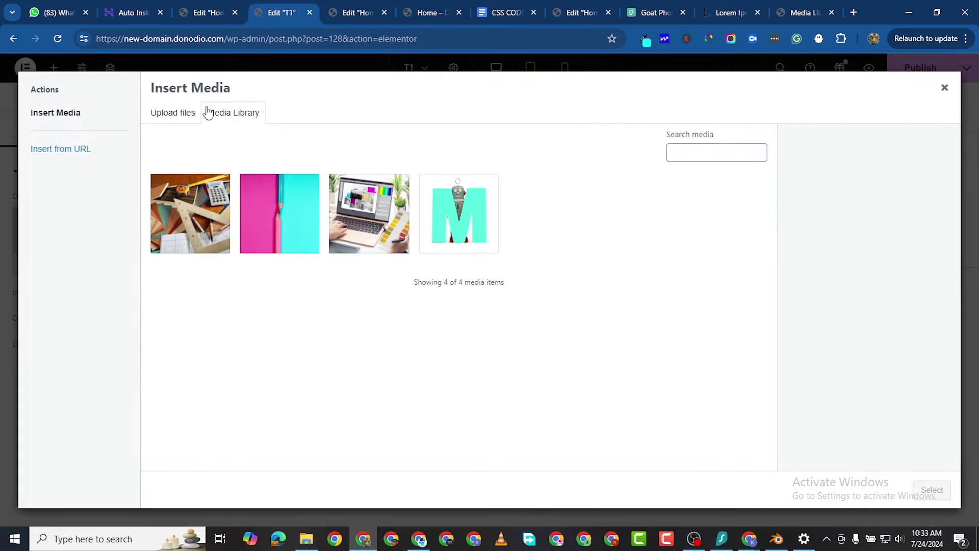
click(186, 113)
click(535, 298)
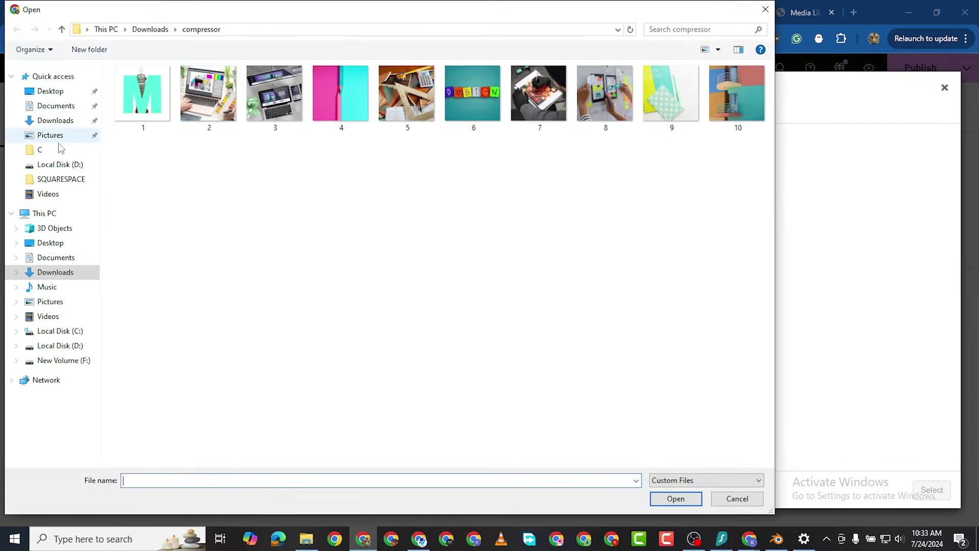
click(56, 121)
double_click(154, 121)
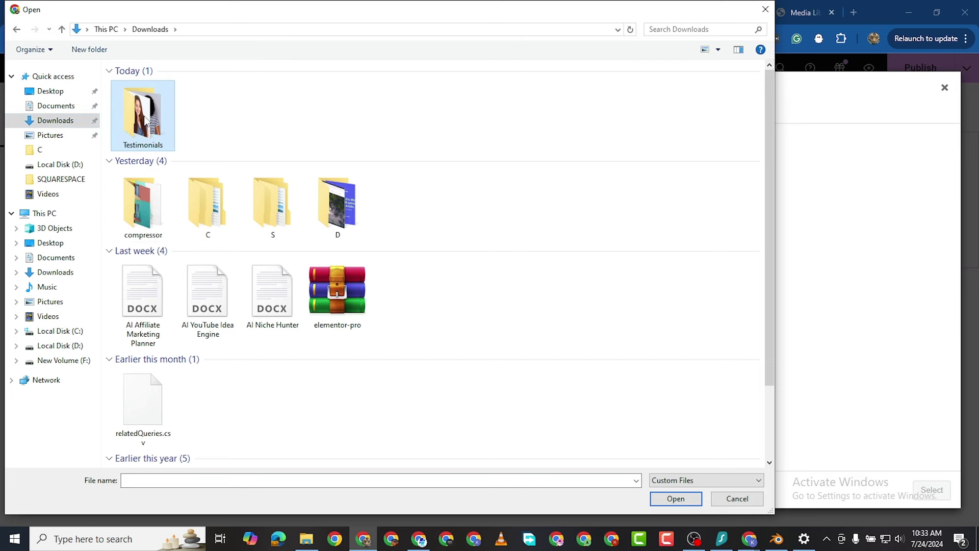
drag(692, 98, 151, 107)
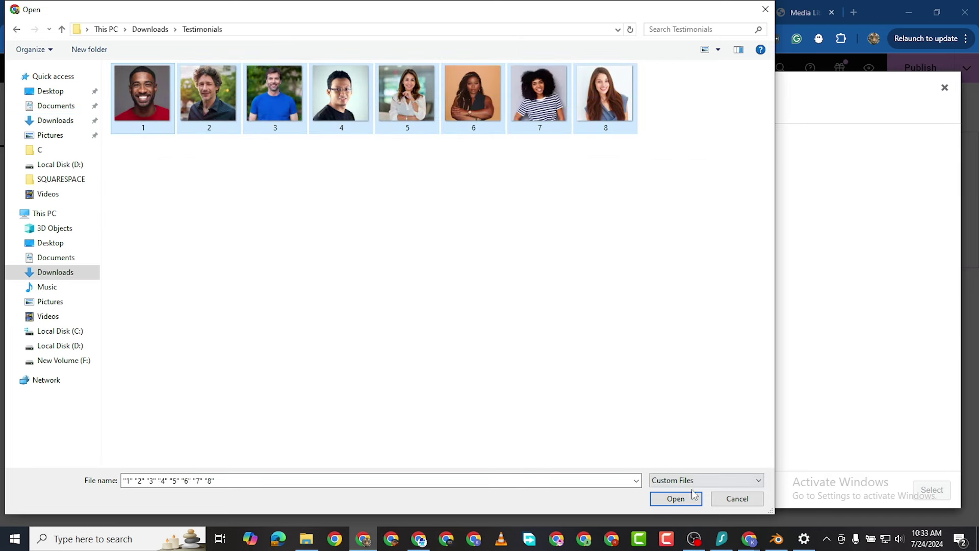
click(676, 498)
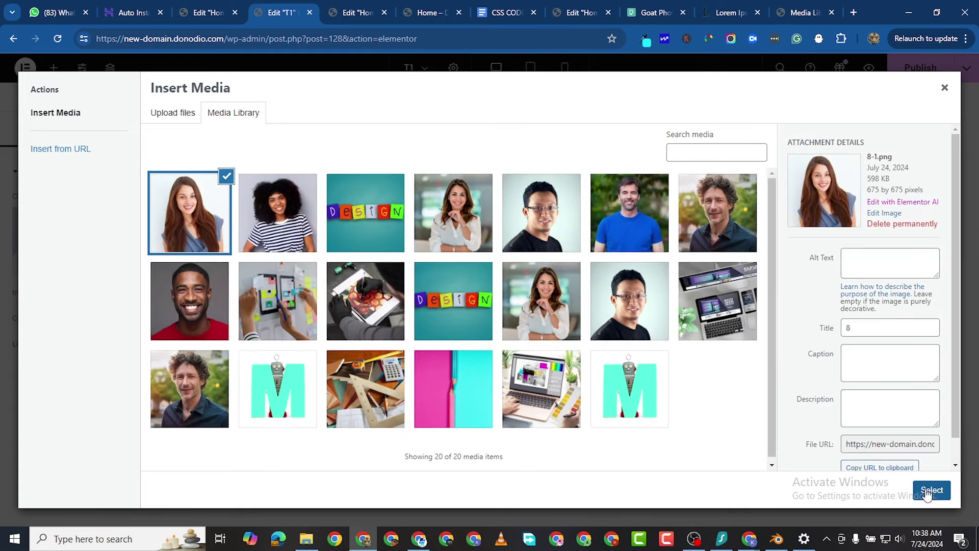
Set the first column's image to the uploaded portrait 8-1.png.
click(928, 490)
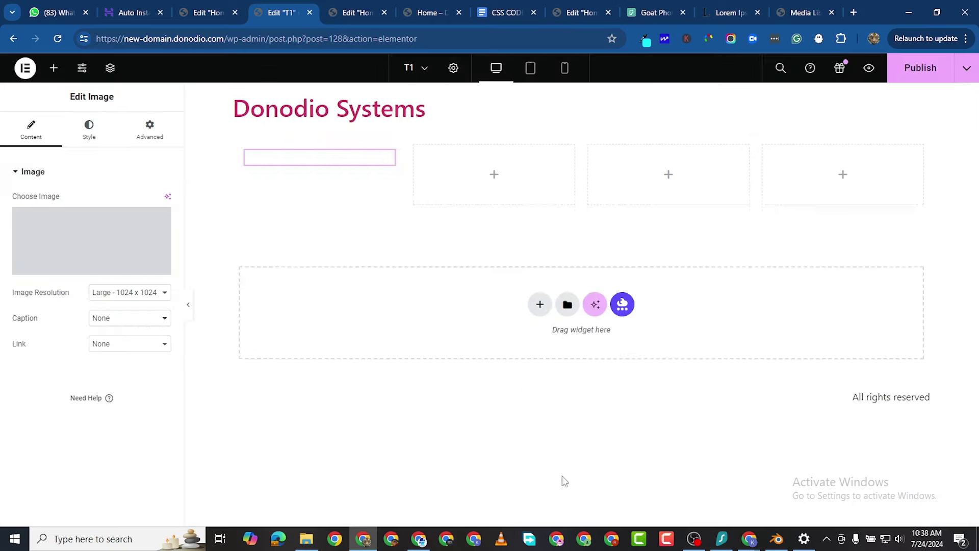
click(77, 226)
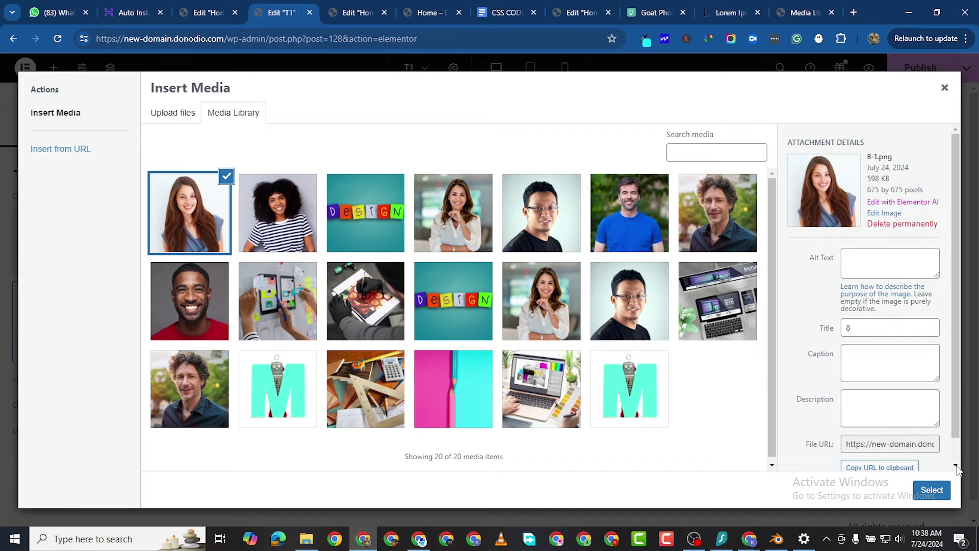
click(932, 489)
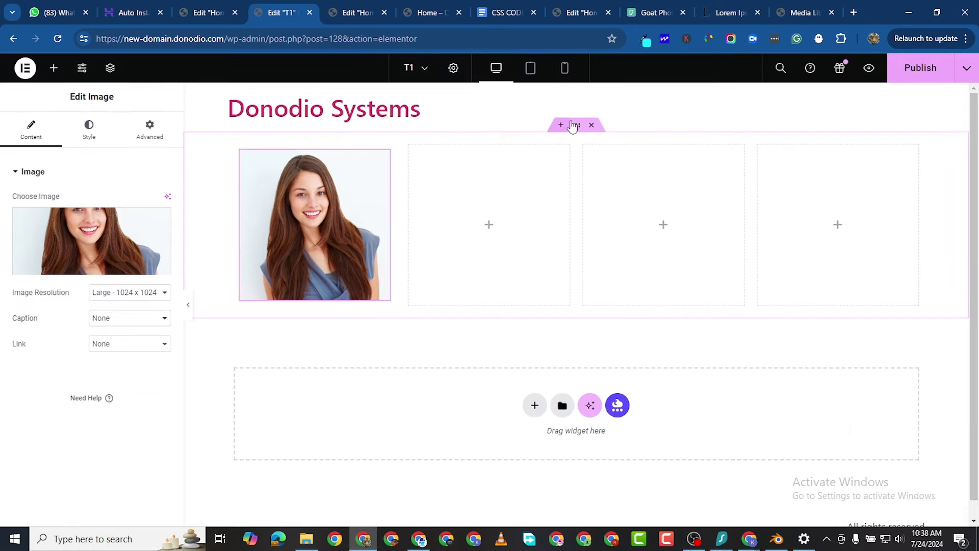
Give the outer four-column container a classic background in black #000000.
click(236, 148)
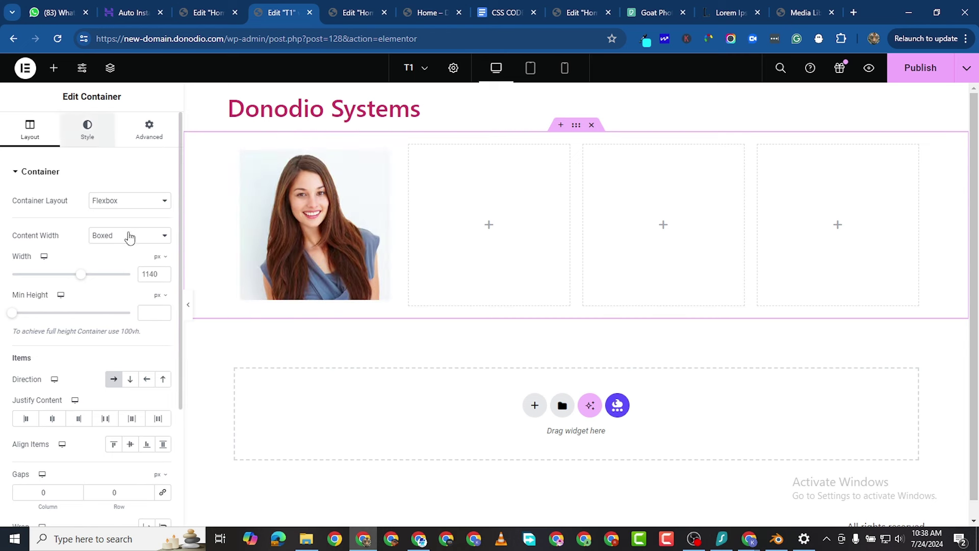
click(101, 142)
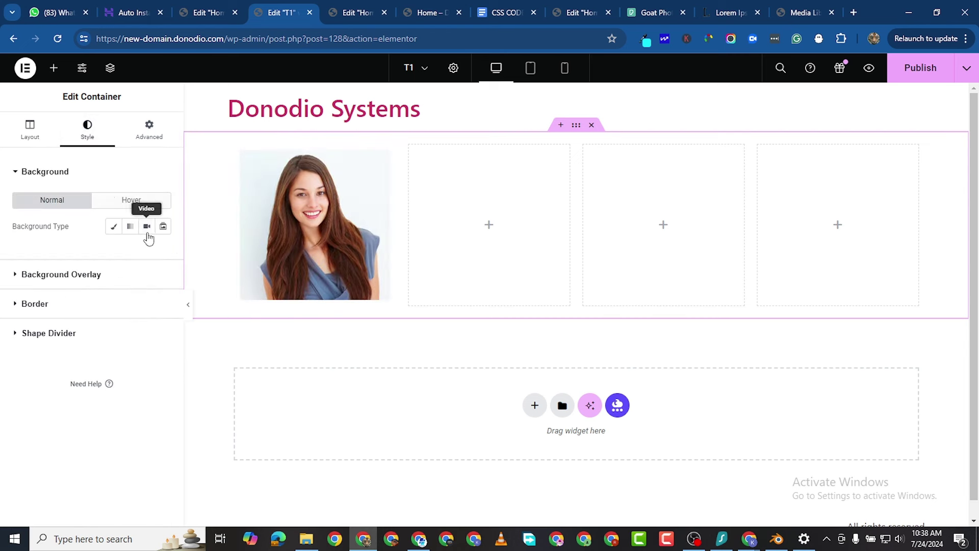
click(114, 226)
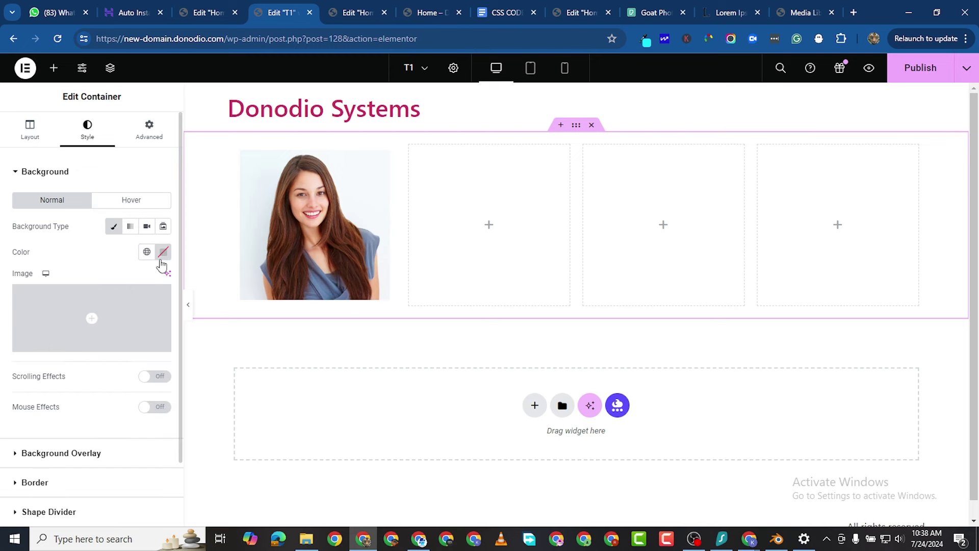
click(163, 252)
drag(105, 346, 30, 449)
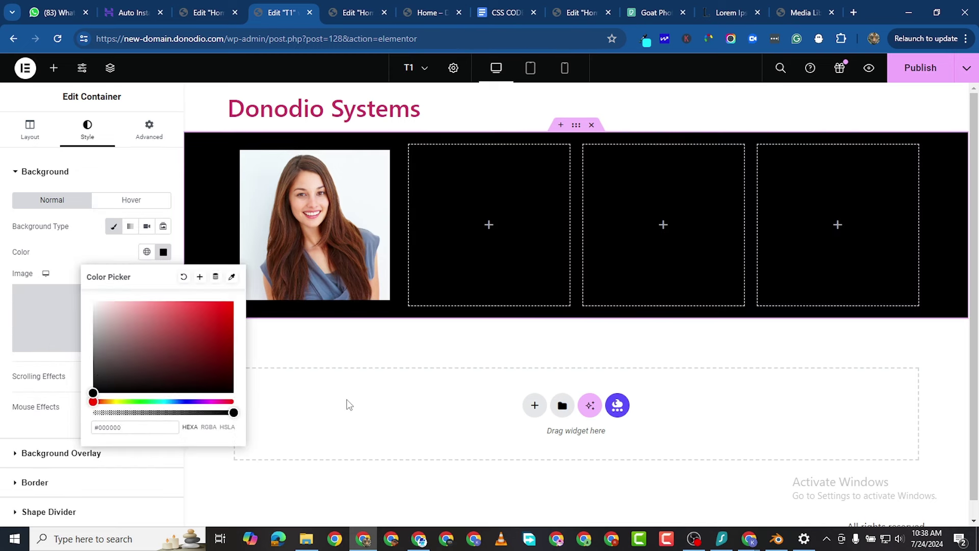
click(327, 339)
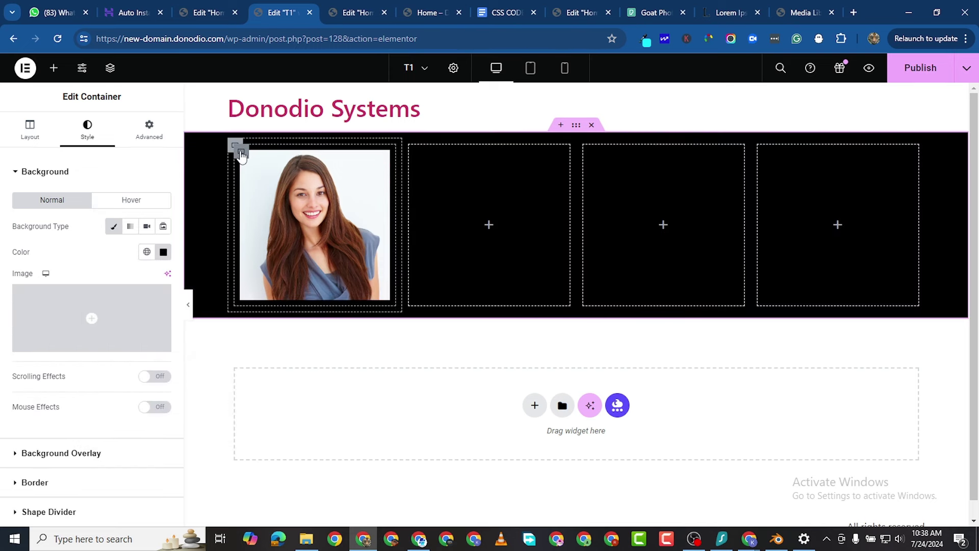
Set the first column's minimum height to 400 px and give it a classic black #000000 background.
click(242, 156)
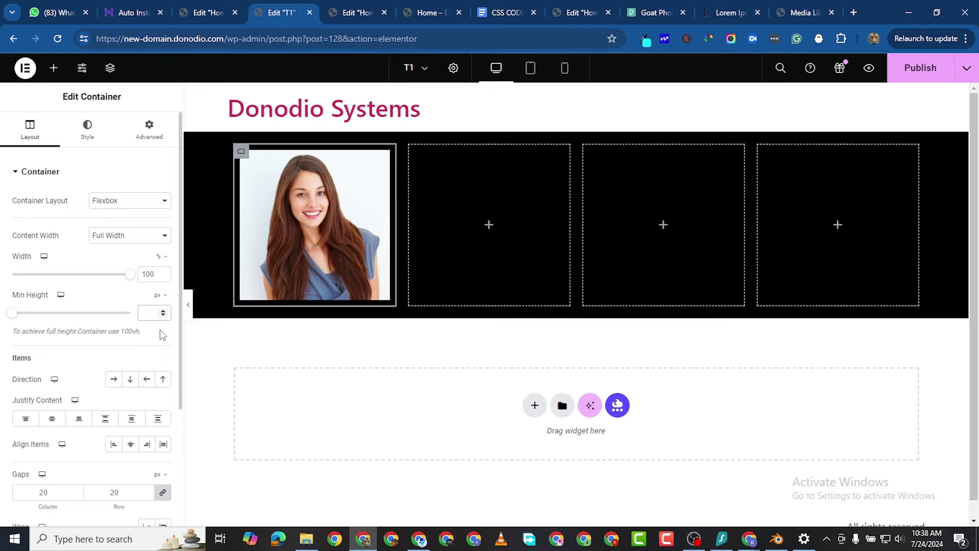
text(400)
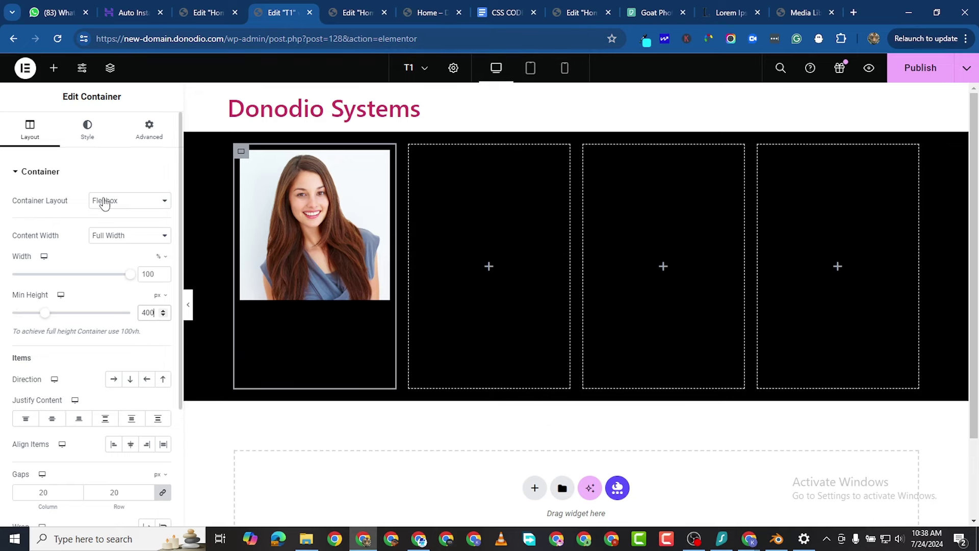
click(97, 145)
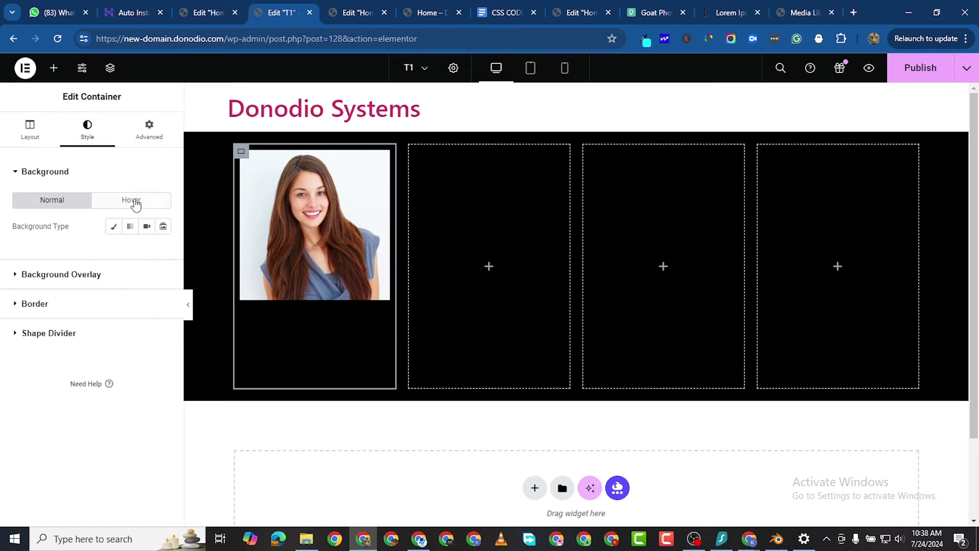
click(117, 230)
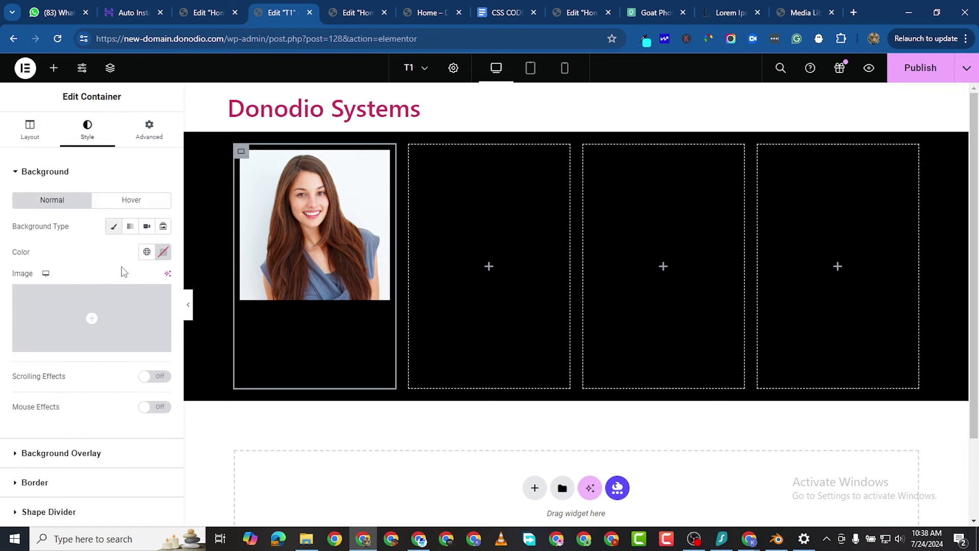
click(163, 252)
click(94, 392)
click(302, 453)
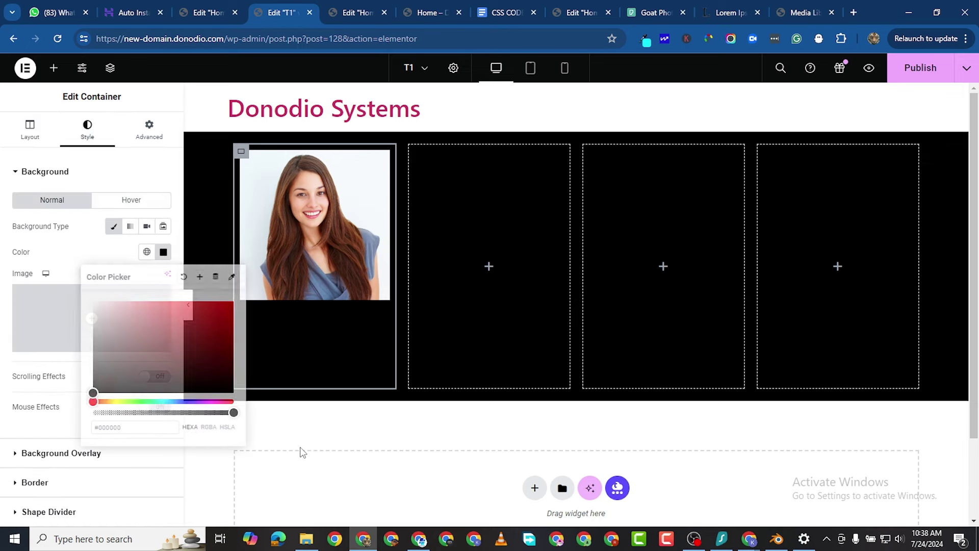
Place a Text Editor widget below the portrait in the first column.
click(53, 68)
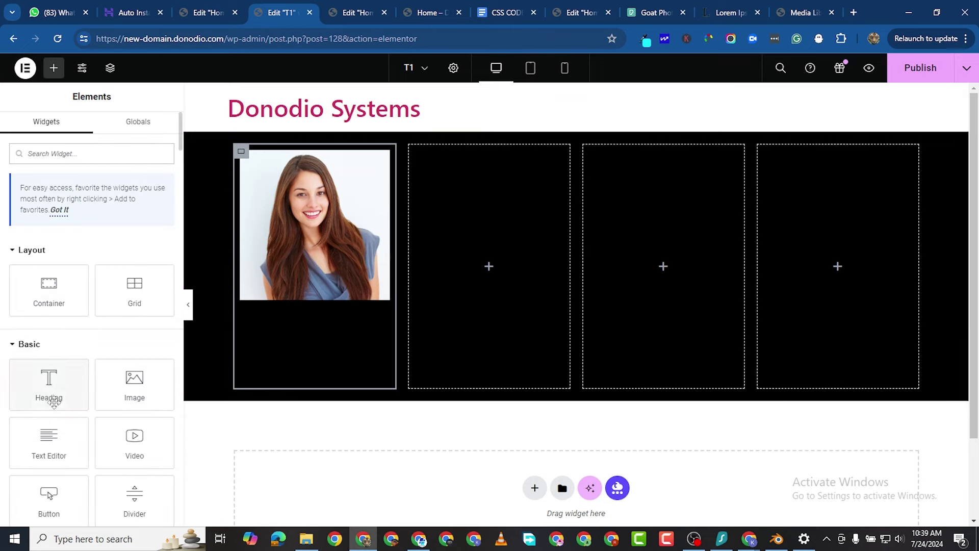
drag(50, 445, 306, 289)
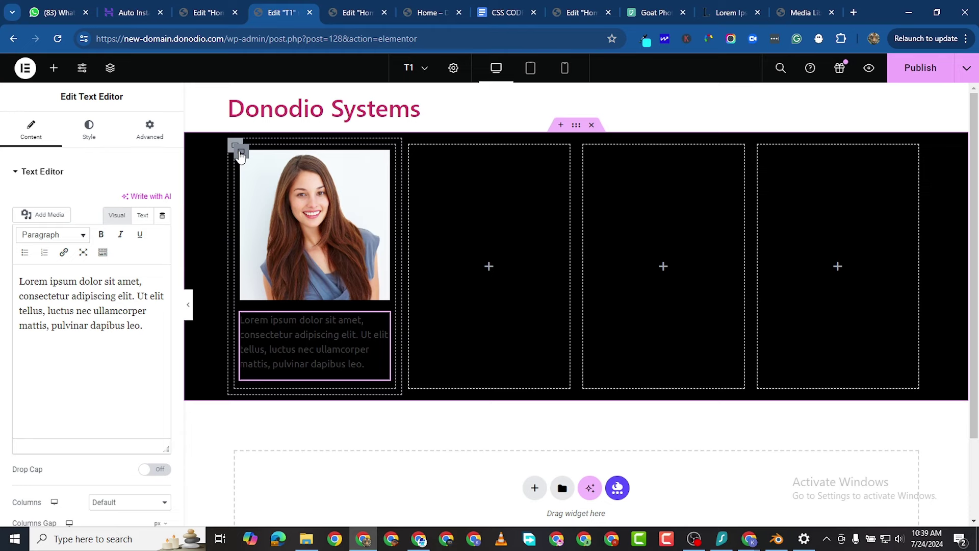
Give the first column a solid 2 px border in white #FFFFFF and publish the template.
click(241, 153)
scroll(125, 426, down, 2)
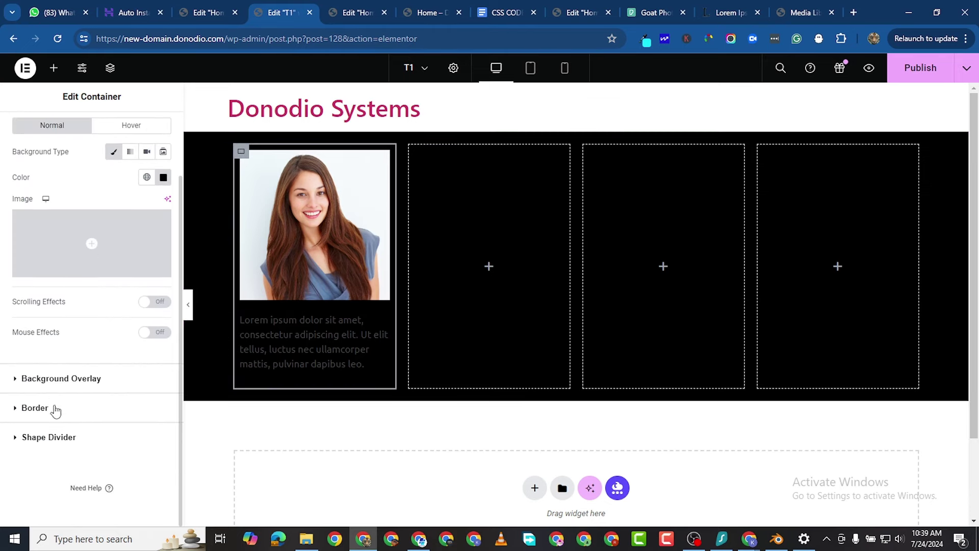
click(12, 407)
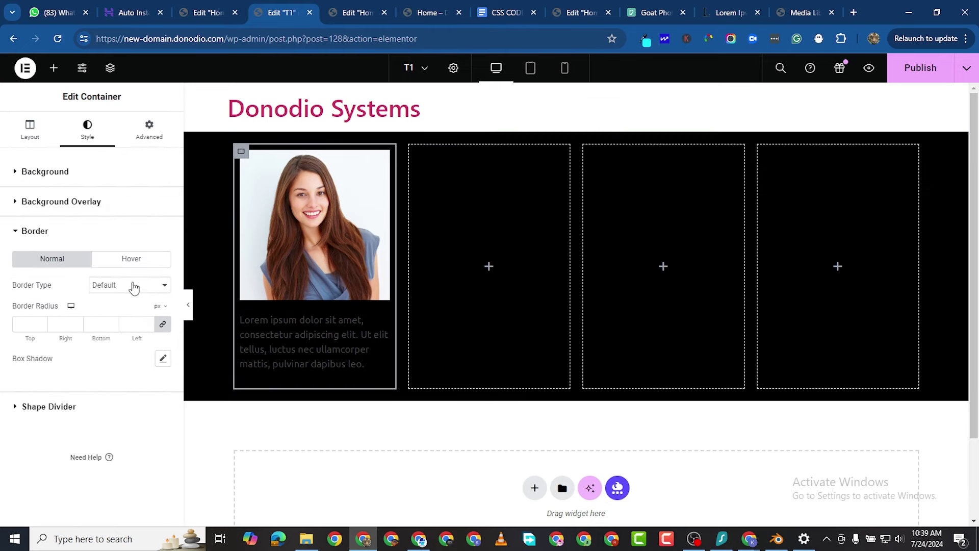
click(134, 287)
click(134, 317)
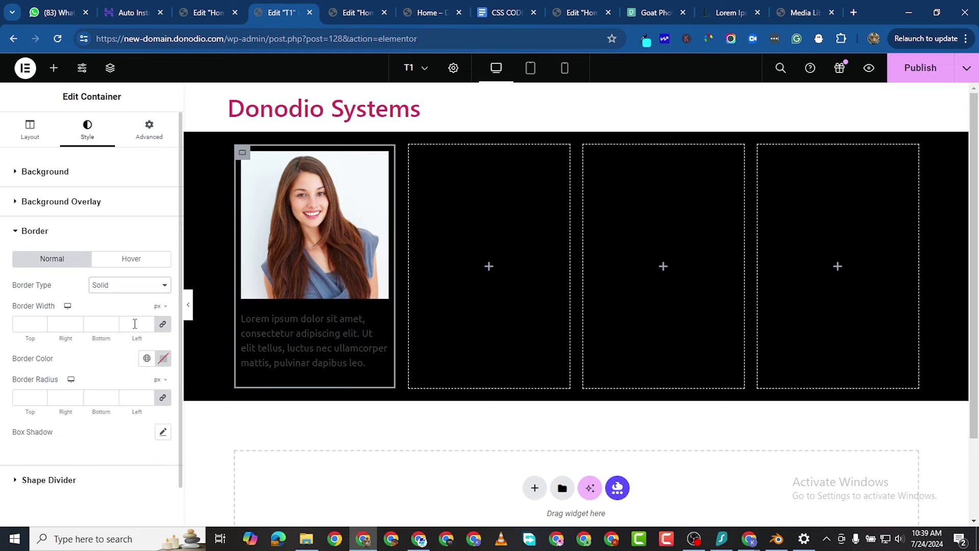
click(148, 323)
click(148, 326)
click(164, 359)
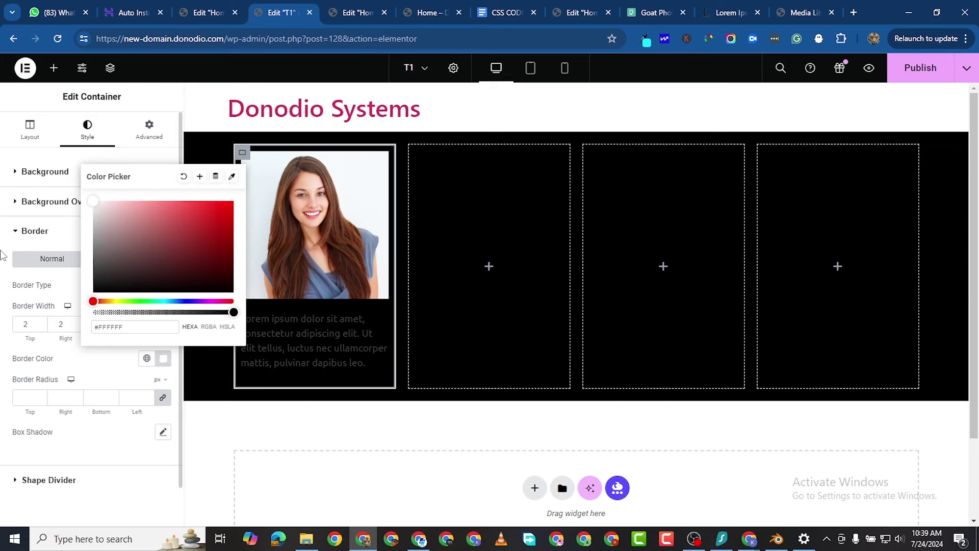
click(4, 232)
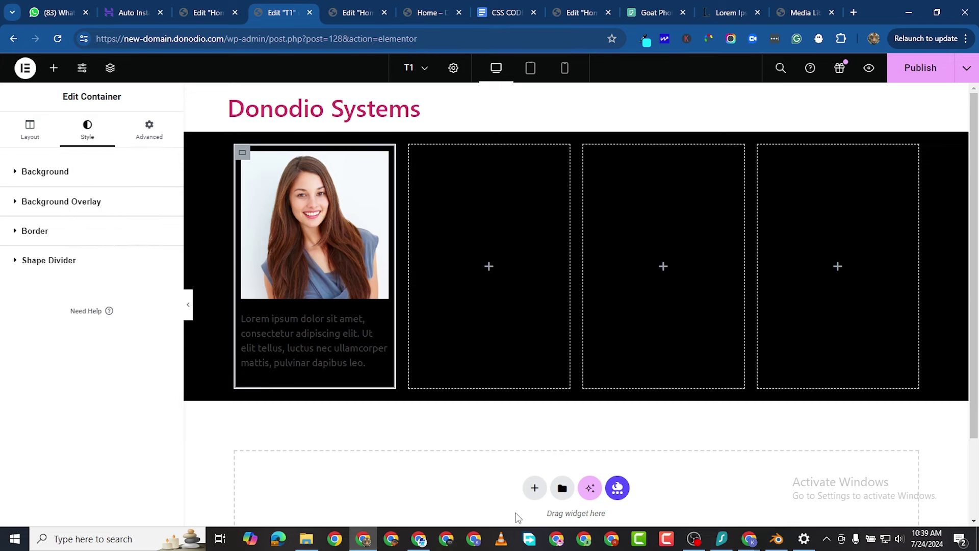
click(906, 74)
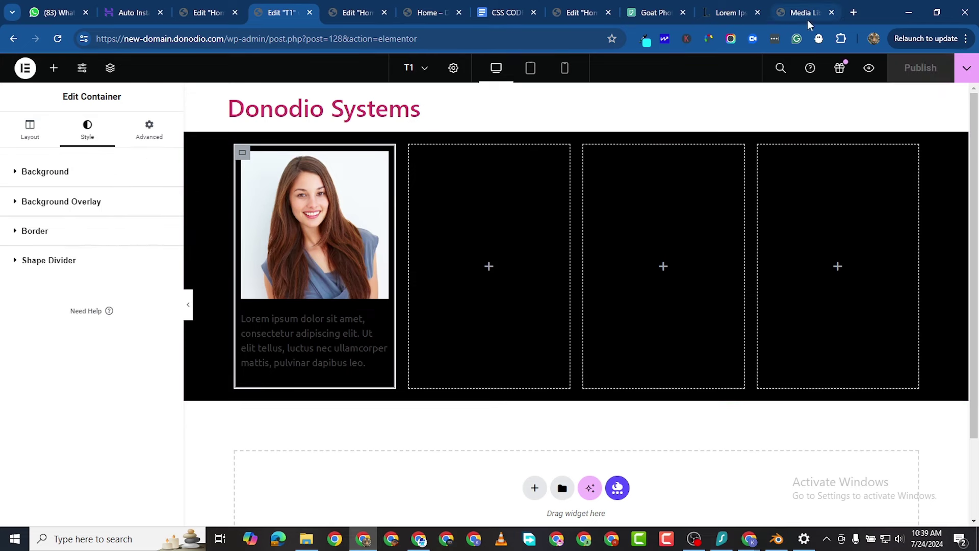
Switch to the lipsum.com page and copy the passage from "It is a long established fact" through "Content here,".
click(711, 15)
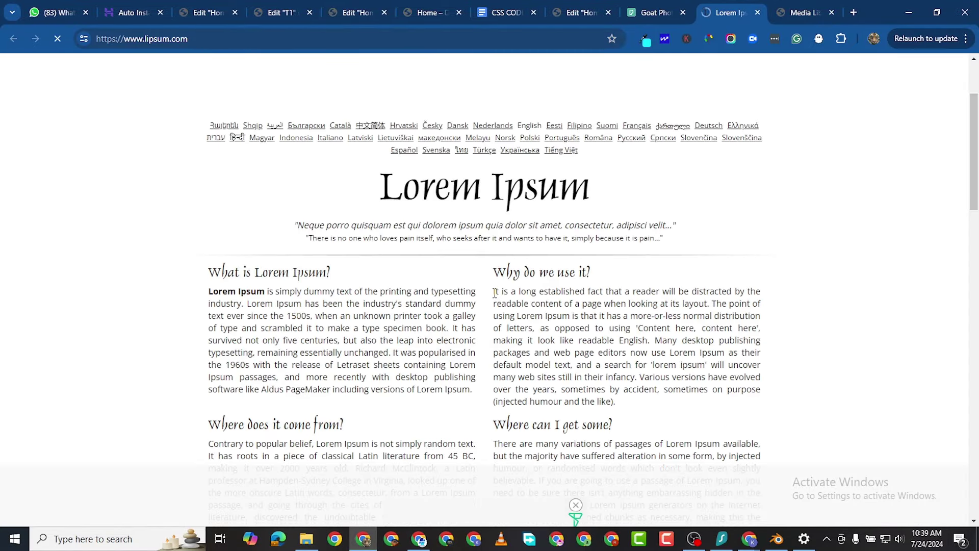
drag(494, 293, 700, 333)
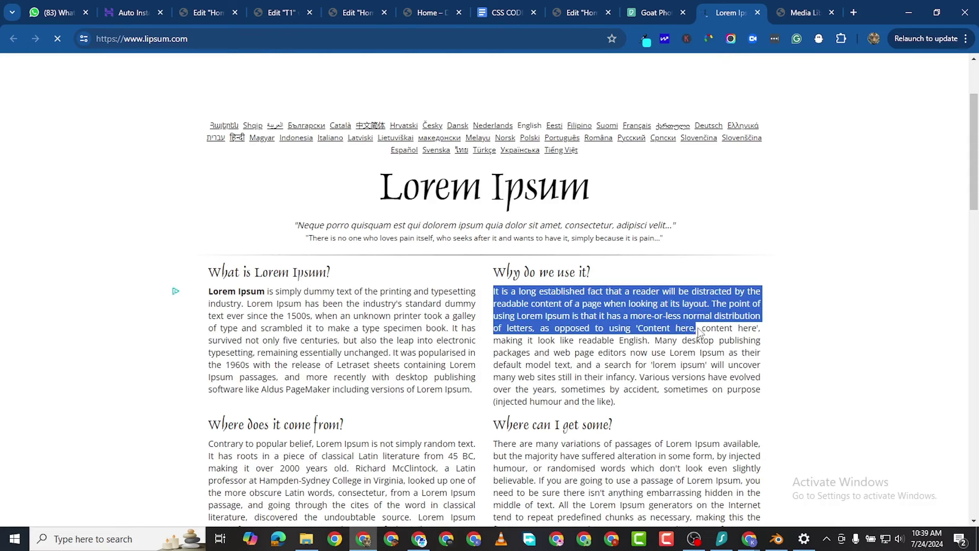
right_click(656, 318)
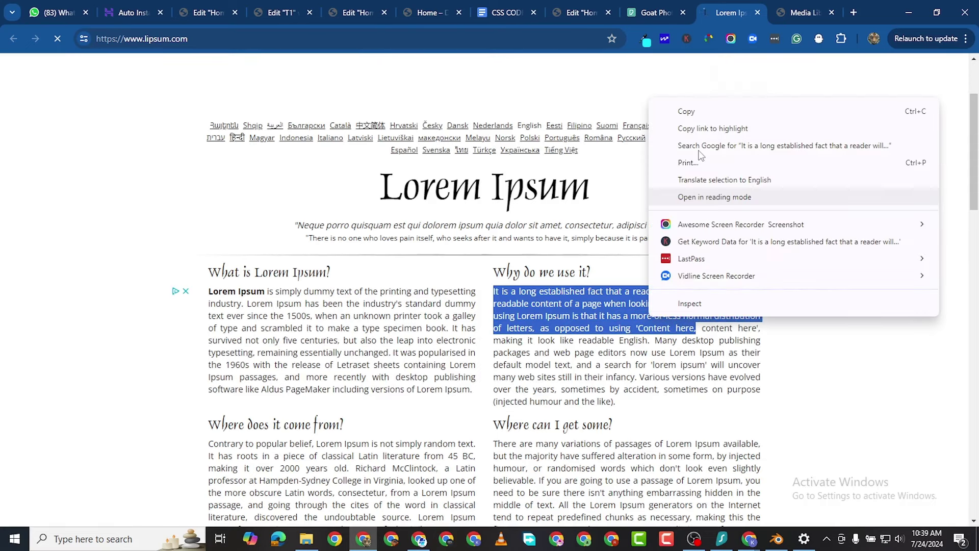
click(696, 112)
Replace the first column's placeholder paragraph with the copied passage in the T1 template, trimming it to end at "looking at its layout.".
click(293, 15)
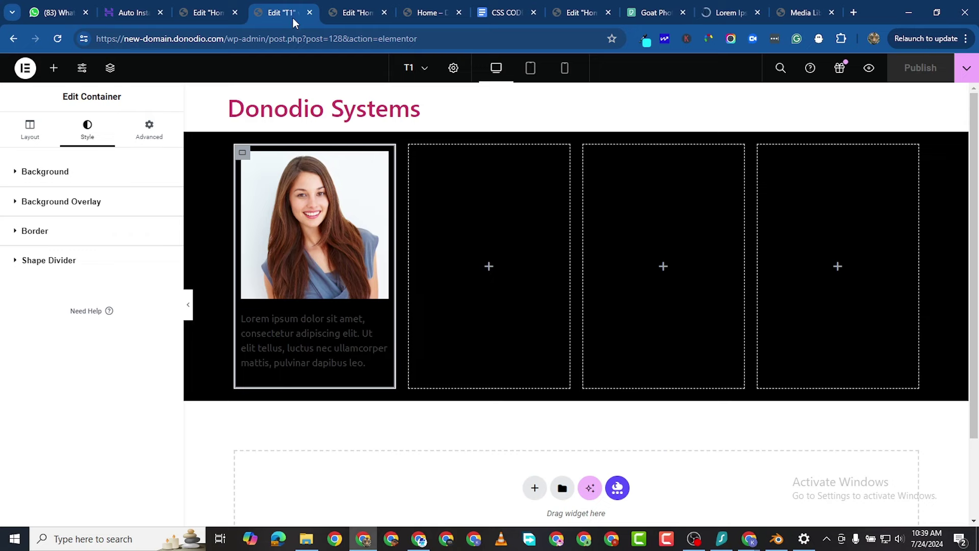
click(306, 346)
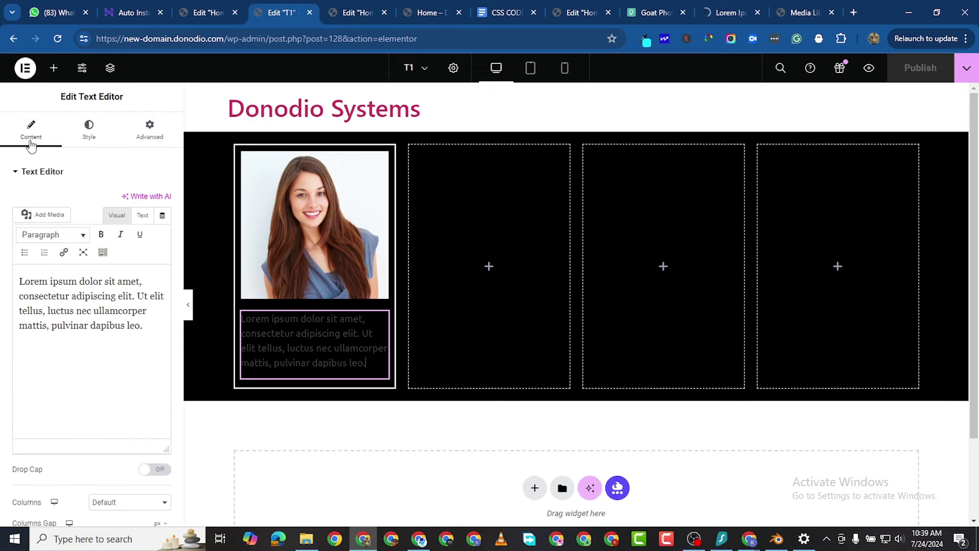
drag(20, 281, 160, 325)
right_click(97, 297)
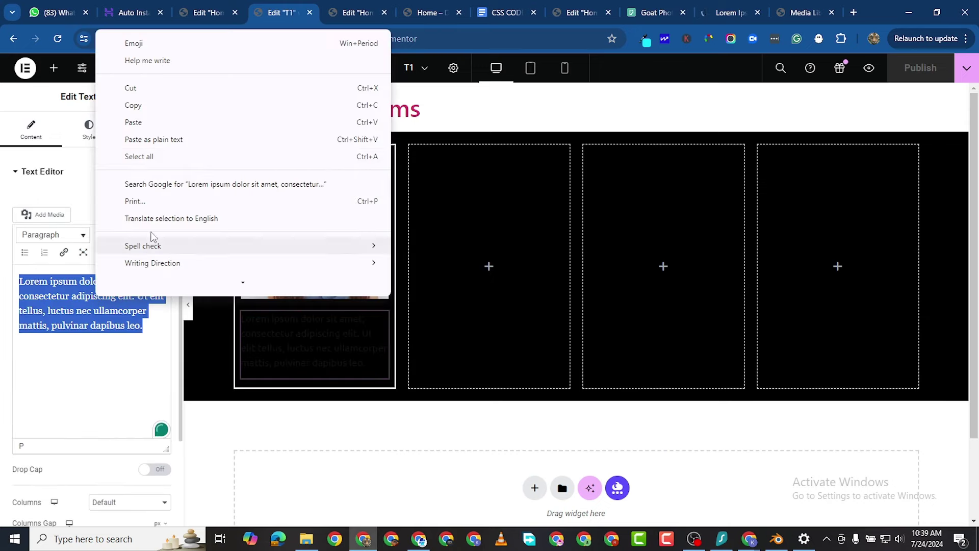
click(161, 122)
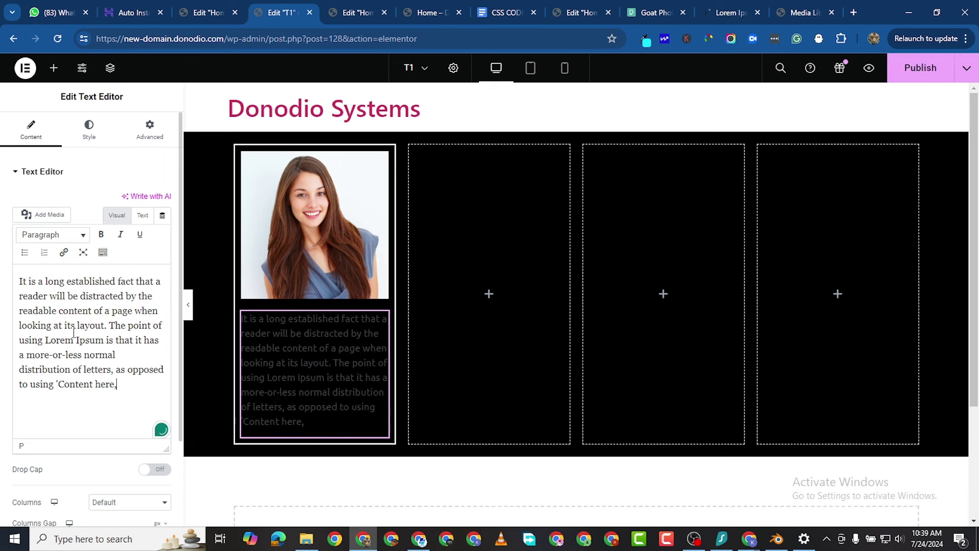
drag(111, 325, 147, 394)
key(BackSpace)
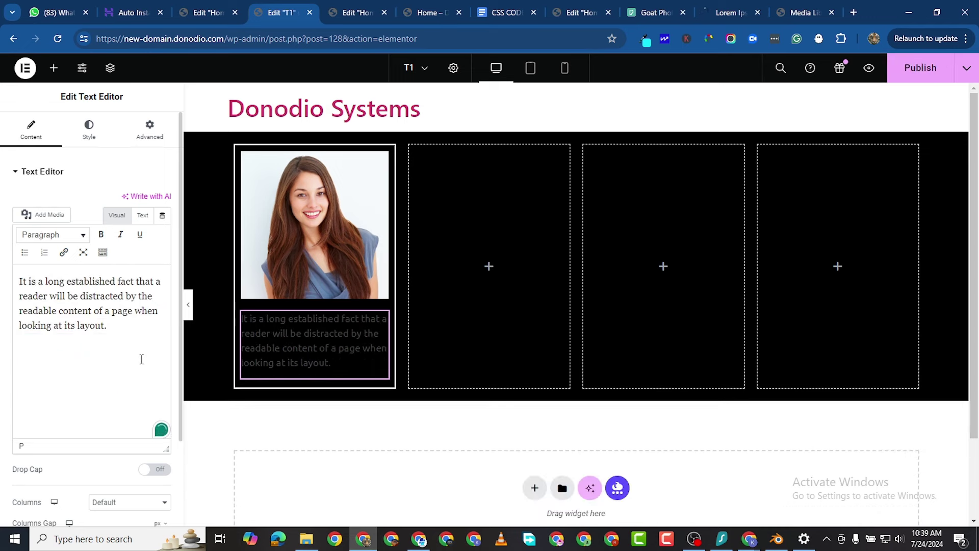
Enclose the testimonial sentence in quotation marks and add a dash and the reviewer's name in bold italics after it.
click(18, 281)
text(")
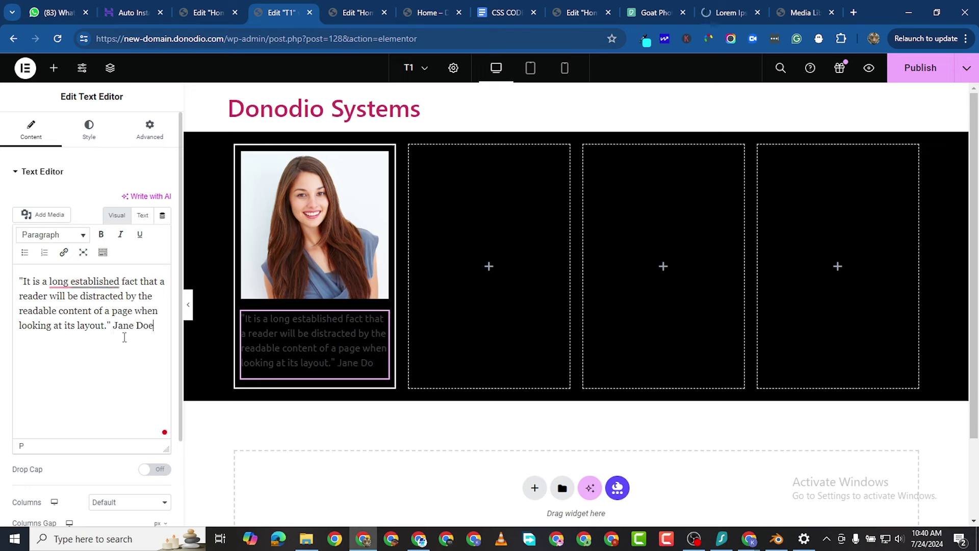
drag(116, 325, 155, 329)
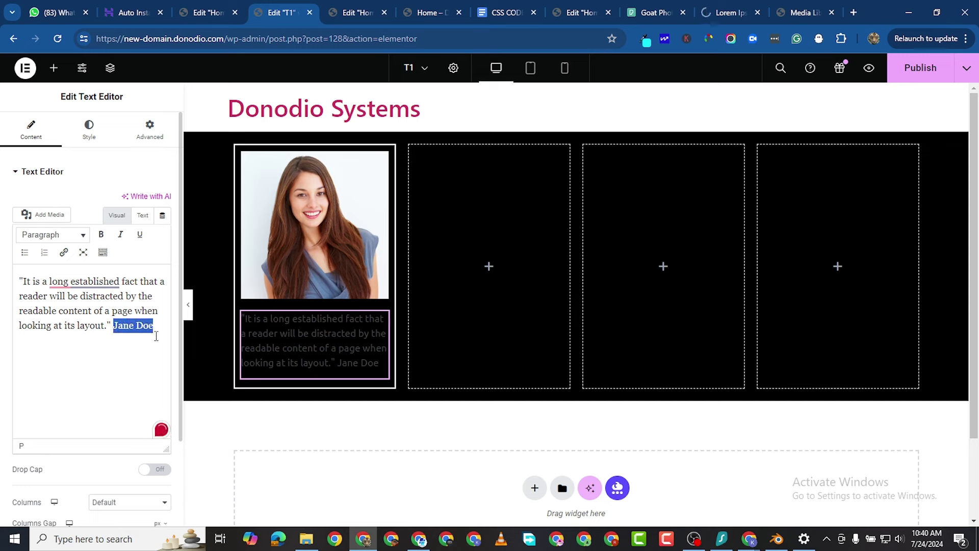
click(101, 235)
click(120, 235)
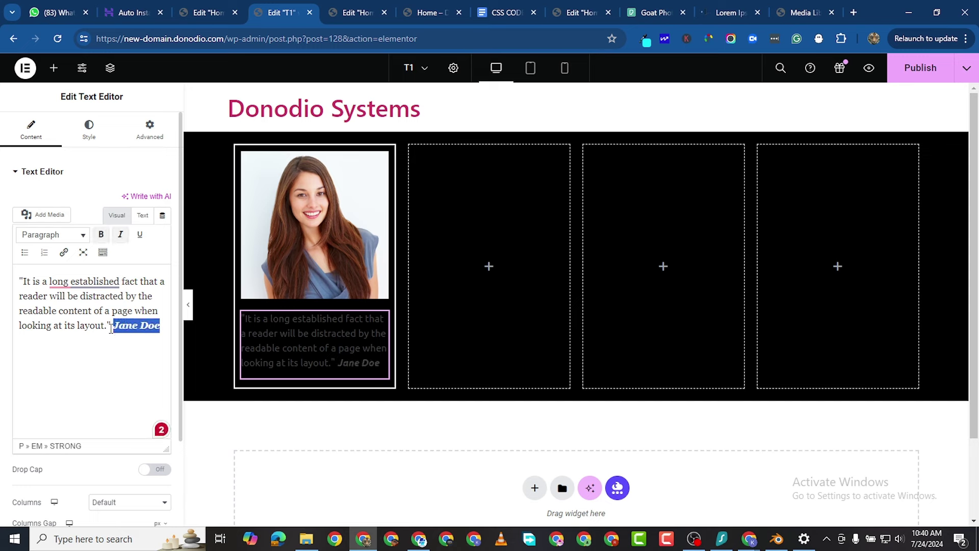
click(111, 328)
text(-)
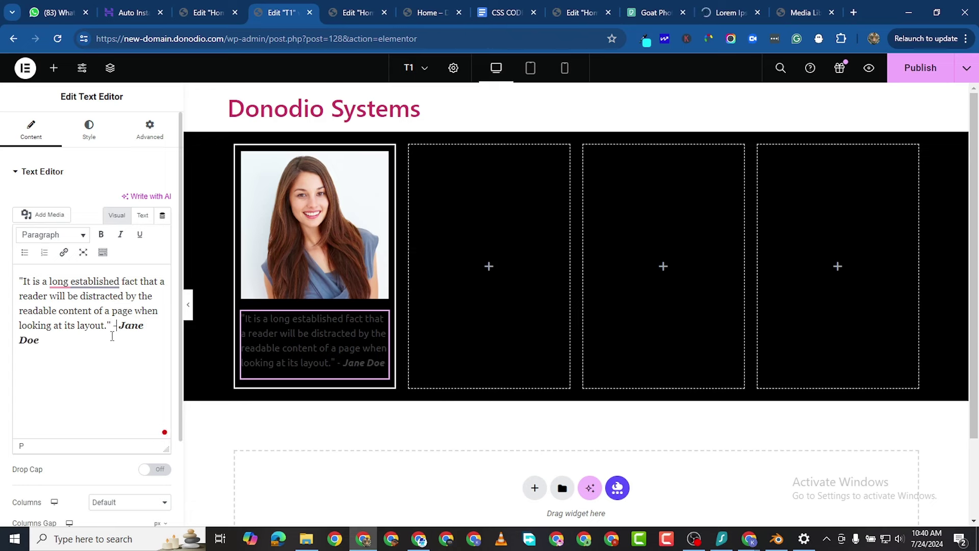
Set the testimonial paragraph's text color to white #FFFFFF.
click(89, 130)
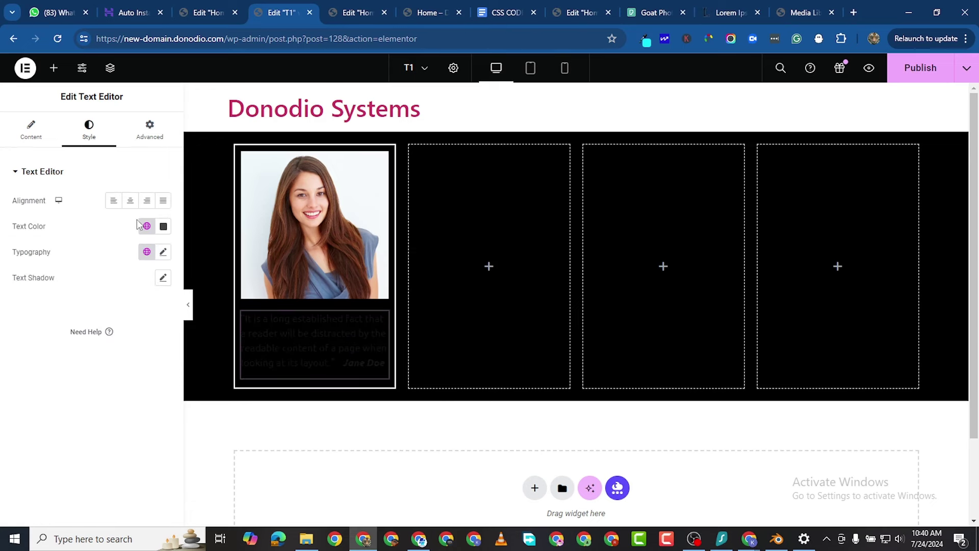
click(164, 226)
click(92, 275)
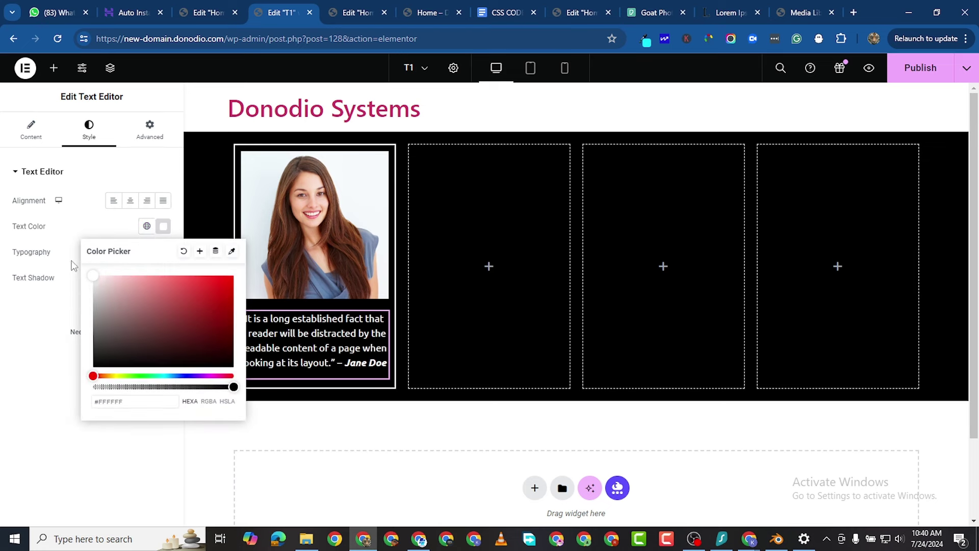
click(72, 264)
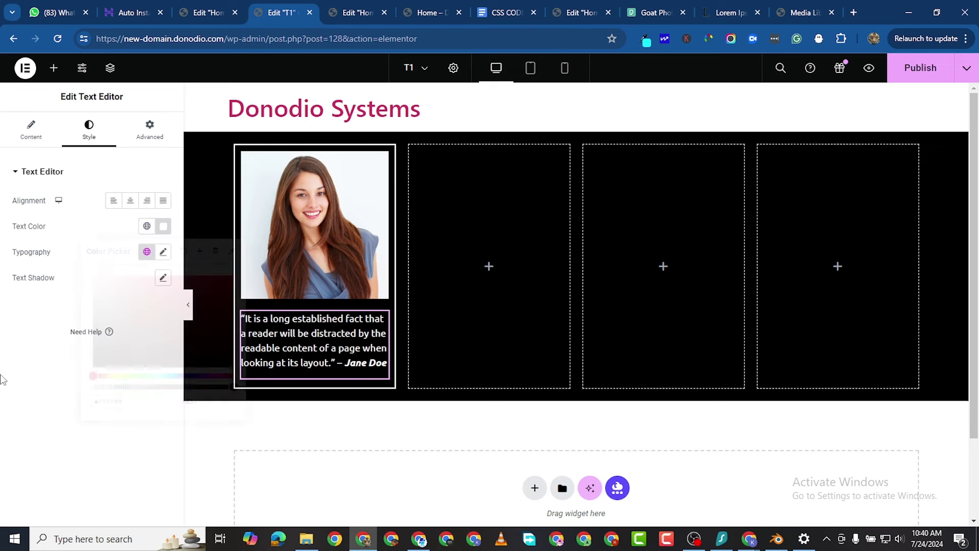
Set the testimonial paragraph's font weight to 500 (Medium) and its size to 15 px.
click(163, 254)
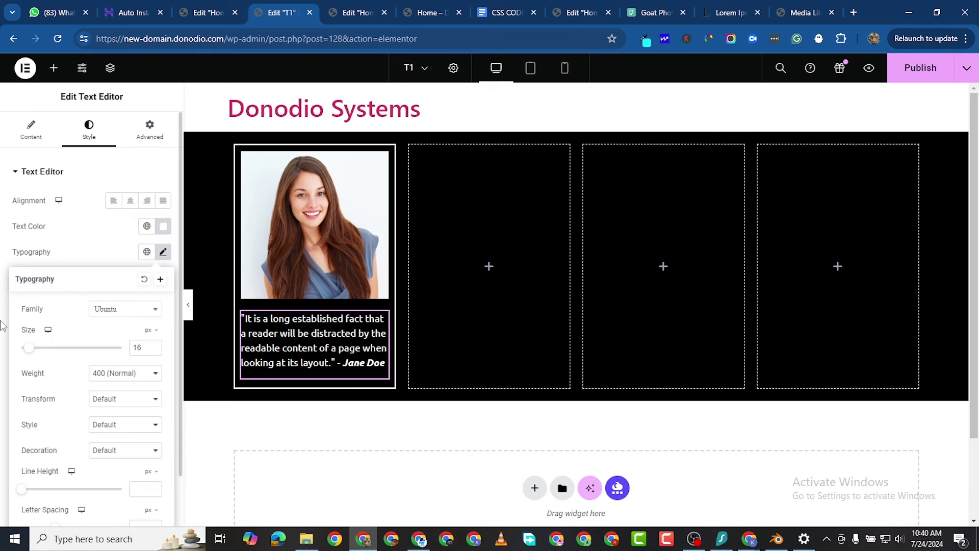
click(116, 374)
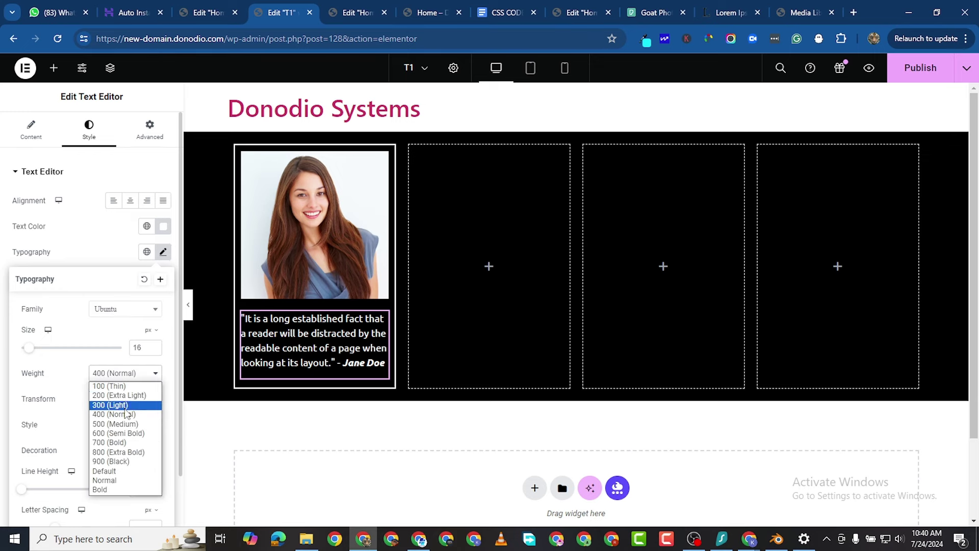
click(128, 428)
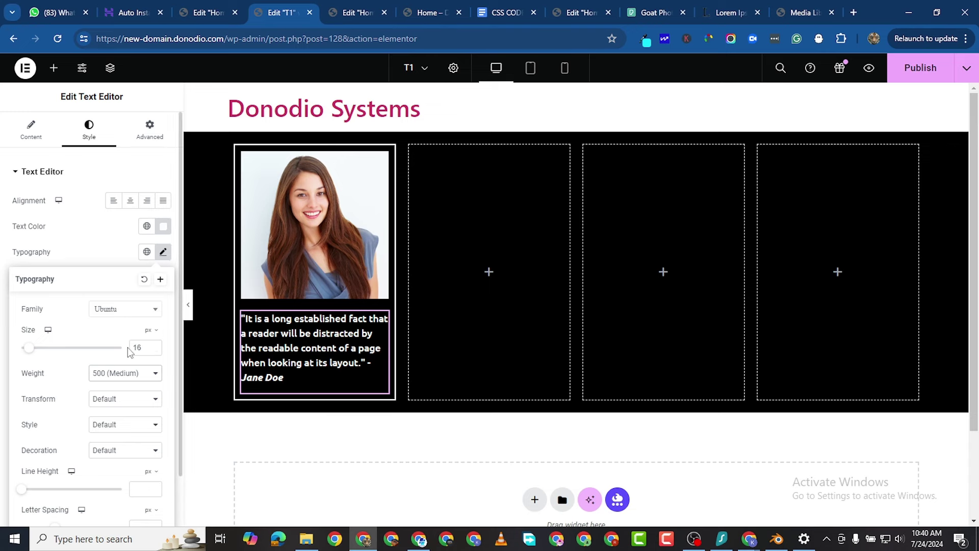
click(154, 351)
key(Down)
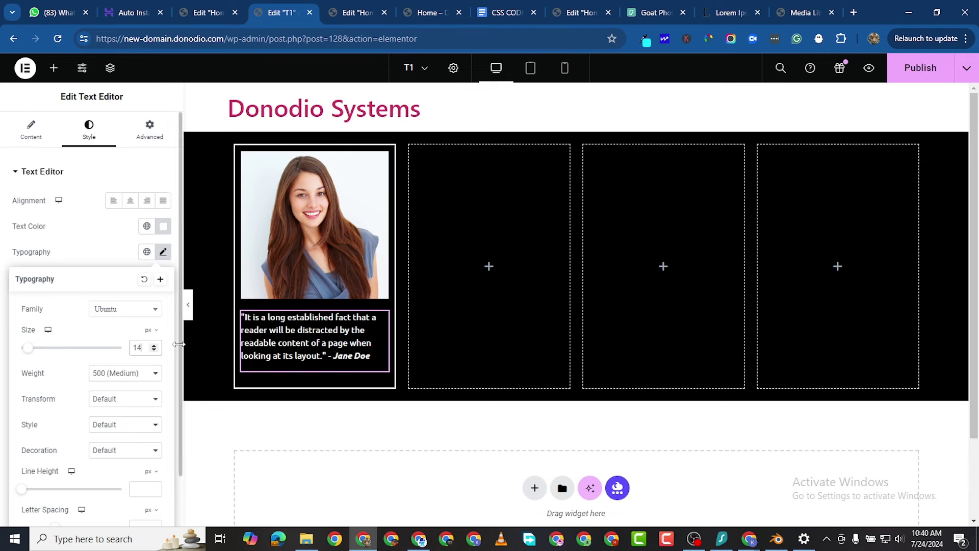
click(154, 344)
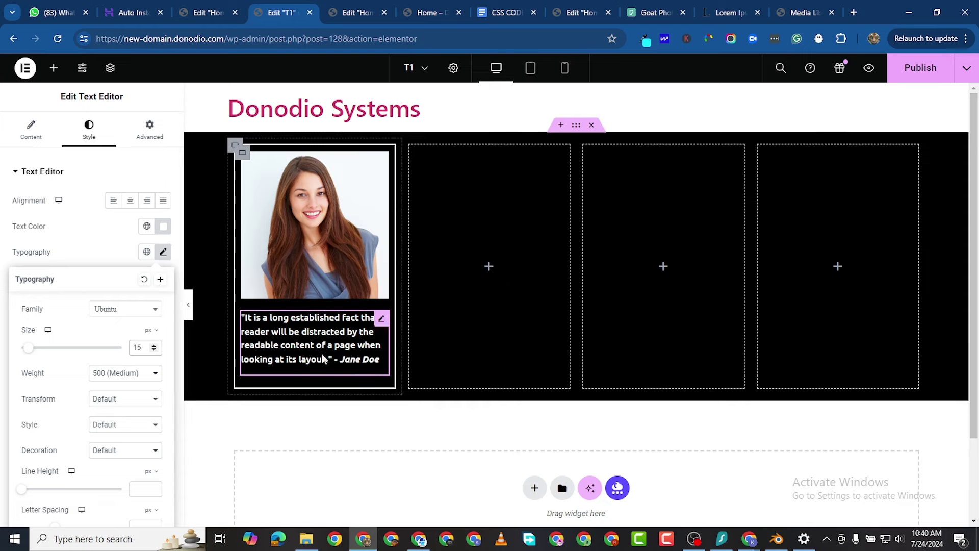
click(515, 341)
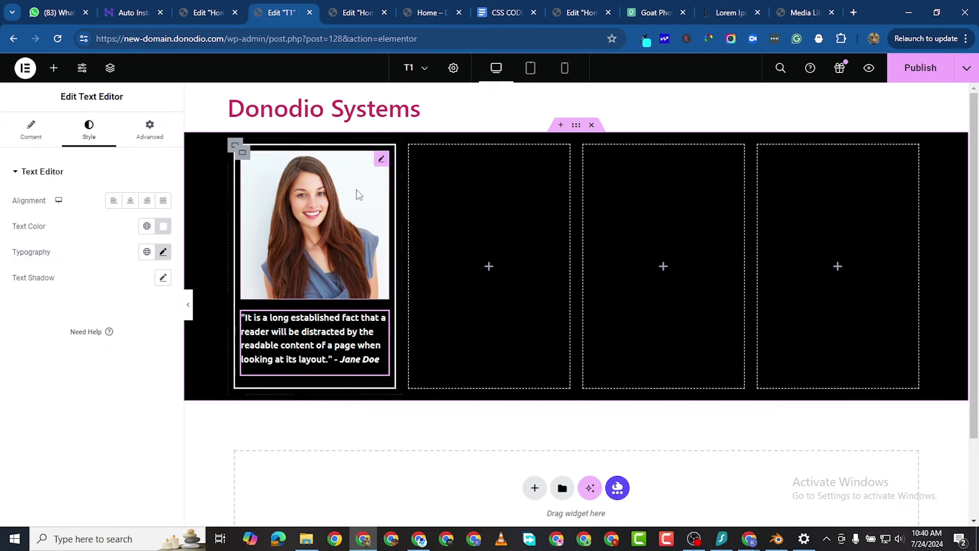
Publish the T1 template, preview it in a separate browser tab, and return to the editor.
click(911, 78)
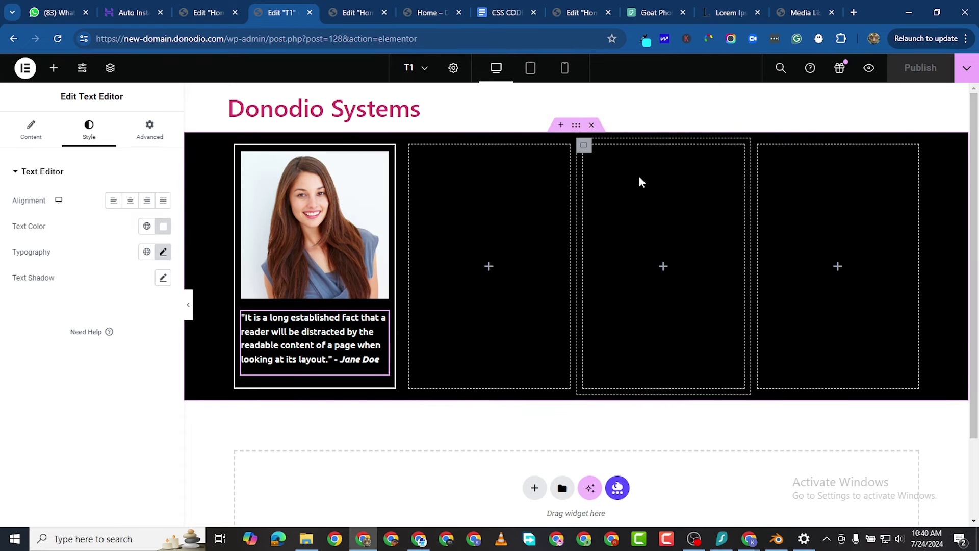
click(870, 70)
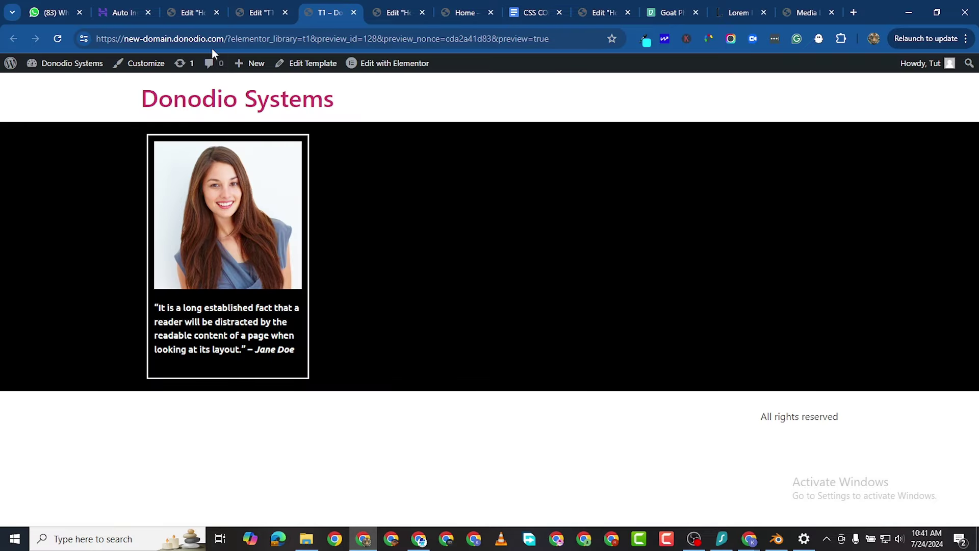
click(247, 13)
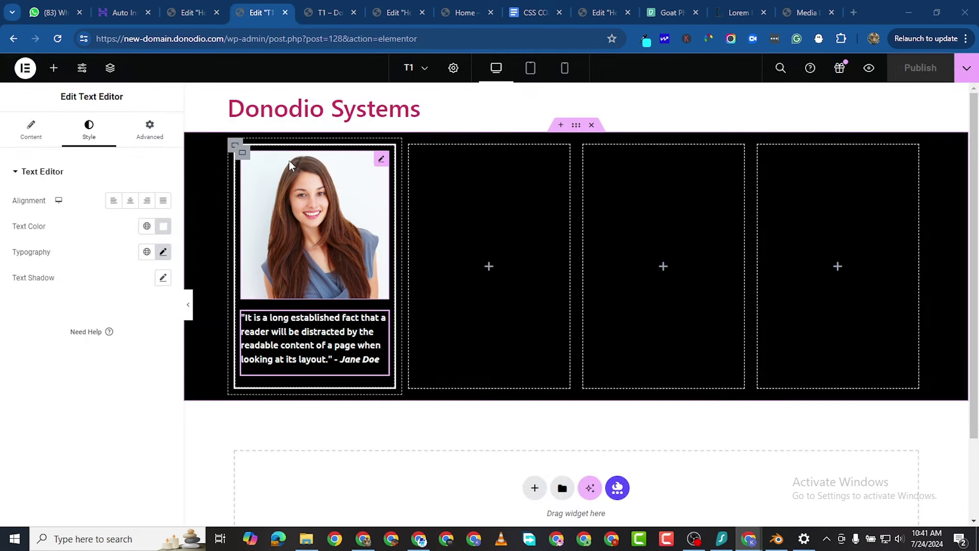
Set the first column's outer container padding to 20 px on all sides and publish the template.
click(234, 146)
click(149, 129)
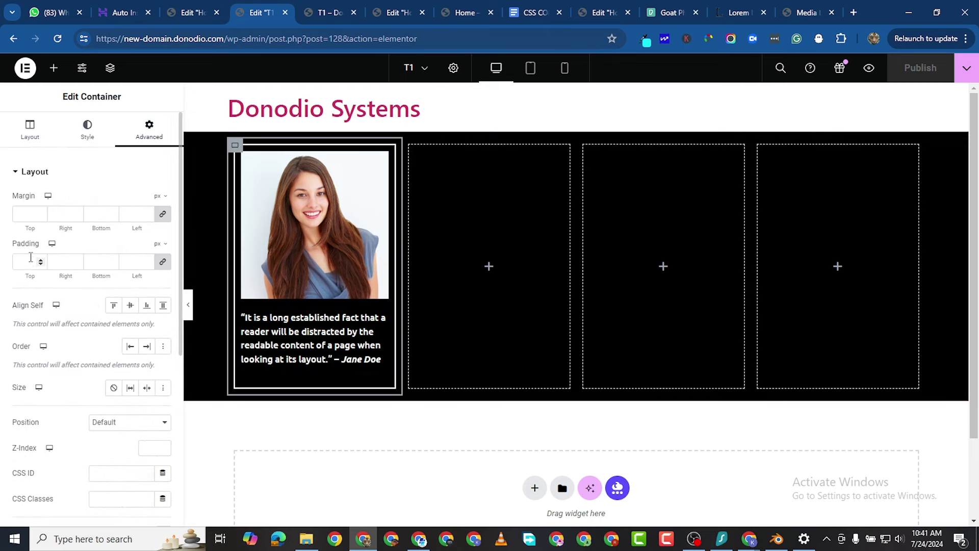
text(20)
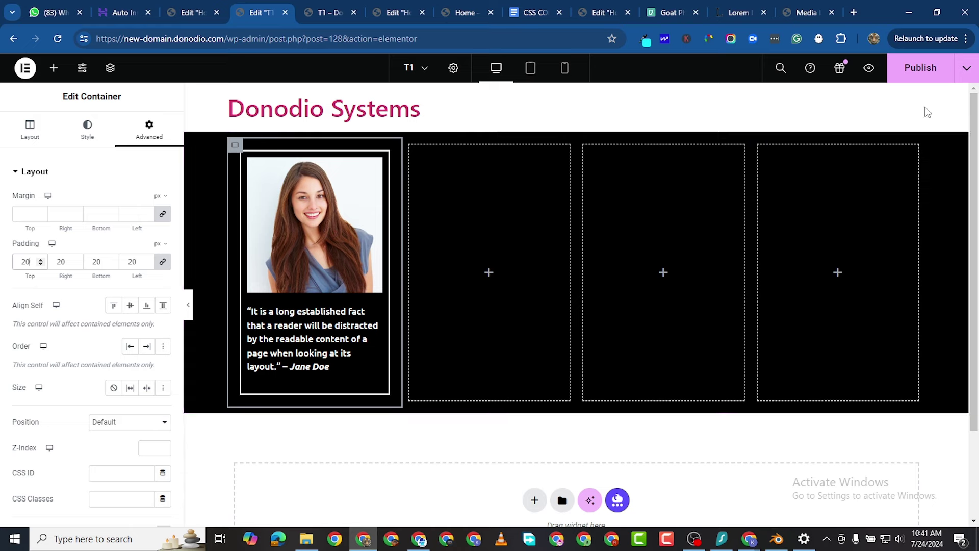
click(922, 75)
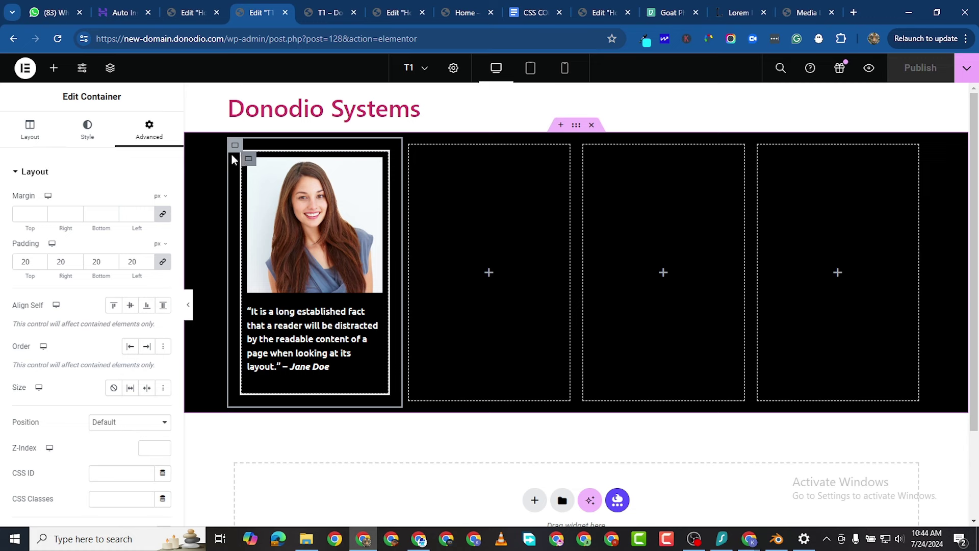
Set the inner testimonial card container's padding to 10 px on all sides.
click(232, 159)
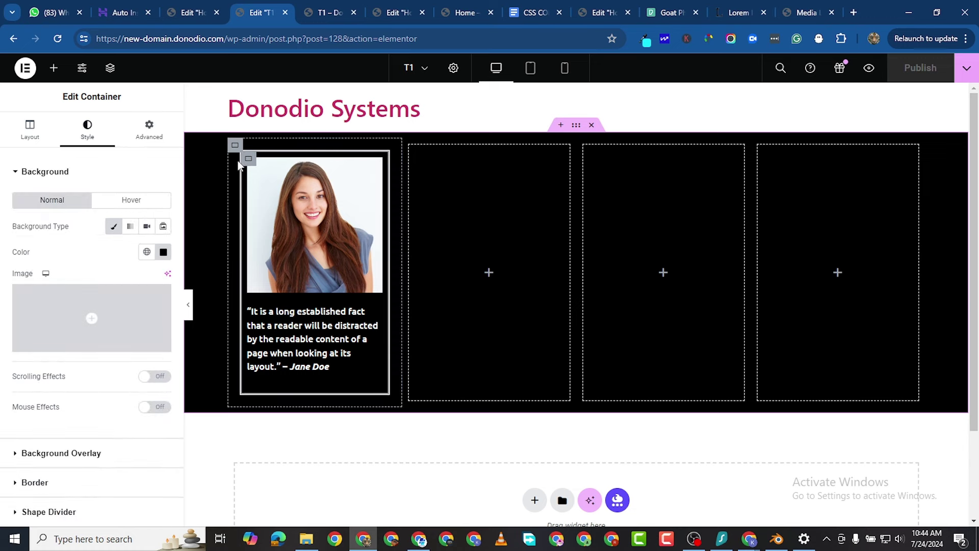
click(145, 142)
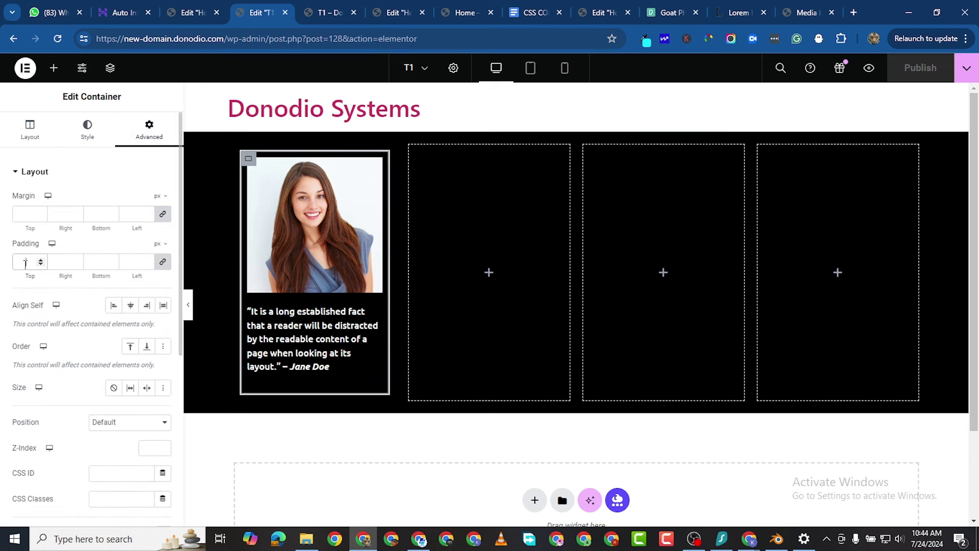
text(10)
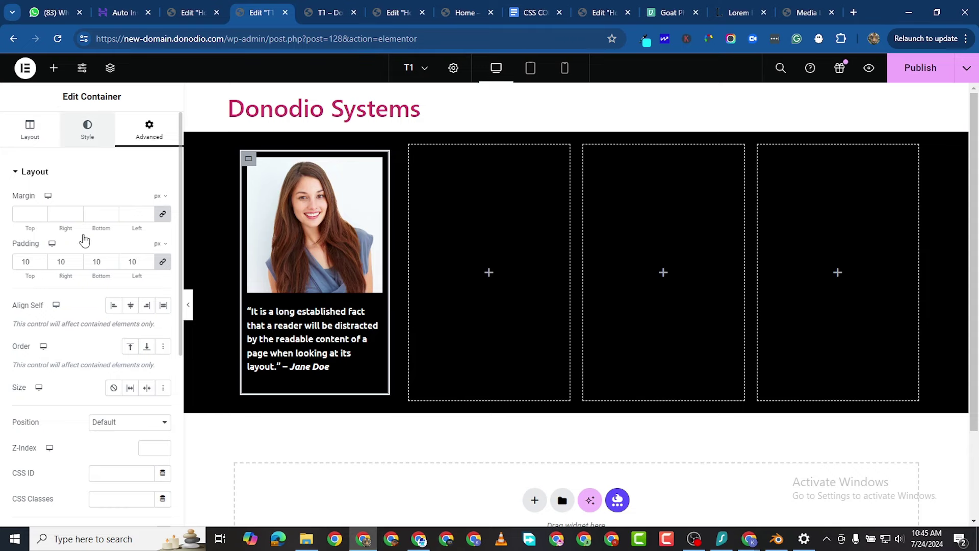
Change the inner testimonial card's border color to blue #2A60FF and publish the template.
click(87, 130)
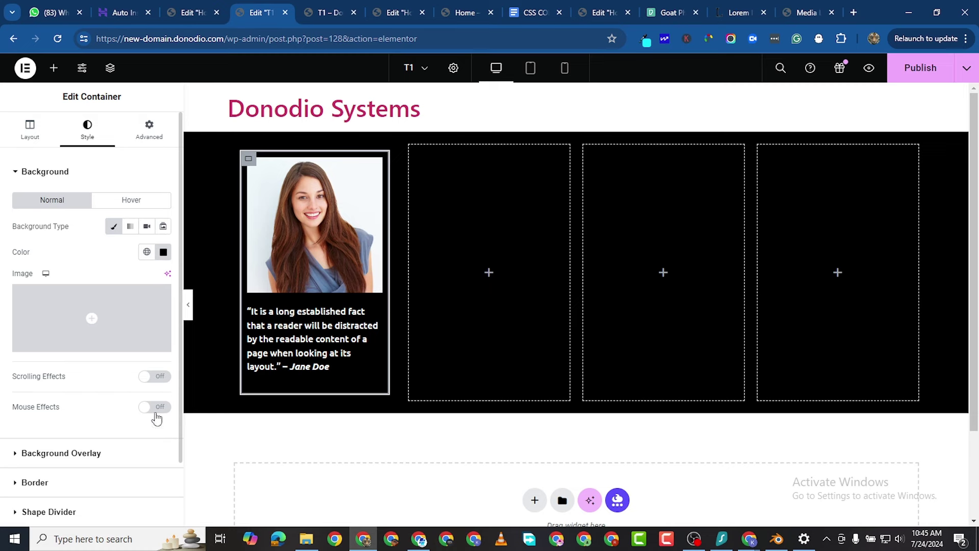
scroll(156, 418, down, 1)
click(16, 406)
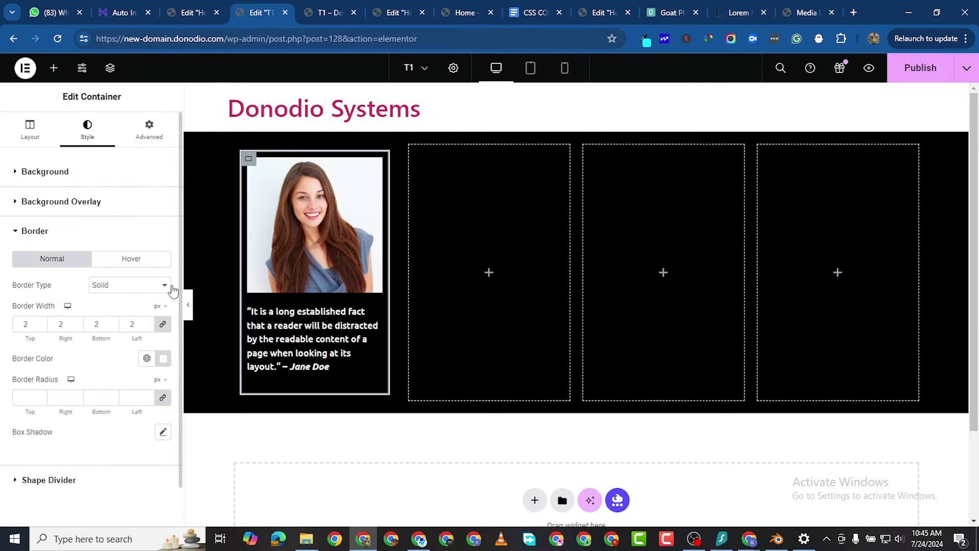
click(163, 361)
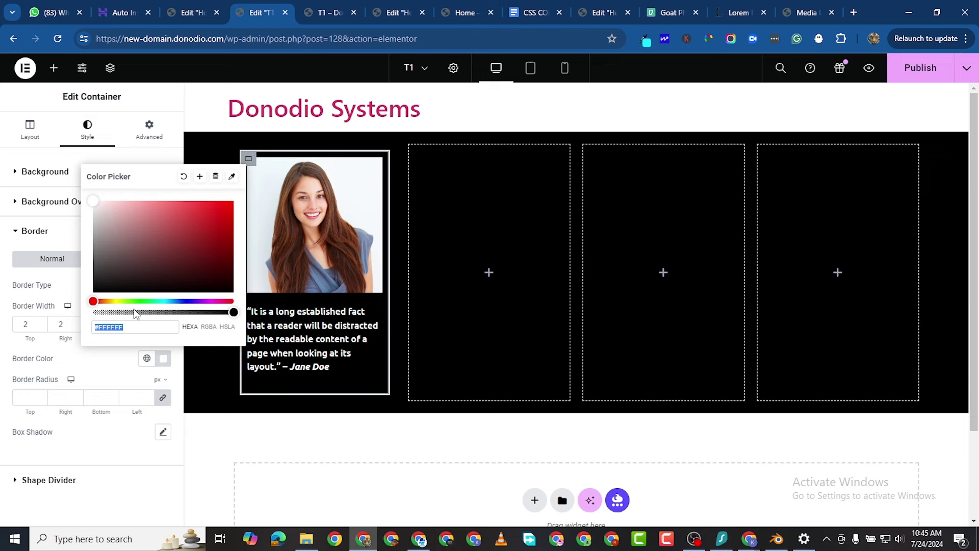
drag(171, 301, 182, 302)
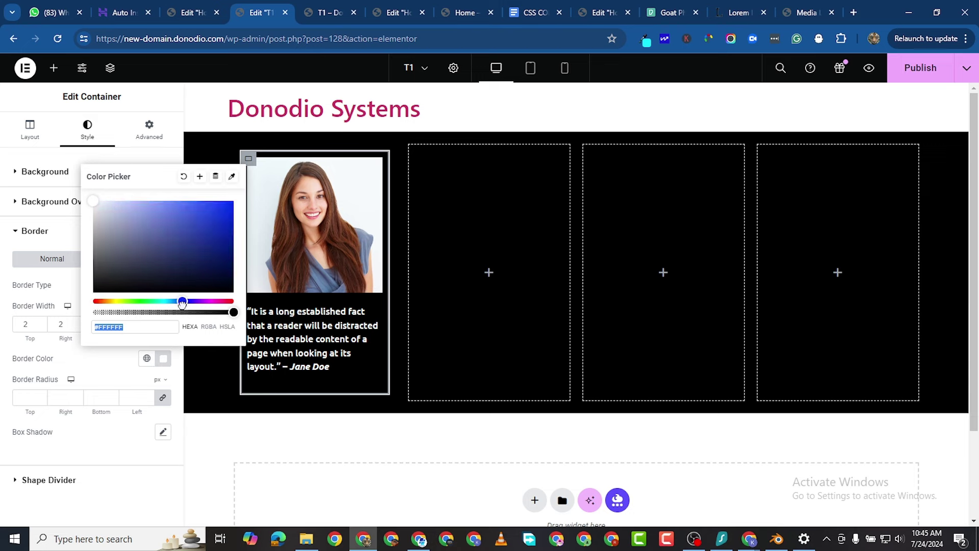
click(212, 200)
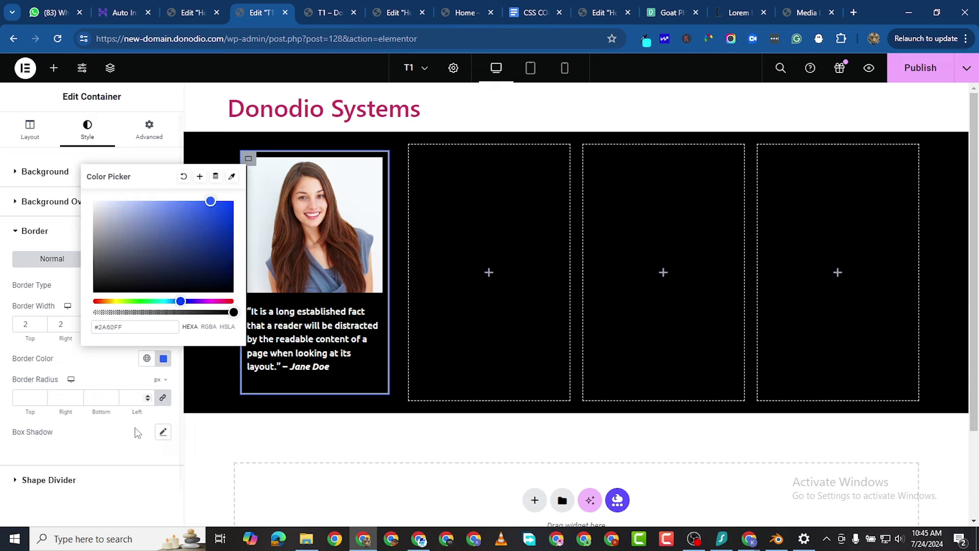
drag(207, 199, 211, 201)
click(912, 71)
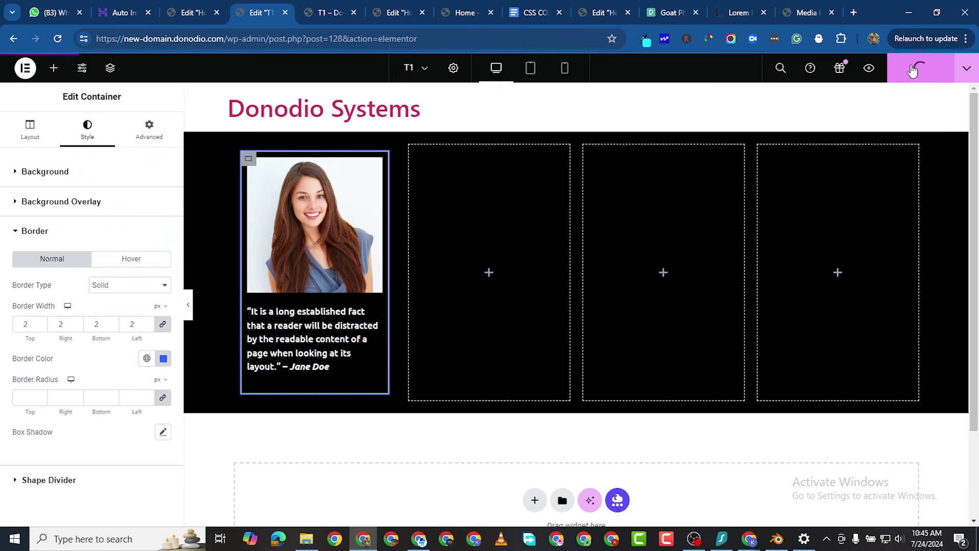
Give the card a solid 2 px hover border with a fully transparent color and a 6 px radius, and return to the normal border state.
click(131, 261)
click(129, 286)
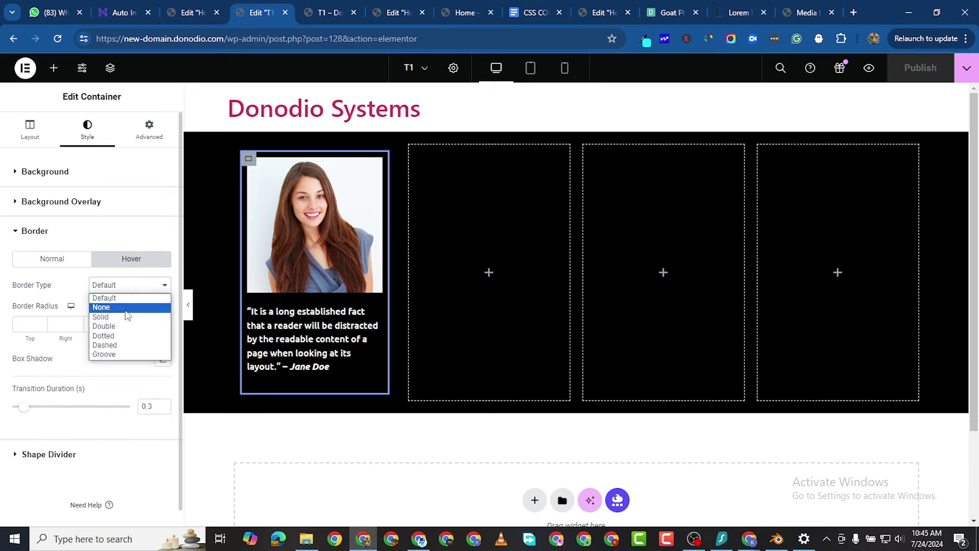
click(127, 317)
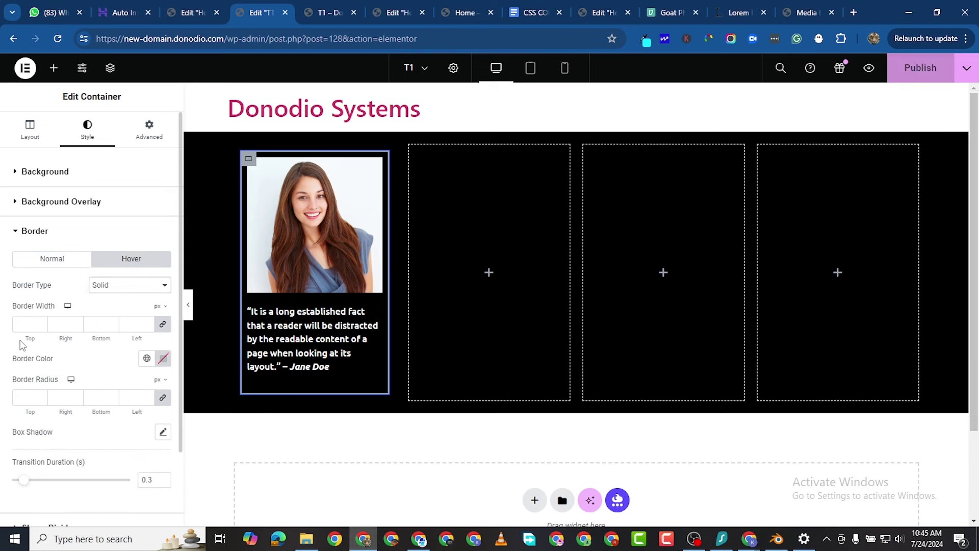
click(39, 323)
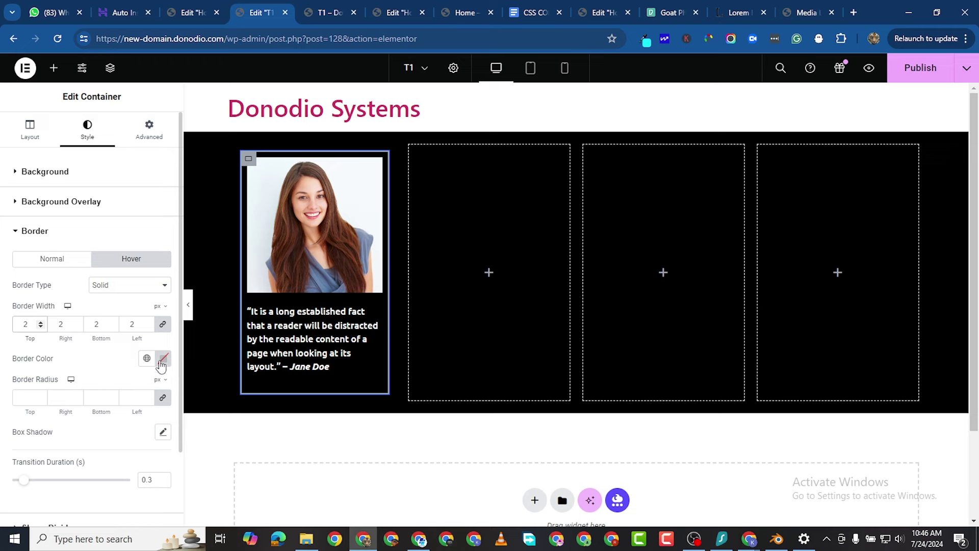
click(163, 359)
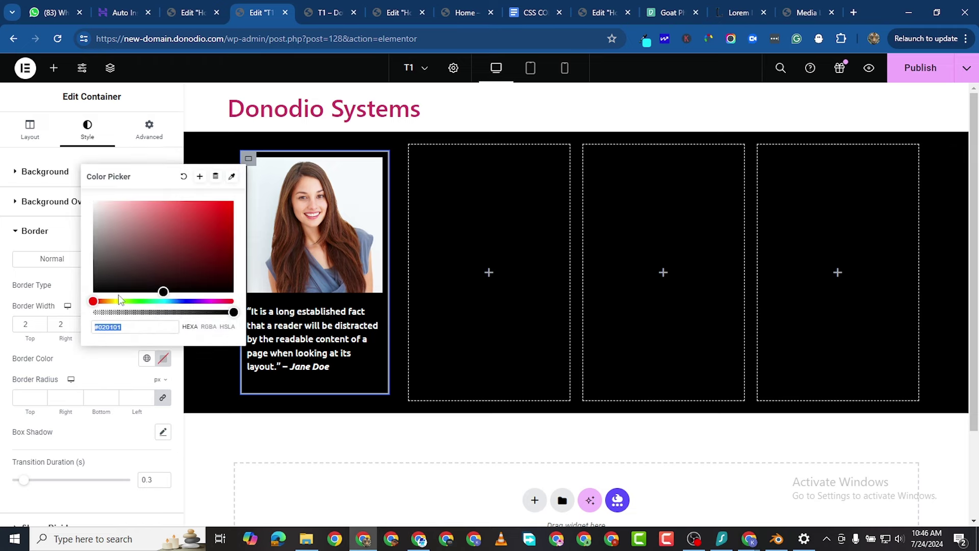
drag(231, 313, 2, 325)
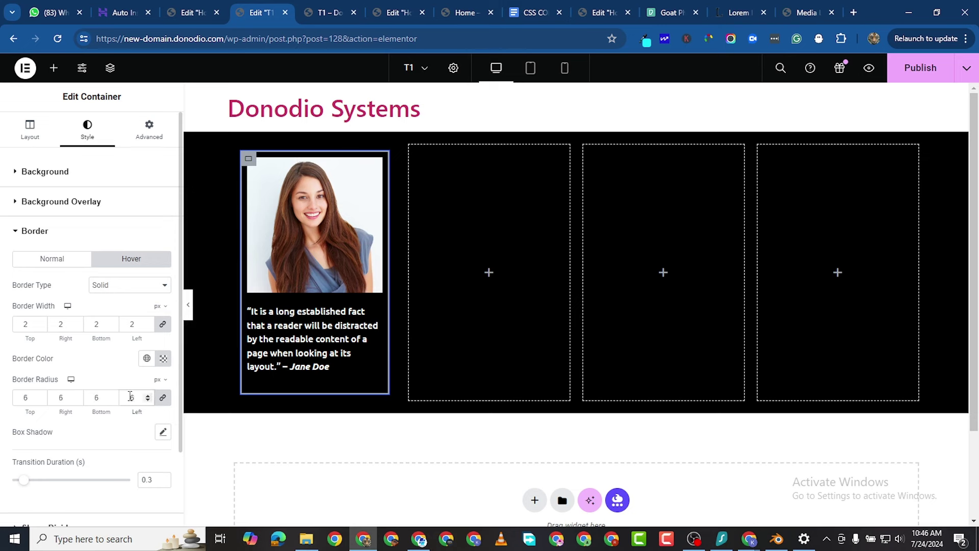
click(53, 258)
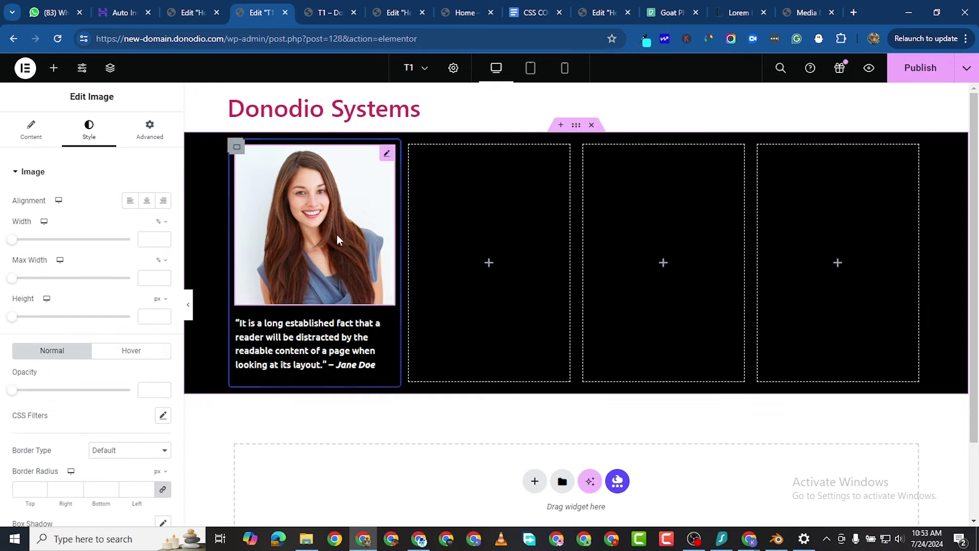
Try 20 px padding on all sides of the testimonial image and clear it again.
click(52, 351)
scroll(233, 147, up, 2)
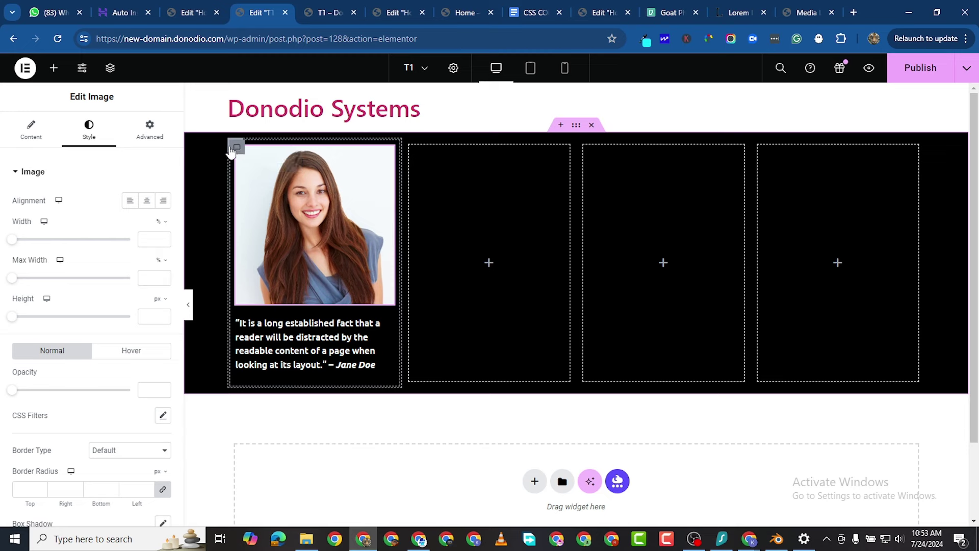
click(150, 128)
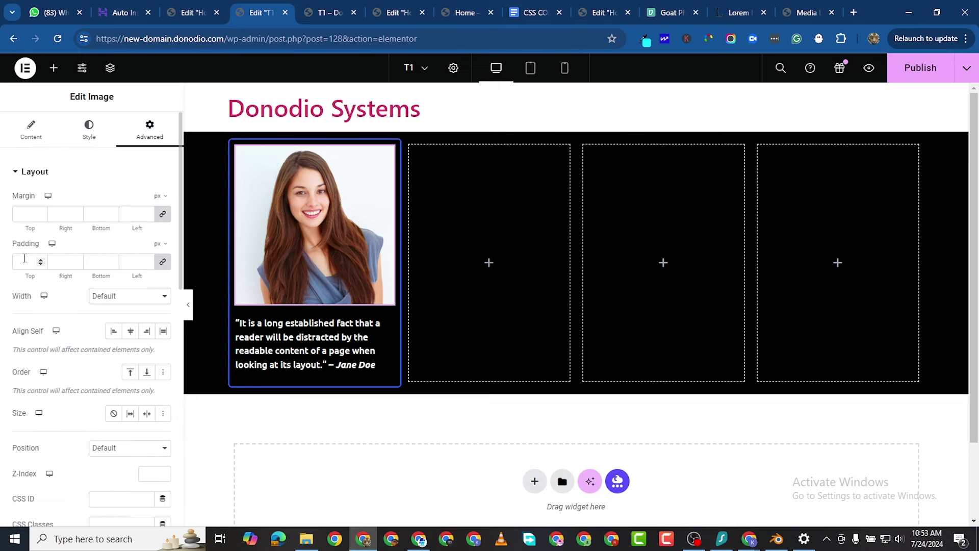
click(24, 258)
text(20)
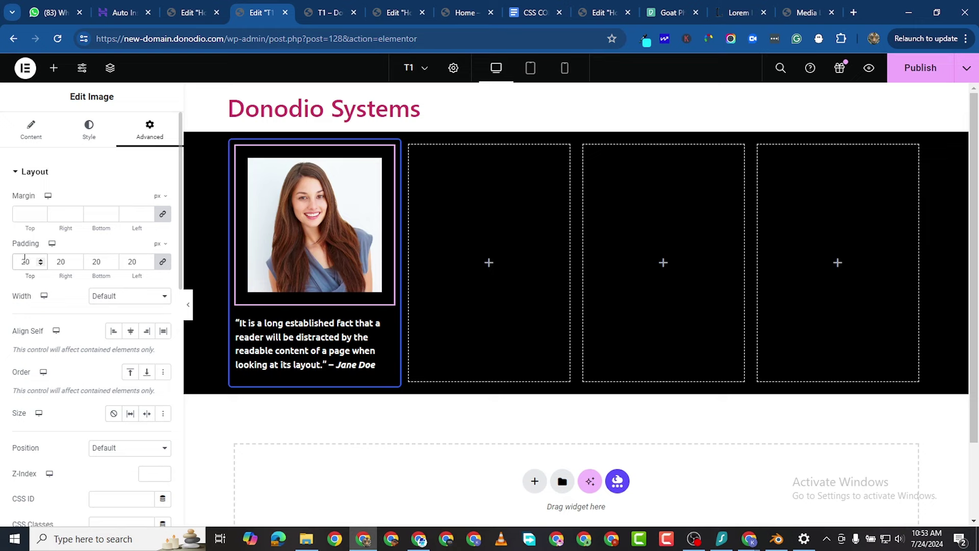
key(BackSpace)
key(BackSpace)
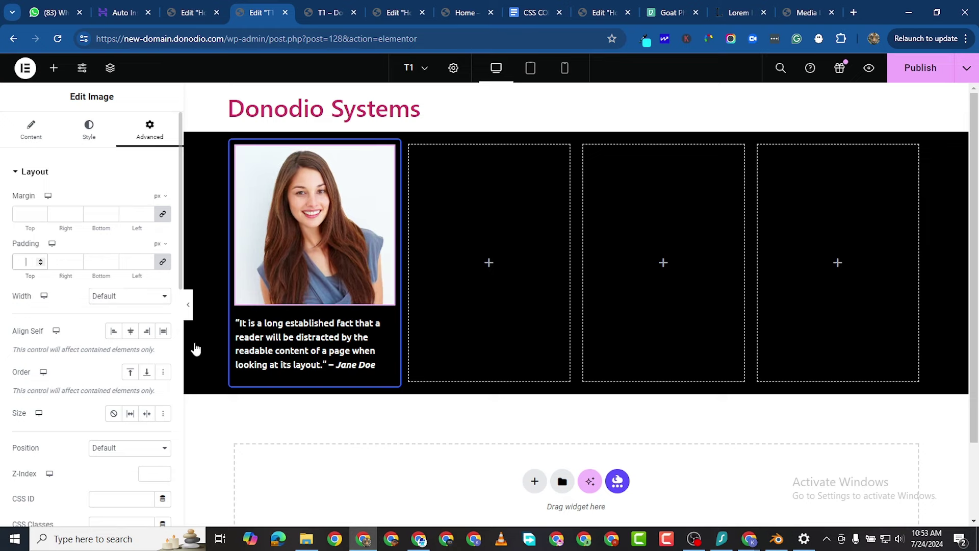
Show the template's element structure and select the outermost container holding the four columns.
click(113, 72)
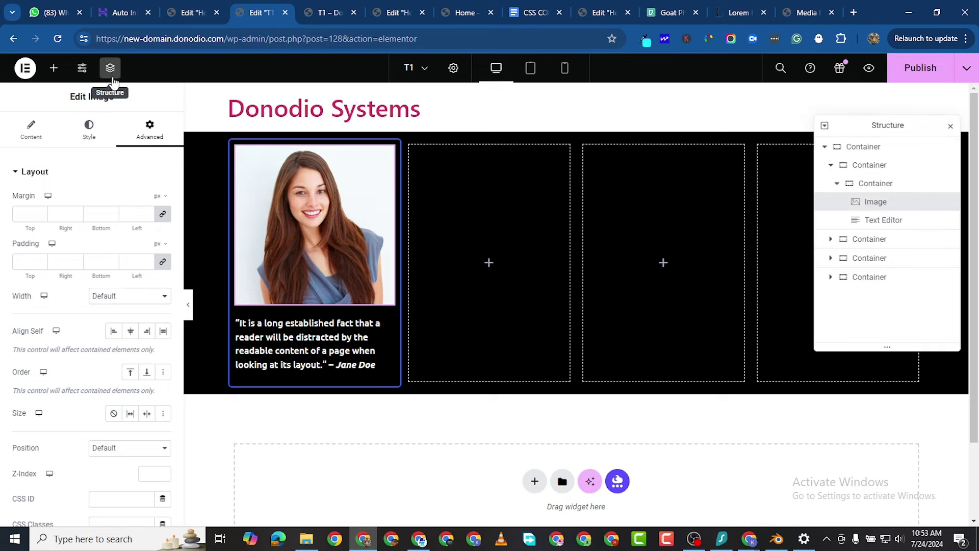
click(832, 282)
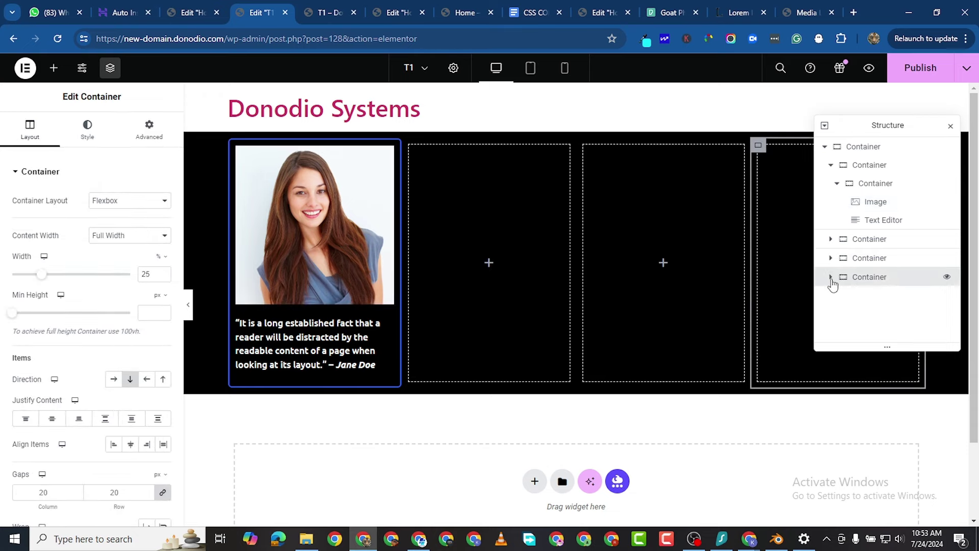
click(832, 280)
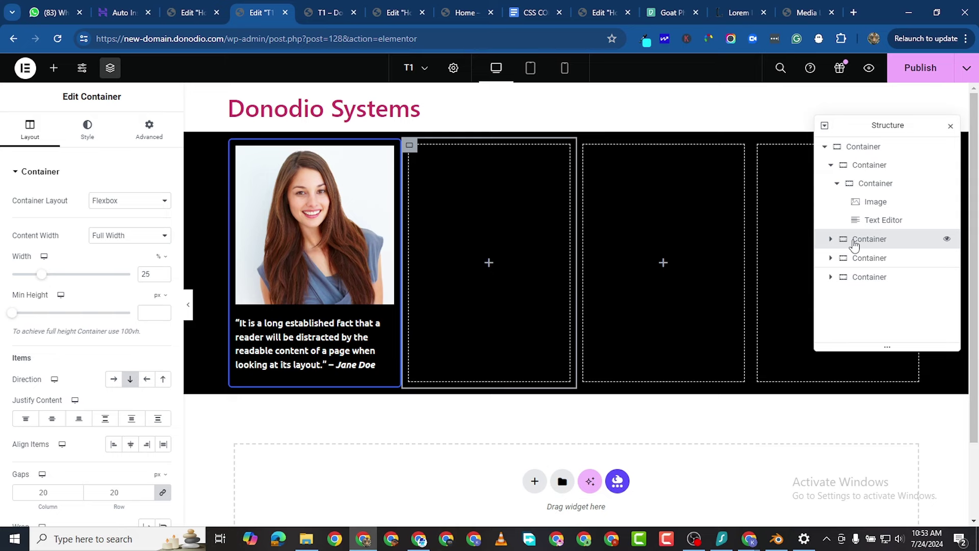
click(856, 149)
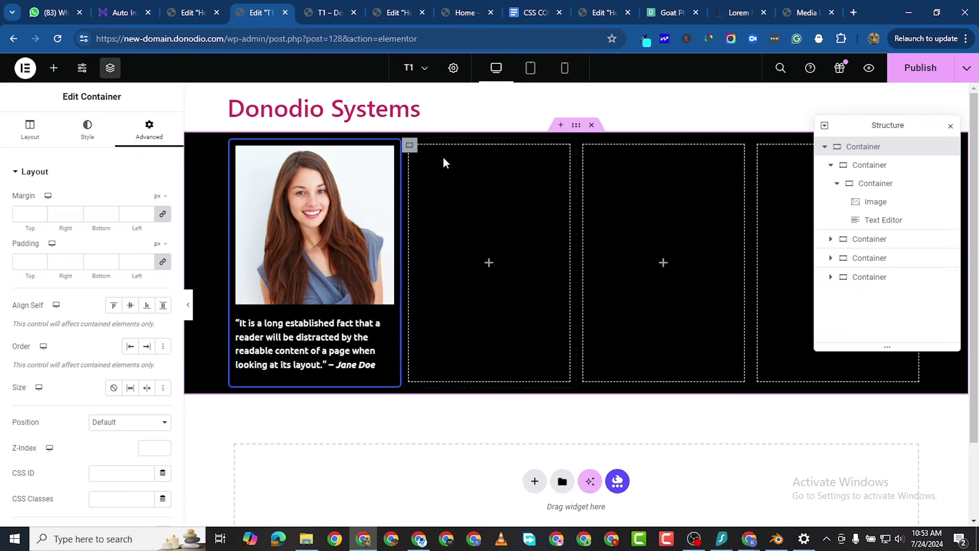
Try 20 px padding on all sides of the first column container that holds the testimonial card.
click(874, 168)
click(874, 183)
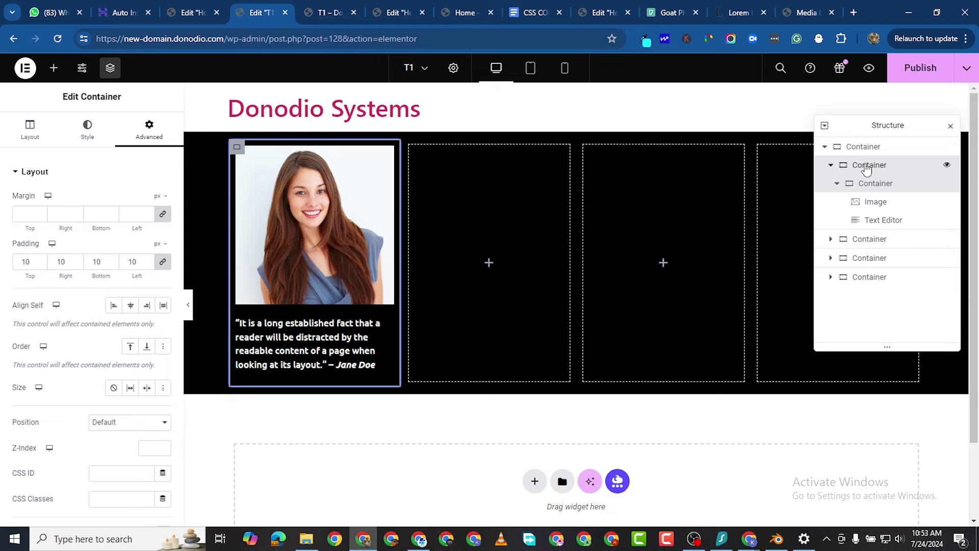
click(867, 168)
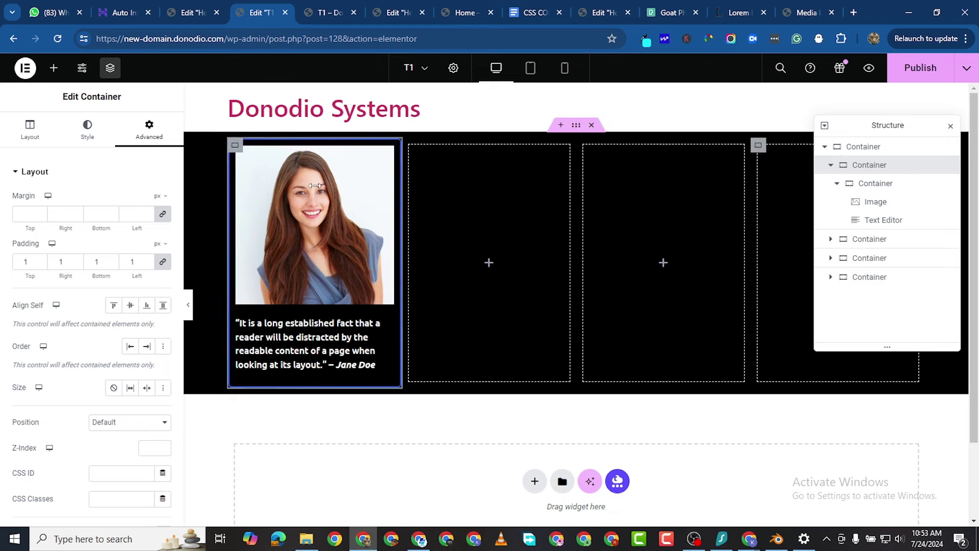
double_click(23, 261)
text(20)
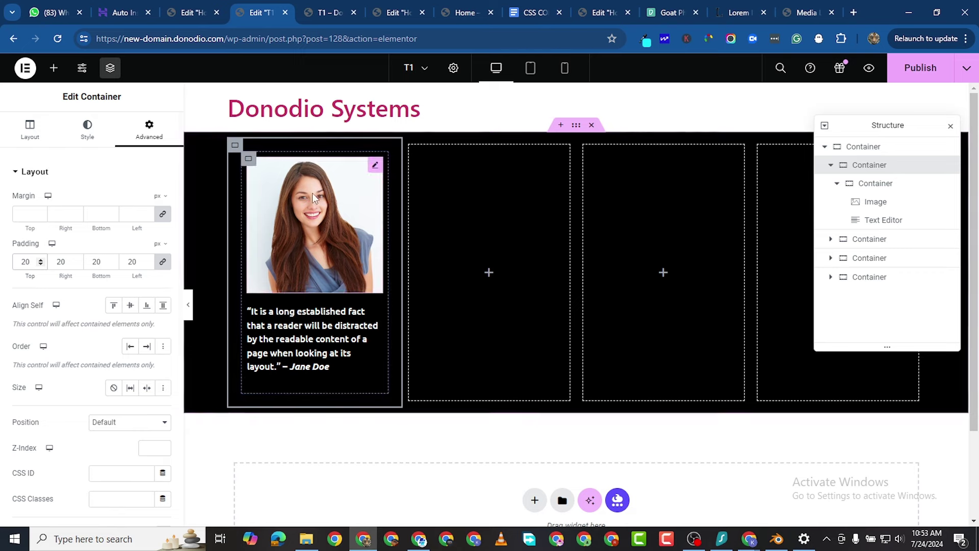
Paste the copied gradient hover CSS with colors #5ddcff, #3c67e3 and #4e00c2 into the first column container's custom CSS.
scroll(92, 367, down, 5)
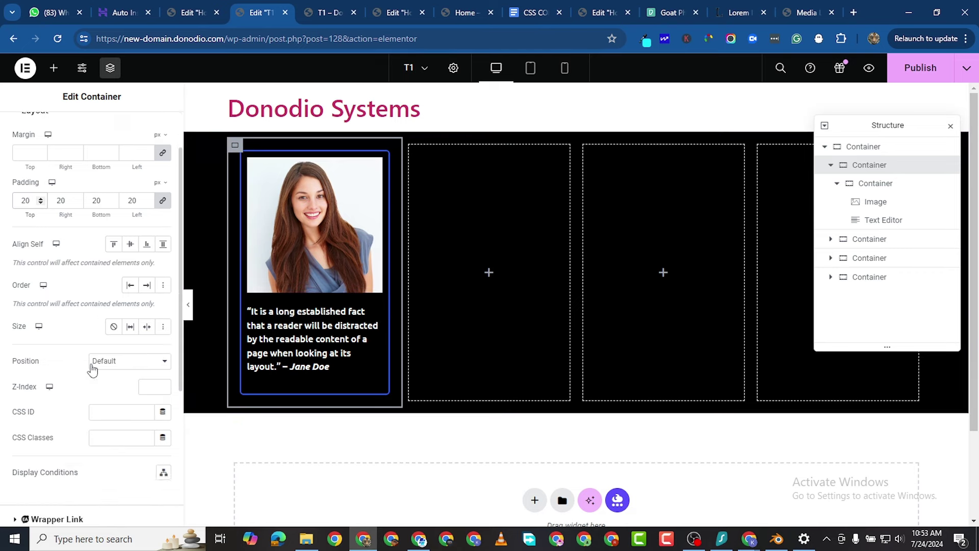
click(20, 444)
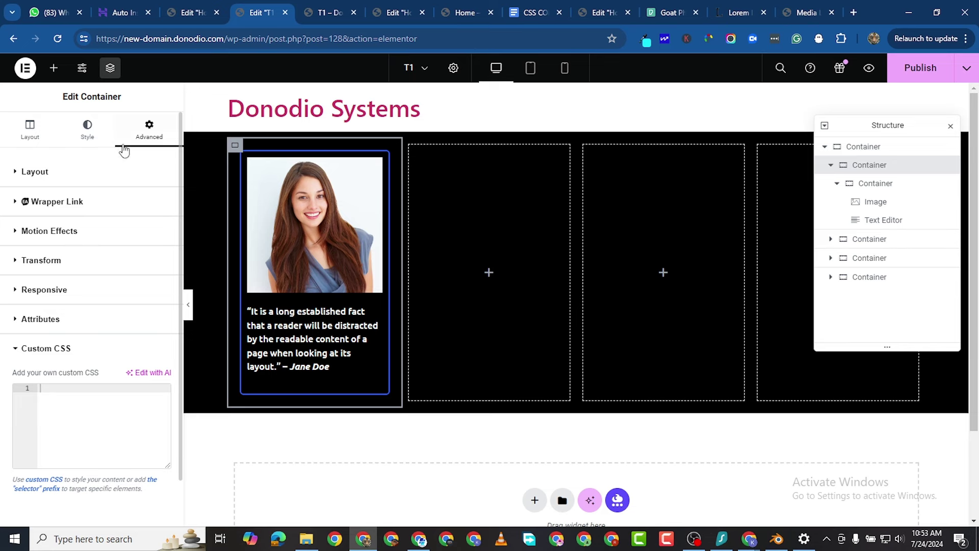
right_click(49, 389)
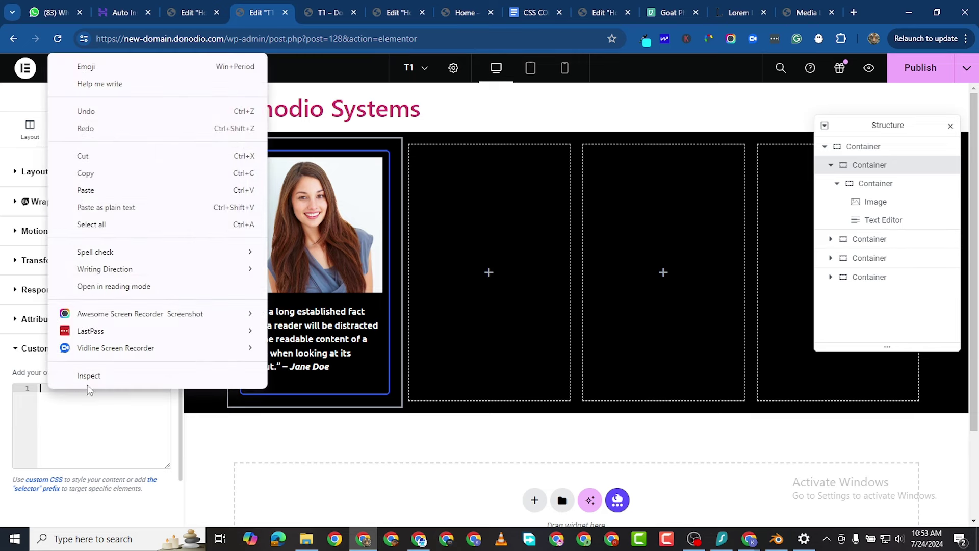
click(95, 192)
scroll(92, 357, down, 4)
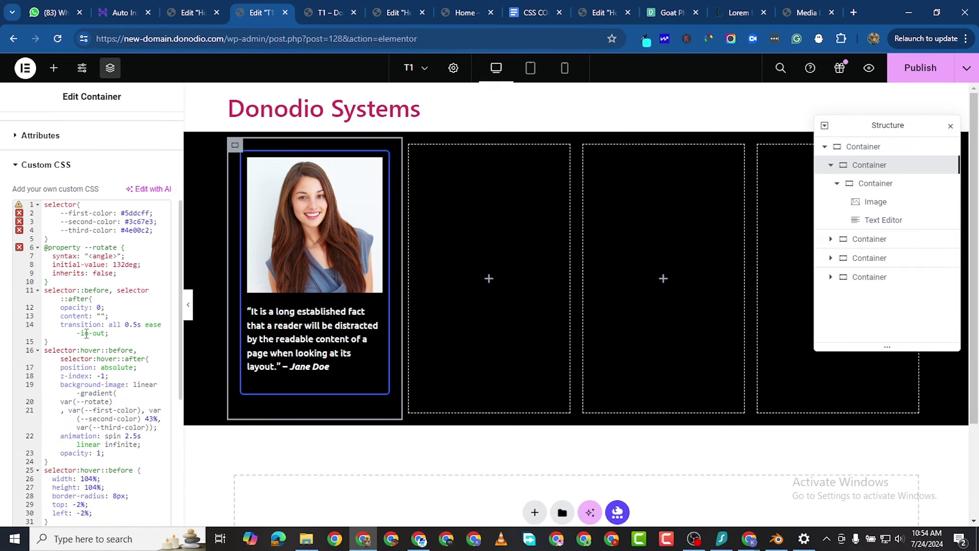
scroll(87, 334, up, 4)
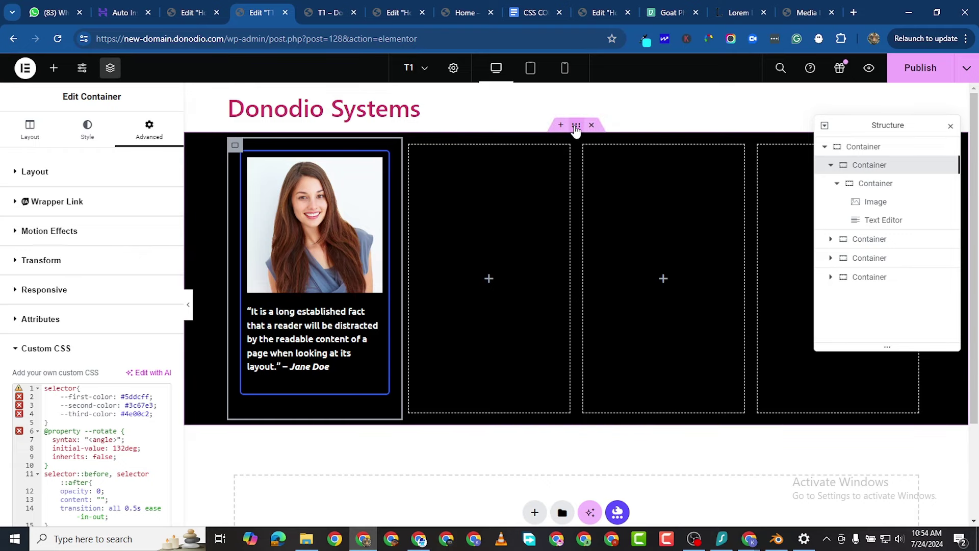
Set the outermost container's padding to 100 px top, 80 px bottom and 0 px on the left and right.
click(576, 126)
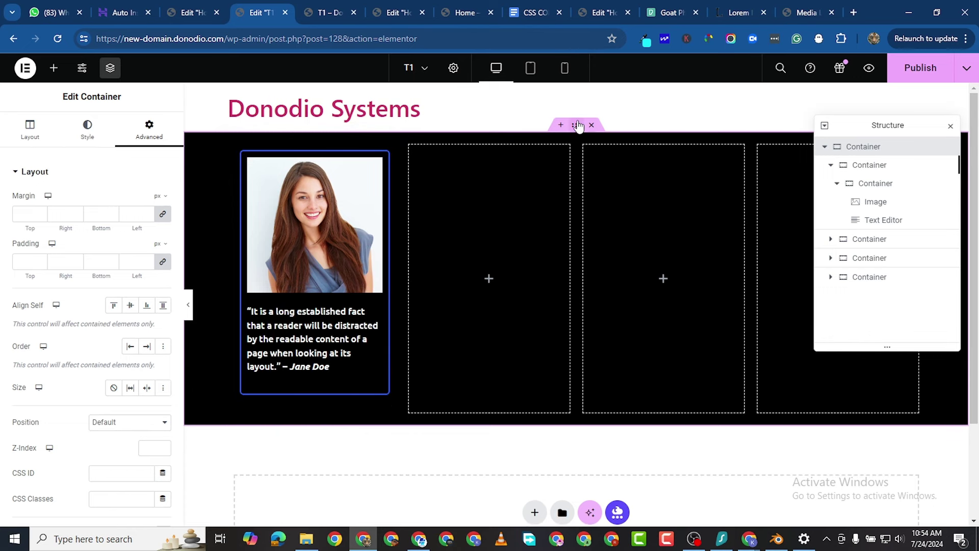
click(30, 132)
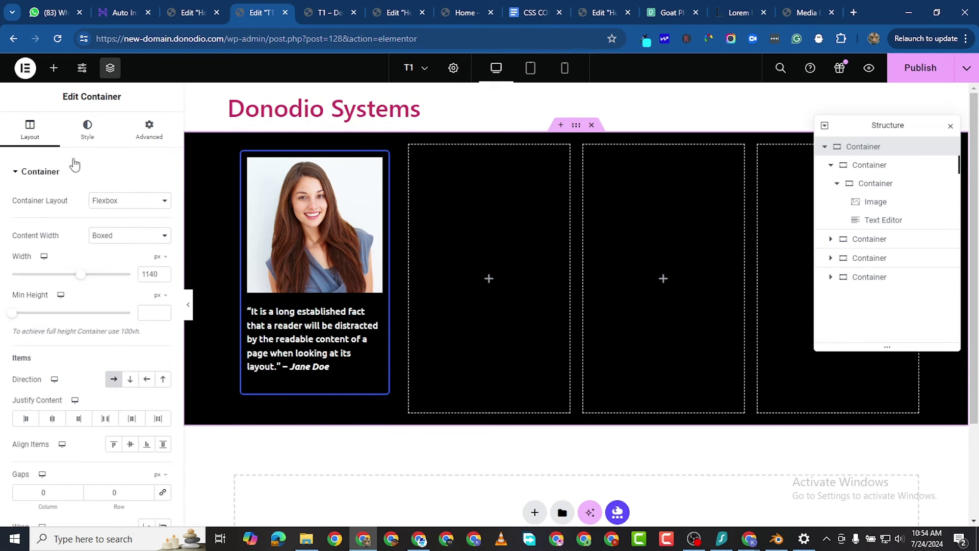
click(129, 135)
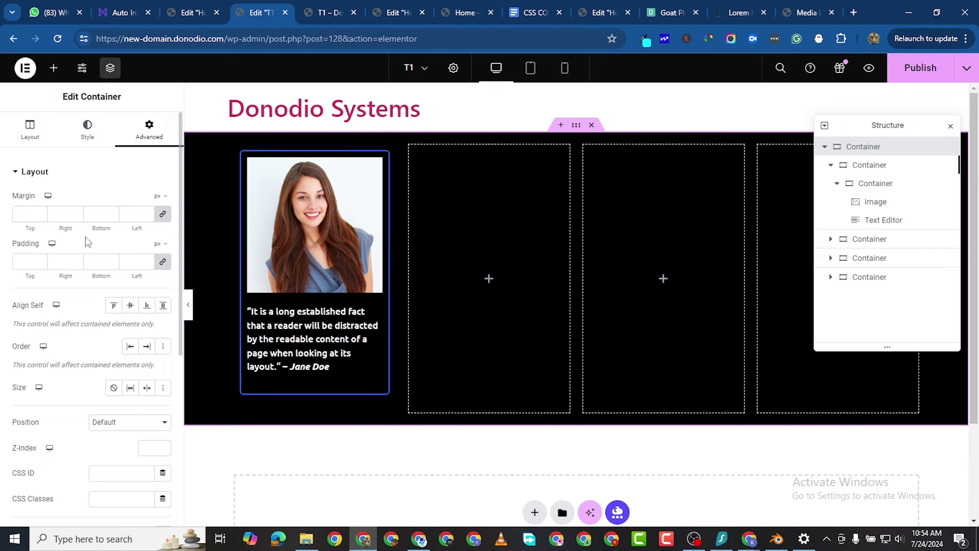
click(23, 263)
text(0)
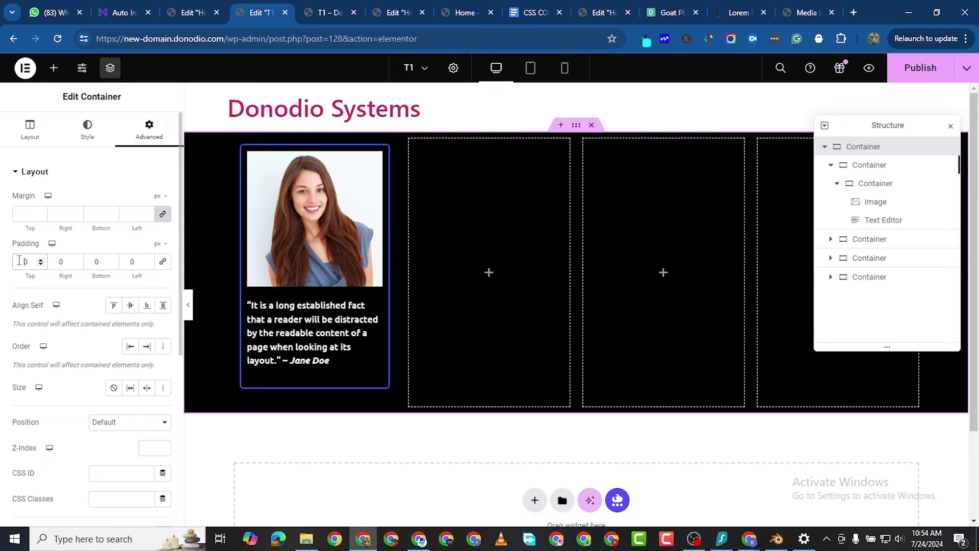
text(50)
key(Delete)
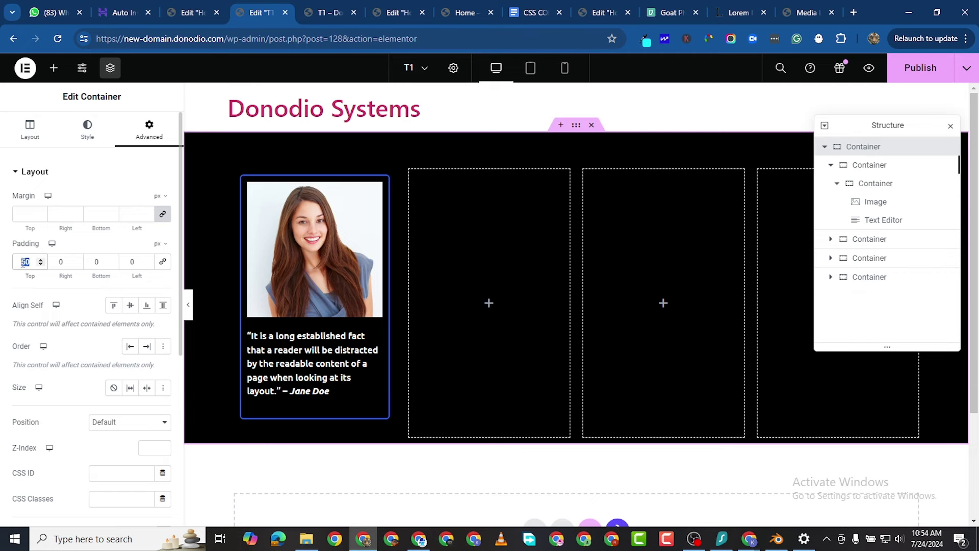
text(0)
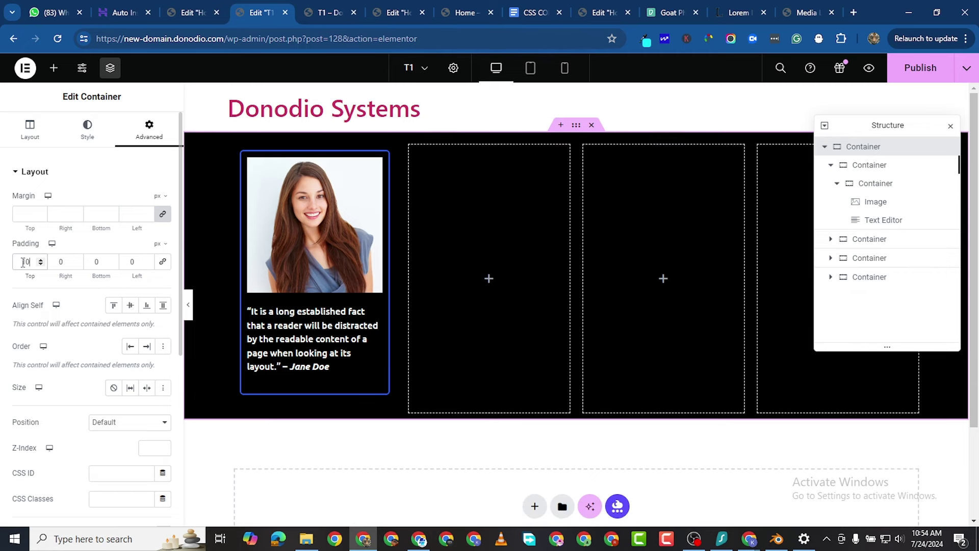
text(100)
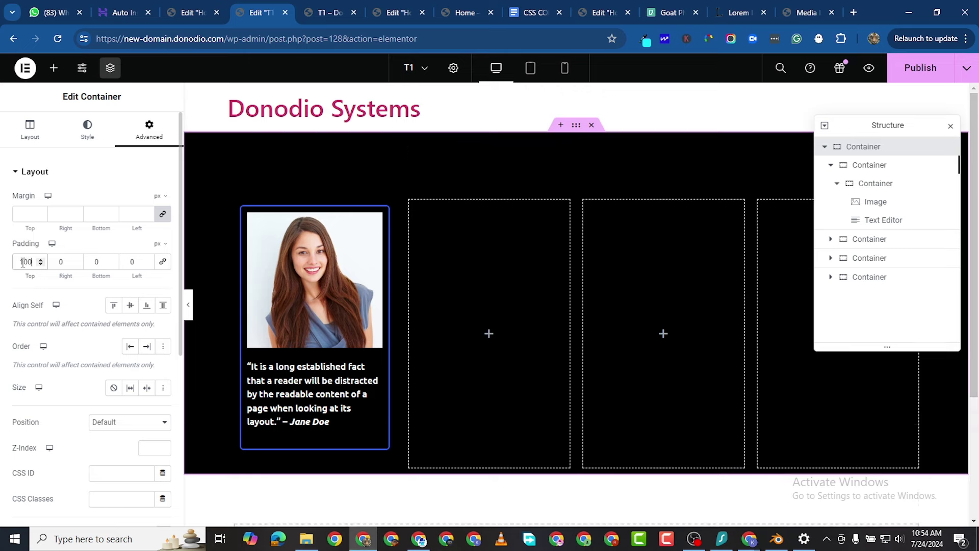
click(98, 260)
text(80)
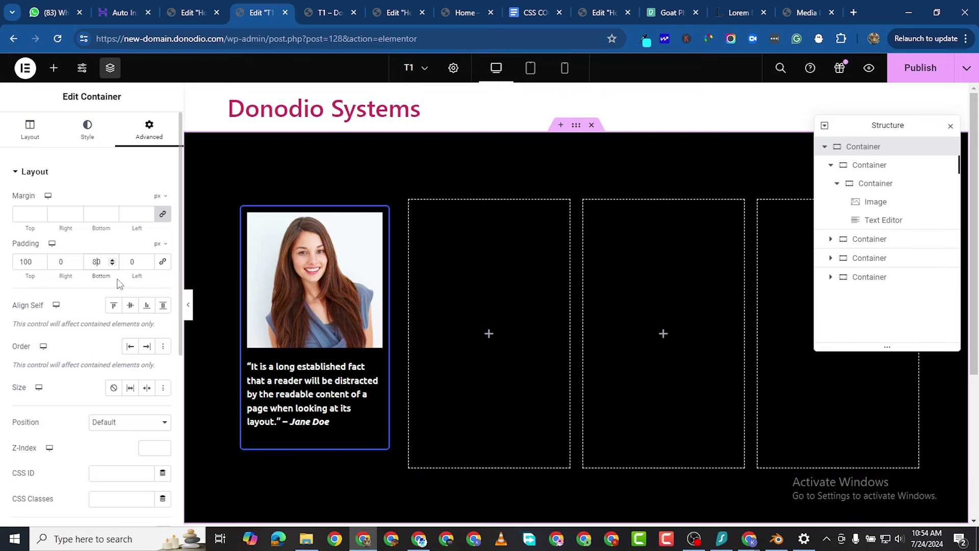
Review the custom CSS pasted into the first column container.
scroll(280, 334, down, 1)
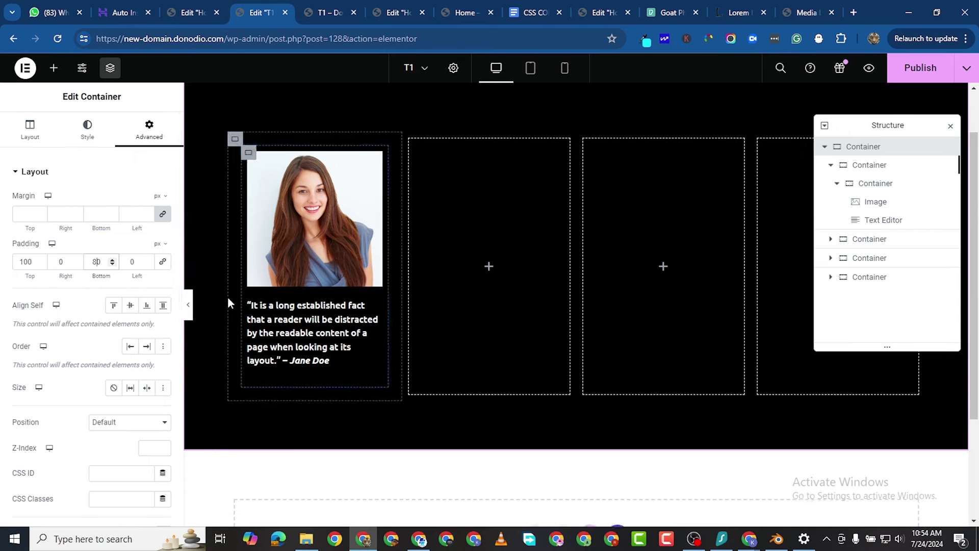
scroll(106, 333, down, 5)
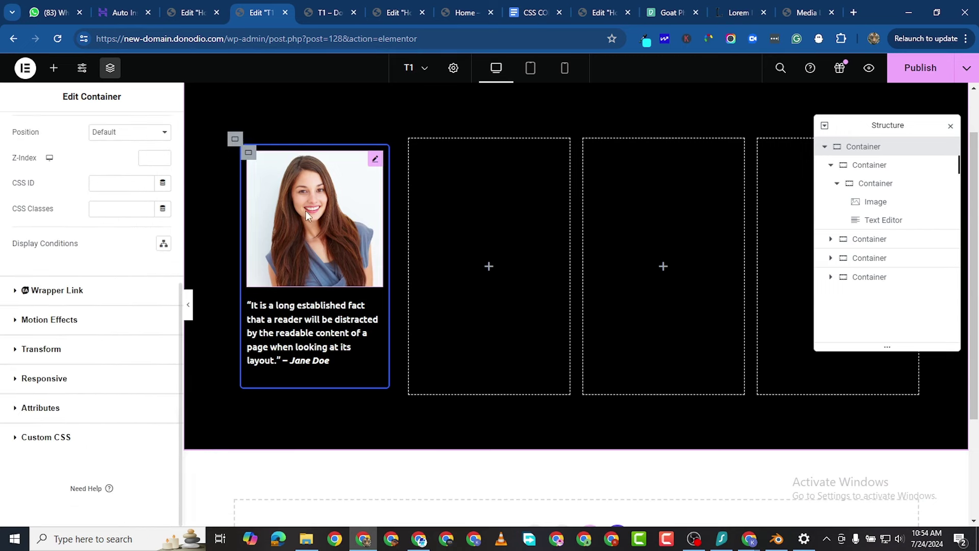
click(235, 140)
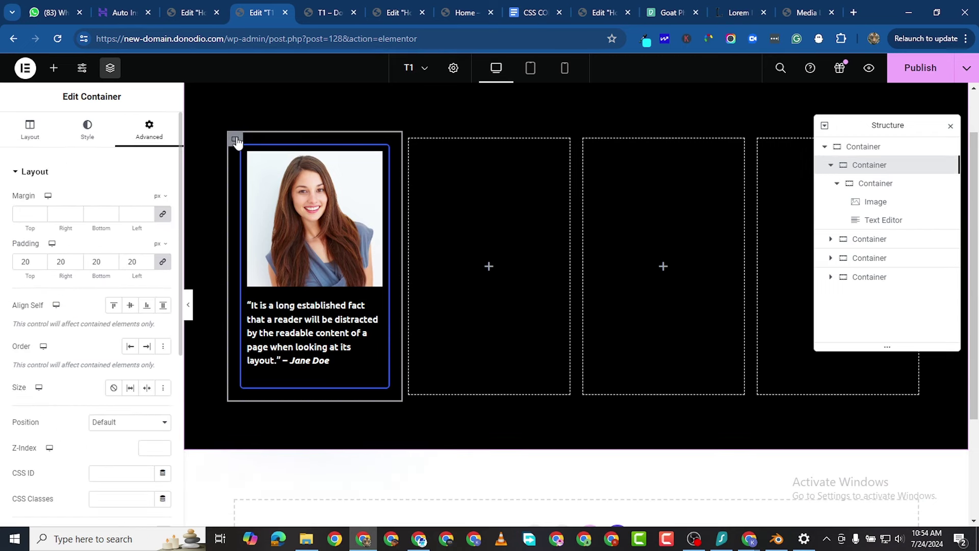
scroll(58, 306, down, 4)
scroll(47, 477, down, 2)
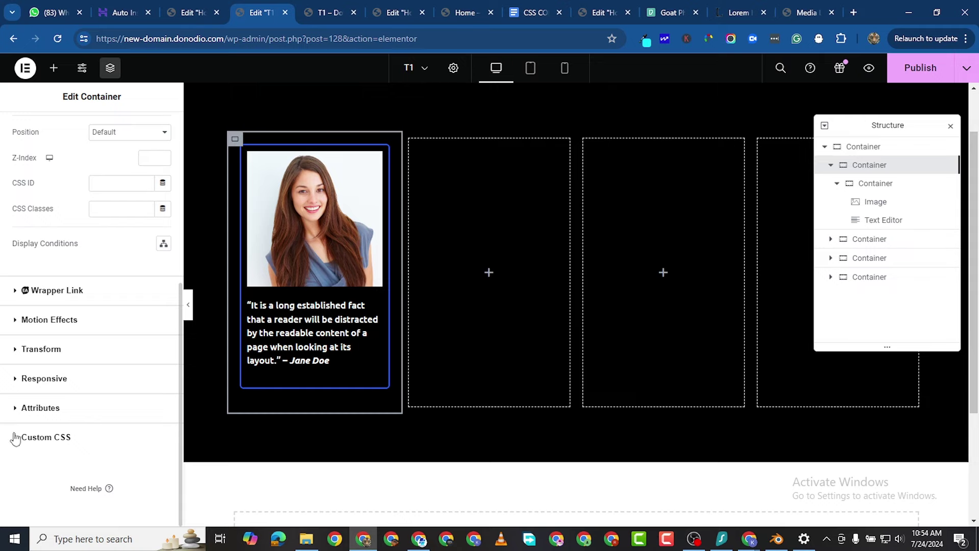
click(35, 437)
scroll(81, 395, down, 2)
scroll(81, 395, up, 3)
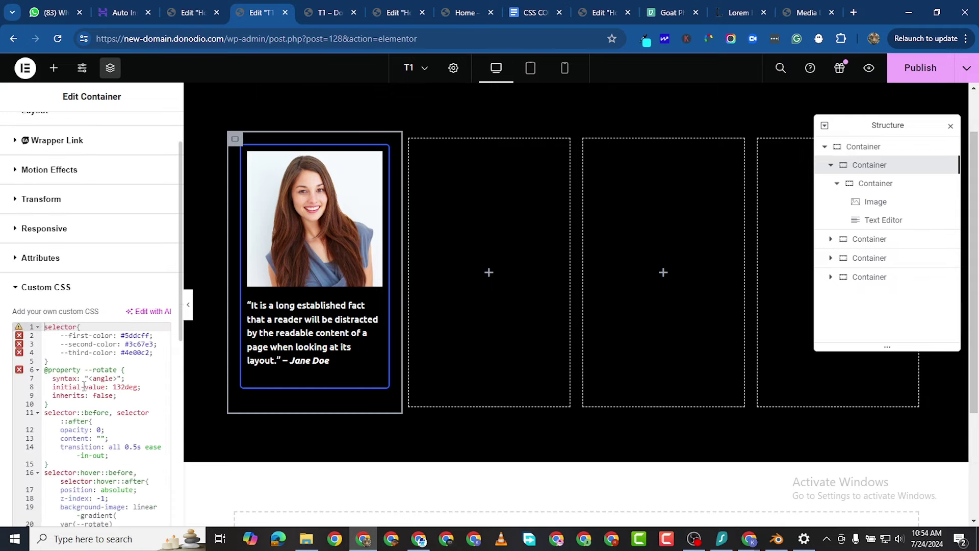
scroll(443, 253, up, 1)
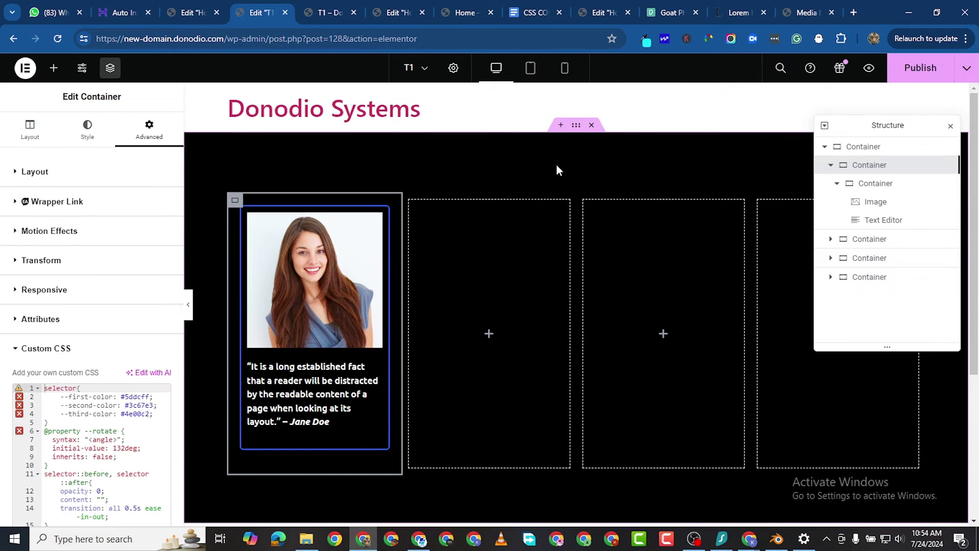
Set the outermost container's z-index to 1, then publish the template and view its preview page.
drag(574, 128, 577, 147)
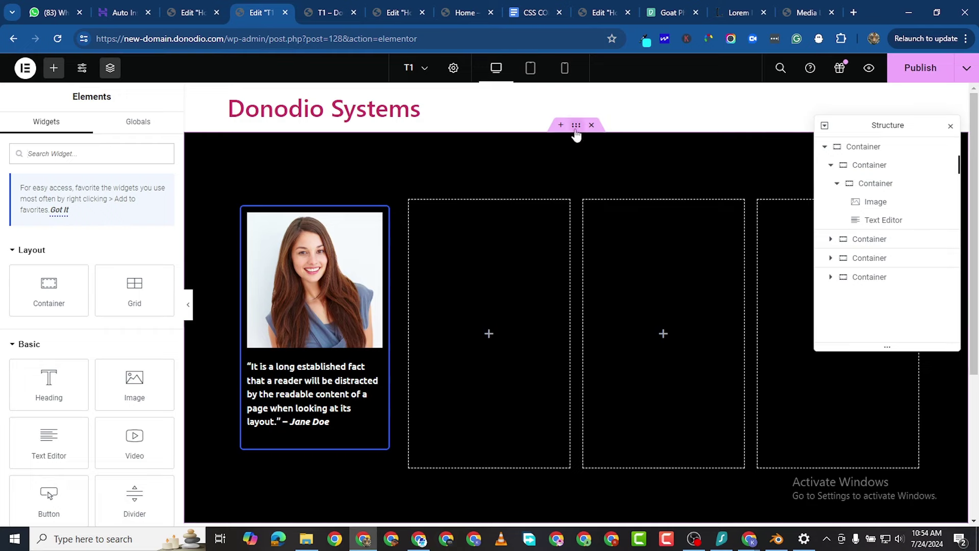
click(512, 145)
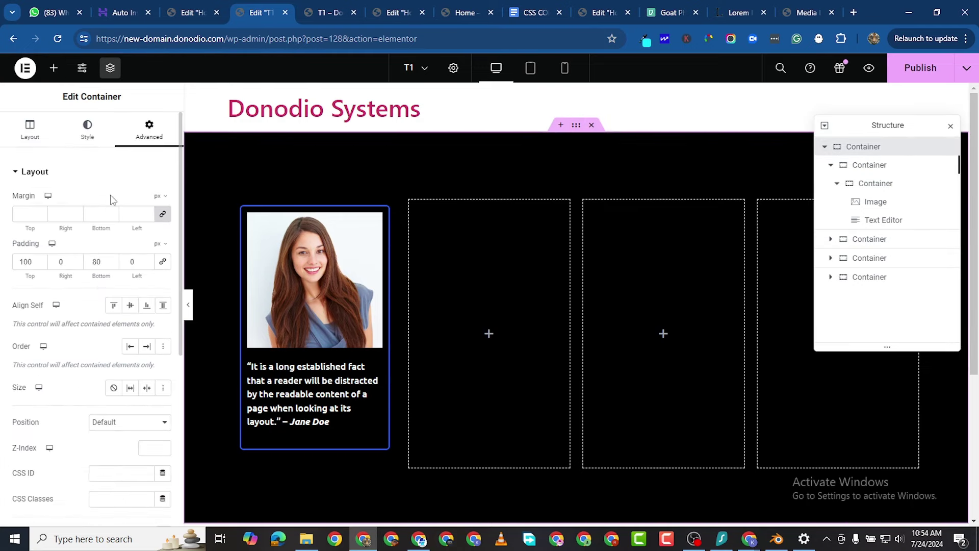
scroll(68, 344, down, 3)
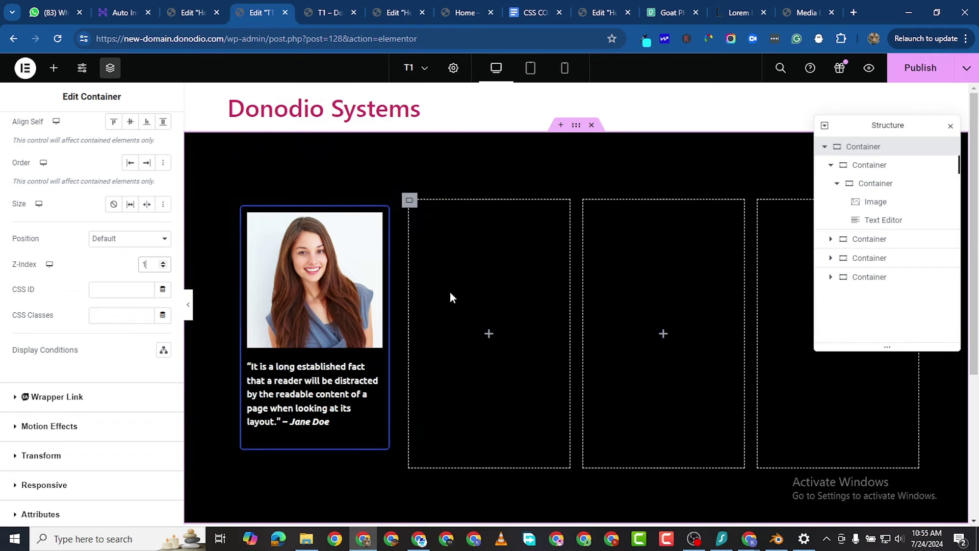
click(918, 68)
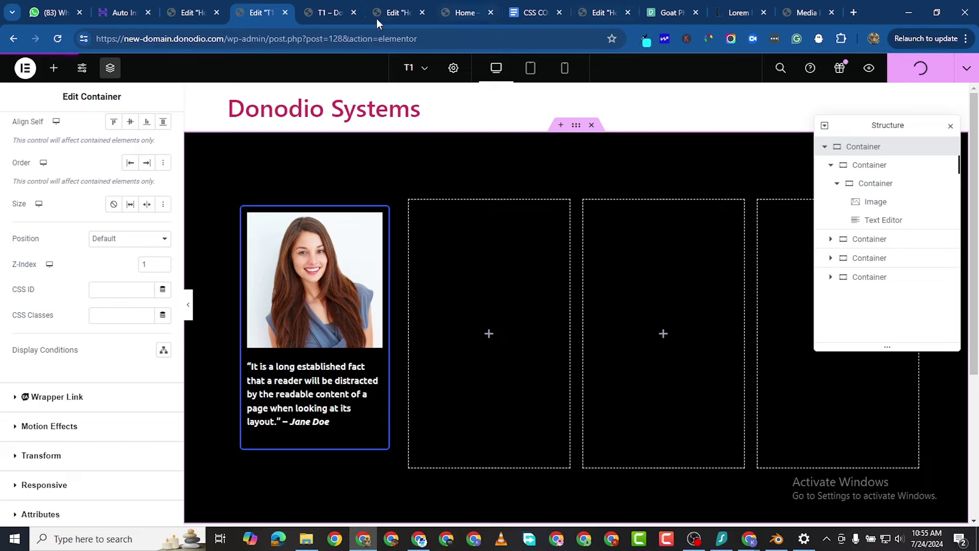
click(329, 13)
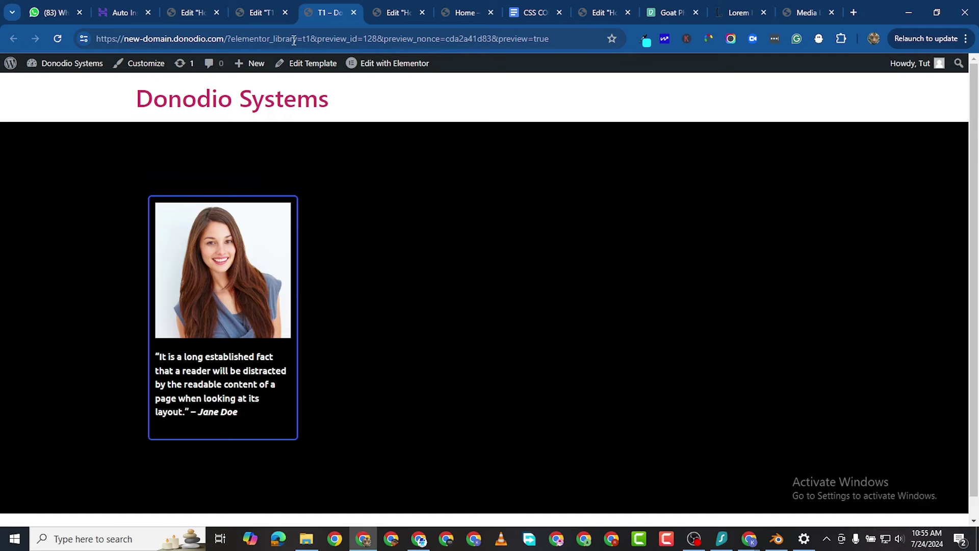
click(265, 15)
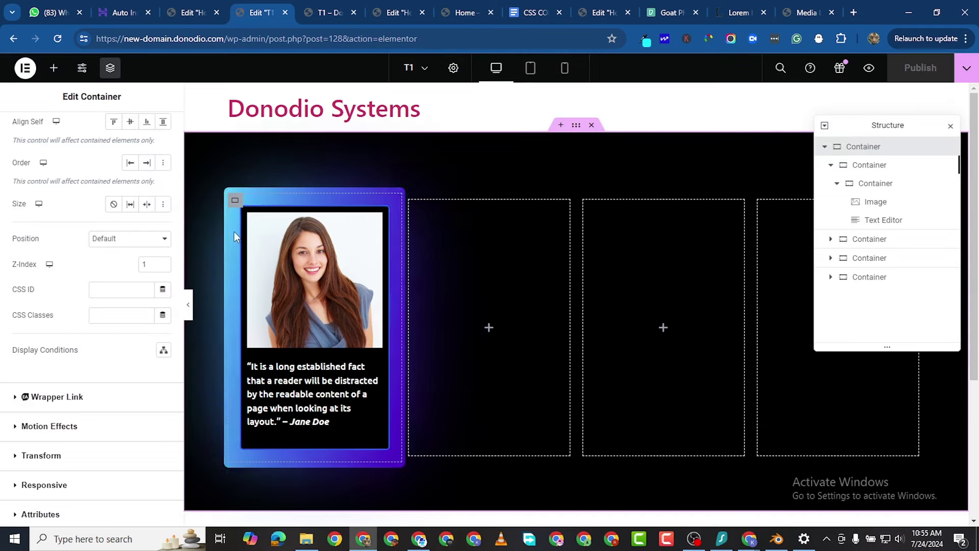
Set the first column container's padding to 1 px on all sides and publish the template.
scroll(140, 290, up, 4)
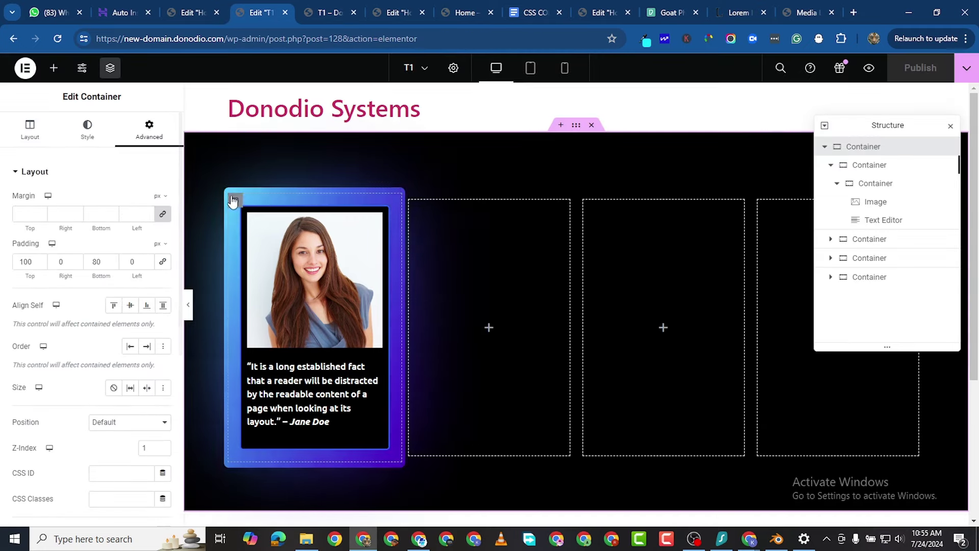
click(235, 203)
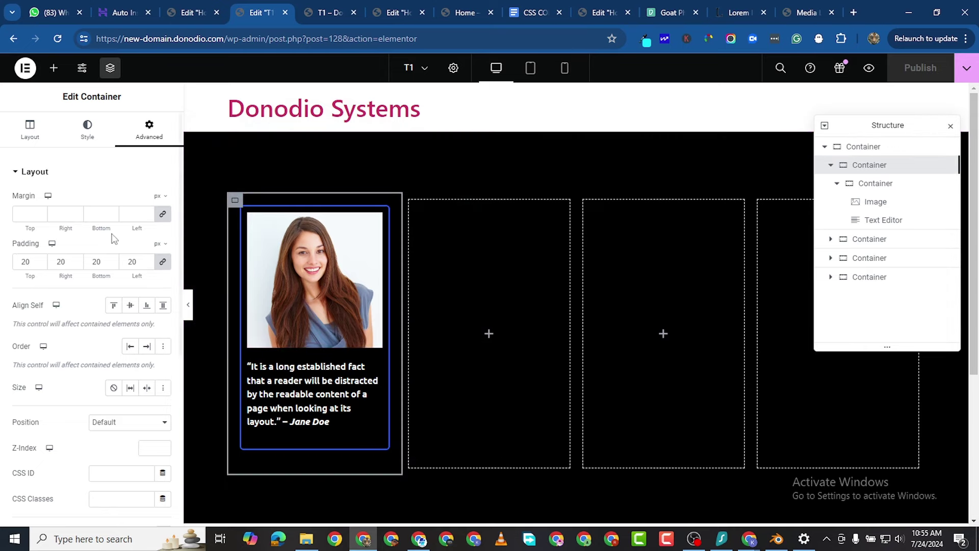
text(1)
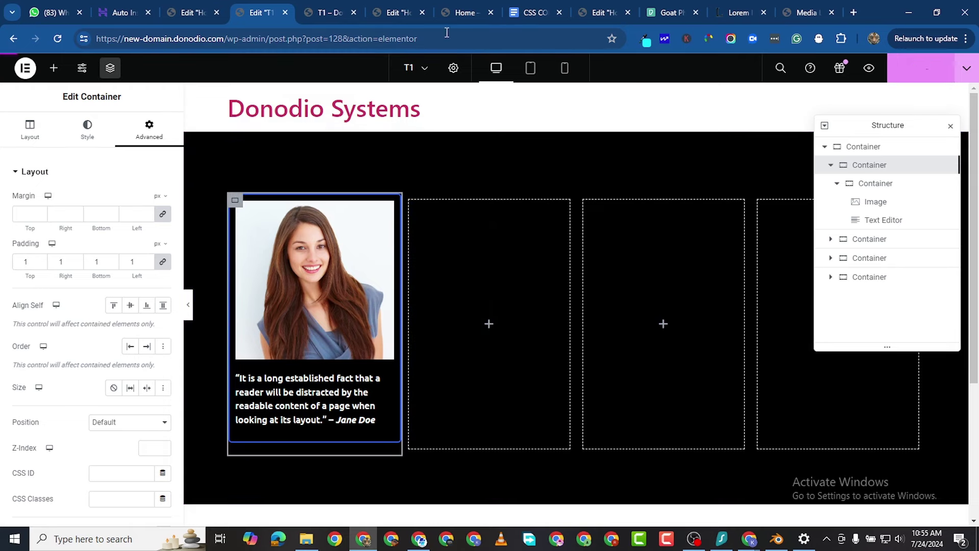
Reload the template's preview page to check the testimonial card and its hover effect, and return to the editor.
click(311, 12)
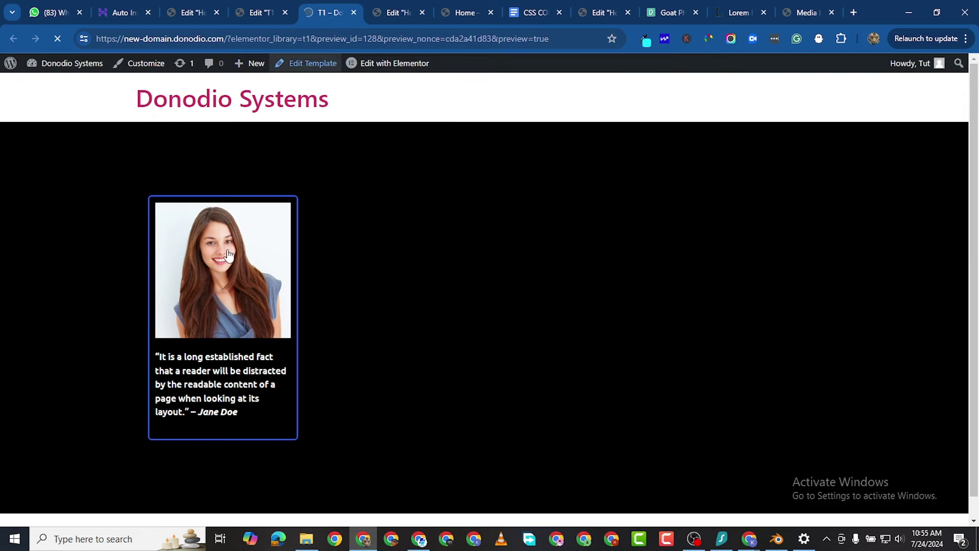
key(F5)
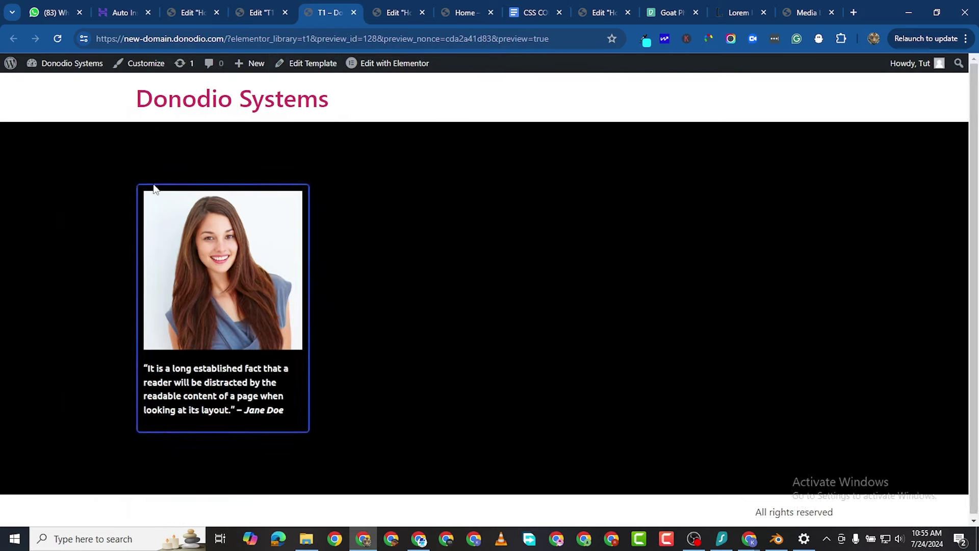
key(F5)
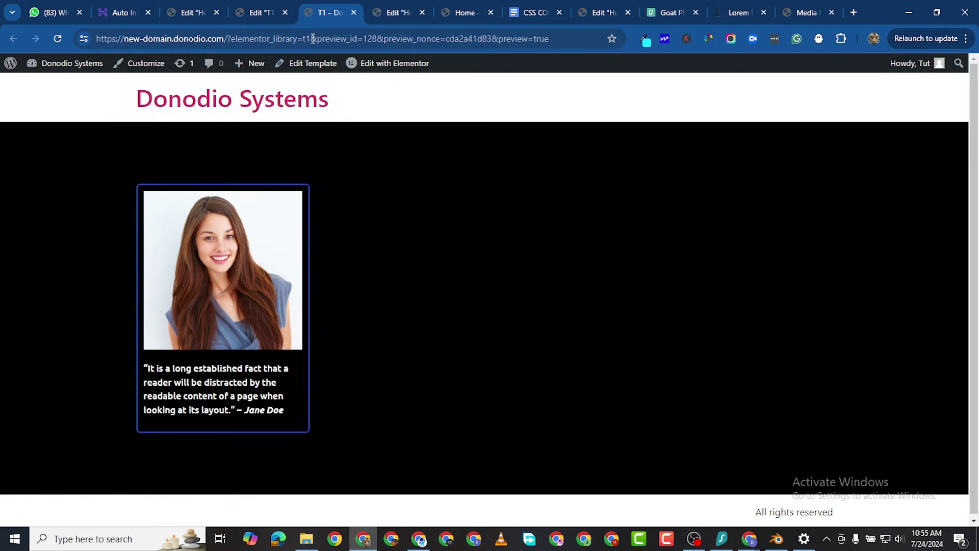
click(265, 15)
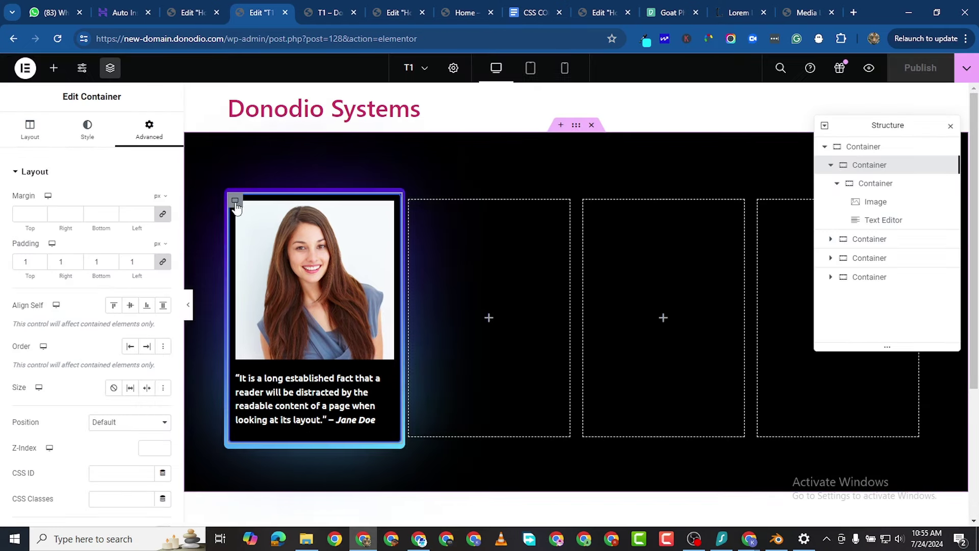
Increase the padding of the inner container holding the first card's image and text to 23 px on all sides.
click(880, 188)
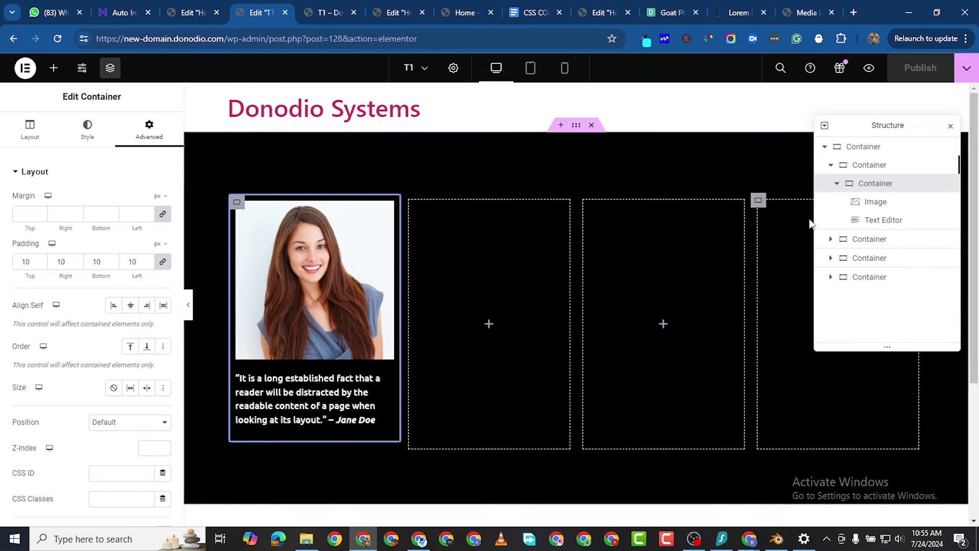
click(147, 260)
click(147, 260)
click(147, 260)
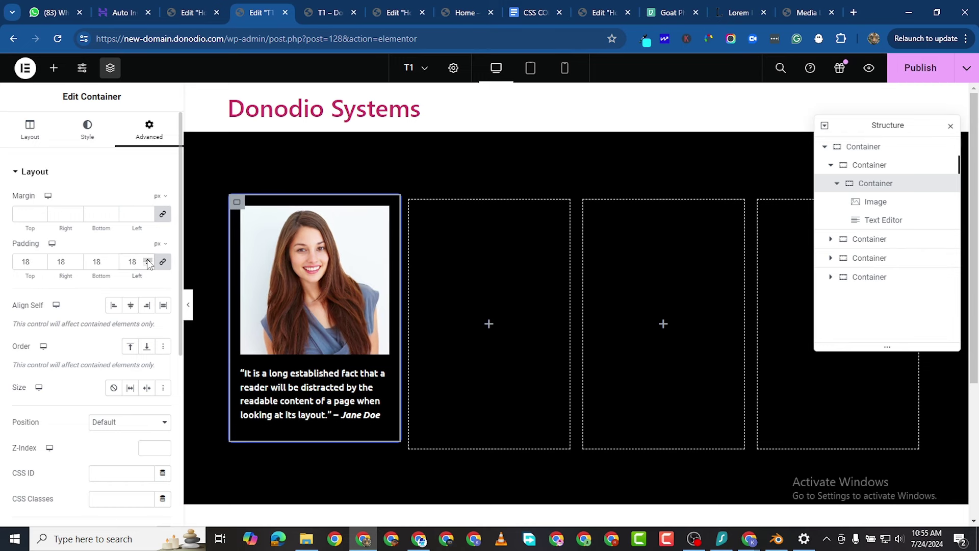
click(148, 260)
click(147, 260)
click(147, 260)
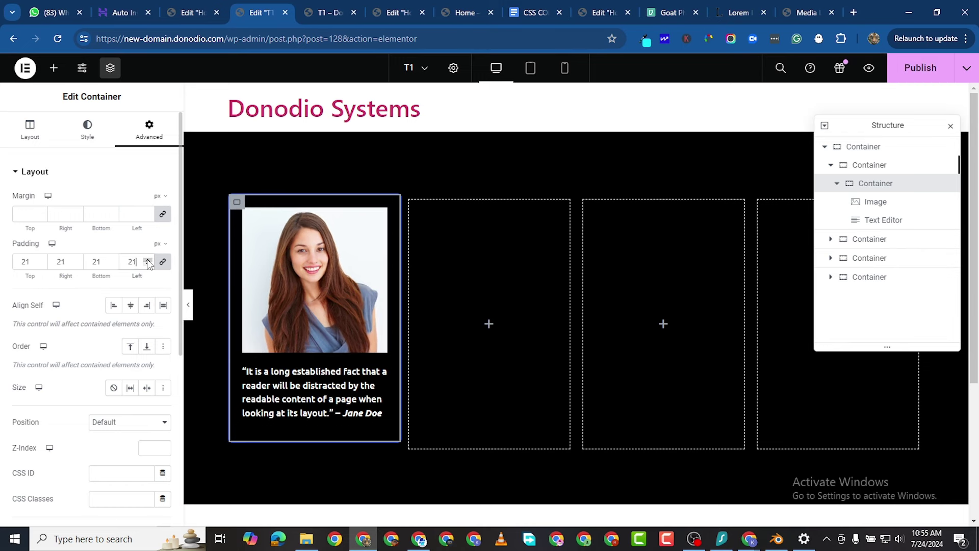
click(147, 260)
click(147, 260)
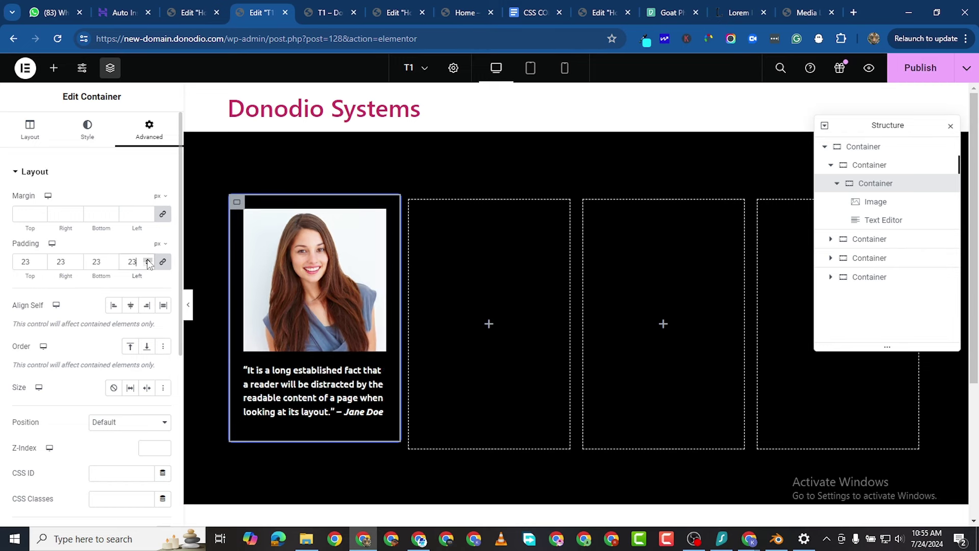
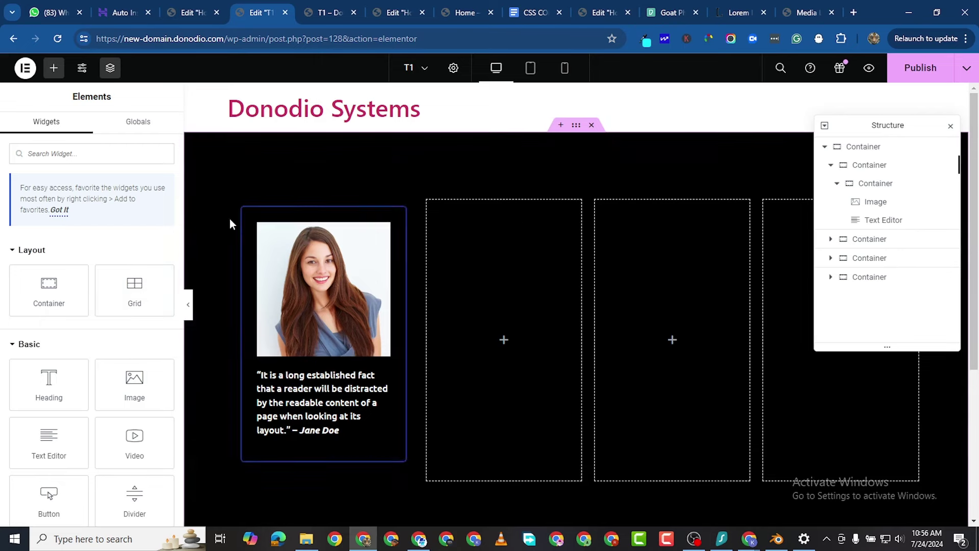
Duplicate the finished testimonial card column three times to make a row of four cards.
right_click(245, 211)
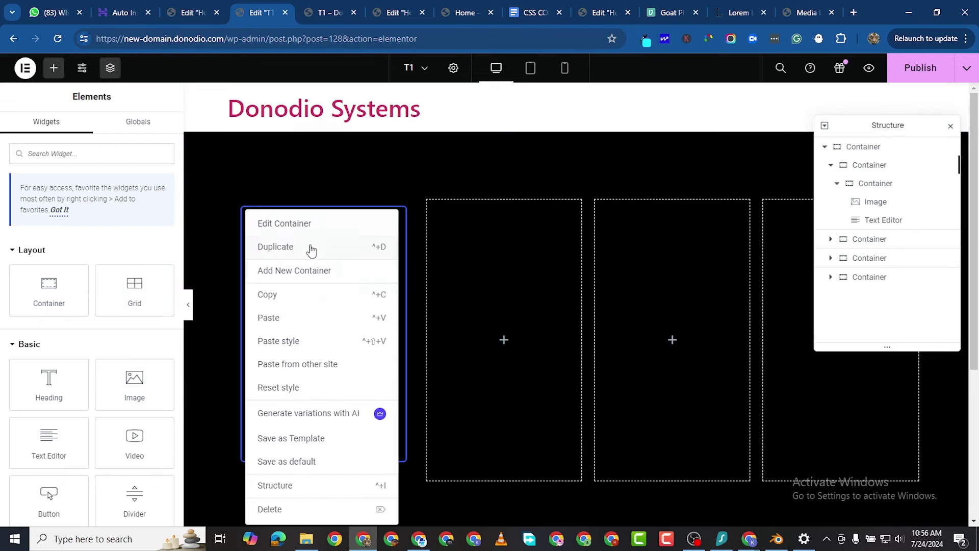
click(346, 246)
right_click(401, 211)
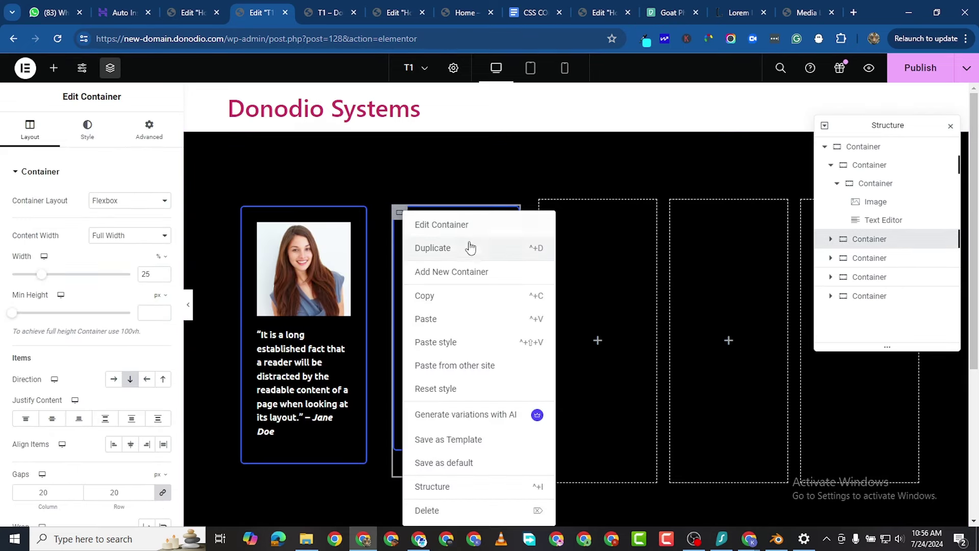
click(433, 248)
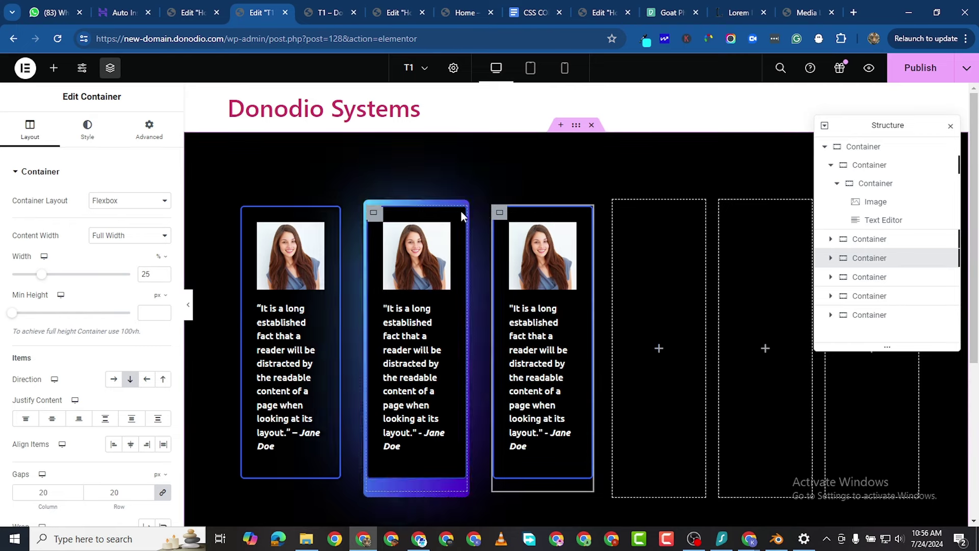
right_click(500, 212)
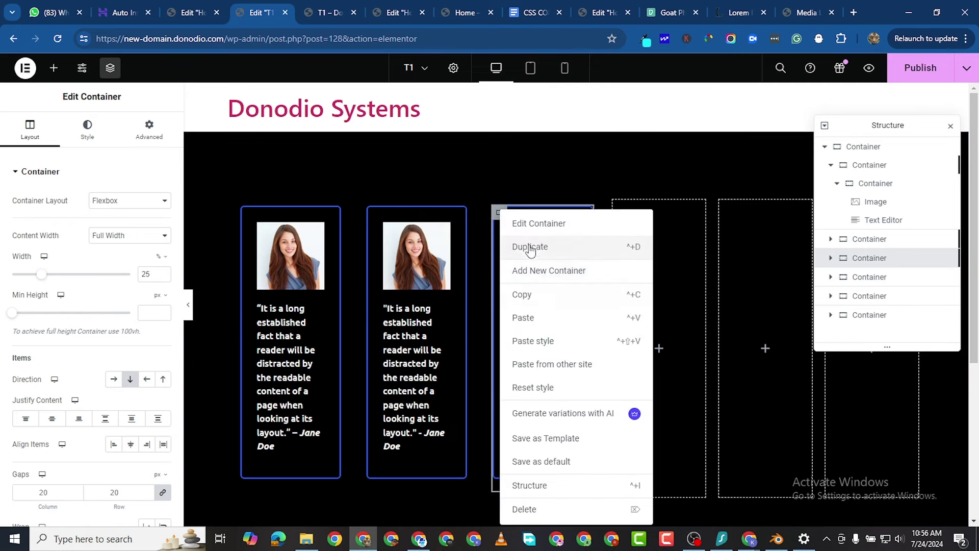
key(ctrl+d)
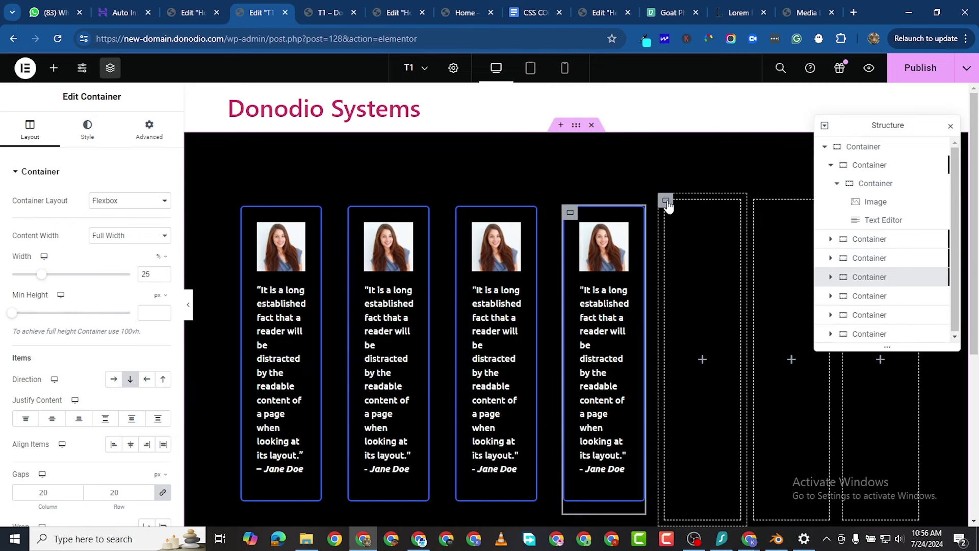
Delete the three empty column containers beside the testimonial cards and close the structure overview.
right_click(711, 359)
click(698, 499)
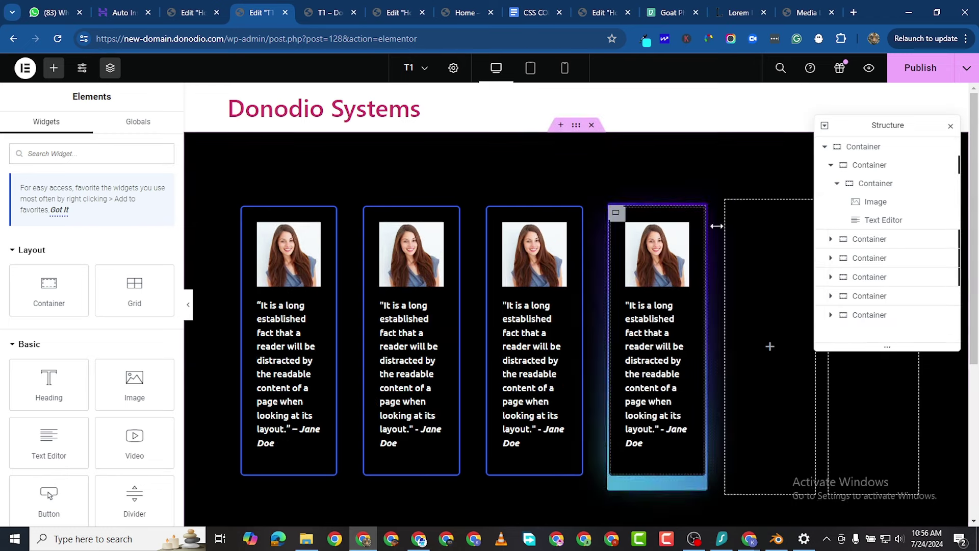
right_click(727, 202)
click(765, 498)
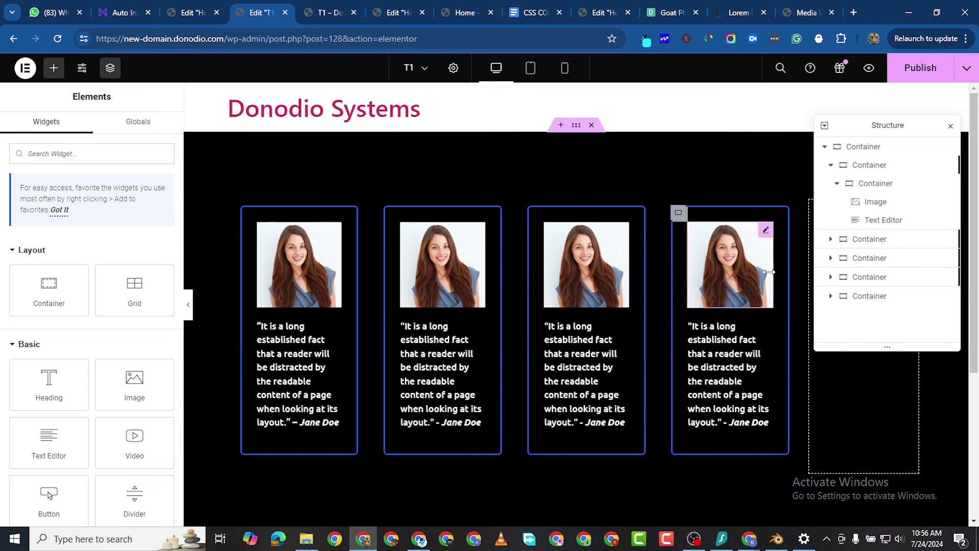
click(950, 126)
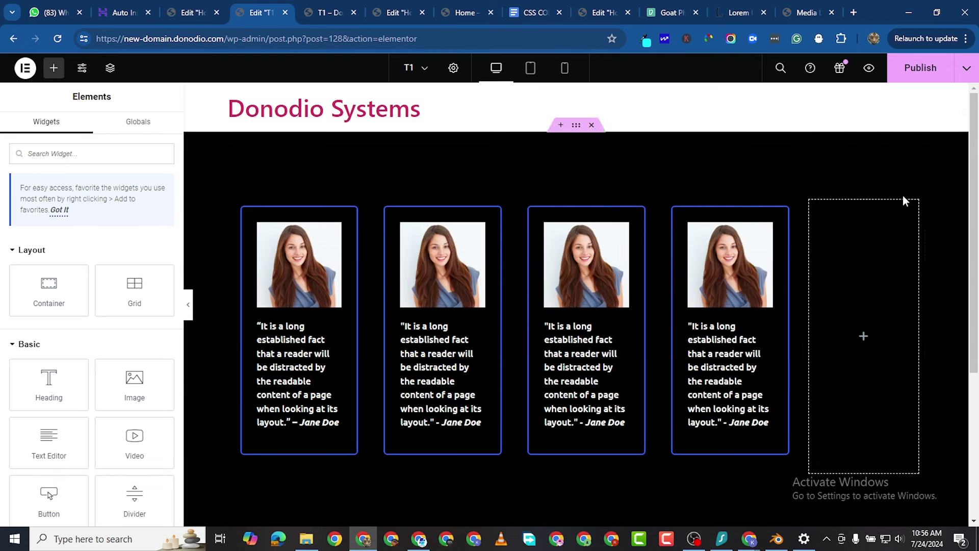
right_click(826, 236)
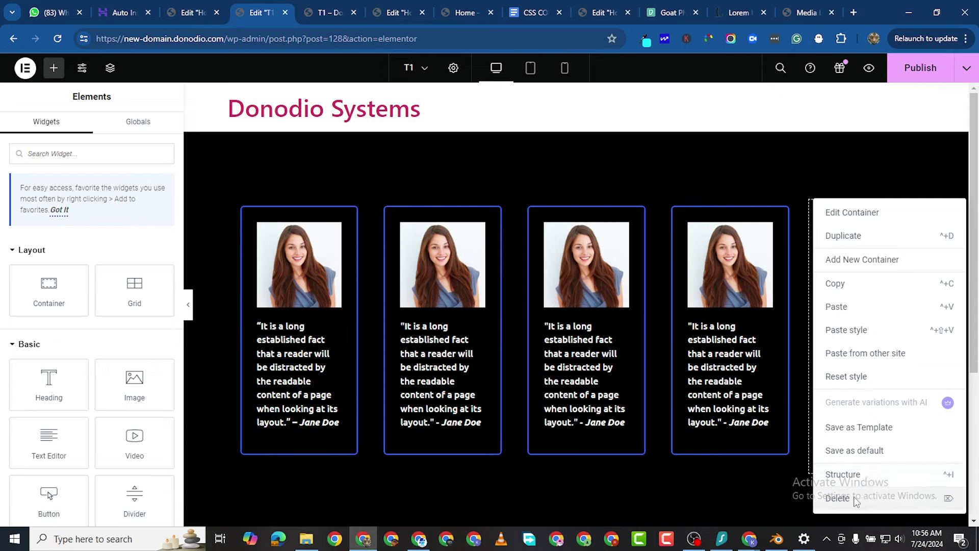
click(839, 498)
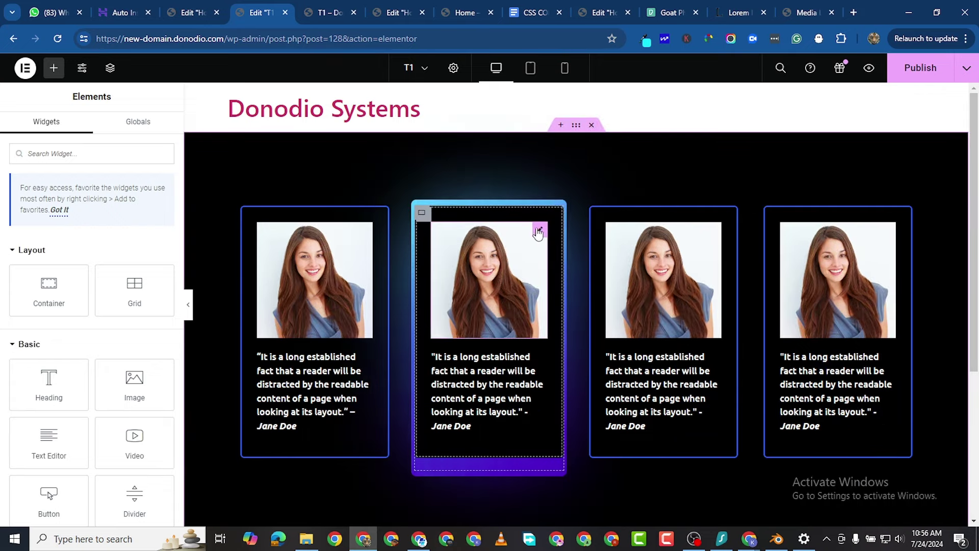
Replace the second card's image with 1-2.png from the media library.
click(521, 252)
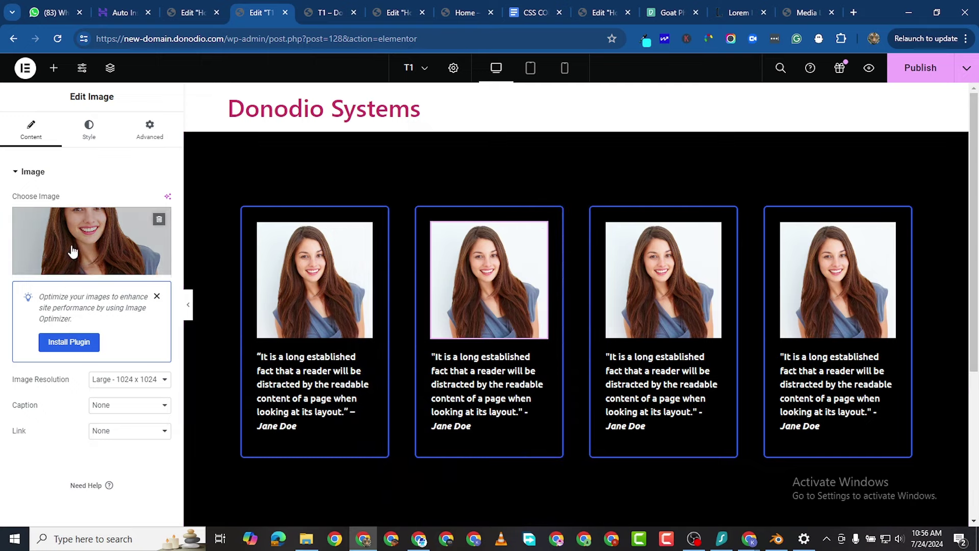
click(89, 237)
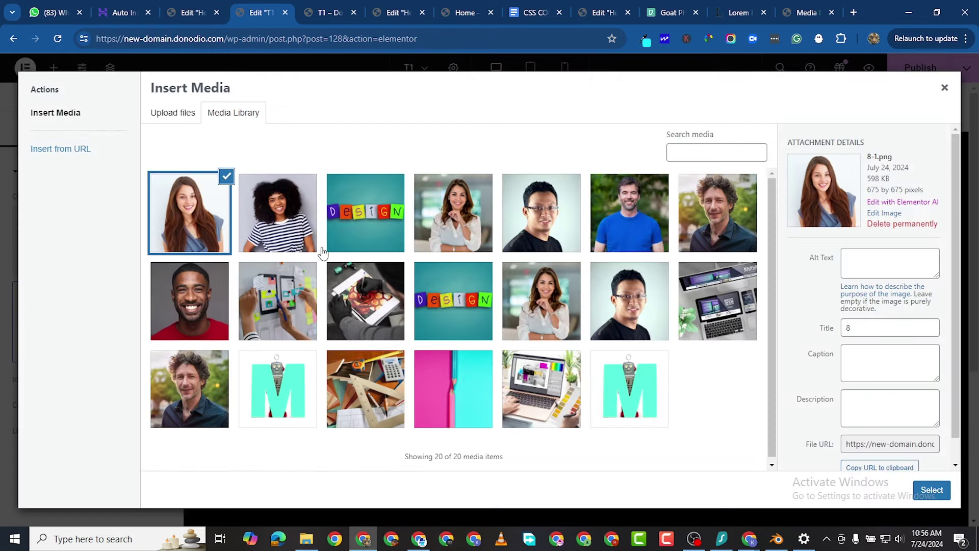
click(195, 302)
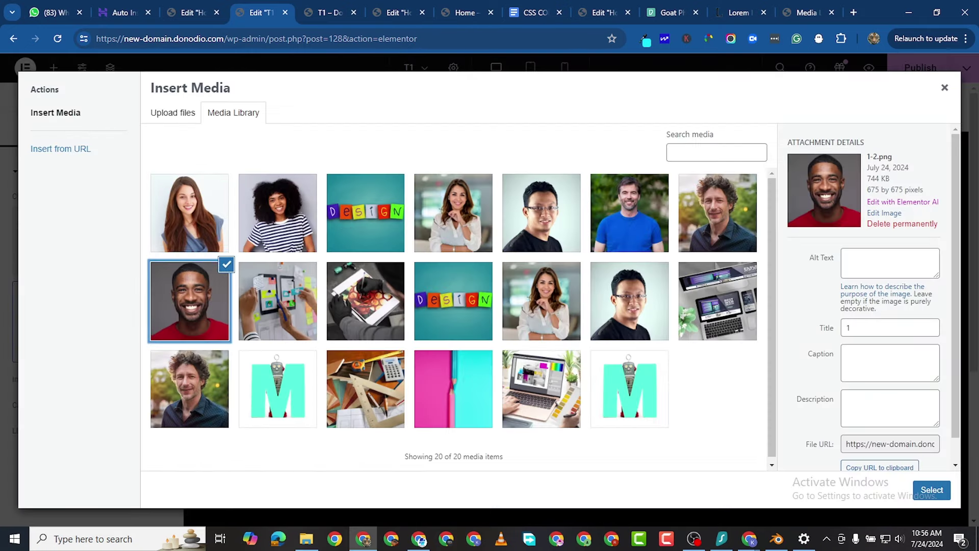
click(931, 490)
Upload image 6 from the Testimonials folder and use it as the third card's image.
click(704, 241)
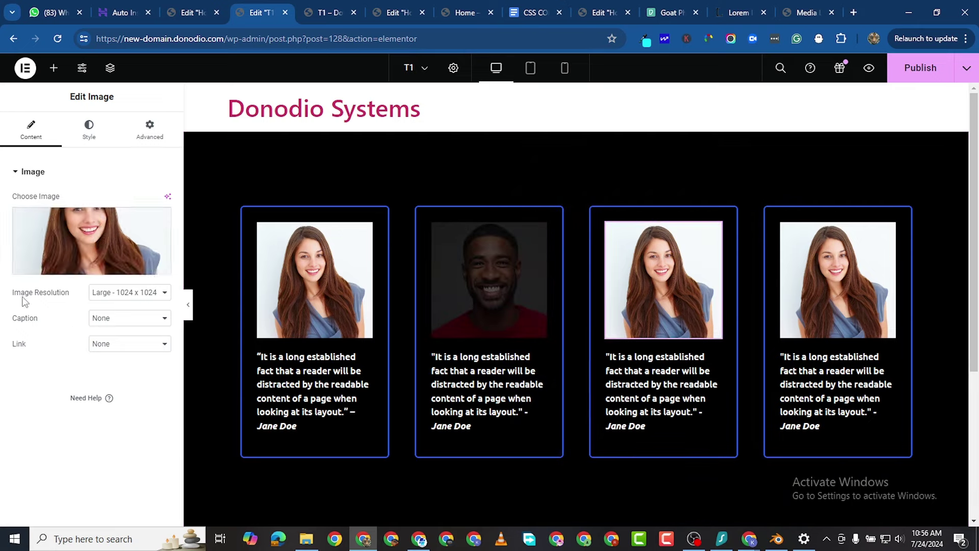
click(92, 255)
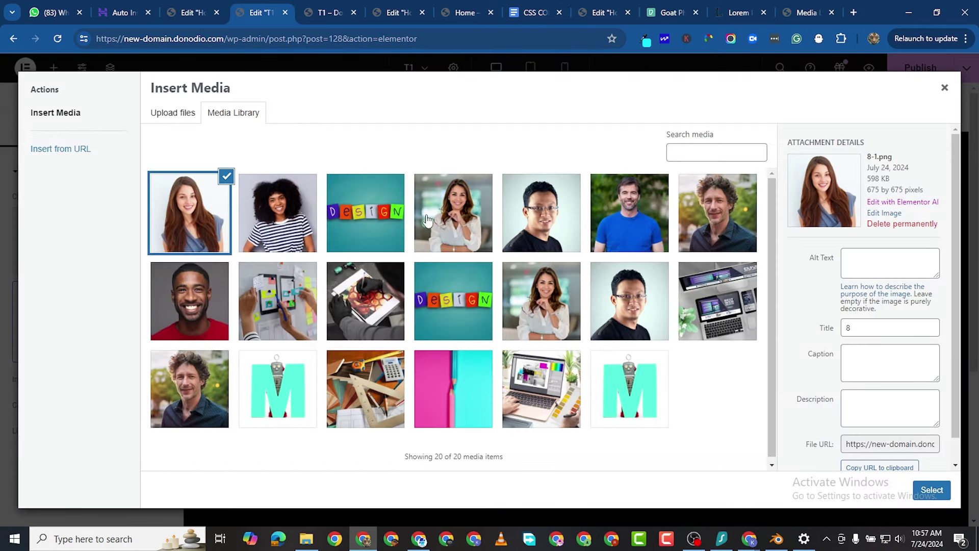
click(445, 223)
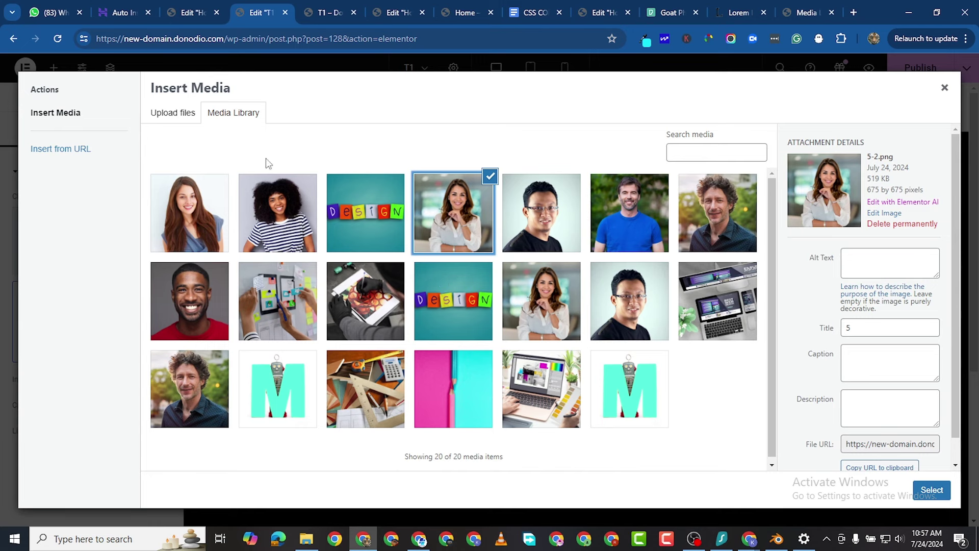
click(168, 112)
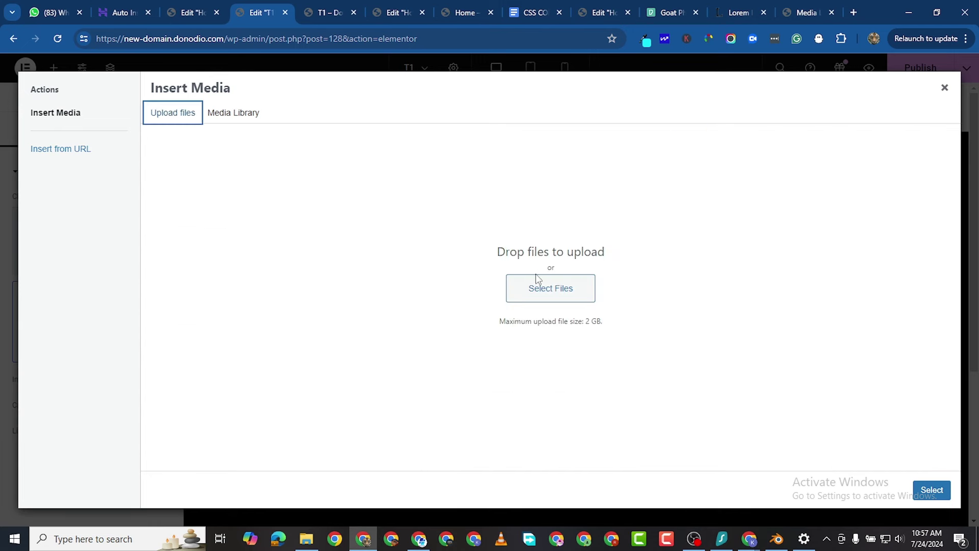
click(538, 281)
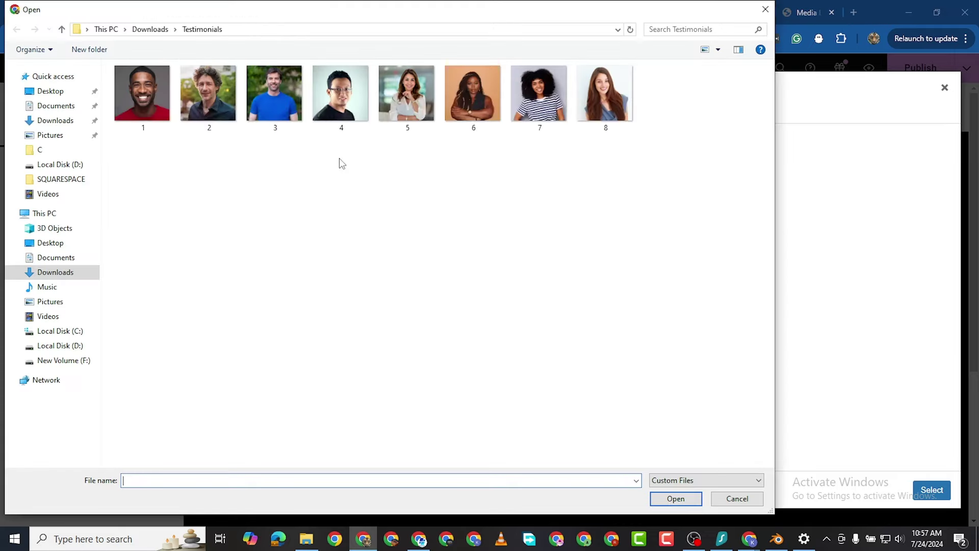
double_click(495, 102)
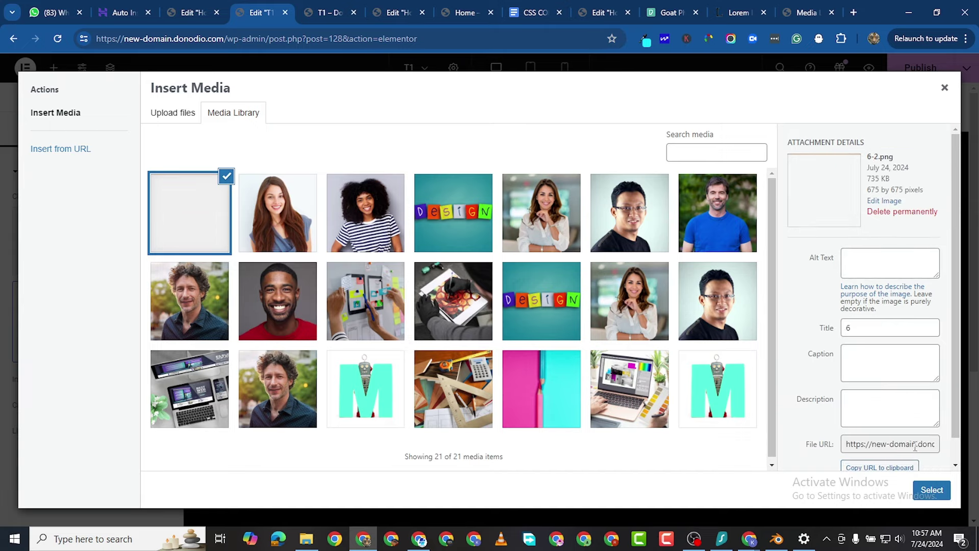
click(931, 490)
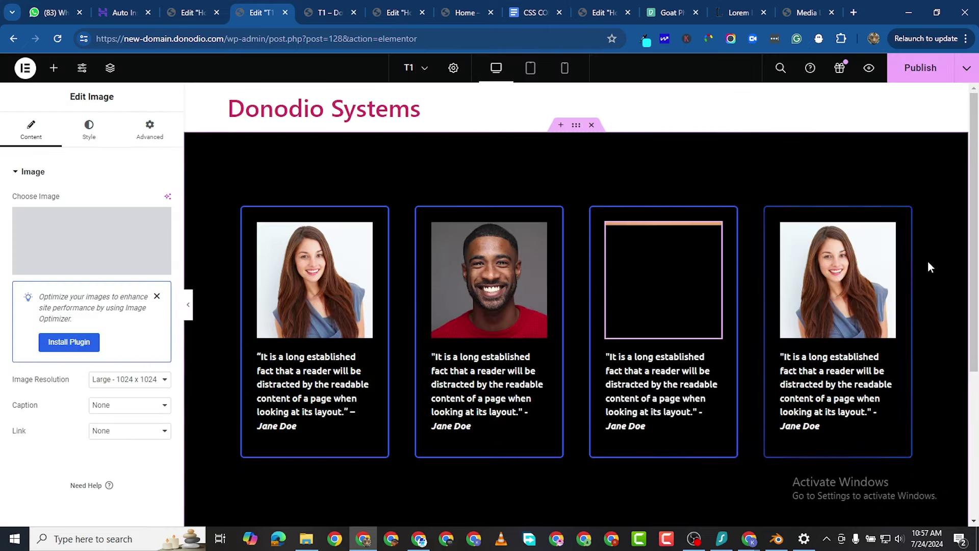
Replace the fourth card's image with 3-1.png from the media library.
click(896, 235)
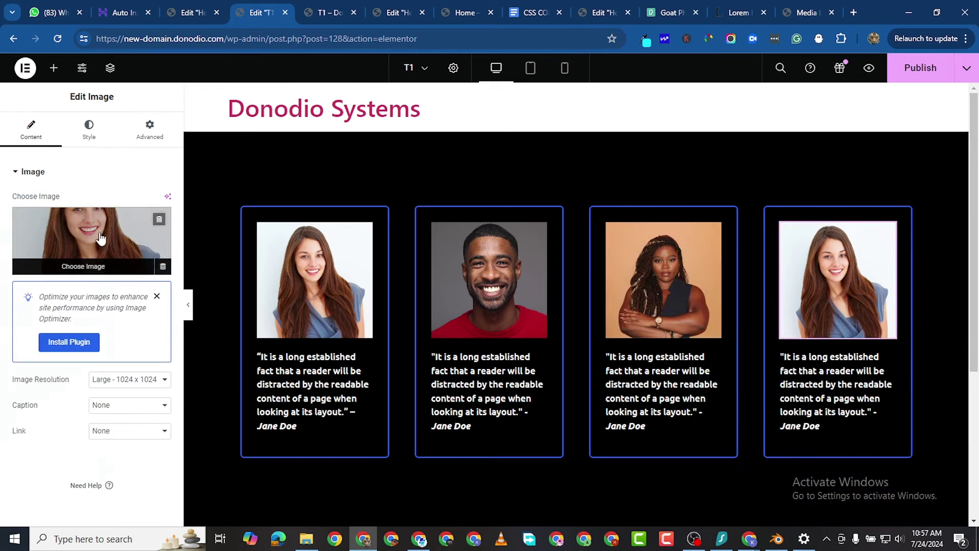
click(92, 241)
click(700, 230)
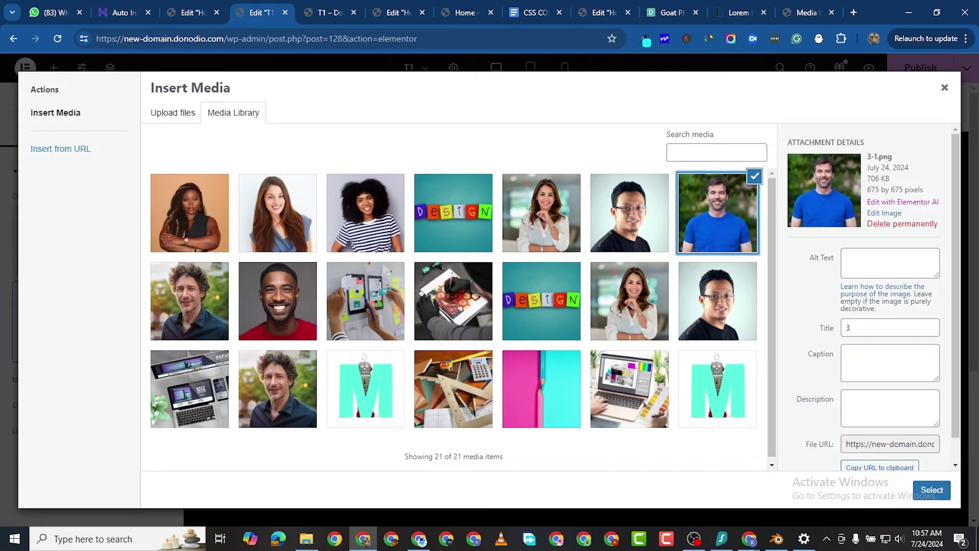
click(920, 487)
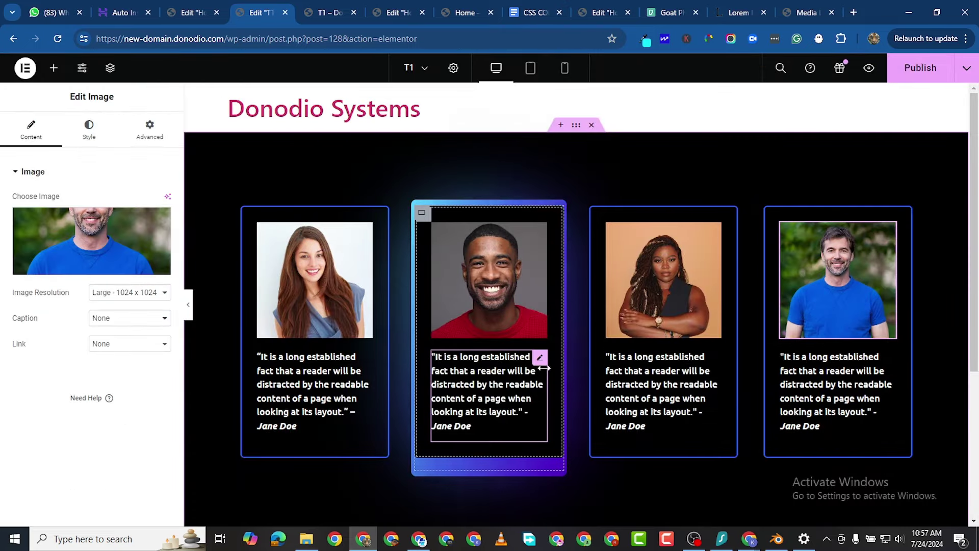
Change the quoted author's first name to a male placeholder name in the second and fourth cards' testimonial texts.
click(539, 357)
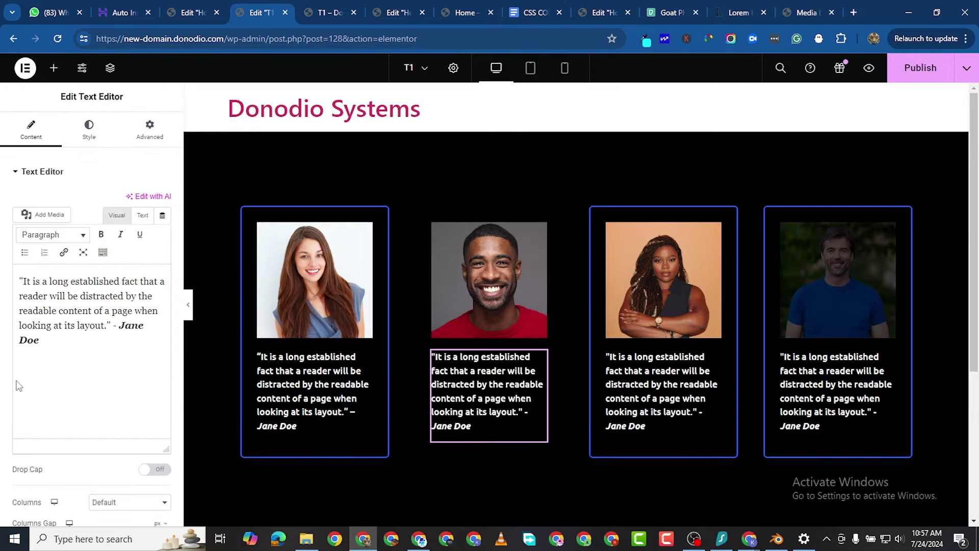
click(143, 325)
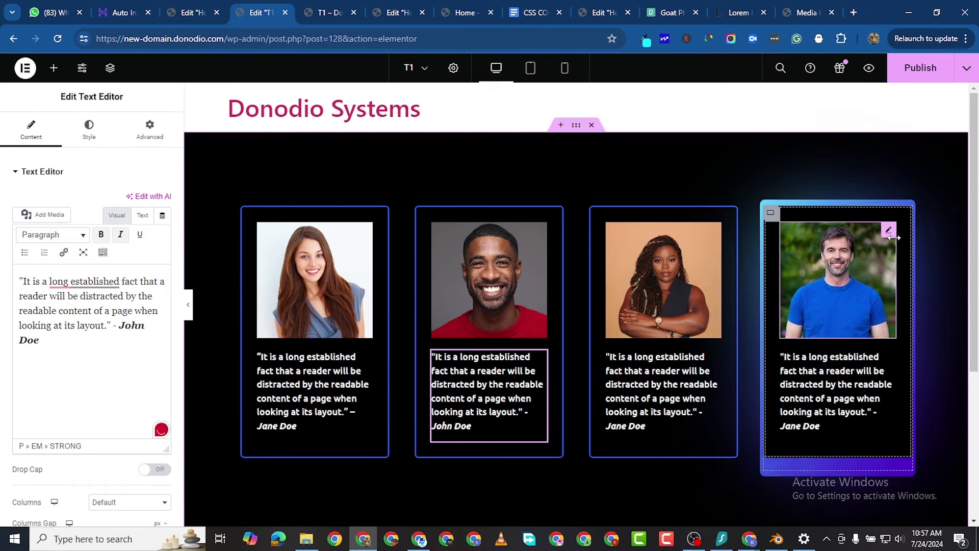
click(889, 232)
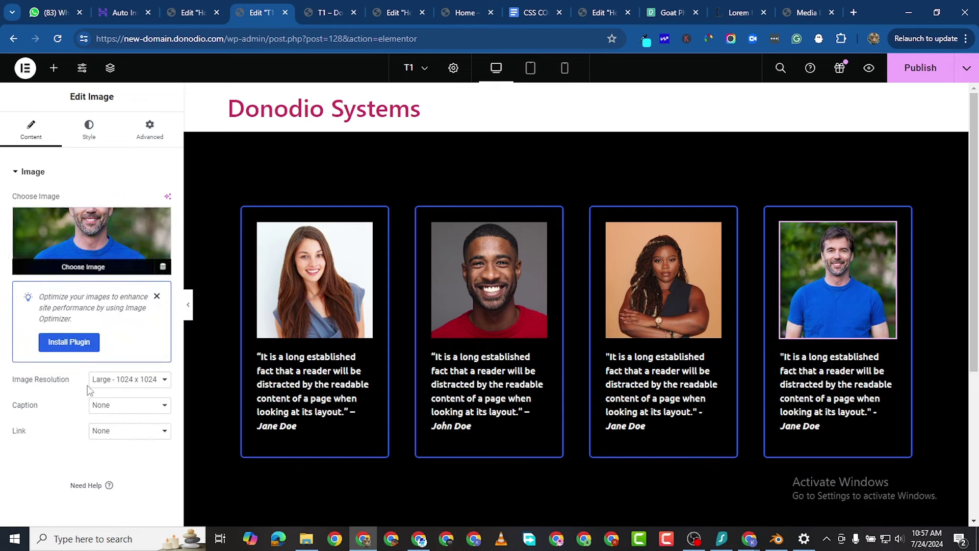
click(788, 392)
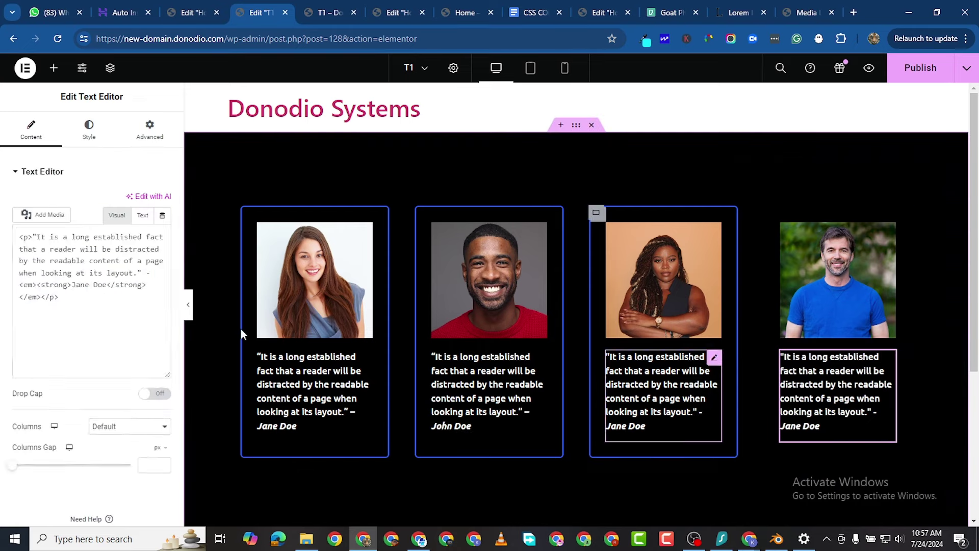
click(142, 329)
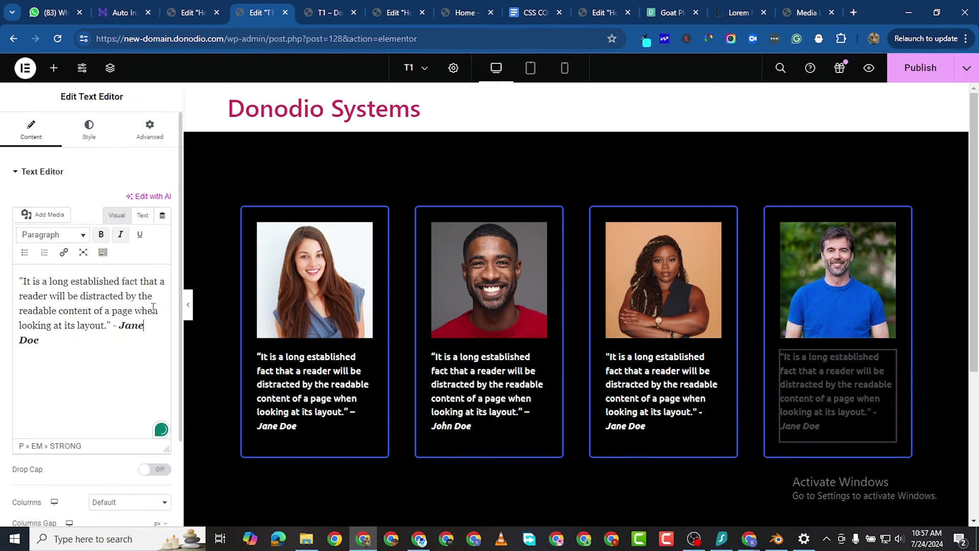
key(BackSpace)
key(BackSpace)
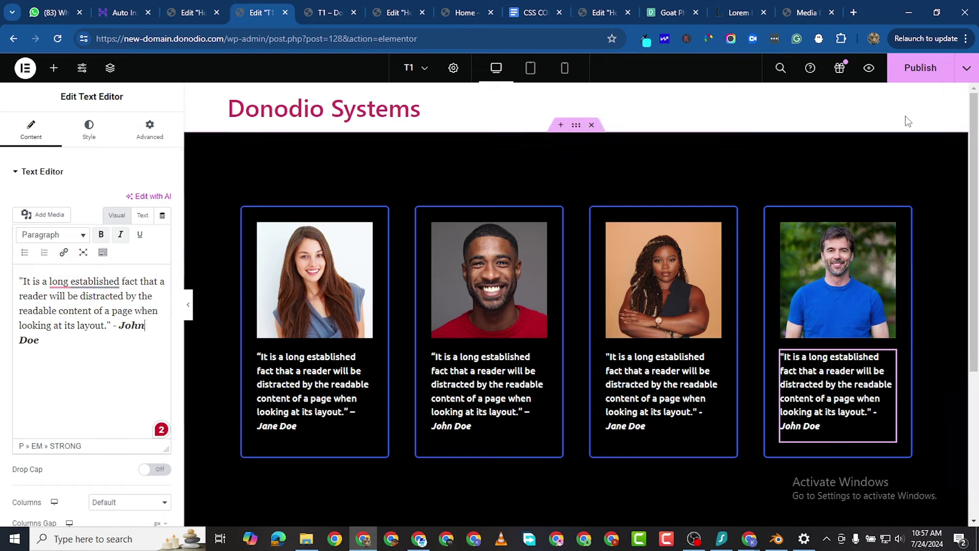
Publish the template, check the four testimonial cards on its preview page, and return to the template editor.
click(912, 69)
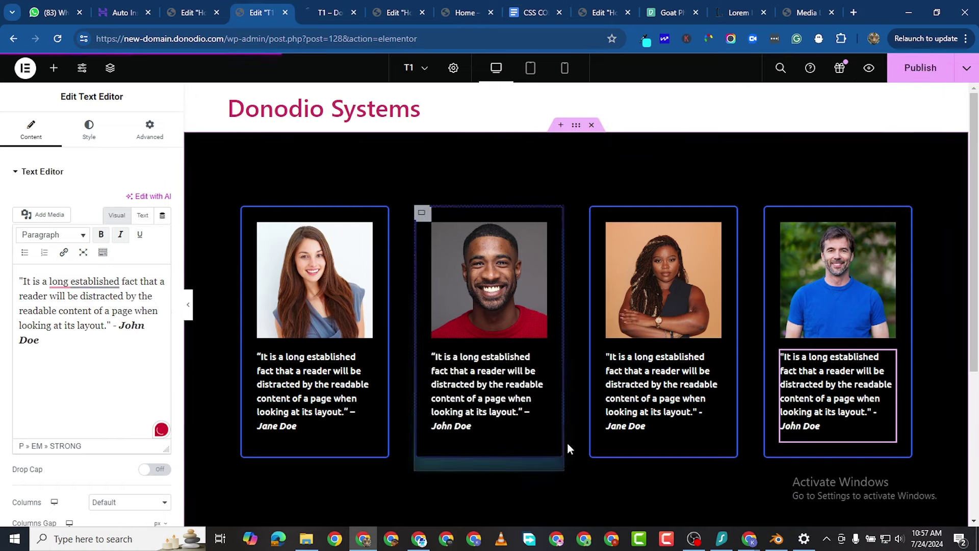
click(327, 15)
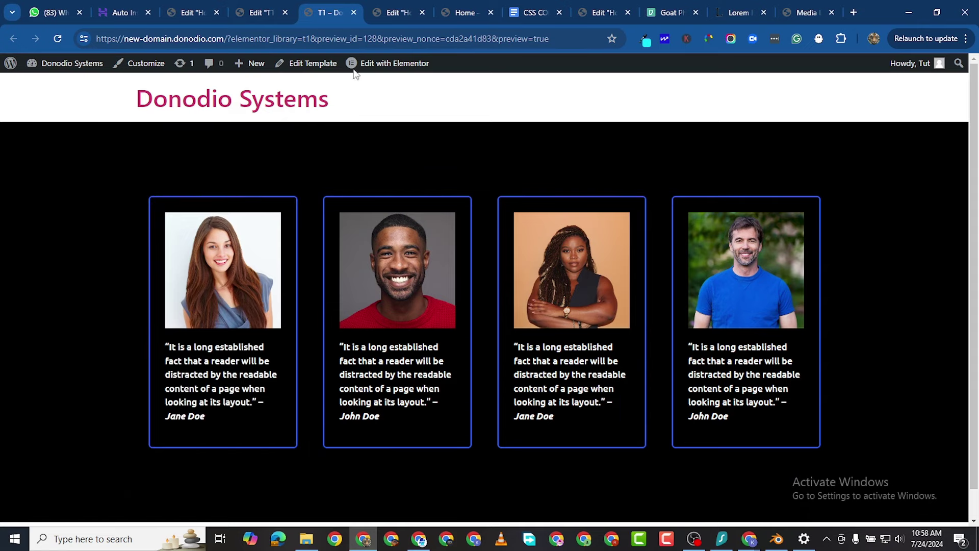
click(268, 12)
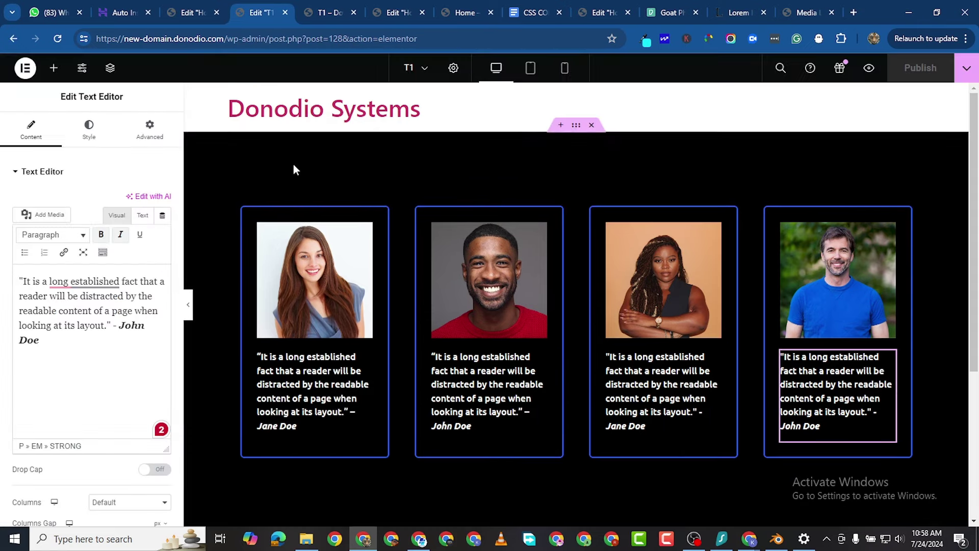
Open the site's wp-admin dashboard in the tab showing the home page's Theme Builder.
click(196, 13)
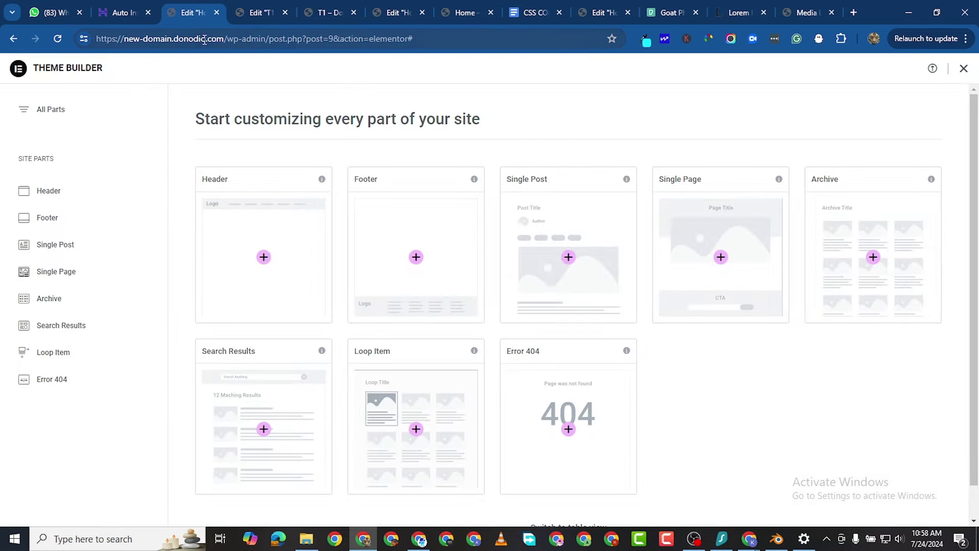
drag(270, 40, 679, 73)
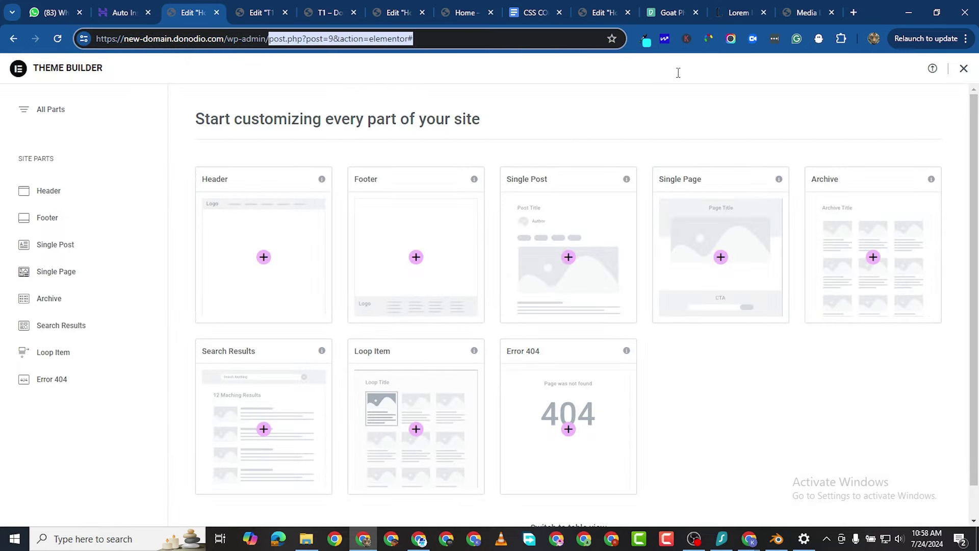
key(BackSpace)
key(Return)
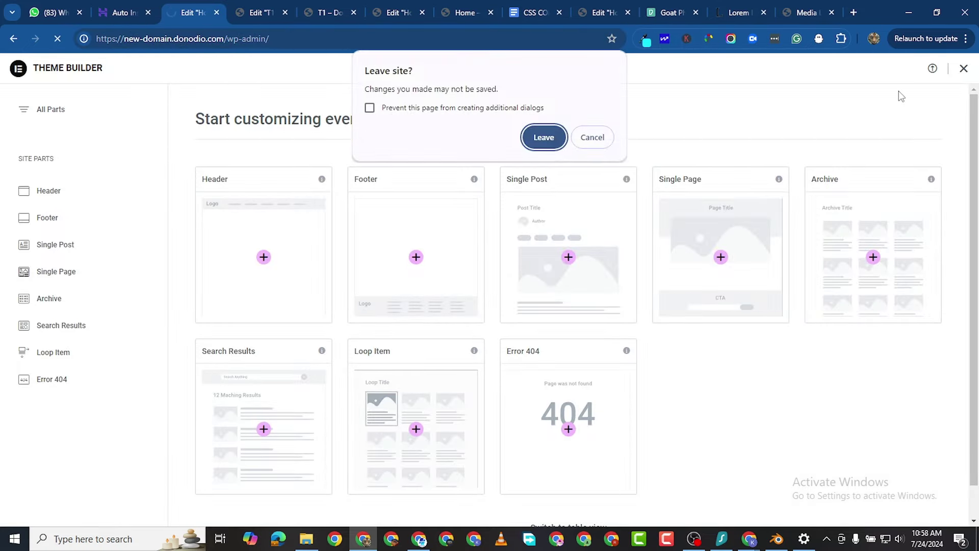
Leave the Theme Builder without saving and open the list of saved Elementor templates.
click(533, 145)
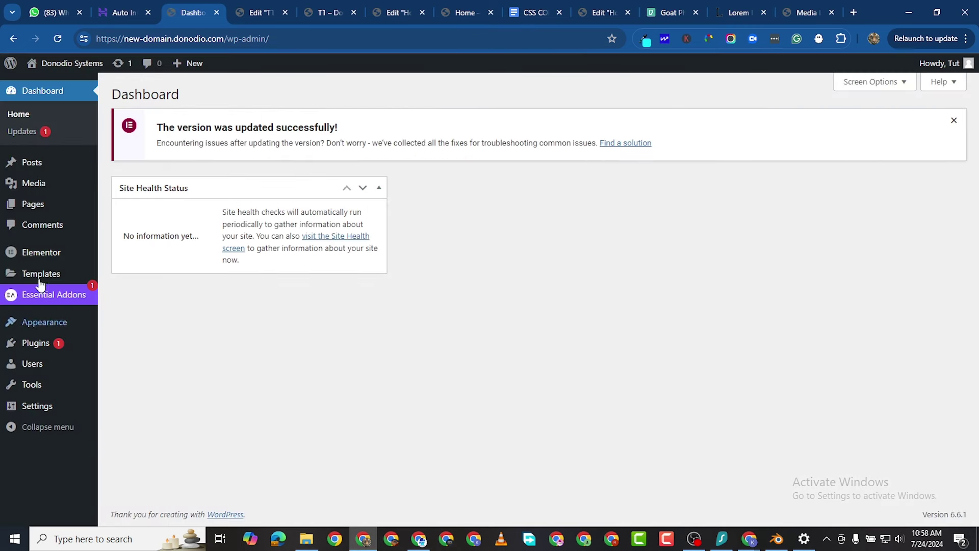
mouse_move(49, 250)
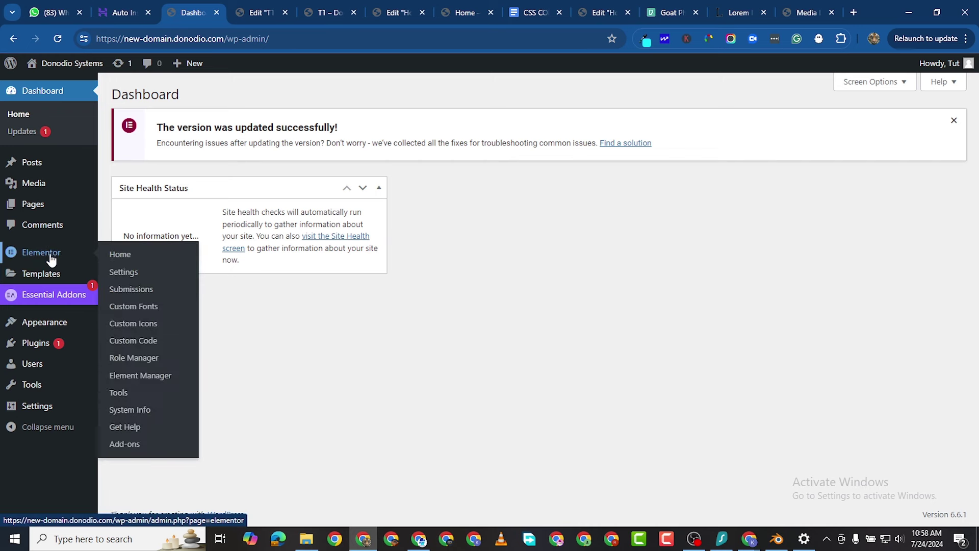
mouse_move(45, 273)
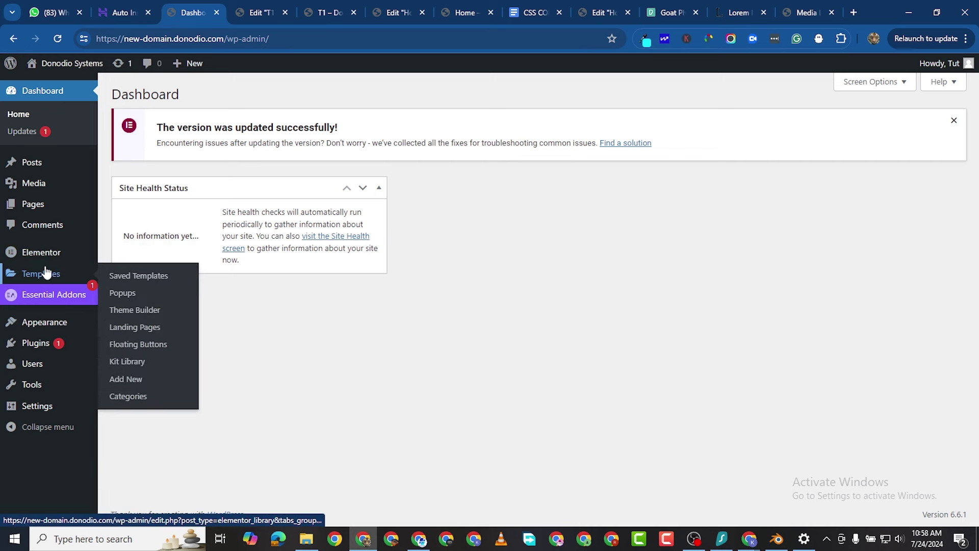
click(180, 270)
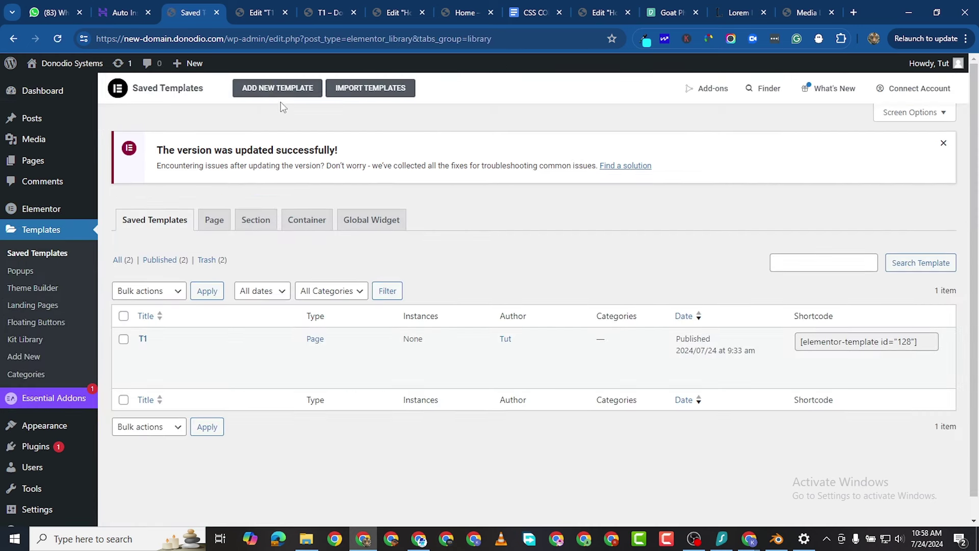
Create a new template of type Page named T2.
click(278, 88)
click(563, 298)
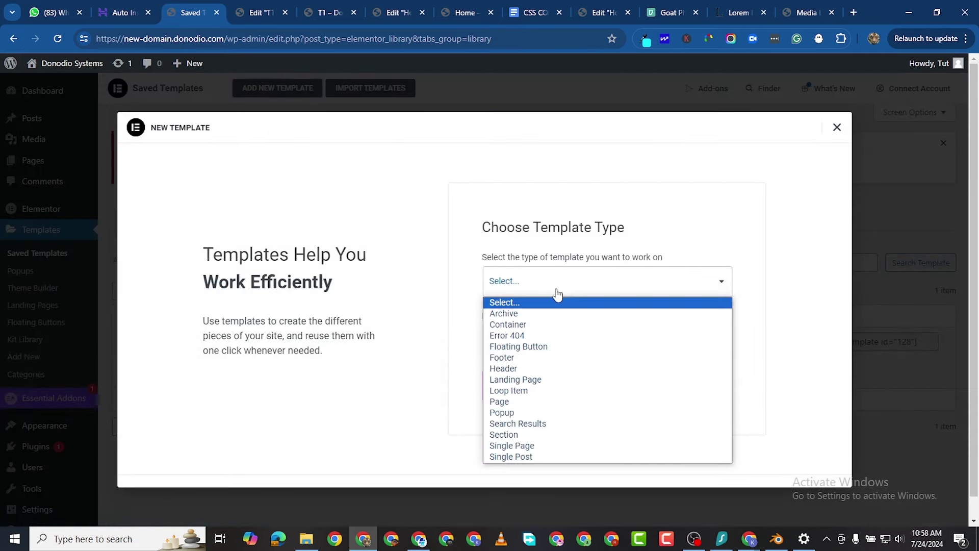
click(533, 401)
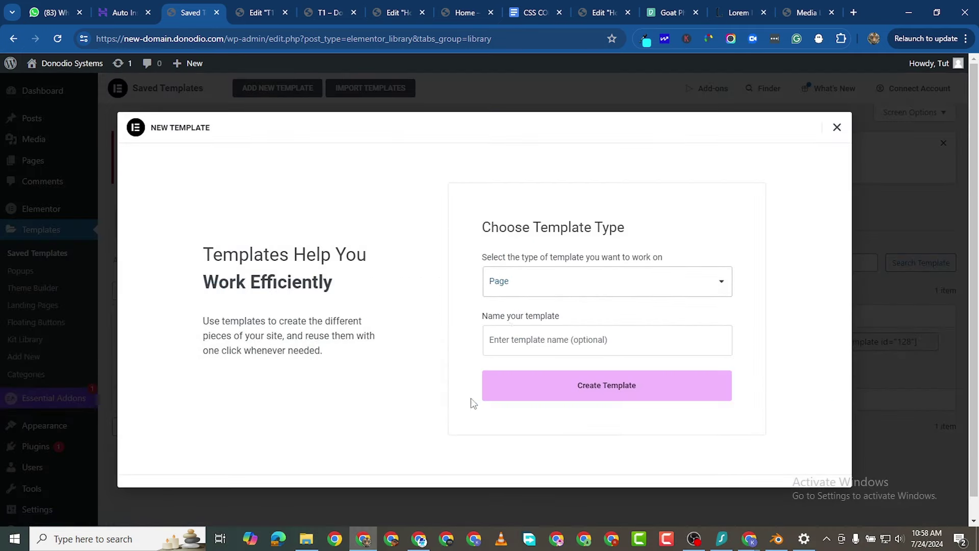
click(529, 349)
click(563, 397)
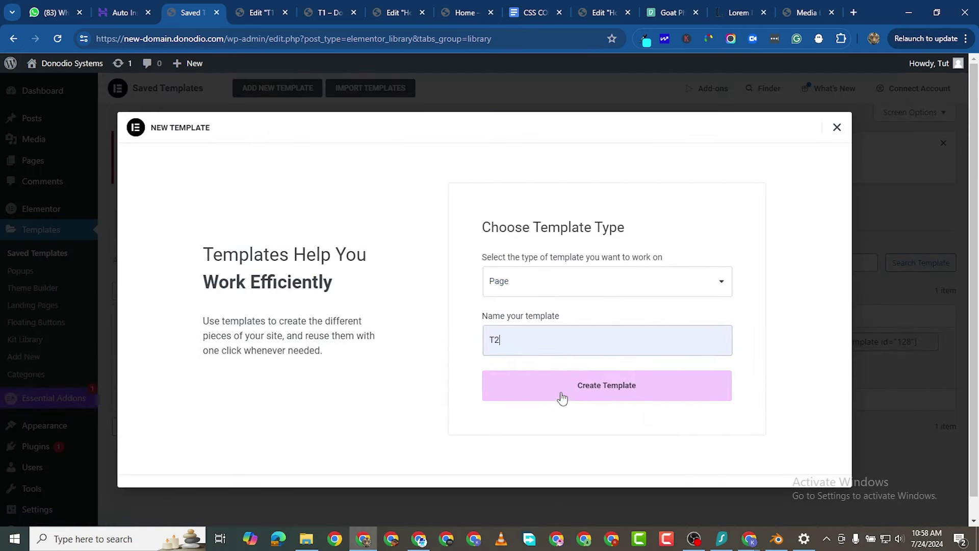
click(550, 387)
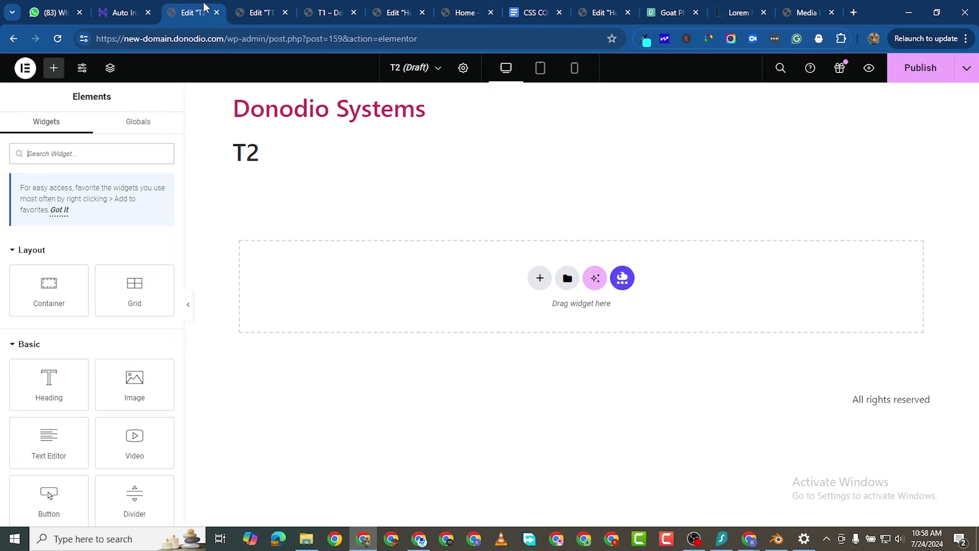
Hide the T2 template's title, set its page layout to Elementor Full Width and publish it.
click(462, 68)
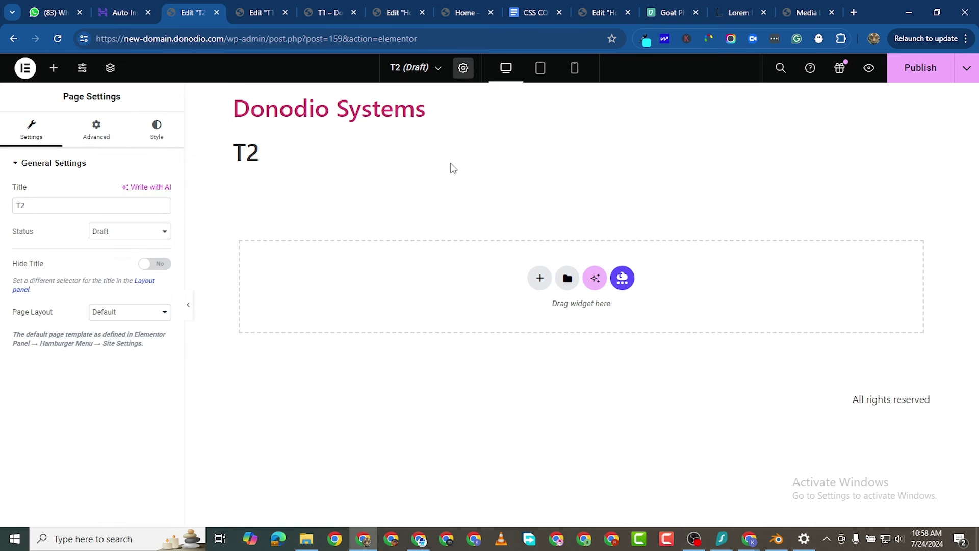
click(147, 264)
click(124, 316)
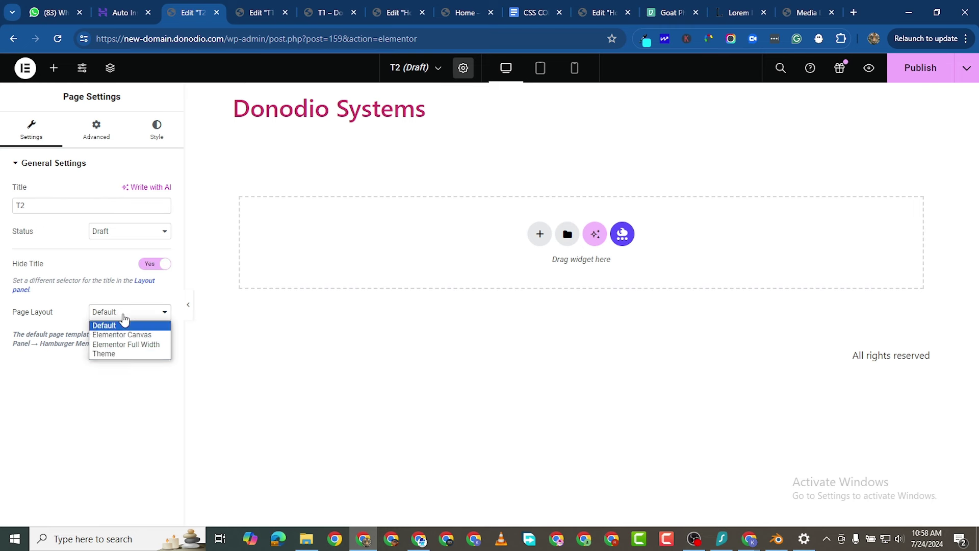
click(131, 345)
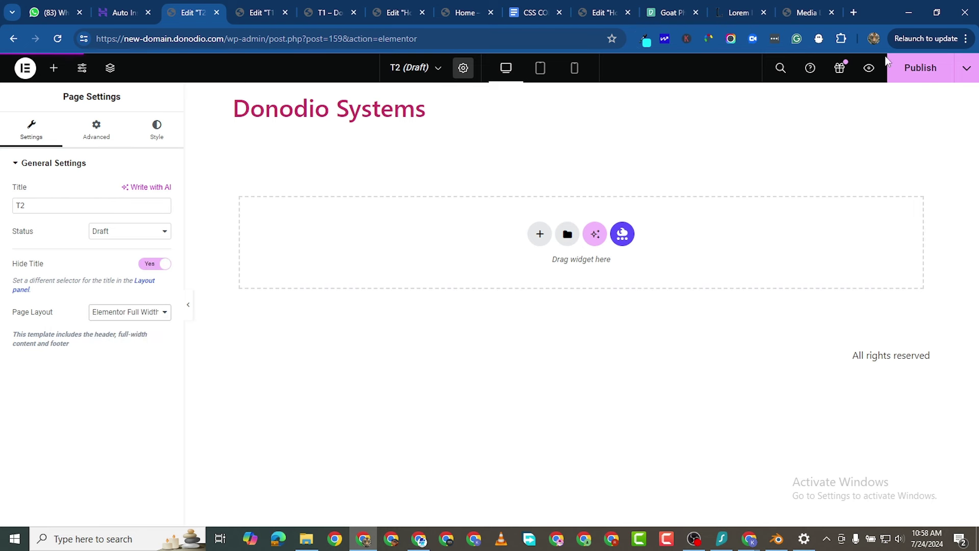
click(898, 68)
Copy the container holding the four testimonial cards from the T1 template and paste it into T2.
click(329, 14)
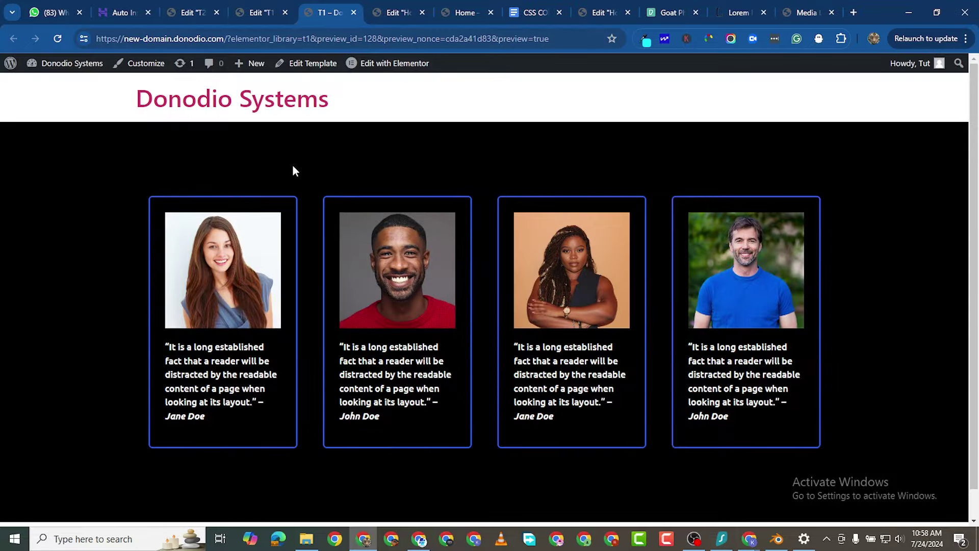
click(275, 18)
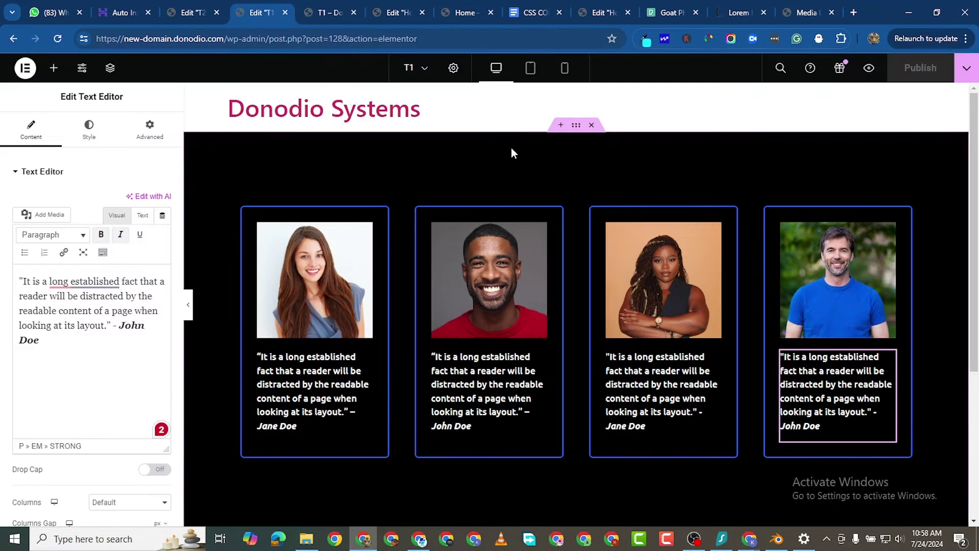
right_click(611, 200)
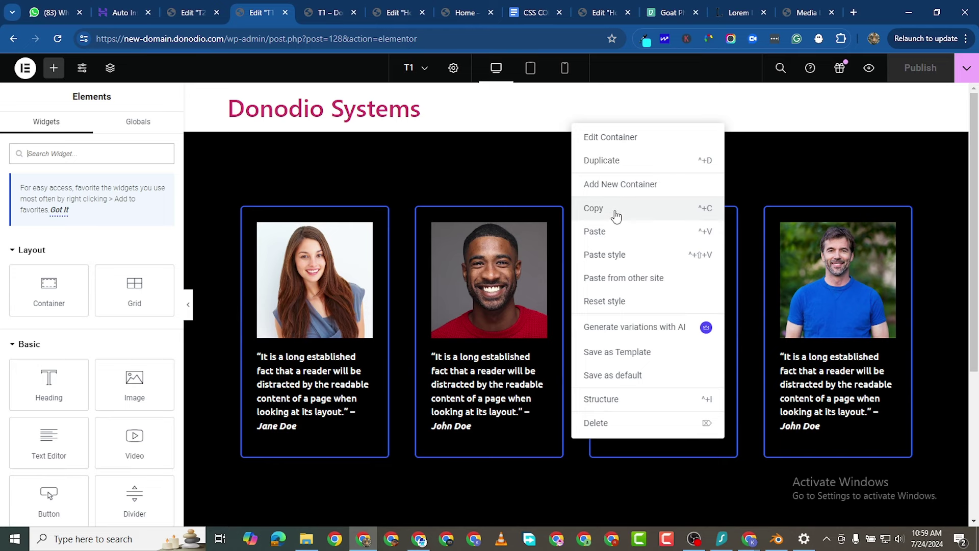
click(616, 216)
click(192, 14)
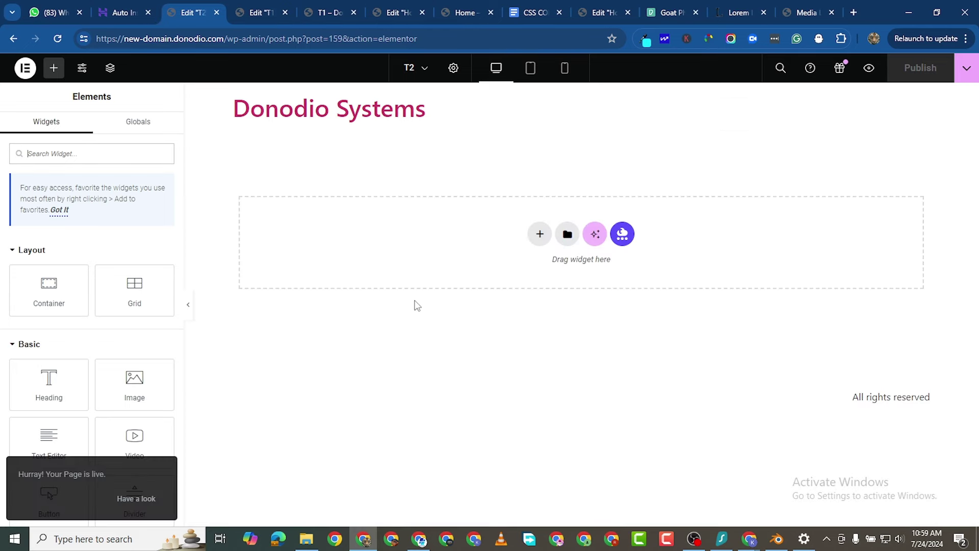
right_click(454, 308)
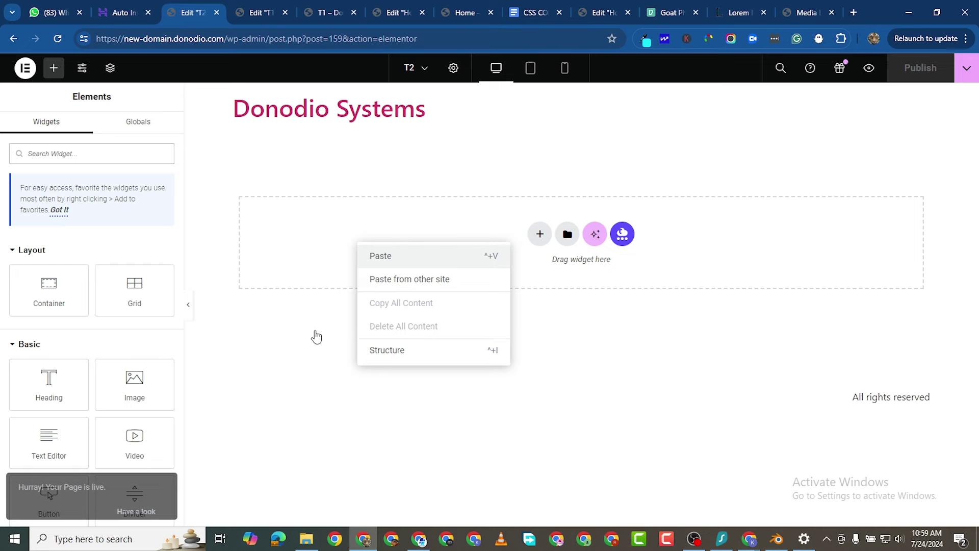
click(380, 256)
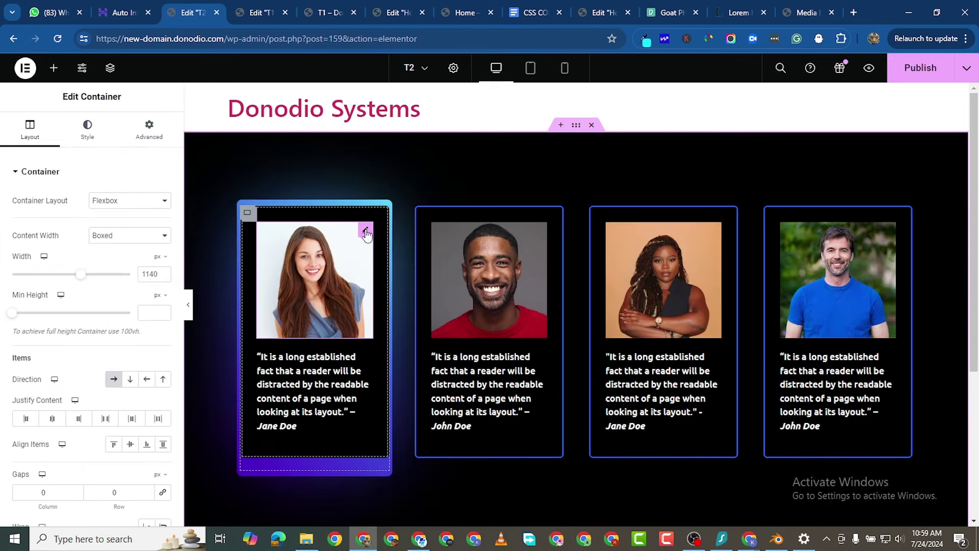
Replace the first testimonial card's photo with 7-1.png, the woman in the striped shirt, from the media library.
click(366, 234)
click(127, 250)
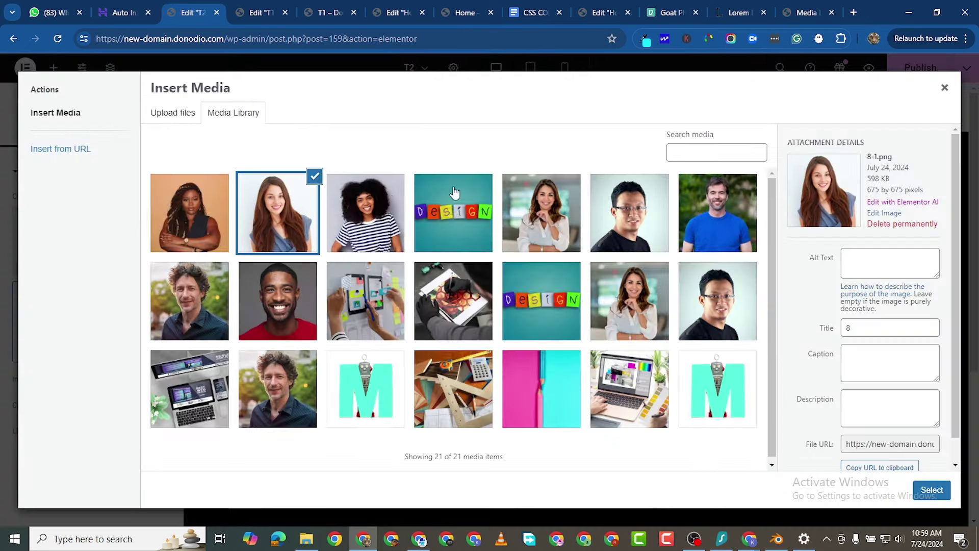
click(364, 228)
click(932, 491)
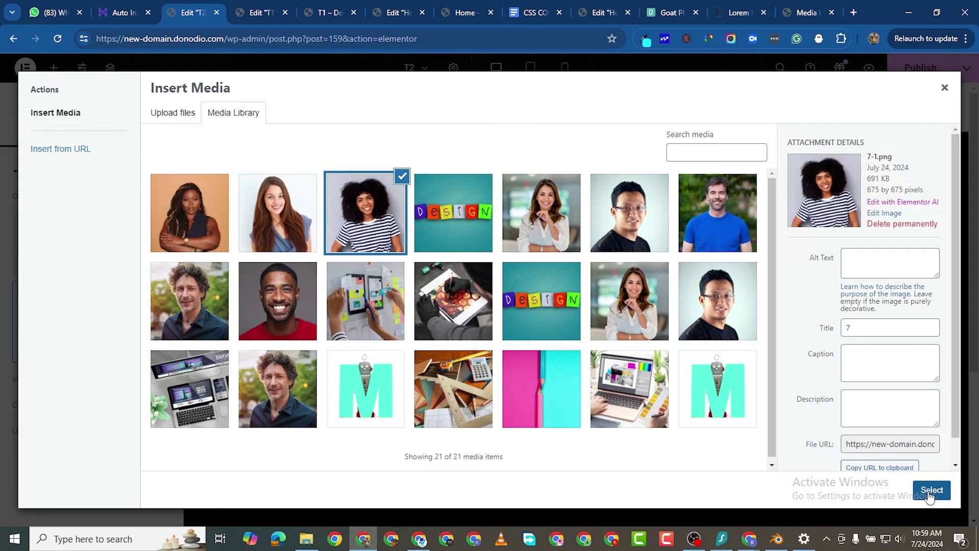
Replace the second testimonial card's photo with 4-2.png, the man wearing glasses, from the media library.
click(540, 236)
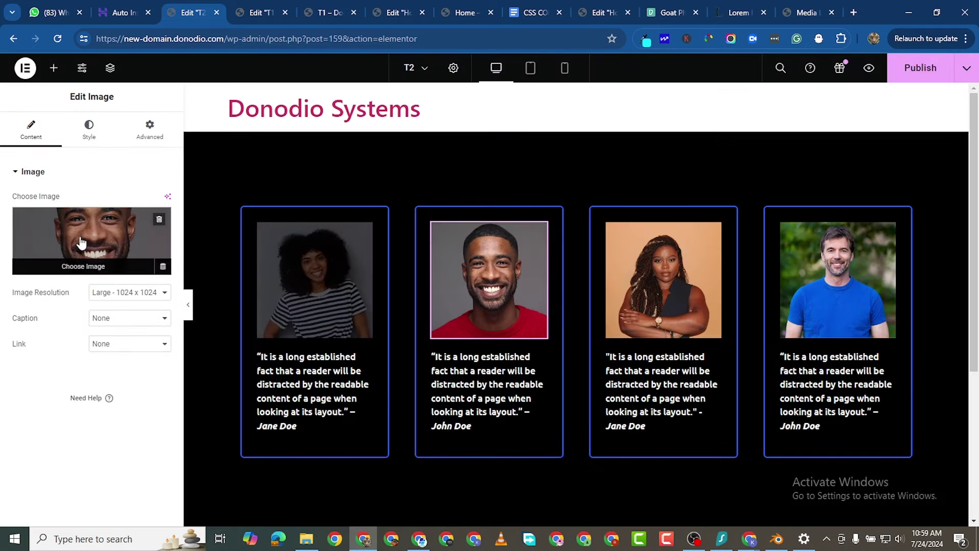
click(84, 240)
click(638, 228)
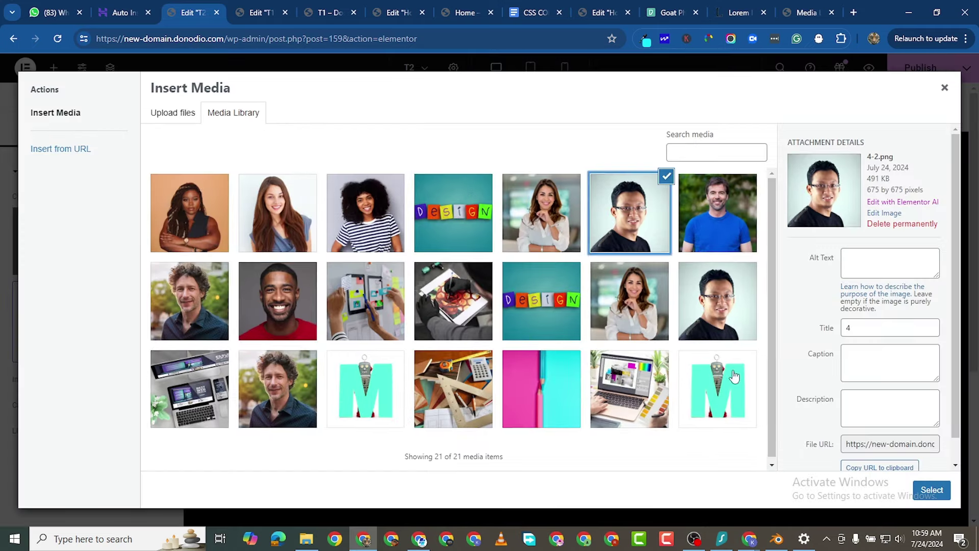
click(918, 489)
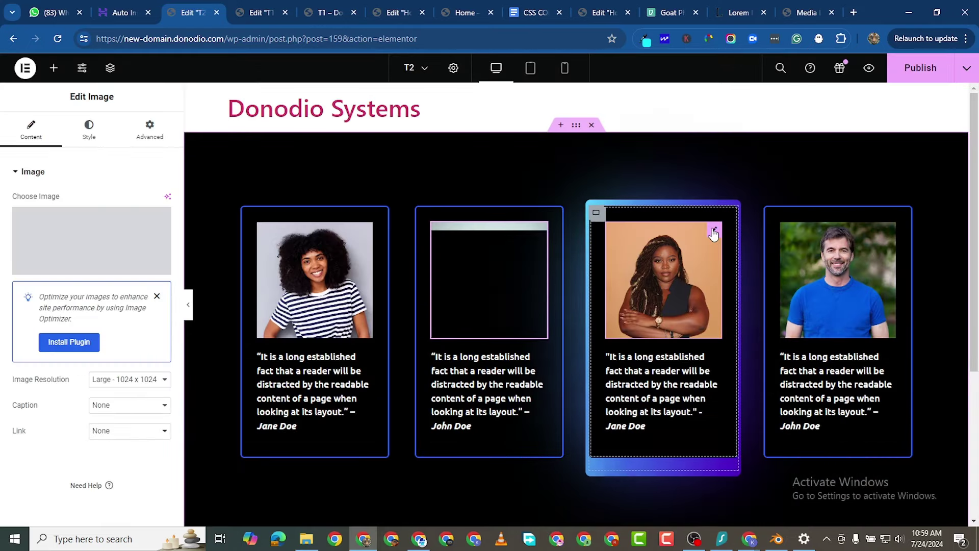
Replace the third testimonial card's photo with the woman in the white blouse from the media library's second row.
click(714, 233)
click(84, 239)
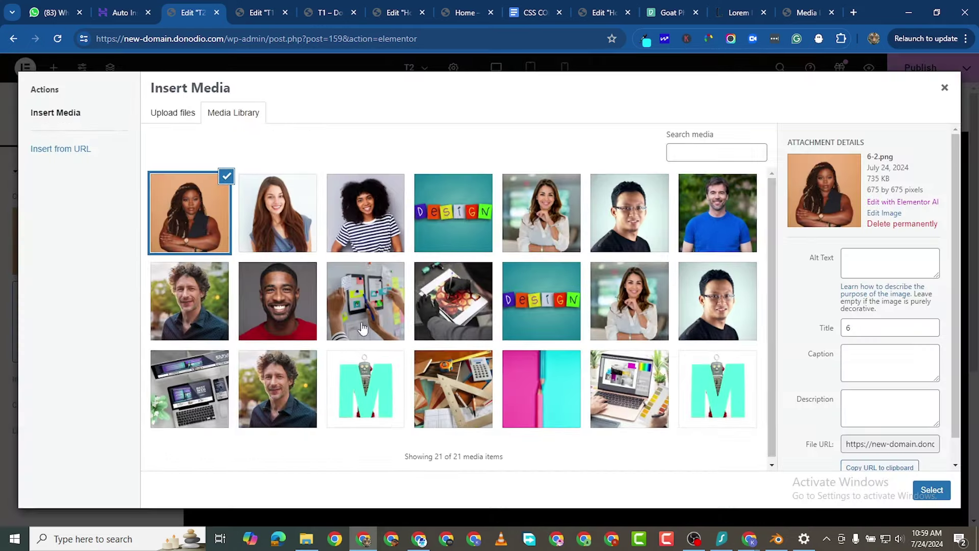
click(622, 317)
click(932, 490)
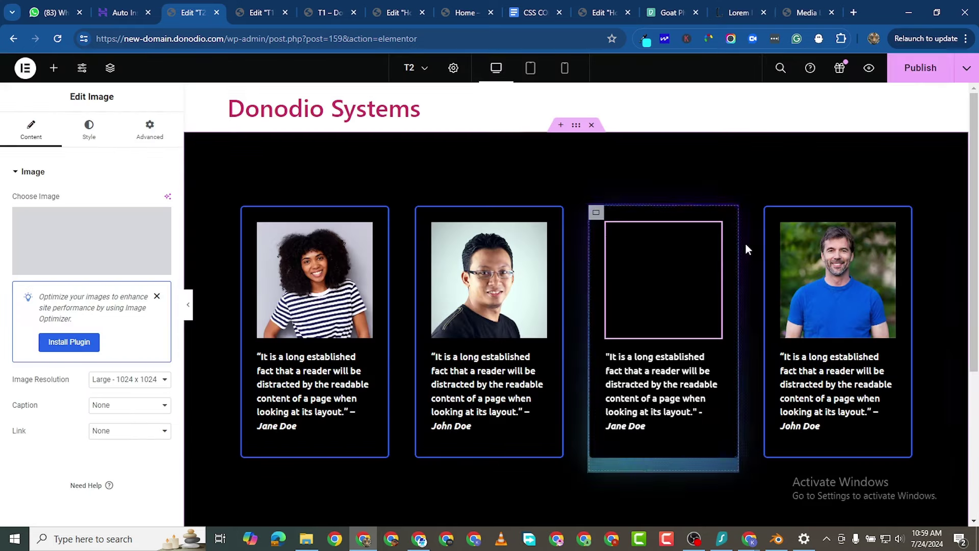
Replace the fourth testimonial card's photo with 2-2.png, the curly-haired man, and publish the T2 template.
click(69, 250)
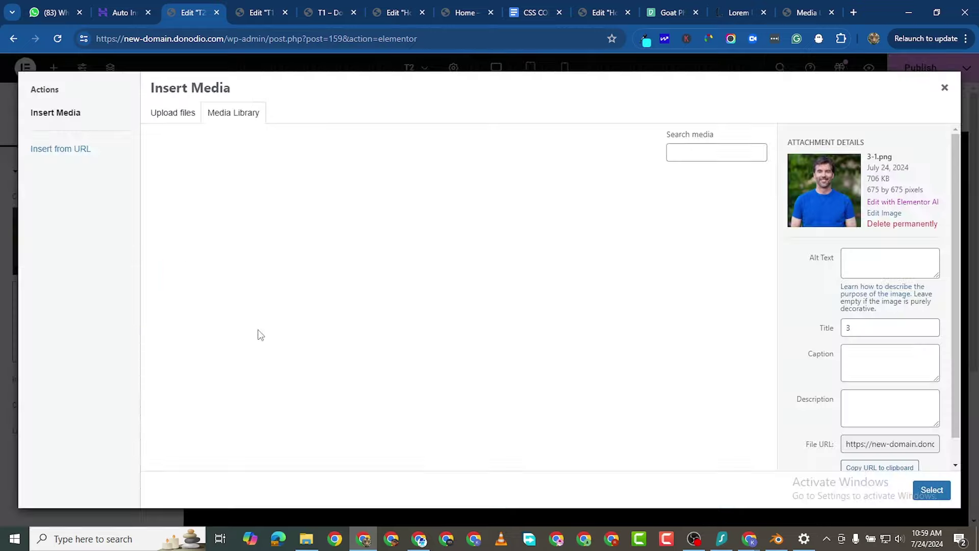
click(192, 314)
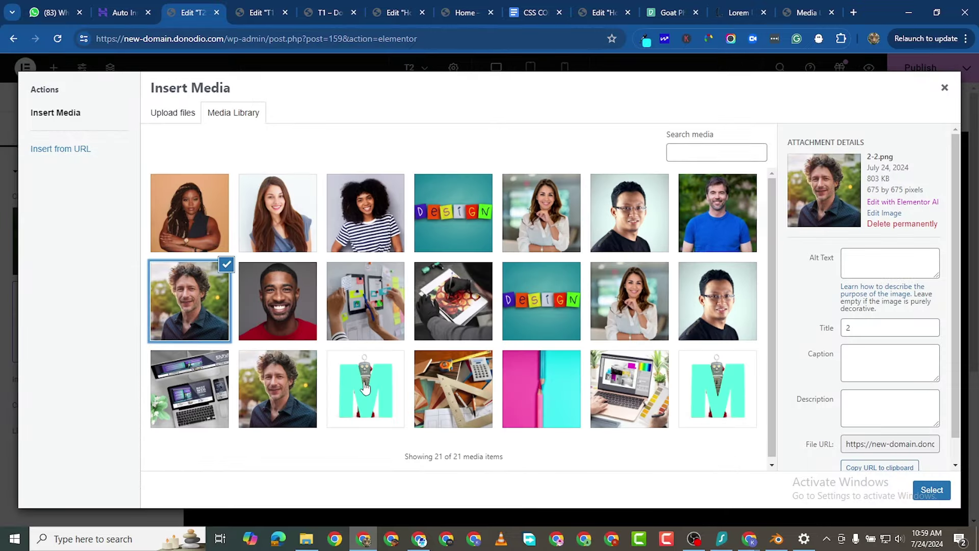
click(931, 491)
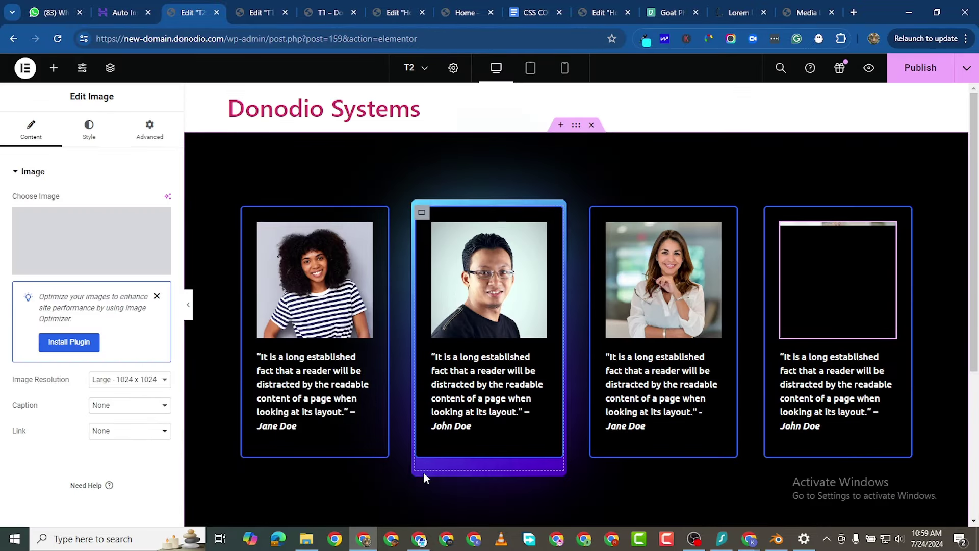
click(921, 68)
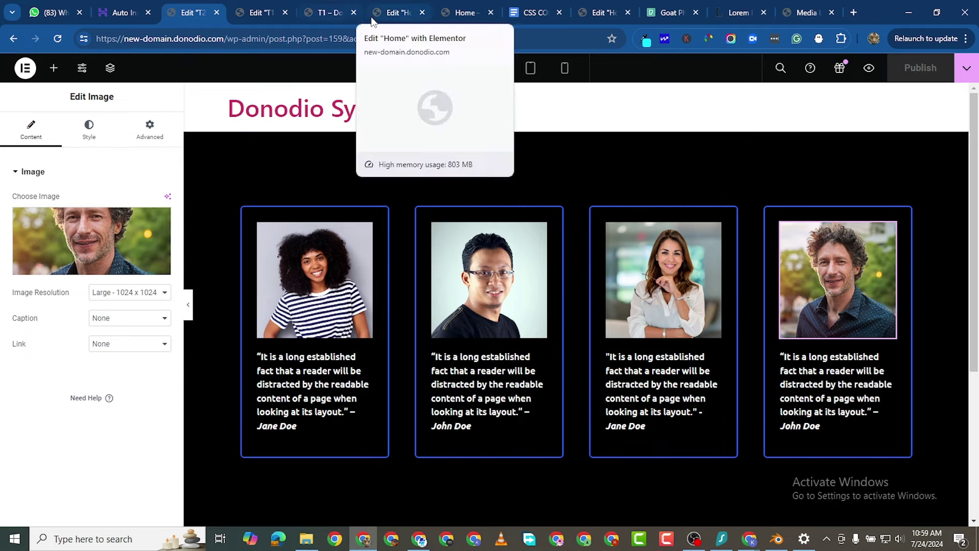
Look over the original T1 template's testimonial section and close its editor.
click(259, 11)
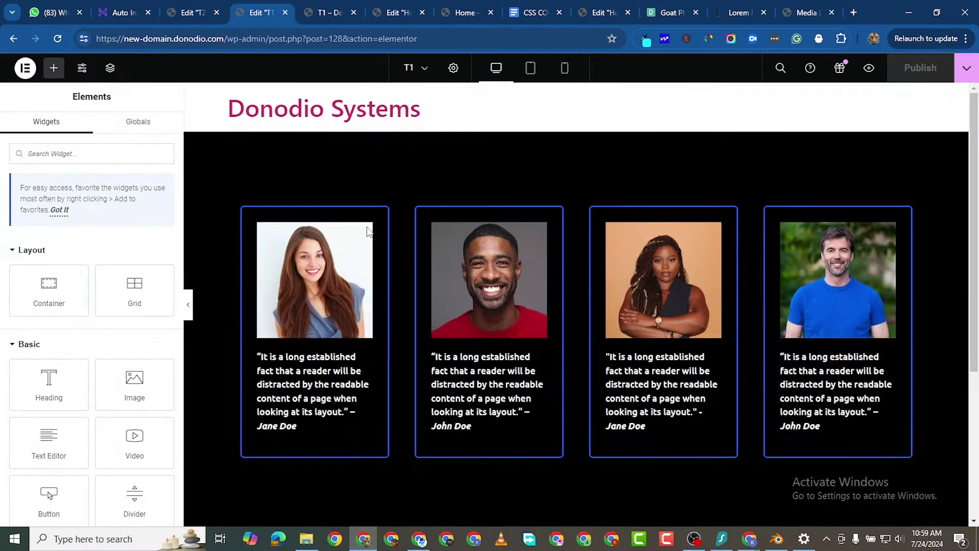
scroll(370, 232, down, 4)
scroll(365, 174, up, 4)
click(285, 13)
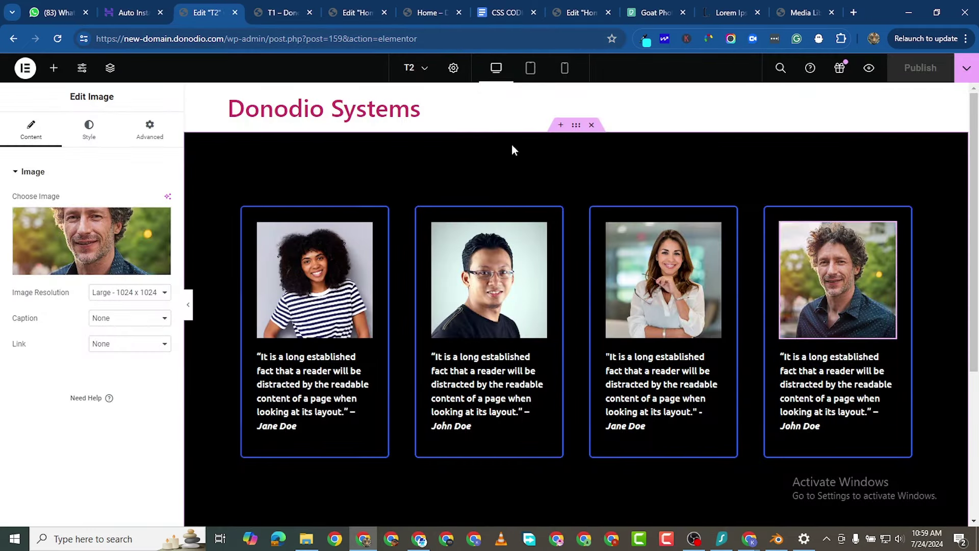
Preview the T2 template and compare it with the T1 preview, checking the Home page editor before returning to the T2 editor.
click(868, 69)
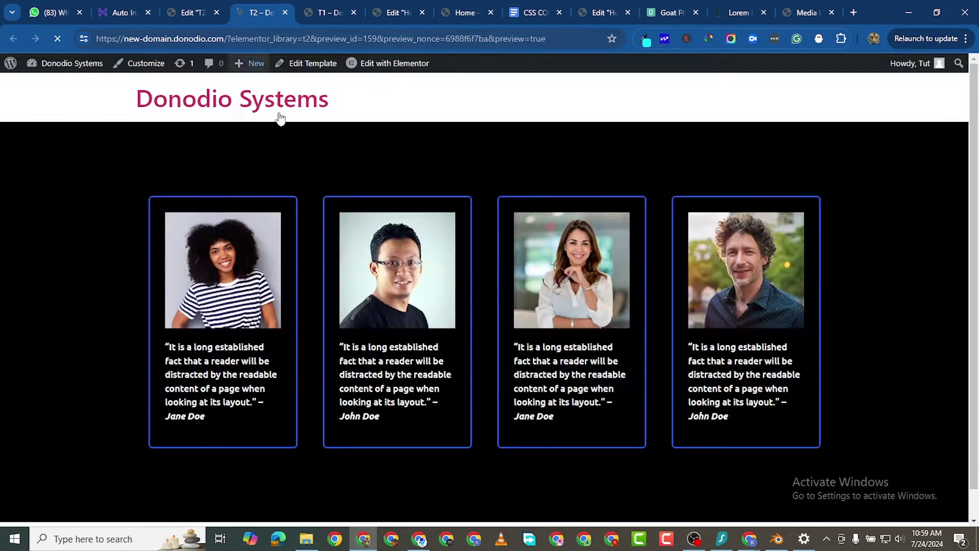
scroll(280, 116, down, 1)
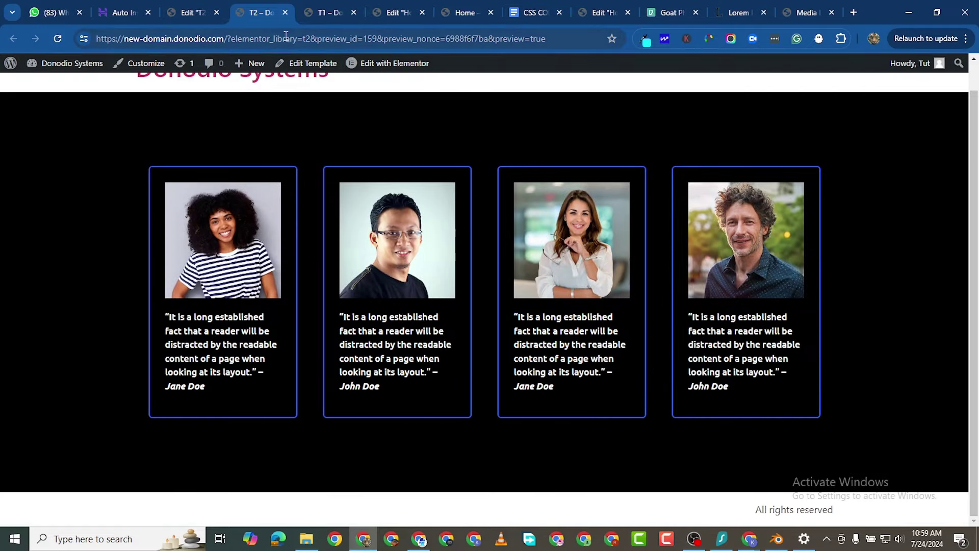
click(307, 15)
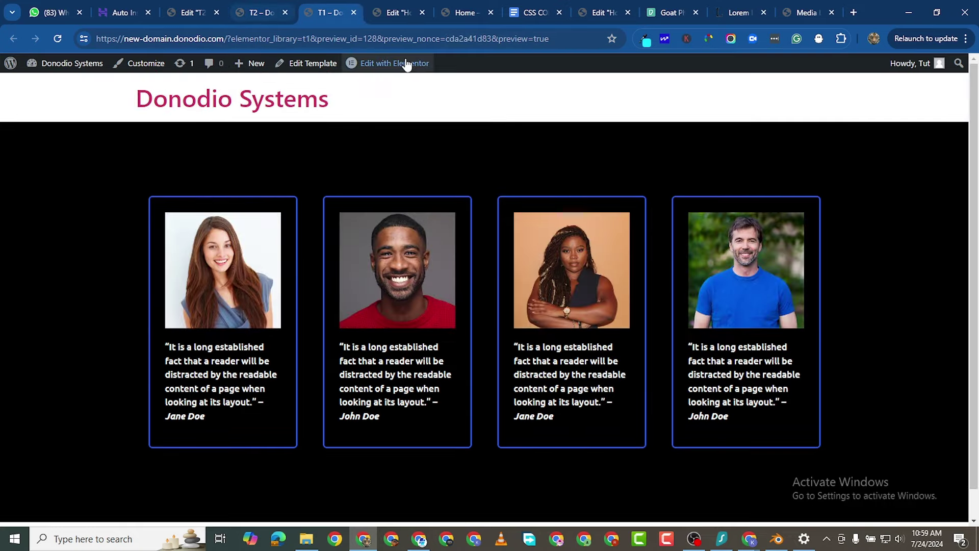
click(398, 13)
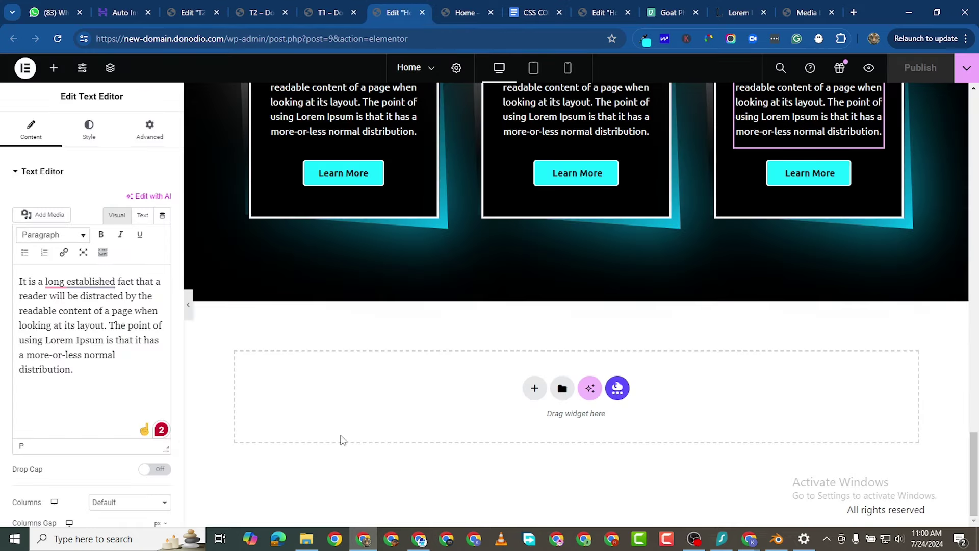
click(201, 12)
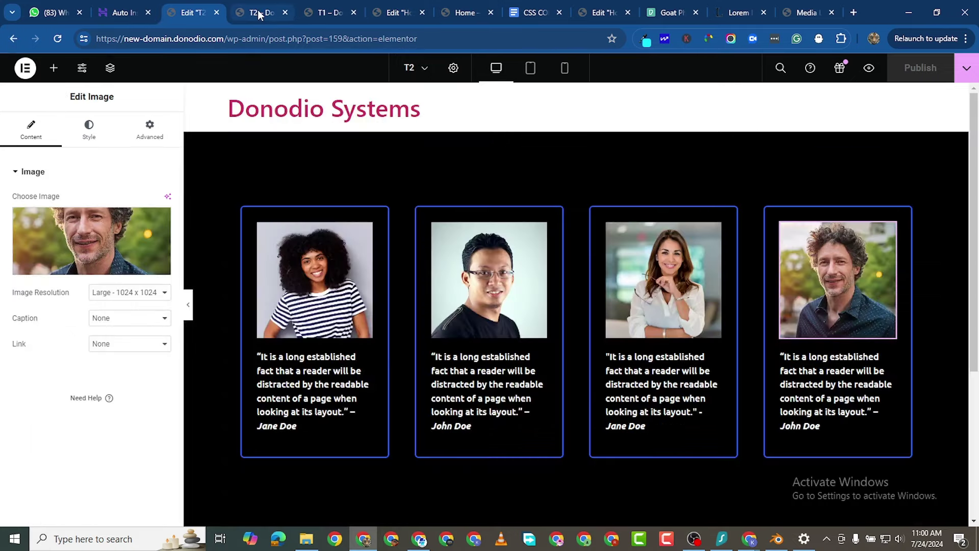
Open the list of saved Elementor templates from the WordPress dashboard.
click(260, 12)
mouse_move(74, 65)
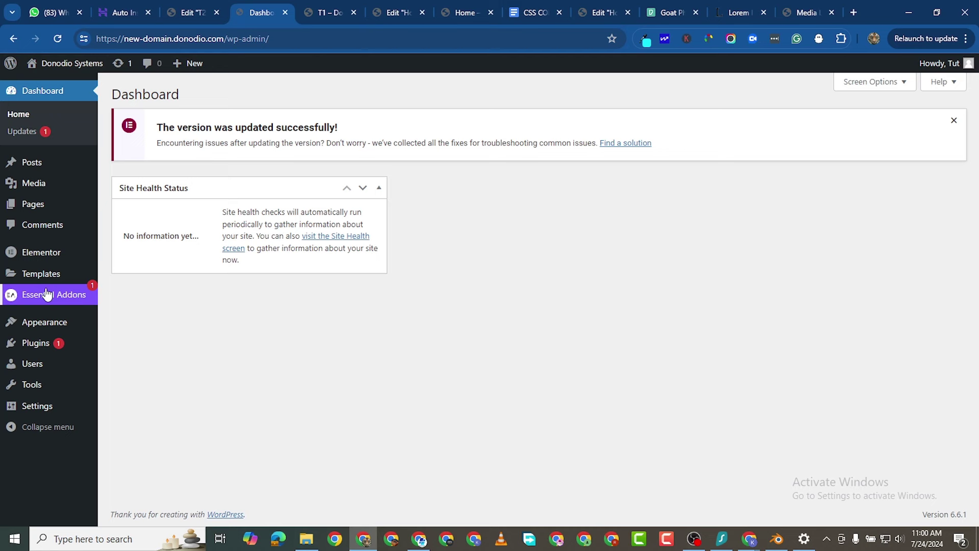
mouse_move(42, 278)
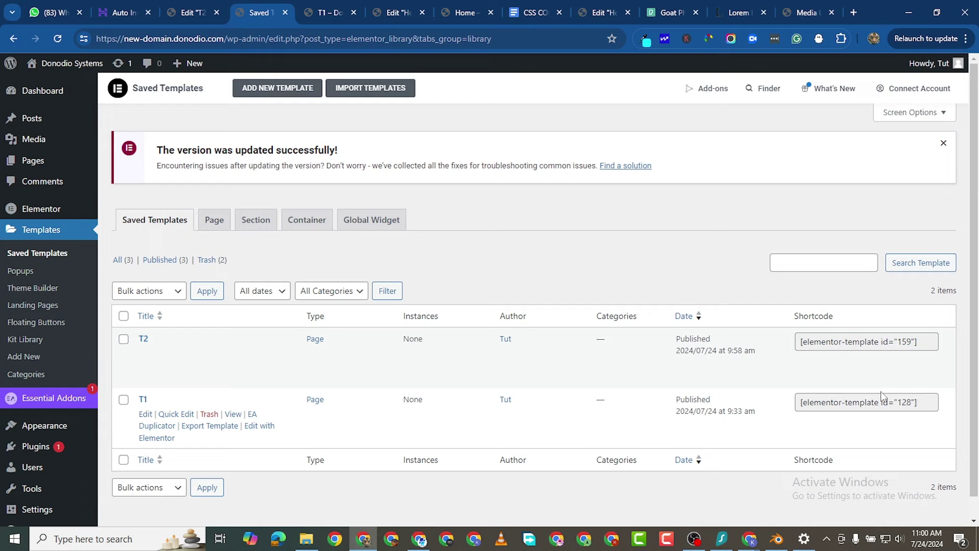
Add a single-column container below the Learn More cards on the Home page and set its classic background color to #000000.
click(391, 16)
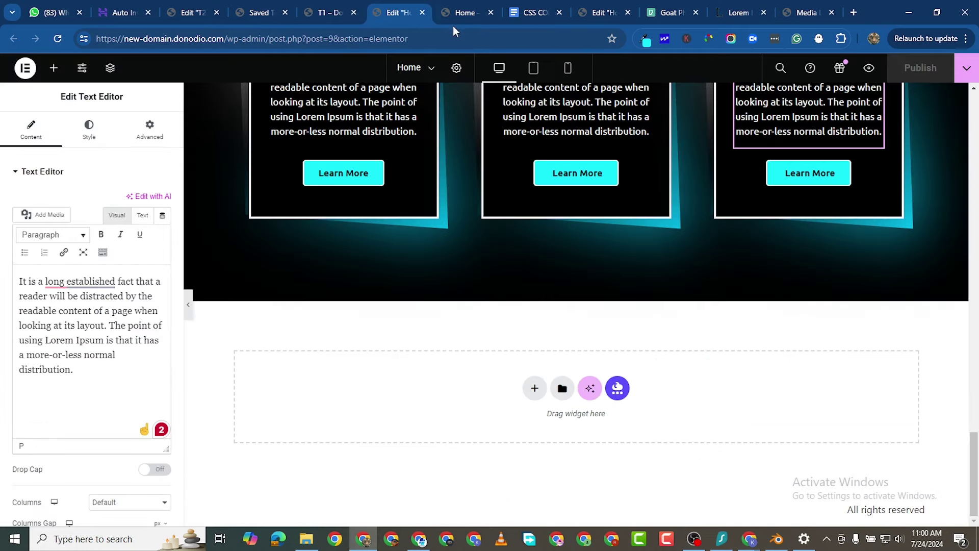
click(534, 390)
click(525, 411)
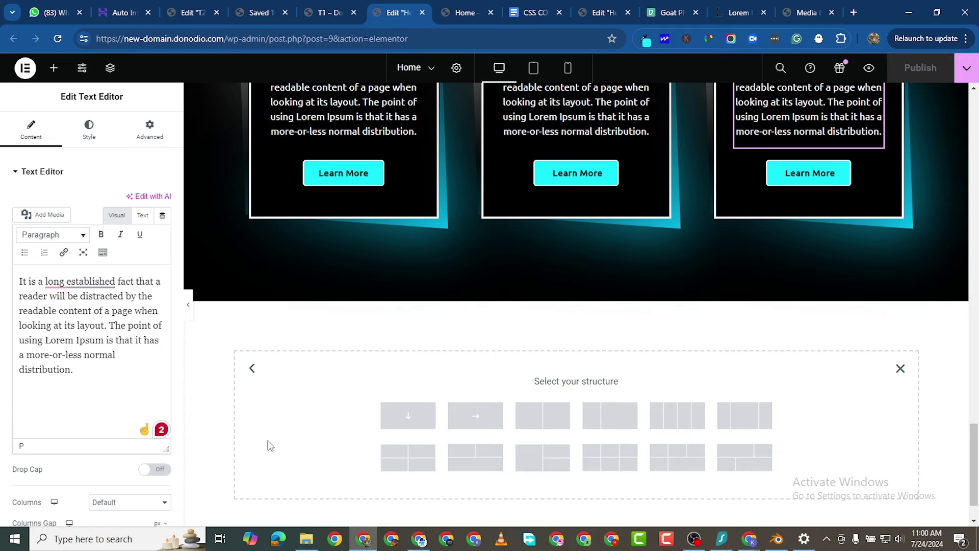
click(406, 415)
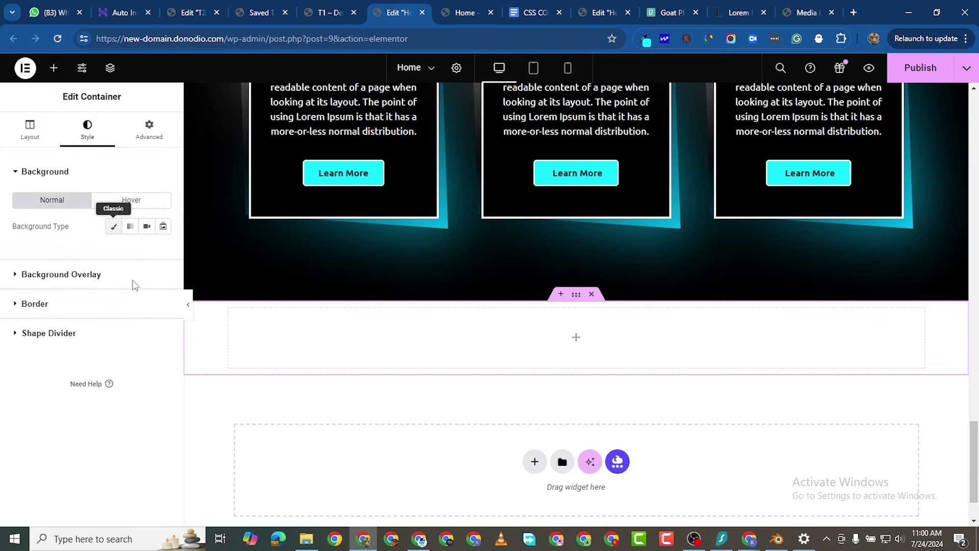
click(163, 252)
drag(118, 368, 61, 426)
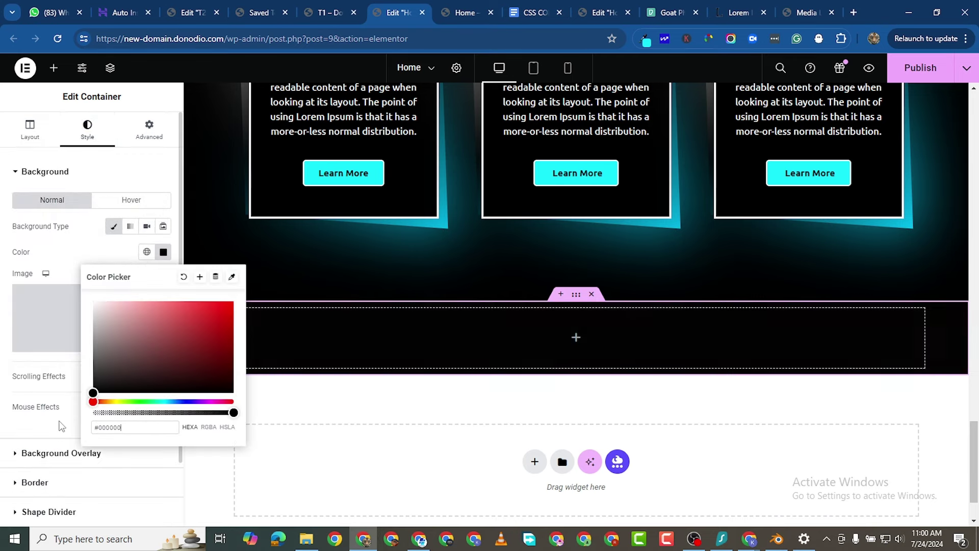
click(253, 438)
Add a Testimonial Carousel widget to the new black container and delete its second and third slides.
click(54, 68)
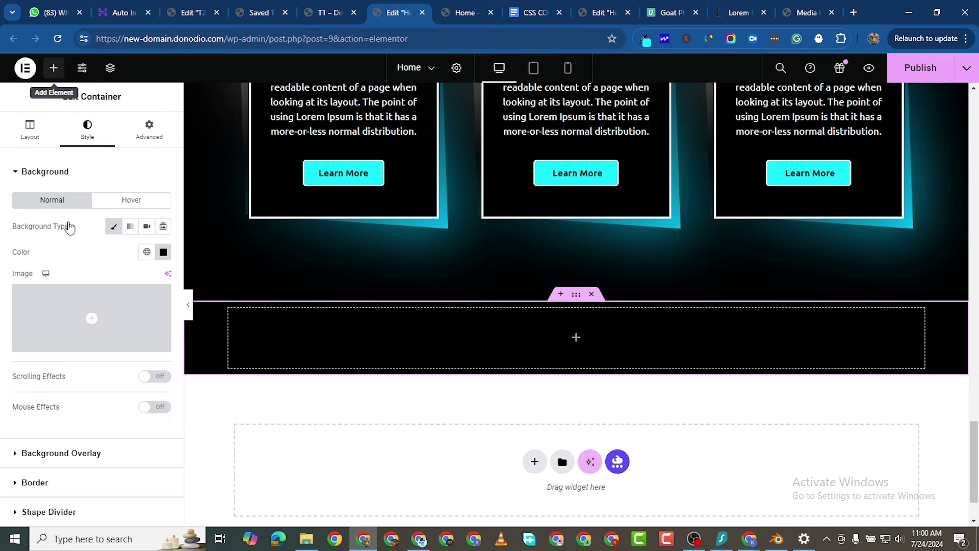
text(testimonial)
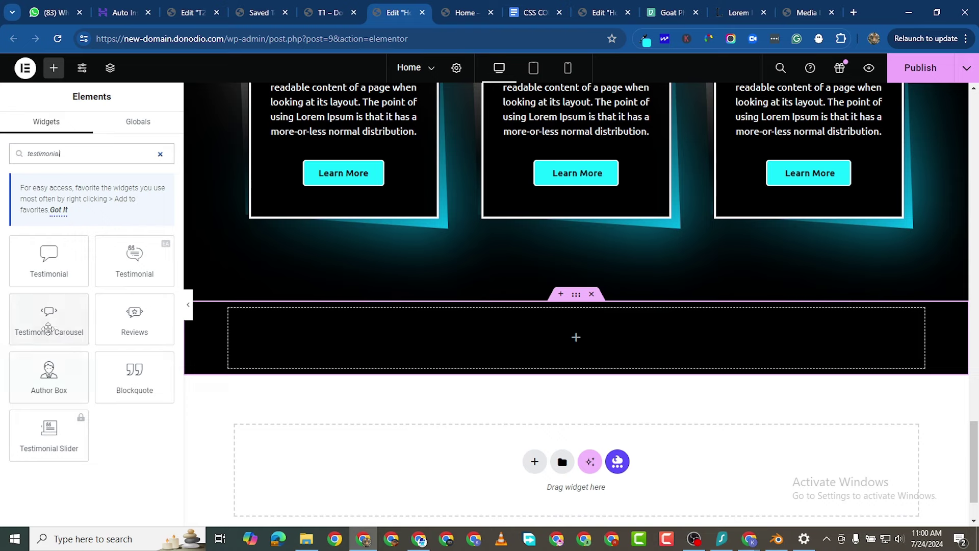
drag(35, 322, 507, 361)
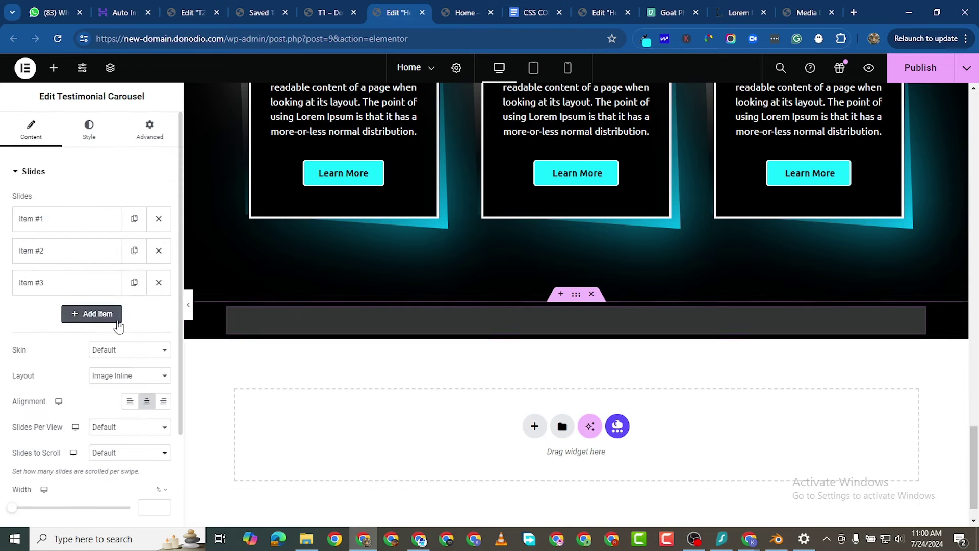
click(165, 282)
click(159, 251)
Clear the remaining carousel slide's content text, image, name and title.
click(61, 223)
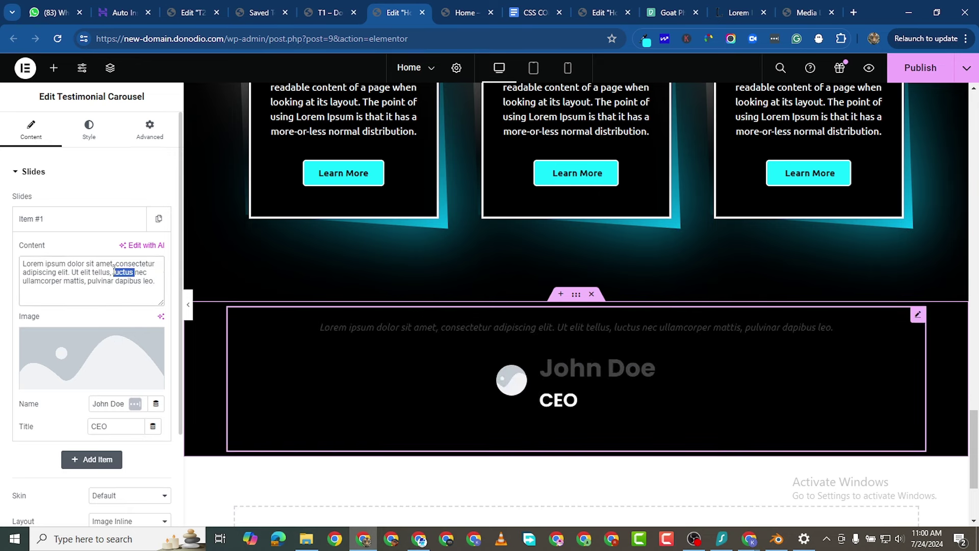
key(ctrl+a)
key(BackSpace)
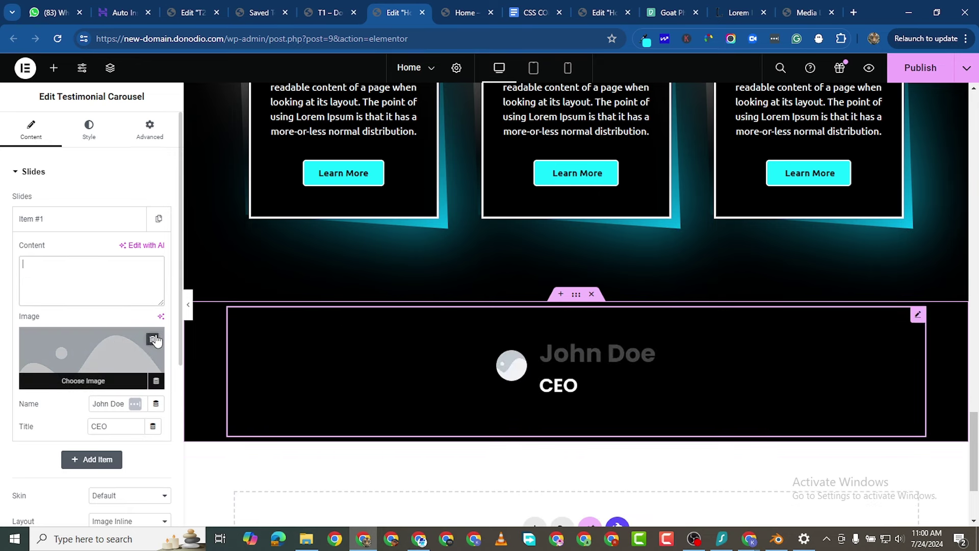
click(153, 340)
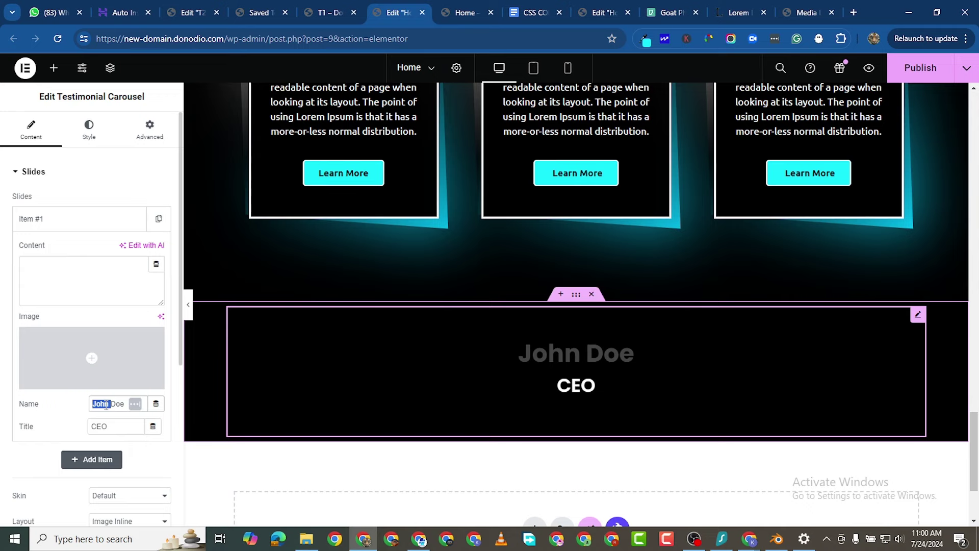
key(ctrl+a)
key(BackSpace)
key(BackSpace)
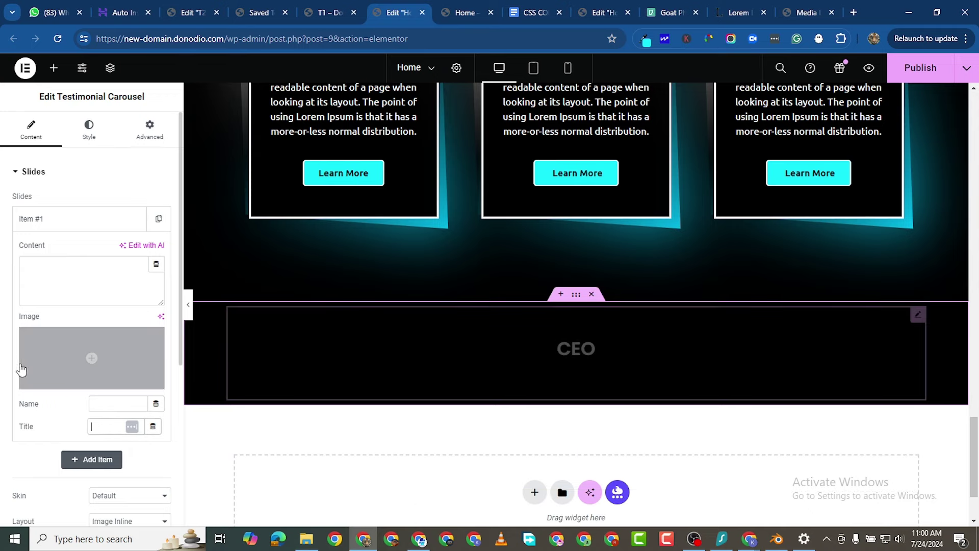
scroll(104, 366, down, 2)
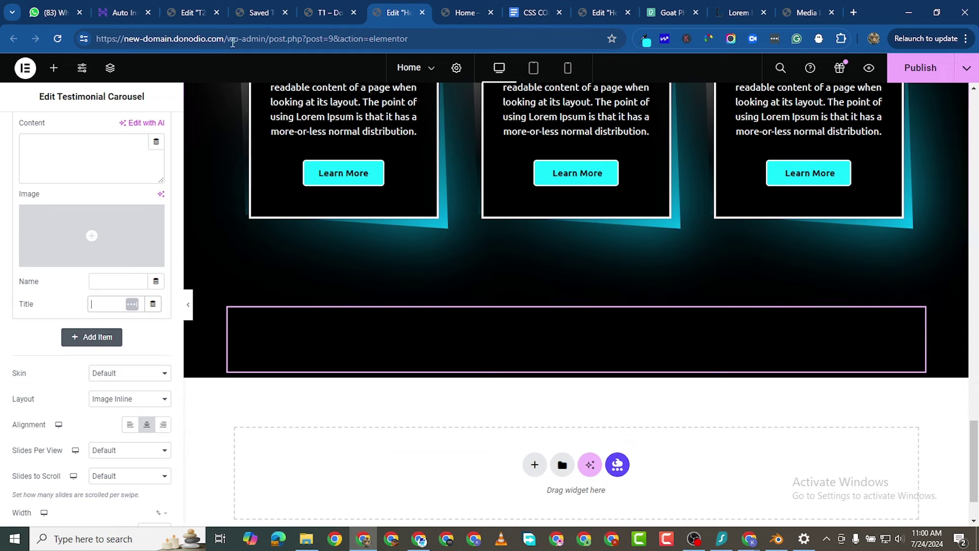
Copy the T1 template's shortcode, [elementor-template id="128"], from the saved templates list.
click(328, 15)
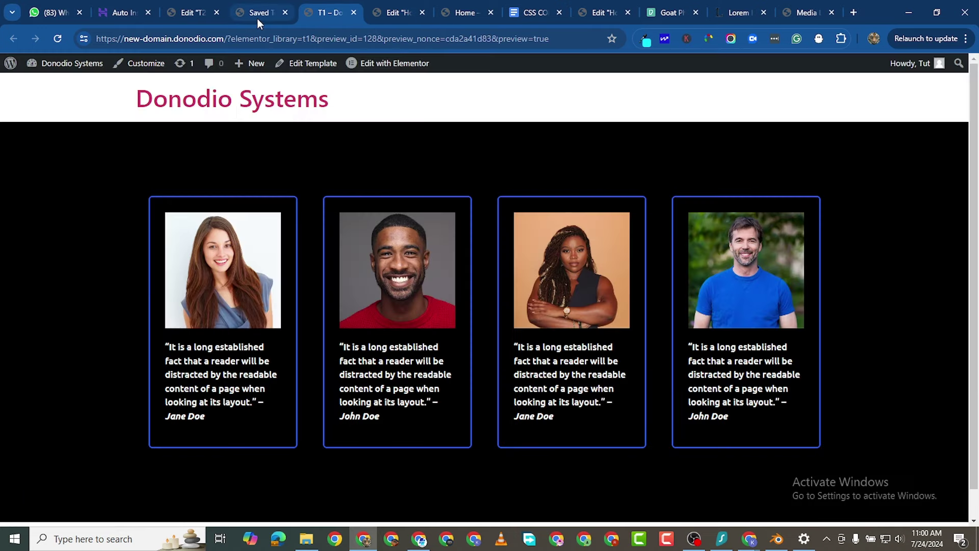
click(262, 14)
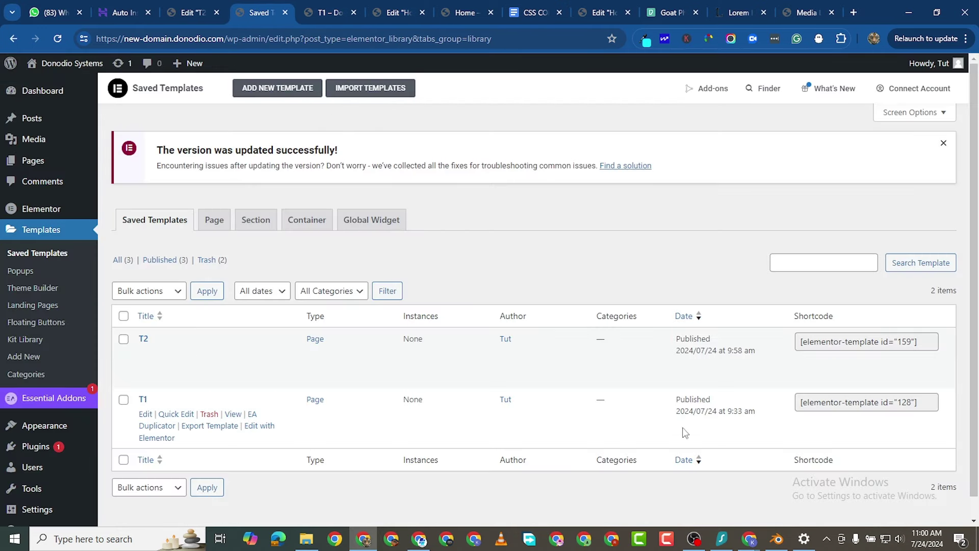
click(839, 401)
right_click(839, 401)
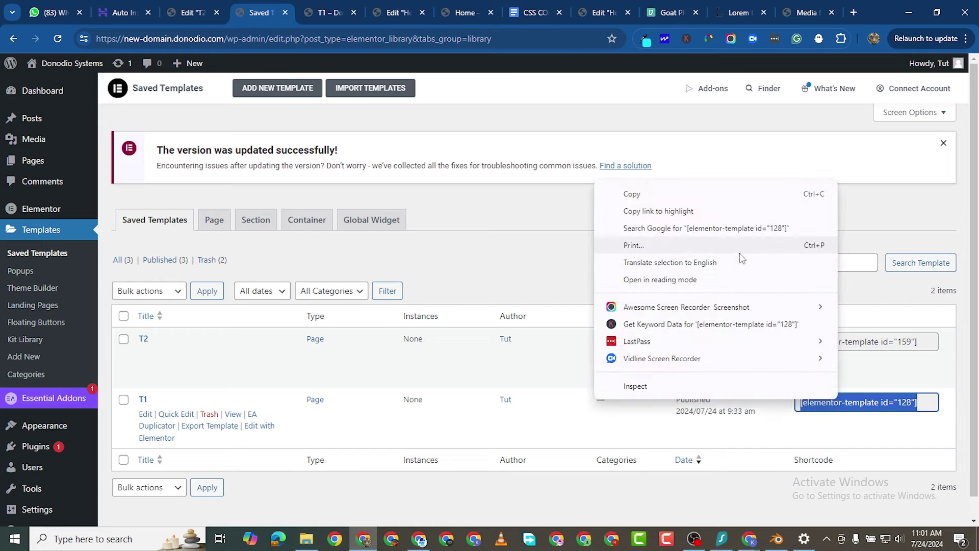
click(632, 194)
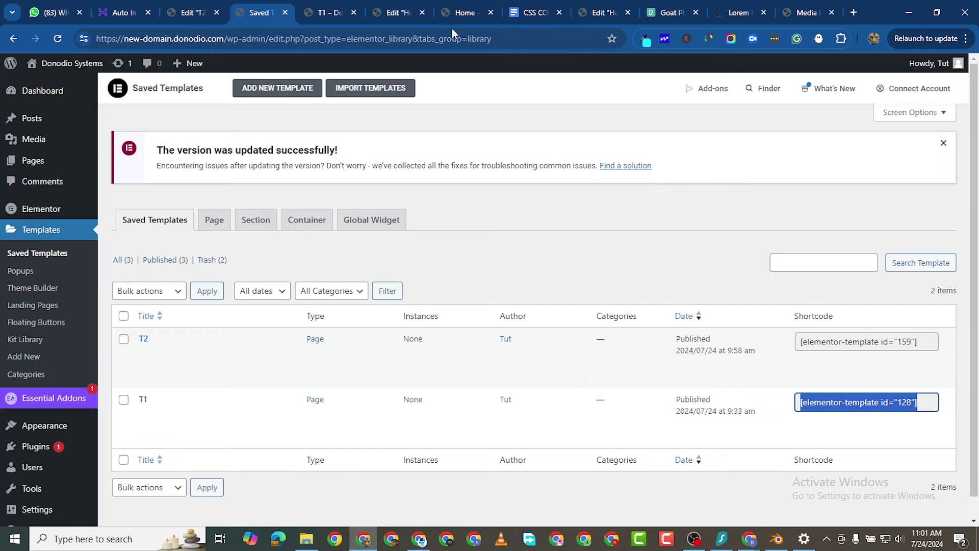
Paste the T1 shortcode into the content of the Home page carousel's only slide.
click(326, 17)
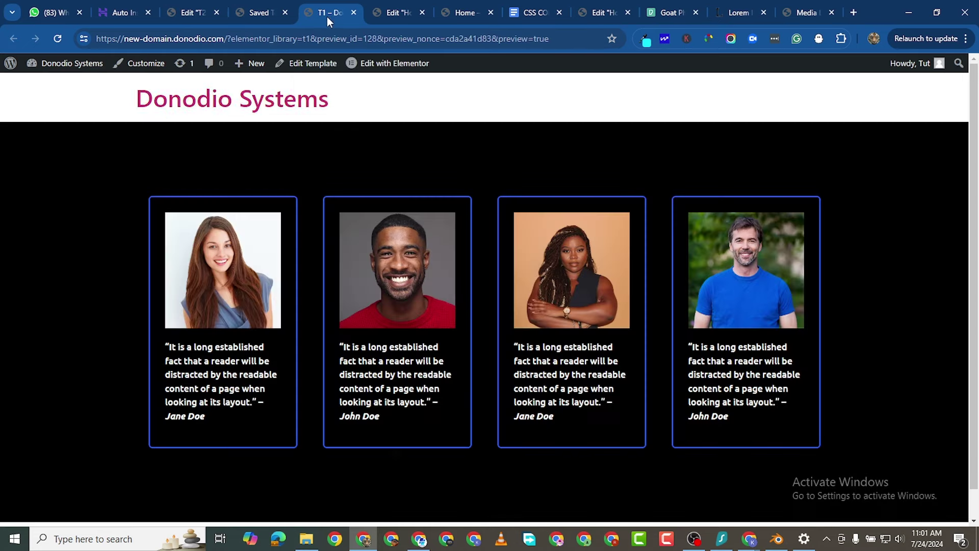
click(371, 15)
scroll(56, 274, up, 2)
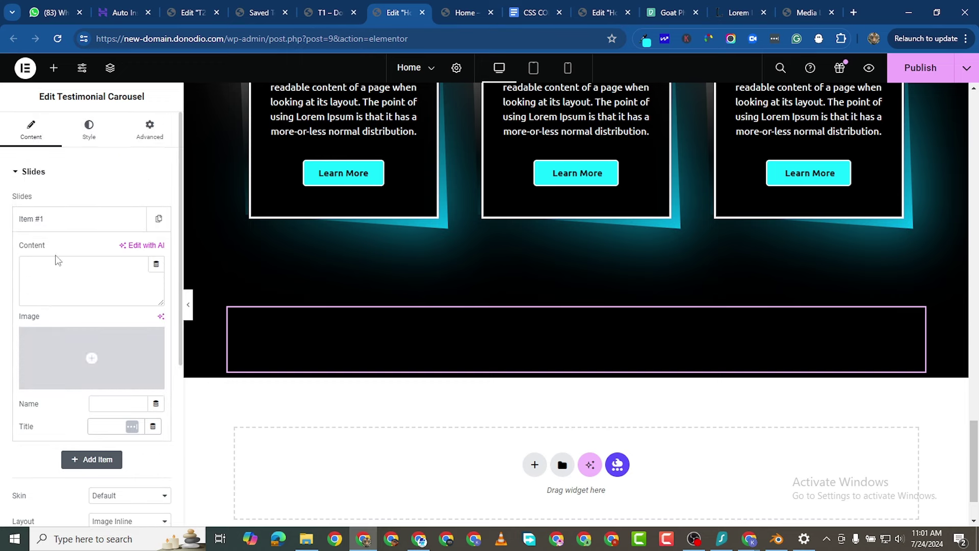
right_click(43, 274)
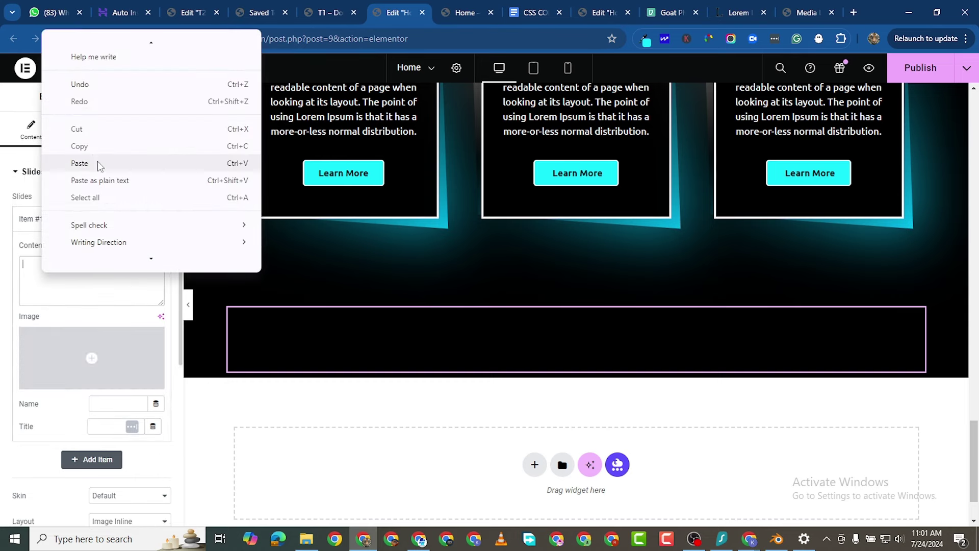
click(79, 163)
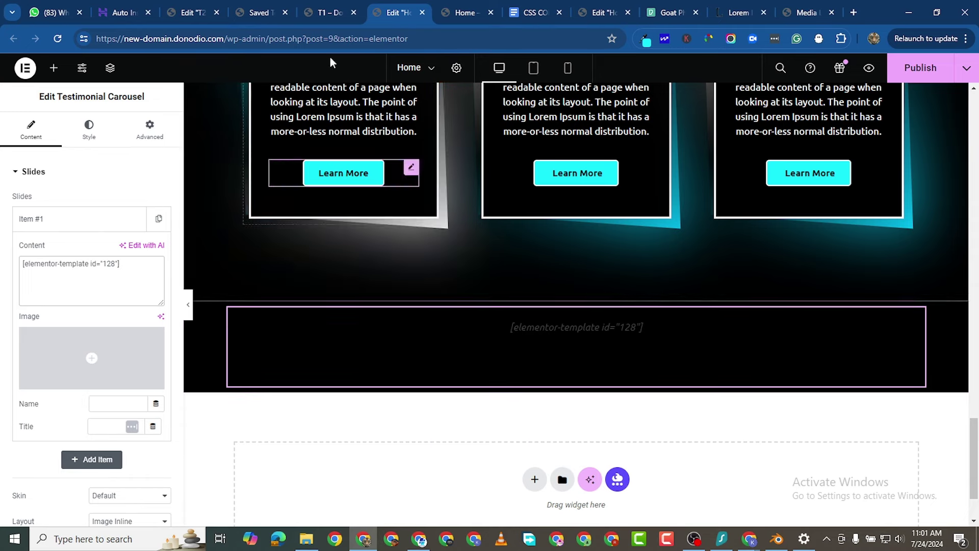
Publish the Home page and preview it, checking the testimonial cards at the bottom of the page.
click(890, 80)
click(869, 70)
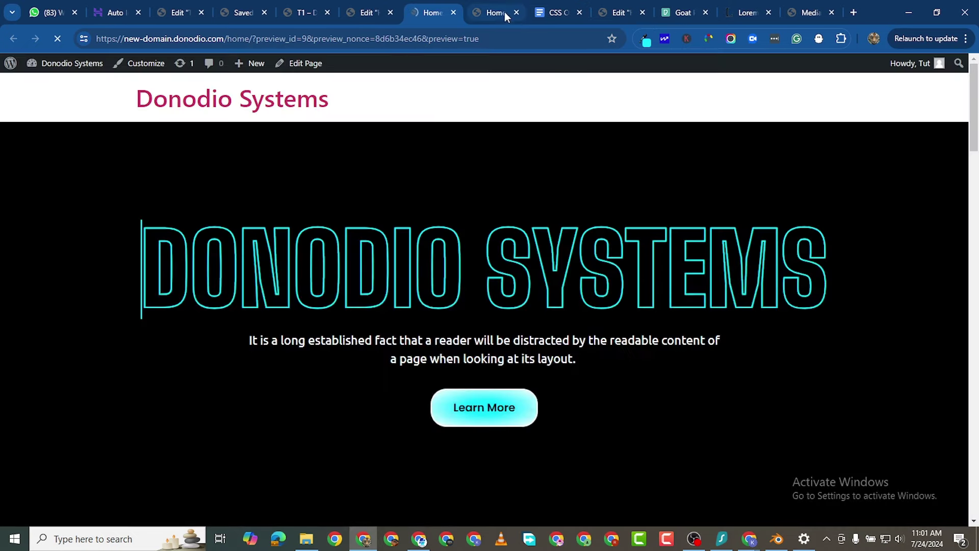
scroll(520, 428, down, 15)
scroll(576, 387, down, 10)
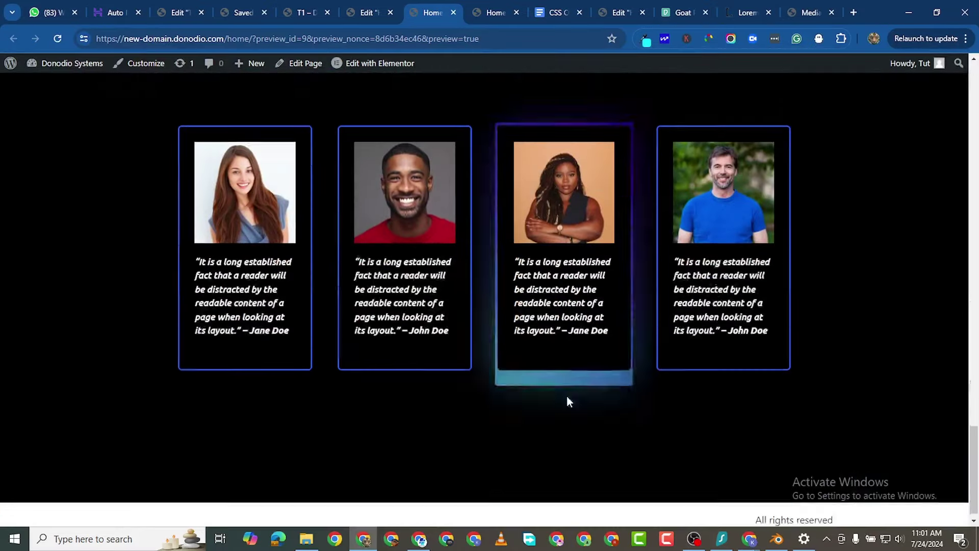
scroll(548, 278, up, 1)
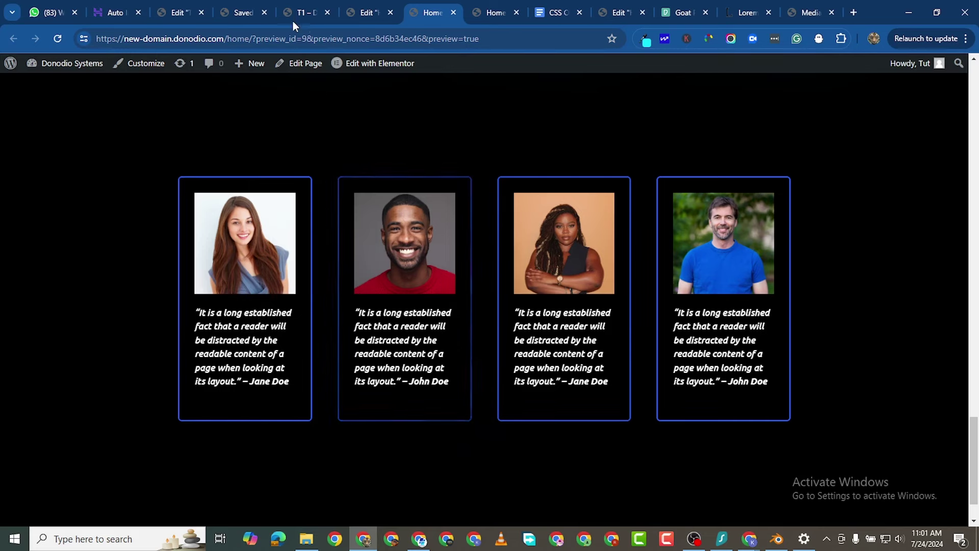
In the Home page editor, set the decoration of the testimonial carousel's content typography to None.
click(365, 12)
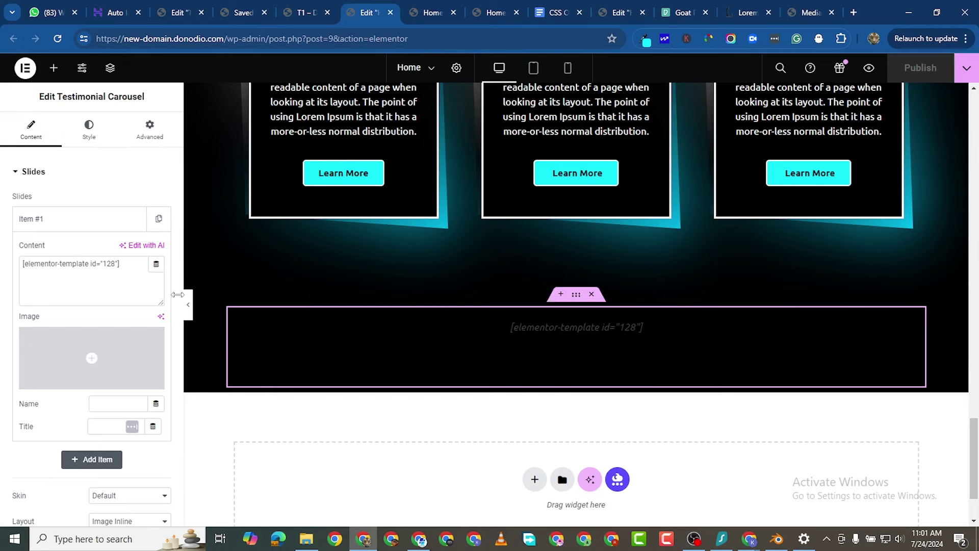
click(100, 140)
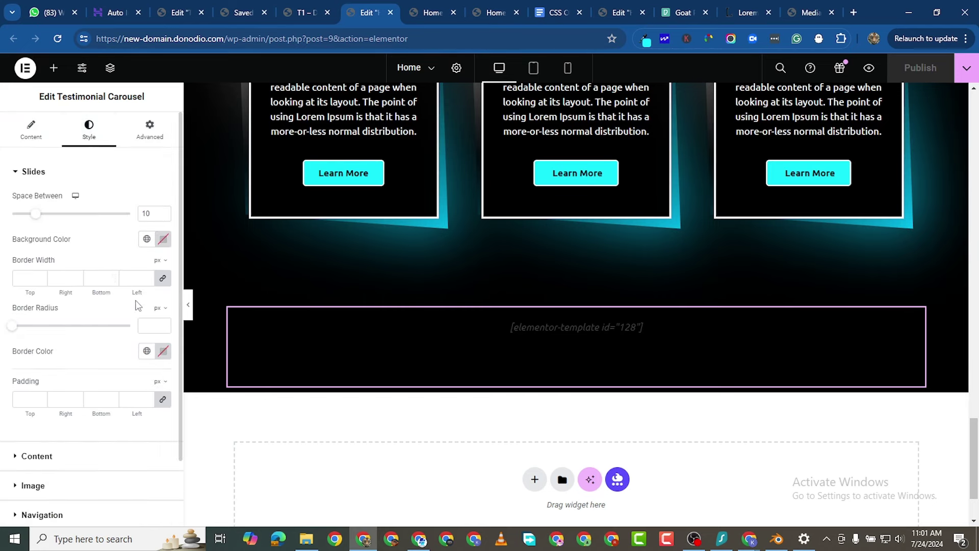
scroll(62, 381, down, 2)
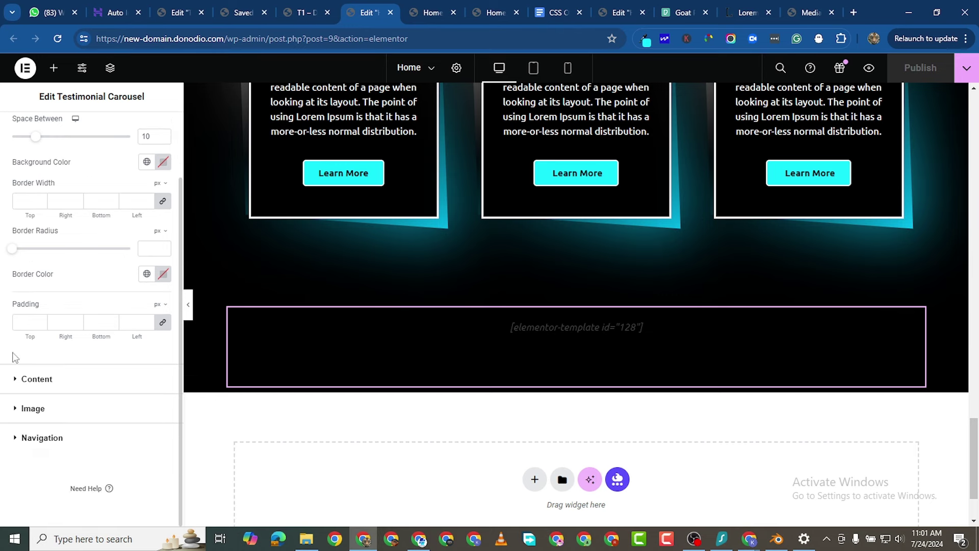
click(127, 394)
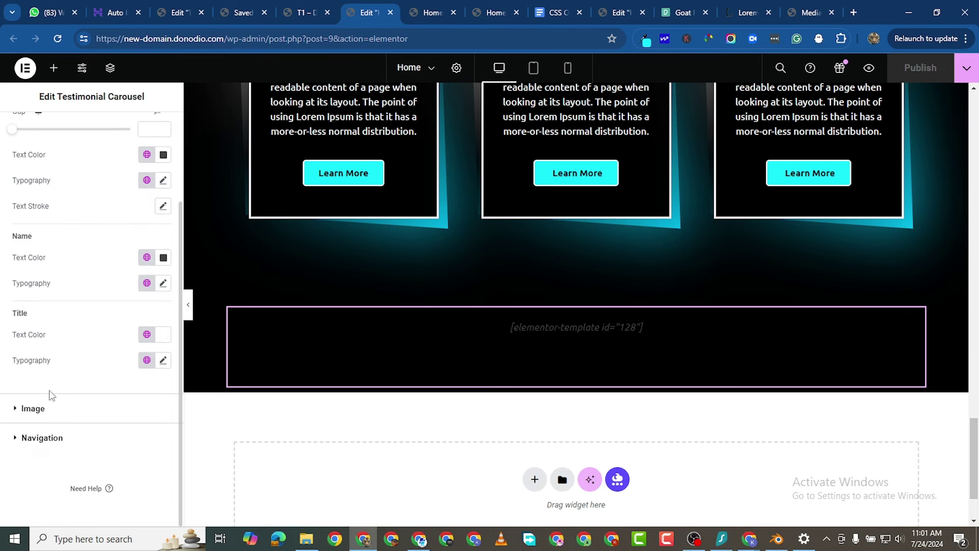
scroll(135, 179, up, 3)
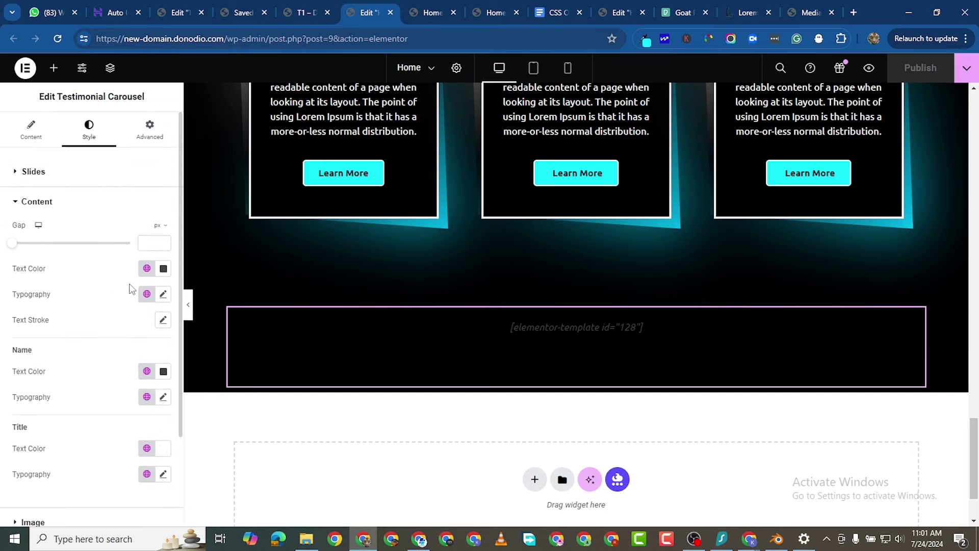
click(163, 295)
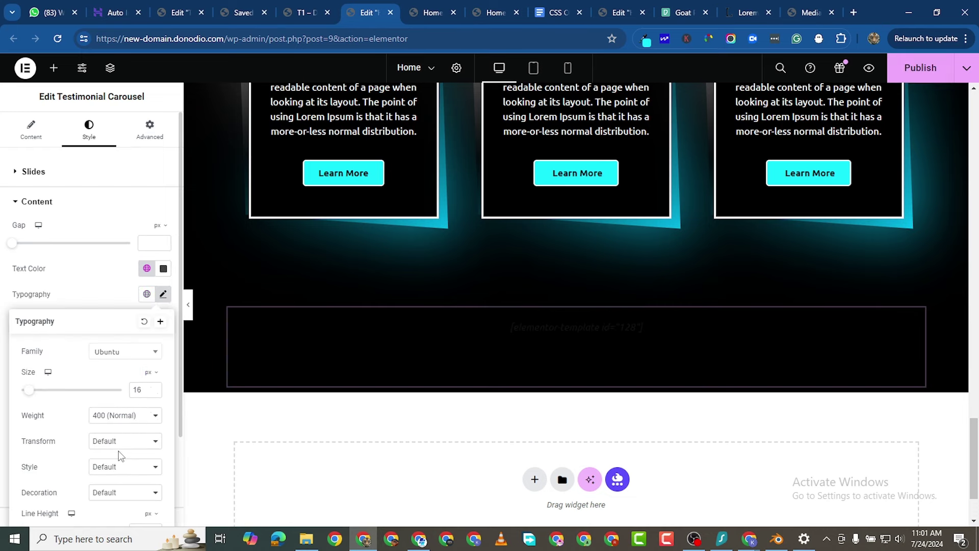
click(123, 495)
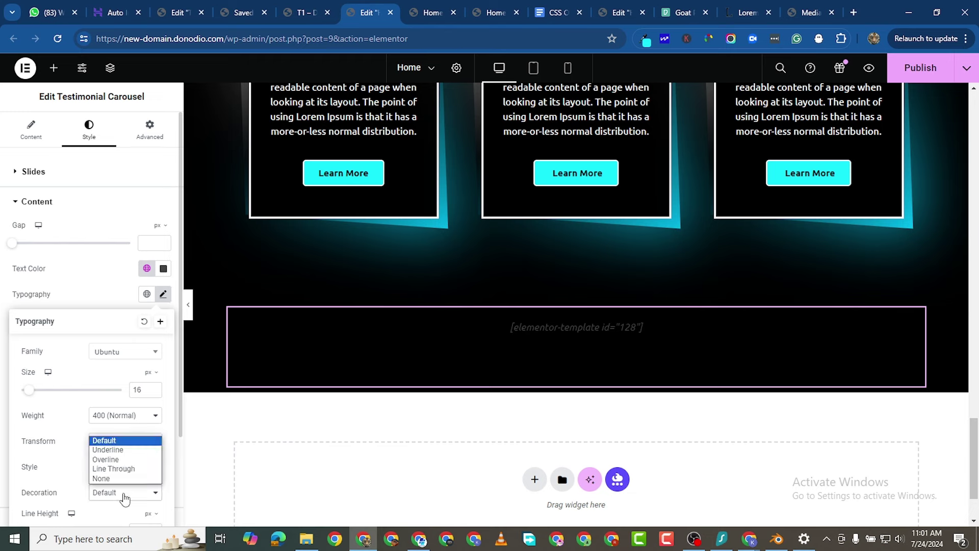
click(36, 452)
click(110, 452)
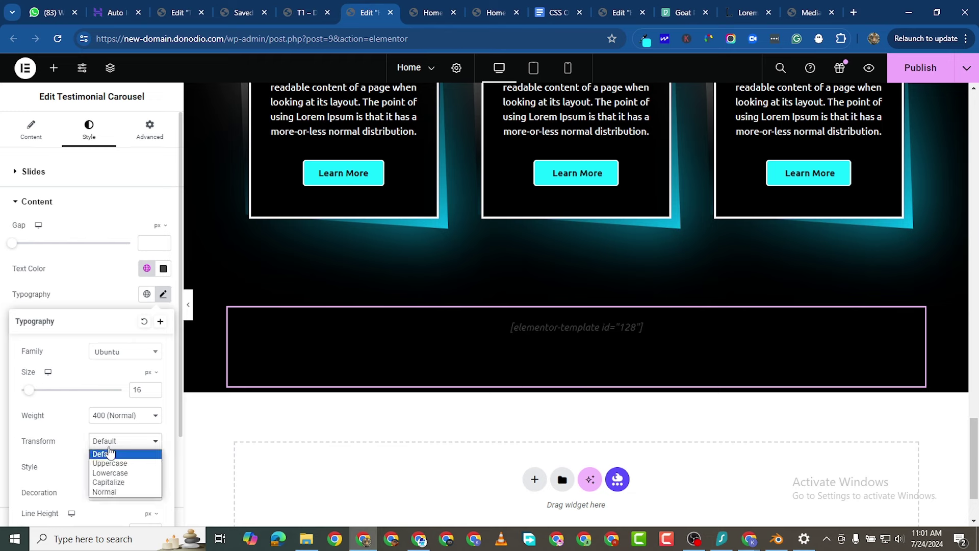
click(120, 419)
scroll(36, 482, down, 2)
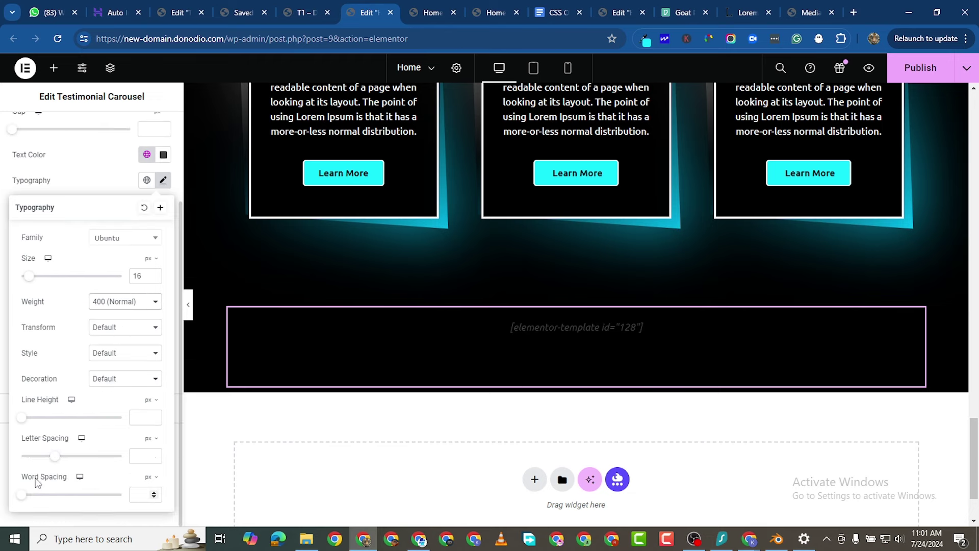
click(119, 379)
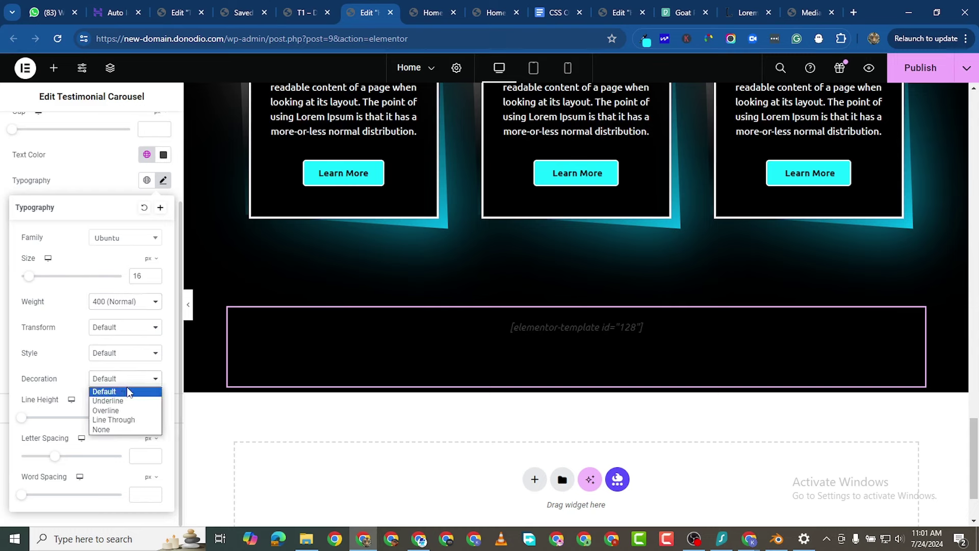
click(114, 437)
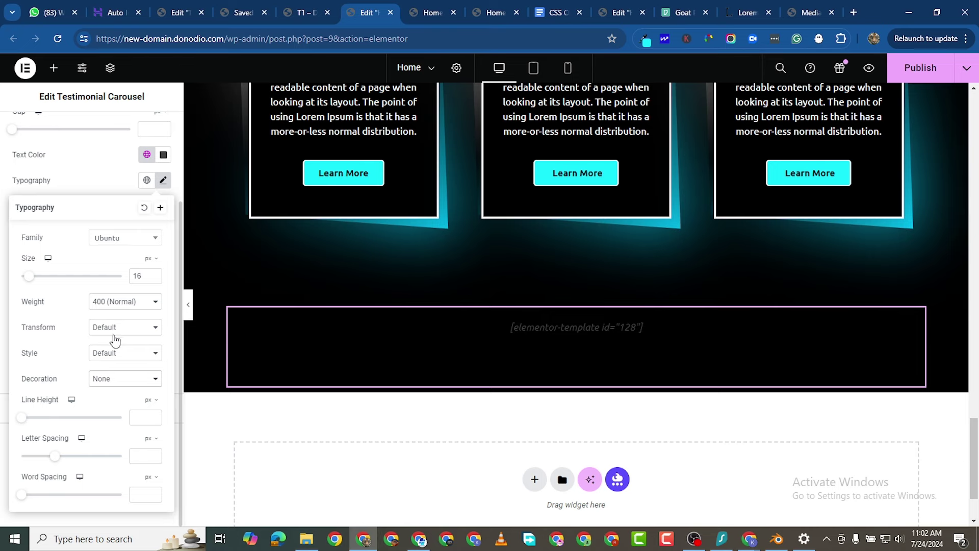
Set the carousel content's font style to Normal and save the Home page.
click(119, 353)
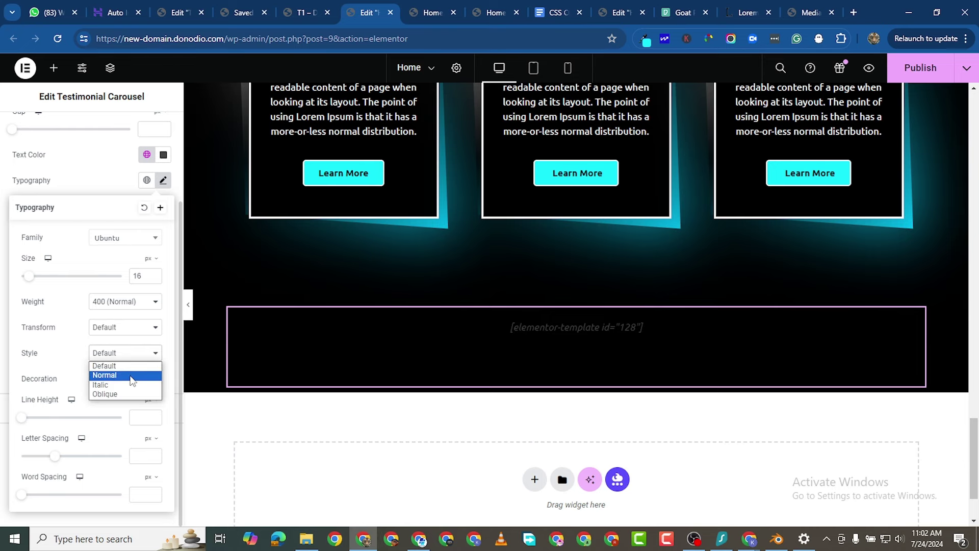
click(132, 375)
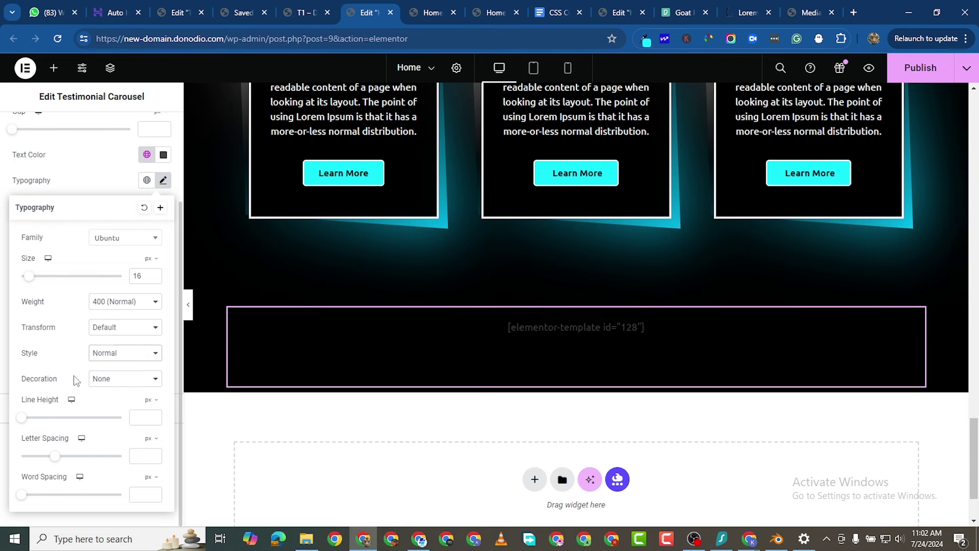
key(ctrl+s)
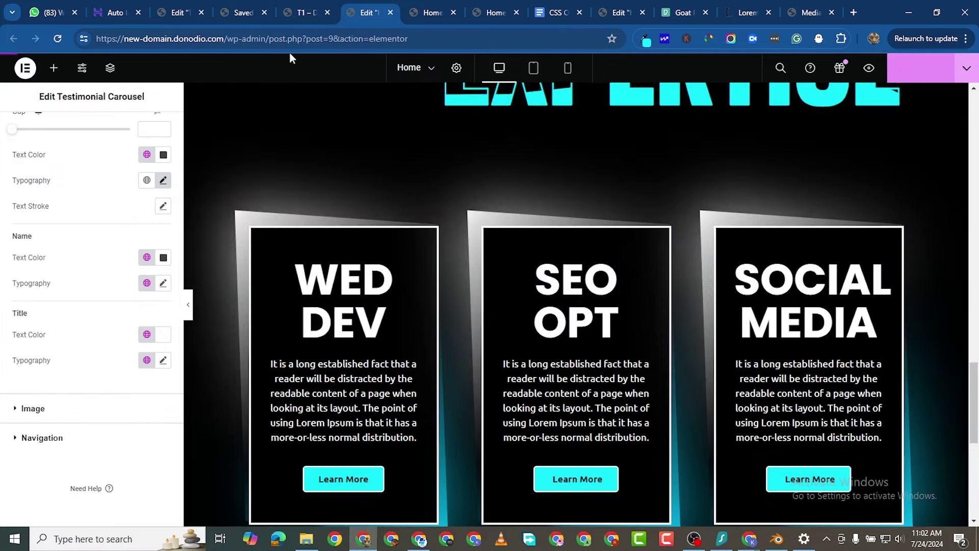
Reload the Home page preview and check the text style of the testimonial cards near the page's end.
click(417, 15)
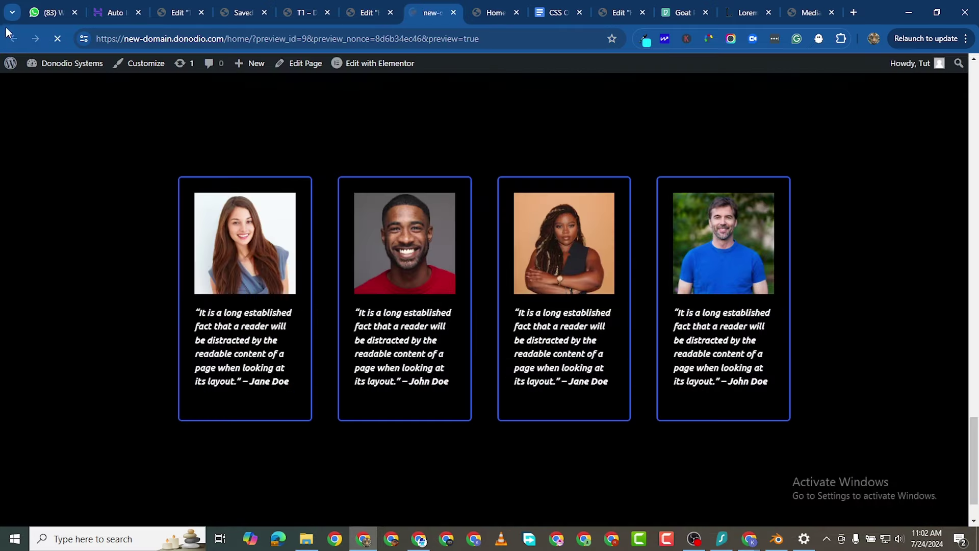
scroll(470, 510, down, 15)
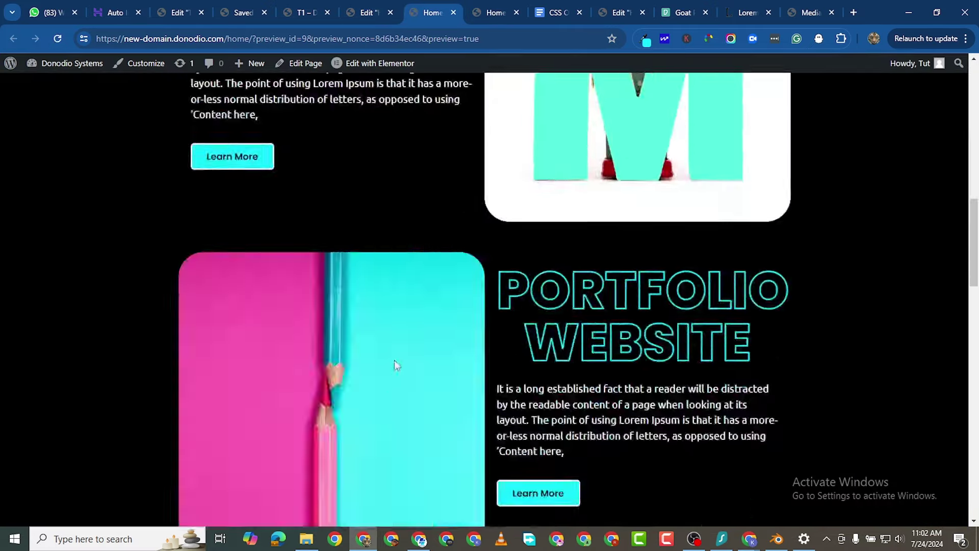
scroll(370, 403, down, 5)
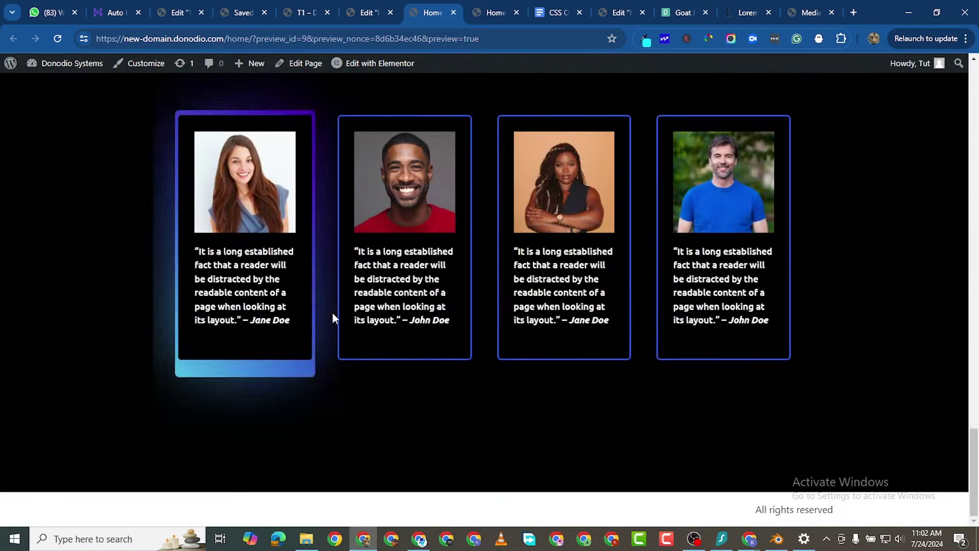
scroll(253, 284, up, 3)
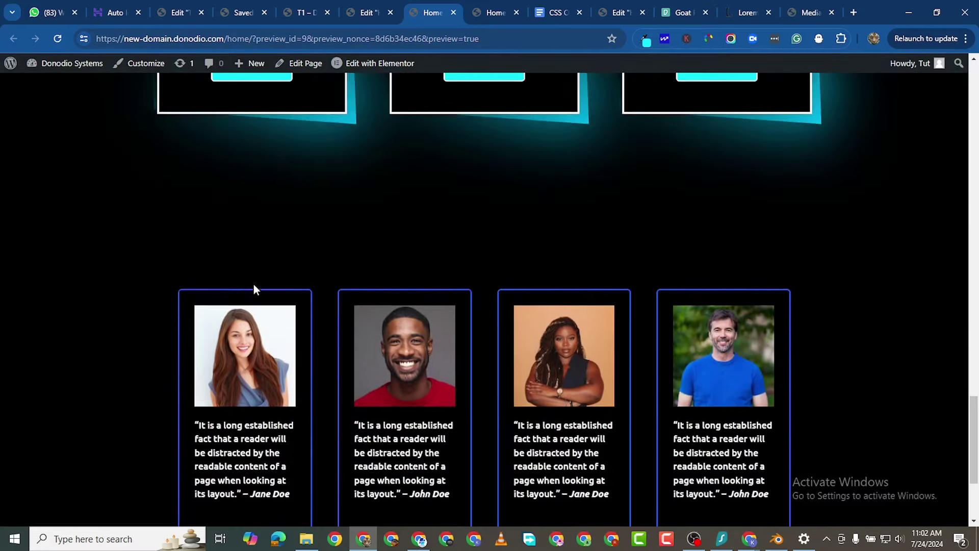
scroll(368, 271, down, 3)
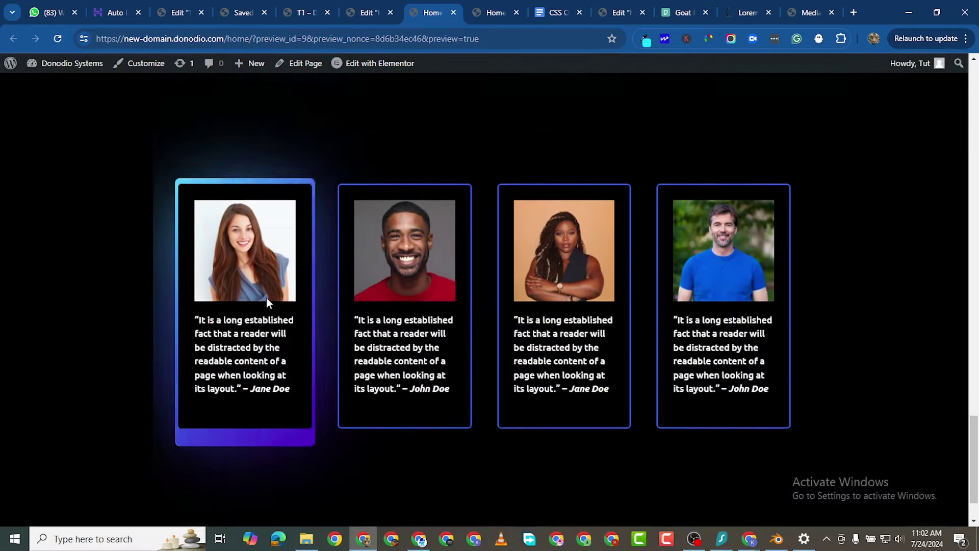
scroll(284, 378, up, 3)
scroll(284, 378, down, 6)
scroll(354, 304, up, 4)
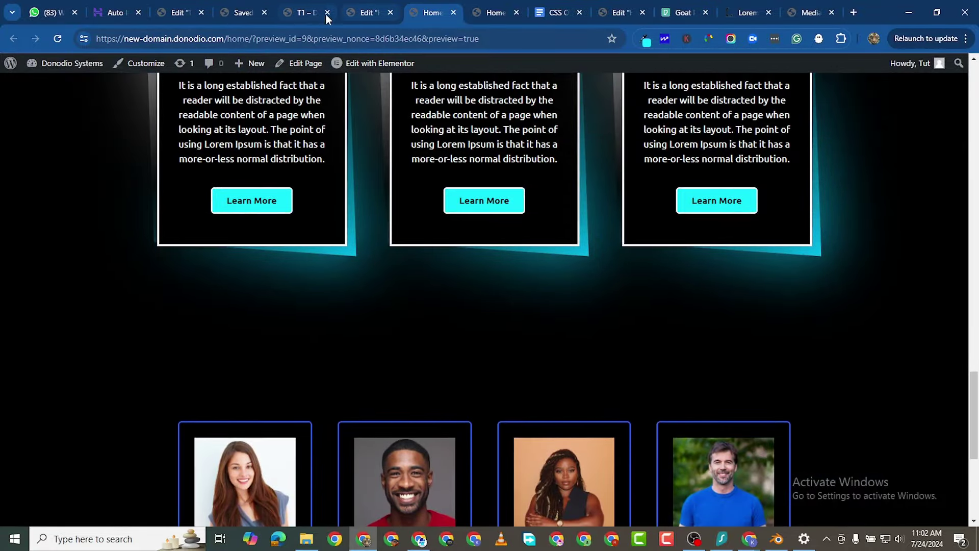
Return to the Home page editor and duplicate the testimonial carousel's only slide.
click(308, 13)
click(362, 13)
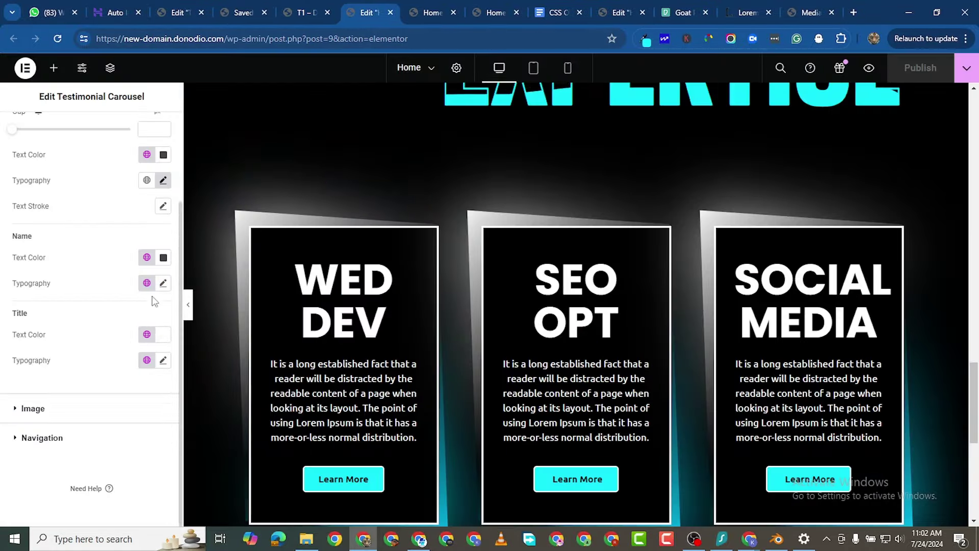
click(30, 130)
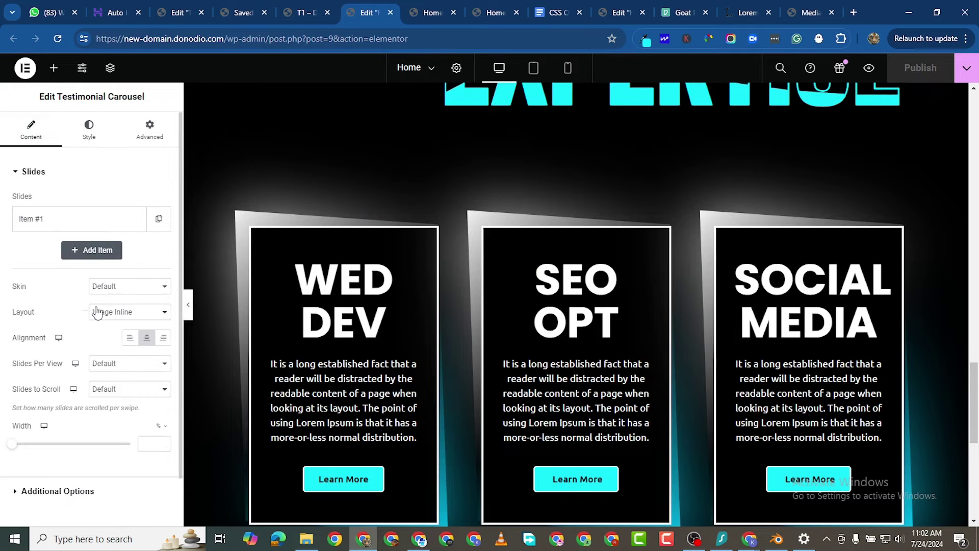
click(157, 224)
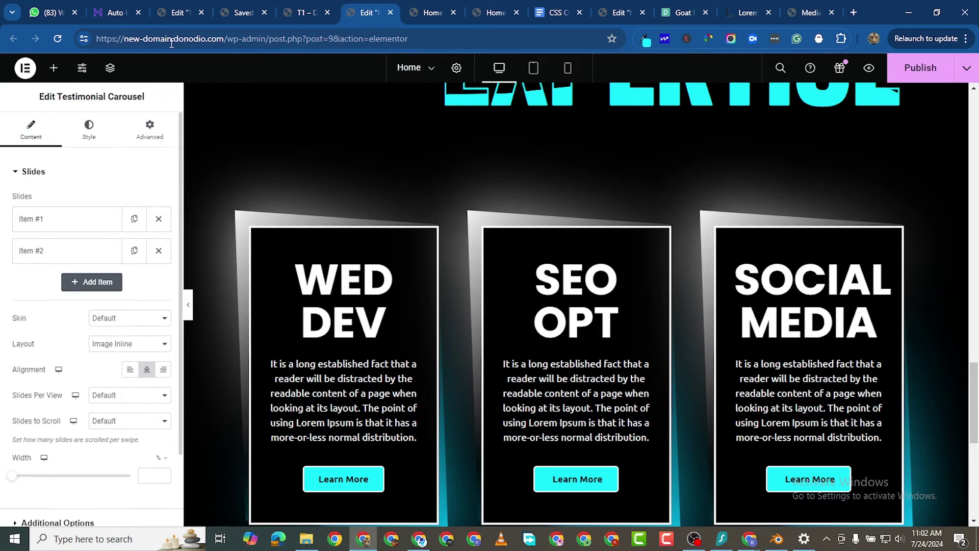
Copy the T2 template's shortcode, [elementor-template id="159"], from the saved templates list.
click(239, 13)
click(842, 340)
key(ctrl+c)
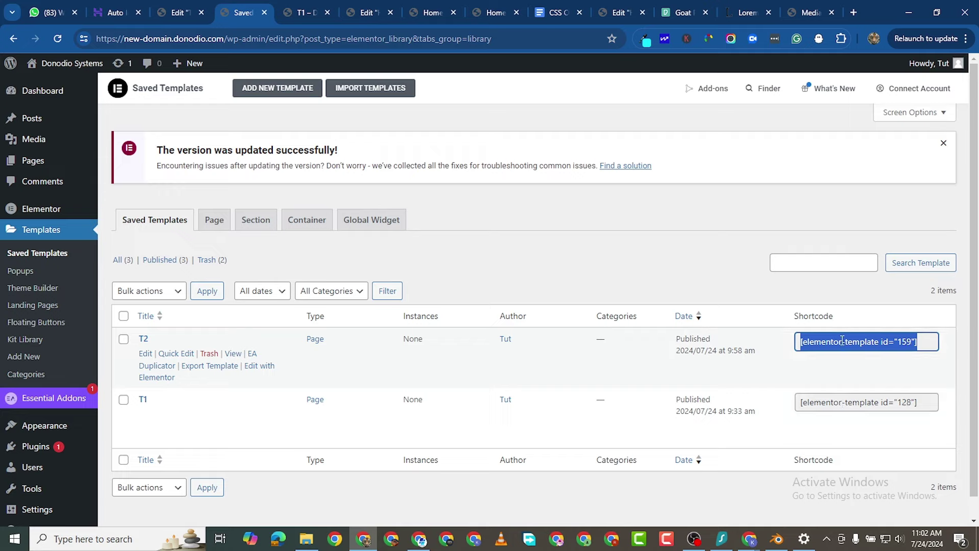
right_click(843, 342)
click(617, 134)
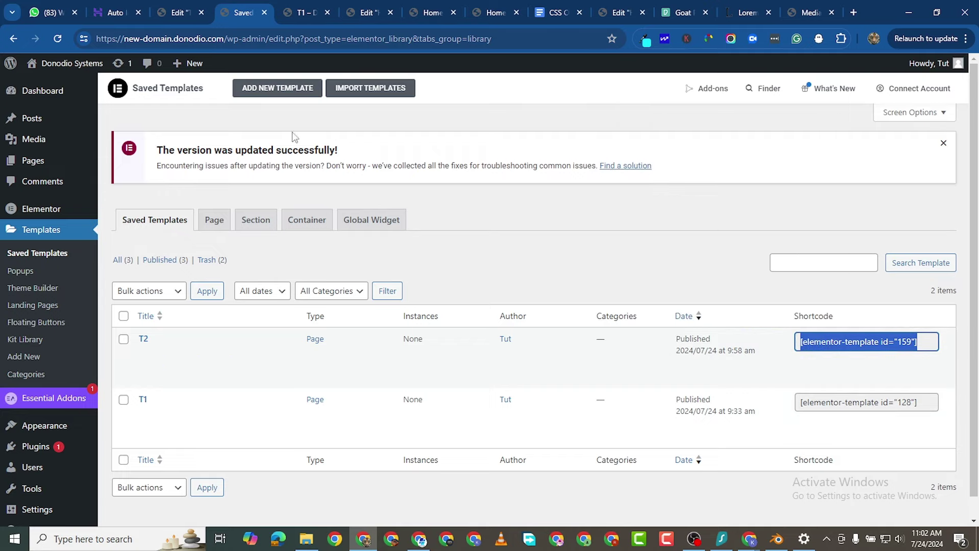
Replace the second carousel slide's content with the T2 shortcode, [elementor-template id="159"], and publish the Home page.
click(312, 13)
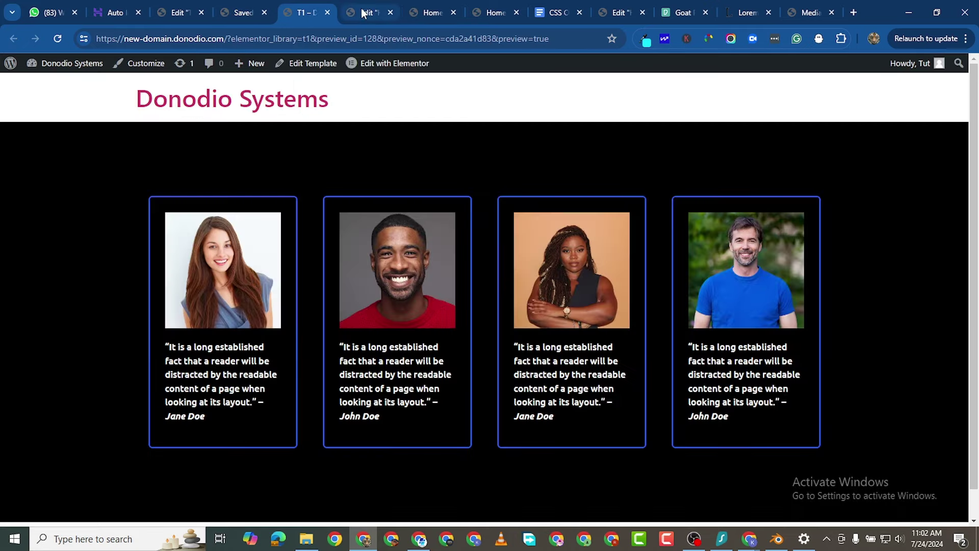
click(366, 12)
click(51, 251)
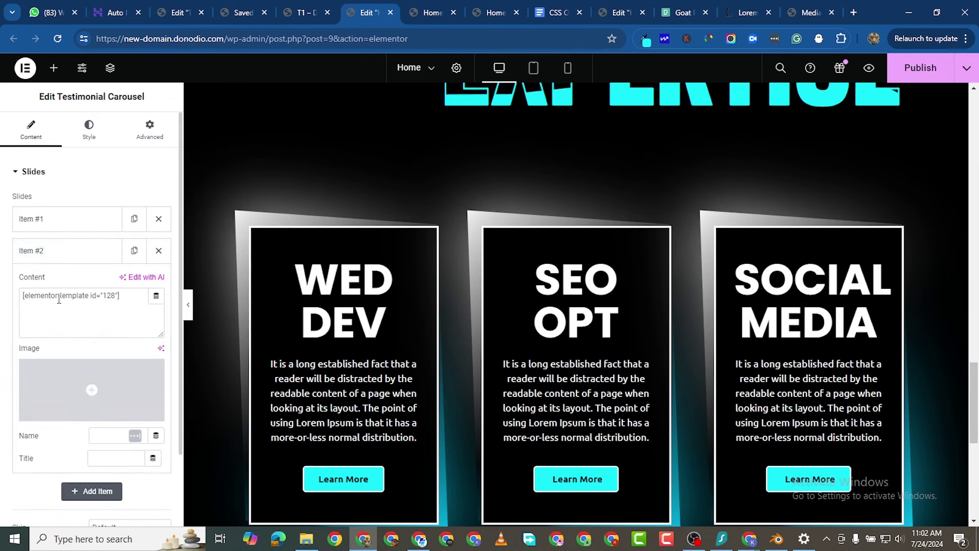
triple_click(78, 292)
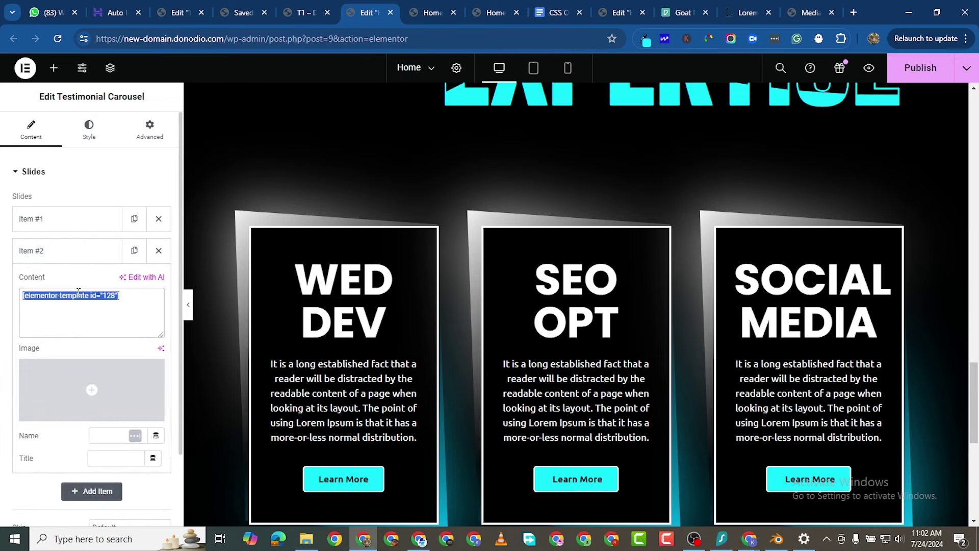
right_click(79, 292)
click(130, 123)
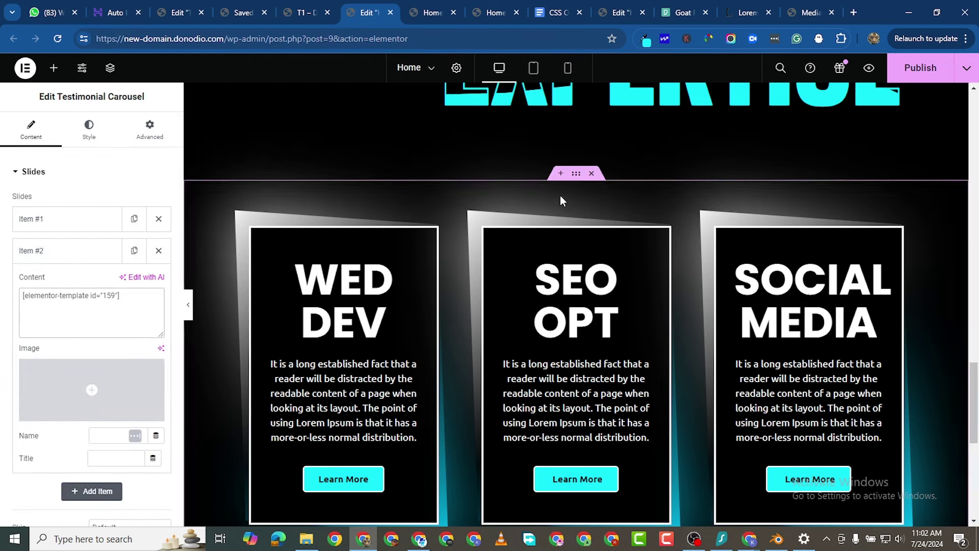
click(918, 72)
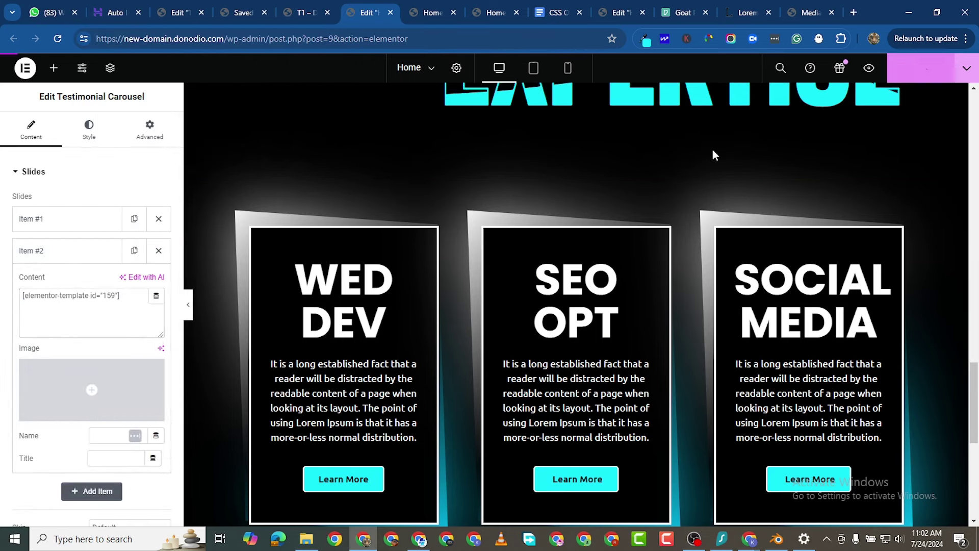
Reload the Home page preview and advance the testimonial carousel through its slides to check both templates.
click(417, 17)
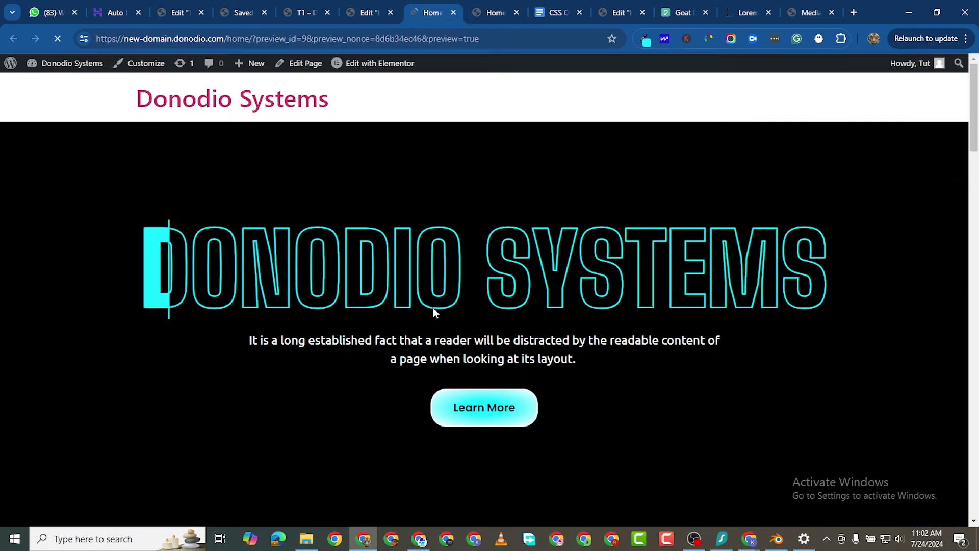
scroll(433, 307, down, 20)
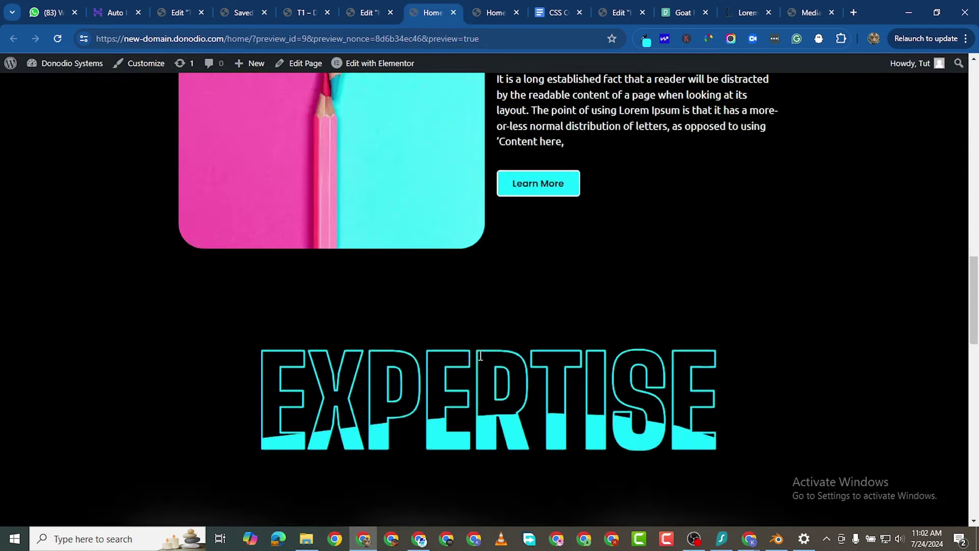
scroll(481, 356, down, 16)
scroll(481, 355, up, 2)
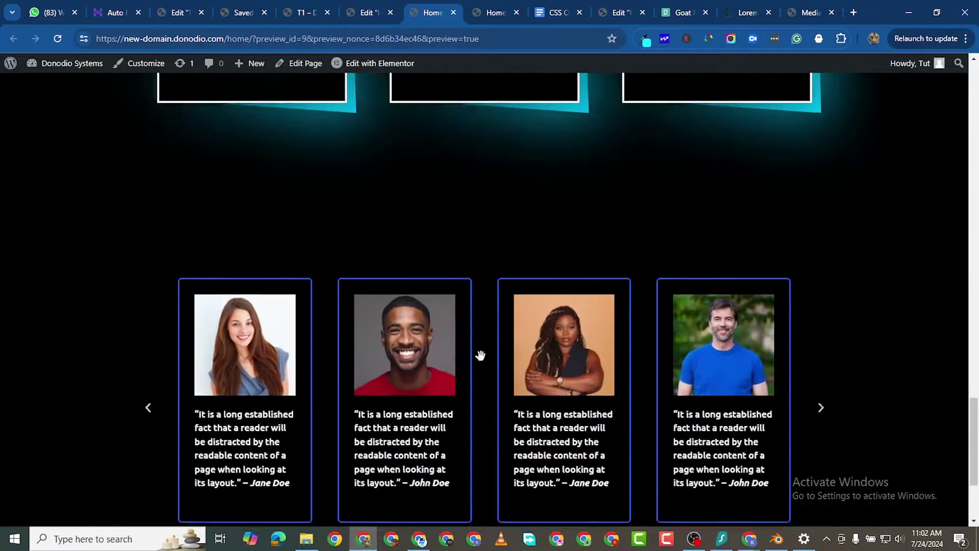
scroll(480, 356, down, 3)
click(821, 246)
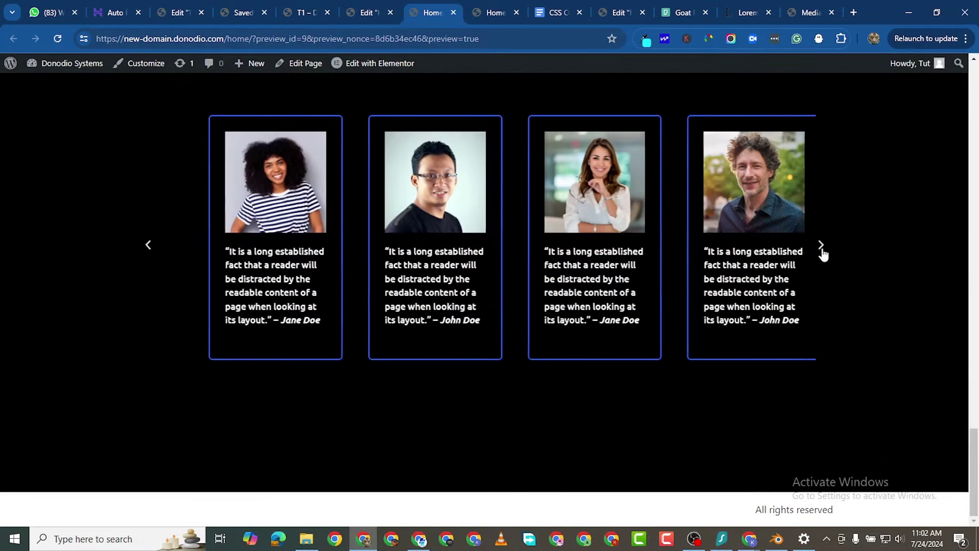
click(821, 246)
click(821, 246)
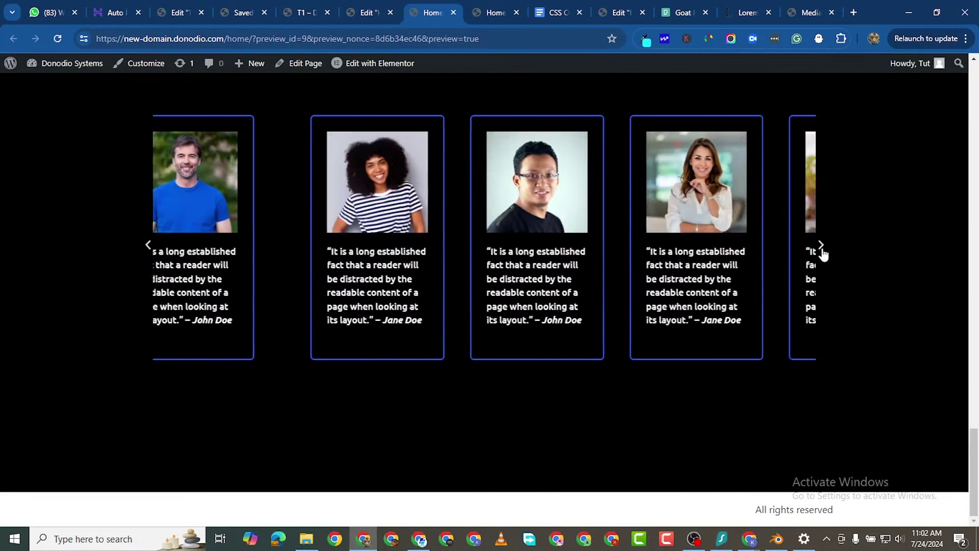
Try a boxed content width of 1250 px on the testimonial carousel's container and publish the Home page.
click(821, 246)
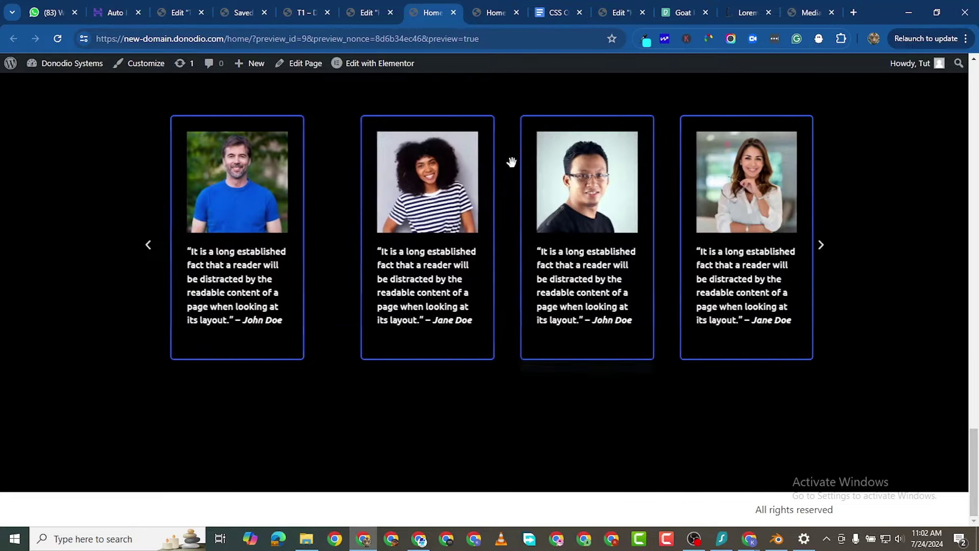
click(360, 13)
scroll(614, 246, down, 8)
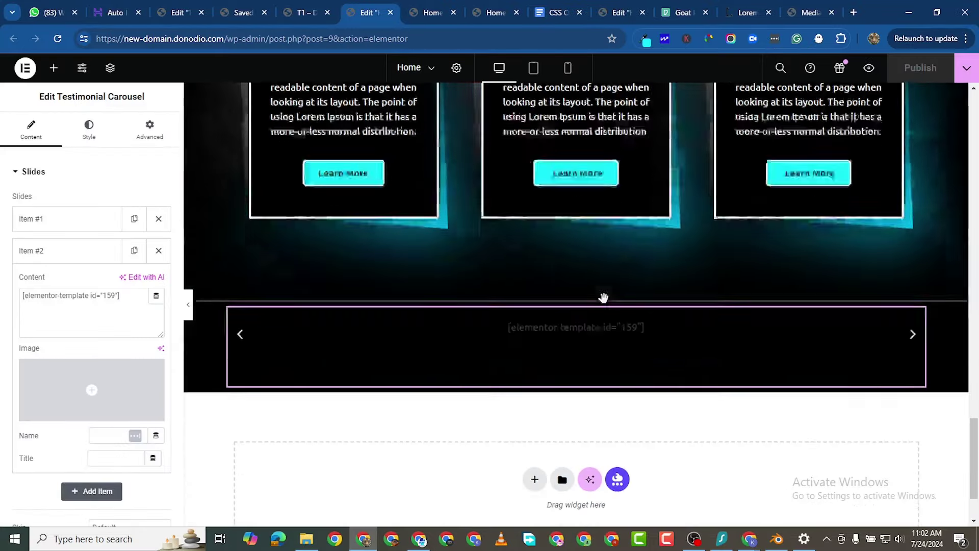
scroll(599, 302, up, 2)
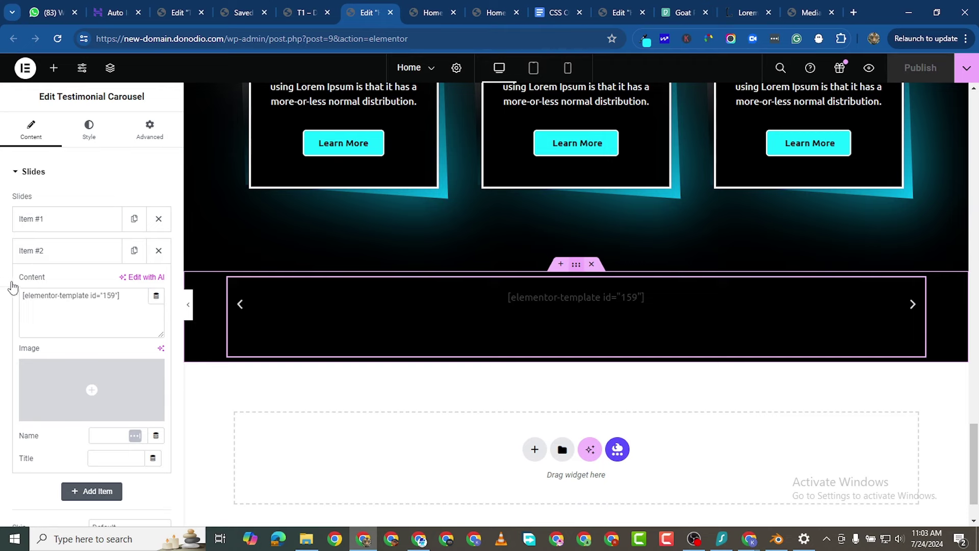
click(17, 175)
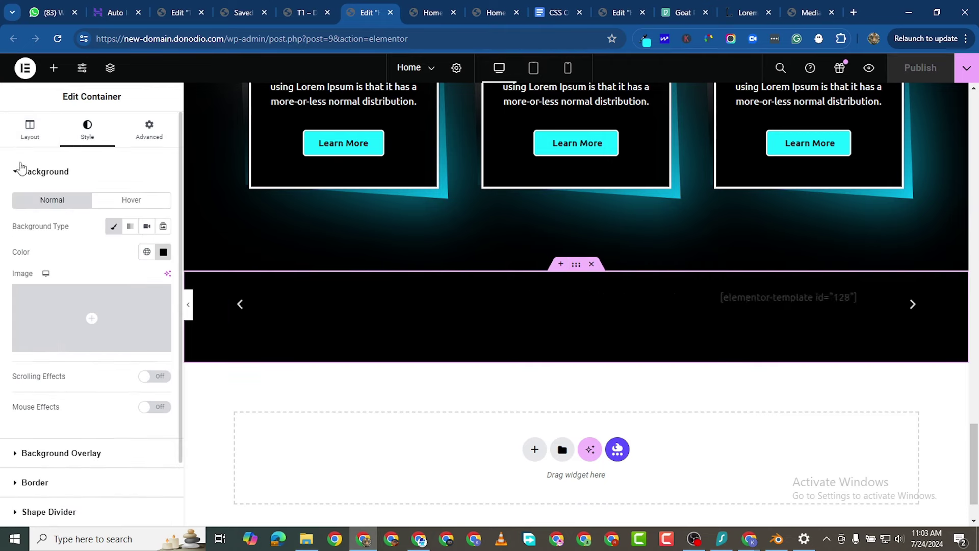
click(310, 304)
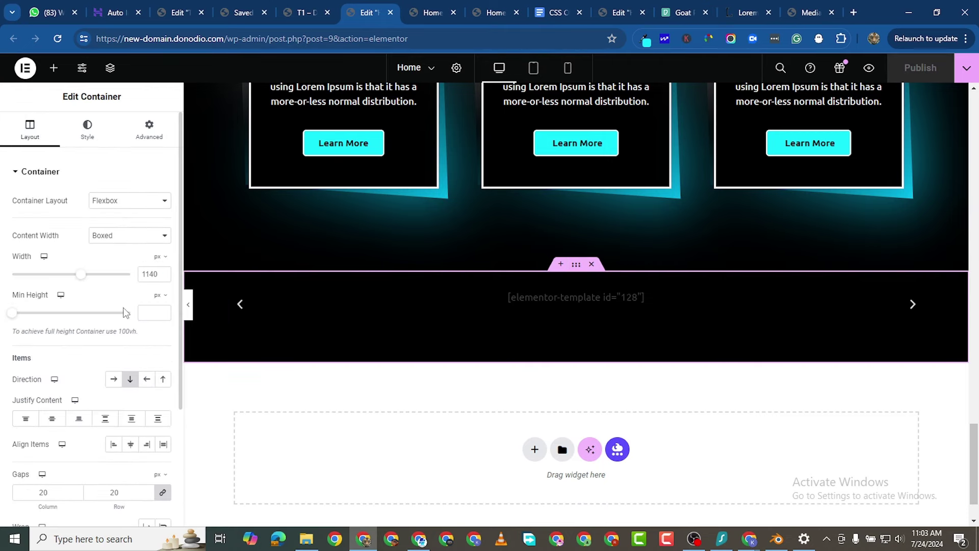
drag(81, 278, 85, 281)
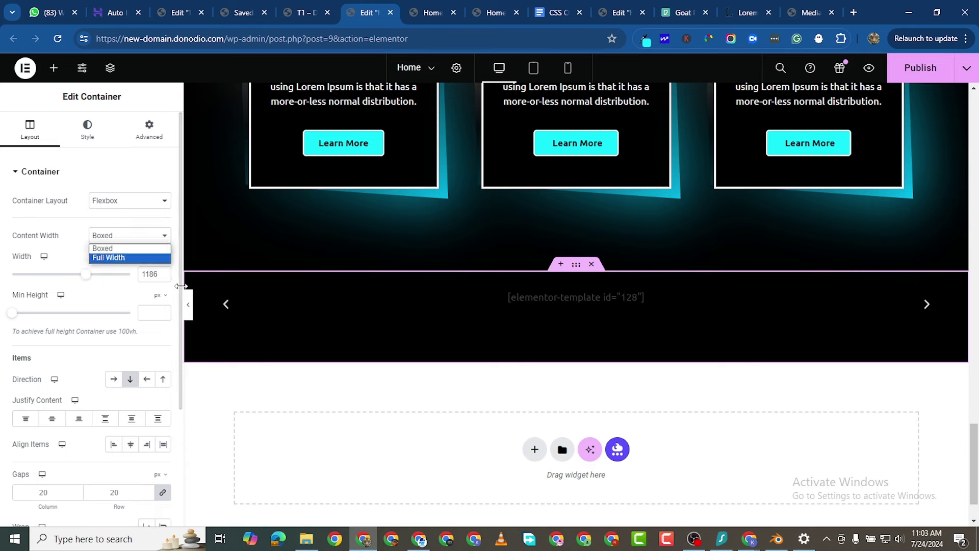
click(141, 276)
text(1250)
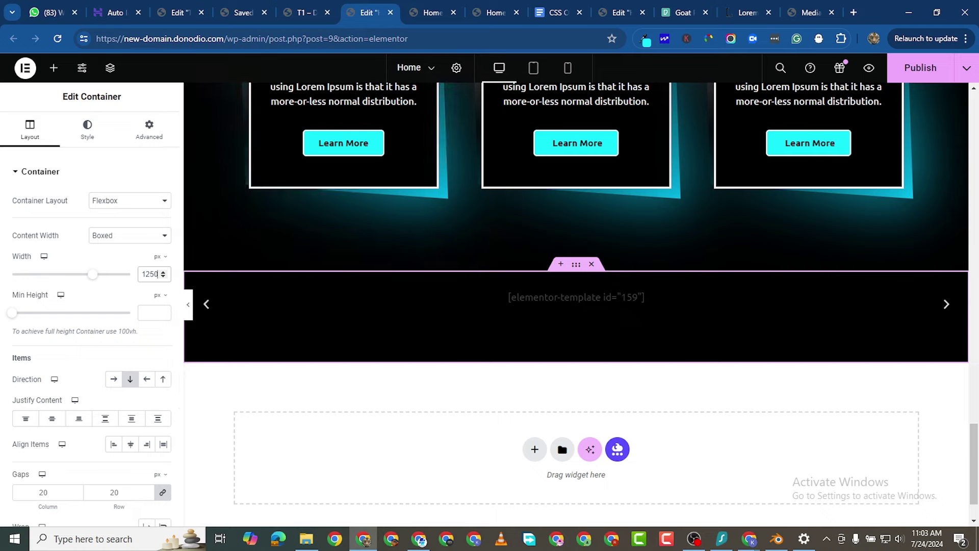
click(921, 68)
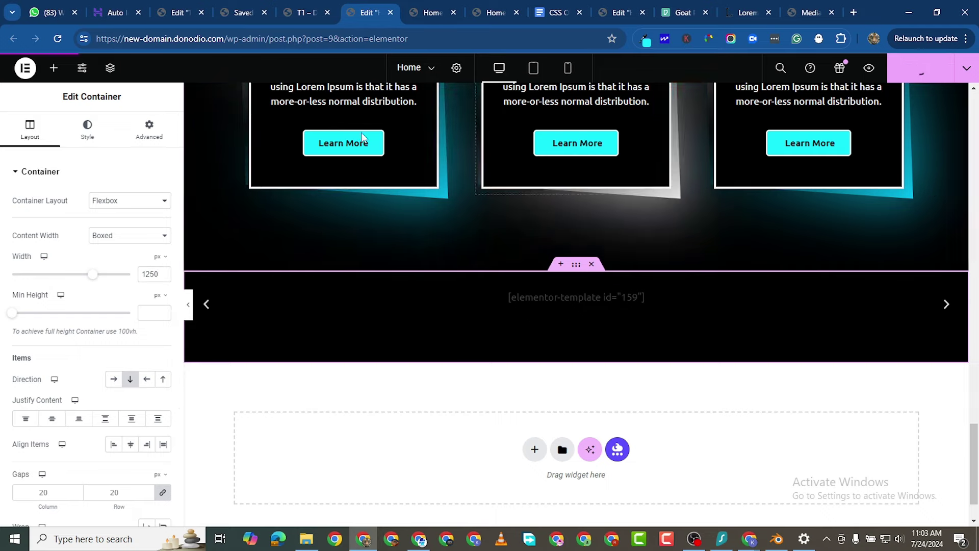
Reload the Home page preview and examine the testimonial carousel's width and the spacing above it.
click(420, 15)
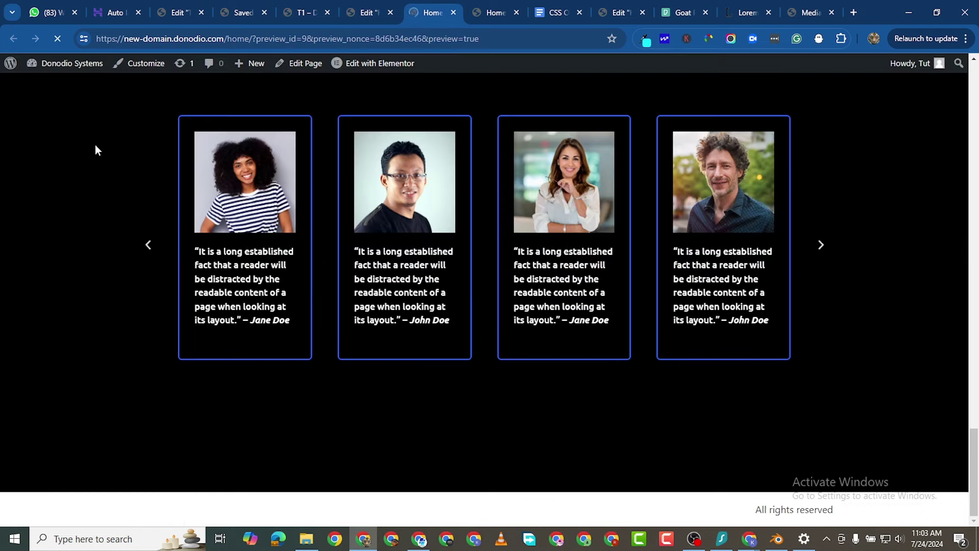
key(F5)
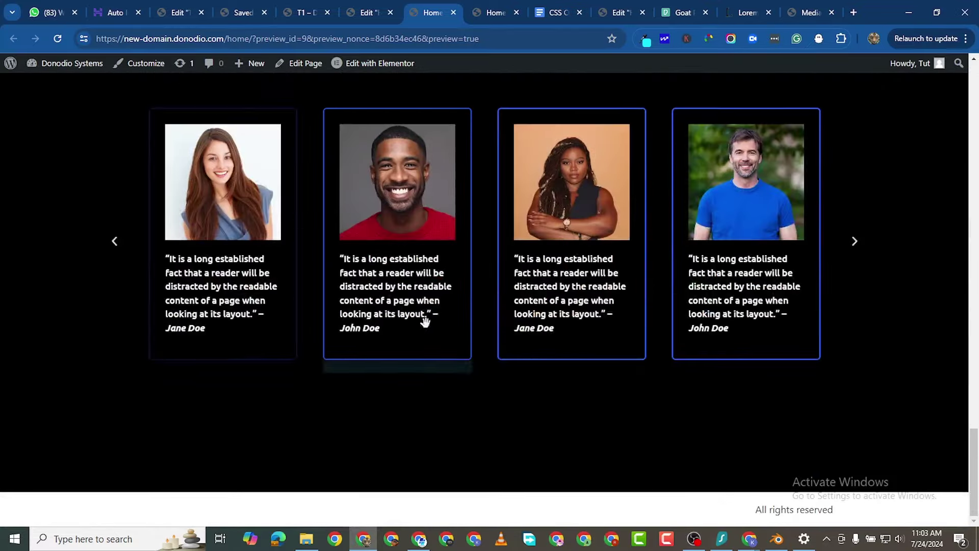
scroll(645, 422, up, 5)
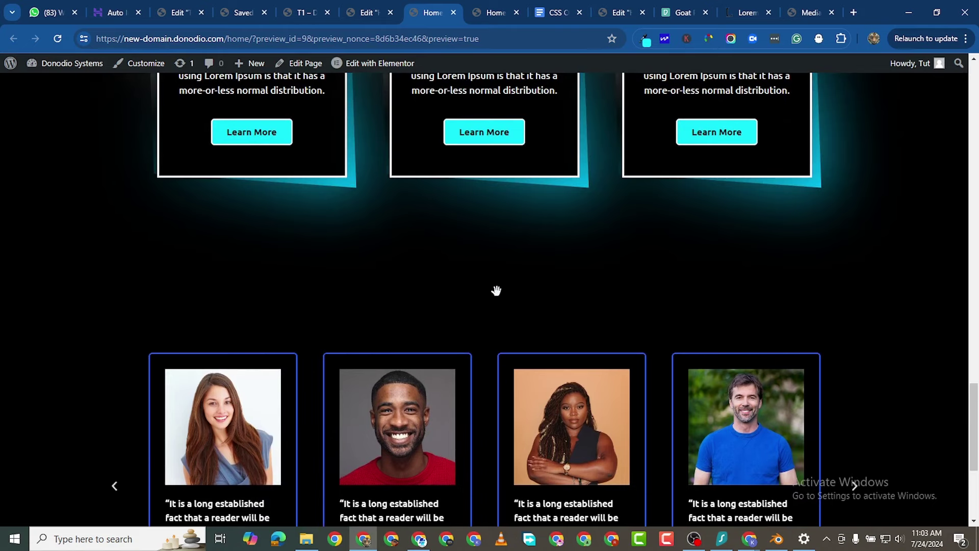
scroll(496, 290, down, 2)
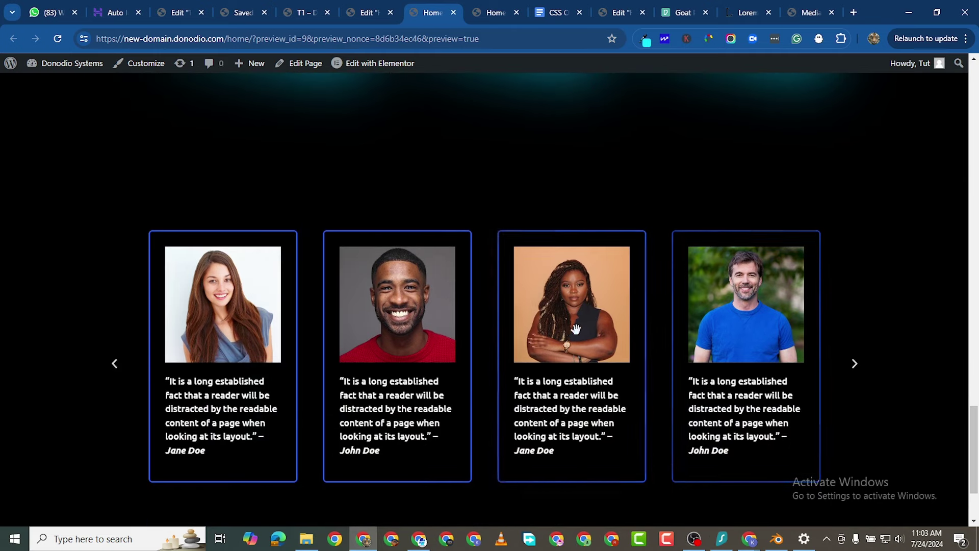
scroll(511, 336, down, 2)
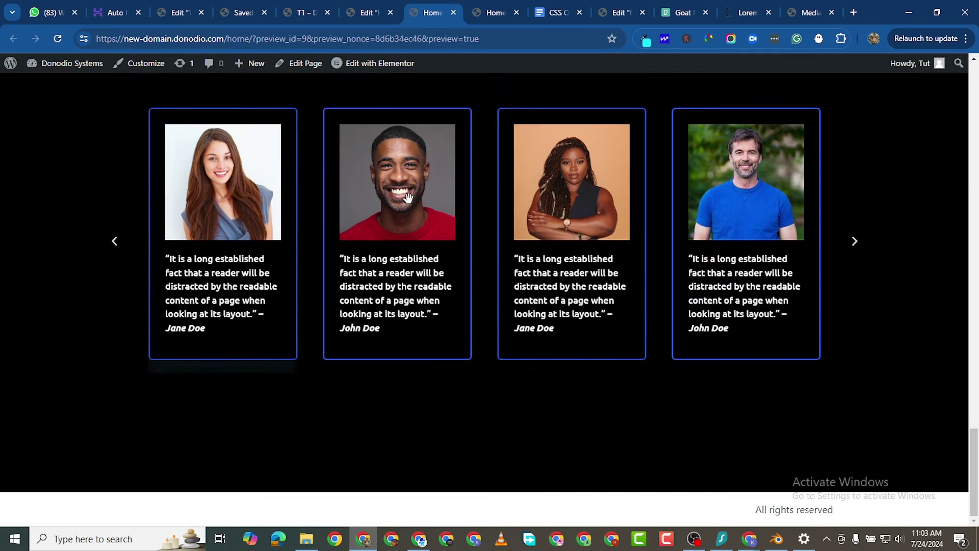
scroll(504, 231, up, 2)
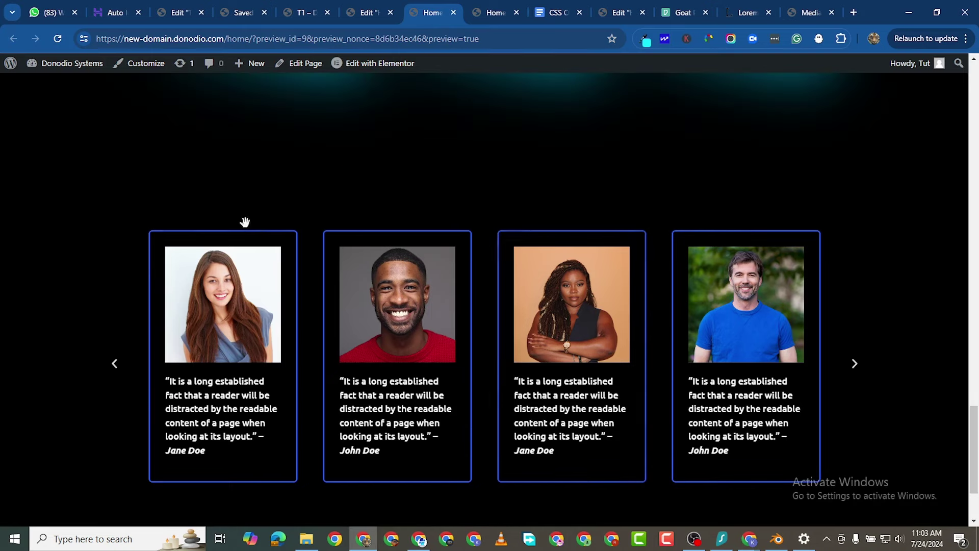
scroll(597, 243, up, 1)
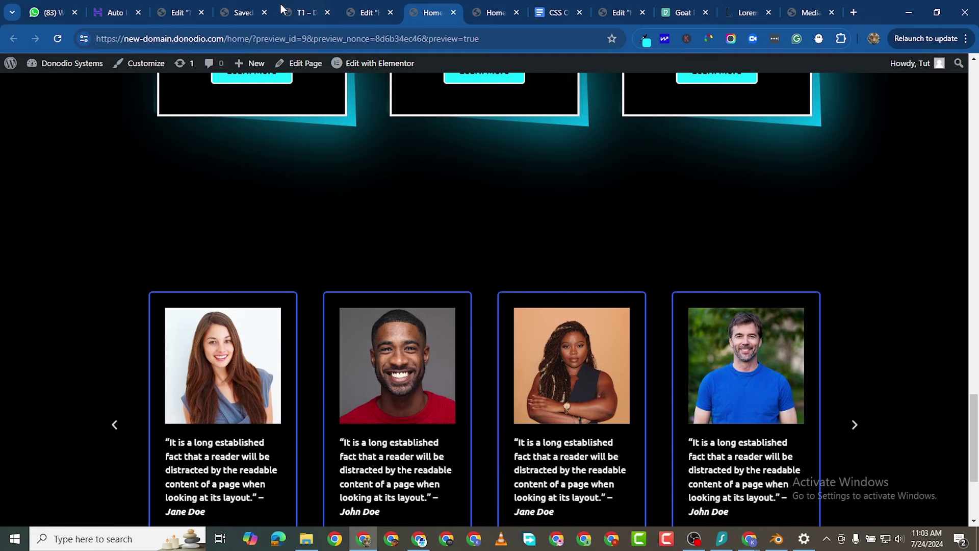
Check the spacing around the cards in the T1 template preview and open T1 for editing in Elementor.
click(298, 14)
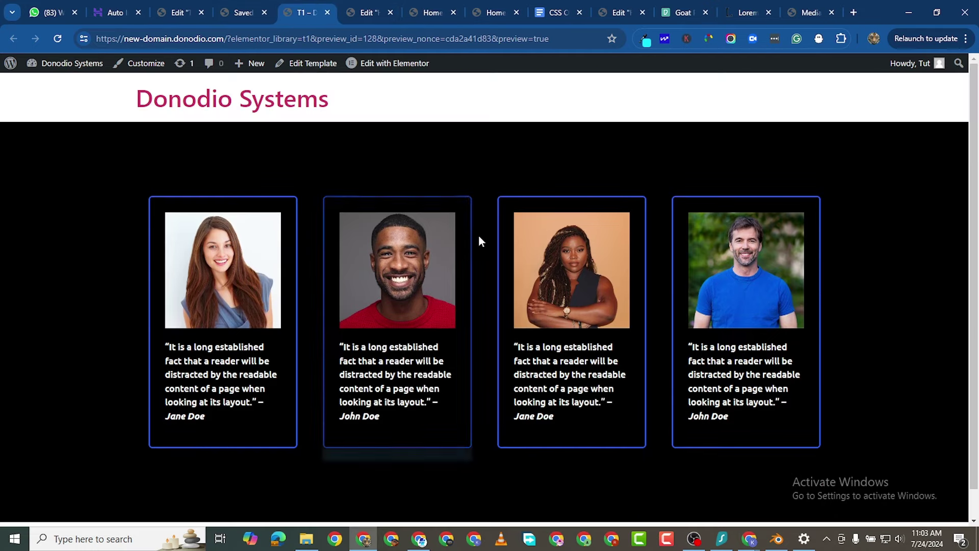
scroll(512, 164, down, 1)
scroll(513, 170, up, 1)
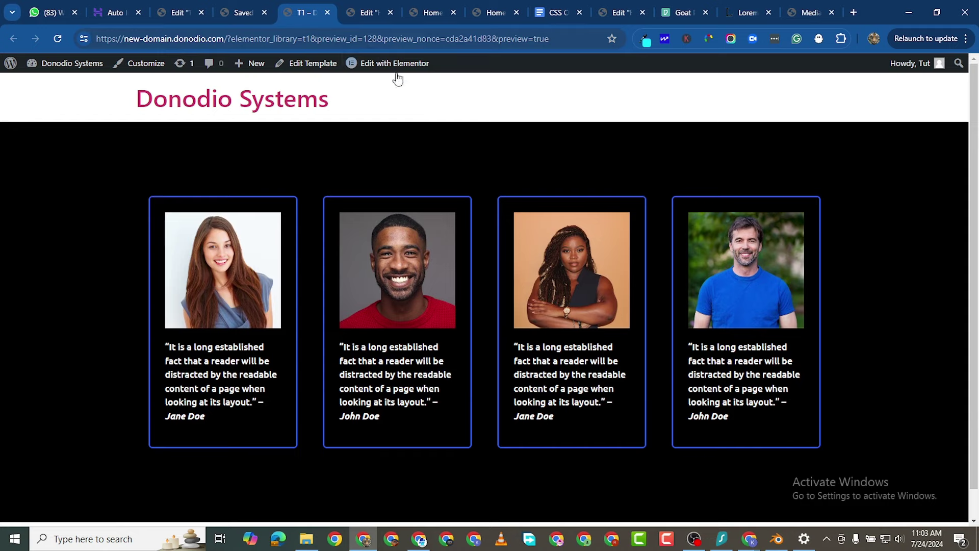
click(384, 63)
Set the T2 template container's top padding to 10 px and publish the template.
click(193, 13)
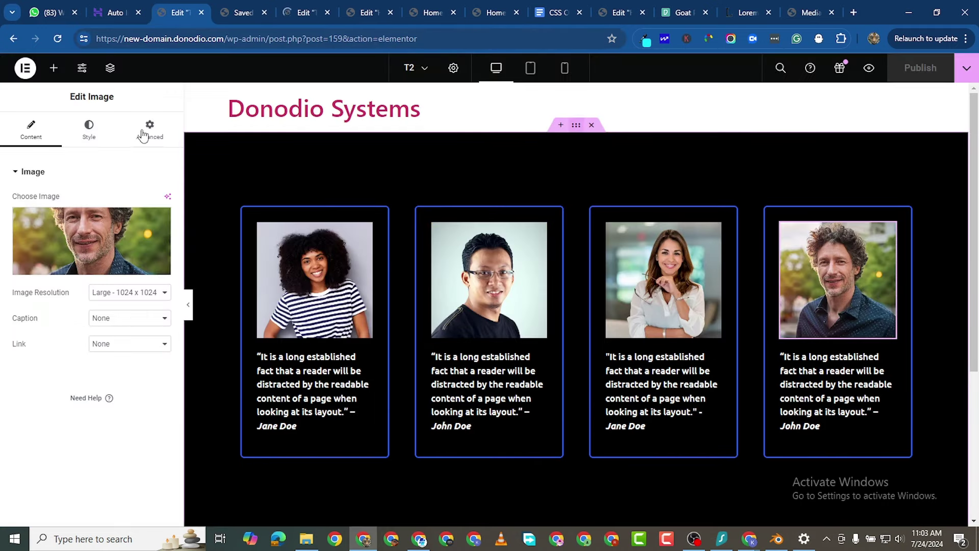
click(149, 127)
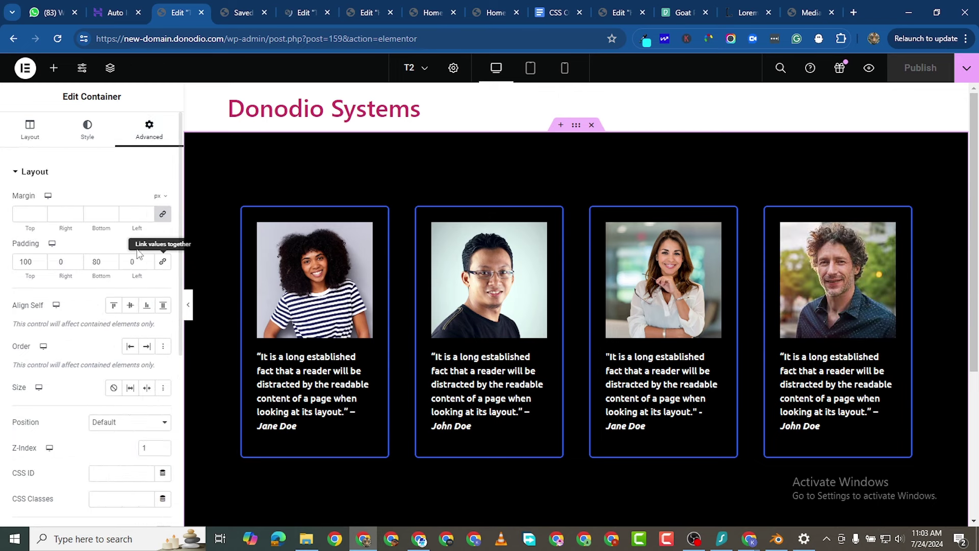
double_click(25, 261)
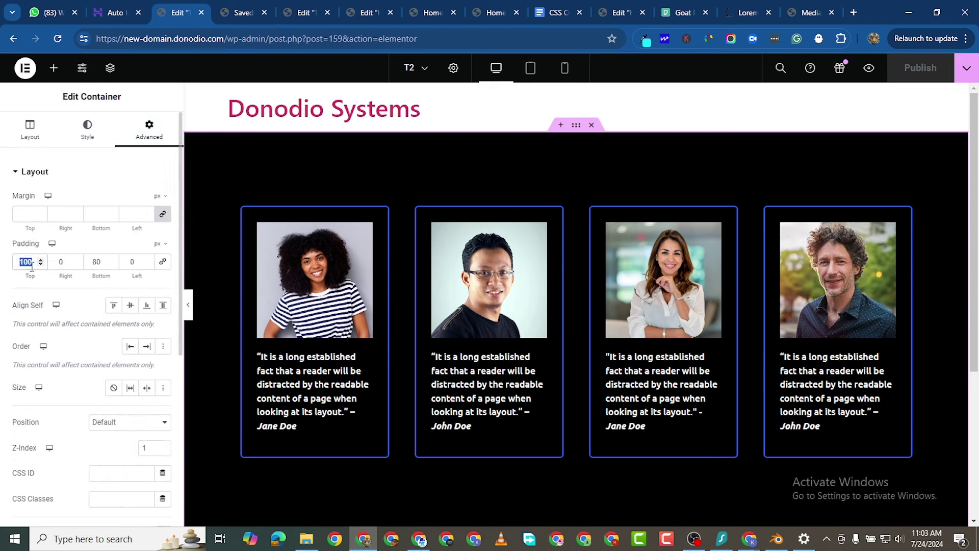
text(10)
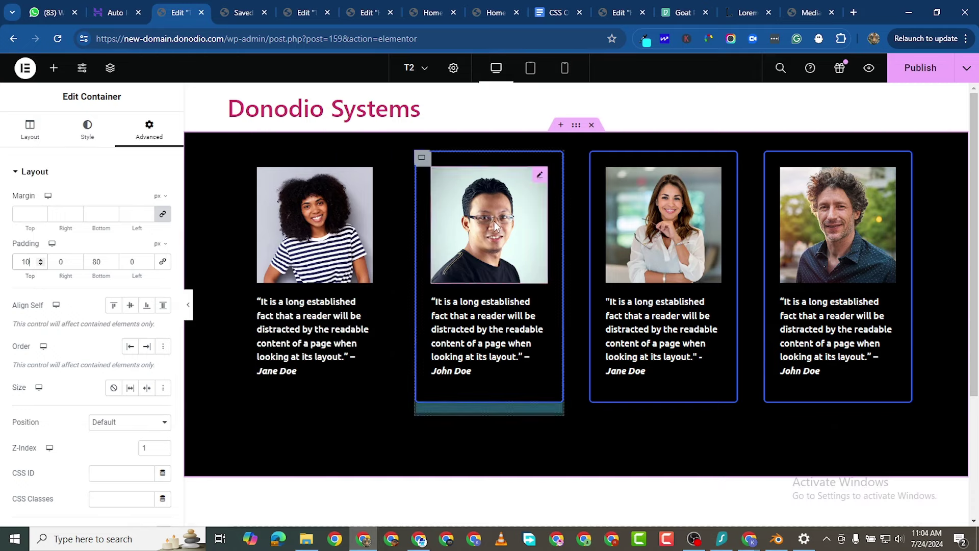
click(909, 77)
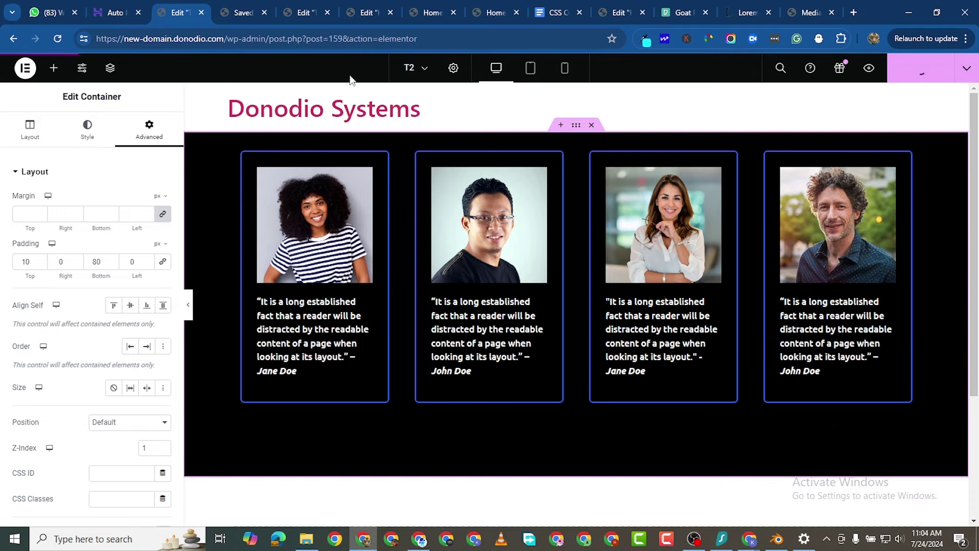
Set the T1 template container's top padding to 10 px and publish the template.
click(284, 15)
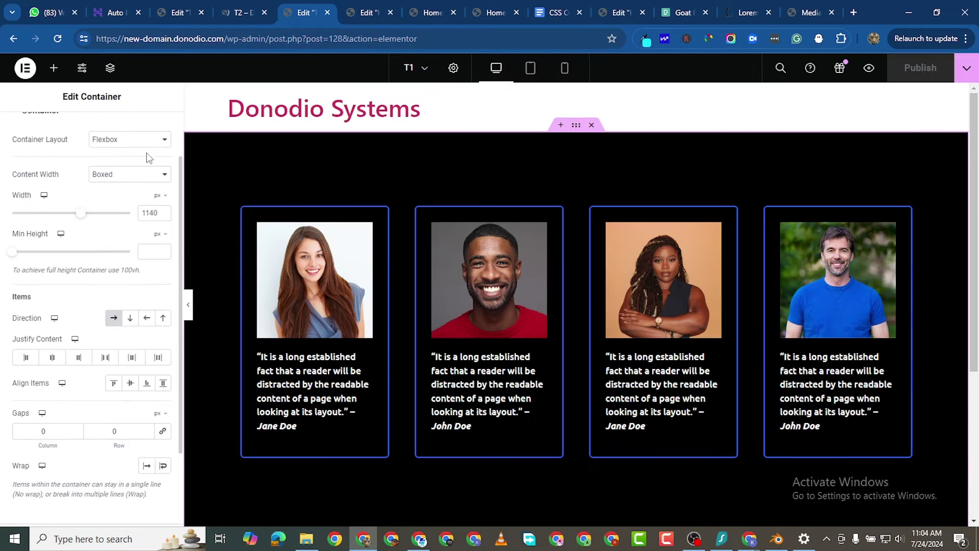
scroll(137, 158, up, 2)
click(137, 133)
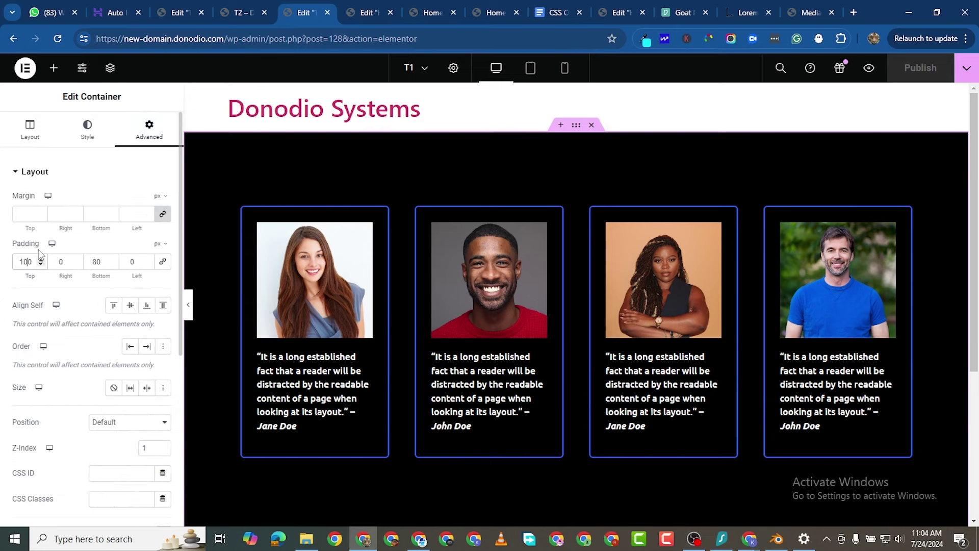
key(BackSpace)
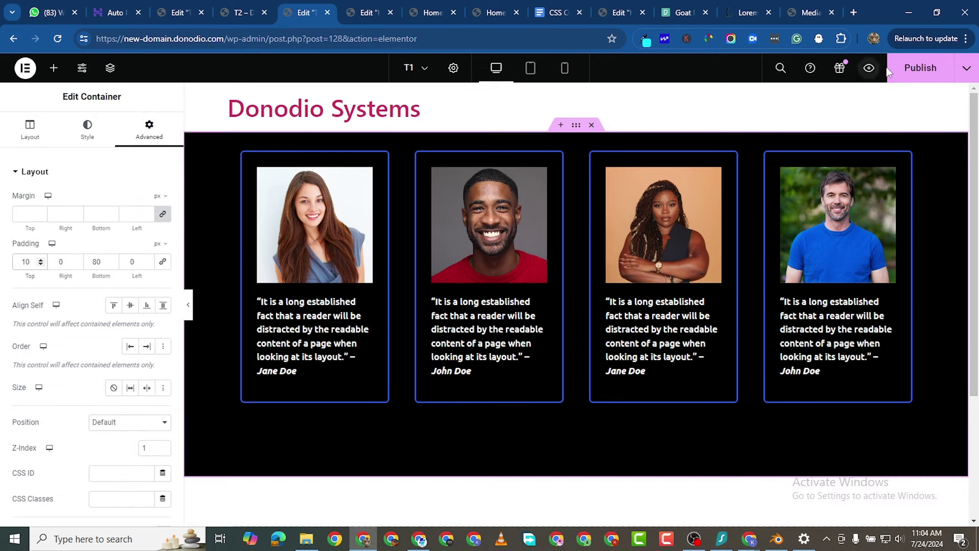
click(890, 70)
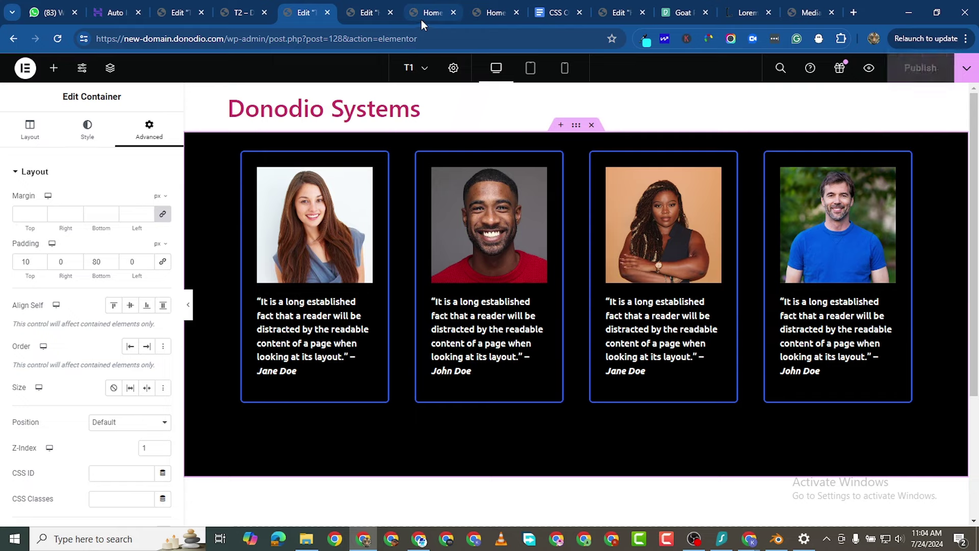
Reload the Home page preview and examine the gap between the Learn More cards and the testimonial carousel.
click(423, 16)
click(58, 38)
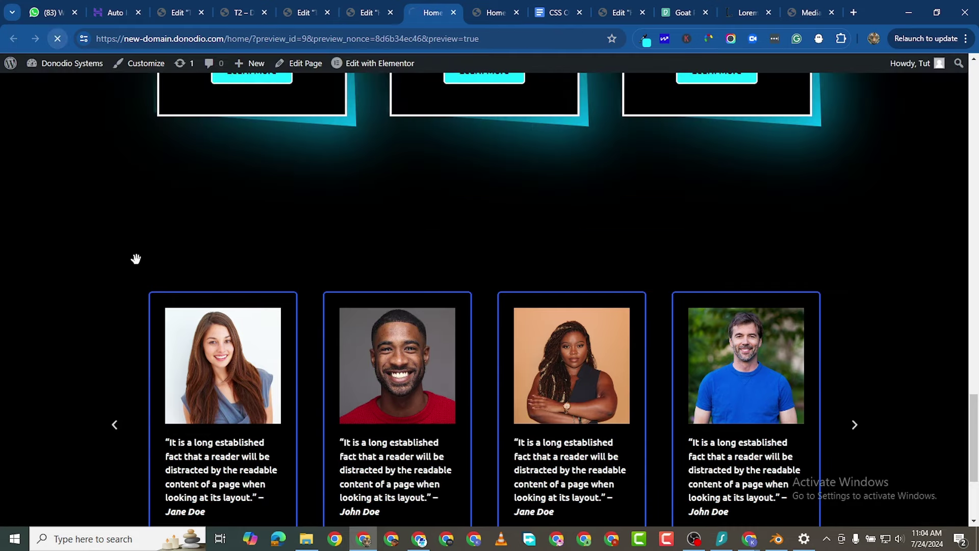
scroll(516, 312, up, 2)
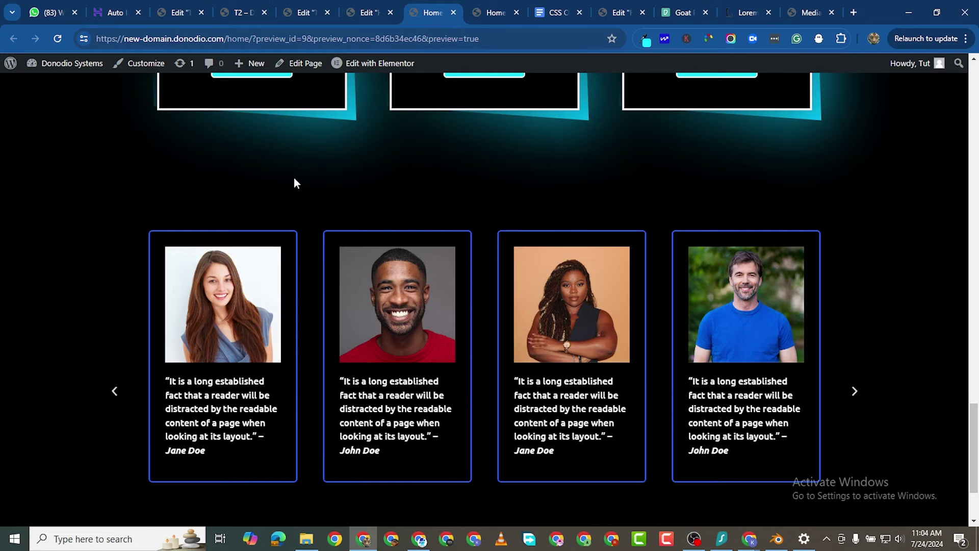
scroll(435, 114, up, 1)
scroll(462, 301, down, 3)
scroll(459, 301, up, 3)
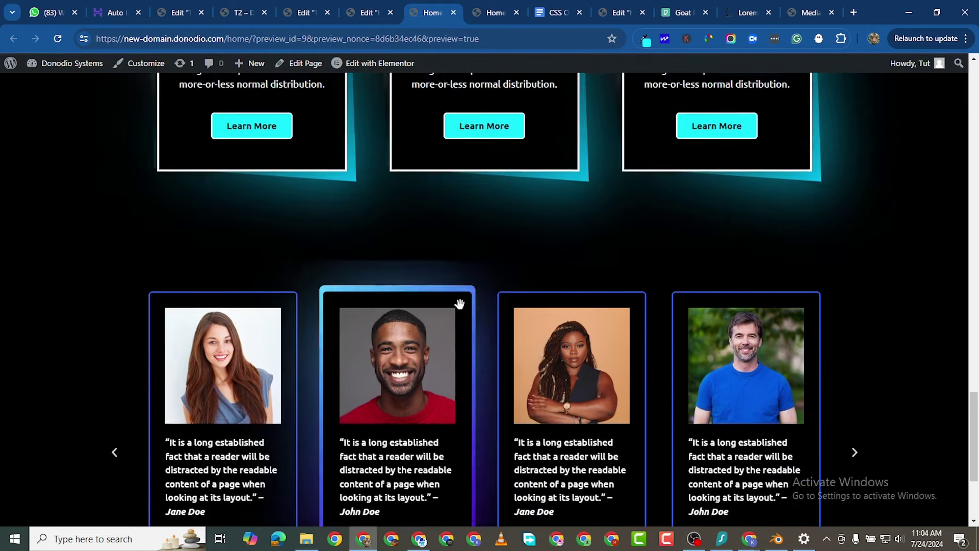
scroll(459, 299, down, 1)
scroll(462, 306, up, 5)
scroll(464, 321, up, 4)
scroll(460, 328, down, 9)
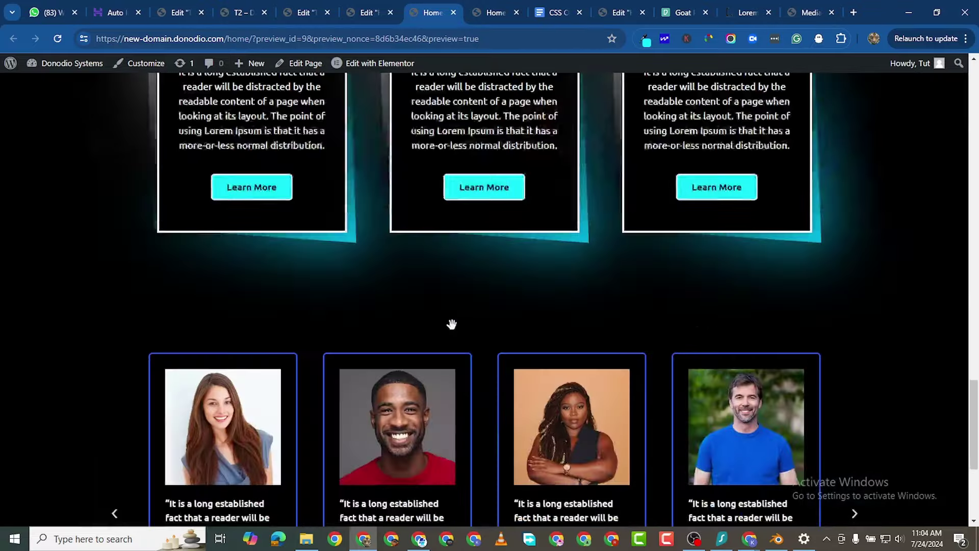
scroll(475, 316, up, 3)
scroll(510, 314, down, 2)
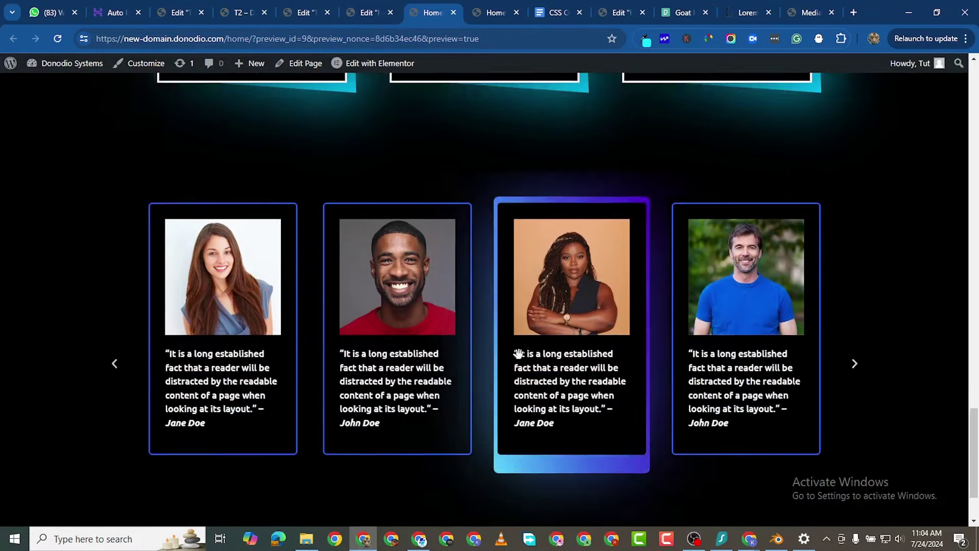
scroll(510, 316, up, 2)
Set the content width of the Home page's testimonial carousel container to Full Width and preview the page.
click(364, 15)
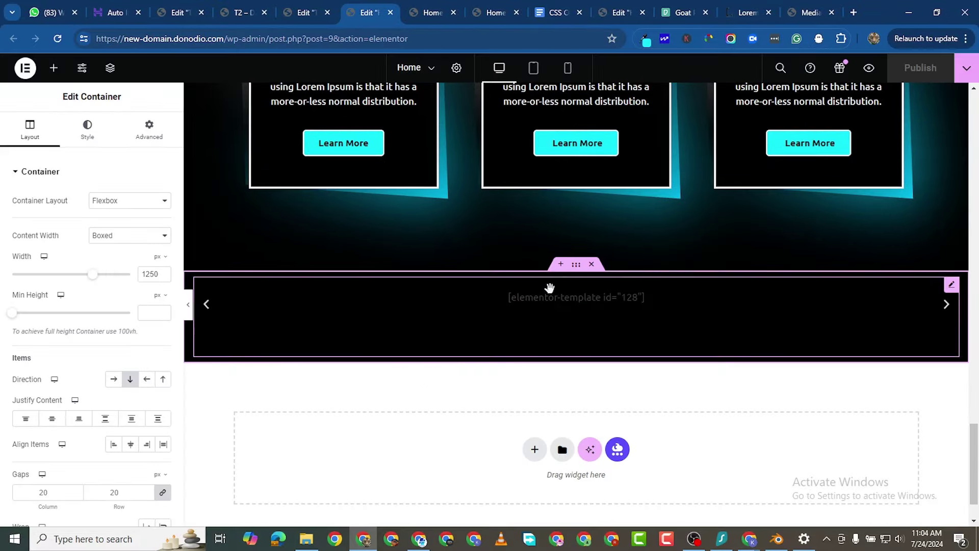
click(100, 236)
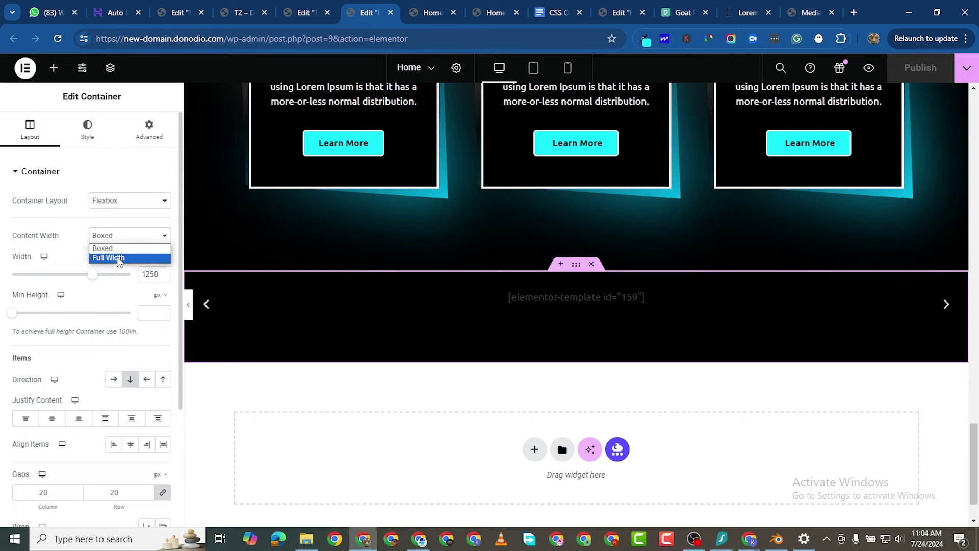
click(185, 310)
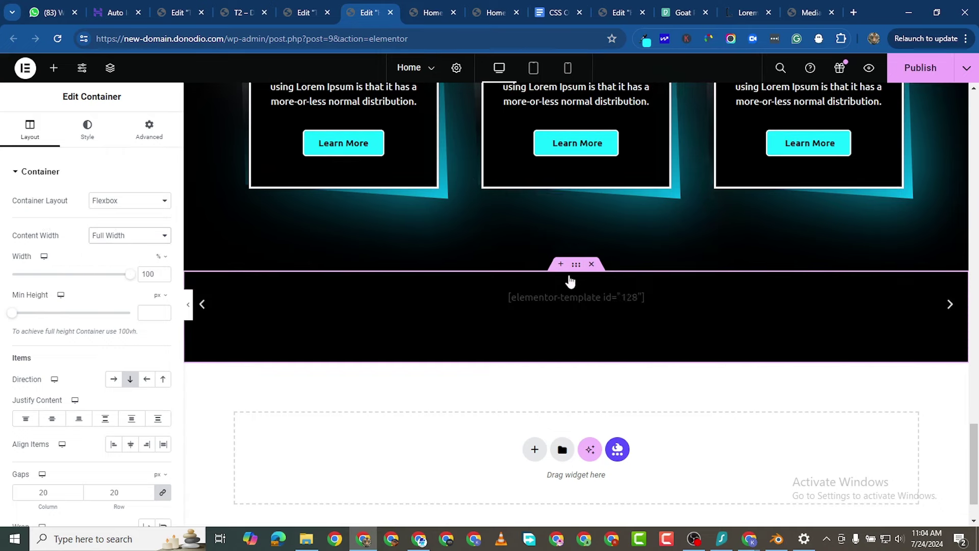
click(869, 68)
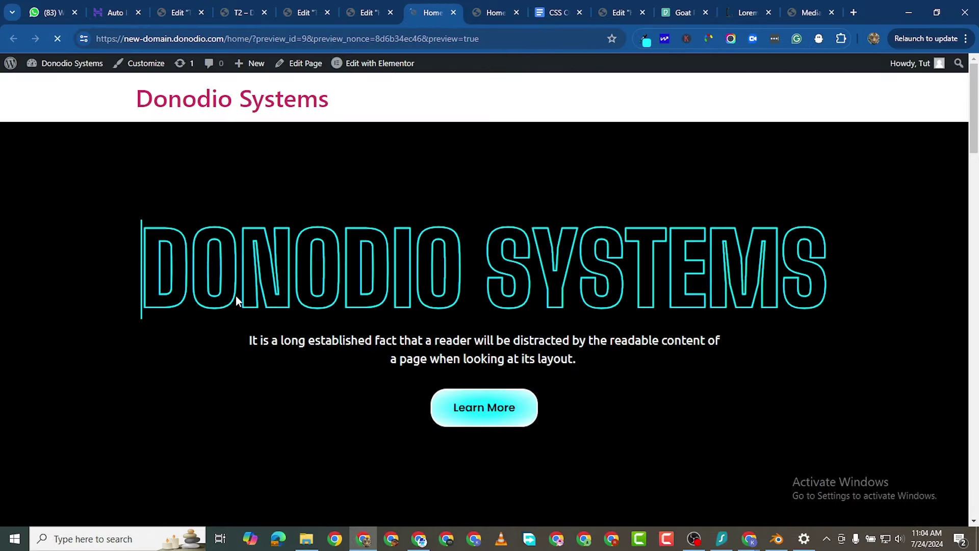
Examine the full-width testimonial carousel and the spacing around it in the Home page preview.
scroll(236, 295, down, 10)
scroll(317, 346, down, 10)
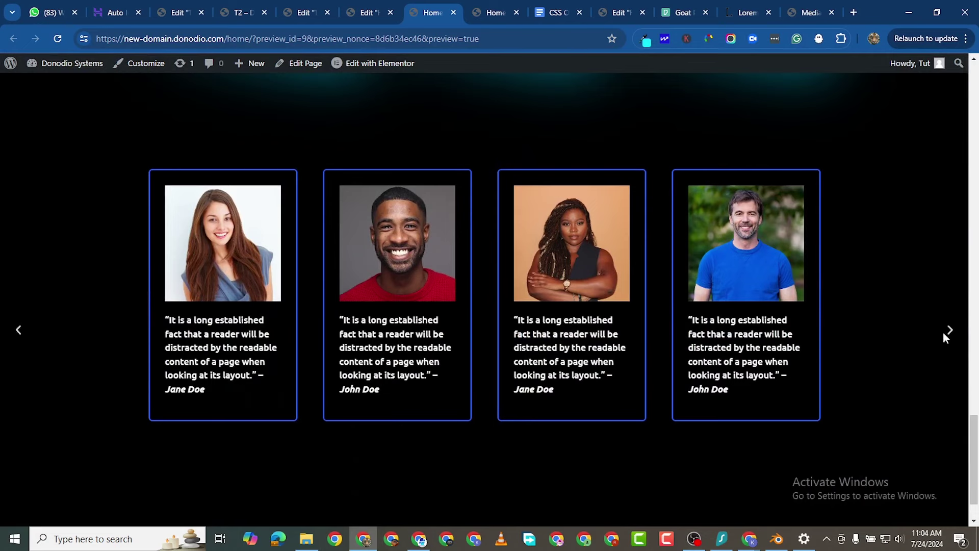
scroll(693, 329, down, 1)
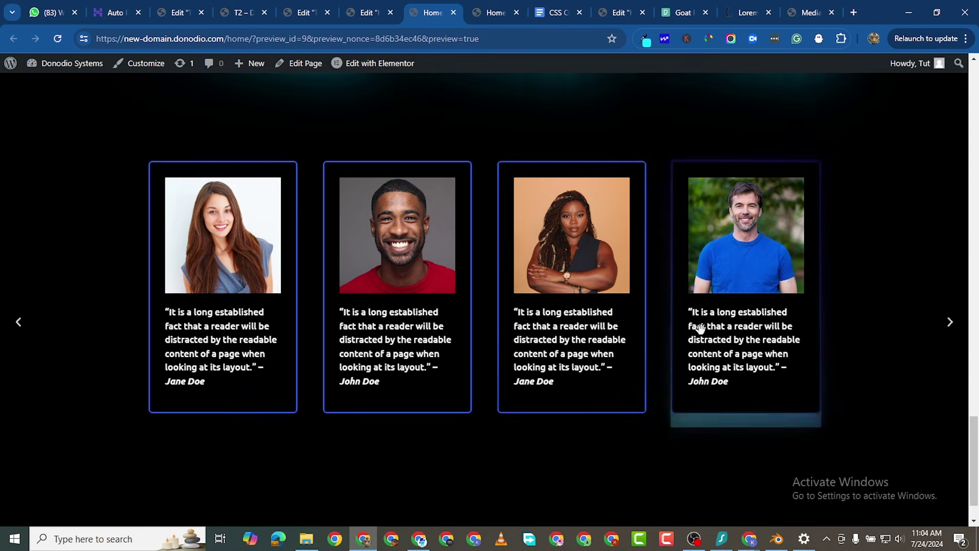
scroll(925, 354, up, 5)
scroll(952, 339, down, 4)
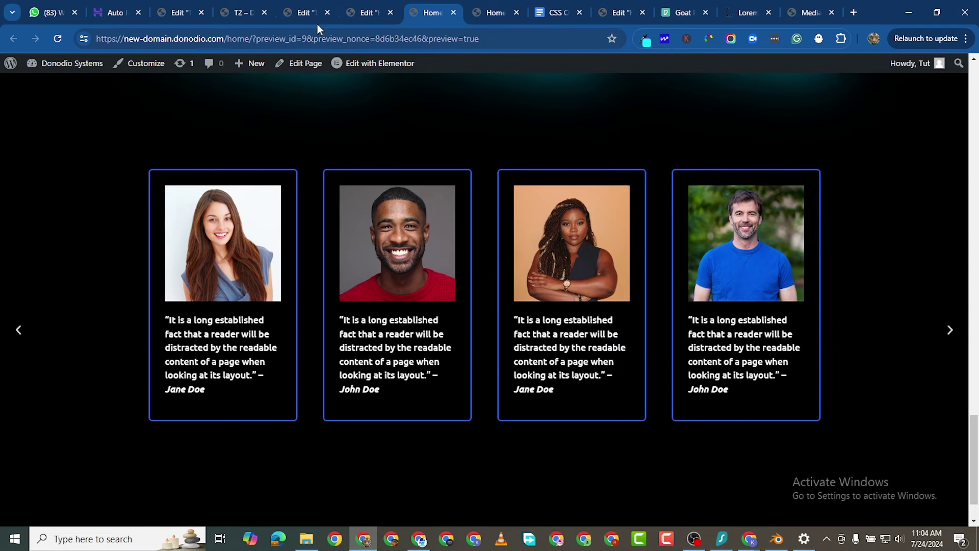
Set the width of the Home page's testimonial carousel to 100%.
click(357, 14)
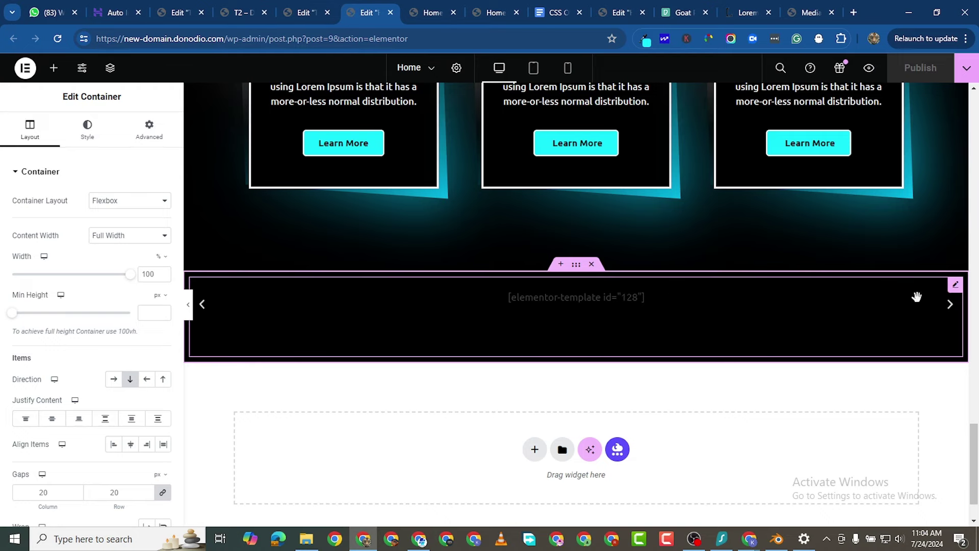
click(954, 286)
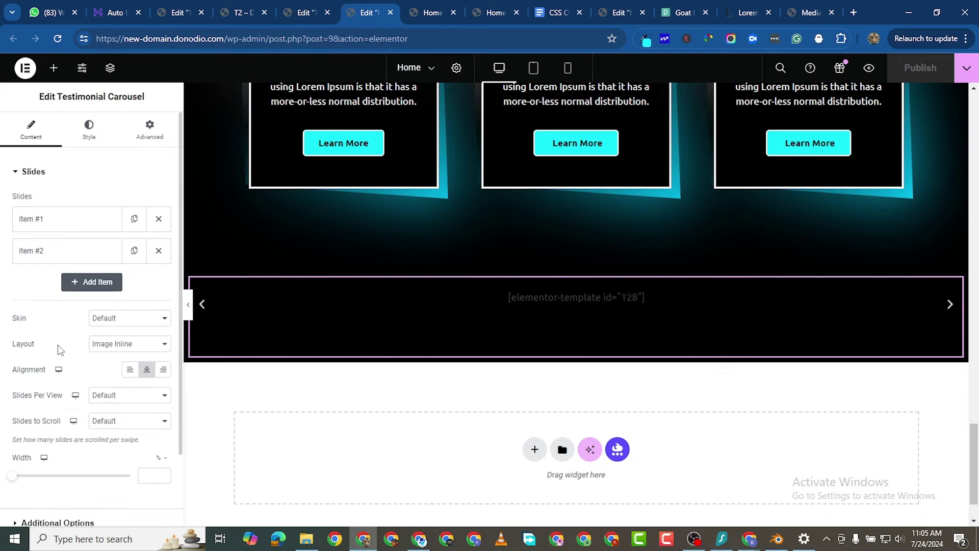
scroll(64, 413, down, 2)
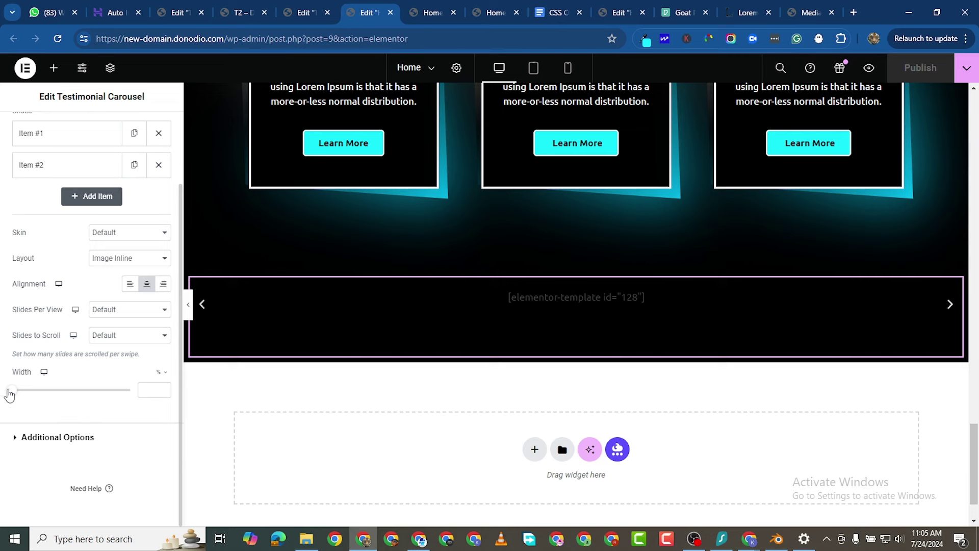
drag(10, 394, 103, 394)
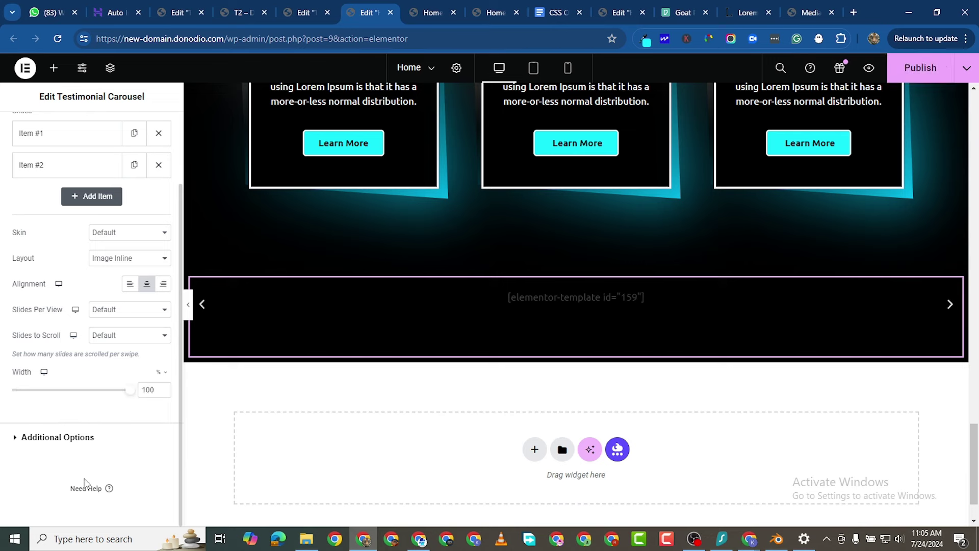
Set the testimonial carousel's pagination to None in its additional options.
click(34, 440)
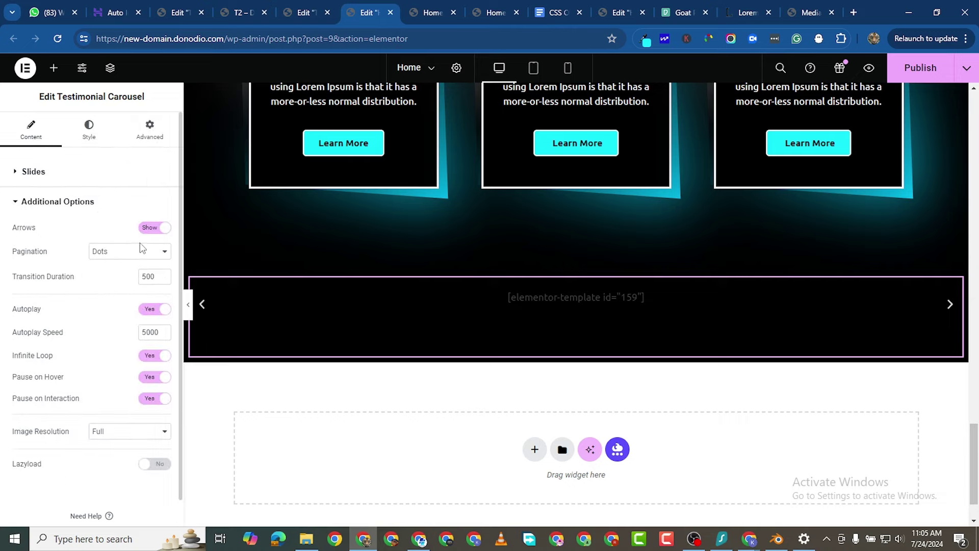
scroll(211, 462, up, 2)
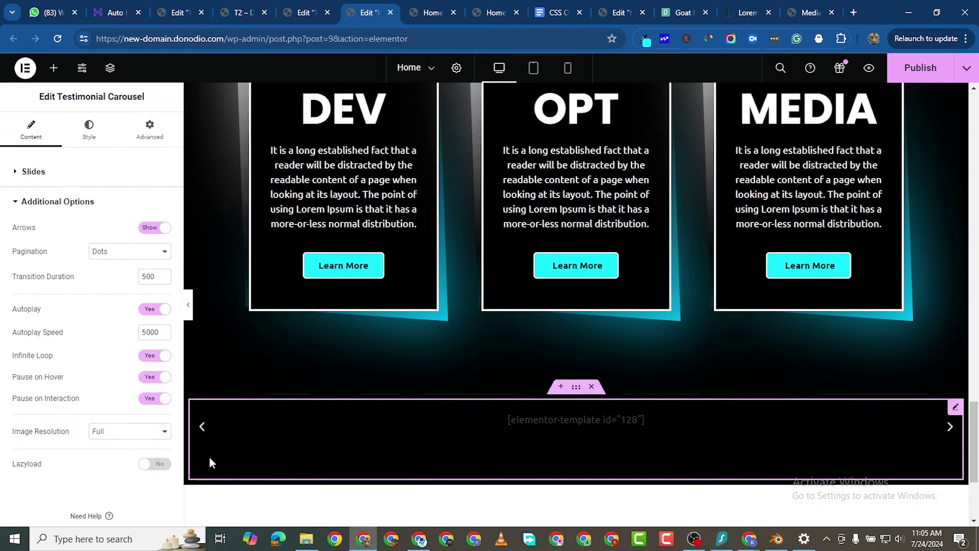
scroll(210, 463, down, 2)
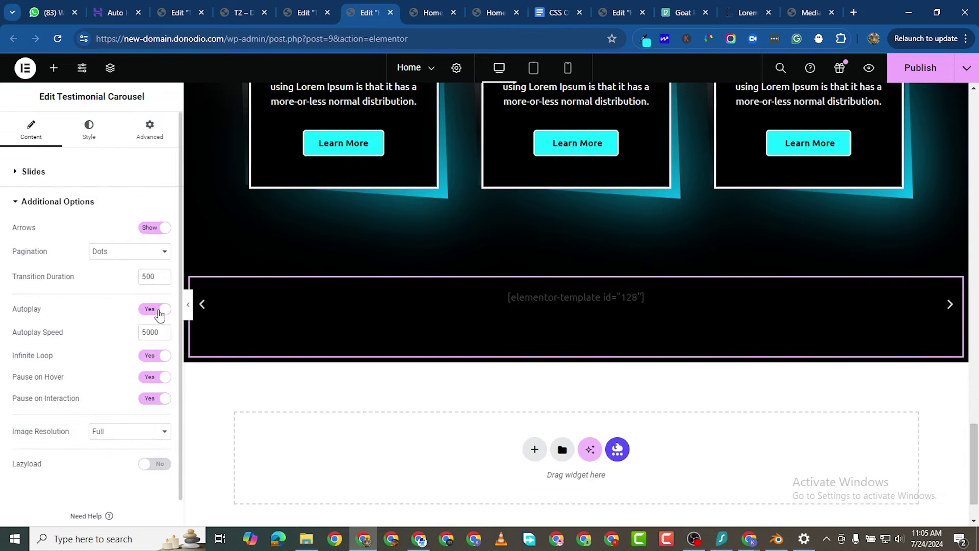
click(124, 258)
click(123, 261)
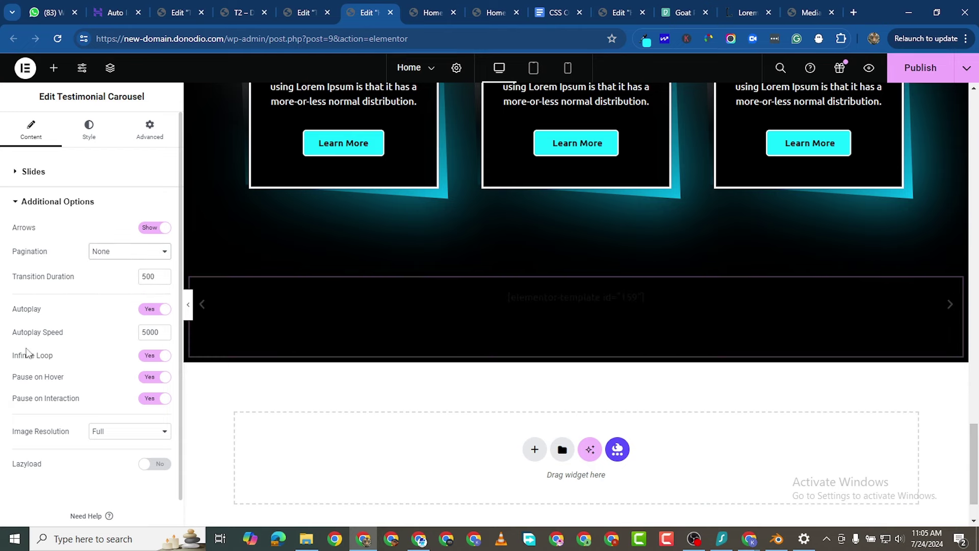
Hide the testimonial carousel's arrows, publish the Home page and check the carousel in the reloaded preview.
click(149, 229)
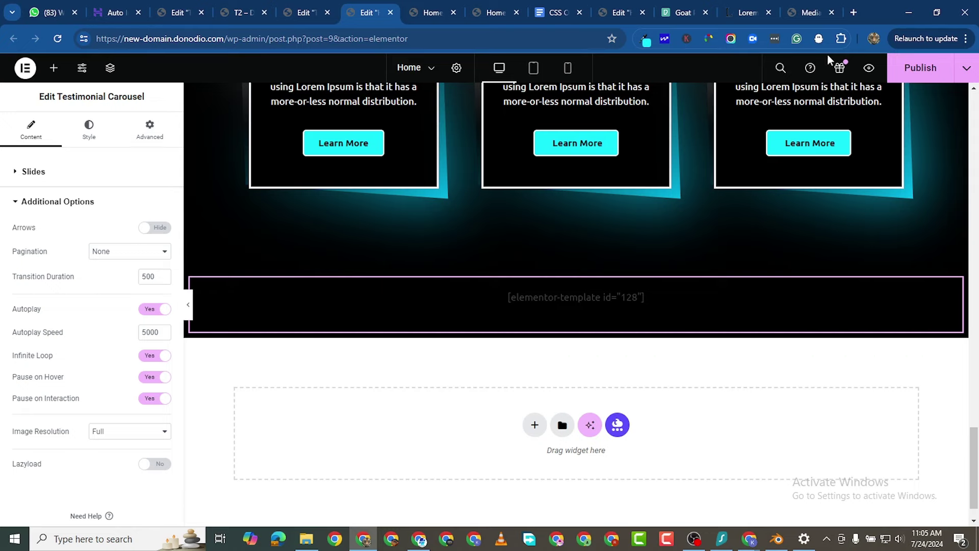
click(919, 68)
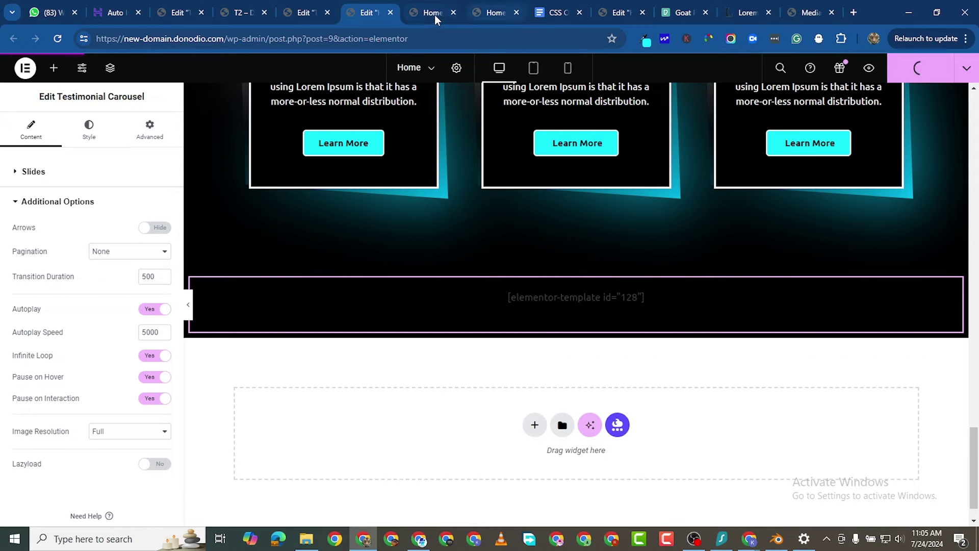
click(435, 14)
click(58, 43)
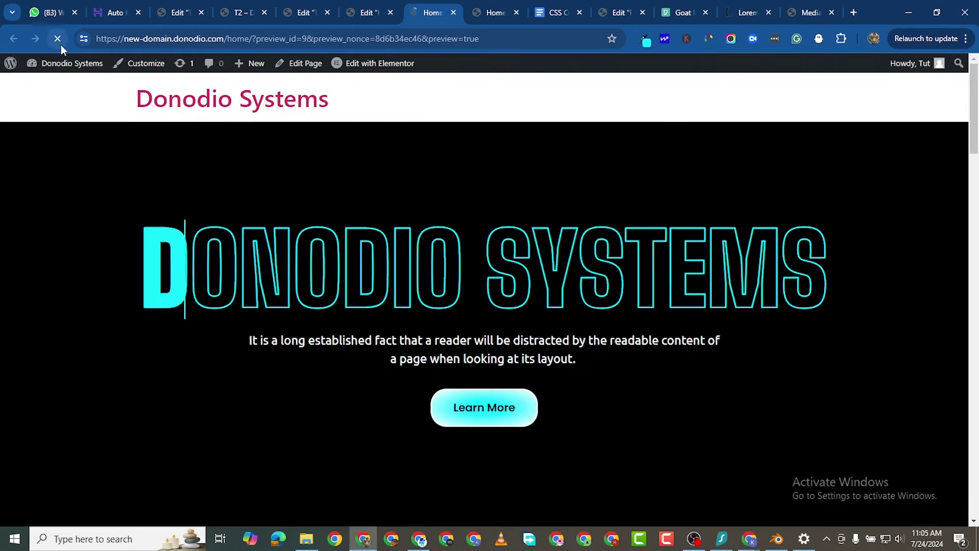
scroll(426, 361, down, 20)
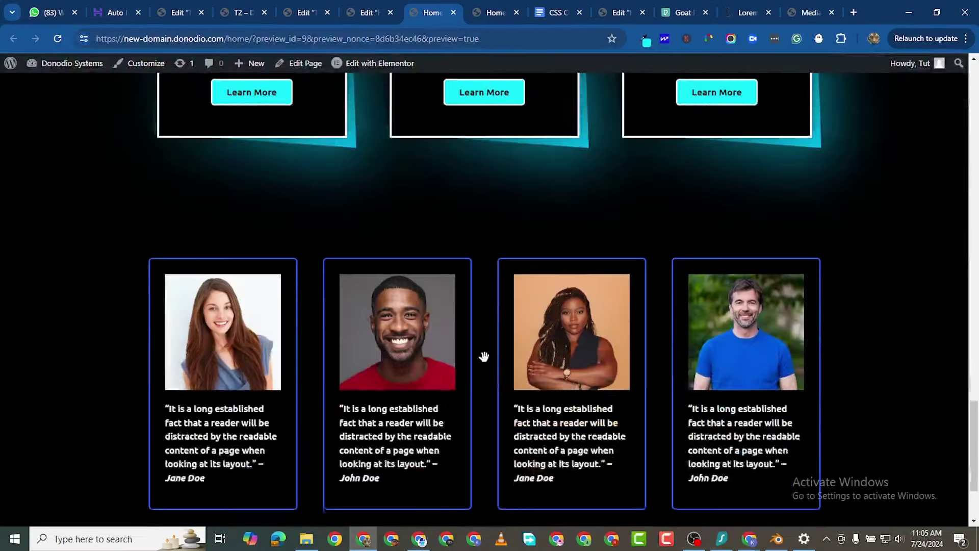
scroll(484, 355, down, 3)
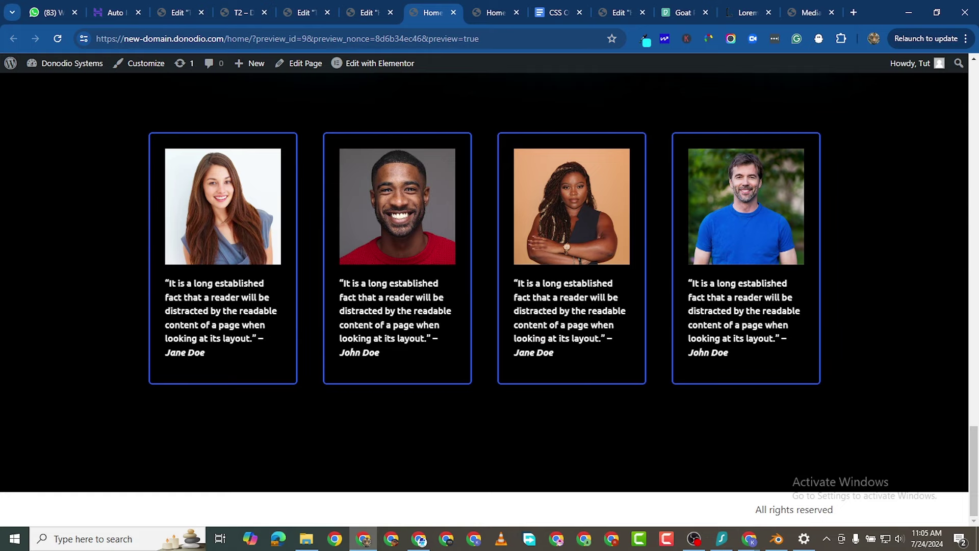
Show the testimonial carousel's arrows, set its transition duration to 400 and publish the Home page.
click(366, 12)
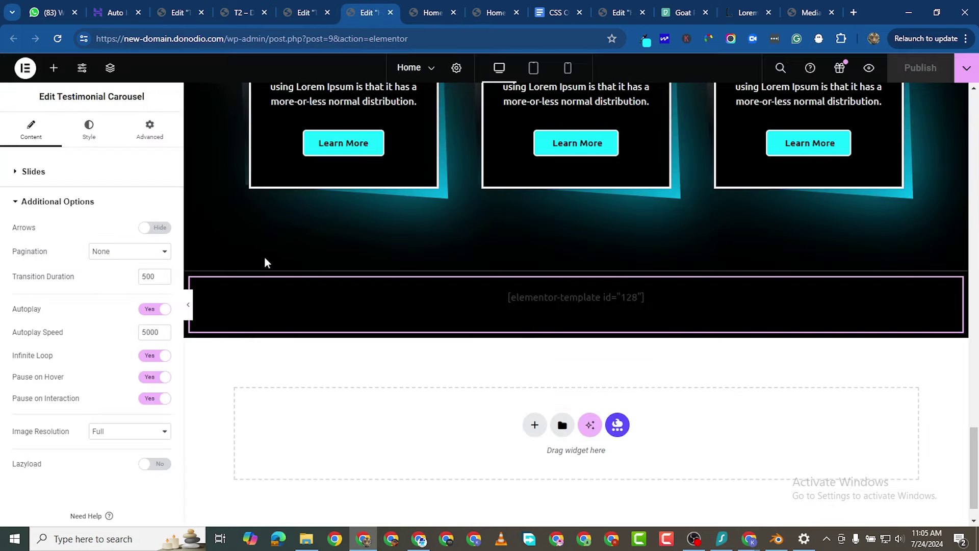
click(155, 228)
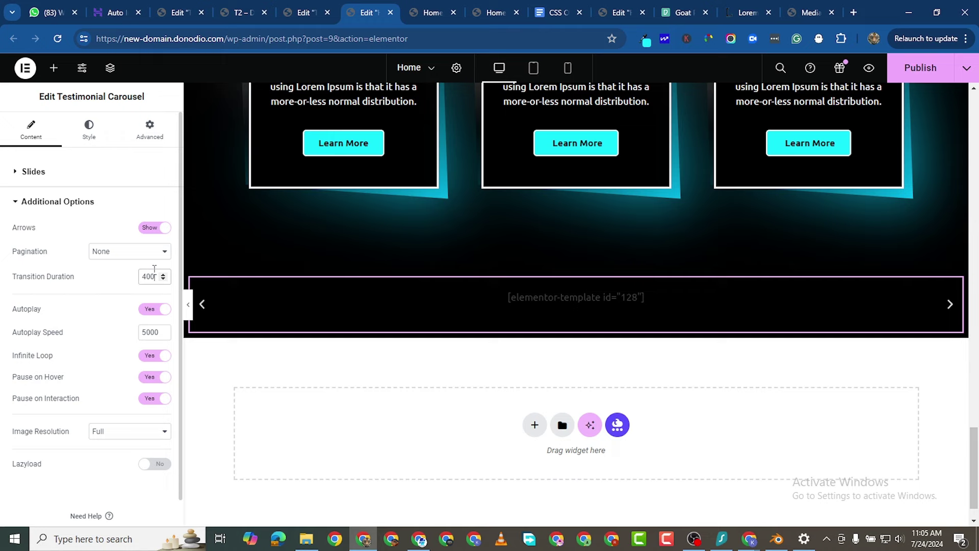
click(926, 67)
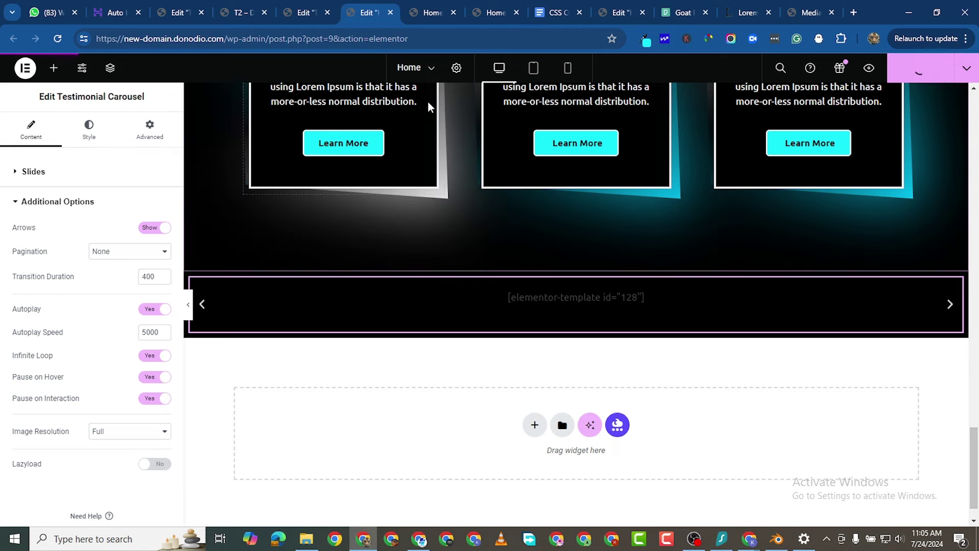
Advance the testimonial carousel in the Home page preview to examine its arrows and slide transition.
click(448, 14)
scroll(563, 421, down, 15)
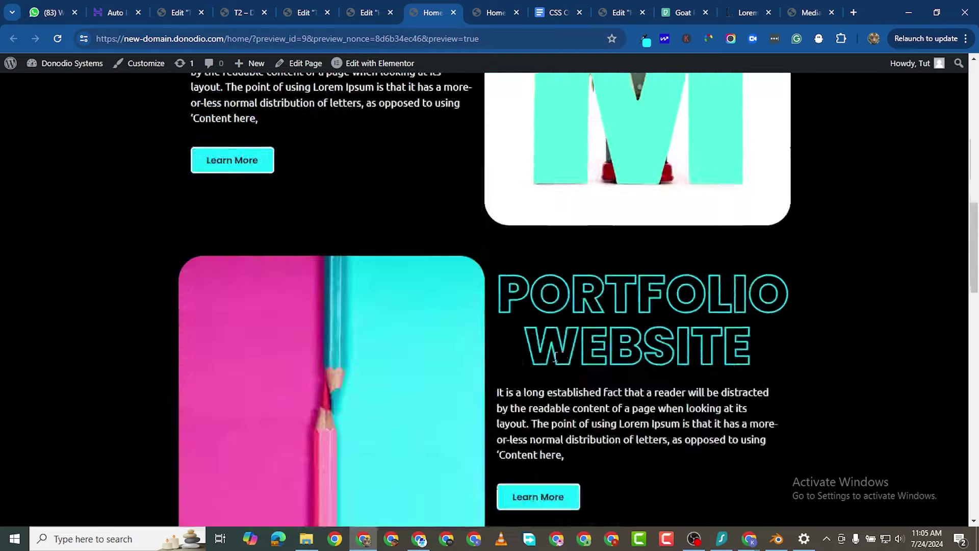
scroll(563, 421, down, 10)
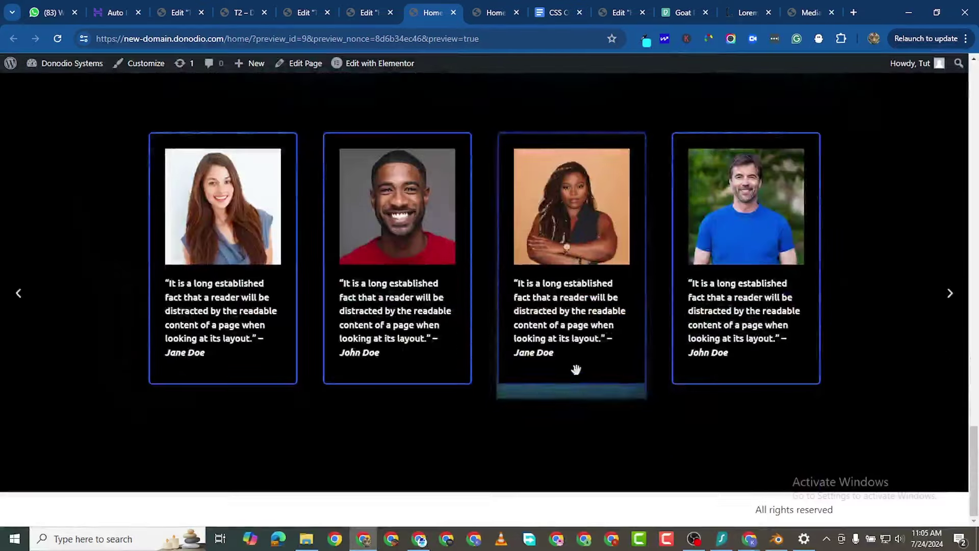
click(948, 301)
click(949, 302)
click(366, 10)
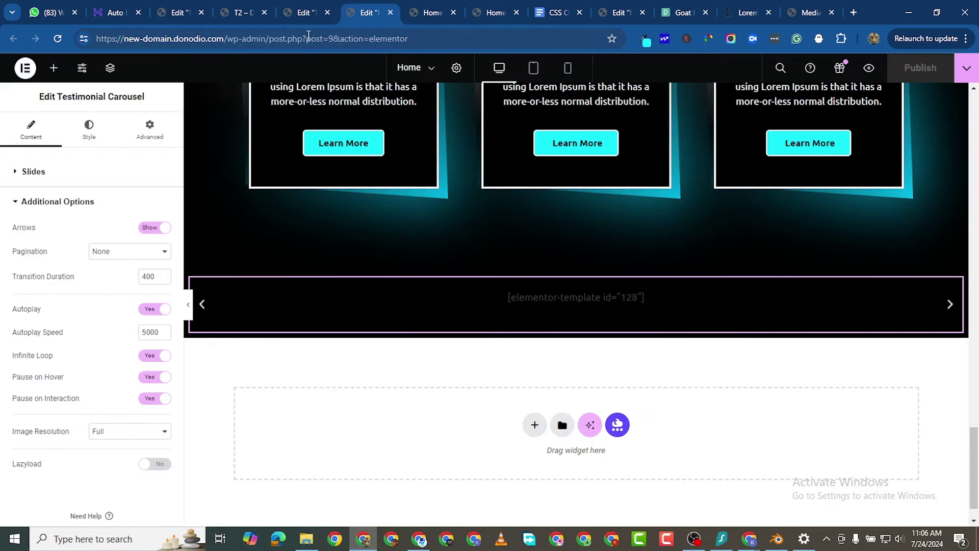
click(306, 13)
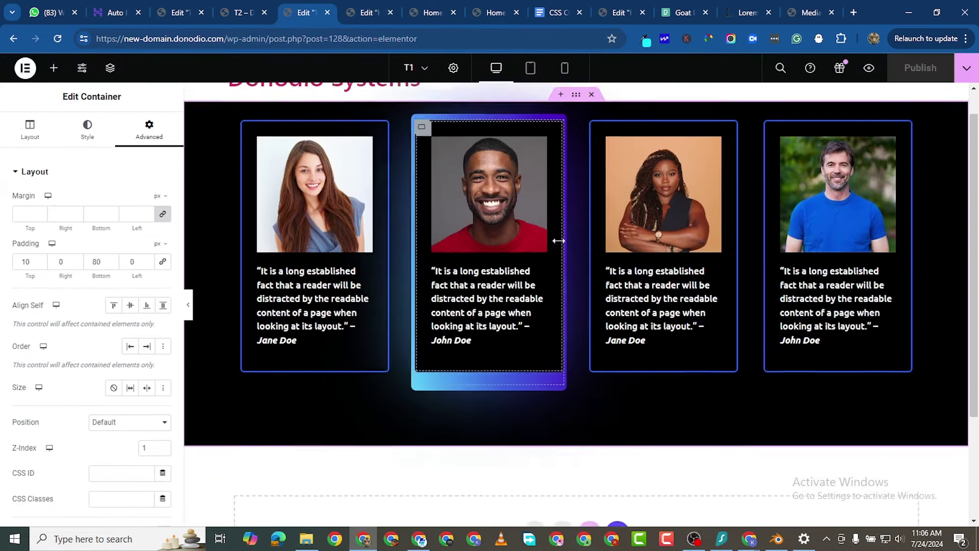
click(366, 16)
click(239, 15)
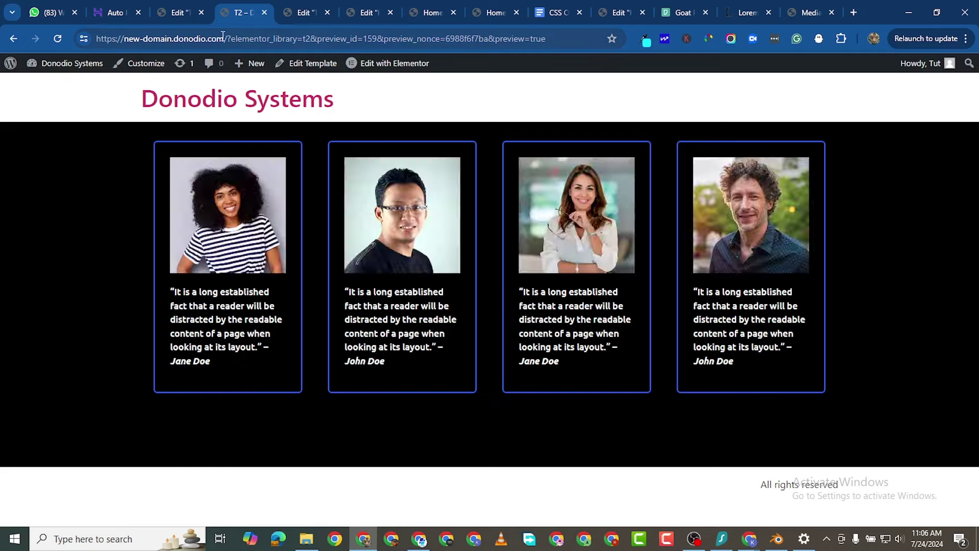
click(366, 13)
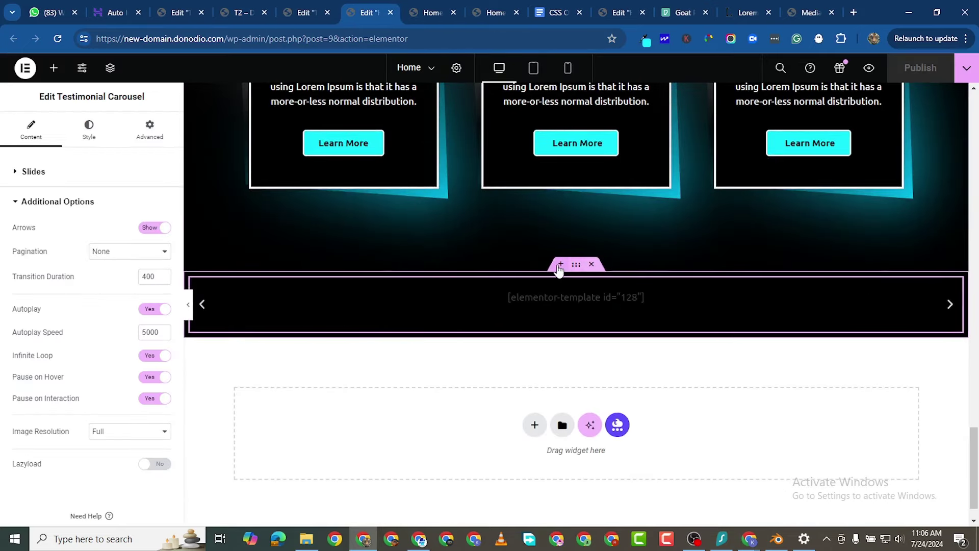
Add a single-column Flexbox container below the Home page's testimonial carousel.
click(561, 265)
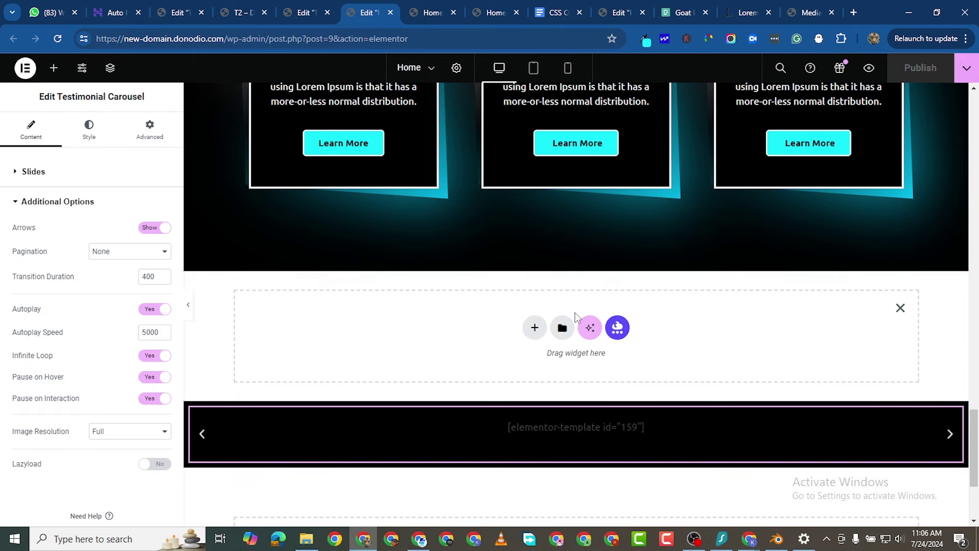
click(901, 309)
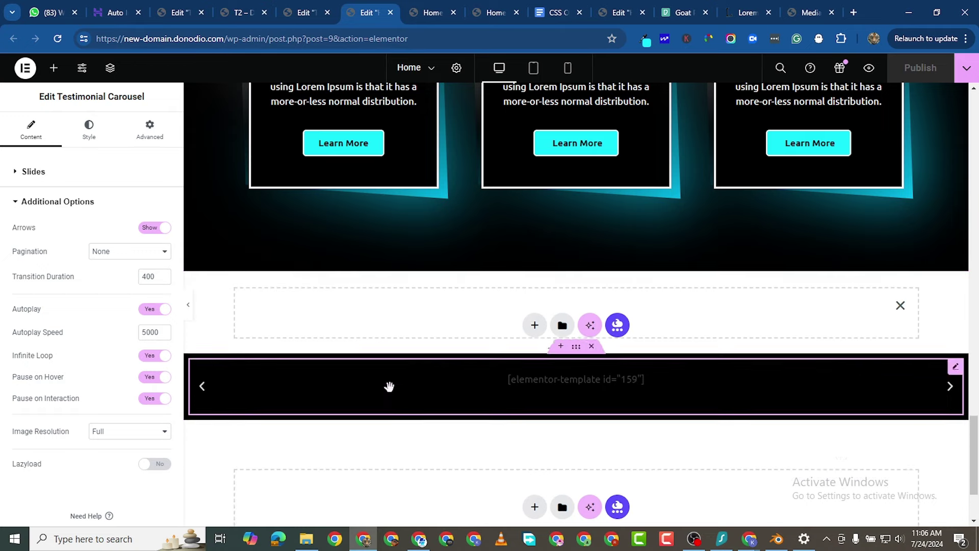
click(535, 425)
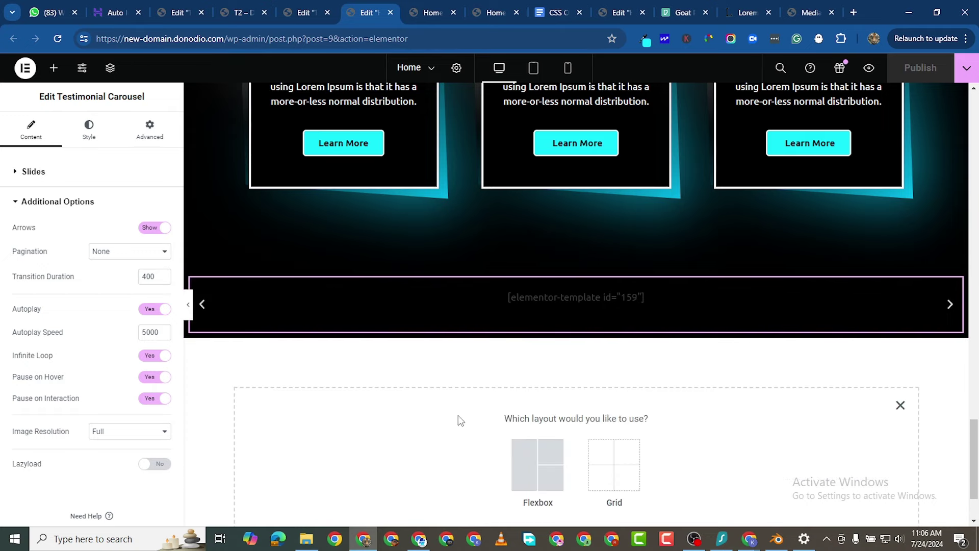
click(522, 476)
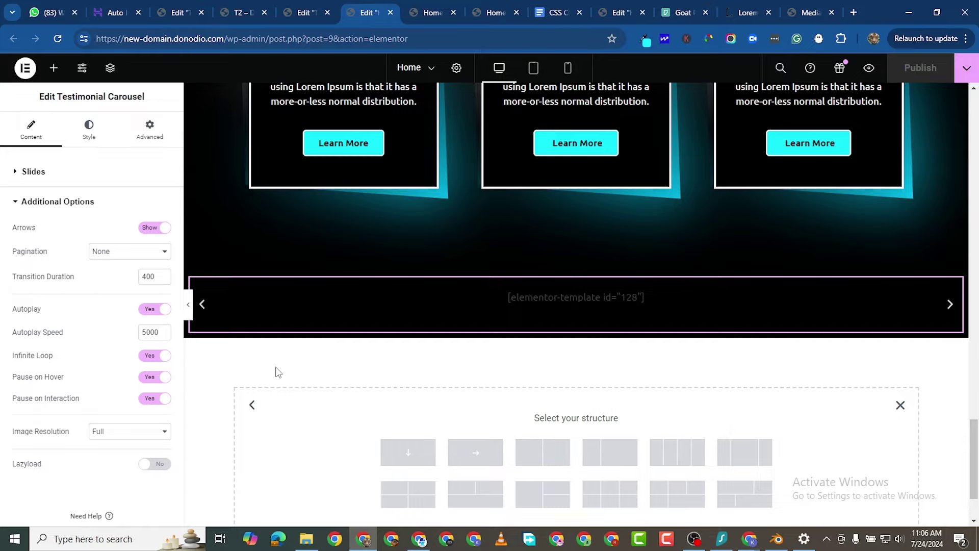
click(408, 452)
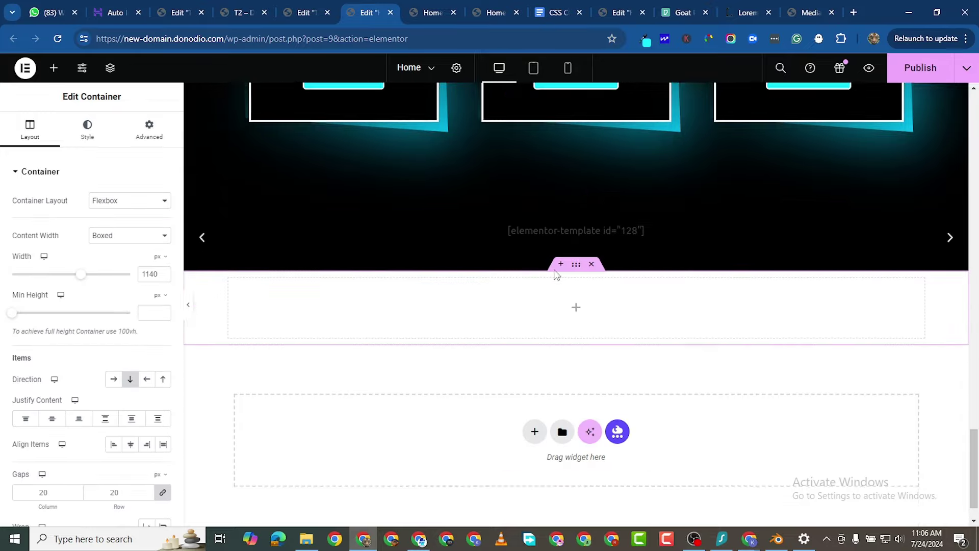
Copy the PAST WORKS heading from the section above the ECOM WEBSITE block.
drag(556, 264, 662, 214)
scroll(668, 213, down, 15)
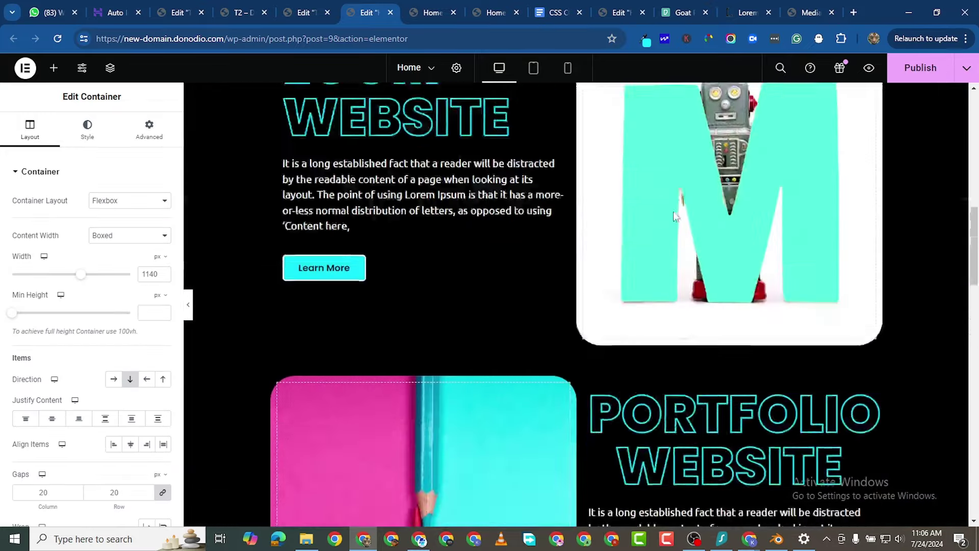
scroll(678, 258, up, 7)
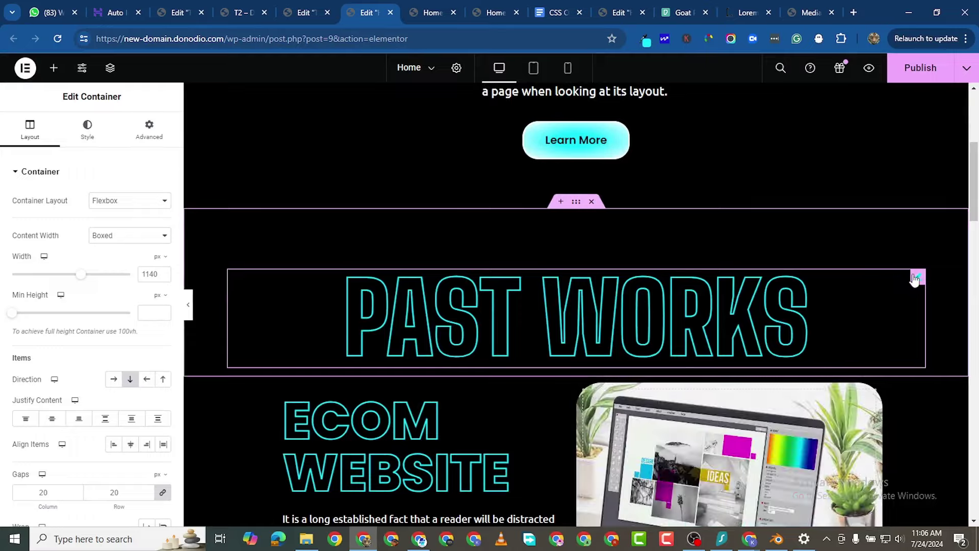
right_click(838, 335)
click(803, 321)
Give the empty container below the testimonial carousel a solid black background.
scroll(536, 419, down, 15)
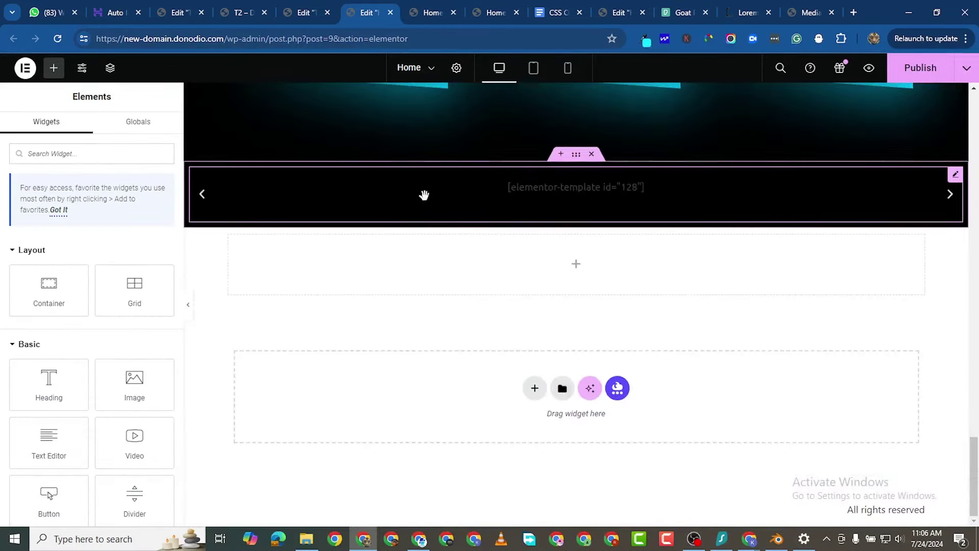
scroll(529, 274, up, 1)
scroll(538, 313, up, 5)
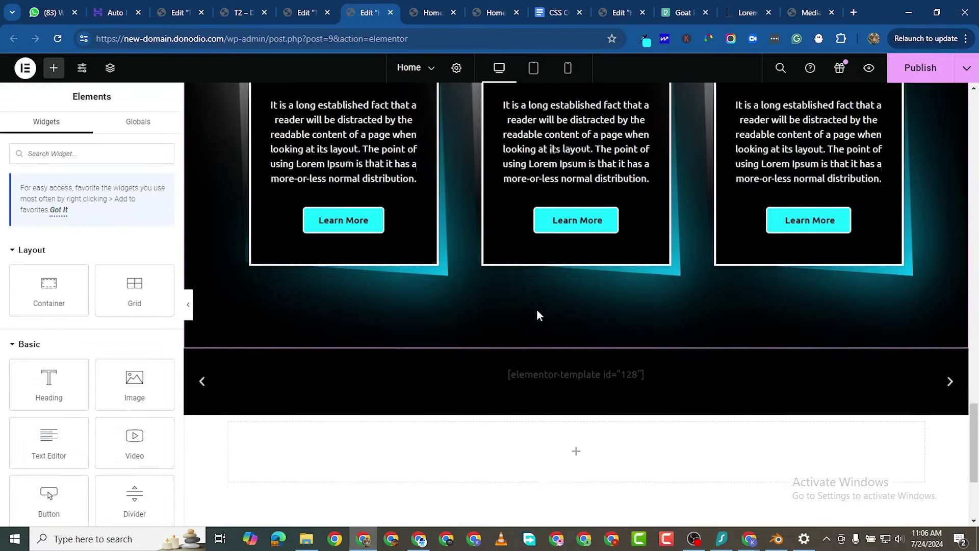
scroll(566, 378, down, 5)
scroll(547, 383, down, 2)
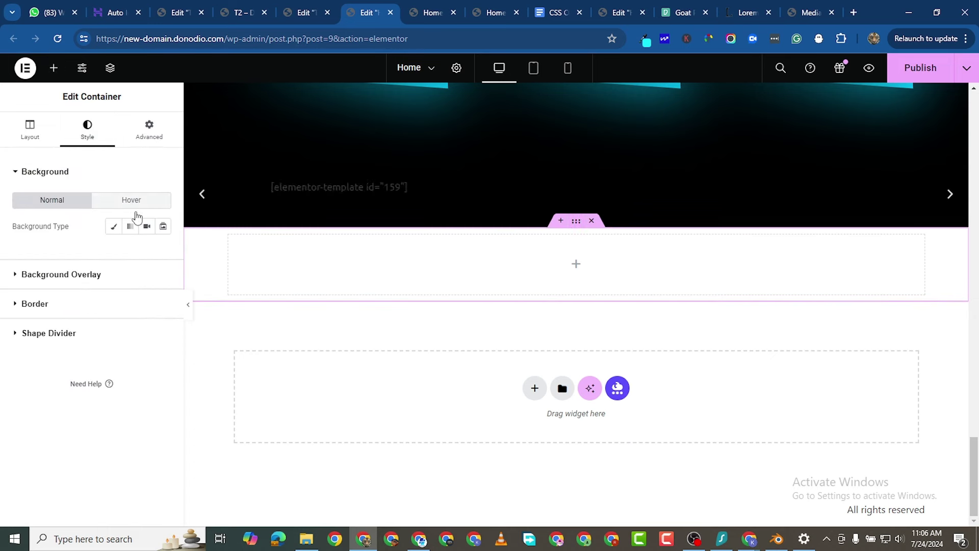
click(115, 227)
click(165, 253)
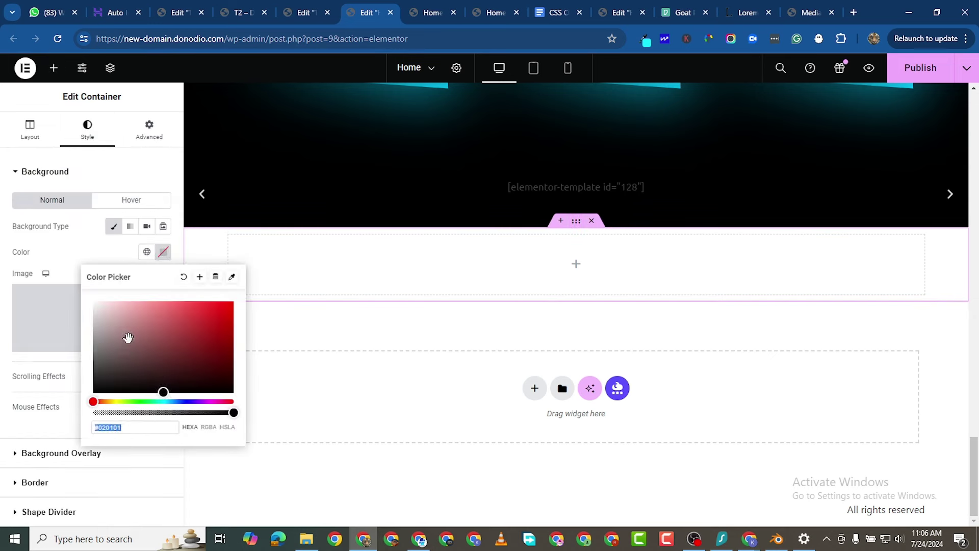
drag(163, 391, 56, 449)
click(420, 424)
Paste the copied heading into the black container and change its title to TESTIMONIALS.
right_click(448, 262)
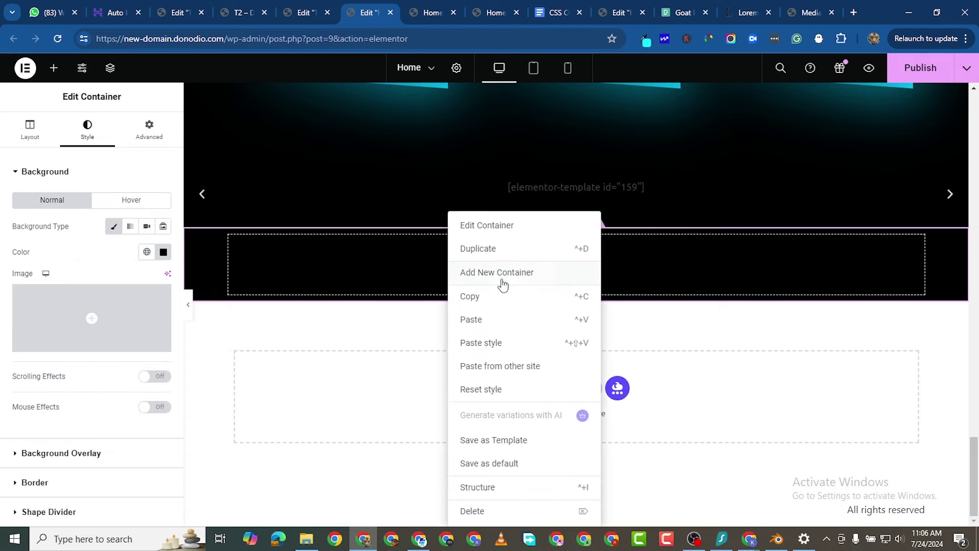
click(483, 321)
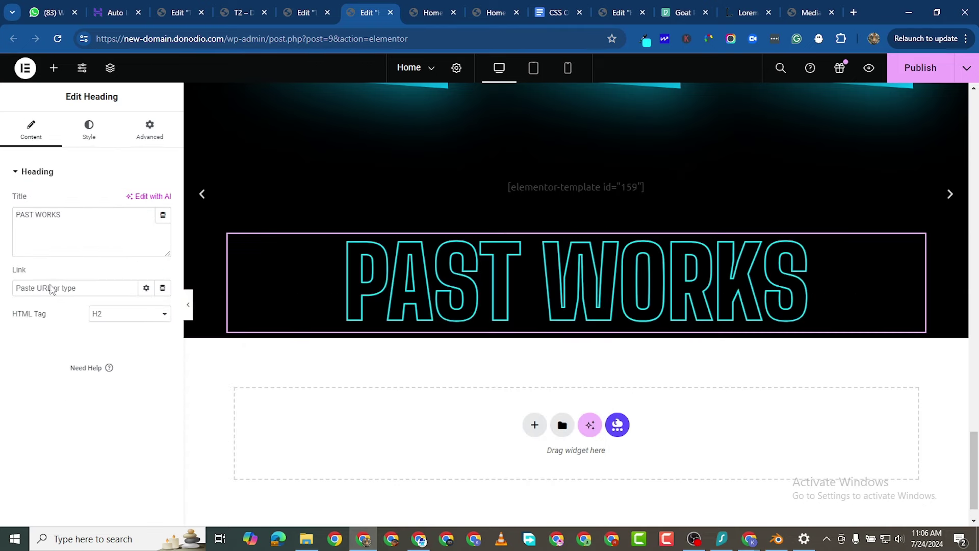
scroll(896, 380, up, 3)
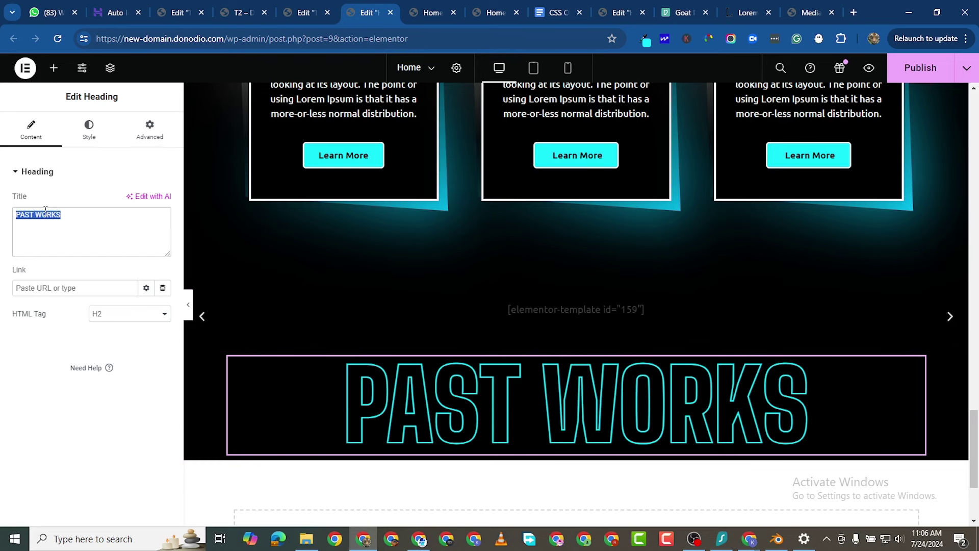
text(TEST)
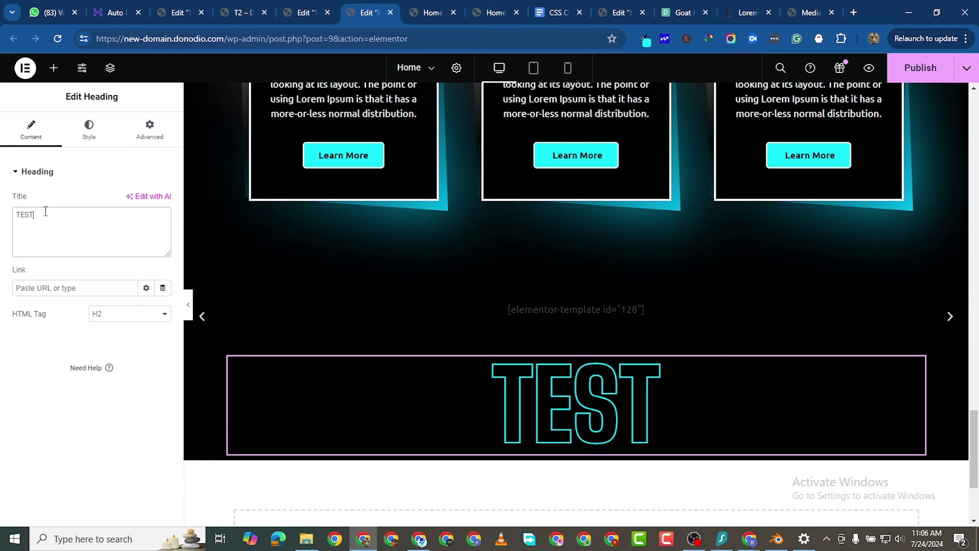
text(IMONIALS)
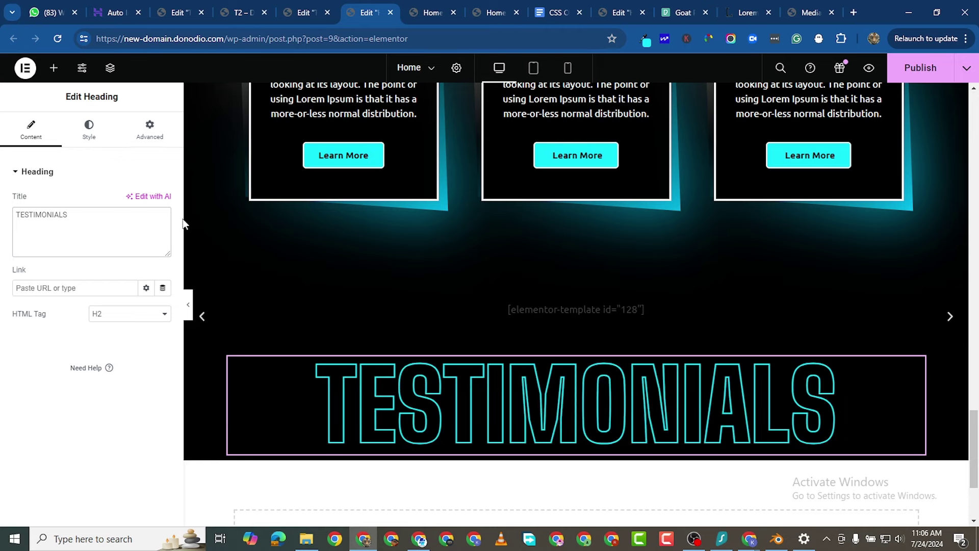
Move the TESTIMONIALS container above the carousel and set its top padding to 80 px, unlinked from the other sides.
drag(568, 344, 570, 297)
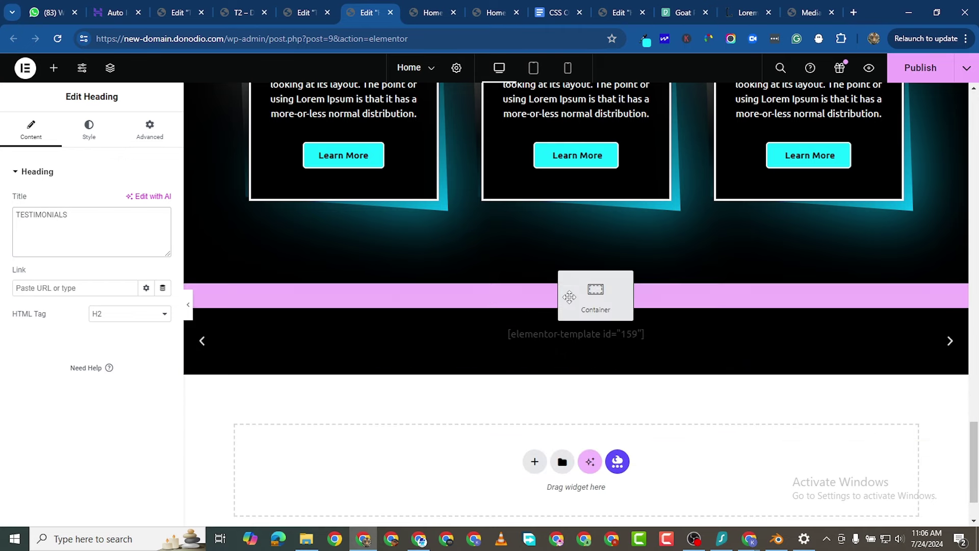
drag(312, 222, 491, 184)
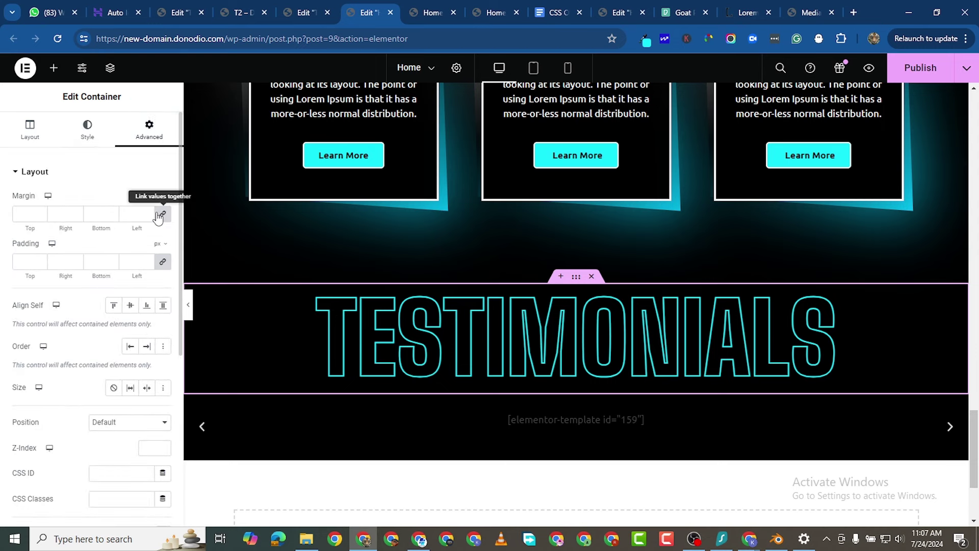
click(164, 262)
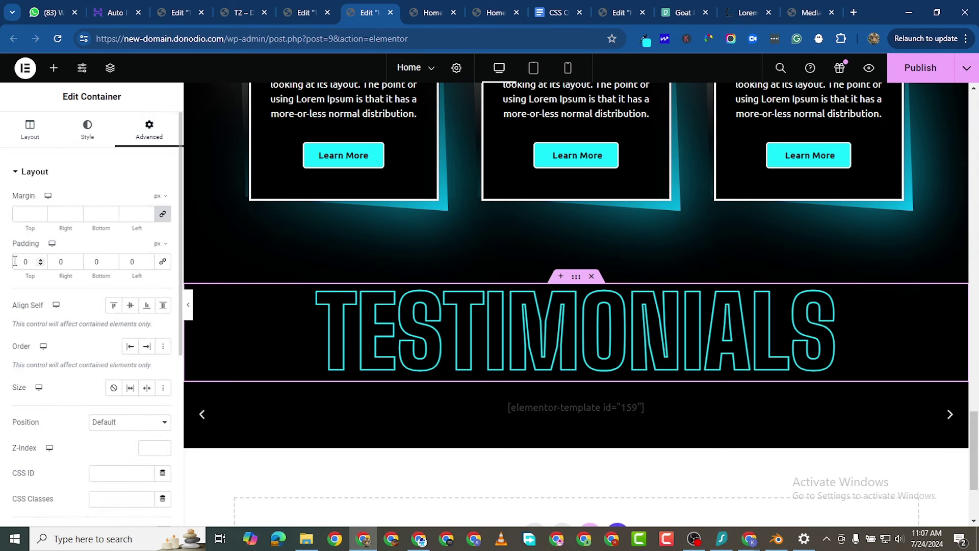
click(15, 261)
text(5)
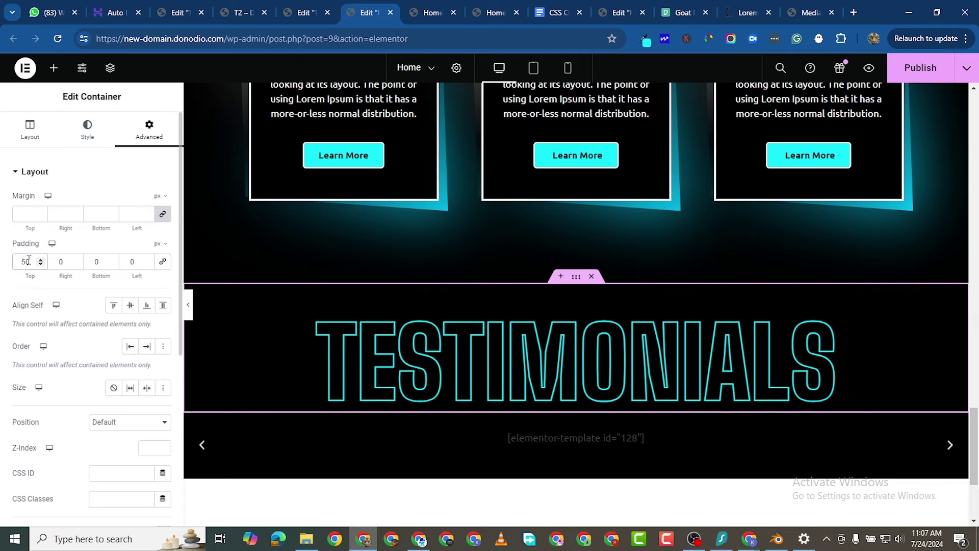
key(Up)
key(Up)
key(Up)
key(Up)
key(Up)
key(Up)
key(Up)
key(Up)
key(Up)
key(Up)
key(Up)
key(Up)
key(Up)
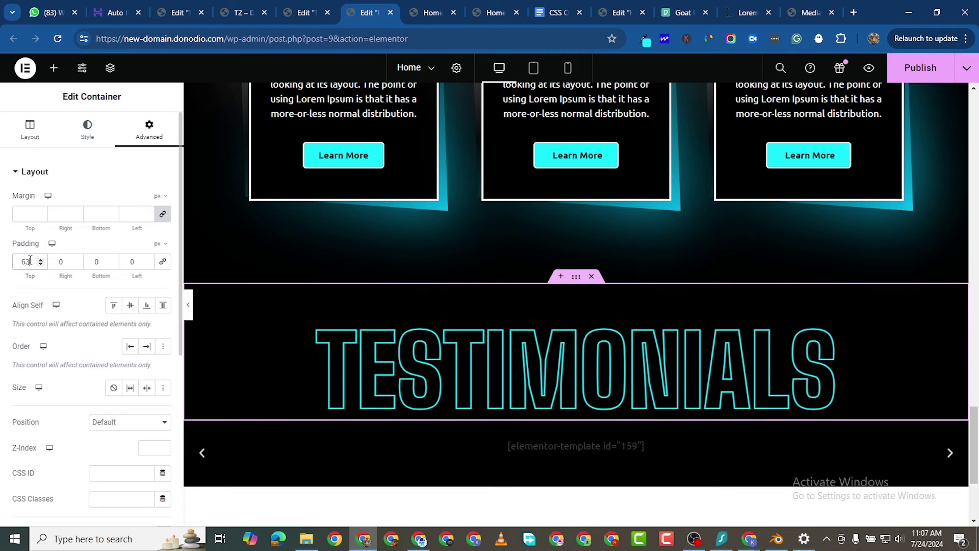
key(Up)
key(Up)
key(Up)
key(Up)
key(Up)
key(Up)
key(Up)
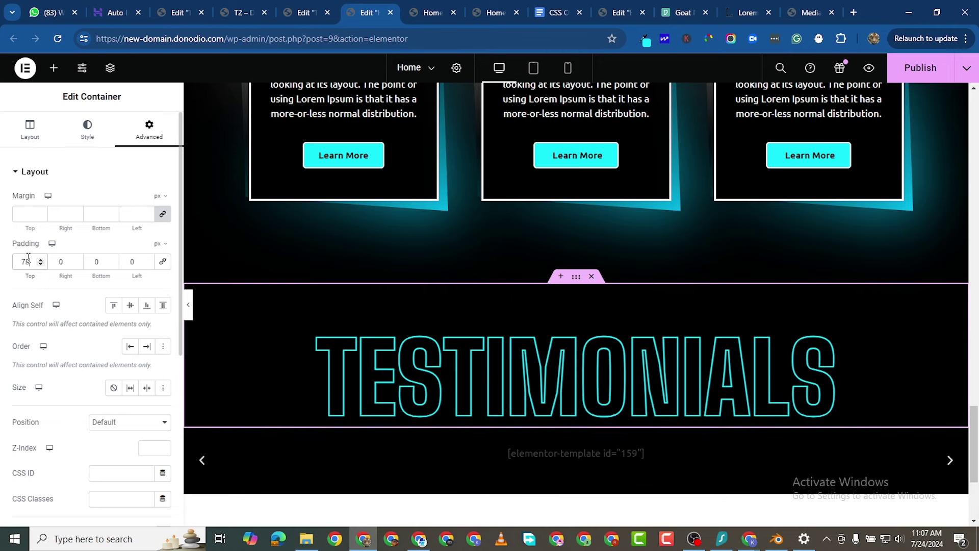
key(Up)
key(Up)
key(Up)
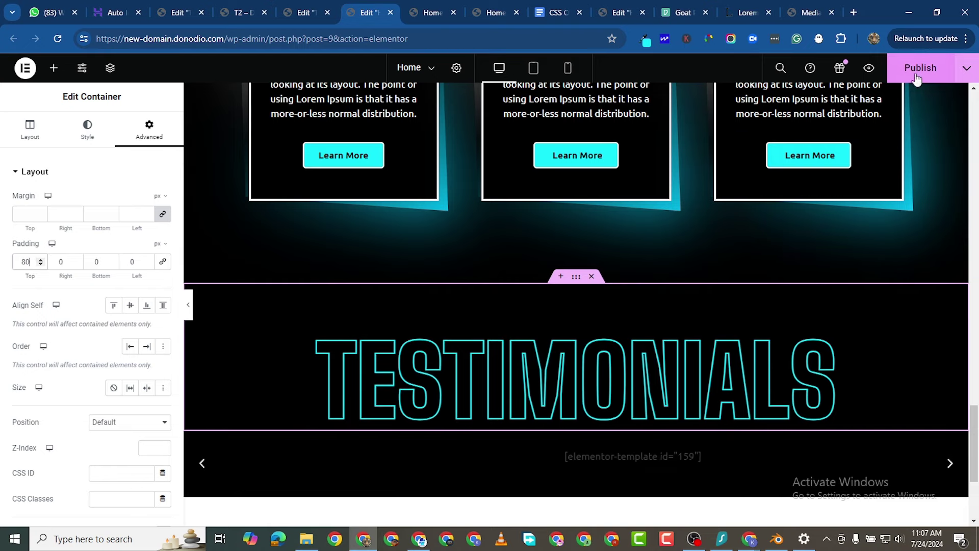
Reload the Home page preview and examine the TESTIMONIALS heading, its spacing and the carousel cards below it.
click(432, 13)
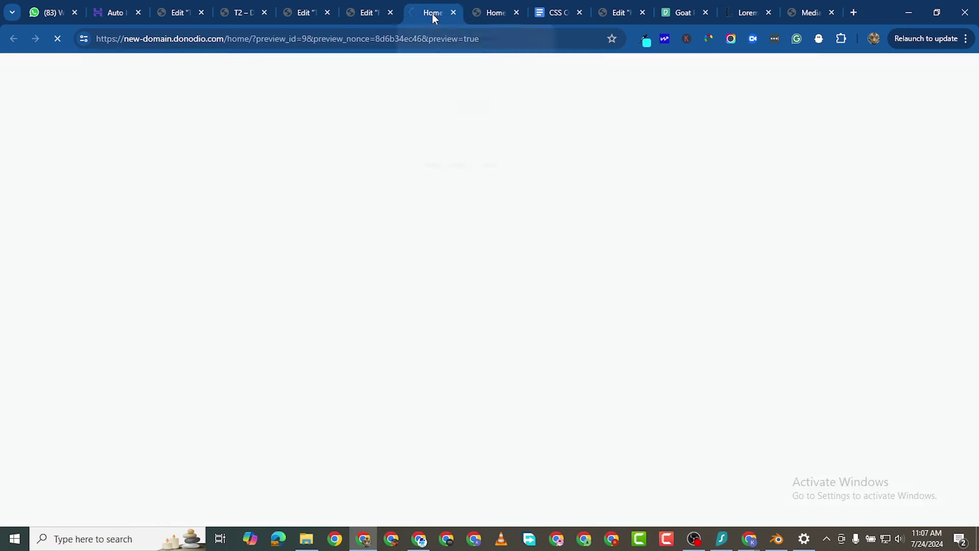
scroll(430, 291, up, 15)
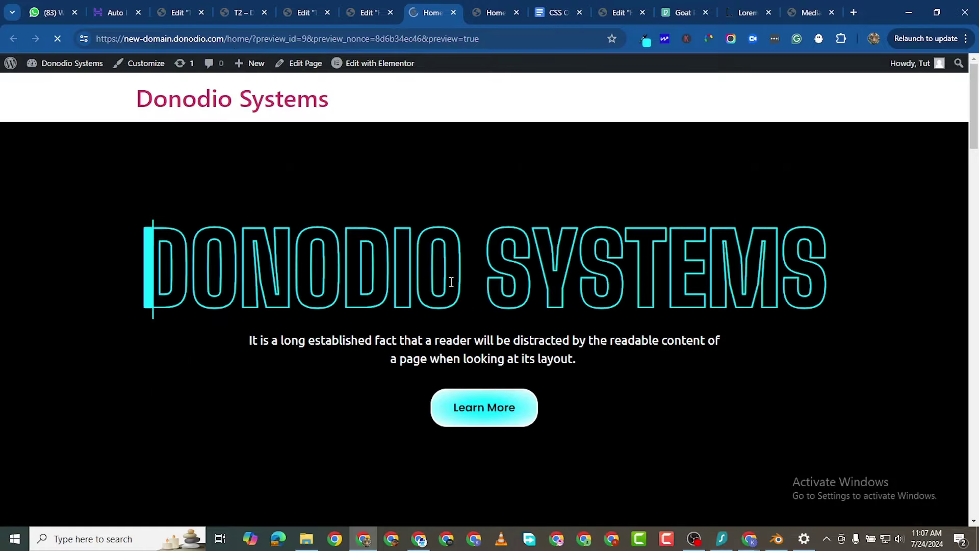
scroll(457, 286, down, 10)
scroll(457, 288, down, 15)
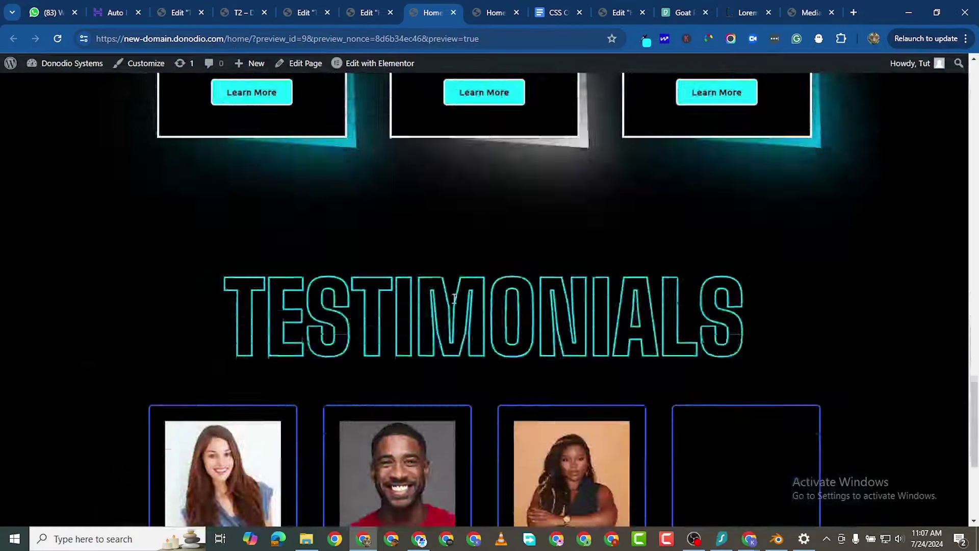
scroll(469, 297, up, 2)
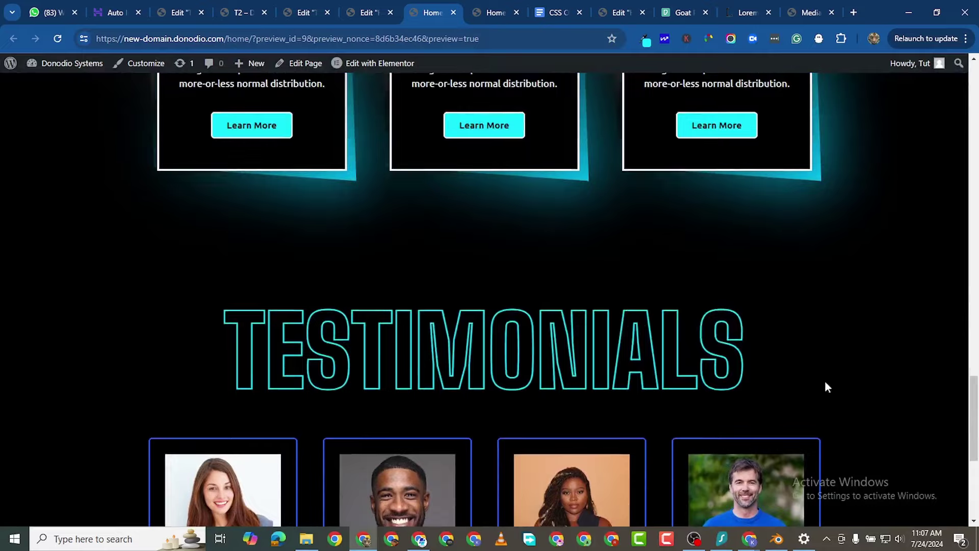
scroll(791, 398, down, 5)
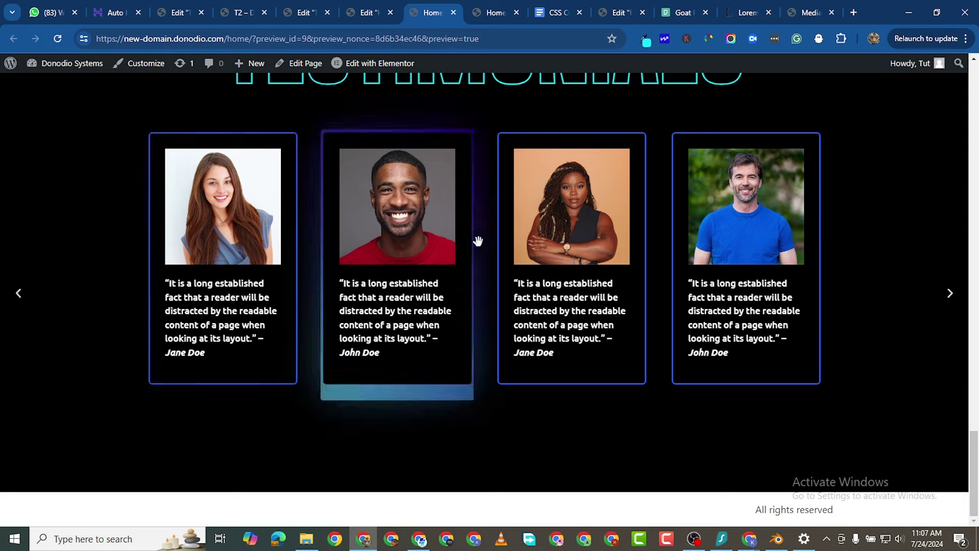
scroll(362, 201, up, 1)
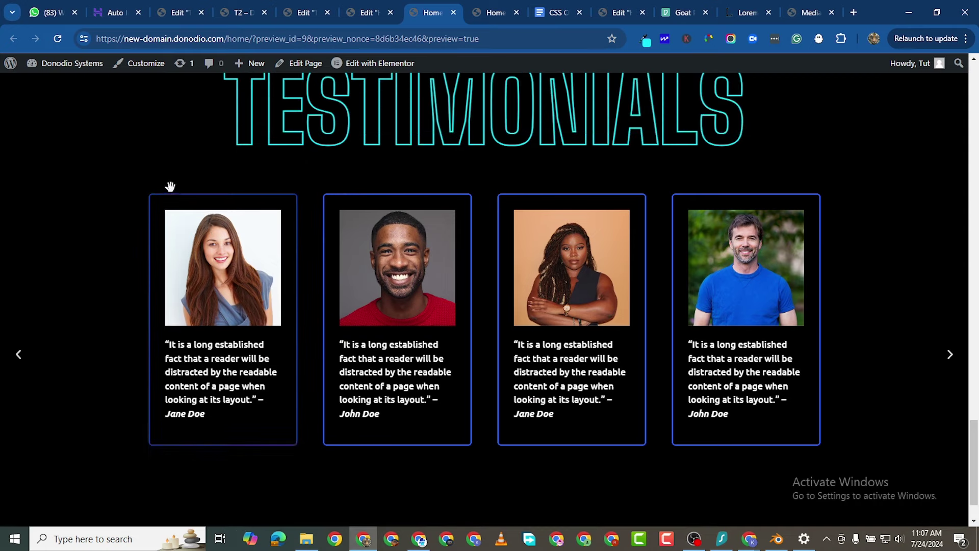
scroll(712, 359, up, 5)
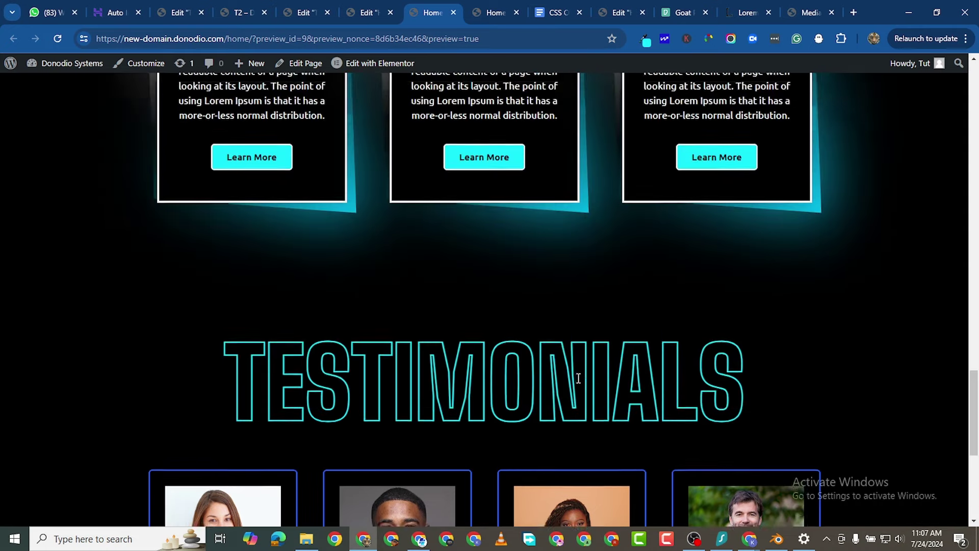
scroll(580, 378, down, 4)
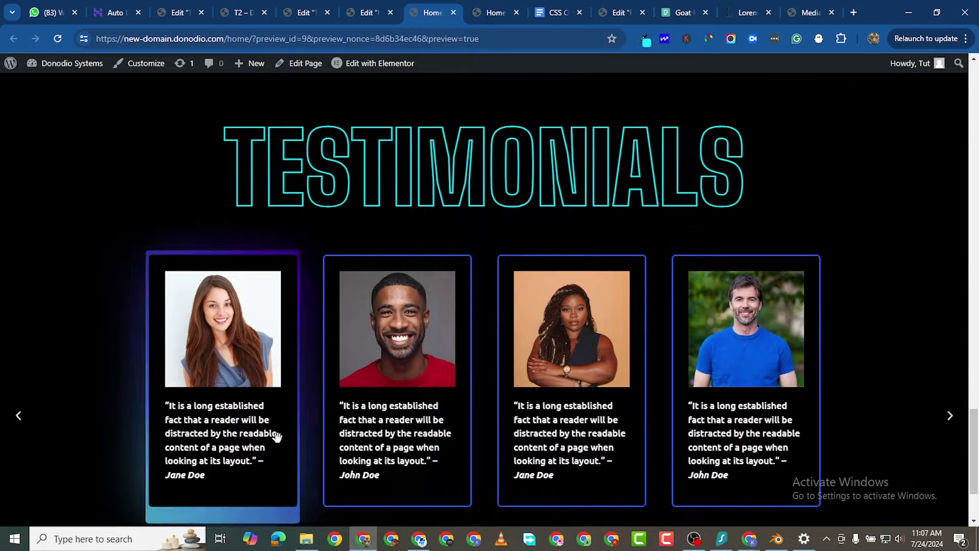
scroll(360, 411, down, 2)
Review the rest of the Home page preview, from the EXPERTISE cards to the website showcases, PAST WORKS heading and hero section.
scroll(401, 416, up, 12)
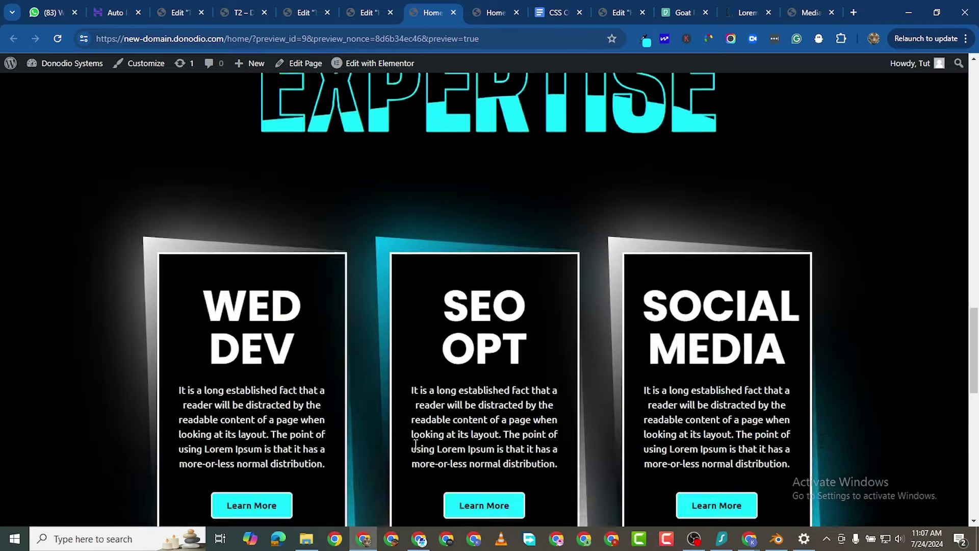
scroll(408, 421, down, 10)
scroll(428, 406, up, 10)
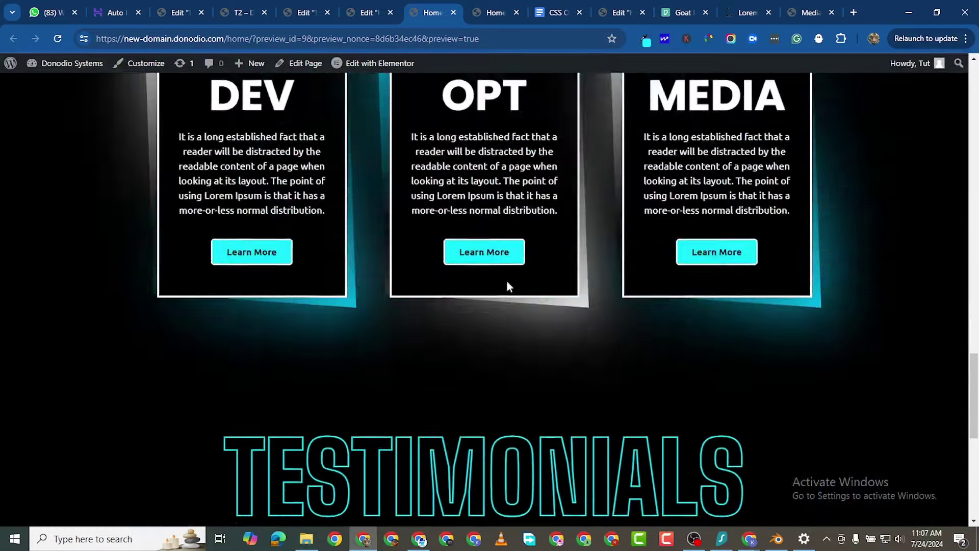
scroll(582, 408, down, 3)
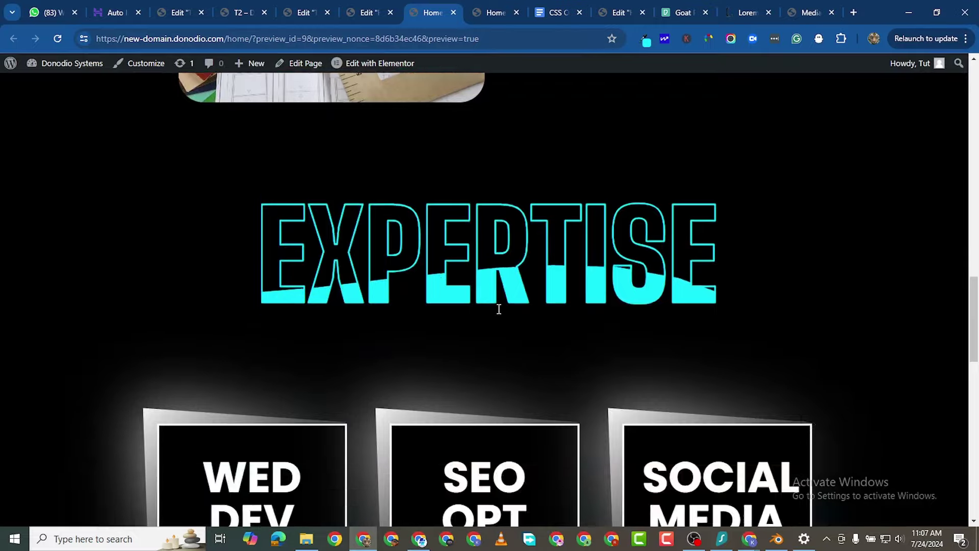
scroll(439, 398, down, 3)
scroll(510, 334, up, 10)
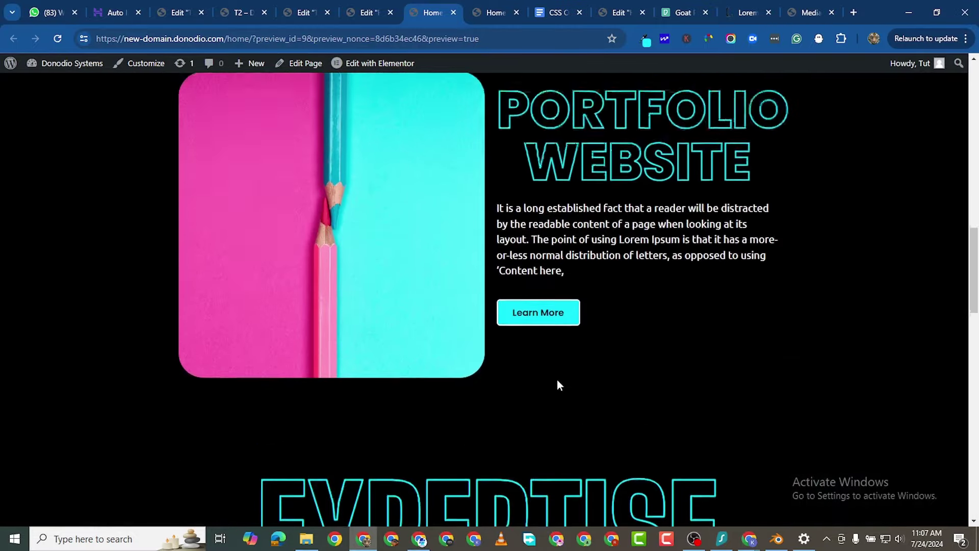
scroll(554, 405, up, 10)
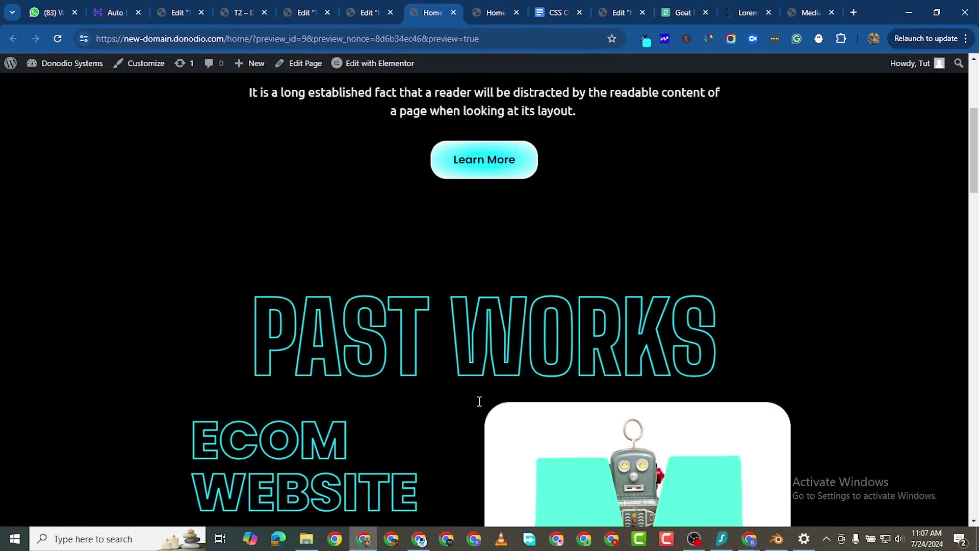
scroll(479, 399, down, 7)
scroll(505, 352, down, 5)
scroll(638, 332, up, 6)
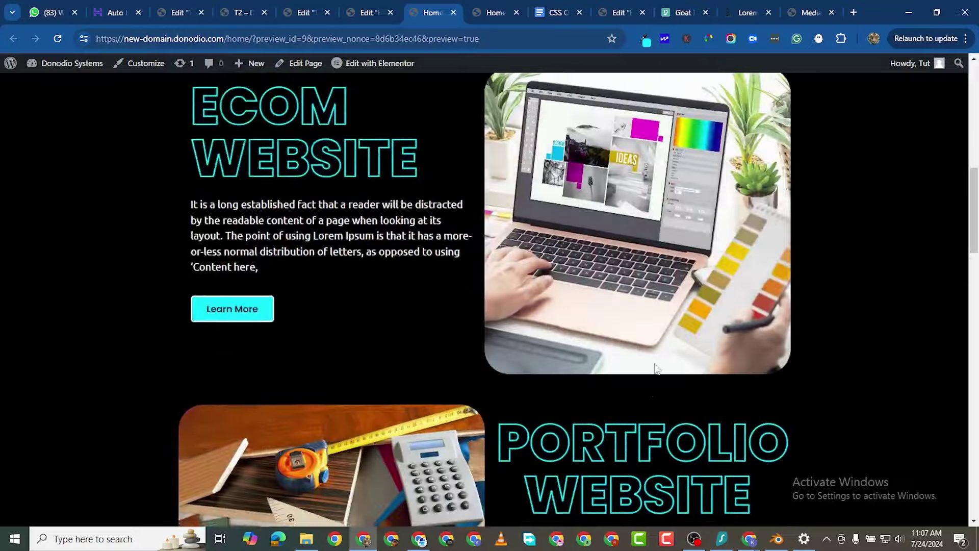
scroll(658, 295, up, 1)
scroll(637, 333, down, 4)
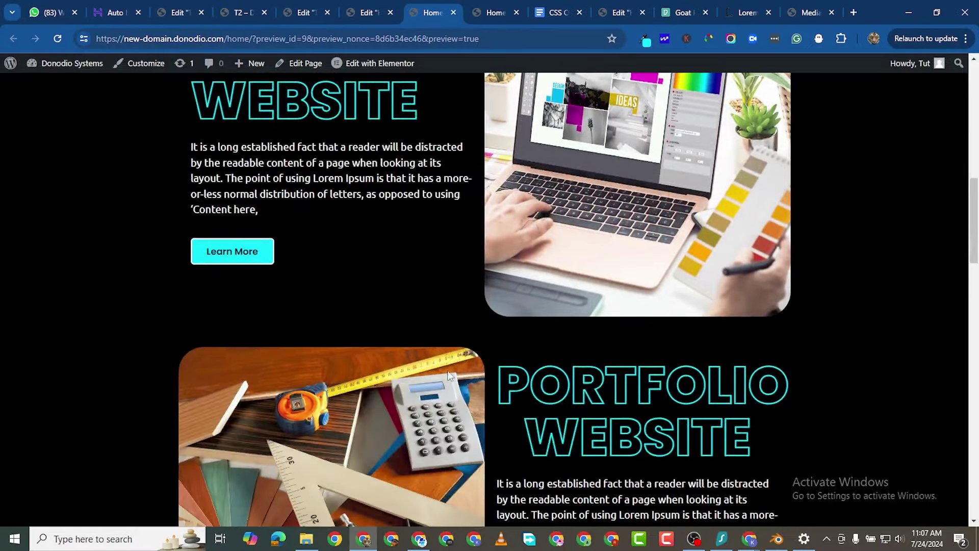
scroll(555, 368, up, 12)
scroll(492, 327, down, 3)
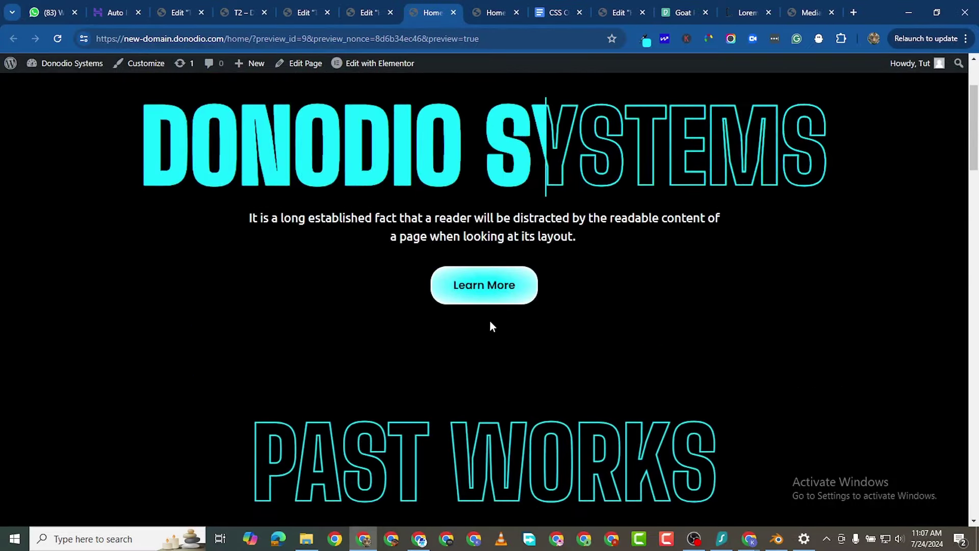
scroll(496, 306, down, 1)
scroll(495, 332, up, 1)
scroll(494, 376, down, 2)
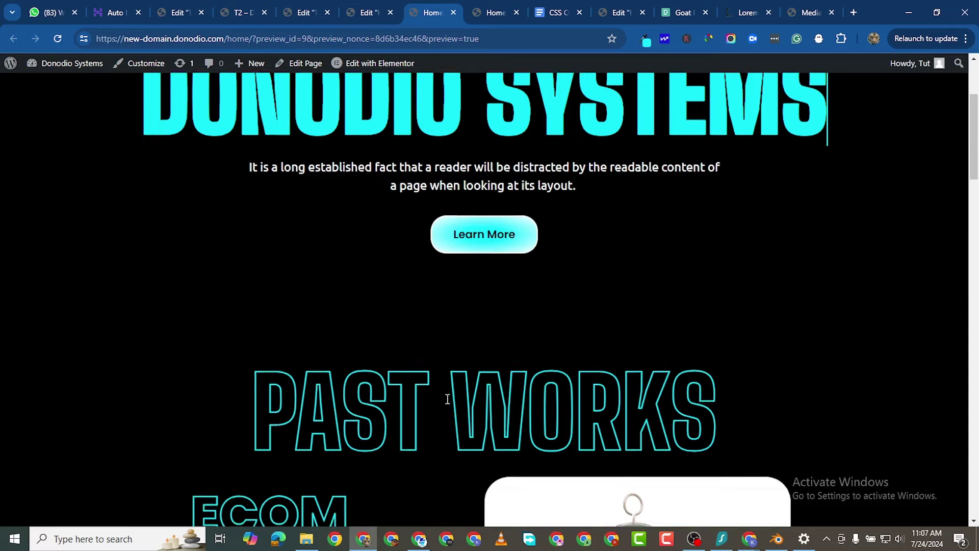
scroll(448, 399, down, 1)
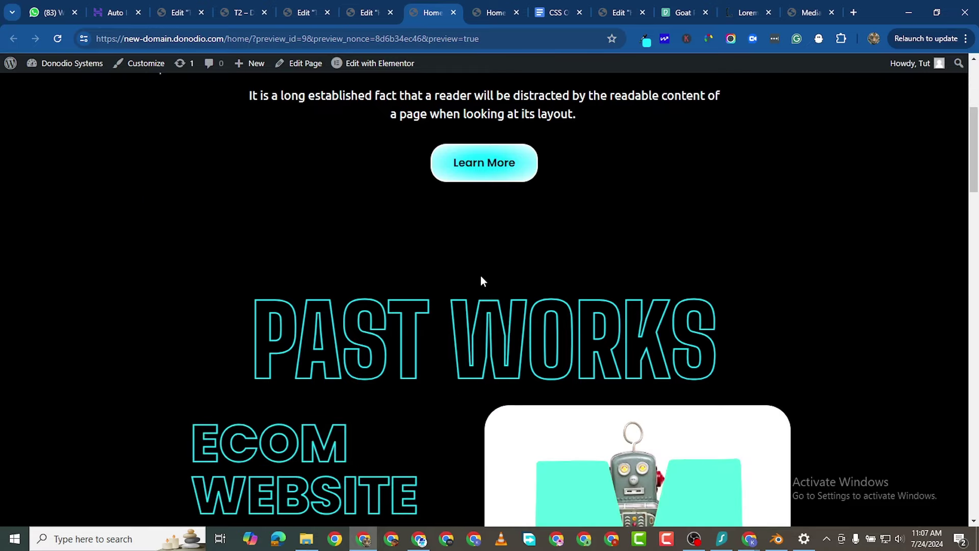
scroll(460, 365, down, 15)
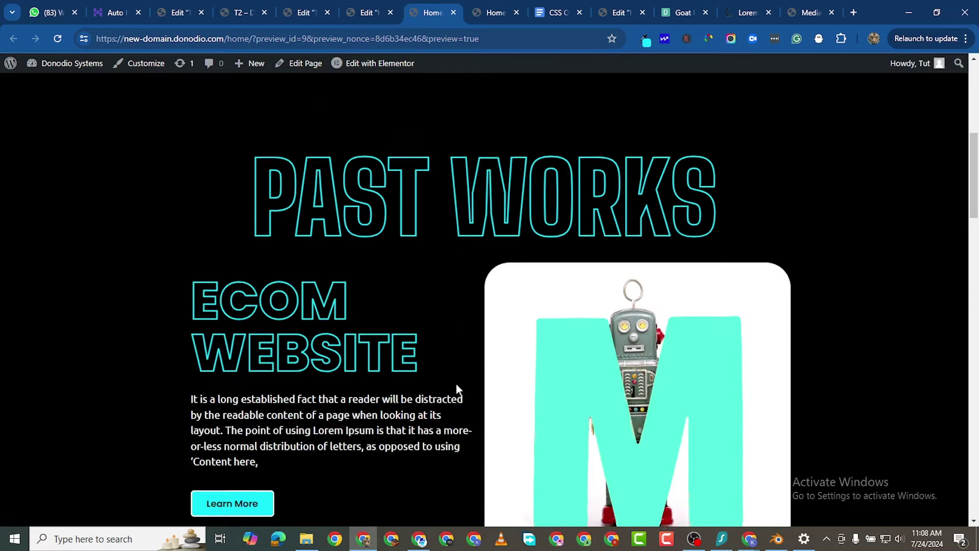
Examine the order of the Home page sections in the preview, comparing the hero, PAST WORKS, website showcases and EXPERTISE cards.
scroll(453, 440, up, 5)
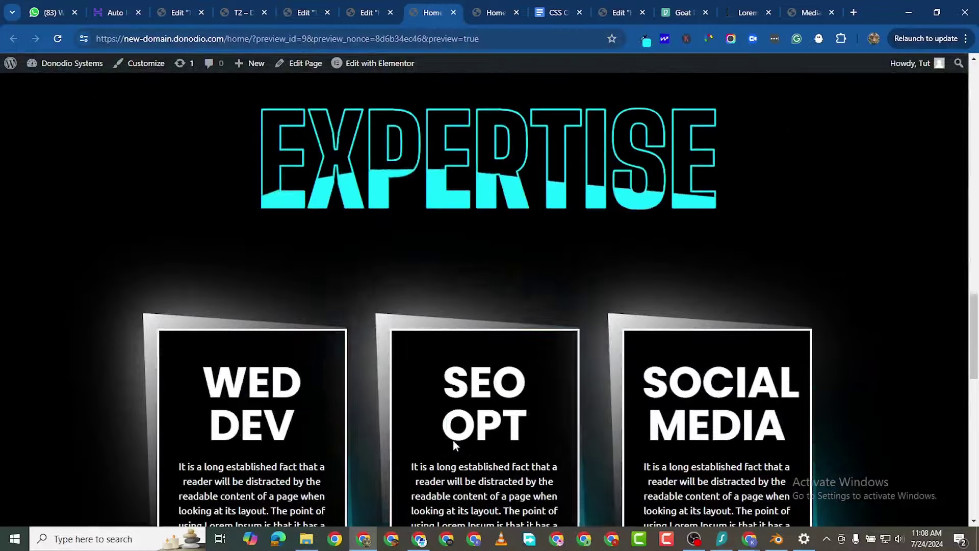
scroll(457, 433, down, 6)
scroll(463, 425, up, 9)
scroll(468, 429, up, 12)
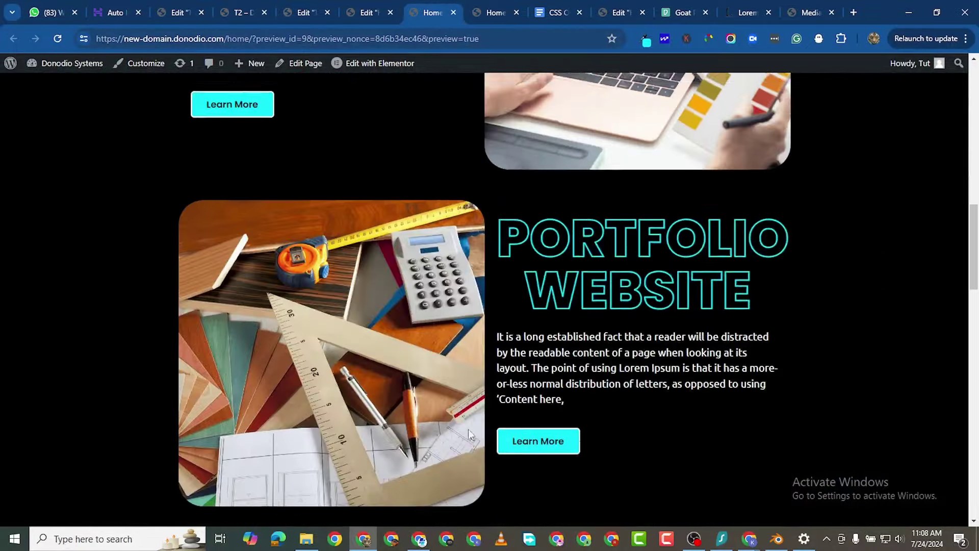
scroll(475, 431, down, 4)
scroll(474, 431, down, 10)
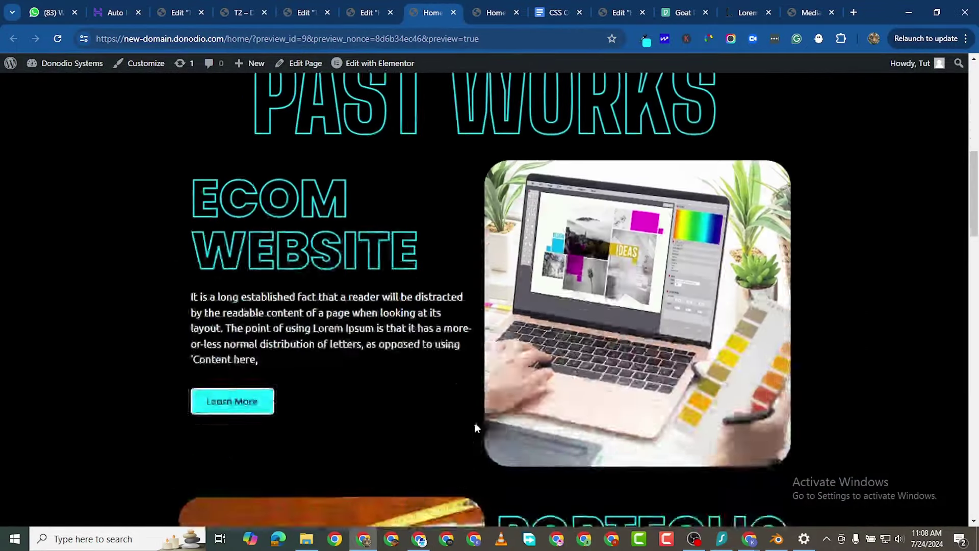
scroll(482, 434, up, 3)
scroll(479, 427, down, 4)
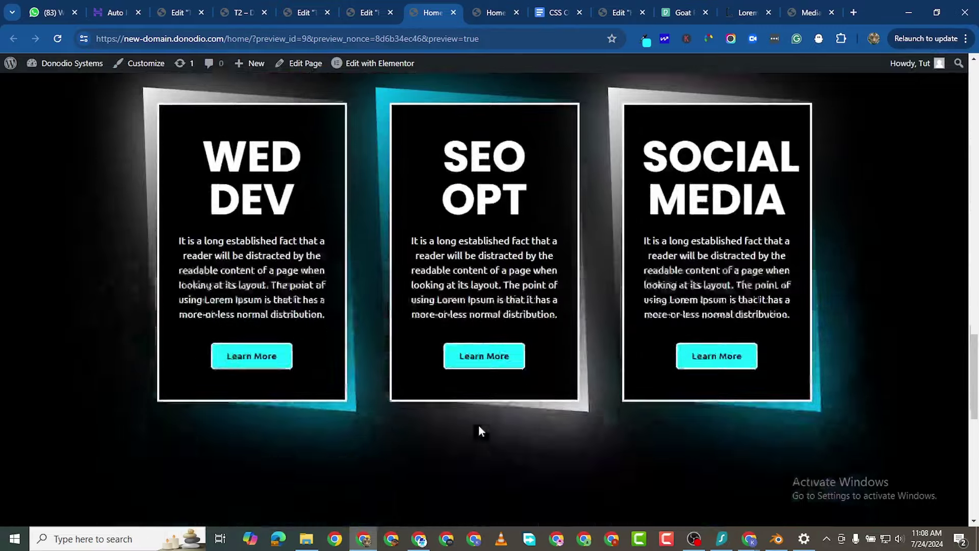
scroll(485, 424, up, 15)
scroll(499, 424, down, 7)
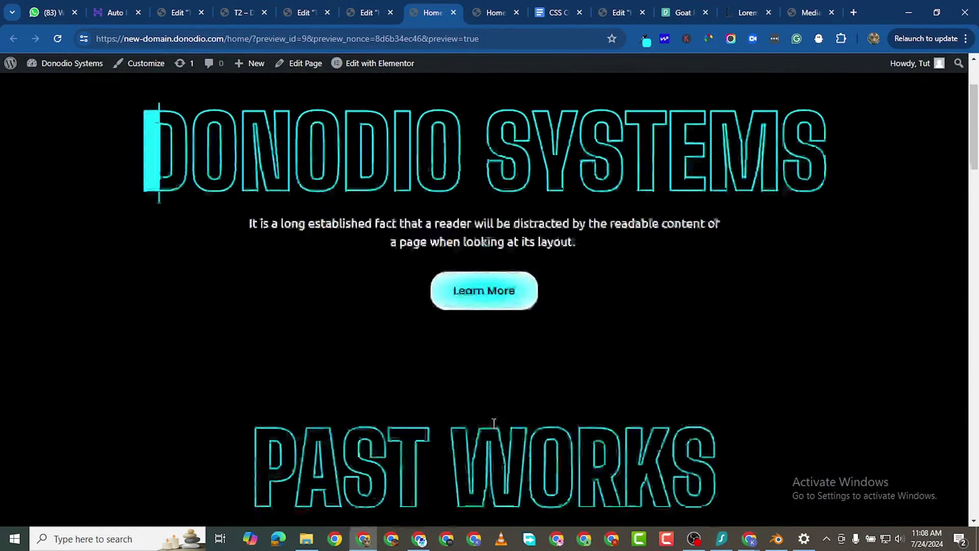
scroll(500, 431, down, 8)
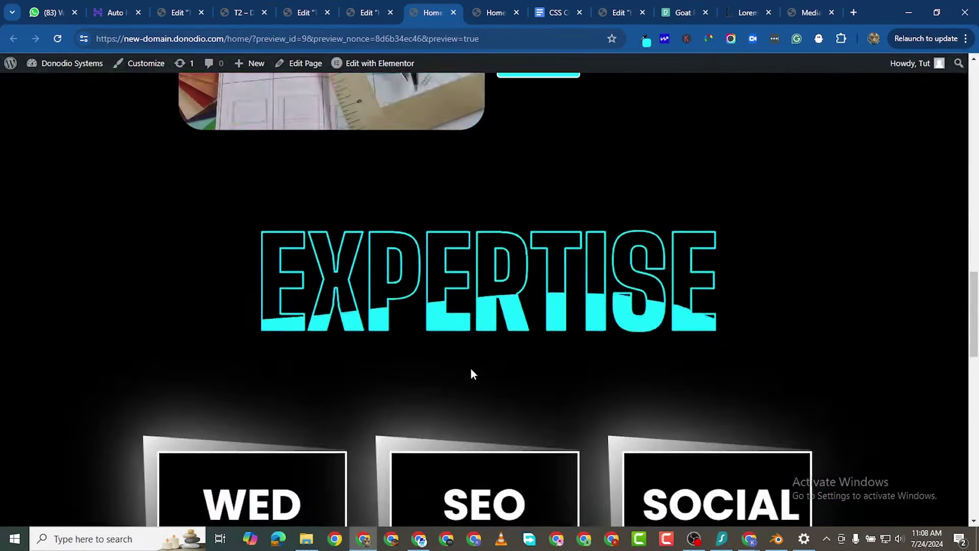
scroll(446, 329, up, 10)
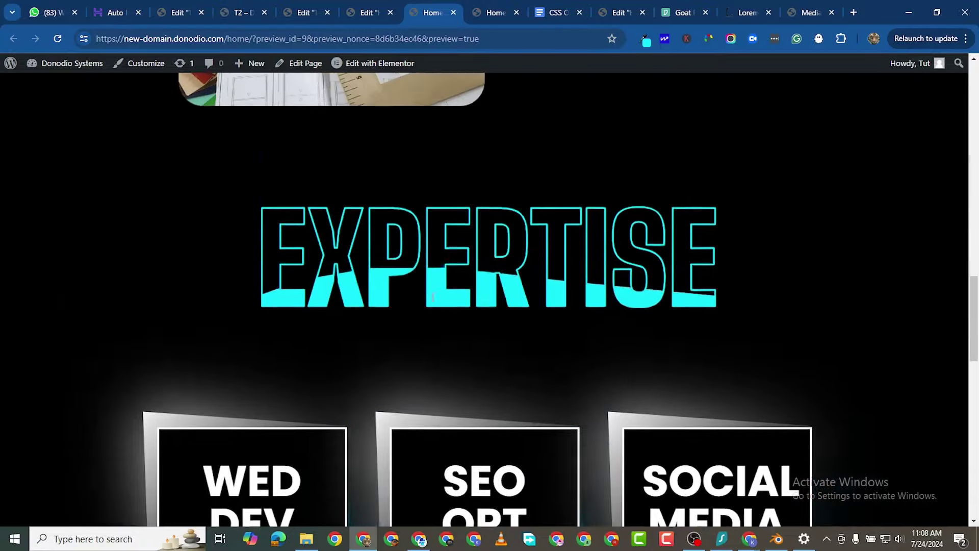
scroll(465, 380, up, 4)
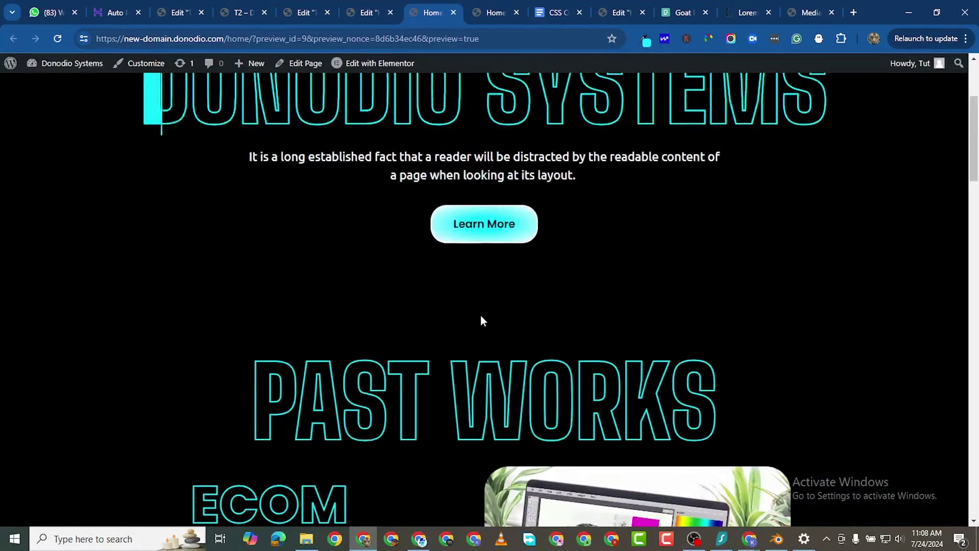
scroll(461, 388, down, 9)
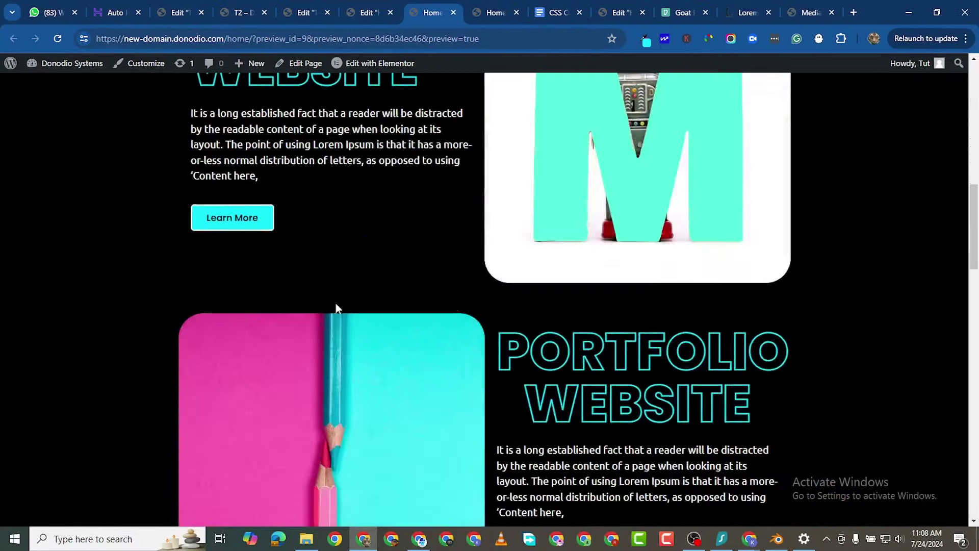
Return to the Elementor editor and move the empty container from above EXPERTISE to between the hero section and the PAST WORKS heading.
click(369, 13)
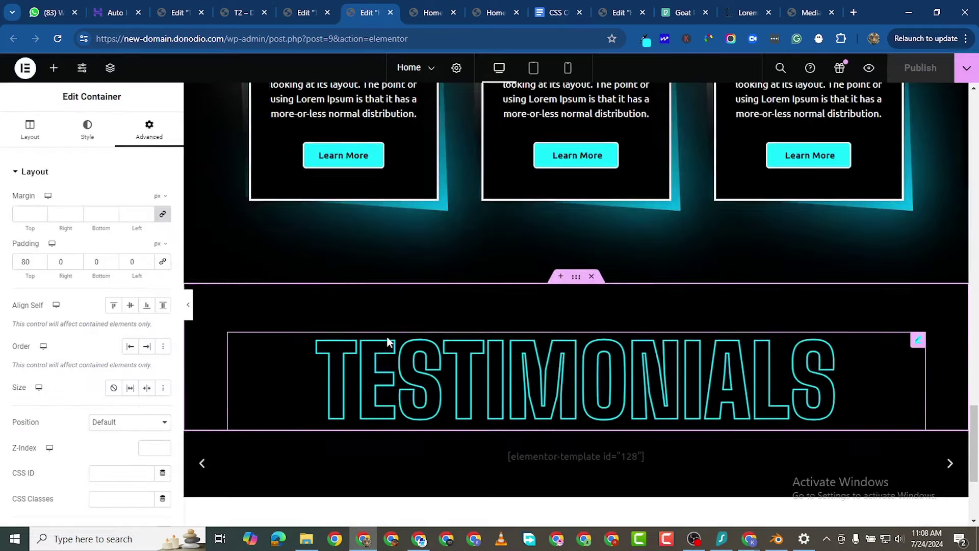
scroll(508, 367, up, 12)
scroll(612, 398, up, 1)
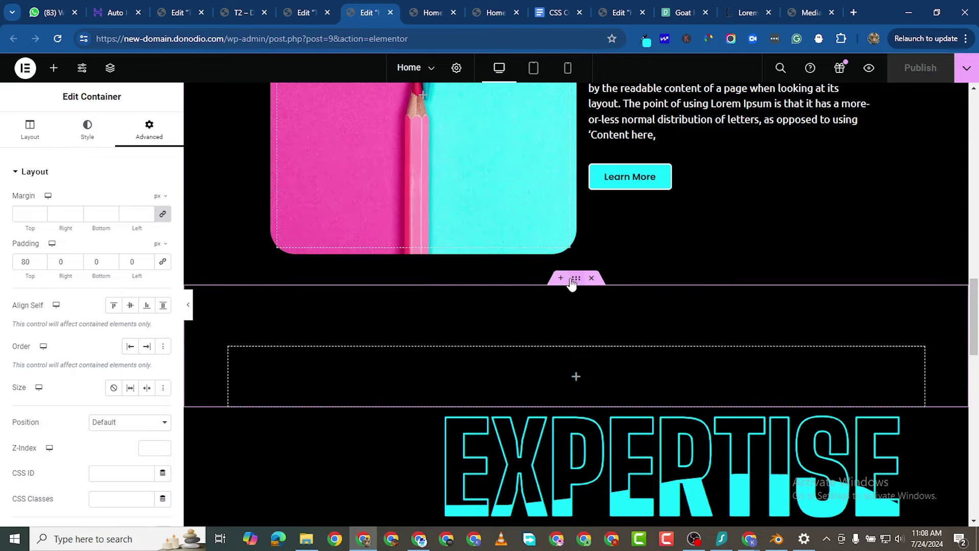
drag(571, 276, 598, 265)
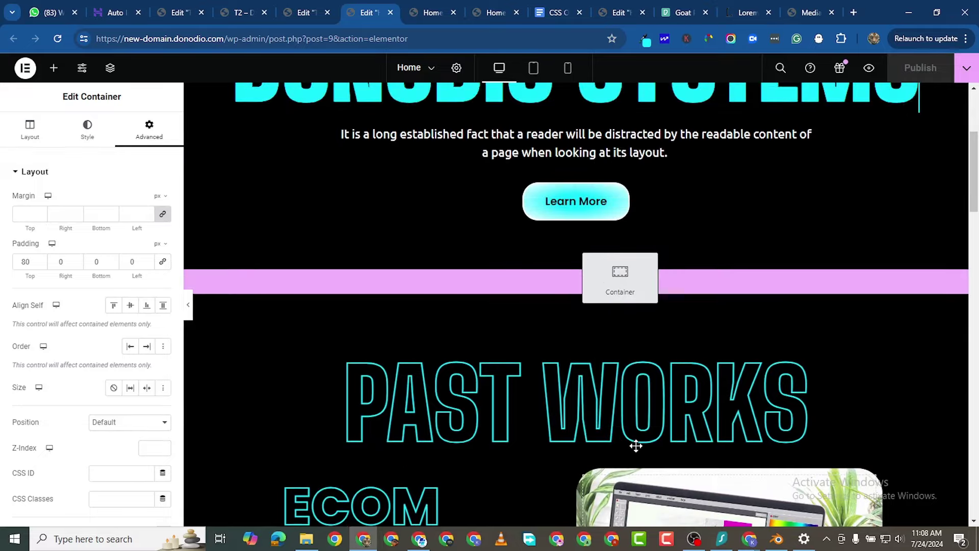
drag(642, 452, 623, 408)
Move the EXPERTISE heading container up to between the PAST WORKS heading and the ECOM WEBSITE showcase.
scroll(617, 398, down, 12)
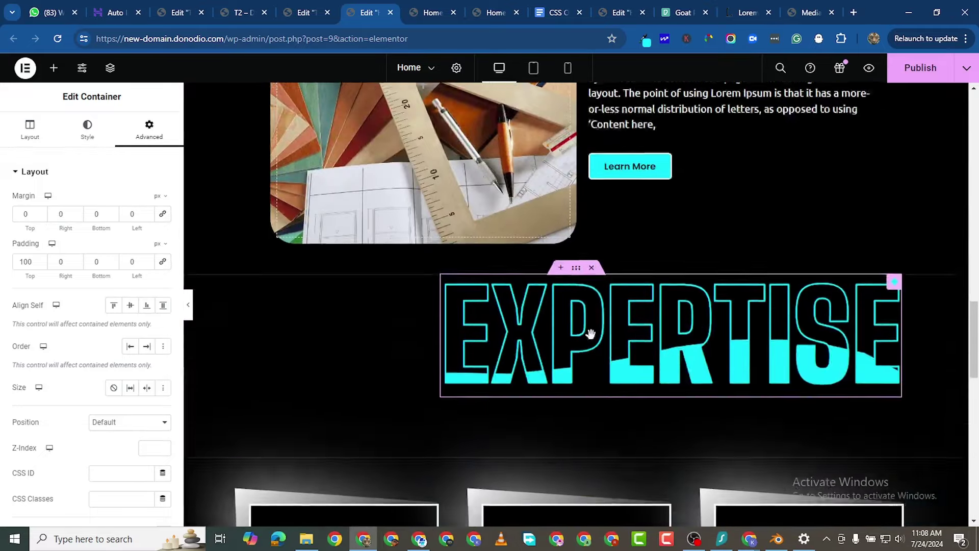
scroll(587, 311, up, 1)
drag(577, 278, 608, 292)
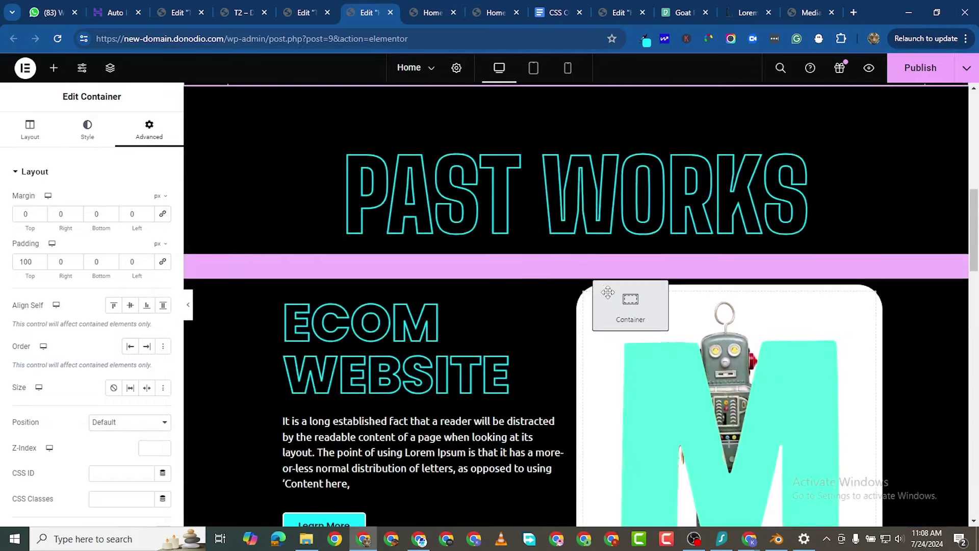
drag(610, 400, 569, 408)
Move the container with the three service cards directly below the EXPERTISE heading, above the ECOM WEBSITE showcase.
scroll(561, 408, down, 8)
scroll(563, 409, down, 3)
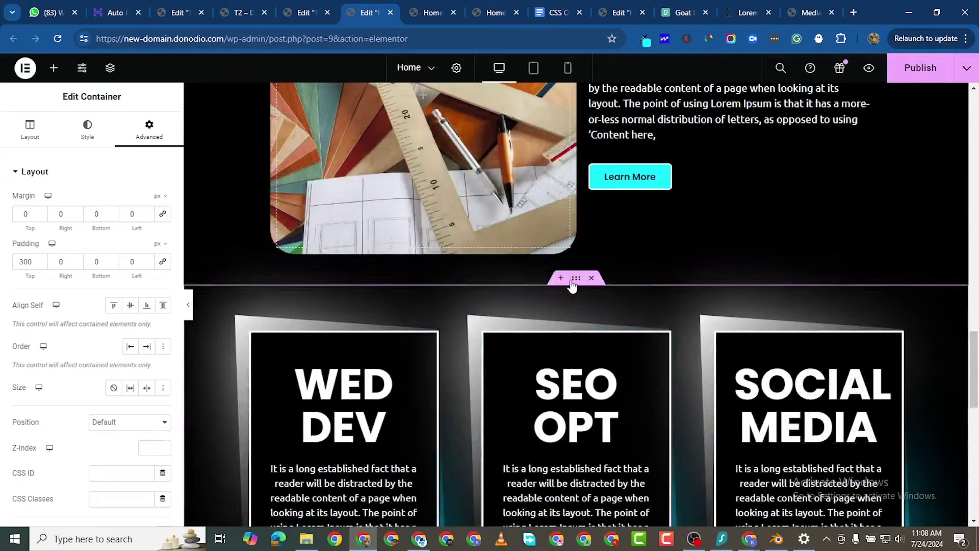
mouse_move(573, 280)
mouse_down()
mouse_move(587, 224)
mouse_move(587, 465)
mouse_move(588, 268)
mouse_up()
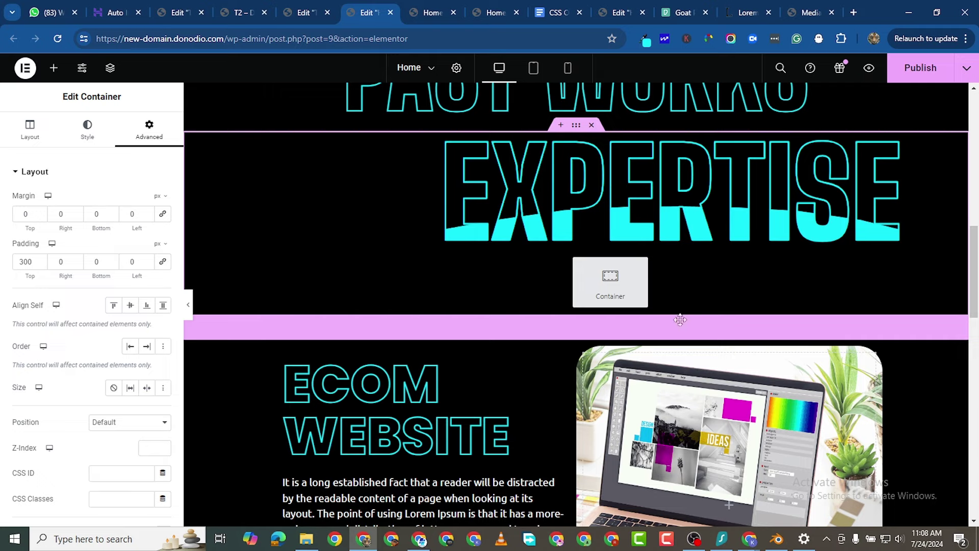
drag(680, 320, 682, 317)
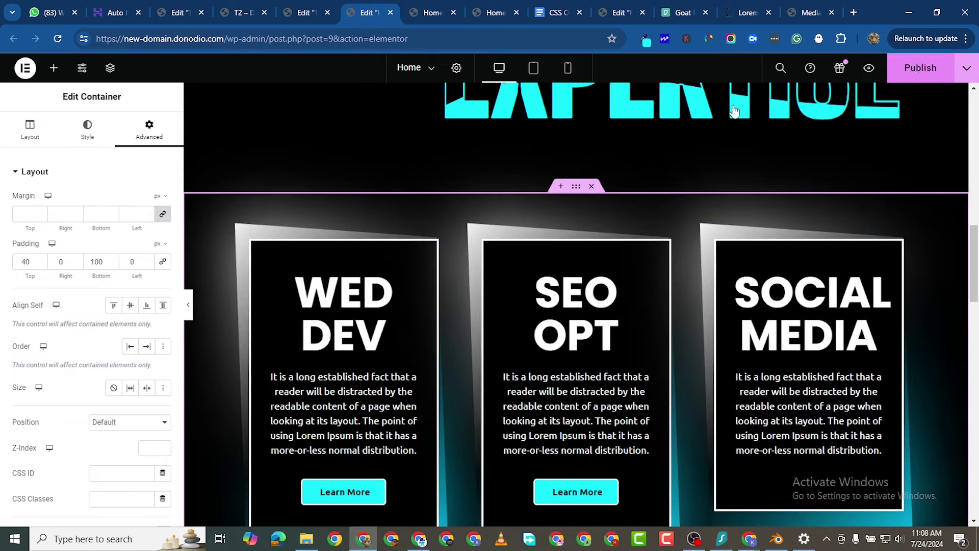
Publish the reordered page and check the PAST WORKS and EXPERTISE placement in the reloaded Home preview.
mouse_move(423, 15)
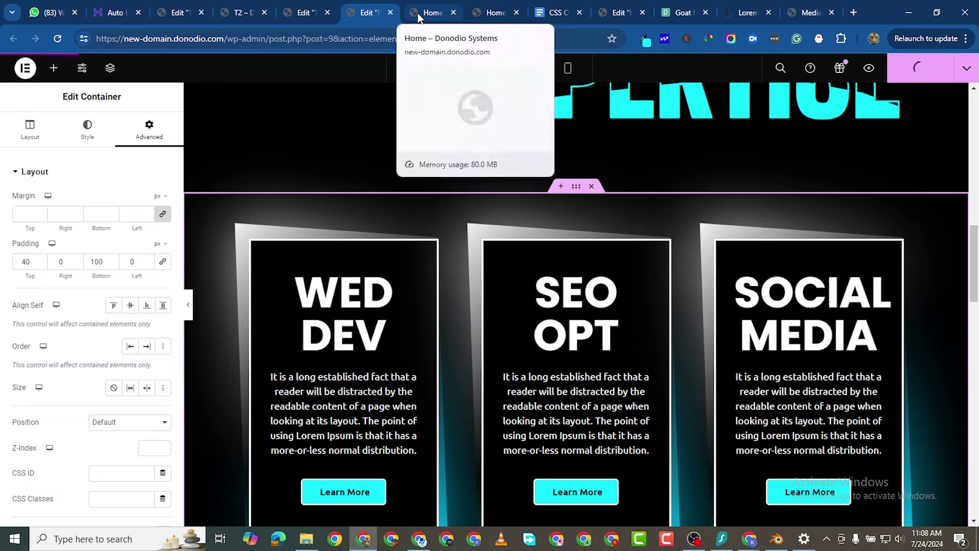
click(424, 13)
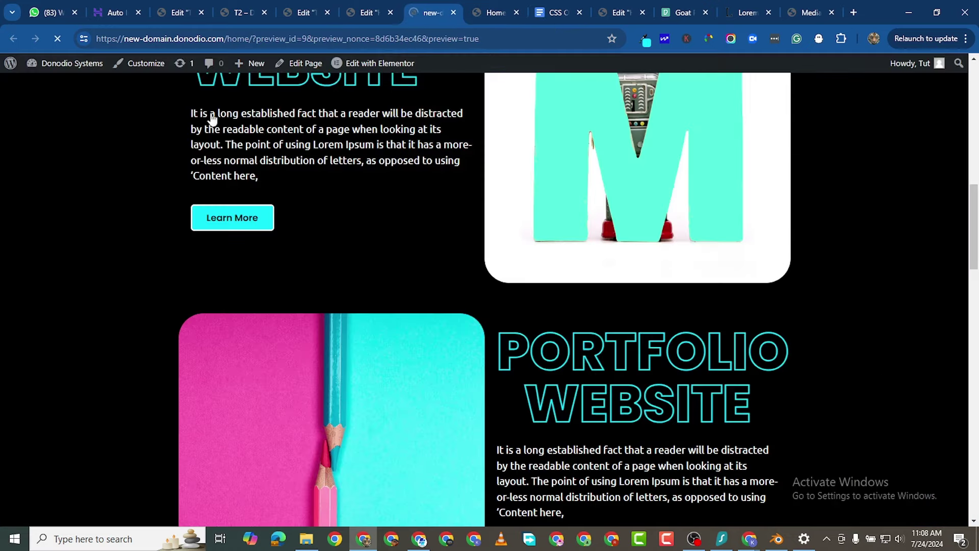
scroll(453, 284, down, 8)
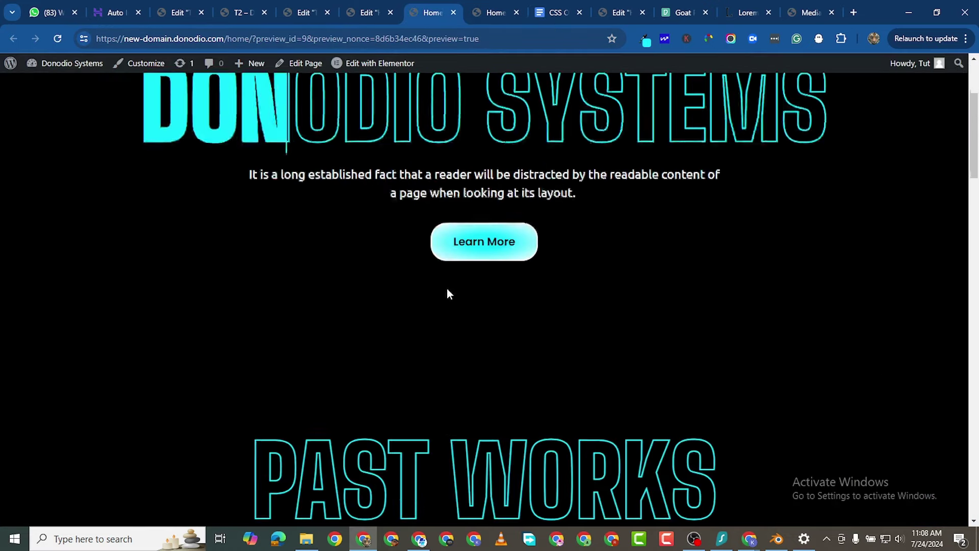
scroll(515, 301, down, 3)
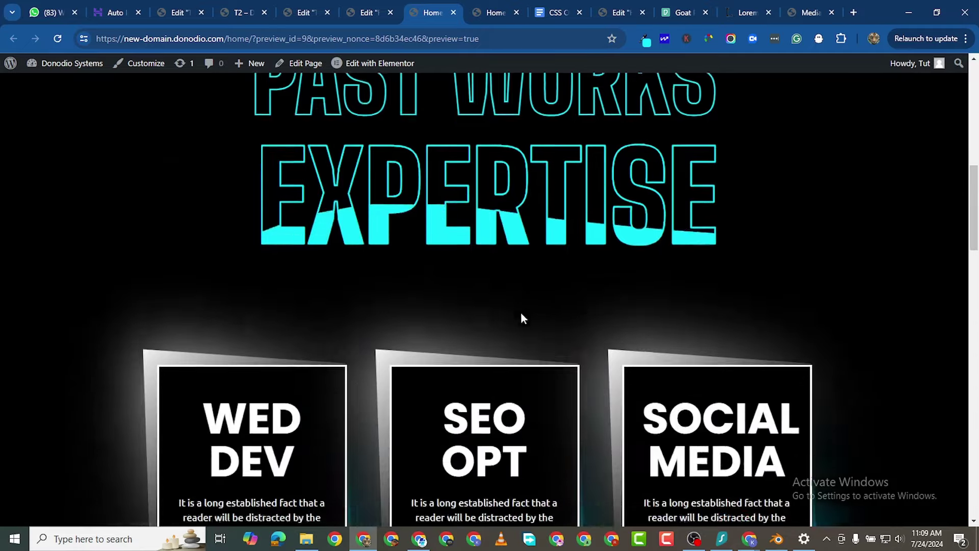
scroll(524, 284, up, 5)
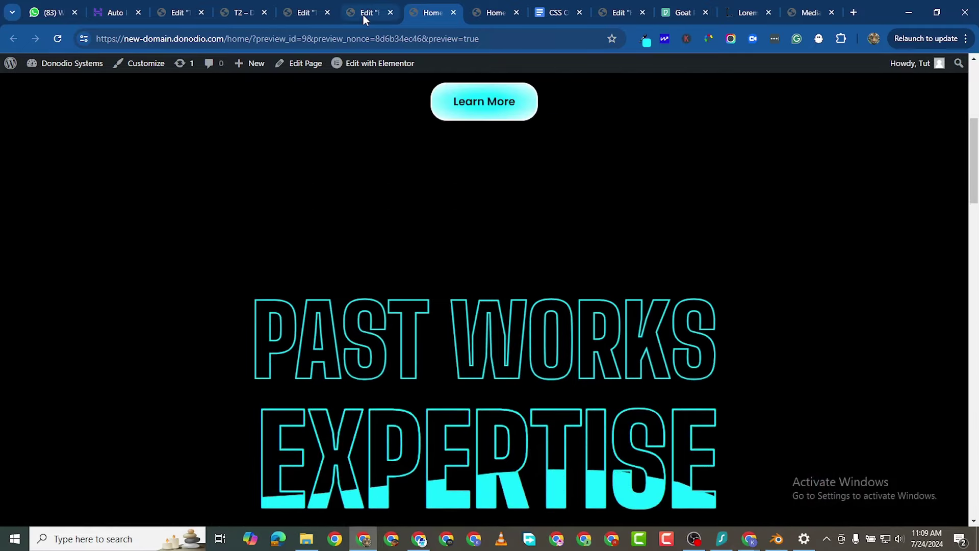
In the Elementor editor, move the PAST WORKS heading container below the service cards, directly above the ECOM WEBSITE showcase.
click(363, 14)
scroll(602, 352, up, 5)
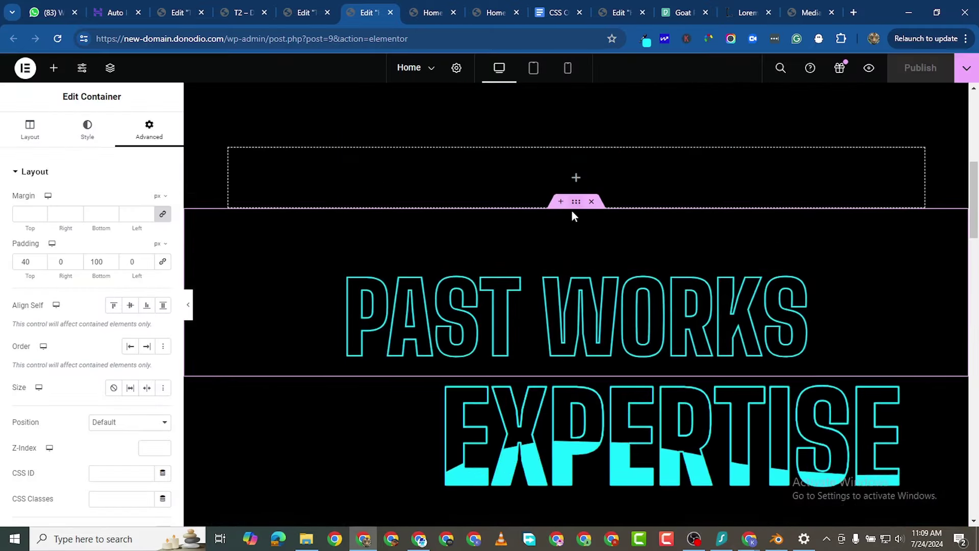
drag(573, 203, 566, 154)
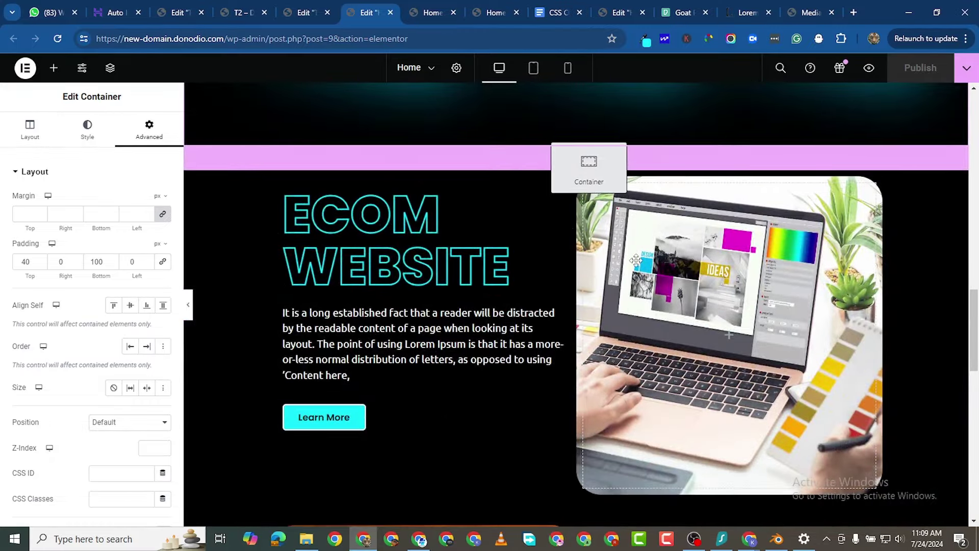
drag(636, 260, 679, 245)
scroll(669, 274, up, 7)
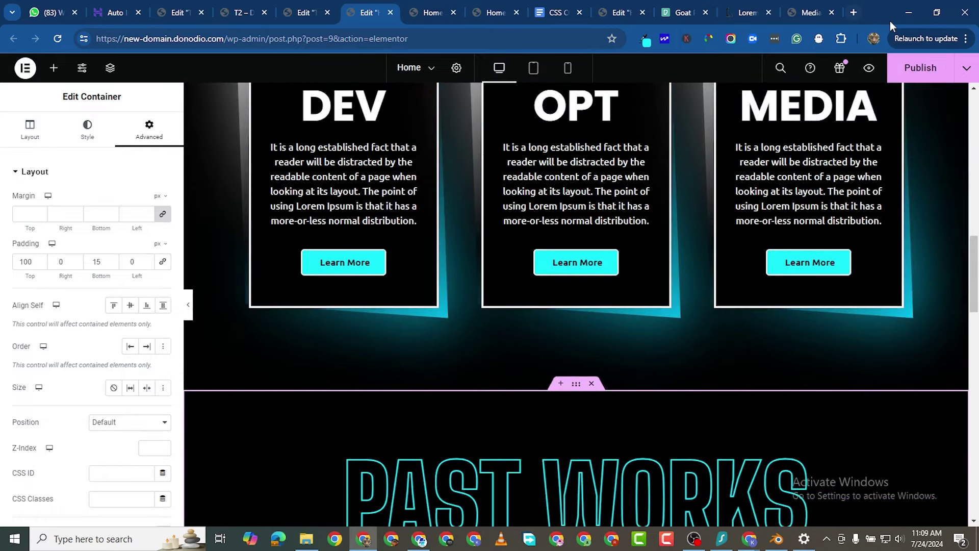
Publish the page, reload the Home preview and review it from the hero and EXPERTISE sections through PAST WORKS to the testimonial carousel.
click(420, 15)
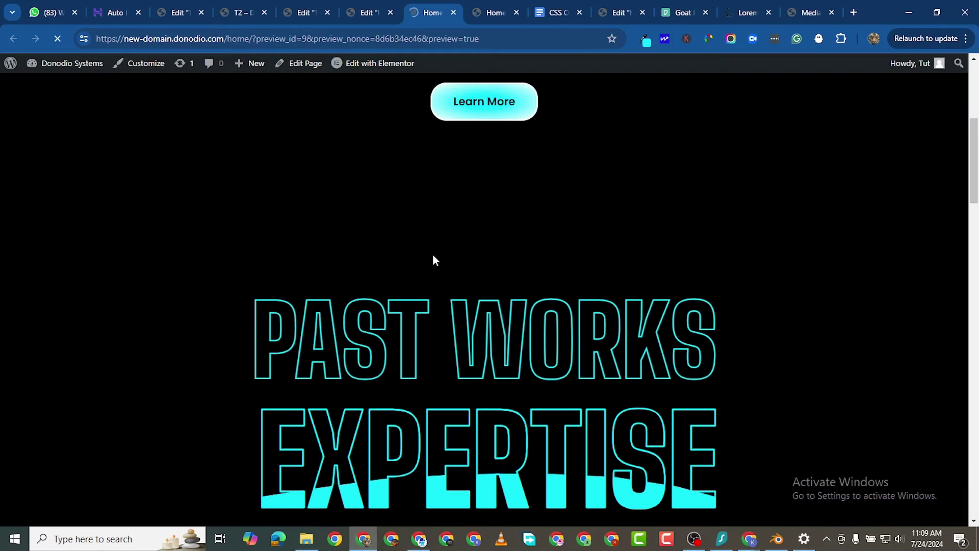
scroll(444, 247, down, 6)
scroll(457, 236, up, 5)
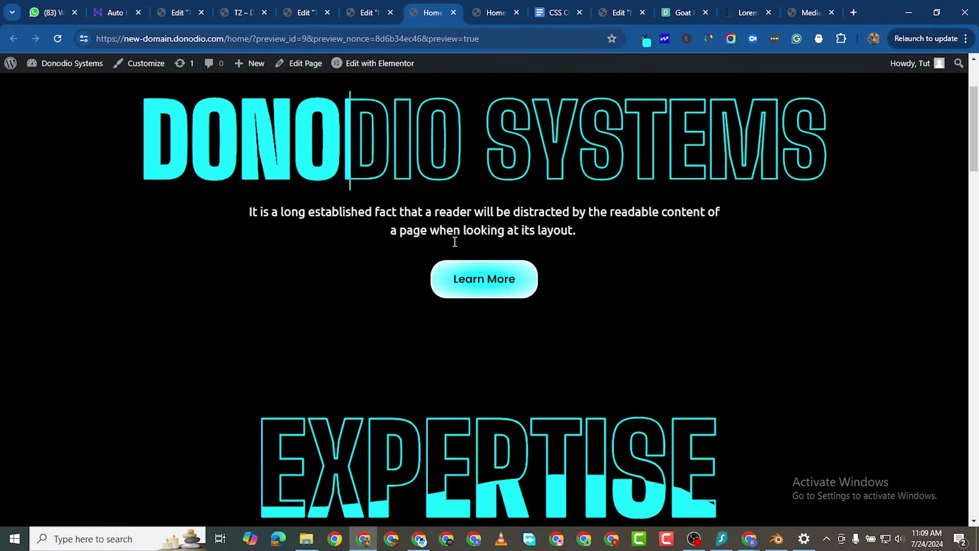
scroll(461, 236, down, 3)
scroll(461, 234, down, 9)
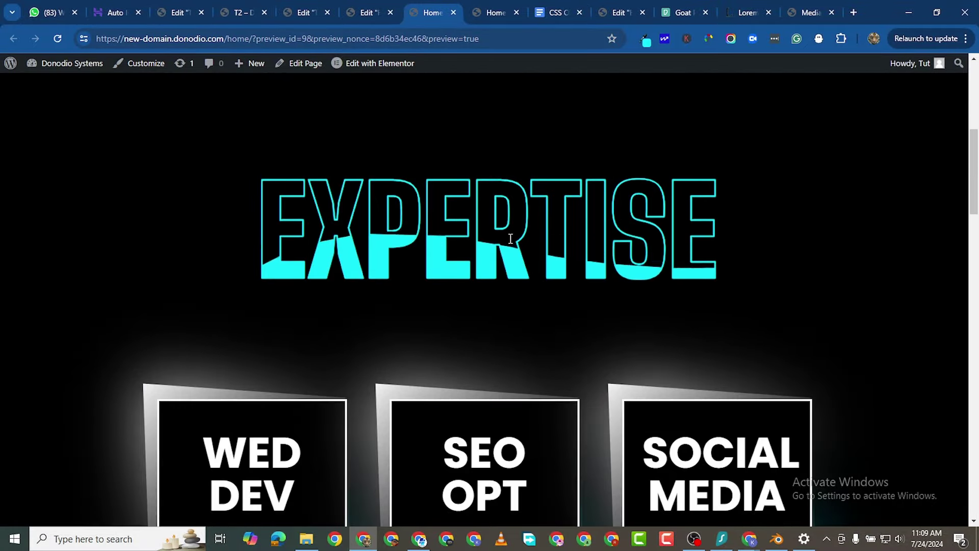
scroll(747, 314, down, 15)
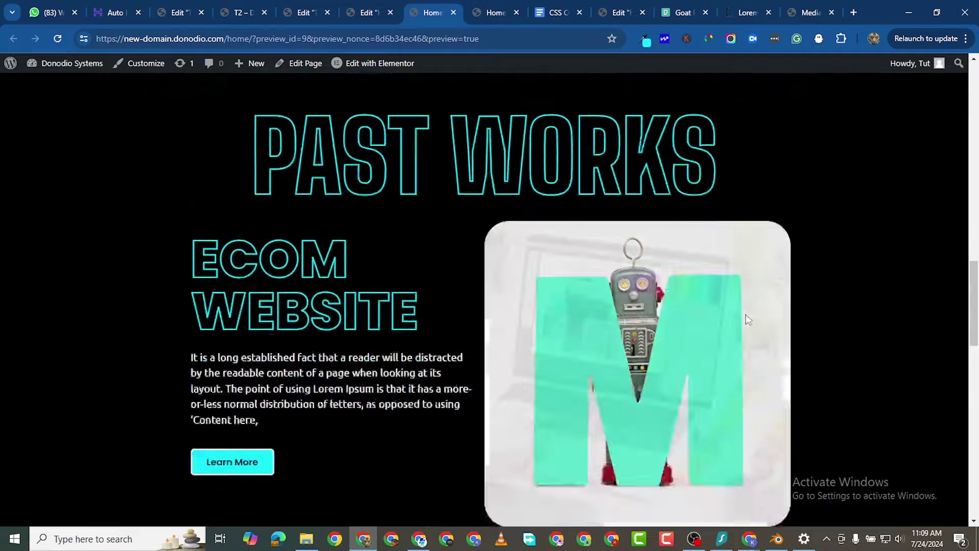
scroll(742, 314, down, 7)
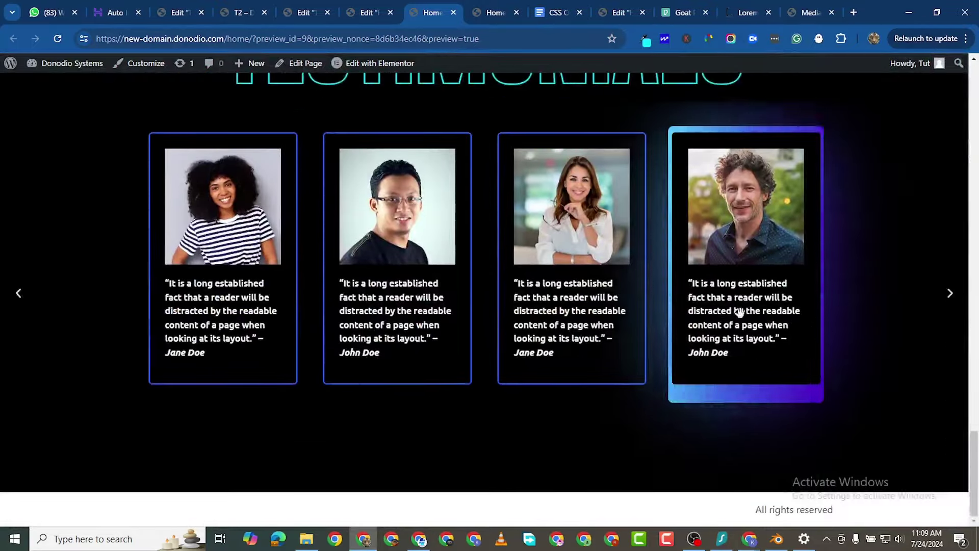
Go back to the top of the Home preview and examine the flow and spacing of all sections down to TESTIMONIALS again.
scroll(739, 313, up, 12)
scroll(752, 324, up, 15)
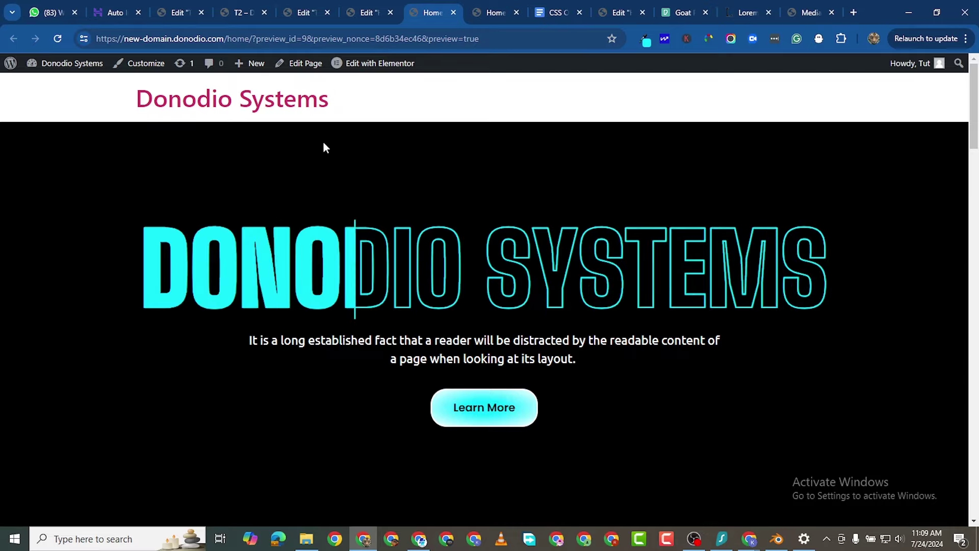
scroll(326, 285, down, 1)
scroll(314, 314, down, 20)
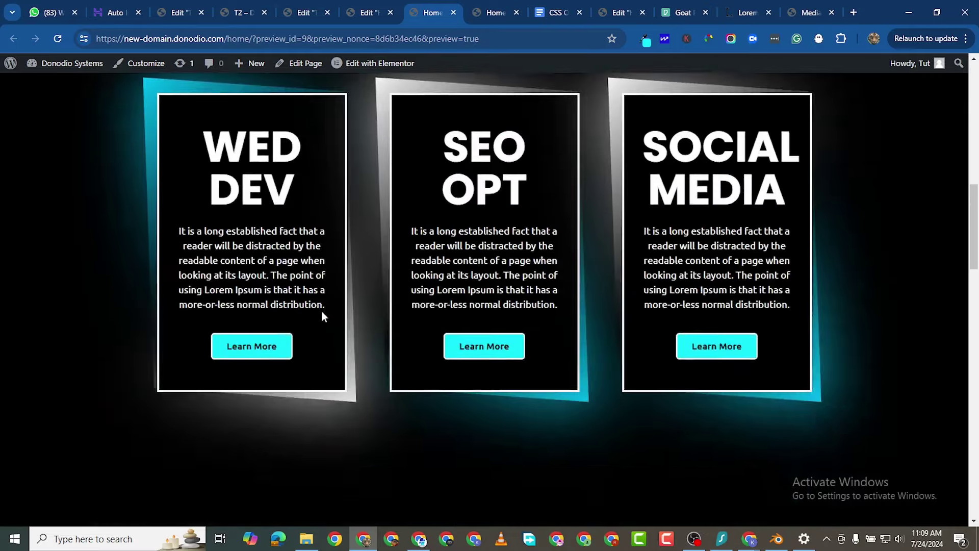
scroll(319, 312, down, 8)
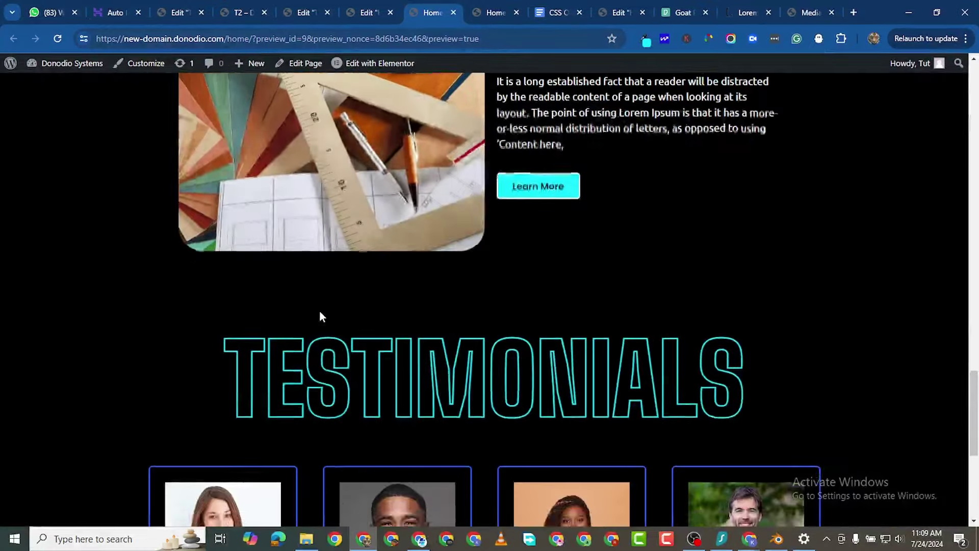
scroll(320, 311, up, 4)
scroll(319, 311, up, 6)
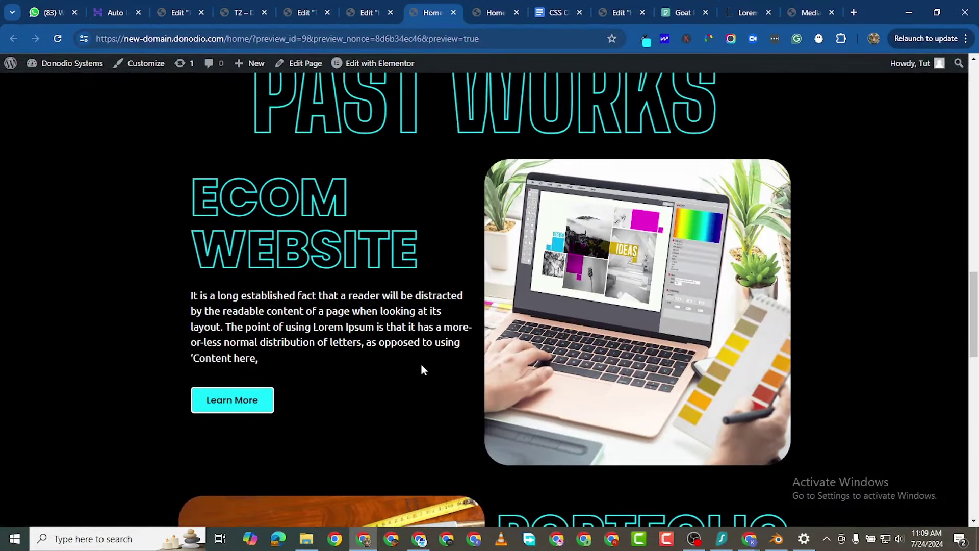
scroll(332, 388, down, 8)
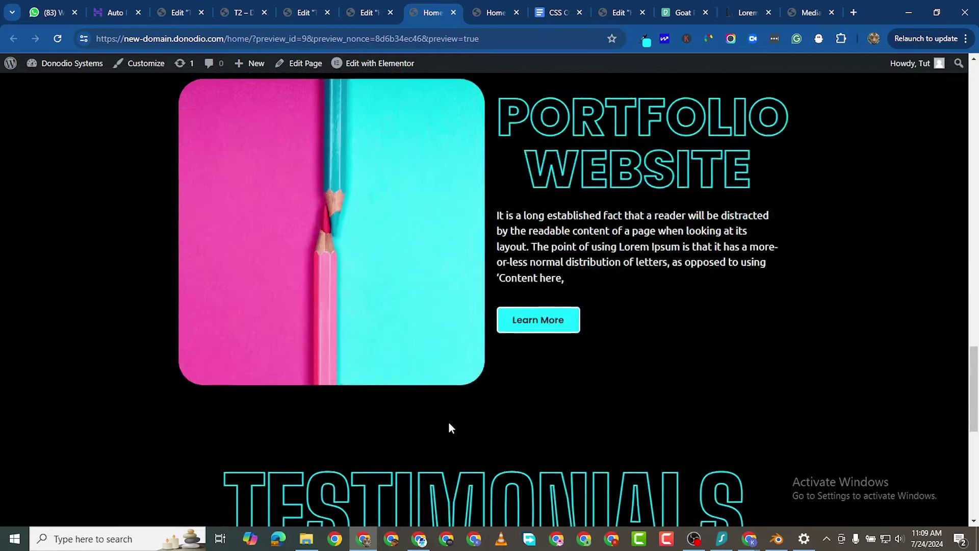
Review the Home preview once more, from the PORTFOLIO WEBSITE showcase and TESTIMONIALS carousel back up to the EXPERTISE heading.
scroll(439, 423, up, 4)
scroll(424, 421, down, 10)
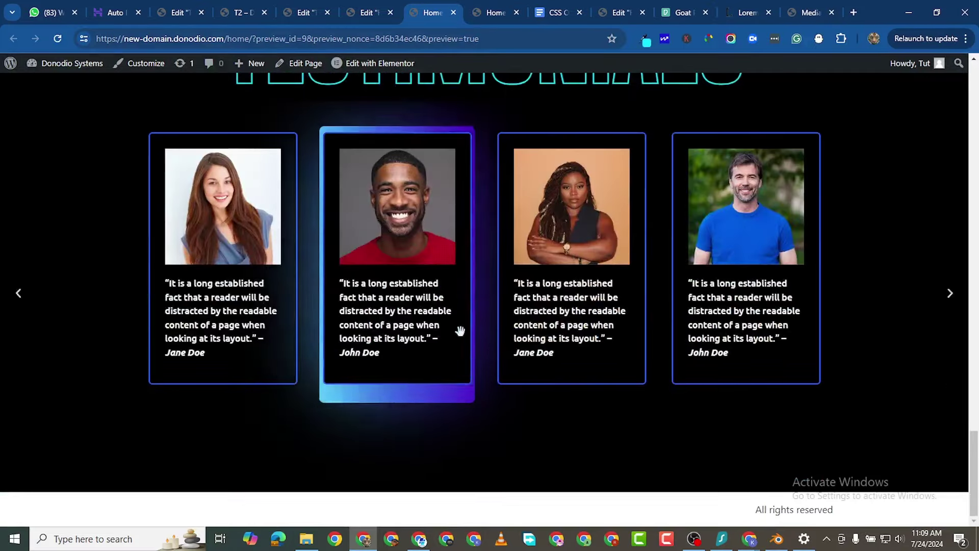
scroll(521, 344, up, 10)
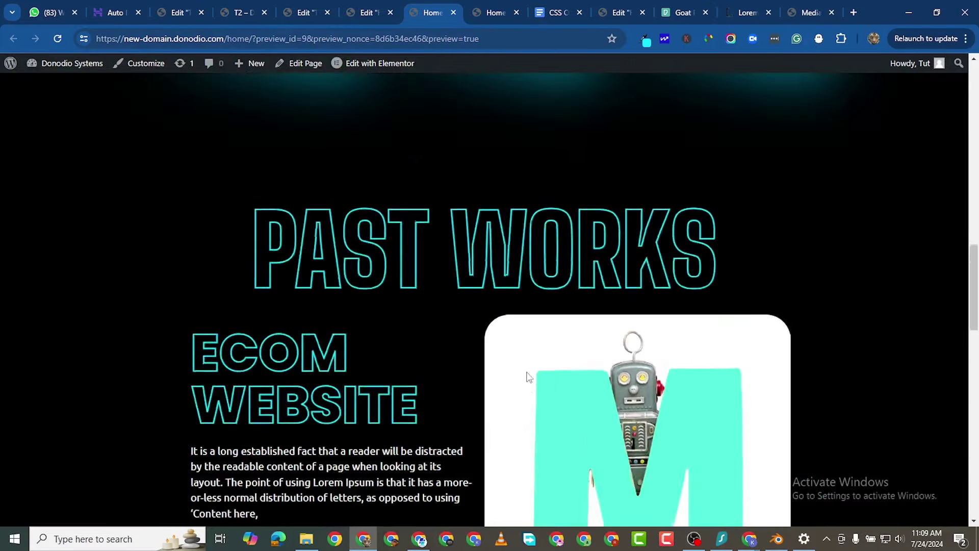
scroll(528, 376, up, 14)
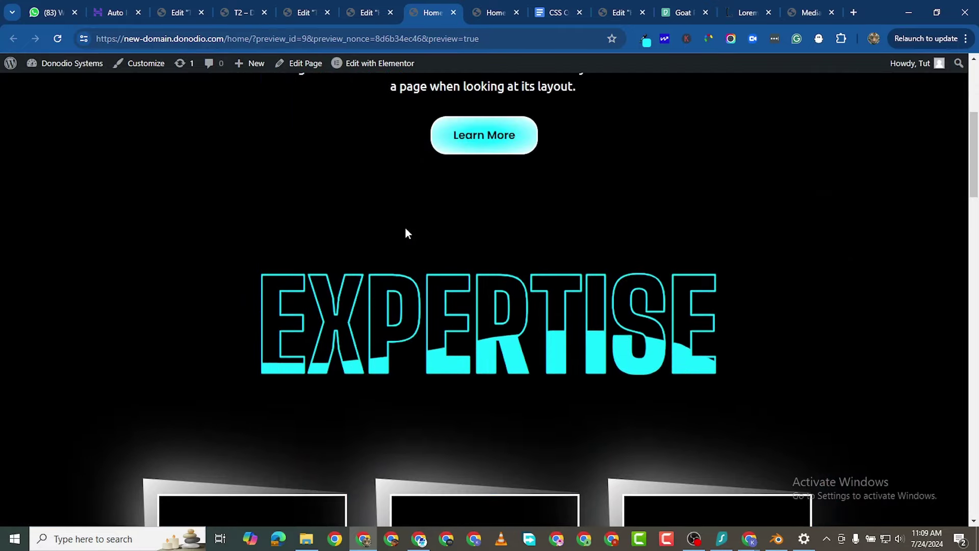
From the T2 template preview, go to the WordPress dashboard's list of pages and start a new page.
click(364, 19)
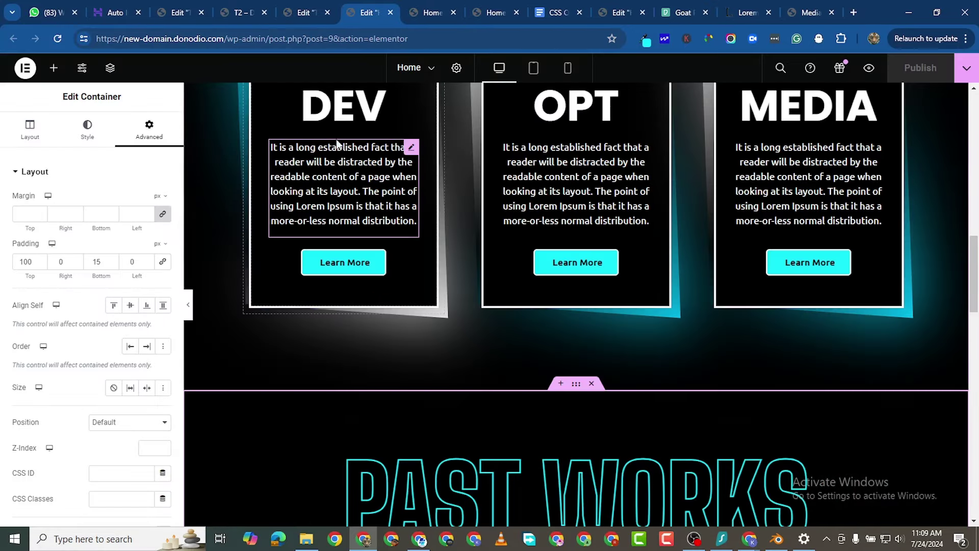
click(224, 15)
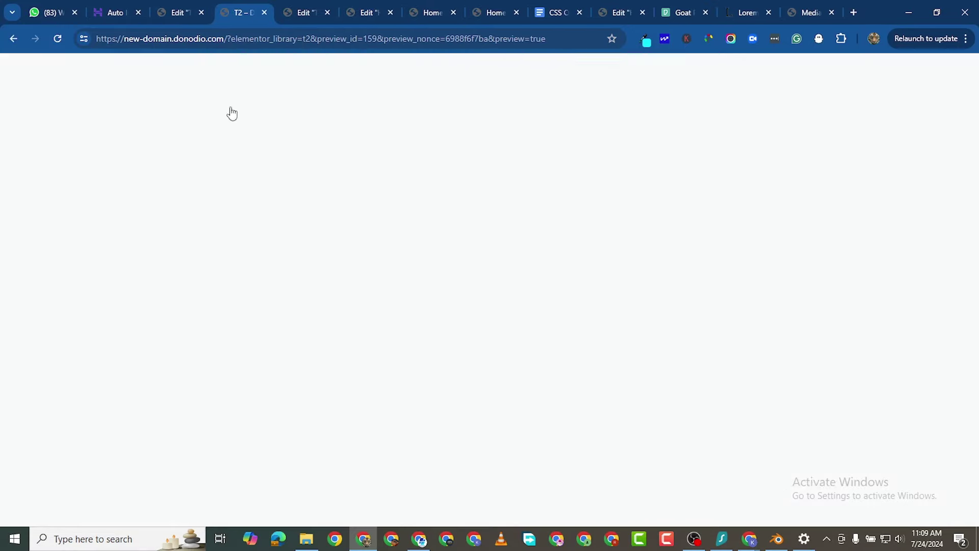
mouse_move(67, 73)
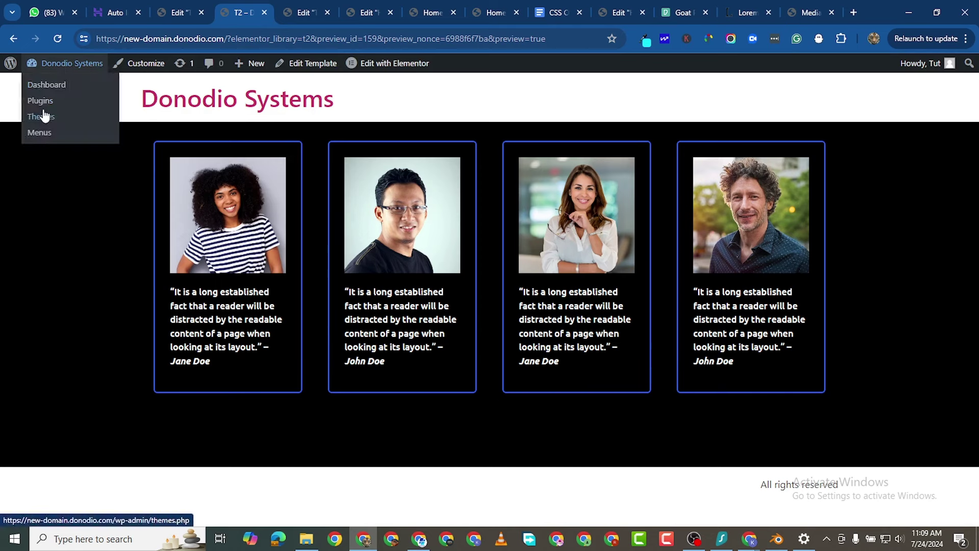
click(42, 88)
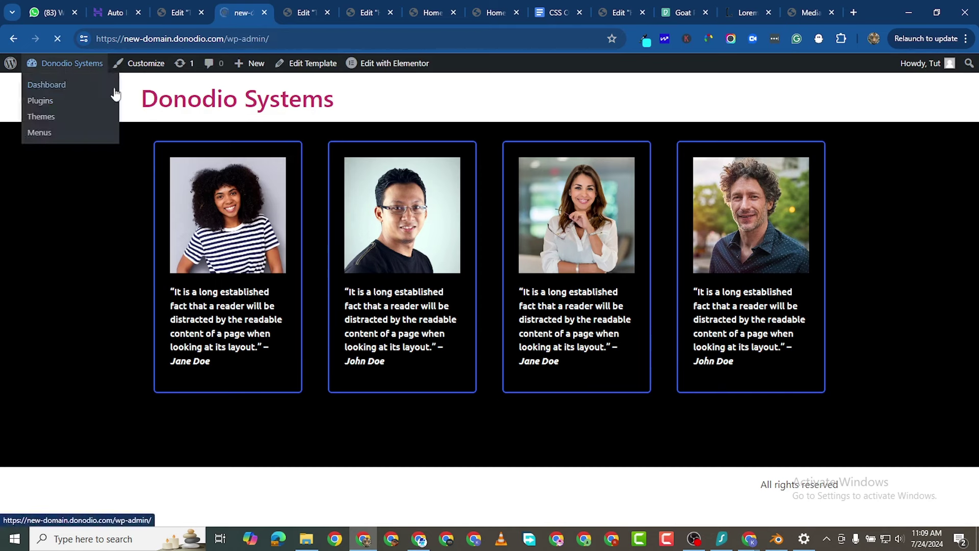
mouse_move(35, 204)
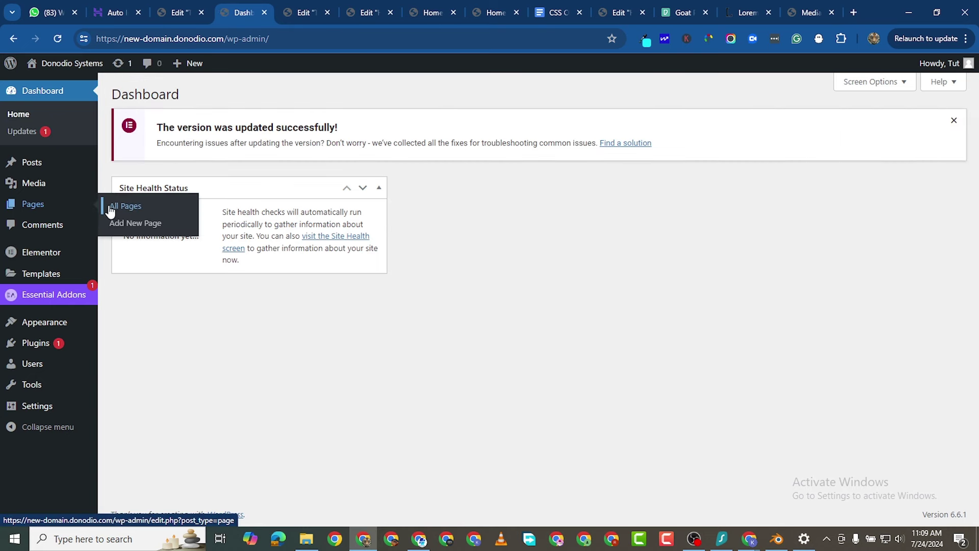
click(111, 206)
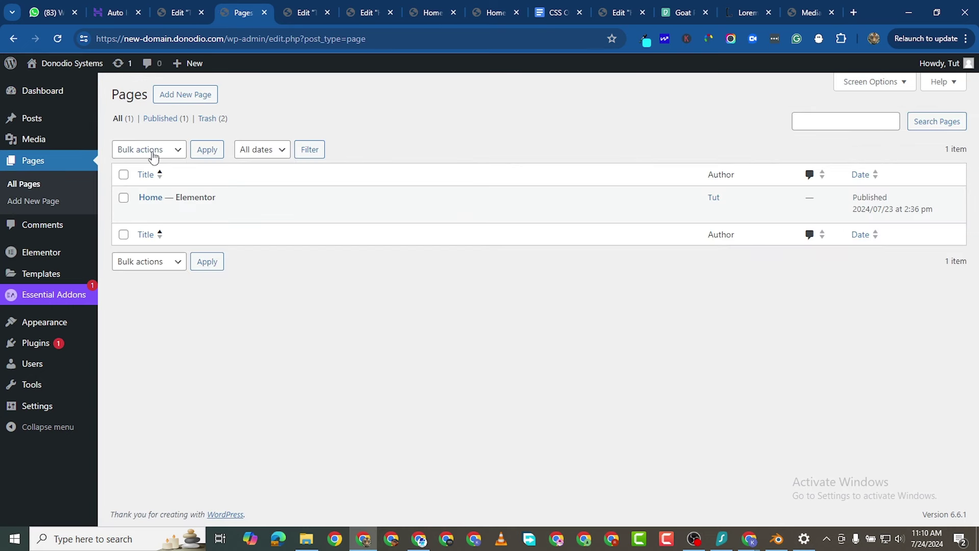
click(178, 99)
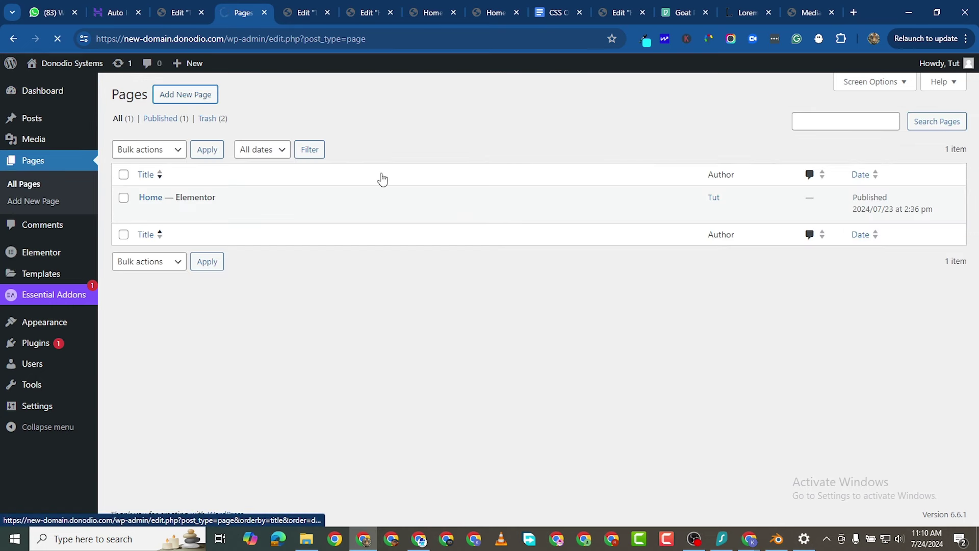
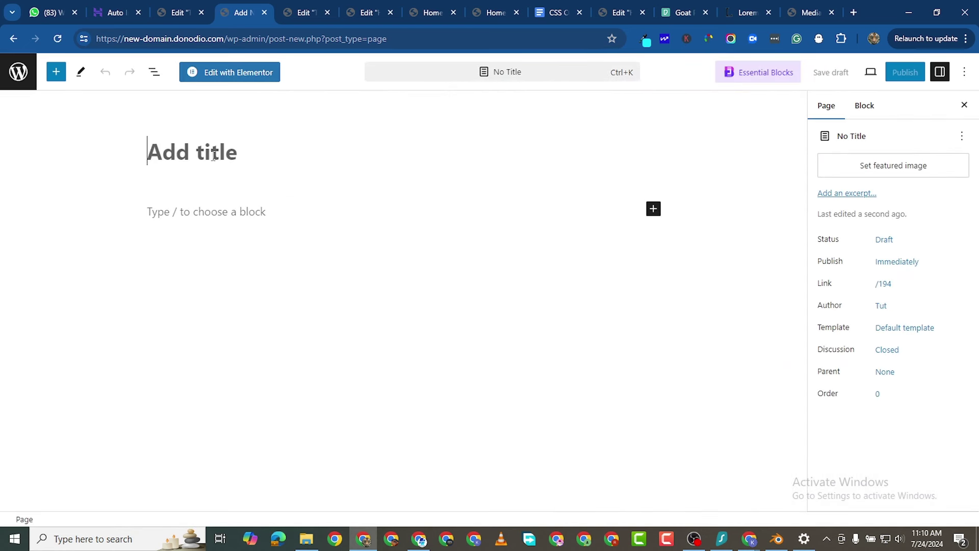
Title the new page "Portfolio" and publish it.
text(Portfo)
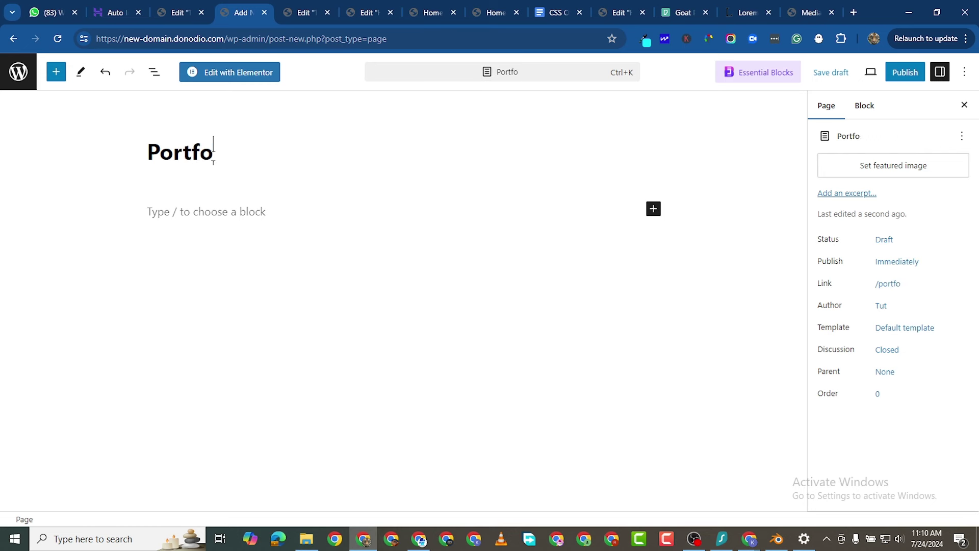
text(lio)
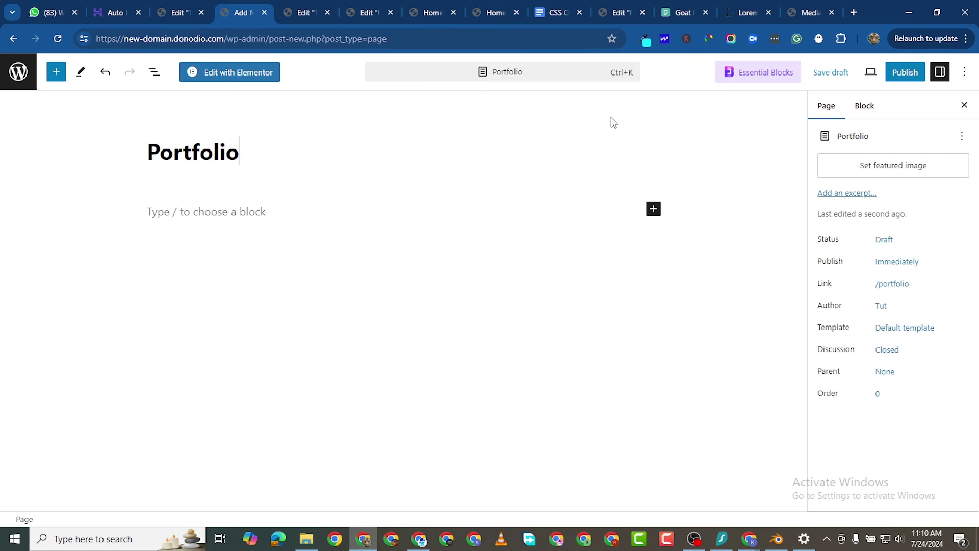
click(906, 74)
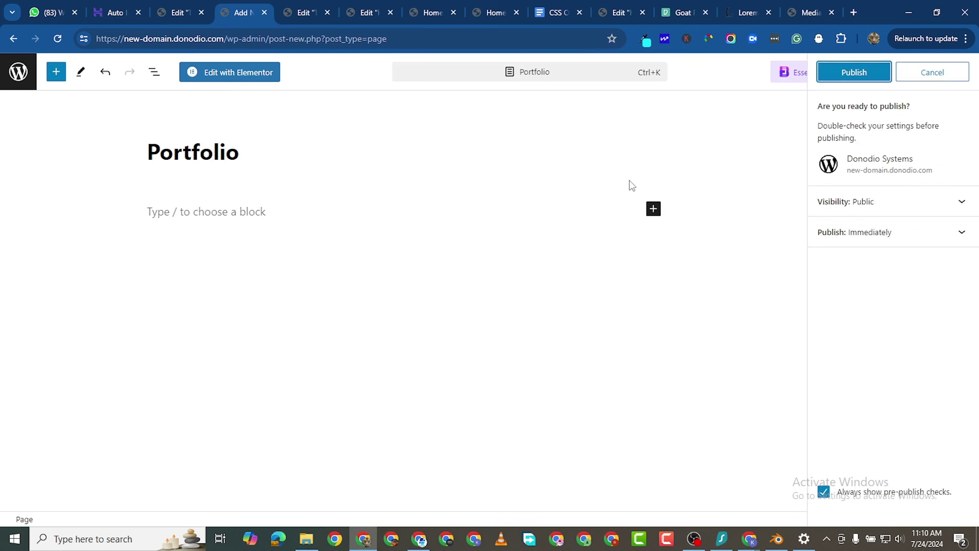
click(831, 77)
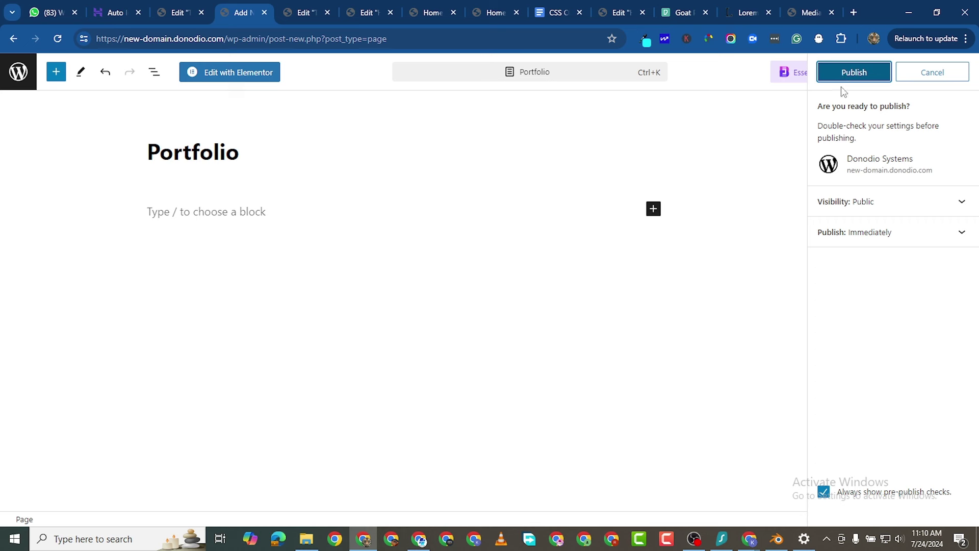
Open the Portfolio page in Elementor, hide its title and change the page layout from the default.
click(231, 73)
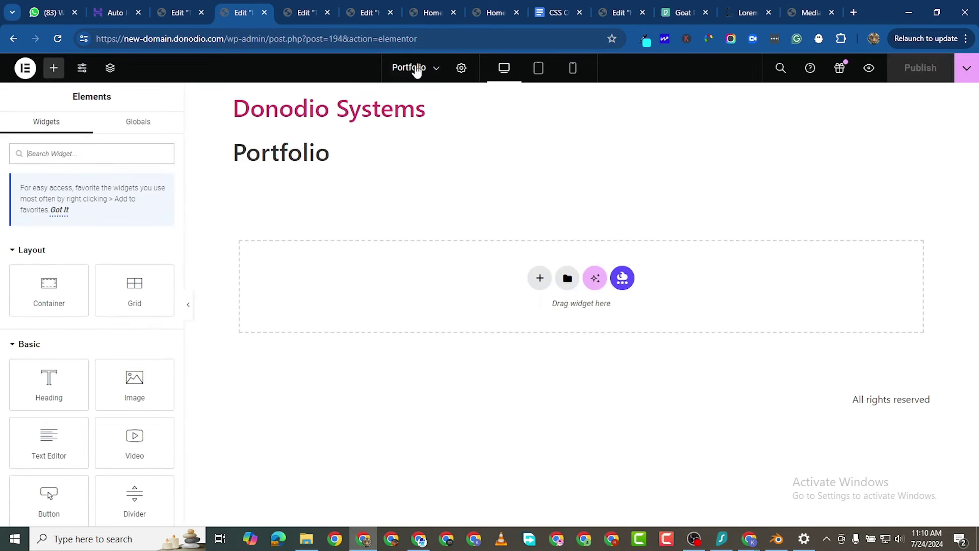
click(462, 67)
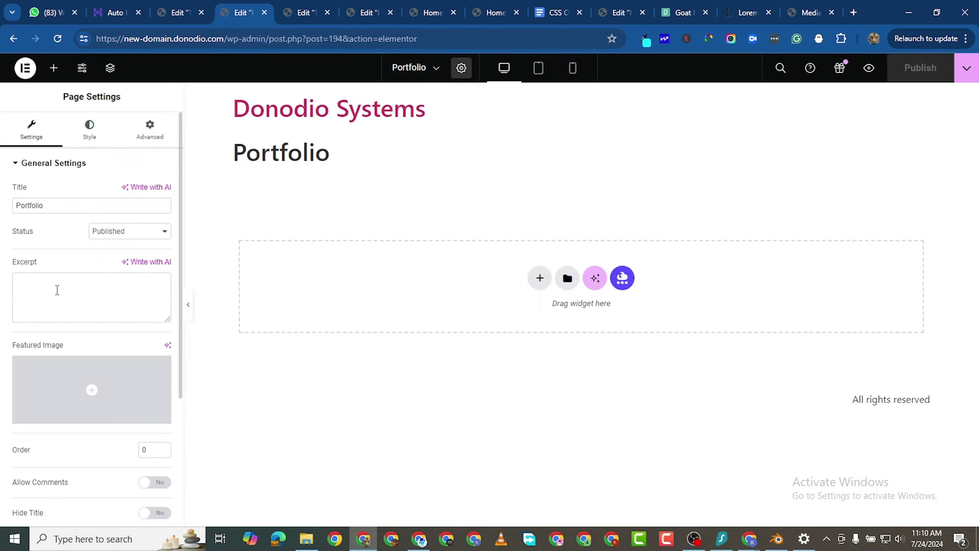
scroll(126, 392, down, 4)
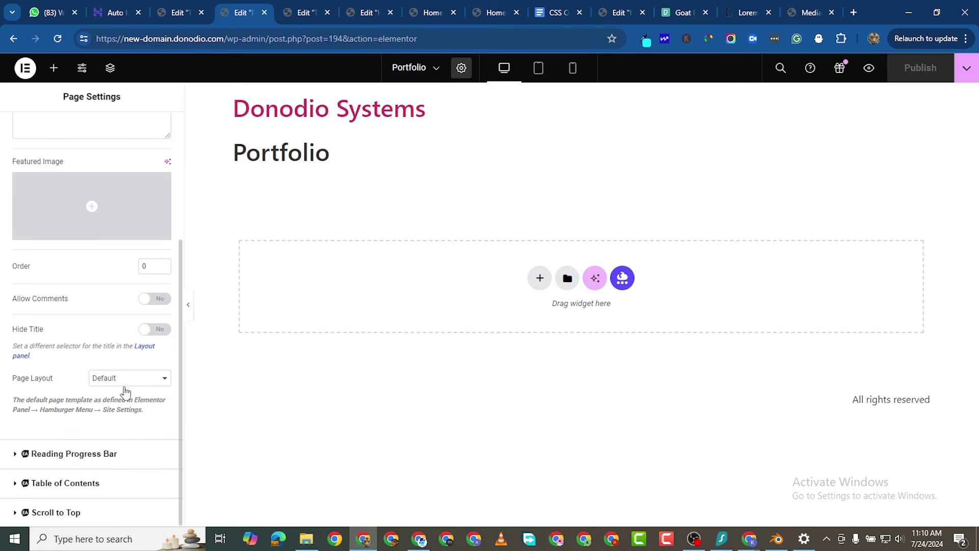
click(160, 330)
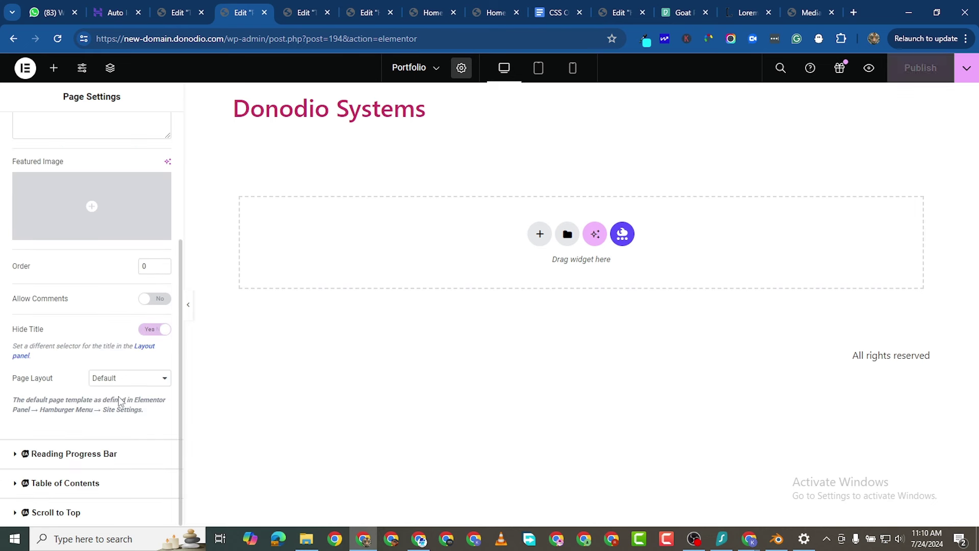
click(125, 380)
click(140, 411)
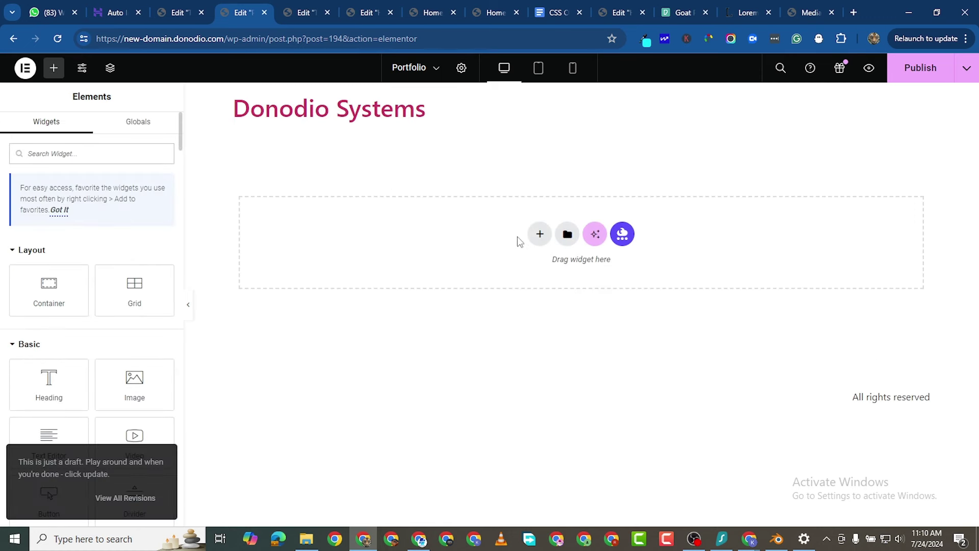
Add a single-column Flexbox container to the Portfolio page and set its background colour to #000000.
click(538, 236)
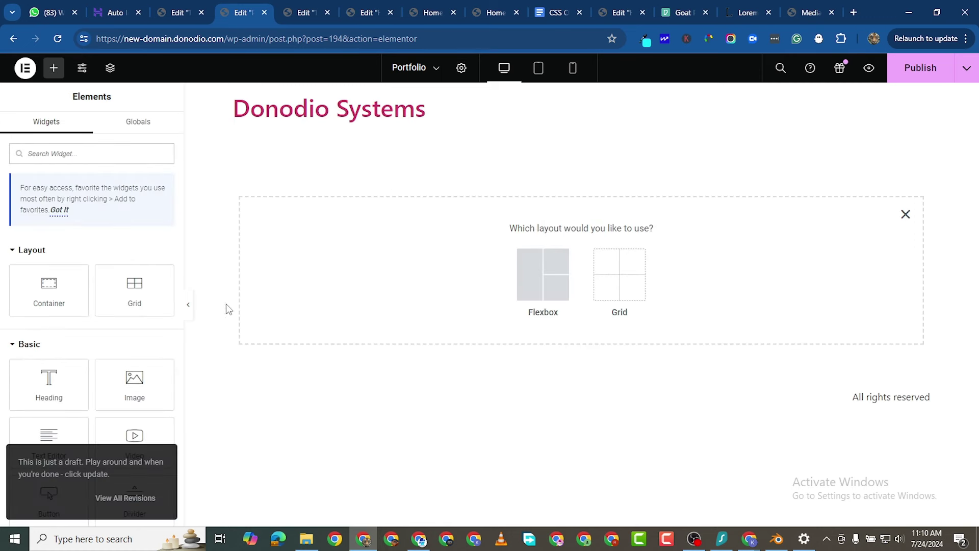
click(526, 279)
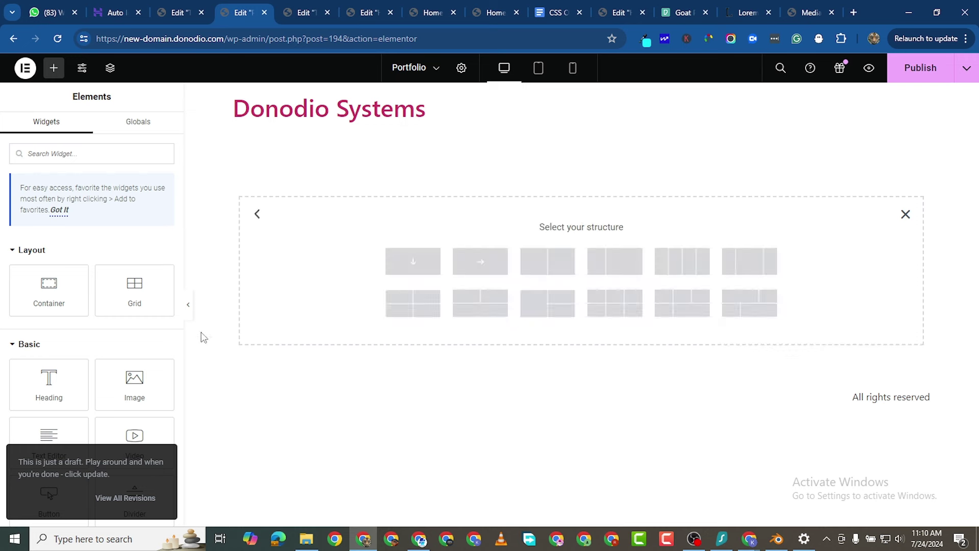
click(413, 261)
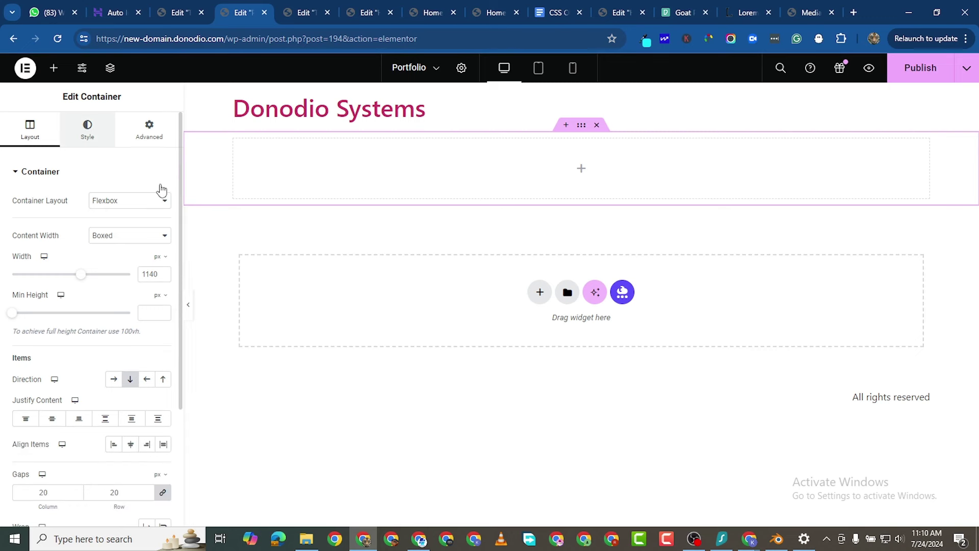
click(114, 226)
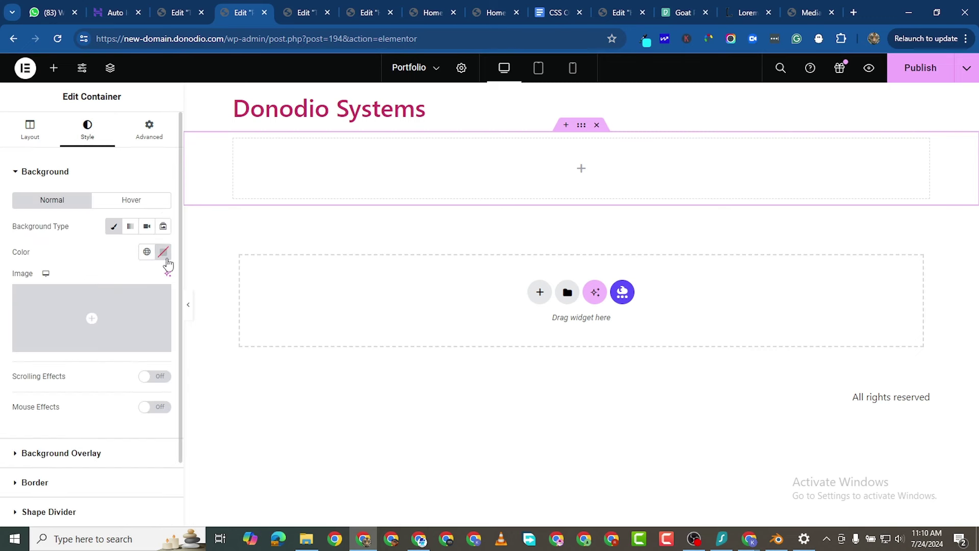
click(163, 252)
click(93, 392)
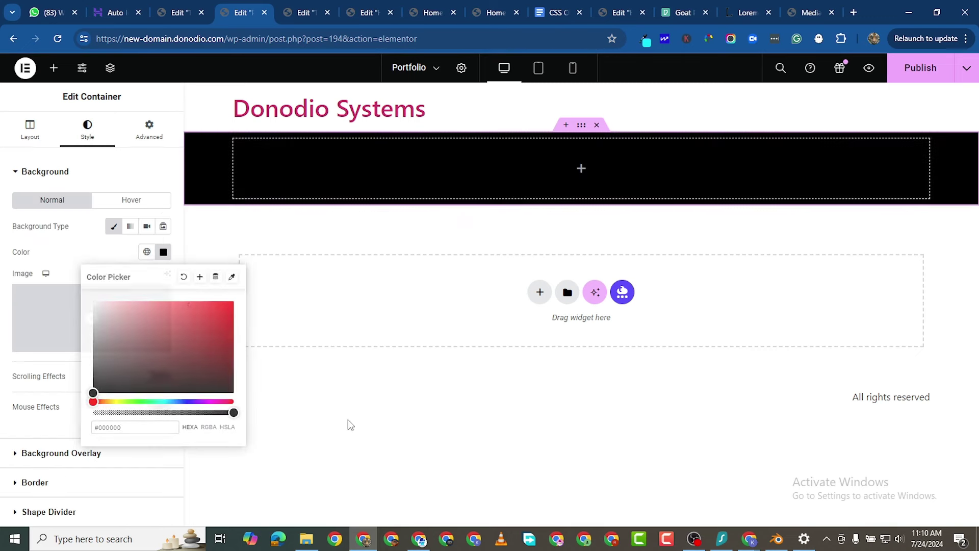
click(350, 424)
Check the T1 testimonial template in its Elementor editor and close that browser tab.
click(292, 16)
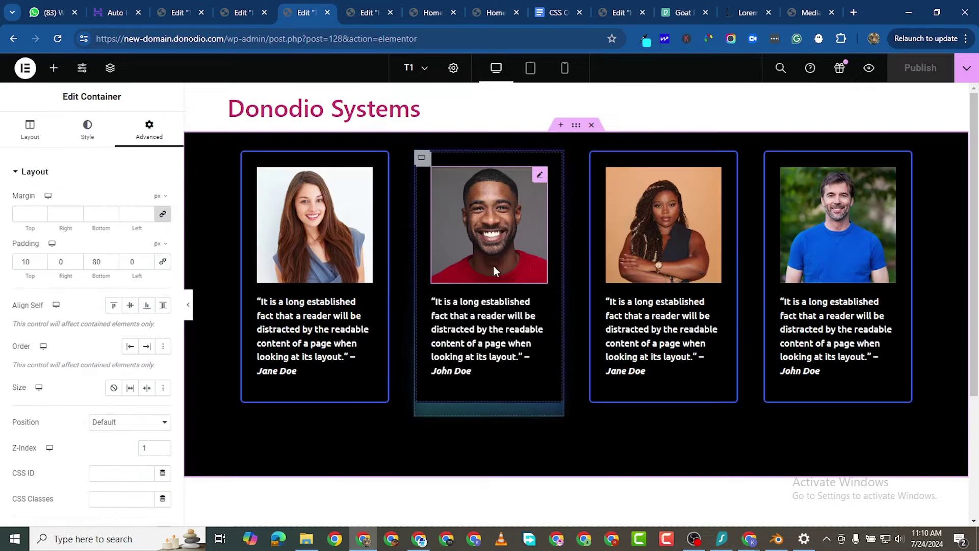
scroll(551, 230, down, 3)
scroll(551, 230, up, 3)
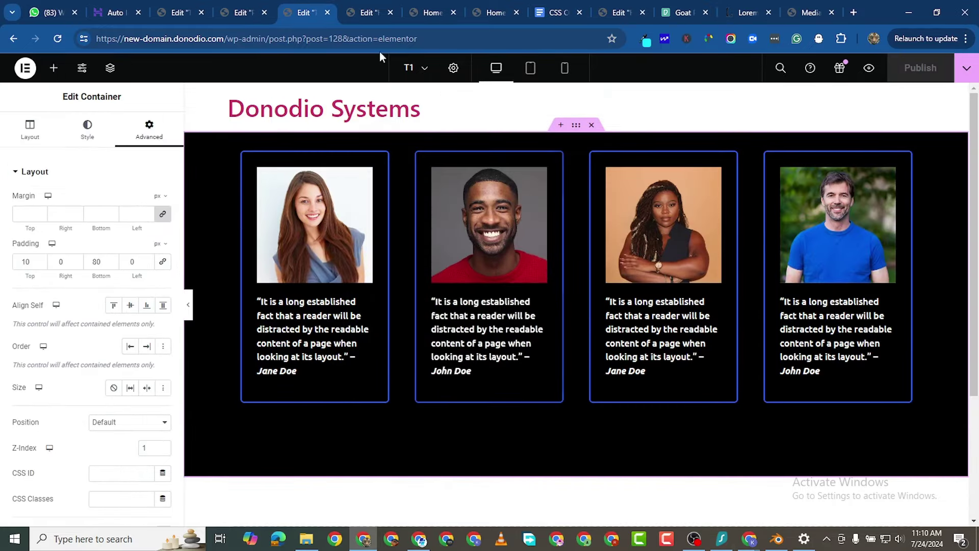
click(328, 12)
In the Home page's Elementor editor, copy the PAST WORKS heading above the ECOM WEBSITE showcase.
scroll(537, 194, up, 3)
scroll(540, 239, down, 3)
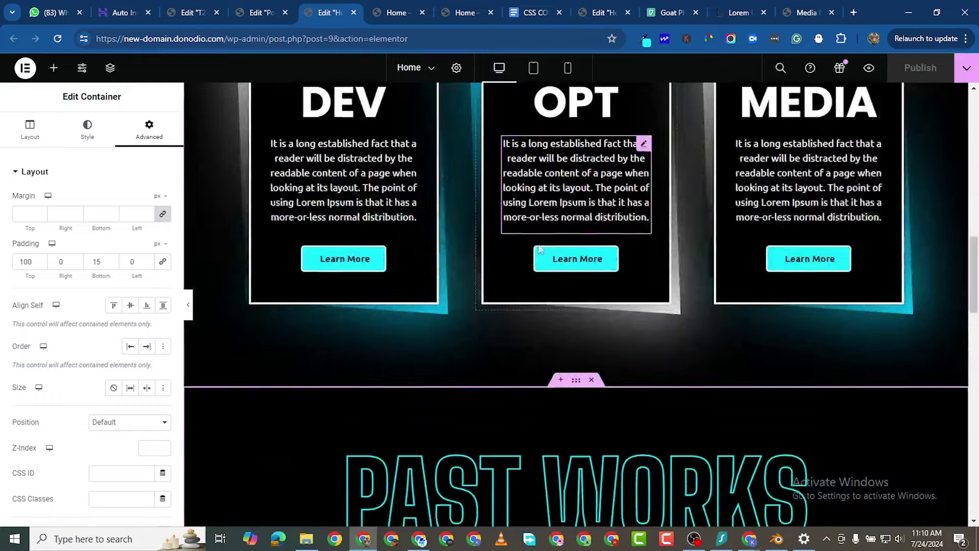
scroll(539, 249, down, 5)
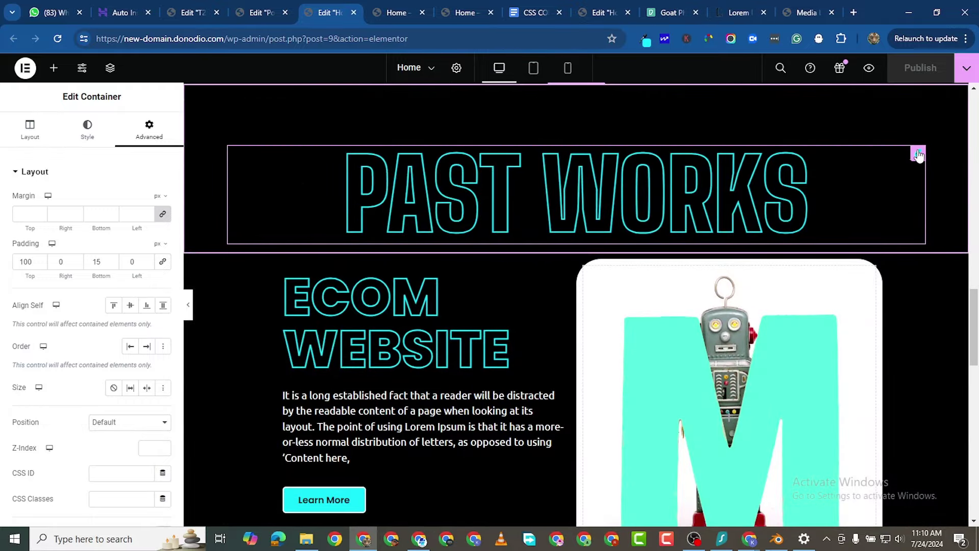
right_click(918, 155)
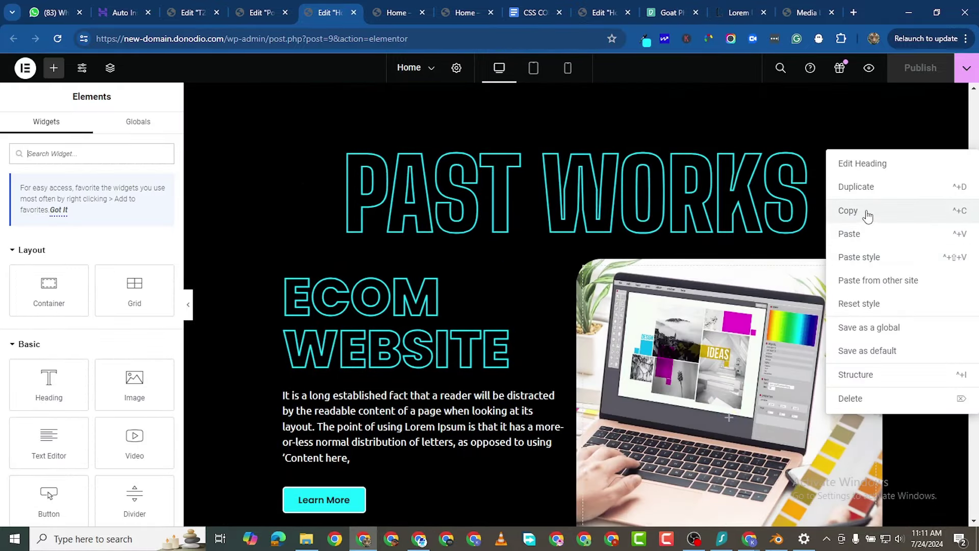
click(848, 210)
Return to the Portfolio page's editor and paste the copied heading into the black container.
click(392, 12)
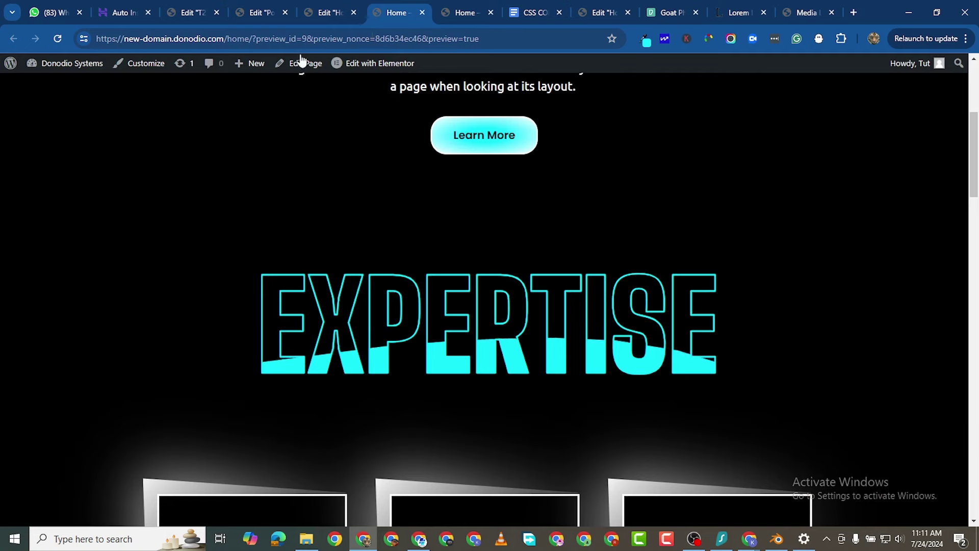
click(266, 21)
right_click(359, 161)
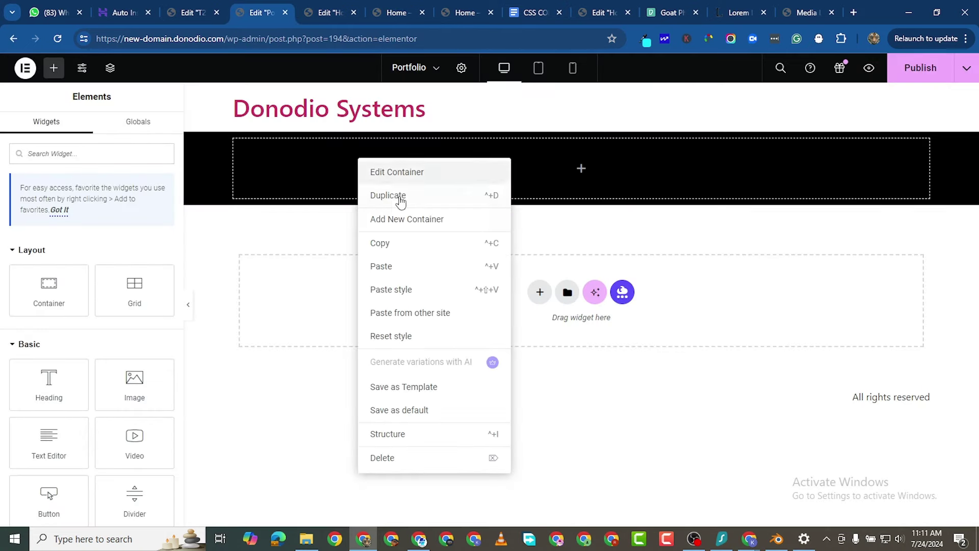
click(390, 266)
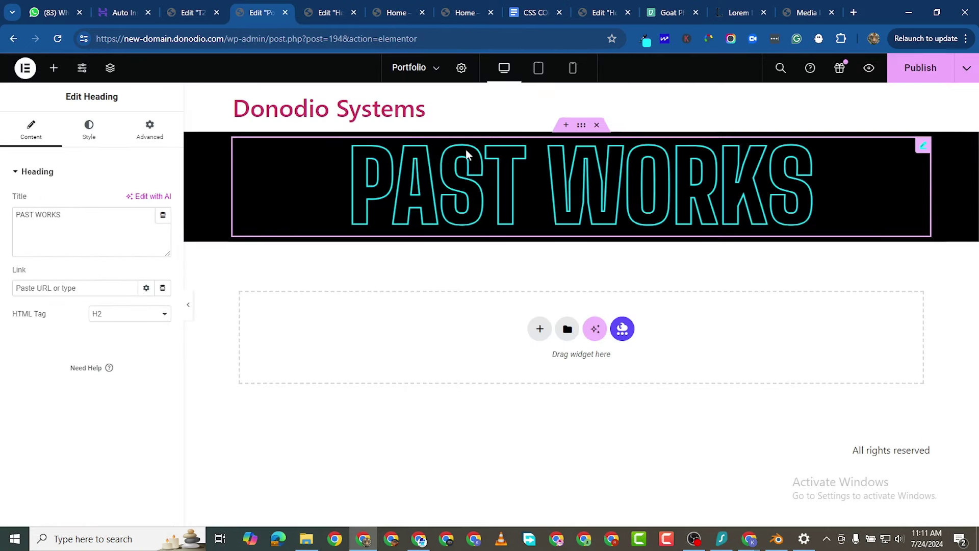
Replace the pasted heading's title text with "portfolio".
double_click(48, 216)
text(po)
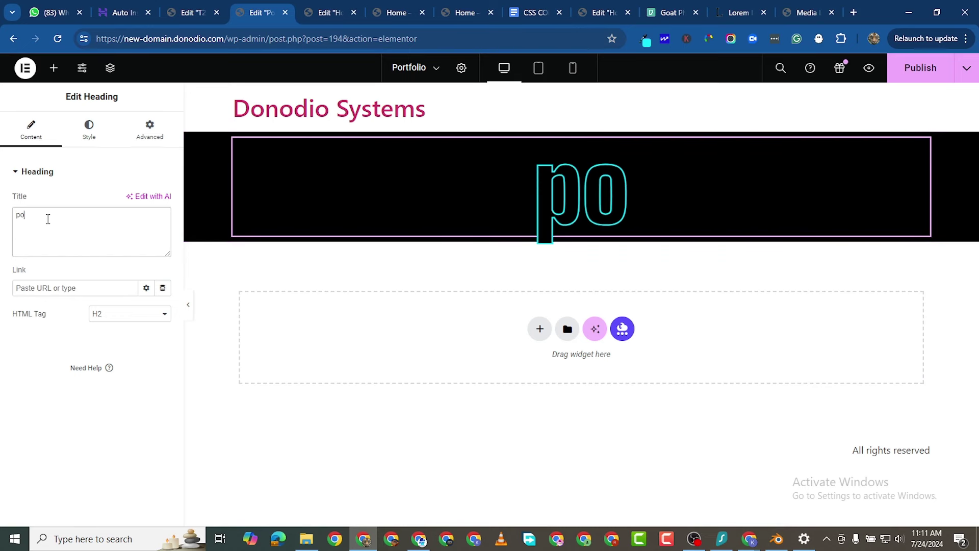
text(rtfolio)
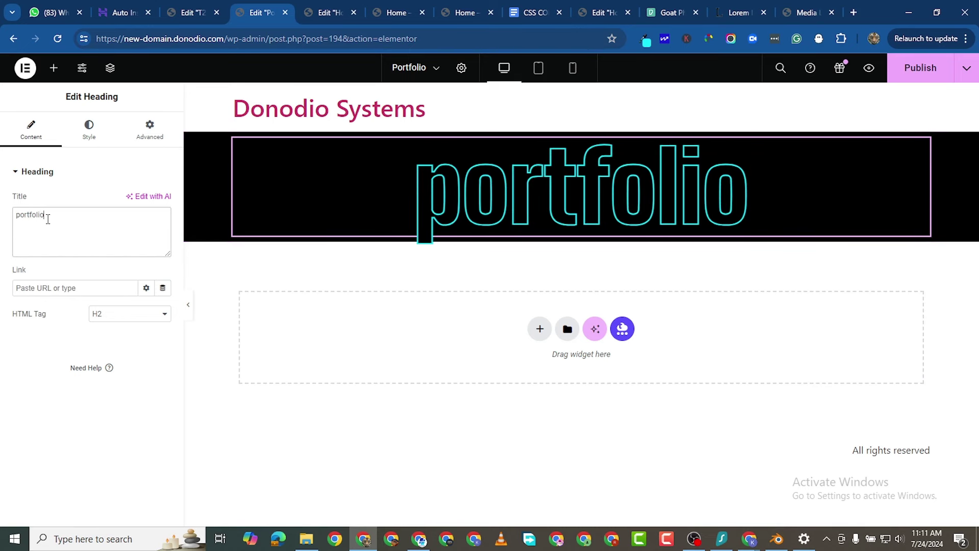
Replace the pasted heading's title text with "PORTFOLIO" in capital letters.
key(BackSpace)
key(BackSpace)
key(BackSpace)
key(BackSpace)
key(BackSpace)
key(BackSpace)
key(BackSpace)
key(BackSpace)
key(BackSpace)
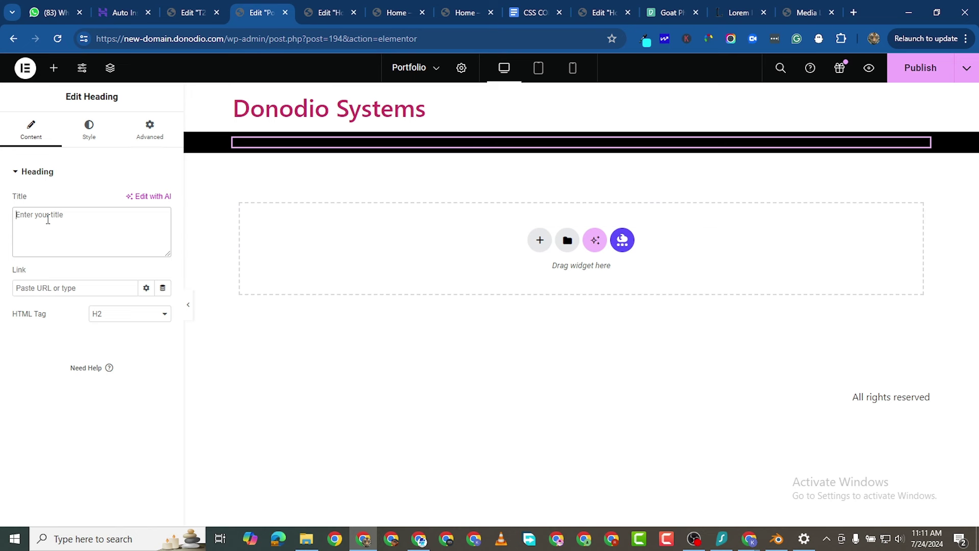
text(PORT)
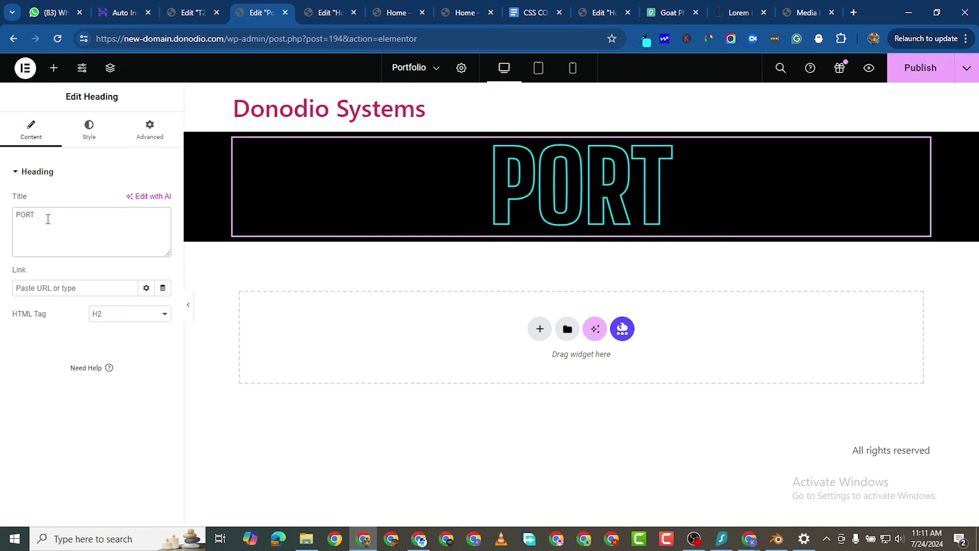
text(FO)
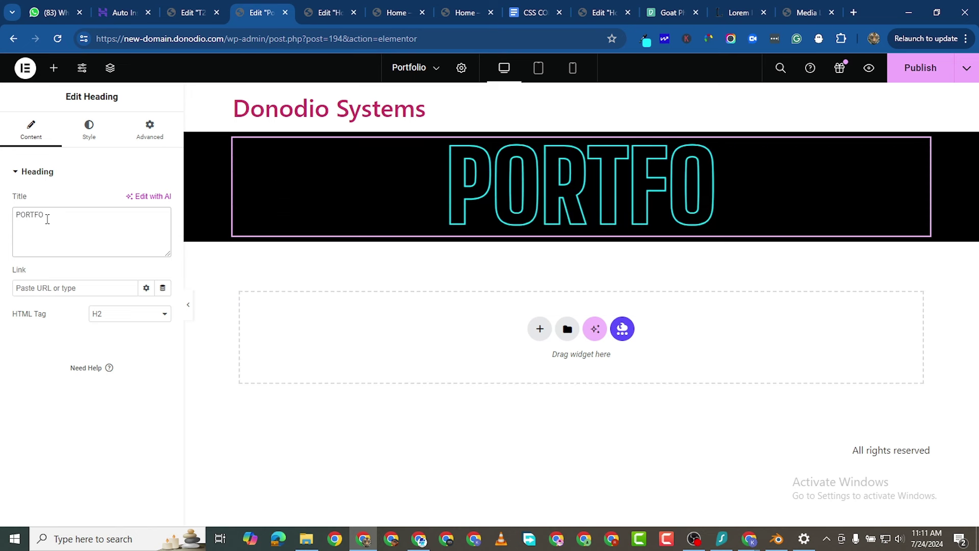
text(LIO)
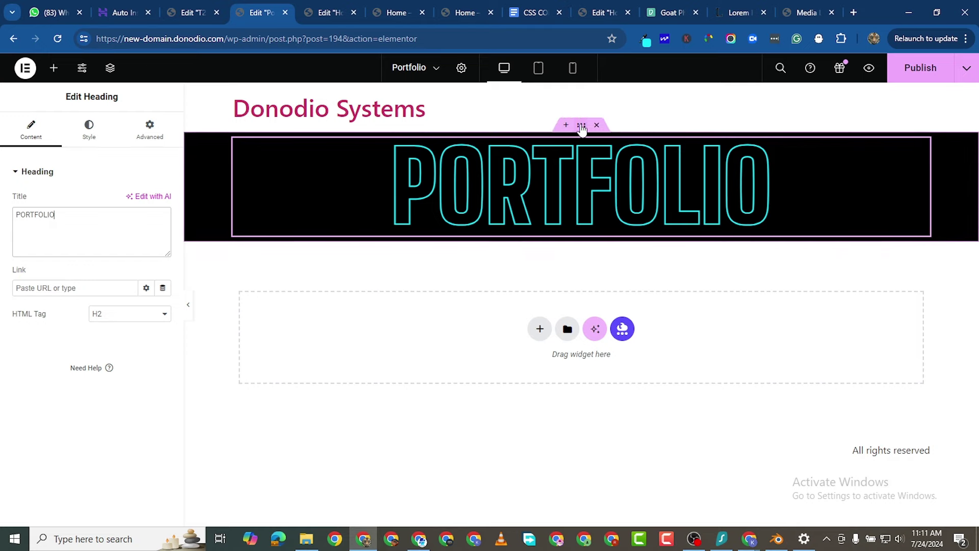
Check the T2 testimonial template in its Elementor editor and close that browser tab.
click(204, 15)
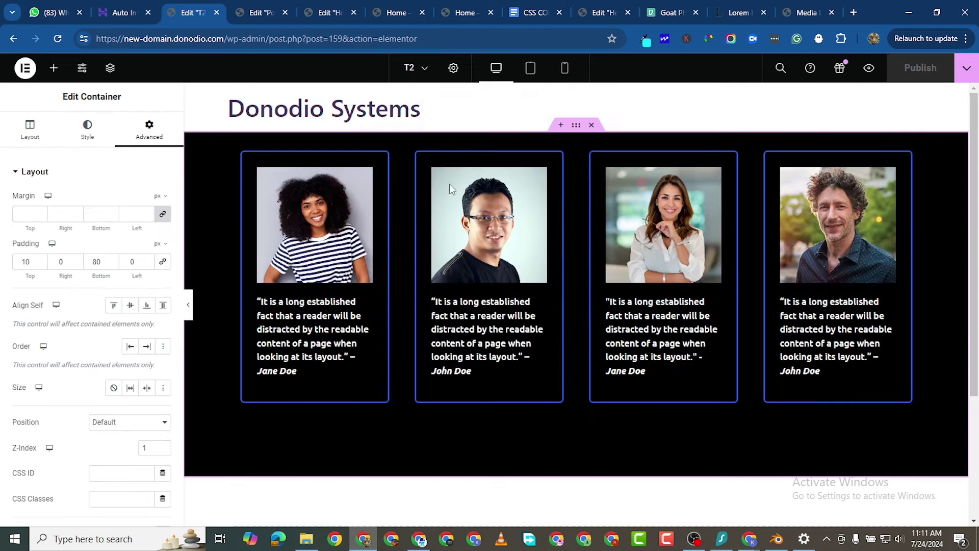
scroll(610, 330, down, 3)
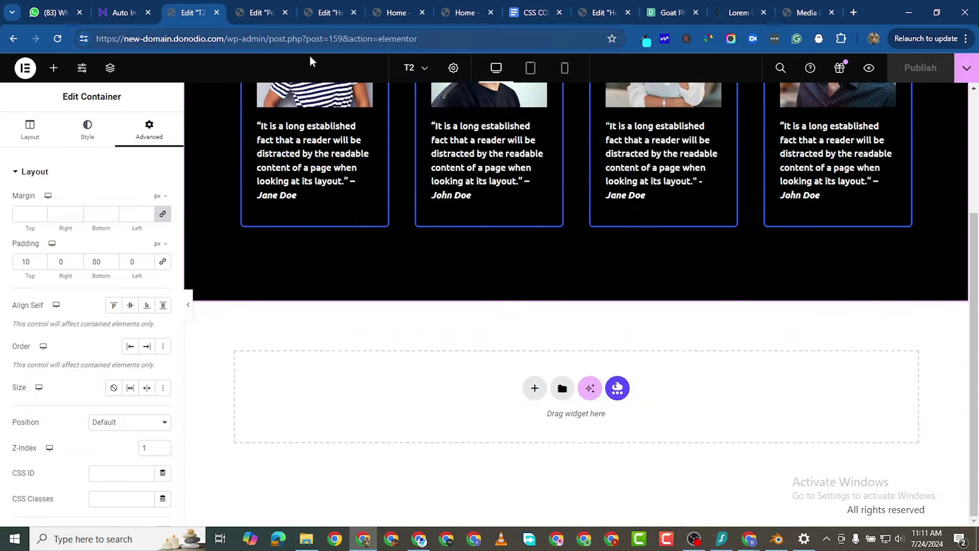
click(217, 13)
In the Home page's Elementor editor, examine how the sections lay out in the mobile view, then return to the desktop view.
click(270, 14)
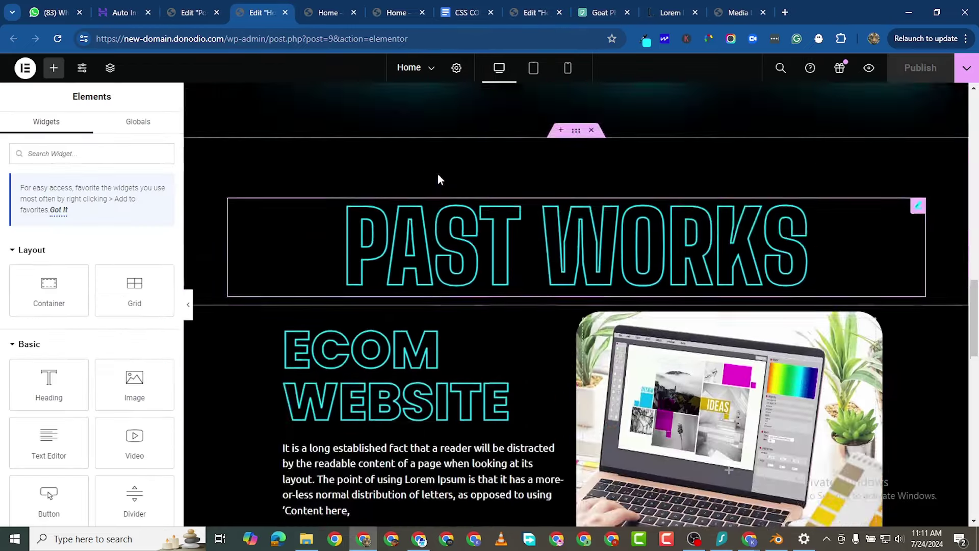
scroll(494, 247, down, 5)
scroll(738, 419, down, 1)
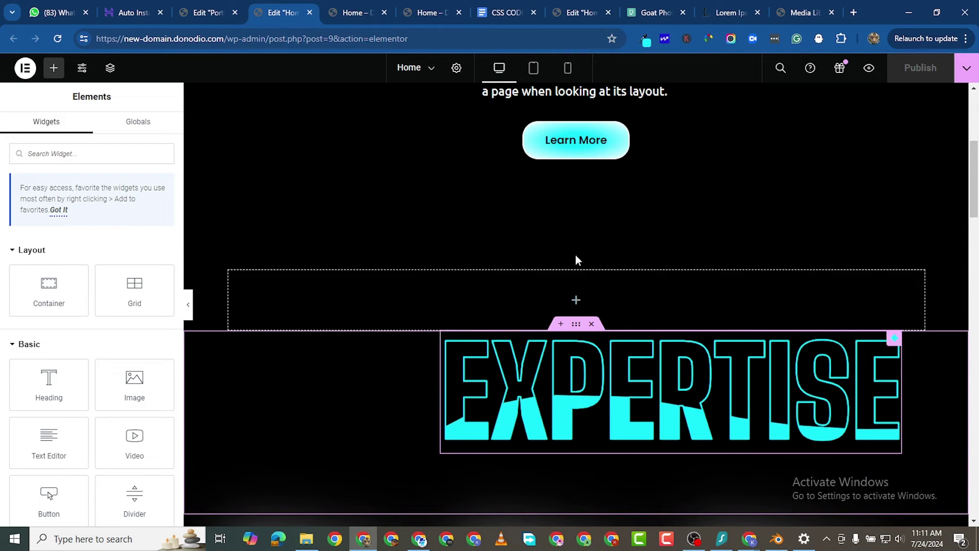
click(568, 68)
scroll(615, 313, up, 5)
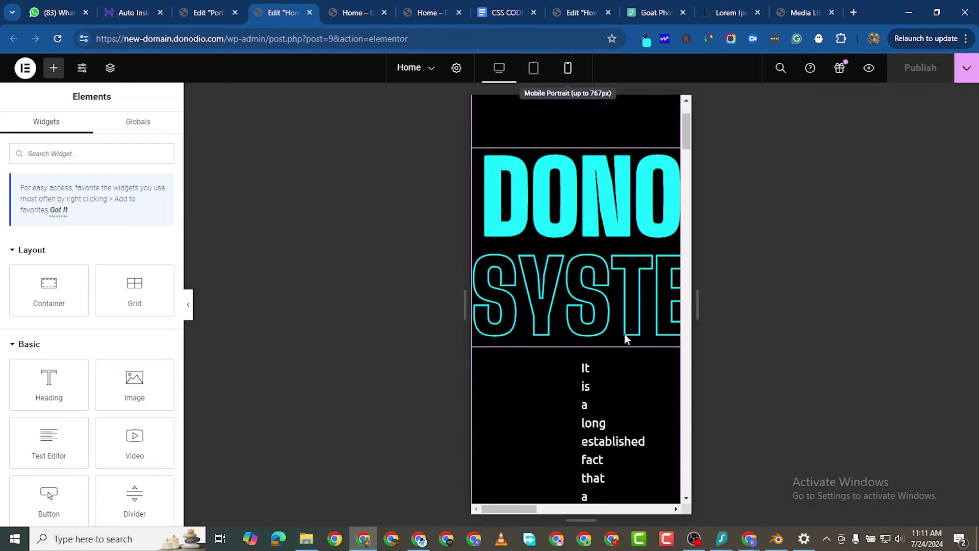
scroll(622, 327, down, 8)
scroll(617, 299, down, 4)
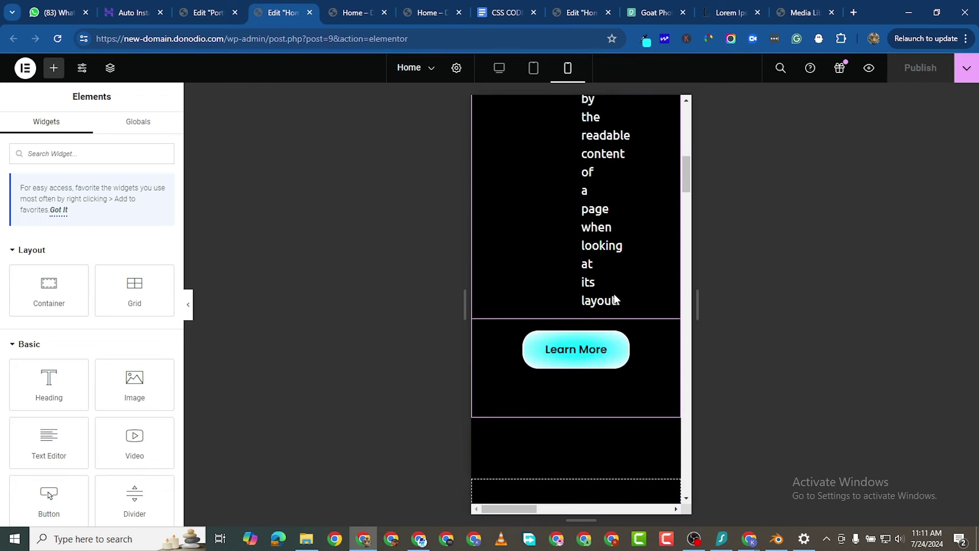
scroll(629, 271, up, 10)
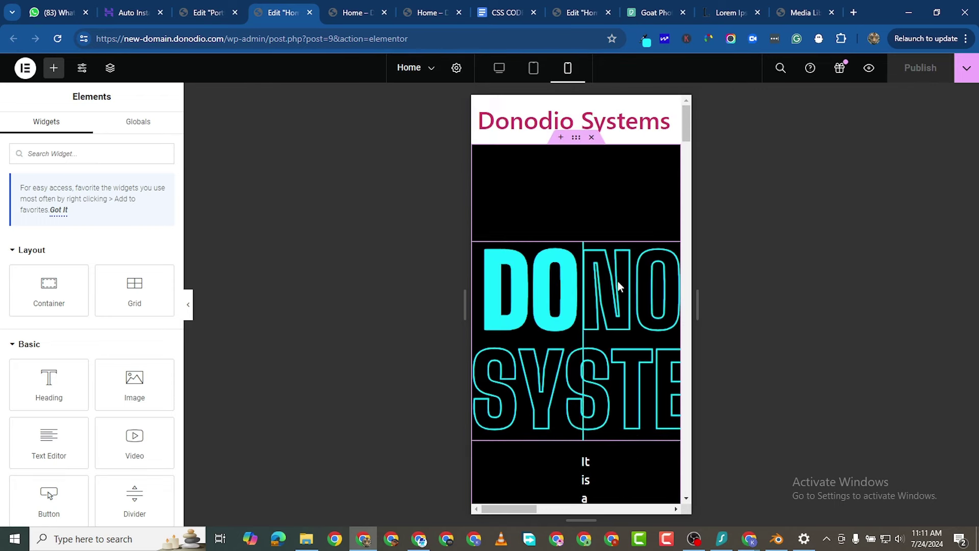
scroll(630, 281, down, 15)
scroll(627, 385, down, 3)
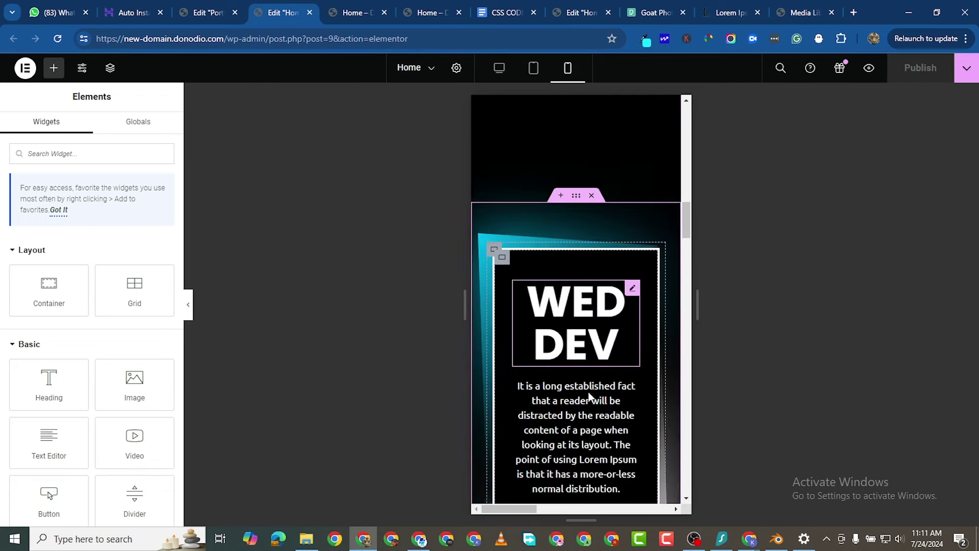
scroll(591, 400, up, 3)
scroll(584, 175, down, 10)
scroll(589, 292, down, 12)
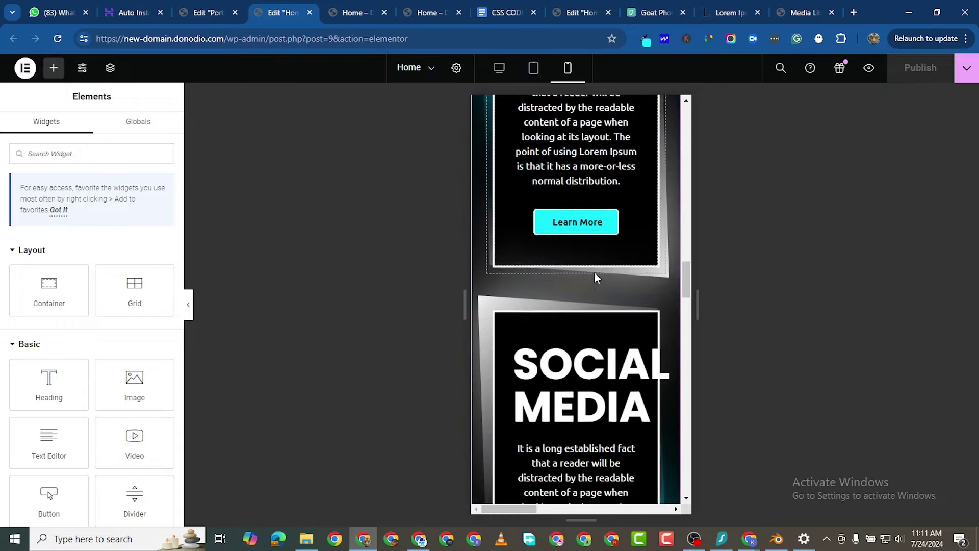
scroll(604, 278, down, 4)
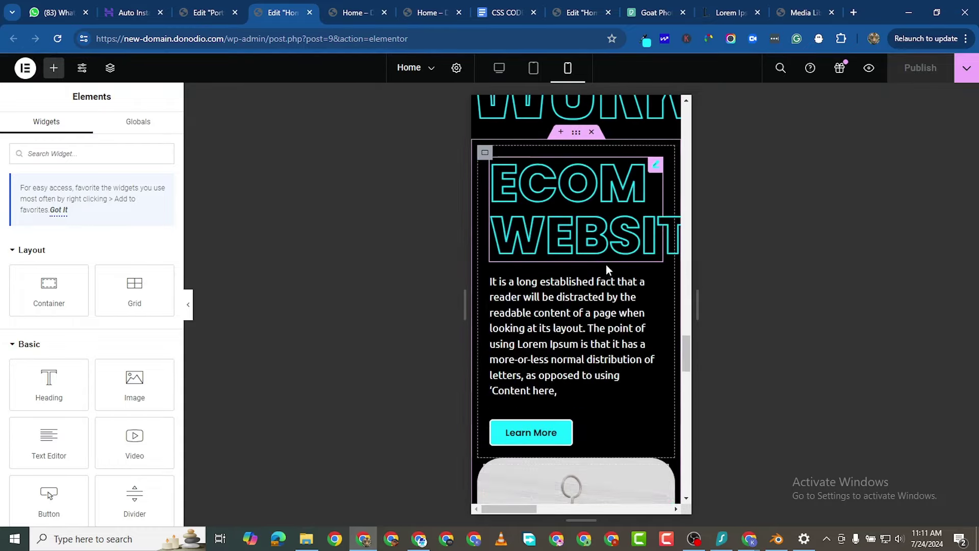
scroll(608, 271, up, 8)
click(494, 66)
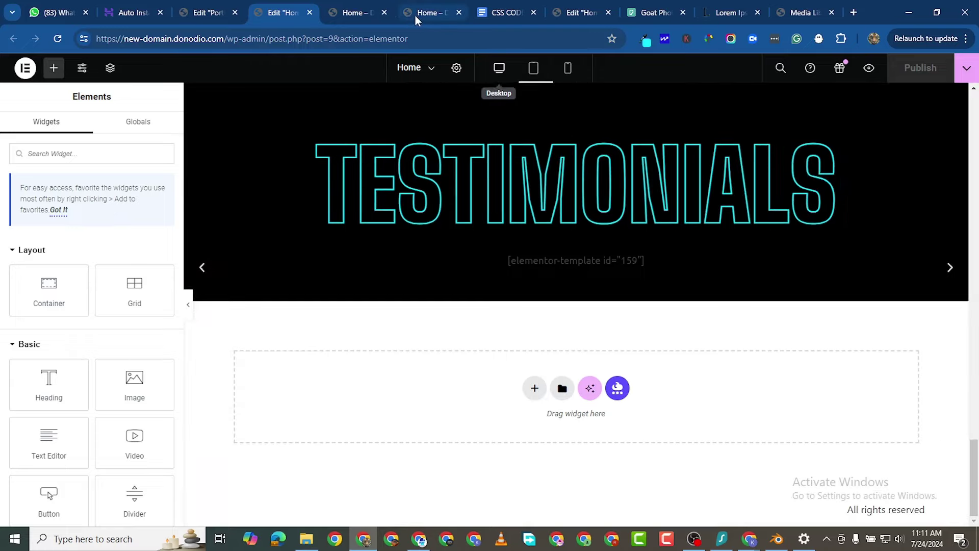
Look over the Home page's preview, then its PORTFOLIO WEBSITE showcase in the Elementor editor.
click(415, 16)
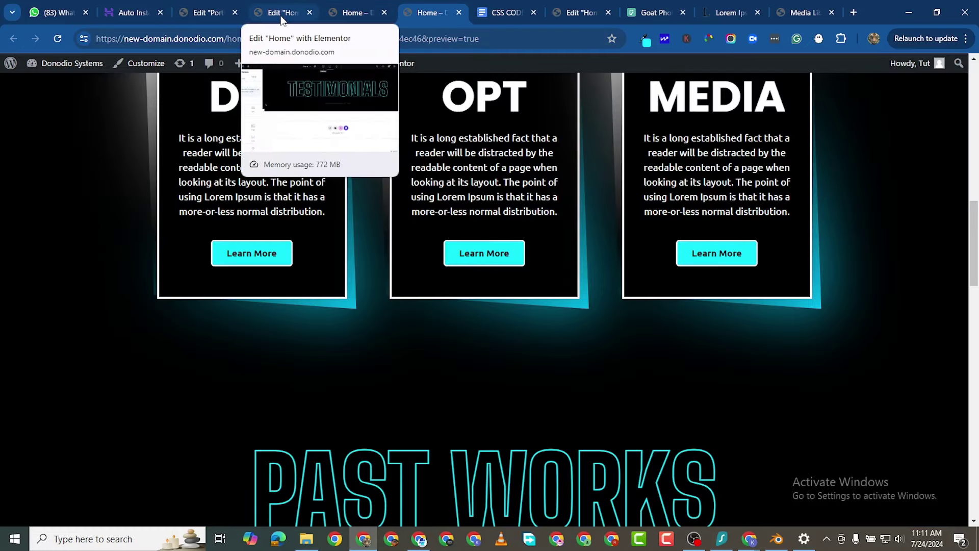
click(286, 13)
scroll(337, 137, up, 3)
scroll(336, 137, up, 5)
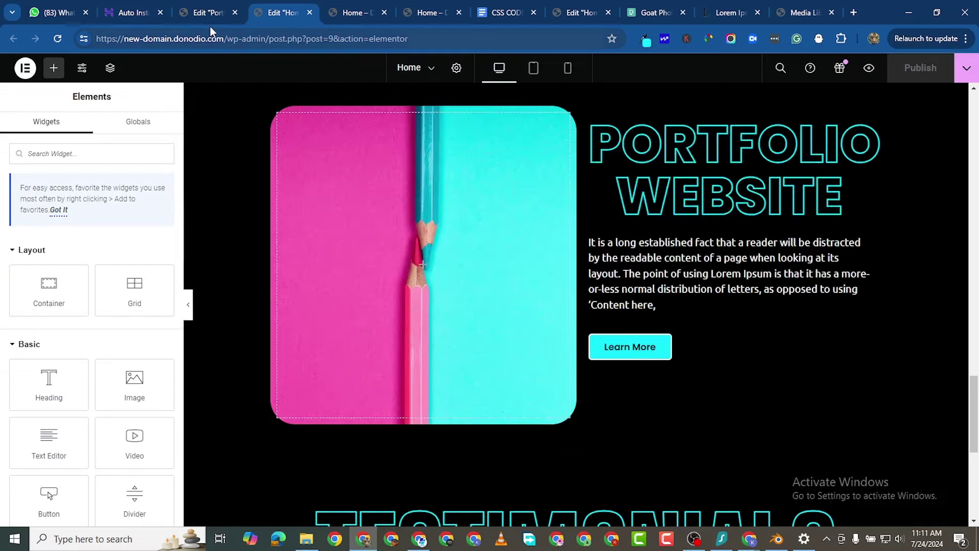
Return to the Portfolio page's editor and set the black heading container's minimum height to 350 px.
click(208, 13)
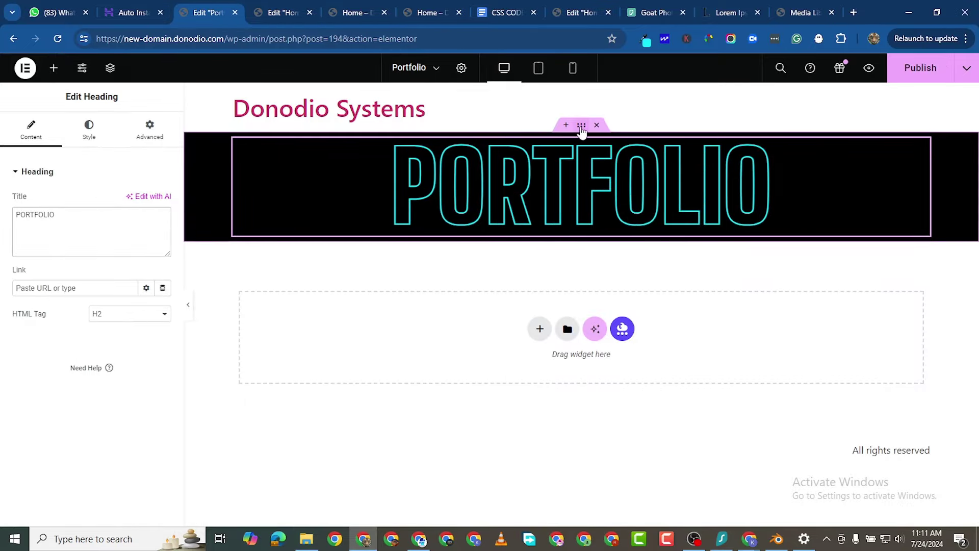
click(56, 137)
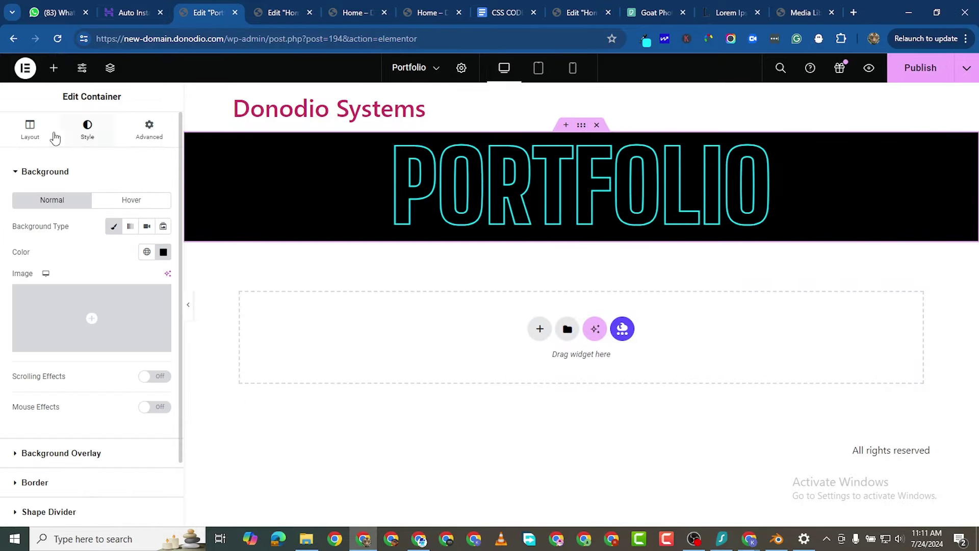
scroll(117, 392, down, 2)
scroll(79, 201, up, 2)
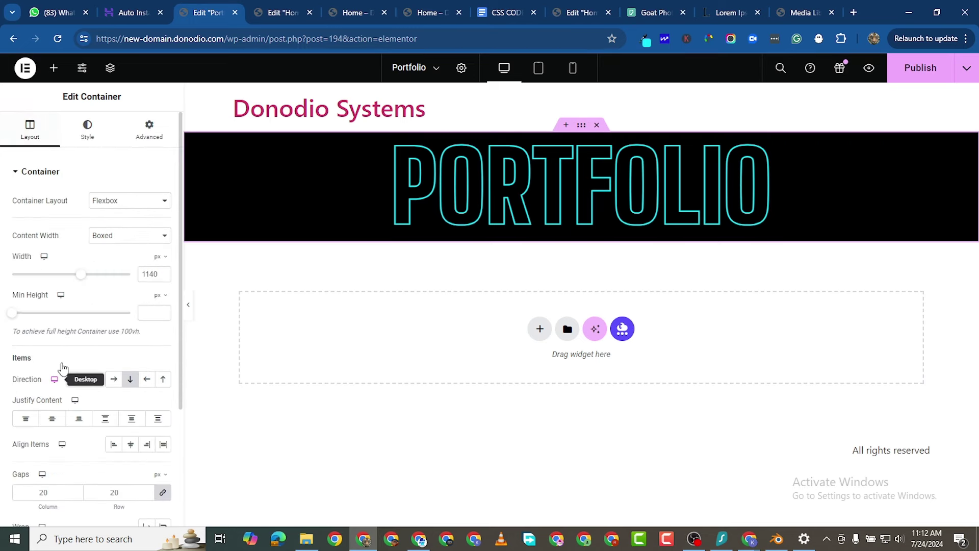
drag(14, 315, 44, 315)
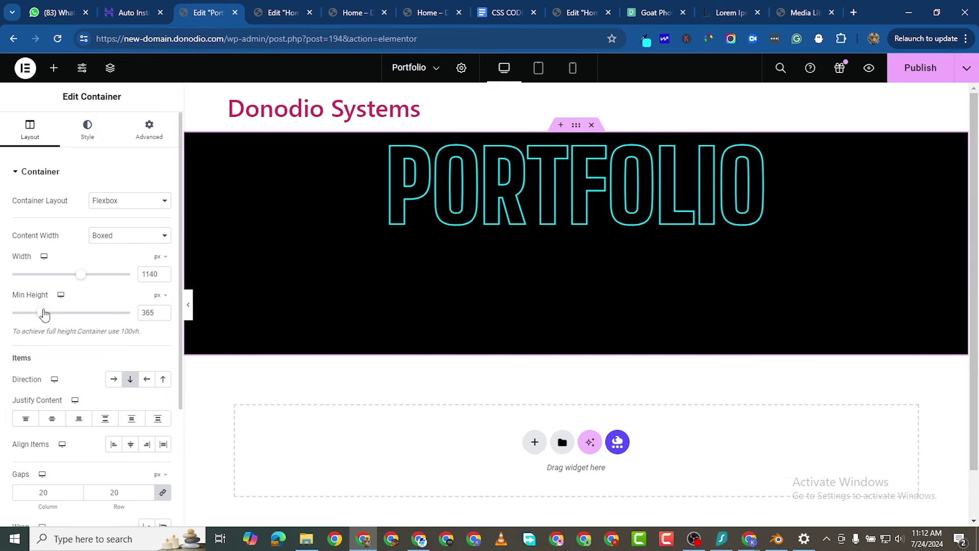
click(163, 315)
click(164, 316)
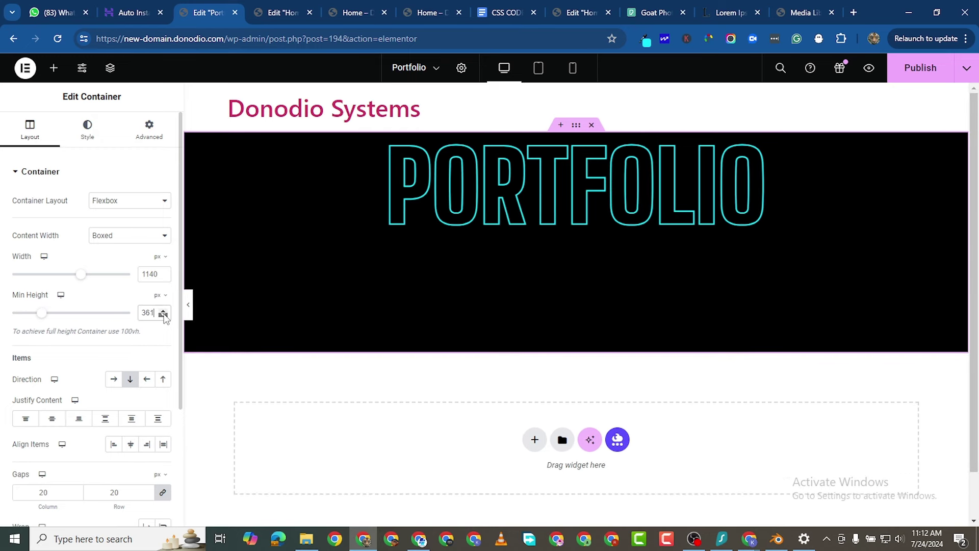
click(164, 315)
click(163, 315)
click(163, 315)
click(163, 315)
click(163, 316)
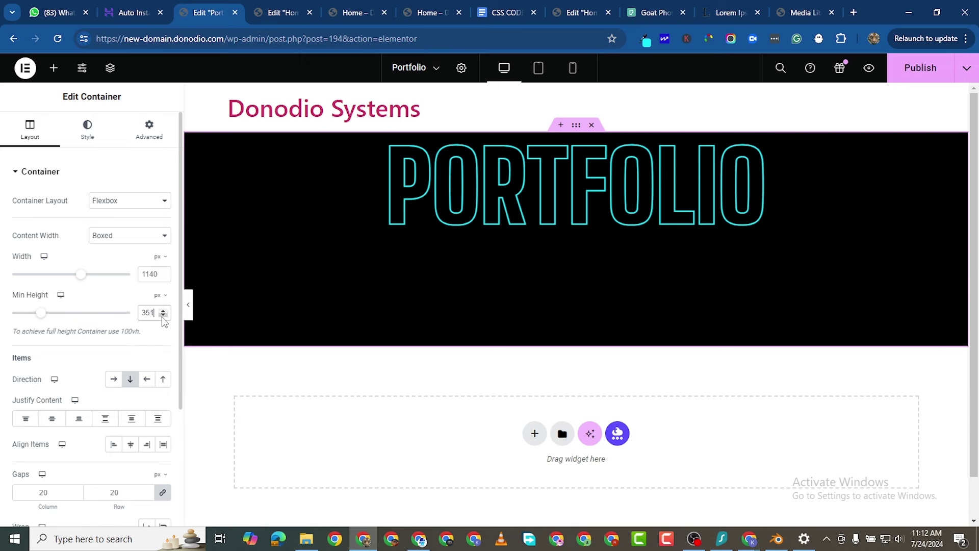
click(162, 315)
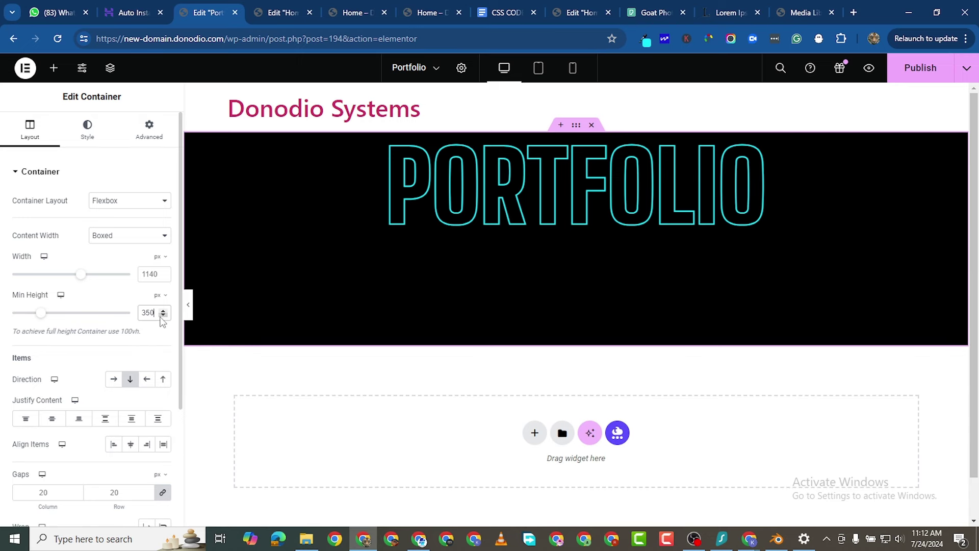
Justify the heading container's content to the center and publish the Portfolio page.
click(52, 420)
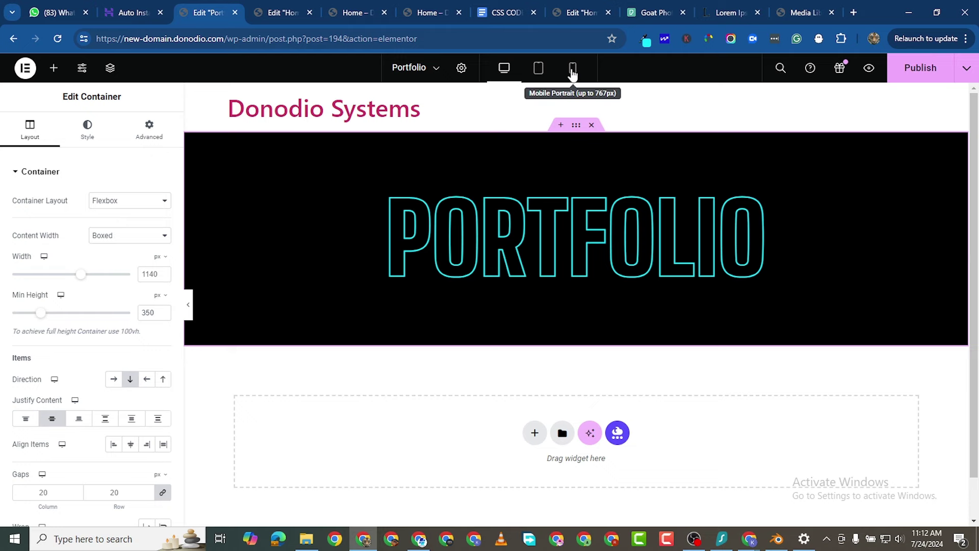
click(921, 68)
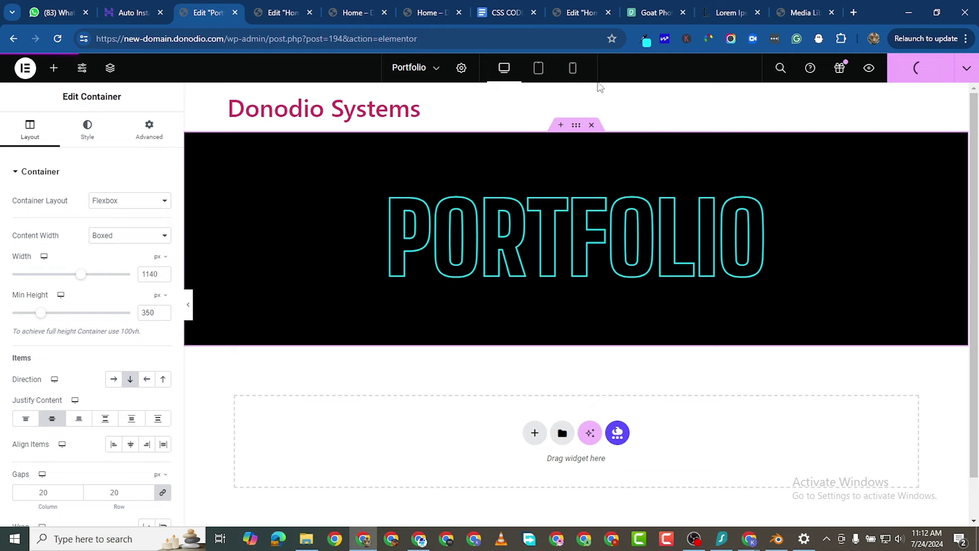
In the mobile view, set the PORTFOLIO heading's font size to 75 px.
click(573, 68)
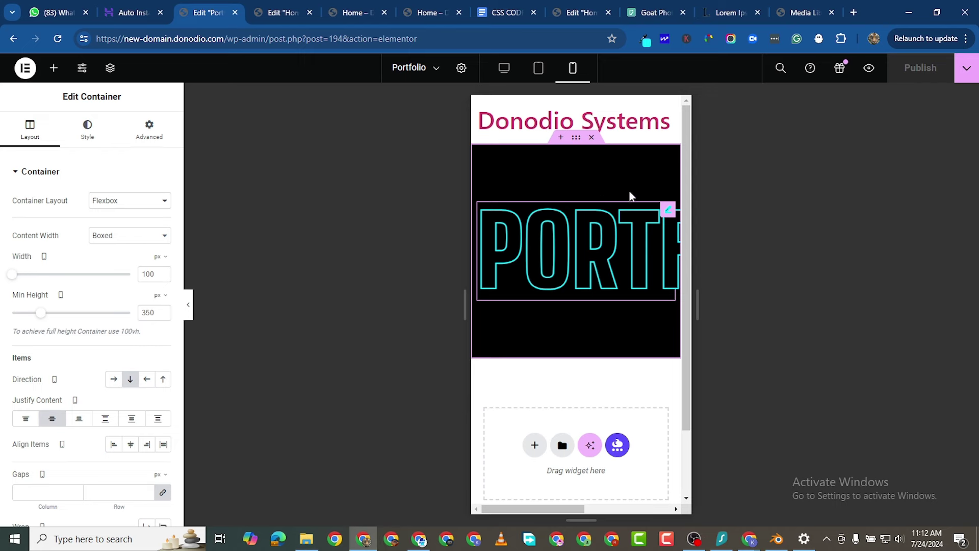
click(668, 211)
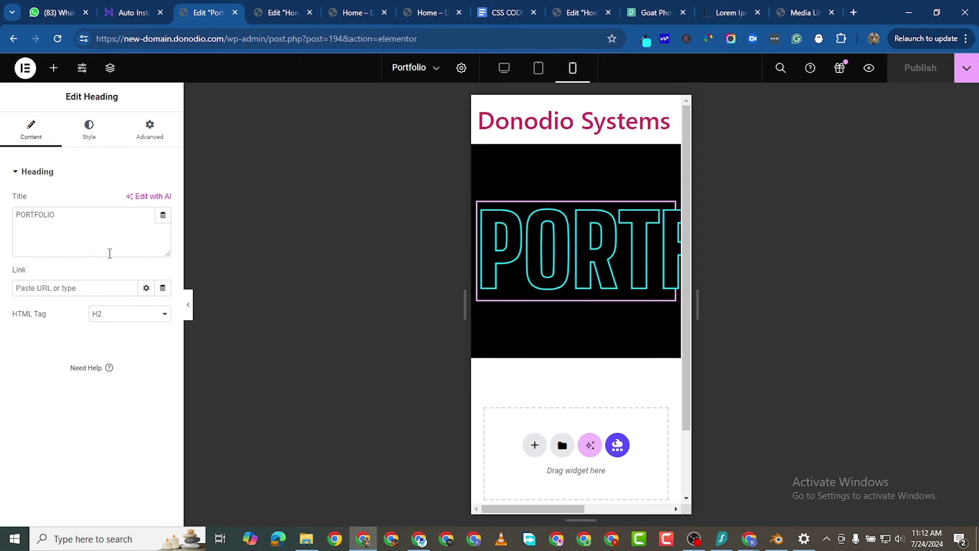
click(84, 141)
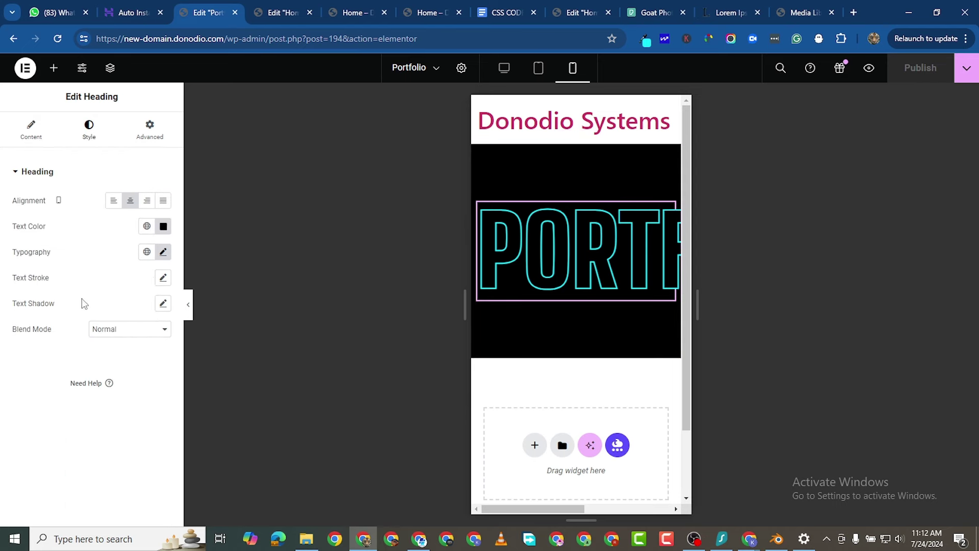
click(163, 252)
drag(102, 347, 59, 360)
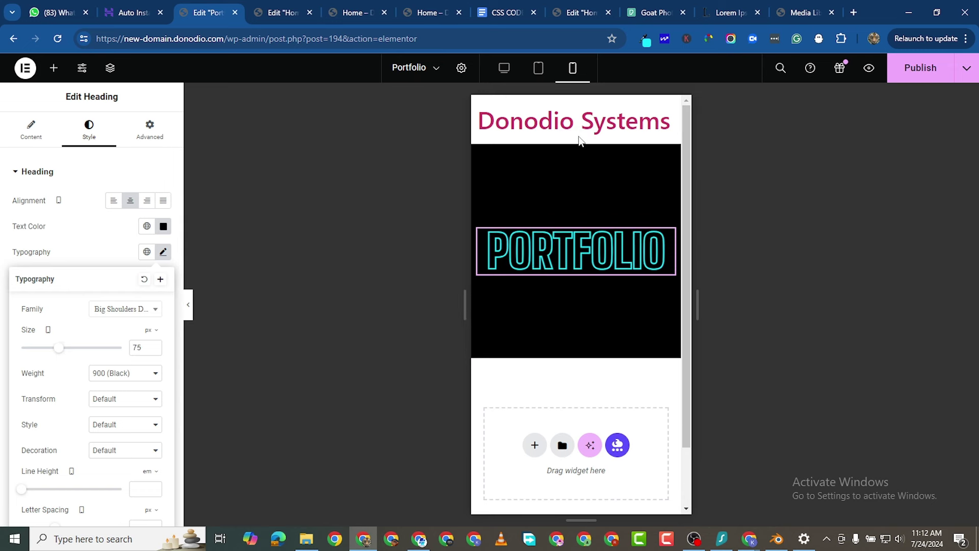
Set the black heading container's mobile minimum height to 200 px and publish the Portfolio page.
mouse_move(560, 145)
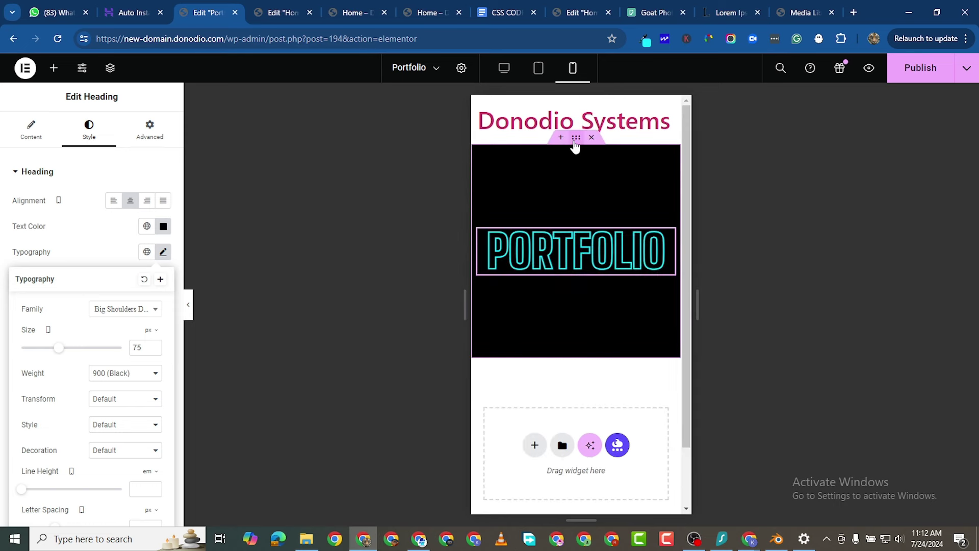
click(575, 143)
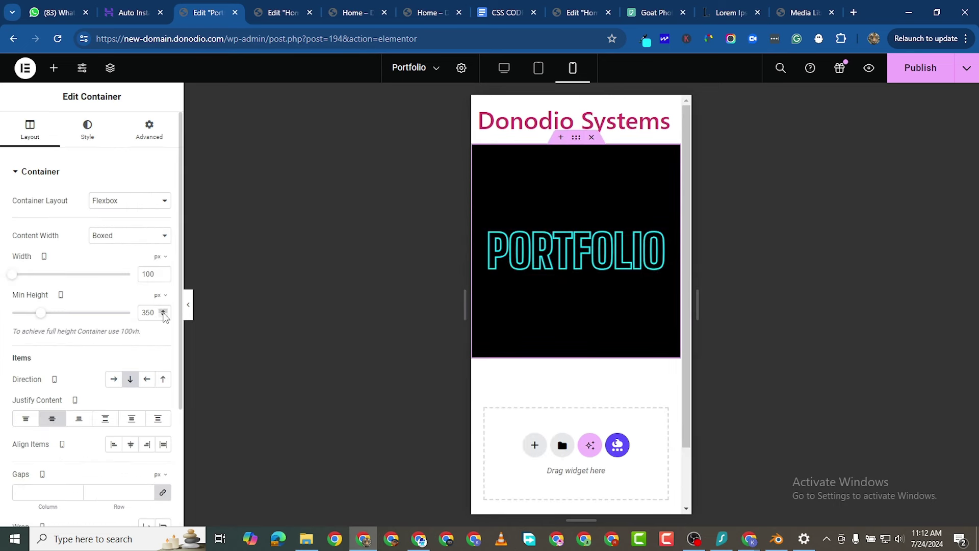
text(0)
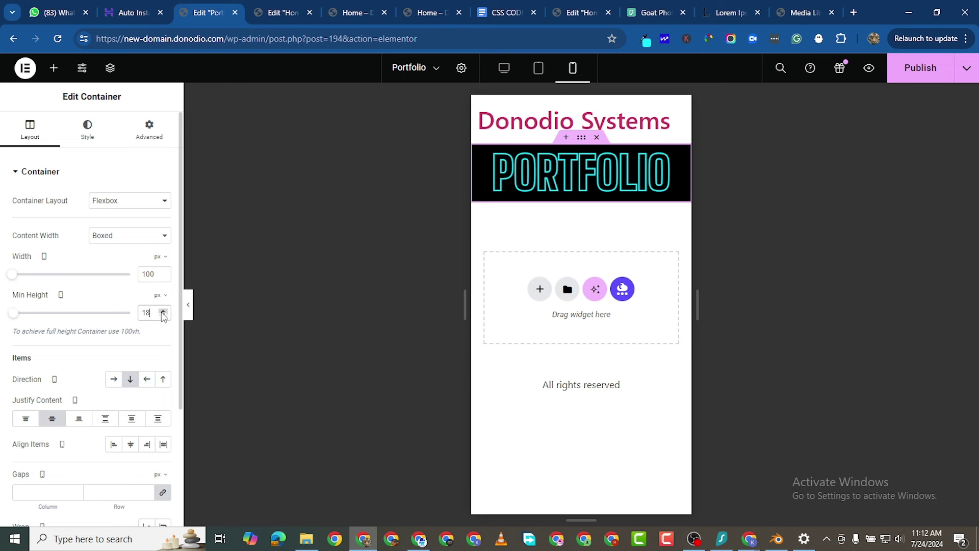
drag(18, 320, 32, 316)
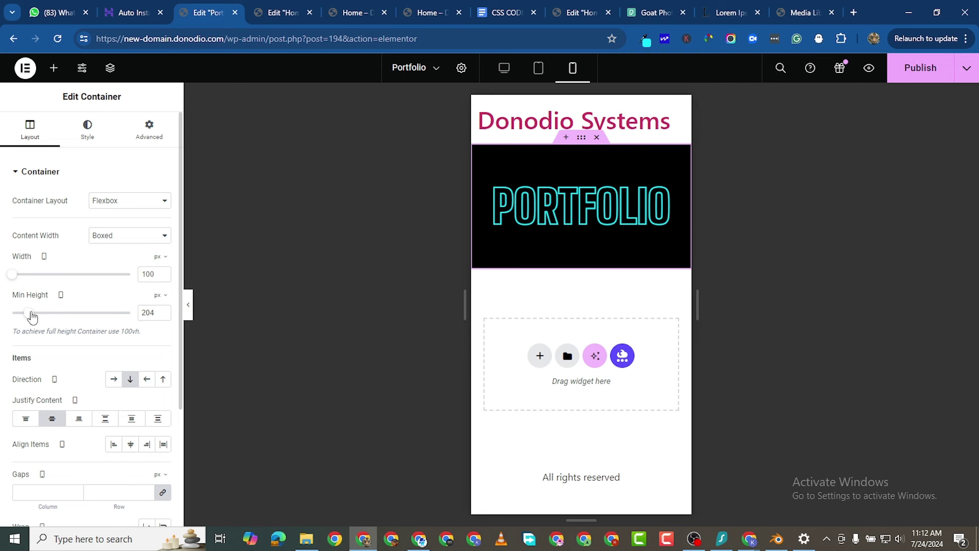
click(163, 315)
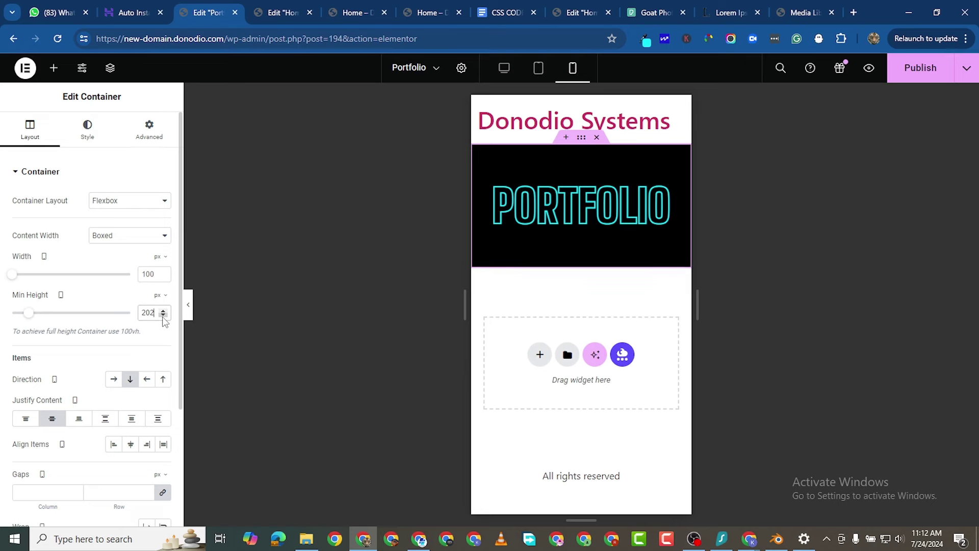
click(163, 314)
click(163, 315)
click(163, 315)
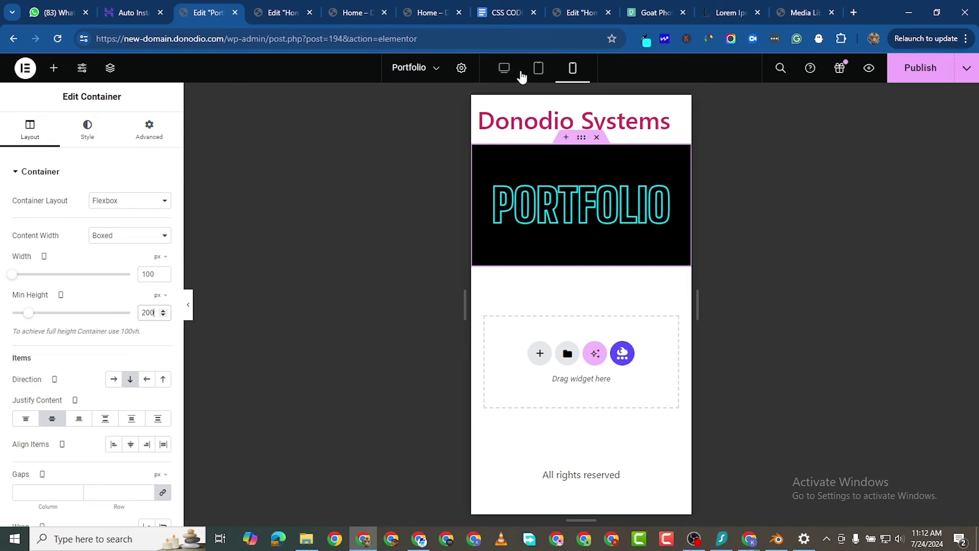
click(913, 76)
In desktop view, copy the Home page's ECOM WEBSITE container and paste it below the Portfolio page's heading.
click(503, 68)
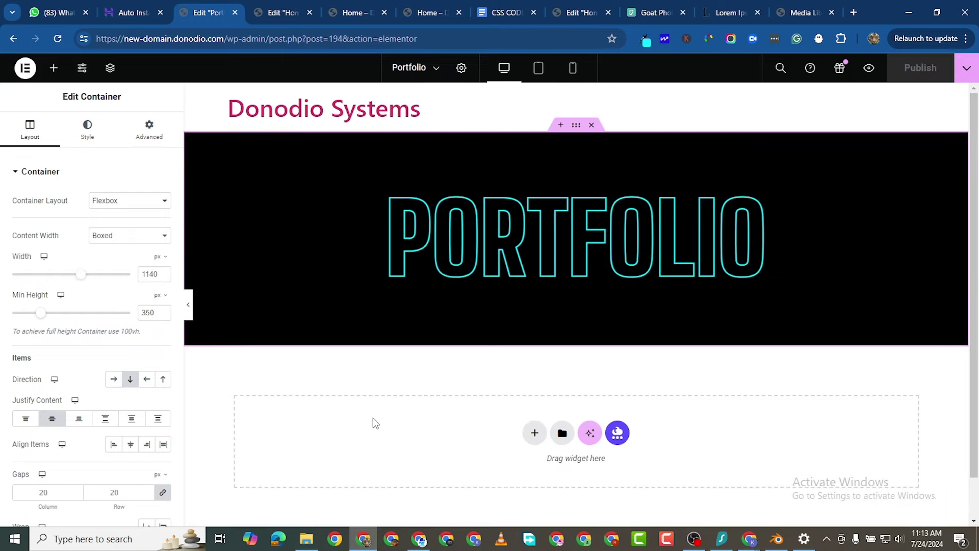
click(263, 15)
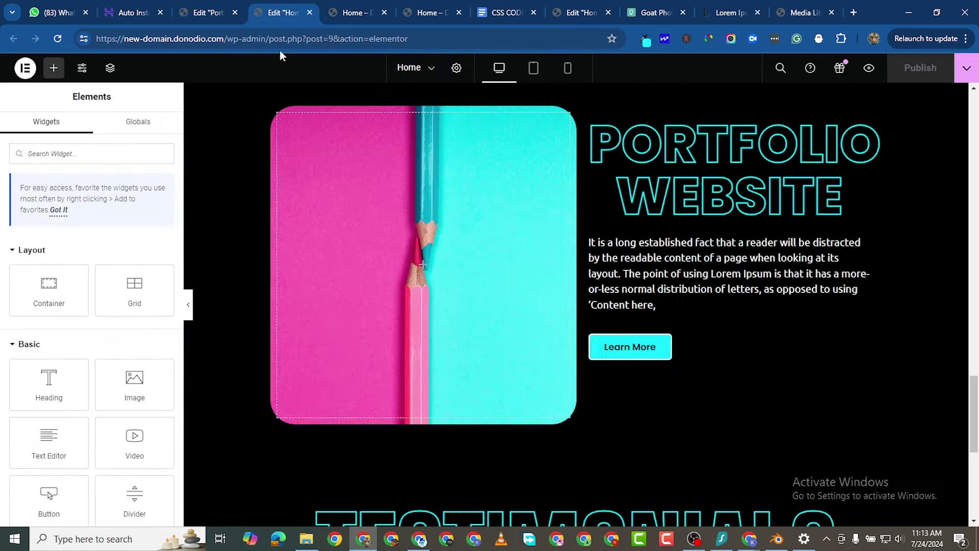
scroll(574, 271, down, 3)
scroll(586, 236, up, 12)
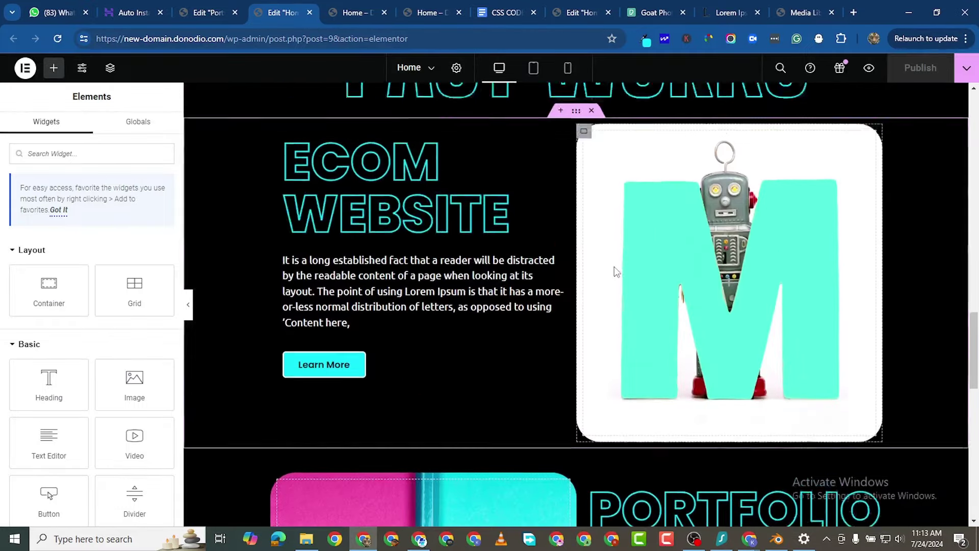
right_click(579, 240)
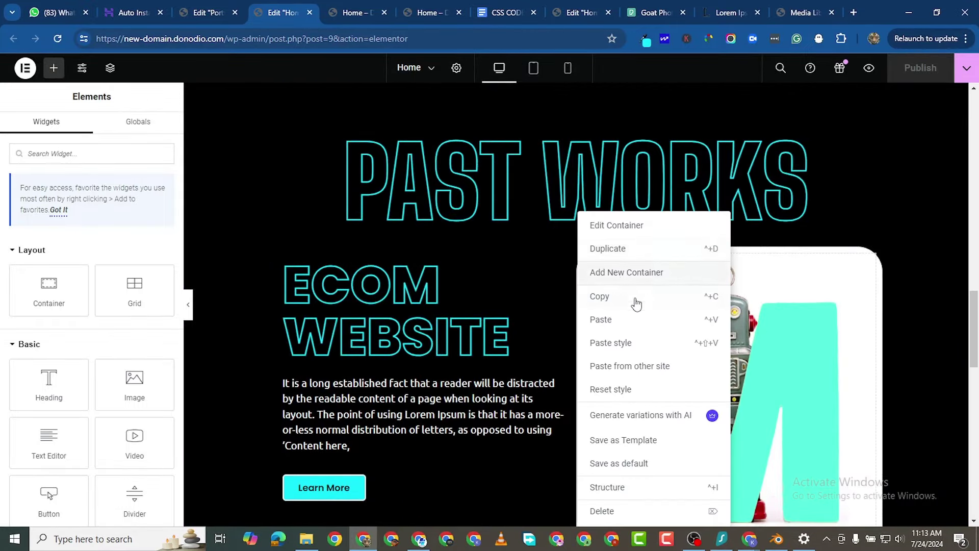
click(625, 296)
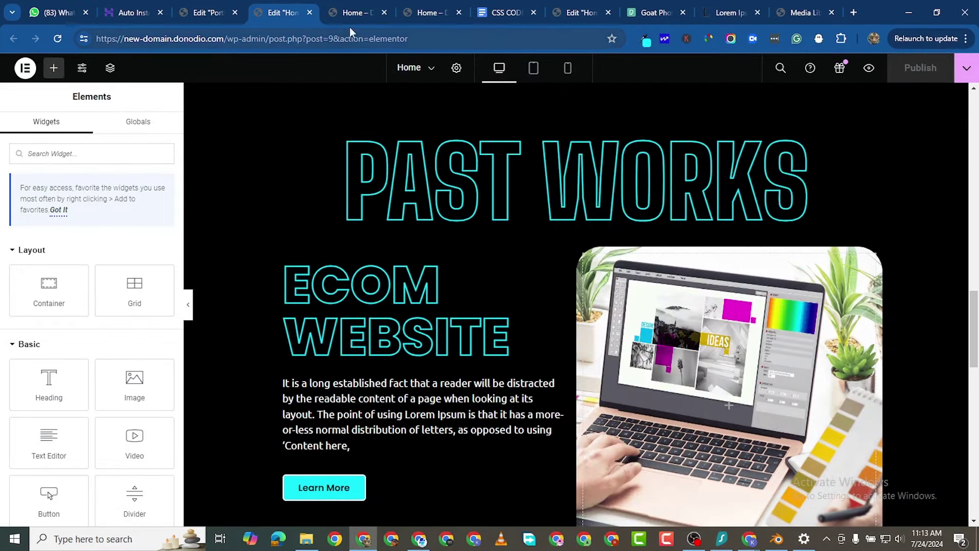
click(431, 12)
click(204, 12)
scroll(360, 371, down, 1)
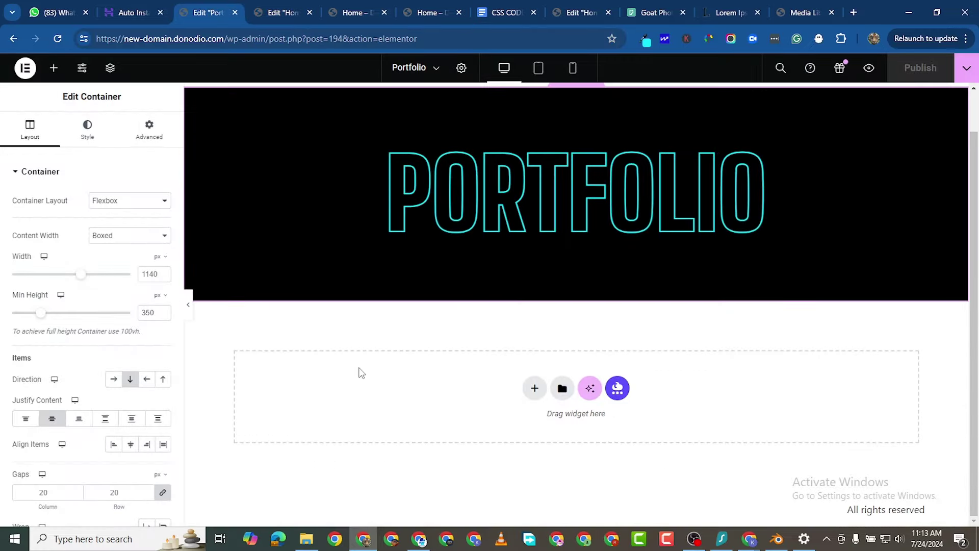
right_click(337, 392)
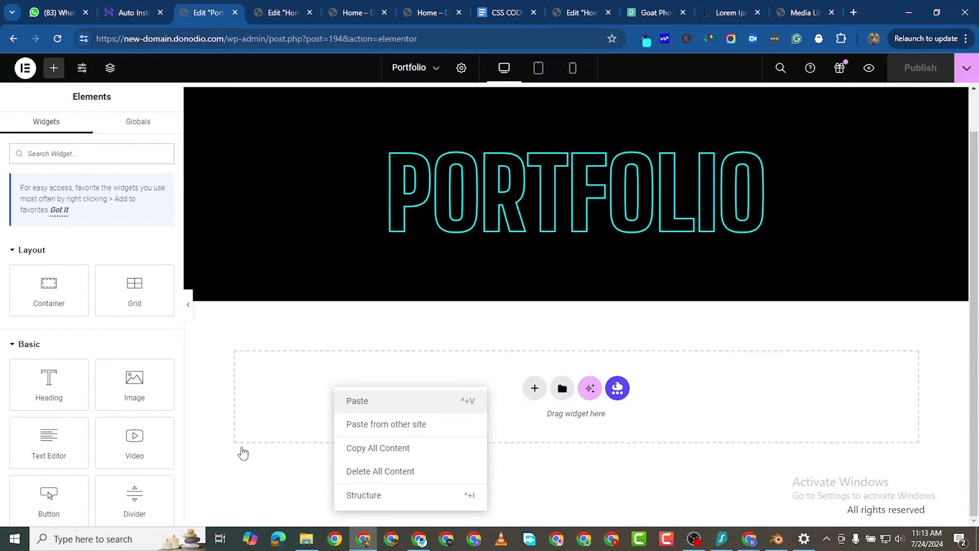
click(352, 401)
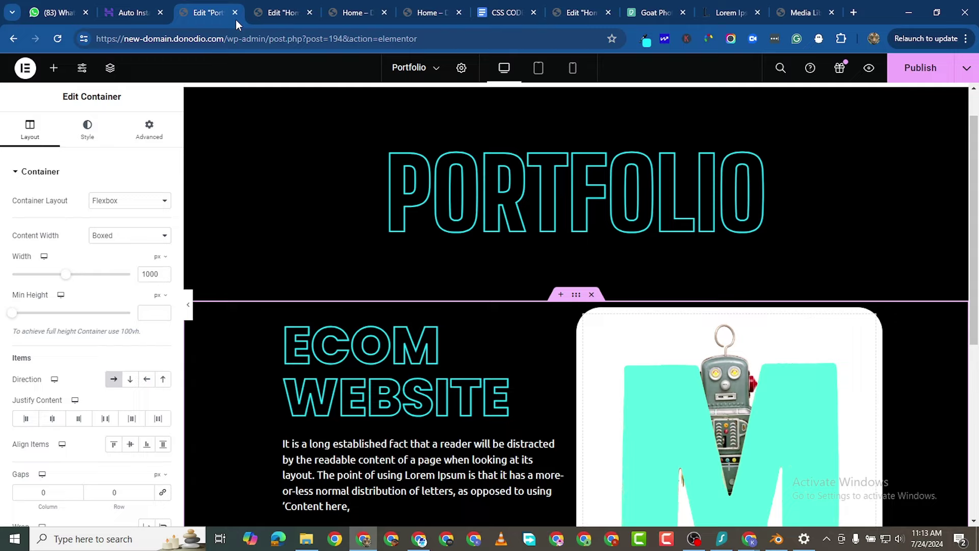
Copy the Home page's PORTFOLIO WEBSITE container and paste it below the ECOM WEBSITE section on the Portfolio page.
click(270, 15)
scroll(518, 372, down, 7)
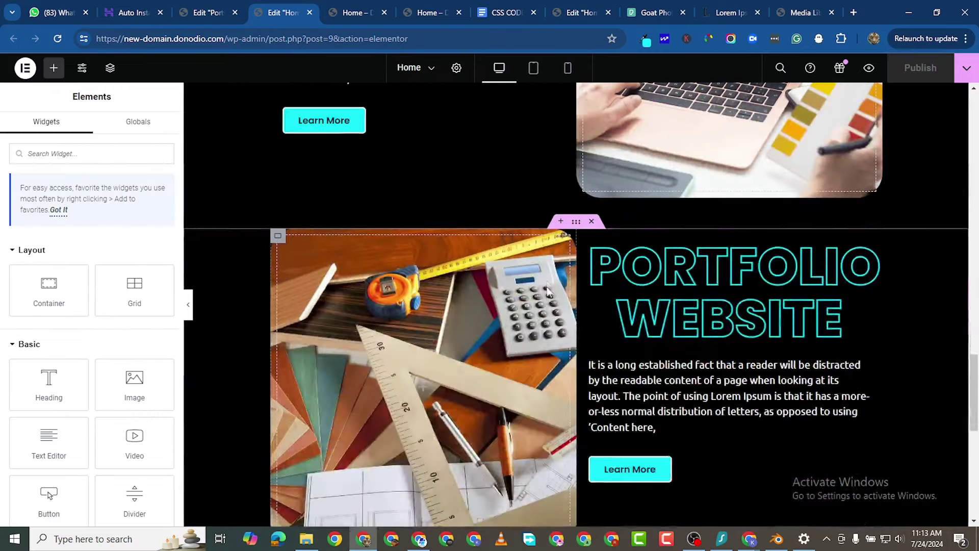
right_click(576, 213)
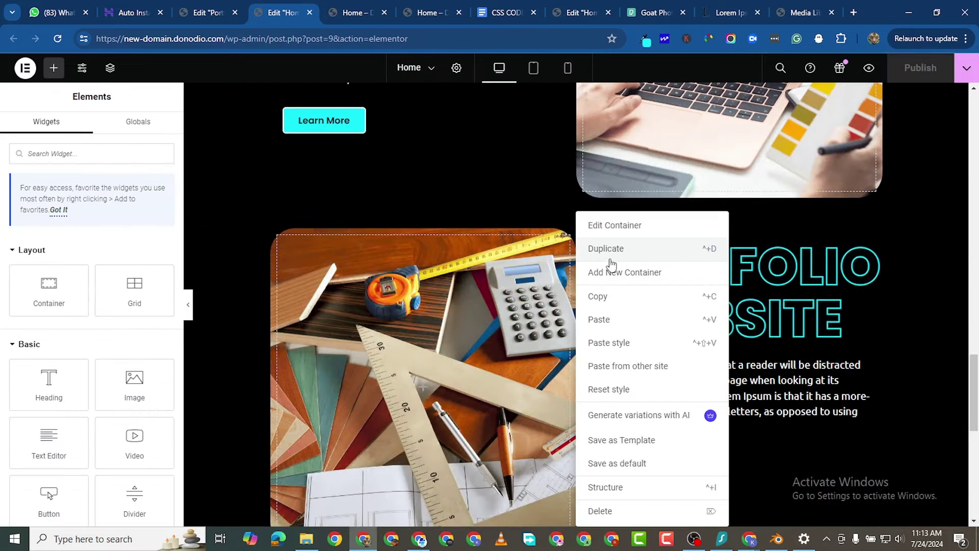
click(619, 295)
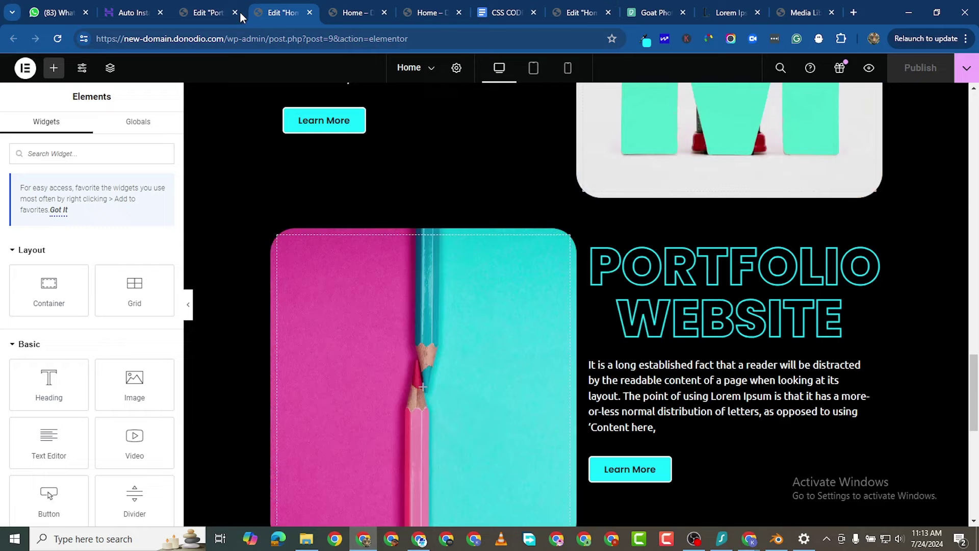
click(198, 15)
scroll(356, 377, down, 8)
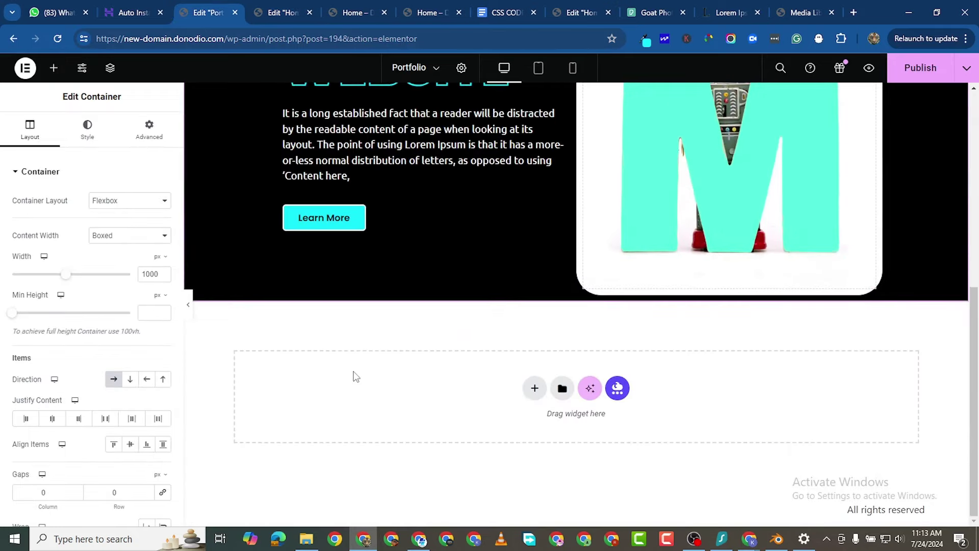
right_click(391, 401)
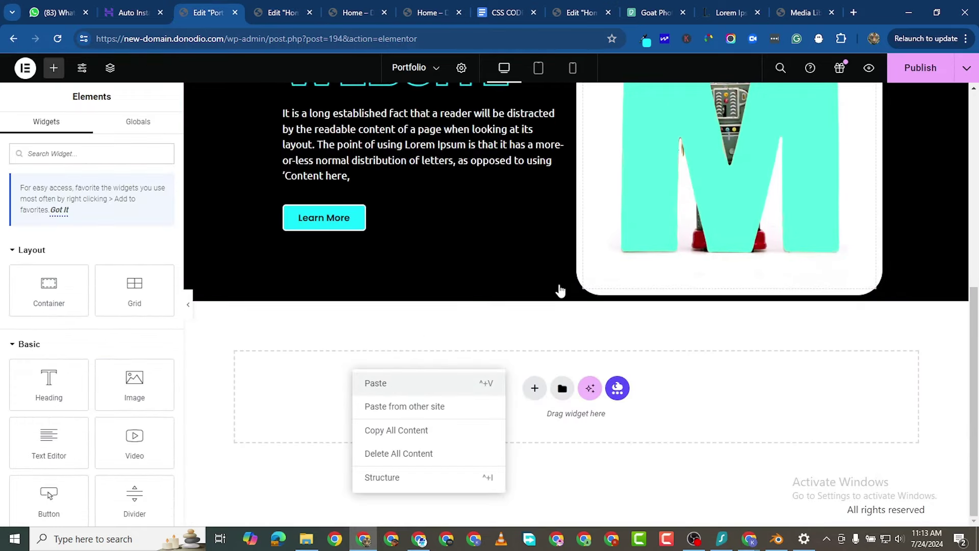
click(643, 287)
Duplicate the ECOM WEBSITE container and move the copy below the PORTFOLIO WEBSITE section.
scroll(662, 279, up, 7)
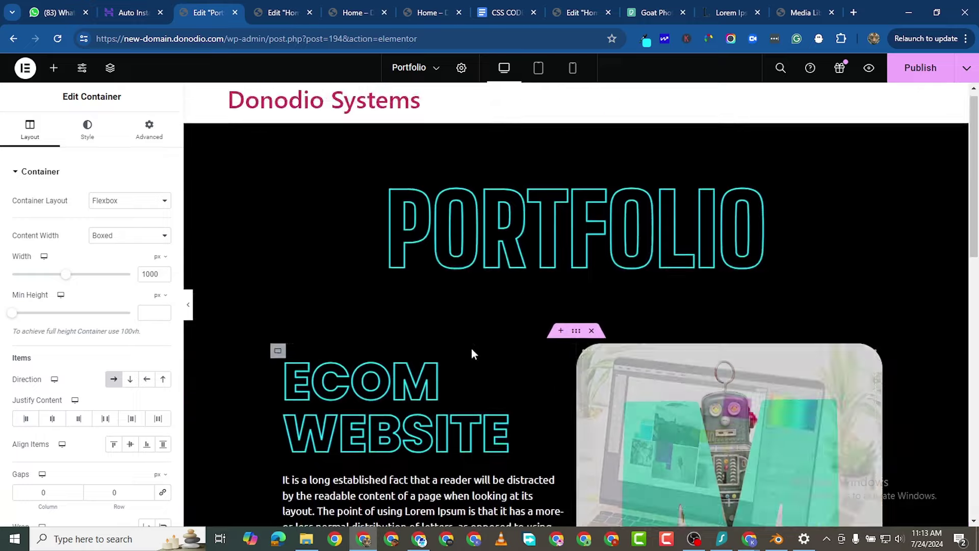
scroll(586, 223, down, 2)
scroll(569, 347, down, 8)
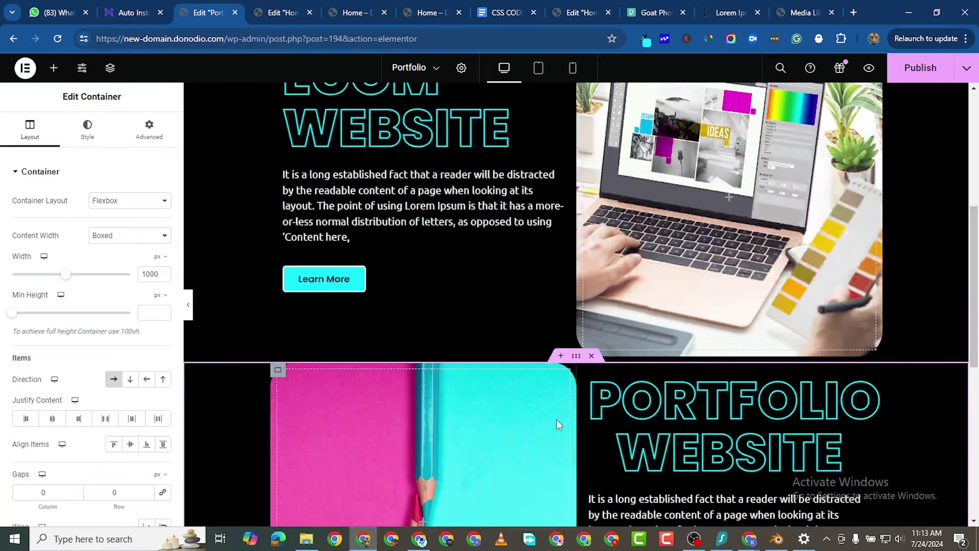
scroll(531, 300, up, 2)
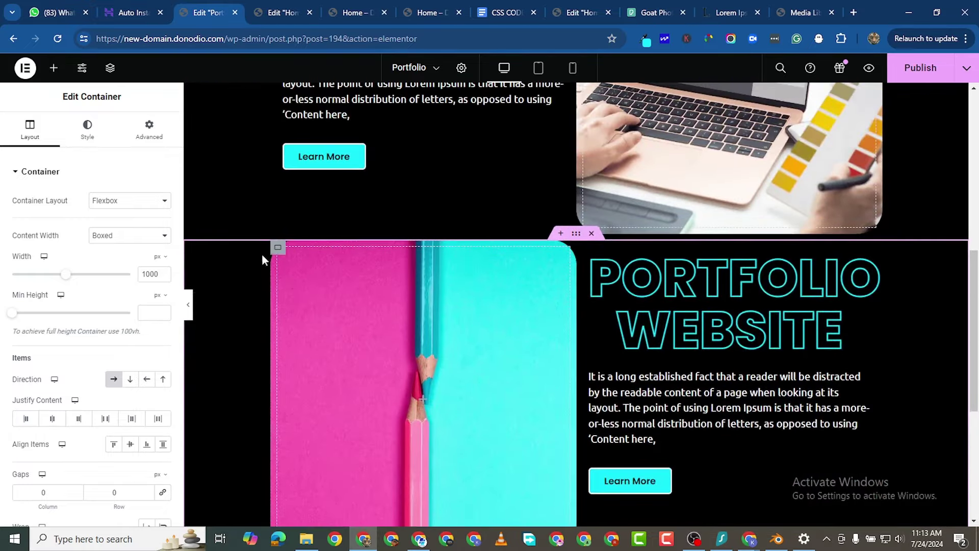
scroll(261, 253, down, 1)
scroll(610, 233, up, 7)
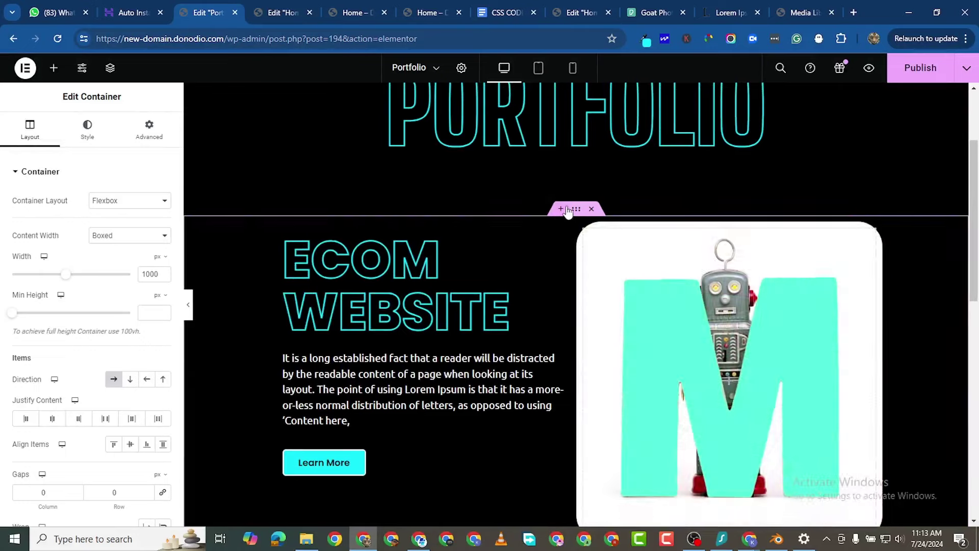
right_click(572, 209)
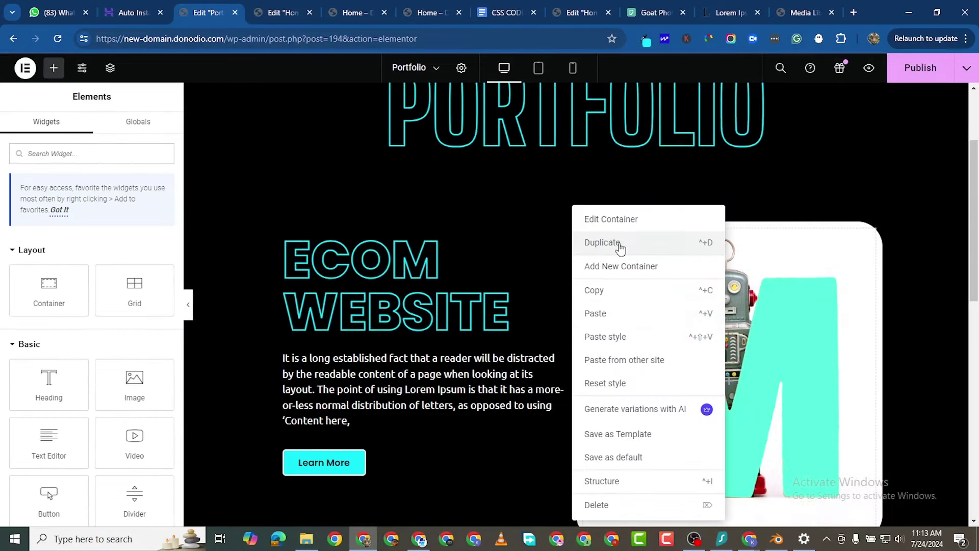
key(ctrl+d)
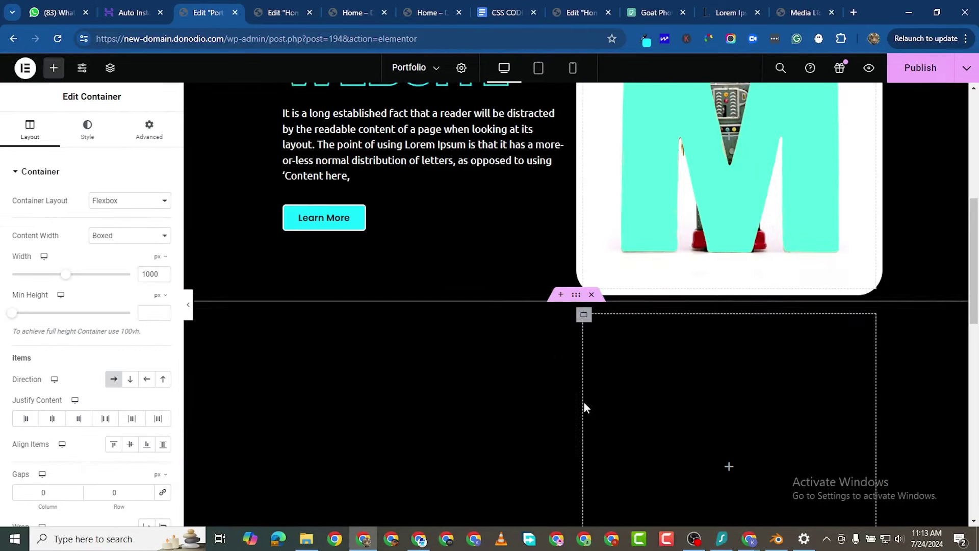
drag(575, 174, 477, 441)
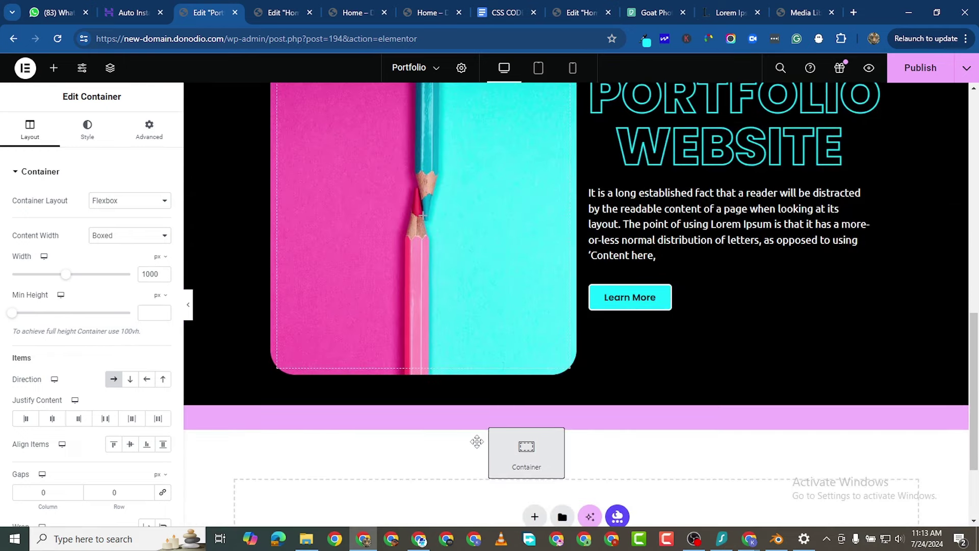
drag(526, 421, 553, 419)
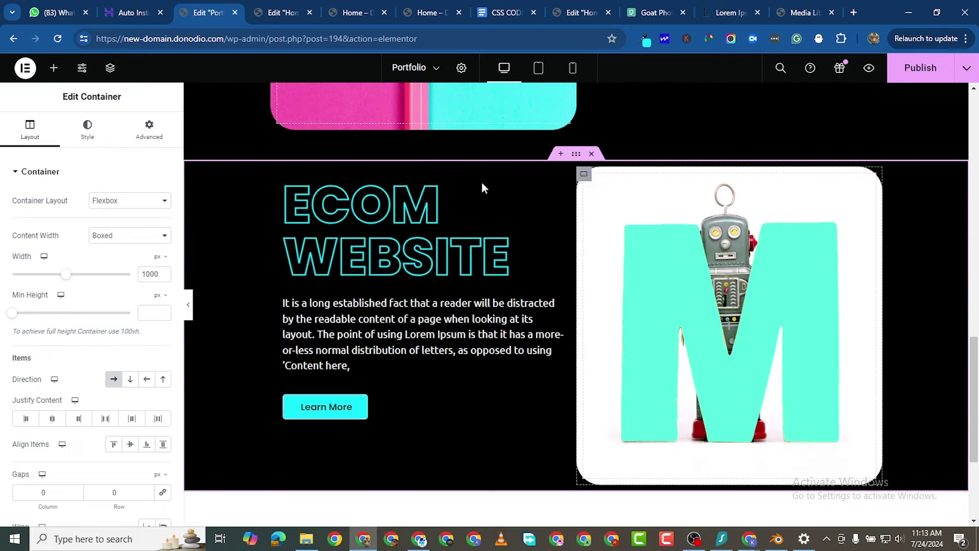
Change the duplicated section's heading title to "LANDING </br>PAGES".
click(528, 201)
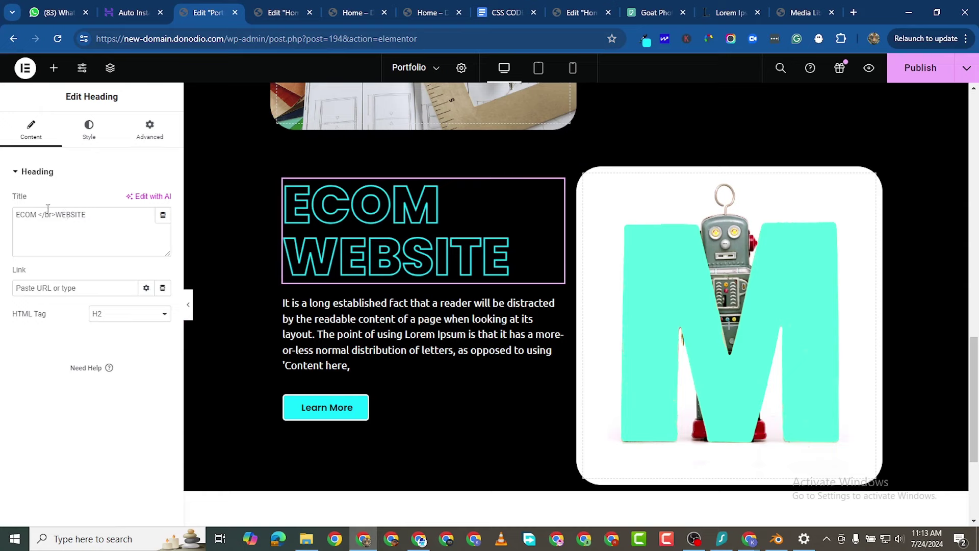
drag(37, 210, 32, 213)
key(BackSpace)
key(BackSpace)
key(BackSpace)
key(BackSpace)
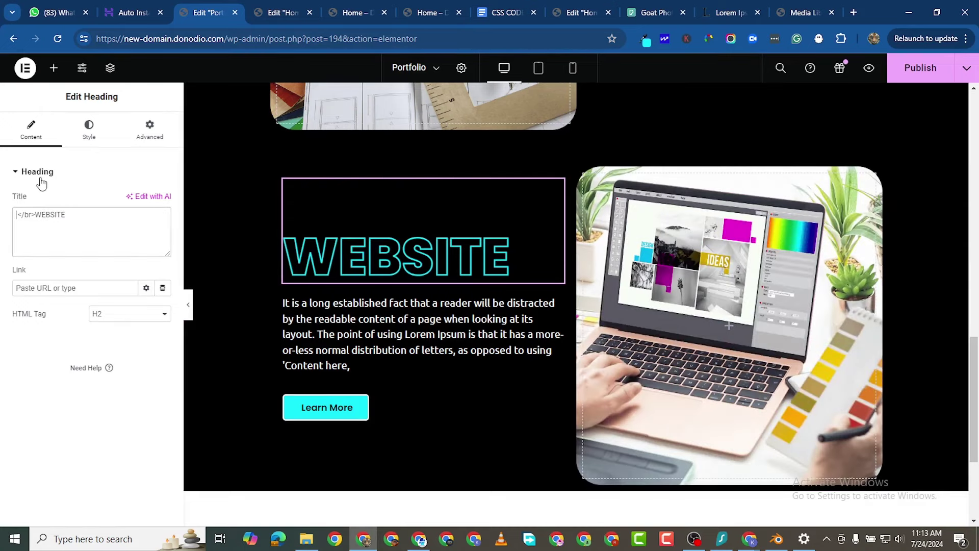
text(LANDING)
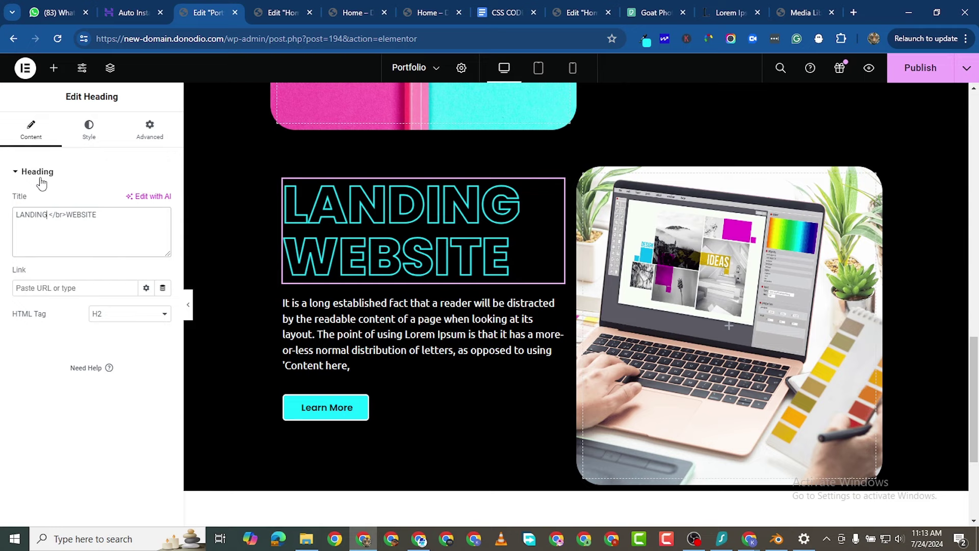
key(BackSpace)
key(BackSpace)
key(BackSpace)
key(BackSpace)
key(BackSpace)
key(BackSpace)
key(BackSpace)
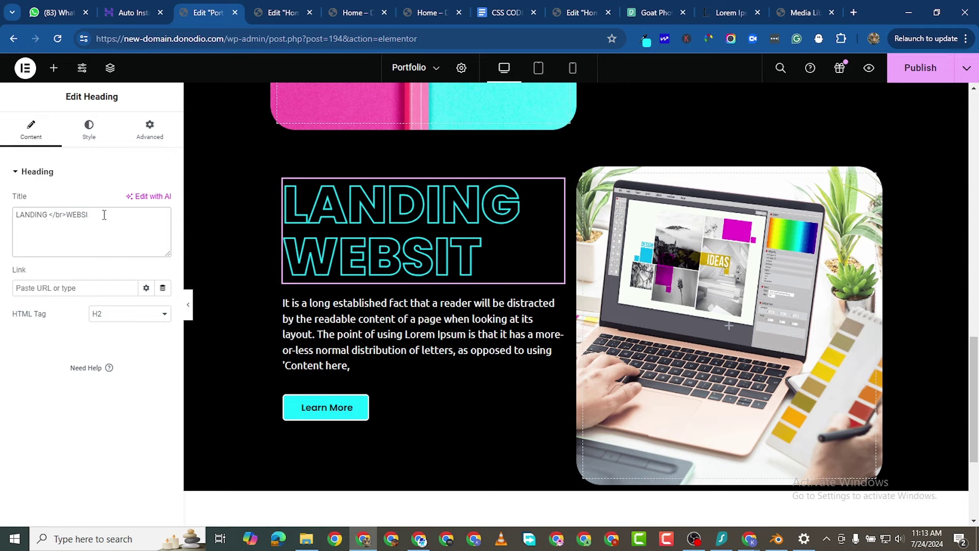
text(PAGES)
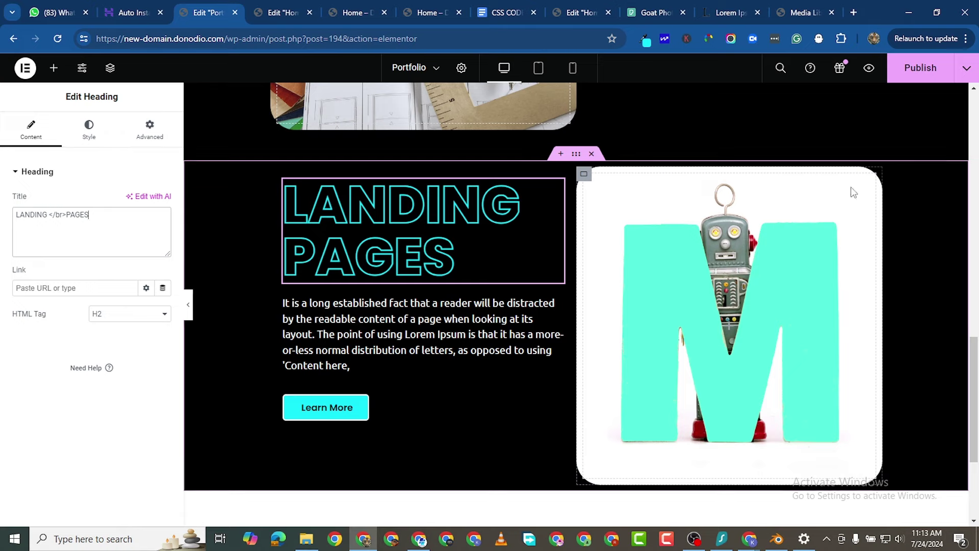
Remove both existing images from the background slideshow gallery of the LANDING PAGES section's image container.
click(584, 175)
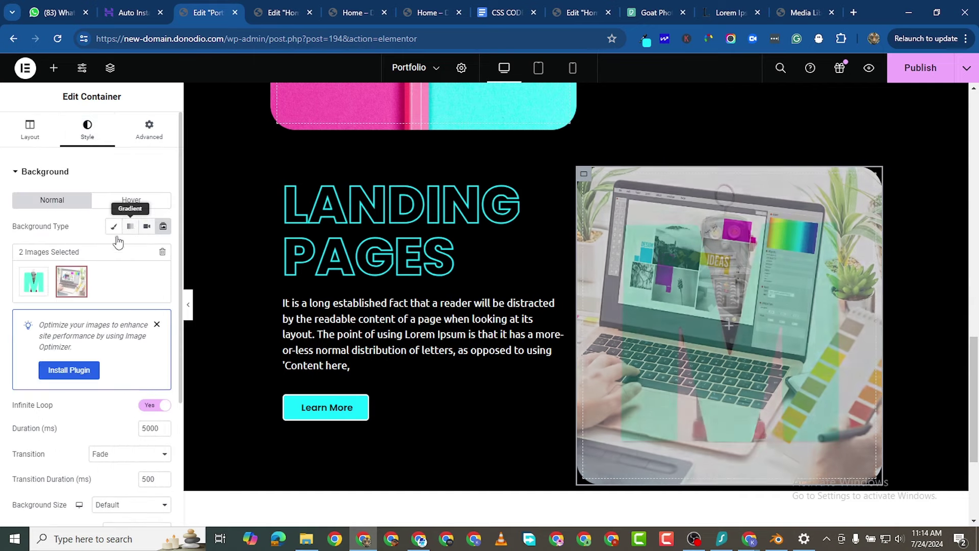
click(156, 273)
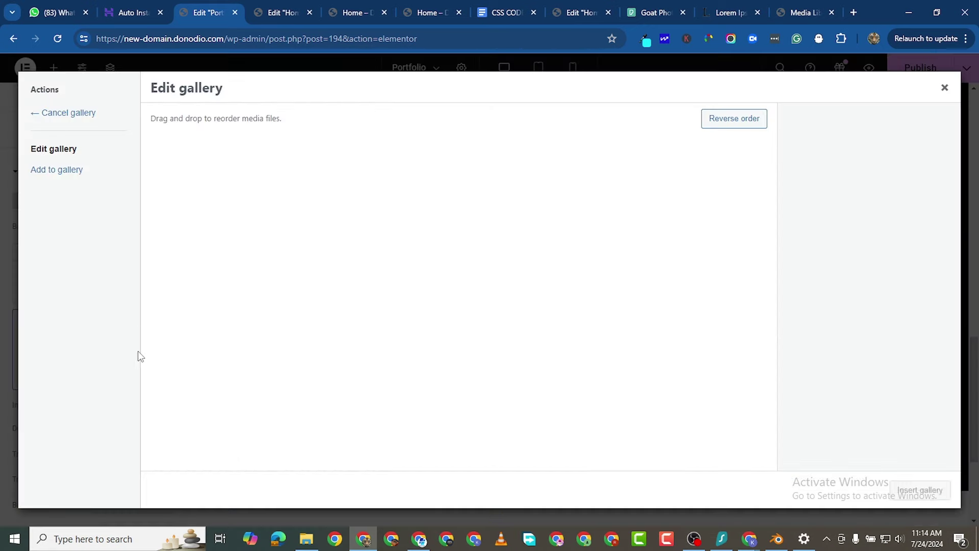
click(340, 163)
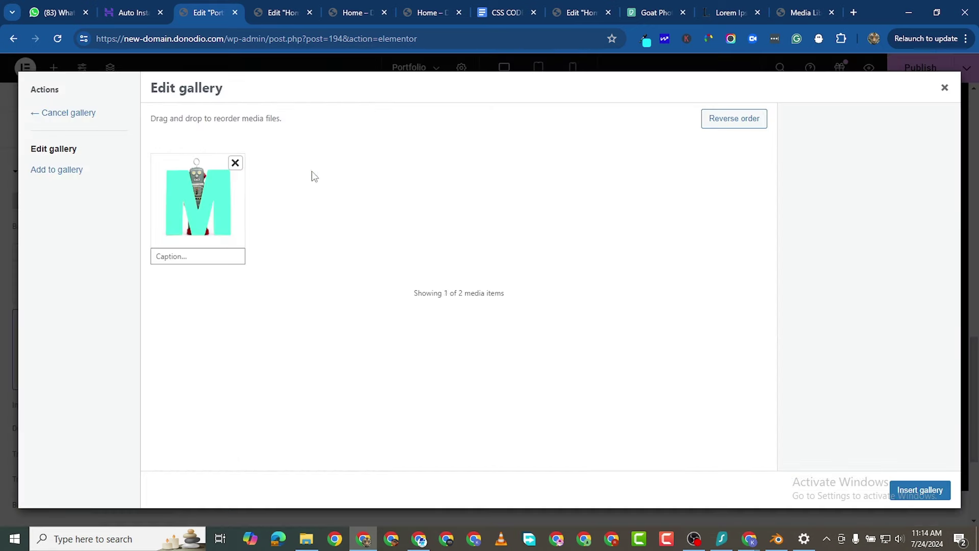
click(228, 170)
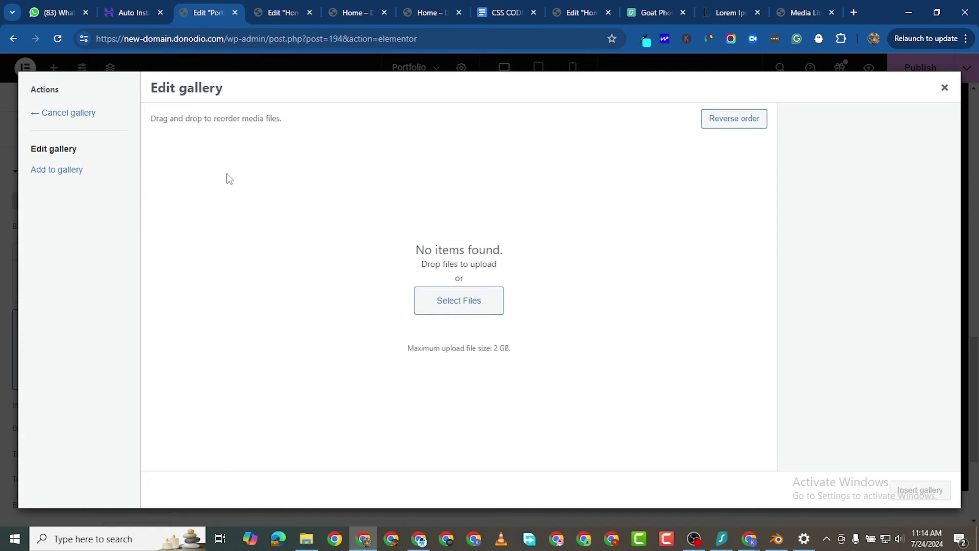
Upload images 8 and 9 from the Downloads compressor folder and insert them as the LANDING PAGES background gallery.
click(471, 312)
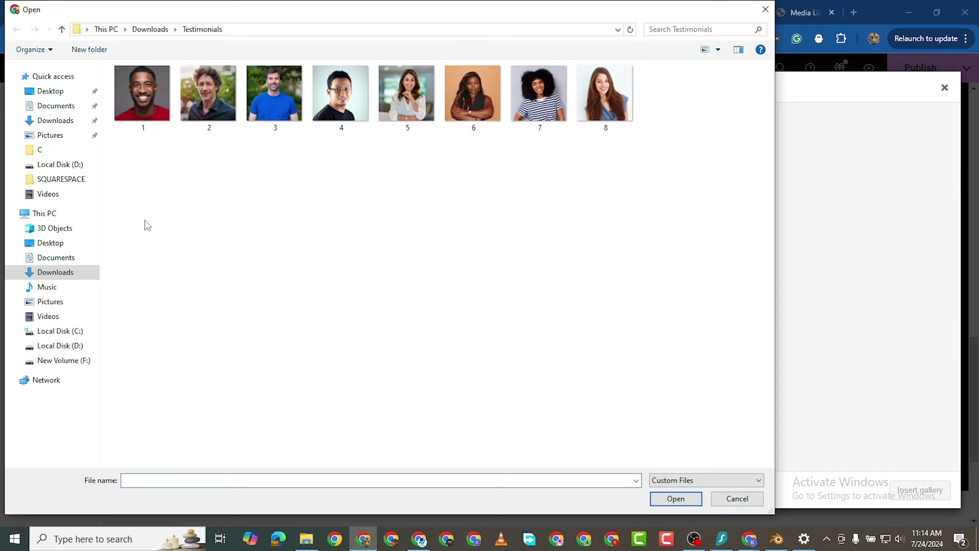
click(55, 121)
double_click(142, 204)
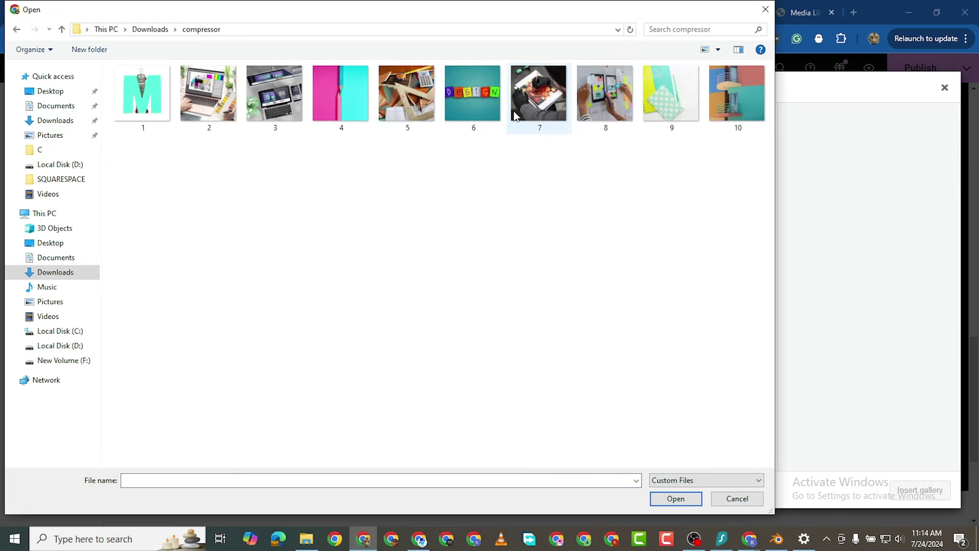
click(606, 109)
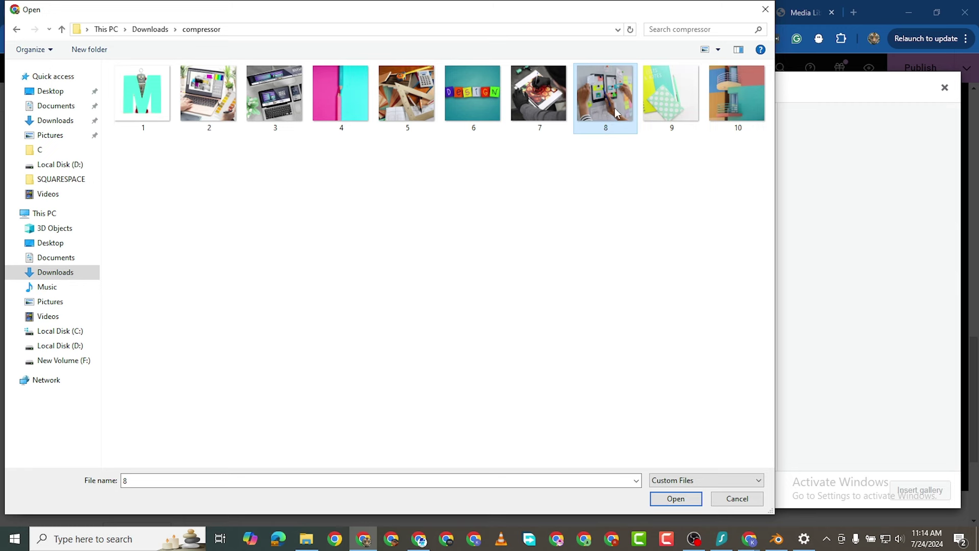
ctrl+click(651, 105)
click(675, 499)
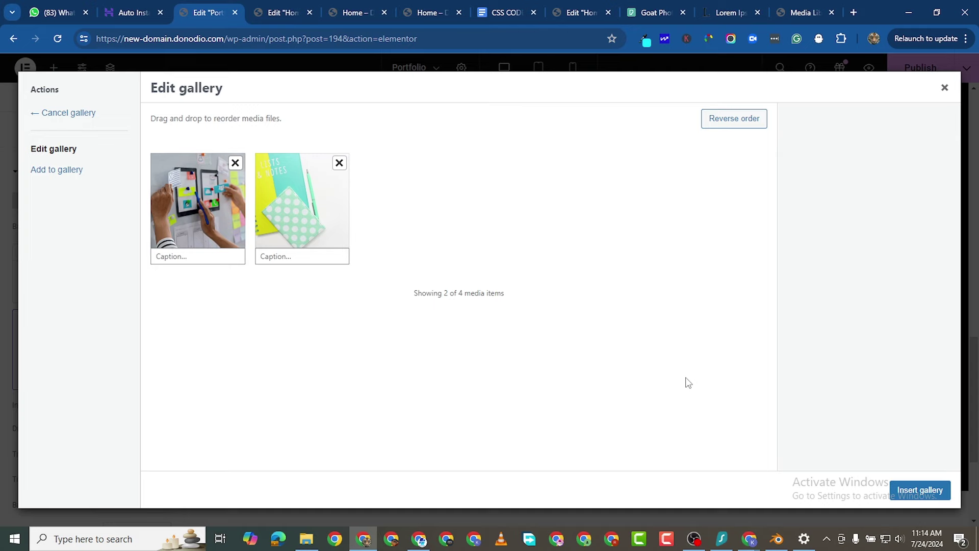
click(919, 489)
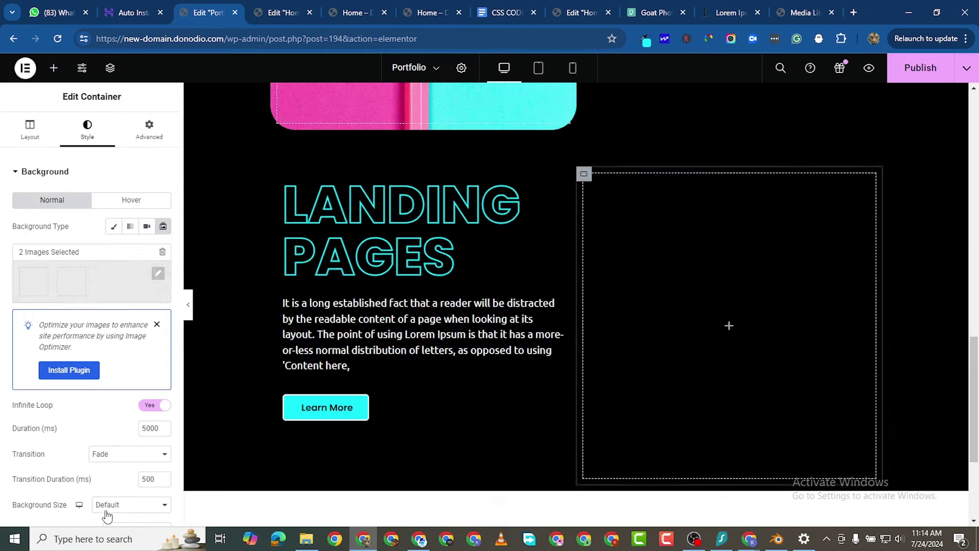
scroll(156, 204, down, 3)
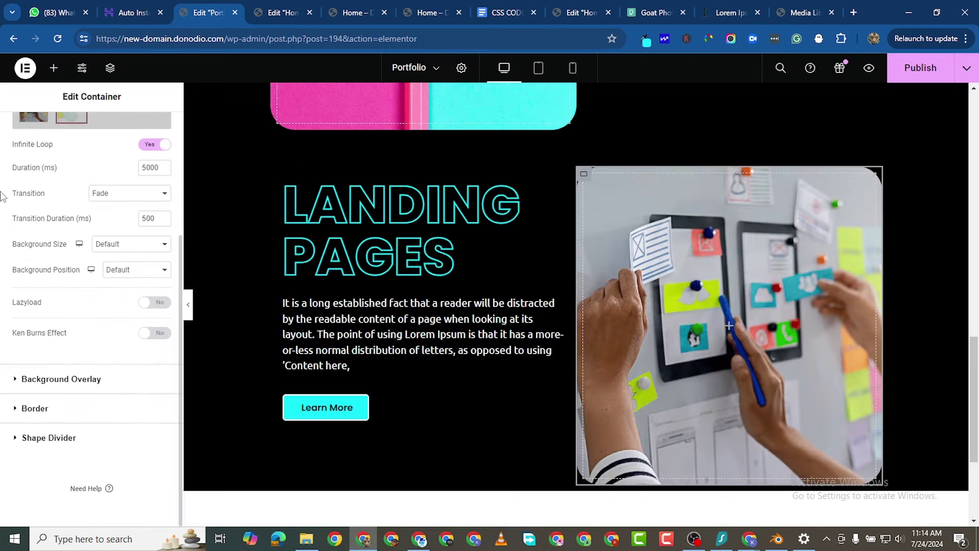
Duplicate the PORTFOLIO WEBSITE container below the LANDING PAGES section and change the copy's heading title to "LMS </br>WEBSITE".
scroll(504, 305, up, 5)
scroll(505, 301, up, 3)
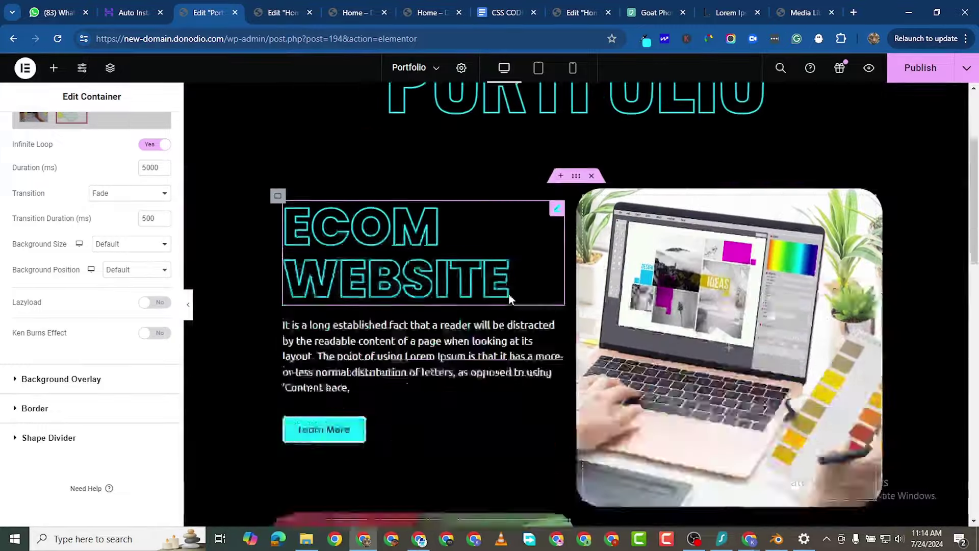
scroll(507, 298, down, 15)
scroll(553, 292, up, 10)
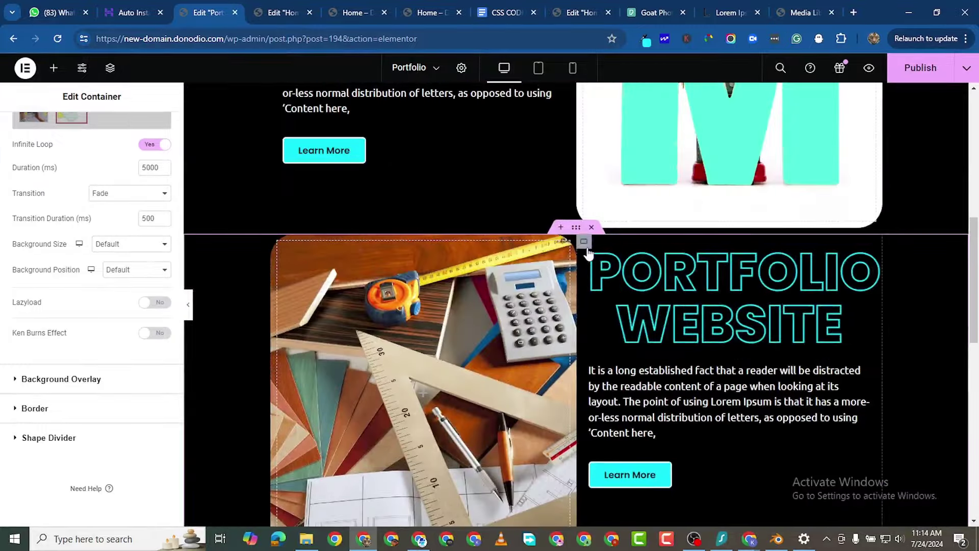
right_click(575, 228)
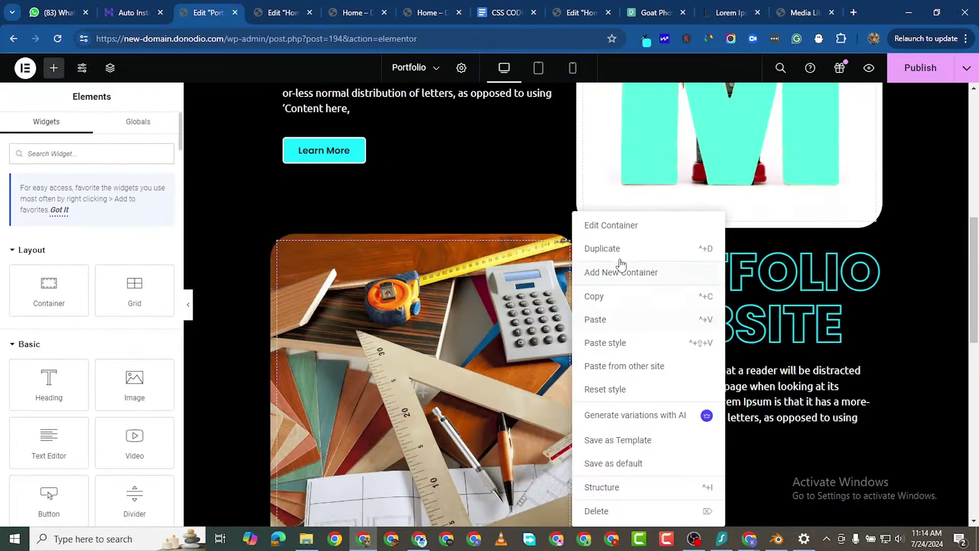
click(601, 461)
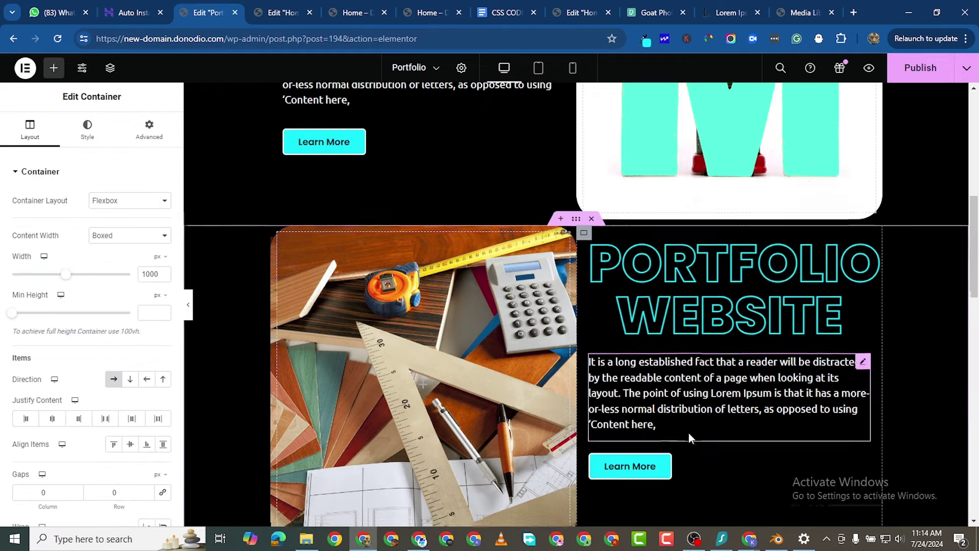
scroll(689, 432, down, 5)
drag(573, 267, 587, 390)
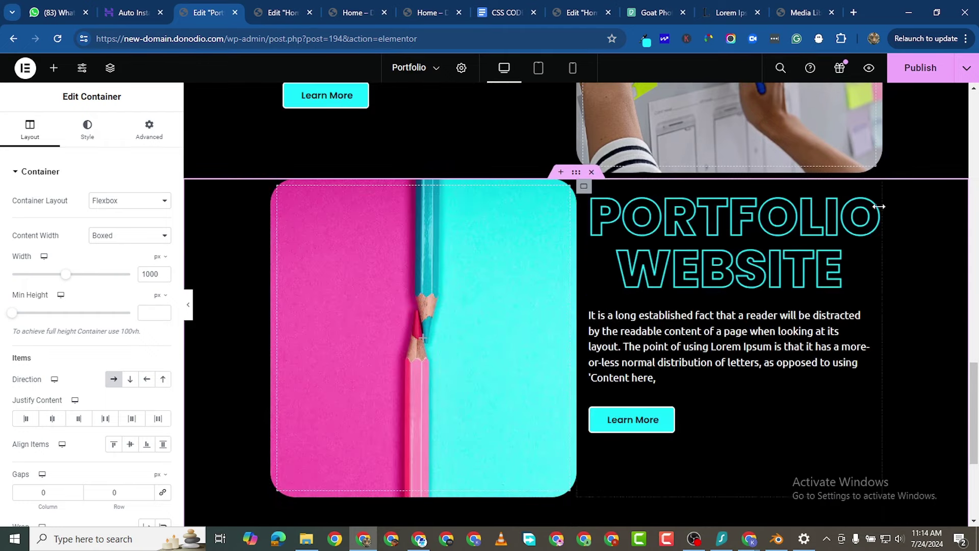
click(864, 207)
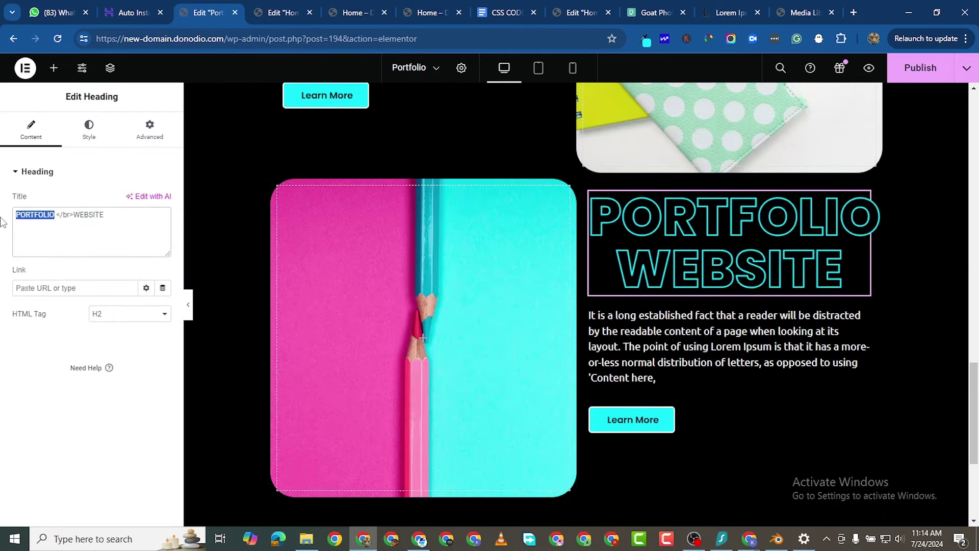
text(LMS)
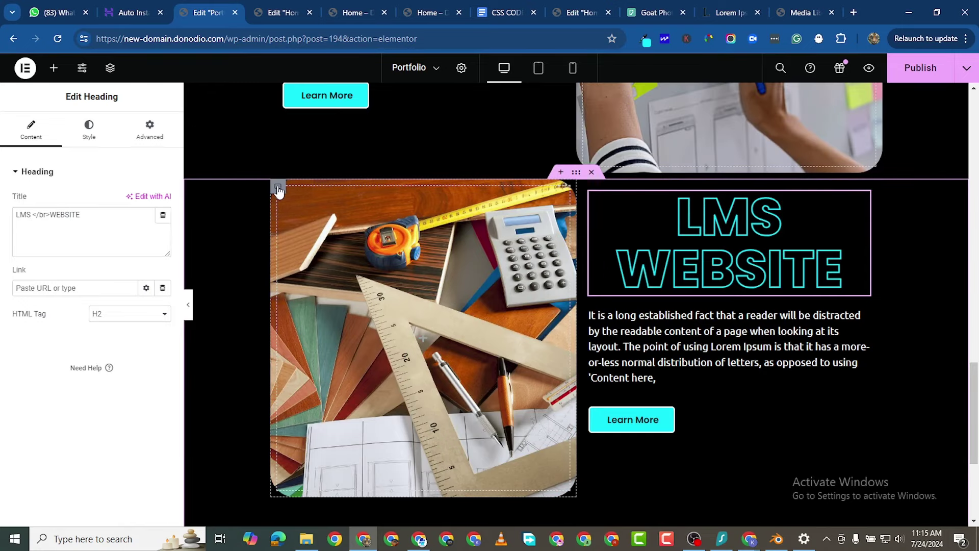
Remove the pencils and drafting tools images from the background slideshow gallery of the LMS WEBSITE image container.
click(278, 188)
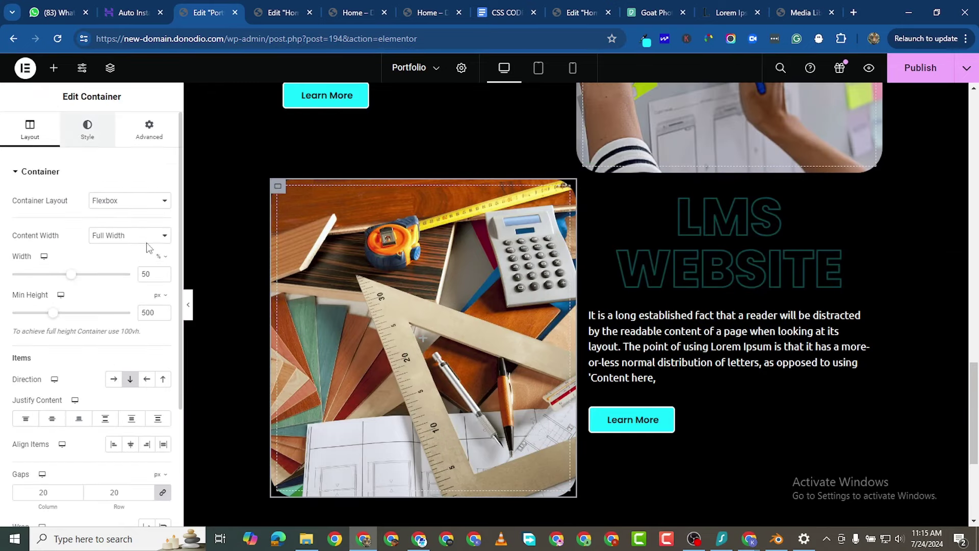
click(87, 131)
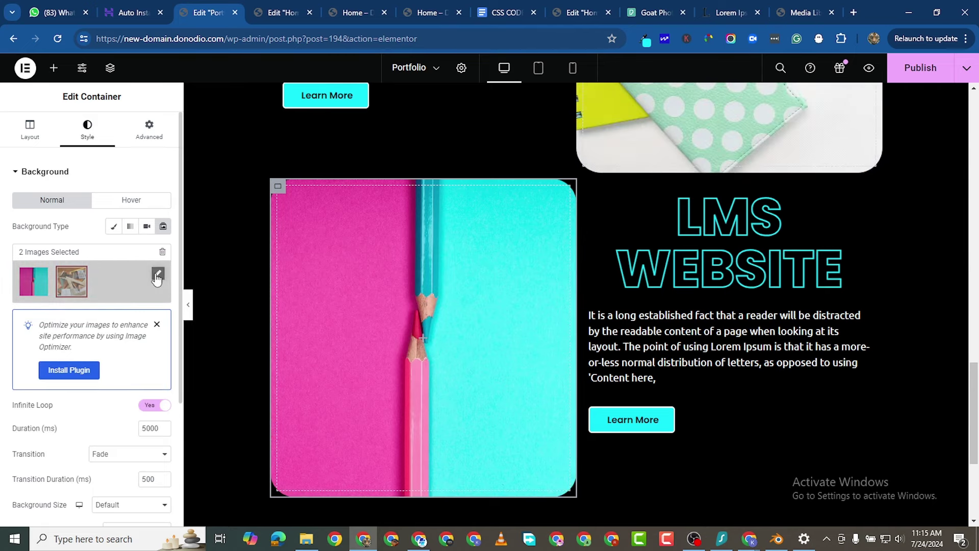
click(157, 276)
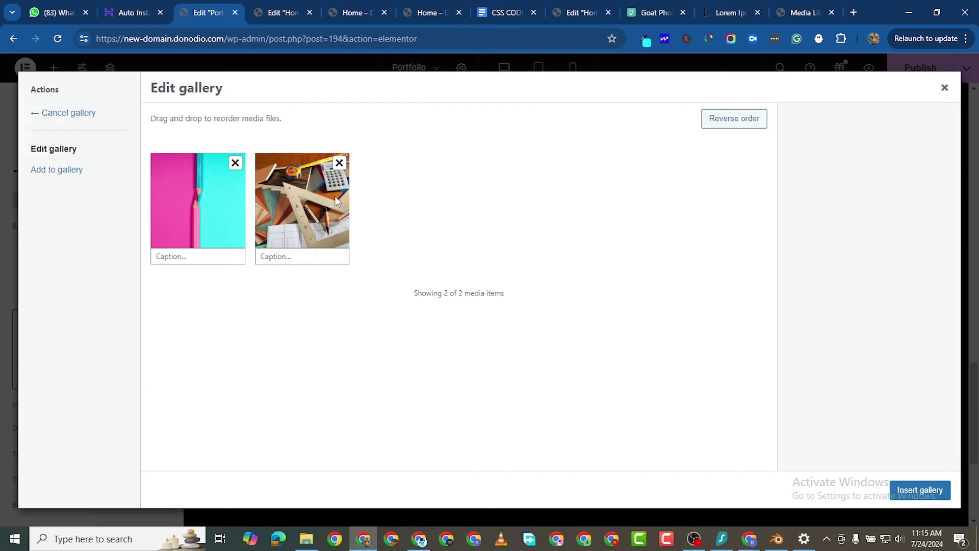
click(340, 163)
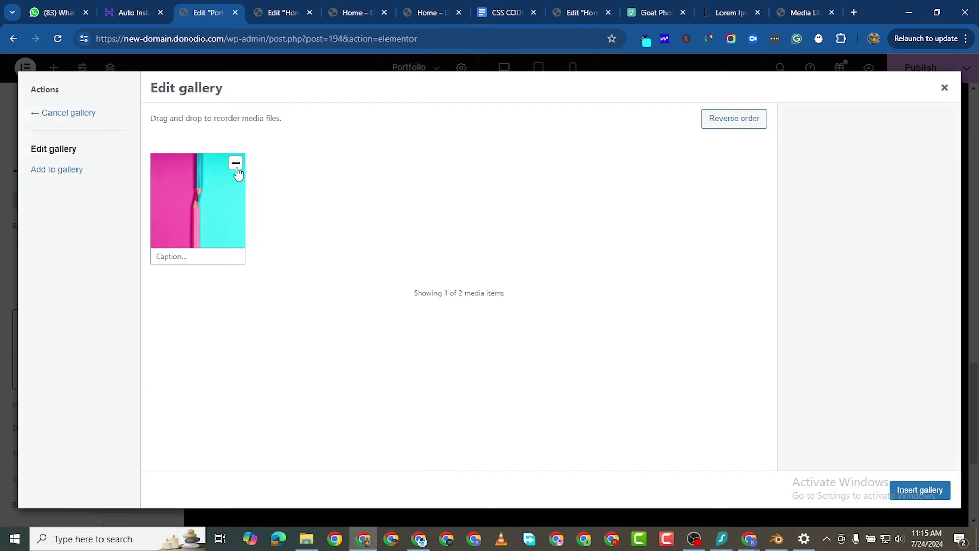
click(235, 163)
Upload images 3 and 7 from the compressor folder and insert them as the LMS WEBSITE background gallery.
click(423, 296)
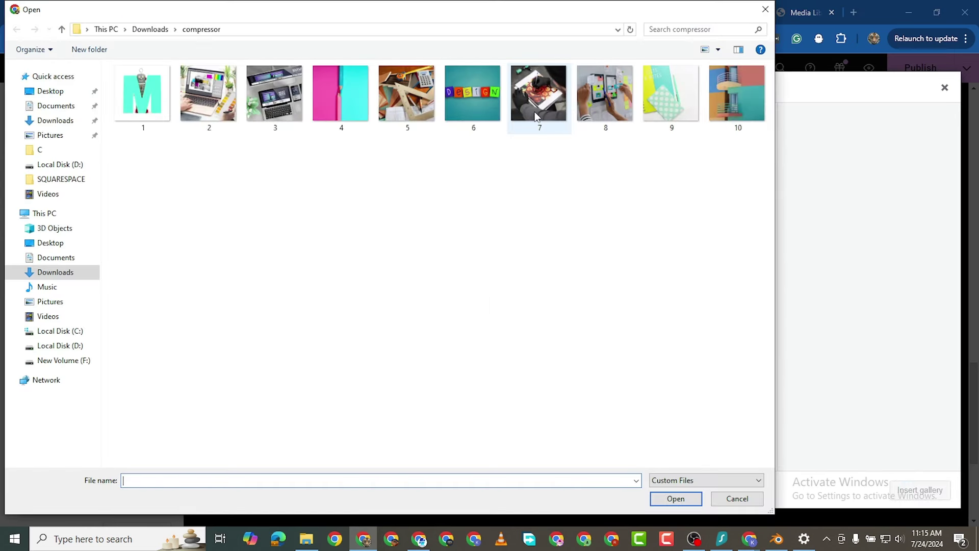
click(537, 112)
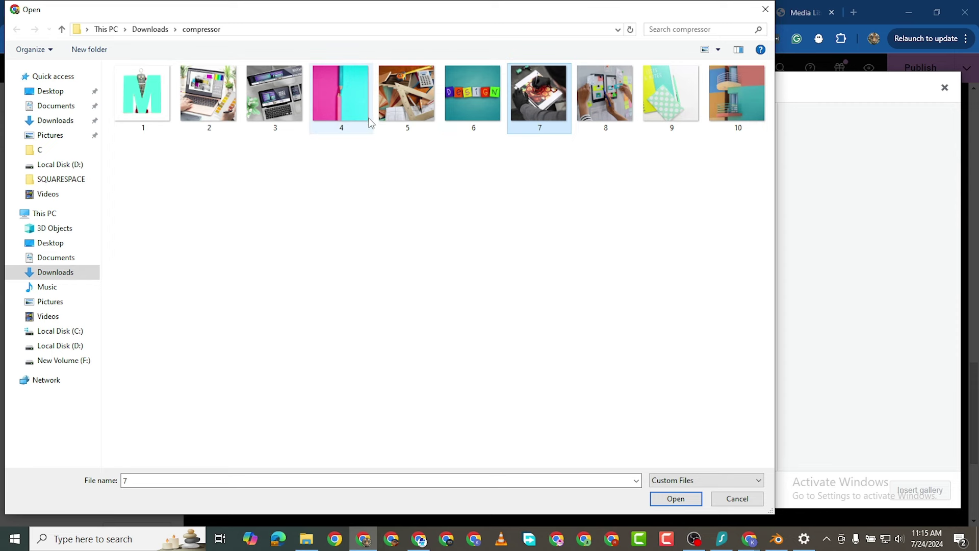
ctrl+click(274, 97)
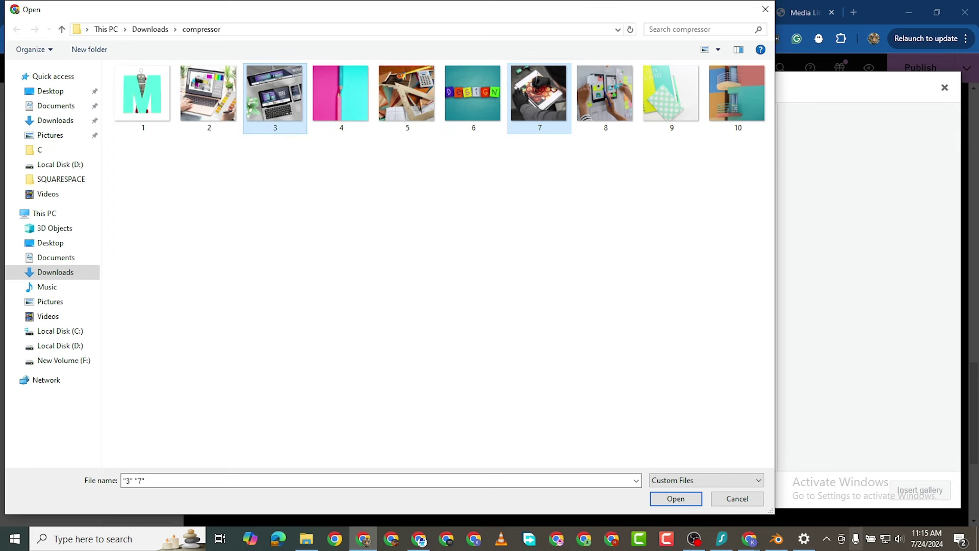
click(675, 500)
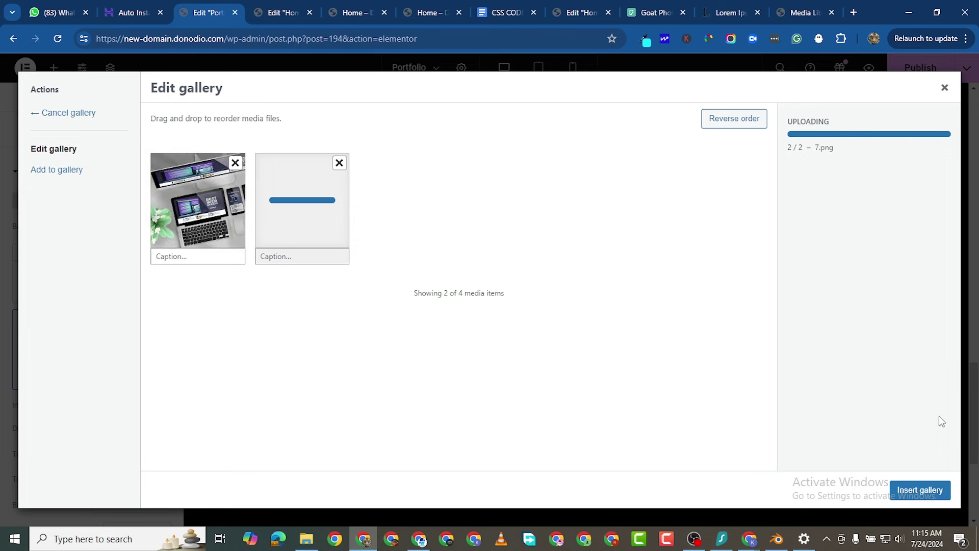
click(921, 490)
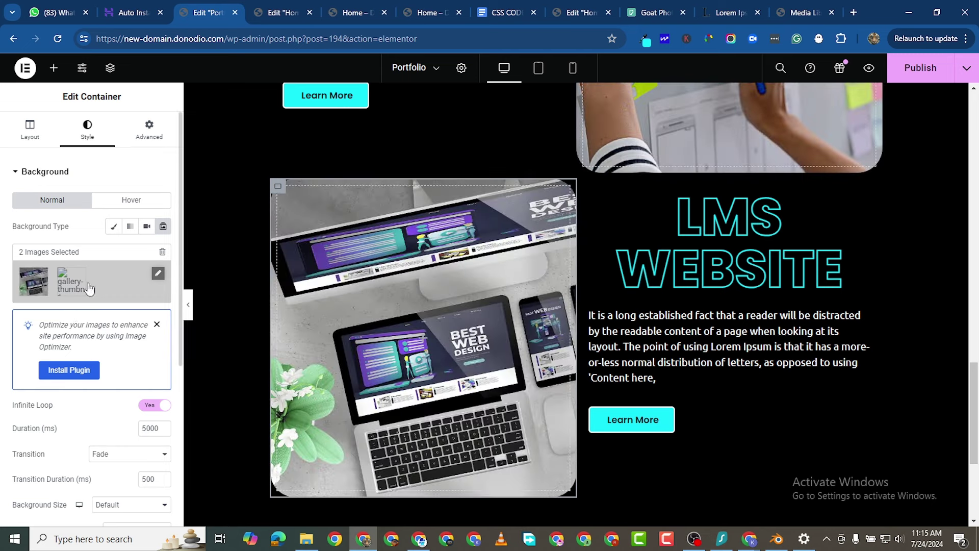
scroll(105, 301, down, 1)
scroll(76, 242, up, 1)
Publish the updated Portfolio page and reload its editor.
click(920, 72)
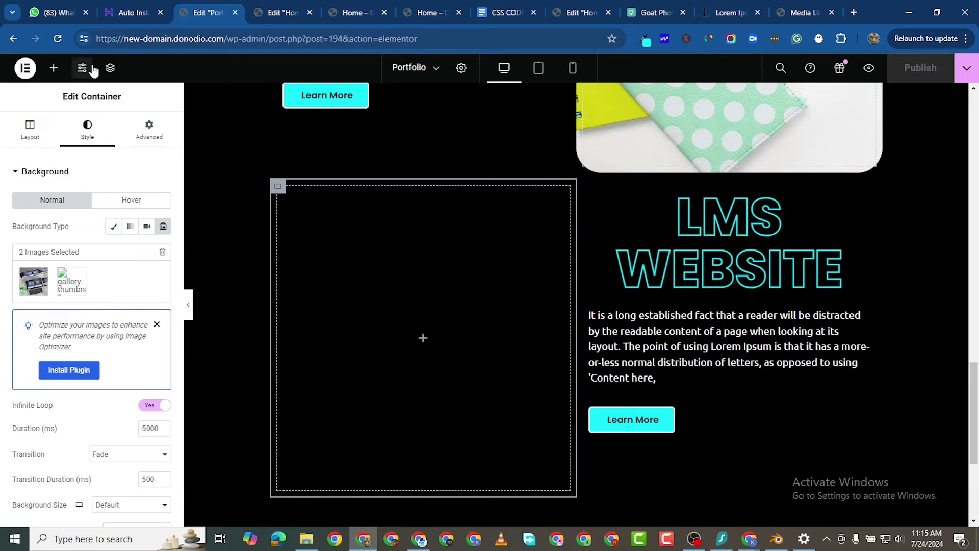
click(57, 42)
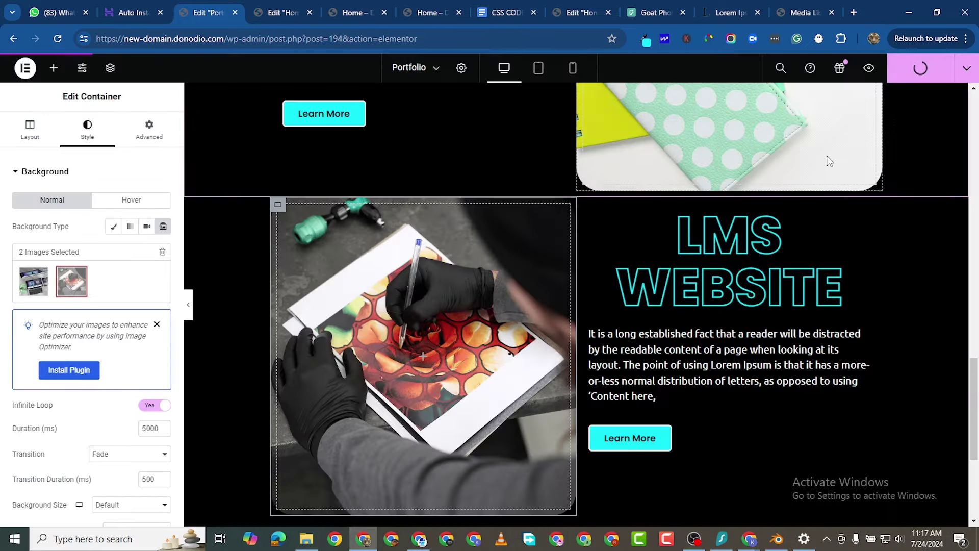
scroll(684, 120, up, 3)
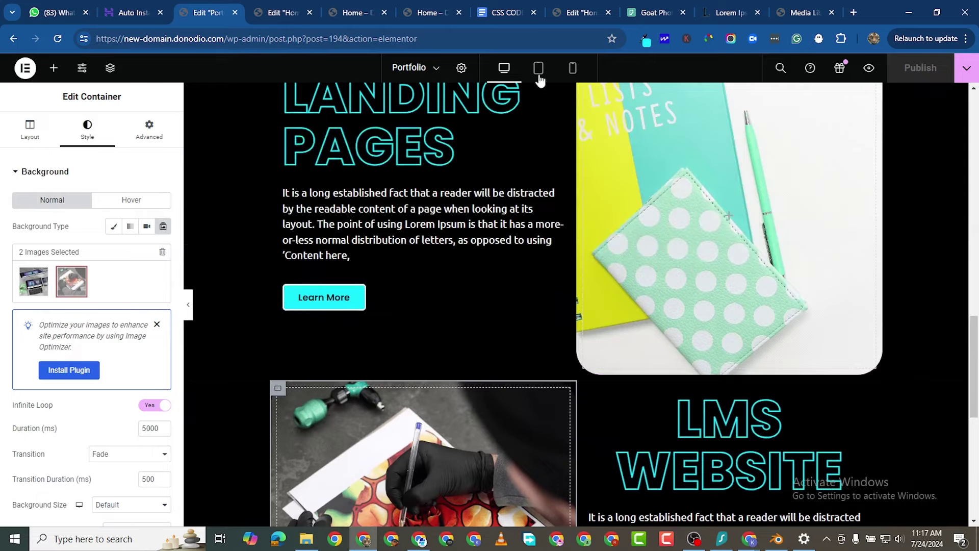
Preview the Portfolio page in a new browser tab and review all its sections from heading to LMS WEBSITE.
click(869, 68)
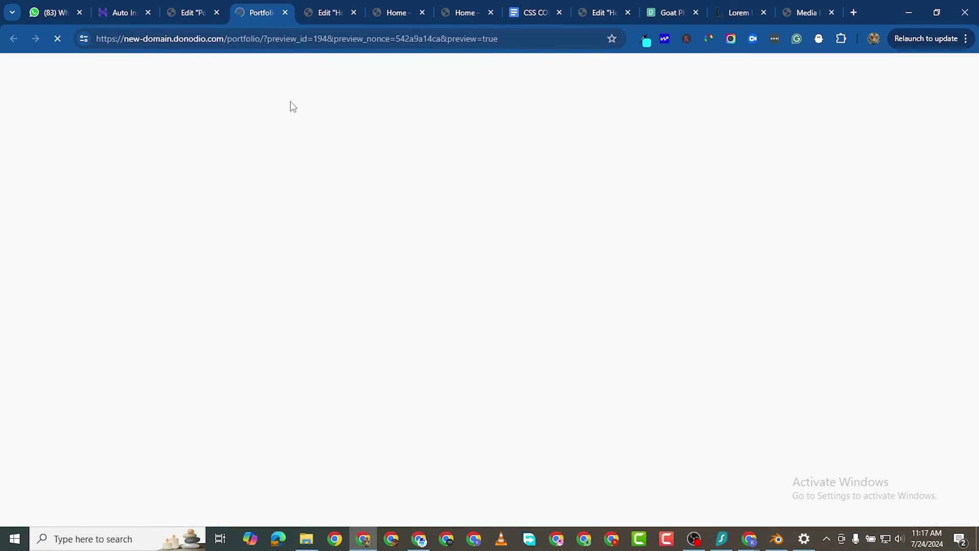
scroll(348, 309, down, 15)
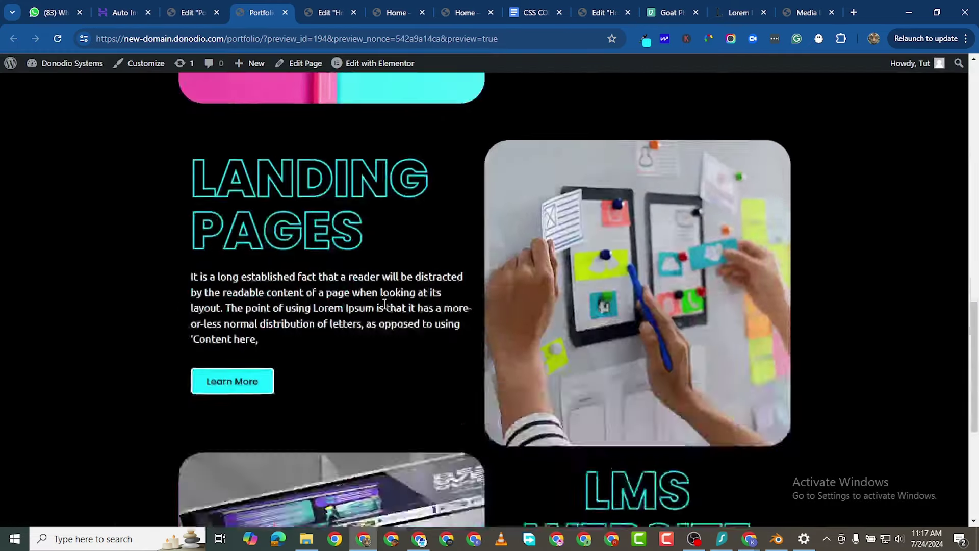
scroll(384, 304, up, 15)
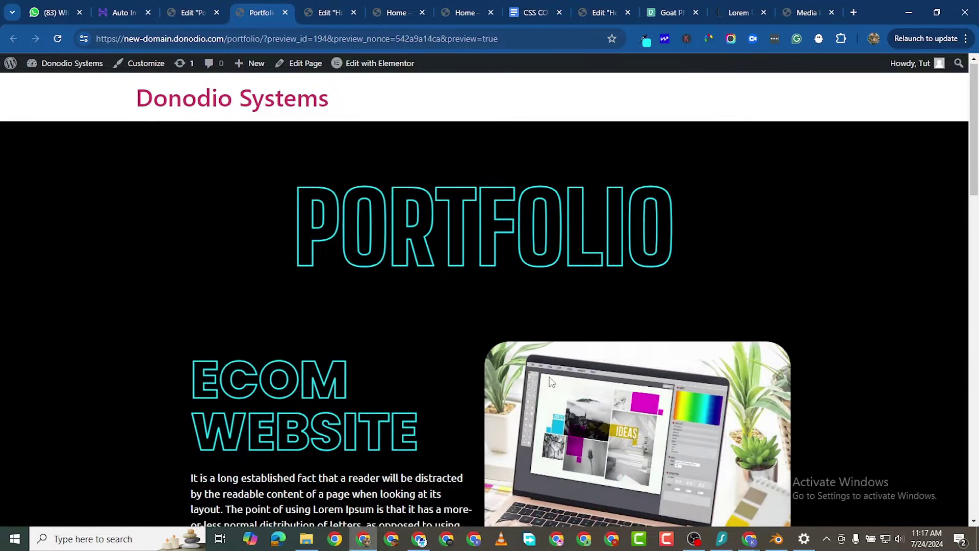
scroll(549, 370, down, 15)
scroll(549, 370, up, 15)
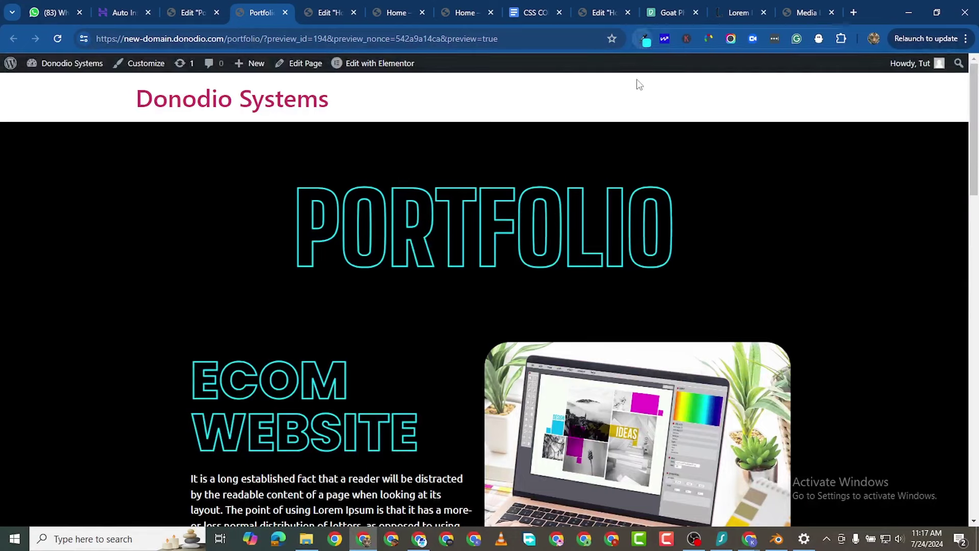
Copy the cyan colour code #15e8fd from the colour picker extension and return to the Portfolio page editor.
click(646, 40)
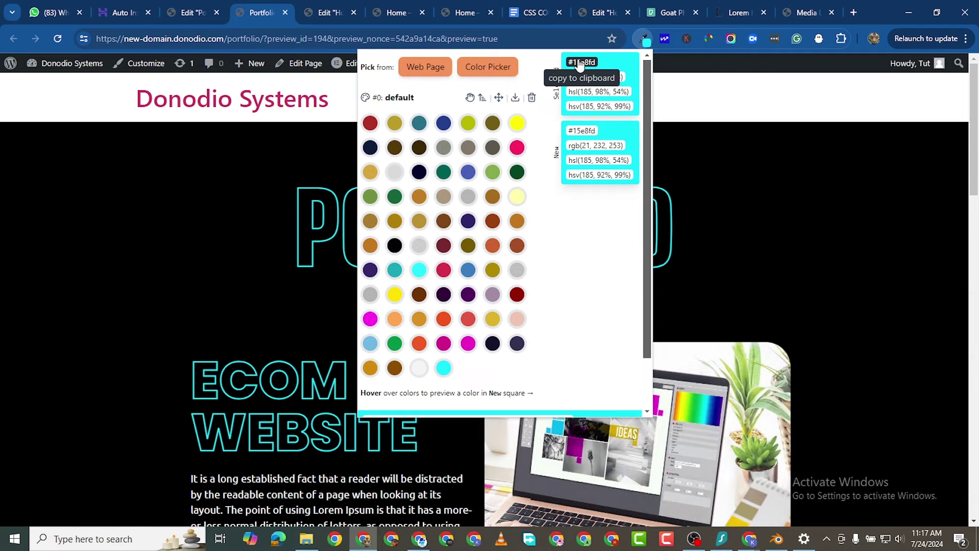
click(331, 12)
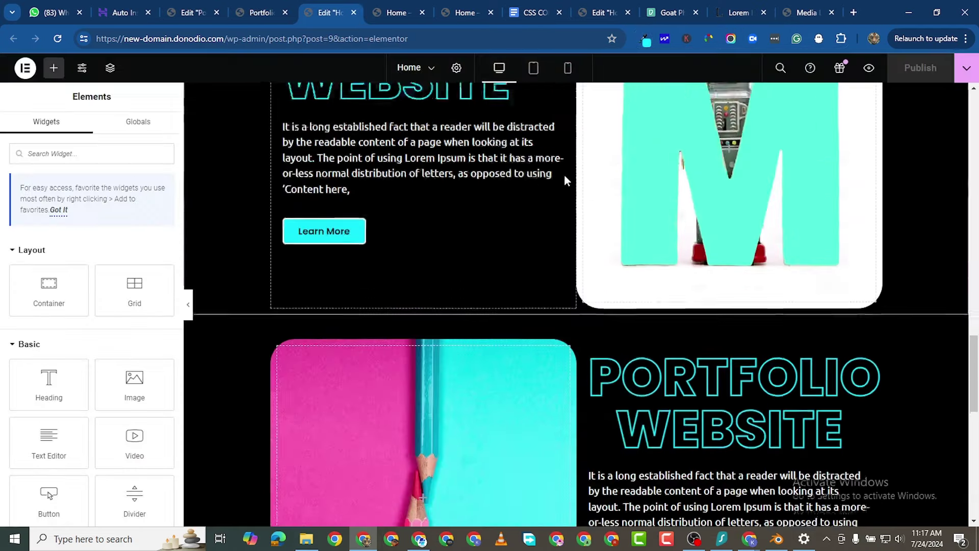
scroll(565, 194, up, 10)
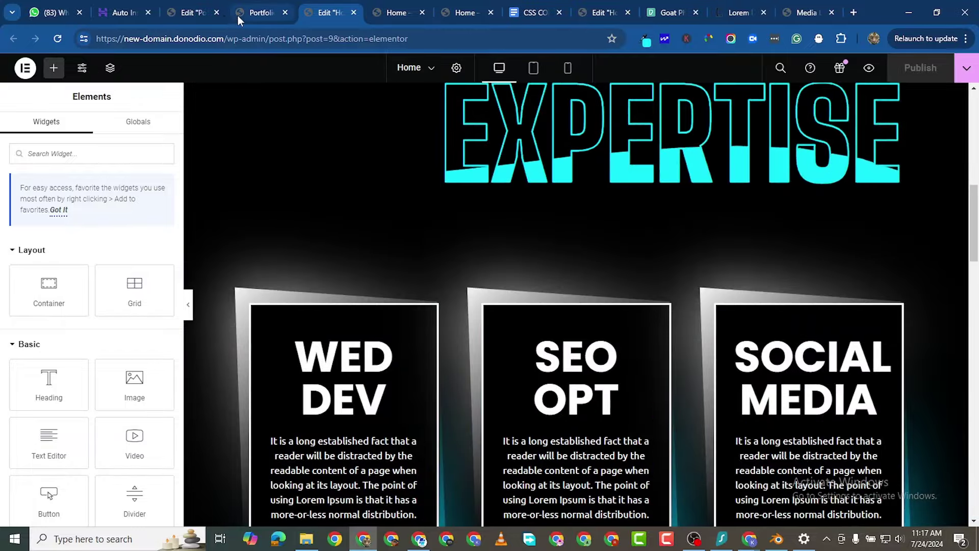
click(243, 11)
click(181, 12)
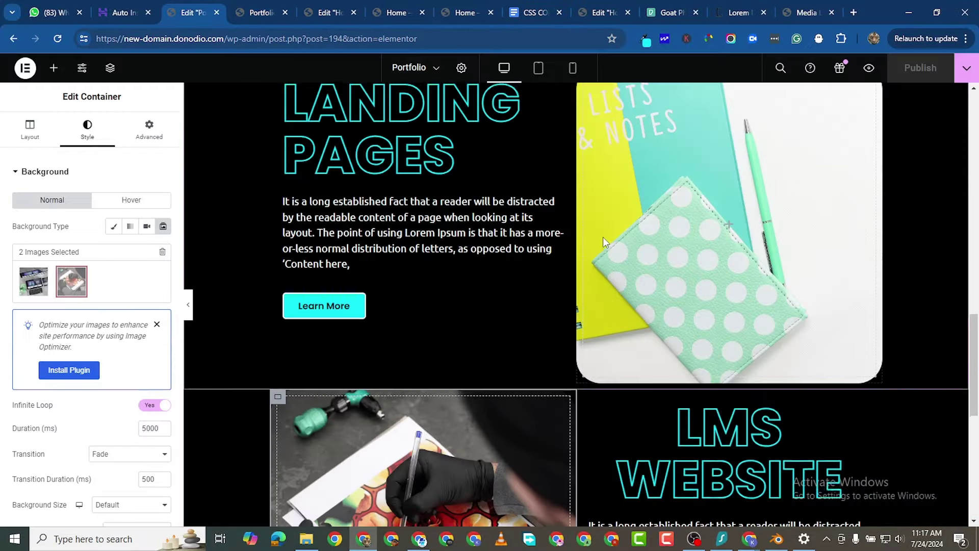
Give the PORTFOLIO heading container a solid border with a 2 px bottom width and 0 on the other sides.
scroll(603, 237, up, 10)
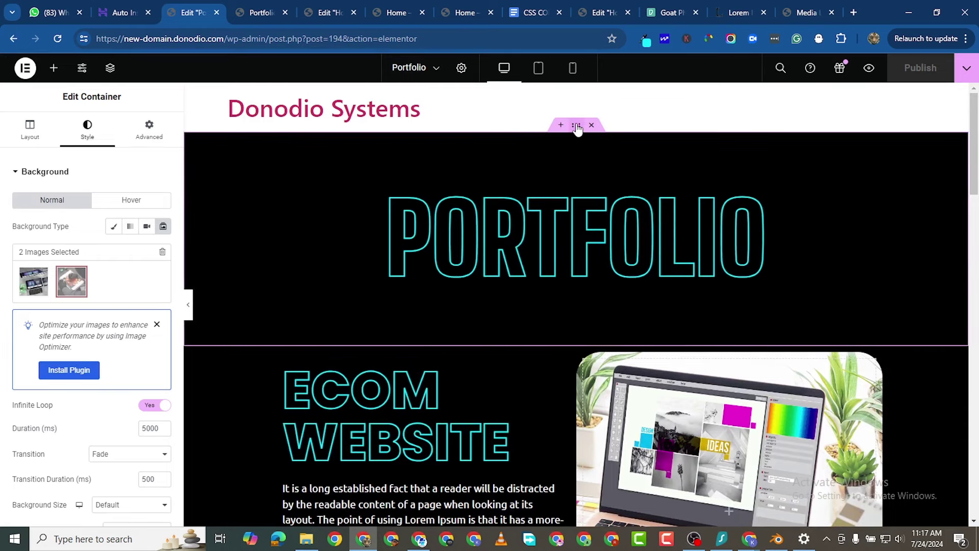
click(577, 127)
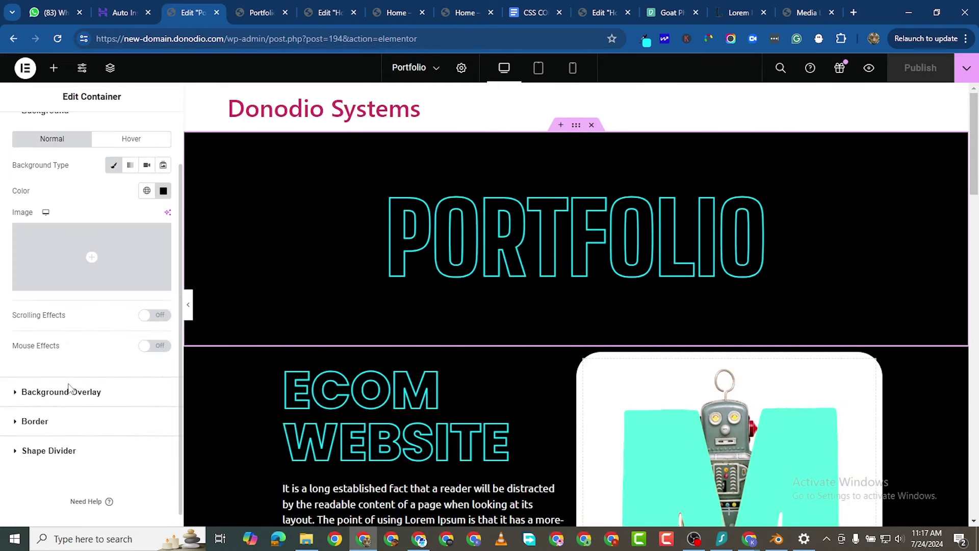
click(82, 407)
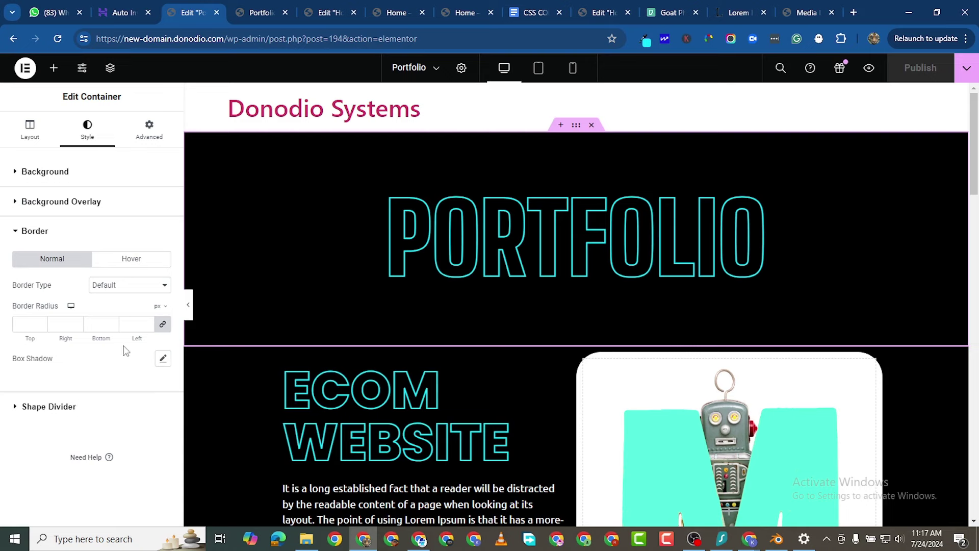
click(135, 287)
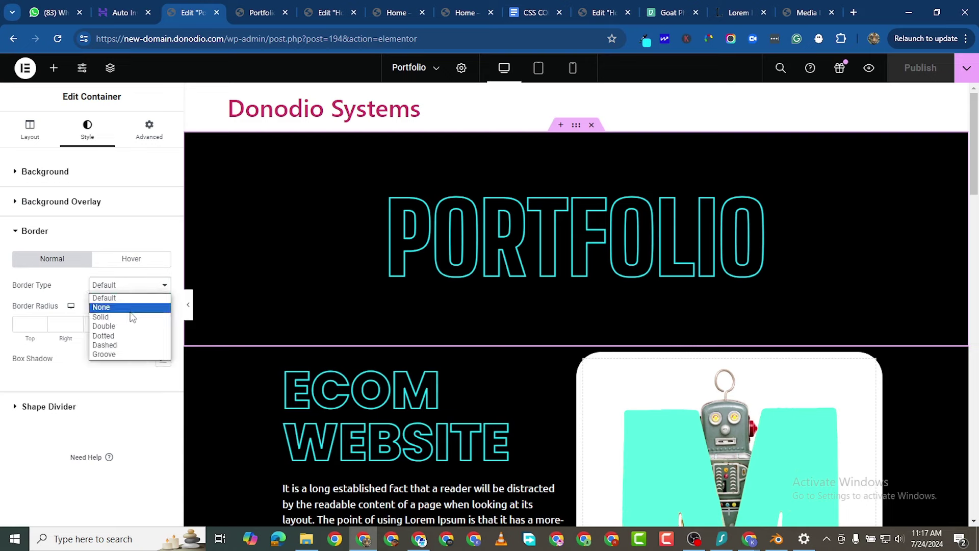
click(132, 317)
click(162, 324)
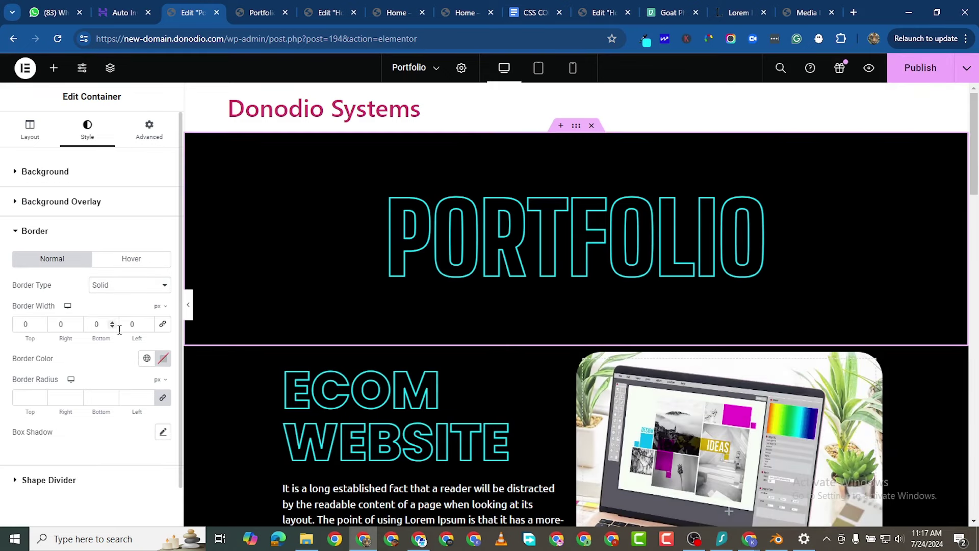
double_click(113, 325)
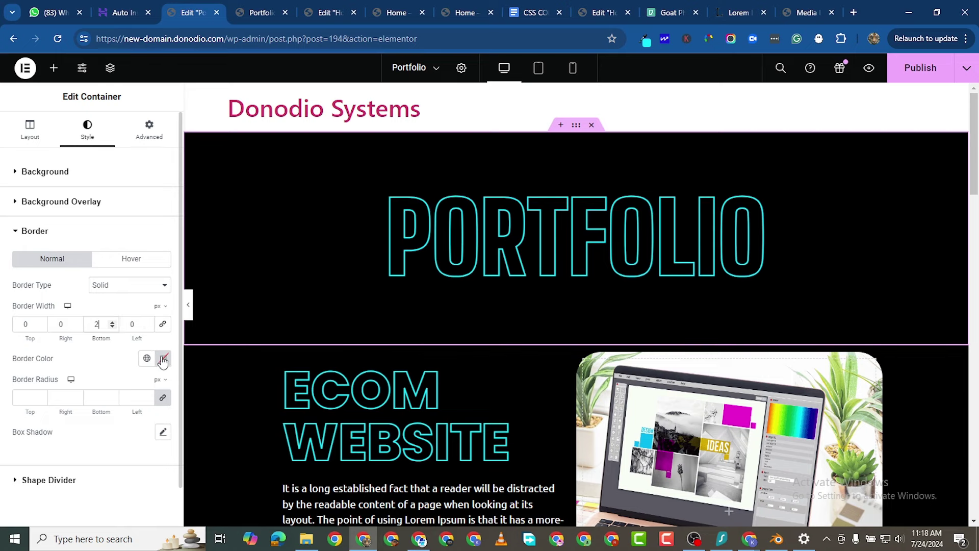
Set the PORTFOLIO container's border colour to the copied cyan #15E8FD.
click(162, 358)
double_click(111, 327)
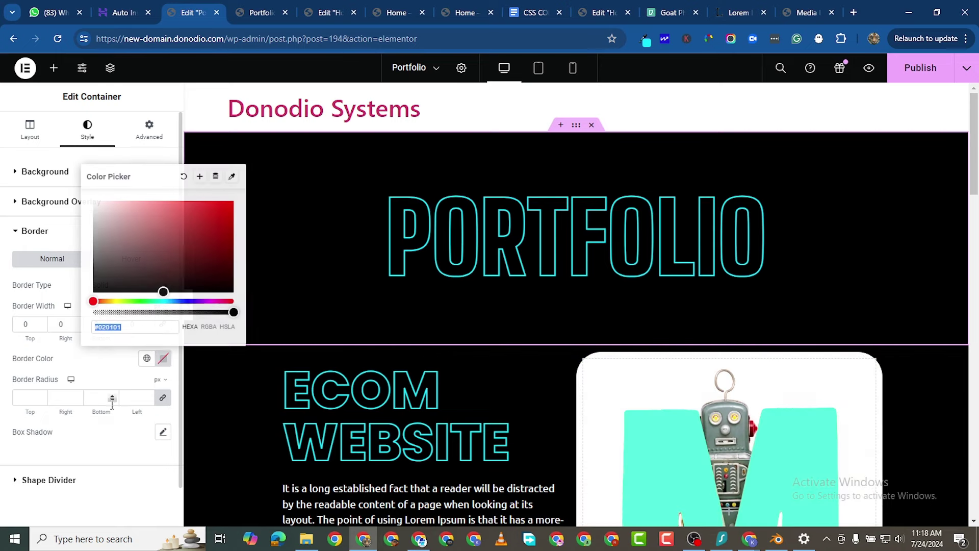
right_click(110, 329)
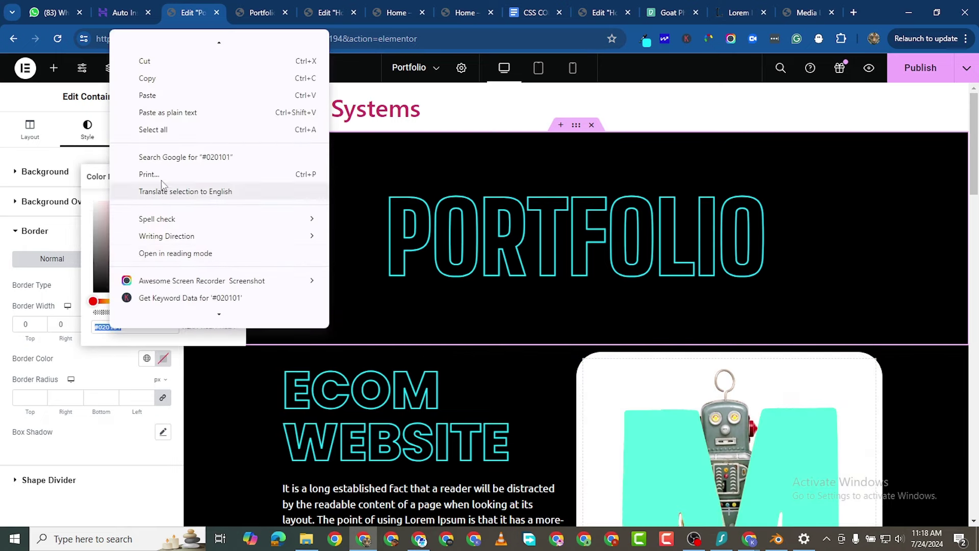
click(147, 95)
click(216, 412)
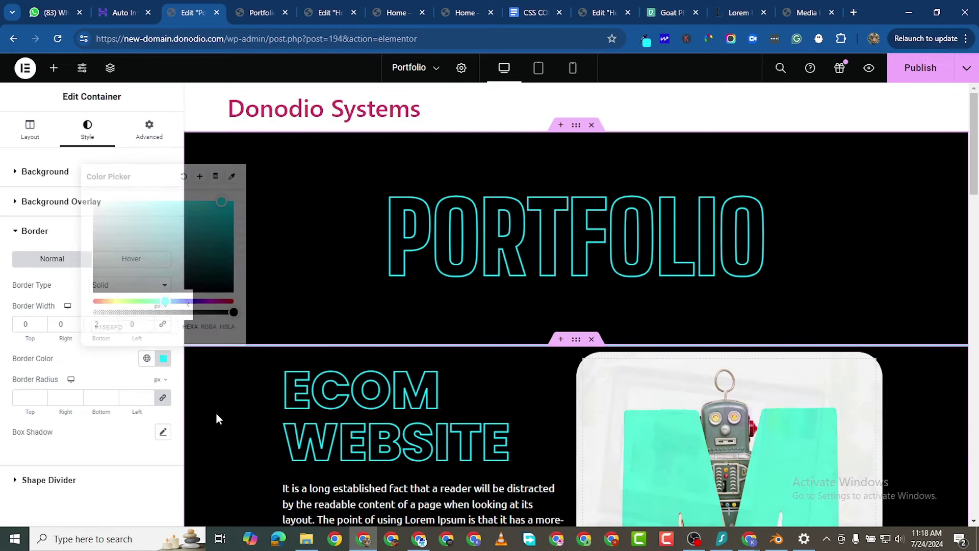
Unlink the ECOM WEBSITE container's padding values and set its top padding to 70 px, keeping the other sides at 0.
click(576, 341)
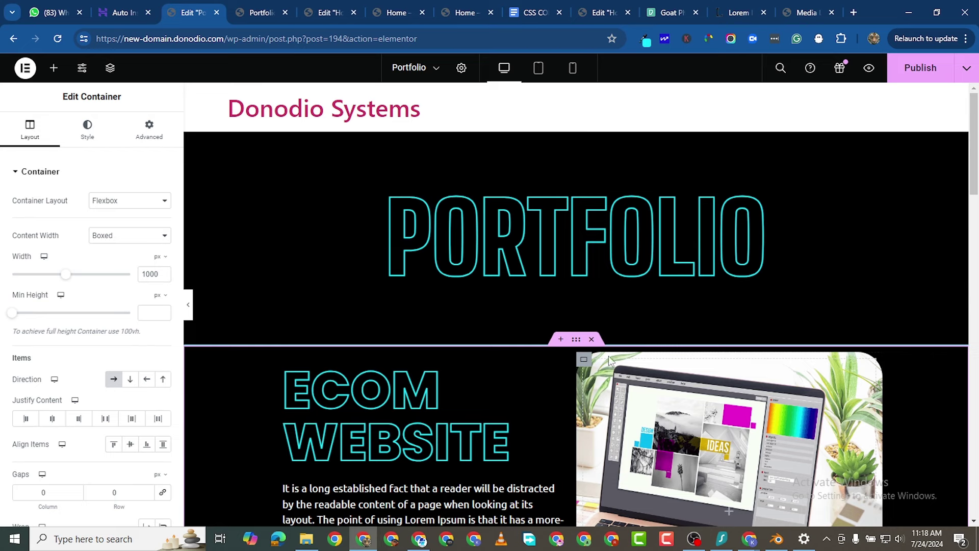
click(149, 130)
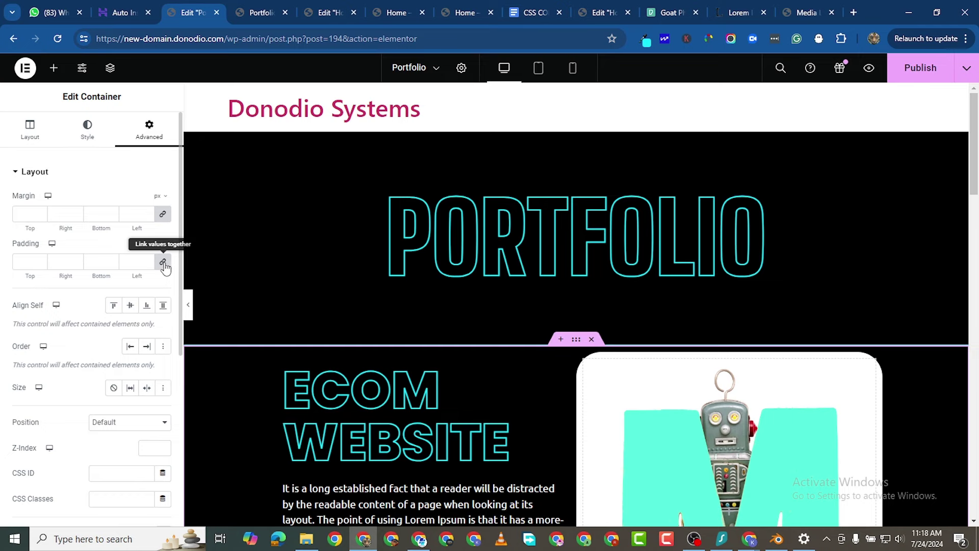
click(22, 262)
text(0)
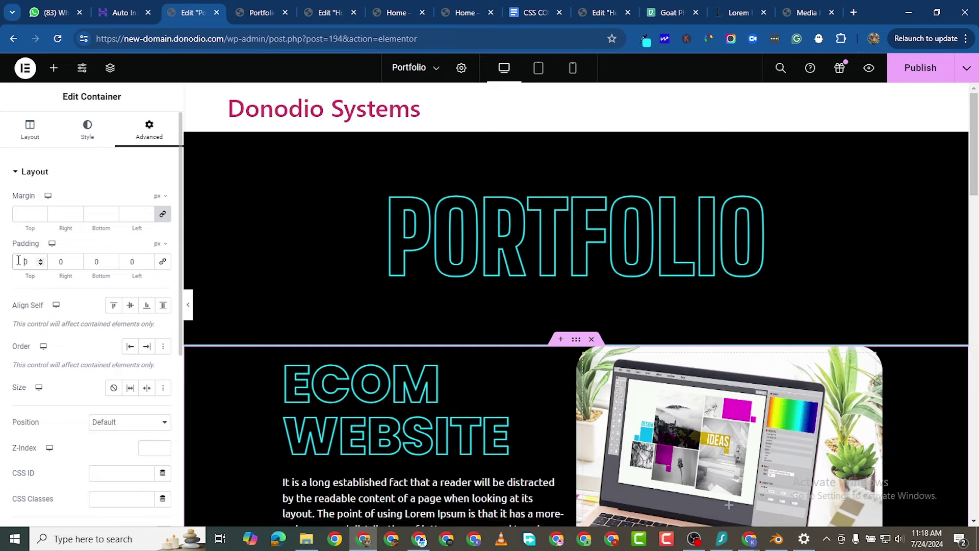
text(55)
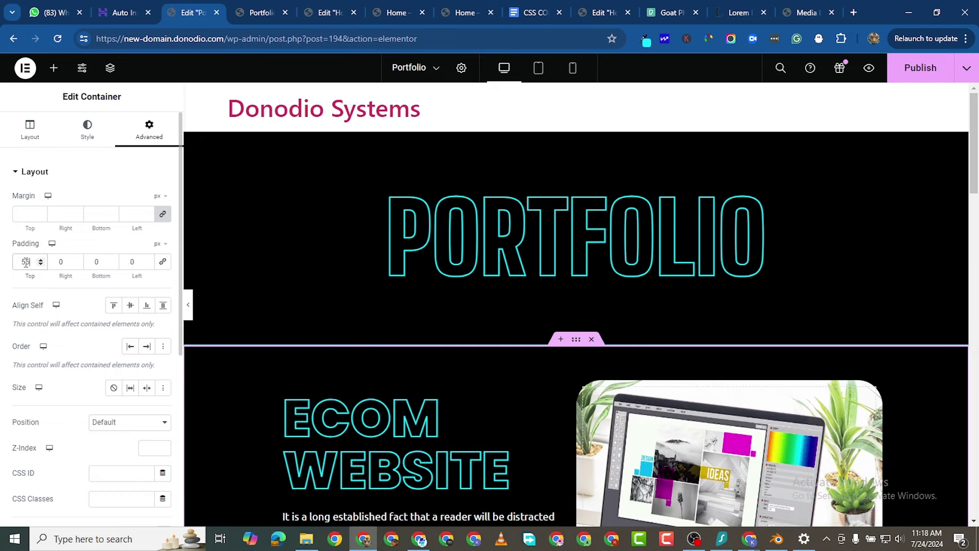
key(BackSpace)
text(6)
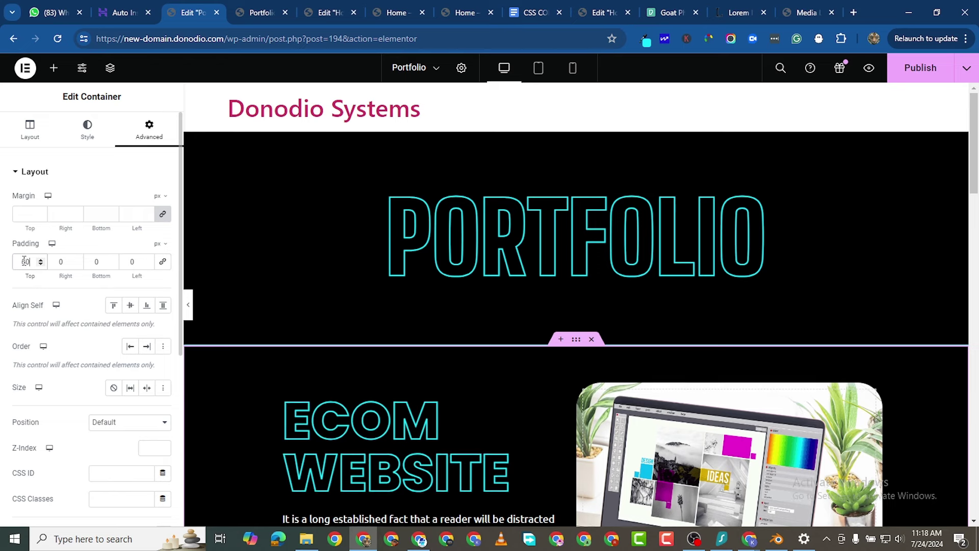
key(Up)
key(Up)
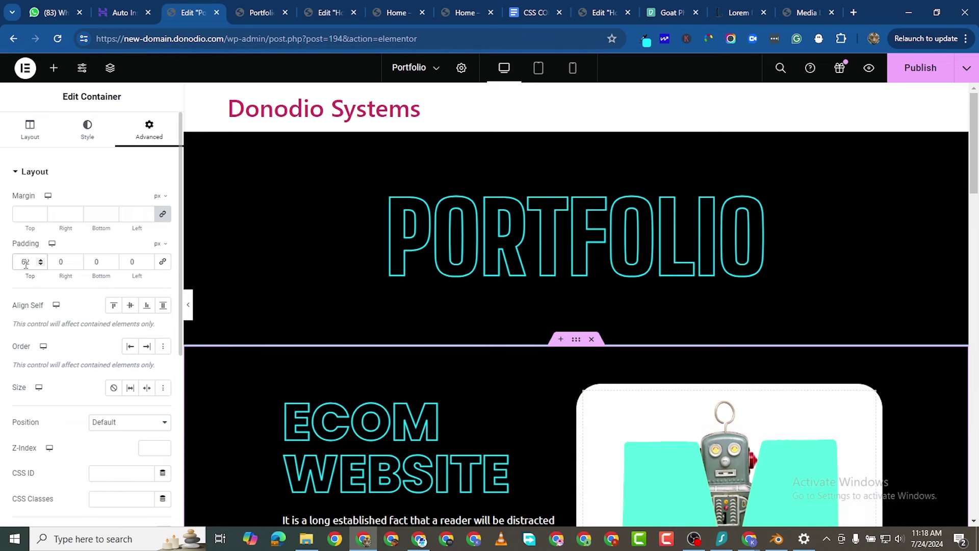
key(Up)
key(Up)
key(Up)
key(Up)
key(Up)
key(Up)
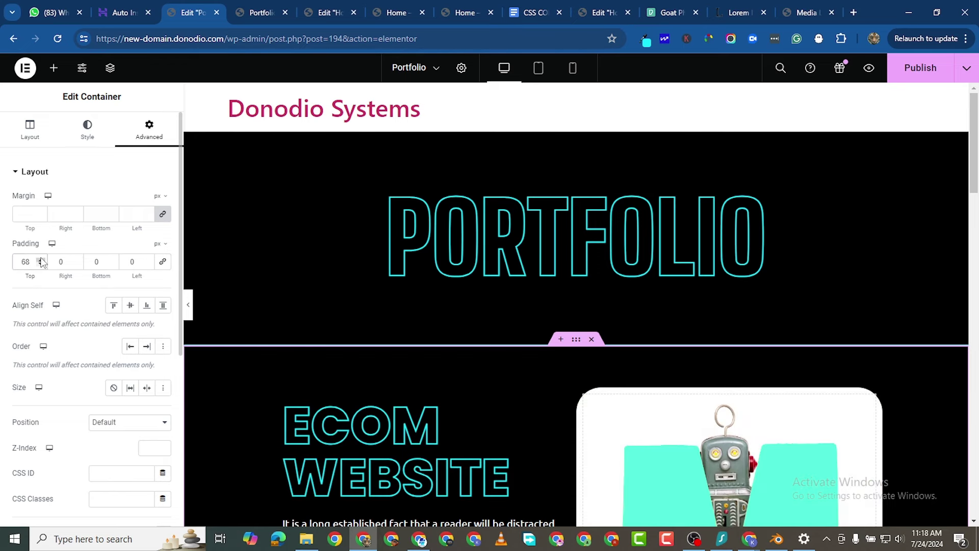
key(Up)
key(Up)
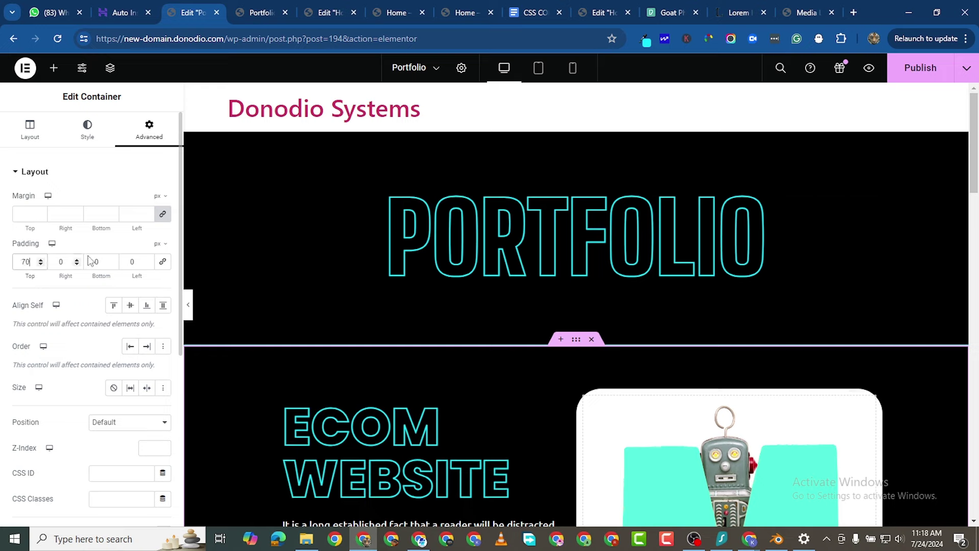
Publish the Portfolio page and review its preview through to the LMS Website section.
click(893, 74)
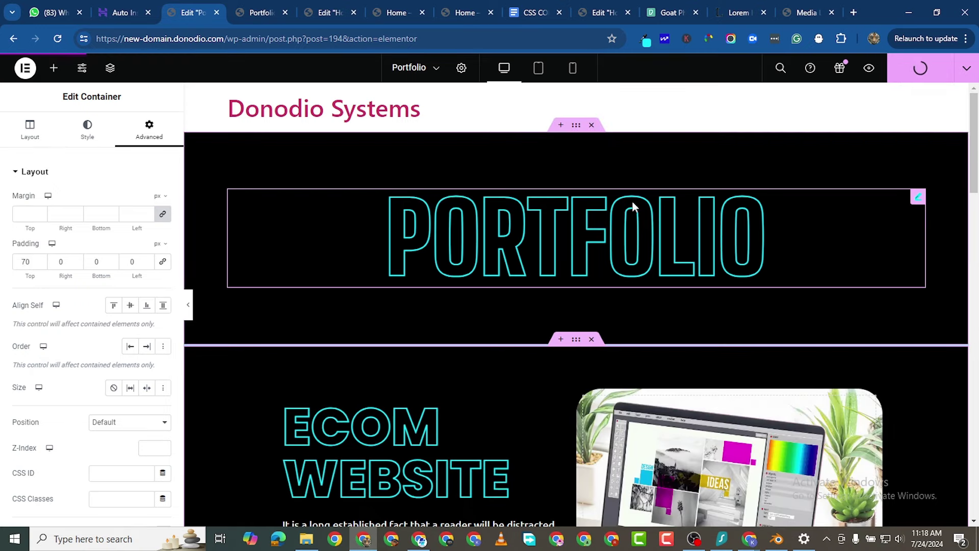
click(265, 14)
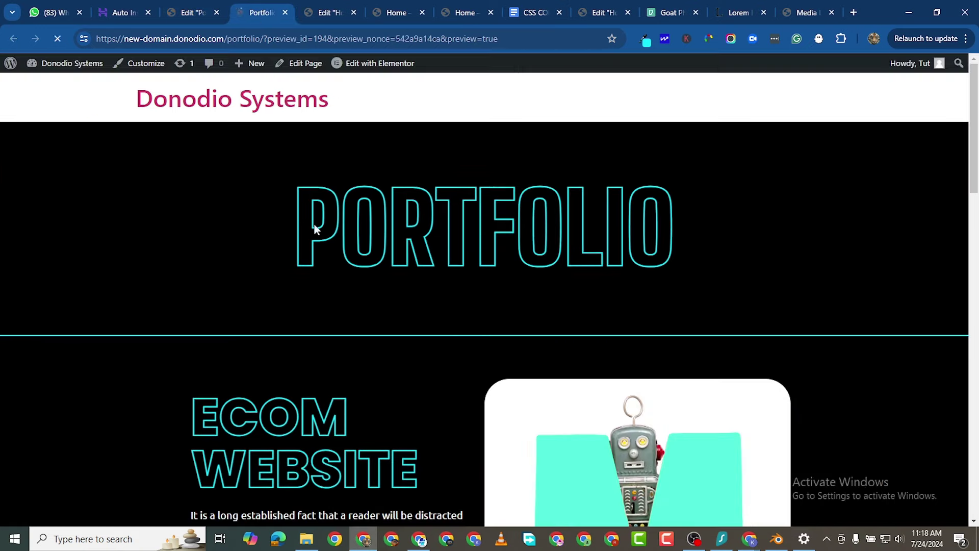
scroll(860, 359, down, 3)
scroll(749, 438, up, 3)
scroll(590, 390, down, 4)
scroll(590, 389, up, 4)
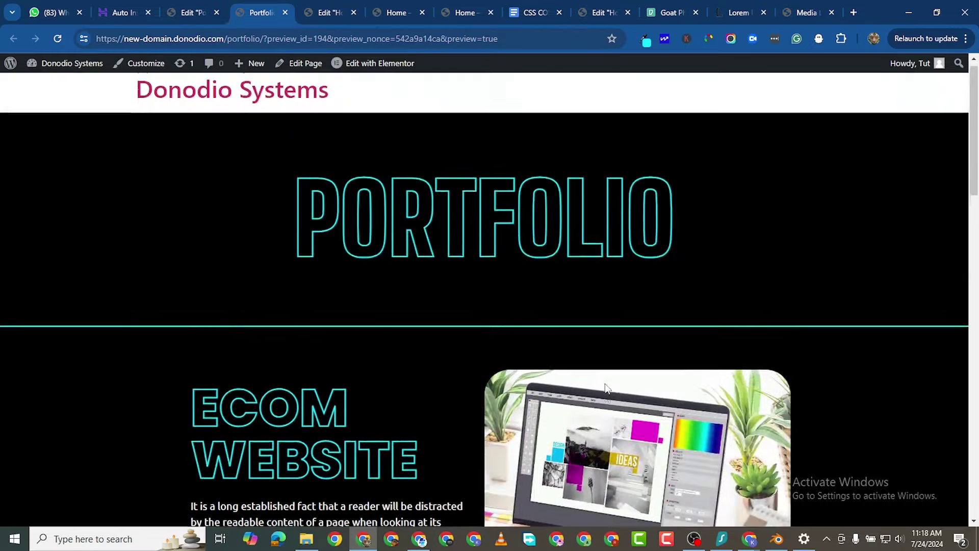
scroll(605, 384, down, 4)
scroll(604, 381, up, 4)
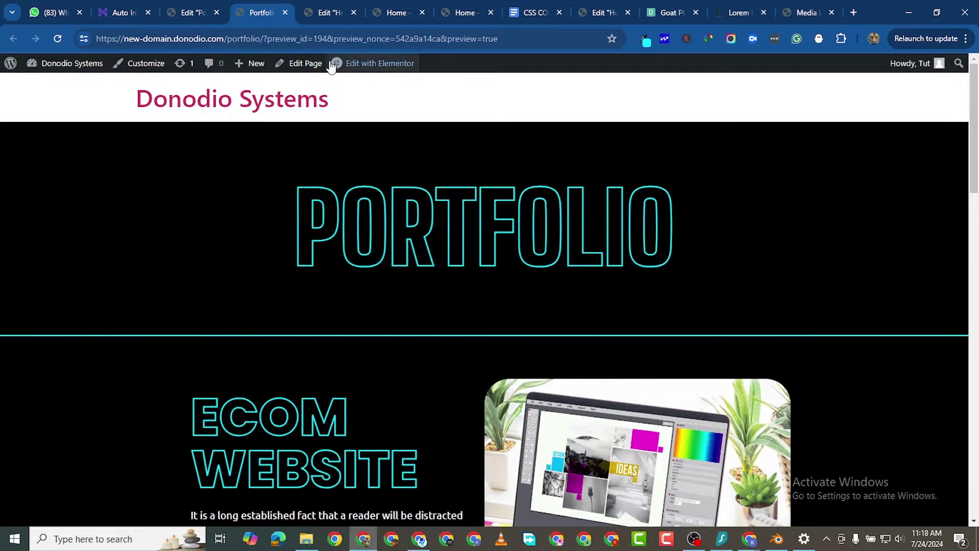
scroll(559, 332, down, 20)
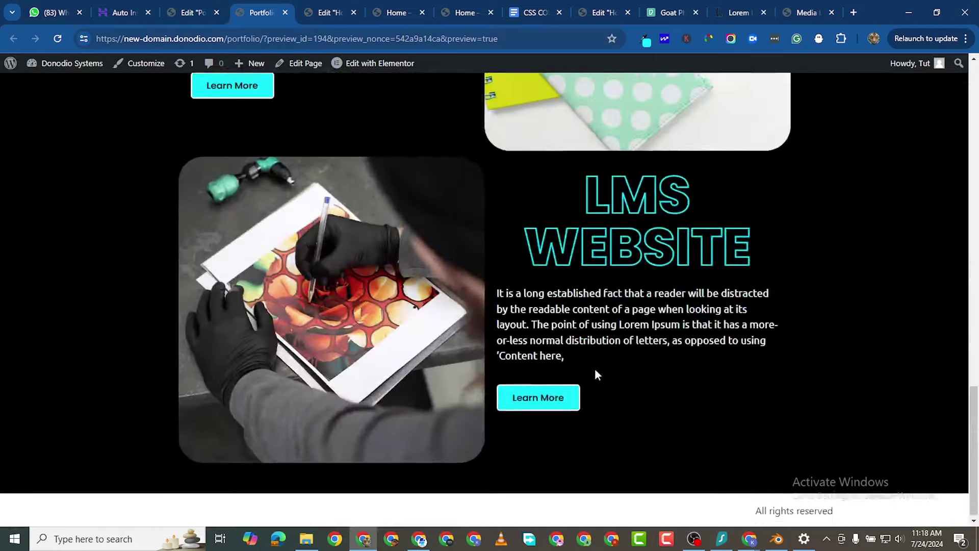
scroll(596, 375, up, 10)
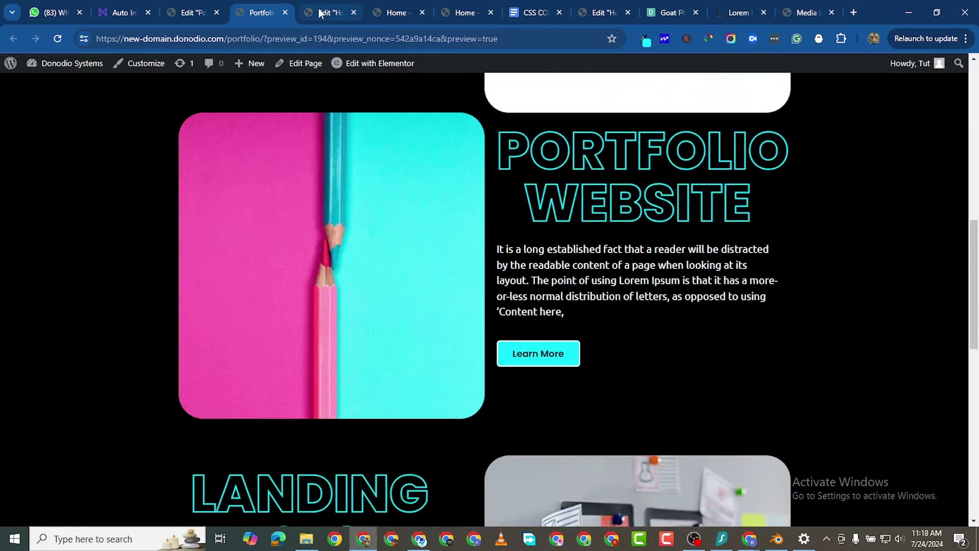
click(194, 12)
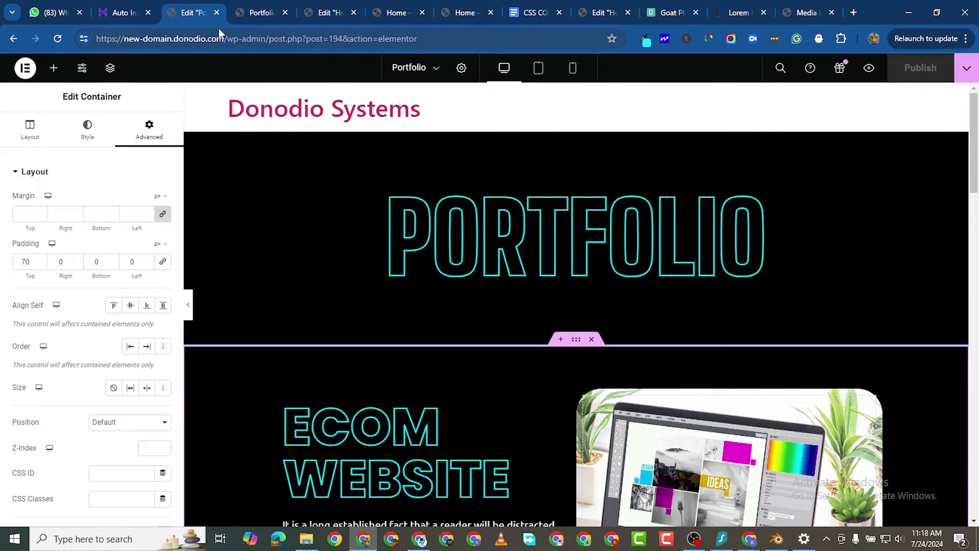
Go to the site's WordPress dashboard and start a new page.
click(250, 13)
mouse_move(66, 64)
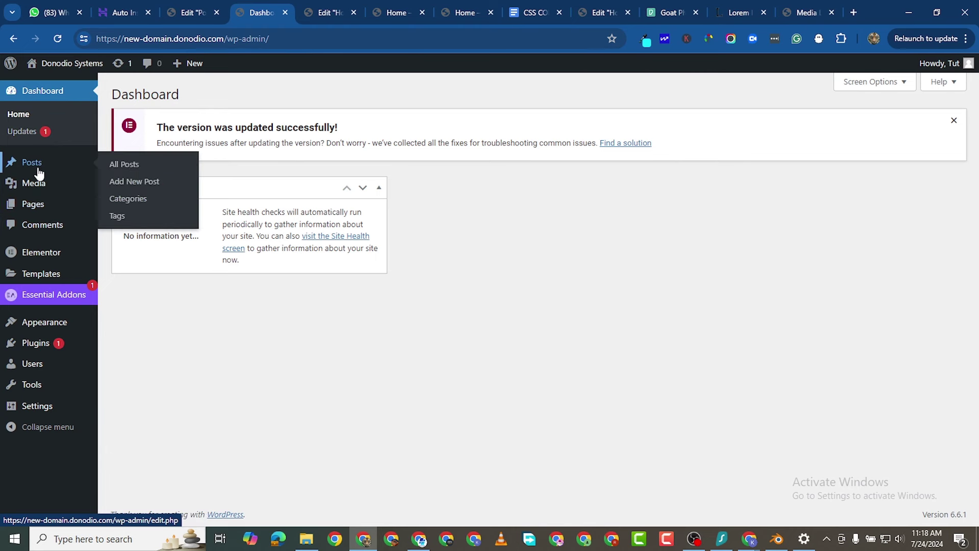
mouse_move(41, 197)
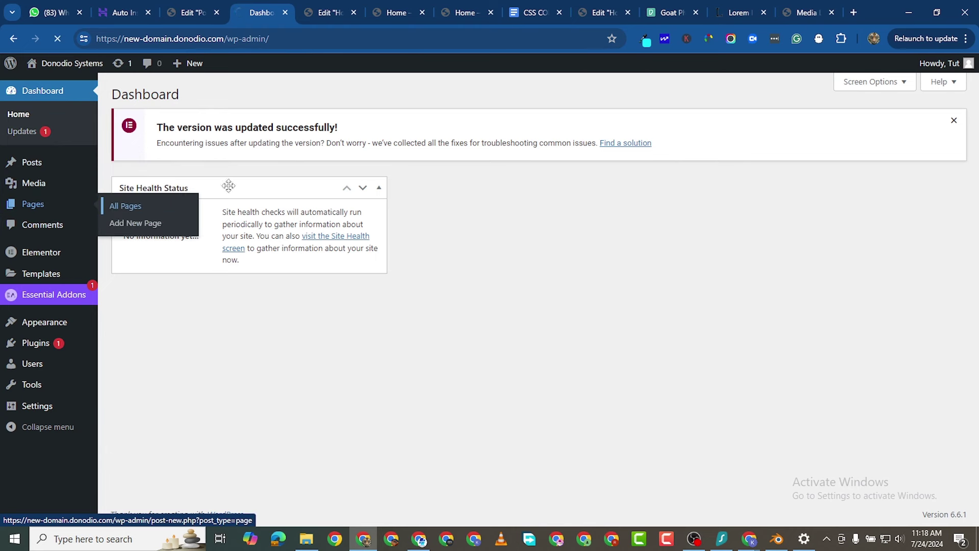
click(123, 206)
click(175, 98)
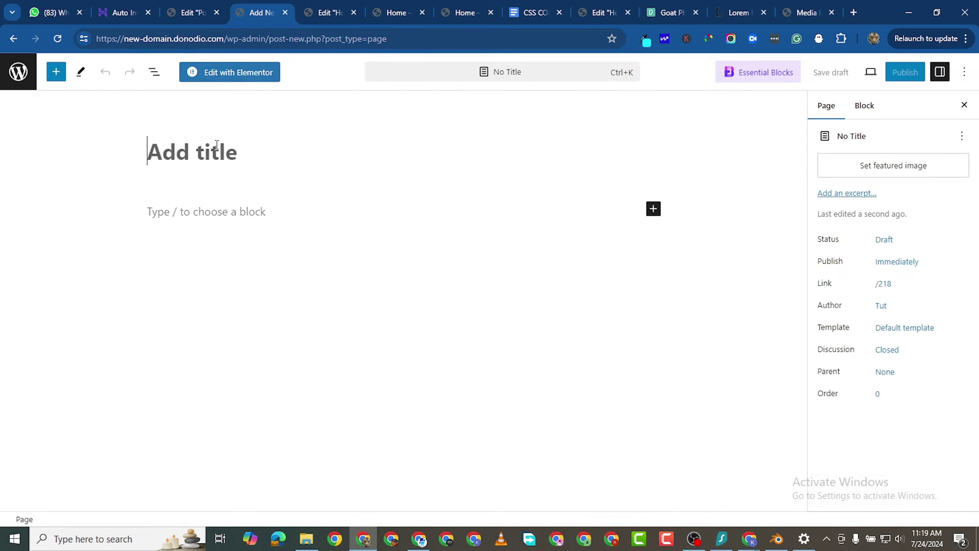
Title the new page "Contact Page" and publish it.
text(Contact)
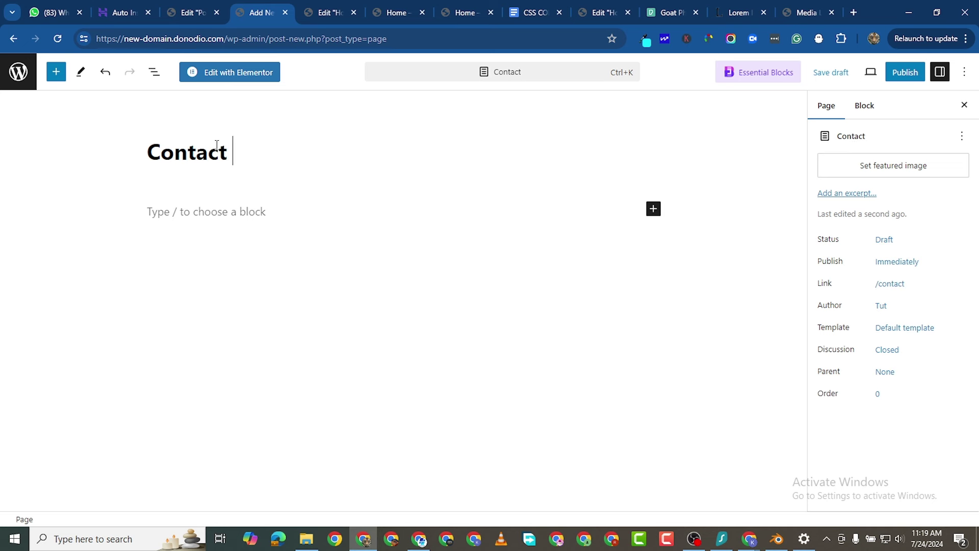
text( Page)
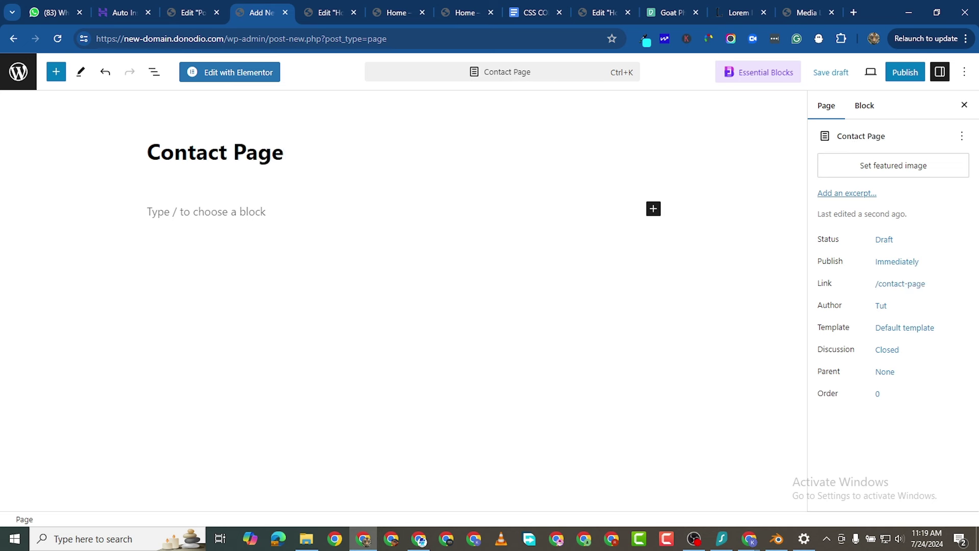
click(906, 72)
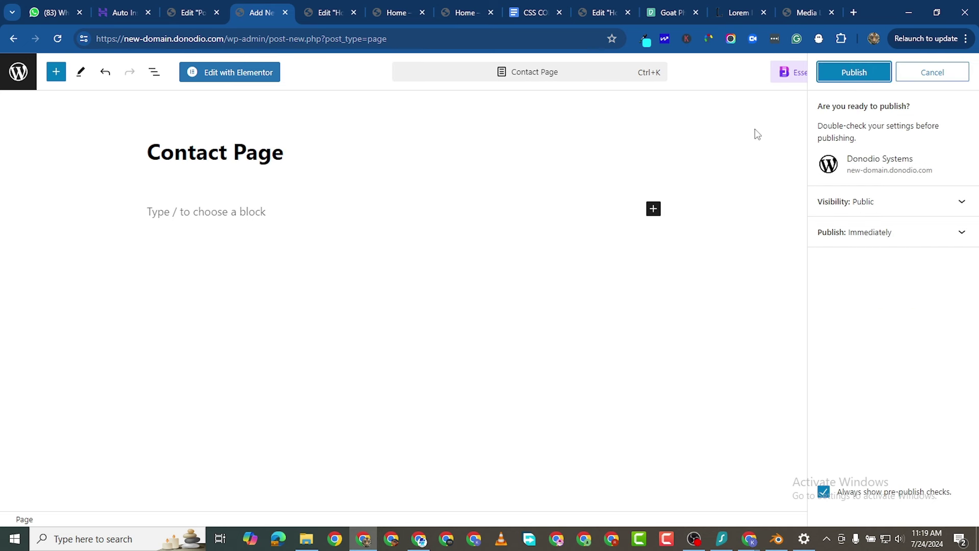
click(841, 76)
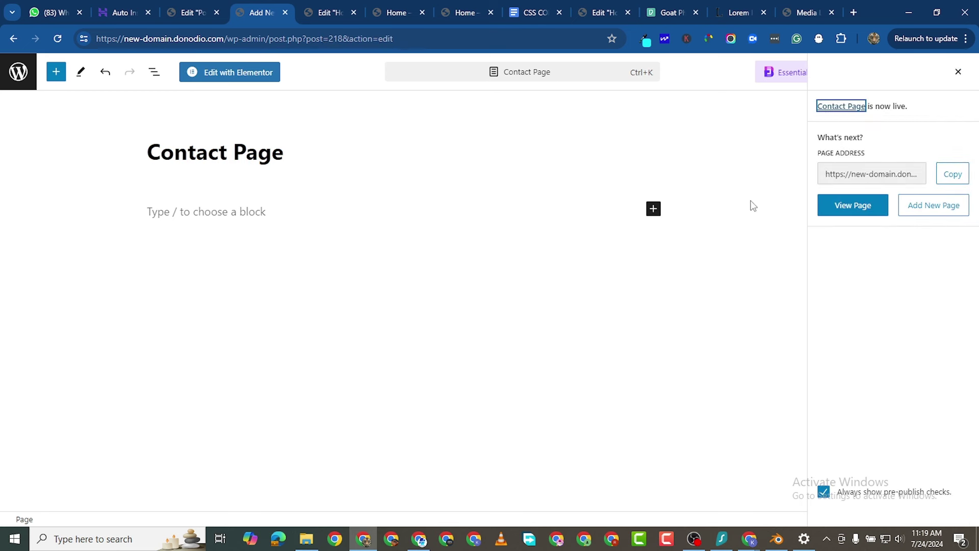
Open the page in Elementor, hide its title, set the page layout to Elementor Full Width, and publish.
click(254, 74)
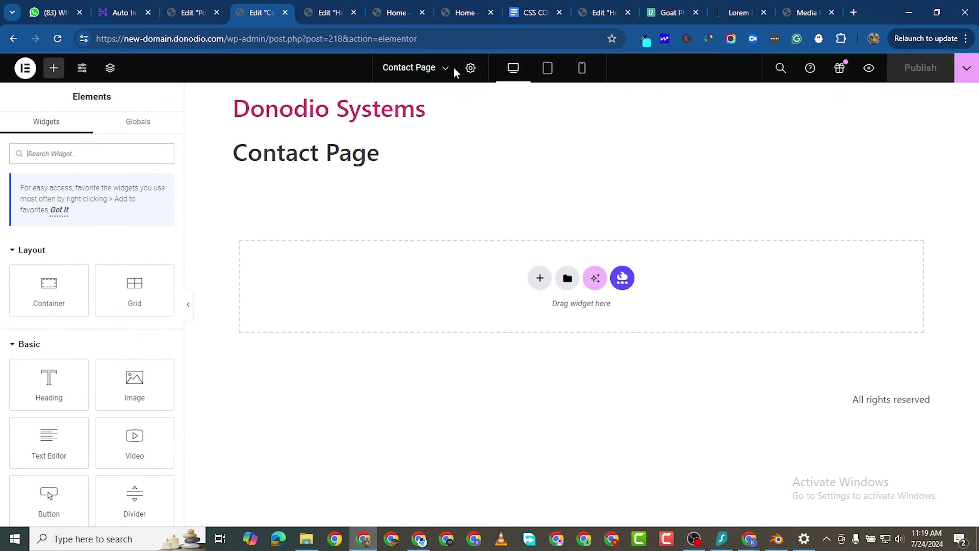
click(470, 68)
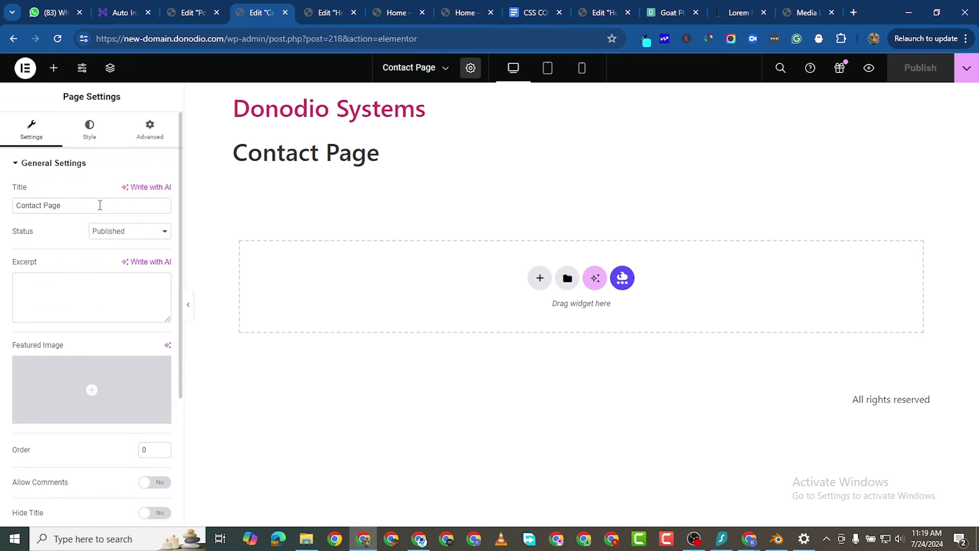
scroll(68, 404, down, 3)
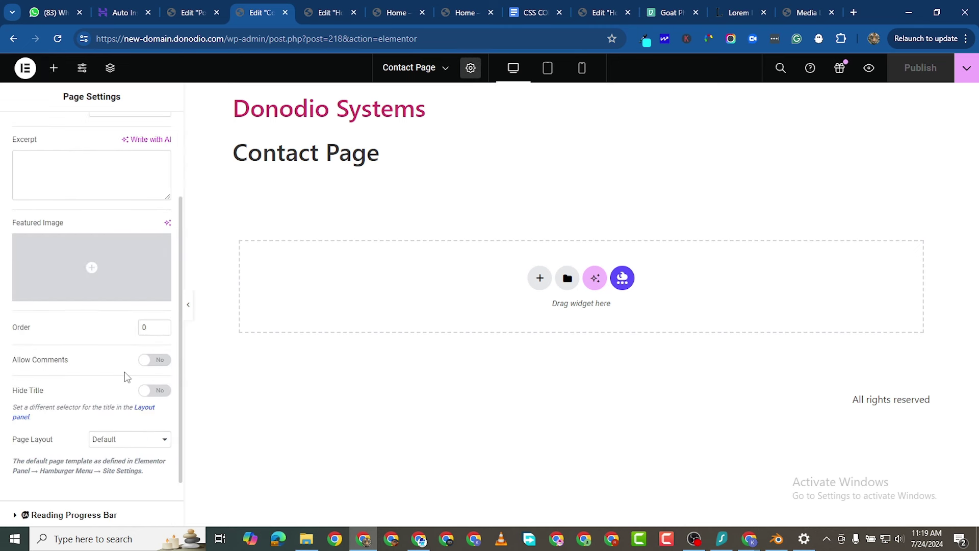
click(156, 391)
click(100, 441)
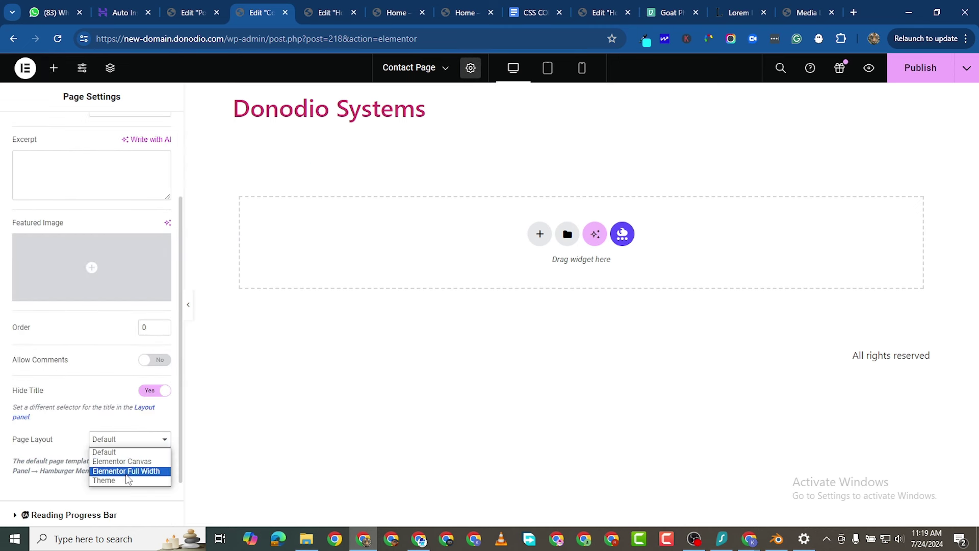
click(129, 471)
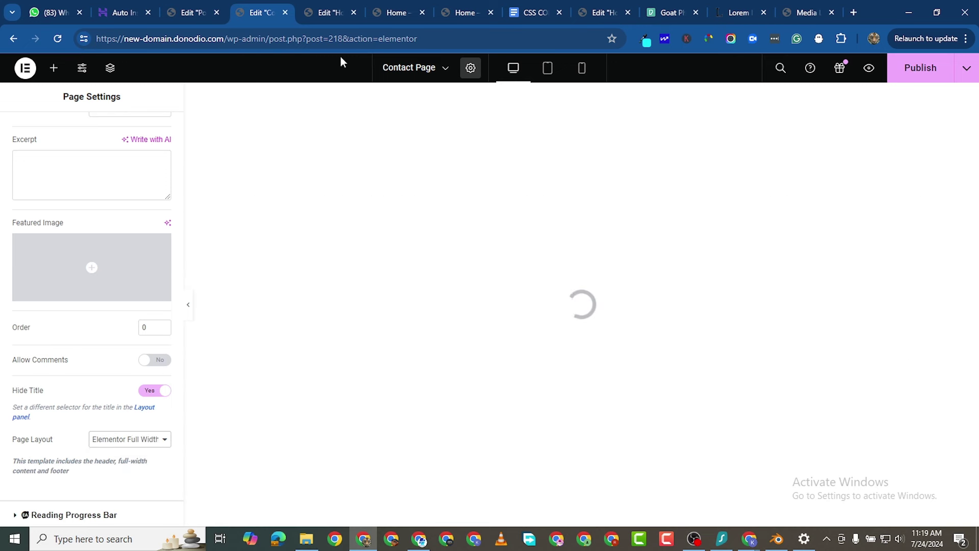
click(927, 73)
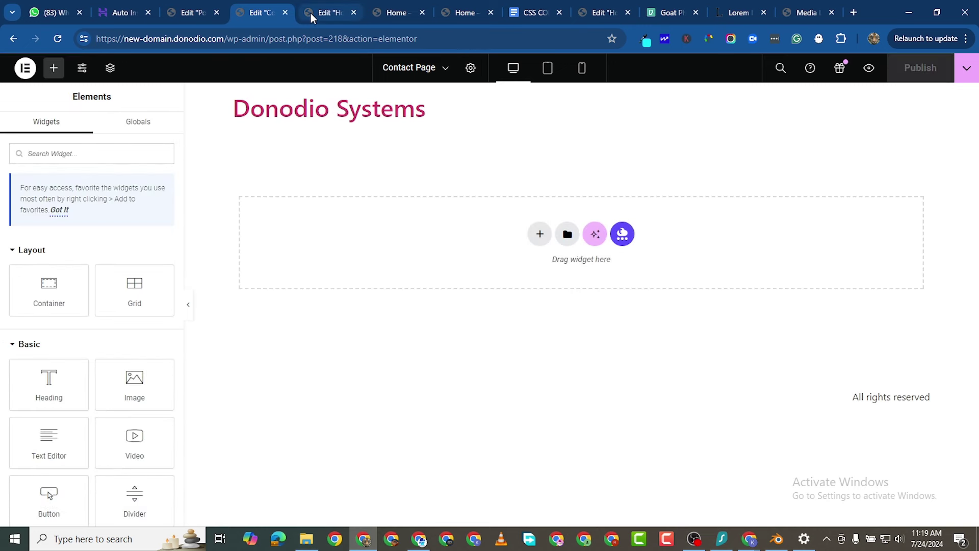
Copy the header container with the PORTFOLIO heading from the Portfolio page and paste it into the Contact Page.
click(329, 12)
scroll(453, 98, up, 5)
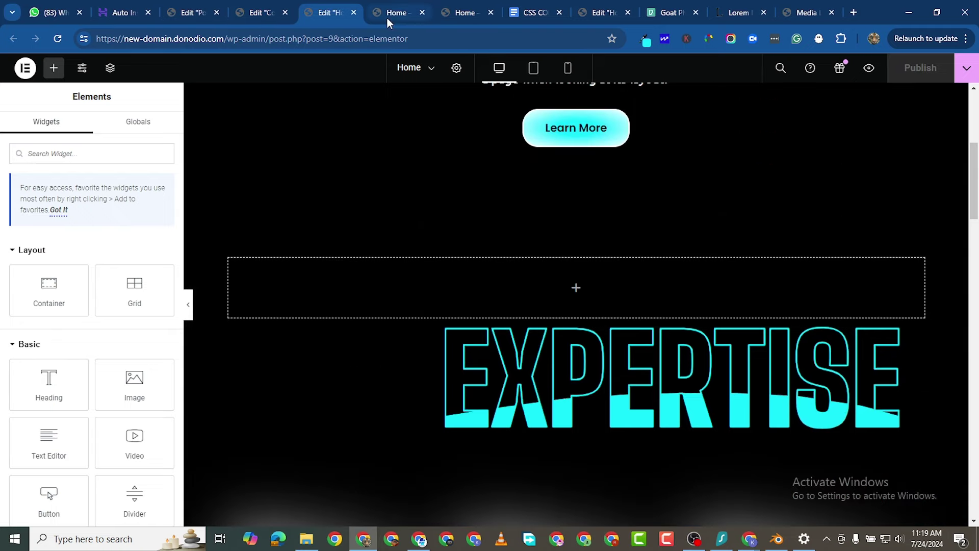
click(261, 19)
click(178, 21)
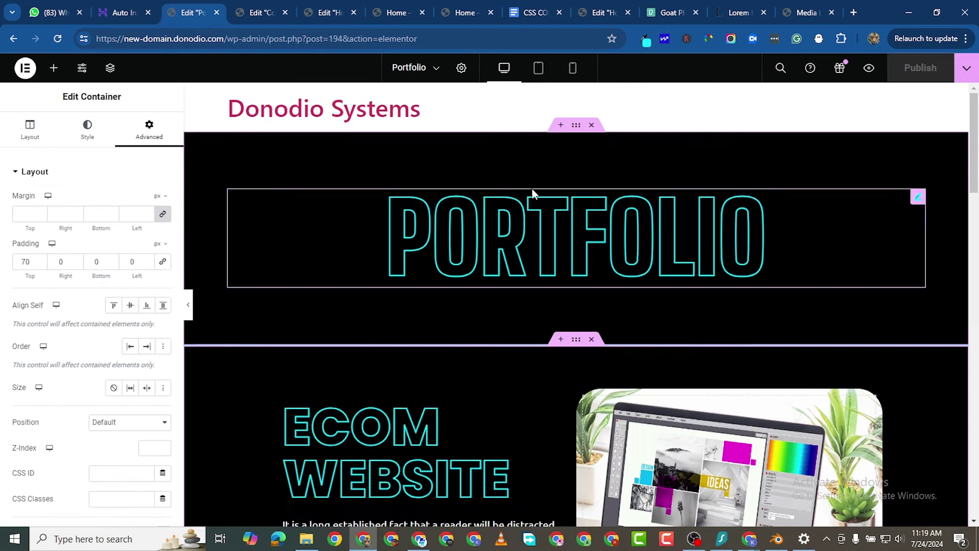
right_click(577, 129)
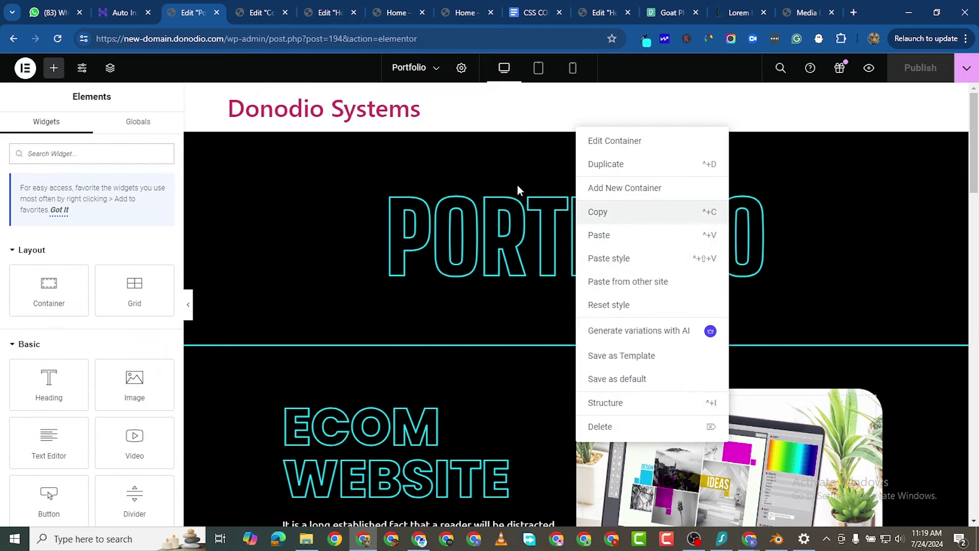
click(597, 211)
click(262, 14)
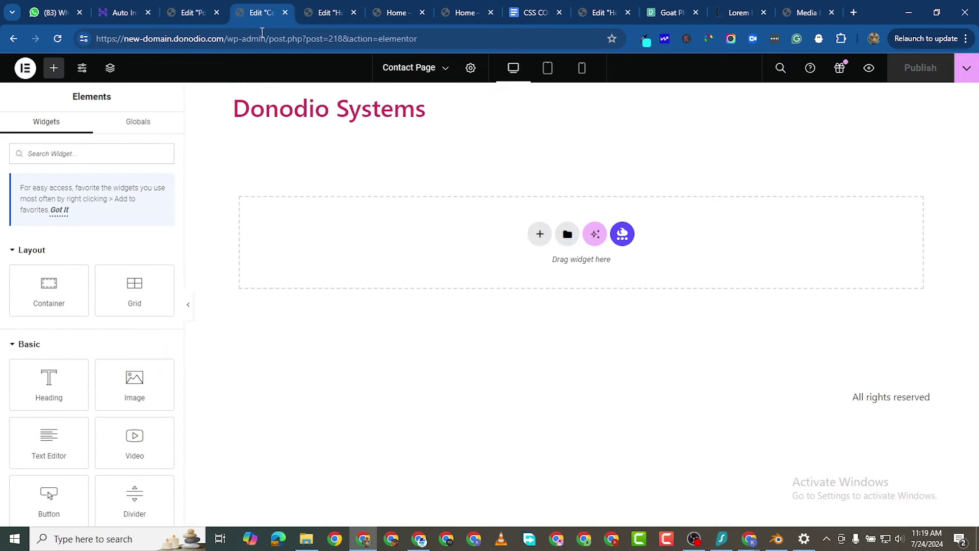
right_click(337, 221)
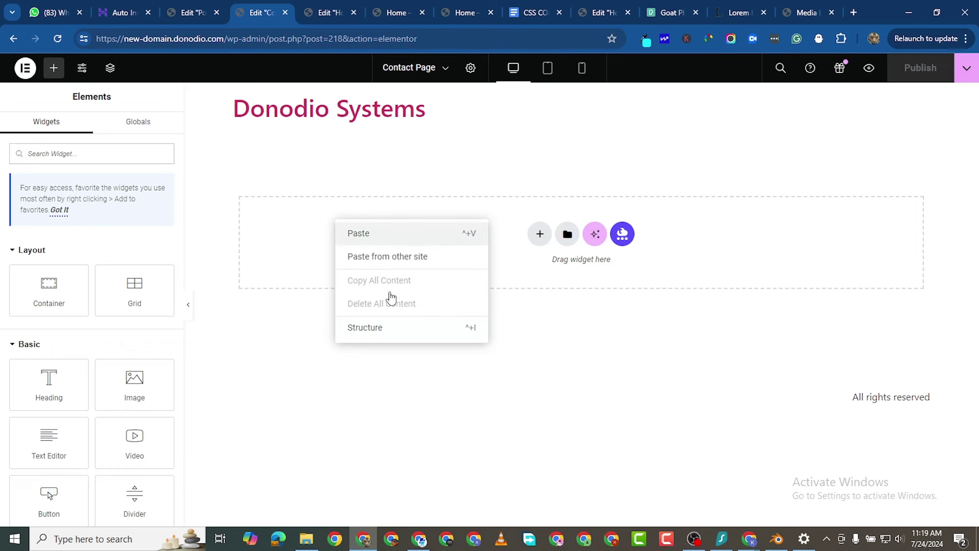
key(ctrl+v)
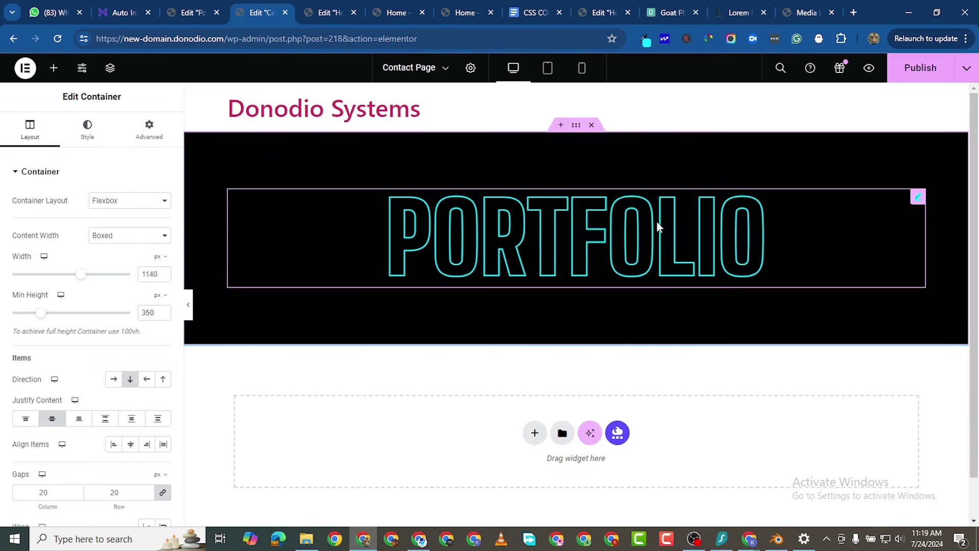
Change the pasted heading's text to "CONTACT" and check it in the mobile view before returning to desktop.
click(917, 198)
double_click(27, 215)
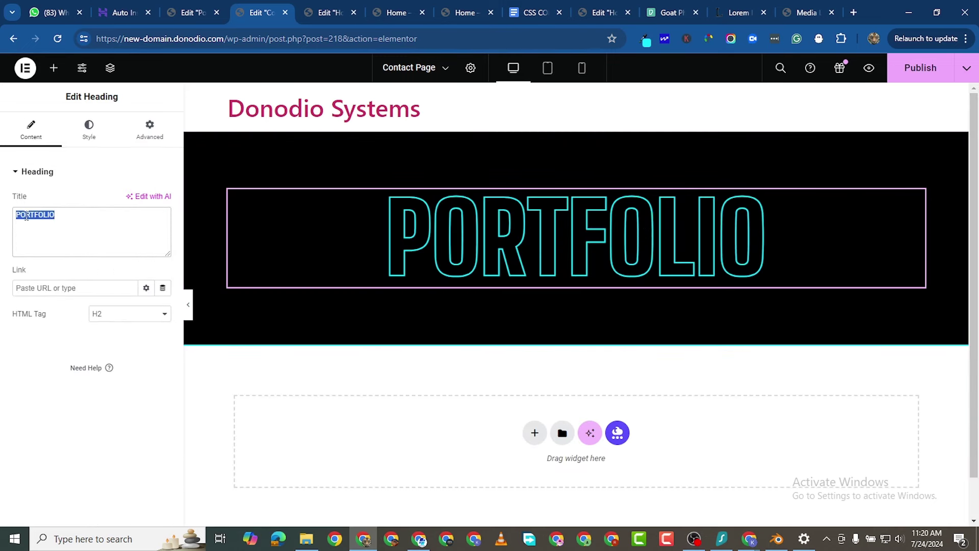
text(CONTACT)
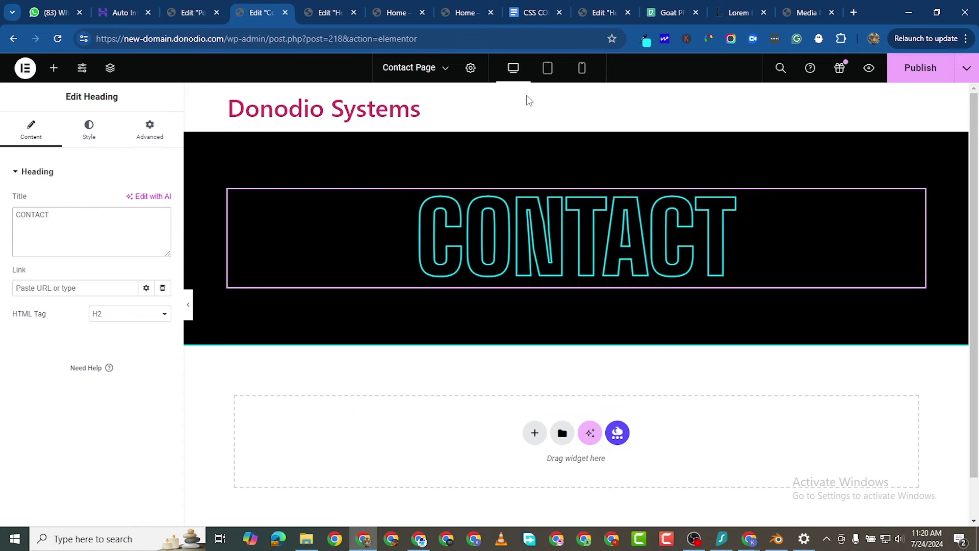
click(582, 68)
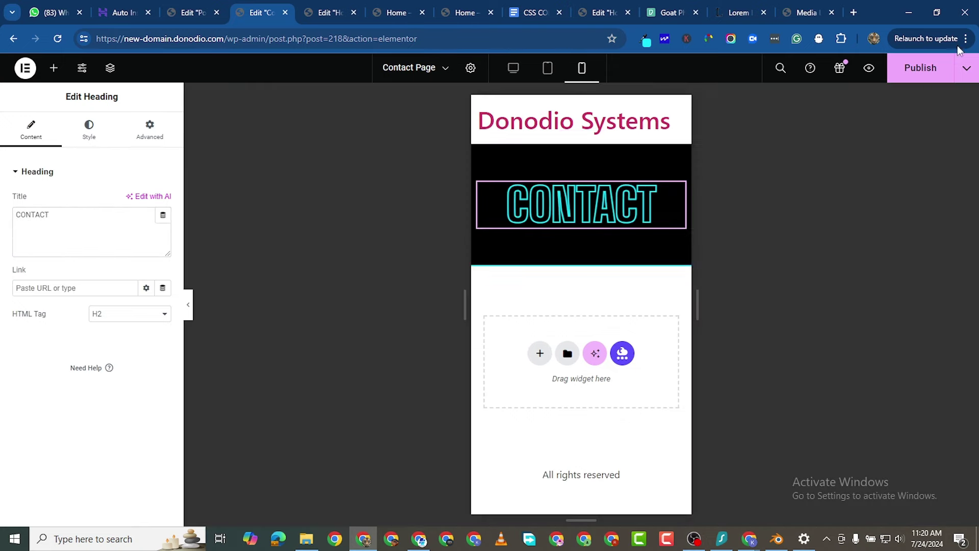
click(514, 68)
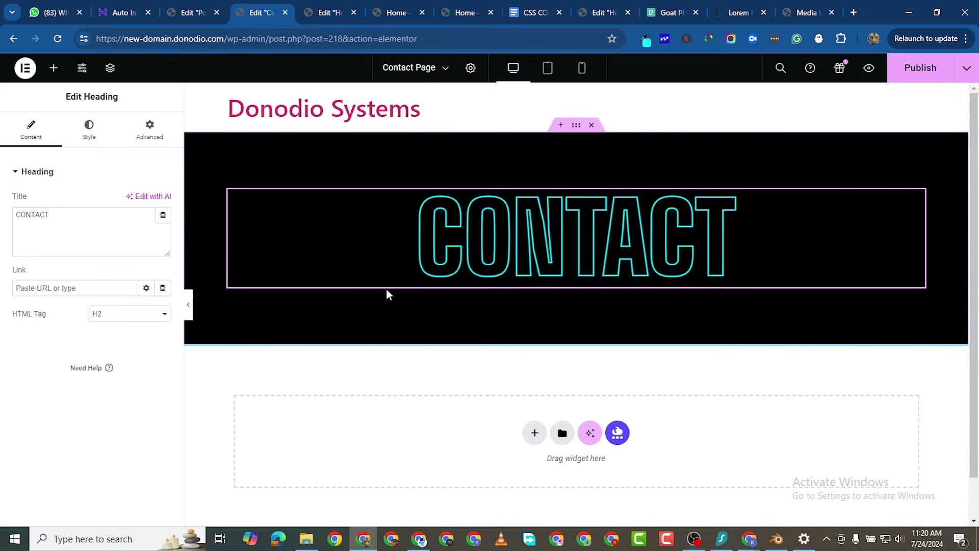
Add a new single-column Flexbox container below the CONTACT header.
scroll(388, 291, down, 1)
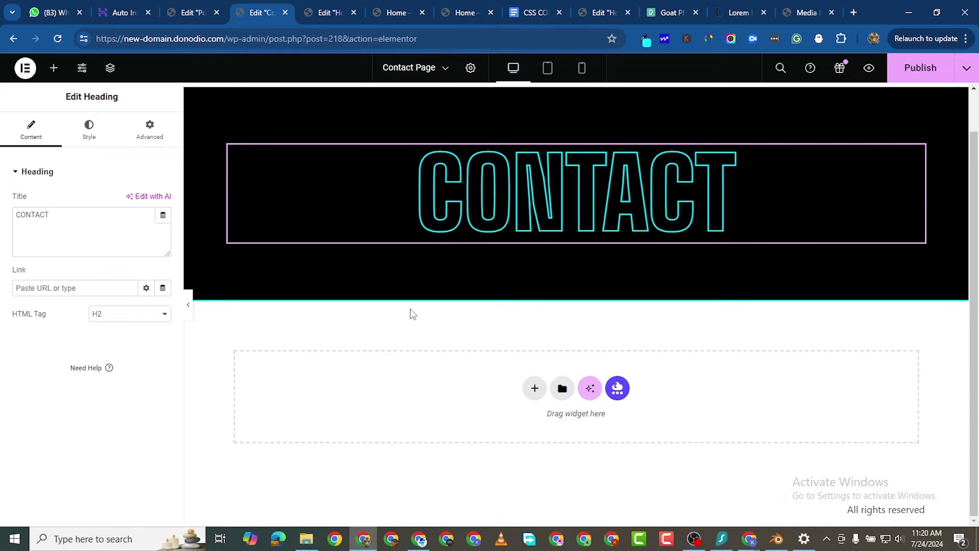
click(534, 388)
click(525, 430)
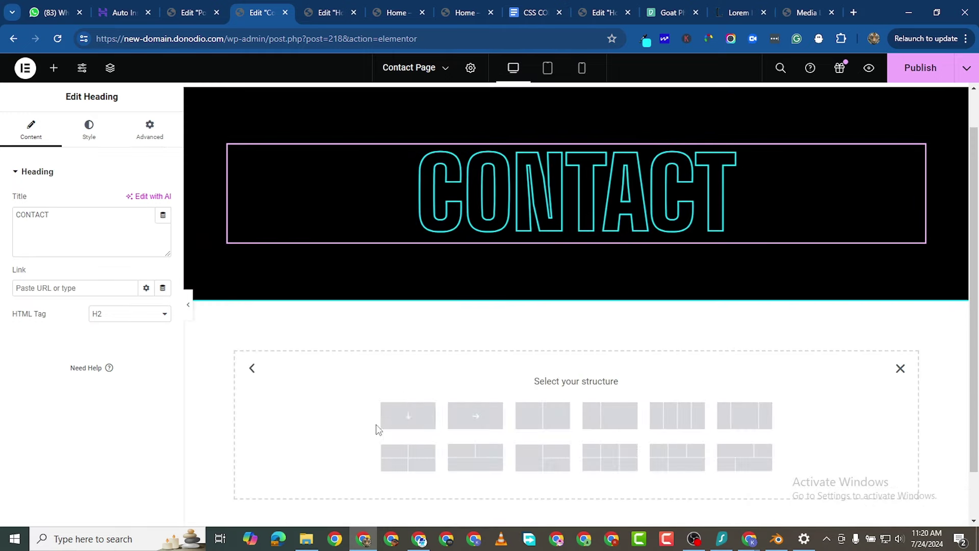
click(400, 405)
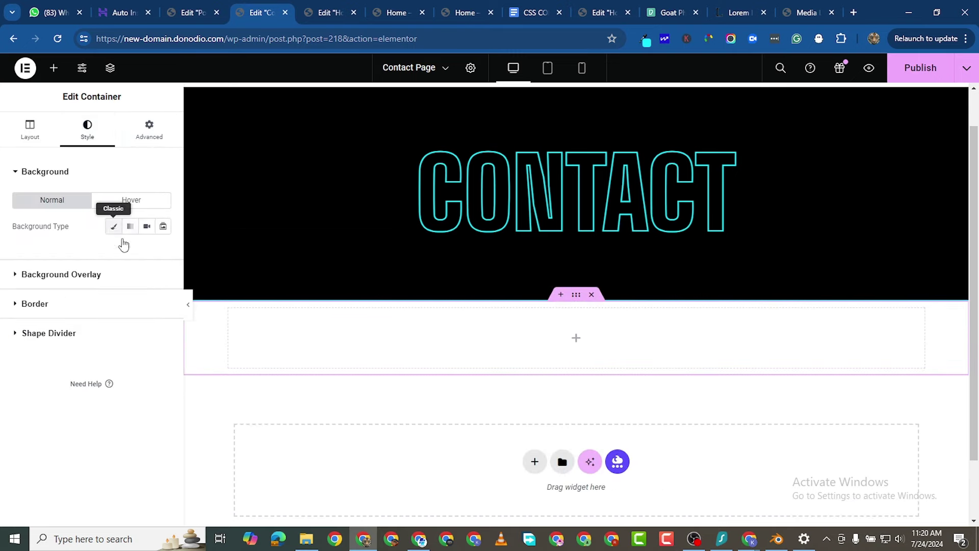
Give the new container a classic background in black, #000000.
click(114, 226)
click(163, 252)
drag(135, 342, 342, 533)
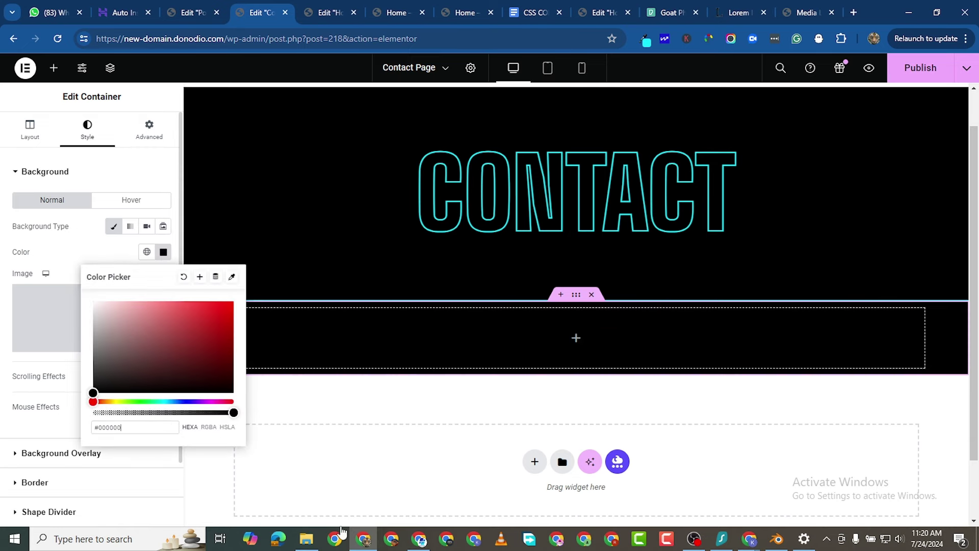
click(418, 454)
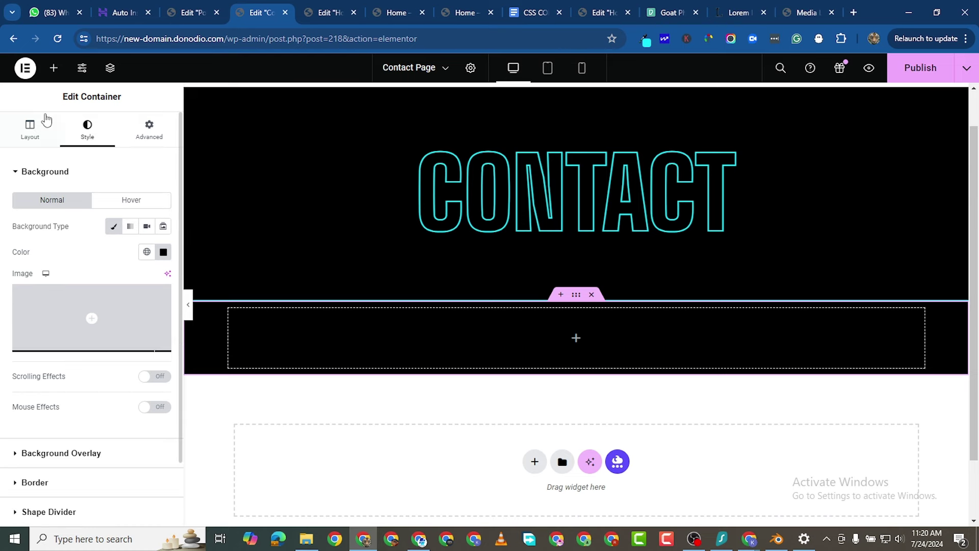
click(53, 68)
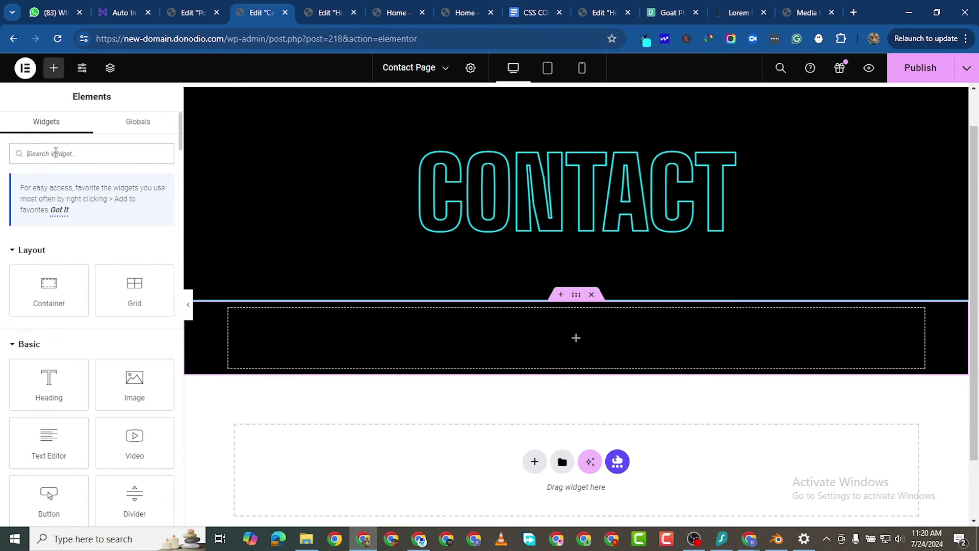
text(FORM)
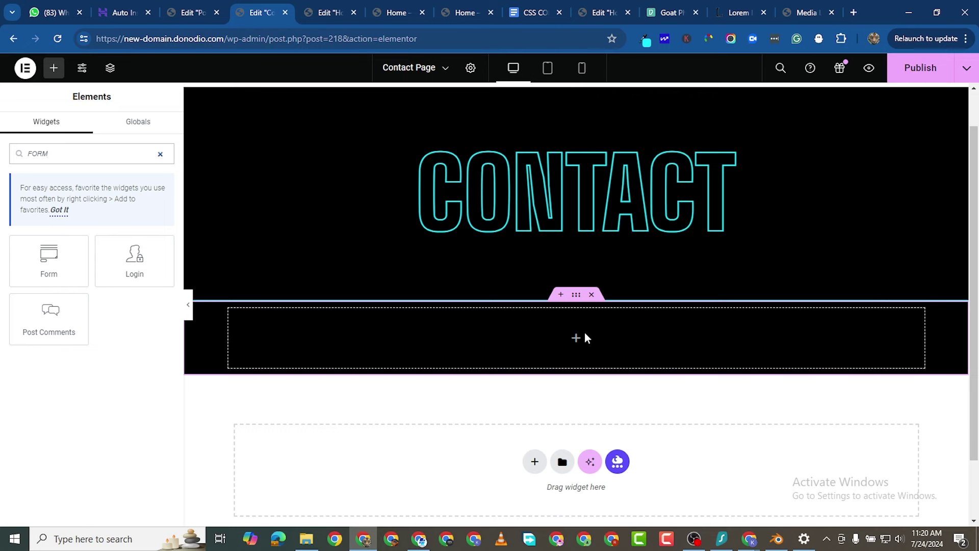
click(53, 75)
key(BackSpace)
key(BackSpace)
key(BackSpace)
key(BackSpace)
Nest a container inside the black section and duplicate it.
drag(60, 290, 565, 336)
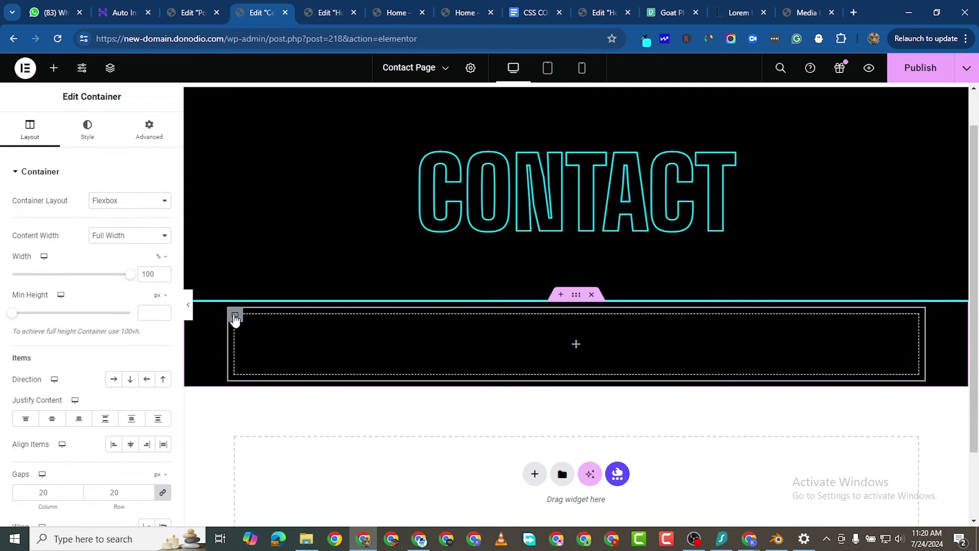
right_click(235, 320)
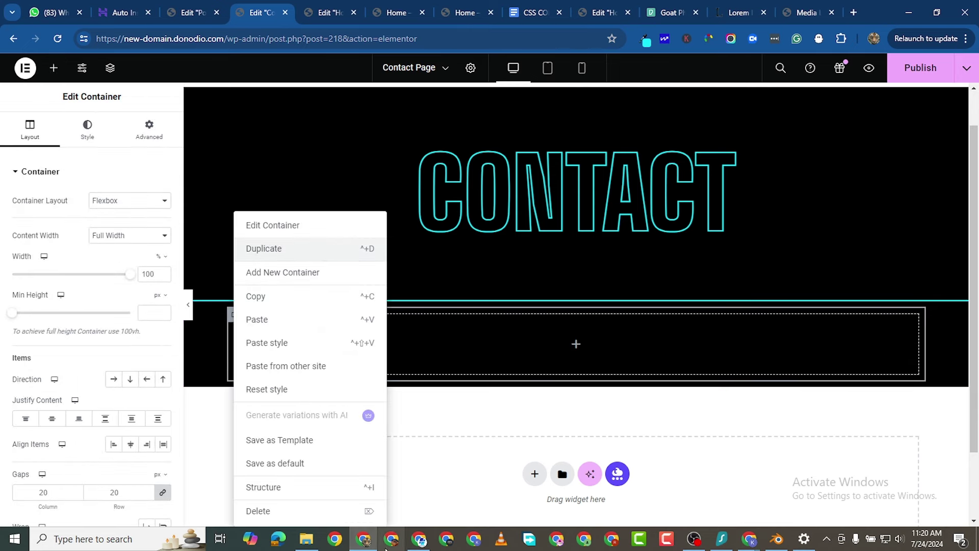
click(264, 248)
Delete the black section below the CONTACT header and add a Flexbox container with two equal columns in its place.
right_click(233, 402)
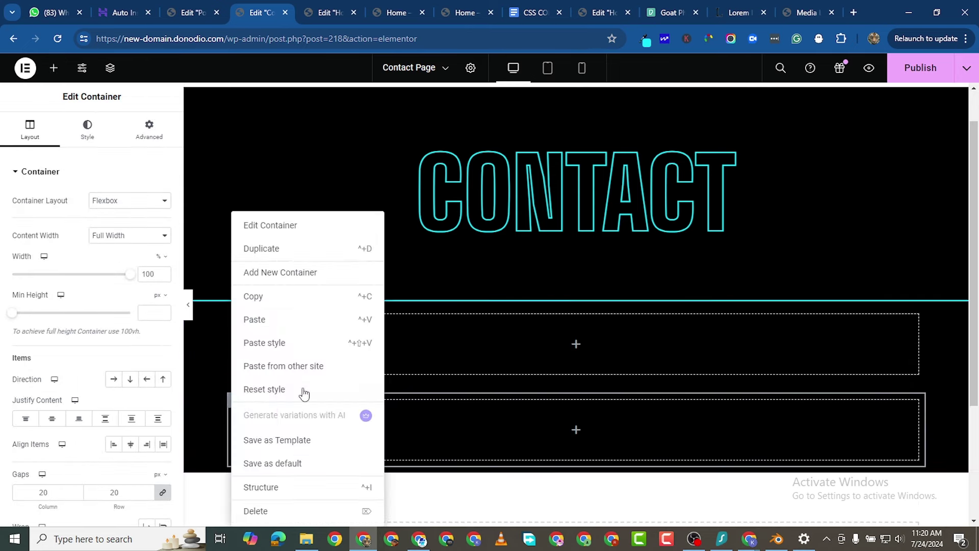
key(Delete)
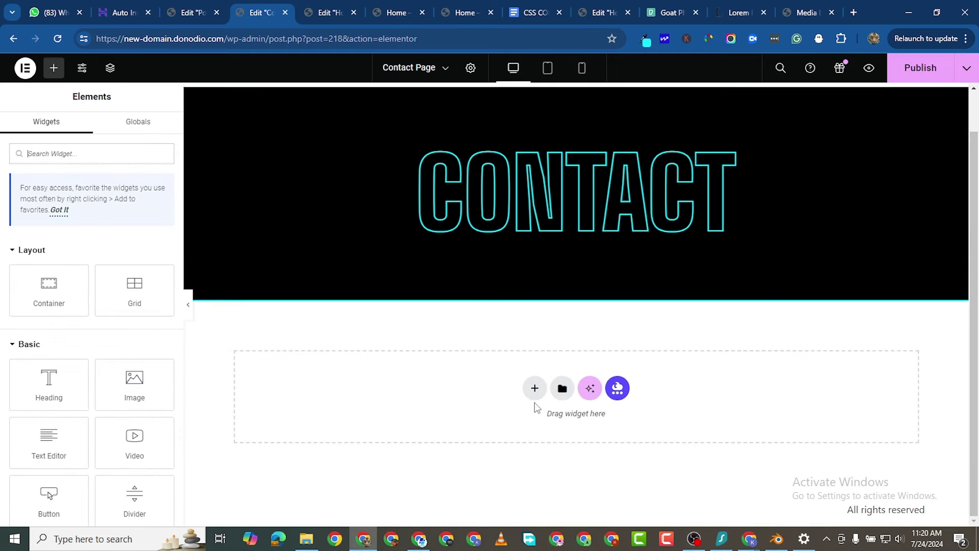
click(532, 387)
click(551, 432)
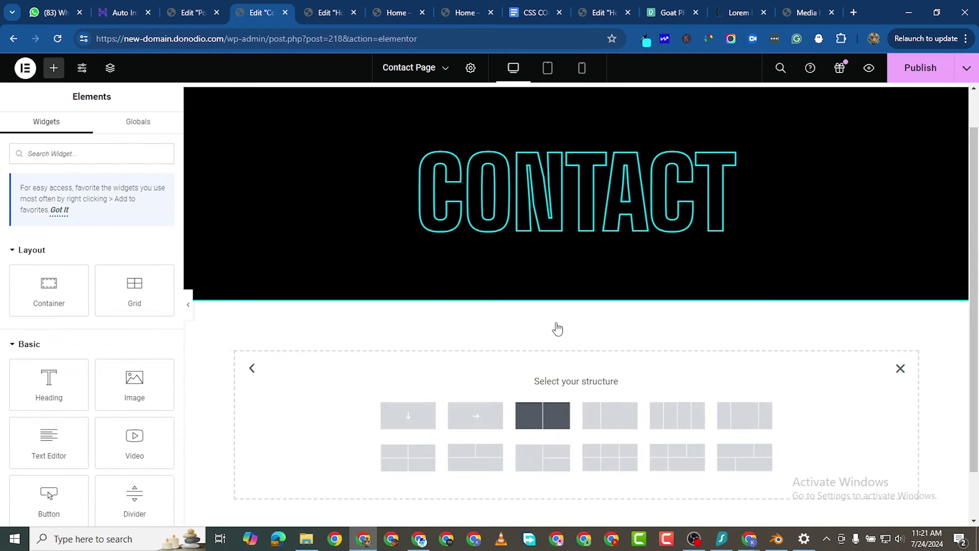
click(542, 415)
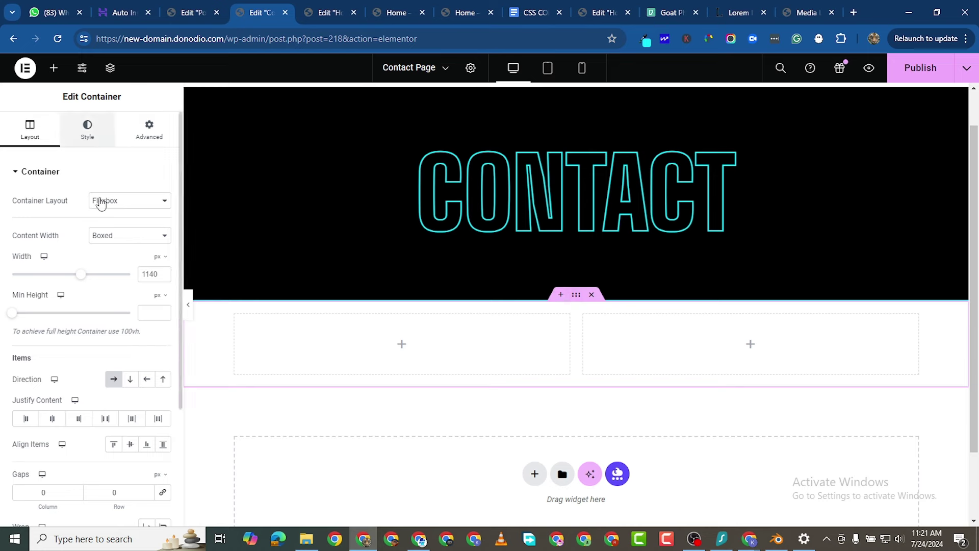
Give the two-column container a classic background in black, #000000.
click(115, 227)
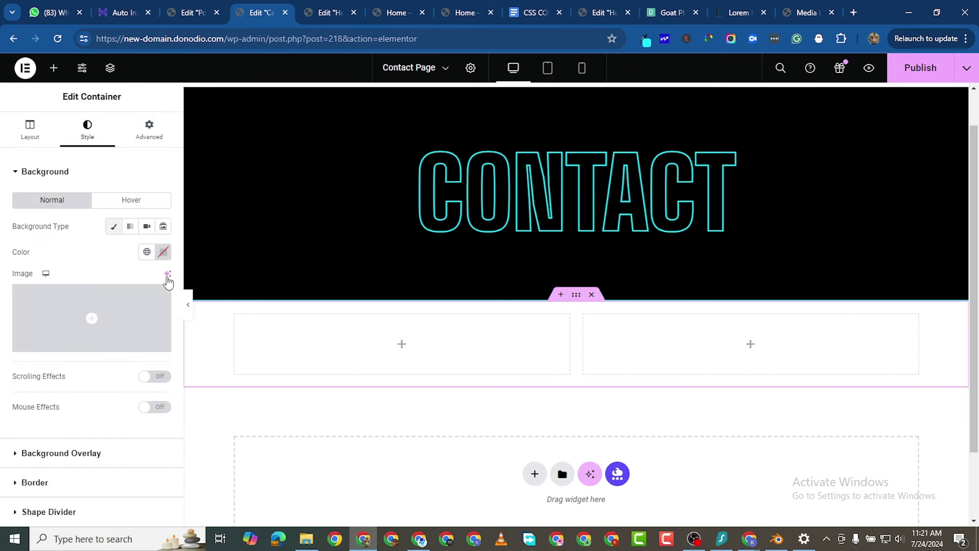
click(164, 253)
drag(131, 345, 92, 393)
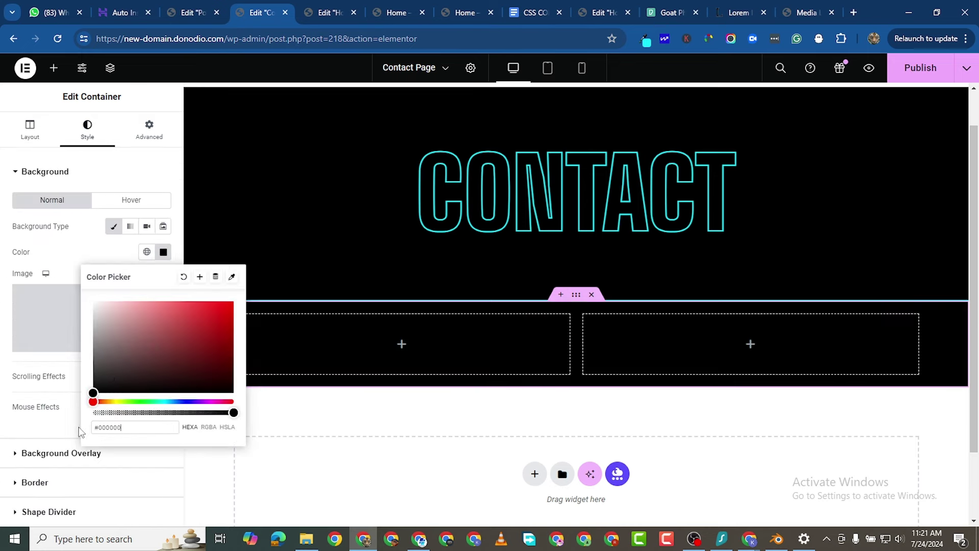
Find the Form widget and place it in the left column of the black container.
click(54, 68)
click(91, 153)
text(FORM)
drag(49, 261, 402, 344)
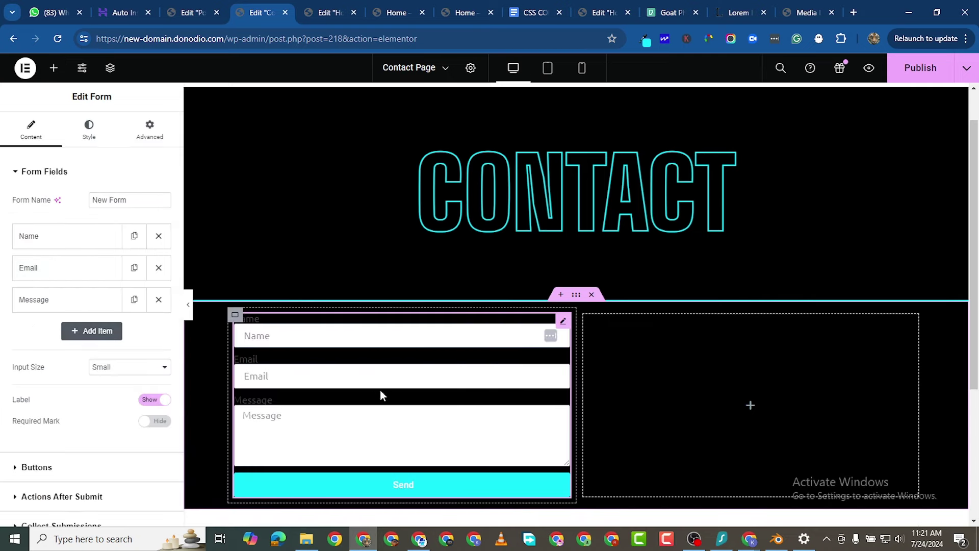
scroll(382, 389, down, 1)
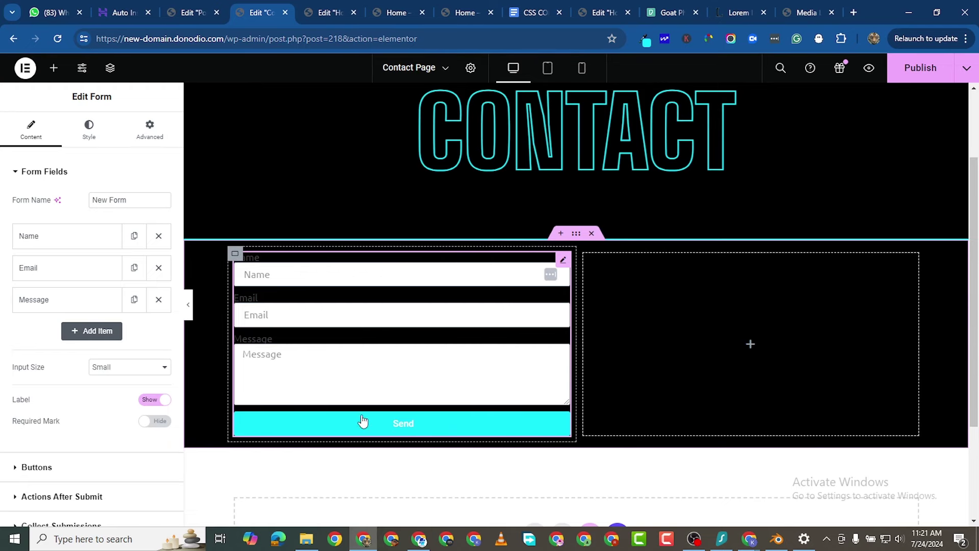
Change the label of the form's Name field to "First Name".
click(66, 235)
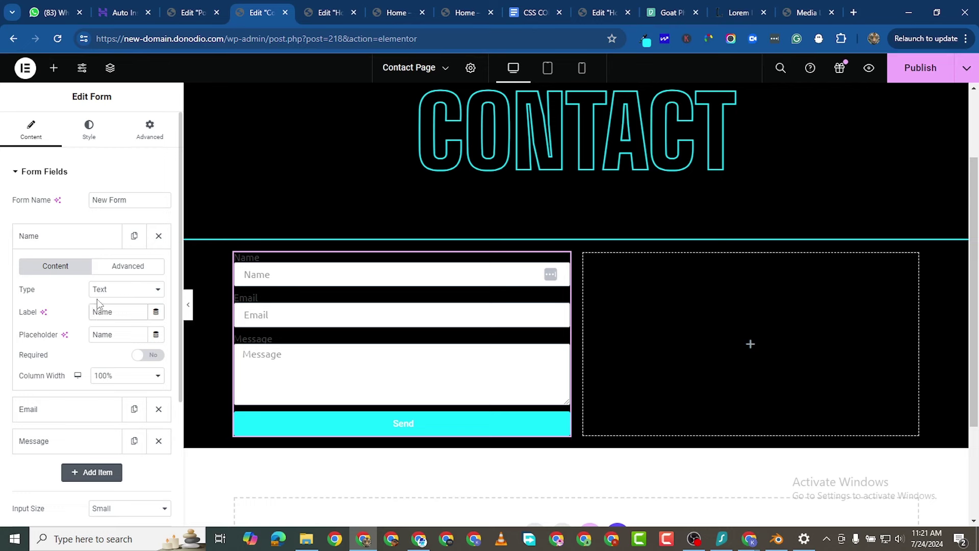
text(fl)
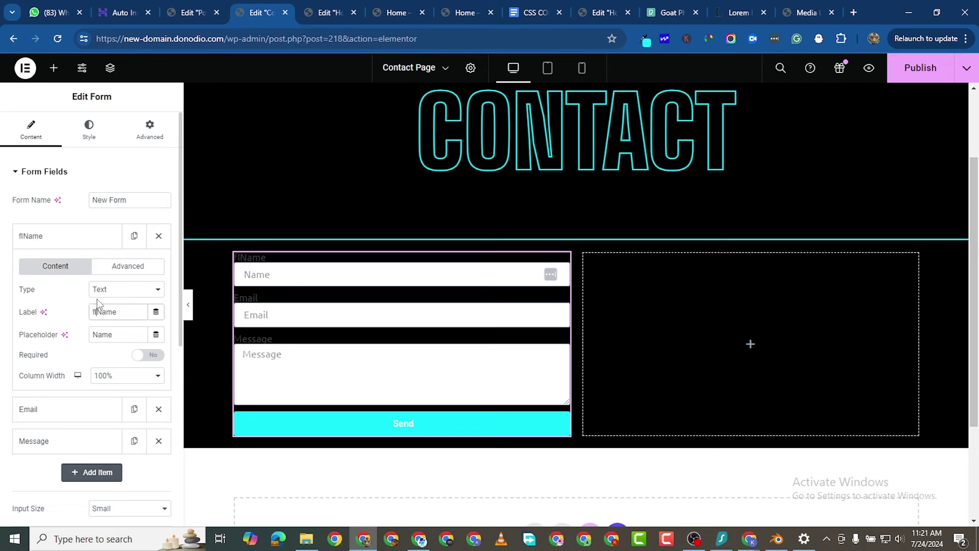
key(BackSpace)
key(BackSpace)
text(Fi)
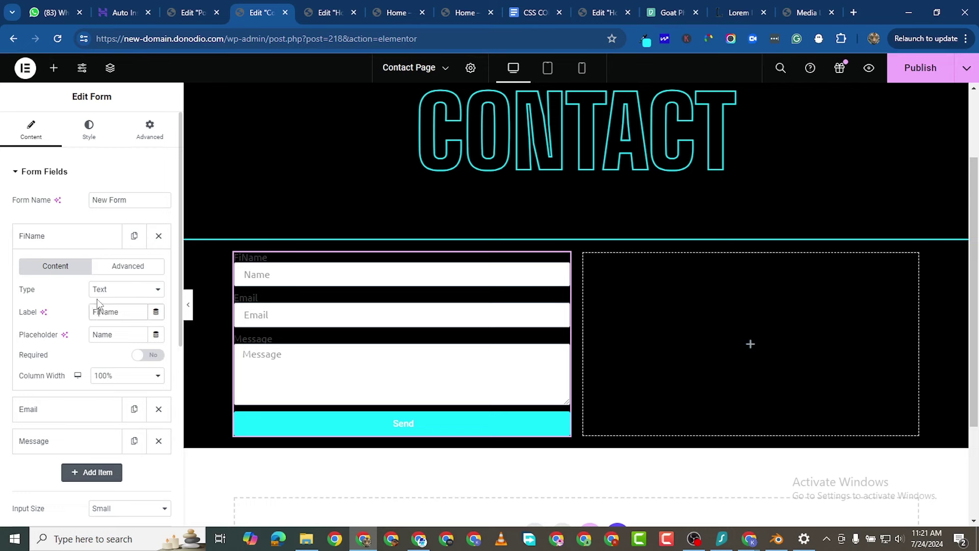
text(rst)
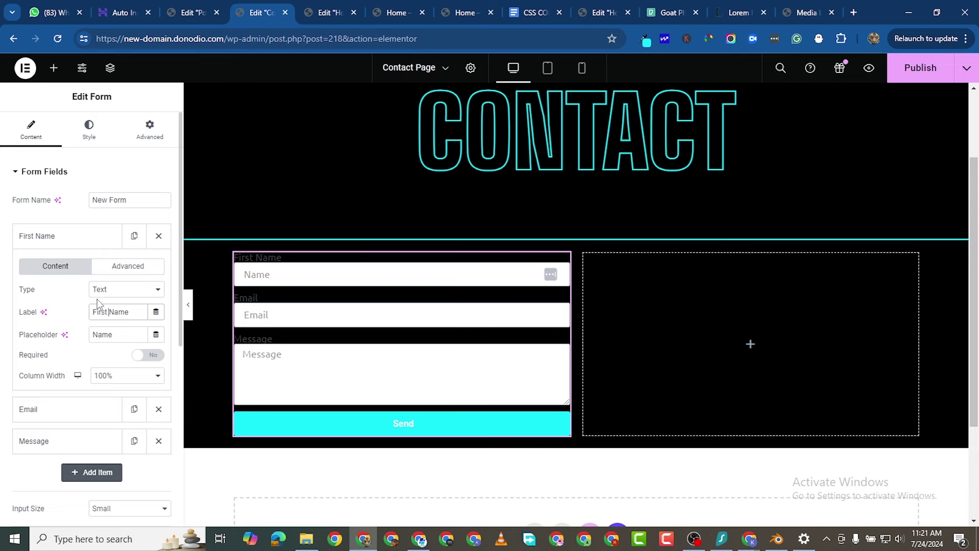
Copy the "First Name" label text into the same field's placeholder.
triple_click(133, 312)
key(ctrl+c)
right_click(137, 306)
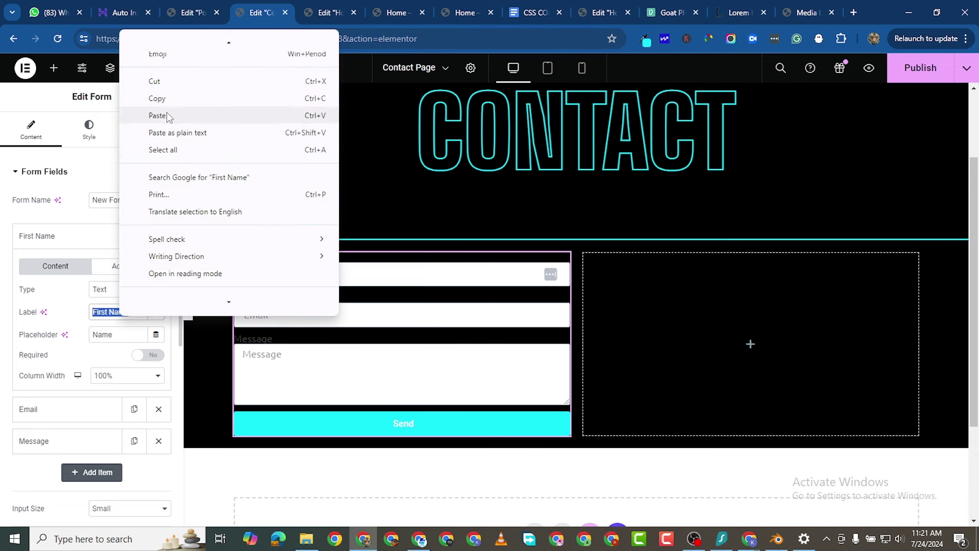
click(159, 97)
double_click(105, 333)
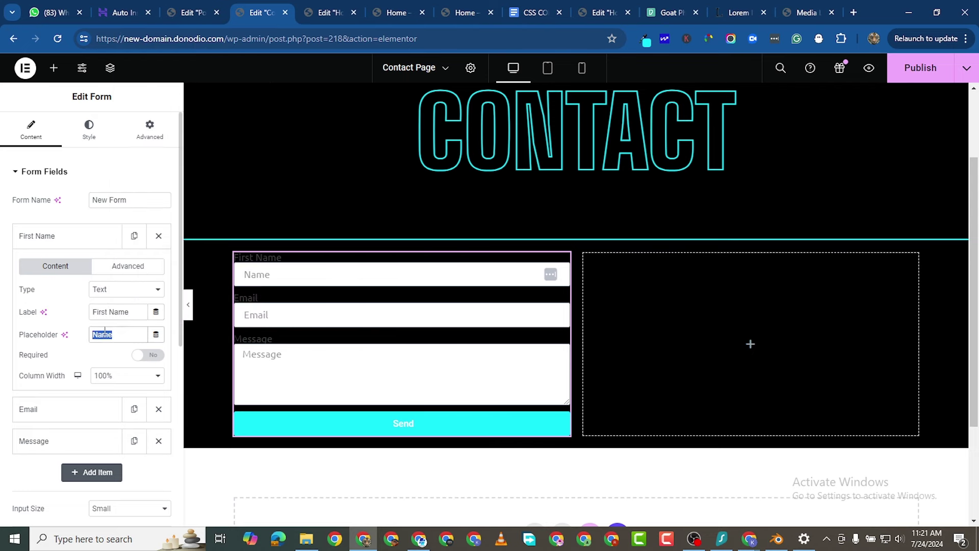
right_click(105, 332)
click(151, 98)
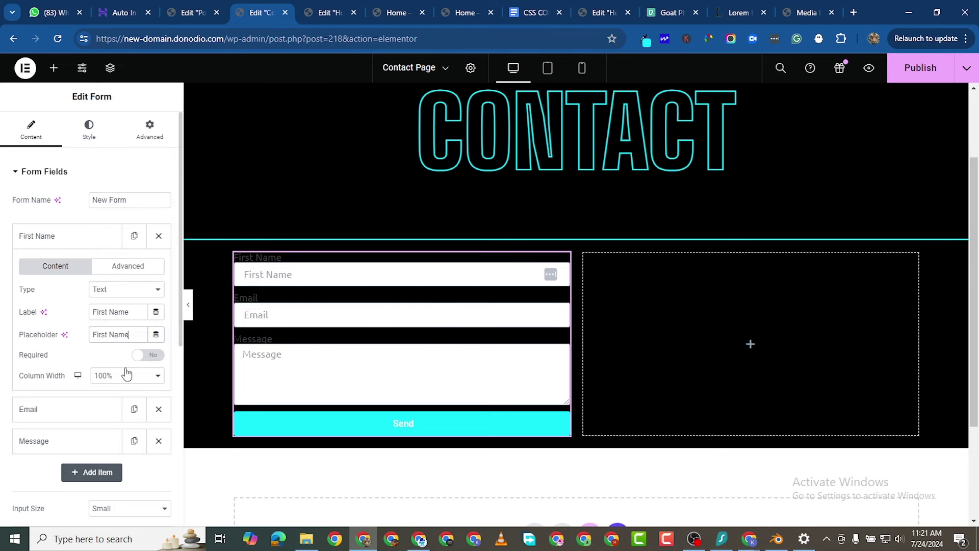
Set the First Name field's column width to 50% and duplicate the field.
click(125, 380)
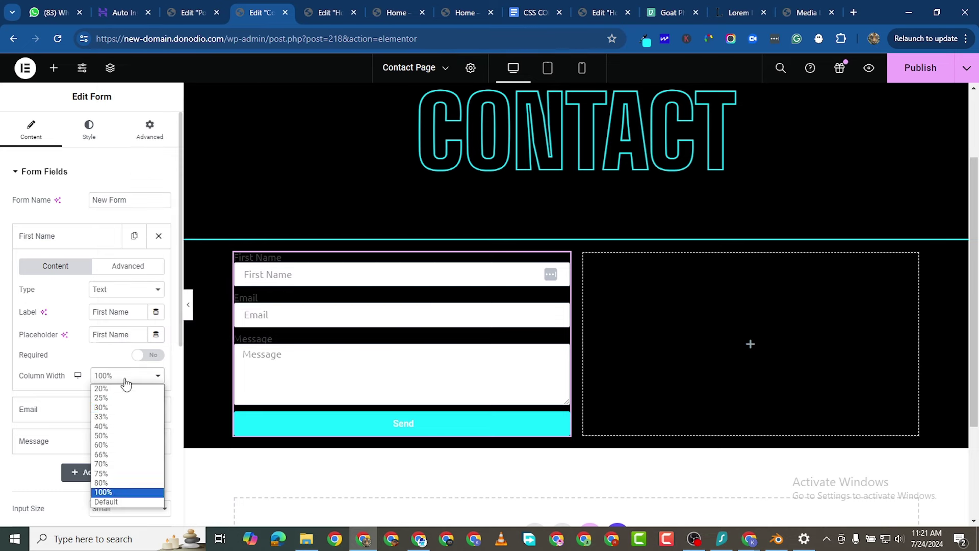
click(133, 437)
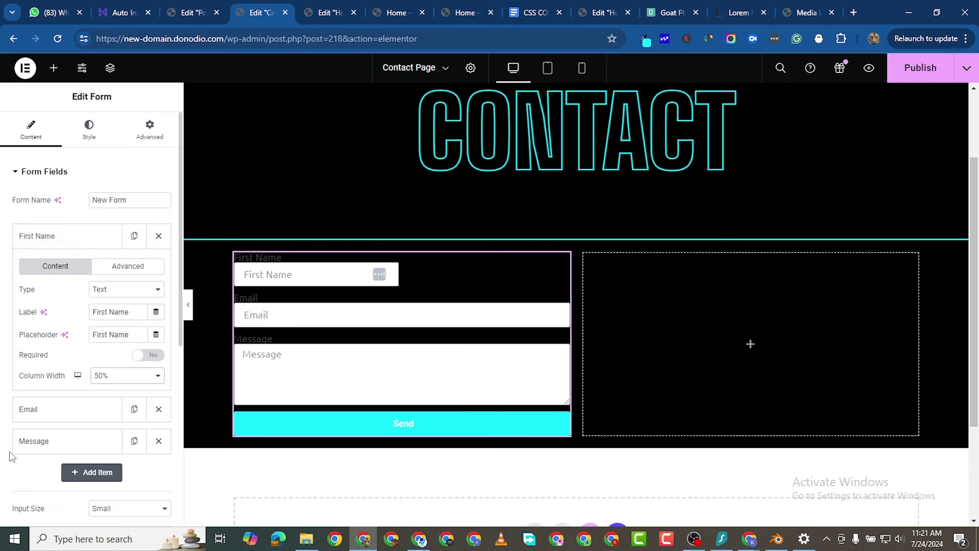
click(62, 236)
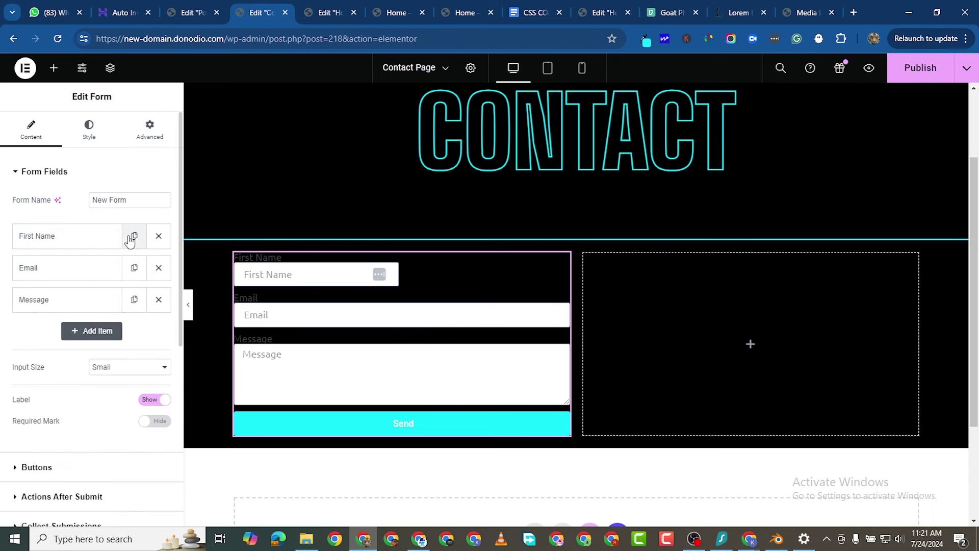
click(134, 235)
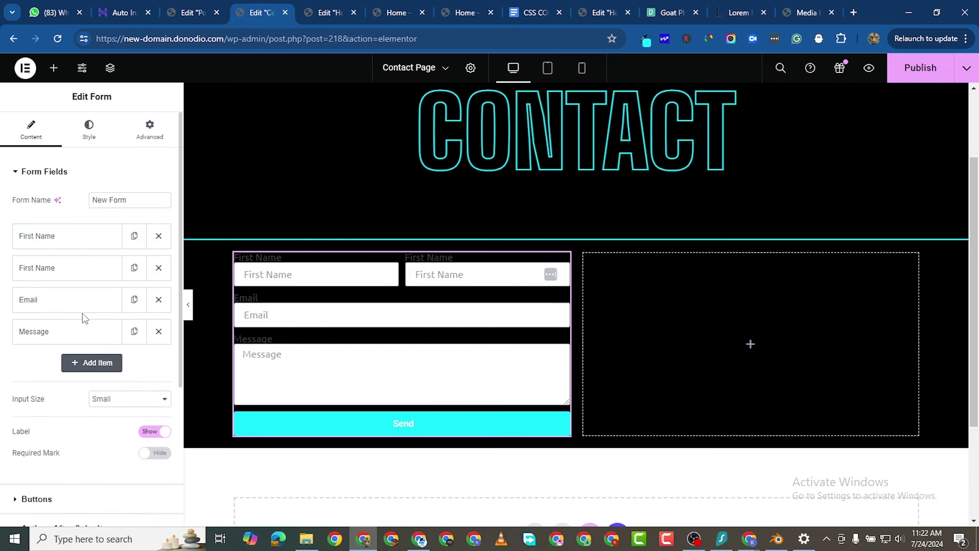
Change the label of the duplicated First Name field to "Last Name".
click(53, 271)
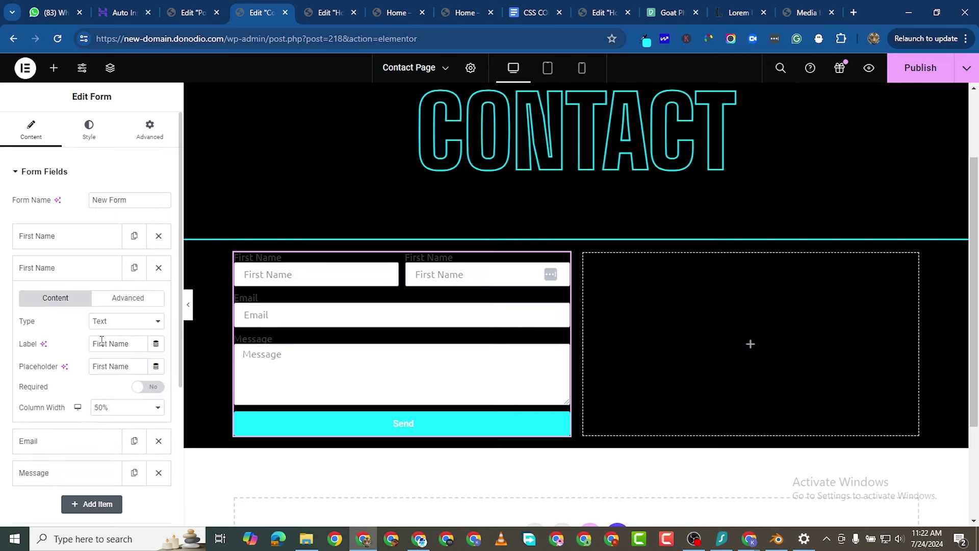
click(108, 346)
key(BackSpace)
key(BackSpace)
key(BackSpace)
key(BackSpace)
key(BackSpace)
key(BackSpace)
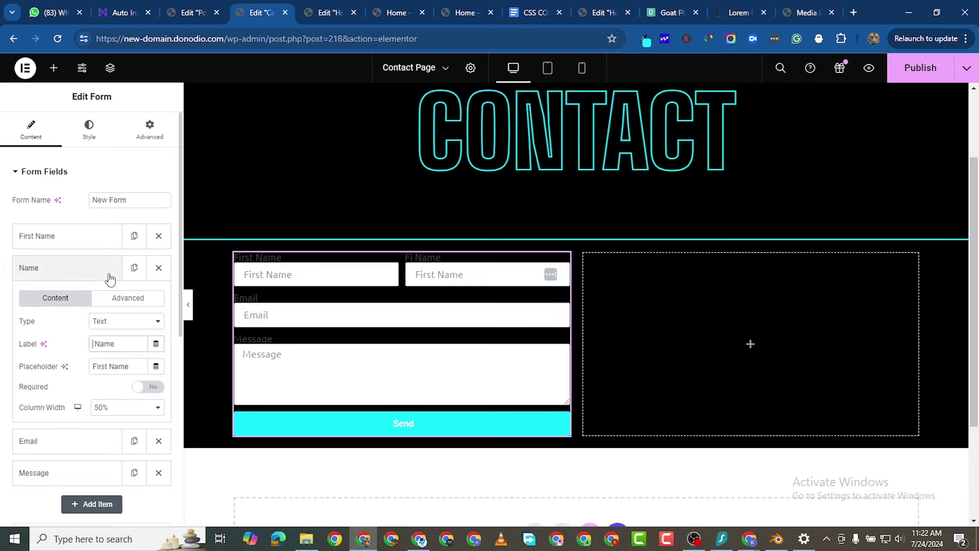
text(Last)
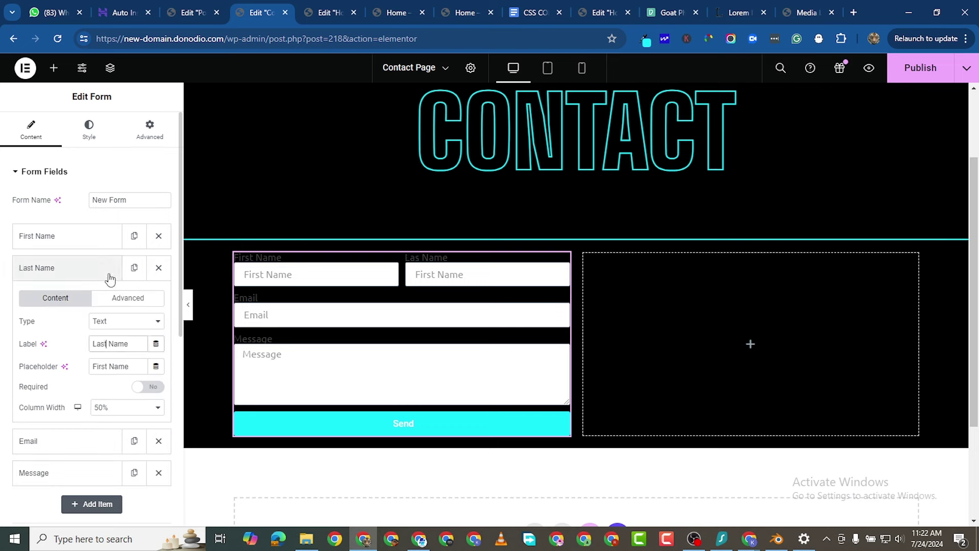
Change the placeholder of the Last Name field to "Last Name" and collapse its settings.
click(107, 366)
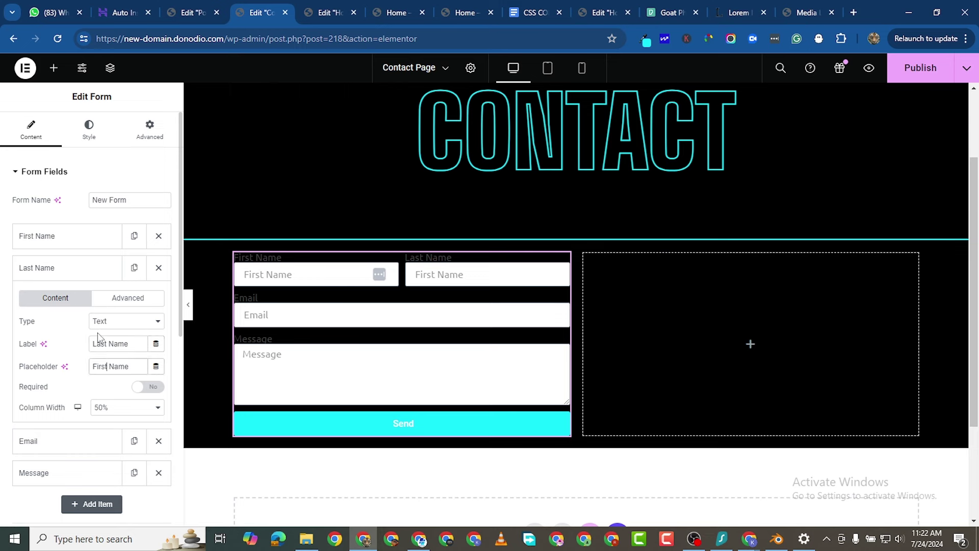
key(BackSpace)
key(BackSpace)
key(BackSpace)
key(BackSpace)
key(BackSpace)
key(BackSpace)
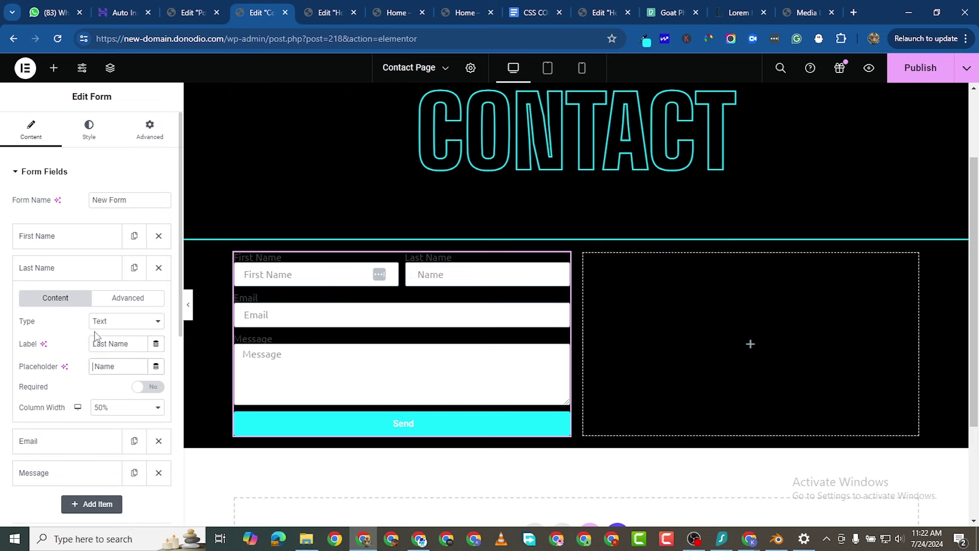
text(Last)
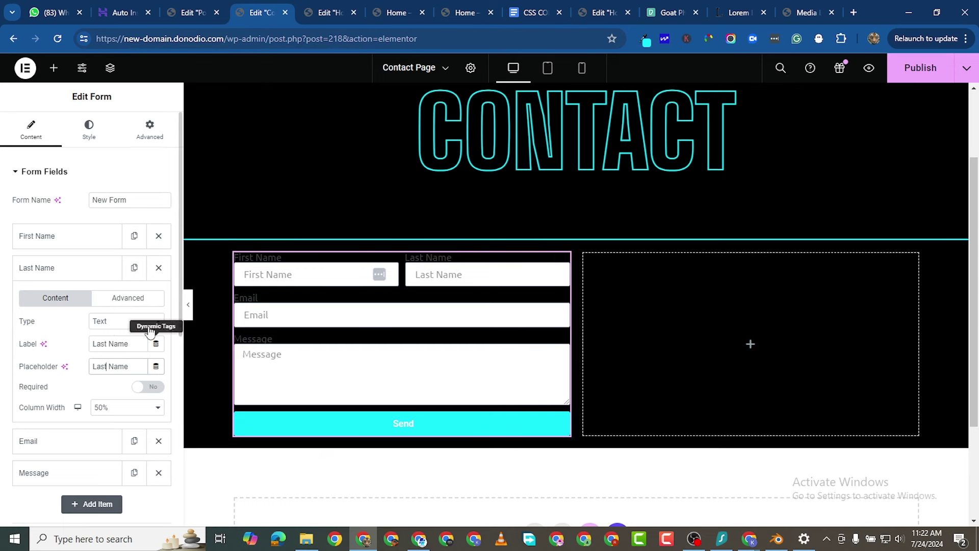
click(62, 275)
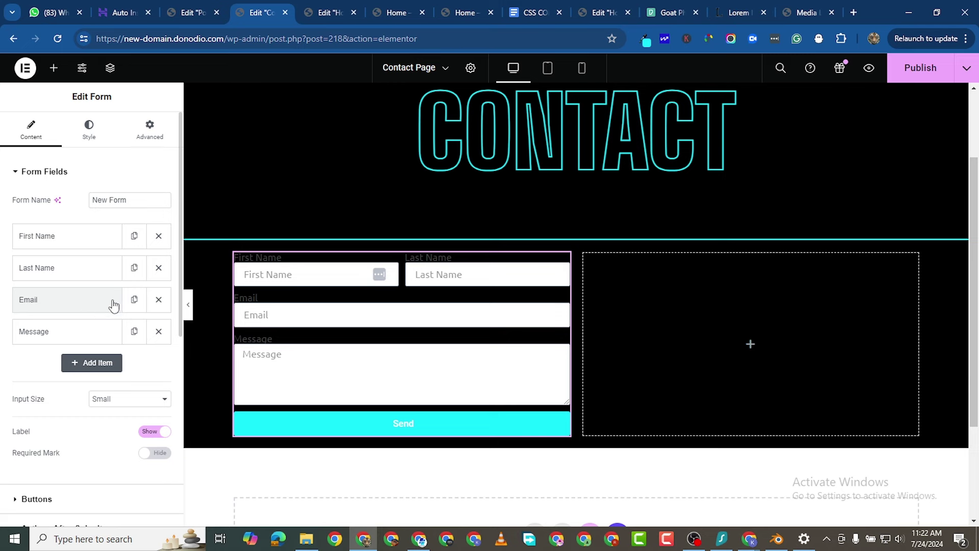
Set the Email field's column width to 50% and collapse its settings.
click(72, 305)
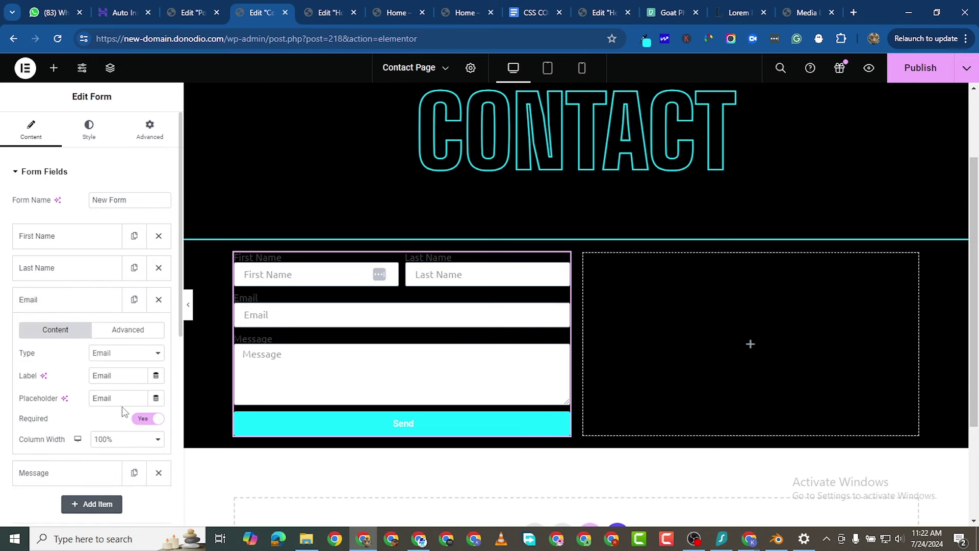
click(117, 439)
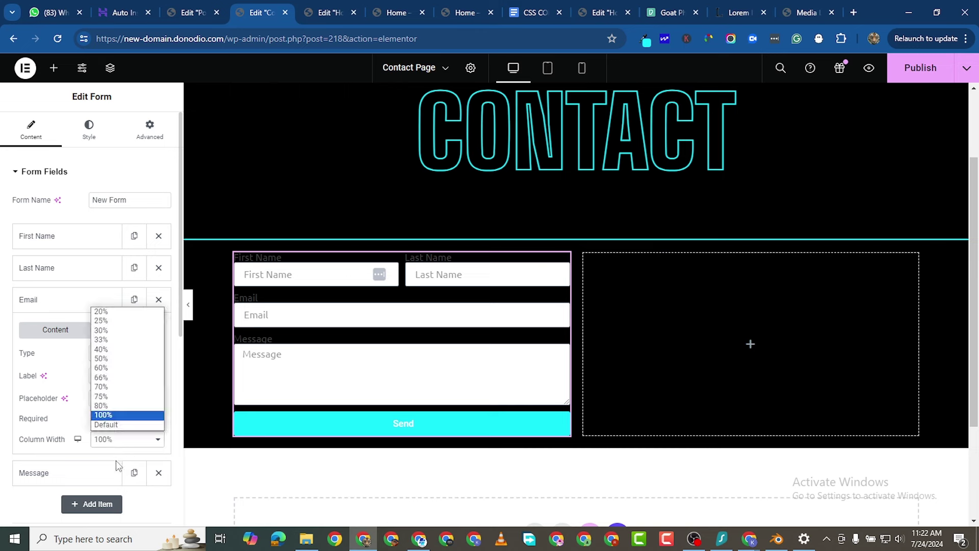
click(123, 366)
click(72, 305)
Duplicate the Email field and change the copy's type to Tel.
click(134, 300)
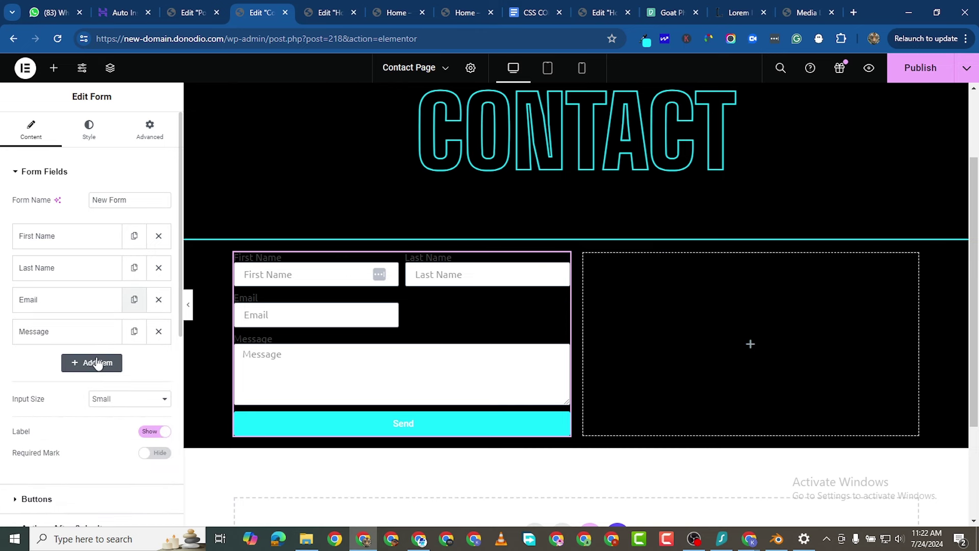
click(70, 337)
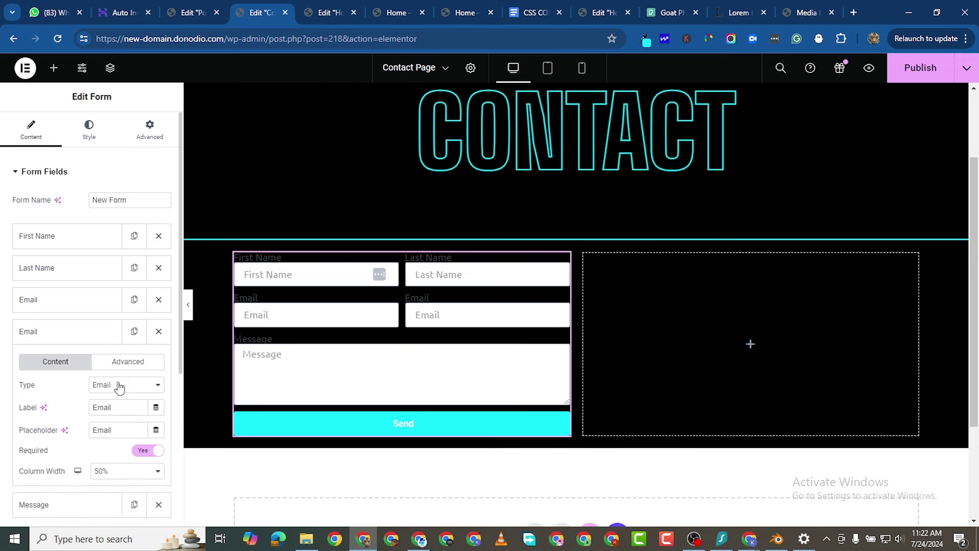
click(119, 386)
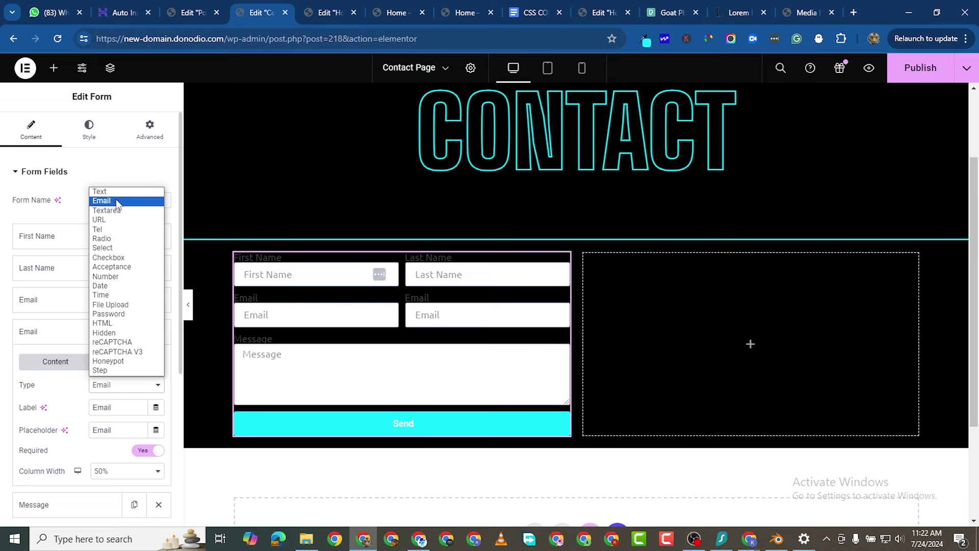
click(114, 229)
Change the label of the duplicated Email field to "Phone Number".
double_click(119, 407)
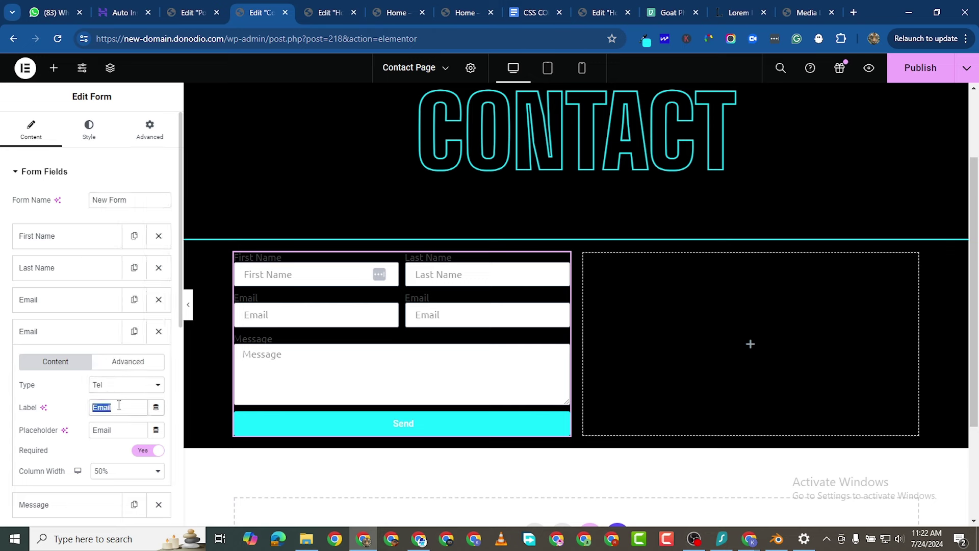
text(Ph)
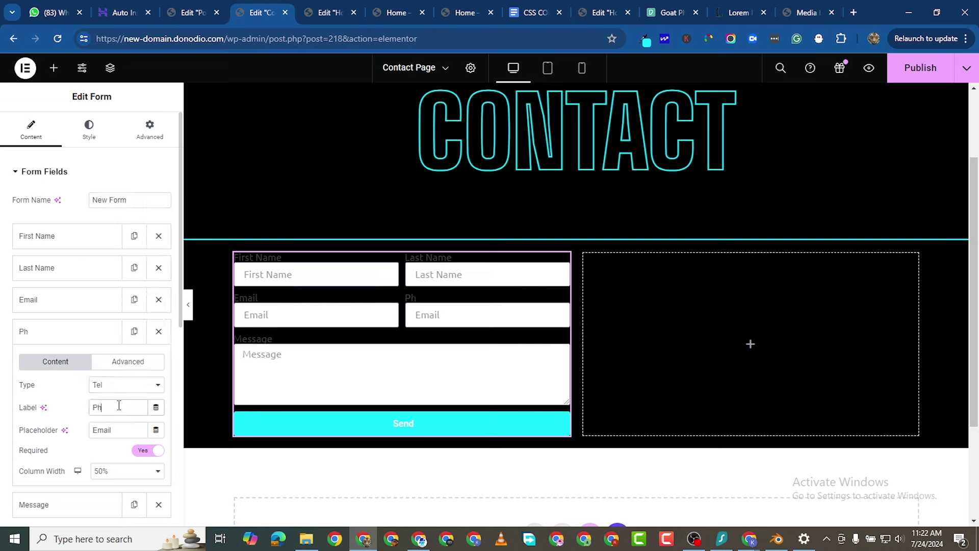
text(one Number)
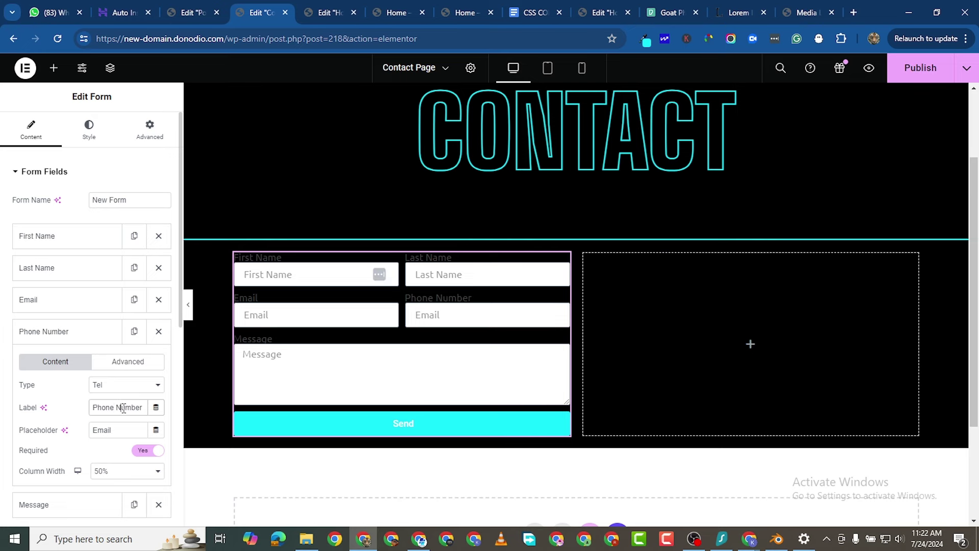
Copy the Phone Number label into the same field's placeholder and collapse its settings.
triple_click(123, 408)
key(ctrl+c)
right_click(123, 408)
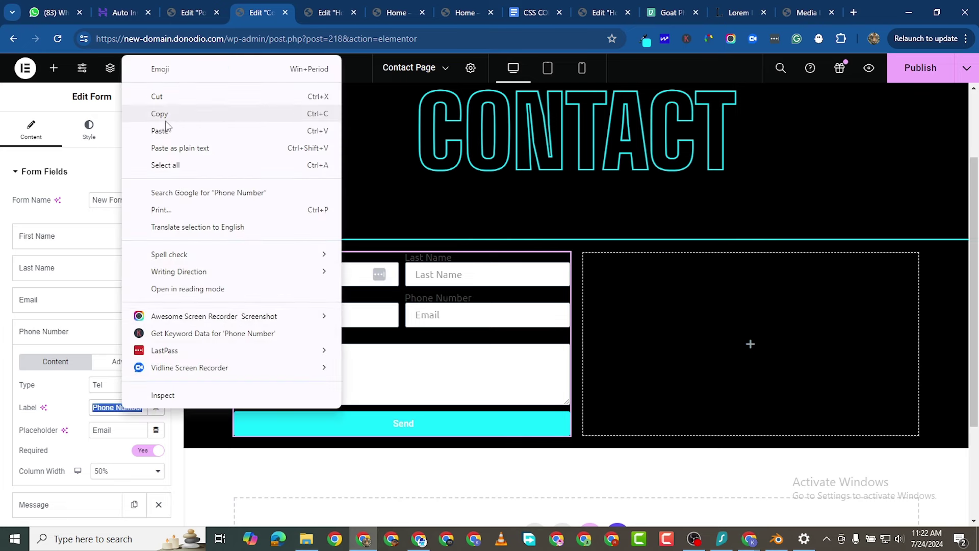
click(168, 115)
click(98, 431)
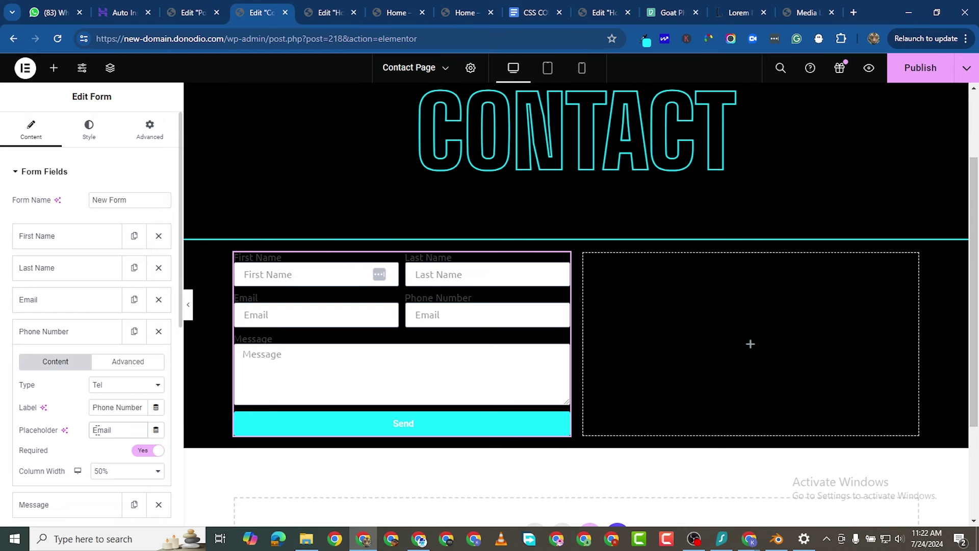
right_click(98, 431)
click(123, 151)
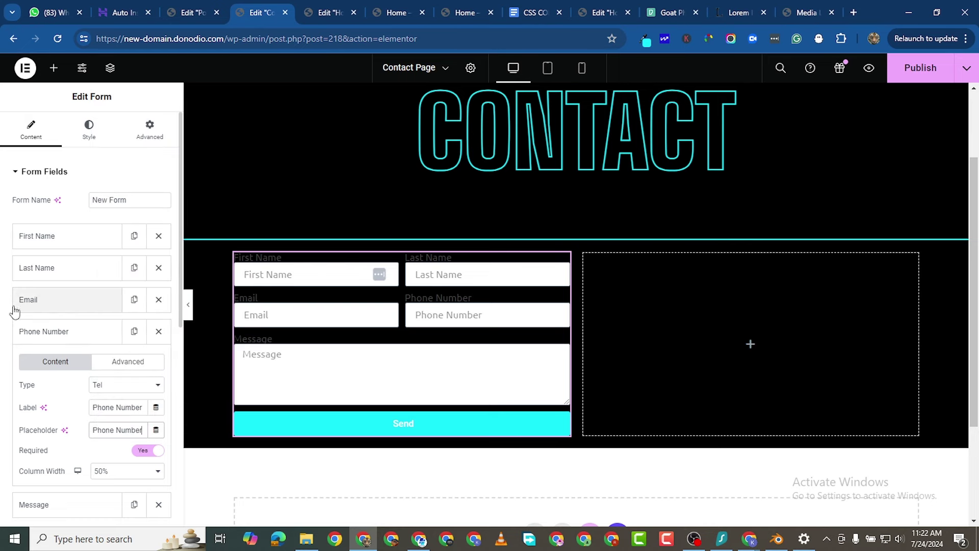
click(56, 336)
Set the Message field's text area to 8 rows.
click(74, 366)
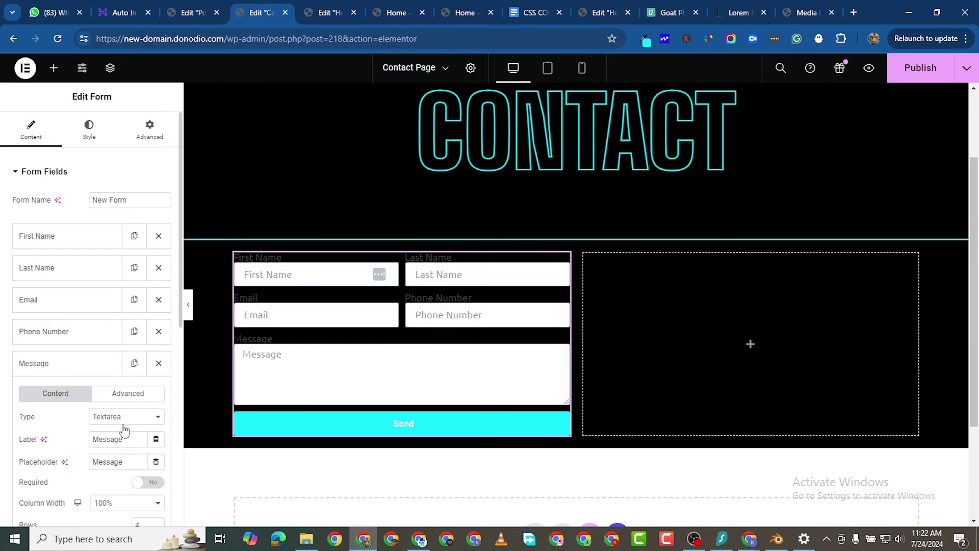
scroll(122, 459, down, 2)
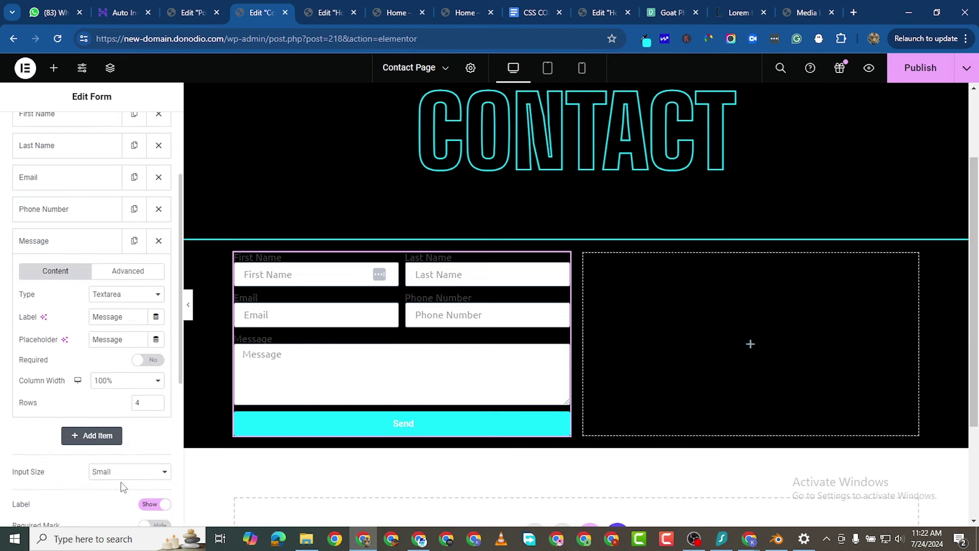
click(156, 401)
click(156, 401)
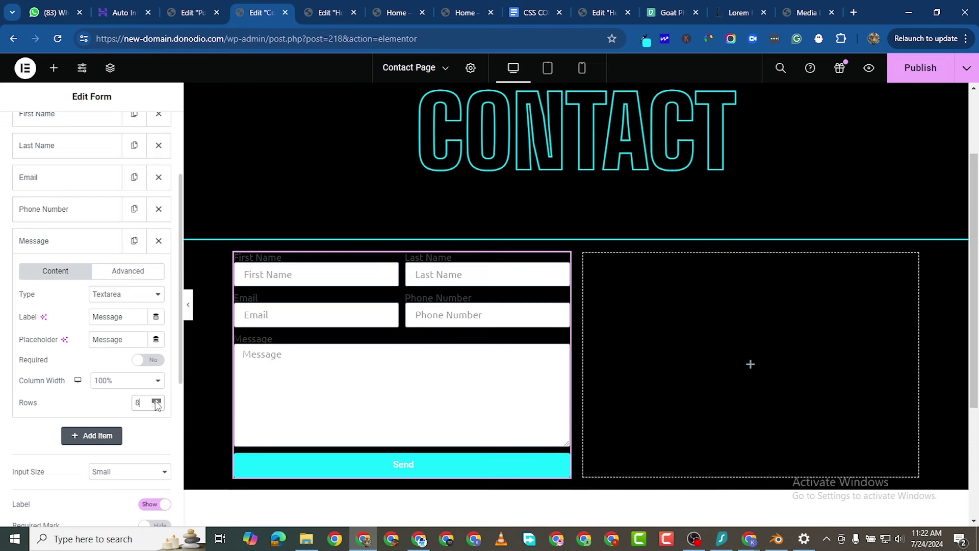
double_click(156, 401)
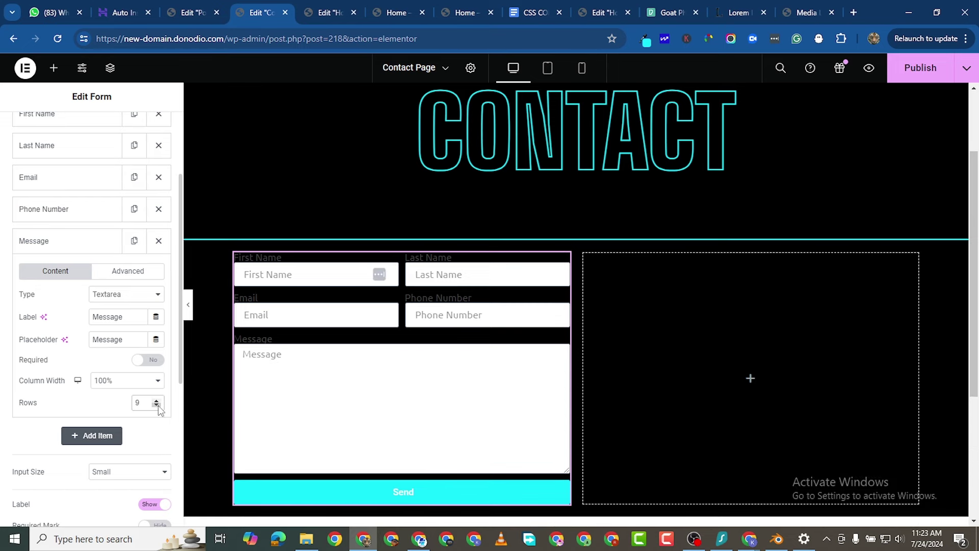
click(158, 406)
scroll(346, 425, down, 2)
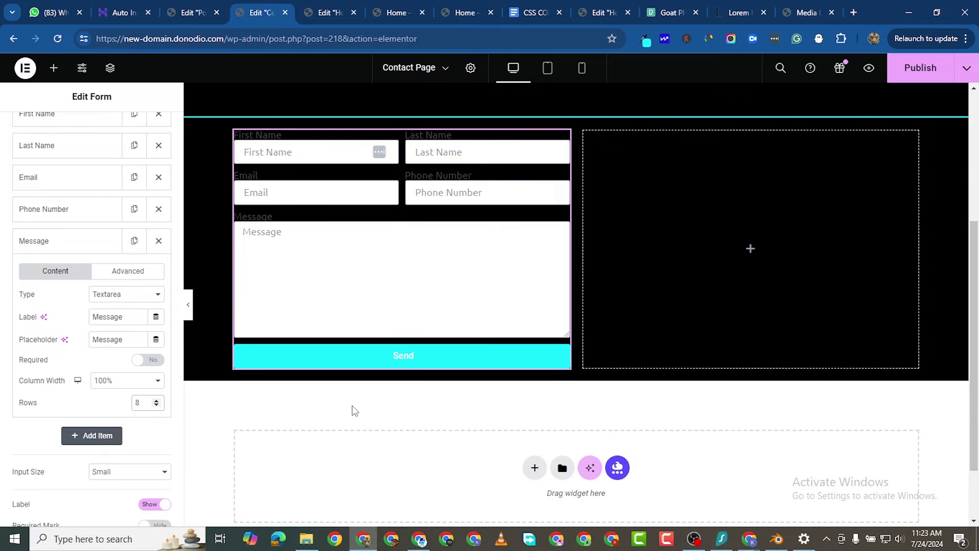
Set the form's input size to Large after trying Medium.
scroll(46, 475, down, 1)
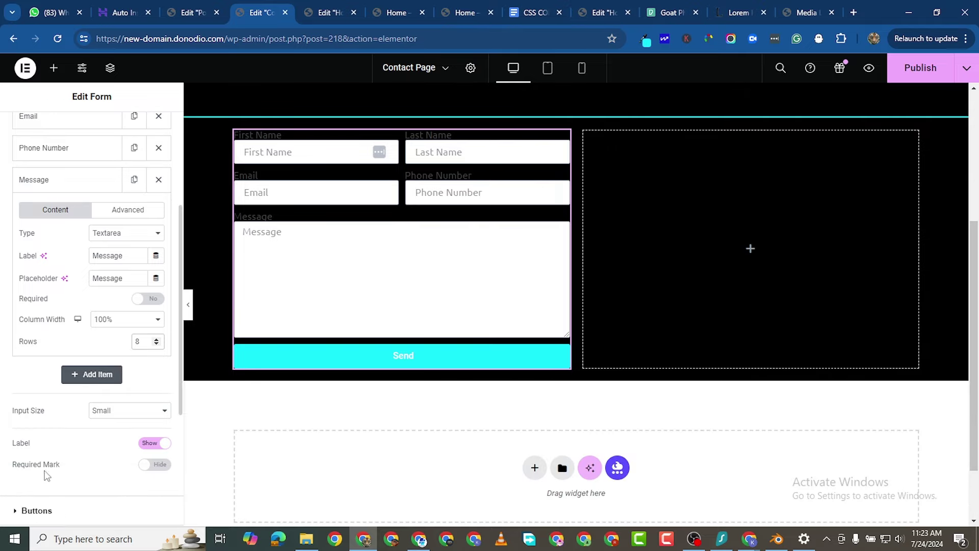
click(114, 412)
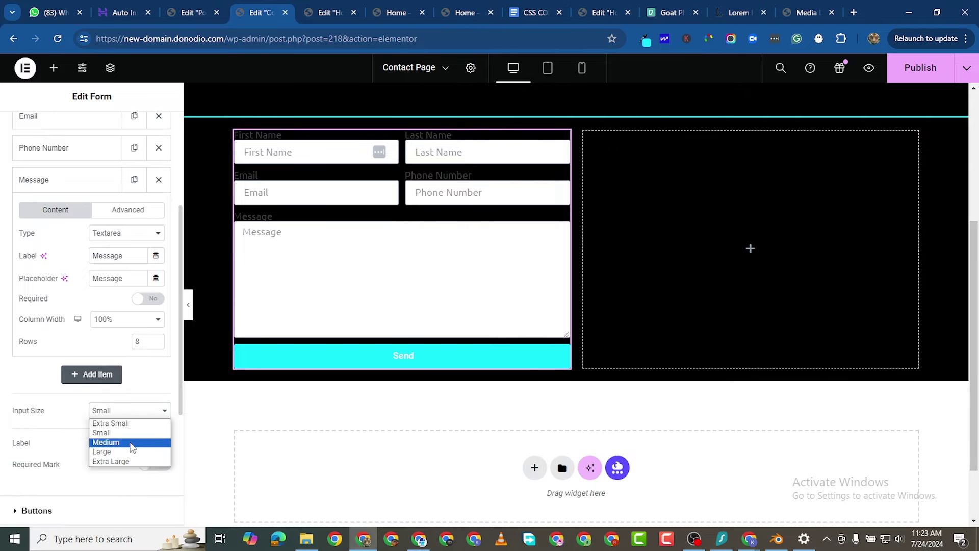
click(133, 447)
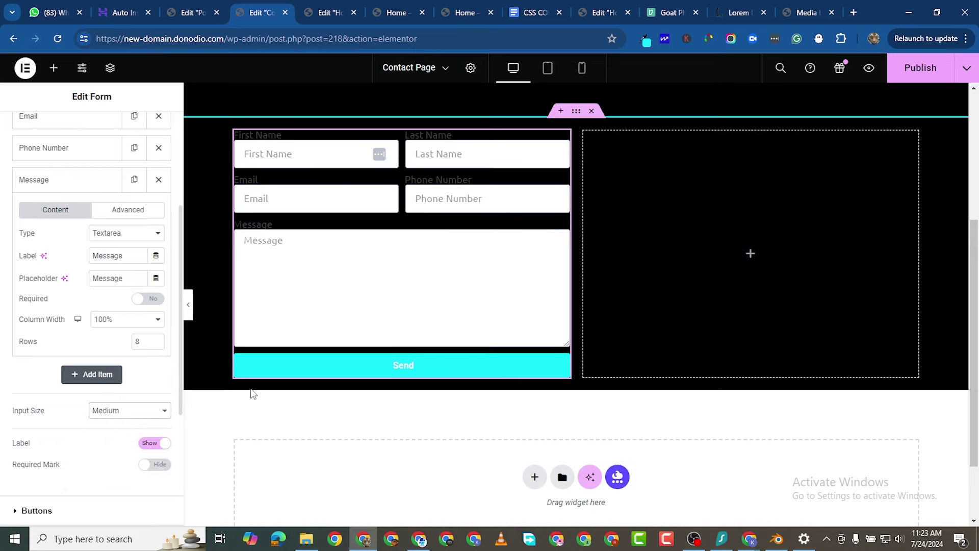
click(126, 414)
click(129, 453)
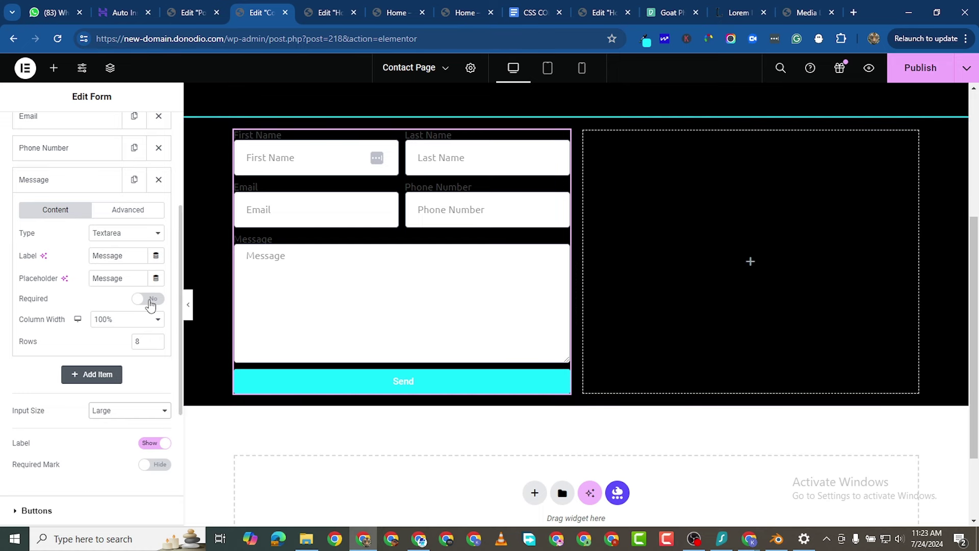
Make the First Name and Last Name fields required and show the required mark on the form.
scroll(75, 129, up, 4)
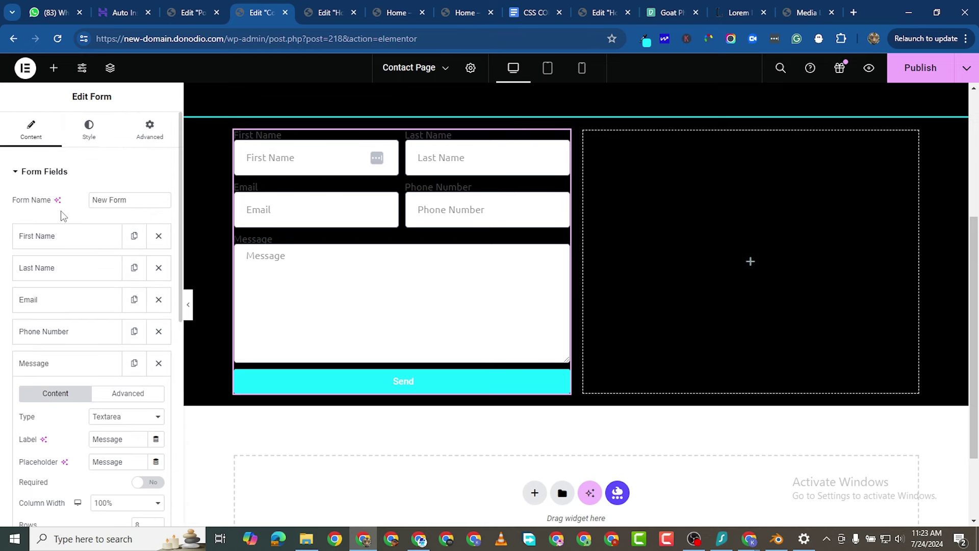
click(65, 236)
click(151, 355)
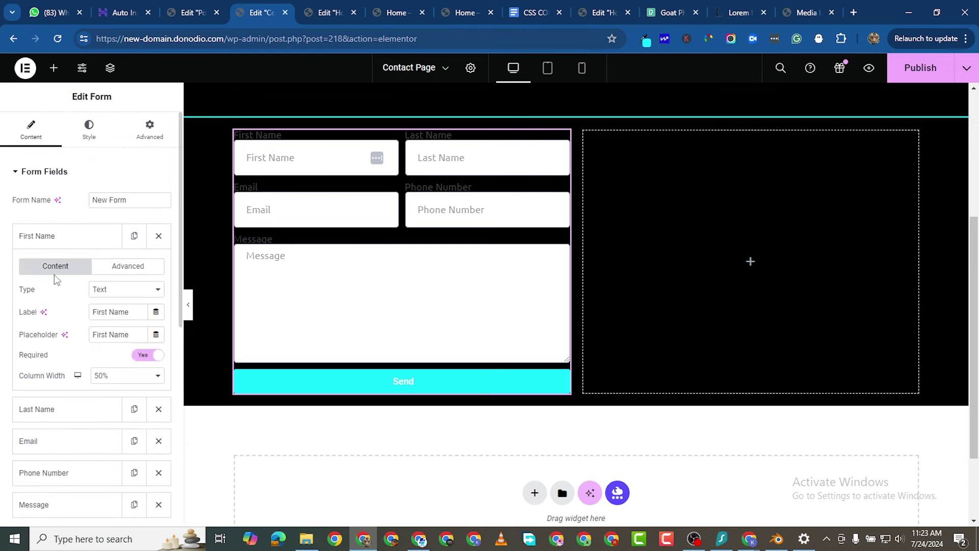
click(59, 241)
click(66, 268)
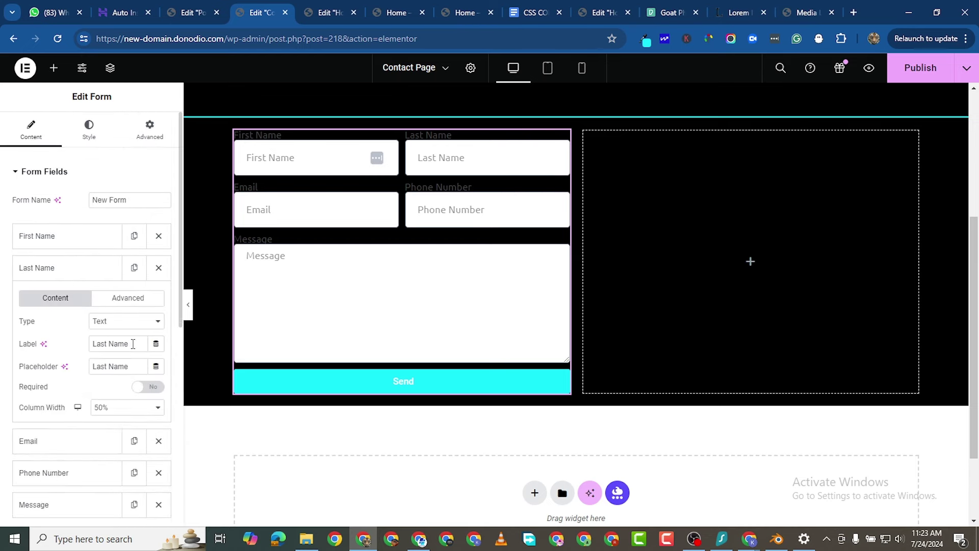
click(152, 387)
click(54, 266)
click(76, 304)
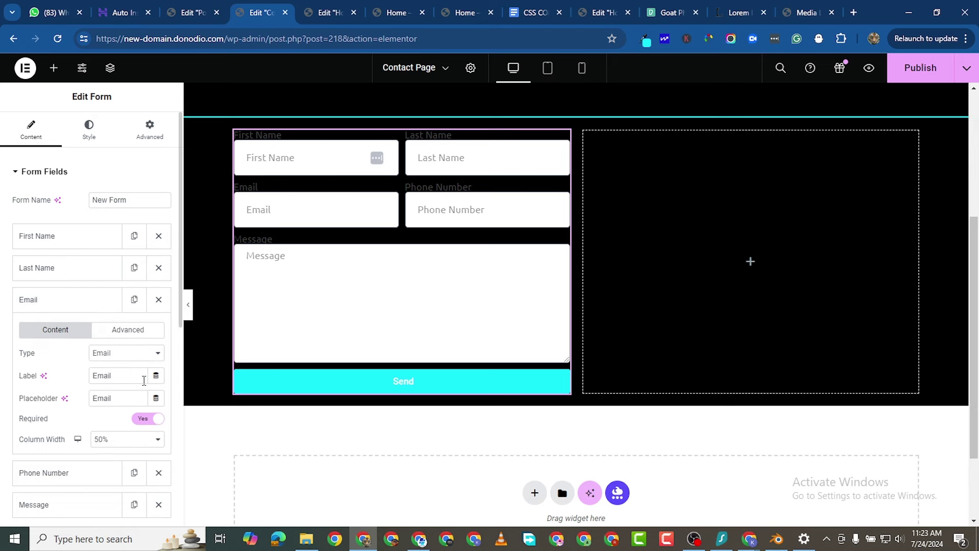
click(62, 306)
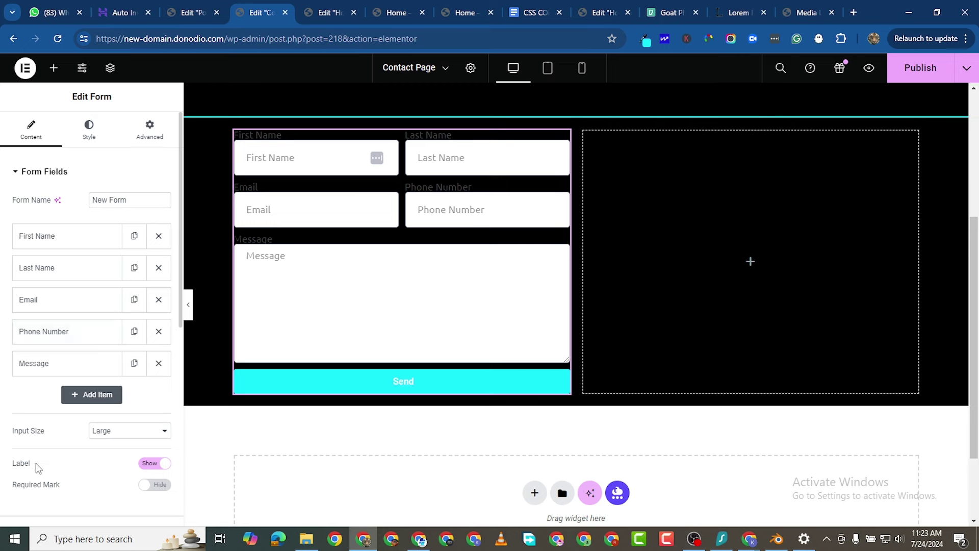
click(155, 486)
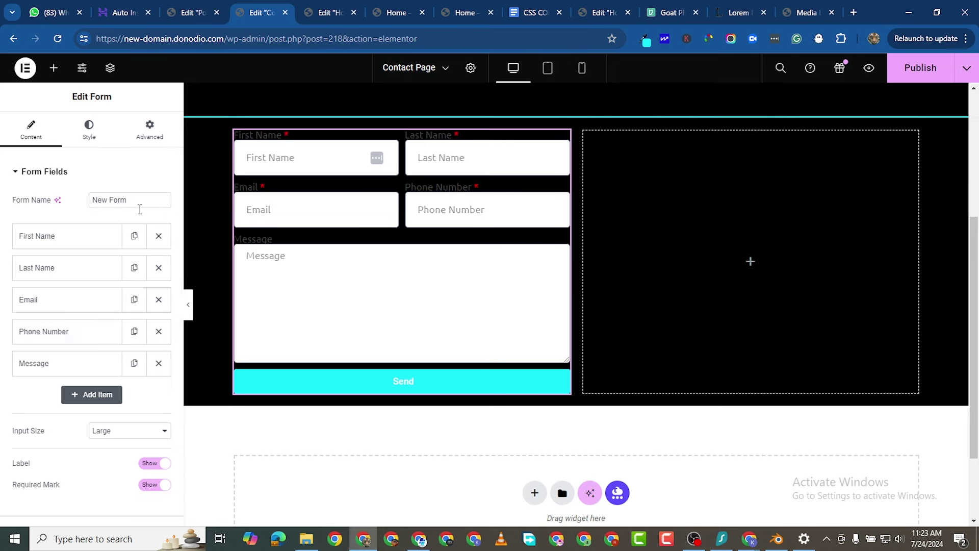
Set the form labels' text color to #ffffff.
click(92, 139)
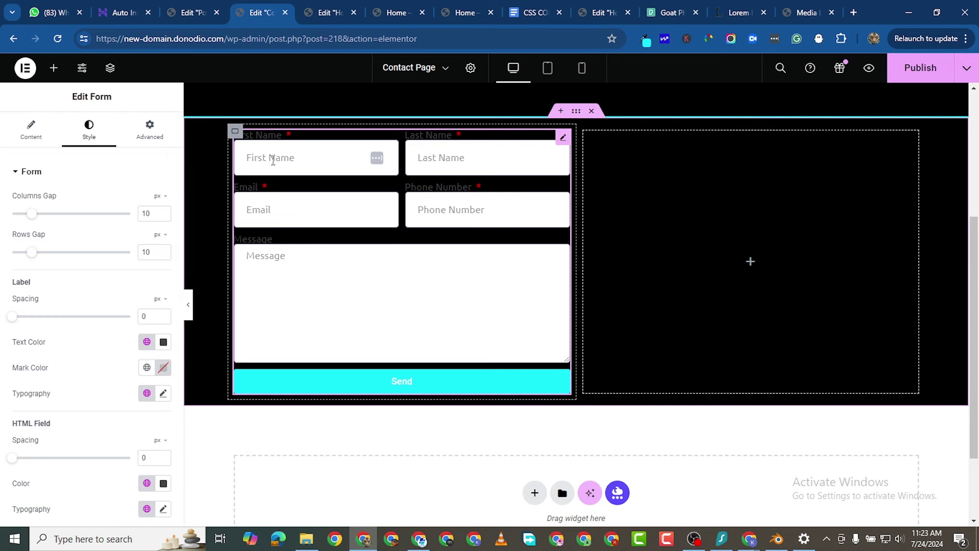
click(163, 342)
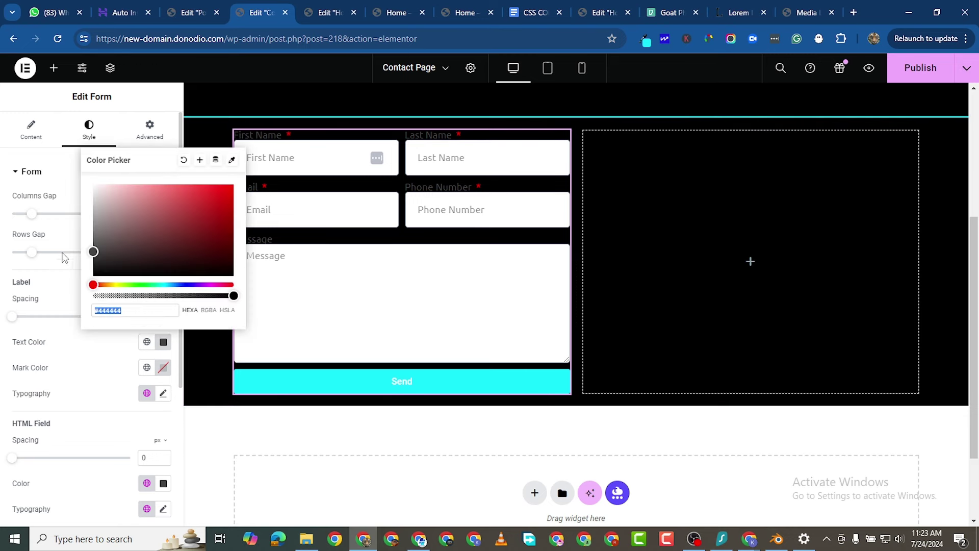
text(#ffffff)
click(28, 267)
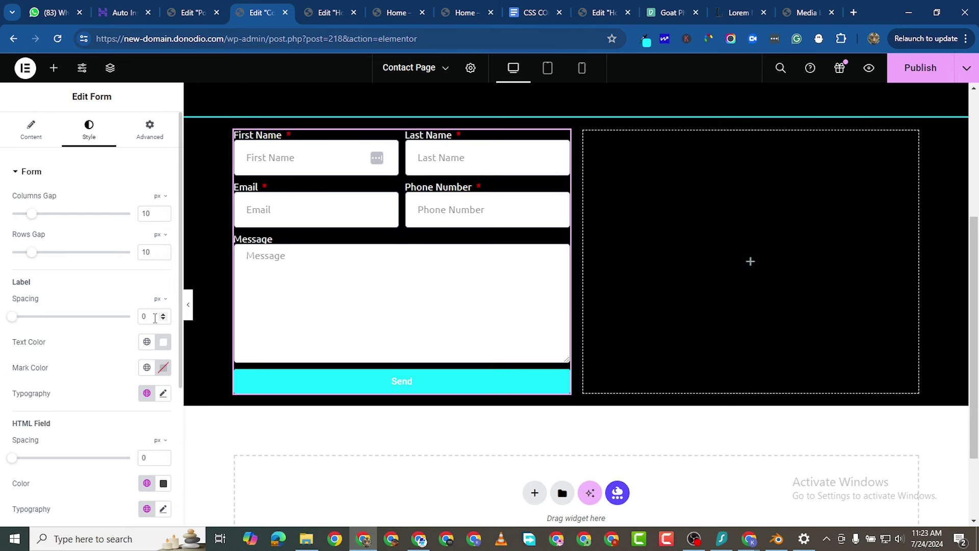
Set the form labels' typography to size 18 px and weight 700 (Bold).
click(164, 394)
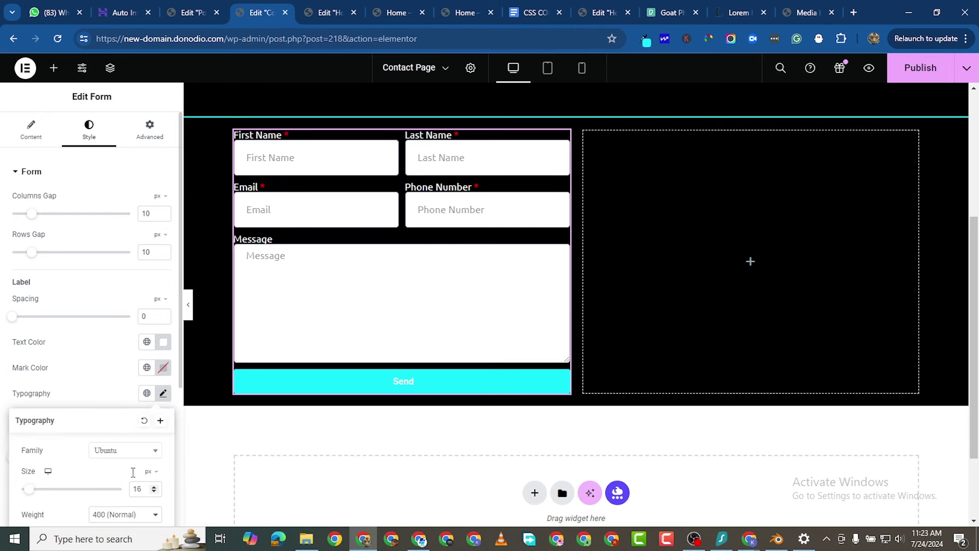
click(154, 487)
click(154, 487)
click(154, 487)
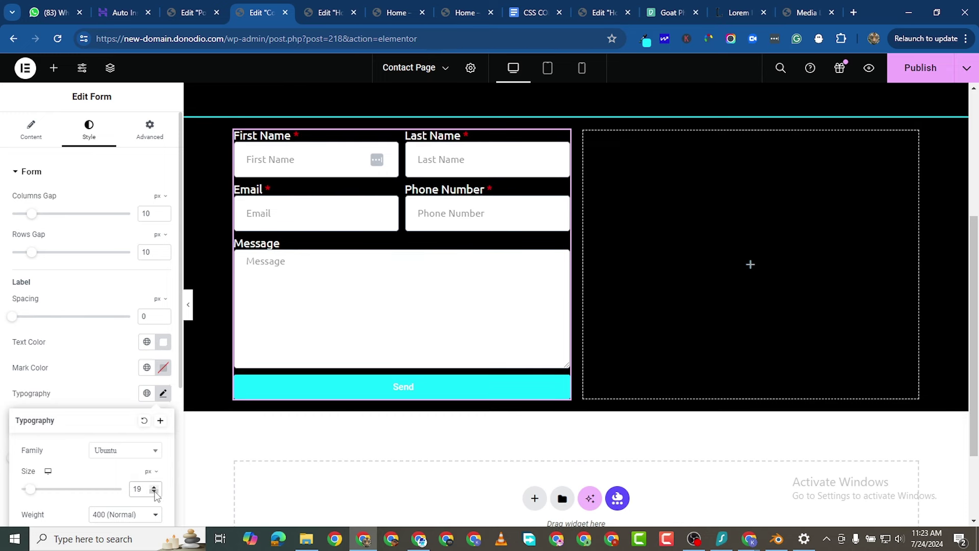
click(154, 491)
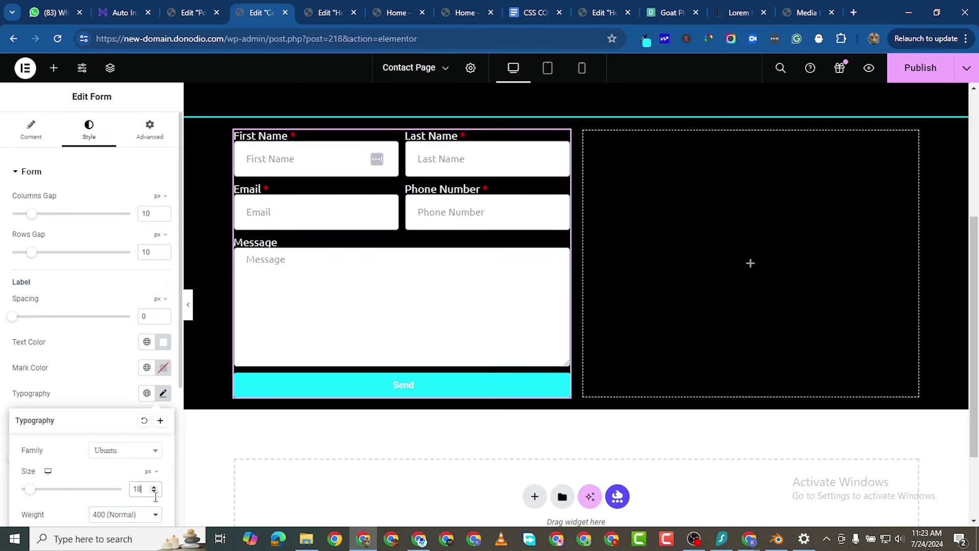
click(134, 515)
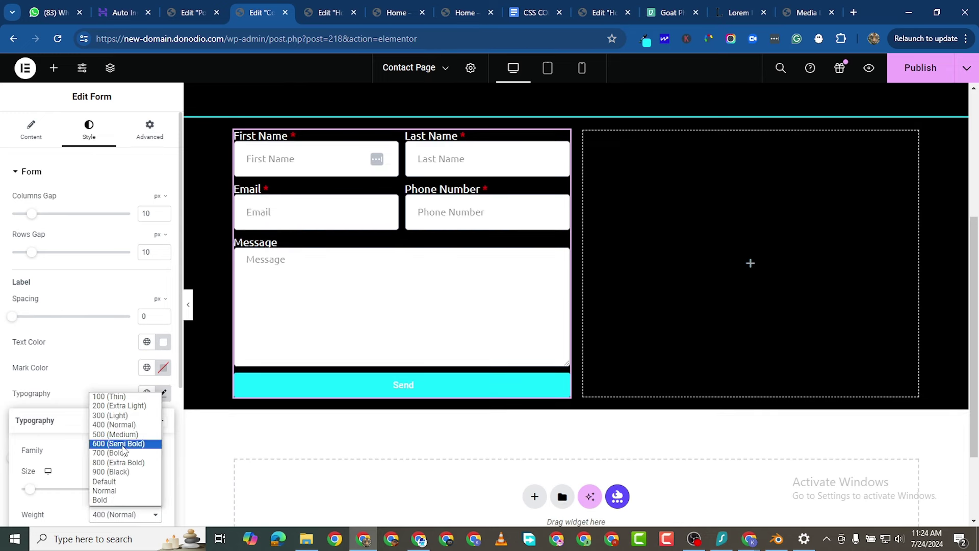
click(123, 453)
click(2, 409)
Set the form labels' spacing to 10 px.
scroll(3, 408, down, 1)
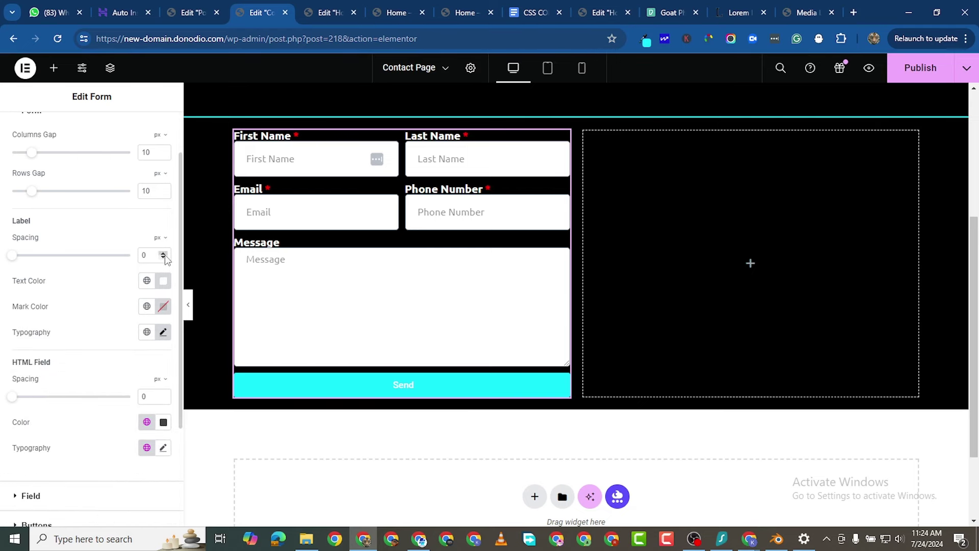
click(163, 253)
click(163, 254)
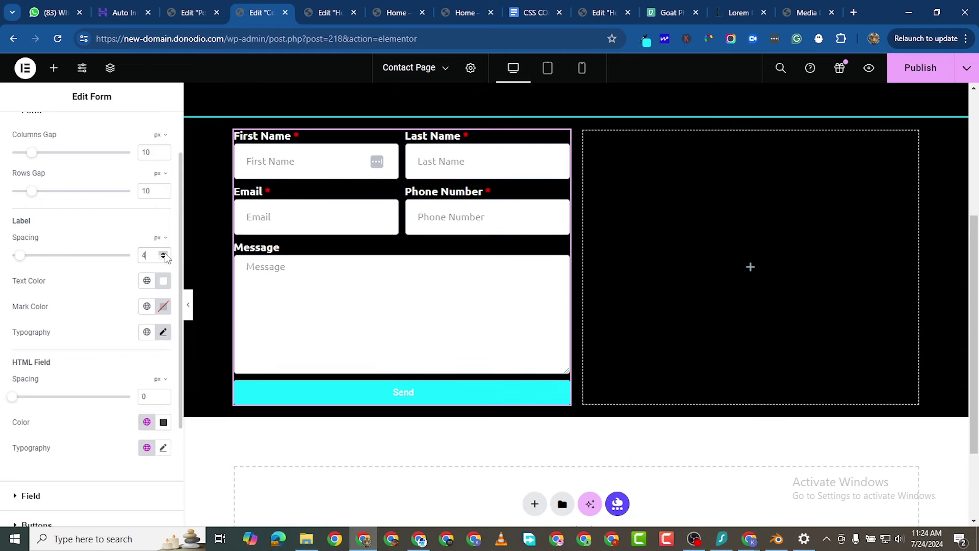
click(163, 254)
click(164, 253)
click(163, 253)
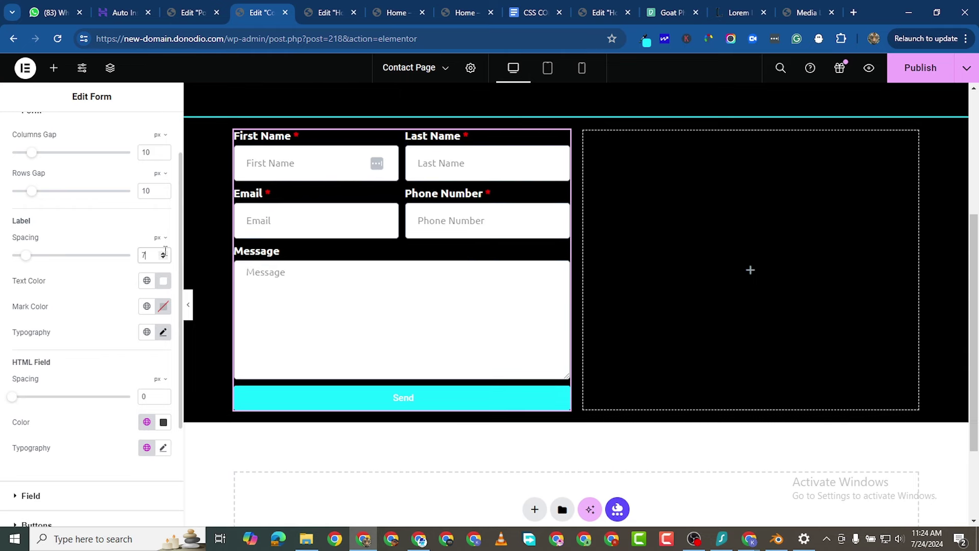
click(163, 252)
click(163, 252)
click(164, 252)
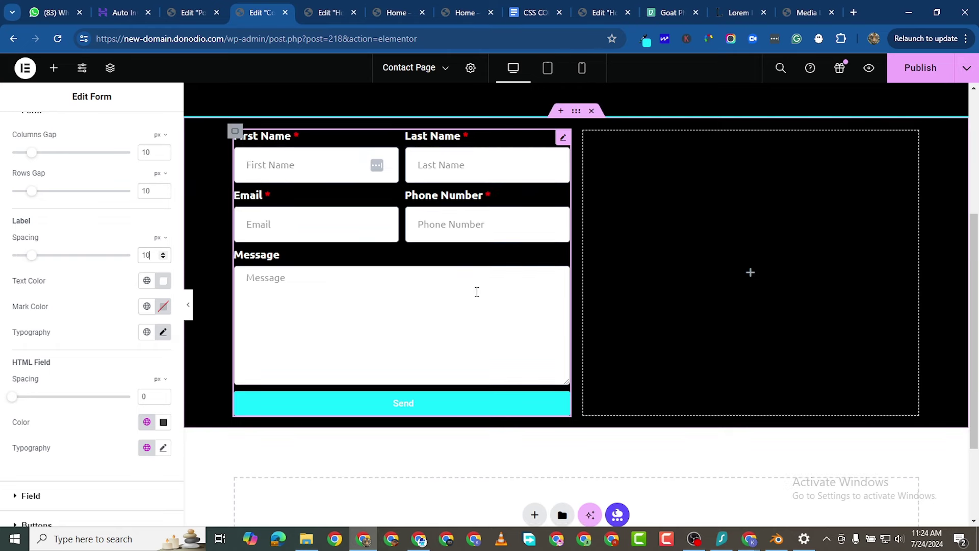
Set the form button's position to stretch and its text alignment to center.
scroll(5, 452, down, 3)
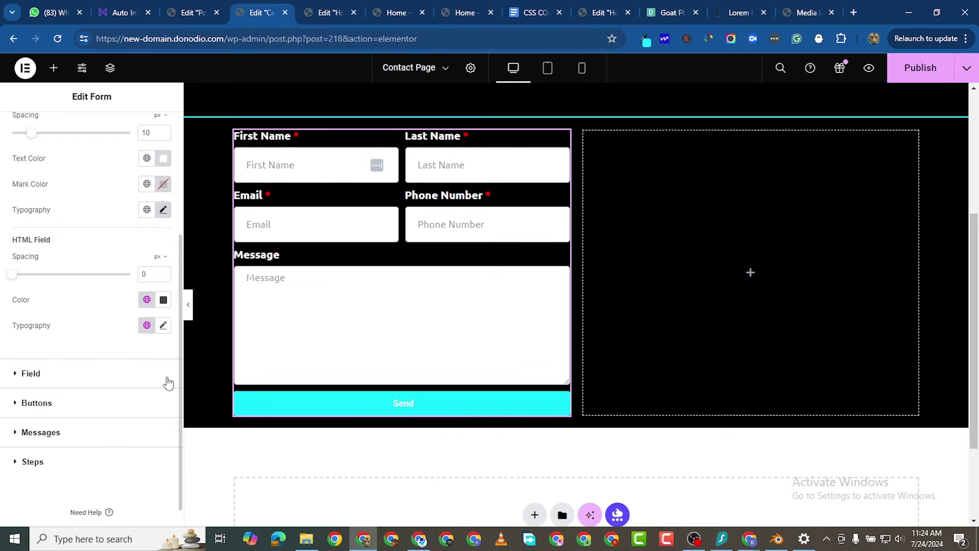
click(15, 405)
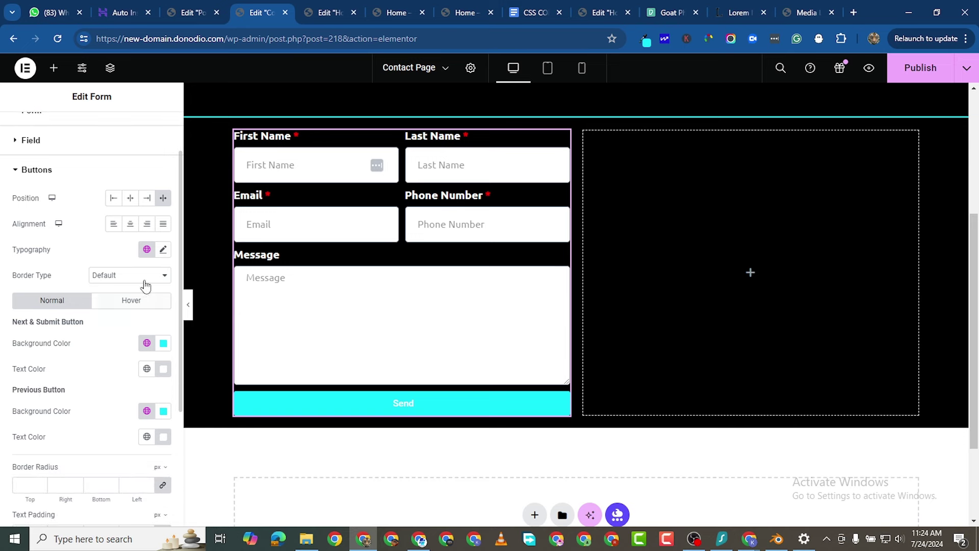
click(111, 200)
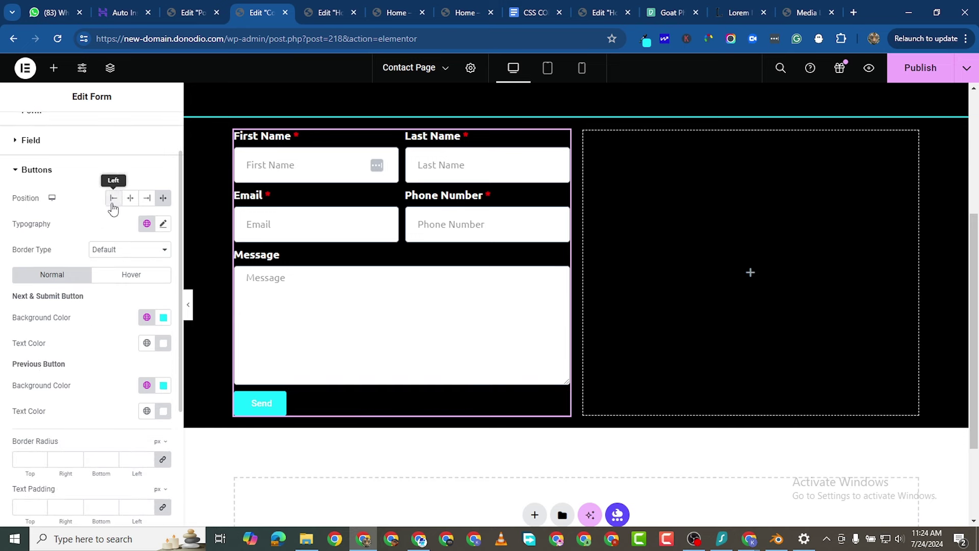
click(147, 198)
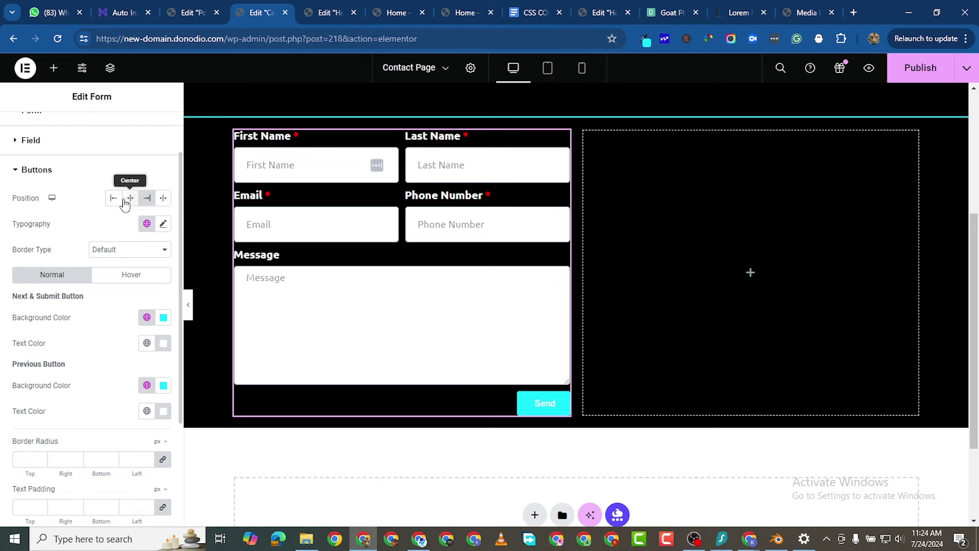
click(130, 199)
click(156, 203)
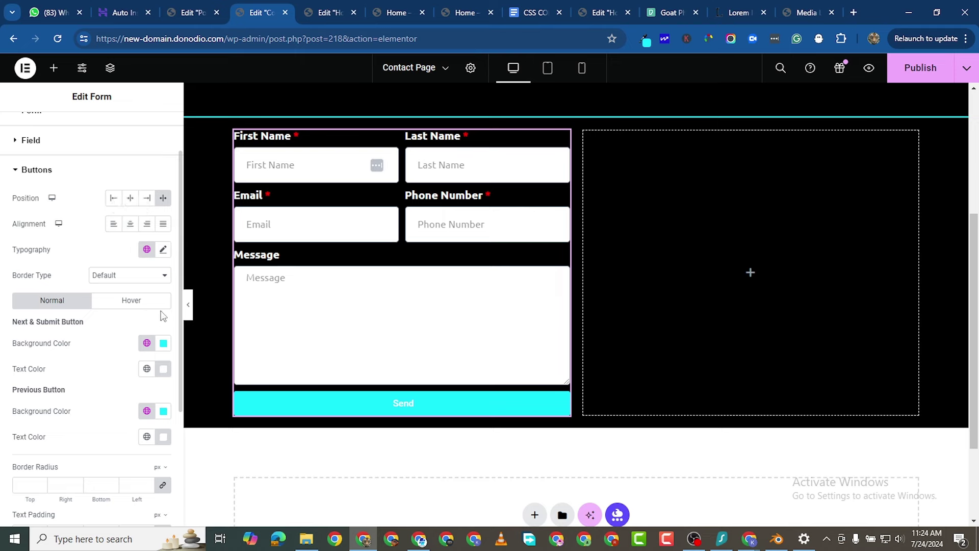
click(147, 223)
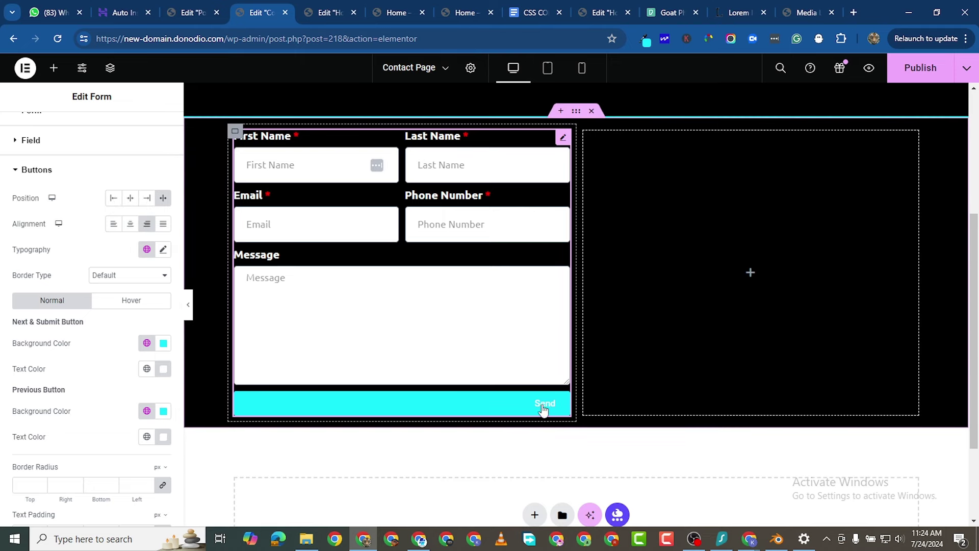
click(130, 226)
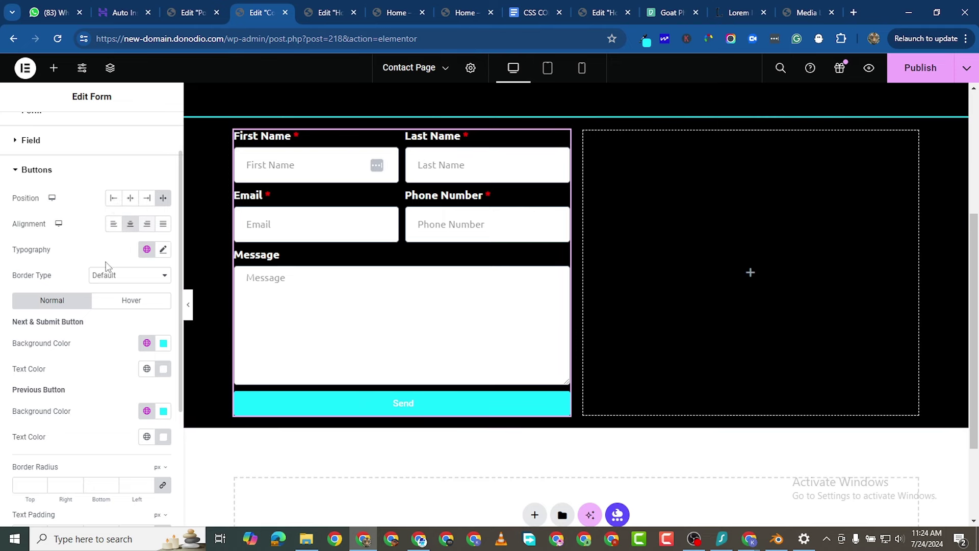
Set the form button's typography family to Ubuntu.
scroll(69, 406, down, 1)
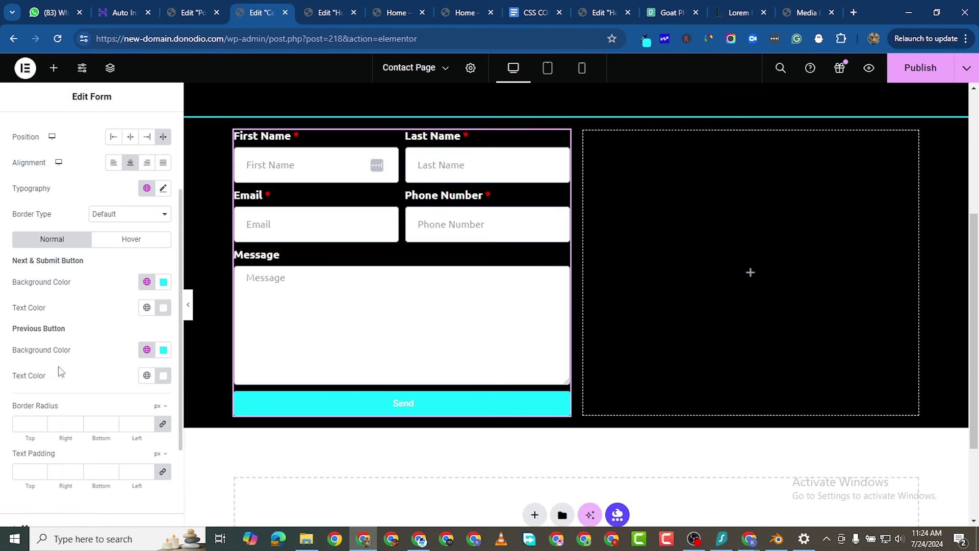
scroll(60, 371, up, 1)
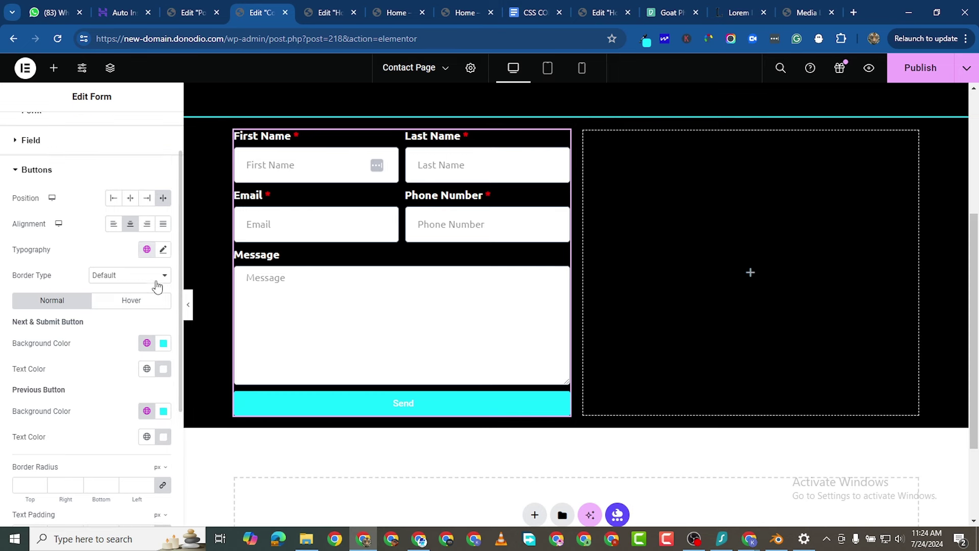
click(162, 249)
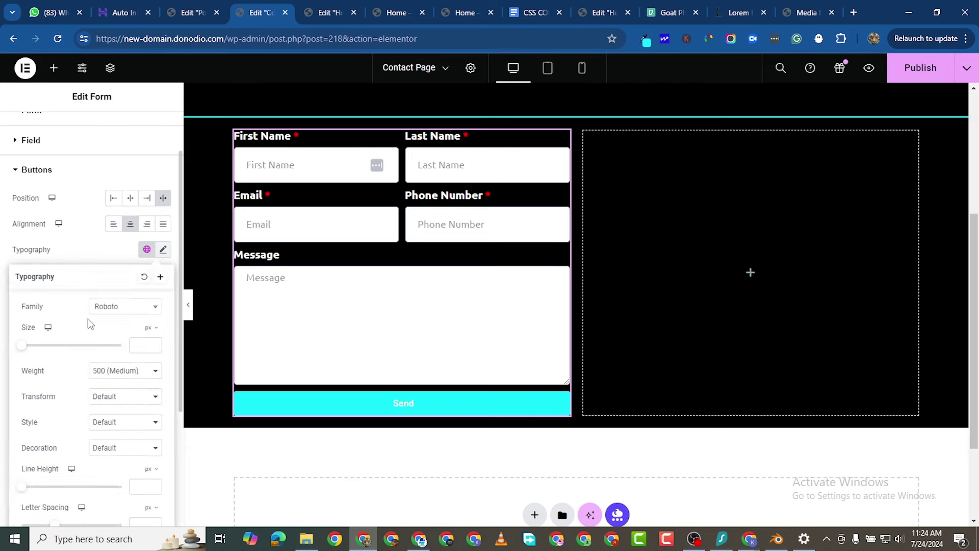
click(122, 306)
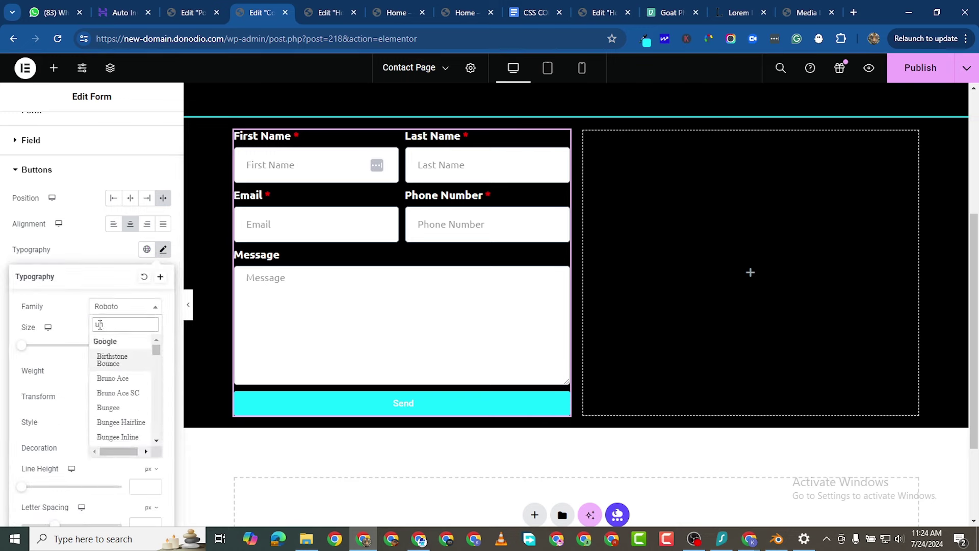
text(buntu)
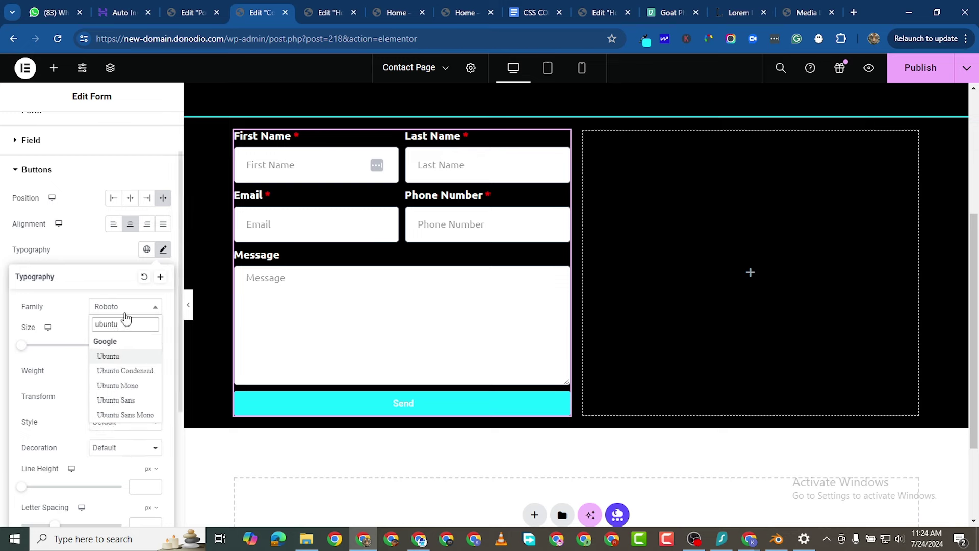
click(108, 357)
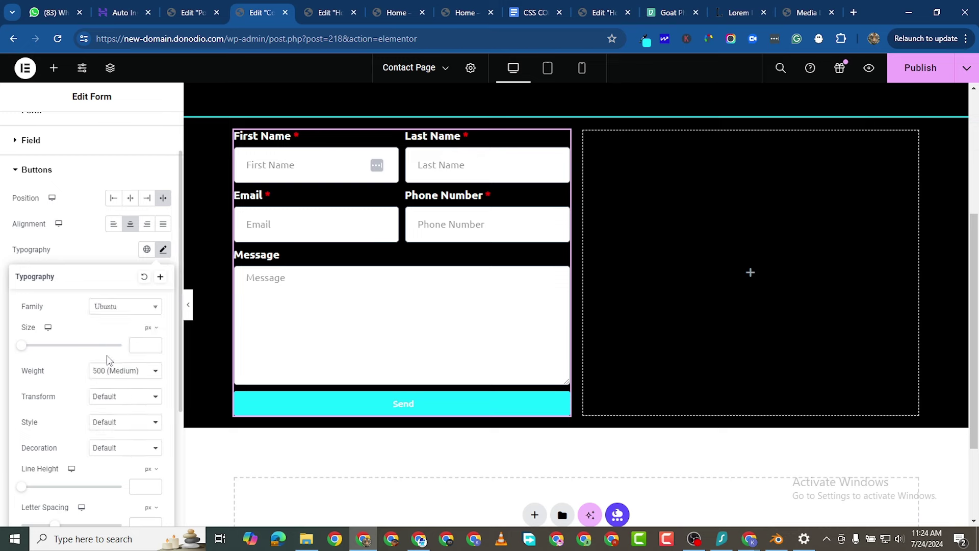
click(2, 335)
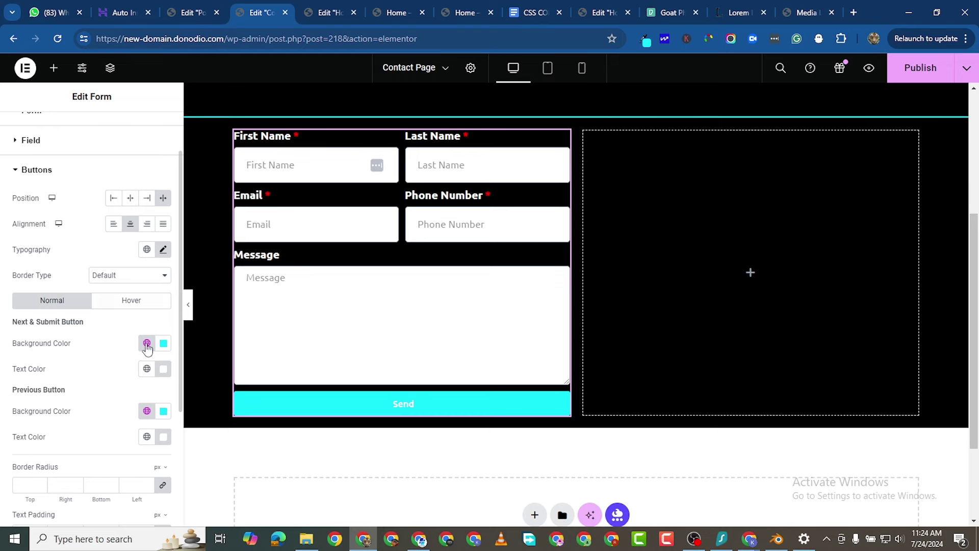
Set the submit button's text color to black and its font size to 22 px.
click(164, 374)
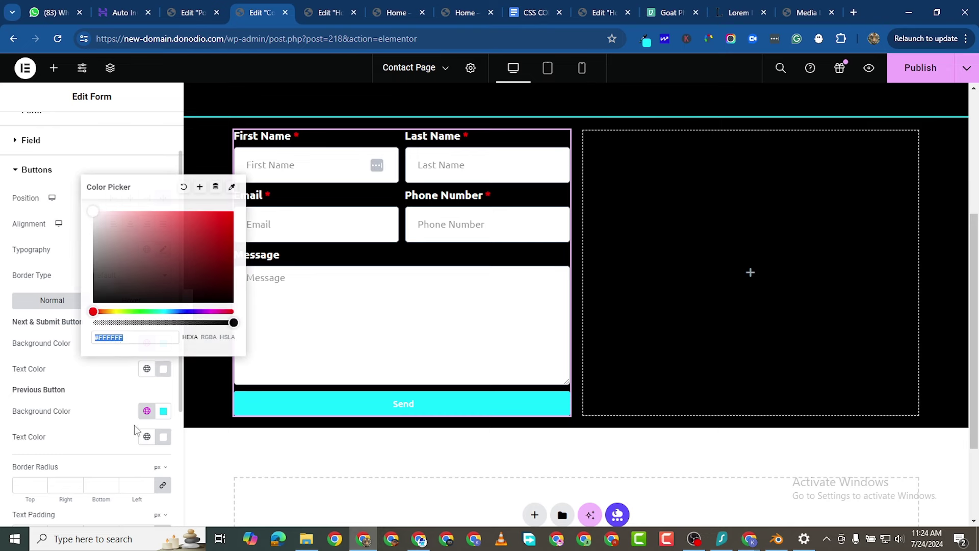
drag(118, 285, 29, 337)
click(31, 337)
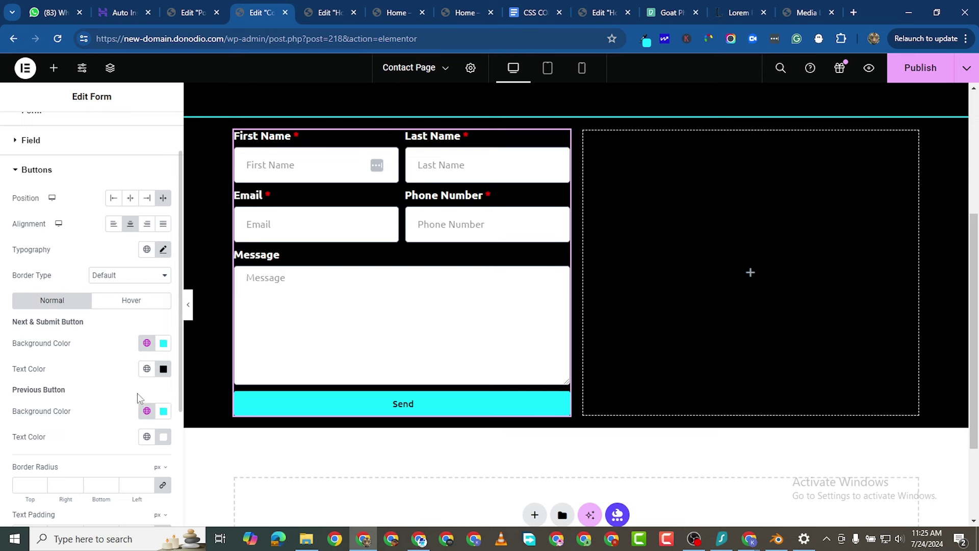
click(164, 250)
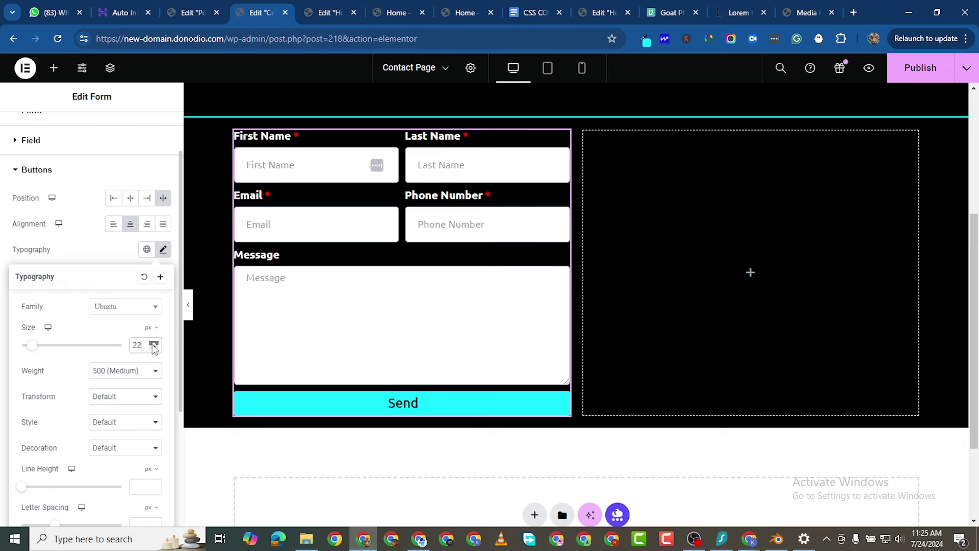
click(4, 382)
Unlink the form button's text padding values and set the top and bottom padding to 20 px.
scroll(71, 400, down, 4)
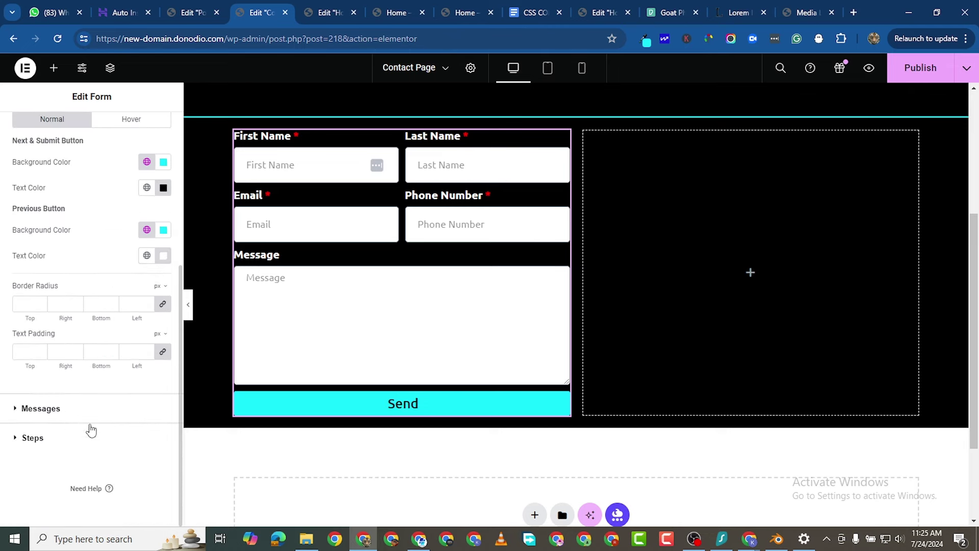
scroll(57, 393, up, 2)
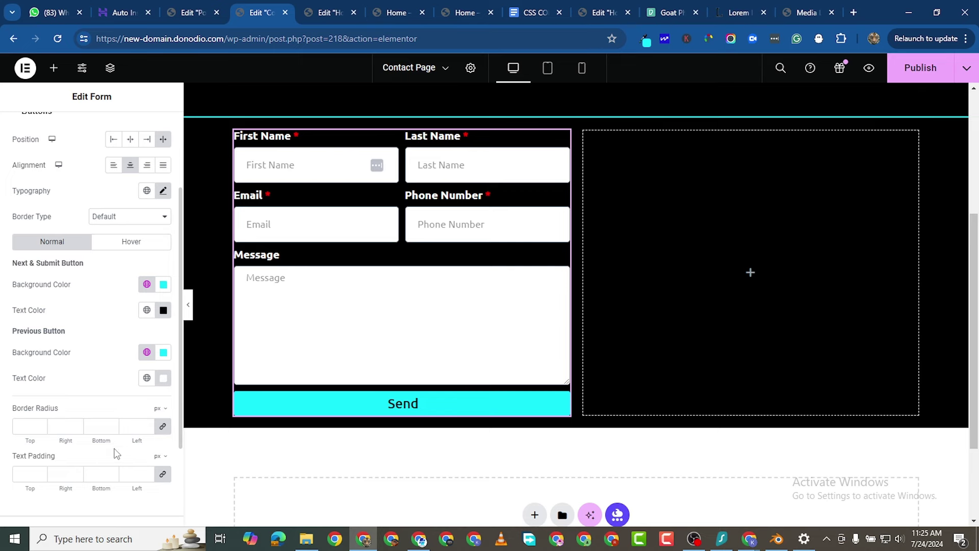
scroll(115, 452, down, 2)
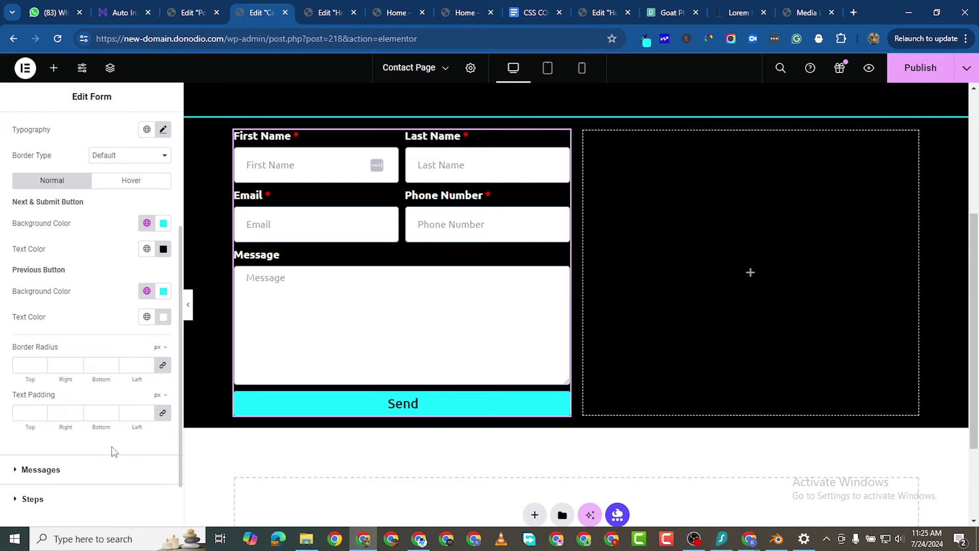
click(162, 413)
text(20)
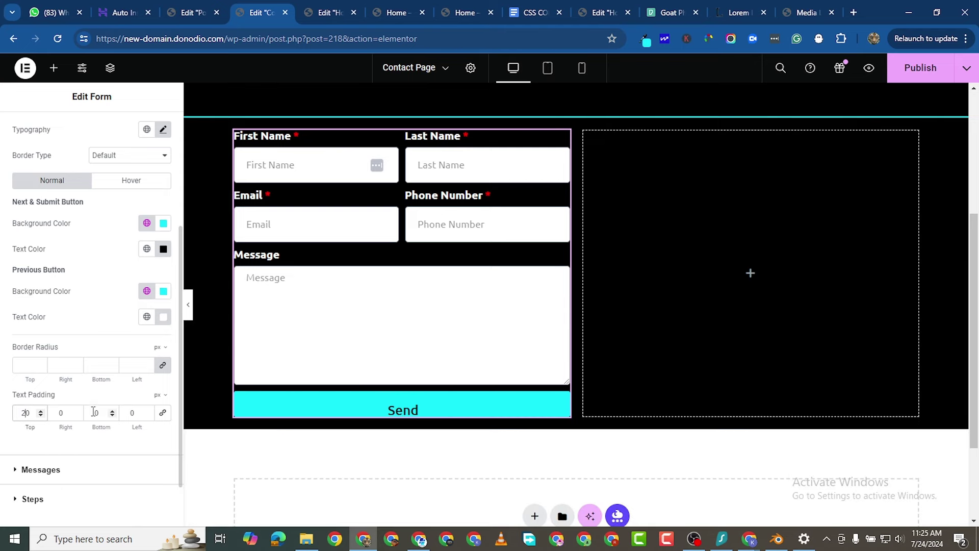
text(2)
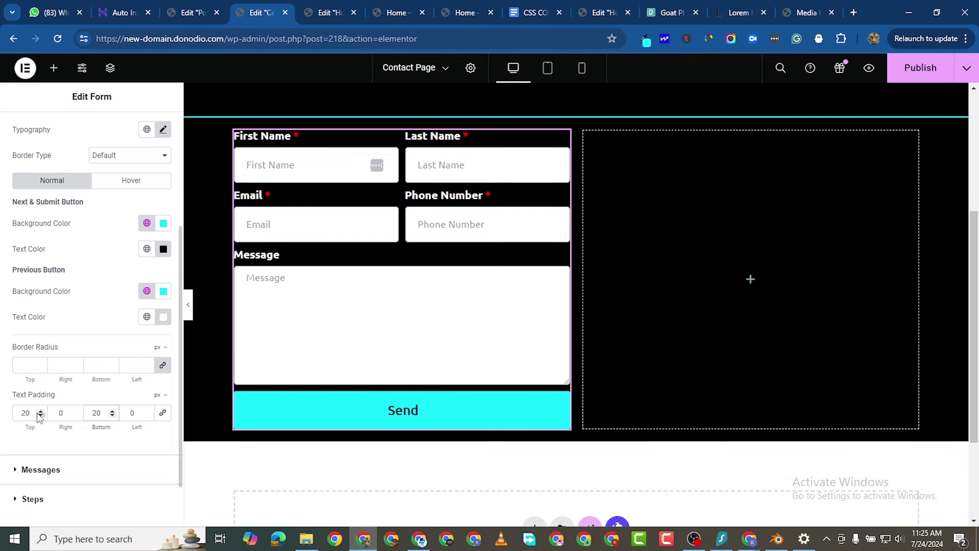
Reduce the form button's top and bottom text padding to 15 px and publish the page.
scroll(40, 418, down, 1)
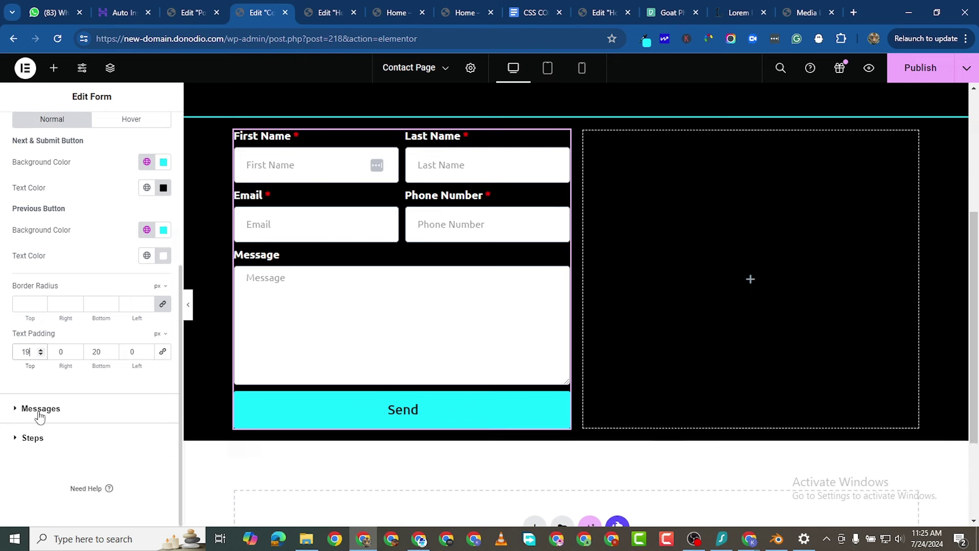
click(41, 354)
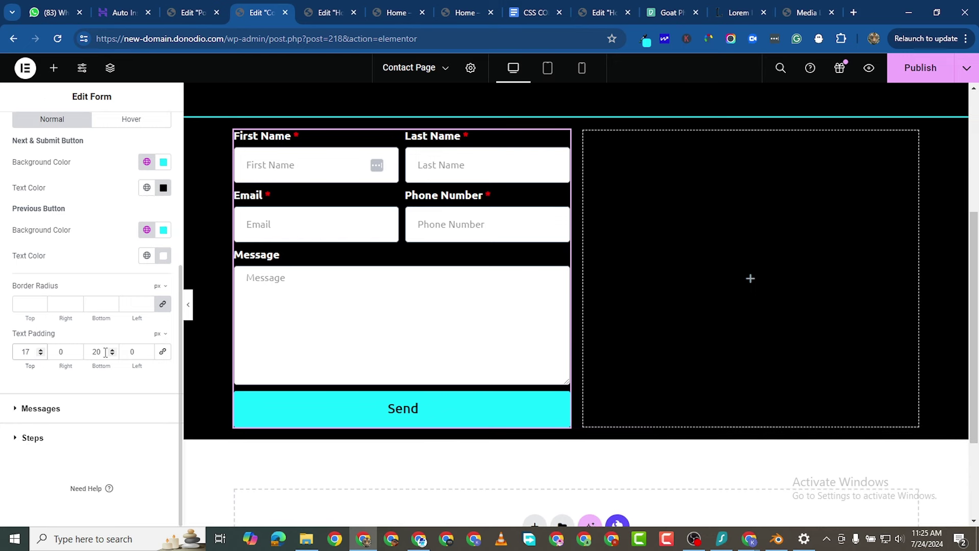
click(40, 355)
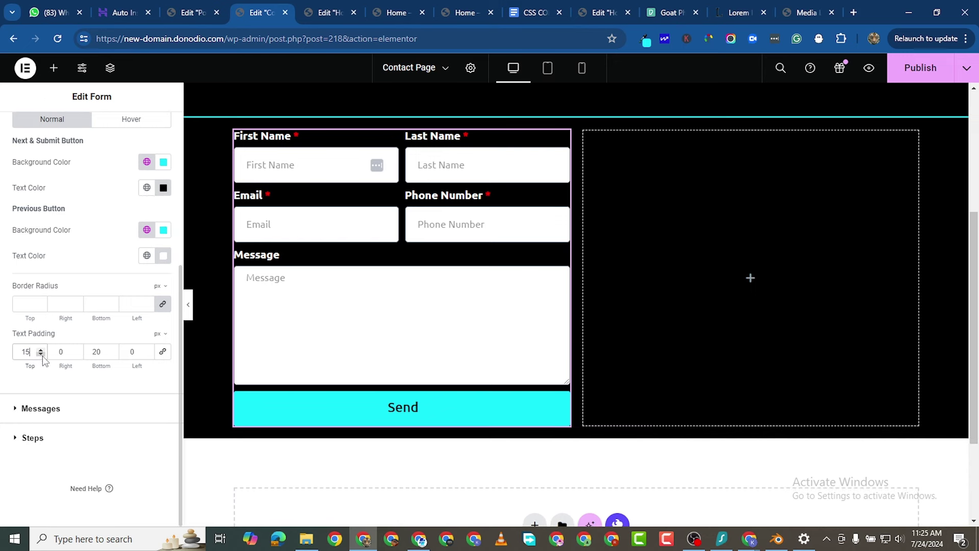
click(112, 354)
click(112, 355)
click(113, 354)
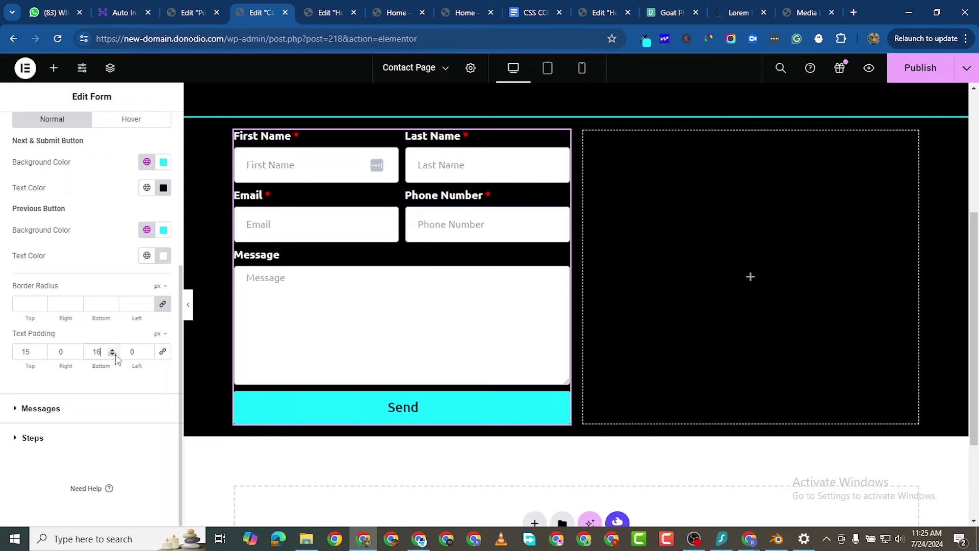
click(113, 354)
click(113, 355)
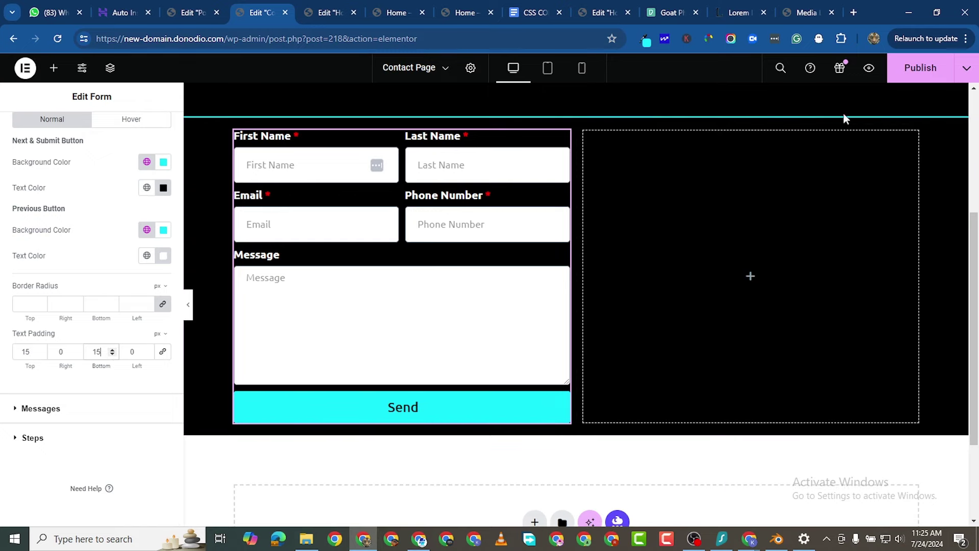
click(944, 71)
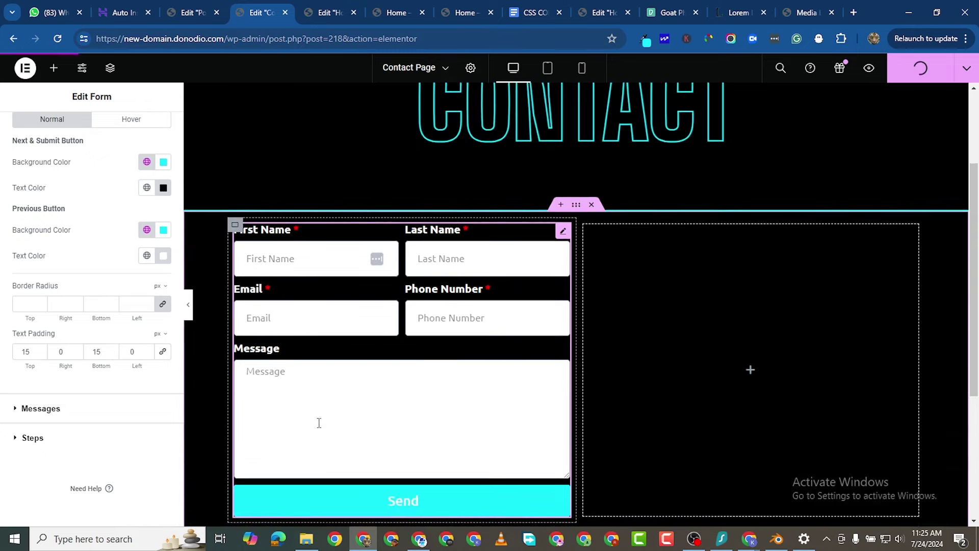
Find the Google Maps widget by searching for "map" and add it to the empty column beside the form.
scroll(721, 291, up, 1)
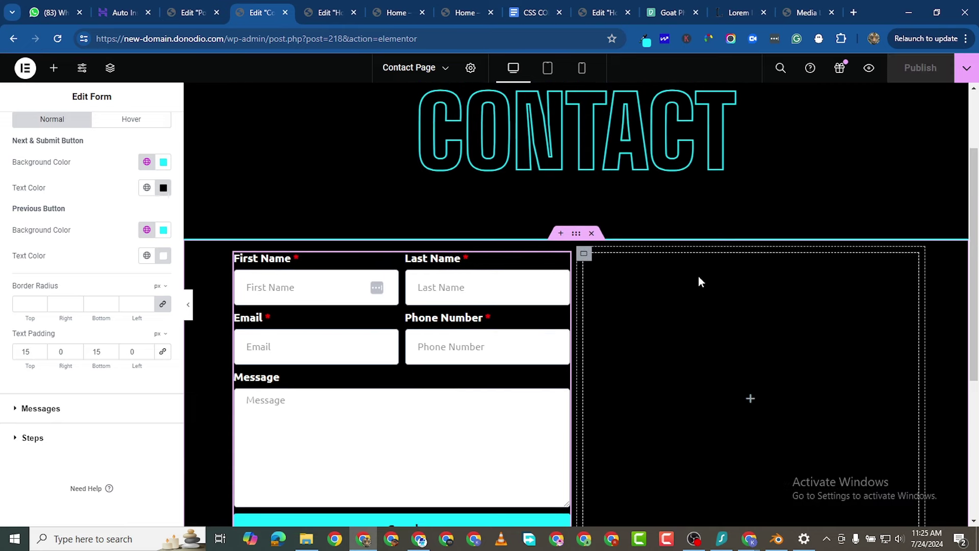
click(53, 68)
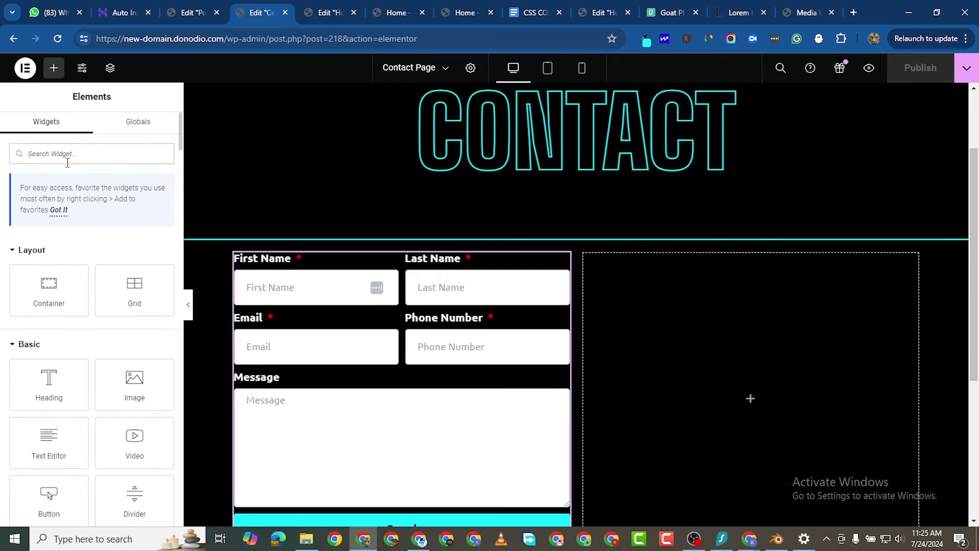
text(mapd)
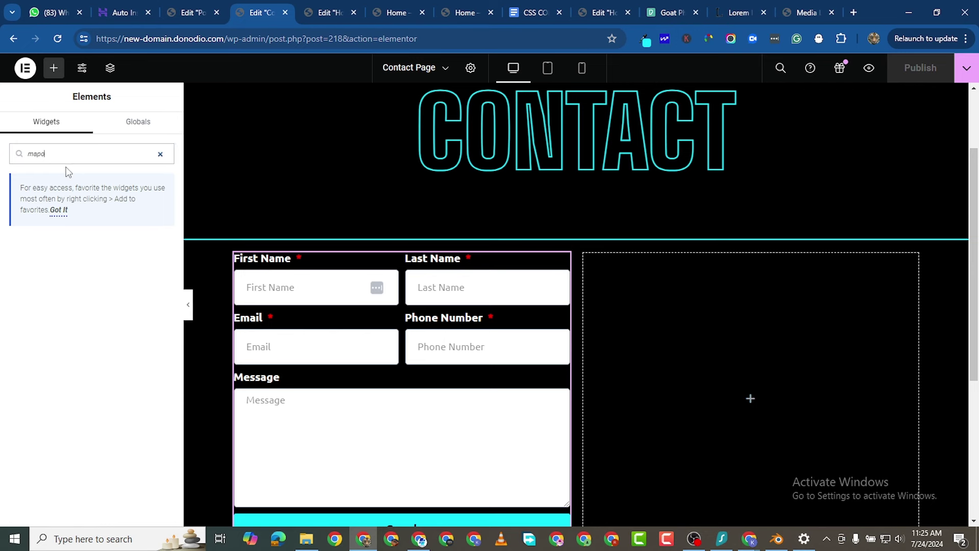
key(BackSpace)
key(BackSpace)
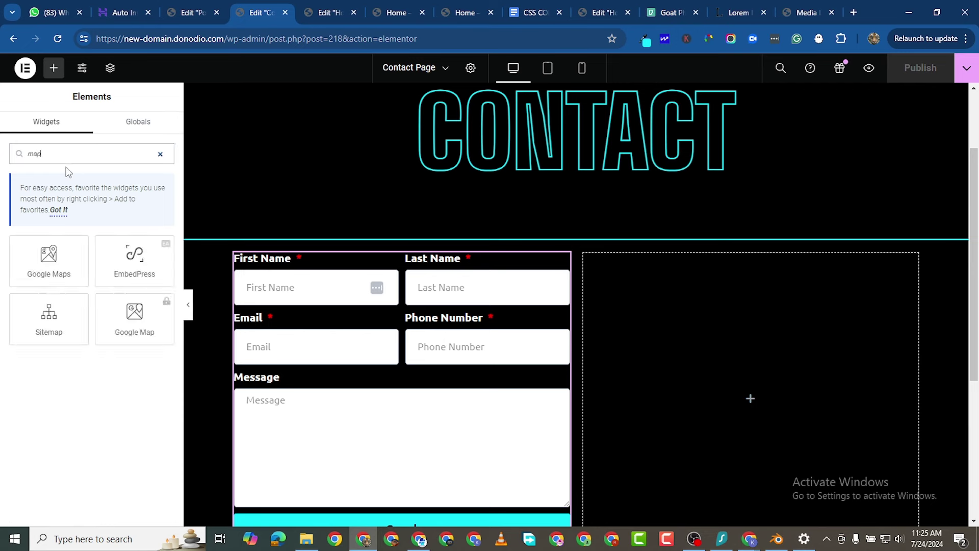
drag(49, 261, 684, 363)
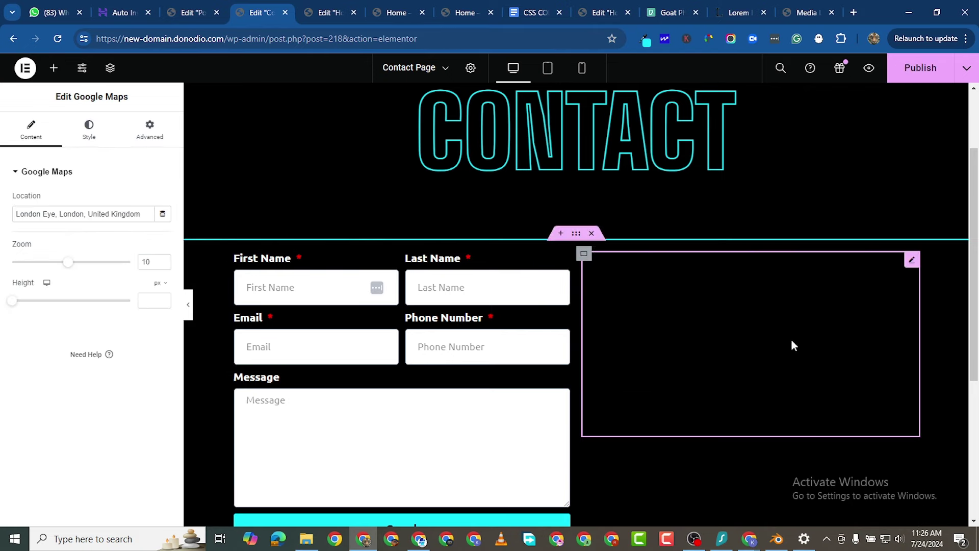
Set the Google map's height to 476 px so it roughly matches the form, and publish the Contact page.
scroll(791, 338, down, 1)
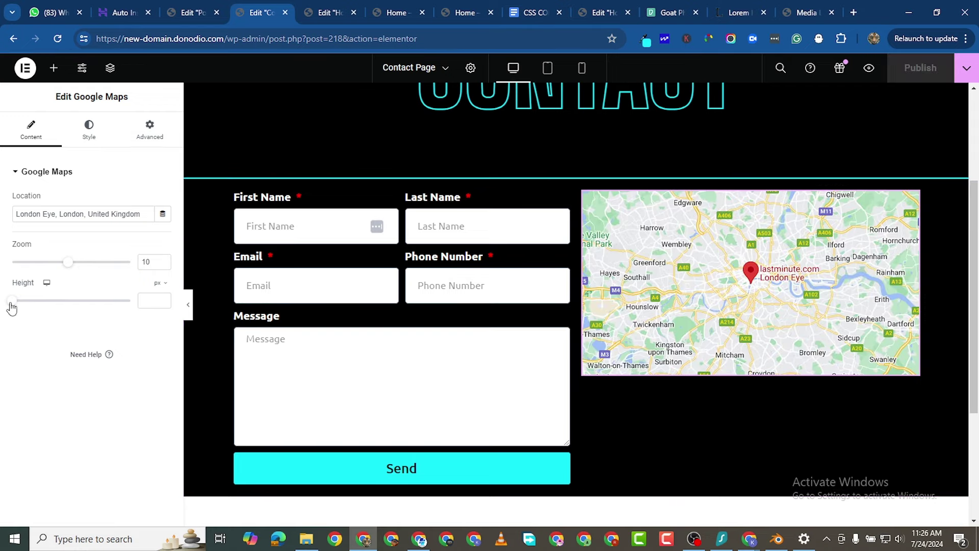
drag(11, 301, 46, 308)
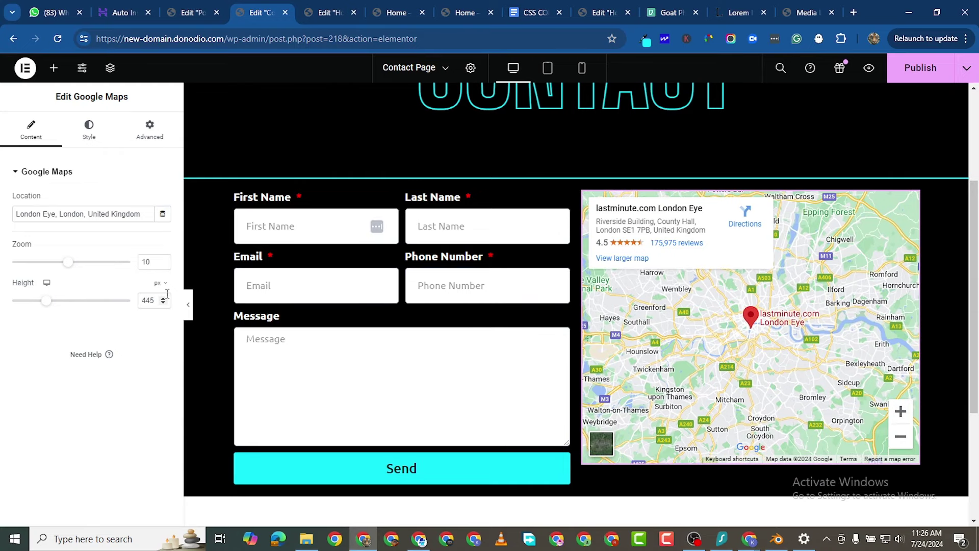
scroll(163, 299, up, 14)
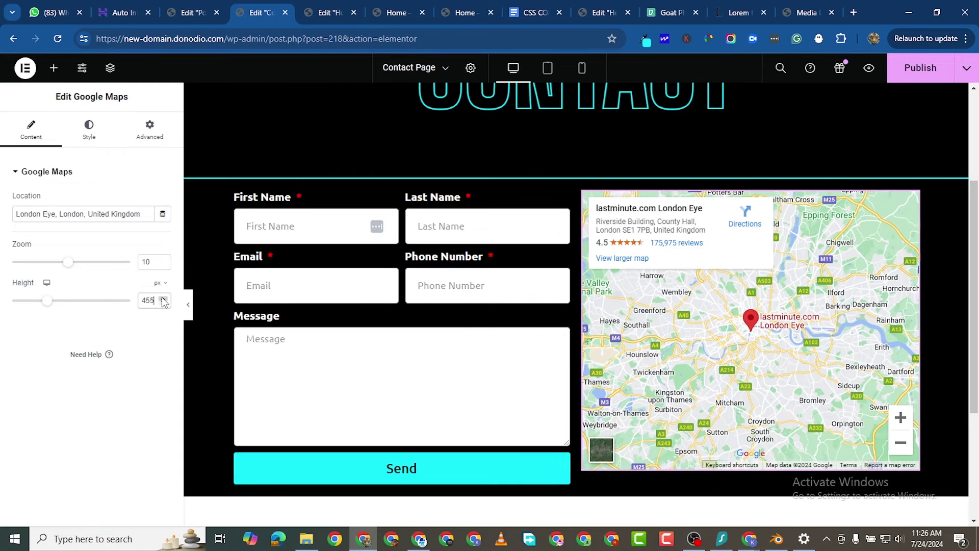
scroll(163, 302, up, 11)
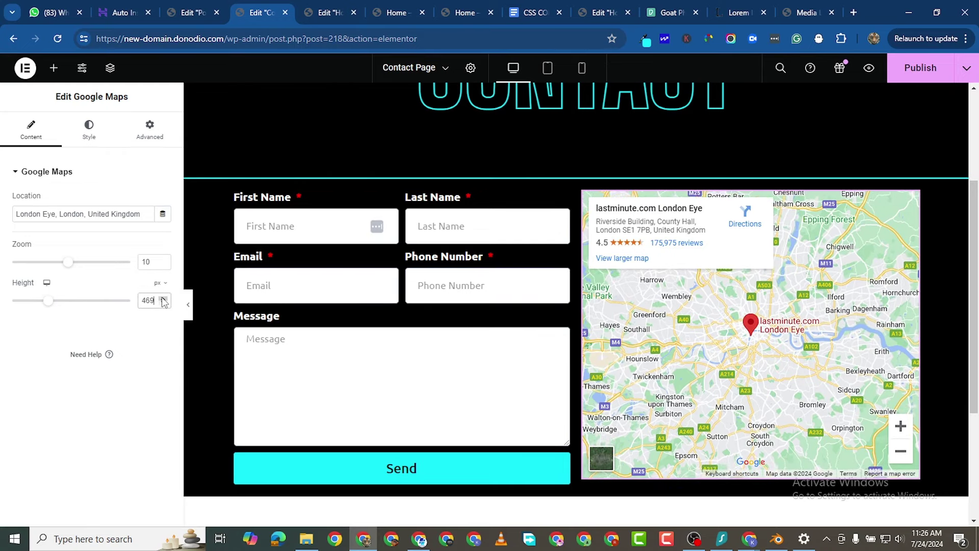
scroll(164, 303, up, 6)
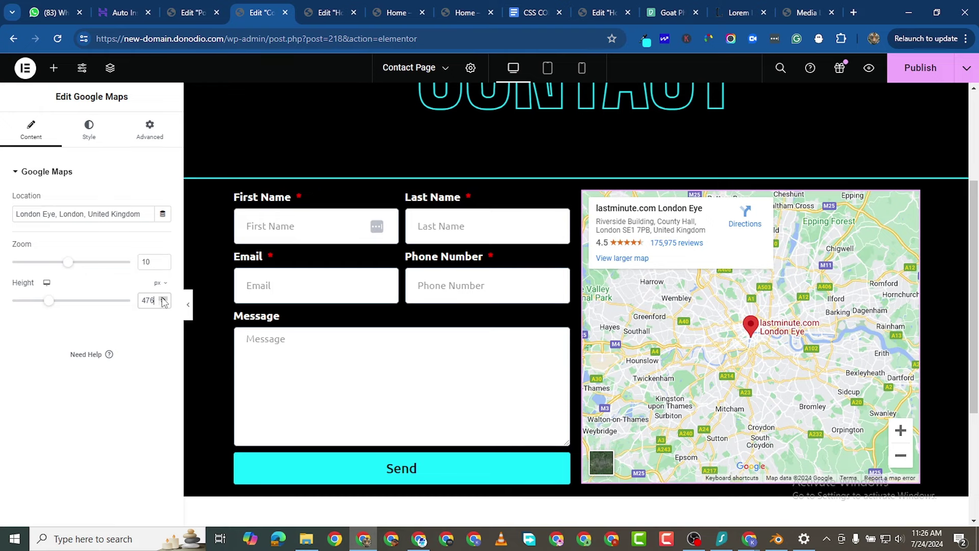
click(920, 68)
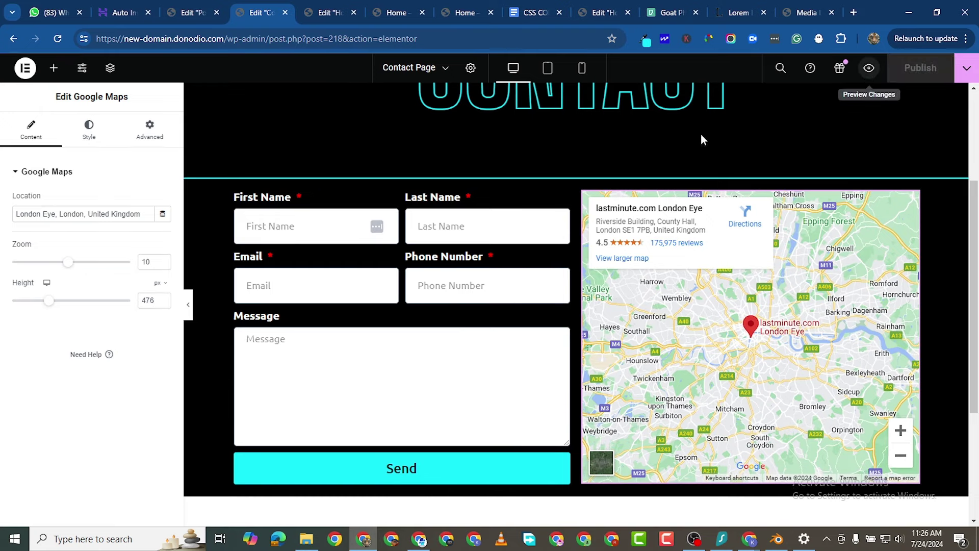
Preview the Contact page and check how the contact form and the map line up.
click(868, 67)
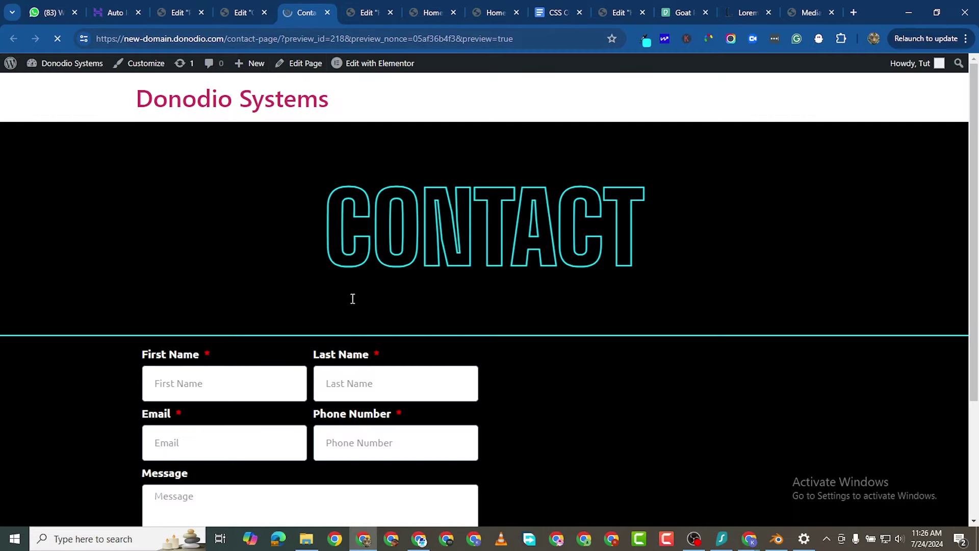
scroll(350, 298, down, 3)
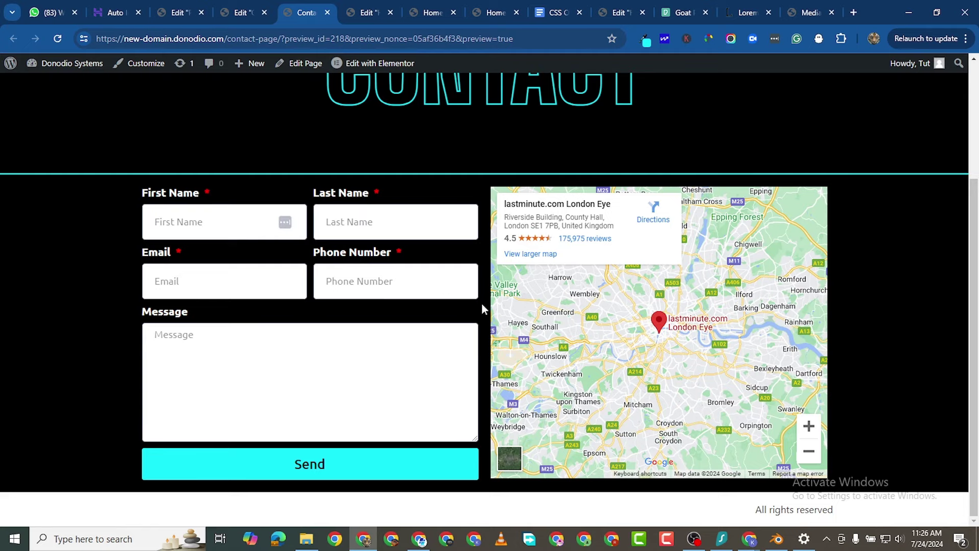
scroll(673, 388, down, 2)
scroll(531, 328, up, 2)
scroll(604, 325, down, 2)
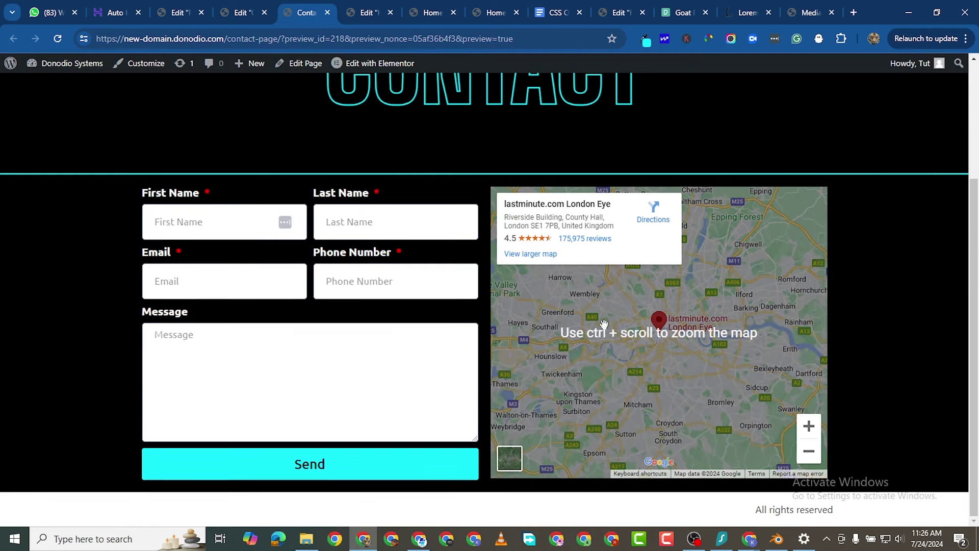
scroll(589, 475, down, 1)
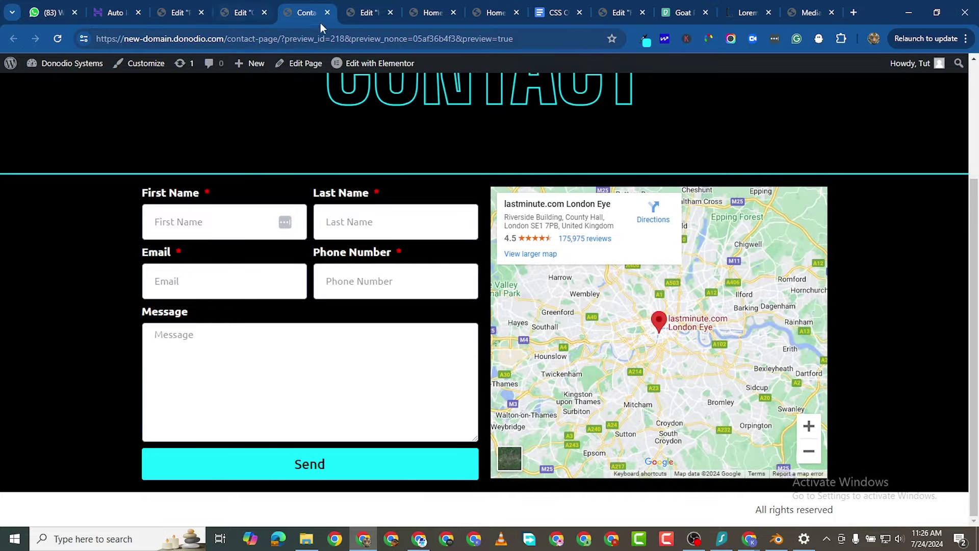
Find the testimonials section in the Home page editor and copy the carousel container beneath the TESTIMONIALS heading.
click(237, 12)
click(189, 13)
scroll(528, 322, down, 15)
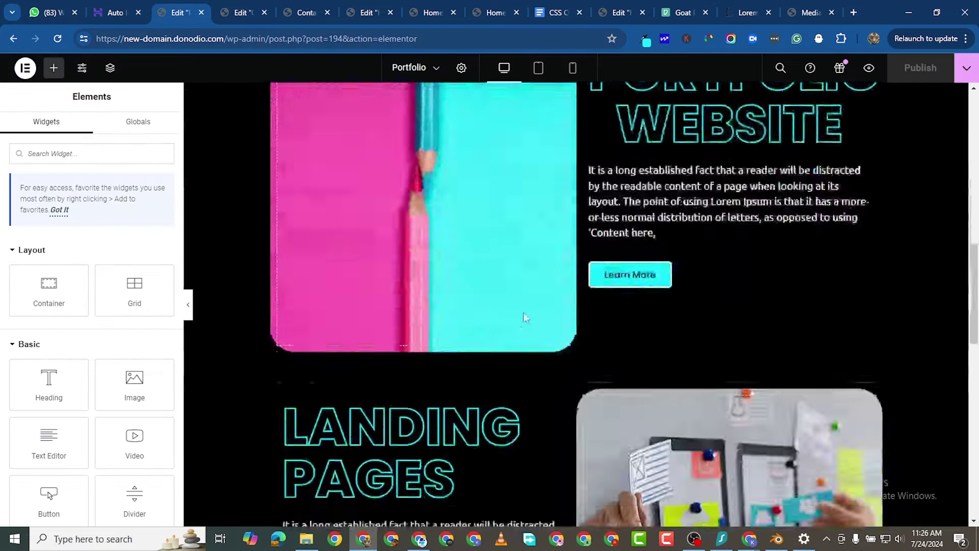
click(307, 12)
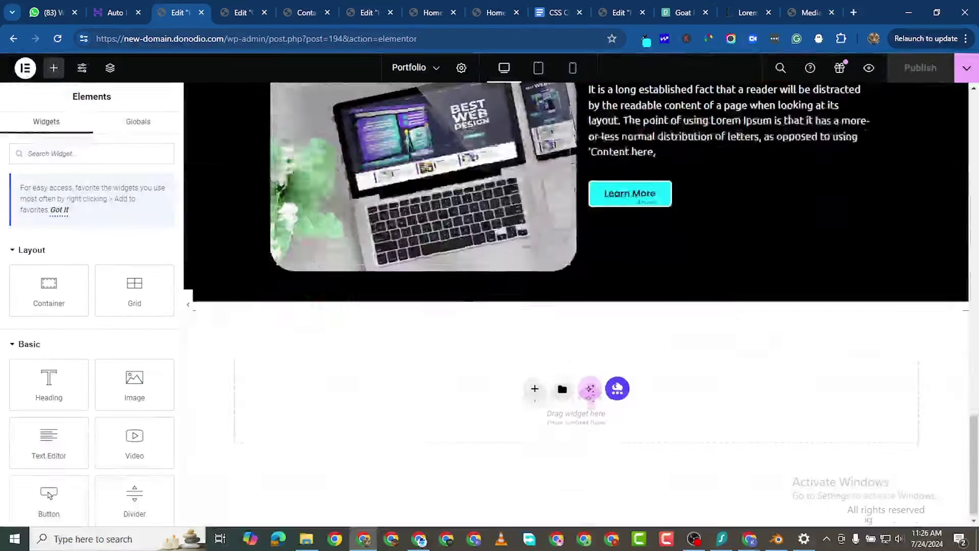
click(367, 12)
scroll(655, 402, down, 20)
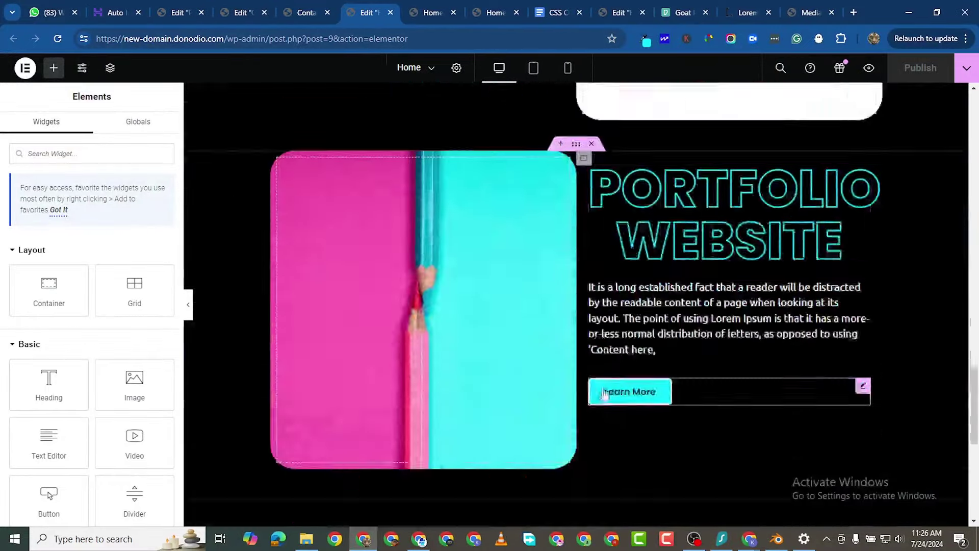
scroll(604, 368, up, 5)
scroll(602, 346, down, 5)
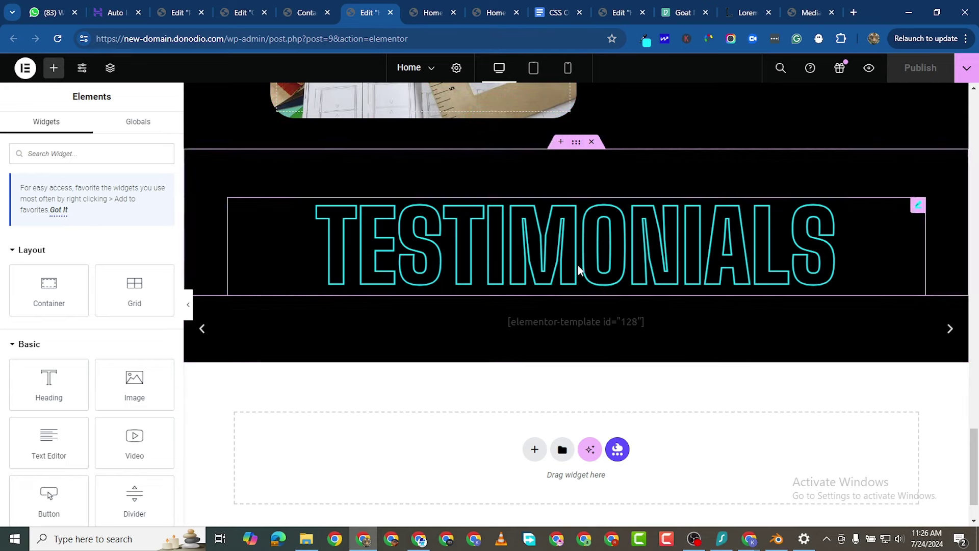
right_click(577, 289)
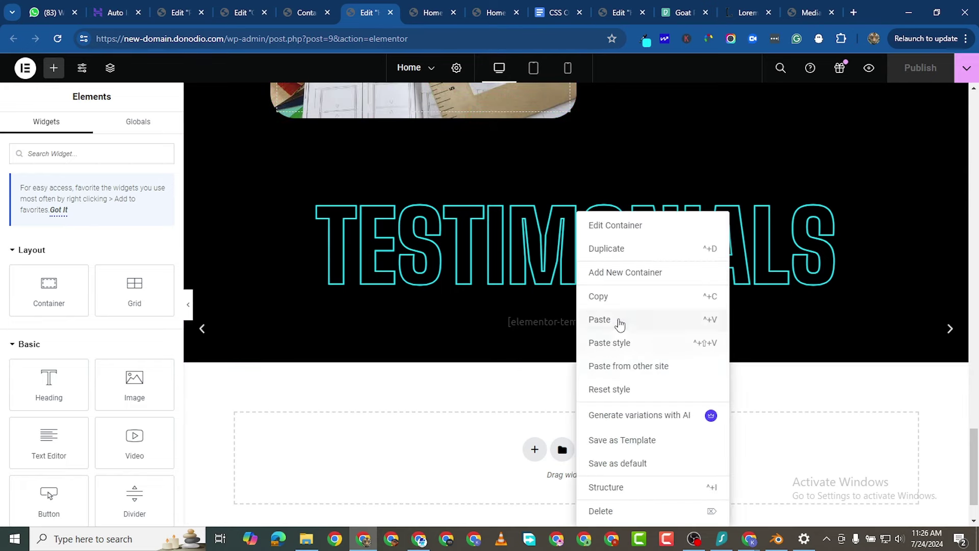
click(612, 299)
Paste the copied testimonial carousel container into the empty area below the form and map section of the Contact page.
click(180, 16)
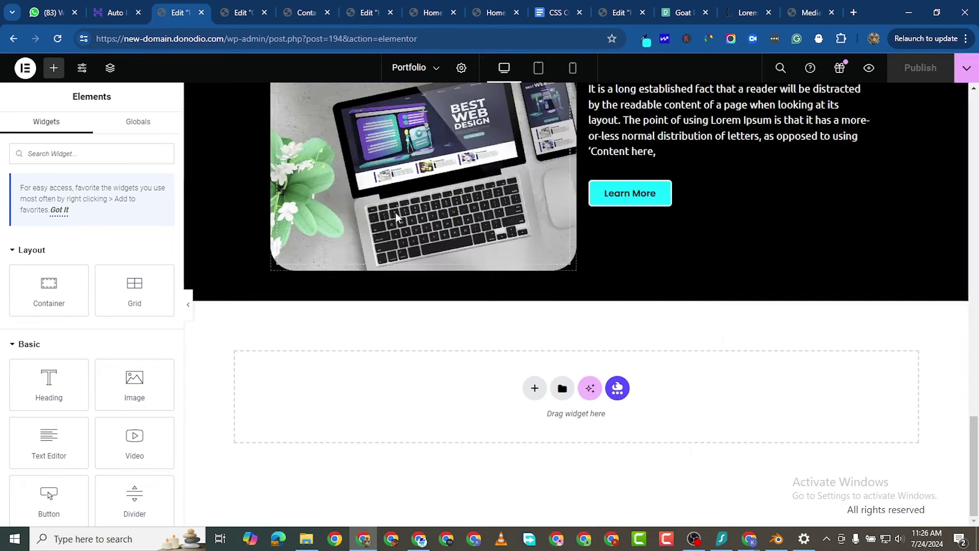
click(241, 12)
scroll(416, 394, down, 1)
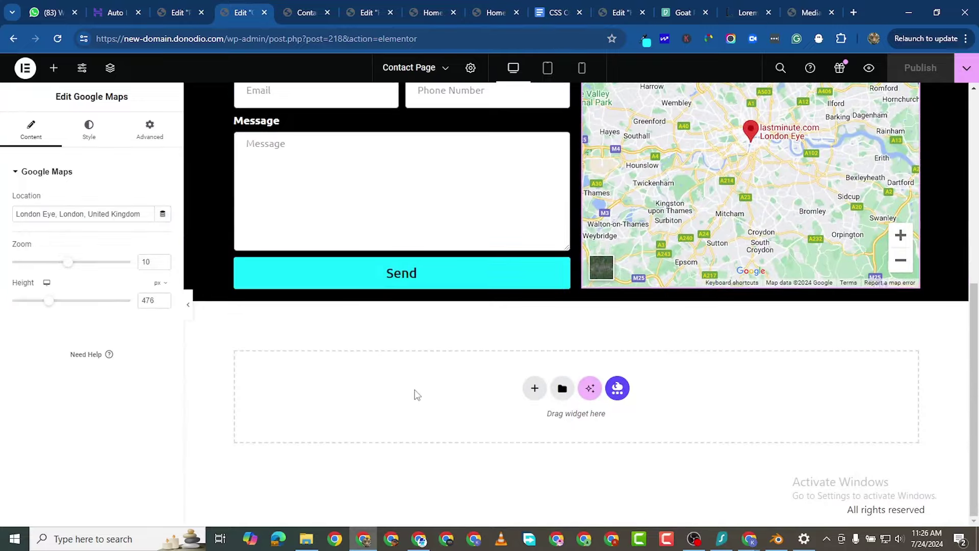
right_click(484, 373)
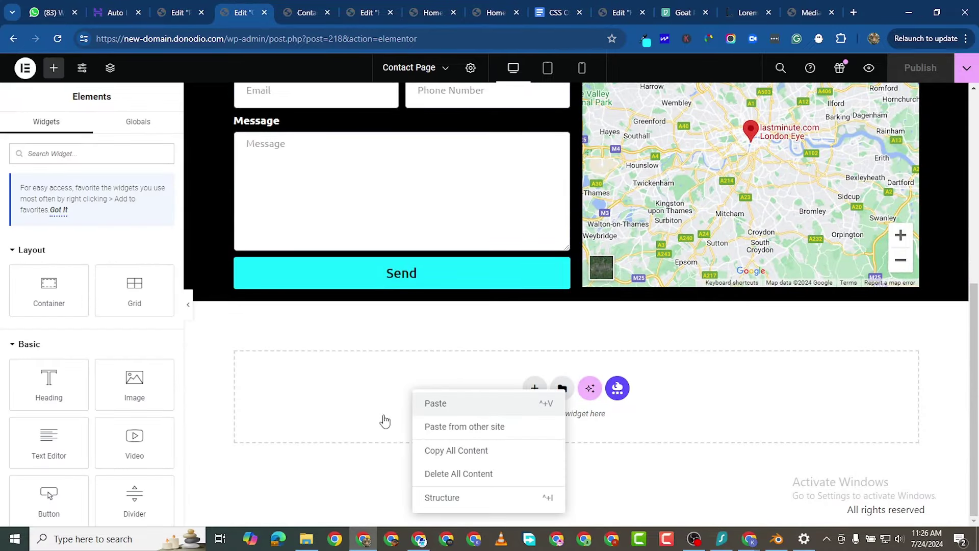
click(436, 403)
Copy the Home page's TESTIMONIALS heading container into the Contact page and move it above the testimonial carousel.
click(357, 13)
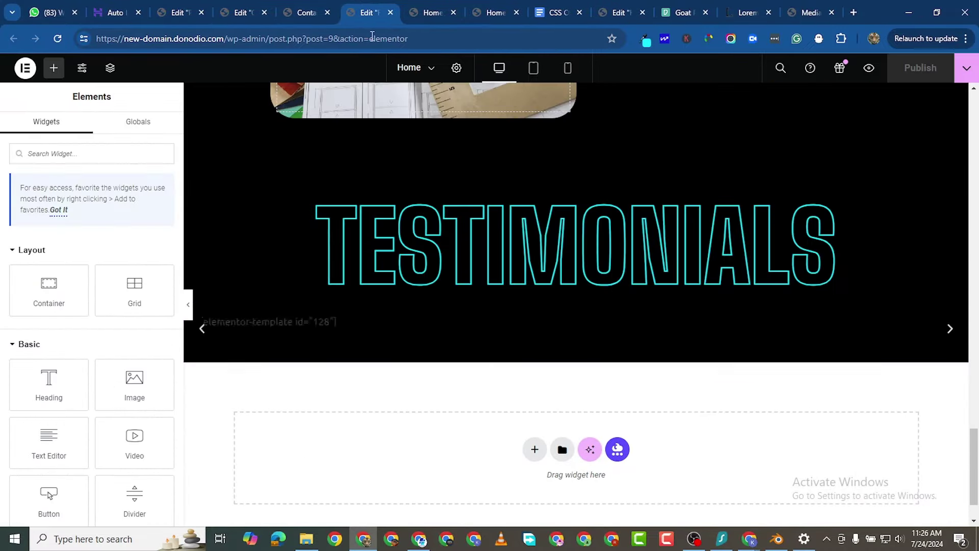
right_click(574, 145)
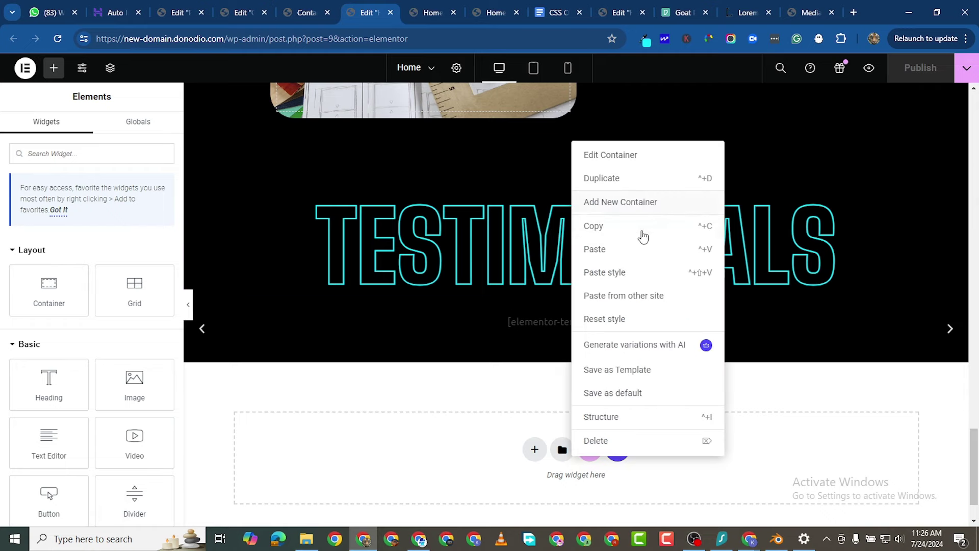
click(612, 228)
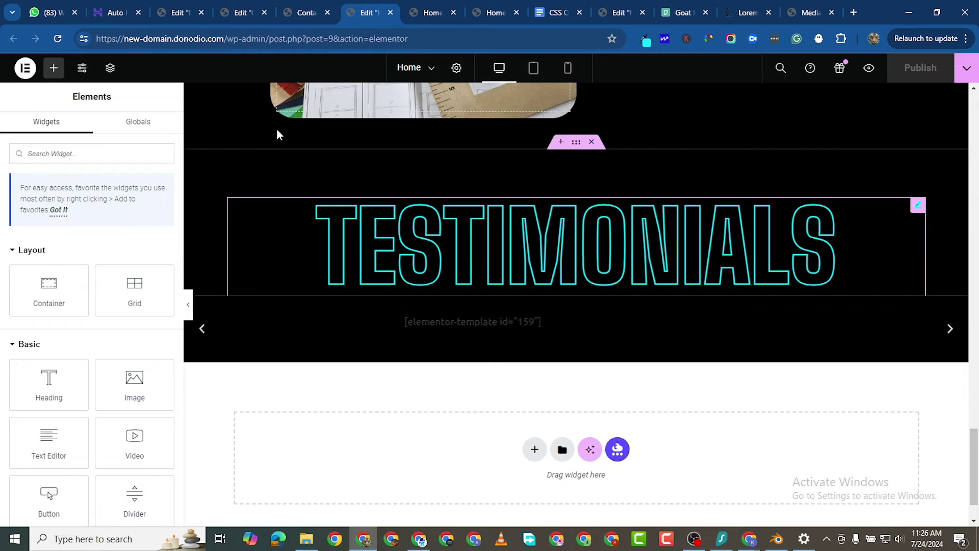
click(239, 13)
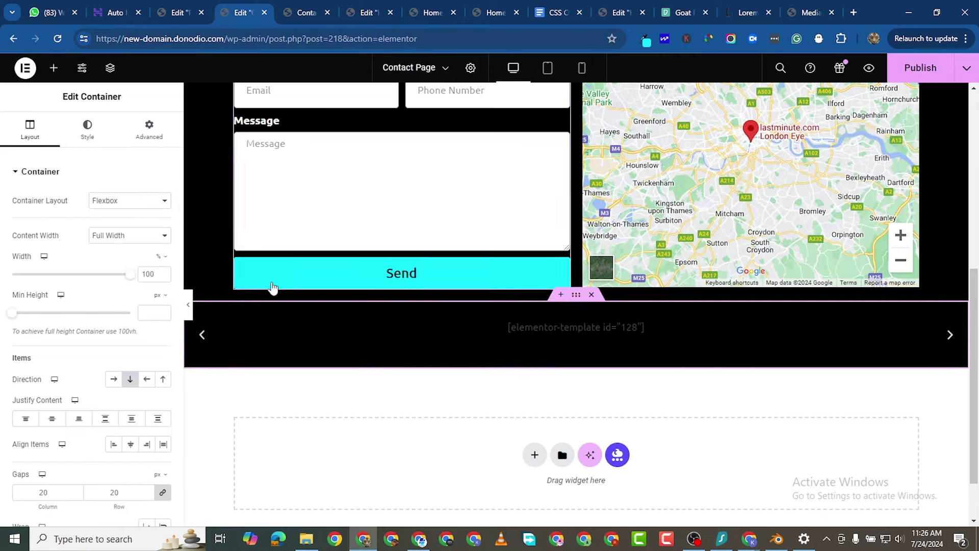
right_click(374, 464)
key(ctrl+v)
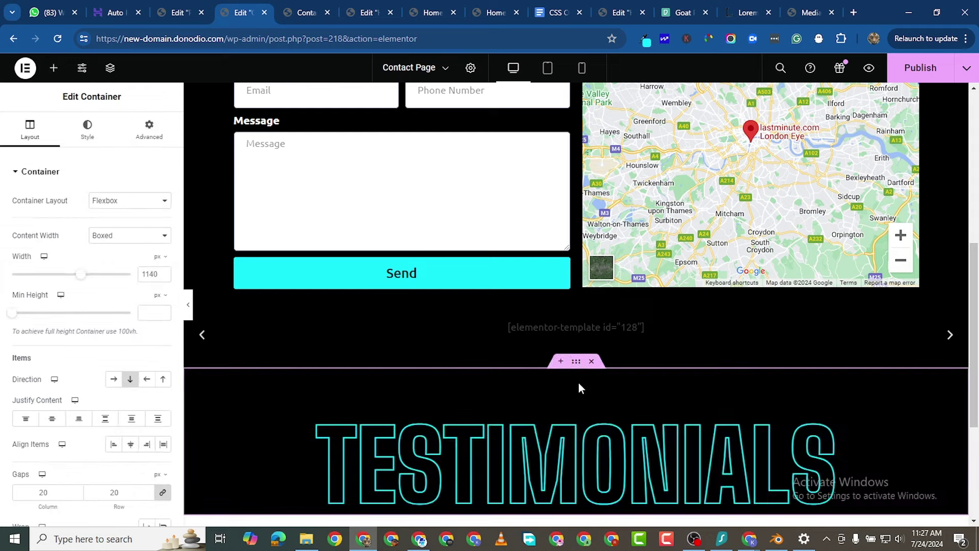
drag(574, 361, 577, 316)
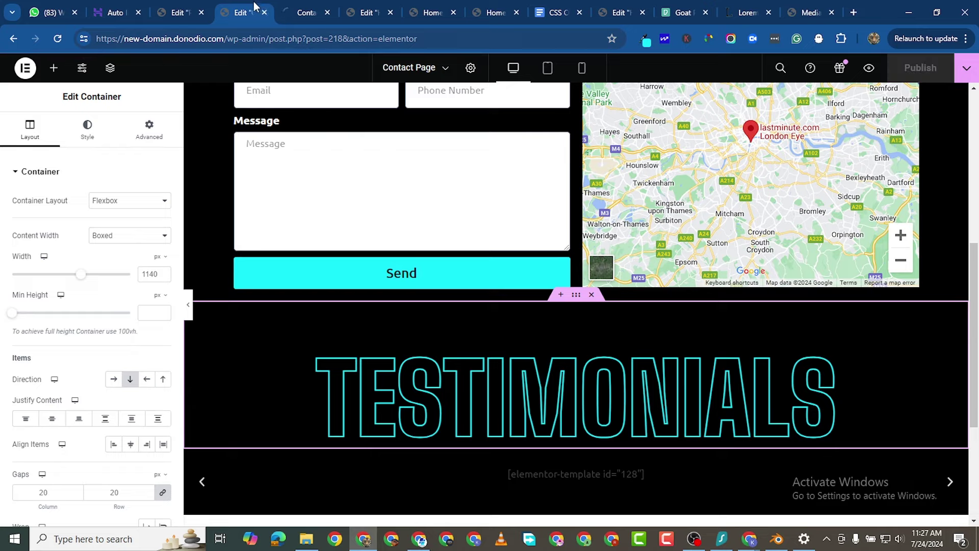
Review the live Contact page, checking the form, the map and the testimonials section with its carousel cards.
click(298, 14)
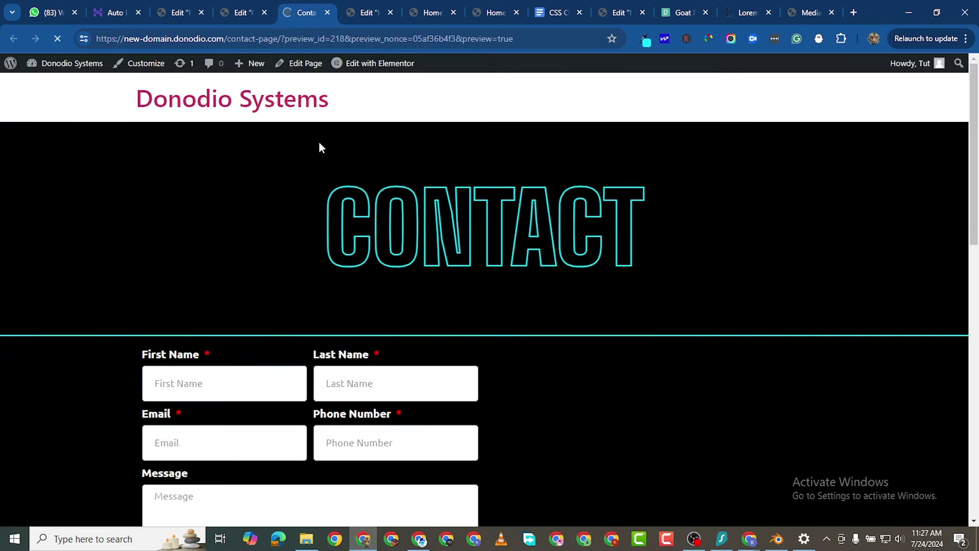
scroll(332, 204, down, 3)
scroll(406, 239, down, 9)
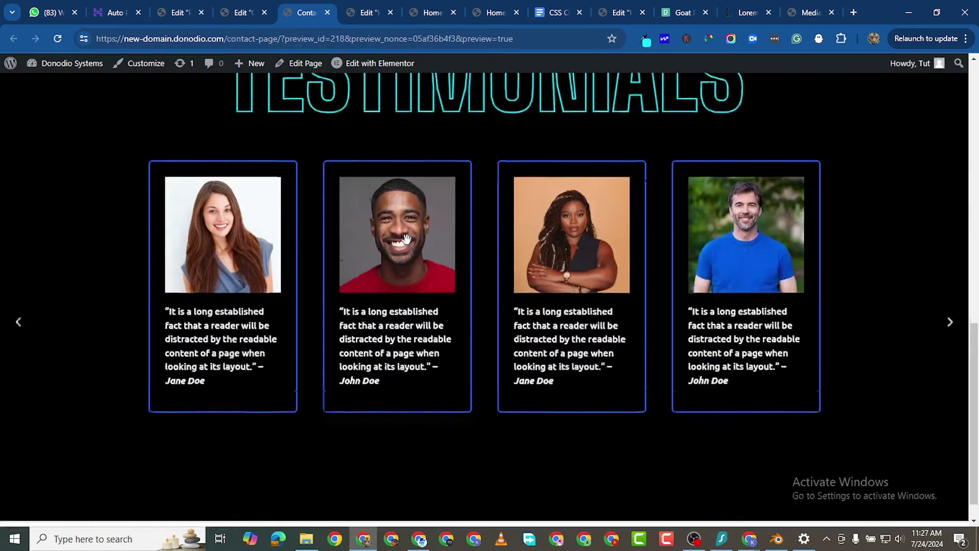
scroll(556, 296, up, 5)
scroll(561, 317, up, 1)
scroll(592, 372, down, 2)
scroll(597, 365, up, 9)
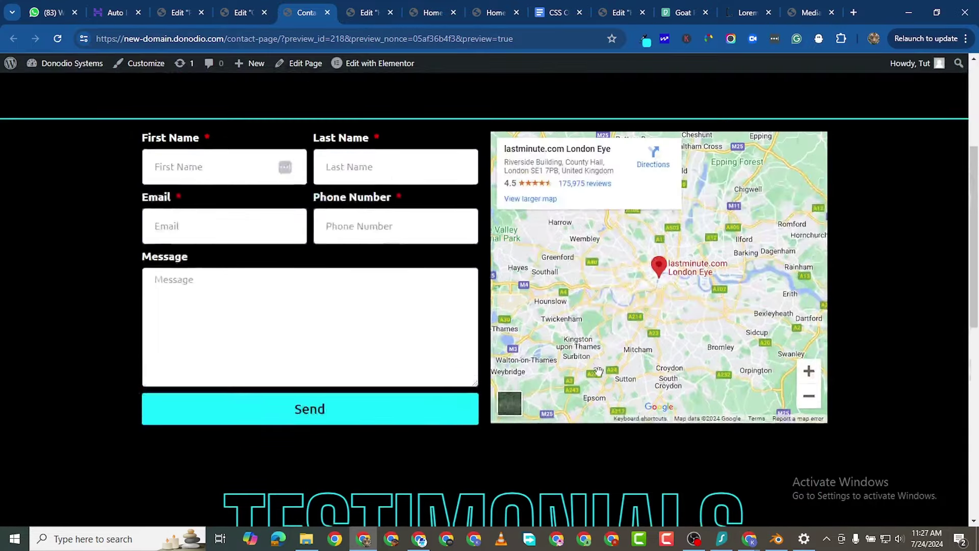
scroll(599, 362, down, 13)
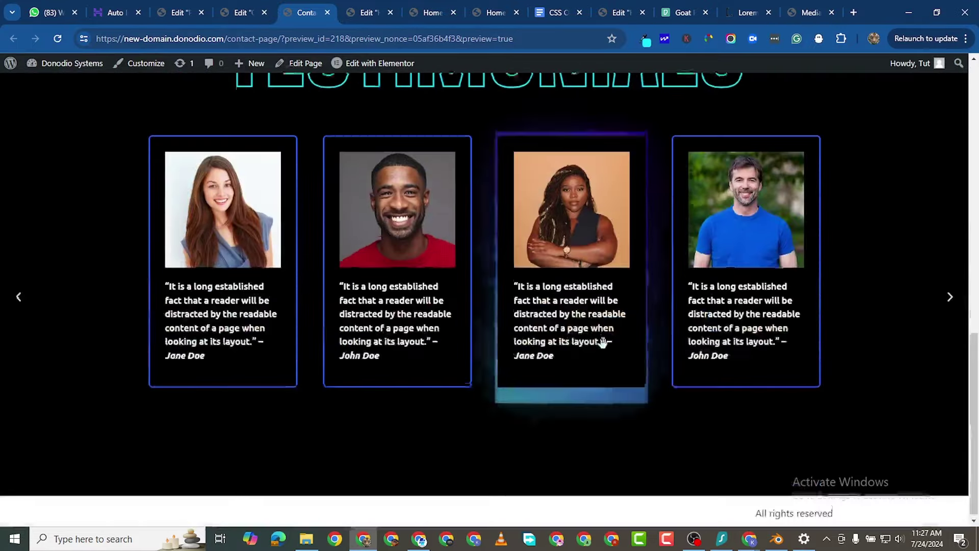
scroll(601, 343, up, 7)
Reduce the TESTIMONIALS heading's font size to 100 px in the Contact page editor.
click(241, 17)
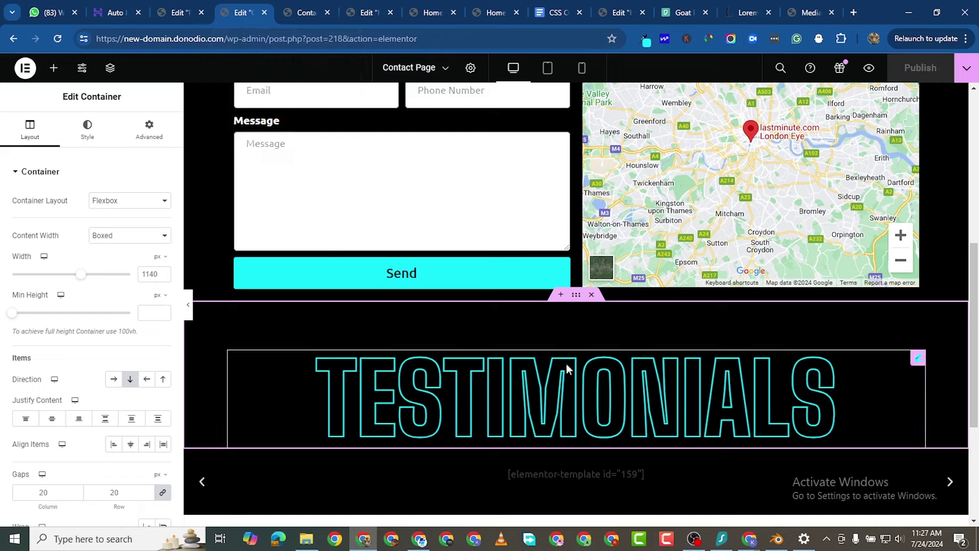
click(877, 375)
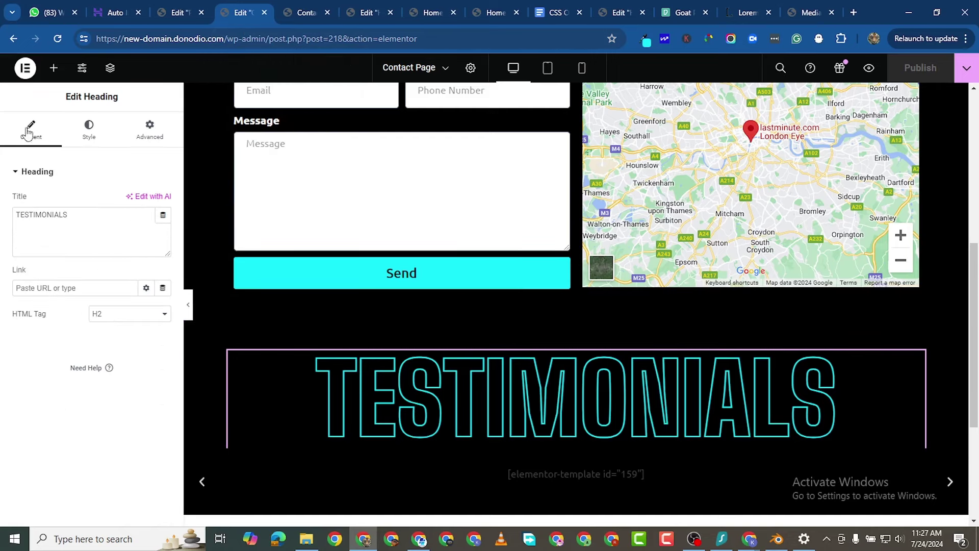
click(89, 129)
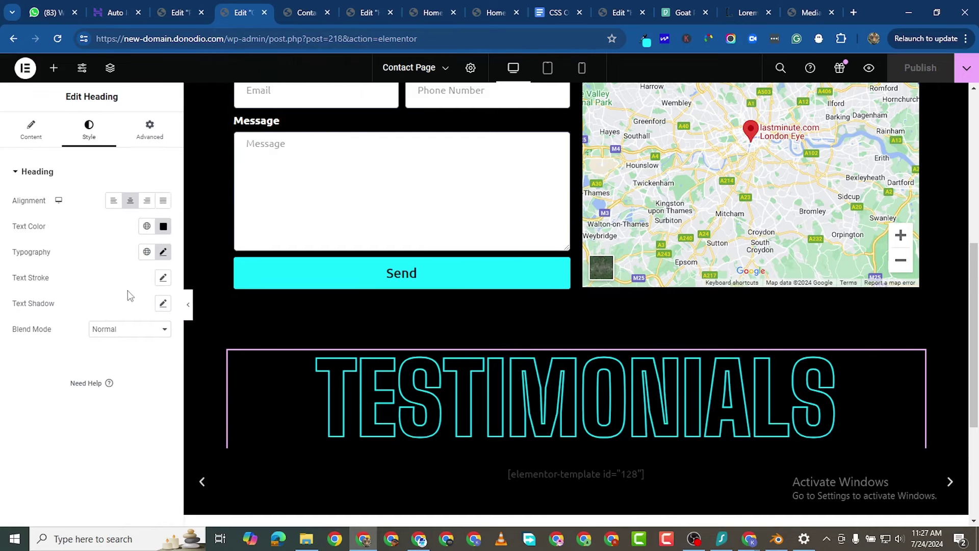
click(163, 252)
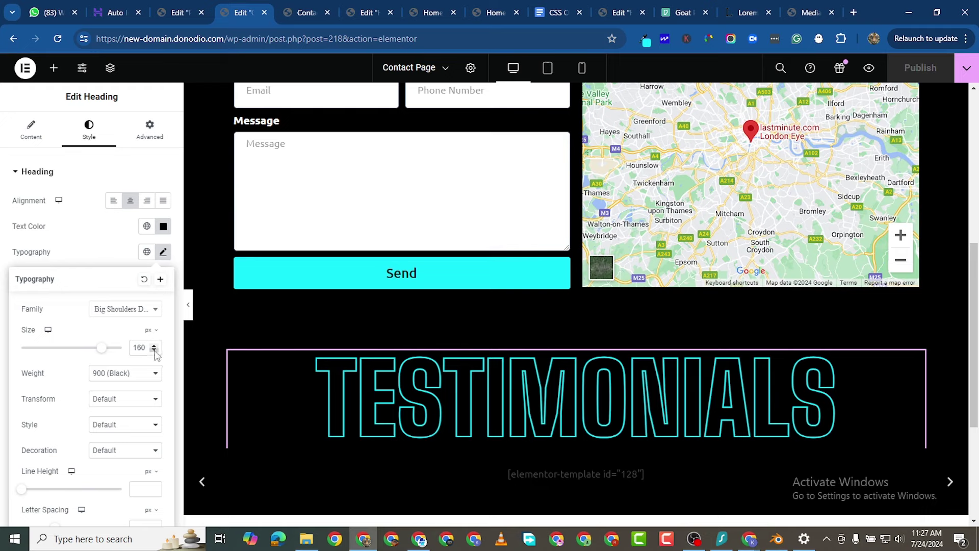
drag(155, 350, 155, 352)
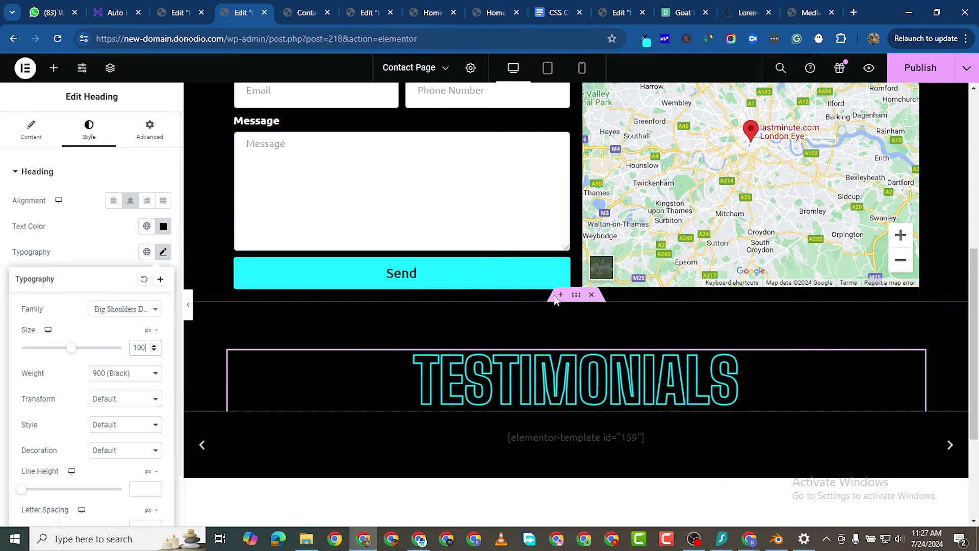
Set the top padding of the TESTIMONIALS heading container to 100 px and publish the Contact page.
click(576, 294)
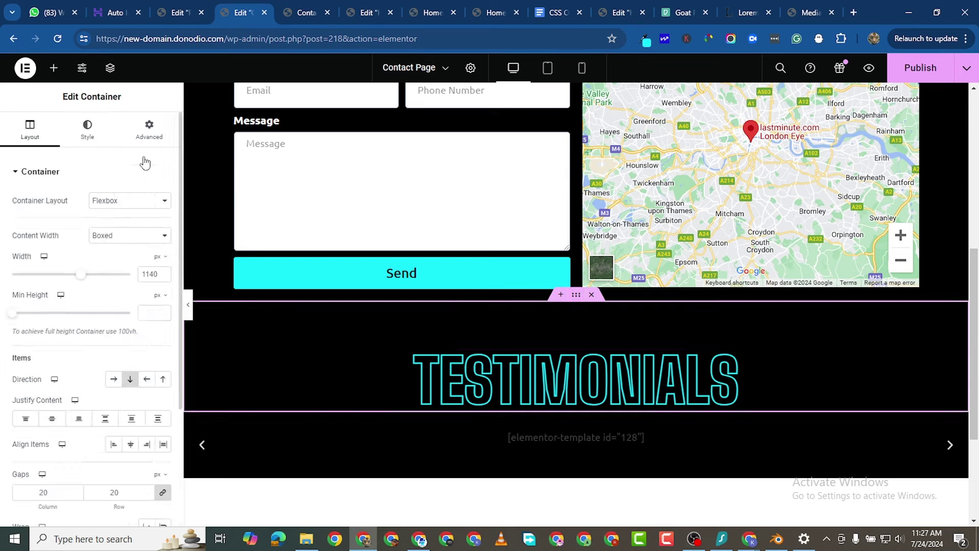
click(149, 128)
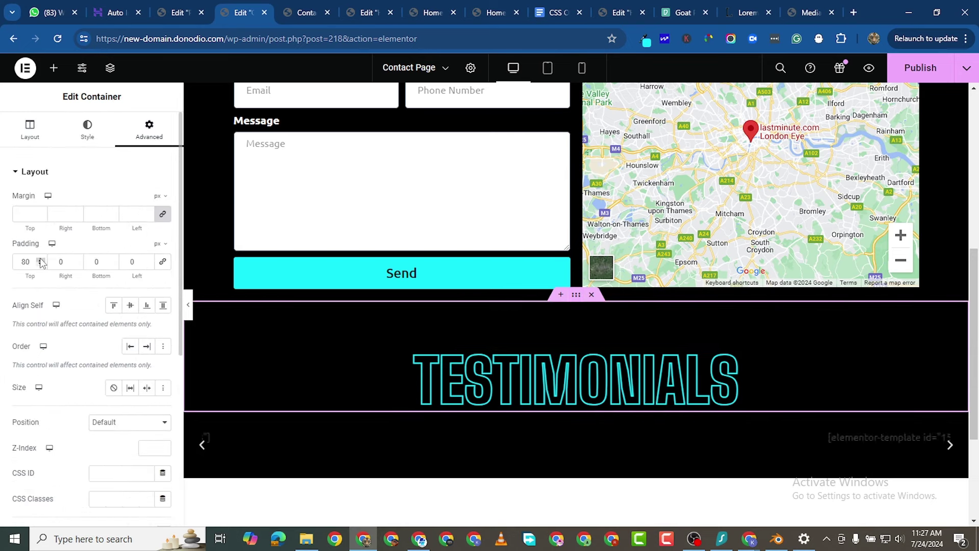
drag(40, 260, 40, 260)
click(40, 264)
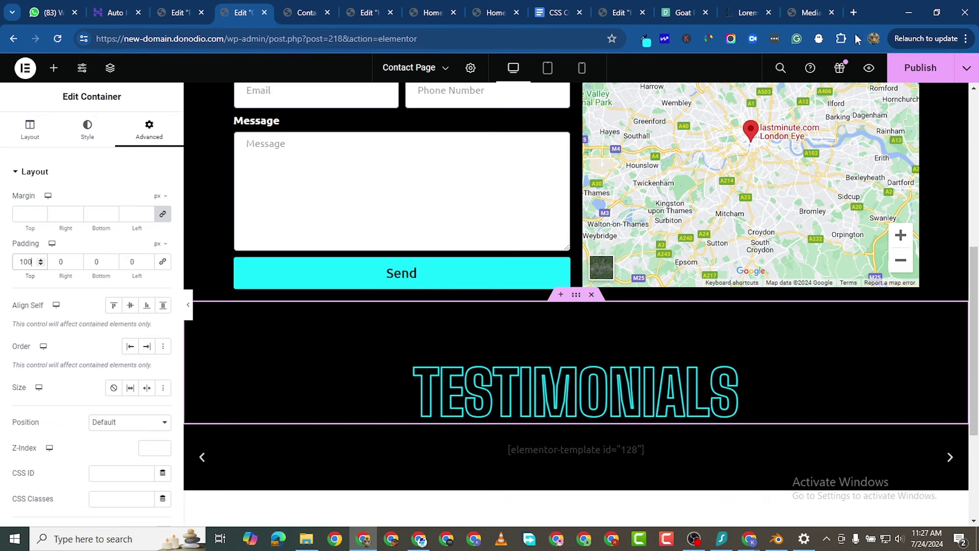
click(918, 67)
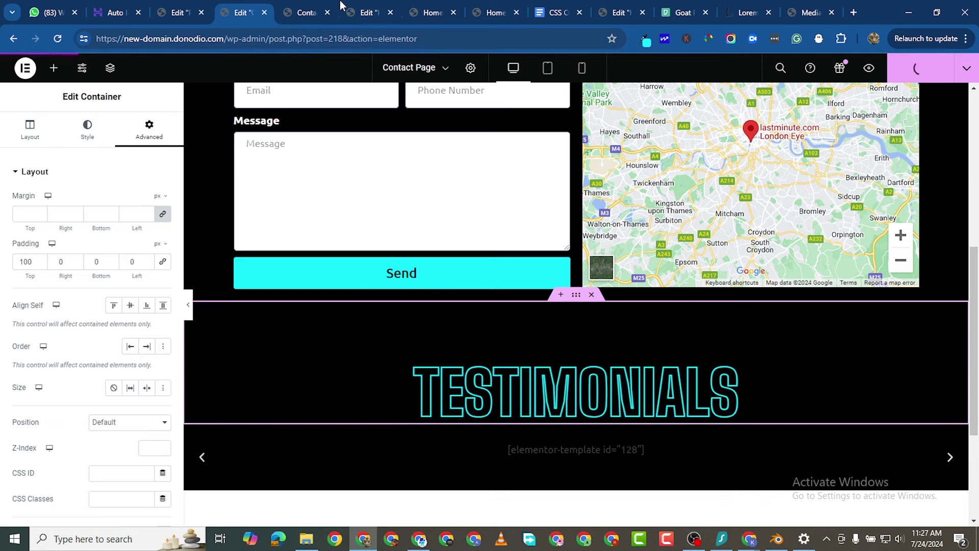
Review the reloaded live Contact page, checking the spacing above the TESTIMONIALS heading, the carousel cards, the form and the map.
click(301, 14)
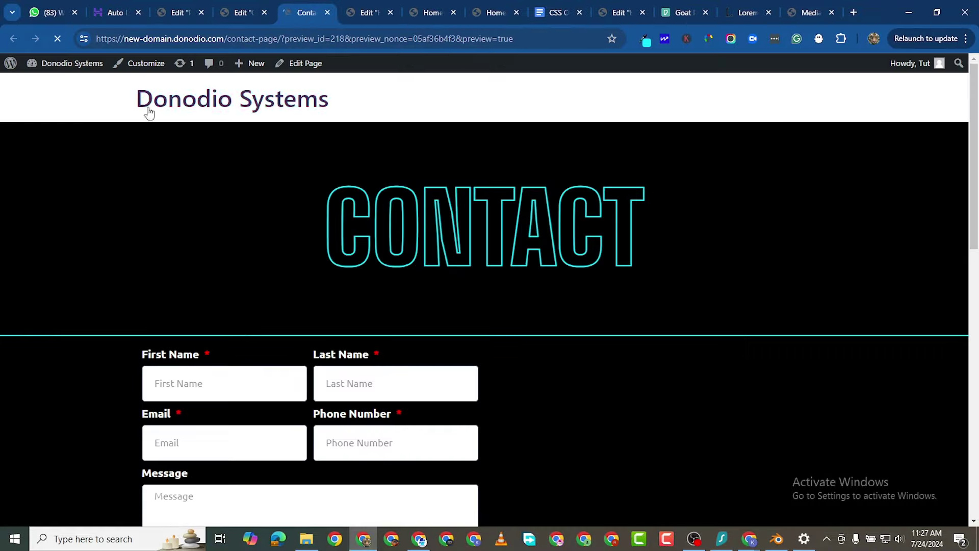
scroll(502, 294, down, 10)
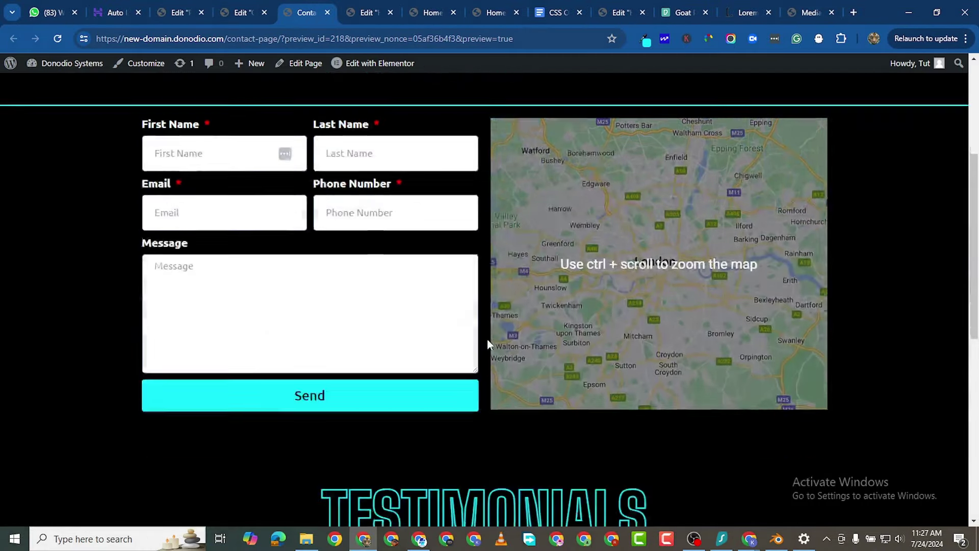
scroll(481, 269, down, 1)
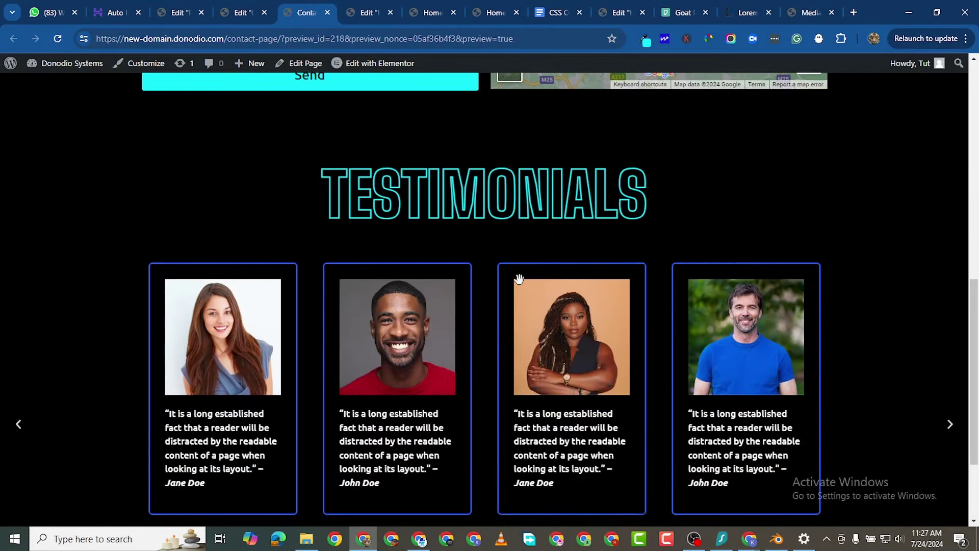
scroll(619, 326, up, 4)
scroll(588, 363, up, 1)
scroll(588, 362, down, 7)
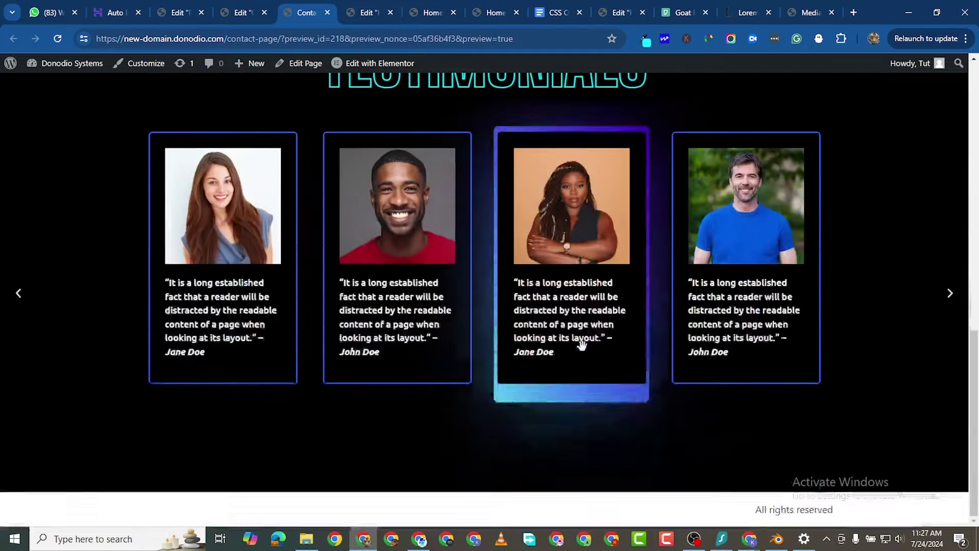
scroll(910, 322, up, 10)
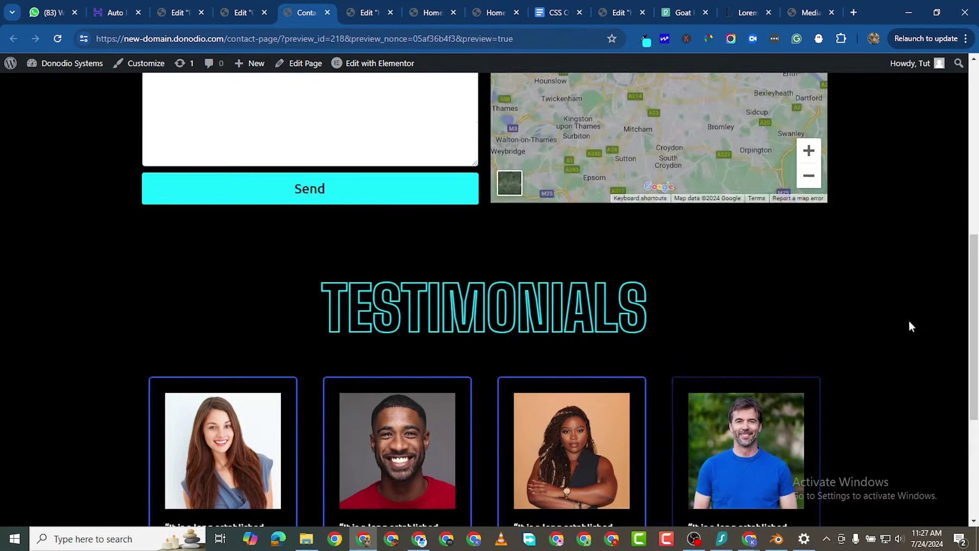
scroll(848, 317, up, 1)
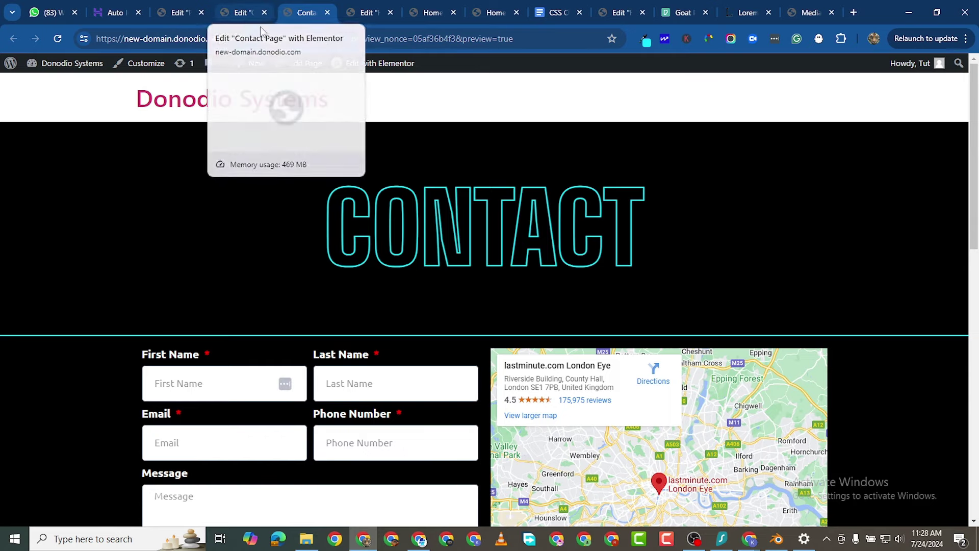
scroll(250, 100, down, 2)
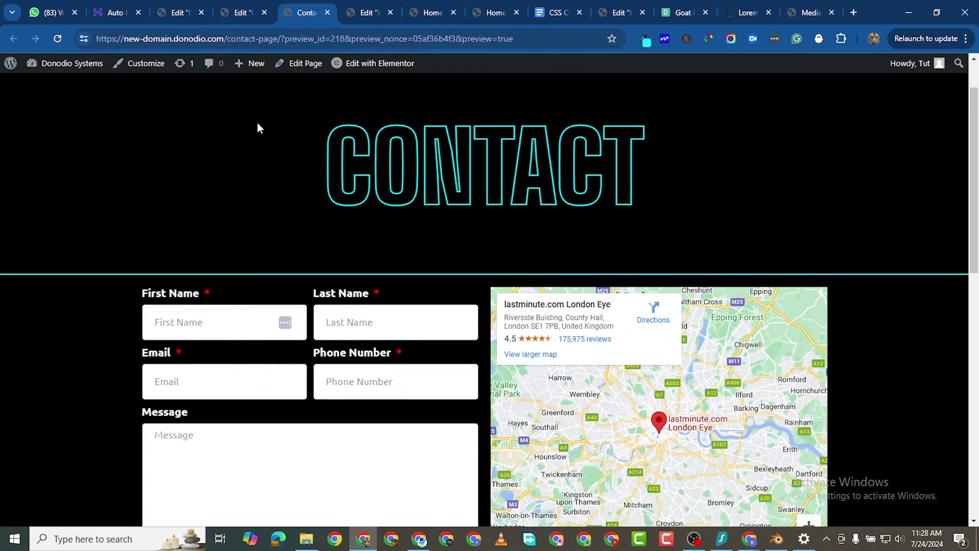
scroll(257, 122, up, 3)
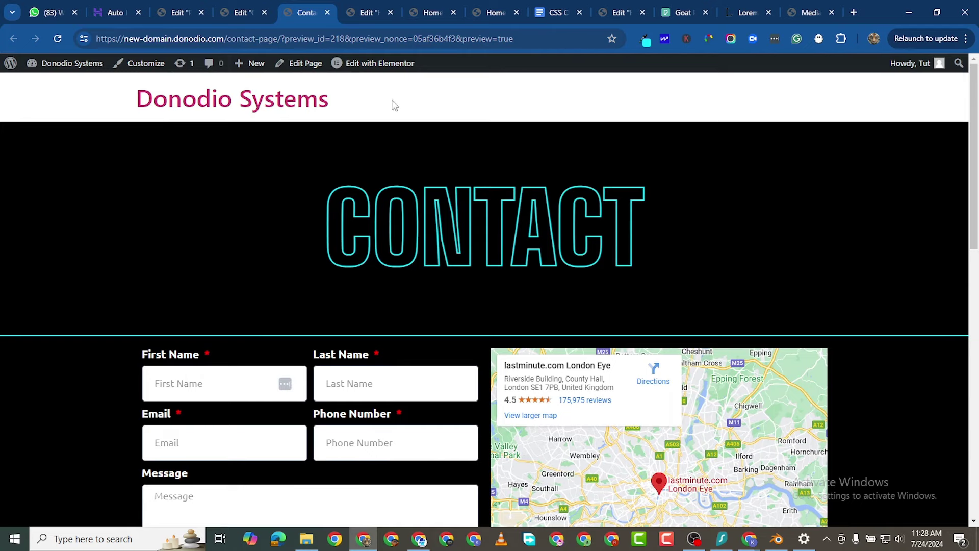
Leave the Portfolio editor for the WordPress dashboard and open the Theme Builder's screen for adding site parts.
click(198, 10)
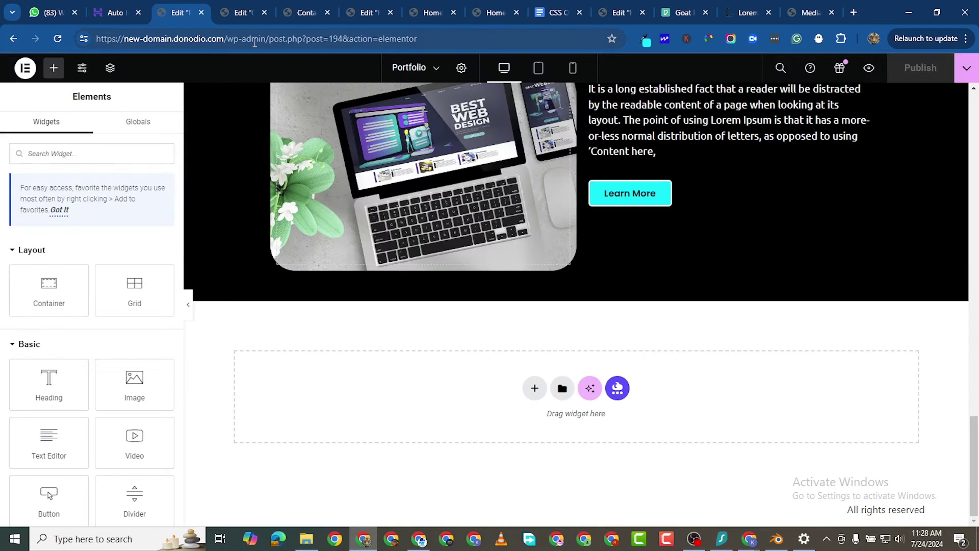
drag(269, 39, 418, 39)
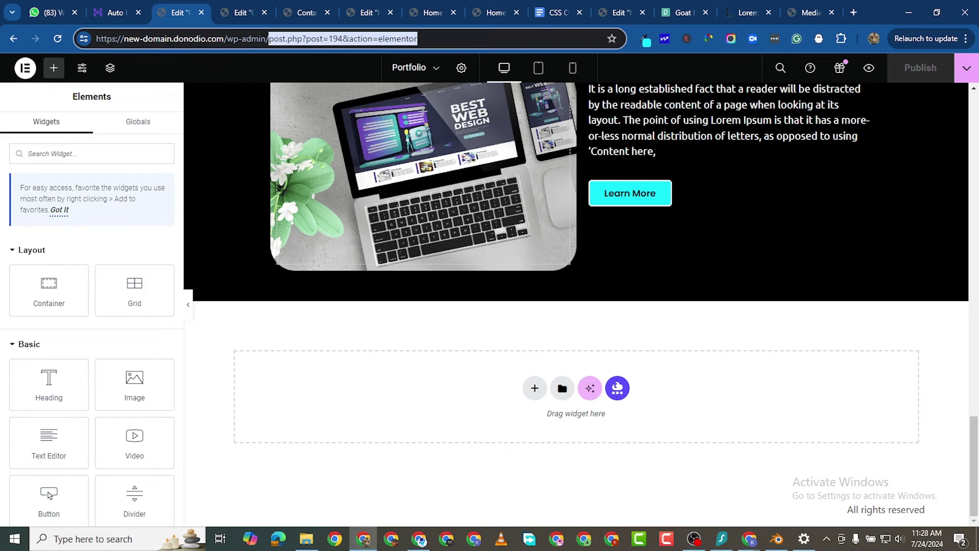
key(BackSpace)
key(Return)
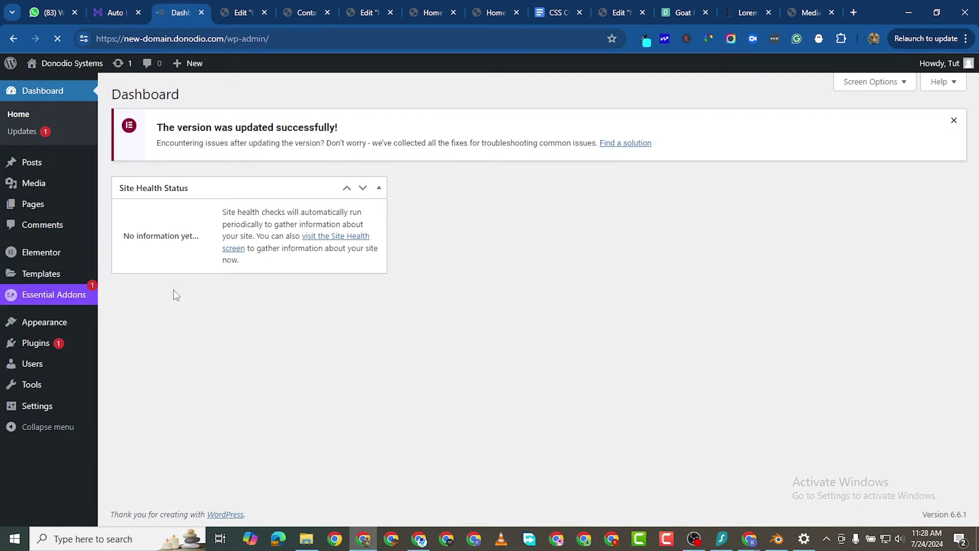
mouse_move(44, 275)
mouse_move(45, 256)
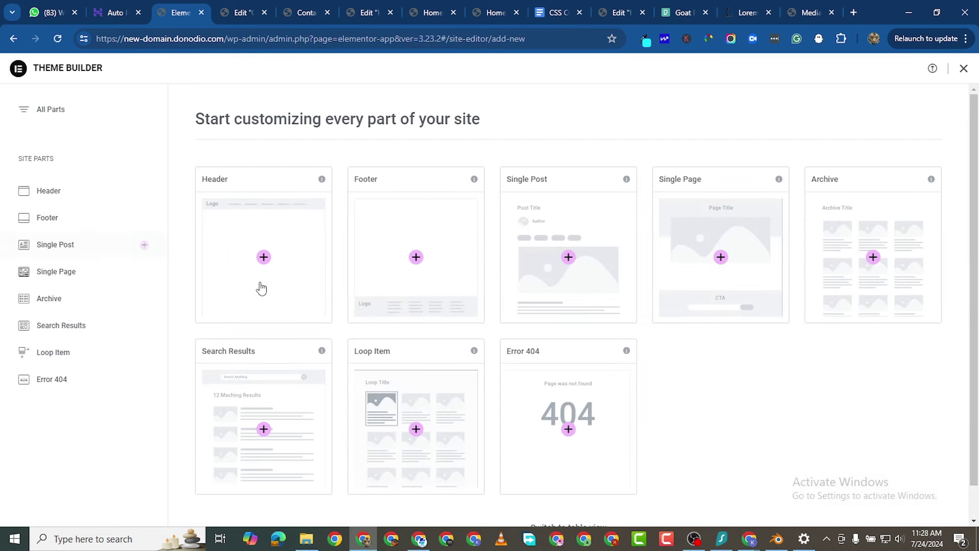
click(272, 258)
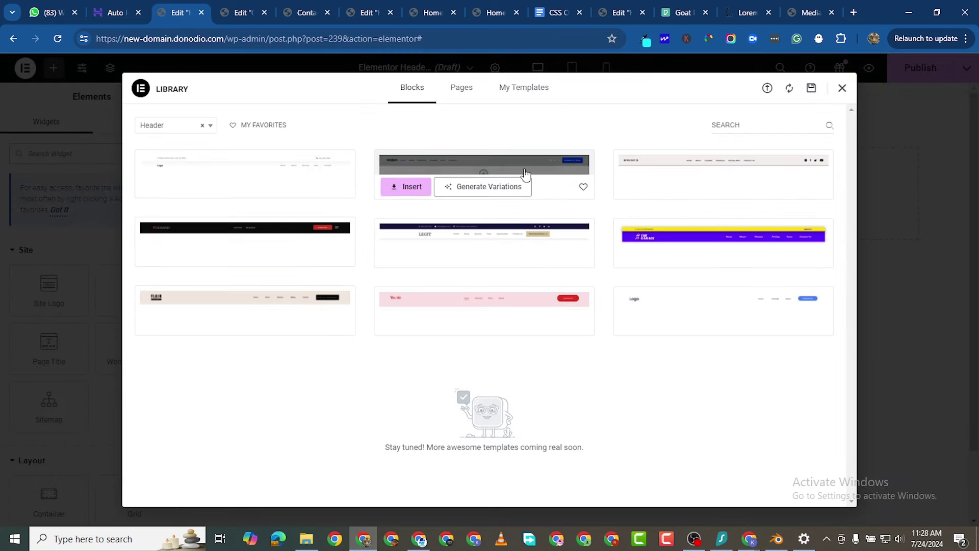
click(843, 89)
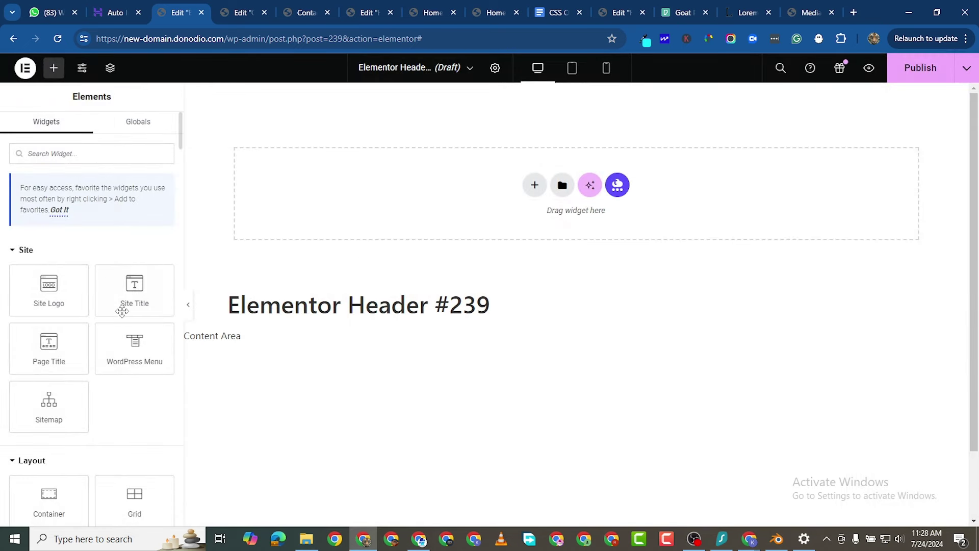
click(13, 41)
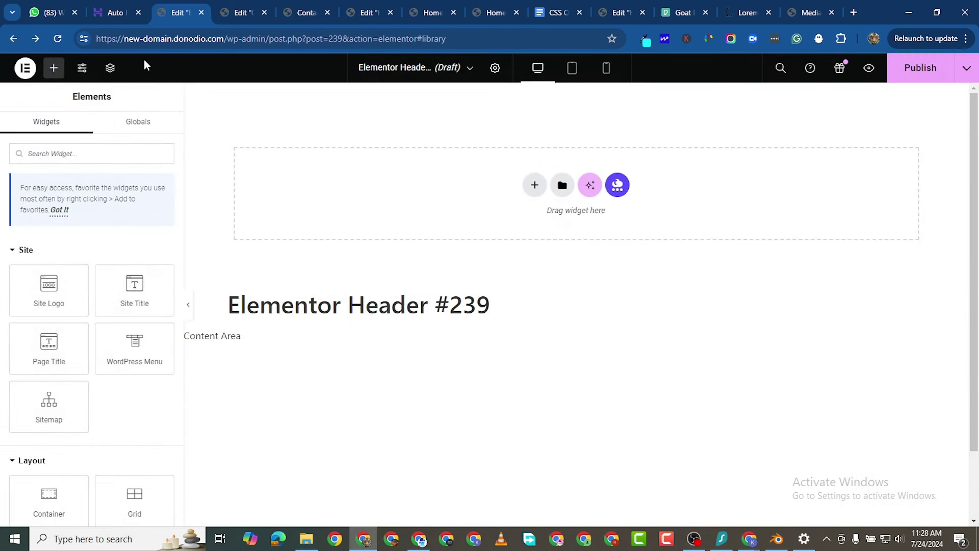
click(15, 38)
drag(270, 38, 531, 40)
click(290, 117)
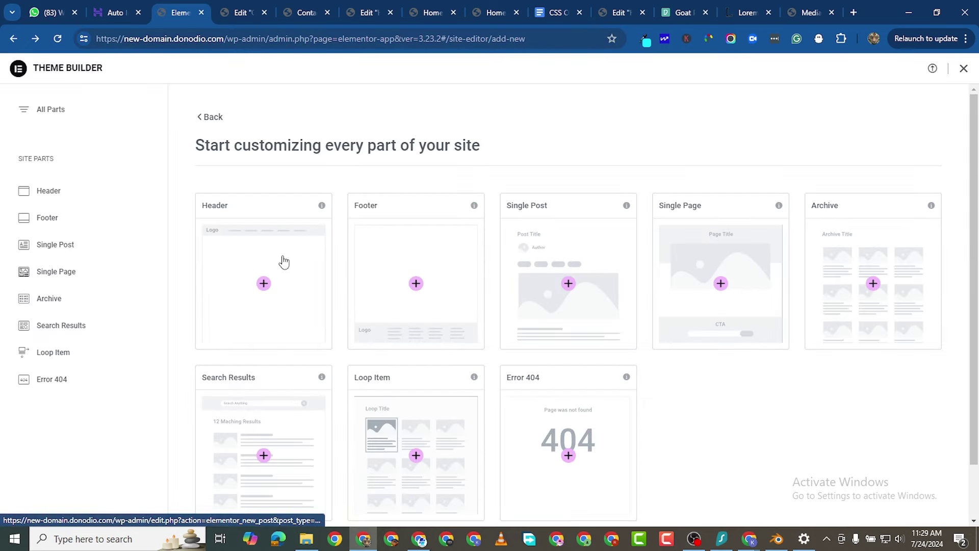
Create a new Header template in the Theme Builder and try to insert the library's white Logo header block with the blue button.
click(274, 289)
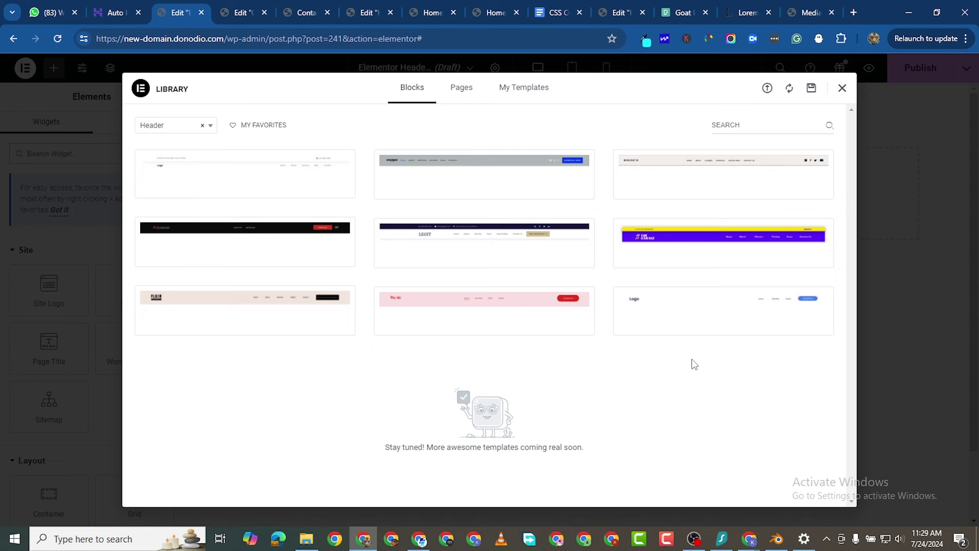
mouse_move(750, 312)
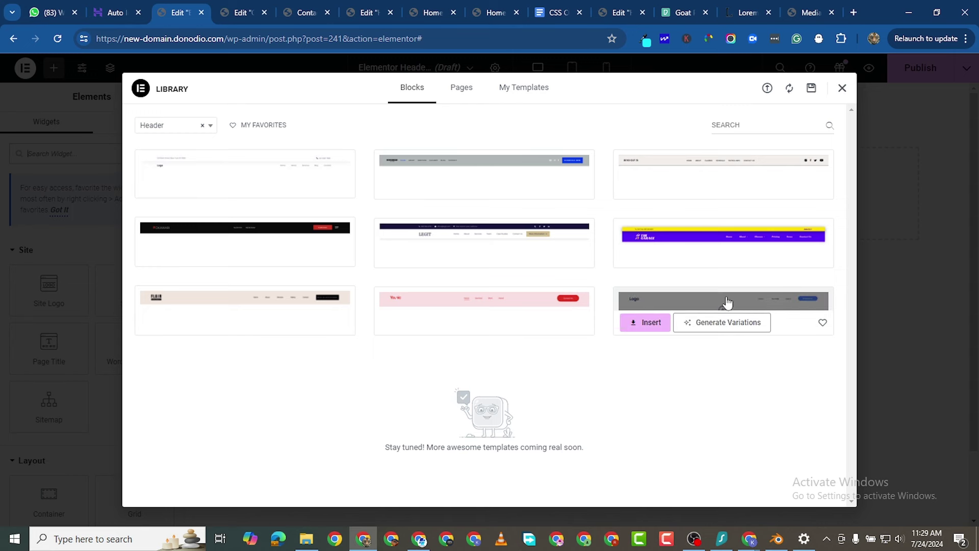
click(654, 323)
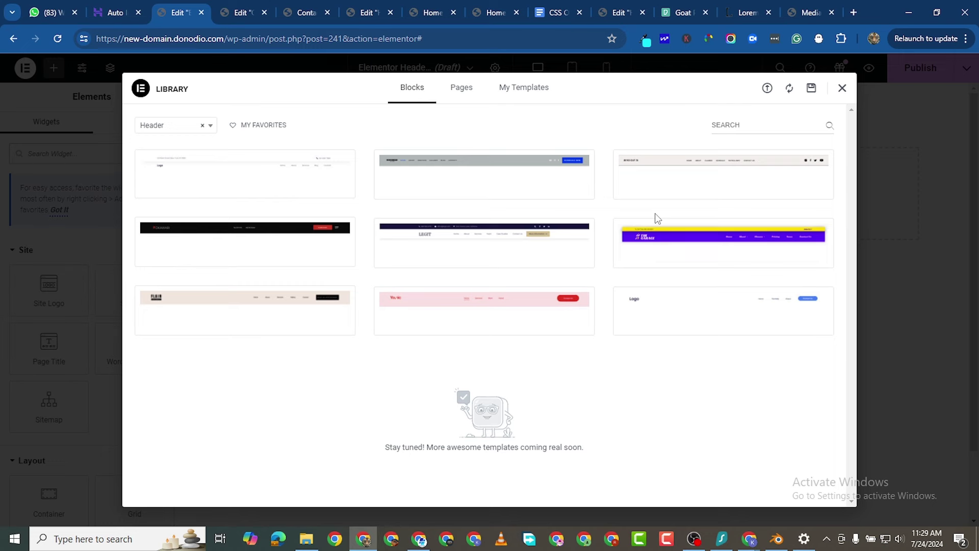
click(842, 90)
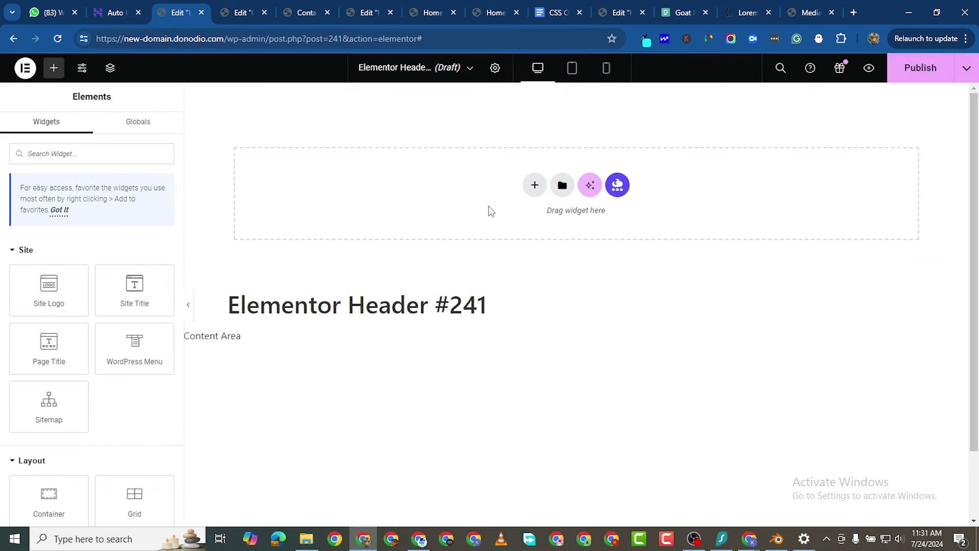
Add a three-column flexbox container with a wide middle column to the header and place an Image widget in its first column.
click(534, 186)
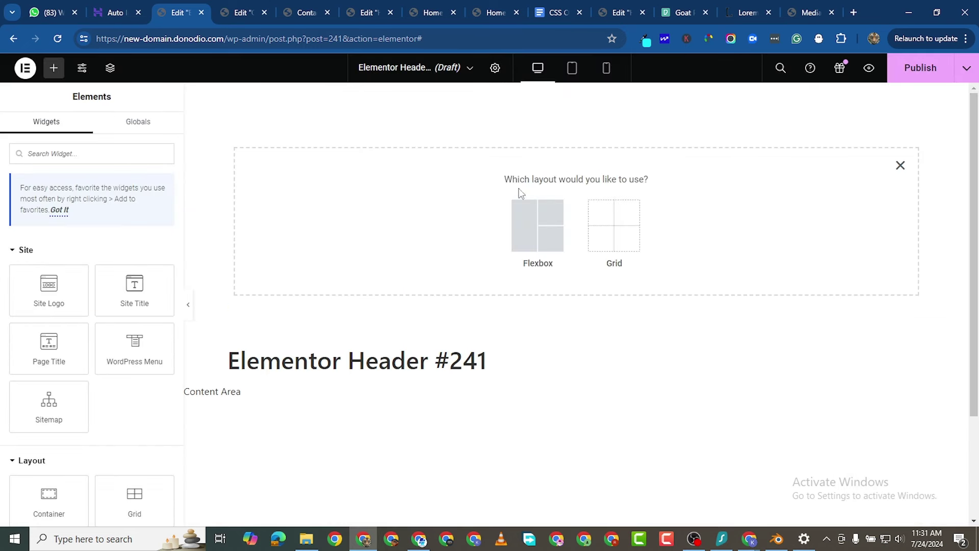
click(529, 236)
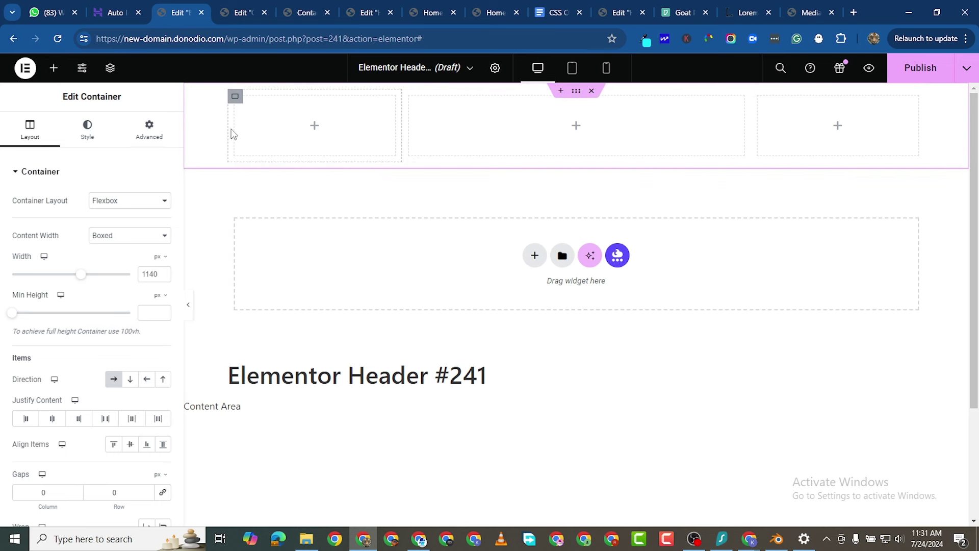
click(53, 69)
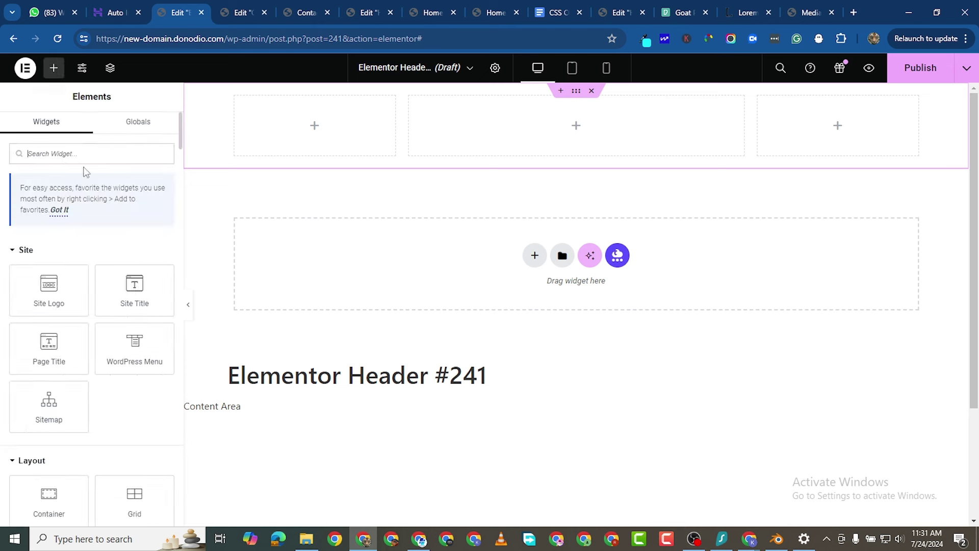
text(,)
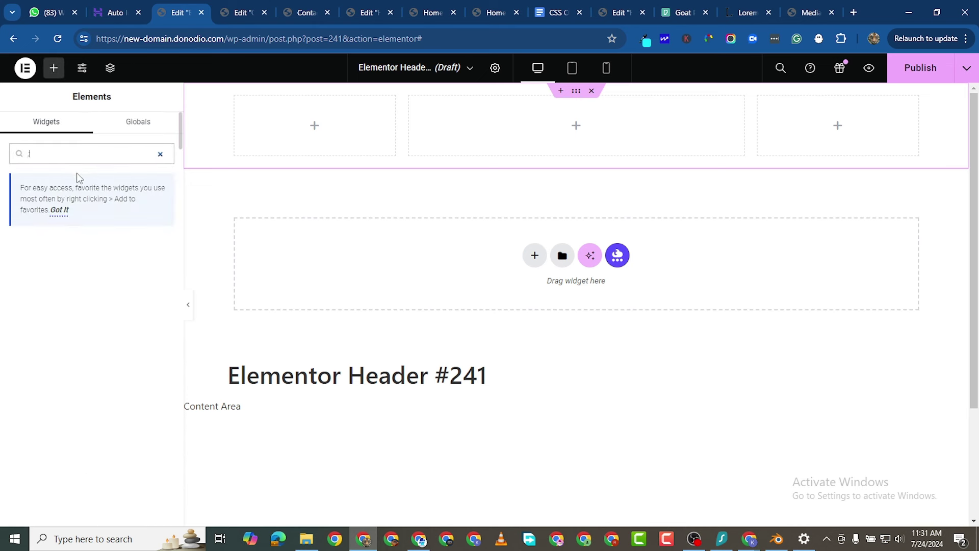
key(BackSpace)
text(logo)
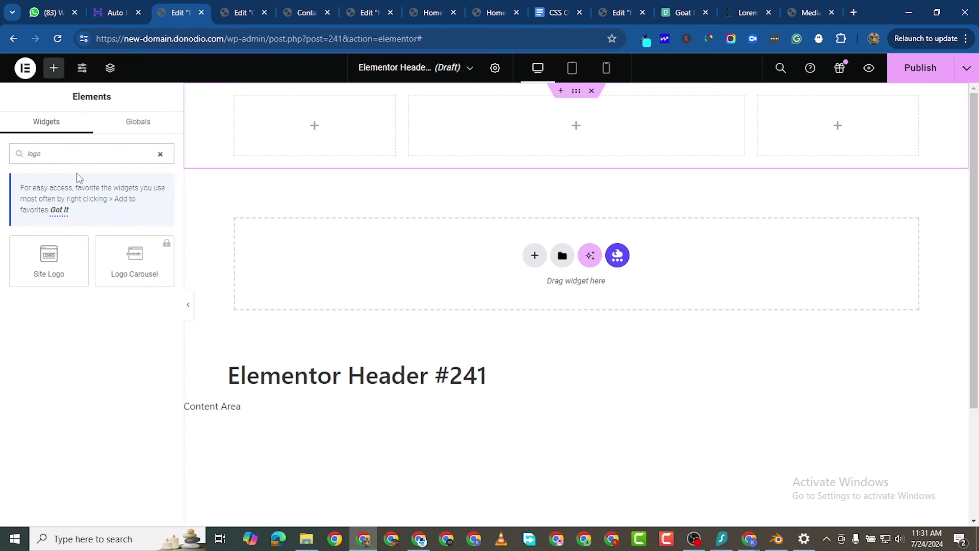
key(BackSpace)
key(BackSpace)
key(BackSpace)
key(BackSpace)
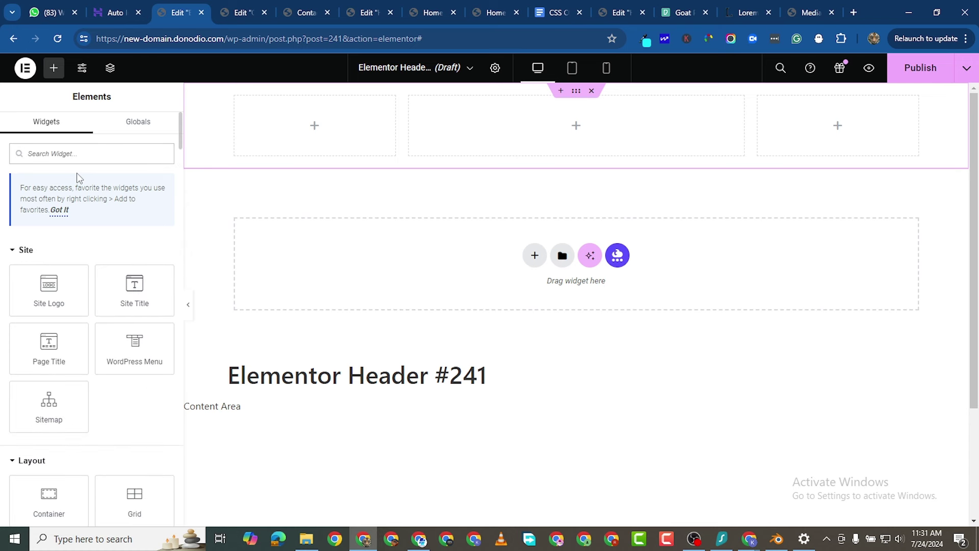
text(i)
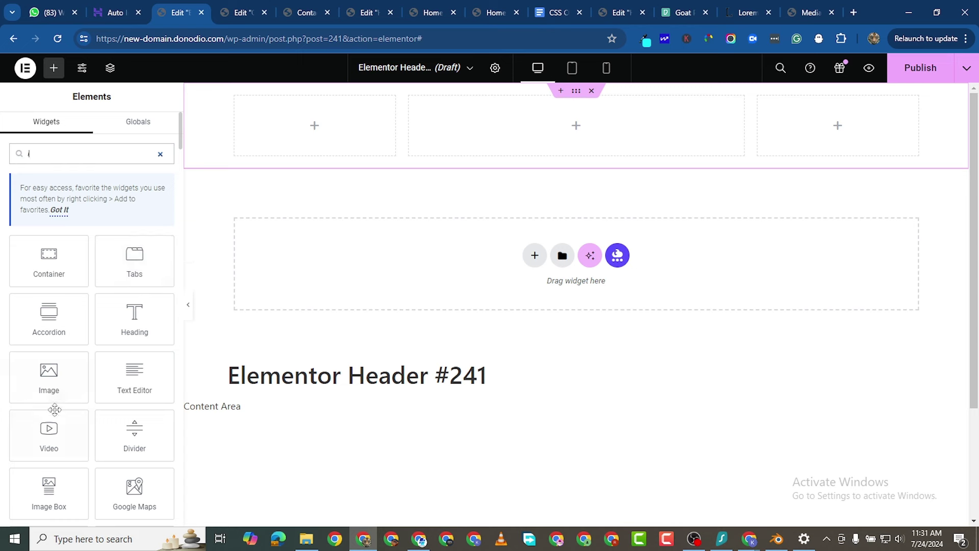
drag(48, 382, 306, 187)
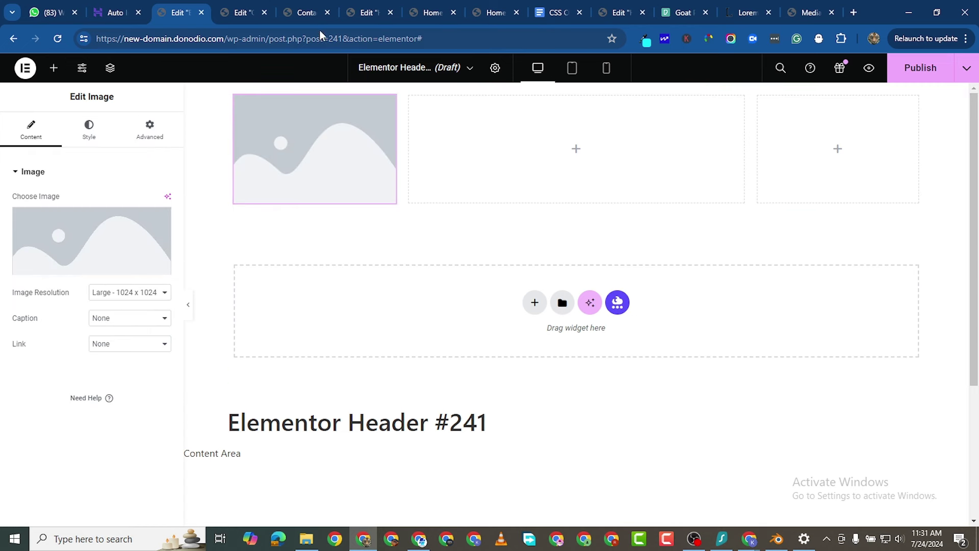
Leave the header template for the WordPress dashboard and open the site's Menus screen.
click(242, 15)
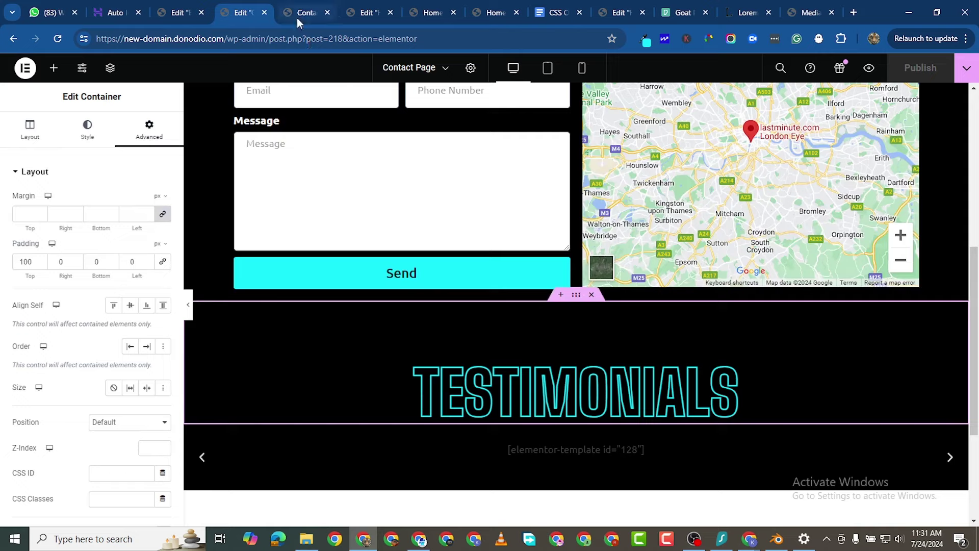
click(298, 15)
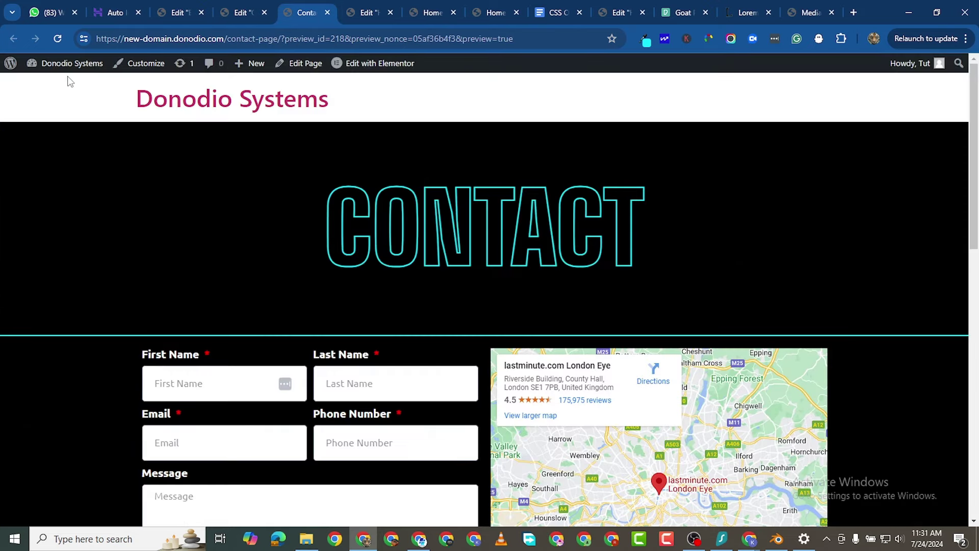
click(38, 83)
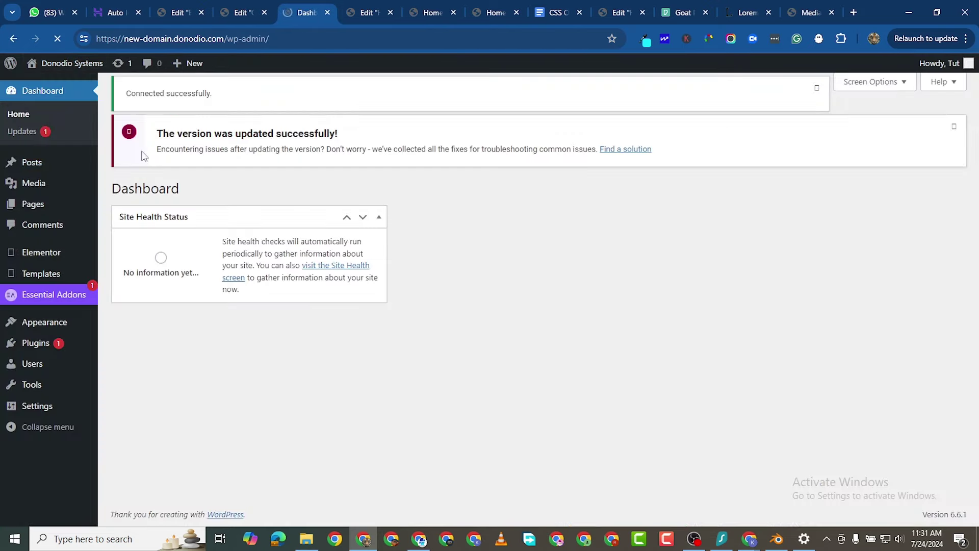
mouse_move(62, 333)
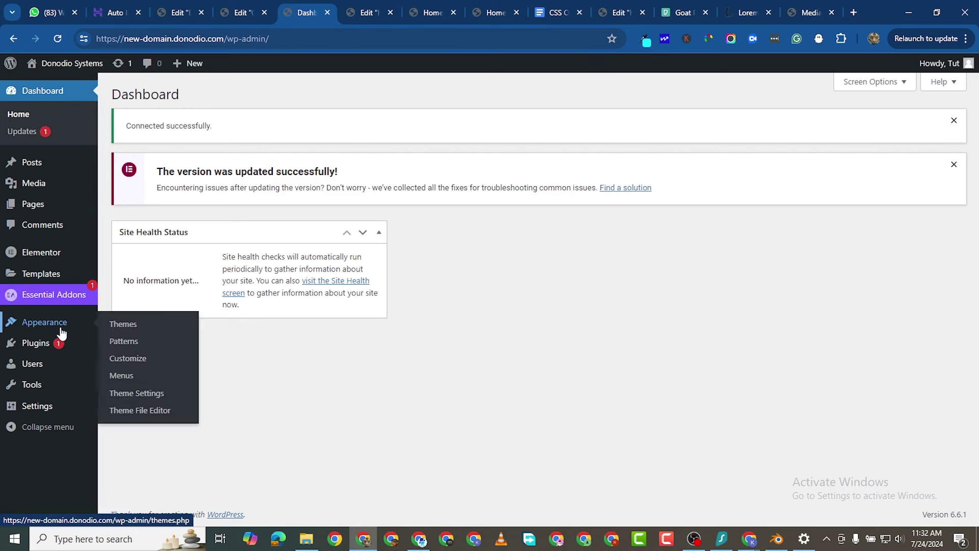
click(142, 363)
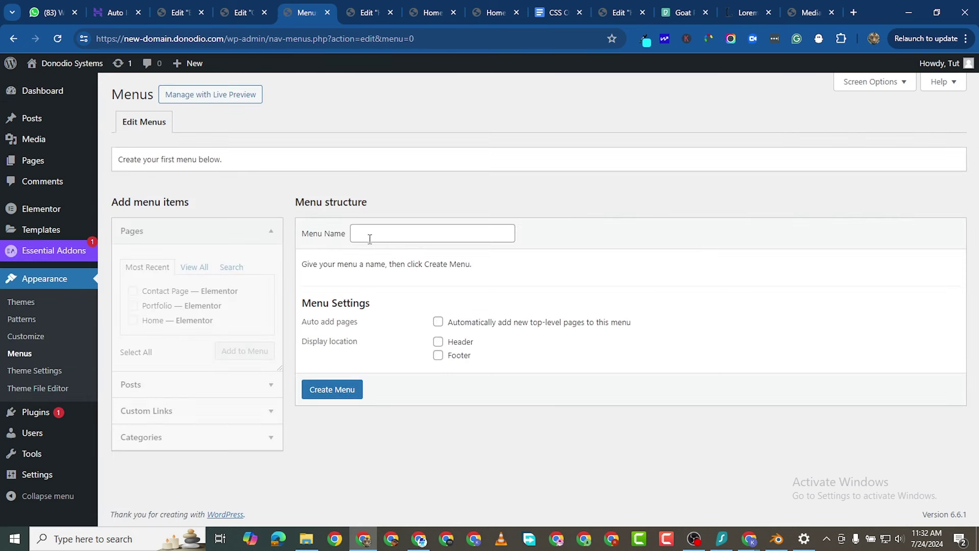
Create a navigation menu named Main Menu and assign it to the Header display location.
click(369, 239)
click(447, 260)
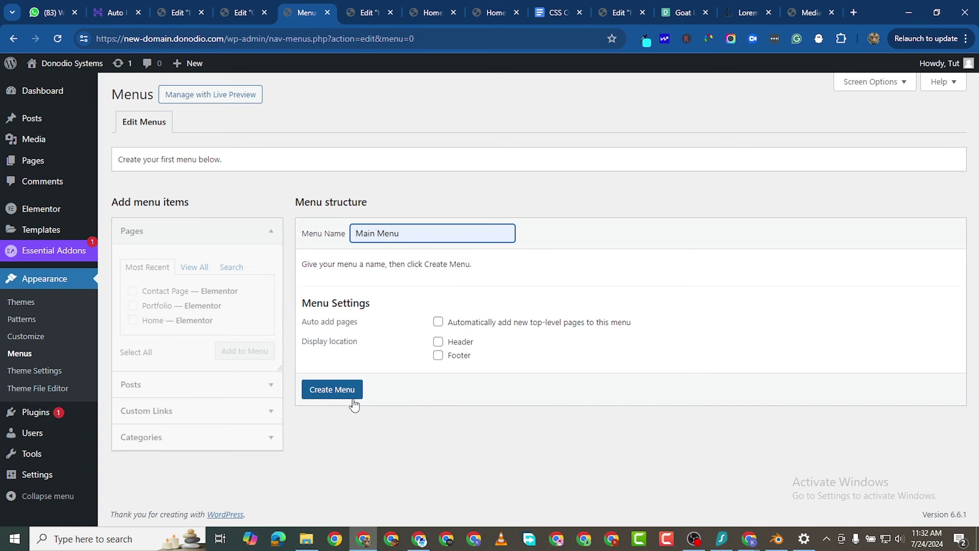
click(438, 341)
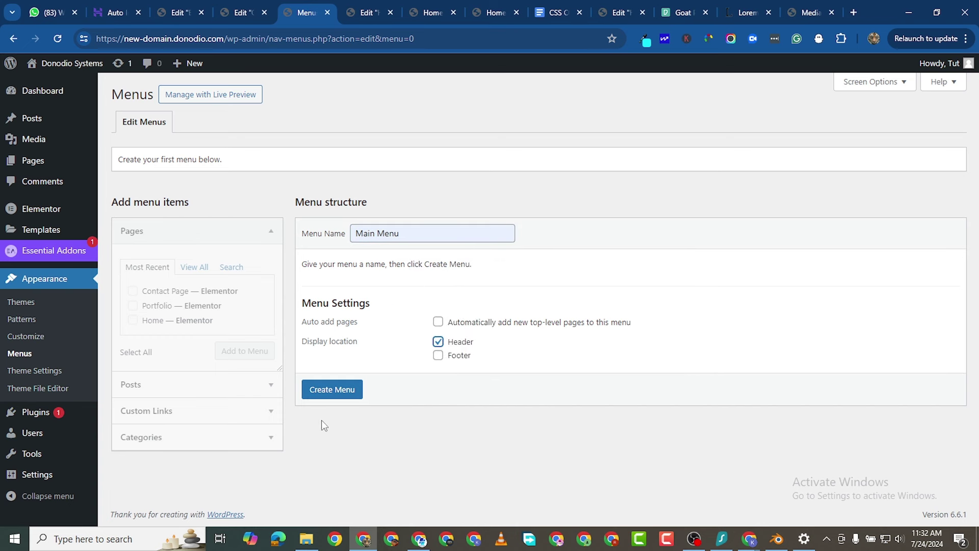
click(329, 392)
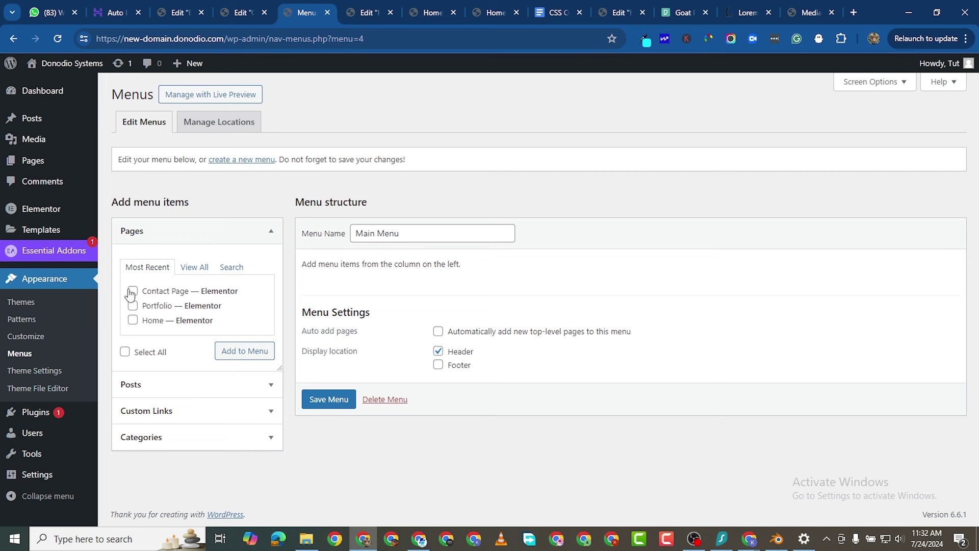
Add the Elementor pages Contact Page, Home and Portfolio to Main Menu from the full list of pages.
click(194, 266)
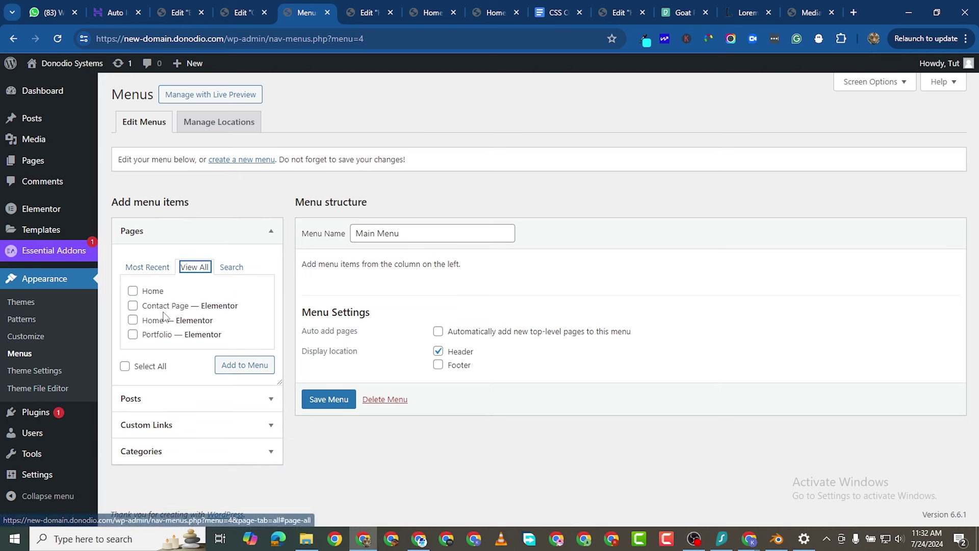
click(133, 335)
click(132, 320)
click(132, 306)
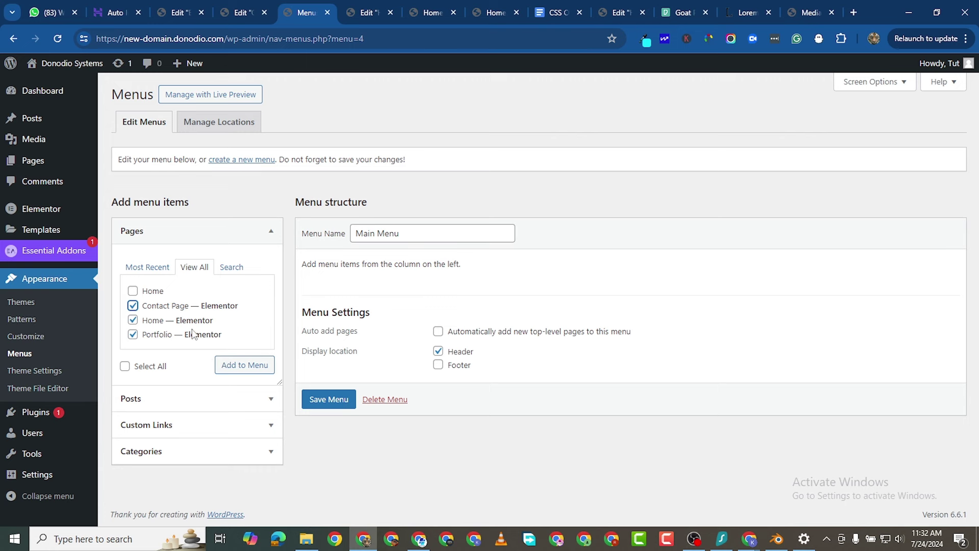
click(258, 367)
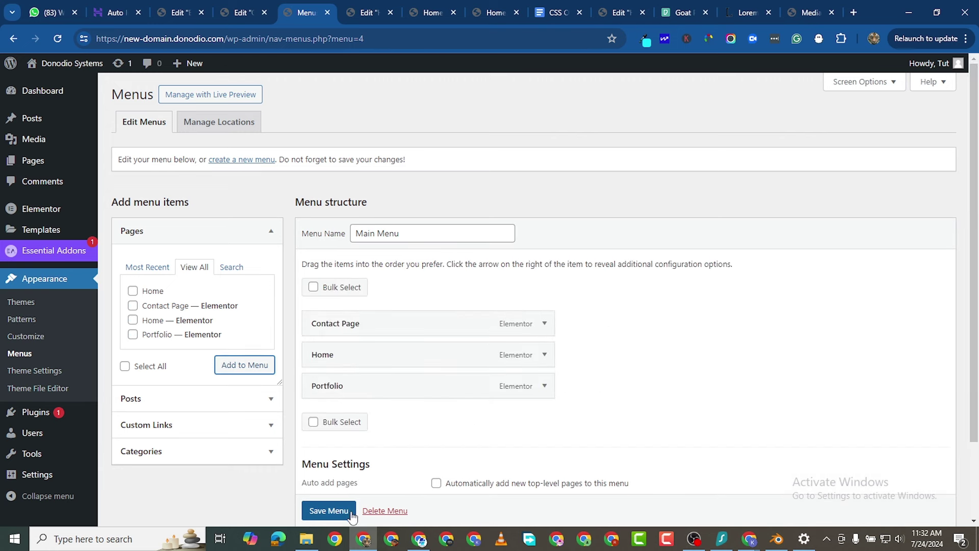
Reorder the menu items as Home, Portfolio, Contact Page and save the menu.
mouse_move(339, 344)
mouse_down()
mouse_move(339, 321)
mouse_move(342, 335)
mouse_up()
drag(366, 389, 374, 363)
click(327, 511)
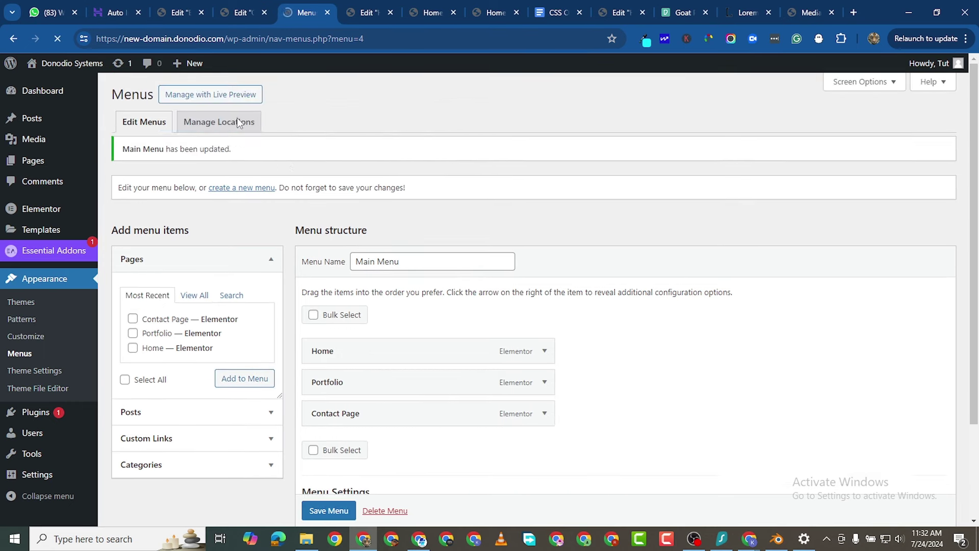
Open the live site in a new tab to check the header navigation, and close that tab.
mouse_move(44, 67)
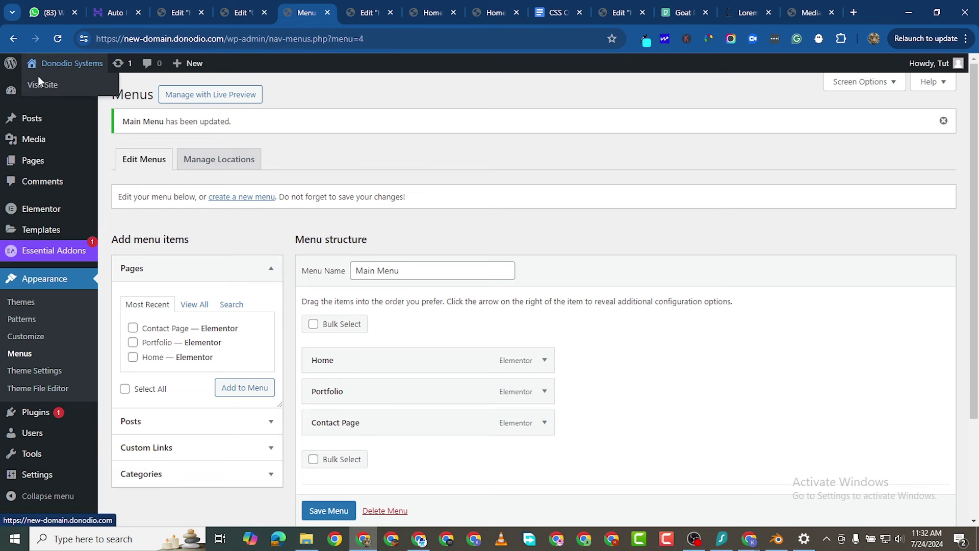
right_click(39, 87)
click(77, 94)
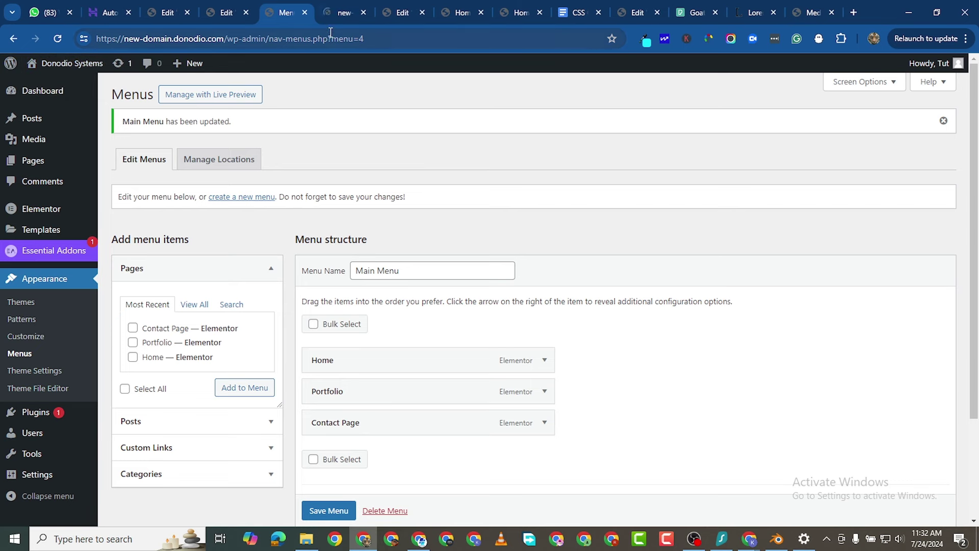
click(326, 17)
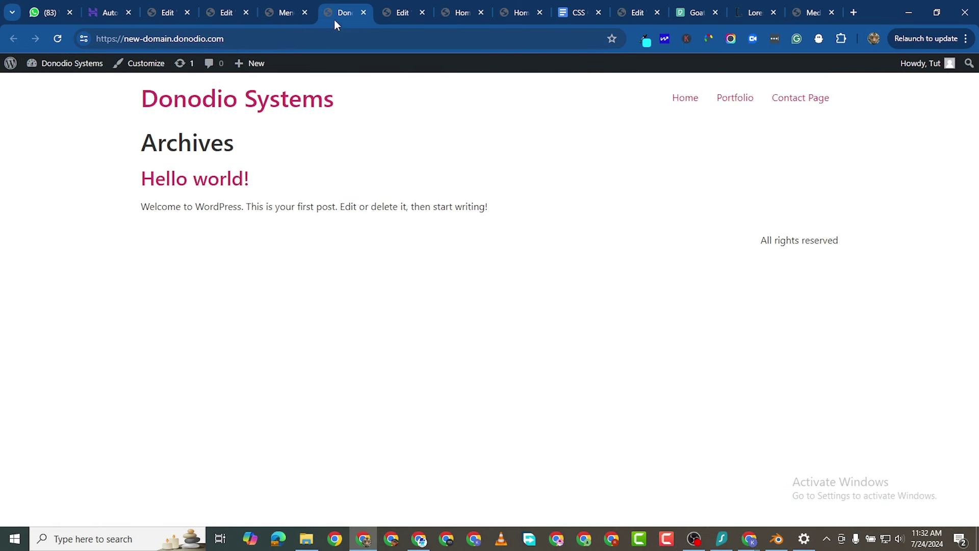
click(364, 12)
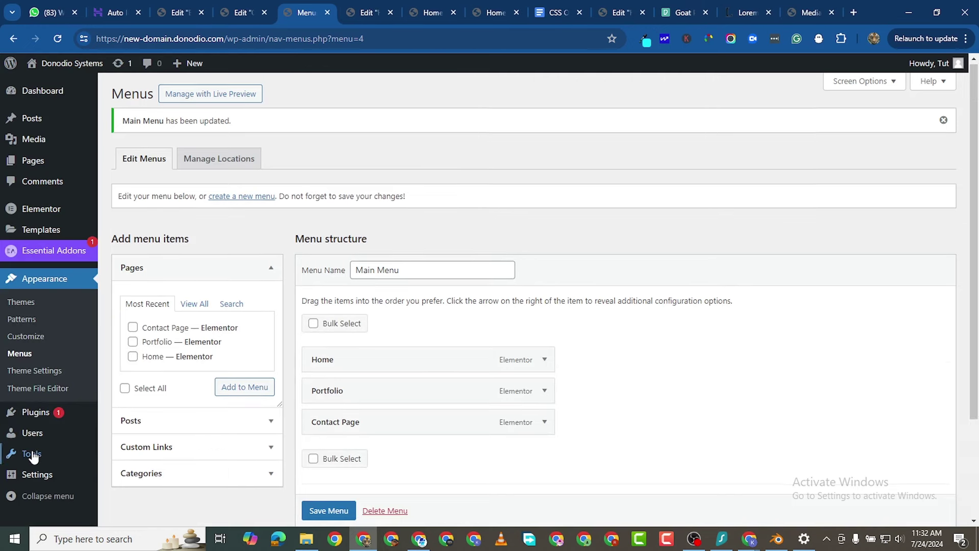
In the Reading Settings, make the homepage a static page, choose Home for it and save the changes.
scroll(36, 440, down, 1)
mouse_move(42, 483)
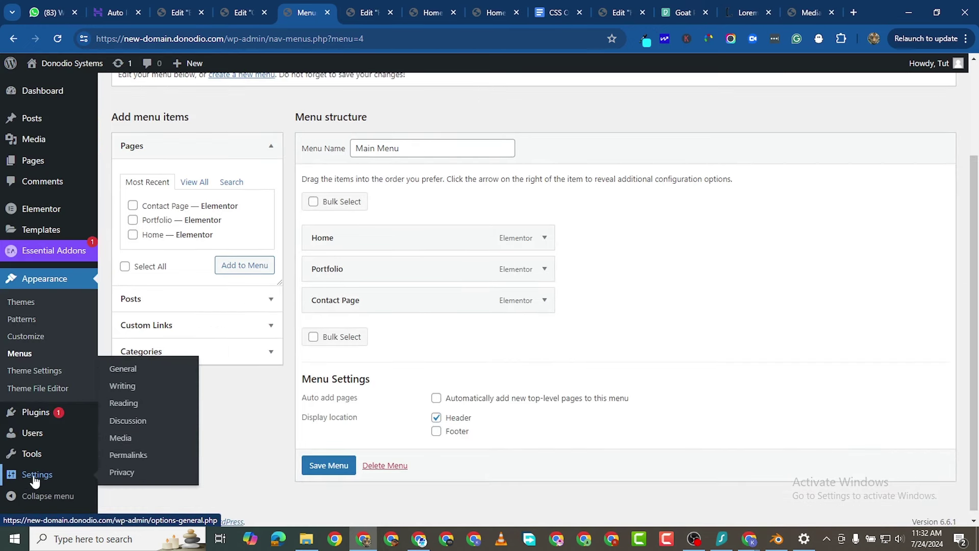
click(123, 403)
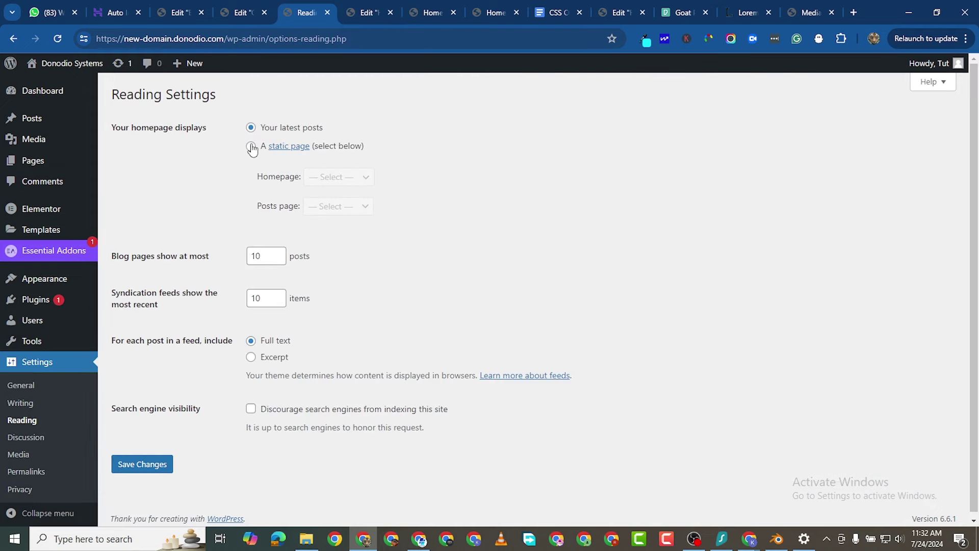
click(250, 146)
click(339, 177)
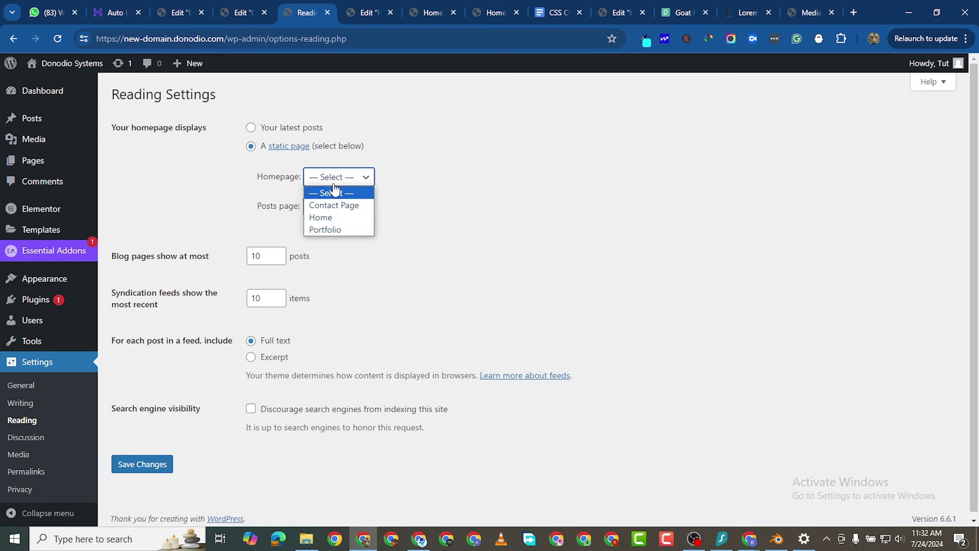
click(348, 218)
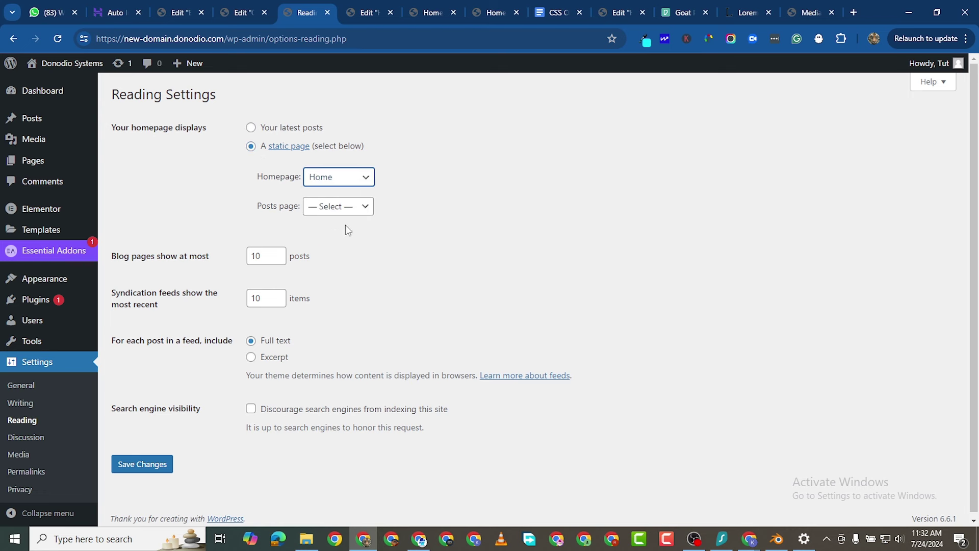
click(126, 465)
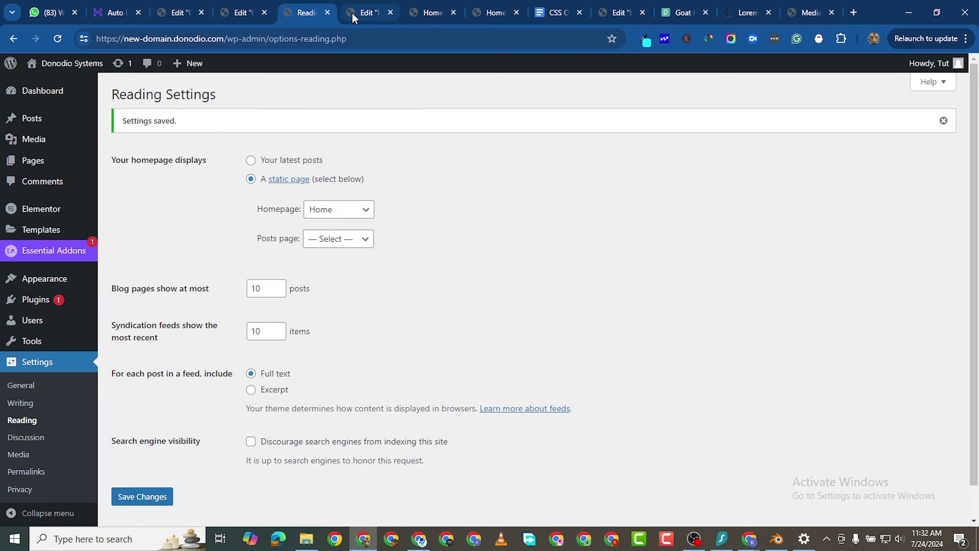
Open the live site in a new tab and review the homepage from the header menu down to the testimonials.
mouse_move(61, 64)
right_click(48, 86)
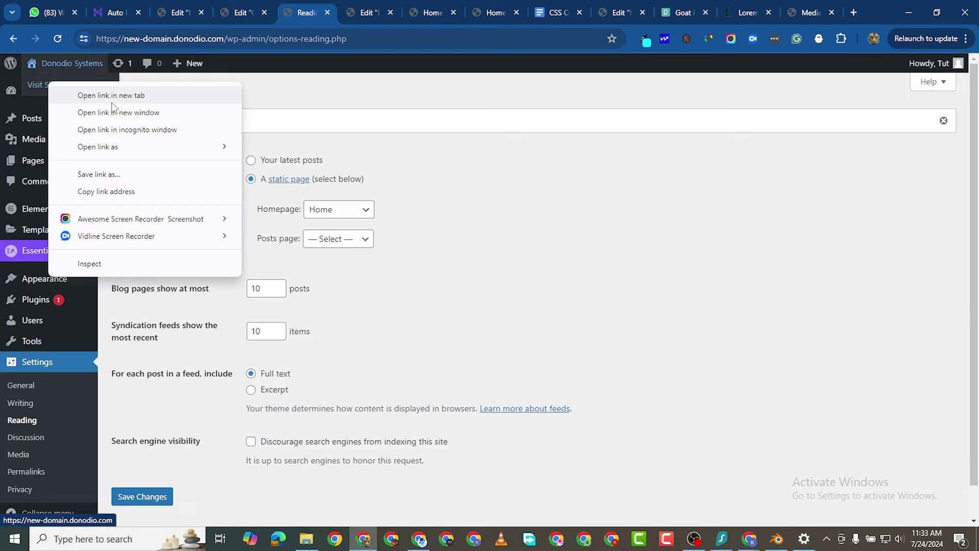
click(112, 98)
click(341, 16)
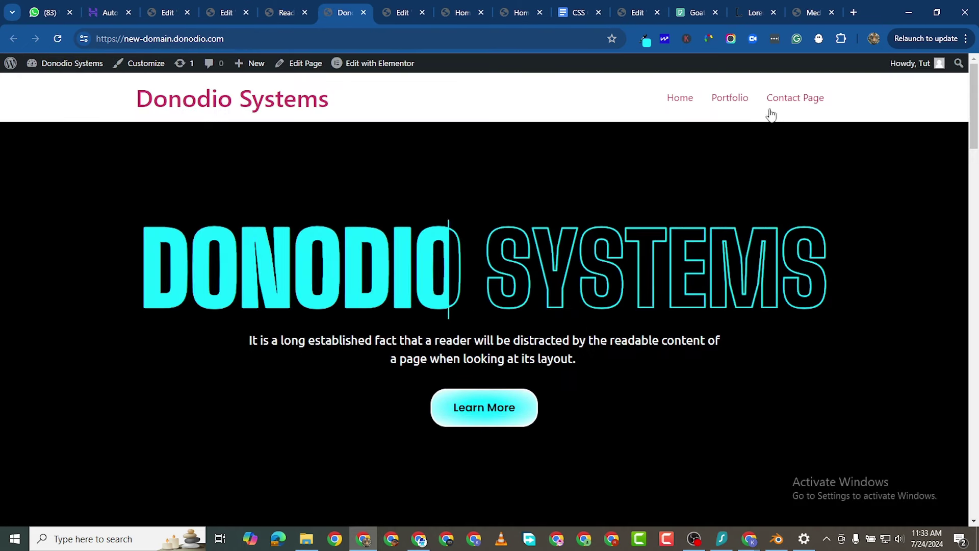
scroll(537, 224, down, 20)
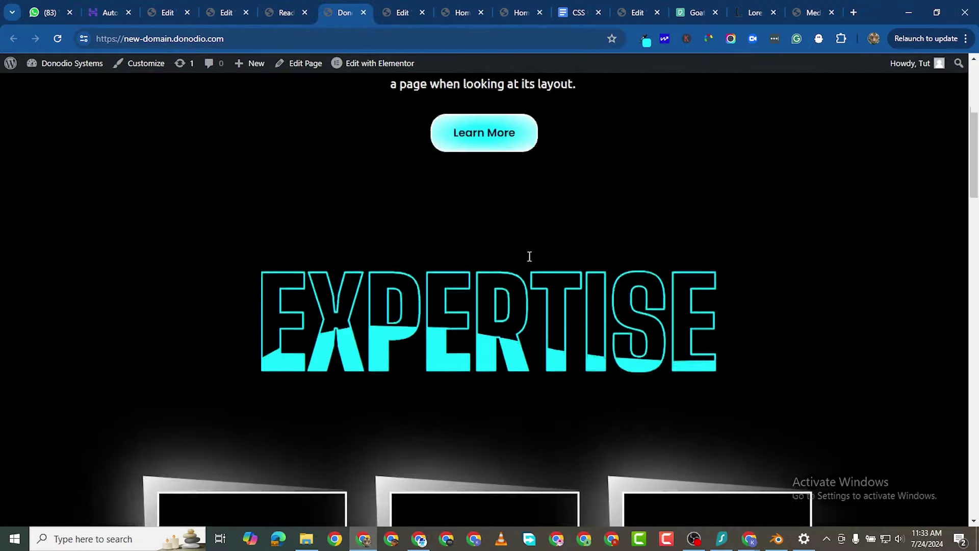
scroll(551, 276, down, 8)
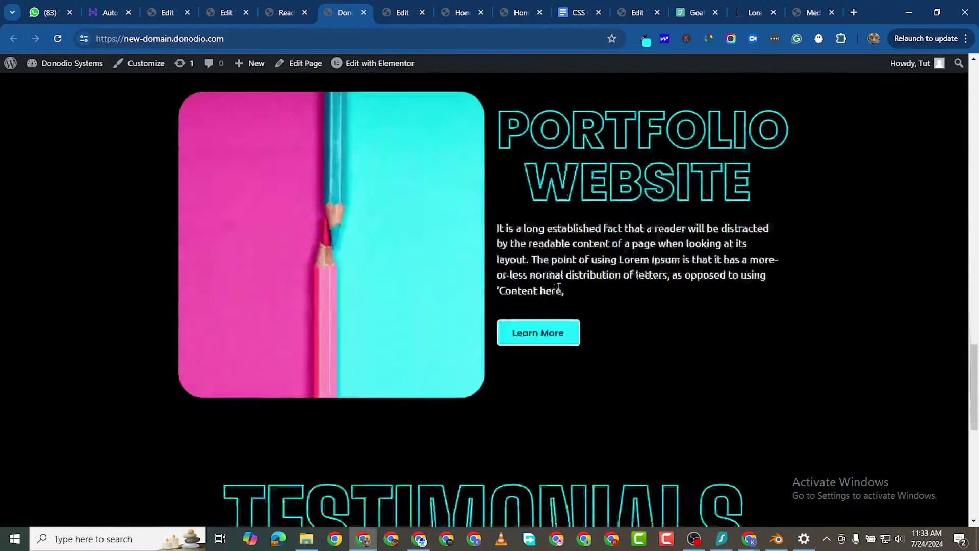
scroll(563, 280, up, 8)
scroll(564, 280, down, 6)
scroll(533, 309, down, 8)
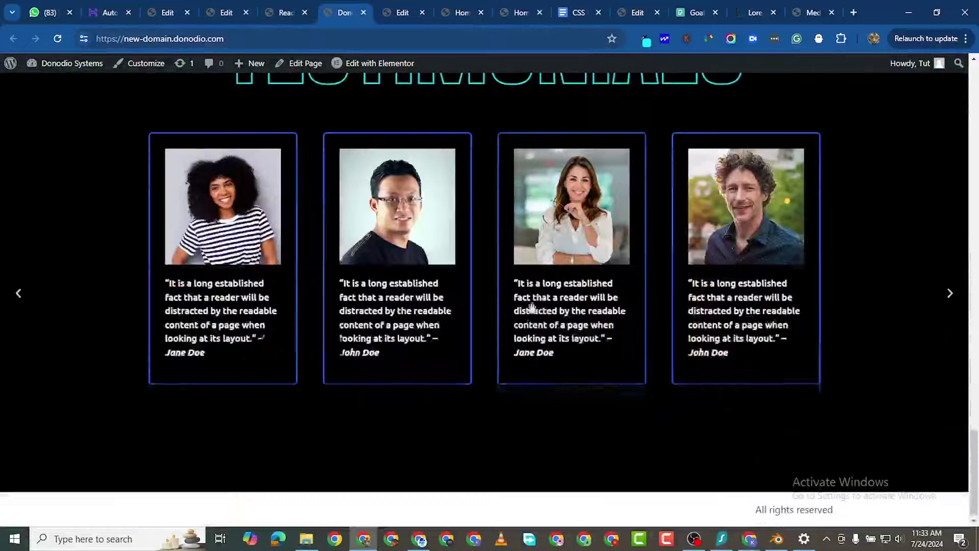
scroll(540, 316, up, 12)
scroll(556, 335, up, 10)
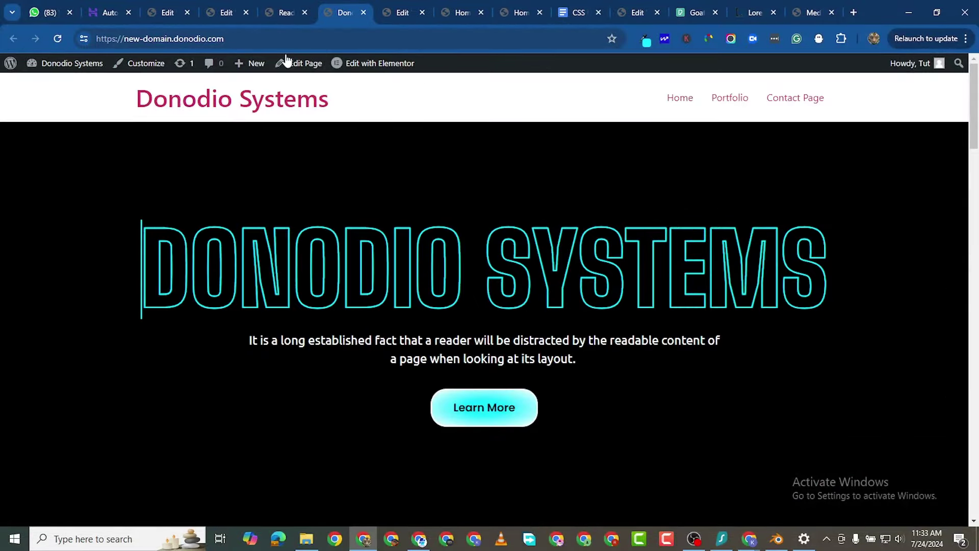
Return to the Elementor editor holding the draft header template.
click(273, 11)
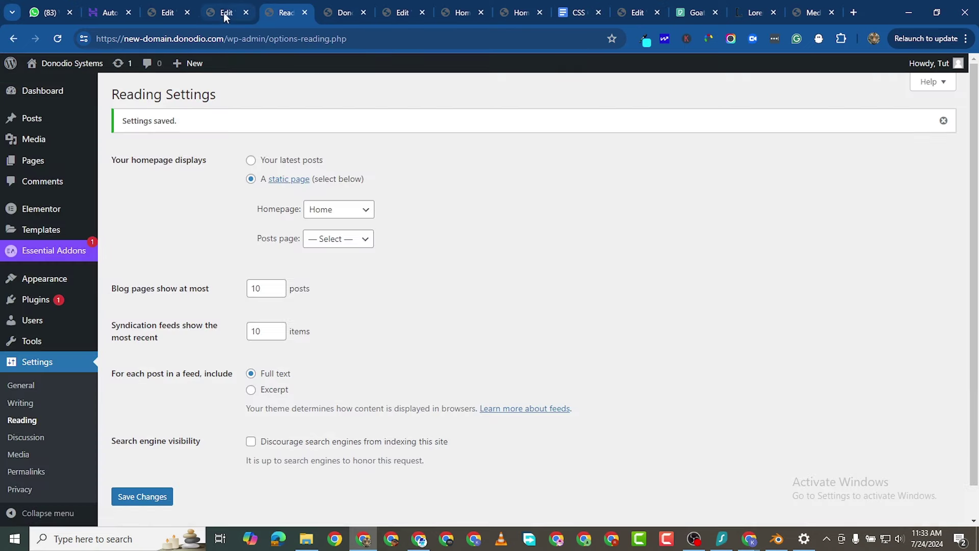
click(225, 12)
click(168, 12)
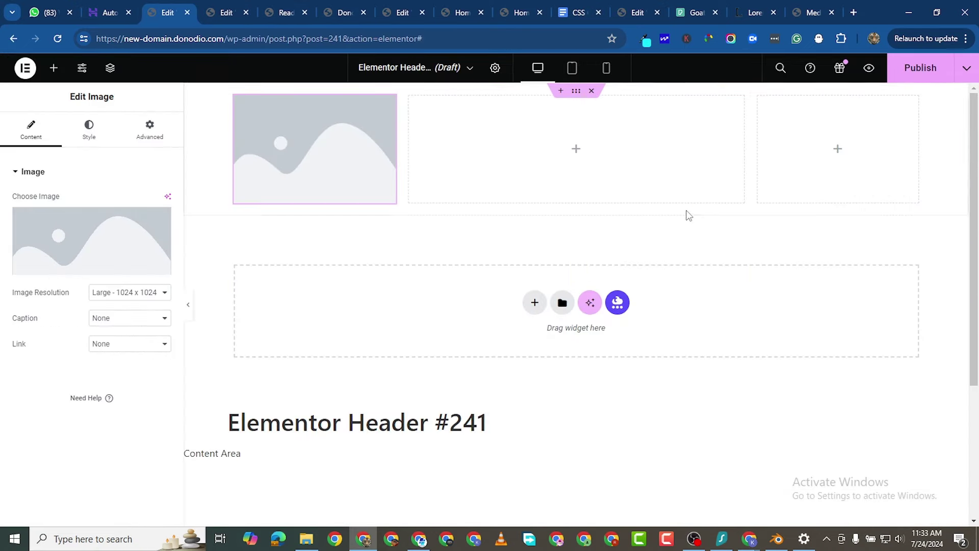
Switch to the Canva window and create a new custom-size design of 900 × 250 px.
click(421, 540)
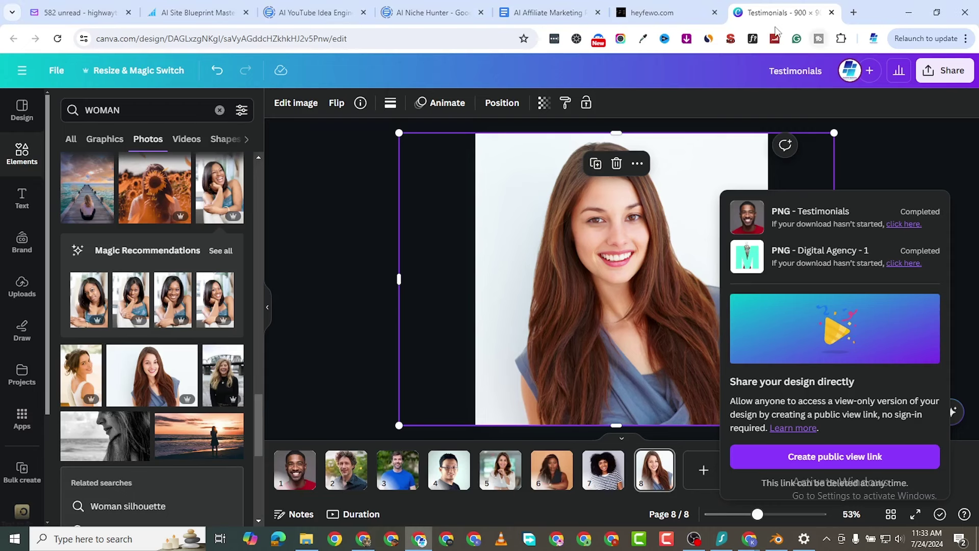
click(23, 72)
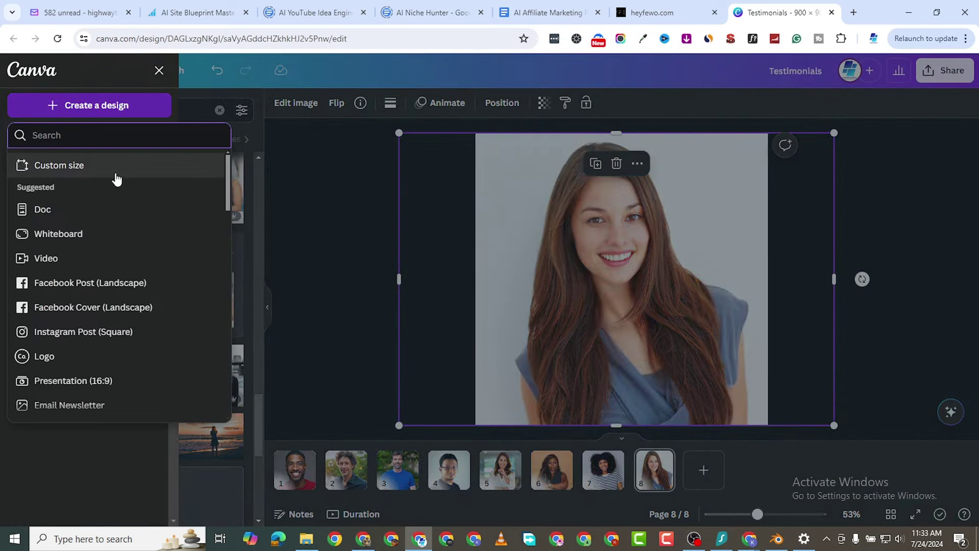
scroll(120, 343, down, 3)
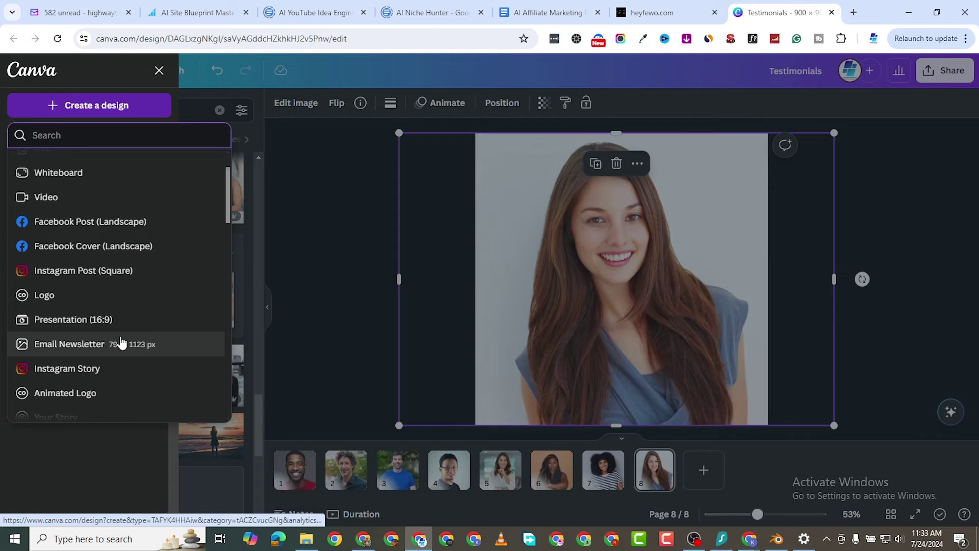
scroll(127, 344, up, 3)
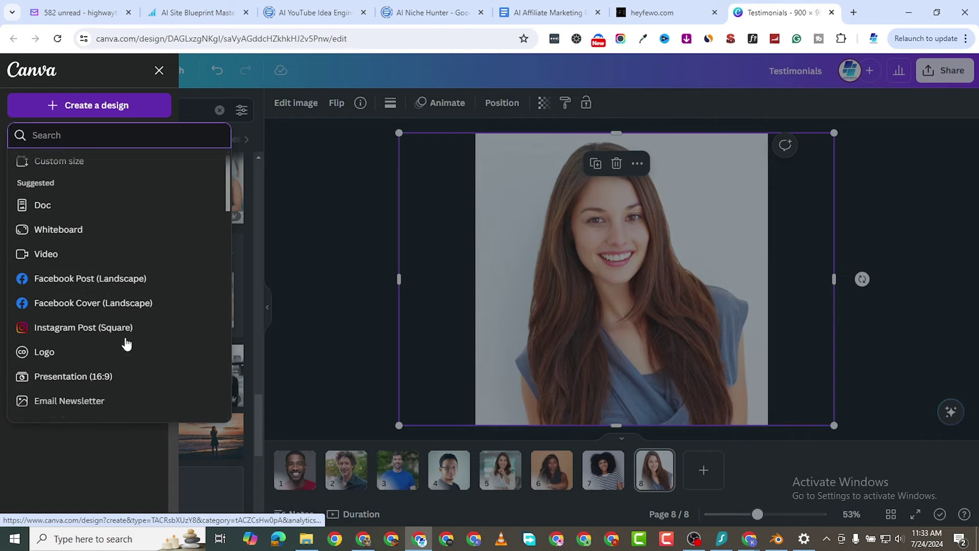
click(85, 164)
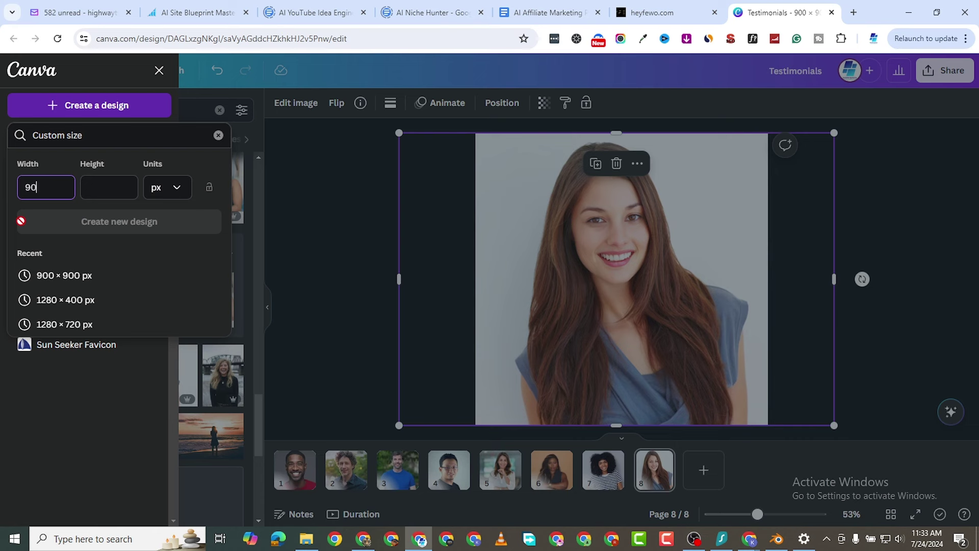
click(97, 194)
click(98, 190)
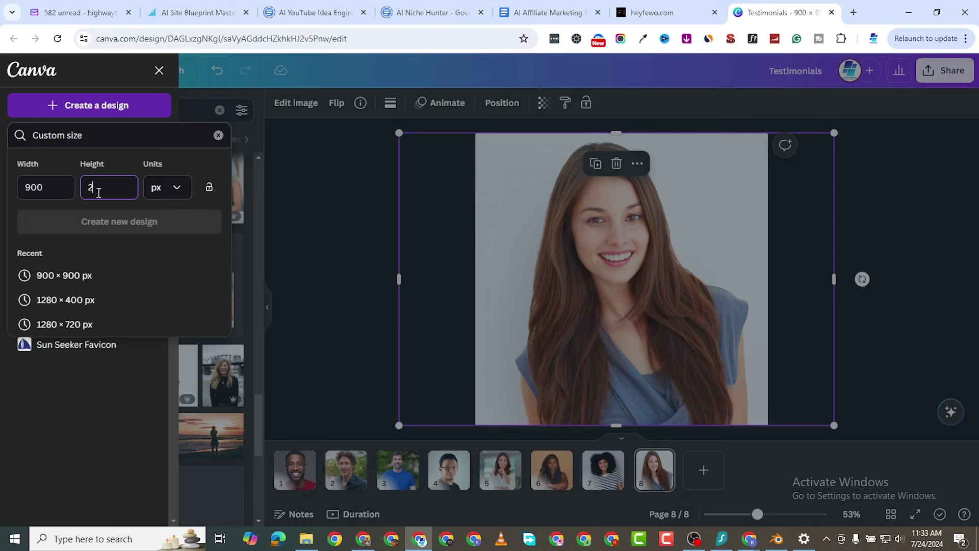
text(250)
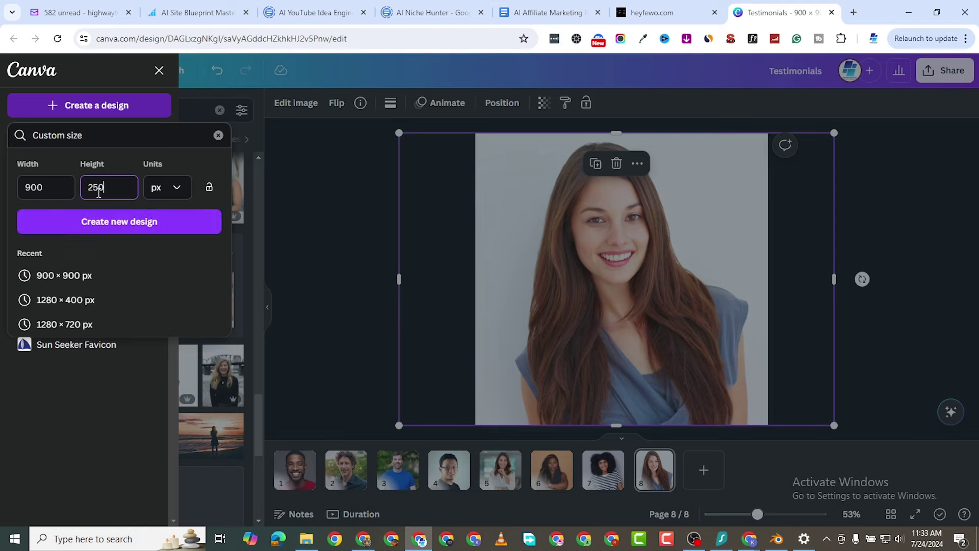
click(162, 232)
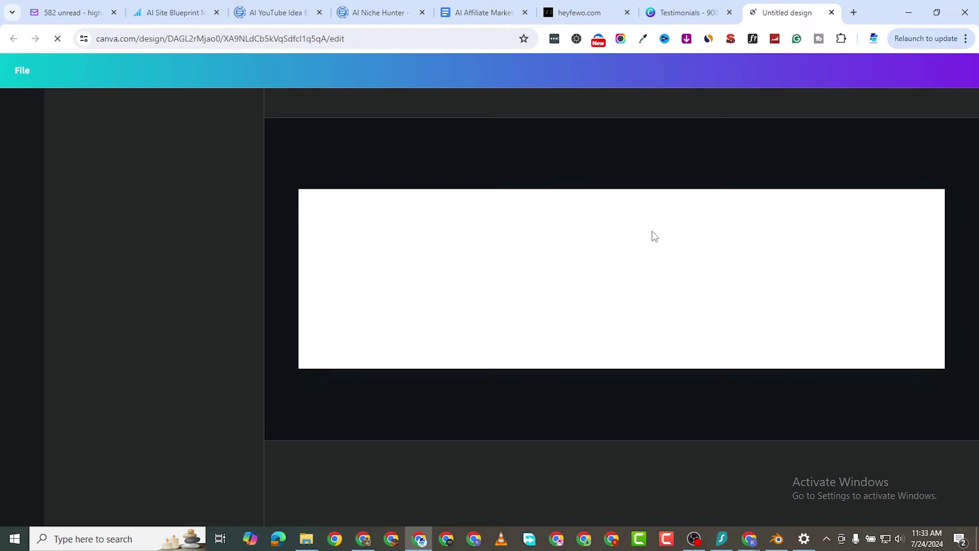
Add a heading to the blank canvas and replace its text with "DONODIO SYSTEMS".
mouse_move(692, 13)
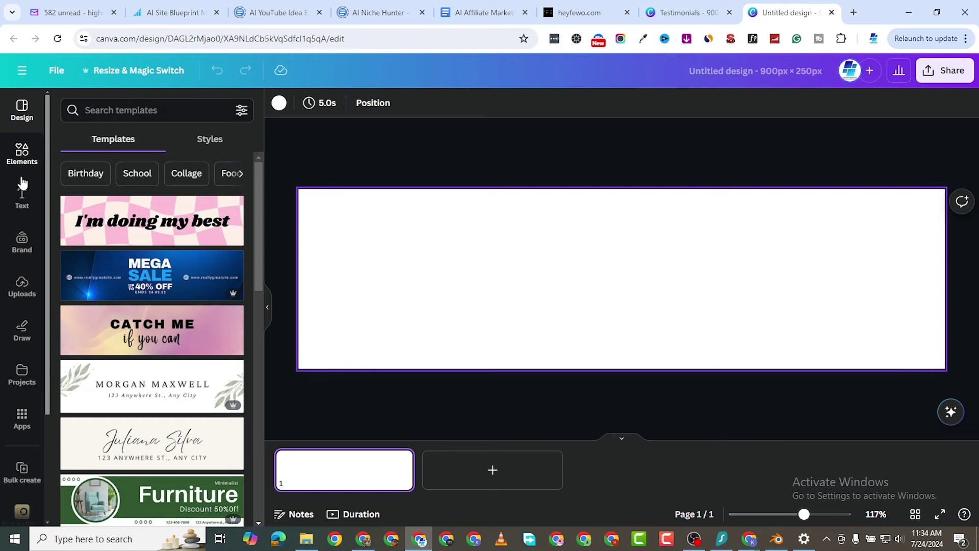
click(22, 198)
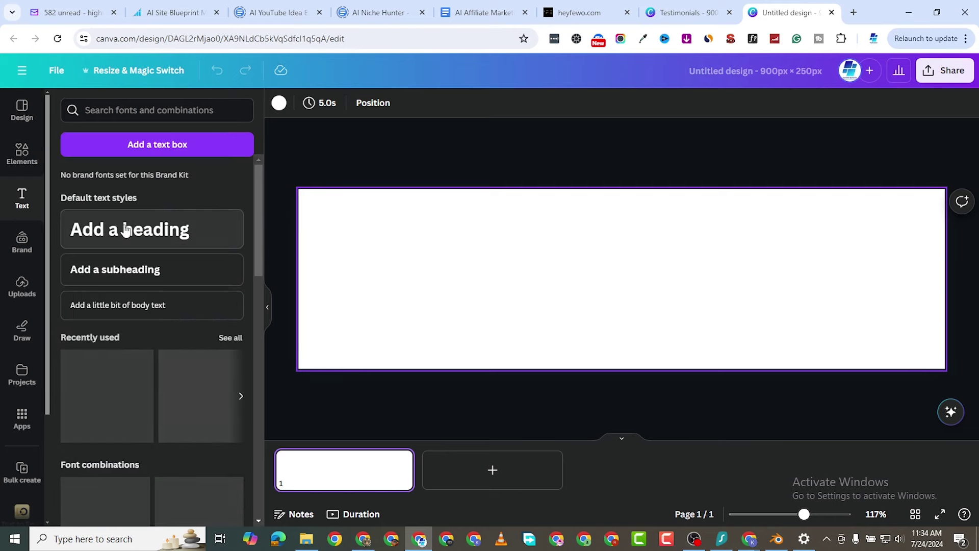
drag(130, 228, 581, 247)
click(599, 249)
triple_click(598, 241)
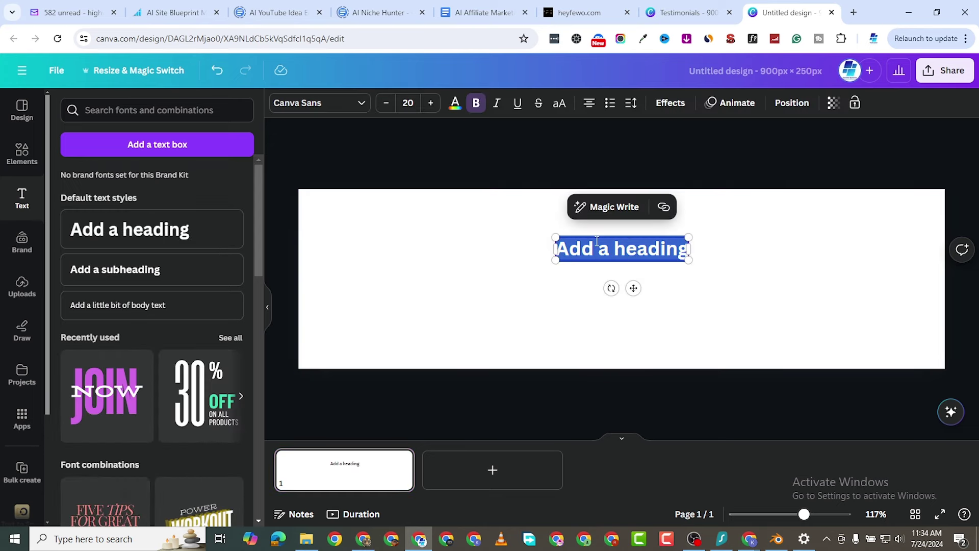
text(DONOD)
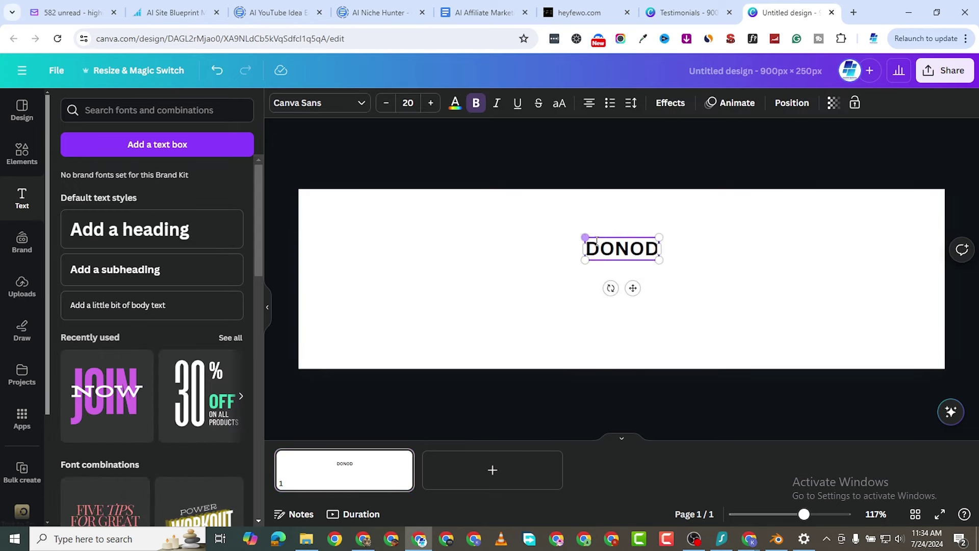
text(IO SYSTE,S)
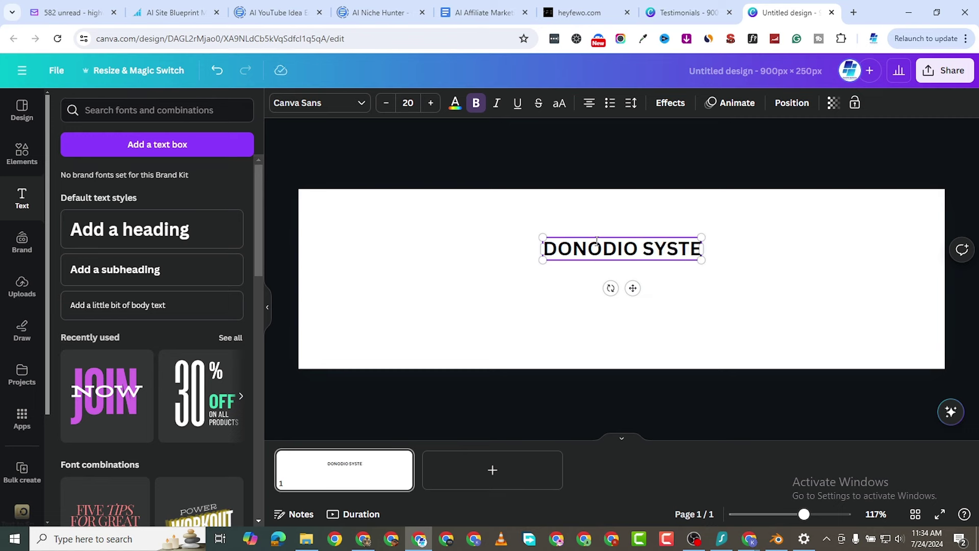
key(BackSpace)
key(BackSpace)
text(MS)
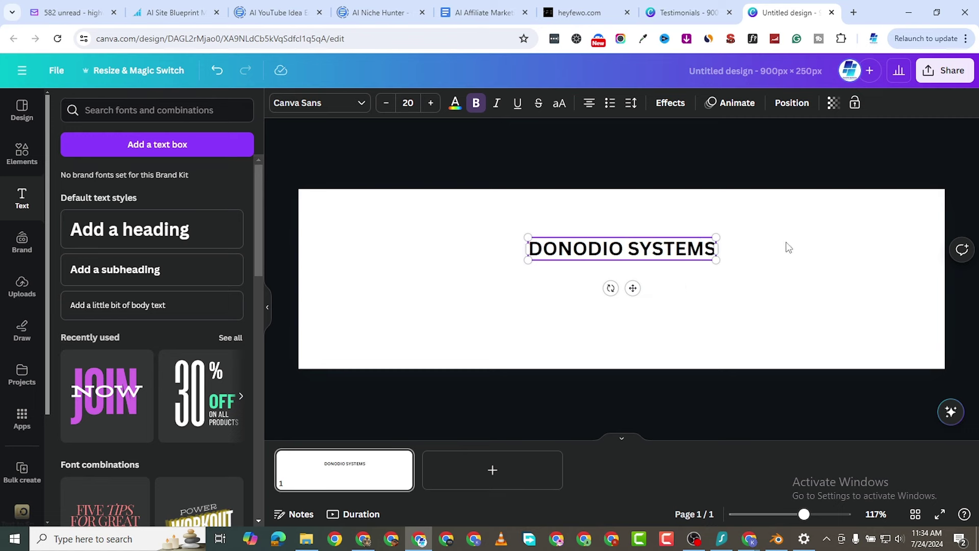
click(788, 248)
Switch to the Elementor window and get the cyan colour code #15e8fd from the browser's colour picker extension.
click(614, 249)
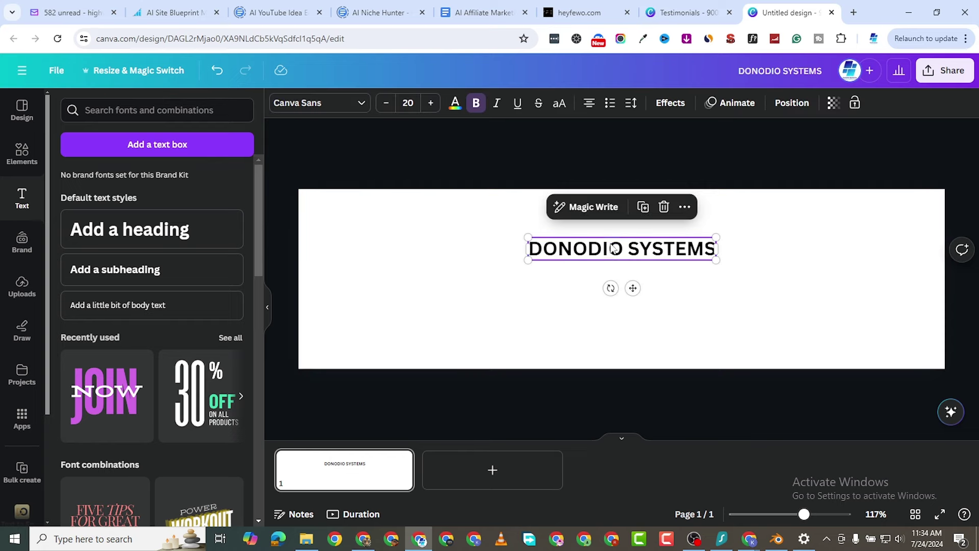
click(613, 250)
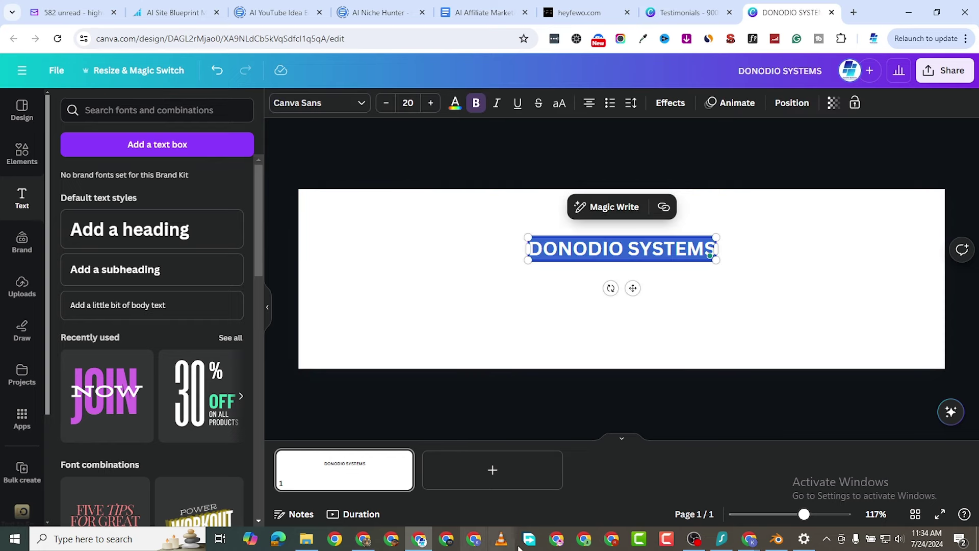
mouse_move(361, 541)
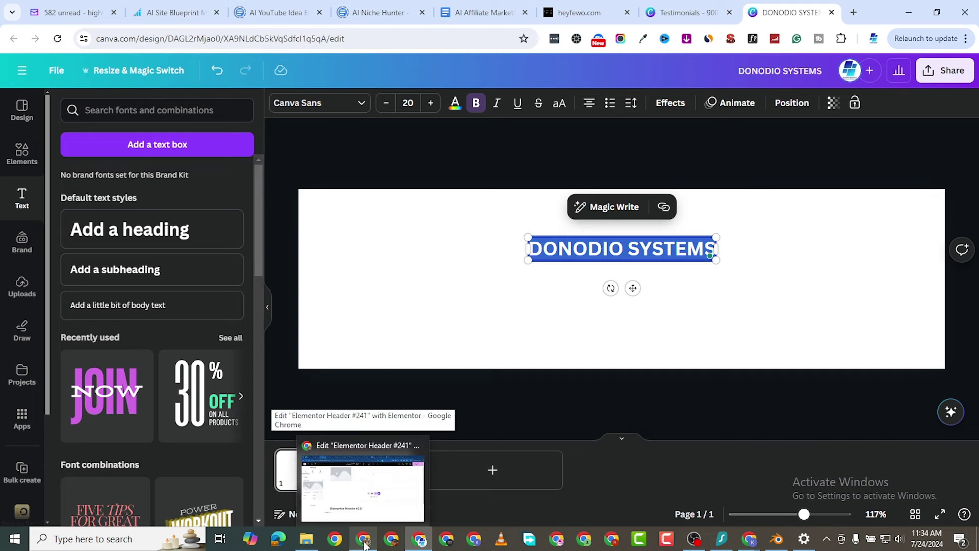
click(357, 482)
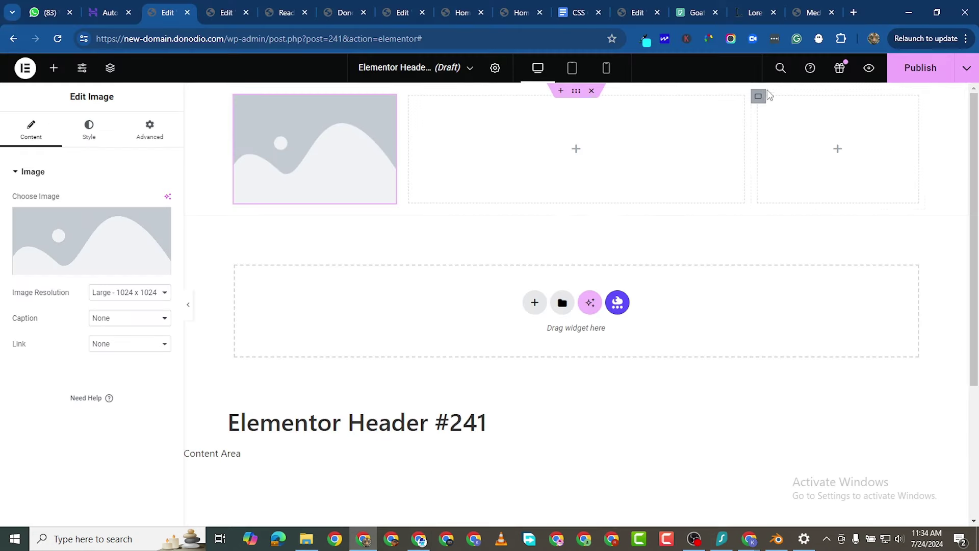
click(642, 43)
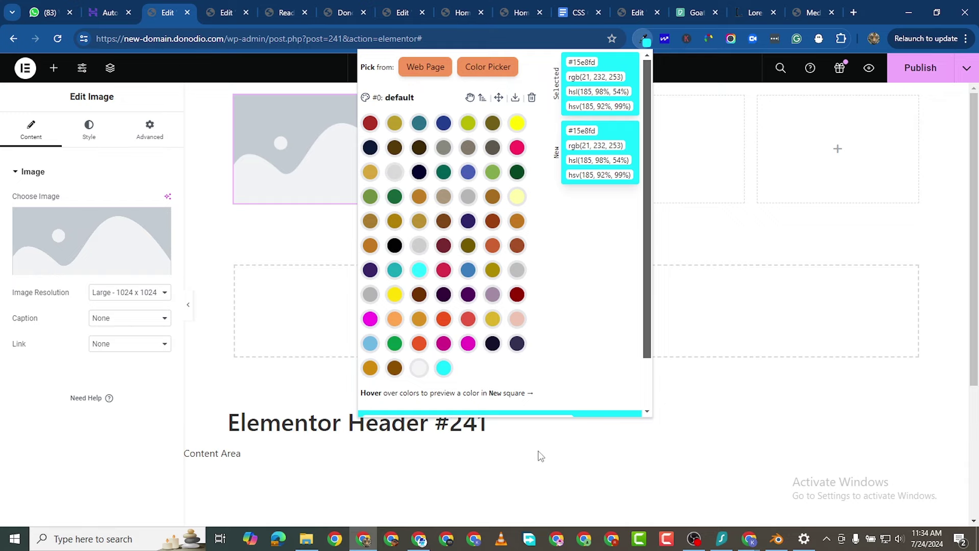
Return to Canva and set the DONODIO SYSTEMS text colour to #15E8FD.
click(430, 537)
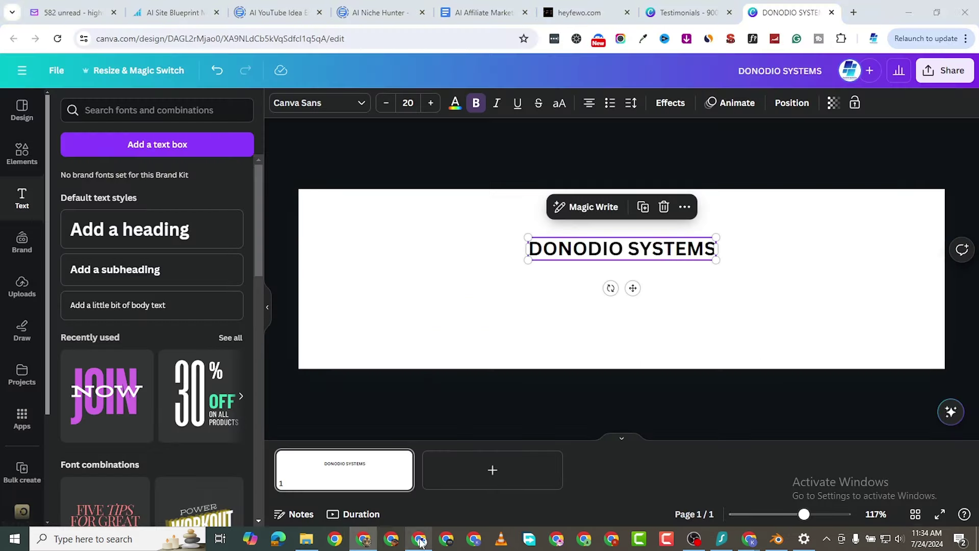
double_click(576, 249)
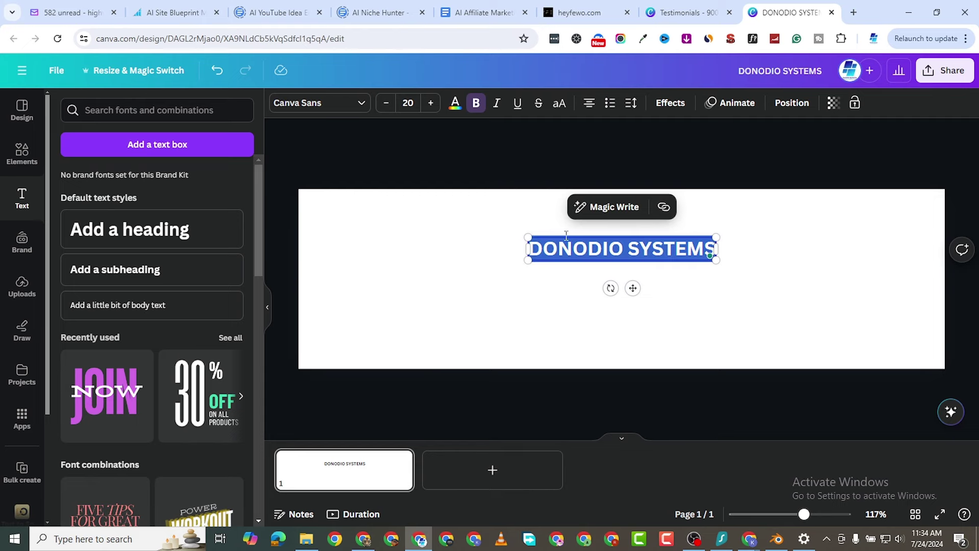
click(455, 102)
click(66, 177)
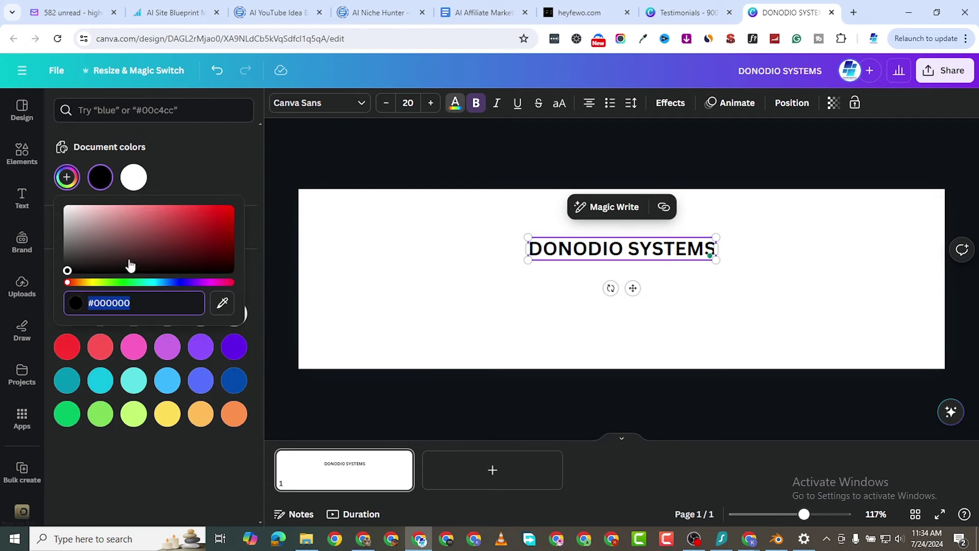
right_click(111, 302)
click(167, 104)
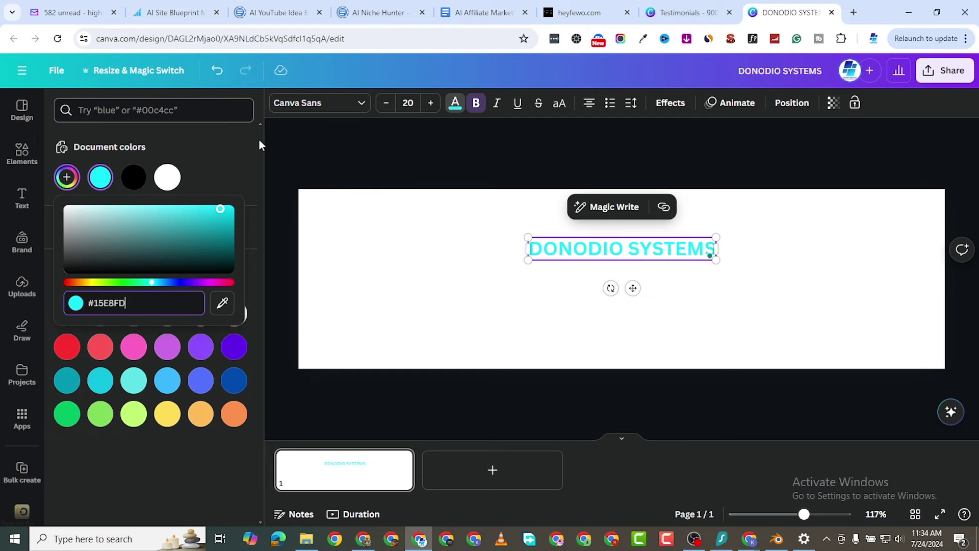
Try a solid black page background behind the DONODIO SYSTEMS text.
click(329, 206)
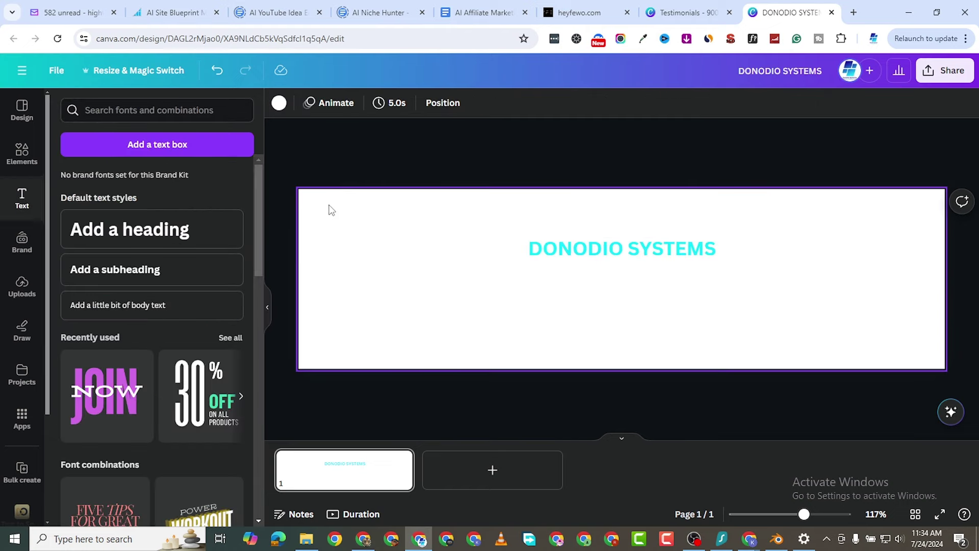
click(279, 103)
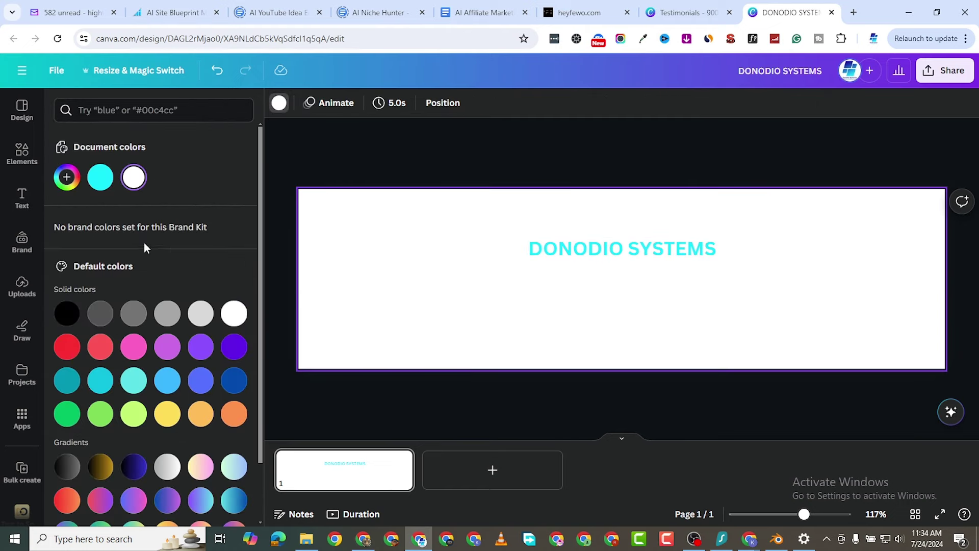
click(67, 314)
click(584, 250)
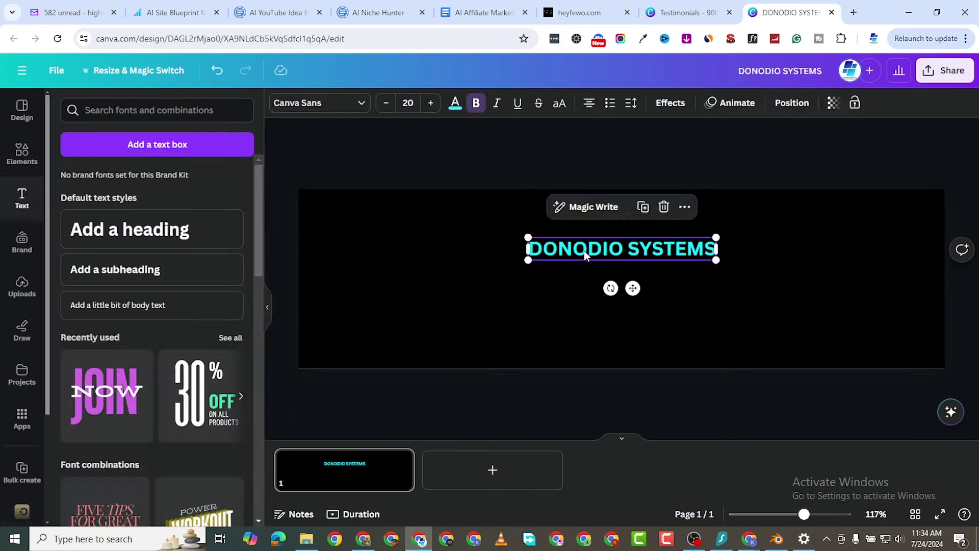
click(583, 250)
double_click(612, 249)
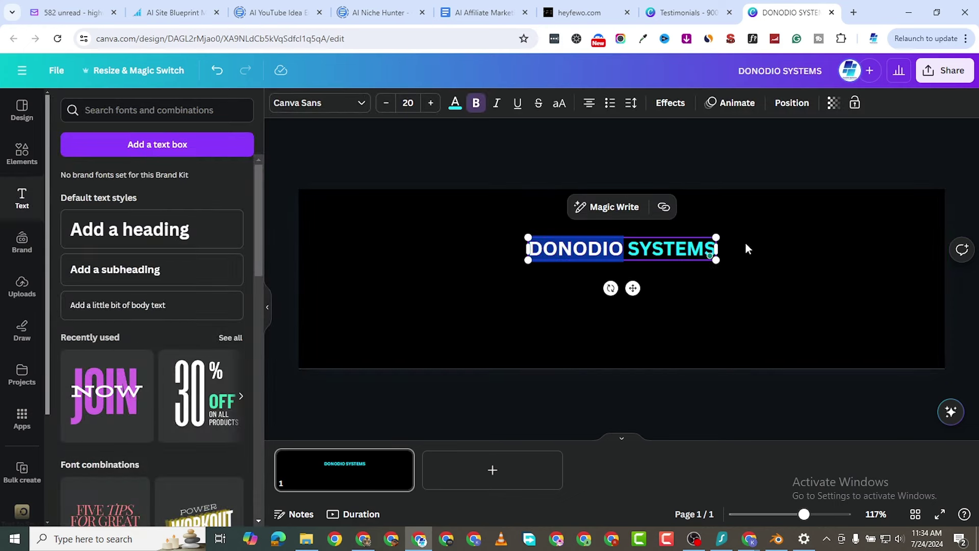
Set the page background to the solid dark grey from the default colours.
click(298, 194)
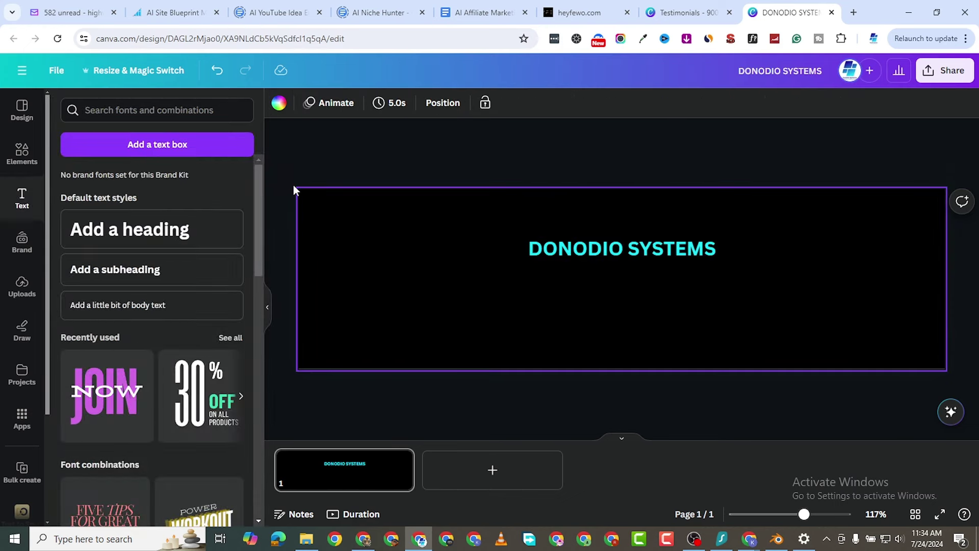
click(280, 104)
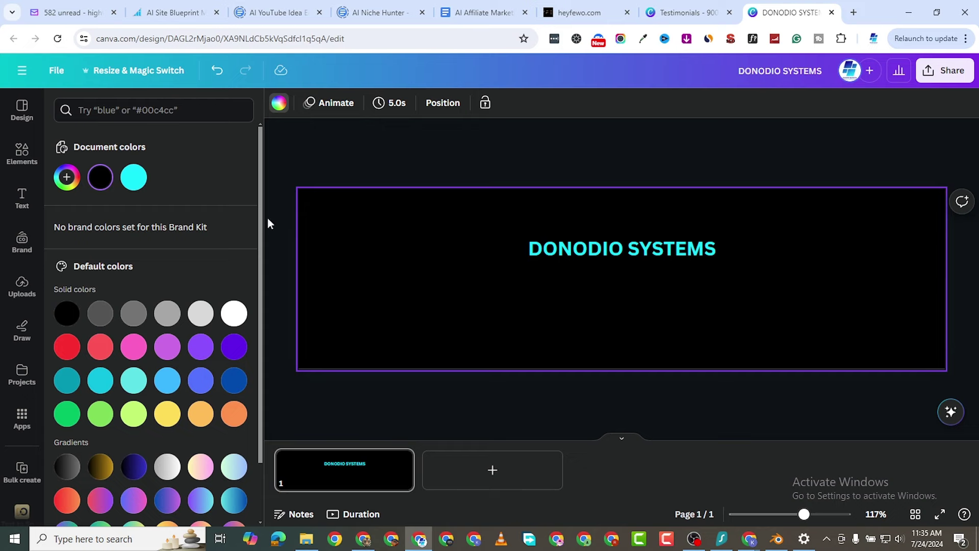
click(101, 313)
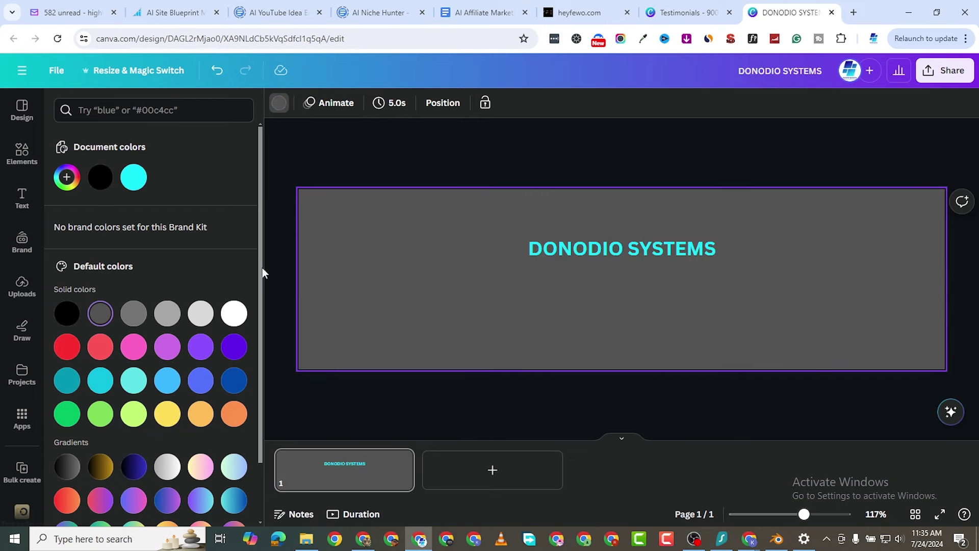
Search the fonts for "SHOULD" and set the DONODIO SYSTEMS text to Big Shoulders Display.
click(642, 249)
double_click(641, 248)
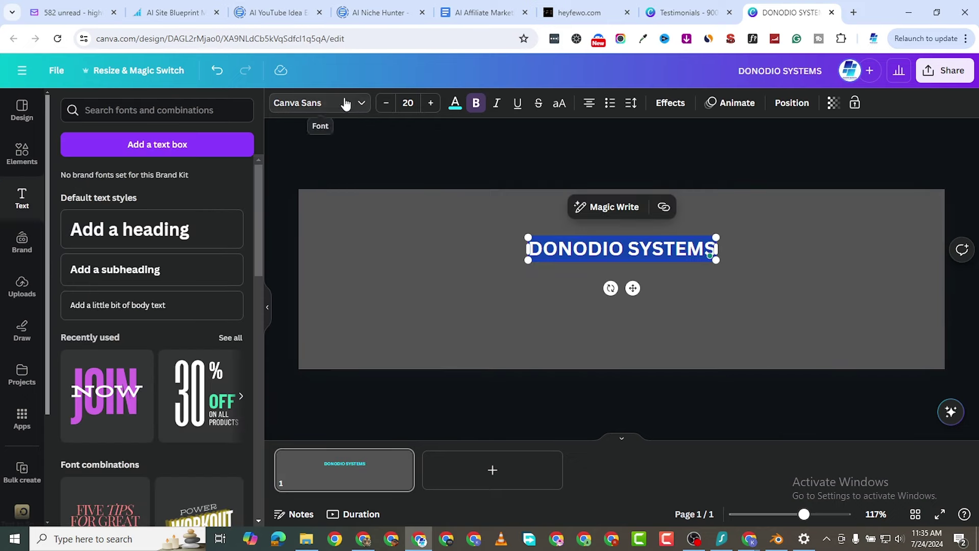
click(319, 103)
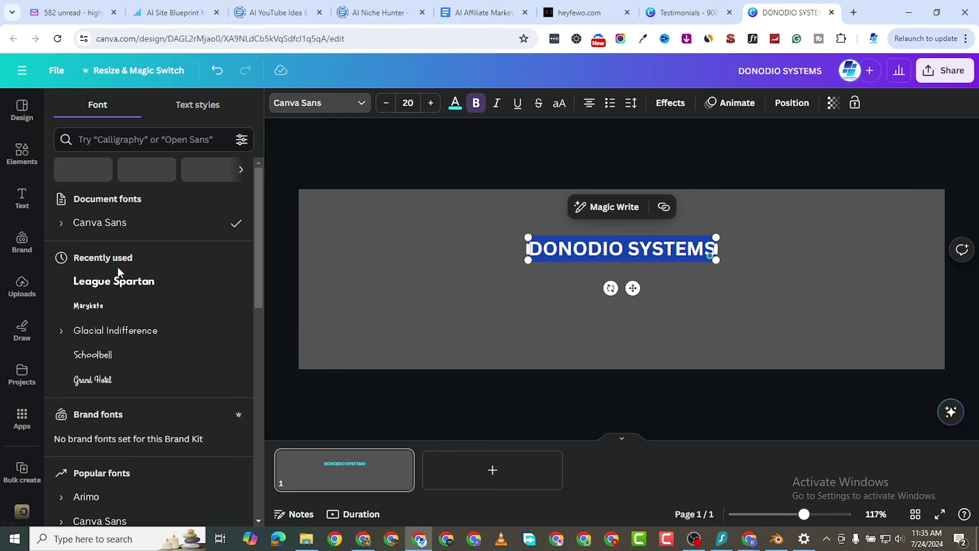
click(90, 135)
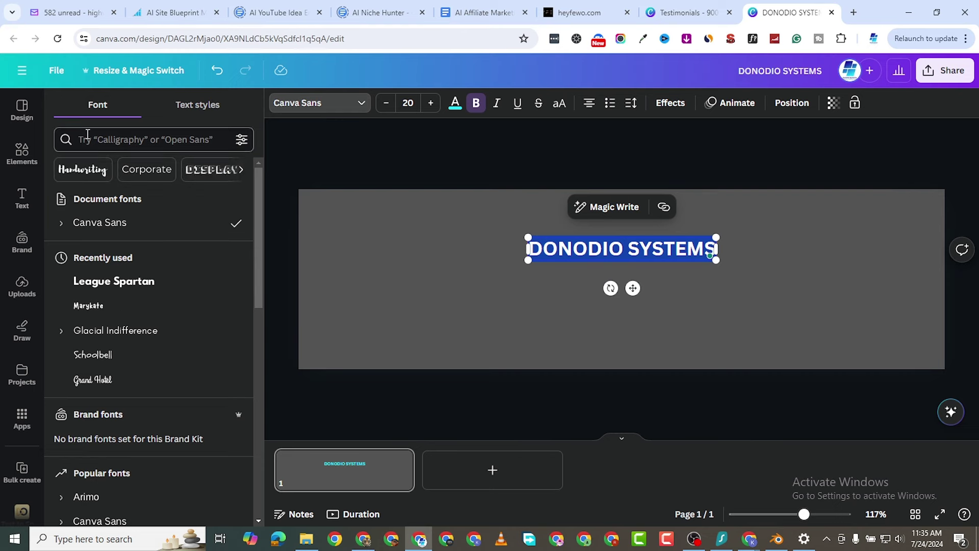
text(SHOULD)
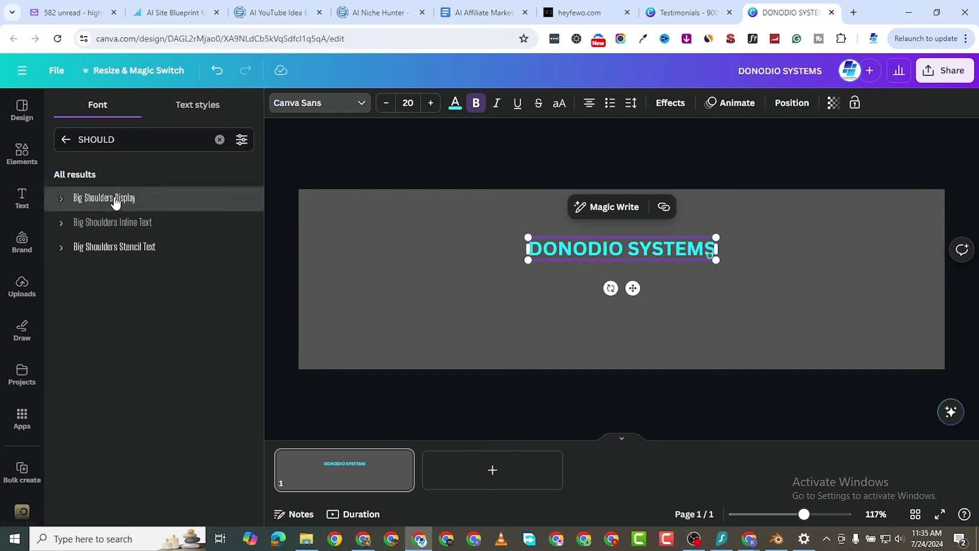
click(116, 199)
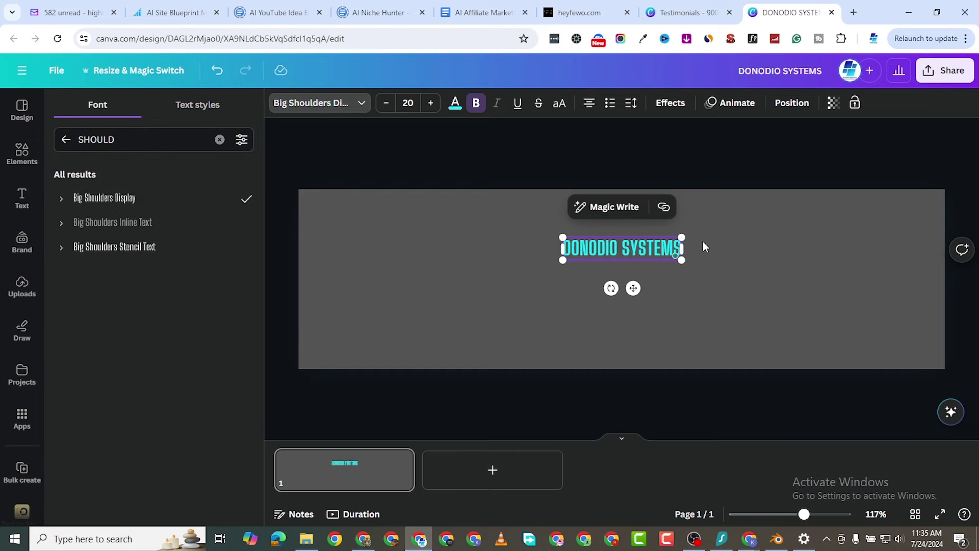
Show the available weights of the Big Shoulders Display font for the DONODIO SYSTEMS text.
click(703, 247)
double_click(660, 247)
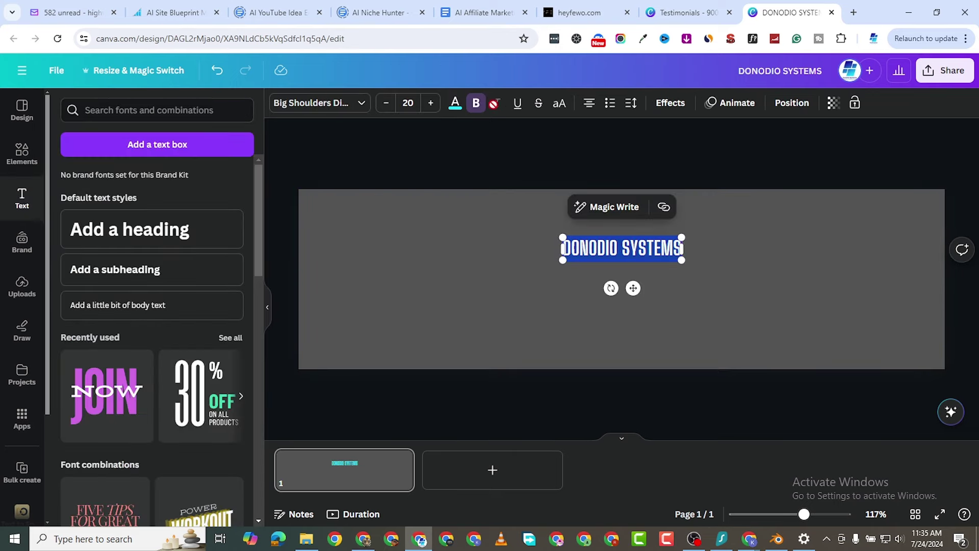
click(727, 257)
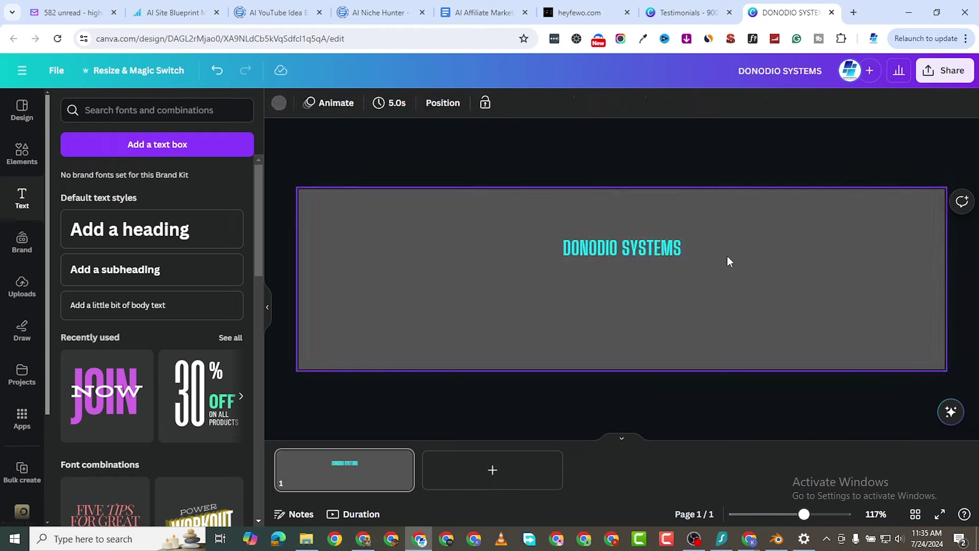
double_click(647, 244)
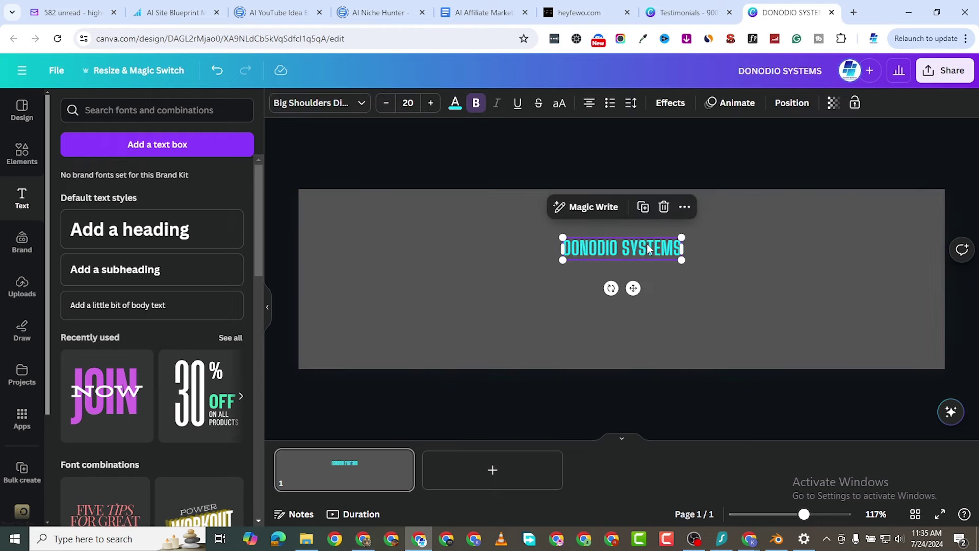
click(96, 109)
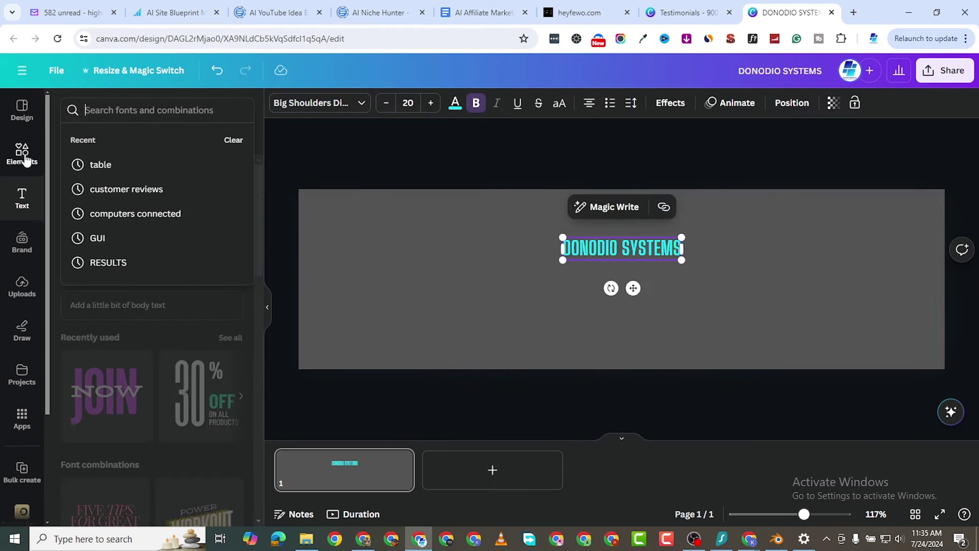
click(312, 103)
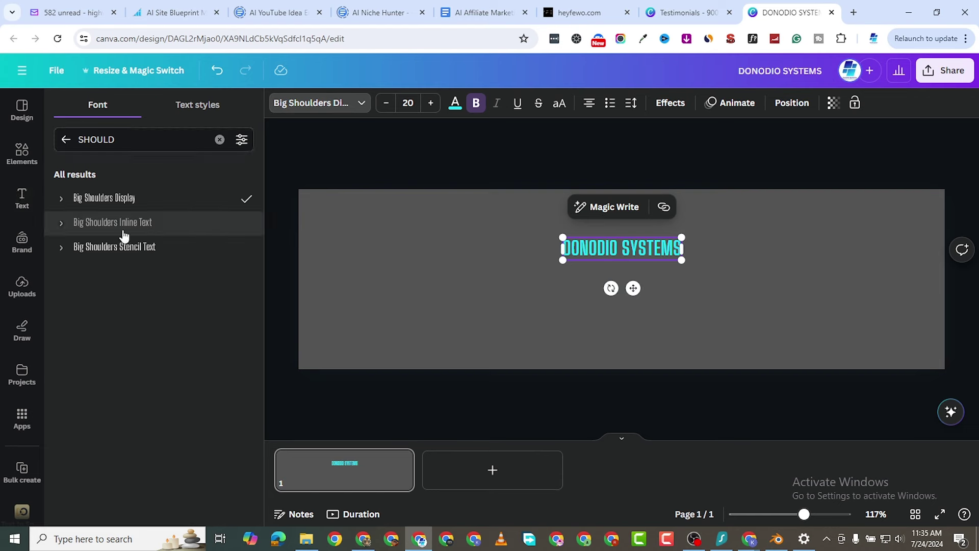
click(61, 200)
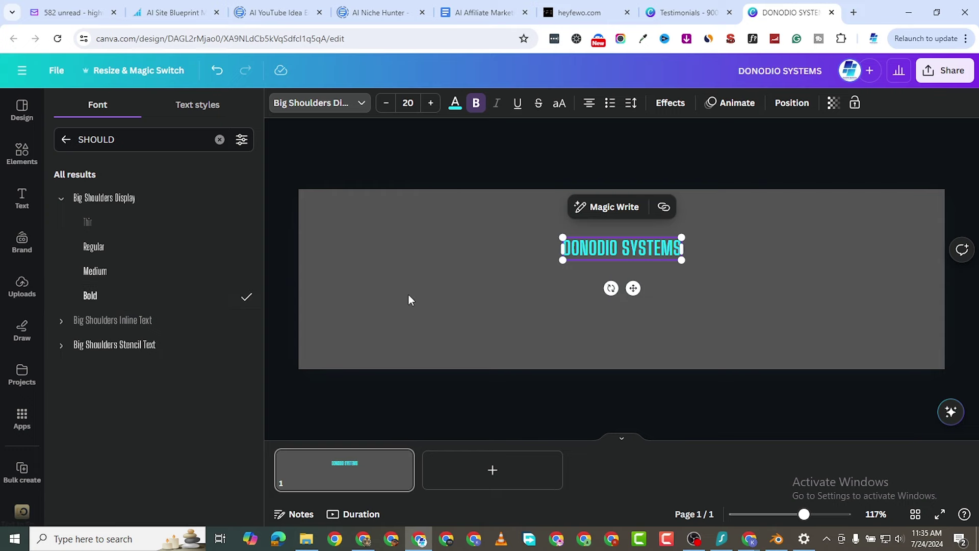
Enlarge the DONODIO SYSTEMS text to about size 106, nearly filling the page width, and centre it on the page.
click(559, 258)
click(645, 256)
drag(645, 256, 944, 338)
drag(870, 310, 842, 312)
drag(739, 302, 739, 302)
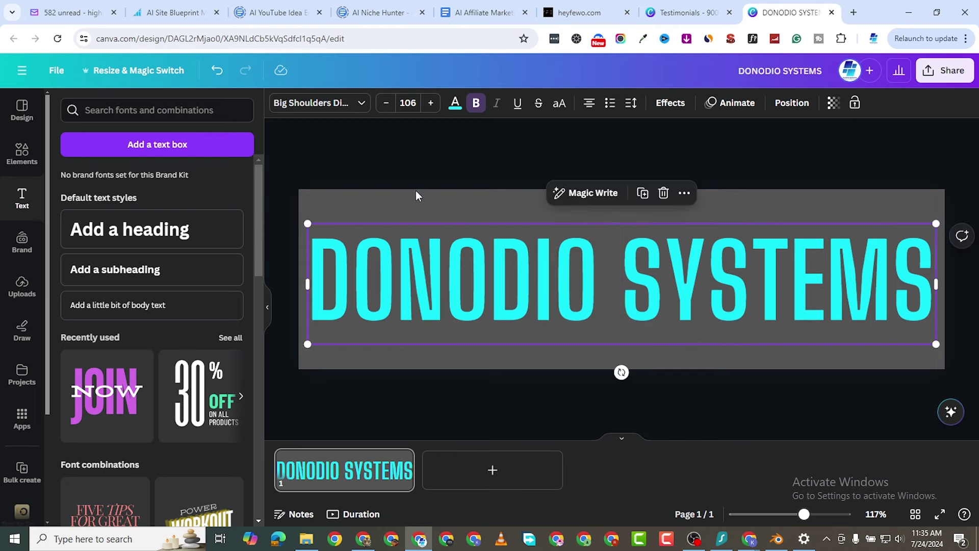
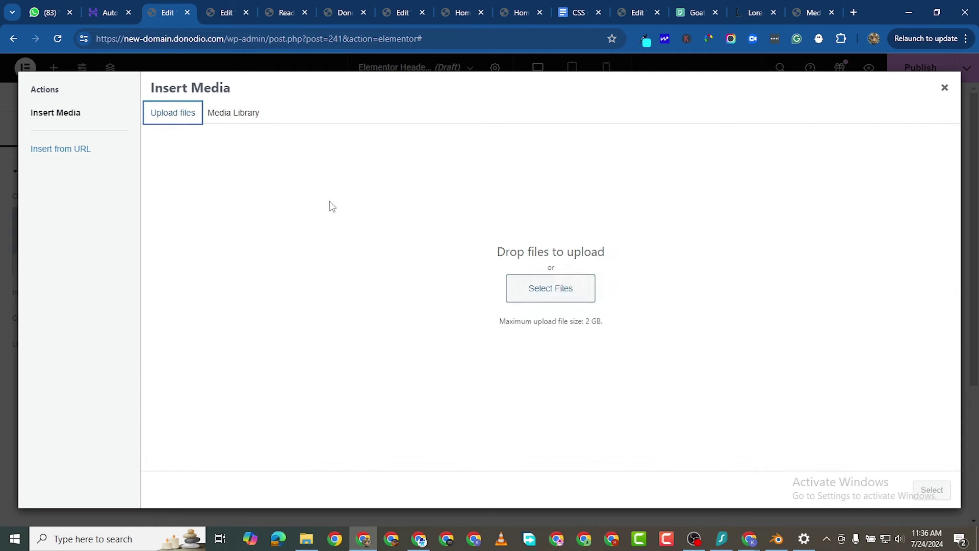
Upload the DONODIO SYSTEMS image from the Downloads folder and insert it as the header's logo image.
click(571, 303)
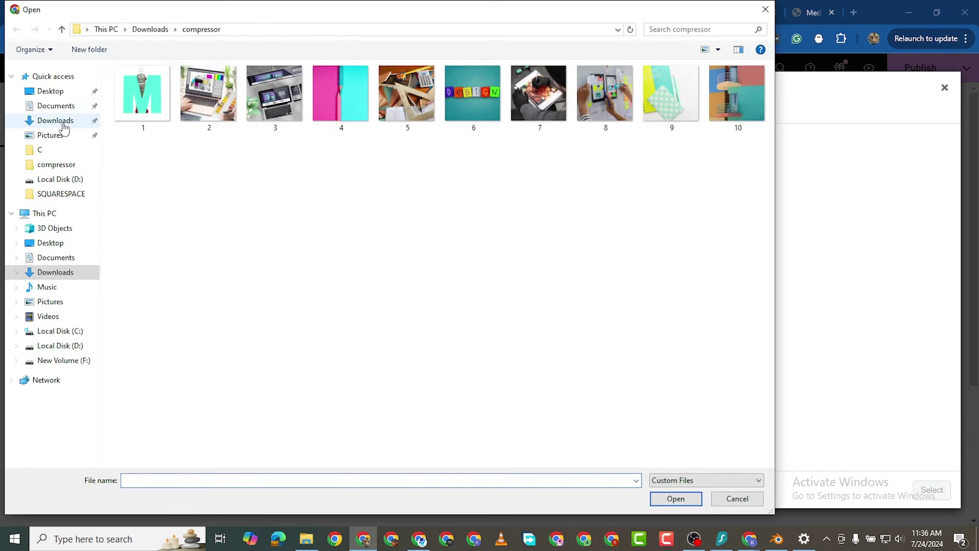
click(61, 121)
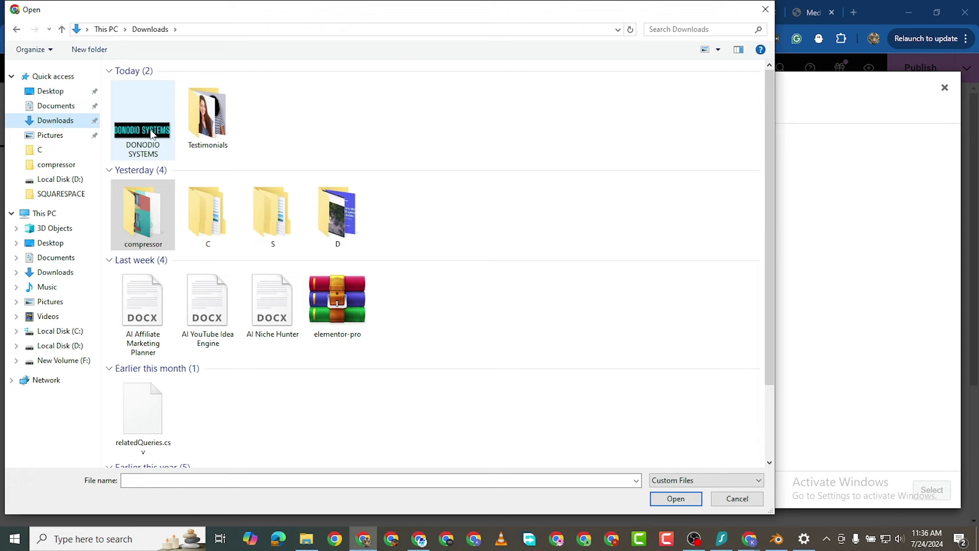
double_click(150, 133)
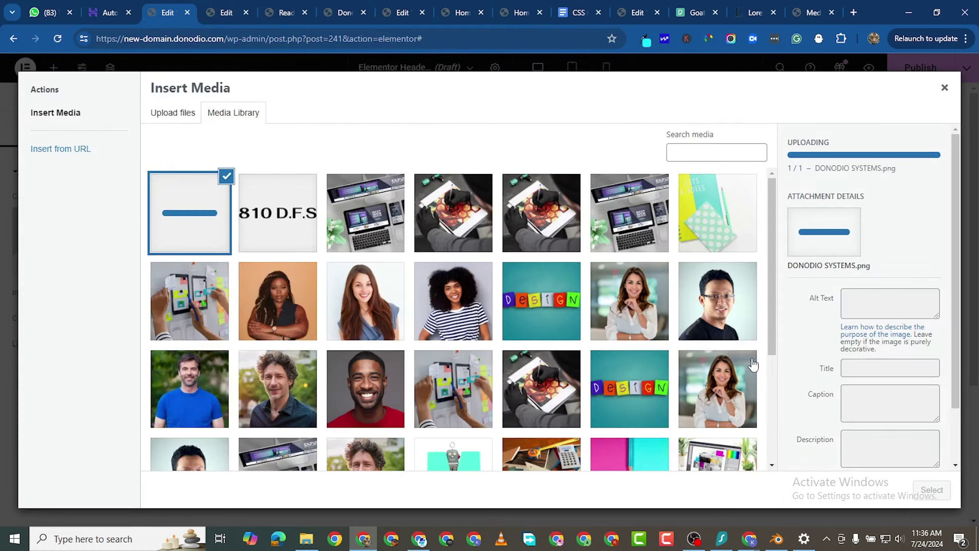
click(931, 490)
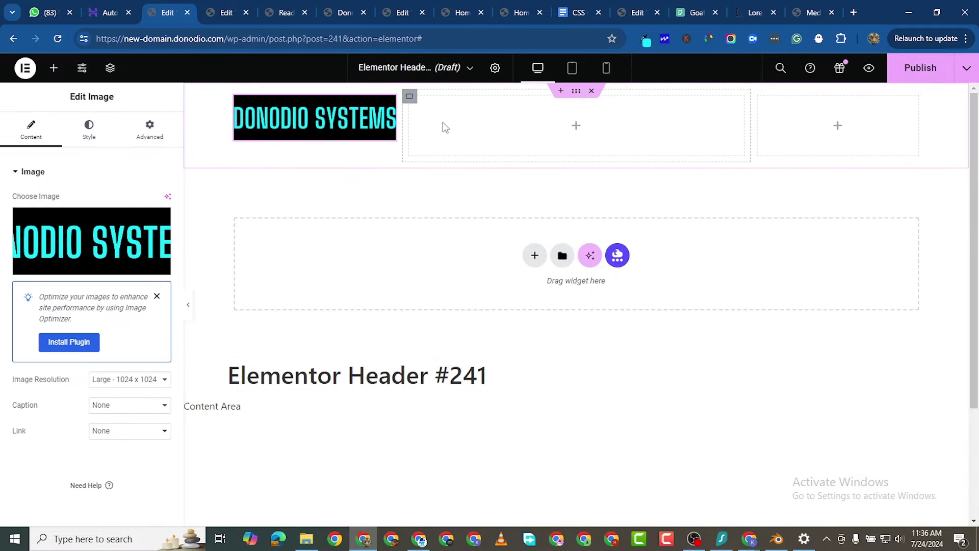
Add a WordPress Menu widget to the header's middle container and centre its items.
click(575, 93)
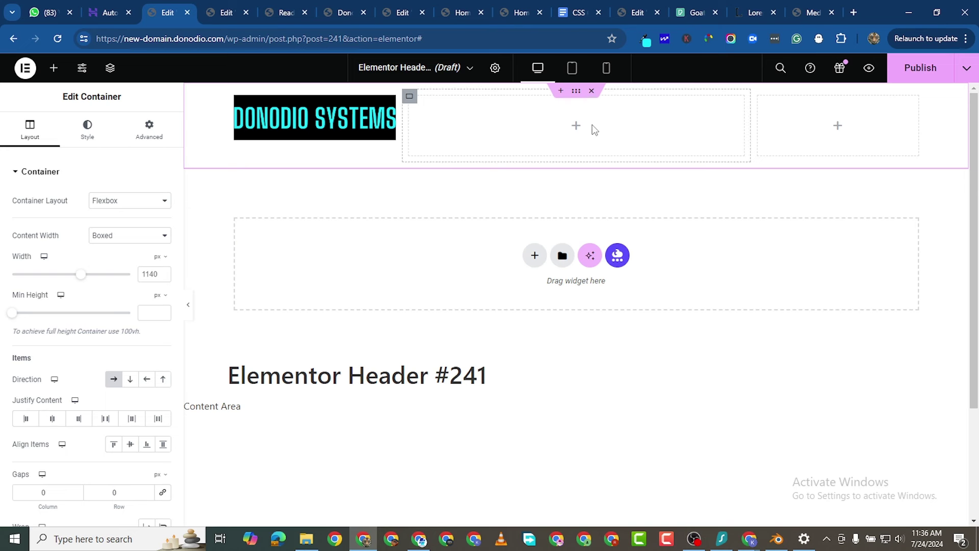
click(53, 68)
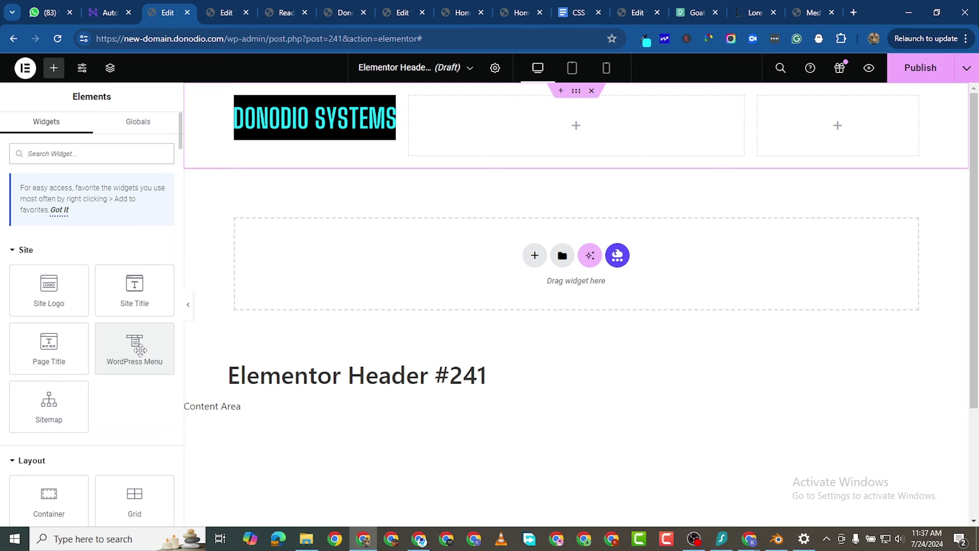
drag(140, 350, 547, 127)
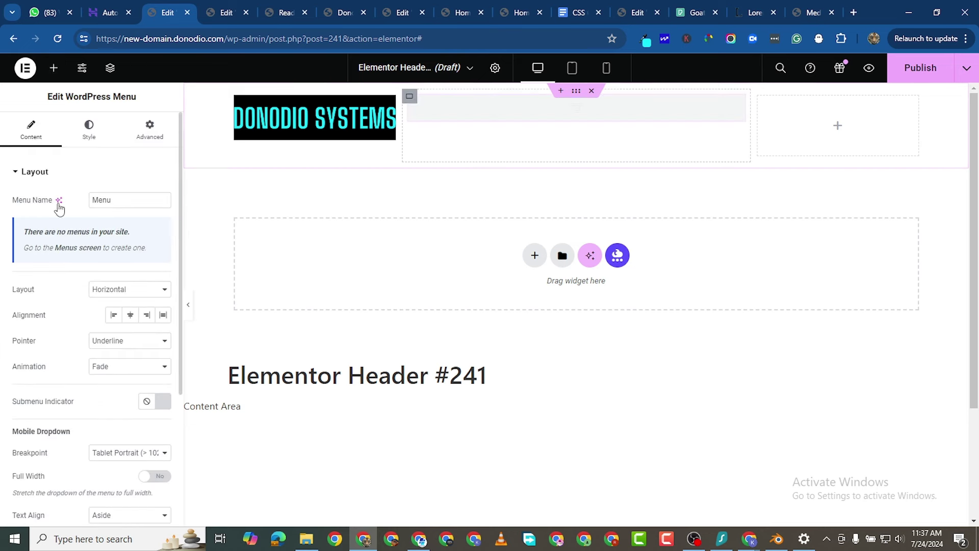
click(124, 199)
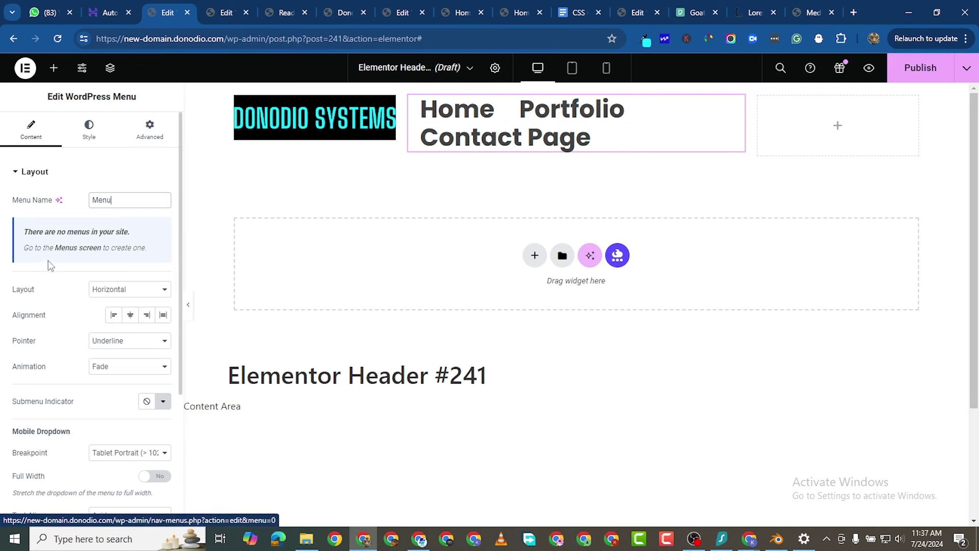
click(130, 315)
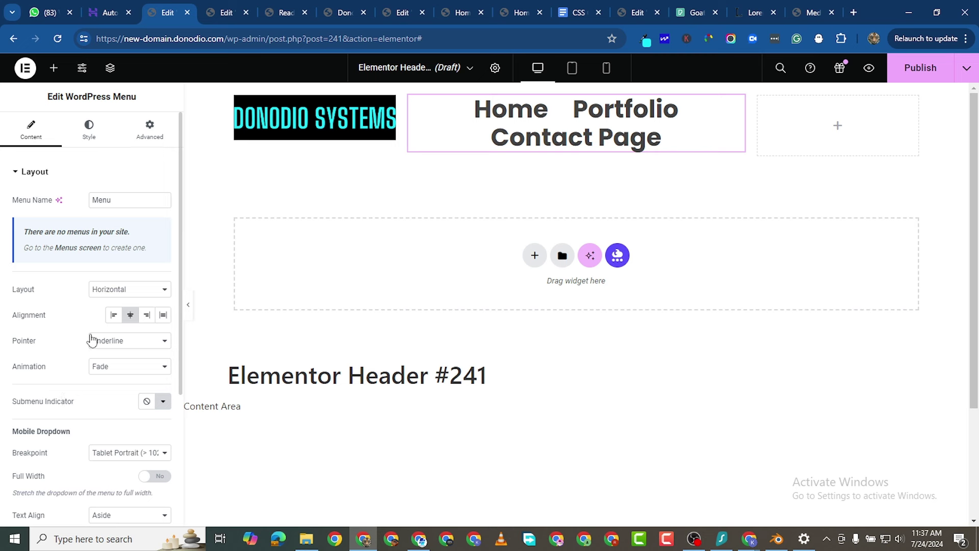
Set the header menu's typography to Big Shoulders Display at 22 px.
click(88, 135)
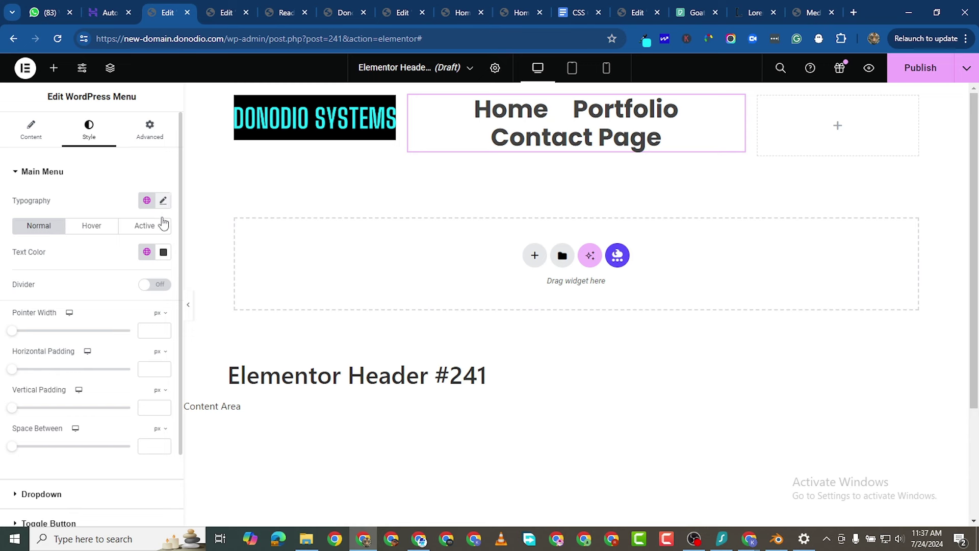
click(163, 200)
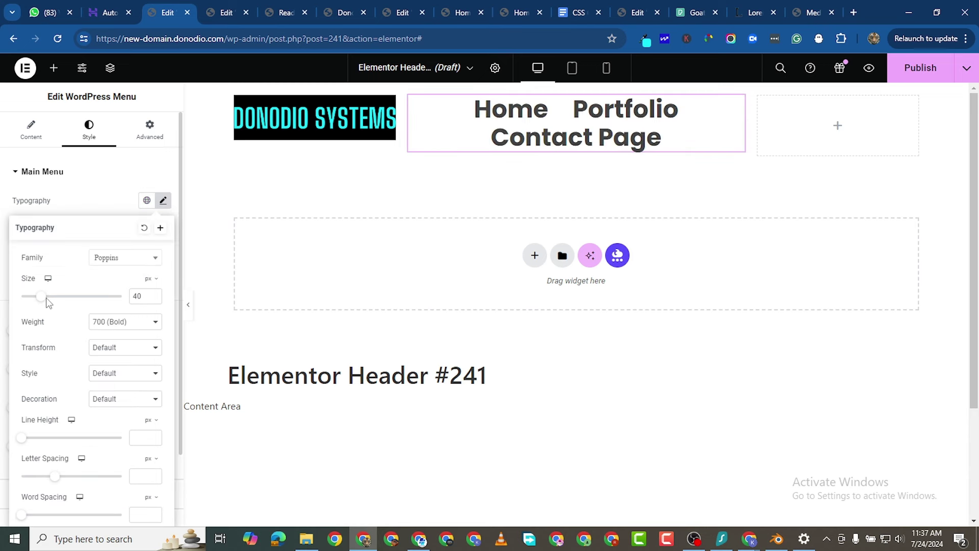
drag(46, 300, 32, 301)
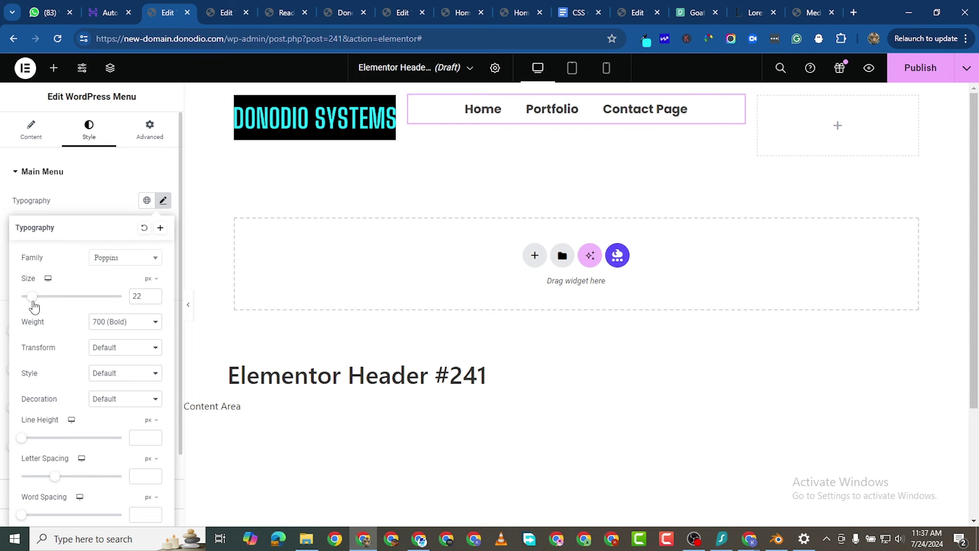
click(125, 258)
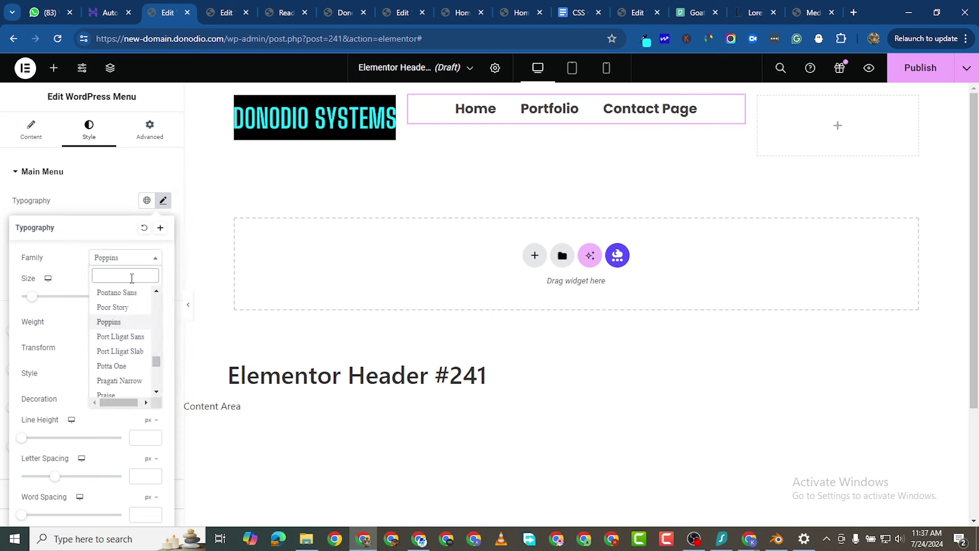
text(SHOULDE)
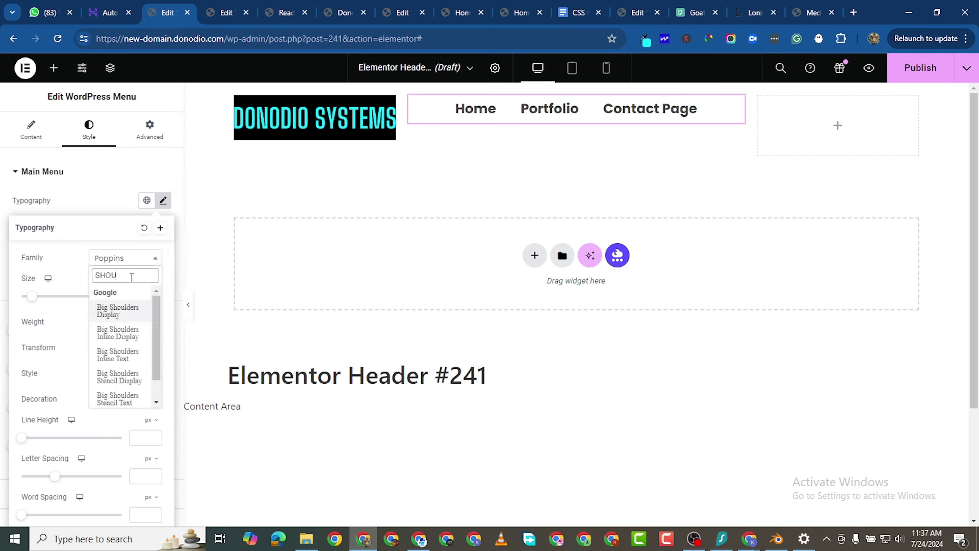
click(123, 308)
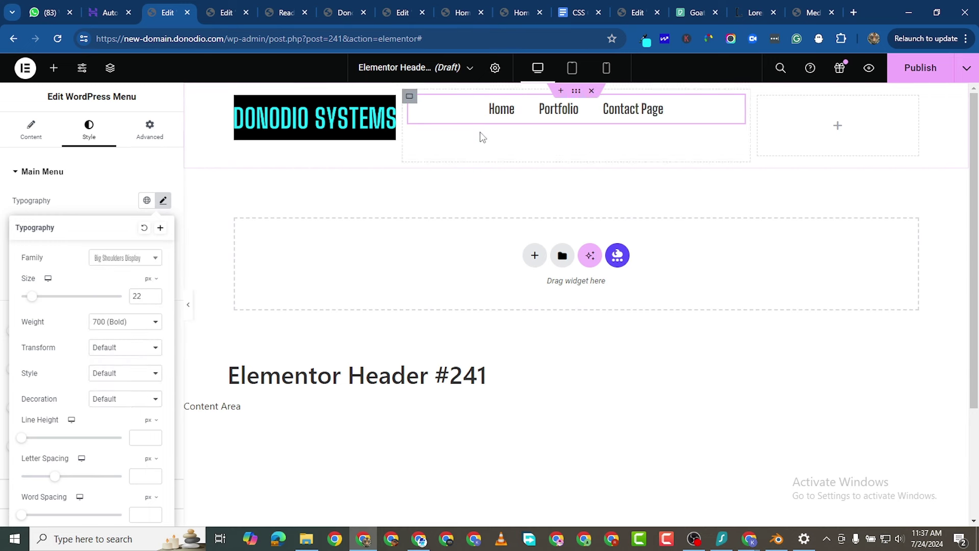
click(3, 278)
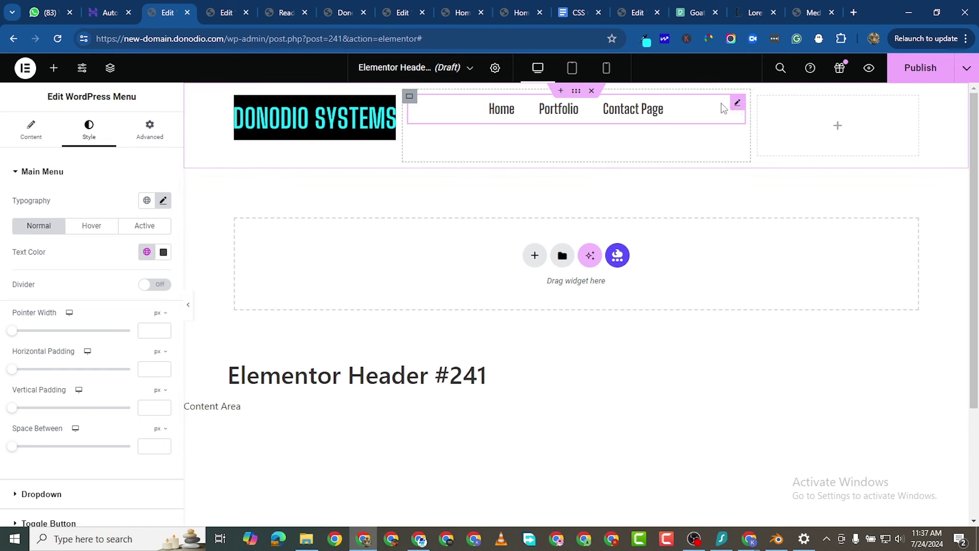
click(33, 131)
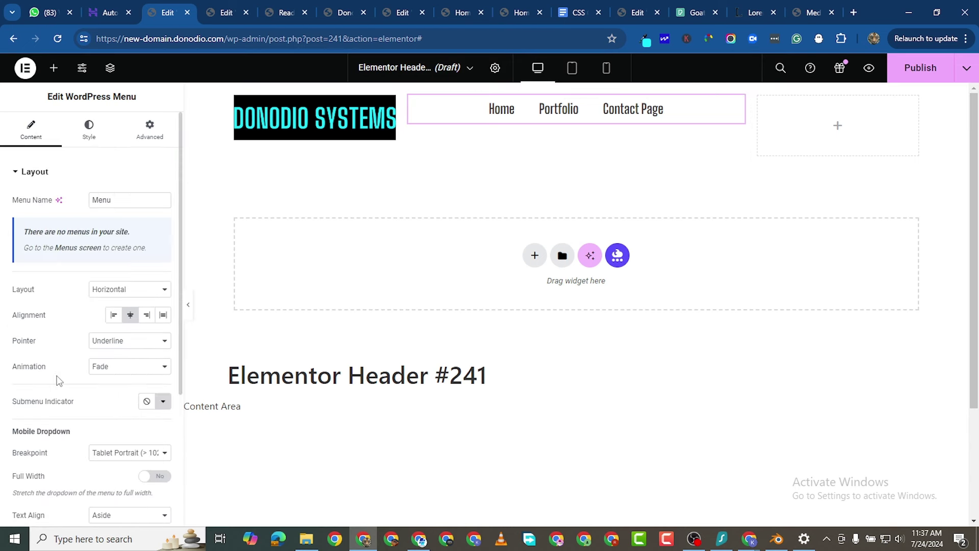
scroll(57, 380, down, 3)
scroll(118, 288, down, 1)
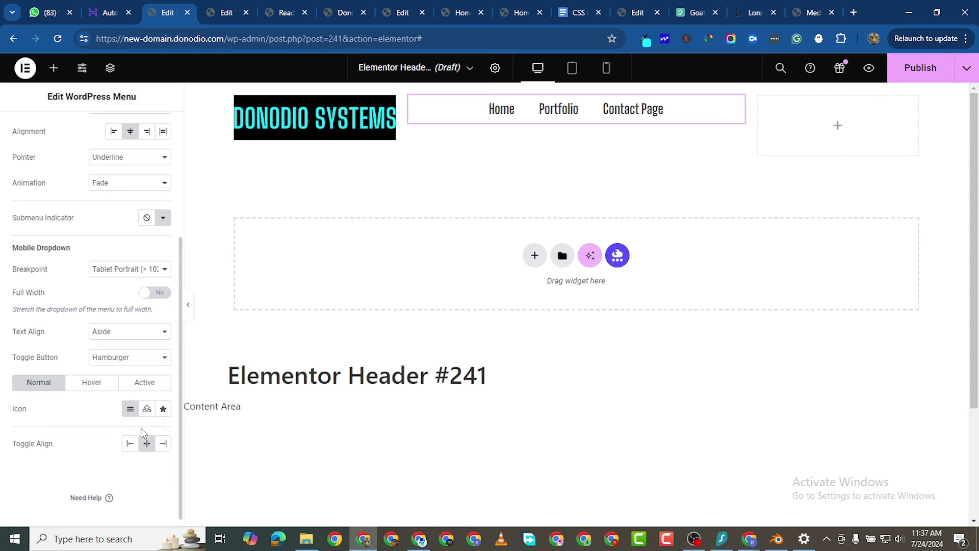
scroll(151, 350, up, 1)
scroll(129, 225, up, 2)
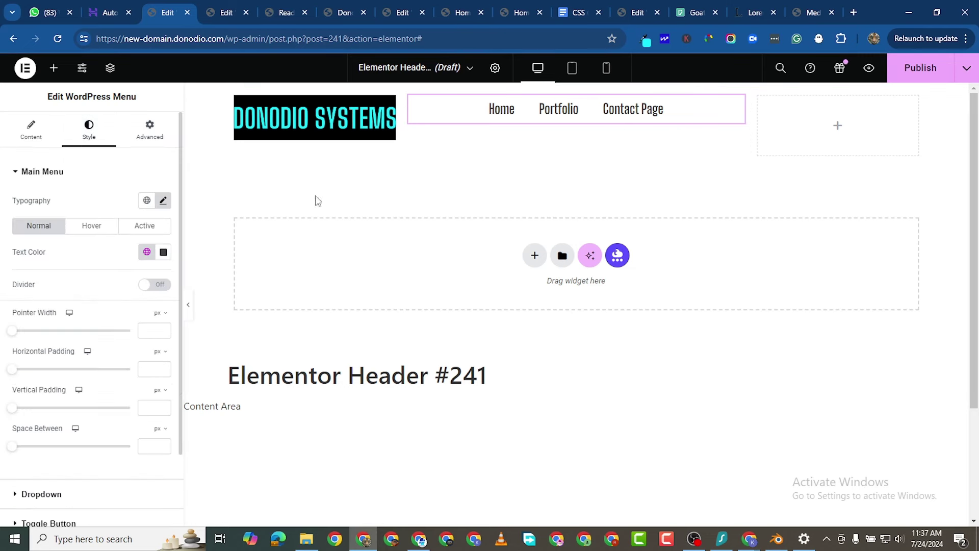
Set the header menu's normal text colour to the light grey #E9E9E9.
click(164, 252)
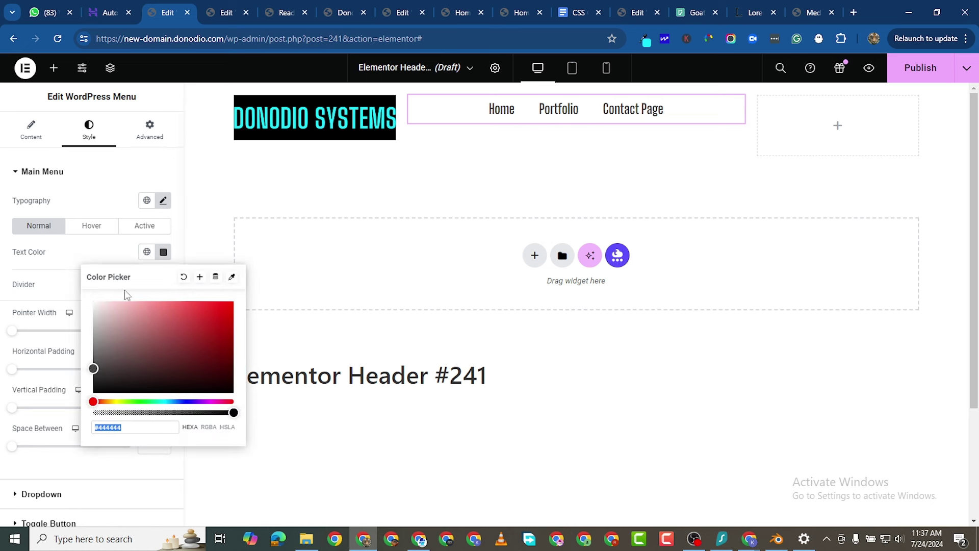
text(#FFFFFF)
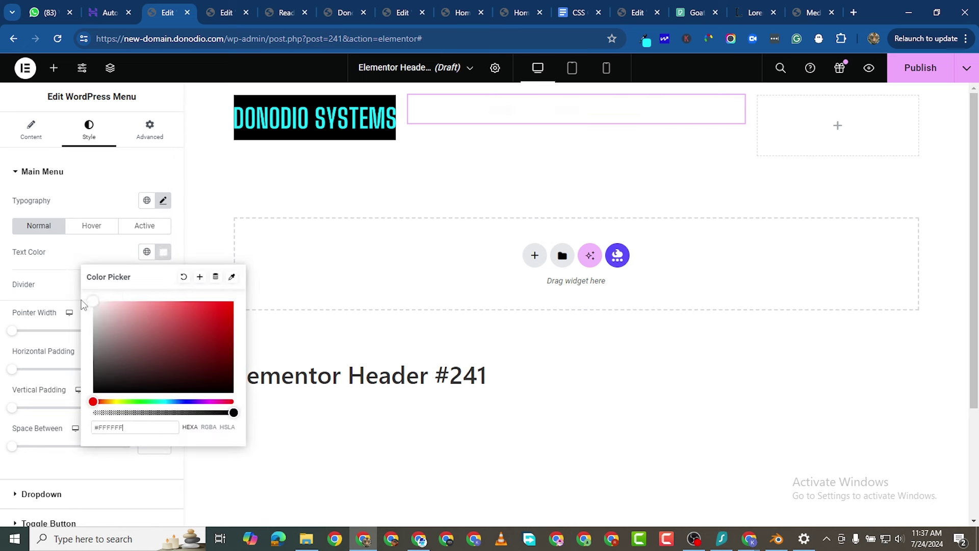
drag(84, 304, 80, 313)
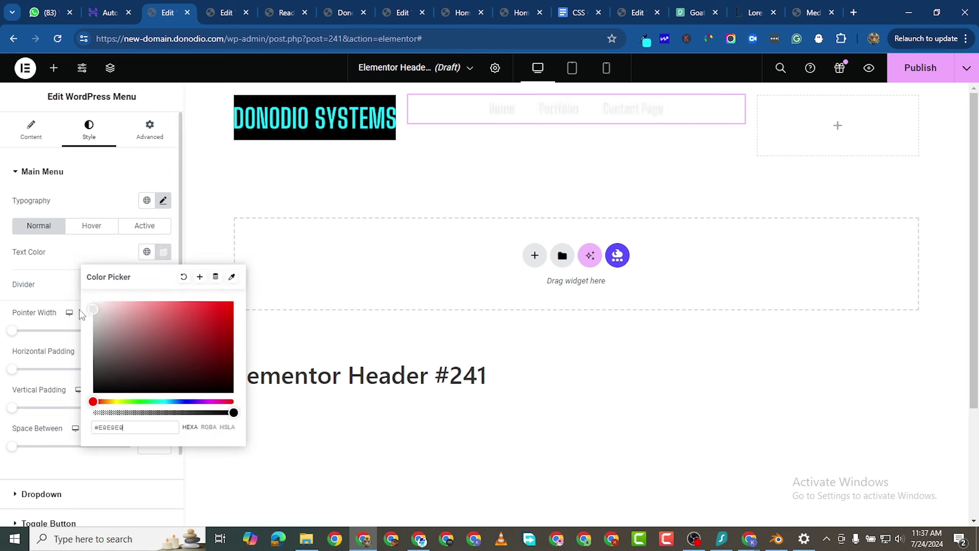
click(3, 225)
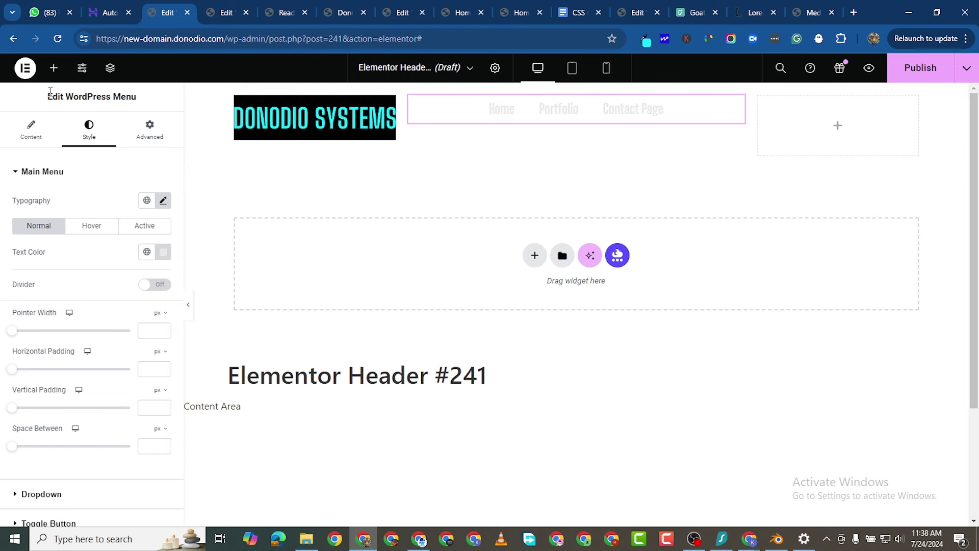
Copy the Learn More button from the Portfolio Website section of the Home page's editor.
click(54, 68)
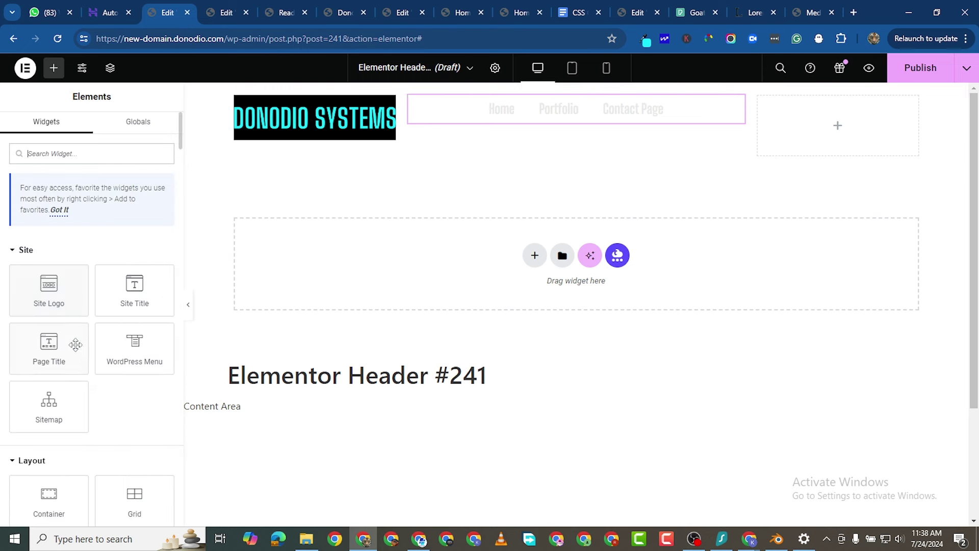
scroll(77, 454, down, 1)
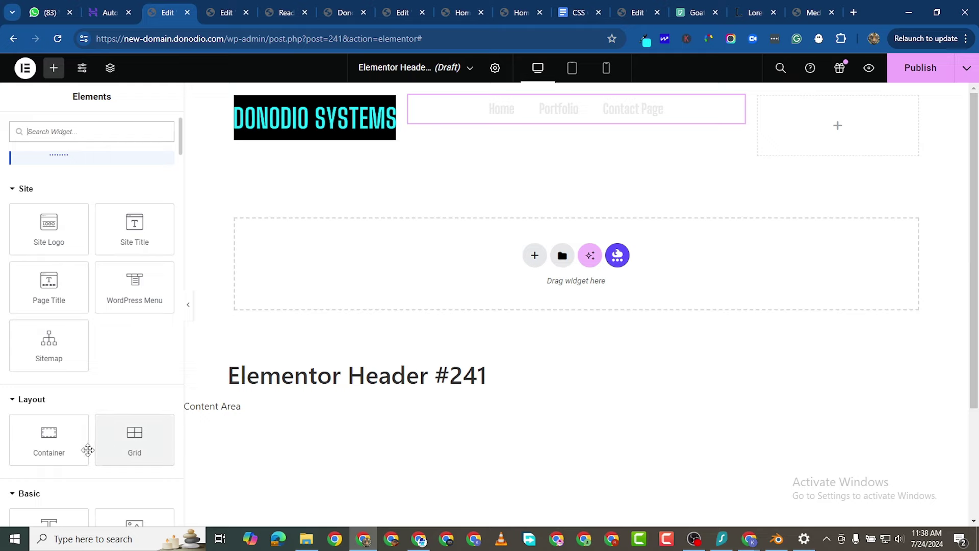
click(275, 12)
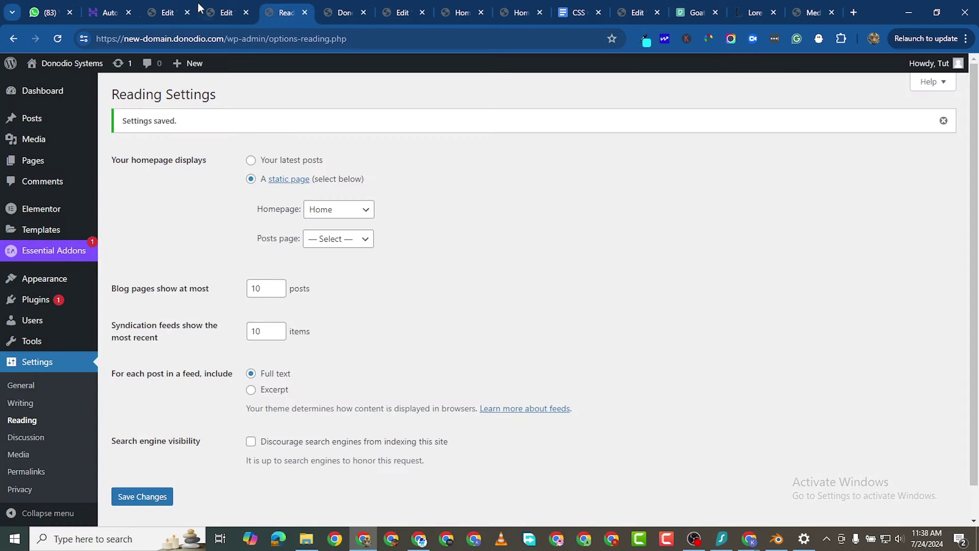
click(226, 12)
scroll(570, 242, down, 2)
scroll(570, 241, up, 8)
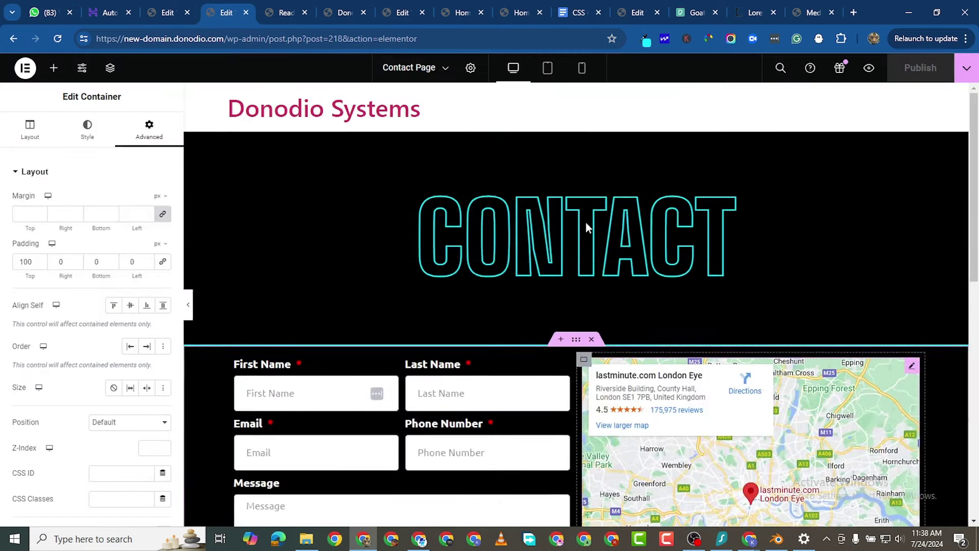
click(403, 13)
scroll(572, 273, up, 10)
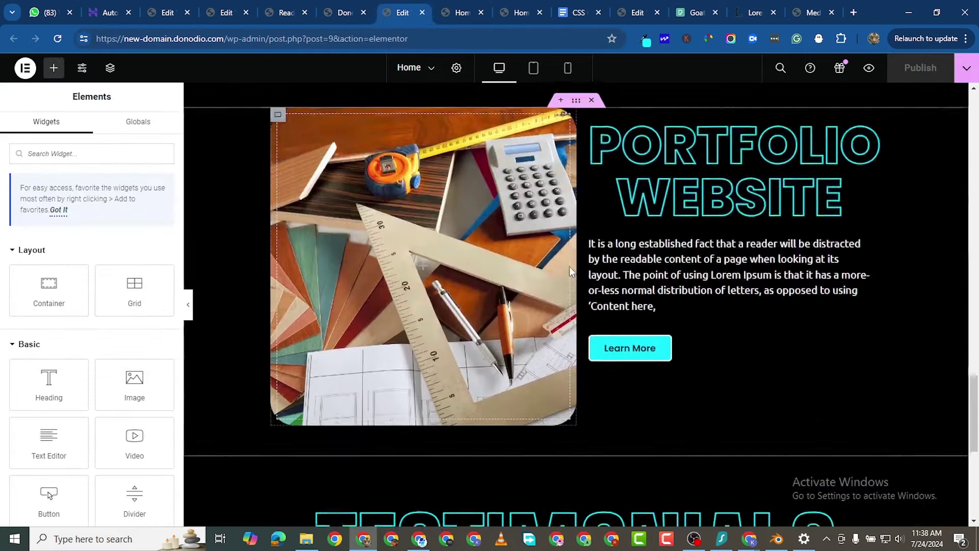
scroll(654, 411, down, 2)
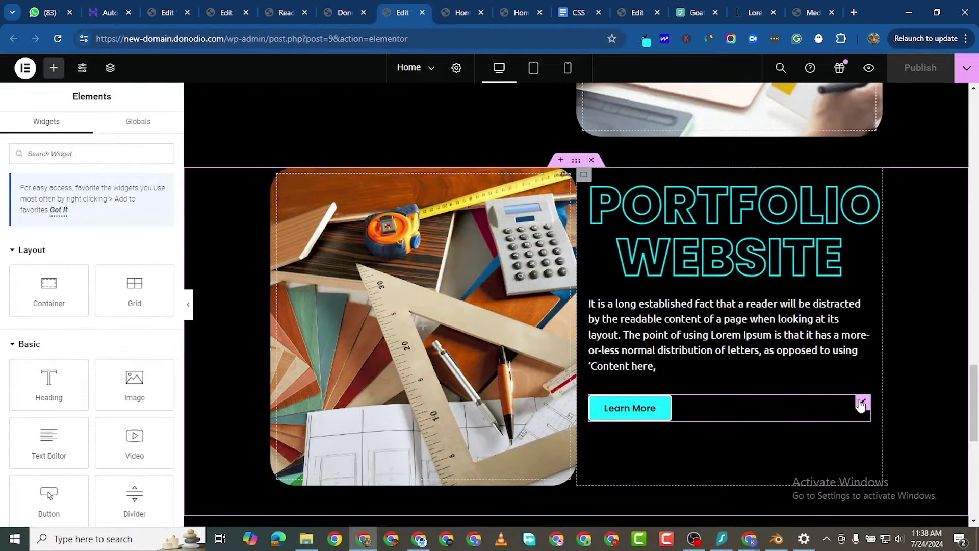
right_click(863, 404)
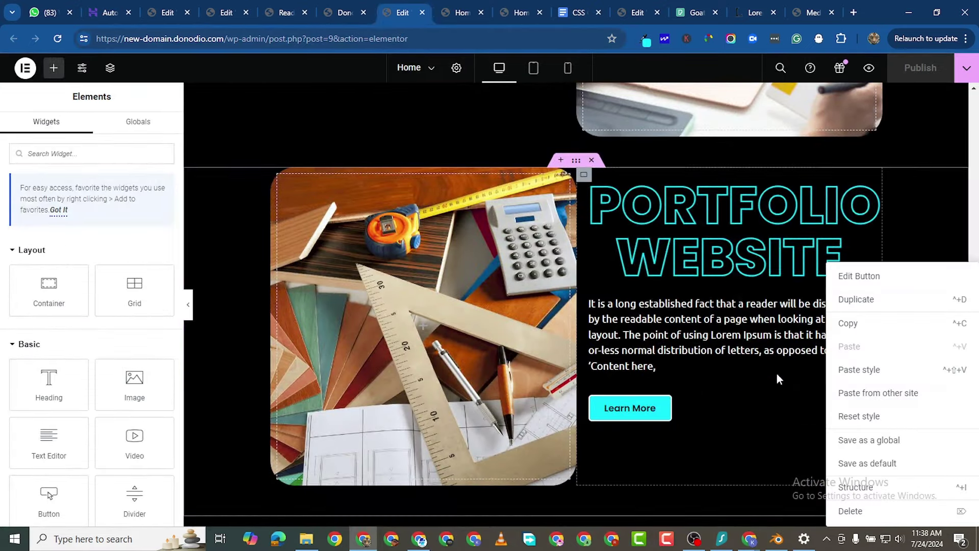
click(863, 321)
Return to the header template and paste the copied button into the empty third container.
click(171, 13)
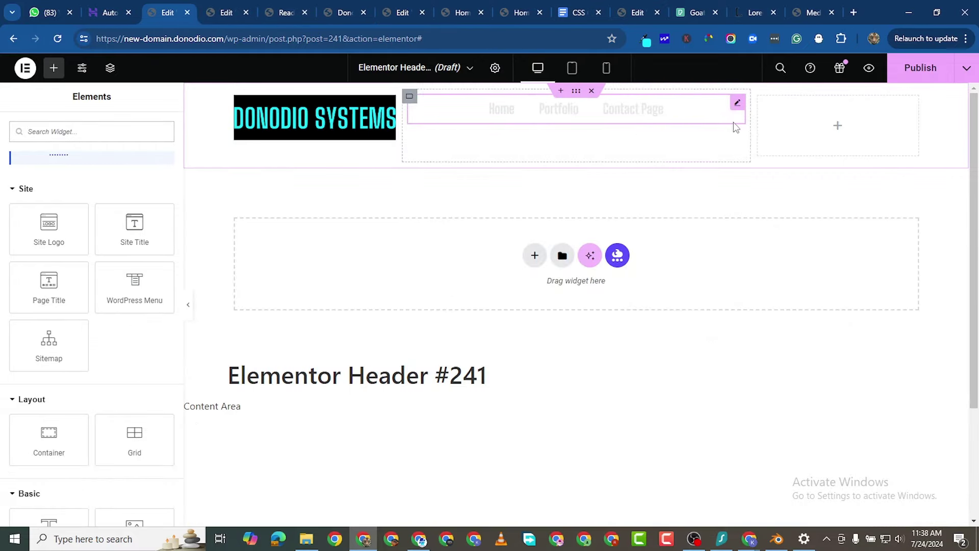
right_click(774, 126)
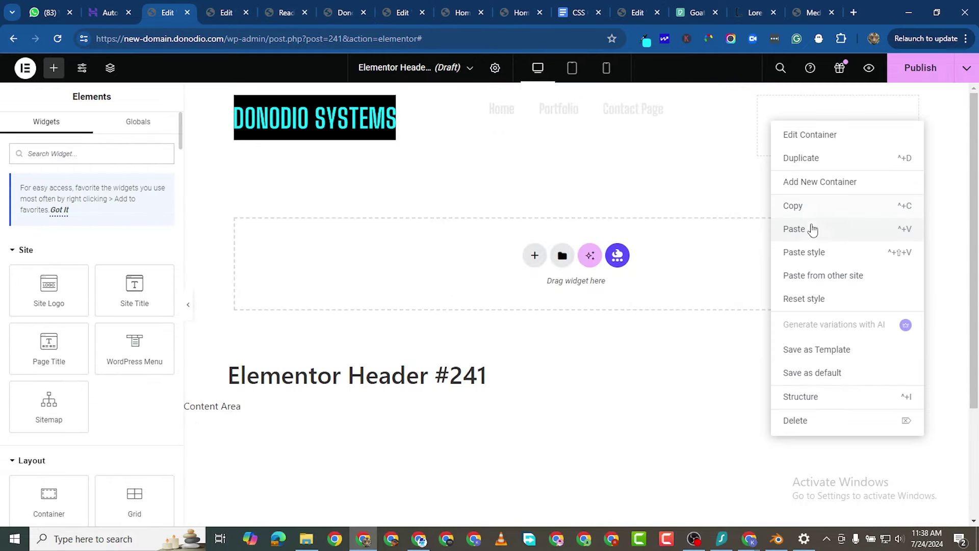
click(811, 227)
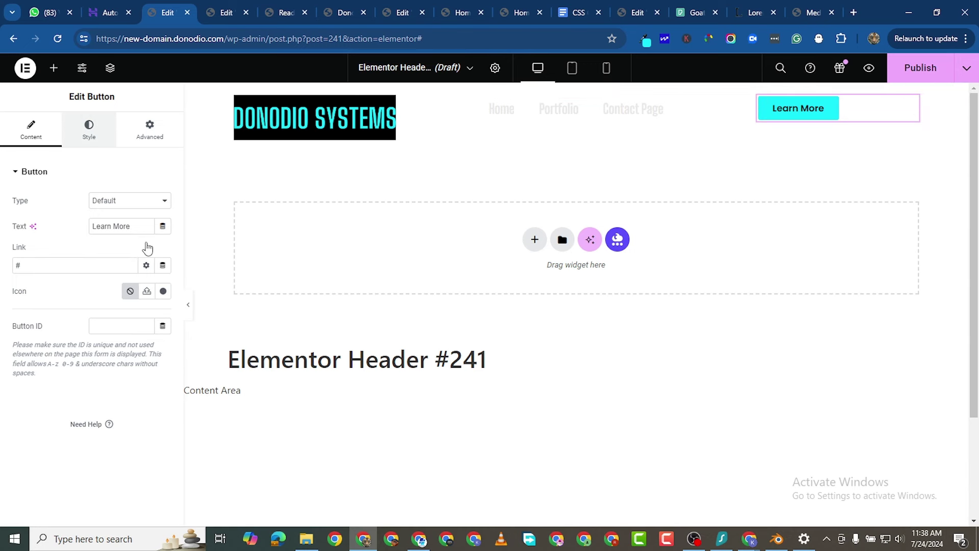
Centre the pasted header button and change its text to Contact.
click(89, 128)
click(130, 201)
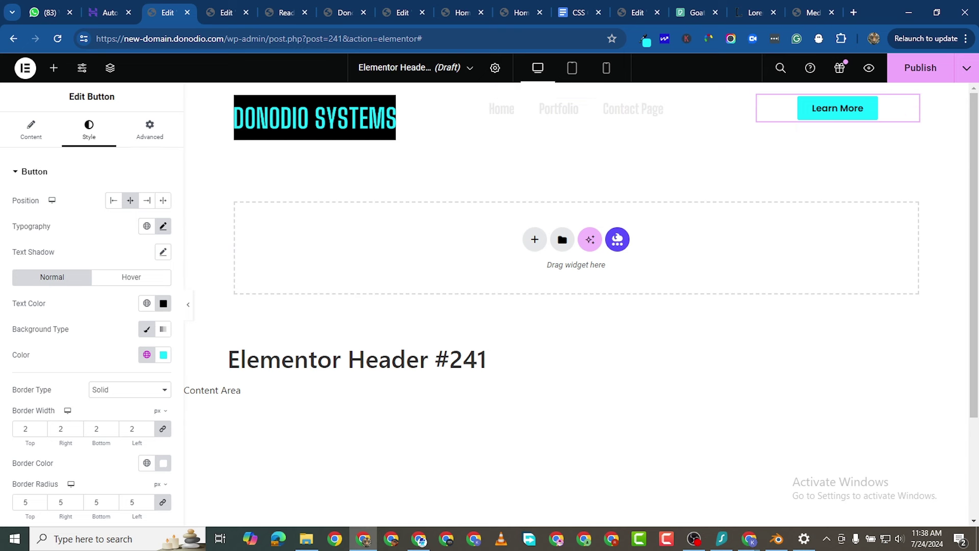
click(31, 137)
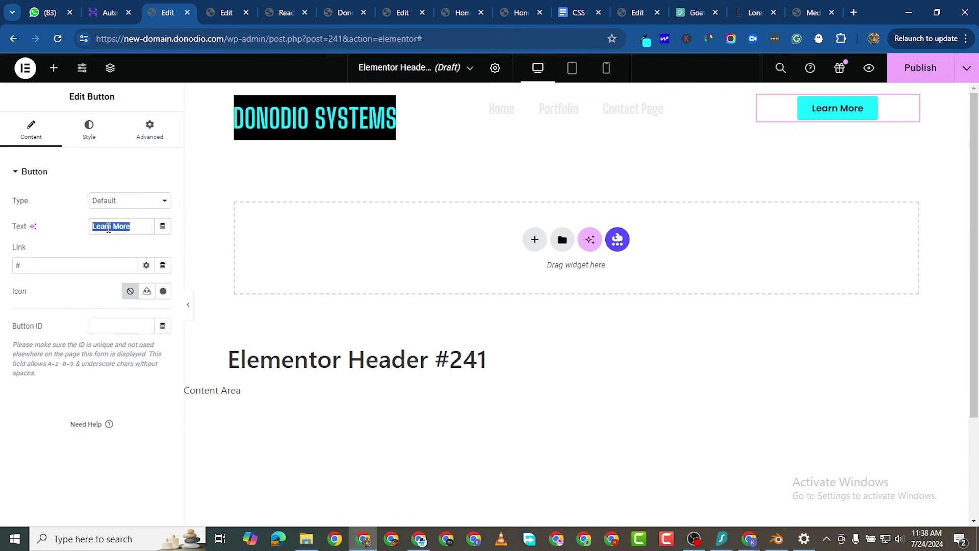
text(Contact)
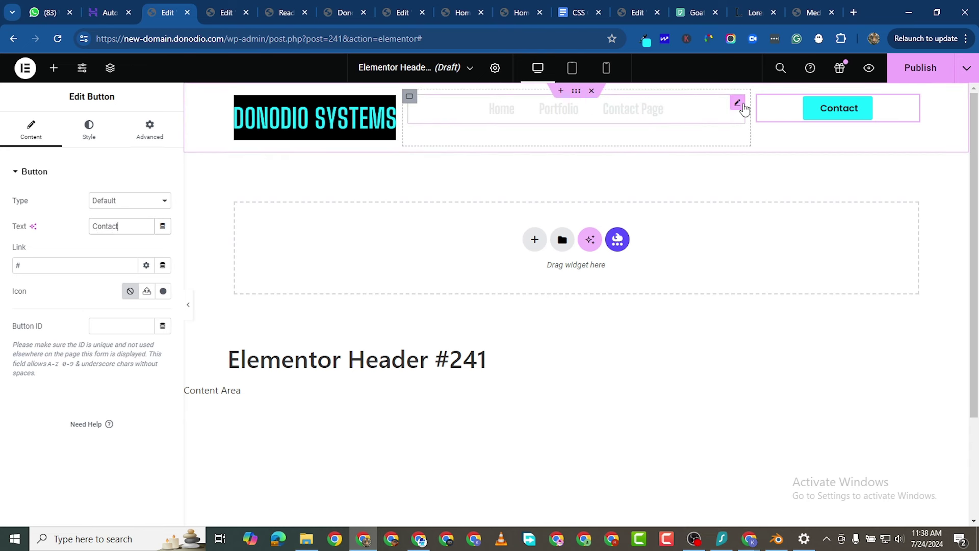
Give the header's outer container a classic black background, #000000.
click(575, 92)
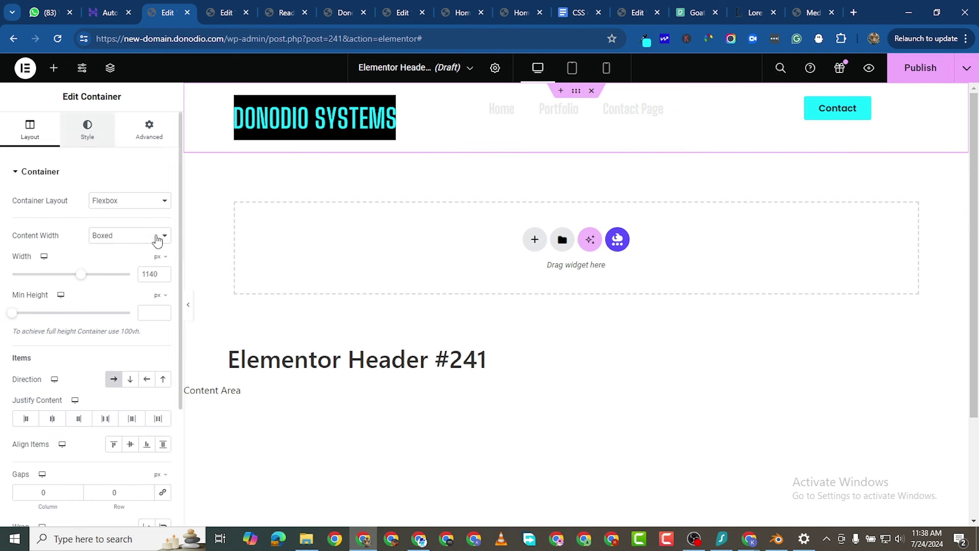
click(87, 130)
click(113, 226)
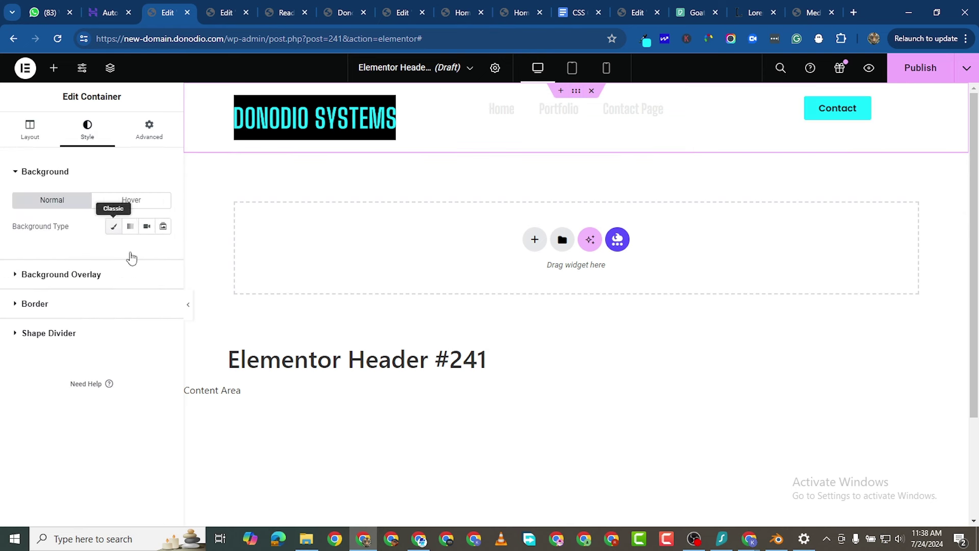
click(163, 252)
drag(76, 414, 42, 458)
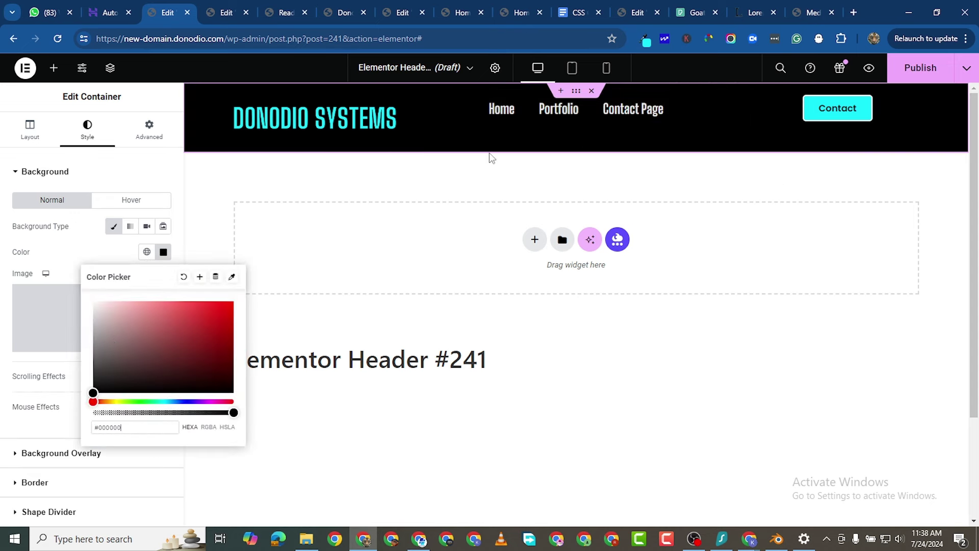
Set the header menu's normal text colour to white.
click(232, 209)
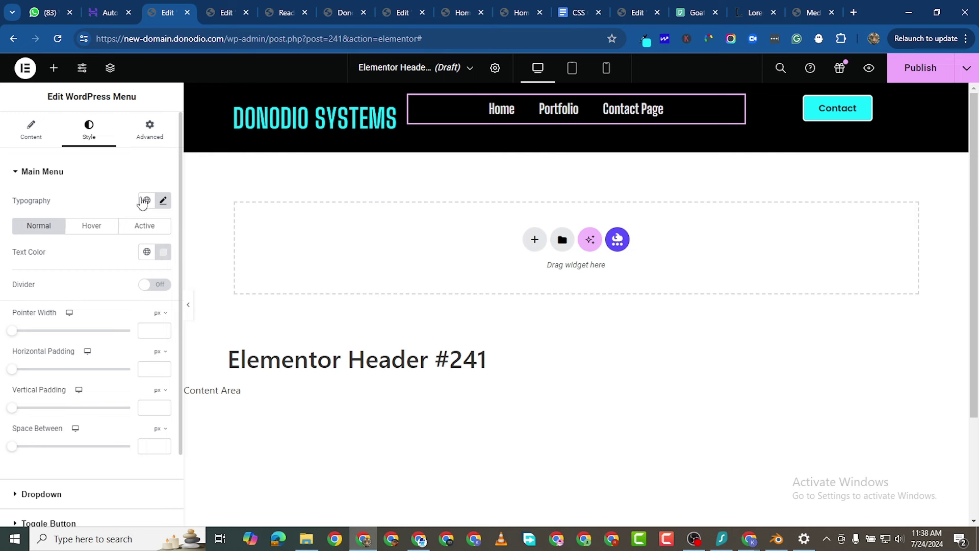
click(162, 253)
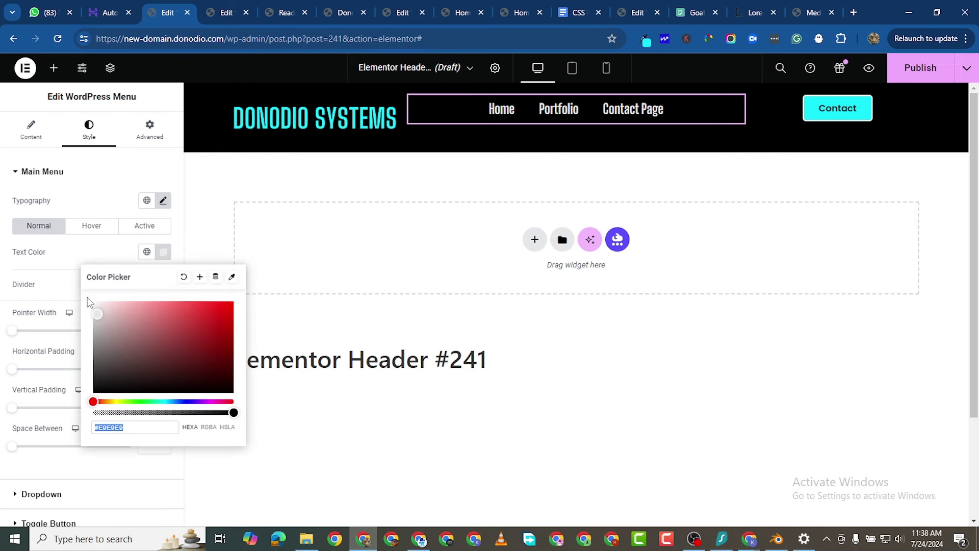
click(5, 305)
Set the header menu's typography to Ubuntu, weight 500 (Medium), at 18 px.
click(164, 200)
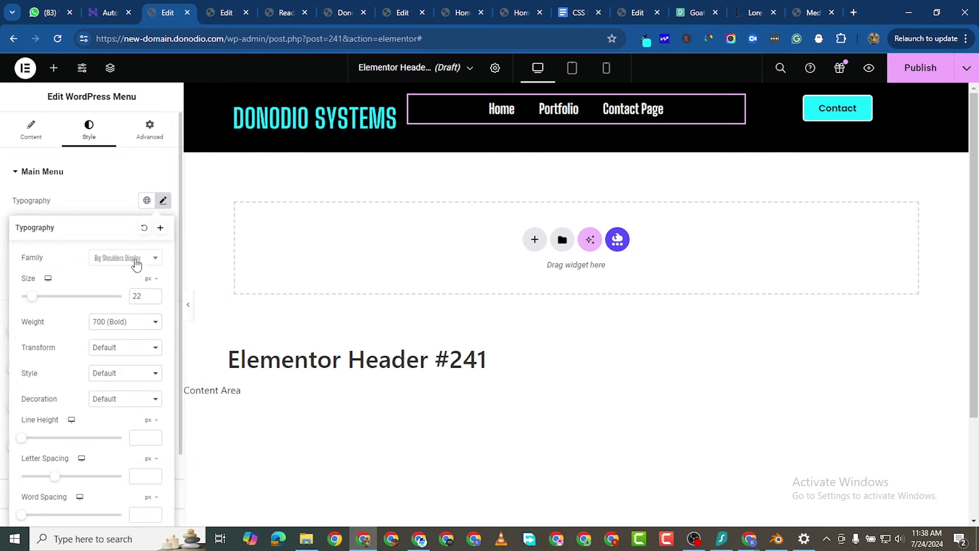
click(136, 261)
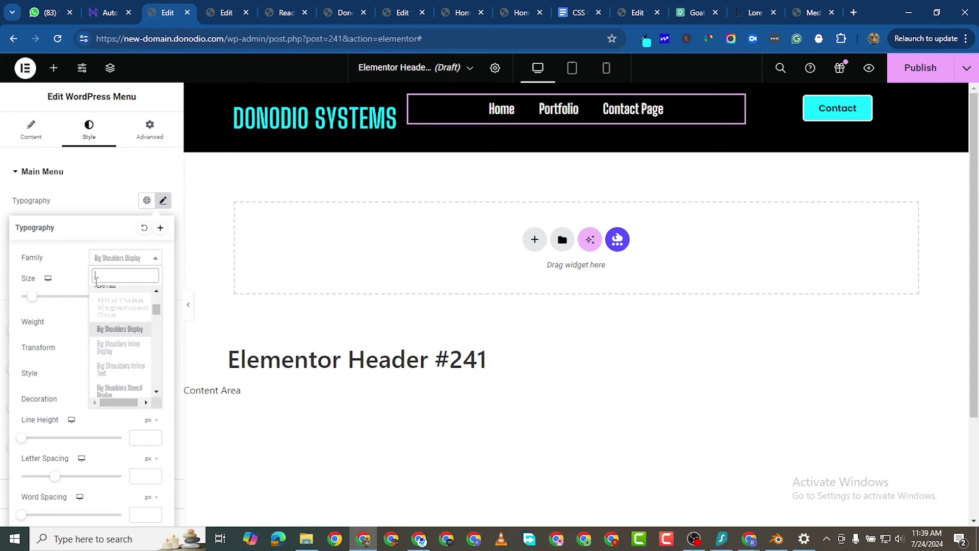
text(ubuntu)
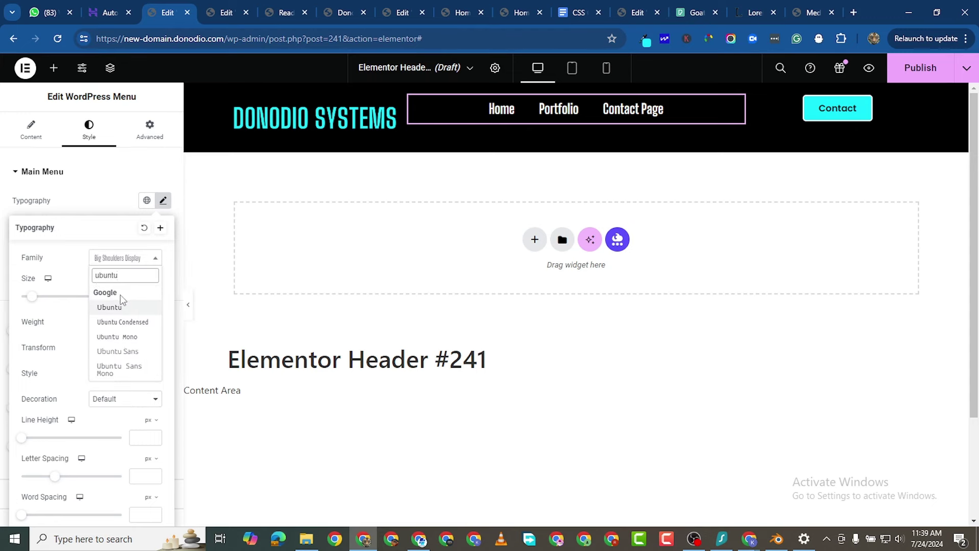
click(122, 309)
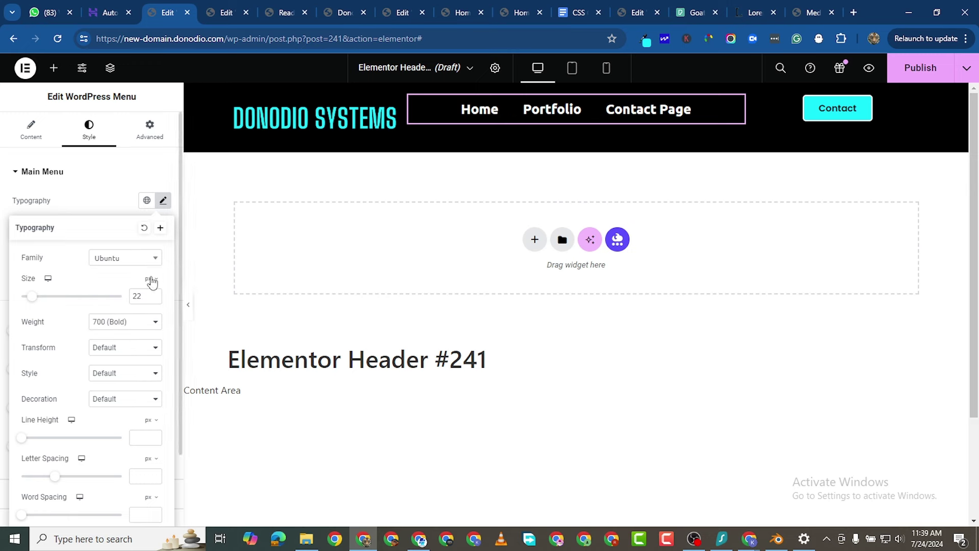
click(151, 324)
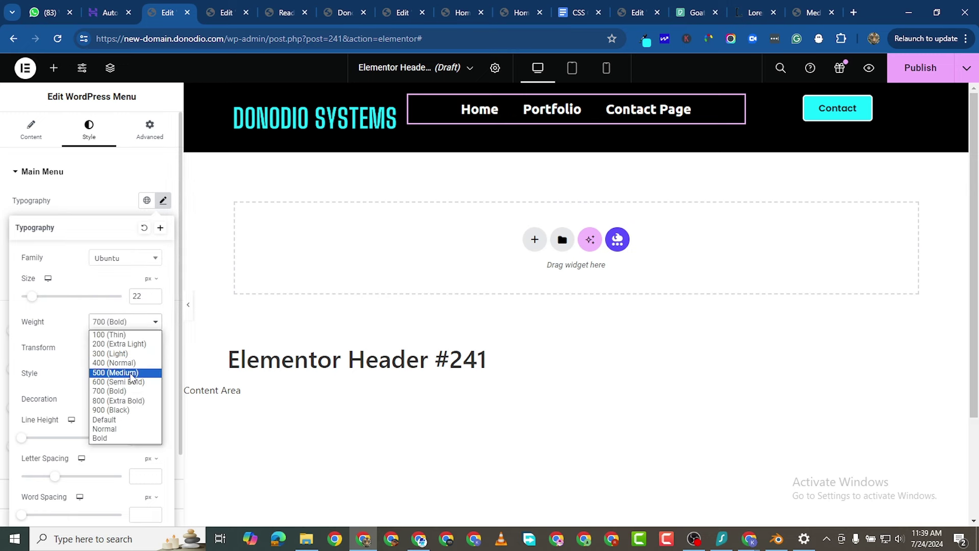
click(109, 372)
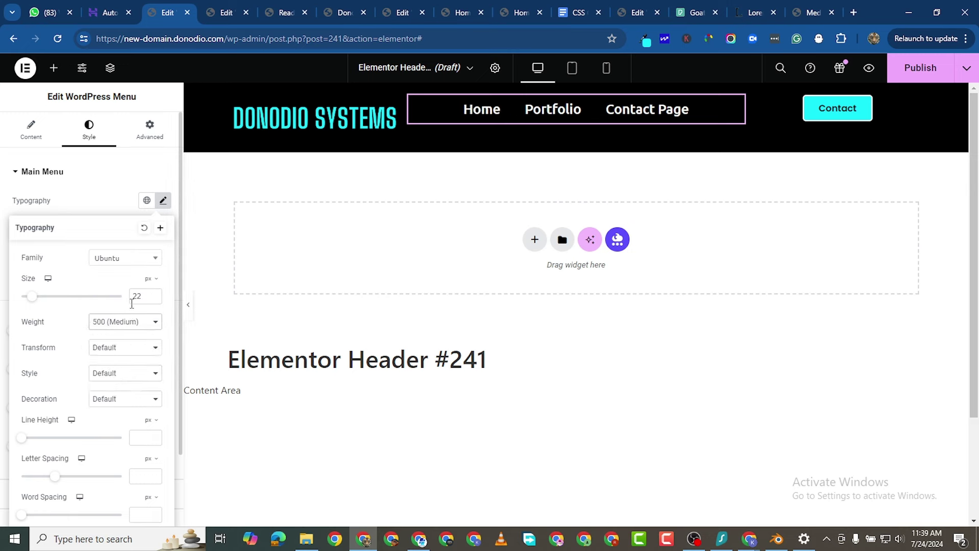
click(154, 299)
click(153, 299)
click(153, 300)
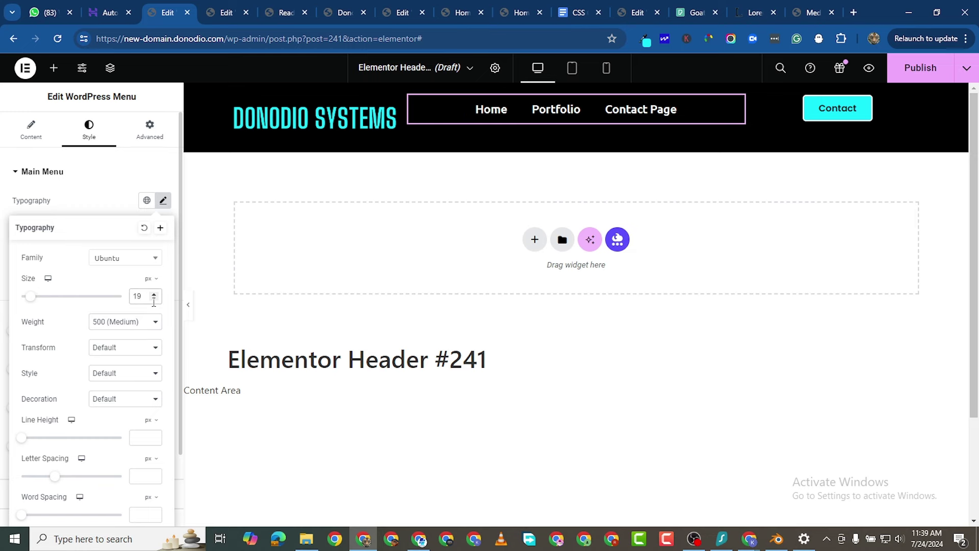
click(154, 300)
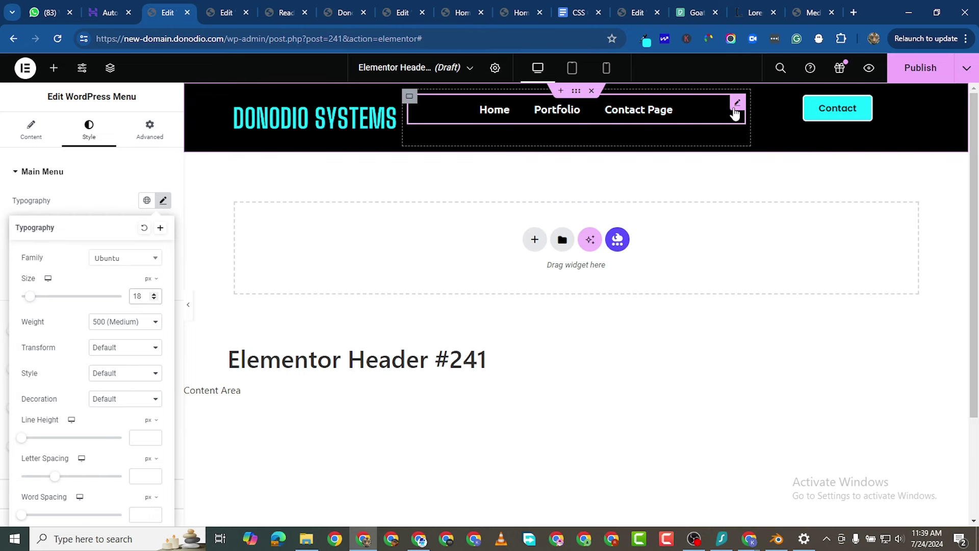
Unlink the header menu's margins and set its top margin to 12 px.
click(736, 102)
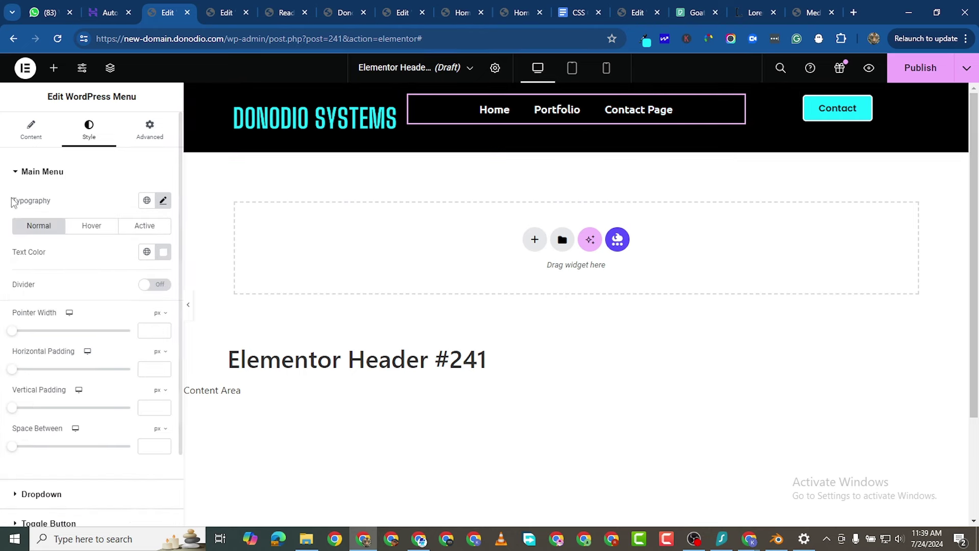
click(23, 131)
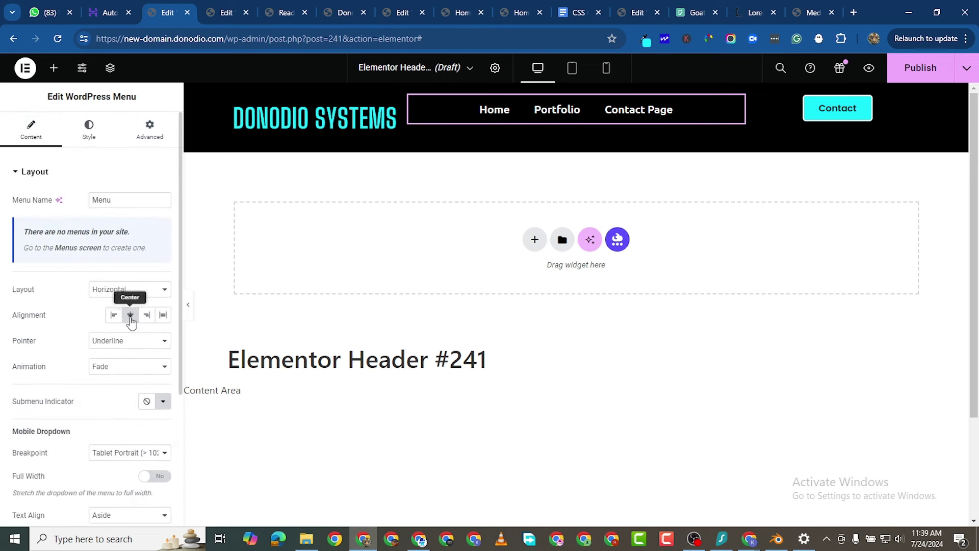
scroll(122, 388, down, 1)
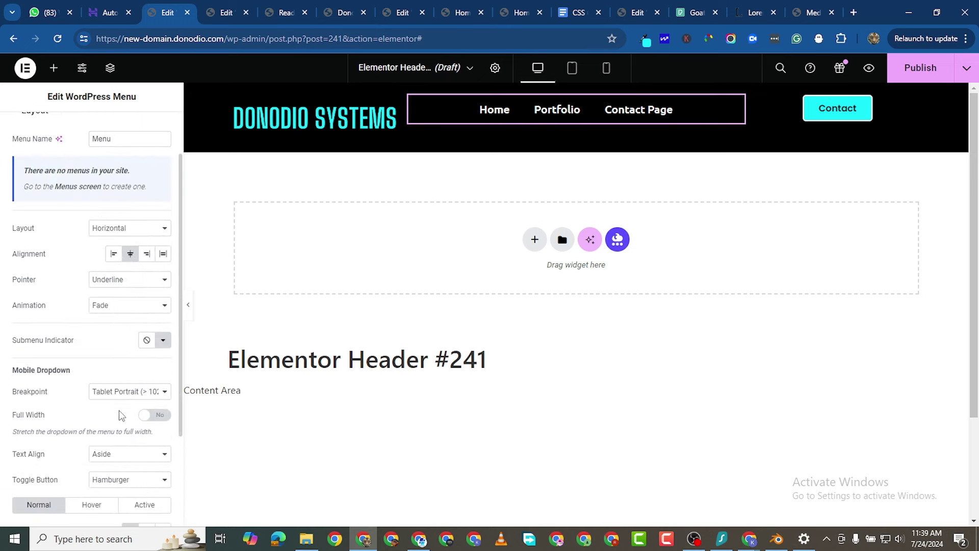
scroll(118, 410, down, 2)
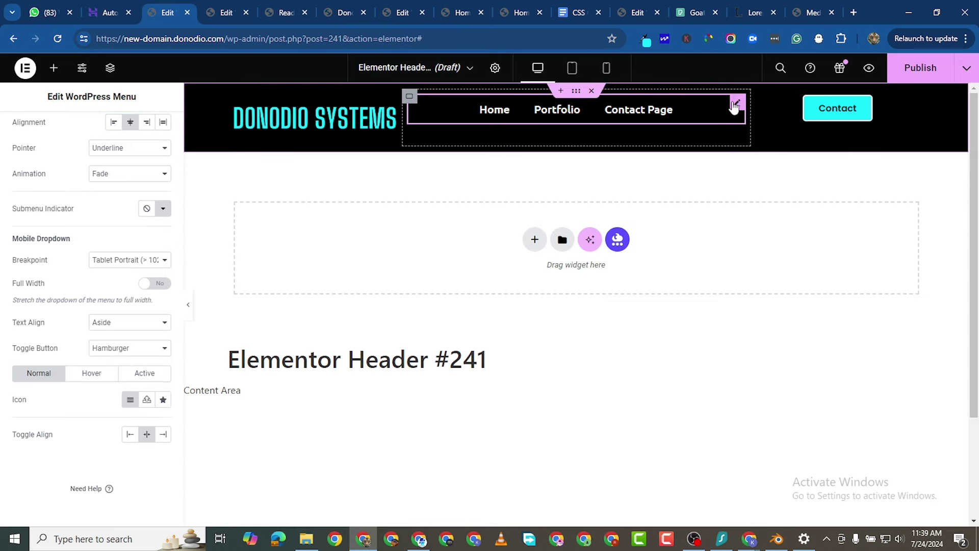
click(736, 104)
click(156, 122)
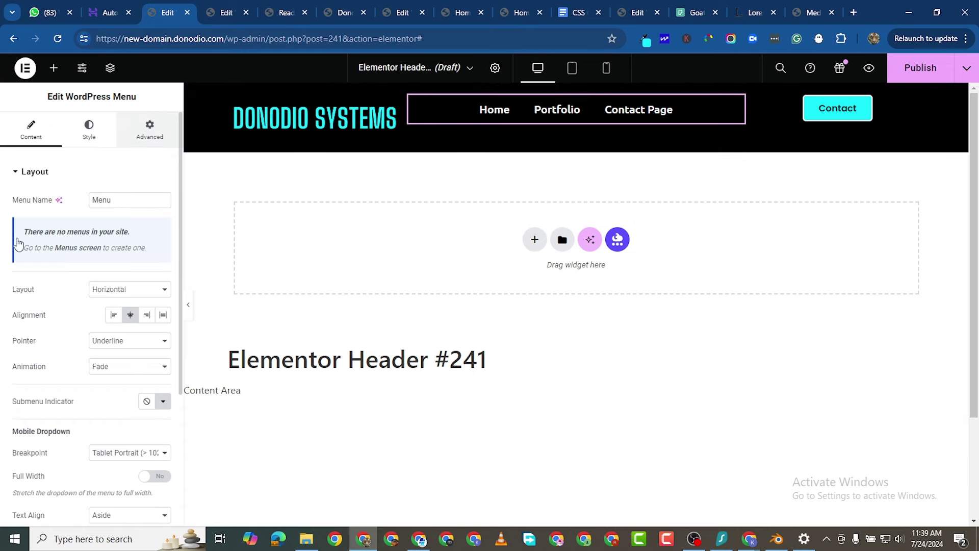
click(162, 214)
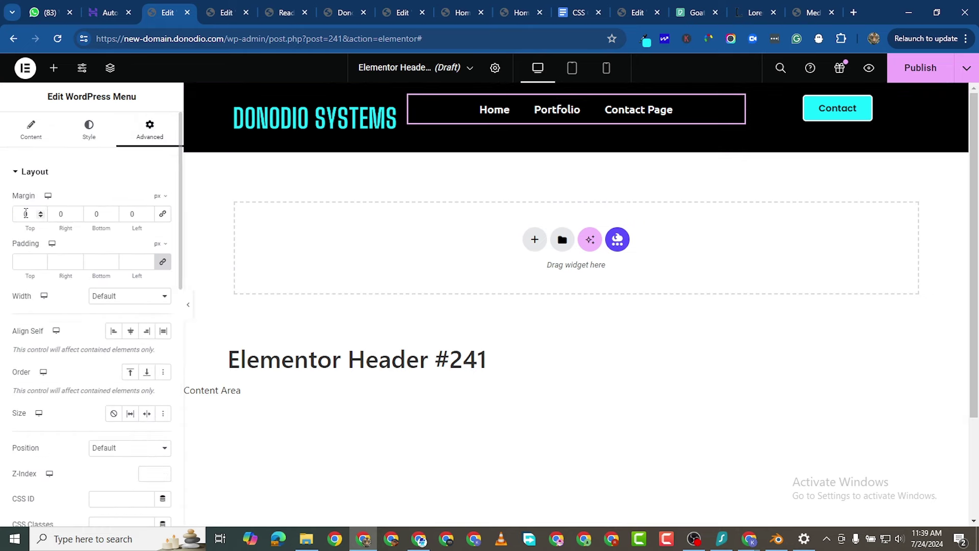
drag(41, 211, 42, 212)
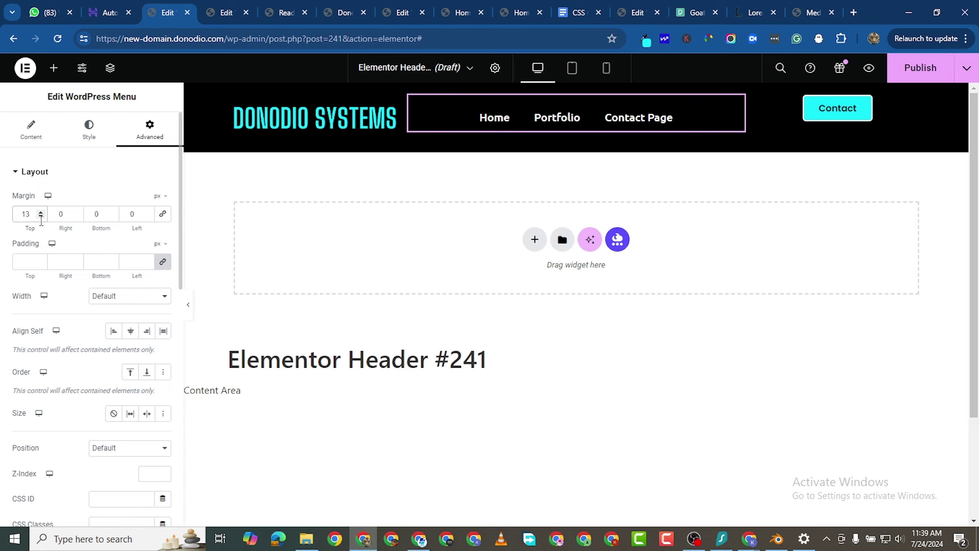
click(41, 217)
Reset the header navigation menu's top margin to 0 px.
mouse_move(576, 93)
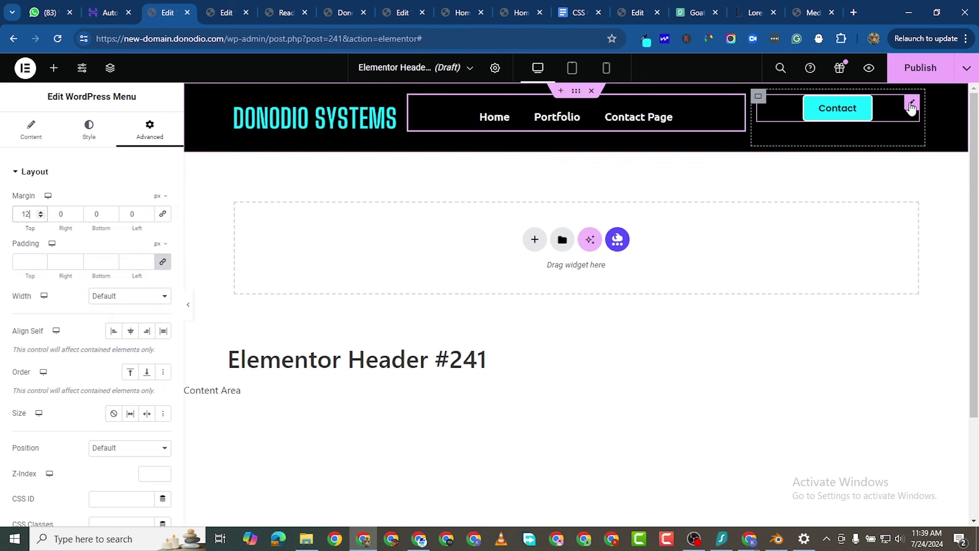
click(912, 106)
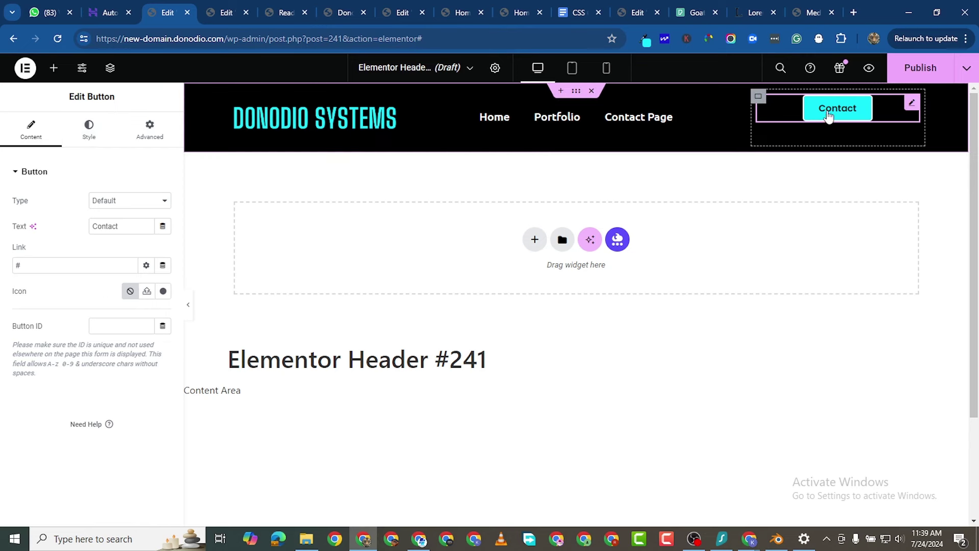
click(758, 96)
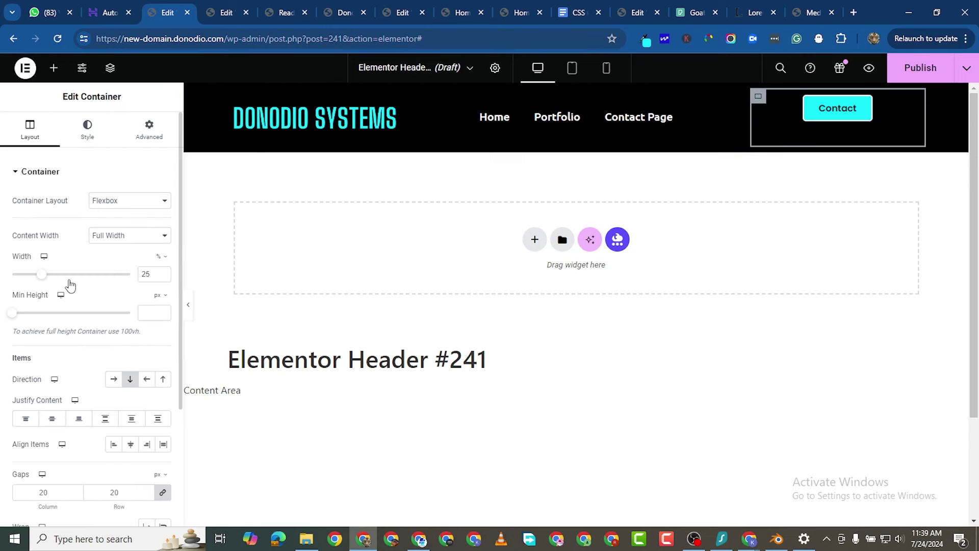
click(409, 97)
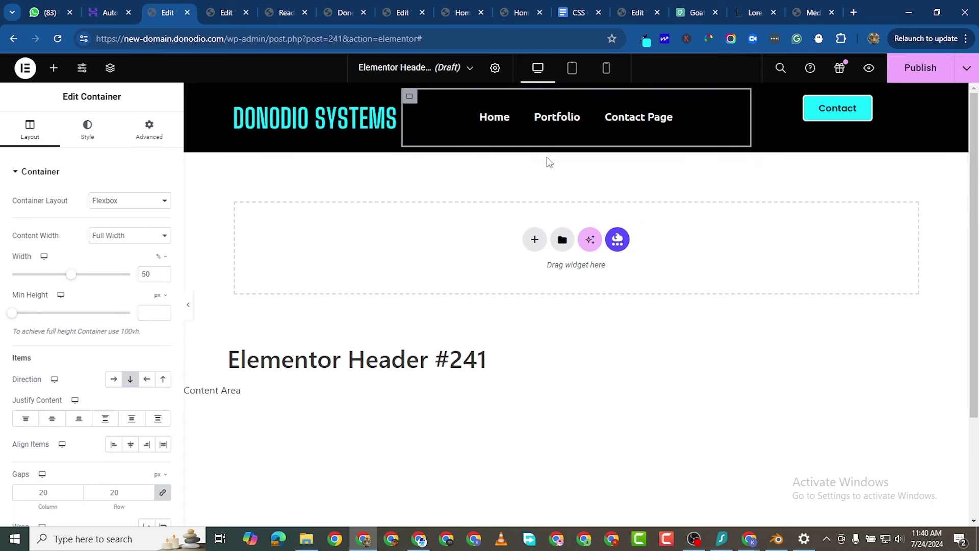
click(737, 104)
click(148, 129)
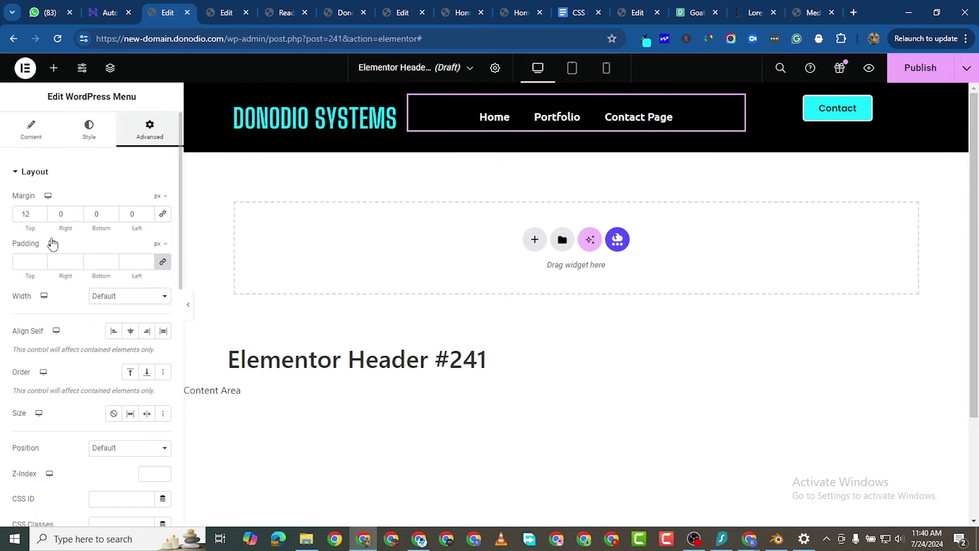
double_click(20, 214)
key(BackSpace)
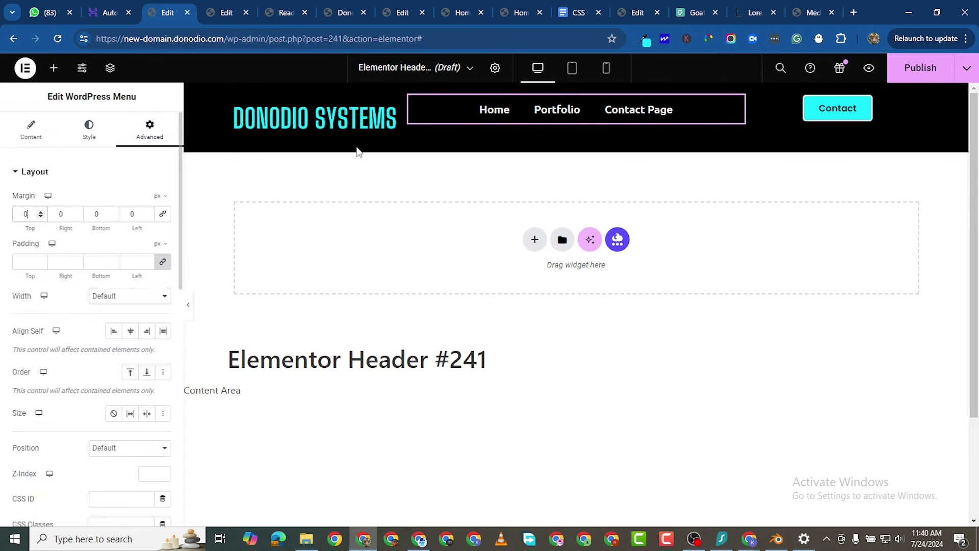
Set Justify Content to Center for both the menu's container and the Contact button's container.
click(410, 97)
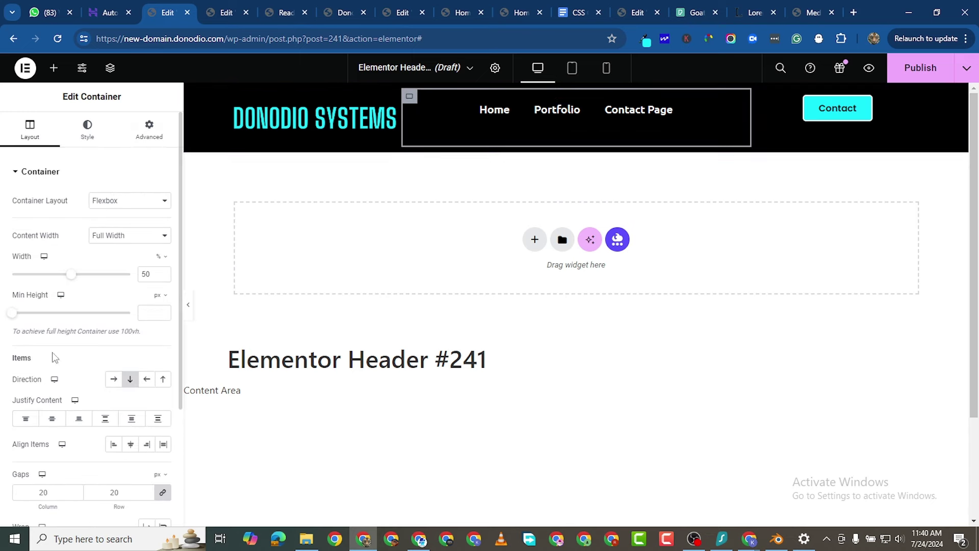
click(51, 420)
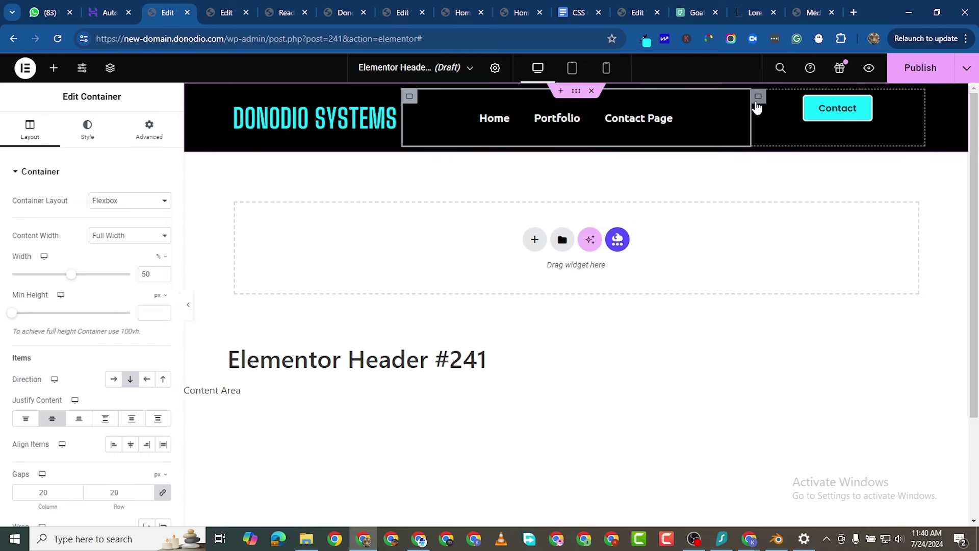
click(758, 97)
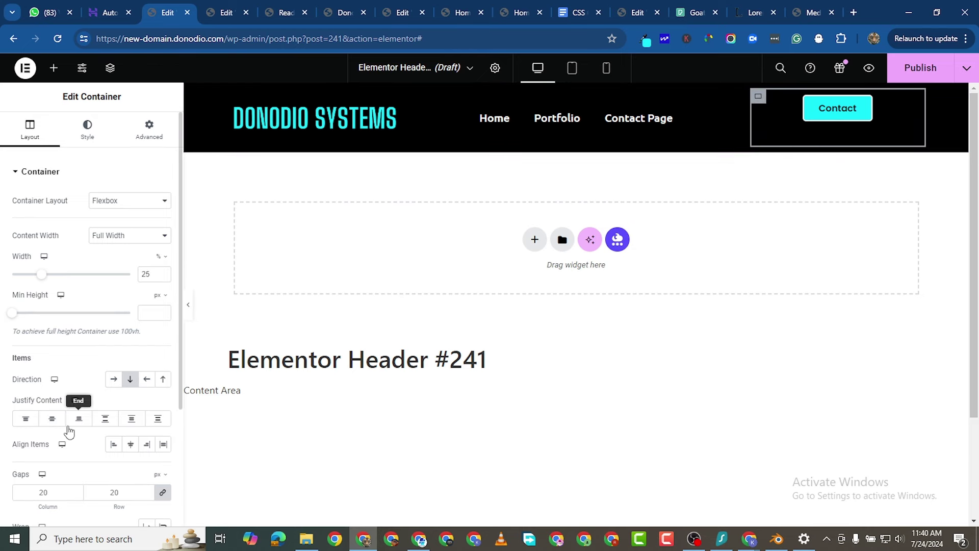
click(51, 418)
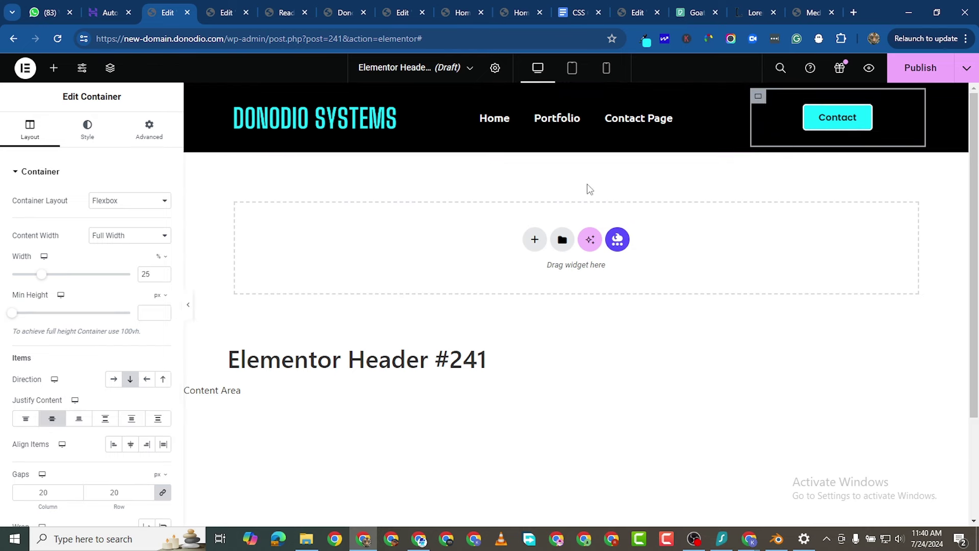
Preview the header at mobile size and look over the menu widget's style and content settings.
click(607, 69)
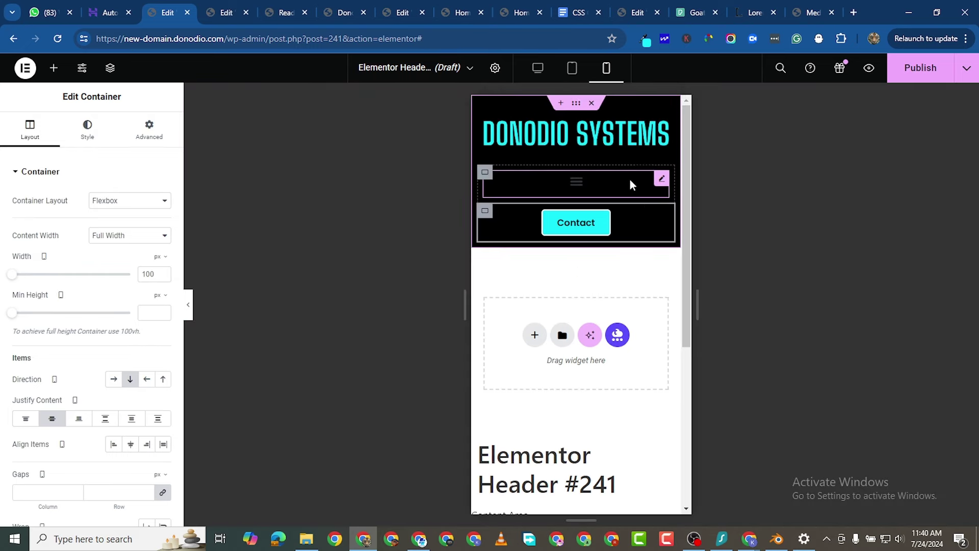
click(662, 178)
click(100, 134)
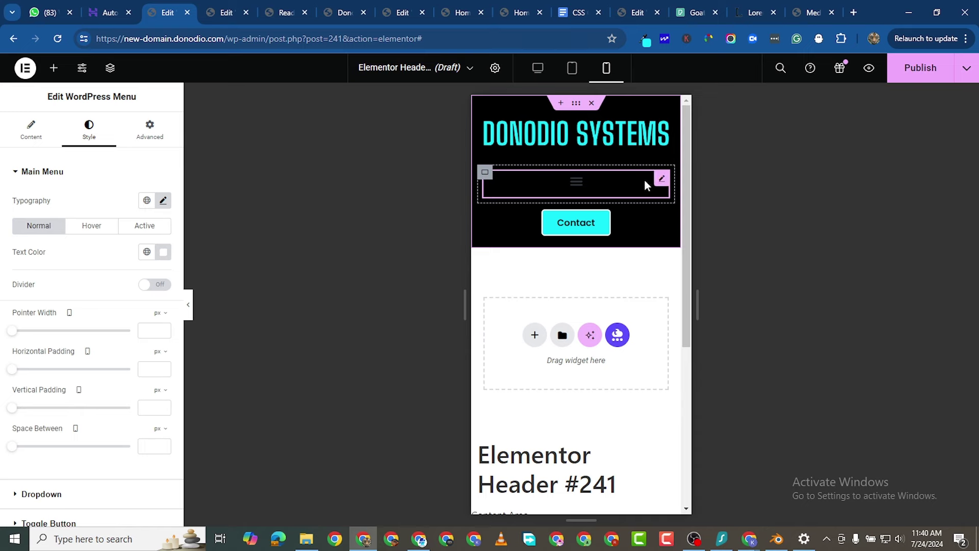
click(20, 147)
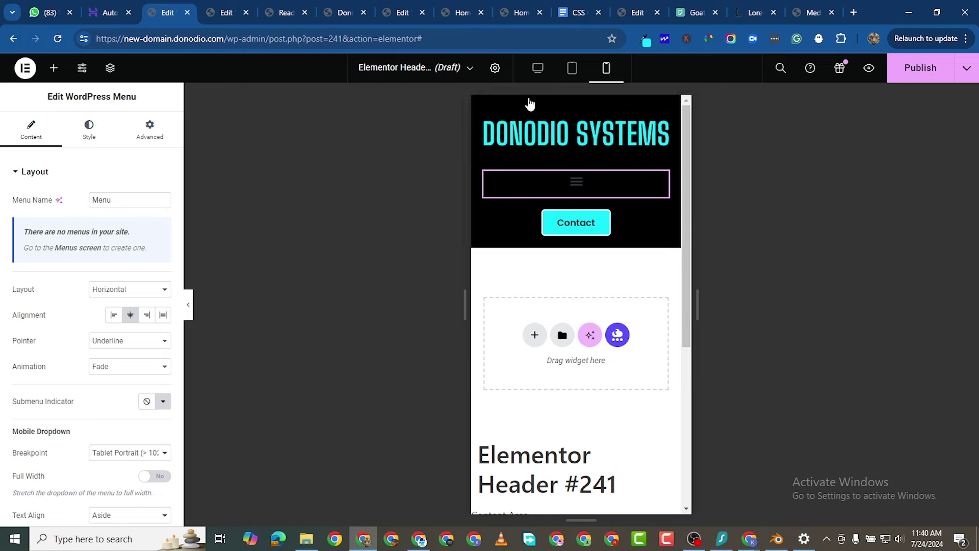
Publish the header template with the display conditions Include Entire Site and Include Singular, All Singular.
click(914, 68)
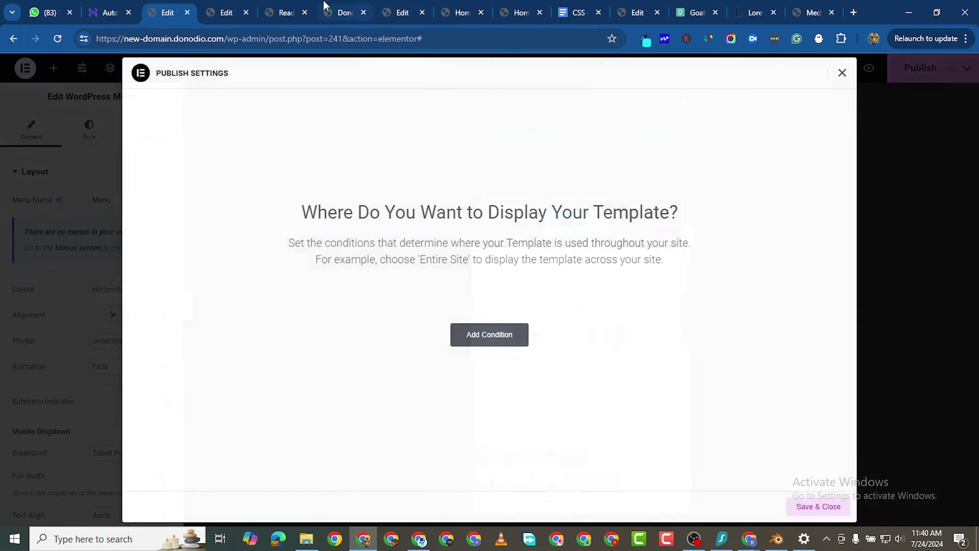
click(487, 344)
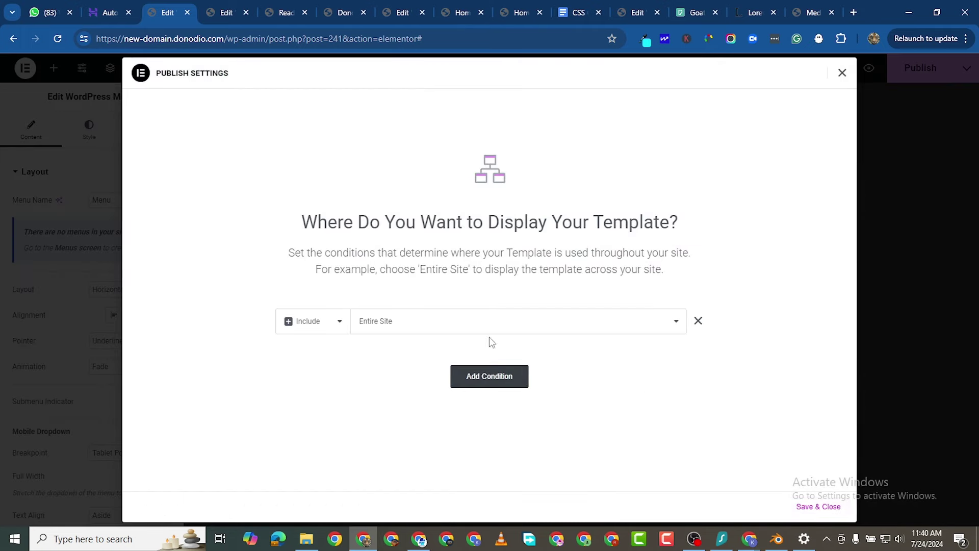
click(490, 383)
click(427, 357)
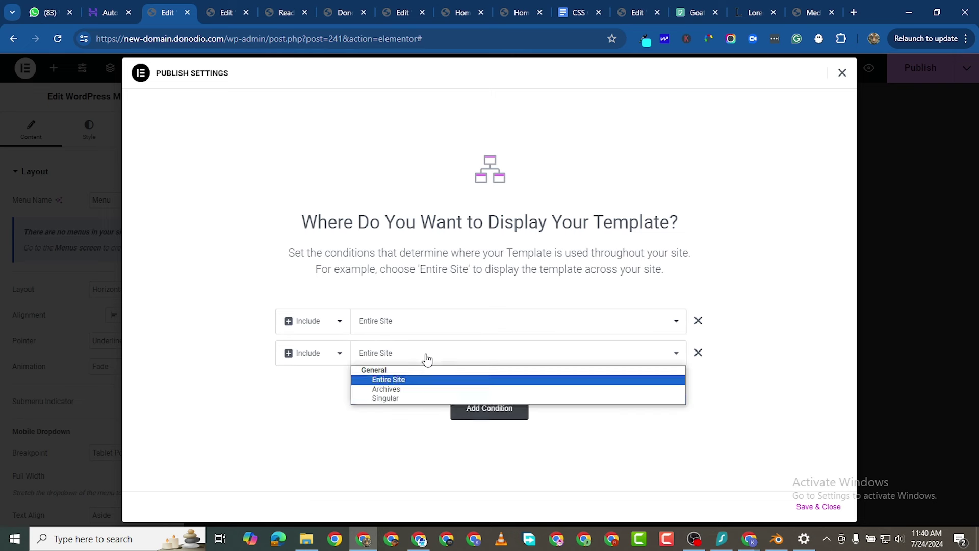
click(425, 398)
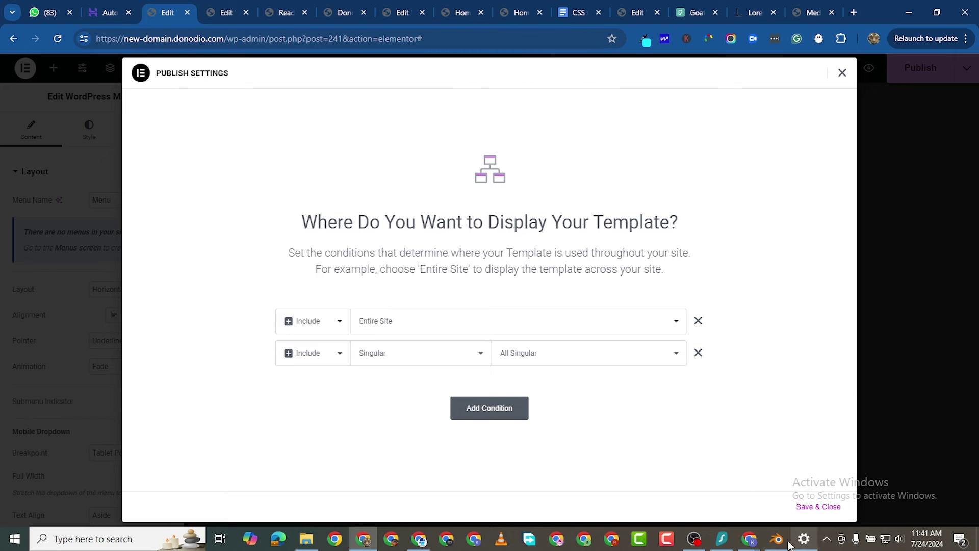
click(812, 507)
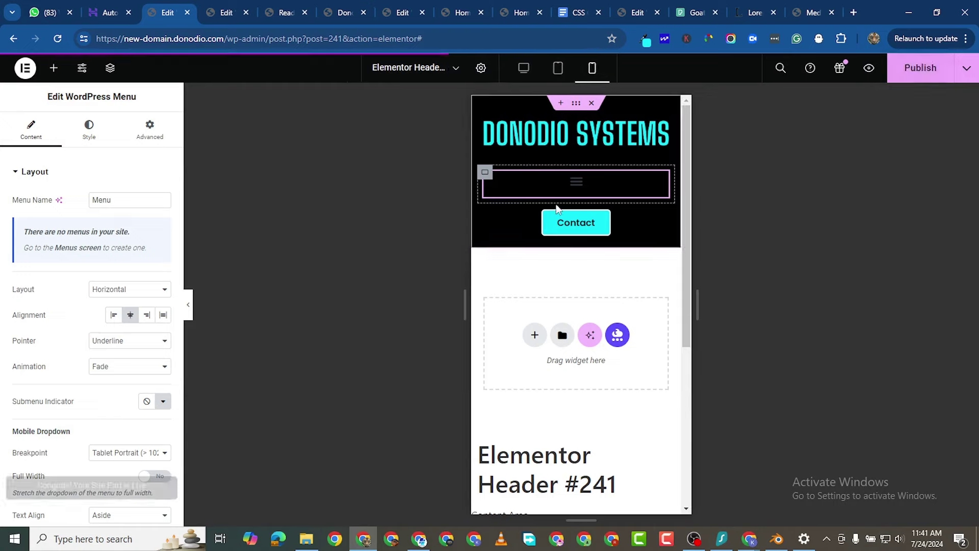
In the WordPress pages list, quick-edit the Contact Page to title "Contact" and slug "contact", and update it.
click(272, 14)
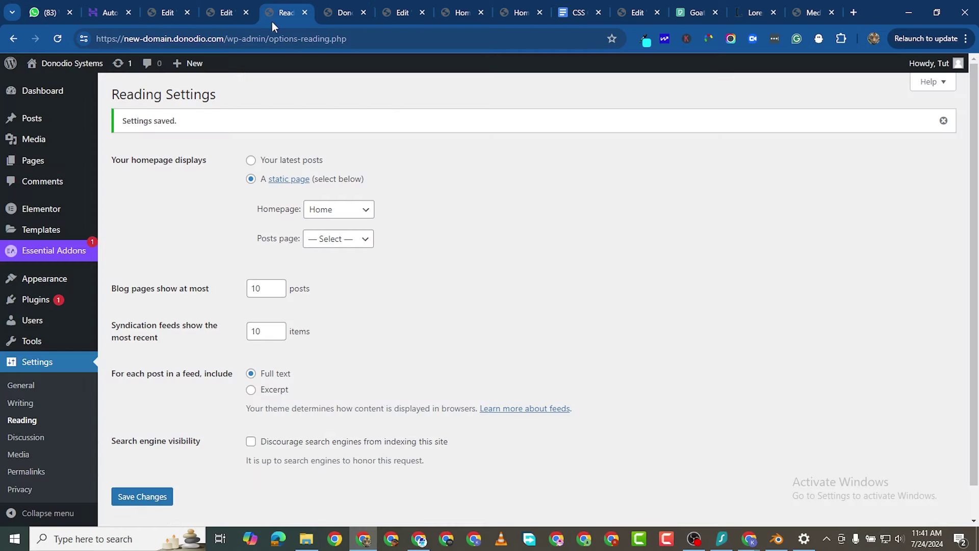
mouse_move(45, 167)
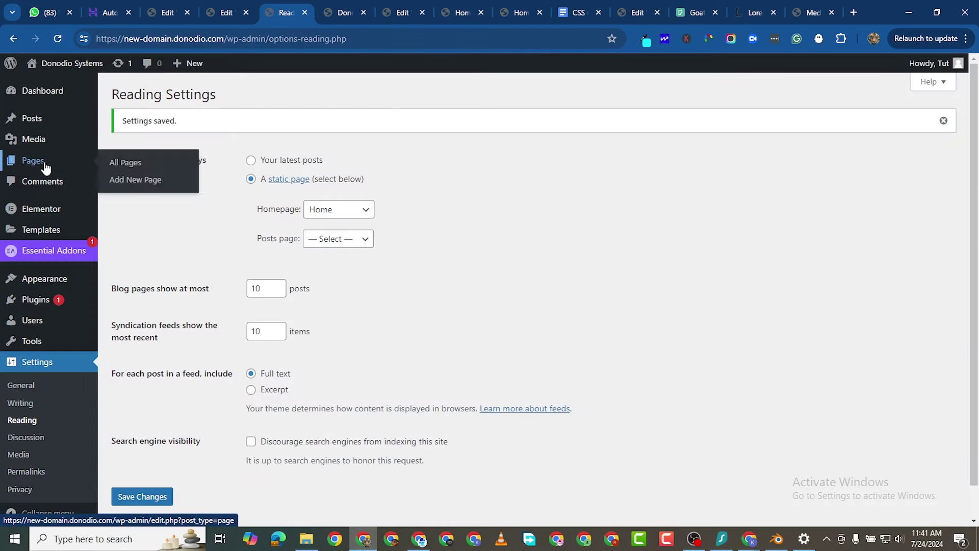
click(131, 165)
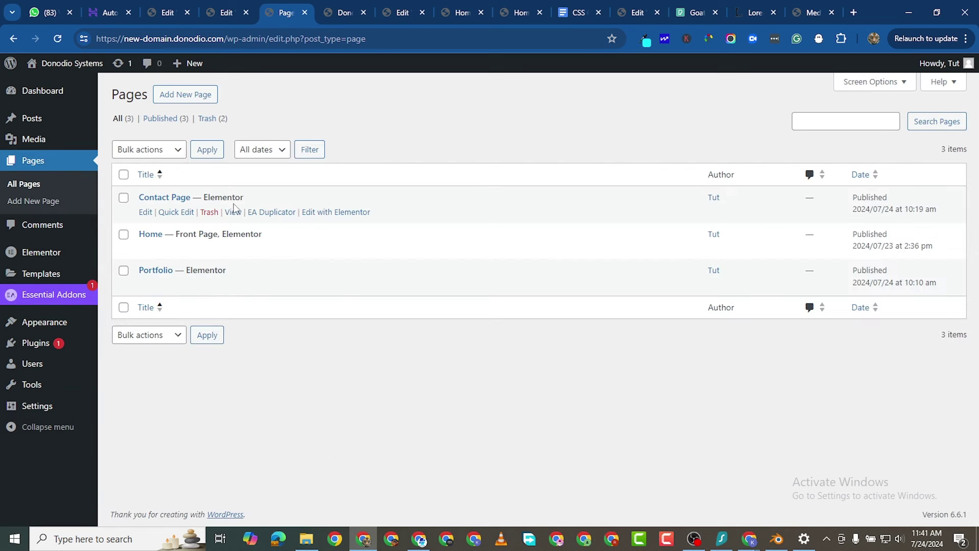
click(176, 213)
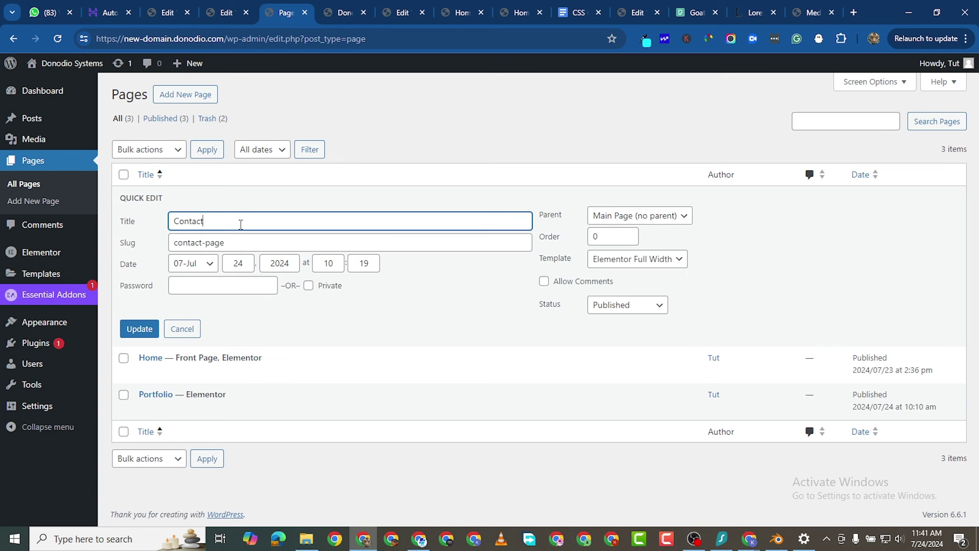
click(247, 247)
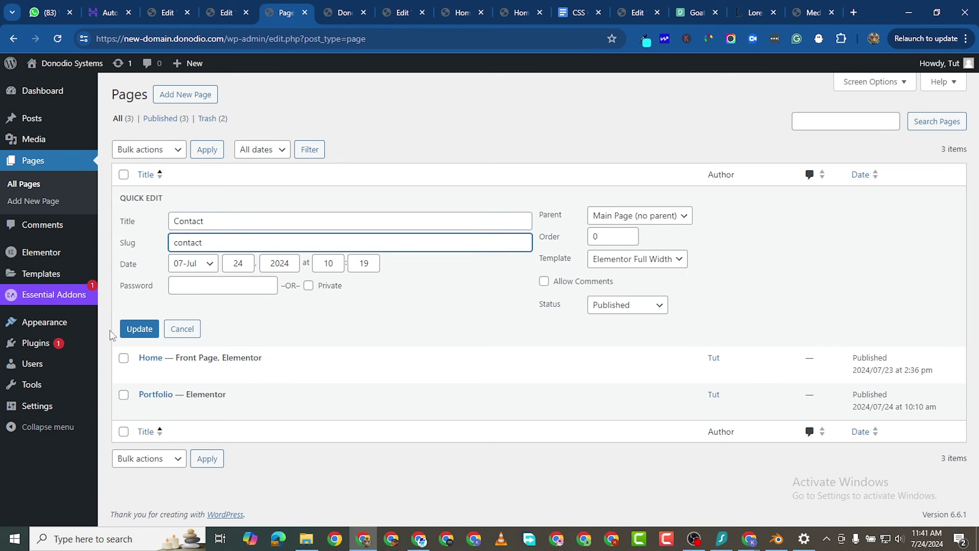
click(140, 329)
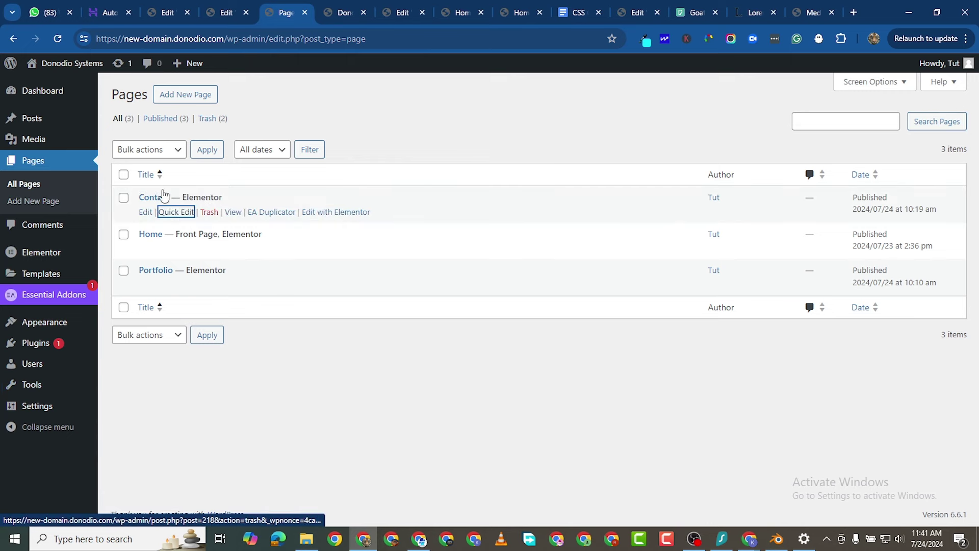
Return to the Elementor header template and set the navigation menu's layout to Vertical.
click(235, 14)
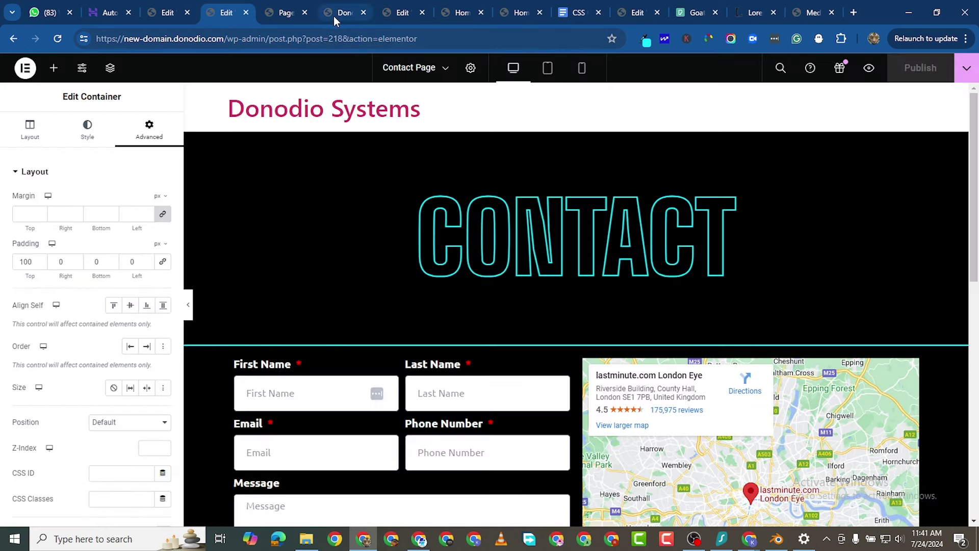
click(334, 16)
click(406, 9)
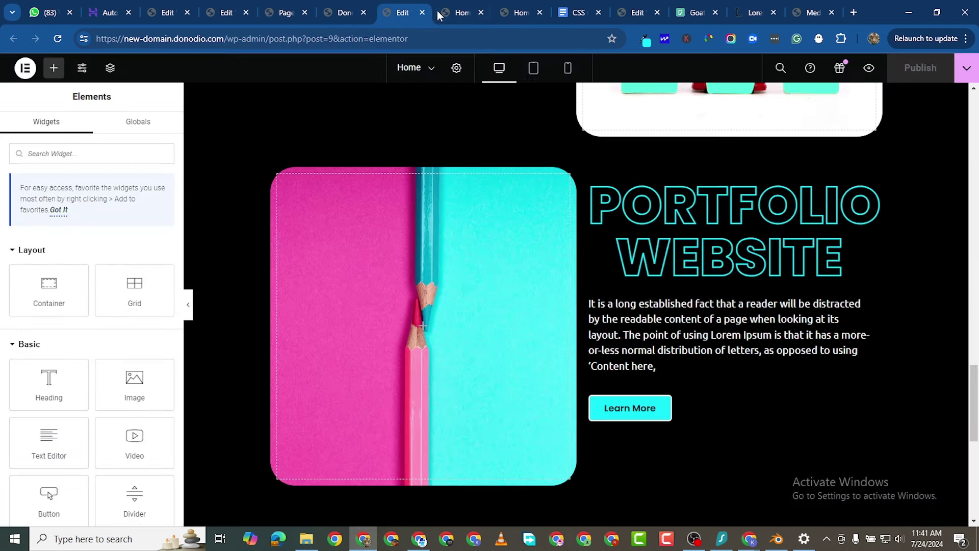
click(168, 13)
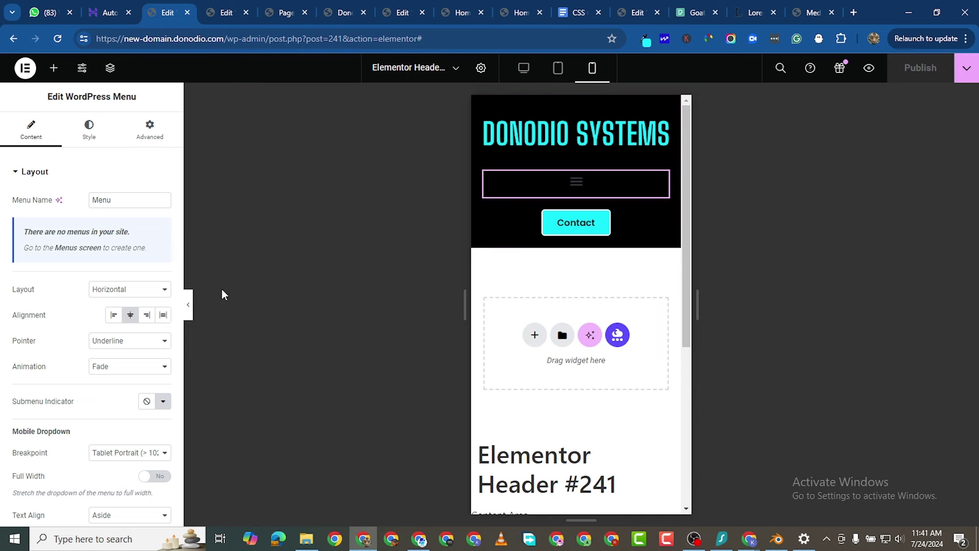
click(125, 290)
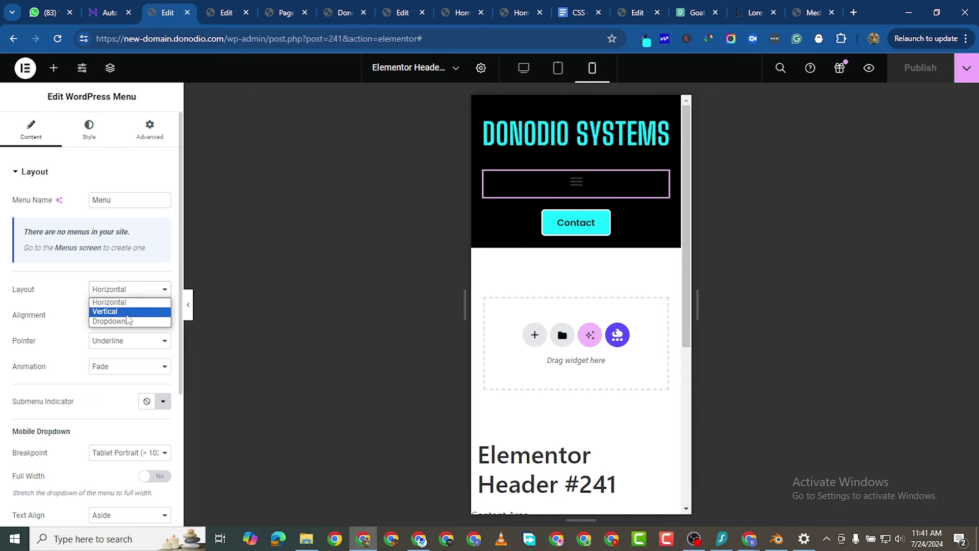
click(127, 314)
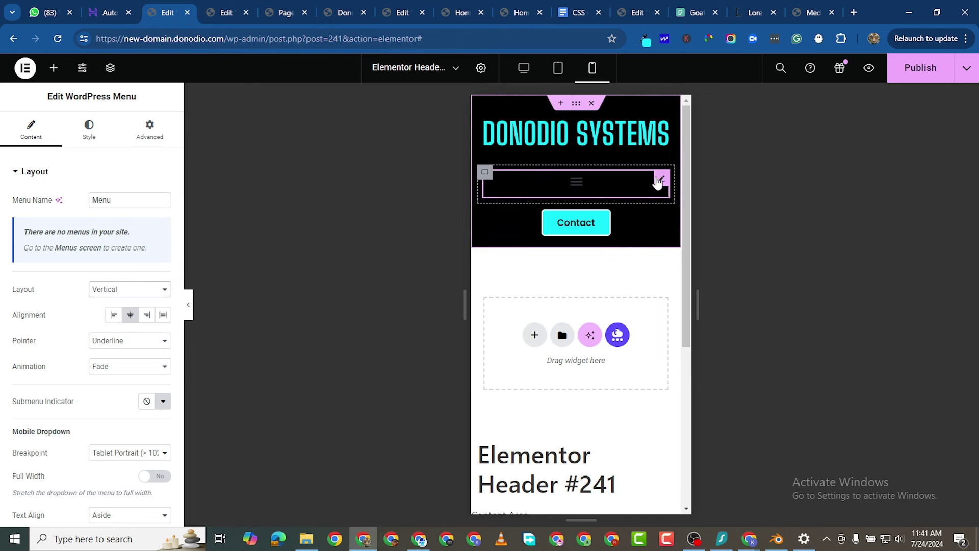
Set the normal text colour of the header menu's dropdown to white.
click(104, 127)
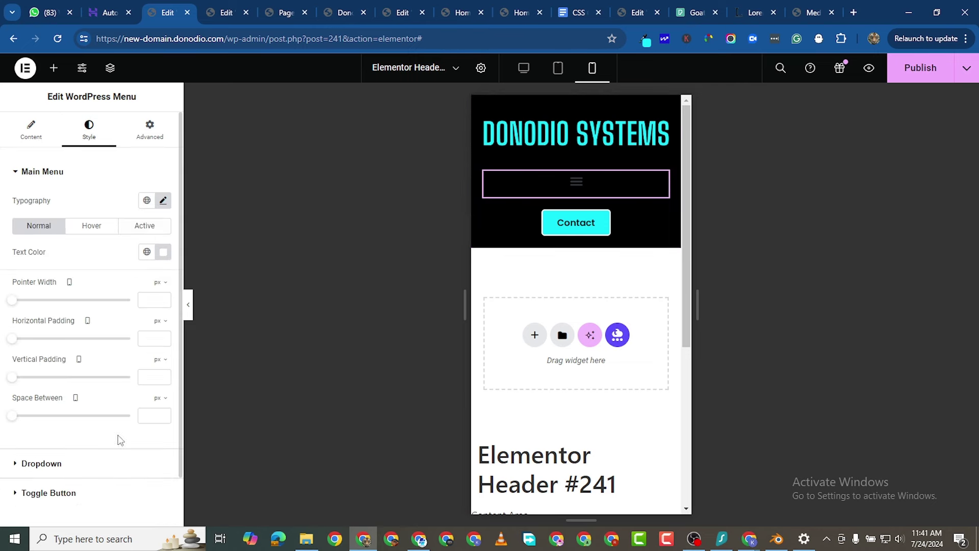
scroll(77, 438, down, 1)
click(63, 422)
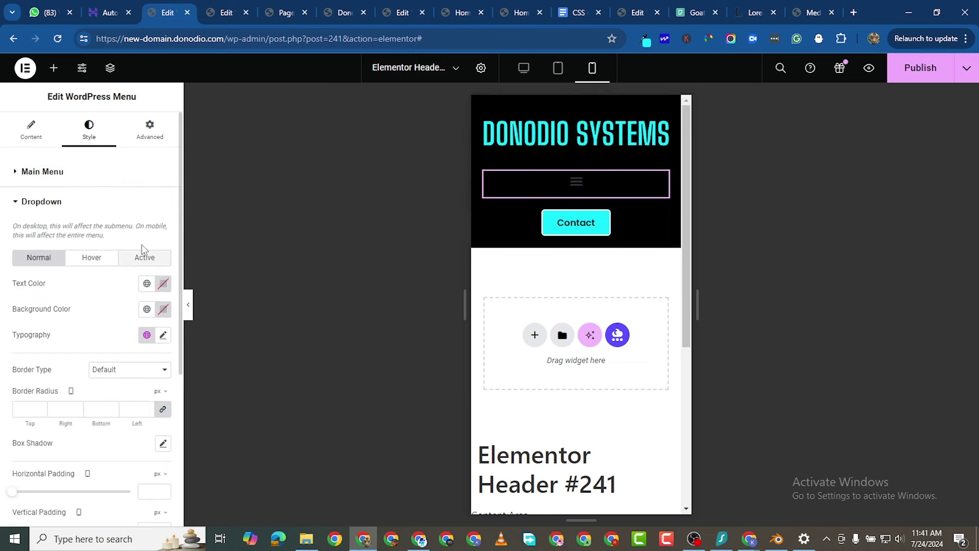
click(157, 287)
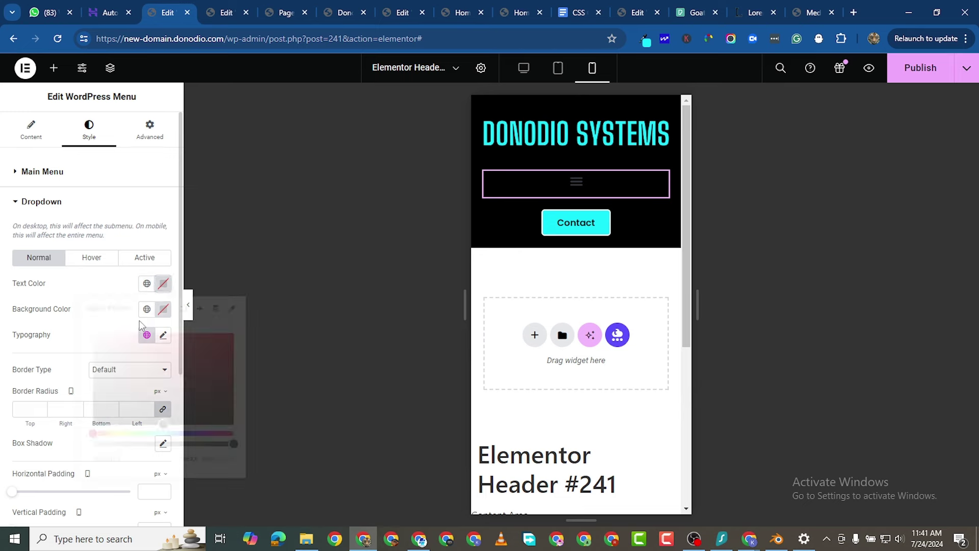
click(12, 311)
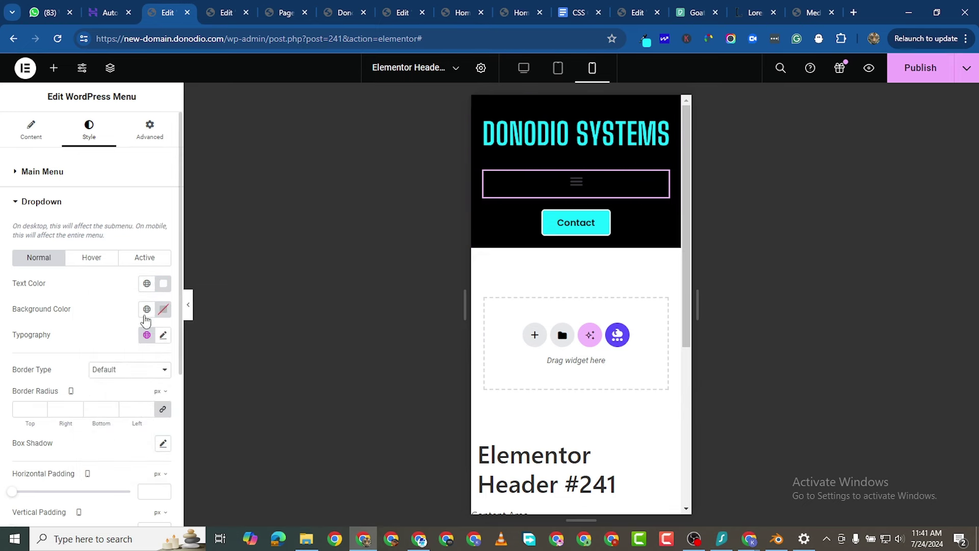
Set the normal colour of the header menu's toggle button to white (#FFFFFF).
scroll(127, 416, down, 5)
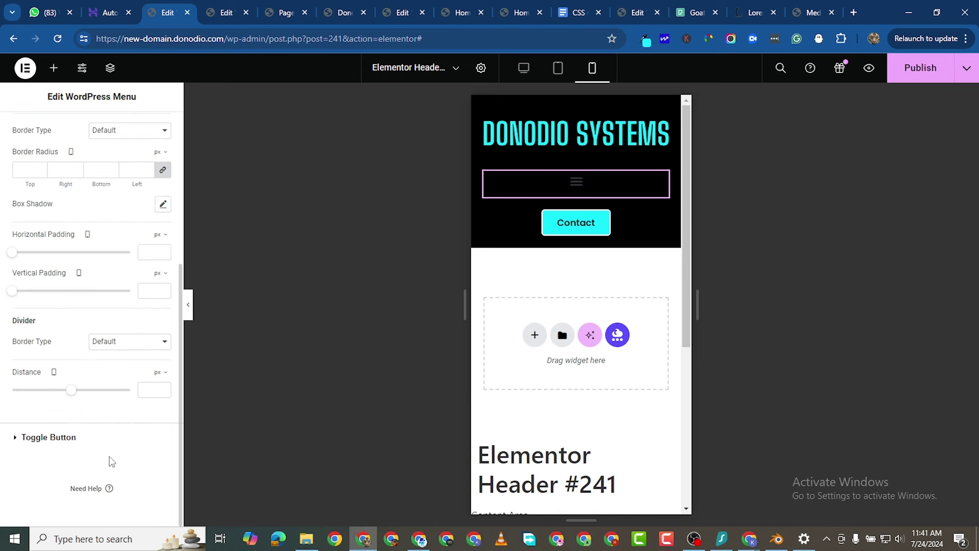
click(14, 440)
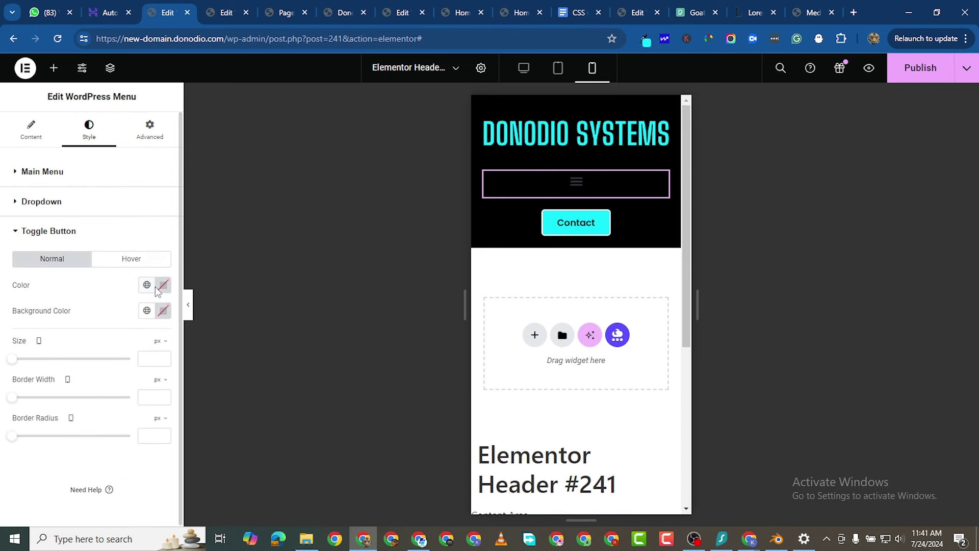
click(160, 289)
click(95, 335)
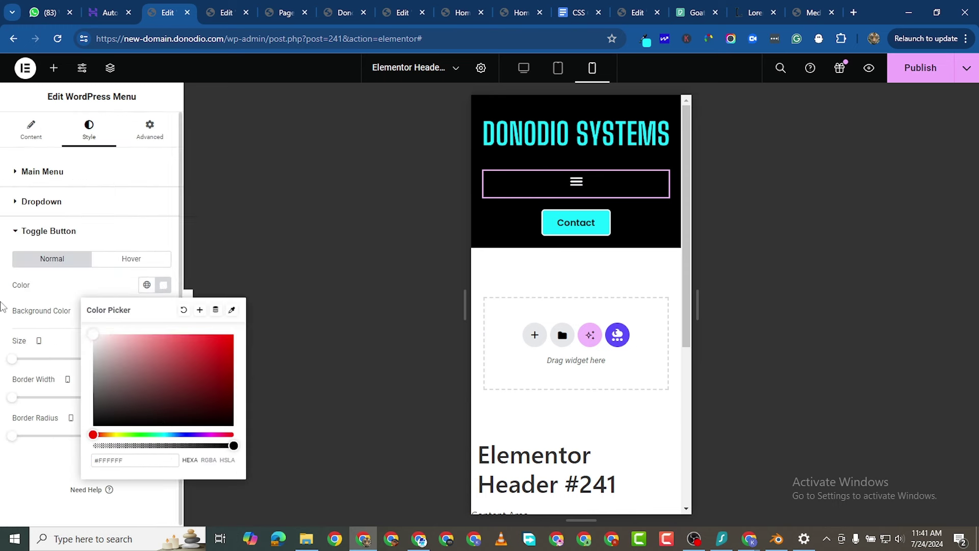
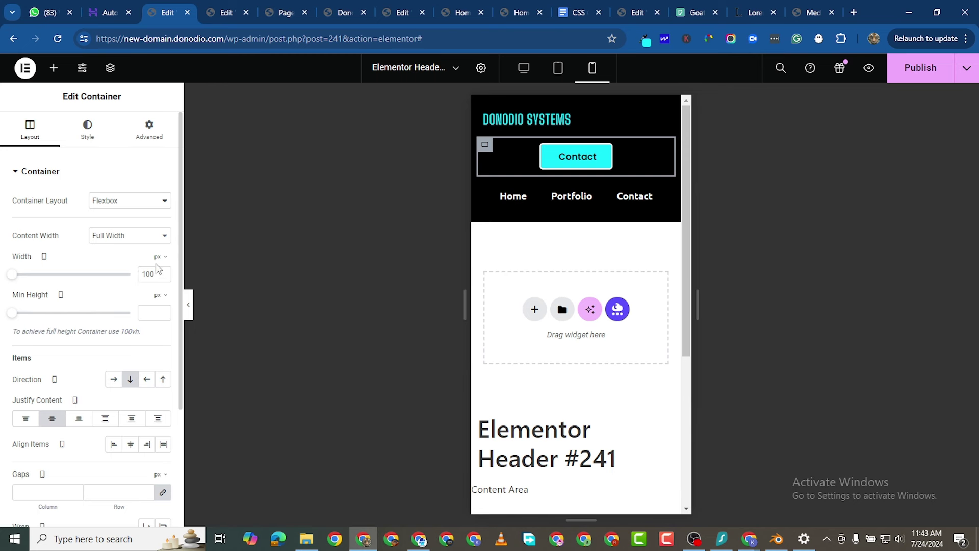
Set the mobile width of the Contact button's container to 50% and align its items to the end.
click(159, 258)
click(160, 279)
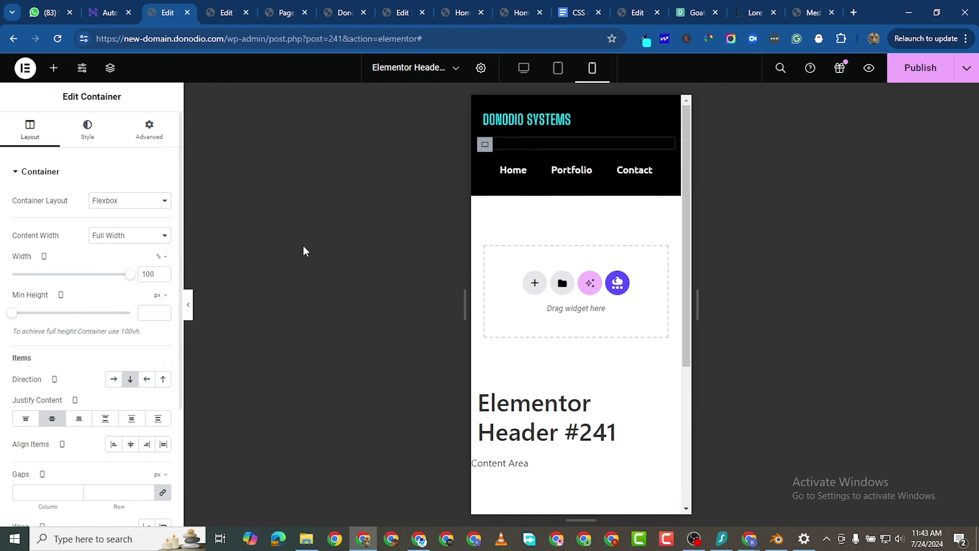
drag(127, 277, 123, 279)
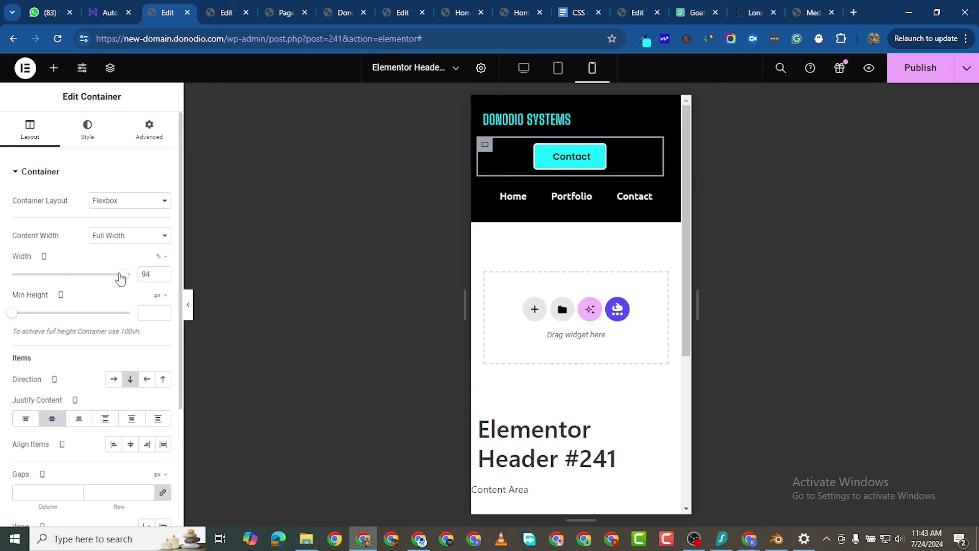
drag(120, 279, 73, 277)
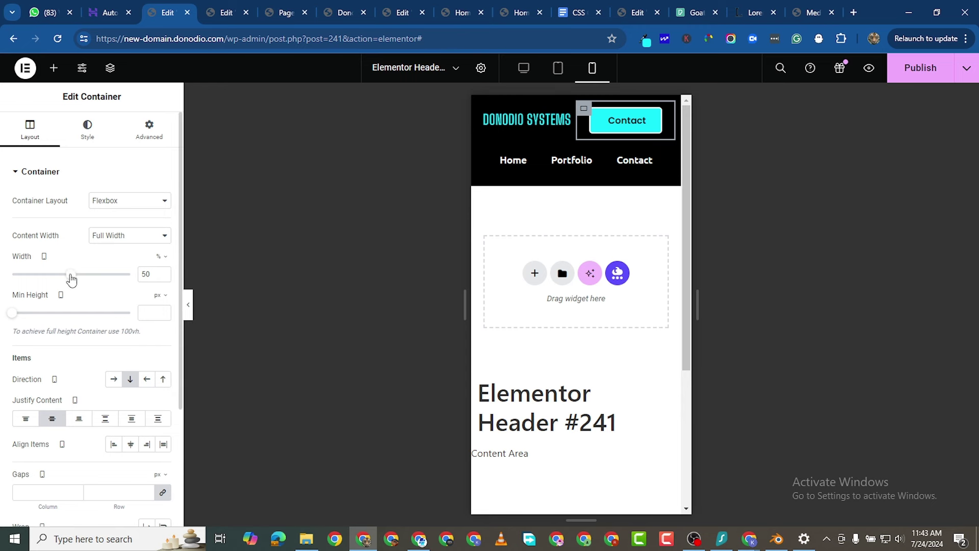
drag(71, 280, 65, 279)
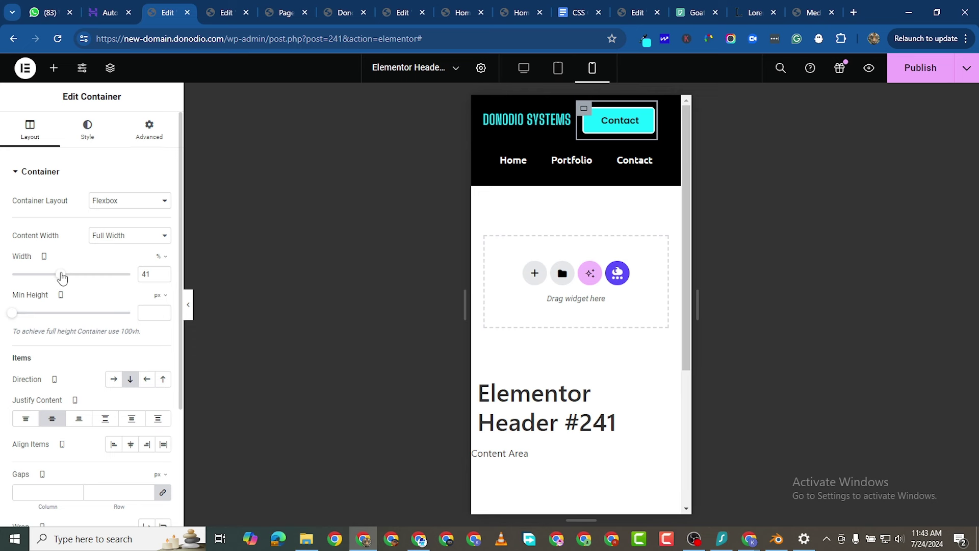
drag(61, 277, 59, 276)
scroll(113, 345, down, 2)
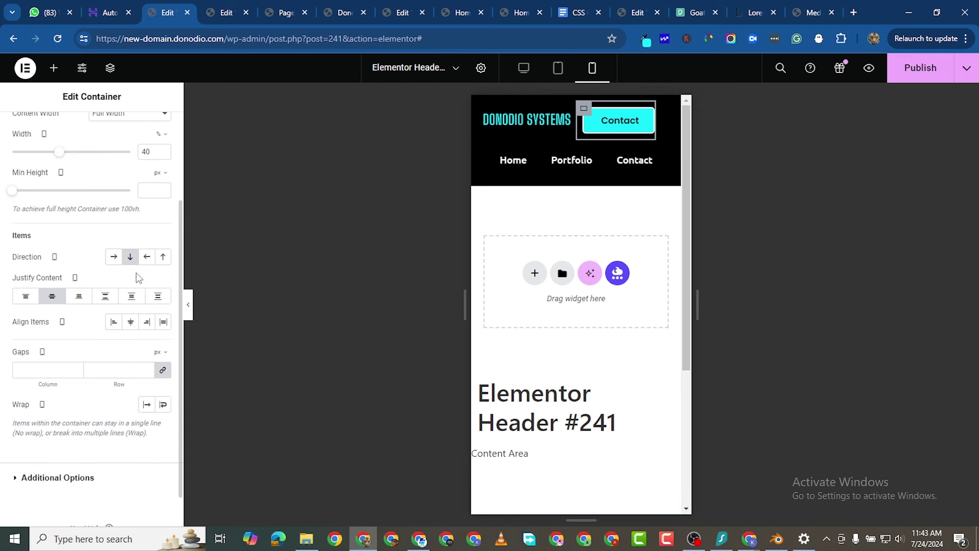
click(146, 322)
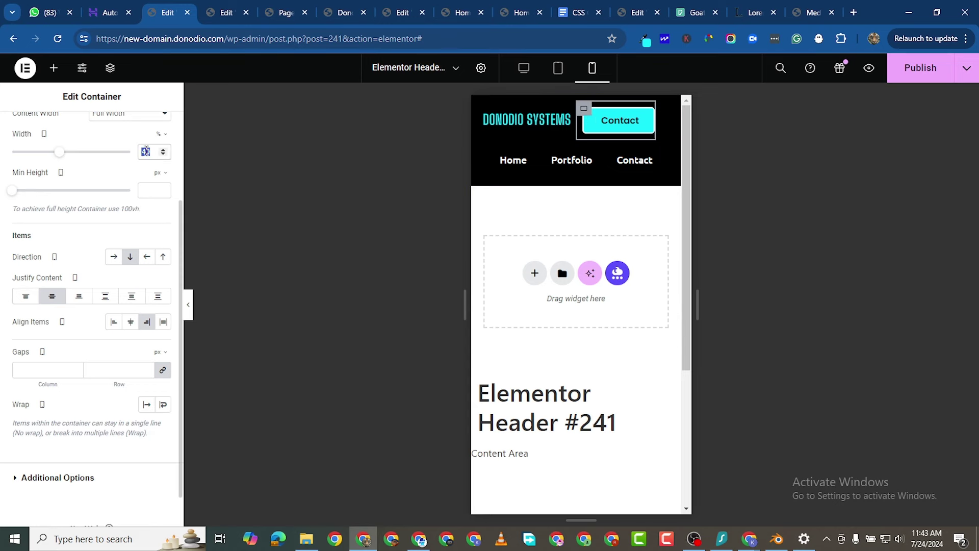
text(50)
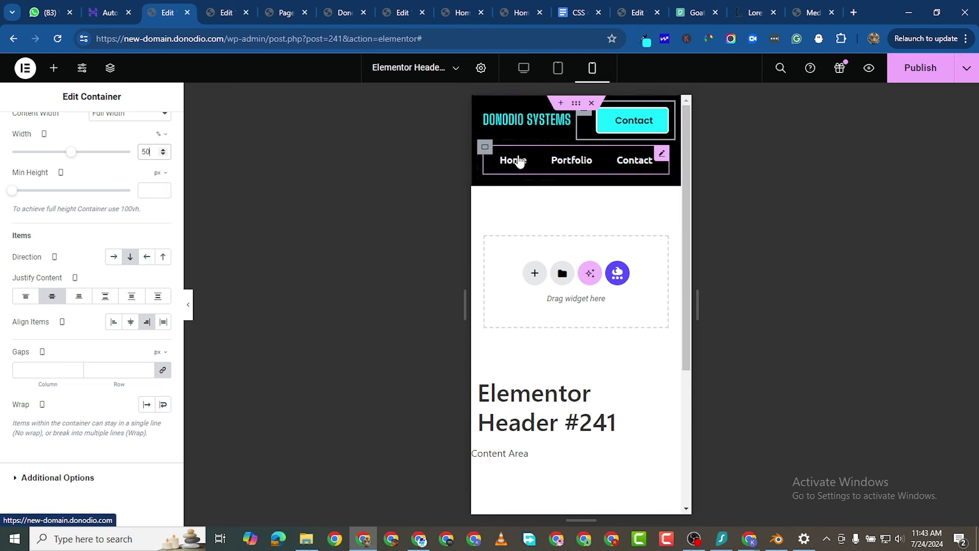
Review the mobile header preview and publish the updated header template.
scroll(553, 216, down, 3)
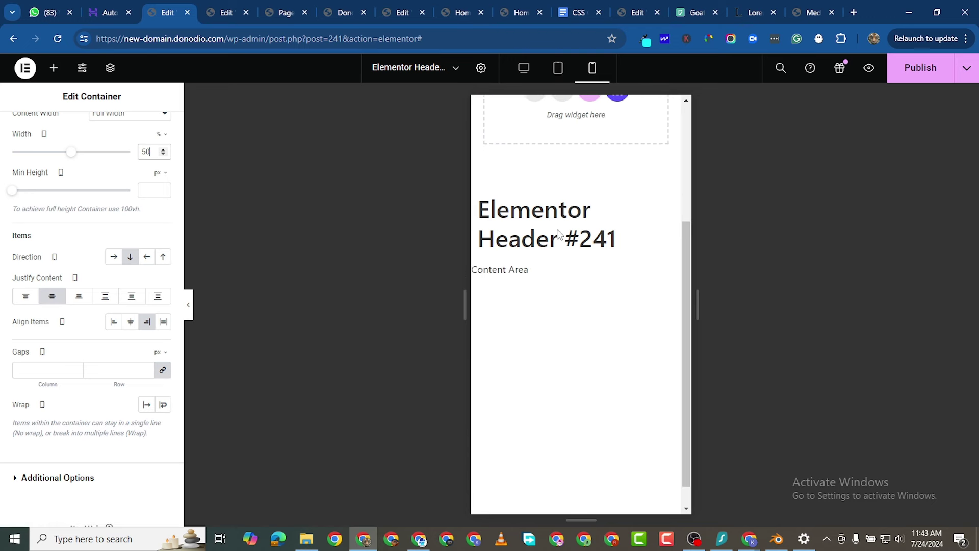
scroll(566, 250, up, 3)
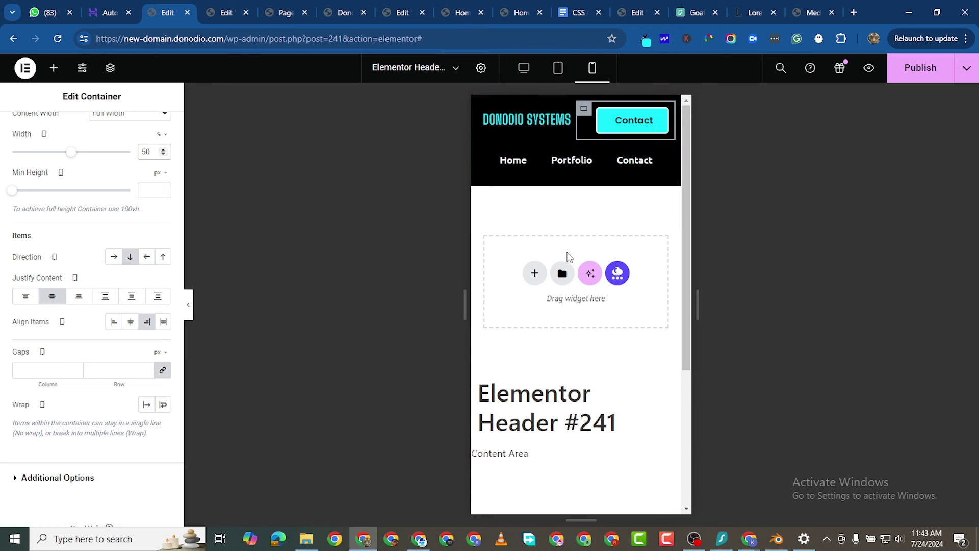
click(921, 71)
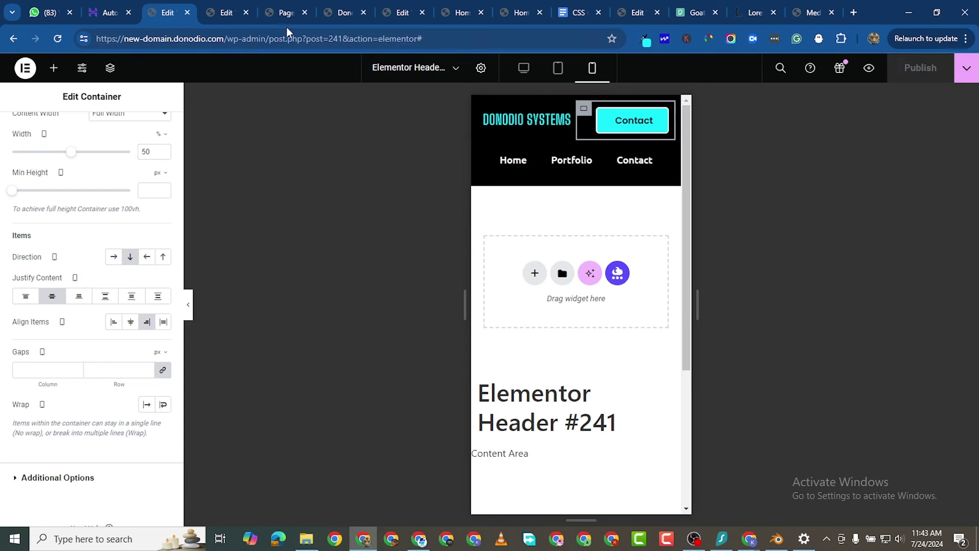
Check the header on the live home page and return to the header template editor.
click(331, 17)
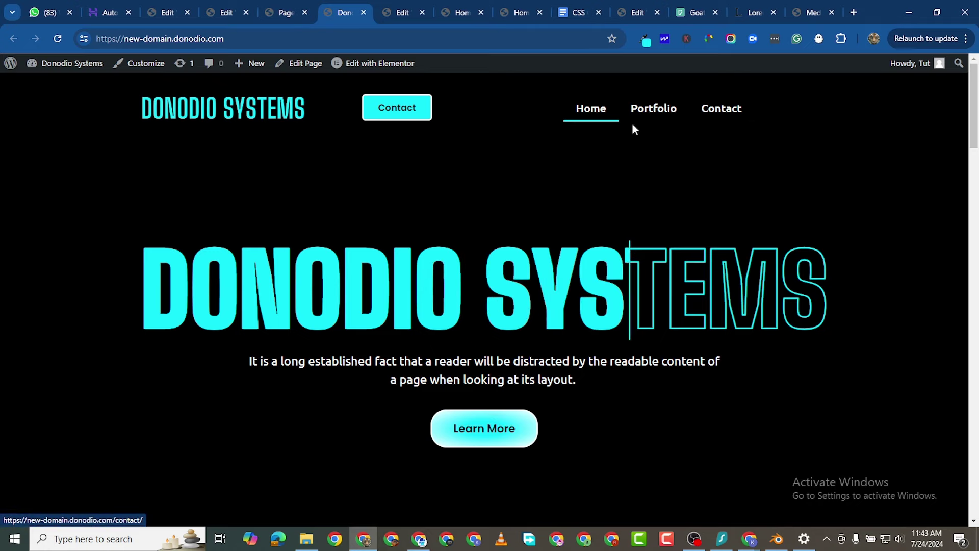
click(286, 14)
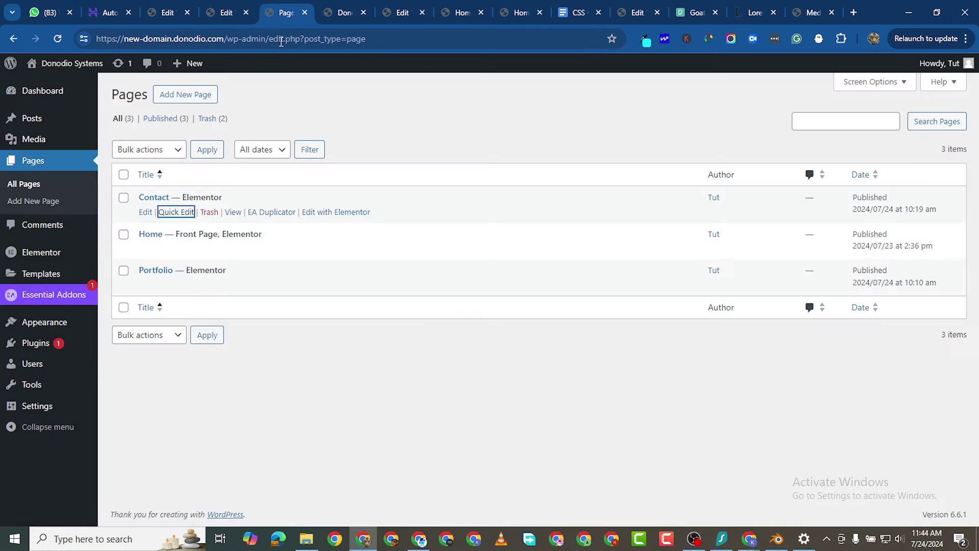
click(224, 13)
click(169, 16)
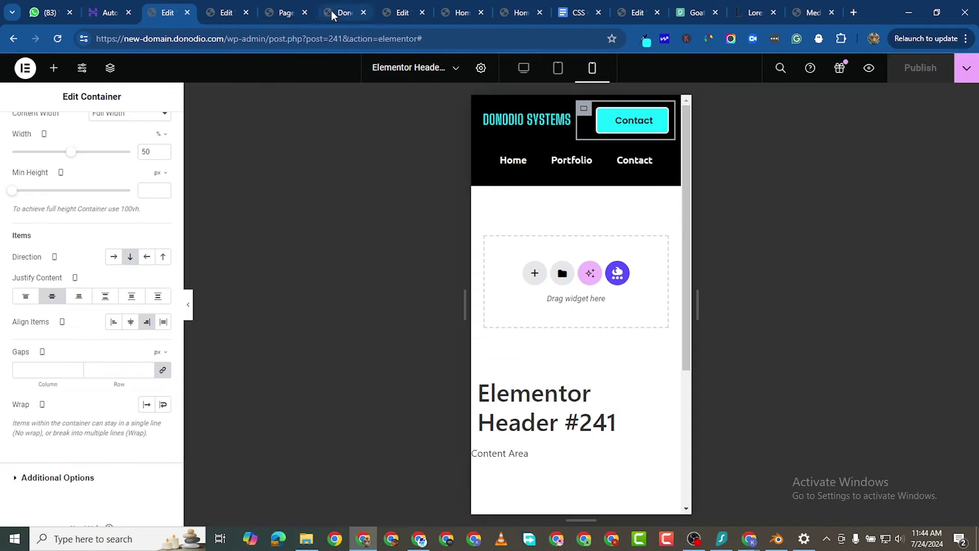
Duplicate the entire header container and open the copy's advanced settings.
mouse_move(581, 104)
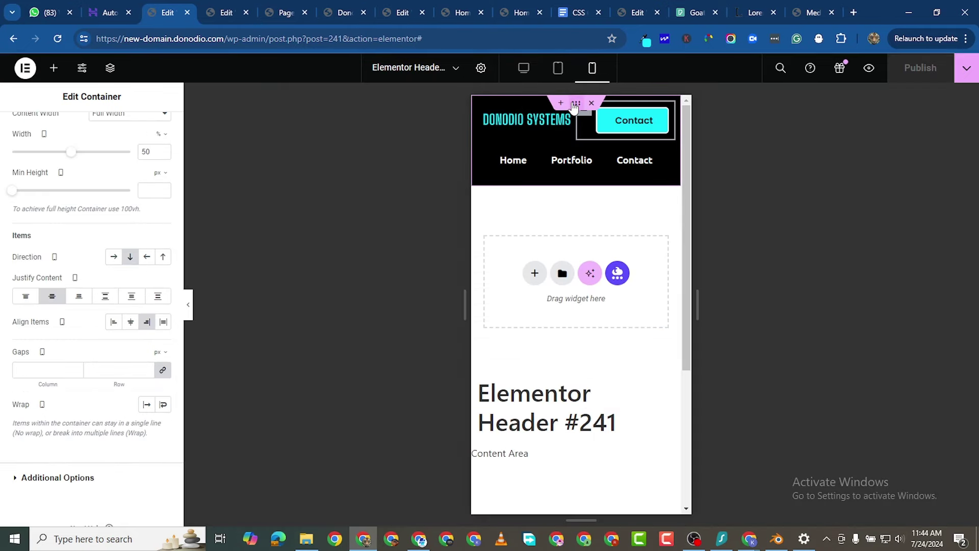
right_click(575, 106)
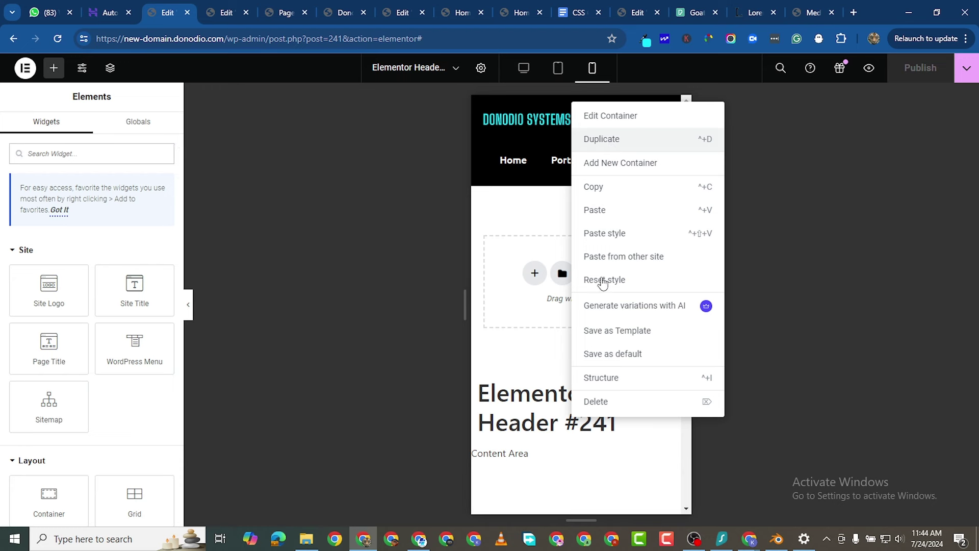
key(ctrl+d)
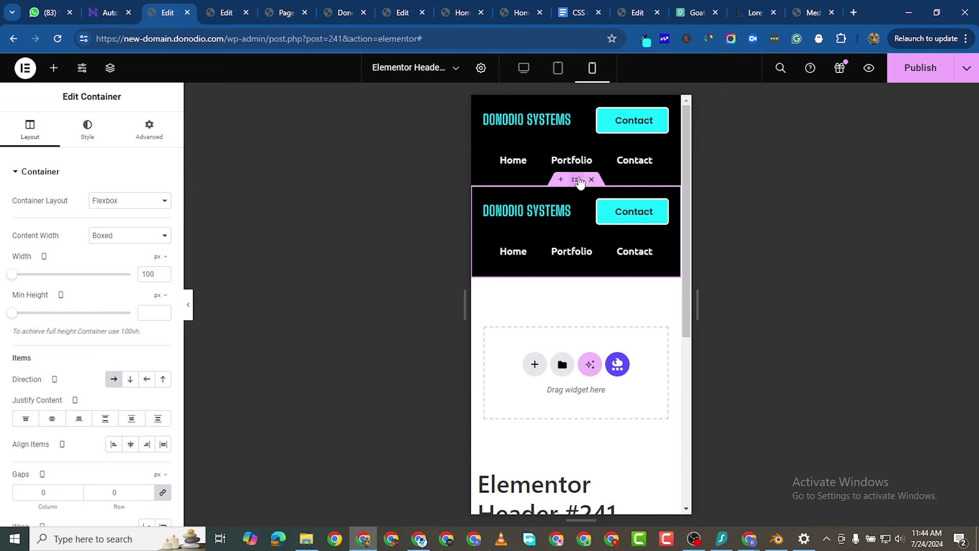
click(149, 130)
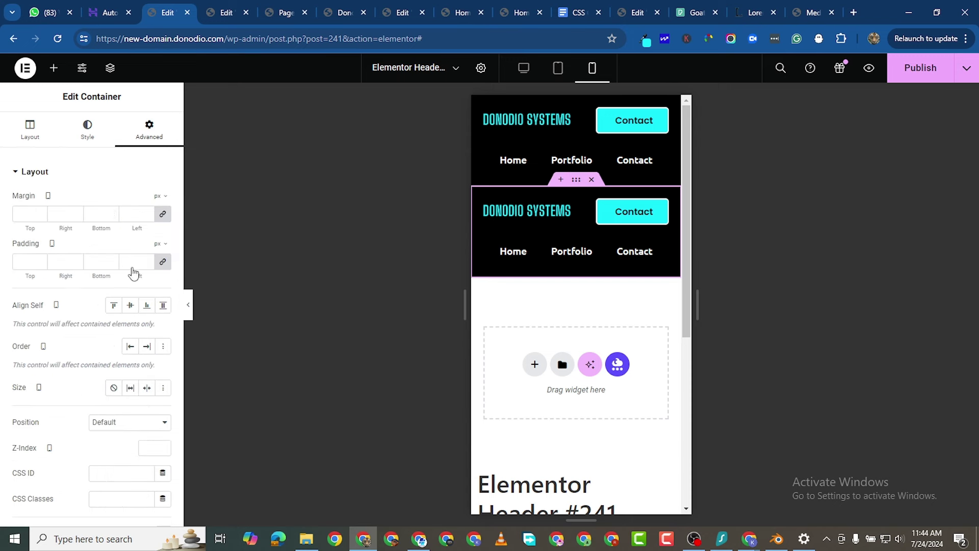
Turn on Hide On Desktop in the responsive visibility settings of the lower header container.
scroll(94, 451, down, 5)
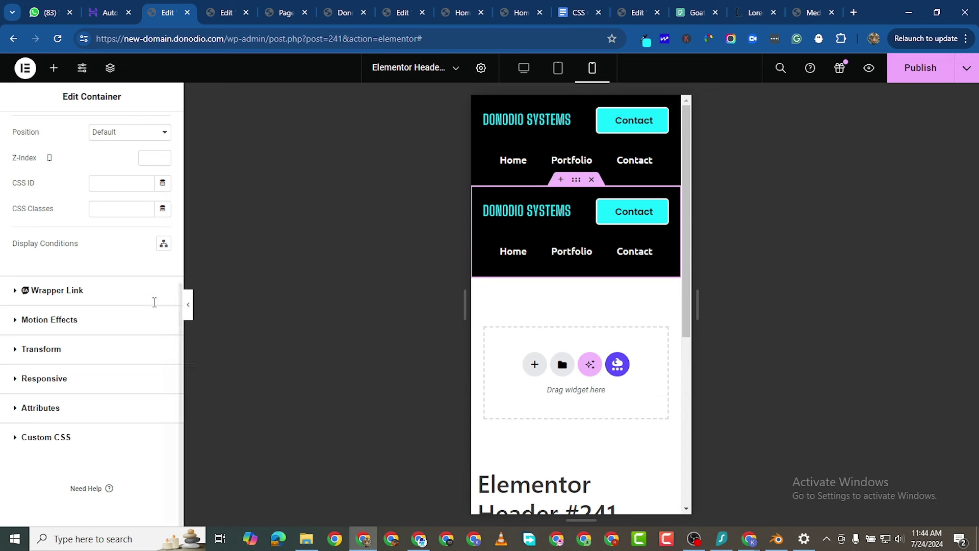
scroll(151, 300, up, 5)
scroll(84, 482, down, 5)
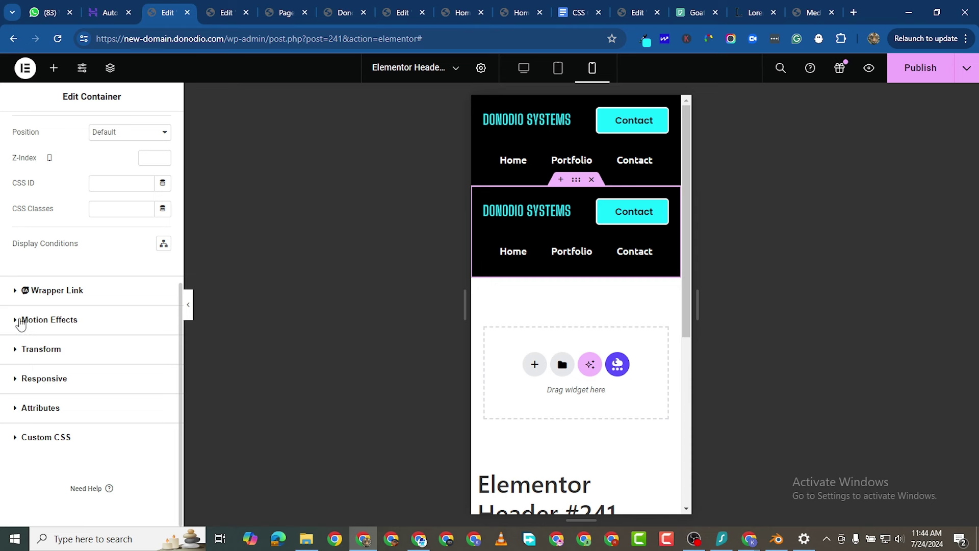
click(10, 382)
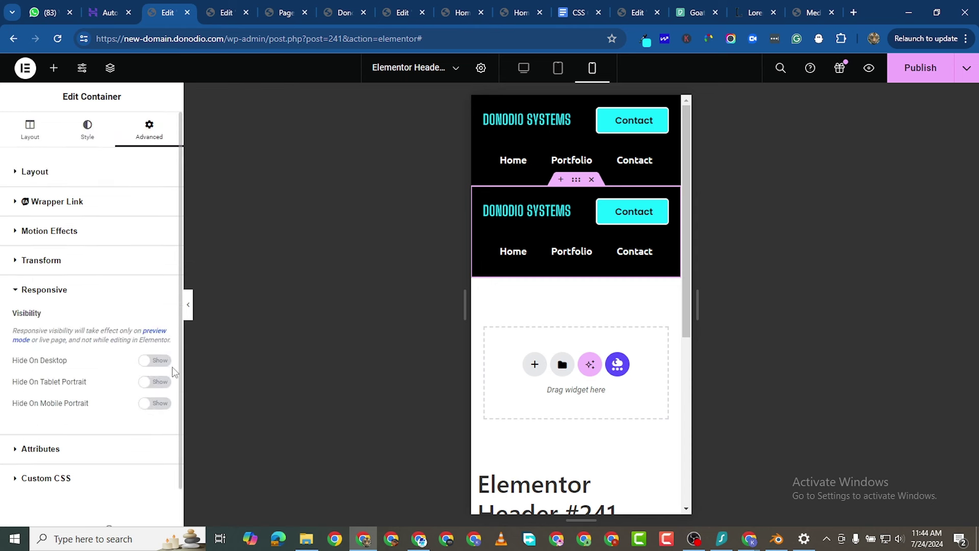
click(156, 362)
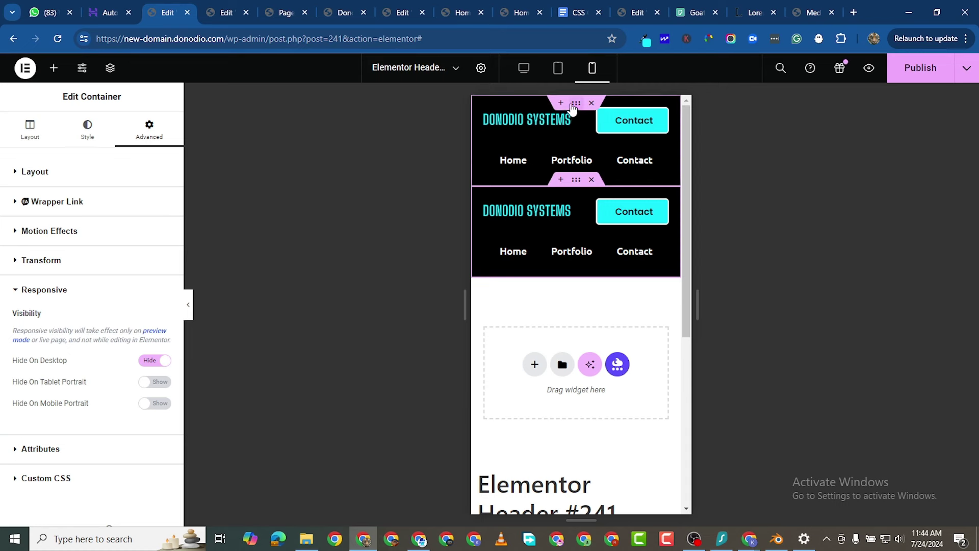
click(572, 108)
click(87, 129)
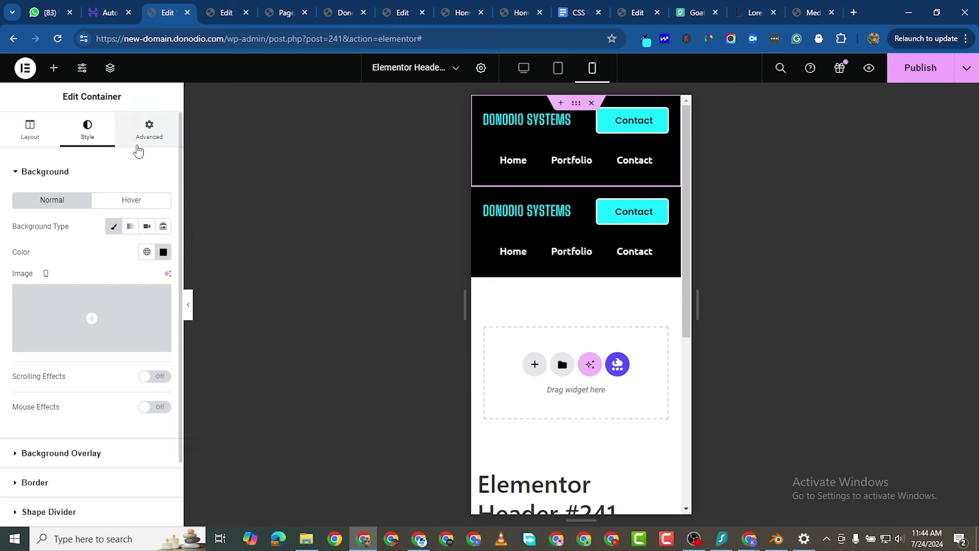
scroll(43, 393, down, 10)
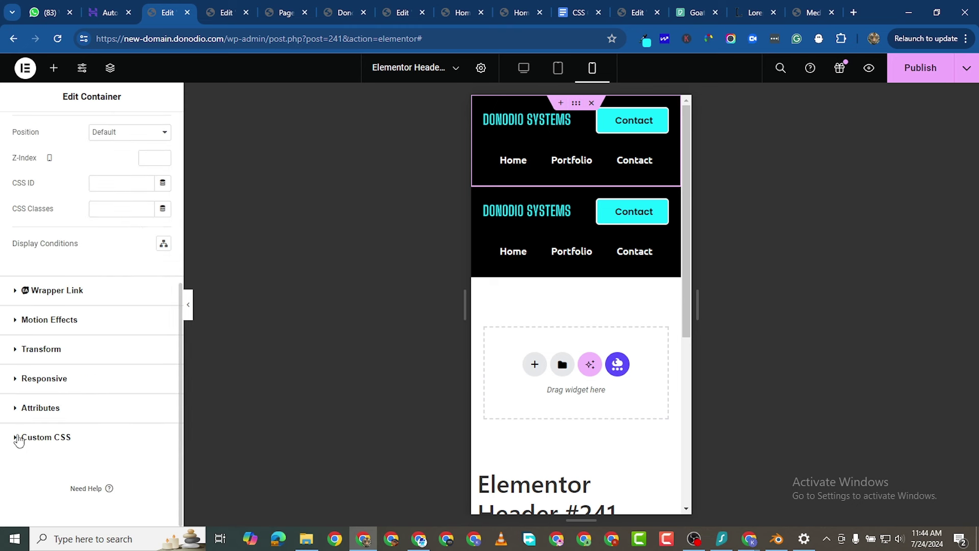
click(14, 379)
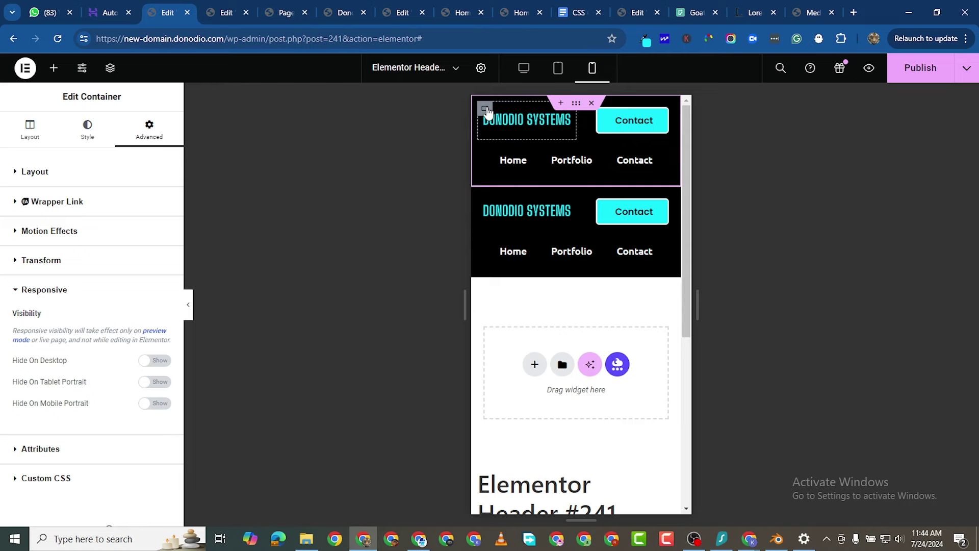
Reorder the inner containers of the upper header so the navigation menu sits between the logo and the Contact button.
click(486, 111)
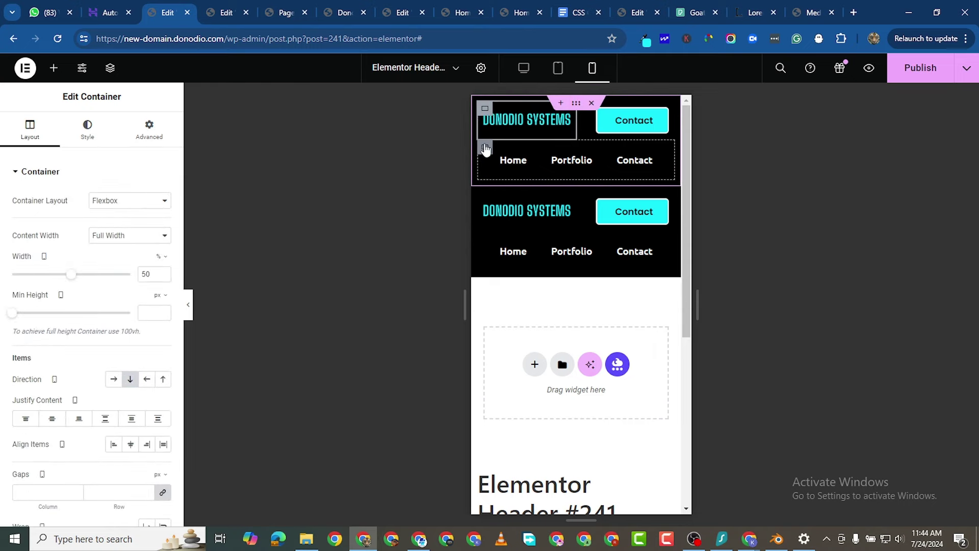
drag(486, 149, 509, 154)
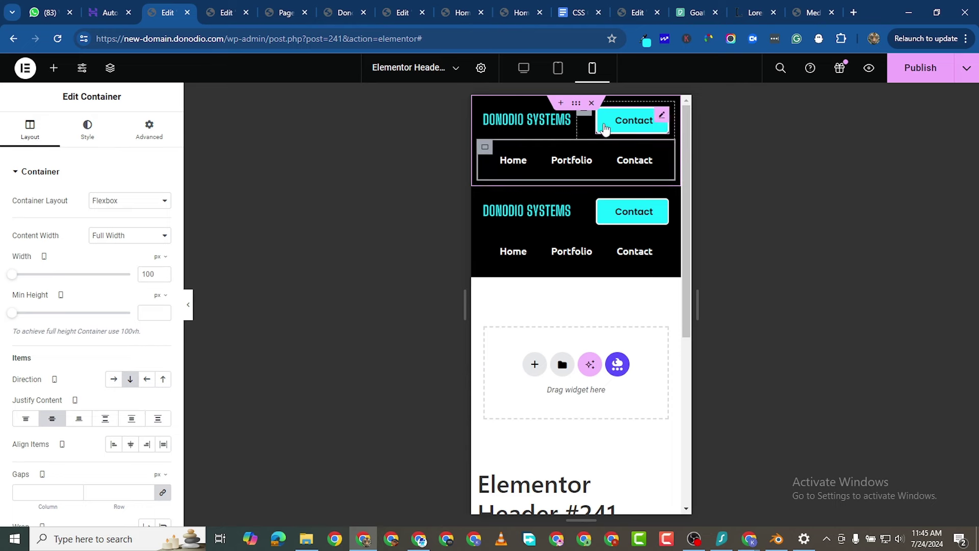
drag(589, 117, 482, 118)
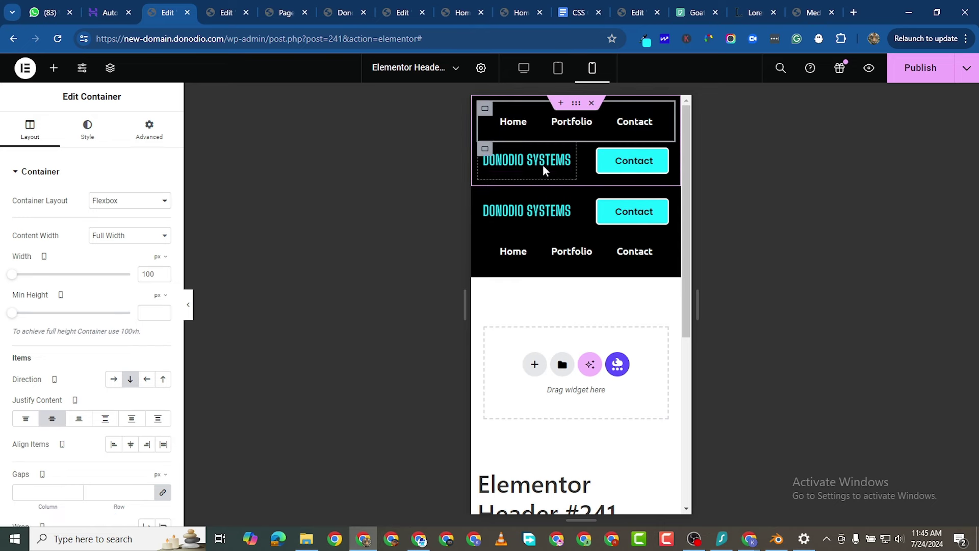
drag(485, 151, 480, 121)
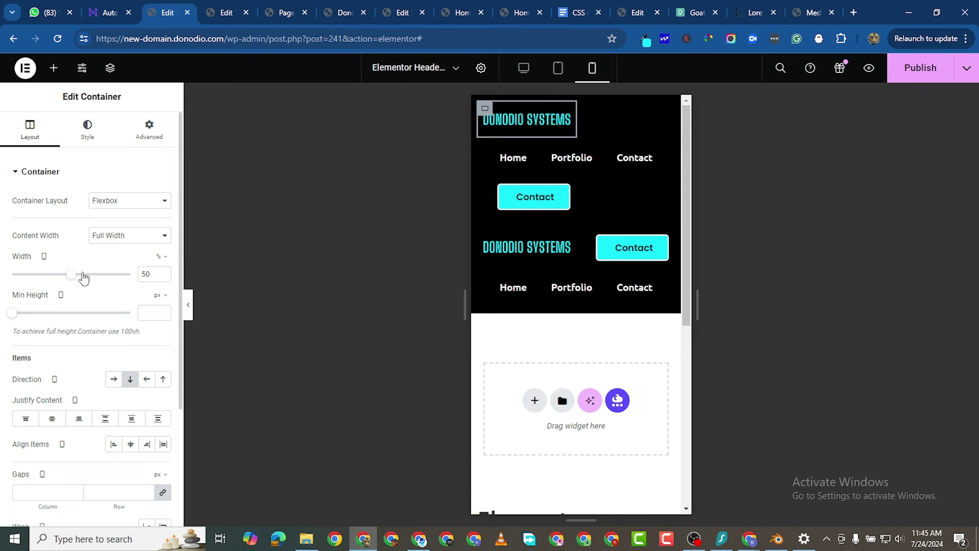
Set the width of the upper header's logo container and Contact button container to 100%.
drag(83, 278, 134, 275)
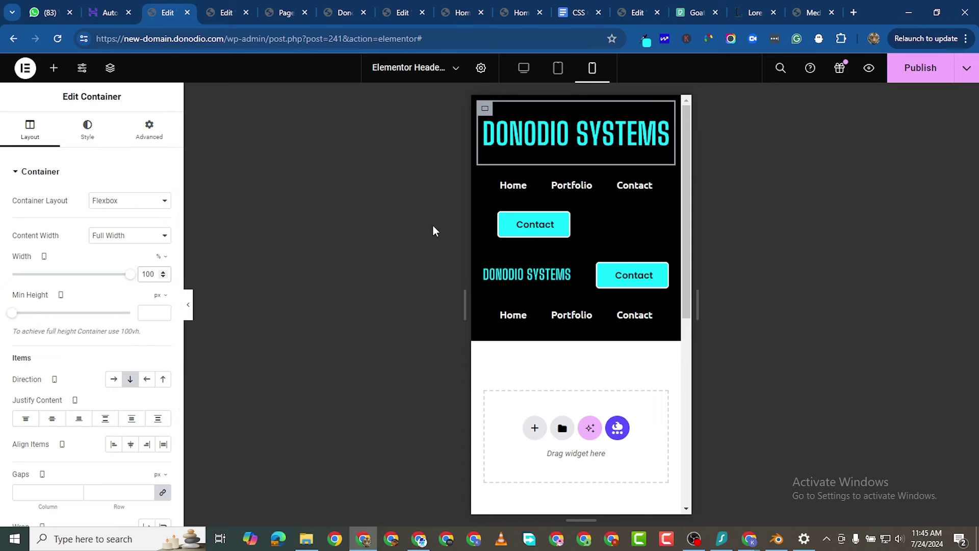
click(486, 214)
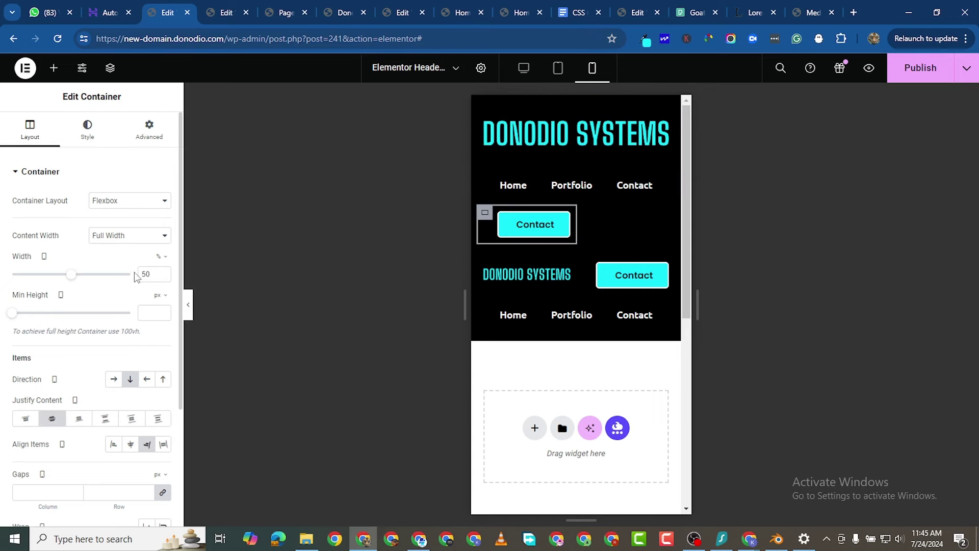
drag(73, 276, 130, 275)
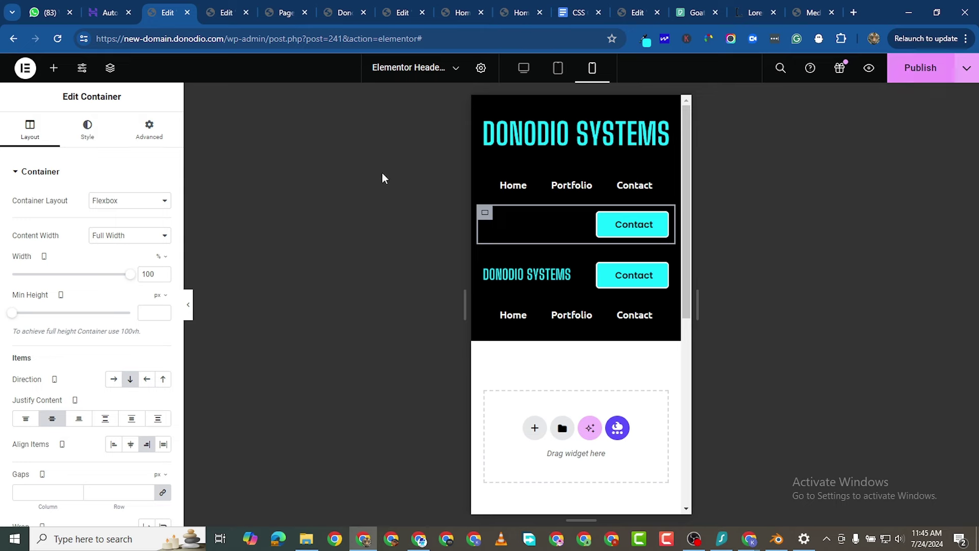
Hide the upper header container on tablet portrait and mobile portrait, and publish the header template.
click(520, 159)
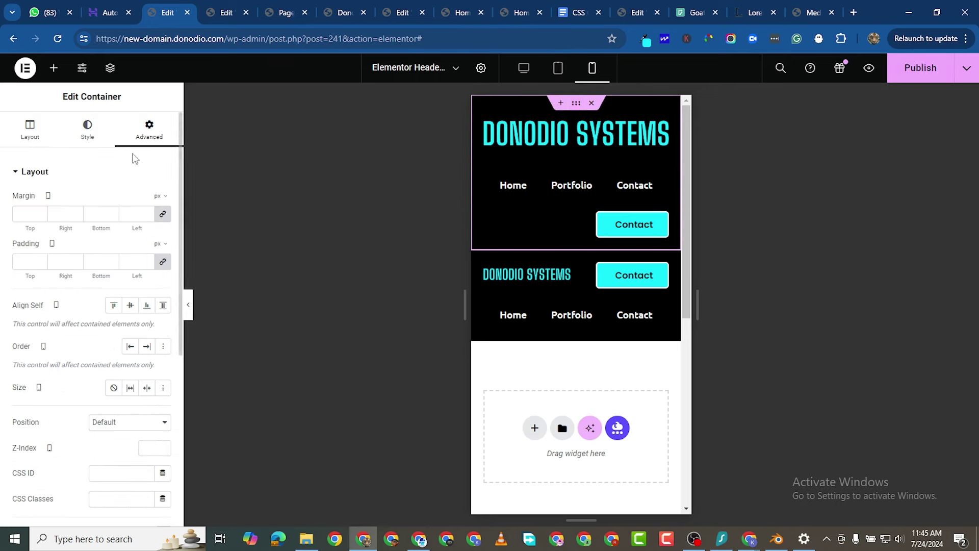
scroll(116, 438, down, 5)
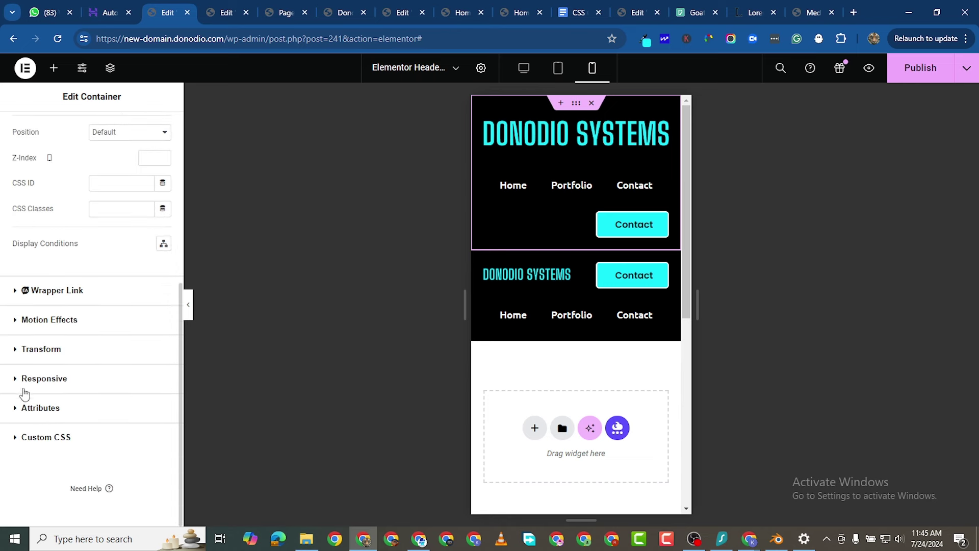
click(18, 380)
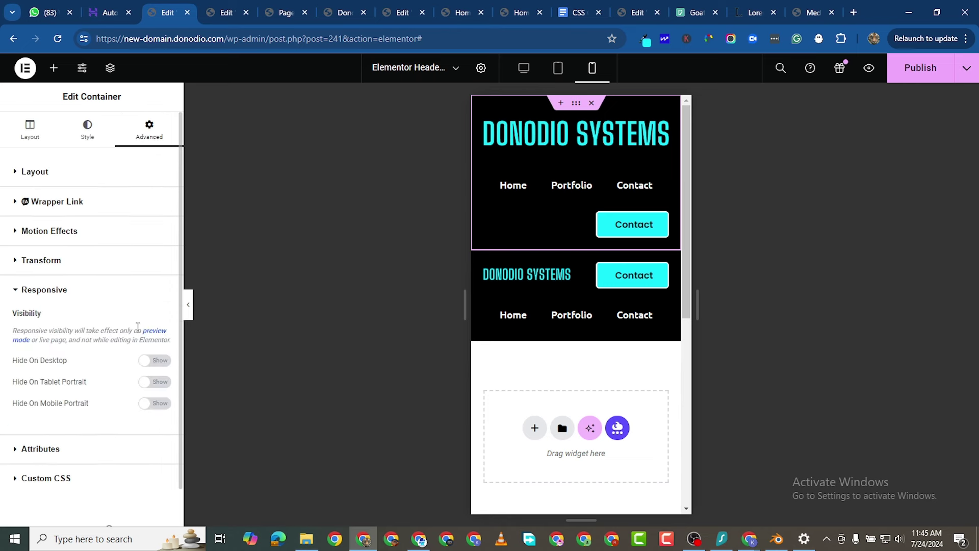
click(159, 384)
click(155, 403)
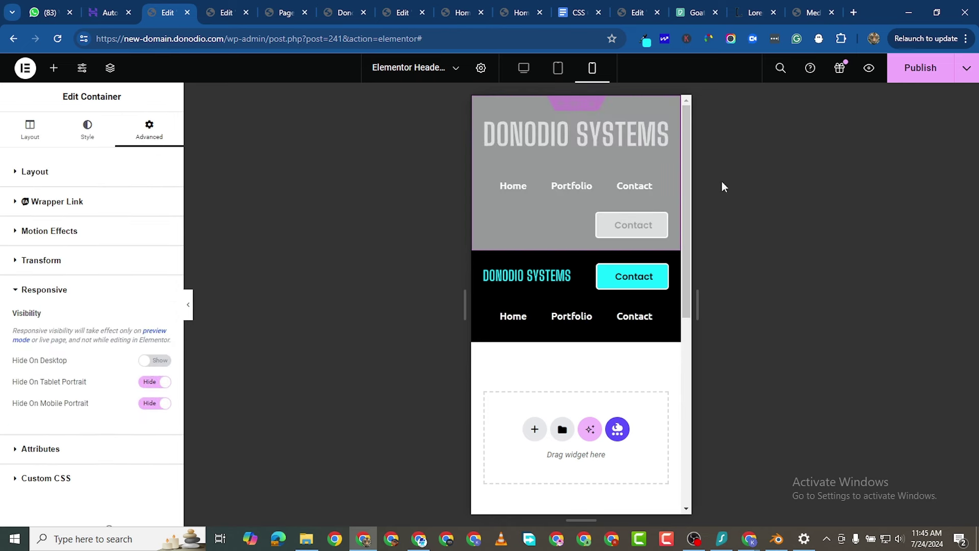
click(944, 80)
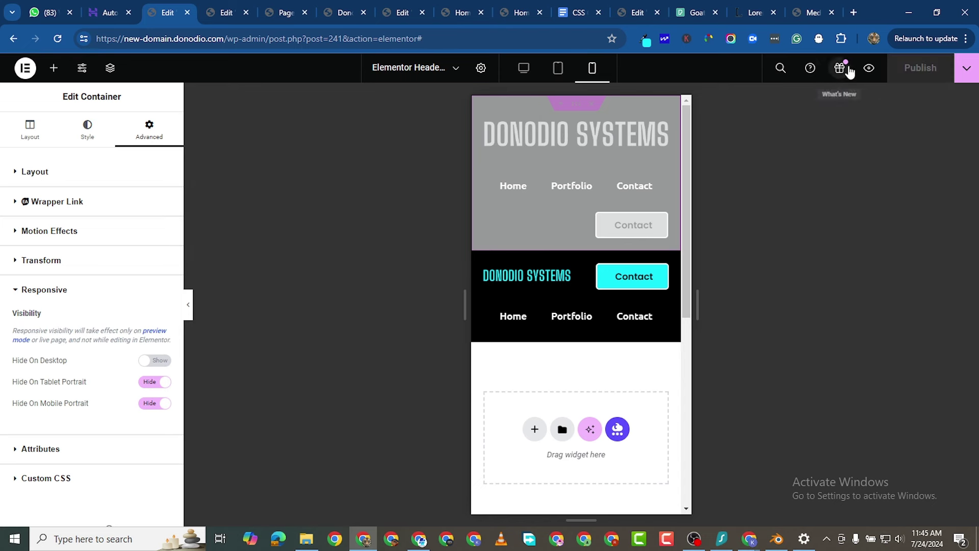
Preview the header template, reload the home page preview, and review the page from the header down to the Past Works section.
click(869, 68)
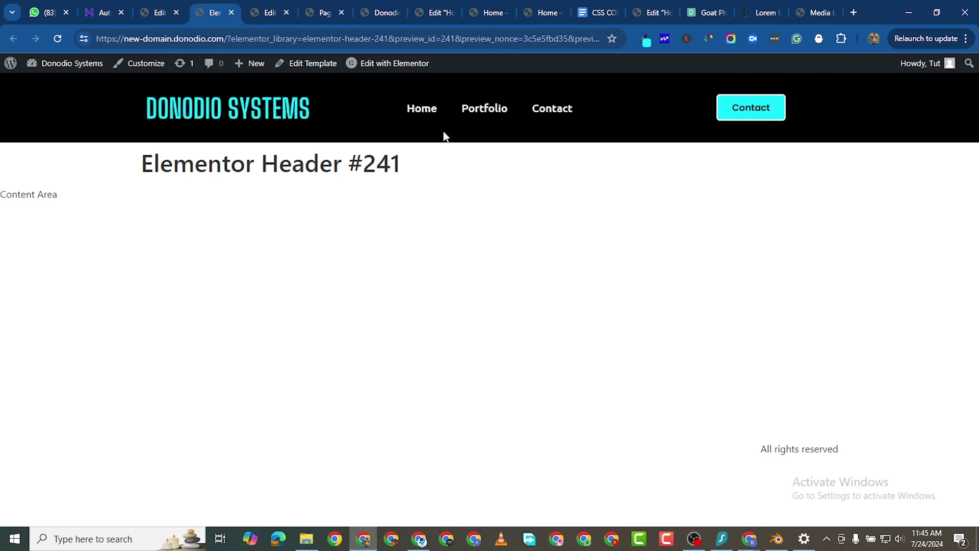
click(543, 13)
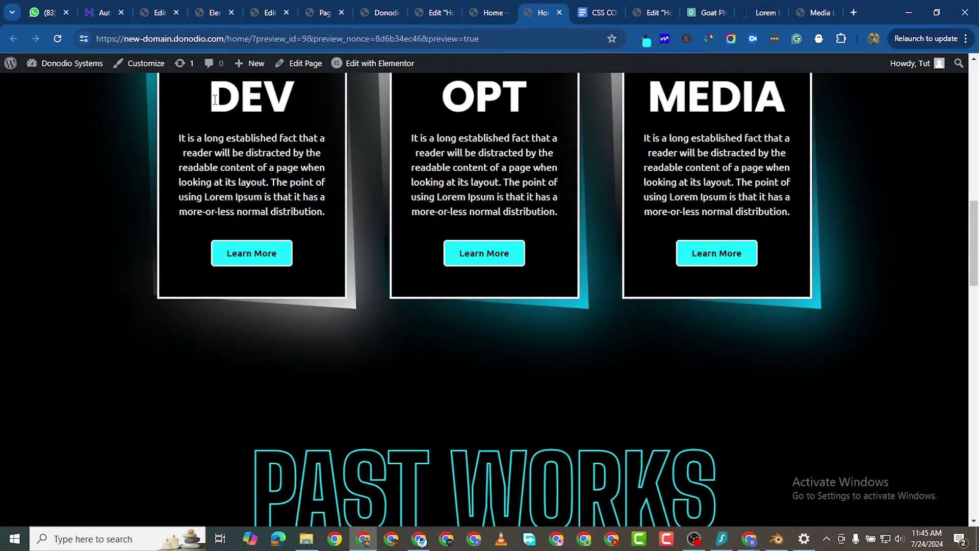
scroll(200, 217, down, 10)
scroll(200, 218, up, 10)
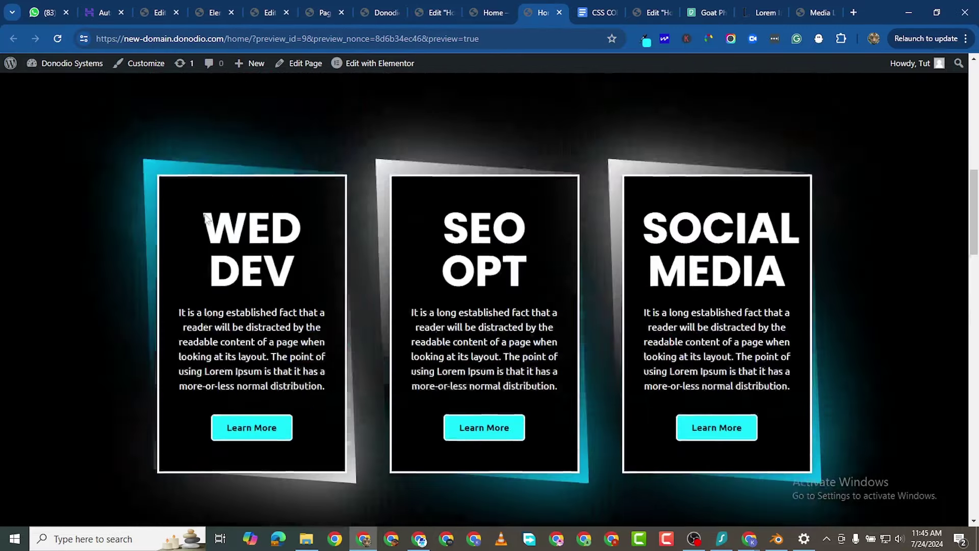
click(63, 36)
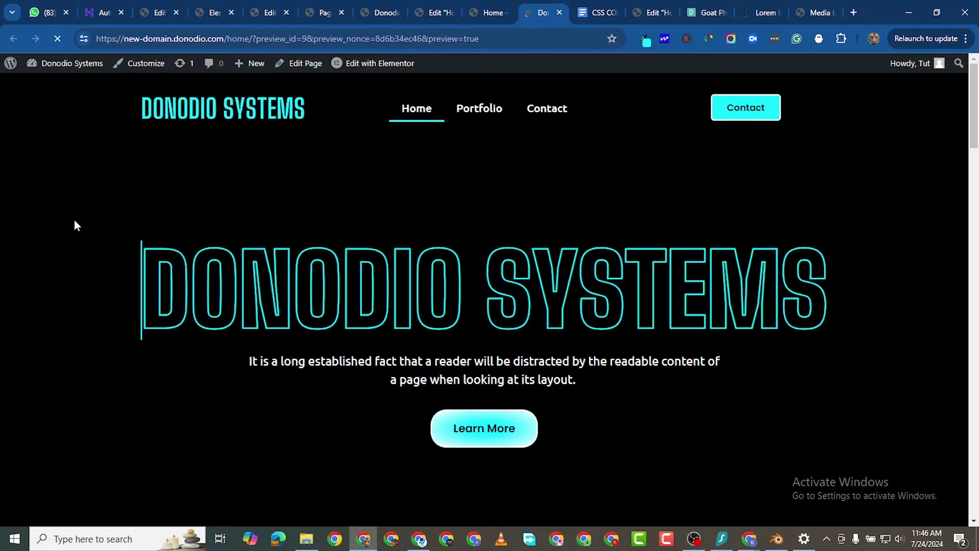
scroll(632, 340, down, 2)
scroll(631, 341, up, 3)
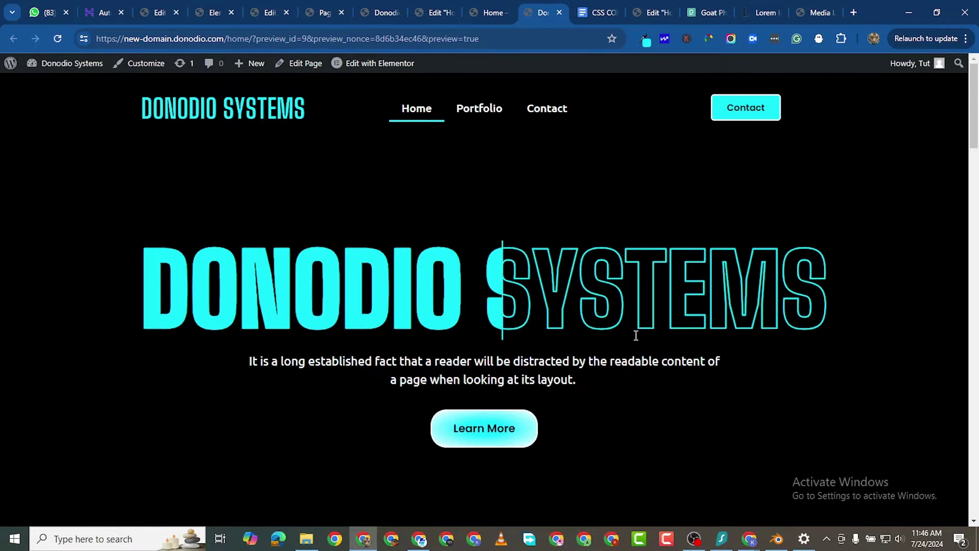
scroll(632, 342, down, 20)
scroll(633, 345, up, 10)
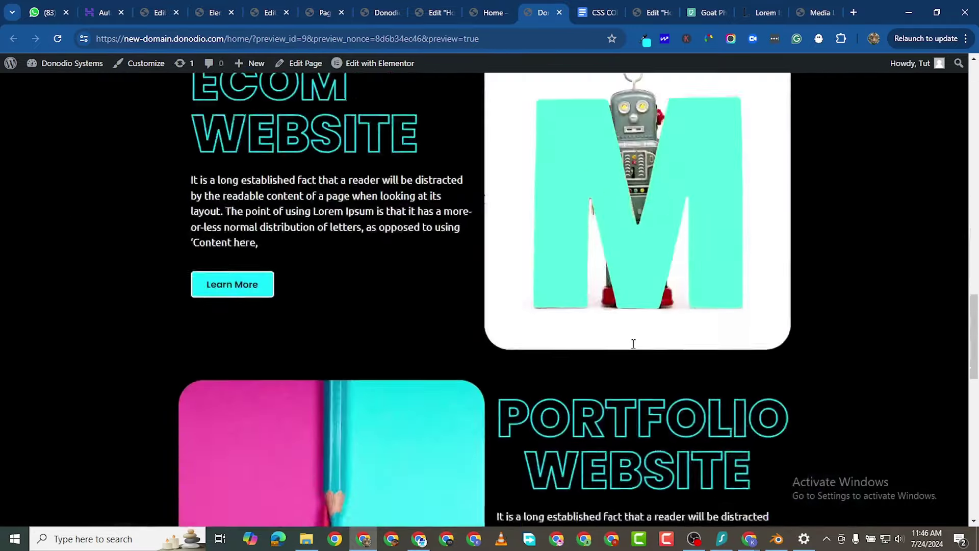
scroll(629, 346, down, 5)
scroll(627, 352, down, 4)
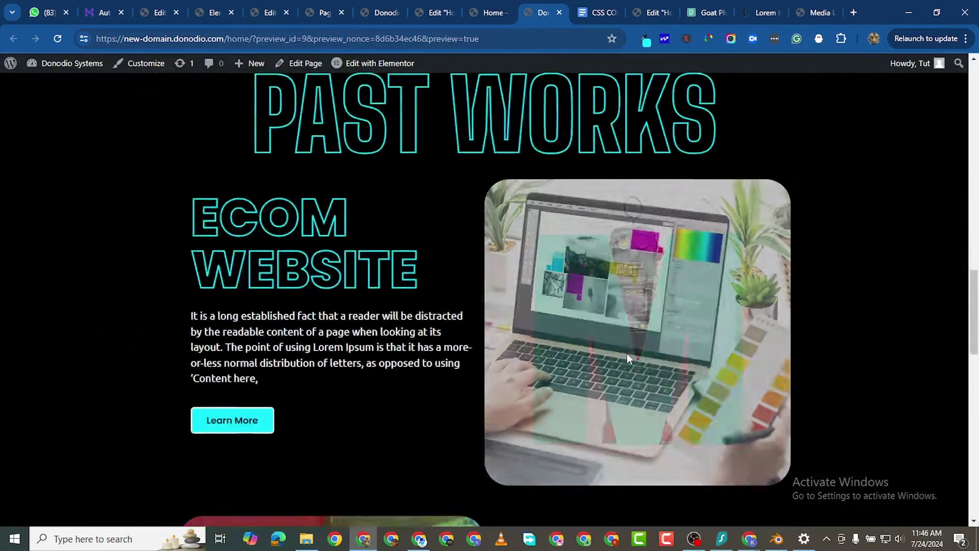
scroll(626, 353, up, 2)
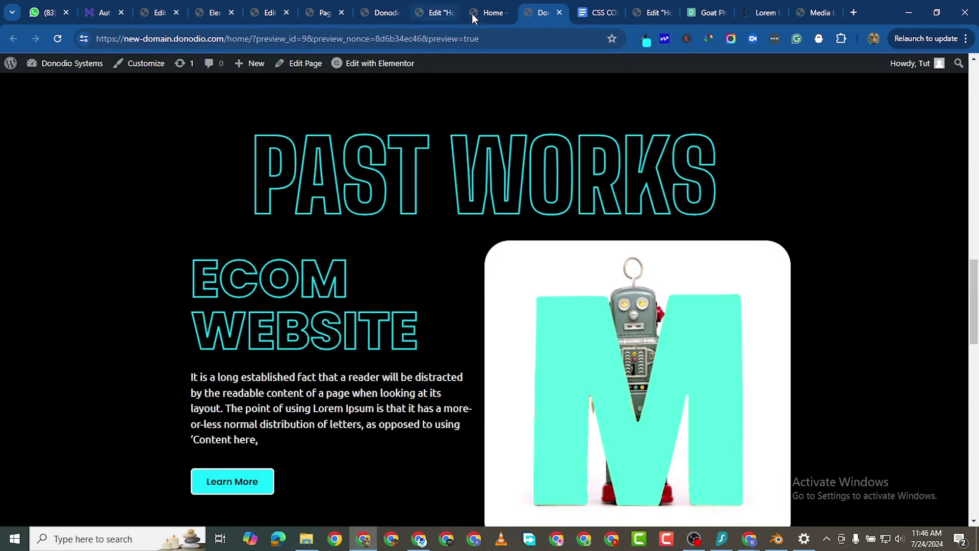
Open the Theme Builder from the site's WordPress dashboard and add a new footer template.
click(199, 11)
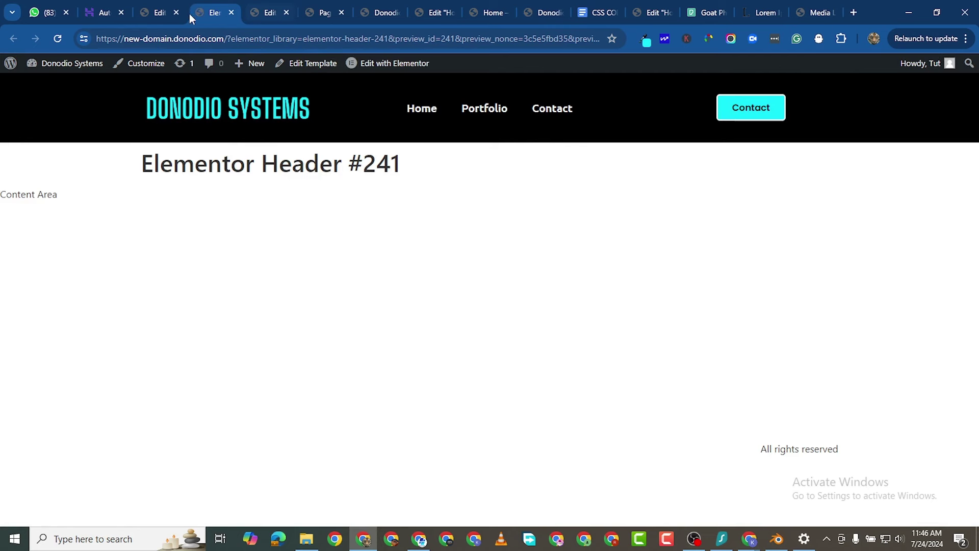
mouse_move(74, 66)
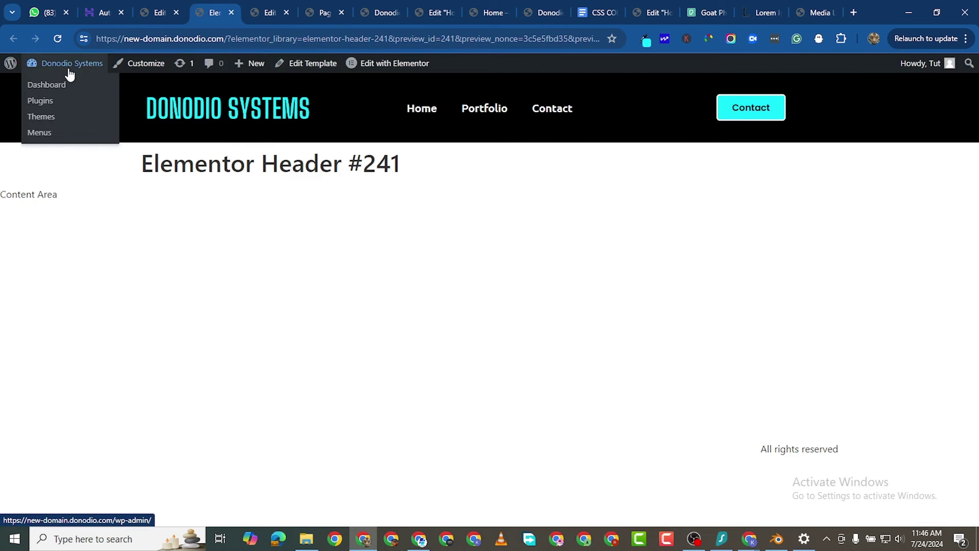
click(50, 85)
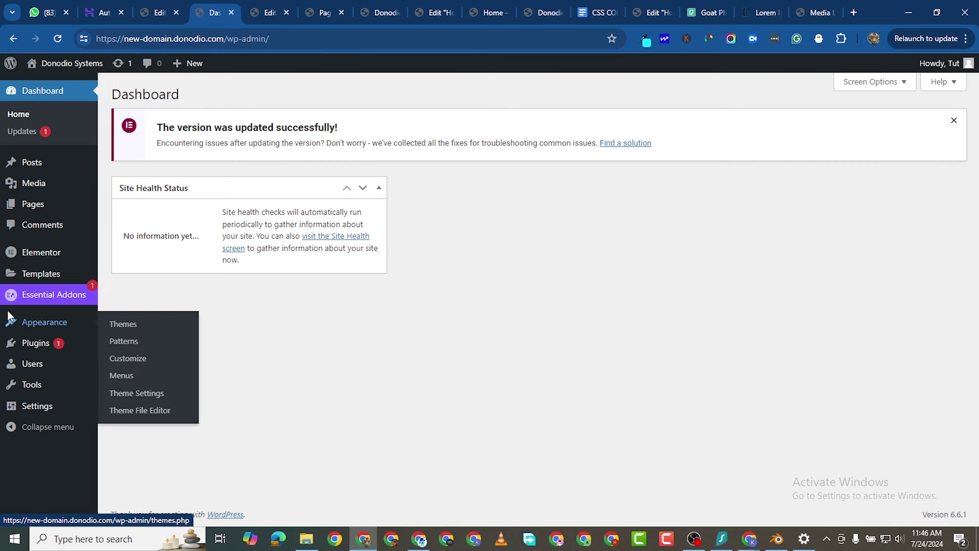
mouse_move(44, 276)
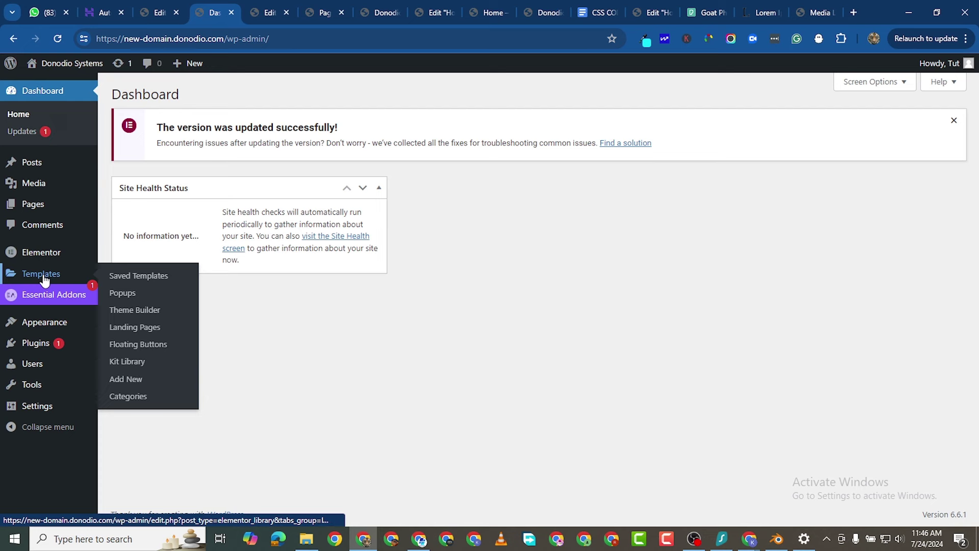
click(123, 311)
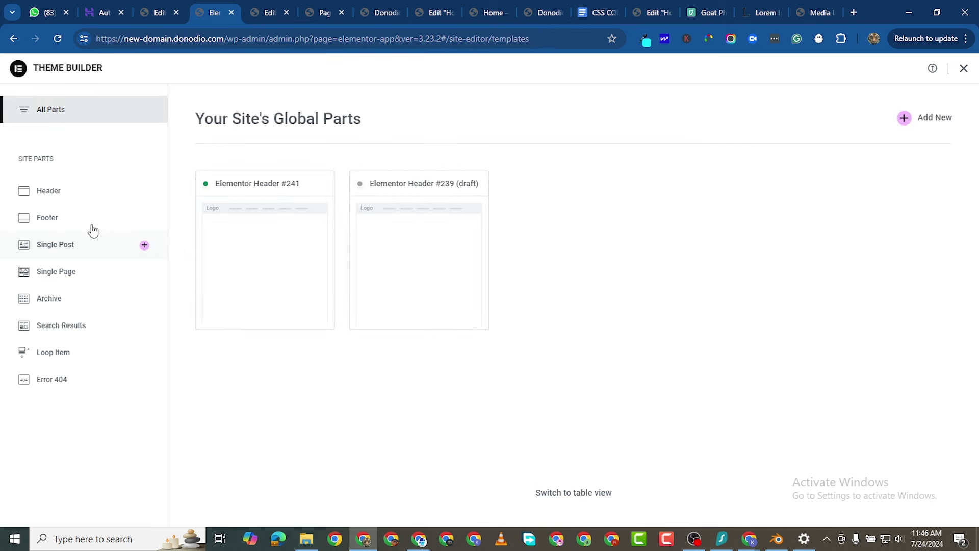
click(63, 221)
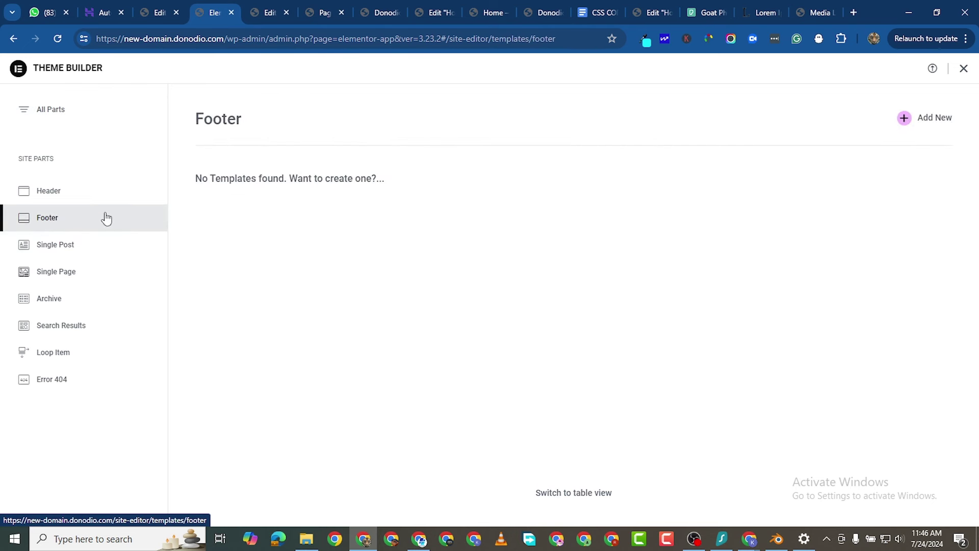
click(918, 120)
Close the reloaded home page preview and switch to the other open home page preview.
click(536, 12)
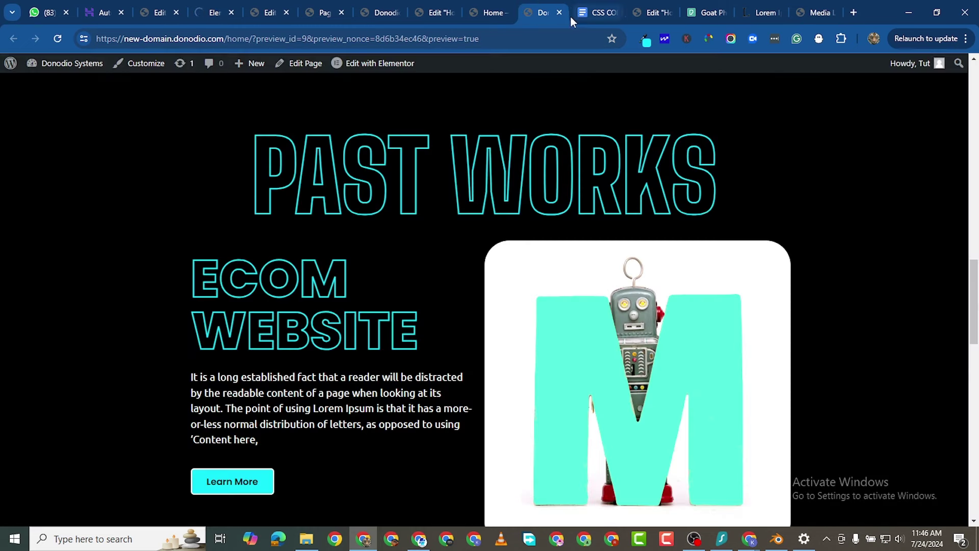
click(561, 12)
click(500, 15)
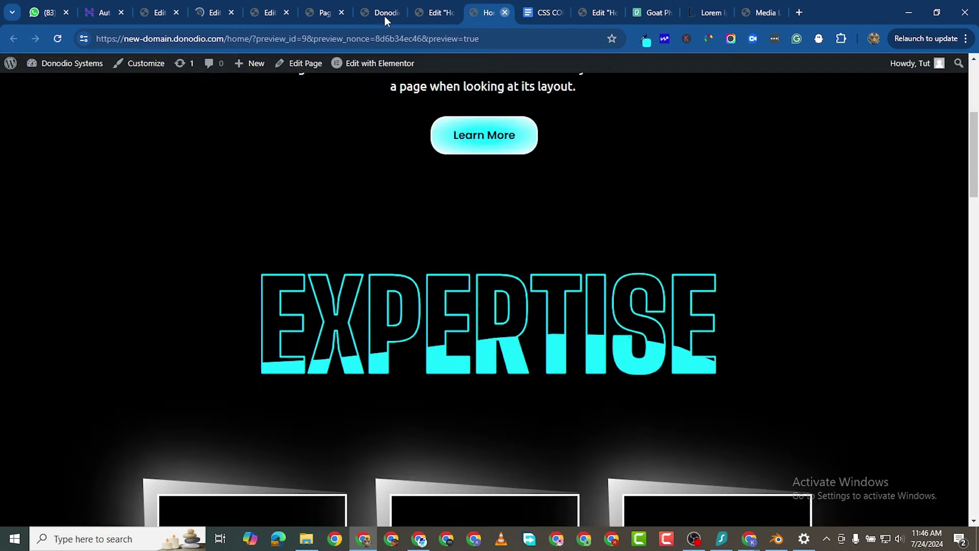
Close the home page preview, the adjacent editor tab and the Donodio tab, and switch to the new footer template editor.
key(ctrl+w)
click(430, 13)
click(449, 14)
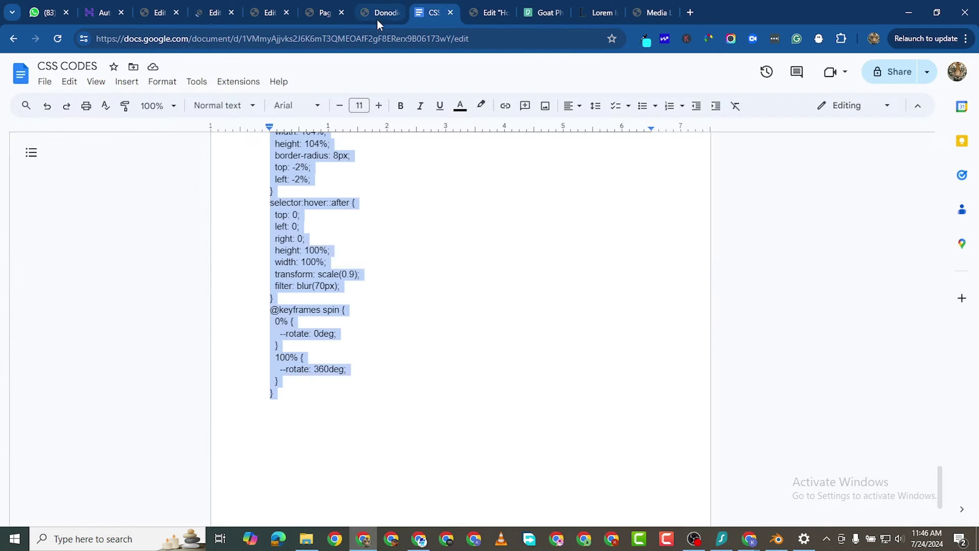
click(377, 17)
click(397, 13)
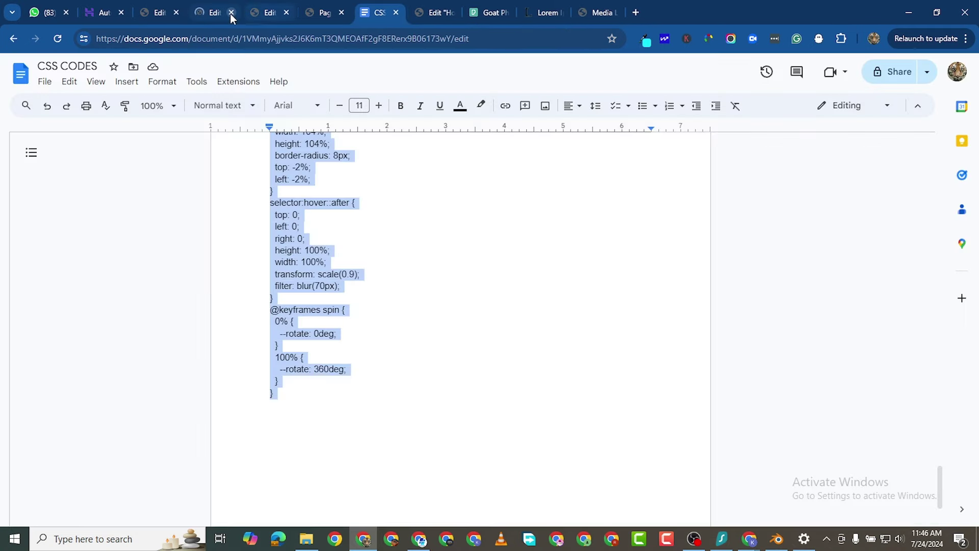
click(215, 14)
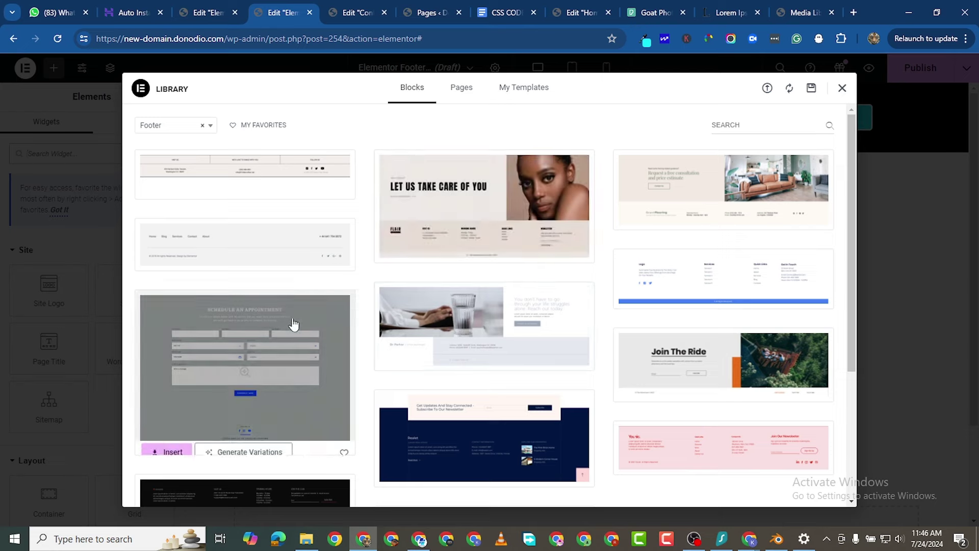
Browse the footer blocks in the template library and insert the "Request a free consultation and price estimate" footer with the sofa photo.
scroll(692, 434, down, 4)
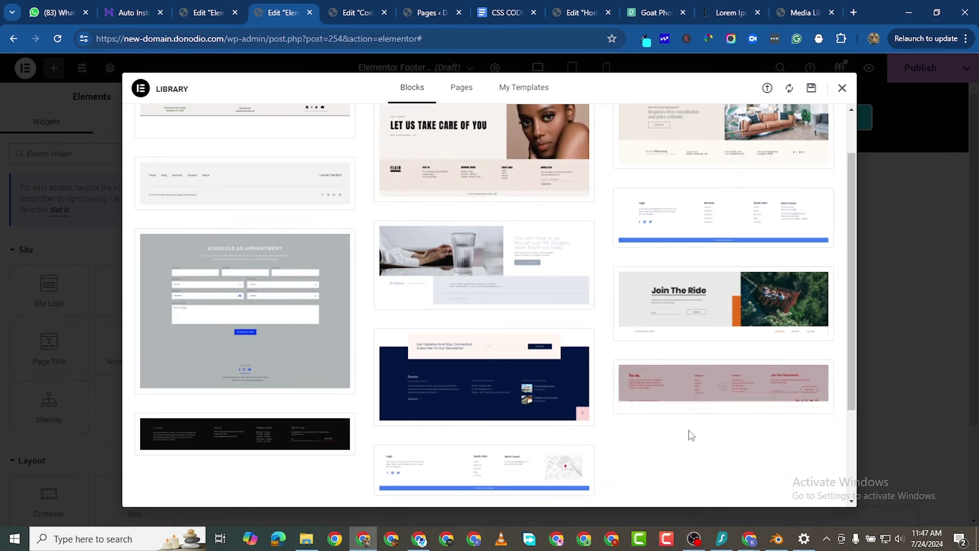
scroll(306, 301, up, 5)
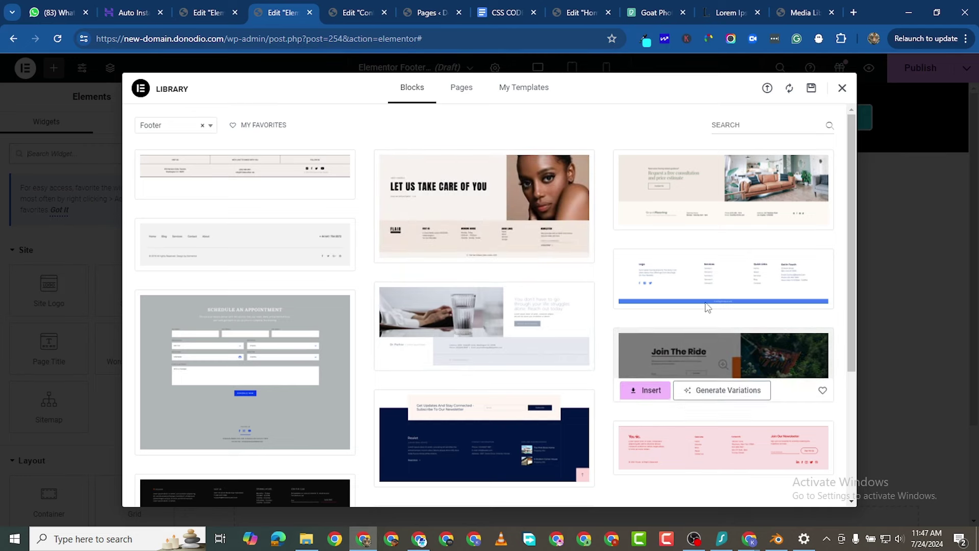
mouse_move(724, 218)
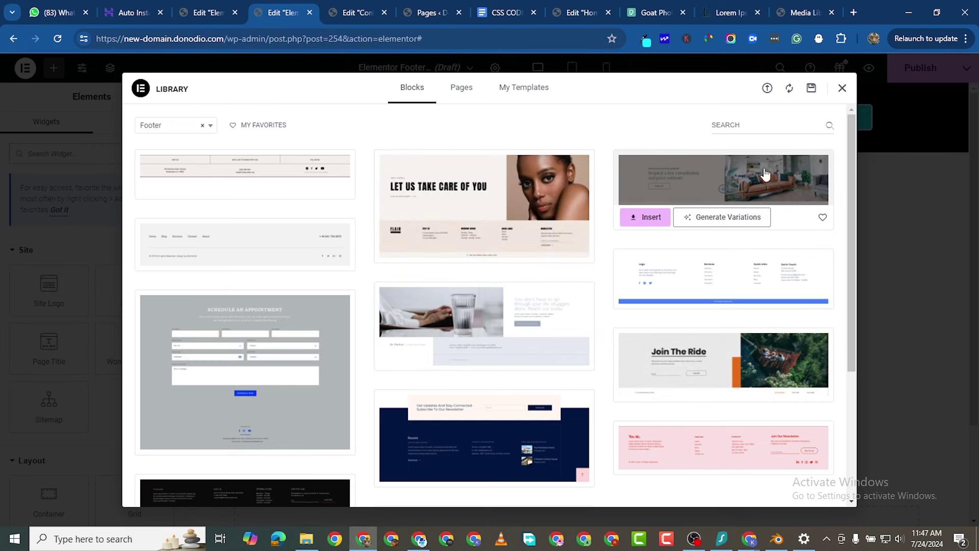
click(649, 220)
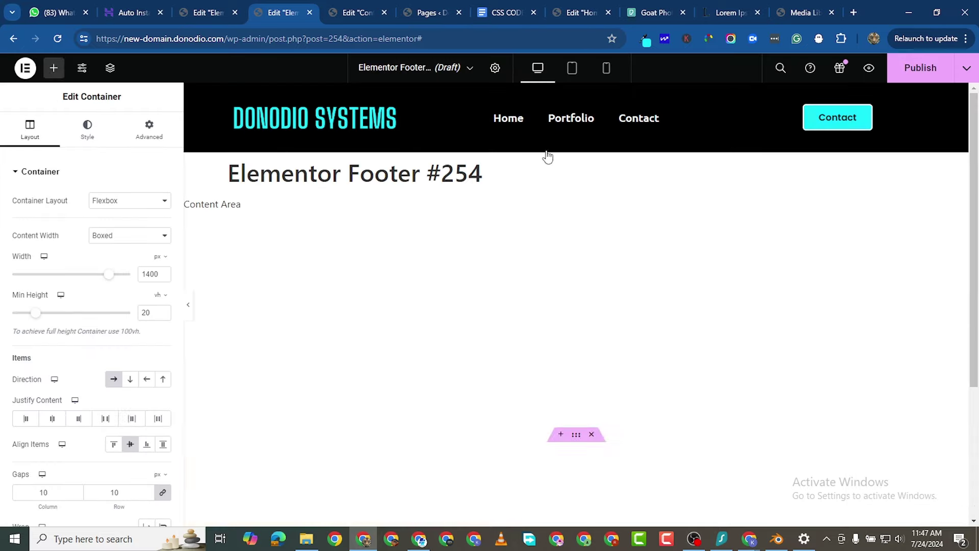
Delete the placeholder image above the copyright line in the inserted footer.
scroll(594, 304, down, 3)
scroll(593, 304, down, 3)
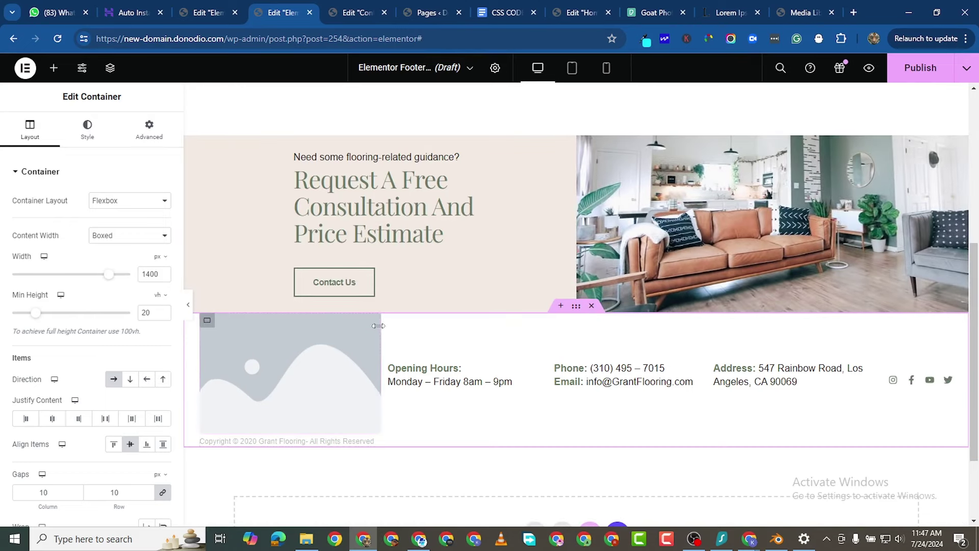
right_click(375, 408)
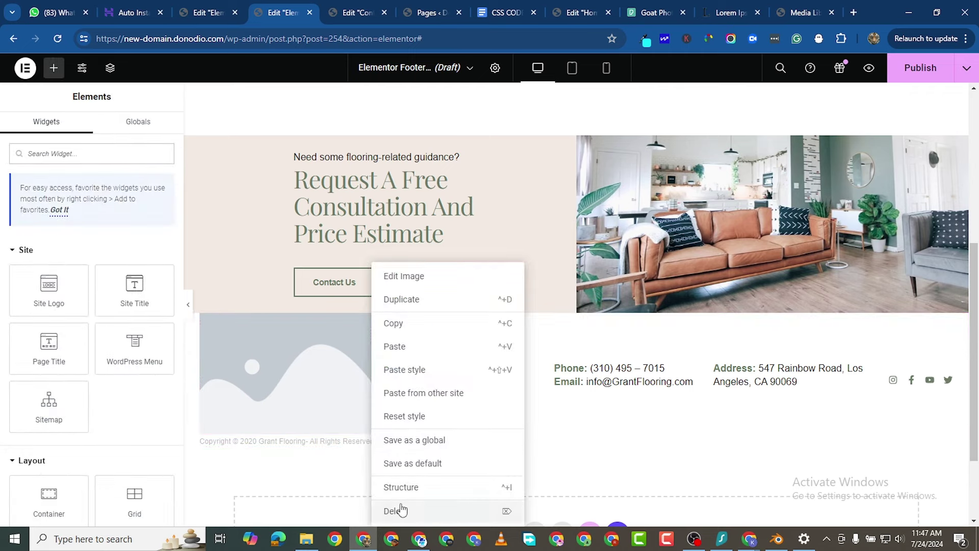
click(400, 509)
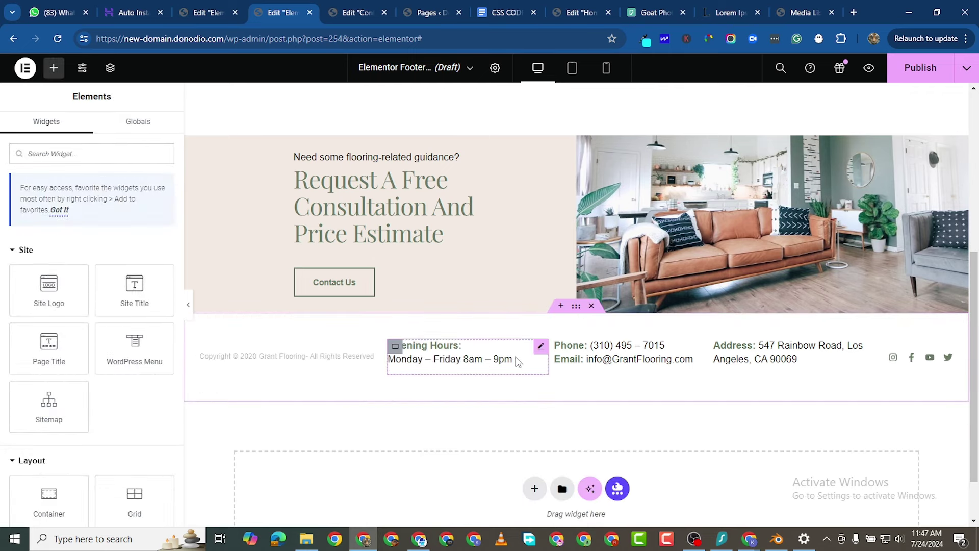
Replace the sofa photo in the footer's call to action with the laptop web design image 3-3.png from the media library.
scroll(443, 270, up, 2)
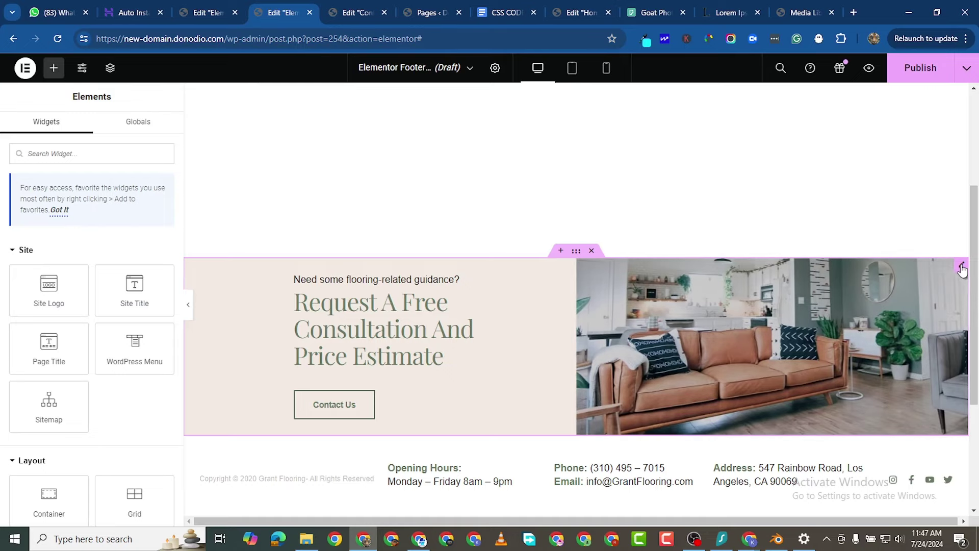
click(944, 278)
click(49, 282)
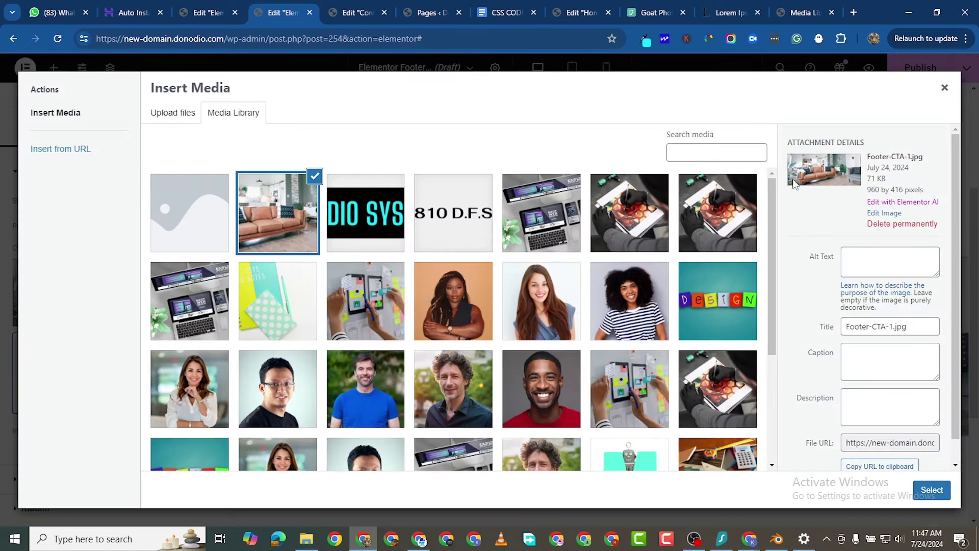
click(533, 225)
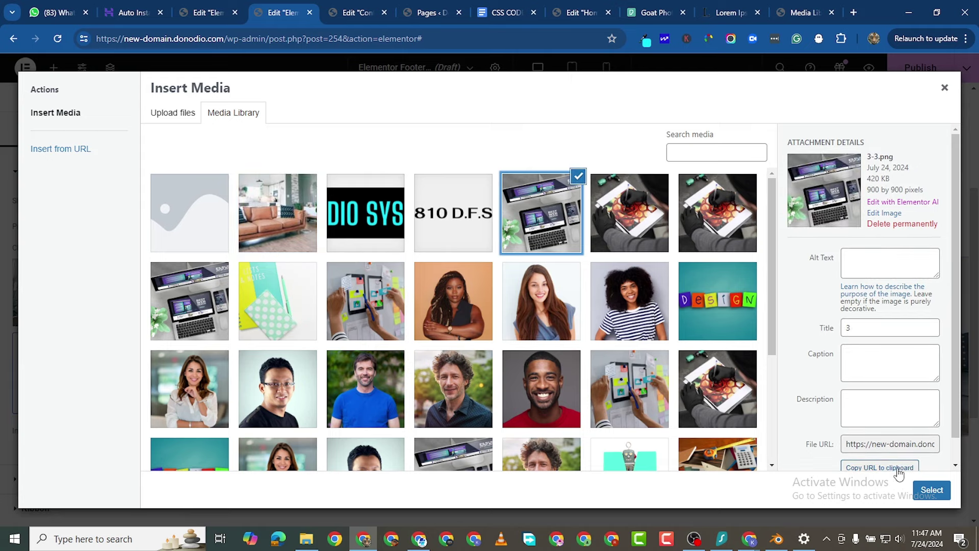
click(930, 489)
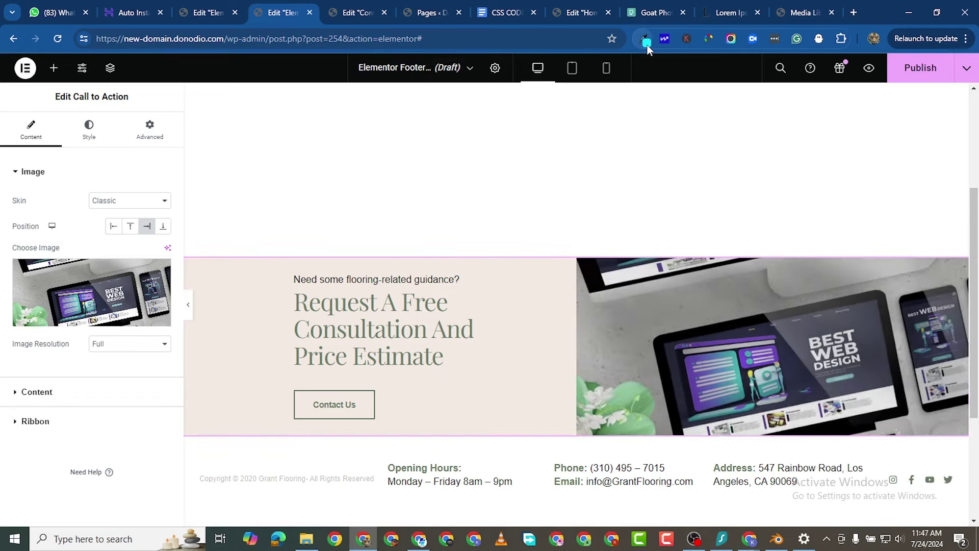
Examine the Call to Action widget's title, description, button text and box style settings.
click(646, 39)
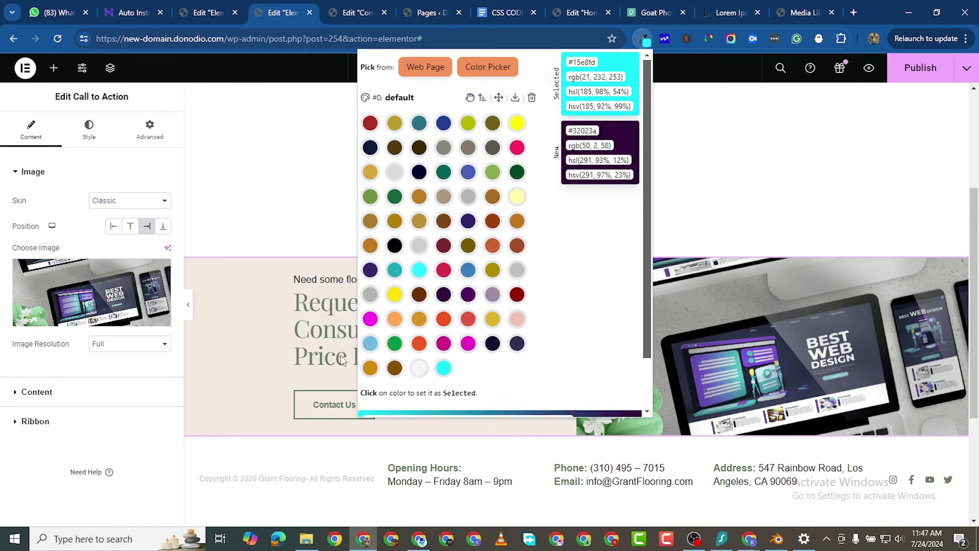
click(249, 351)
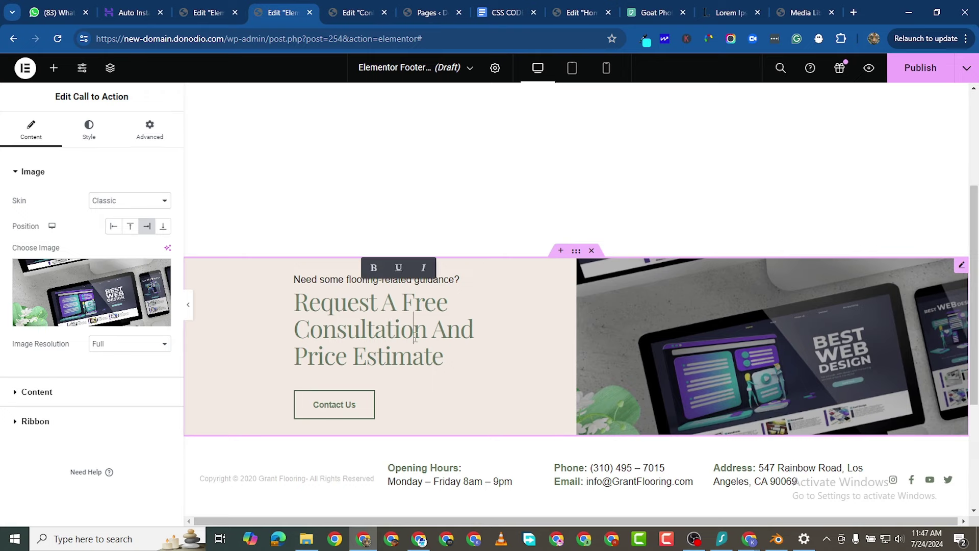
click(367, 308)
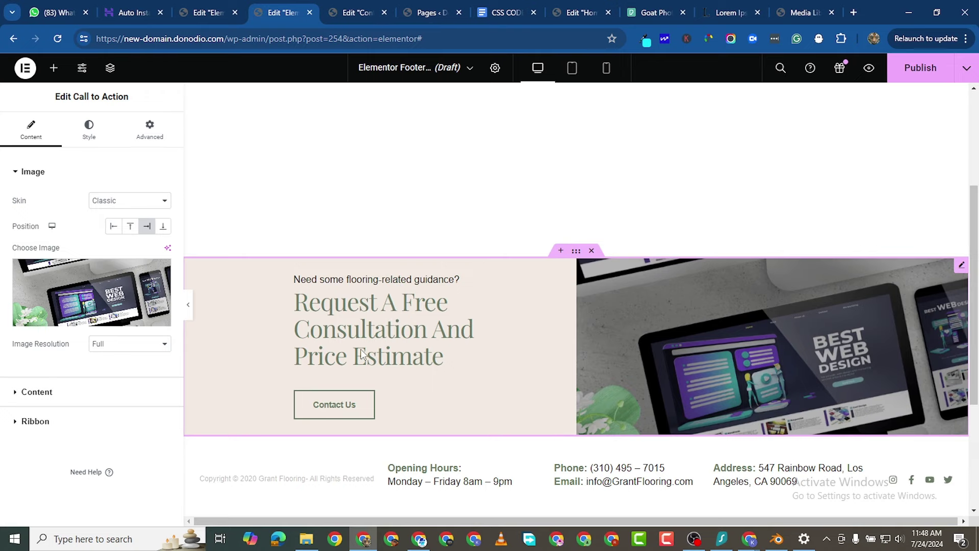
scroll(388, 347, down, 2)
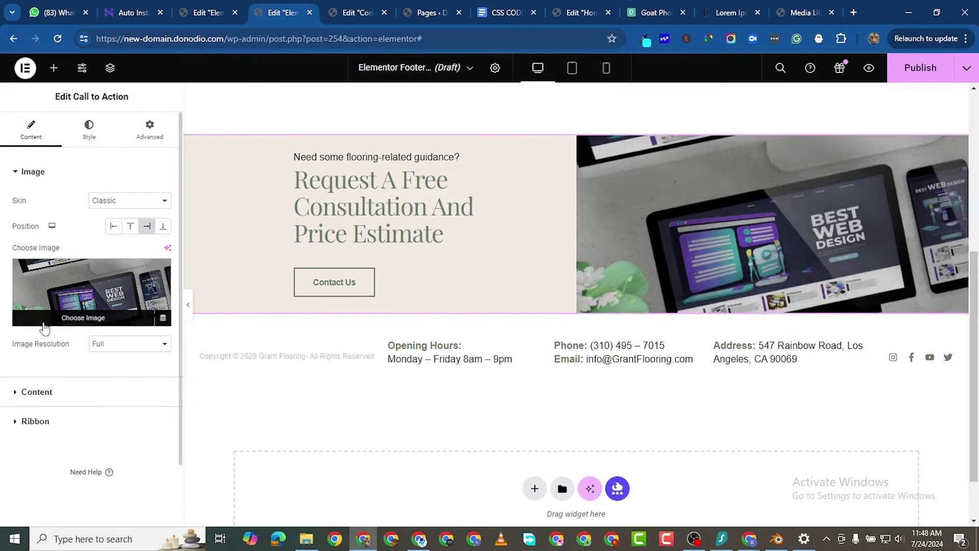
double_click(321, 234)
click(14, 394)
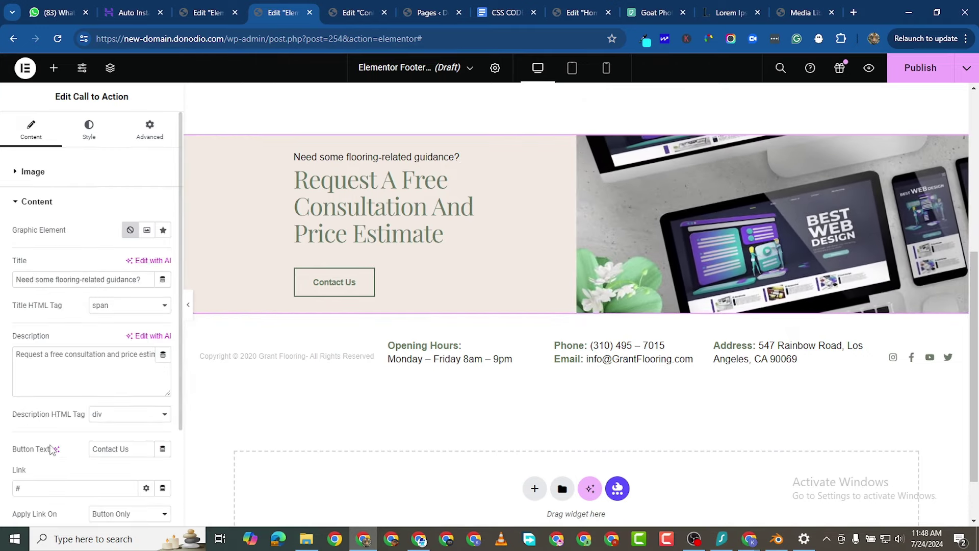
scroll(112, 382, down, 1)
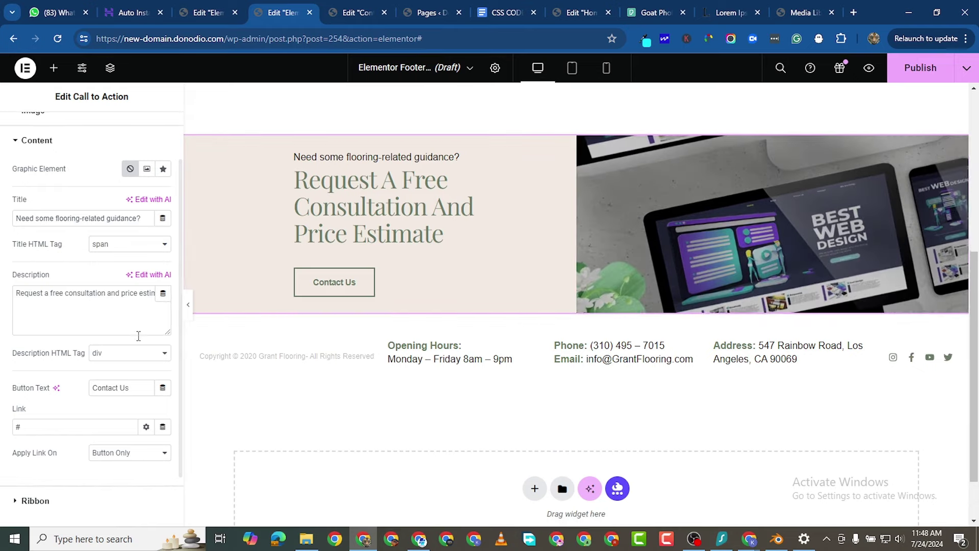
scroll(71, 416, down, 1)
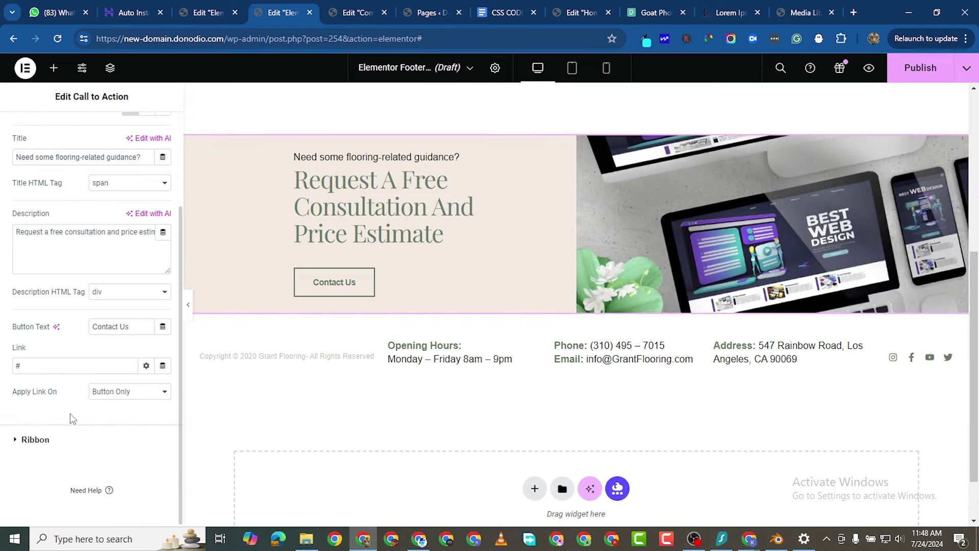
scroll(77, 168, up, 2)
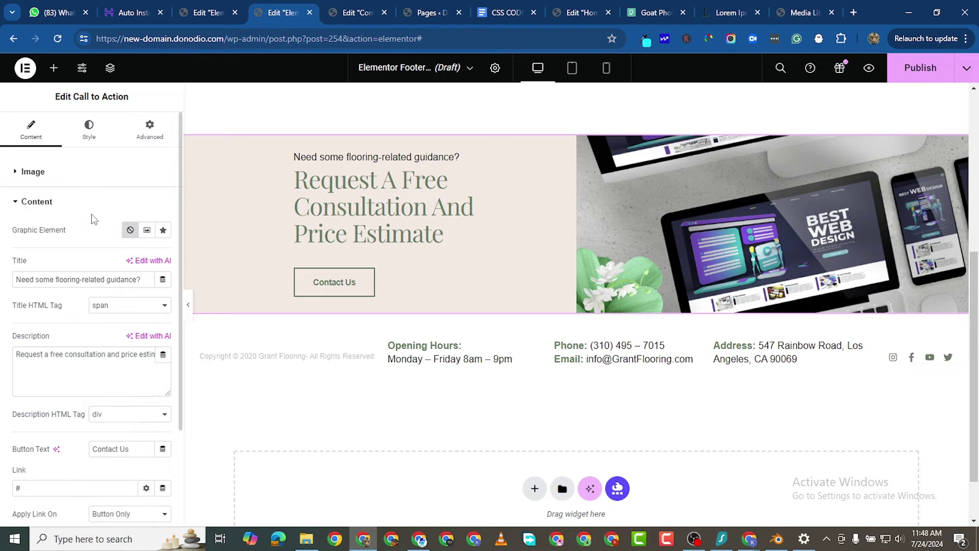
click(88, 129)
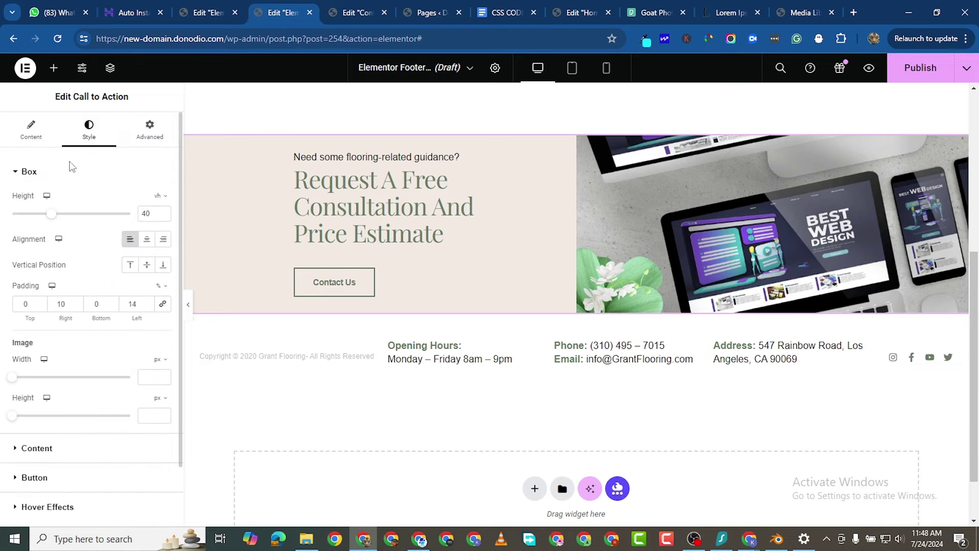
Give the container around the call to action a classic background coloured black (#000000).
click(575, 128)
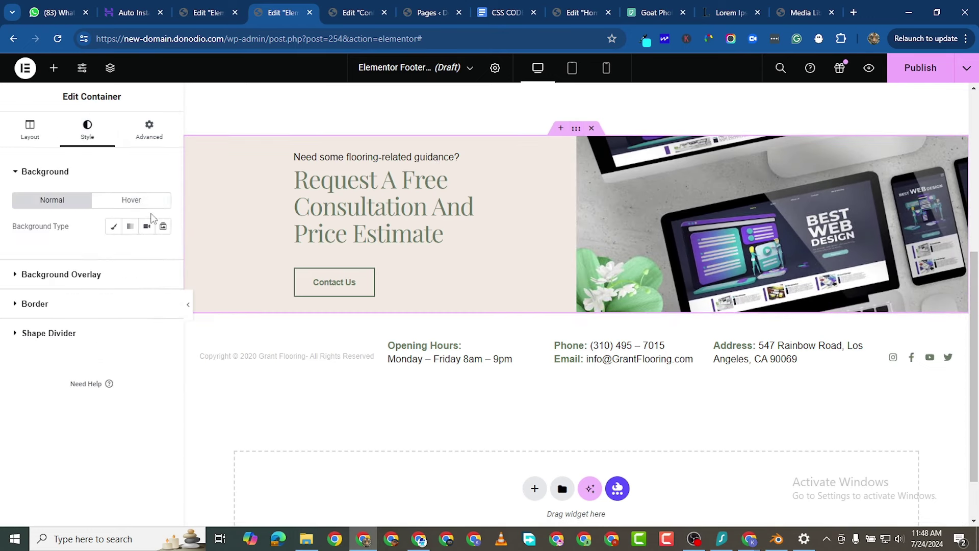
click(114, 226)
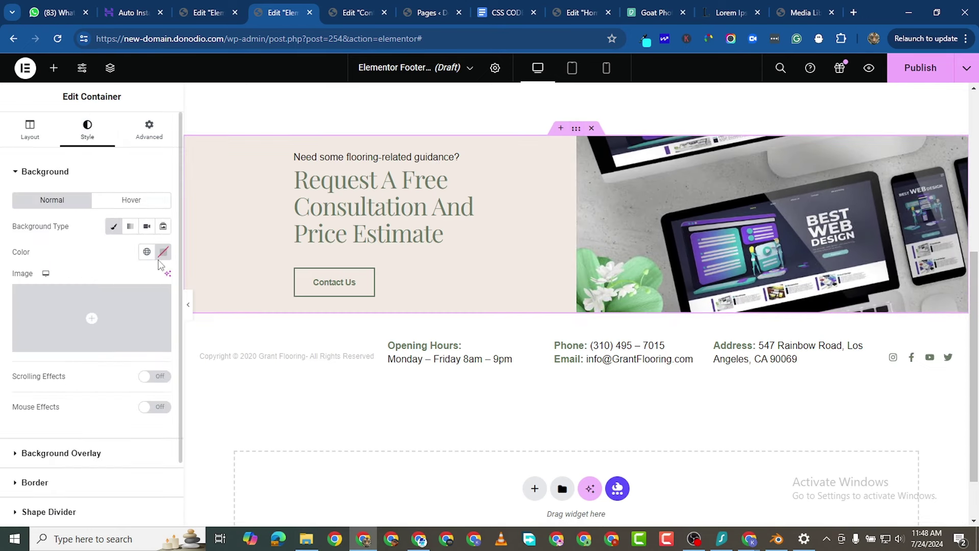
click(163, 252)
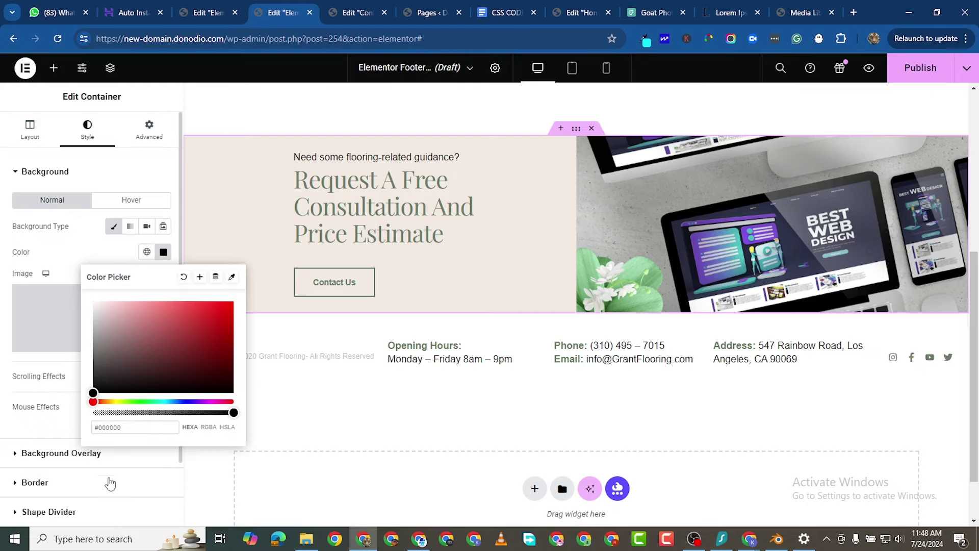
click(263, 488)
scroll(254, 175, up, 1)
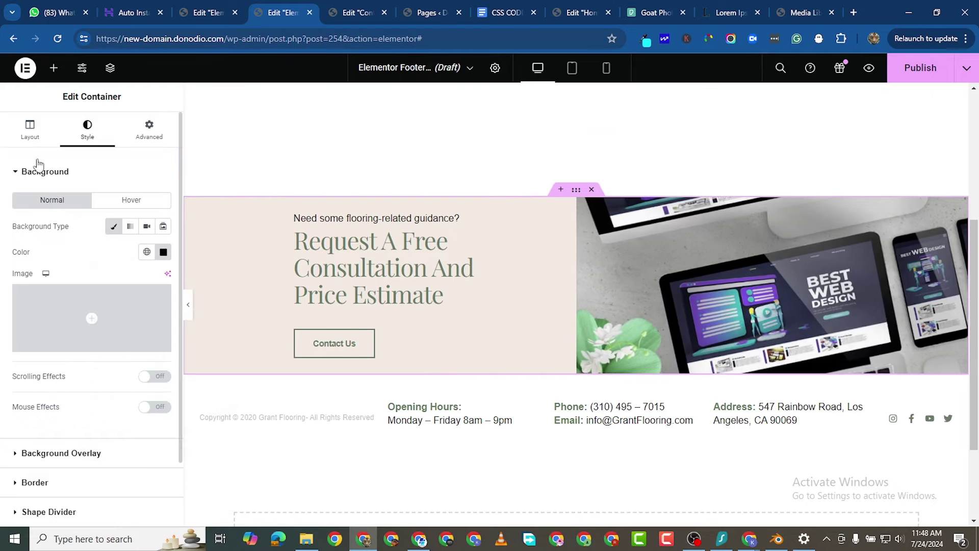
click(149, 127)
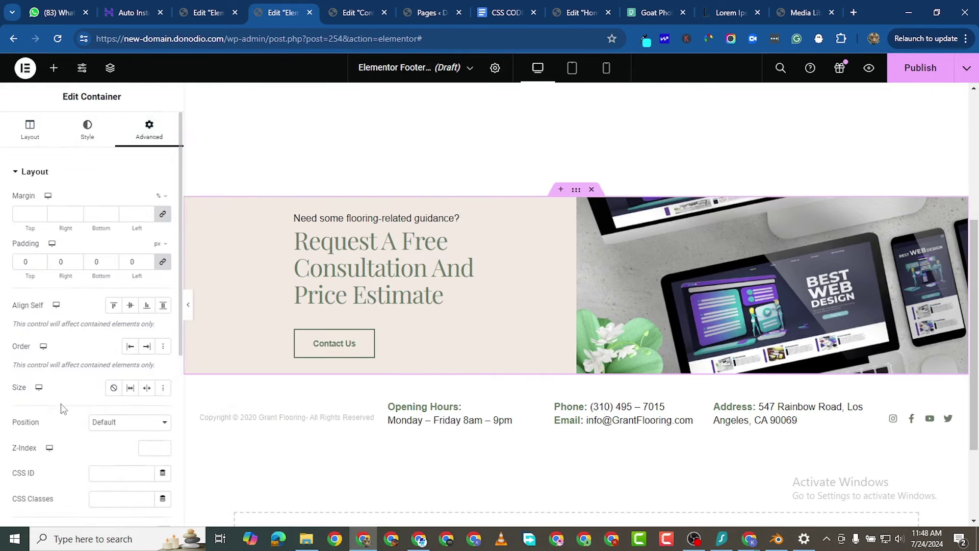
scroll(41, 407, down, 5)
scroll(40, 408, down, 1)
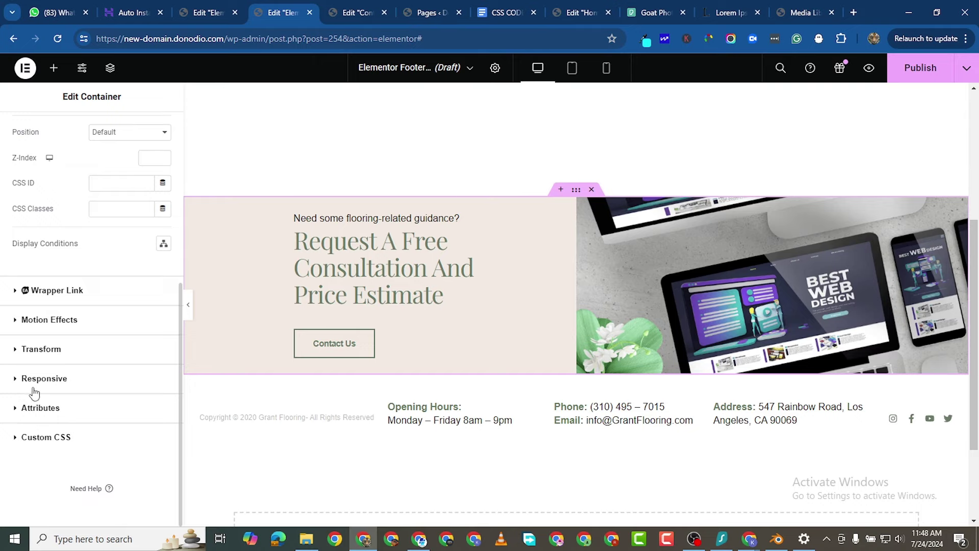
scroll(31, 403, up, 6)
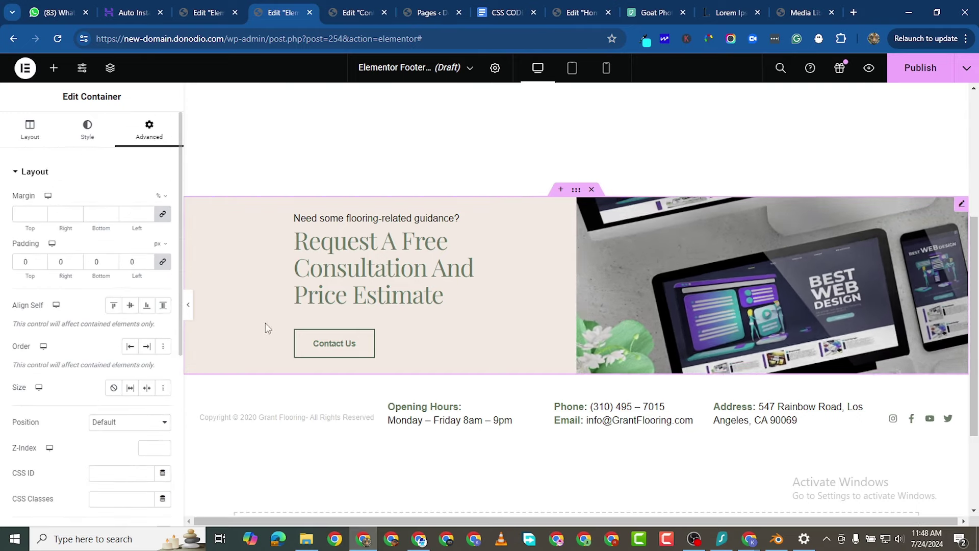
scroll(546, 241, down, 1)
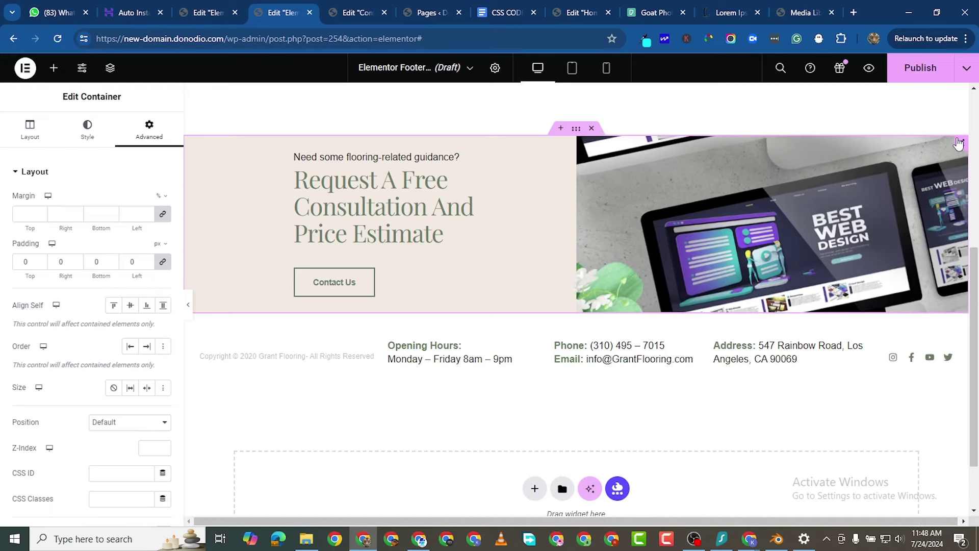
Set the Call to Action widget's content background colour to black (#000000).
click(959, 144)
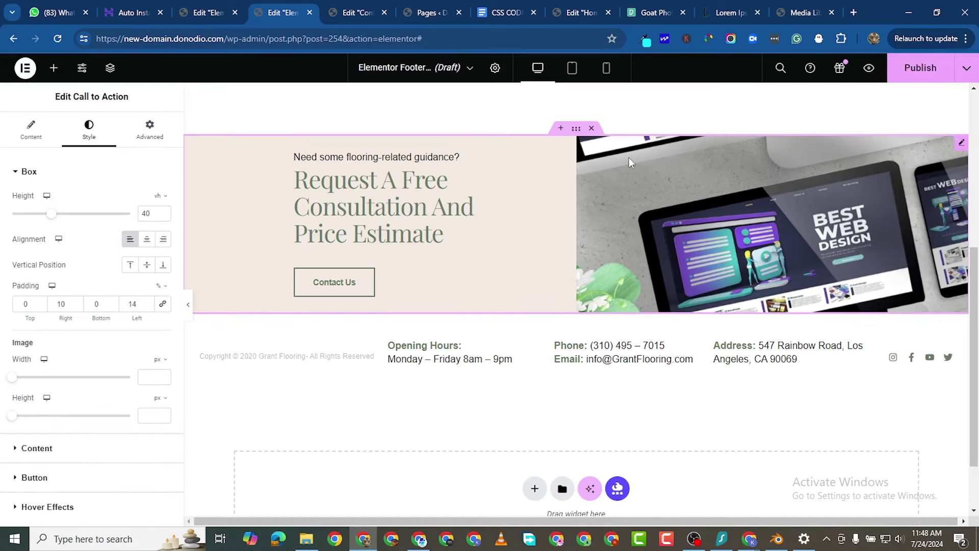
click(32, 134)
scroll(81, 321, down, 2)
scroll(72, 230, up, 2)
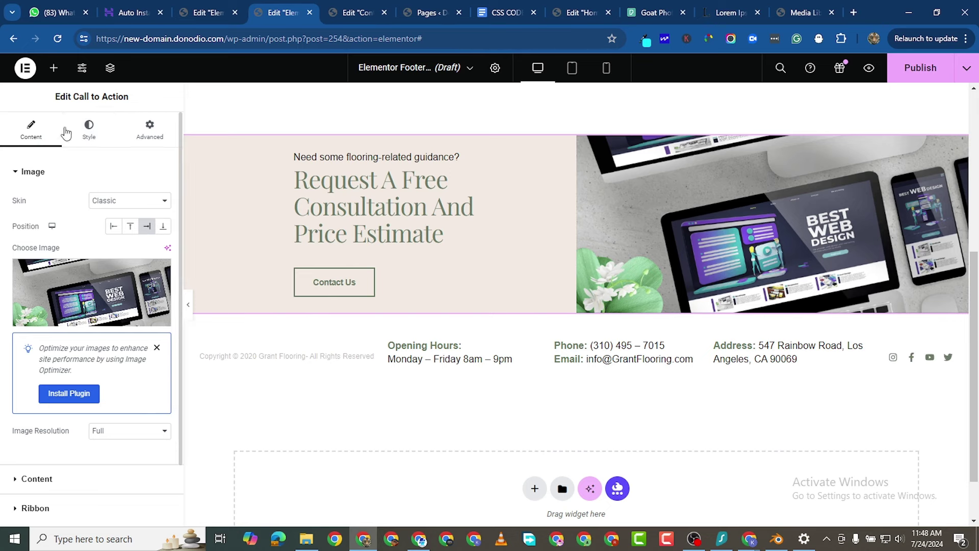
click(86, 134)
scroll(107, 314, down, 3)
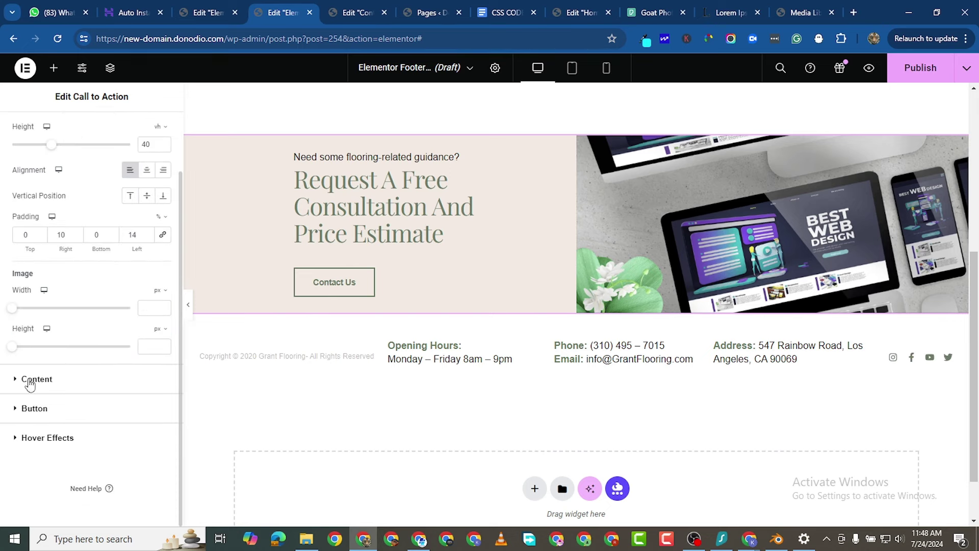
click(126, 389)
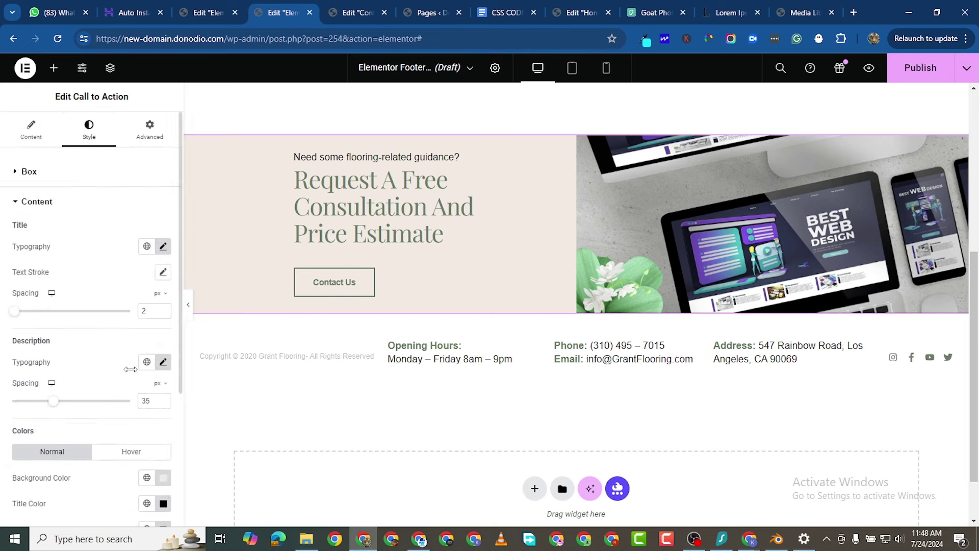
scroll(158, 262, down, 2)
scroll(170, 360, up, 1)
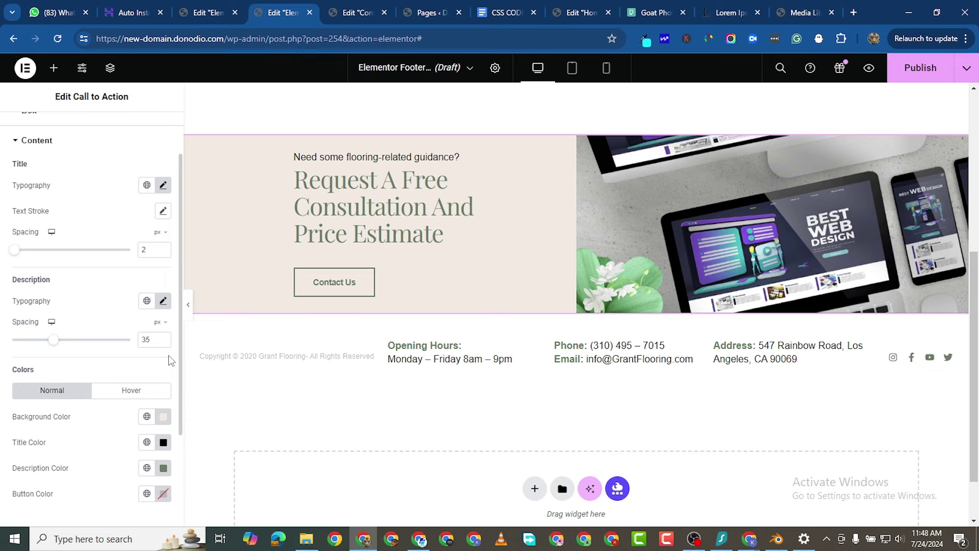
click(161, 420)
drag(120, 335, 42, 378)
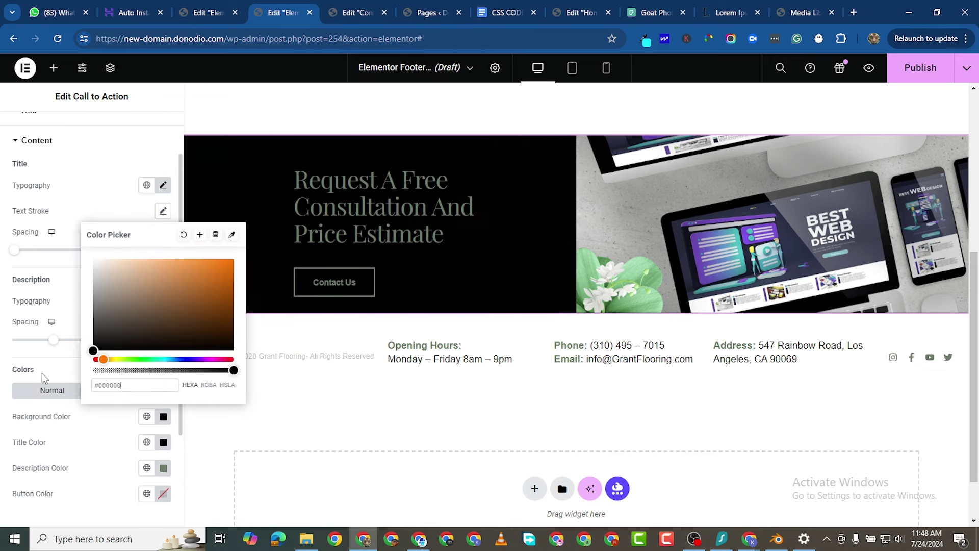
click(3, 425)
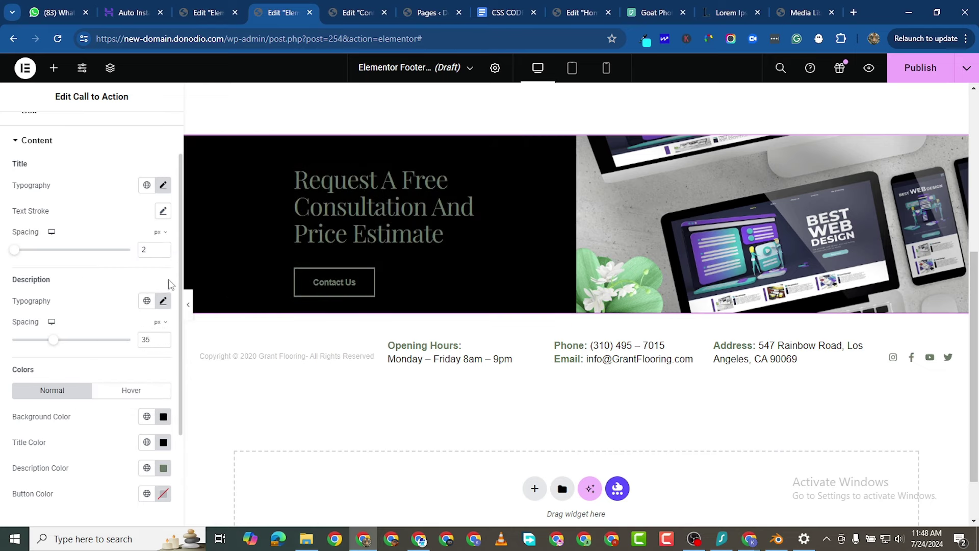
Change the Call to Action's title colour to white.
click(163, 442)
drag(125, 332, 29, 218)
click(3, 354)
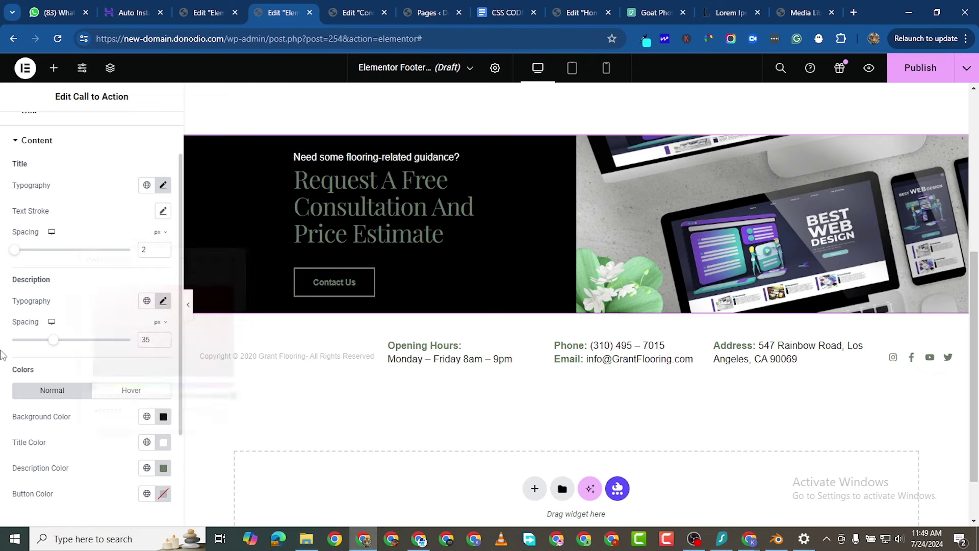
Set the Call to Action's description colour to the copied cyan #15E8FD.
scroll(164, 465, down, 1)
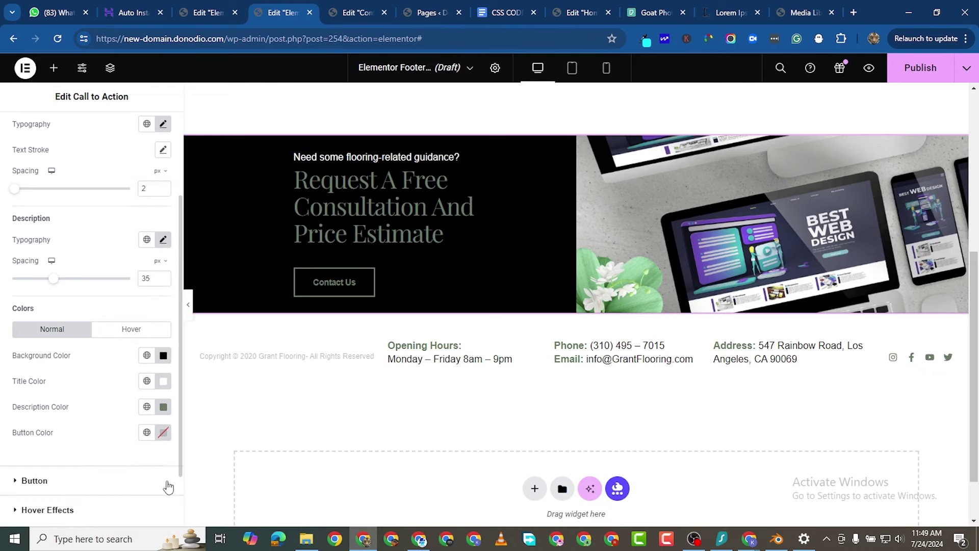
click(163, 406)
drag(120, 324, 65, 220)
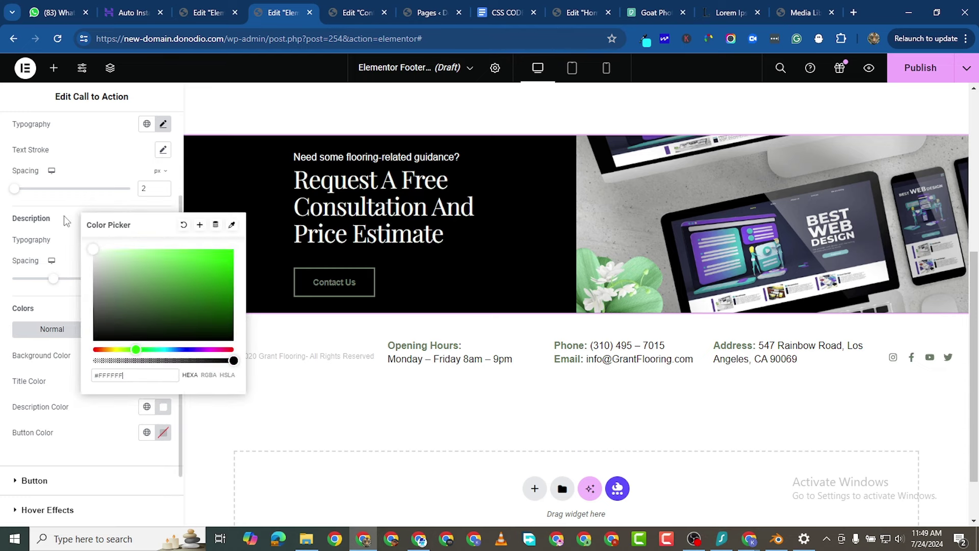
right_click(106, 382)
click(142, 114)
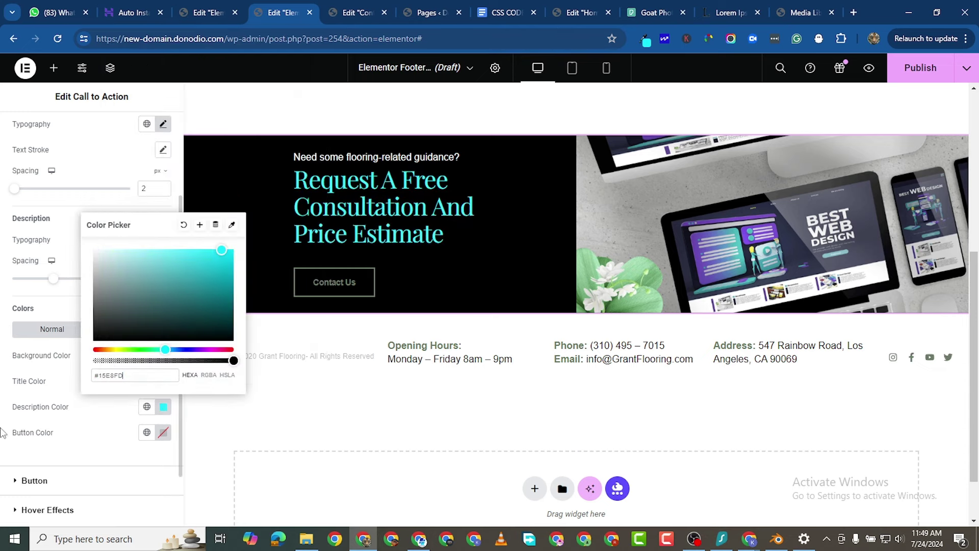
click(2, 450)
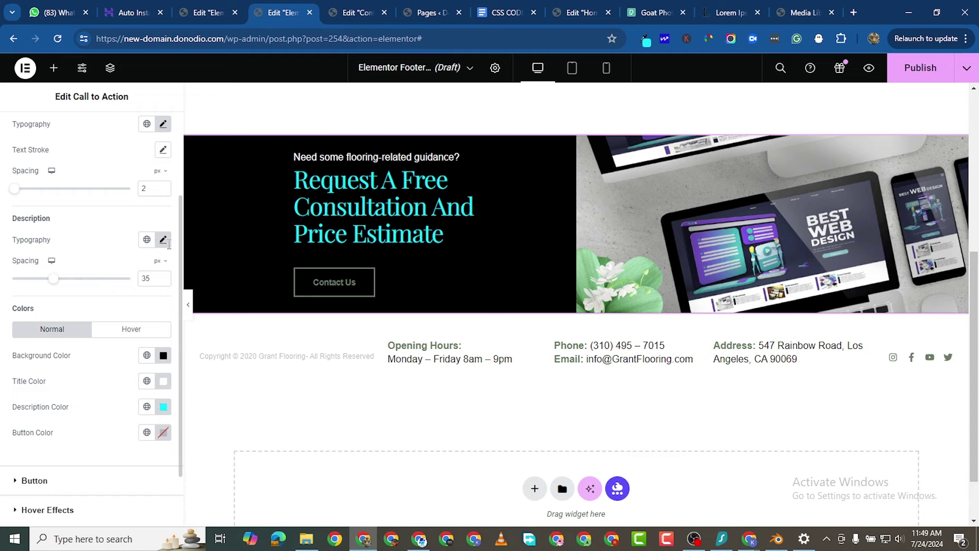
Check the Call to Action's title typography and change the description's font family to Ubuntu.
scroll(166, 242, up, 1)
click(162, 185)
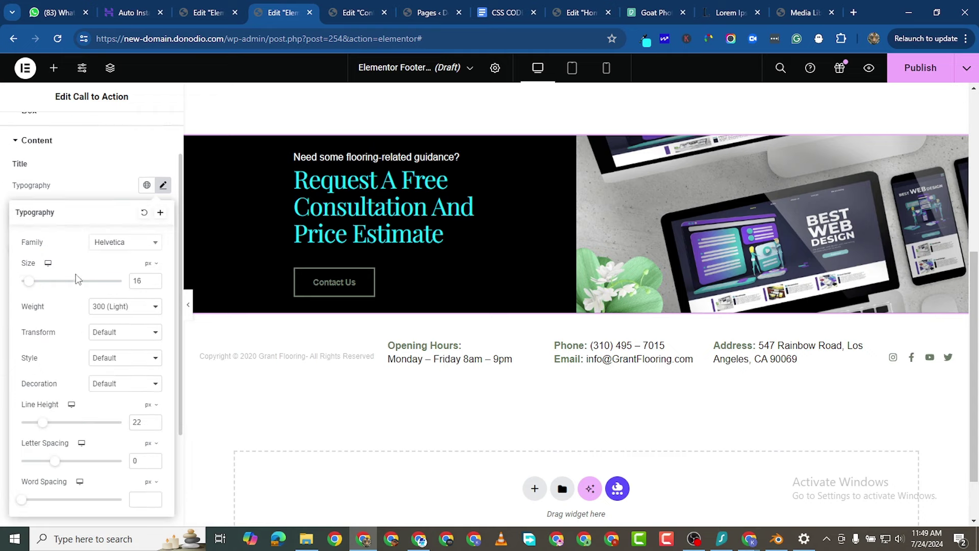
click(3, 250)
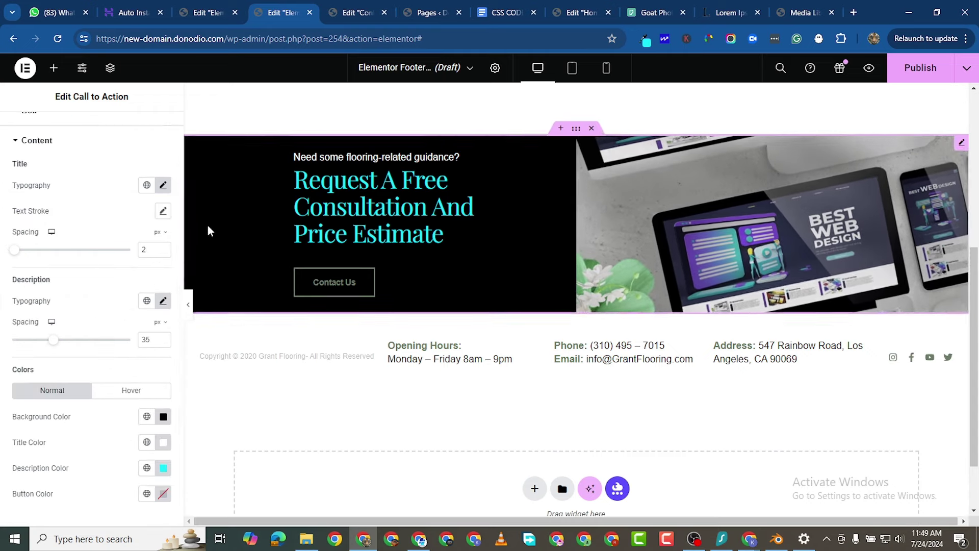
click(163, 302)
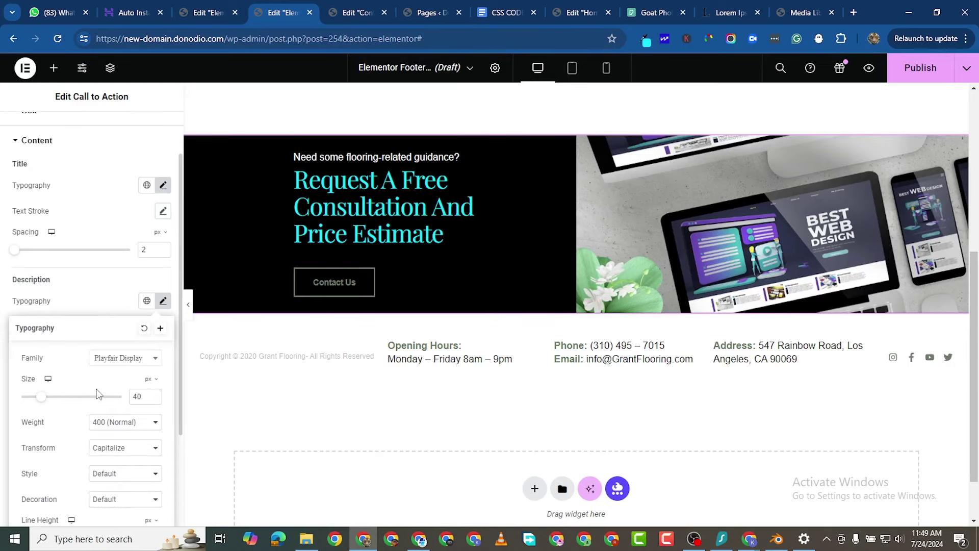
click(131, 361)
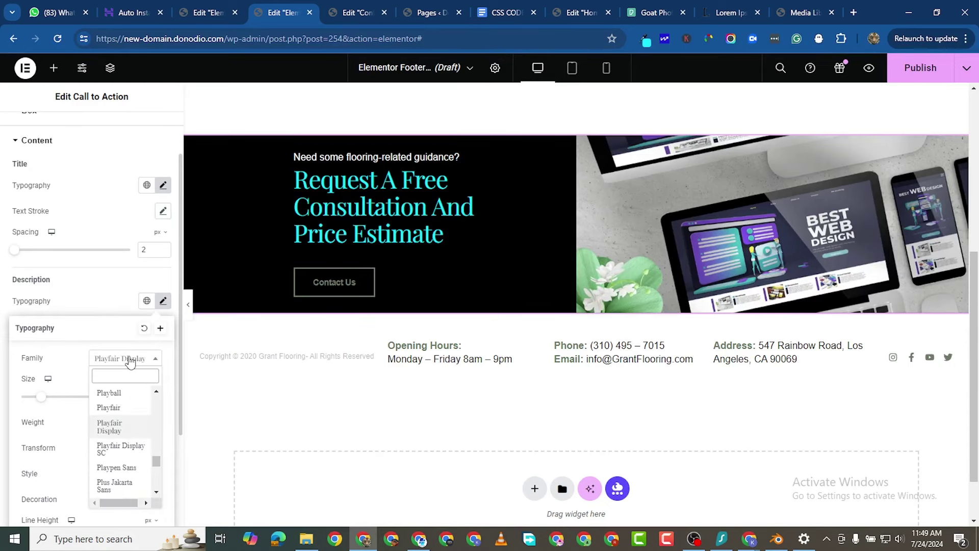
text(ubun)
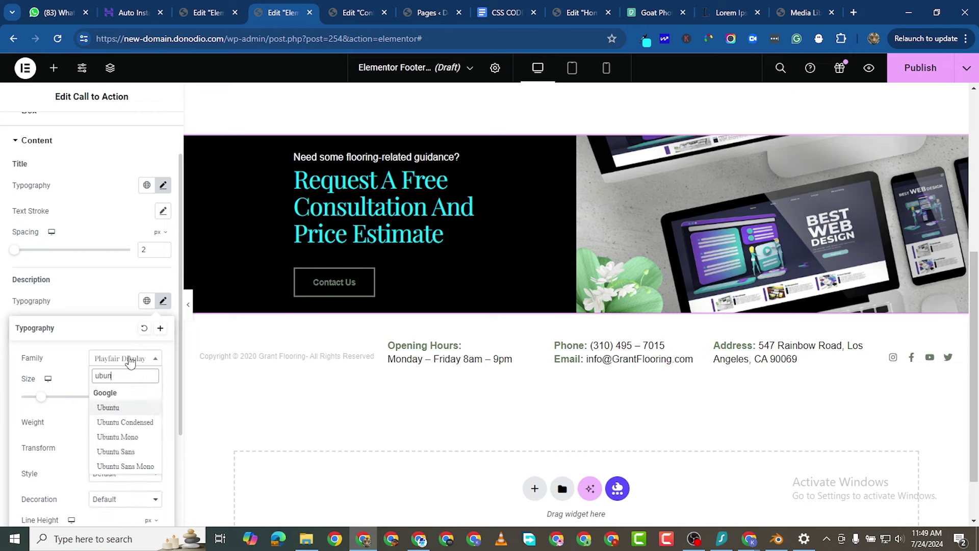
click(129, 410)
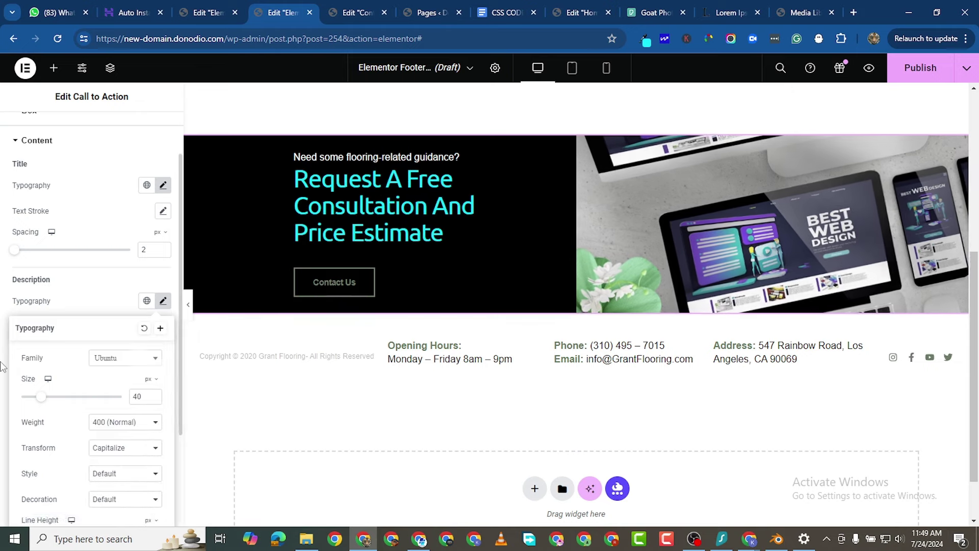
Set the Contact Us button's normal text colour to the copied cyan.
scroll(16, 447, down, 3)
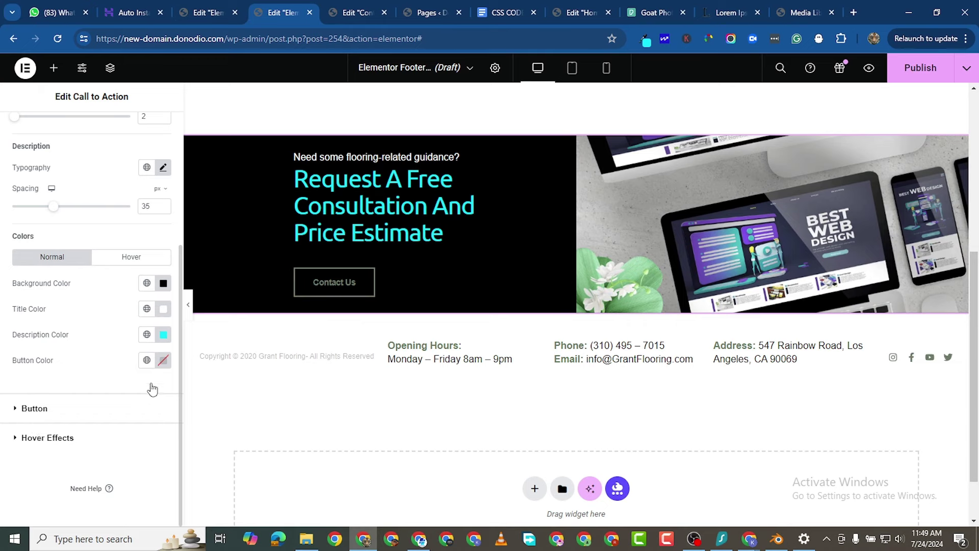
click(152, 403)
scroll(151, 459, down, 3)
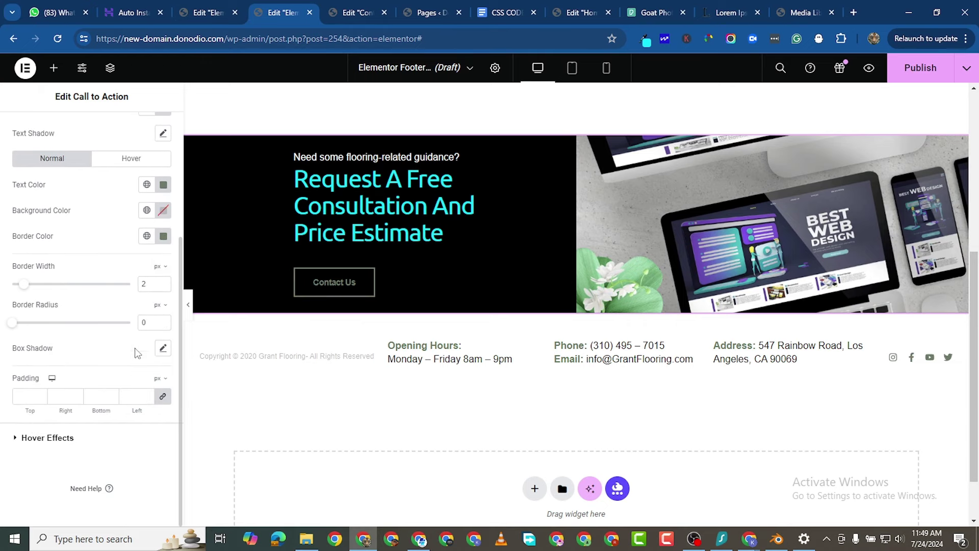
click(162, 185)
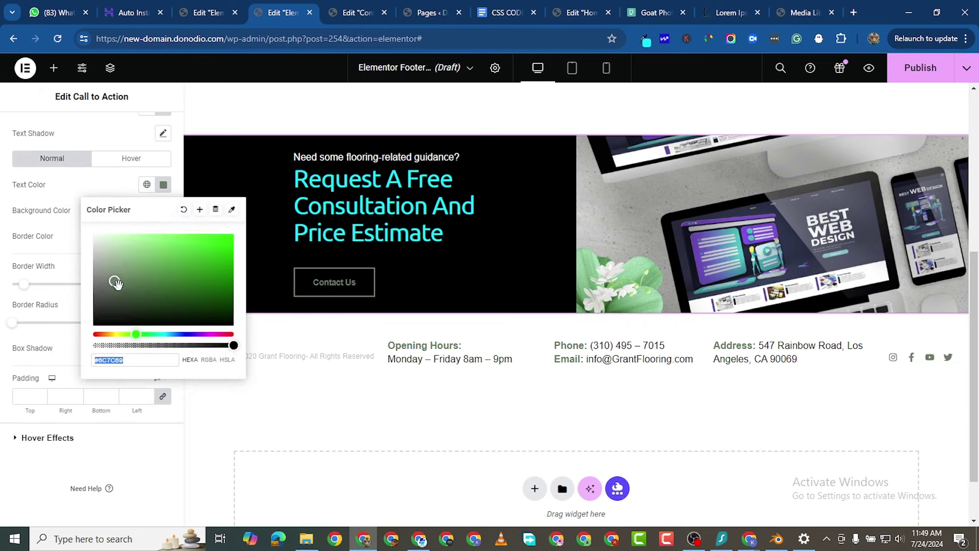
right_click(113, 358)
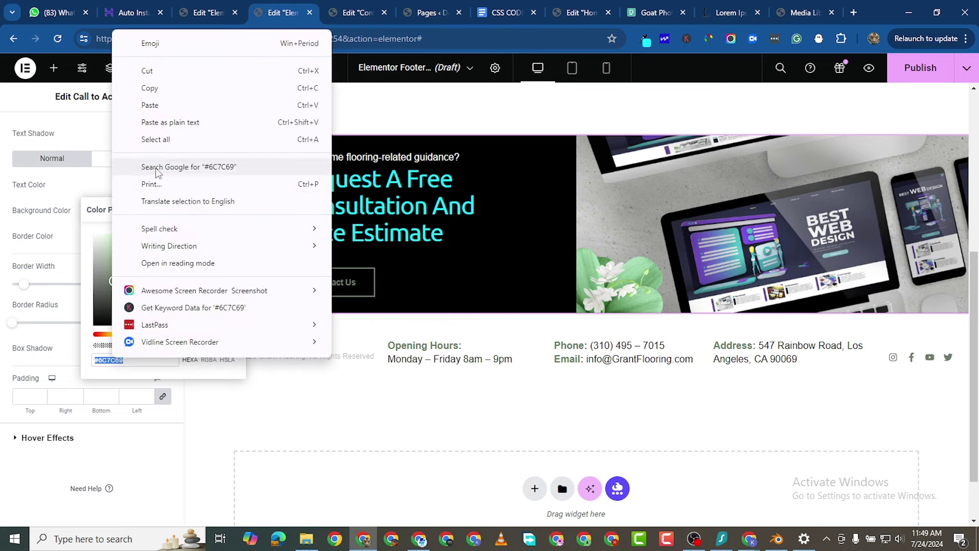
click(153, 102)
click(4, 381)
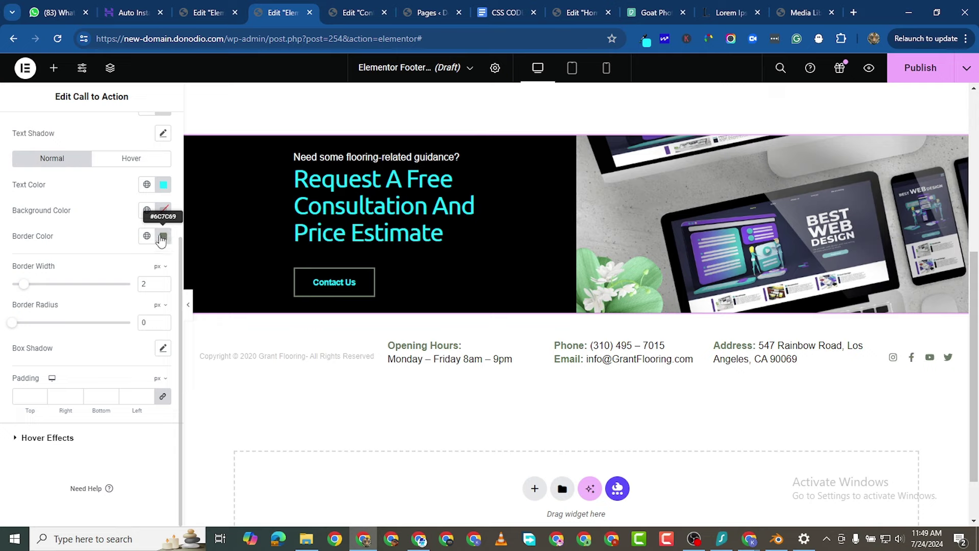
Apply the same copied cyan to the Contact Us button's border colour.
click(163, 237)
right_click(113, 406)
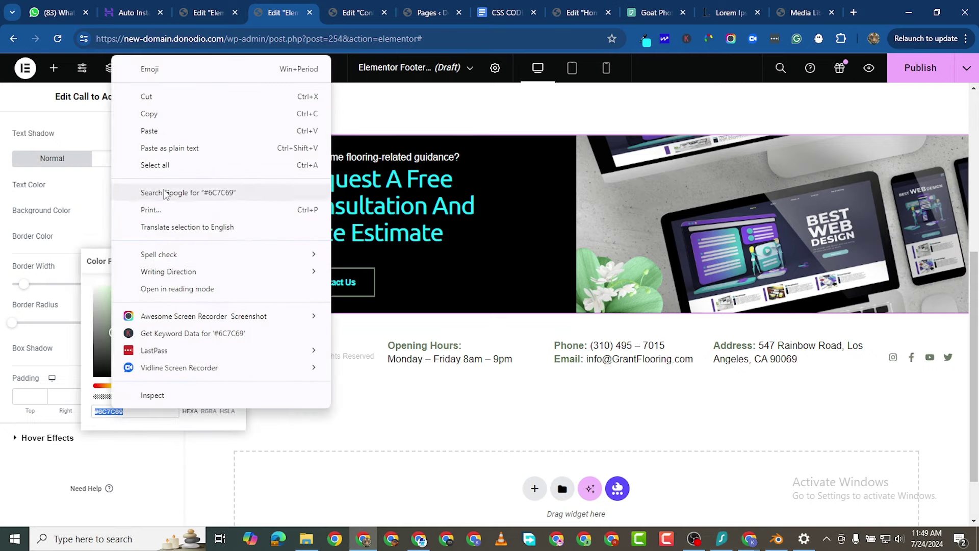
click(146, 129)
click(3, 295)
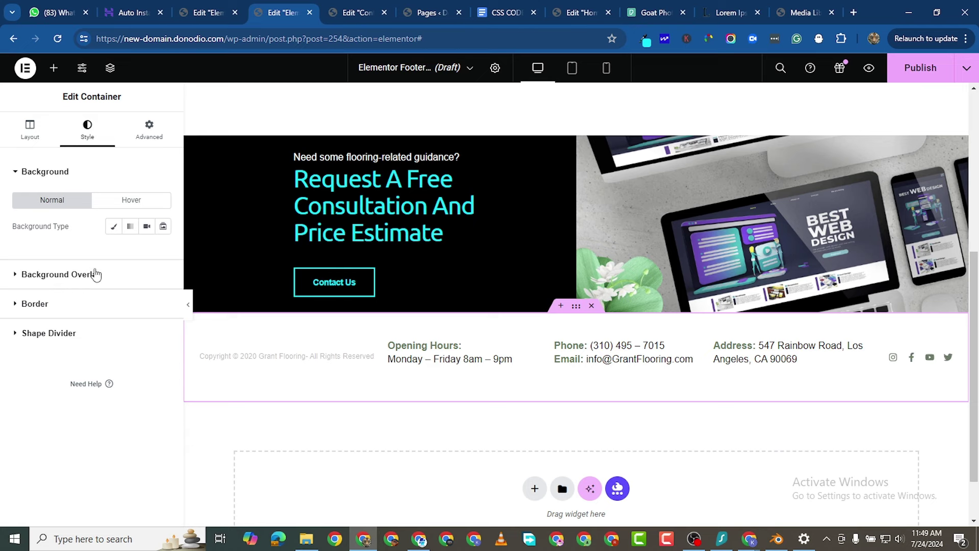
Give the container holding the opening hours and contact details a classic background coloured black.
click(113, 226)
click(163, 252)
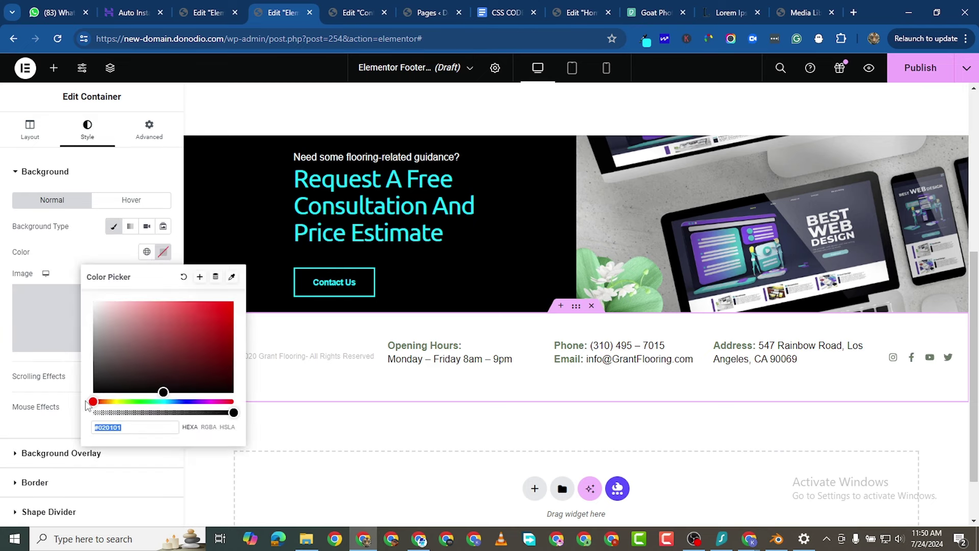
click(95, 393)
click(313, 436)
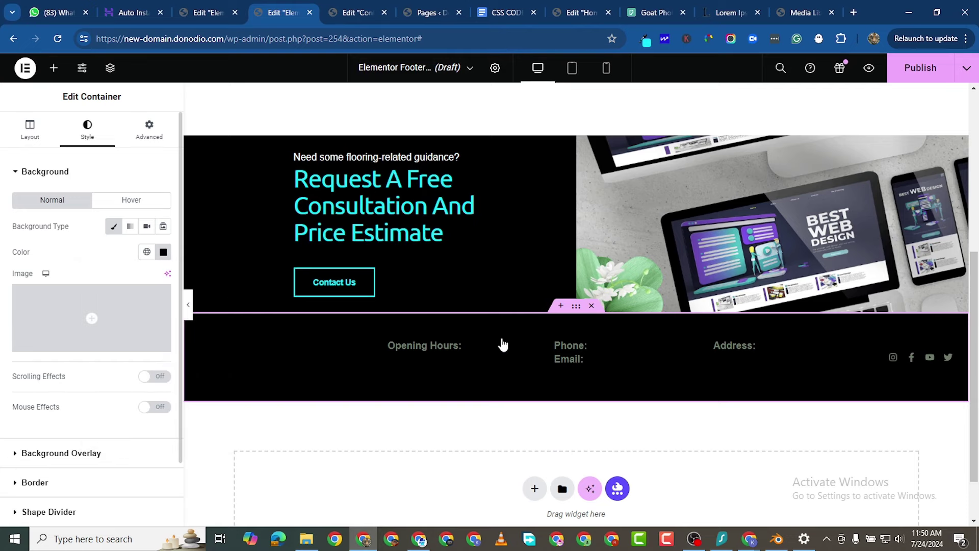
Set the Opening Hours text's colour to white (#ffffff).
click(484, 361)
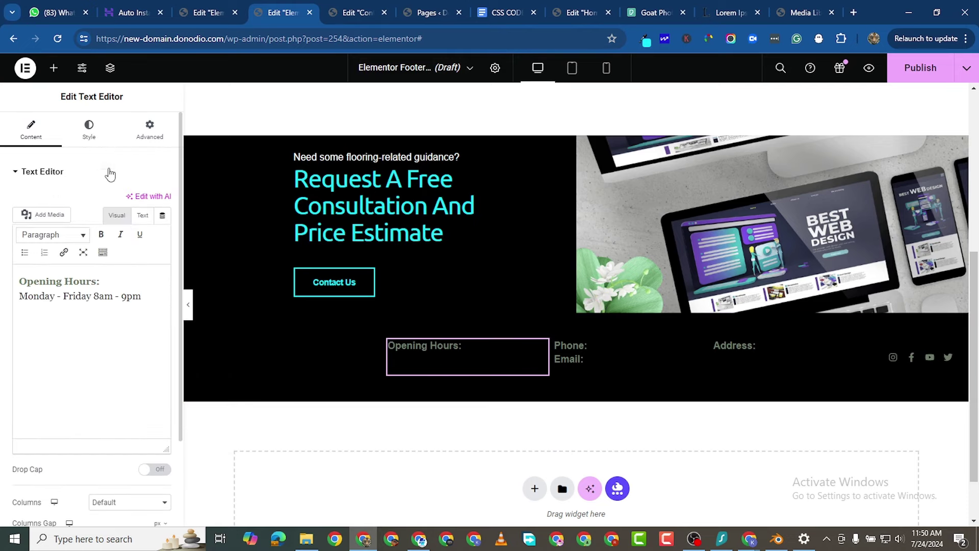
click(90, 129)
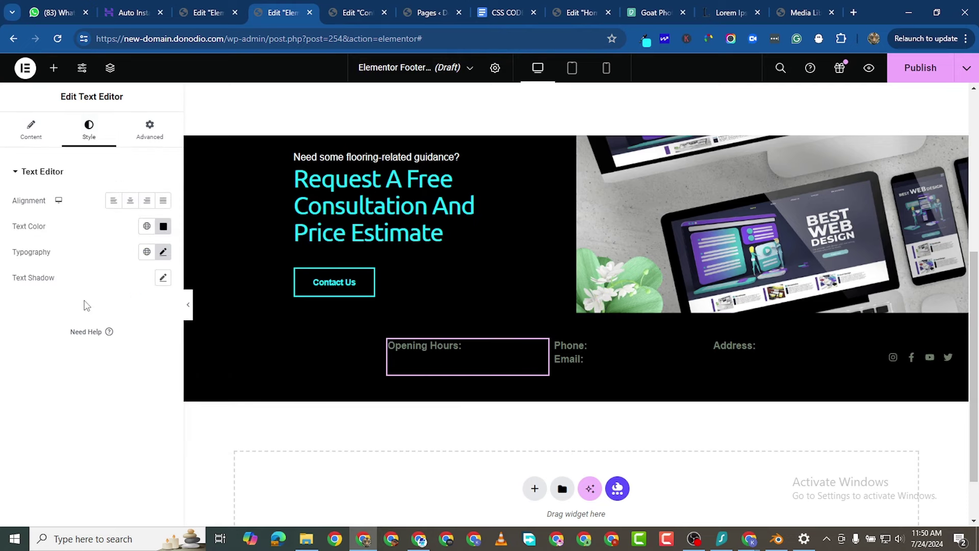
click(163, 226)
text(#ffffff)
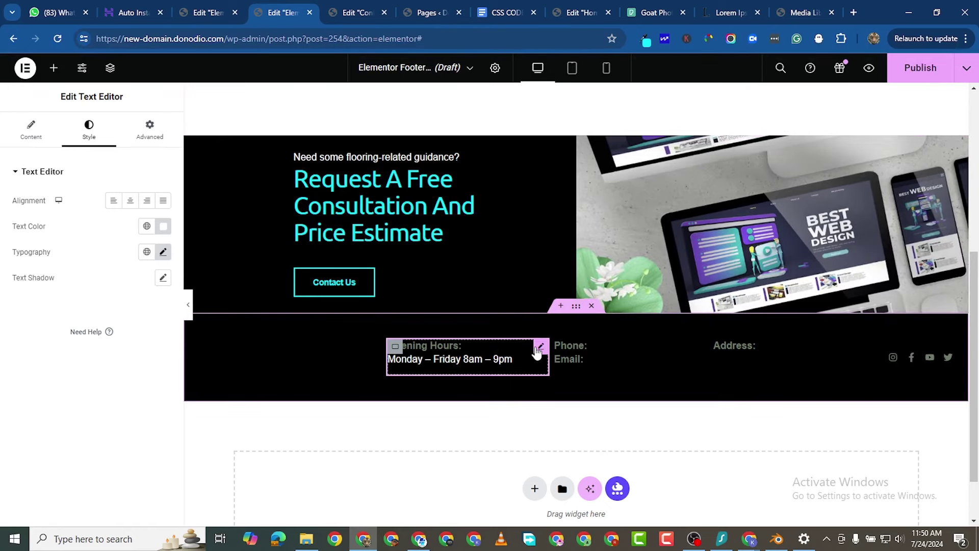
Copy the Opening Hours text widget and paste its style onto the phone/email and address text widgets.
right_click(537, 352)
click(576, 326)
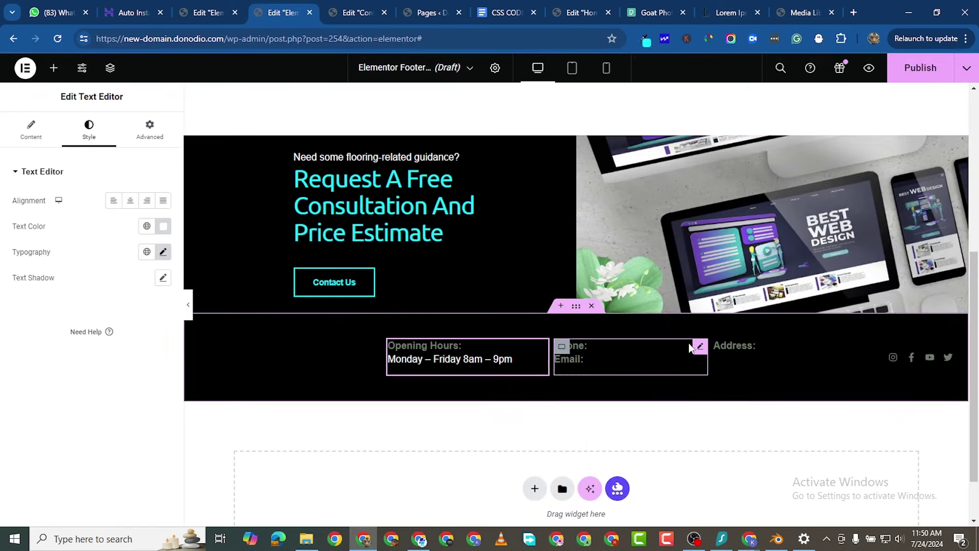
right_click(706, 360)
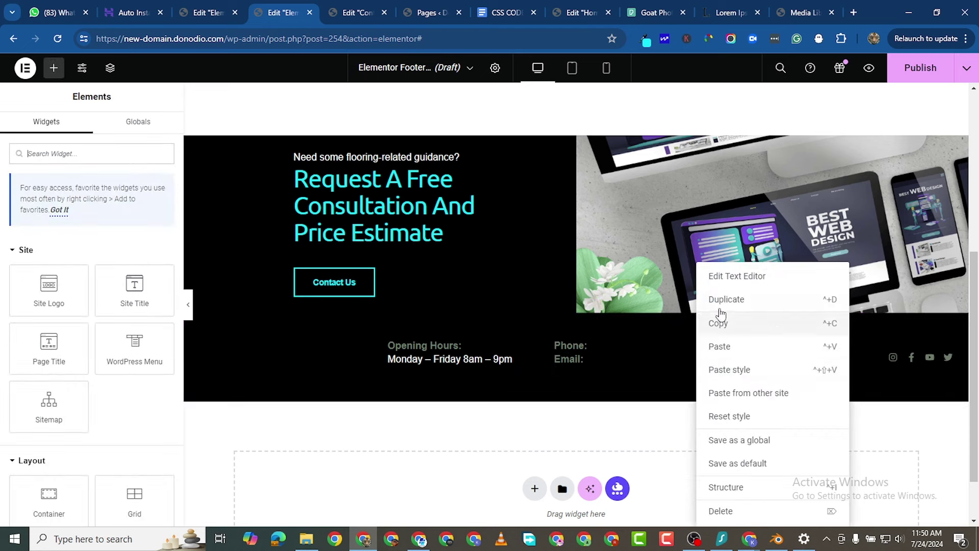
click(739, 372)
right_click(859, 352)
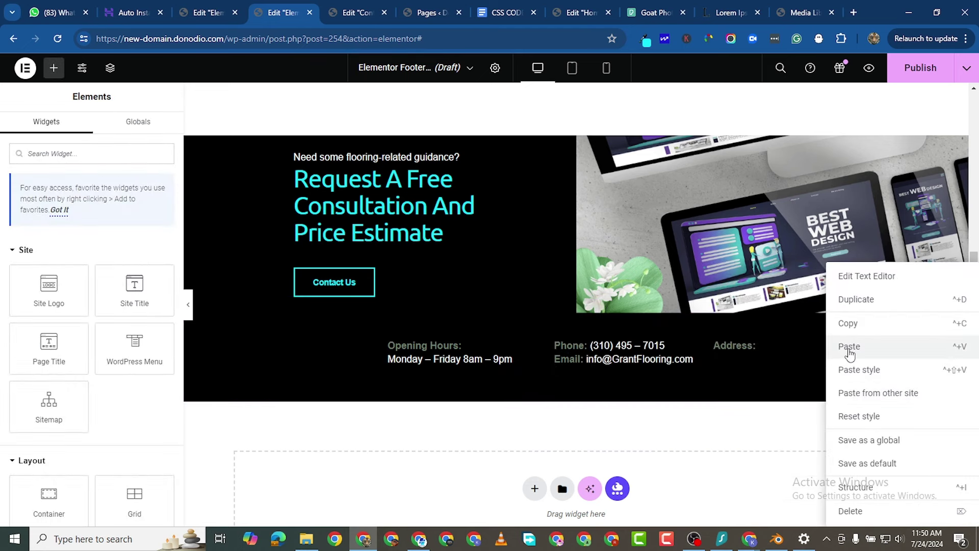
click(854, 369)
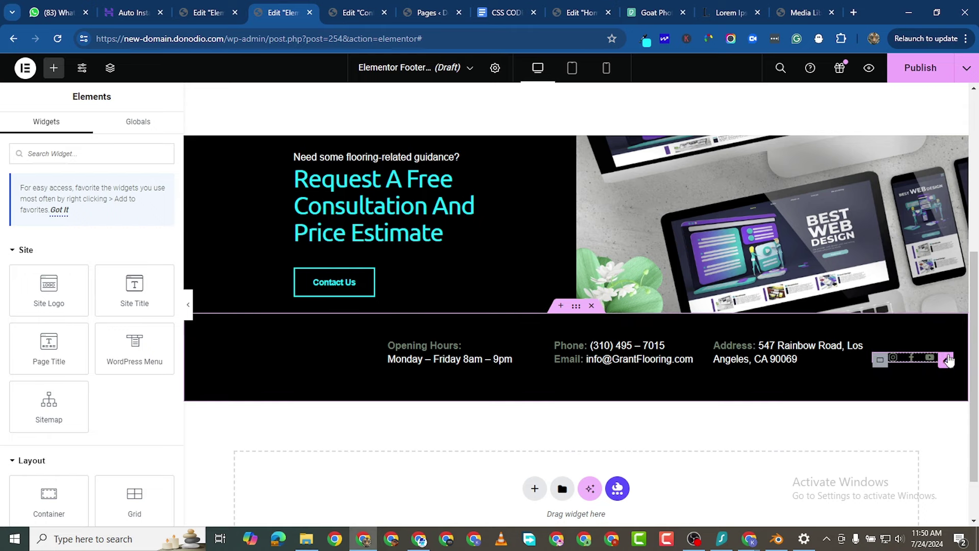
Set the primary colour of the footer's social icons to the cyan #15e8fd.
click(947, 360)
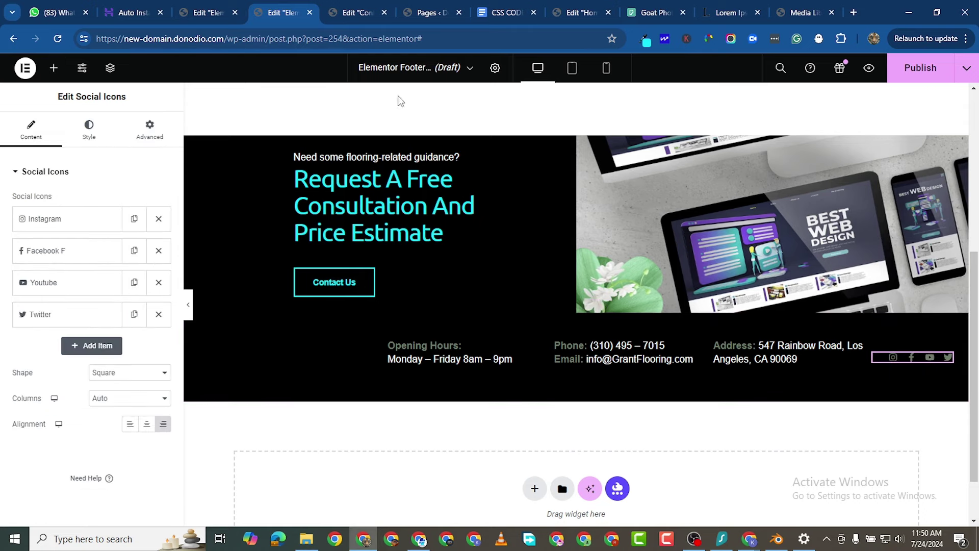
click(649, 40)
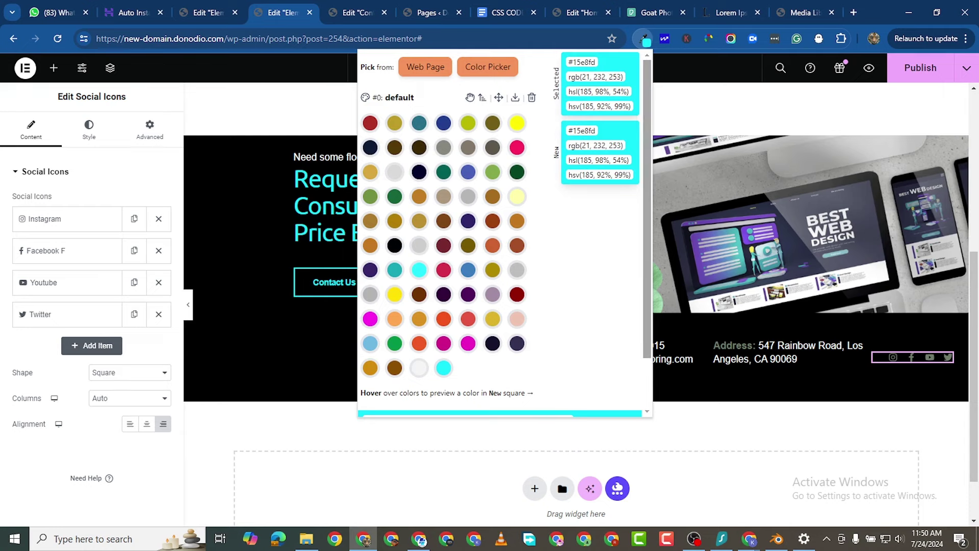
click(946, 357)
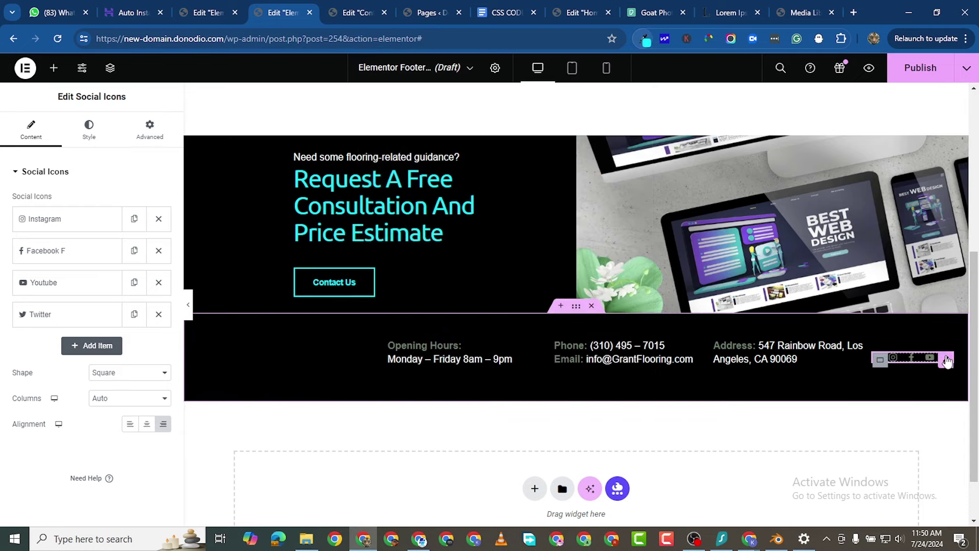
click(90, 144)
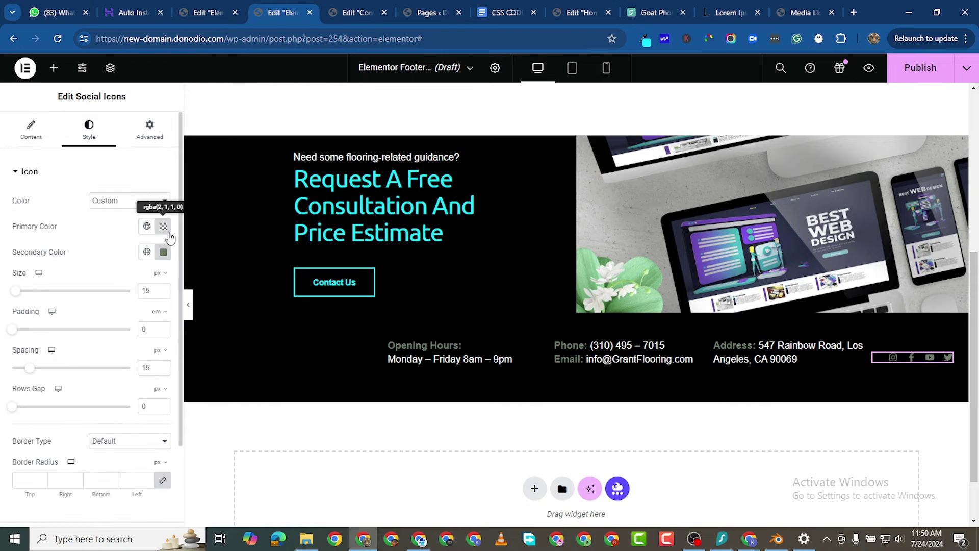
click(163, 227)
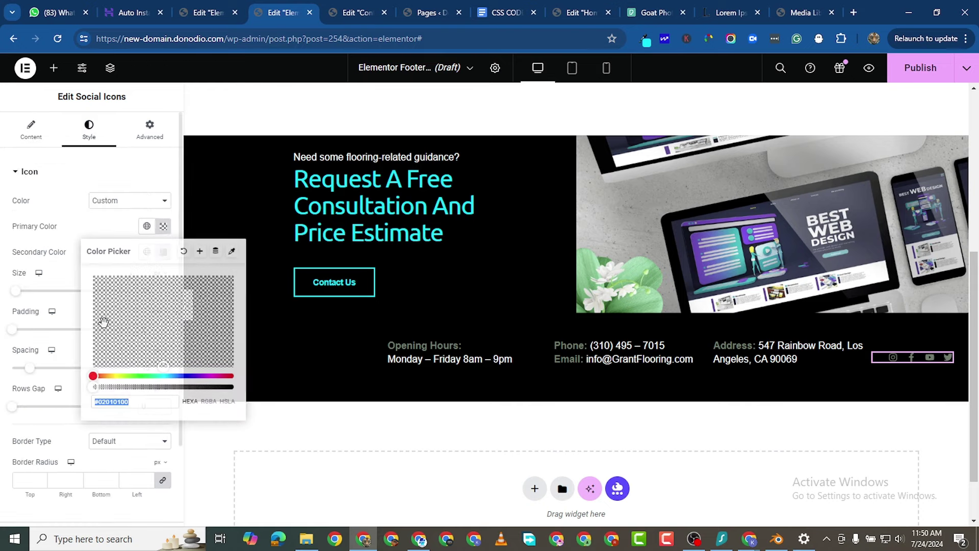
right_click(112, 401)
click(153, 123)
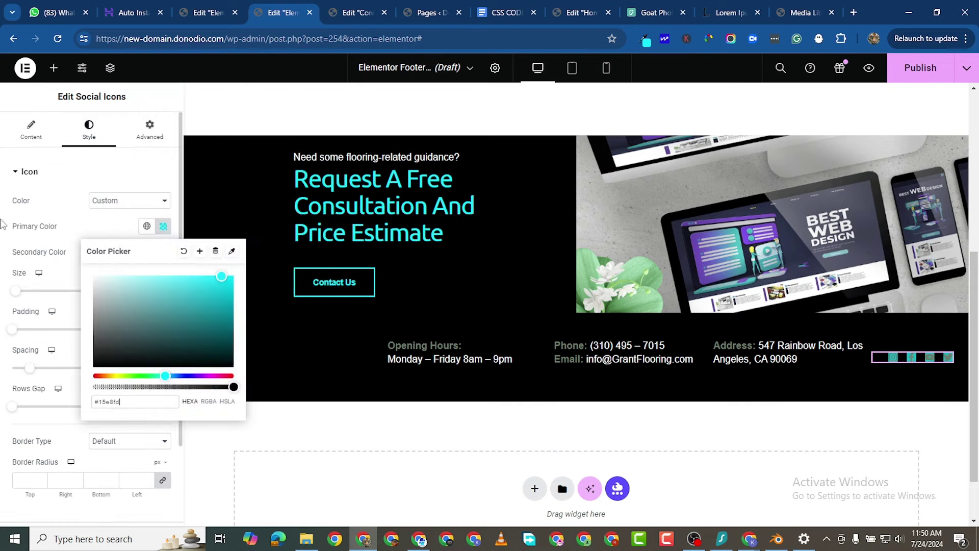
click(731, 428)
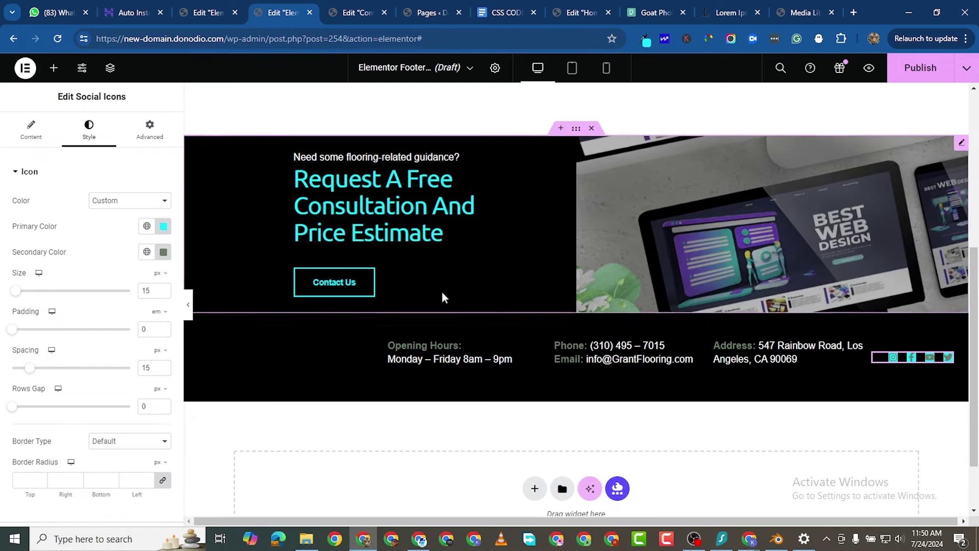
Publish the footer template with two include conditions, Entire Site and Singular set to All Singular.
click(920, 67)
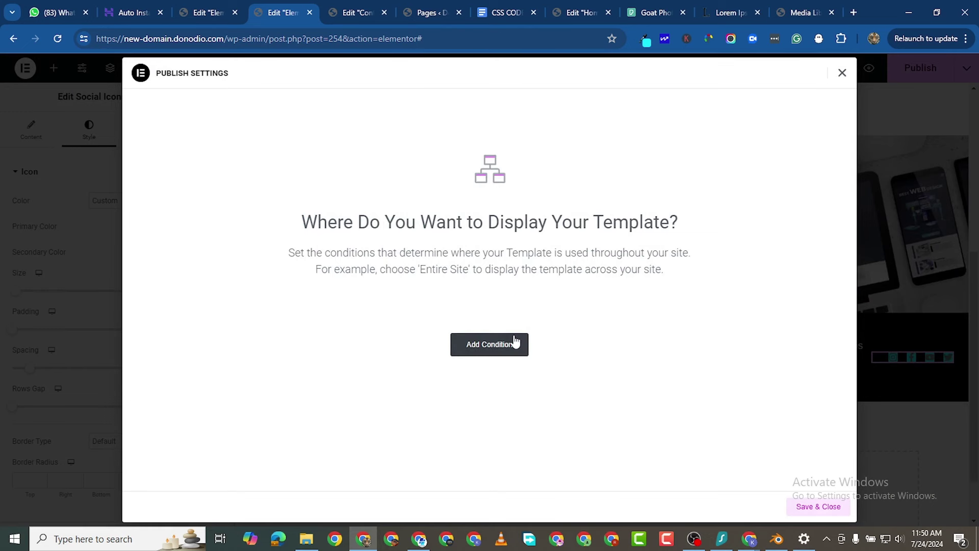
click(515, 344)
click(491, 385)
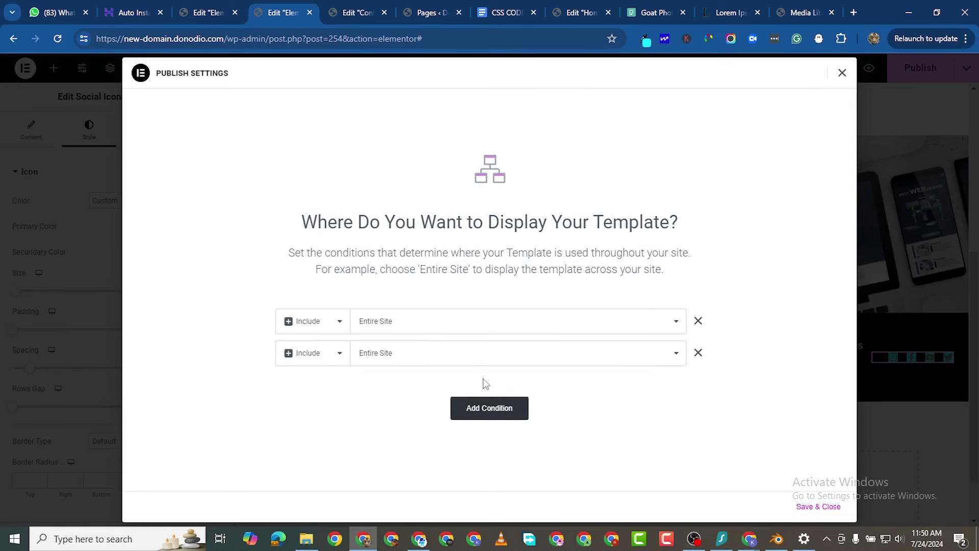
click(428, 349)
click(428, 399)
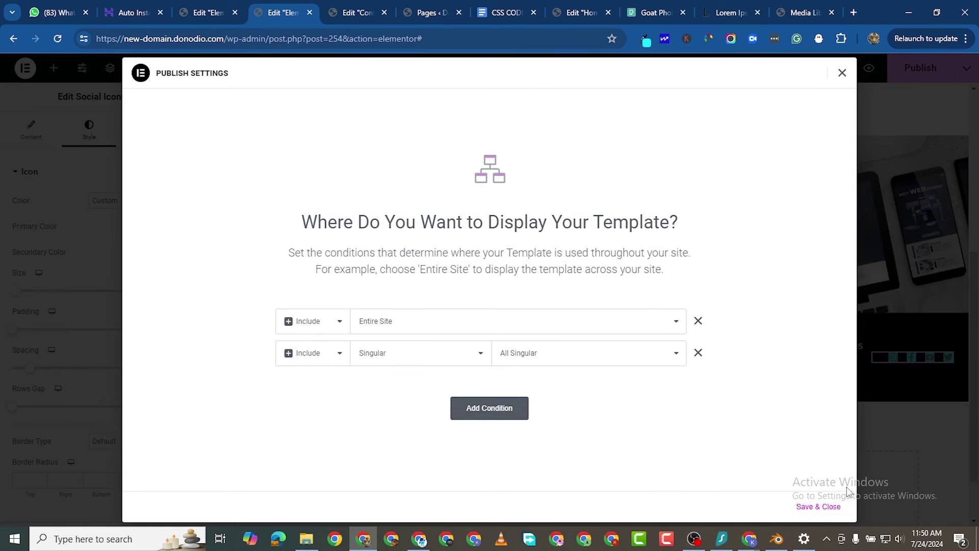
click(831, 507)
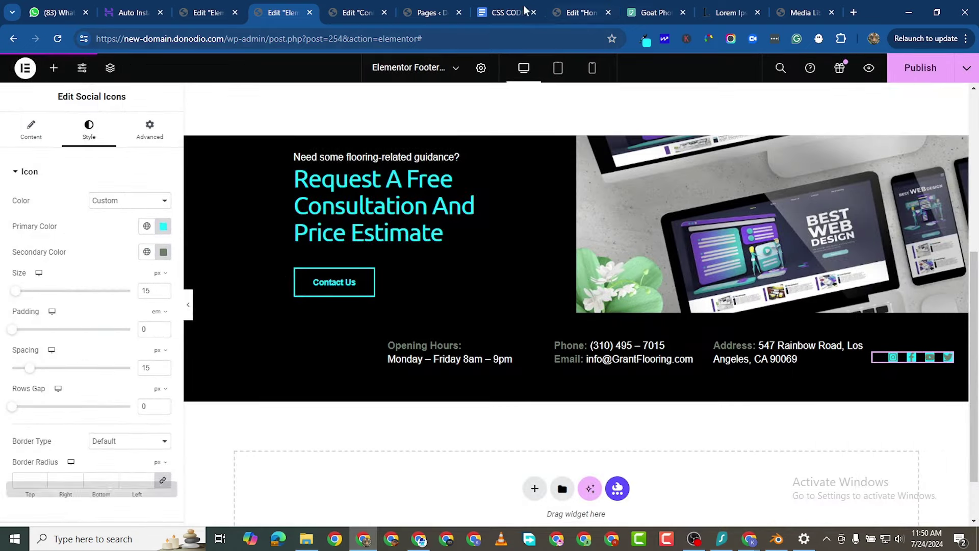
Open the live site from the WordPress Pages screen in a new tab and examine the home page from header to footer.
click(428, 13)
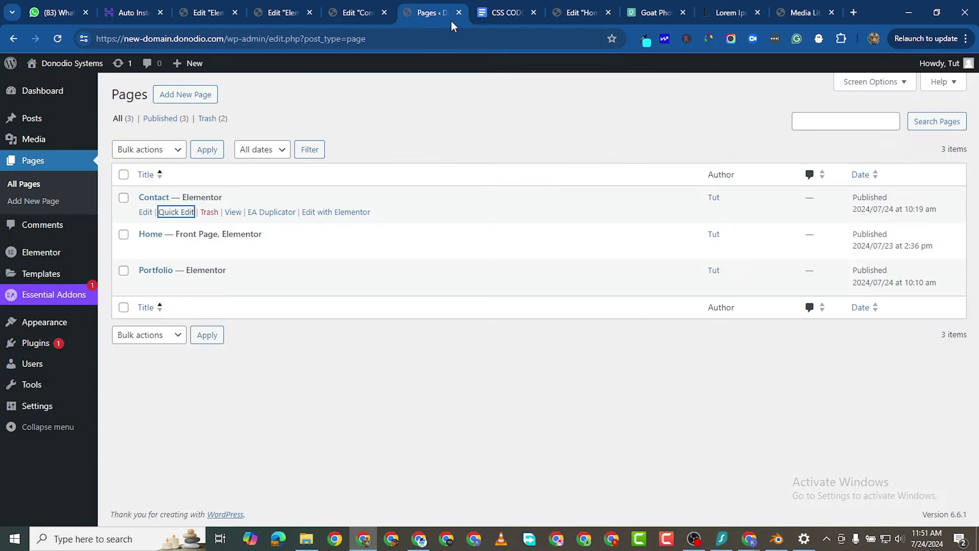
mouse_move(34, 72)
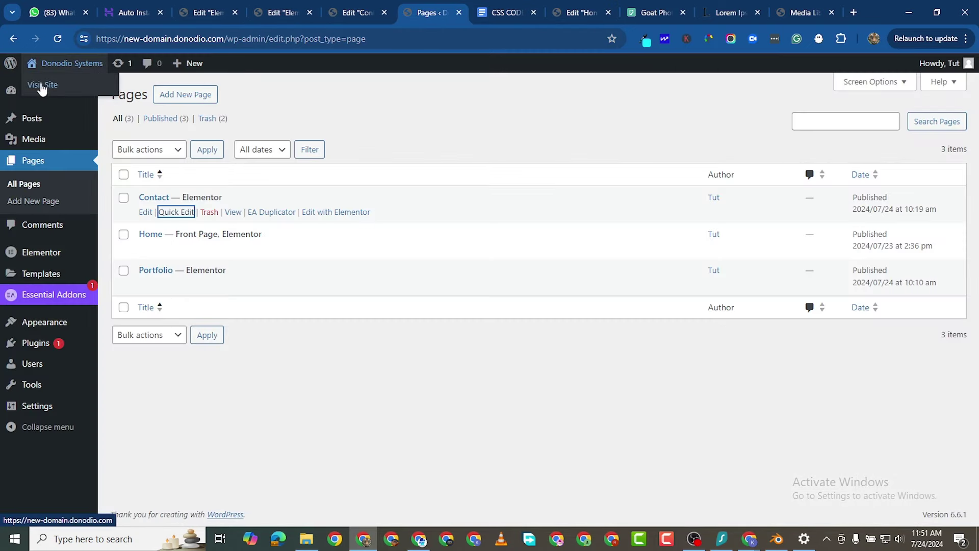
right_click(43, 88)
click(108, 97)
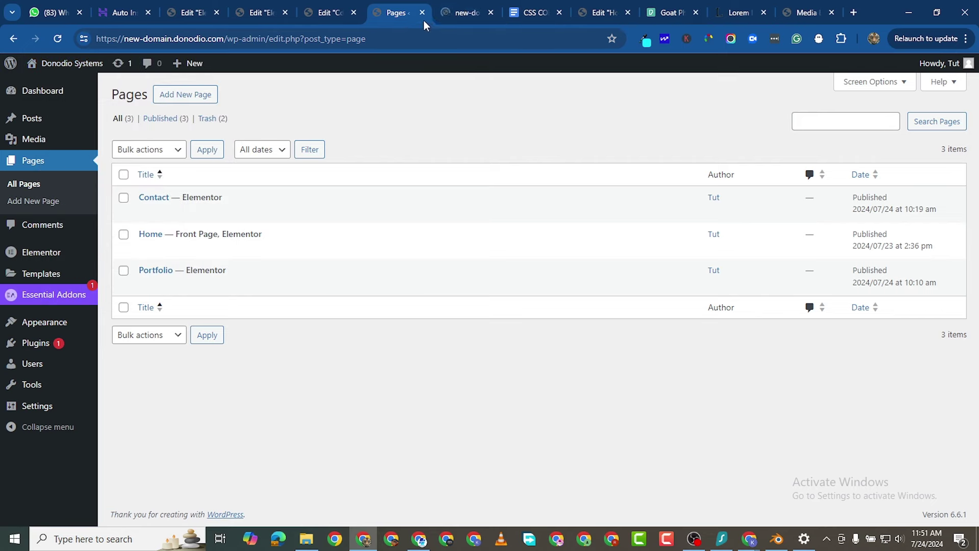
click(461, 11)
scroll(508, 347, down, 3)
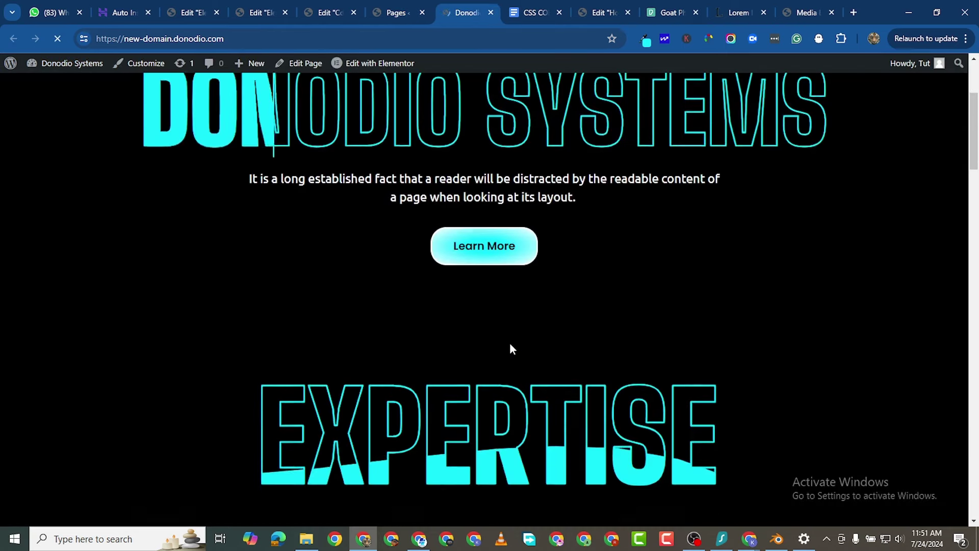
scroll(510, 342, up, 3)
scroll(511, 343, down, 6)
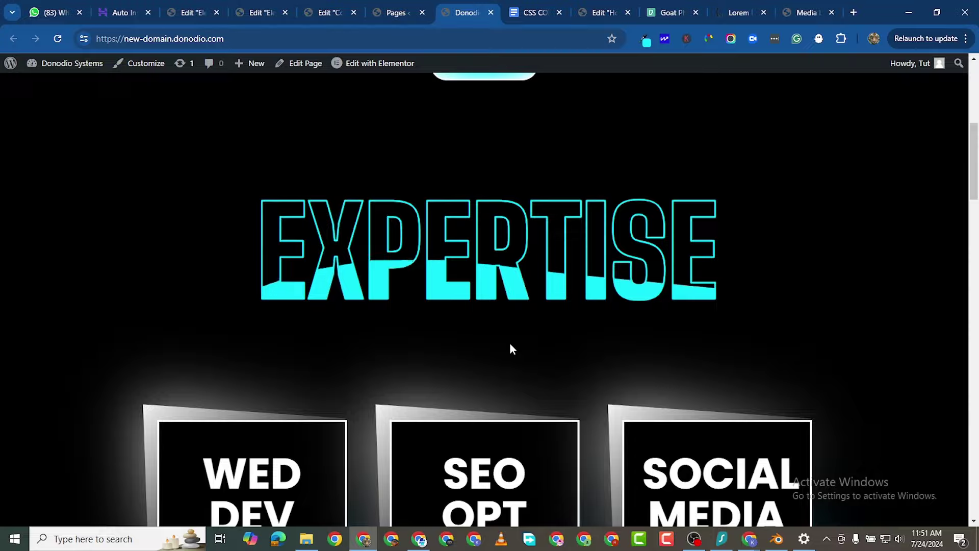
scroll(510, 353, down, 15)
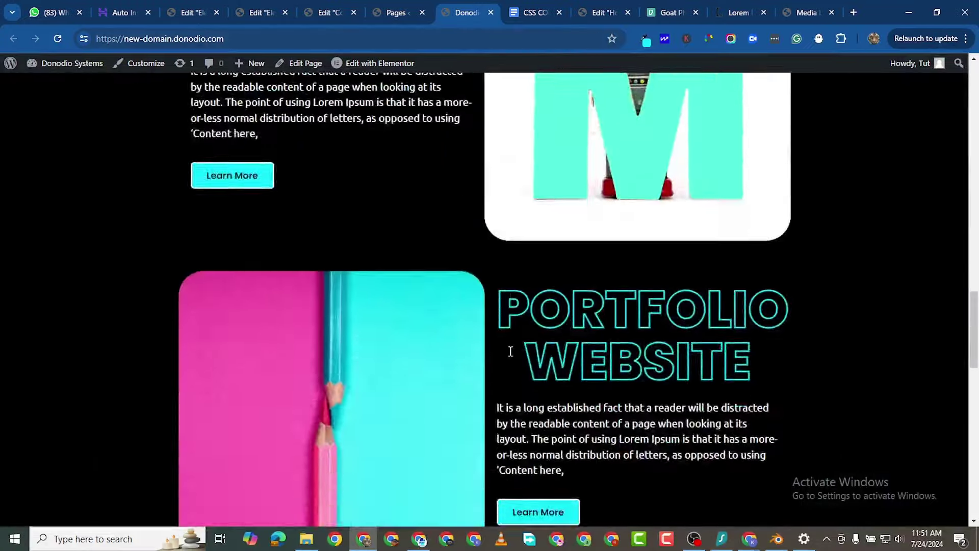
scroll(510, 351, down, 10)
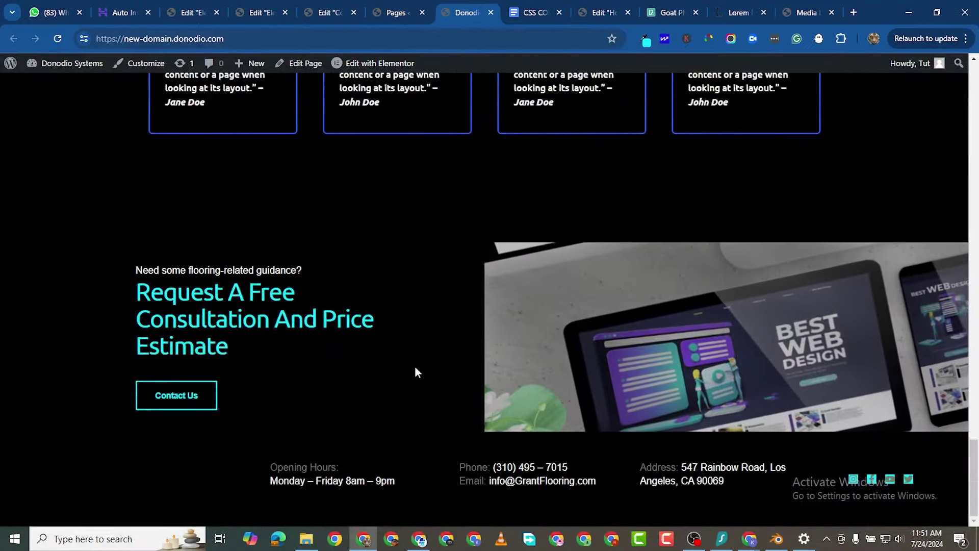
scroll(485, 372, up, 20)
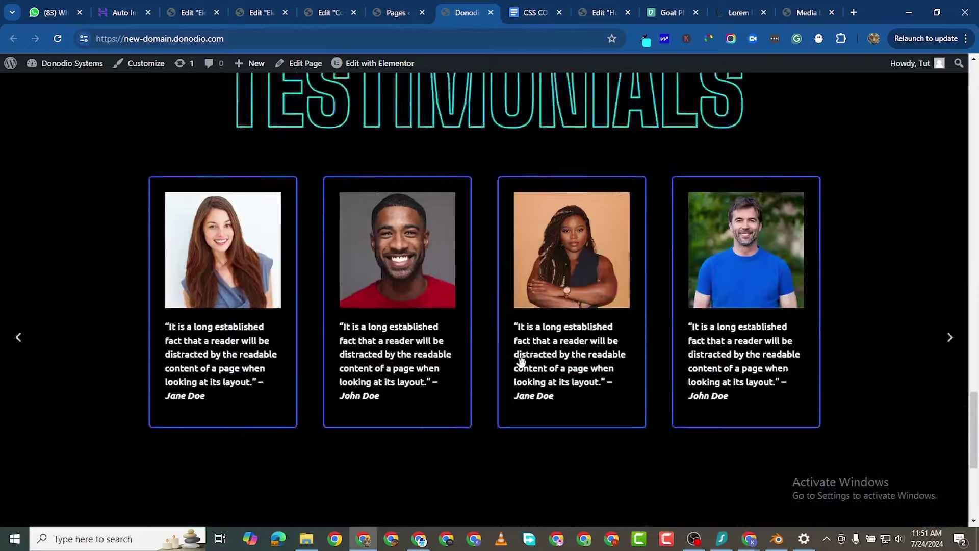
scroll(505, 462, up, 8)
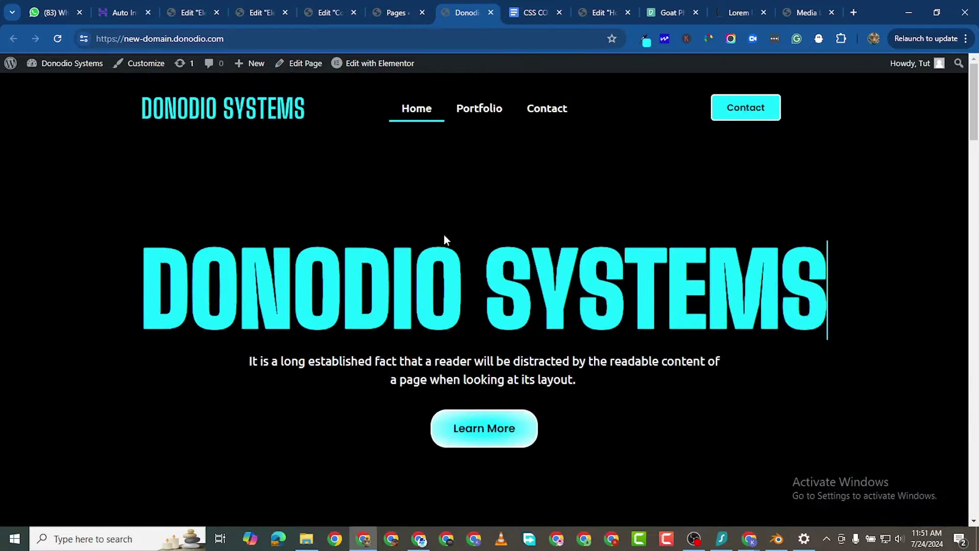
Visit the live Portfolio page and examine its header, project sections and footer.
click(477, 109)
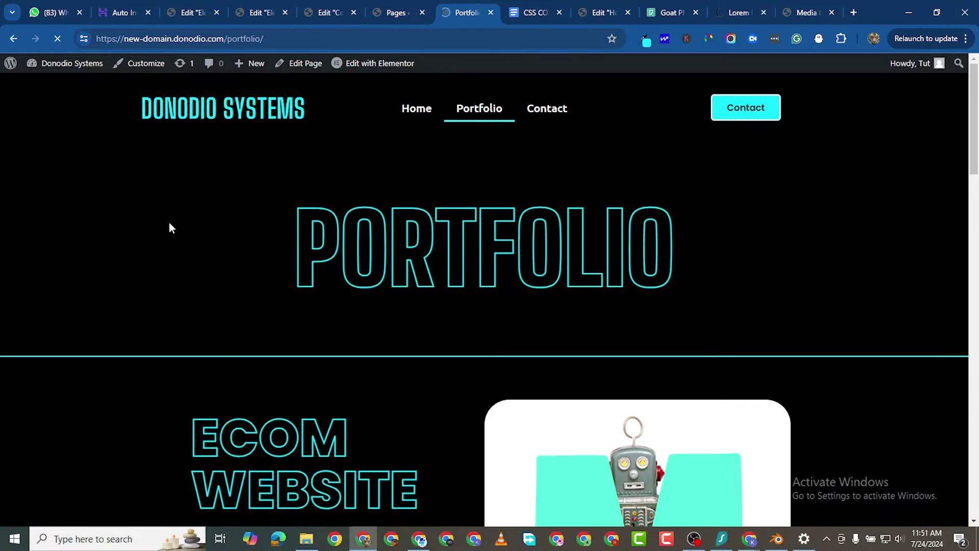
scroll(569, 354, down, 10)
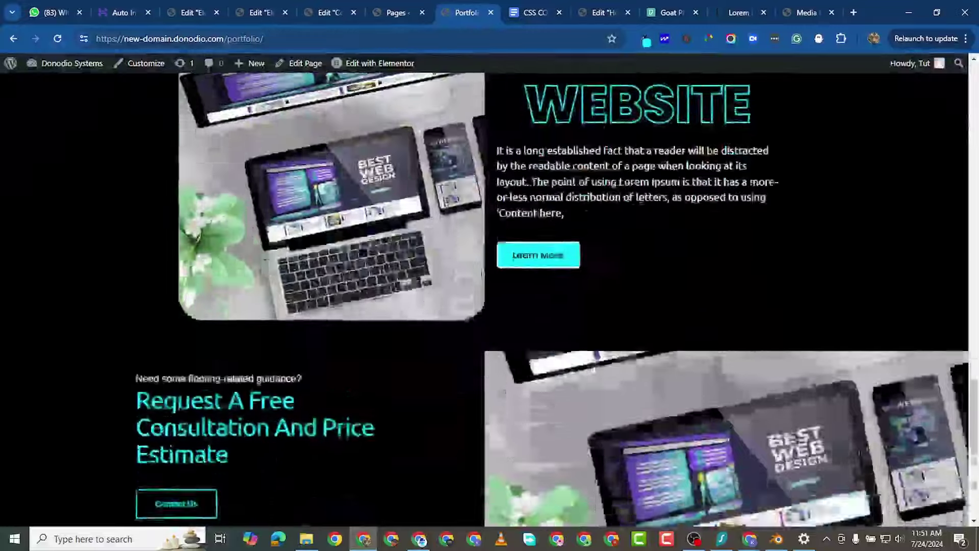
scroll(589, 369, down, 3)
scroll(703, 329, up, 10)
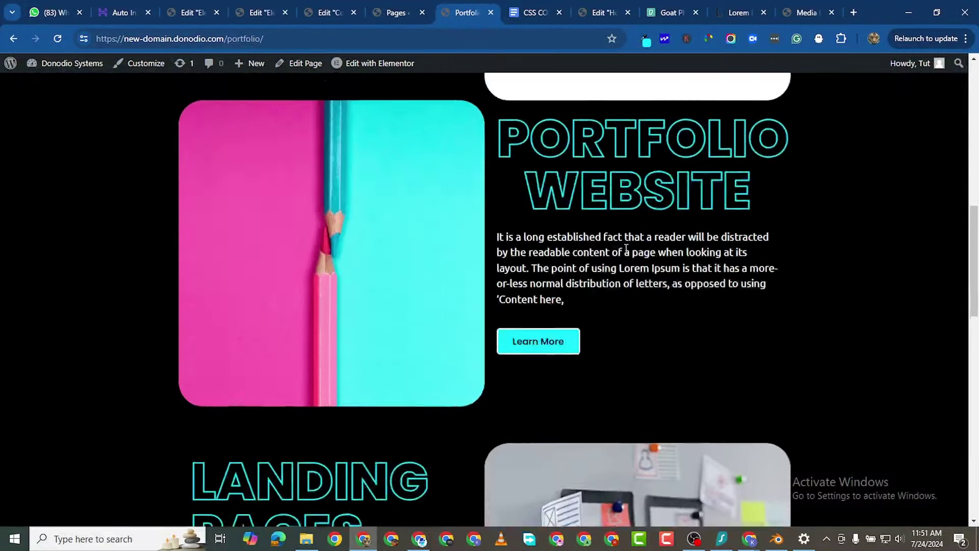
scroll(627, 249, up, 8)
Visit the live Contact page and examine its form, testimonials and footer.
click(550, 113)
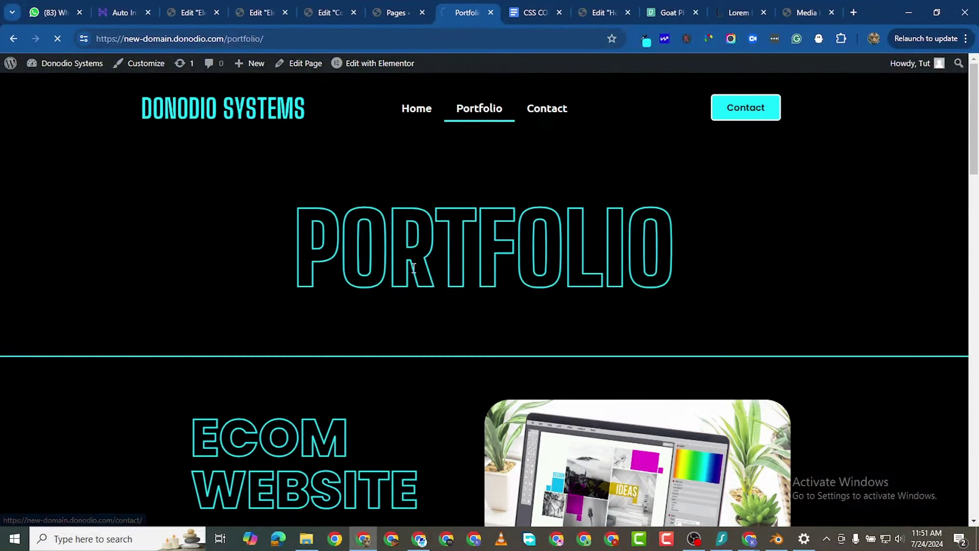
scroll(480, 369, down, 6)
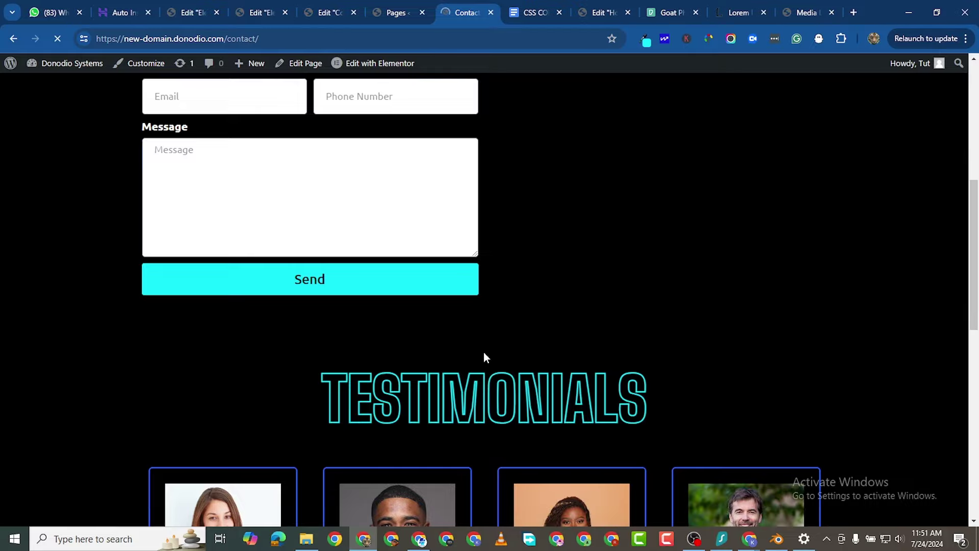
scroll(490, 357, down, 7)
scroll(499, 356, down, 9)
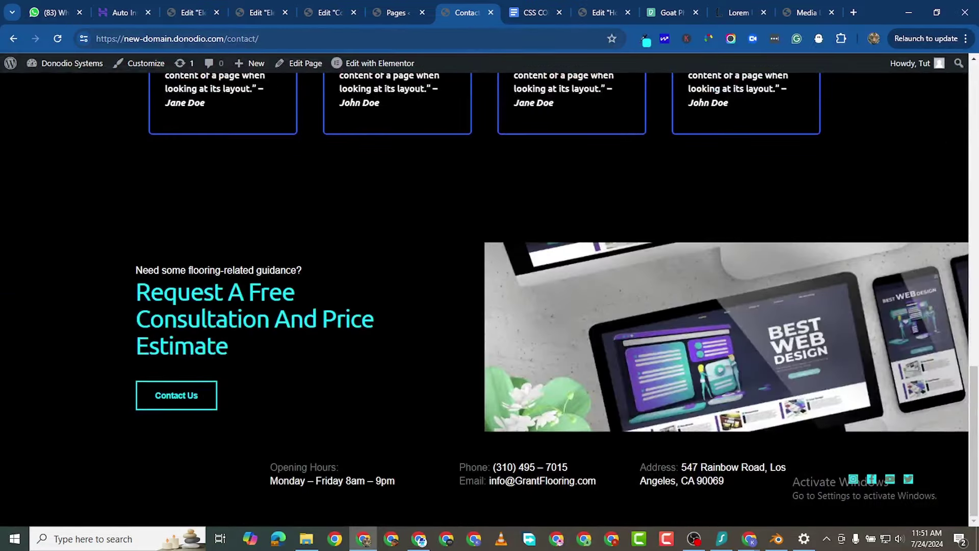
scroll(300, 290, up, 3)
scroll(299, 291, up, 4)
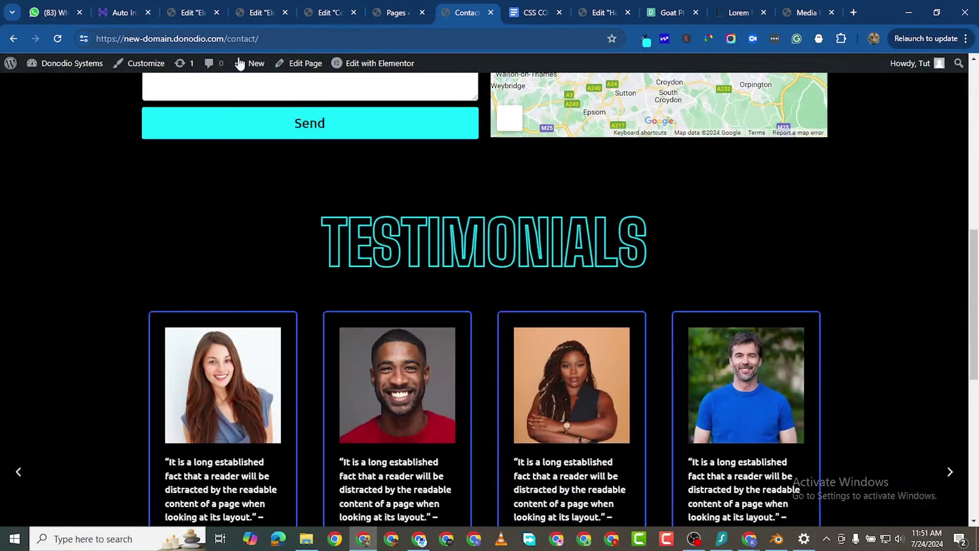
Close the browser tabs editing the header template, the footer template and the Contact page.
click(327, 13)
click(268, 12)
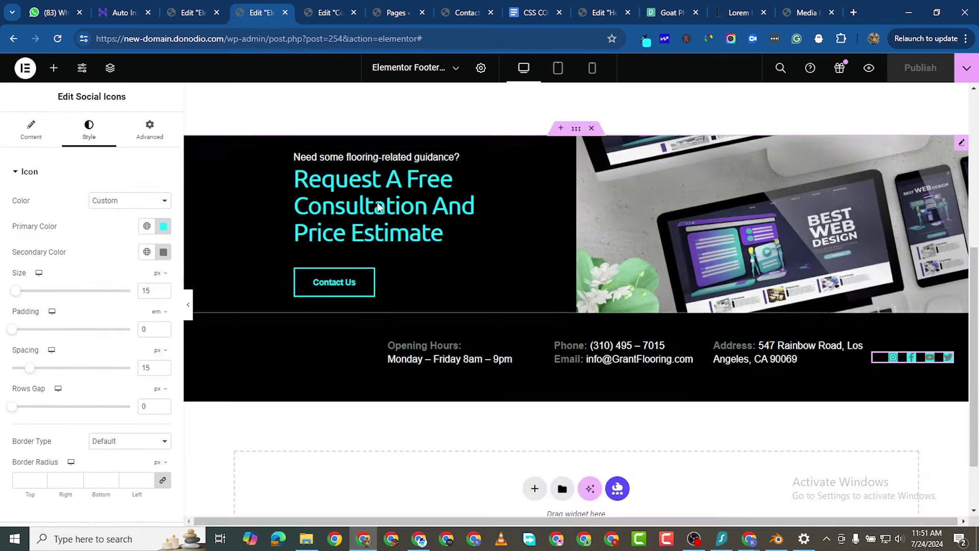
click(192, 20)
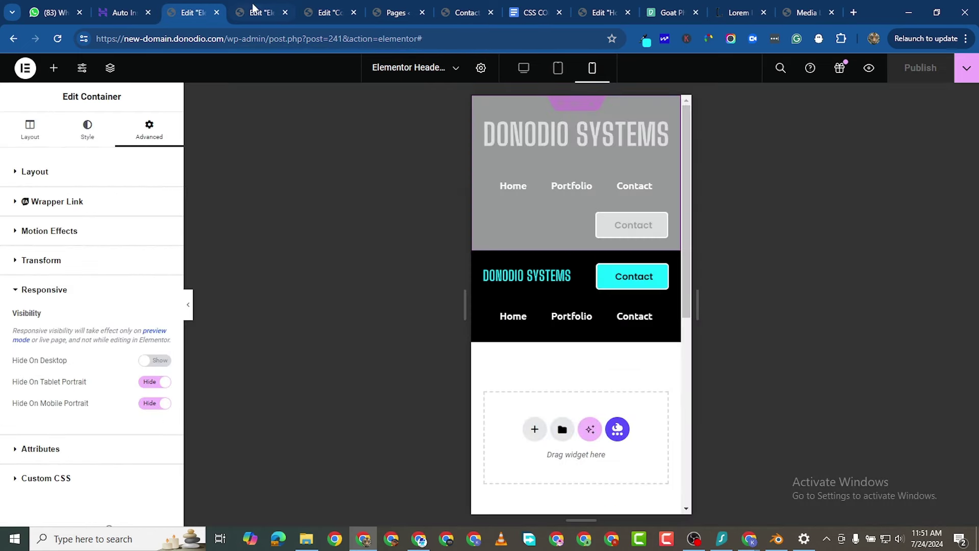
click(217, 13)
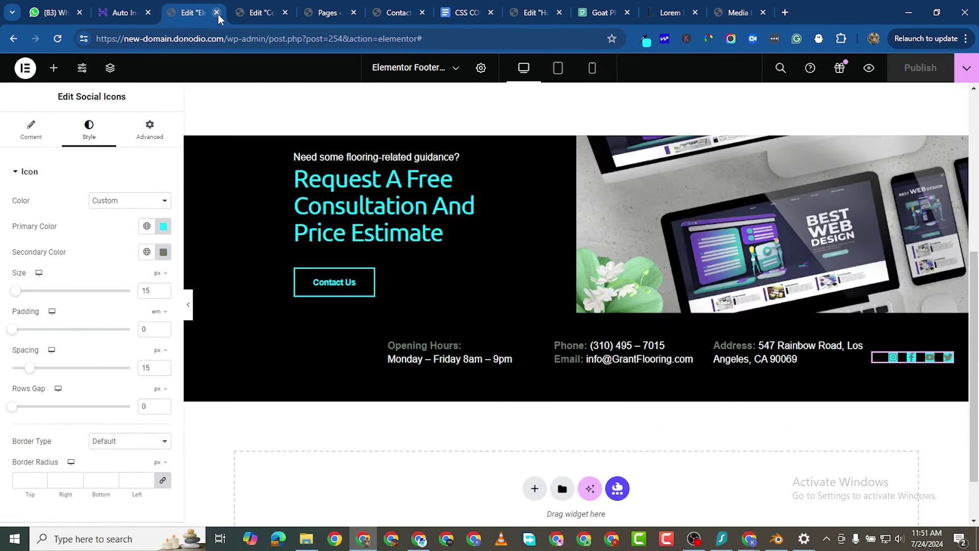
click(217, 12)
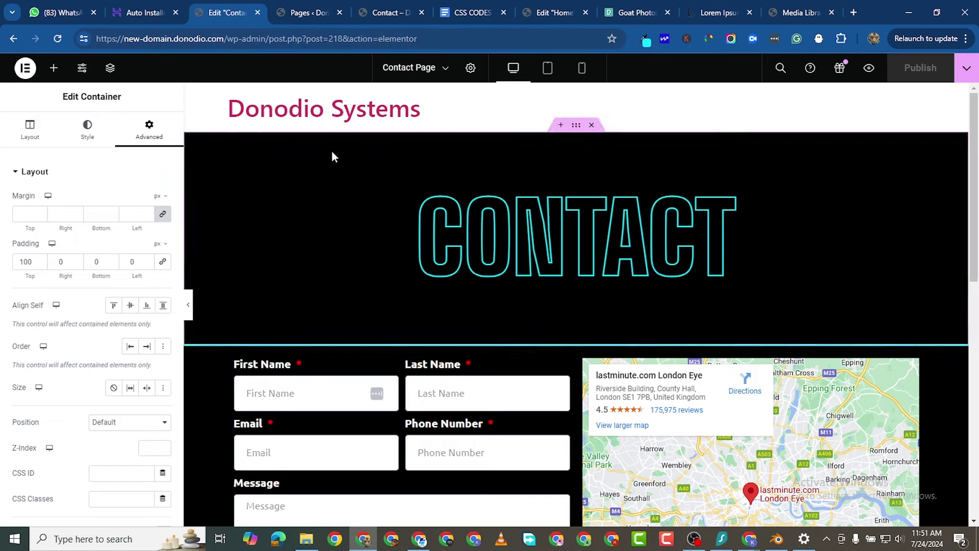
click(257, 13)
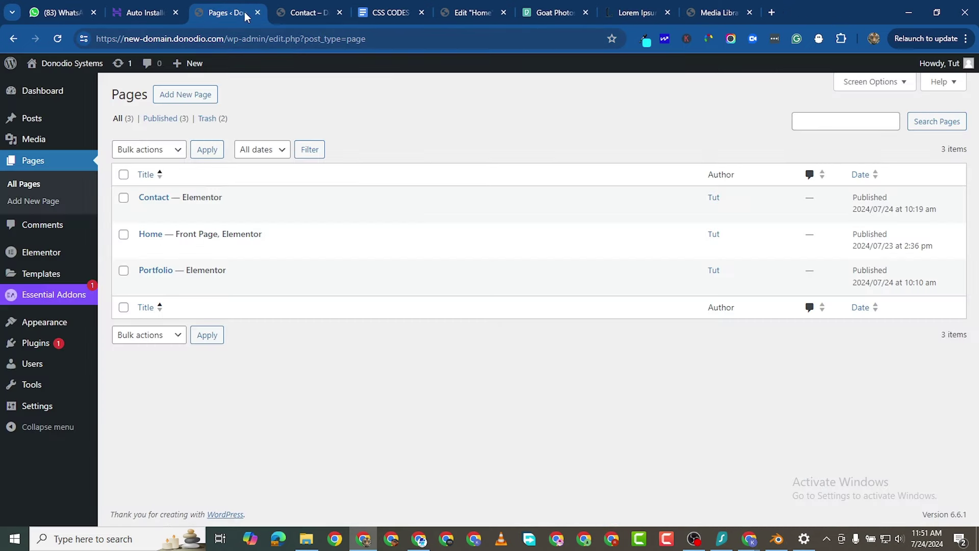
Open the Home page for editing with Elementor in a new tab, and return to the live Contact page.
mouse_move(220, 253)
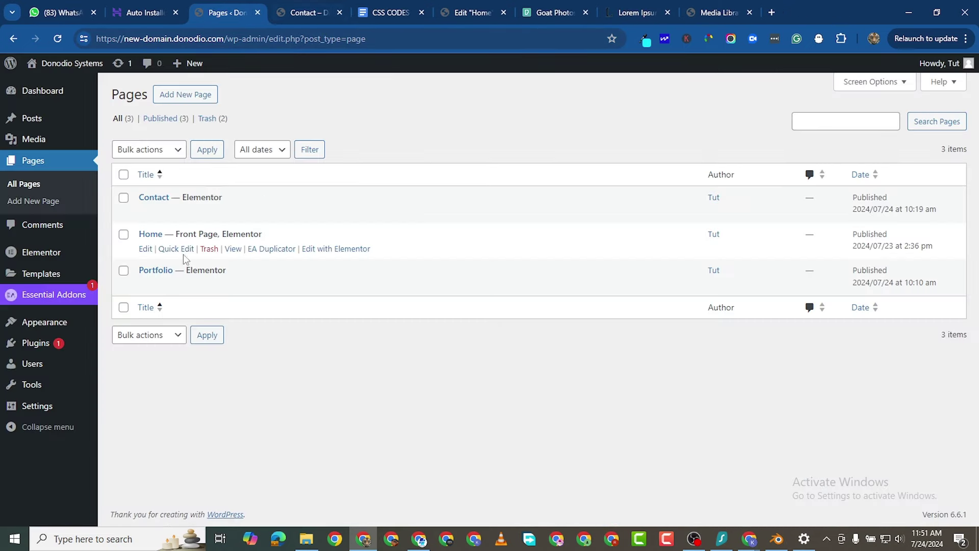
right_click(309, 250)
click(372, 260)
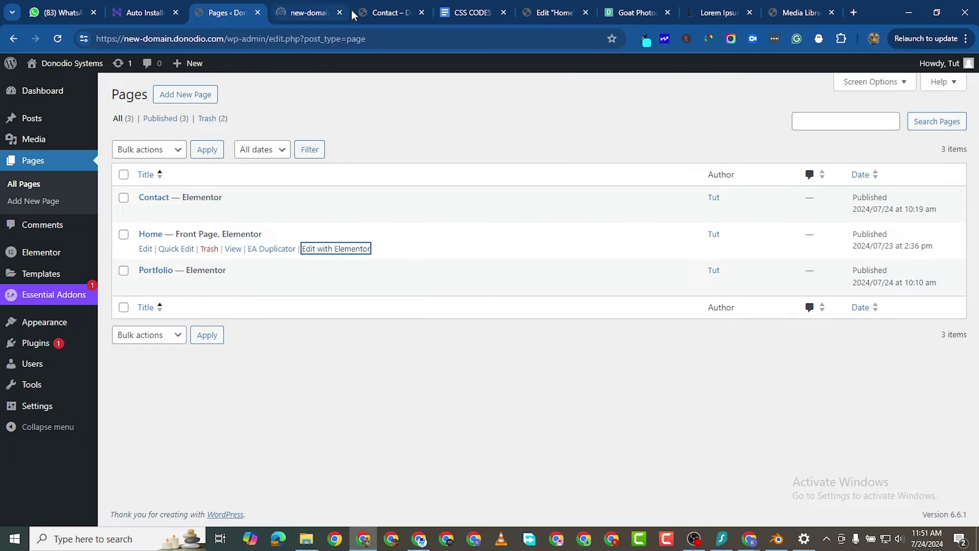
click(388, 12)
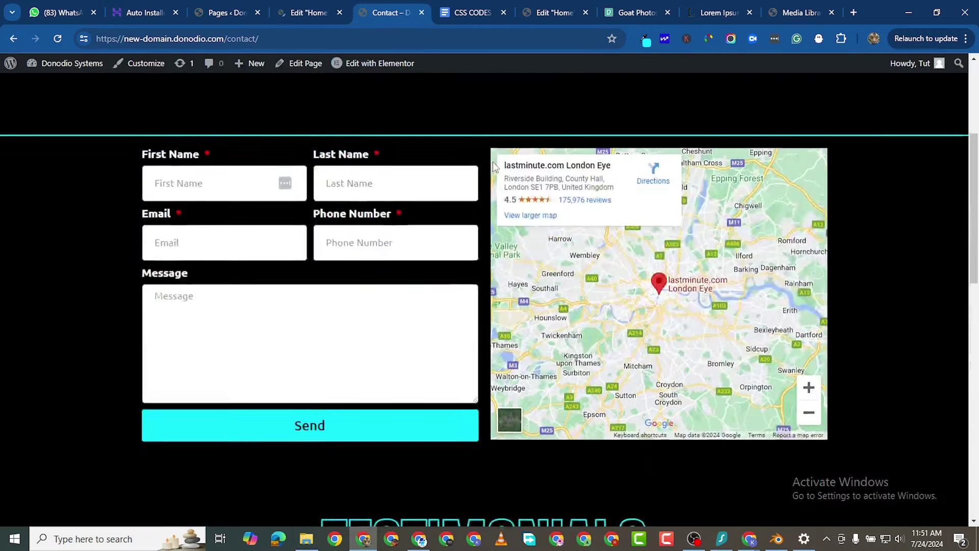
Open the Contact page for editing with Elementor and look over its mobile layout down to the testimonials.
scroll(492, 162, up, 5)
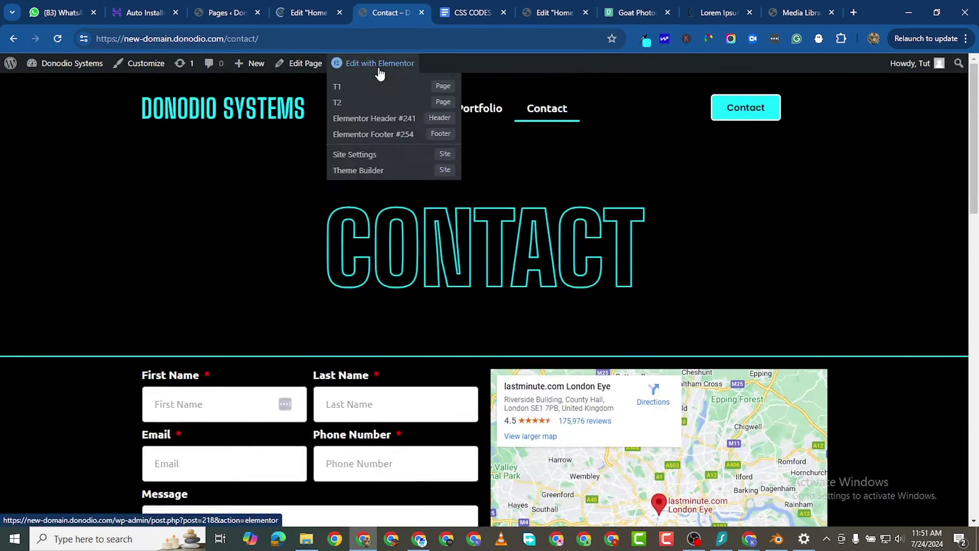
click(380, 72)
click(317, 16)
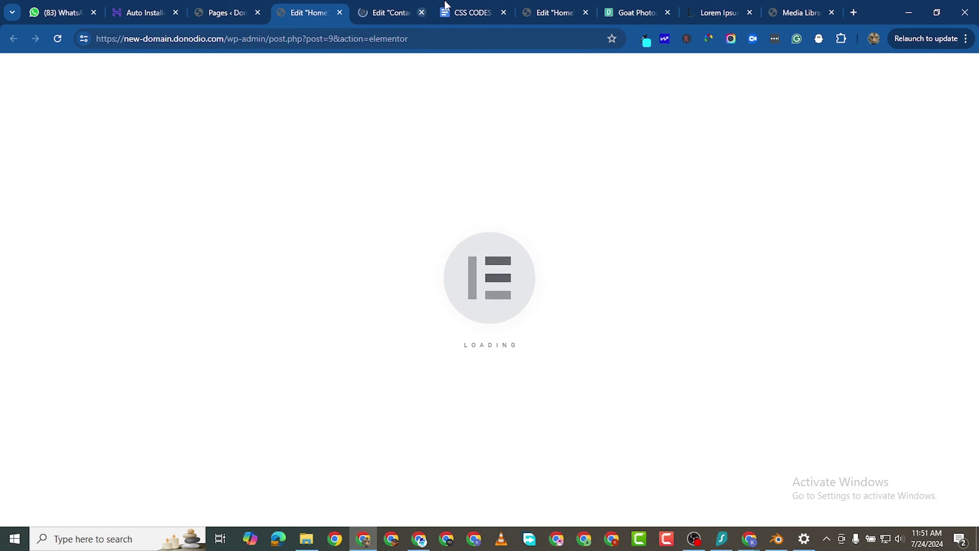
click(396, 12)
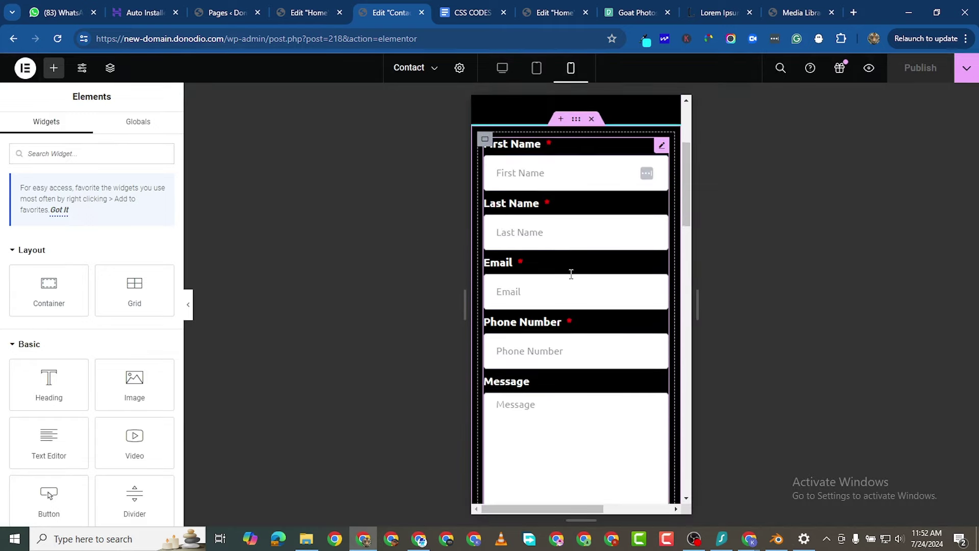
scroll(568, 271, down, 10)
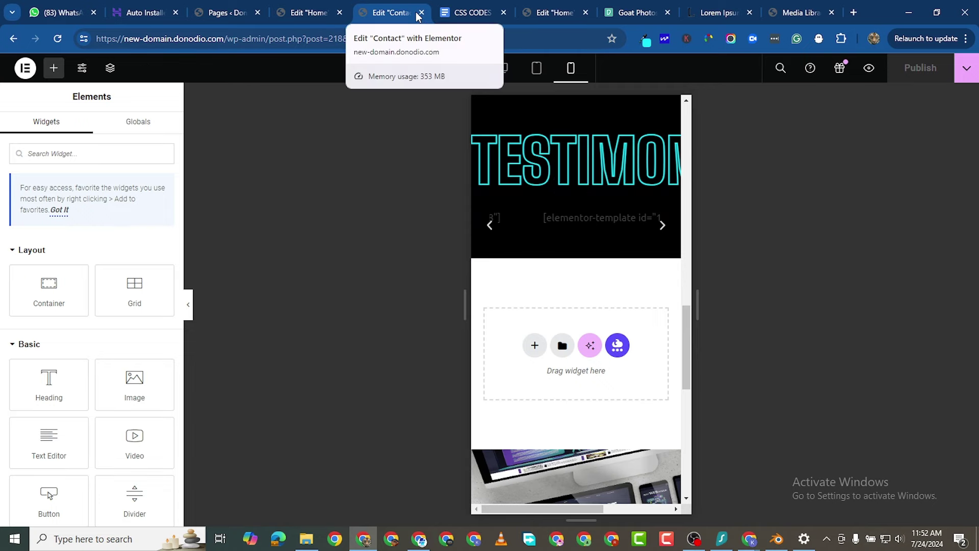
Show the Home page in mobile view in the Elementor editor and set the hero heading's font size to 84 px.
click(306, 12)
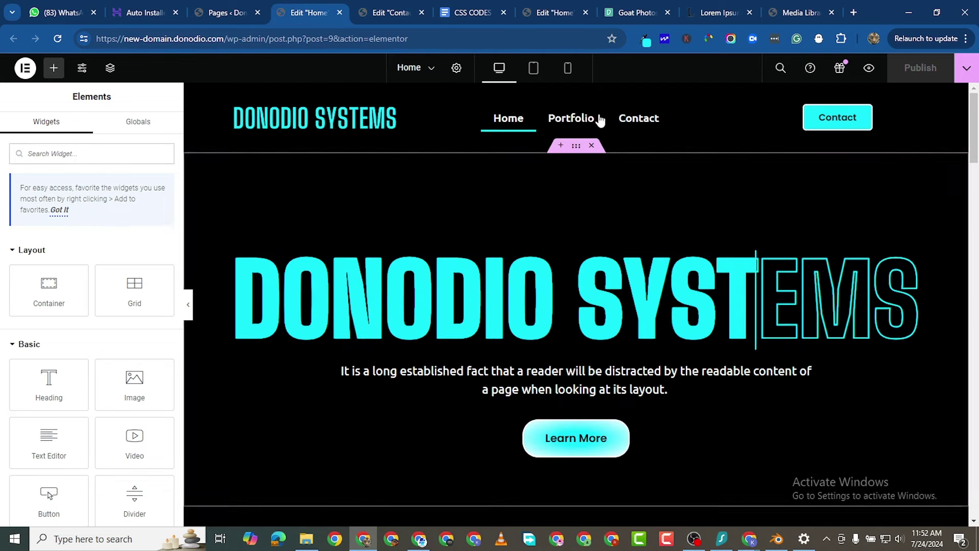
click(567, 68)
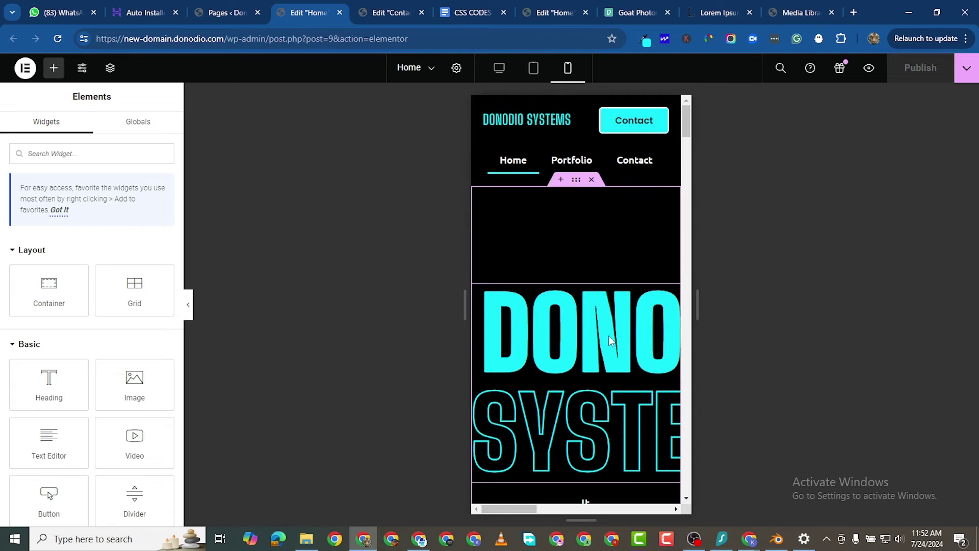
click(610, 354)
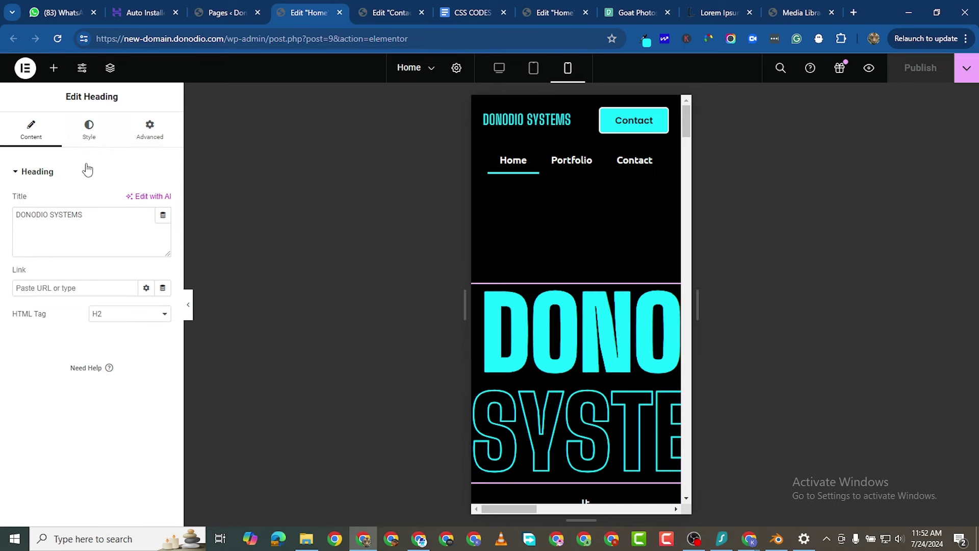
click(89, 130)
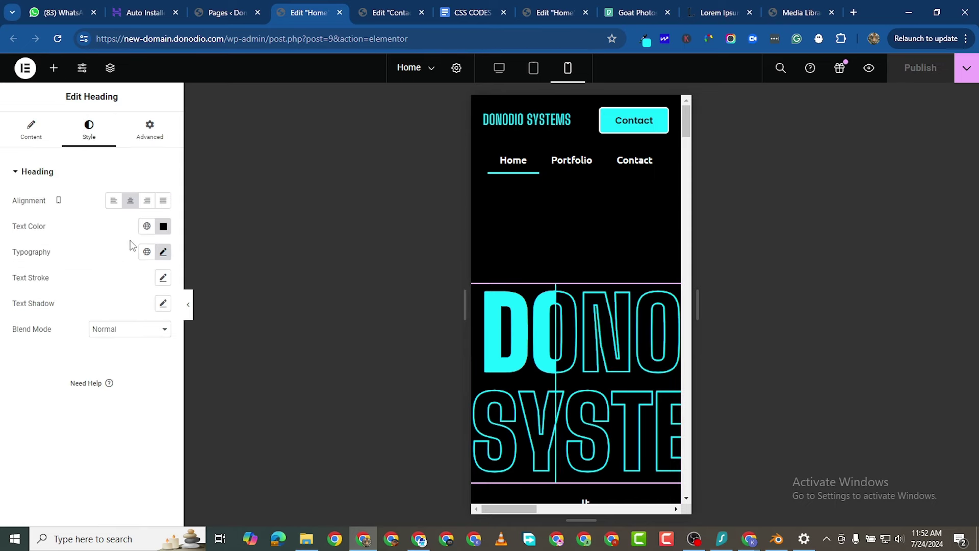
click(163, 253)
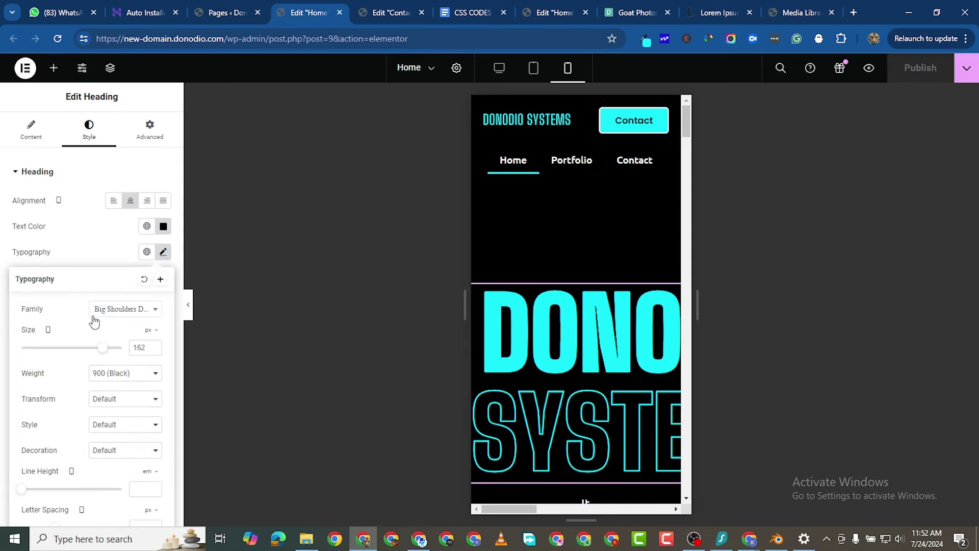
drag(92, 351, 61, 356)
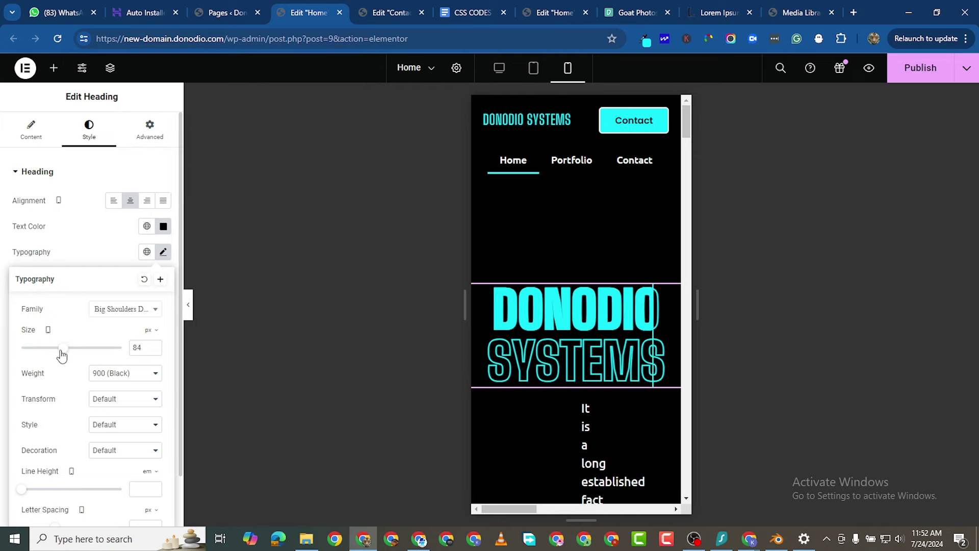
Fine-tune the hero heading's mobile font size to 92 px, checking how its two lines fit the screen width.
click(153, 346)
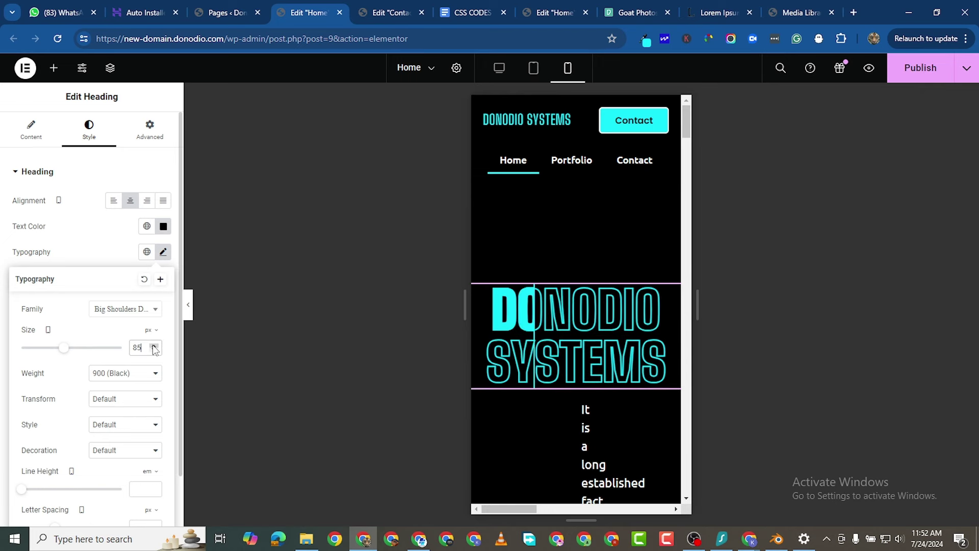
click(153, 346)
click(154, 346)
click(154, 346)
click(154, 346)
click(153, 346)
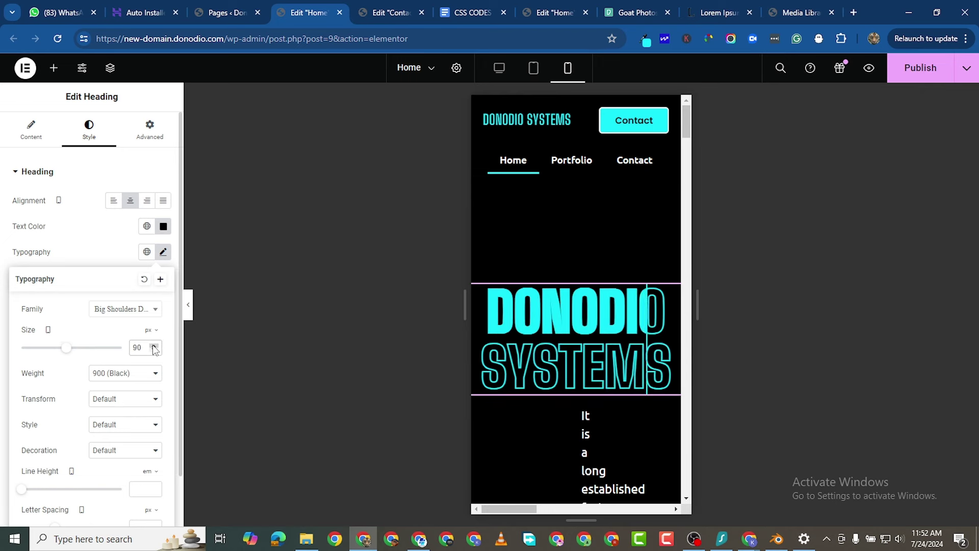
click(153, 346)
click(153, 346)
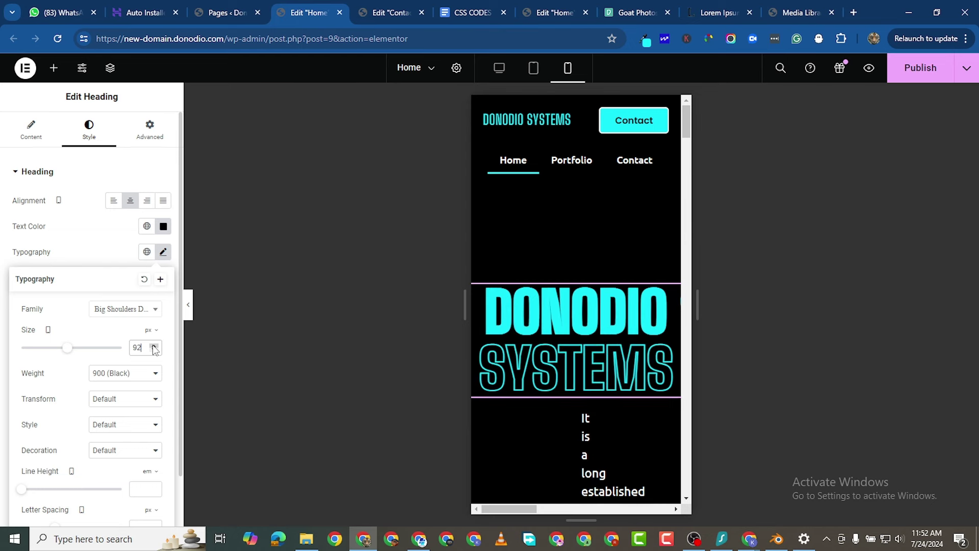
click(154, 346)
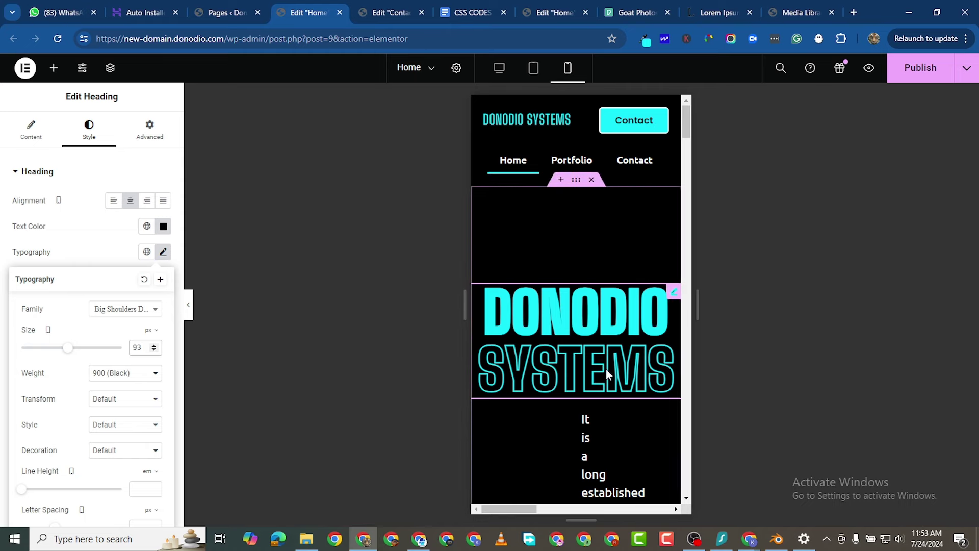
scroll(591, 398, down, 1)
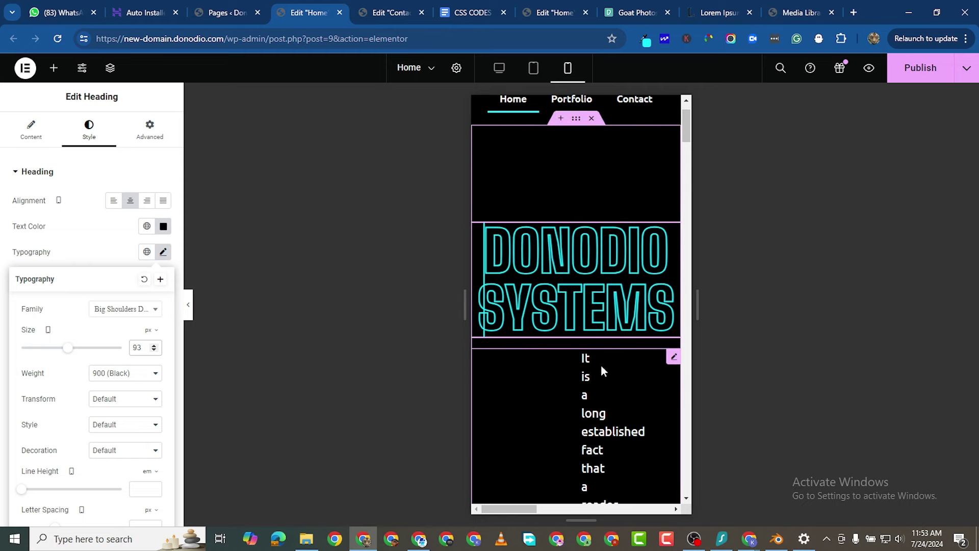
click(153, 346)
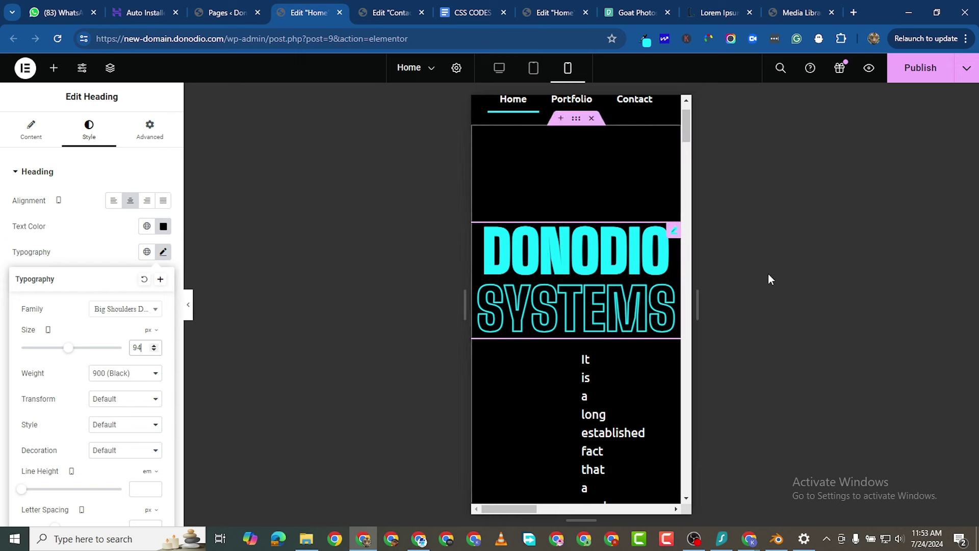
click(153, 351)
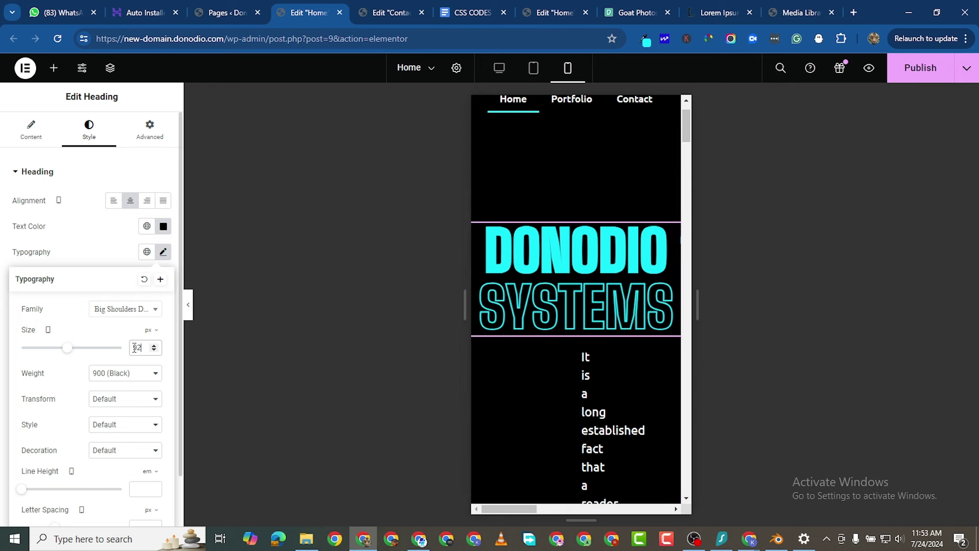
Try a smaller size for the mobile hero heading, settle on 94 px, and save the Home page.
drag(67, 347, 39, 358)
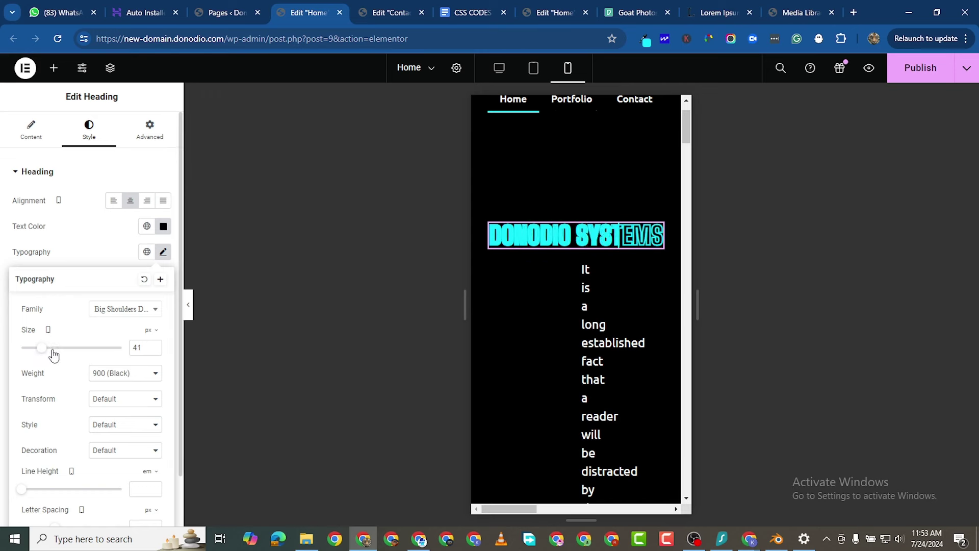
mouse_move(54, 355)
mouse_down()
mouse_move(79, 354)
mouse_move(64, 353)
mouse_up()
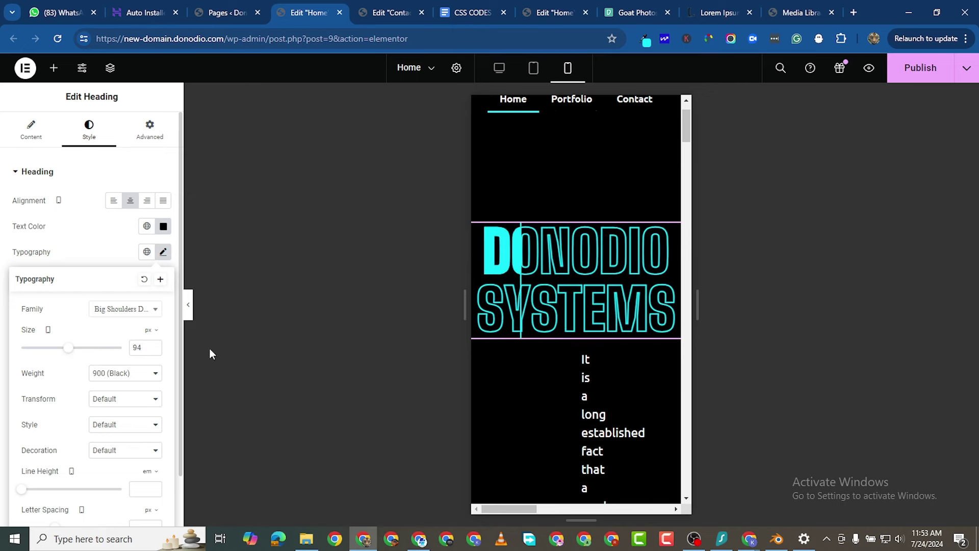
scroll(647, 367, down, 2)
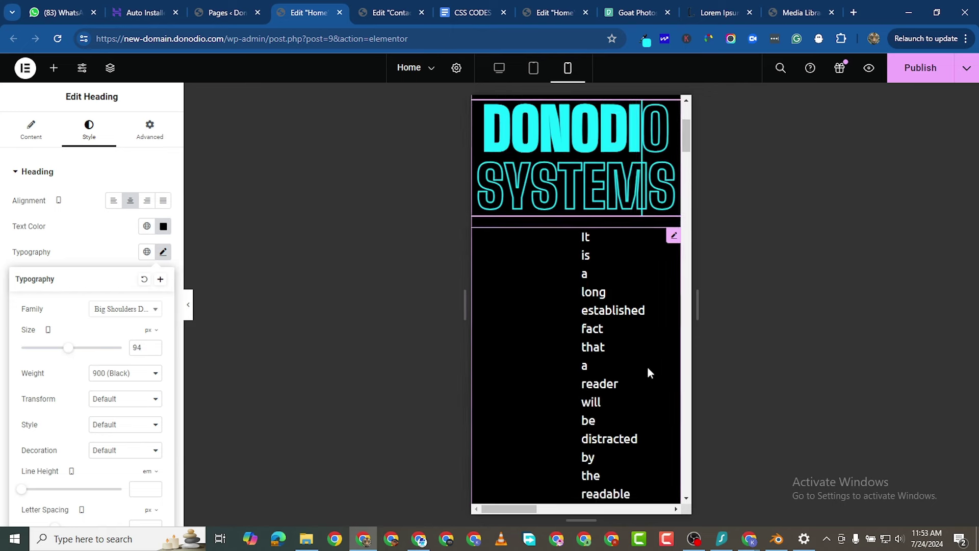
scroll(647, 255, down, 2)
scroll(643, 214, up, 1)
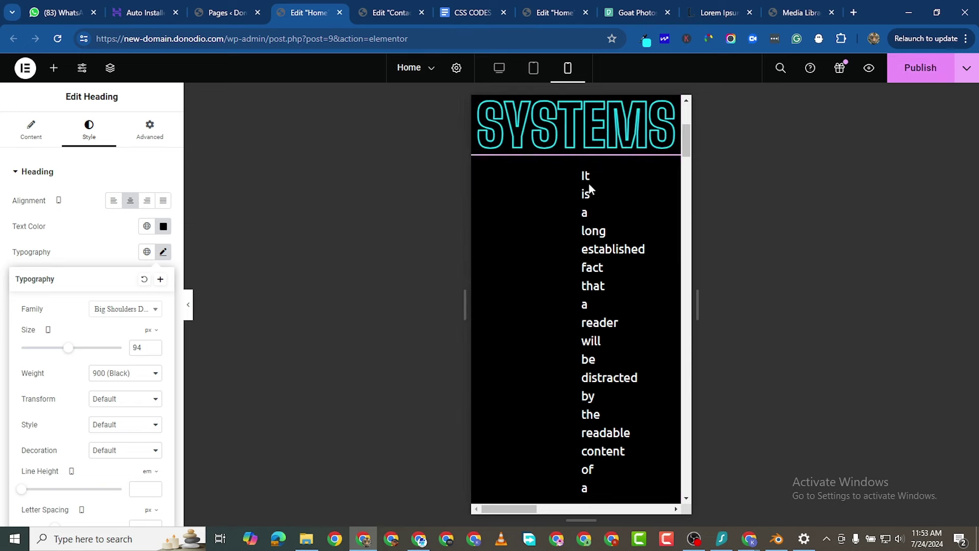
key(ctrl+s)
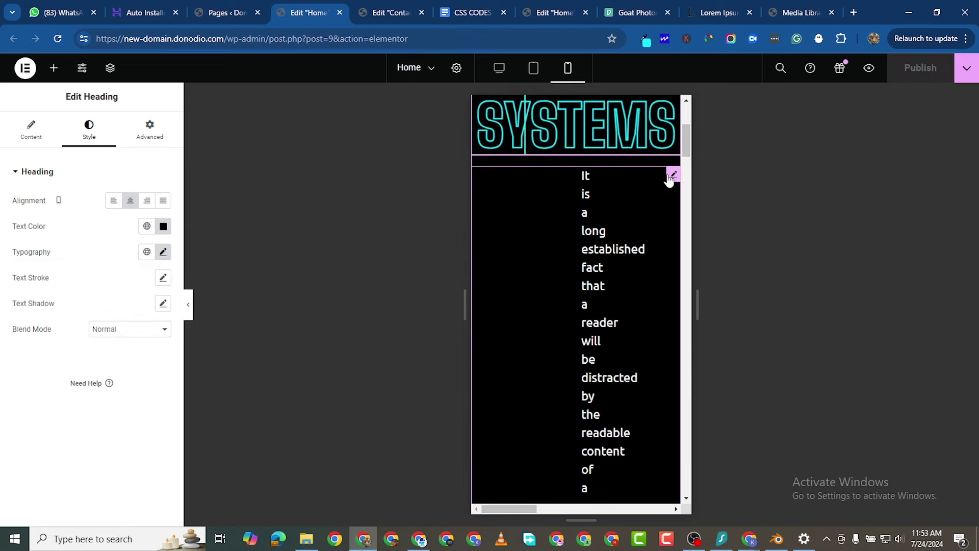
Set the mobile padding of the paragraph under the hero heading to 0 on all sides.
scroll(594, 357, down, 8)
scroll(602, 297, up, 8)
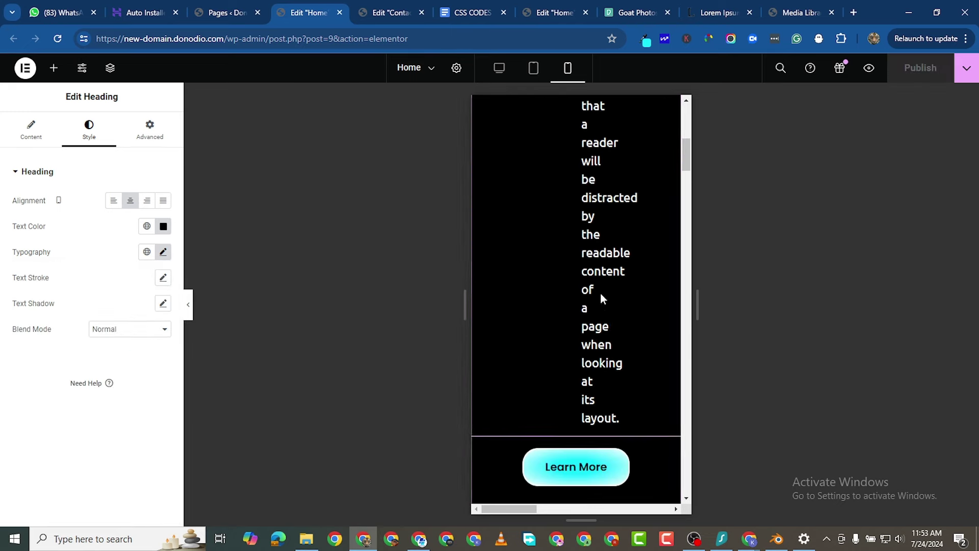
click(673, 173)
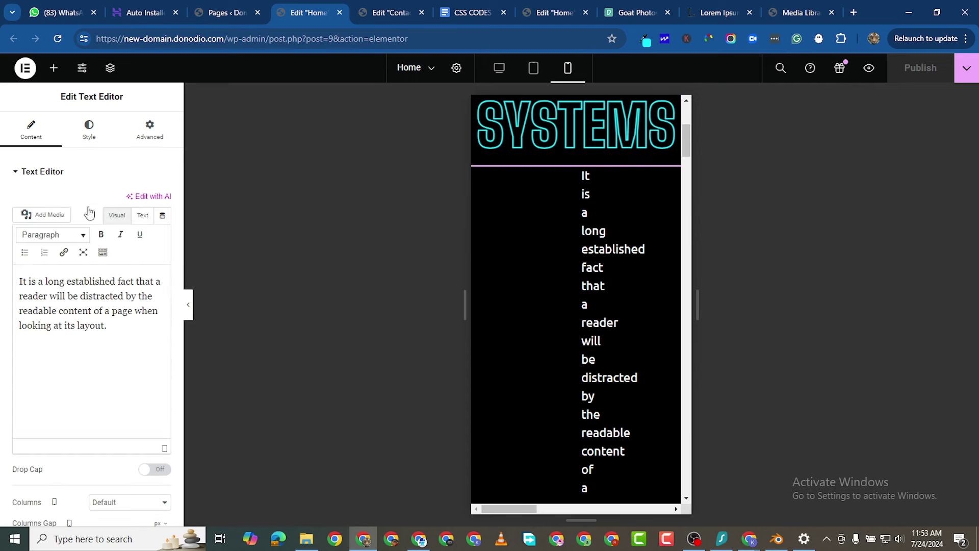
click(89, 130)
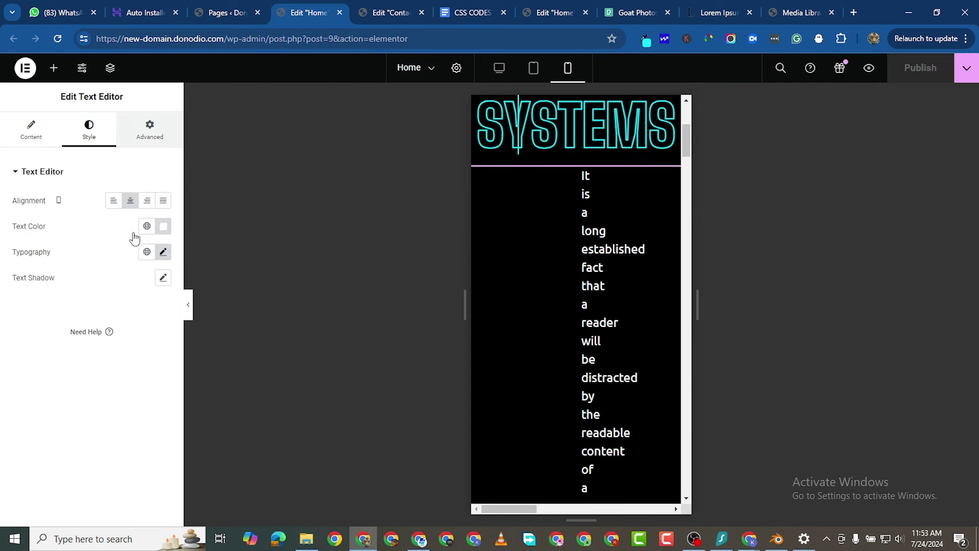
click(149, 129)
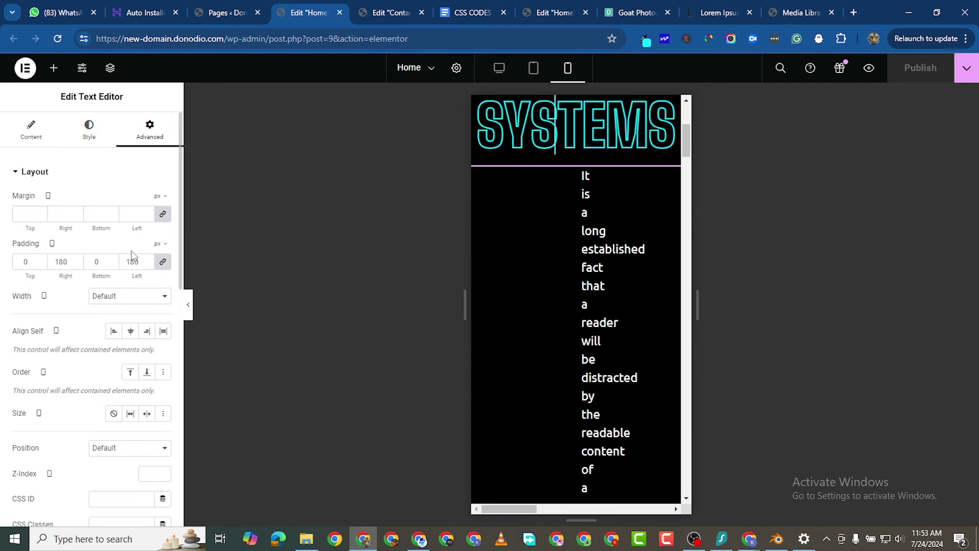
click(161, 262)
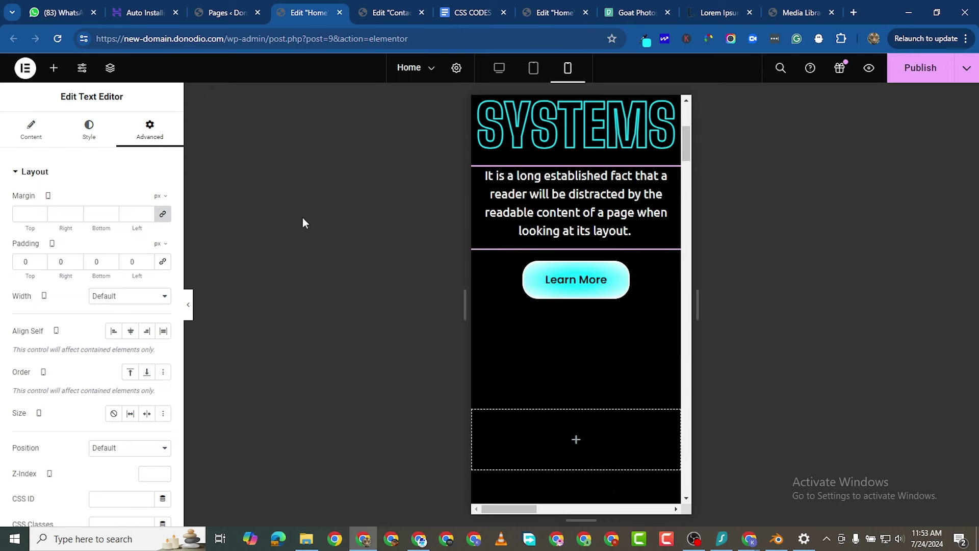
Set the hero paragraph's mobile font size to 14 px.
click(81, 145)
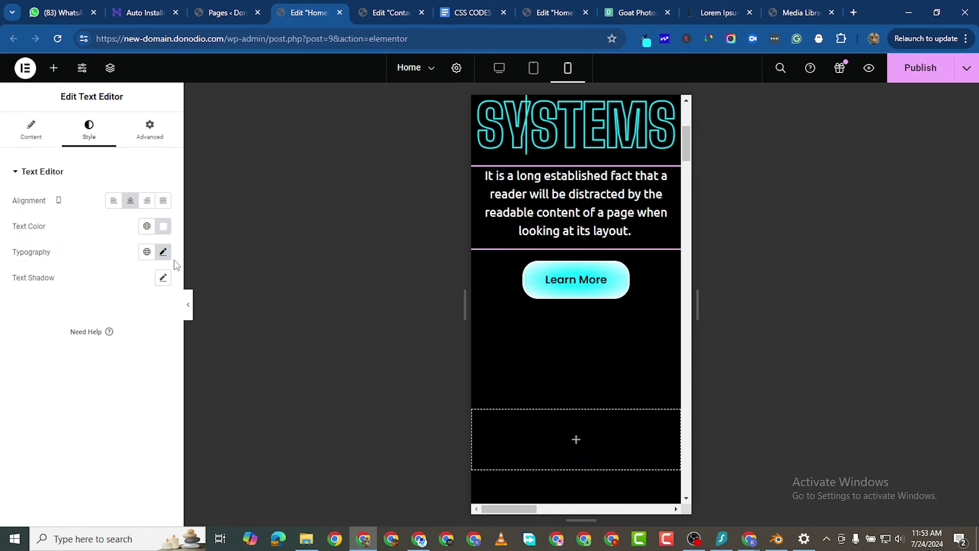
click(162, 253)
text(1)
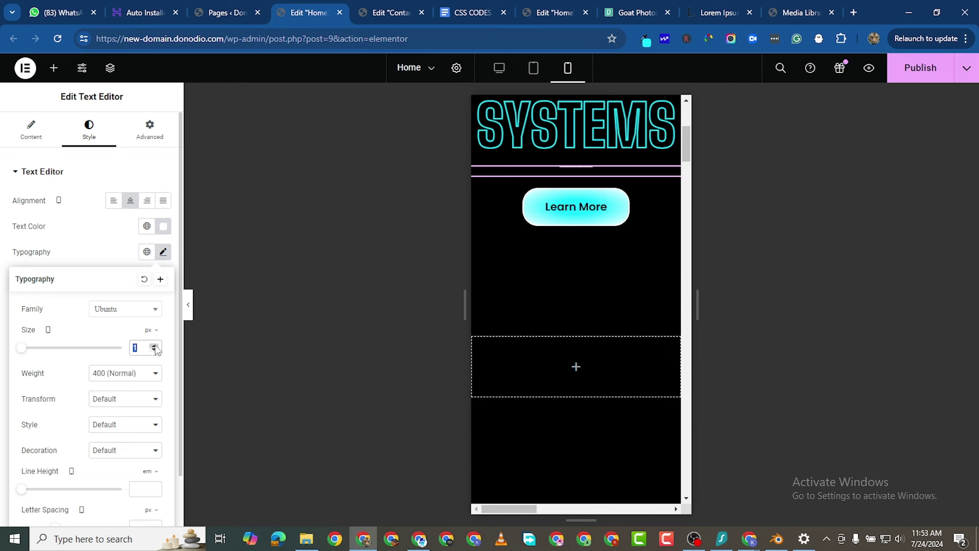
click(155, 346)
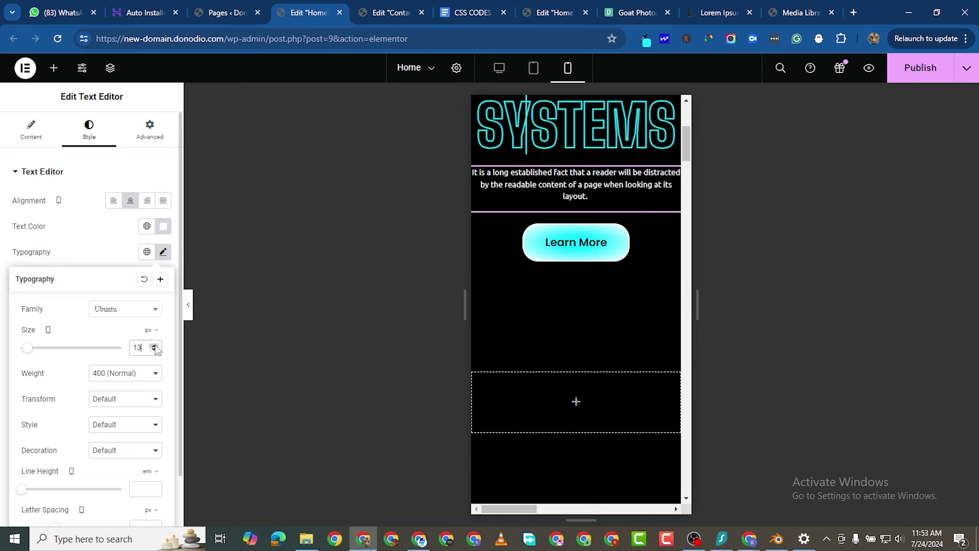
click(155, 346)
click(155, 345)
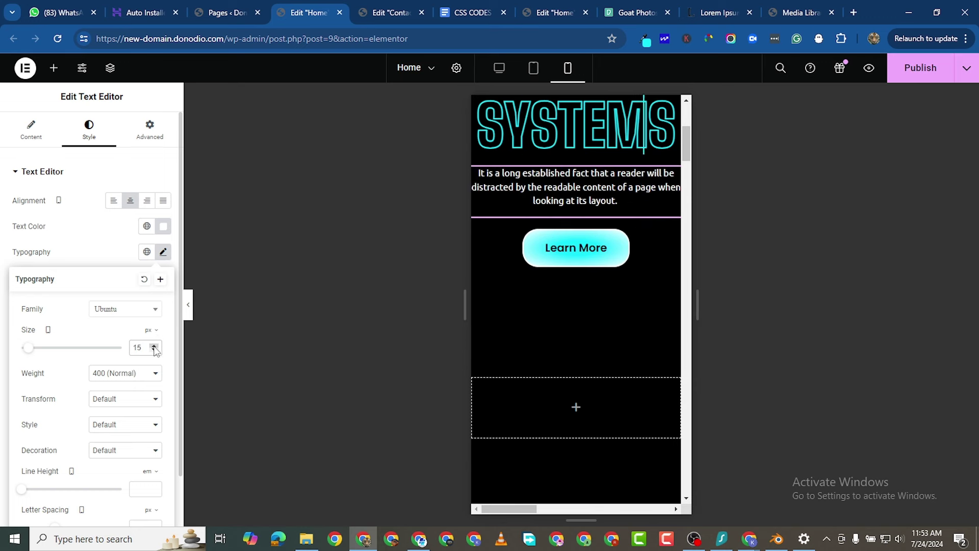
click(154, 350)
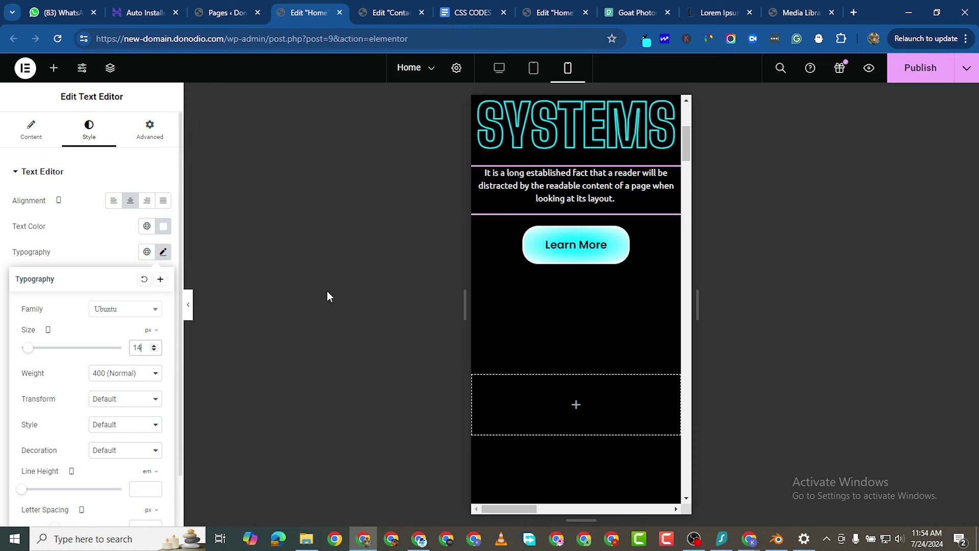
Examine the Home page's mobile layout from the hero section down to the WED DEV card.
scroll(674, 337, down, 1)
scroll(674, 341, up, 3)
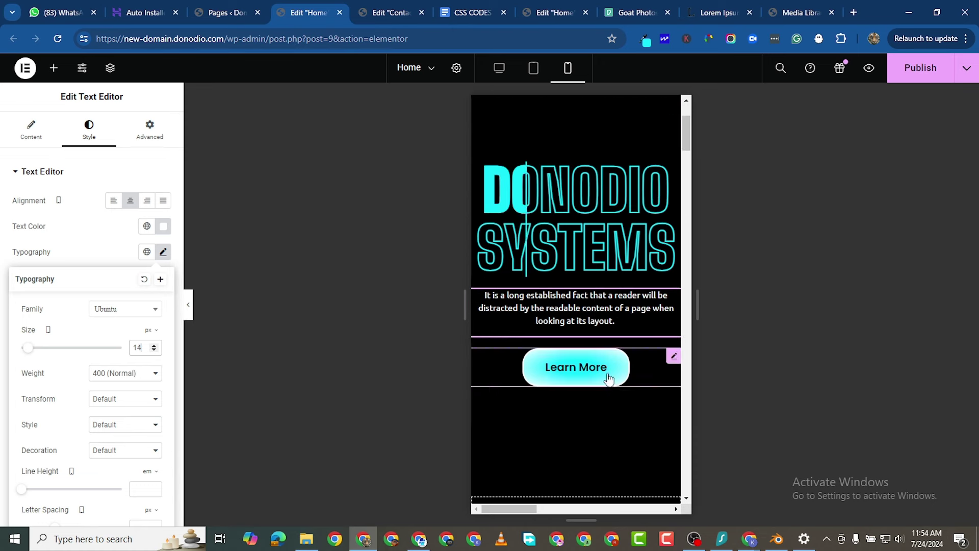
scroll(574, 421, down, 3)
scroll(607, 344, down, 4)
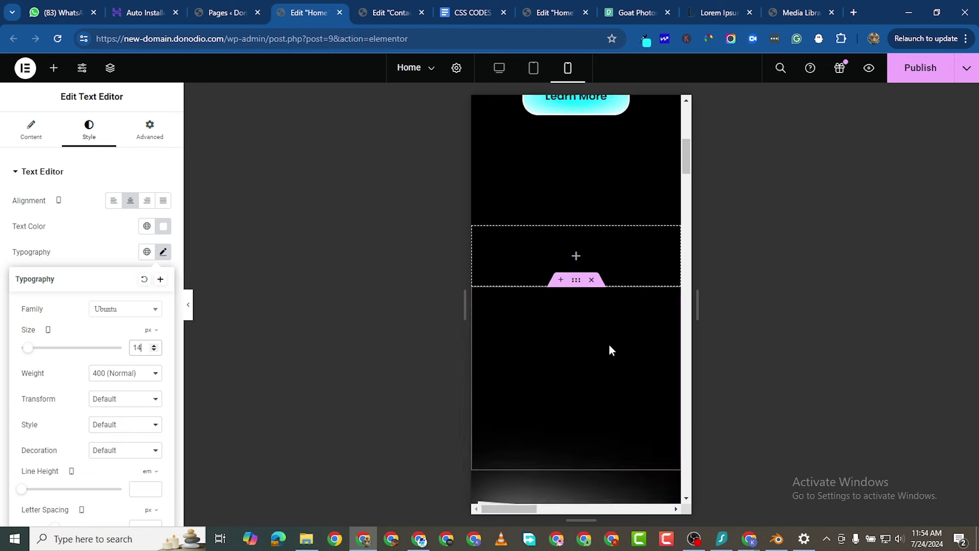
scroll(607, 326, up, 2)
scroll(600, 320, down, 4)
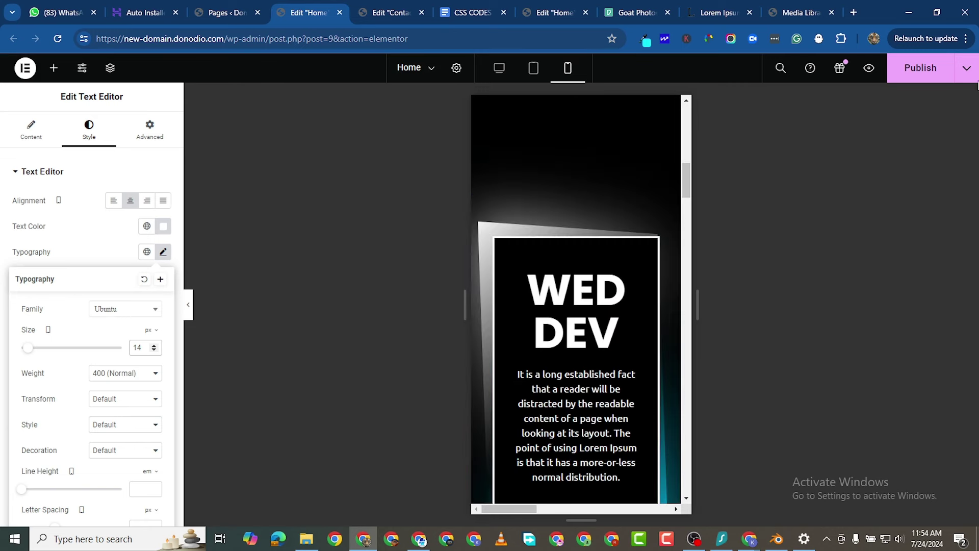
Publish the Home page's changes and check the mobile layout around the hero section.
click(929, 79)
scroll(523, 299, down, 10)
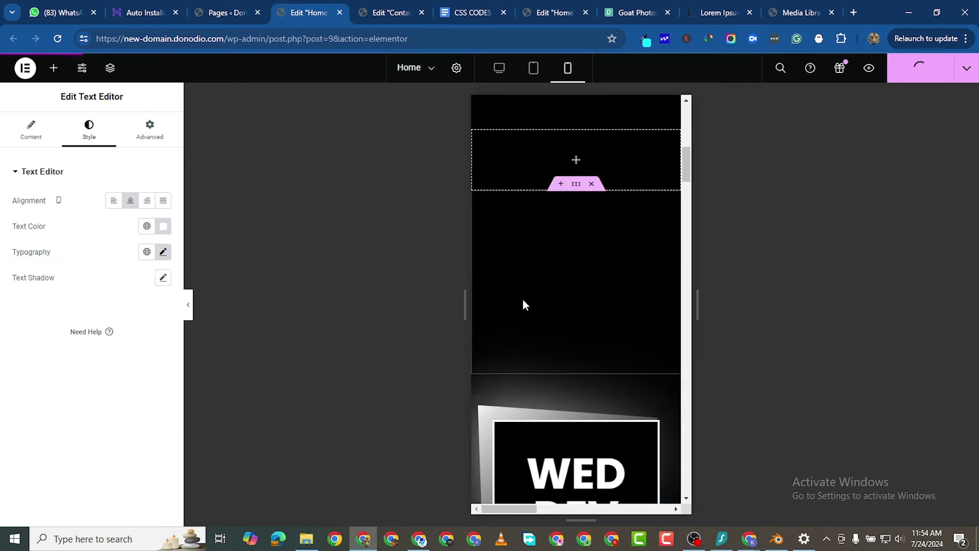
scroll(571, 284, up, 1)
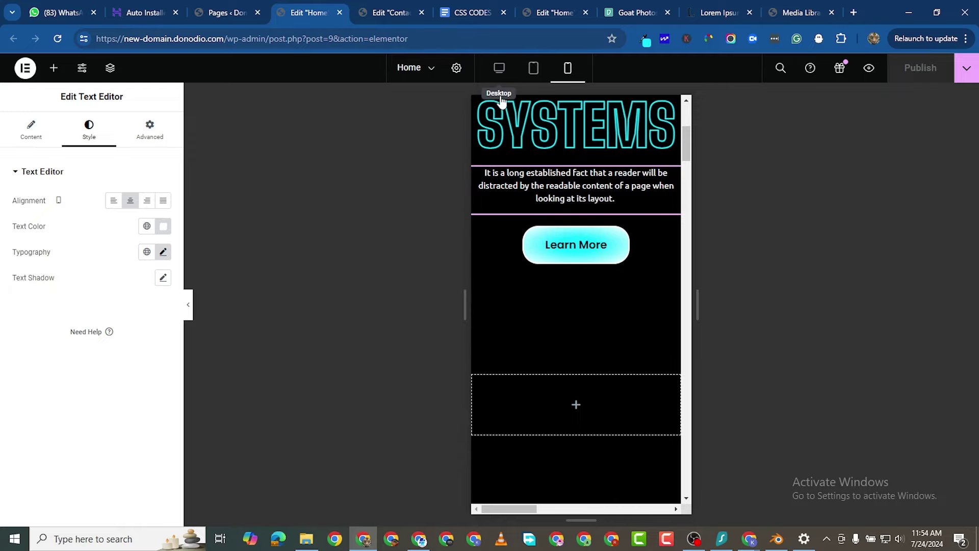
Duplicate the container holding the EXPERTISE heading in desktop view.
click(499, 67)
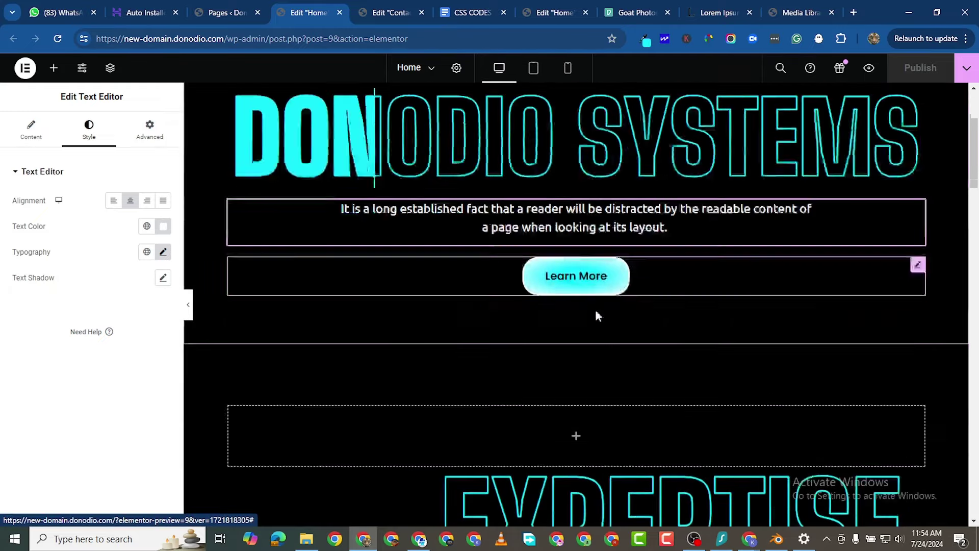
scroll(640, 300, down, 4)
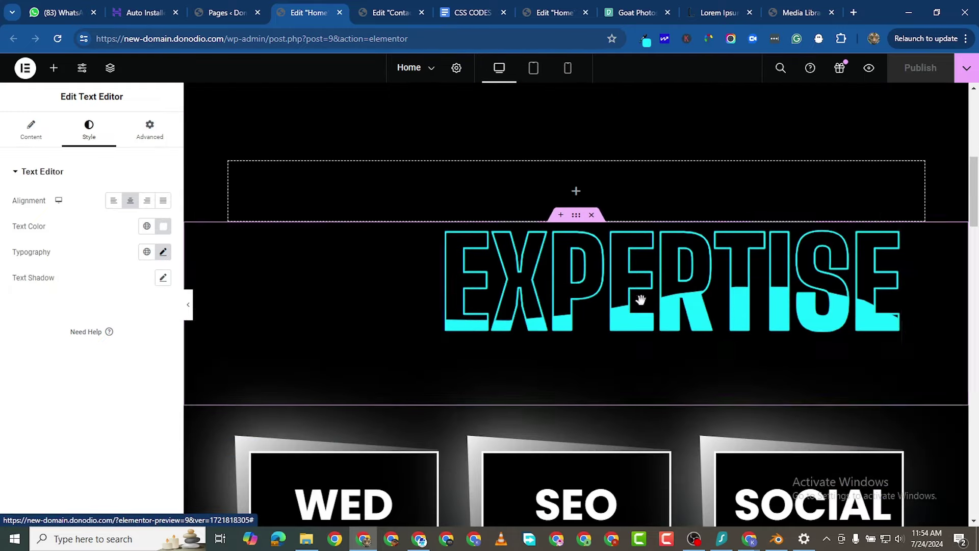
right_click(577, 213)
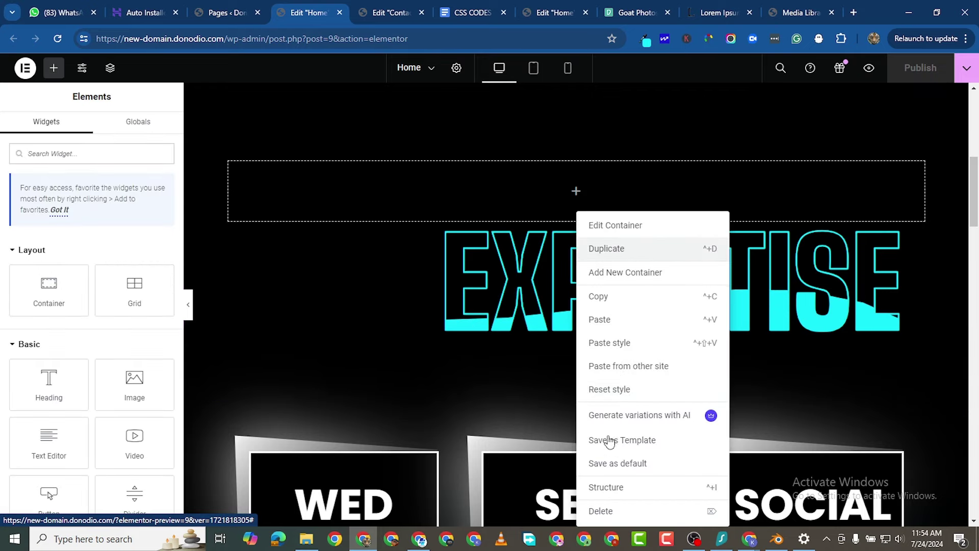
key(ctrl+d)
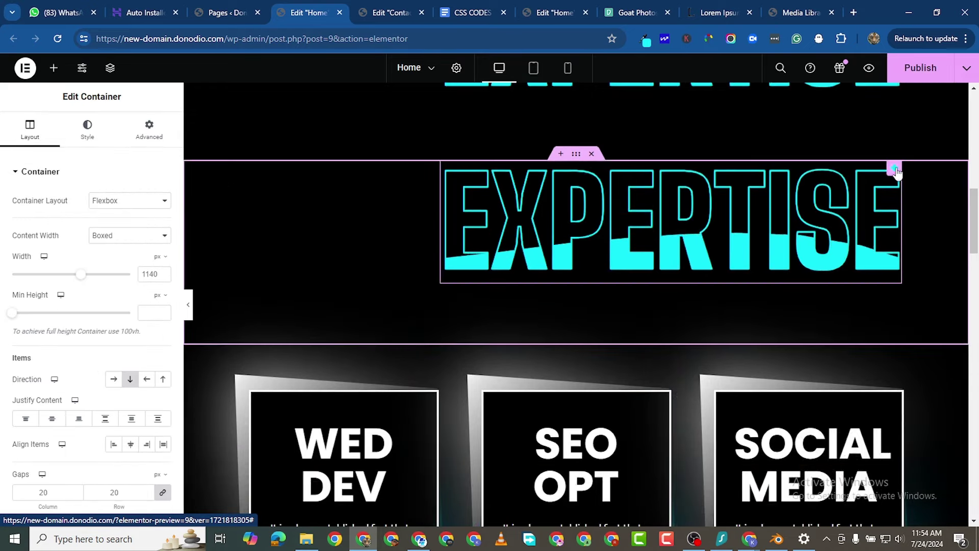
Inspect the typography of the EXPERTISE heading in the duplicated container and locate its two headings in the page structure.
click(895, 171)
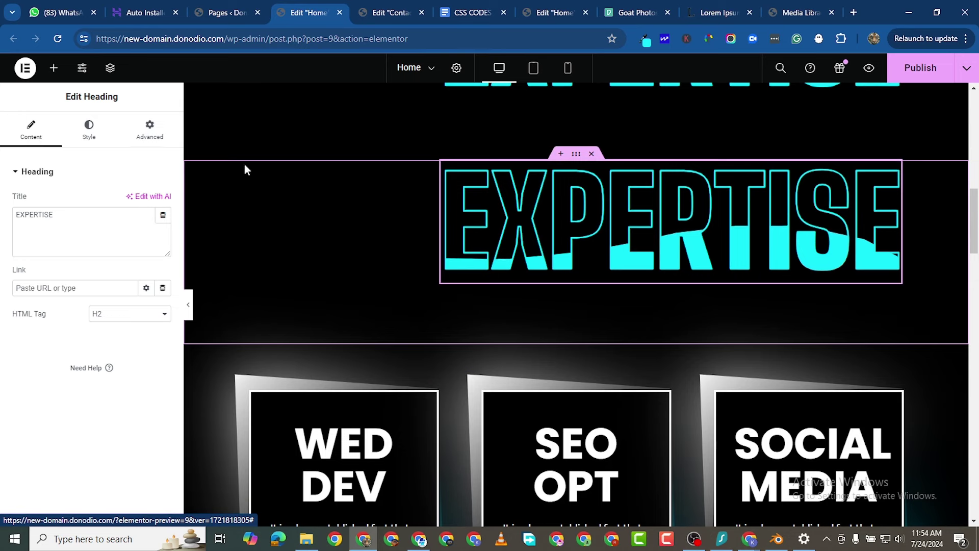
click(87, 137)
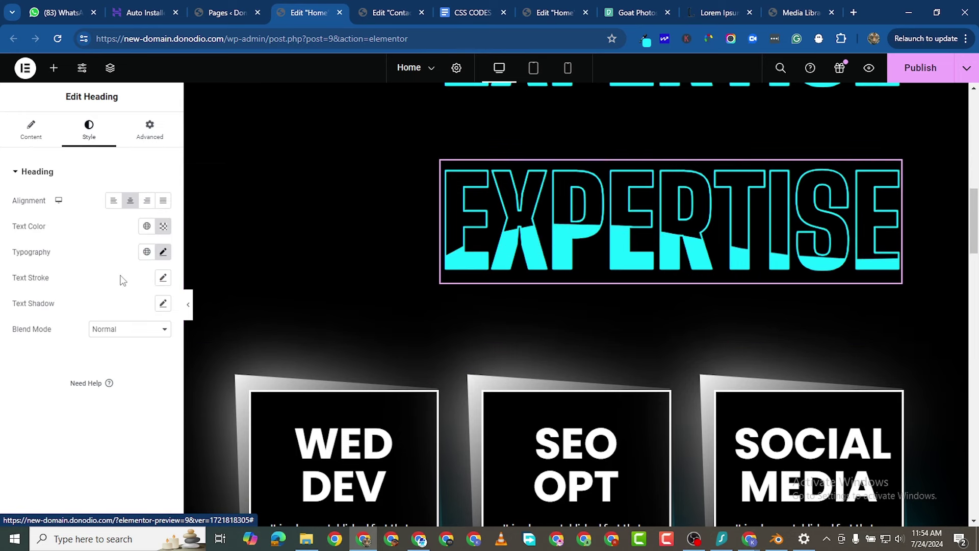
click(163, 252)
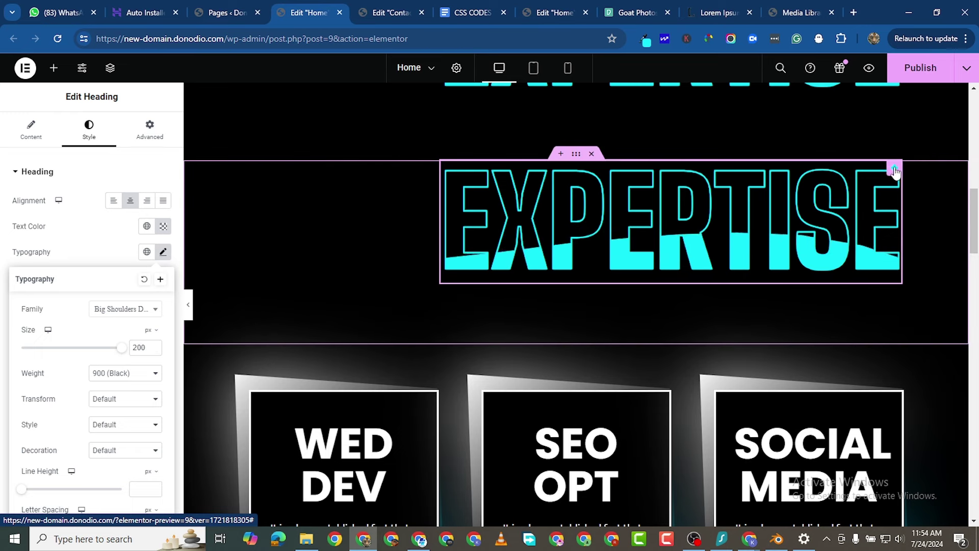
click(468, 183)
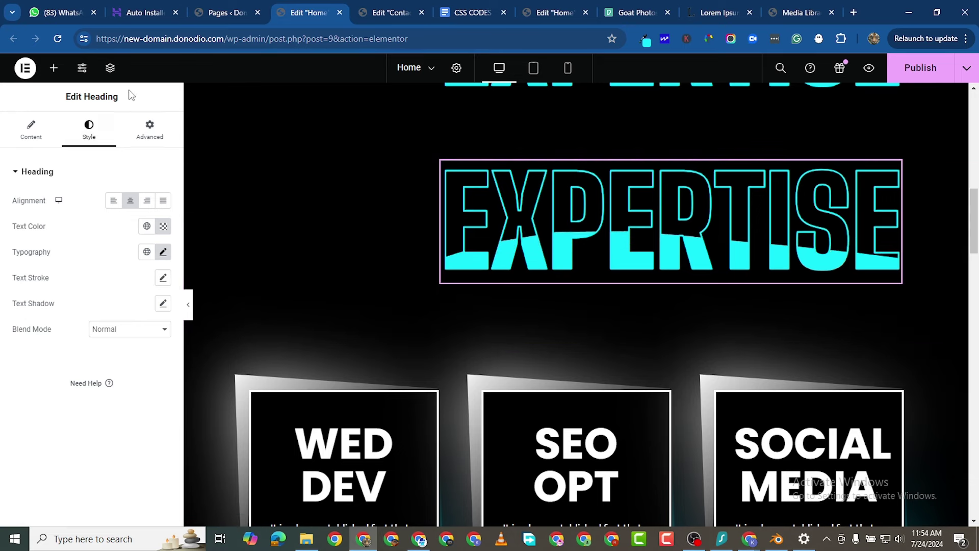
click(111, 69)
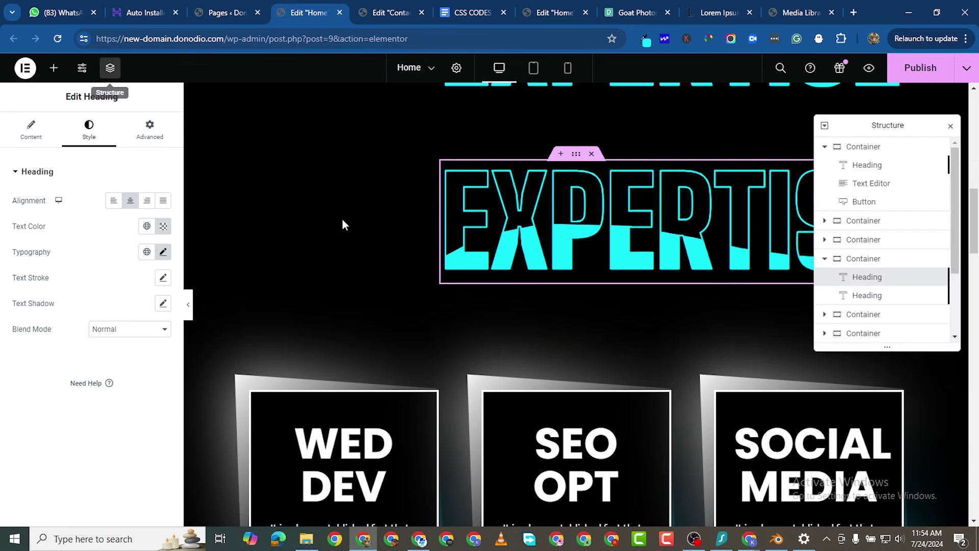
click(866, 279)
click(866, 278)
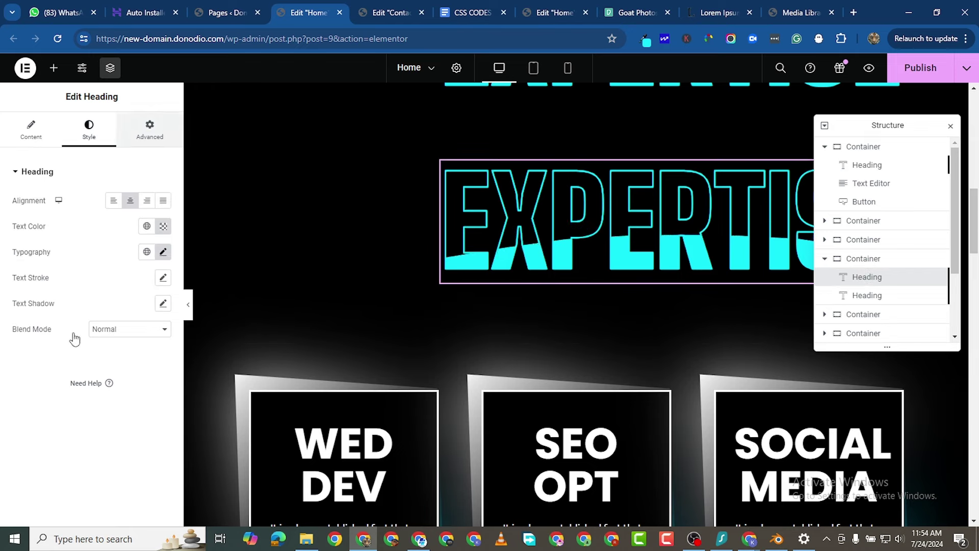
Hide the duplicated EXPERTISE container on desktop.
click(149, 130)
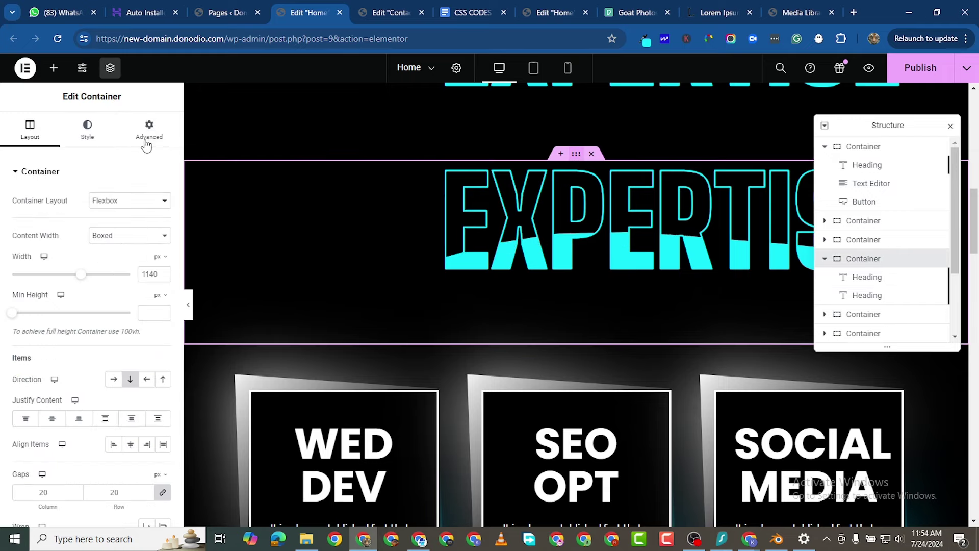
scroll(85, 436, down, 3)
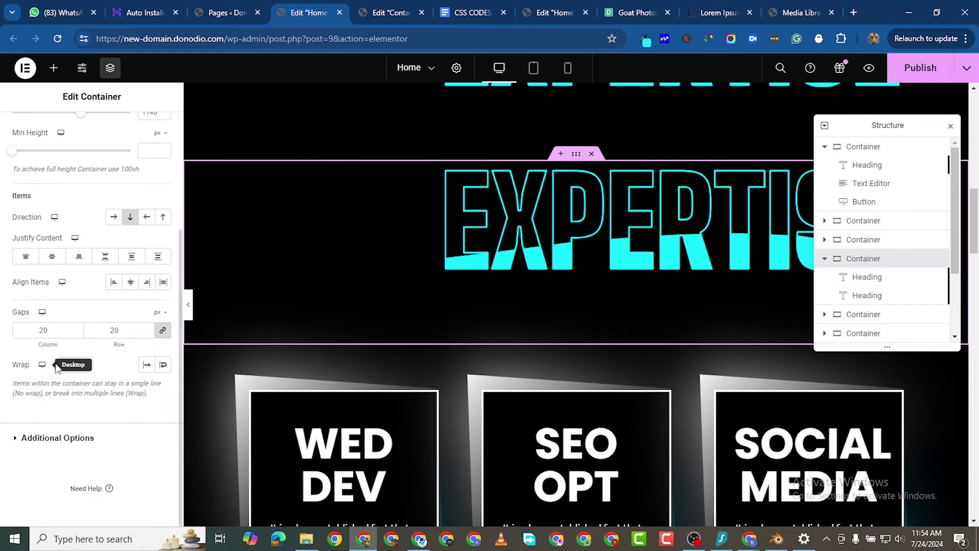
scroll(199, 178, up, 5)
scroll(145, 153, up, 3)
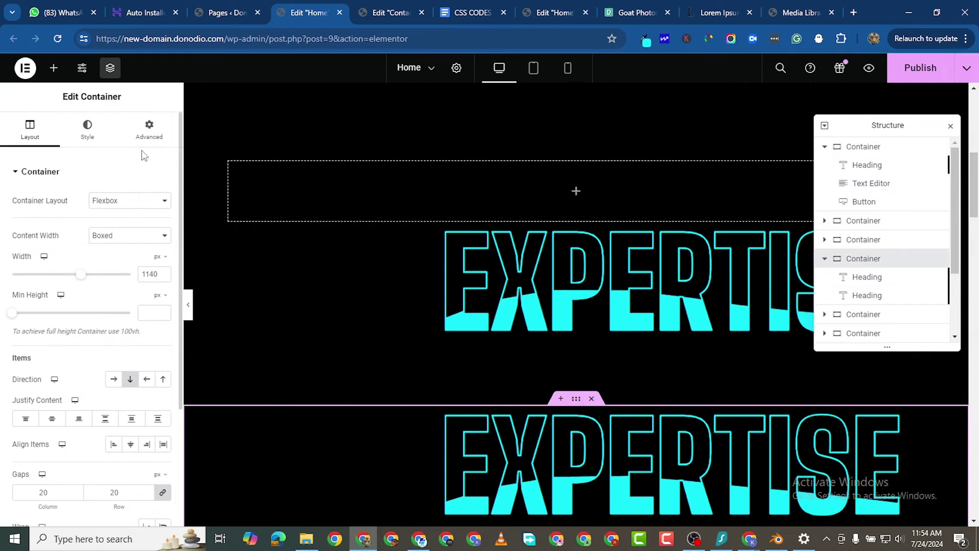
click(134, 142)
scroll(477, 374, up, 2)
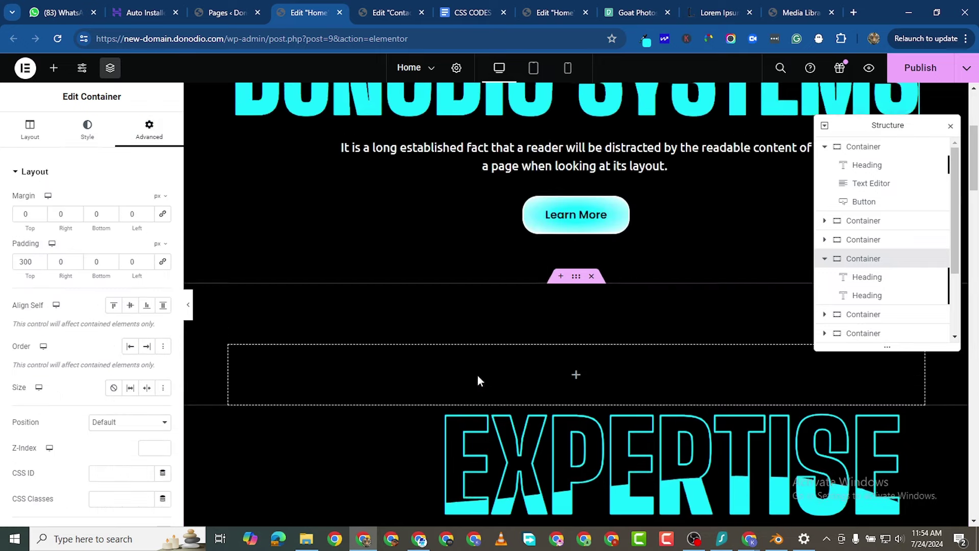
scroll(486, 367, down, 4)
scroll(31, 387, down, 6)
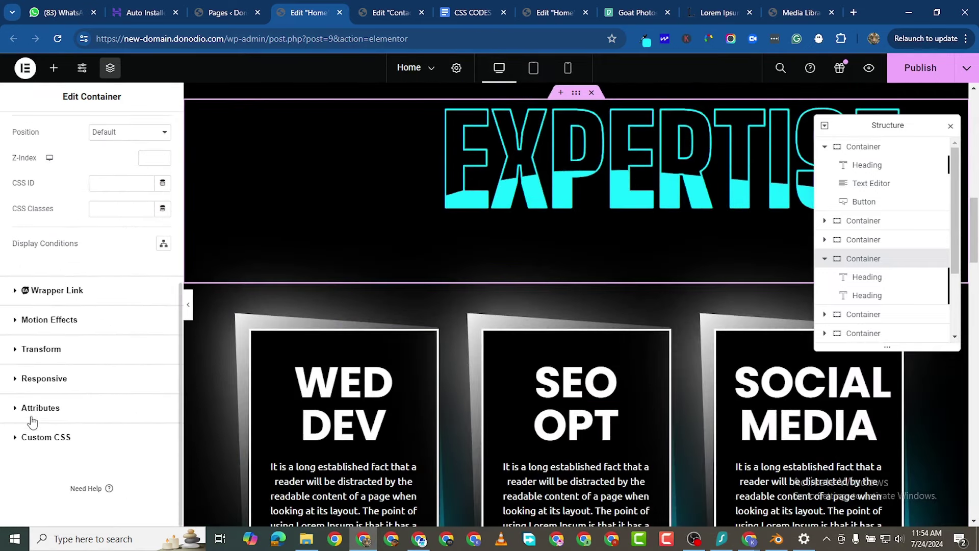
click(21, 377)
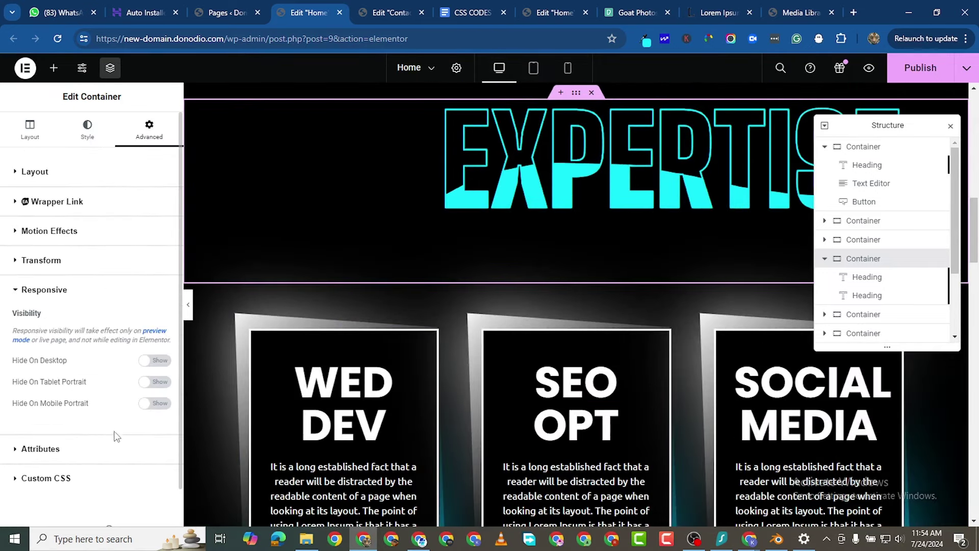
click(155, 361)
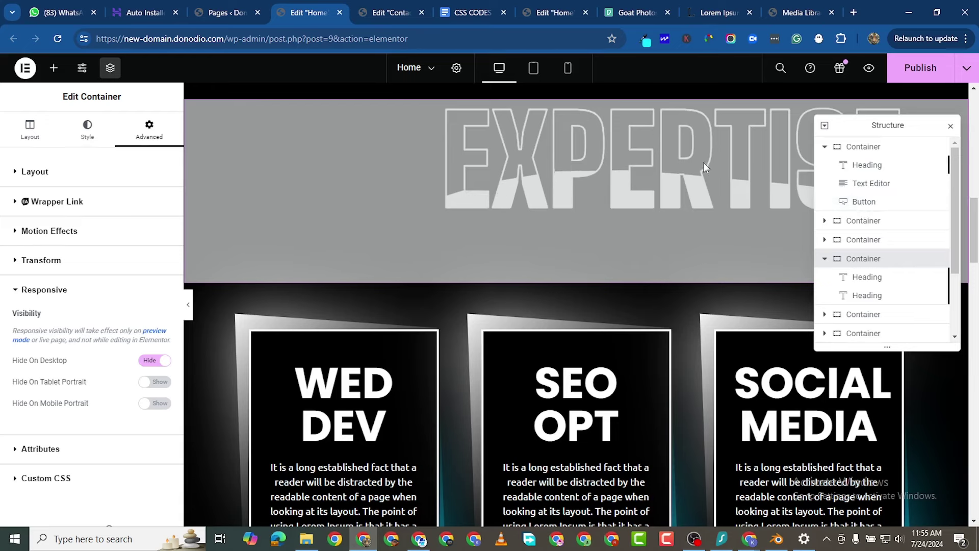
In mobile view, try shifting the duplicate's first EXPERTISE heading by its horizontal offset, and clear that offset value.
click(565, 71)
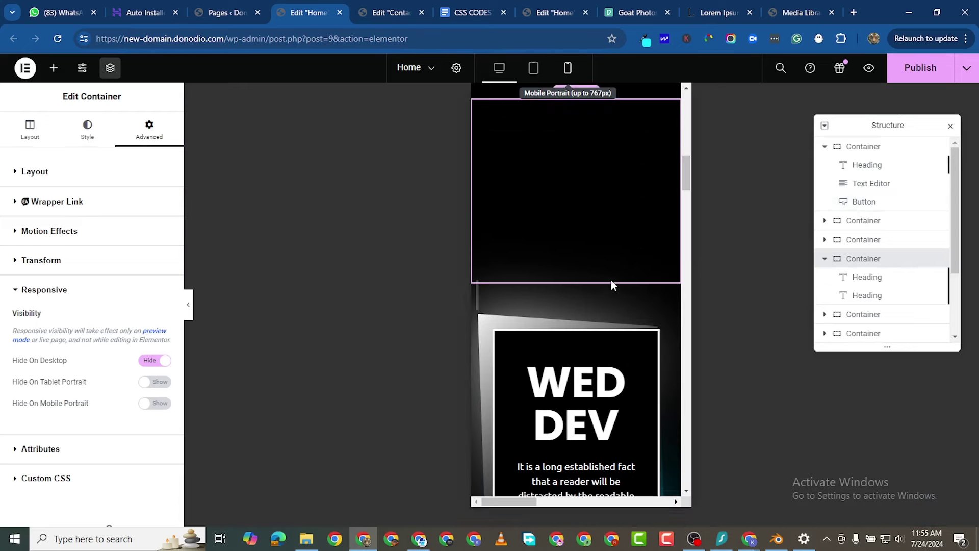
click(863, 278)
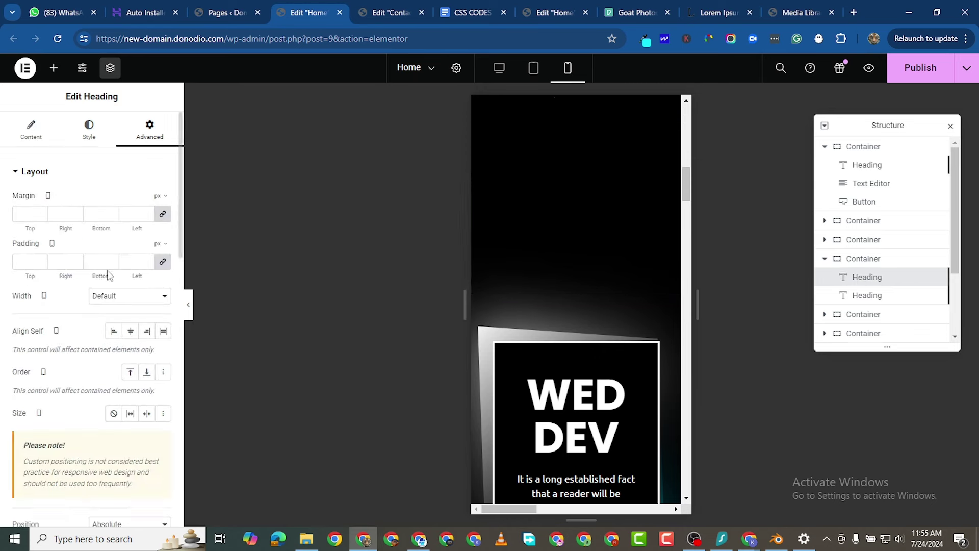
scroll(92, 369, down, 5)
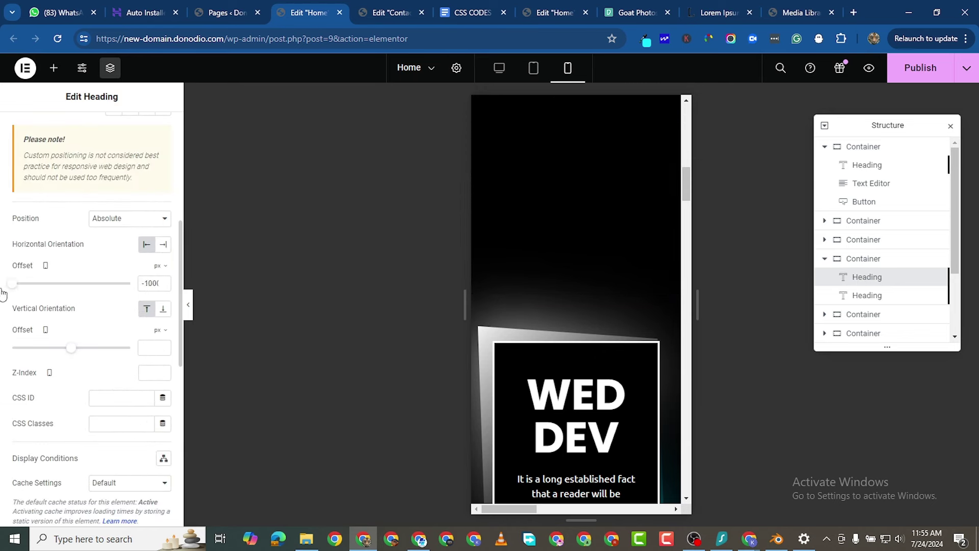
drag(10, 284, 49, 285)
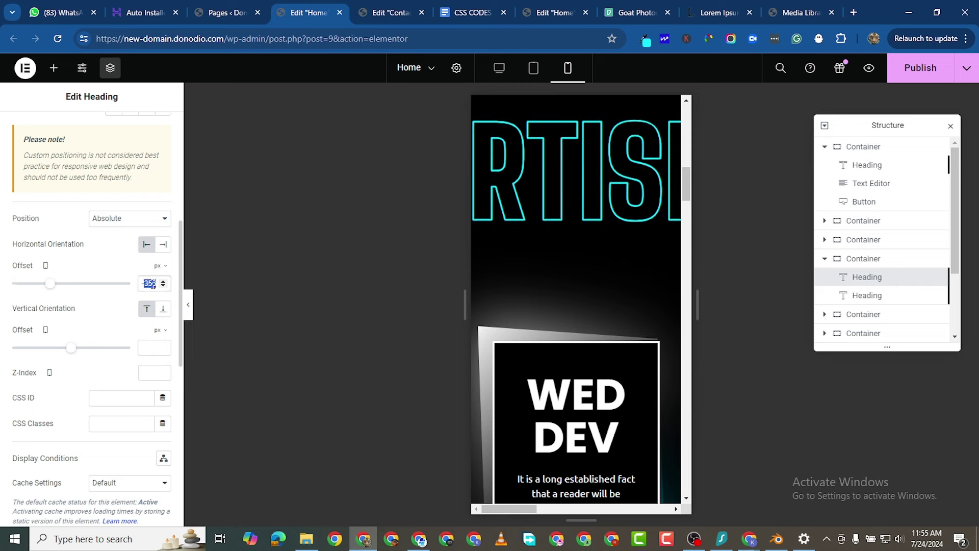
key(BackSpace)
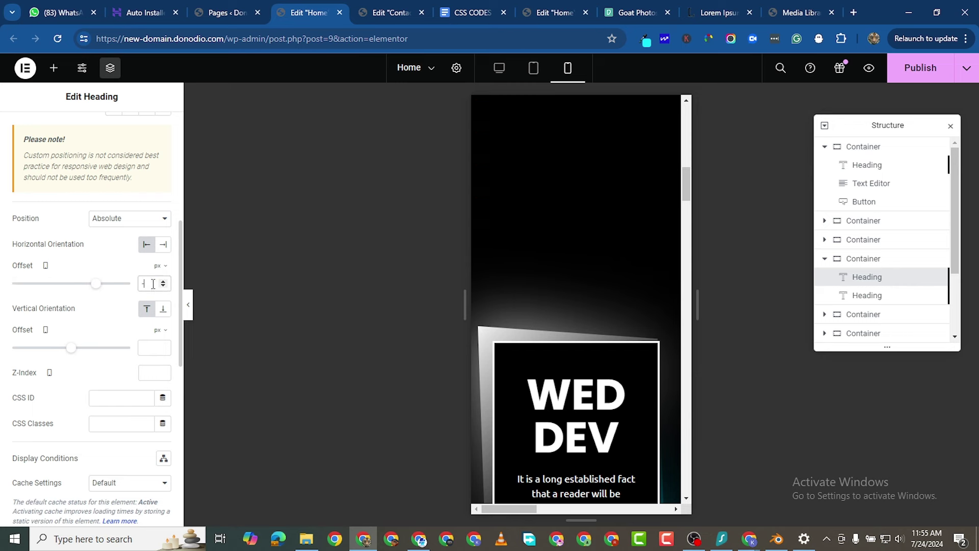
Set the mobile horizontal offset of the second EXPERTISE heading in the duplicated container to 0 px.
click(856, 298)
click(142, 137)
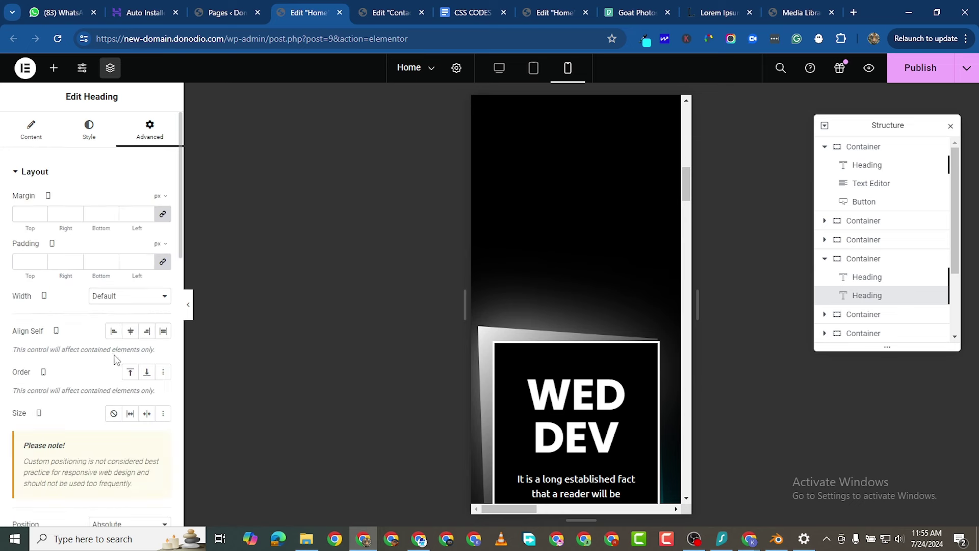
scroll(108, 422, down, 4)
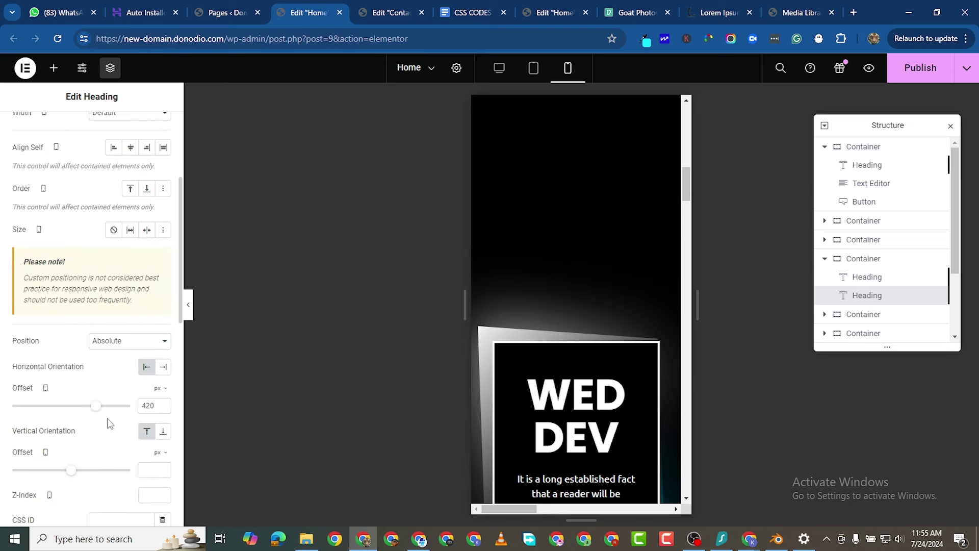
double_click(148, 405)
text(0)
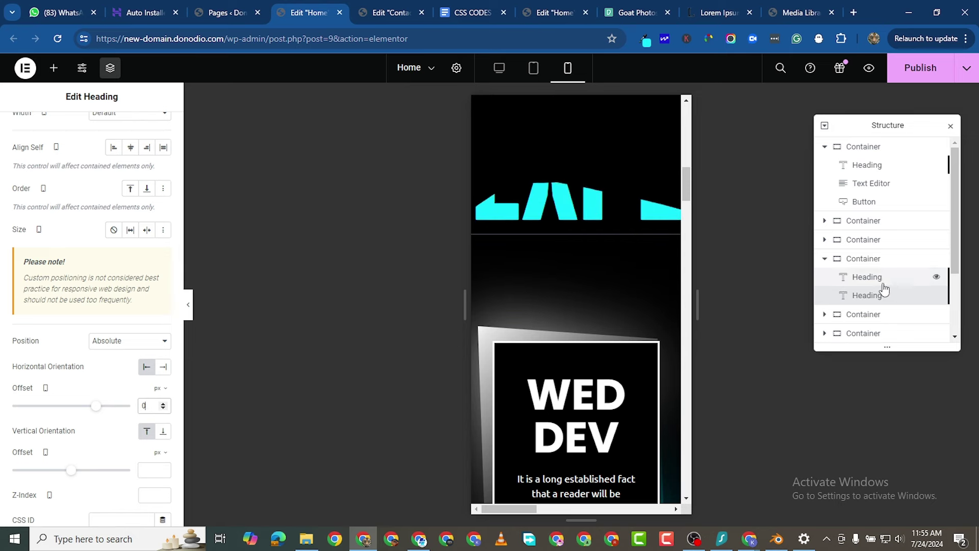
Set the mobile horizontal offset of the first EXPERTISE heading in the duplicated container to 0 px.
click(867, 277)
scroll(131, 207, down, 4)
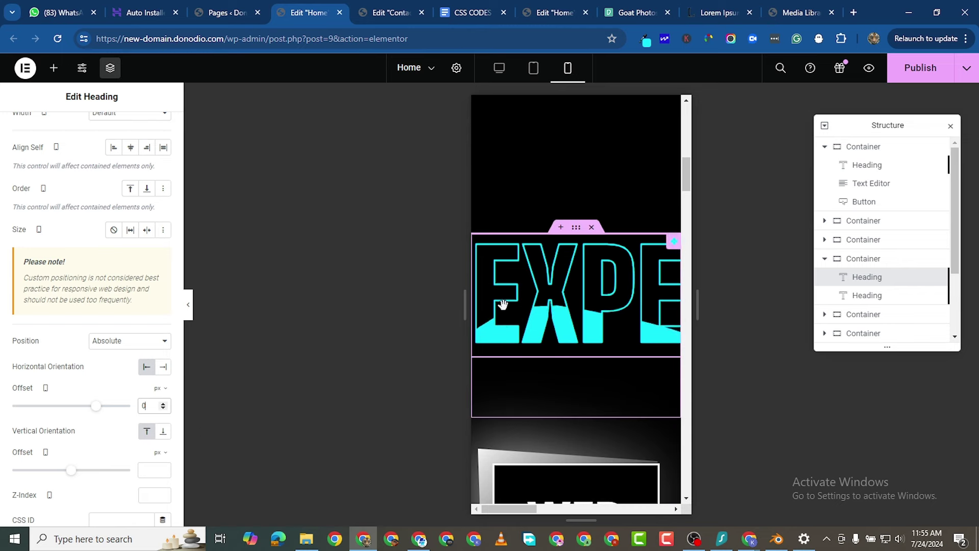
scroll(109, 181, up, 4)
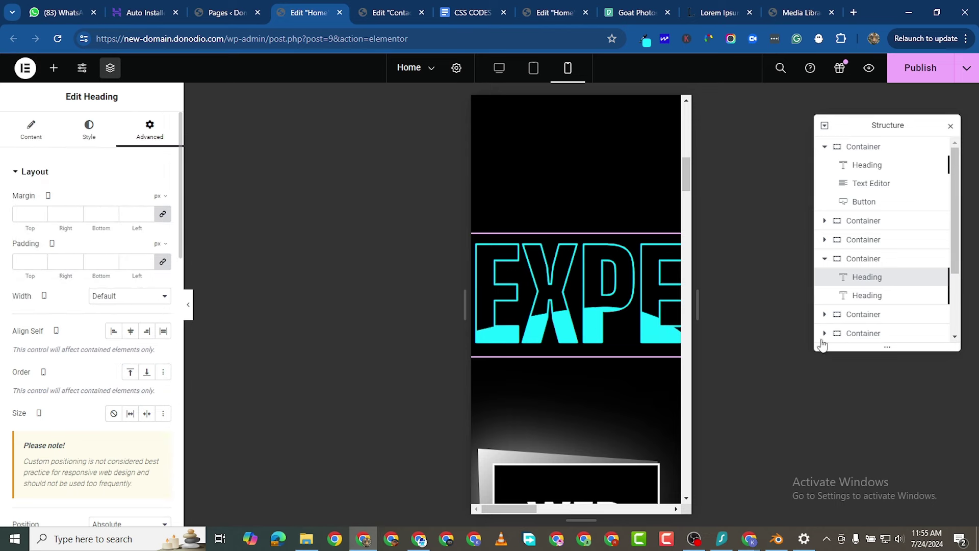
Reduce the first EXPERTISE heading's mobile font size to 80 px.
click(82, 145)
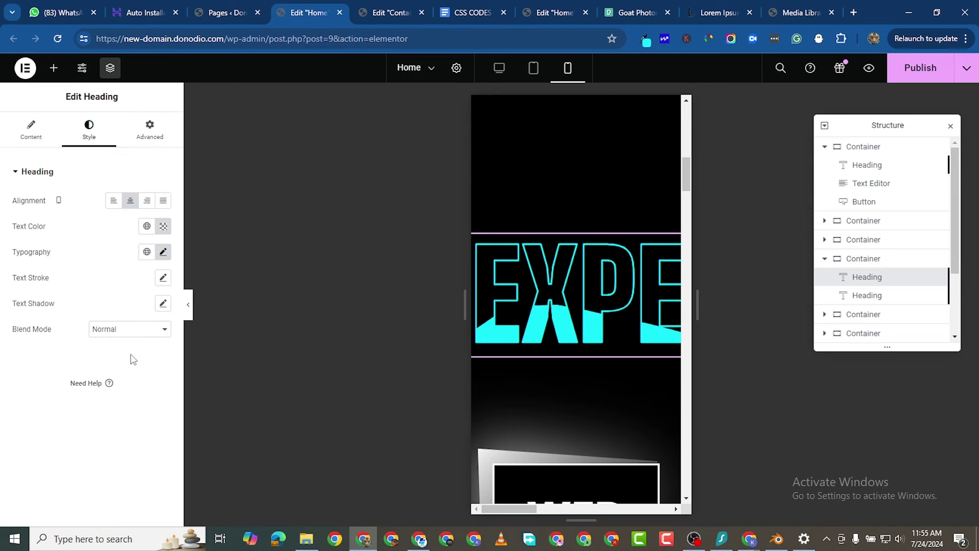
click(163, 252)
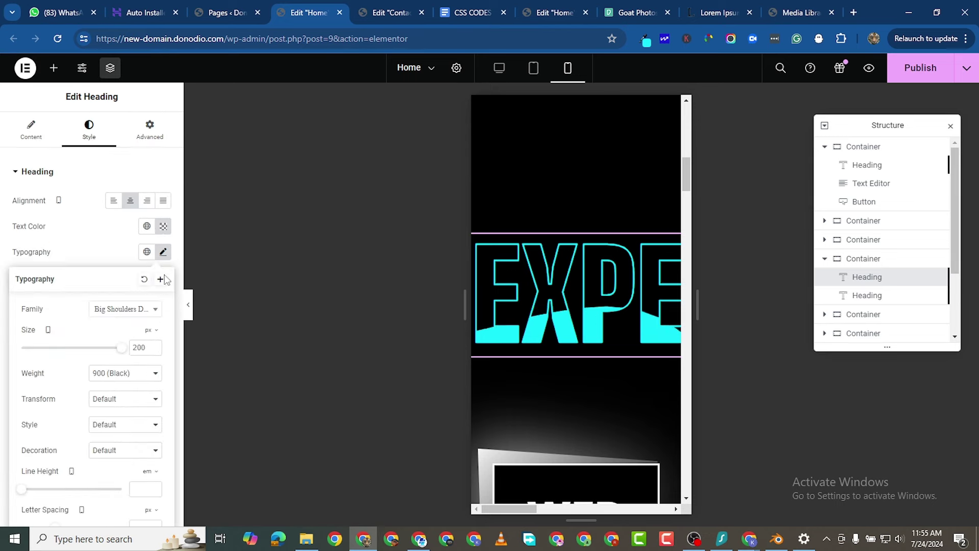
drag(121, 351, 63, 351)
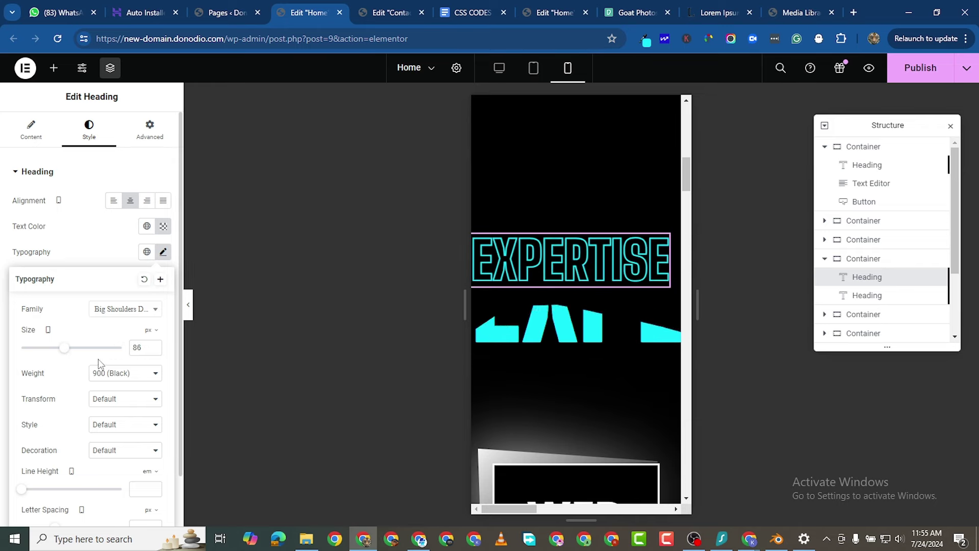
click(154, 350)
click(153, 350)
click(153, 350)
click(154, 350)
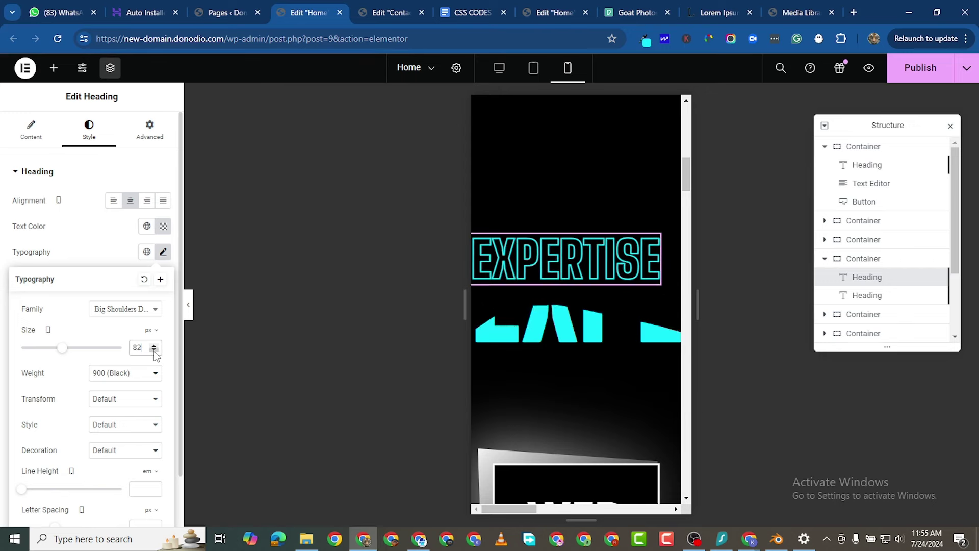
click(154, 350)
click(153, 350)
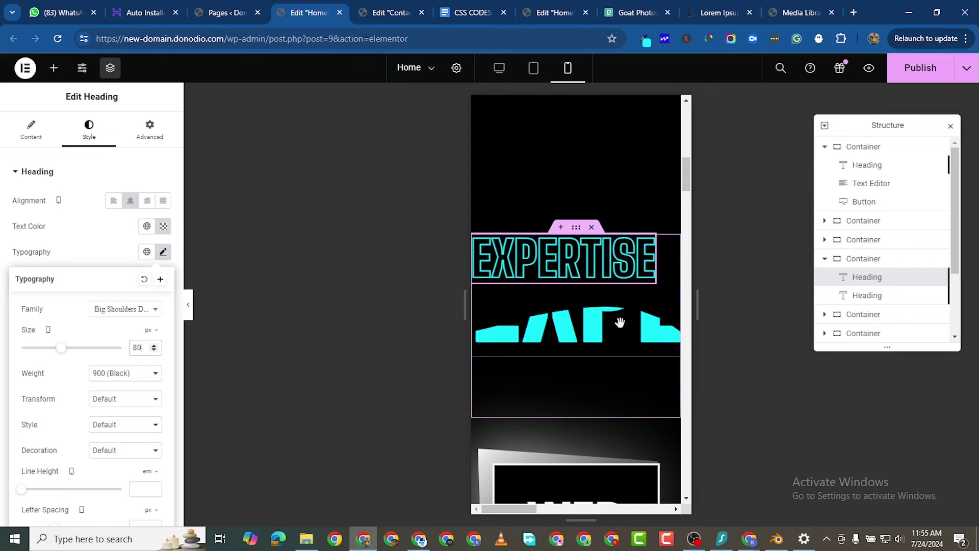
Set the mobile font size of the second EXPERTISE heading in the duplicated container to 80 px.
click(149, 128)
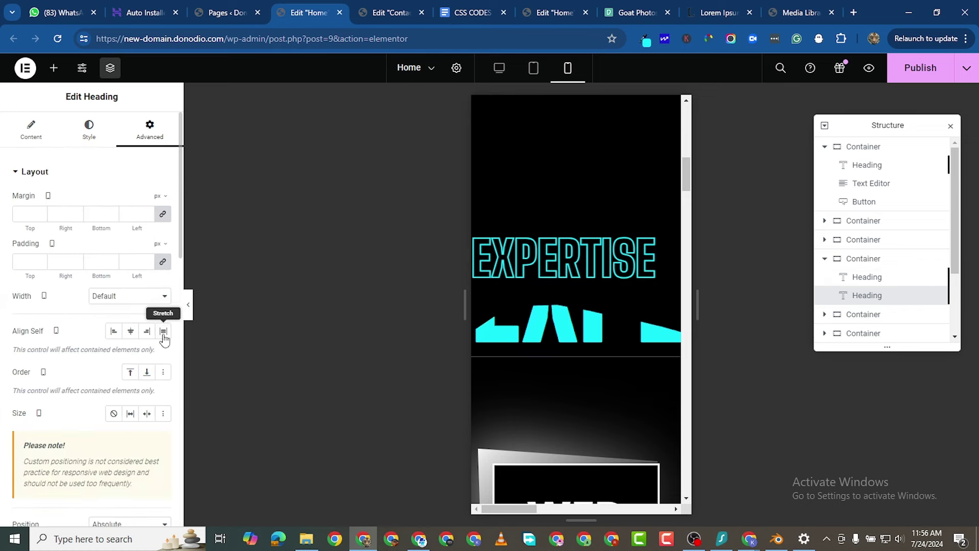
click(88, 130)
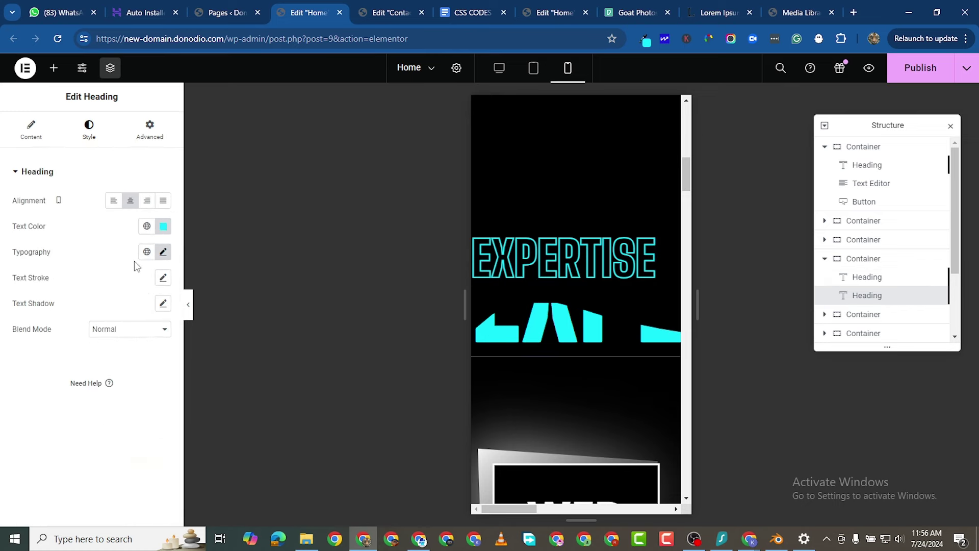
click(163, 252)
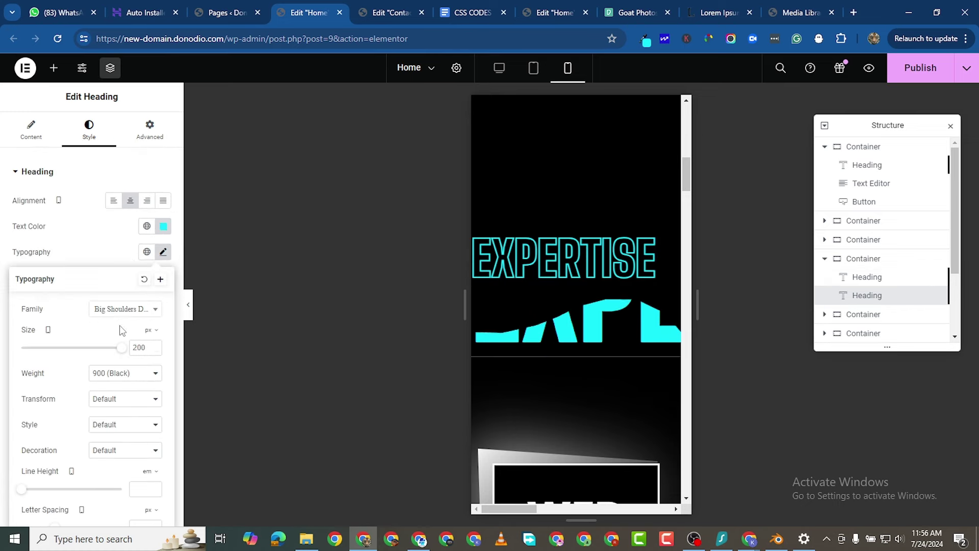
double_click(140, 346)
text(80)
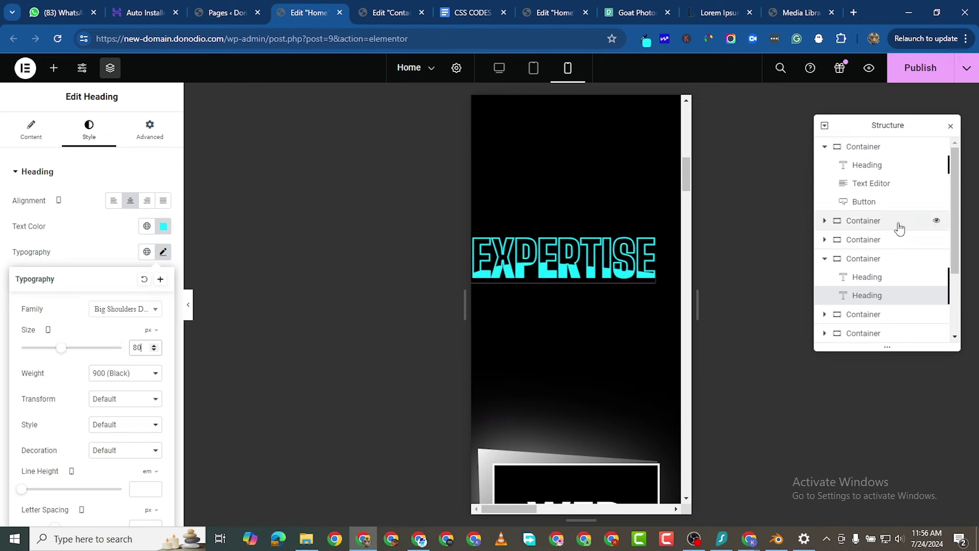
Shift the first EXPERTISE heading in mobile view by setting its horizontal offset to 20 px.
scroll(569, 193, down, 1)
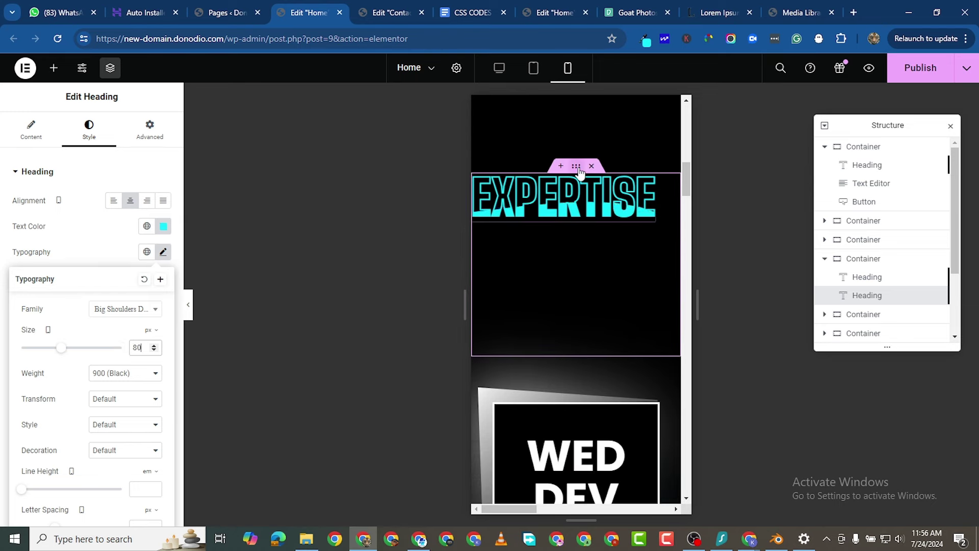
click(577, 168)
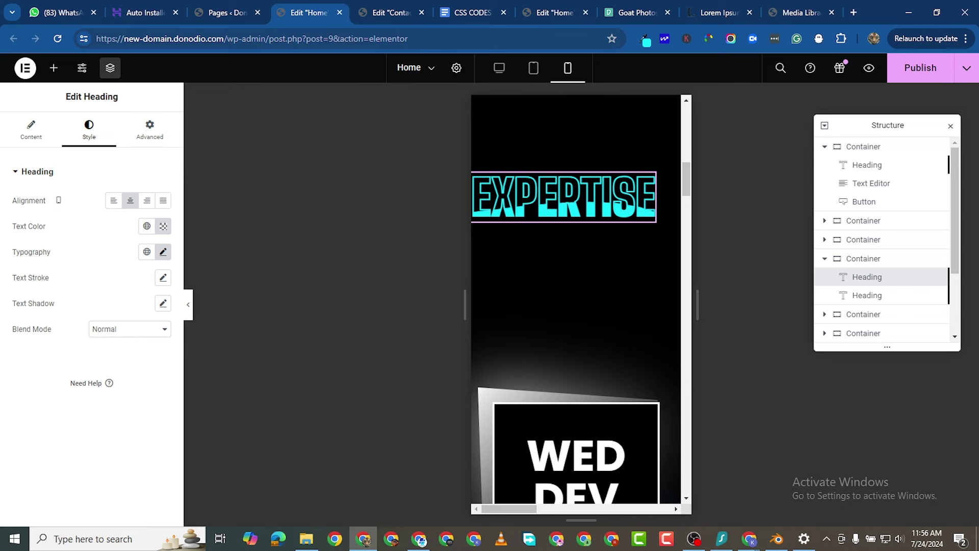
click(169, 143)
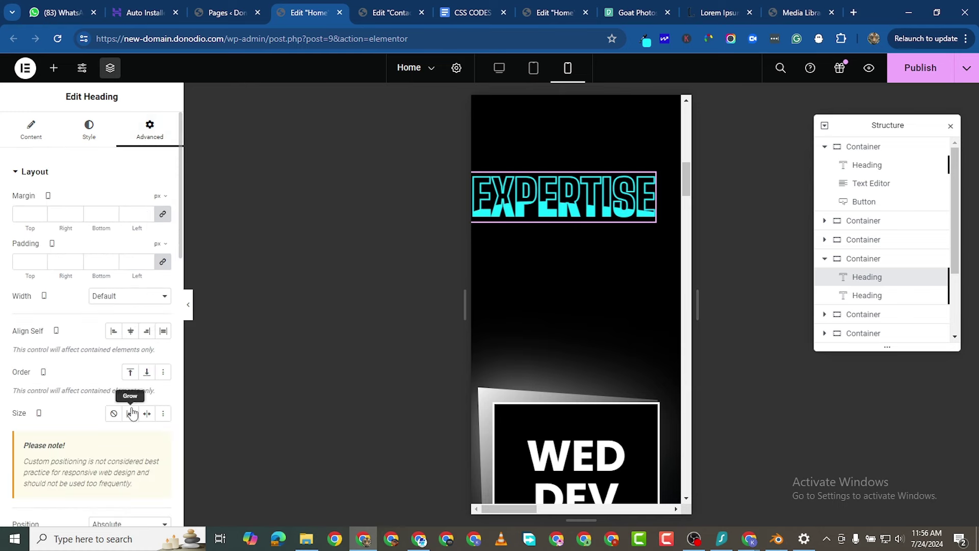
scroll(132, 414, down, 3)
scroll(157, 422, down, 1)
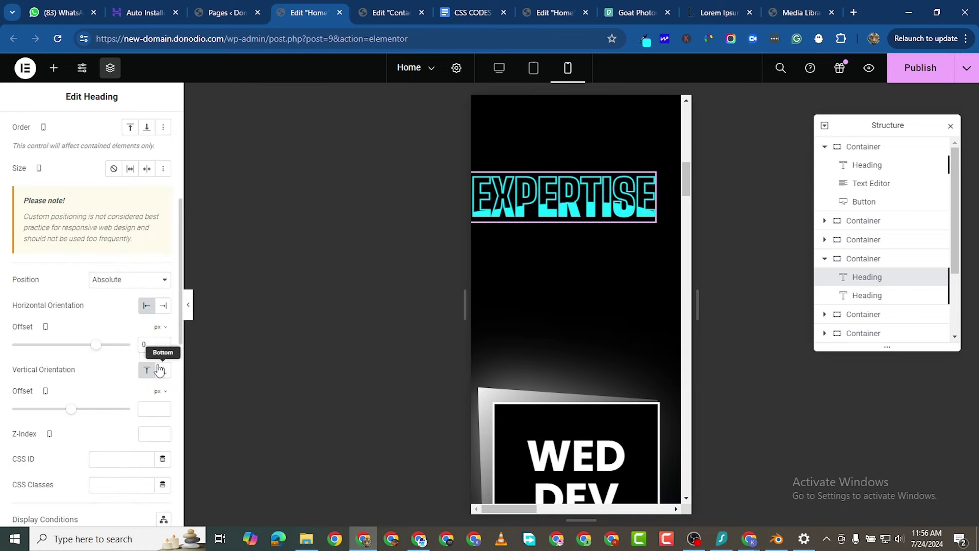
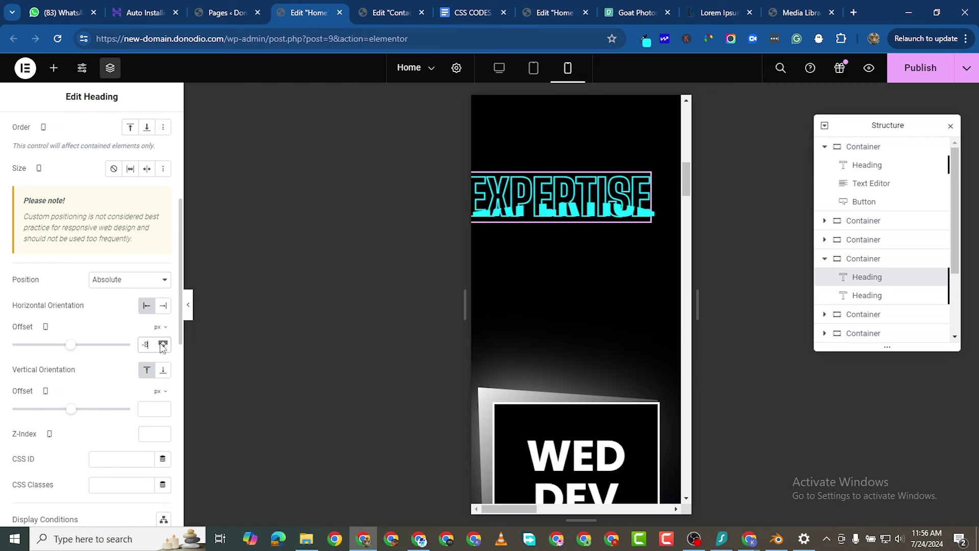
click(163, 342)
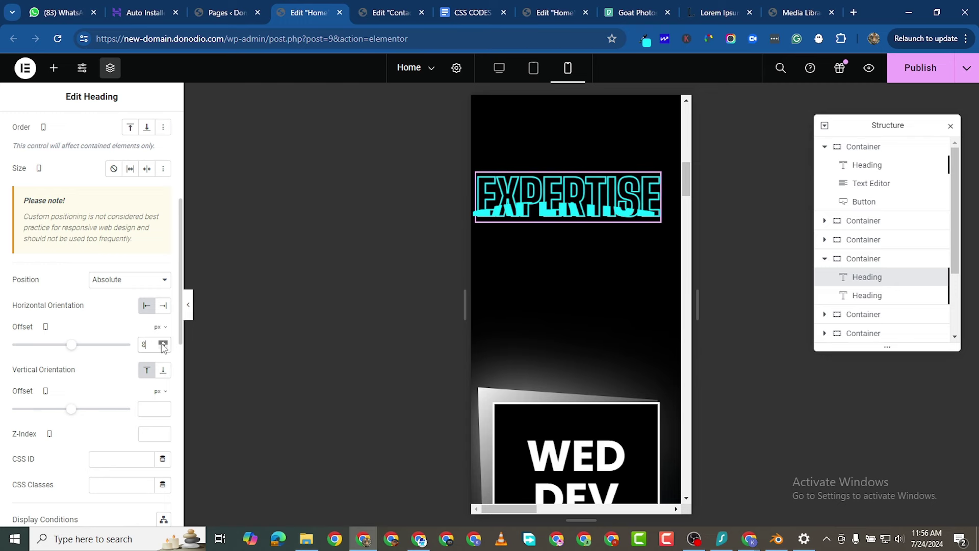
click(162, 343)
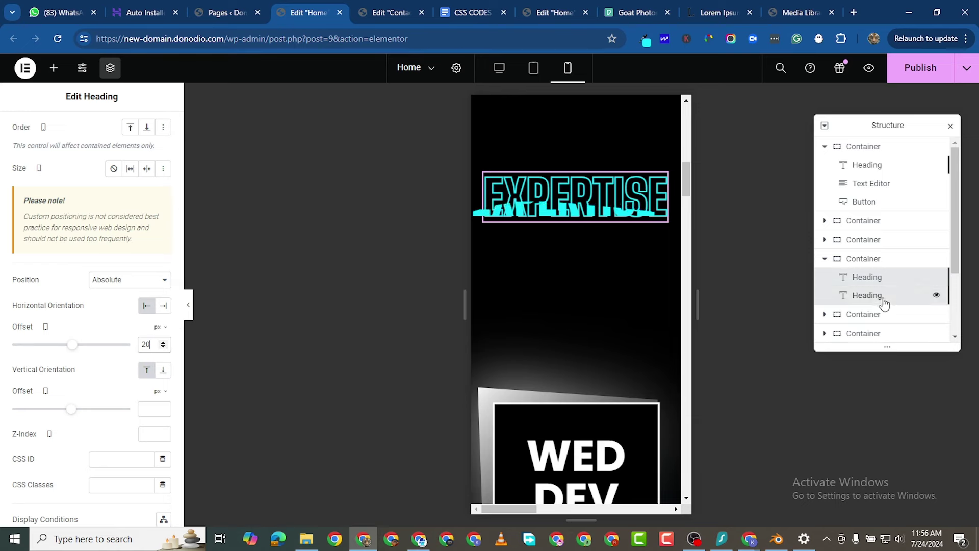
Set the second EXPERTISE heading's mobile horizontal offset to 20 px to align it with the outlined heading.
click(839, 300)
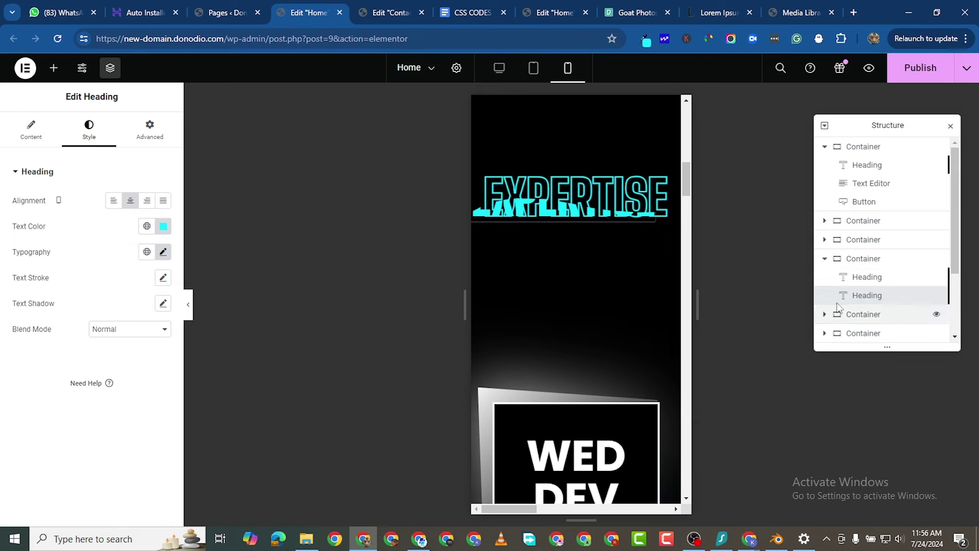
click(150, 130)
scroll(145, 466, down, 5)
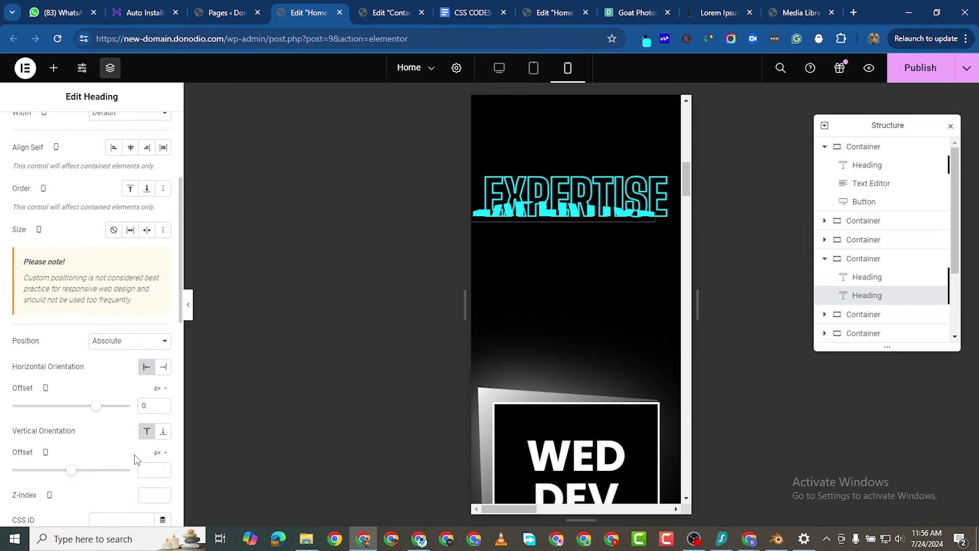
click(163, 344)
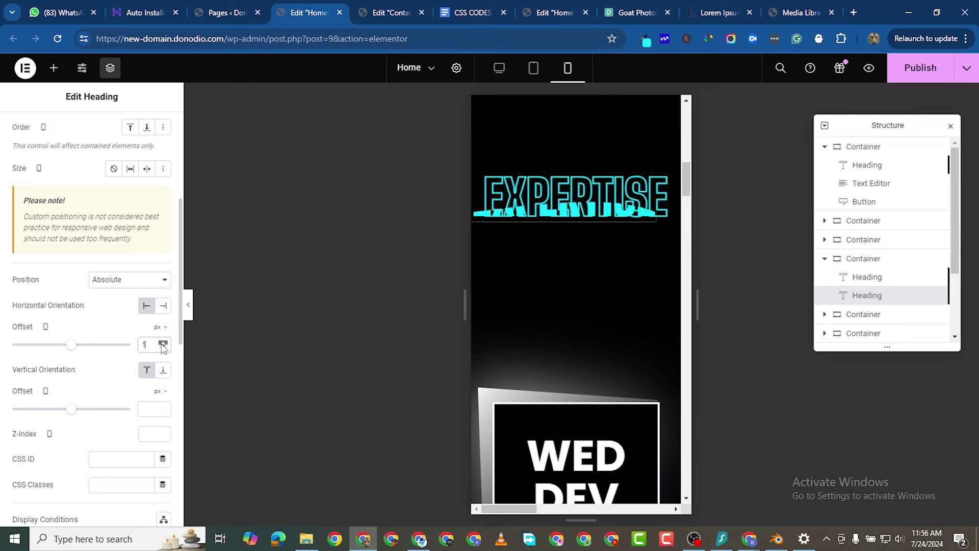
click(163, 345)
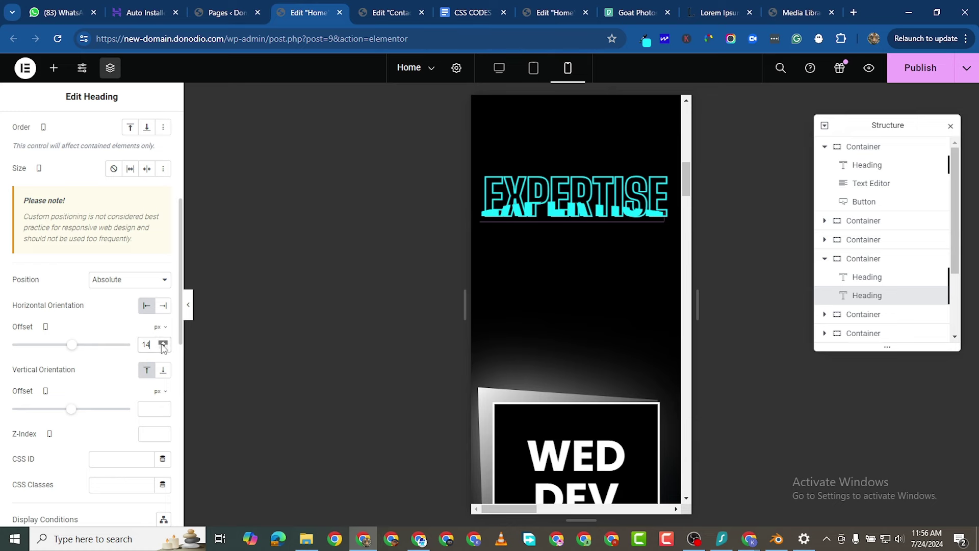
click(163, 344)
click(163, 344)
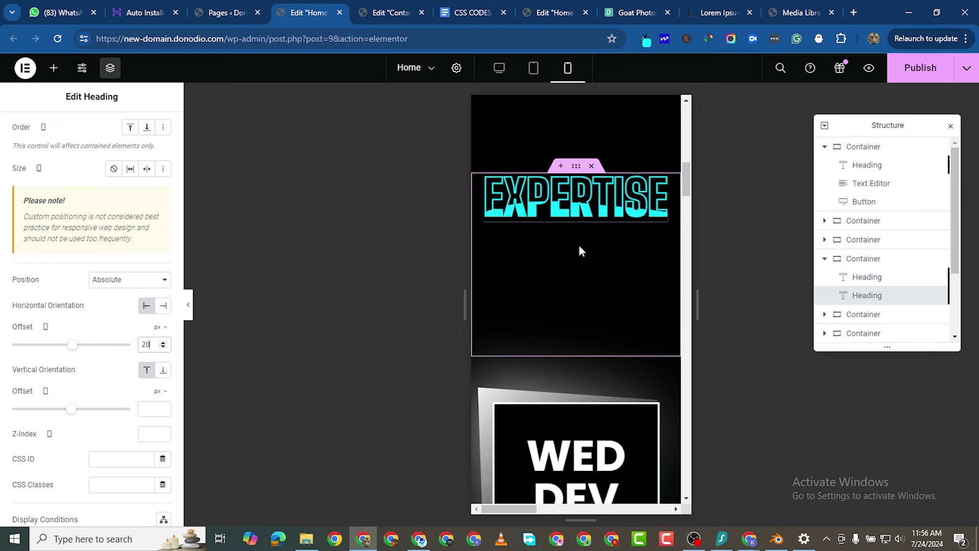
Set the mobile padding of the container holding the EXPERTISE headings to 65 px on all sides.
scroll(110, 191, up, 5)
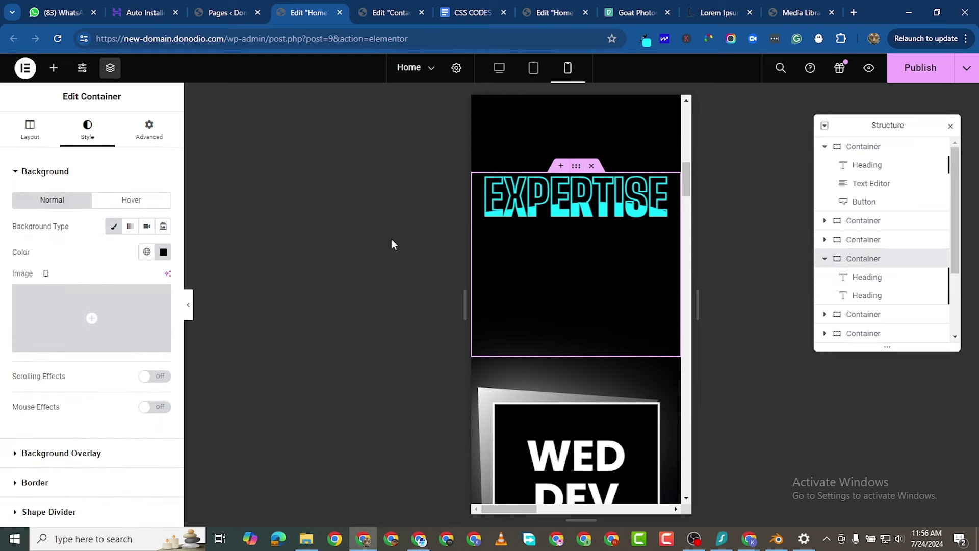
scroll(577, 255, up, 3)
scroll(584, 398, down, 2)
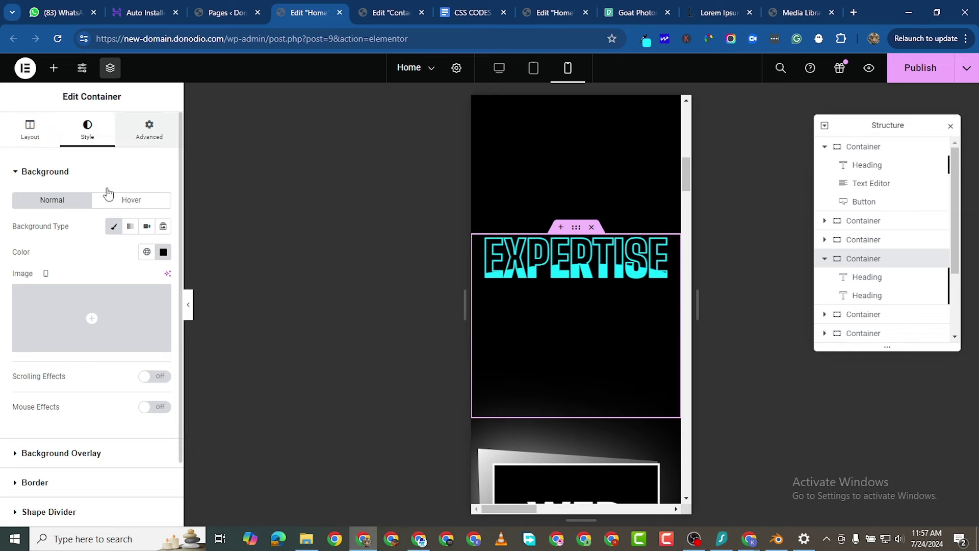
click(149, 130)
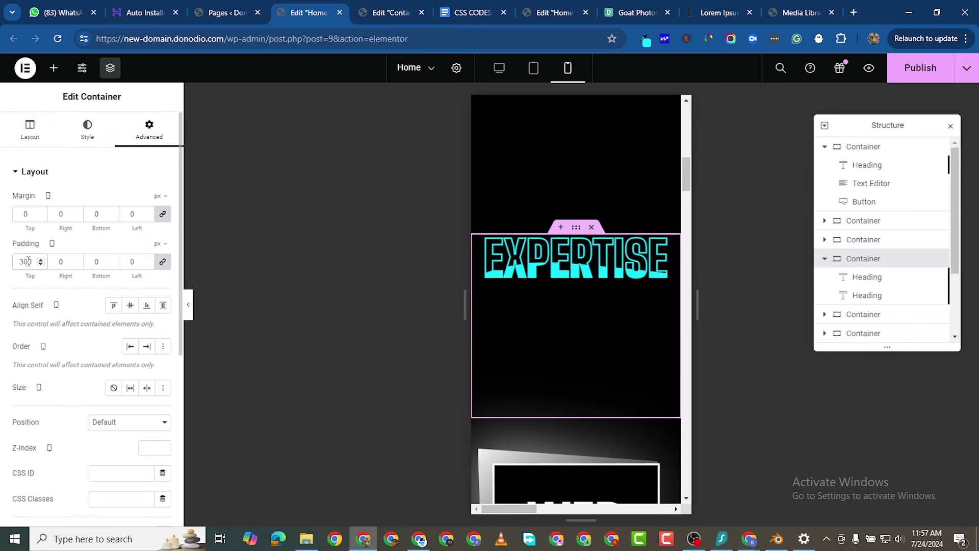
text(1)
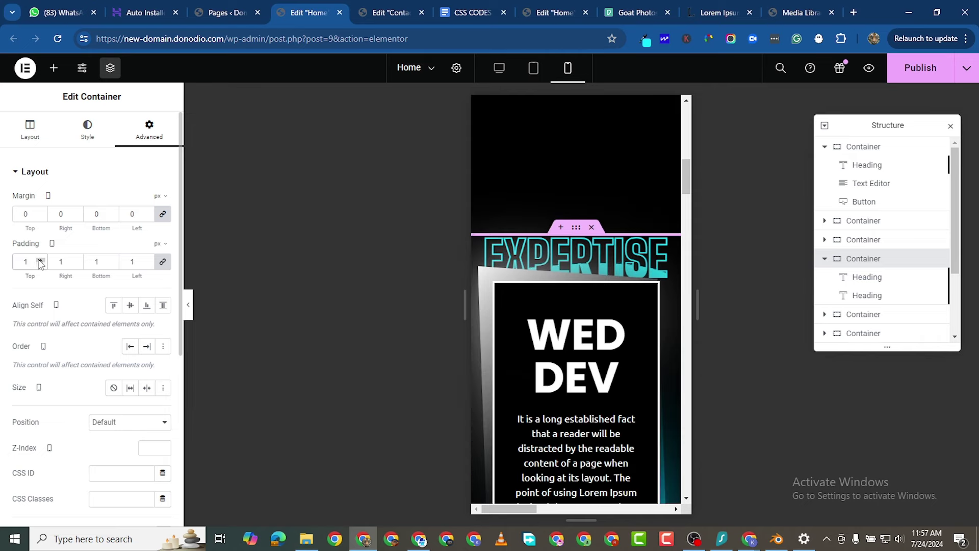
text(4)
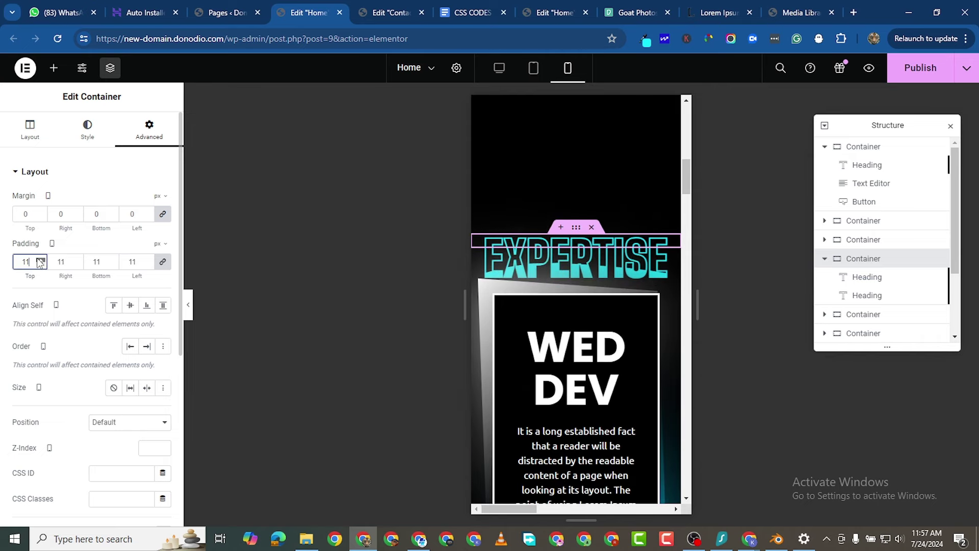
scroll(40, 262, up, 15)
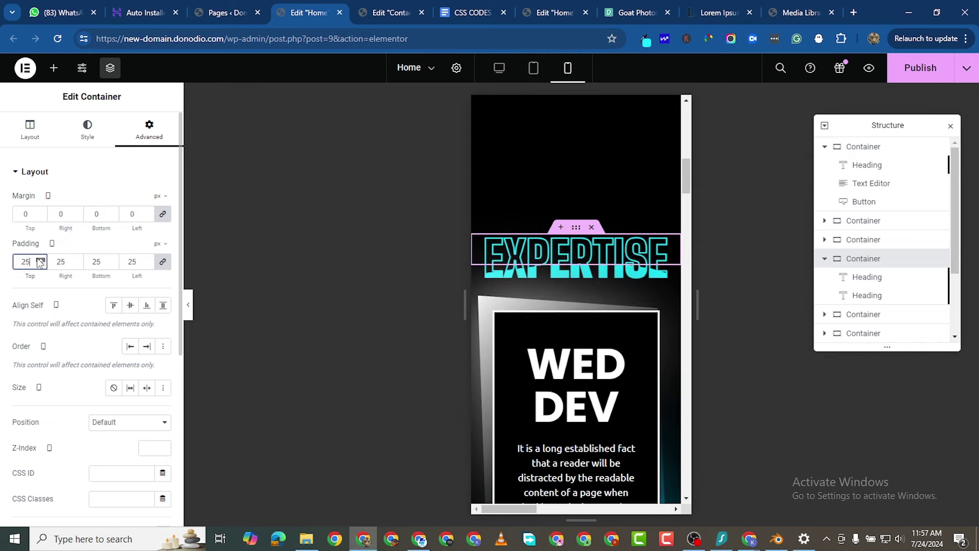
scroll(40, 262, up, 13)
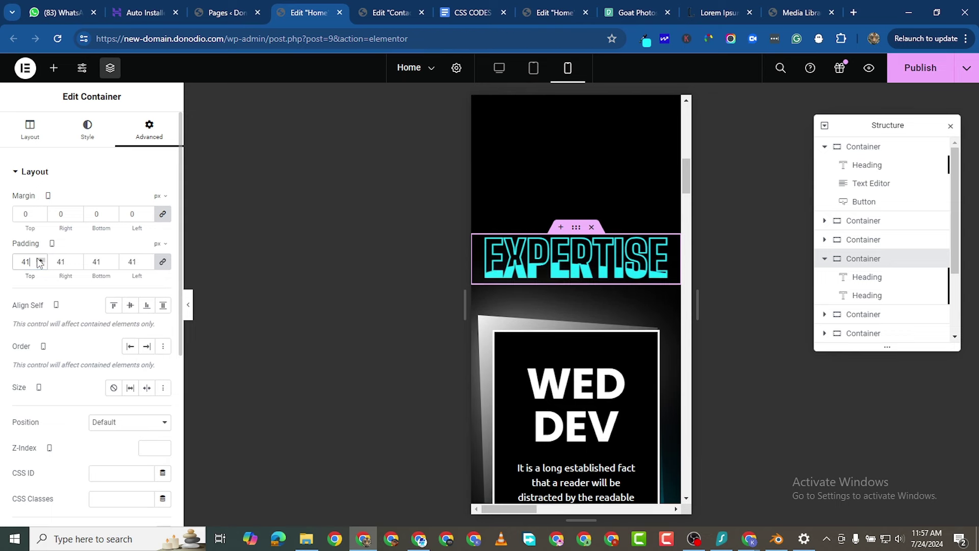
scroll(40, 262, up, 13)
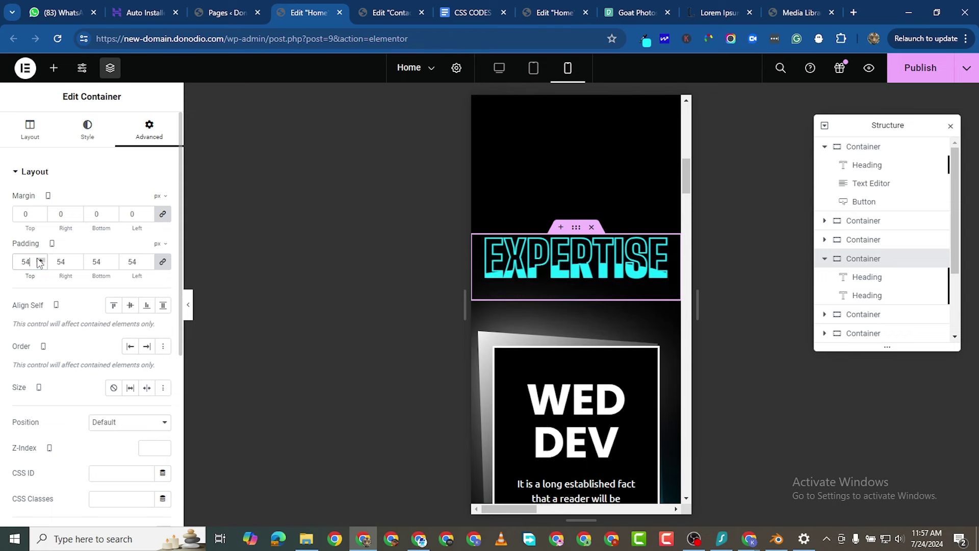
scroll(40, 261, up, 4)
scroll(40, 261, up, 1)
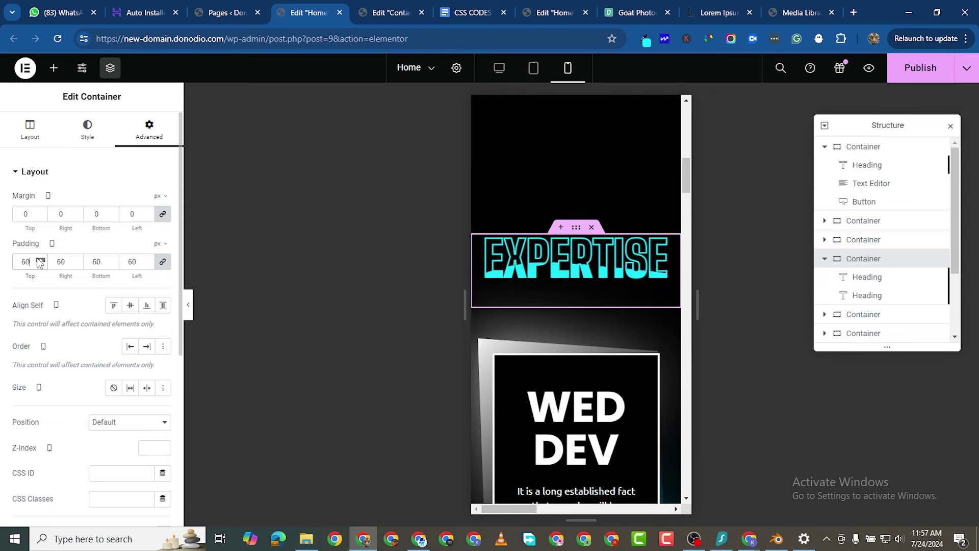
scroll(40, 262, up, 3)
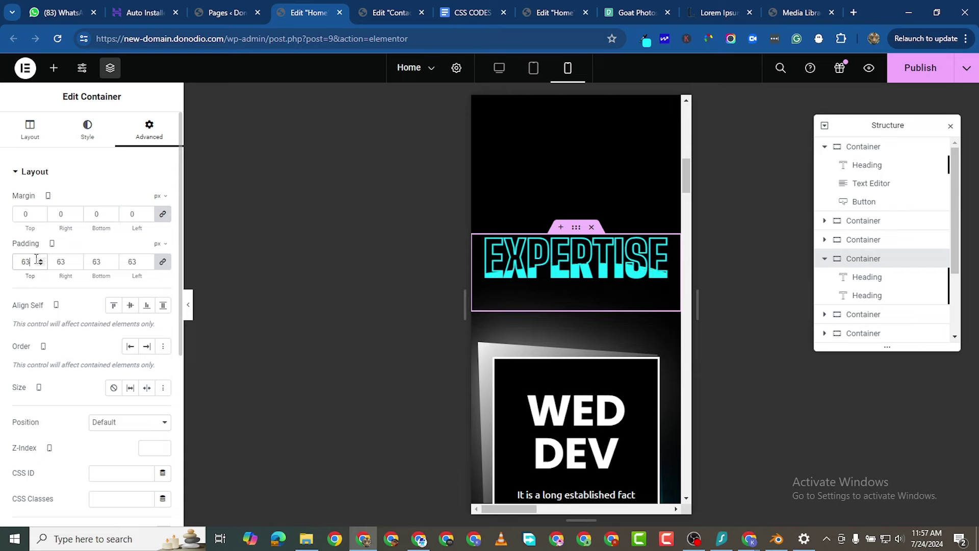
scroll(40, 261, up, 2)
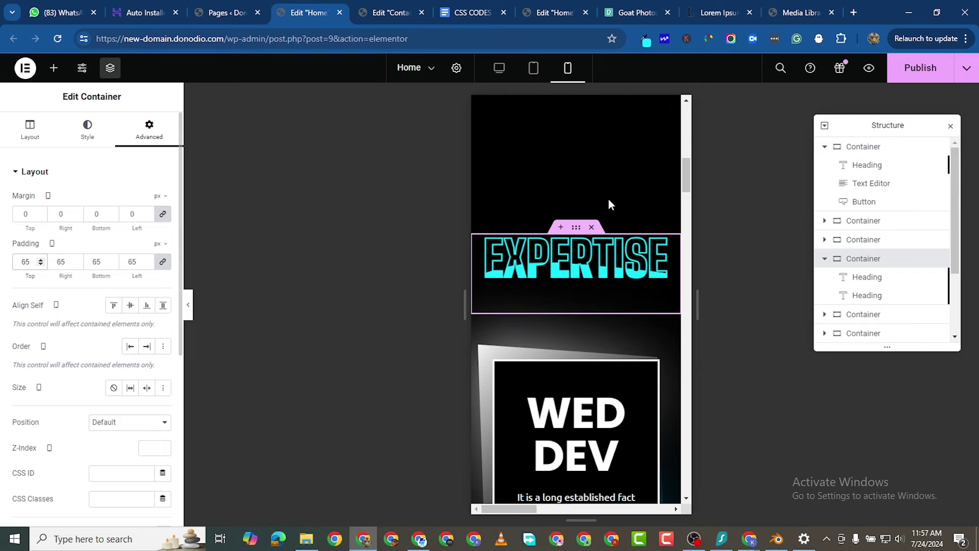
Reduce the mobile font size of the WED DEV card's paragraph text to 11 px.
scroll(610, 202, down, 2)
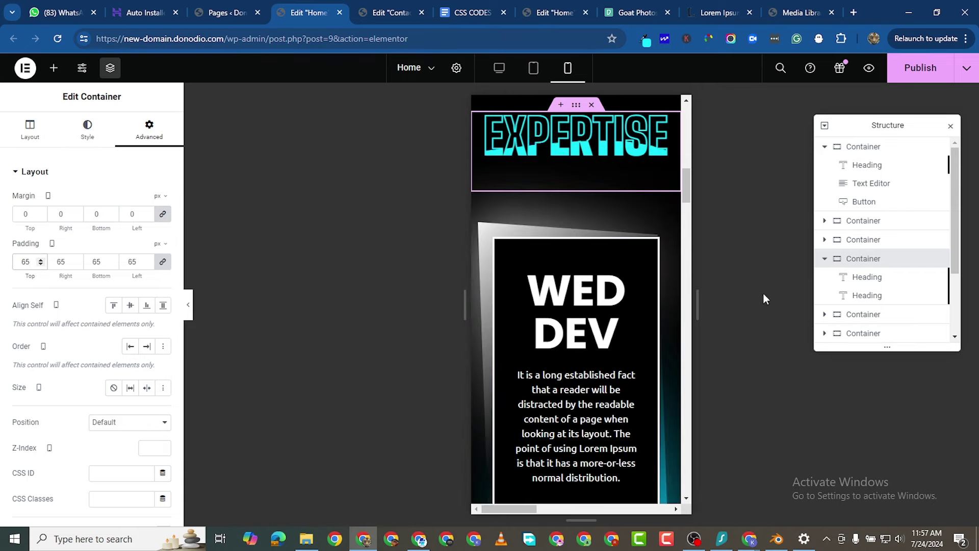
scroll(605, 320, down, 5)
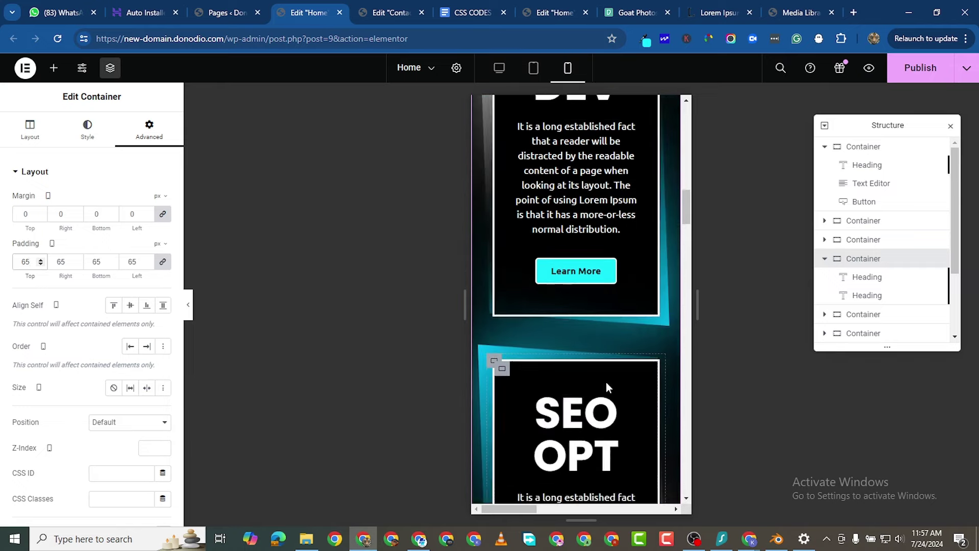
scroll(609, 379, down, 12)
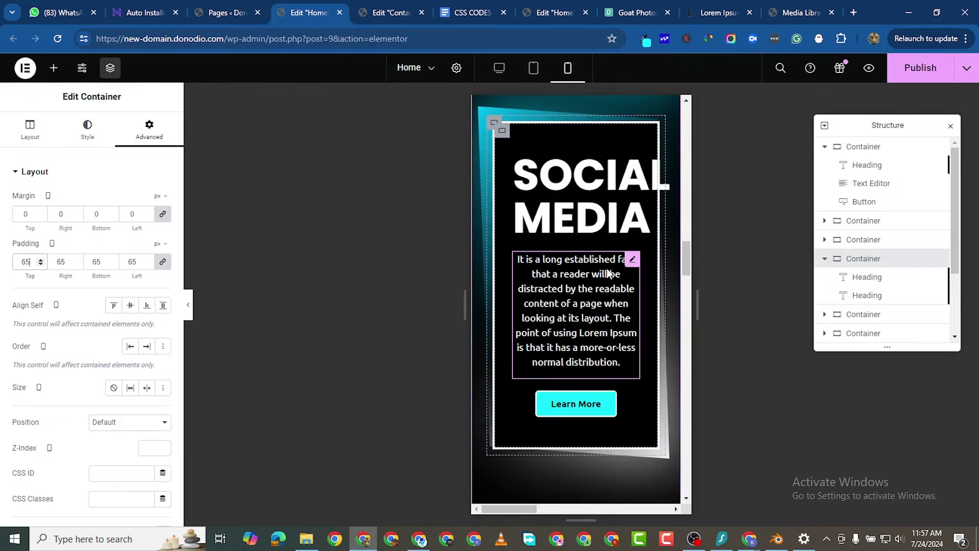
scroll(609, 274, up, 13)
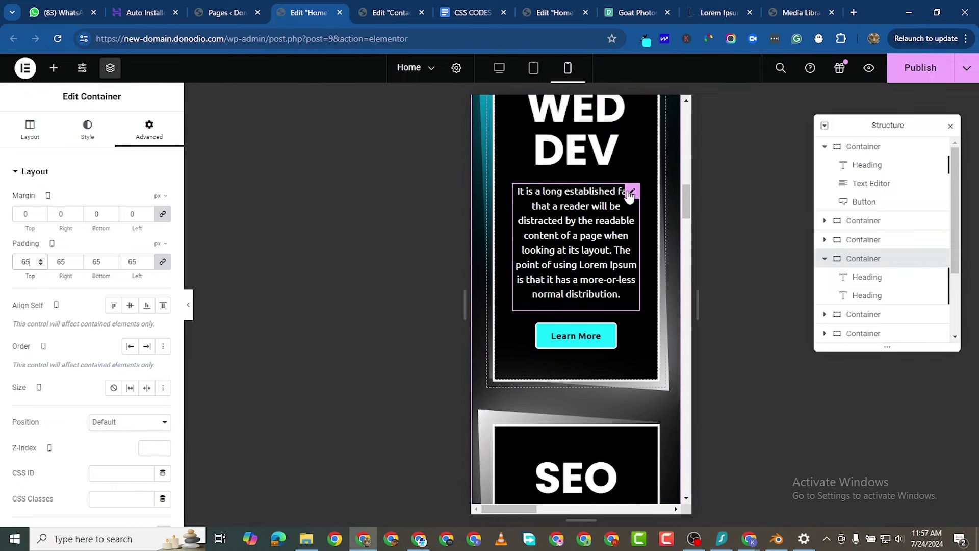
click(631, 193)
click(89, 128)
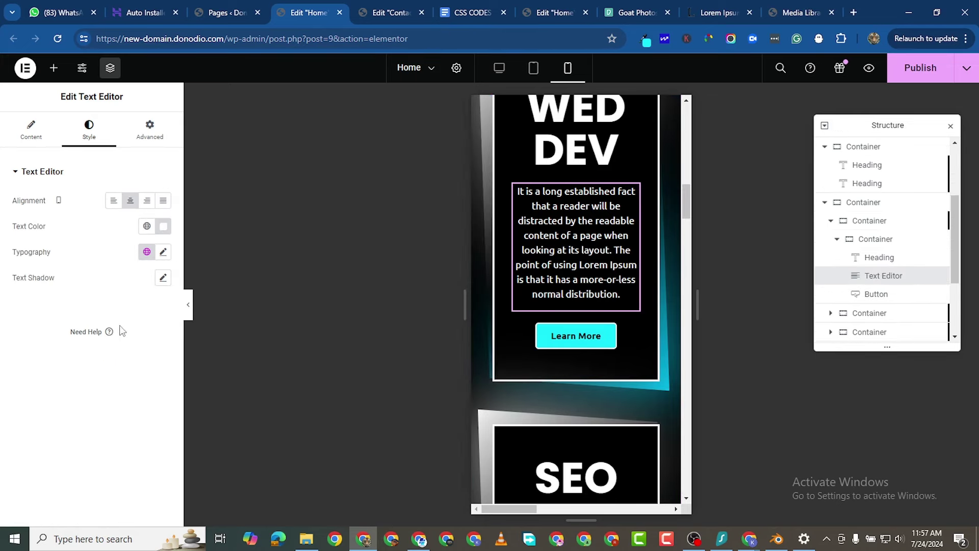
click(163, 252)
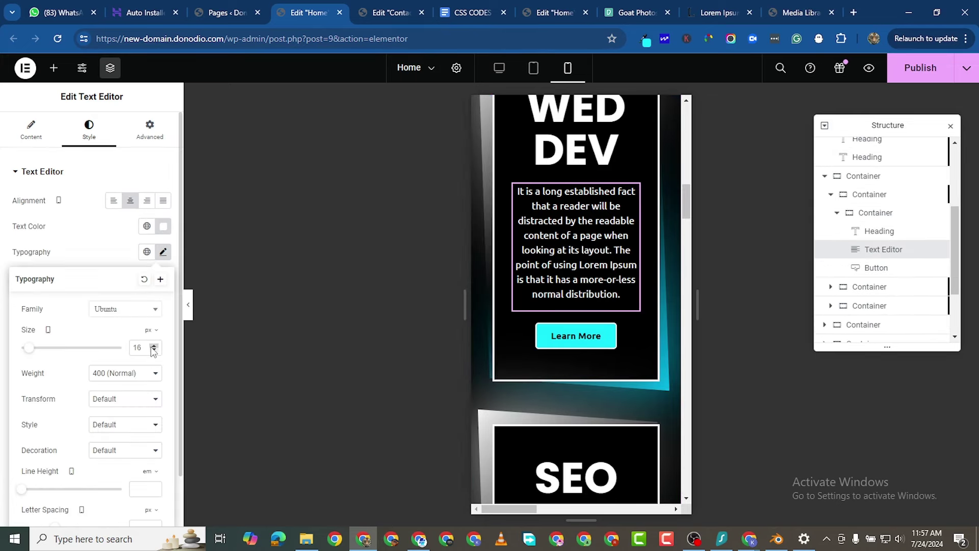
key(BackSpace)
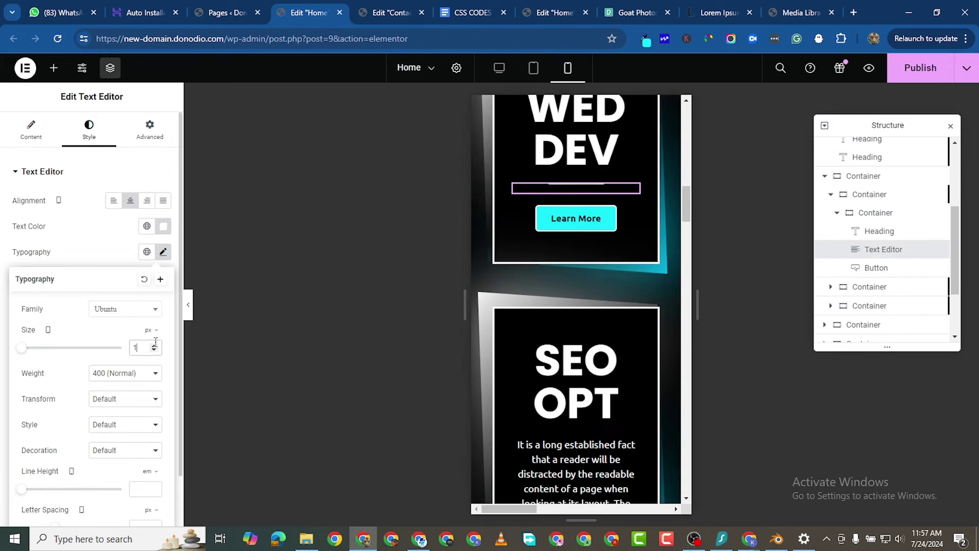
drag(153, 345, 154, 346)
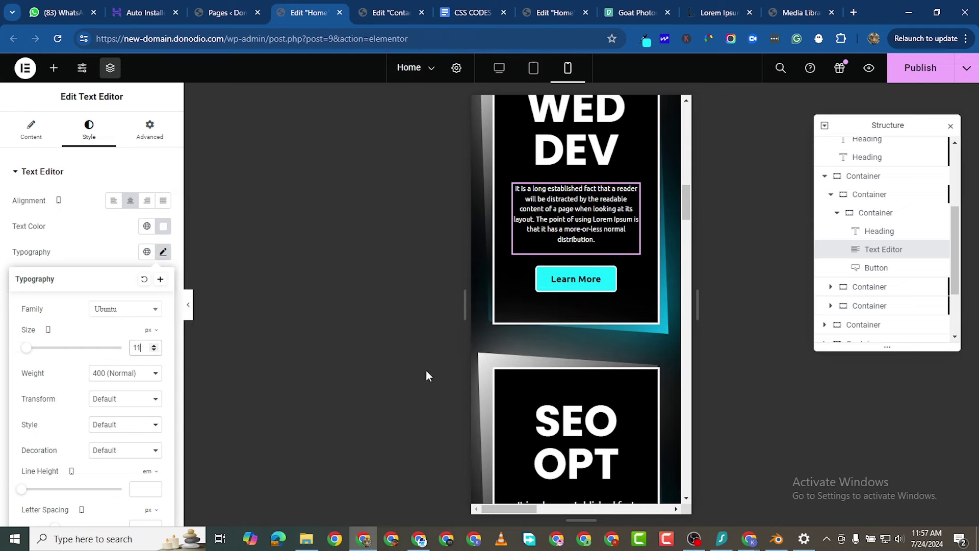
Set the mobile font size of the WED DEV card's paragraph text to 12 px.
scroll(587, 413, down, 5)
scroll(597, 408, up, 5)
click(153, 346)
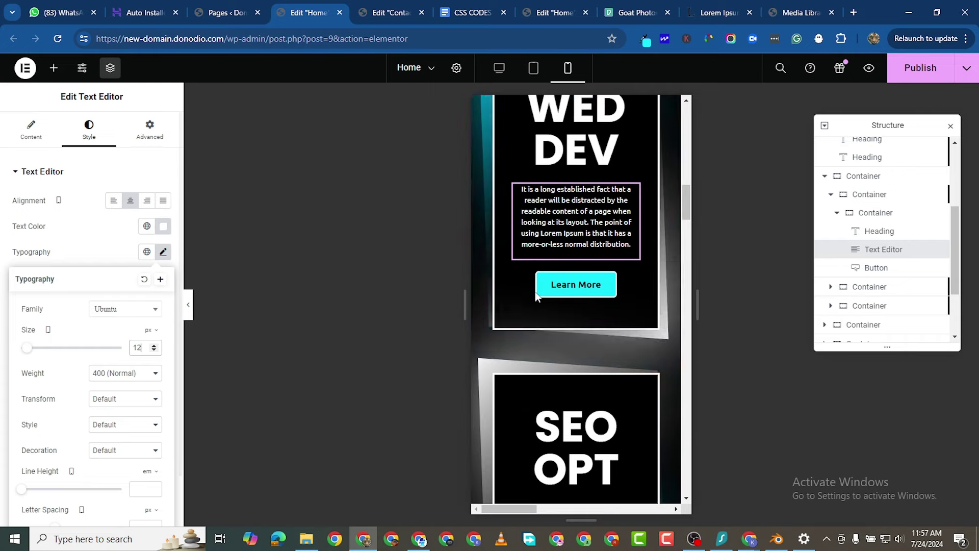
Reduce the mobile font size of the SEO OPT card's paragraph text to 12 px.
scroll(631, 329, down, 3)
click(631, 329)
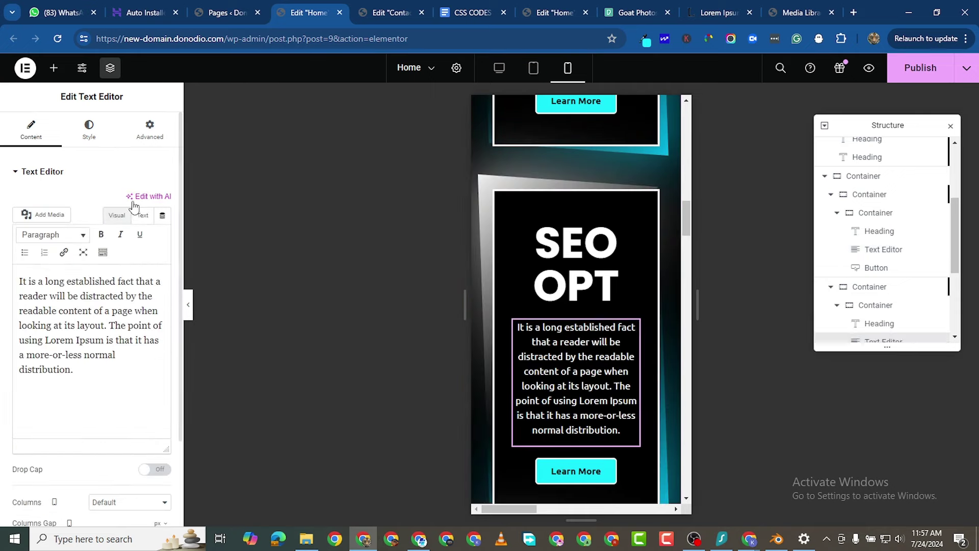
click(89, 130)
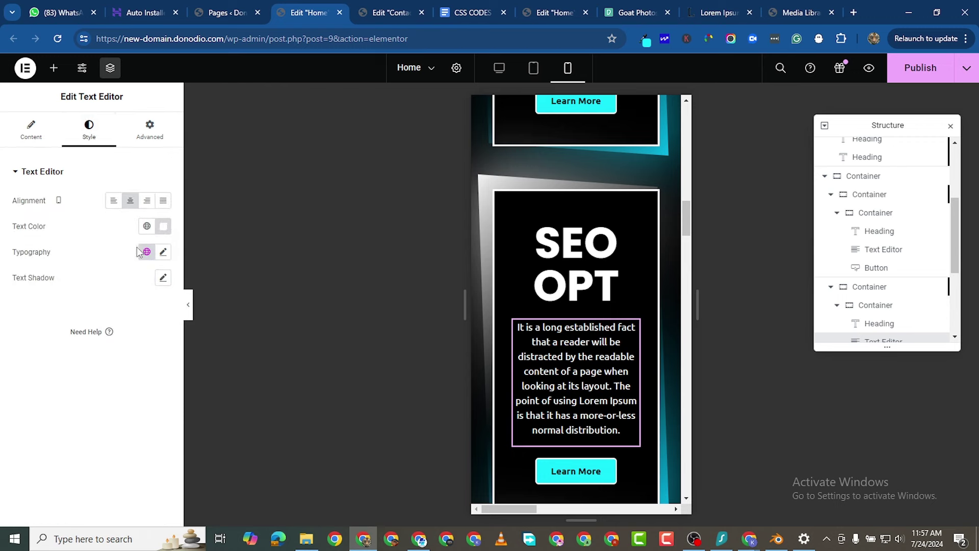
click(163, 251)
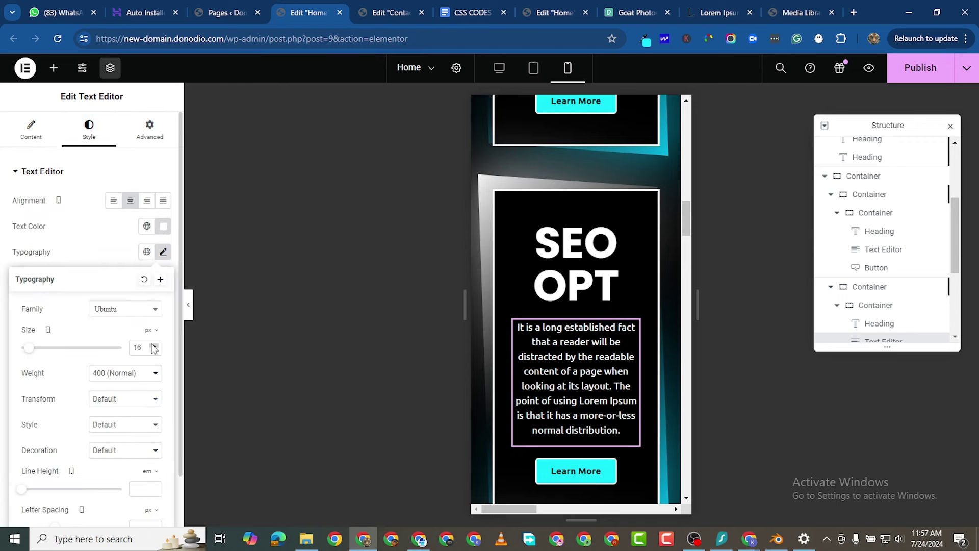
key(BackSpace)
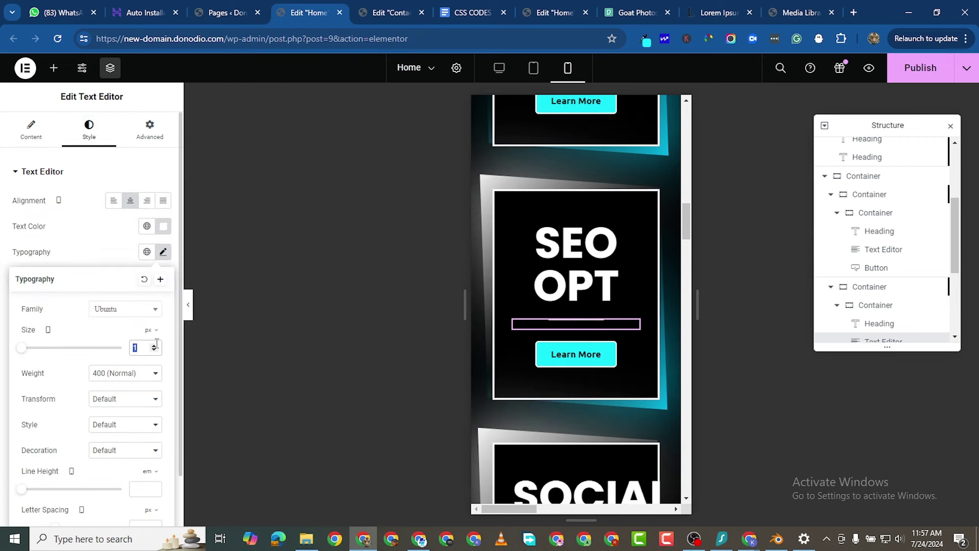
click(154, 346)
click(154, 346)
click(154, 346)
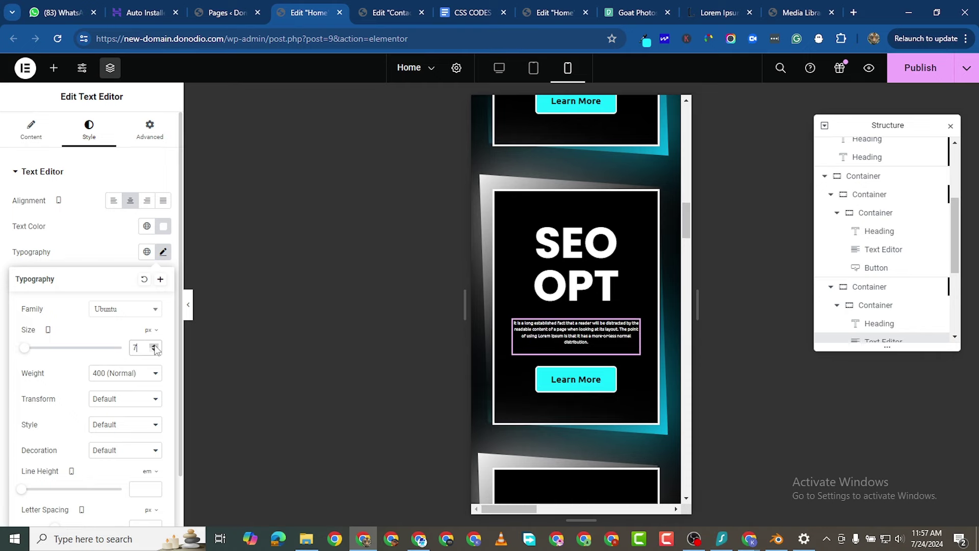
click(153, 347)
click(154, 347)
Reduce the mobile font size of the SOCIAL MEDIA card's paragraph text to 12 px.
scroll(501, 404, down, 8)
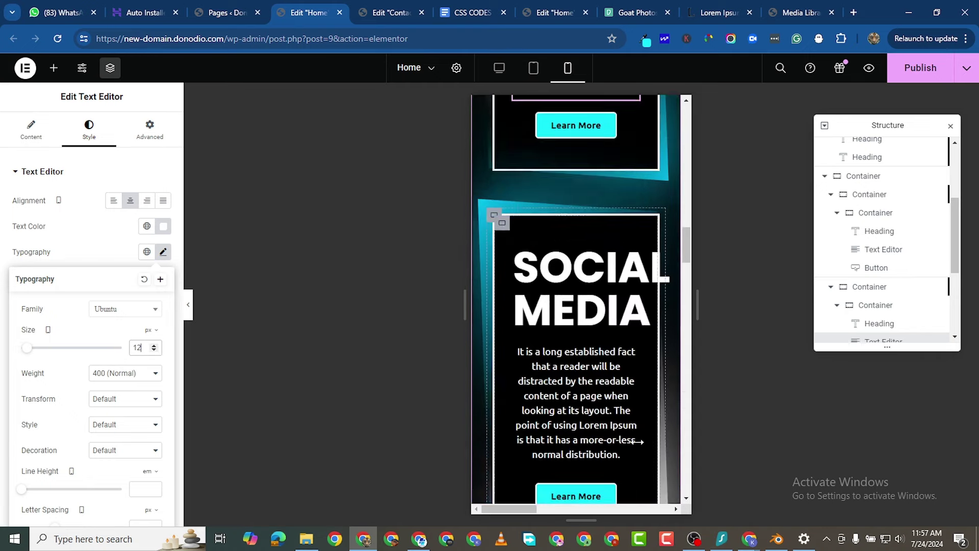
scroll(629, 230, up, 1)
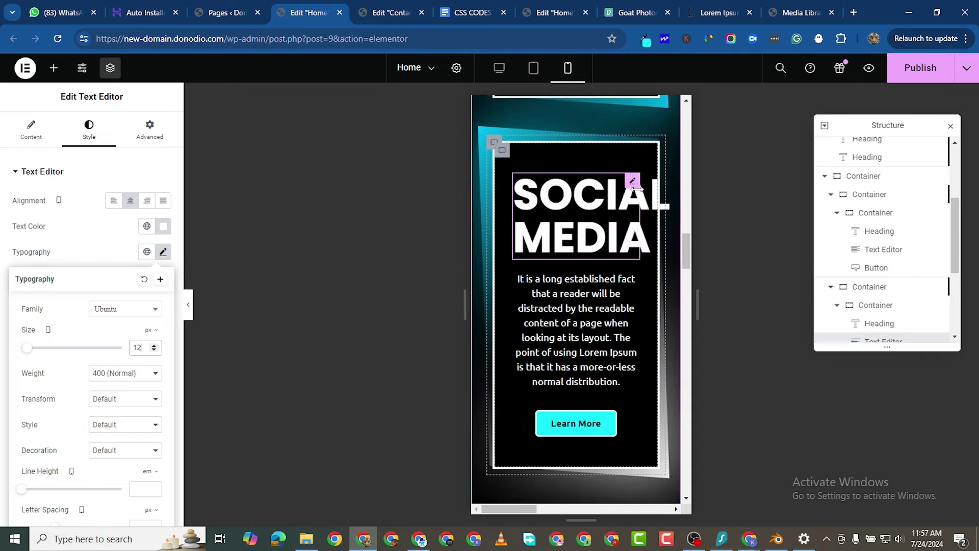
click(576, 337)
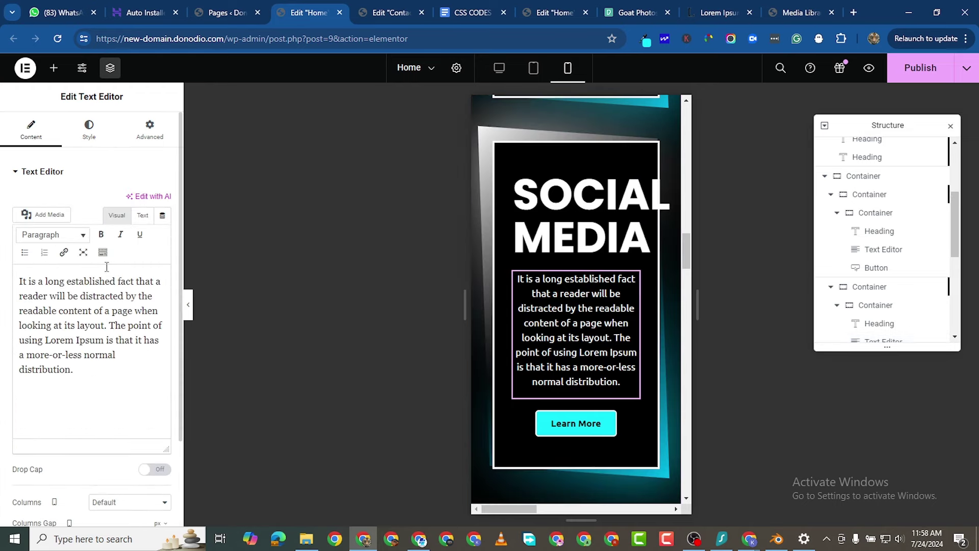
click(88, 130)
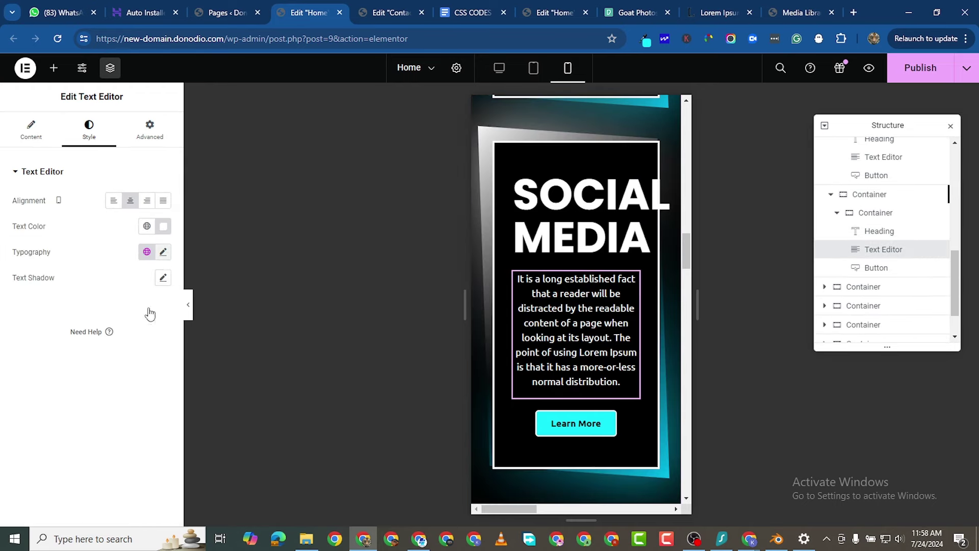
key(BackSpace)
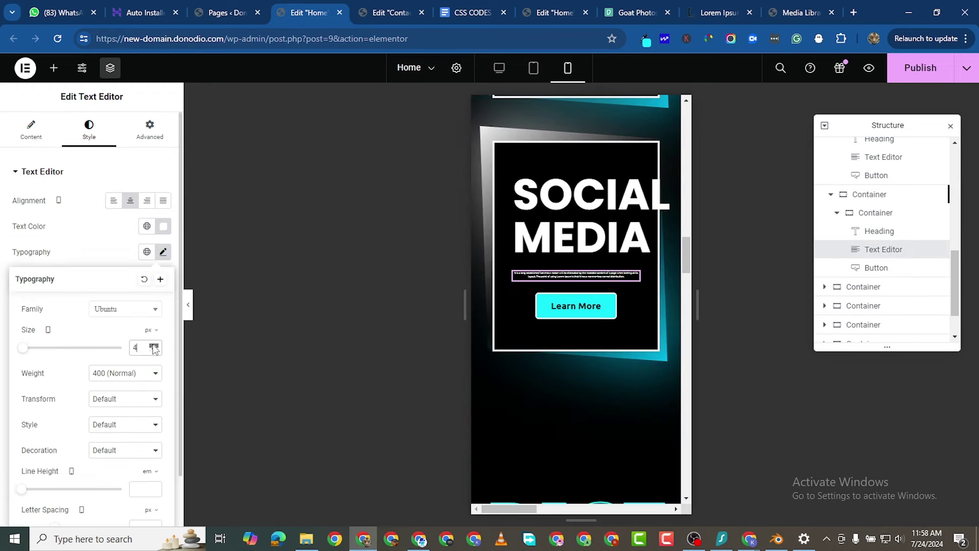
text(0)
click(154, 345)
click(154, 346)
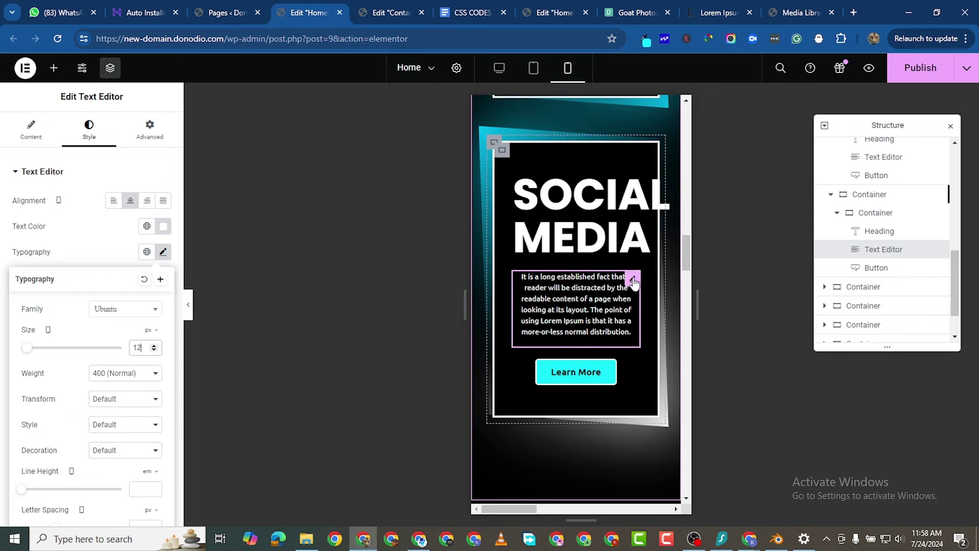
Set the mobile font size of the WED DEV card's heading to 50 px.
scroll(622, 287, up, 5)
scroll(600, 309, up, 5)
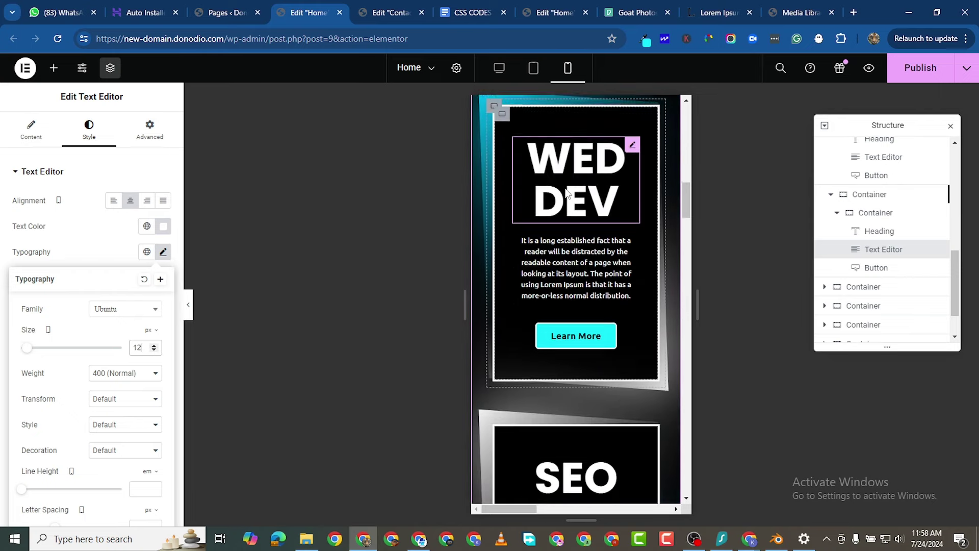
click(604, 186)
click(88, 129)
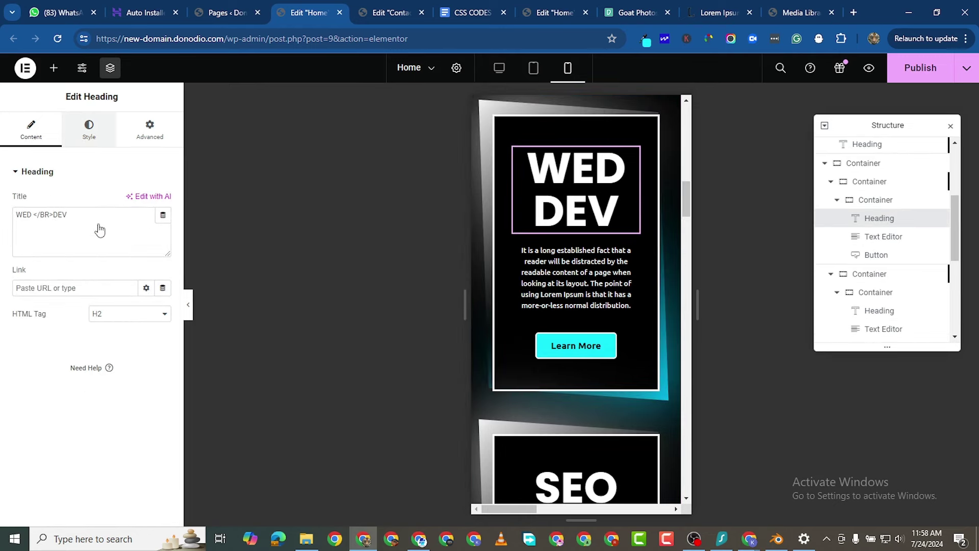
click(164, 278)
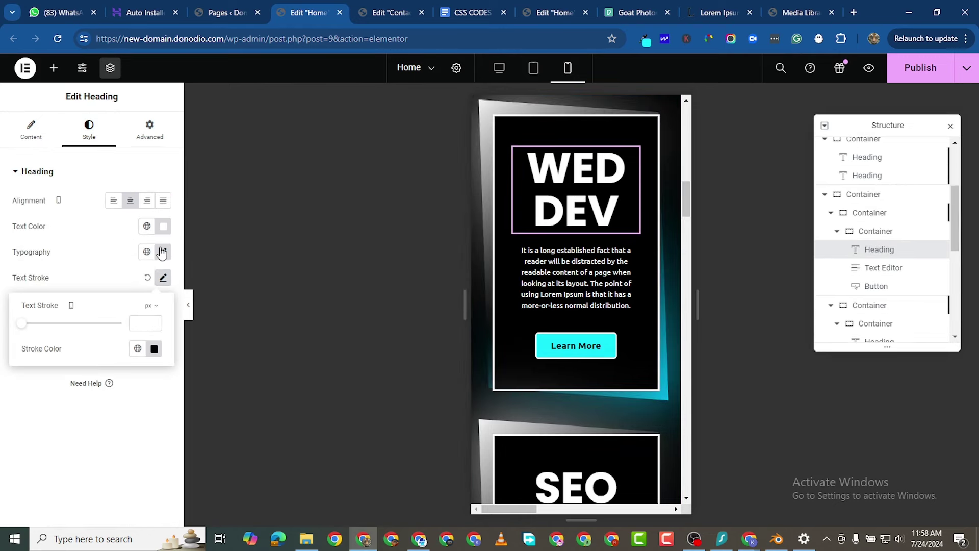
click(162, 252)
click(2, 422)
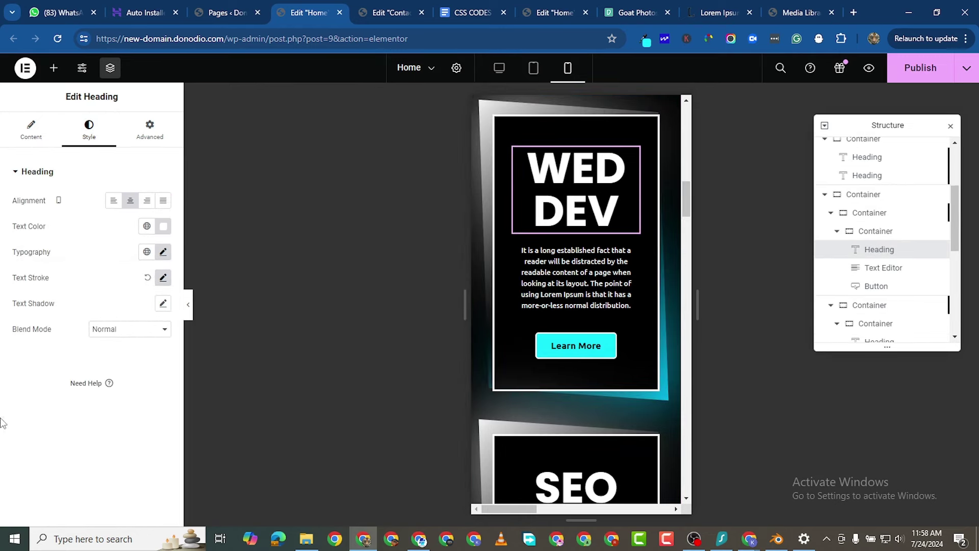
click(163, 253)
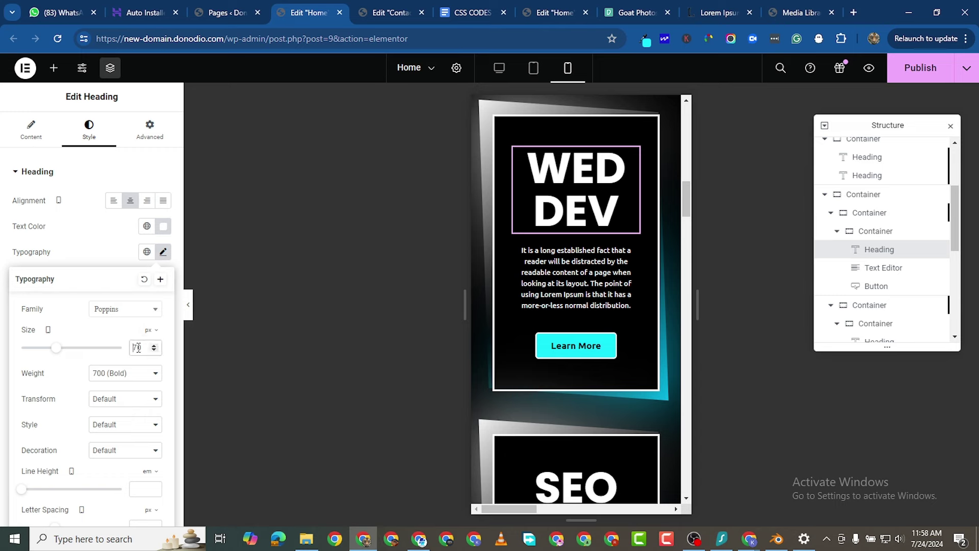
double_click(138, 348)
text(50)
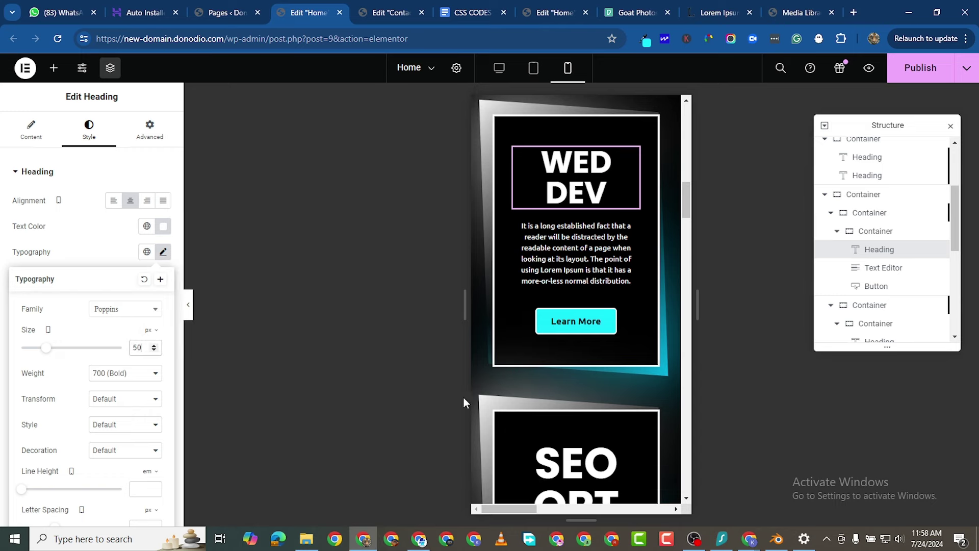
Set the mobile font size of the SEO OPT card's heading to 50 px.
scroll(587, 388, down, 3)
click(602, 379)
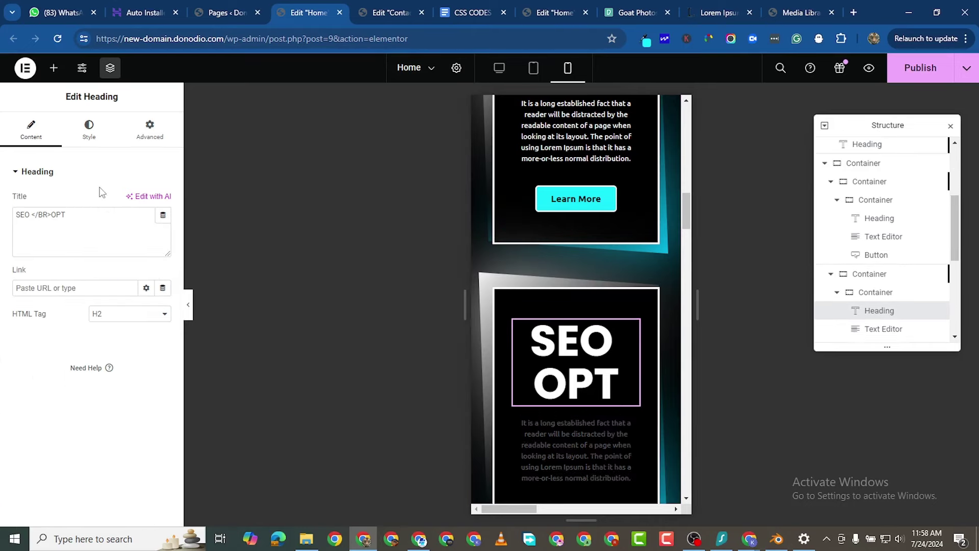
click(89, 130)
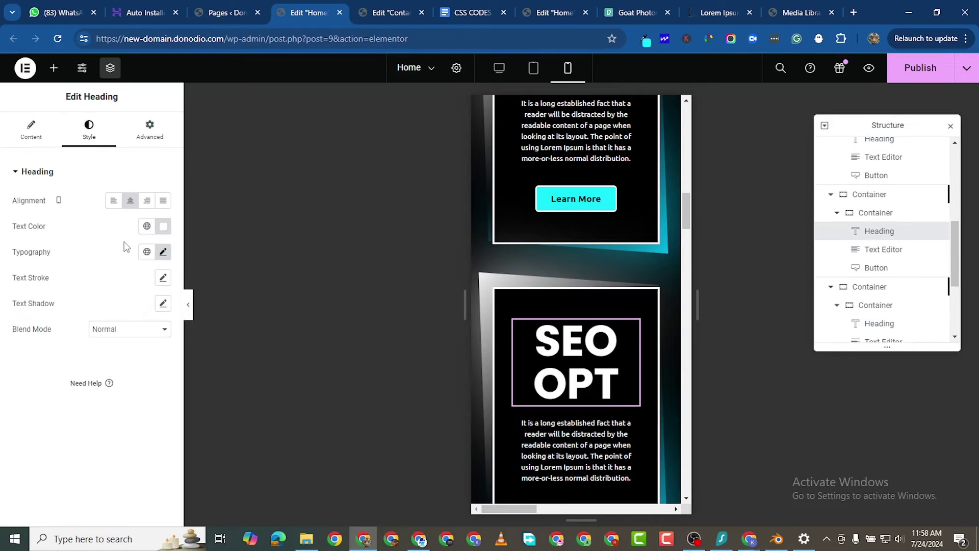
click(164, 252)
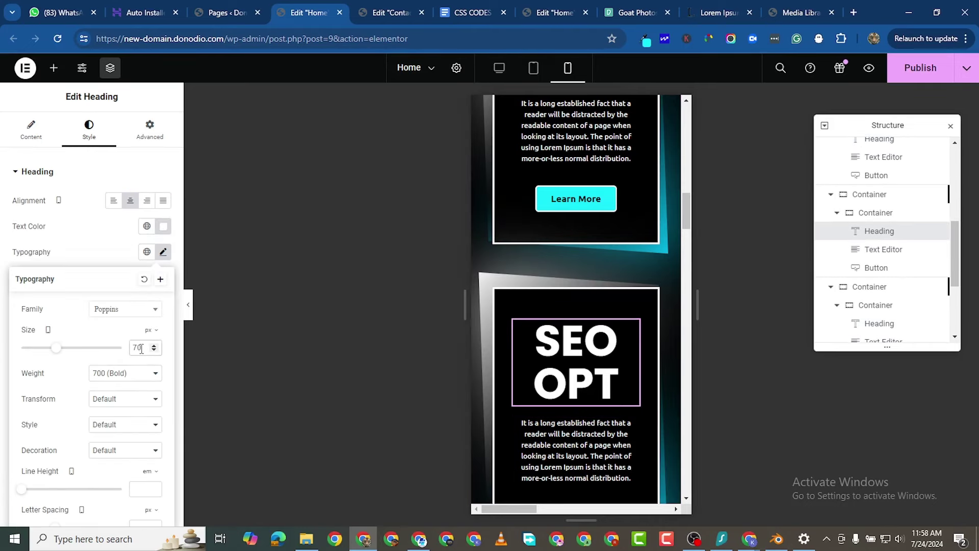
key(BackSpace)
key(BackSpace)
text(50)
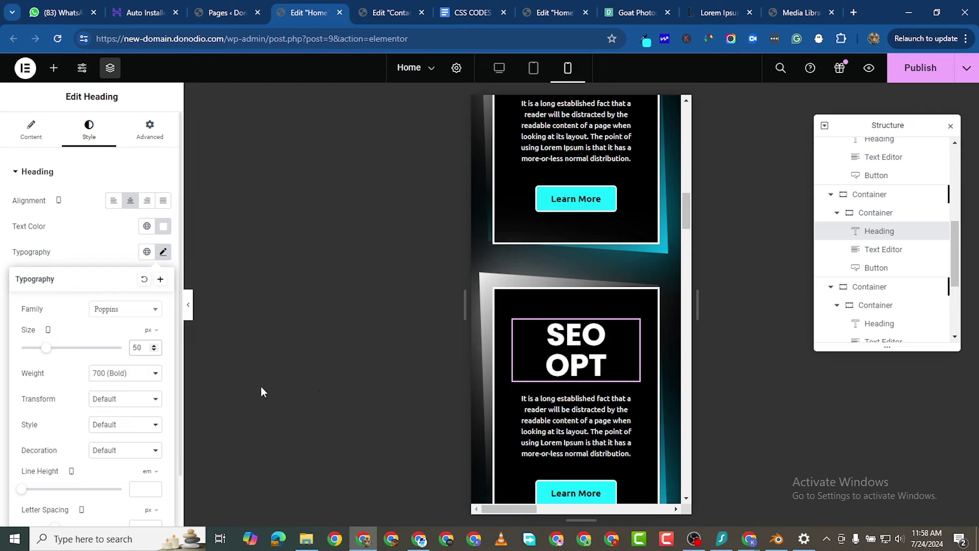
Set the mobile font size of the SOCIAL MEDIA card's heading to 50 px so it fits the card.
scroll(598, 366, down, 6)
click(604, 279)
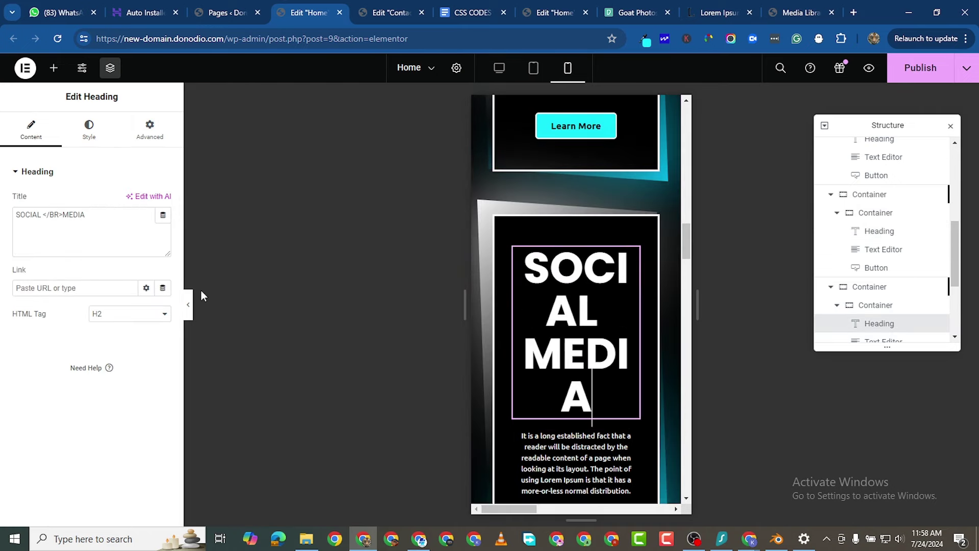
click(89, 133)
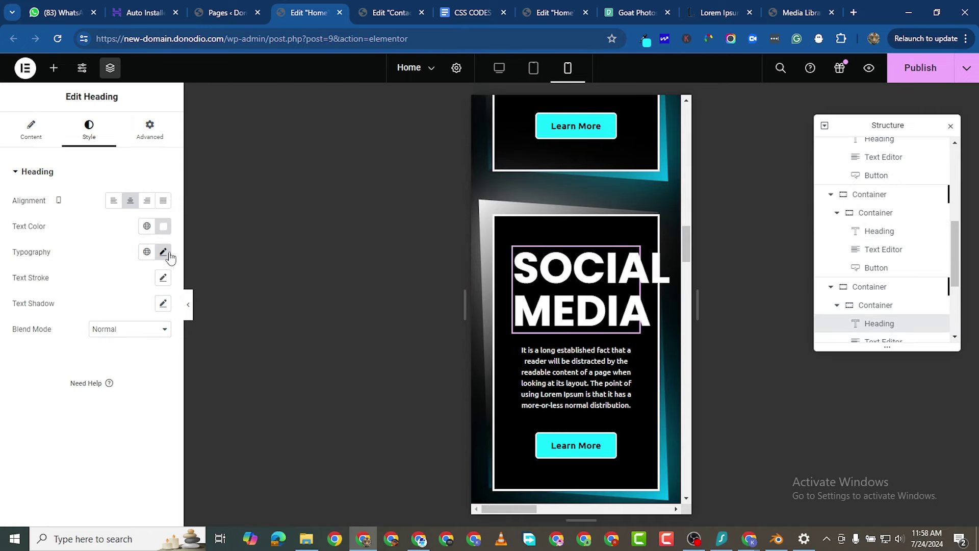
click(163, 252)
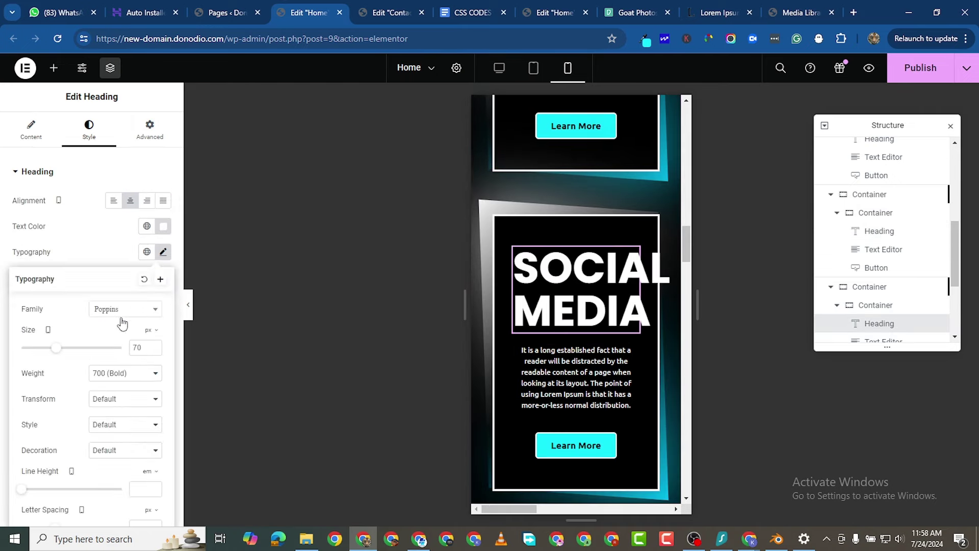
double_click(137, 347)
text(50)
Reduce the mobile font size of the outlined PAST WORKS heading to 120 px.
scroll(590, 406, down, 3)
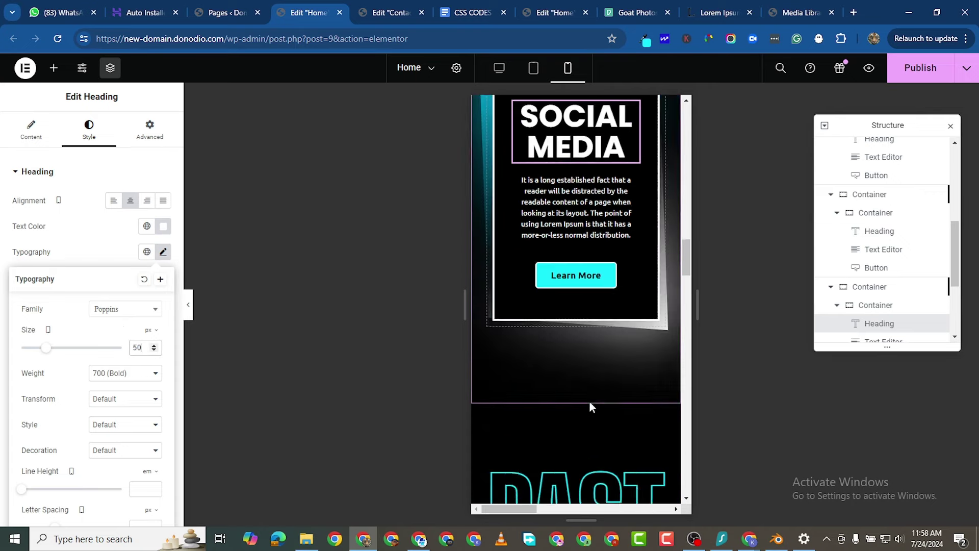
scroll(574, 418, down, 10)
scroll(578, 286, up, 4)
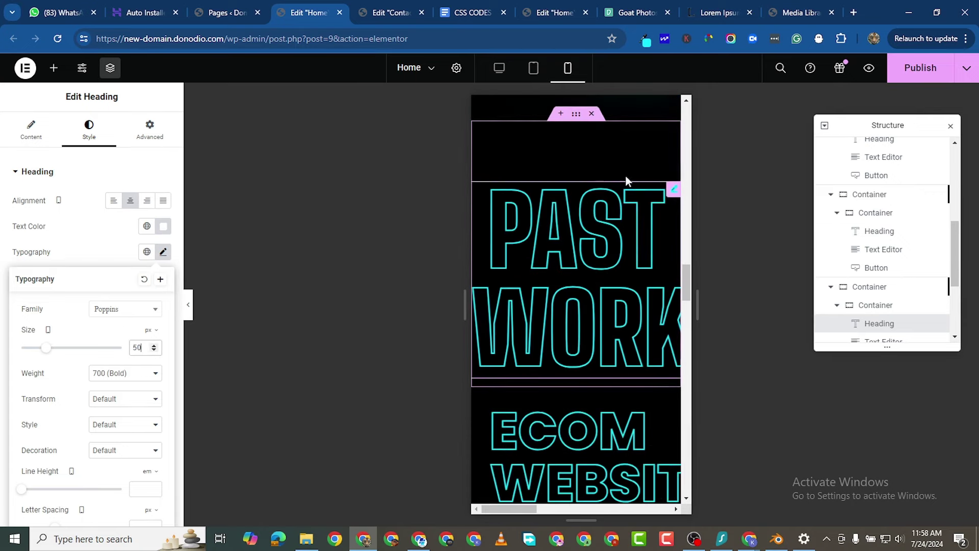
click(672, 189)
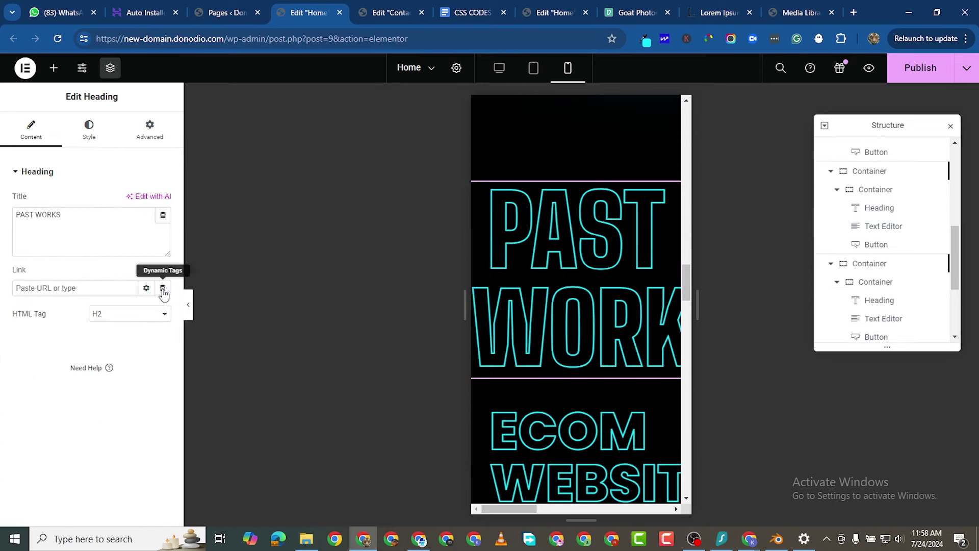
click(84, 134)
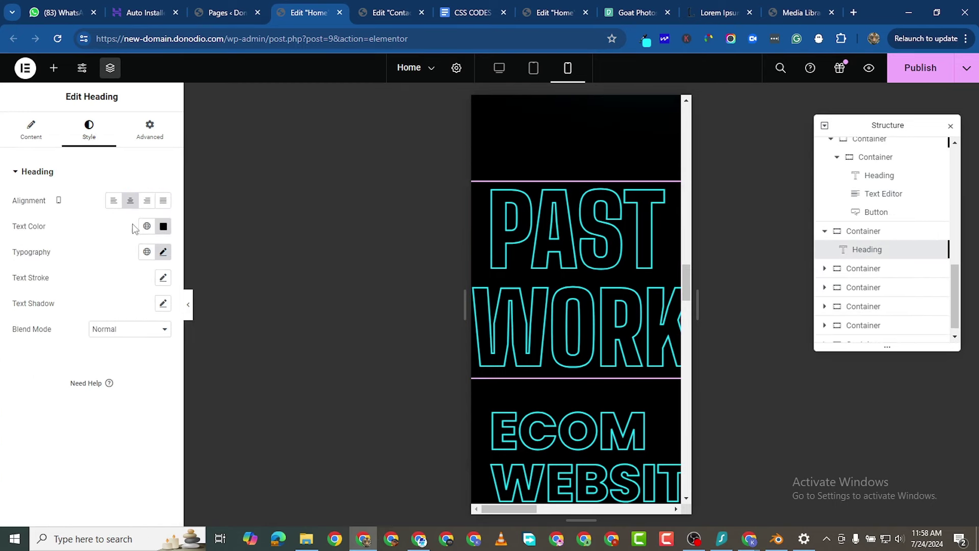
click(163, 252)
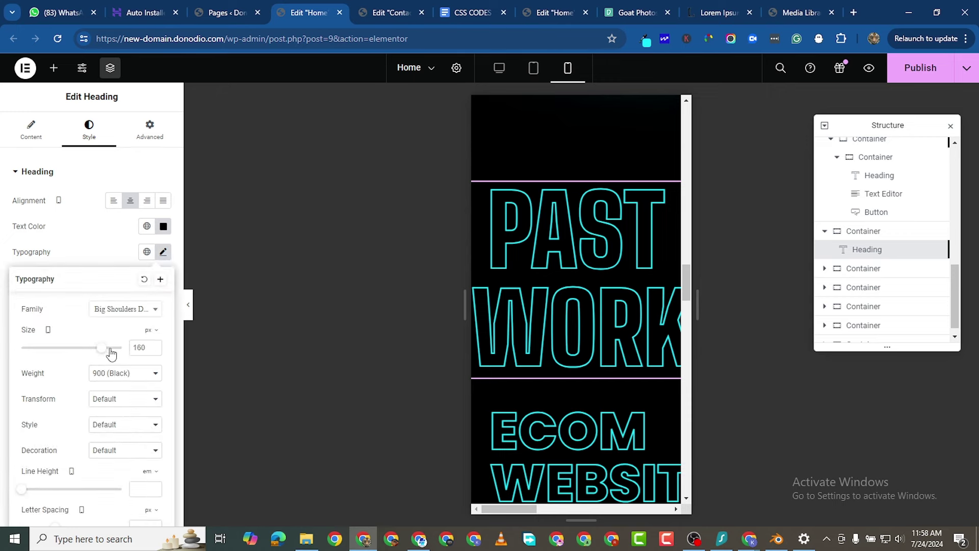
drag(110, 350, 81, 362)
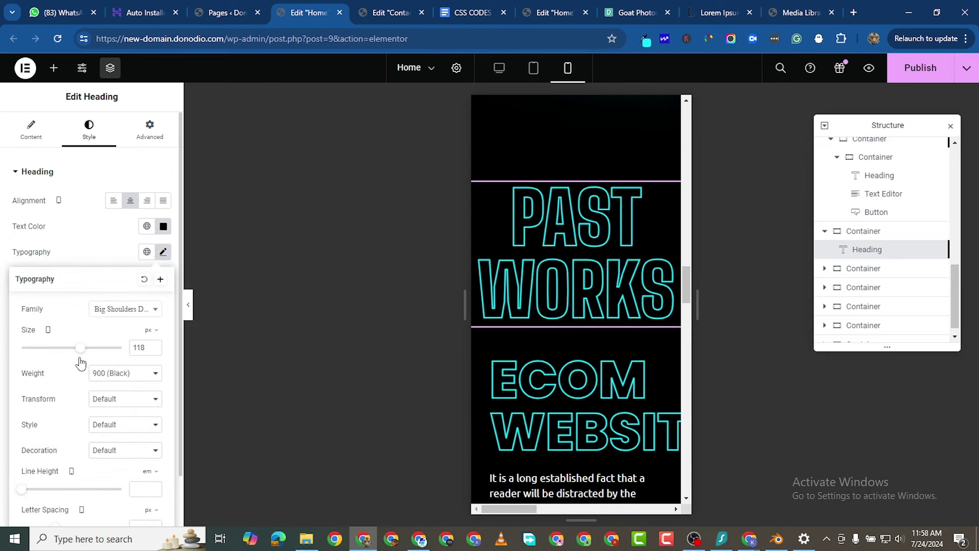
click(153, 346)
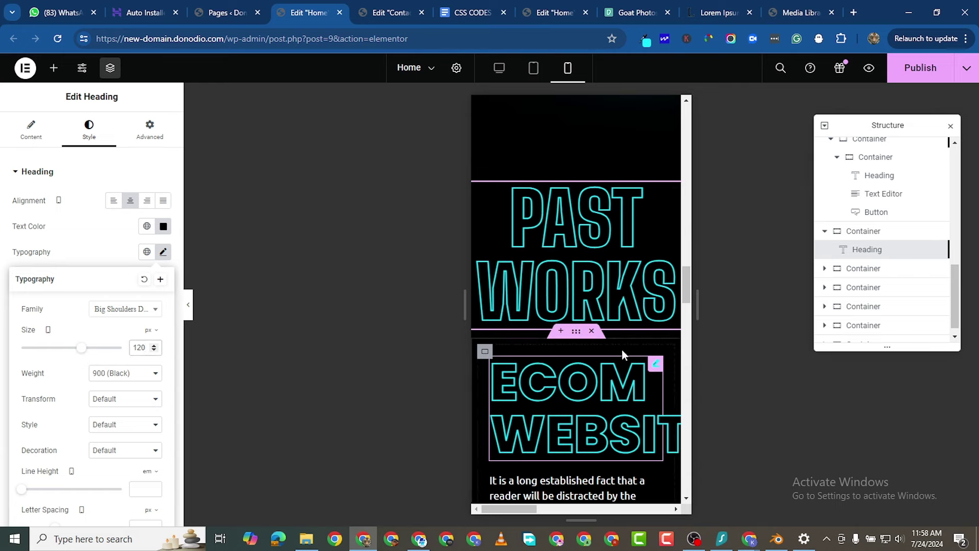
Set the mobile font size of the ECOM WEBSITE heading to 47 px.
click(617, 403)
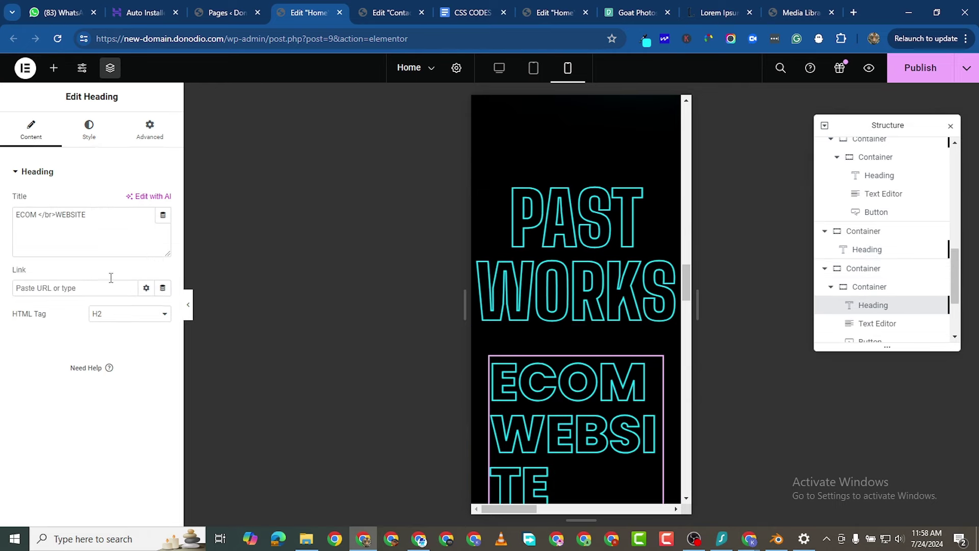
click(89, 127)
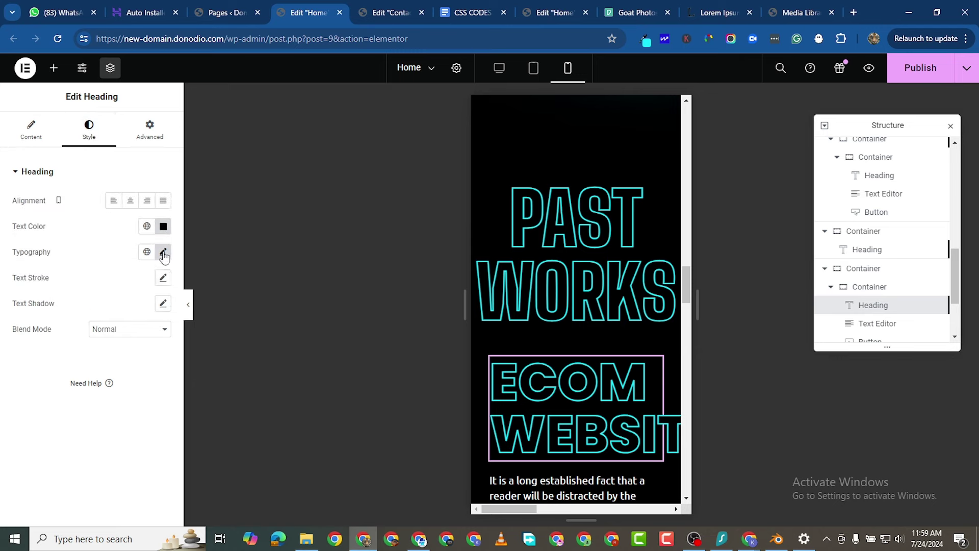
click(163, 252)
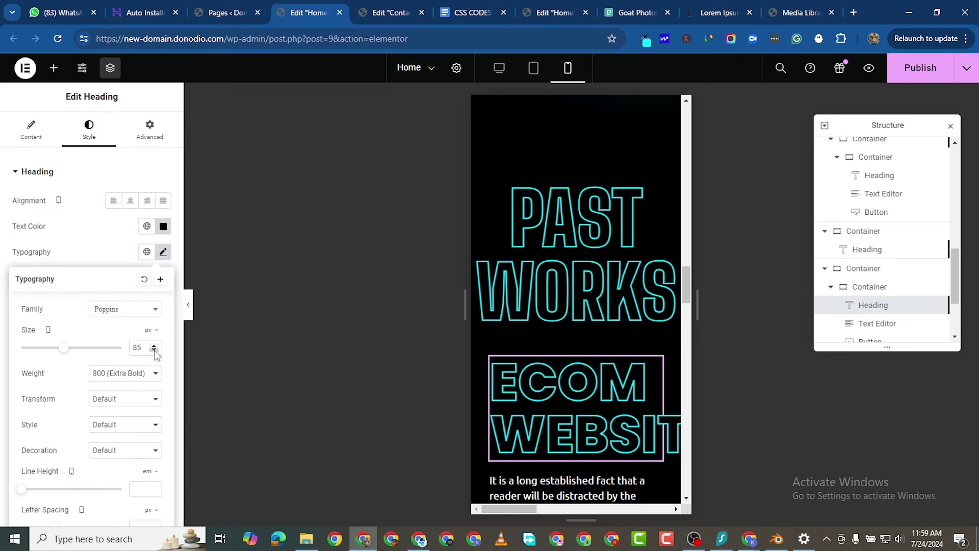
click(156, 352)
text(1)
click(153, 346)
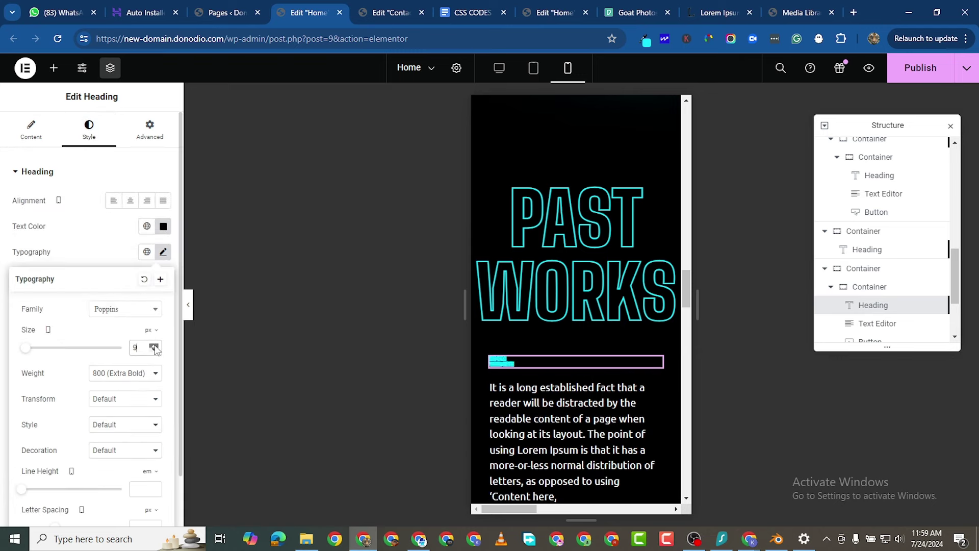
drag(154, 347, 154, 346)
Set the mobile font size of the PORTFOLIO WEBSITE heading to 50 px.
scroll(602, 406, down, 5)
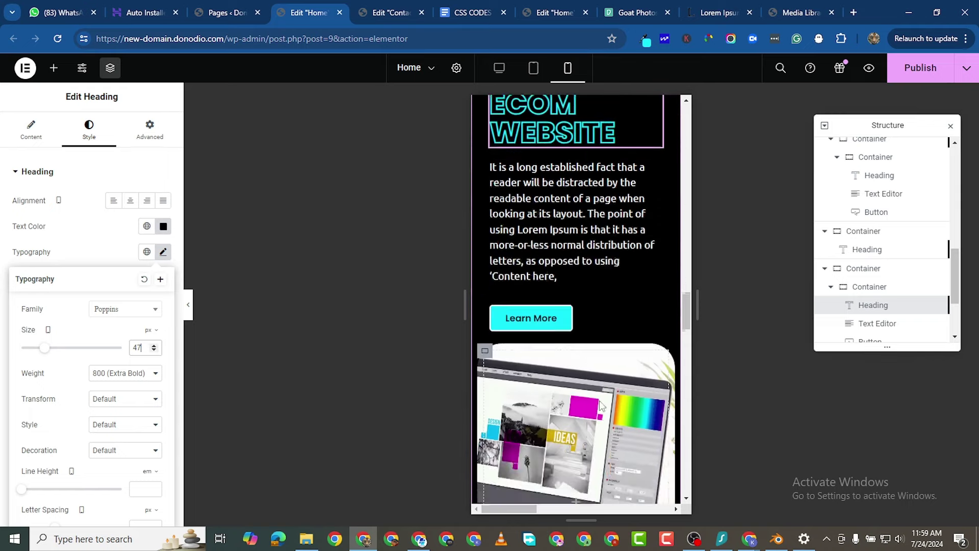
scroll(597, 403, down, 15)
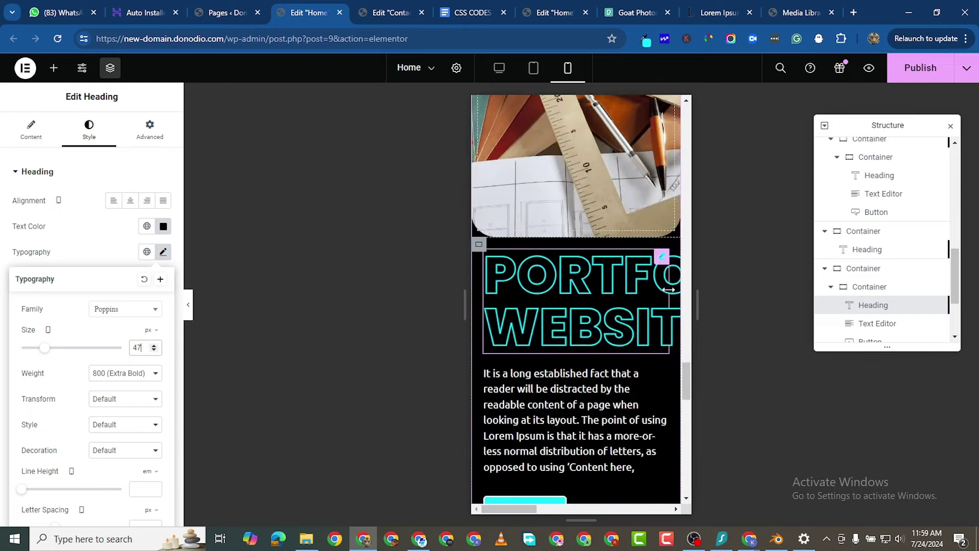
click(577, 301)
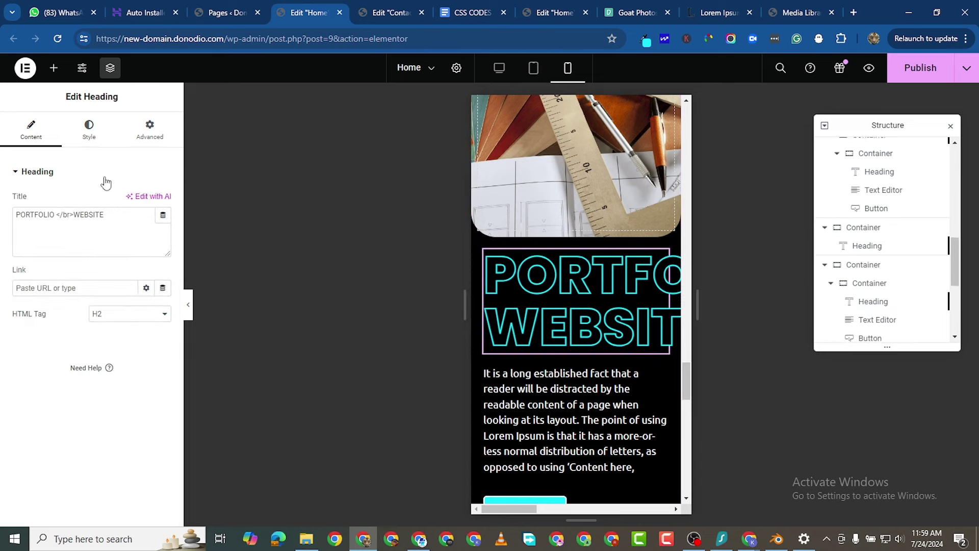
click(89, 130)
click(163, 252)
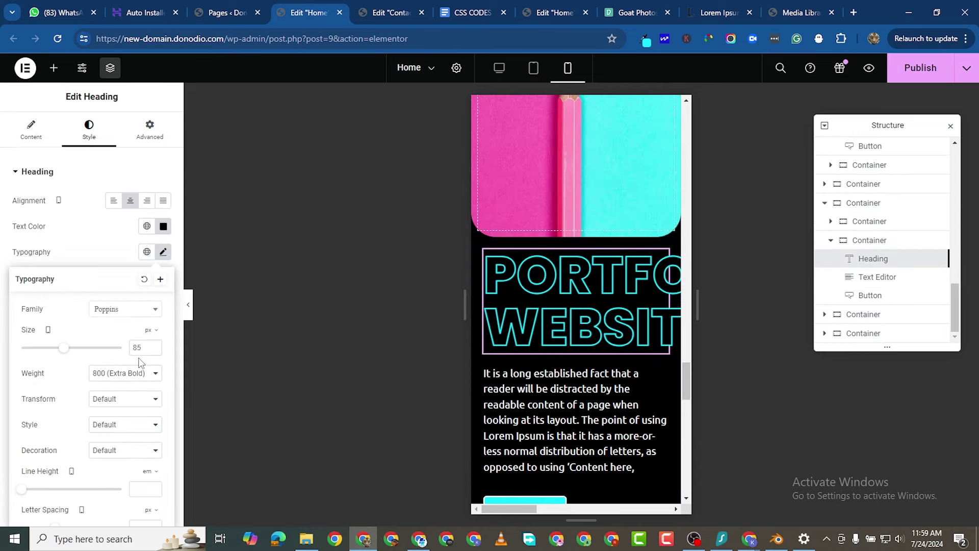
double_click(143, 347)
text(9)
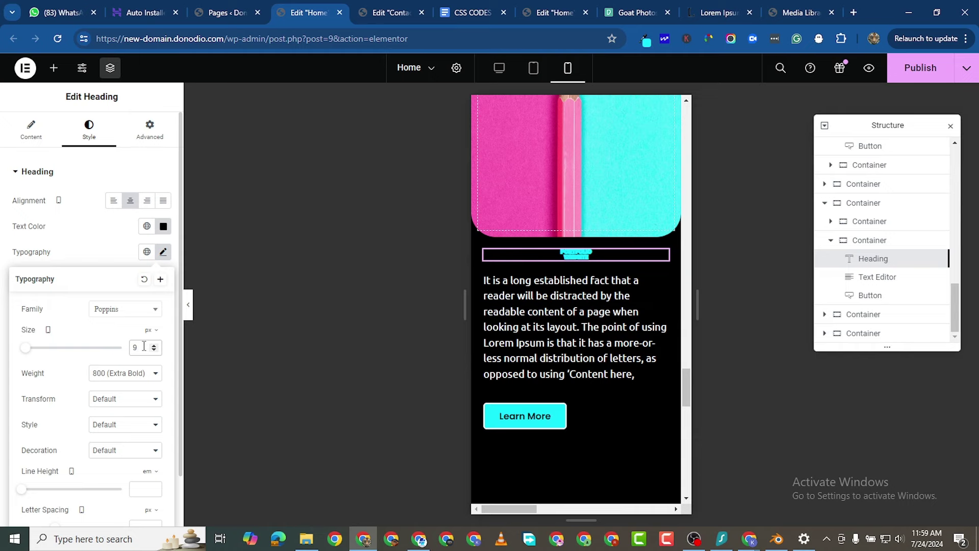
key(ctrl+z)
text(50)
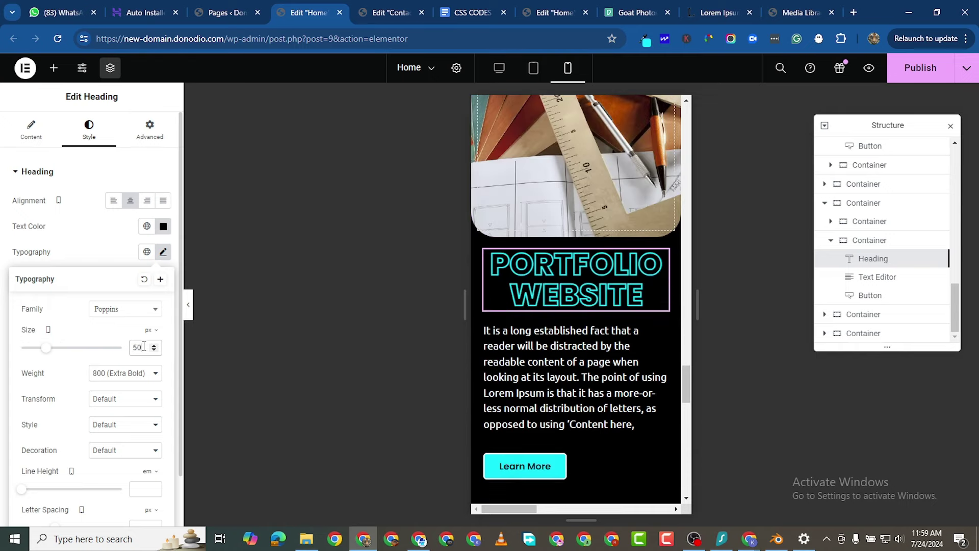
Reduce the mobile font size of the outlined TESTIMONIALS heading to 60 px so it fits on one line.
scroll(614, 492, down, 6)
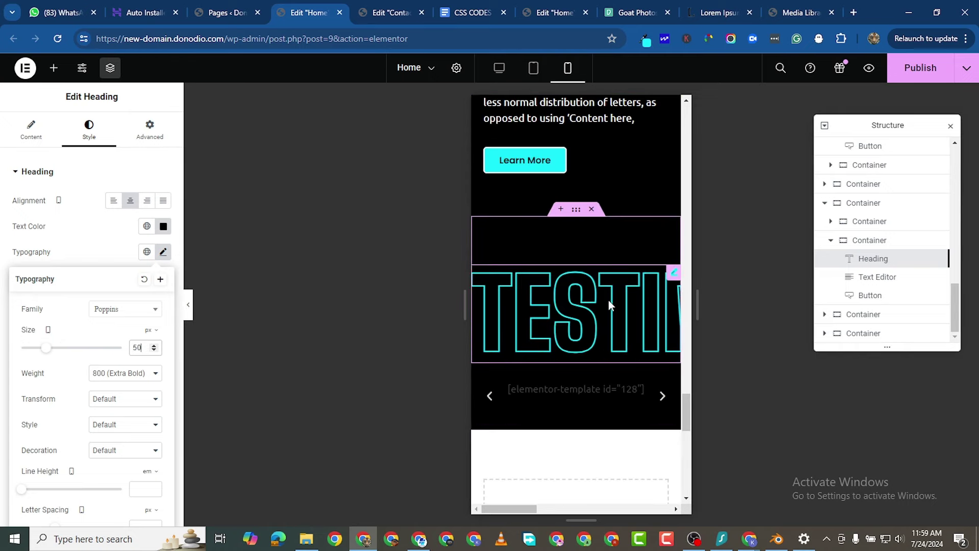
click(608, 301)
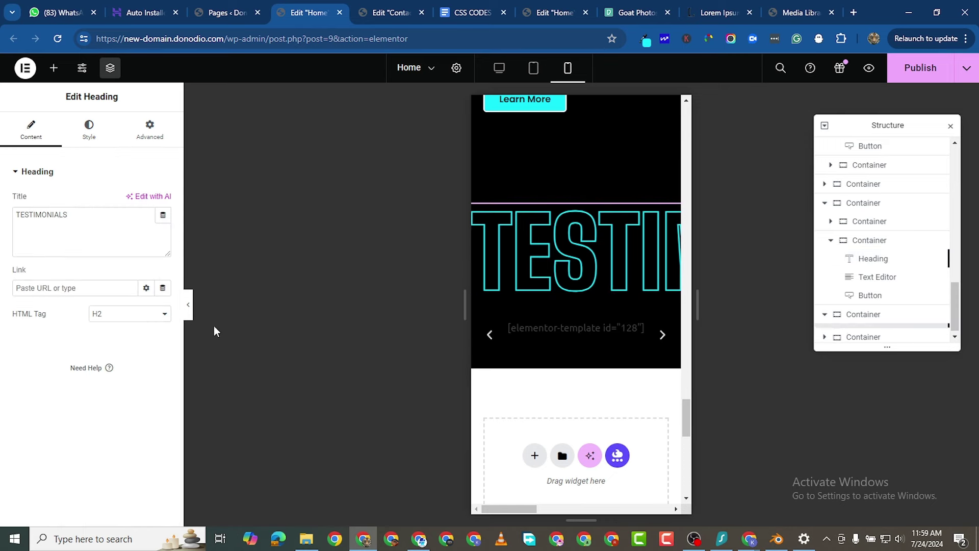
click(89, 130)
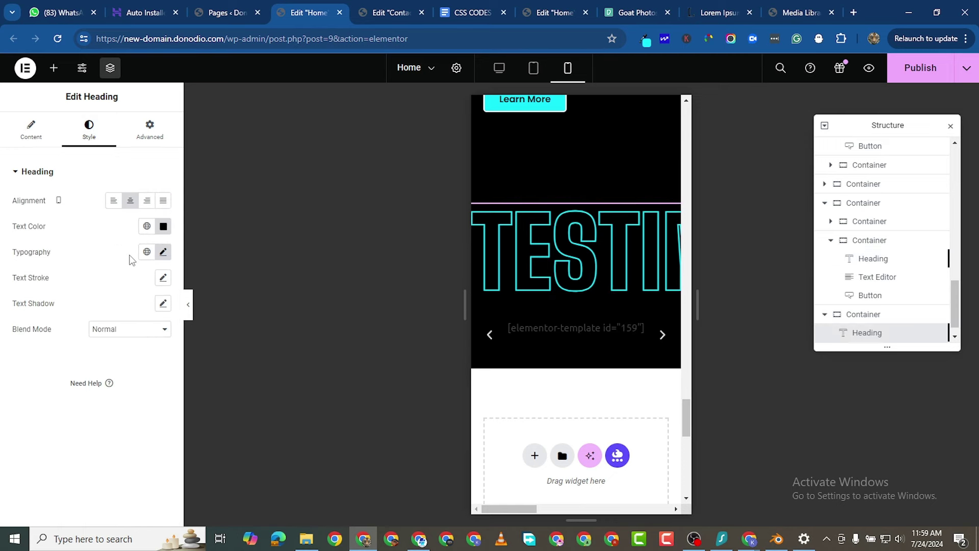
click(163, 253)
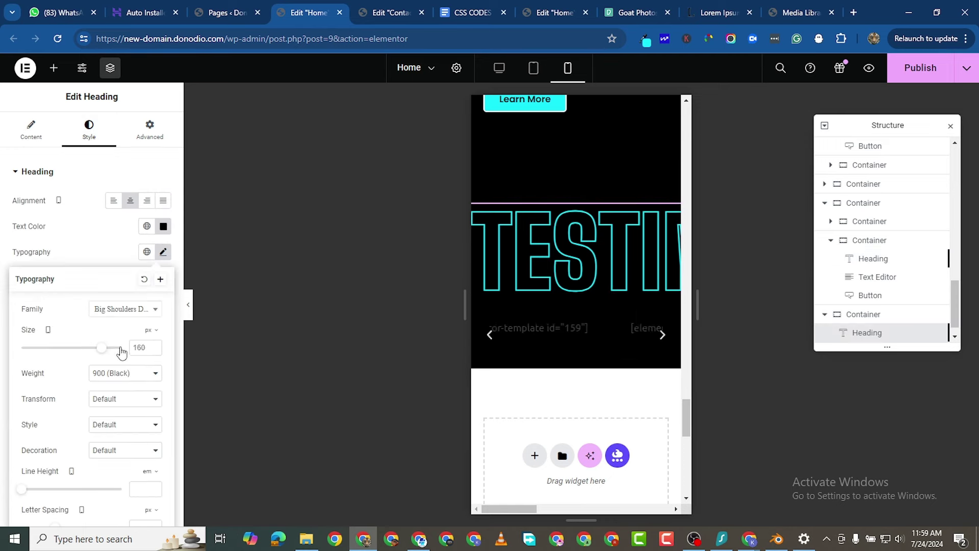
drag(92, 349, 57, 374)
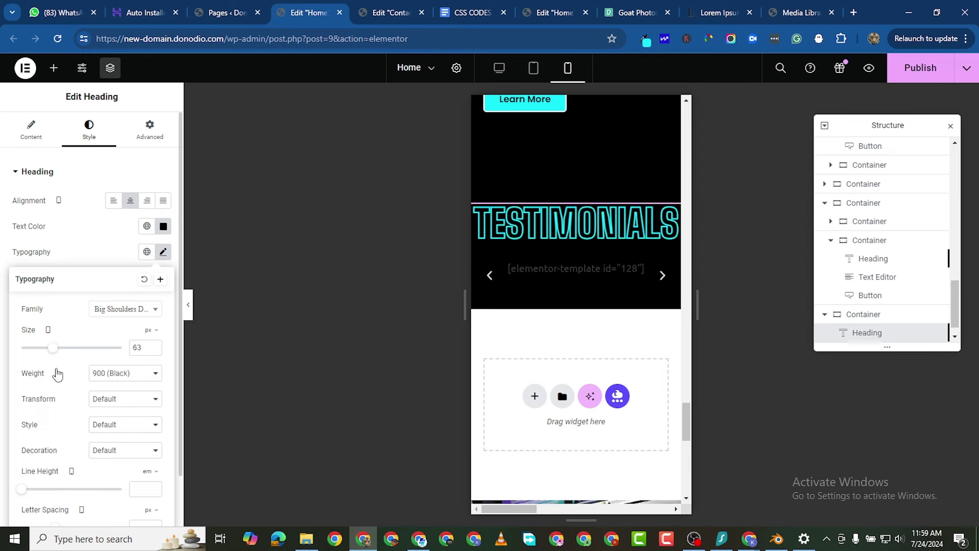
click(155, 350)
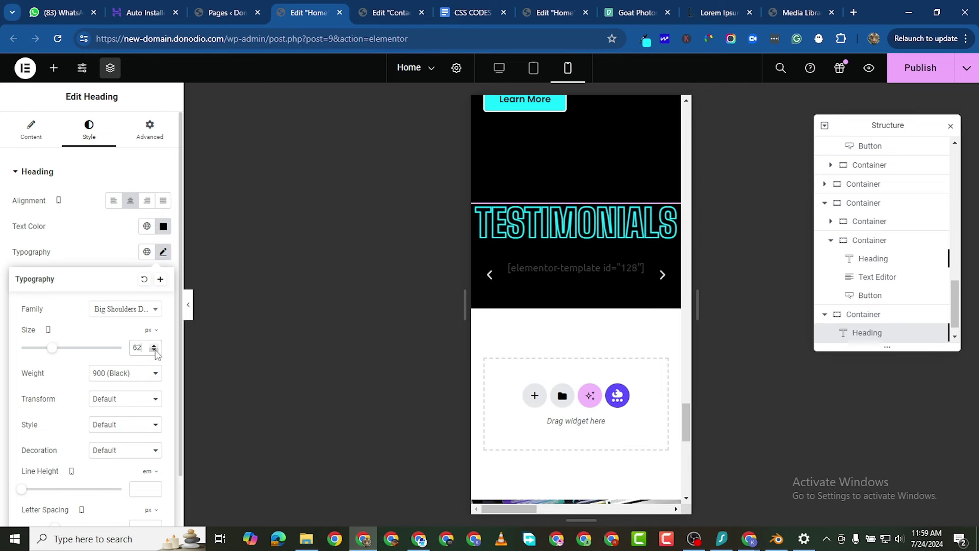
click(155, 350)
click(154, 350)
Reduce the mobile minimum height of the image container below the ECOM WEBSITE text to 300 px.
scroll(571, 308, up, 10)
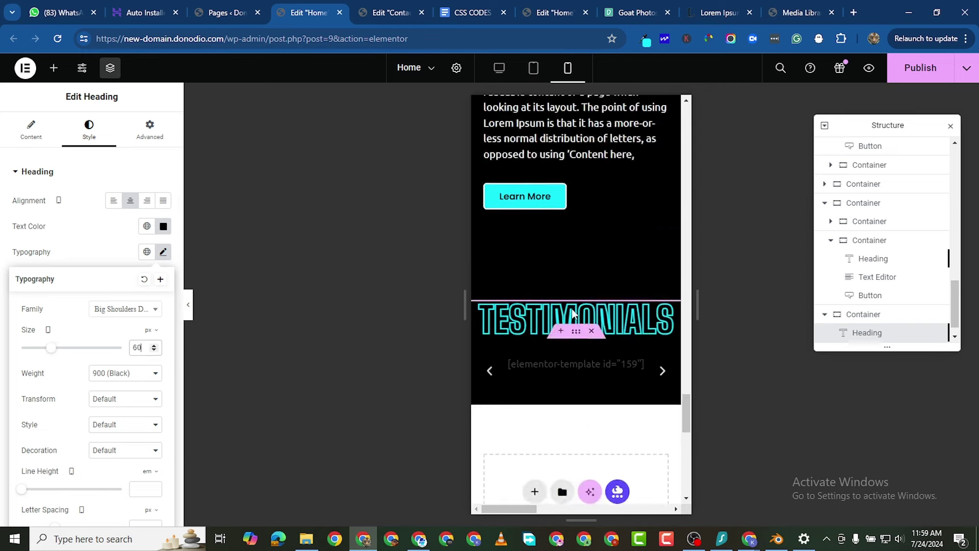
scroll(575, 311, up, 10)
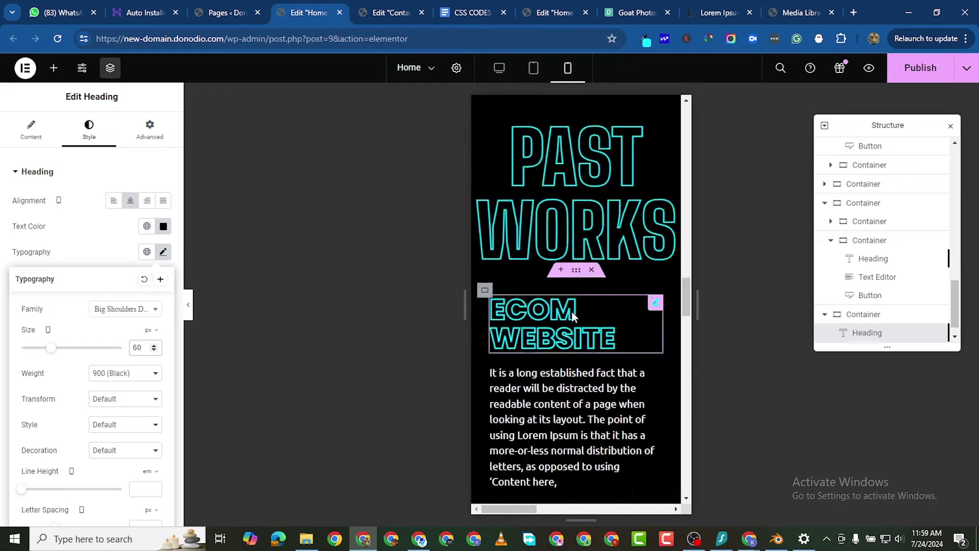
scroll(571, 311, down, 6)
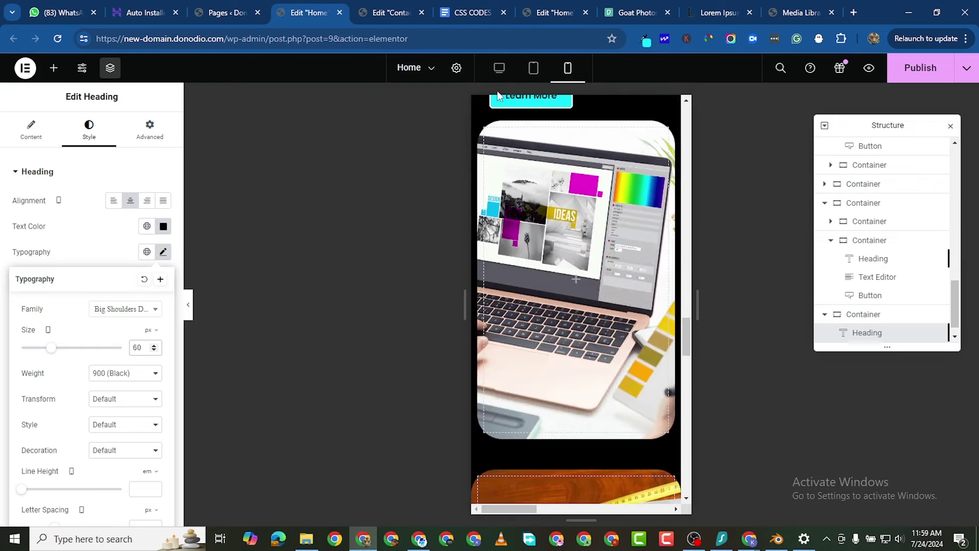
click(485, 131)
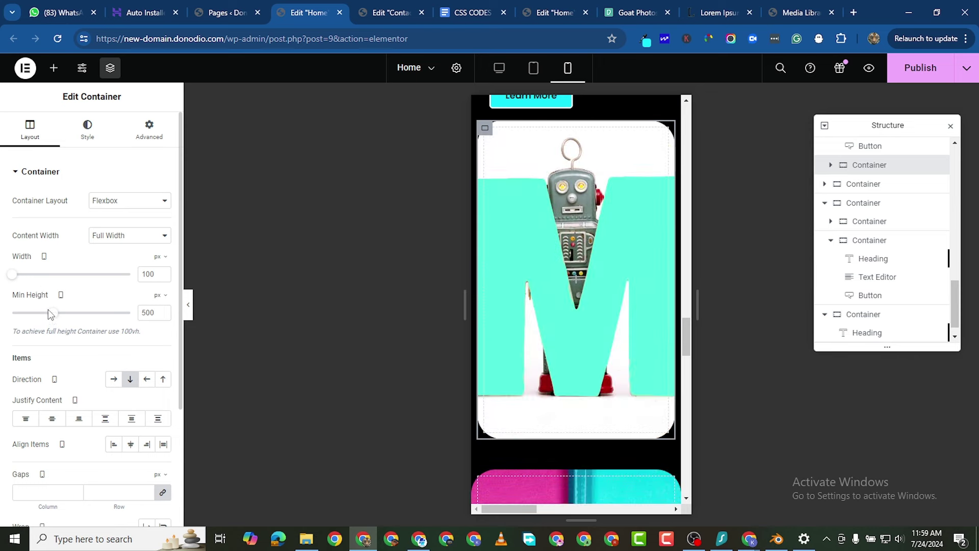
drag(48, 314, 36, 318)
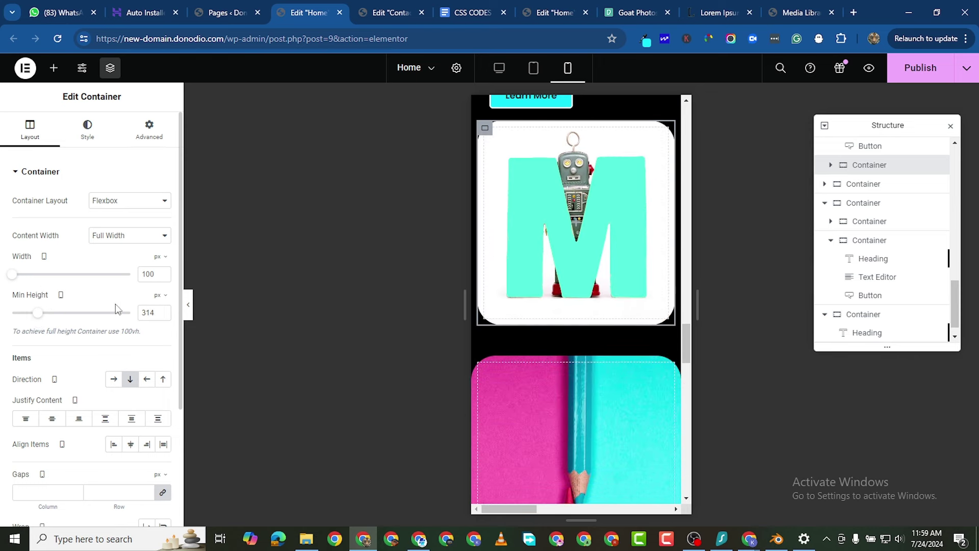
click(164, 315)
click(163, 316)
click(164, 316)
click(163, 315)
click(163, 315)
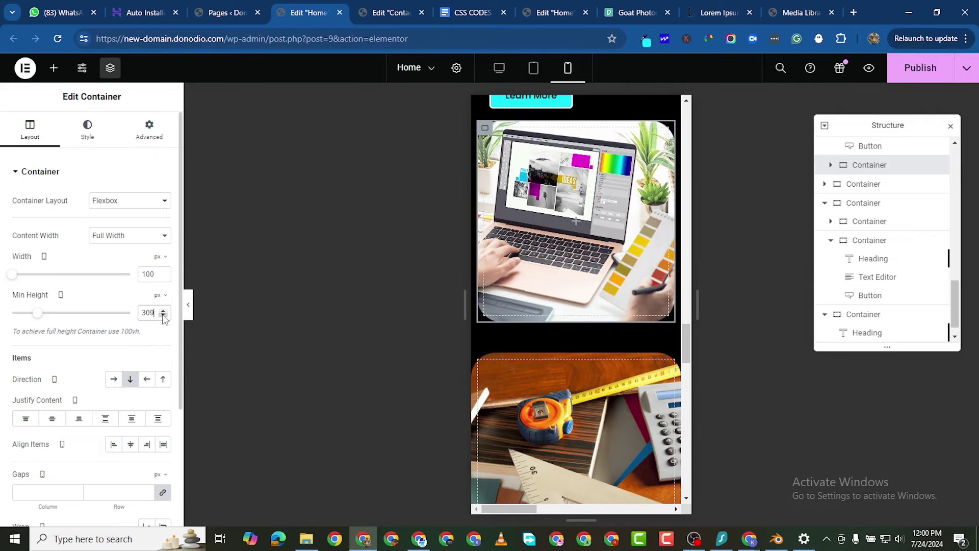
click(164, 315)
click(164, 316)
click(164, 315)
click(163, 315)
click(164, 315)
click(163, 315)
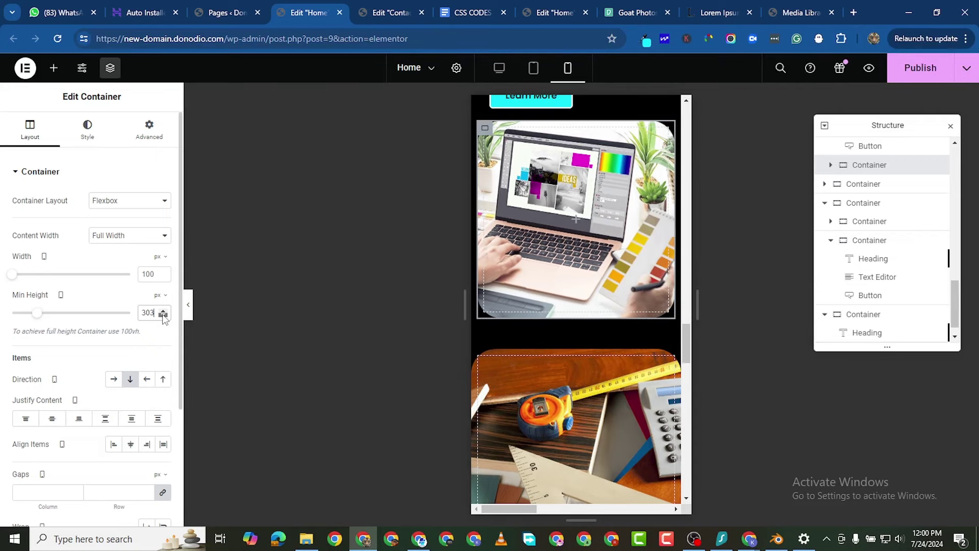
click(164, 315)
click(163, 315)
click(164, 315)
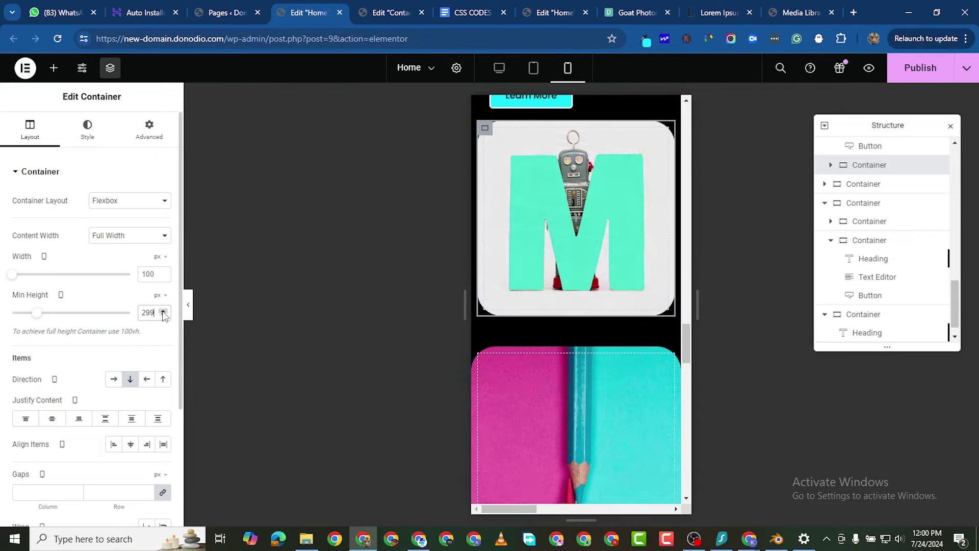
Set the mobile minimum height of the image container above the PORTFOLIO WEBSITE heading to 300 px.
scroll(546, 378, down, 1)
scroll(546, 380, up, 5)
scroll(546, 377, up, 3)
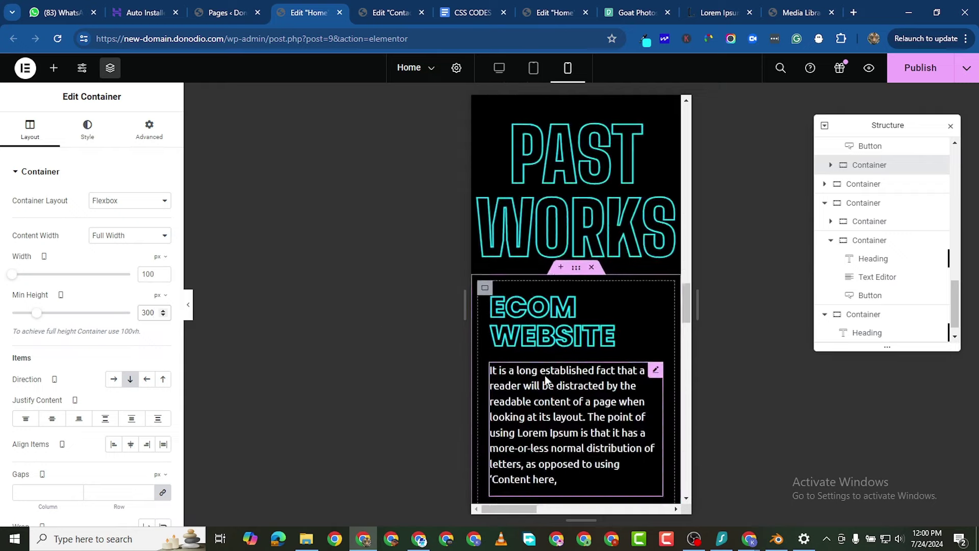
scroll(545, 375, down, 7)
scroll(534, 387, up, 2)
scroll(541, 373, down, 1)
scroll(545, 361, down, 4)
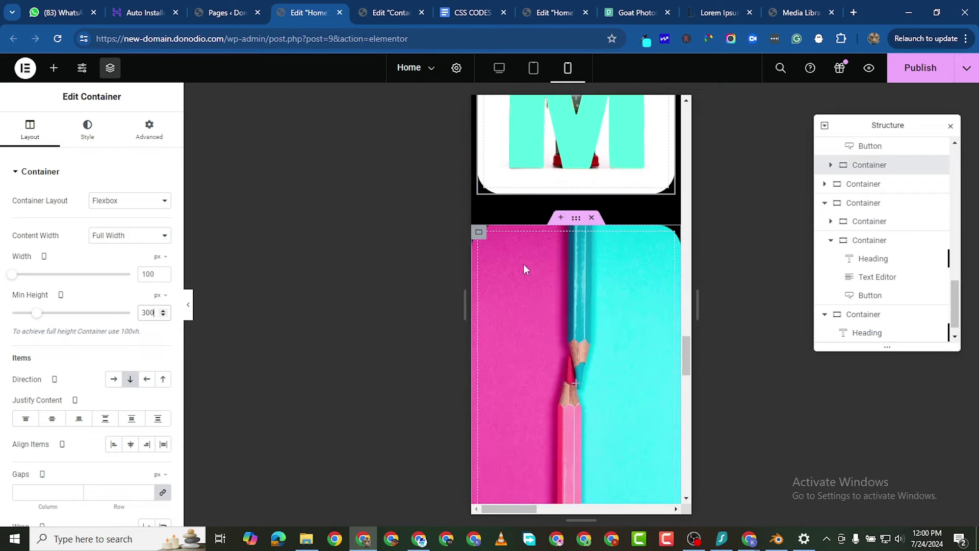
double_click(148, 313)
text(500)
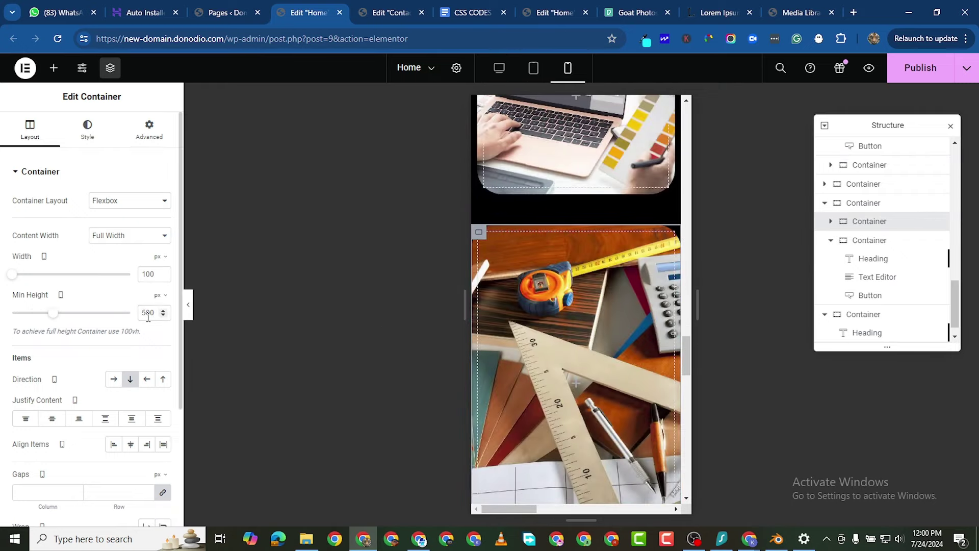
double_click(148, 313)
text(380)
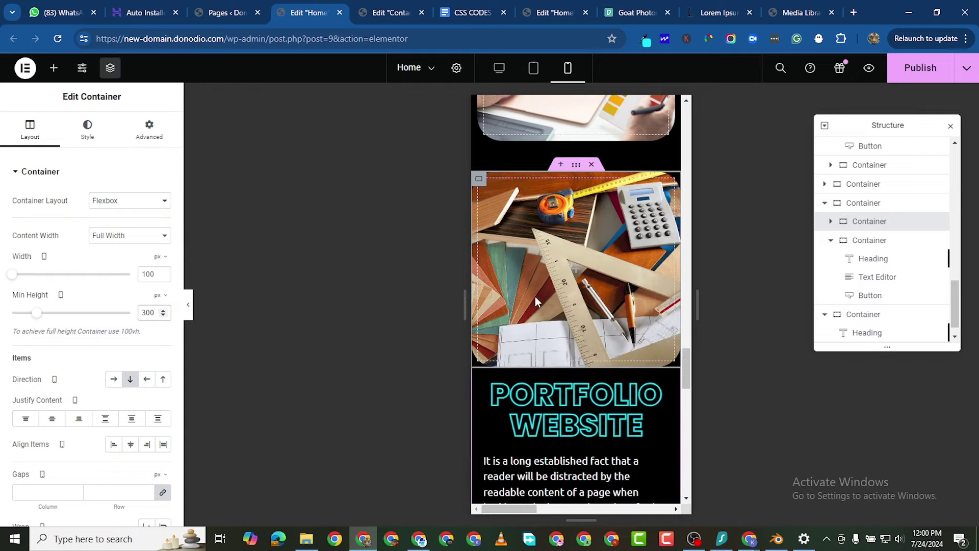
Review the mobile layout of the two project image containers, the TESTIMONIALS area, the service cards and the spacing above the EXPERTISE heading.
scroll(550, 336, down, 5)
scroll(551, 351, up, 5)
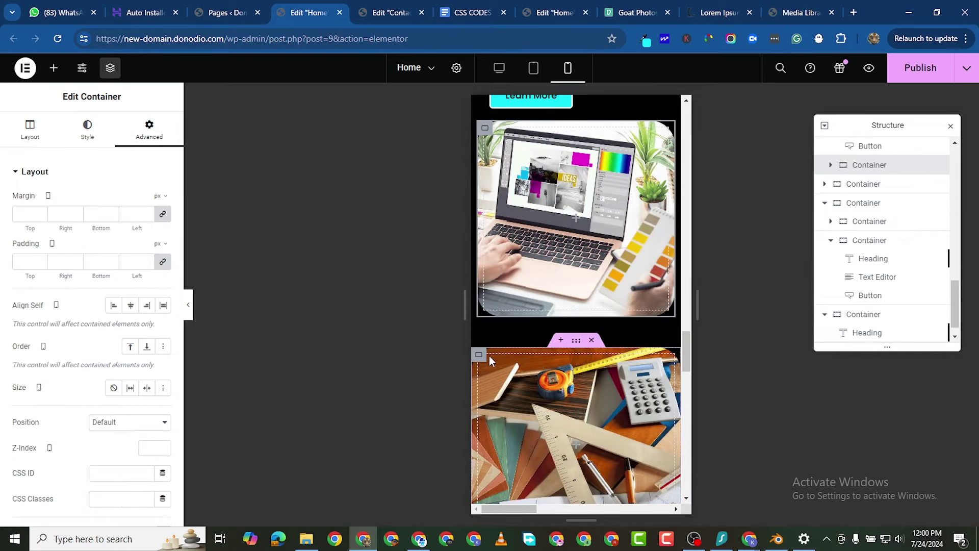
click(479, 354)
scroll(546, 418, down, 8)
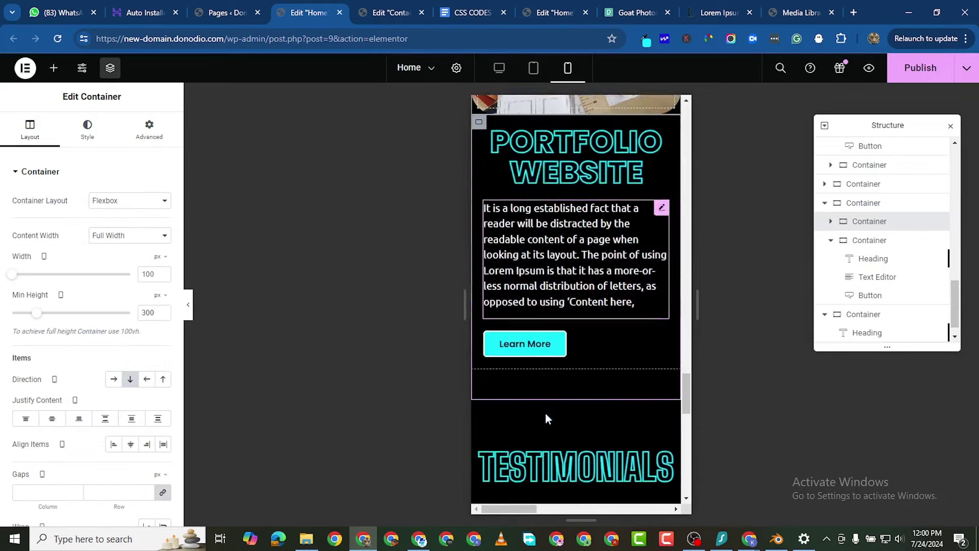
scroll(546, 419, down, 4)
scroll(543, 372, up, 8)
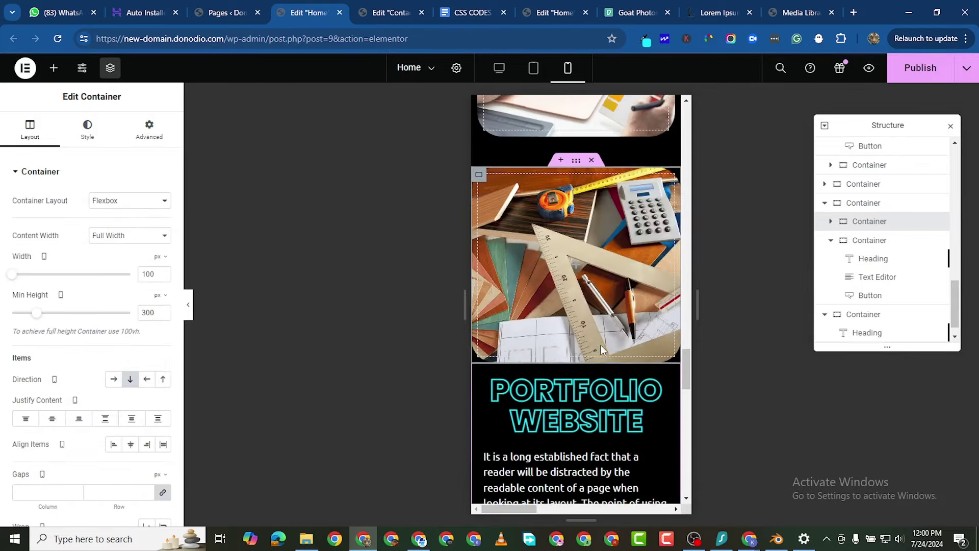
scroll(601, 345, down, 10)
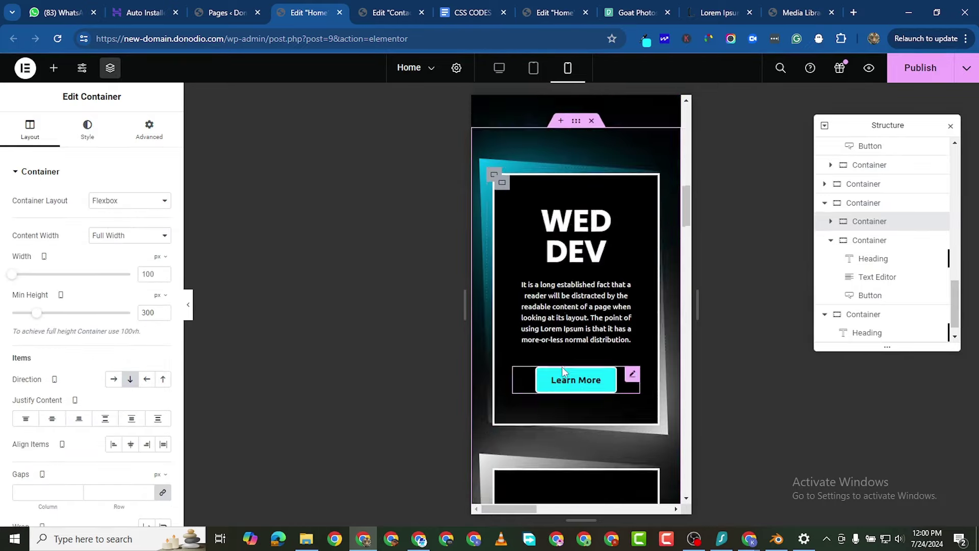
scroll(563, 373, down, 10)
scroll(612, 403, down, 2)
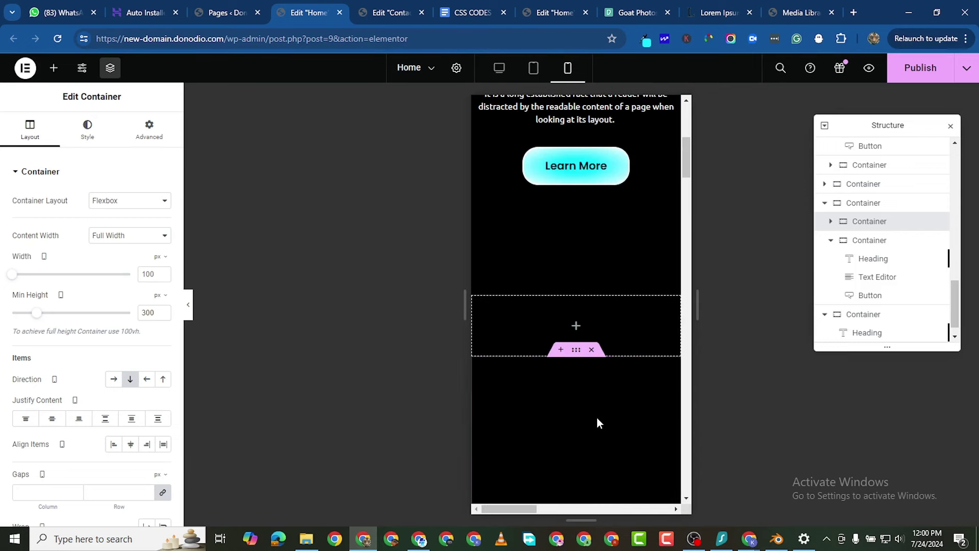
scroll(597, 417, down, 2)
scroll(610, 386, down, 1)
scroll(592, 227, up, 1)
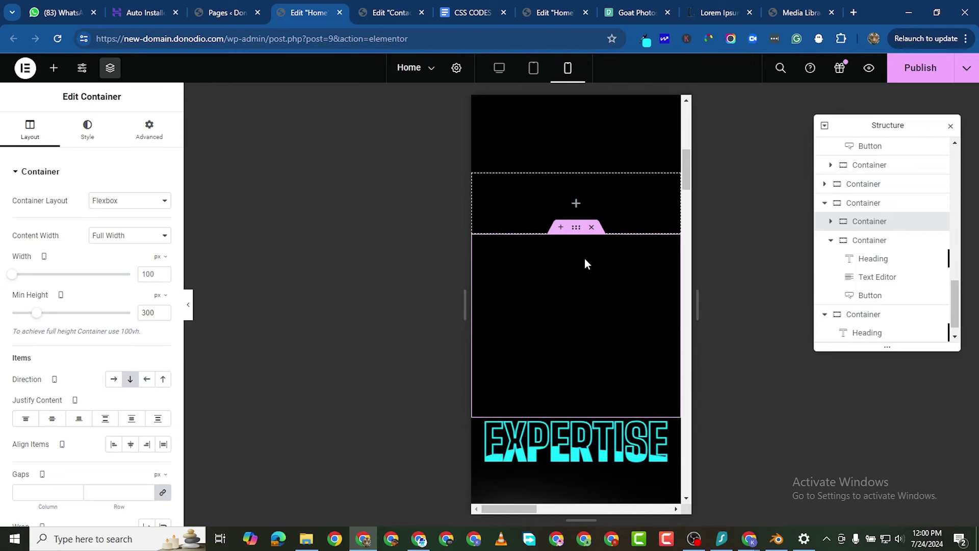
scroll(584, 234, up, 1)
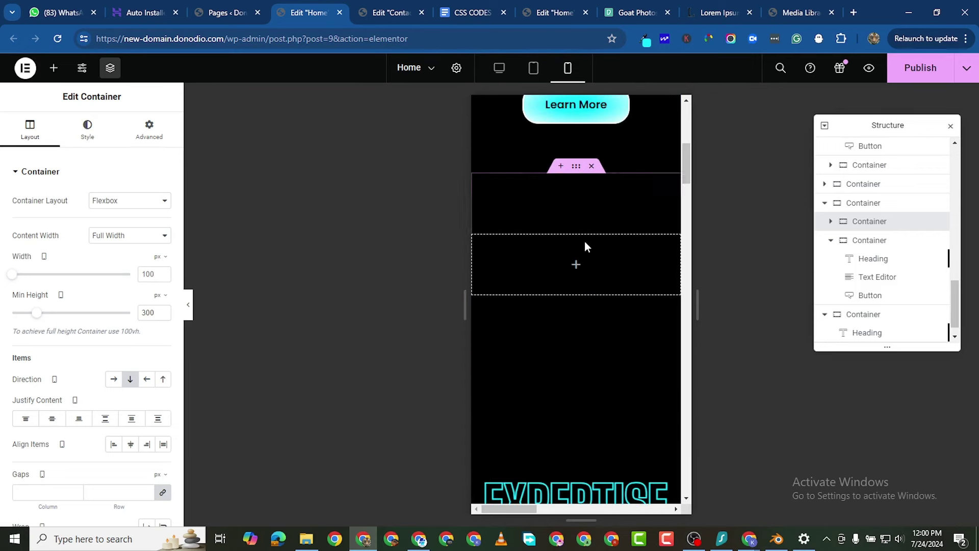
Hide the empty container below the hero's Learn More button on mobile portrait.
click(577, 170)
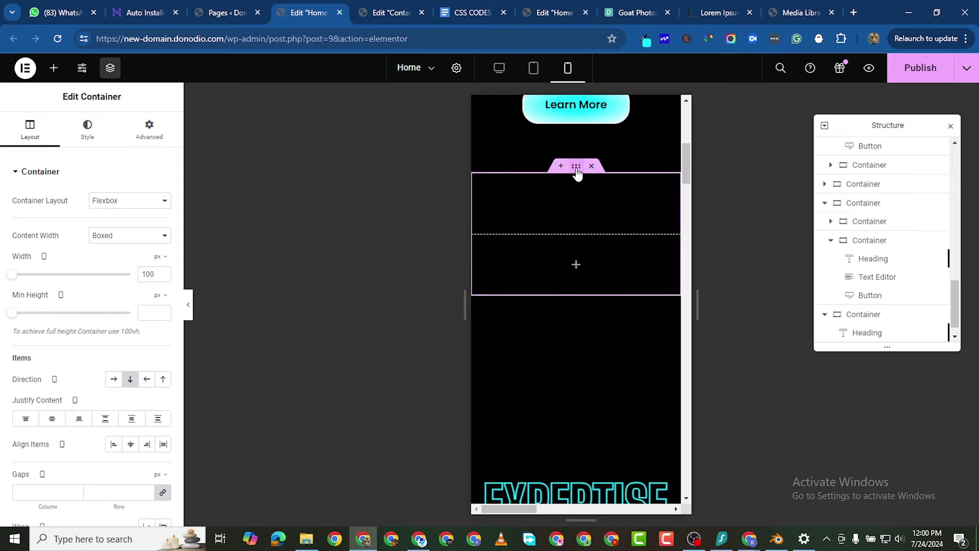
click(140, 132)
scroll(111, 341, down, 5)
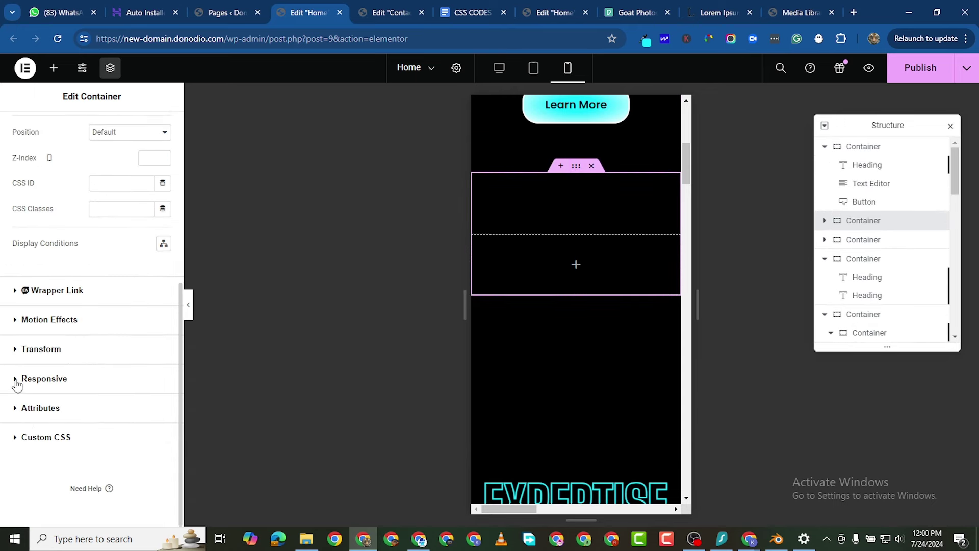
click(17, 383)
click(161, 404)
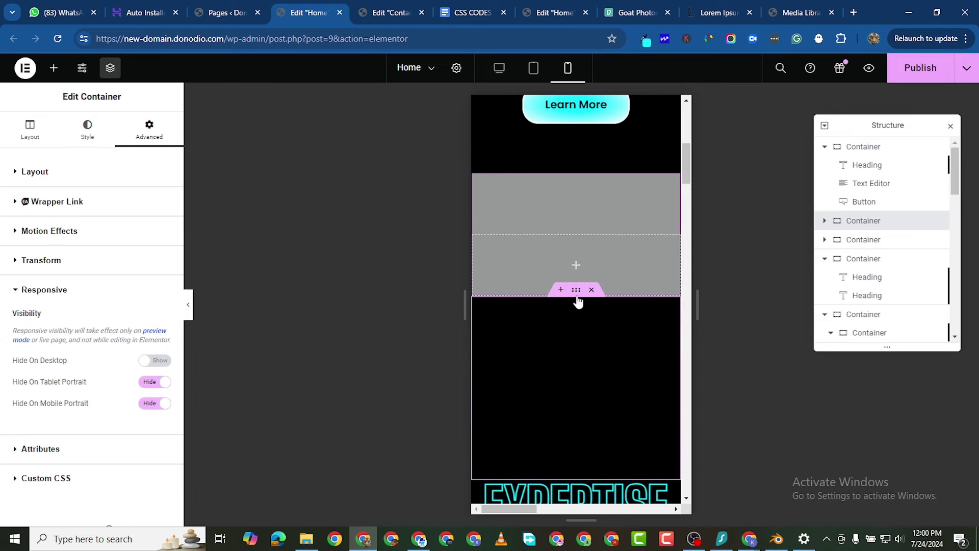
Hide the blank black container directly above the EXPERTISE heading on mobile portrait.
scroll(153, 307, down, 3)
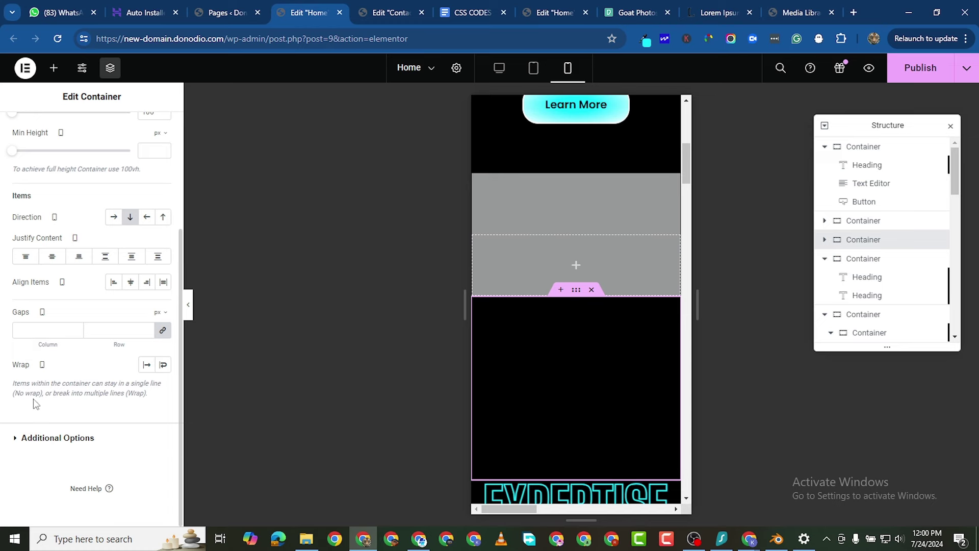
scroll(35, 404, up, 5)
click(132, 139)
scroll(28, 478, down, 5)
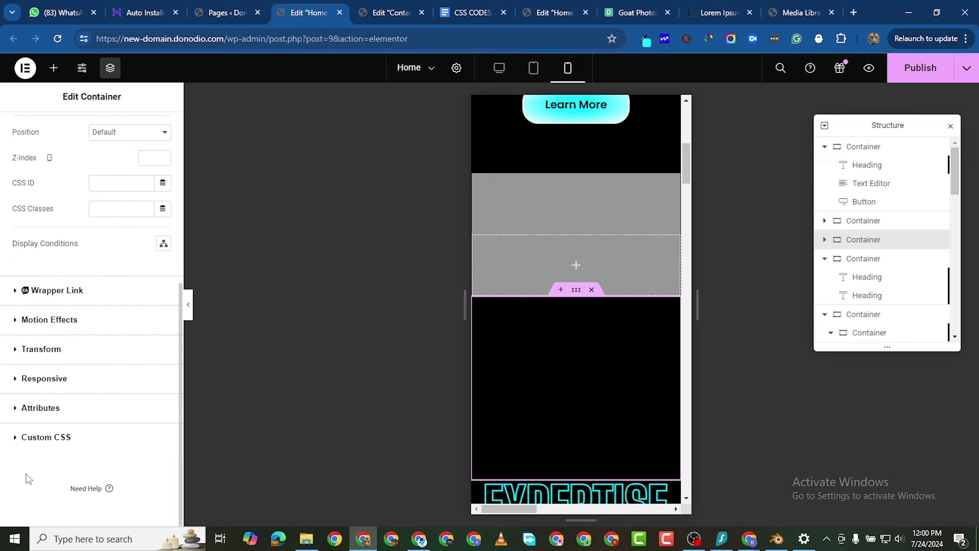
click(17, 414)
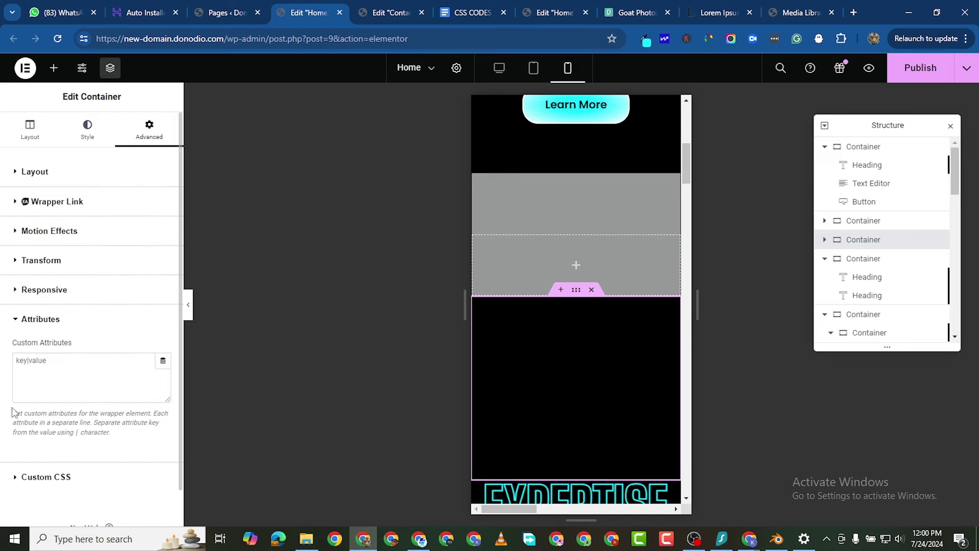
click(17, 292)
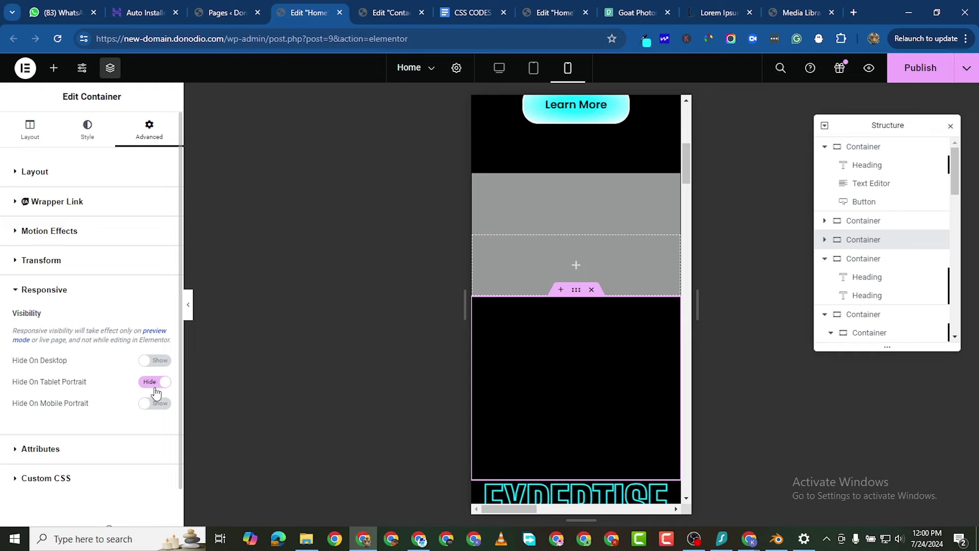
click(156, 404)
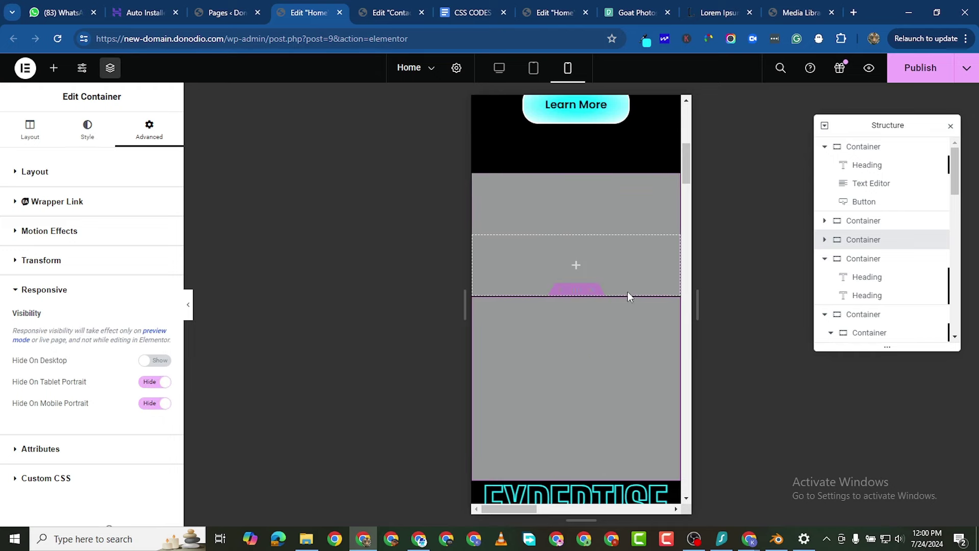
Publish the page changes and review the mobile layout from the hero section down to the footer.
scroll(628, 296, down, 7)
scroll(619, 325, up, 6)
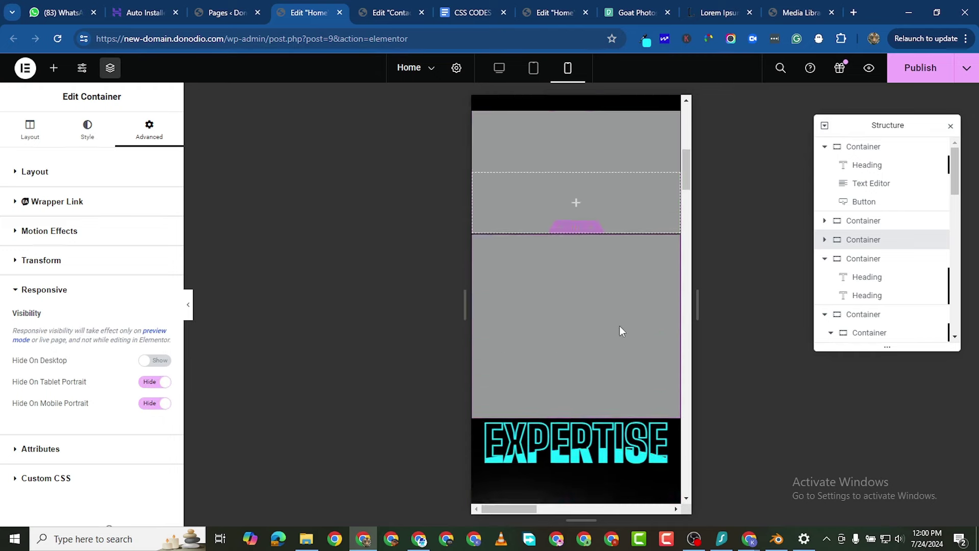
scroll(619, 326, up, 5)
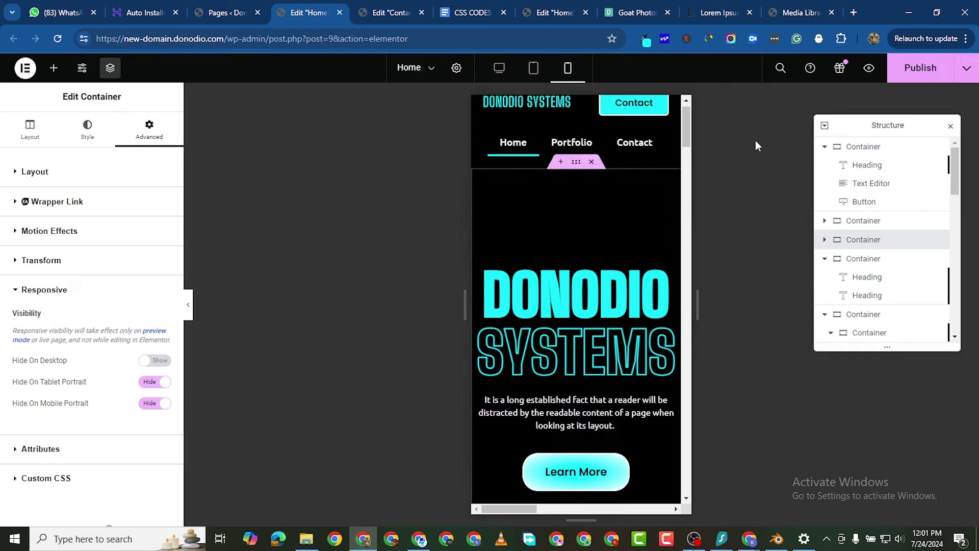
scroll(631, 316, down, 5)
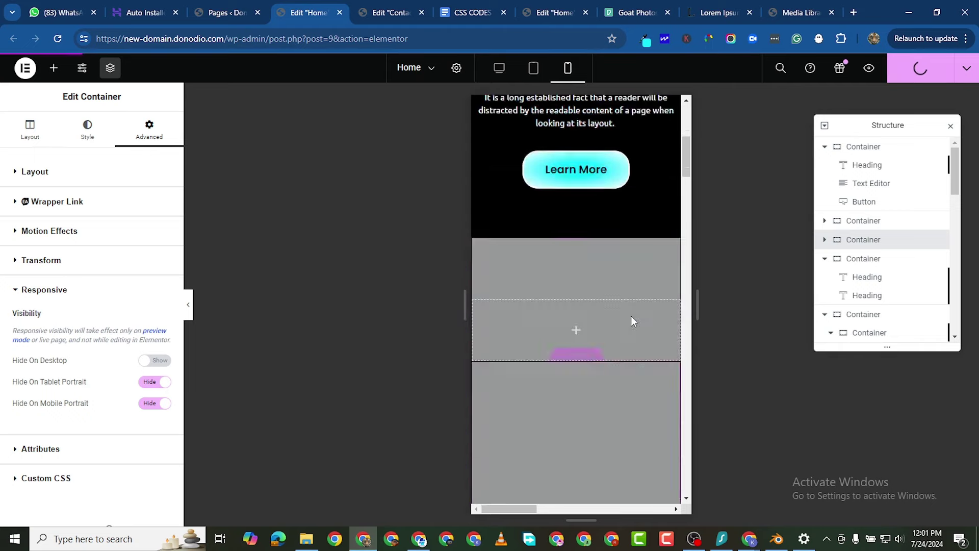
scroll(631, 317, down, 12)
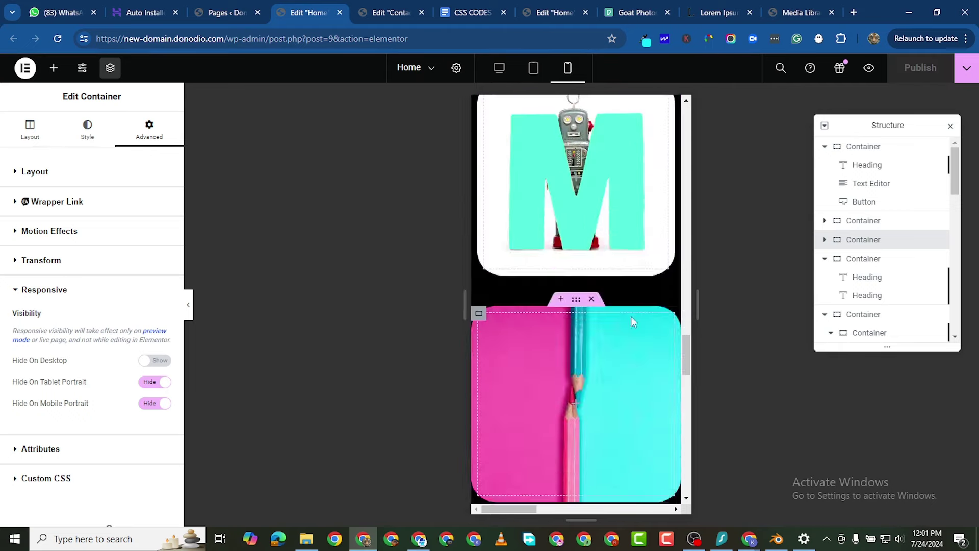
scroll(631, 322, down, 15)
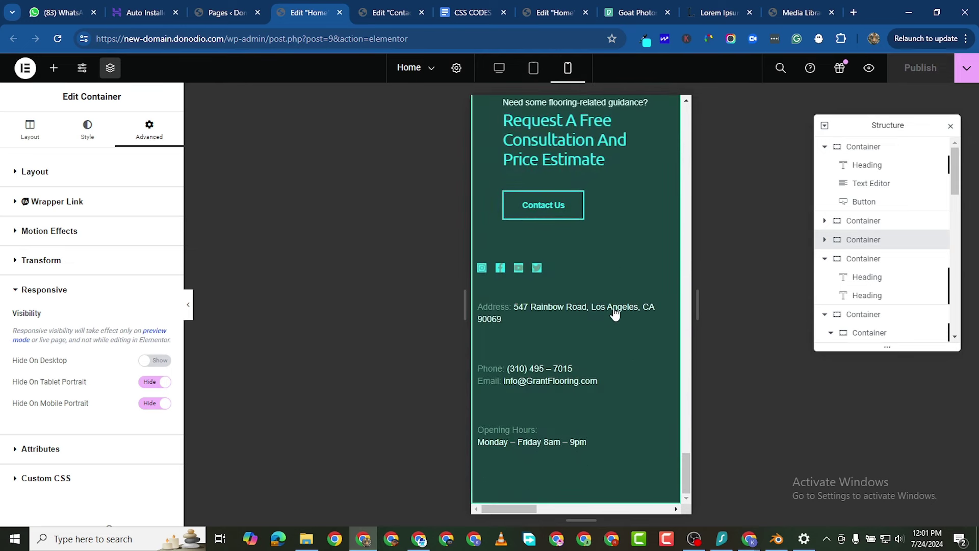
scroll(590, 290, up, 6)
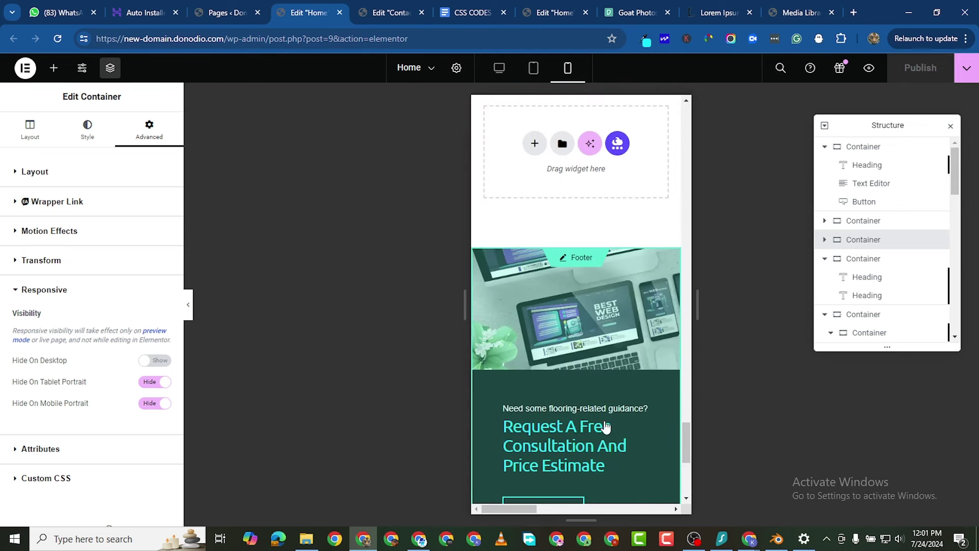
scroll(606, 426, down, 6)
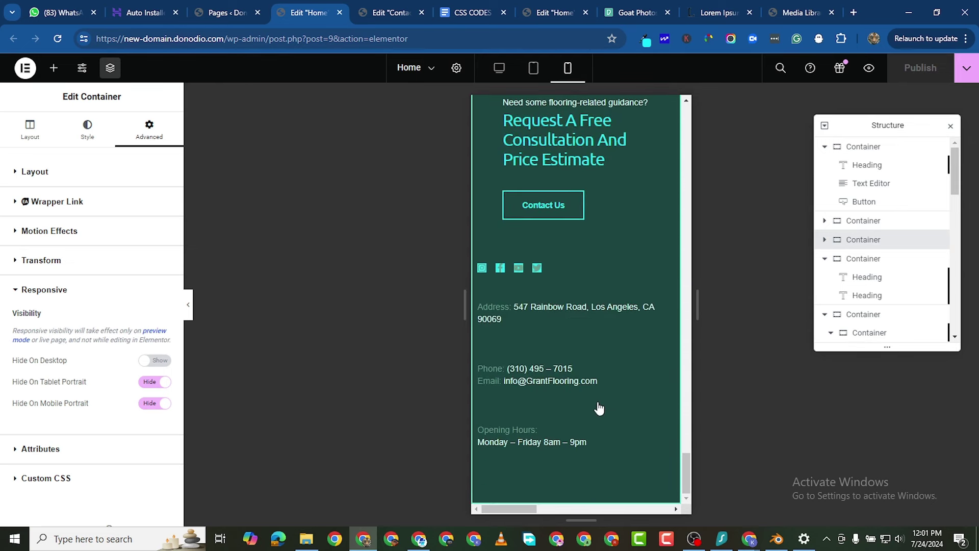
Switch to the desktop view and examine the hero, EXPERTISE, service cards, PAST WORKS and TESTIMONIALS sections.
click(499, 67)
scroll(520, 275, up, 10)
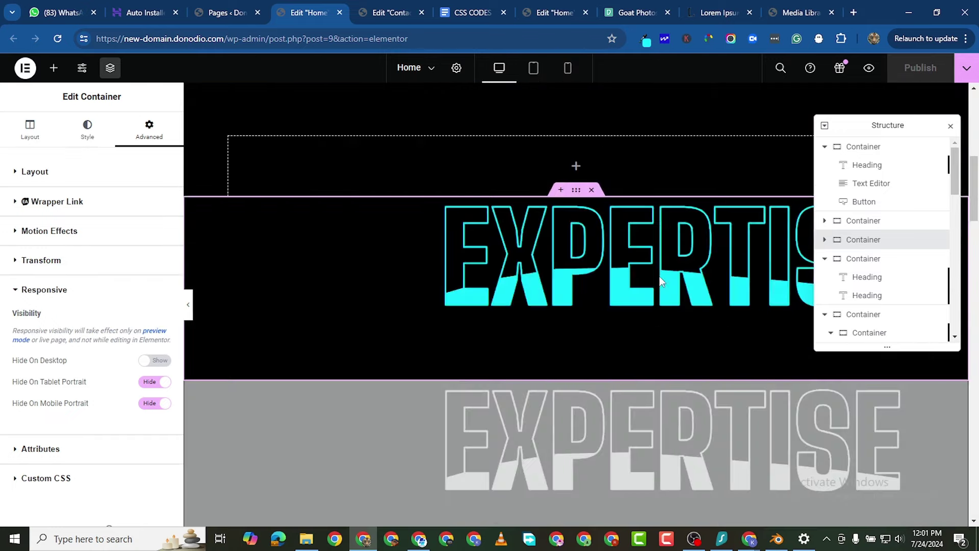
scroll(659, 280, up, 4)
scroll(659, 281, down, 4)
scroll(658, 280, up, 3)
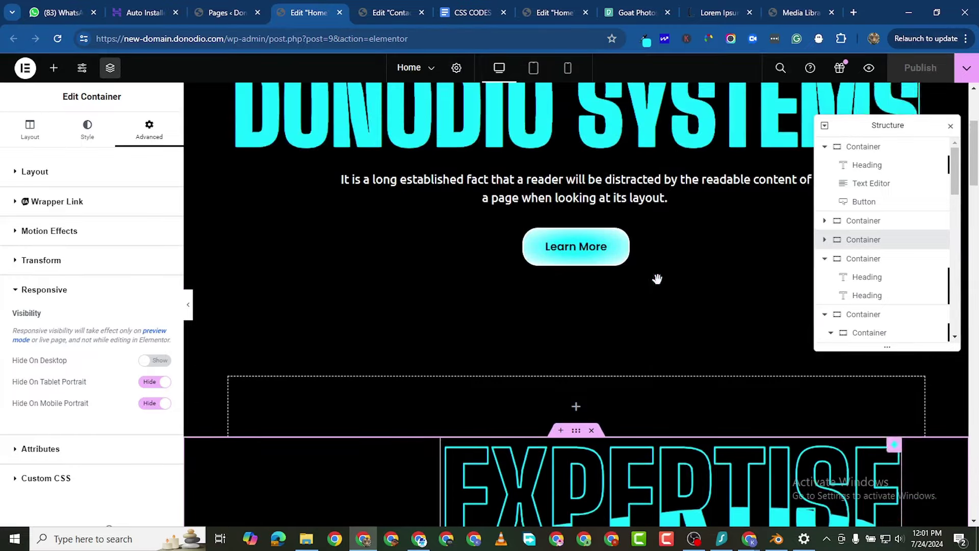
scroll(679, 395, up, 4)
scroll(680, 394, down, 5)
scroll(667, 391, up, 4)
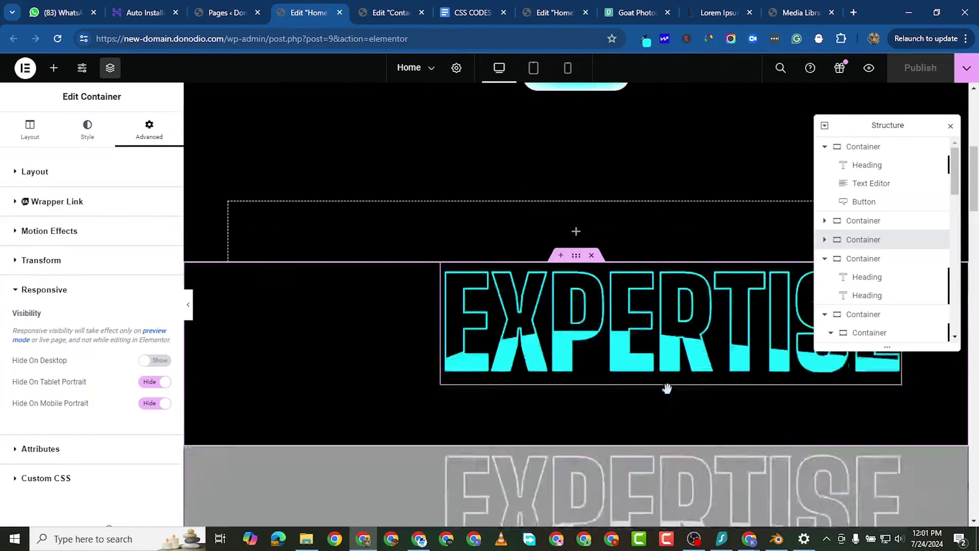
scroll(669, 392, up, 2)
scroll(669, 391, down, 6)
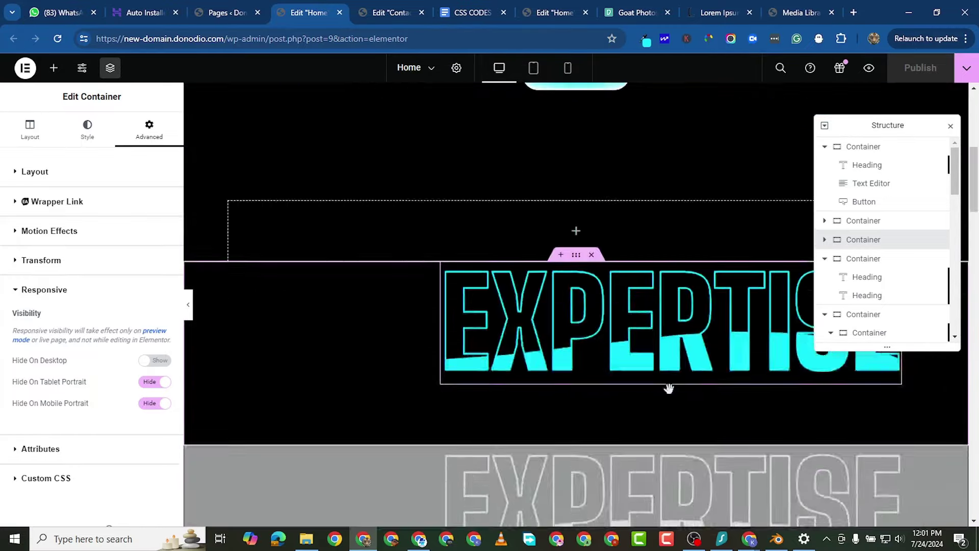
scroll(669, 390, down, 10)
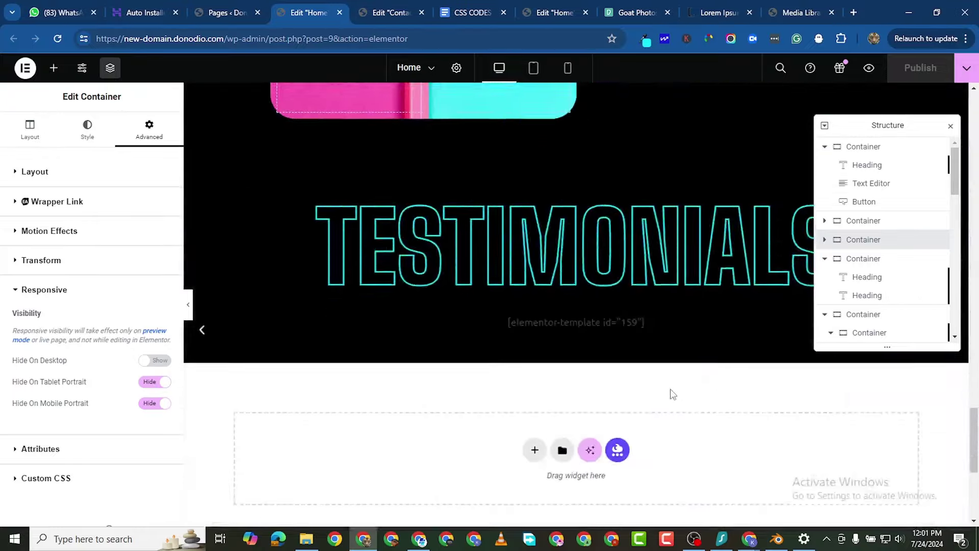
scroll(670, 389, up, 3)
scroll(670, 388, up, 6)
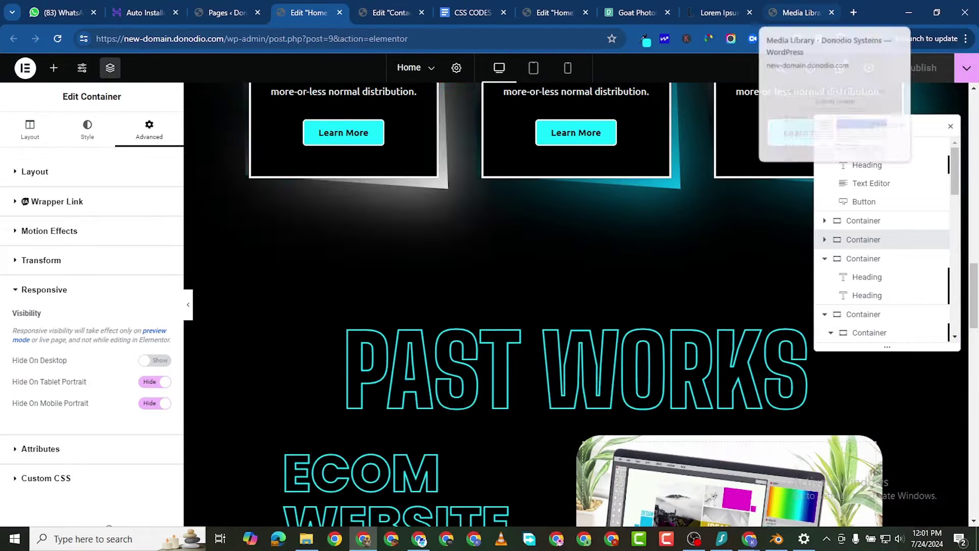
scroll(591, 350, down, 1)
scroll(591, 350, down, 6)
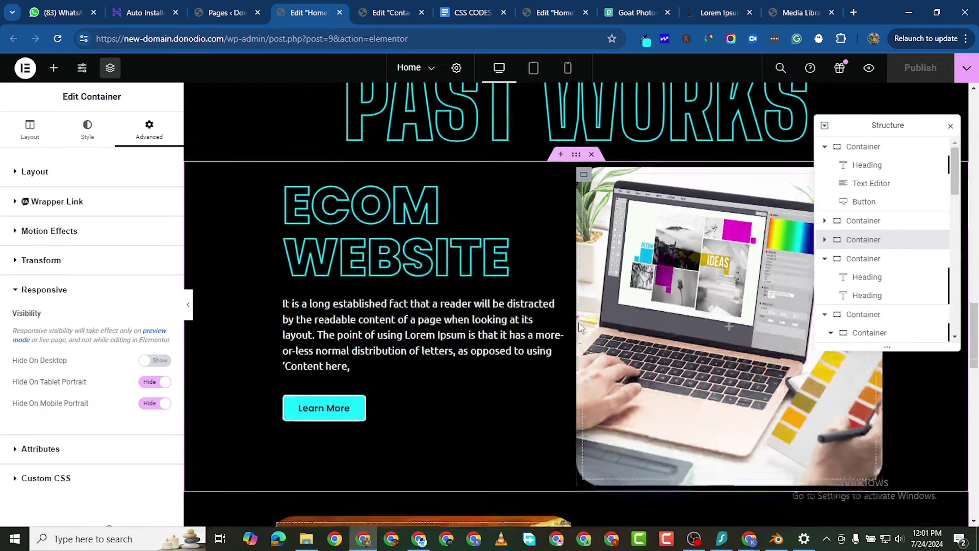
scroll(584, 238, up, 1)
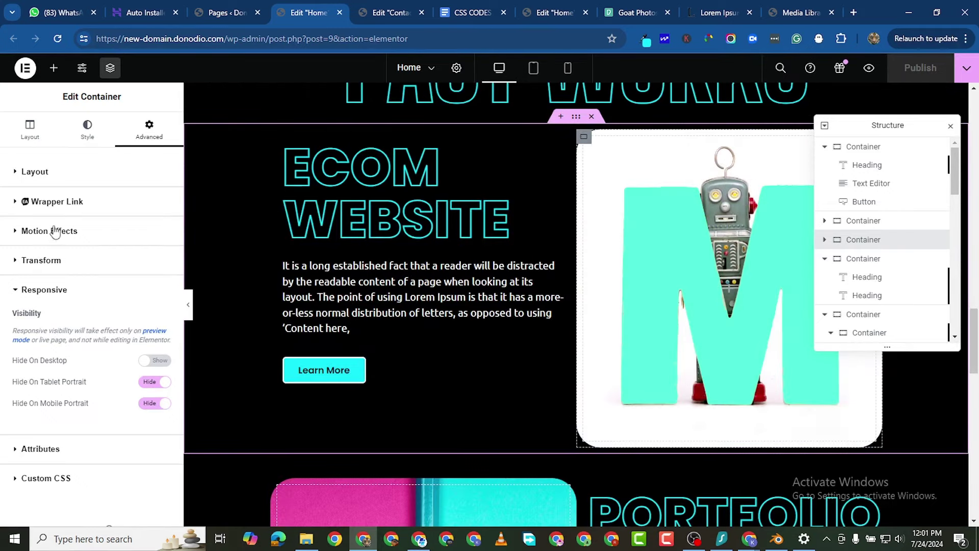
Reduce the desktop minimum height of the image container beside the ECOM WEBSITE text to 400 px.
click(34, 171)
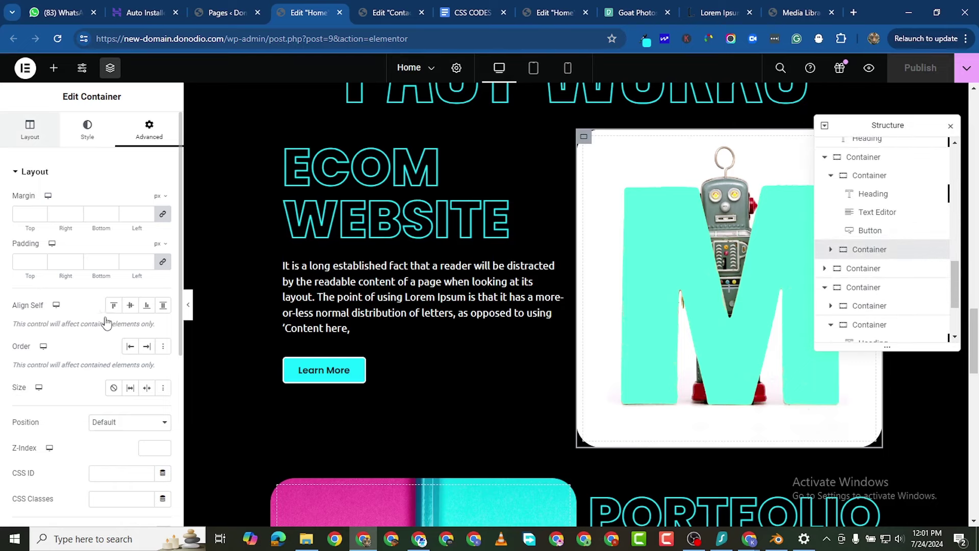
click(29, 131)
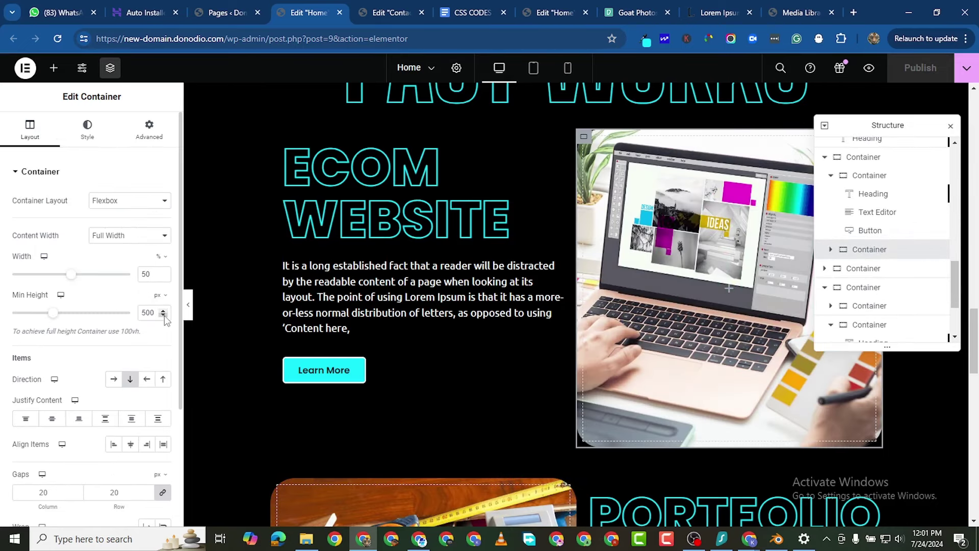
click(163, 315)
click(164, 315)
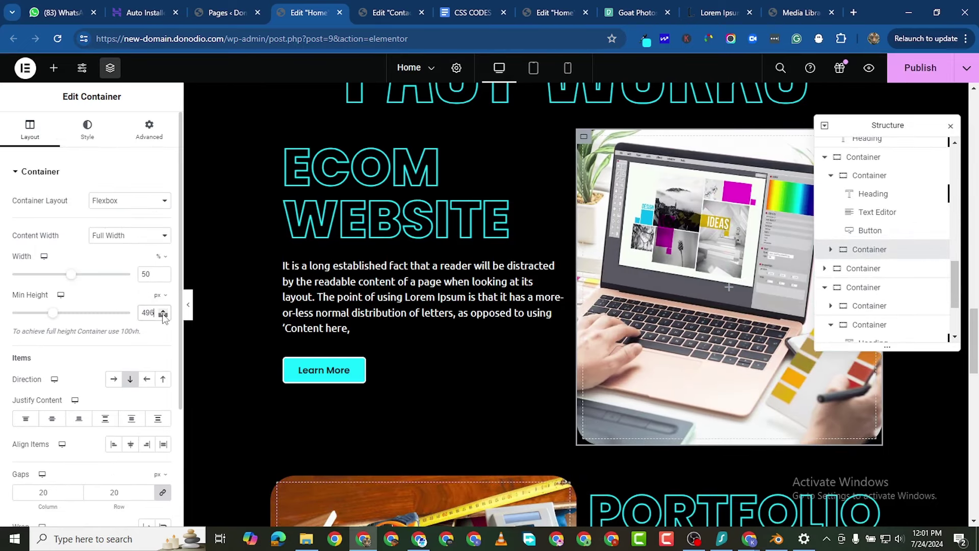
click(164, 315)
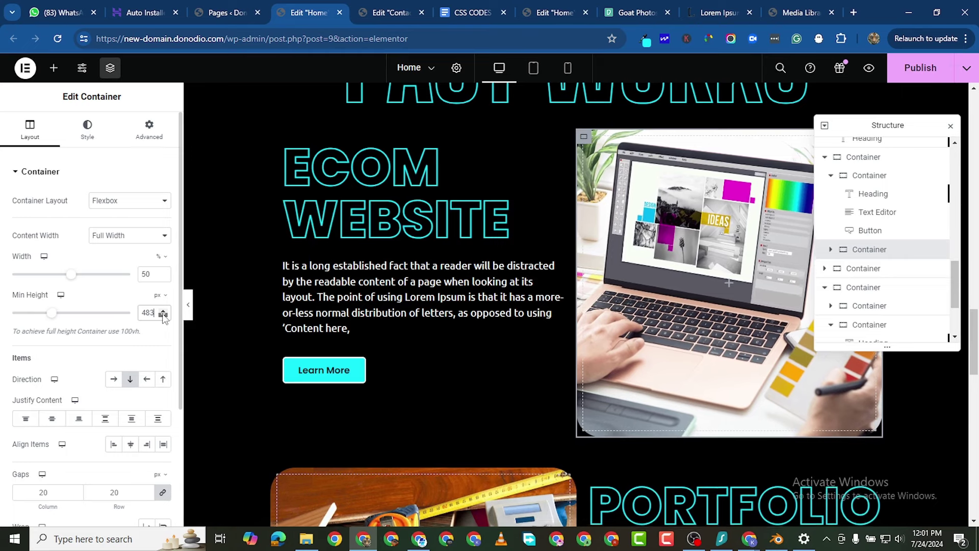
click(164, 315)
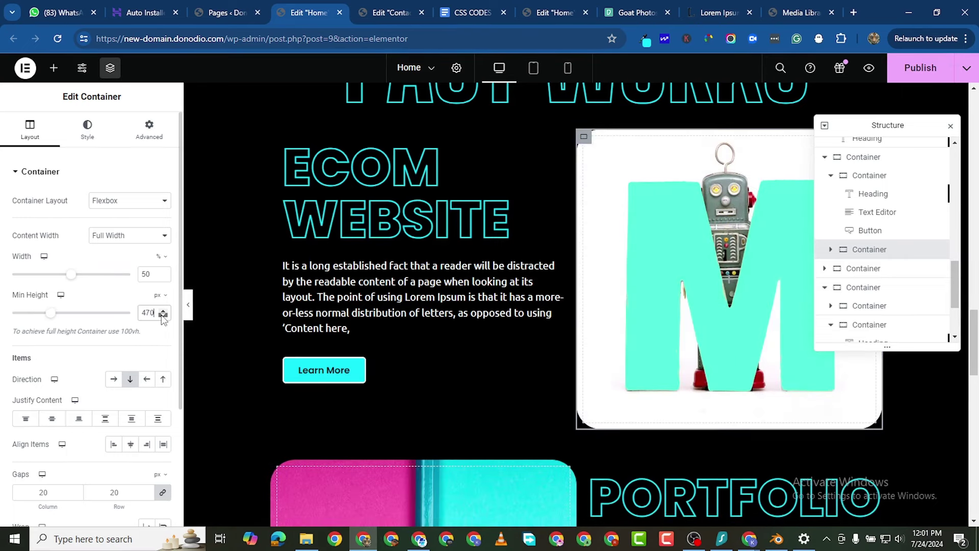
click(164, 316)
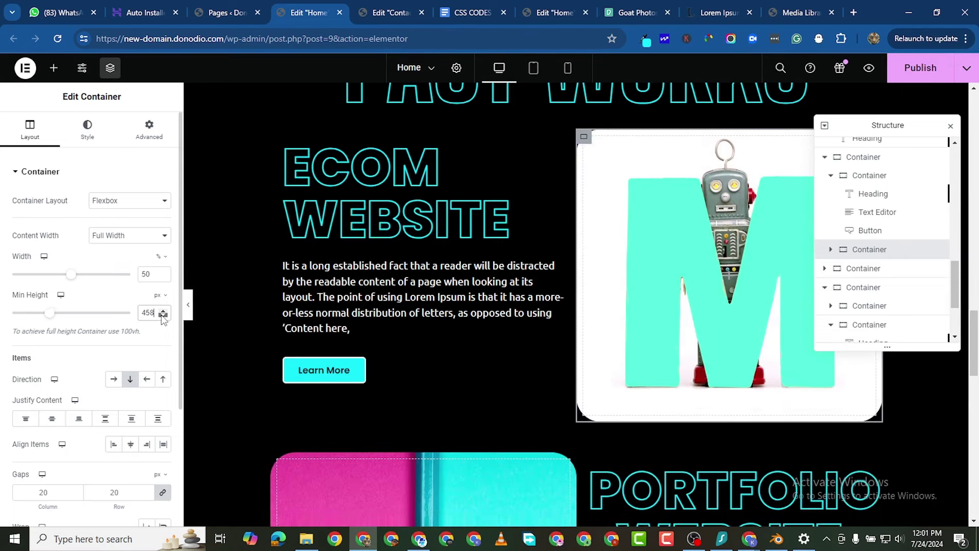
click(164, 316)
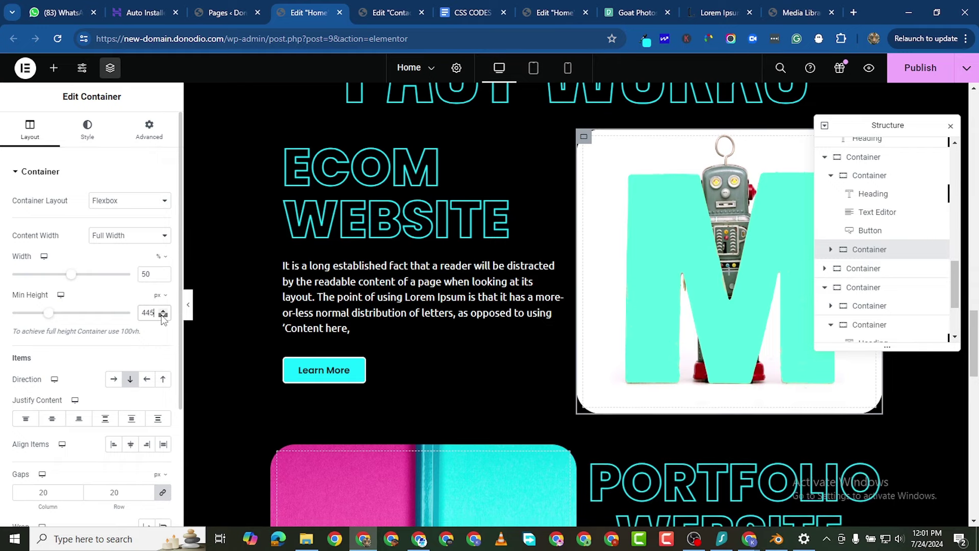
click(164, 316)
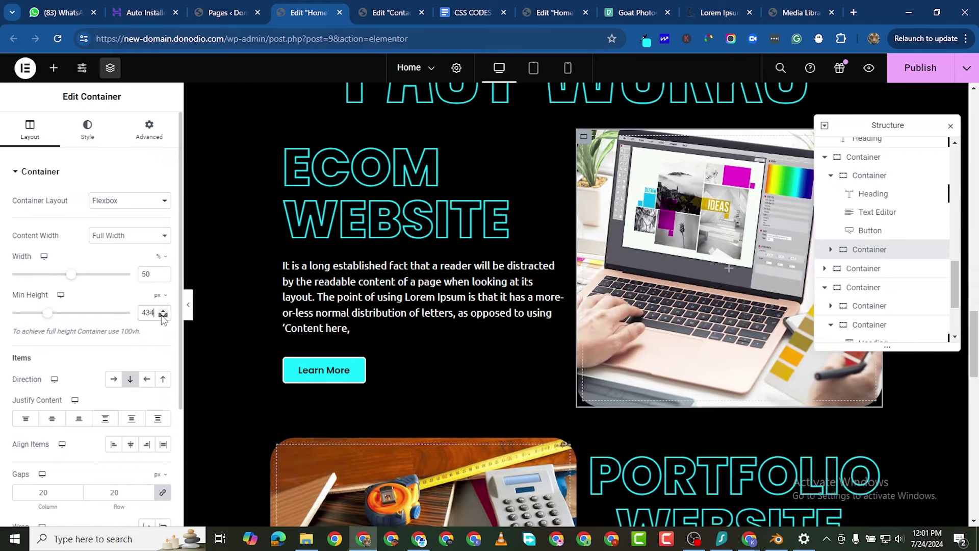
click(164, 316)
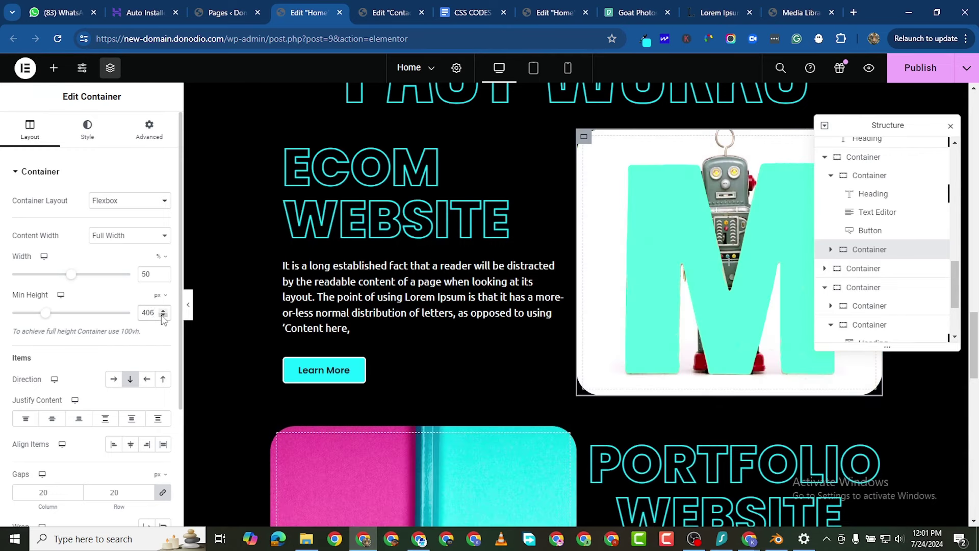
click(164, 316)
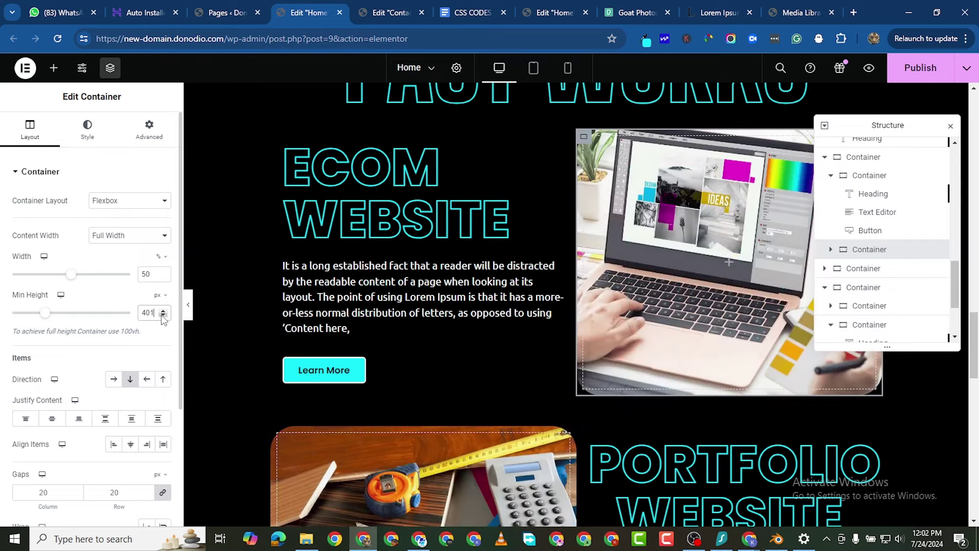
Set the desktop minimum height of the image container beside the PORTFOLIO WEBSITE text to 400 px.
scroll(464, 506, down, 5)
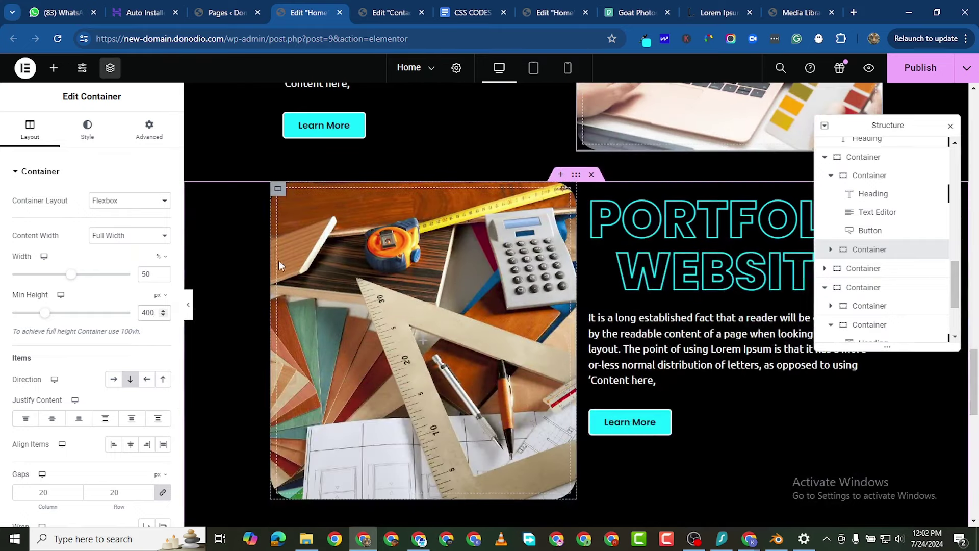
double_click(147, 313)
text(500)
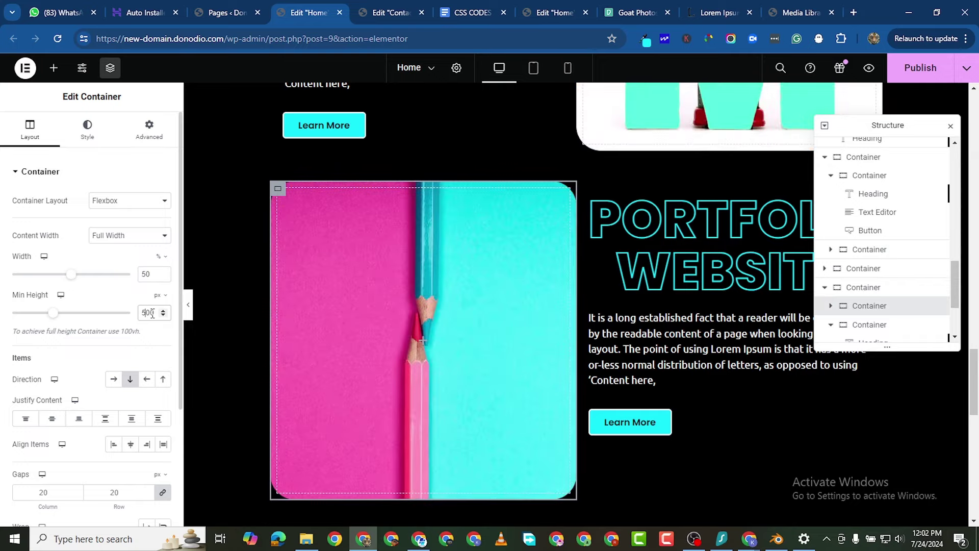
key(Left)
key(Left)
key(BackSpace)
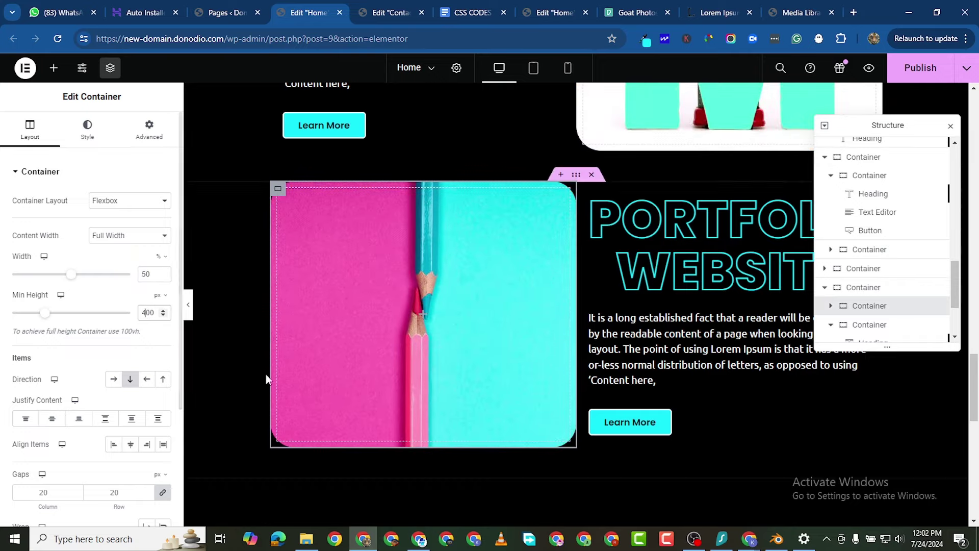
scroll(674, 438, down, 2)
scroll(675, 438, up, 1)
Unlink the padding values of the ECOM WEBSITE row's outer container and set its top padding to 50 px.
scroll(675, 438, up, 10)
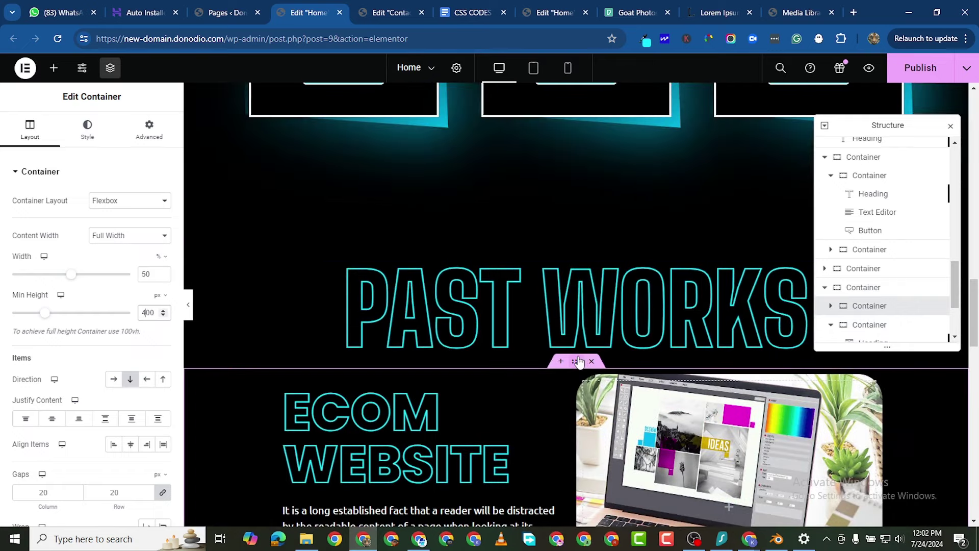
click(367, 282)
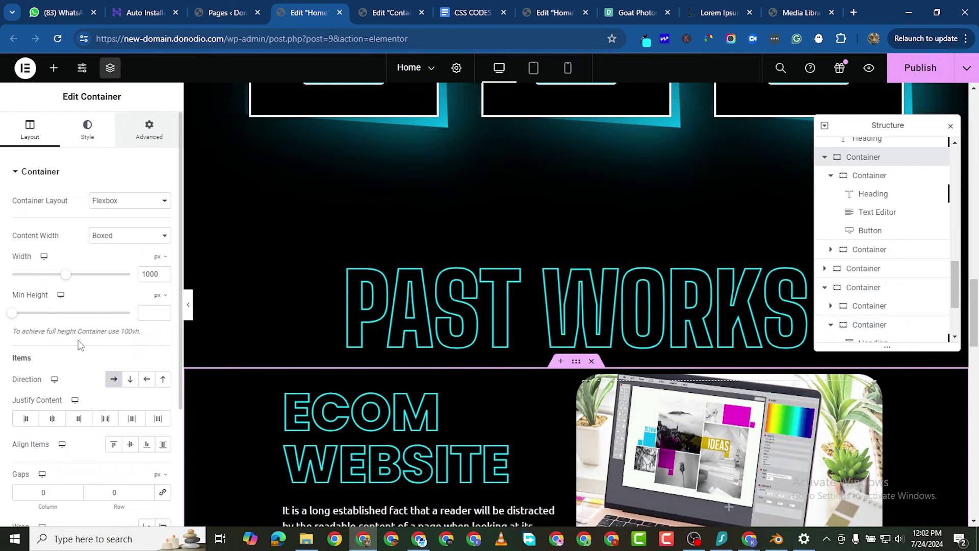
click(149, 130)
click(164, 262)
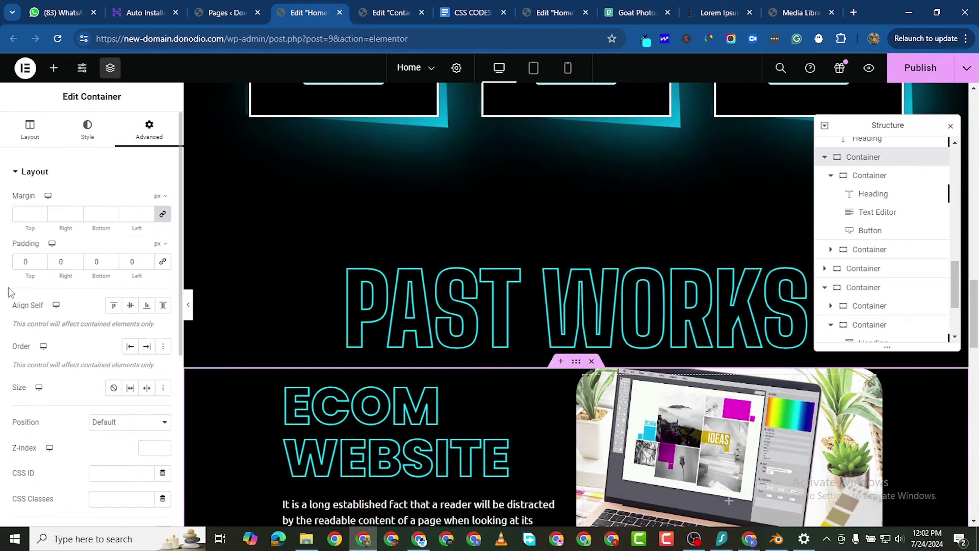
click(17, 263)
text(5)
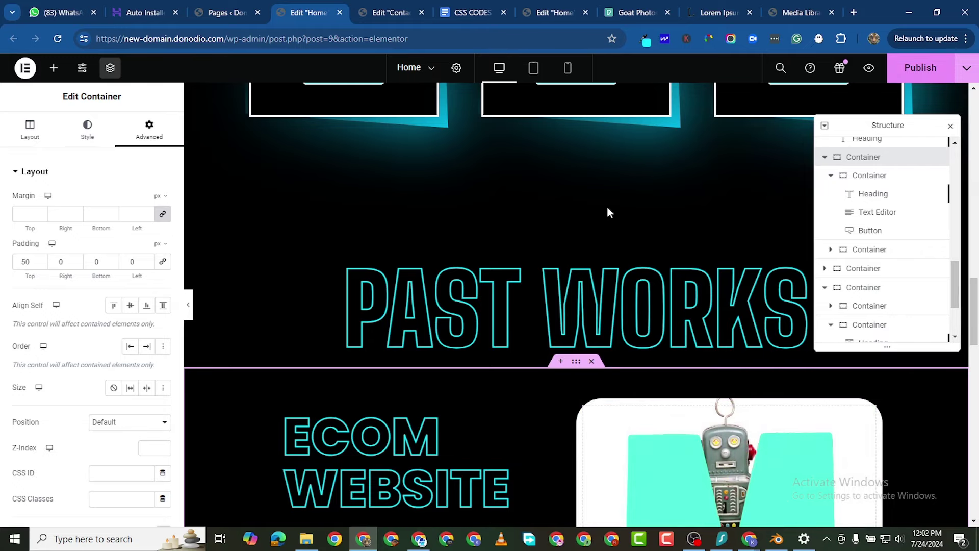
Publish the changes, open the live preview and examine the desktop spacing from the hero section down to TESTIMONIALS.
scroll(608, 212, down, 3)
scroll(603, 245, up, 8)
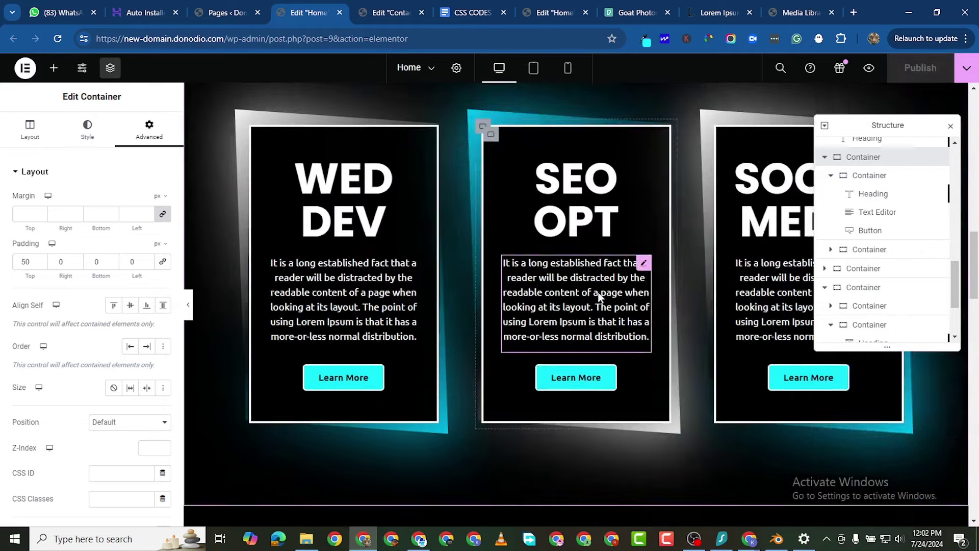
scroll(600, 296, up, 10)
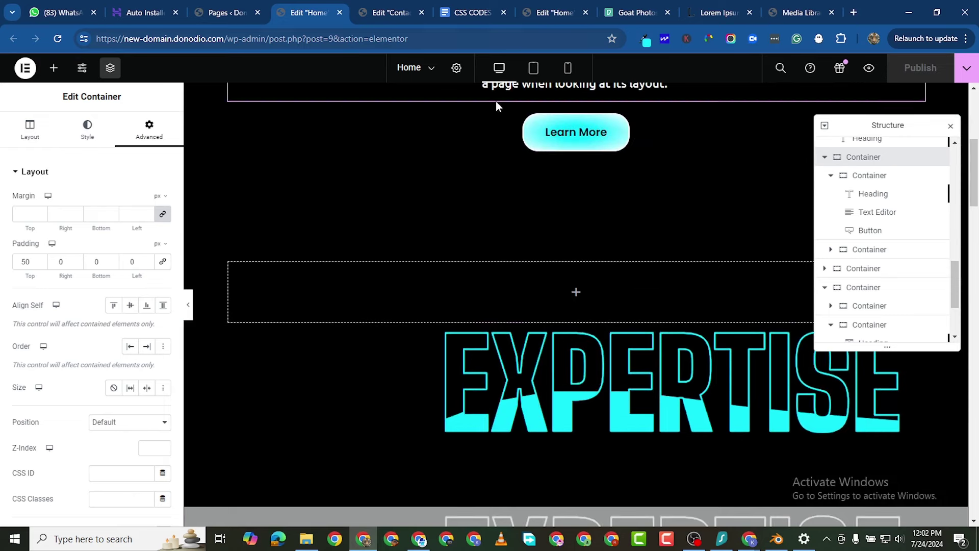
click(870, 69)
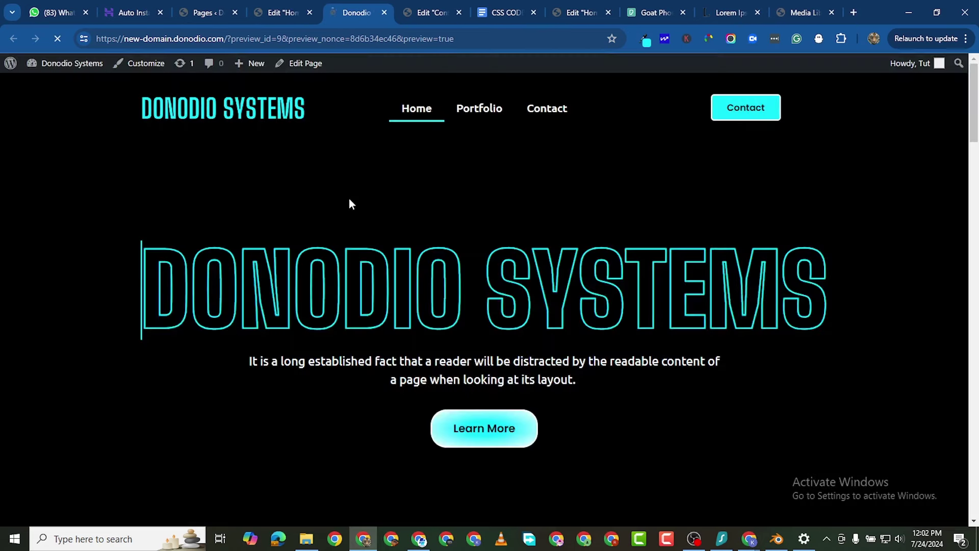
scroll(403, 302, down, 8)
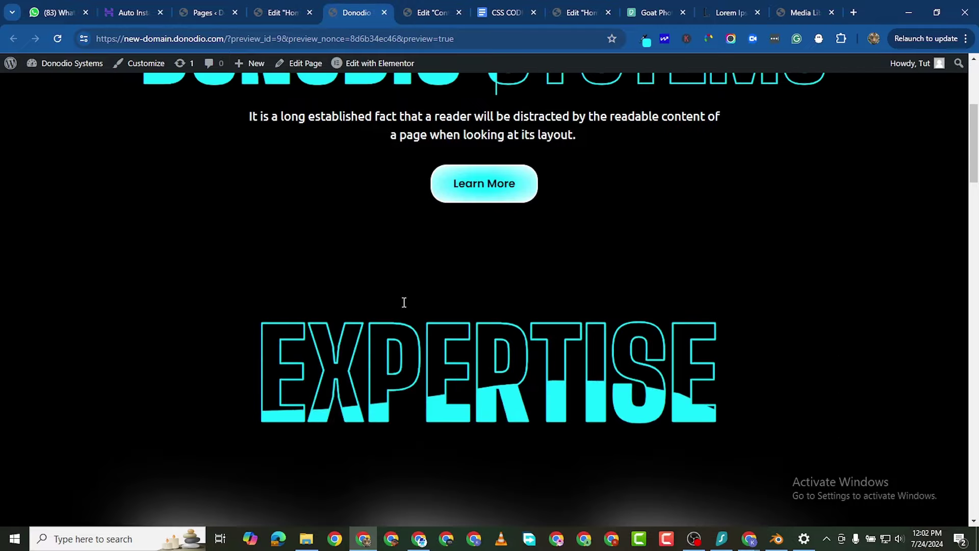
scroll(402, 308, down, 12)
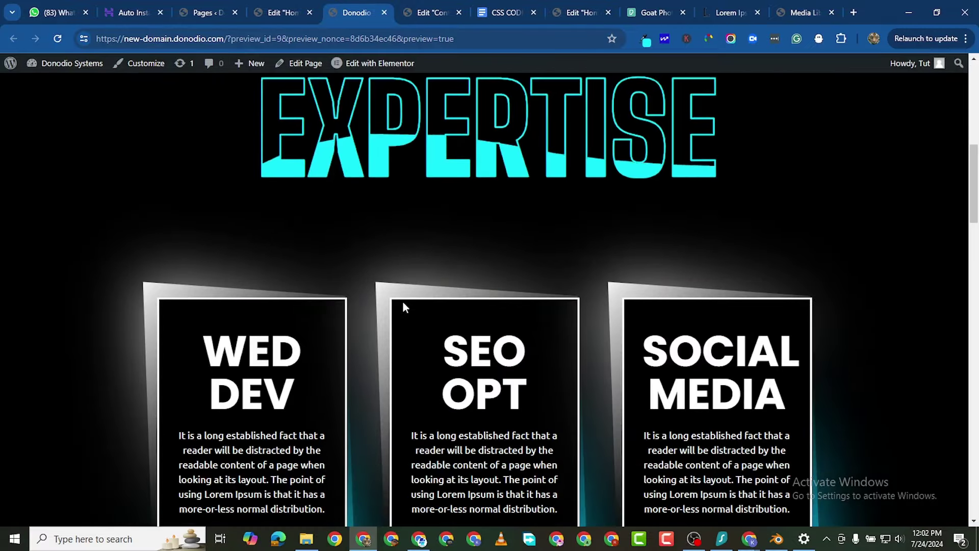
scroll(403, 307, down, 9)
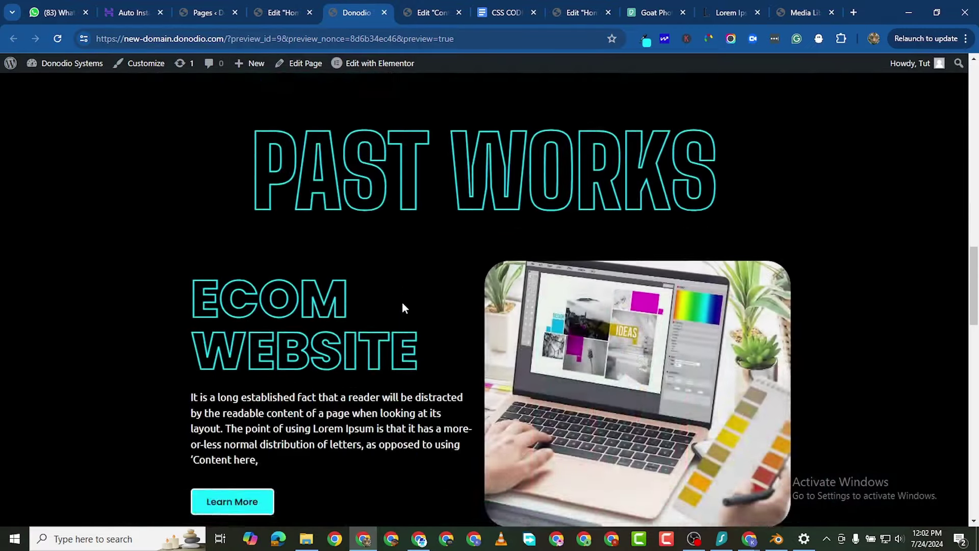
scroll(402, 304, up, 3)
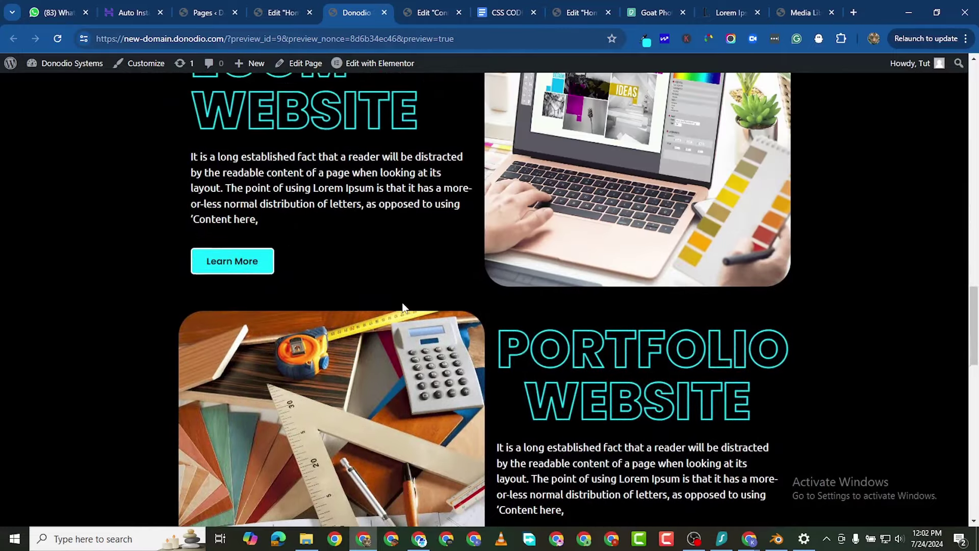
scroll(402, 305, down, 3)
scroll(402, 305, up, 3)
scroll(402, 305, up, 4)
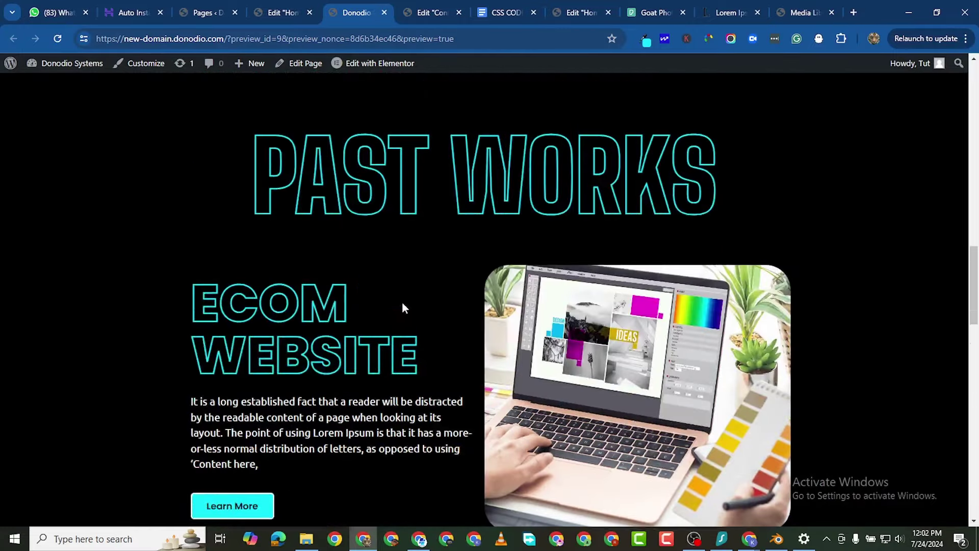
scroll(406, 293, down, 6)
scroll(412, 294, down, 8)
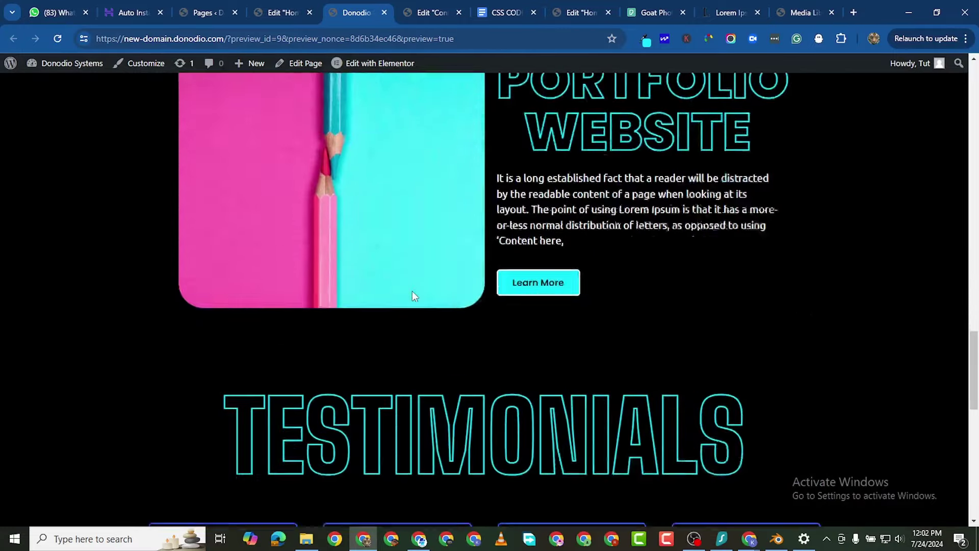
scroll(559, 298, up, 4)
scroll(559, 300, down, 2)
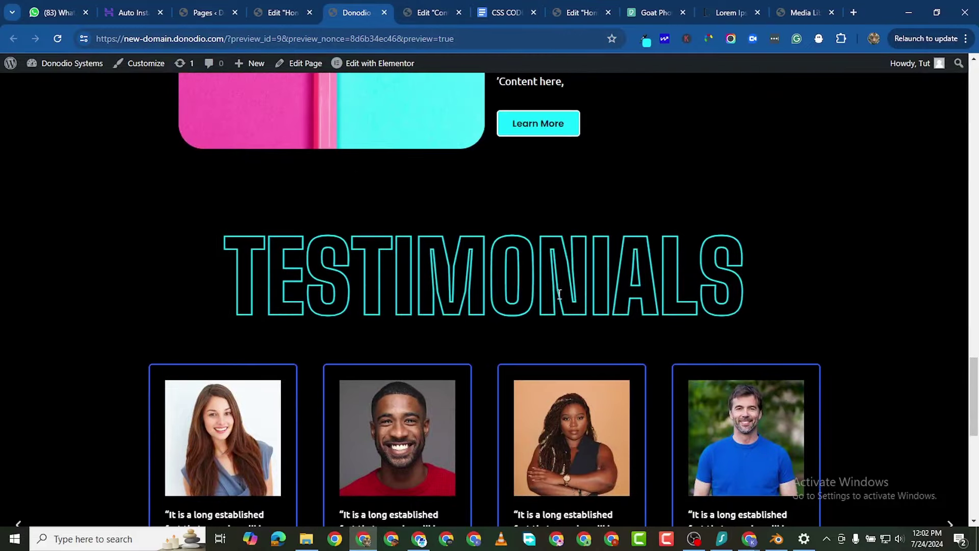
Set the top padding of the container holding the TESTIMONIALS heading to 100 px and publish the changes.
click(302, 15)
scroll(553, 411, down, 10)
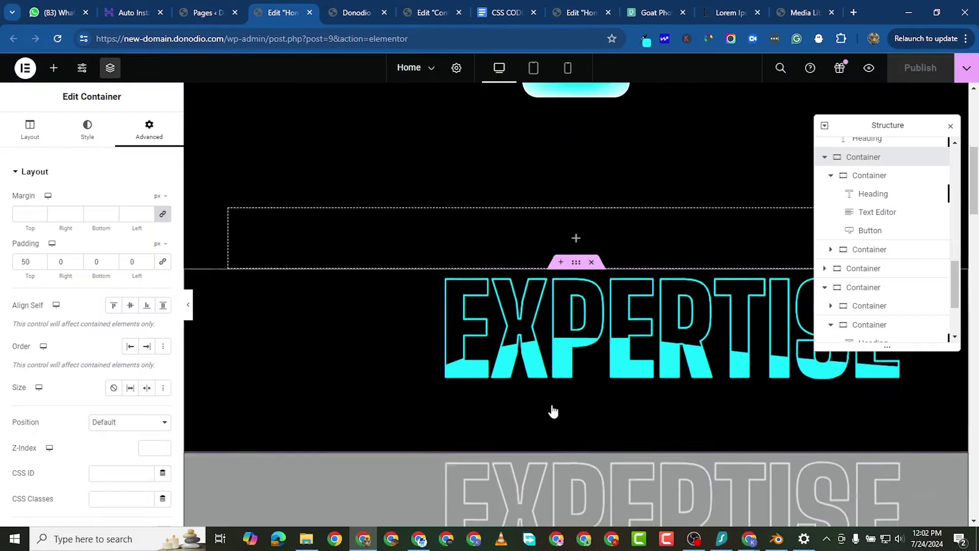
scroll(638, 347, down, 7)
scroll(586, 296, up, 3)
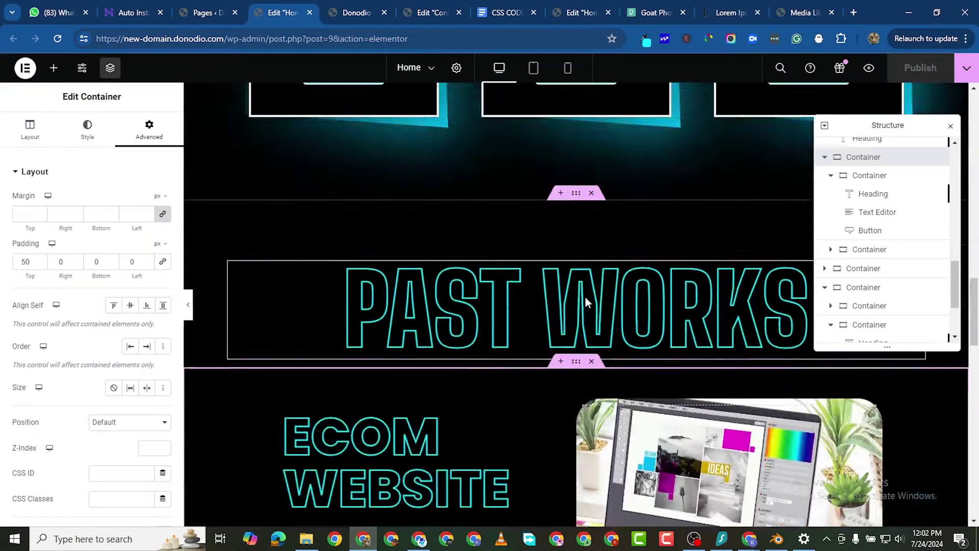
scroll(586, 301, down, 15)
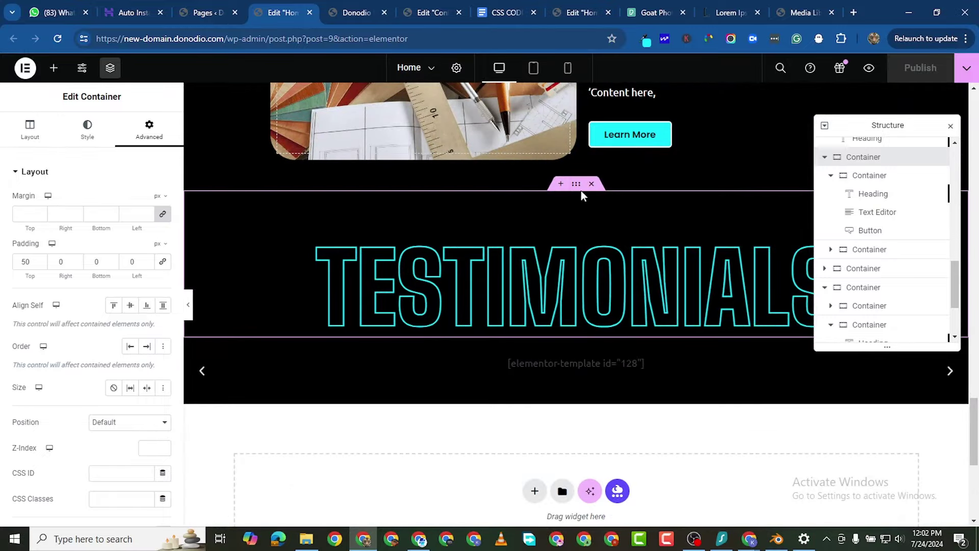
click(222, 209)
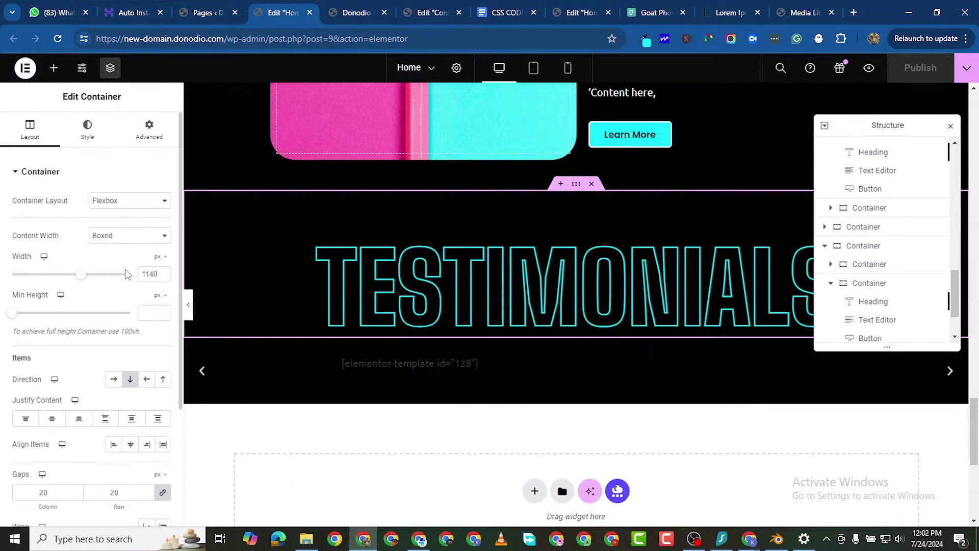
click(149, 130)
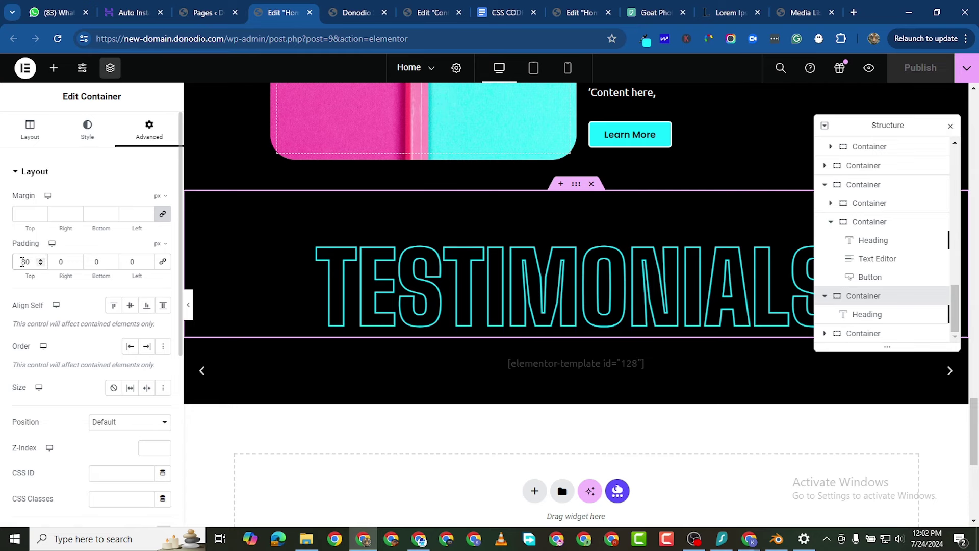
click(22, 262)
key(Delete)
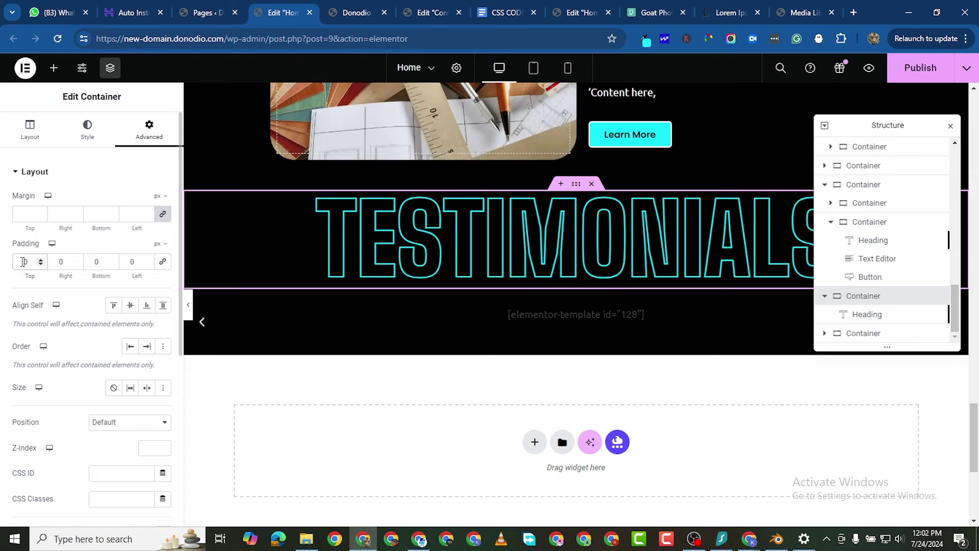
text(100)
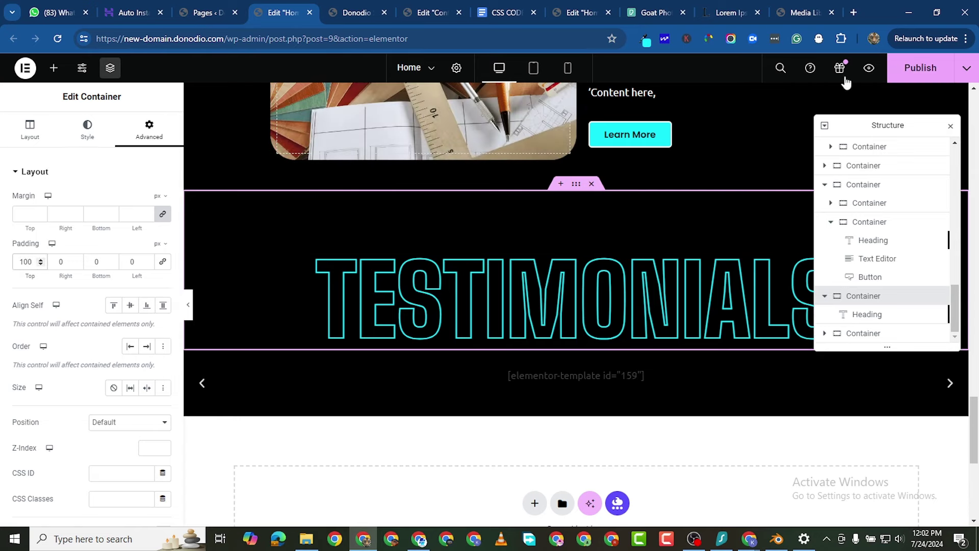
click(919, 75)
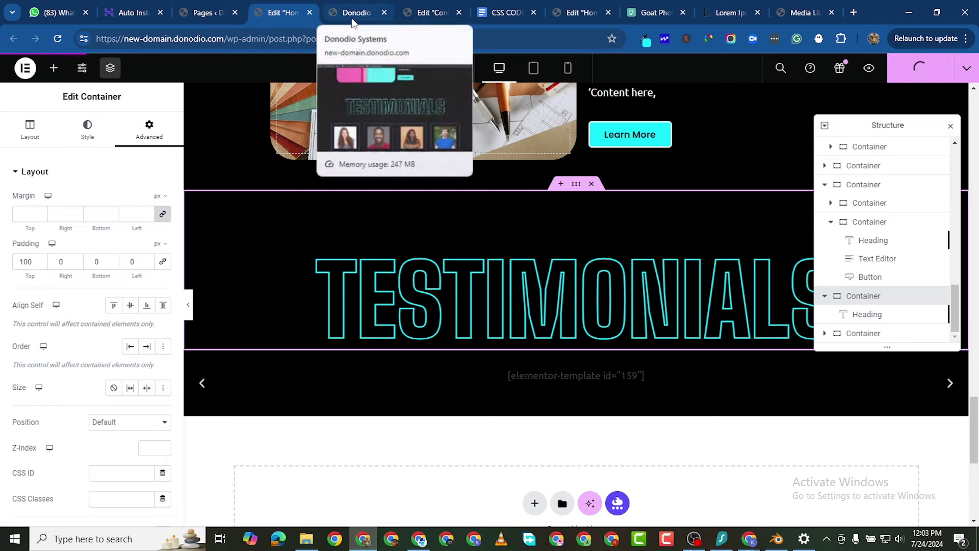
Reload the home page preview, review its section spacing down to the footer and back up, and open the Portfolio page.
click(351, 15)
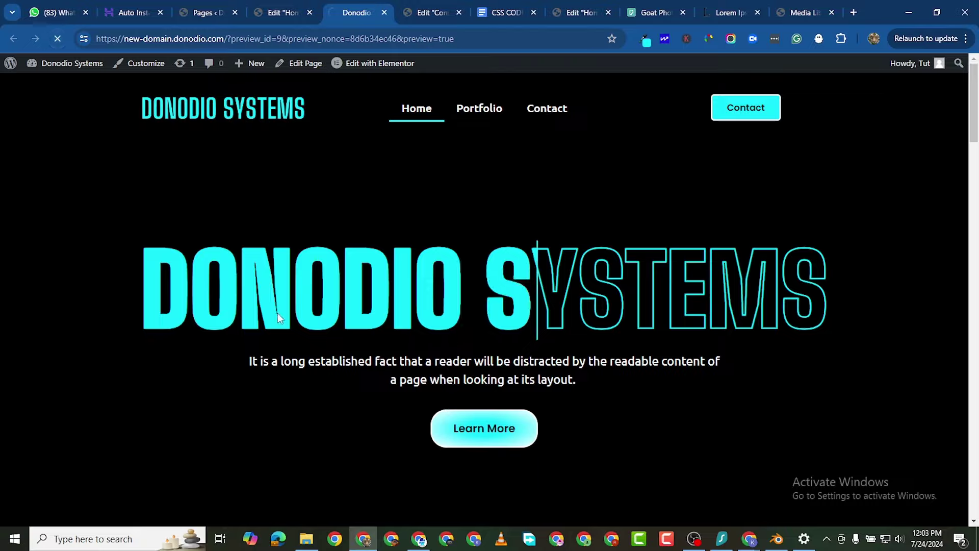
scroll(453, 268, down, 10)
scroll(452, 270, down, 15)
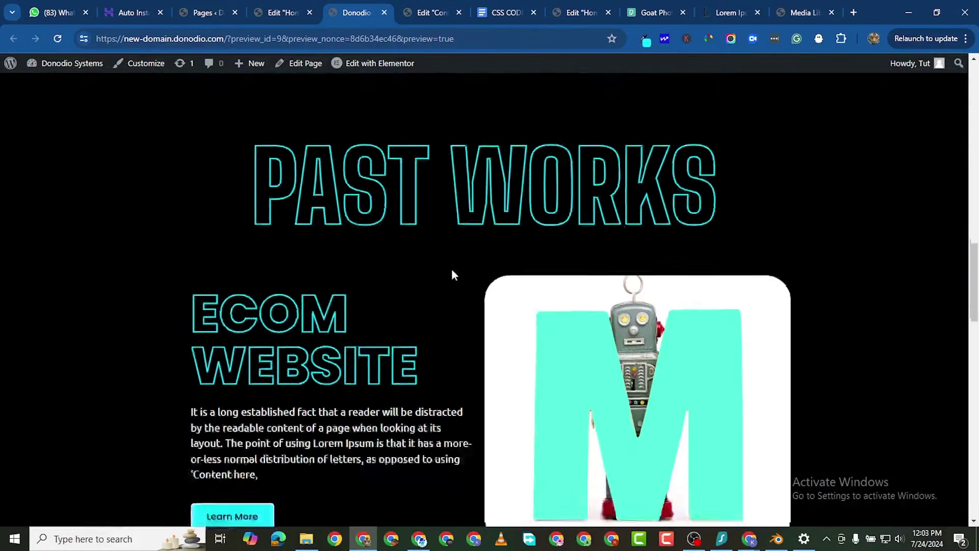
scroll(452, 271, up, 4)
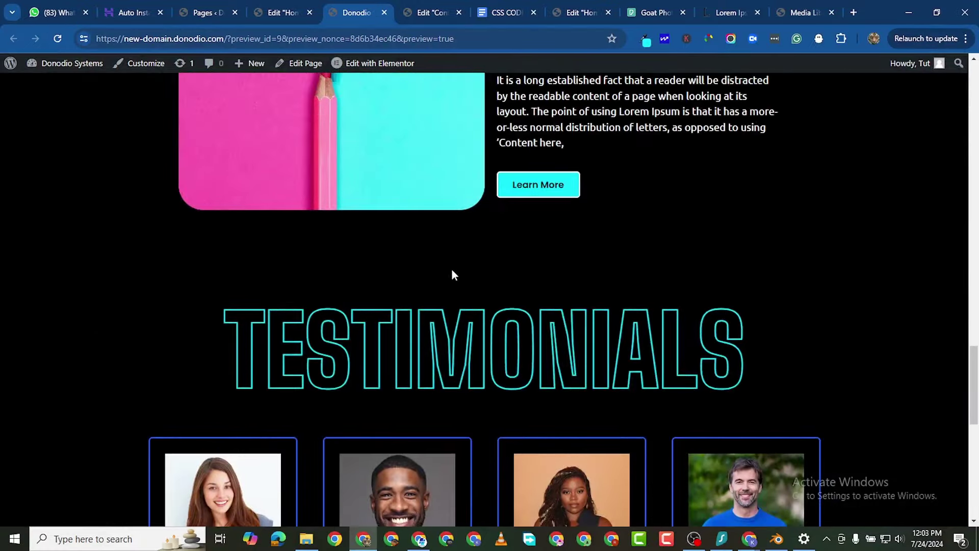
scroll(451, 271, up, 6)
scroll(452, 272, up, 15)
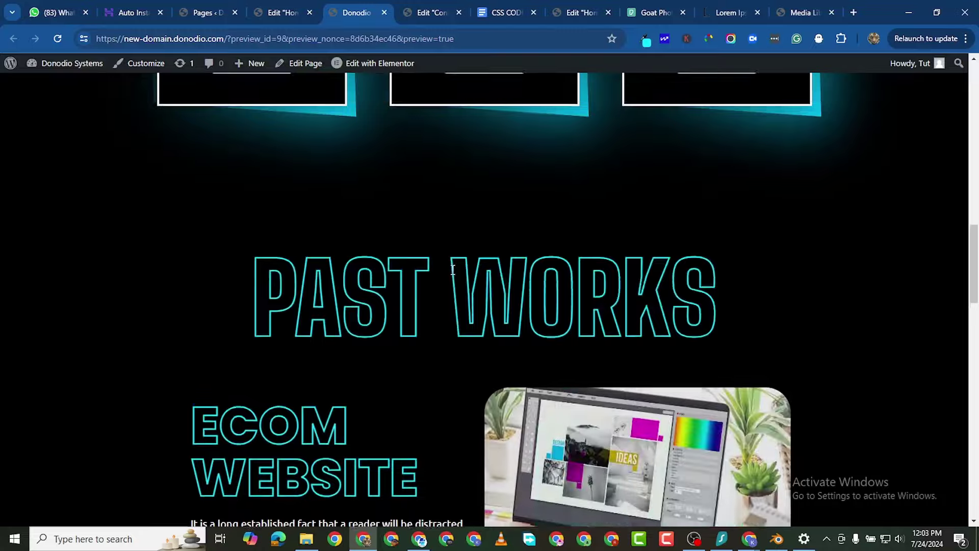
scroll(452, 270, down, 20)
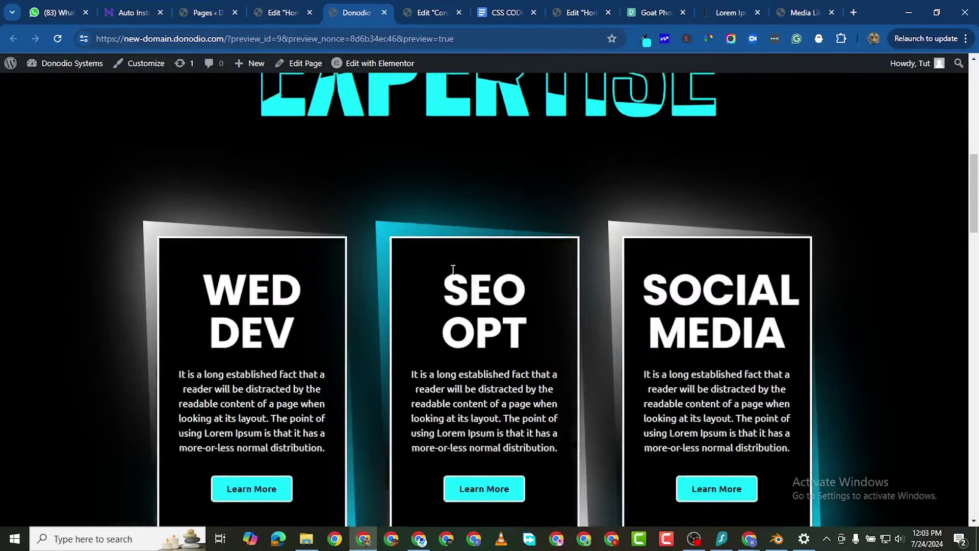
scroll(452, 268, down, 7)
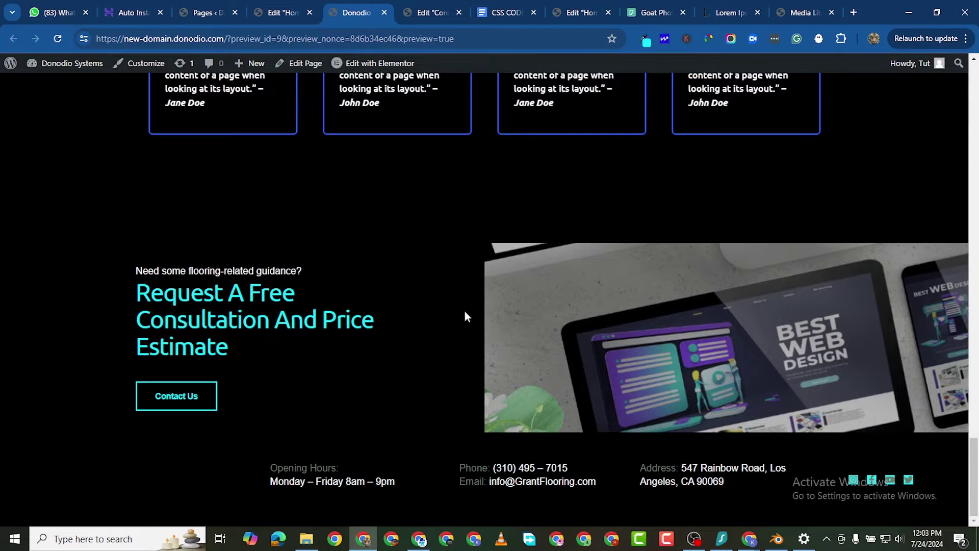
scroll(464, 313, up, 4)
scroll(462, 311, down, 3)
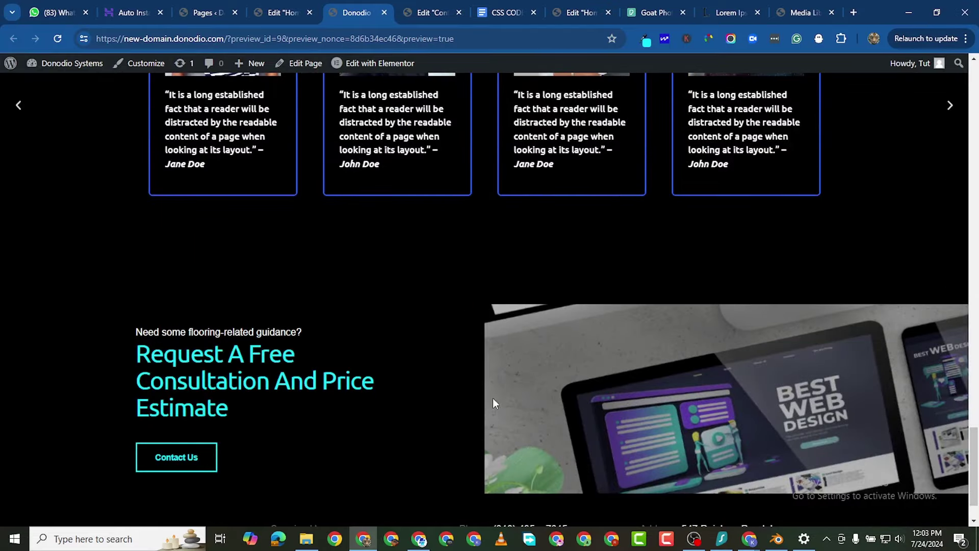
scroll(505, 391, up, 10)
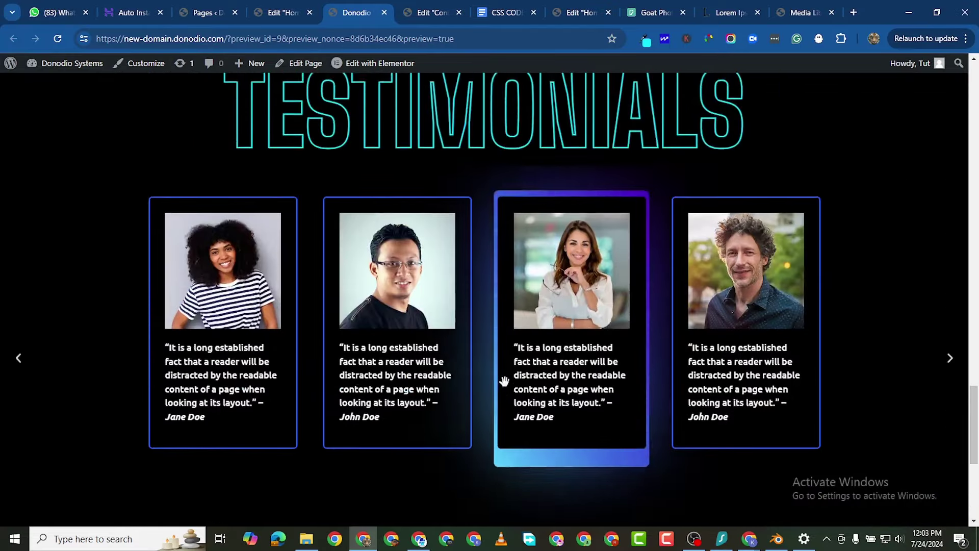
scroll(316, 336, up, 15)
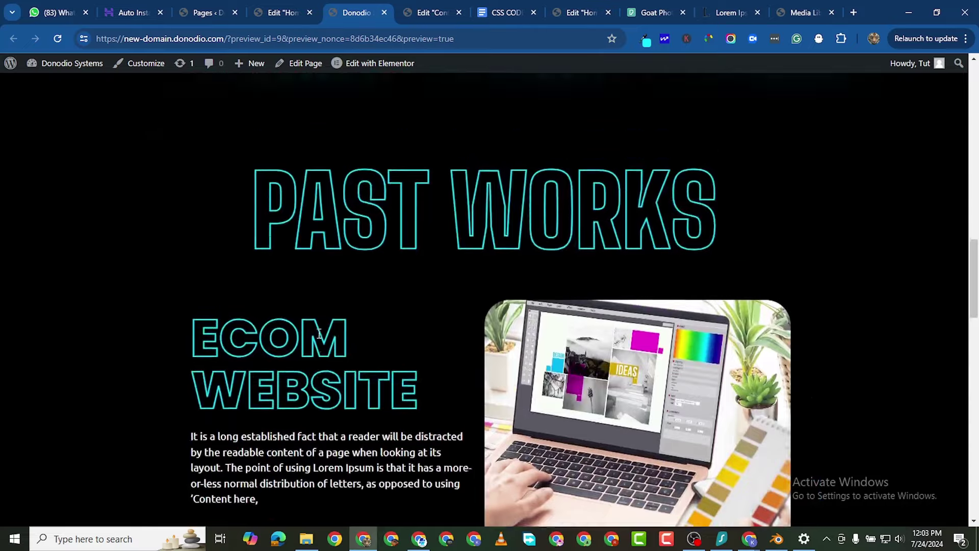
scroll(321, 333, up, 5)
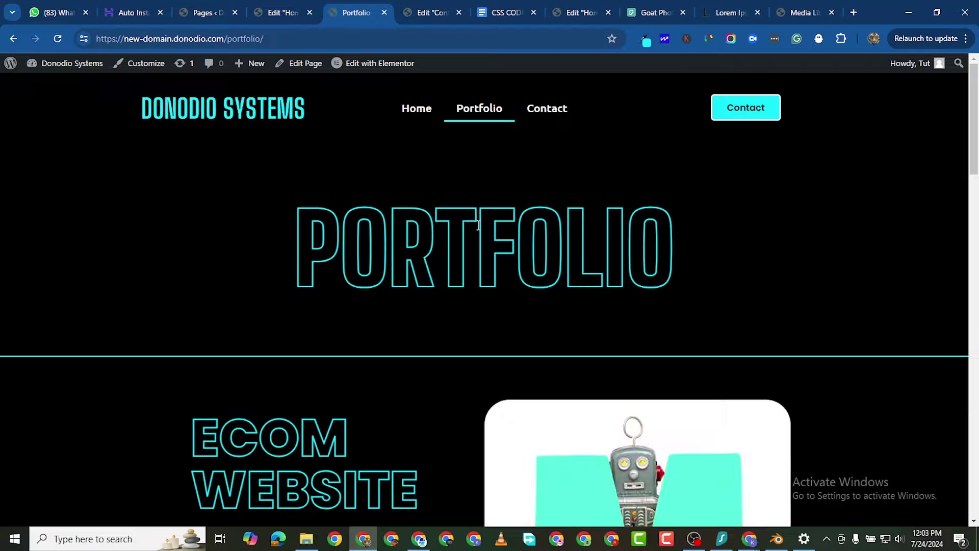
Review the Portfolio page's project rows and images from the page heading down to the consultation section and back up.
scroll(479, 223, down, 10)
scroll(479, 224, down, 15)
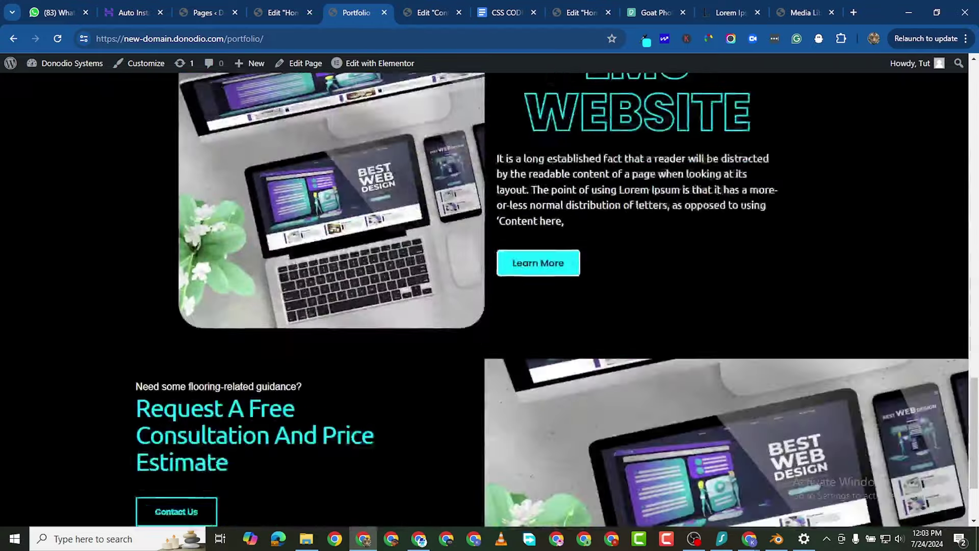
scroll(479, 224, up, 15)
scroll(479, 224, up, 8)
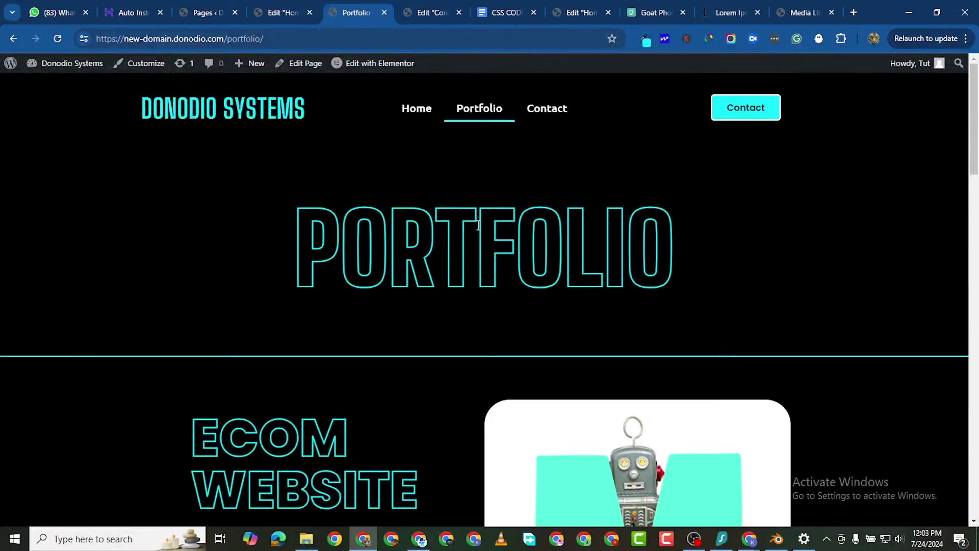
scroll(479, 224, down, 8)
scroll(479, 225, up, 4)
scroll(479, 225, down, 4)
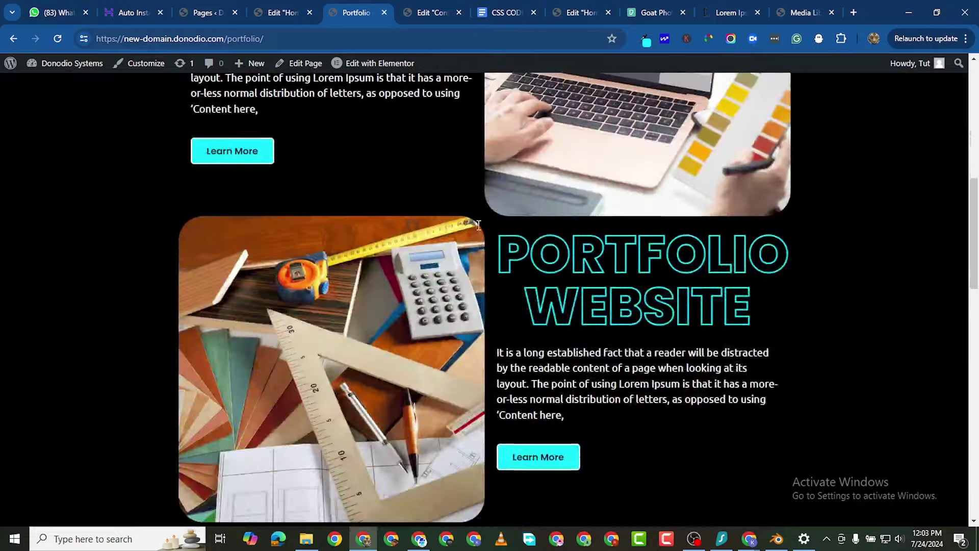
scroll(479, 225, up, 9)
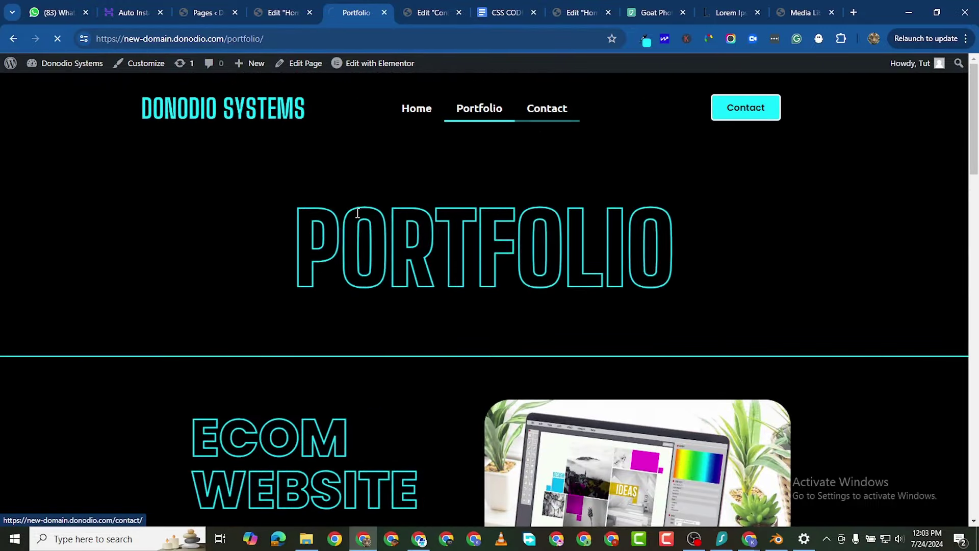
Open the Contact page and examine its form, map, TESTIMONIALS and consultation section, returning to the page header.
click(546, 109)
scroll(386, 270, down, 4)
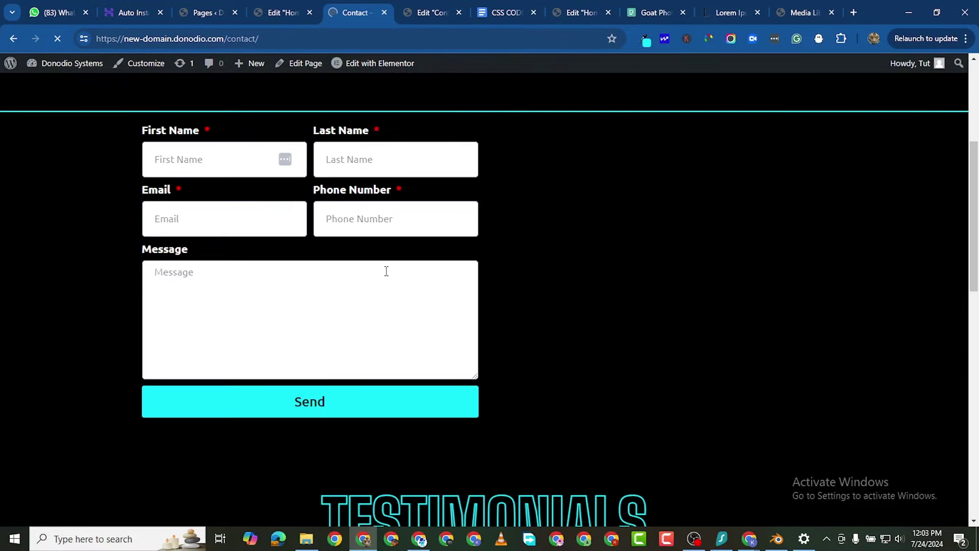
scroll(394, 293, down, 6)
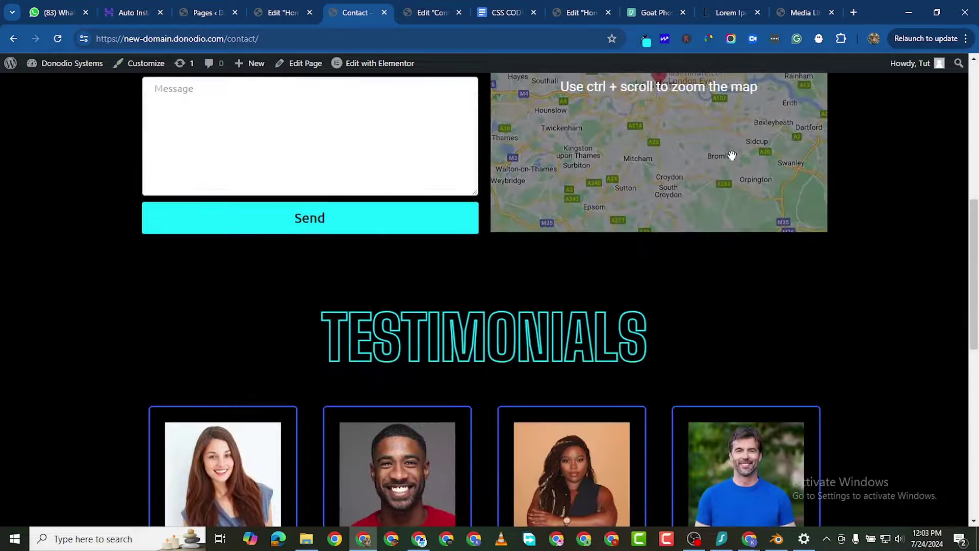
scroll(595, 278, down, 3)
scroll(558, 295, up, 2)
scroll(583, 291, down, 3)
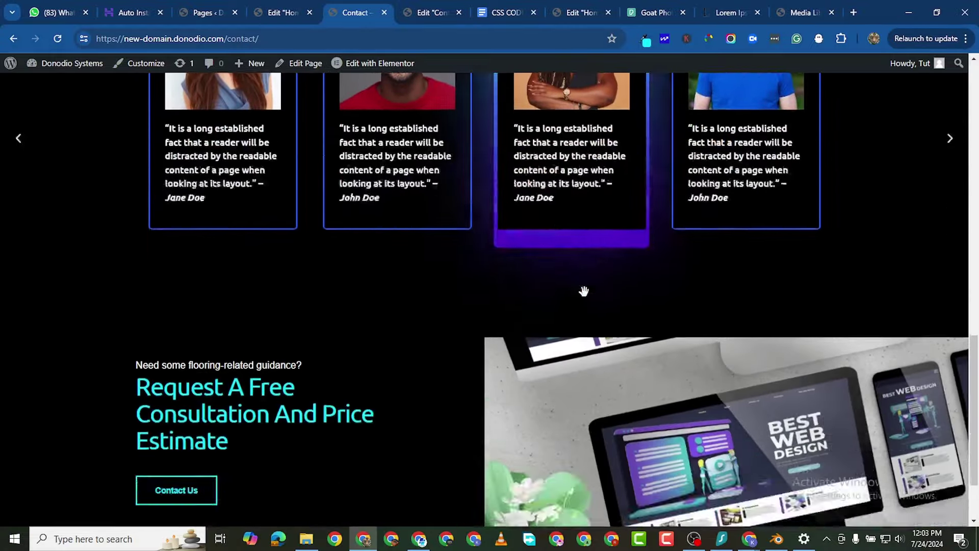
scroll(442, 295, up, 3)
scroll(160, 223, up, 10)
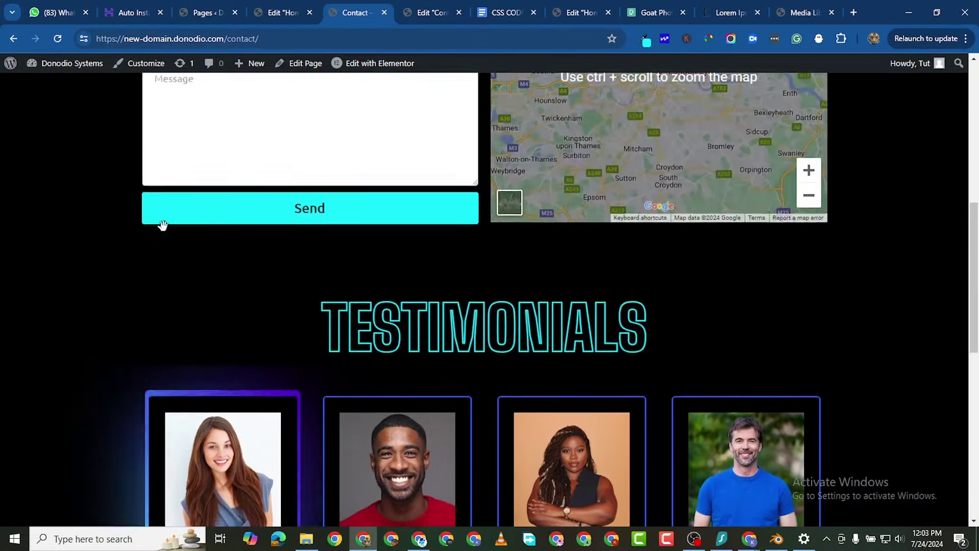
scroll(218, 214, up, 1)
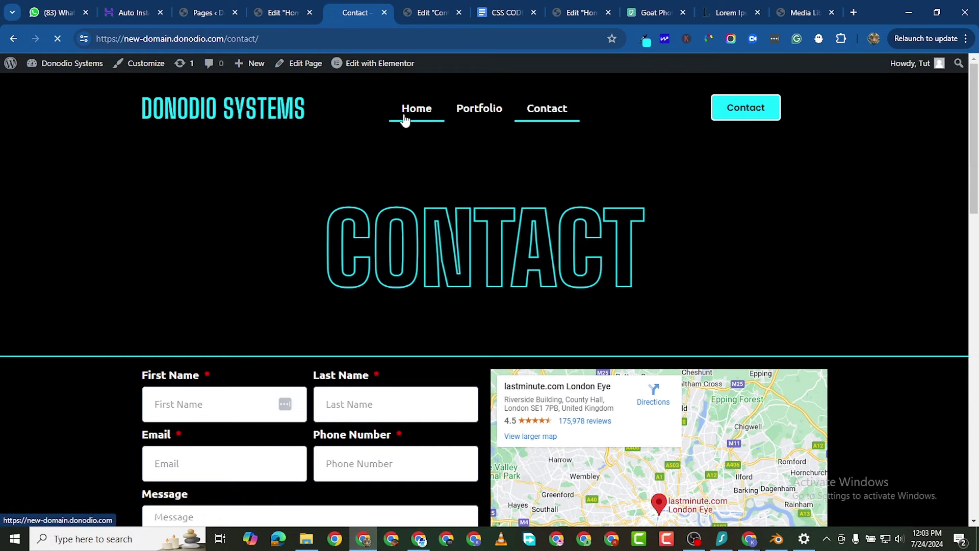